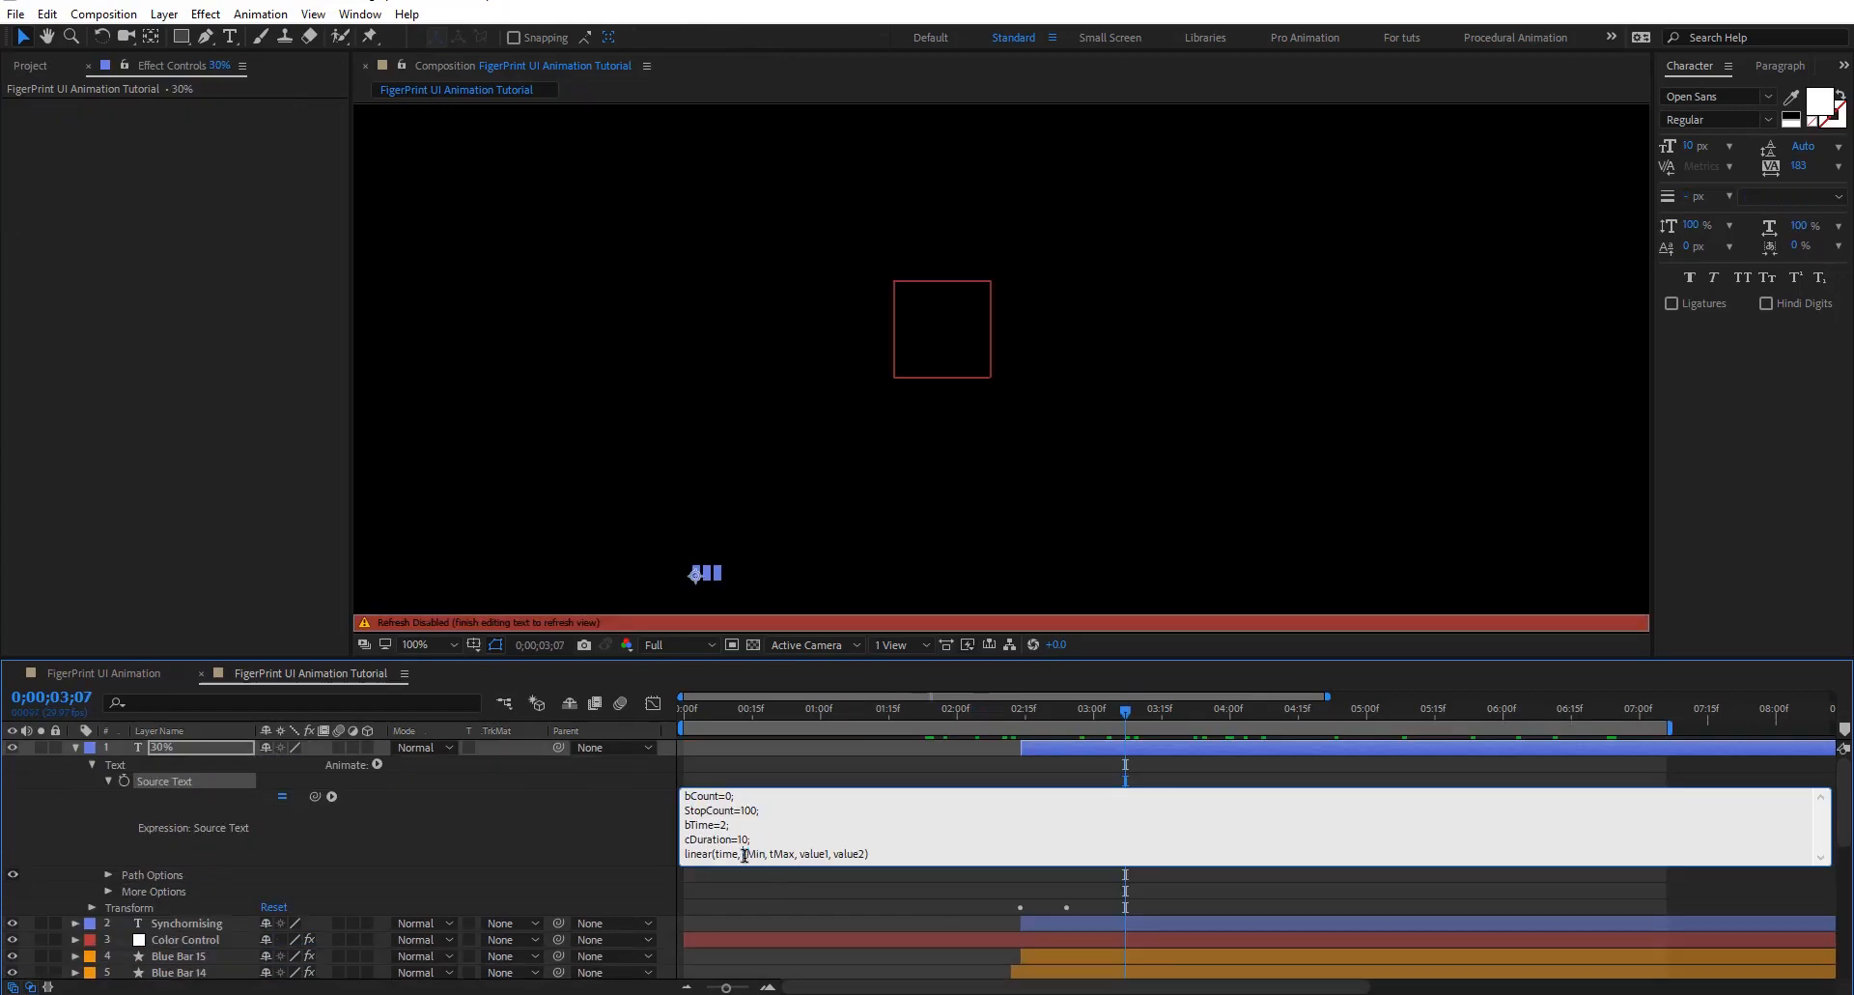
{"action": "double_click", "coordinate": [750, 854]}
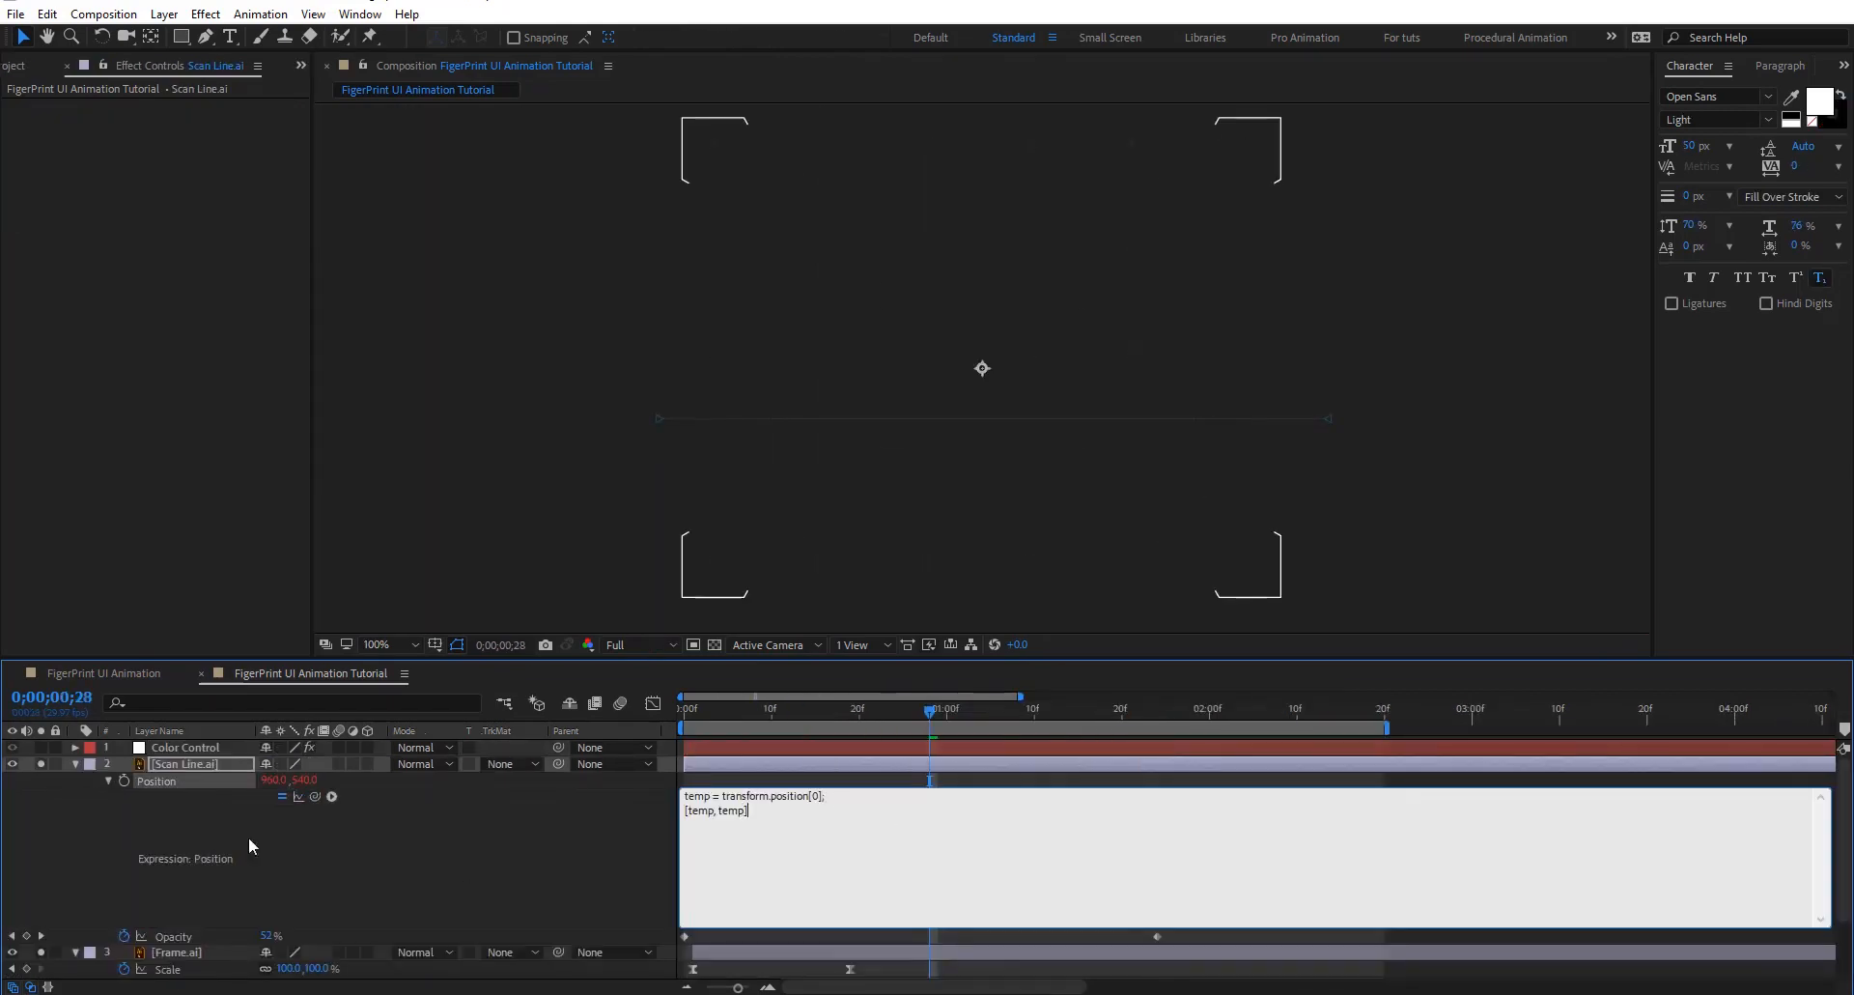
Rewrite the Scan Line position expression to define x as transform.position[0], y as transform.position[1] and w as wiggle(2,300)
{"action": "double_click", "coordinate": [701, 796]}
{"action": "type", "text": "x"}
{"action": "left_click_drag", "start_coordinate": [750, 811], "coordinate": [685, 811]}
{"action": "type", "text": "y =transform.position[1];"}
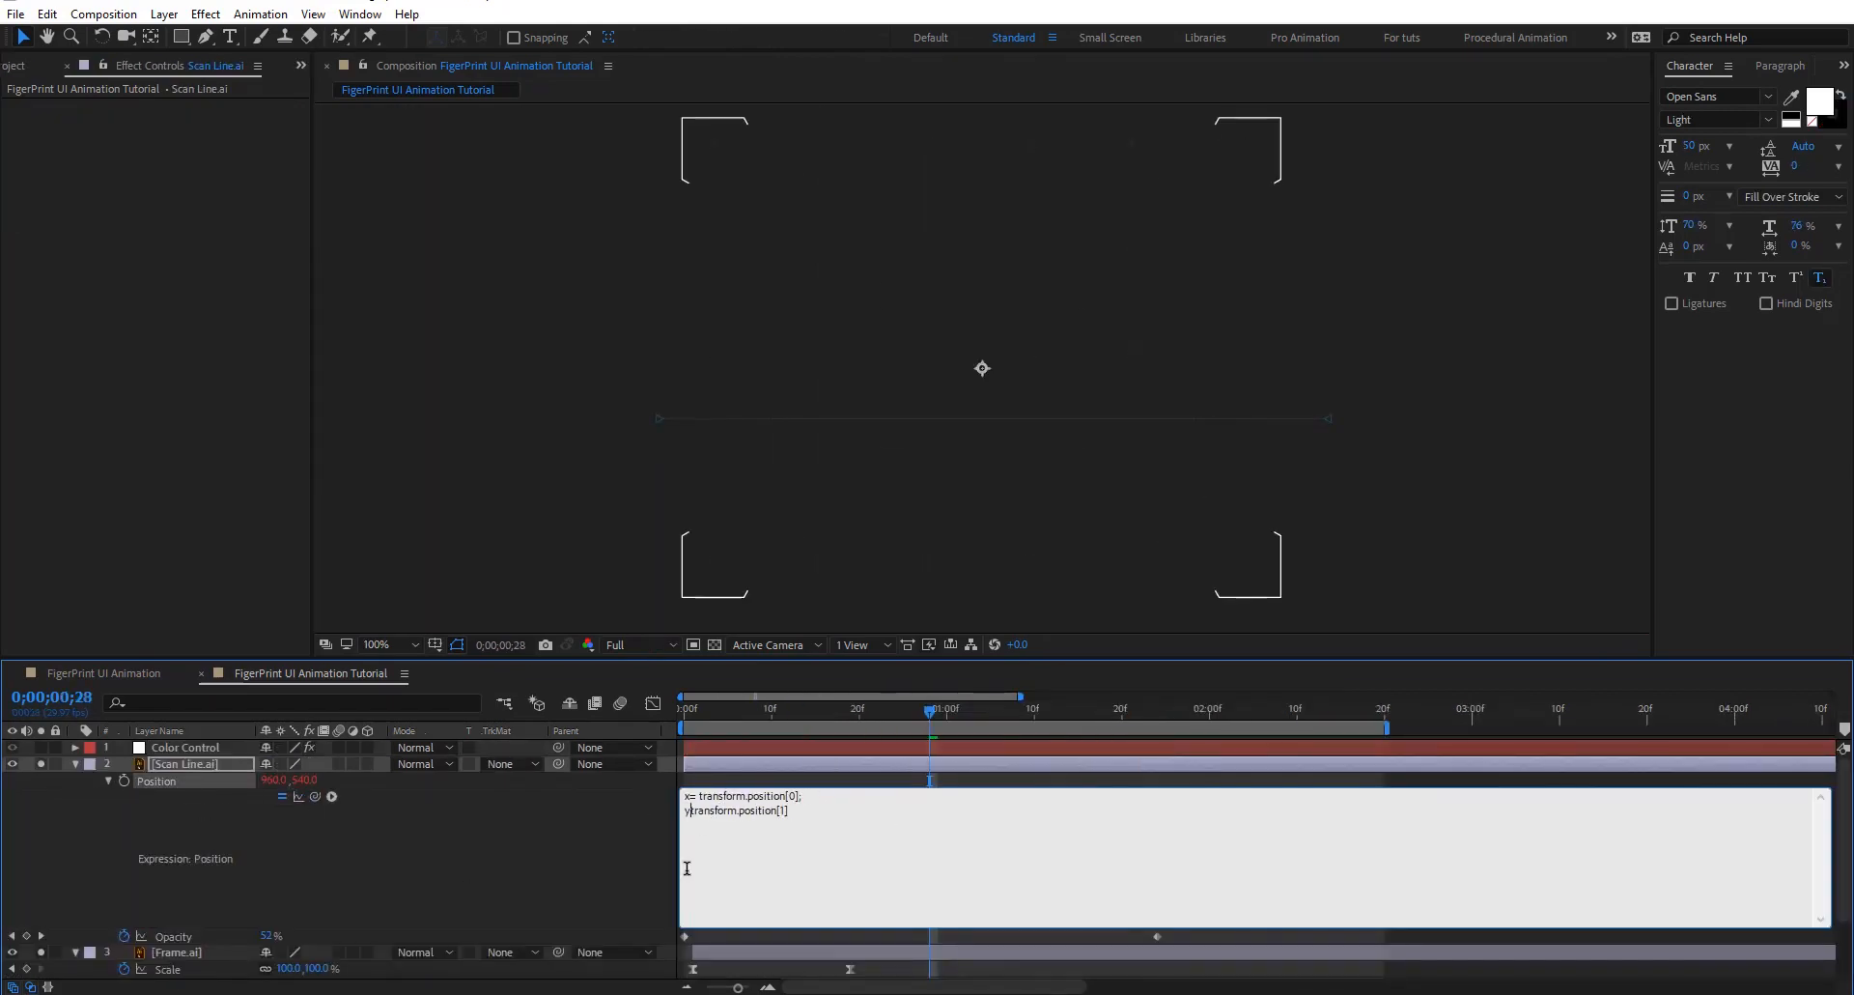
{"action": "key", "text": "Return"}
{"action": "type", "text": "w=wiggle(2,300);"}
{"action": "key", "text": "Return"}
{"action": "type", "text": "[x]"}
{"action": "left_click", "coordinate": [1776, 757]}
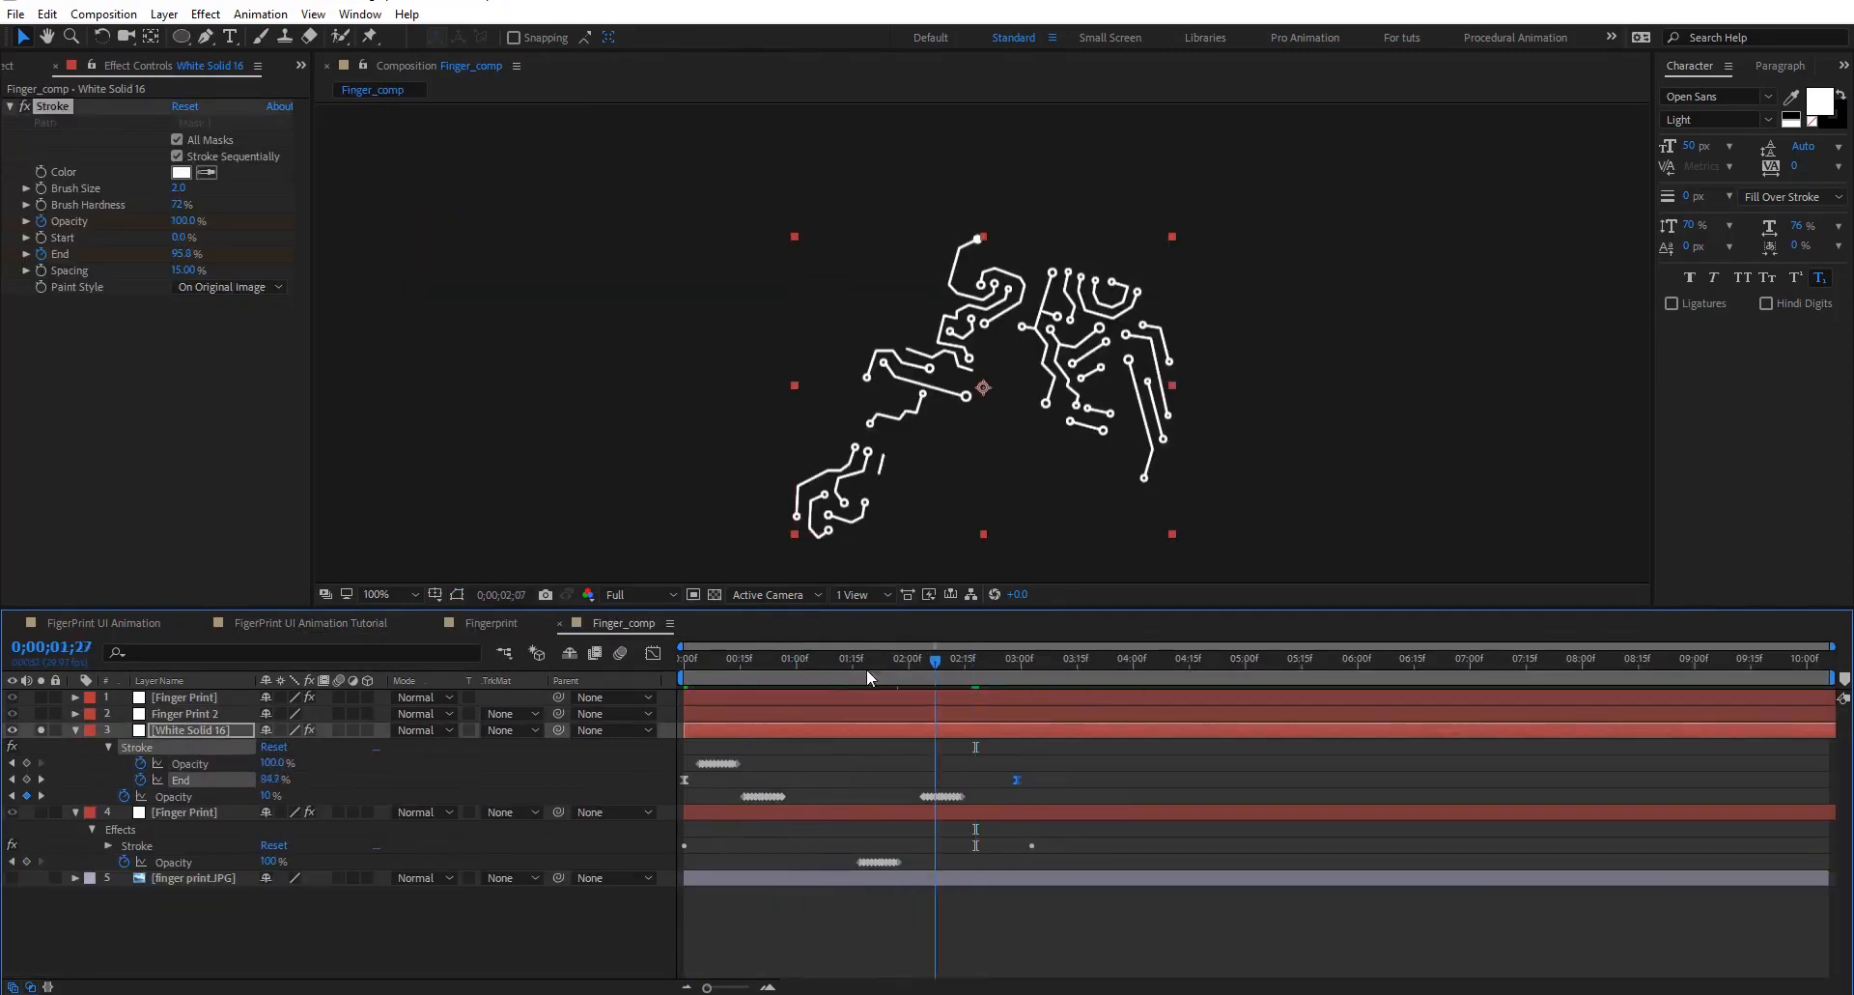
{"action": "left_click", "coordinate": [801, 658]}
{"action": "key", "text": "u"}
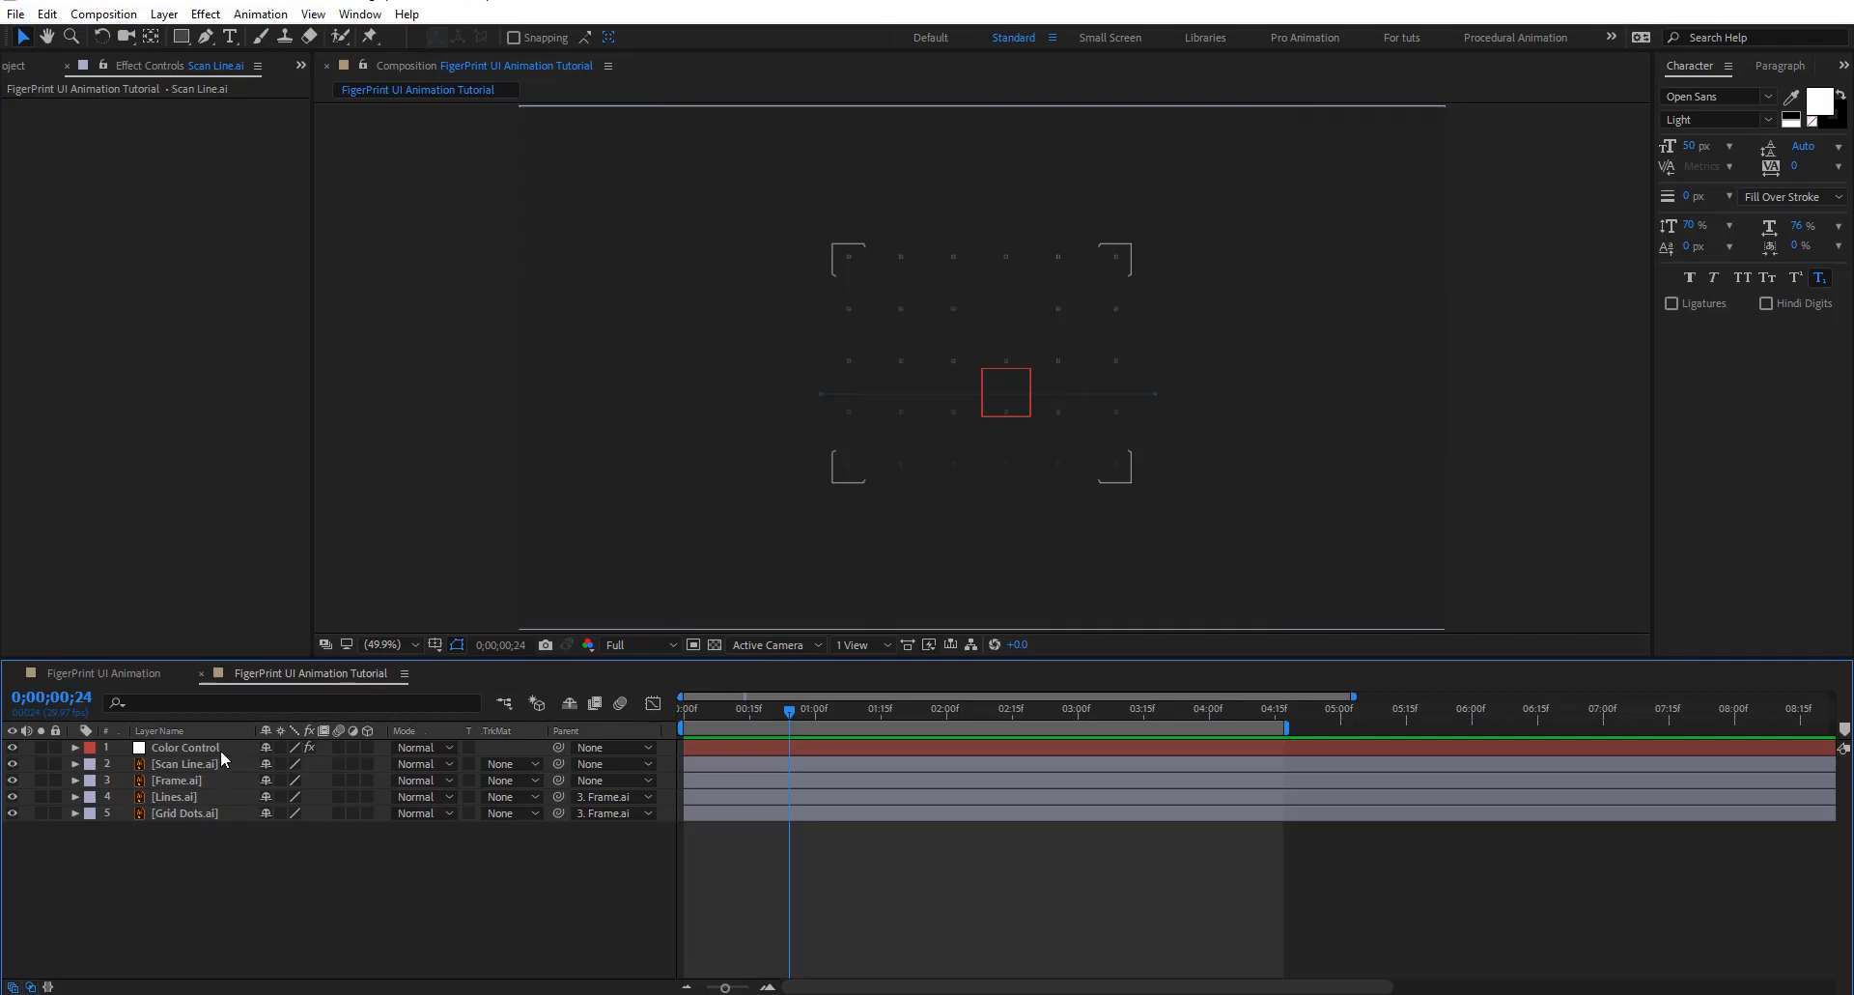
Solo the Grid Dots, Lines, Frame and Scan Line layers in turn to review each imported element
{"action": "left_click", "coordinate": [189, 814]}
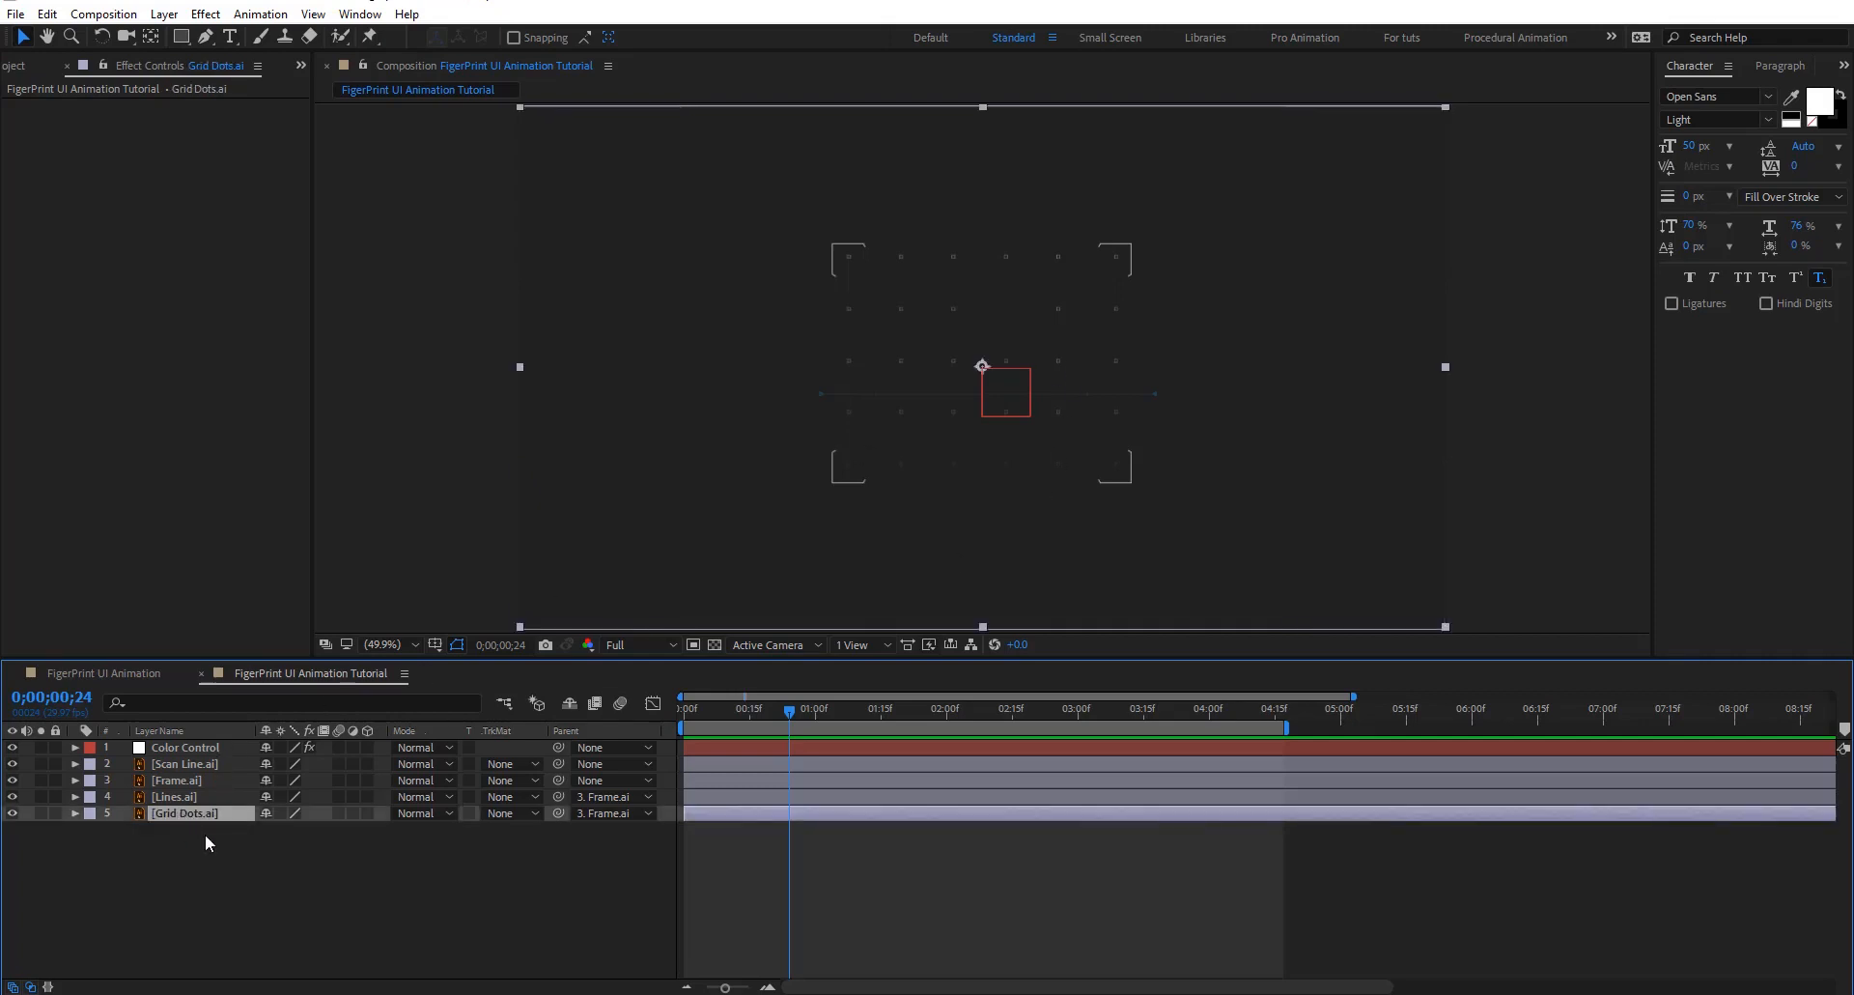
{"action": "left_click", "coordinate": [210, 853]}
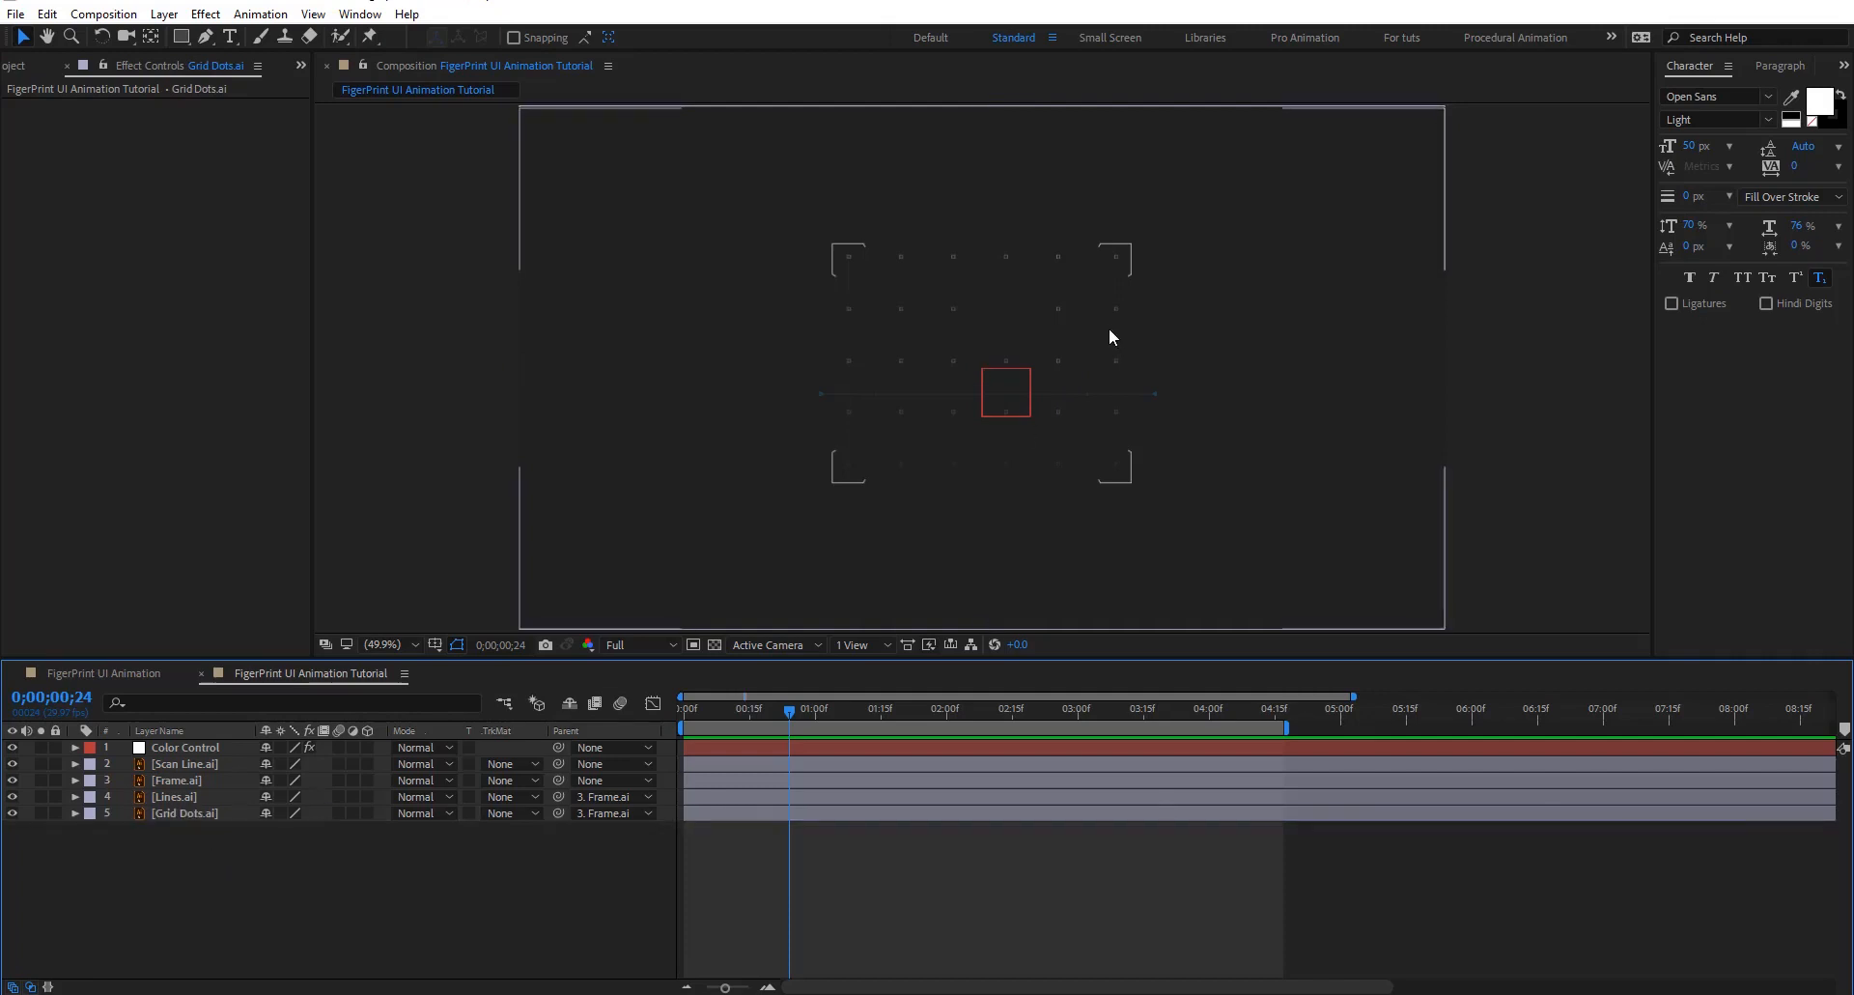
{"action": "left_click", "coordinate": [40, 813]}
{"action": "left_click", "coordinate": [41, 797]}
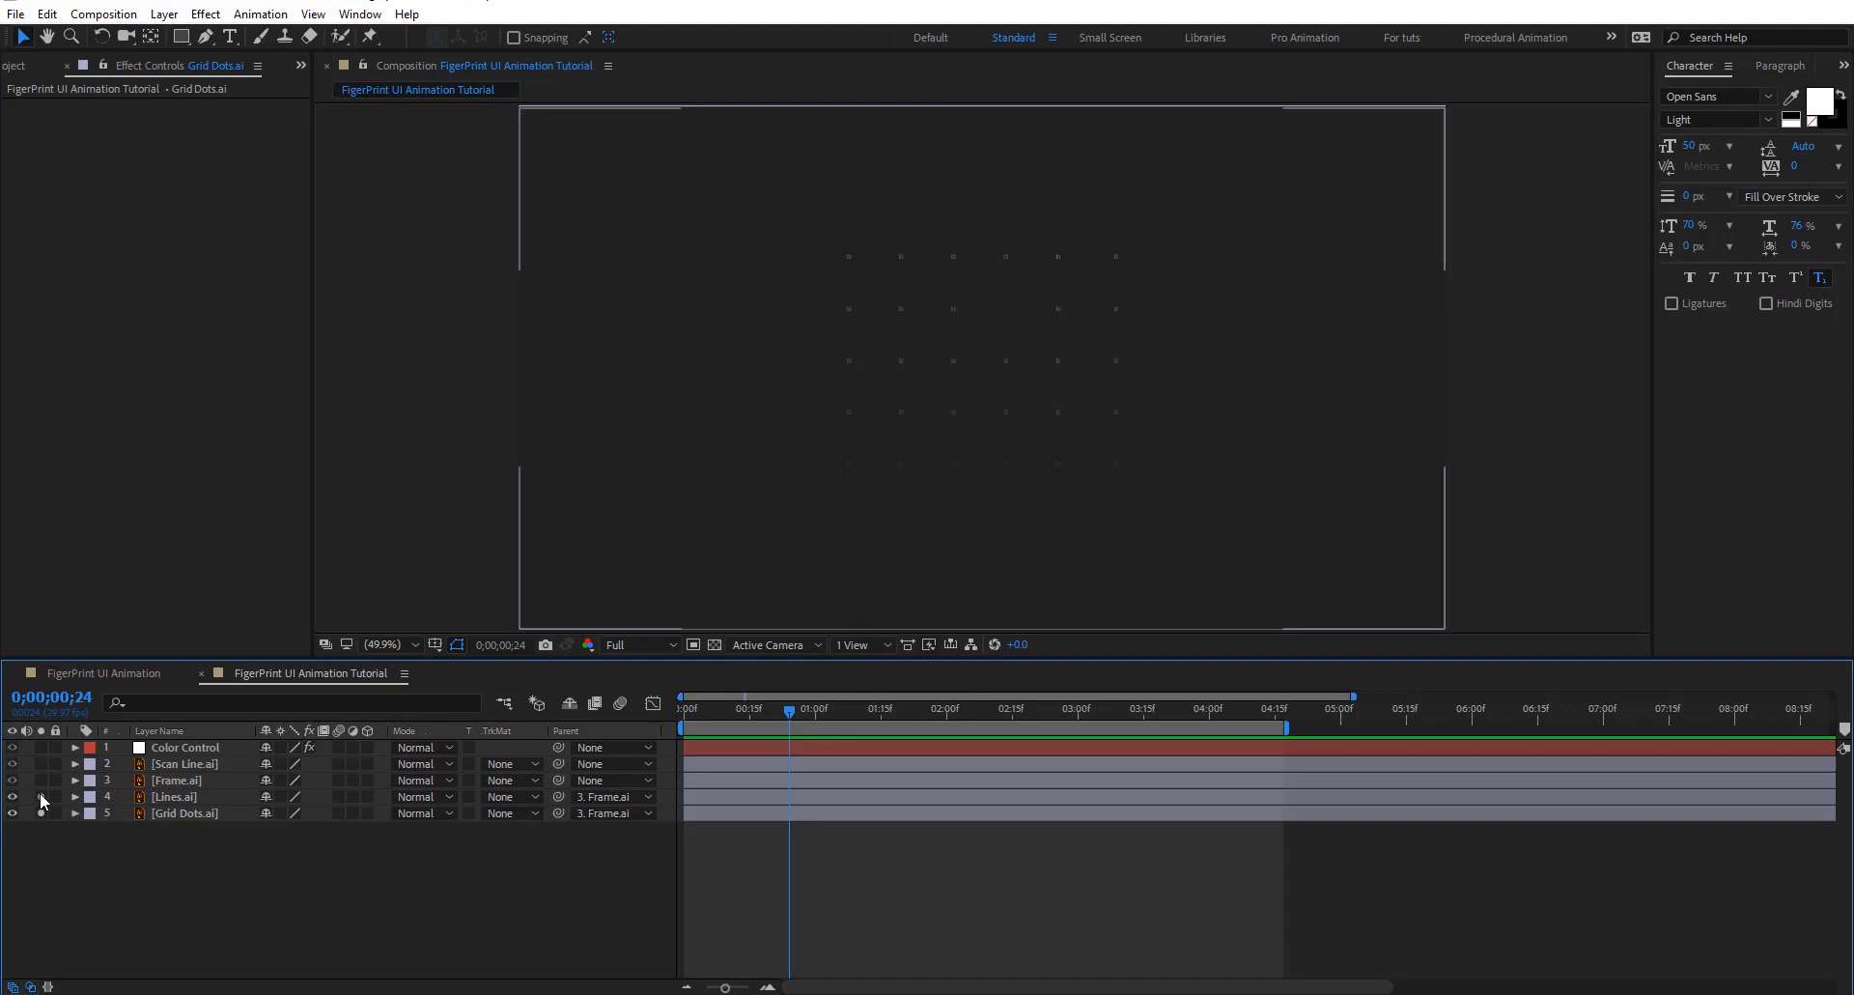
{"action": "left_click", "coordinate": [40, 764]}
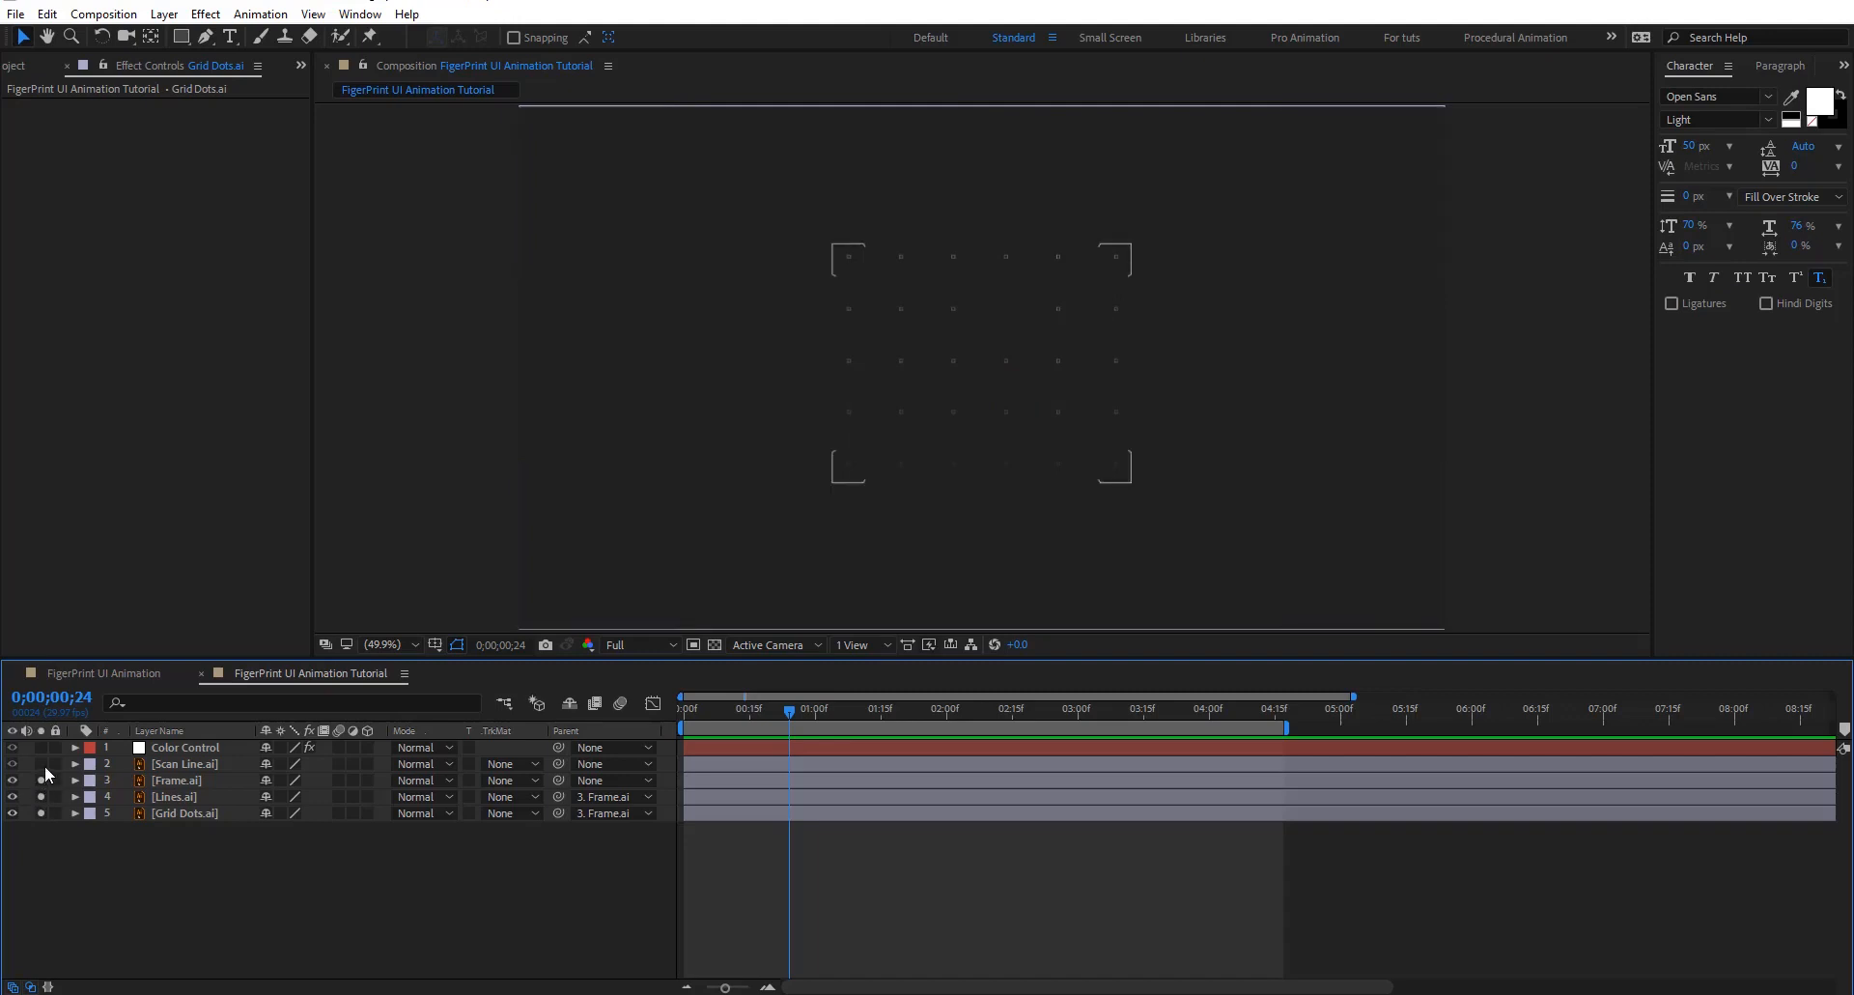
Inspect the colour effects on the Color Control layer, and check the Scan Line layer
{"action": "left_click", "coordinate": [187, 750]}
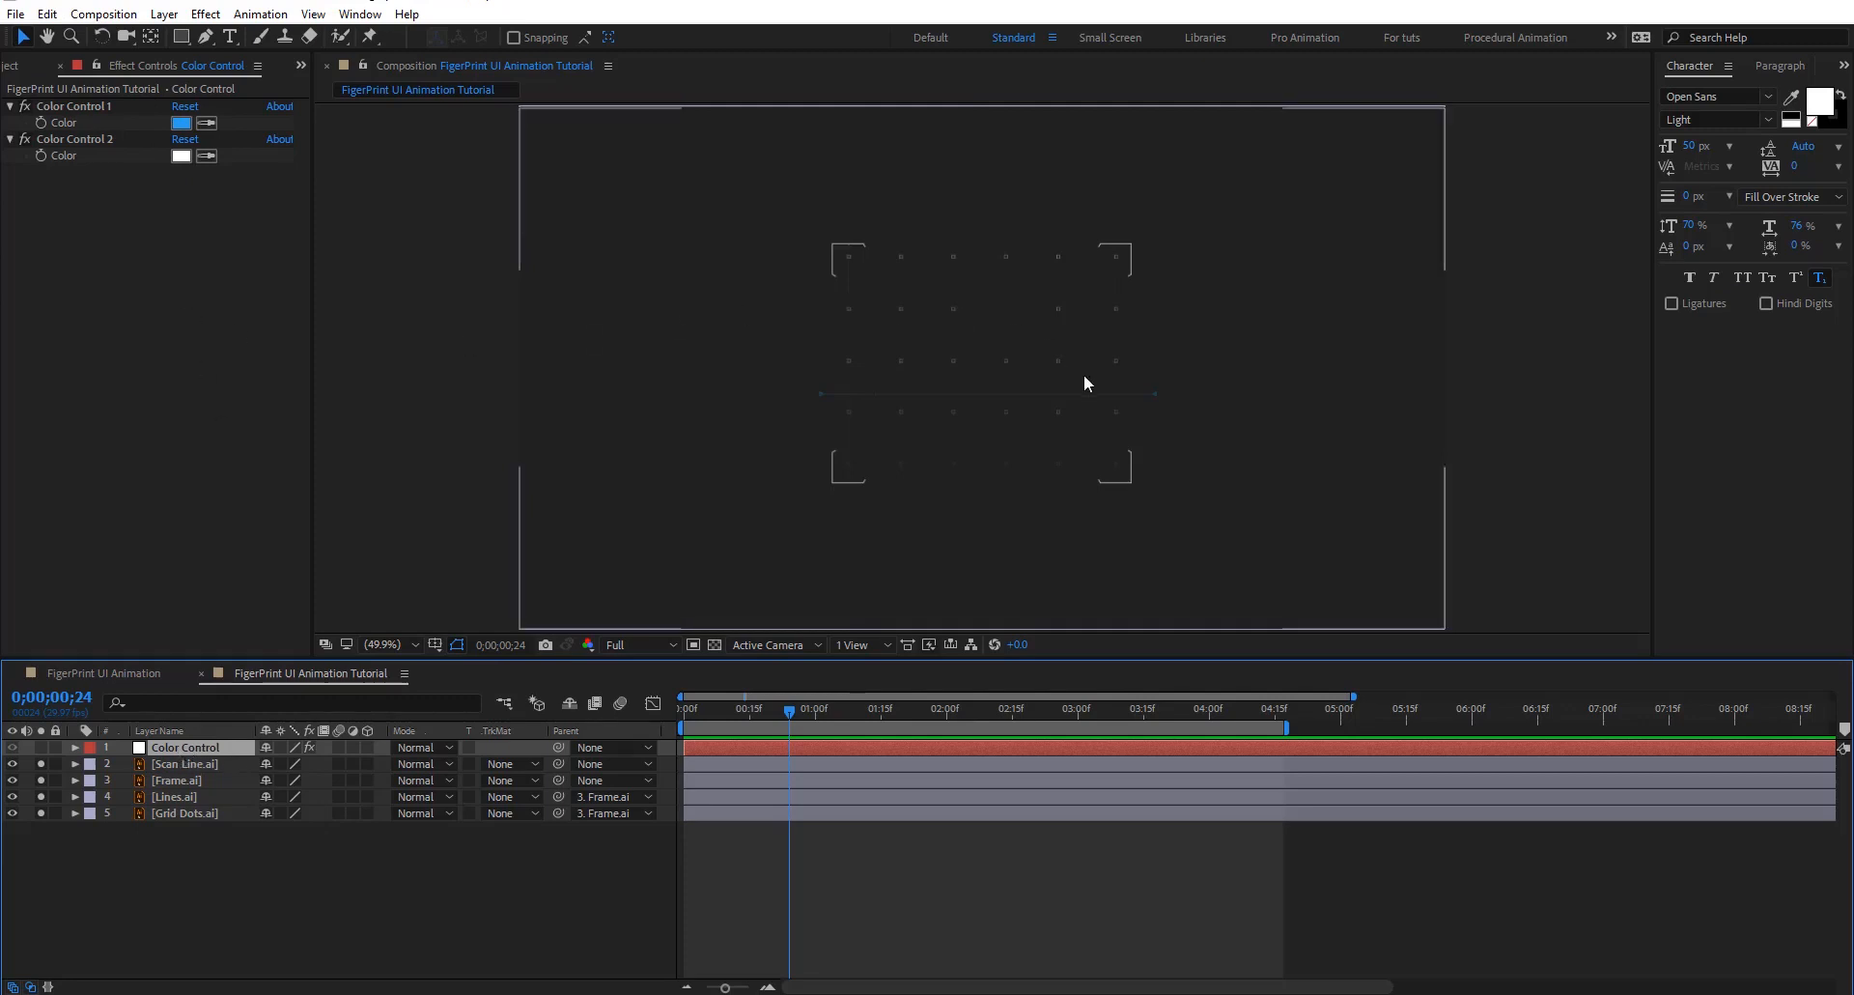
{"action": "left_click", "coordinate": [894, 882]}
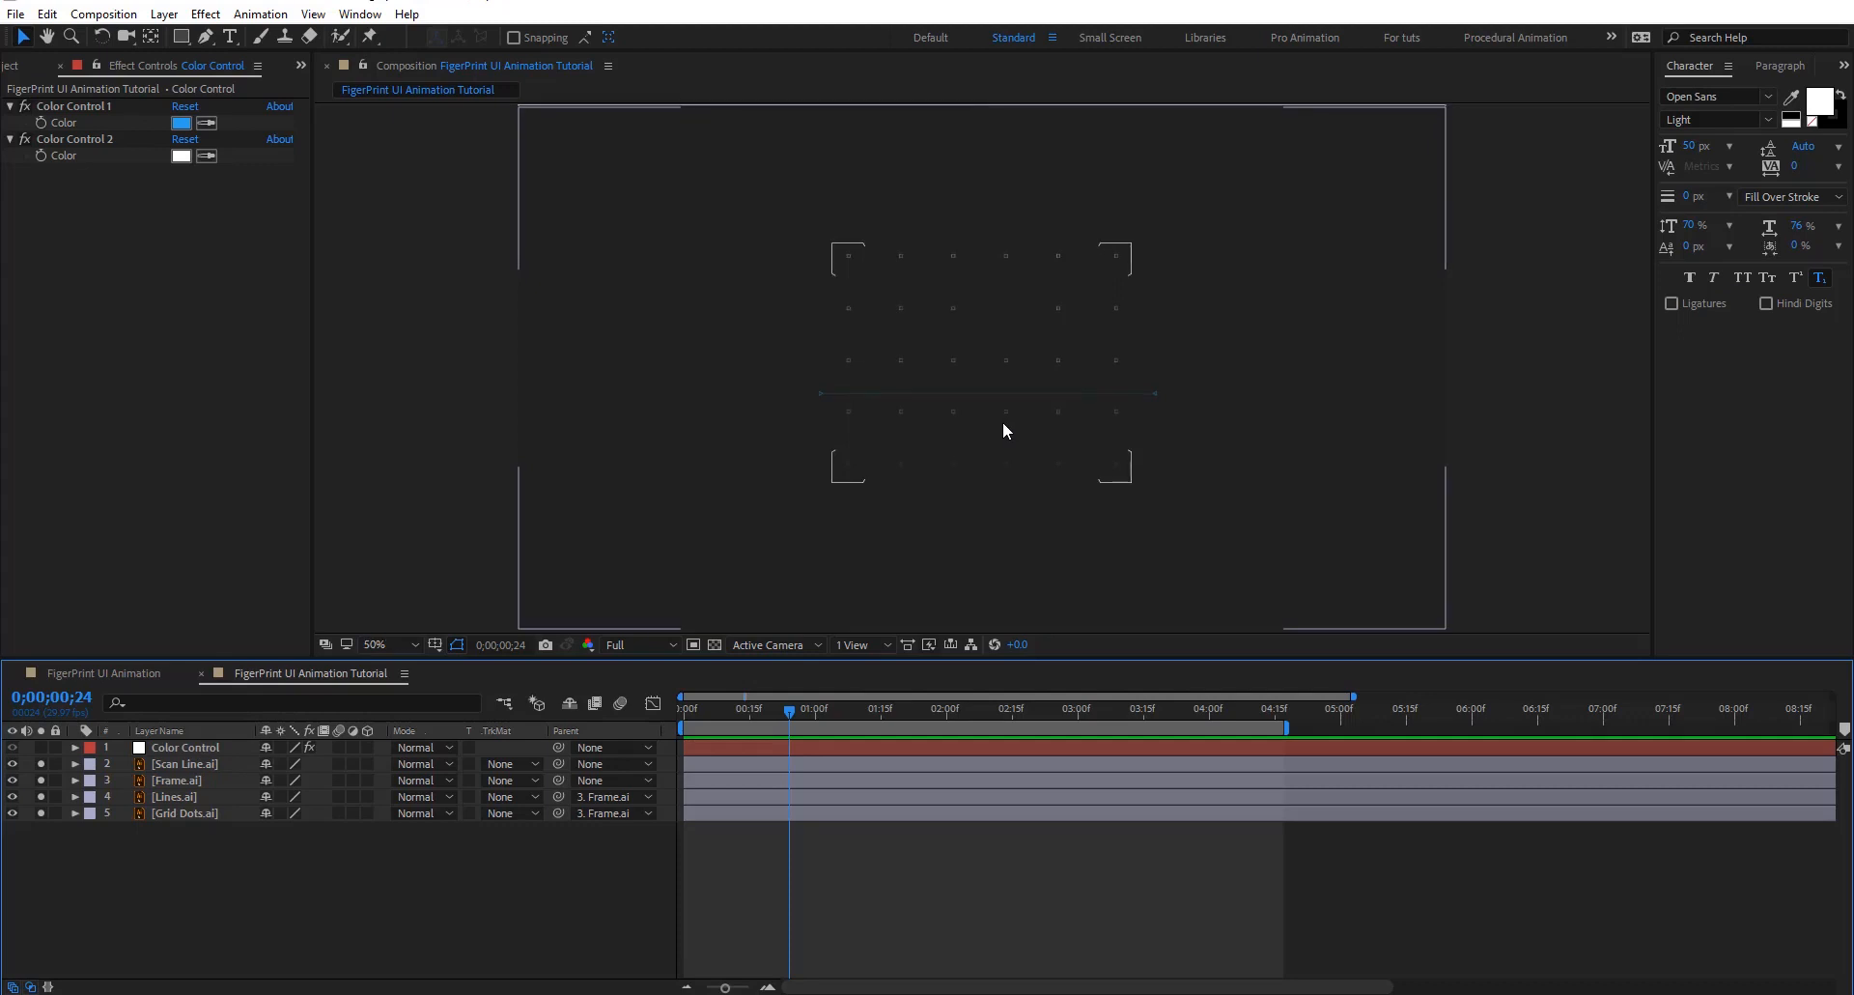
{"action": "left_click", "coordinate": [211, 761]}
{"action": "left_click", "coordinate": [199, 863]}
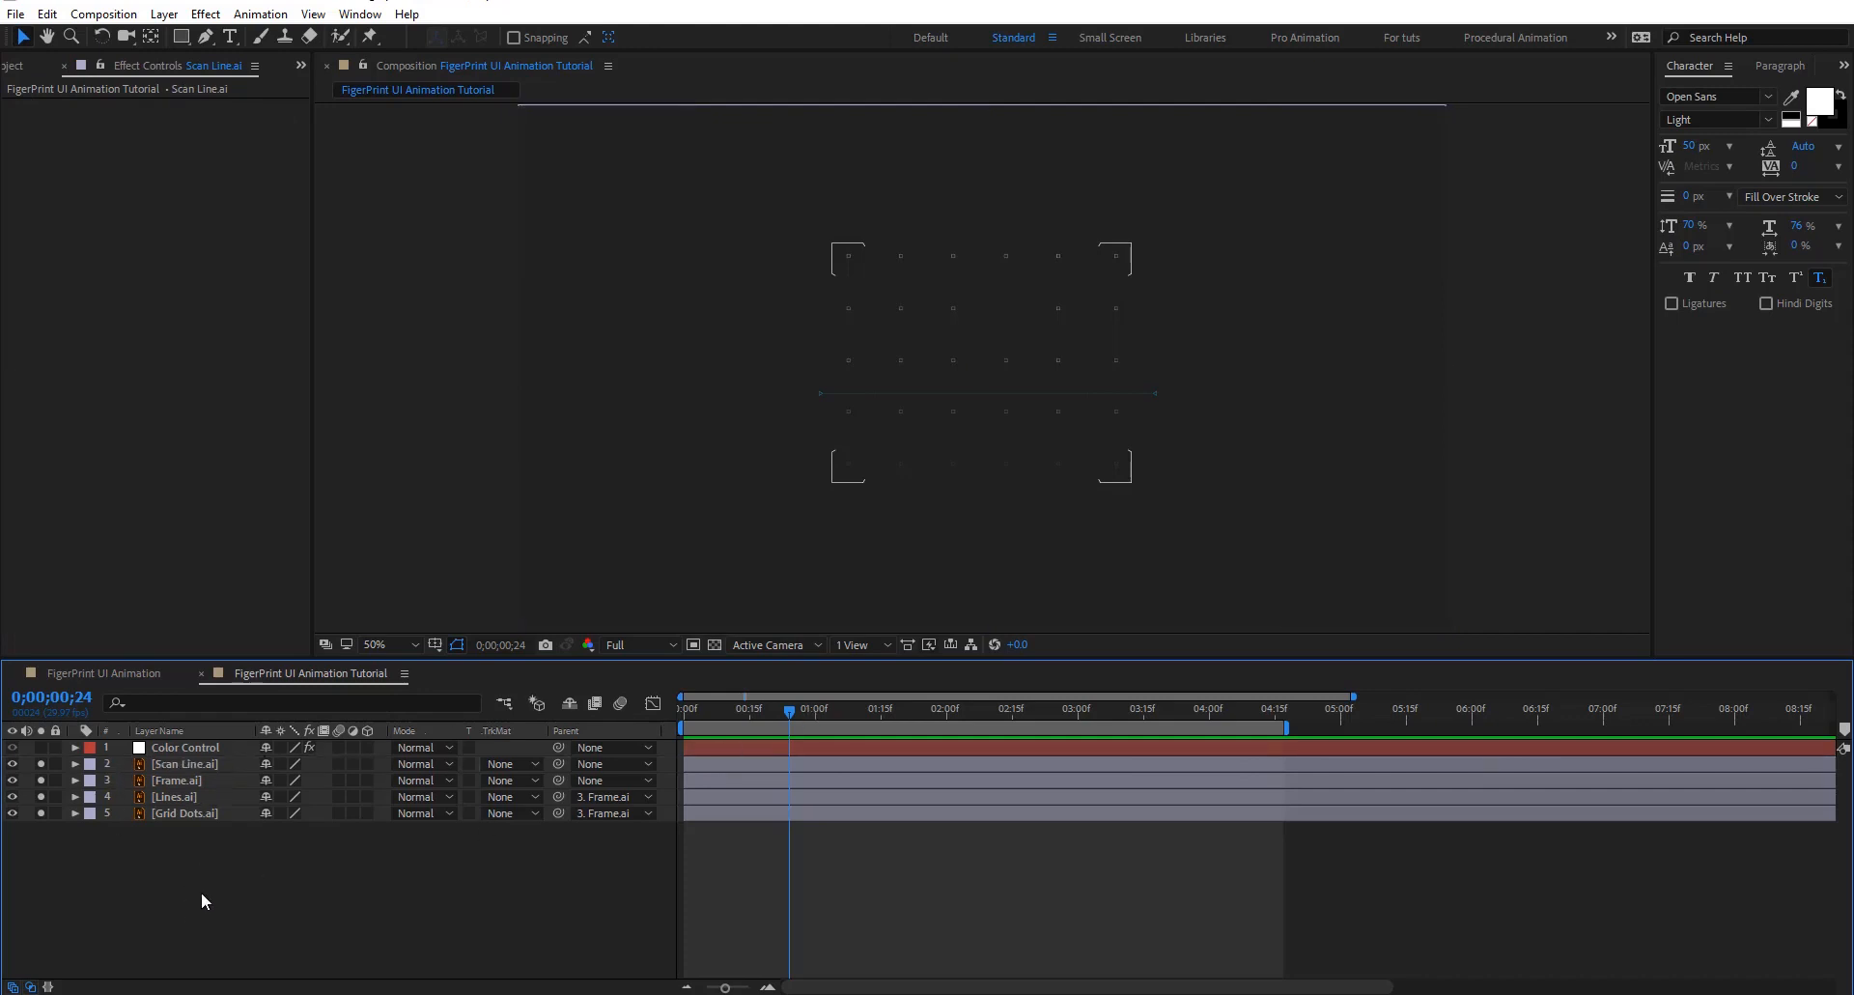
Solo only the Lines layer and add an opacity keyframe of 0% at 0;00;00;00
{"action": "left_click", "coordinate": [193, 802]}
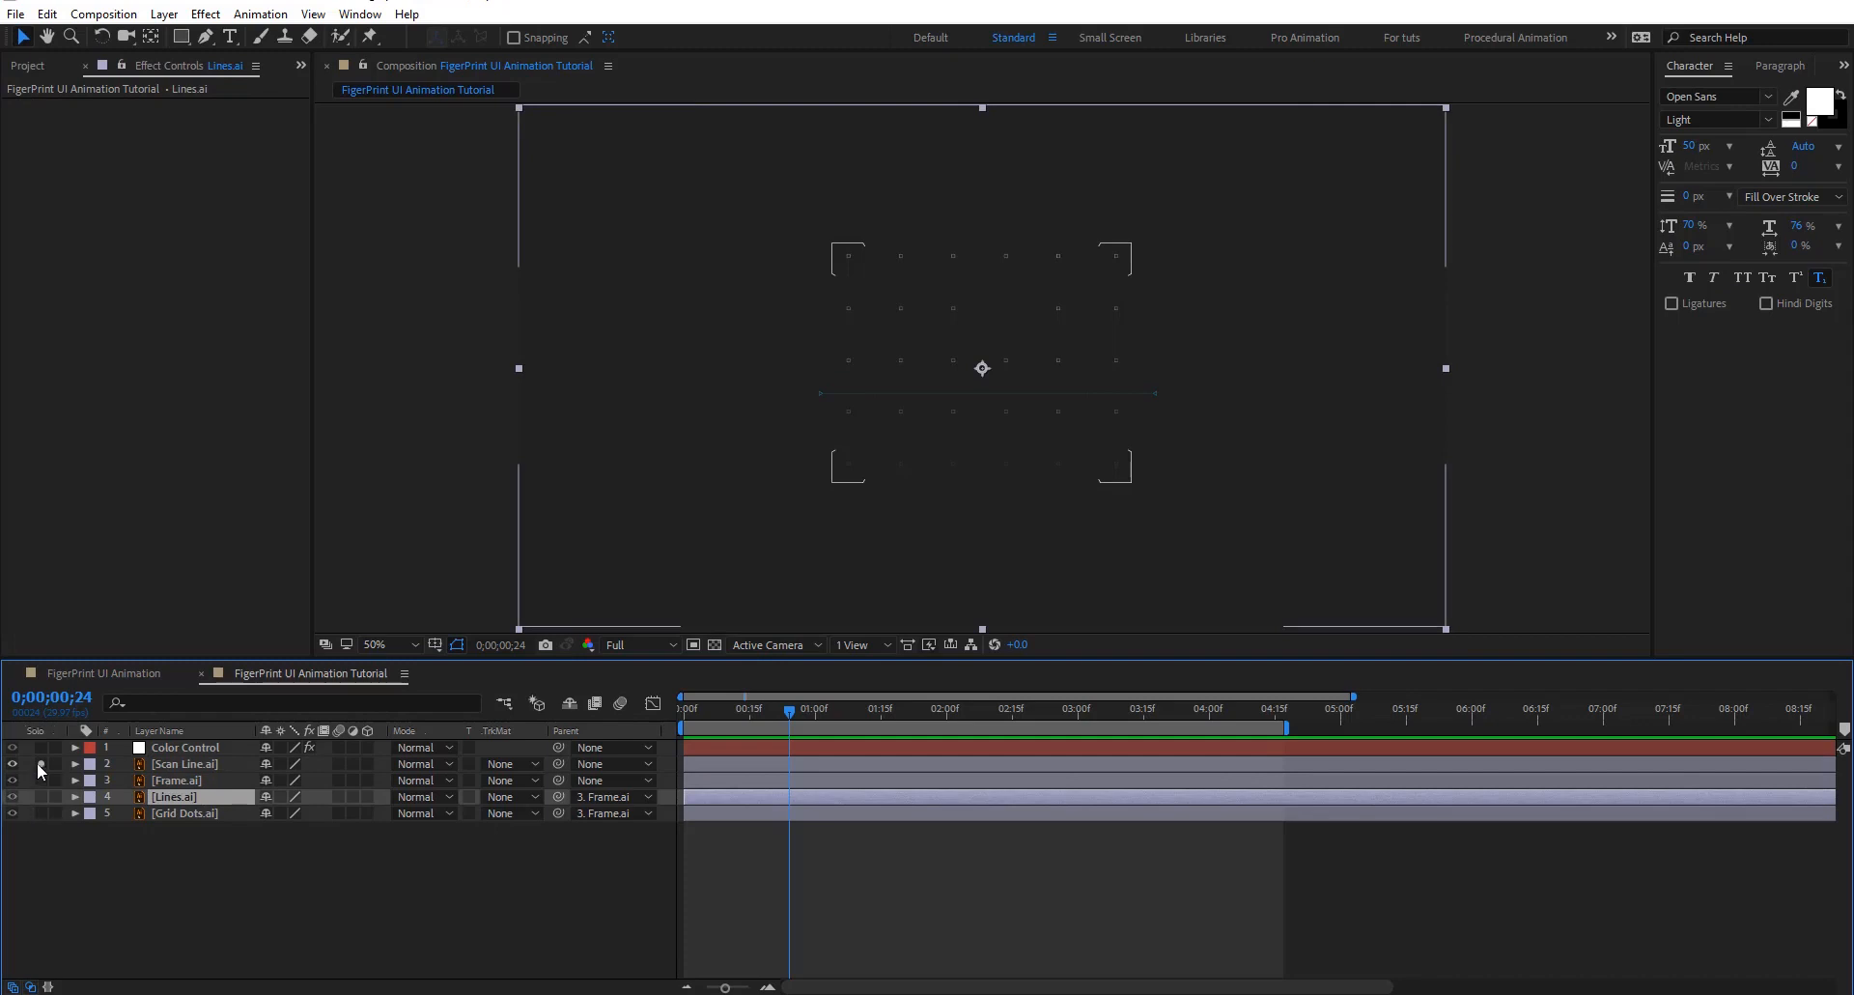
{"action": "left_click", "coordinate": [40, 796]}
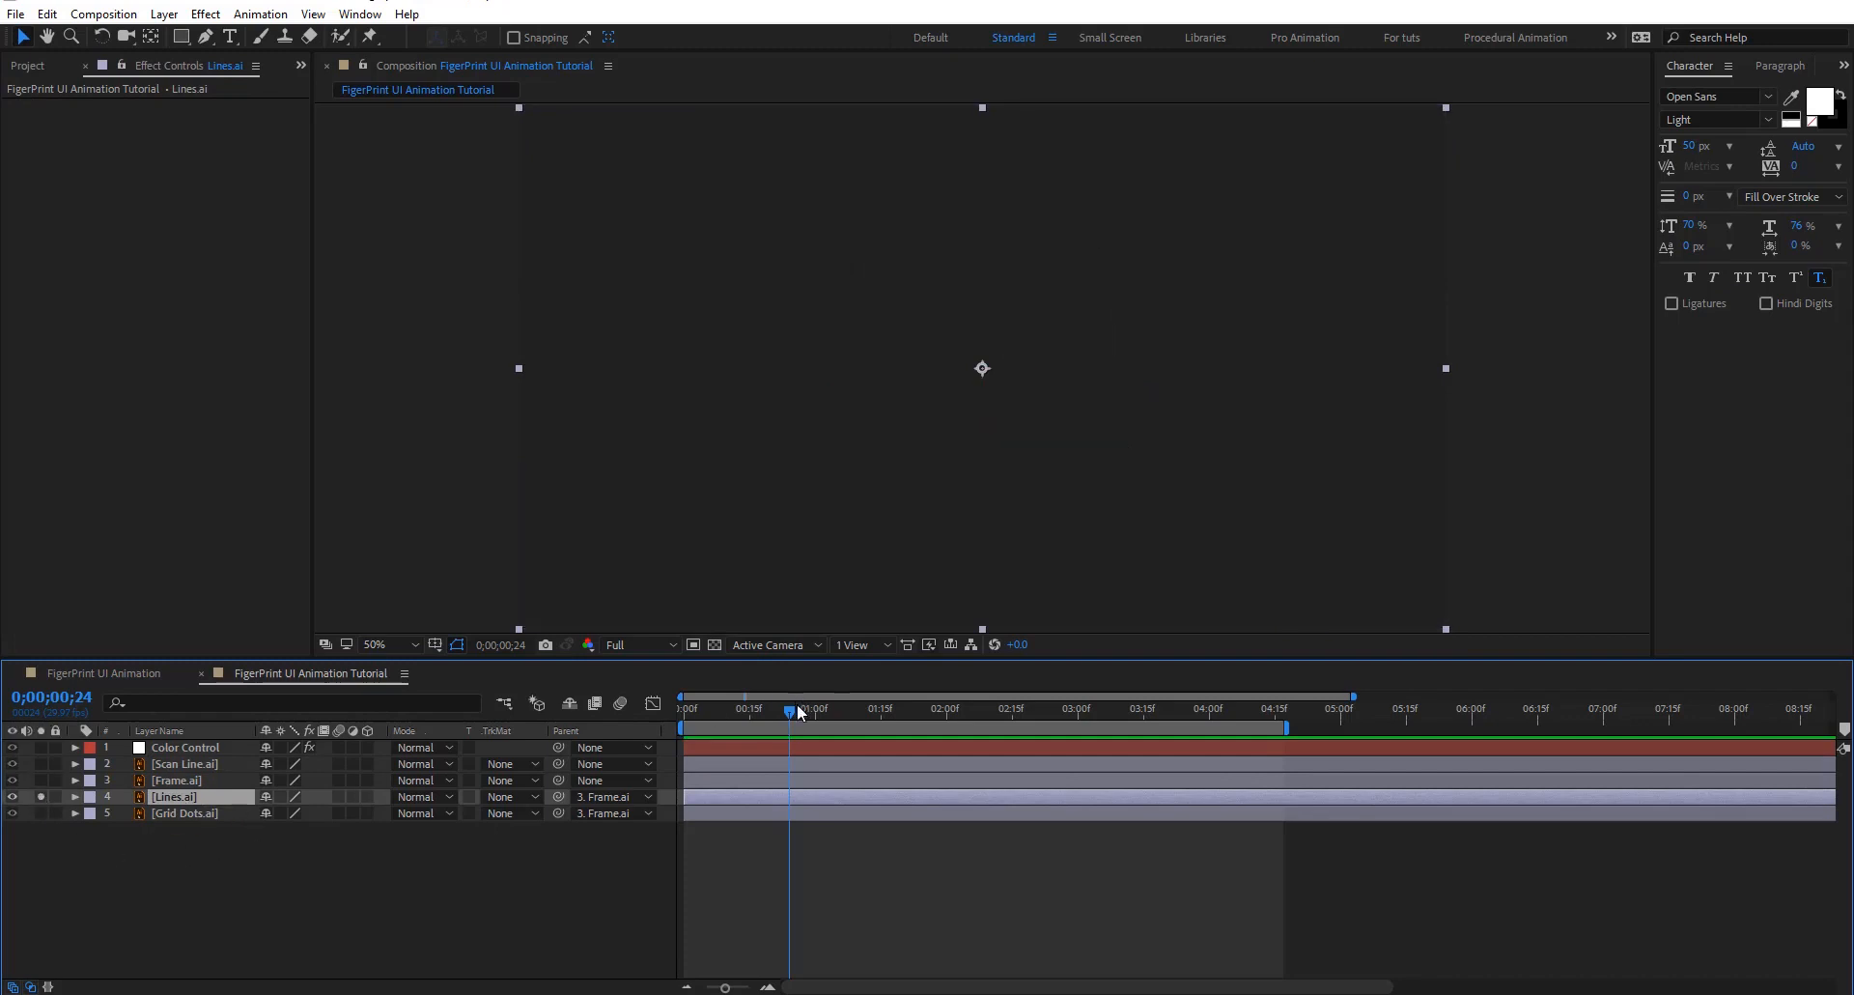
{"action": "left_click_drag", "start_coordinate": [791, 710], "coordinate": [682, 715]}
{"action": "key", "text": "t"}
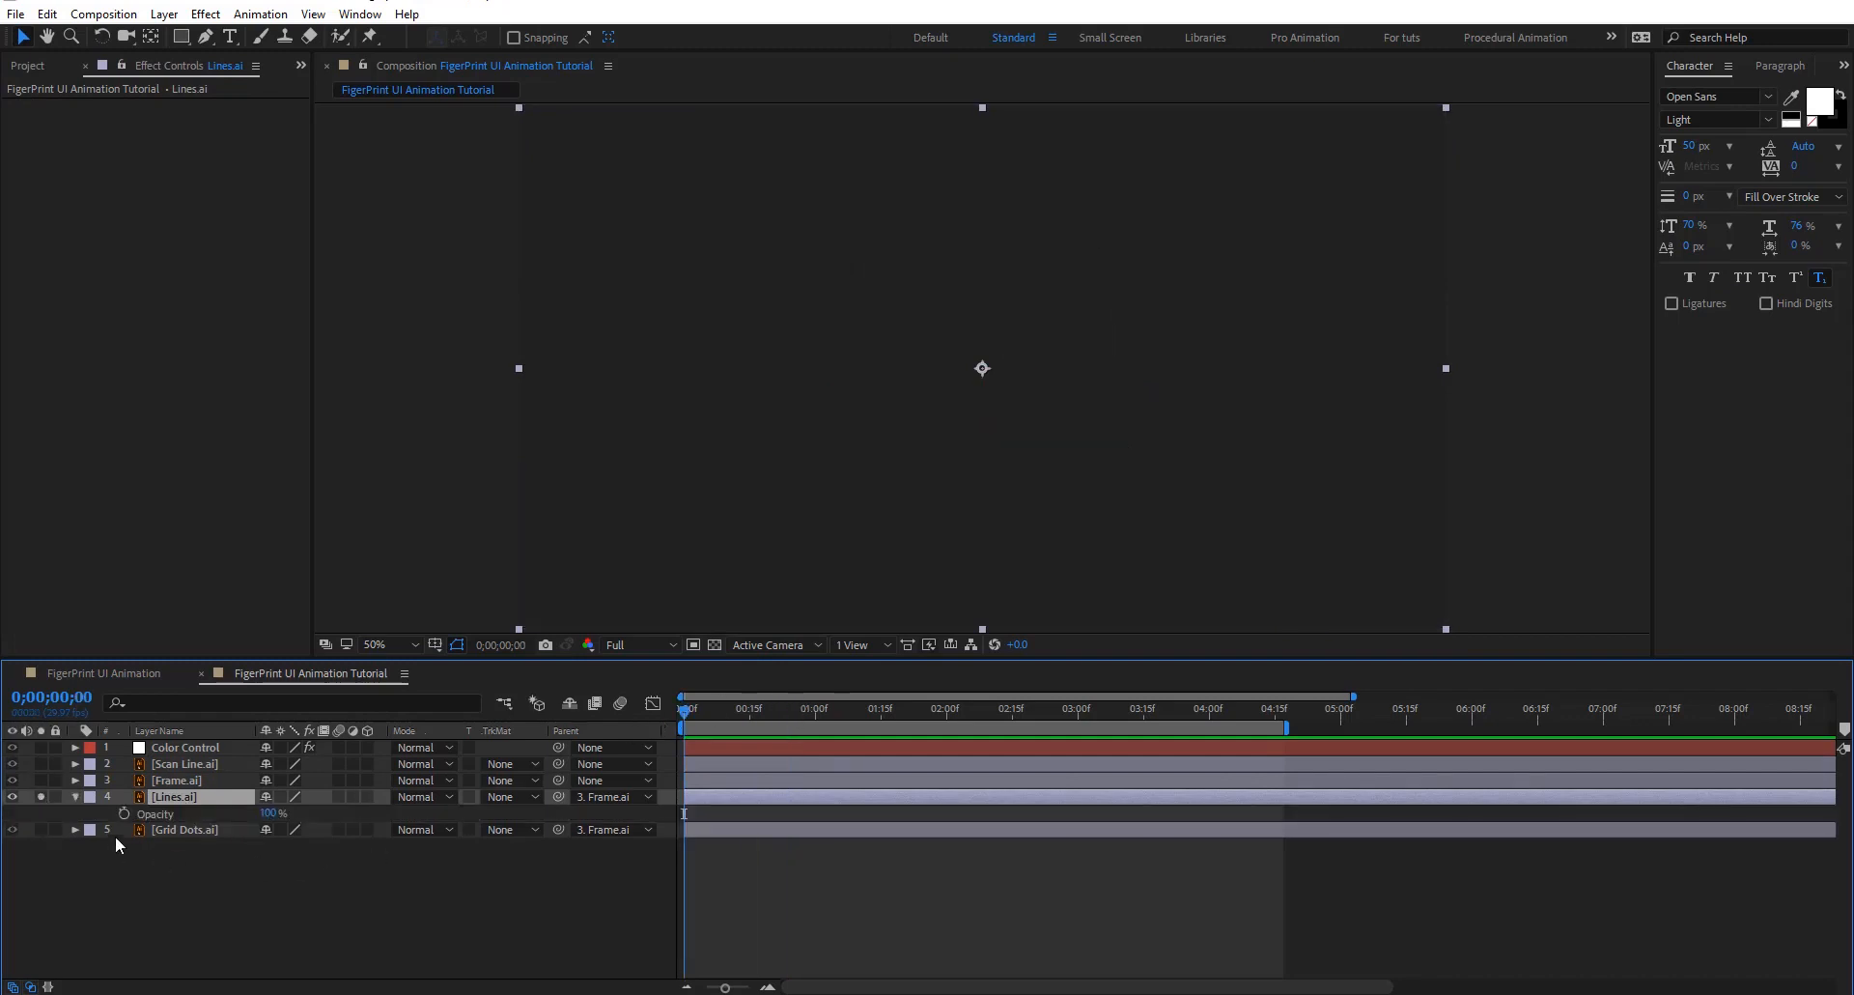
{"action": "left_click", "coordinate": [124, 814]}
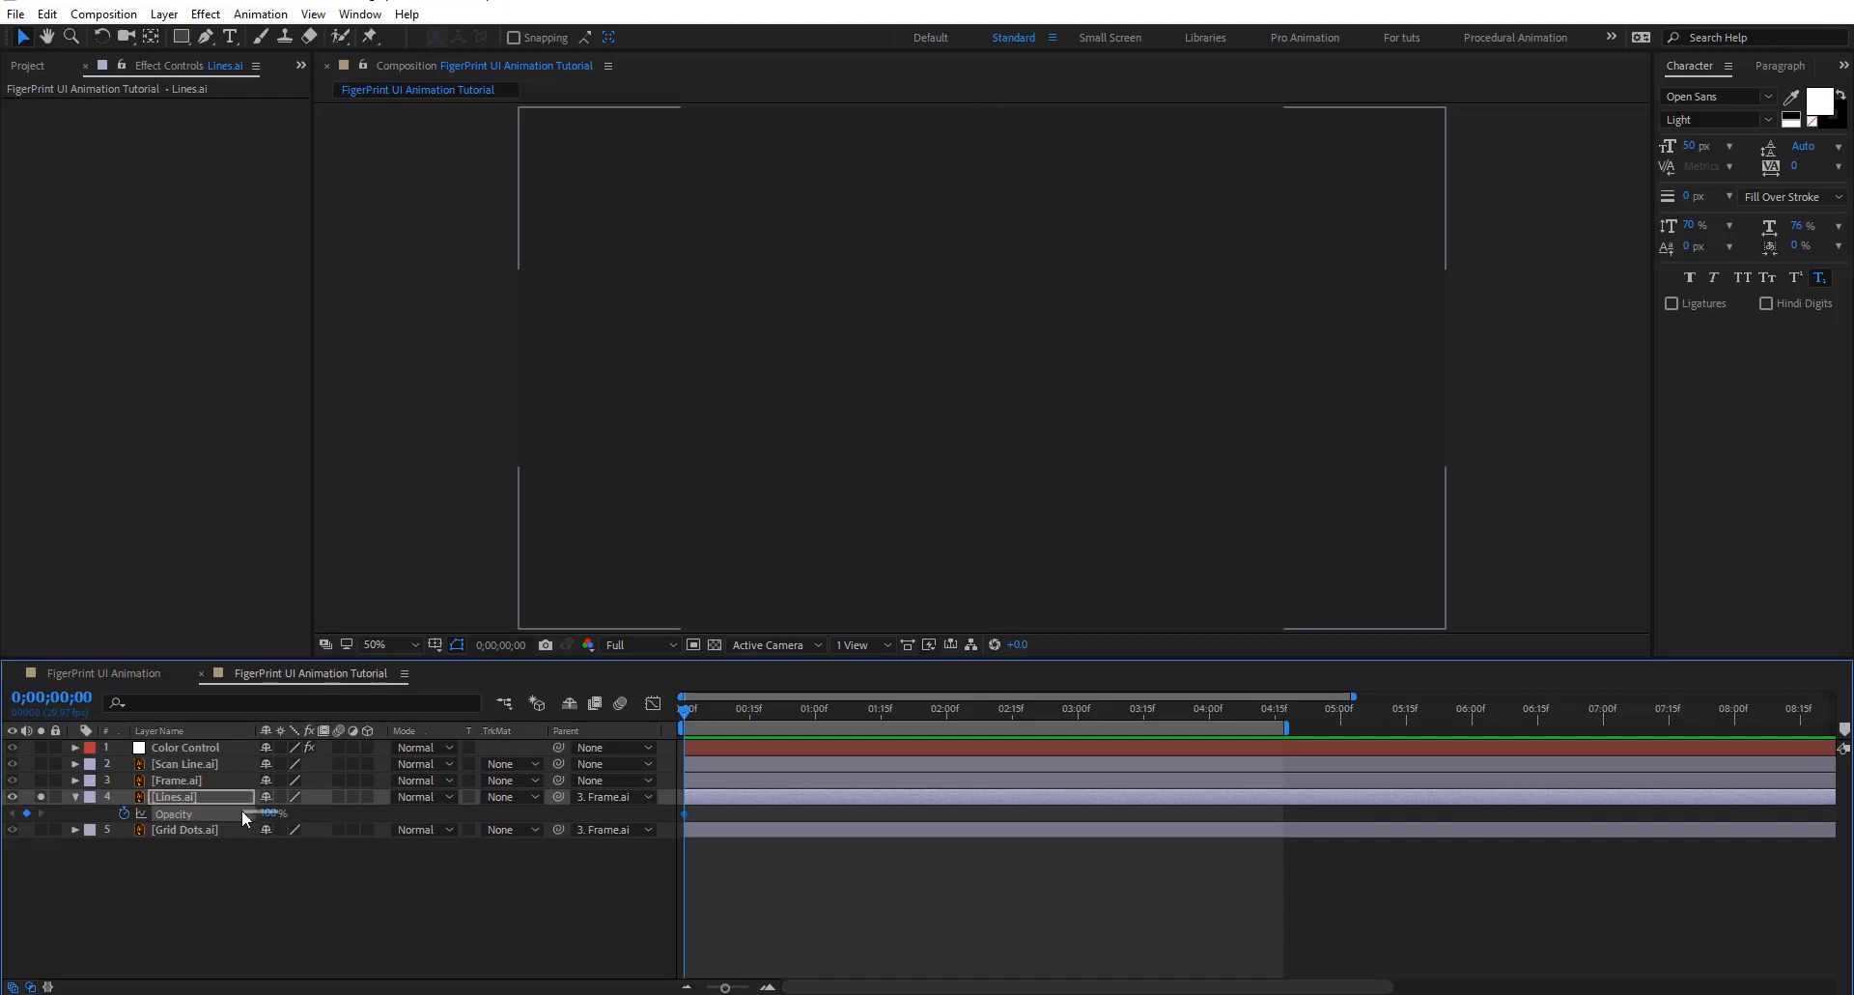
{"action": "left_click_drag", "start_coordinate": [268, 813], "coordinate": [74, 805]}
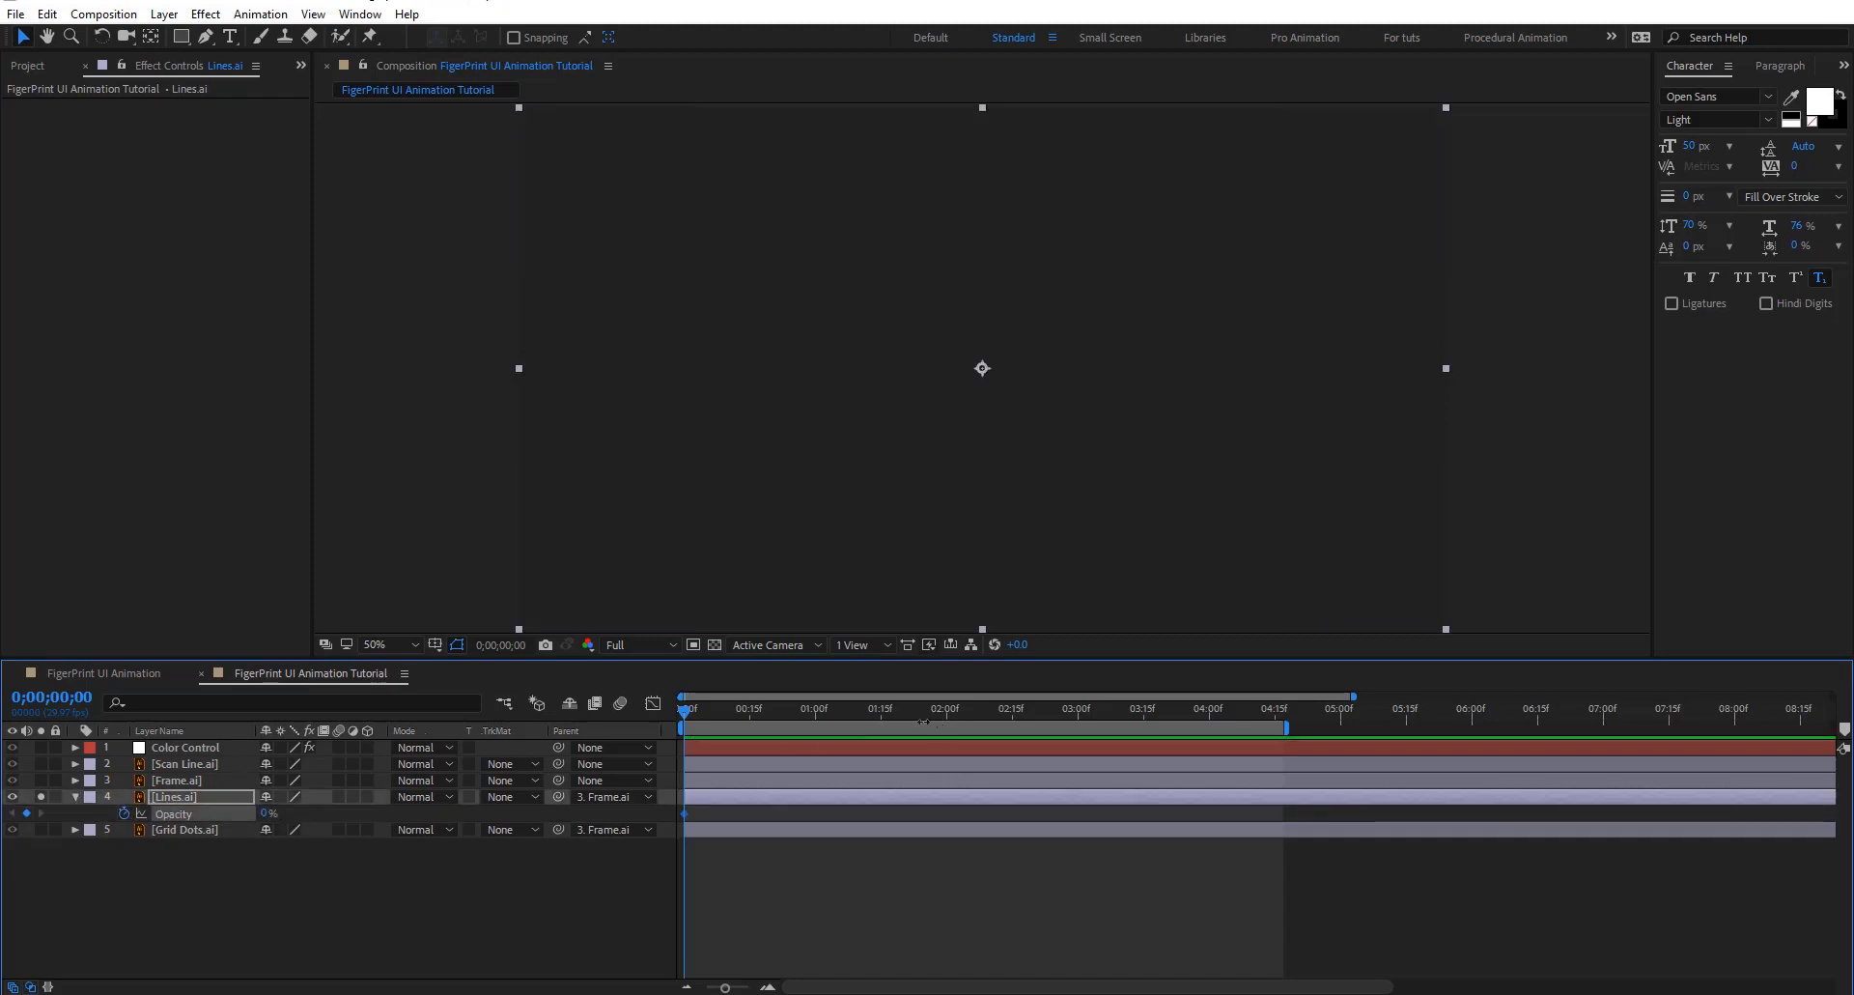
Keyframe the Lines layer's opacity at 100% at 0;00;01;15
{"action": "left_click_drag", "start_coordinate": [876, 720], "coordinate": [882, 720]}
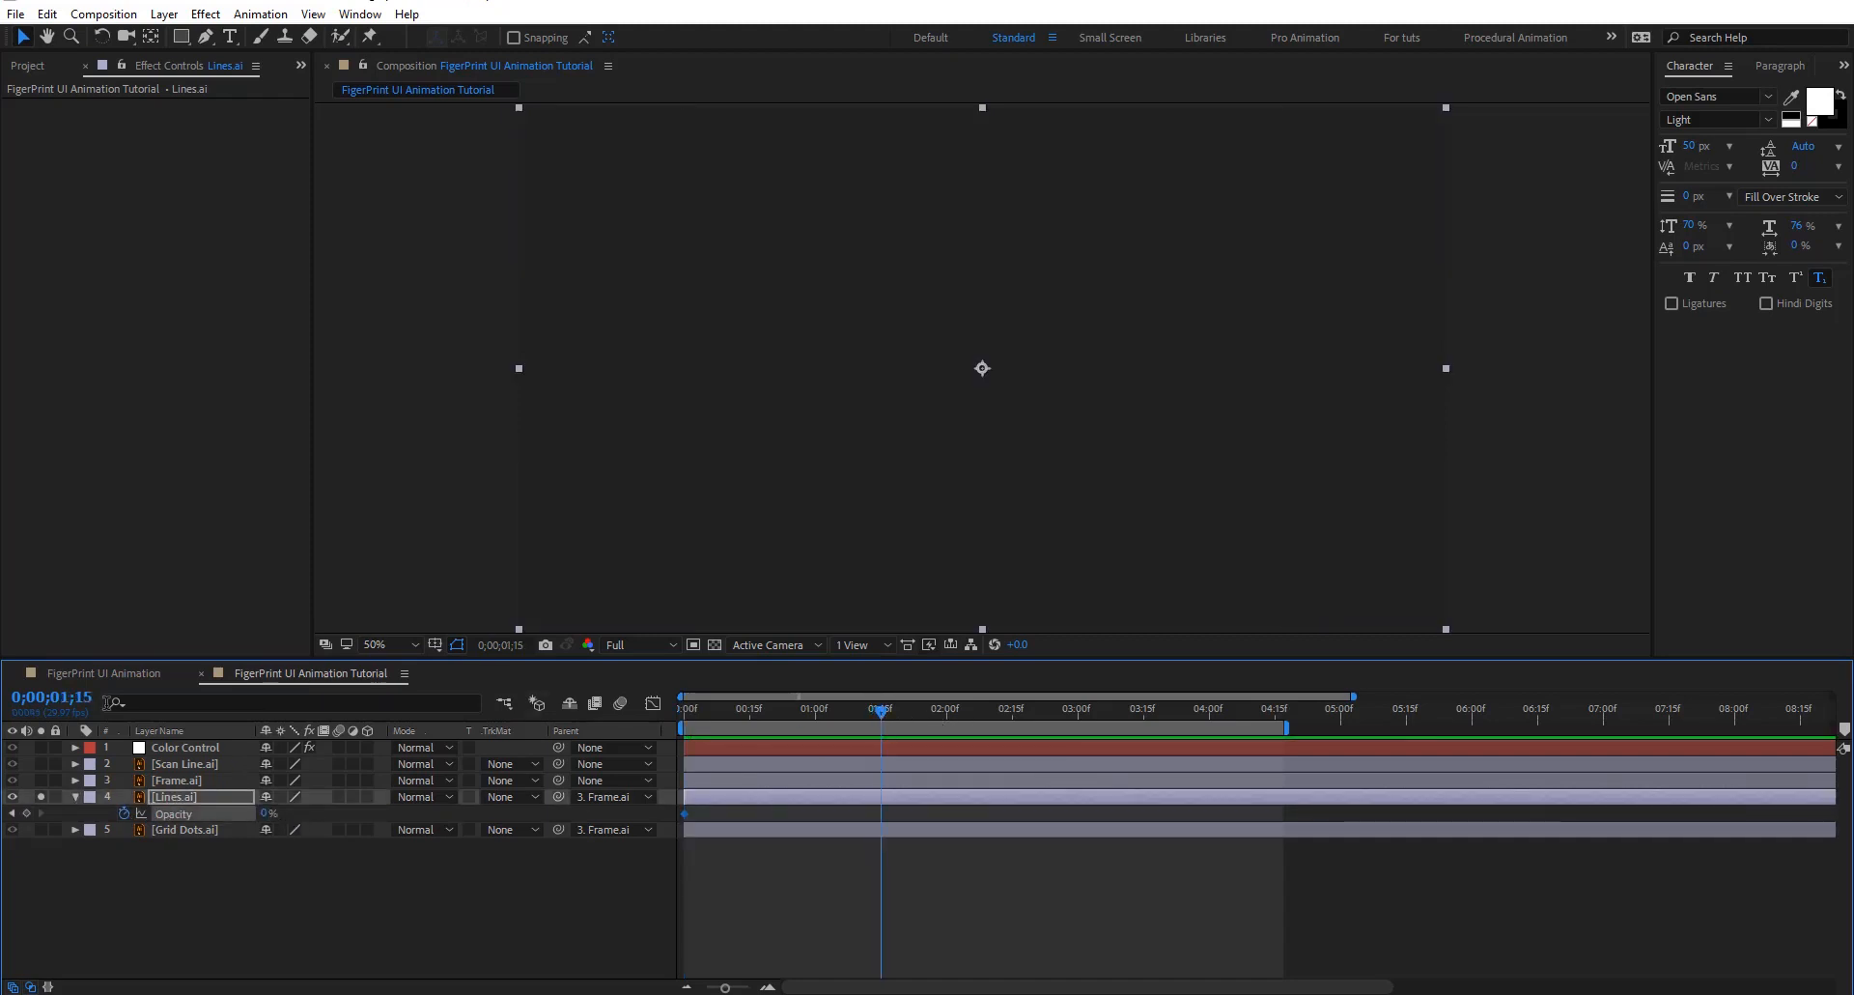
{"action": "left_click", "coordinate": [267, 814]}
{"action": "type", "text": "100"}
{"action": "key", "text": "Return"}
{"action": "left_click", "coordinate": [770, 987]}
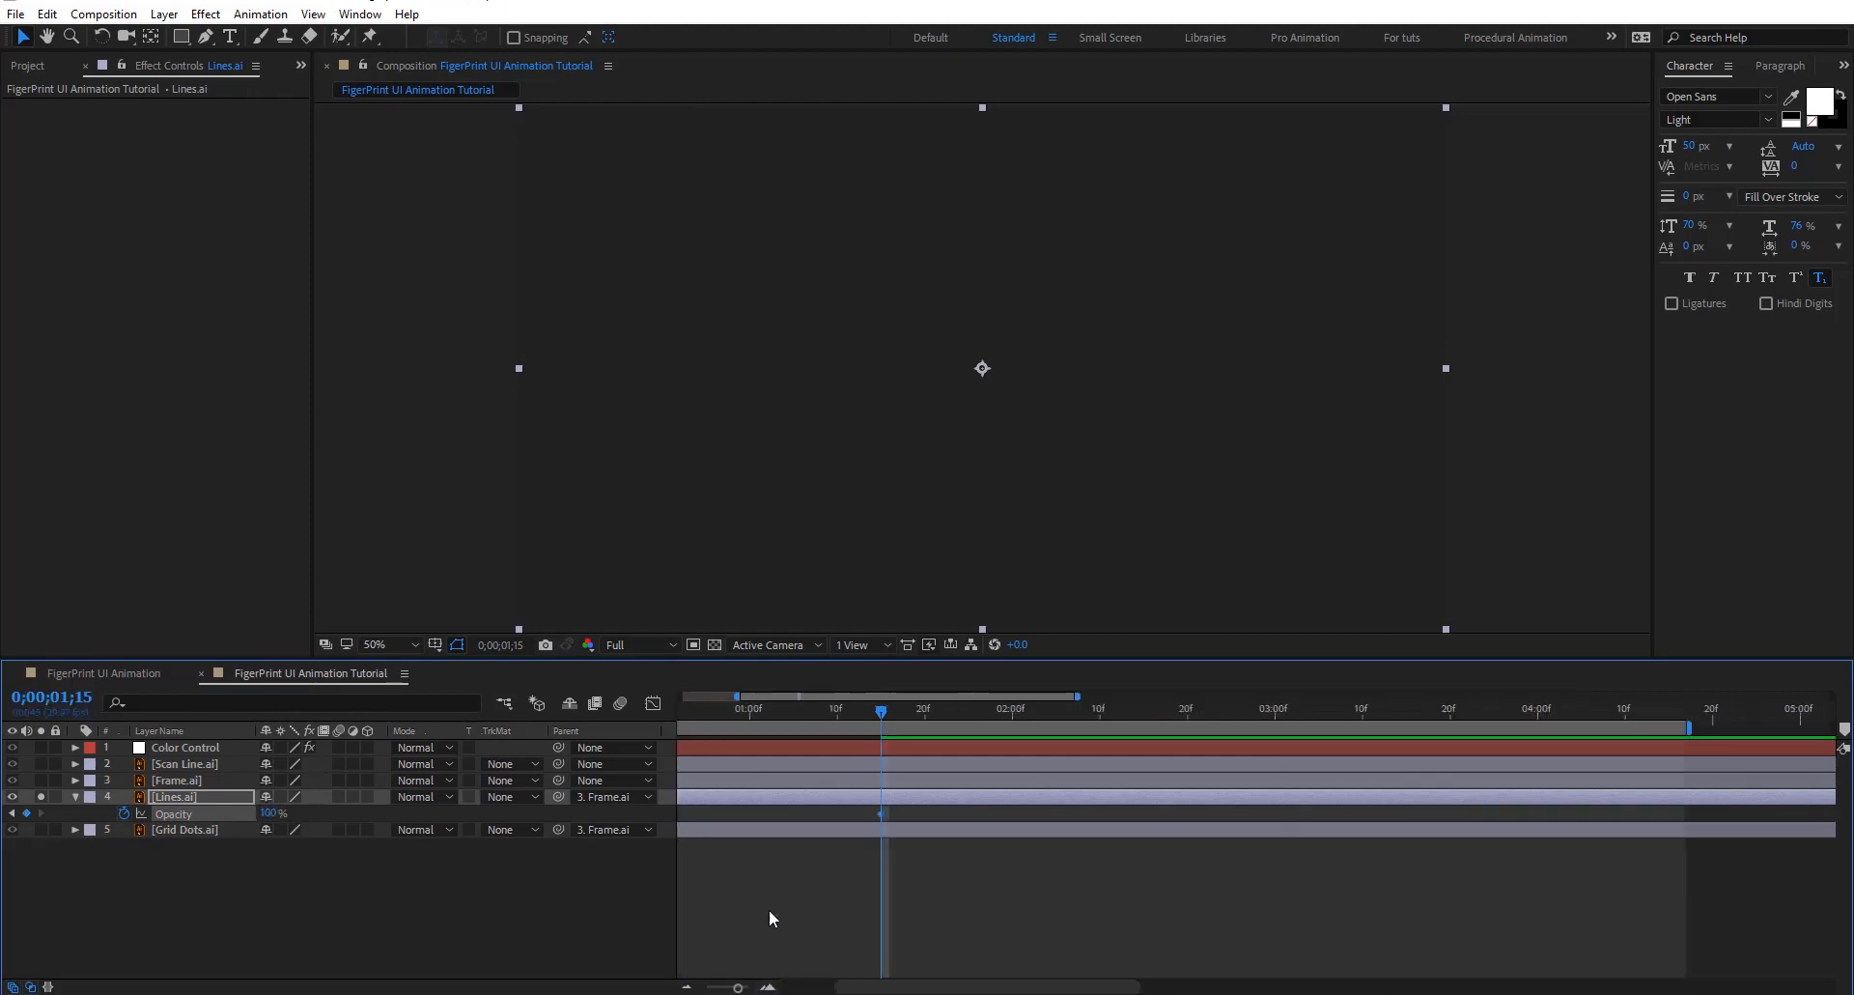
Trim the start of the Grid Dots layer to 0;00;00;15 and solo it along with Lines
{"action": "left_click_drag", "start_coordinate": [1088, 720], "coordinate": [817, 786]}
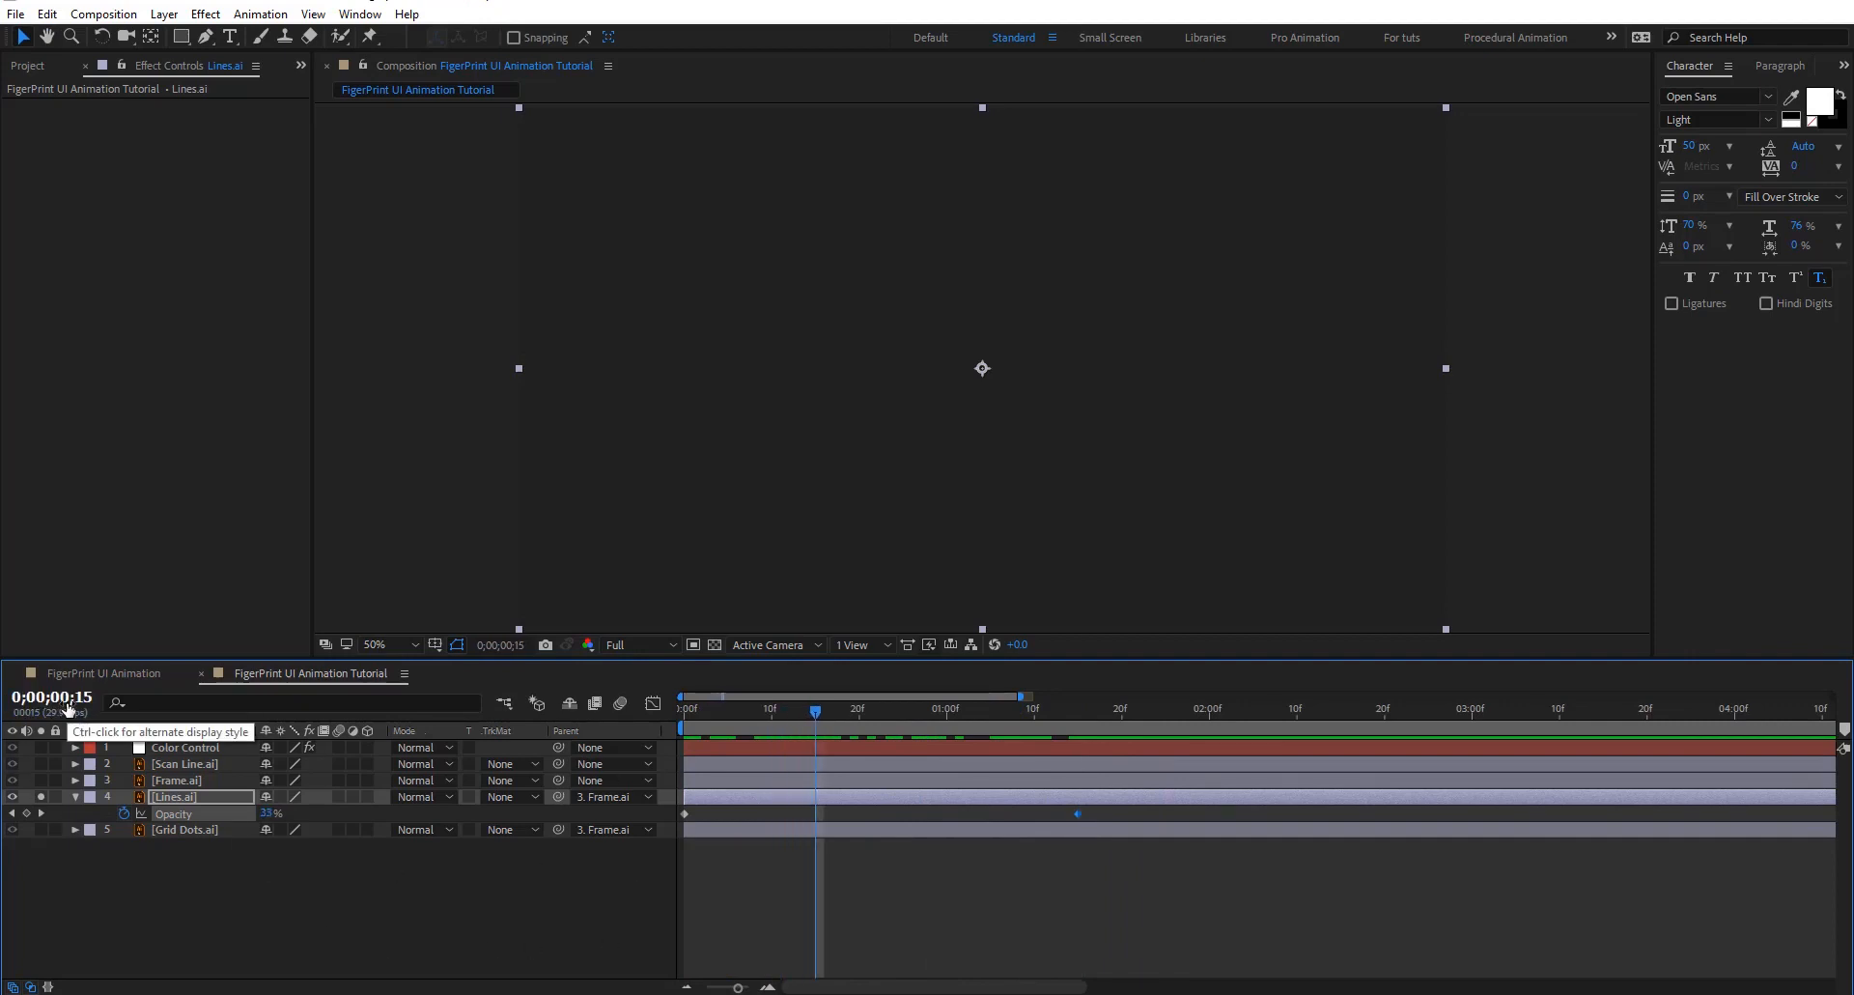
{"action": "left_click", "coordinate": [146, 829]}
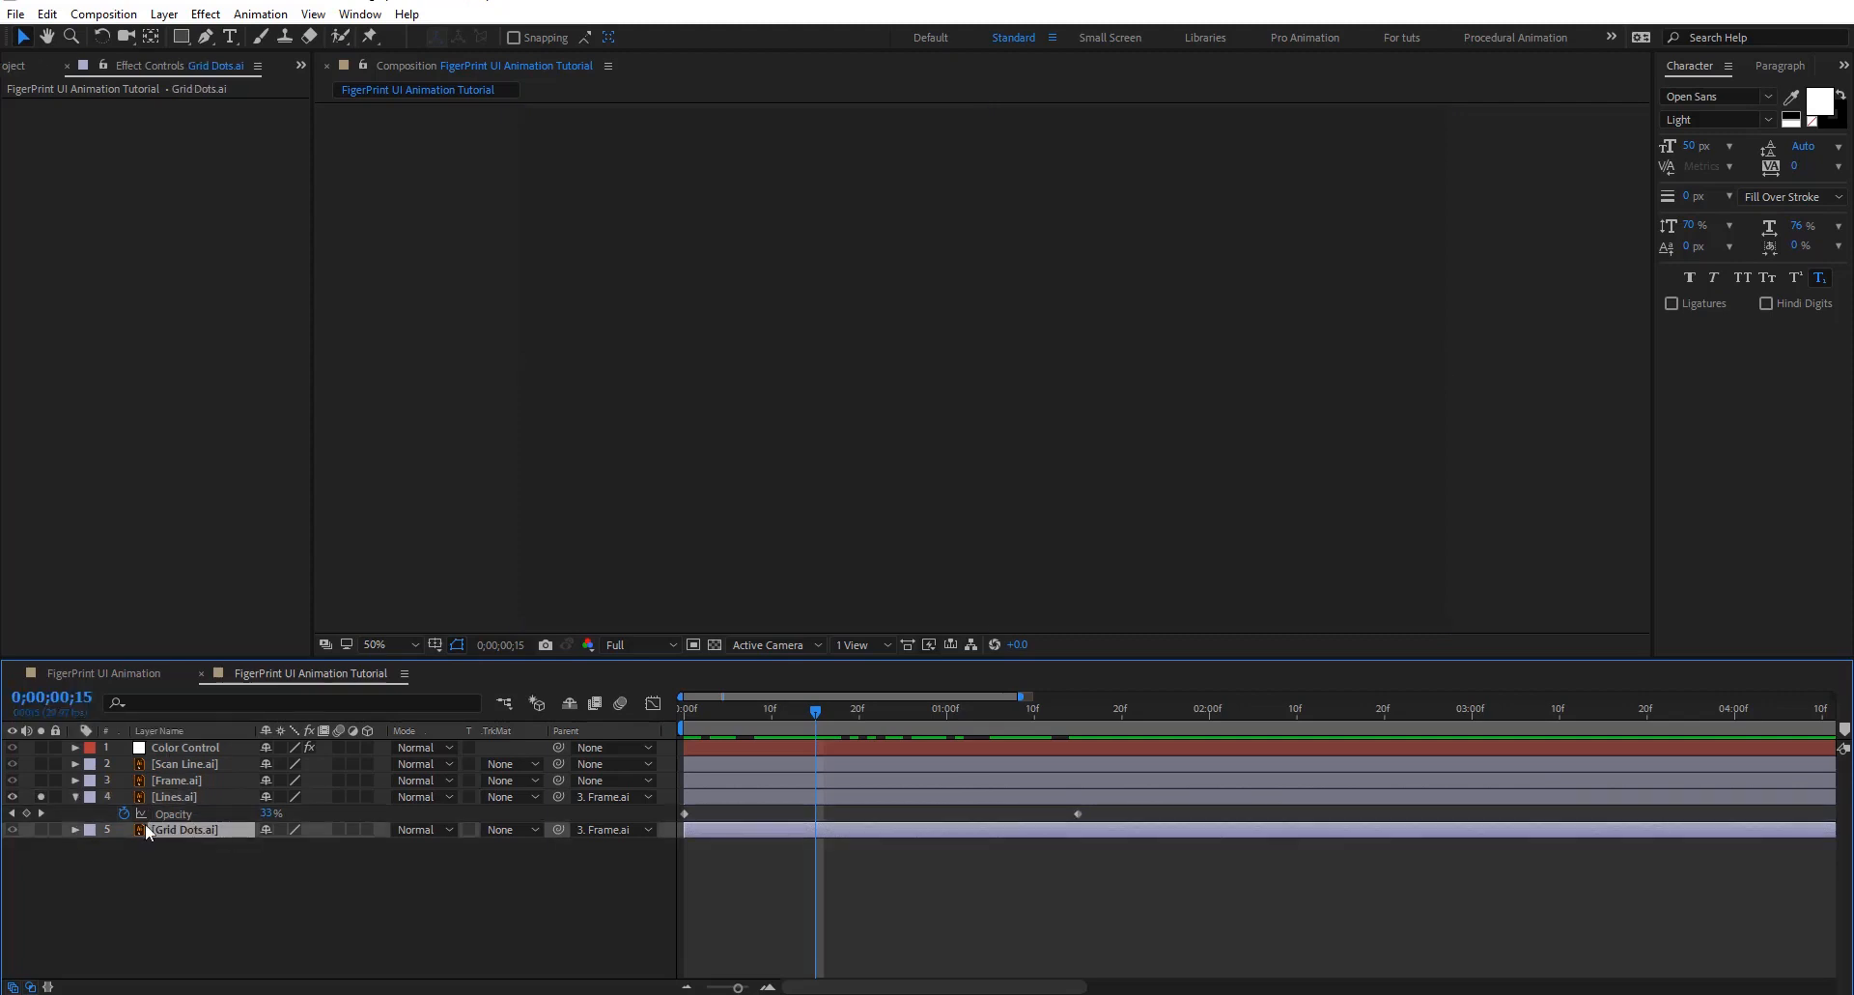
{"action": "key", "text": "alt+bracketleft"}
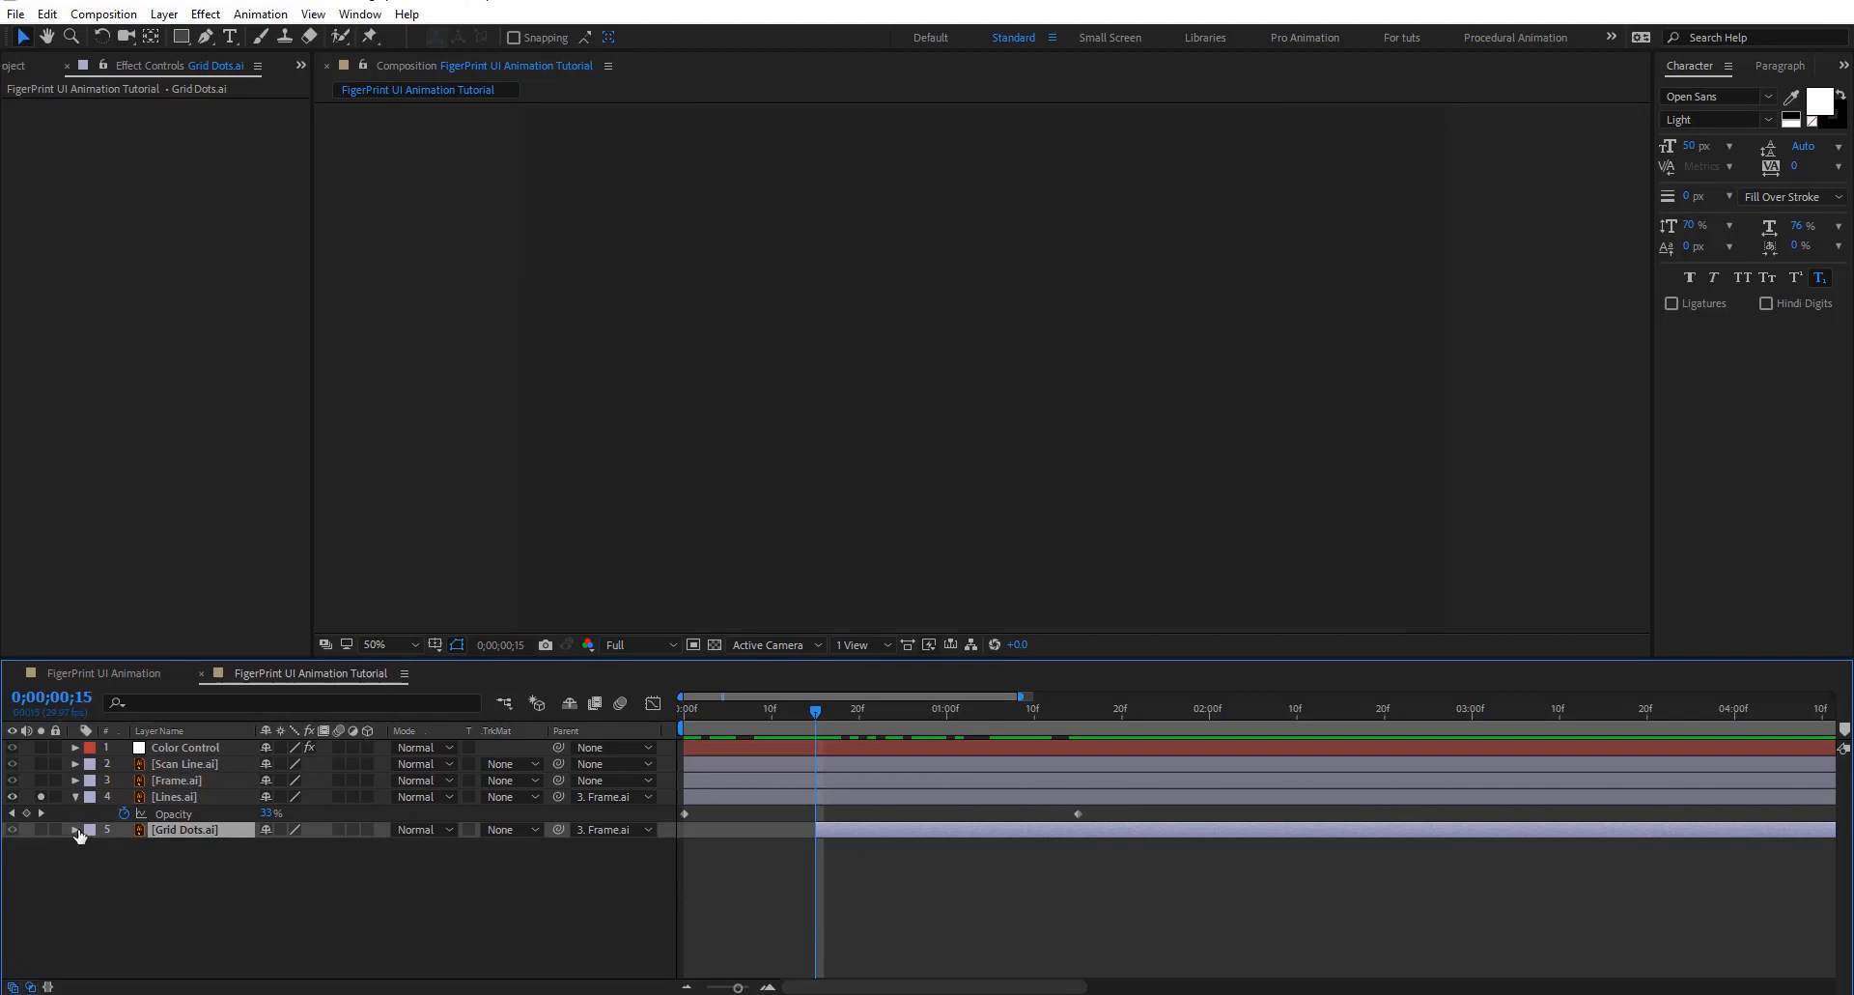
{"action": "left_click", "coordinate": [41, 829]}
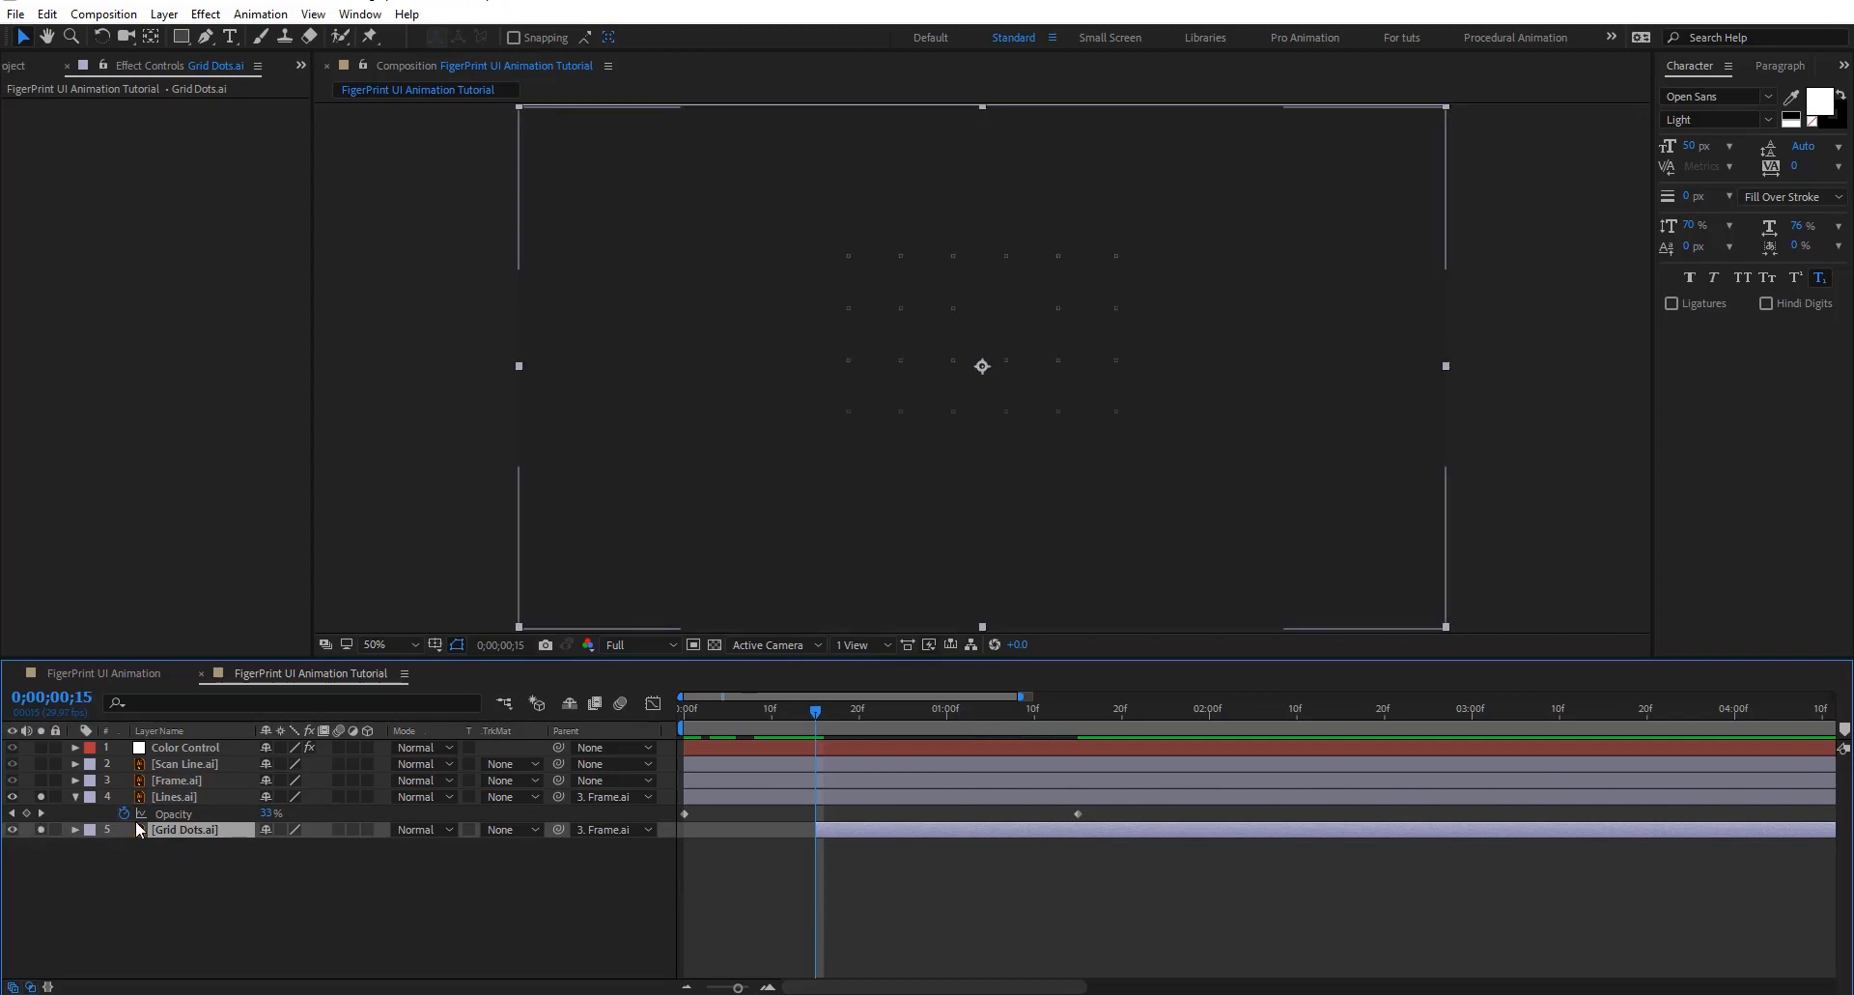
Animate the Grid Dots opacity from 0% at 0;00;00;15 to 100% at 0;00;02;05
{"action": "key", "text": "t"}
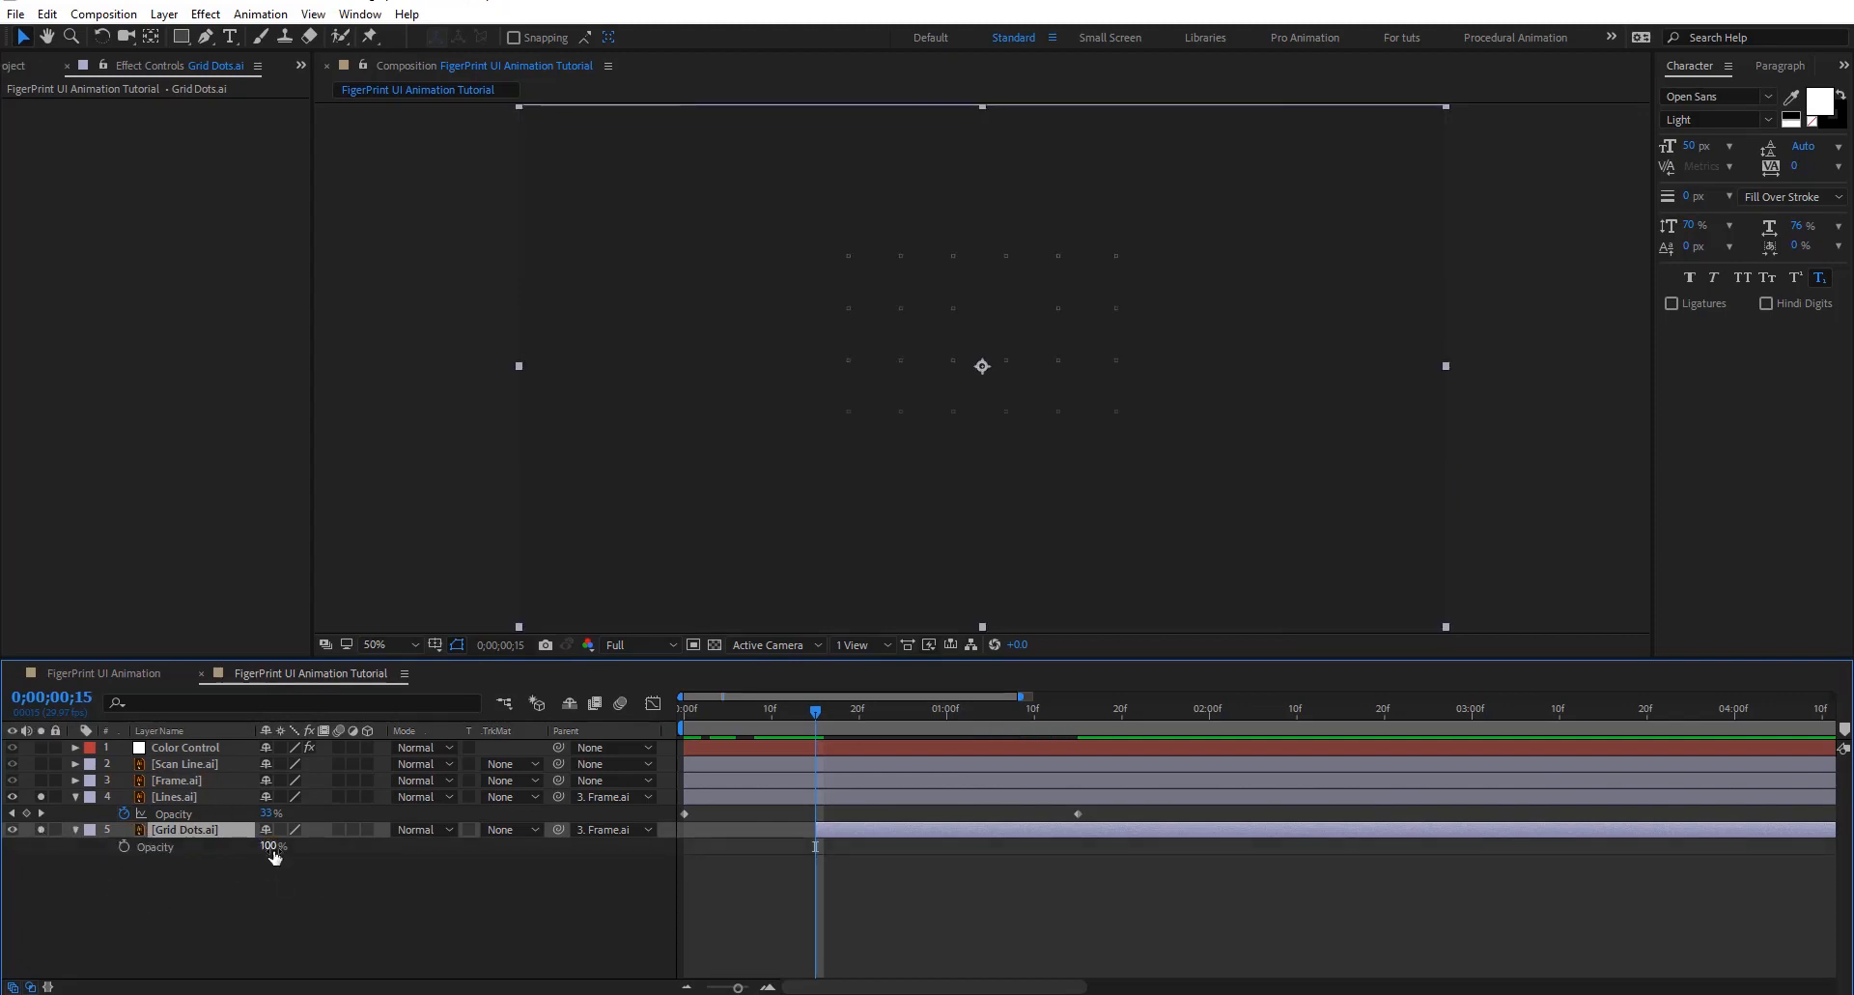
{"action": "left_click_drag", "start_coordinate": [271, 847], "coordinate": [114, 836]}
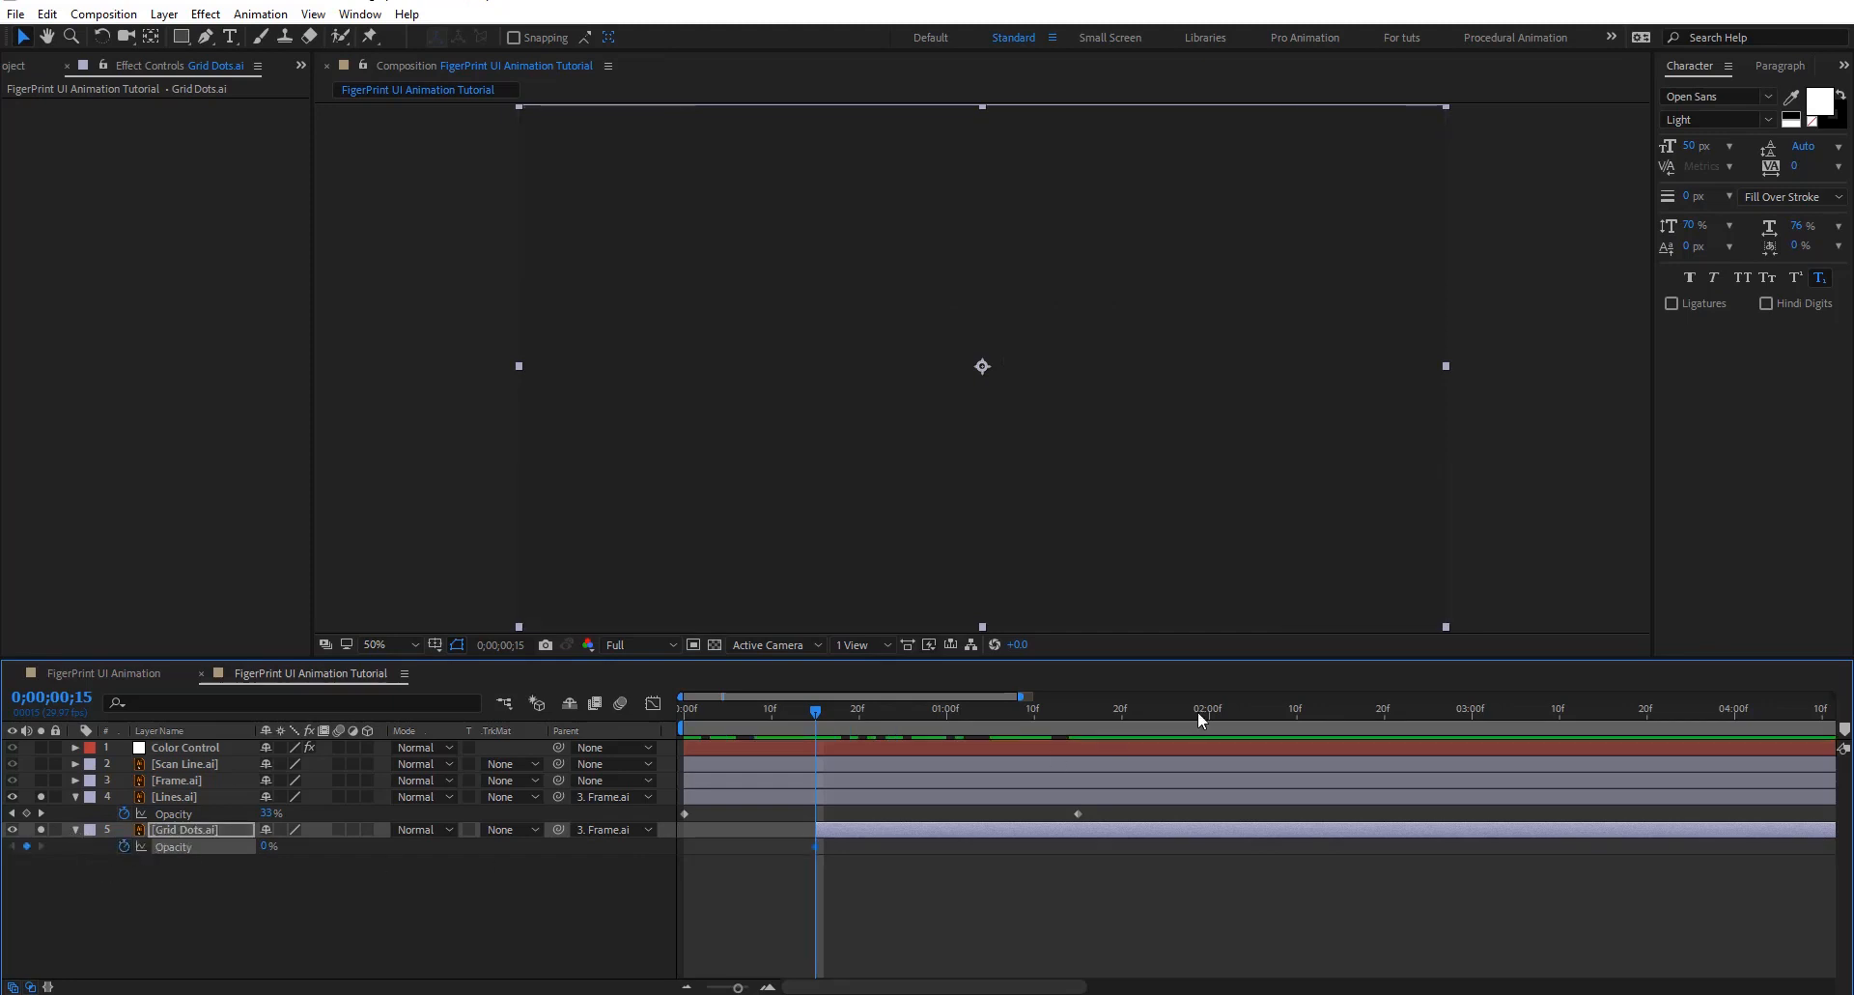
{"action": "mouse_move", "coordinate": [1243, 712]}
{"action": "left_mouse_down"}
{"action": "mouse_move", "coordinate": [1278, 715]}
{"action": "mouse_move", "coordinate": [1253, 715]}
{"action": "left_mouse_up"}
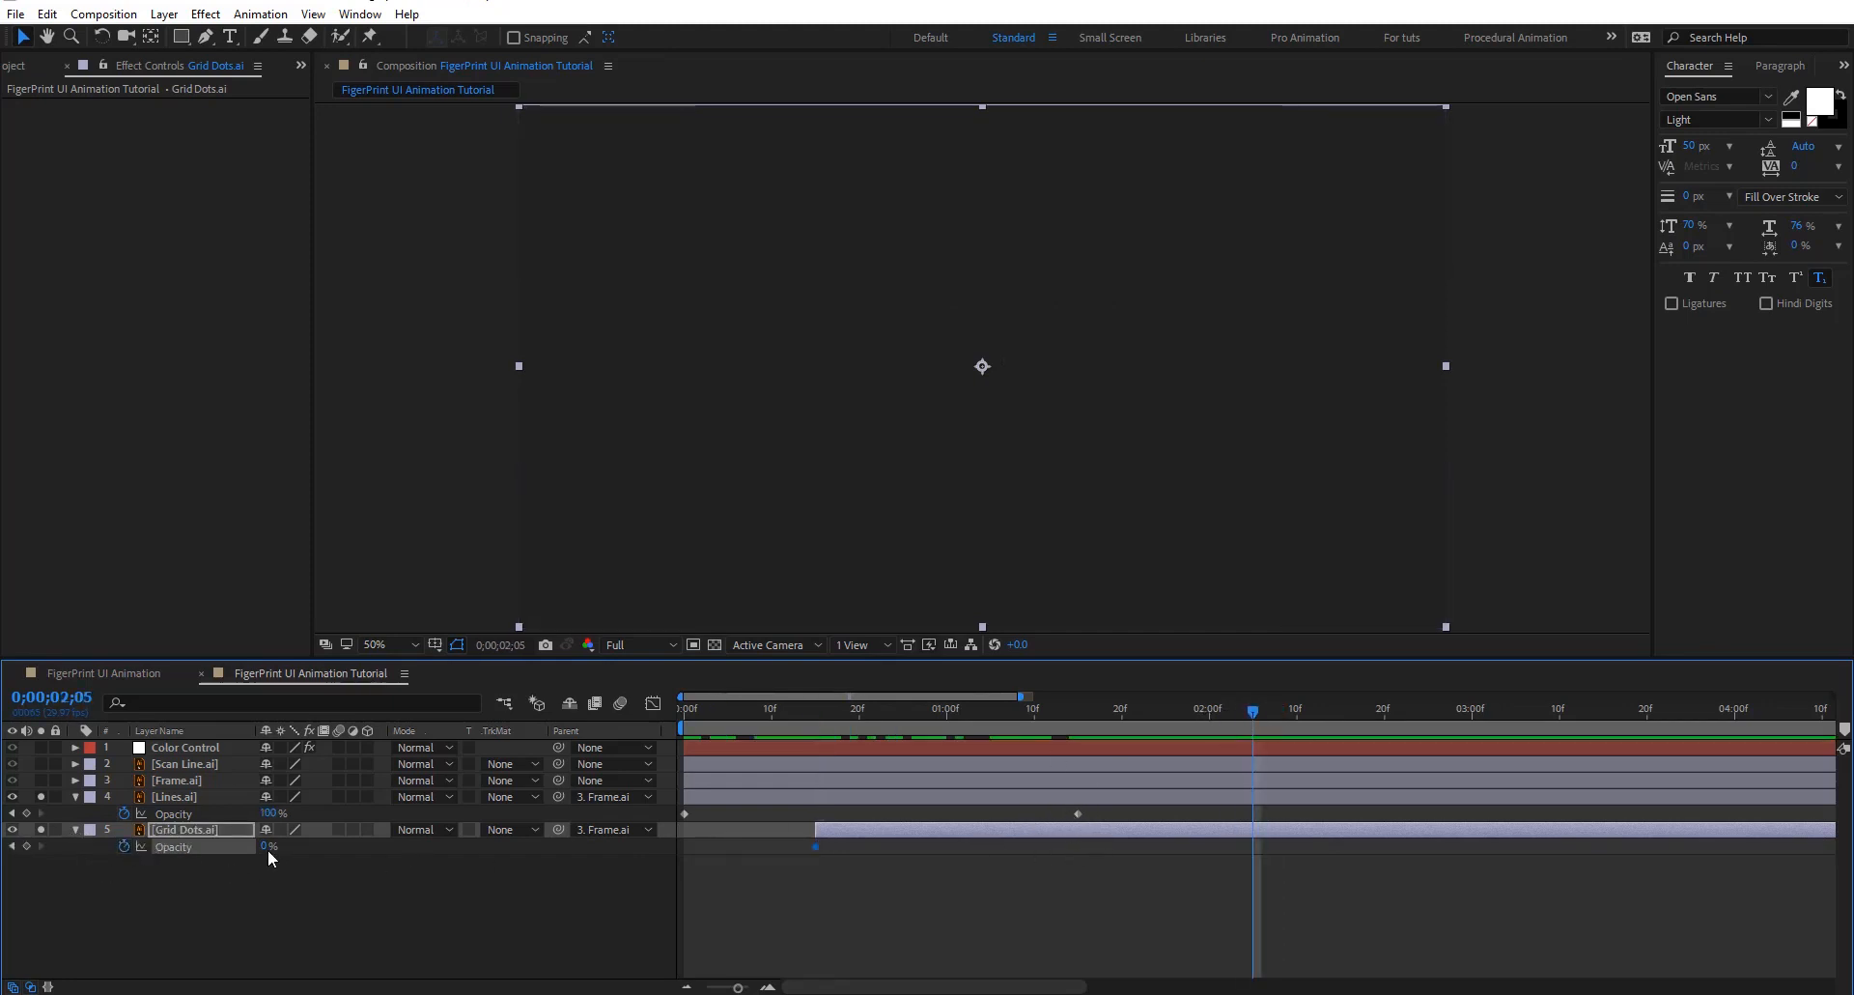
{"action": "left_click_drag", "start_coordinate": [426, 859], "coordinate": [673, 864]}
{"action": "left_click", "coordinate": [791, 898]}
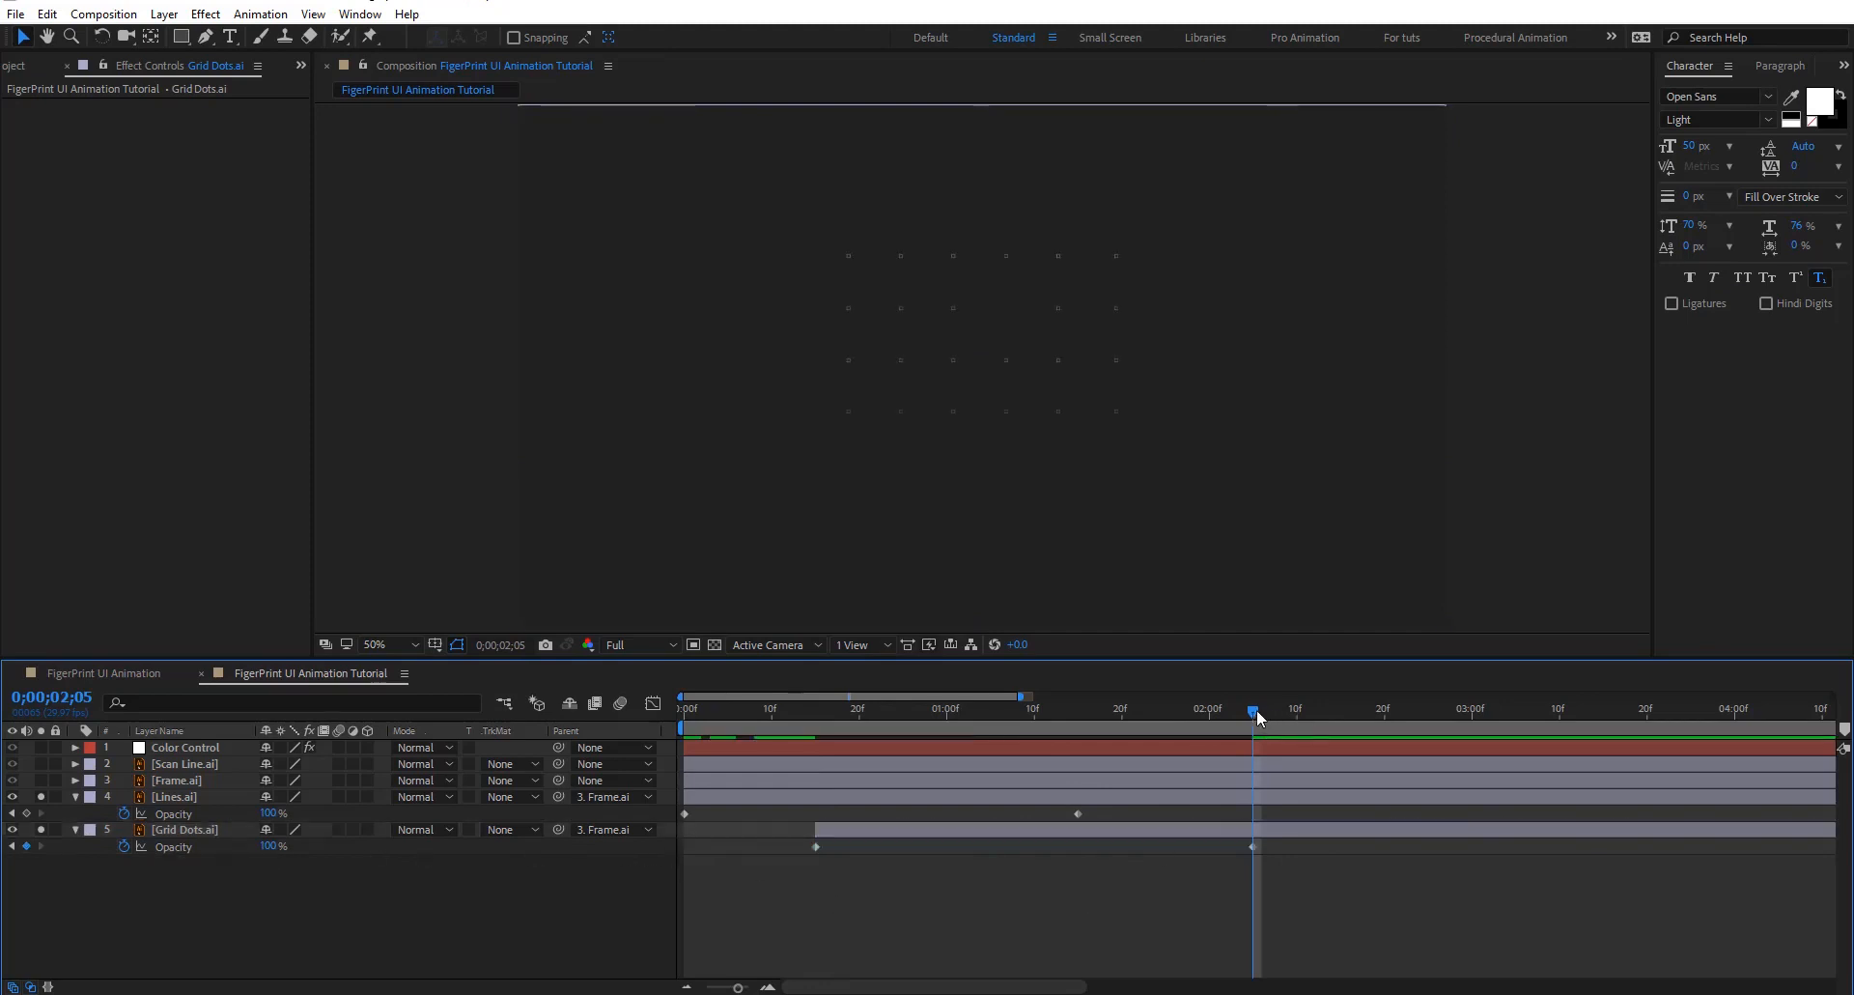
Preview the fade-in of the lines and grid dots from the start of the composition
{"action": "left_click_drag", "start_coordinate": [1255, 711], "coordinate": [657, 760]}
{"action": "key", "text": "space"}
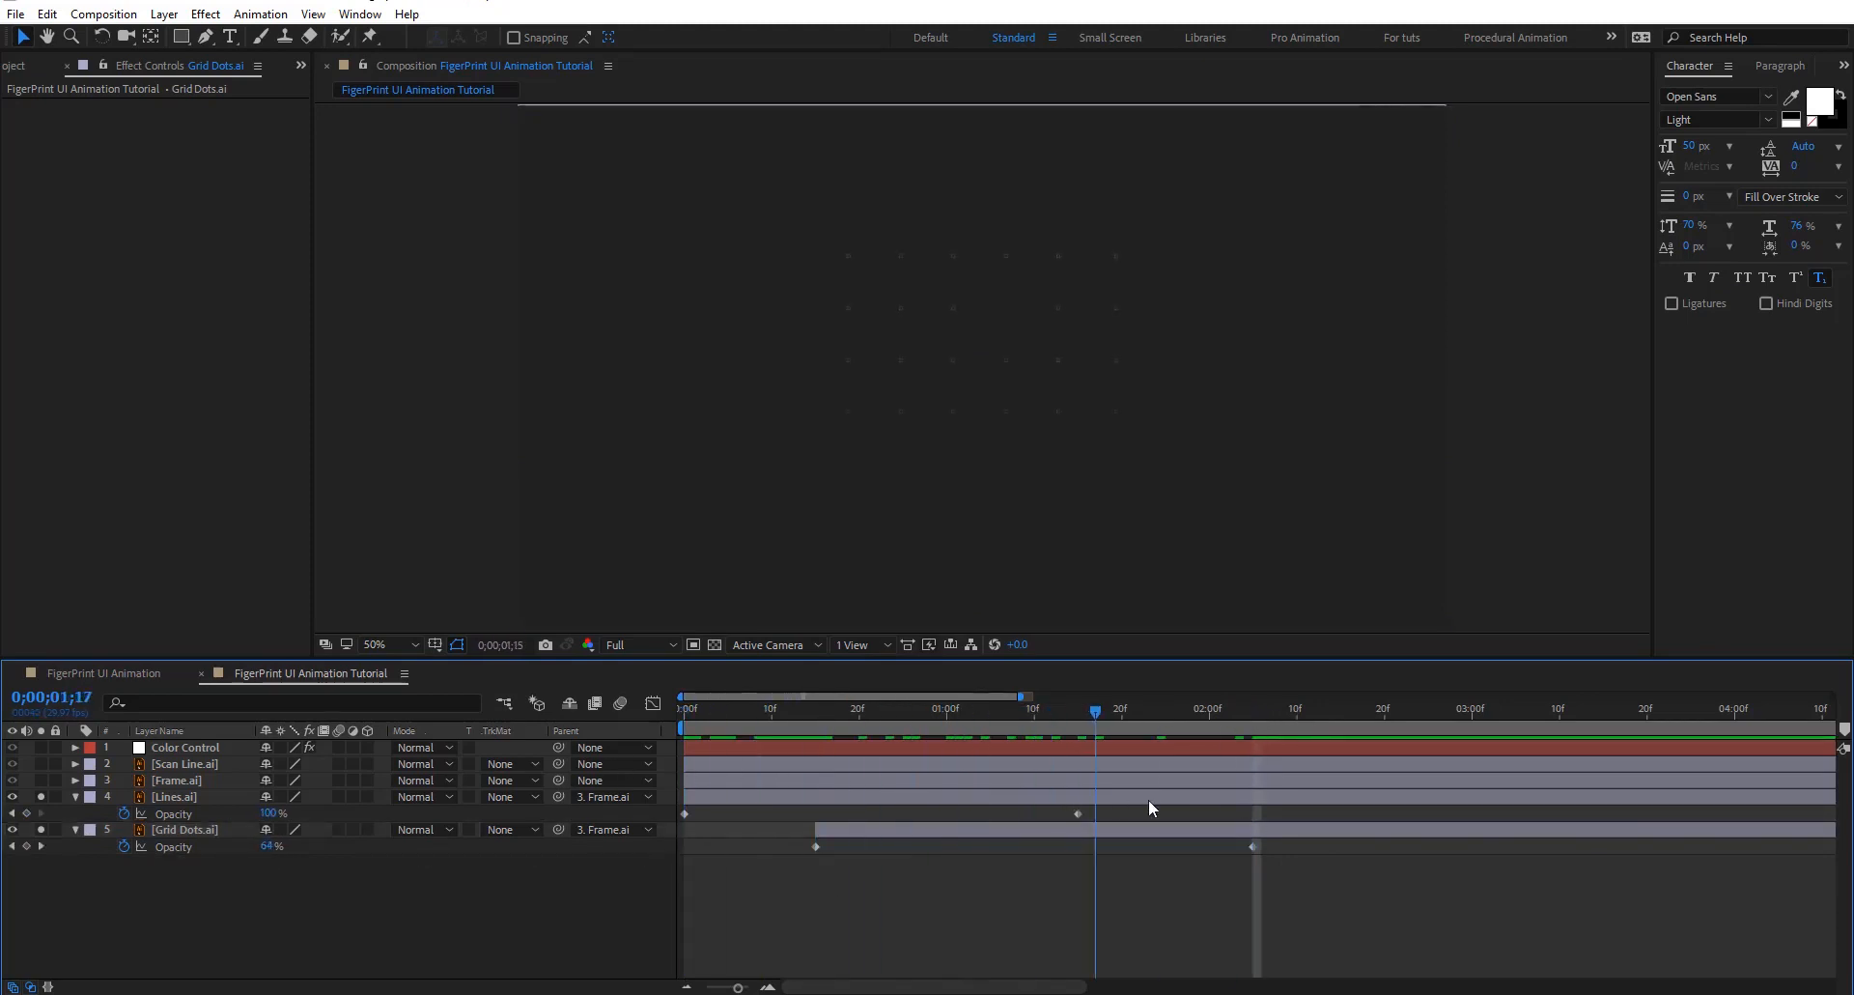
Add Grid Dots opacity keyframes at 0;00;01;14 and 0;00;01;16, keeping the interpolated values
{"action": "left_click_drag", "start_coordinate": [1310, 805], "coordinate": [1080, 838]}
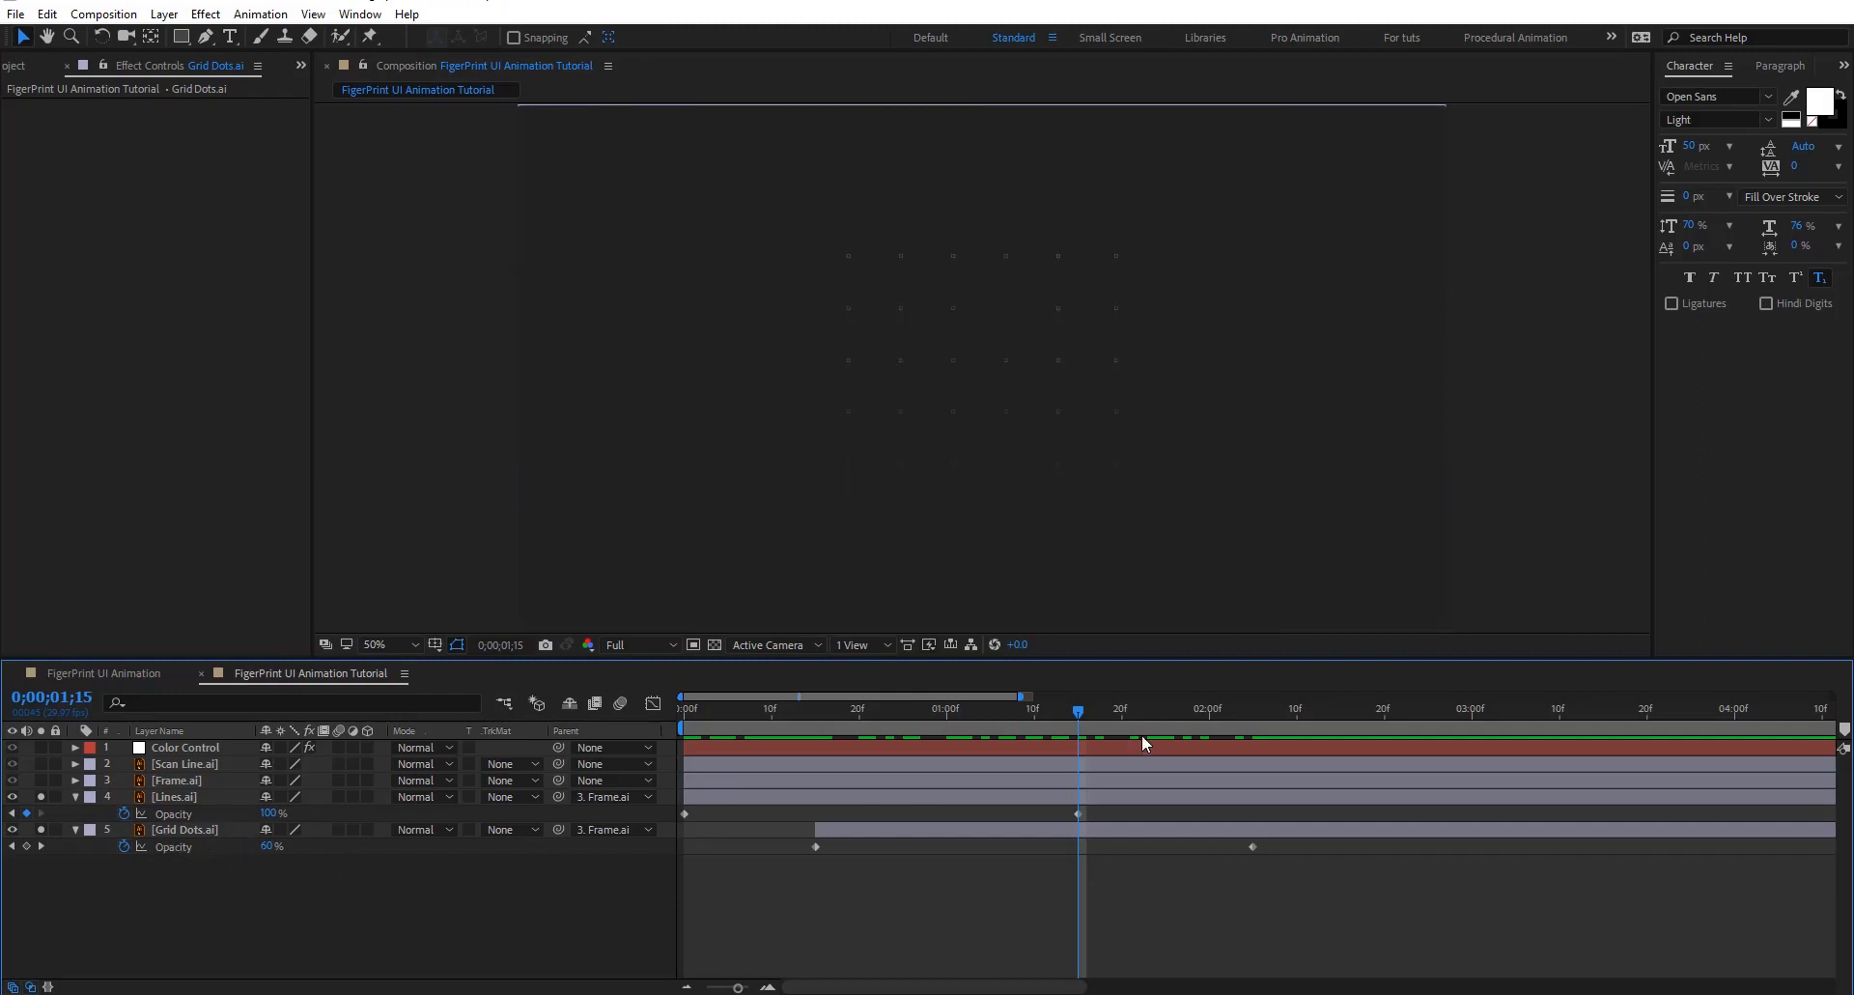
{"action": "key", "text": "Page_Up"}
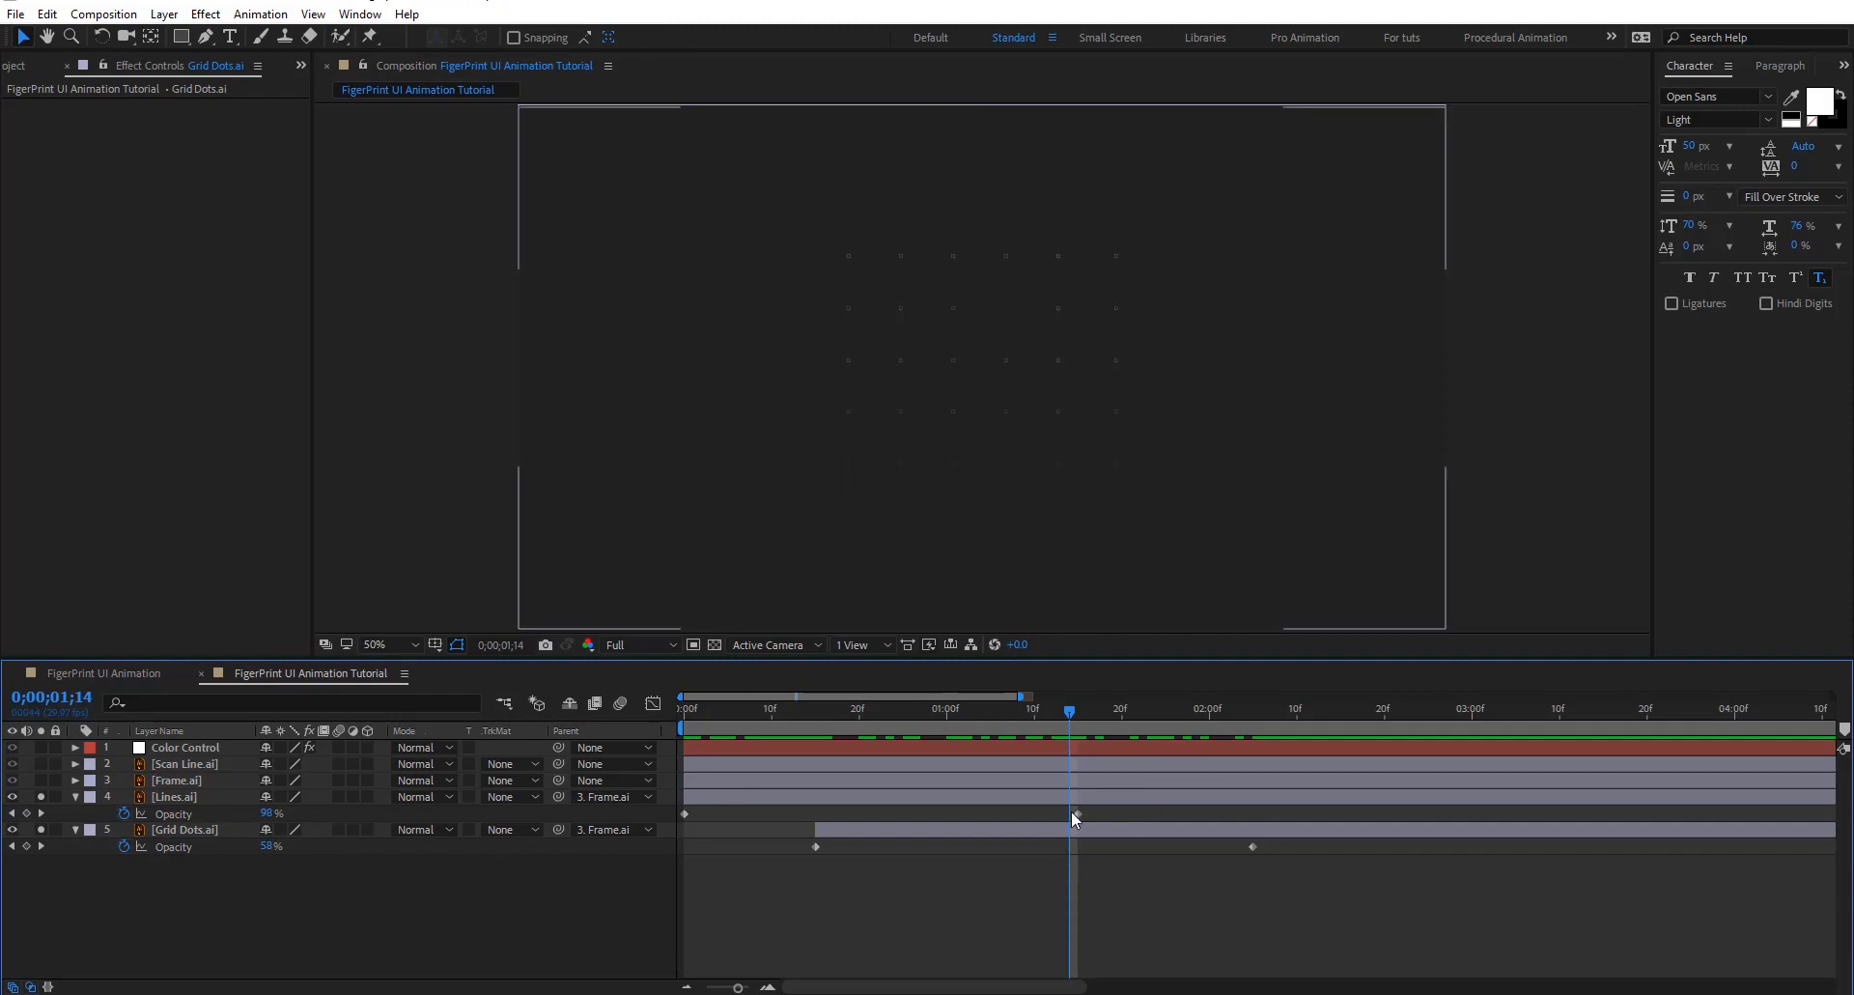
{"action": "left_click", "coordinate": [31, 843]}
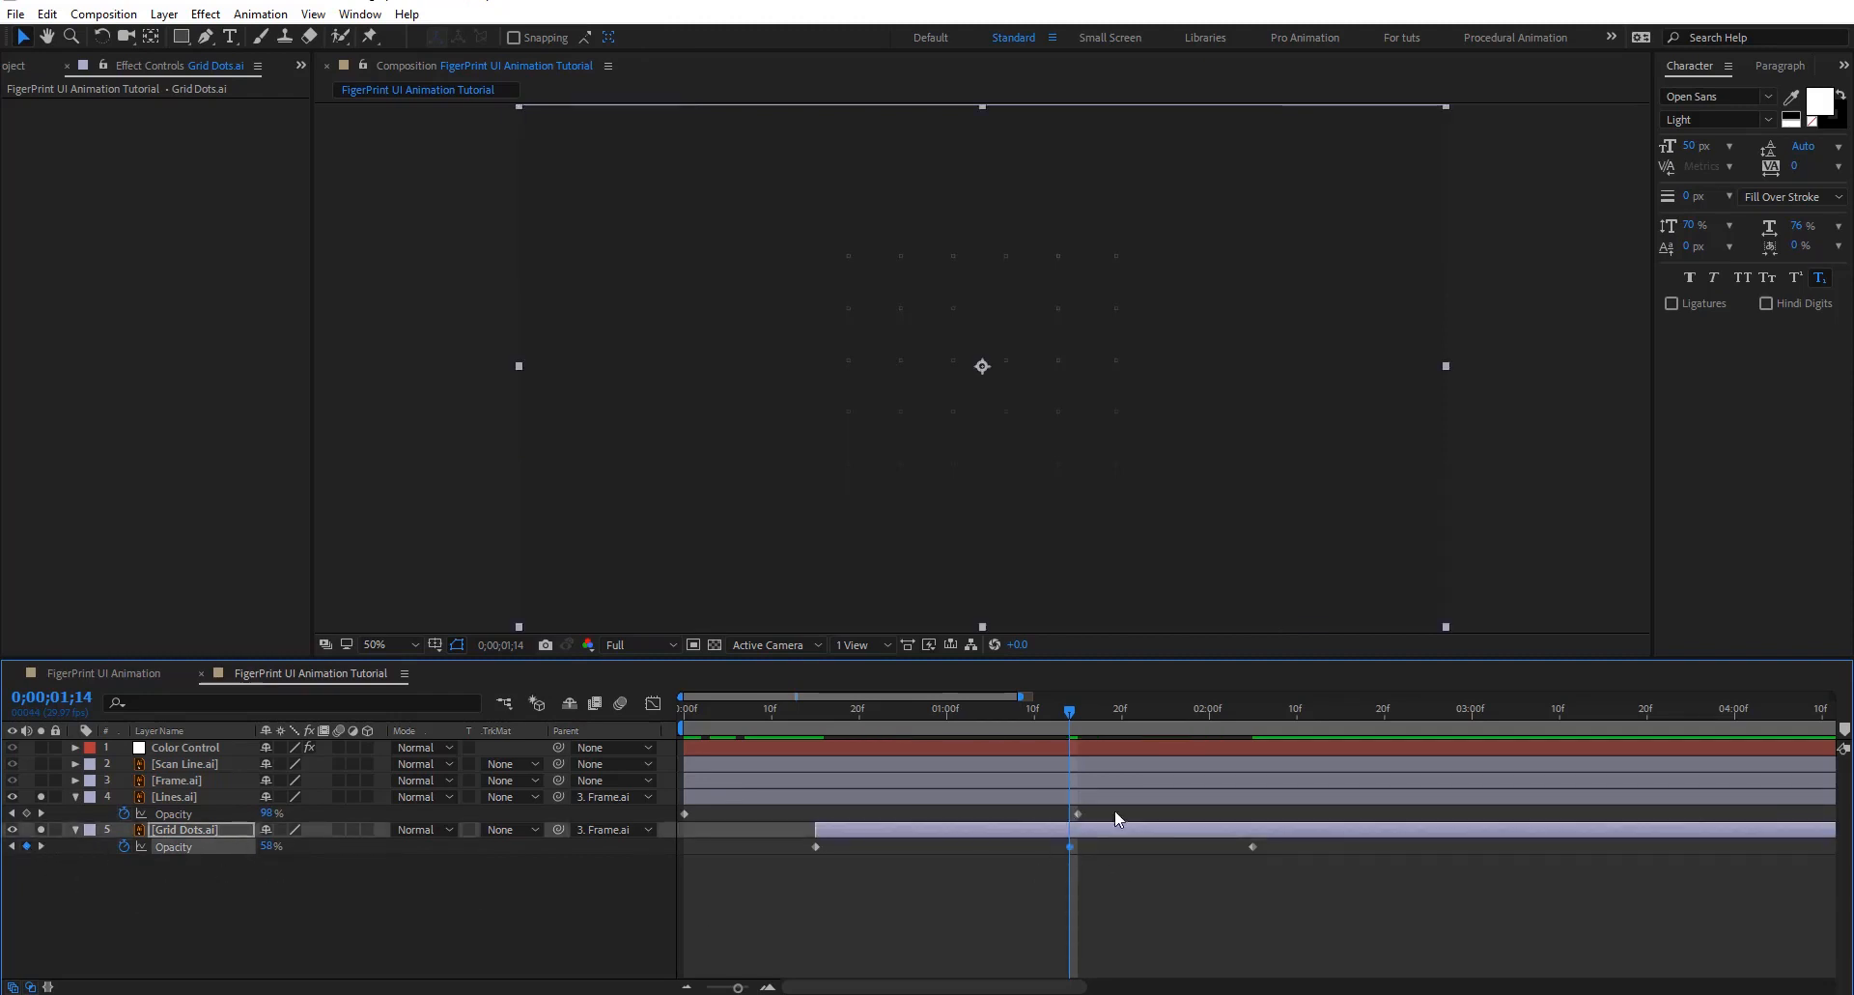
{"action": "key", "text": "Page_Down"}
{"action": "key", "text": "Page_Down"}
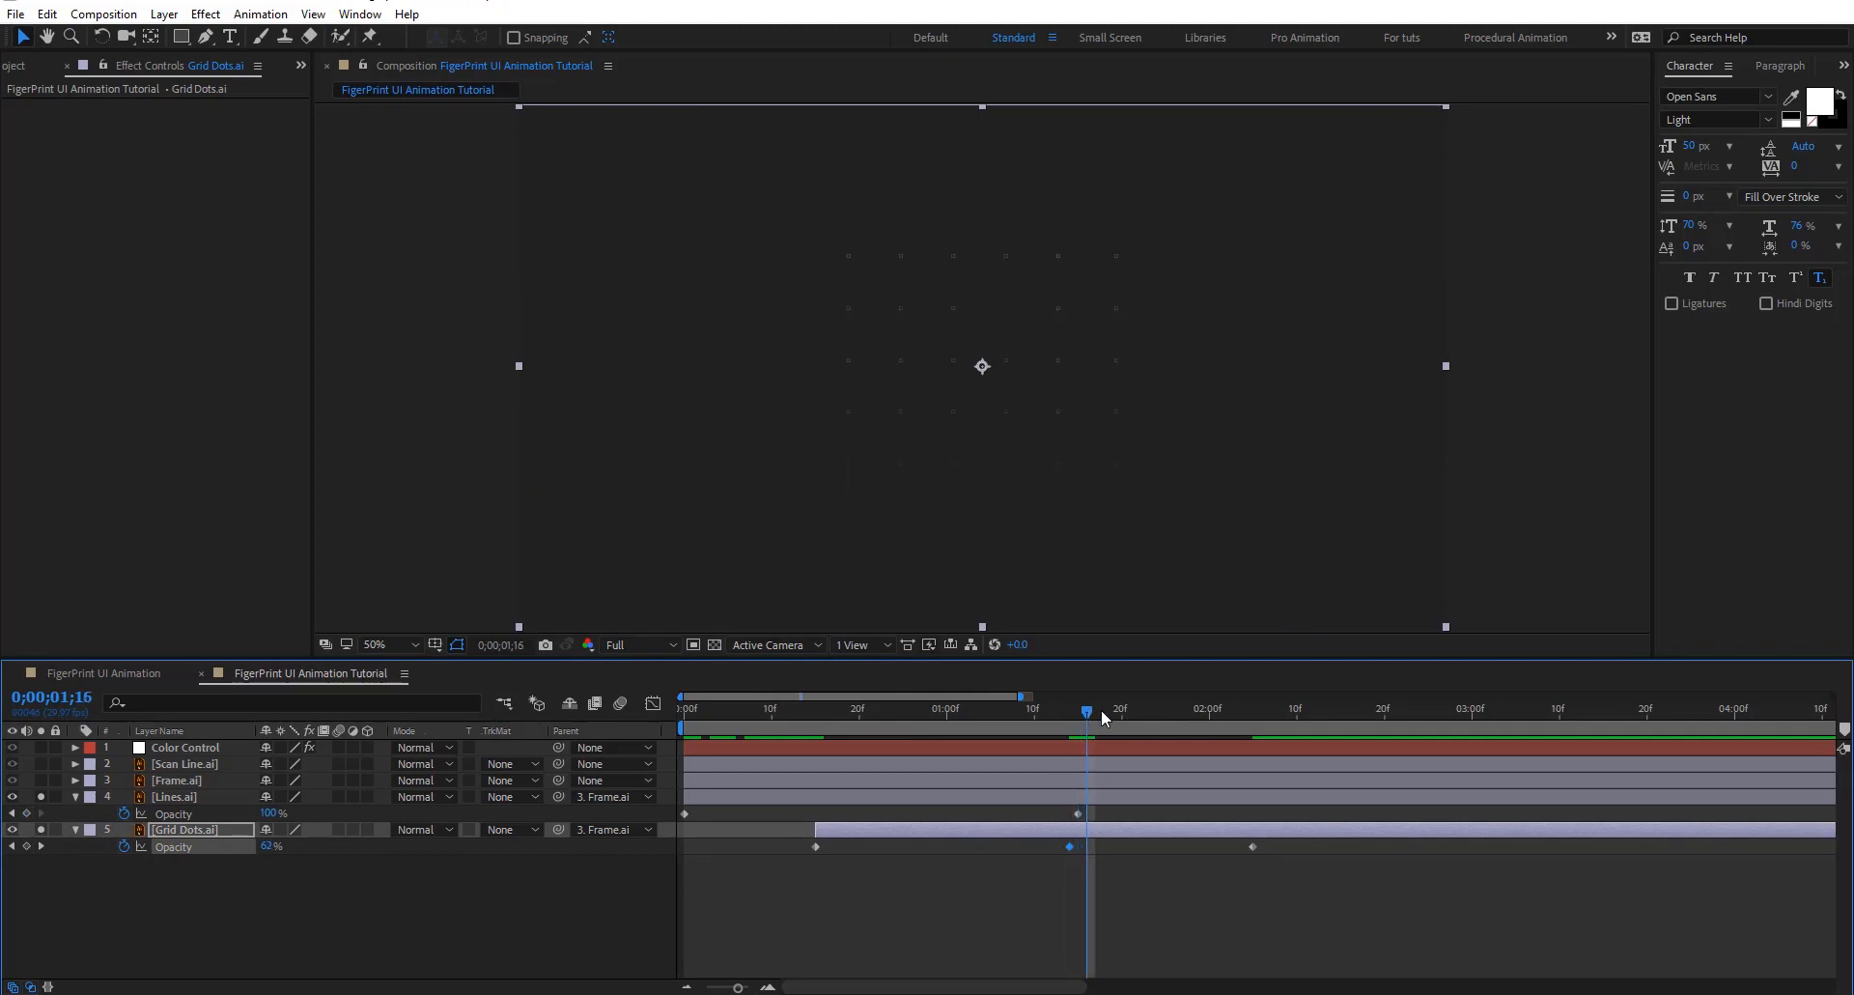
{"action": "left_click", "coordinate": [26, 846]}
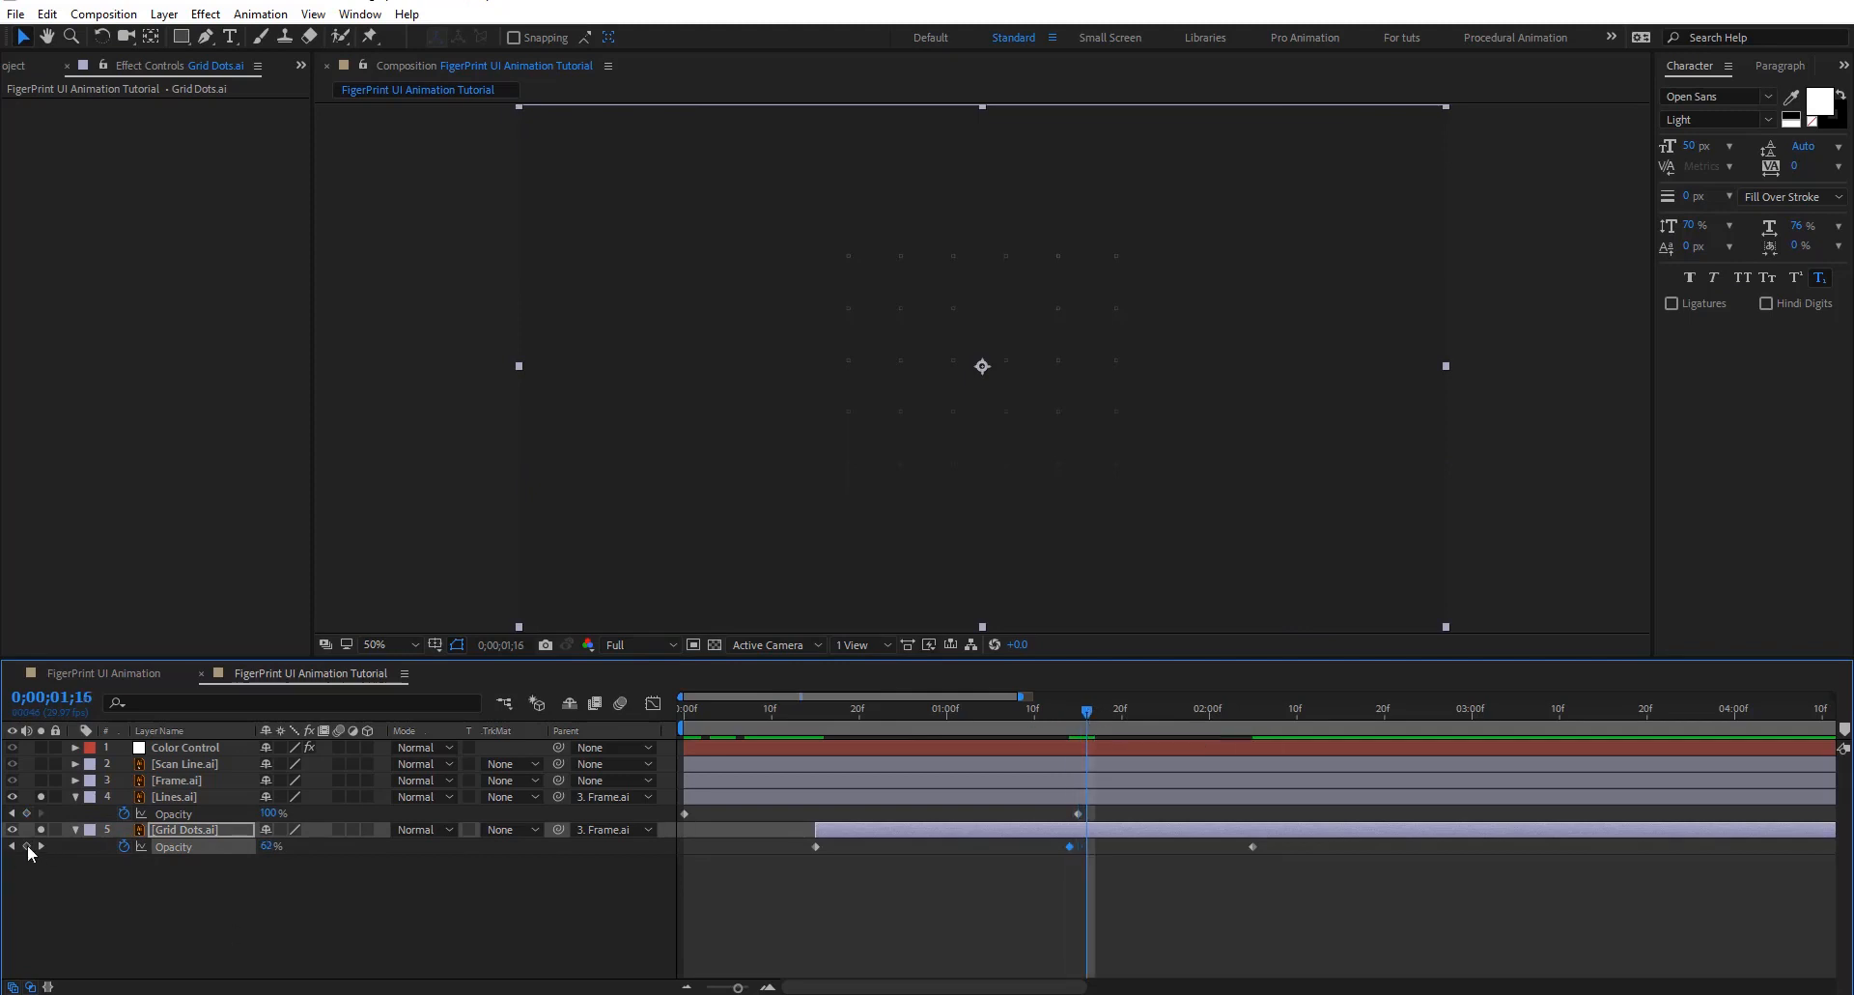
Set the Grid Dots opacity to 100% at 0;00;01;15 to create a one-frame flash
{"action": "left_click", "coordinate": [1082, 719]}
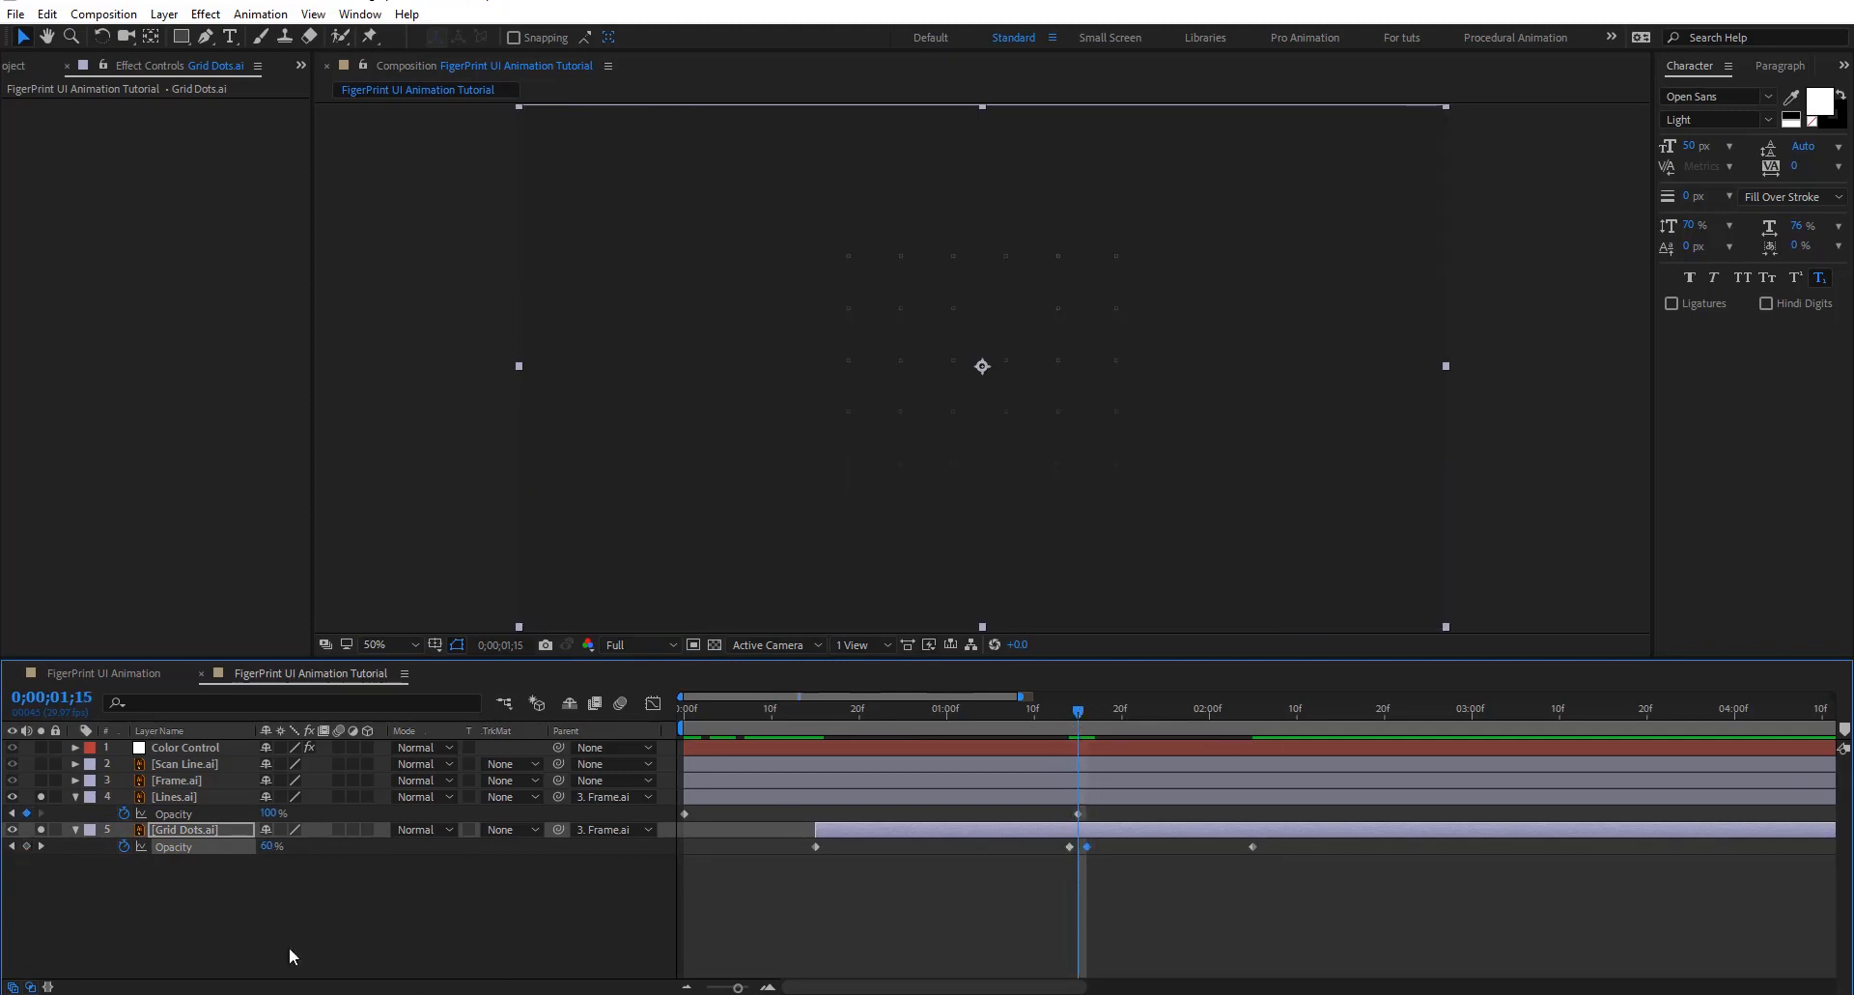
{"action": "left_click_drag", "start_coordinate": [266, 846], "coordinate": [499, 862]}
{"action": "left_click", "coordinate": [500, 864]}
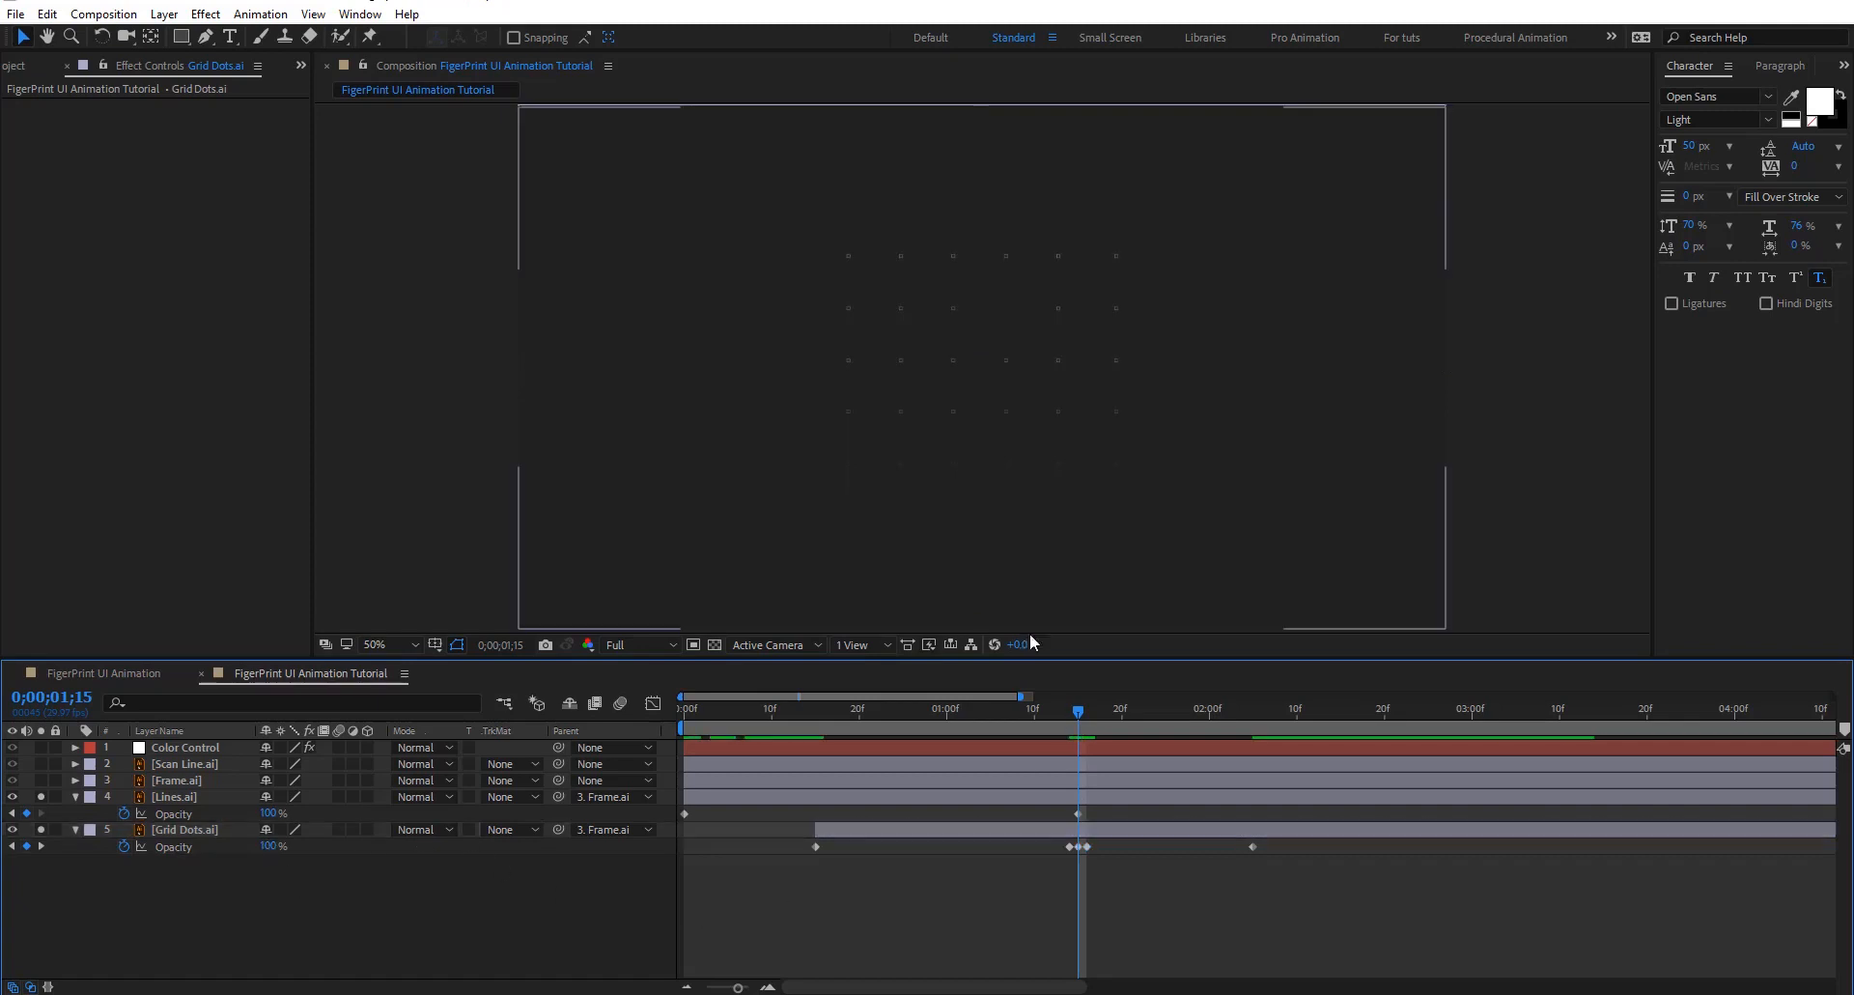
{"action": "key", "text": "slash"}
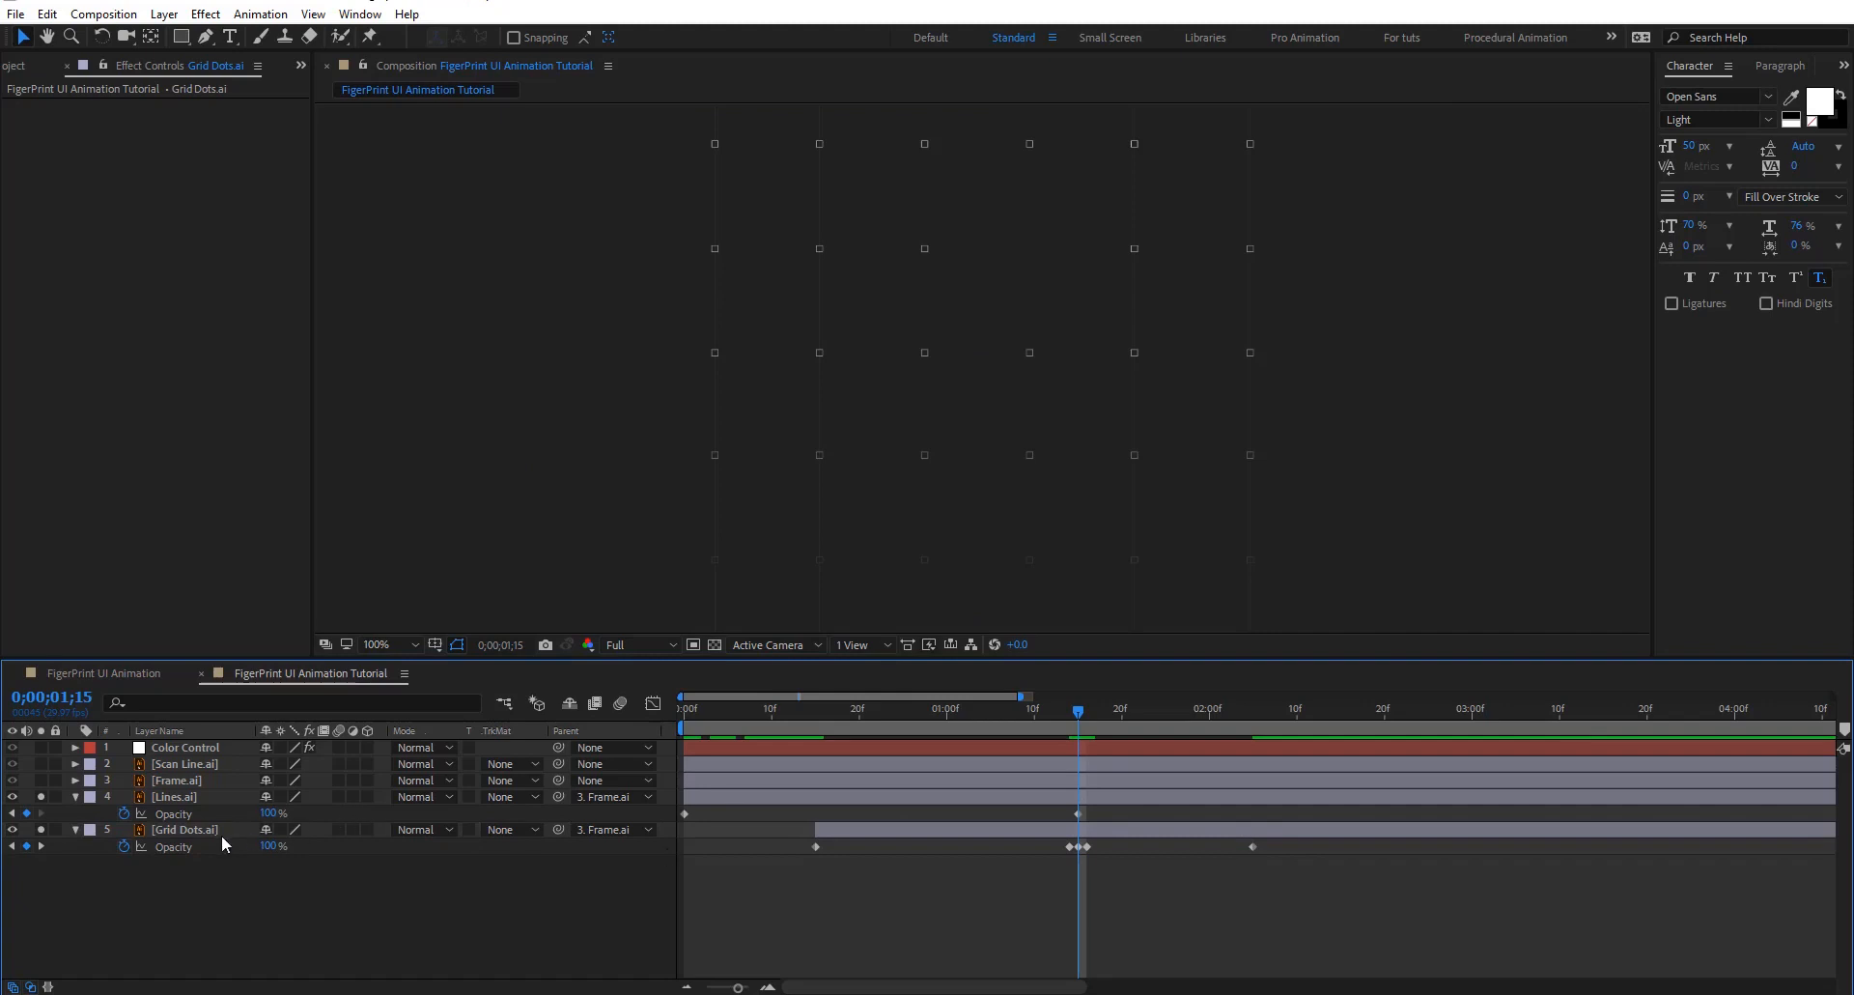
Scrub back through the timeline to check the Grid Dots flash and the lines fade-in
{"action": "left_click", "coordinate": [179, 831]}
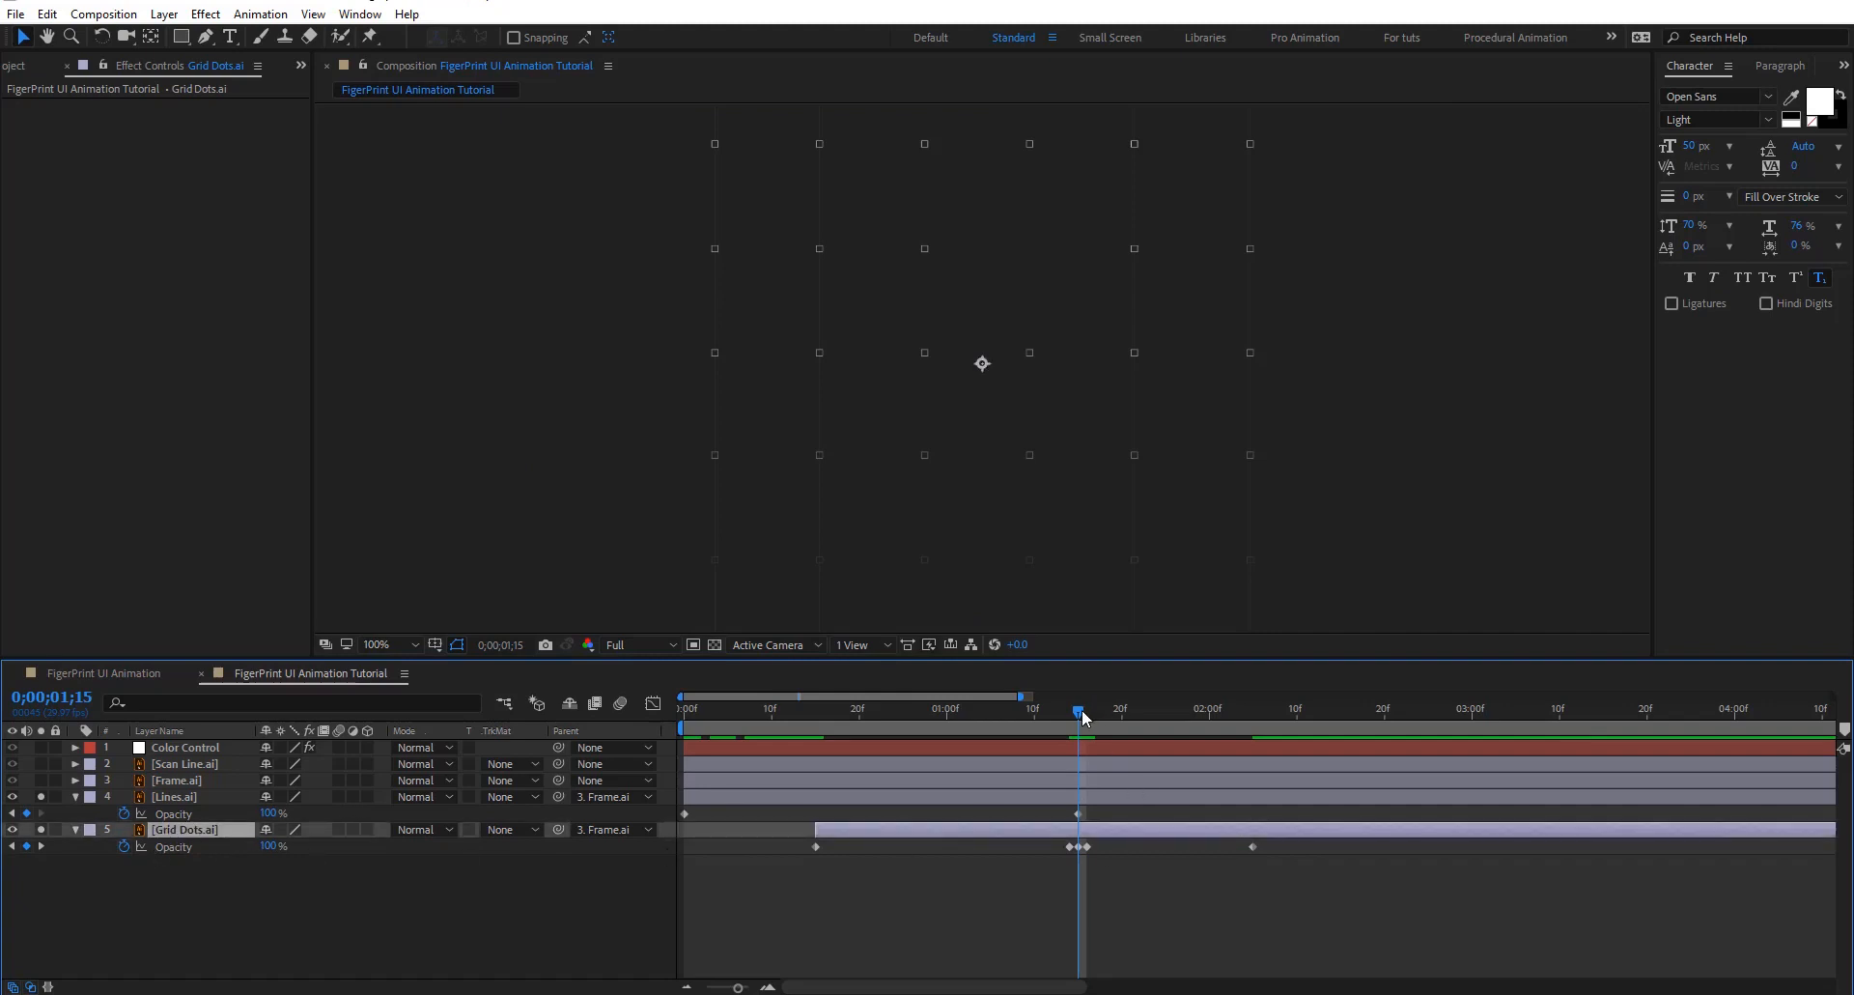
{"action": "left_click_drag", "start_coordinate": [1080, 711], "coordinate": [794, 856]}
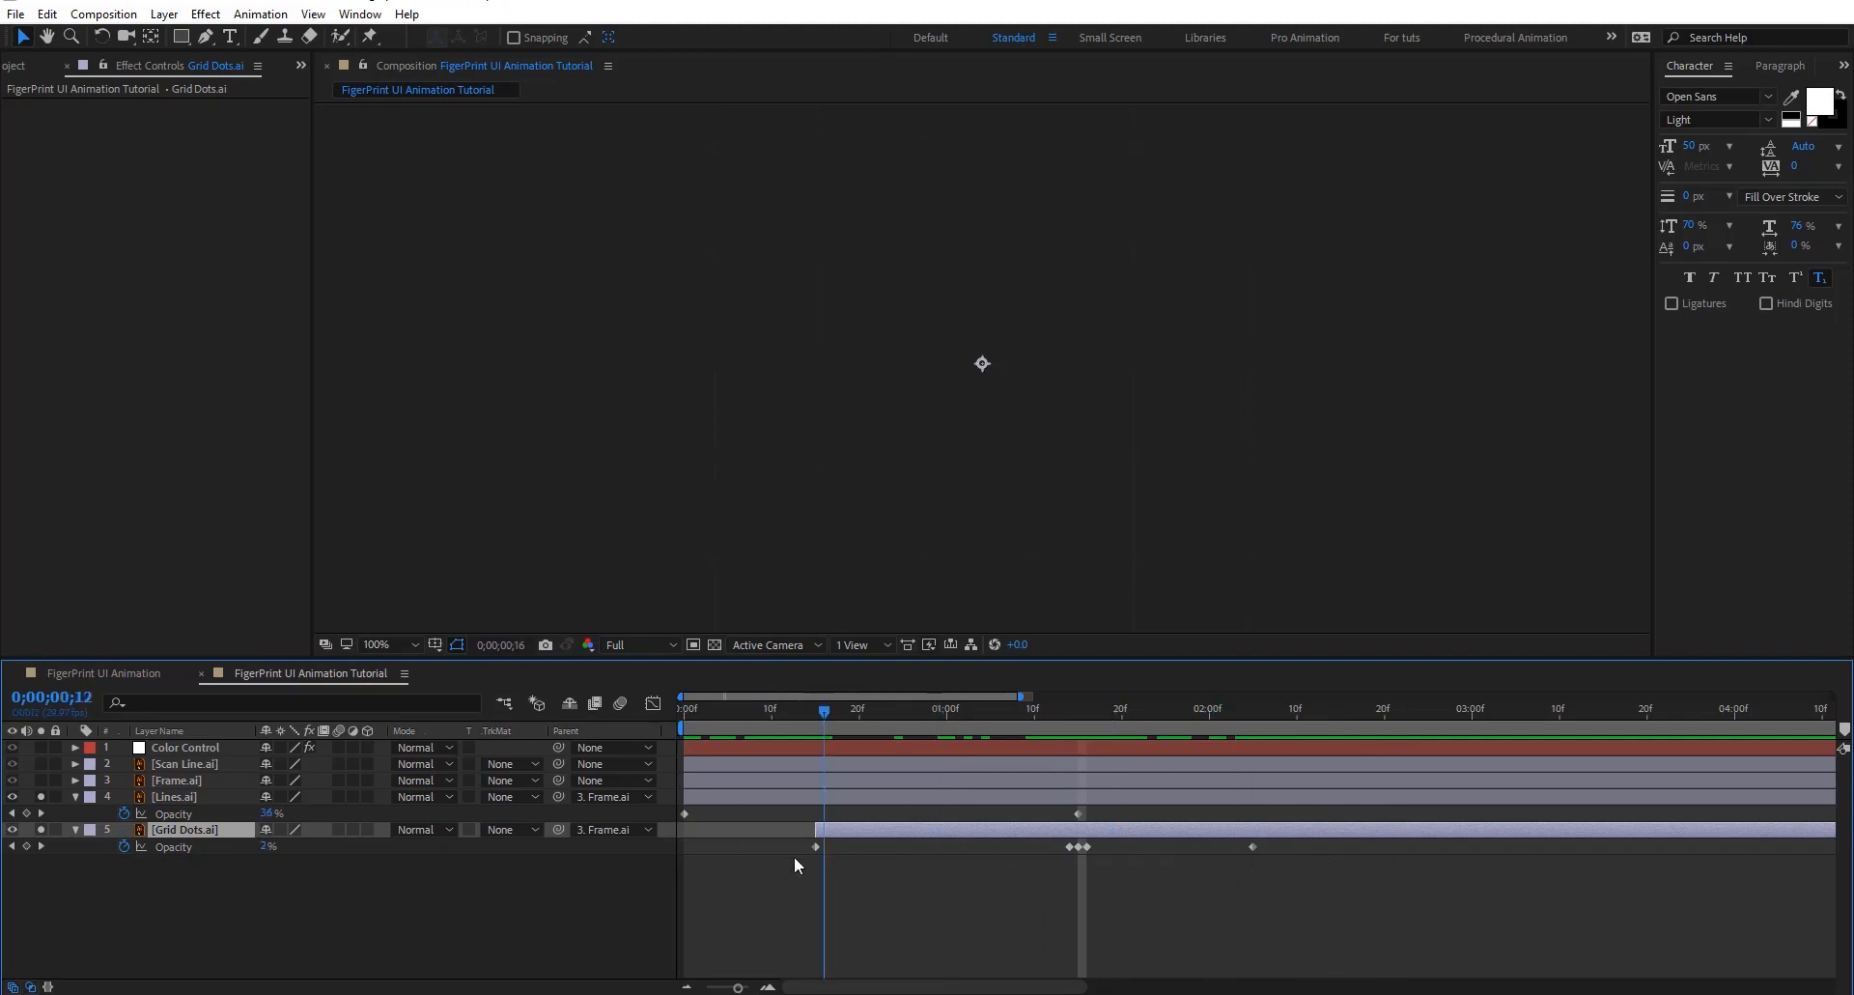
{"action": "left_click", "coordinate": [843, 908]}
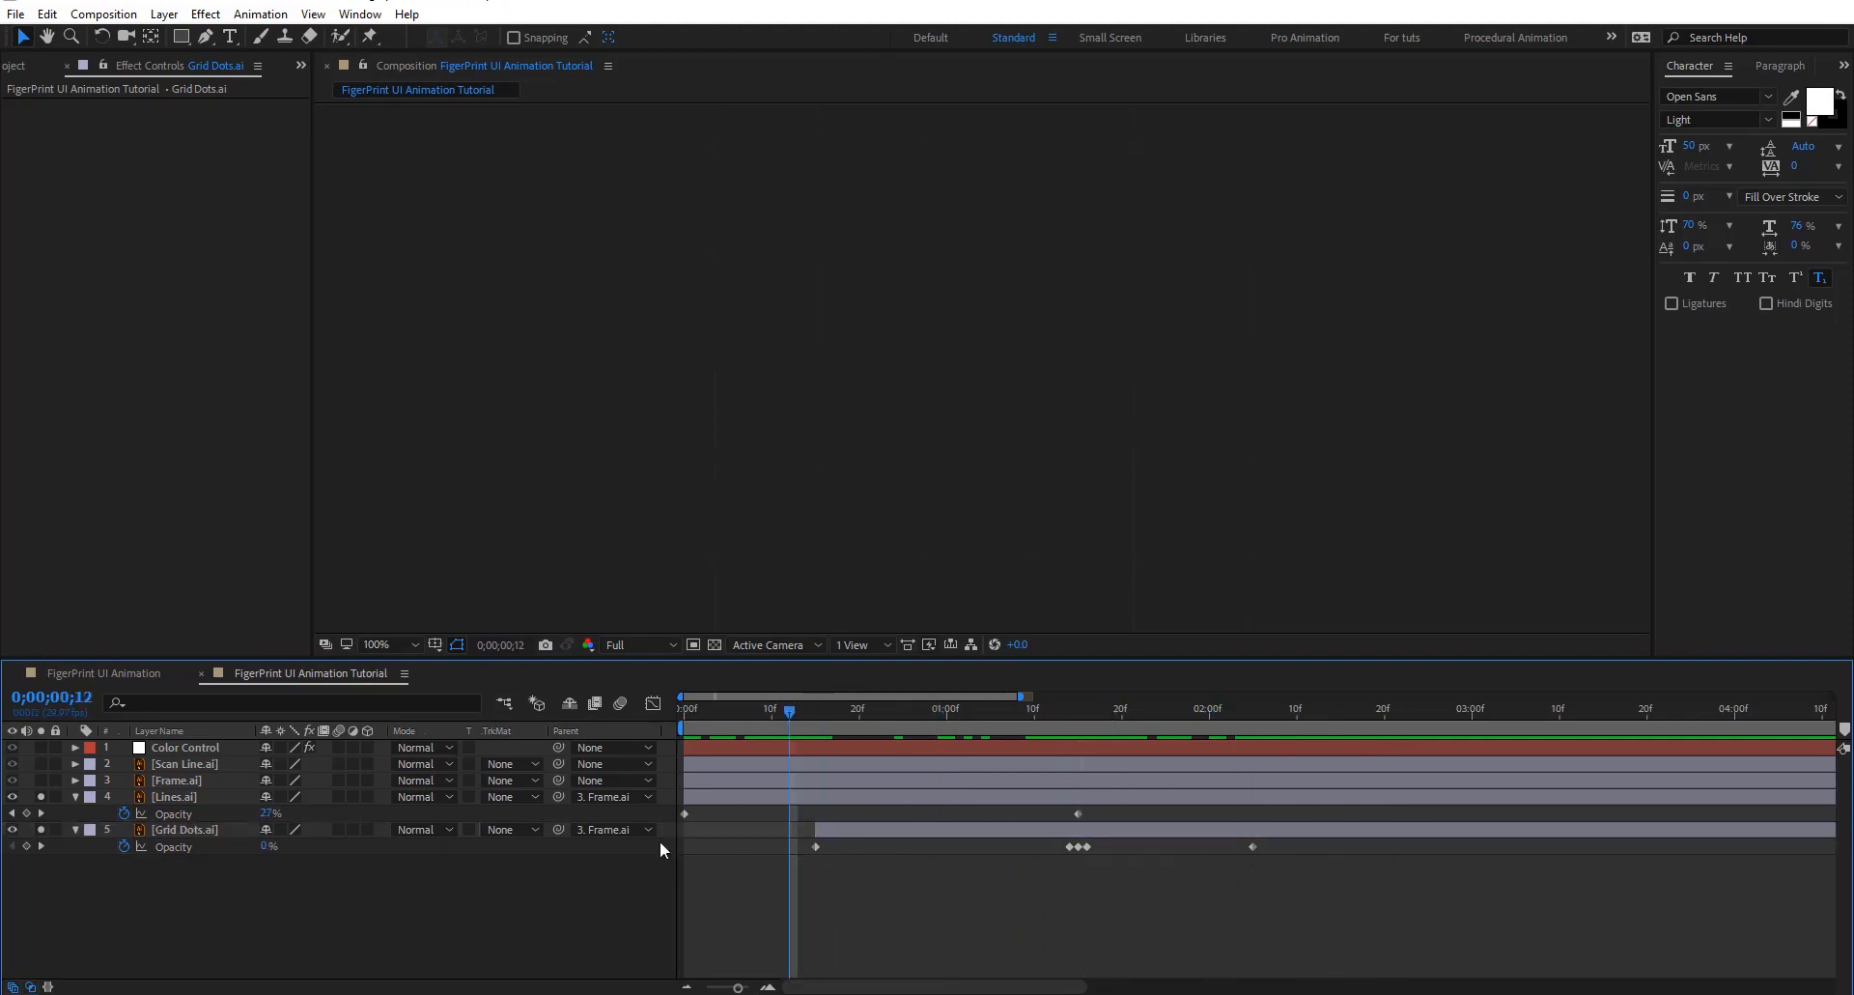
Solo the Frame.ai layer and make it start at 0;00;00;01
{"action": "left_click", "coordinate": [194, 780]}
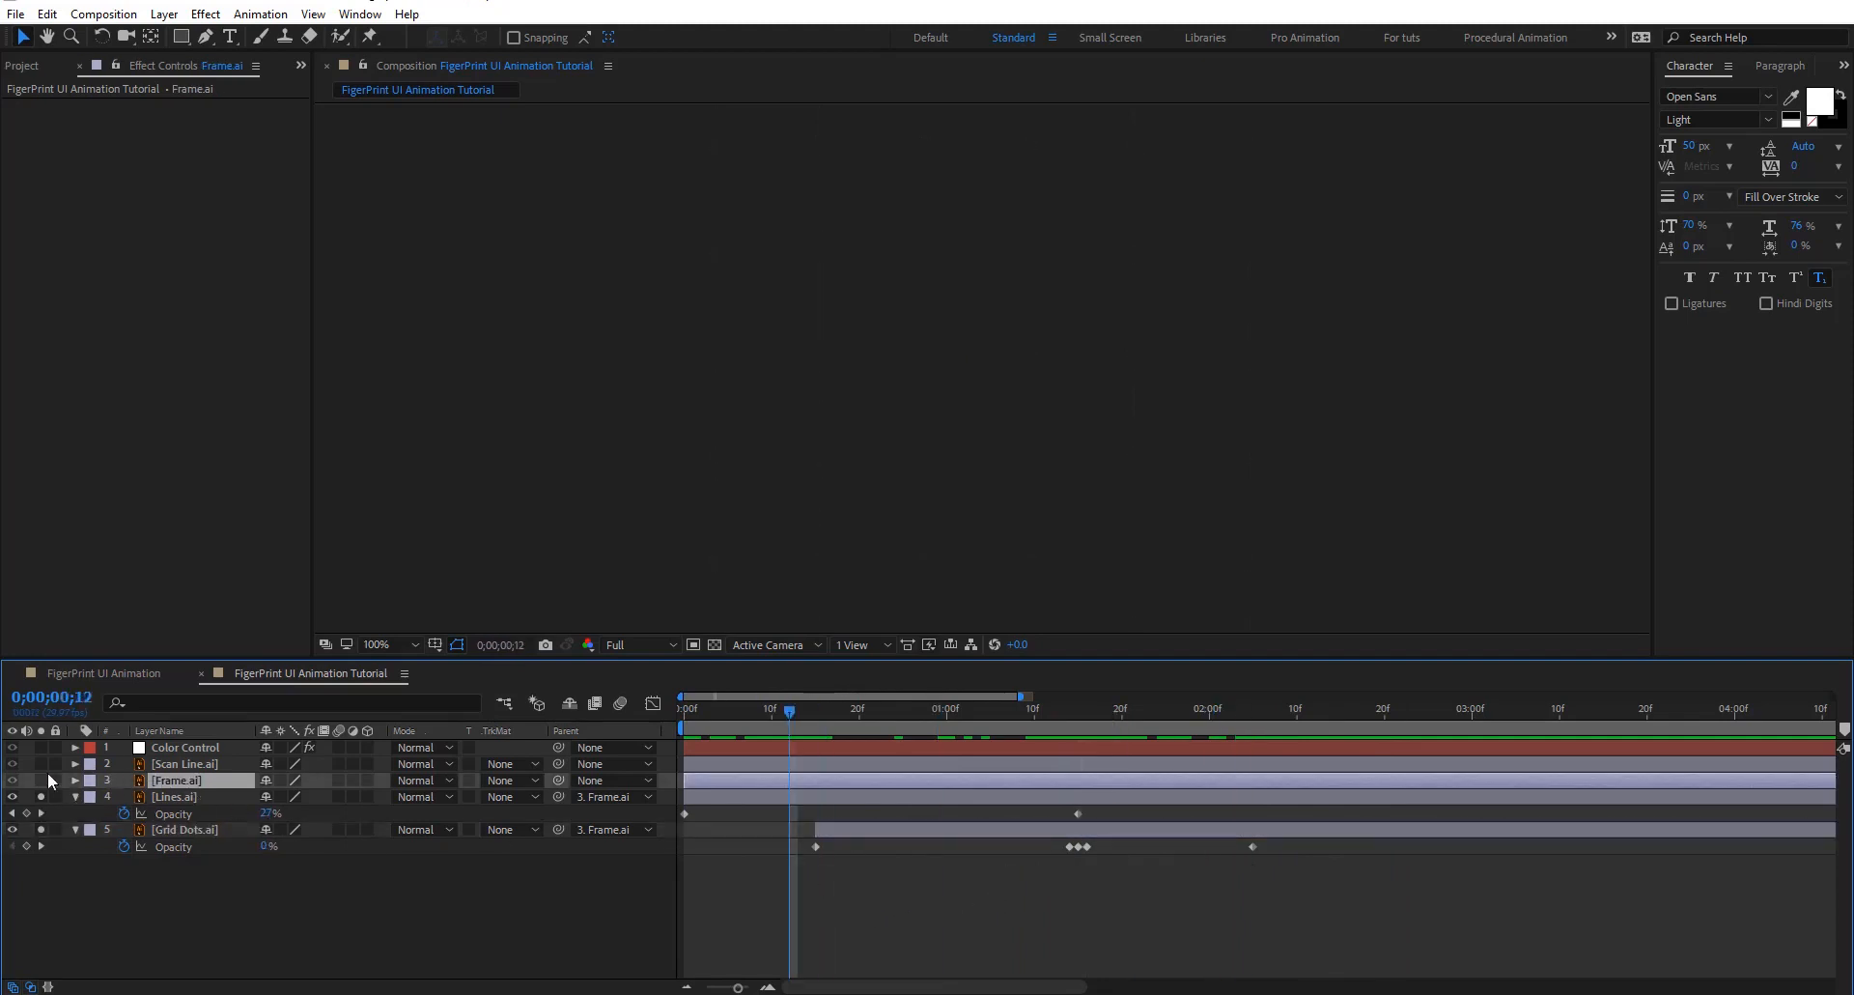
{"action": "left_click_drag", "start_coordinate": [41, 780], "coordinate": [41, 796]}
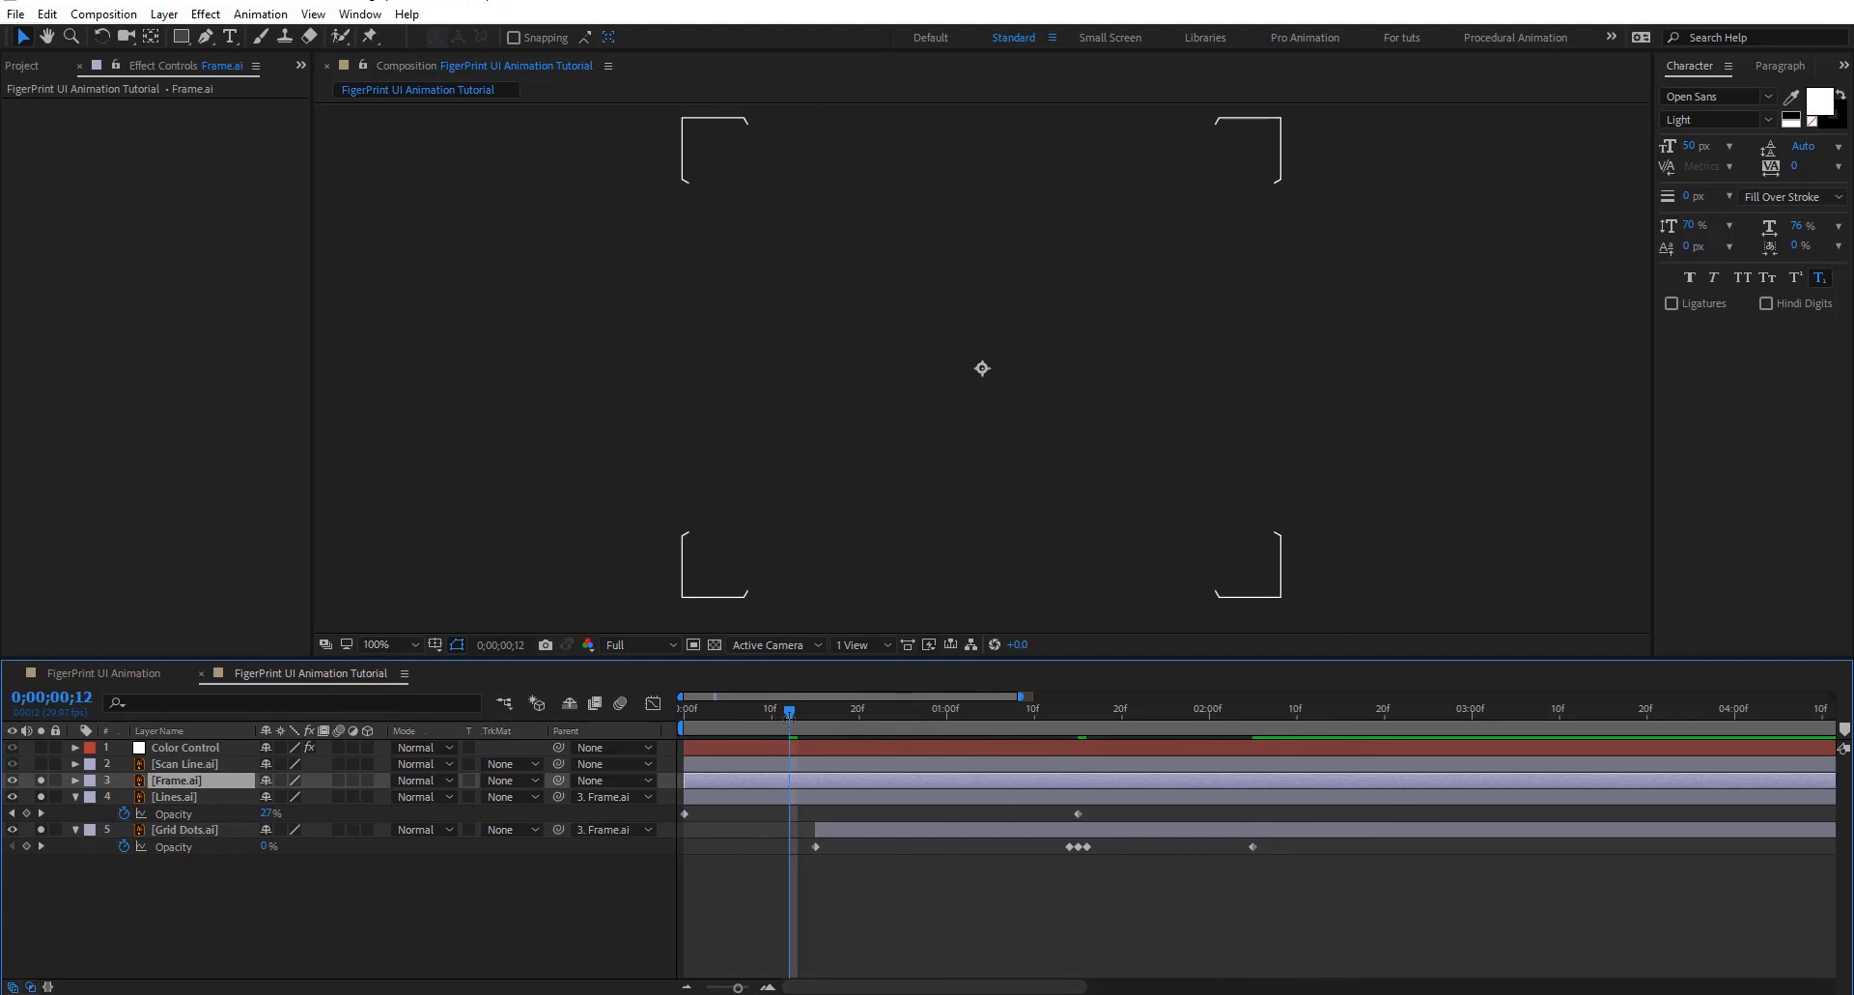
{"action": "left_click_drag", "start_coordinate": [789, 715], "coordinate": [678, 719]}
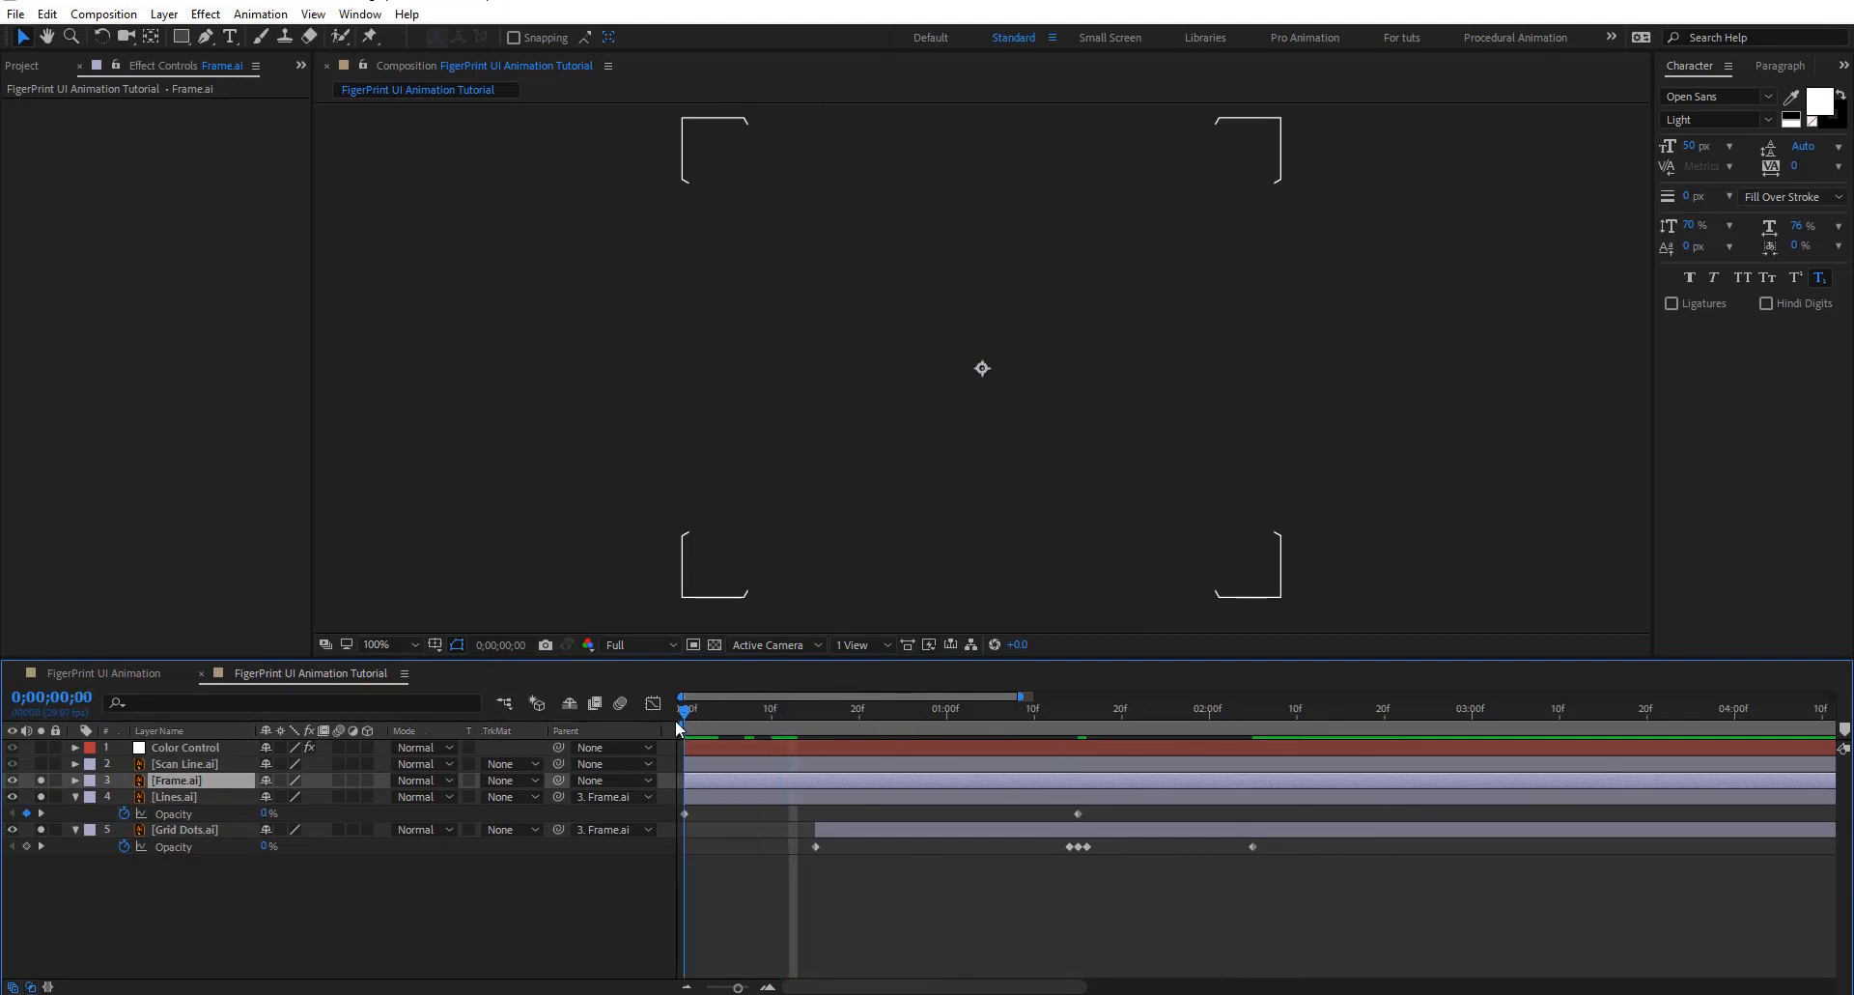
{"action": "key", "text": "Page_Down"}
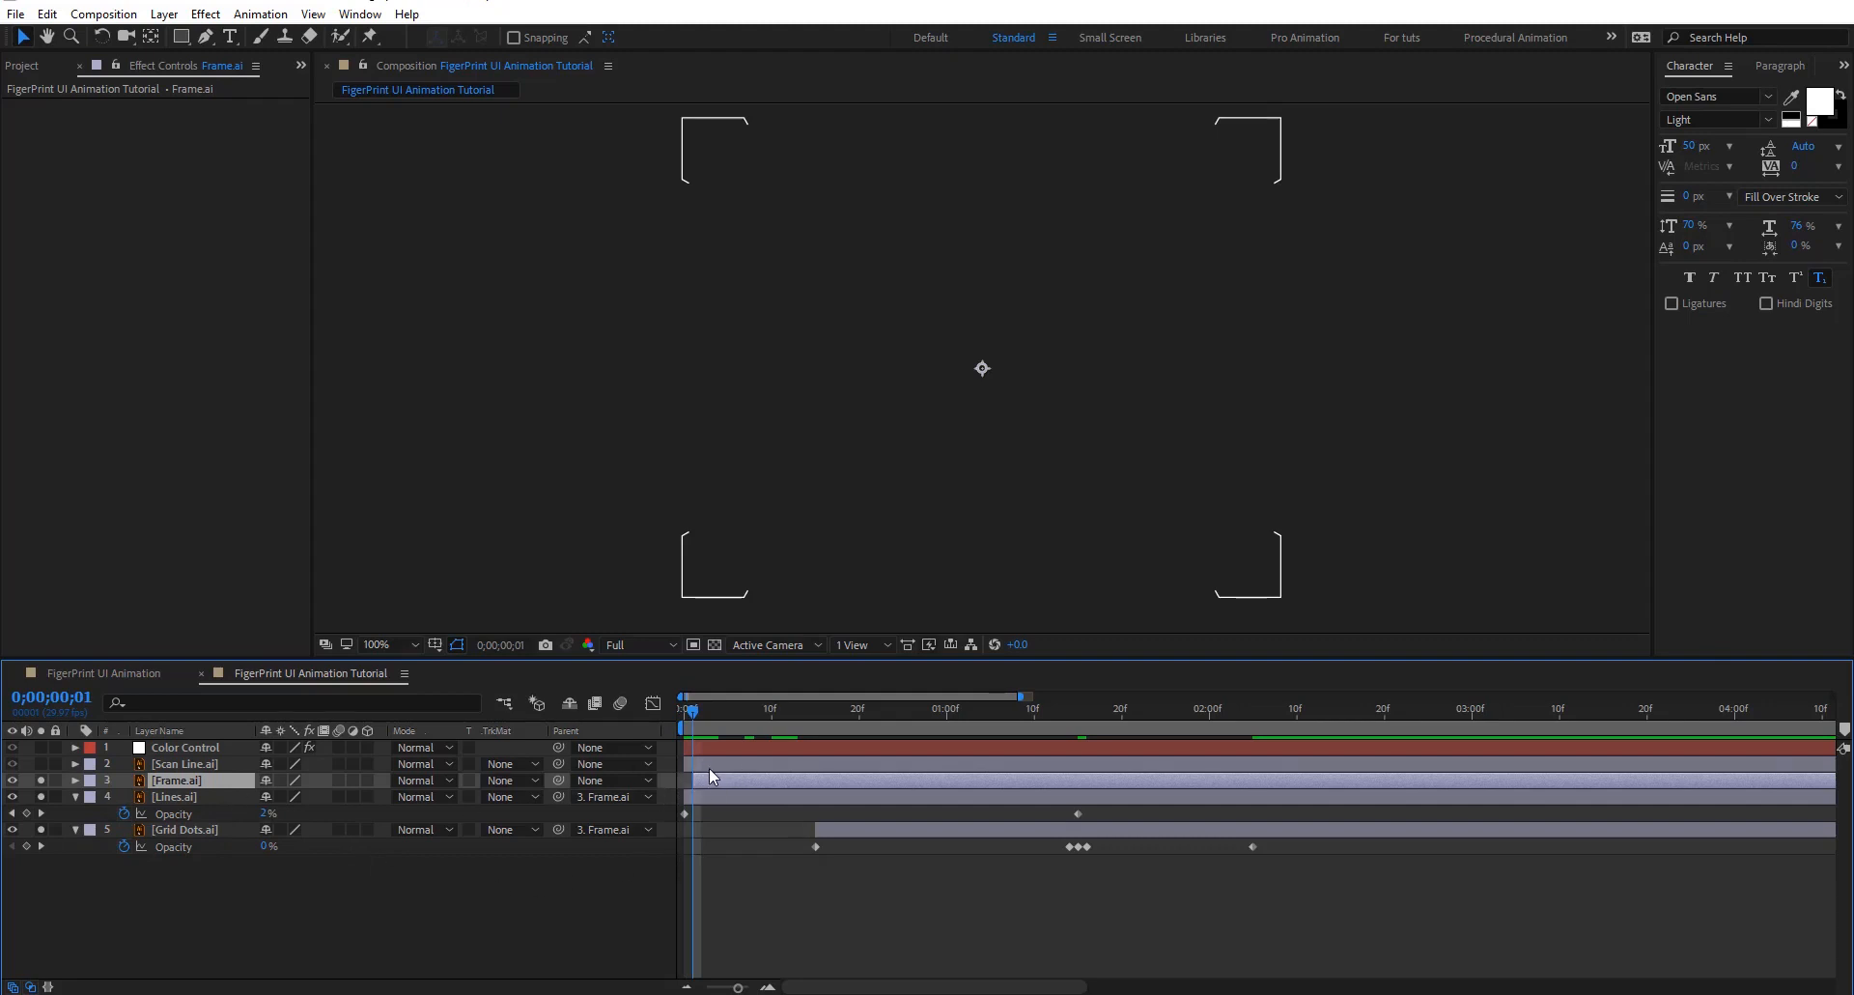
Animate the Frame scale from 10% at 0;00;00;01 to 100% at 0;00;00;14
{"action": "key", "text": "s"}
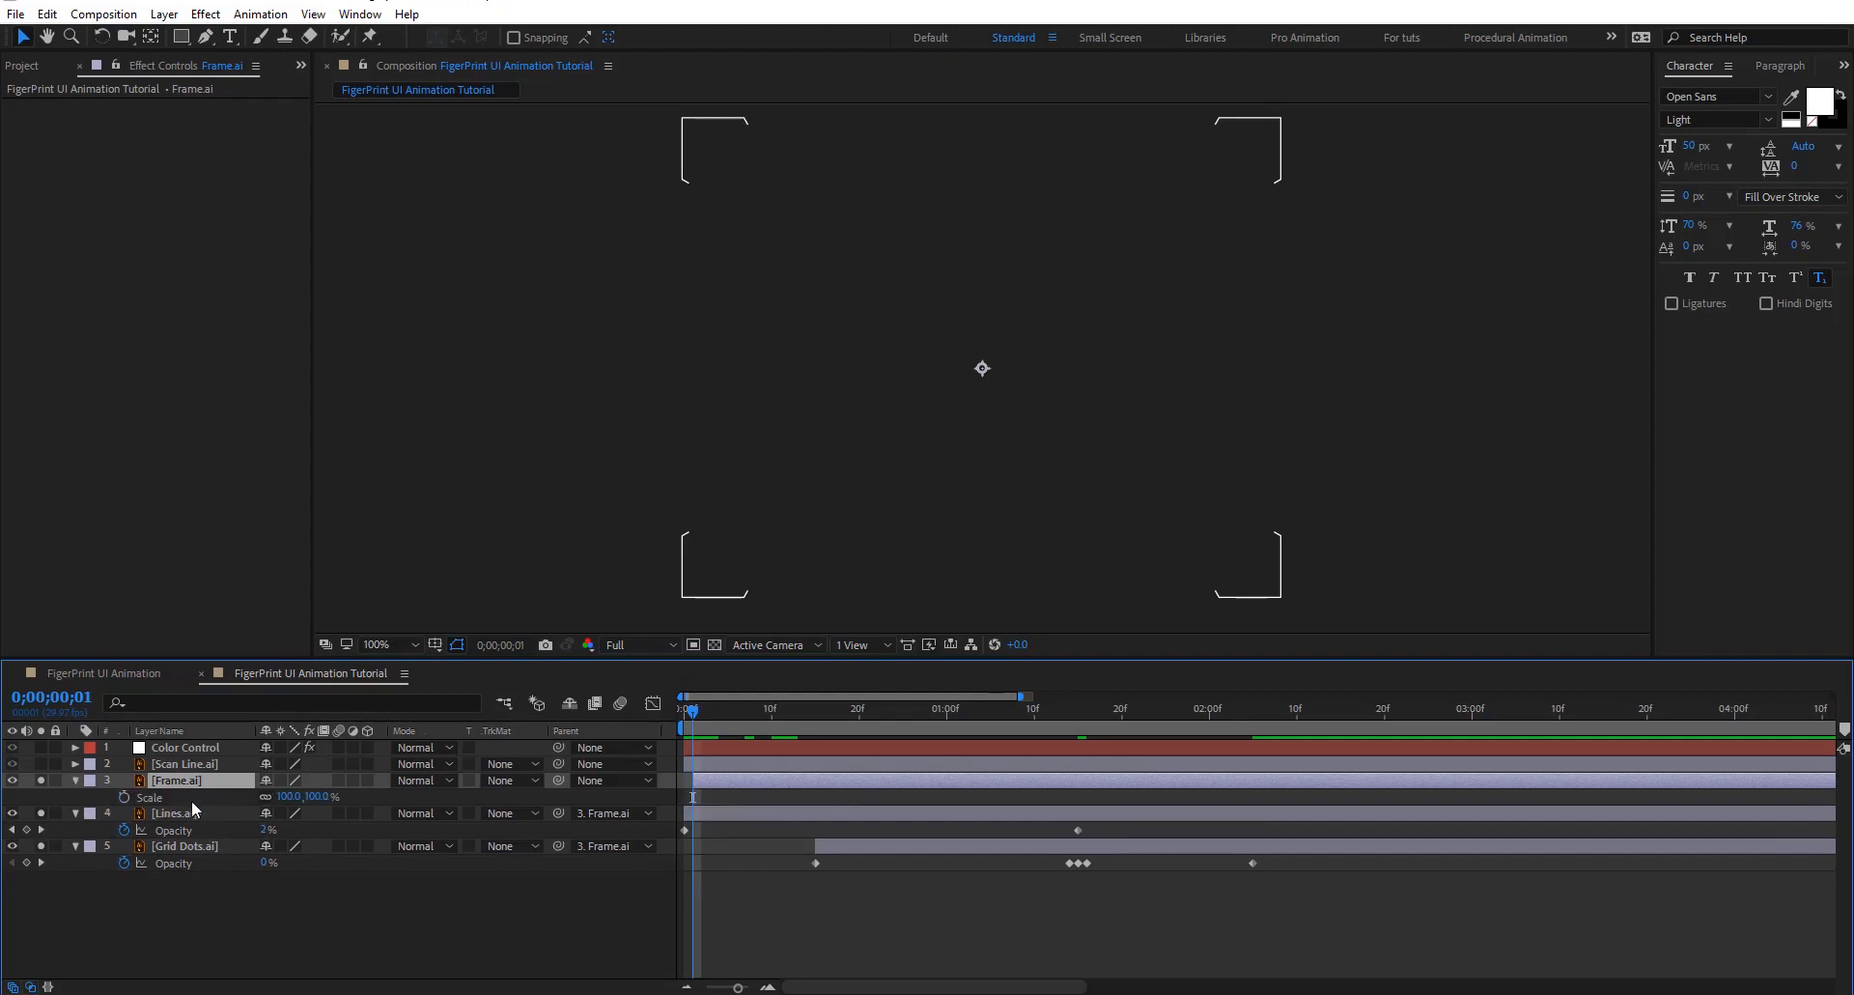
{"action": "left_click", "coordinate": [124, 797]}
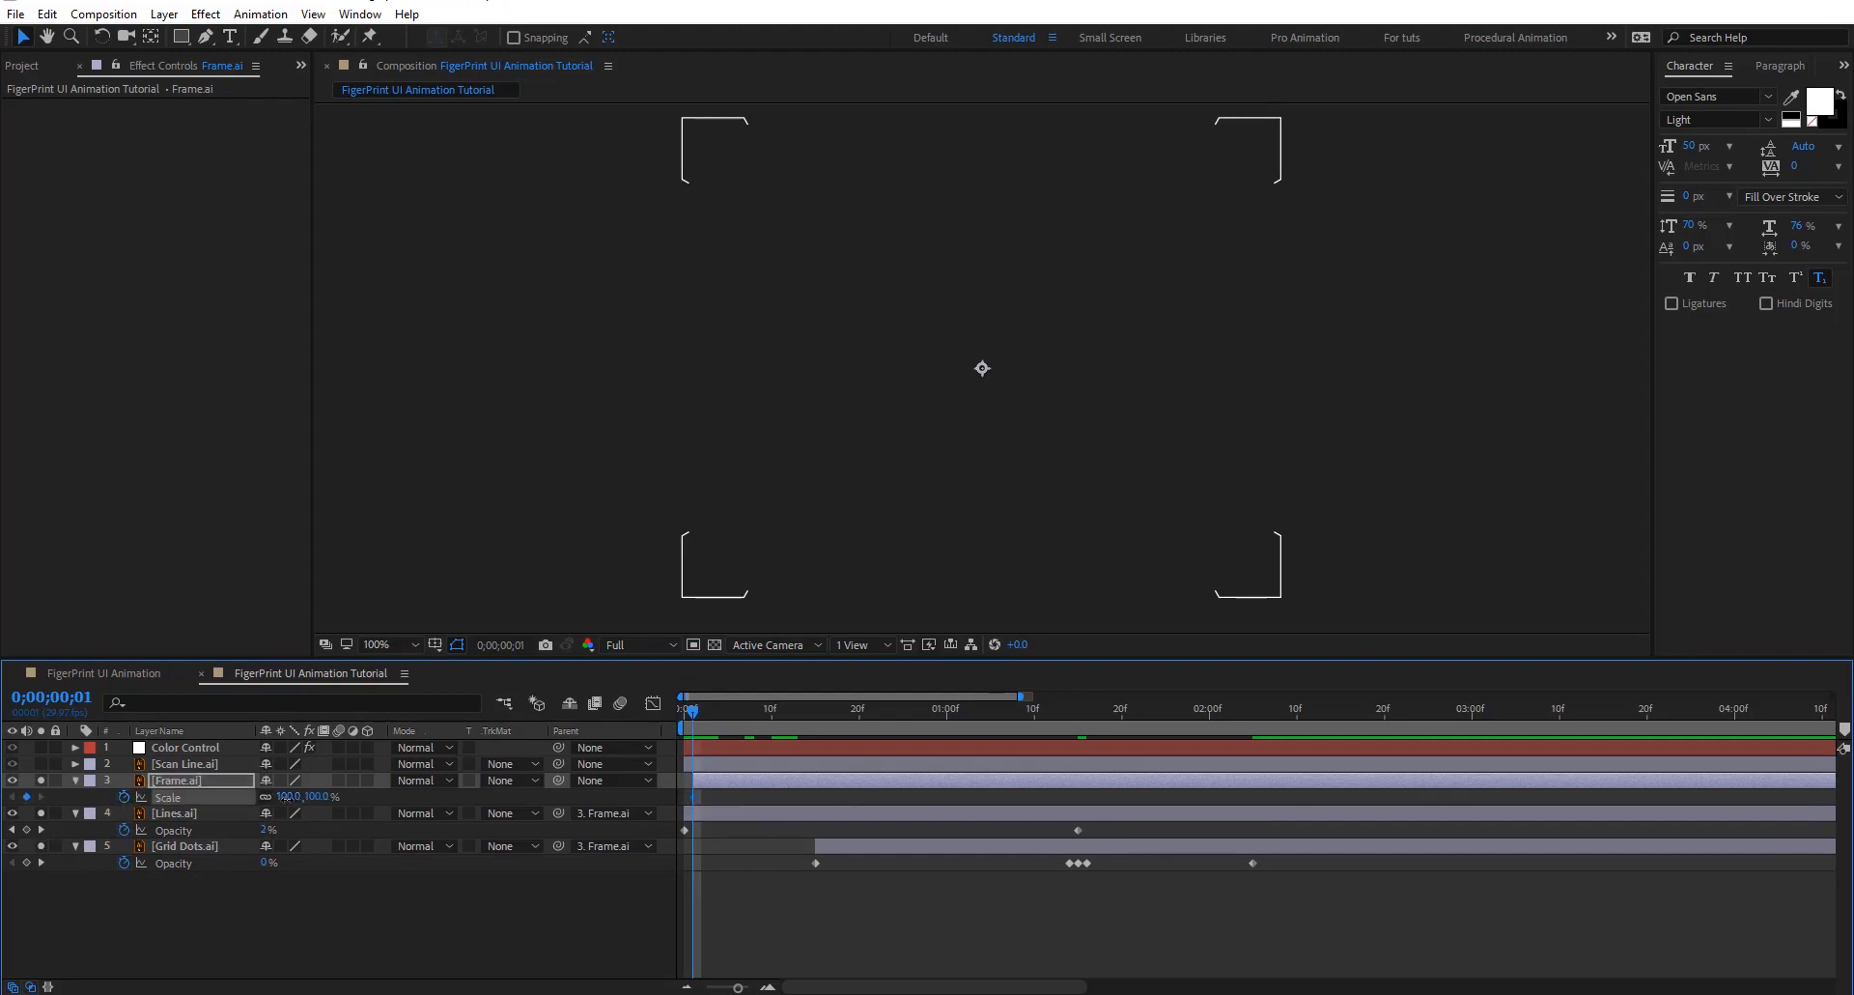
{"action": "left_click_drag", "start_coordinate": [290, 797], "coordinate": [203, 800]}
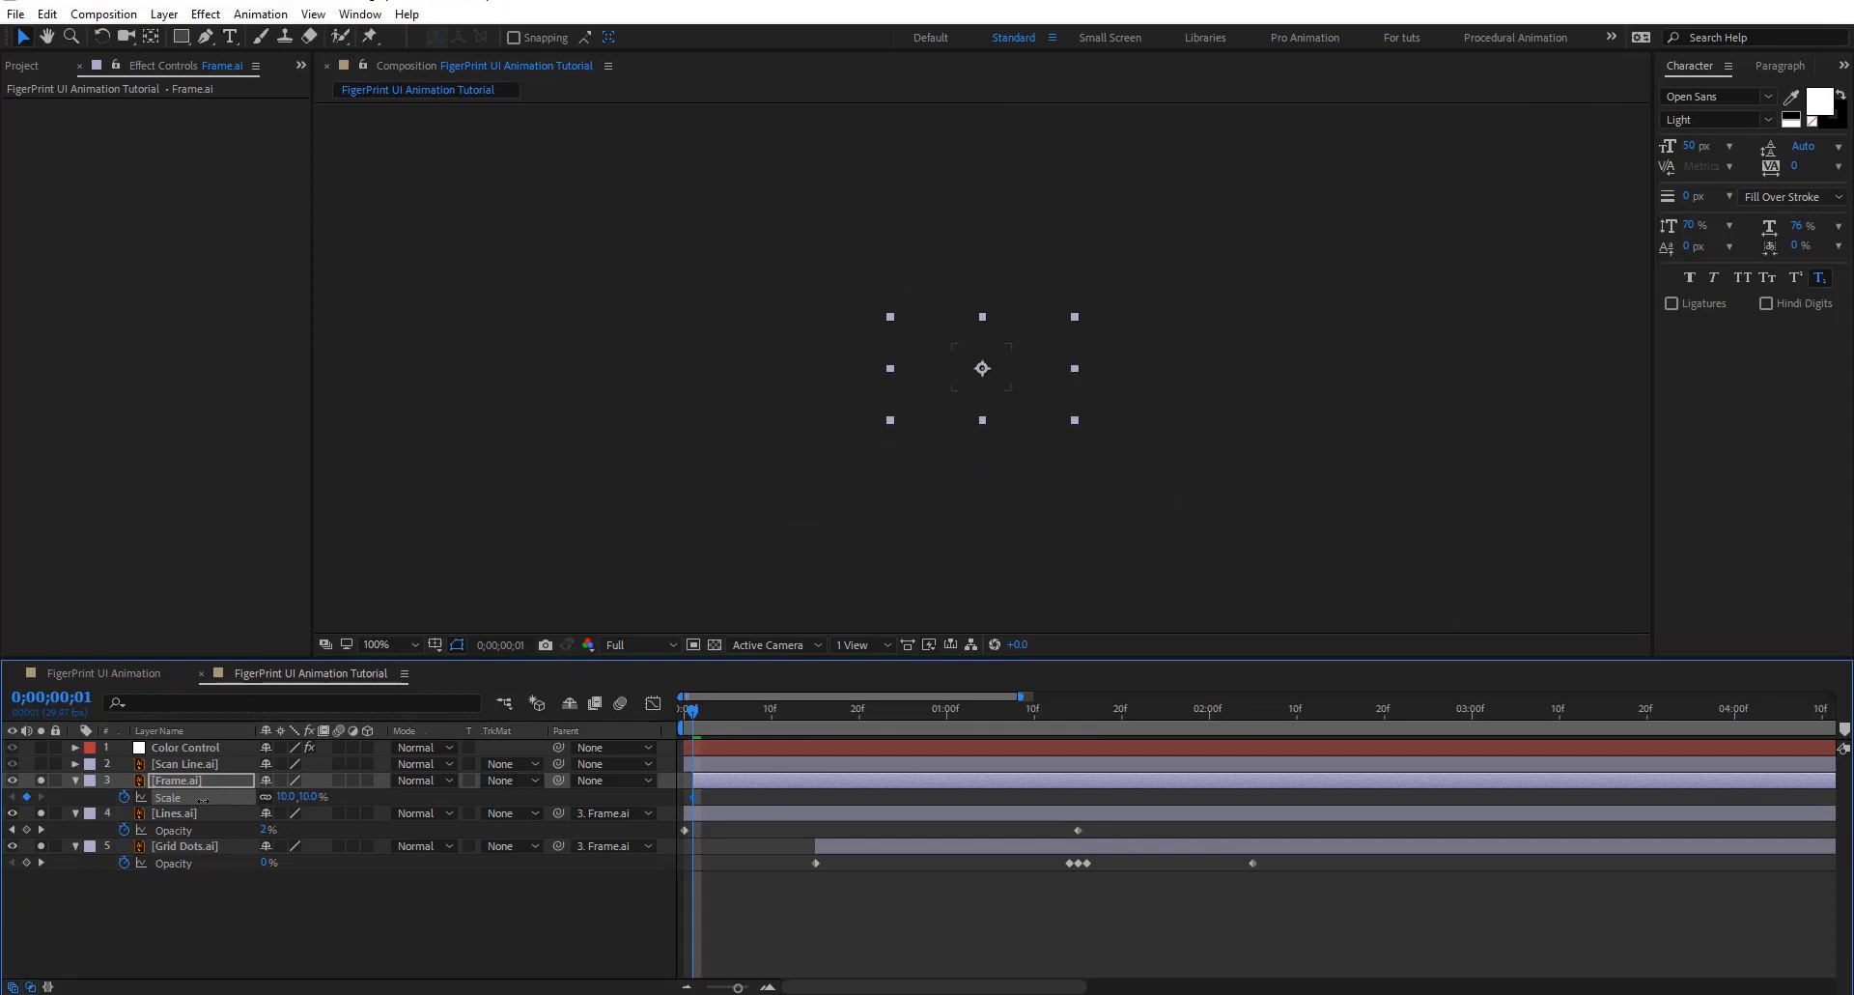
{"action": "left_click_drag", "start_coordinate": [691, 707], "coordinate": [806, 726]}
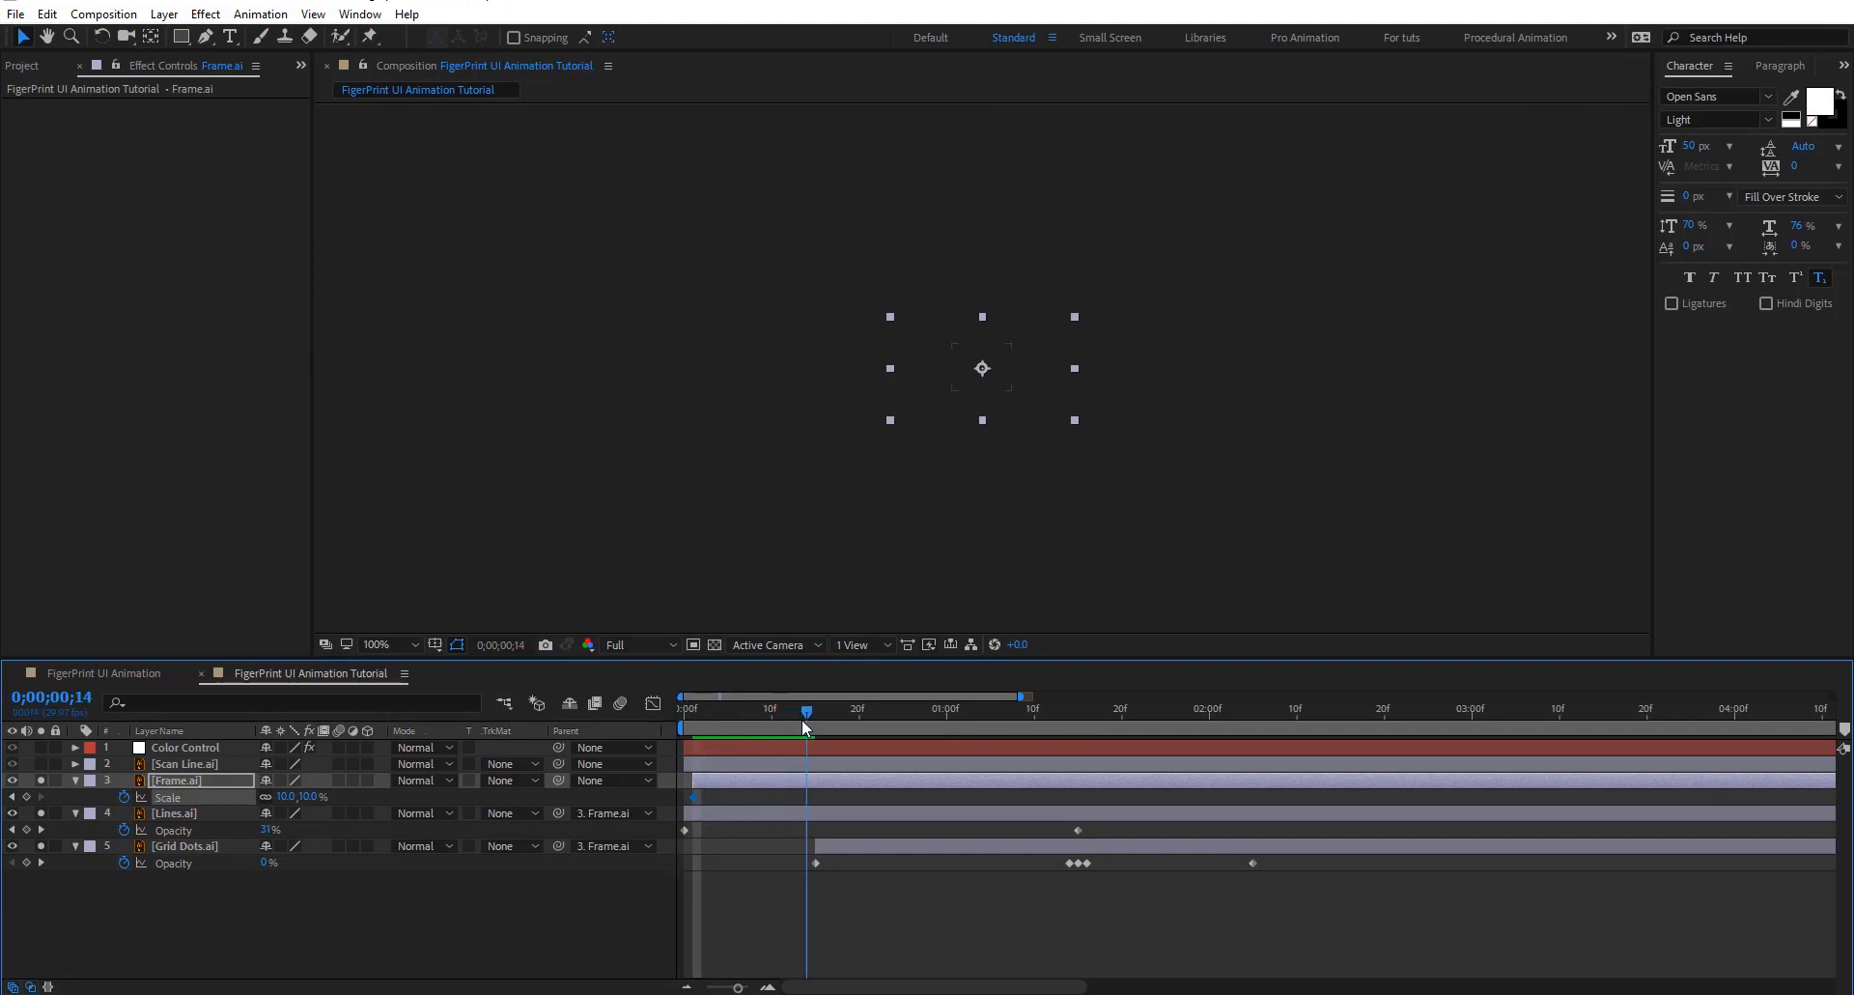
{"action": "left_click", "coordinate": [310, 797]}
{"action": "type", "text": "100"}
{"action": "key", "text": "Return"}
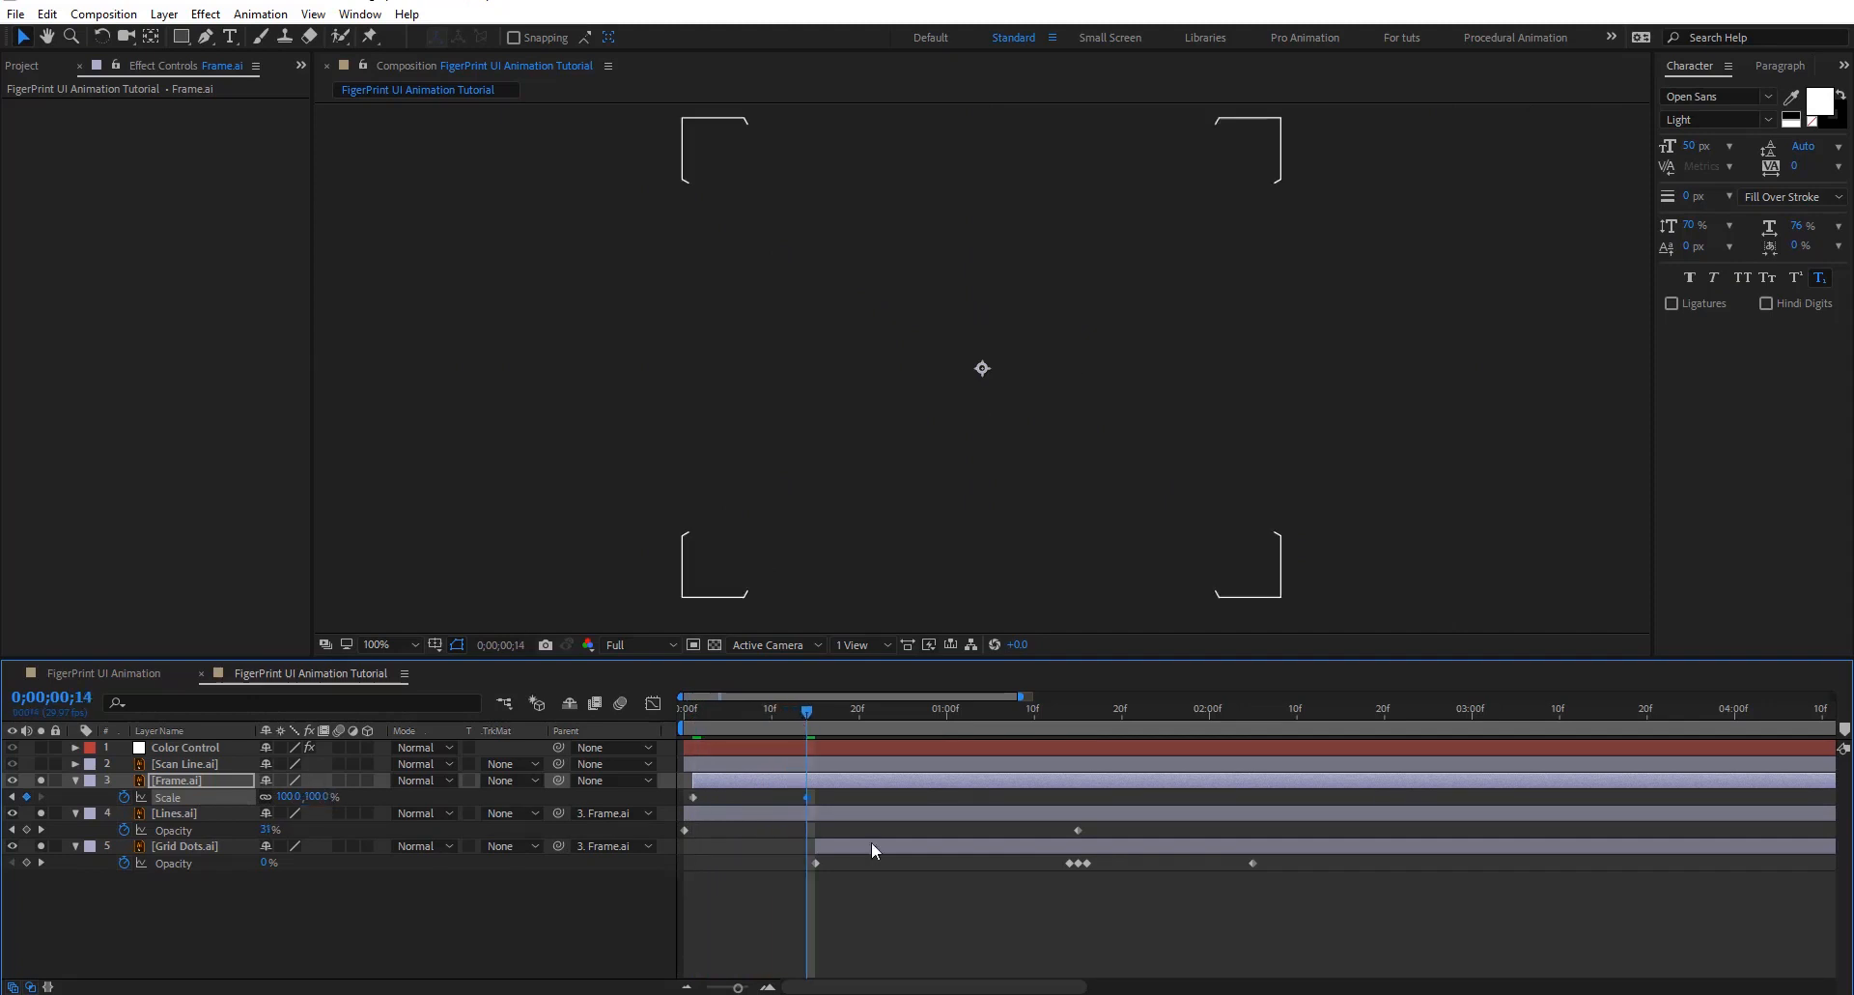
Easy-ease both Frame scale keyframes and reshape the speed graph for a quick start and a long, slow ending
{"action": "left_click_drag", "start_coordinate": [778, 711], "coordinate": [710, 711]}
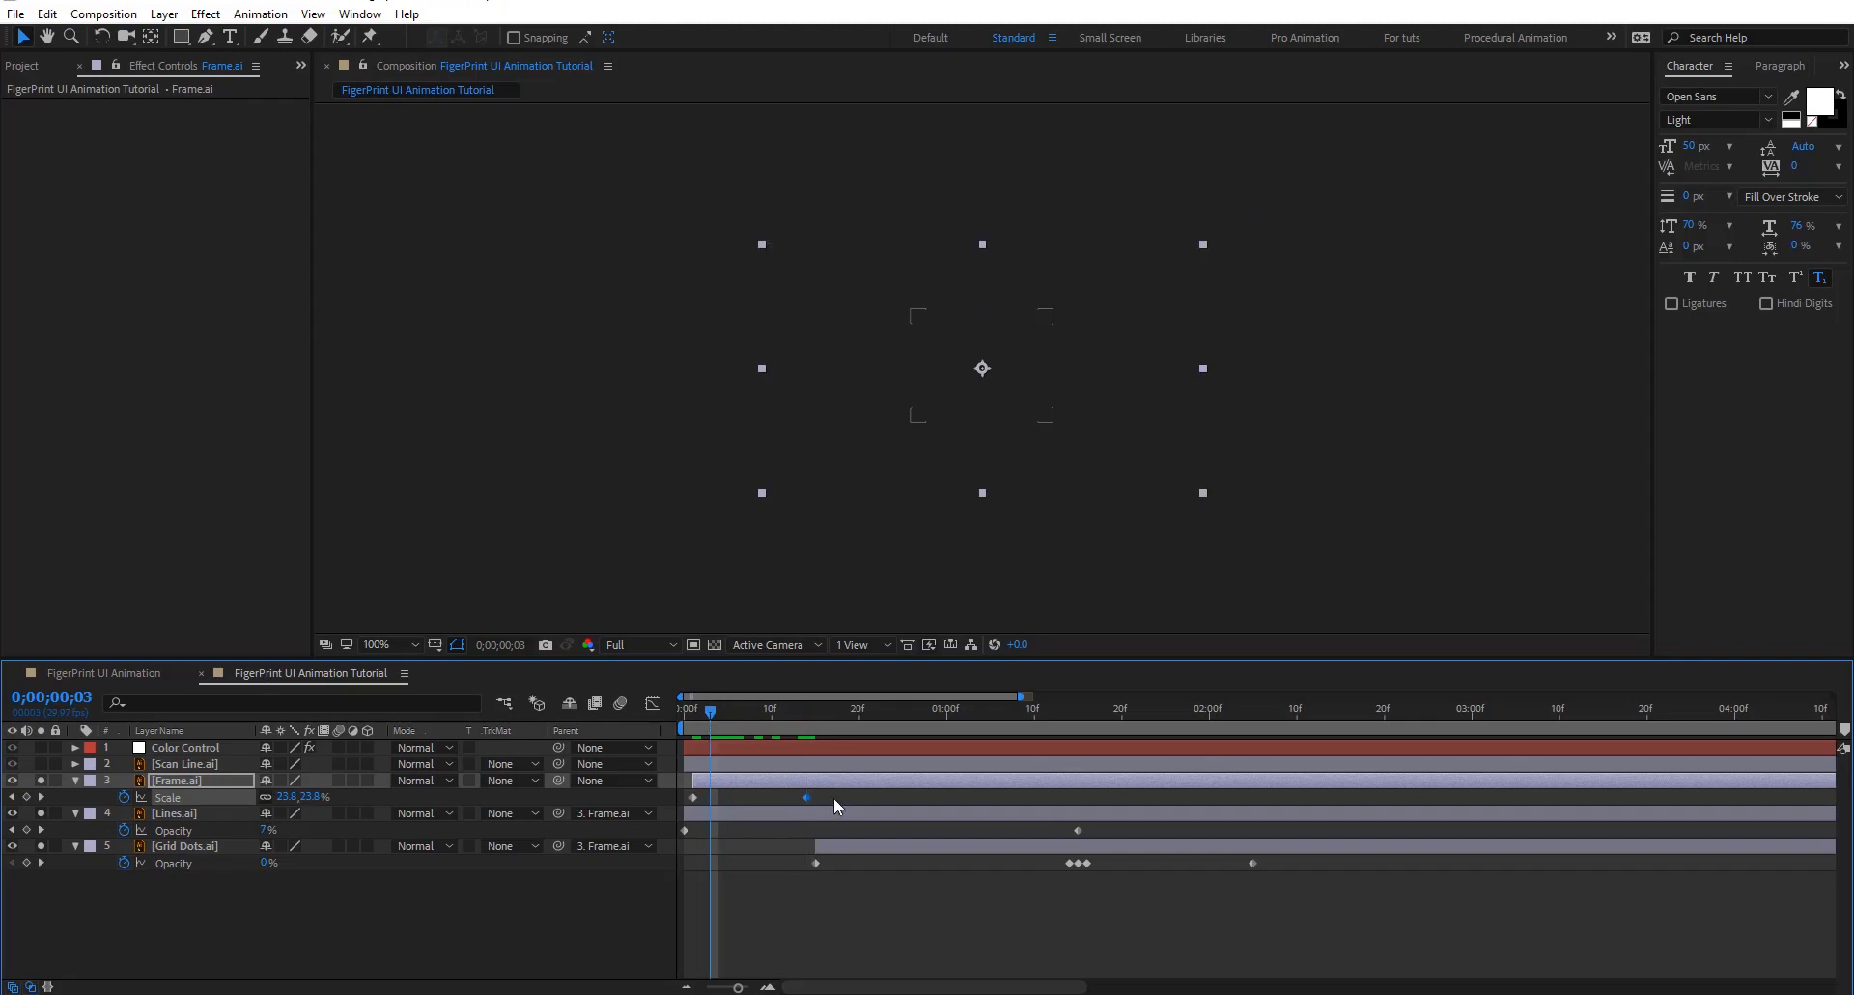
{"action": "left_click_drag", "start_coordinate": [833, 797], "coordinate": [686, 809]}
{"action": "key", "text": "F9"}
{"action": "left_click", "coordinate": [807, 886]}
{"action": "left_click", "coordinate": [653, 703]}
{"action": "left_click", "coordinate": [210, 798]}
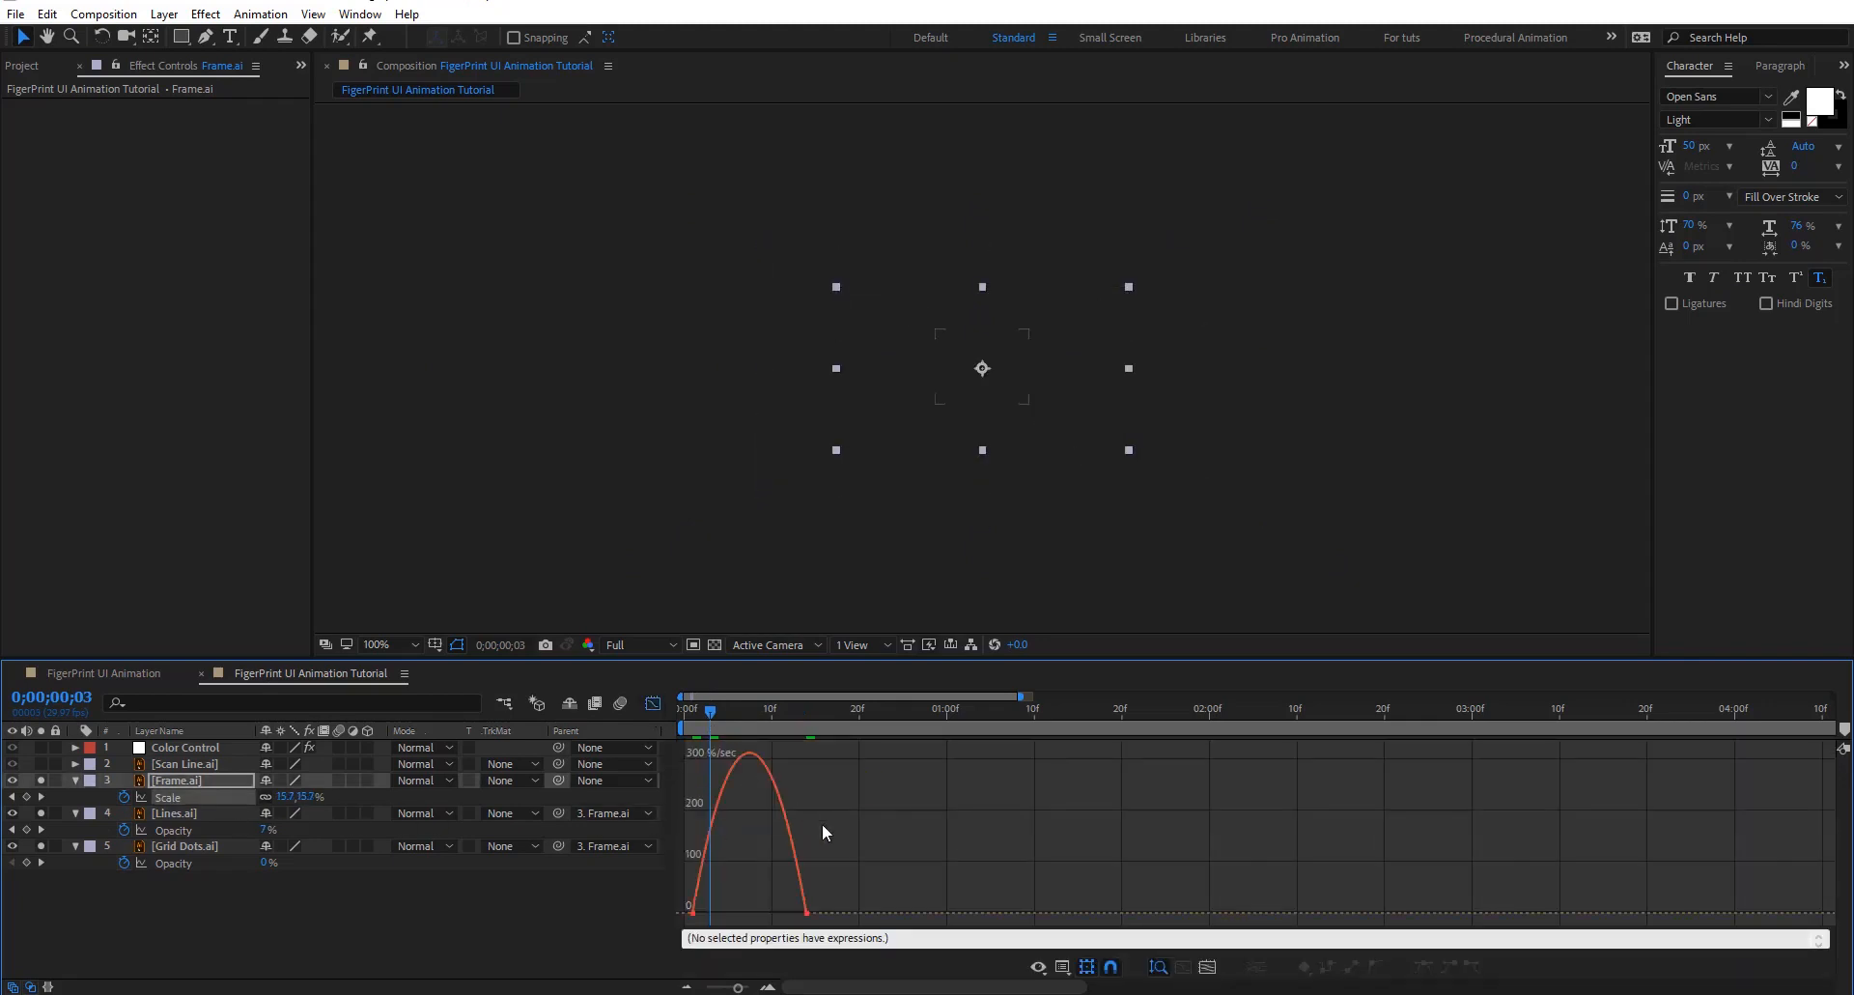
{"action": "left_click_drag", "start_coordinate": [870, 882], "coordinate": [530, 941]}
{"action": "left_click_drag", "start_coordinate": [778, 908], "coordinate": [732, 908]}
{"action": "left_click", "coordinate": [653, 704]}
End the work area at 0;00;02;19 and preview the animation with the scaling frame
{"action": "left_click_drag", "start_coordinate": [1058, 710], "coordinate": [1379, 714]}
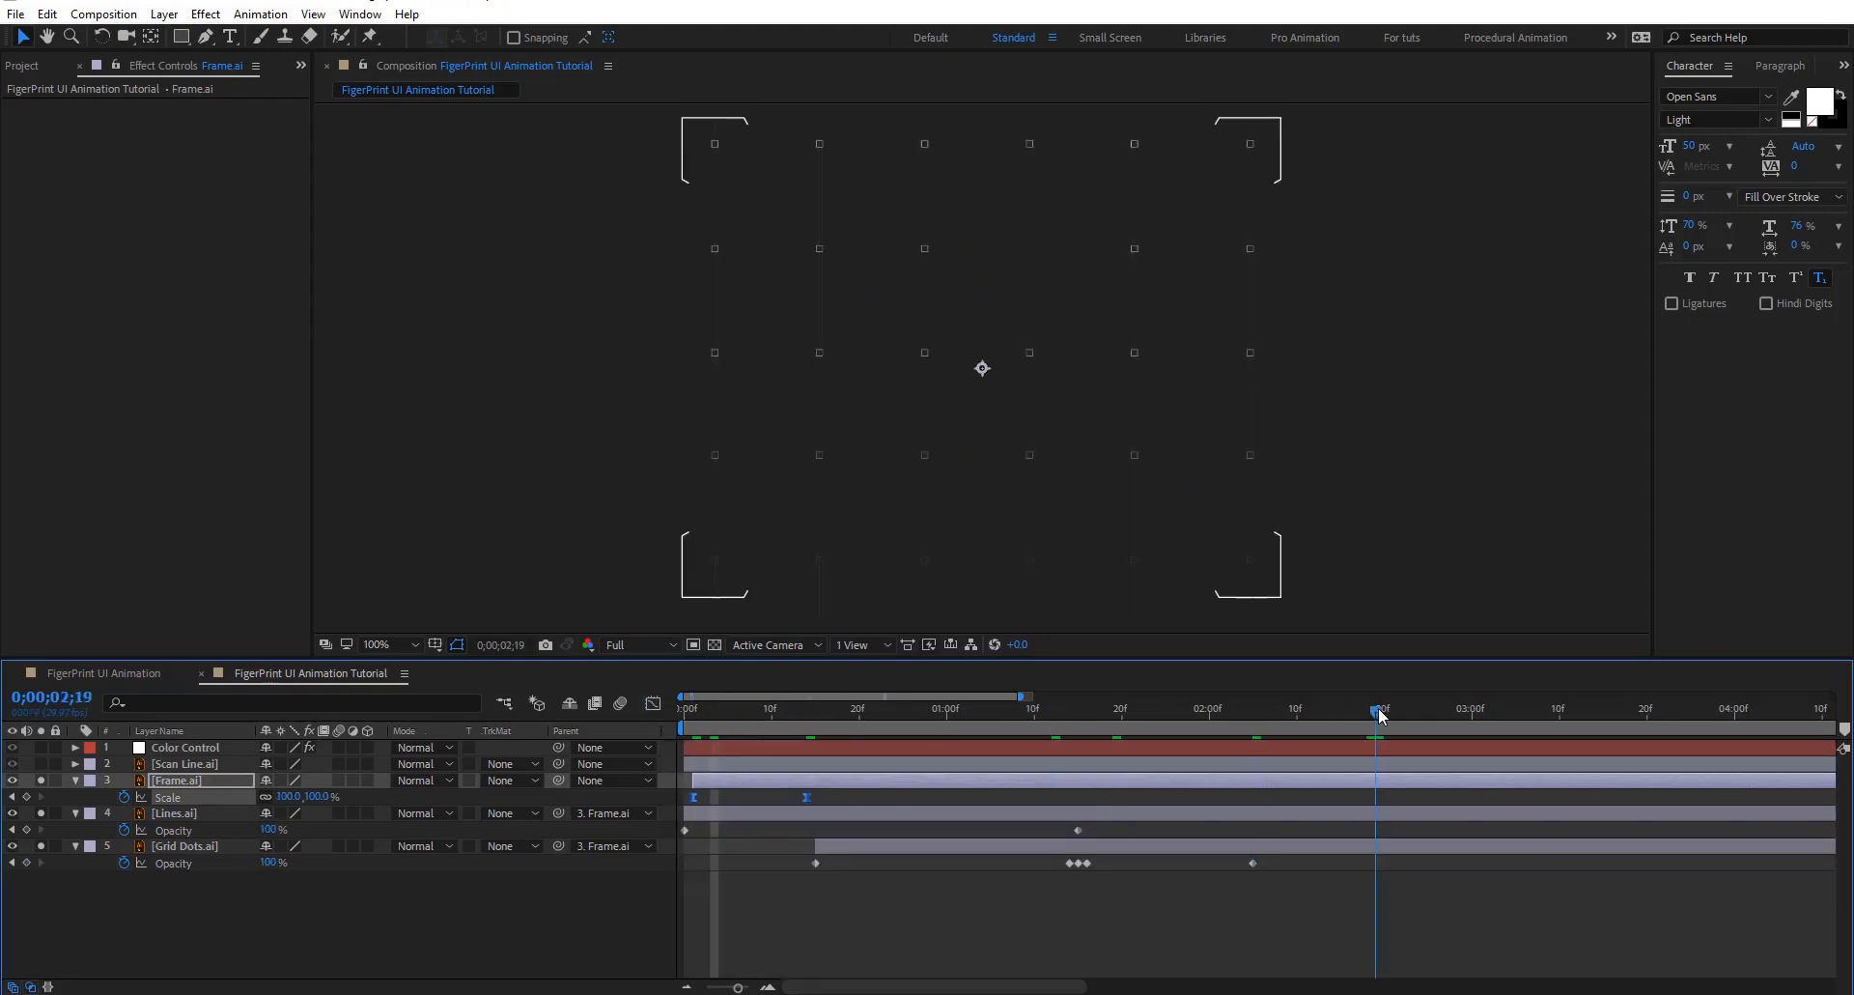
{"action": "key", "text": "n"}
{"action": "key", "text": "space"}
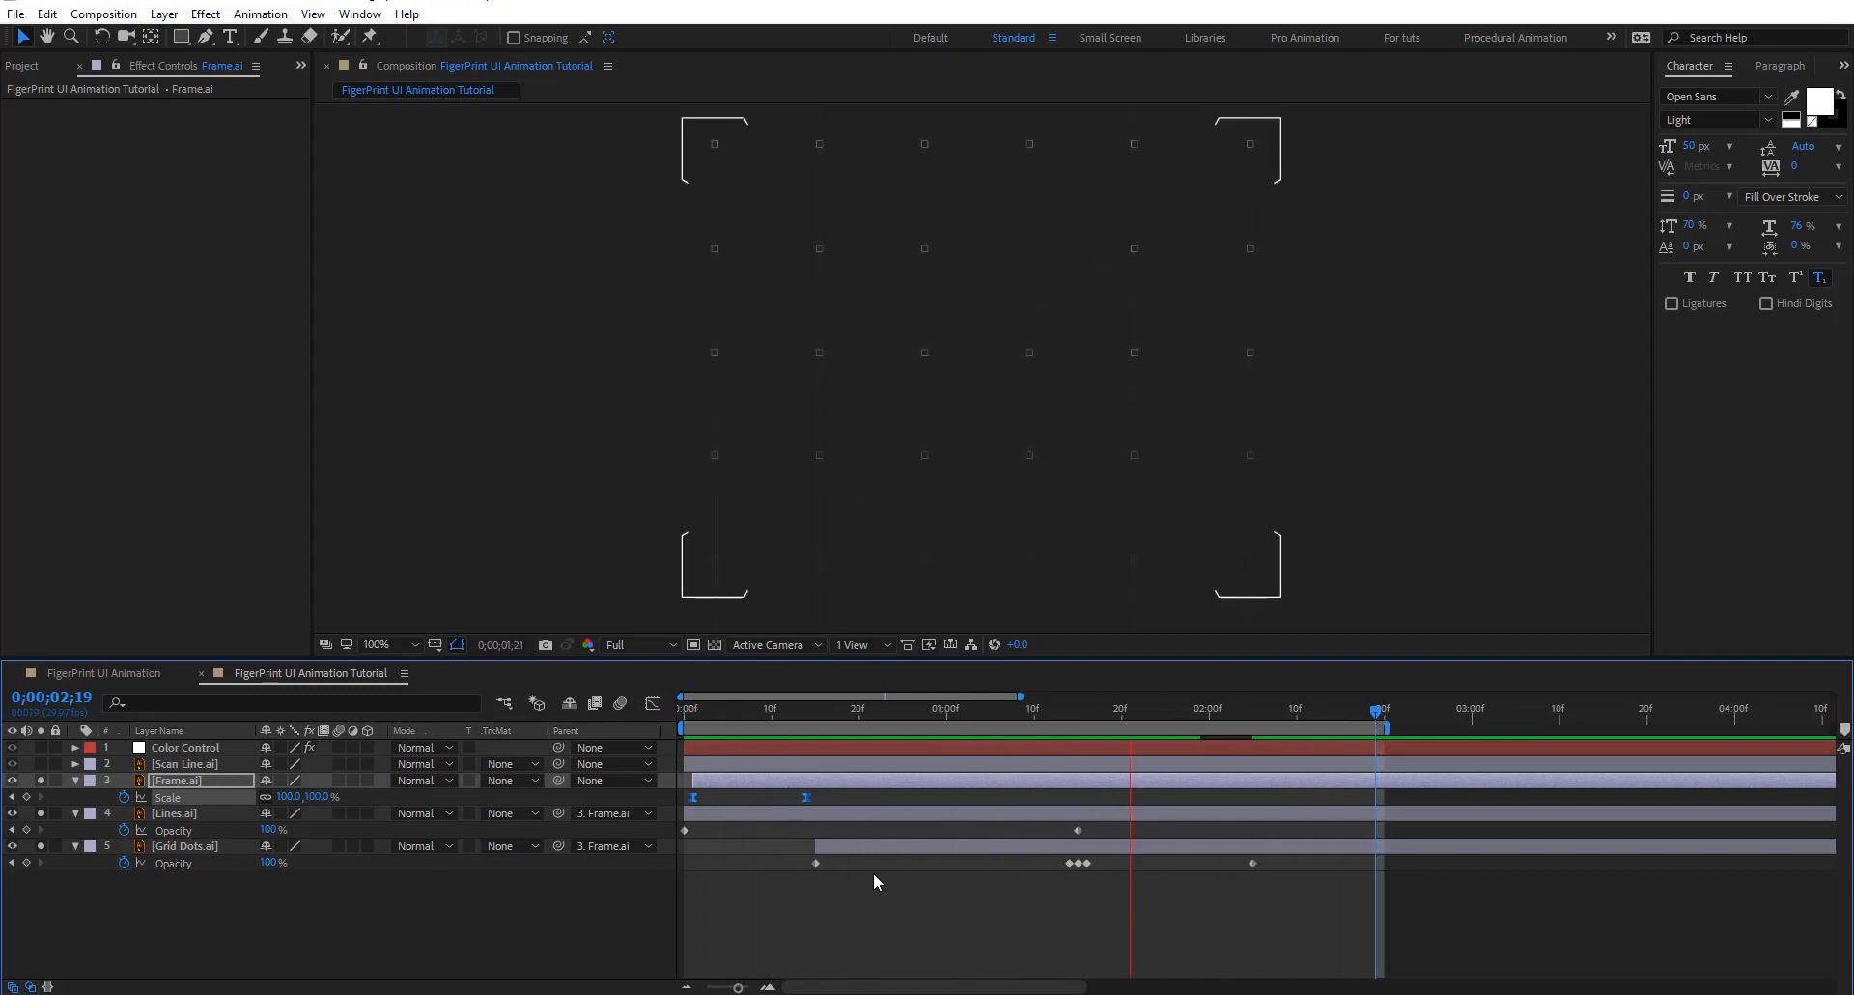
{"action": "key", "text": "space"}
Delay Grid Dots to start at 0;00;00;24, move the final Lines opacity keyframe to about 0;00;01;24 and the final Frame scale keyframe to about 0;00;00;19
{"action": "left_click_drag", "start_coordinate": [780, 711], "coordinate": [896, 719]}
{"action": "left_click_drag", "start_coordinate": [916, 843], "coordinate": [1156, 829]}
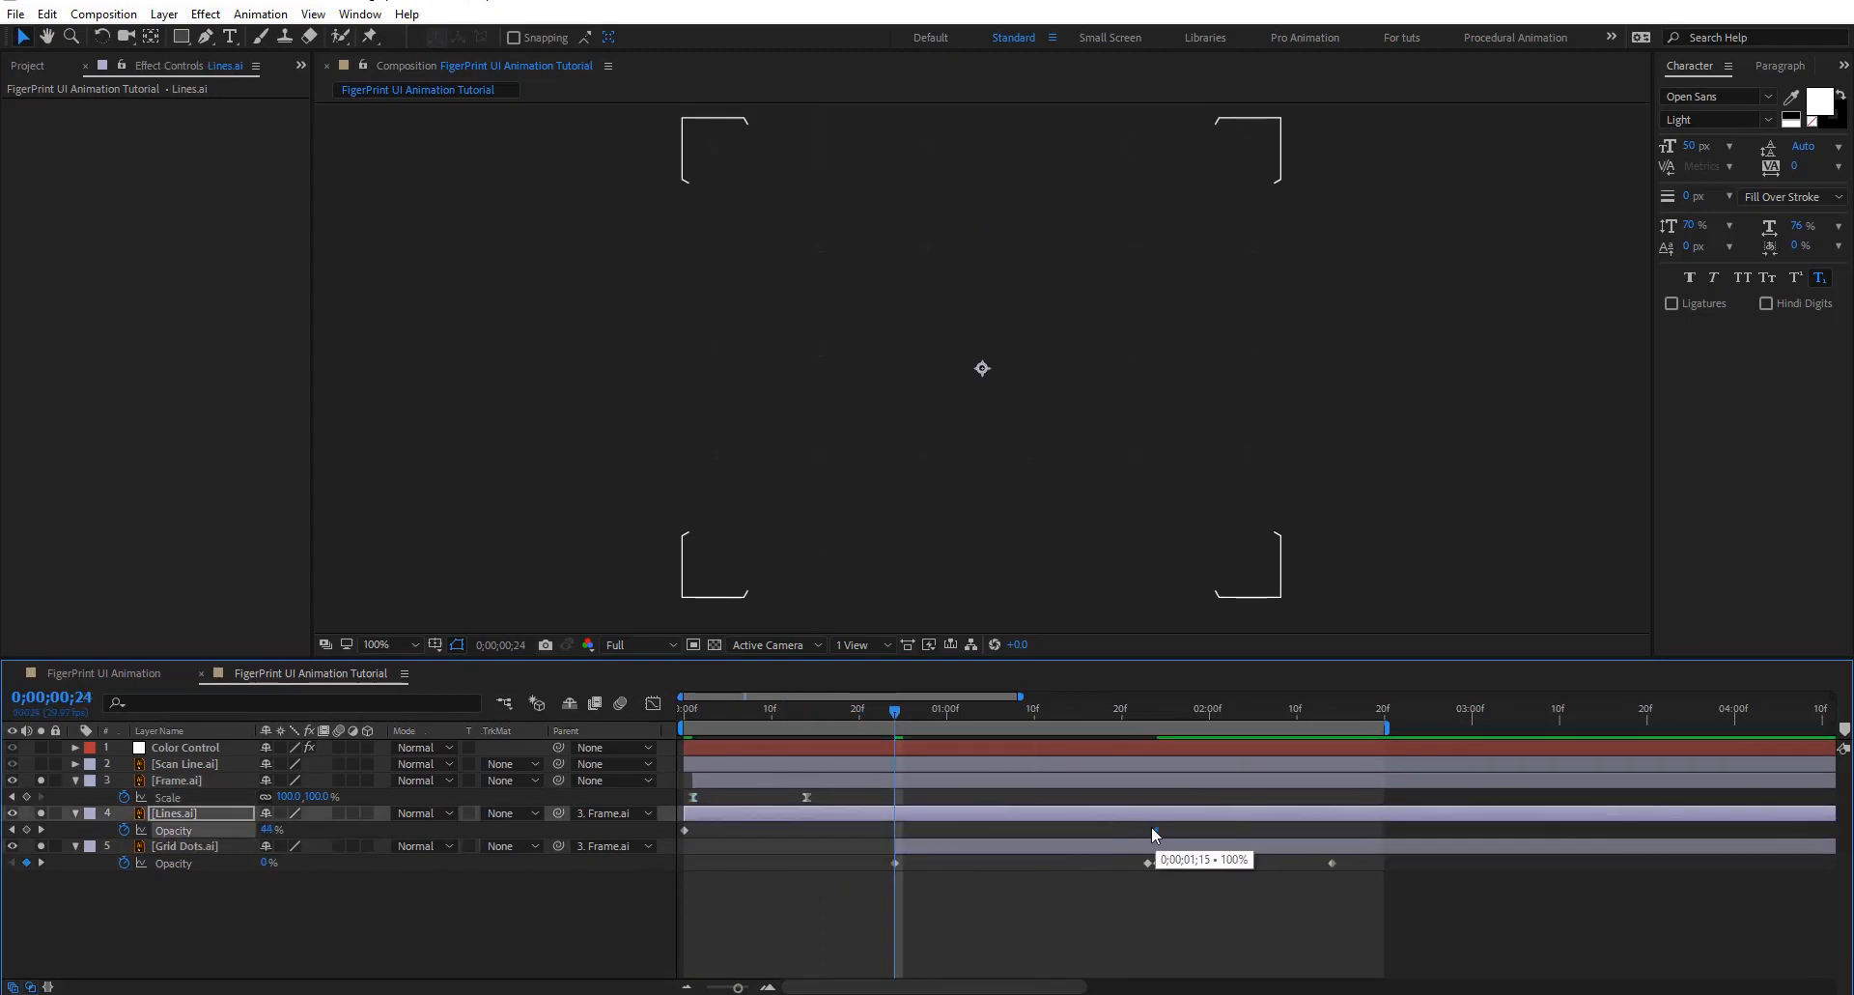
{"action": "left_click_drag", "start_coordinate": [807, 799], "coordinate": [855, 799]}
Preview the retimed animation from the start of the composition
{"action": "left_click_drag", "start_coordinate": [896, 712], "coordinate": [514, 687]}
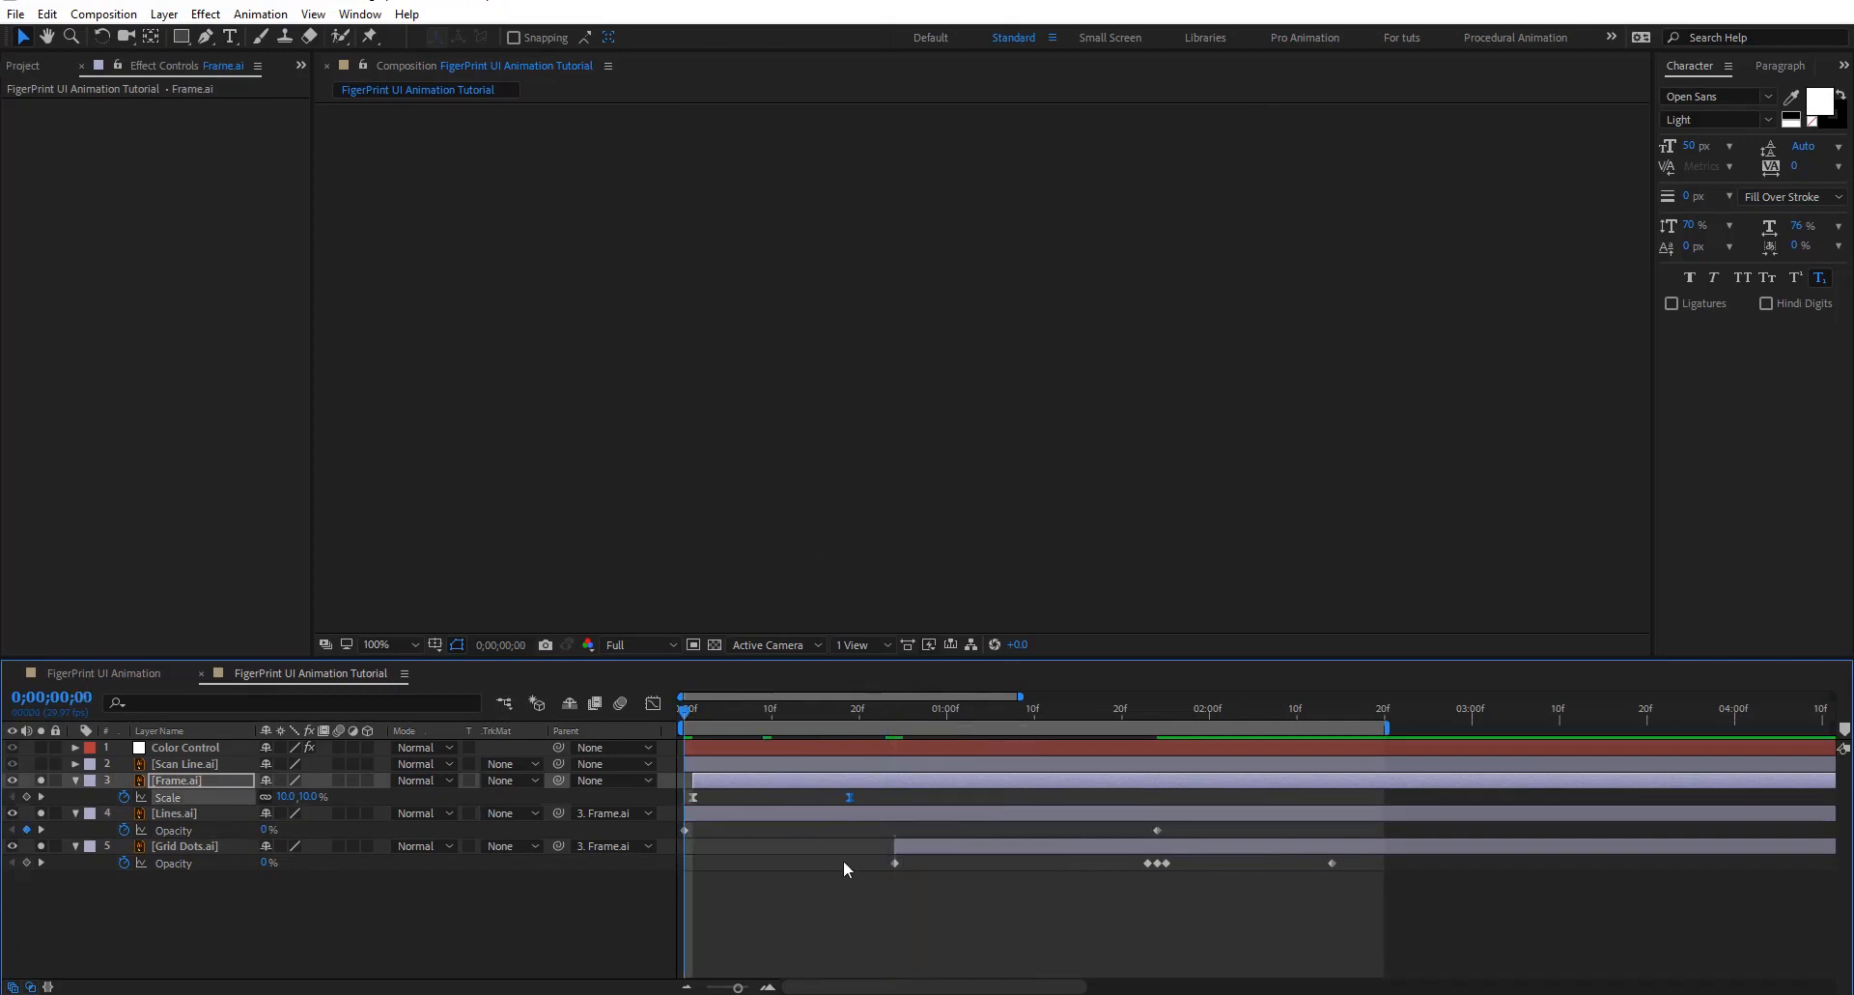
{"action": "key", "text": "space"}
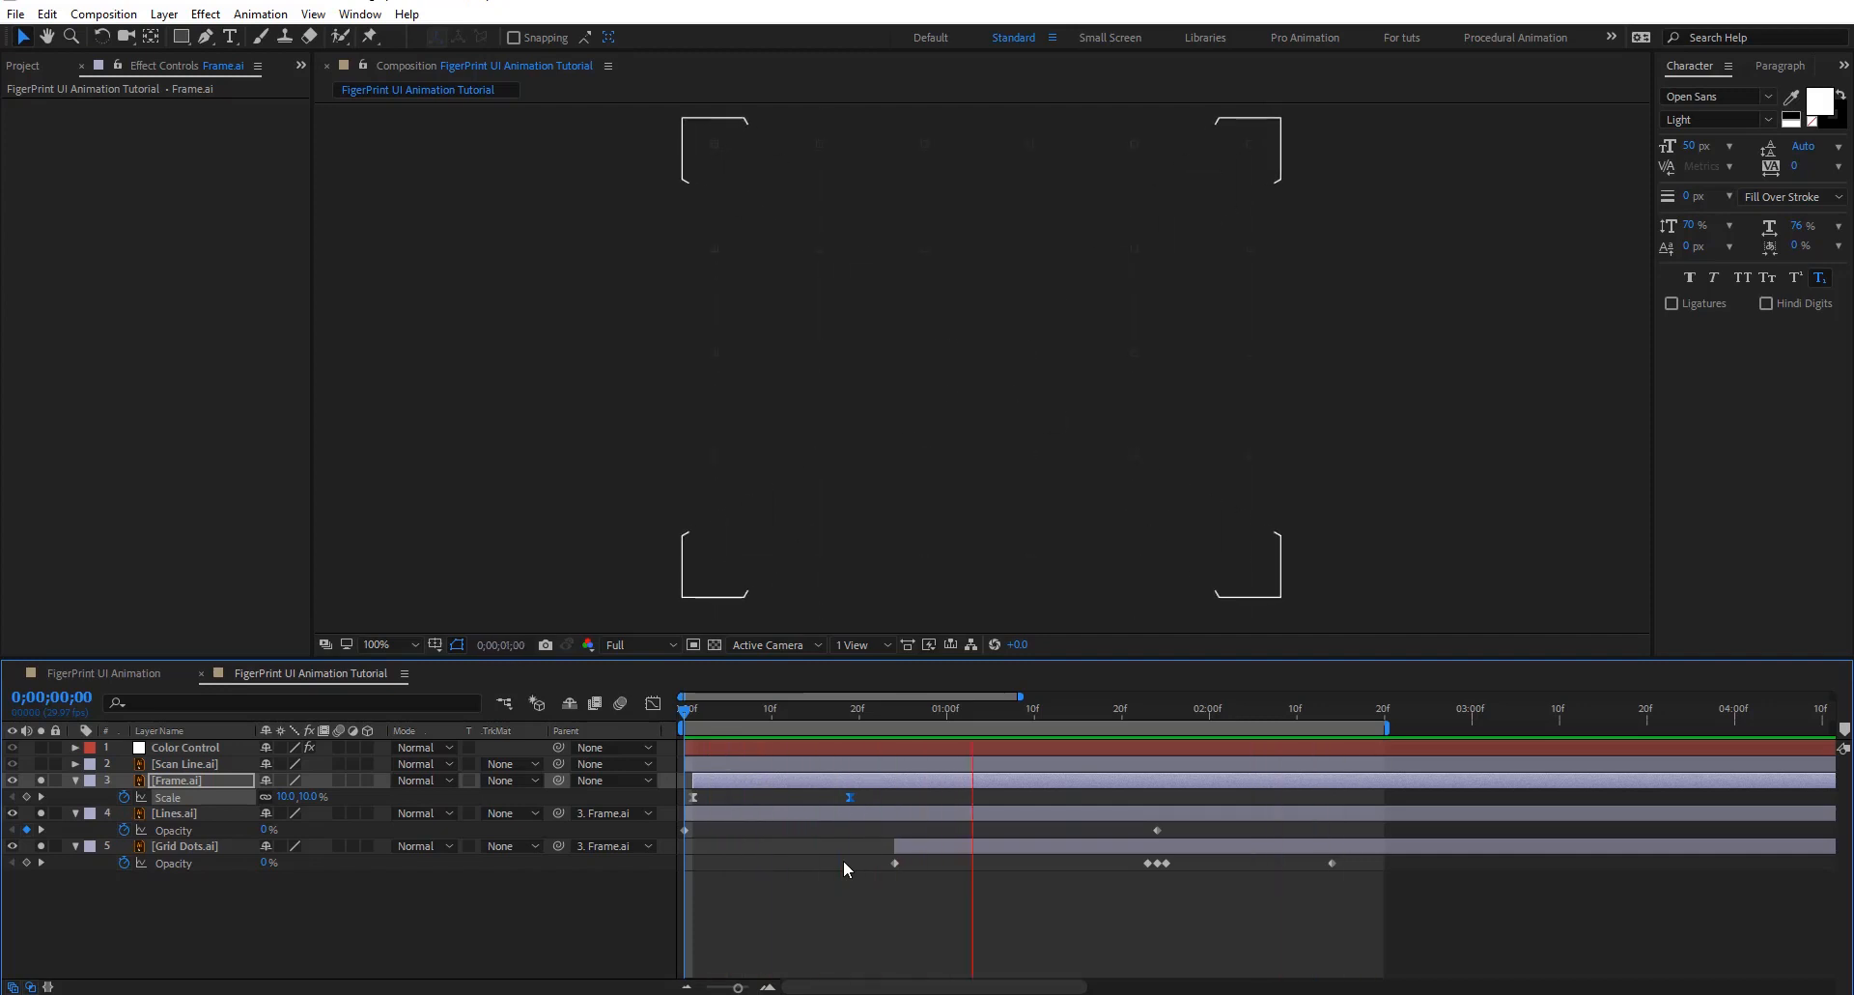
{"action": "key", "text": "space"}
Keyframe the Frame opacity at 100% on 0;00;00;01 and 0% on 0;00;00;02
{"action": "left_click_drag", "start_coordinate": [684, 715], "coordinate": [695, 717]}
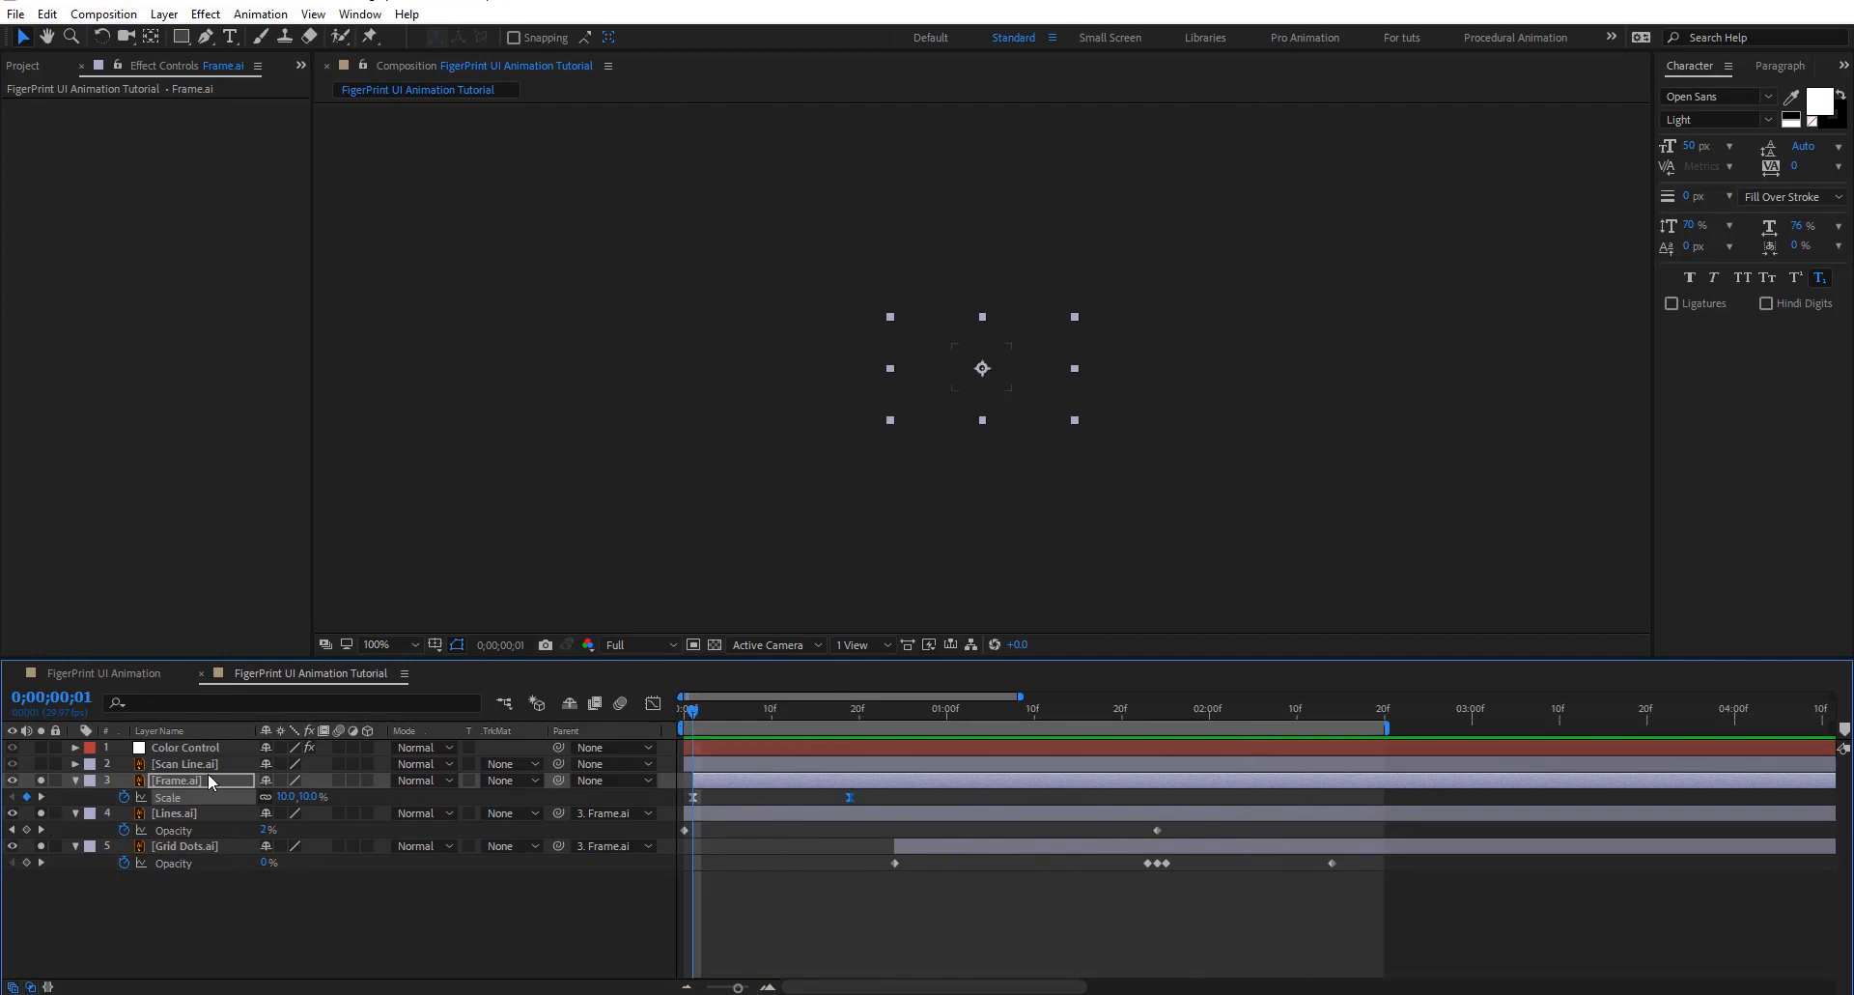
{"action": "key", "text": "shift+t"}
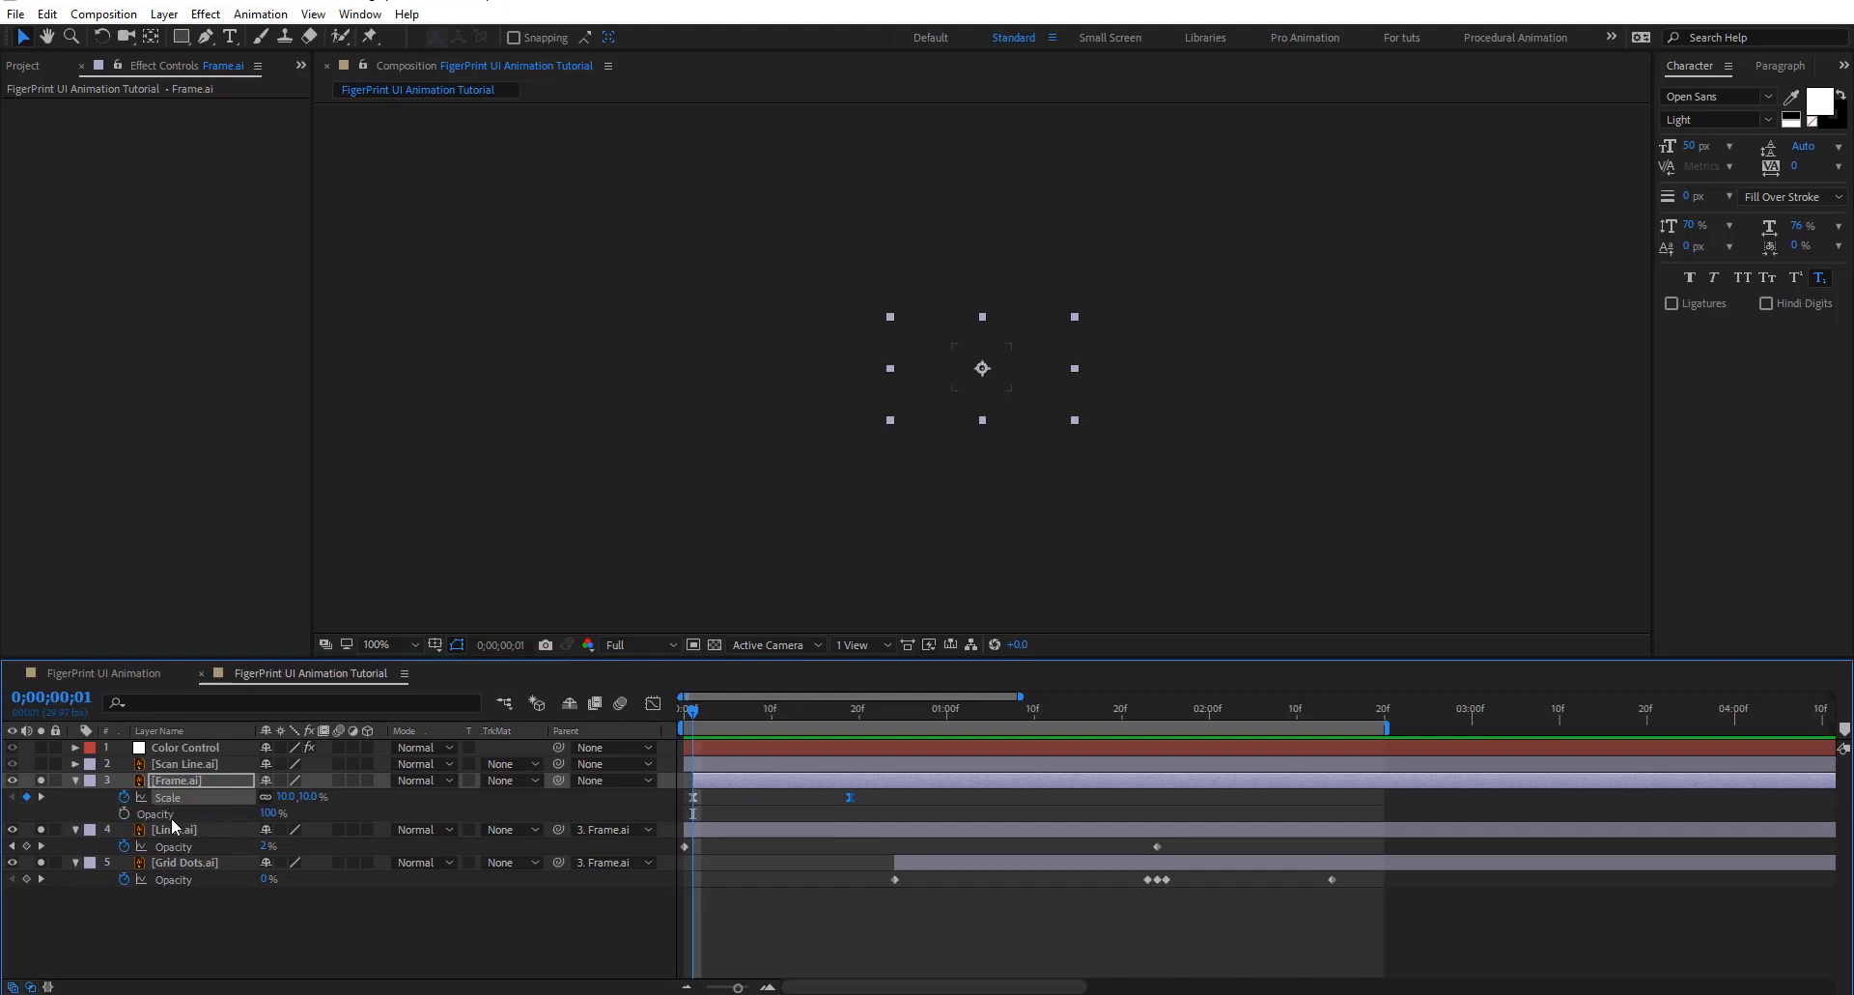
{"action": "left_click", "coordinate": [168, 815]}
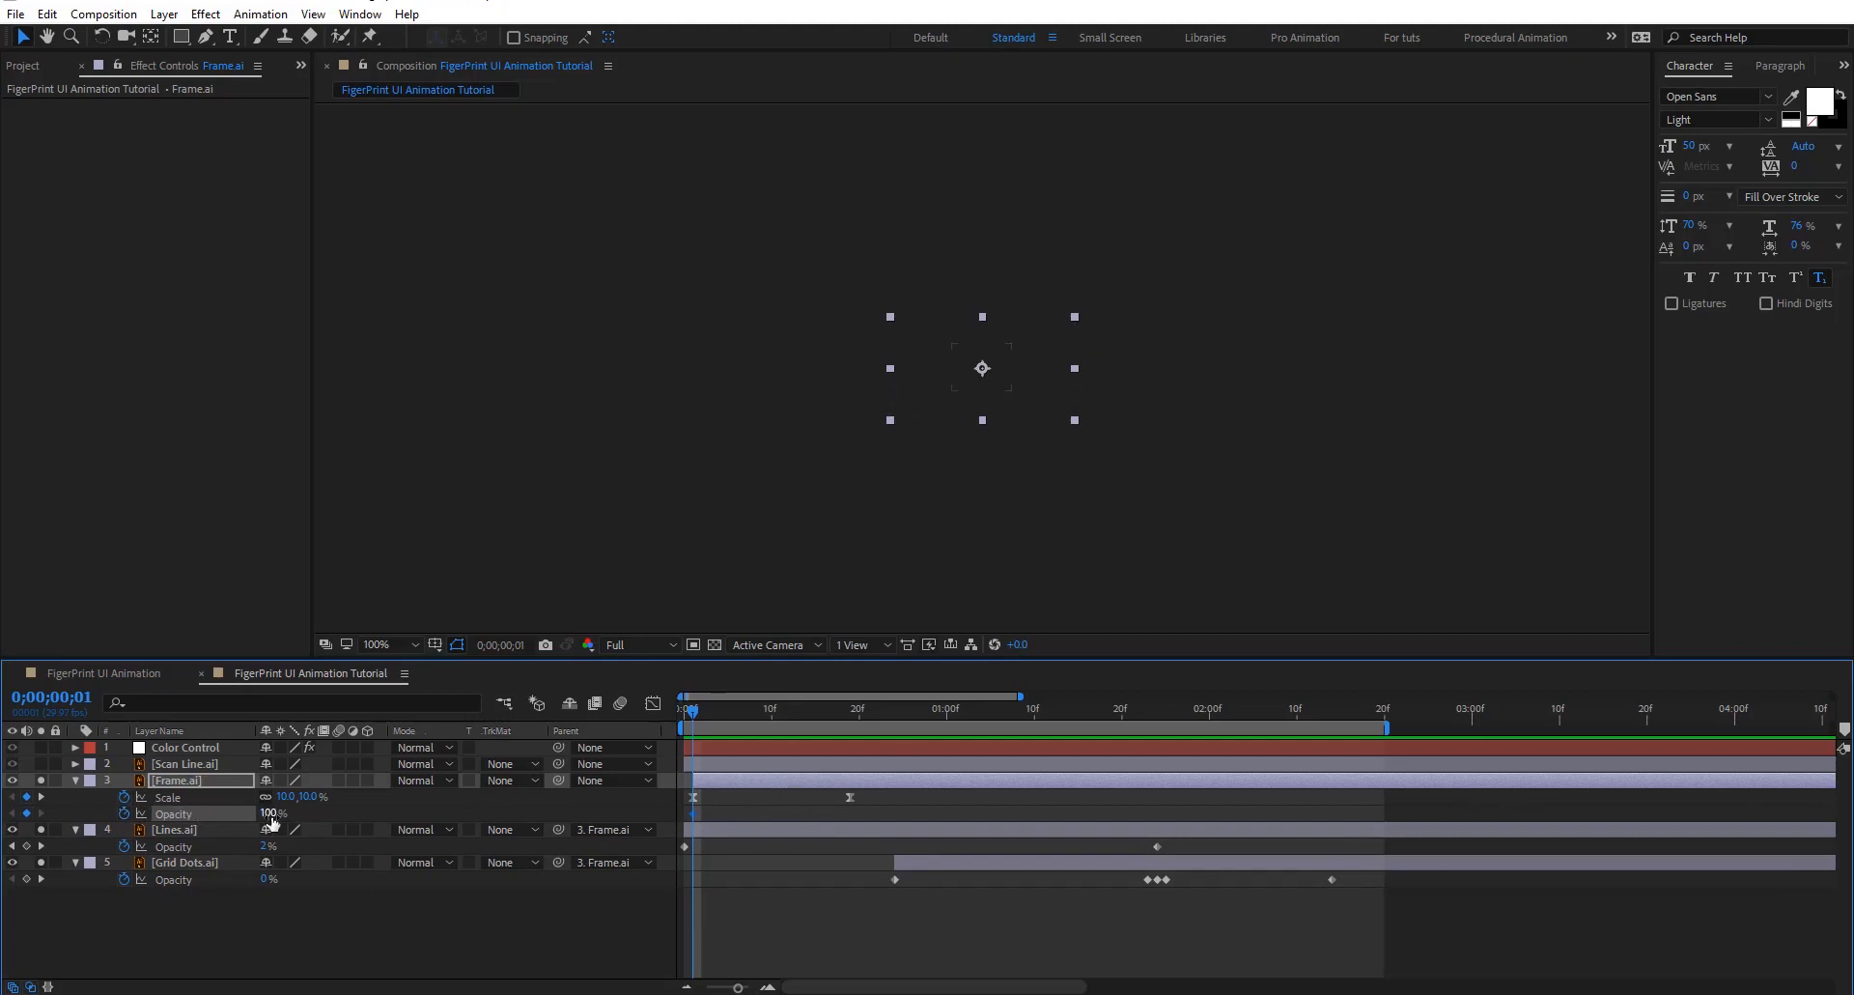
{"action": "key", "text": "Page_Down"}
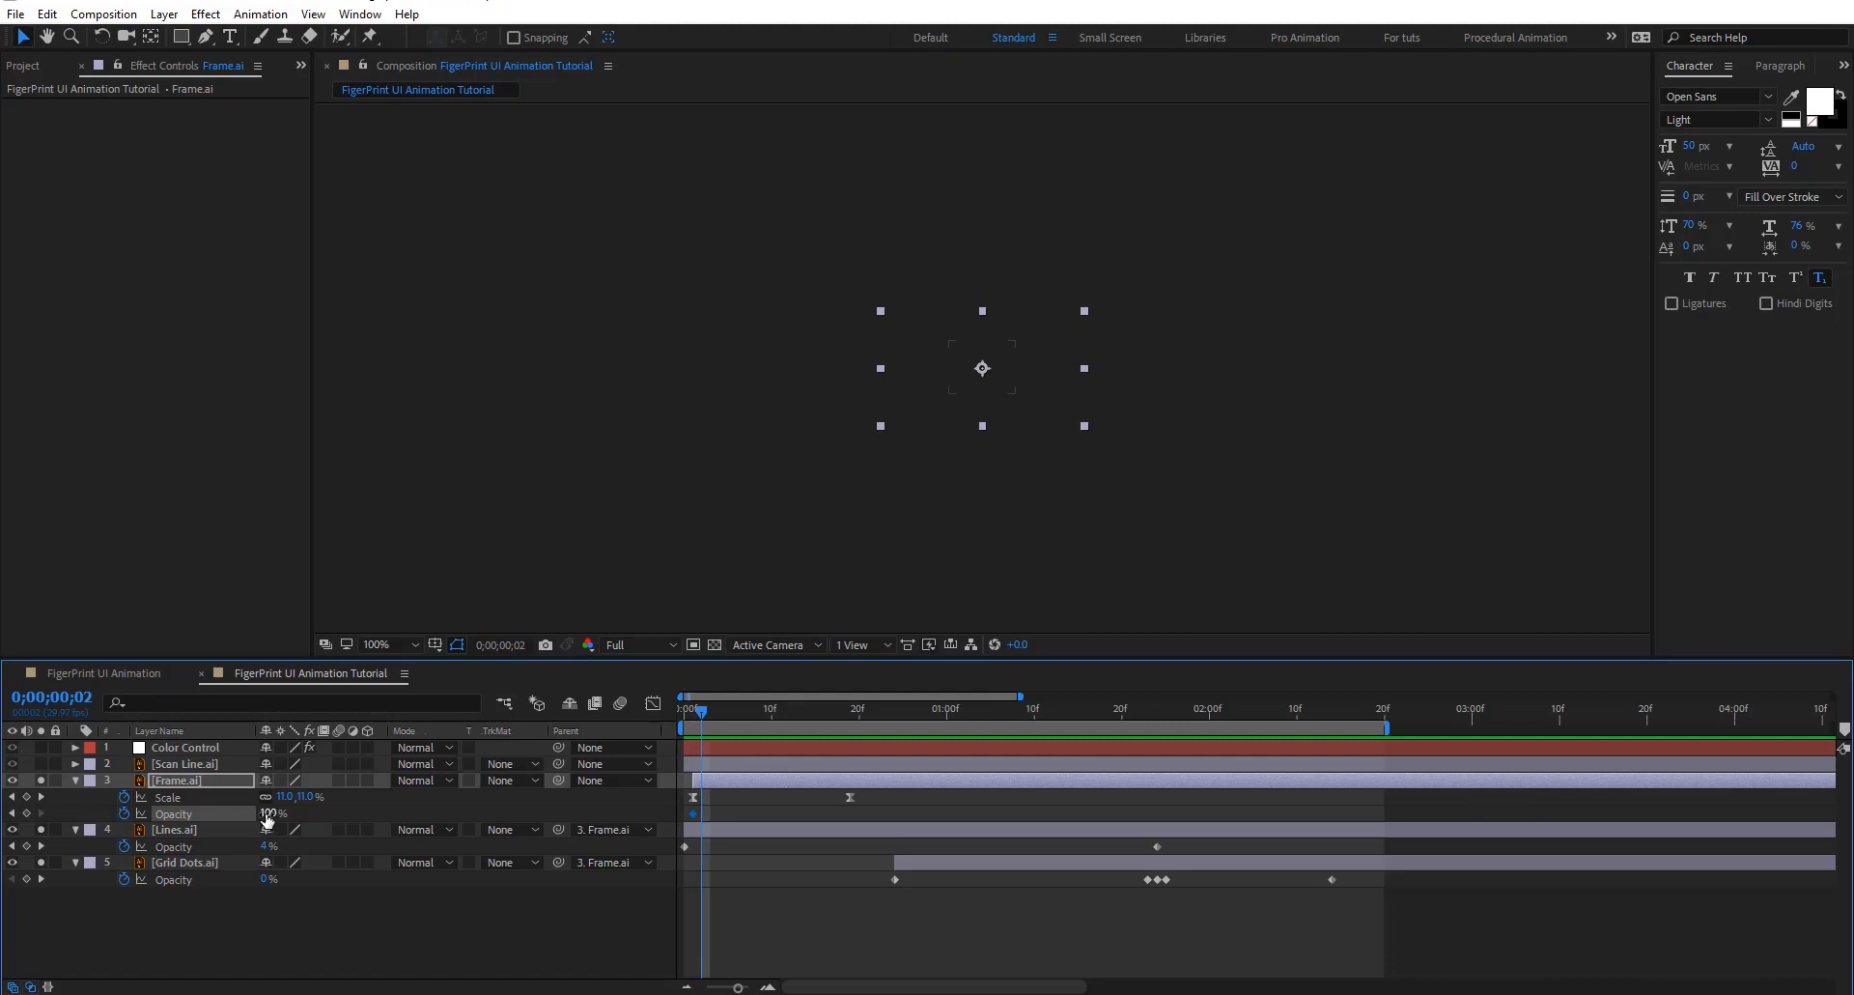
{"action": "left_click", "coordinate": [269, 815]}
{"action": "type", "text": "0"}
{"action": "key", "text": "Return"}
Continue the Frame flicker with opacity 30% at 0;00;00;03 and 50% at 0;00;00;04
{"action": "key", "text": "Page_Down"}
{"action": "left_click", "coordinate": [267, 814]}
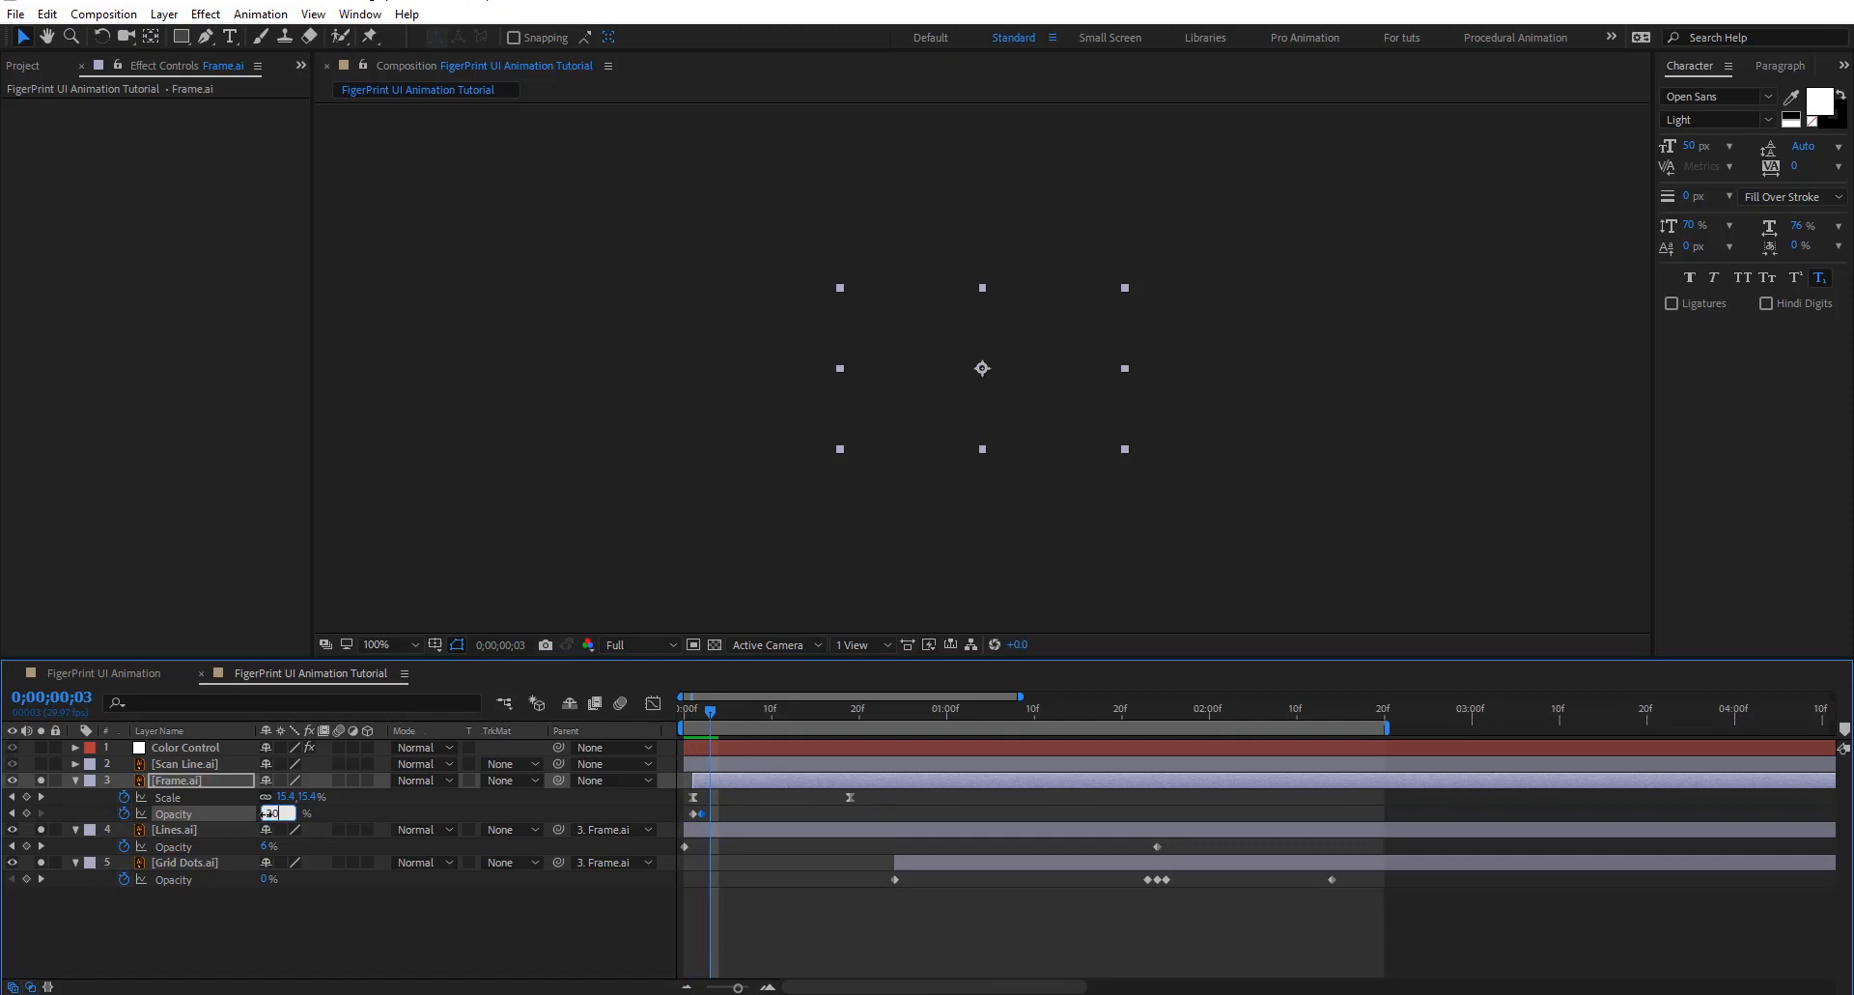
{"action": "type", "text": "30"}
{"action": "key", "text": "Return"}
{"action": "key", "text": "Page_Down"}
{"action": "left_click", "coordinate": [267, 814]}
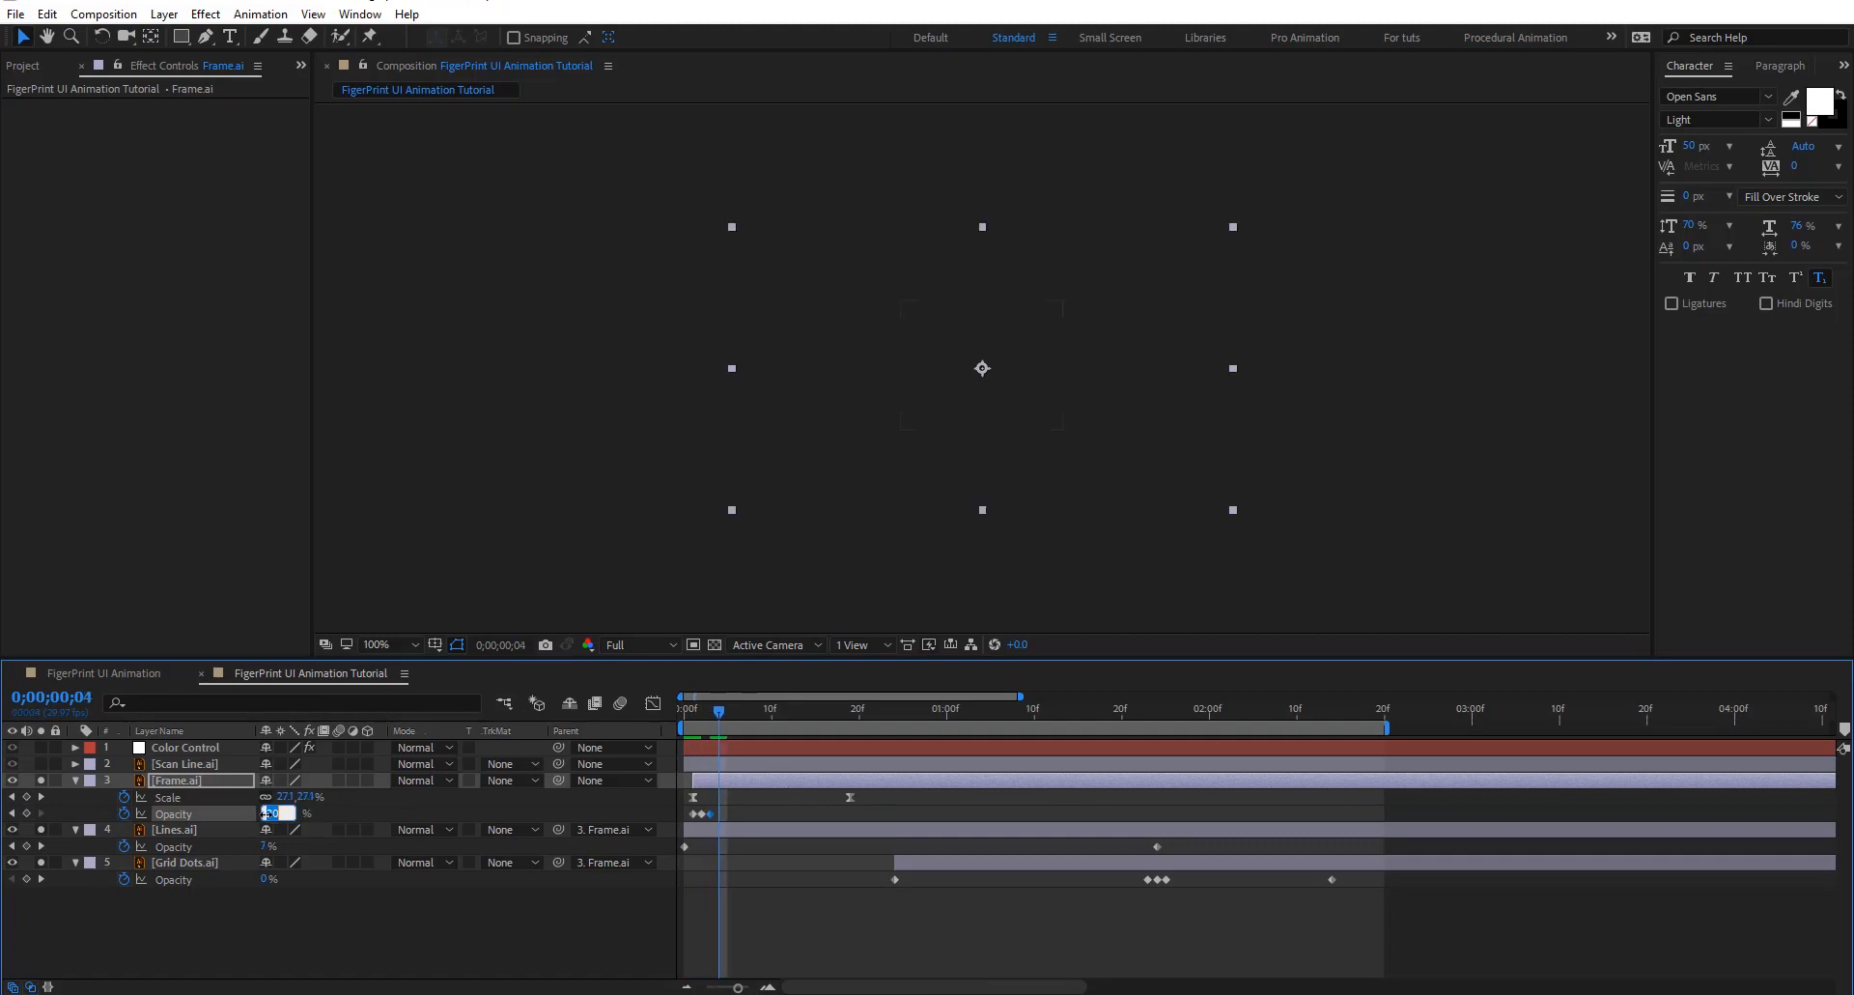
{"action": "type", "text": "50"}
{"action": "key", "text": "Return"}
Set the Frame opacity to 35% at 0;00;00;05 and 90% at 0;00;00;06
{"action": "key", "text": "Page_Down"}
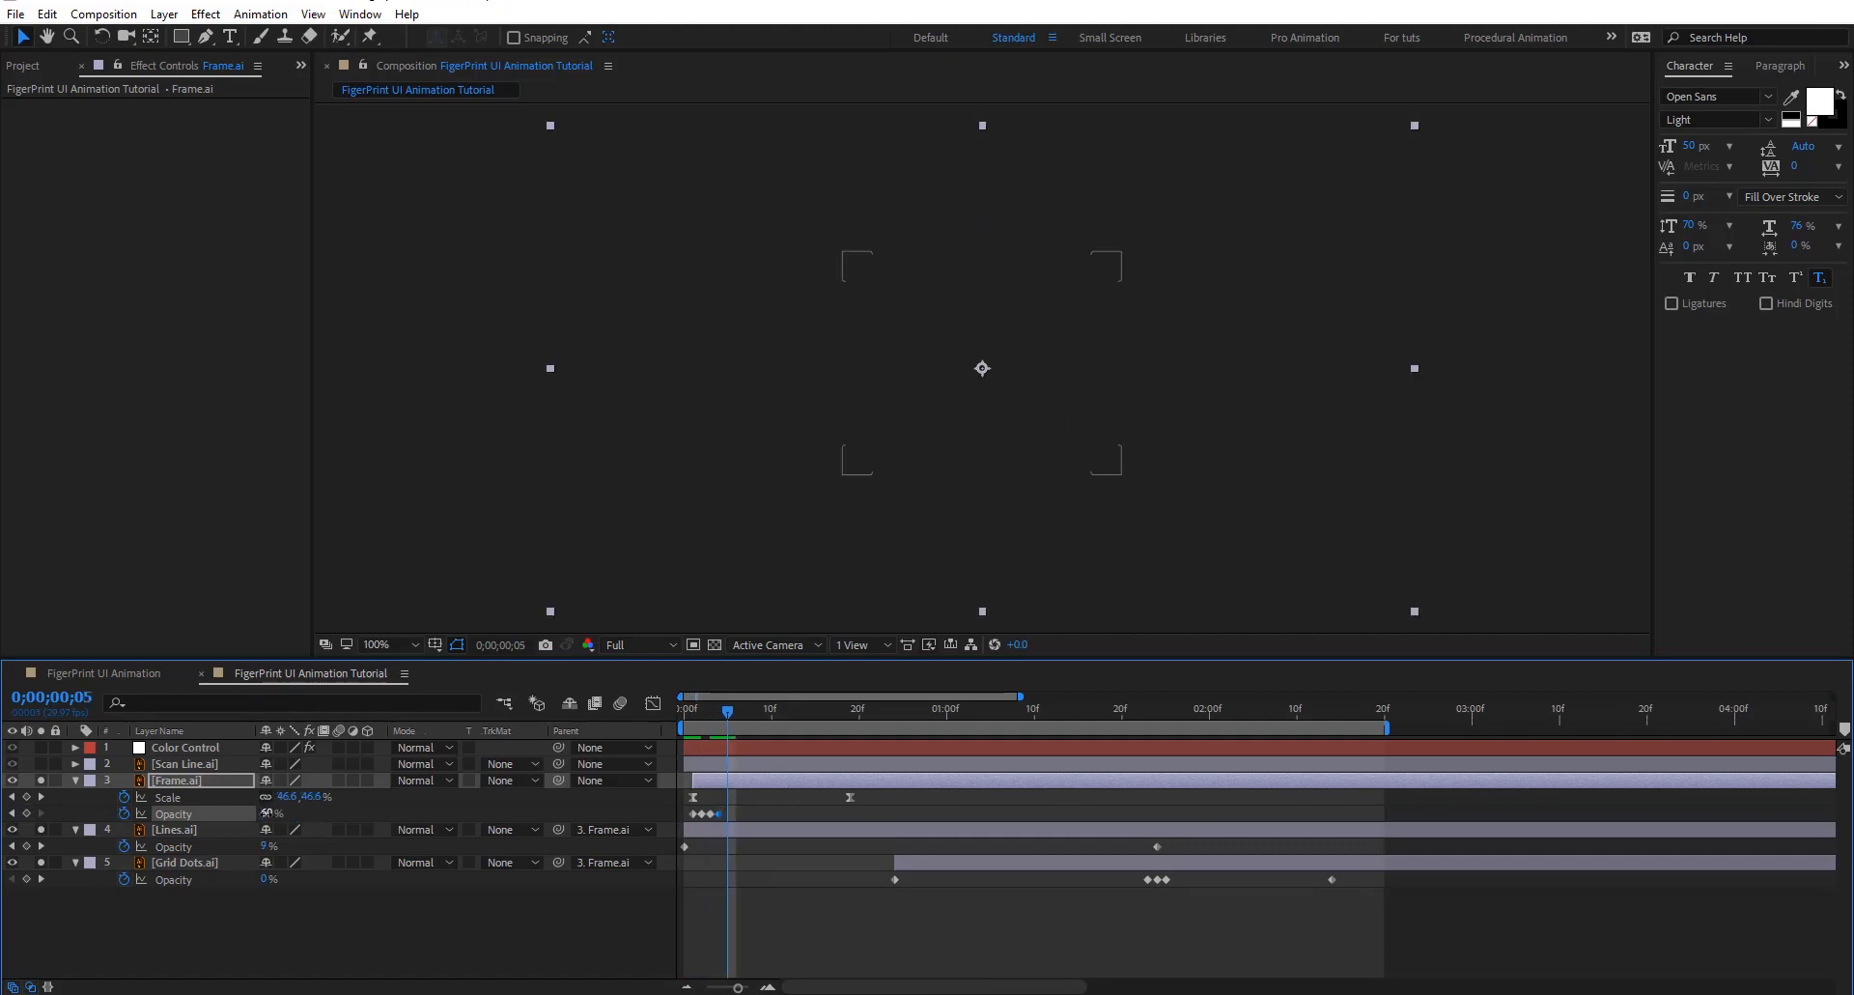
{"action": "left_click", "coordinate": [267, 814]}
{"action": "type", "text": "35"}
{"action": "key", "text": "Return"}
{"action": "key", "text": "Page_Down"}
{"action": "left_click", "coordinate": [266, 813]}
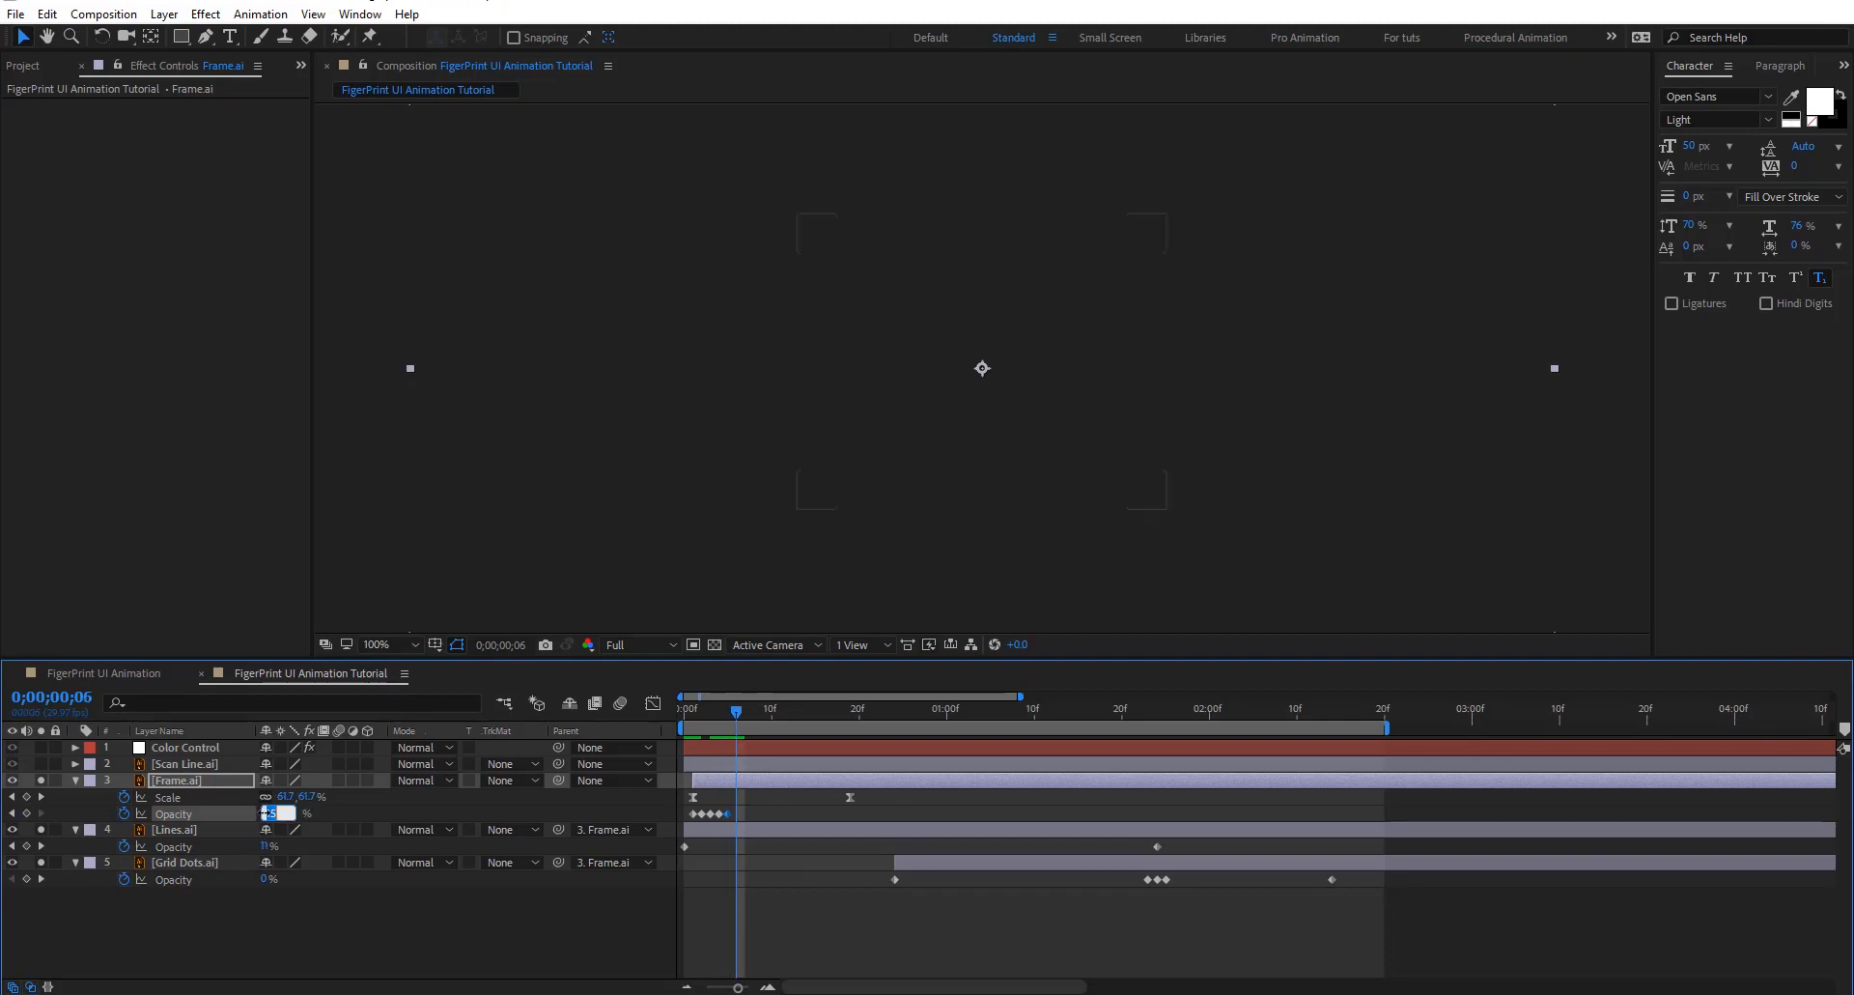
{"action": "type", "text": "40"}
{"action": "key", "text": "Return"}
Set the Frame opacity to 50% at 0;00;00;07 and 20% at 0;00;00;08
{"action": "key", "text": "Page_Down"}
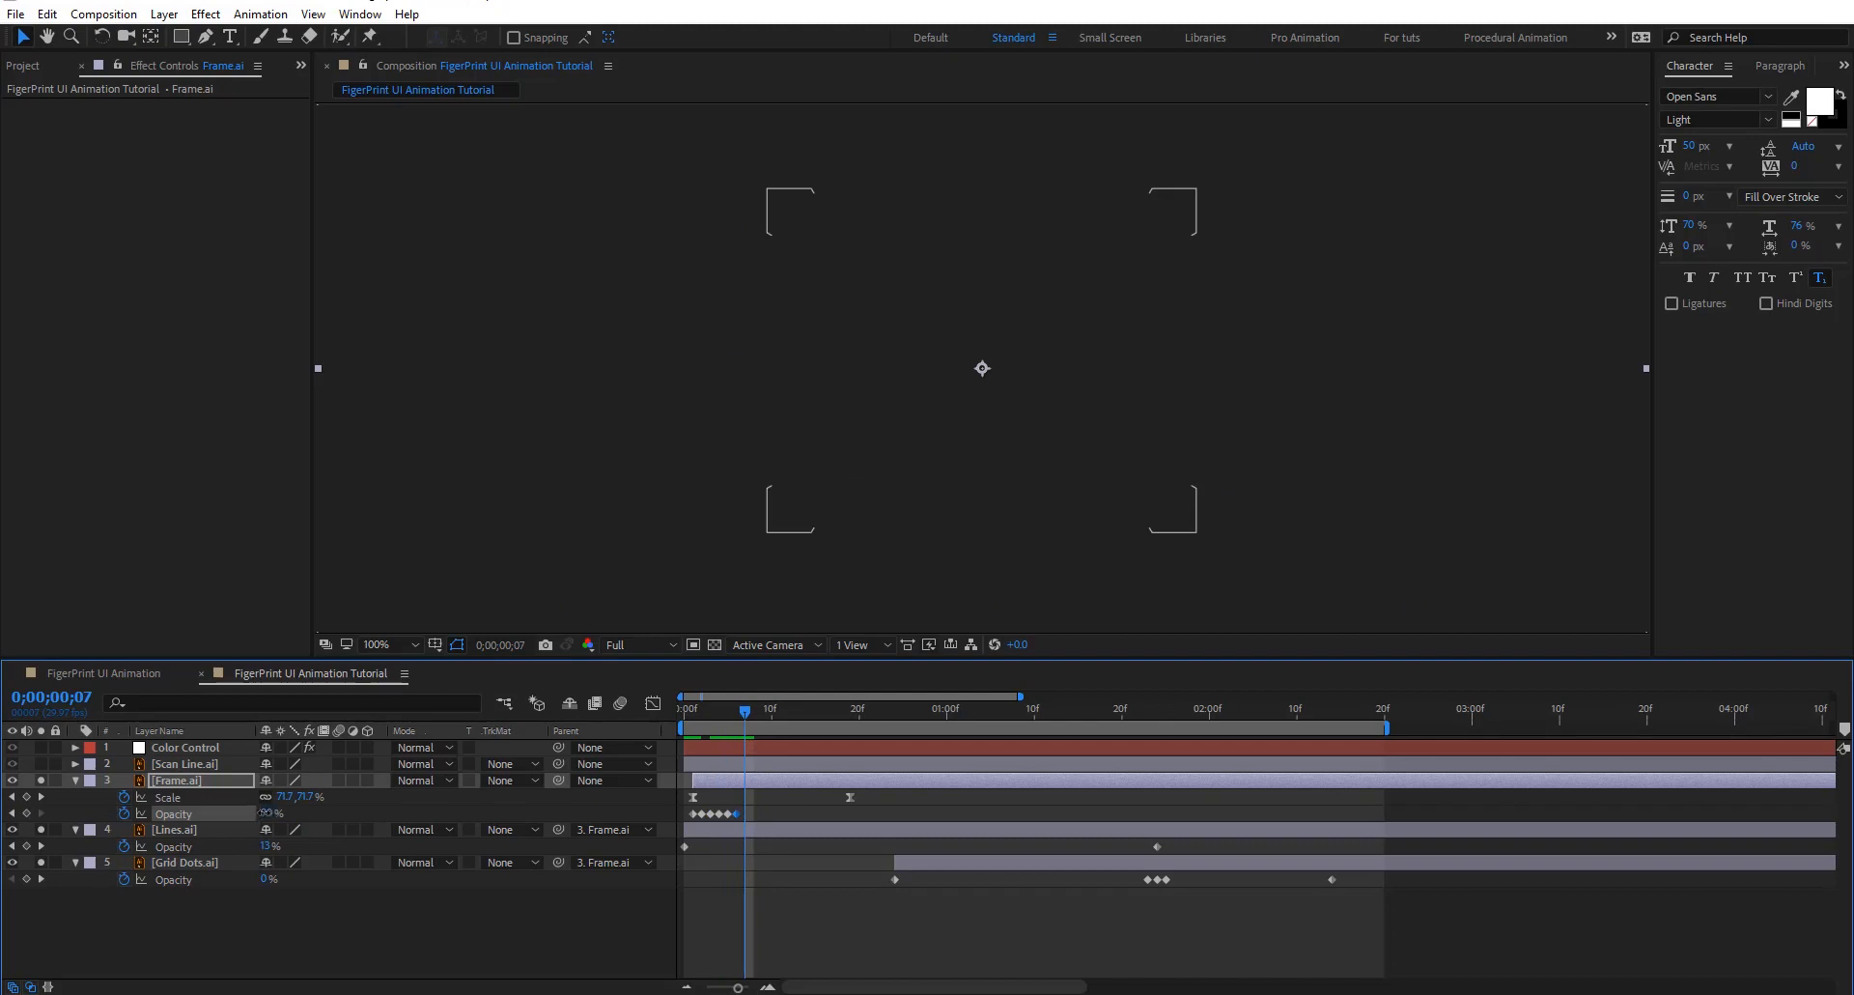
{"action": "left_click", "coordinate": [266, 813]}
{"action": "type", "text": "50"}
{"action": "key", "text": "Return"}
{"action": "key", "text": "Page_Down"}
{"action": "left_click", "coordinate": [268, 813]}
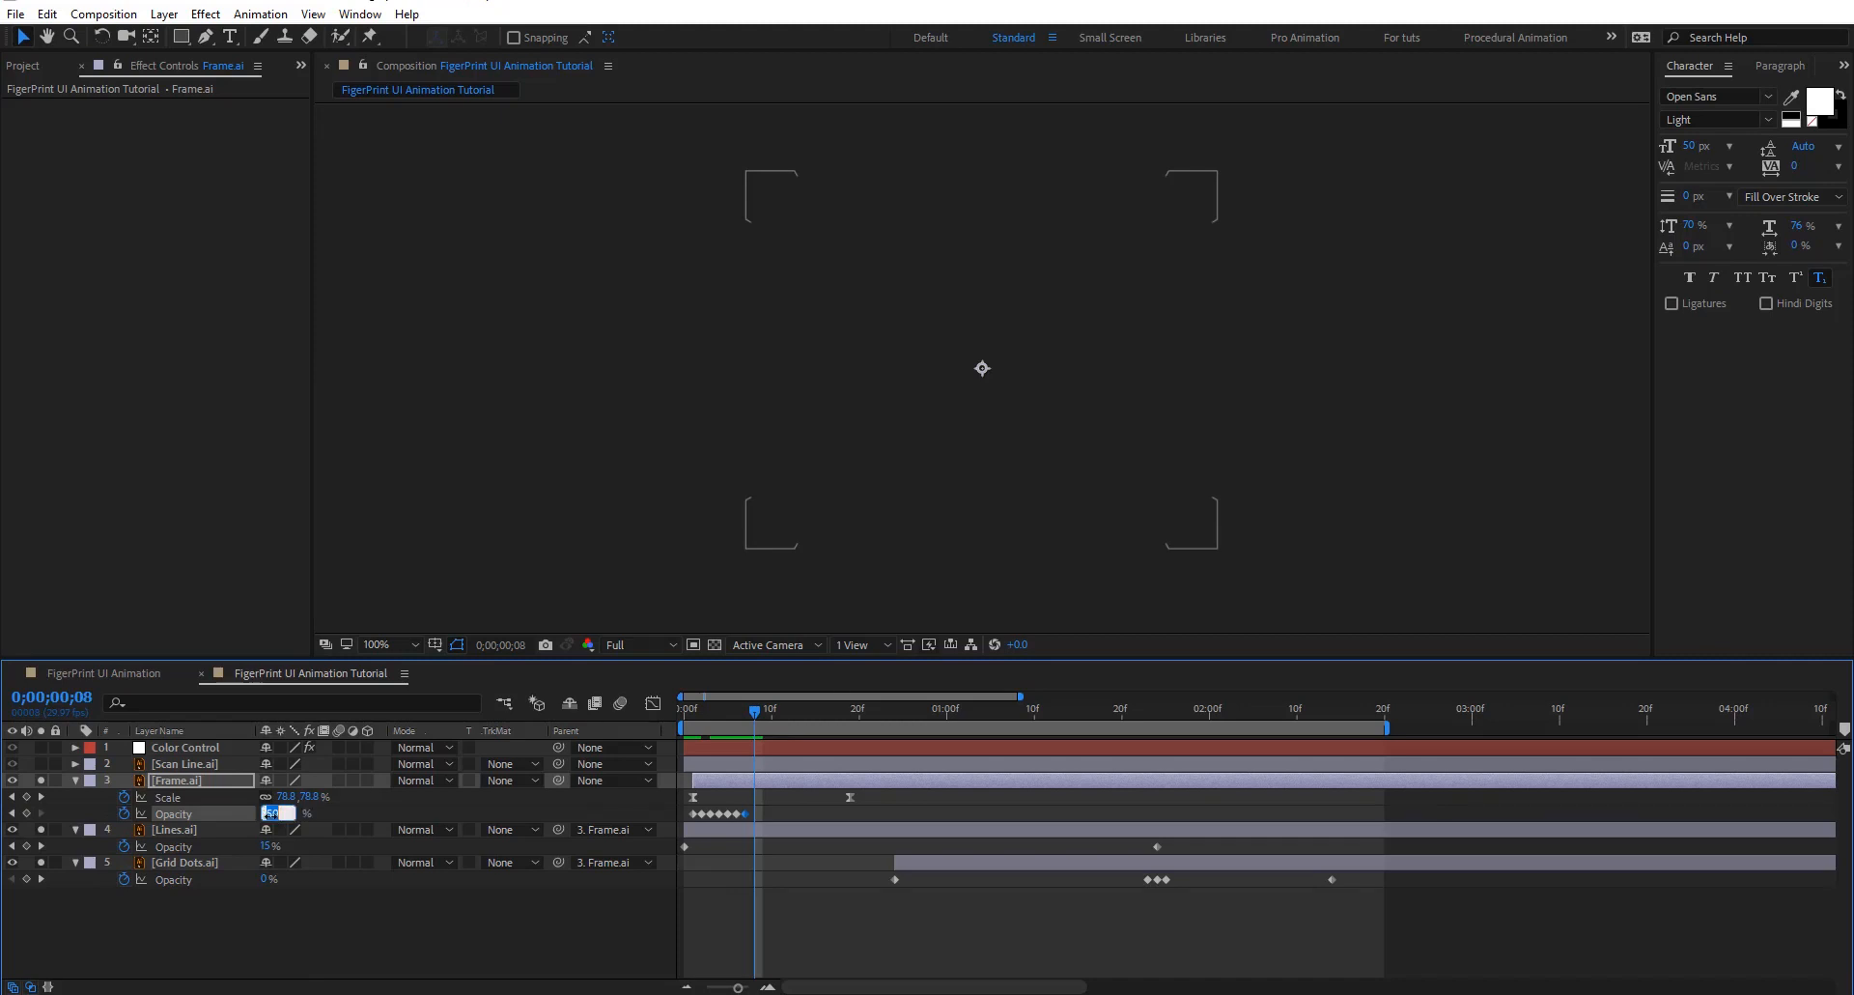
{"action": "type", "text": "20"}
{"action": "key", "text": "Return"}
Finish the Frame flicker with opacity 70% at 0;00;00;09 and 100% at 0;00;00;10
{"action": "key", "text": "Page_Down"}
{"action": "left_click", "coordinate": [268, 813]}
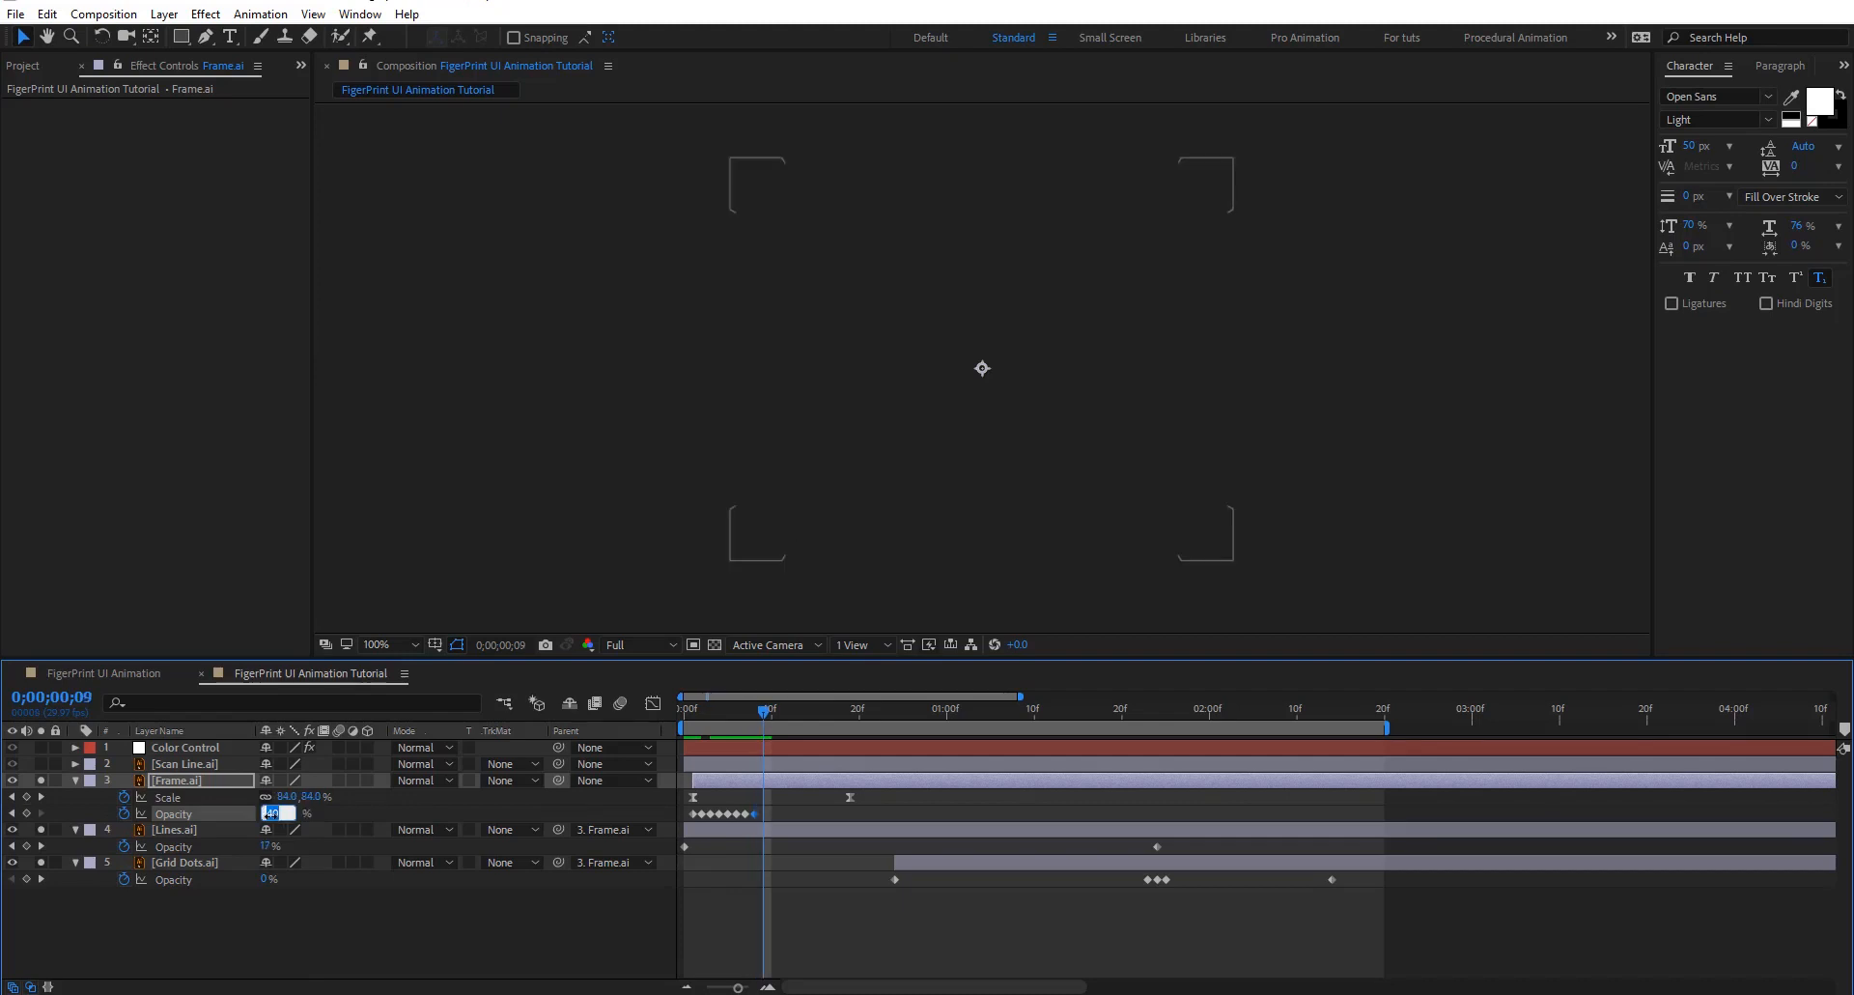
{"action": "type", "text": "70"}
{"action": "key", "text": "Return"}
{"action": "key", "text": "Page_Down"}
{"action": "left_click", "coordinate": [270, 814]}
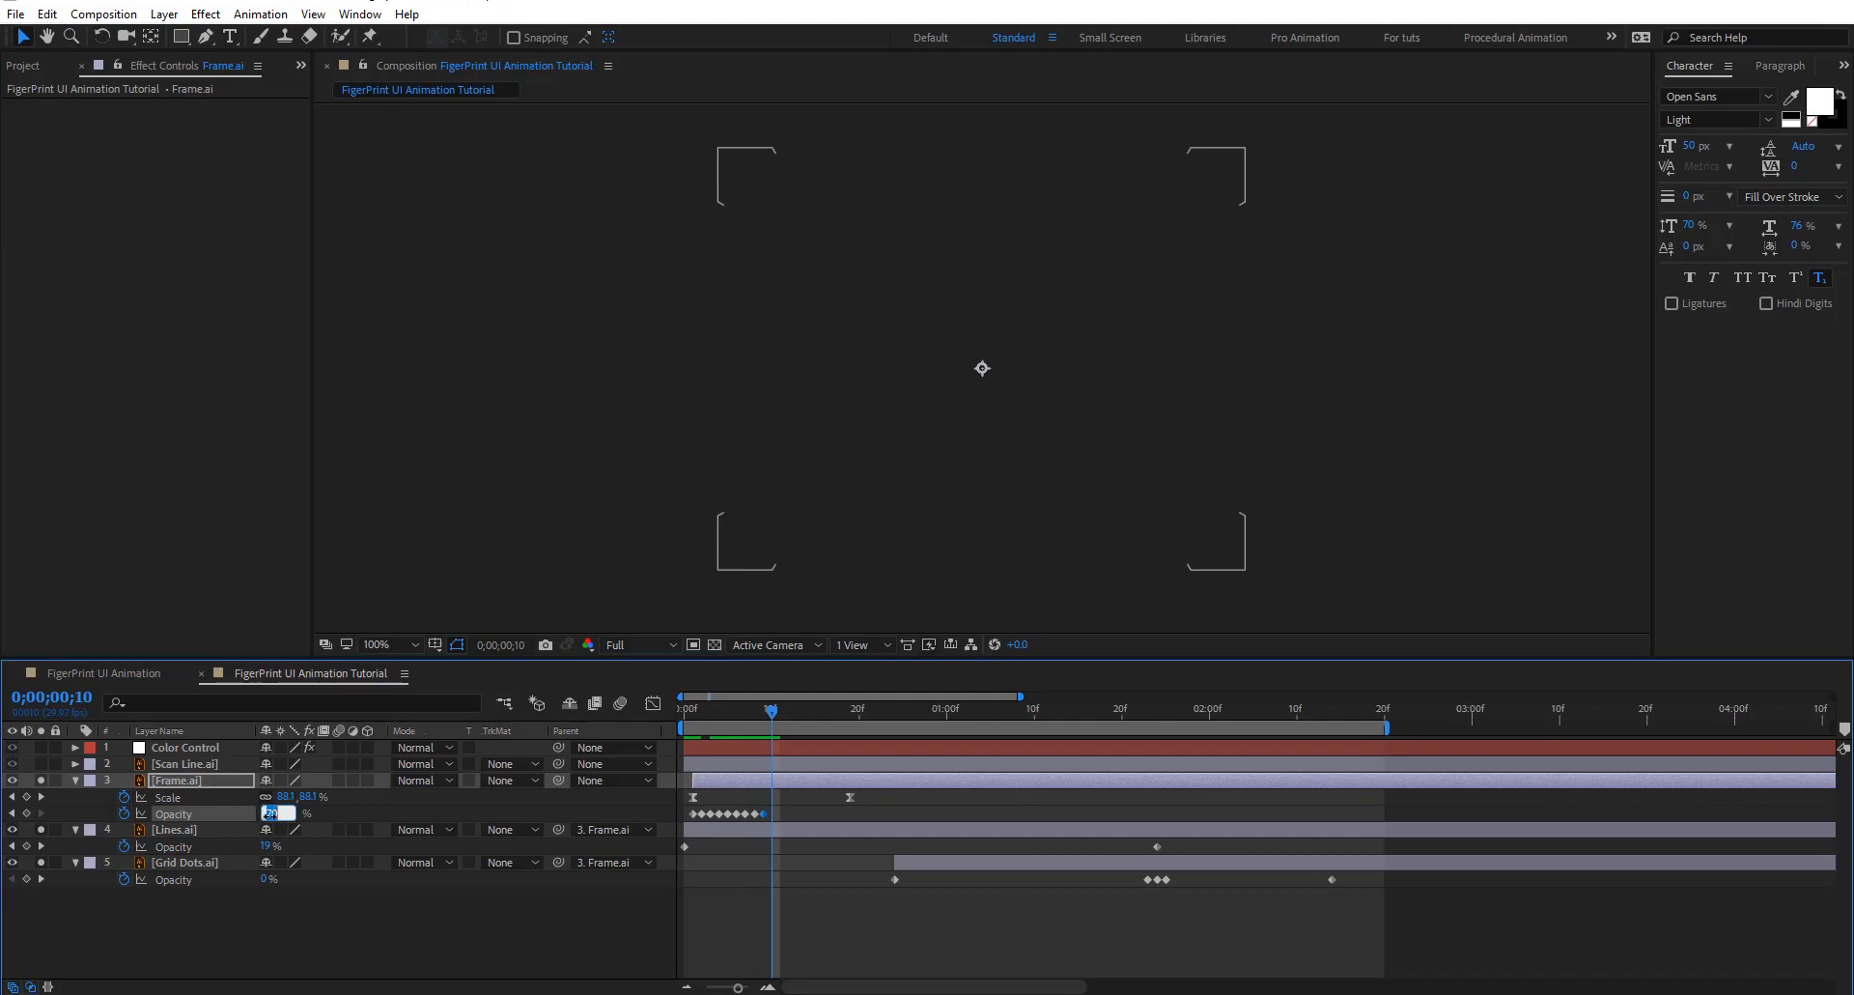
{"action": "key", "text": "Return"}
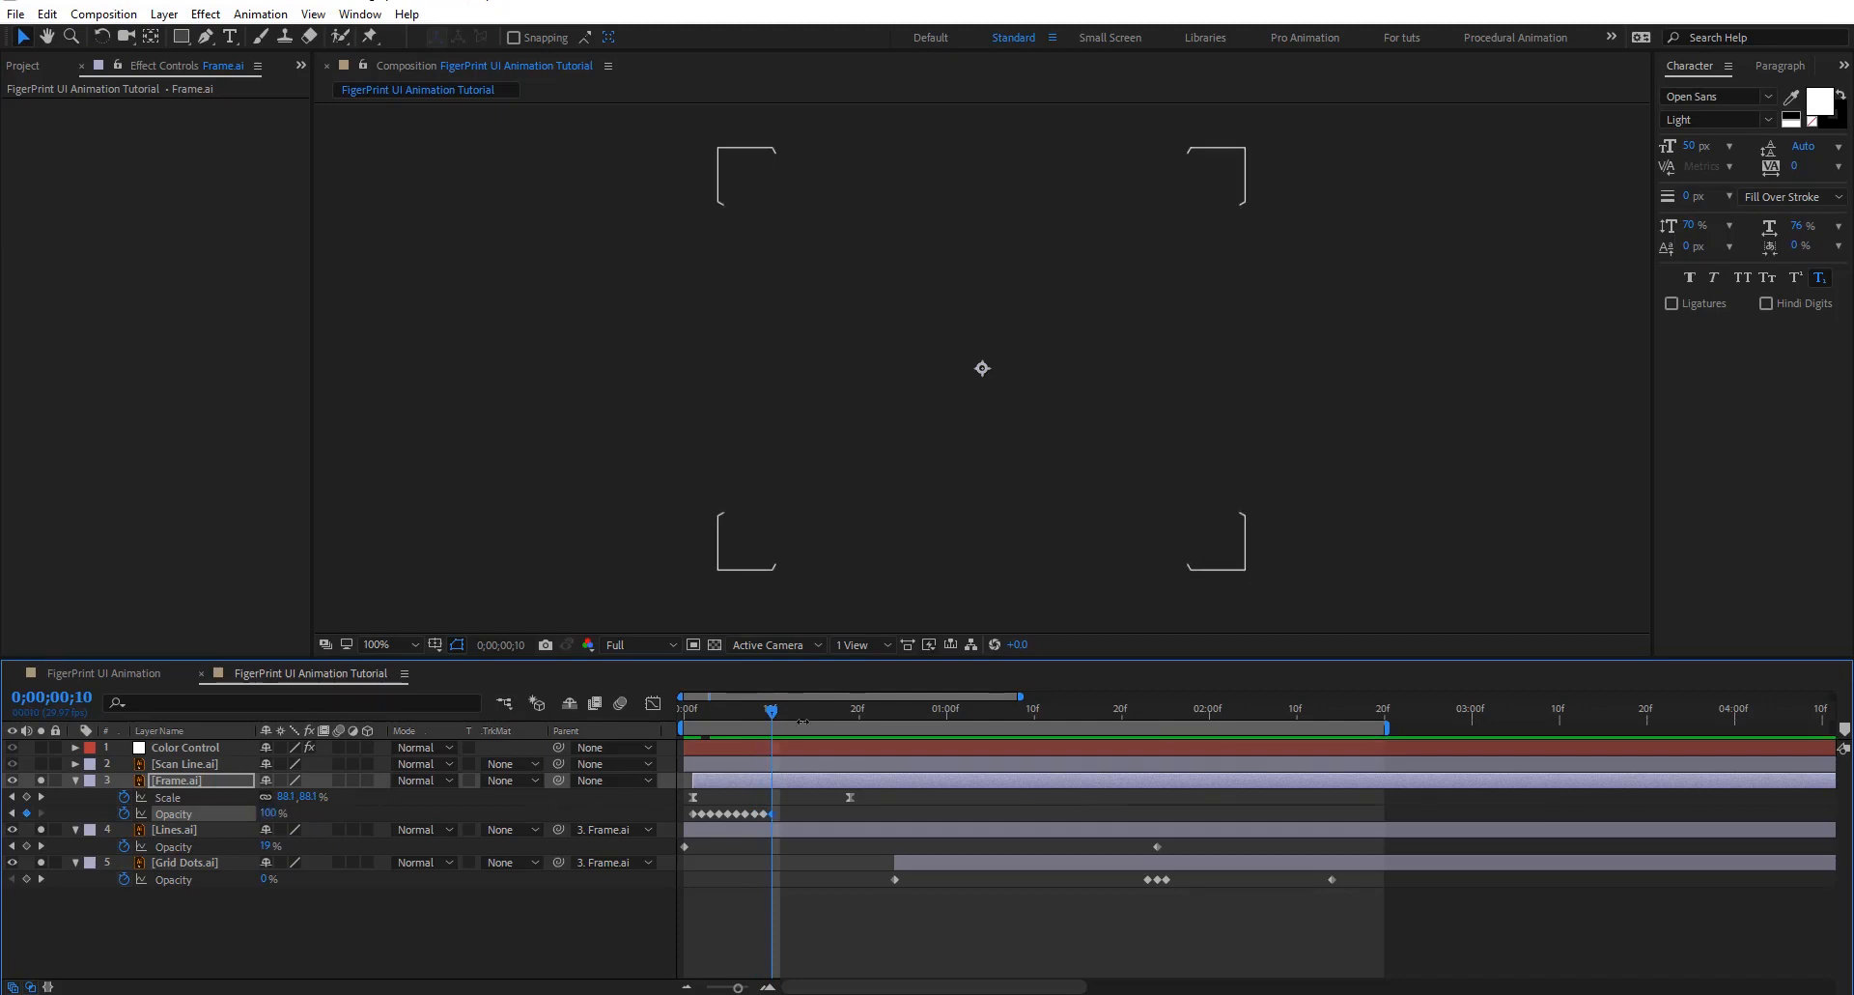
Preview the Frame's opacity flicker from the start of the composition
{"action": "mouse_move", "coordinate": [776, 716]}
{"action": "left_mouse_down"}
{"action": "mouse_move", "coordinate": [704, 715]}
{"action": "mouse_move", "coordinate": [773, 722]}
{"action": "left_mouse_up"}
{"action": "key", "text": "Home"}
{"action": "key", "text": "space"}
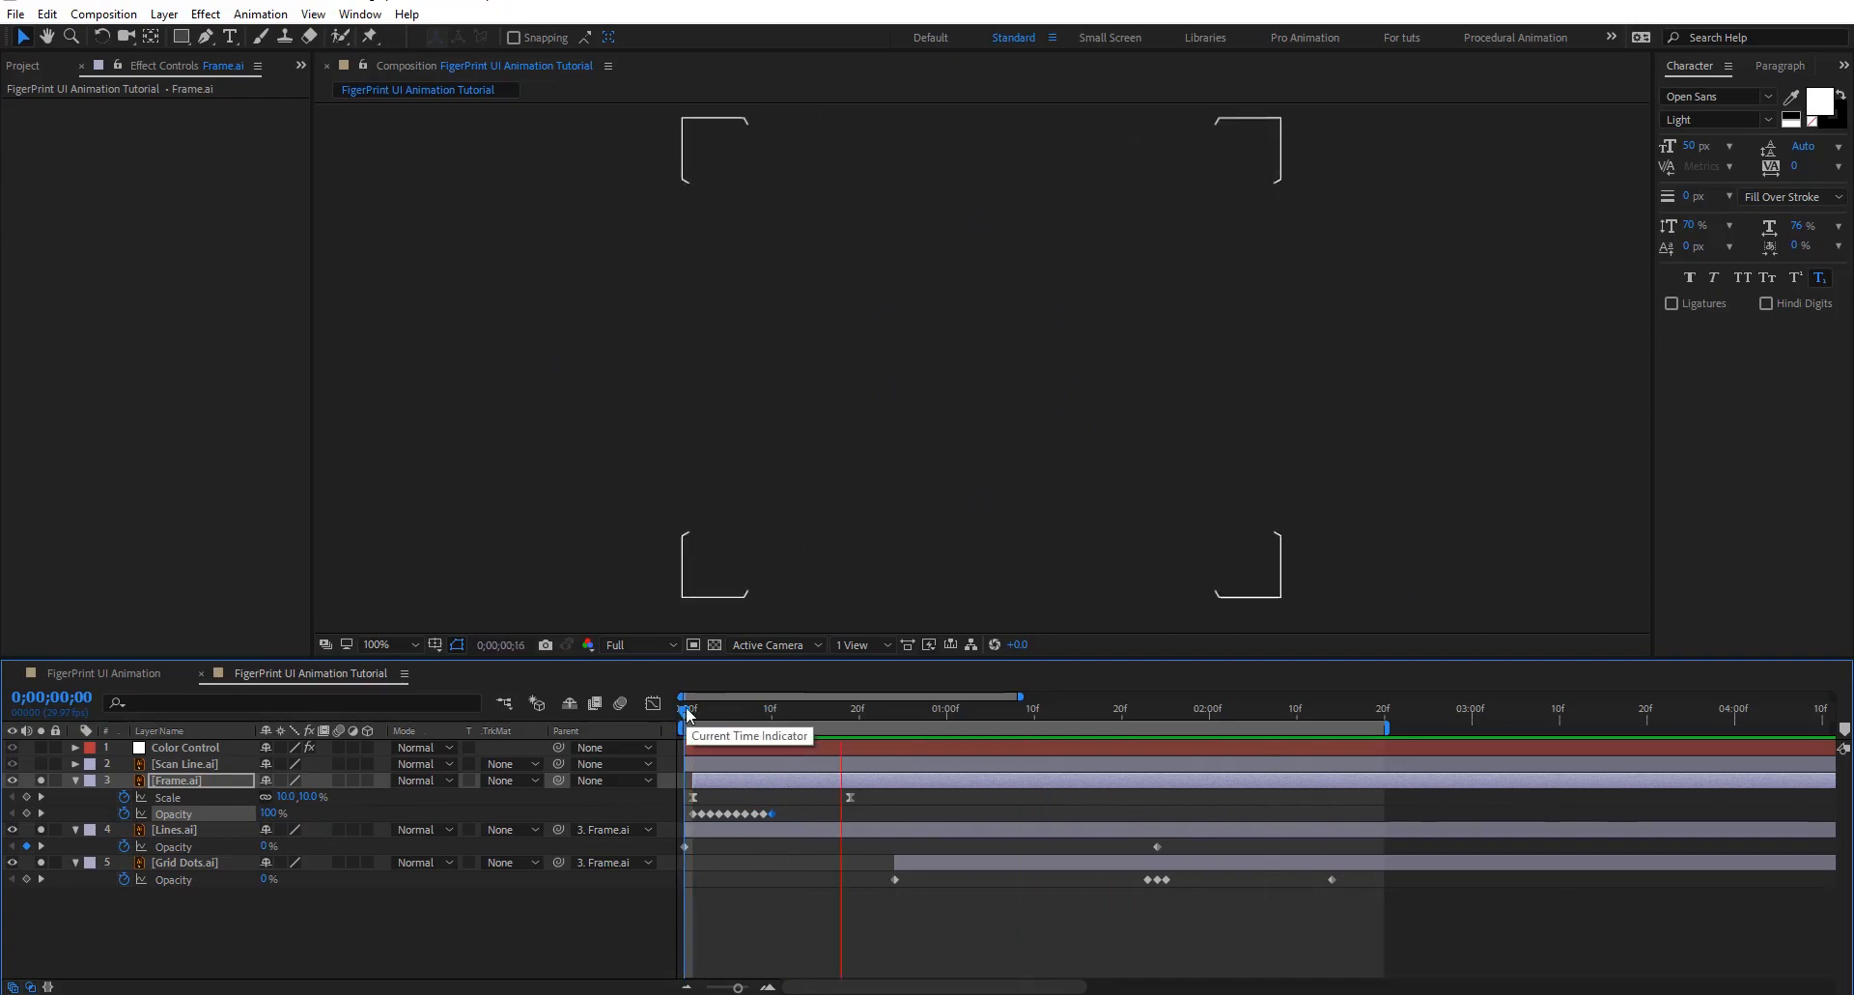
{"action": "left_click", "coordinate": [718, 717]}
Set the Frame opacity keyframe at 0;00;00;06 to 0%
{"action": "left_click_drag", "start_coordinate": [717, 716], "coordinate": [738, 710]}
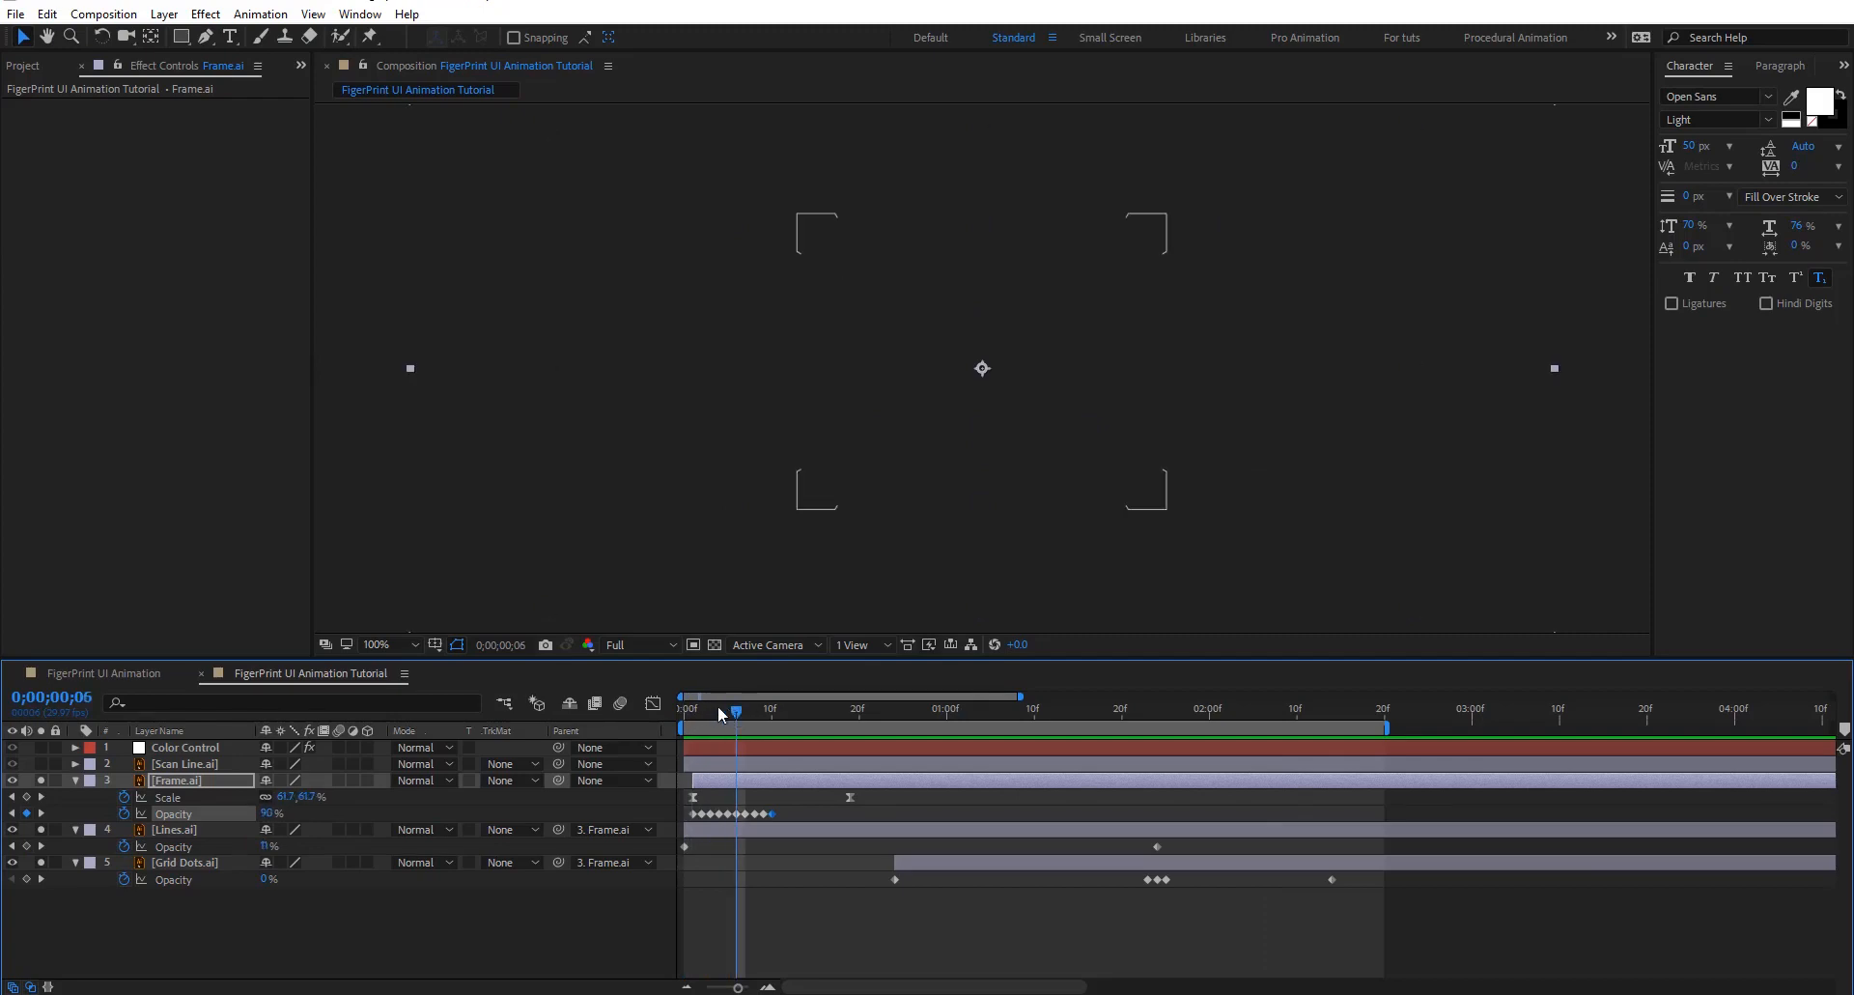
{"action": "type", "text": "0"}
{"action": "key", "text": "Return"}
Duplicate the Frame layer's opening opacity flicker keyframes at 0;00;00;19
{"action": "left_click_drag", "start_coordinate": [785, 803], "coordinate": [686, 817]}
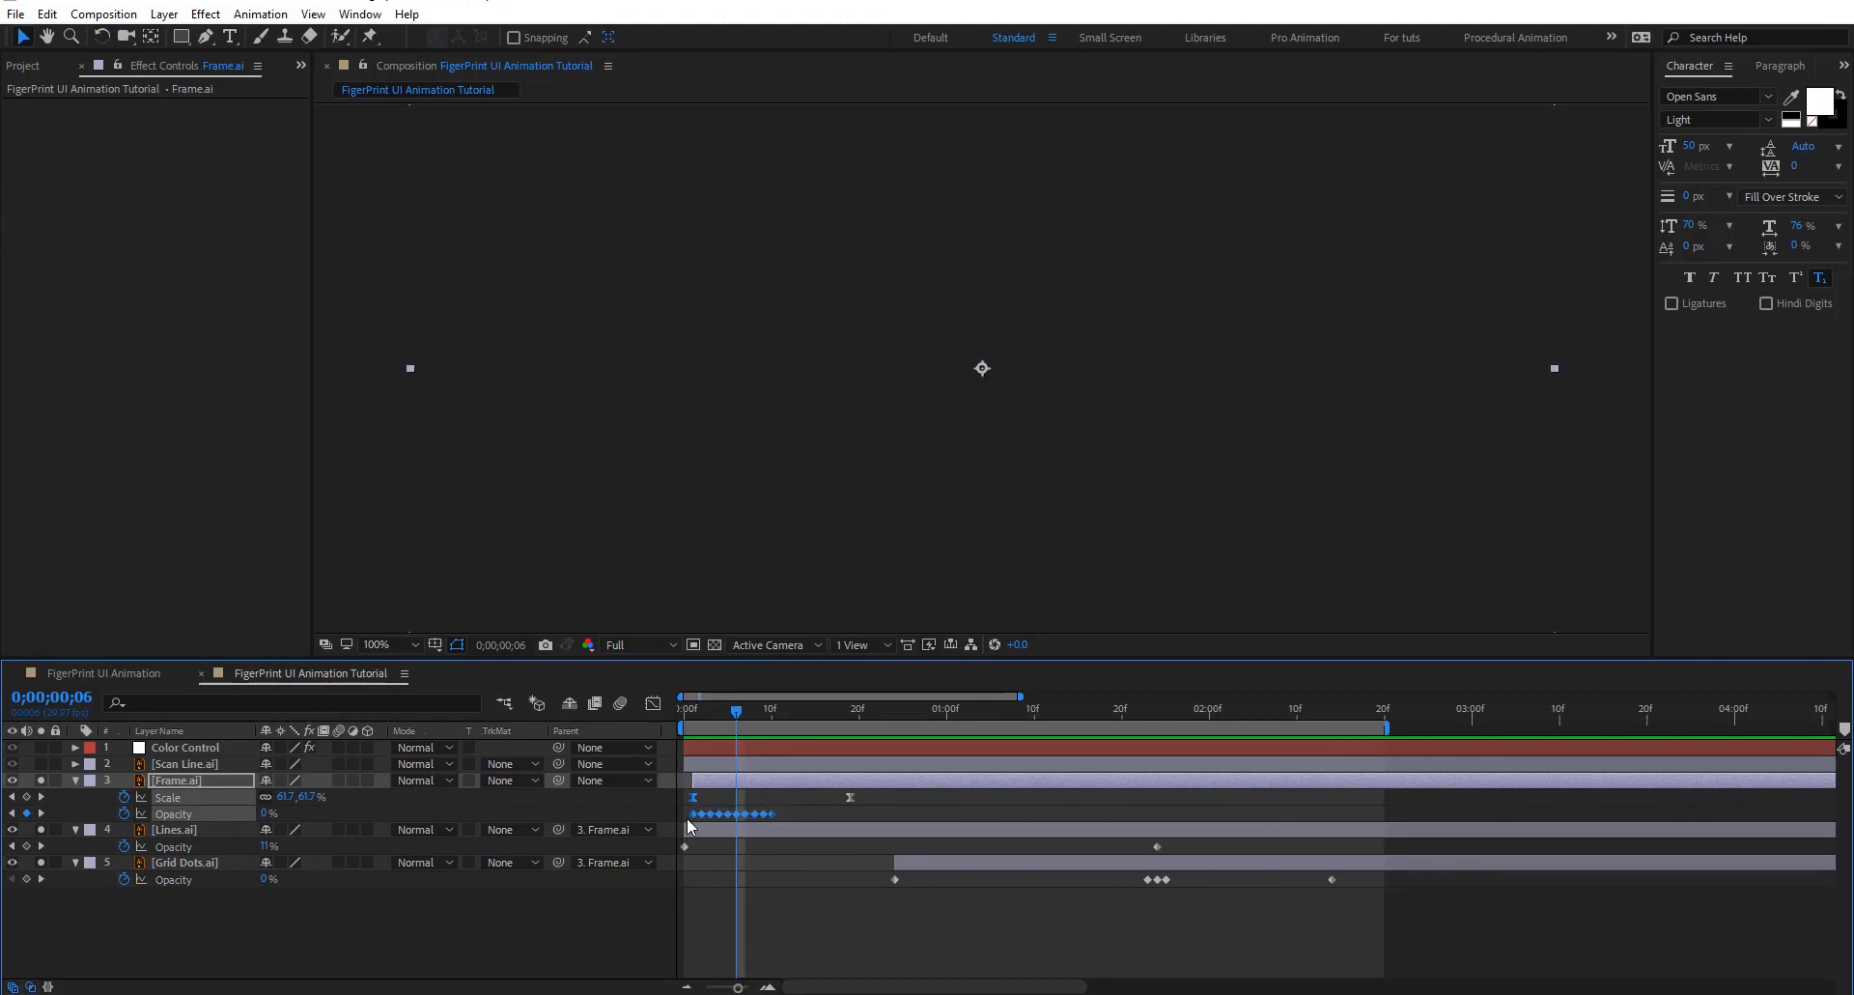
{"action": "left_click", "coordinate": [850, 710]}
{"action": "left_click", "coordinate": [866, 813]}
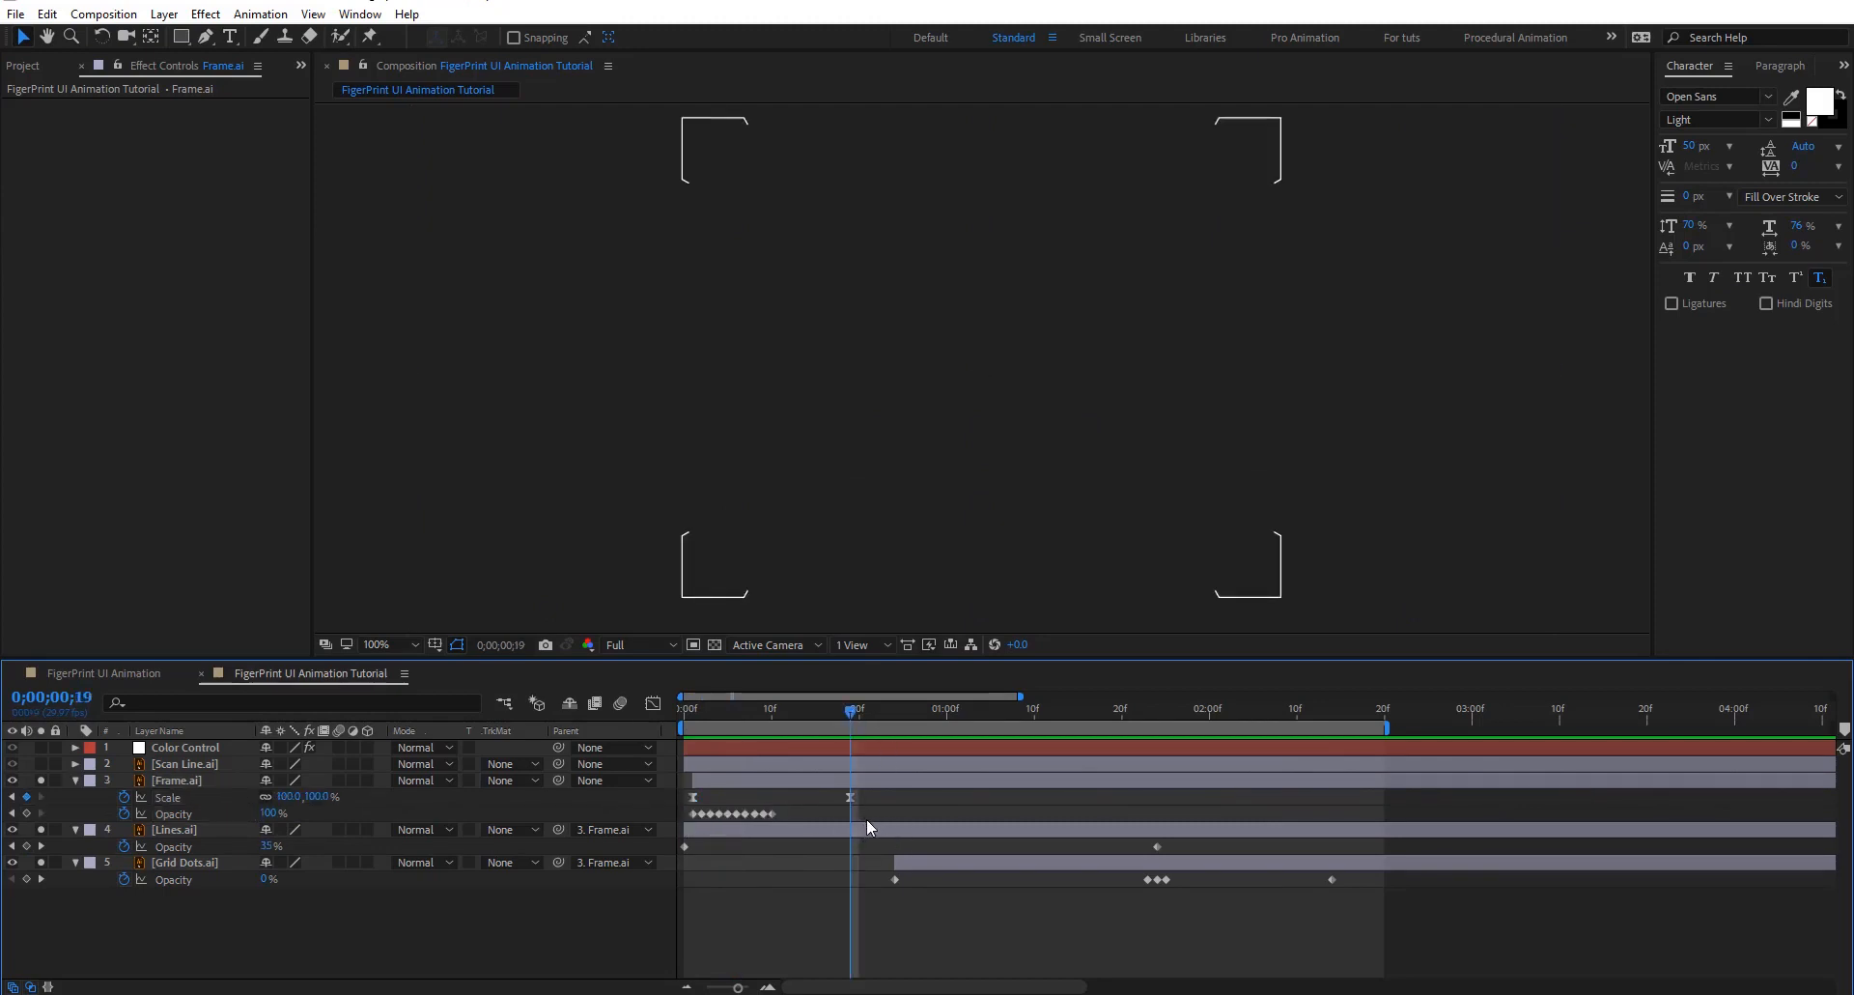
{"action": "left_click", "coordinate": [170, 815]}
{"action": "key", "text": "ctrl+v"}
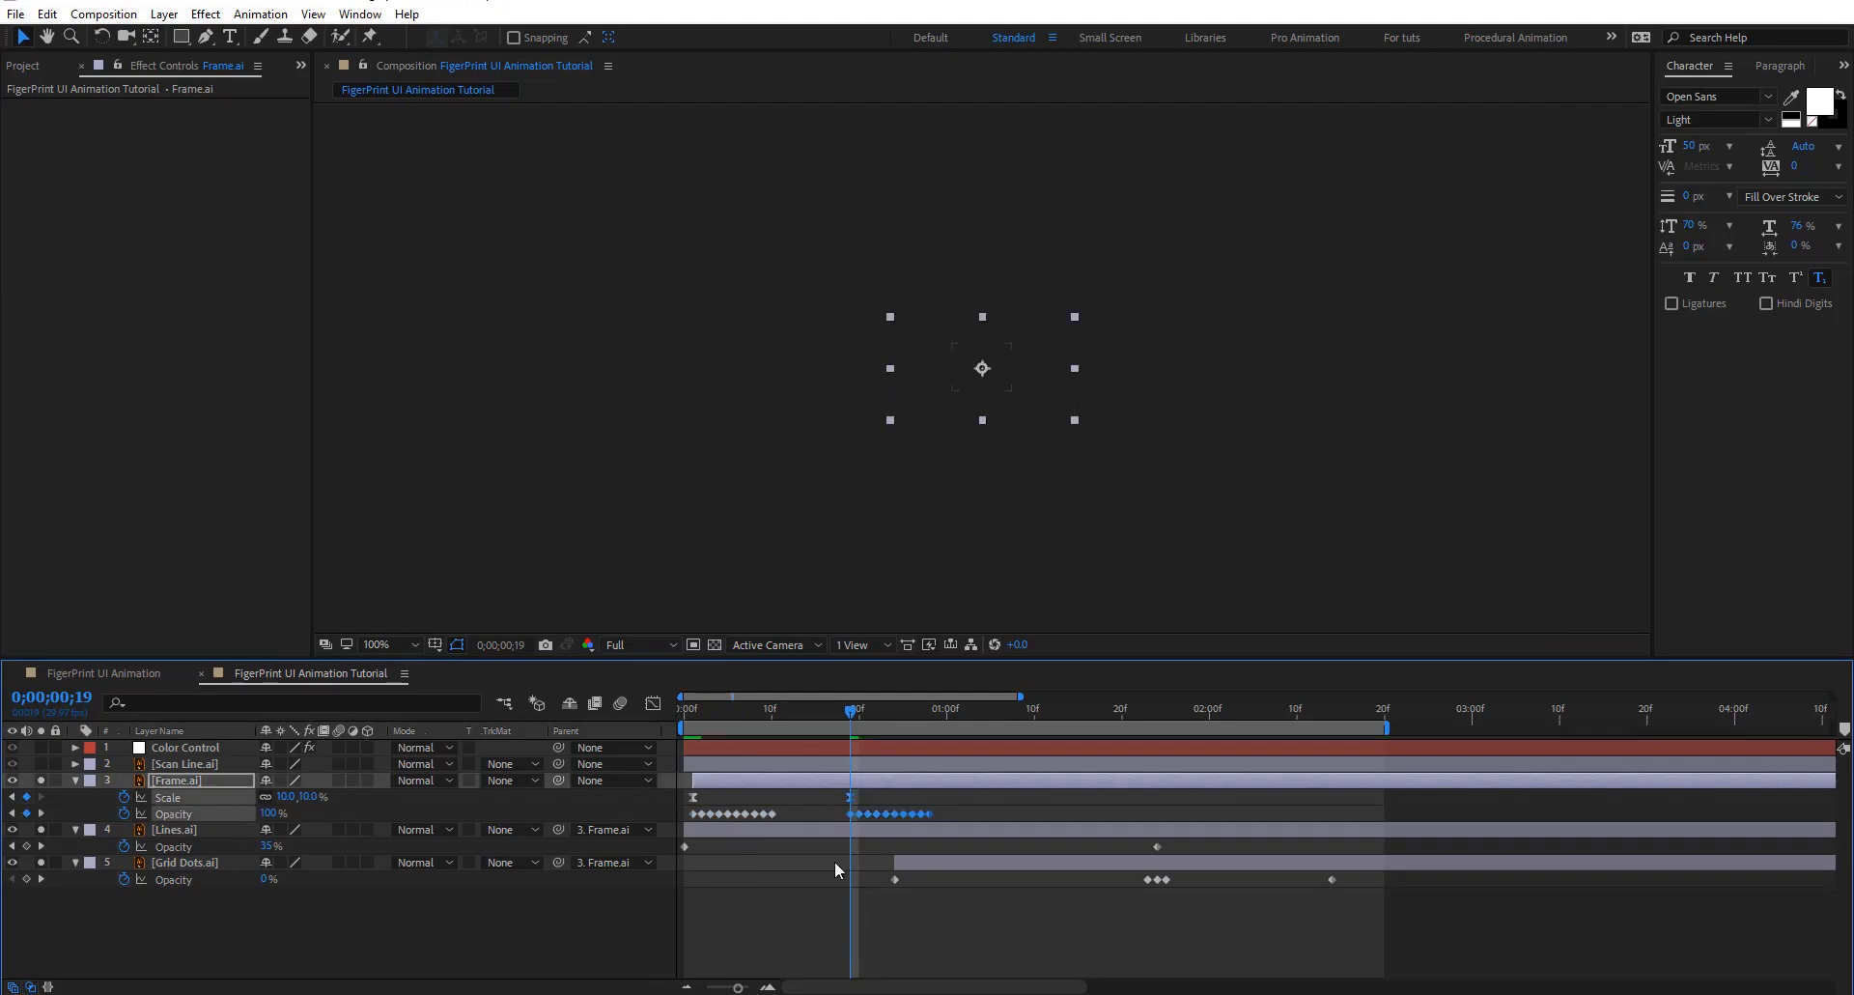
Set the Frame layer's scale keyframe at 0;00;00;19 to 100%
{"action": "left_click", "coordinate": [871, 881]}
{"action": "mouse_move", "coordinate": [859, 711]}
{"action": "left_mouse_down"}
{"action": "mouse_move", "coordinate": [912, 722]}
{"action": "mouse_move", "coordinate": [850, 720]}
{"action": "left_mouse_up"}
{"action": "left_click", "coordinate": [309, 798]}
{"action": "type", "text": "100"}
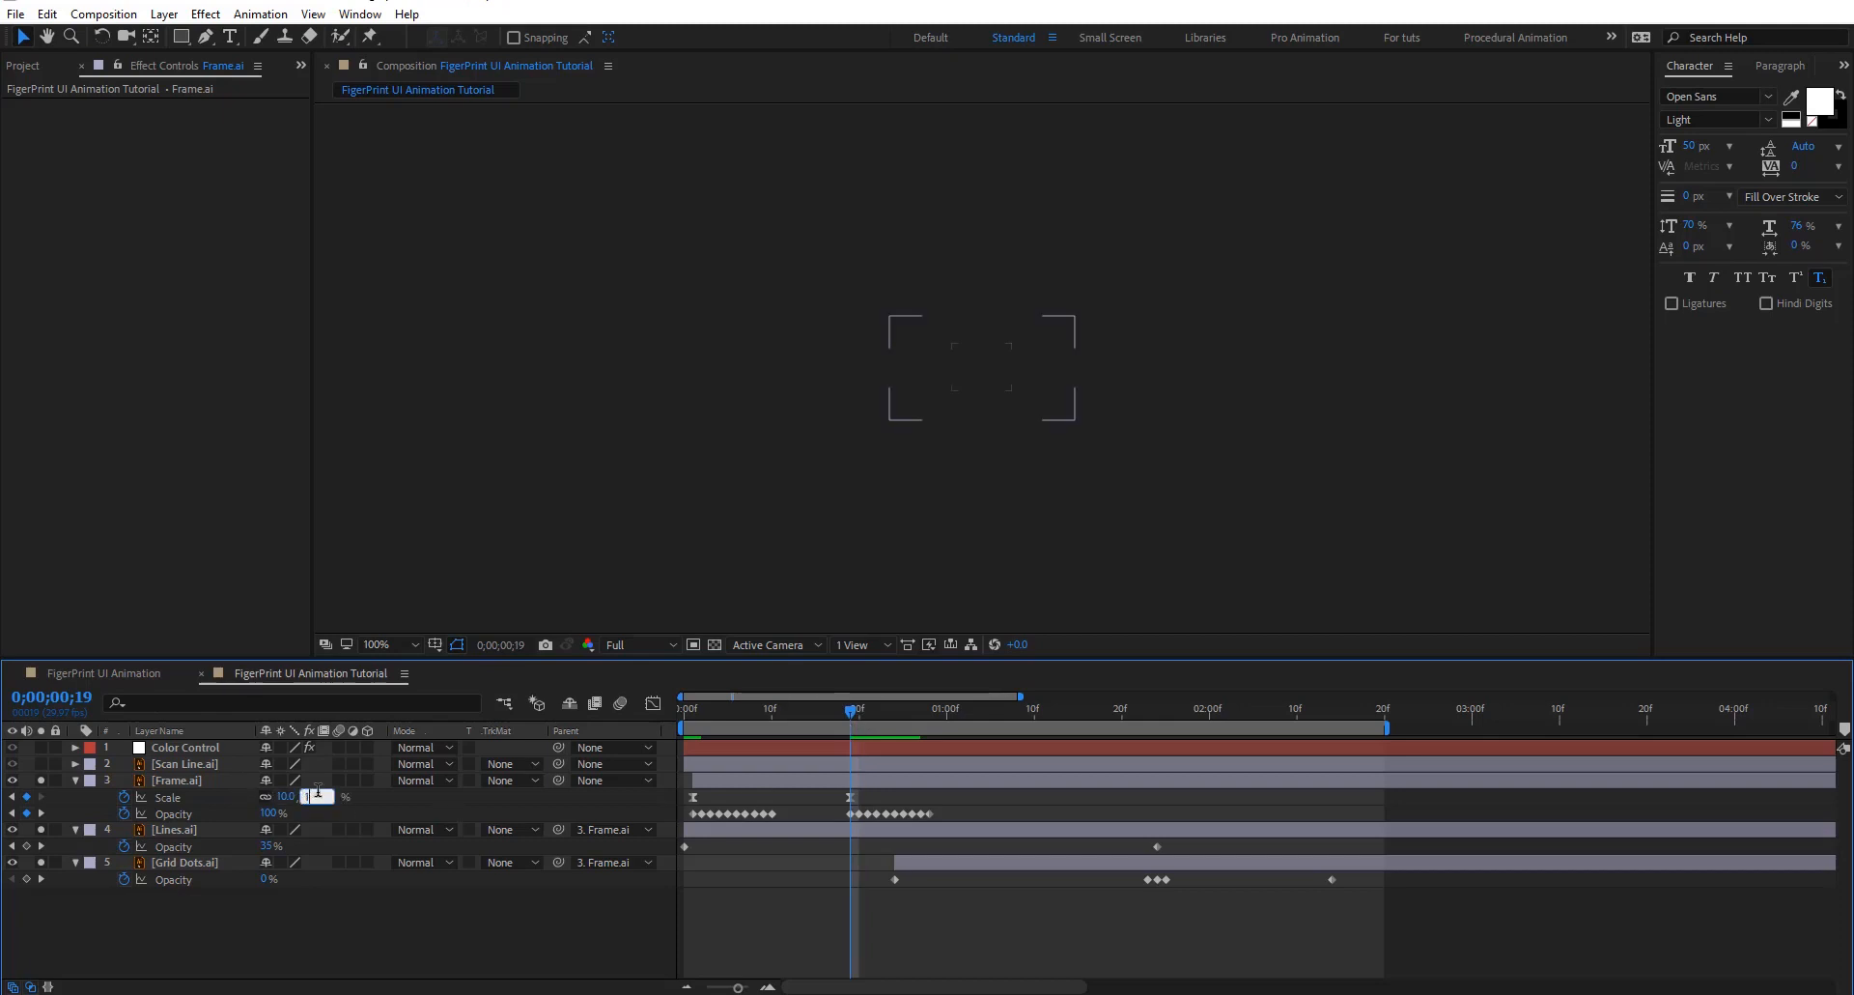
{"action": "key", "text": "Return"}
Preview the animation and review the timing of the Frame, Lines and Grid Dots layers
{"action": "key", "text": "space"}
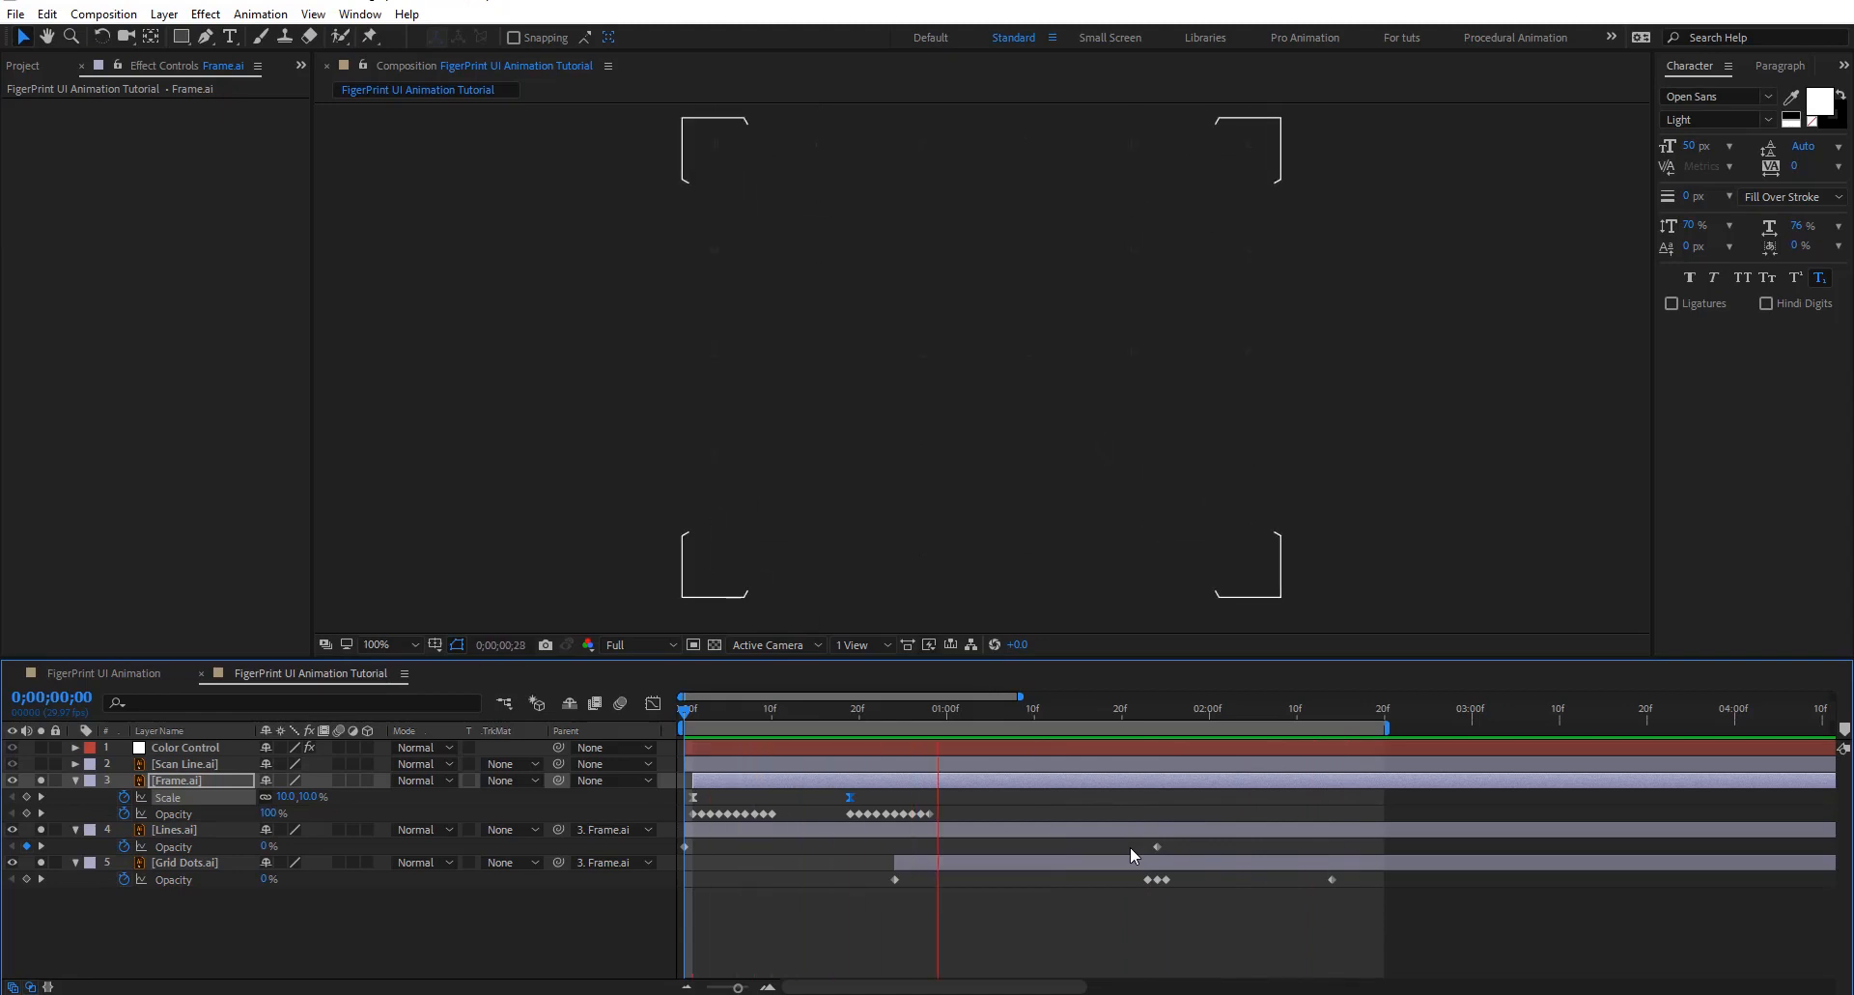
{"action": "key", "text": "space"}
{"action": "left_click", "coordinate": [179, 830]}
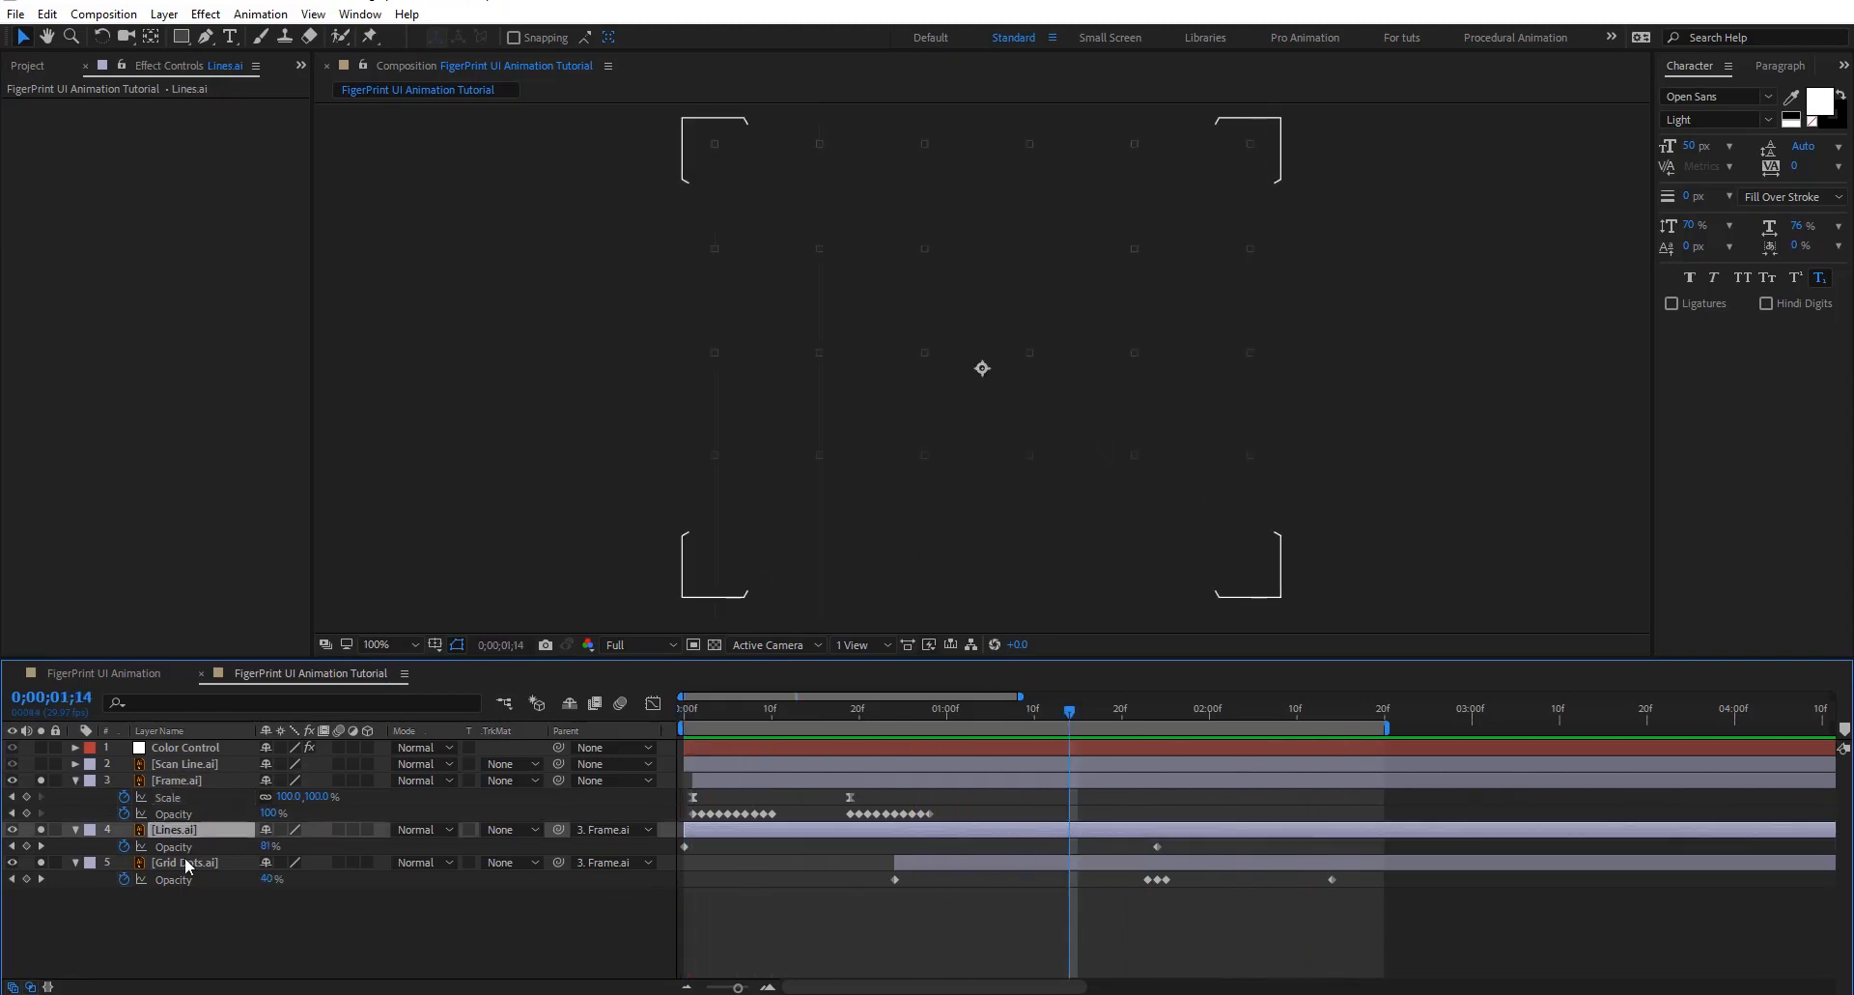
{"action": "left_click", "coordinate": [187, 862], "text": "ctrl"}
{"action": "left_click_drag", "start_coordinate": [559, 861], "coordinate": [193, 778]}
{"action": "left_click", "coordinate": [193, 778]}
{"action": "left_click_drag", "start_coordinate": [981, 710], "coordinate": [1378, 819]}
{"action": "left_click_drag", "start_coordinate": [1261, 821], "coordinate": [734, 831]}
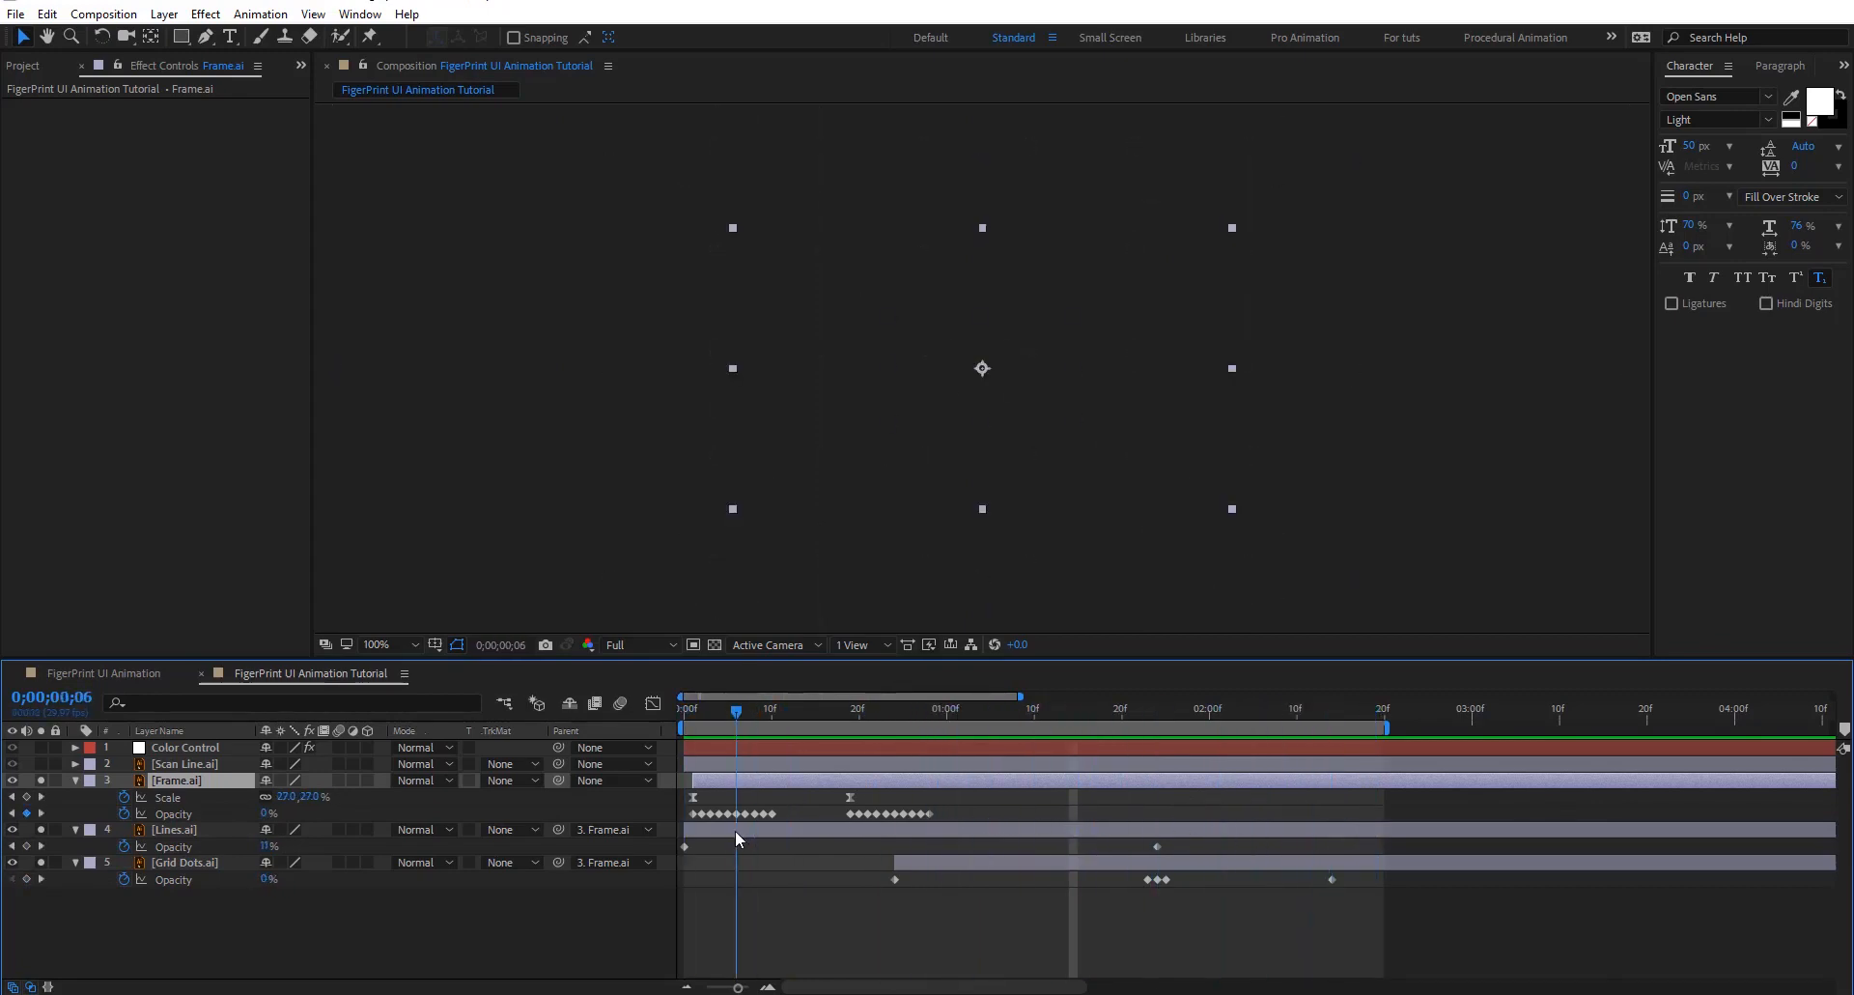
Solo the Scan Line layer and check it against the Frame animation up to 0;00;01;02
{"action": "left_click", "coordinate": [187, 763]}
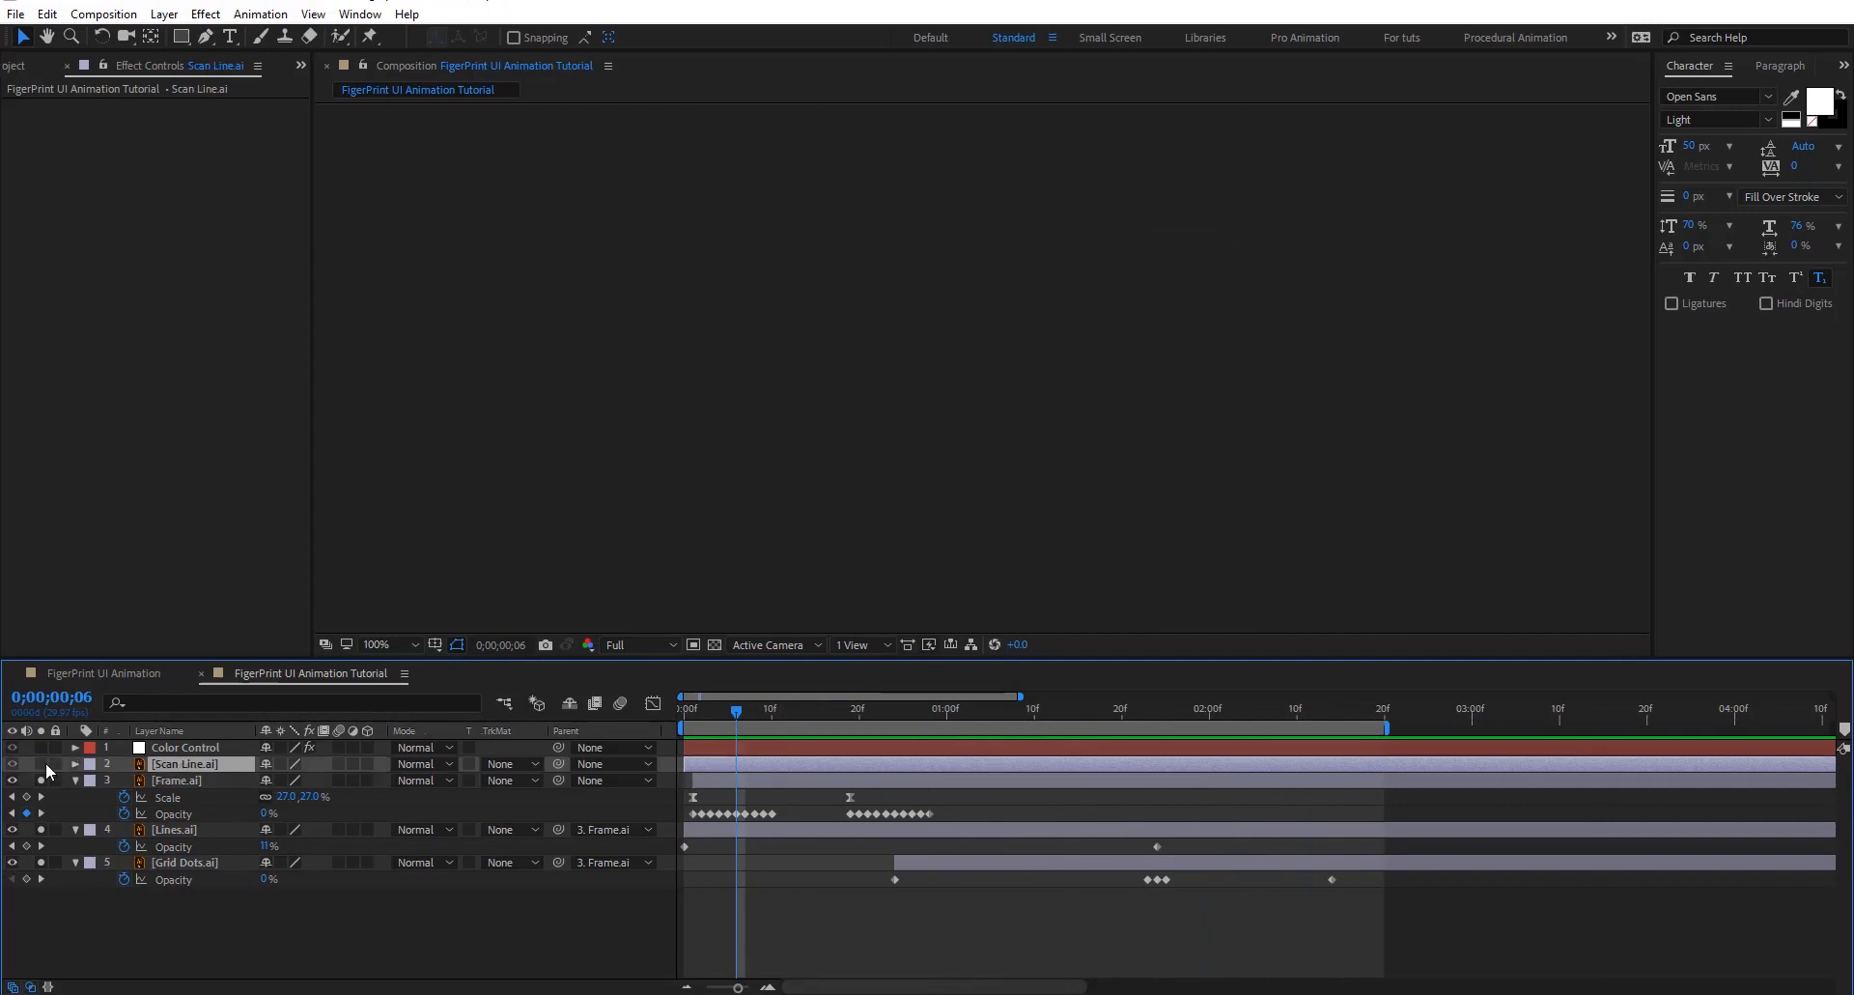
{"action": "left_click", "coordinate": [40, 763]}
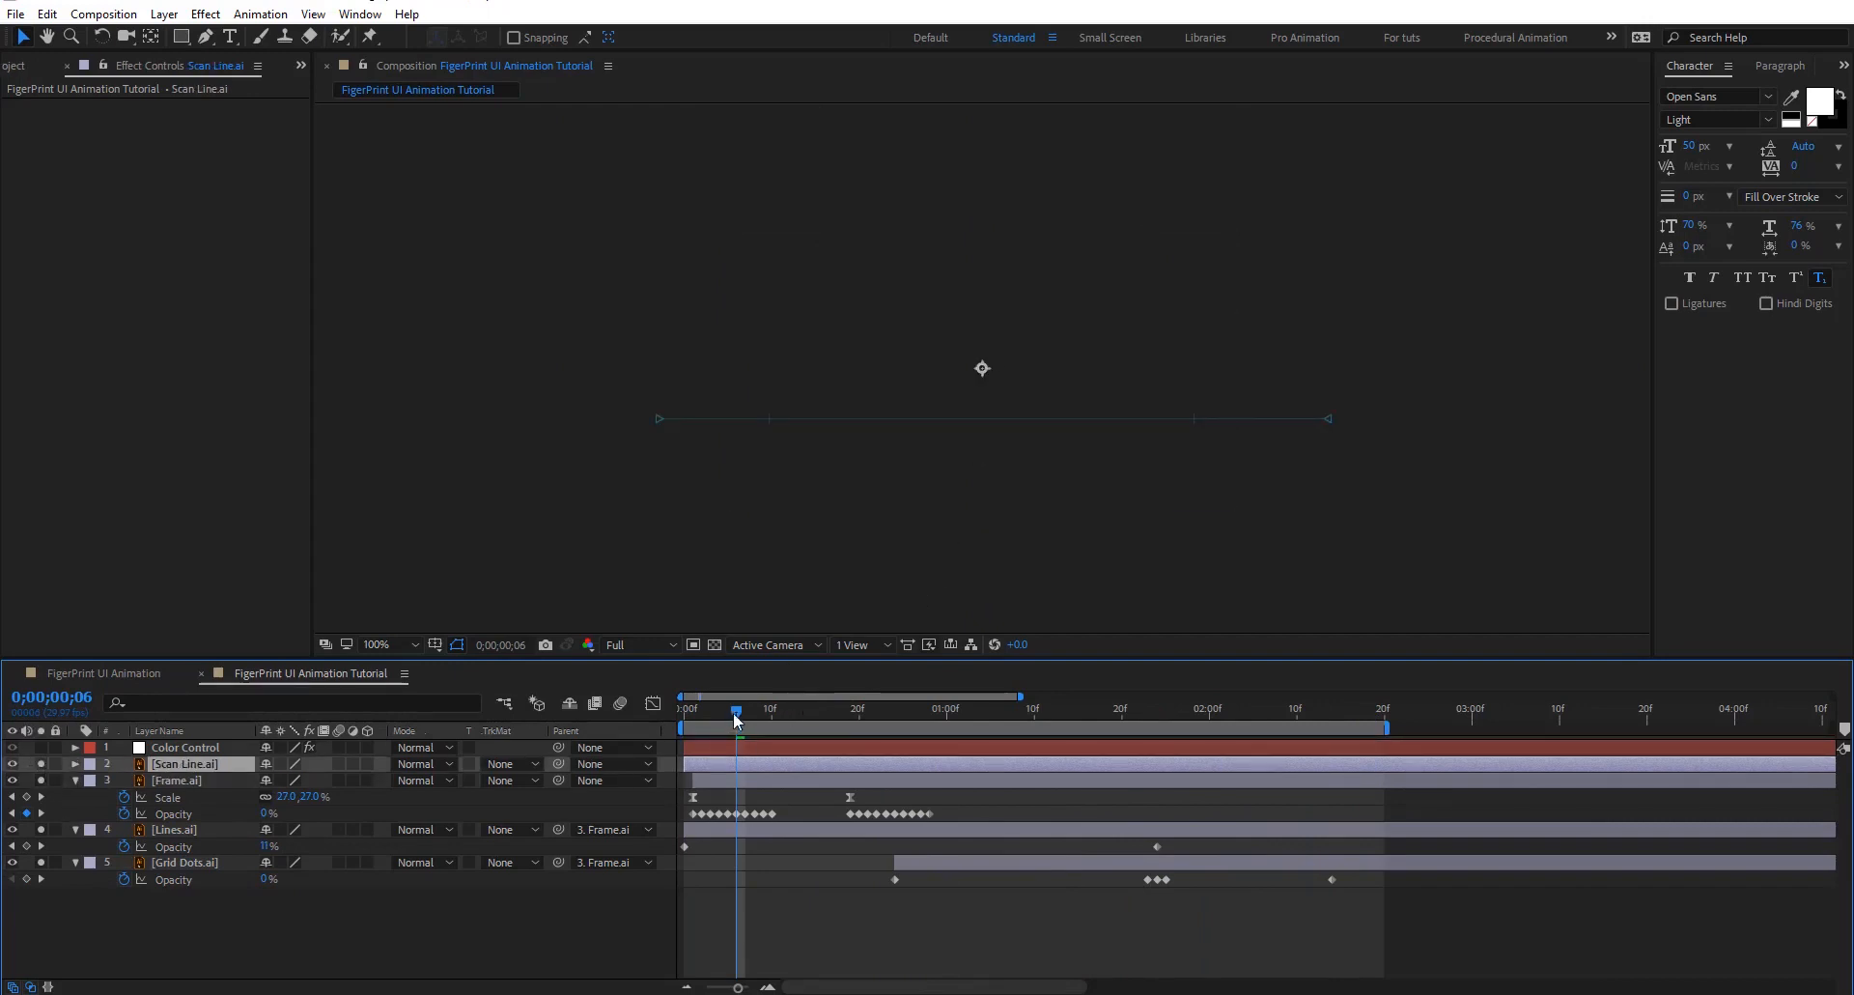
{"action": "left_click_drag", "start_coordinate": [736, 719], "coordinate": [841, 716]}
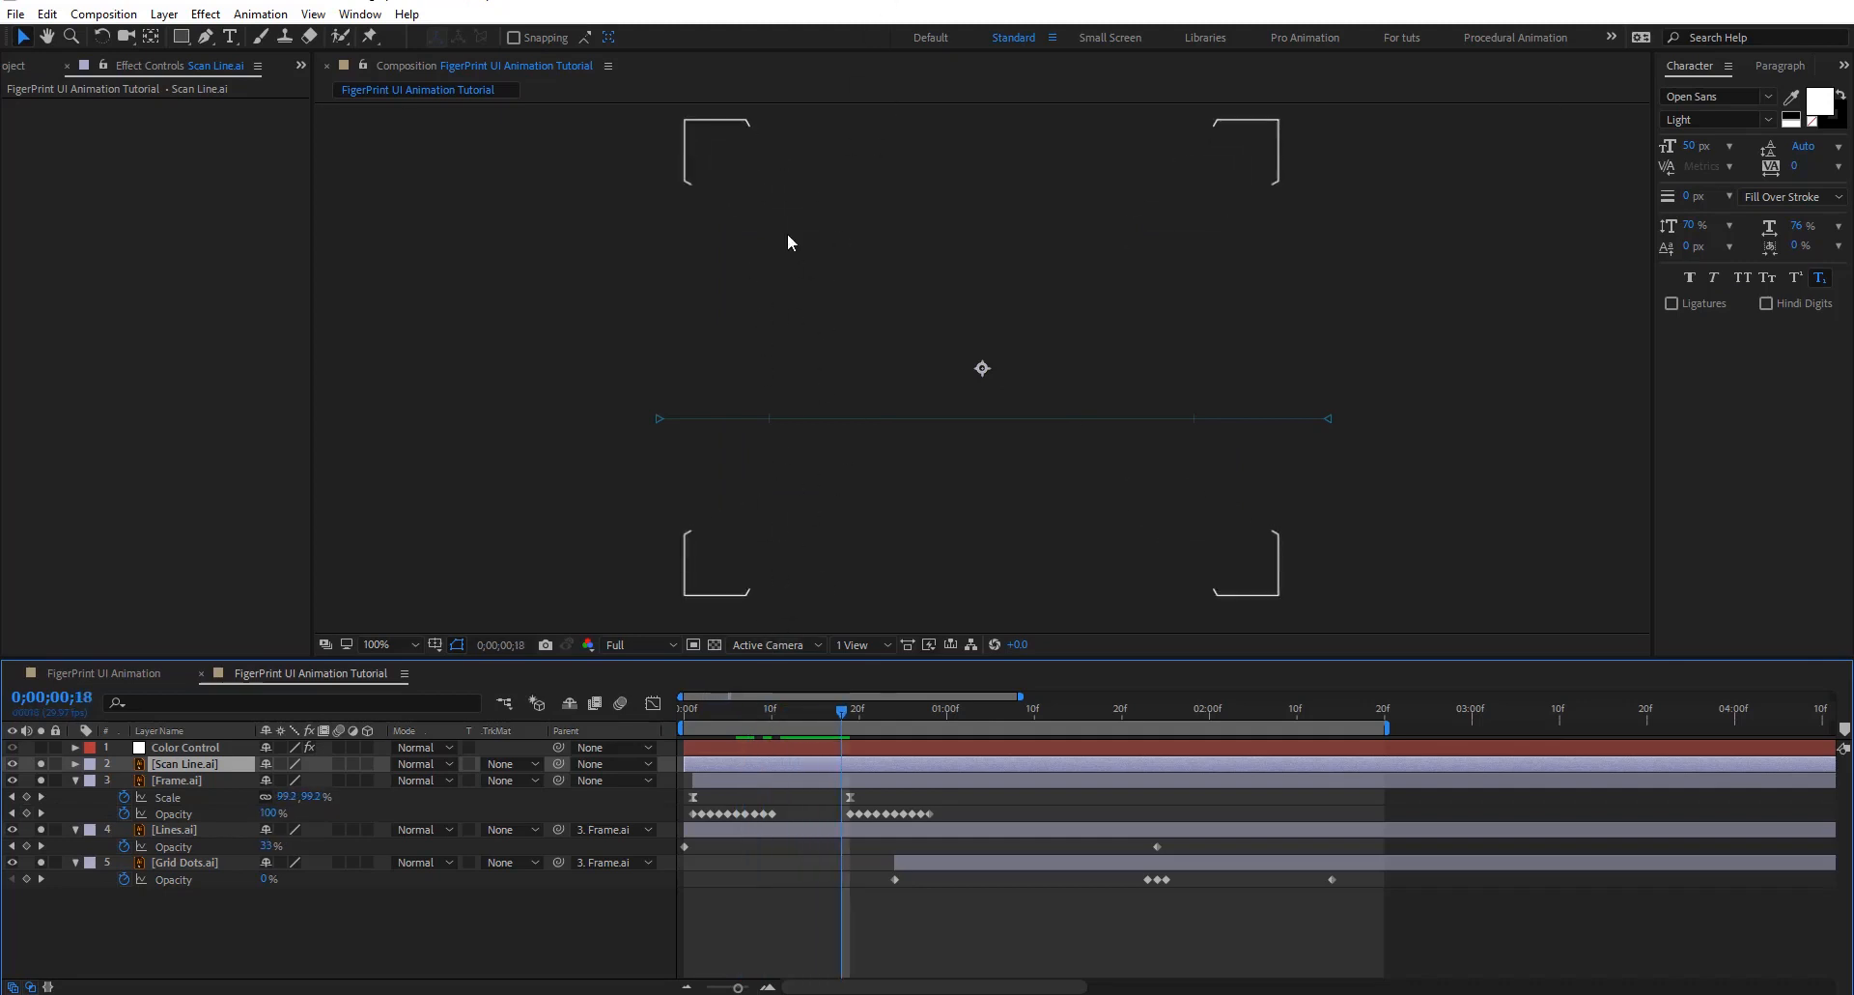
{"action": "left_click_drag", "start_coordinate": [843, 717], "coordinate": [966, 722]}
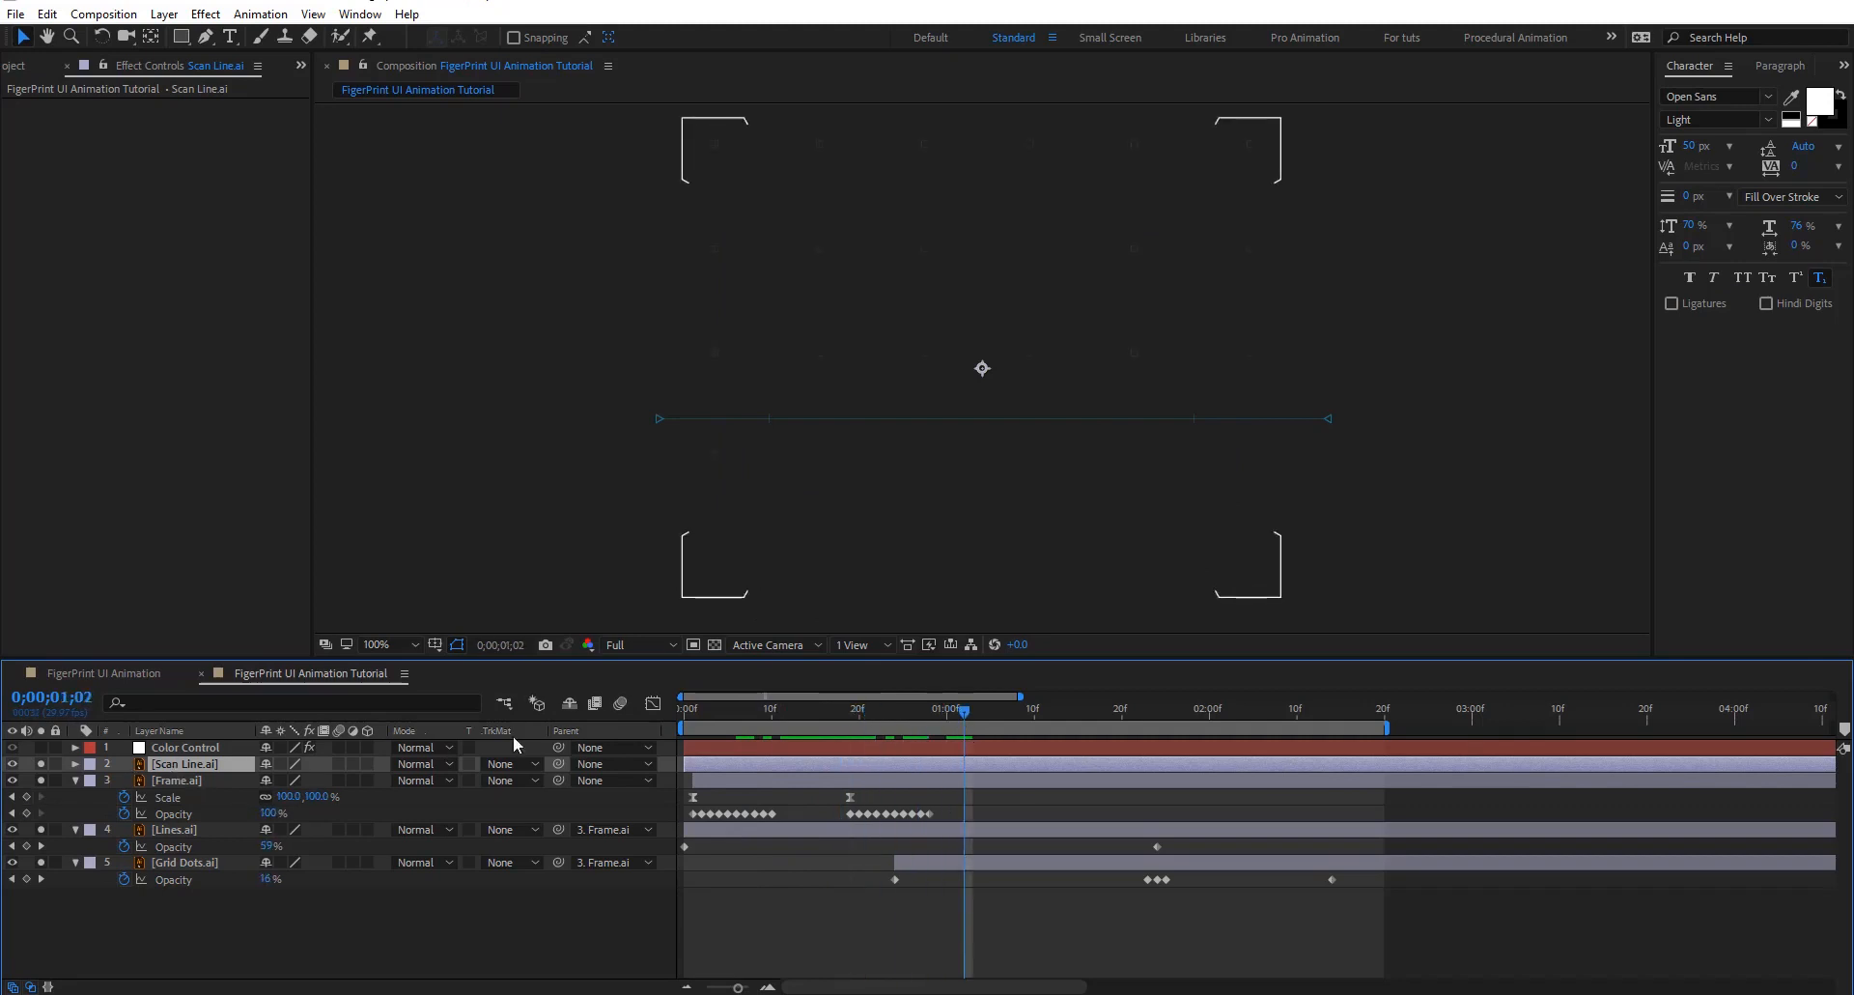
Fade in the Scan Line layer with opacity keyframes of 0% at 0;00;00;00 and 100% at 0;00;01;24
{"action": "key", "text": "p"}
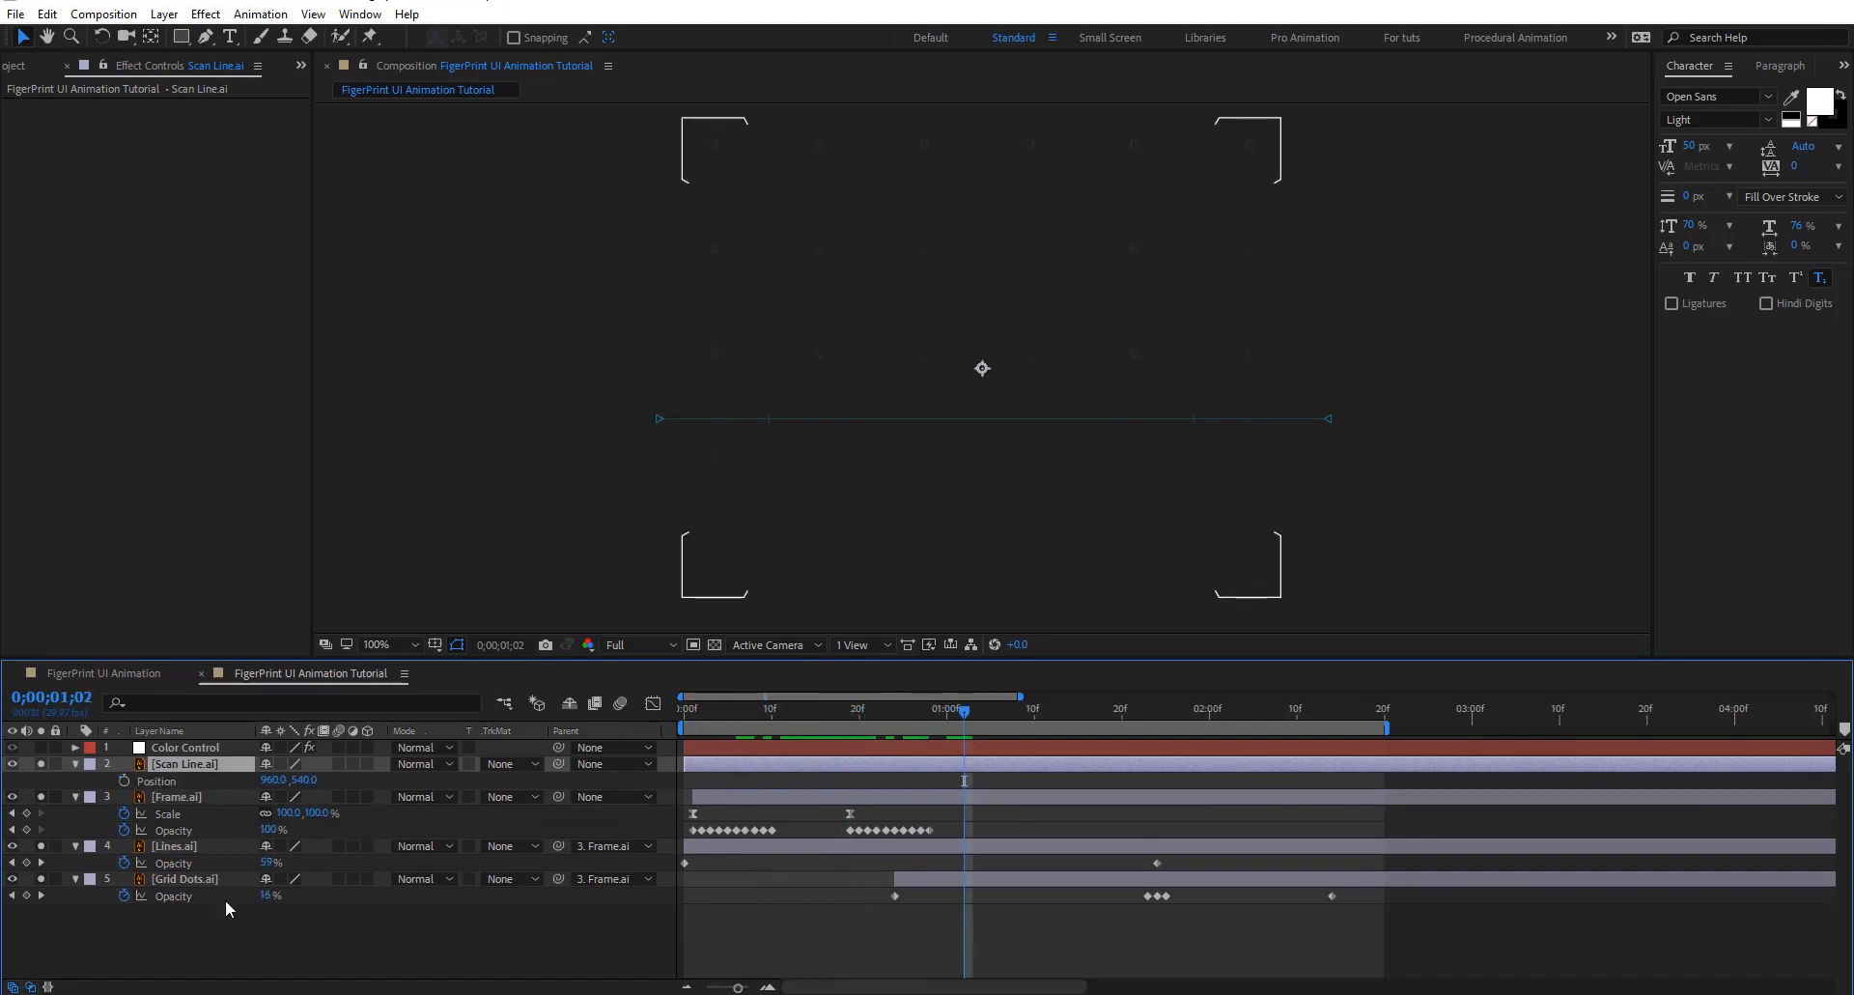
{"action": "left_click_drag", "start_coordinate": [778, 711], "coordinate": [695, 712]}
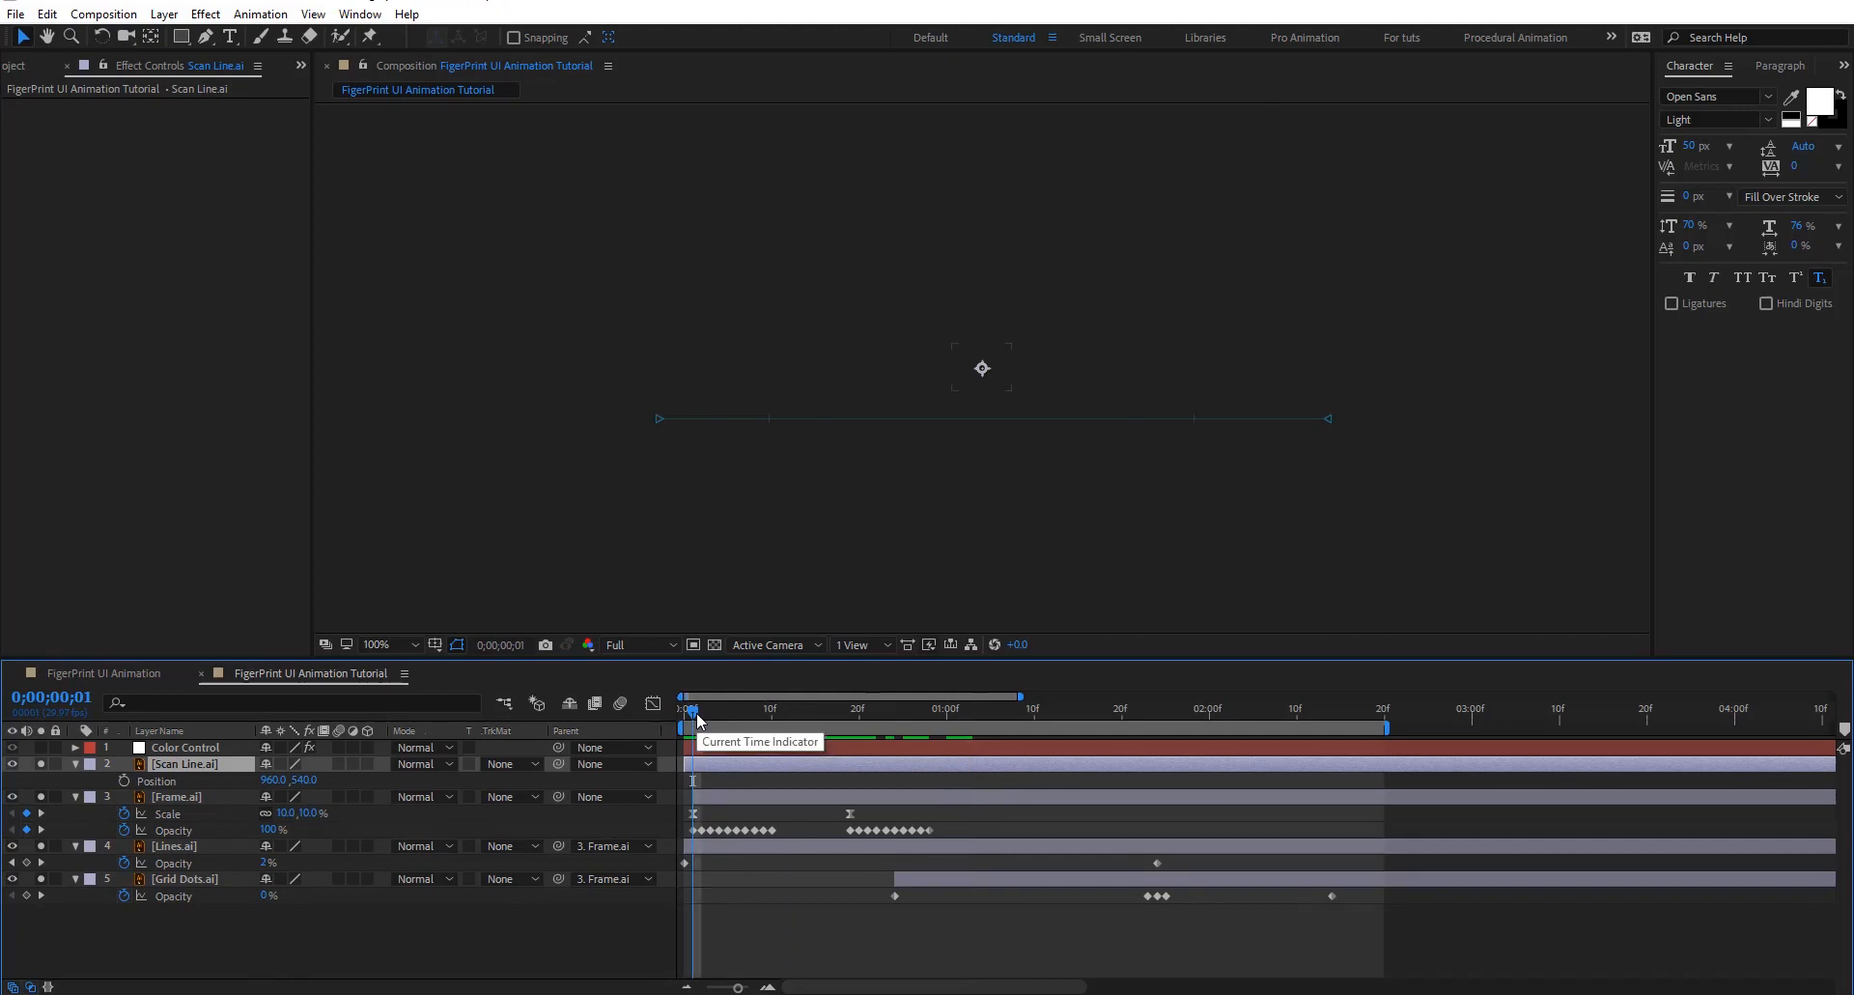
{"action": "left_click", "coordinate": [687, 711]}
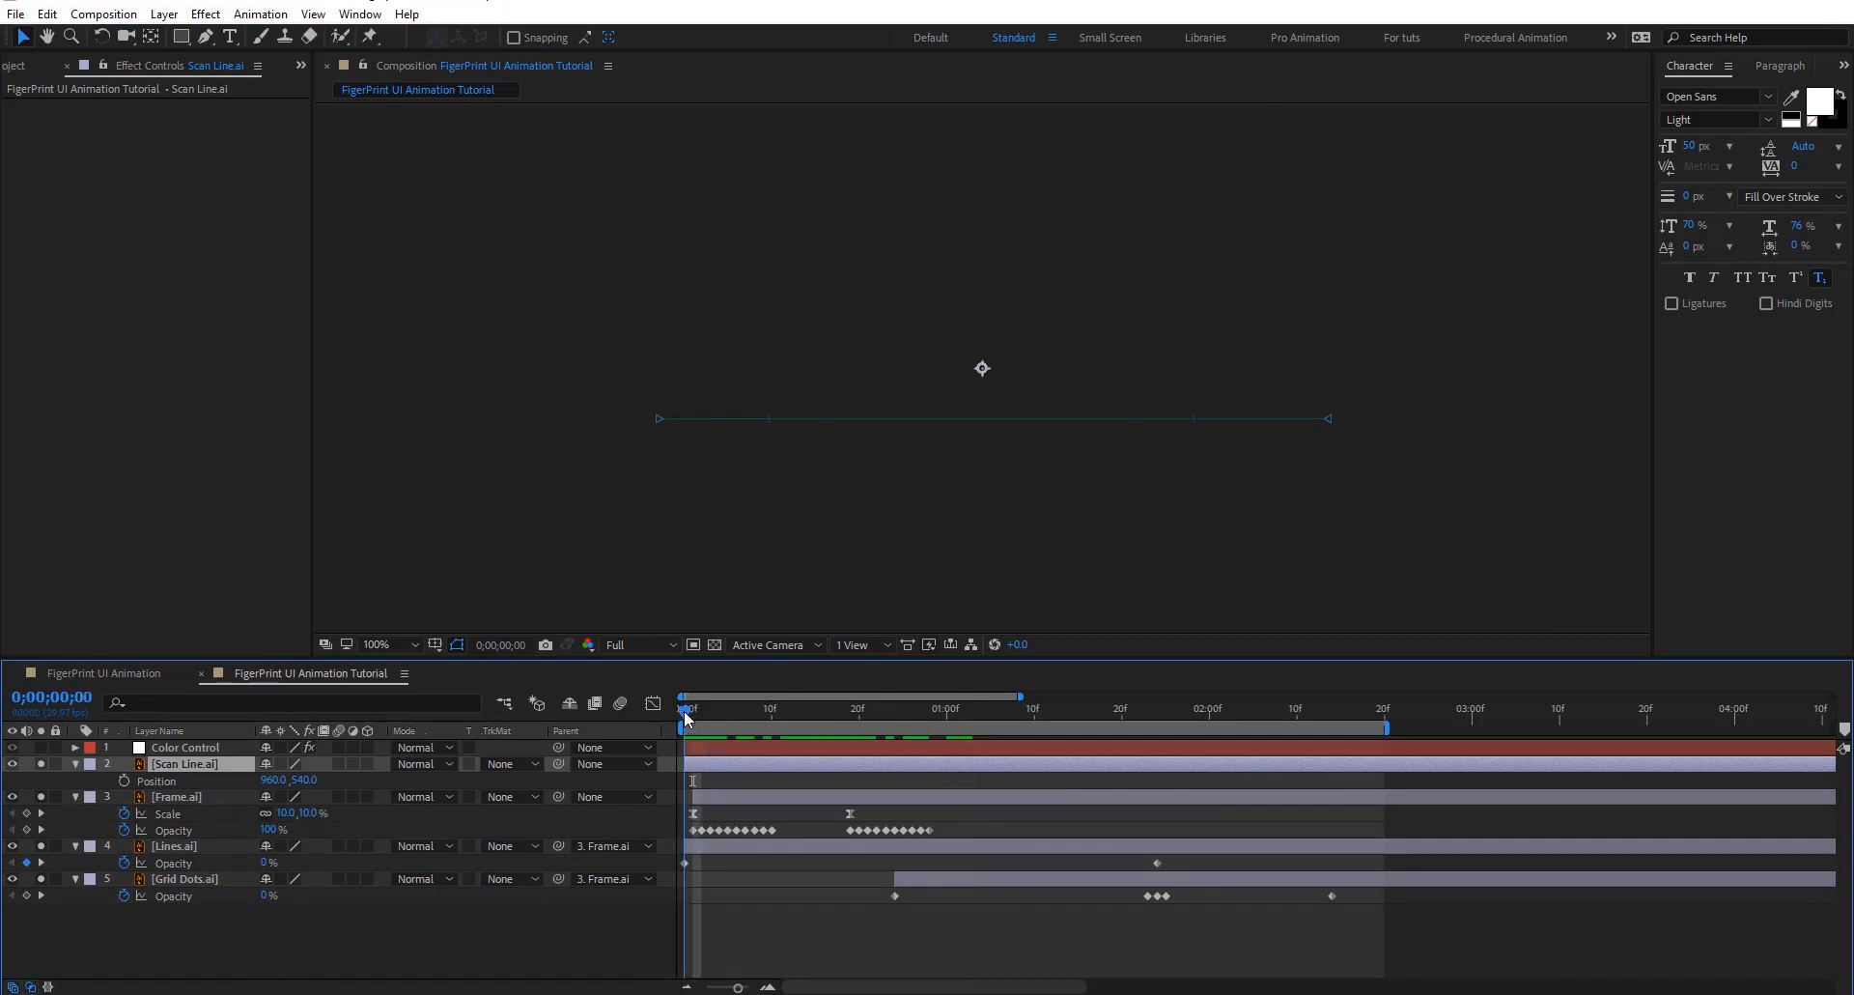
{"action": "key", "text": "shift+t"}
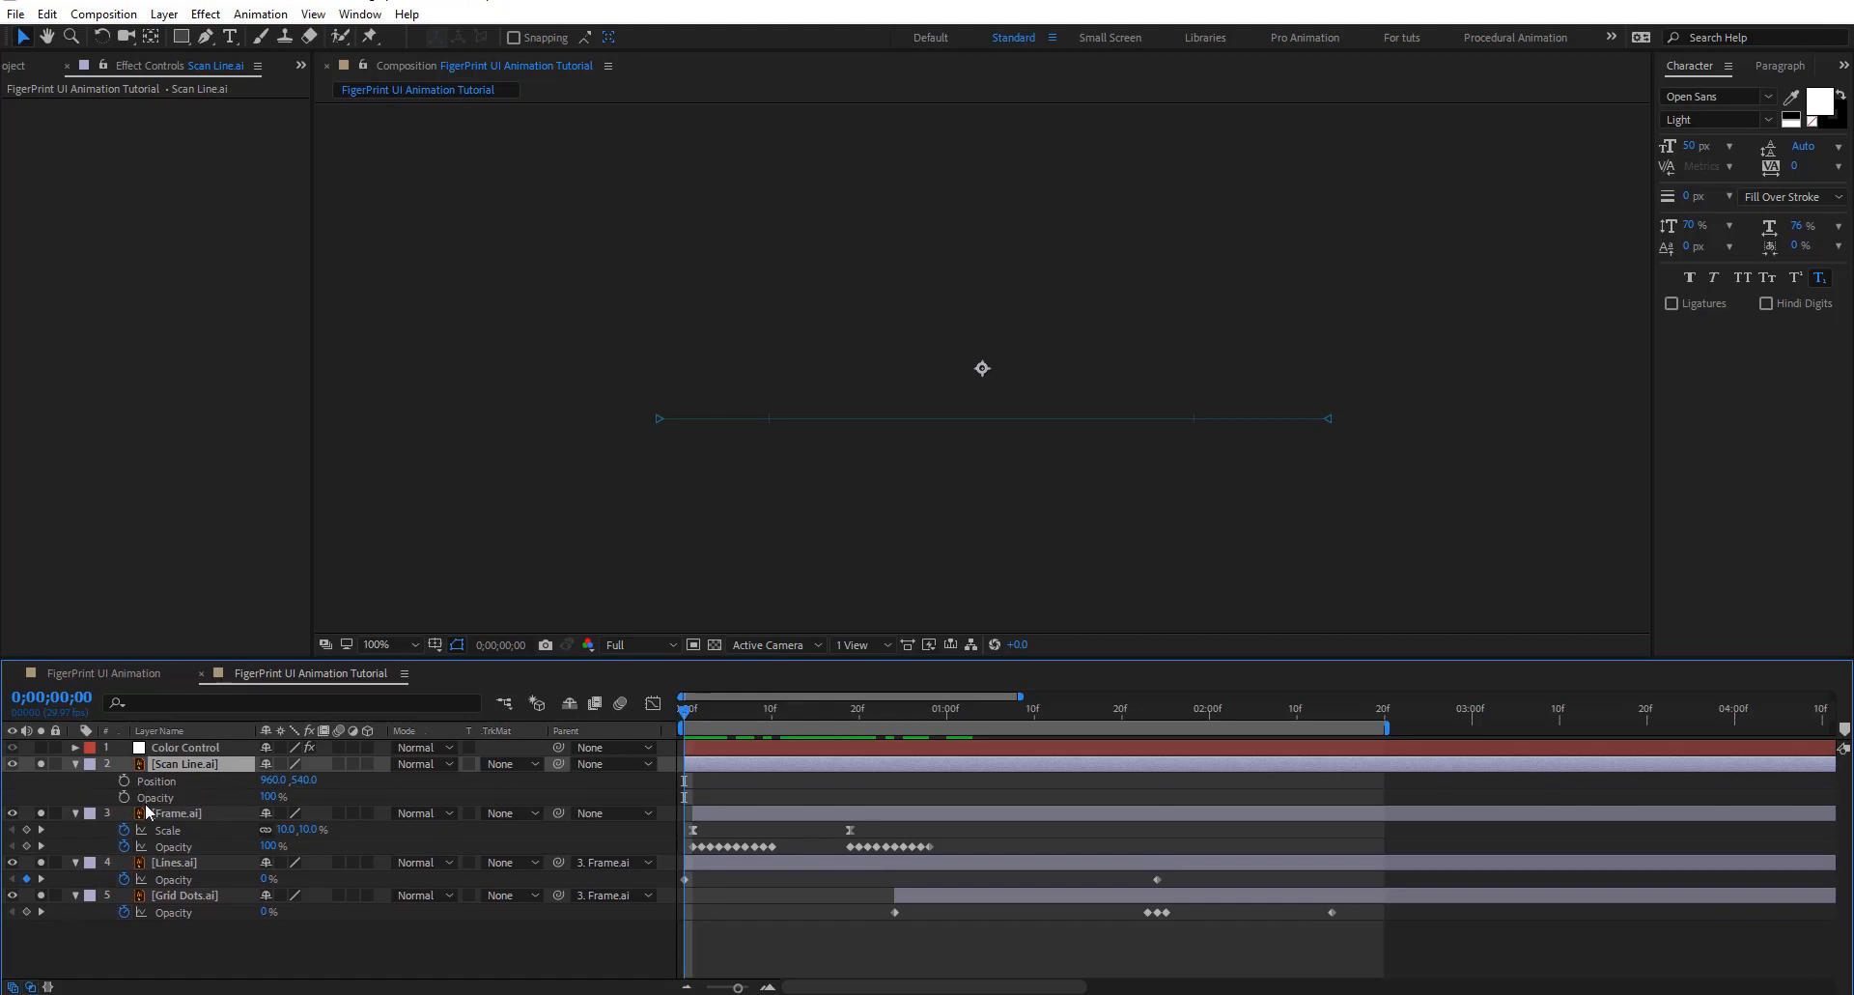
{"action": "left_click_drag", "start_coordinate": [280, 792], "coordinate": [112, 801]}
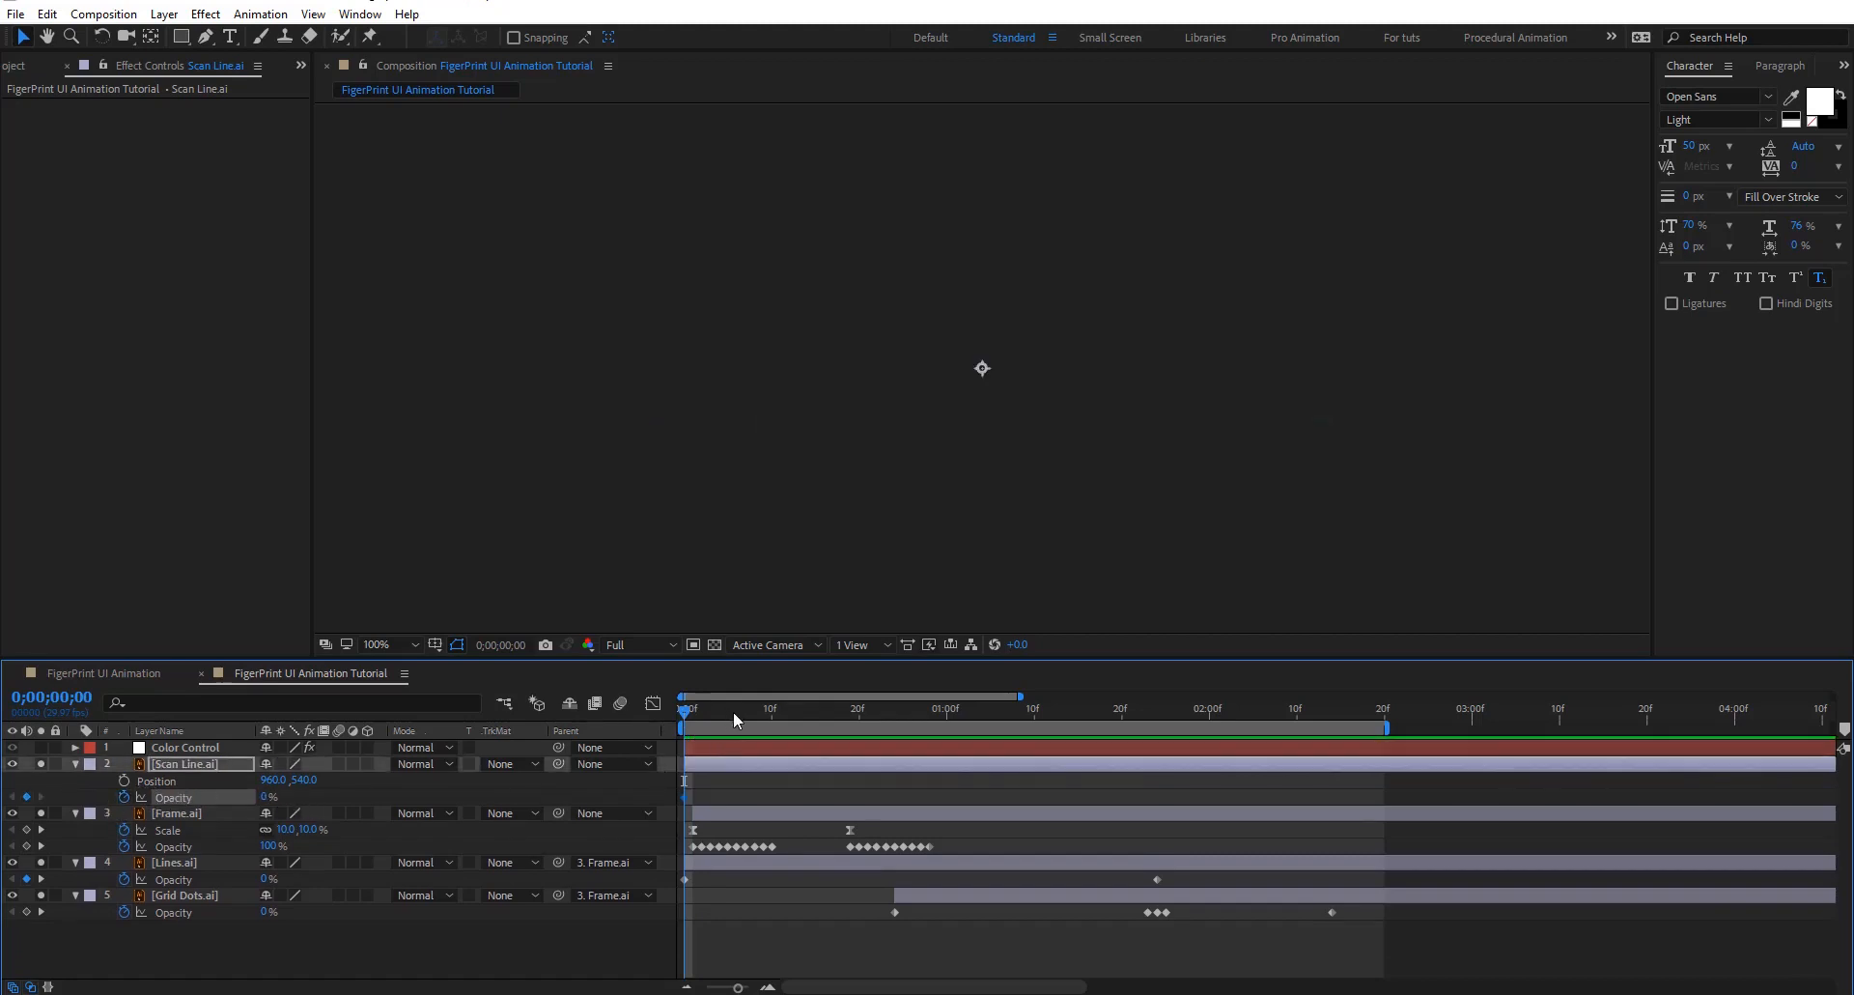
{"action": "left_click_drag", "start_coordinate": [733, 711], "coordinate": [1157, 757]}
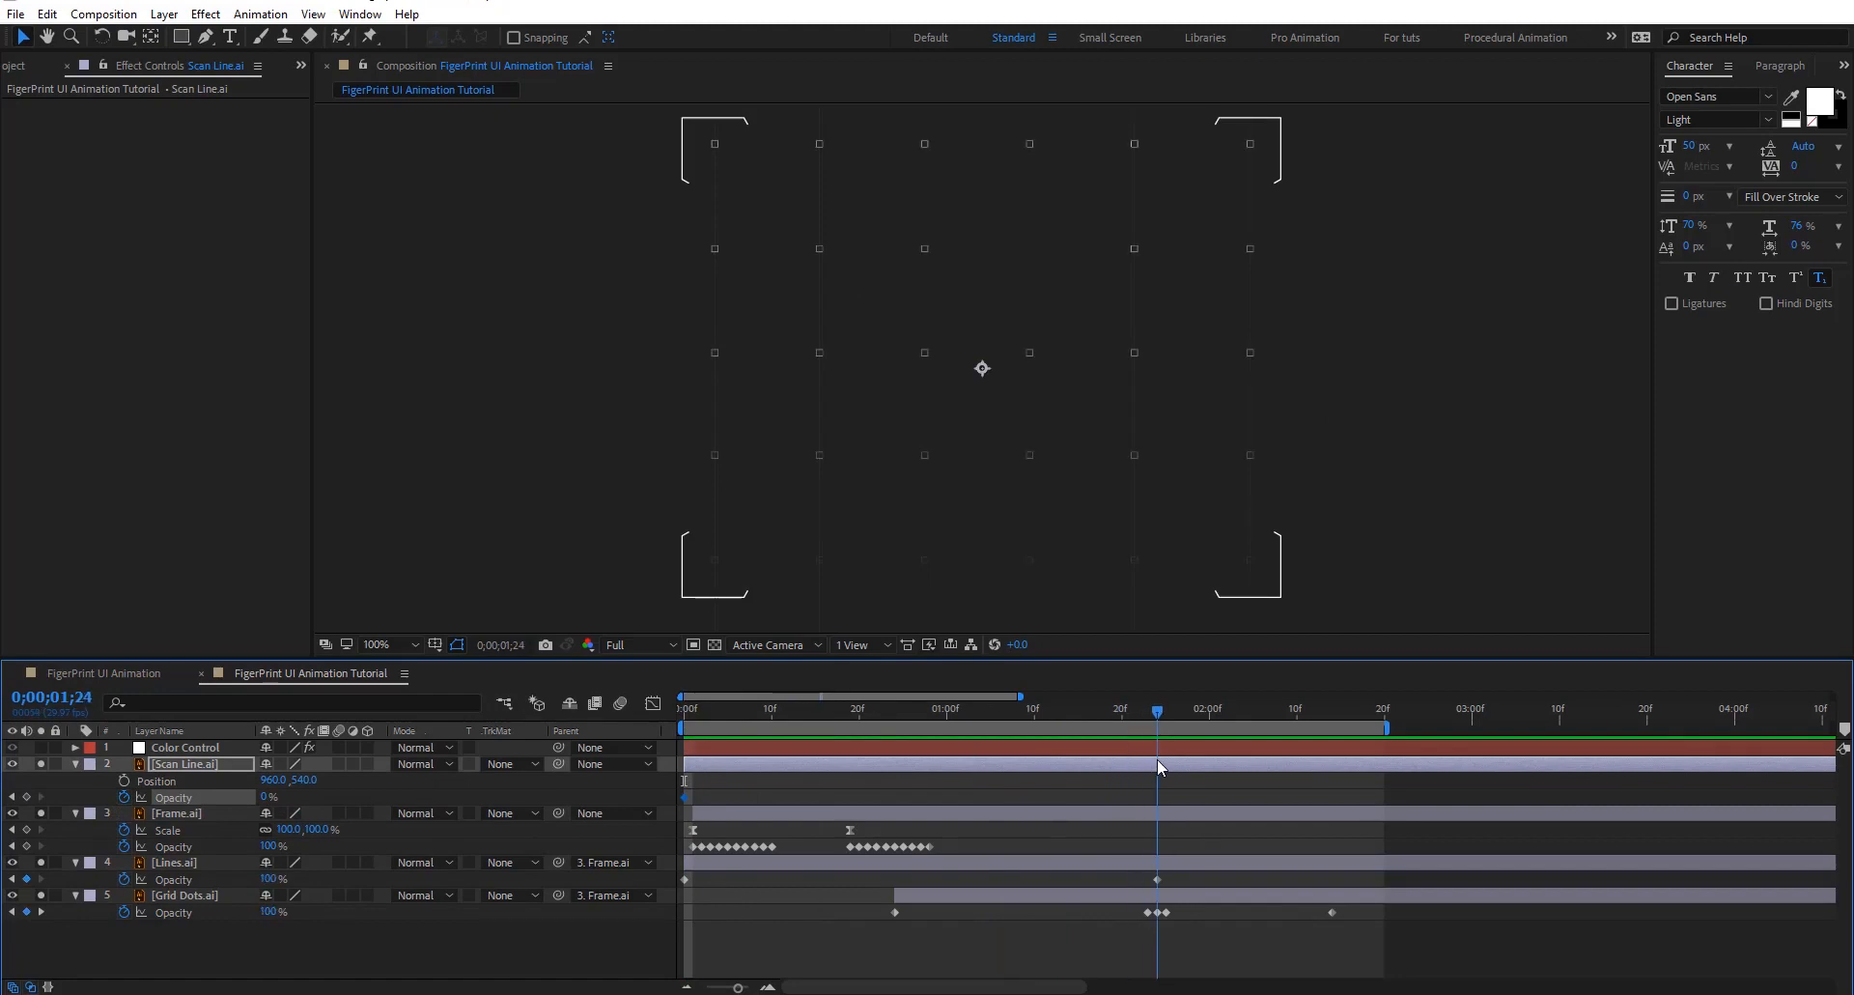
{"action": "left_click_drag", "start_coordinate": [272, 797], "coordinate": [520, 791]}
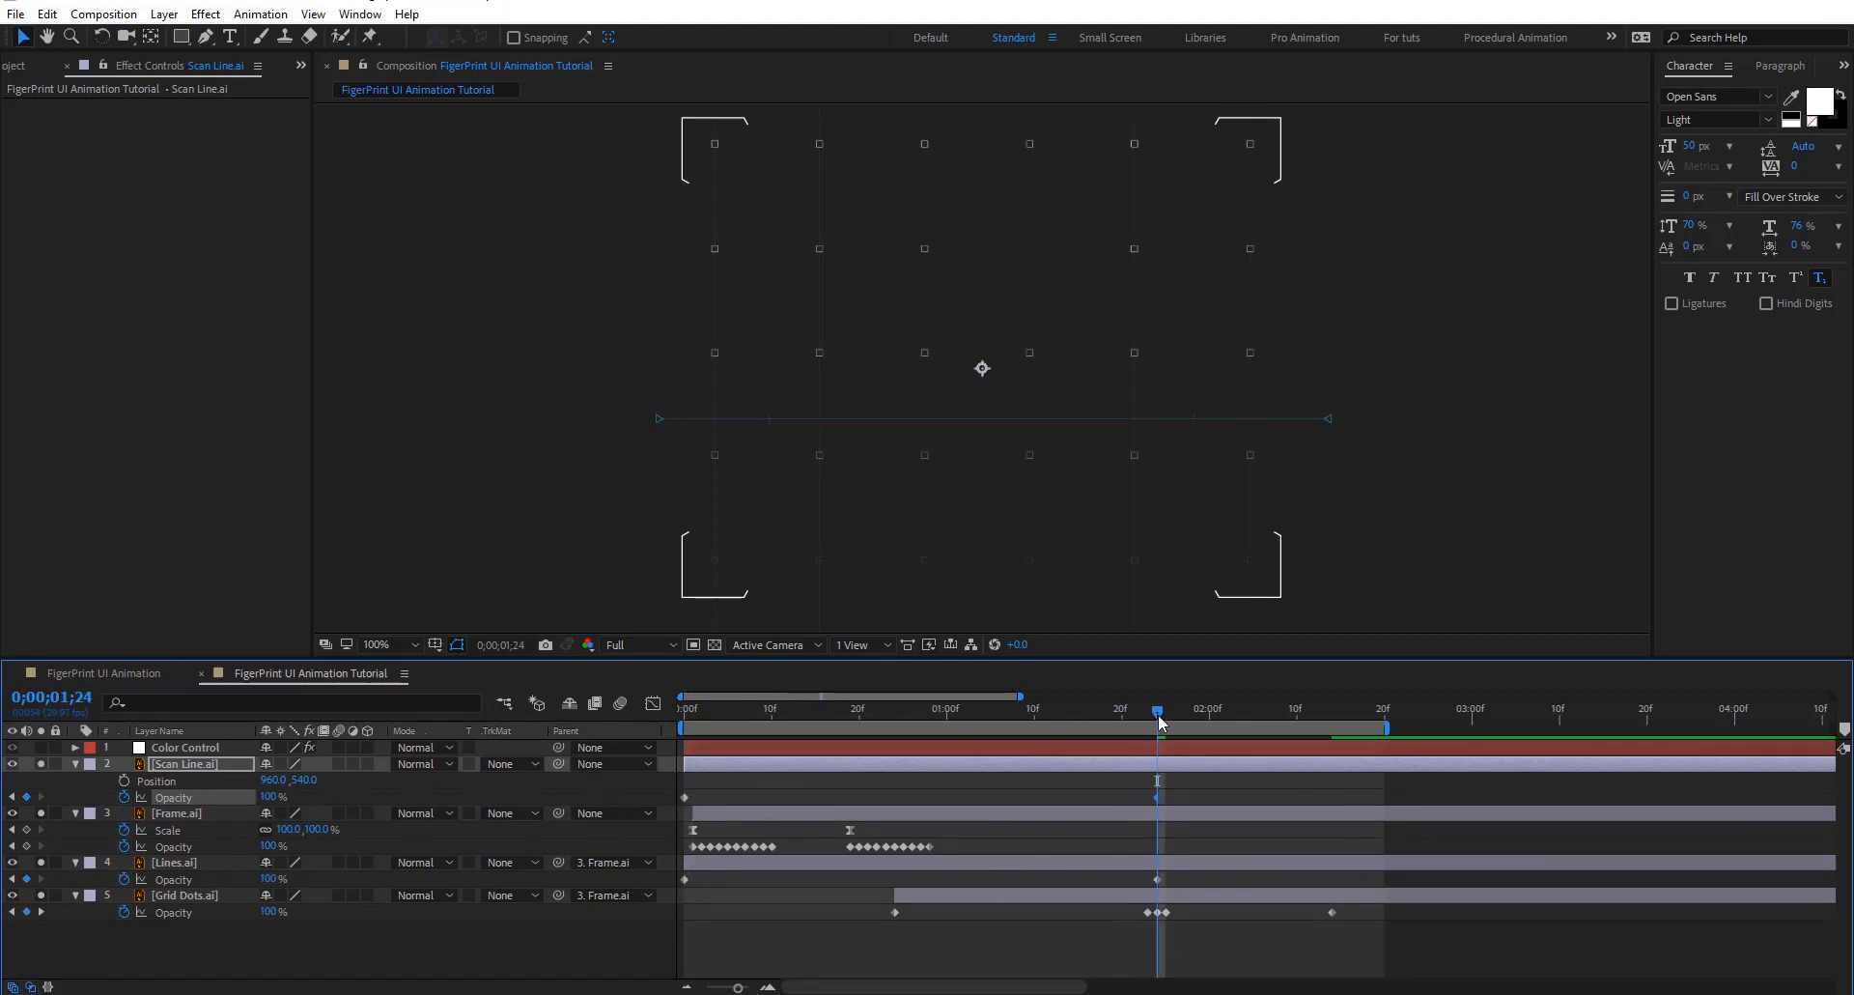
Add a Position expression to the Scan Line layer that references its own X position: temp = transform.position[0]; [temp, temp]
{"action": "left_click_drag", "start_coordinate": [1160, 719], "coordinate": [937, 754]}
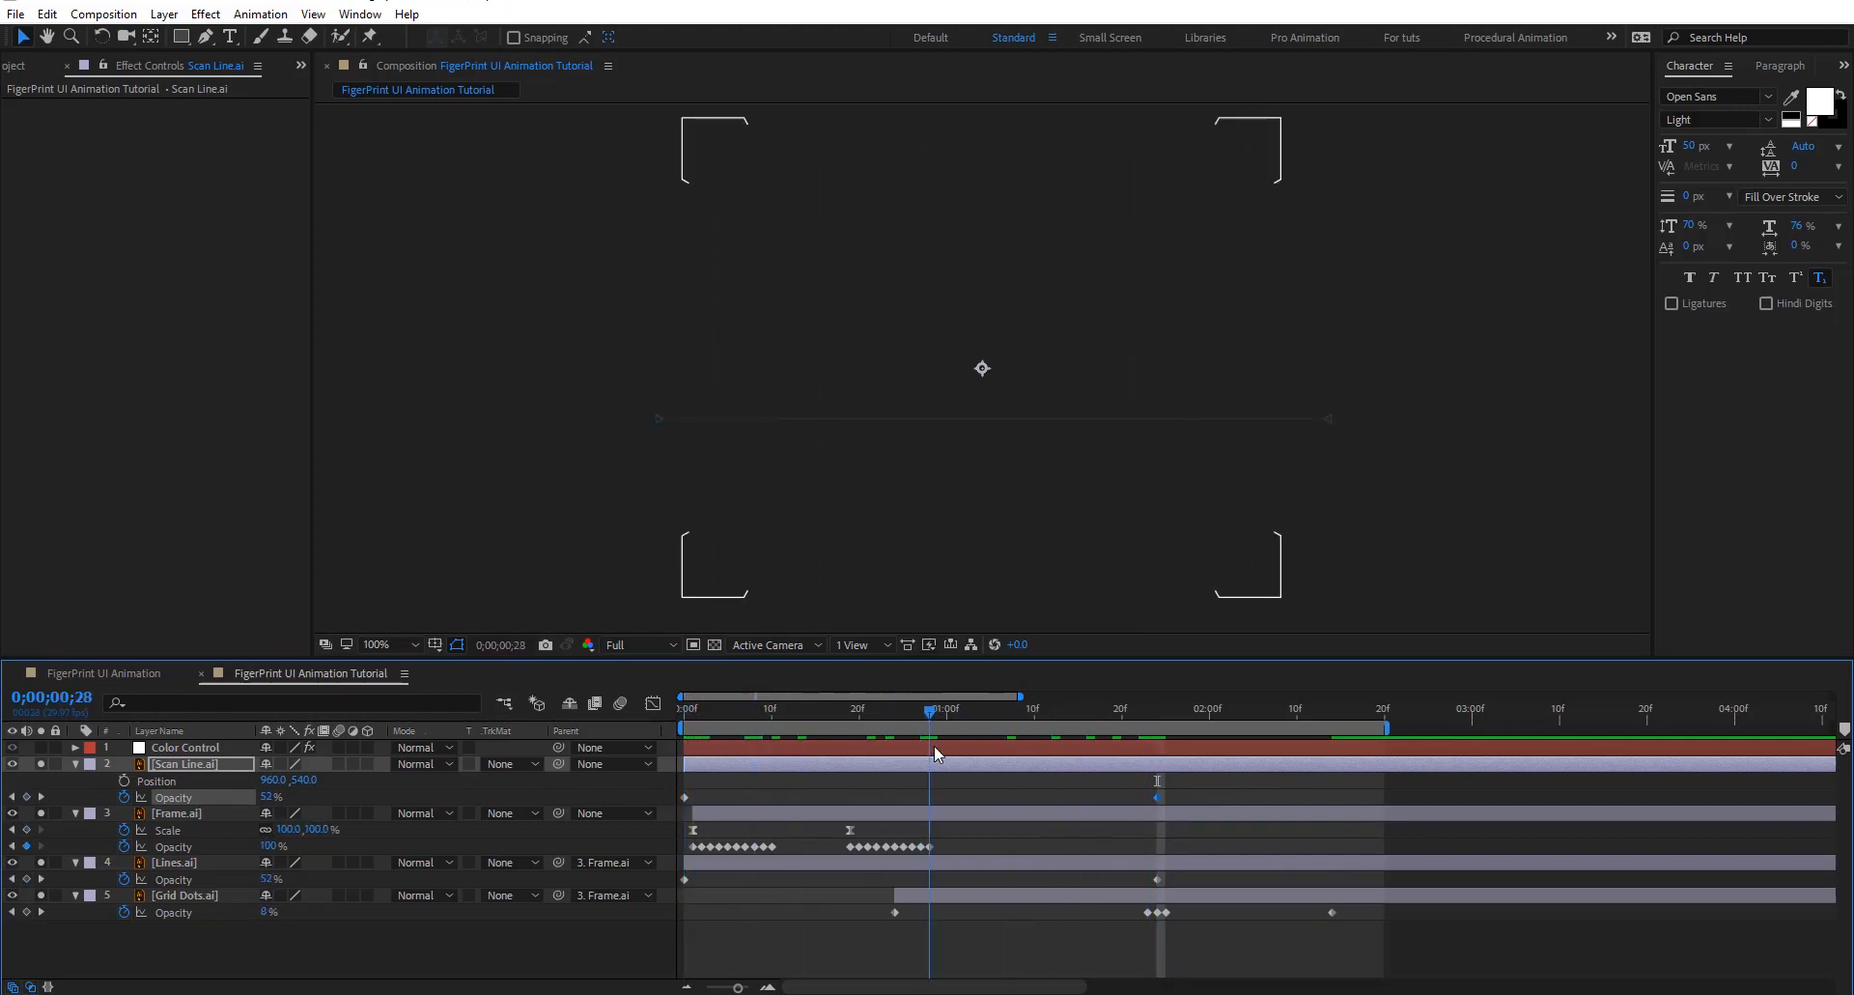
{"action": "left_click", "coordinate": [157, 781]}
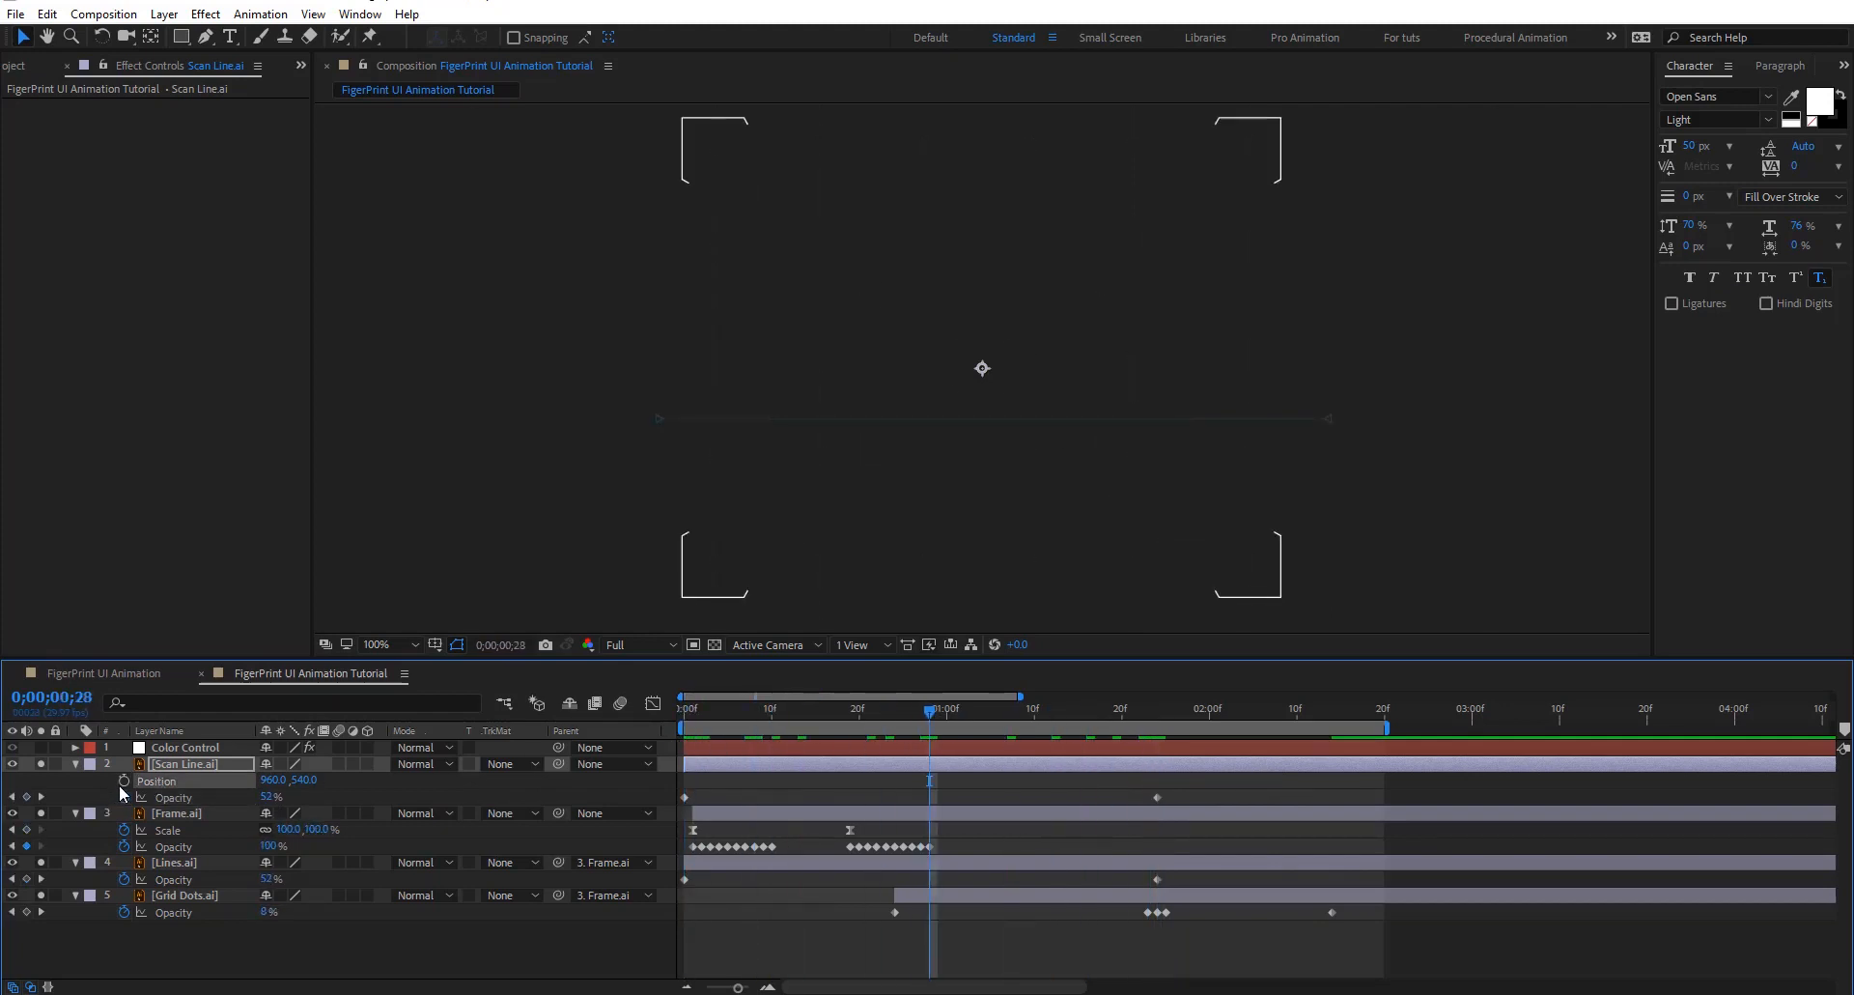
{"action": "left_click", "coordinate": [124, 780], "text": "alt"}
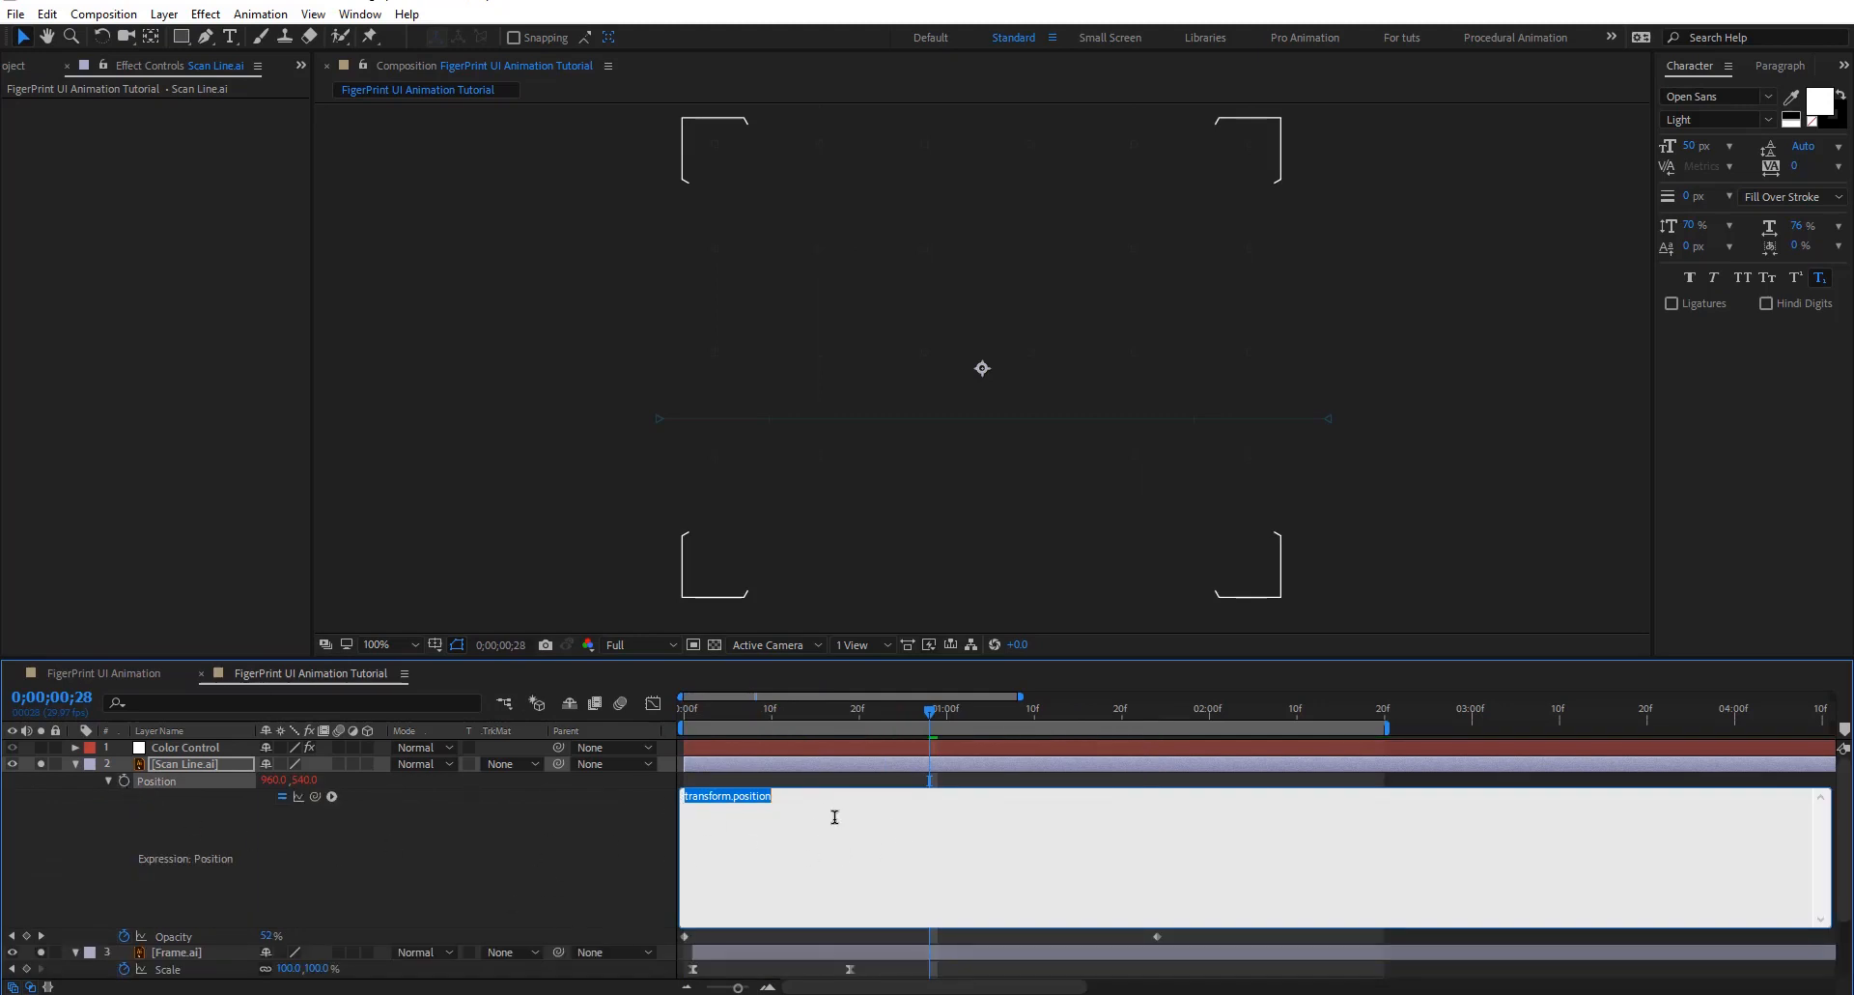
{"action": "left_click_drag", "start_coordinate": [805, 800], "coordinate": [581, 771]}
{"action": "key", "text": "BackSpace"}
{"action": "type", "text": "temp = transform.position[0]; [temp, temp]"}
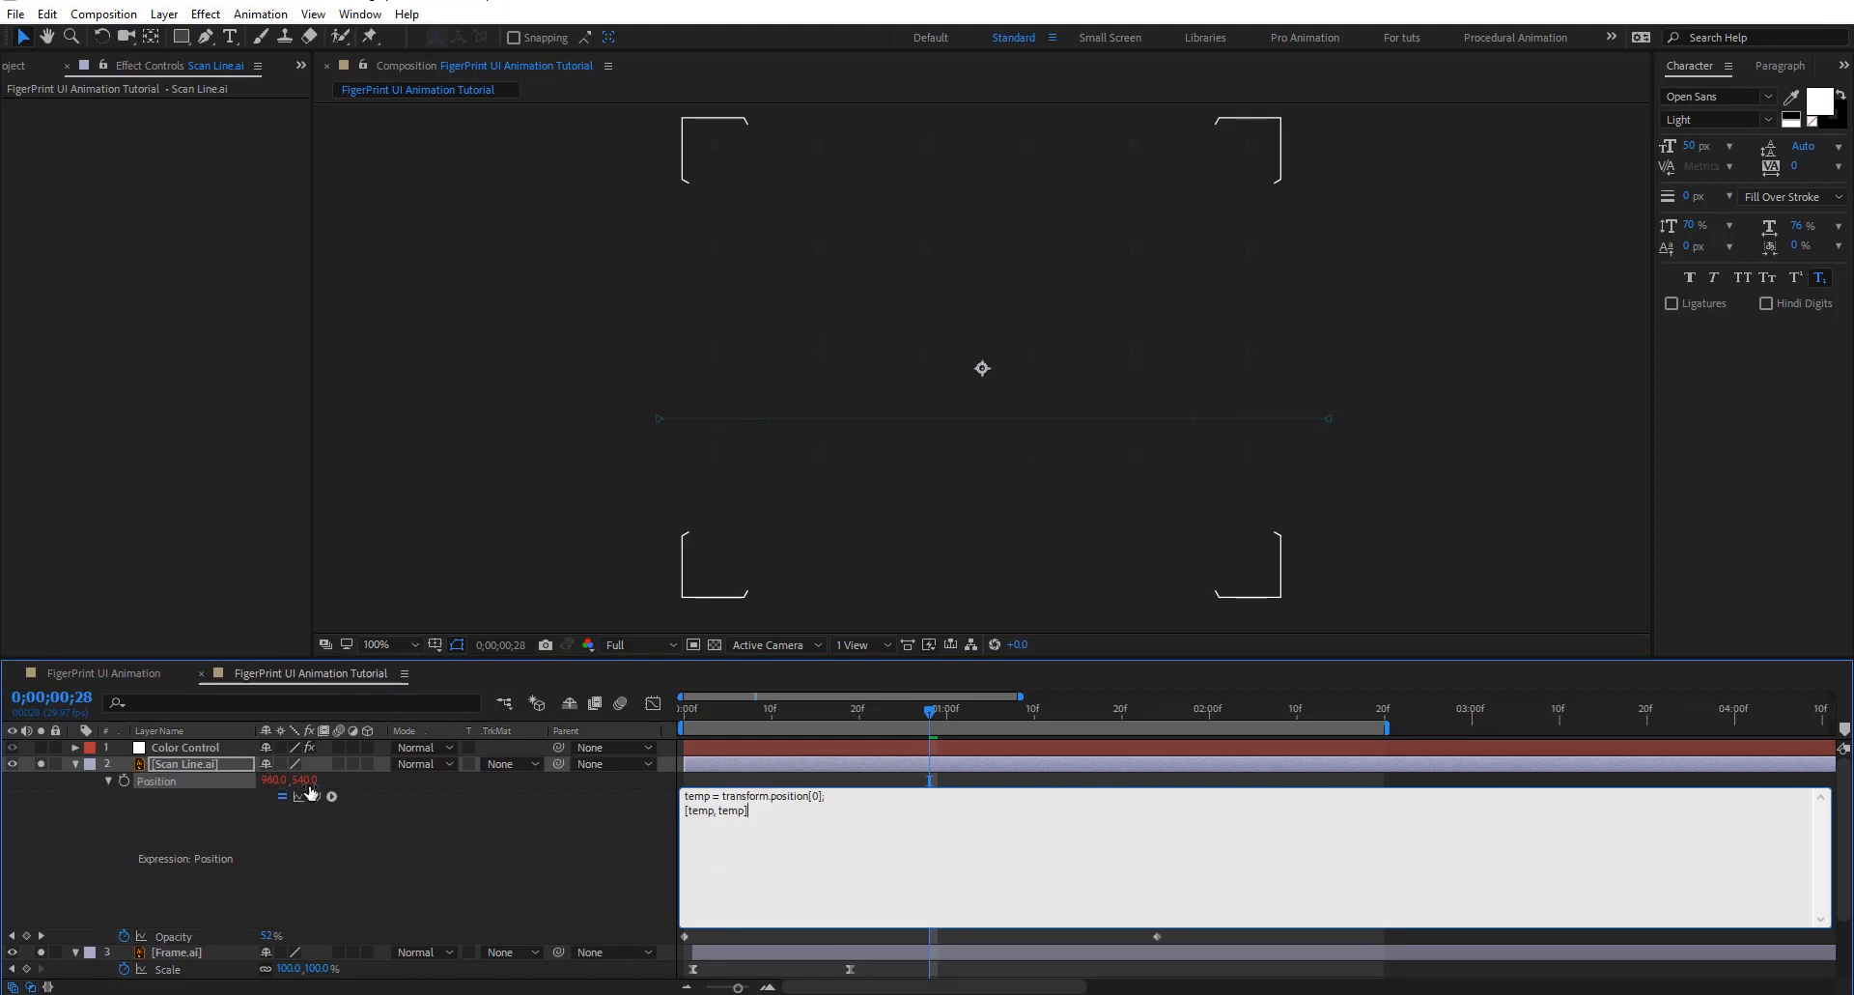
Rewrite the Scan Line's Position expression with two variables: x= transform.position[0]; and y =transform.position[1]
{"action": "left_click_drag", "start_coordinate": [714, 796], "coordinate": [640, 796]}
{"action": "type", "text": "x"}
{"action": "left_click_drag", "start_coordinate": [762, 811], "coordinate": [644, 806]}
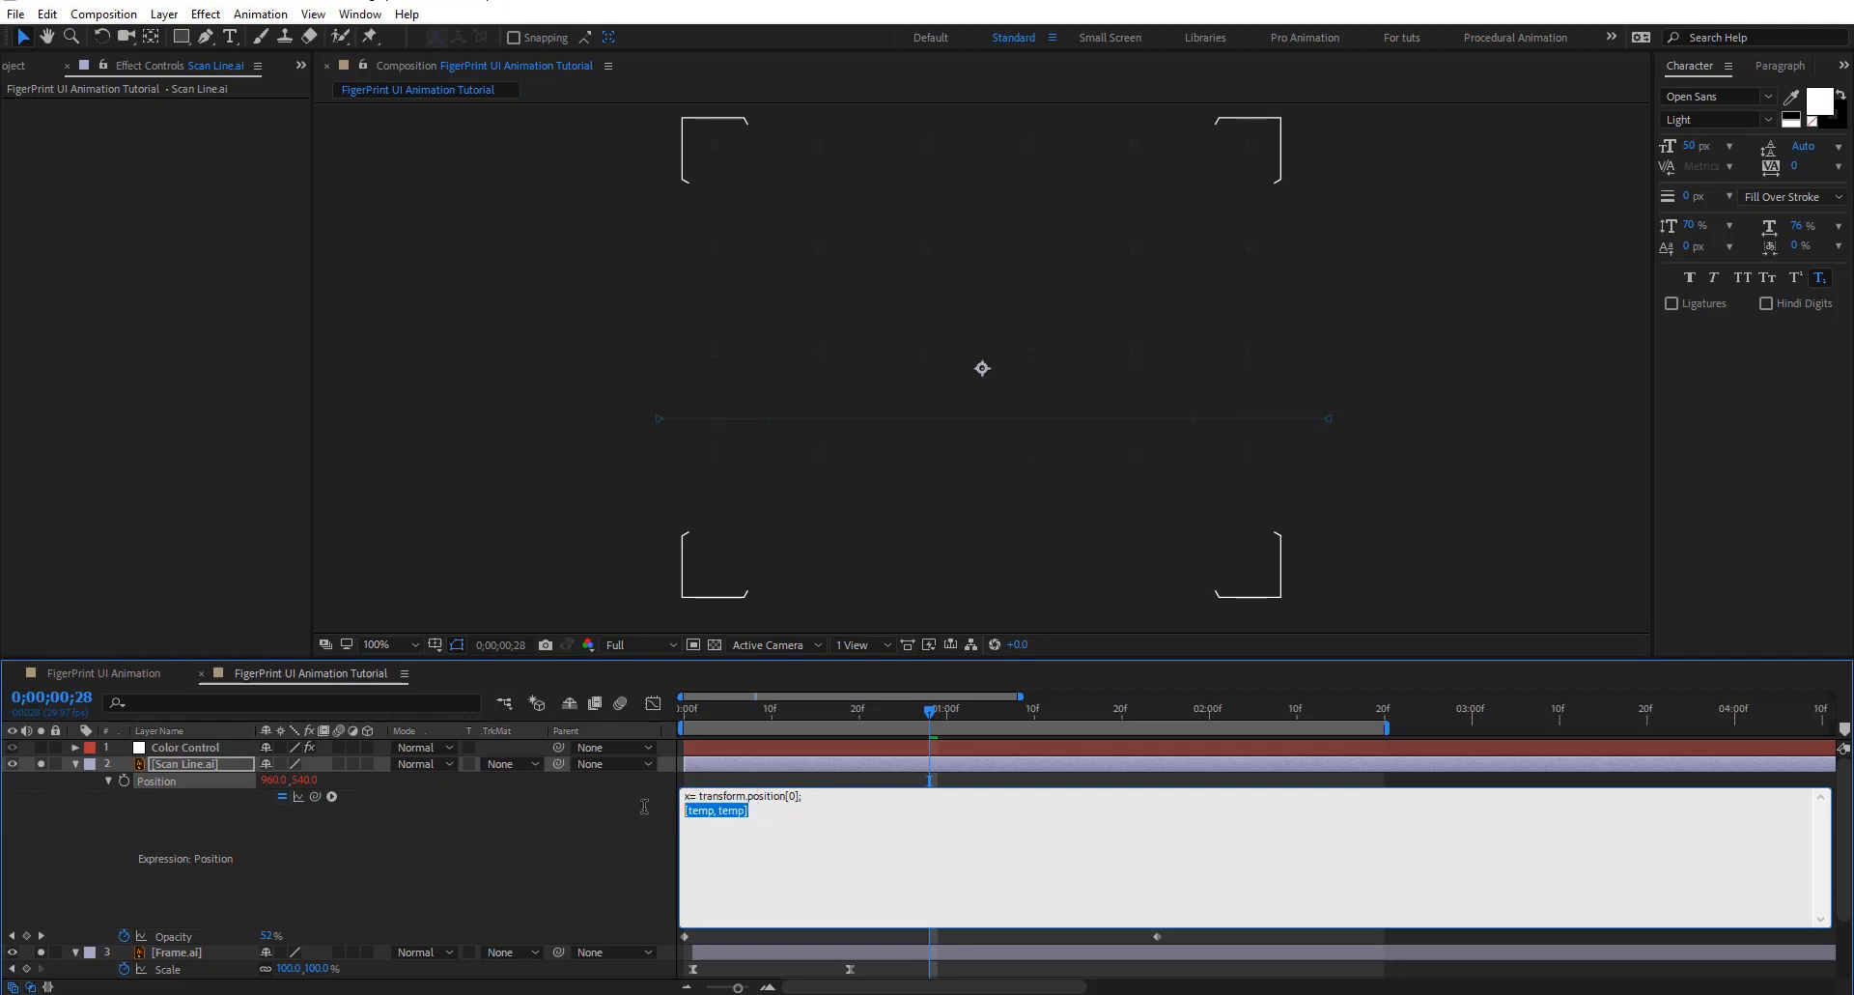
{"action": "key", "text": "BackSpace"}
{"action": "left_click_drag", "start_coordinate": [298, 782], "coordinate": [298, 780]}
{"action": "type", "text": "y =transform.position[1"}
{"action": "left_click", "coordinate": [814, 814]}
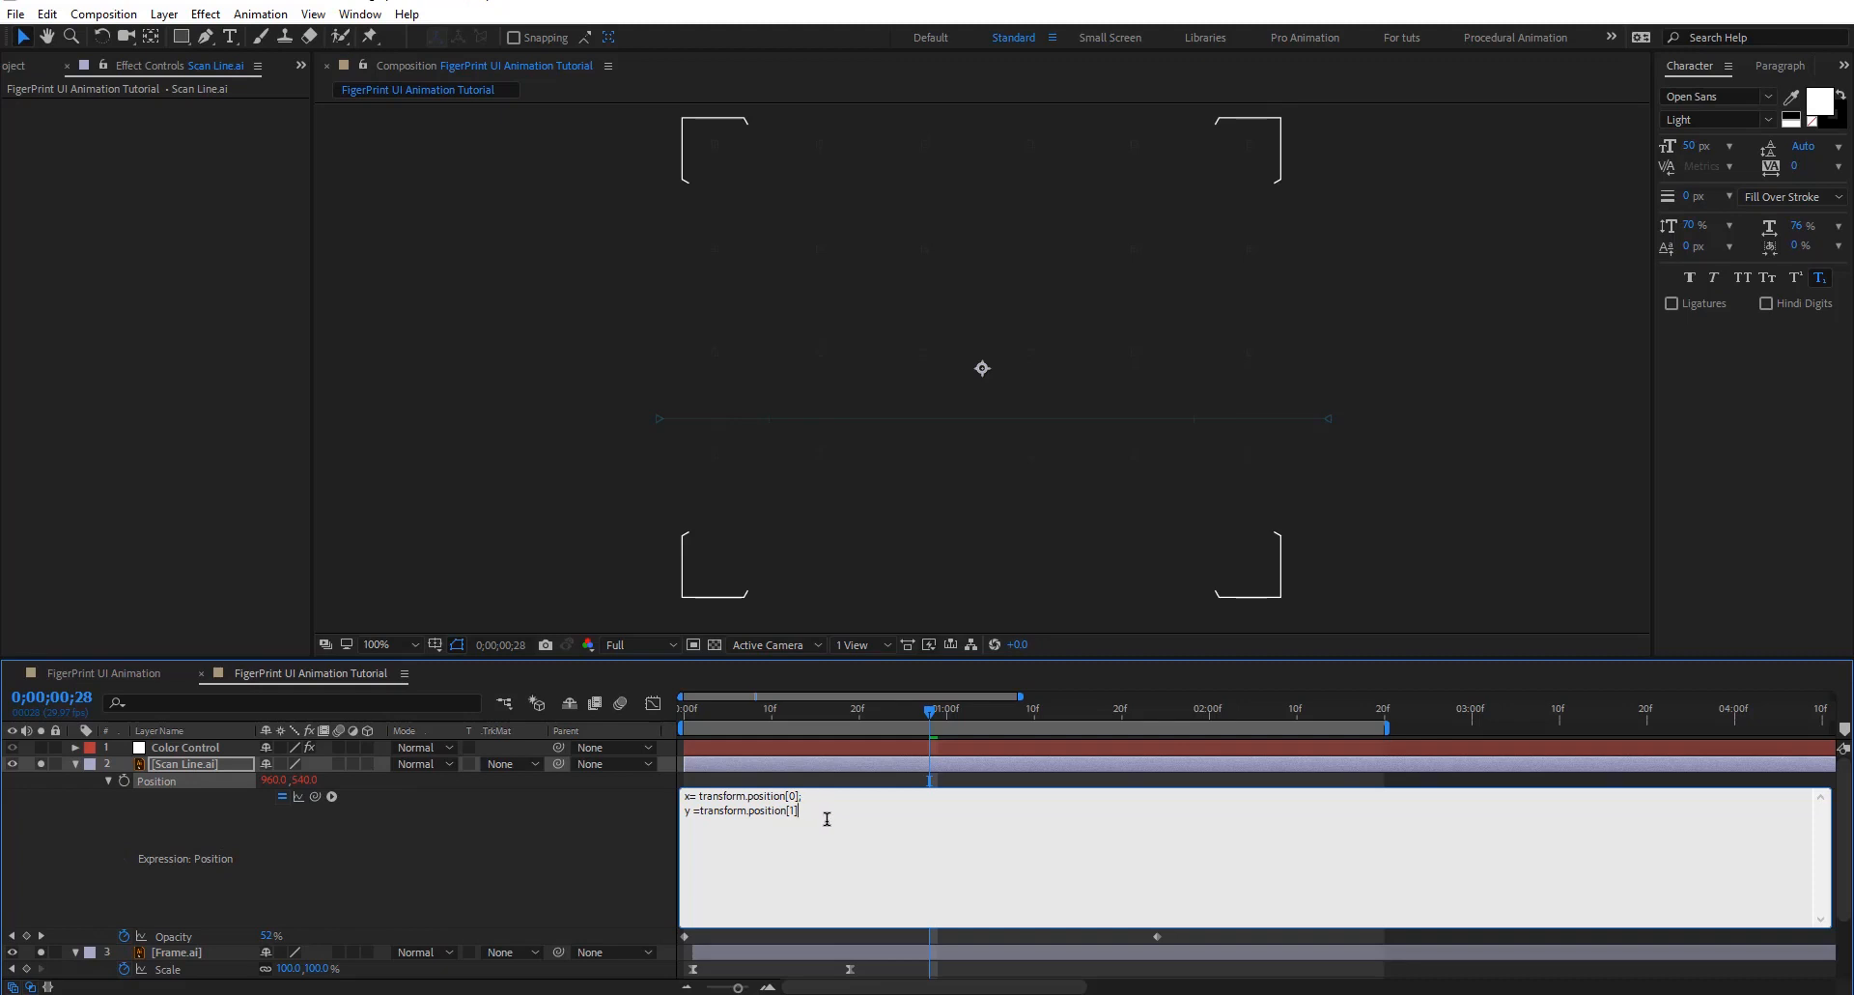
Complete the Position expression with w=wiggle(2,300); and [x,w[1]], and check the Scan Line's vertical motion
{"action": "key", "text": "Return"}
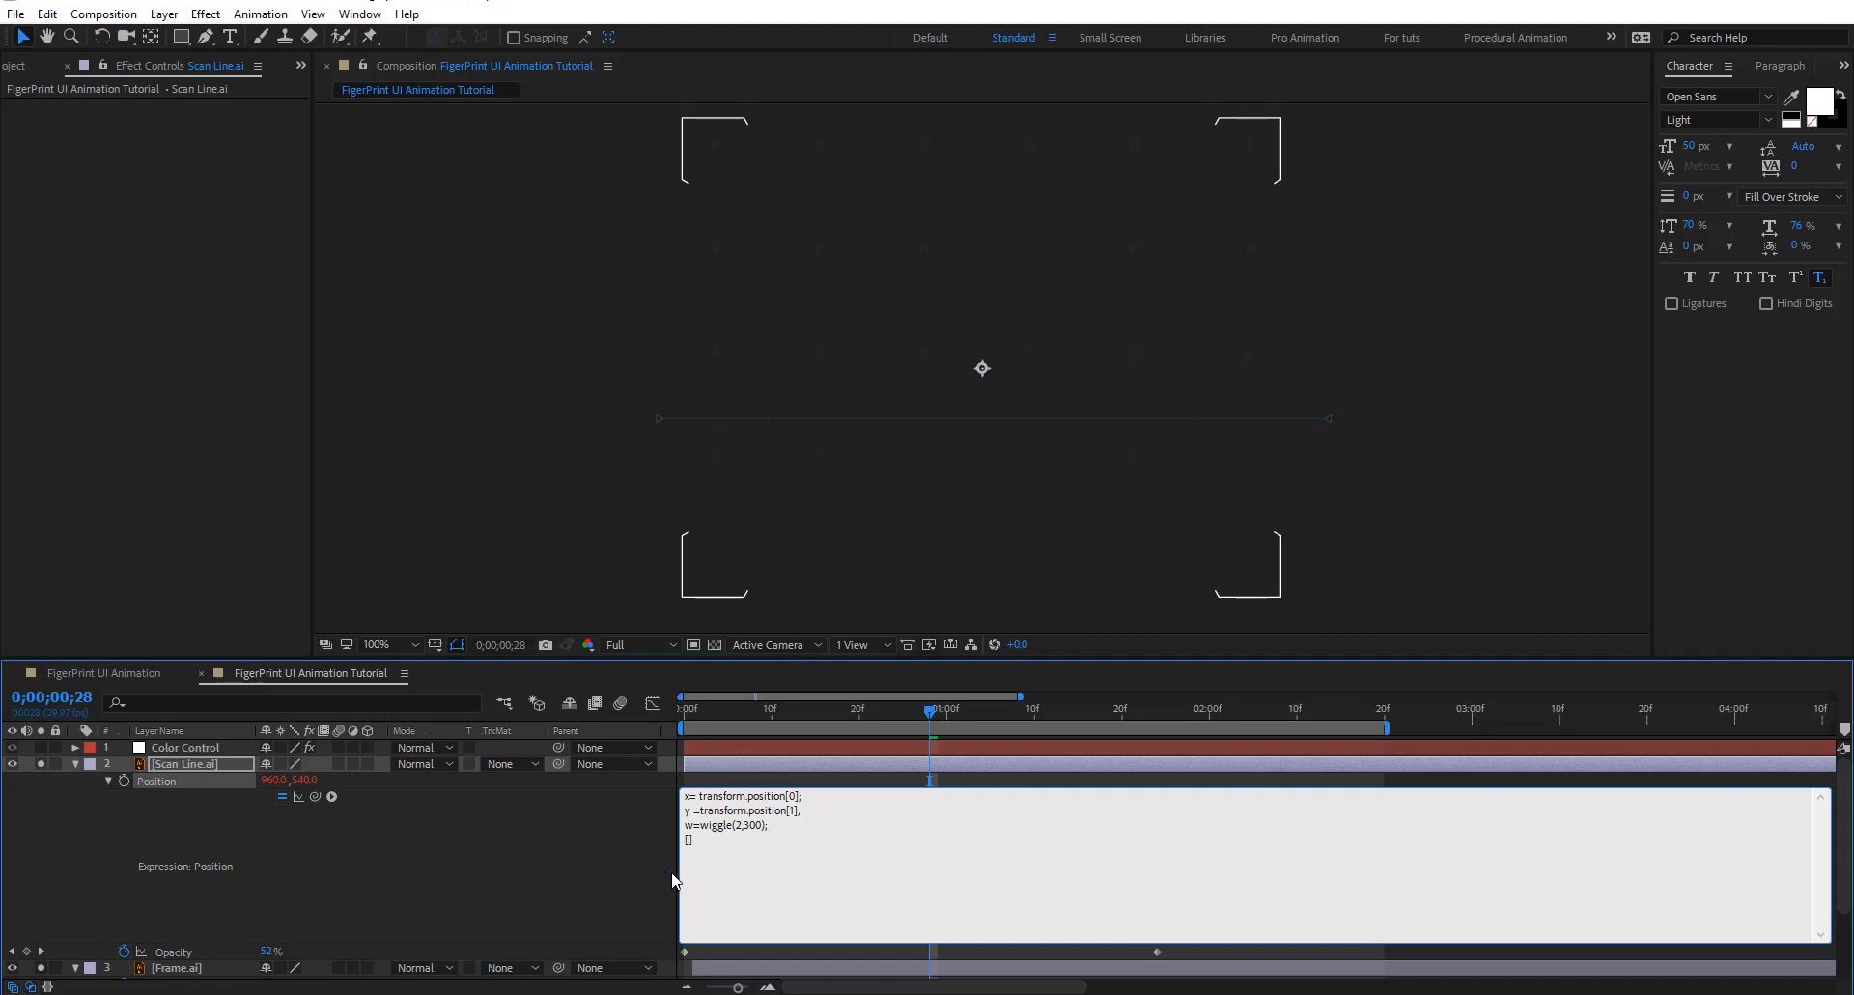
{"action": "type", "text": "x,w[1"}
{"action": "left_click", "coordinate": [630, 869]}
{"action": "left_click_drag", "start_coordinate": [929, 713], "coordinate": [1316, 763]}
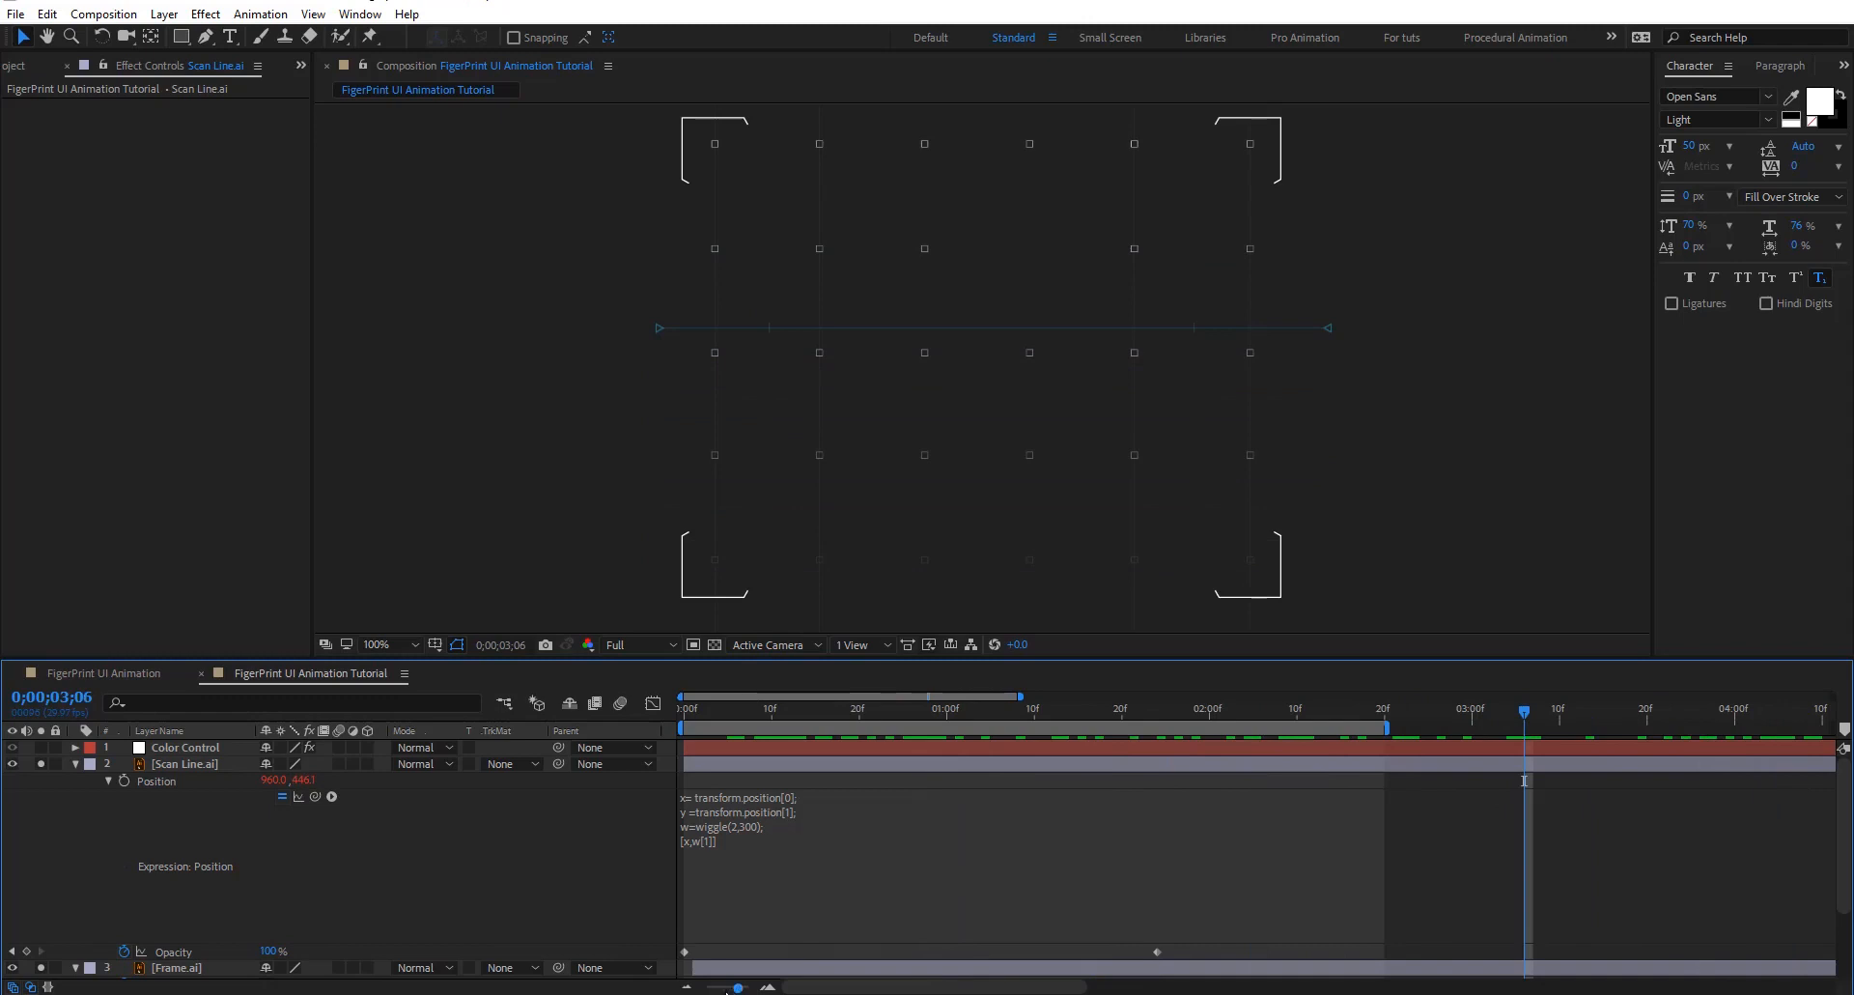
{"action": "left_click_drag", "start_coordinate": [727, 988], "coordinate": [707, 987]}
{"action": "left_click_drag", "start_coordinate": [924, 716], "coordinate": [772, 779]}
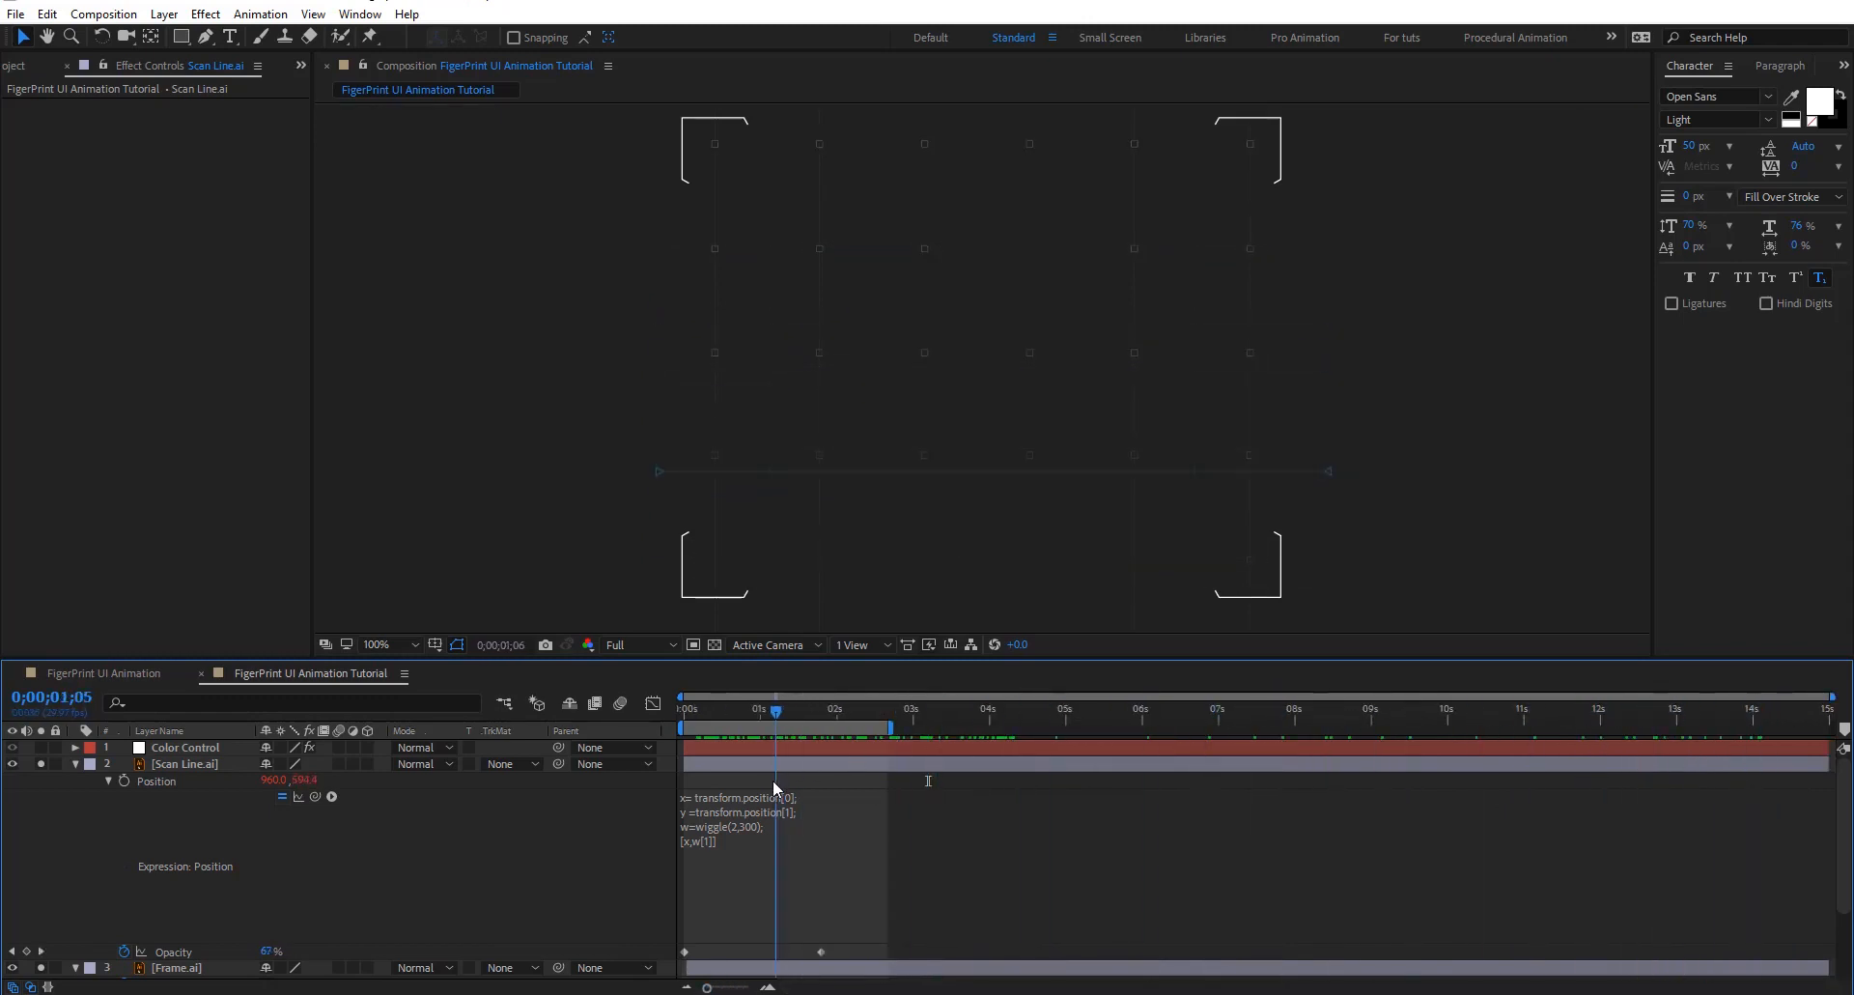
Disable the Position expression, set the Scan Line's base Y position to about 473, and re-enable the expression
{"action": "left_click", "coordinate": [282, 796]}
{"action": "left_click_drag", "start_coordinate": [297, 781], "coordinate": [246, 782]}
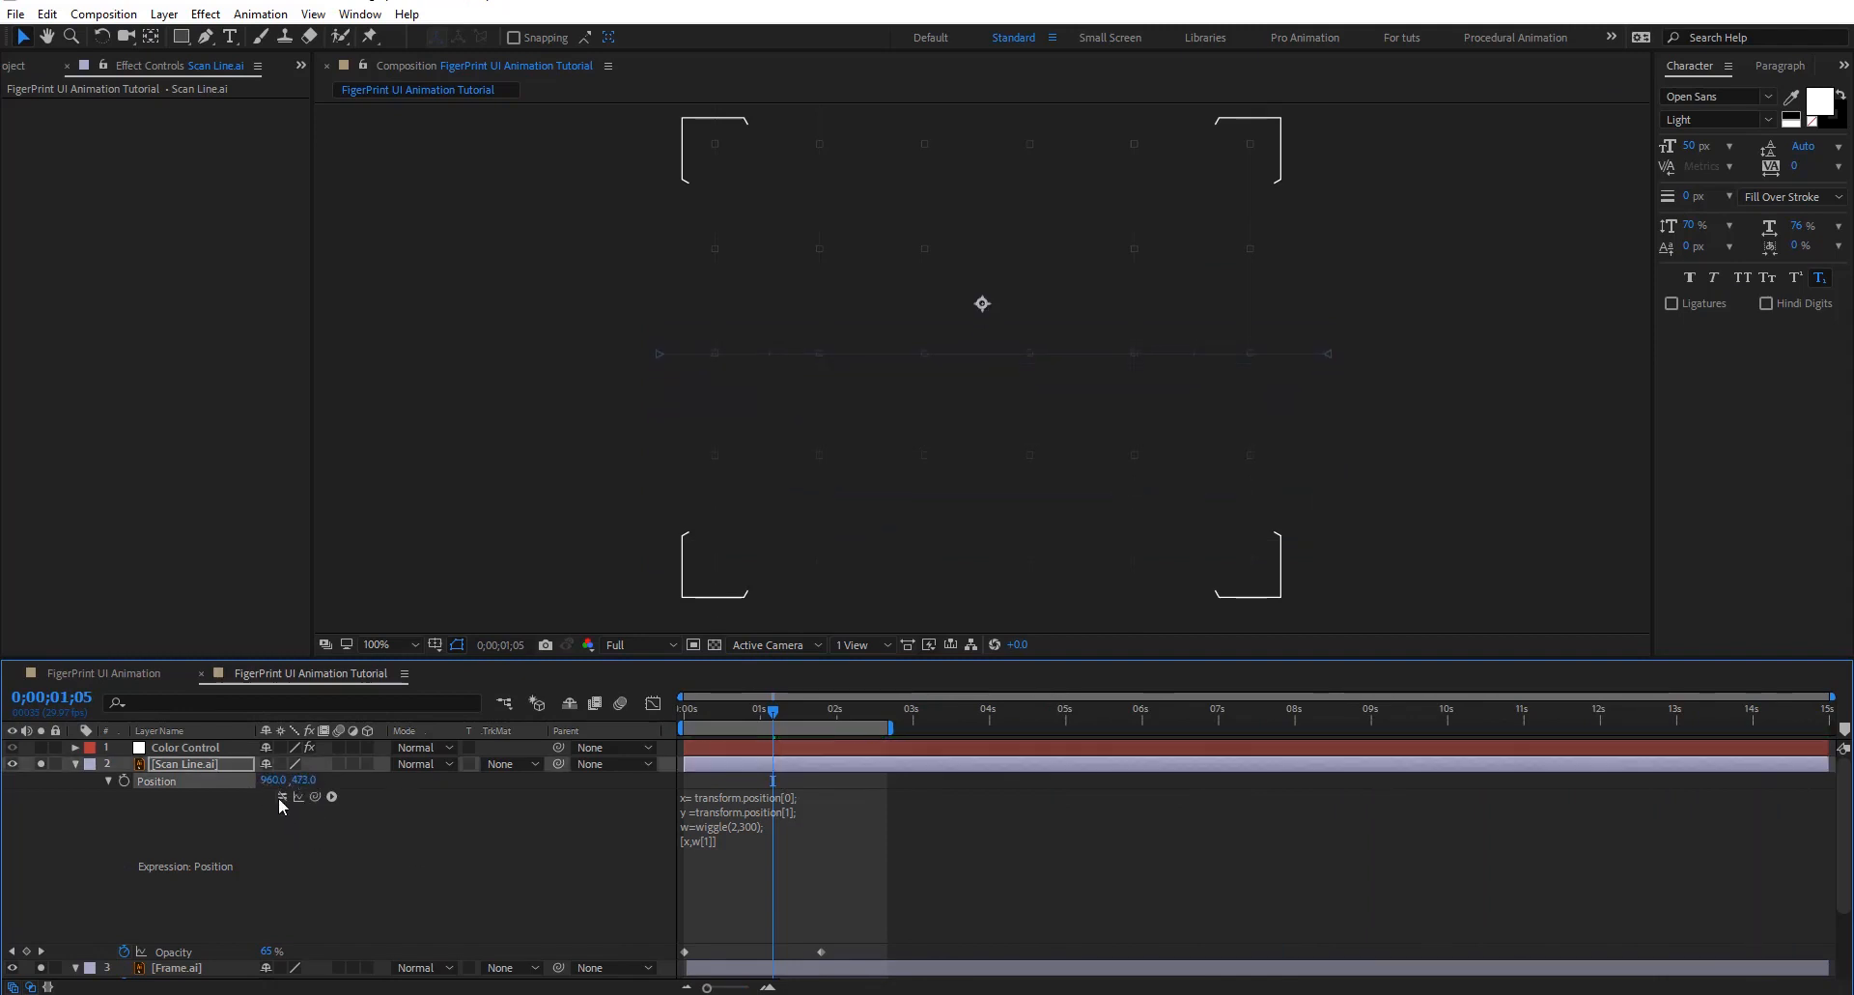
{"action": "left_click", "coordinate": [282, 797]}
{"action": "left_click_drag", "start_coordinate": [780, 720], "coordinate": [854, 835]}
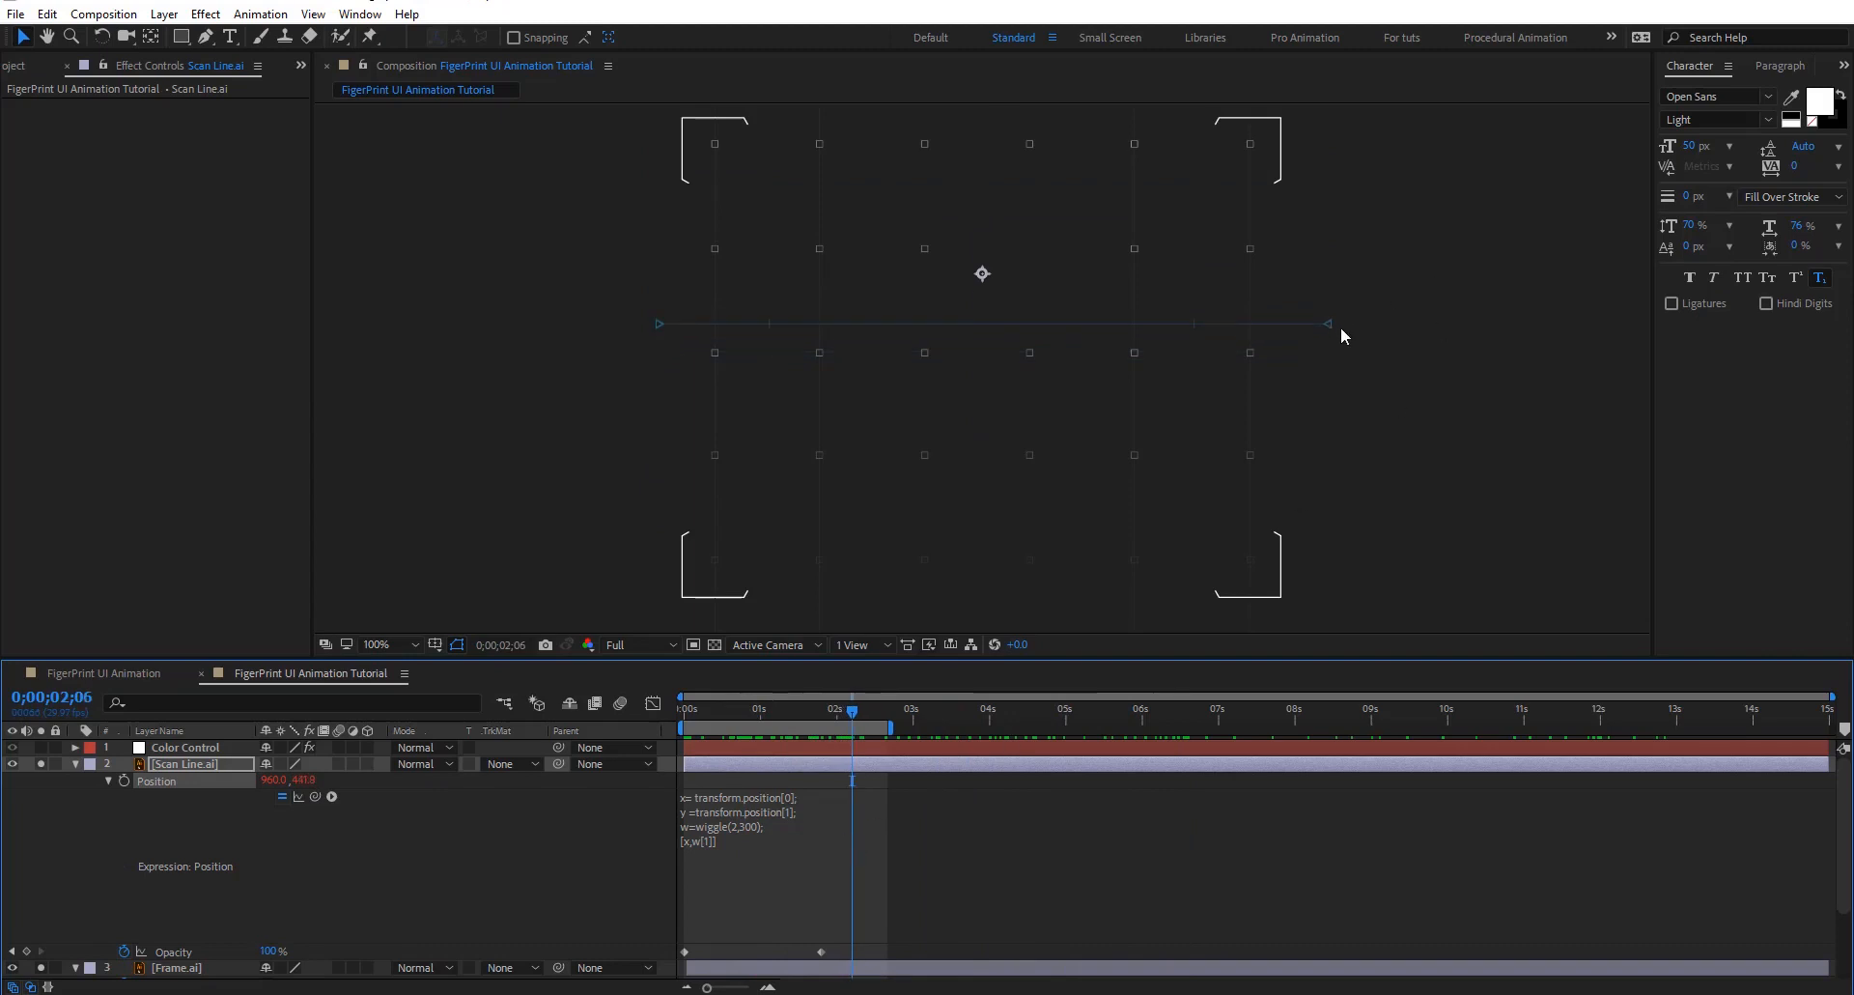
{"action": "left_click", "coordinate": [76, 763]}
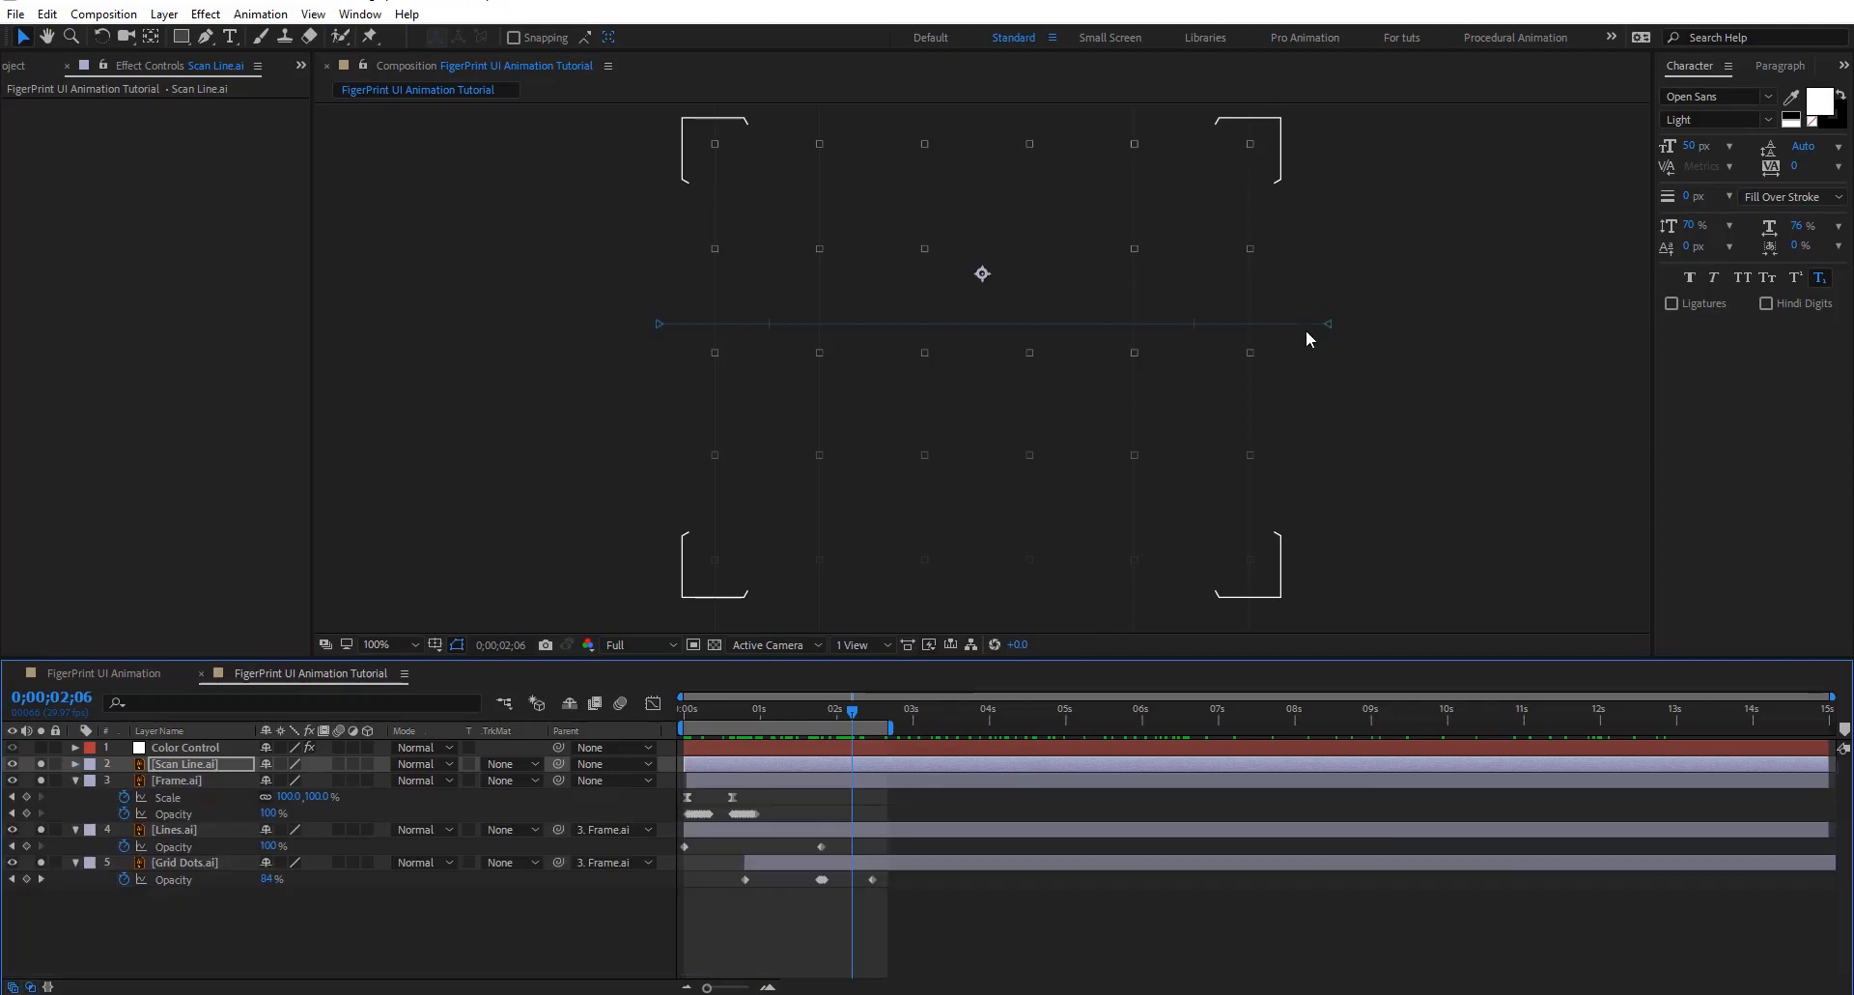
Add a text layer reading "scaning" beside the arrow at the Scan Line's right end
{"action": "scroll", "coordinate": [1430, 338], "scroll_direction": "up", "scroll_amount": 3}
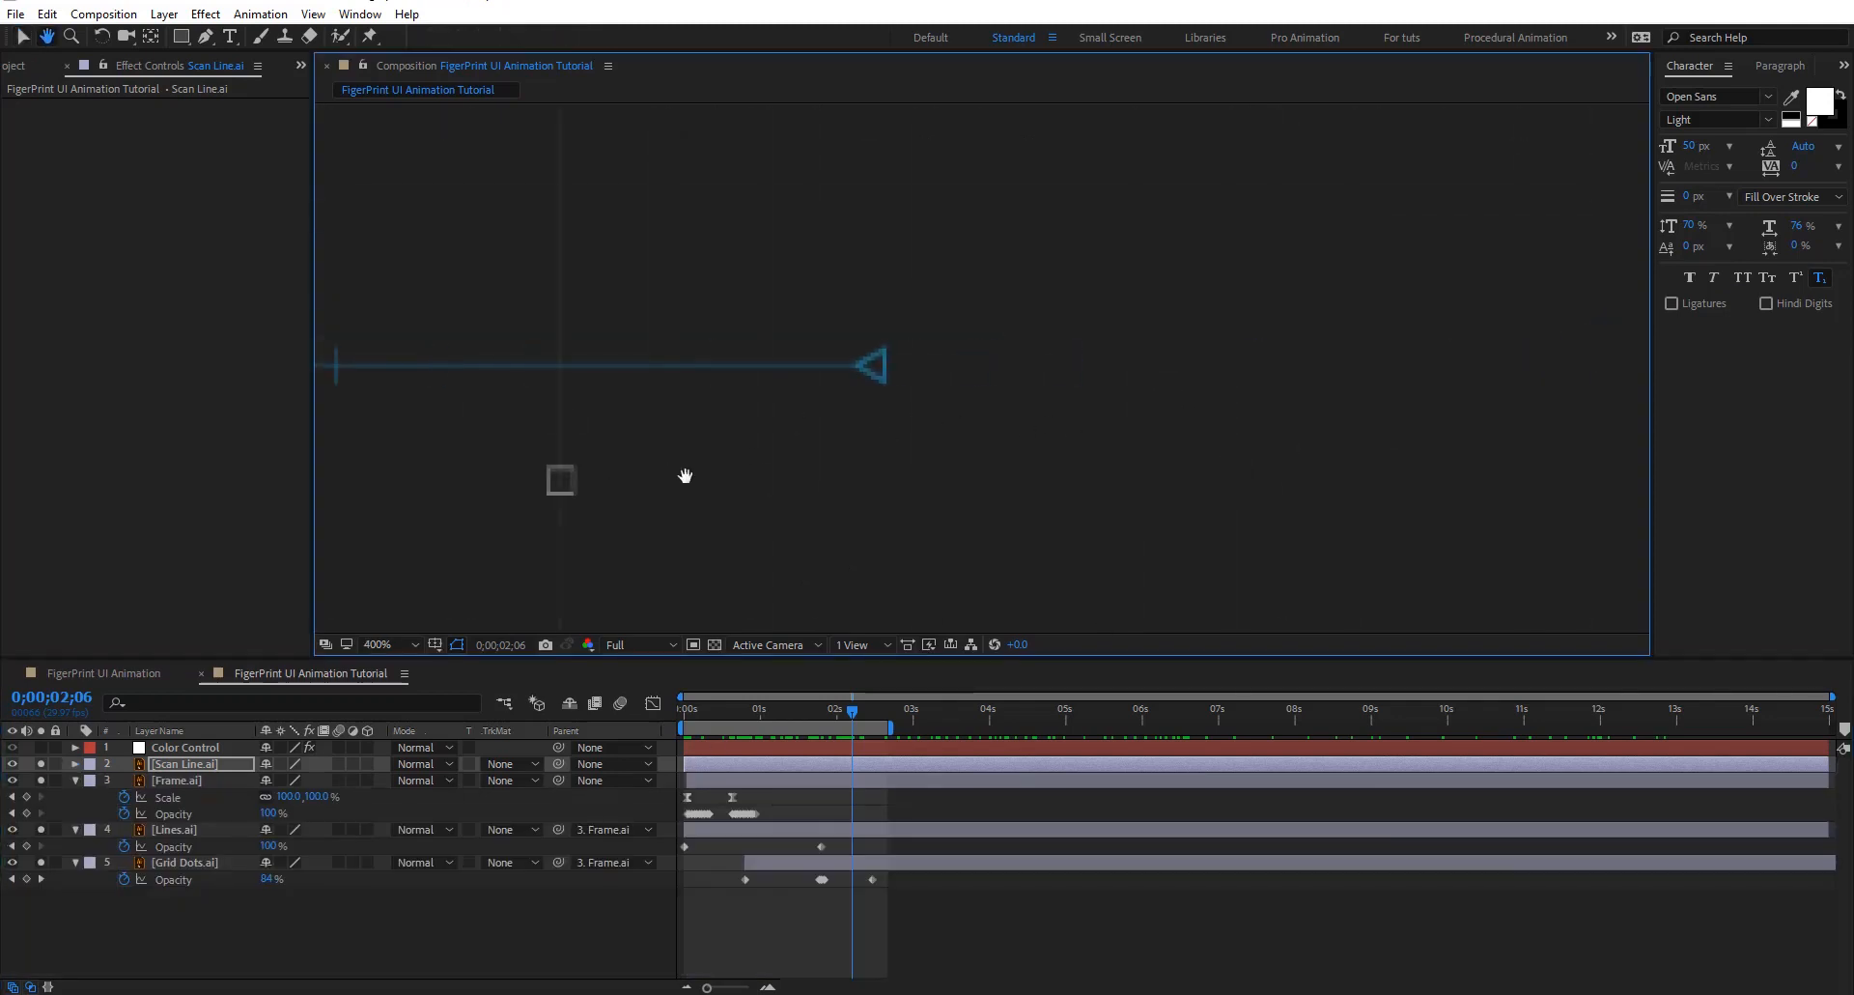
{"action": "left_click", "coordinate": [230, 36]}
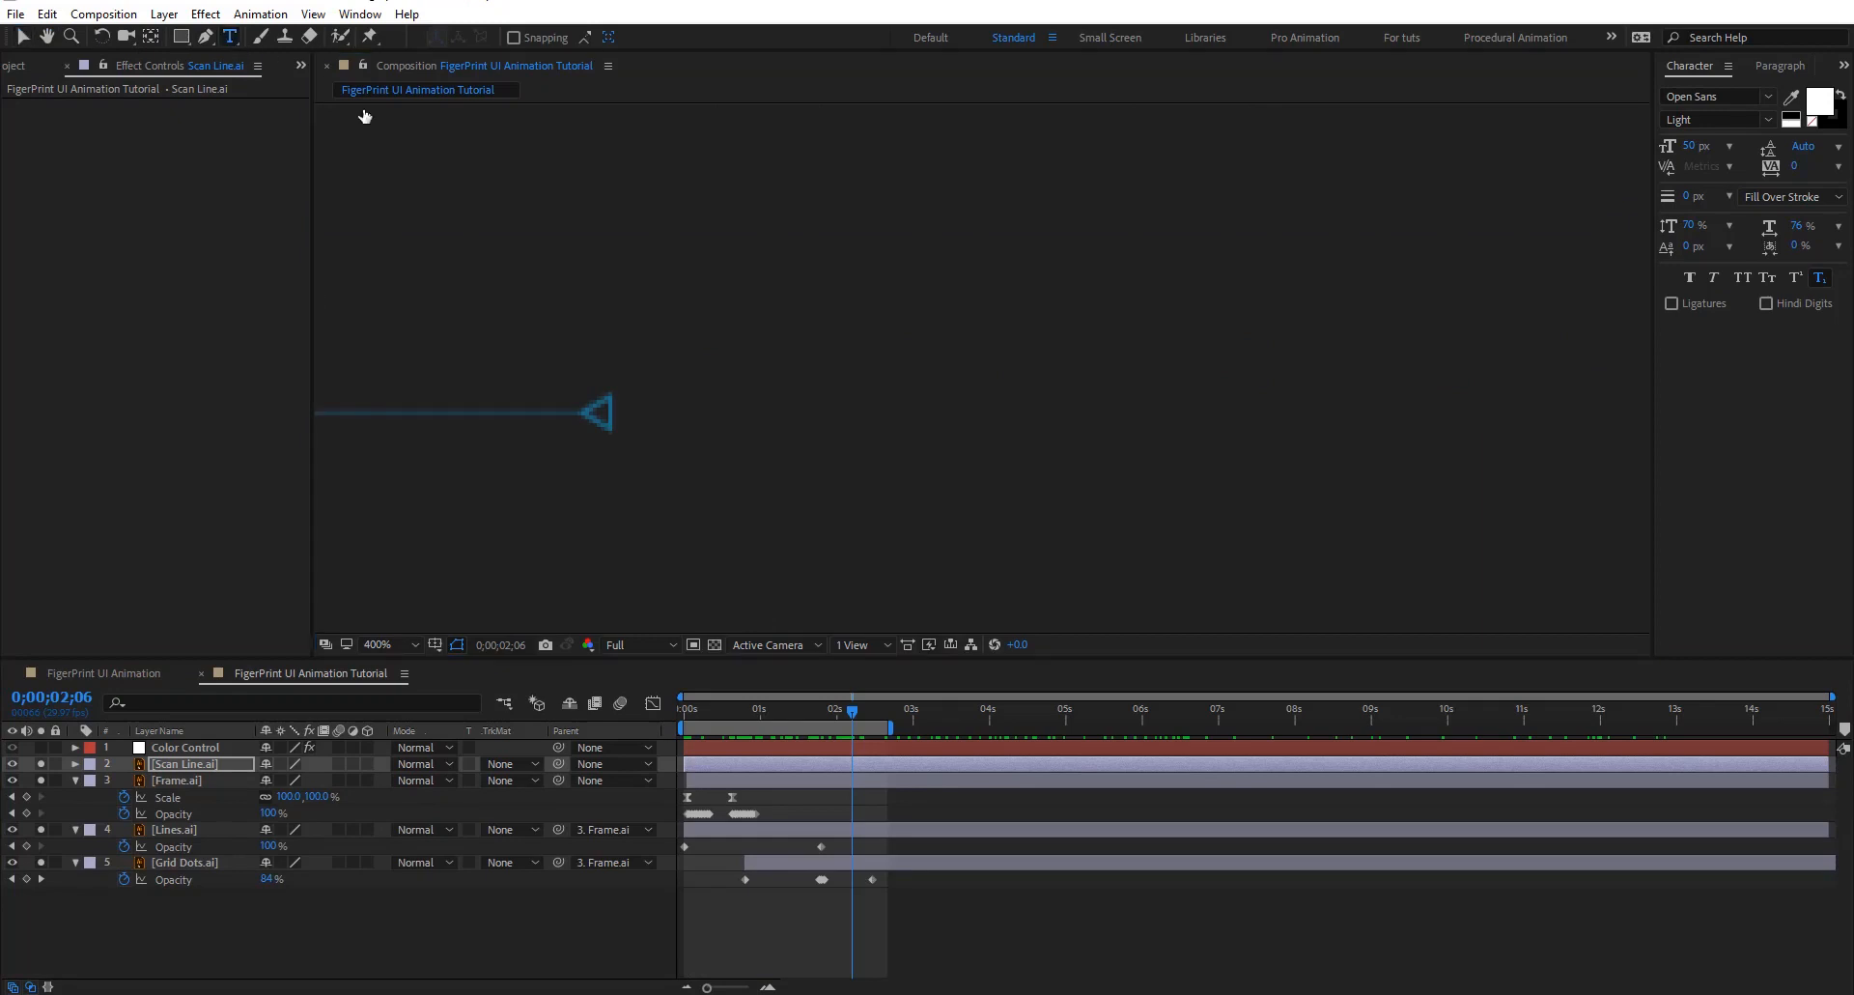
{"action": "left_click", "coordinate": [673, 417]}
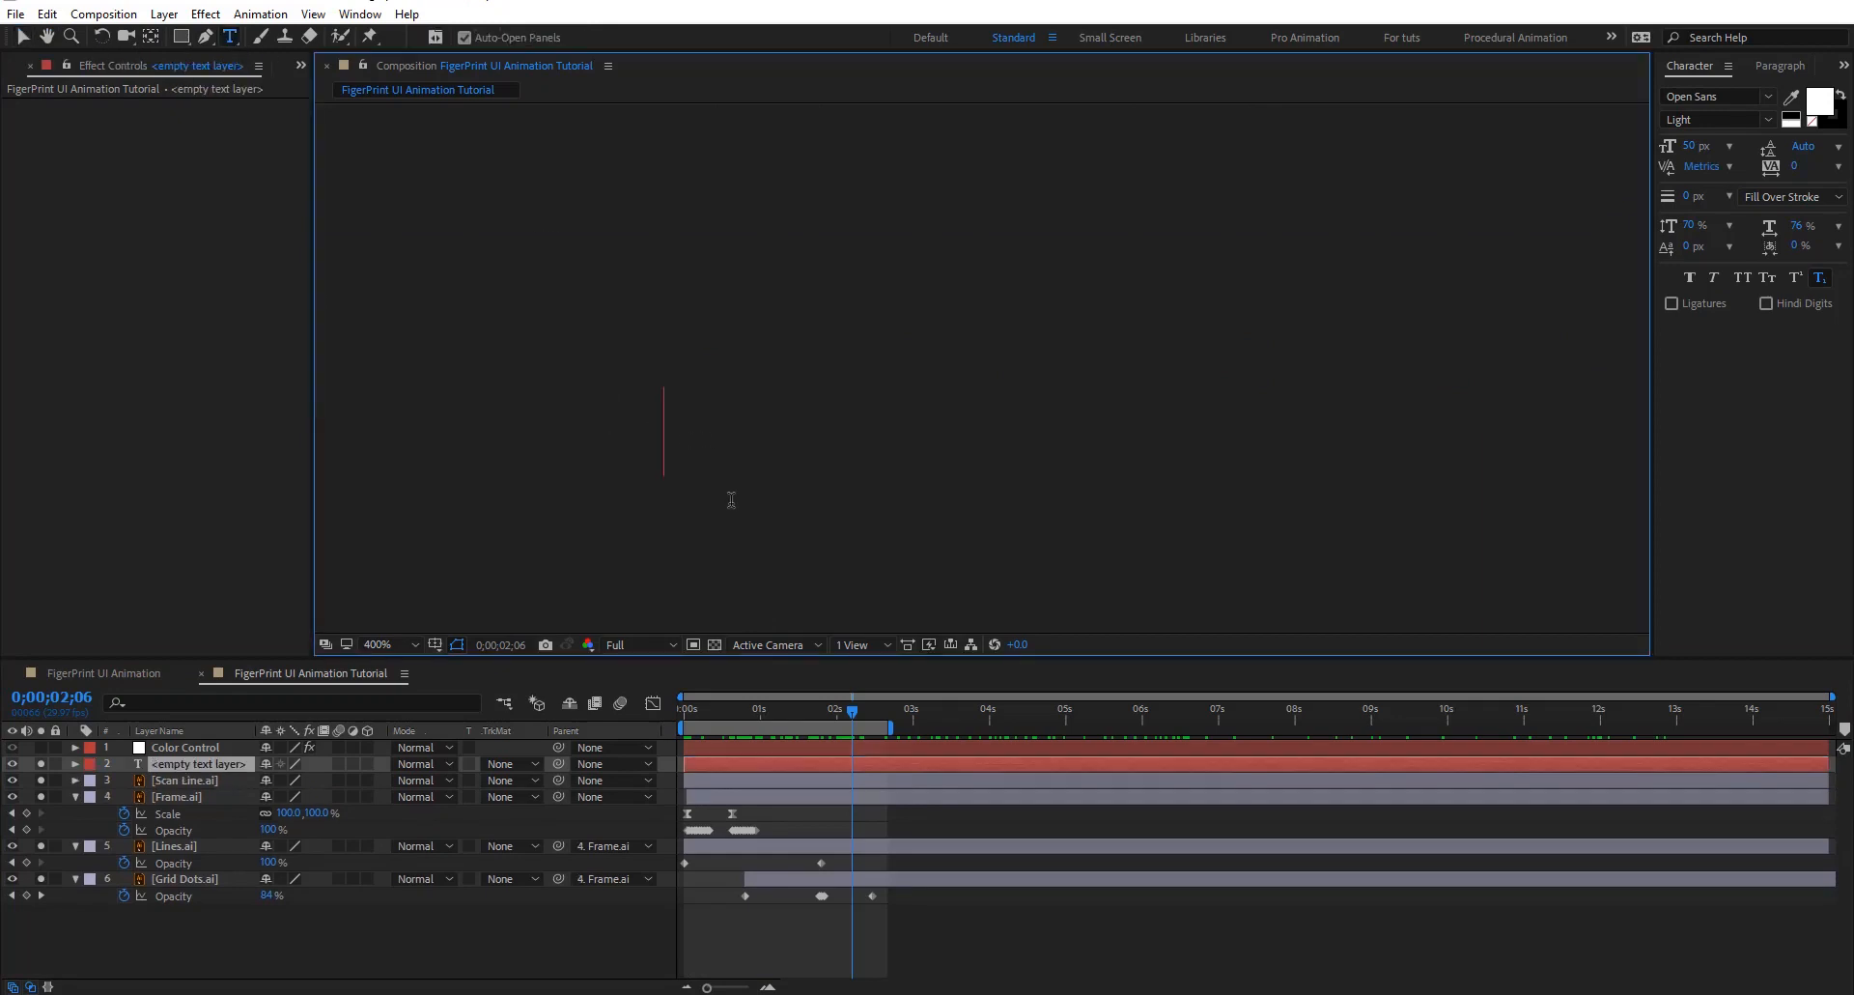
{"action": "type", "text": "scaning"}
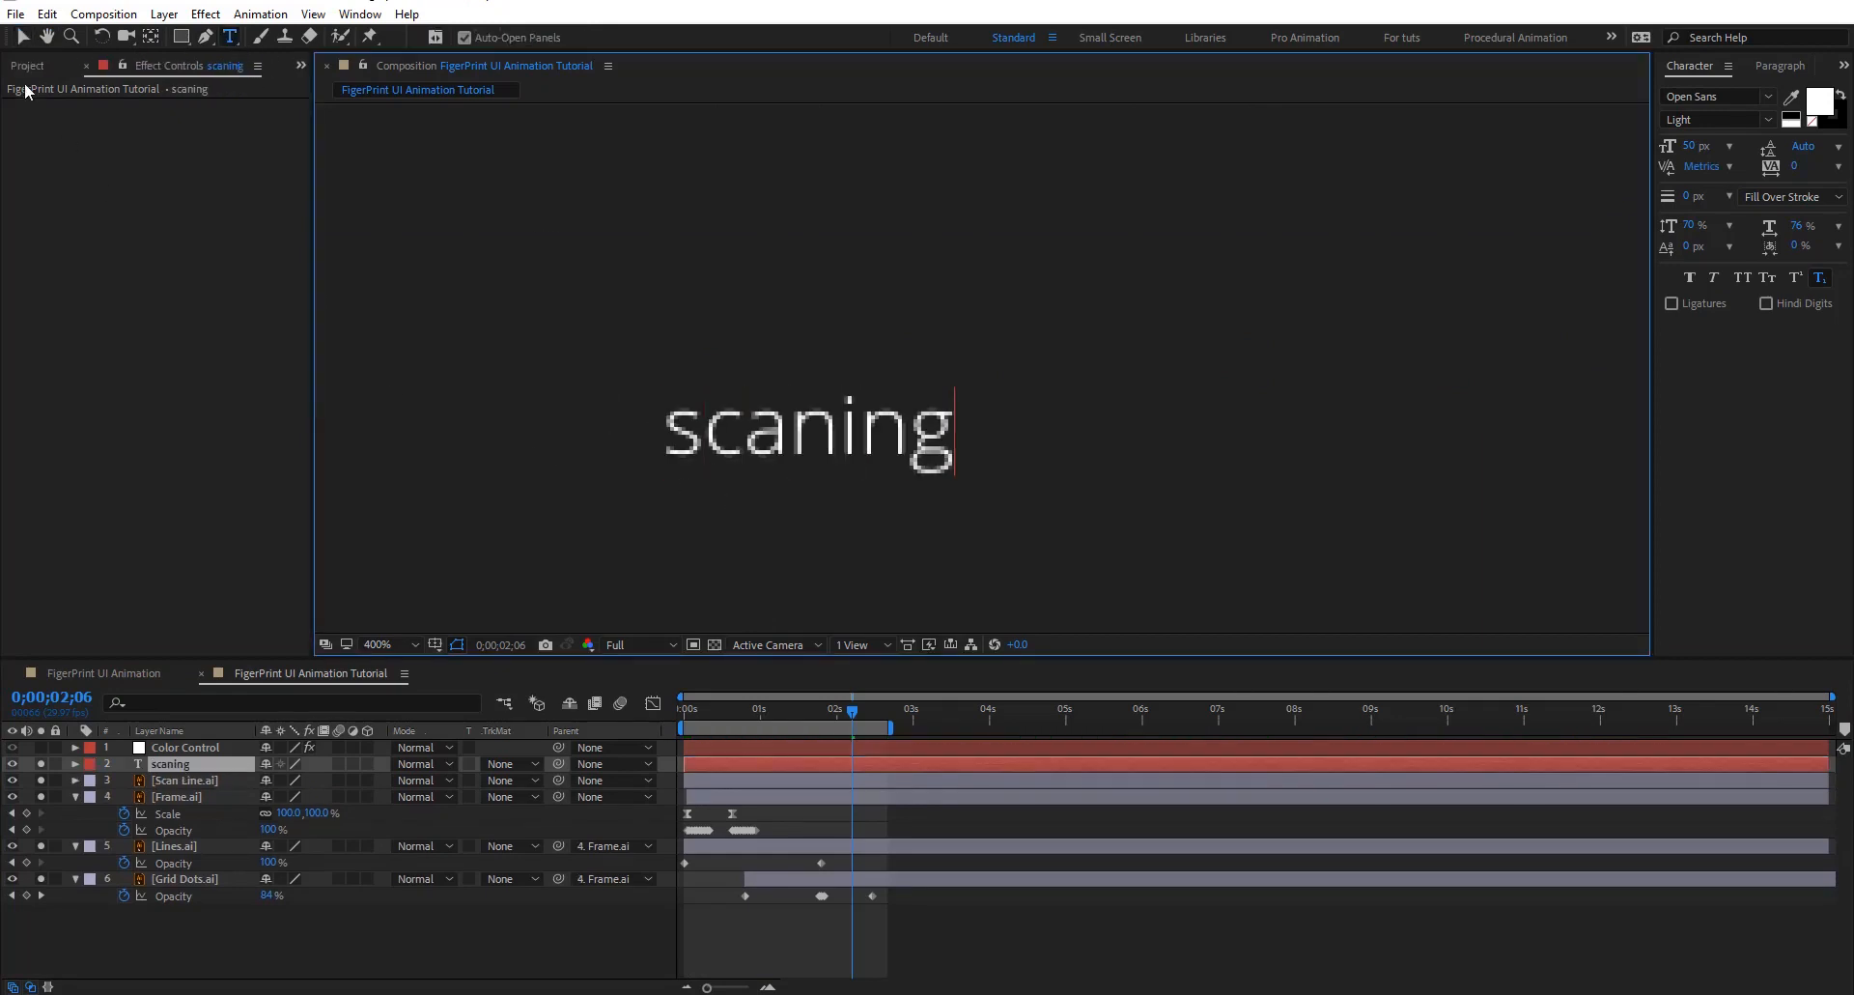
{"action": "left_click", "coordinate": [22, 36]}
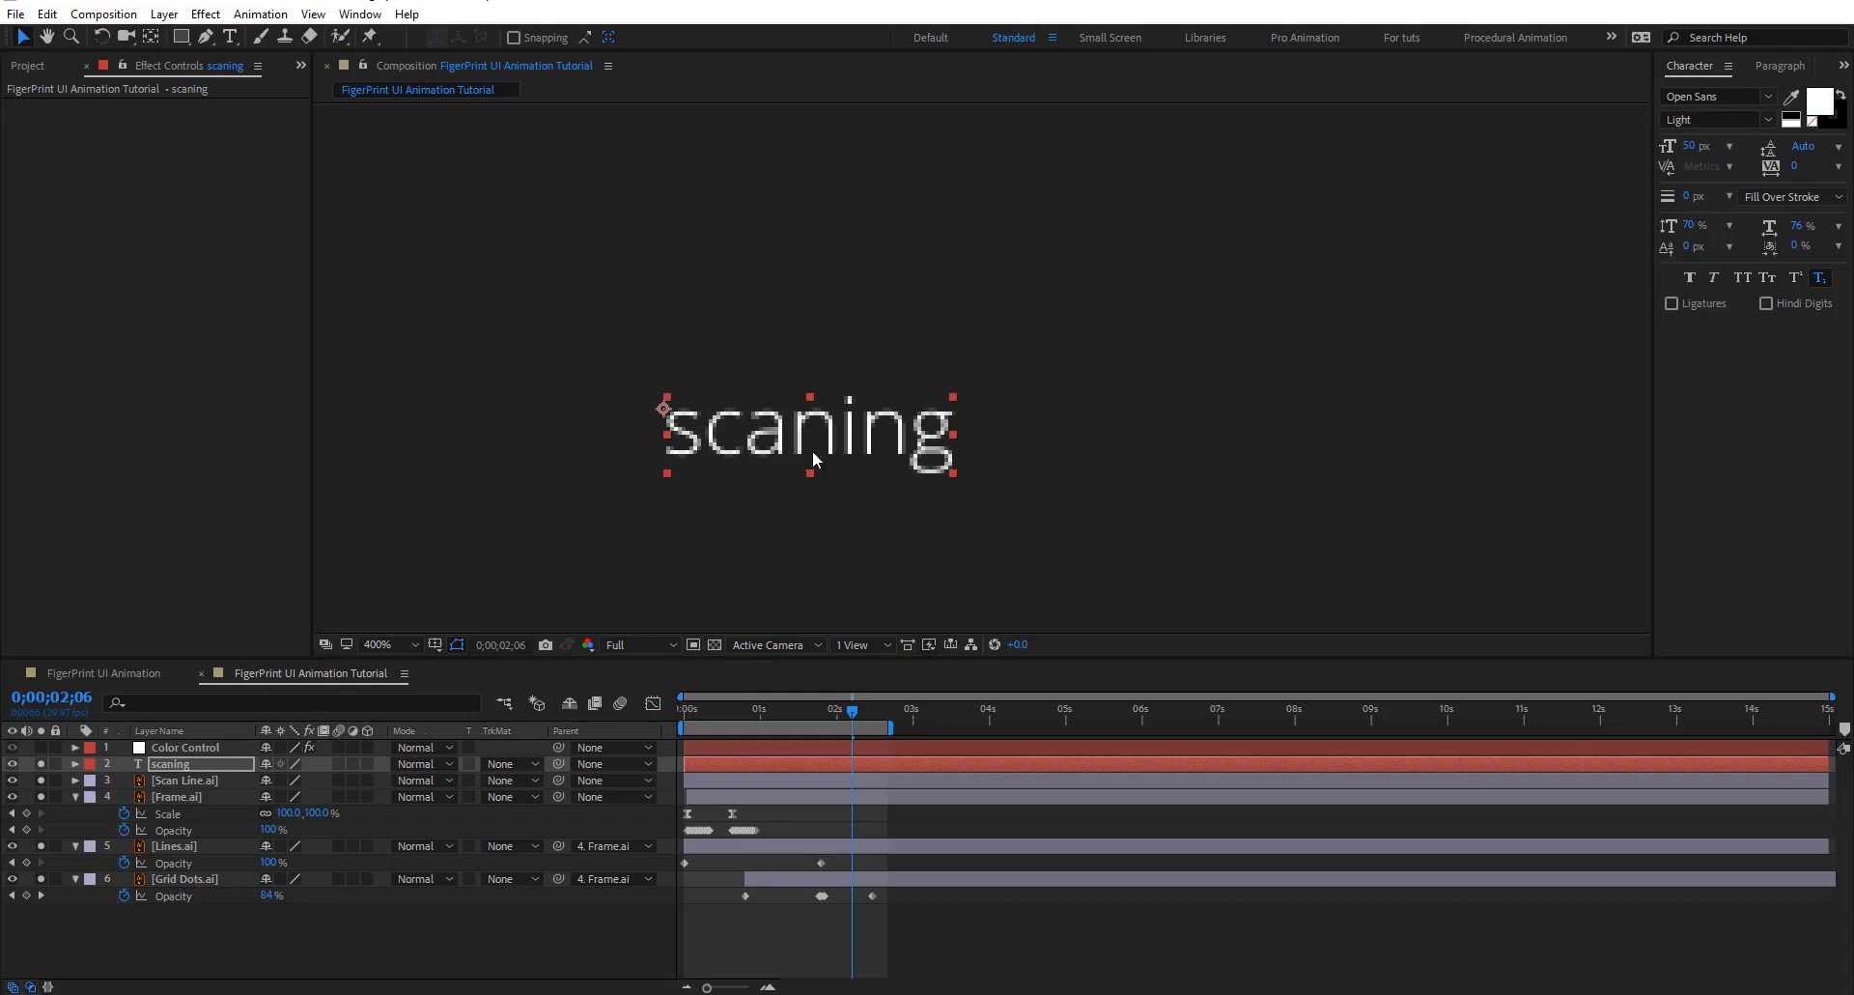
Reposition the "scaning" text just beside the arrow at the Scan Line's right end, aligned vertically with the line
{"action": "key", "text": "space"}
{"action": "left_click_drag", "start_coordinate": [708, 483], "coordinate": [823, 454]}
{"action": "left_click_drag", "start_coordinate": [850, 712], "coordinate": [820, 715]}
{"action": "left_click_drag", "start_coordinate": [831, 402], "coordinate": [799, 315]}
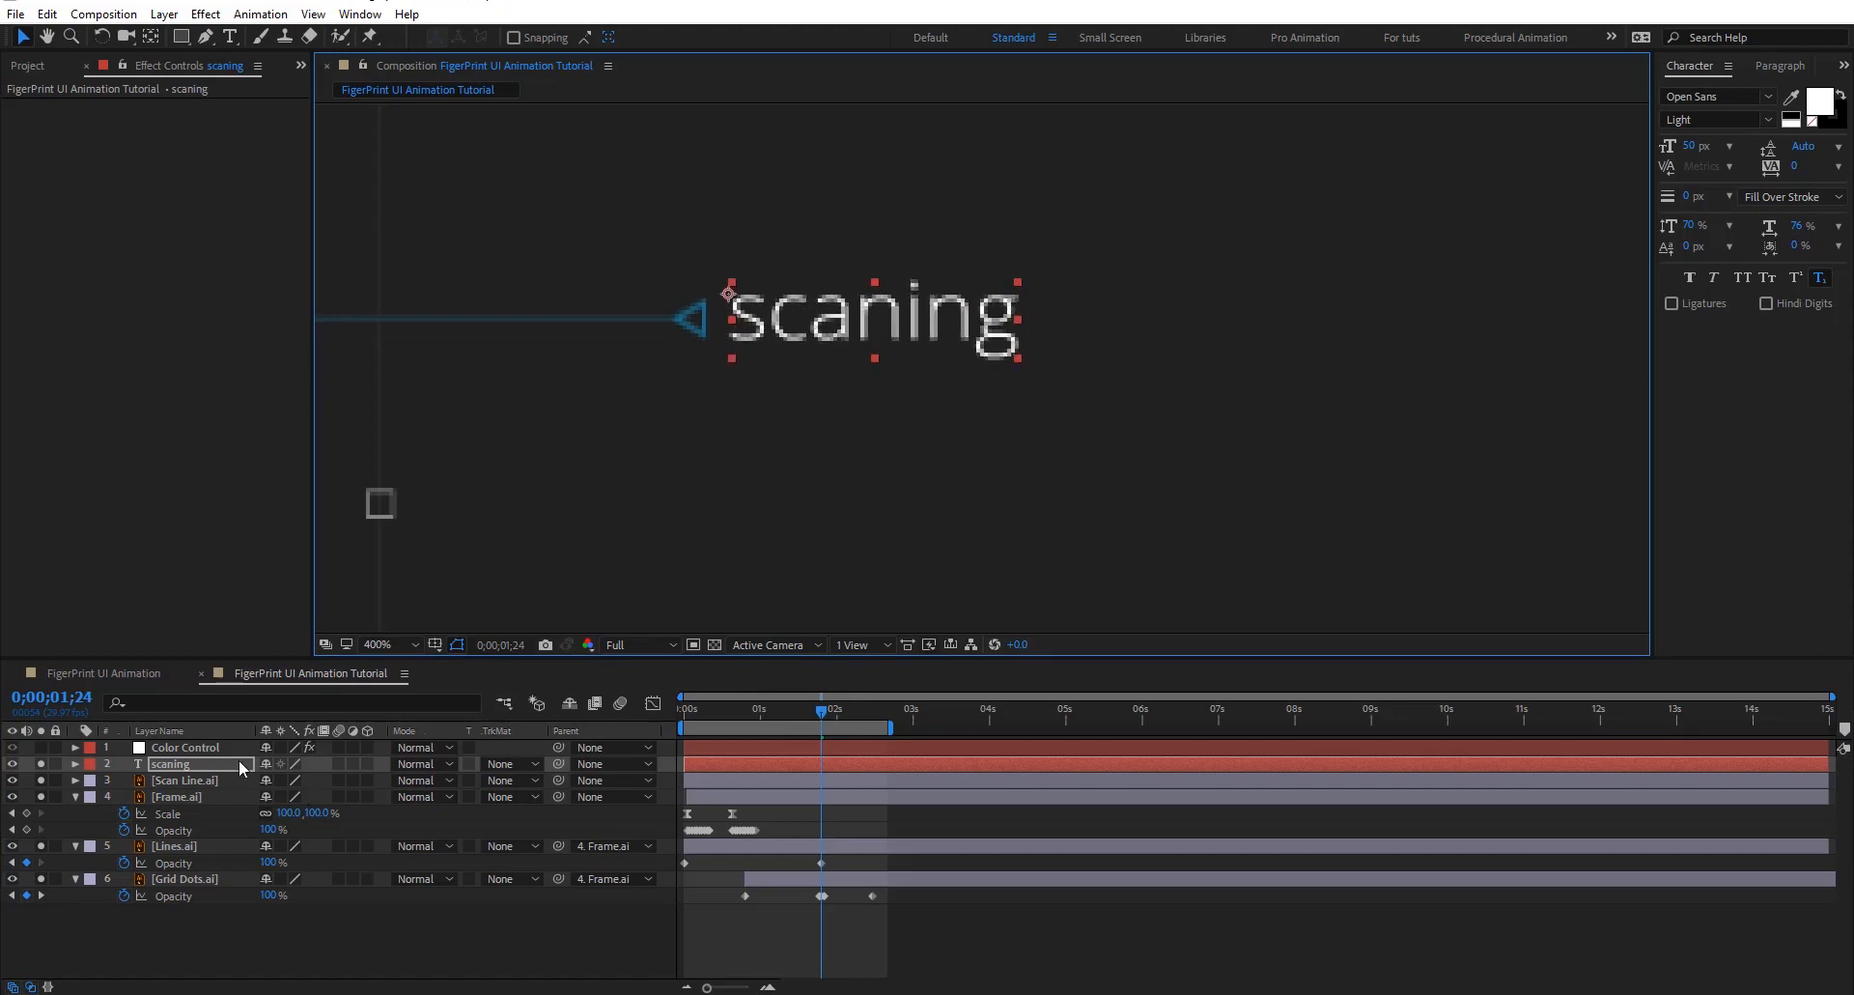
Parent the "scaning" text layer to the Scan Line layer and check that it follows the line's motion
{"action": "left_click_drag", "start_coordinate": [558, 764], "coordinate": [169, 780]}
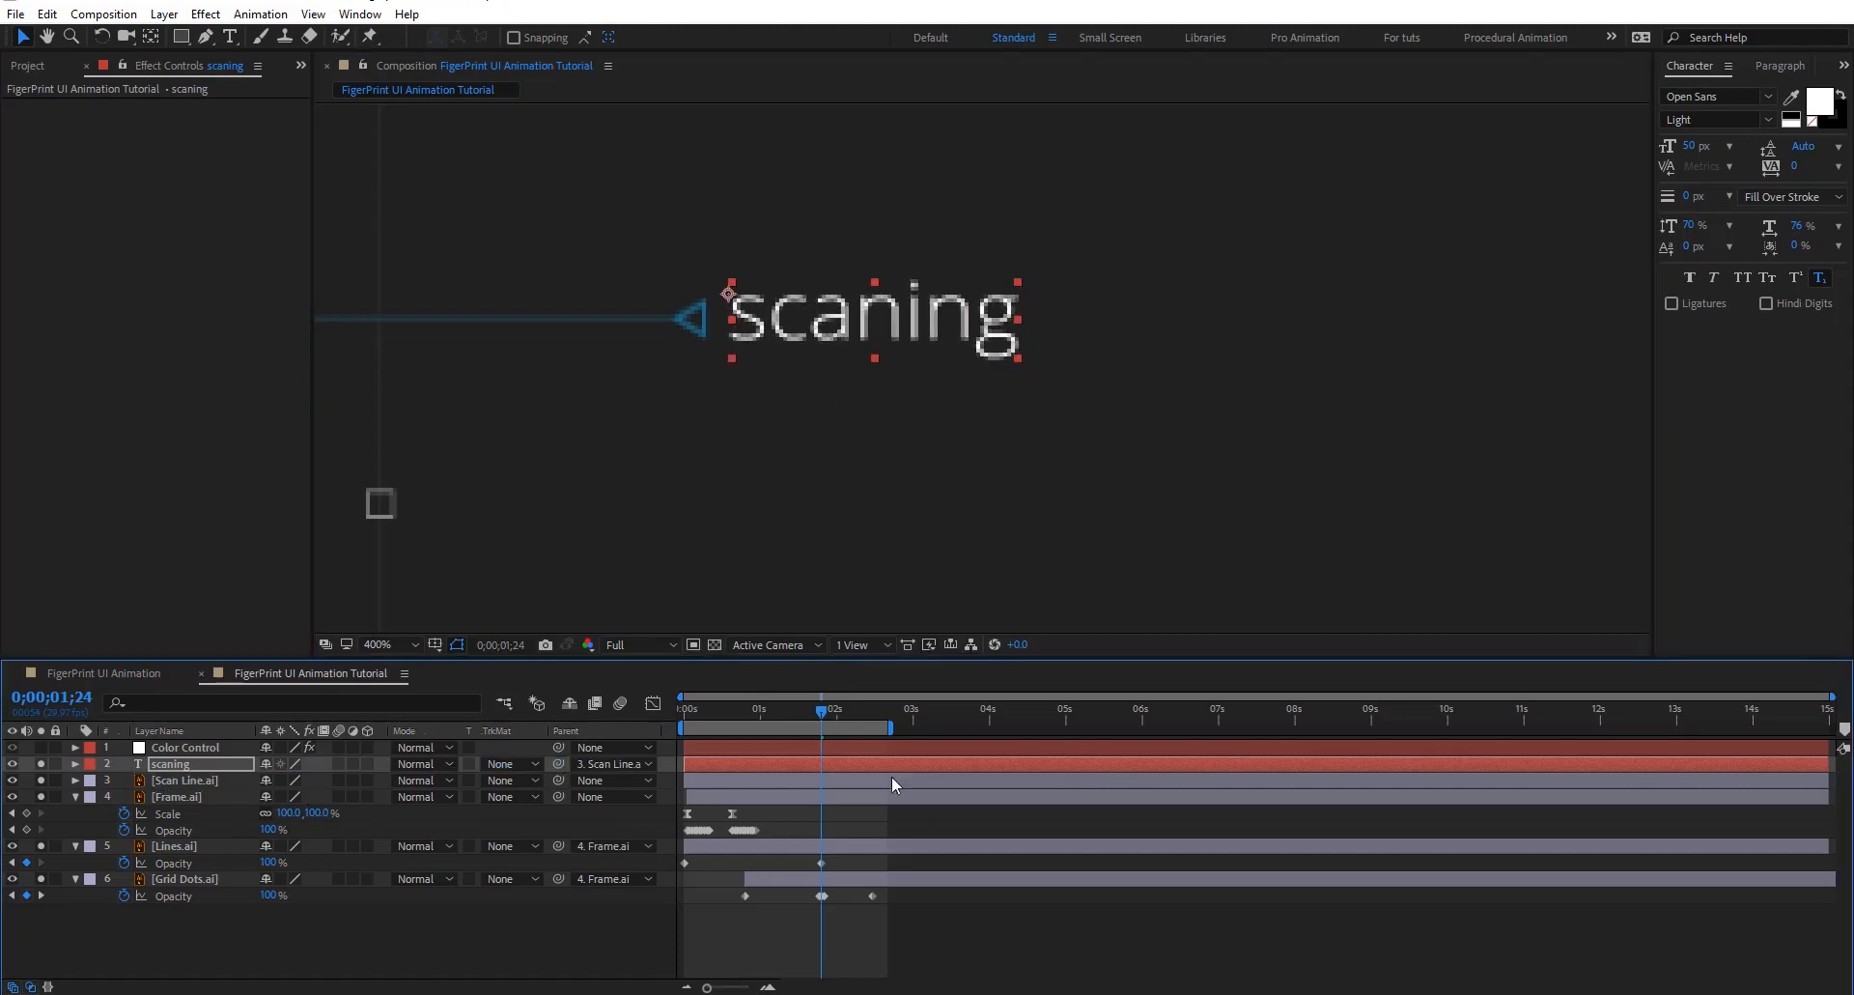
{"action": "mouse_move", "coordinate": [820, 707]}
{"action": "left_mouse_down"}
{"action": "mouse_move", "coordinate": [878, 708]}
{"action": "mouse_move", "coordinate": [806, 708]}
{"action": "left_mouse_up"}
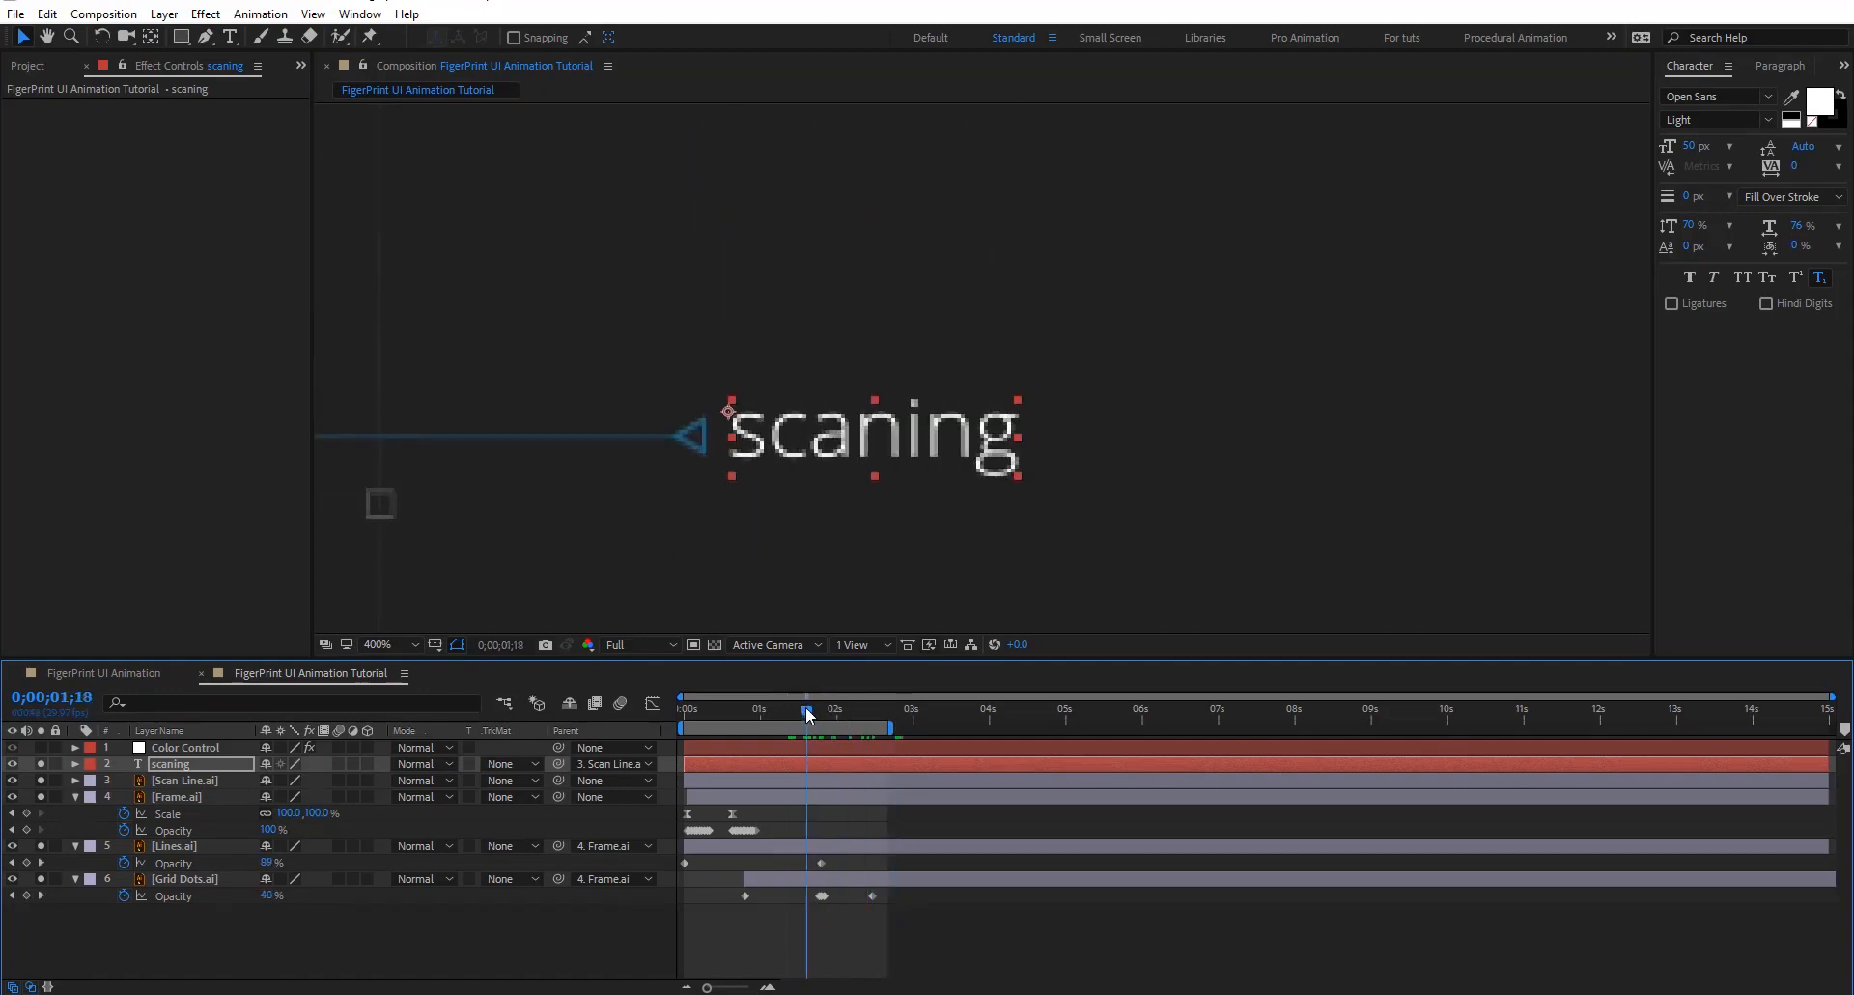
{"action": "left_click", "coordinate": [1031, 431]}
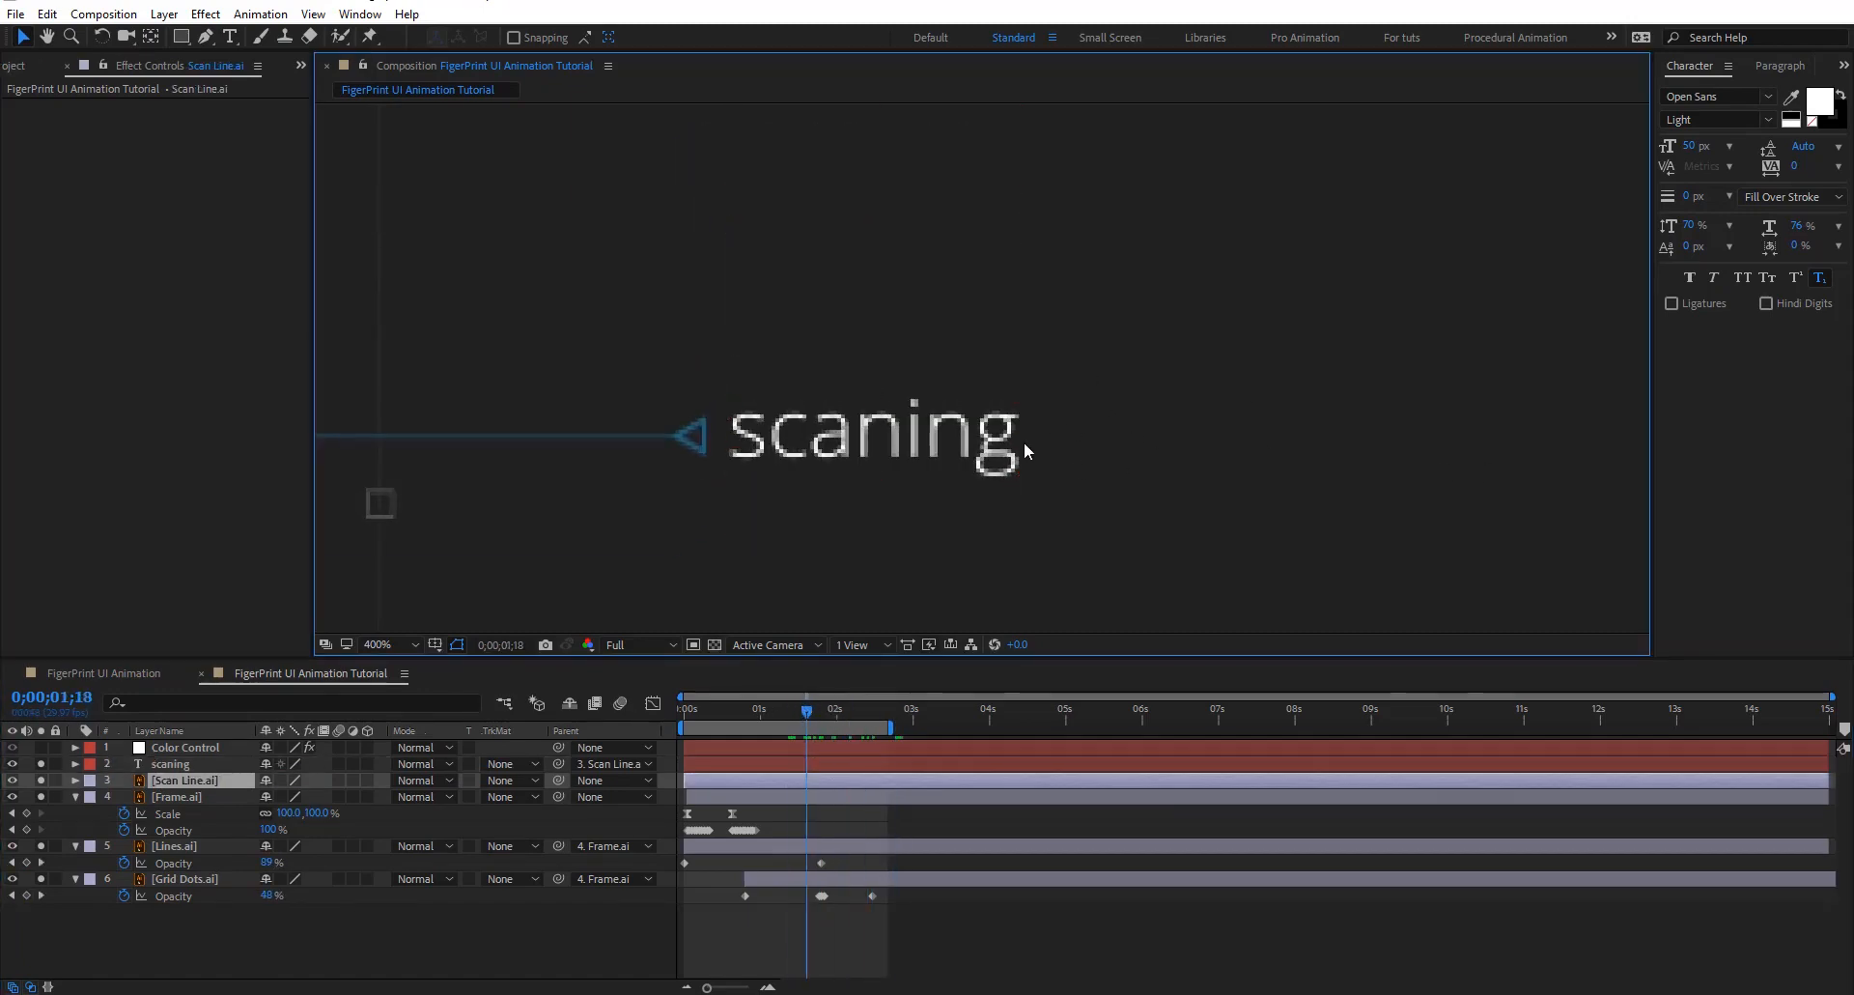
{"action": "left_click", "coordinate": [355, 944]}
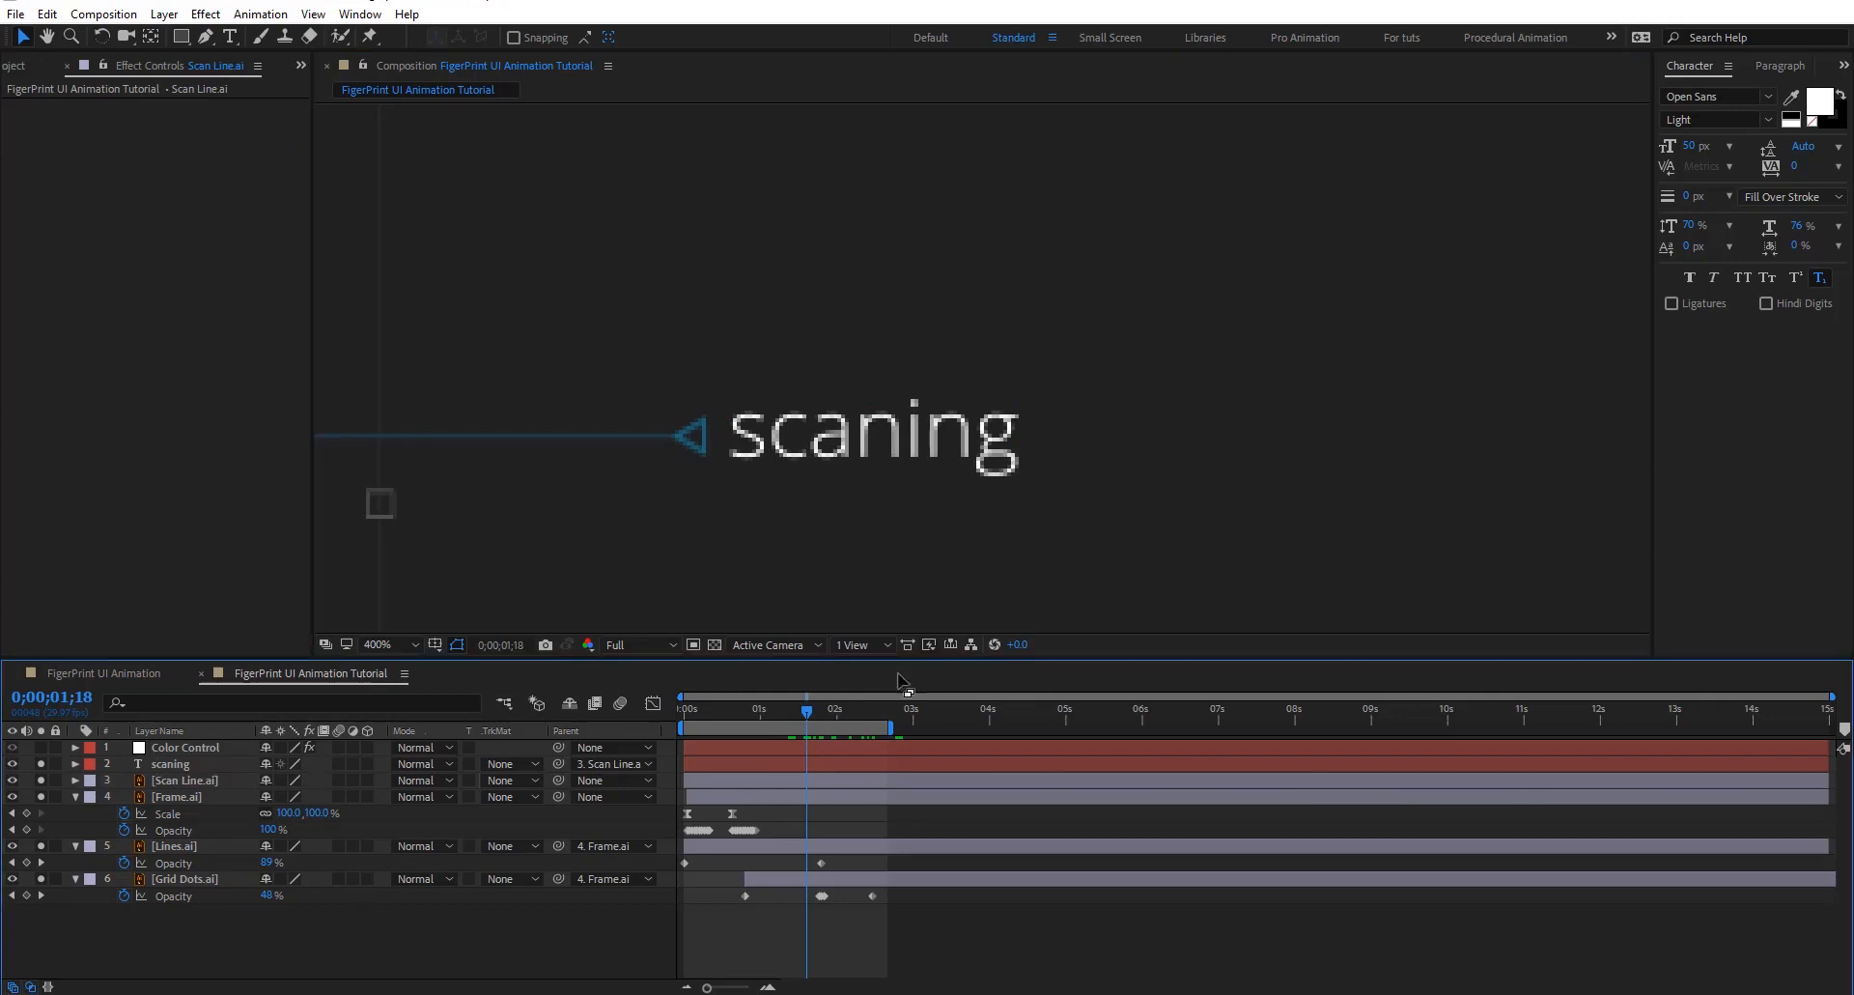
Draw a small white circle about 5.8 px across with the Ellipse tool, below the right end of the "scaning" text
{"action": "left_click", "coordinate": [181, 37]}
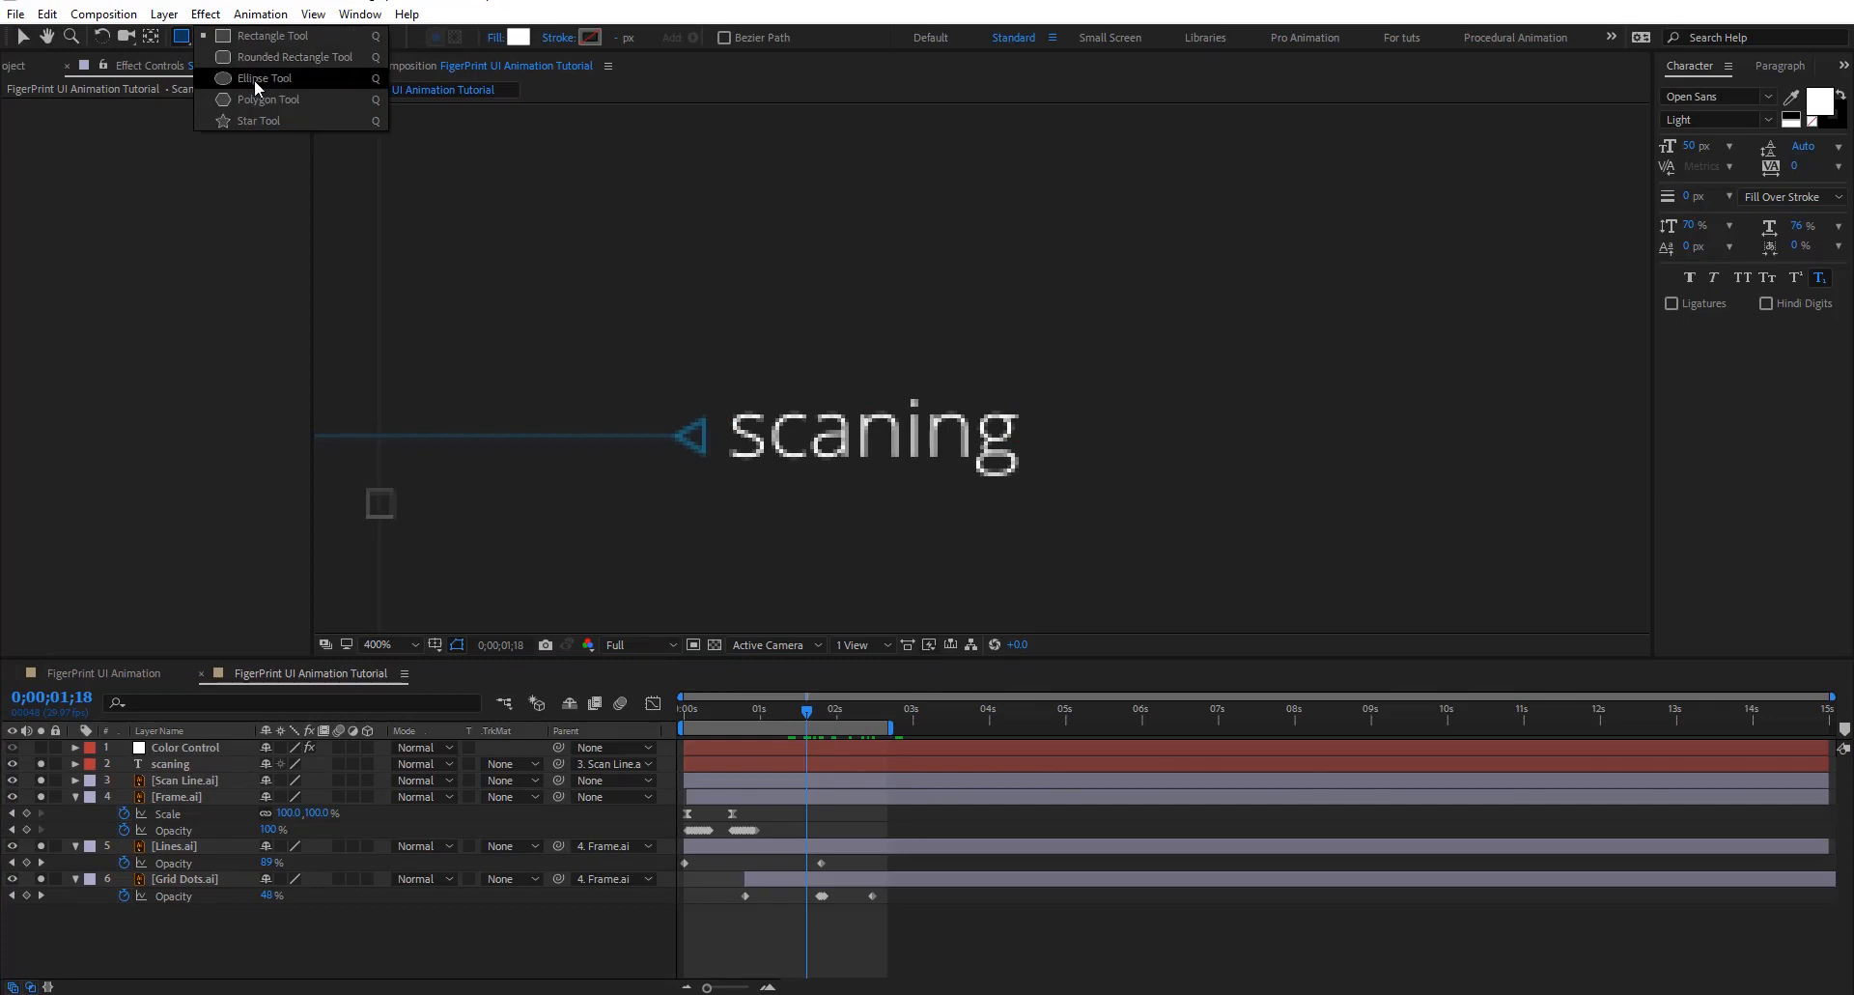
{"action": "left_click", "coordinate": [254, 84]}
{"action": "left_click_drag", "start_coordinate": [1045, 439], "coordinate": [1069, 460]}
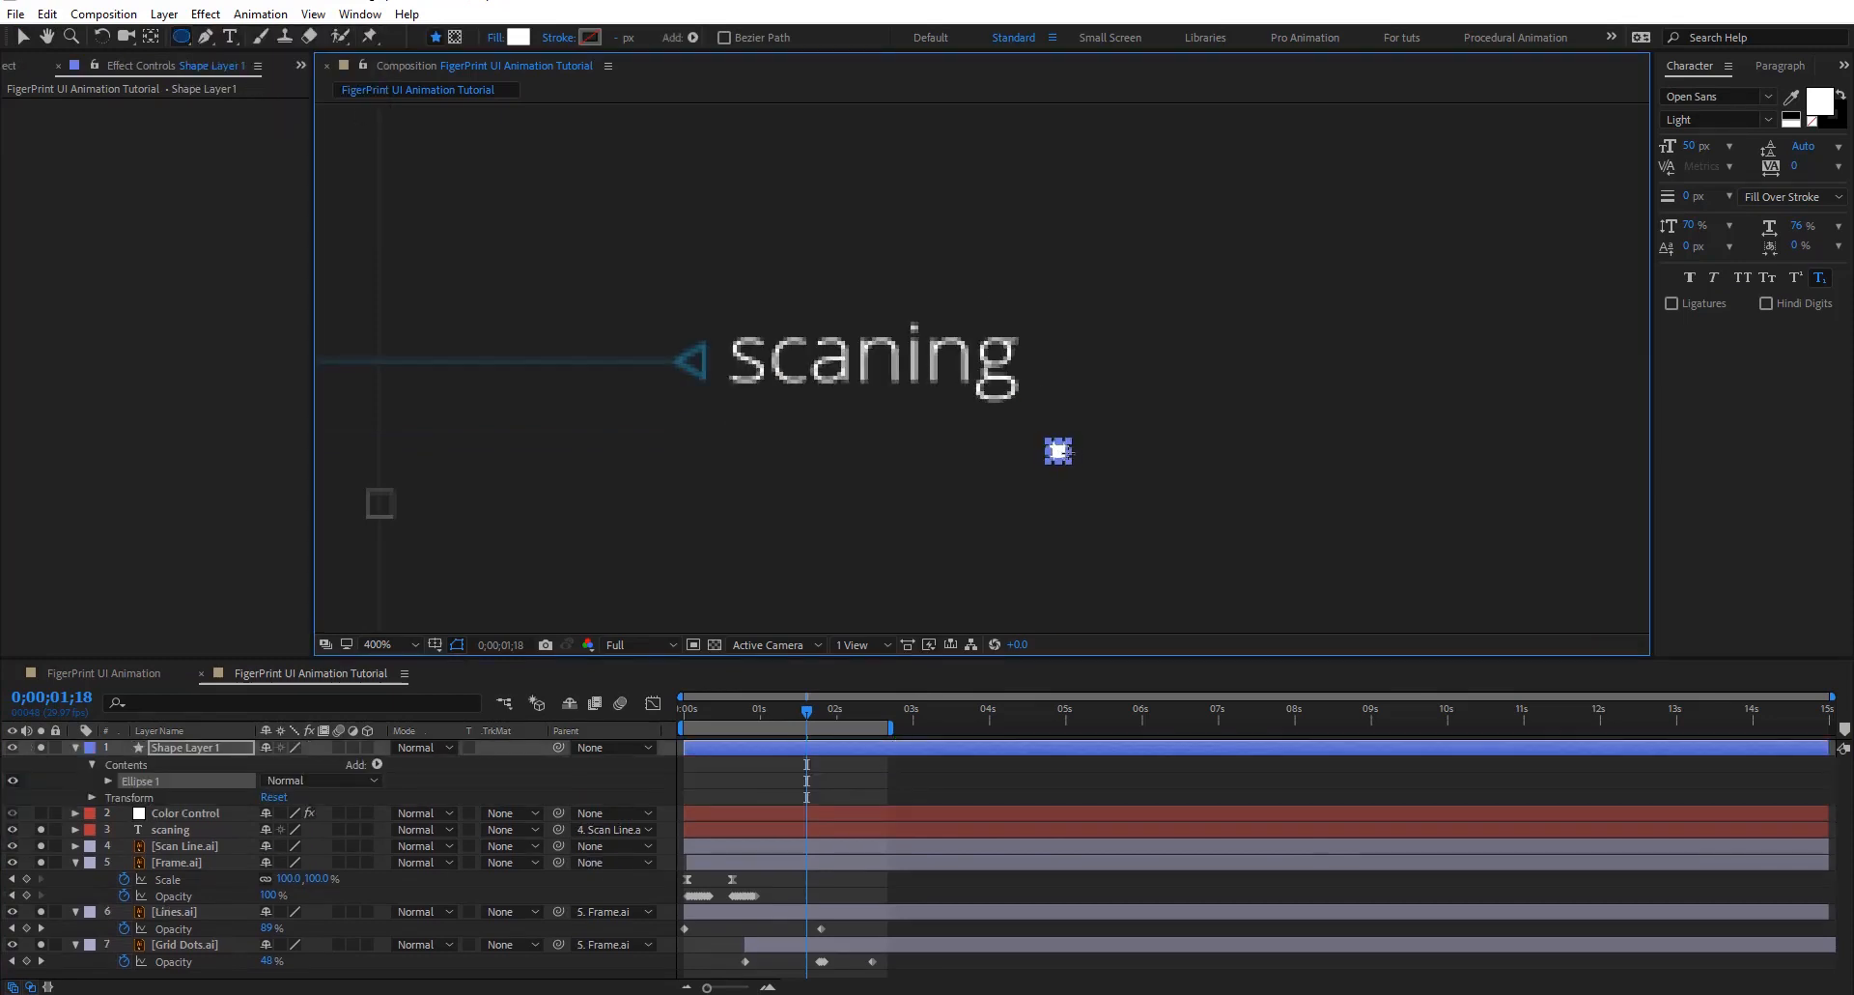
{"action": "left_click", "coordinate": [906, 761]}
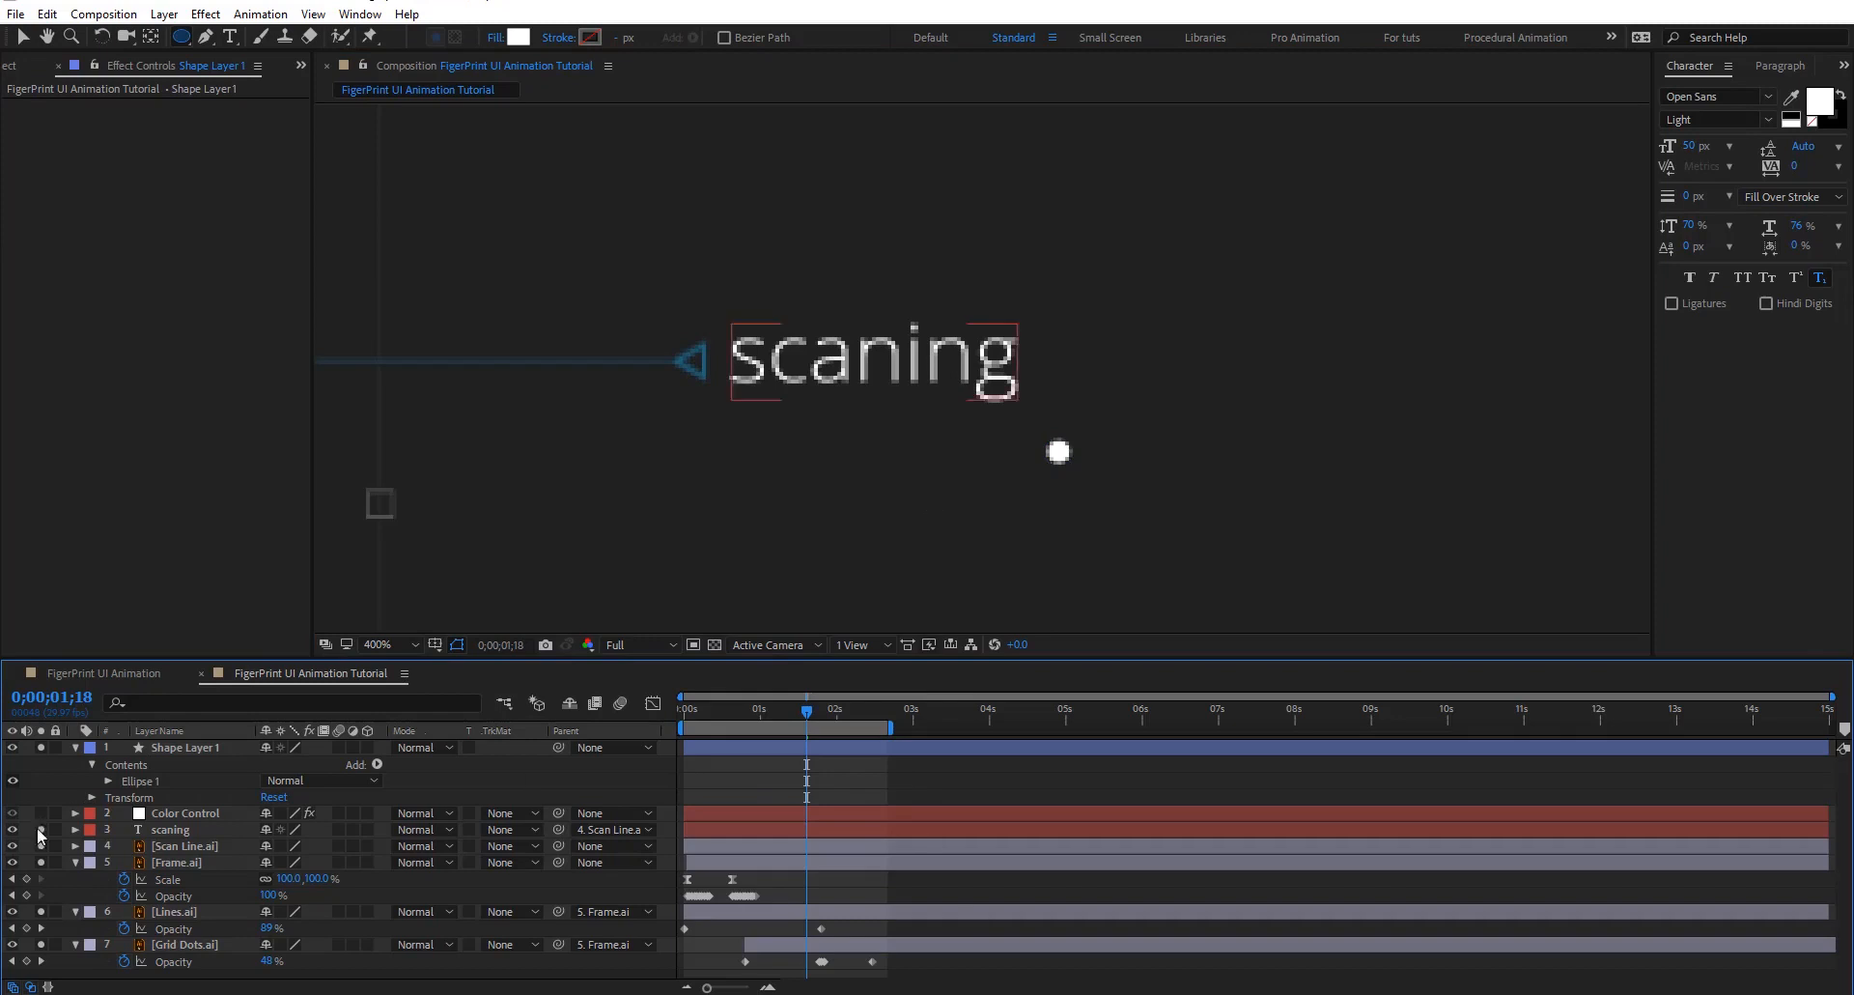
Try 3 px as the circle's Ellipse Path size and settle on 4 px in both dimensions
{"action": "left_click", "coordinate": [108, 780]}
{"action": "left_click", "coordinate": [125, 797]}
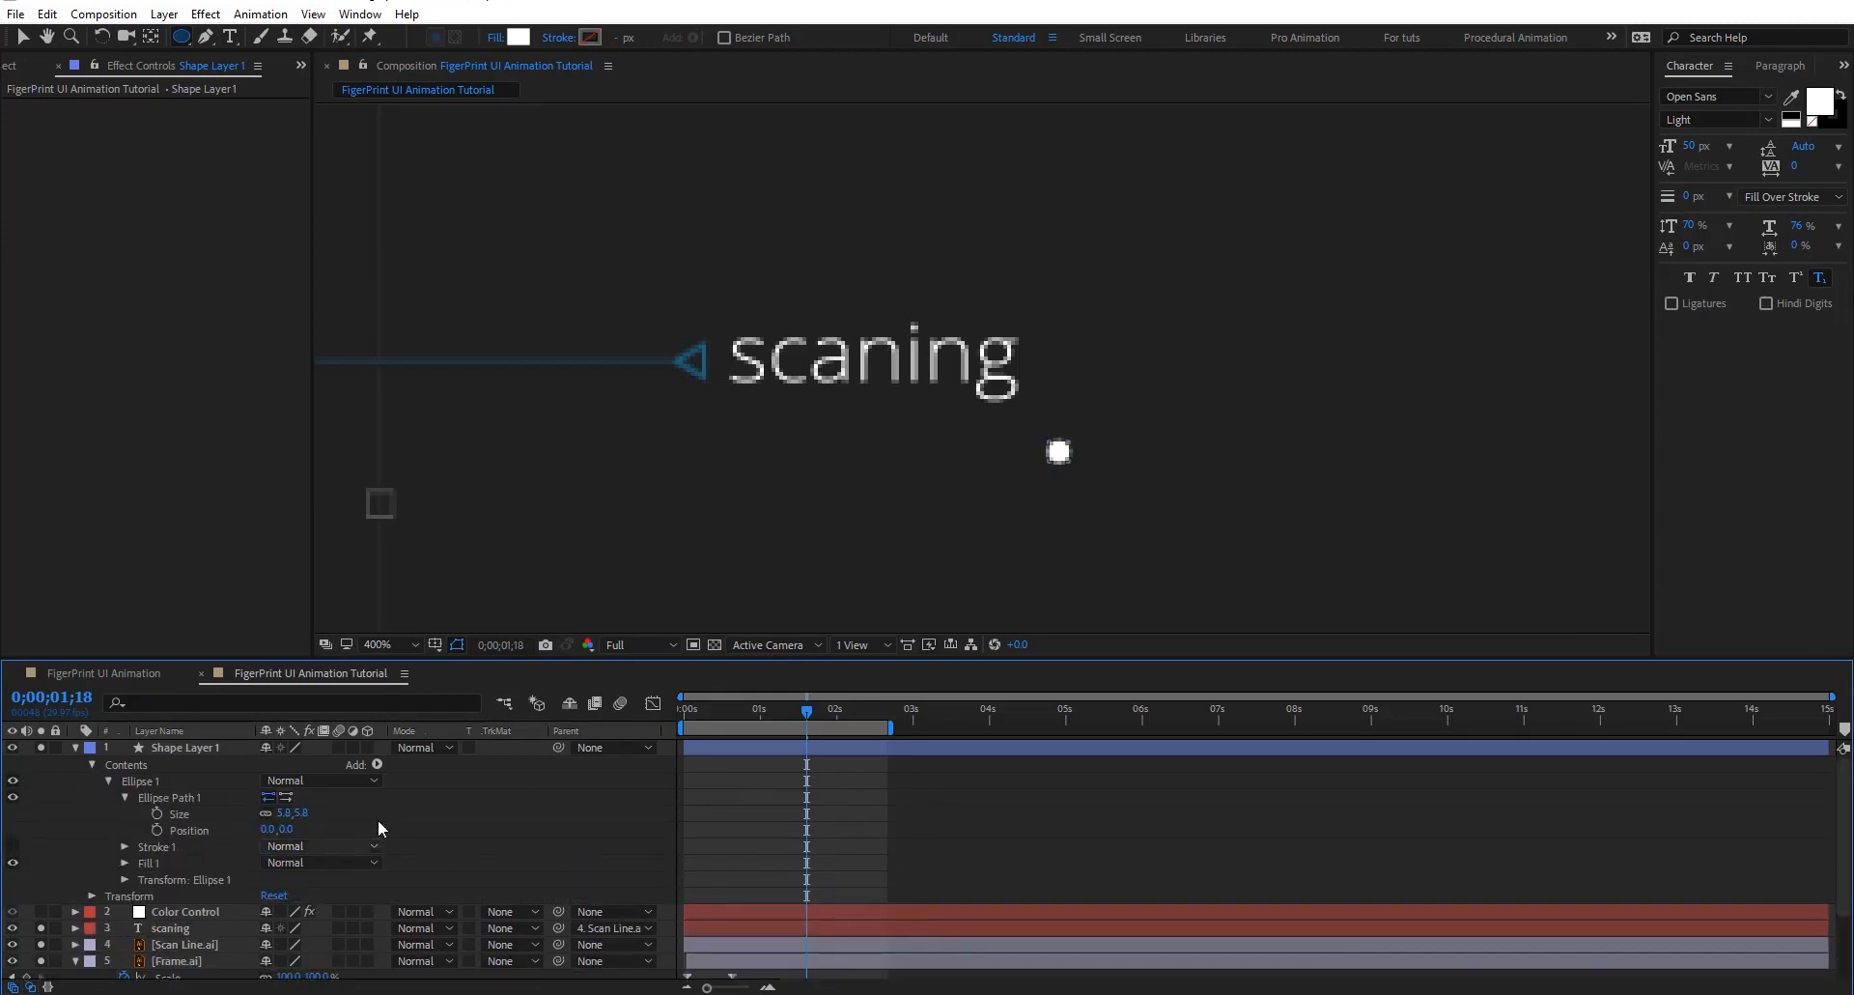
{"action": "type", "text": "3"}
{"action": "key", "text": "Return"}
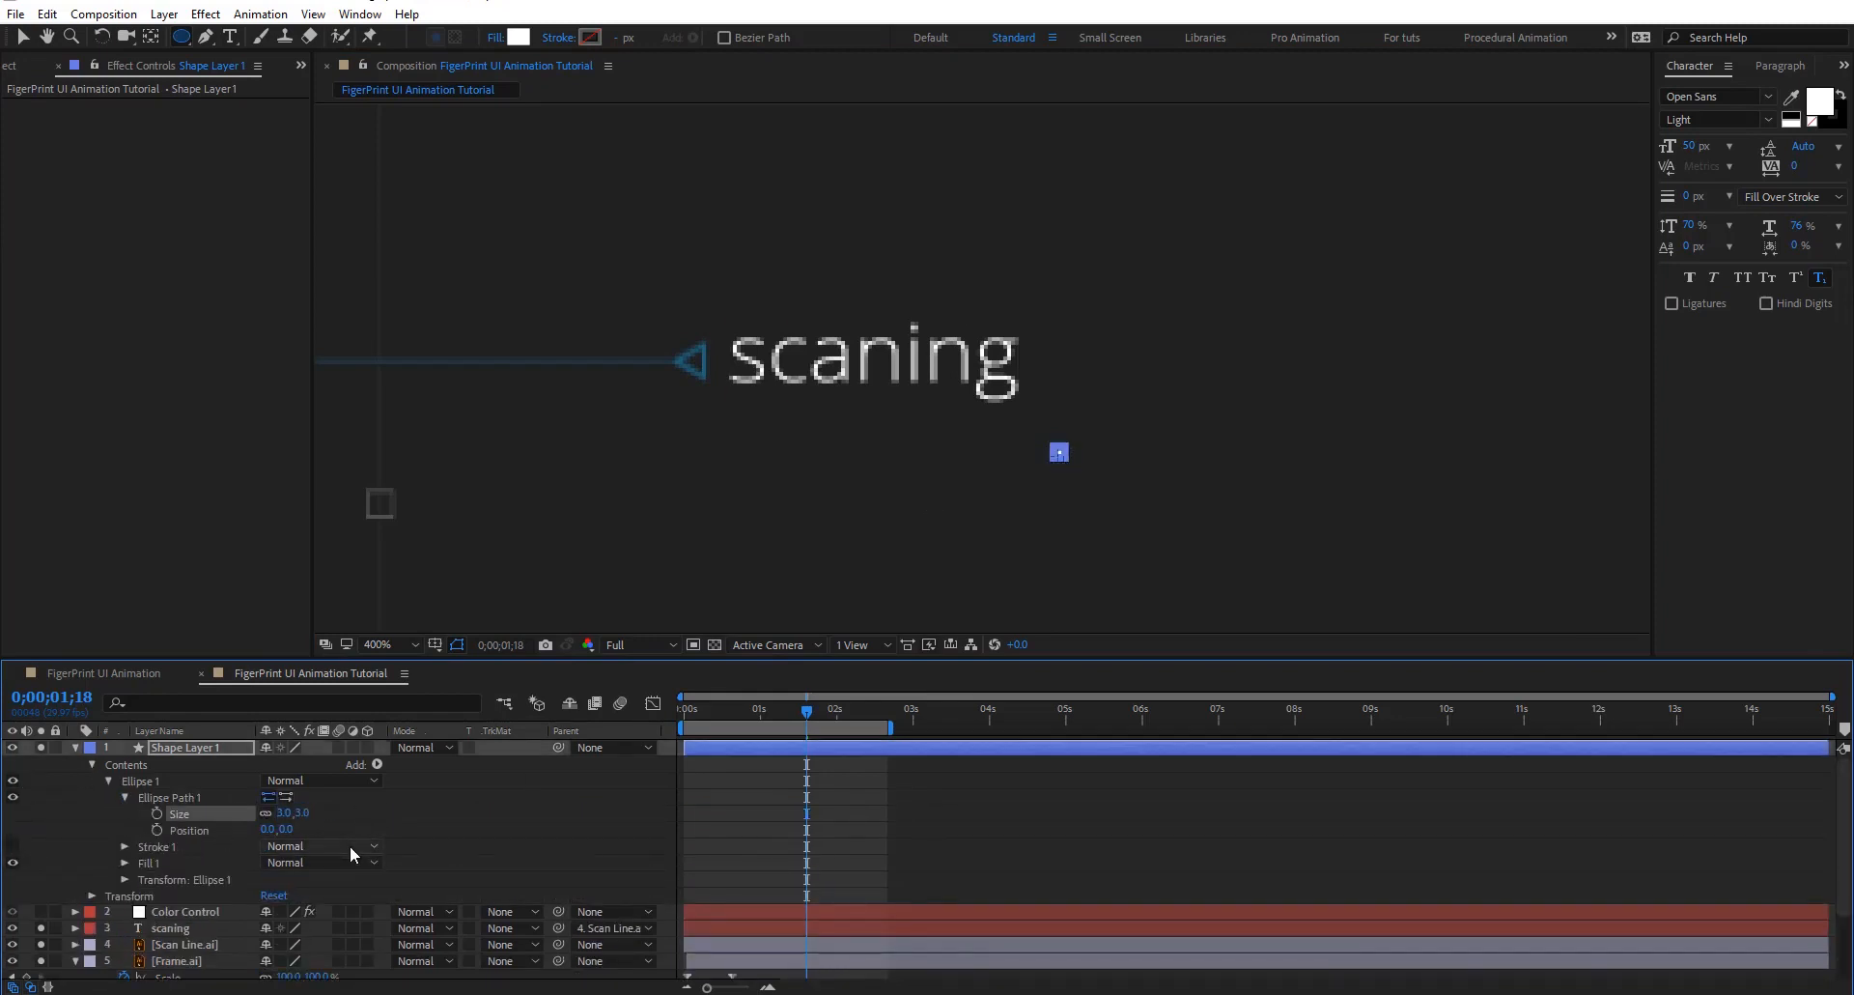
{"action": "left_click", "coordinate": [1005, 790]}
{"action": "scroll", "coordinate": [969, 407], "scroll_direction": "down", "scroll_amount": 2}
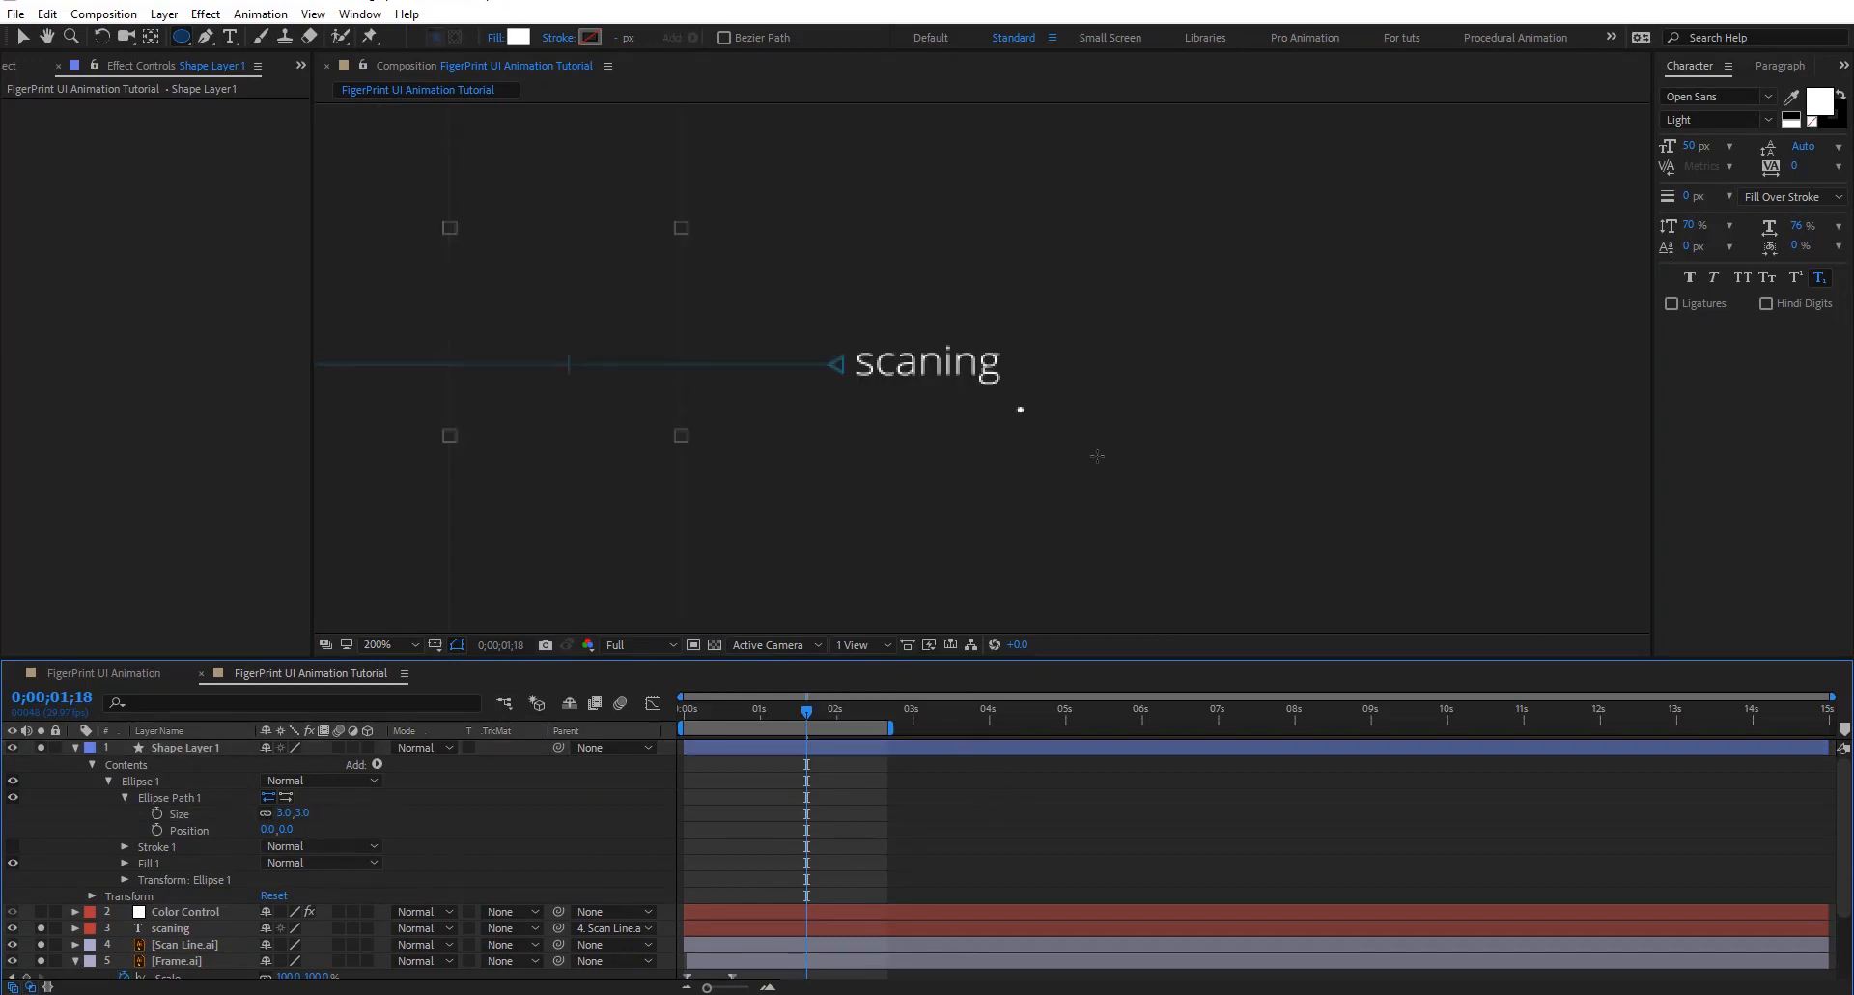
{"action": "left_click", "coordinate": [286, 813]}
{"action": "type", "text": "4"}
{"action": "key", "text": "Return"}
{"action": "left_click", "coordinate": [935, 817]}
{"action": "left_click", "coordinate": [178, 750]}
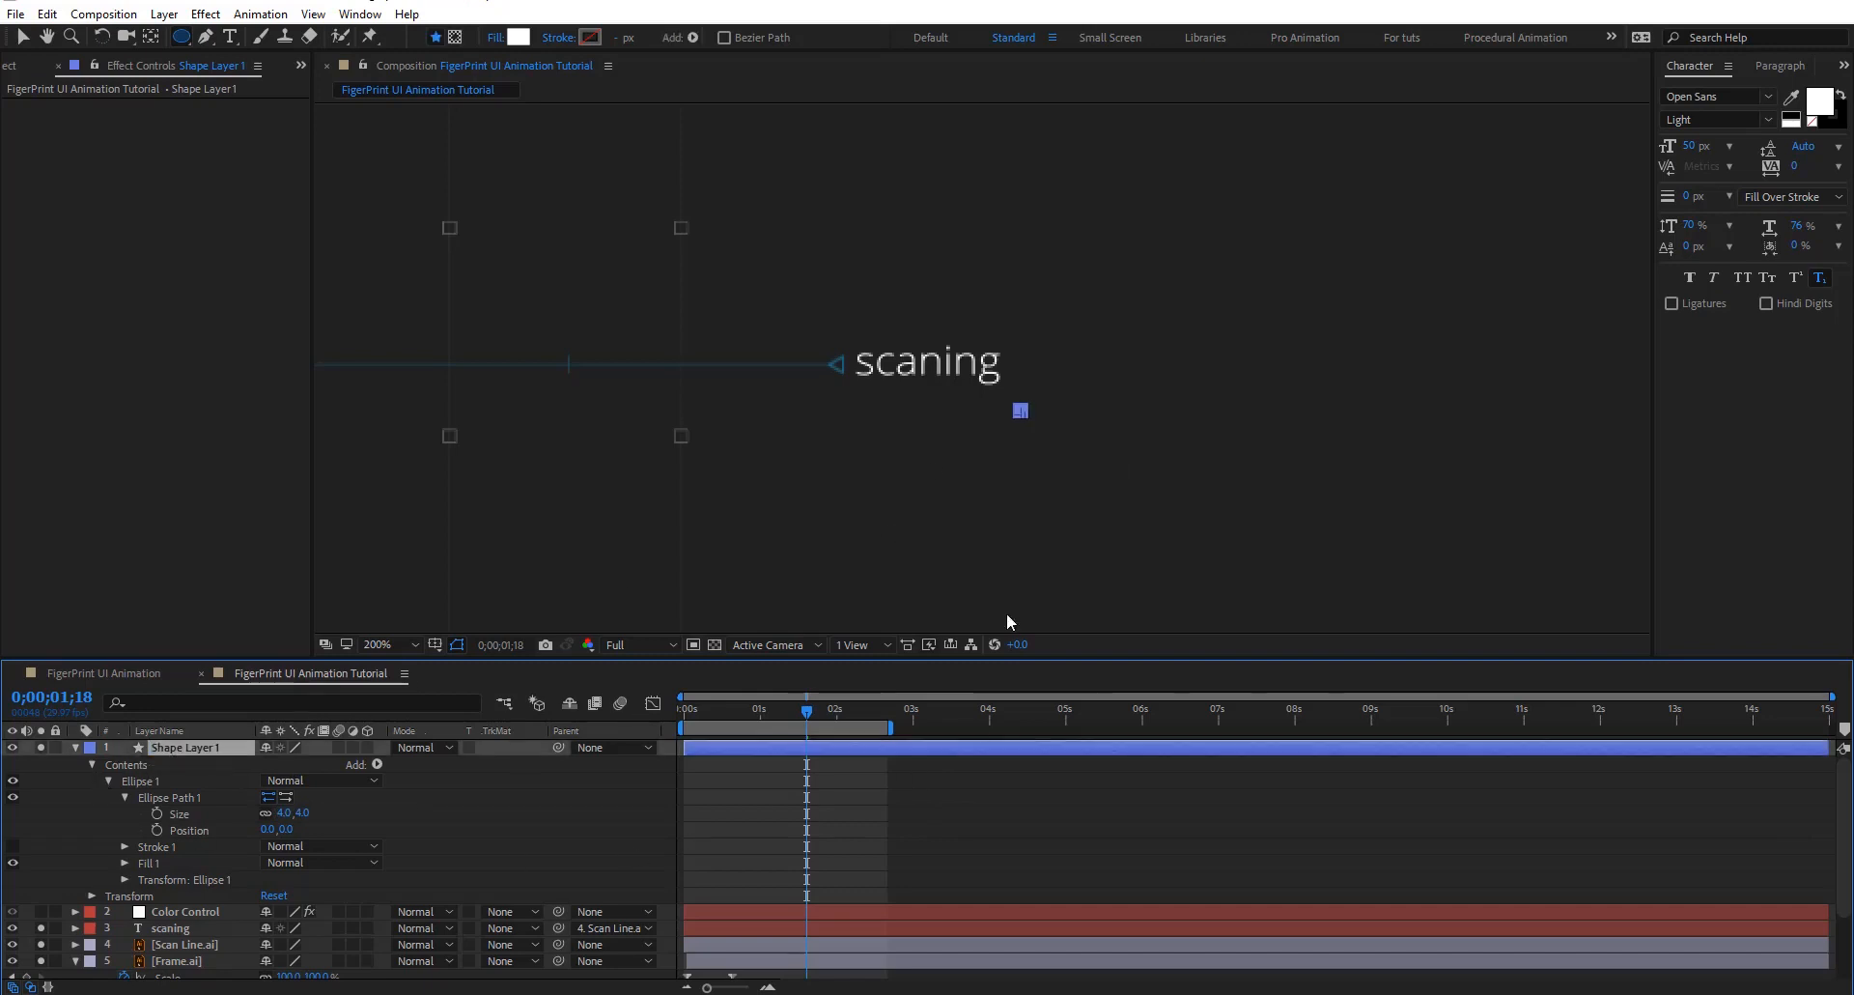
{"action": "left_click", "coordinate": [833, 867]}
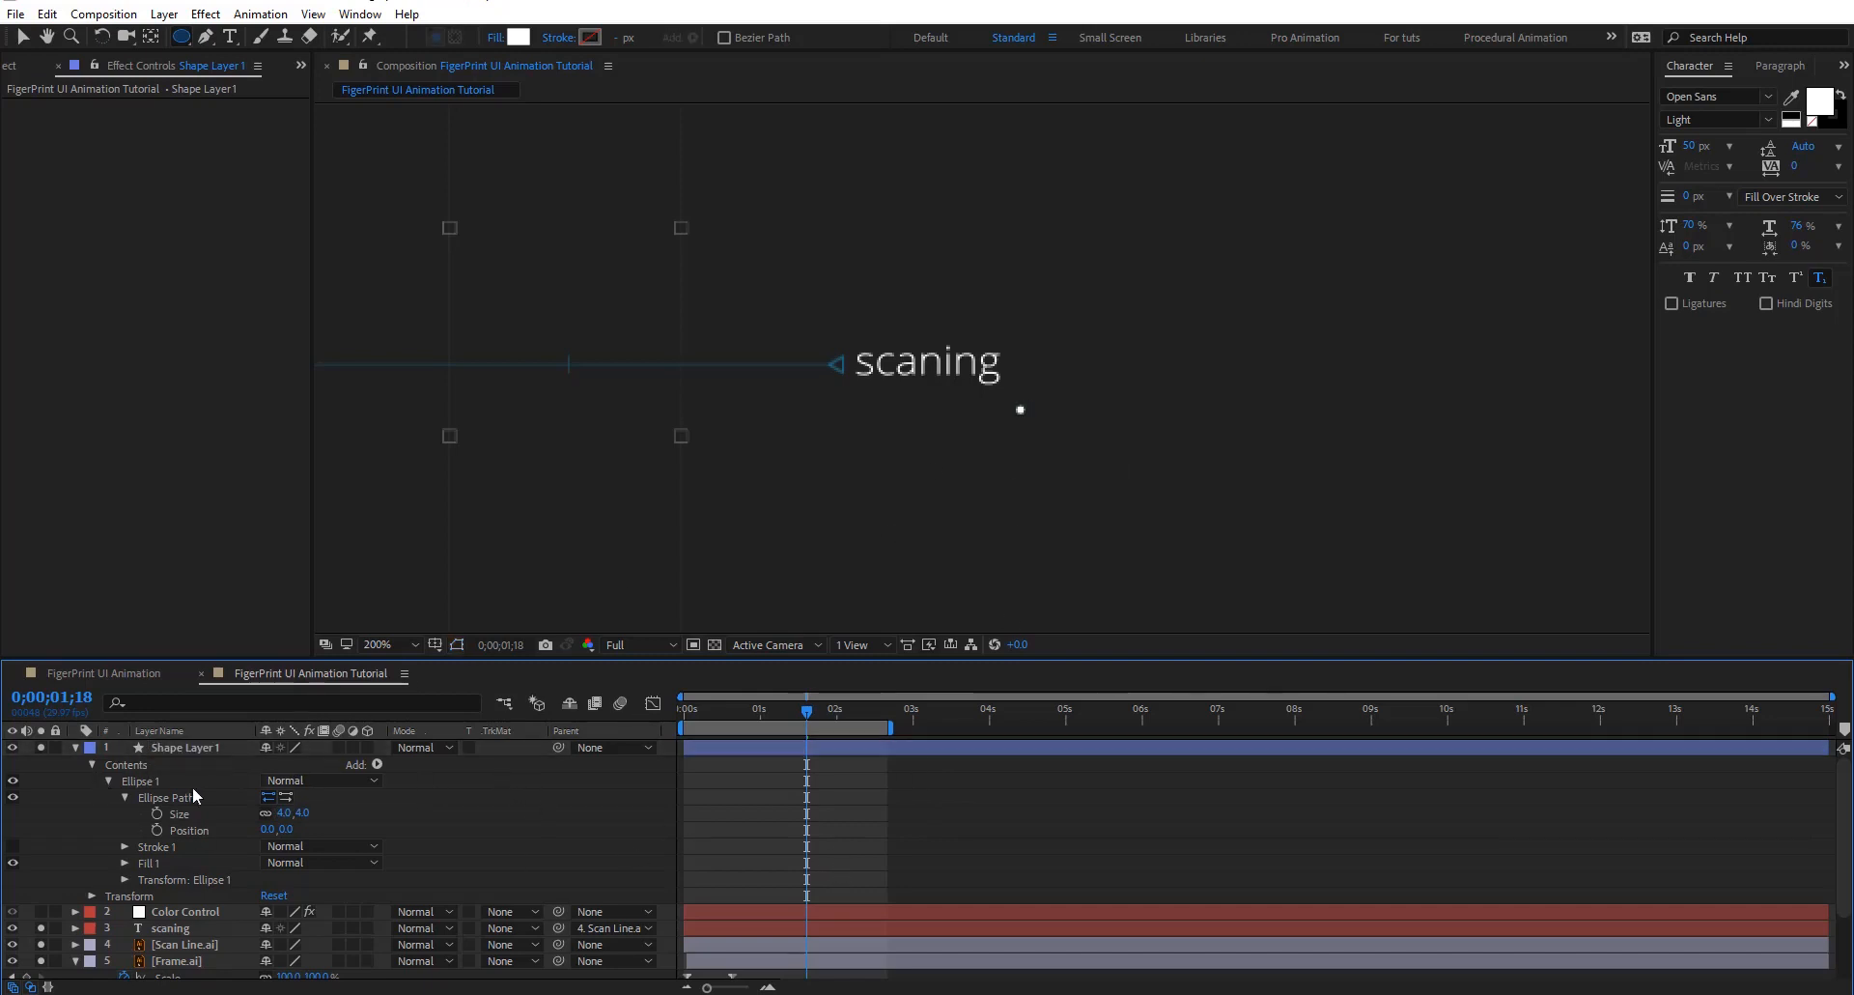
Start the circle layer's Opacity animation with a 0% keyframe at 0;00;01;17
{"action": "left_click", "coordinate": [177, 749]}
{"action": "key", "text": "t"}
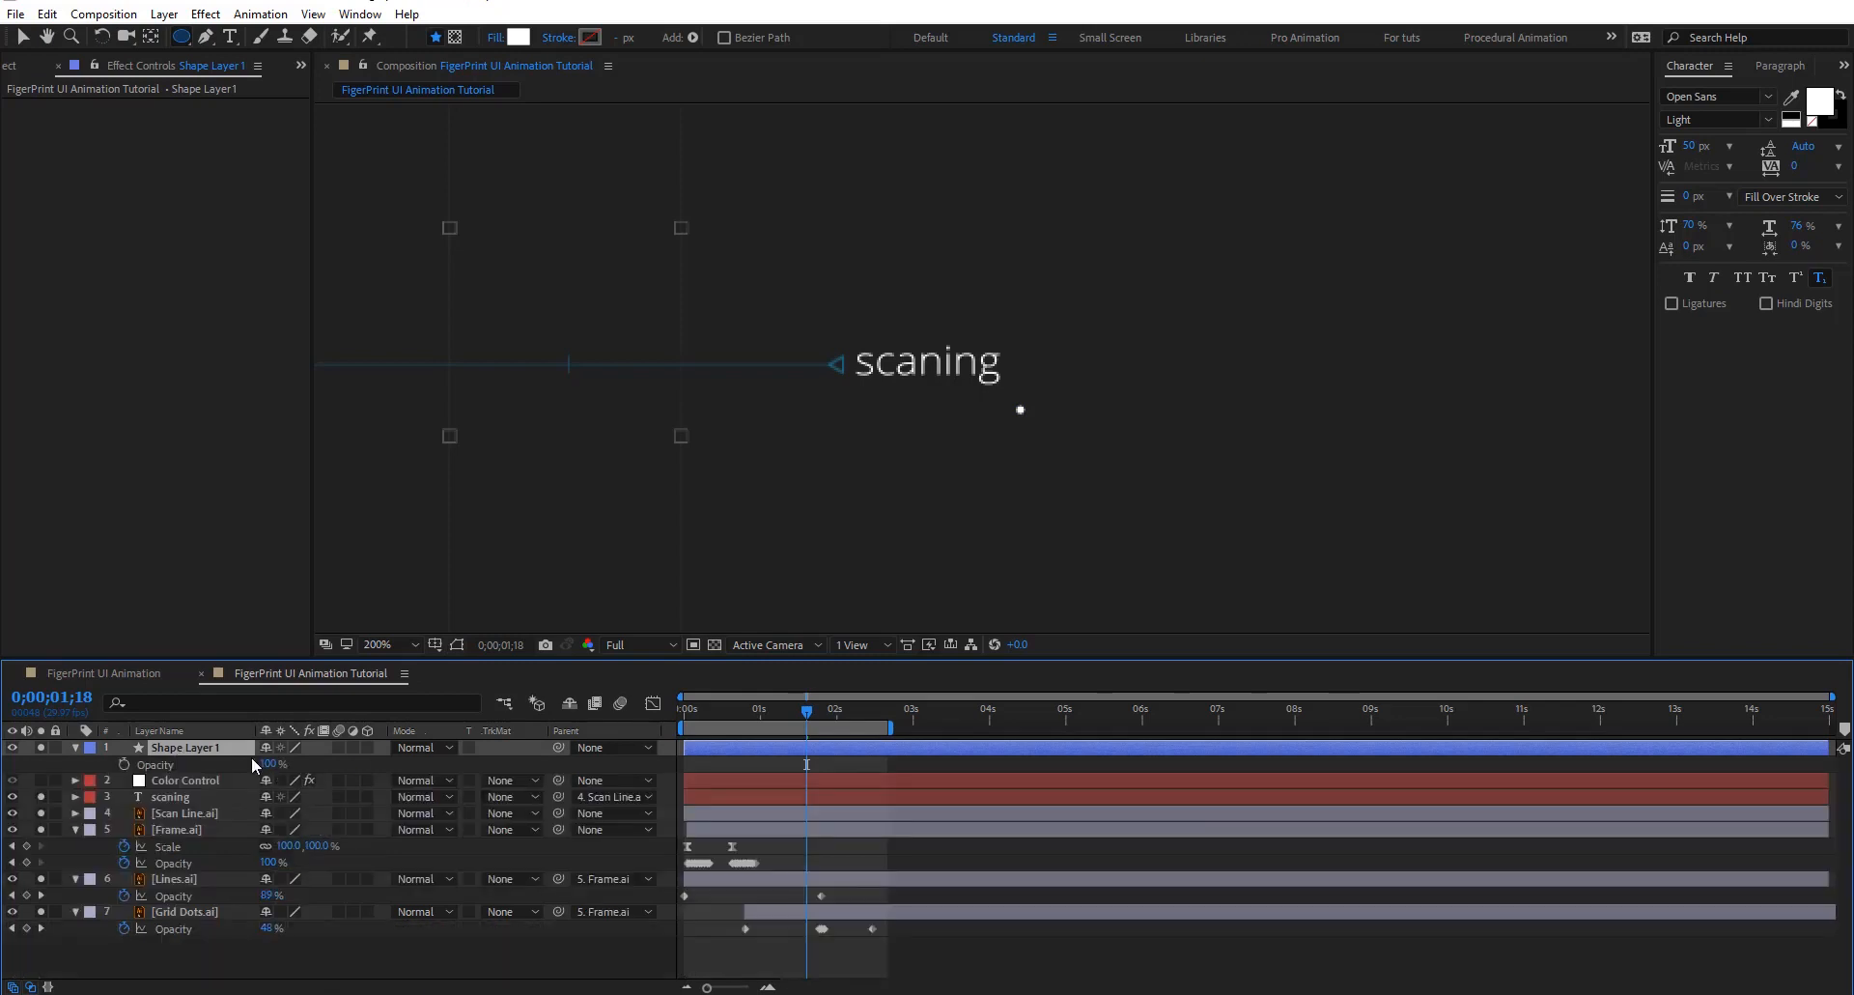
{"action": "left_click_drag", "start_coordinate": [808, 712], "coordinate": [805, 712]}
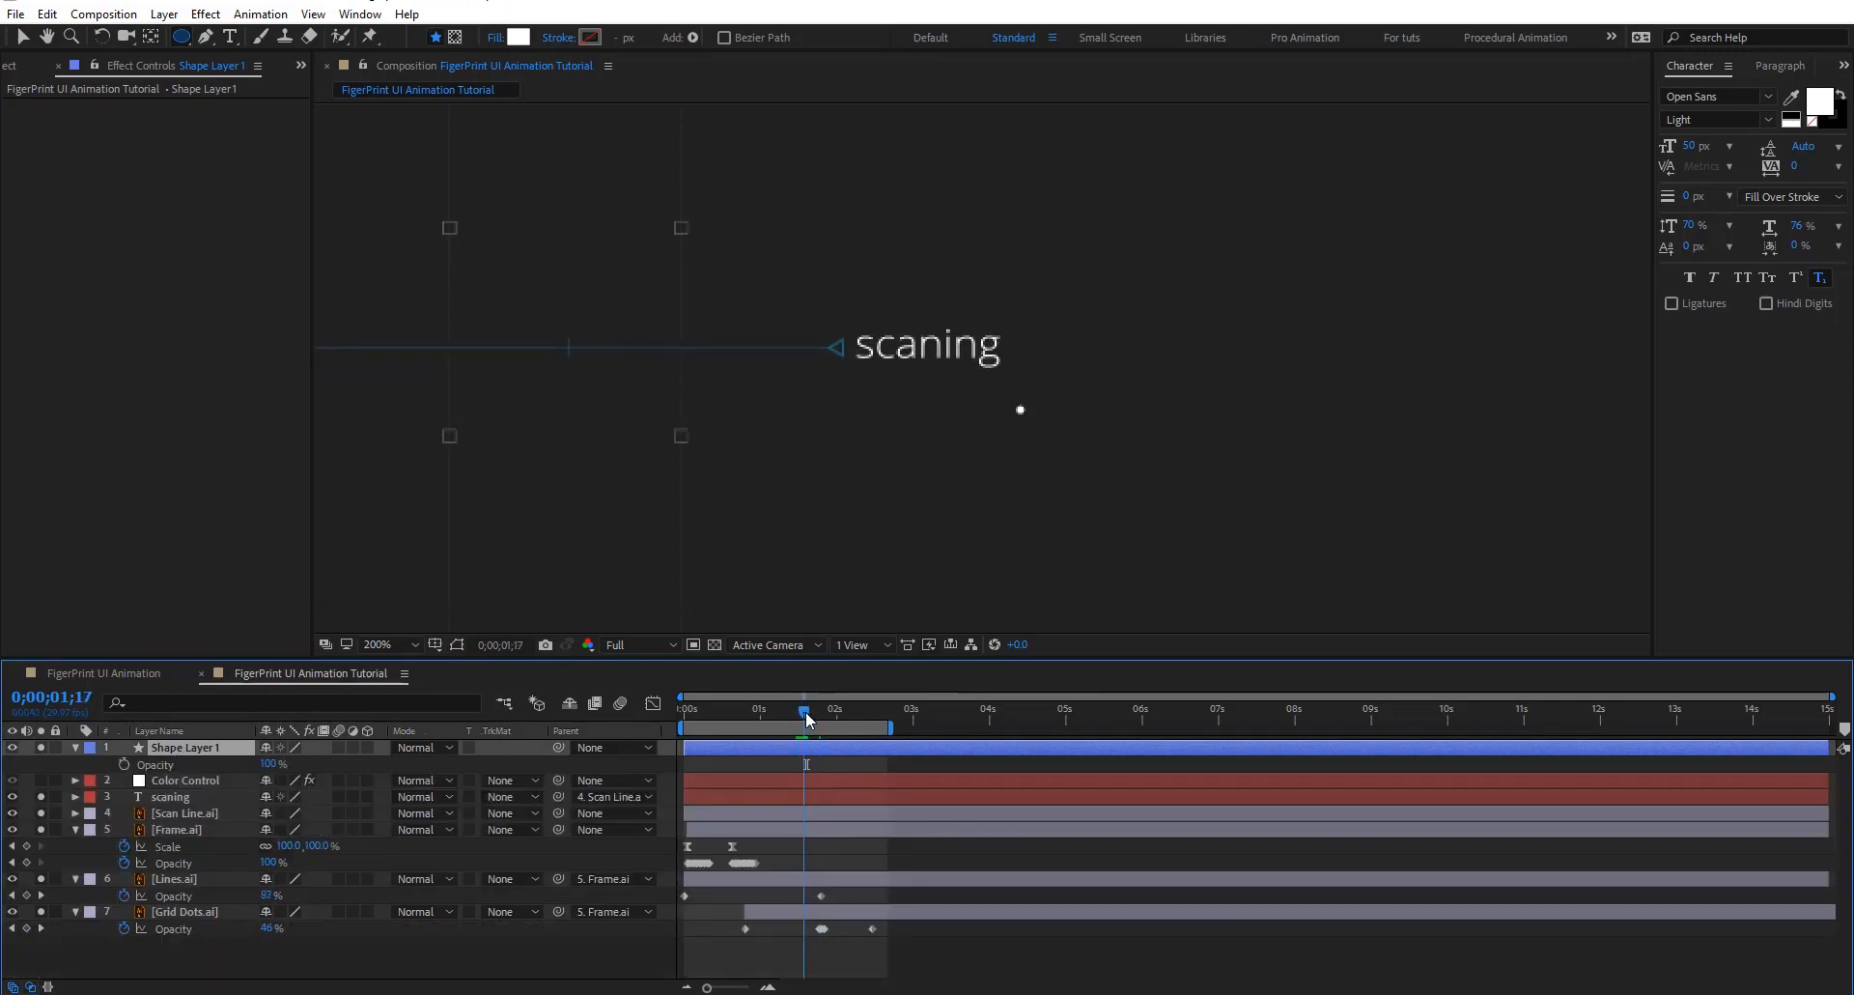
{"action": "left_click", "coordinate": [124, 764]}
{"action": "left_click_drag", "start_coordinate": [268, 764], "coordinate": [212, 764]}
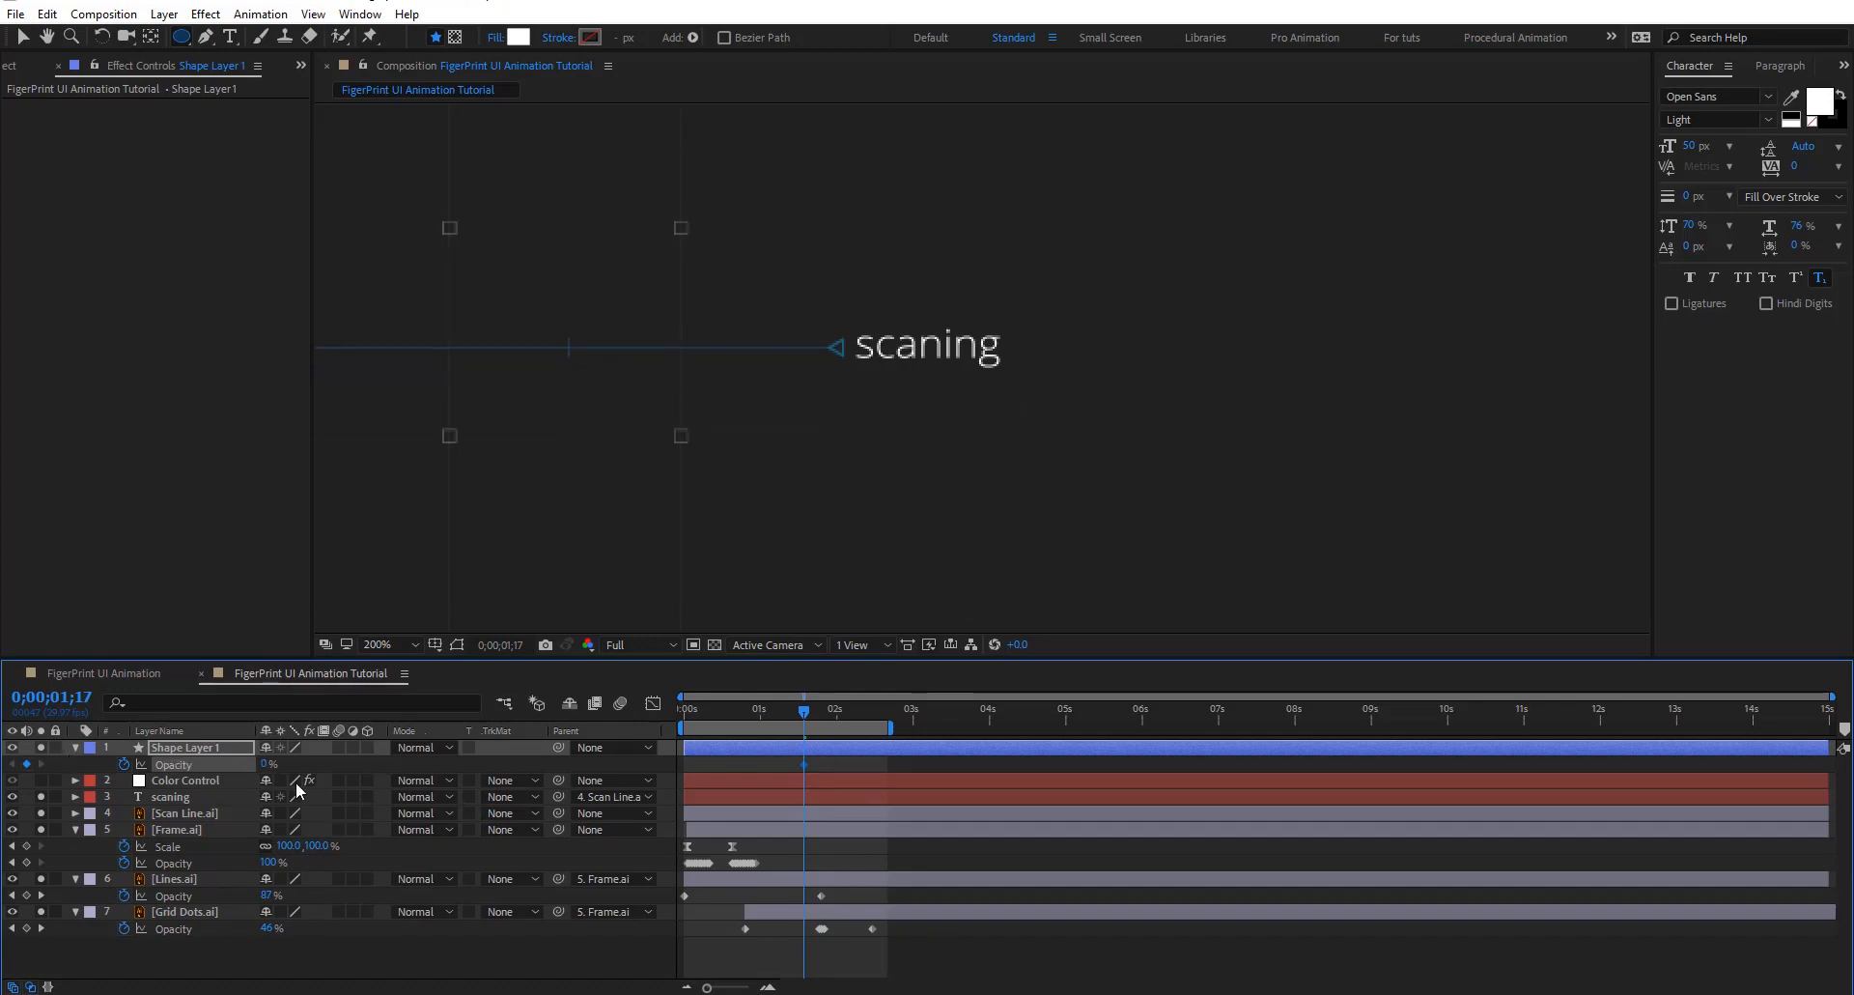
Add circle Opacity keyframes of 100% at 0;00;01;27, 100% at 0;00;02;07 and 0% at 0;00;02;17, and check the fade
{"action": "key", "text": "space"}
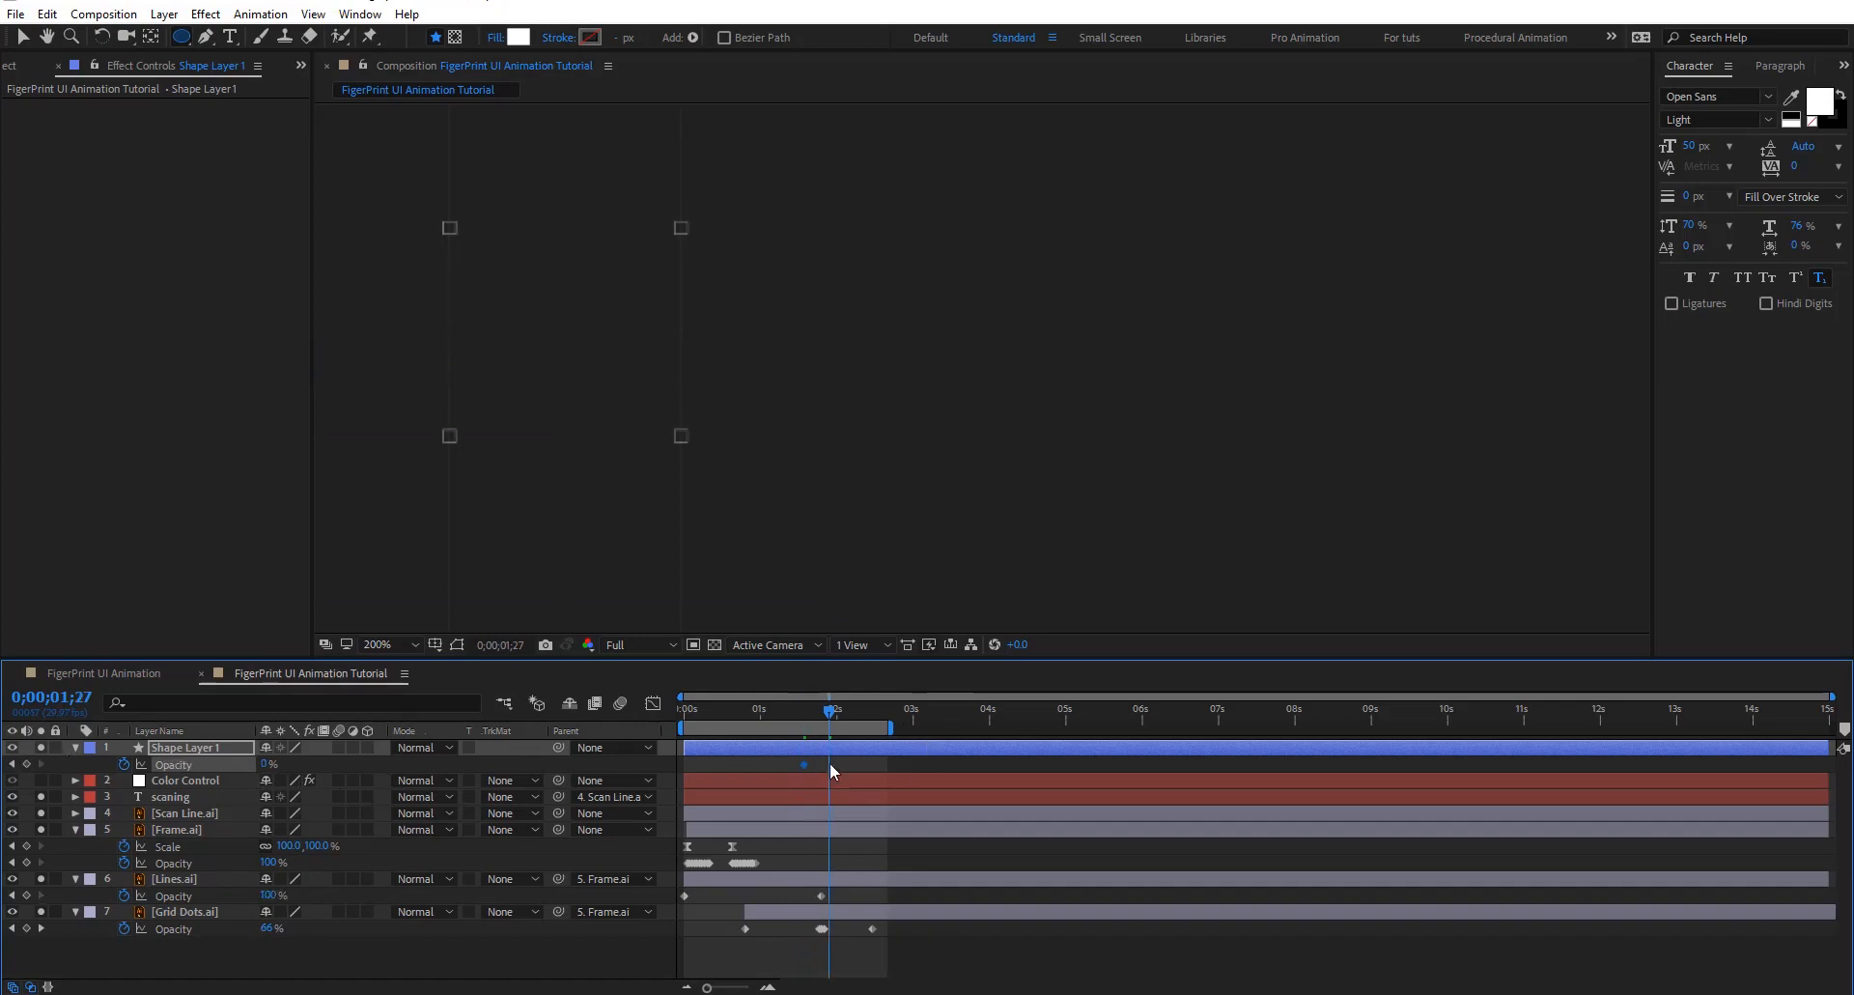
{"action": "left_click_drag", "start_coordinate": [263, 768], "coordinate": [425, 781]}
{"action": "key", "text": "shift+Page_Down"}
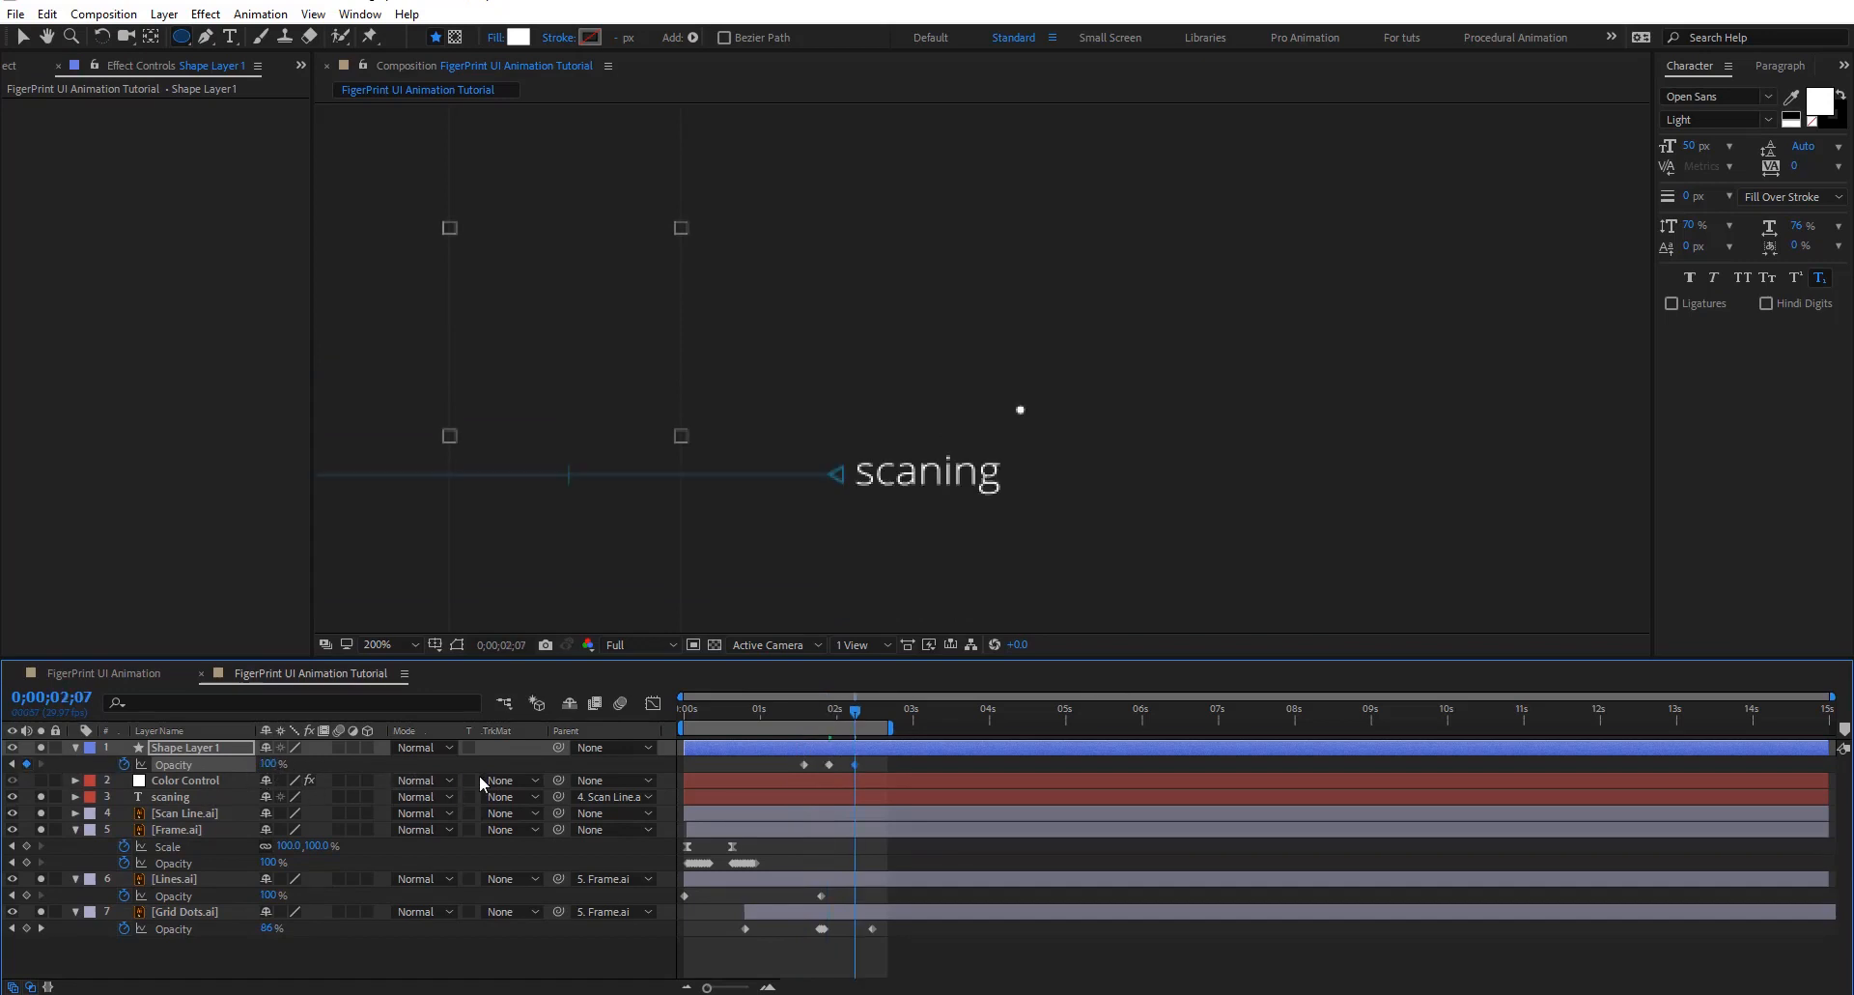
{"action": "key", "text": "shift+Page_Down"}
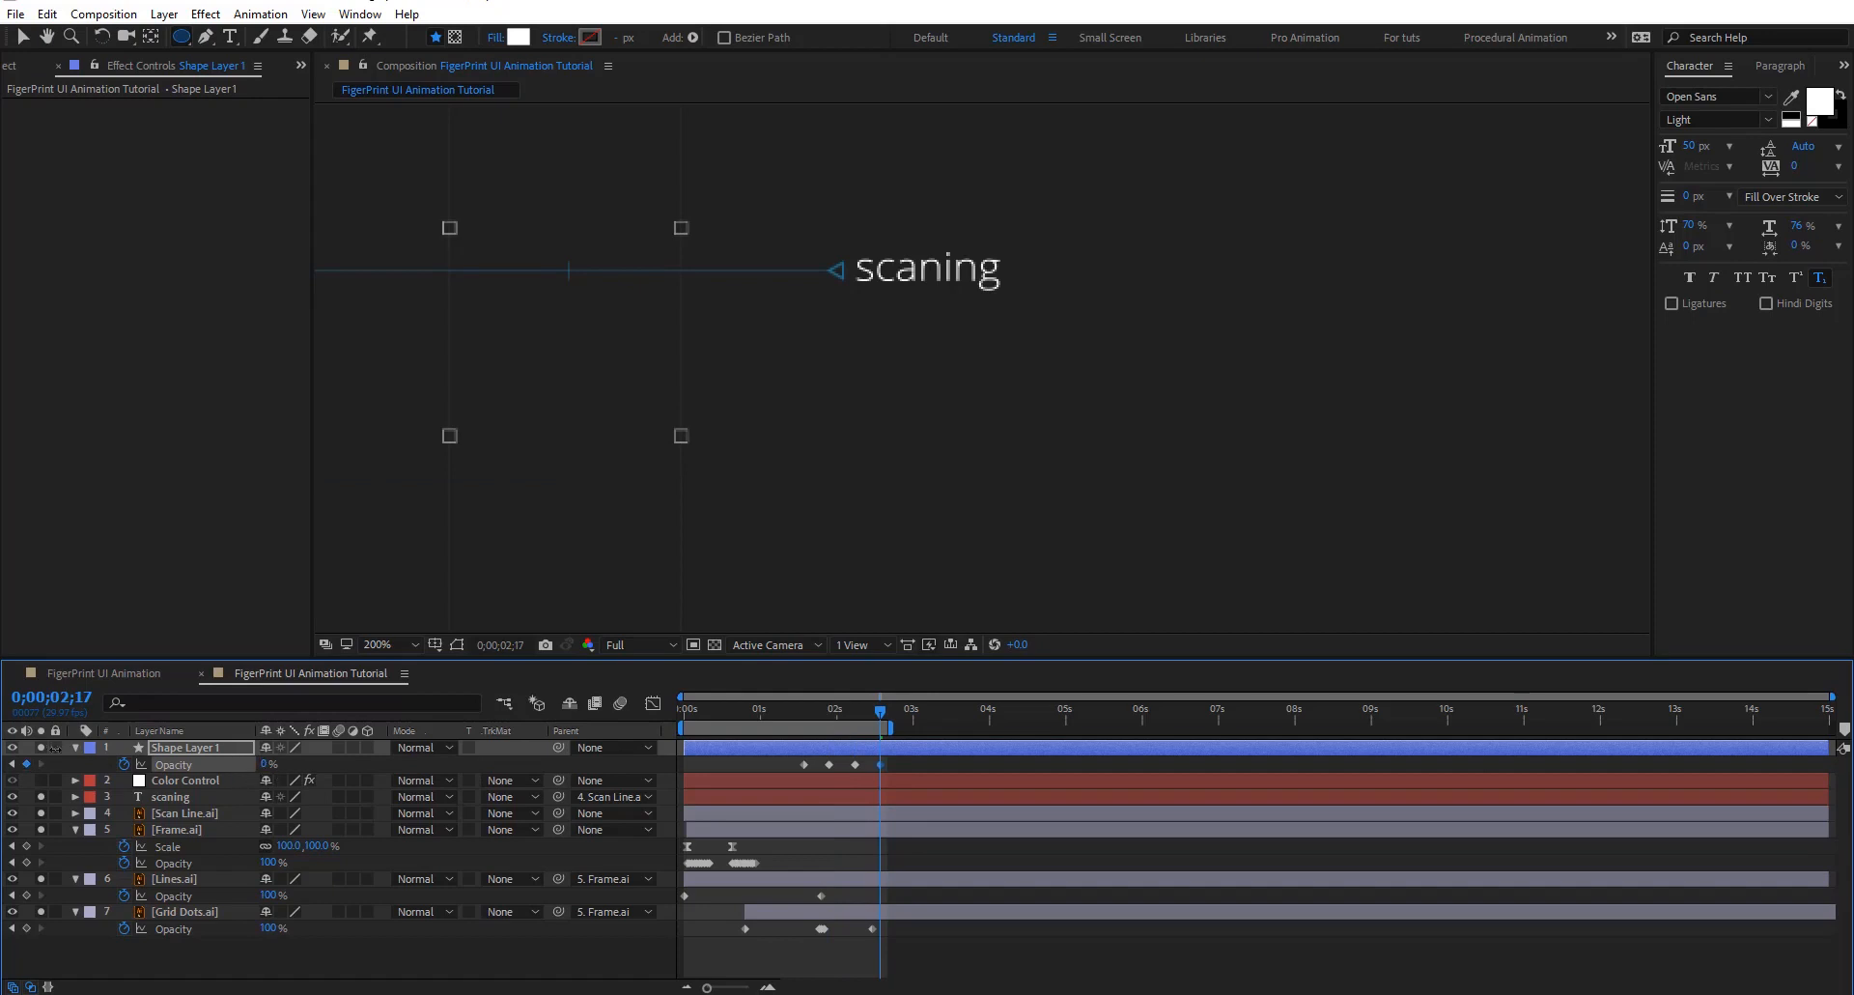
{"action": "mouse_move", "coordinate": [884, 720]}
{"action": "left_mouse_down"}
{"action": "mouse_move", "coordinate": [810, 728]}
{"action": "mouse_move", "coordinate": [877, 734]}
{"action": "mouse_move", "coordinate": [874, 749]}
{"action": "left_mouse_up"}
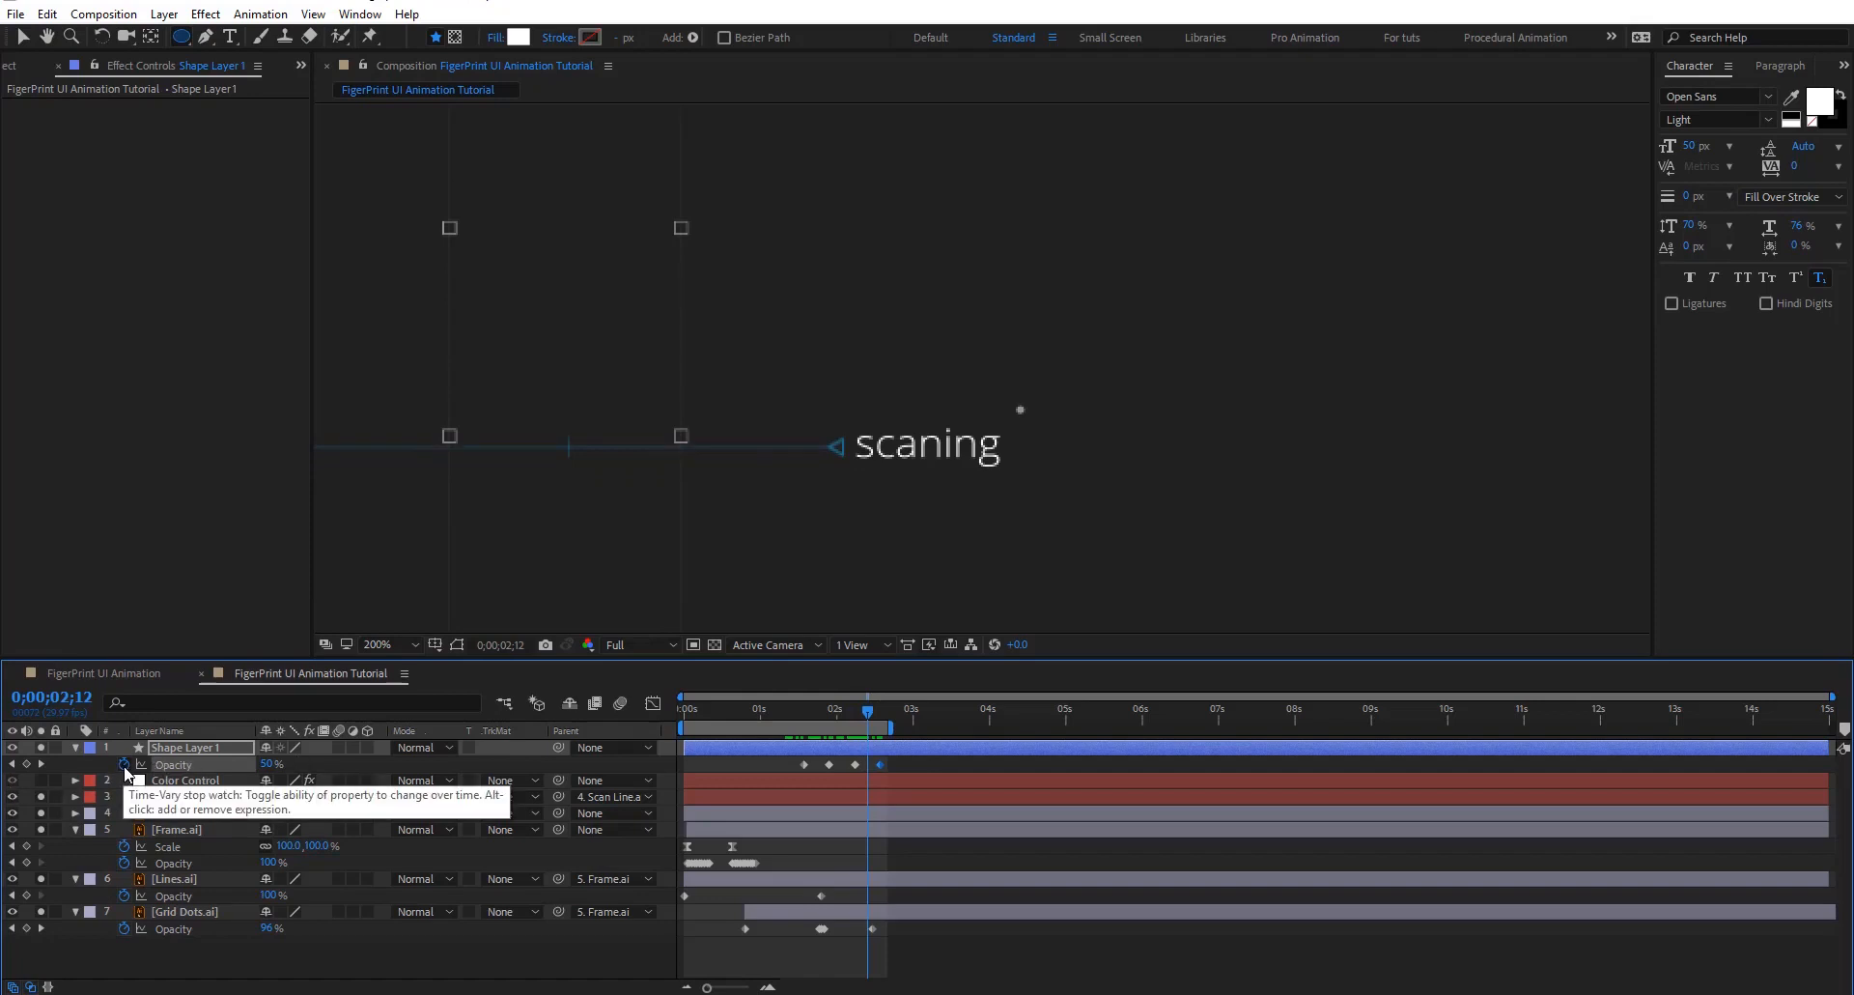
Loop the circle's Opacity keyframes with the expression loopOutDuration(type = "cycle", duration = 0)
{"action": "left_click", "coordinate": [124, 765], "text": "alt"}
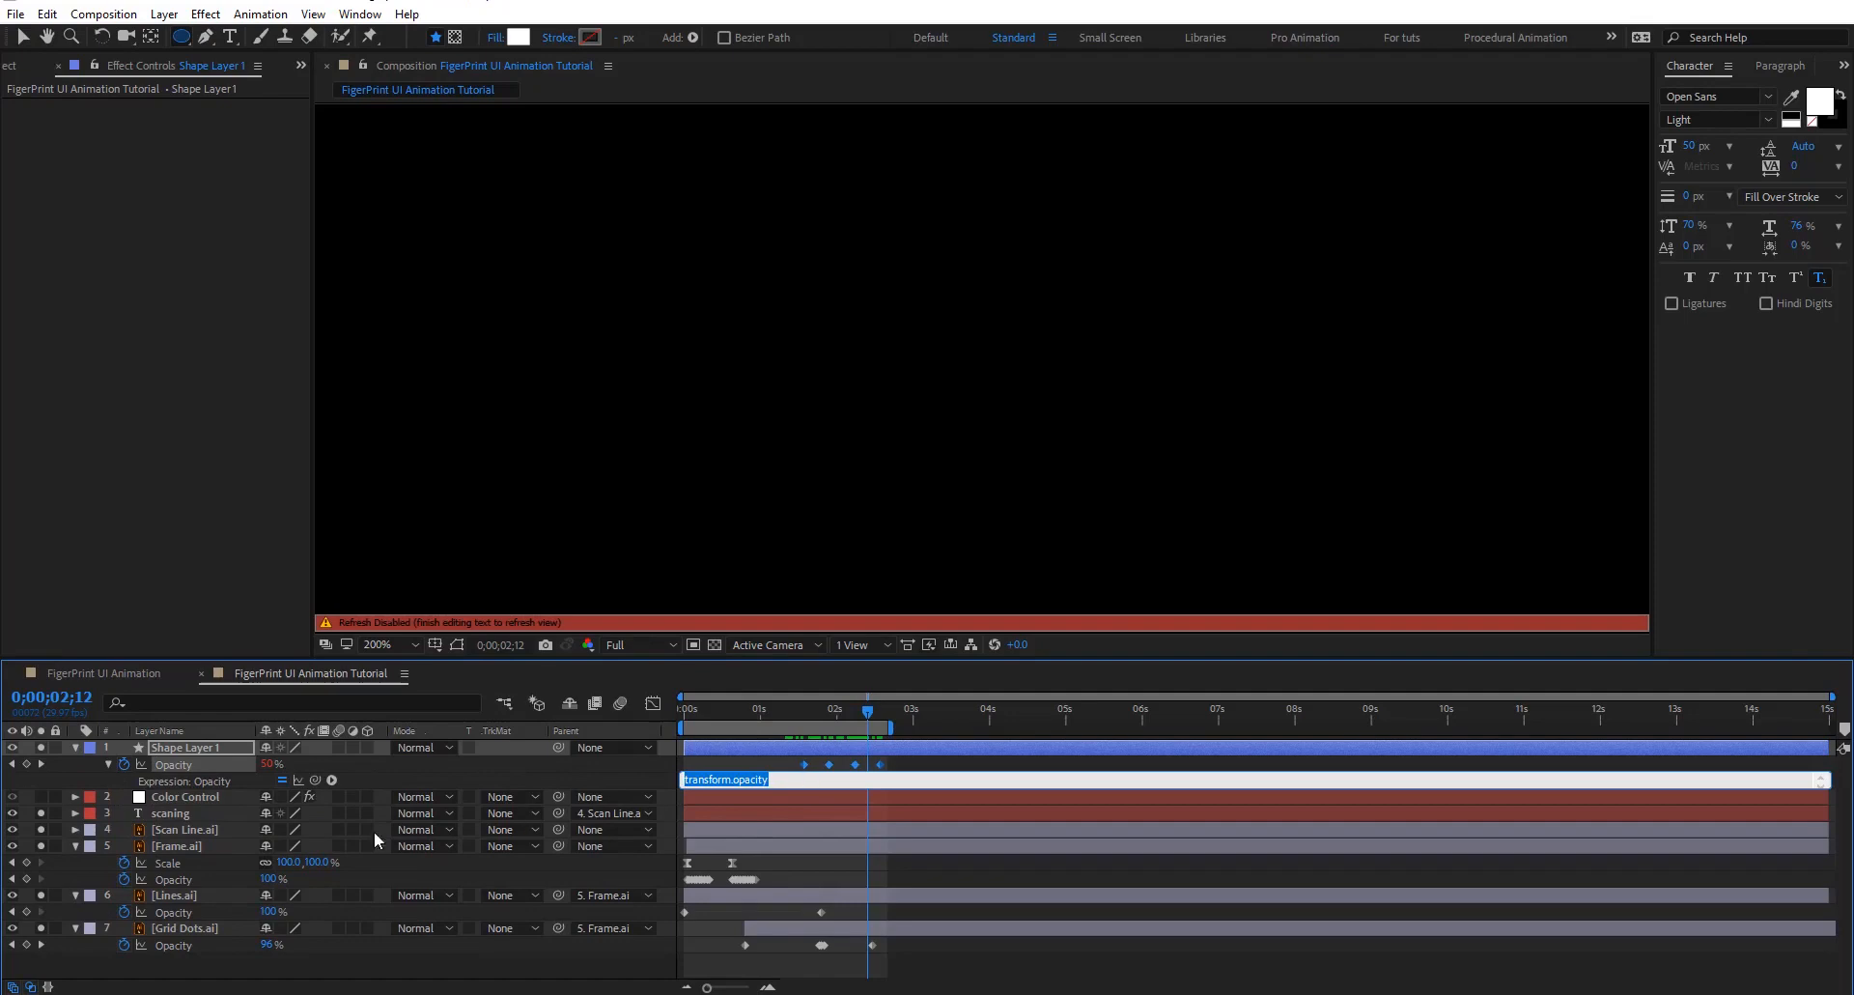
{"action": "left_click", "coordinate": [332, 780]}
{"action": "mouse_move", "coordinate": [454, 702]}
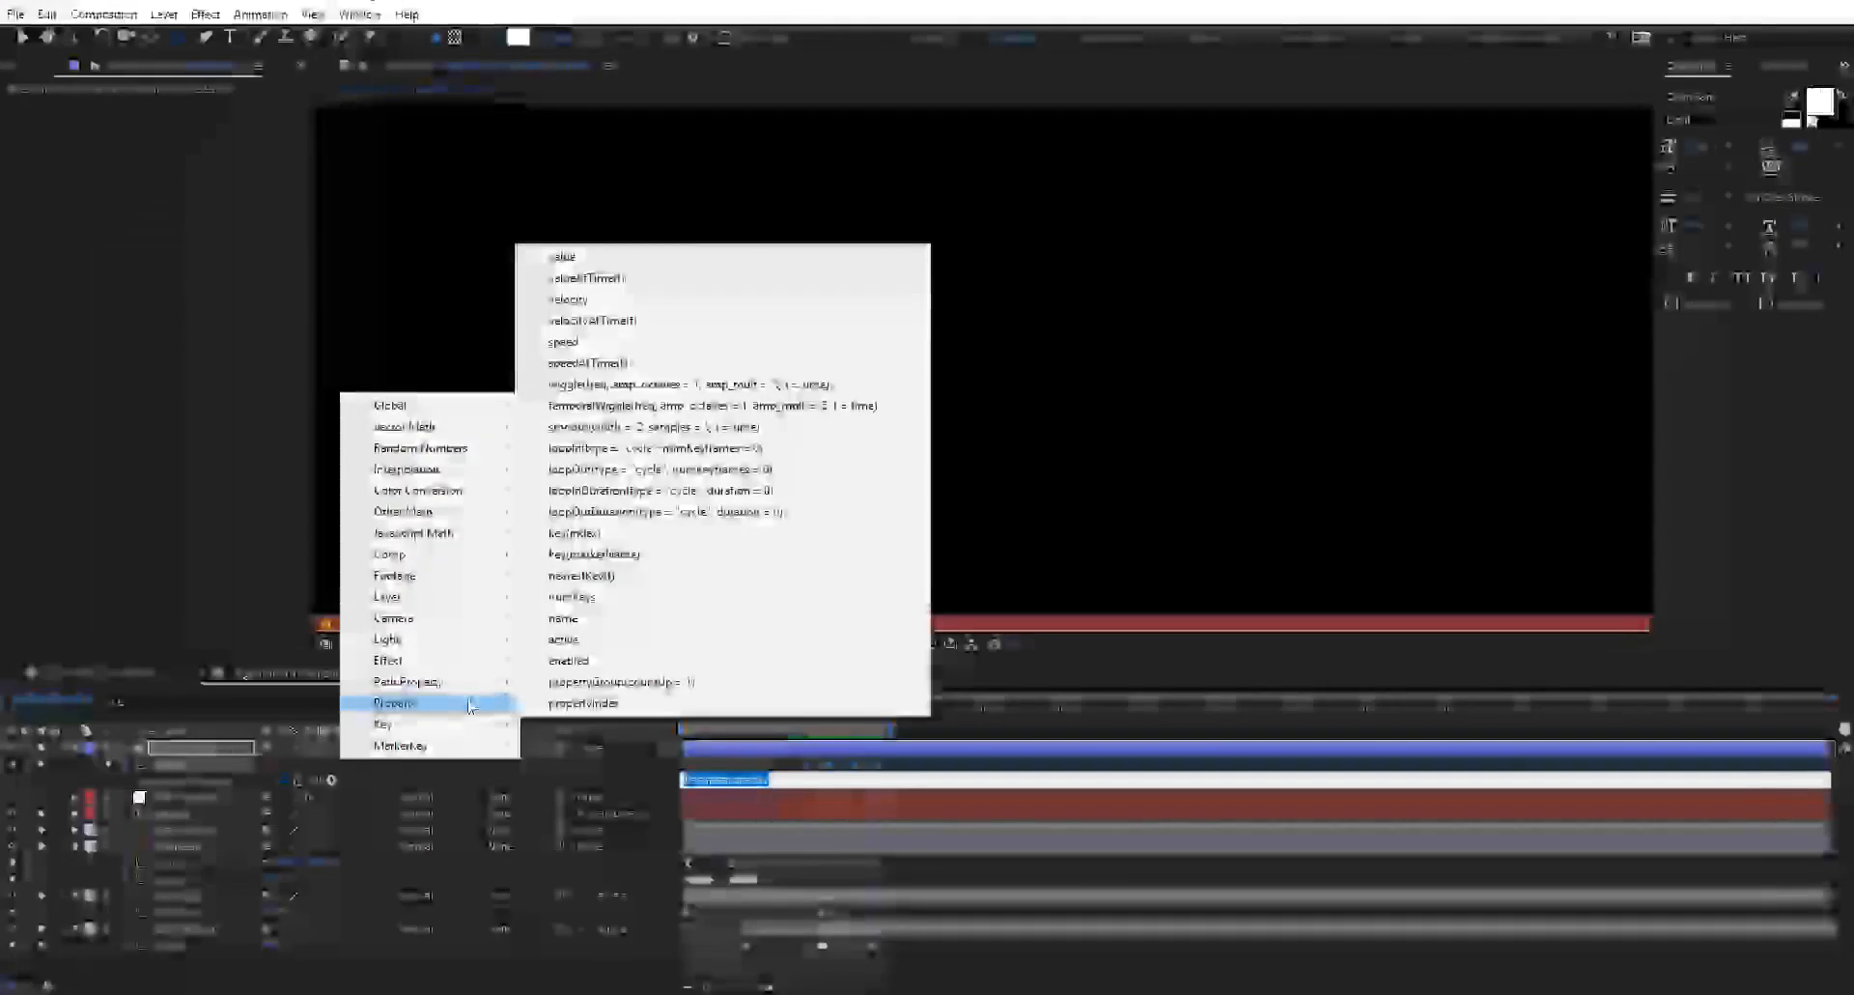
{"action": "left_click", "coordinate": [690, 512]}
{"action": "left_click", "coordinate": [643, 778]}
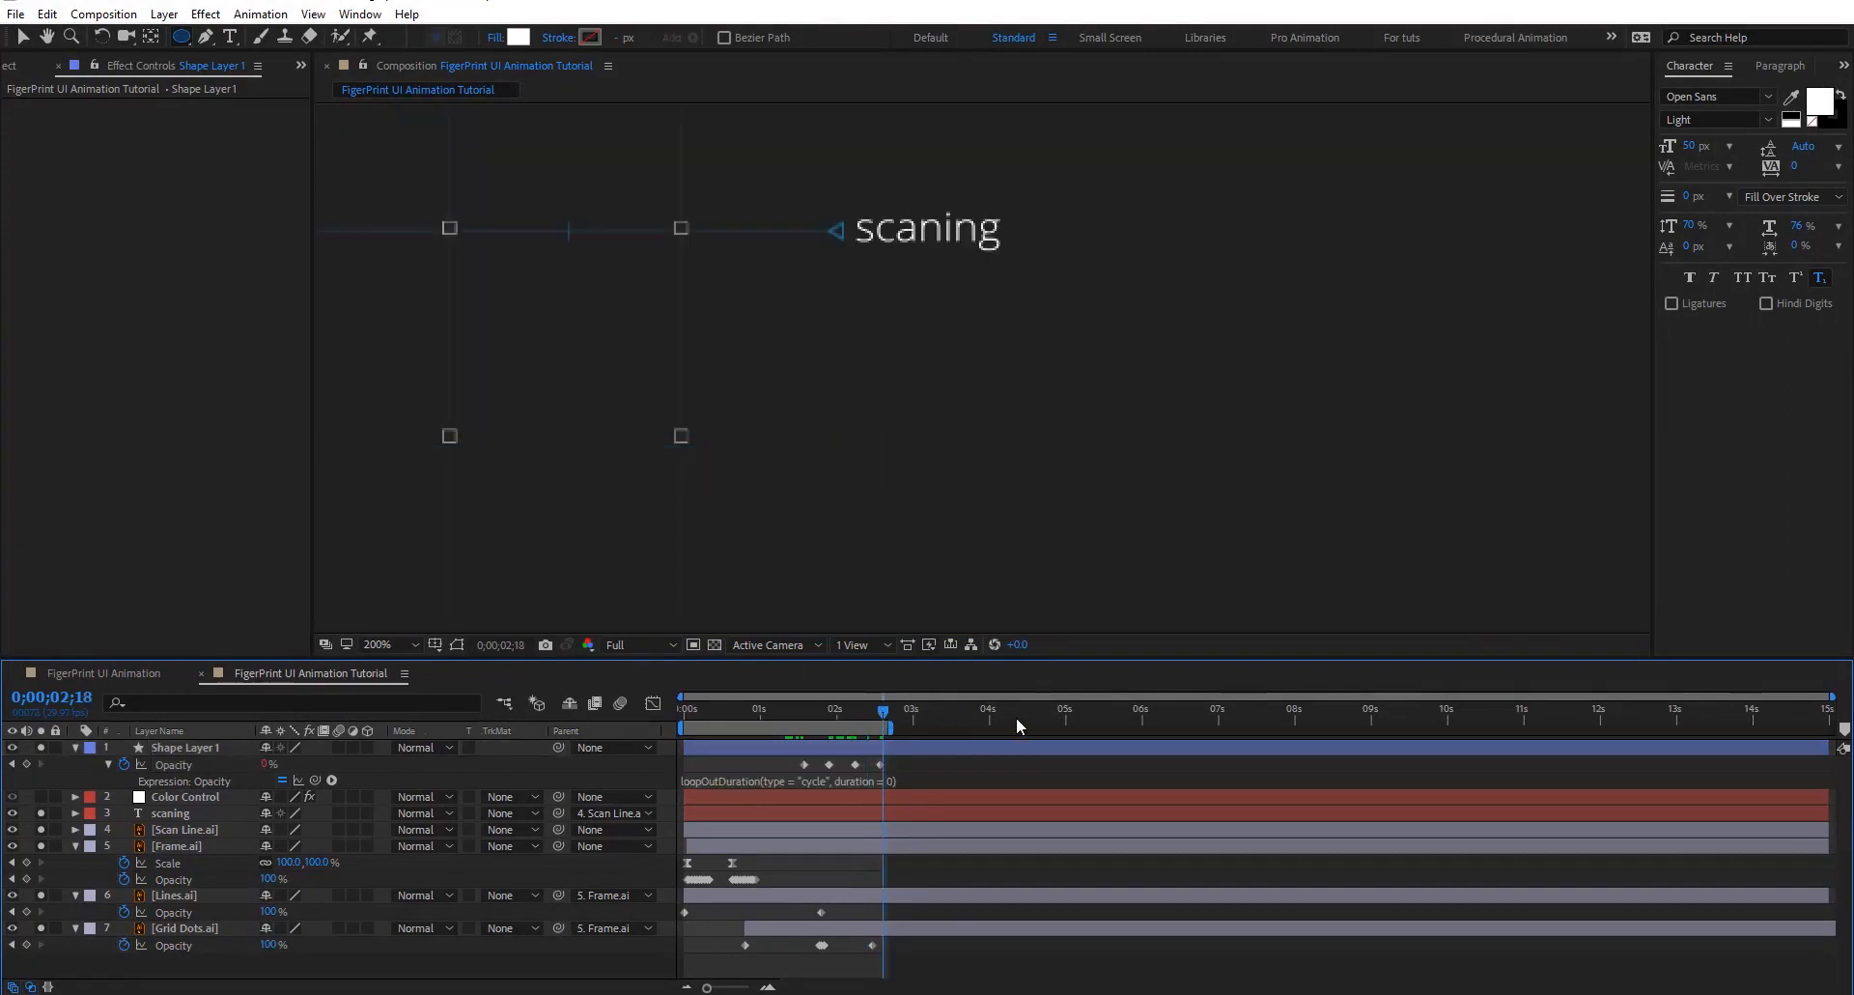
{"action": "left_click_drag", "start_coordinate": [1019, 726], "coordinate": [1083, 725]}
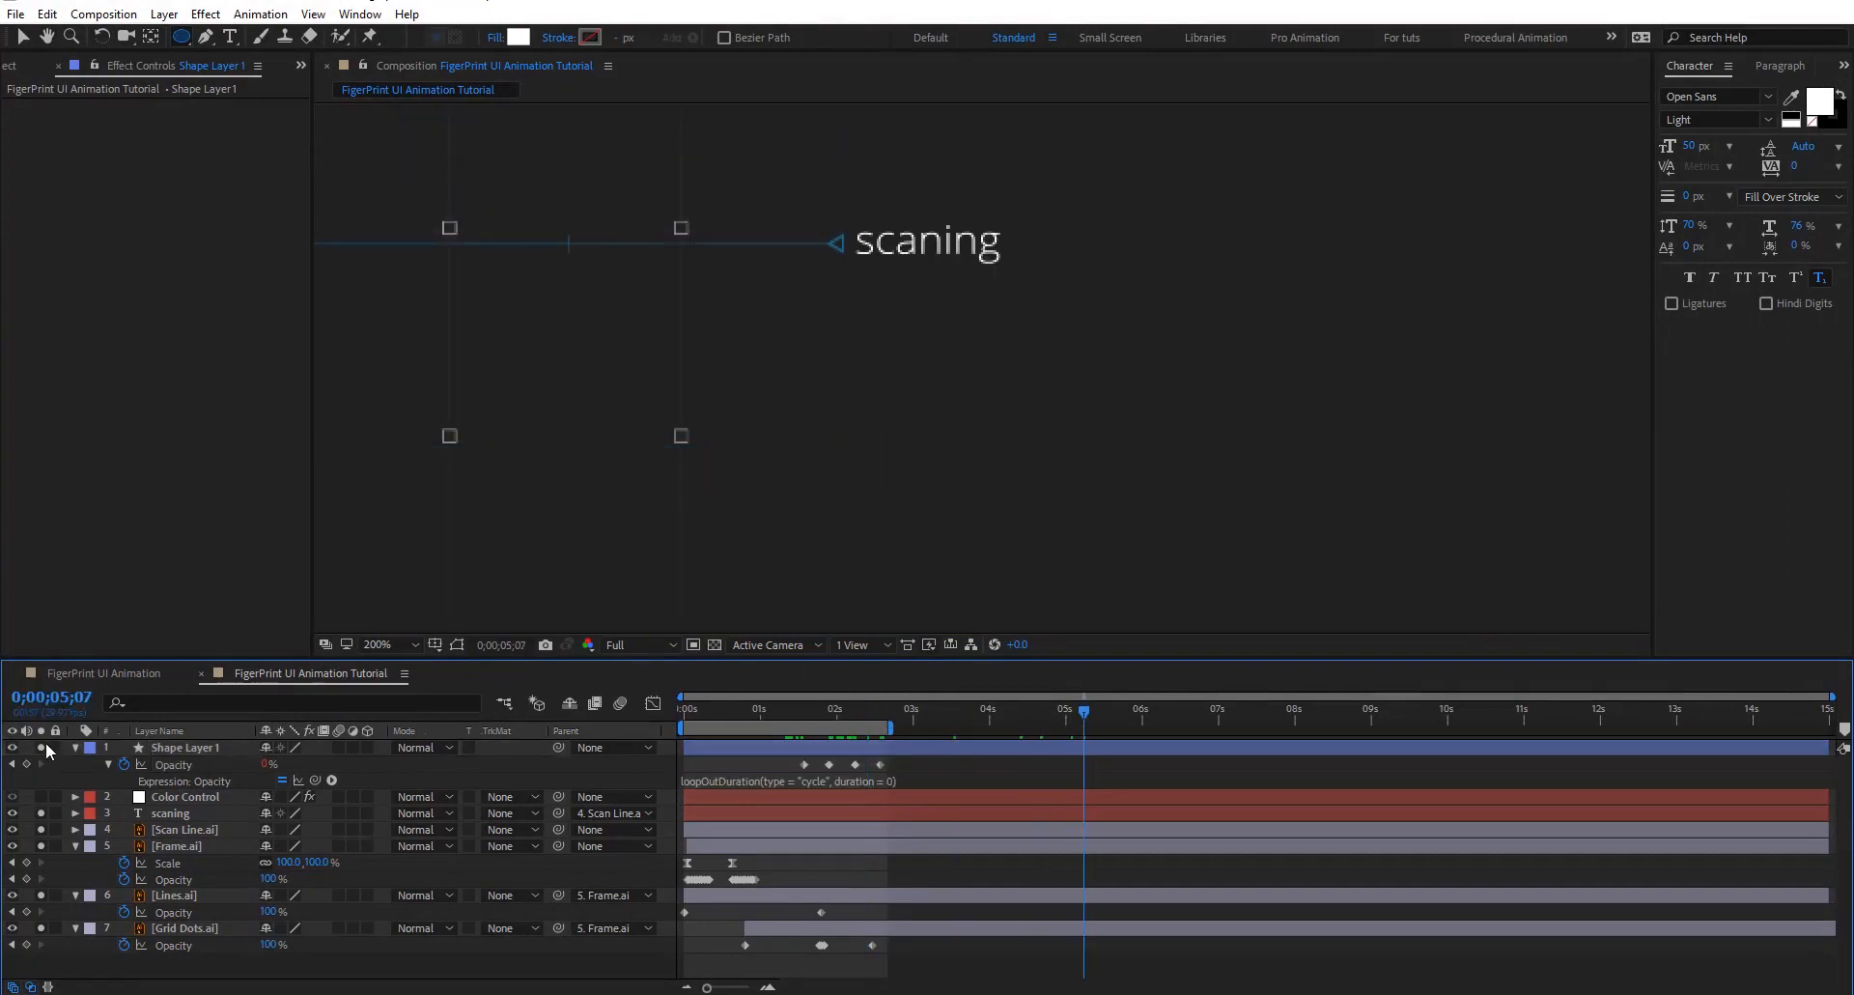
Solo the circle layer, preview its looping blink along the timeline, and turn the solo off
{"action": "left_click", "coordinate": [208, 749]}
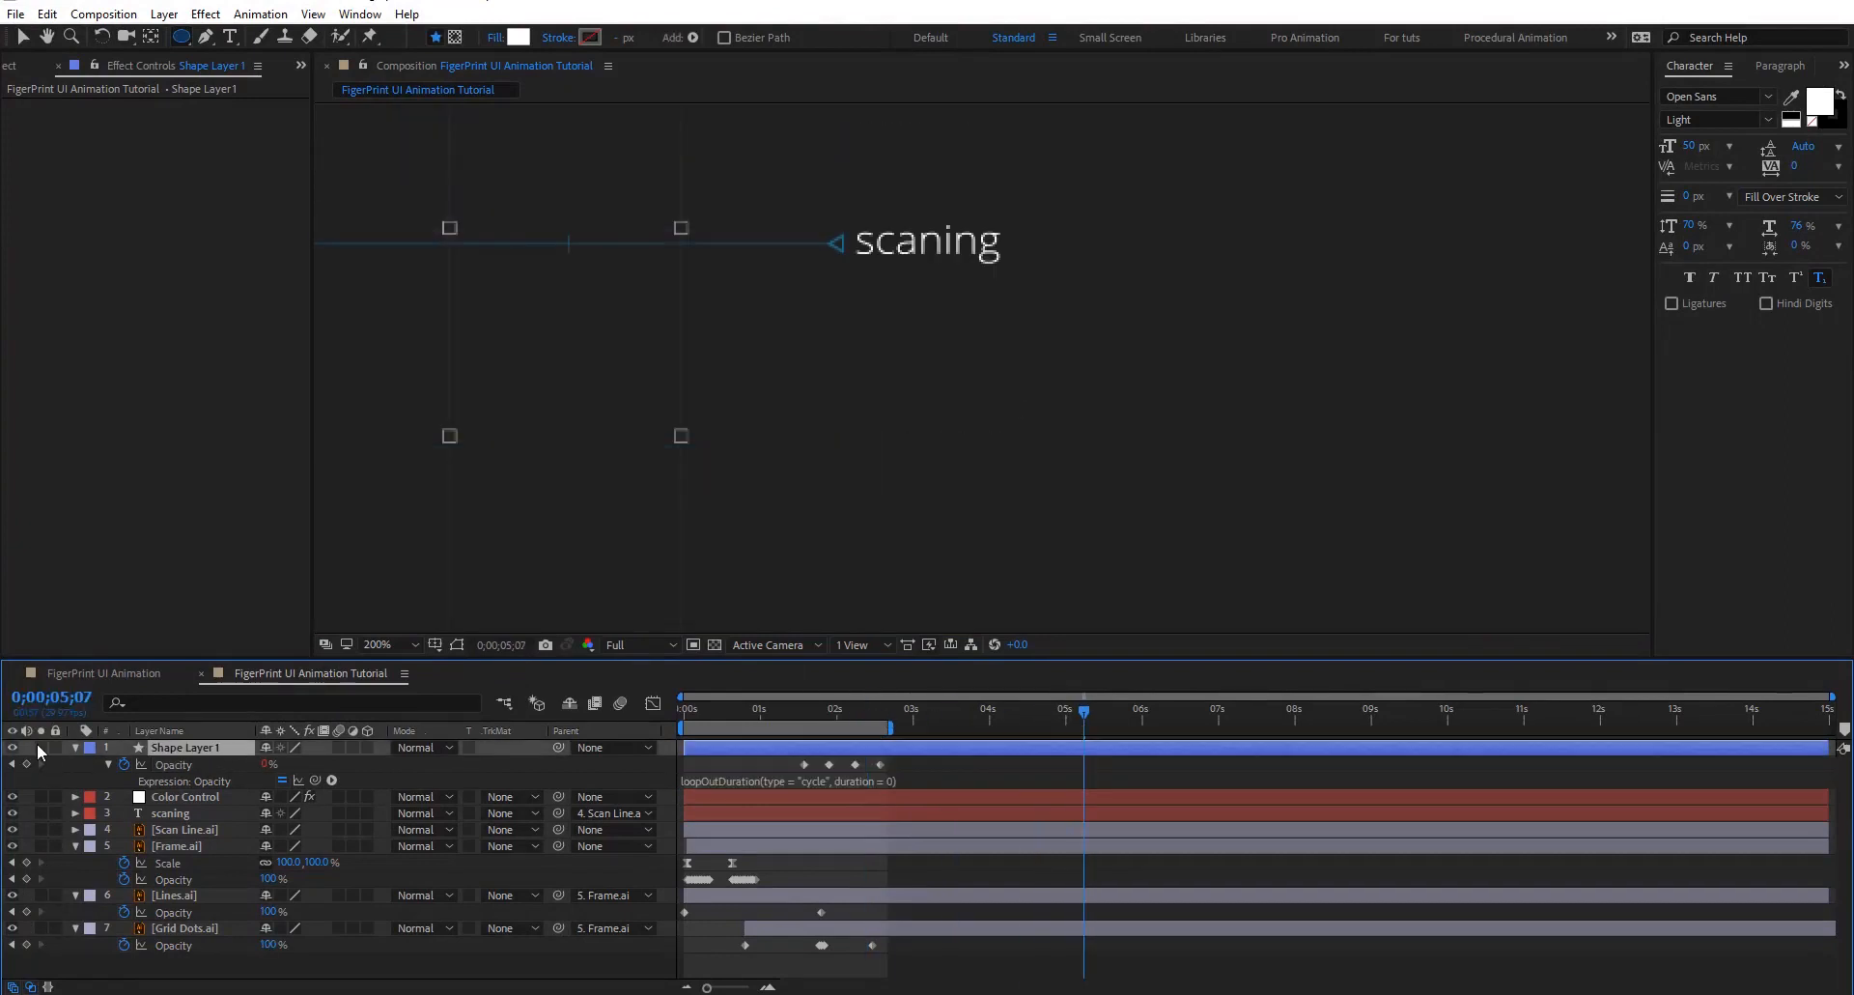
{"action": "left_click", "coordinate": [40, 749]}
{"action": "scroll", "coordinate": [989, 425], "scroll_direction": "down", "scroll_amount": 1}
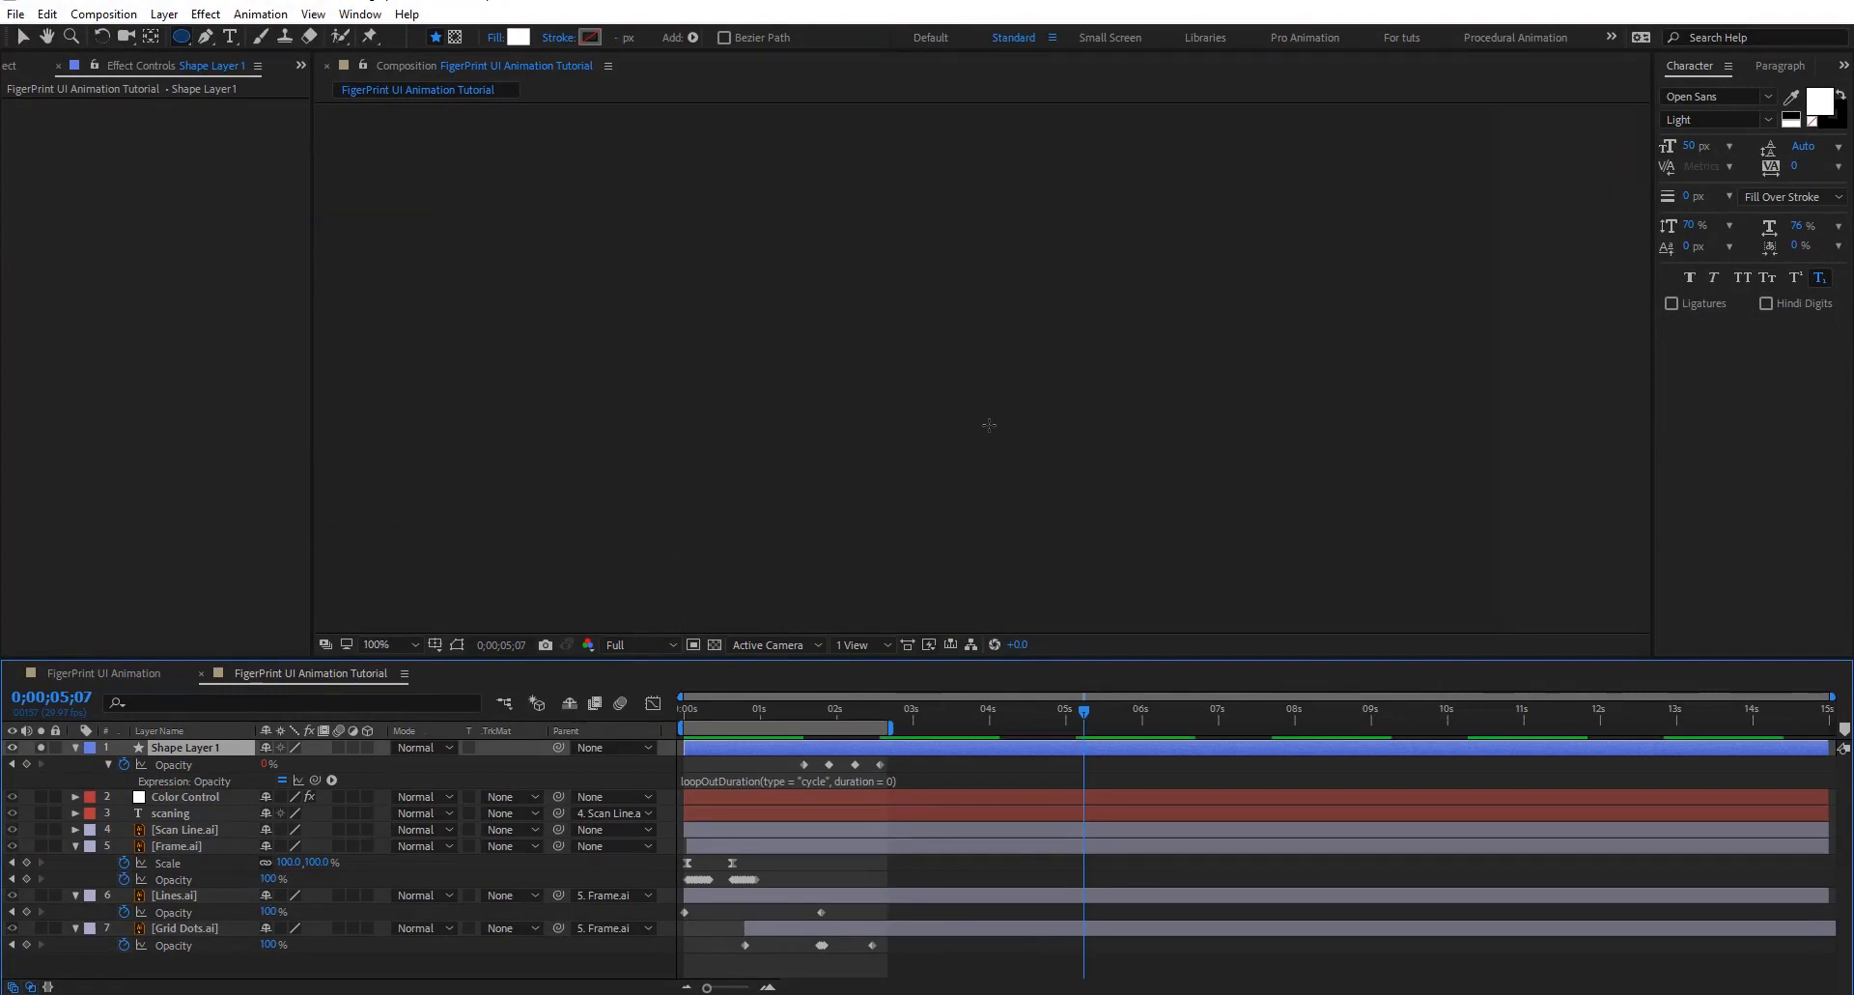
{"action": "left_click_drag", "start_coordinate": [1086, 723], "coordinate": [795, 749]}
{"action": "key", "text": "space"}
{"action": "left_click_drag", "start_coordinate": [1271, 758], "coordinate": [804, 779]}
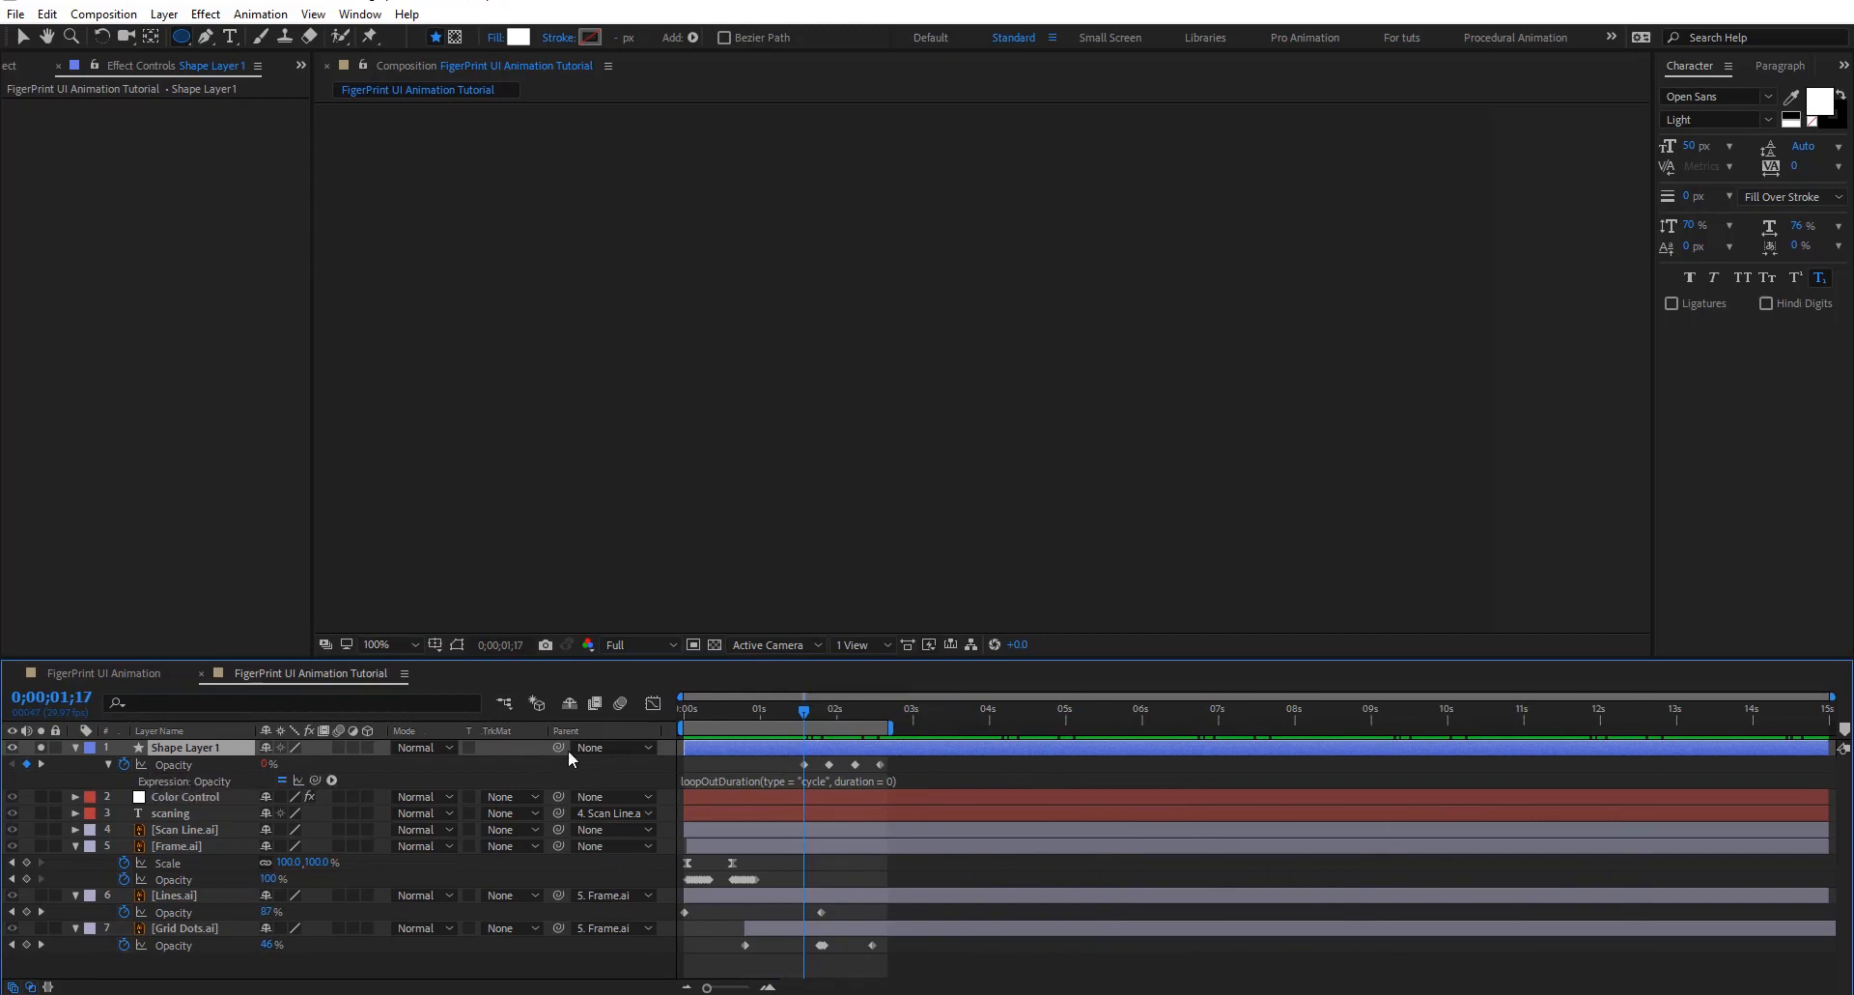
{"action": "left_click", "coordinate": [39, 749]}
Trim the circle layer's start to 0;00;00;22 and shift its four Opacity keyframes to begin there
{"action": "left_click_drag", "start_coordinate": [805, 713], "coordinate": [742, 713]}
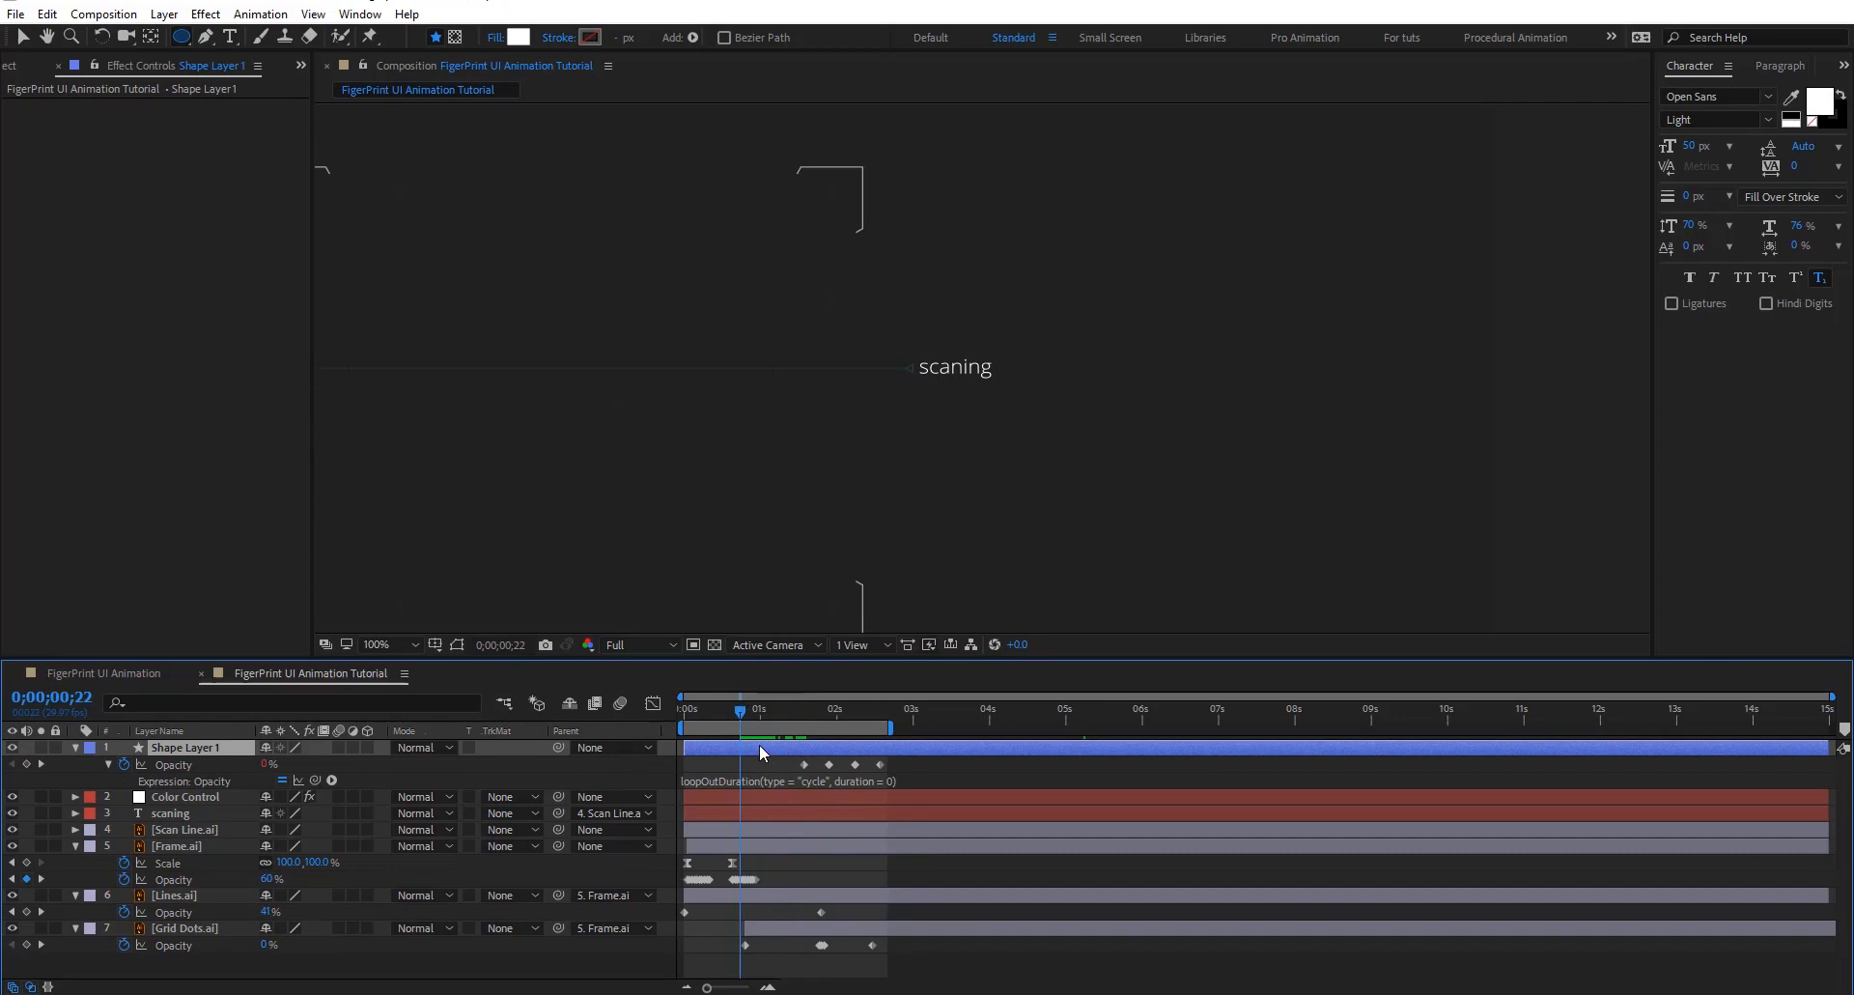
{"action": "key", "text": "alt+bracketleft"}
{"action": "key", "text": "v"}
{"action": "left_click_drag", "start_coordinate": [898, 766], "coordinate": [797, 770]}
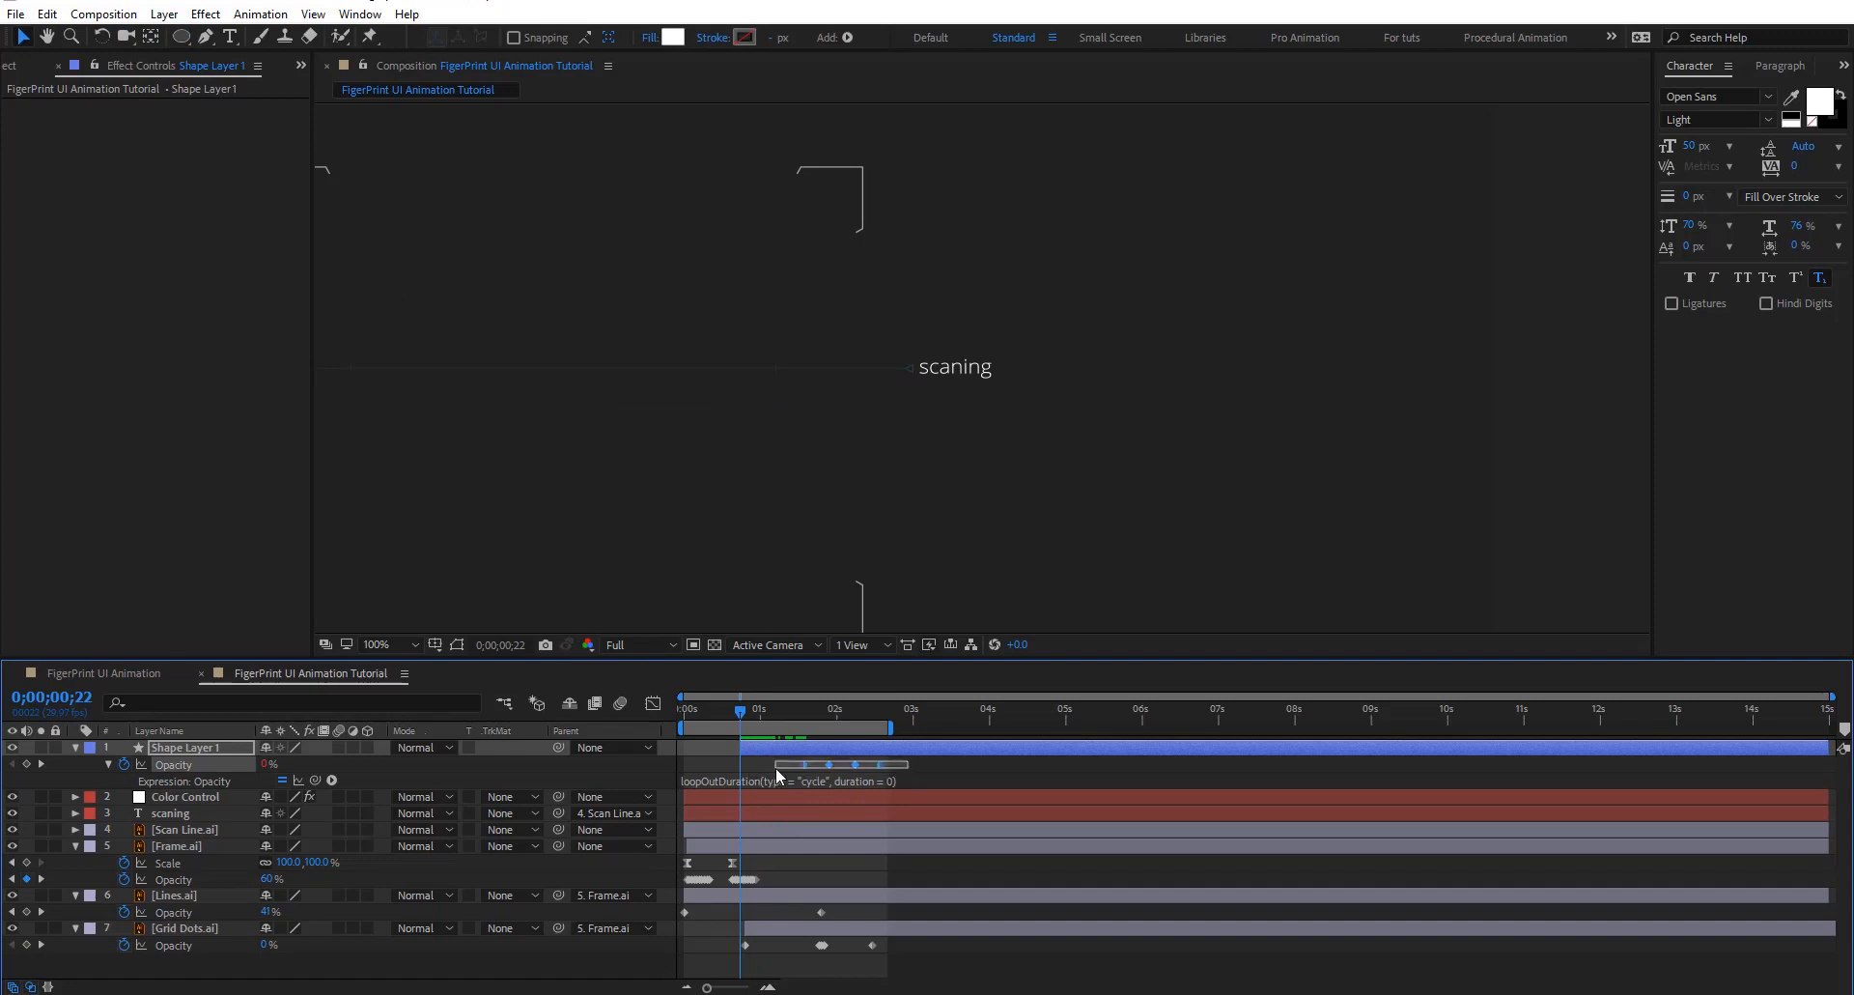
{"action": "left_click_drag", "start_coordinate": [807, 764], "coordinate": [802, 764]}
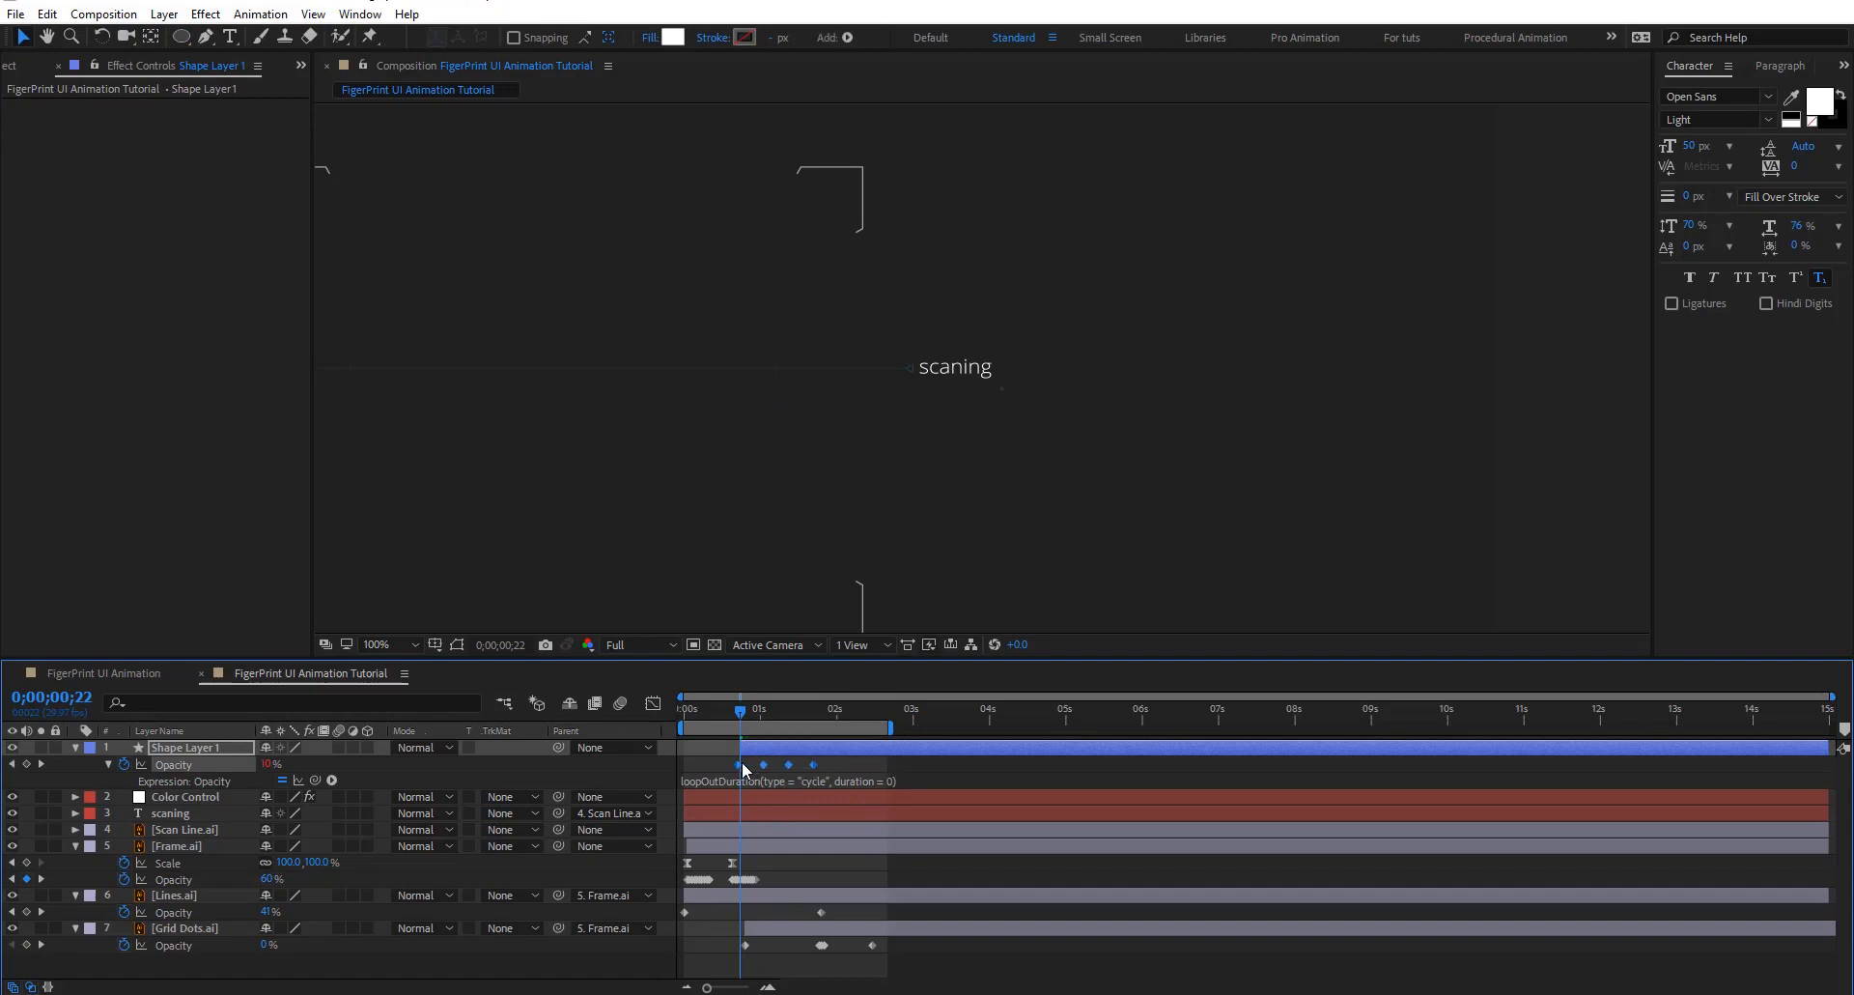
{"action": "left_click_drag", "start_coordinate": [739, 762], "coordinate": [742, 763]}
At 0;00;01;02, move the circle to directly after the final "g" of "scaning" and select its layer without the keyframes
{"action": "left_click_drag", "start_coordinate": [741, 713], "coordinate": [766, 715]}
{"action": "key", "text": "period"}
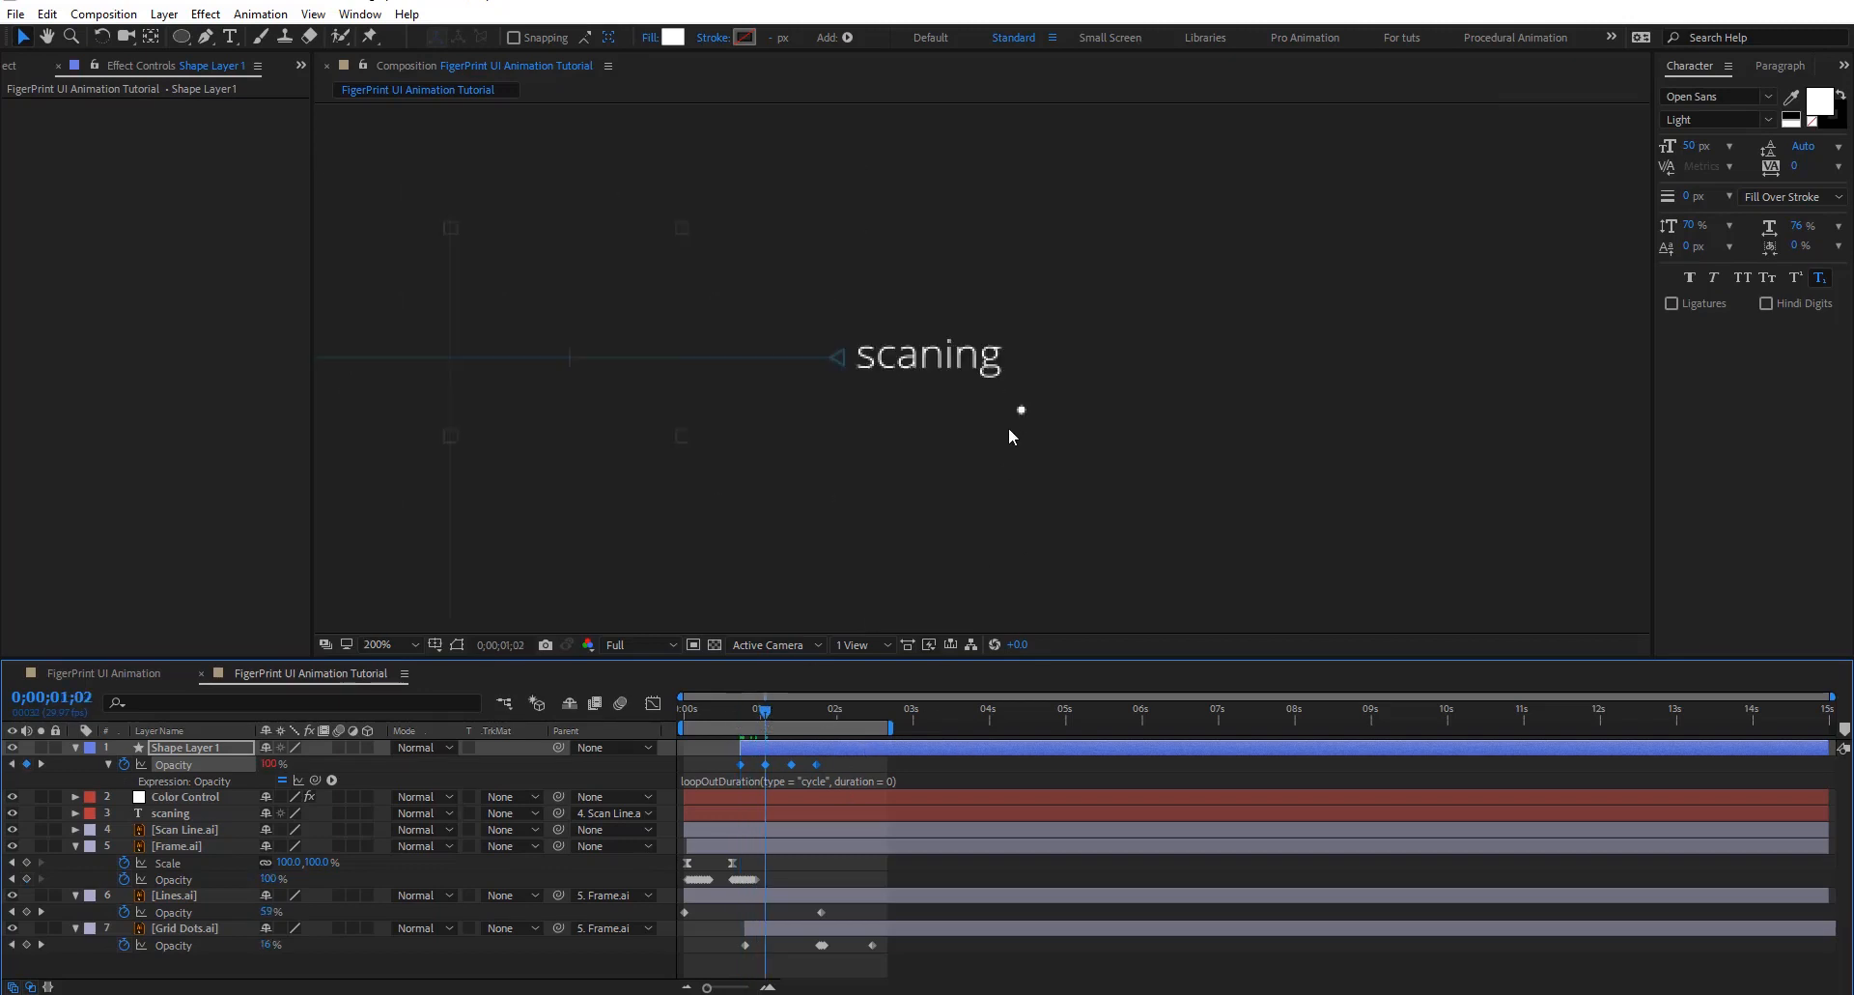
{"action": "left_click_drag", "start_coordinate": [1041, 393], "coordinate": [856, 451]}
{"action": "key", "text": "period"}
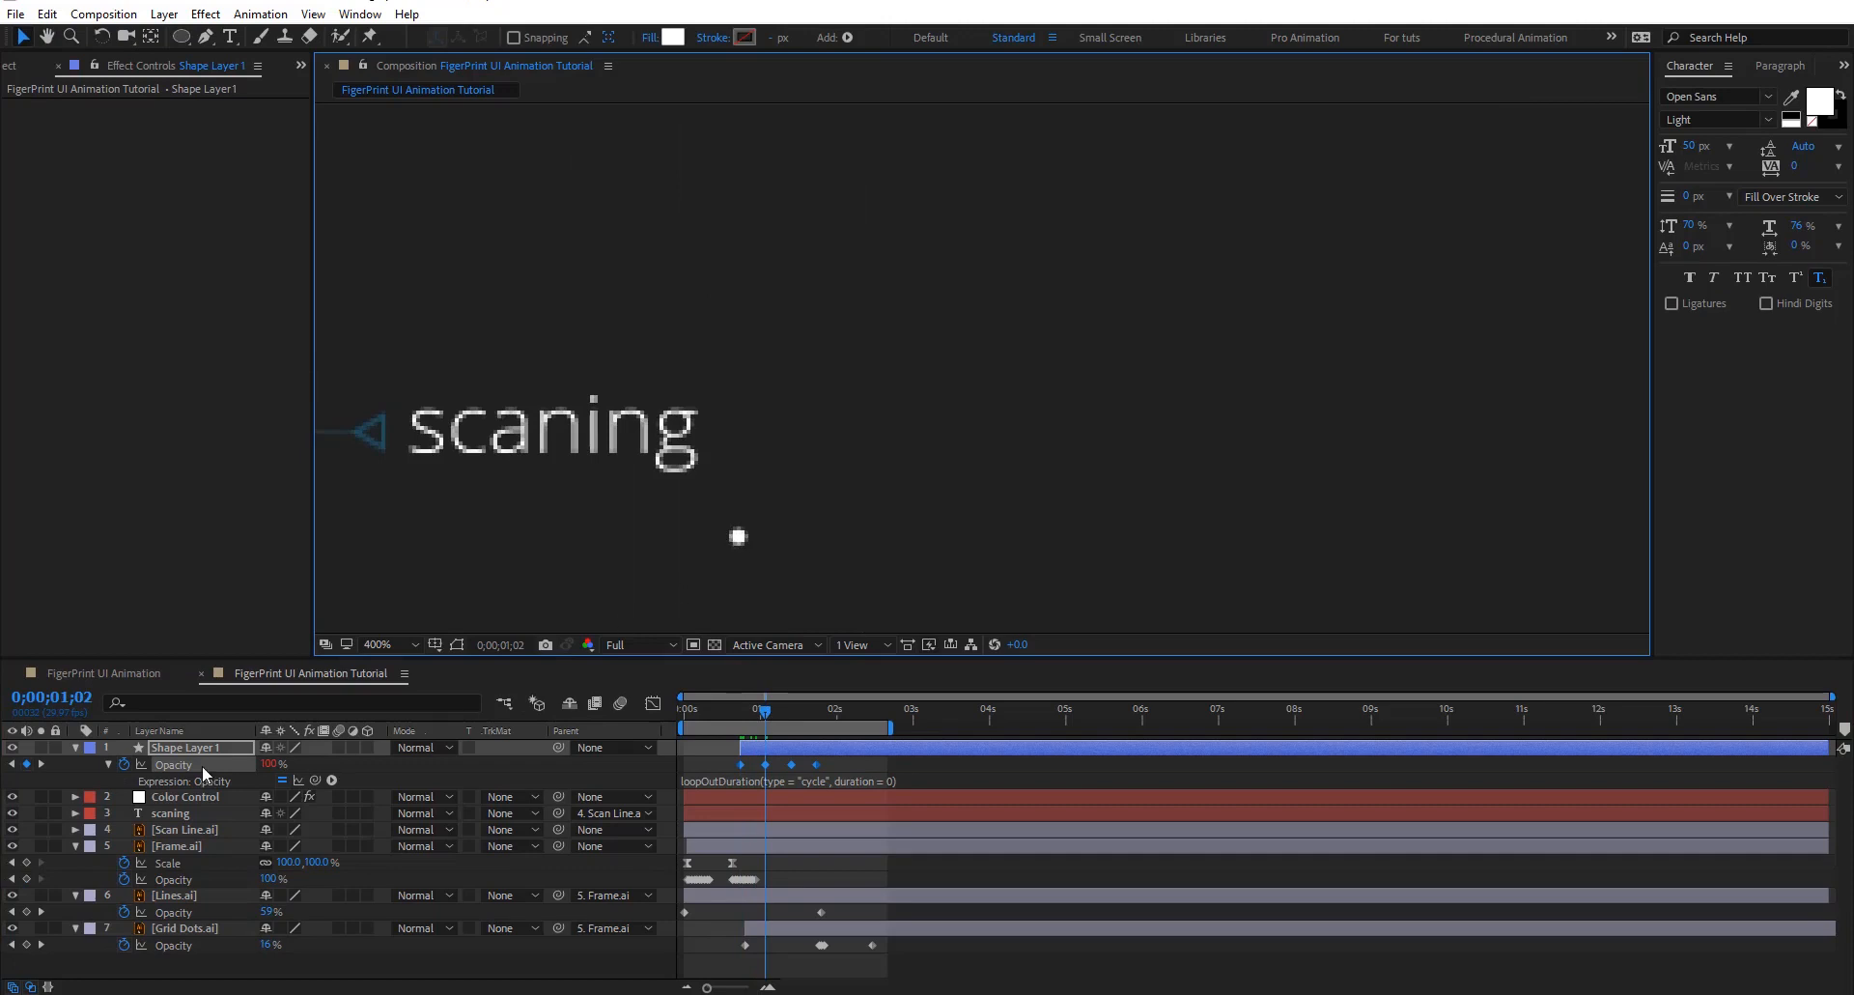
{"action": "key", "text": "period"}
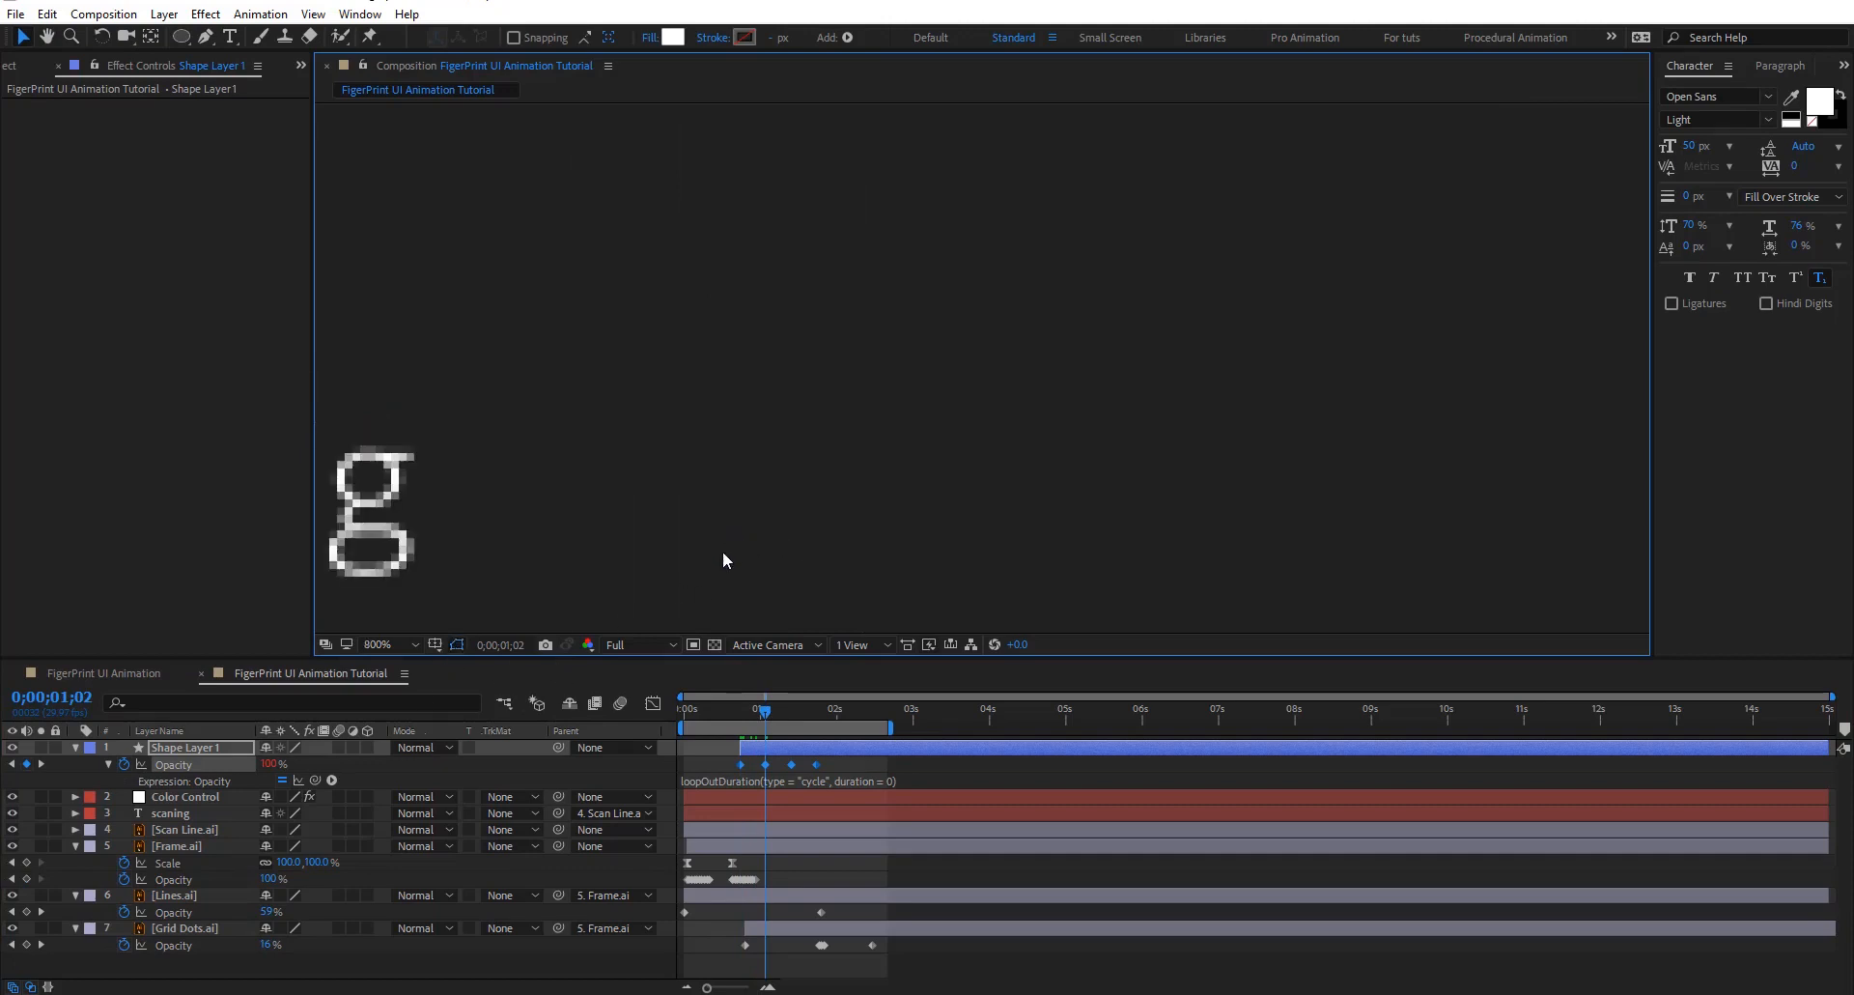
{"action": "left_click_drag", "start_coordinate": [568, 531], "coordinate": [840, 278]}
{"action": "left_click_drag", "start_coordinate": [772, 454], "coordinate": [734, 254]}
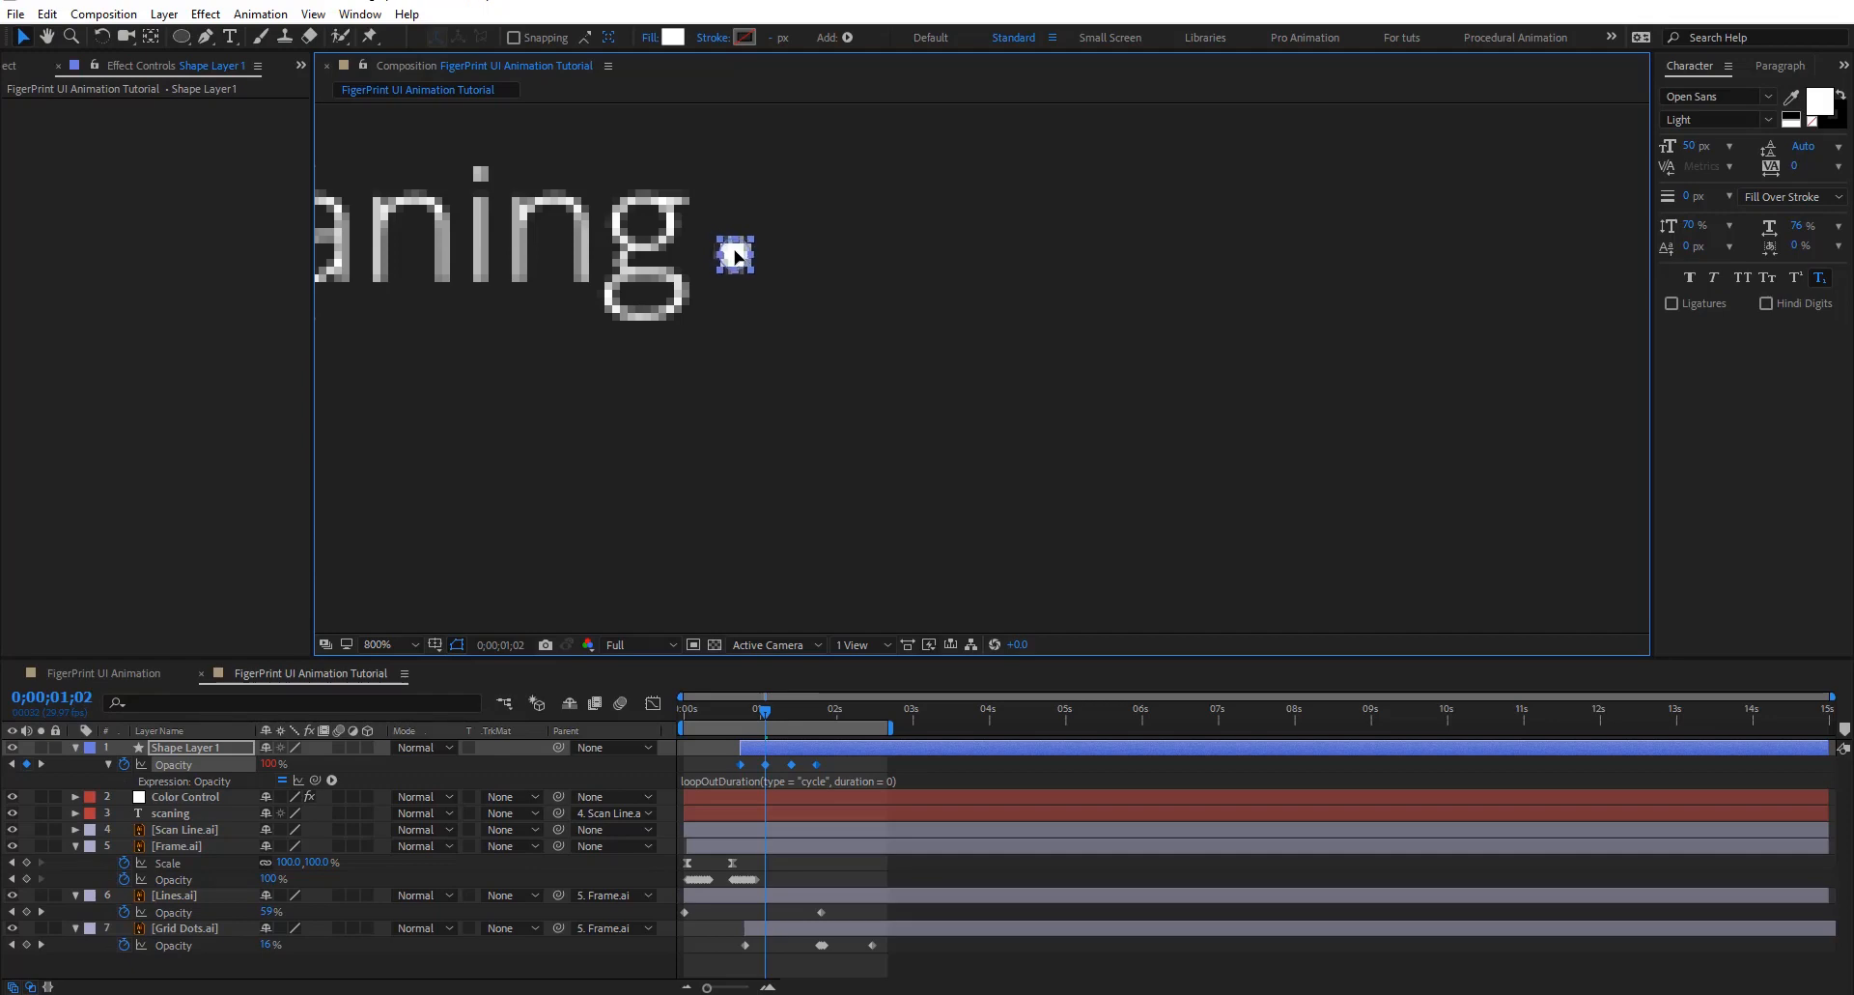
{"action": "left_click", "coordinate": [851, 763]}
{"action": "left_click", "coordinate": [789, 752]}
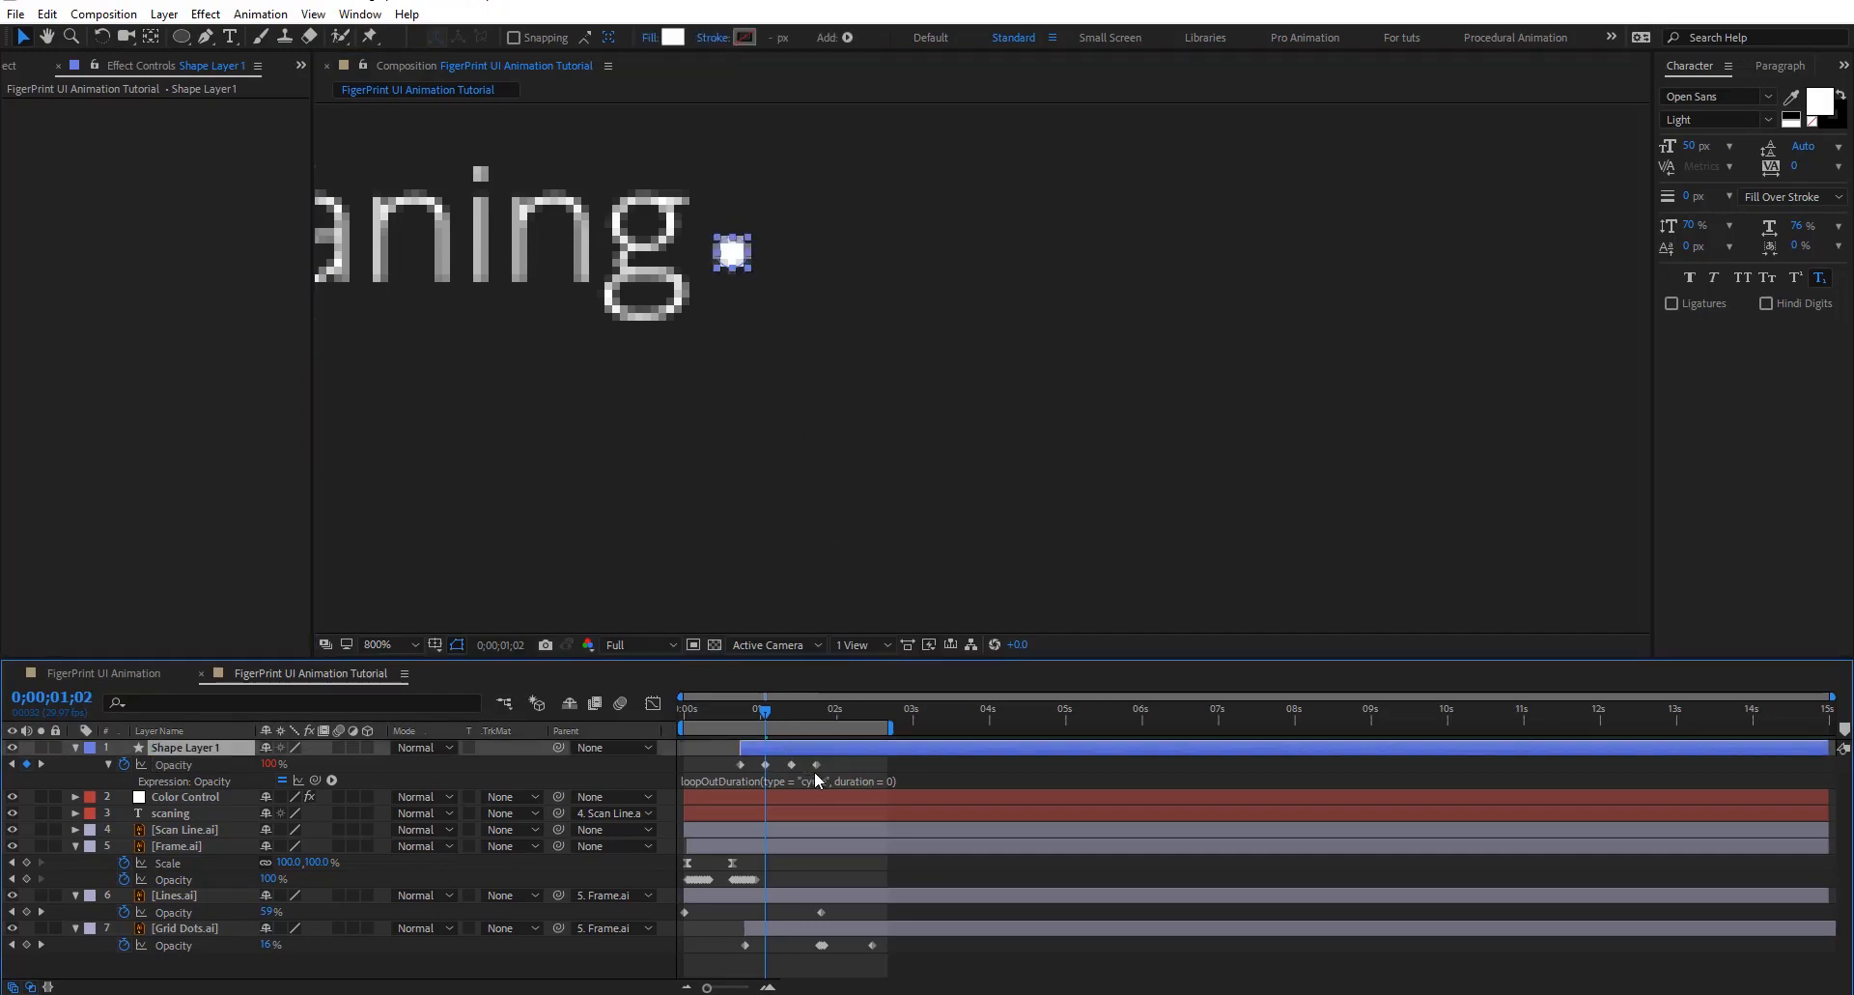
Duplicate the circle layer and try offsetting the copy's X position by 10, undoing that offset
{"action": "key", "text": "ctrl+d"}
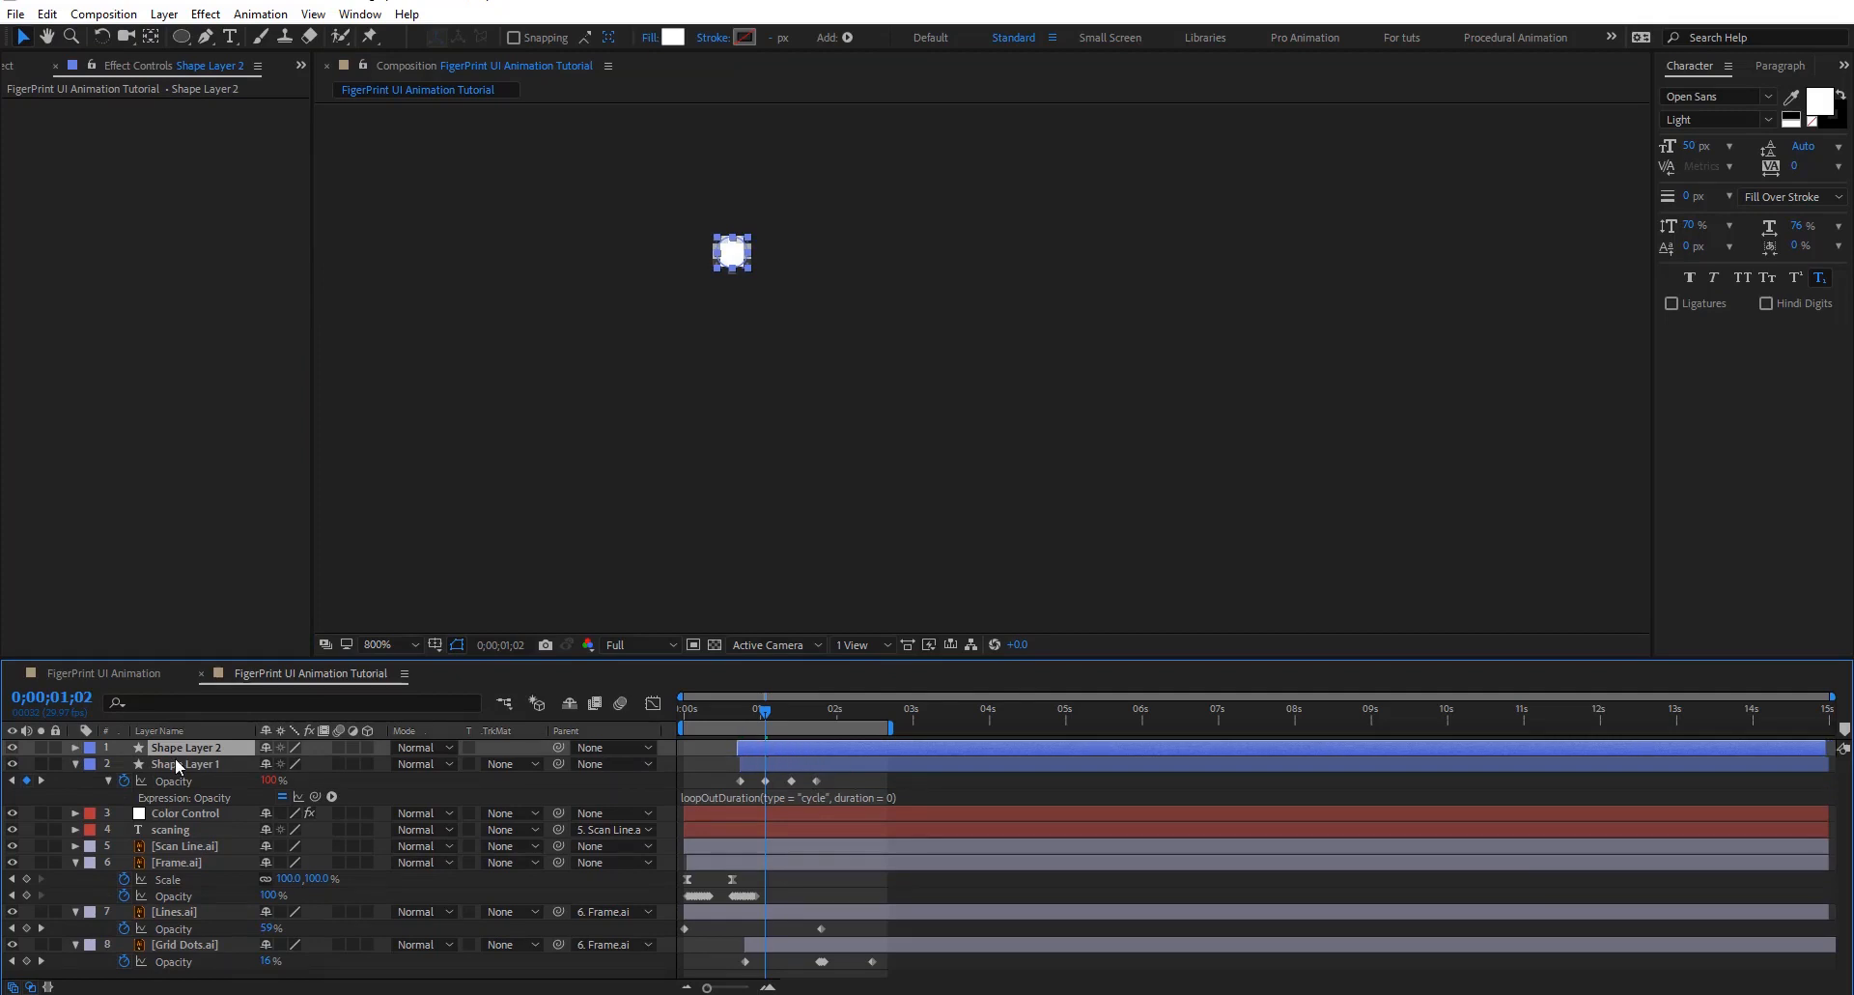
{"action": "key", "text": "p"}
{"action": "left_click", "coordinate": [275, 764]}
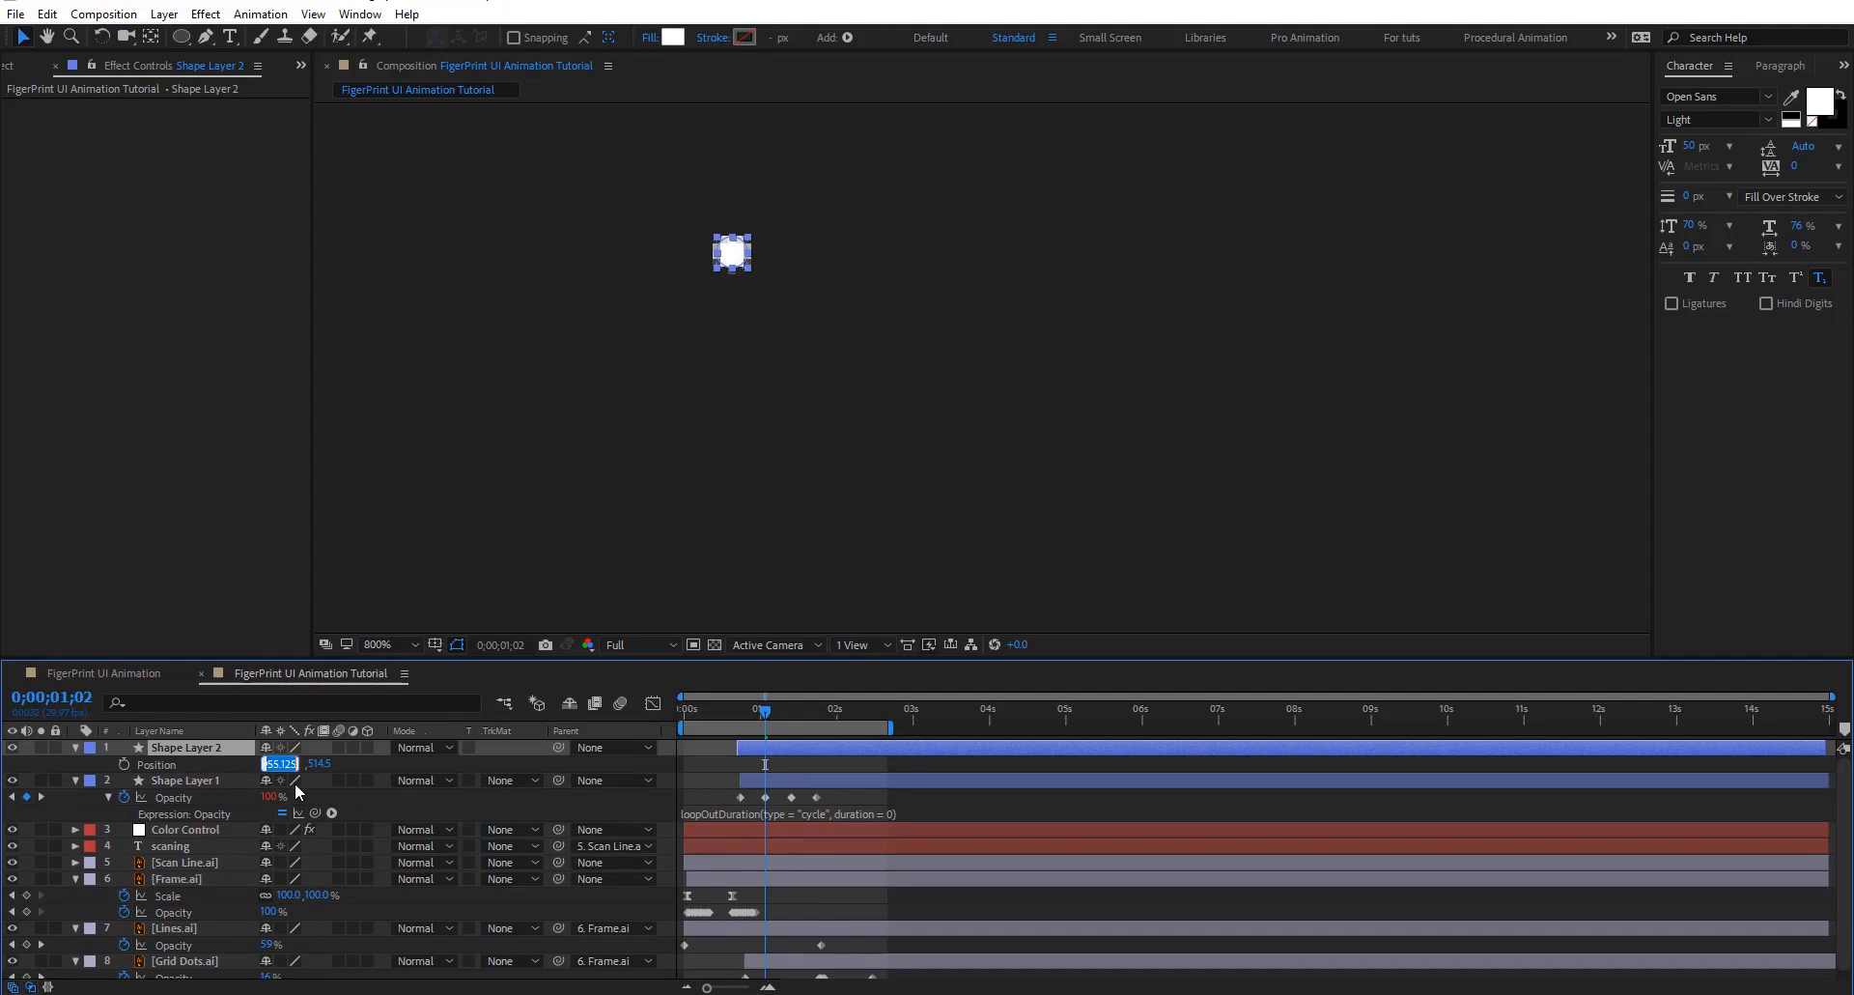
{"action": "type", "text": "+10"}
{"action": "key", "text": "Return"}
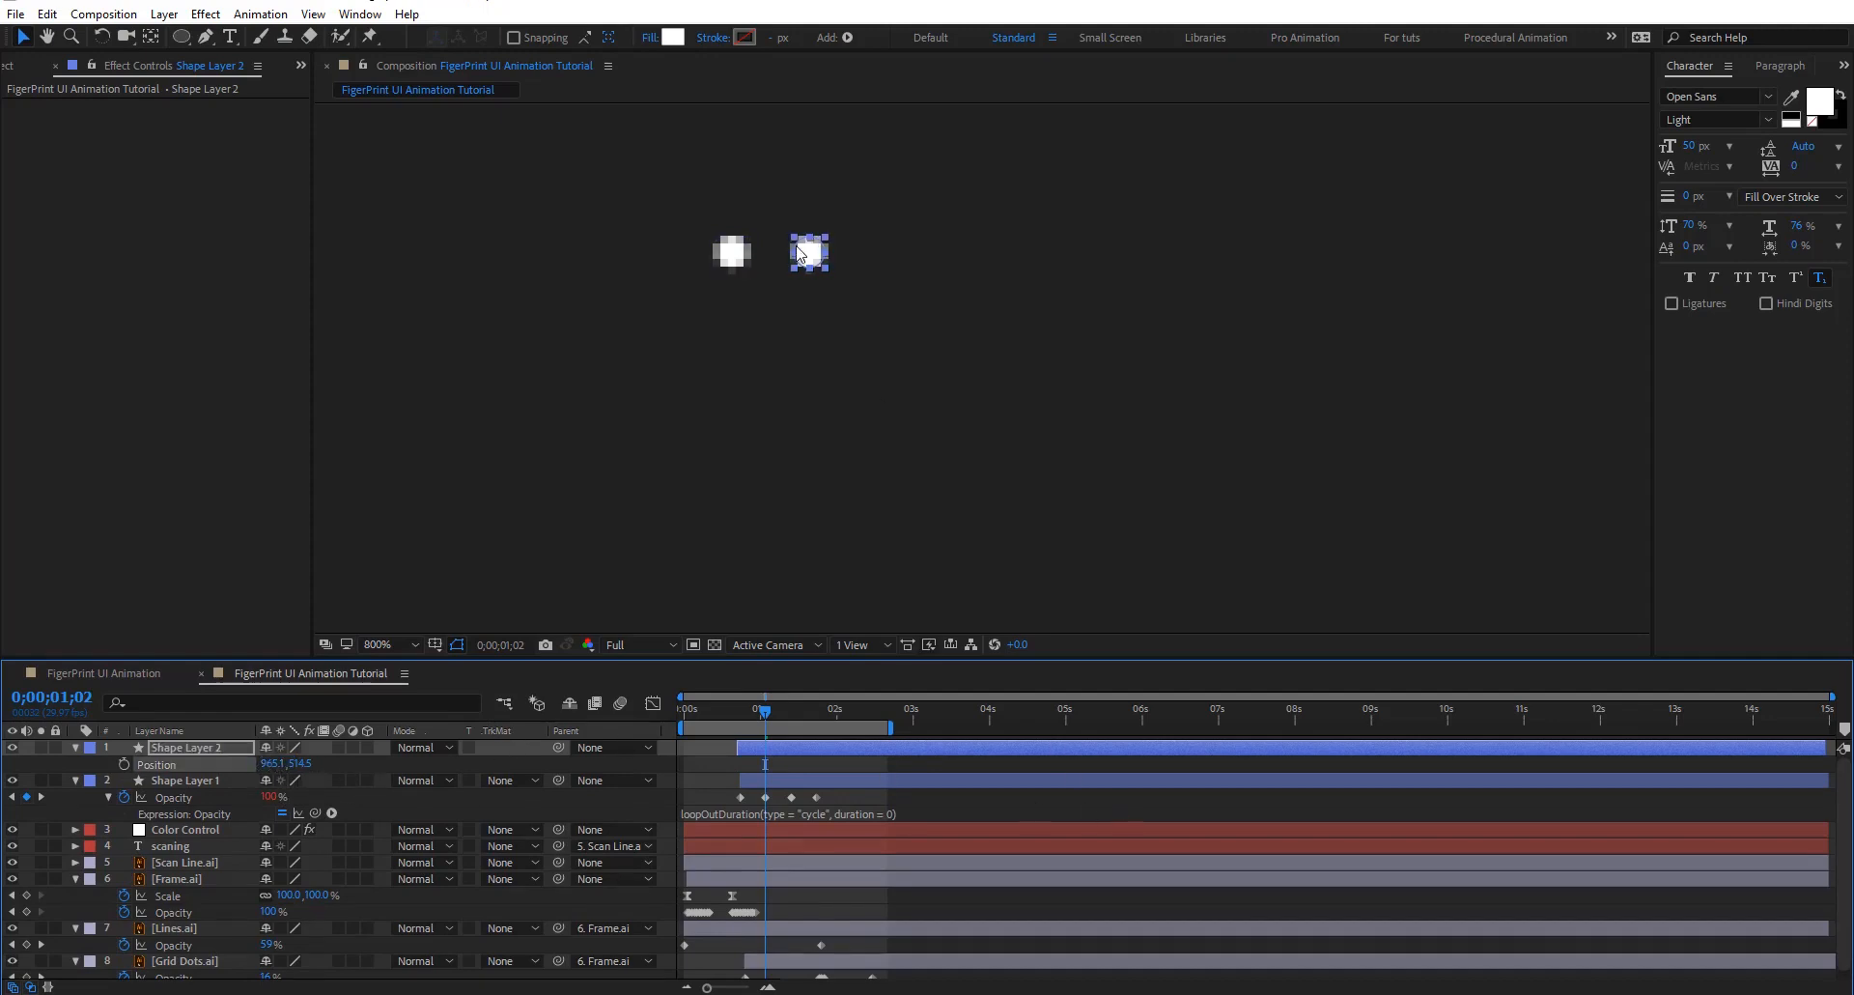
{"action": "scroll", "coordinate": [985, 369], "scroll_direction": "down", "scroll_amount": 1}
{"action": "key", "text": "ctrl+z"}
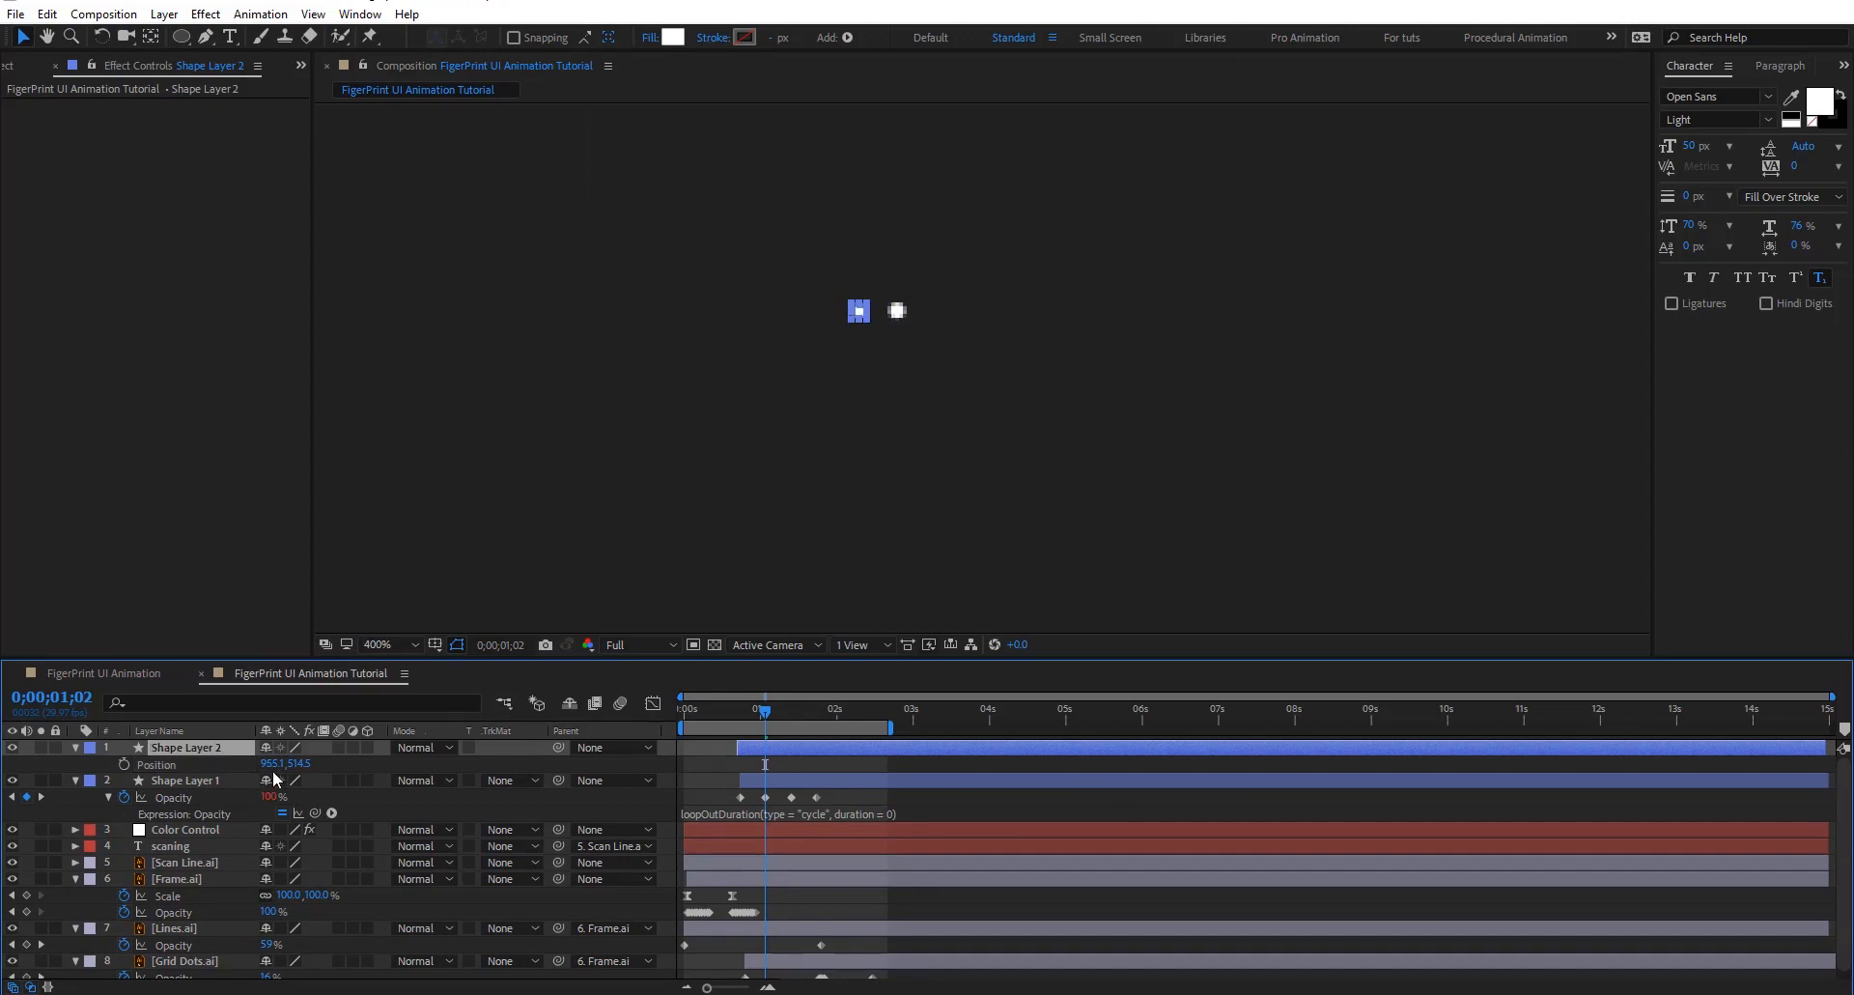
Increase the copied circle's X position by 5 and by a further 2
{"action": "left_click", "coordinate": [273, 764]}
{"action": "key", "text": "Right"}
{"action": "type", "text": "+5"}
{"action": "key", "text": "Return"}
{"action": "left_click", "coordinate": [757, 767]}
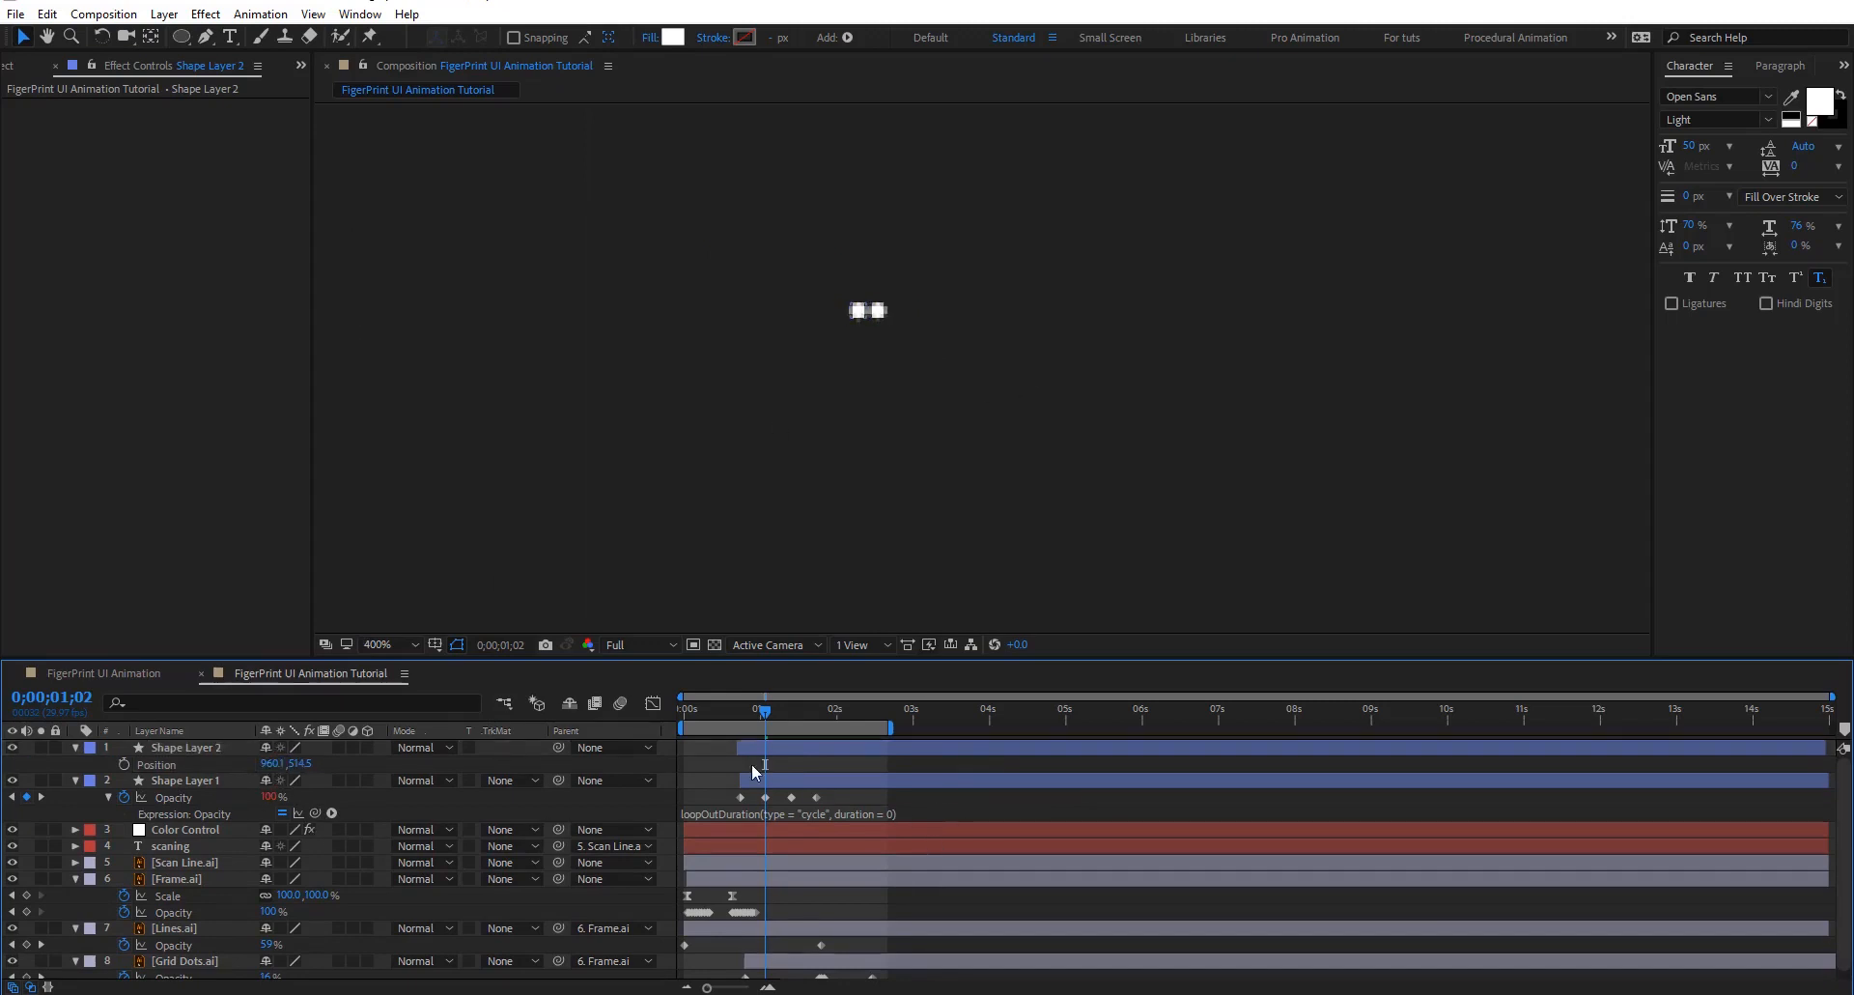
{"action": "left_click", "coordinate": [274, 764]}
{"action": "key", "text": "Right"}
{"action": "type", "text": "+2"}
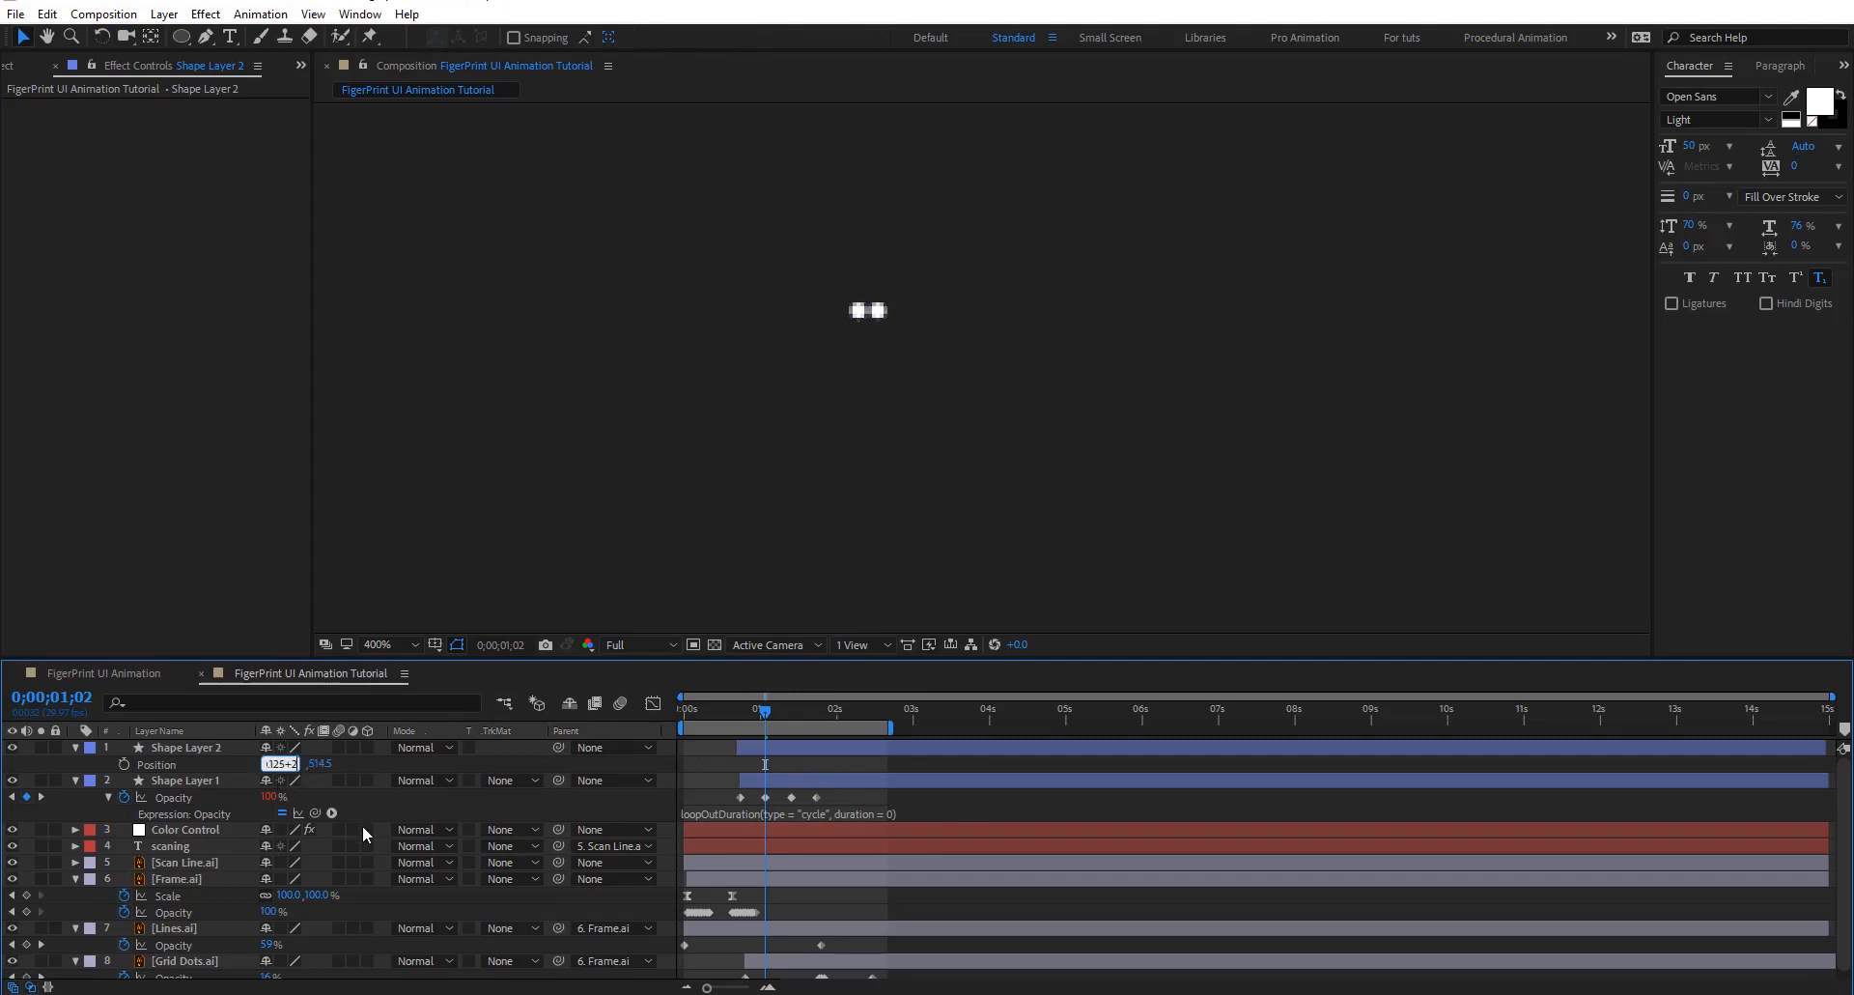
{"action": "key", "text": "Return"}
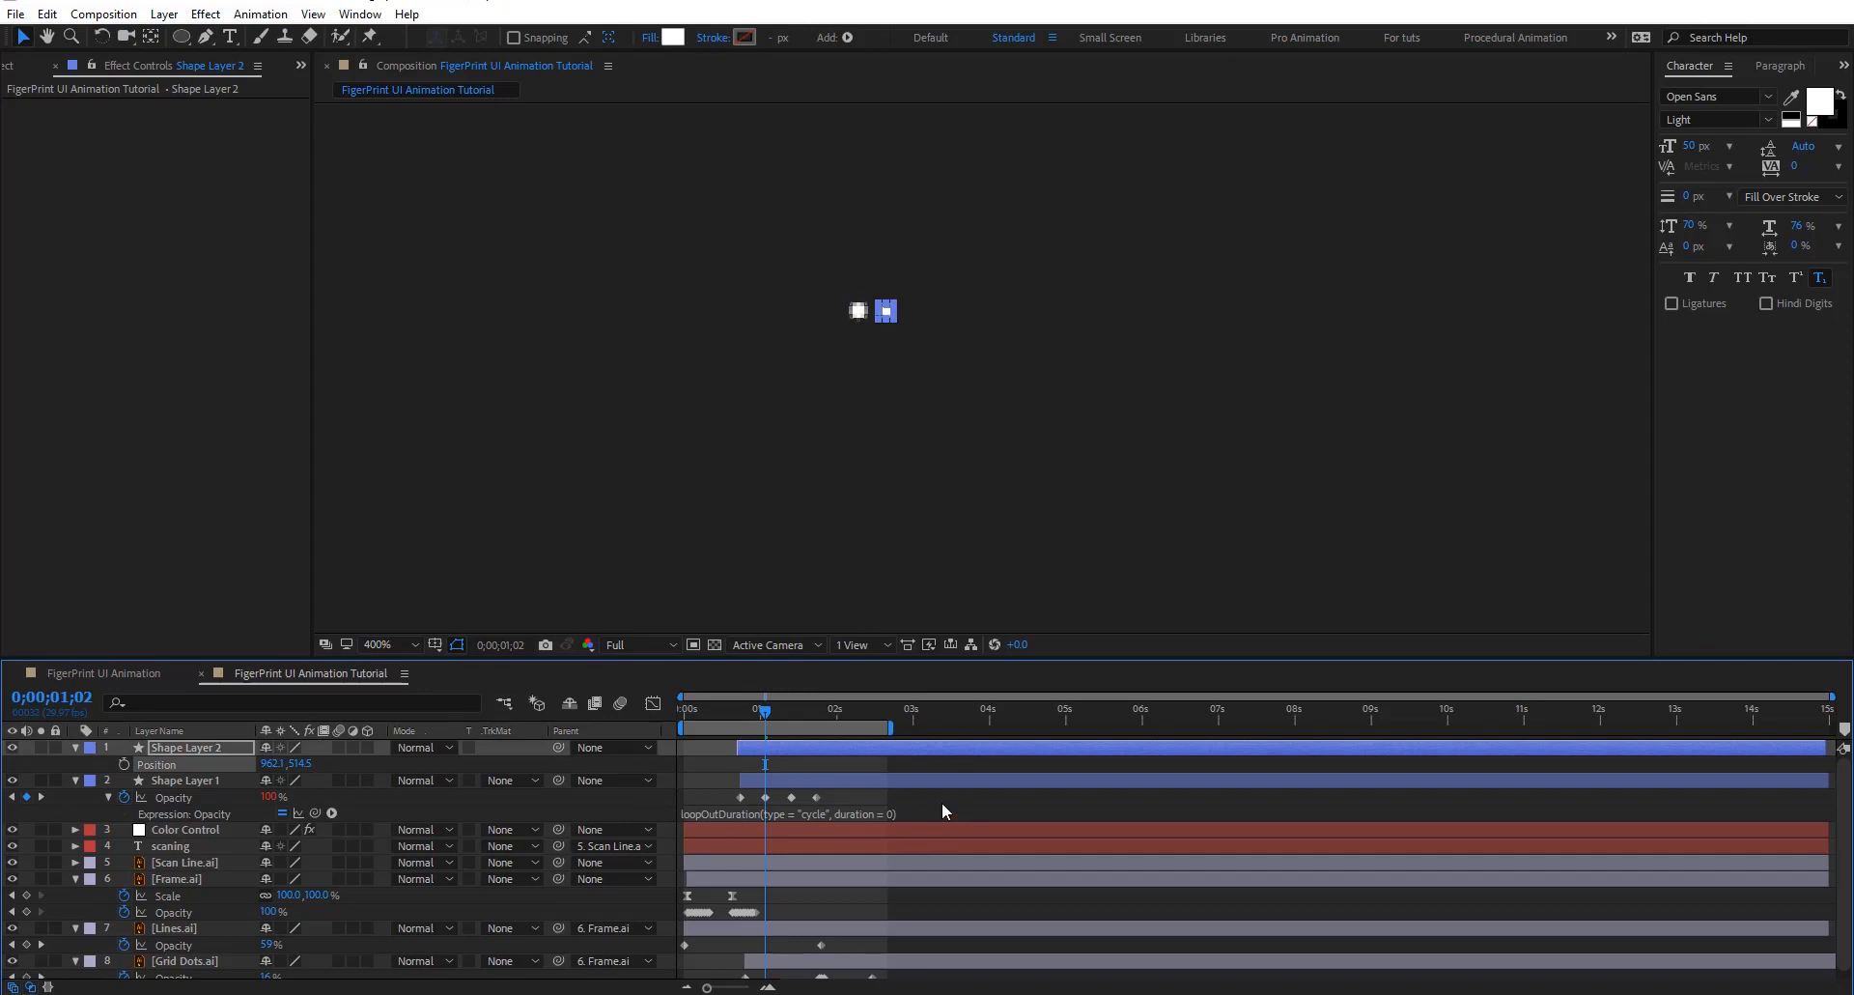
Duplicate the second circle layer and increase the new copy's X position by 7
{"action": "left_click", "coordinate": [787, 751]}
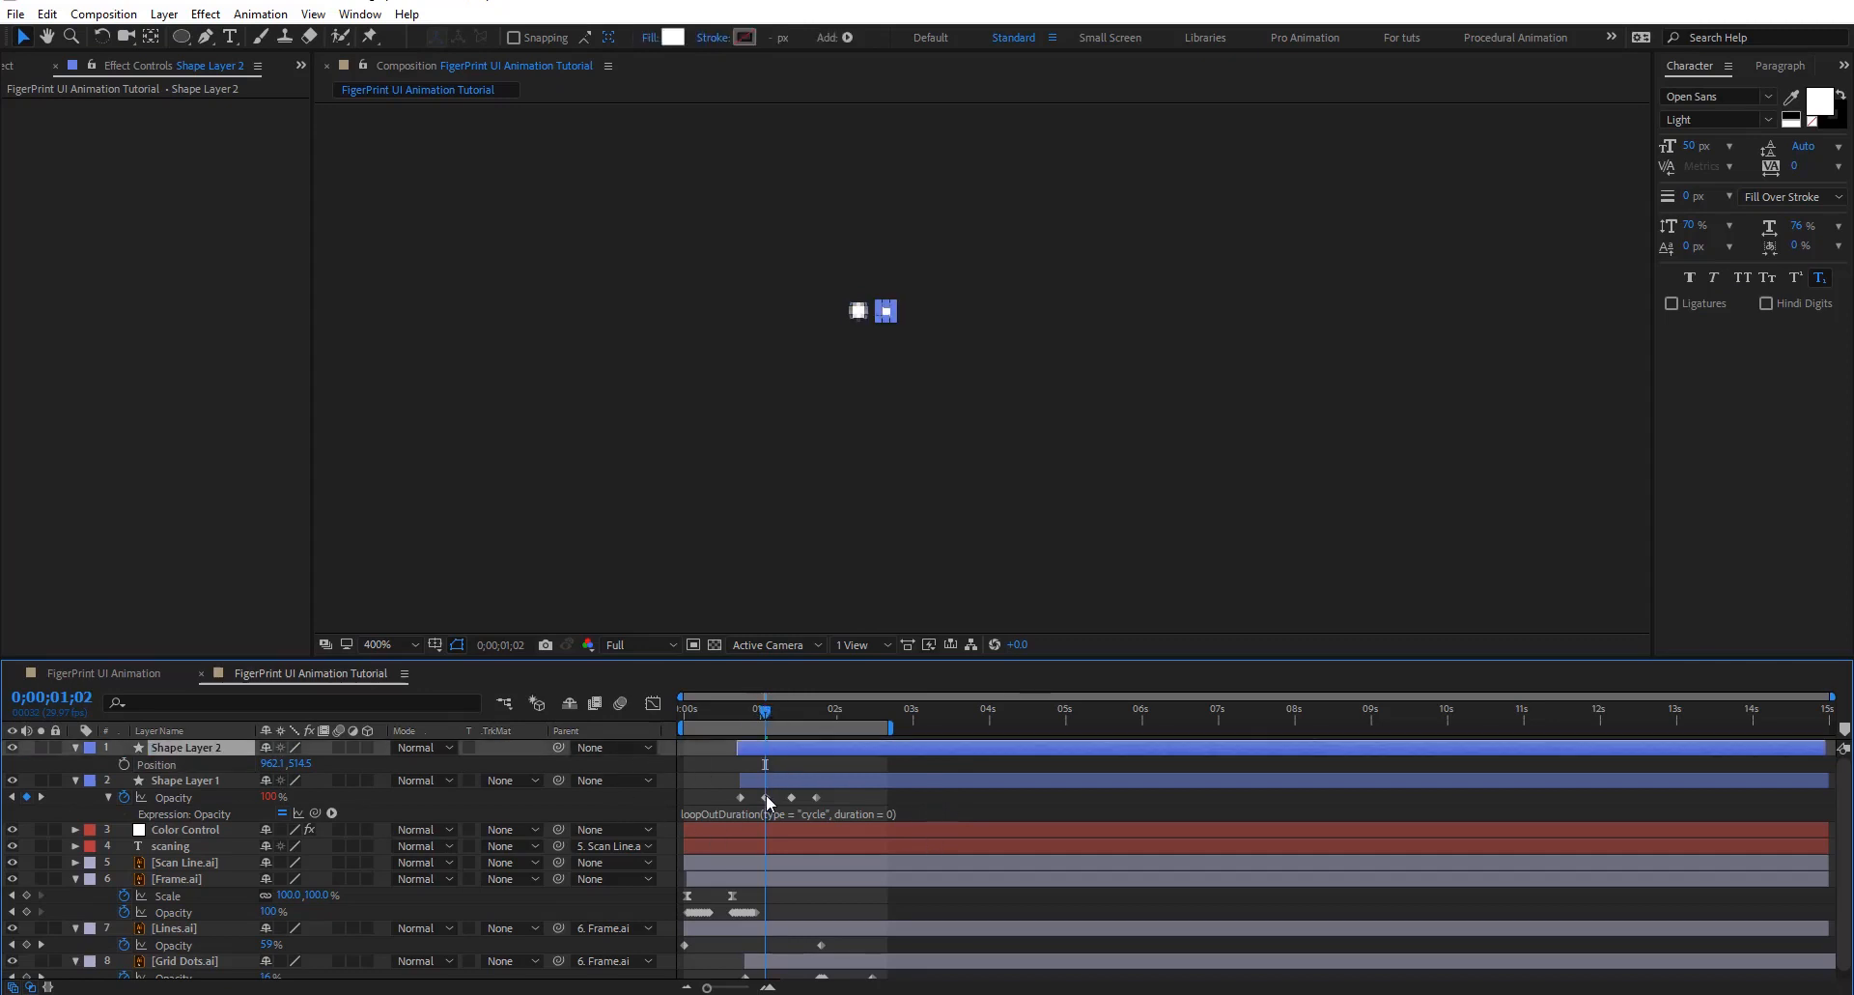
{"action": "key", "text": "ctrl+d"}
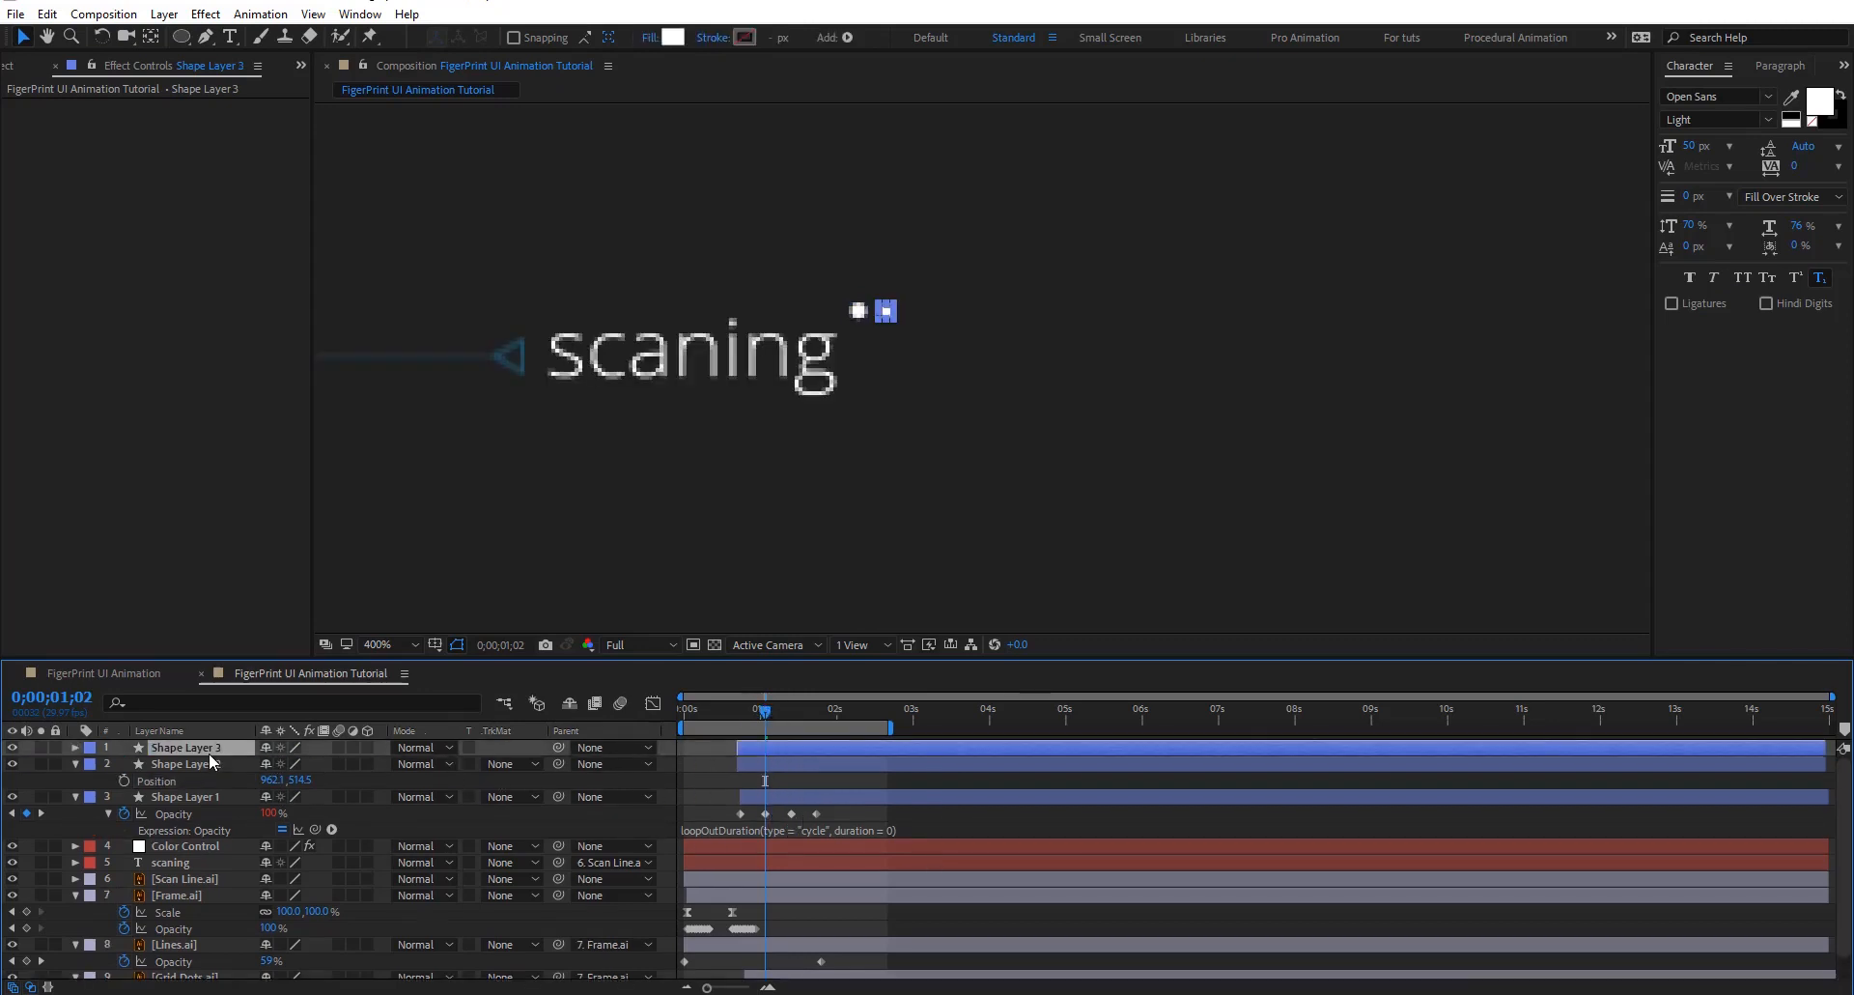
{"action": "key", "text": "p"}
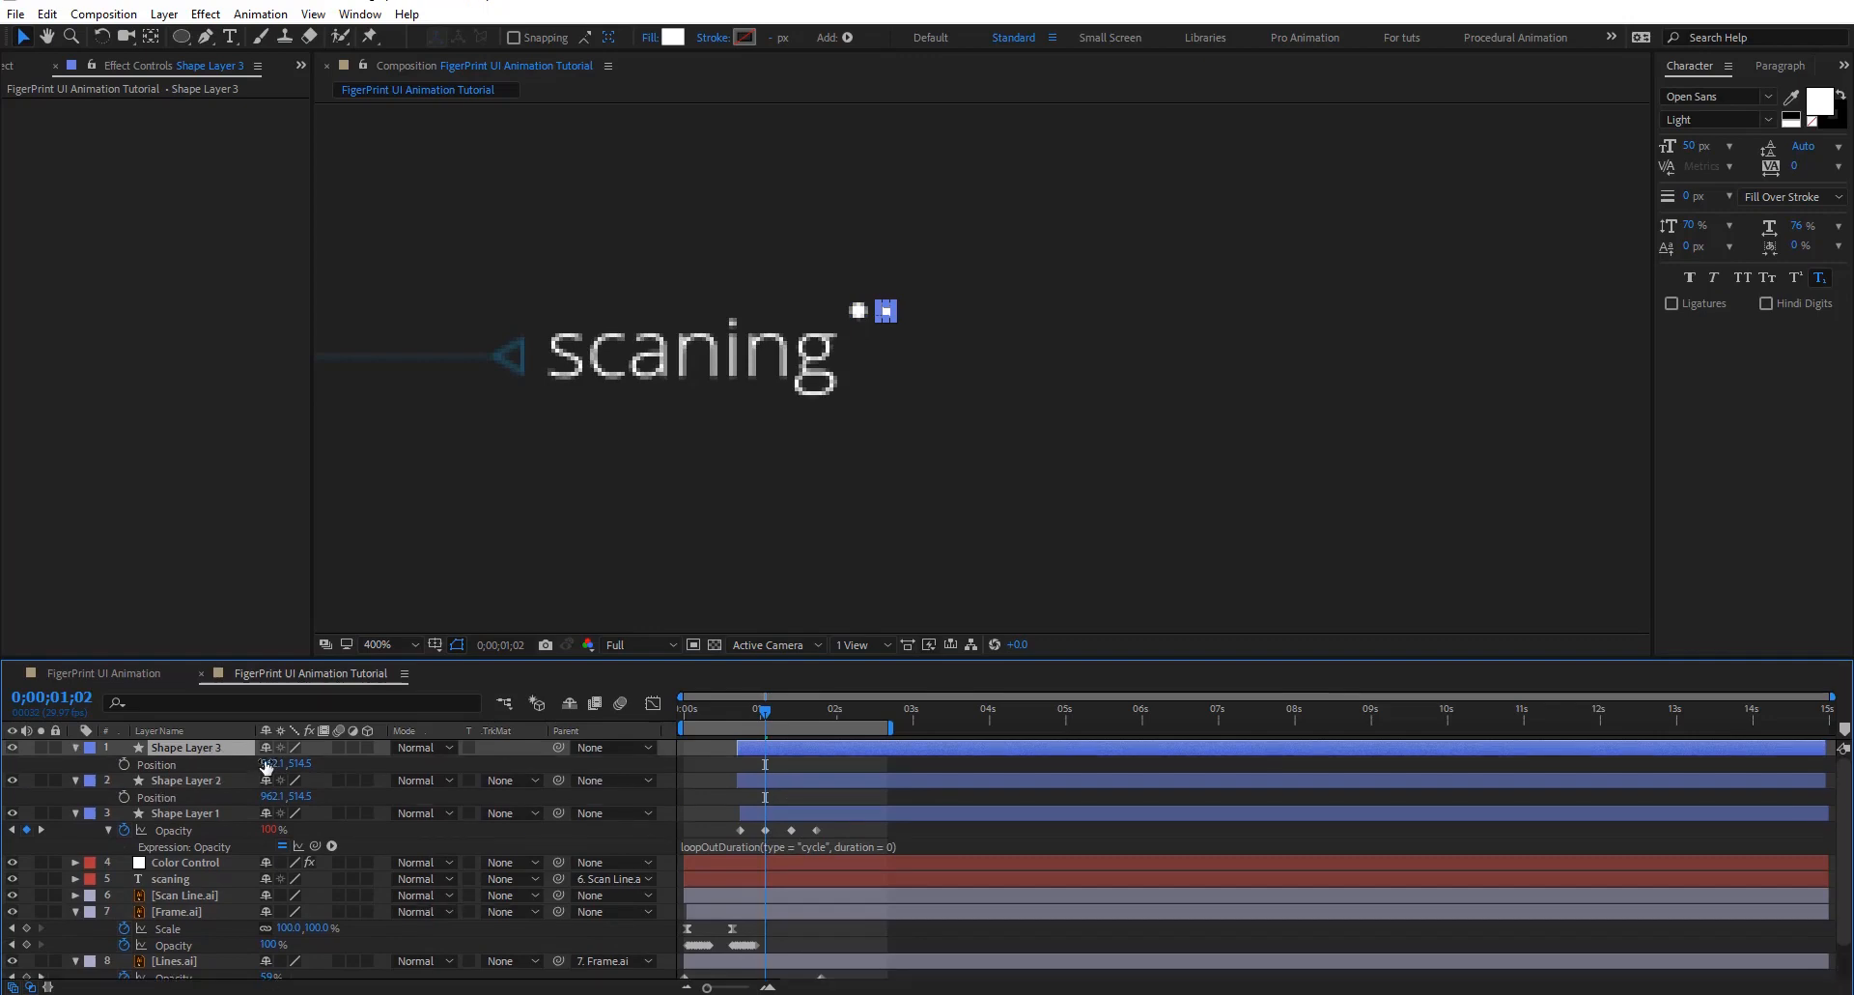
{"action": "left_click", "coordinate": [279, 763]}
{"action": "type", "text": "+7"}
{"action": "key", "text": "Return"}
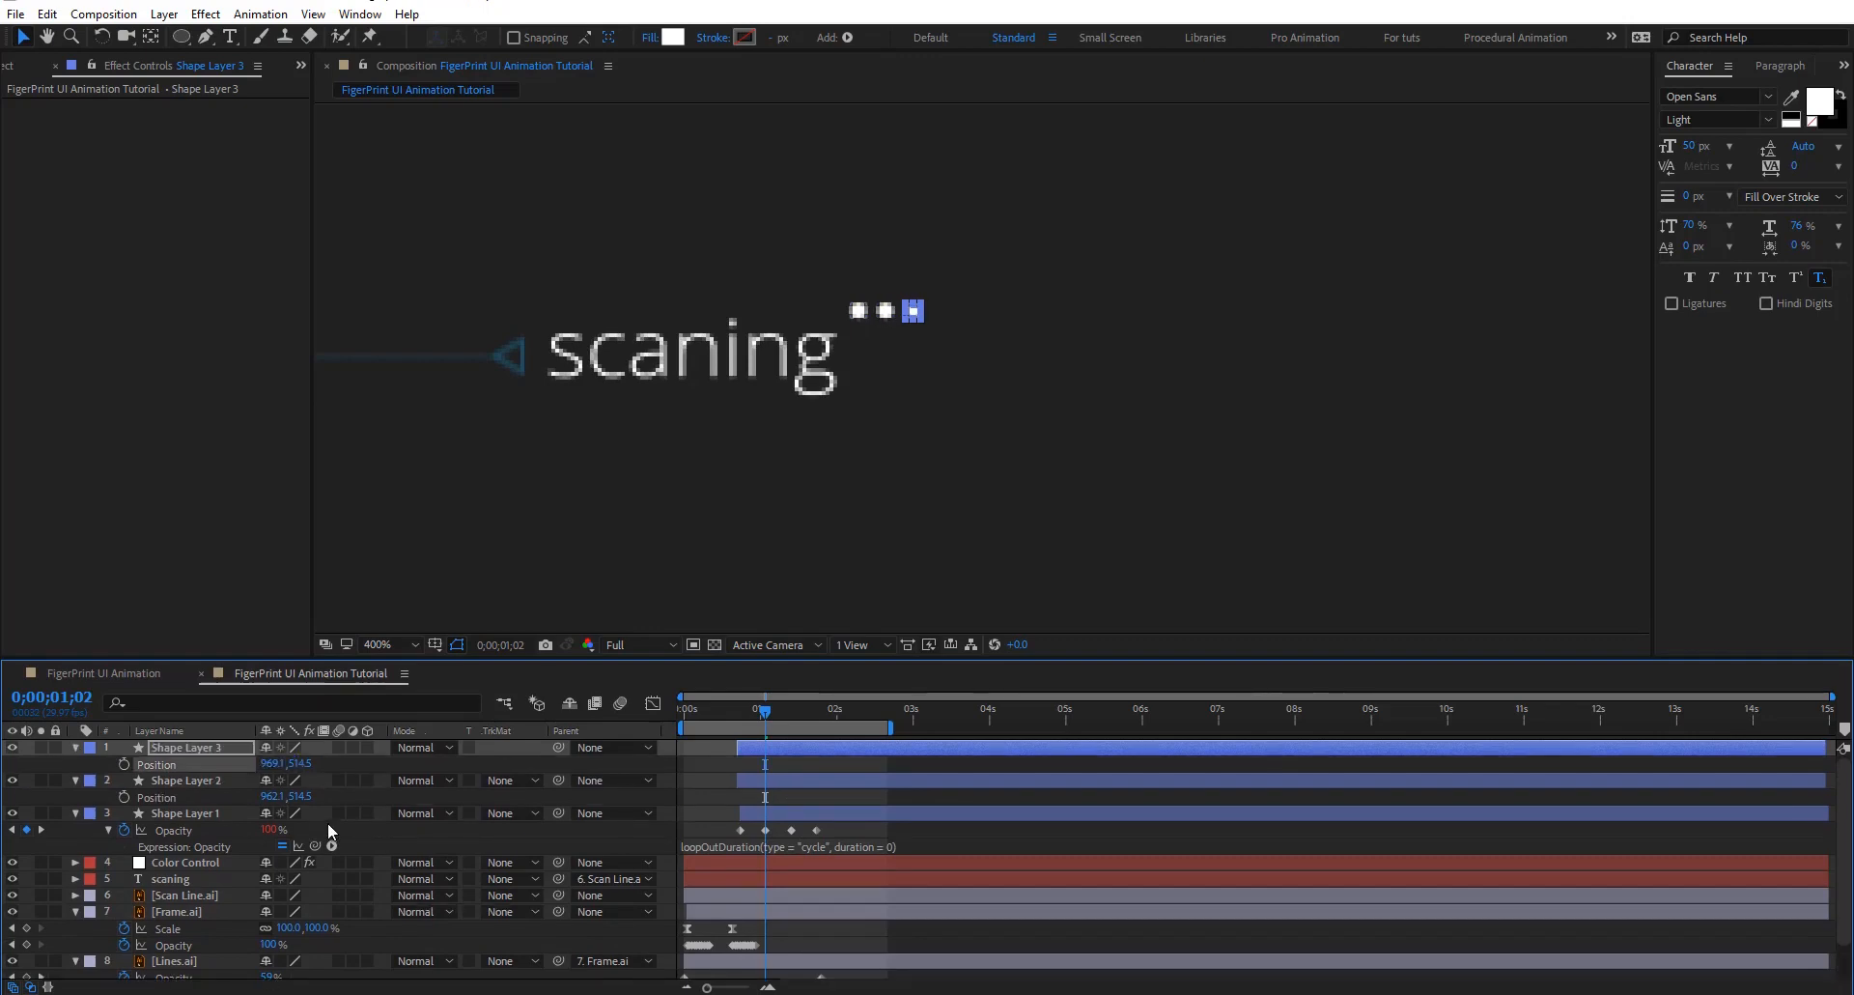
{"action": "left_click", "coordinate": [949, 800]}
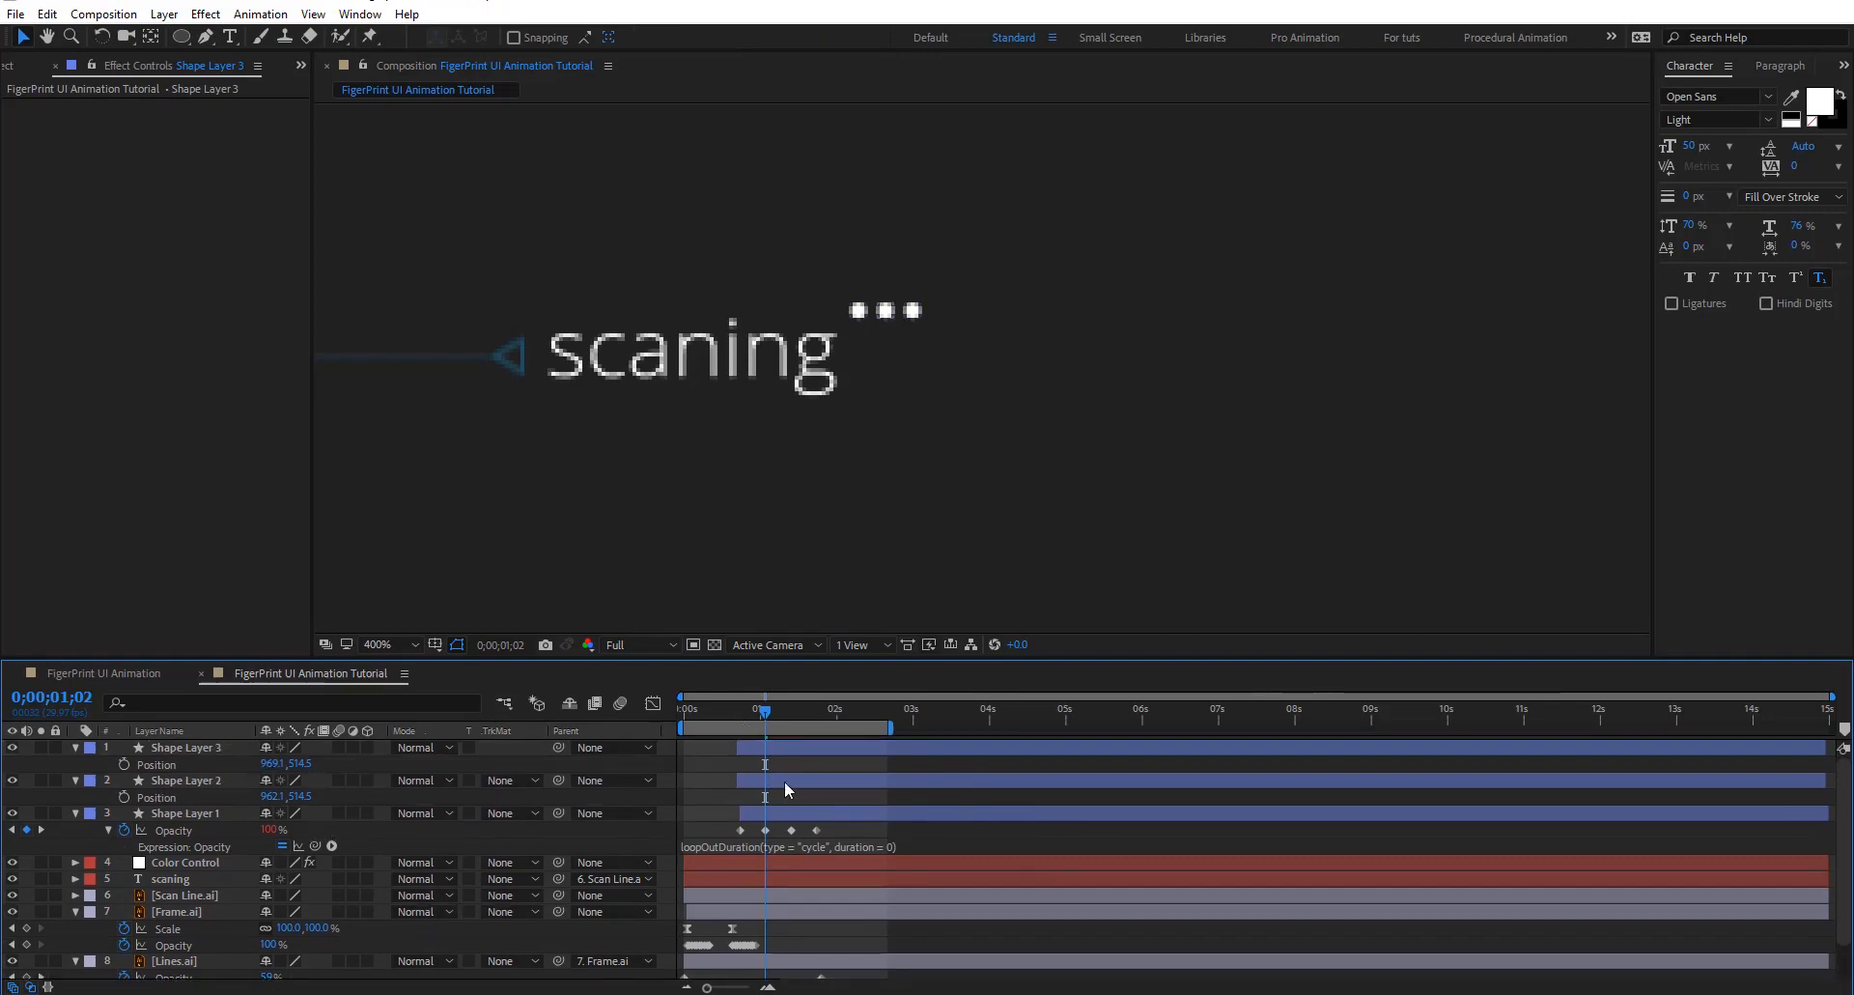
Stagger the copied circle layers so the second starts at about 0;00;01;02 and the third at 0;00;01;12, and play the result
{"action": "left_click_drag", "start_coordinate": [781, 781], "coordinate": [854, 754]}
{"action": "key", "text": "space"}
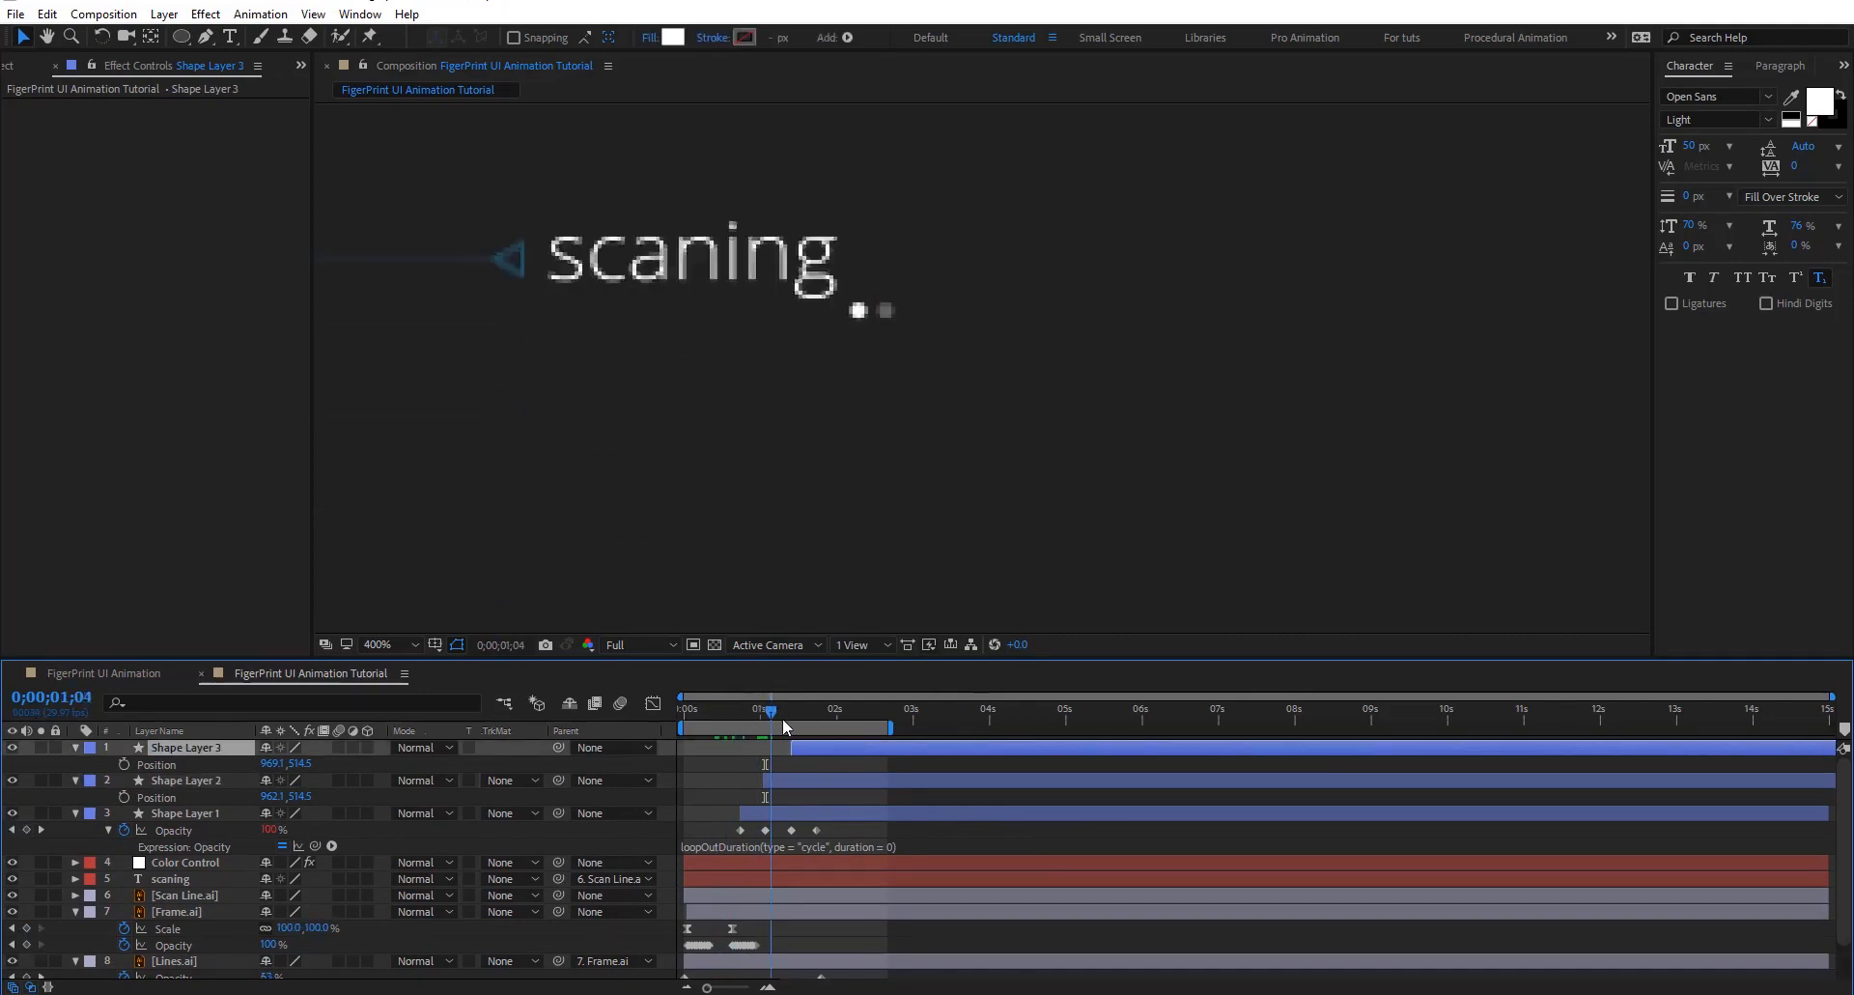
Solo all three circle layers and preview their staggered blinking along the timeline
{"action": "left_click", "coordinate": [40, 748]}
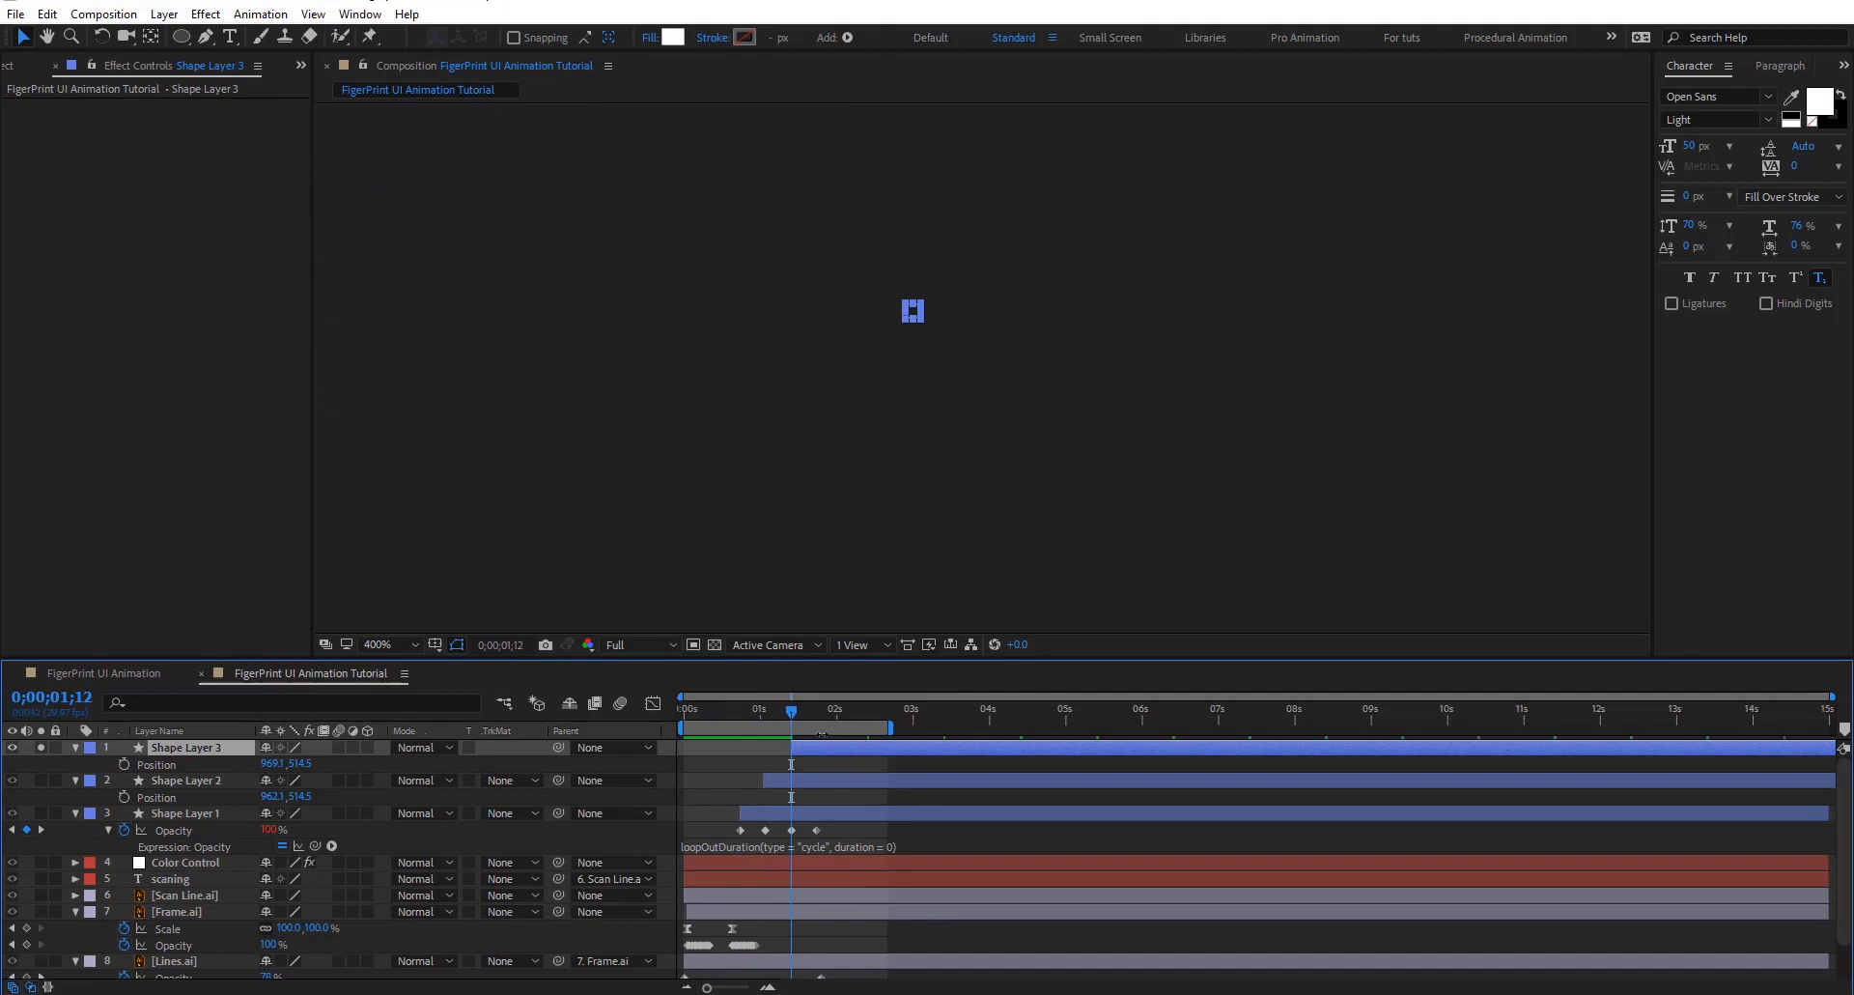
{"action": "key", "text": "space"}
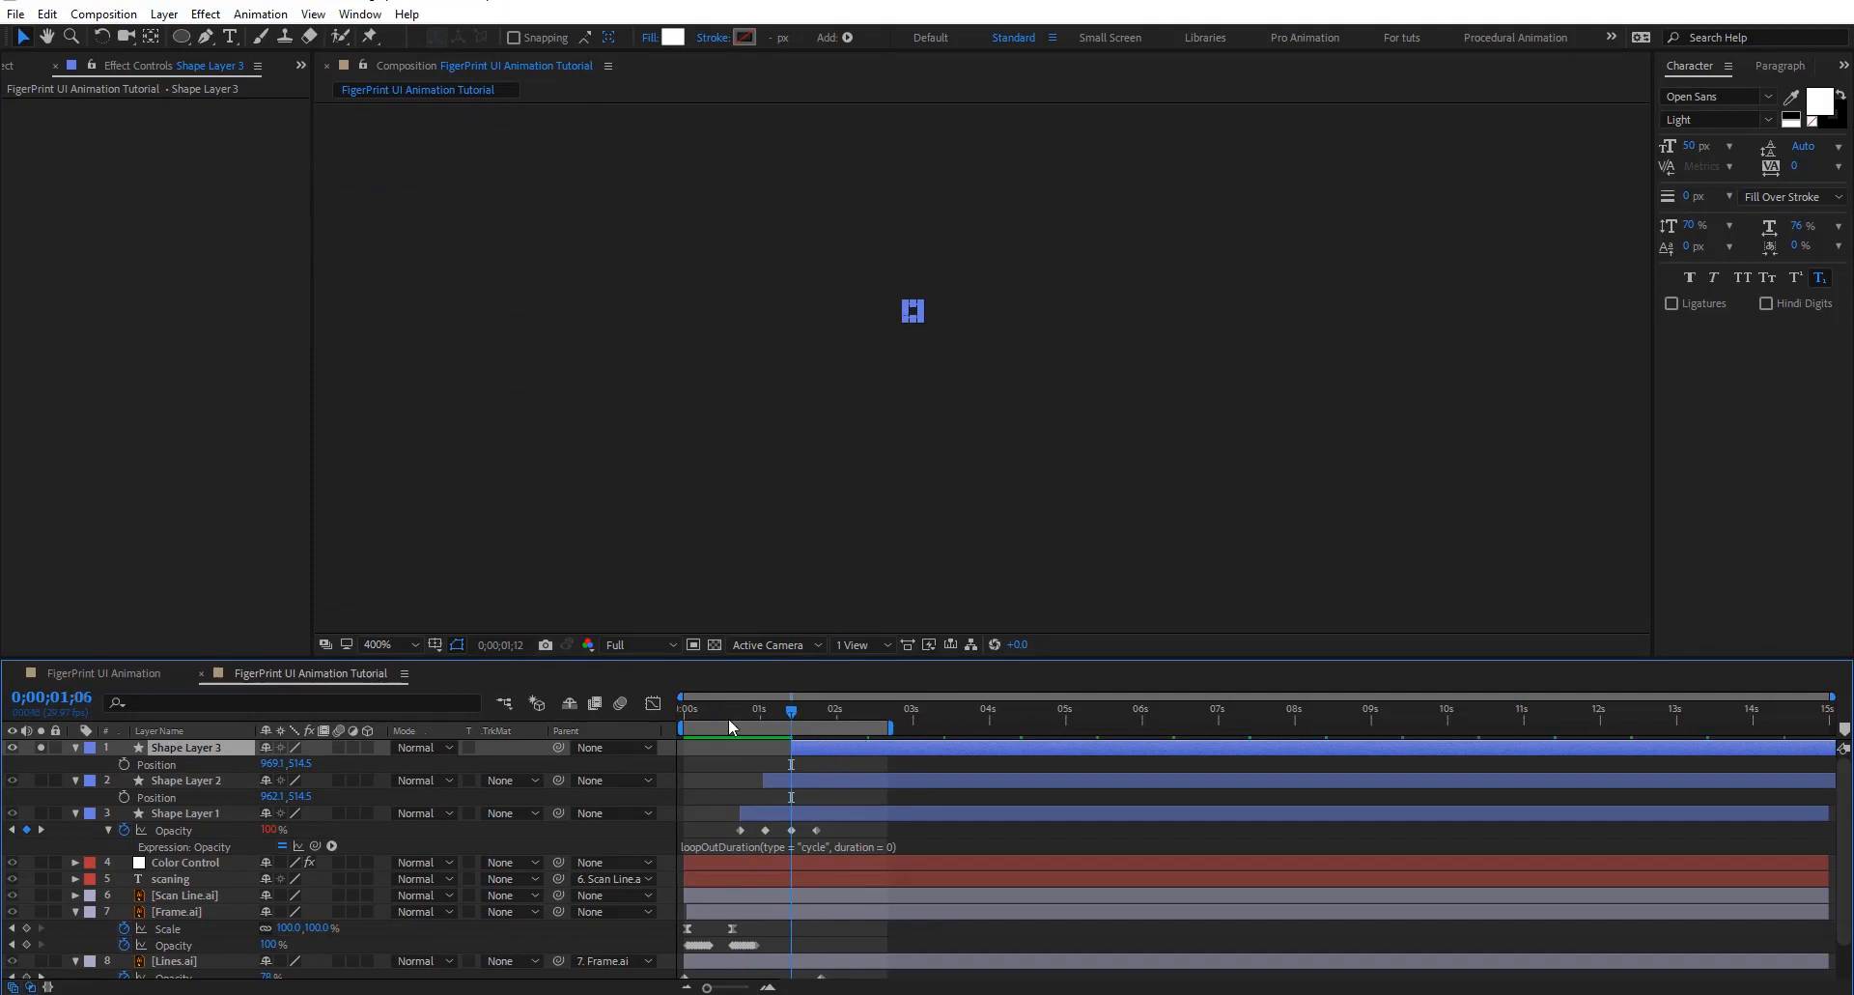
{"action": "left_click", "coordinate": [1054, 848]}
{"action": "left_click_drag", "start_coordinate": [41, 781], "coordinate": [40, 813]}
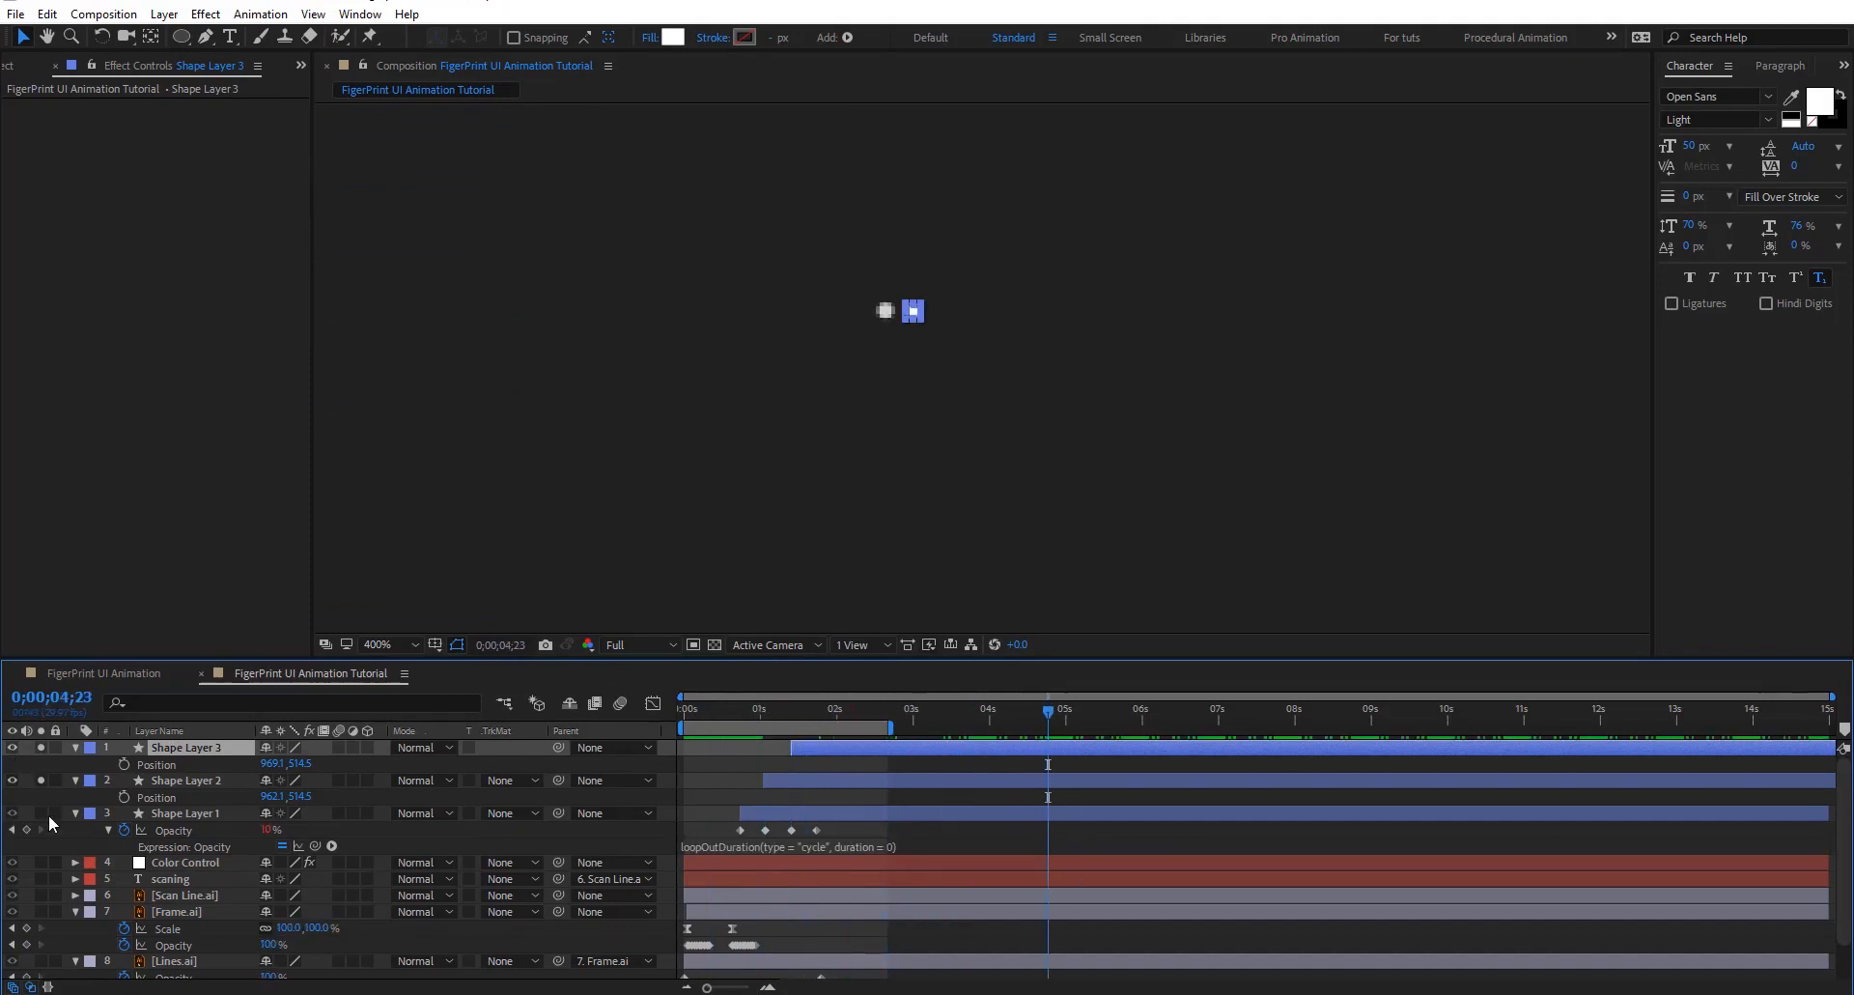
{"action": "left_click", "coordinate": [981, 850]}
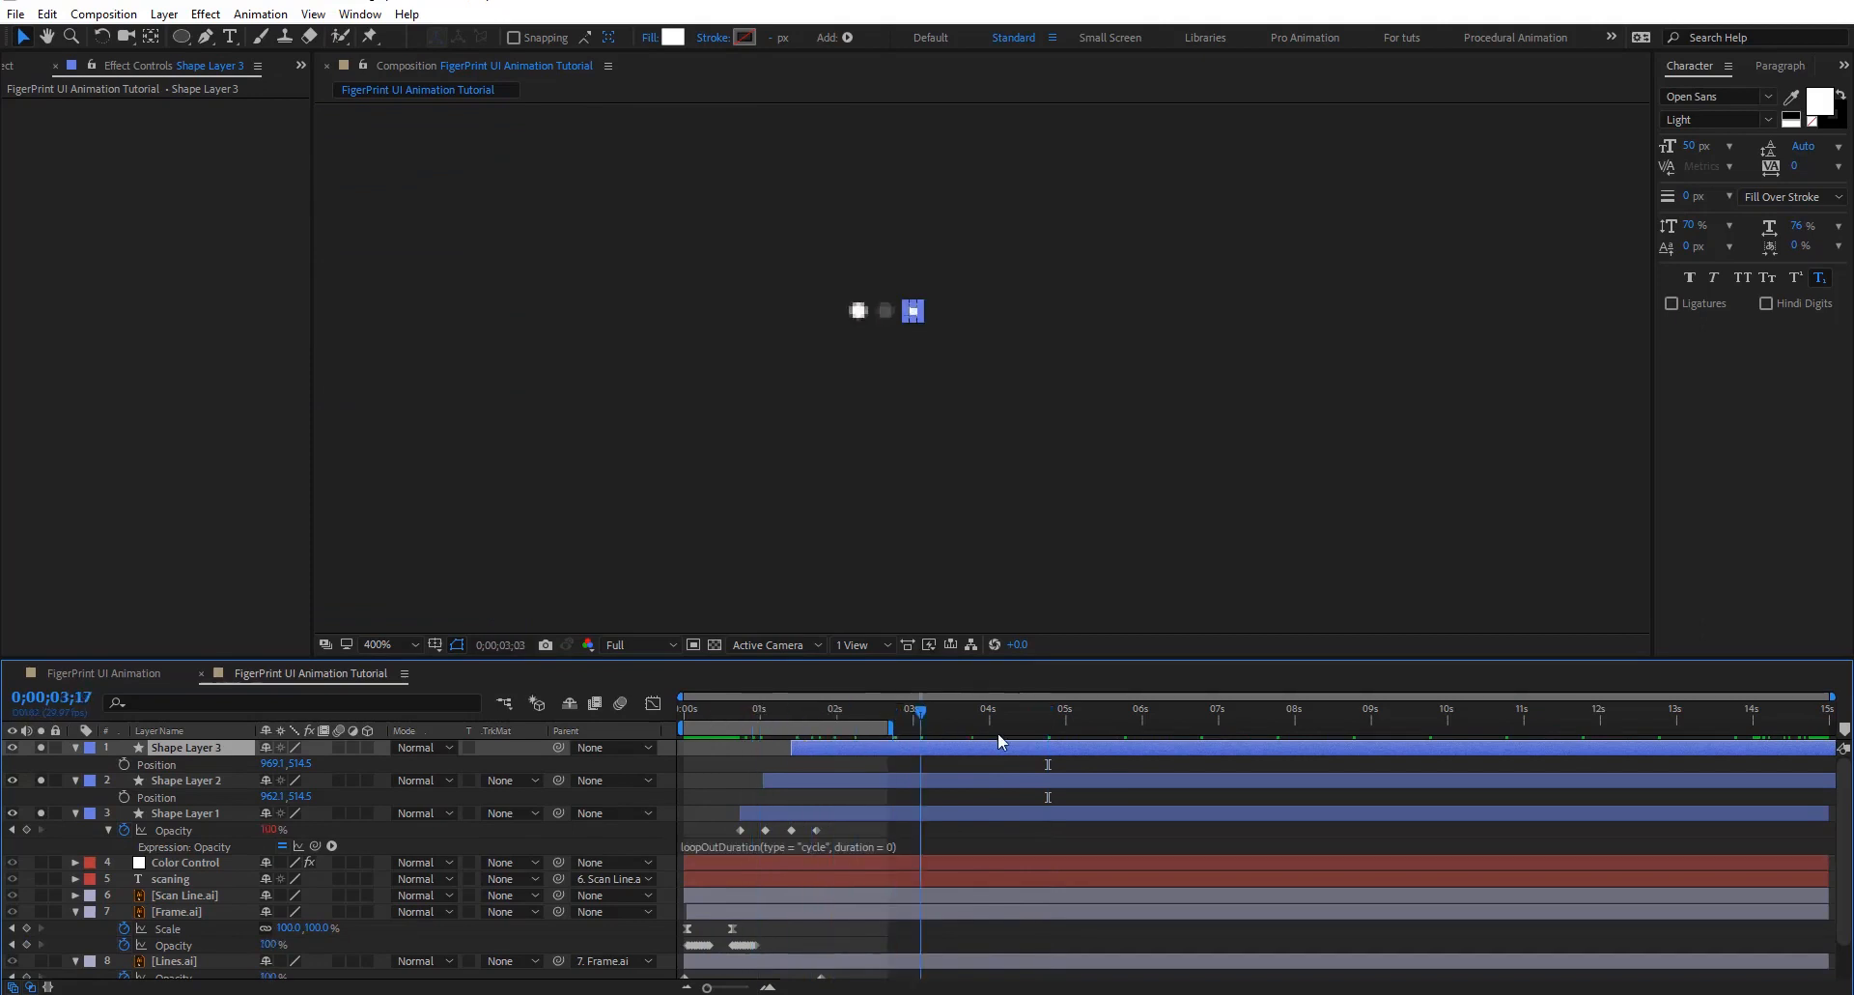
{"action": "left_click", "coordinate": [952, 828]}
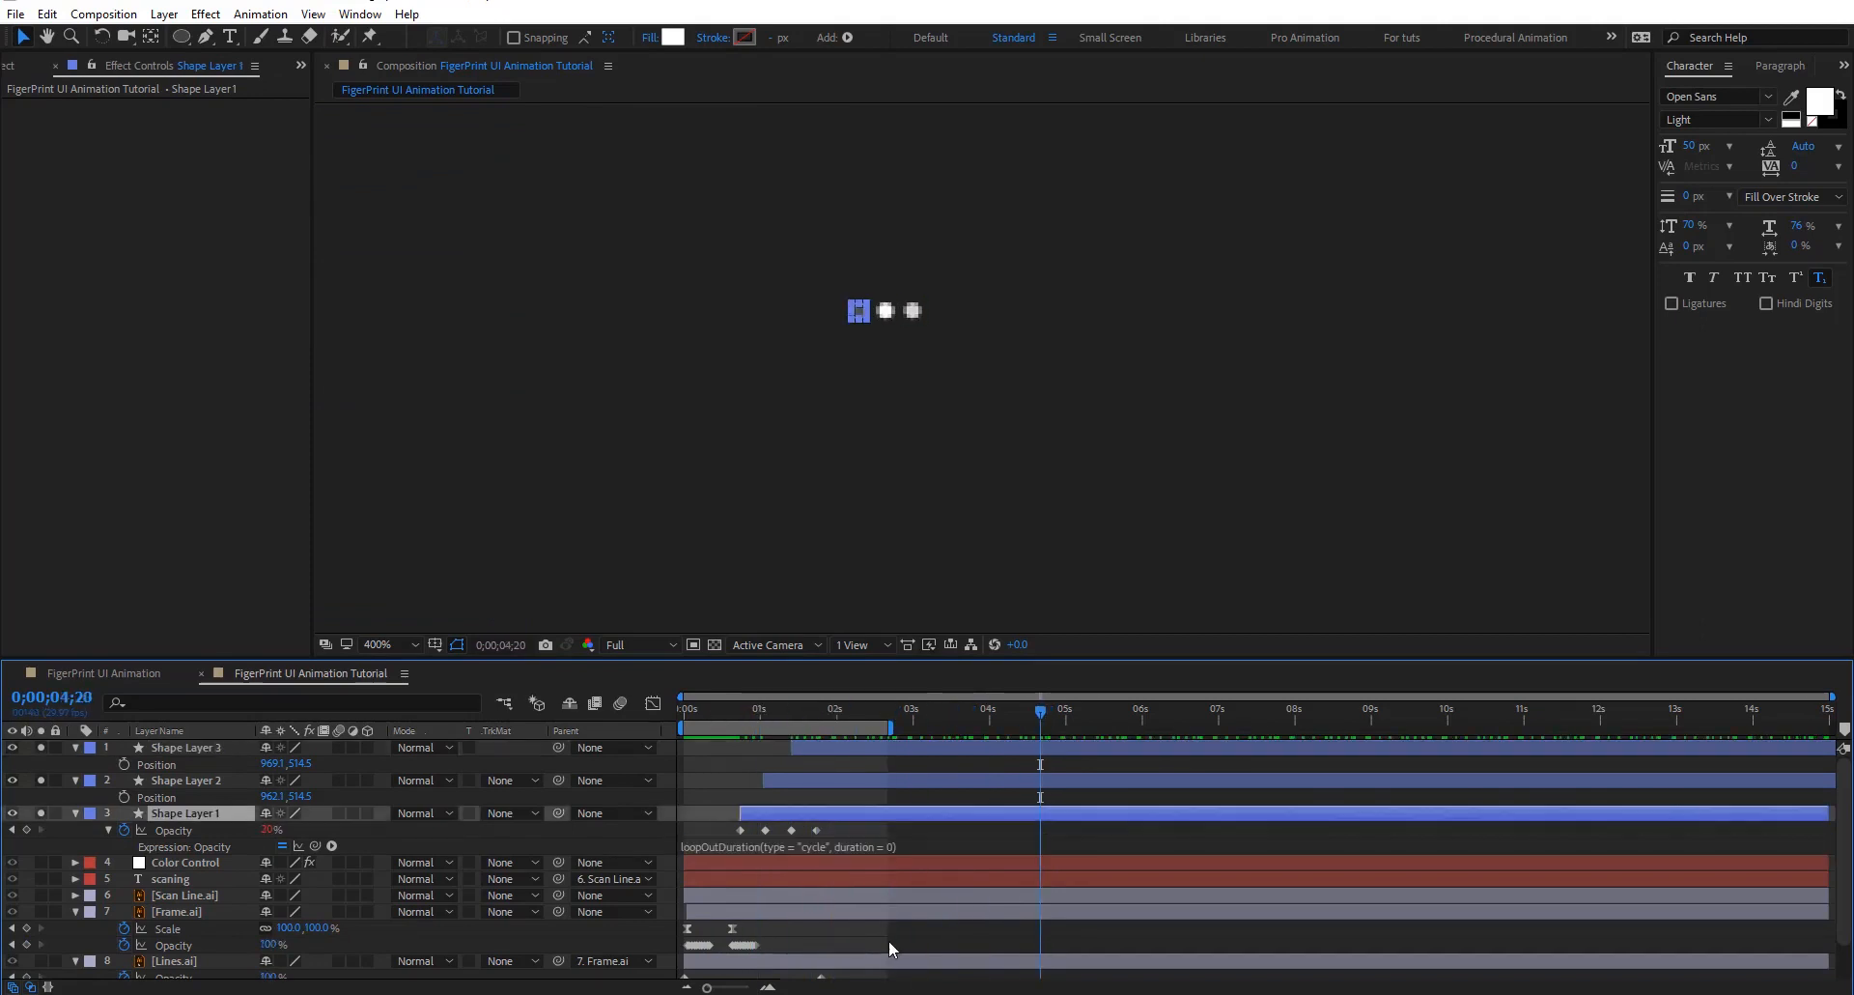
{"action": "left_click", "coordinate": [891, 927]}
Shift the second circle layer to start at 0;00;00;24, two frames after the first circle
{"action": "mouse_move", "coordinate": [734, 710]}
{"action": "left_mouse_down"}
{"action": "mouse_move", "coordinate": [1254, 727]}
{"action": "mouse_move", "coordinate": [715, 728]}
{"action": "mouse_move", "coordinate": [742, 734]}
{"action": "left_mouse_up"}
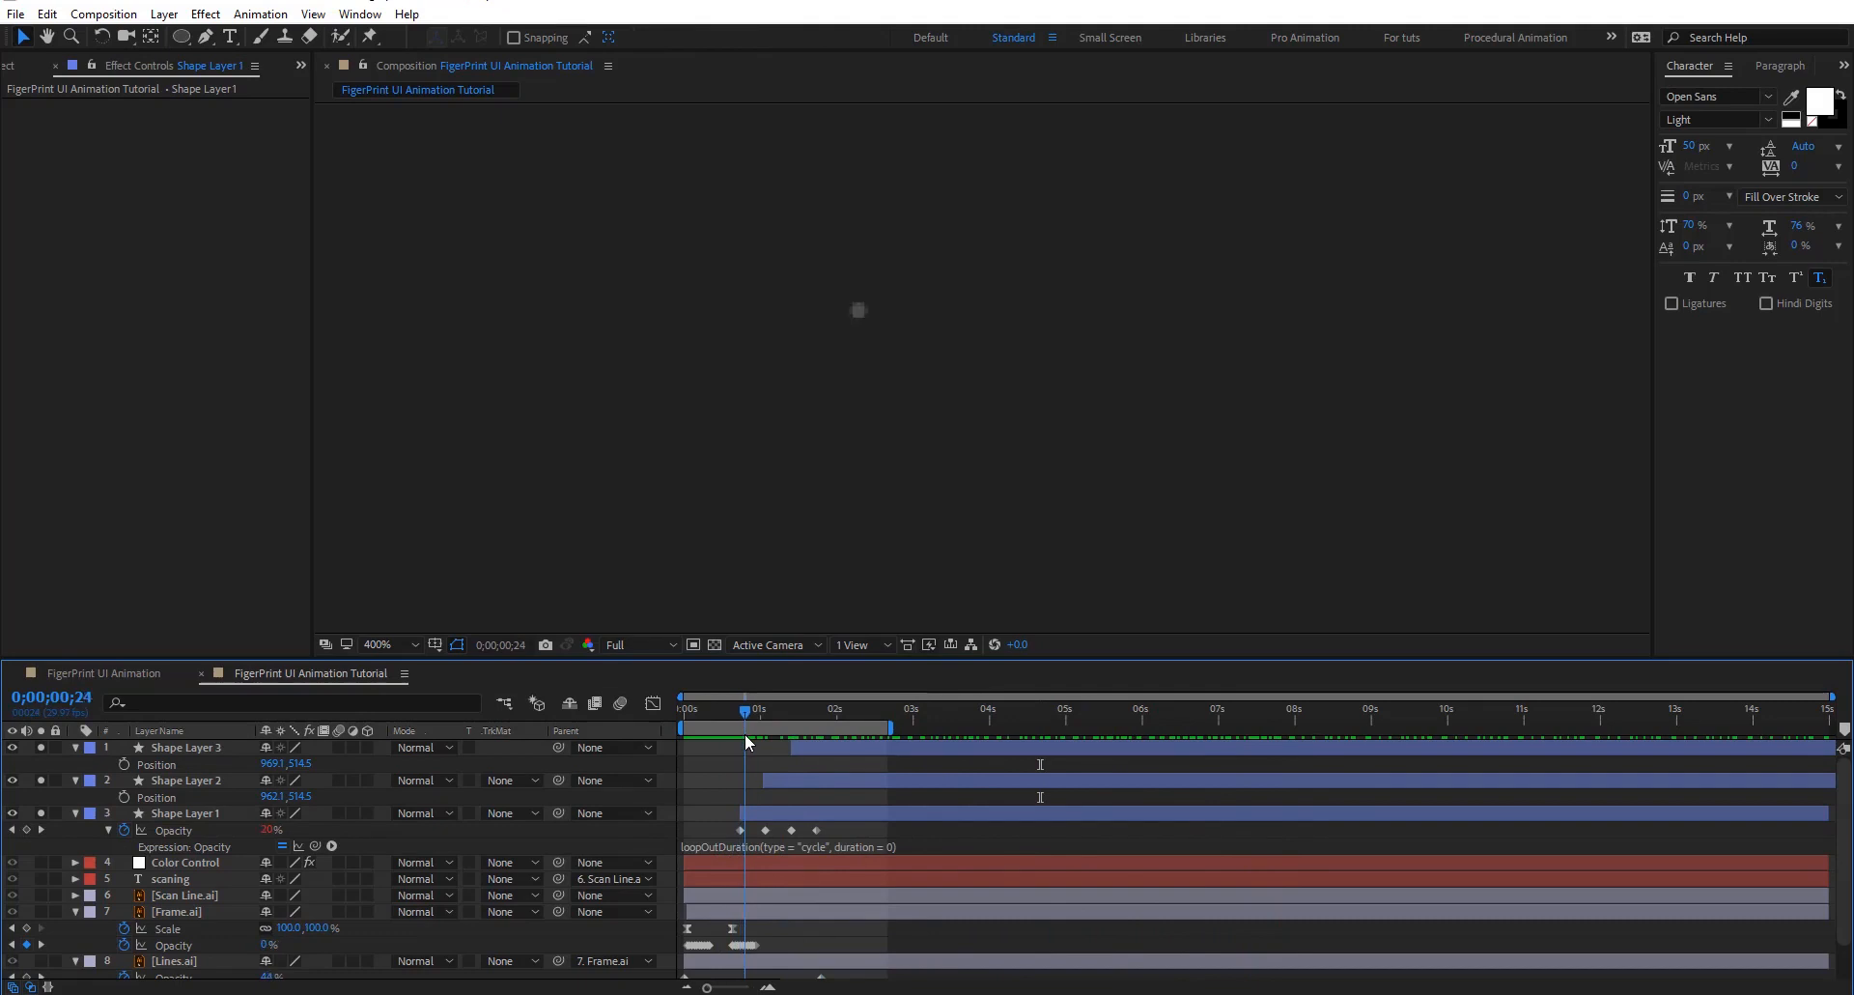
{"action": "left_click", "coordinate": [756, 792]}
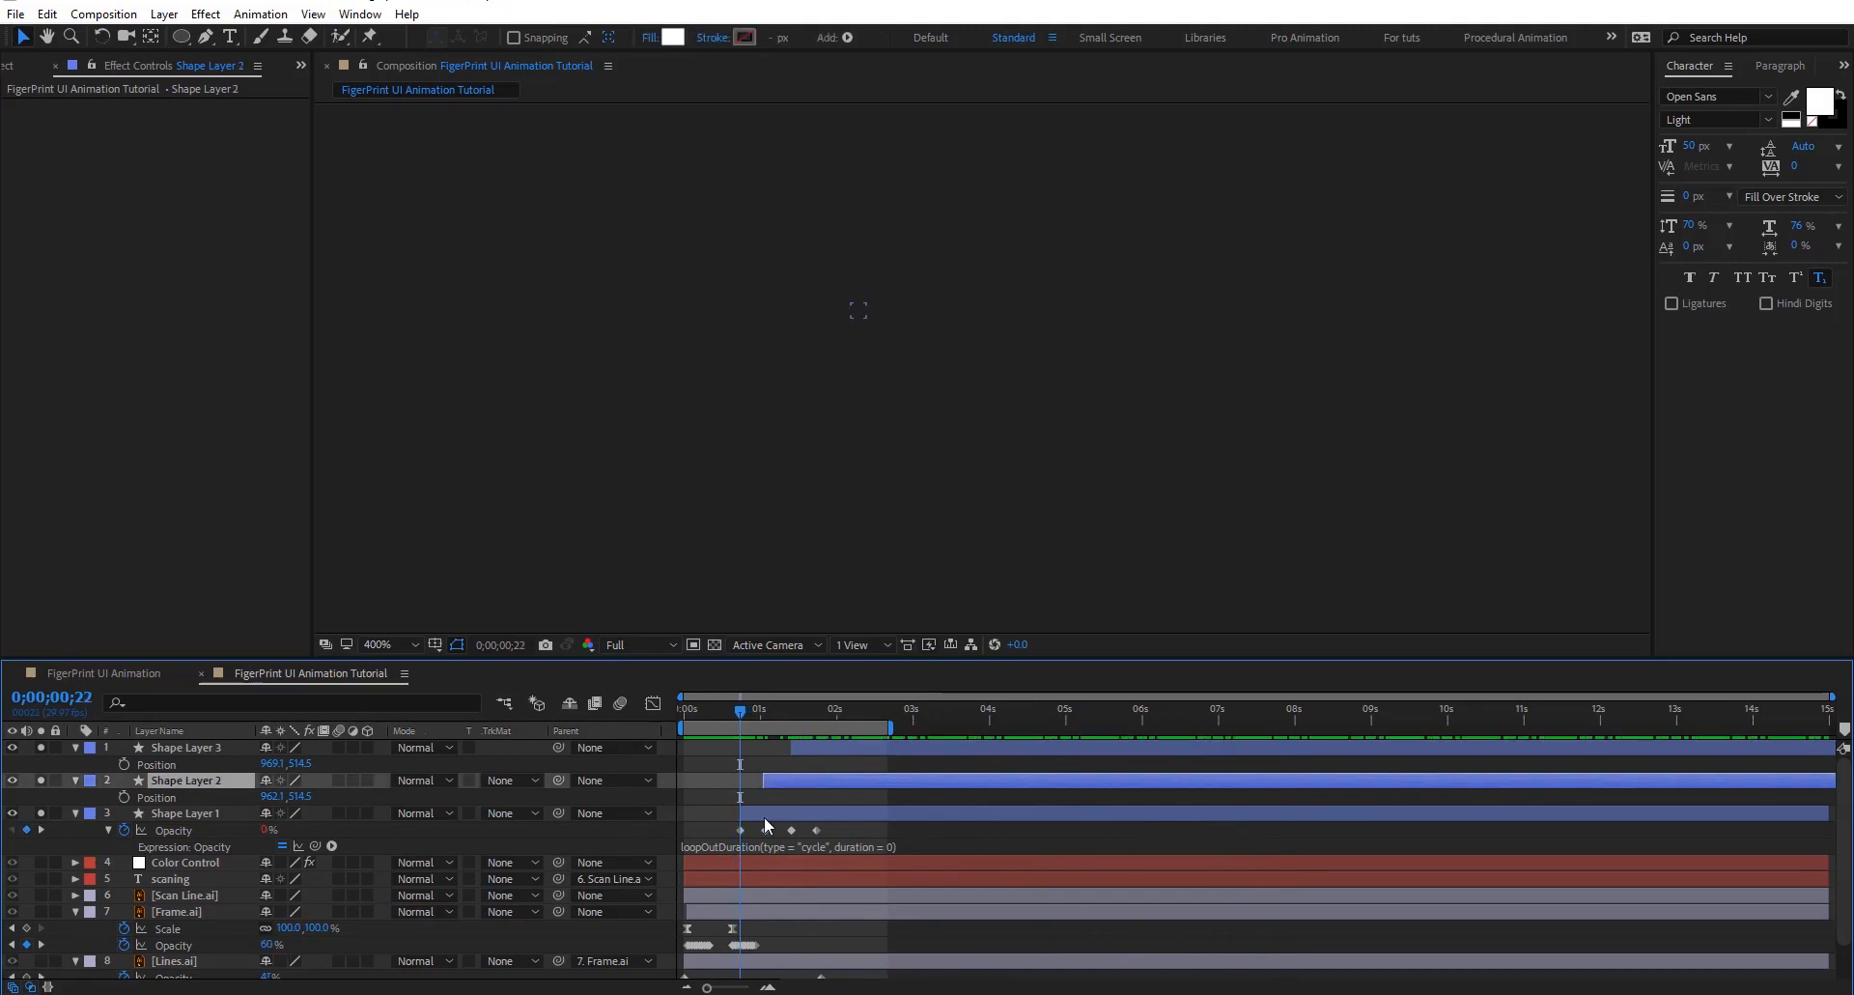
{"action": "key", "text": "Page_Down"}
{"action": "key", "text": "Page_Down"}
{"action": "left_click_drag", "start_coordinate": [787, 777], "coordinate": [774, 783]}
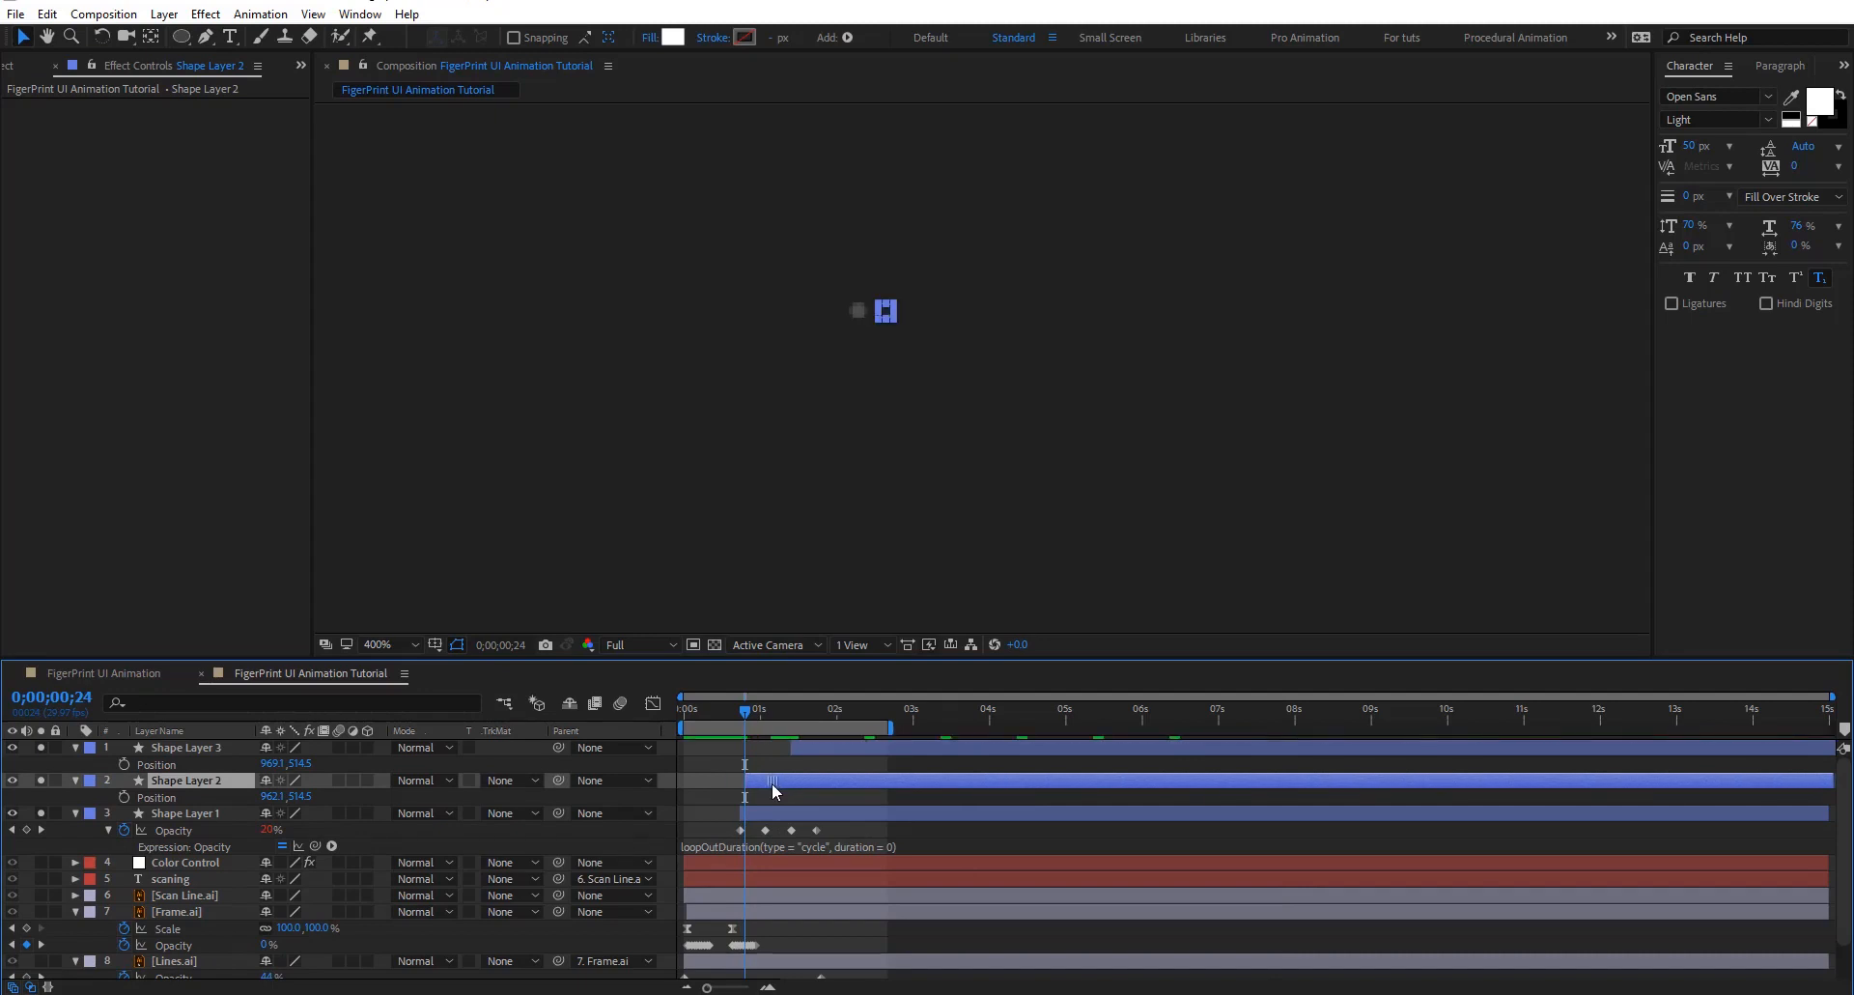
Shift the third circle layer to start at 0;00;00;27
{"action": "key", "text": "Page_Down"}
{"action": "key", "text": "Page_Down"}
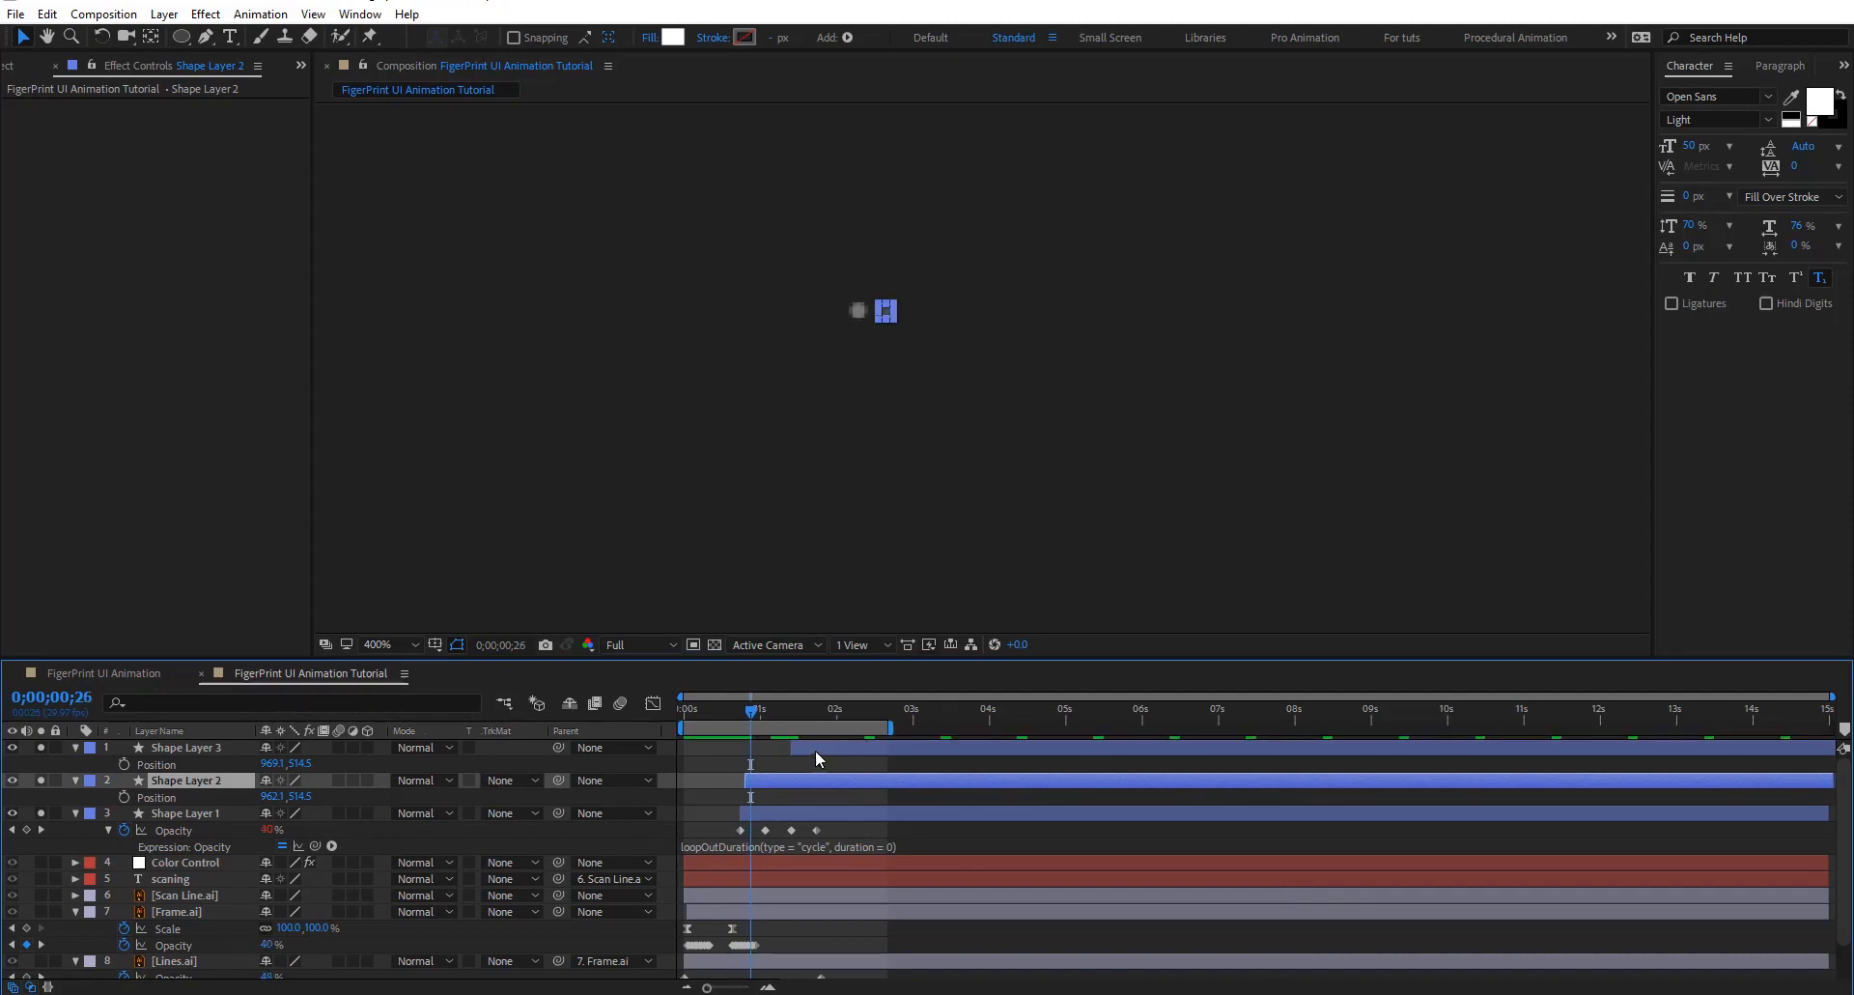
{"action": "left_click_drag", "start_coordinate": [814, 747], "coordinate": [775, 746]}
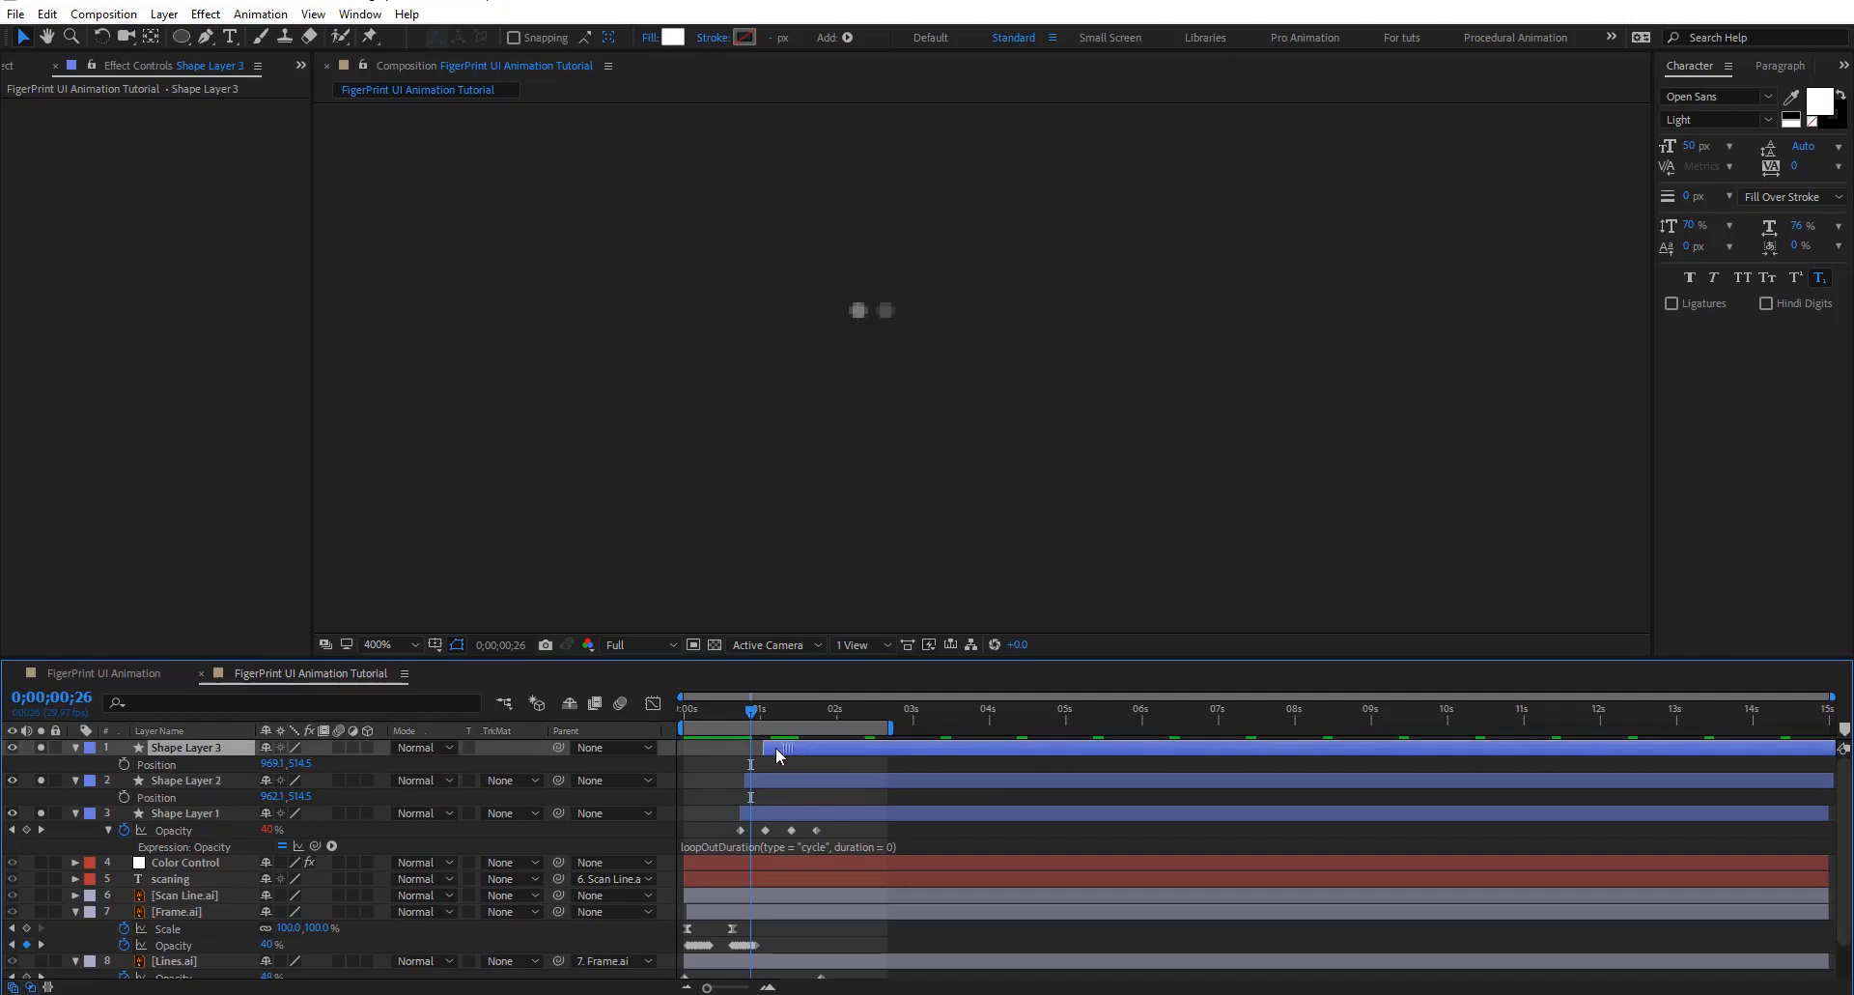
{"action": "left_click", "coordinate": [769, 987]}
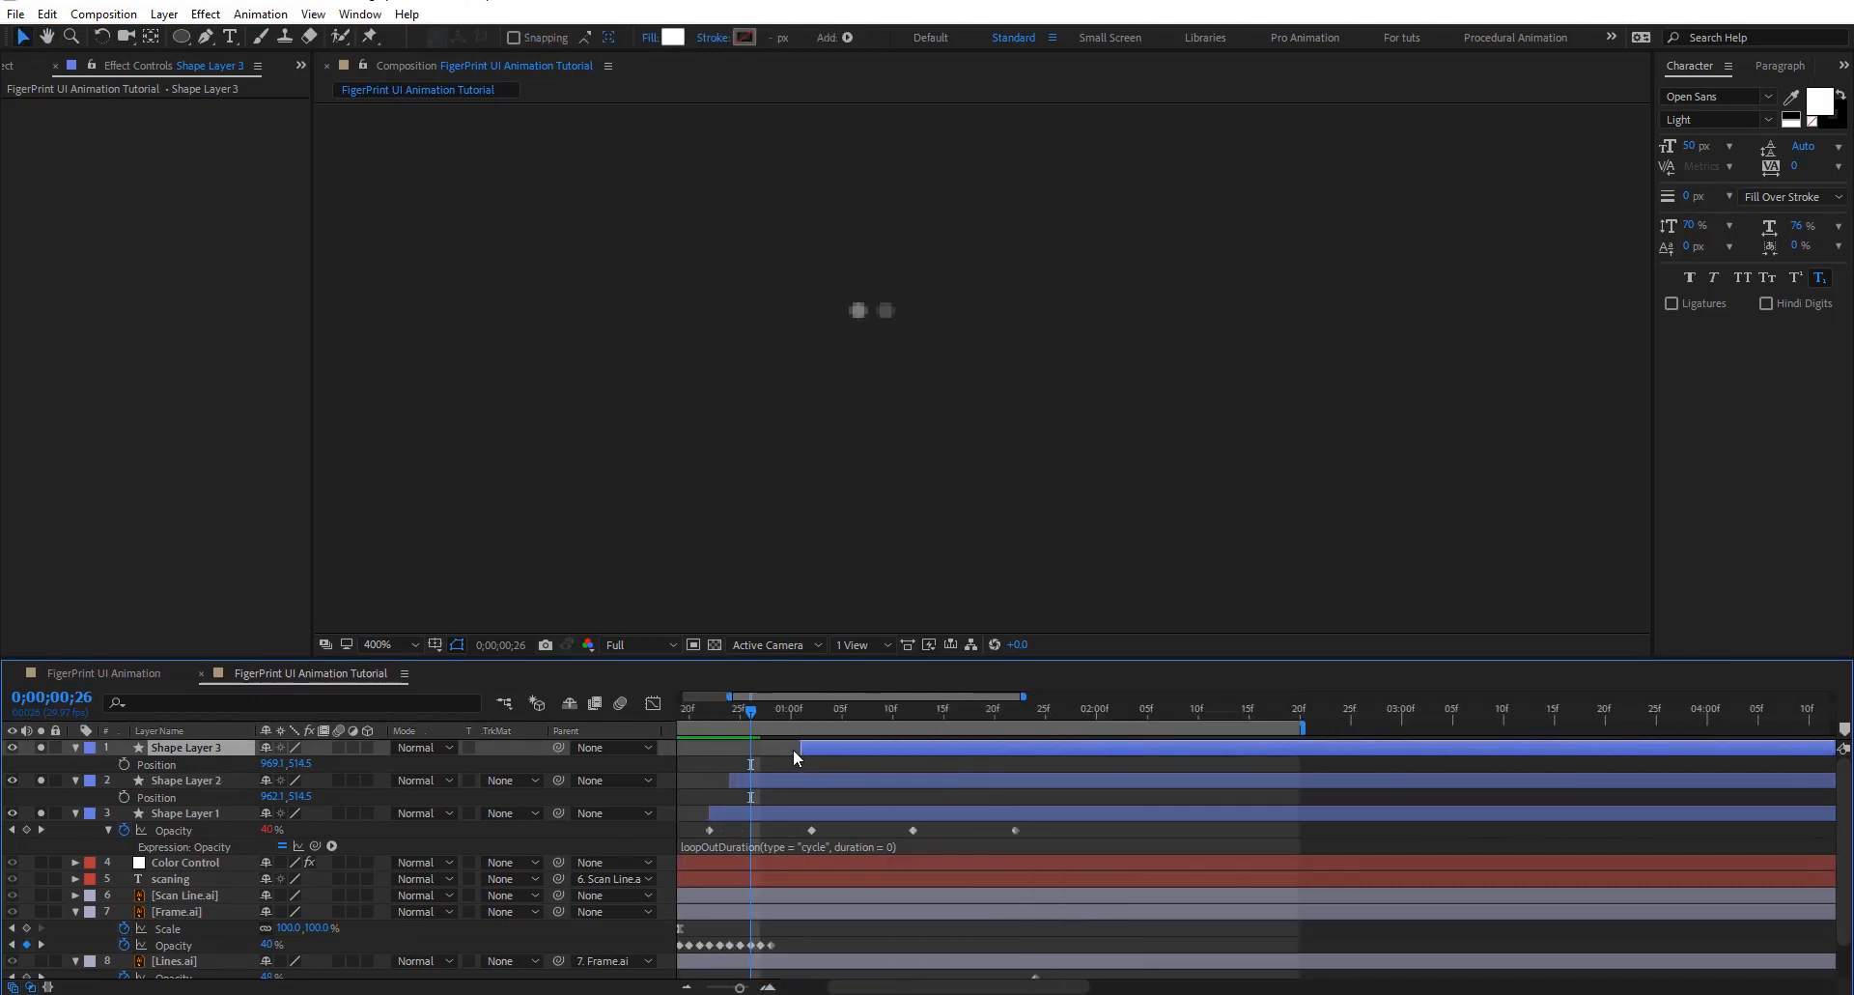
{"action": "left_click_drag", "start_coordinate": [795, 752], "coordinate": [761, 720]}
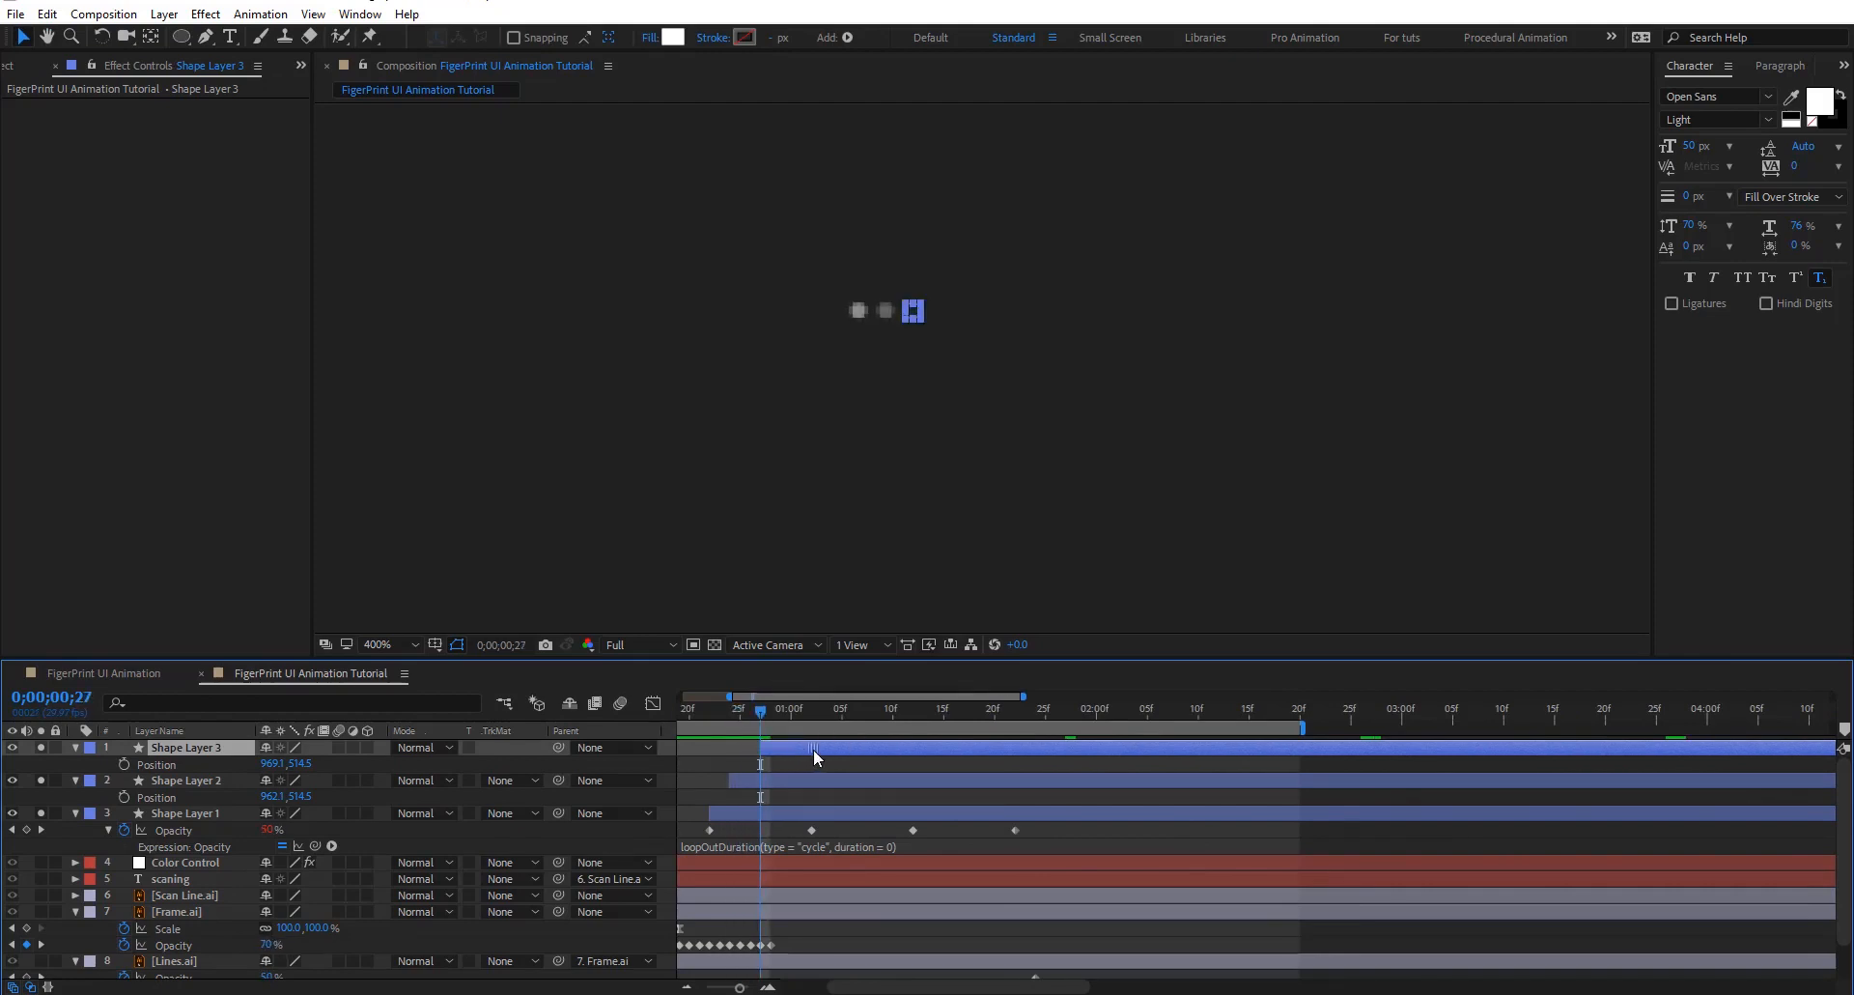
Shift the first circle layer with its Opacity keyframes one frame earlier to start at 0;00;00;21
{"action": "left_click", "coordinate": [726, 816]}
{"action": "left_click_drag", "start_coordinate": [761, 712], "coordinate": [709, 715]}
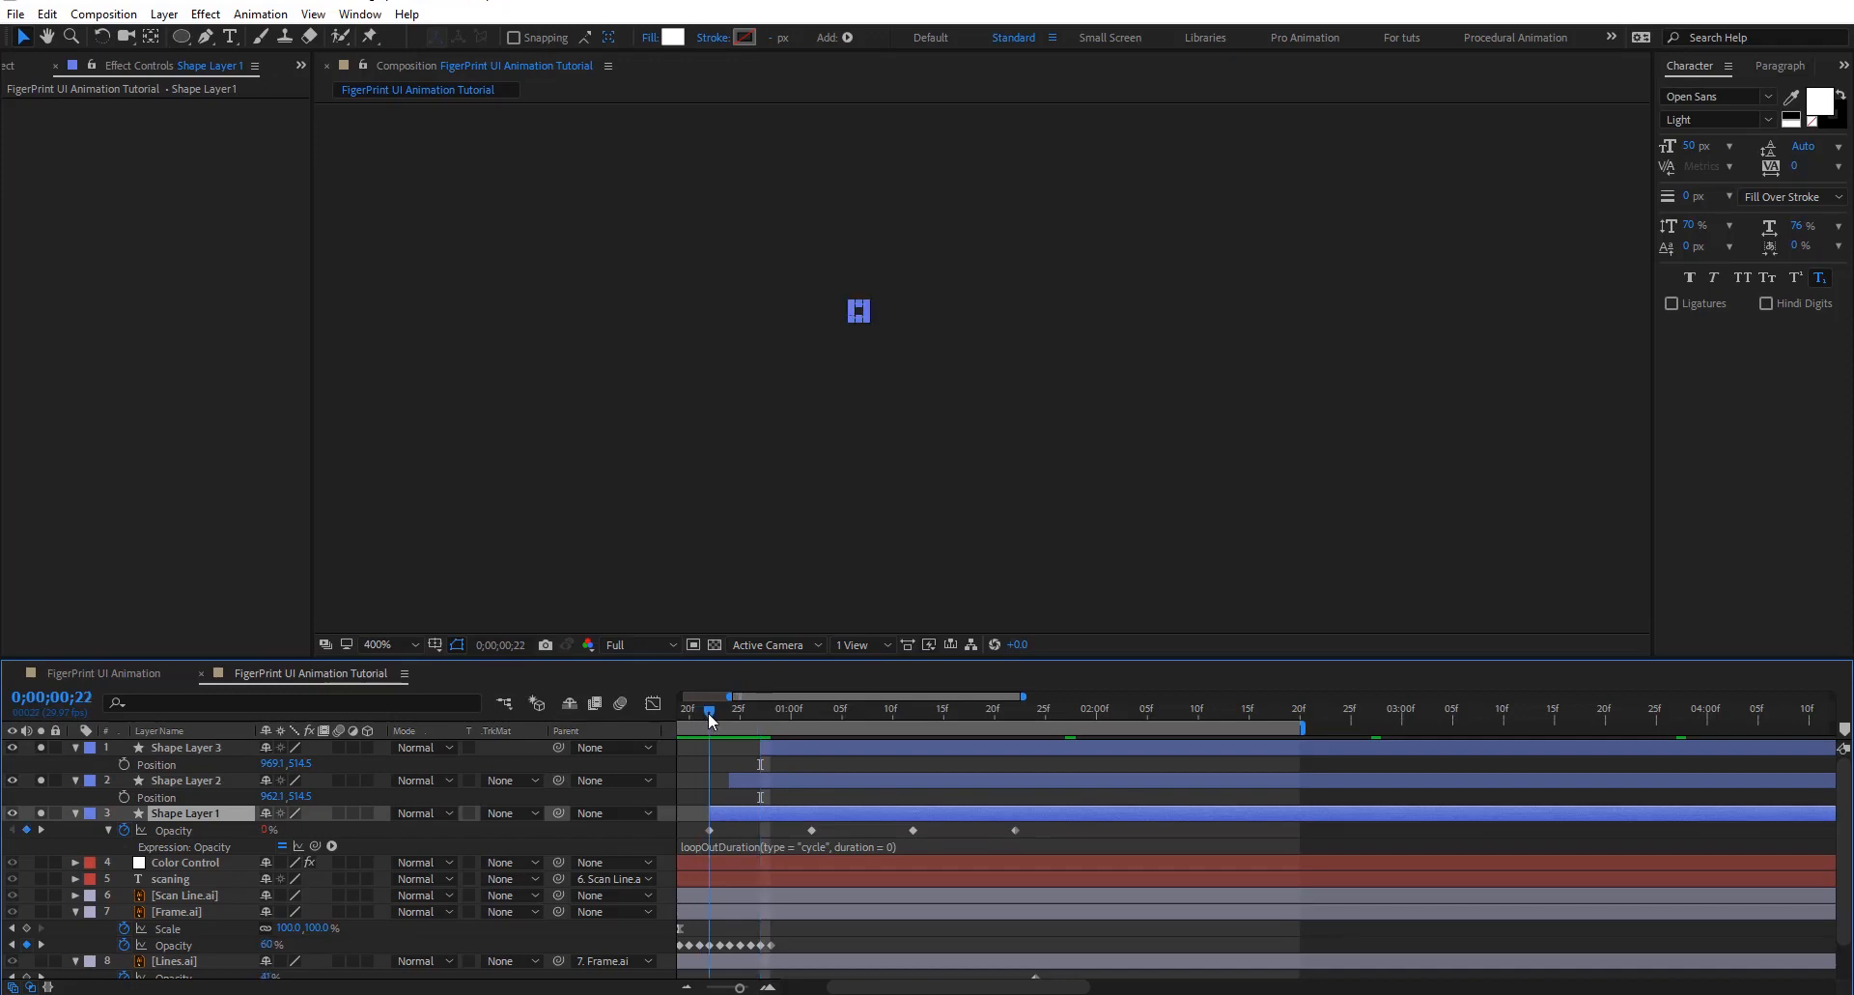
{"action": "key", "text": "Page_Down"}
{"action": "key", "text": "Page_Down"}
{"action": "key", "text": "Page_Down"}
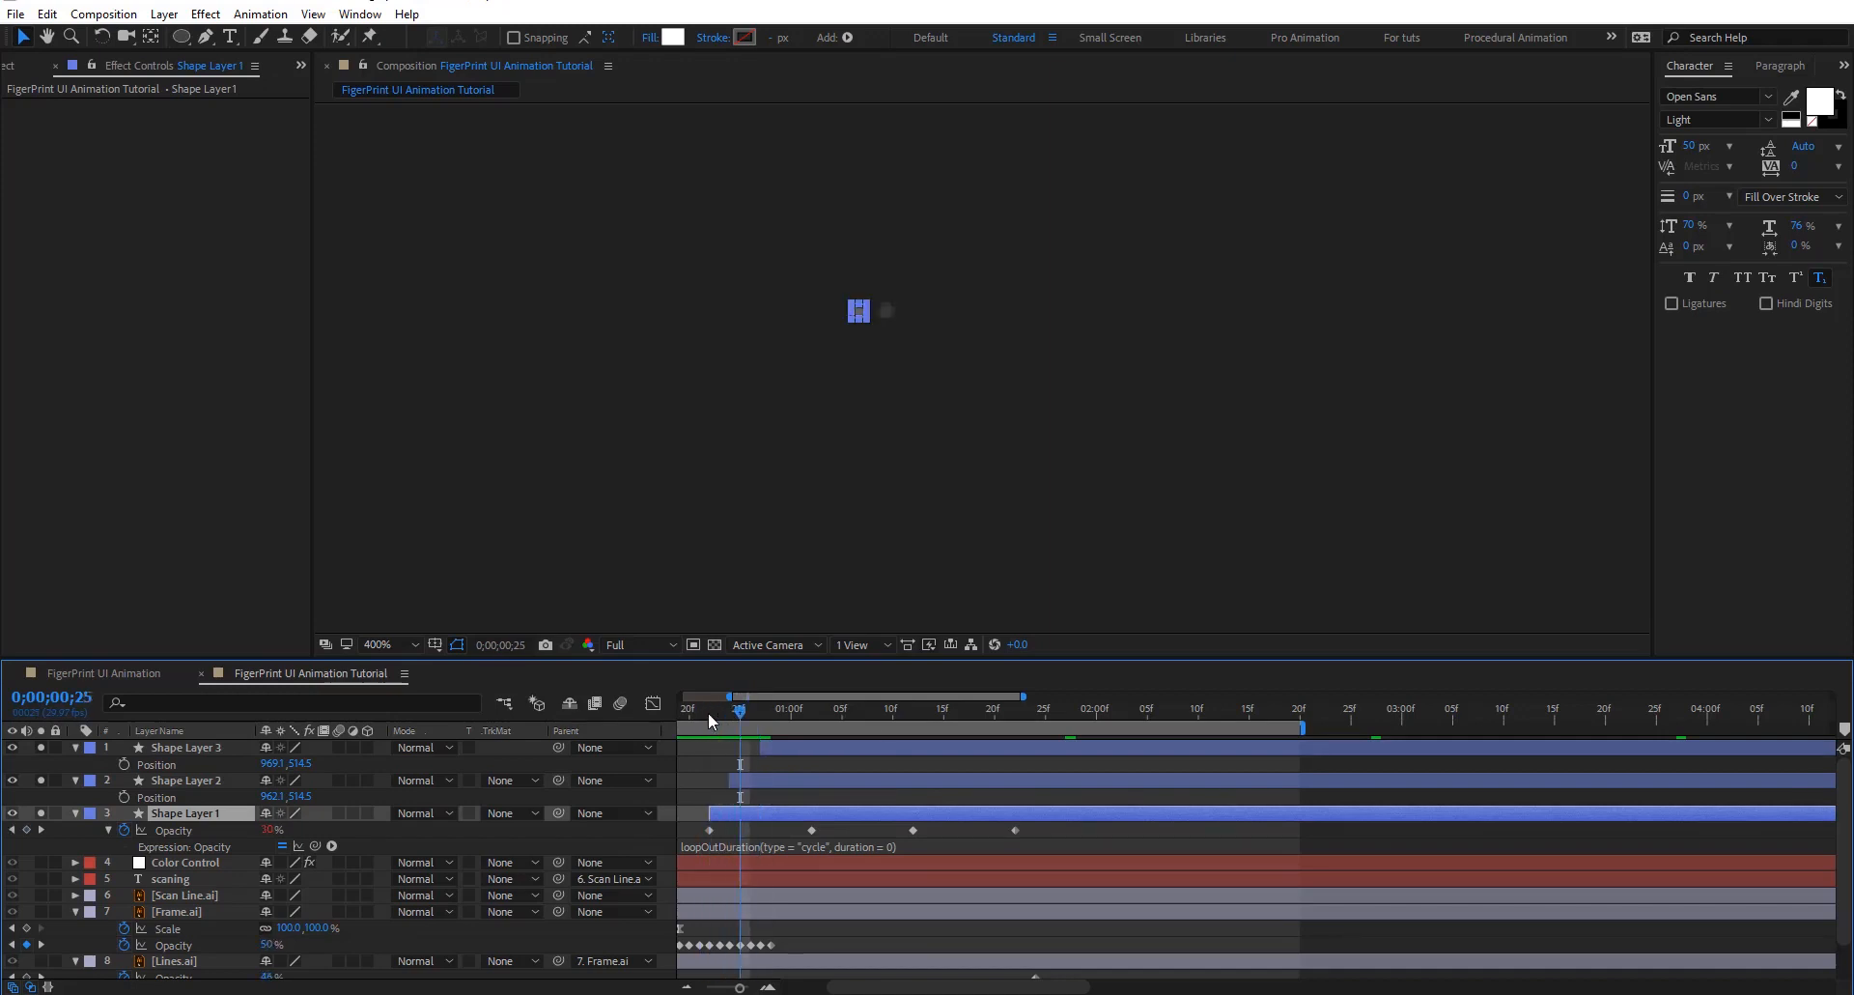
{"action": "left_click_drag", "start_coordinate": [763, 814], "coordinate": [759, 814]}
Preview the blinking sequence of the three circles and turn off the solo on their layers
{"action": "left_click_drag", "start_coordinate": [739, 709], "coordinate": [873, 850]}
{"action": "left_click", "coordinate": [929, 793]}
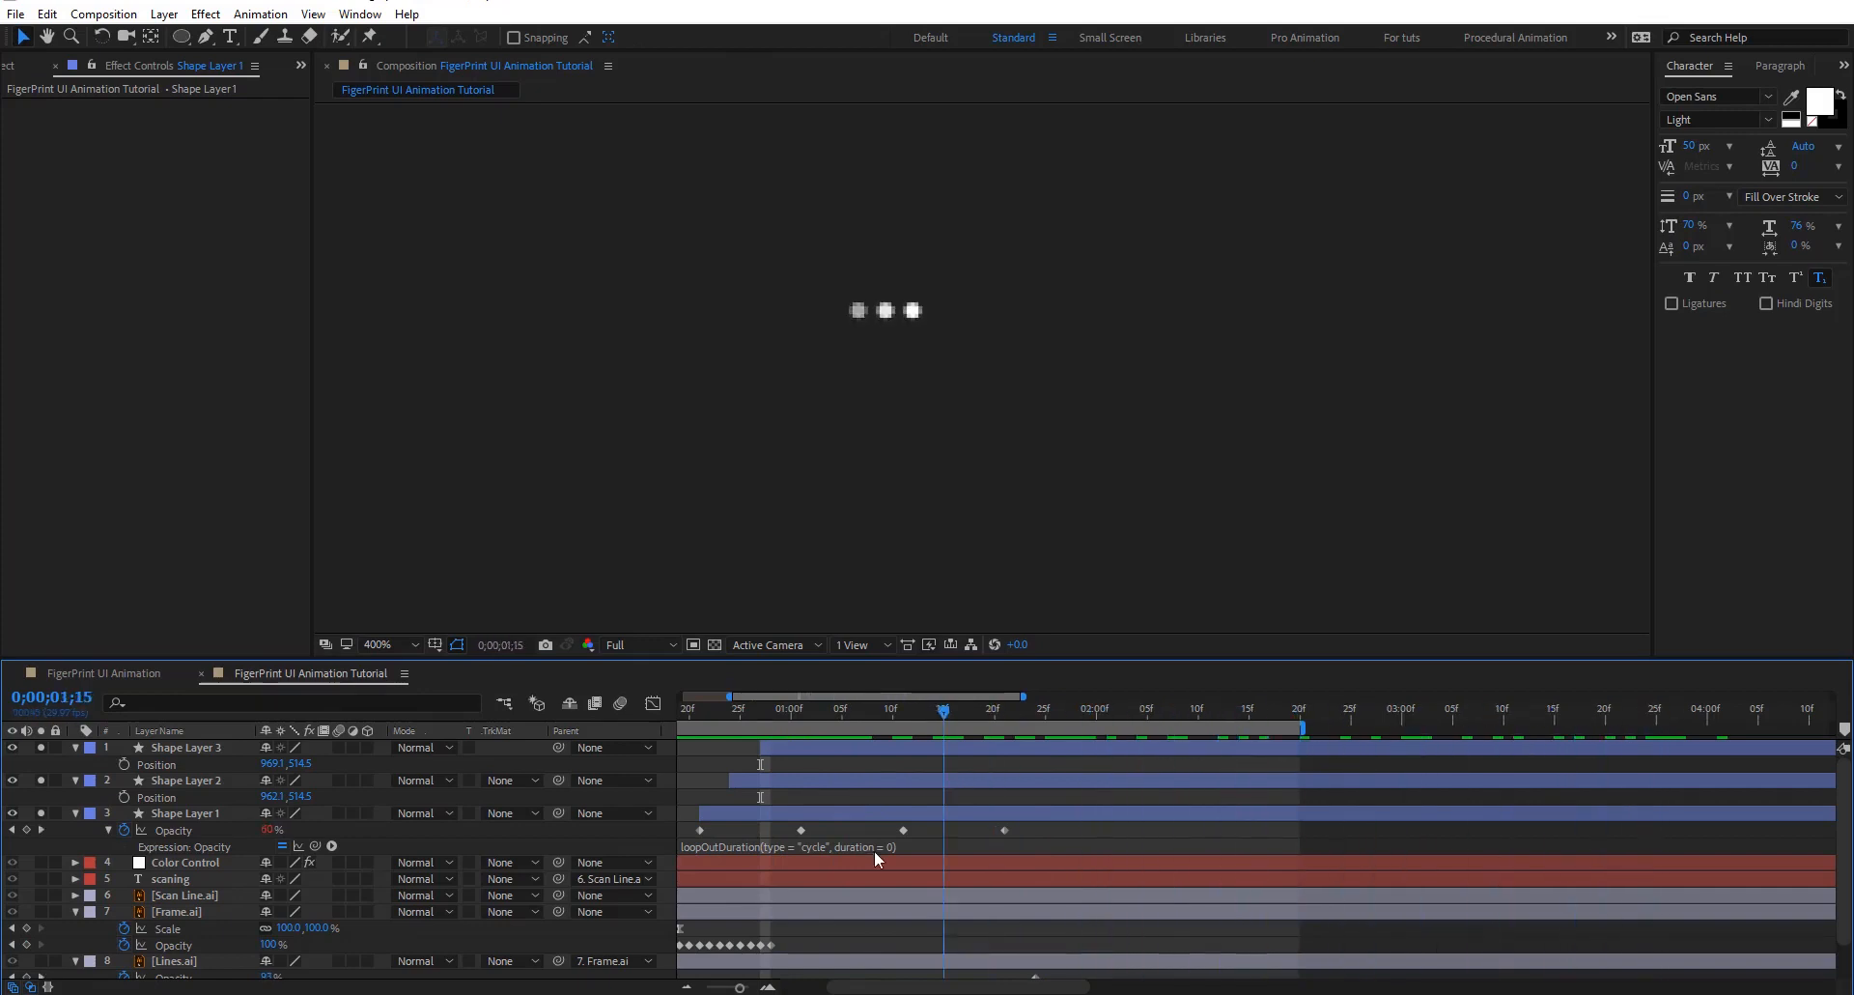
{"action": "left_click_drag", "start_coordinate": [739, 987], "coordinate": [725, 988]}
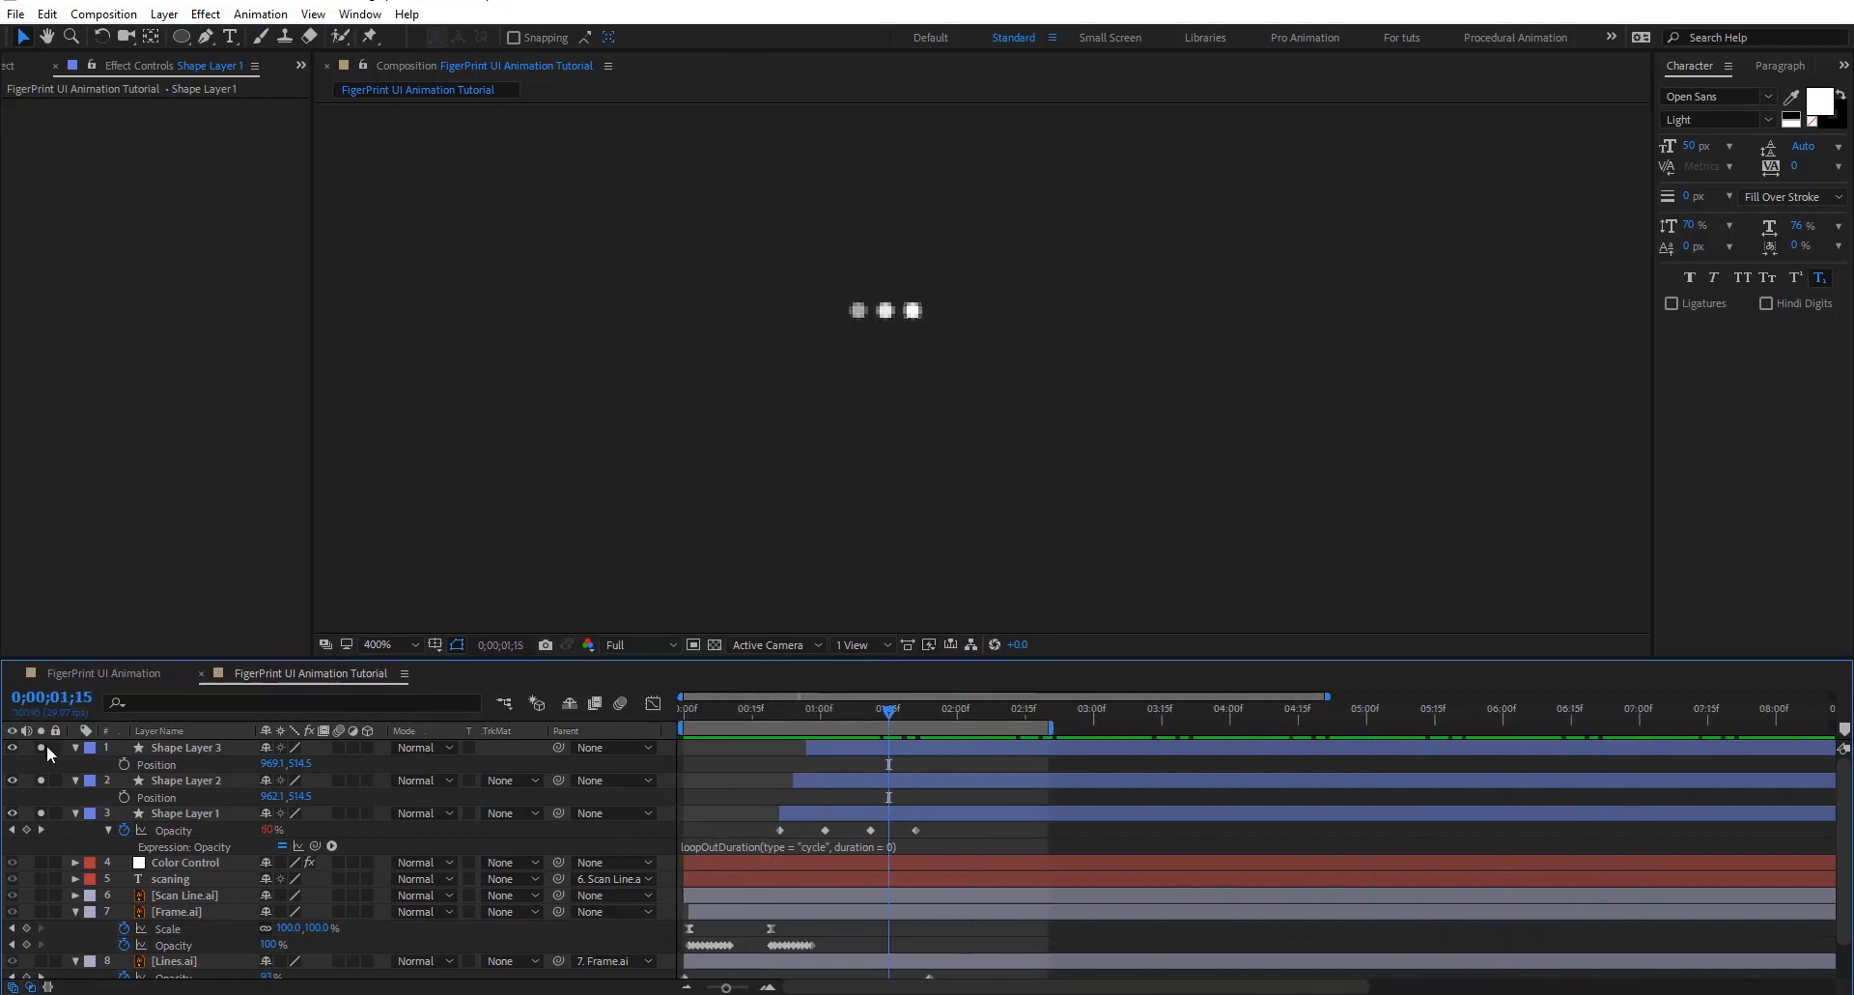
{"action": "left_click_drag", "start_coordinate": [46, 802], "coordinate": [49, 810]}
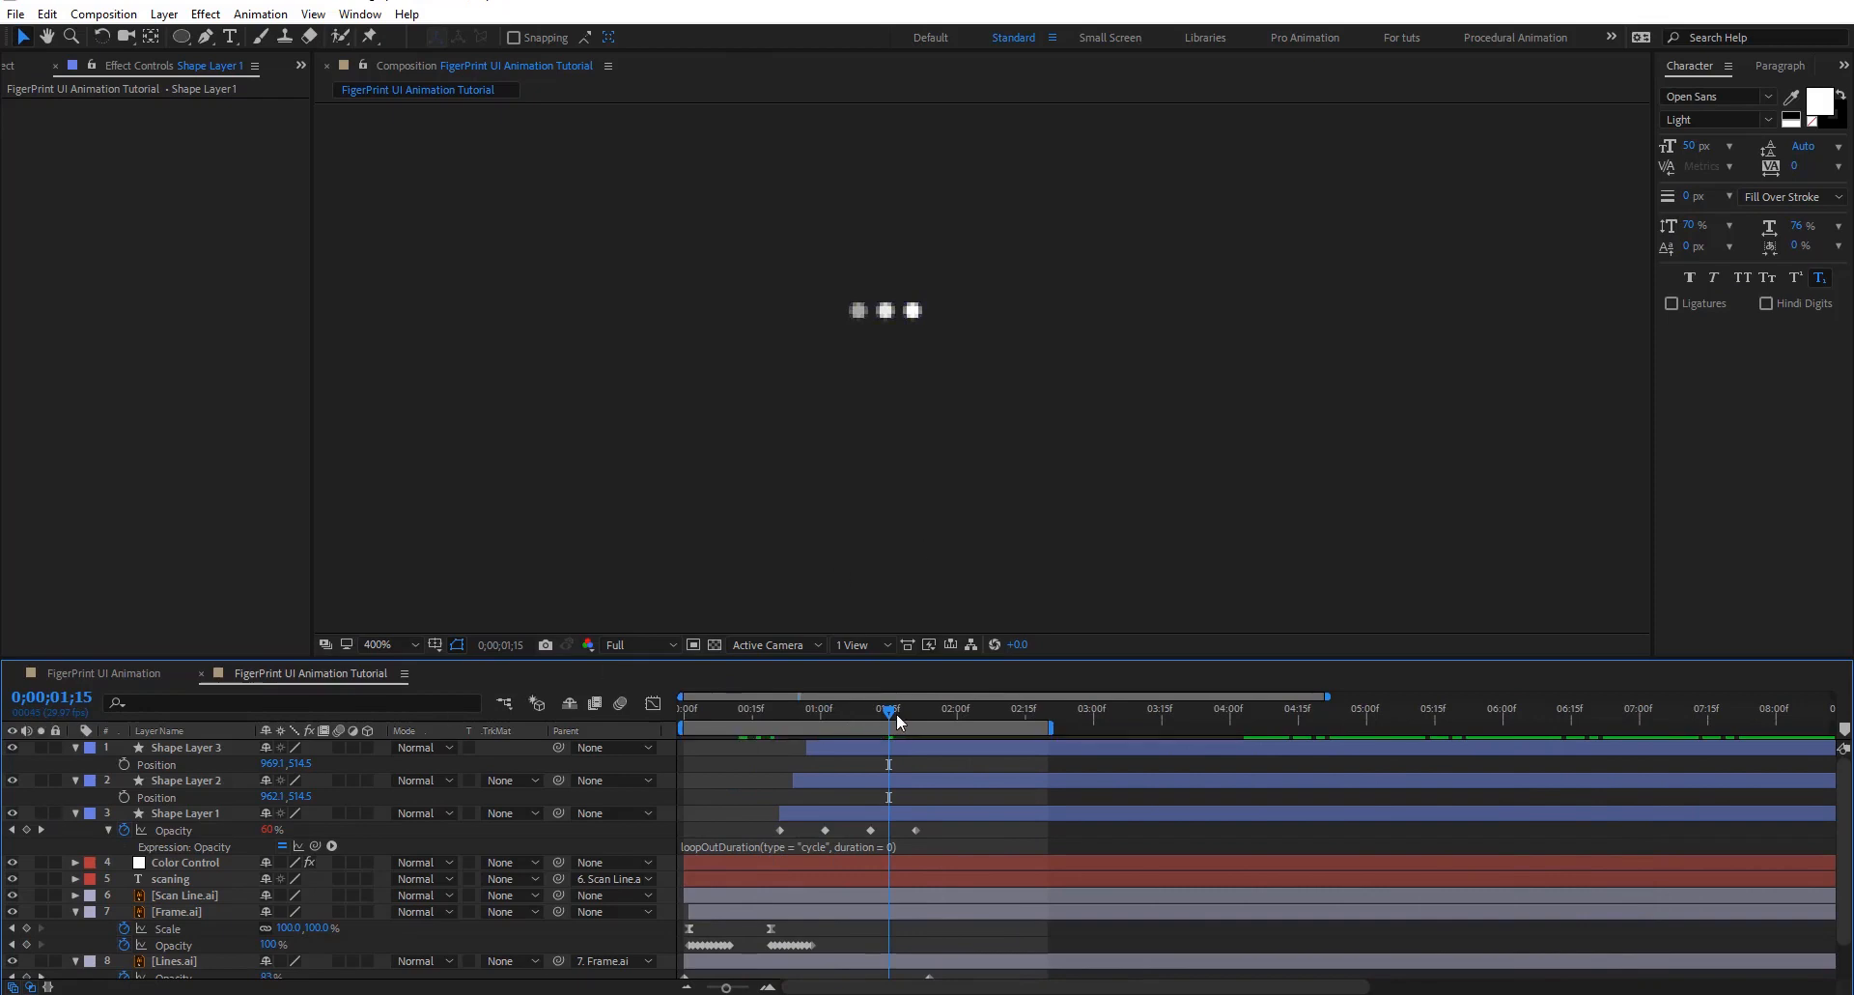
At 0;00;01;23, select all three circle layers and move them directly after the final "g" of "scaning"
{"action": "mouse_move", "coordinate": [896, 716]}
{"action": "left_mouse_down"}
{"action": "mouse_move", "coordinate": [958, 713]}
{"action": "mouse_move", "coordinate": [925, 706]}
{"action": "left_mouse_up"}
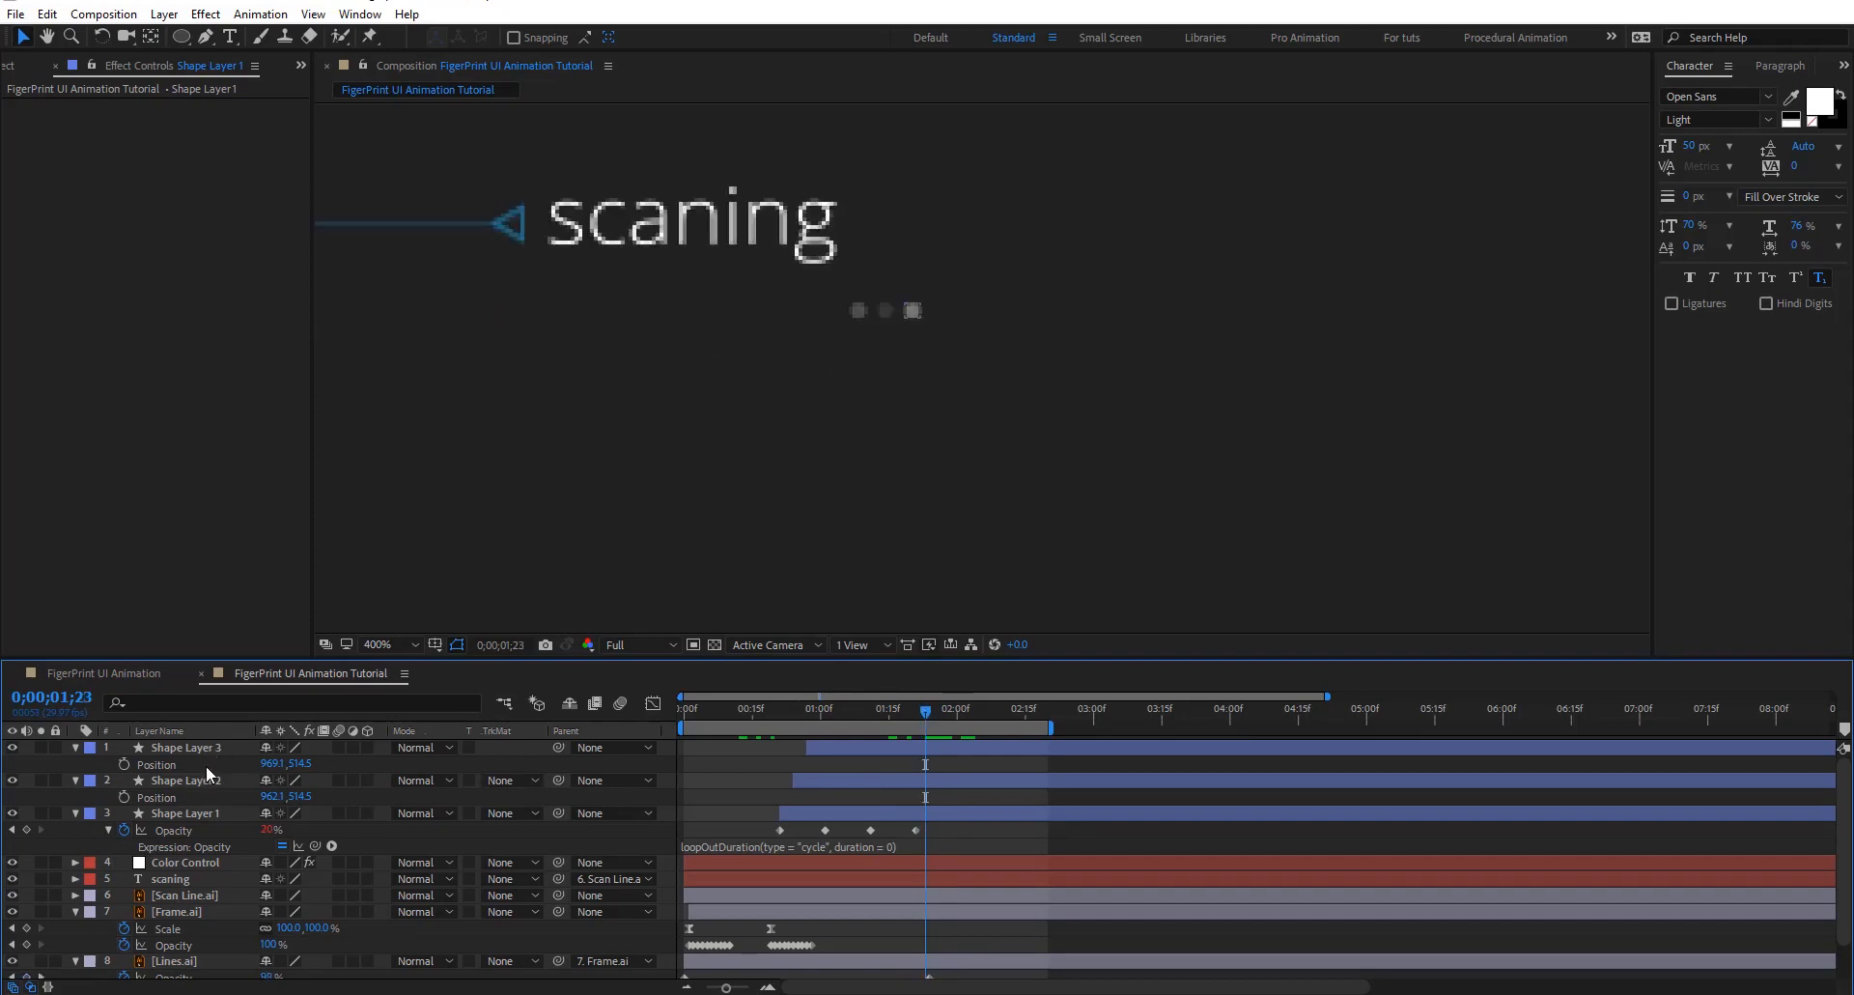
{"action": "left_click", "coordinate": [205, 749]}
{"action": "left_click", "coordinate": [206, 813], "text": "shift"}
{"action": "scroll", "coordinate": [851, 373], "scroll_direction": "up", "scroll_amount": 2}
{"action": "left_click_drag", "start_coordinate": [887, 479], "coordinate": [926, 623]}
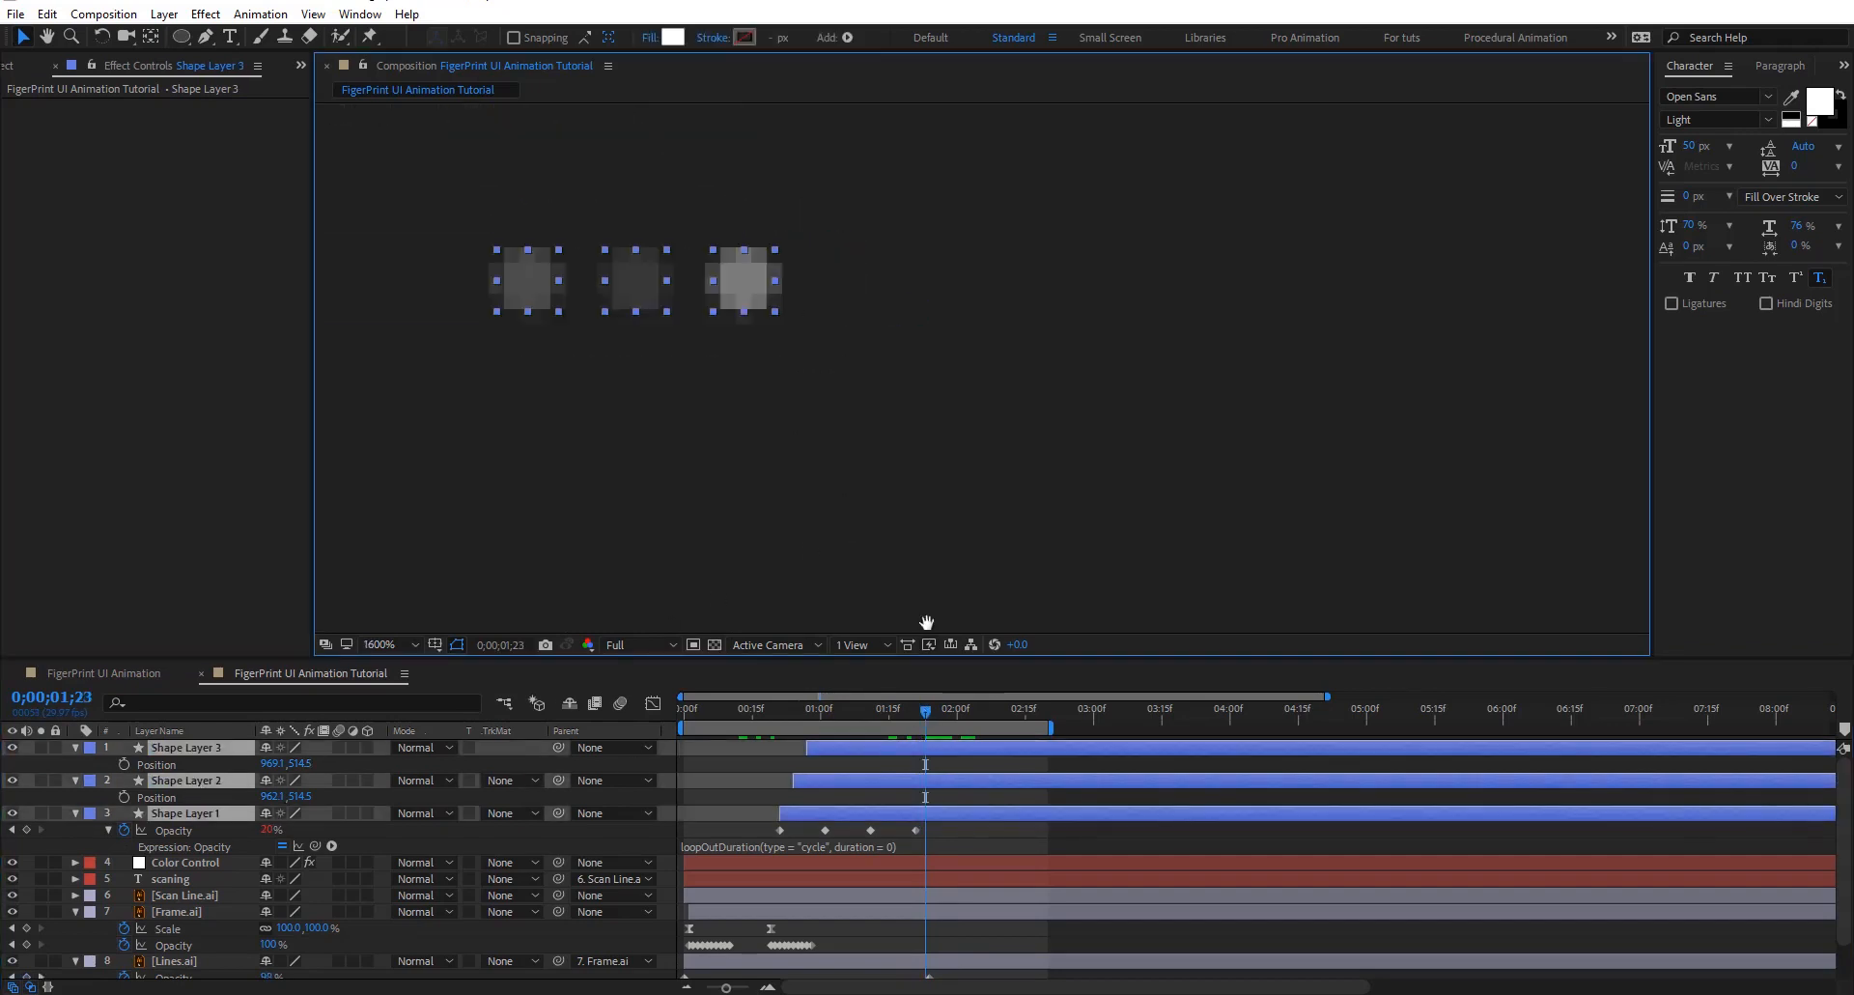
{"action": "left_click_drag", "start_coordinate": [844, 577], "coordinate": [825, 270]}
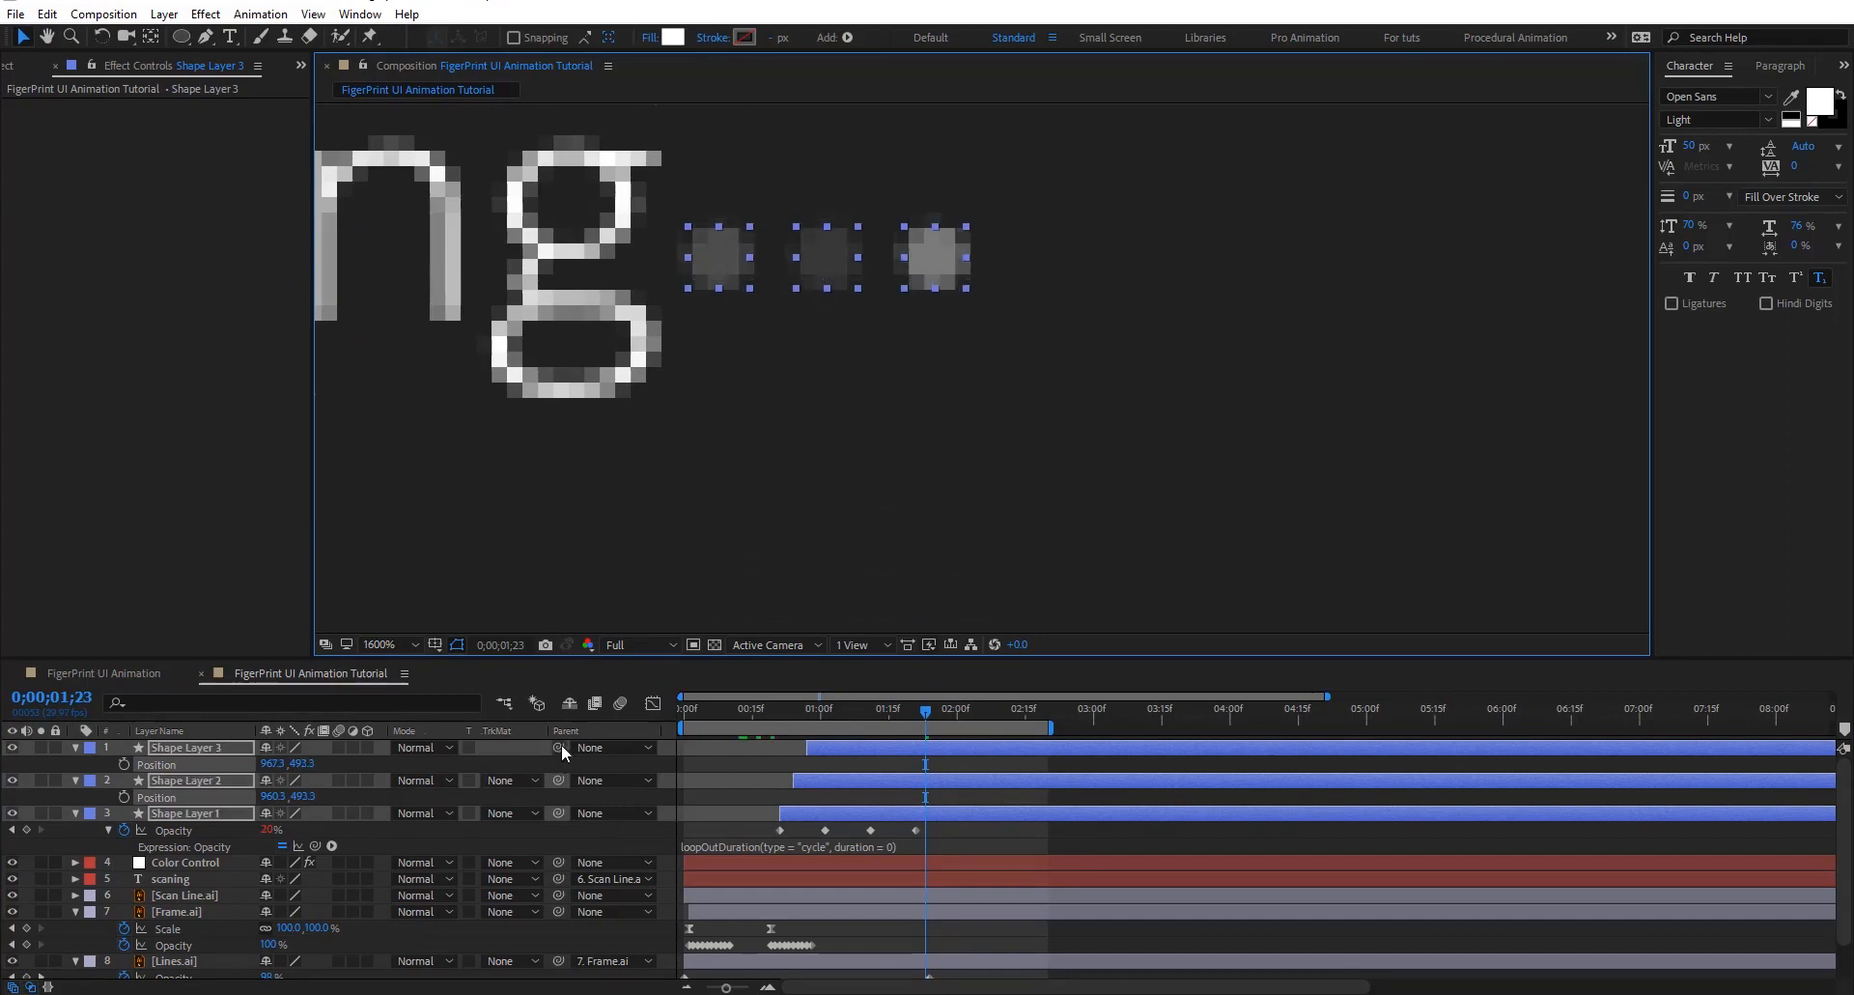
Parent the three circle layers to the Scan Line.ai layer and deselect them
{"action": "left_click_drag", "start_coordinate": [559, 748], "coordinate": [179, 896]}
{"action": "left_click", "coordinate": [838, 338]}
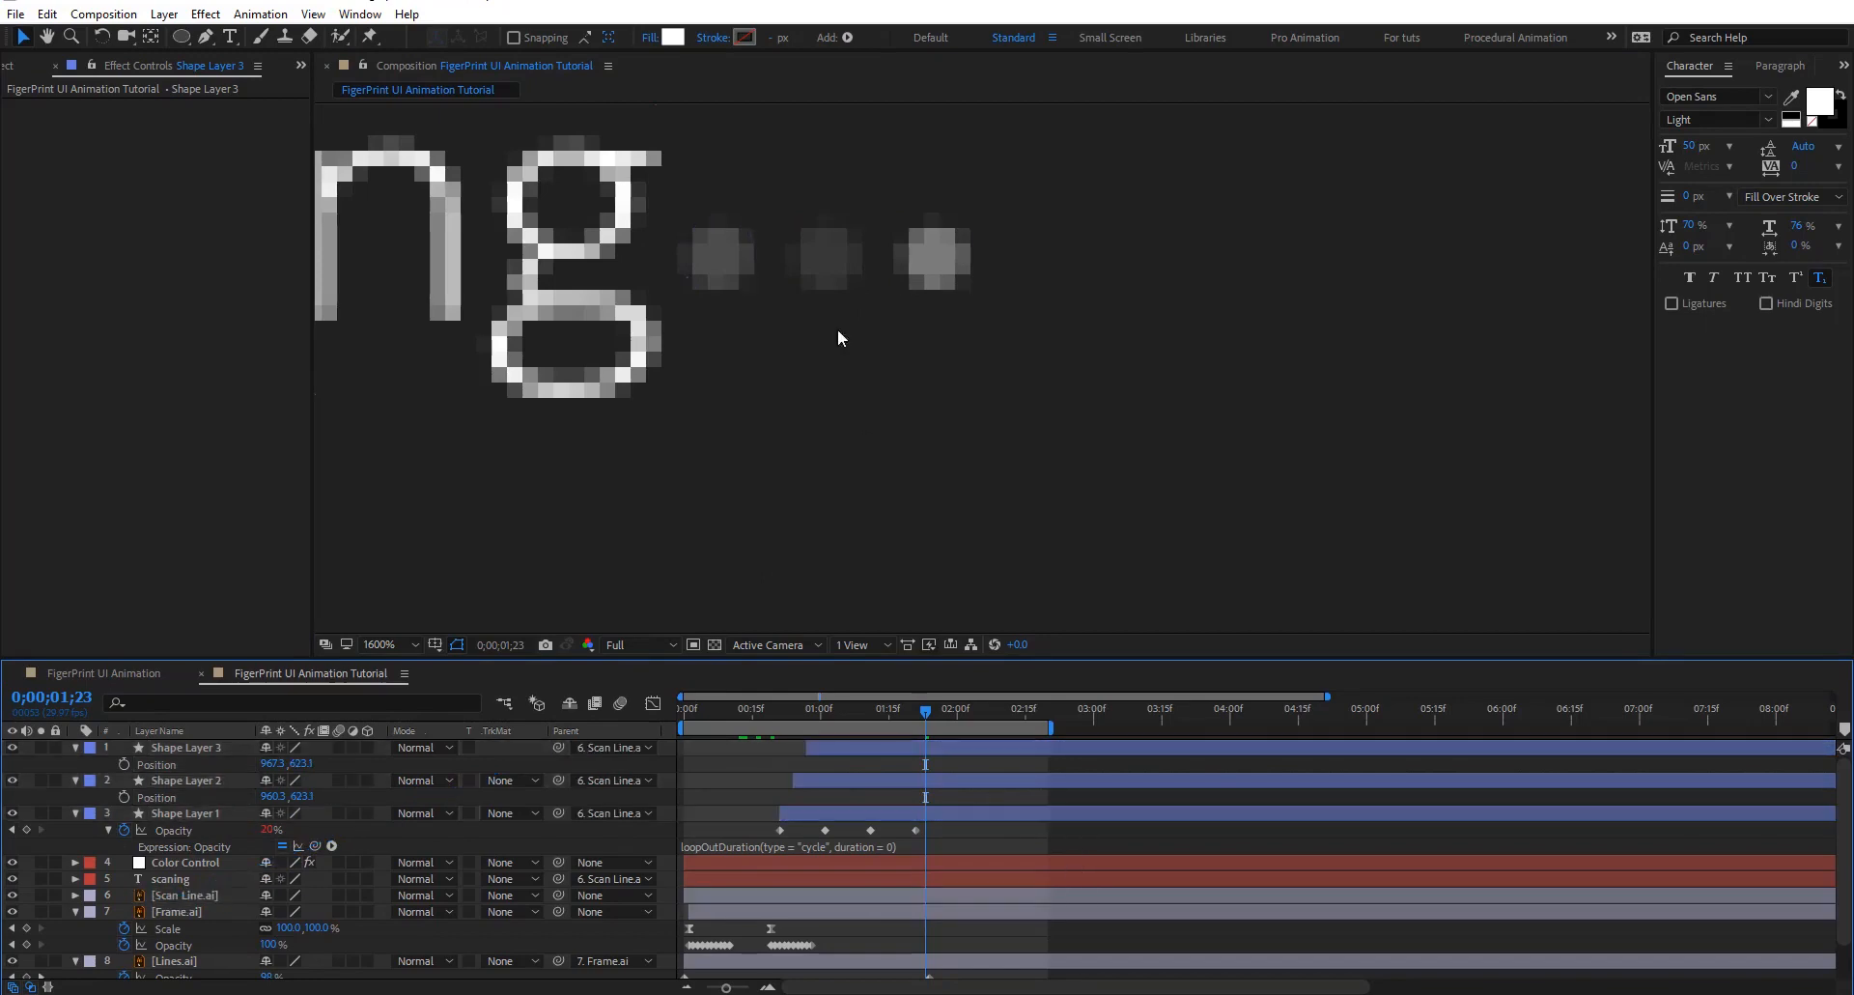
{"action": "scroll", "coordinate": [838, 338], "scroll_direction": "down", "scroll_amount": 2}
{"action": "left_click_drag", "start_coordinate": [614, 345], "coordinate": [935, 439]}
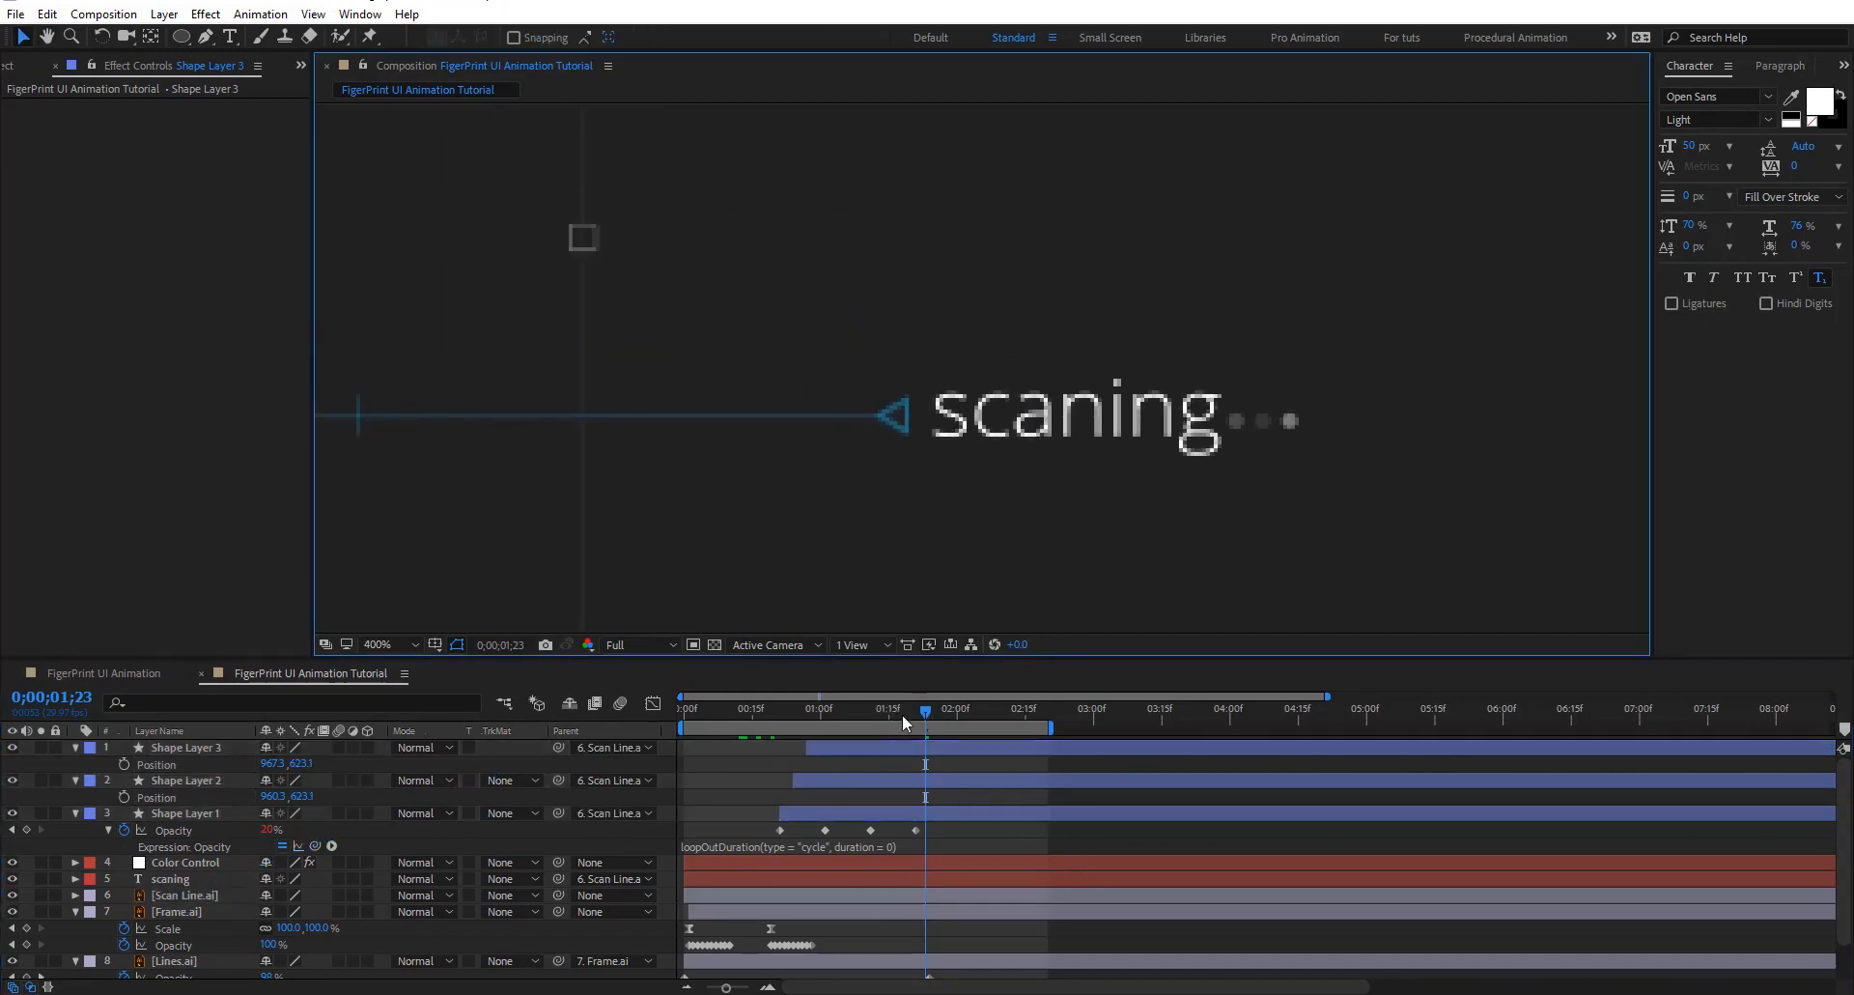
Extend the work area to end at about 4 seconds and preview the whole animation from the start
{"action": "left_click_drag", "start_coordinate": [905, 723], "coordinate": [775, 722]}
{"action": "scroll", "coordinate": [787, 426], "scroll_direction": "down", "scroll_amount": 3}
{"action": "left_click_drag", "start_coordinate": [588, 522], "coordinate": [993, 483]}
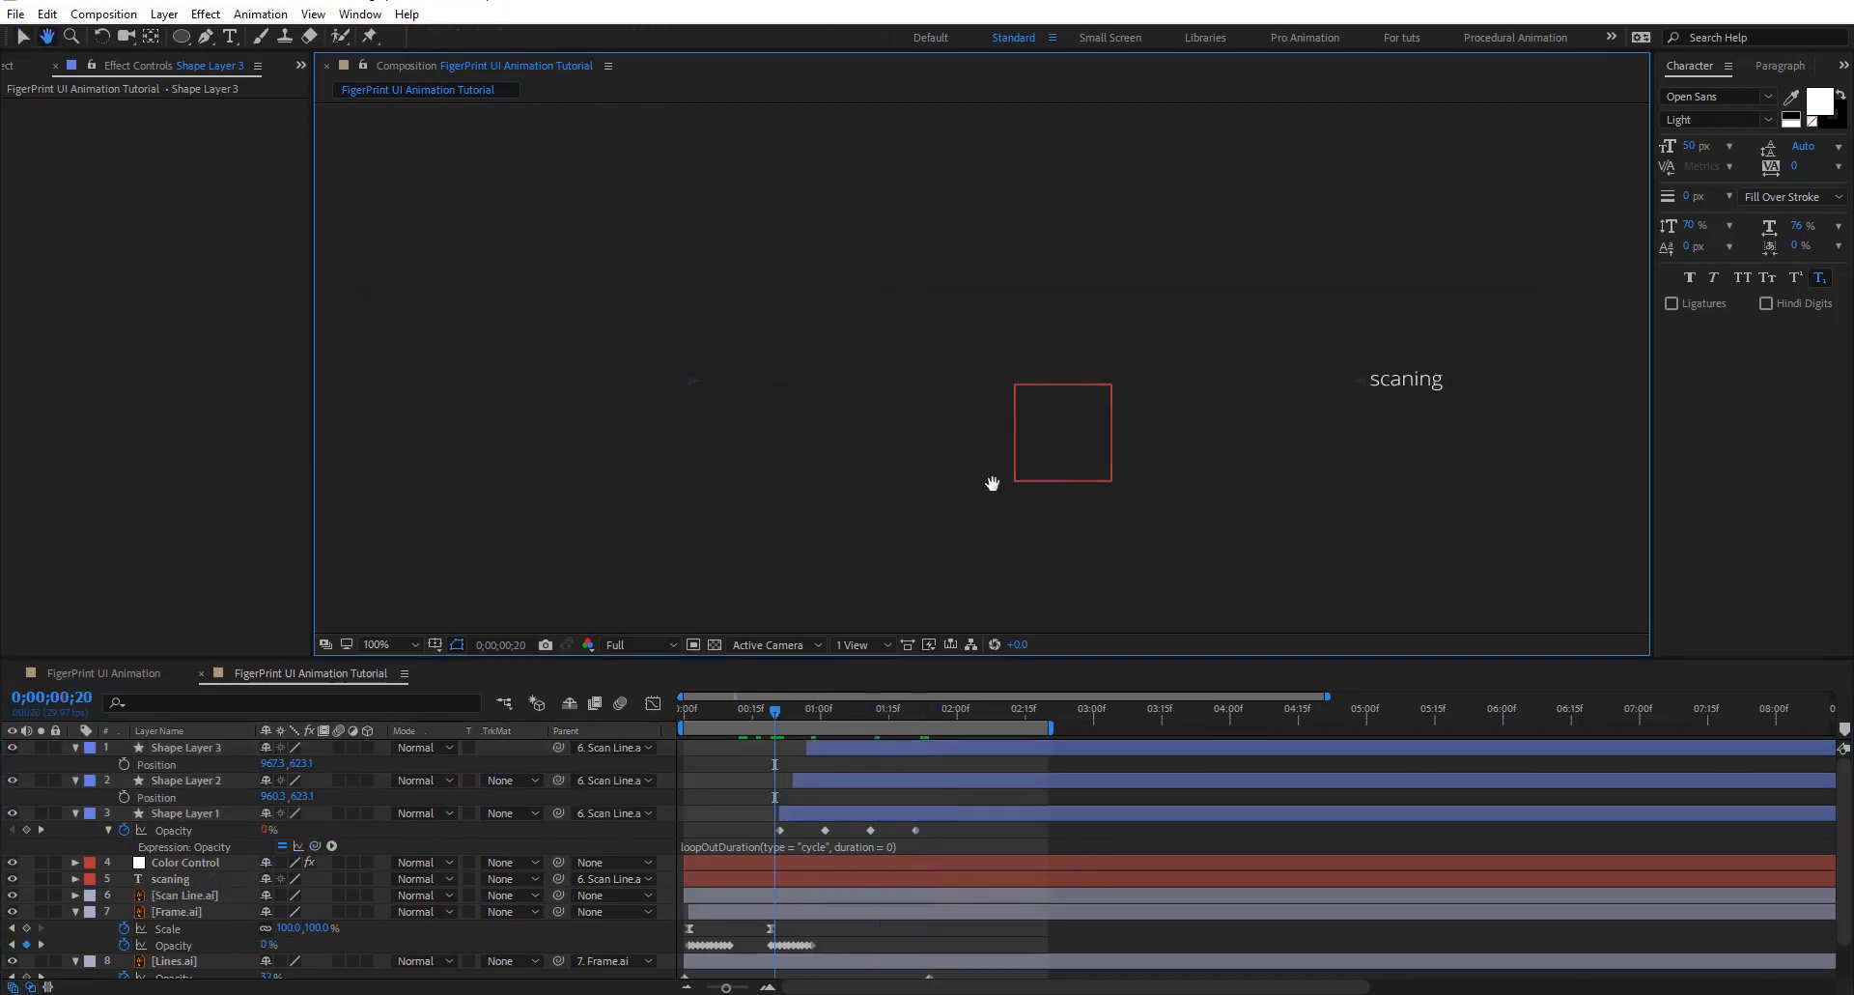
{"action": "mouse_move", "coordinate": [1050, 727]}
{"action": "left_mouse_down"}
{"action": "mouse_move", "coordinate": [1483, 727]}
{"action": "mouse_move", "coordinate": [1242, 727]}
{"action": "left_mouse_up"}
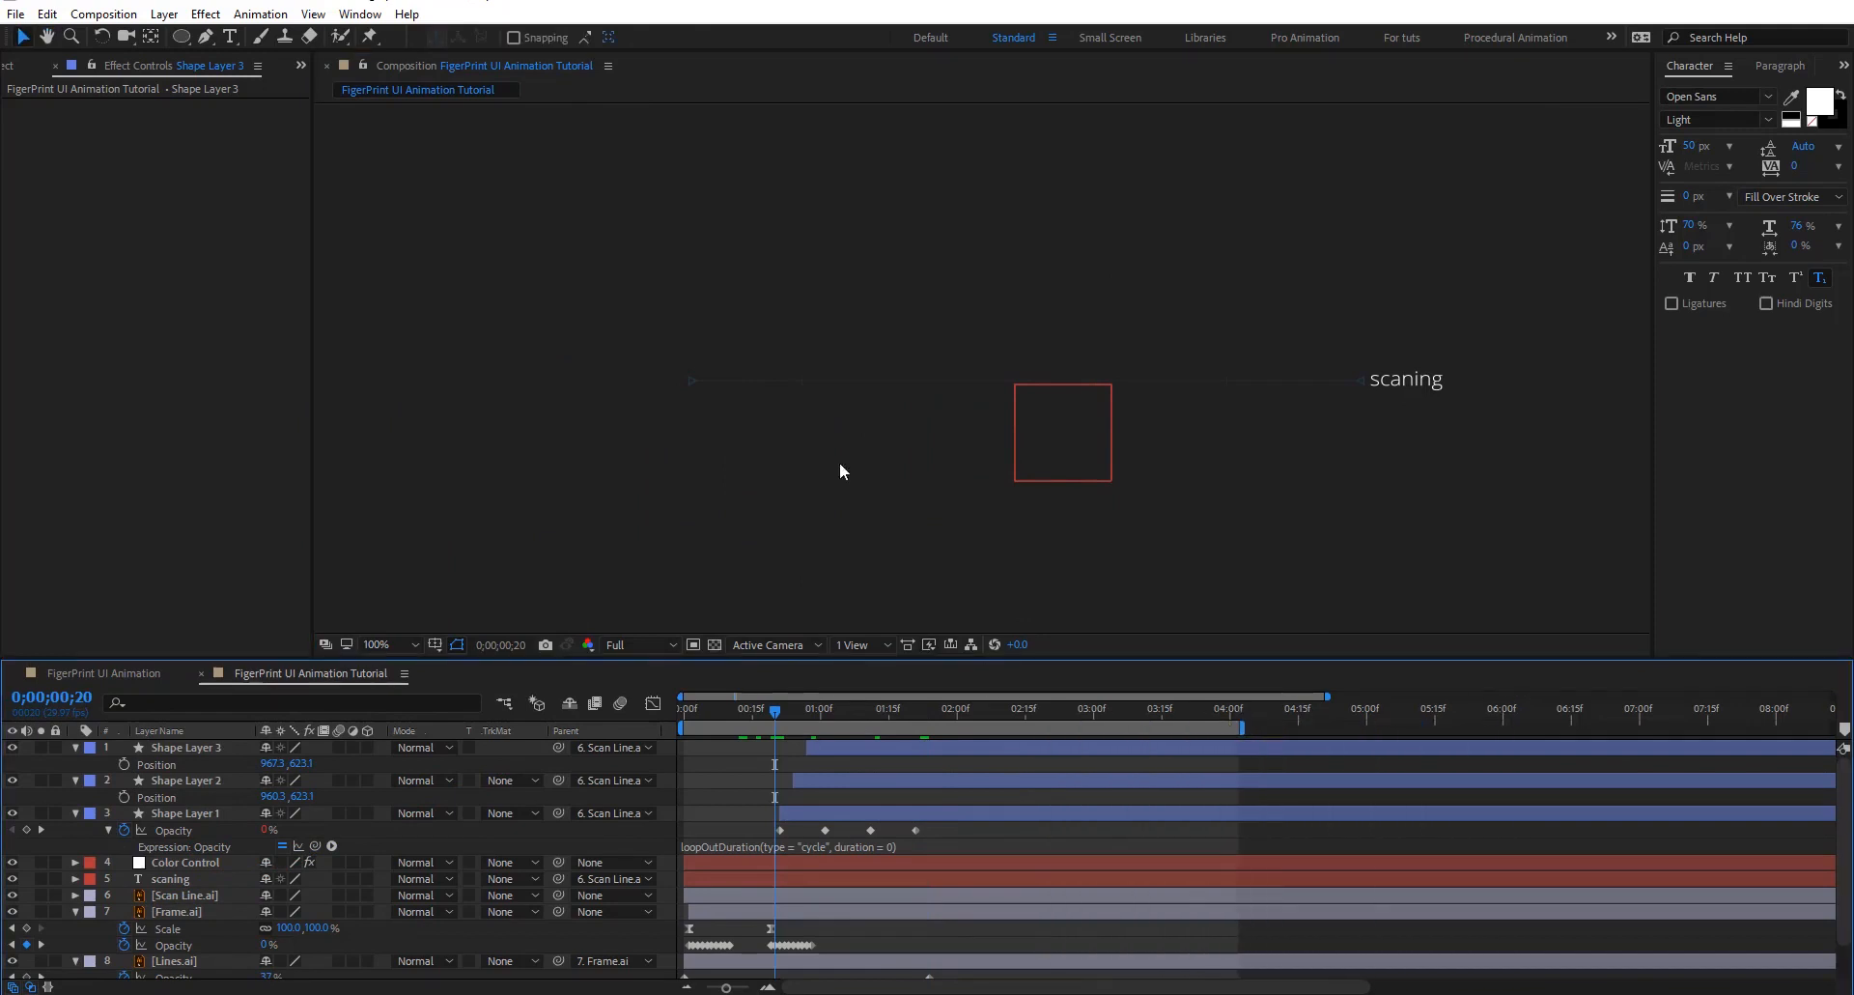
{"action": "scroll", "coordinate": [842, 470], "scroll_direction": "down", "scroll_amount": 1}
{"action": "left_click_drag", "start_coordinate": [1051, 437], "coordinate": [861, 448]}
{"action": "left_click_drag", "start_coordinate": [780, 710], "coordinate": [661, 754]}
{"action": "key", "text": "space"}
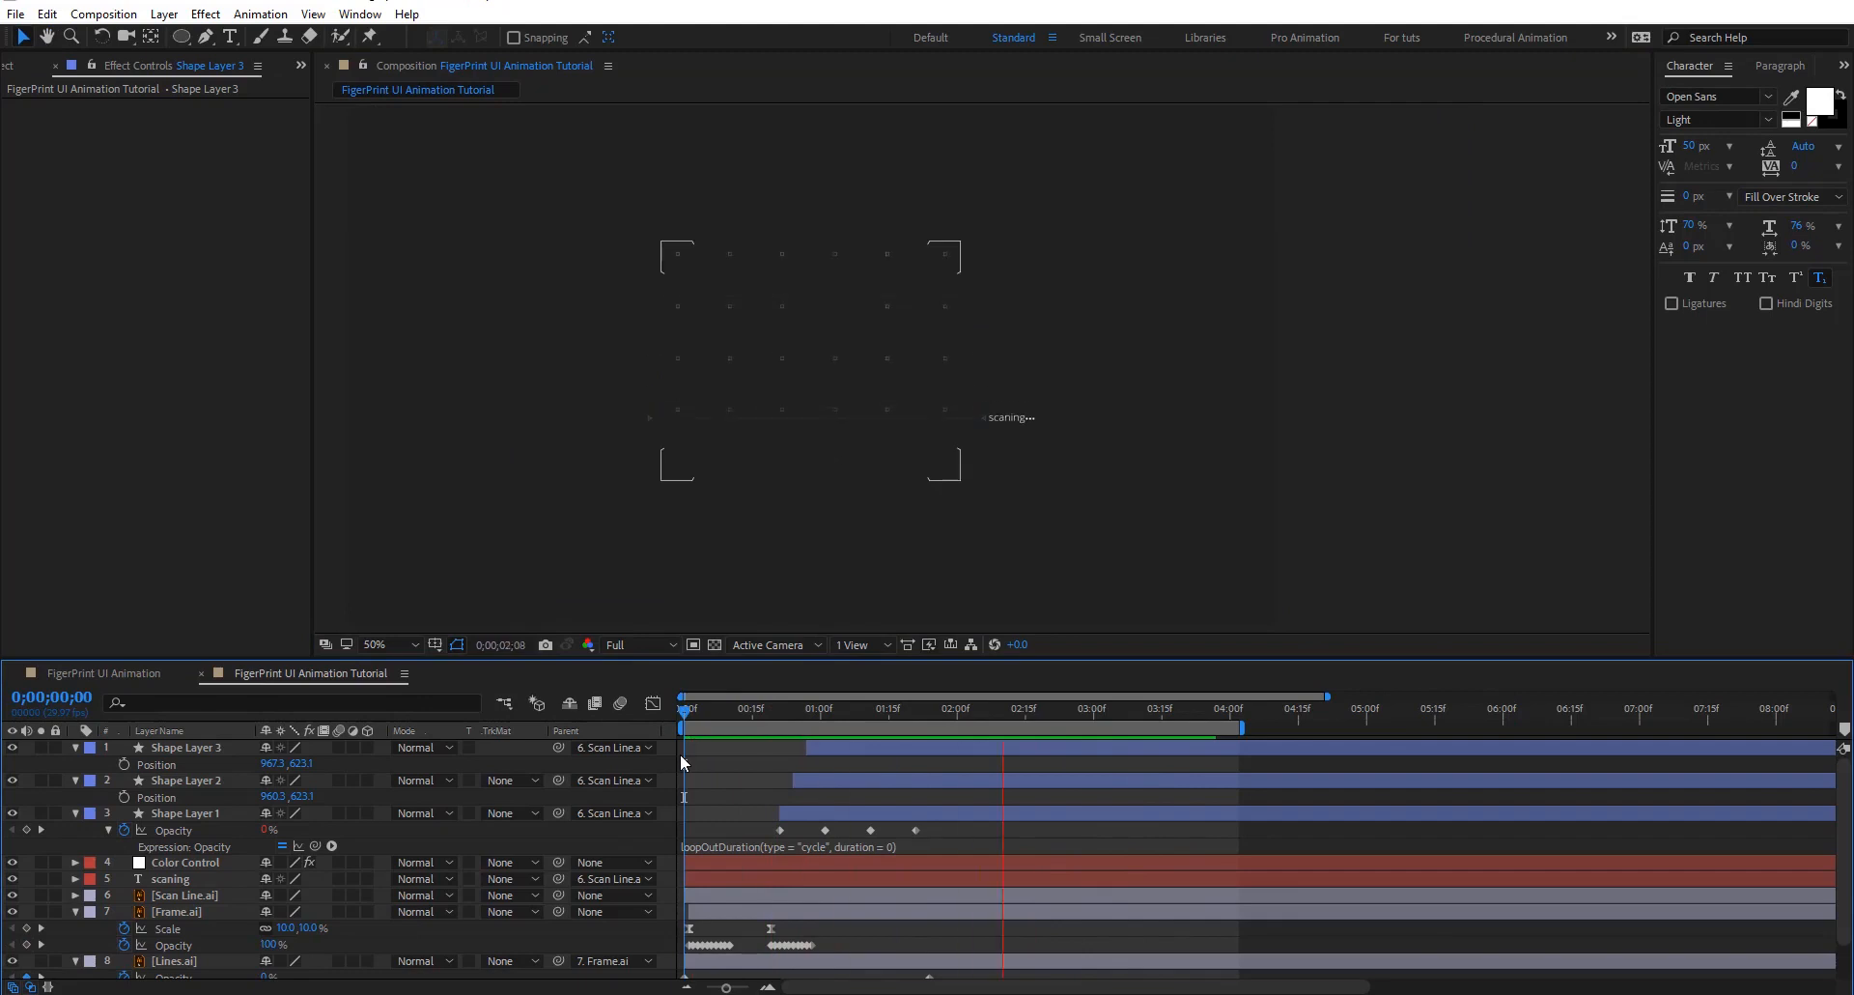
{"action": "key", "text": "space"}
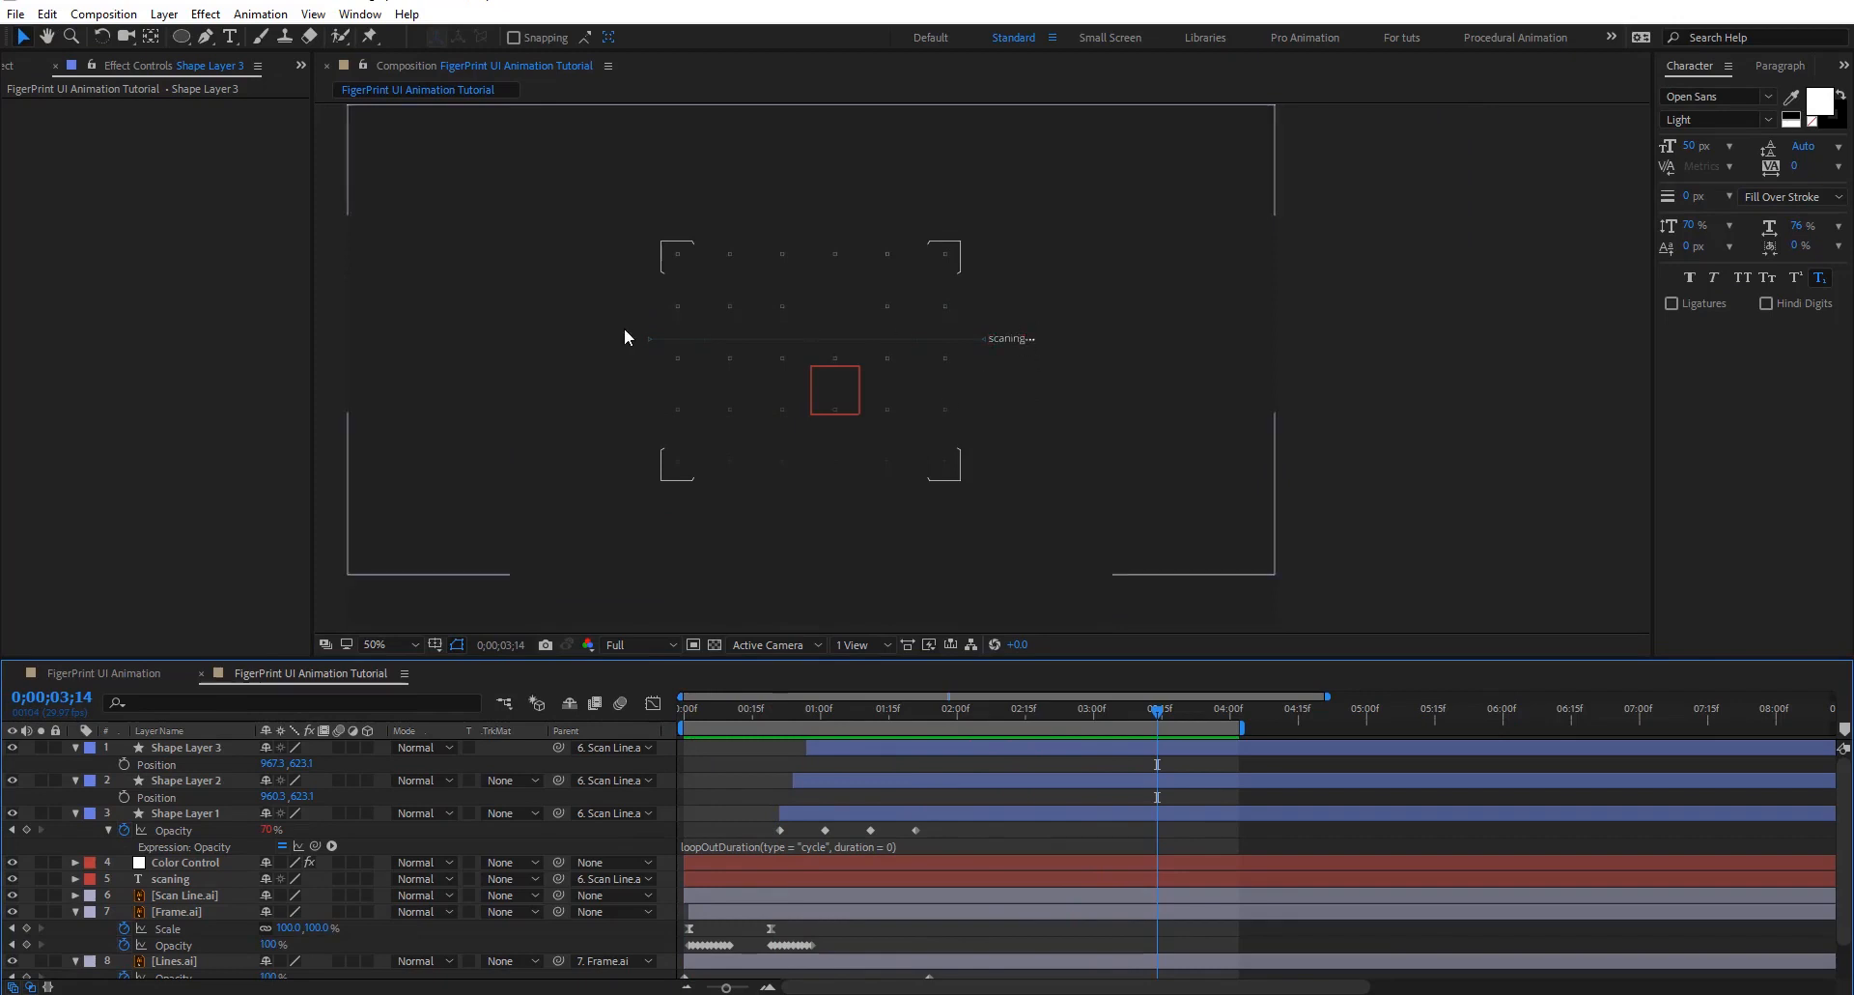
At 0;00;02;00, move the Color Control layer to the top of the stack and collapse the three circle layers and Frame.ai
{"action": "left_click_drag", "start_coordinate": [724, 720], "coordinate": [957, 728]}
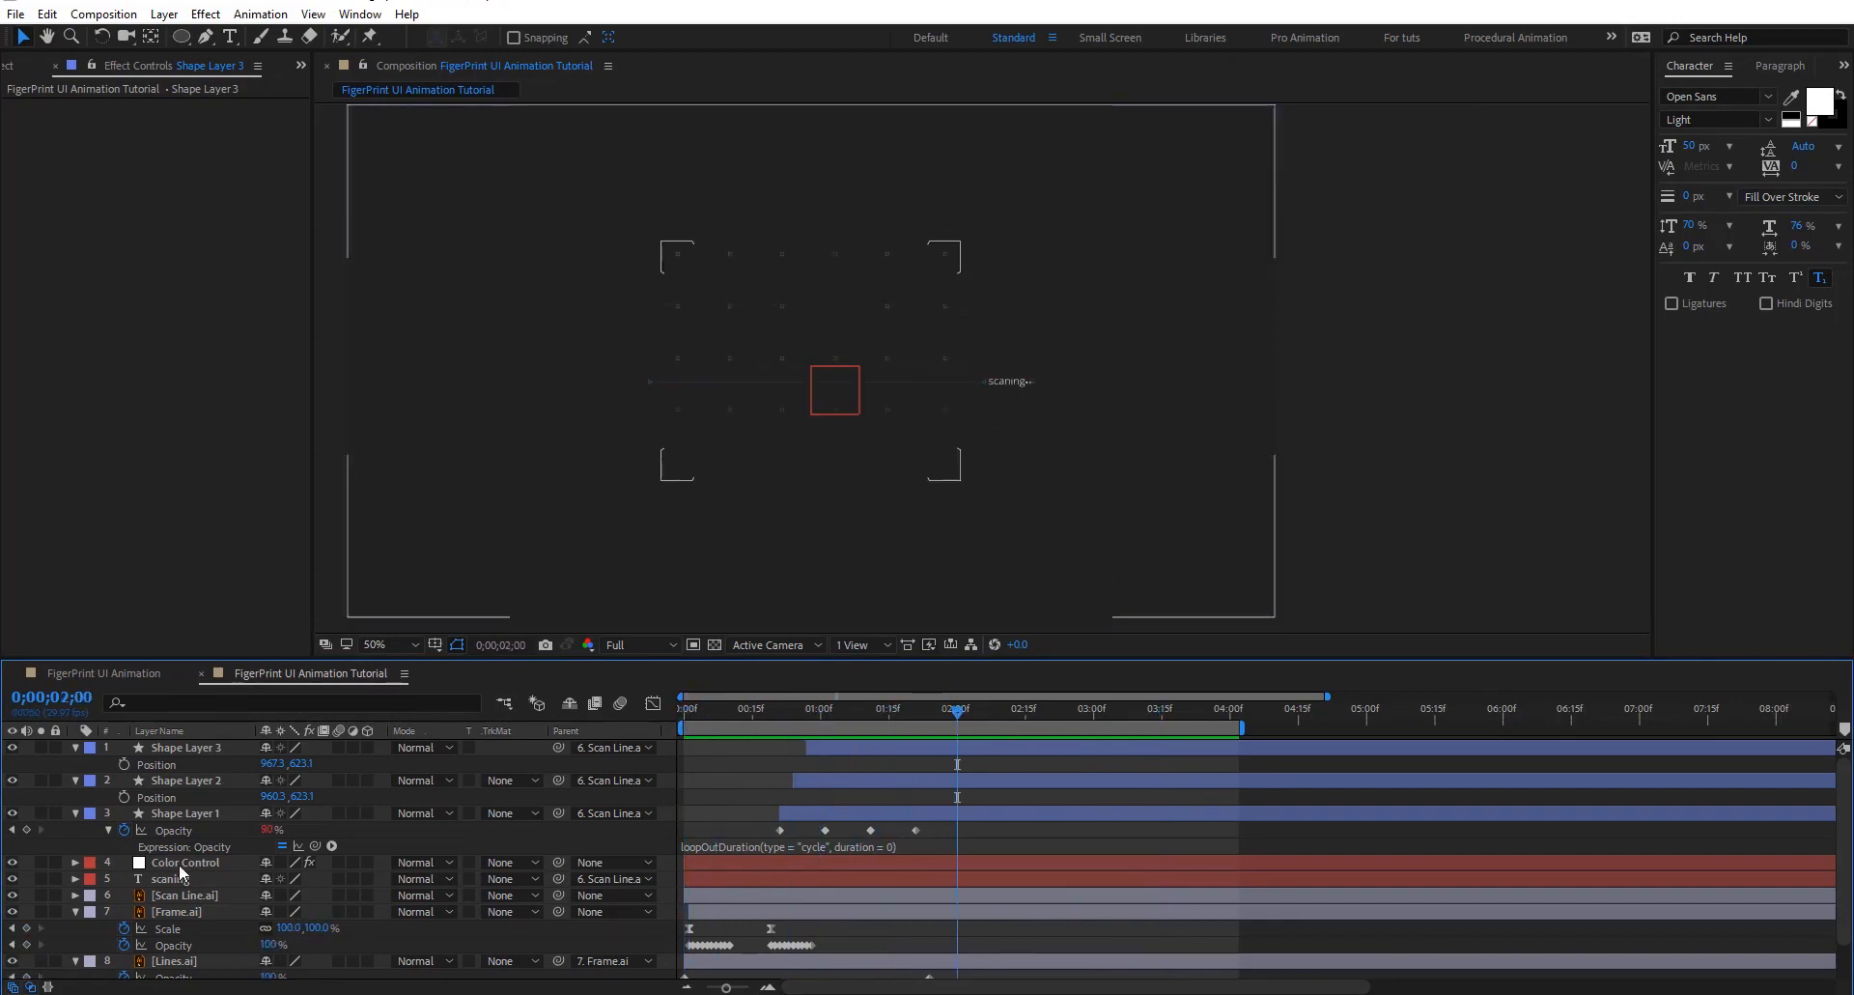
{"action": "left_click_drag", "start_coordinate": [191, 860], "coordinate": [199, 739]}
{"action": "left_click", "coordinate": [84, 764]}
{"action": "left_click", "coordinate": [72, 777]}
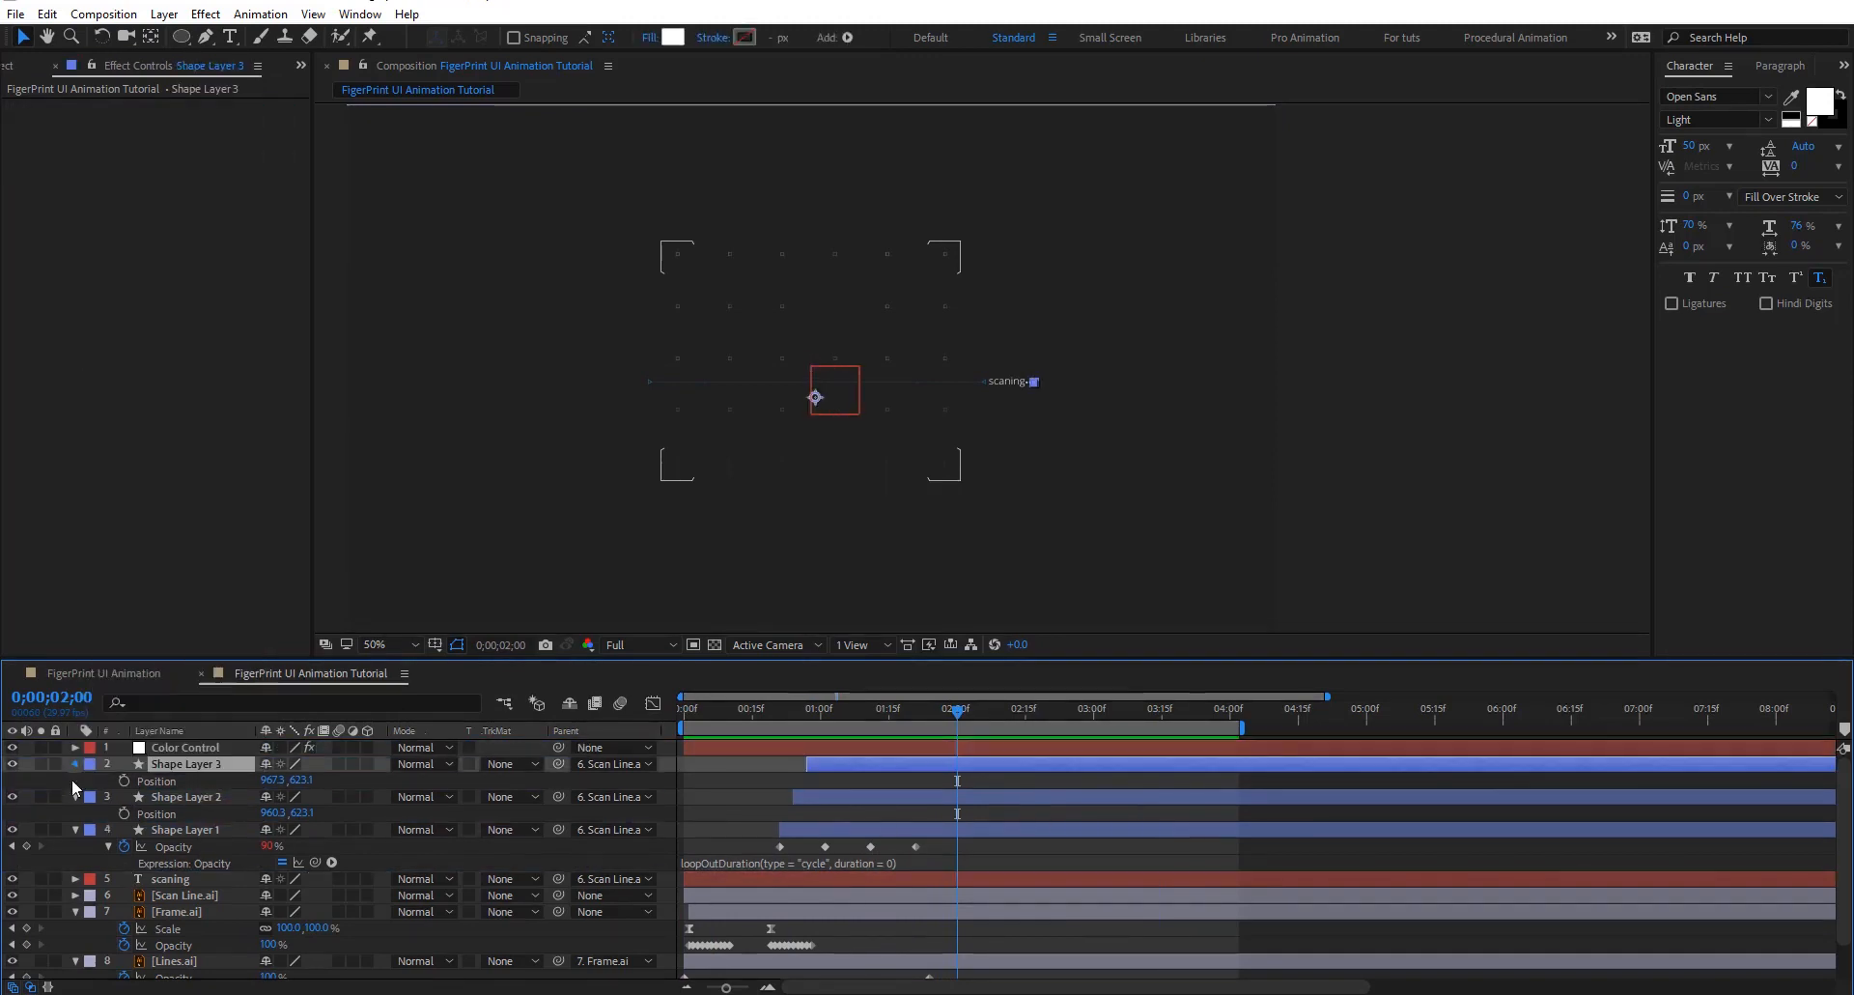
{"action": "left_click", "coordinate": [76, 764]}
{"action": "left_click", "coordinate": [75, 781]}
{"action": "left_click", "coordinate": [75, 797]}
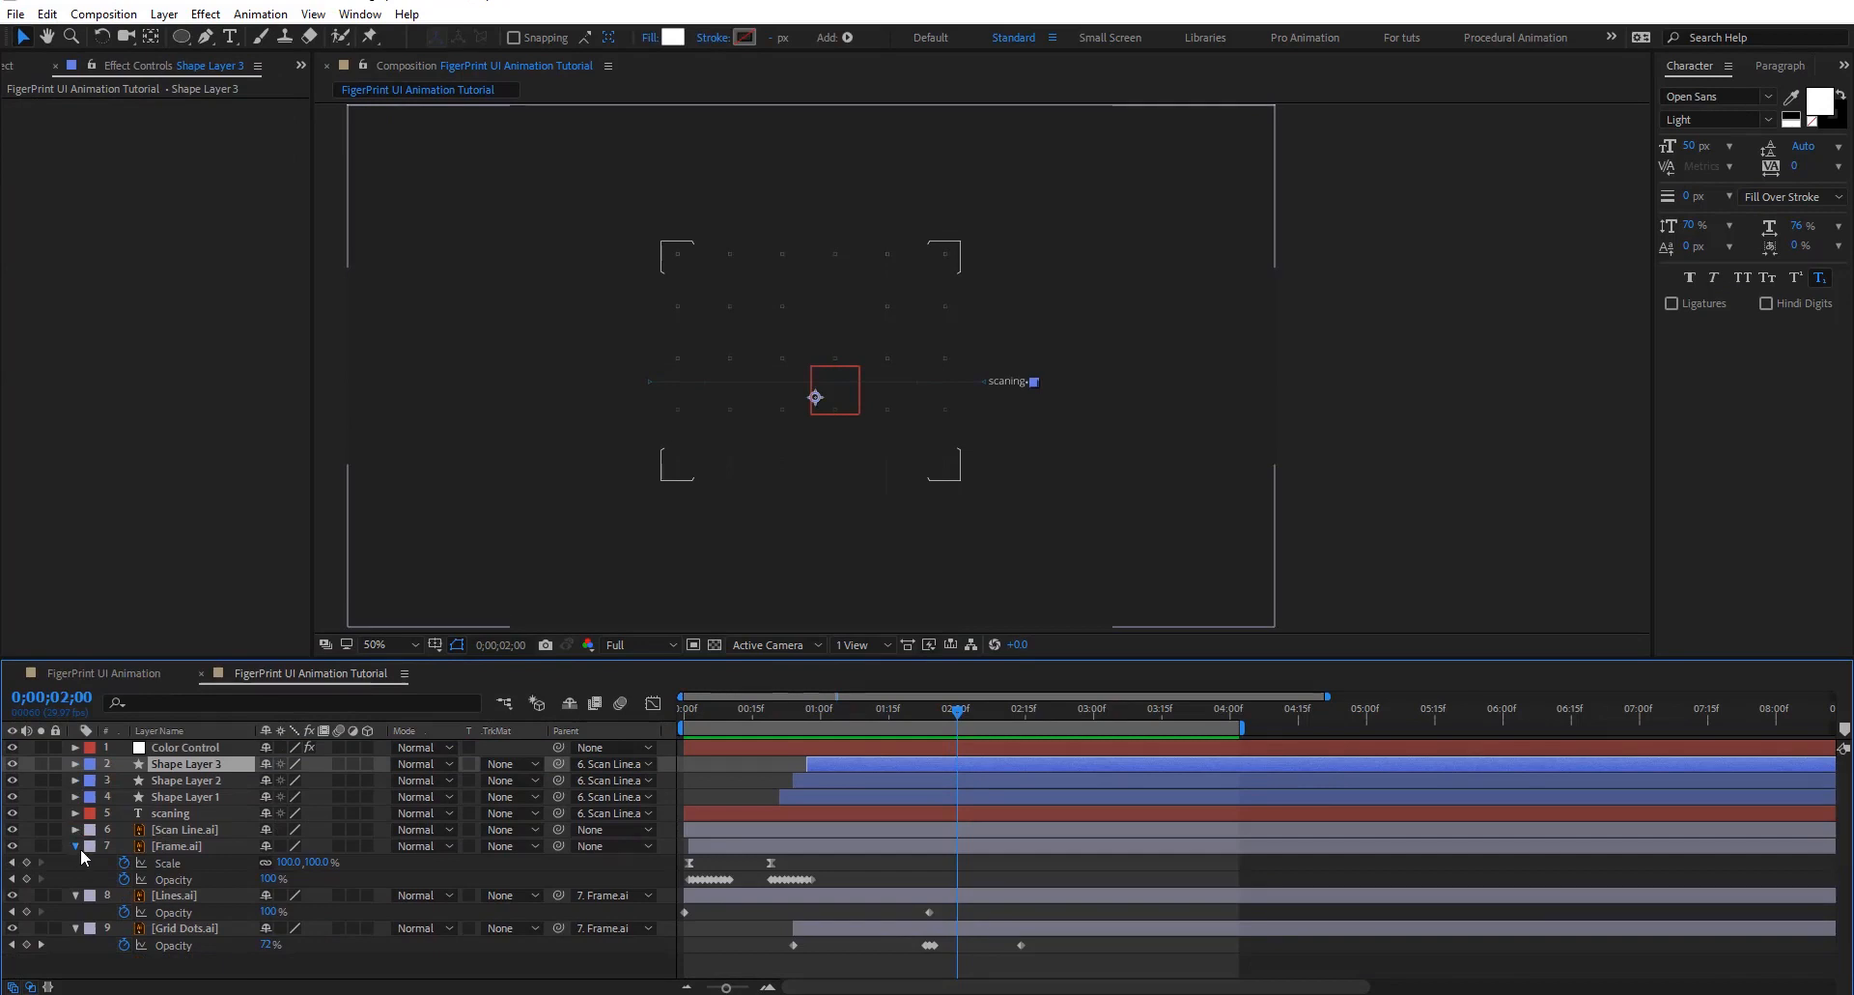
{"action": "left_click", "coordinate": [77, 846]}
Undo the last reordering of the Color Control layer
{"action": "left_click", "coordinate": [692, 496]}
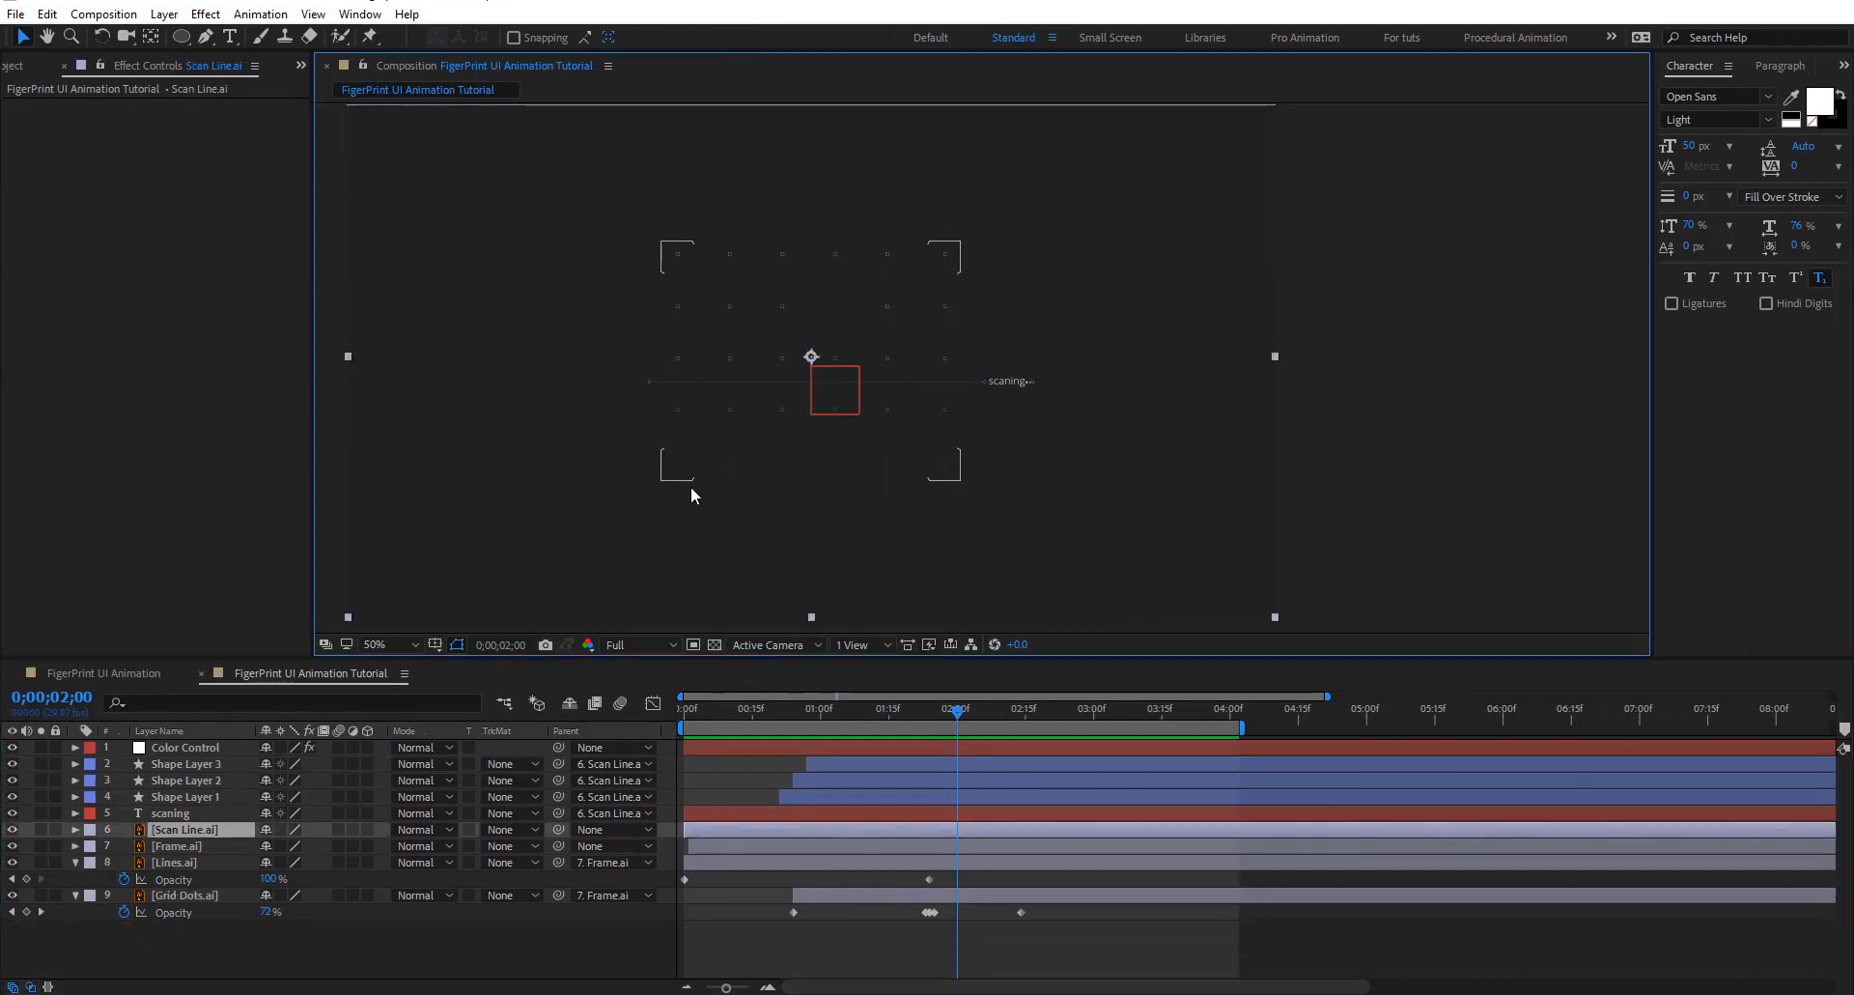
{"action": "left_click", "coordinate": [1397, 500]}
{"action": "key", "text": "ctrl+z"}
{"action": "key", "text": "ctrl+z"}
{"action": "left_click", "coordinate": [619, 519]}
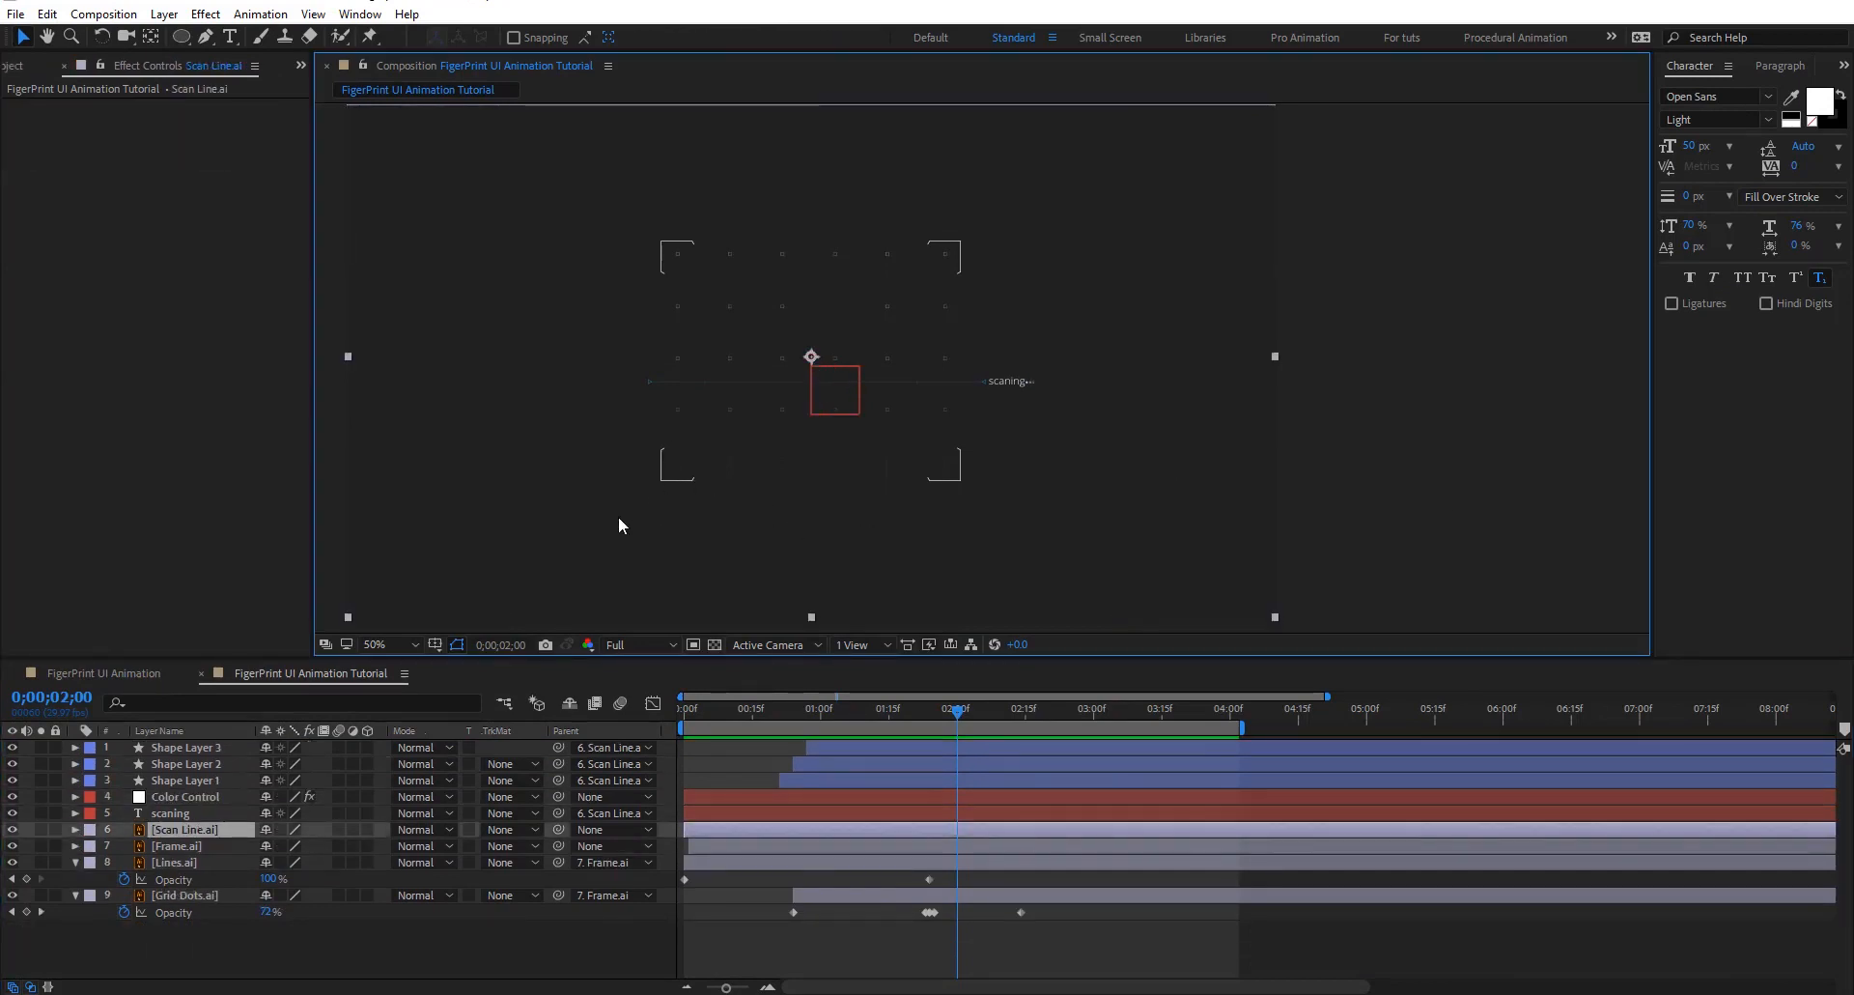
Place the Color Control layer above all other layers and collapse the Lines.ai and Grid Dots.ai layers
{"action": "left_click_drag", "start_coordinate": [187, 797], "coordinate": [217, 741]}
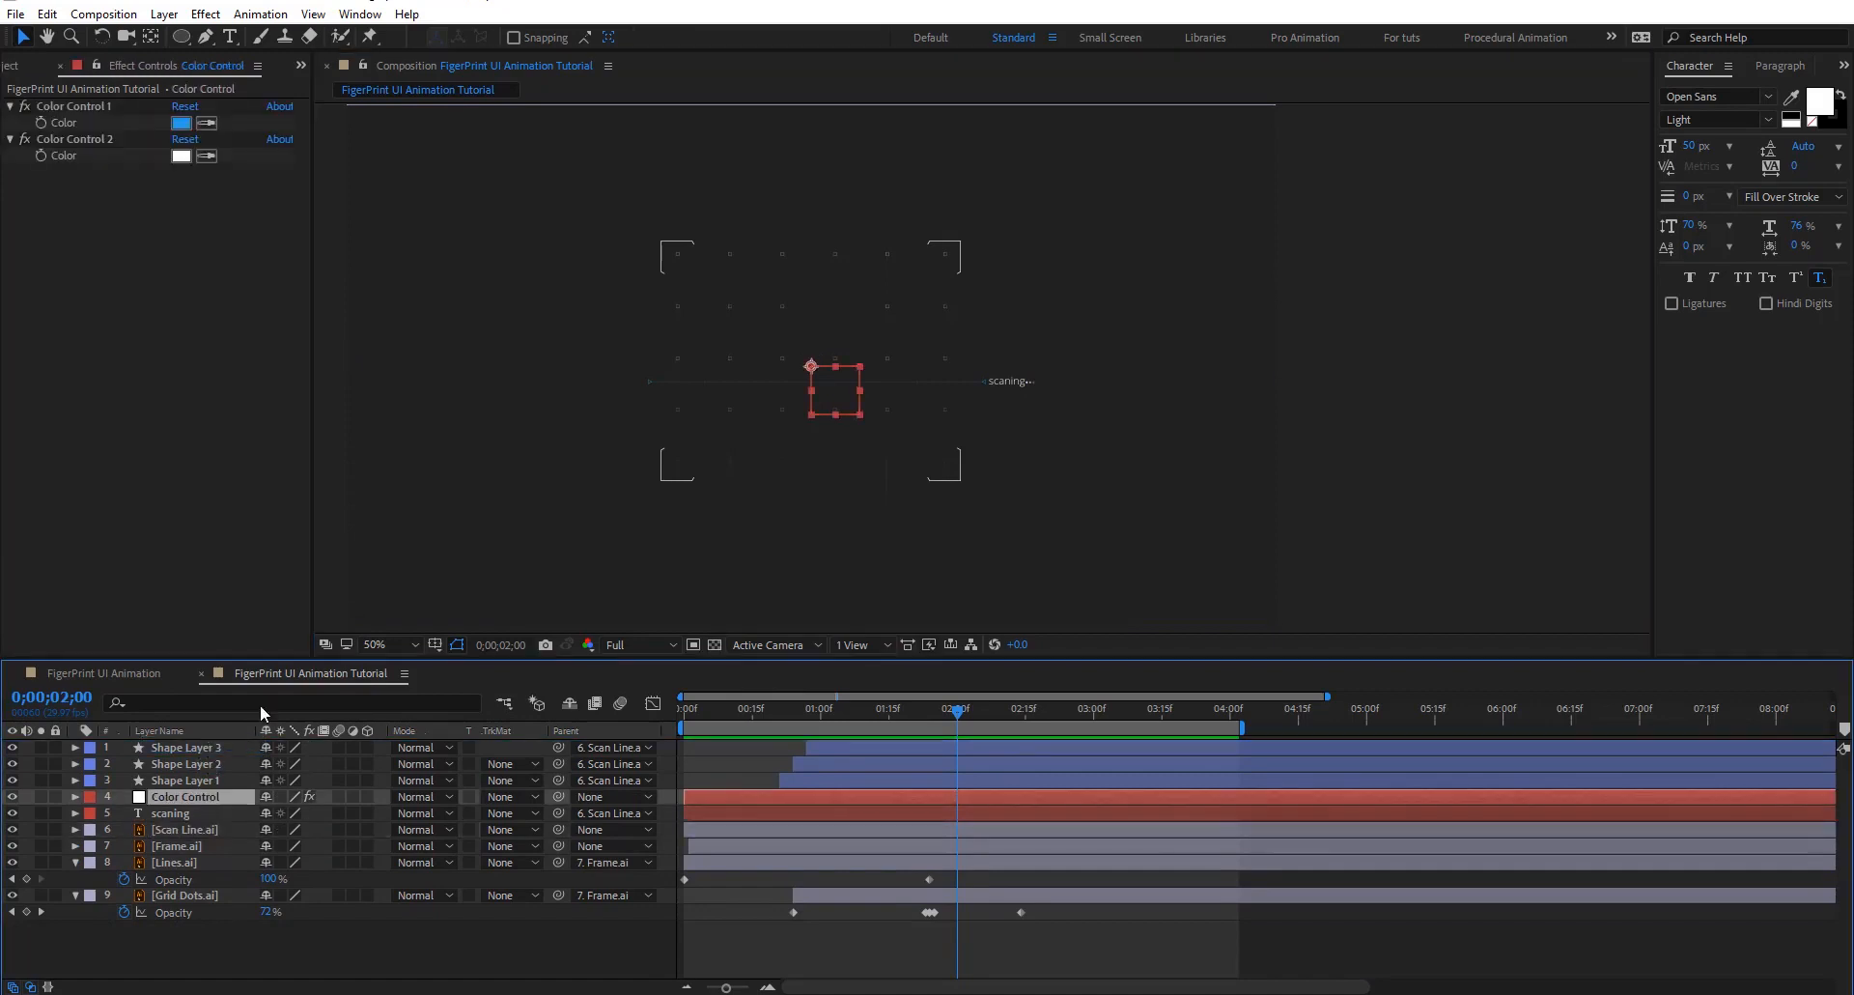
{"action": "scroll", "coordinate": [681, 450], "scroll_direction": "up", "scroll_amount": 1}
{"action": "left_click_drag", "start_coordinate": [576, 501], "coordinate": [937, 395]}
{"action": "left_click", "coordinate": [477, 933]}
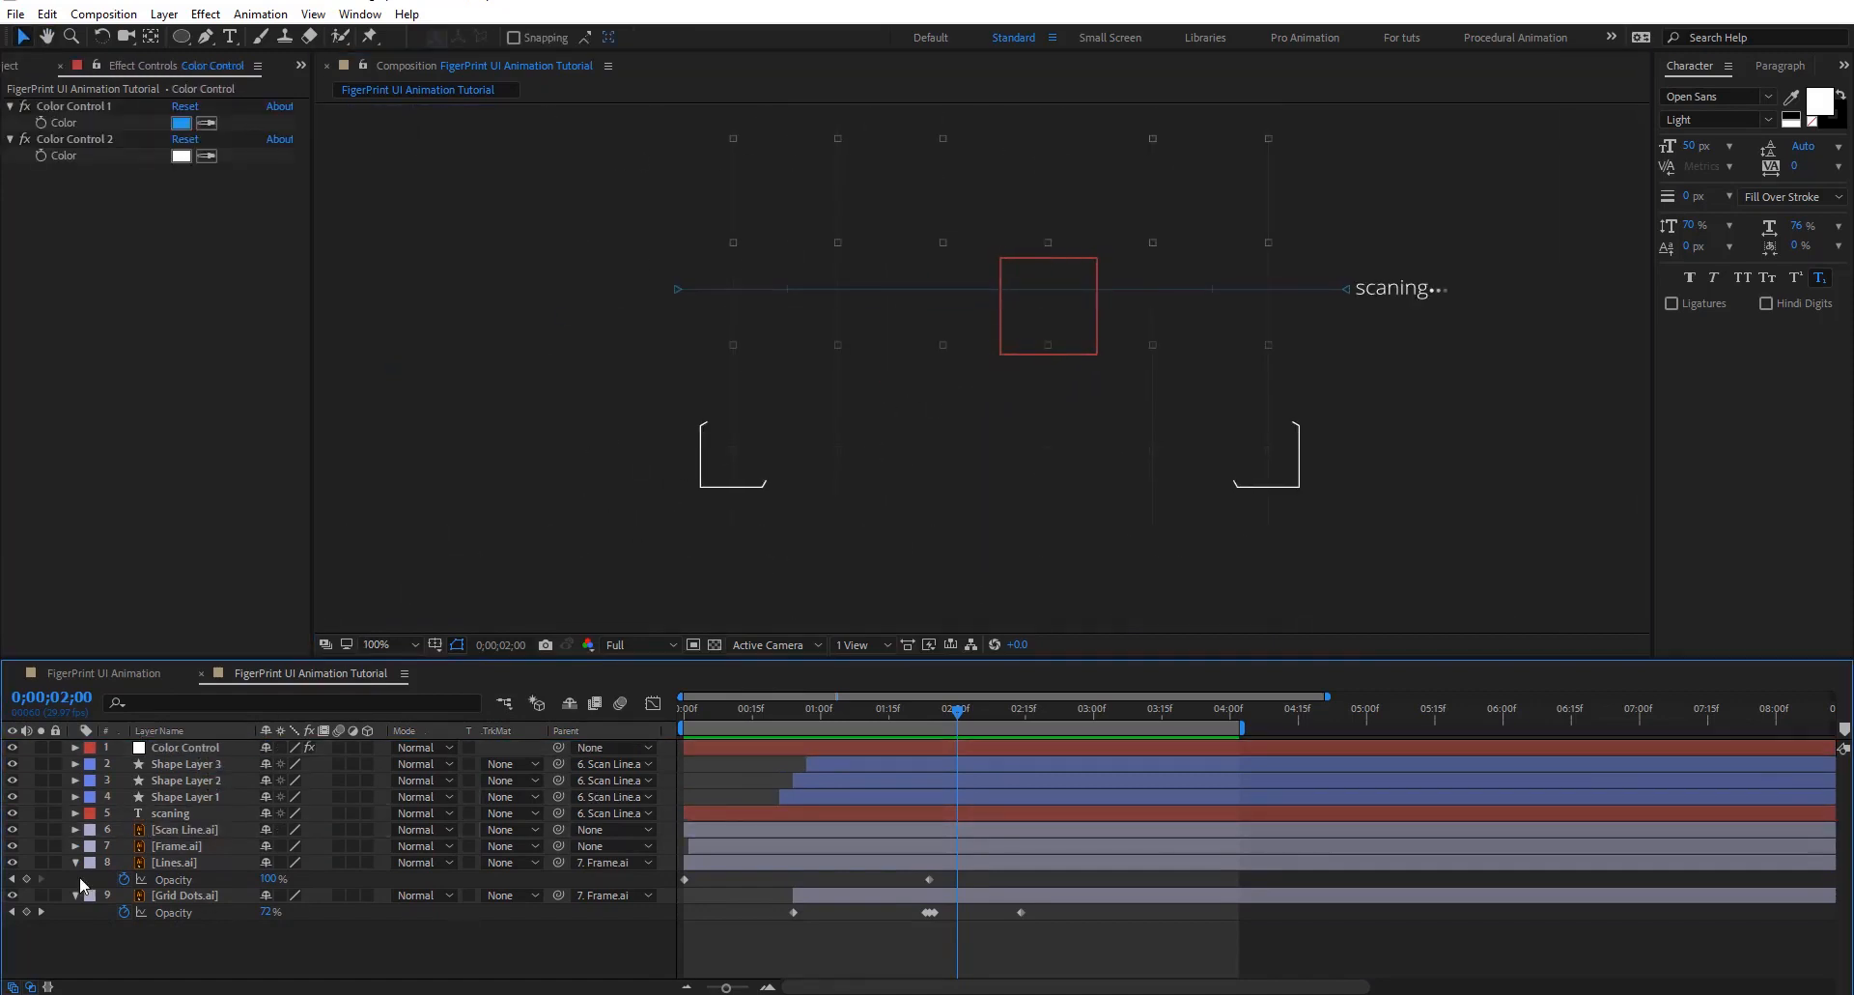
{"action": "left_click", "coordinate": [75, 862]}
{"action": "left_click", "coordinate": [75, 878]}
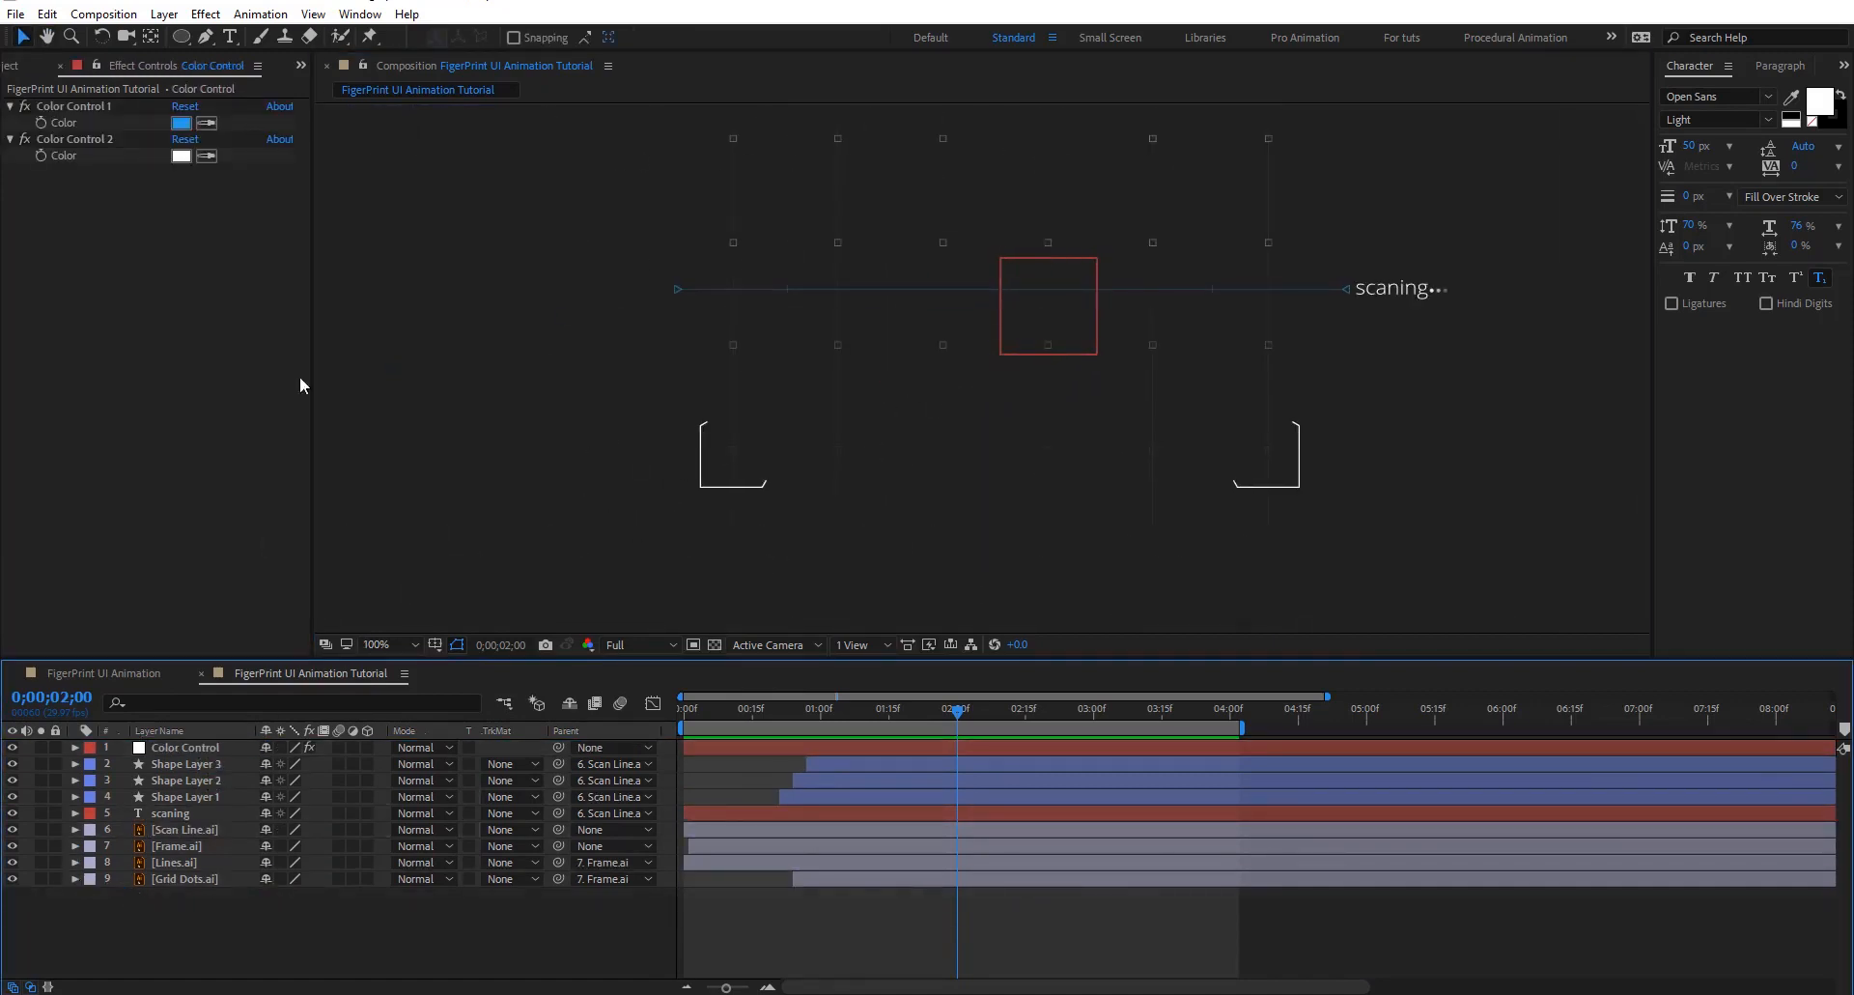
Draw a narrow vertical white rectangle about 6.5 × 50.5 px just below the scanner frame's lower-left corner
{"action": "left_click", "coordinate": [185, 37]}
{"action": "left_click", "coordinate": [224, 37]}
{"action": "scroll", "coordinate": [737, 536], "scroll_direction": "up", "scroll_amount": 1}
{"action": "left_click_drag", "start_coordinate": [635, 485], "coordinate": [765, 302]}
{"action": "left_click_drag", "start_coordinate": [561, 442], "coordinate": [576, 542]}
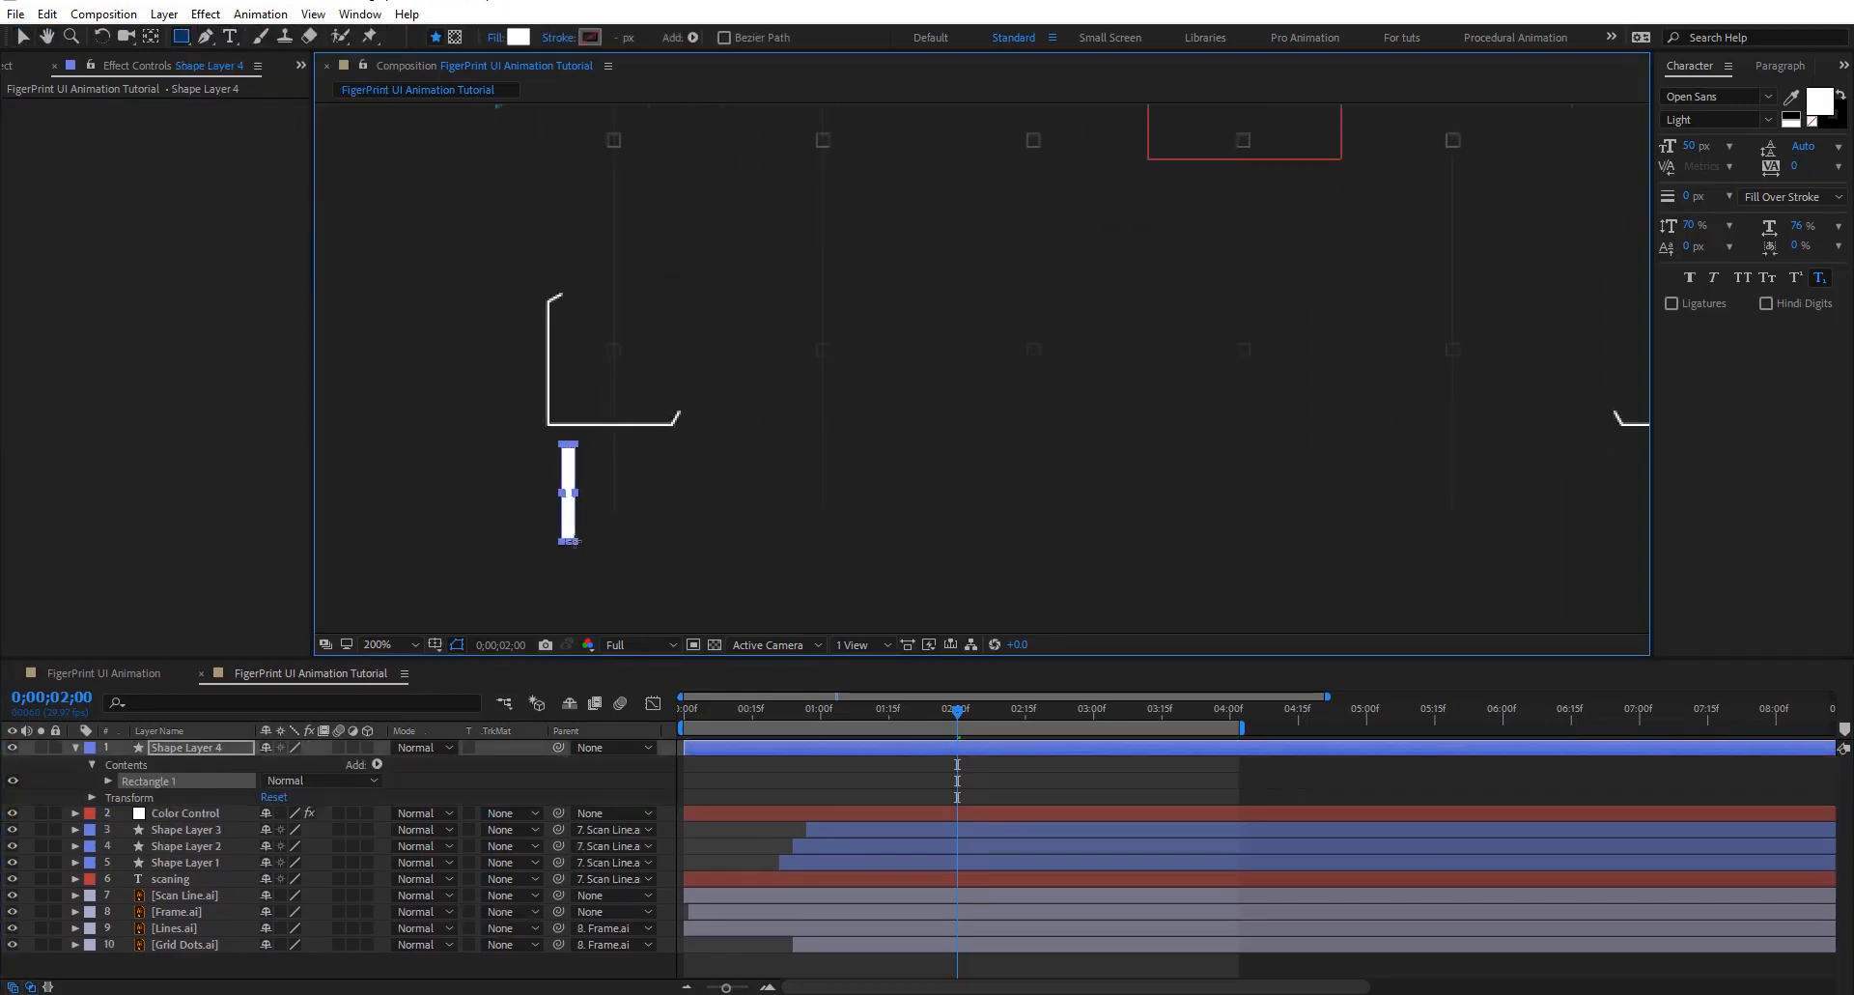
Expand the new rectangle's path properties and delete its Stroke 1
{"action": "left_click", "coordinate": [110, 780]}
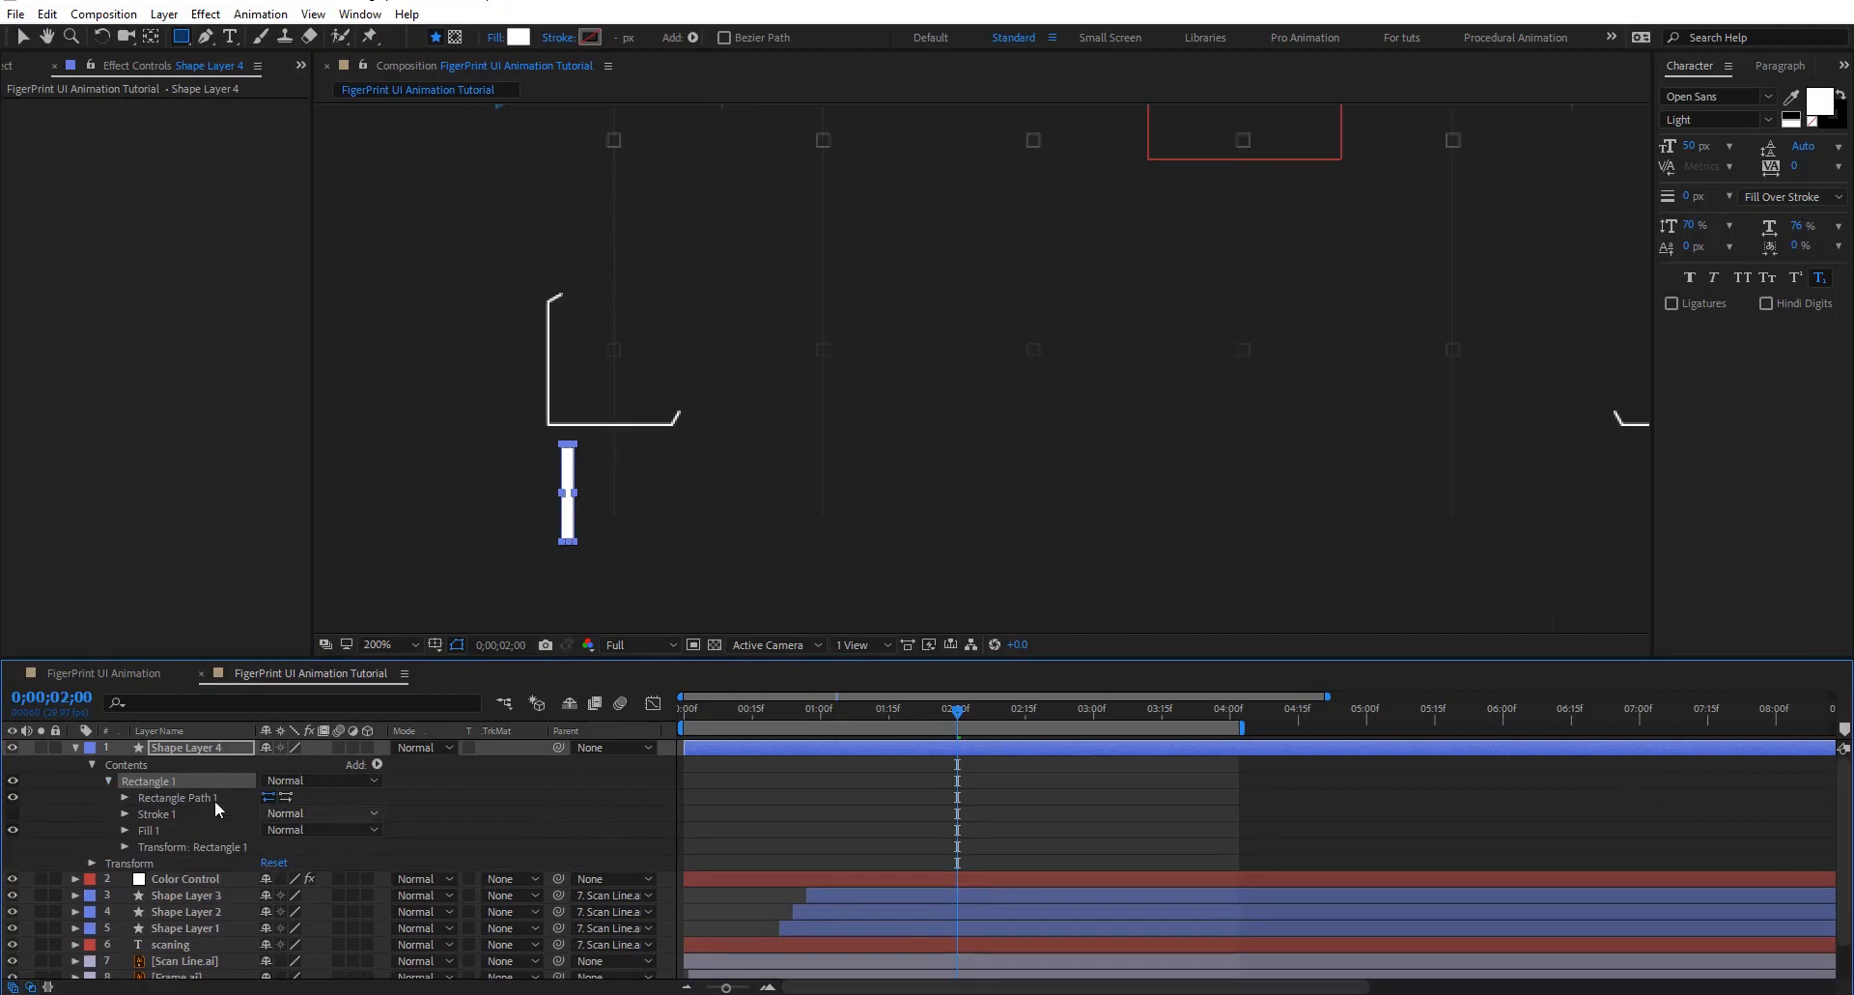
{"action": "left_click", "coordinate": [125, 797]}
{"action": "left_click", "coordinate": [155, 862]}
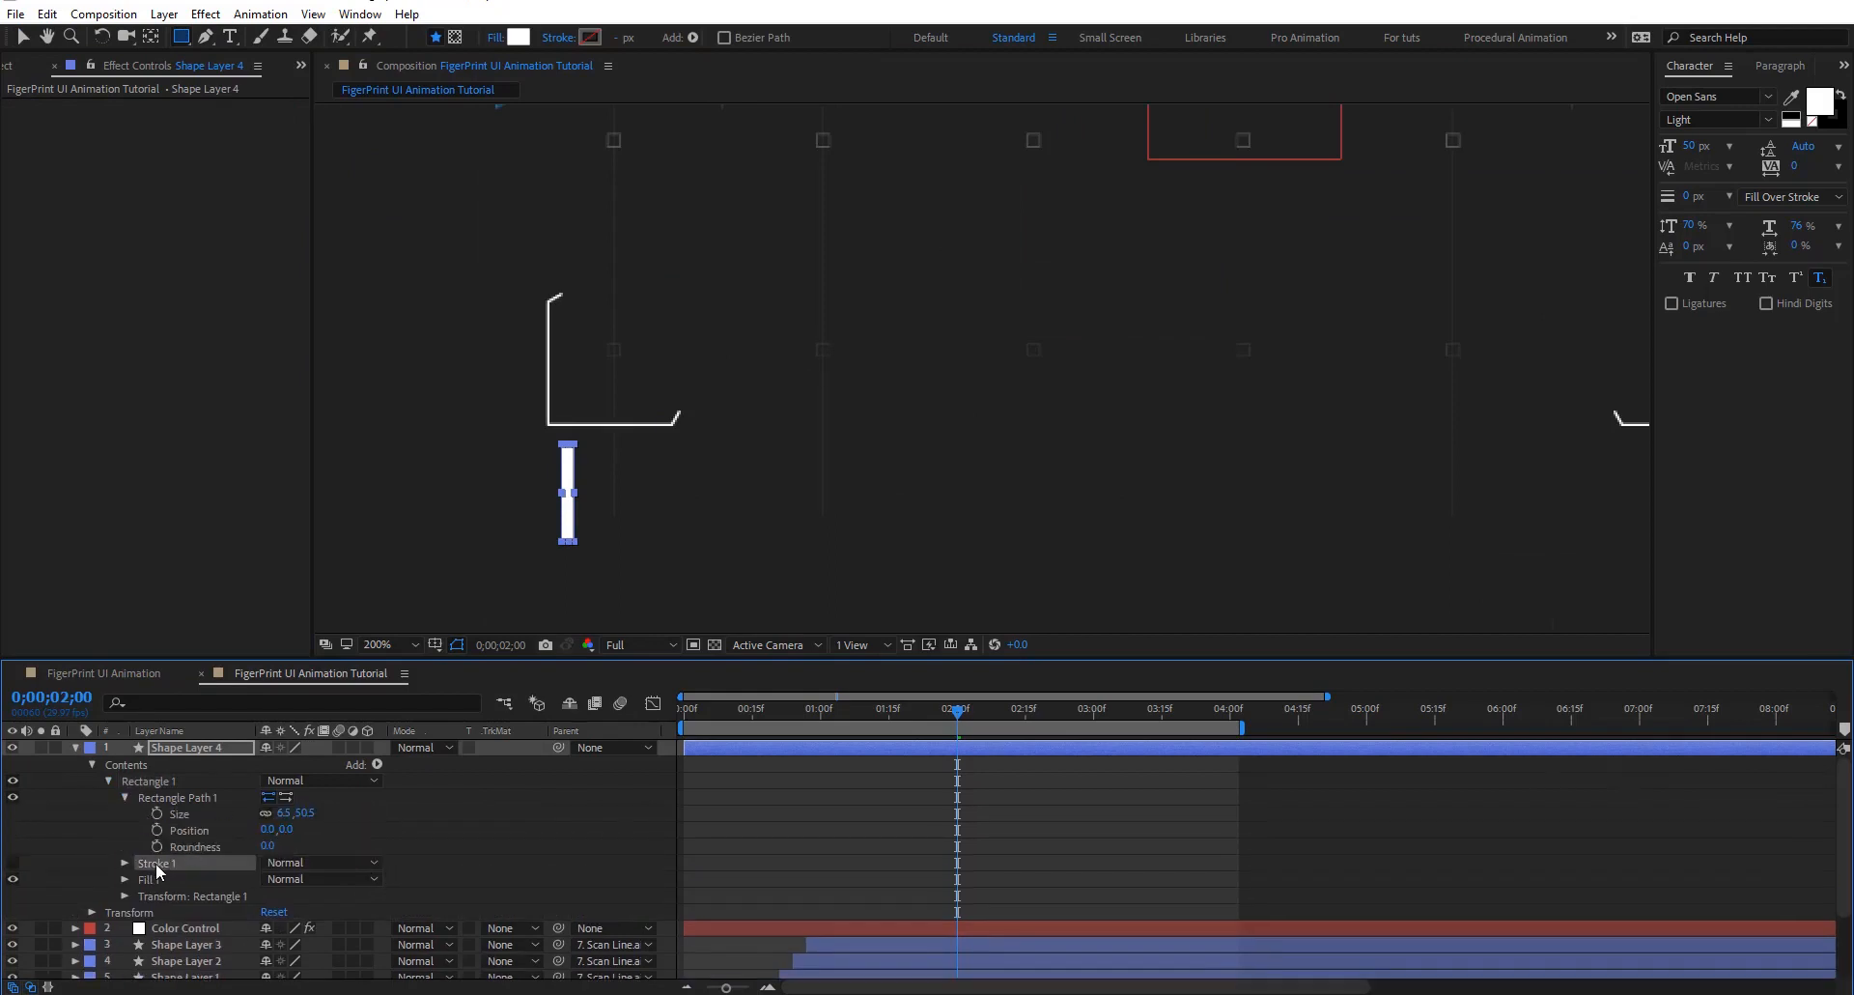
{"action": "key", "text": "Delete"}
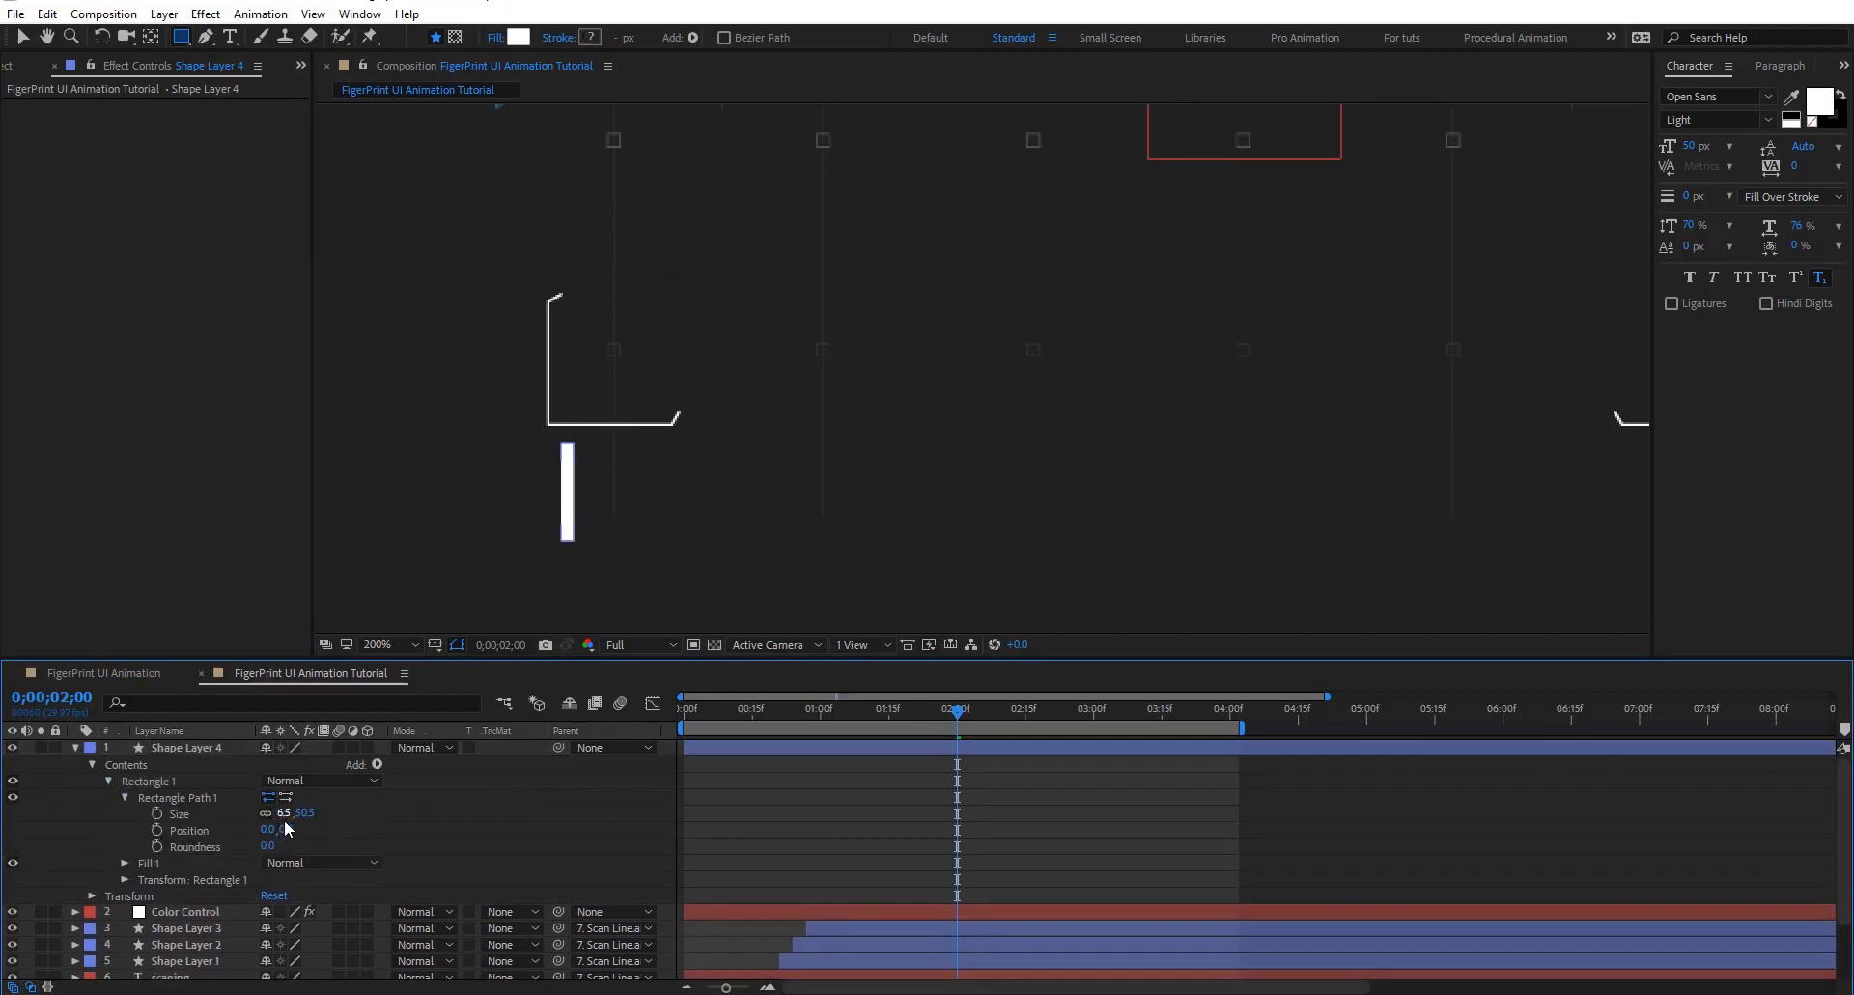
Unlink the rectangle's size proportions and set its size to 3 × 30
{"action": "left_click", "coordinate": [284, 814]}
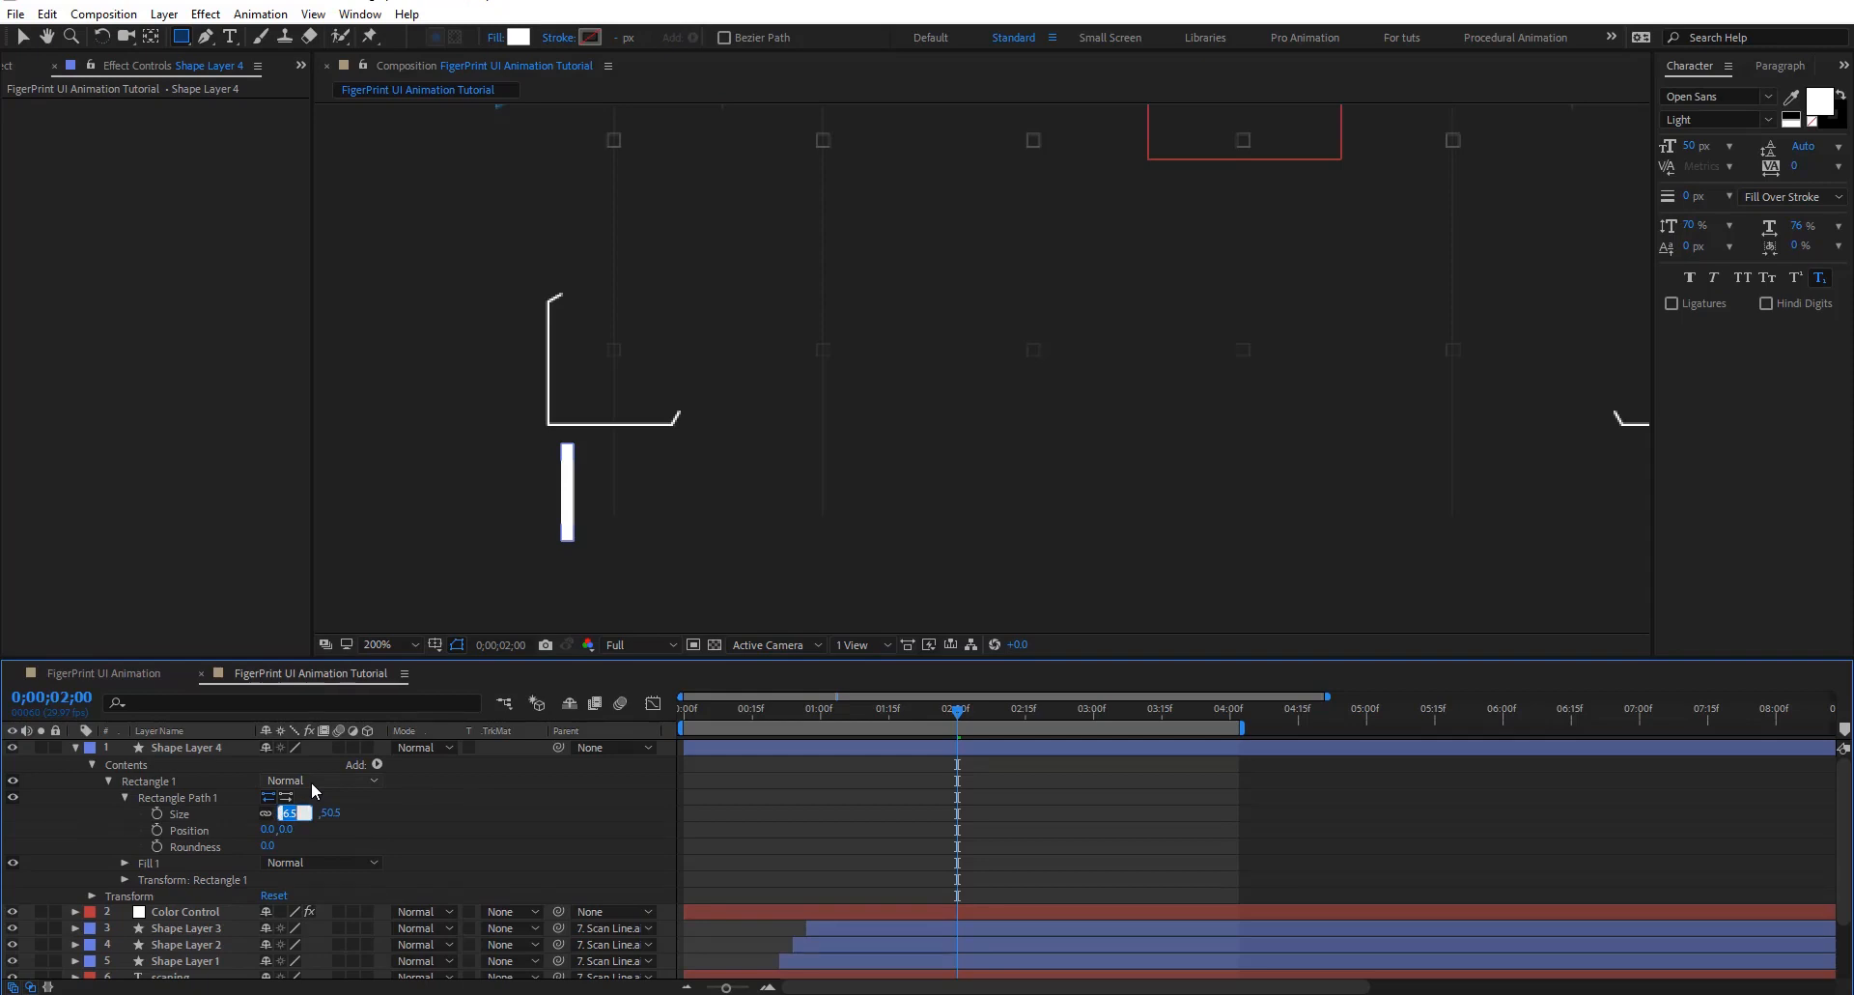
{"action": "type", "text": "3"}
{"action": "key", "text": "Return"}
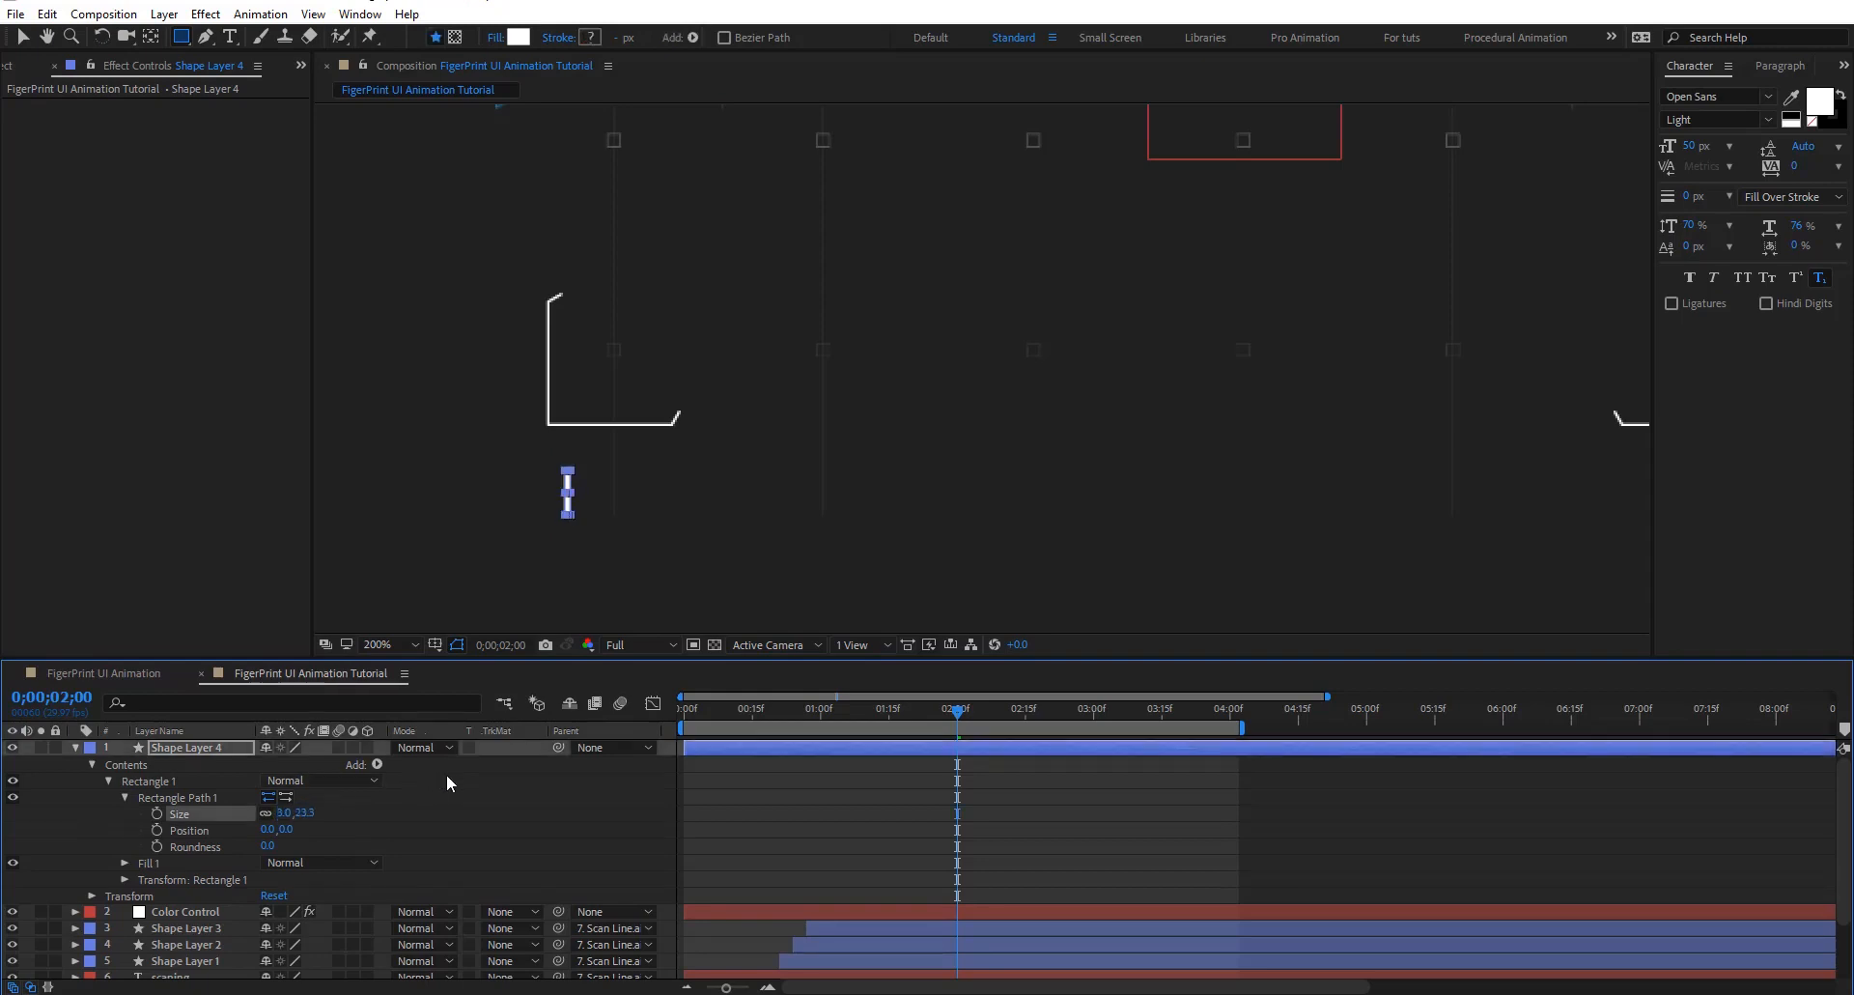
{"action": "left_click", "coordinate": [351, 805]}
{"action": "left_click_drag", "start_coordinate": [298, 812], "coordinate": [312, 819]}
{"action": "left_click", "coordinate": [307, 814]}
{"action": "type", "text": "30"}
{"action": "key", "text": "Return"}
{"action": "left_click", "coordinate": [609, 834]}
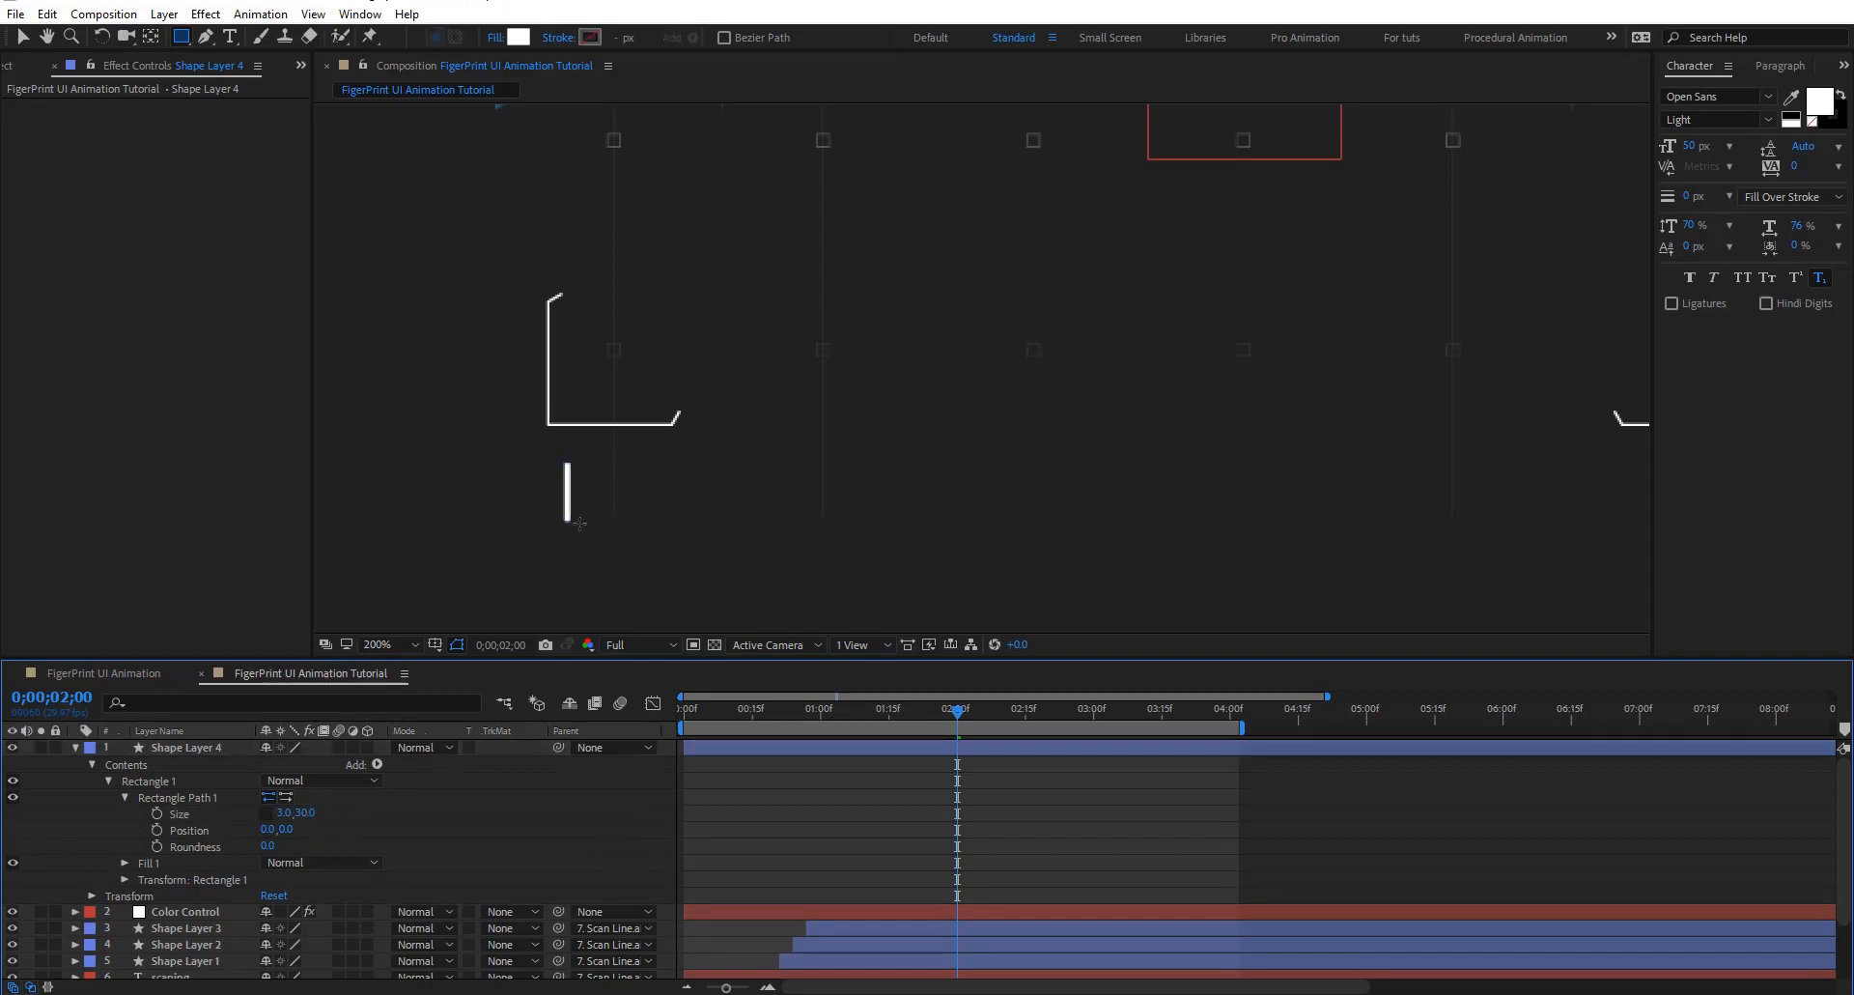
Move the rectangle's anchor point to its bottom centre with the Pan Behind tool
{"action": "scroll", "coordinate": [558, 515], "scroll_direction": "up", "scroll_amount": 1}
{"action": "left_click_drag", "start_coordinate": [534, 505], "coordinate": [948, 398]}
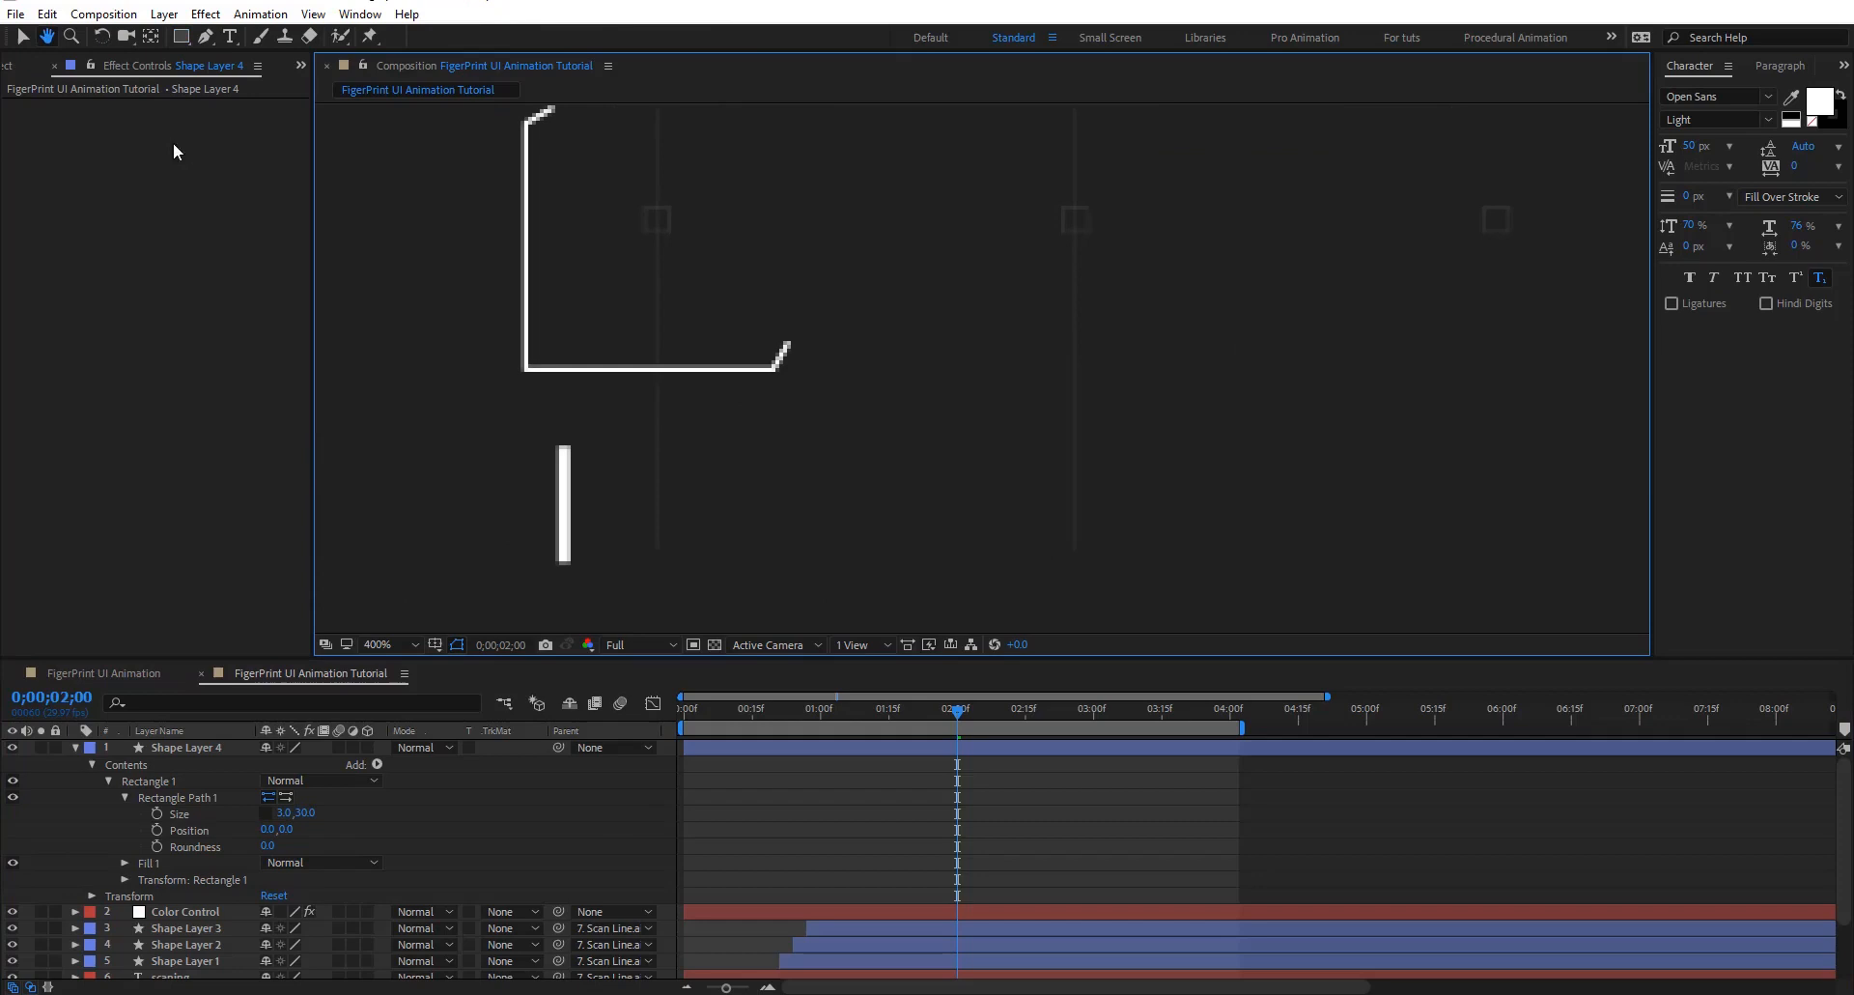
{"action": "left_click", "coordinate": [23, 38]}
{"action": "left_click_drag", "start_coordinate": [534, 577], "coordinate": [605, 483]}
{"action": "left_click", "coordinate": [153, 799]}
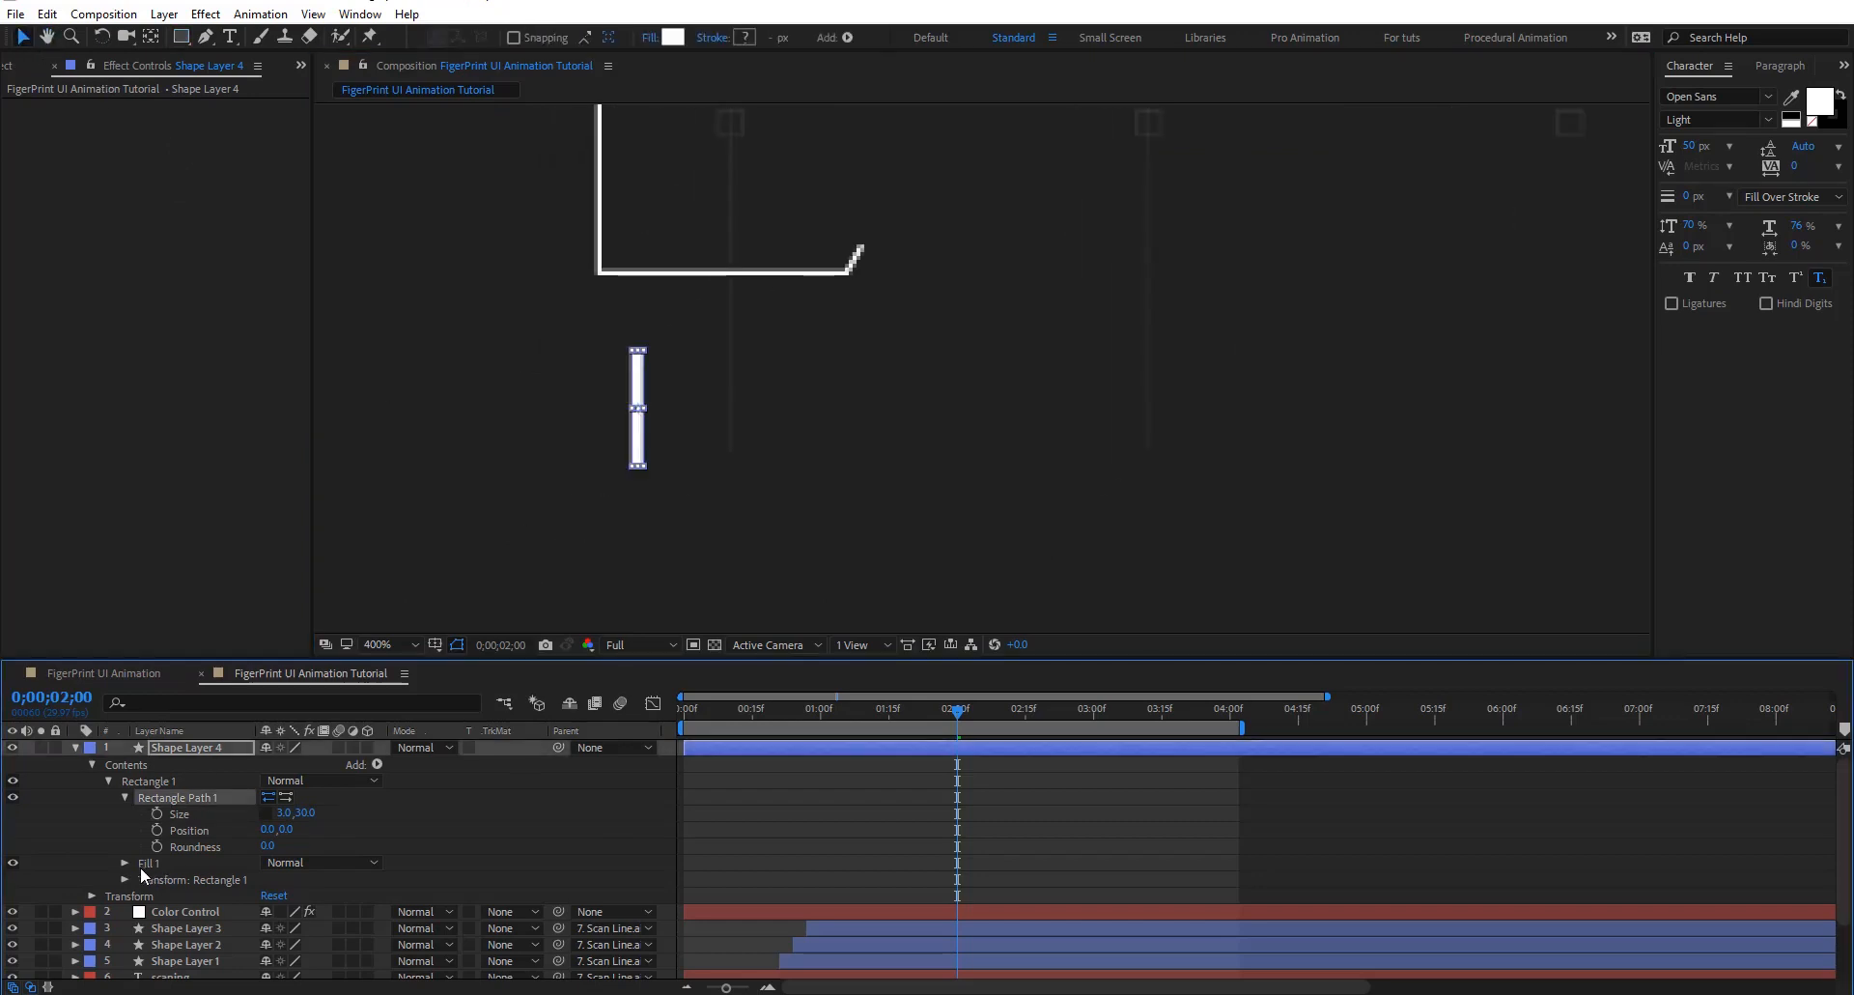
{"action": "left_click", "coordinate": [125, 880]}
{"action": "left_click", "coordinate": [194, 889]}
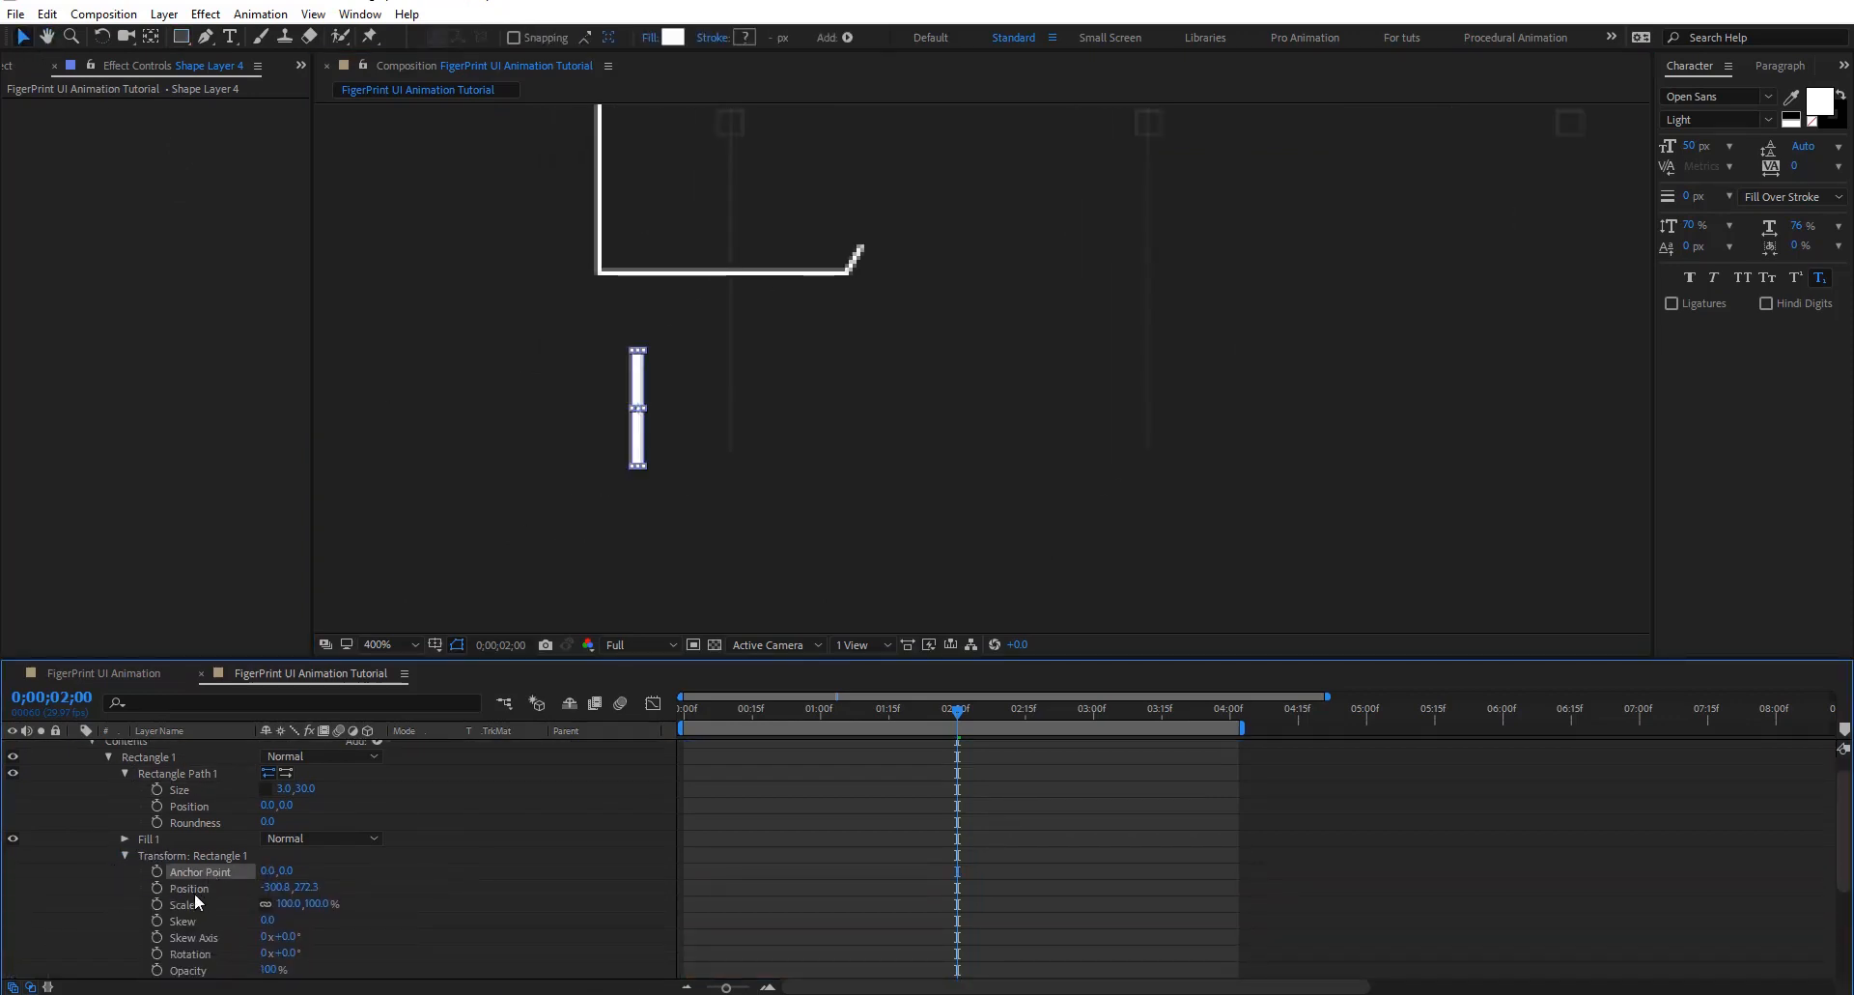
{"action": "key", "text": "period"}
{"action": "left_click_drag", "start_coordinate": [512, 404], "coordinate": [1098, 392]}
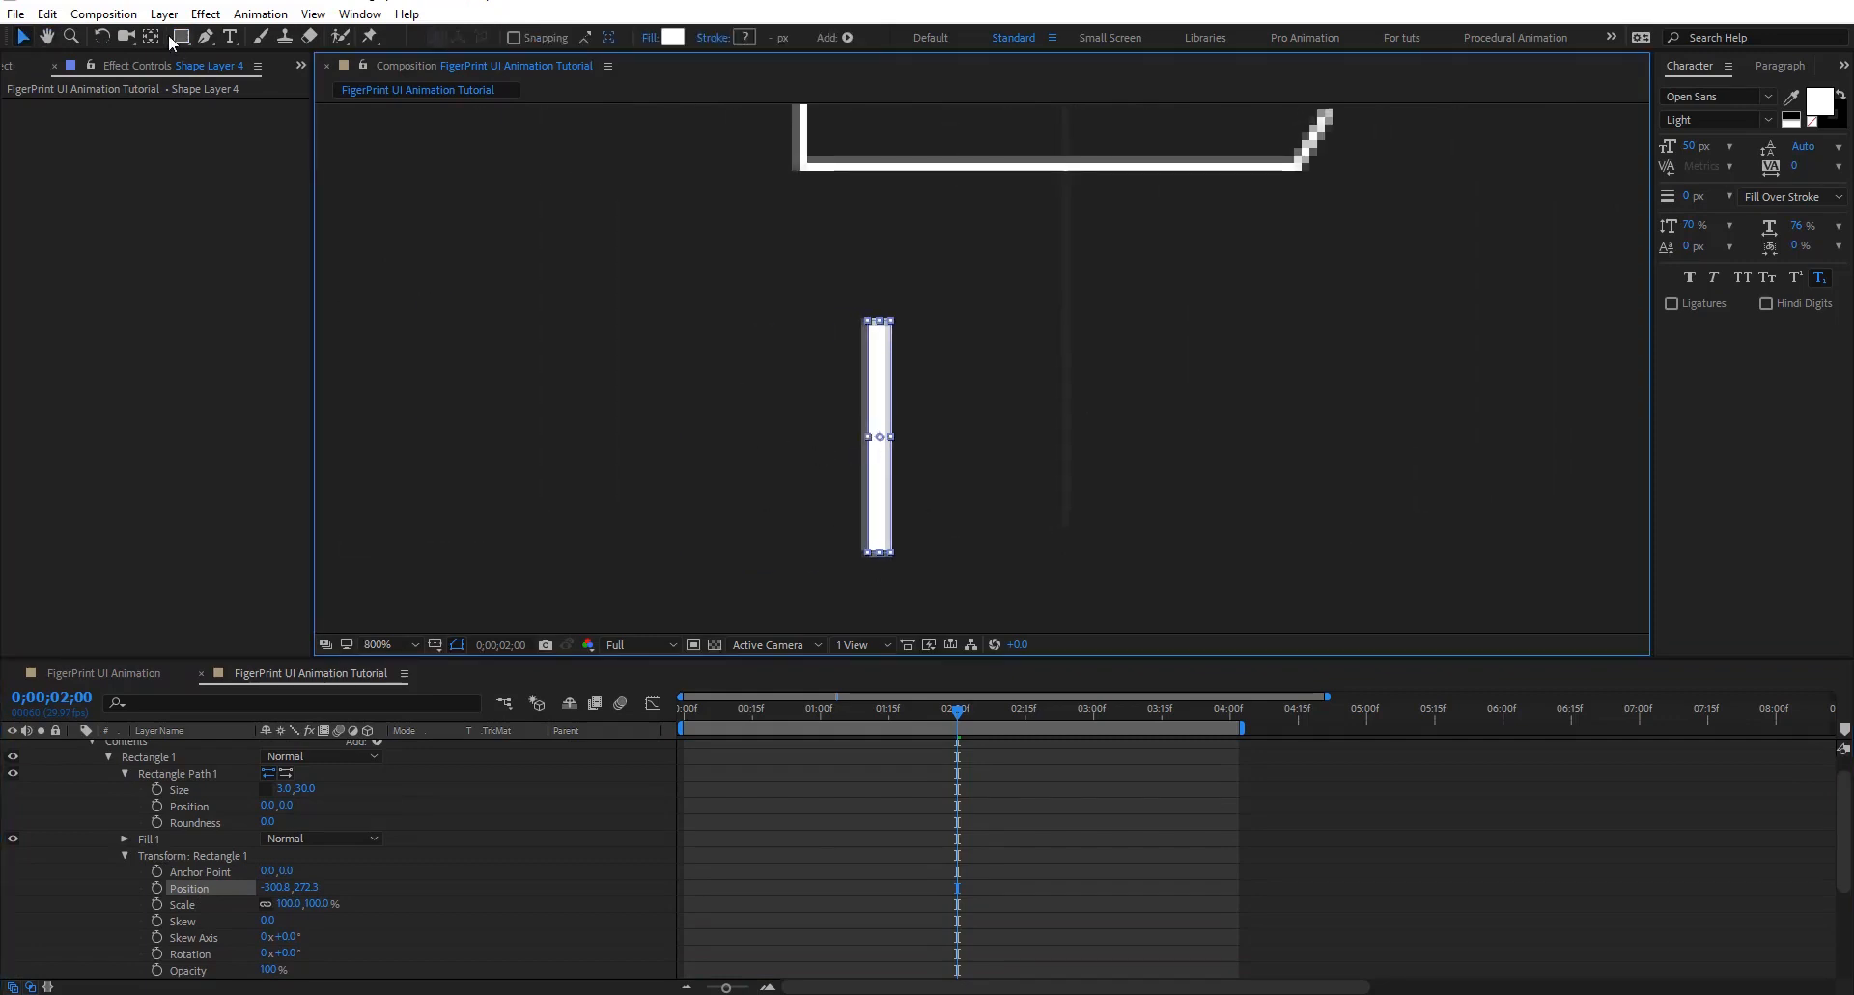
{"action": "key", "text": "y"}
{"action": "left_click_drag", "start_coordinate": [881, 443], "coordinate": [882, 560]}
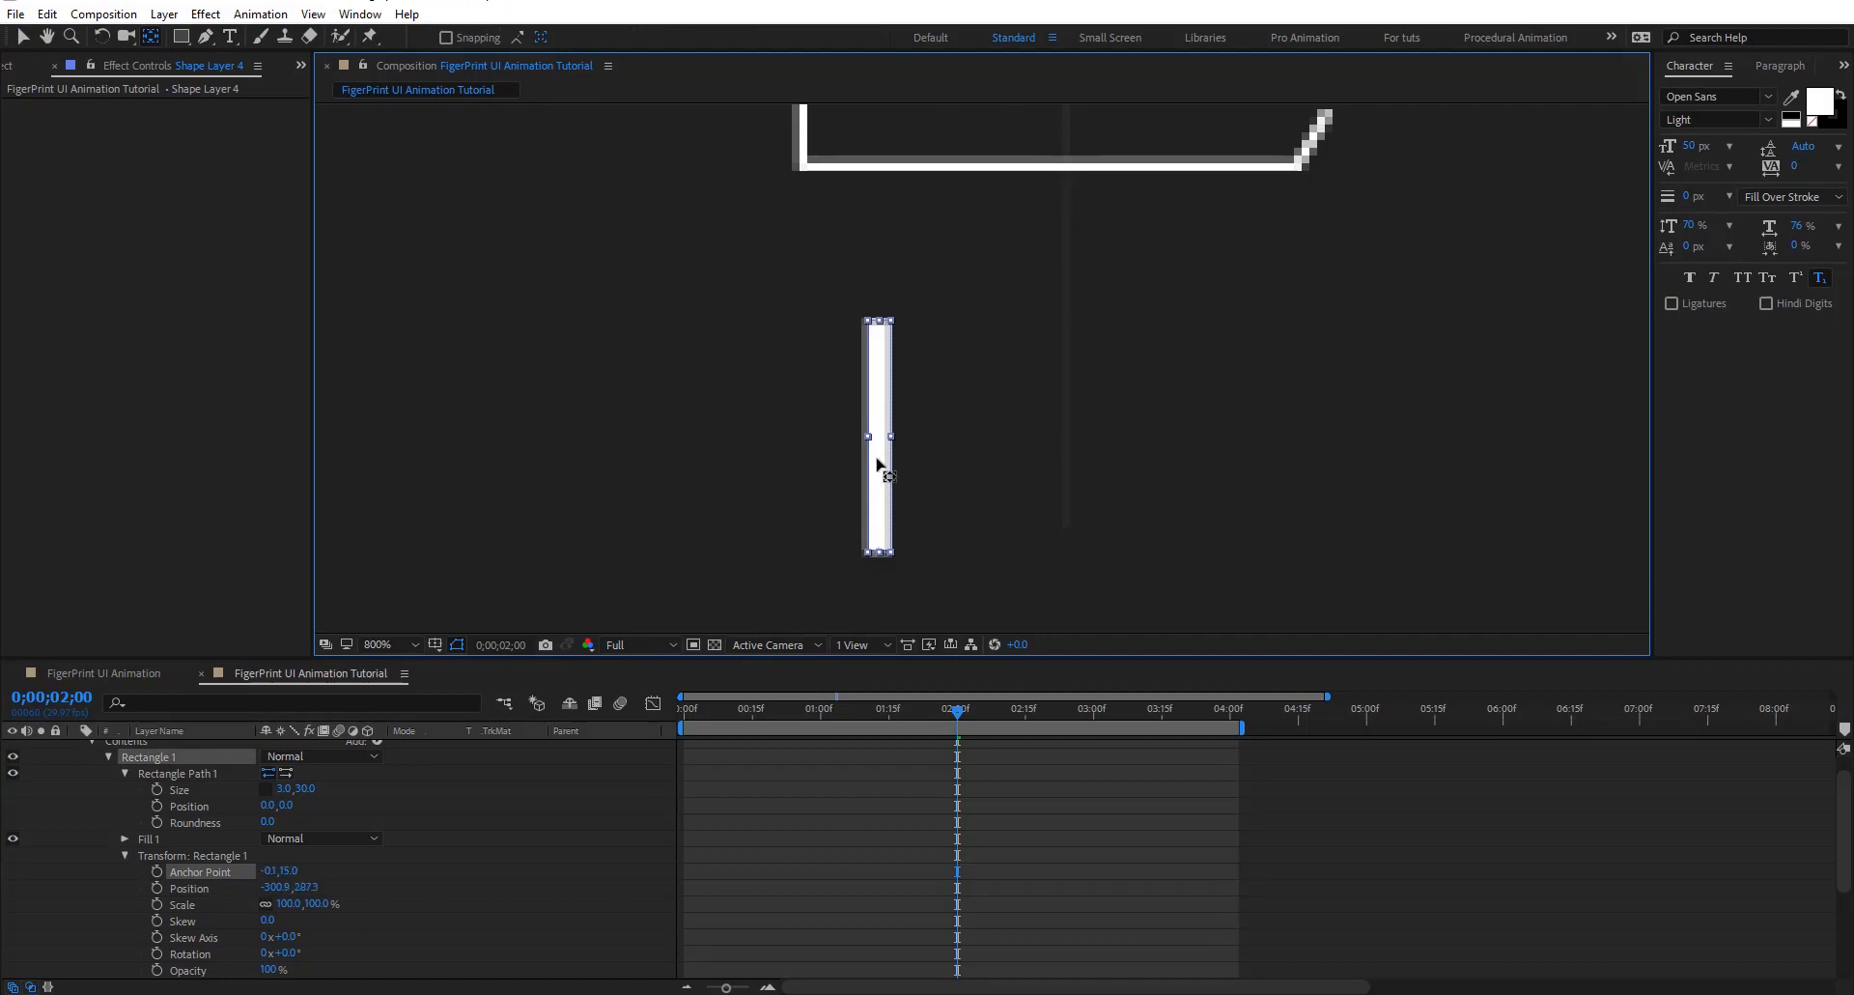
Search for the Fill effect and apply it to the bar's shape layer
{"action": "key", "text": "comma"}
{"action": "key", "text": "comma"}
{"action": "key", "text": "ctrl+space"}
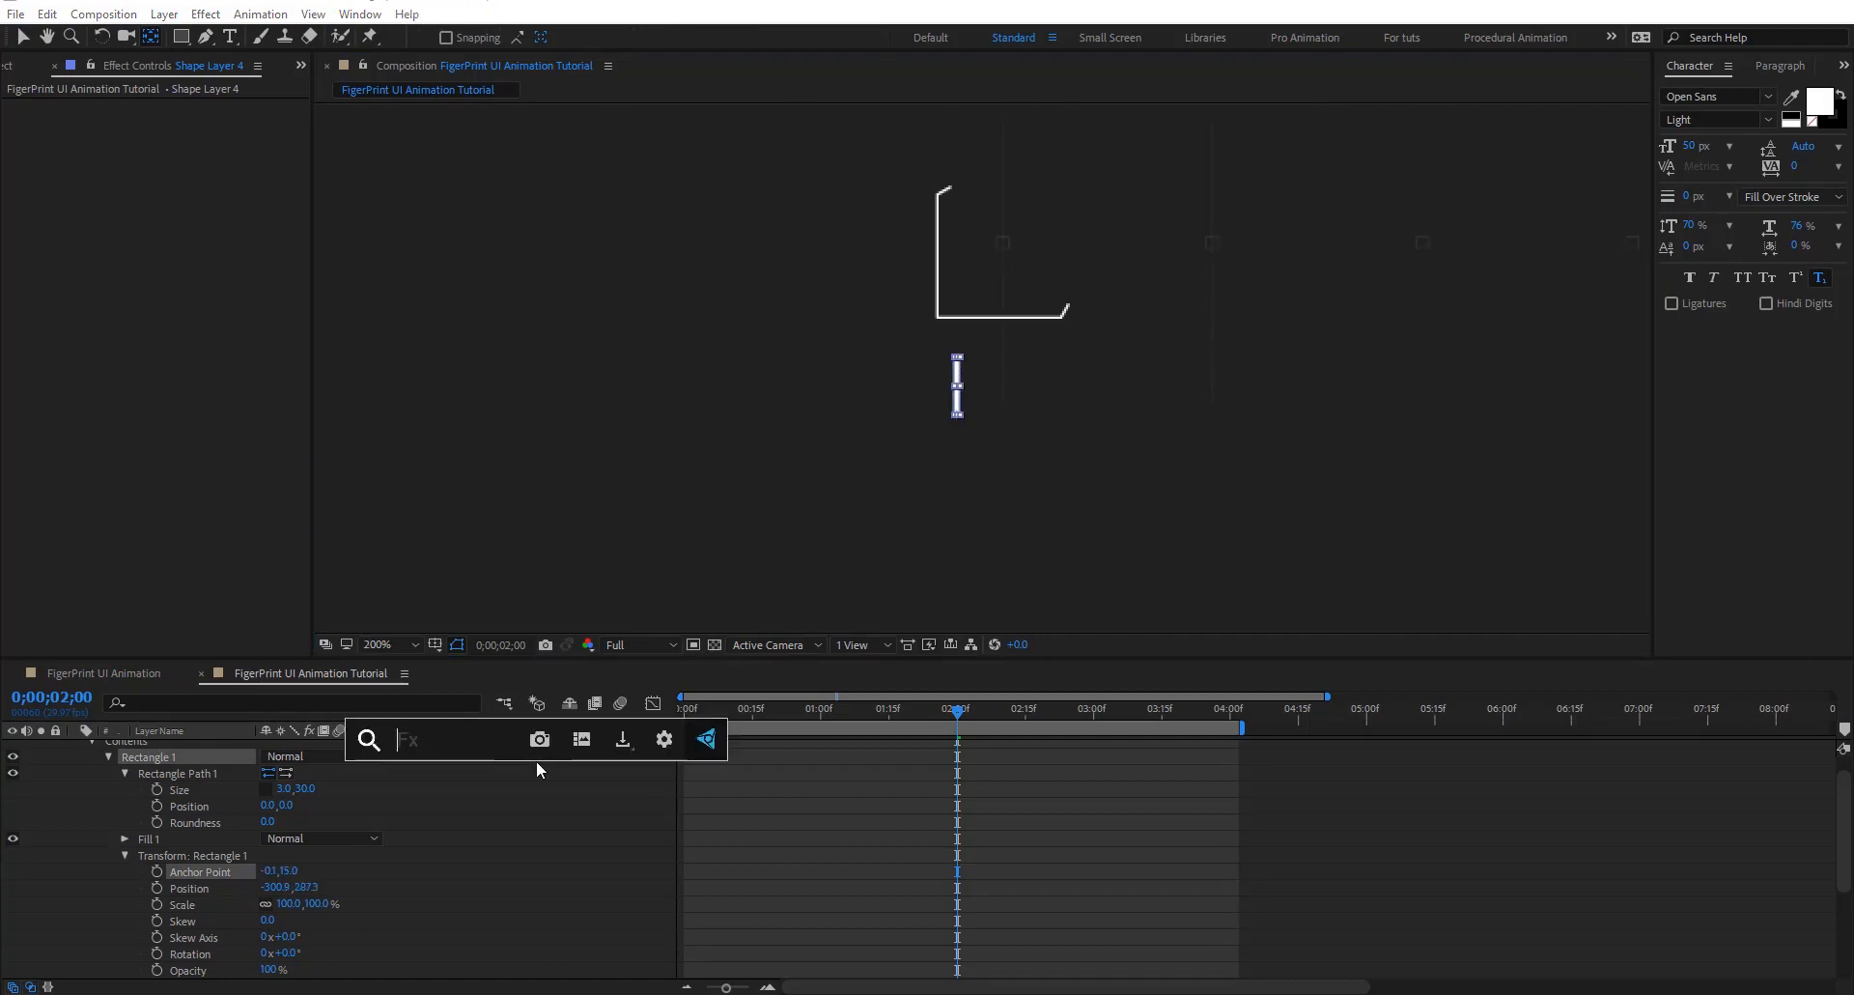
{"action": "type", "text": "fil"}
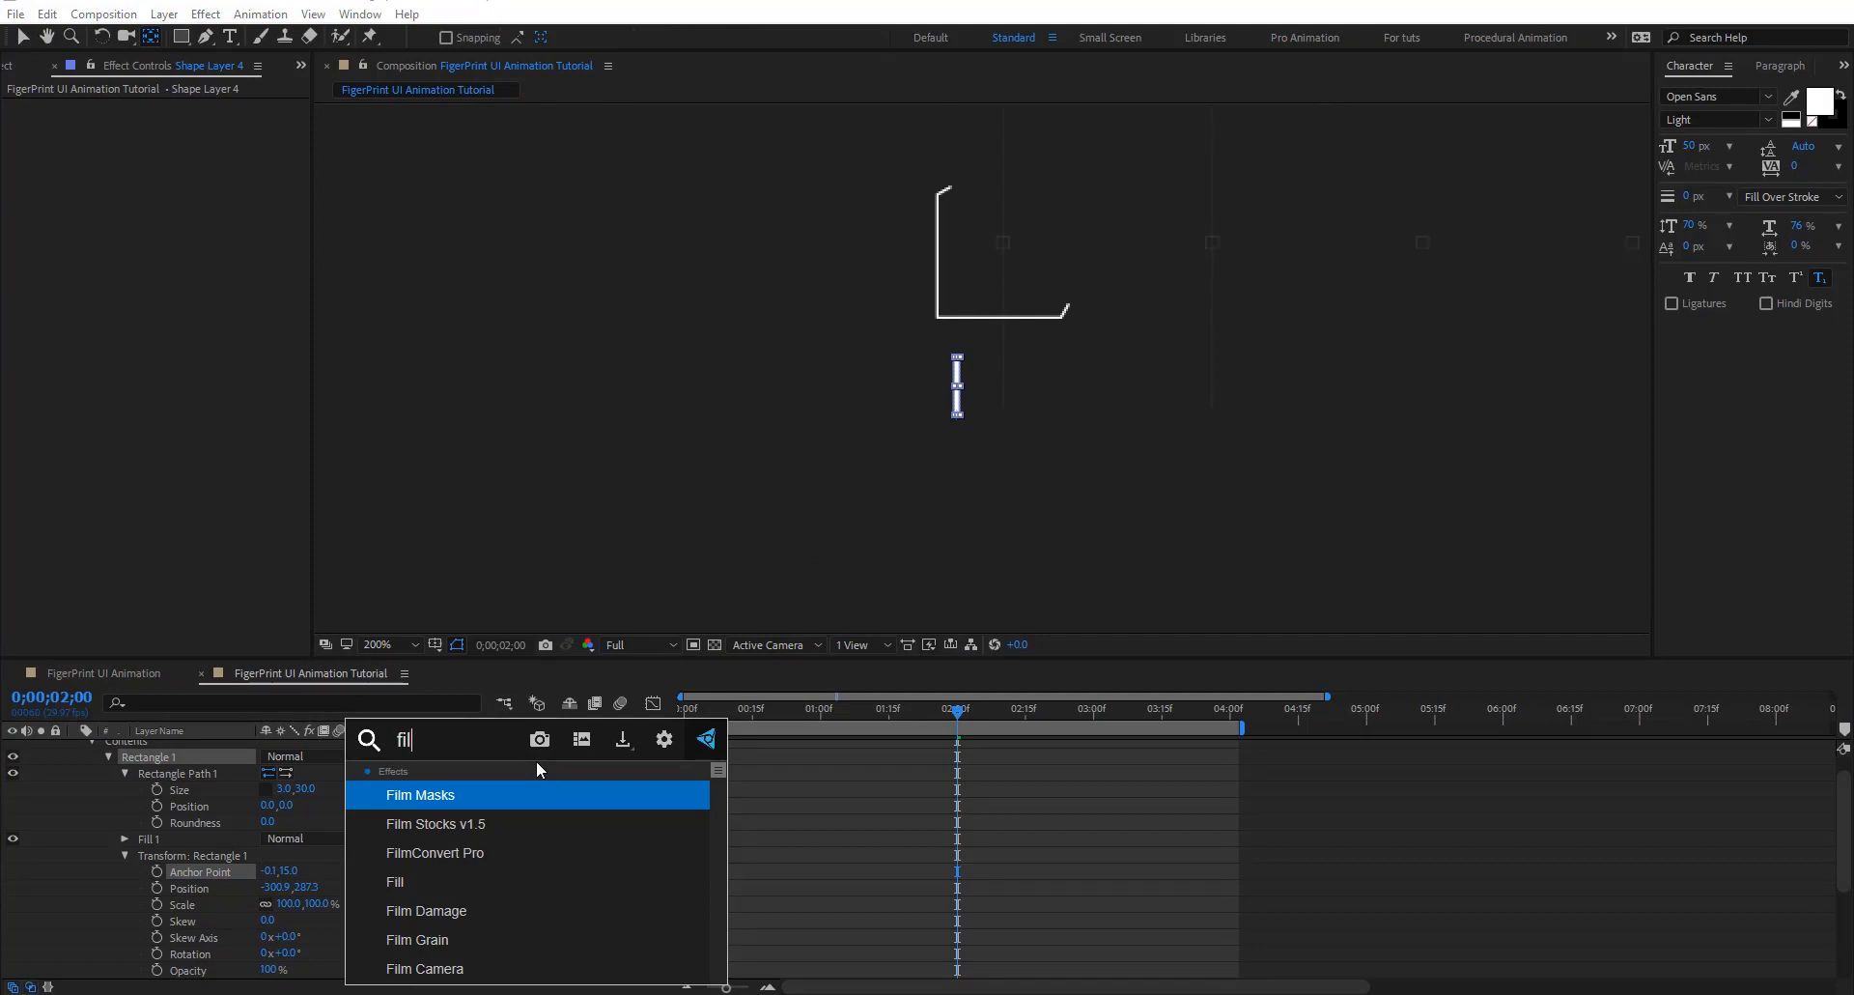
{"action": "key", "text": "Down"}
{"action": "key", "text": "Down"}
{"action": "key", "text": "Down"}
{"action": "key", "text": "Return"}
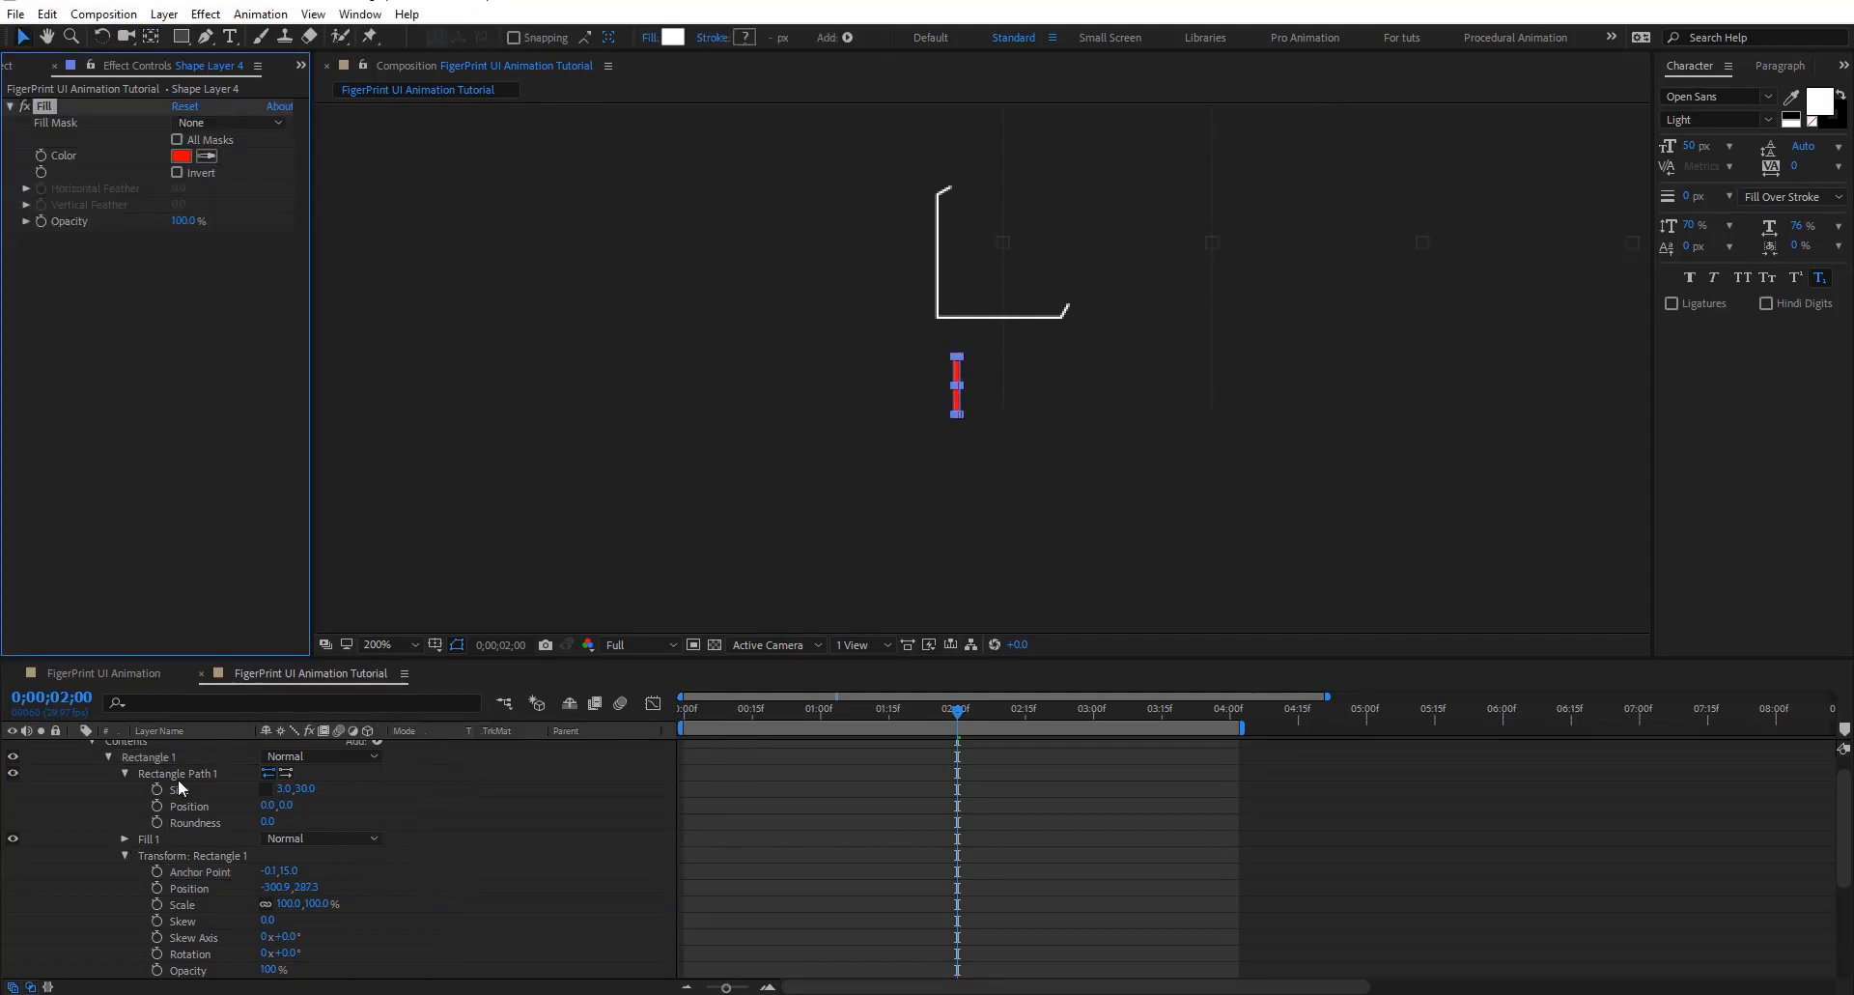
Collapse the bar's layer and move the Color Control layer above it
{"action": "scroll", "coordinate": [195, 778], "scroll_direction": "up", "scroll_amount": 1}
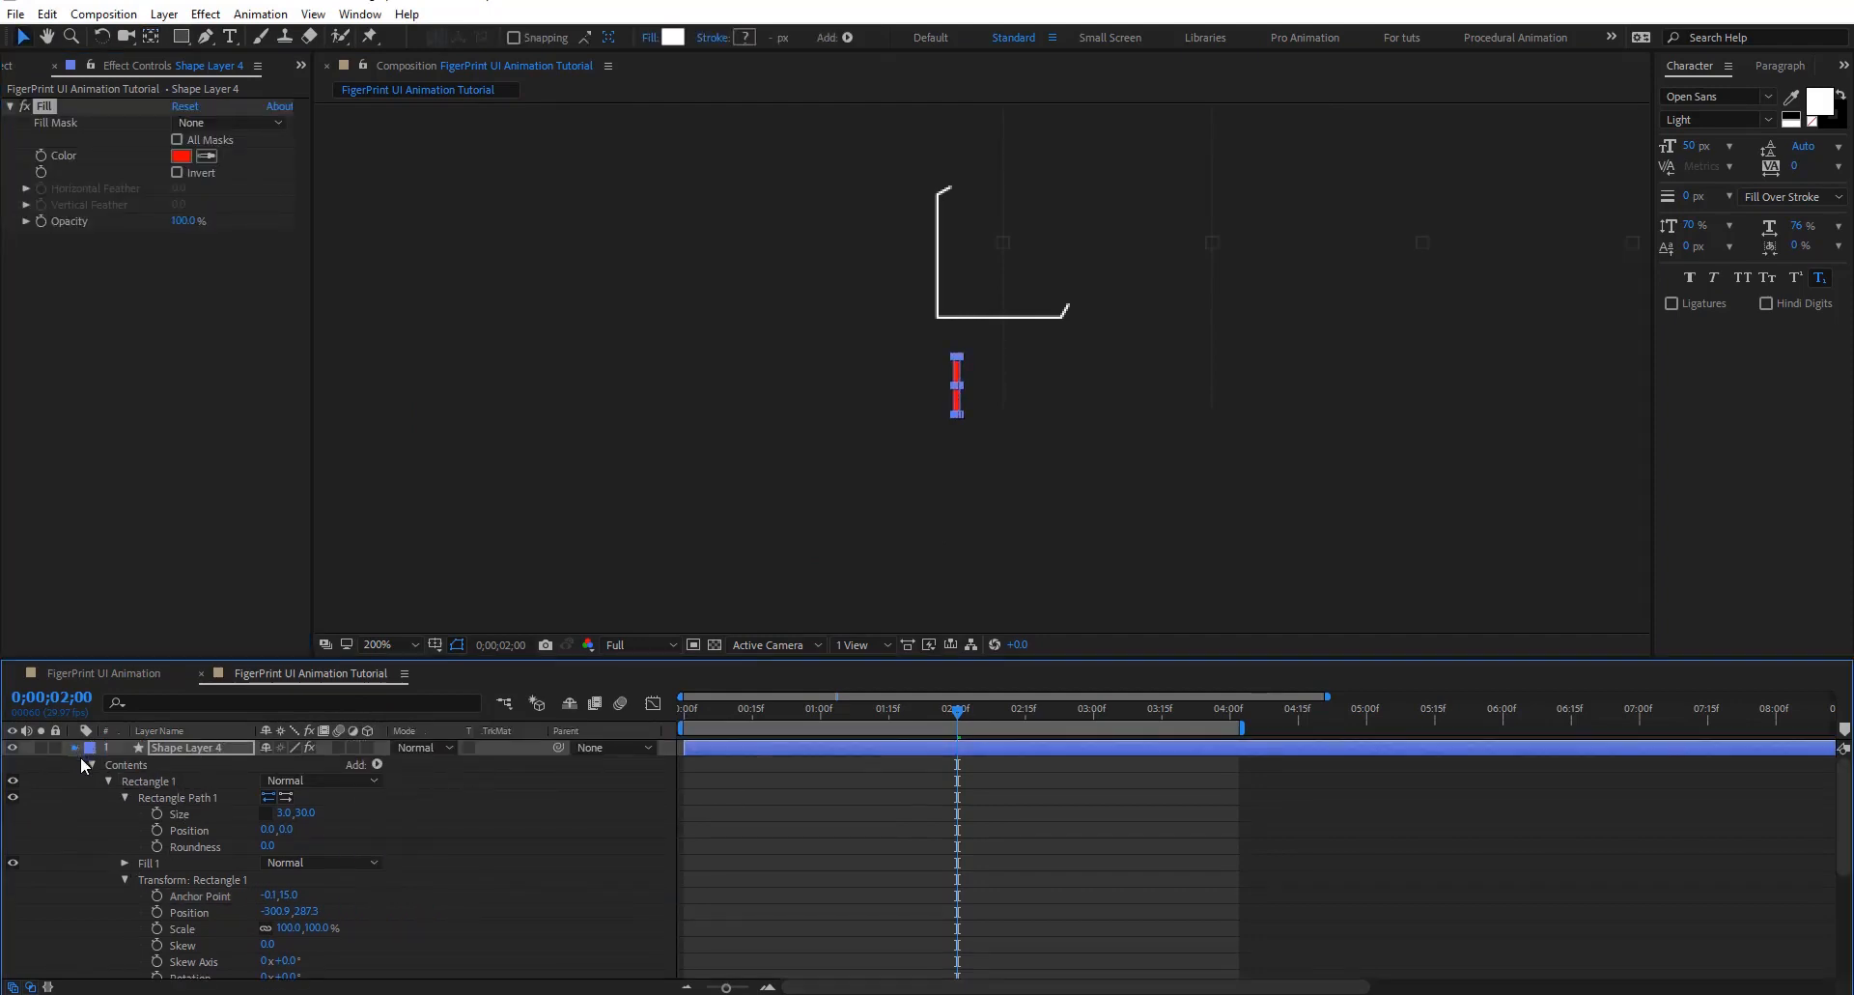
{"action": "left_click", "coordinate": [76, 748]}
{"action": "left_click", "coordinate": [184, 764]}
{"action": "left_click_drag", "start_coordinate": [182, 744], "coordinate": [193, 750]}
Copy the blue 299EF0 from Color Control 1 and set it as the bar's Fill colour
{"action": "left_click", "coordinate": [180, 123]}
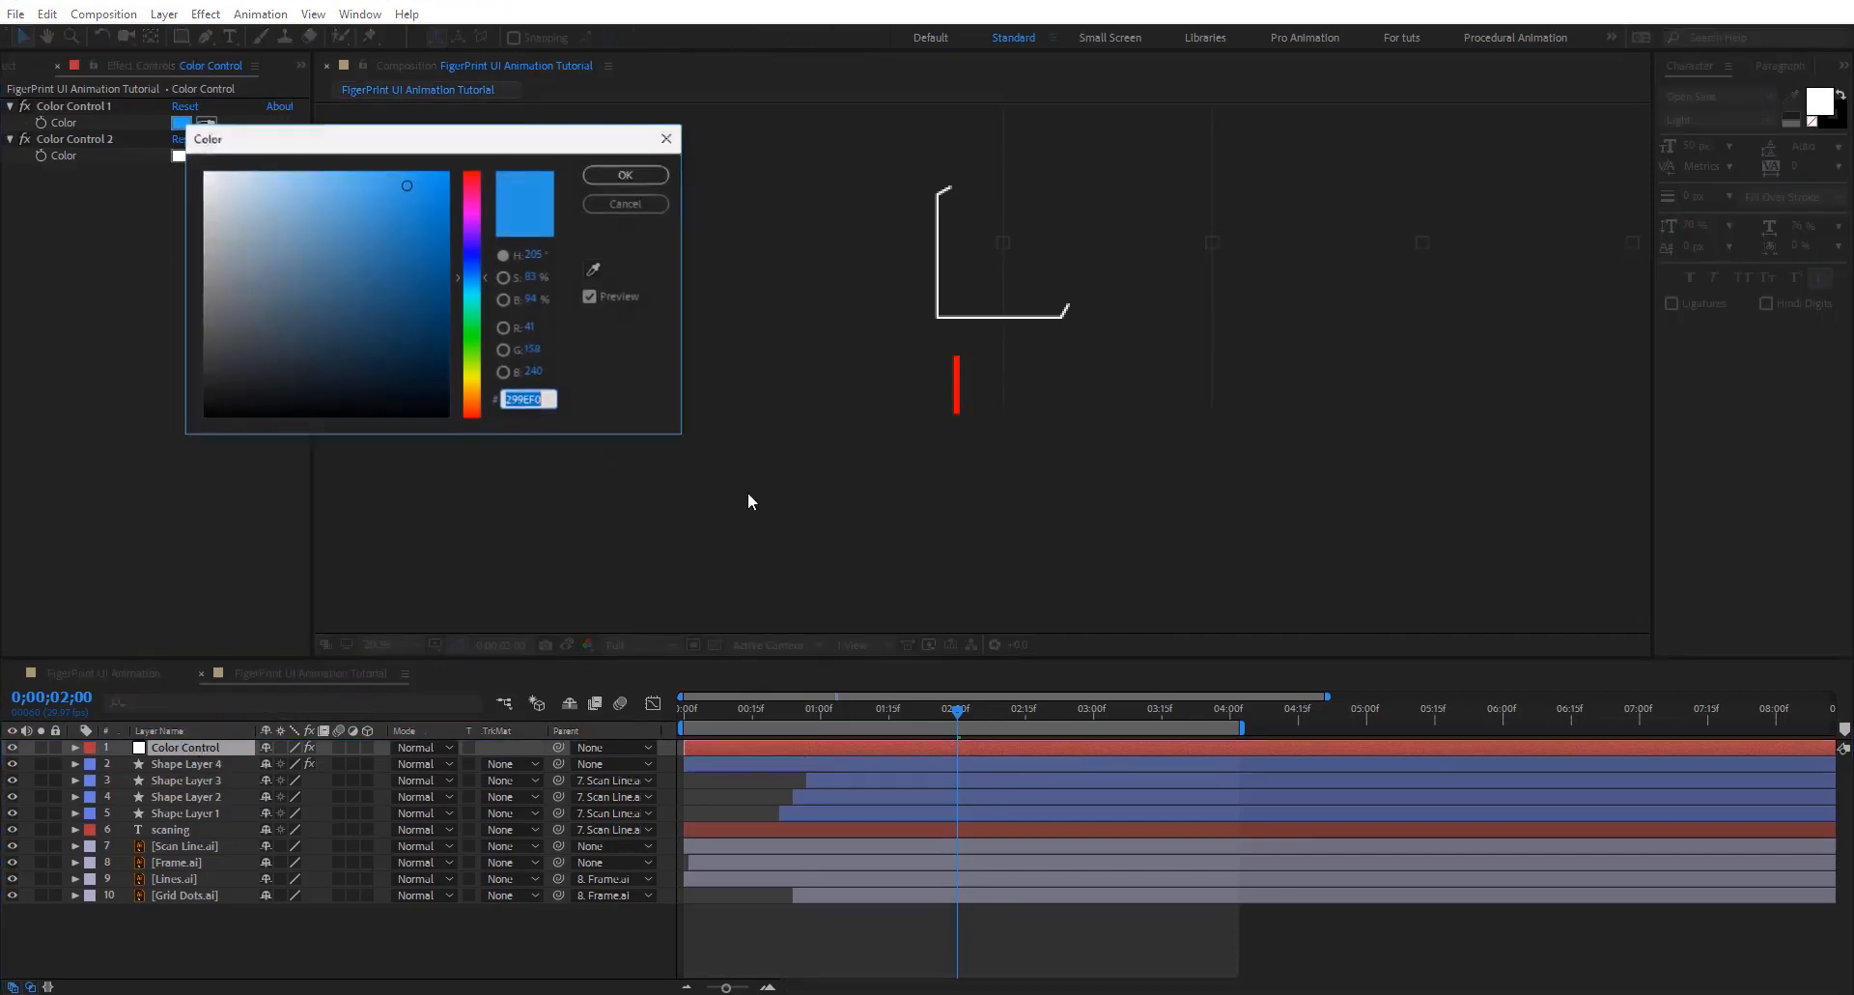
{"action": "left_click", "coordinate": [598, 182]}
{"action": "left_click", "coordinate": [193, 763]}
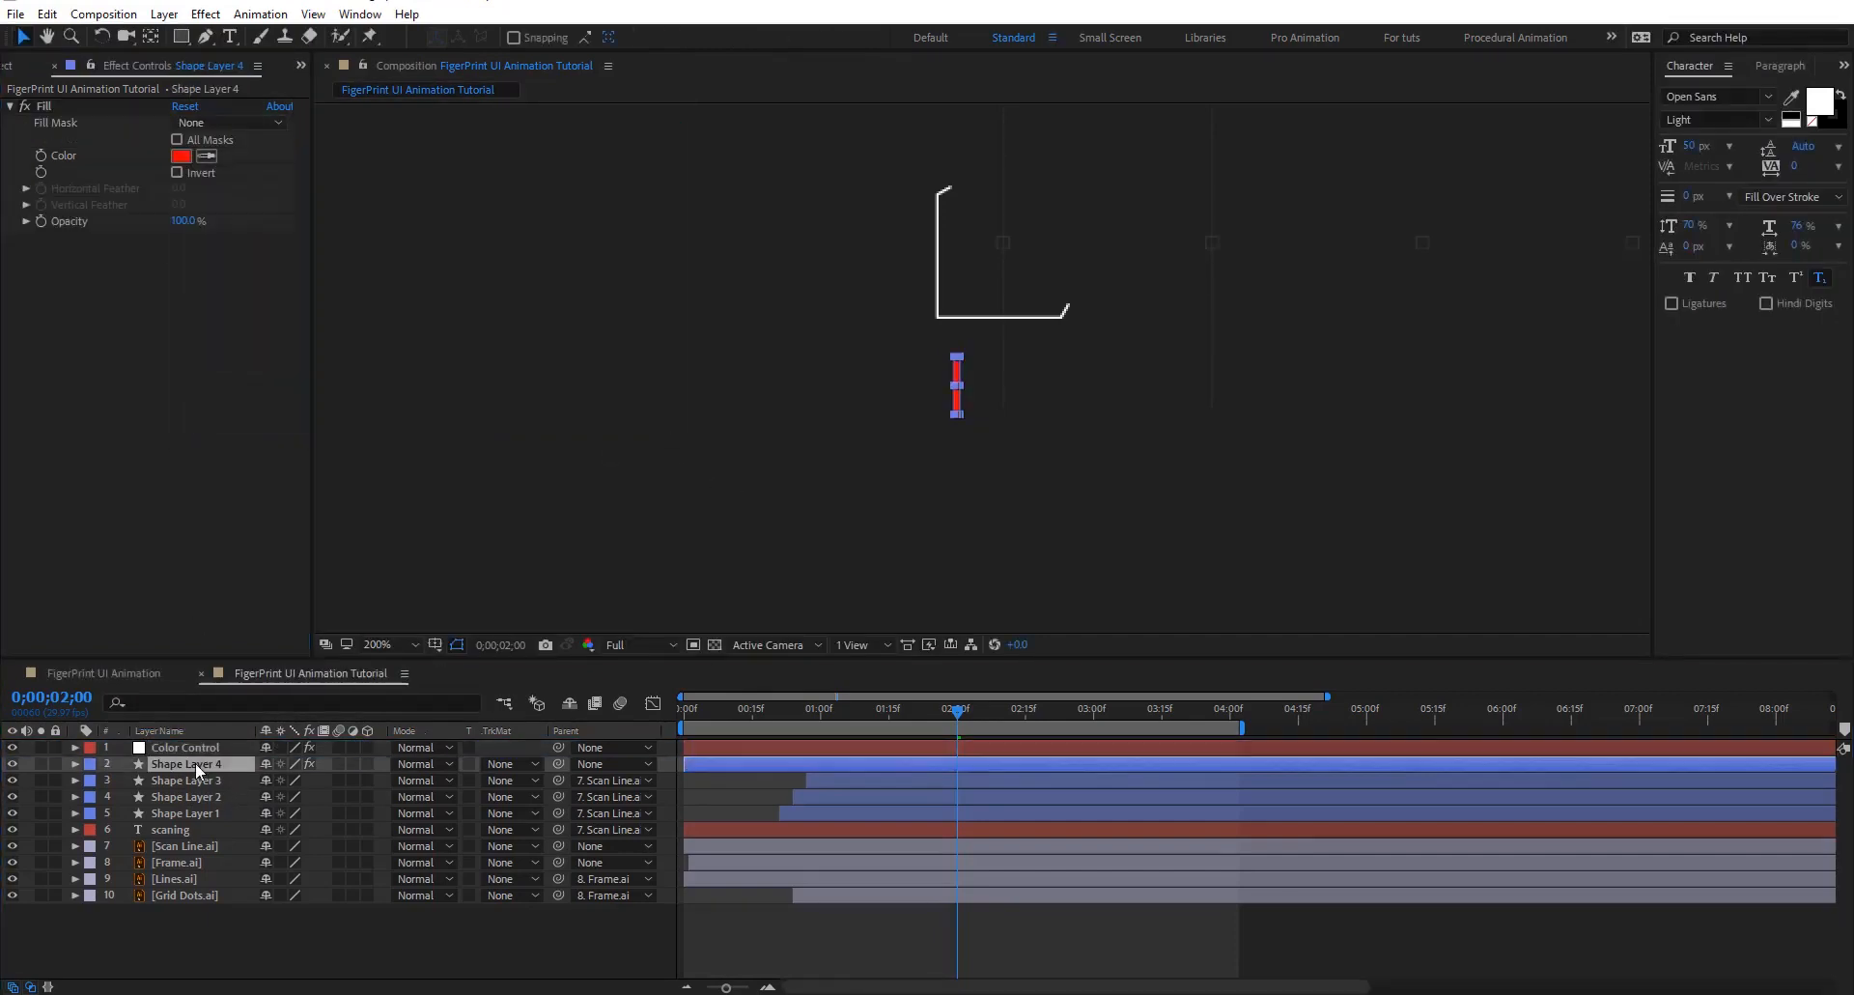
{"action": "left_click", "coordinate": [180, 156]}
{"action": "key", "text": "ctrl+v"}
{"action": "left_click", "coordinate": [621, 173]}
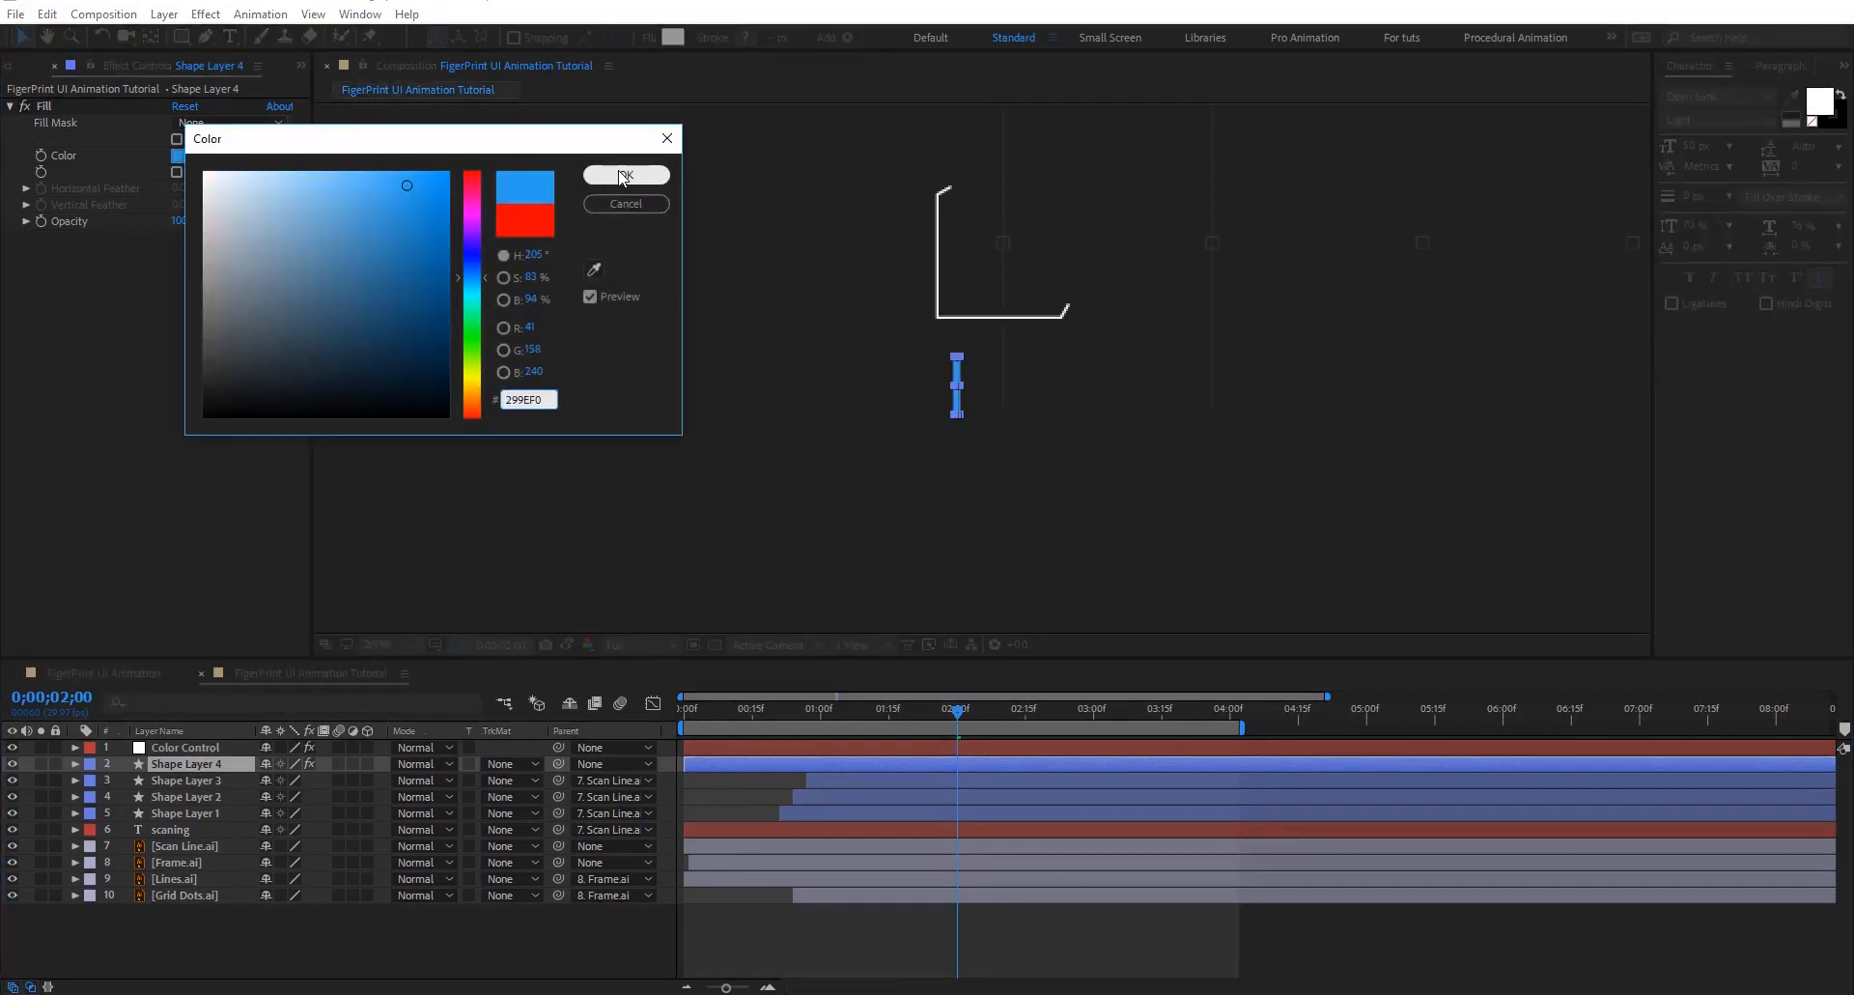
Rename the bar's shape layer as "Blue Bar"
{"action": "left_click", "coordinate": [209, 763]}
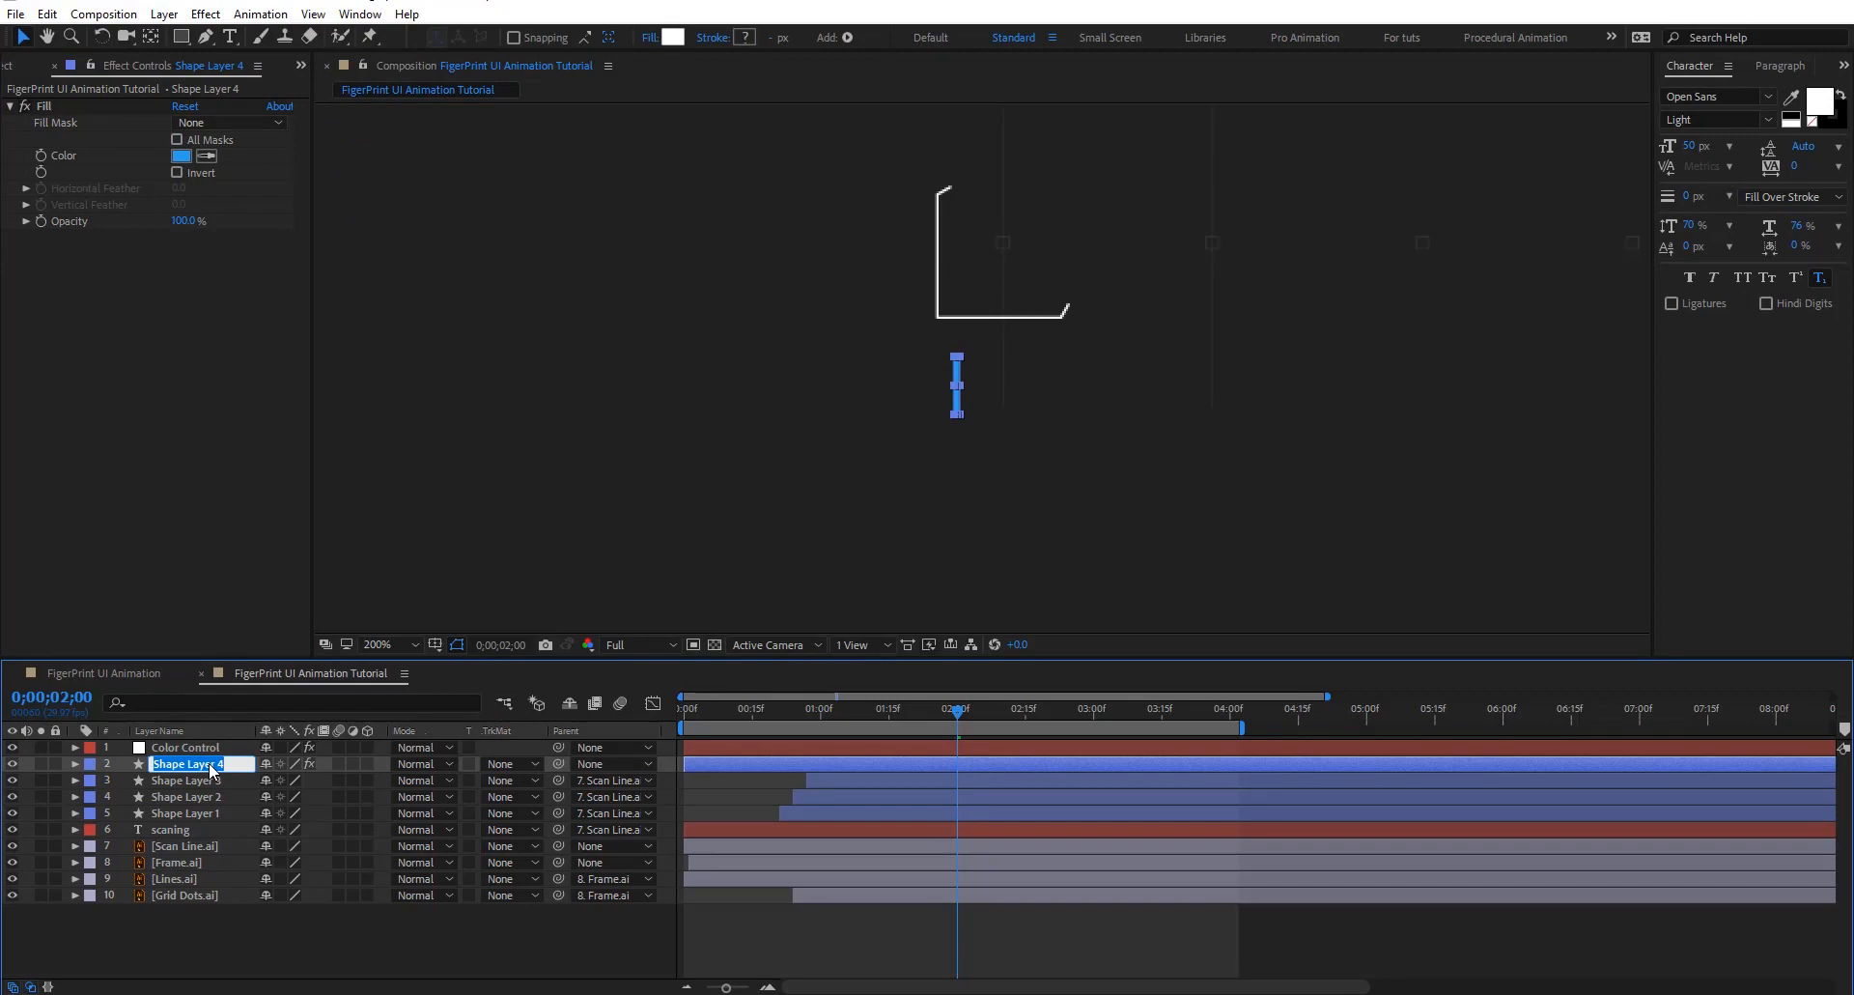
{"action": "type", "text": "Blue"}
{"action": "type", "text": " V"}
{"action": "type", "text": "ar"}
{"action": "key", "text": "Return"}
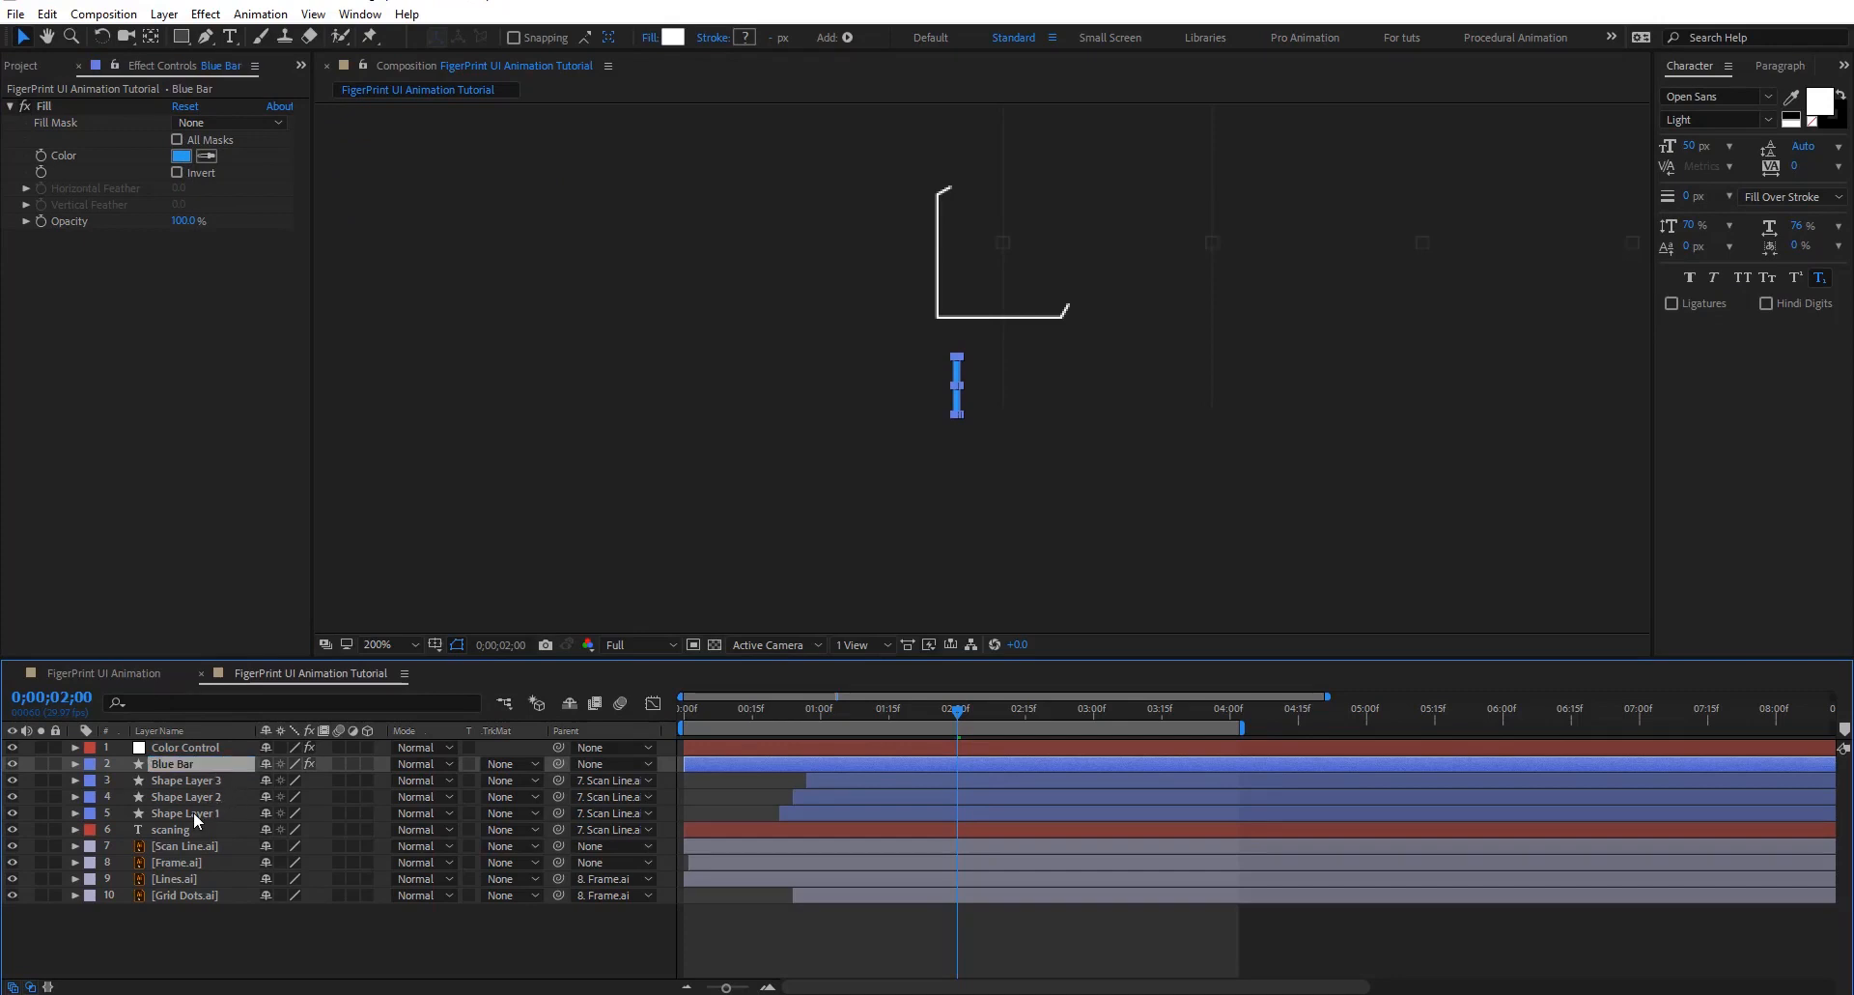
Rename Shape Layer 1 as "dot 1"
{"action": "left_click", "coordinate": [193, 811]}
{"action": "key", "text": "Return"}
{"action": "type", "text": "d"}
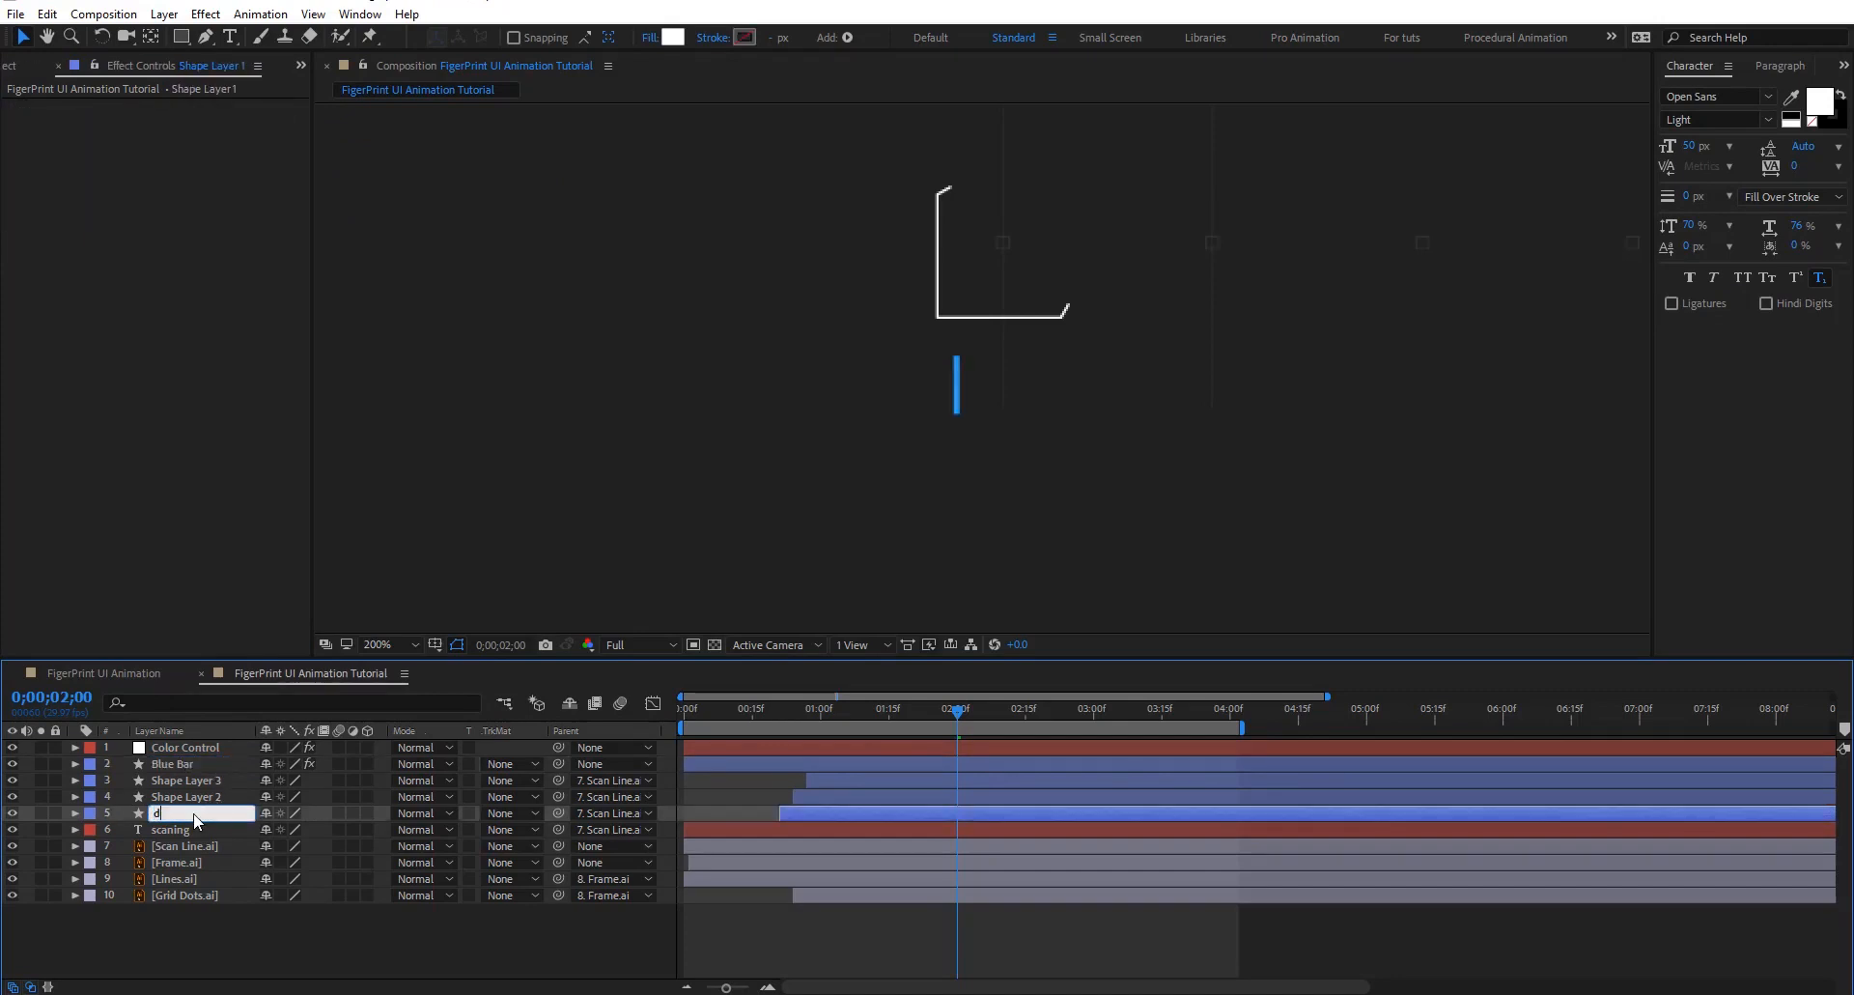
{"action": "type", "text": "ot 1"}
{"action": "key", "text": "Return"}
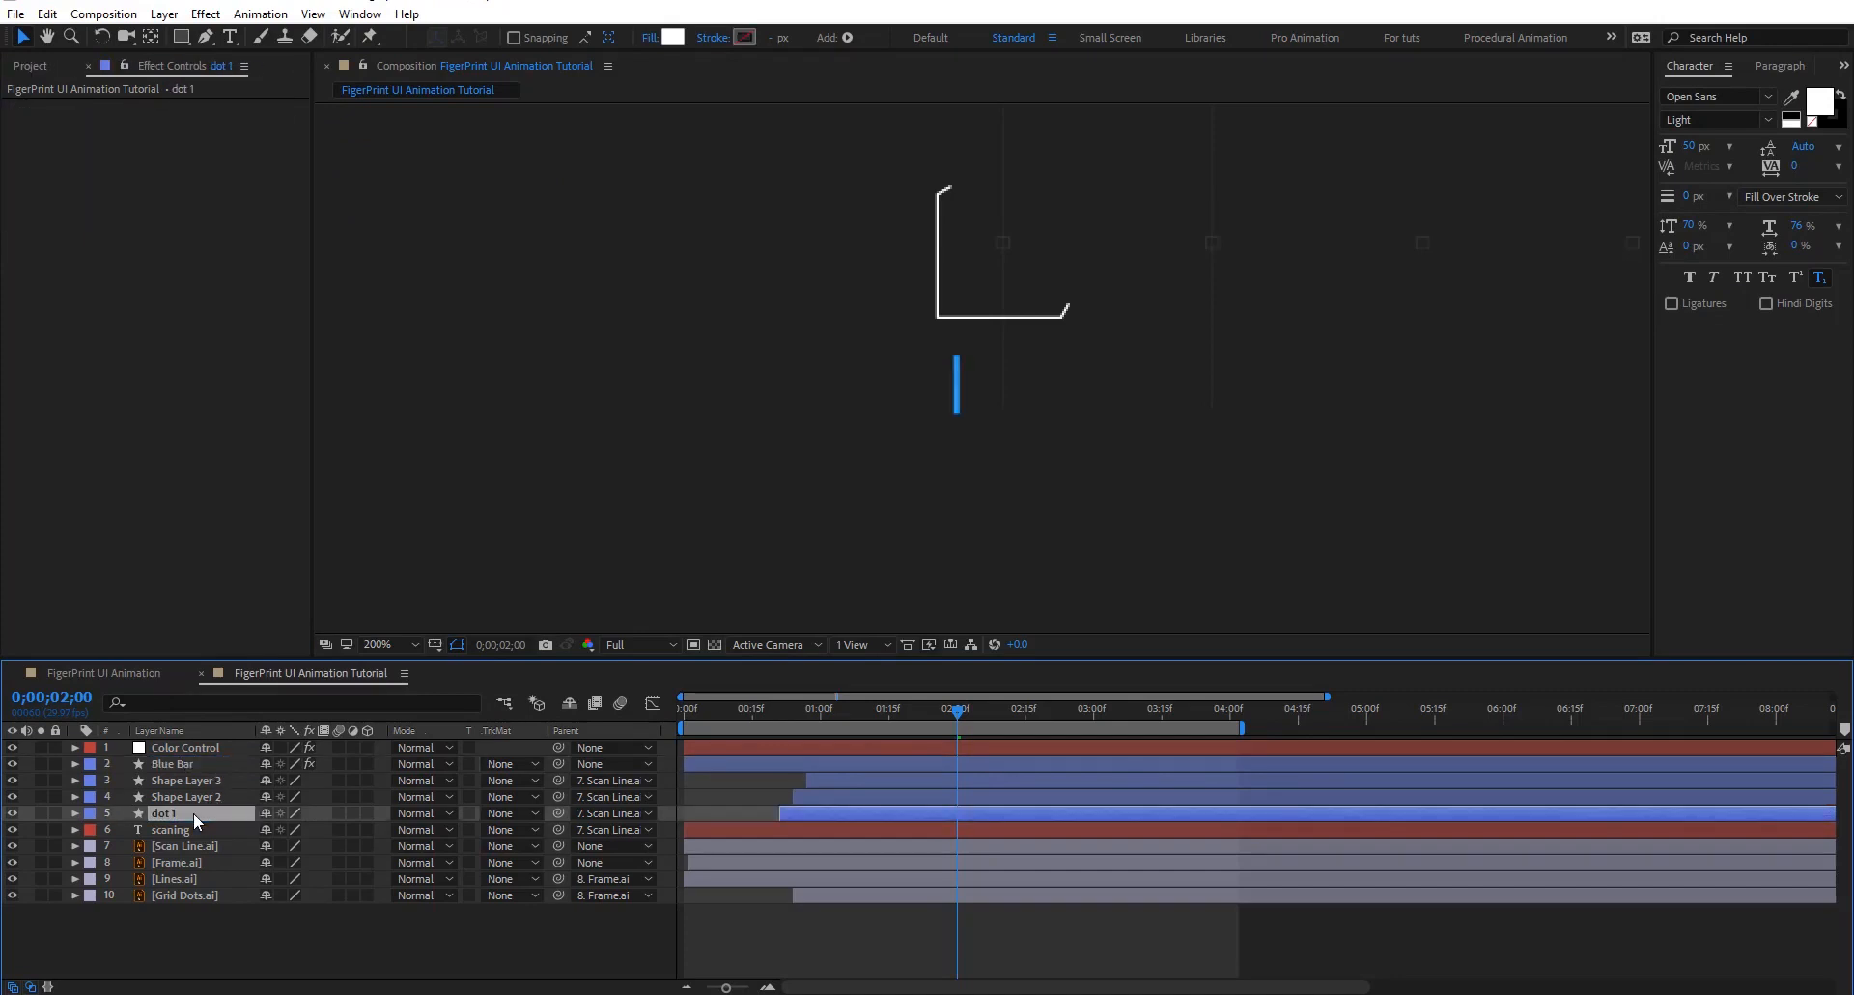
Rename Shape Layer 2 as "Dot 2"
{"action": "left_click", "coordinate": [187, 797]}
{"action": "key", "text": "Return"}
{"action": "type", "text": "Dot 2"}
{"action": "left_click", "coordinate": [206, 770]}
{"action": "key", "text": "Return"}
{"action": "type", "text": "Dot 3"}
{"action": "key", "text": "Return"}
{"action": "key", "text": "ctrl+z"}
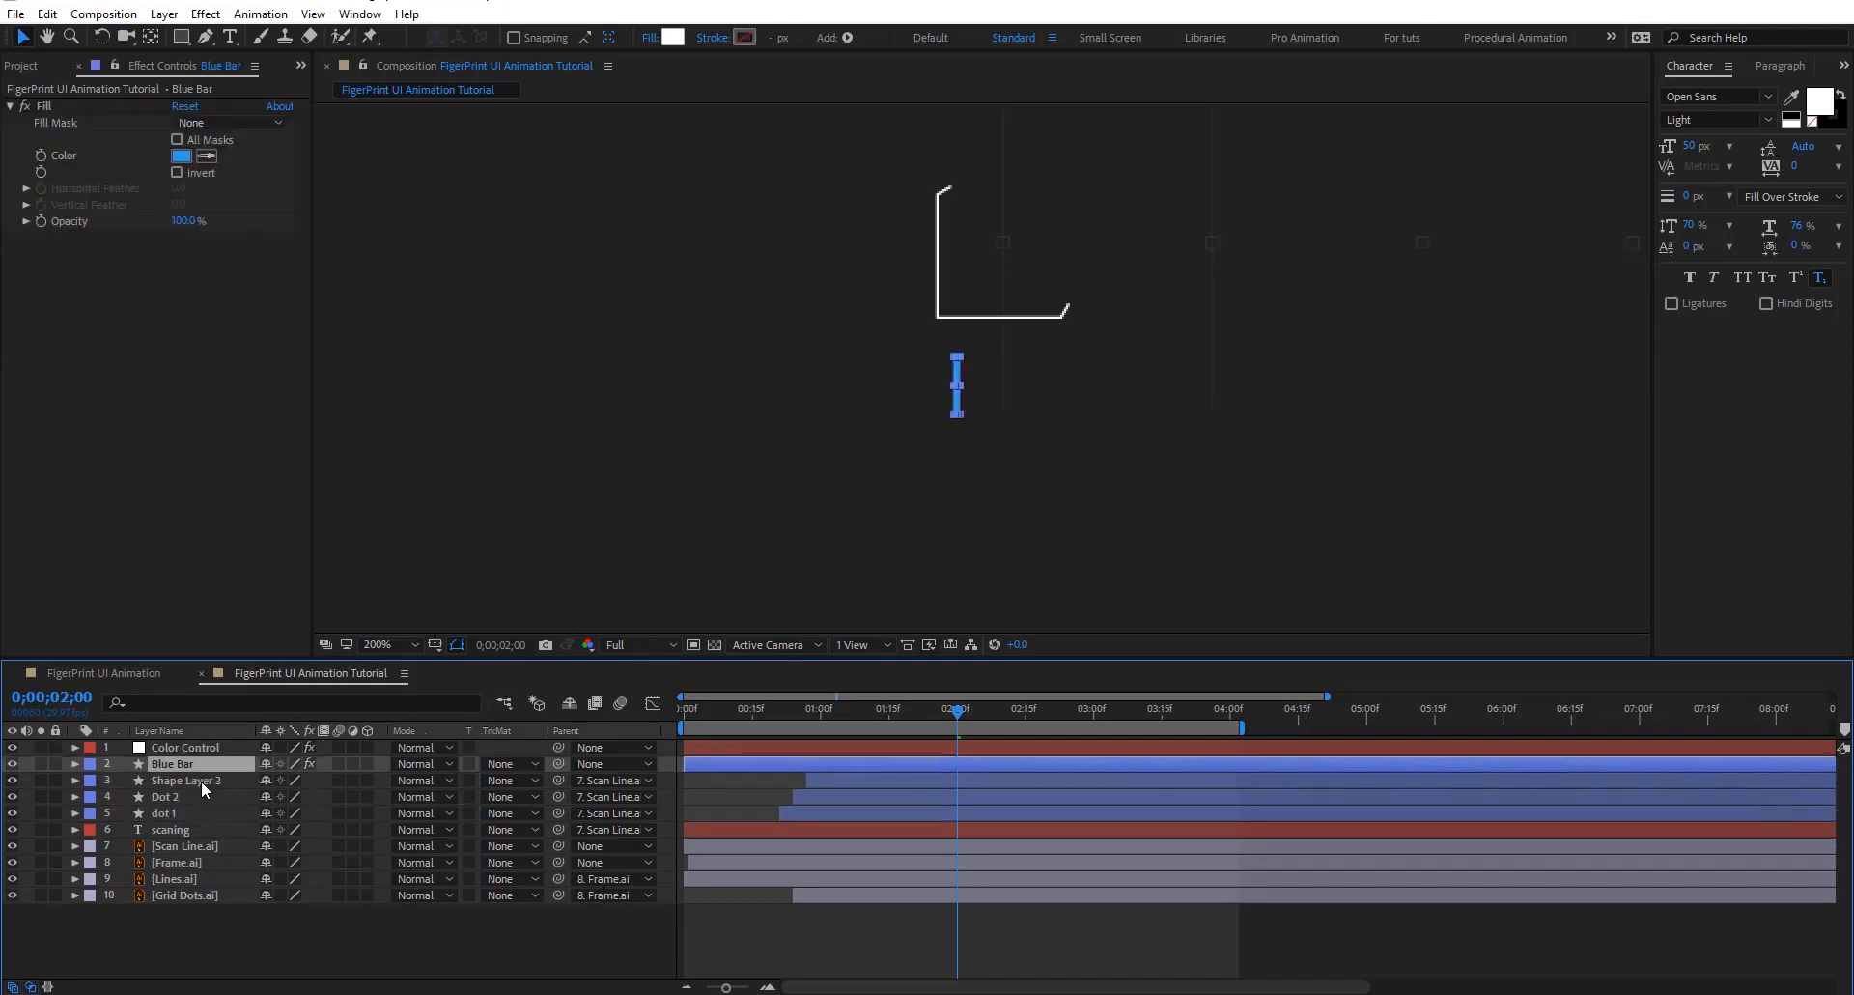
Rename Shape Layer 3 as "dot 3"
{"action": "left_click", "coordinate": [201, 780]}
{"action": "key", "text": "Return"}
{"action": "type", "text": "dot 3"}
{"action": "key", "text": "Return"}
{"action": "left_click", "coordinate": [257, 943]}
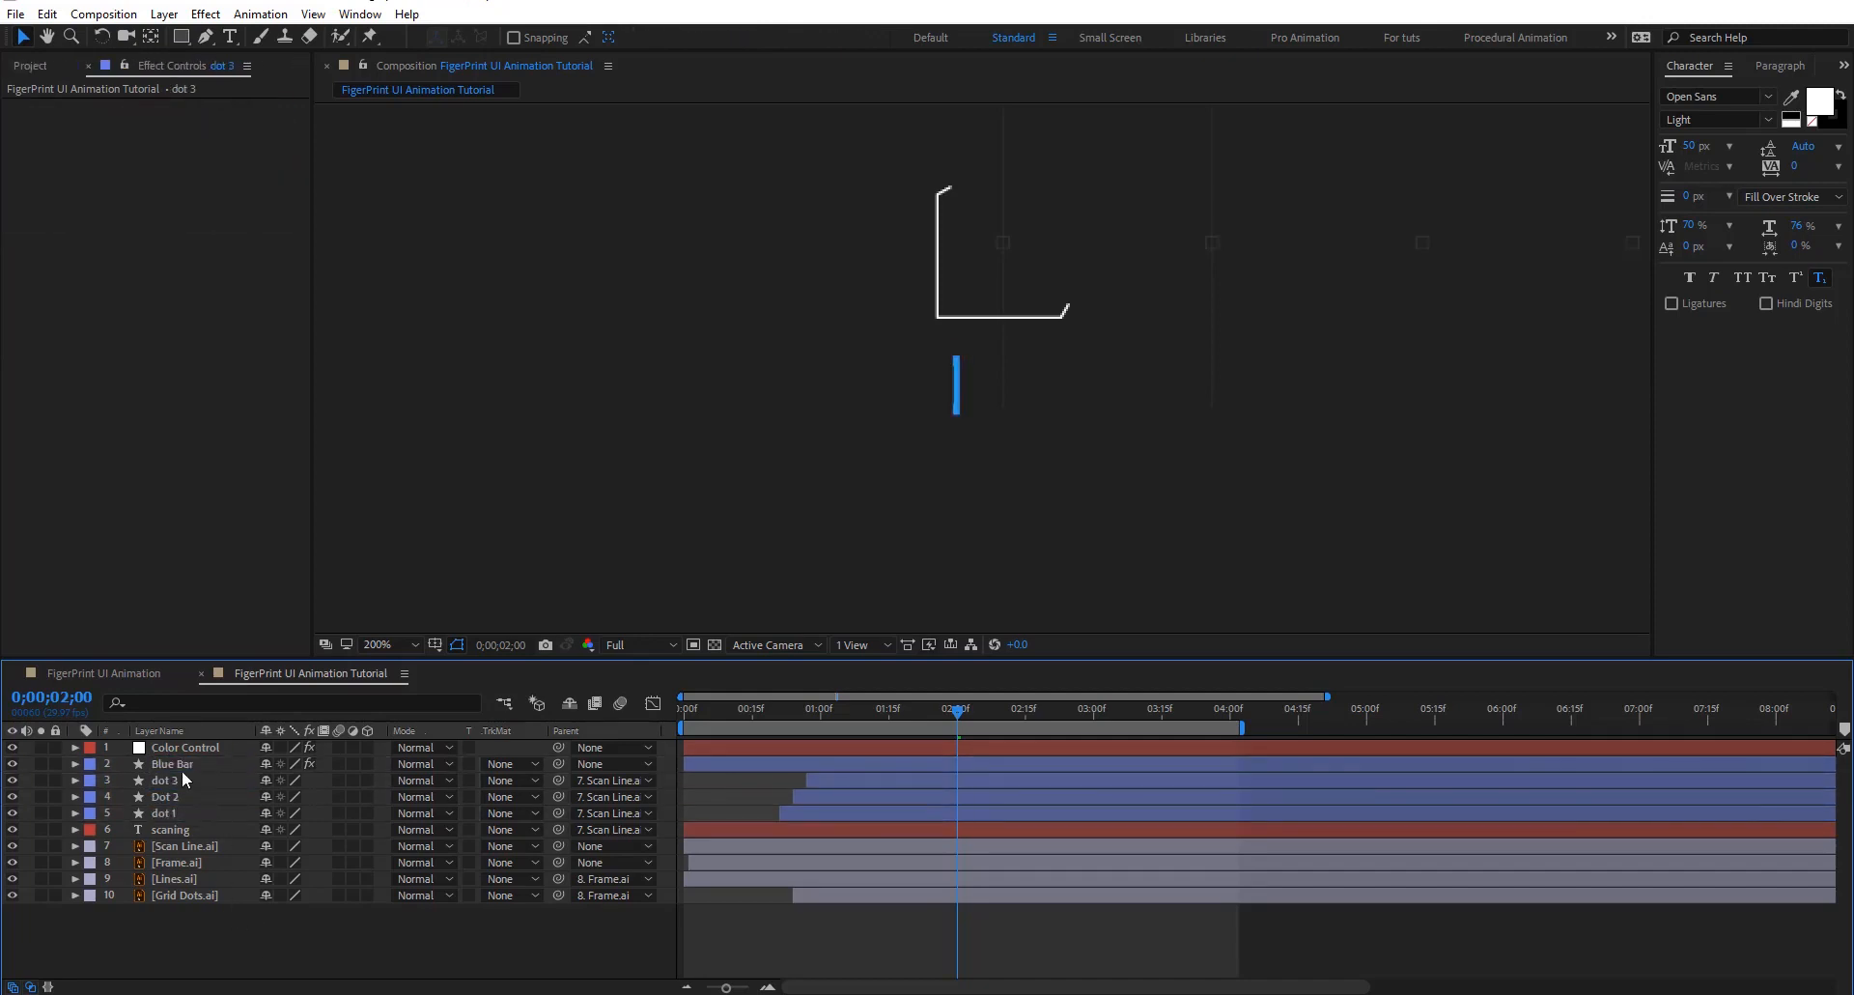
Trim the Blue Bar layer so it starts at 0;00;00;17
{"action": "left_click", "coordinate": [180, 764]}
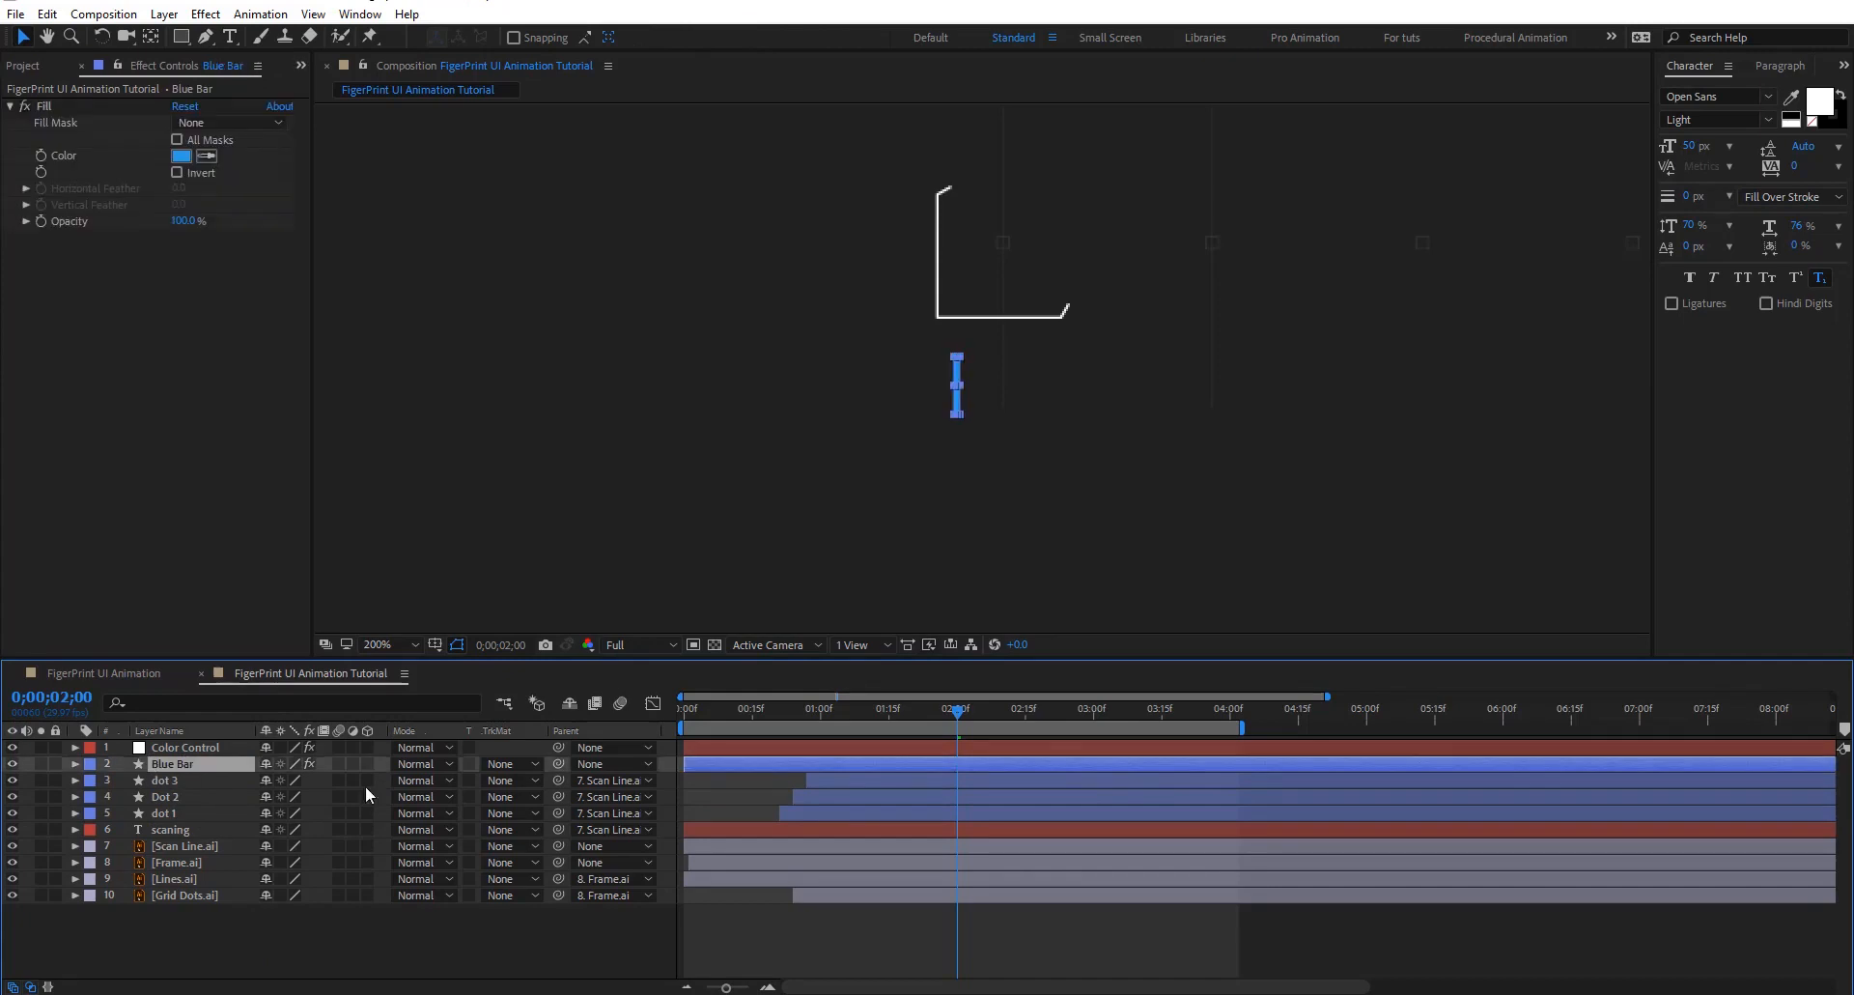
{"action": "left_click", "coordinate": [821, 710]}
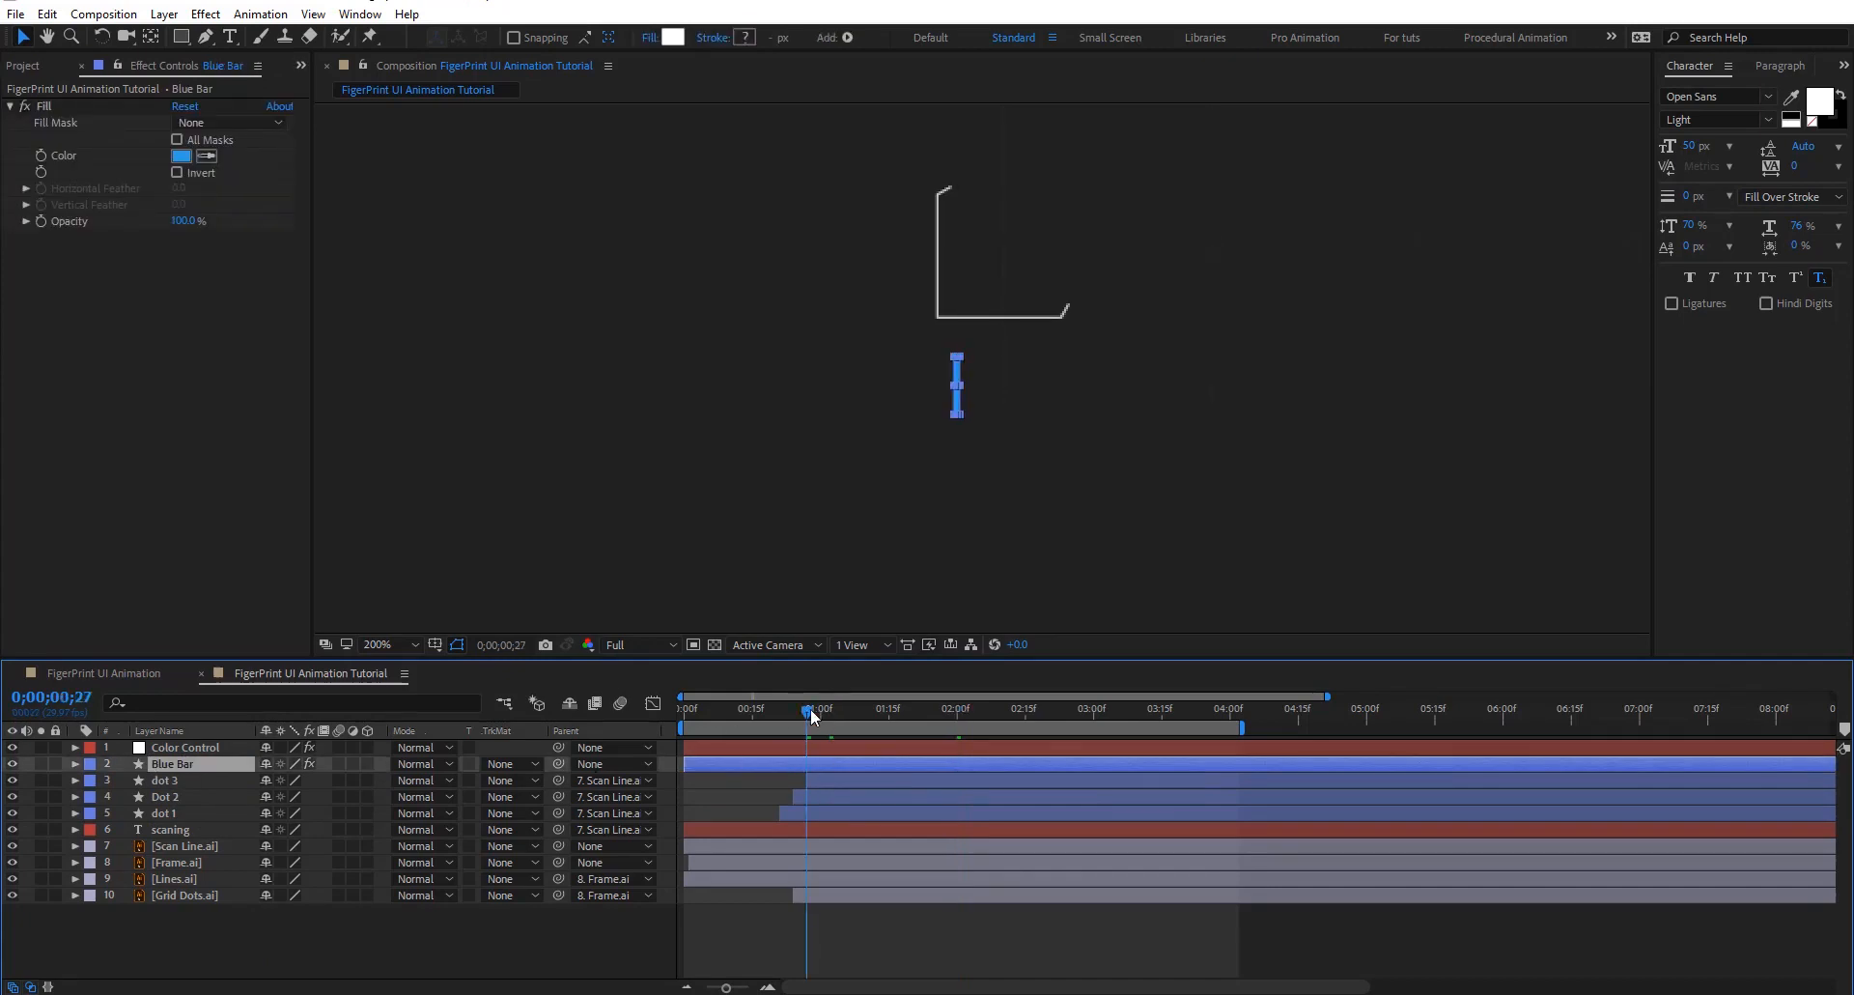
{"action": "left_click_drag", "start_coordinate": [810, 709], "coordinate": [765, 715]}
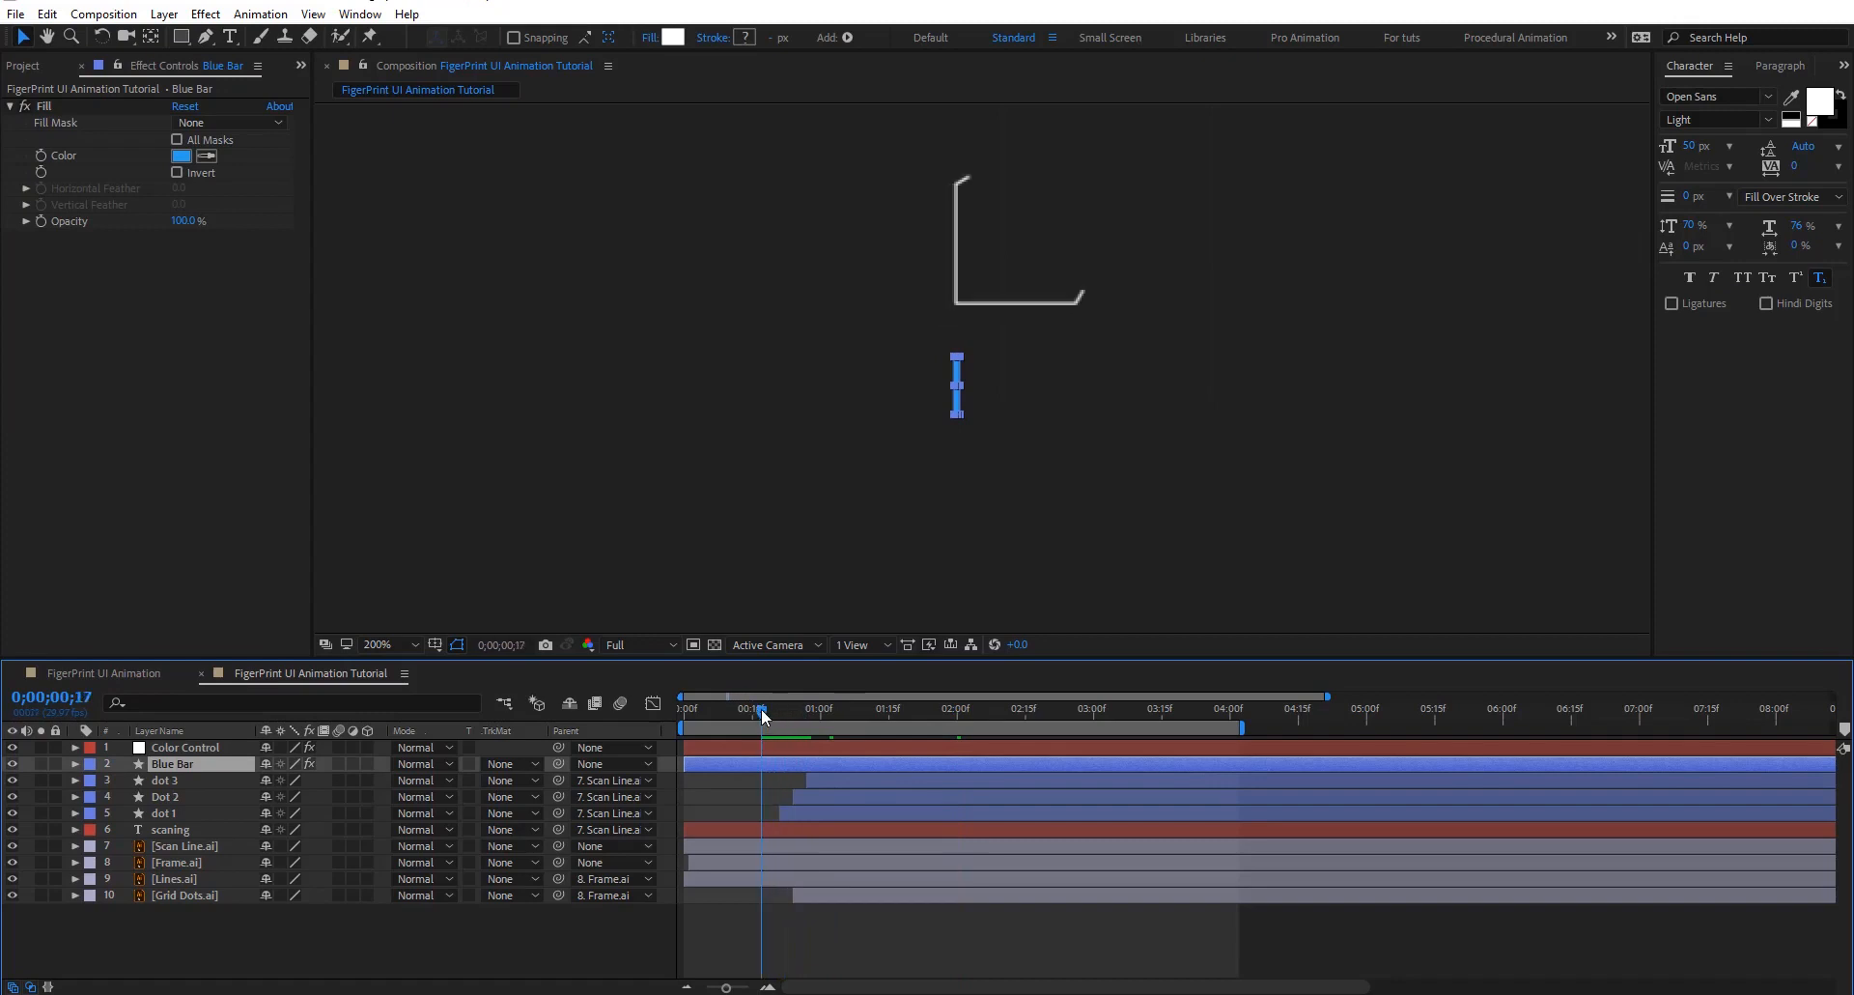
{"action": "left_click_drag", "start_coordinate": [1192, 256], "coordinate": [748, 578]}
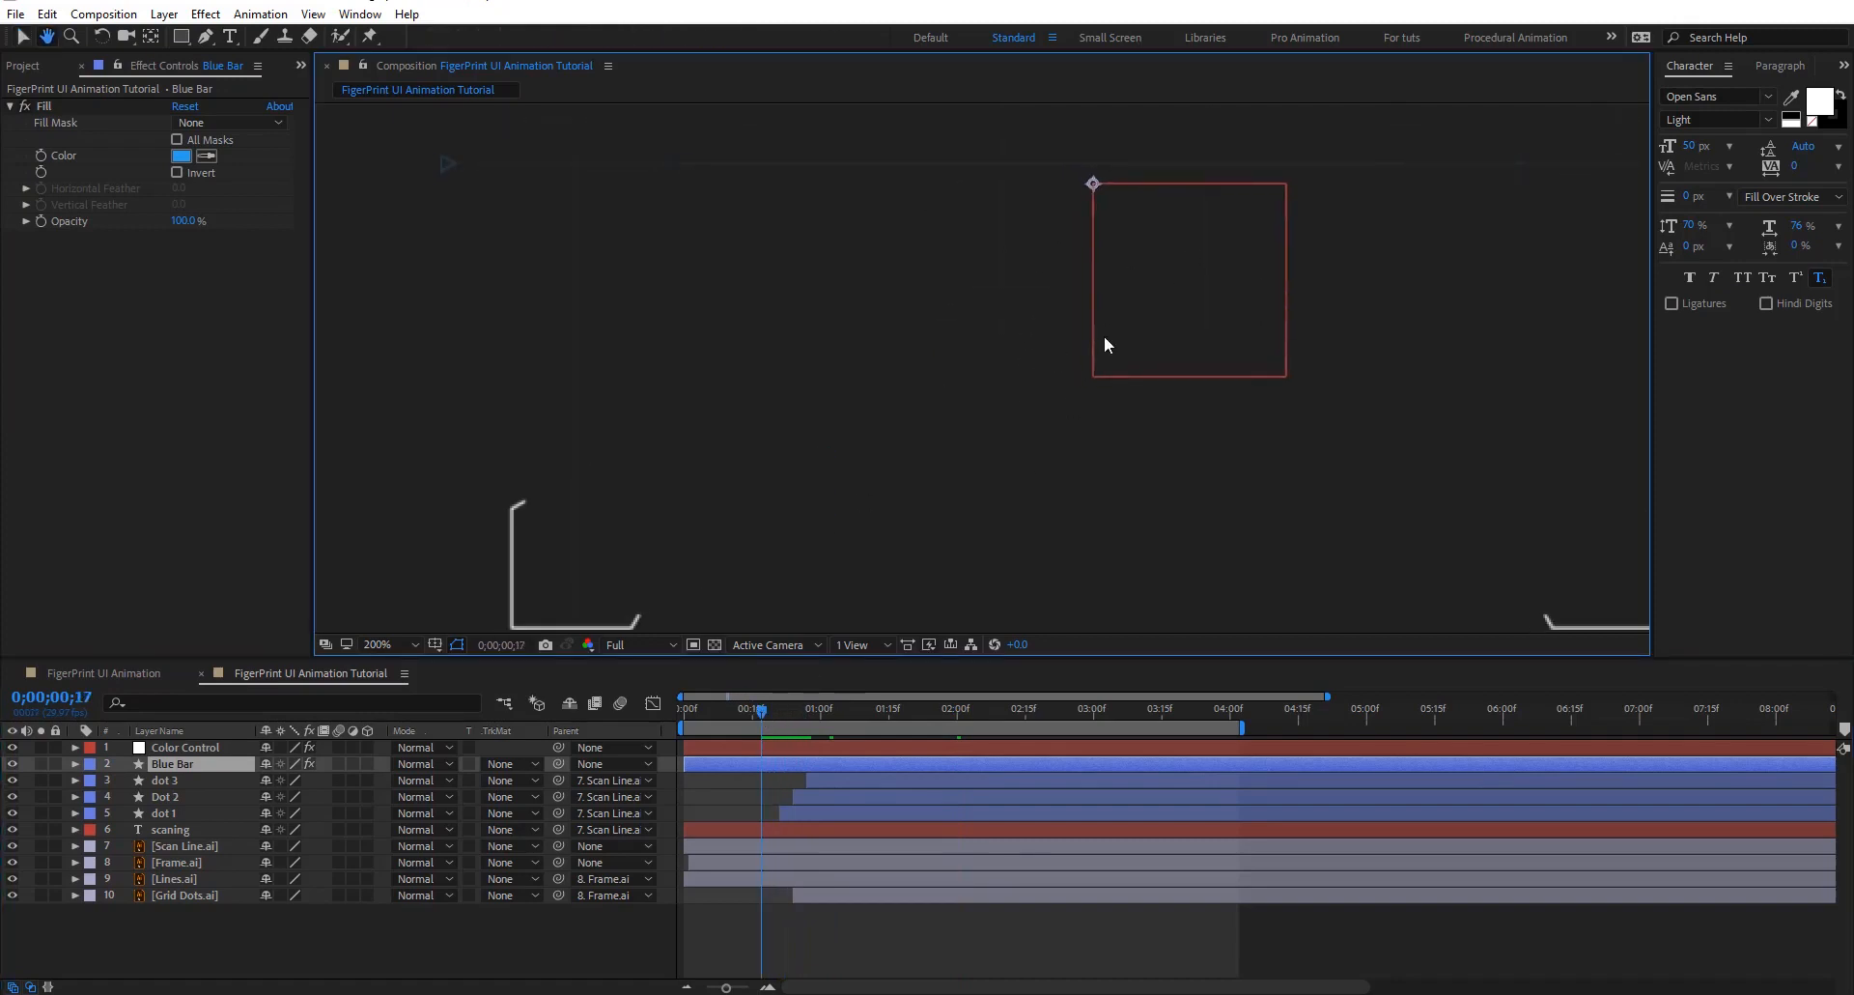
{"action": "scroll", "coordinate": [1130, 357], "scroll_direction": "down", "scroll_amount": 1}
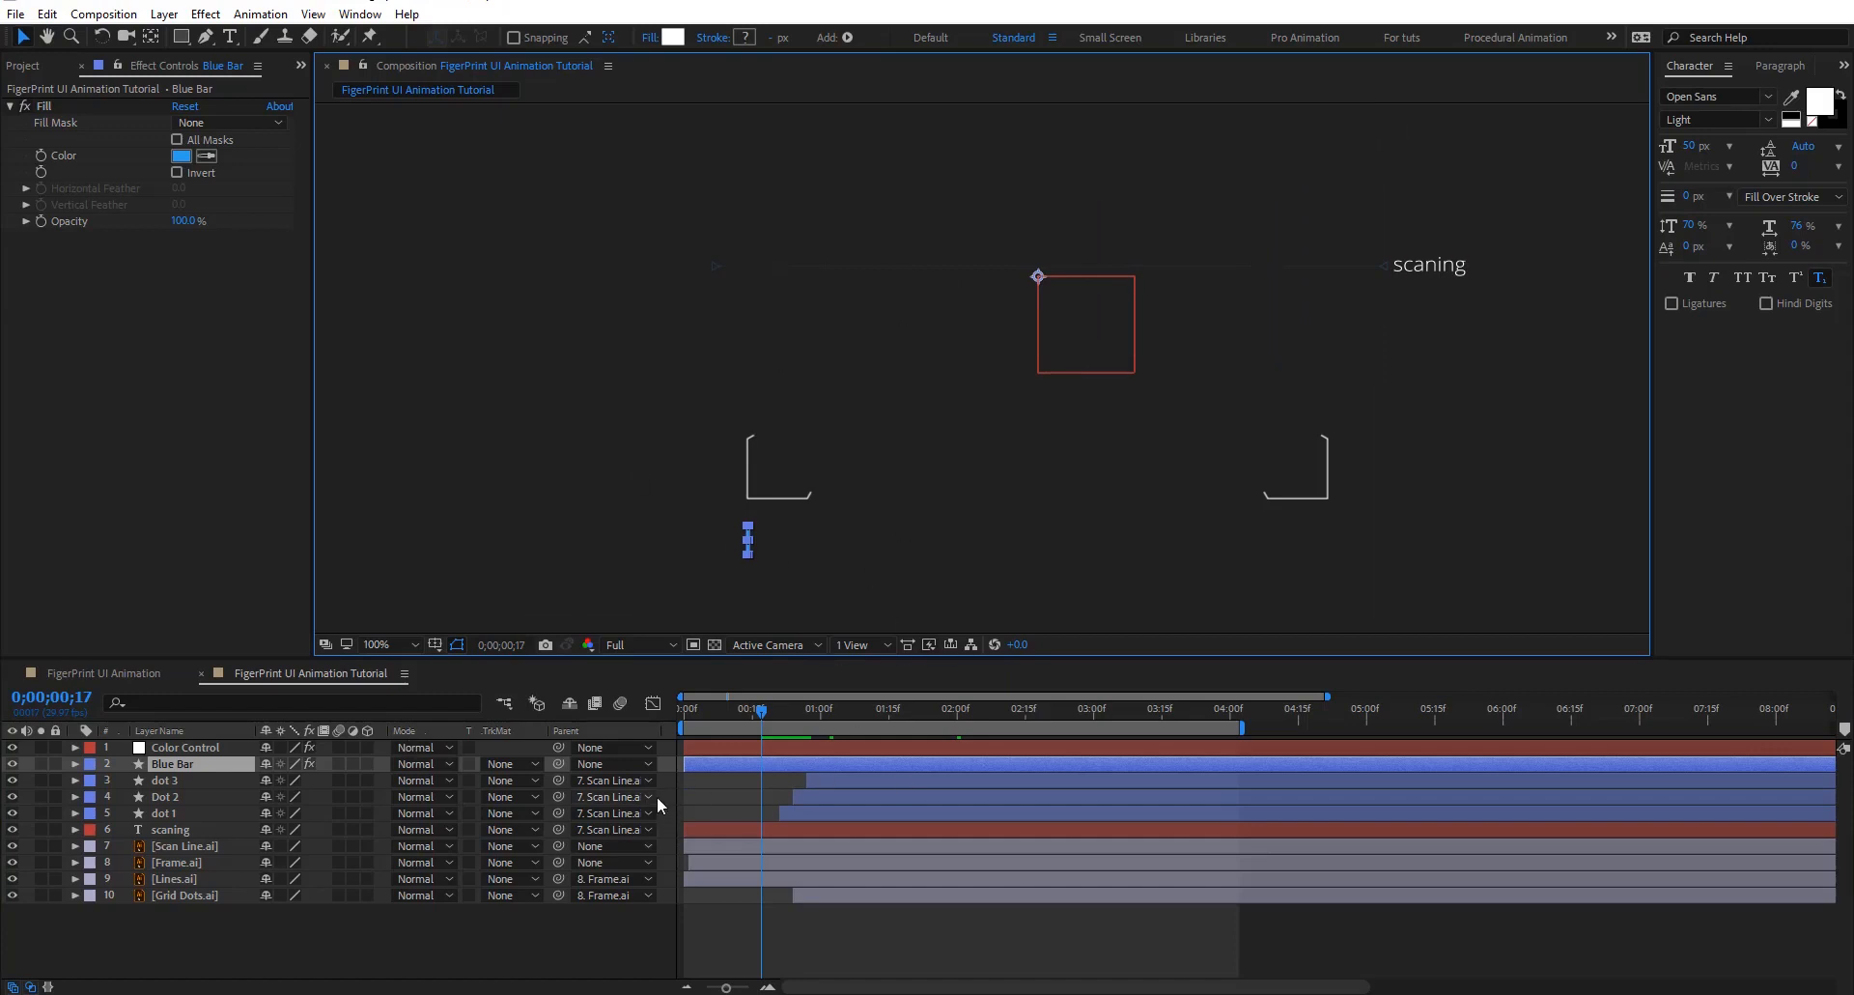
{"action": "key", "text": "alt+bracketleft"}
Add an Opacity keyframe of 0% to Blue Bar at 0;00;00;17
{"action": "key", "text": "t"}
{"action": "left_click", "coordinate": [124, 780]}
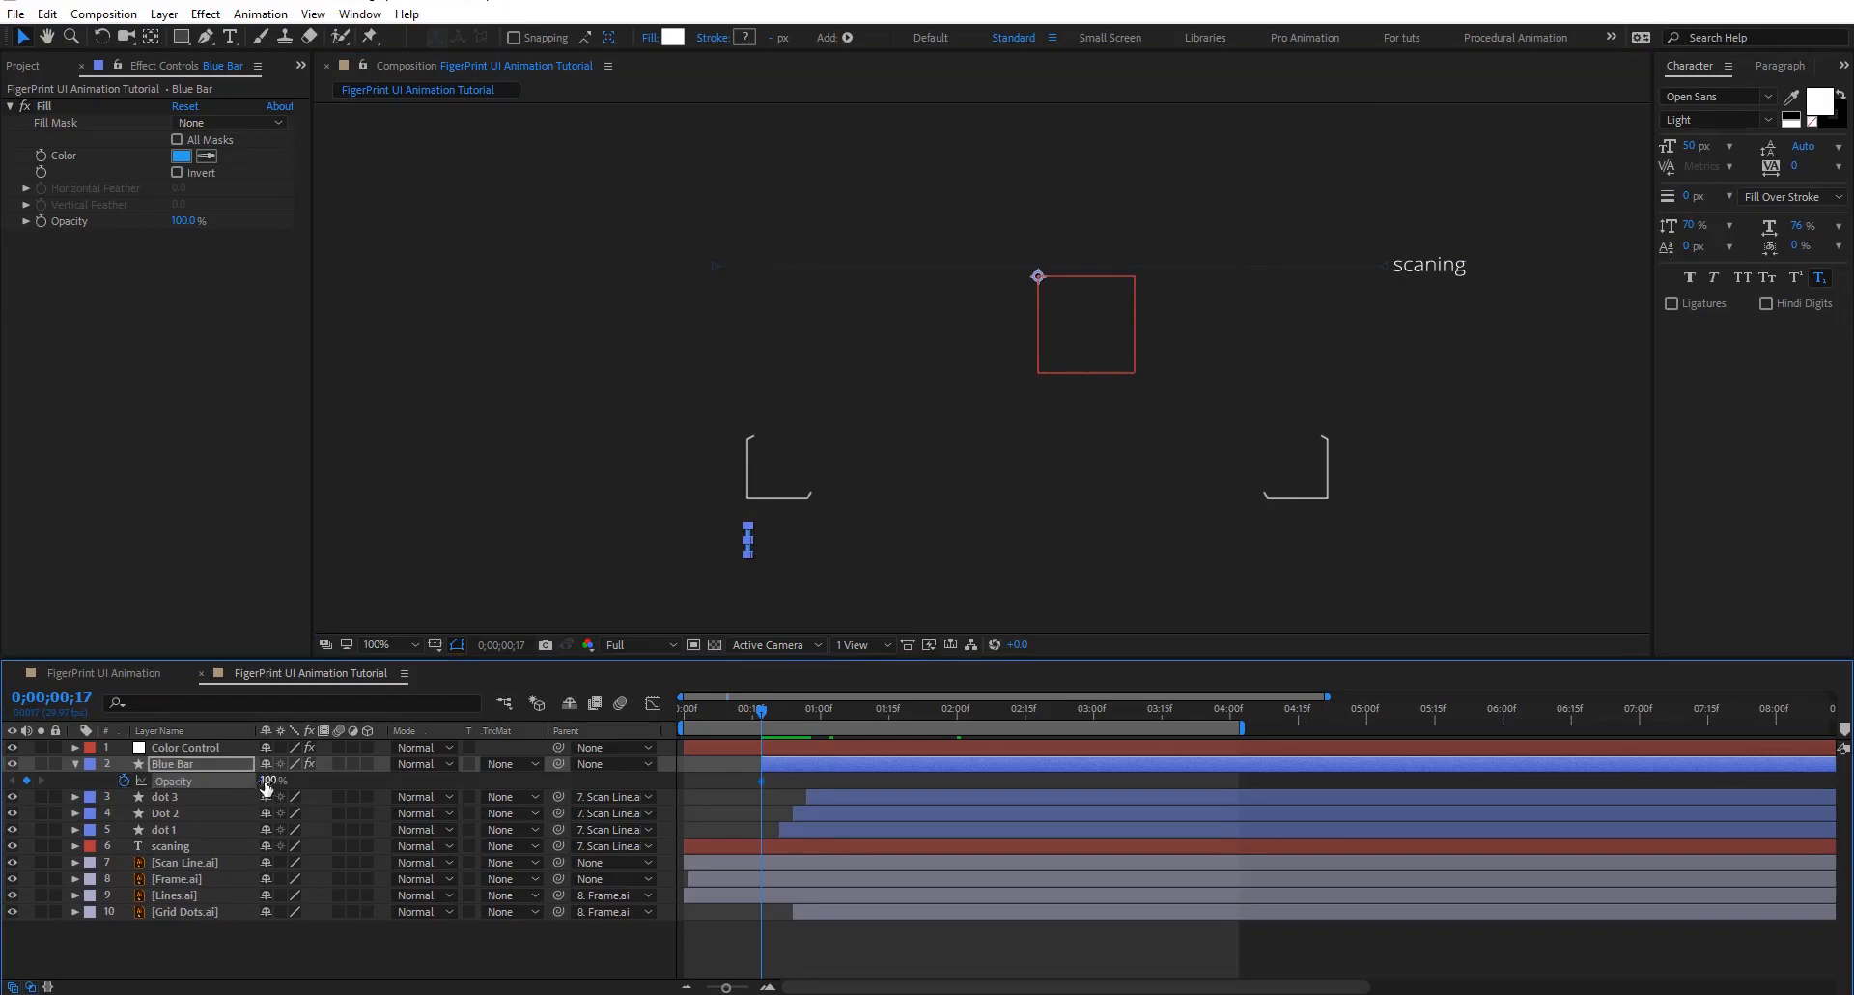
{"action": "left_click", "coordinate": [268, 781]}
{"action": "type", "text": "0"}
{"action": "key", "text": "Return"}
Set Blue Bar's Opacity to 100% at 0;00;00;27 and apply Easy Ease to both opacity keyframes
{"action": "key", "text": "shift+Page_Down"}
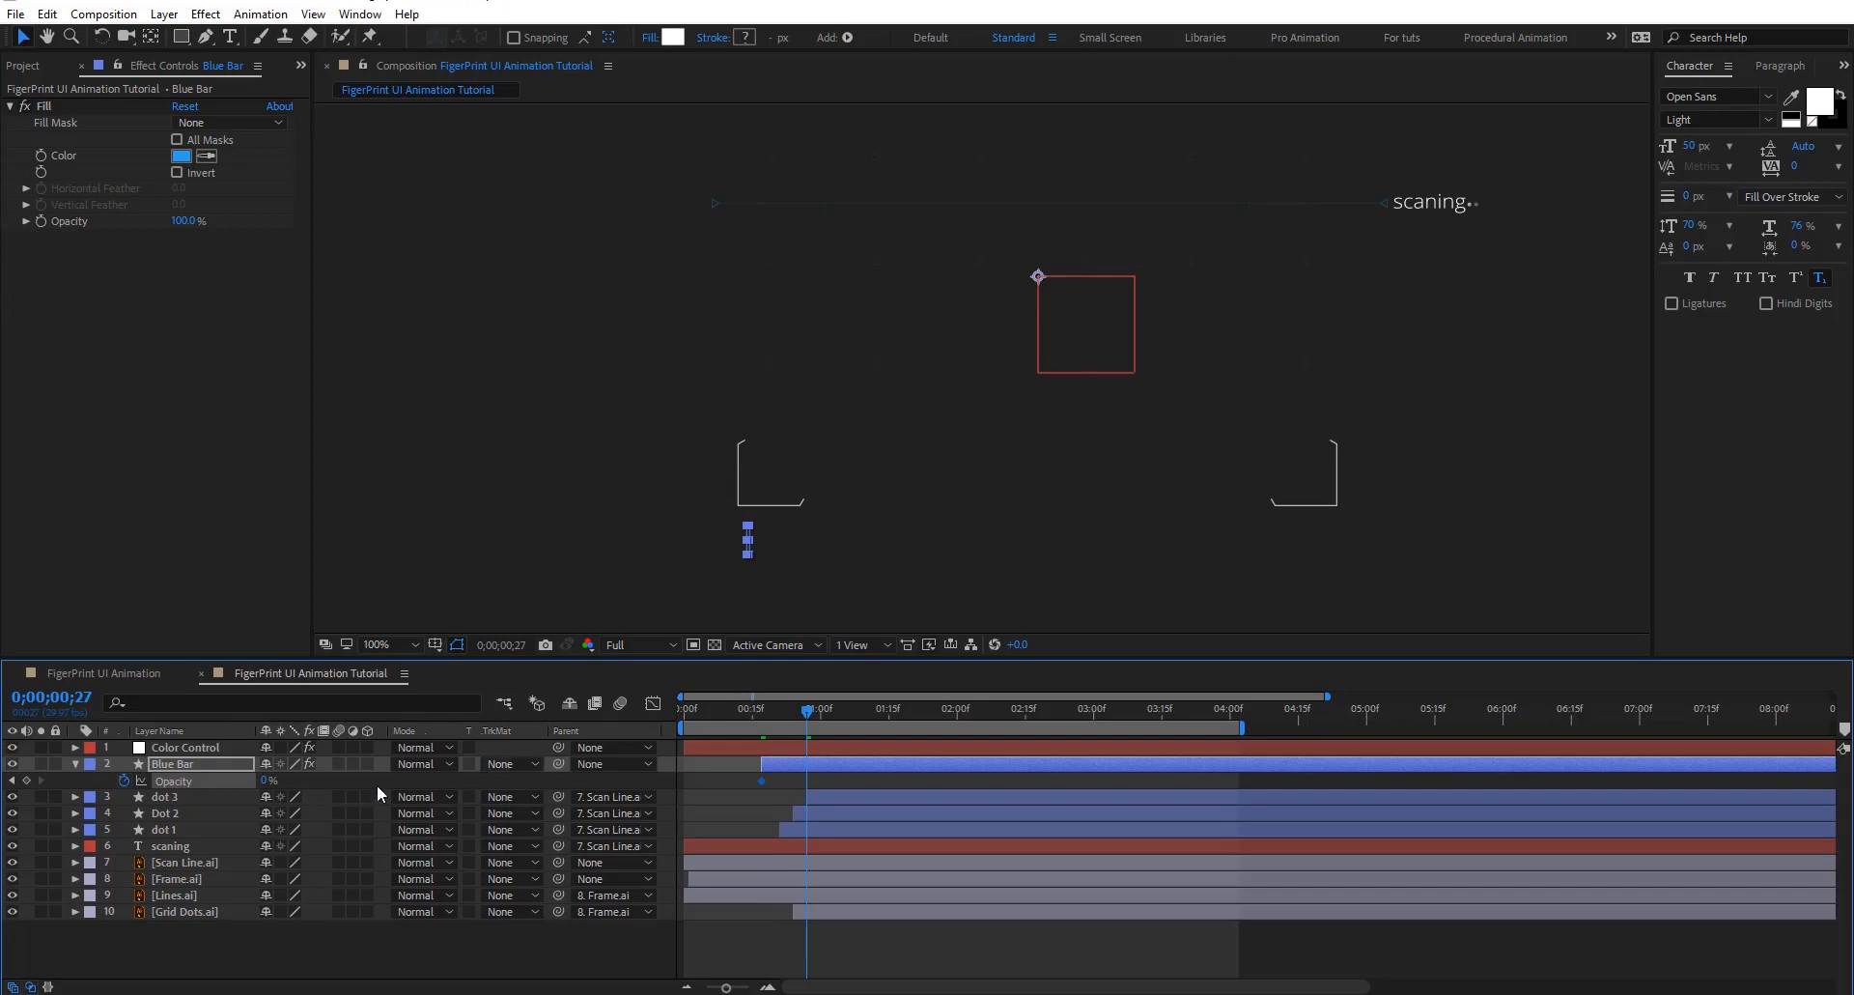
{"action": "left_click_drag", "start_coordinate": [266, 780], "coordinate": [370, 779]}
{"action": "left_click_drag", "start_coordinate": [818, 777], "coordinate": [755, 794]}
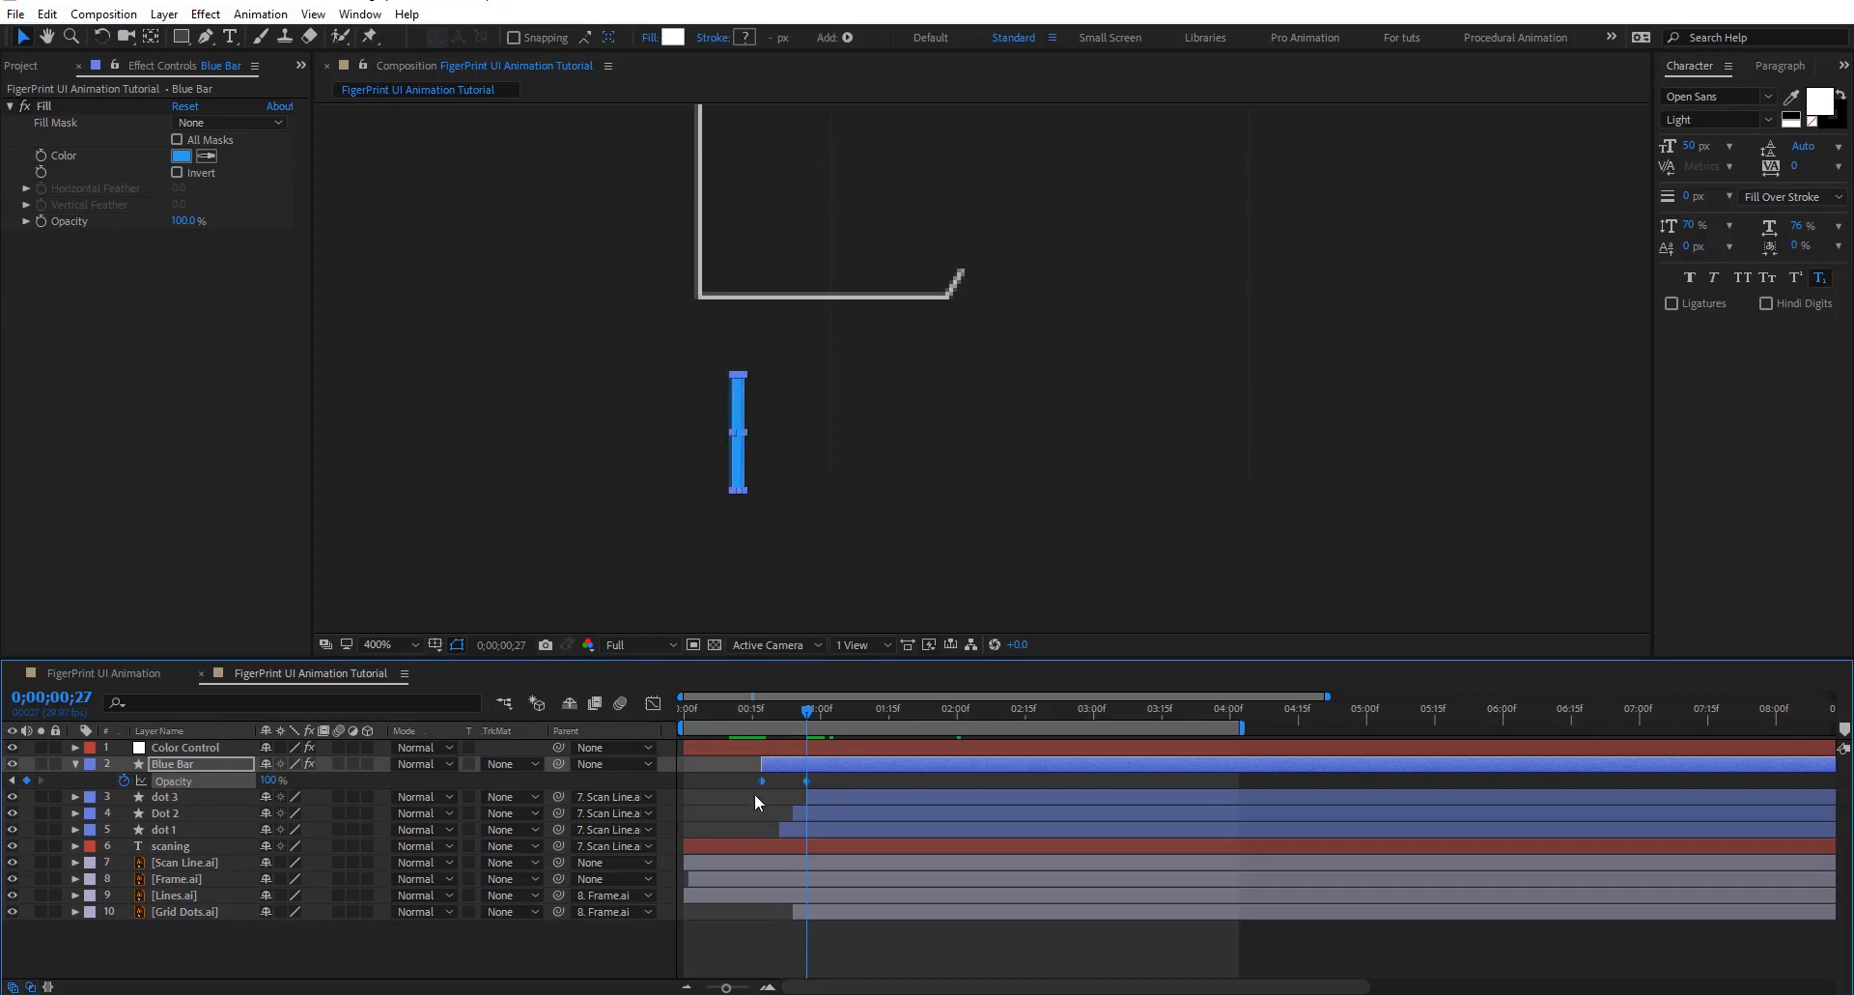
{"action": "left_click", "coordinate": [826, 776]}
{"action": "mouse_move", "coordinate": [804, 713]}
{"action": "left_mouse_down"}
{"action": "mouse_move", "coordinate": [768, 715]}
{"action": "mouse_move", "coordinate": [815, 728]}
{"action": "left_mouse_up"}
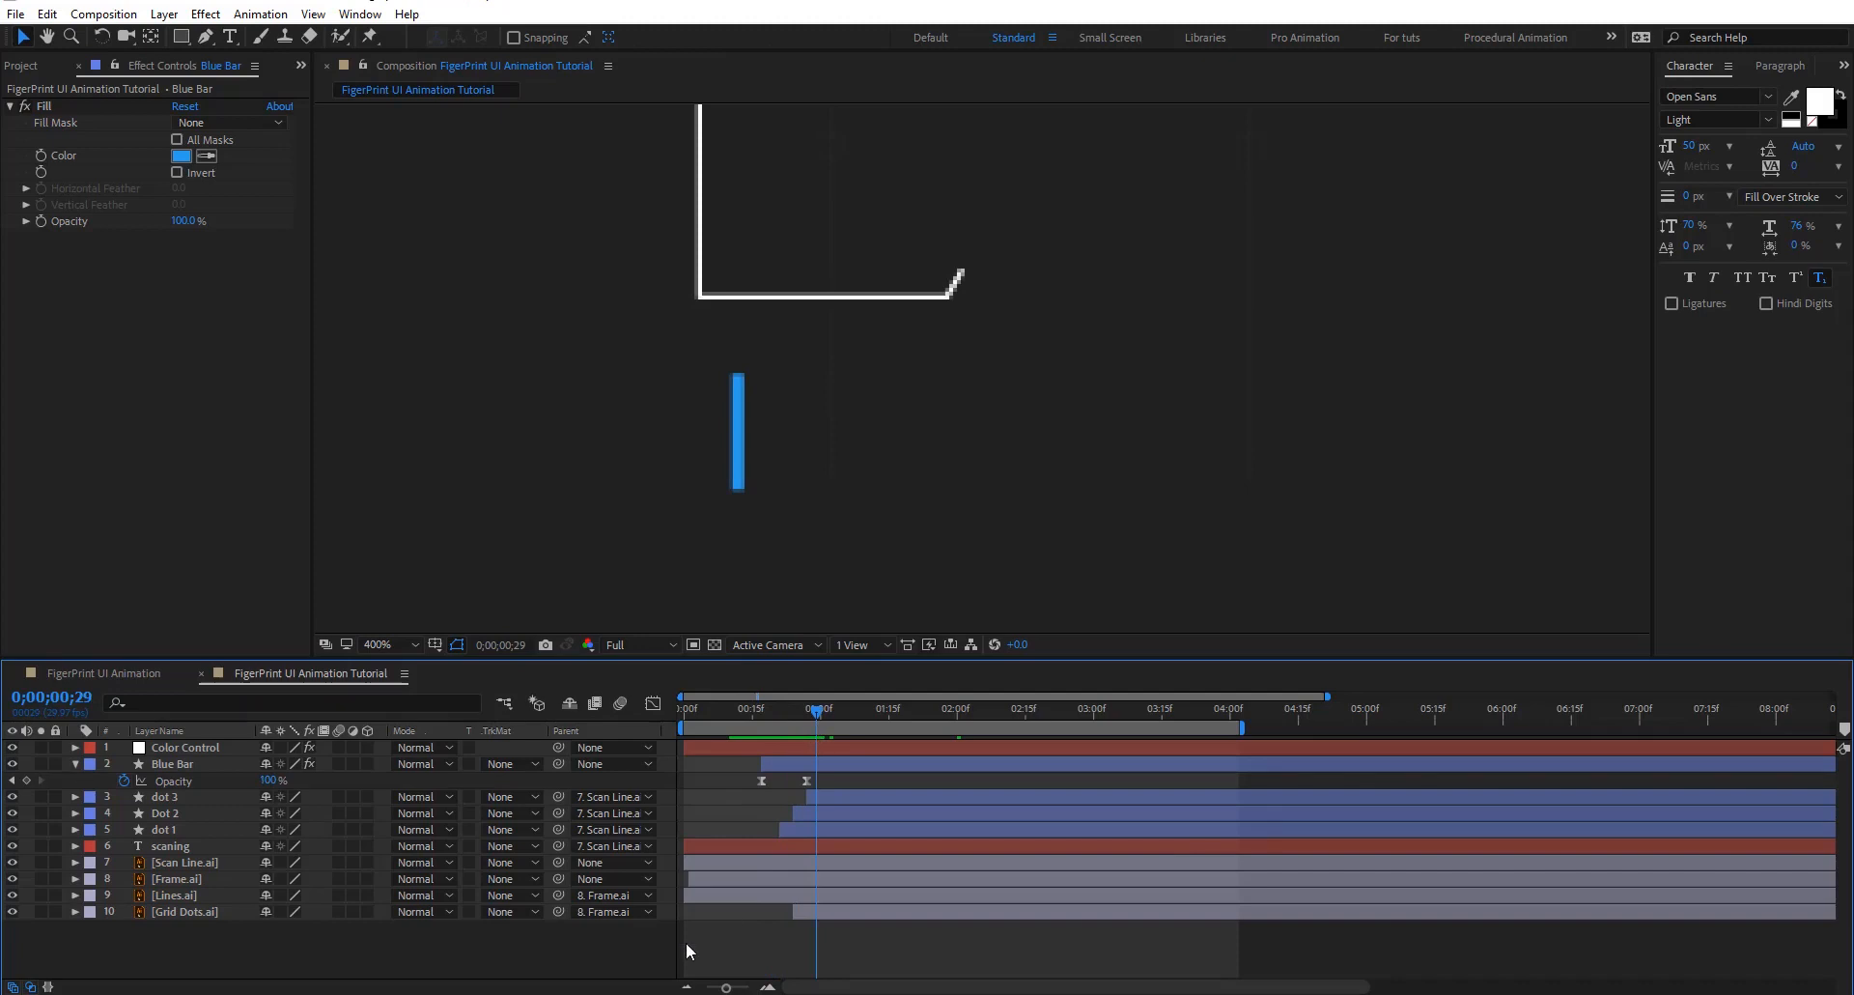
Duplicate the Blue Bar layer and set the copy's X position to 965
{"action": "left_click", "coordinate": [819, 765]}
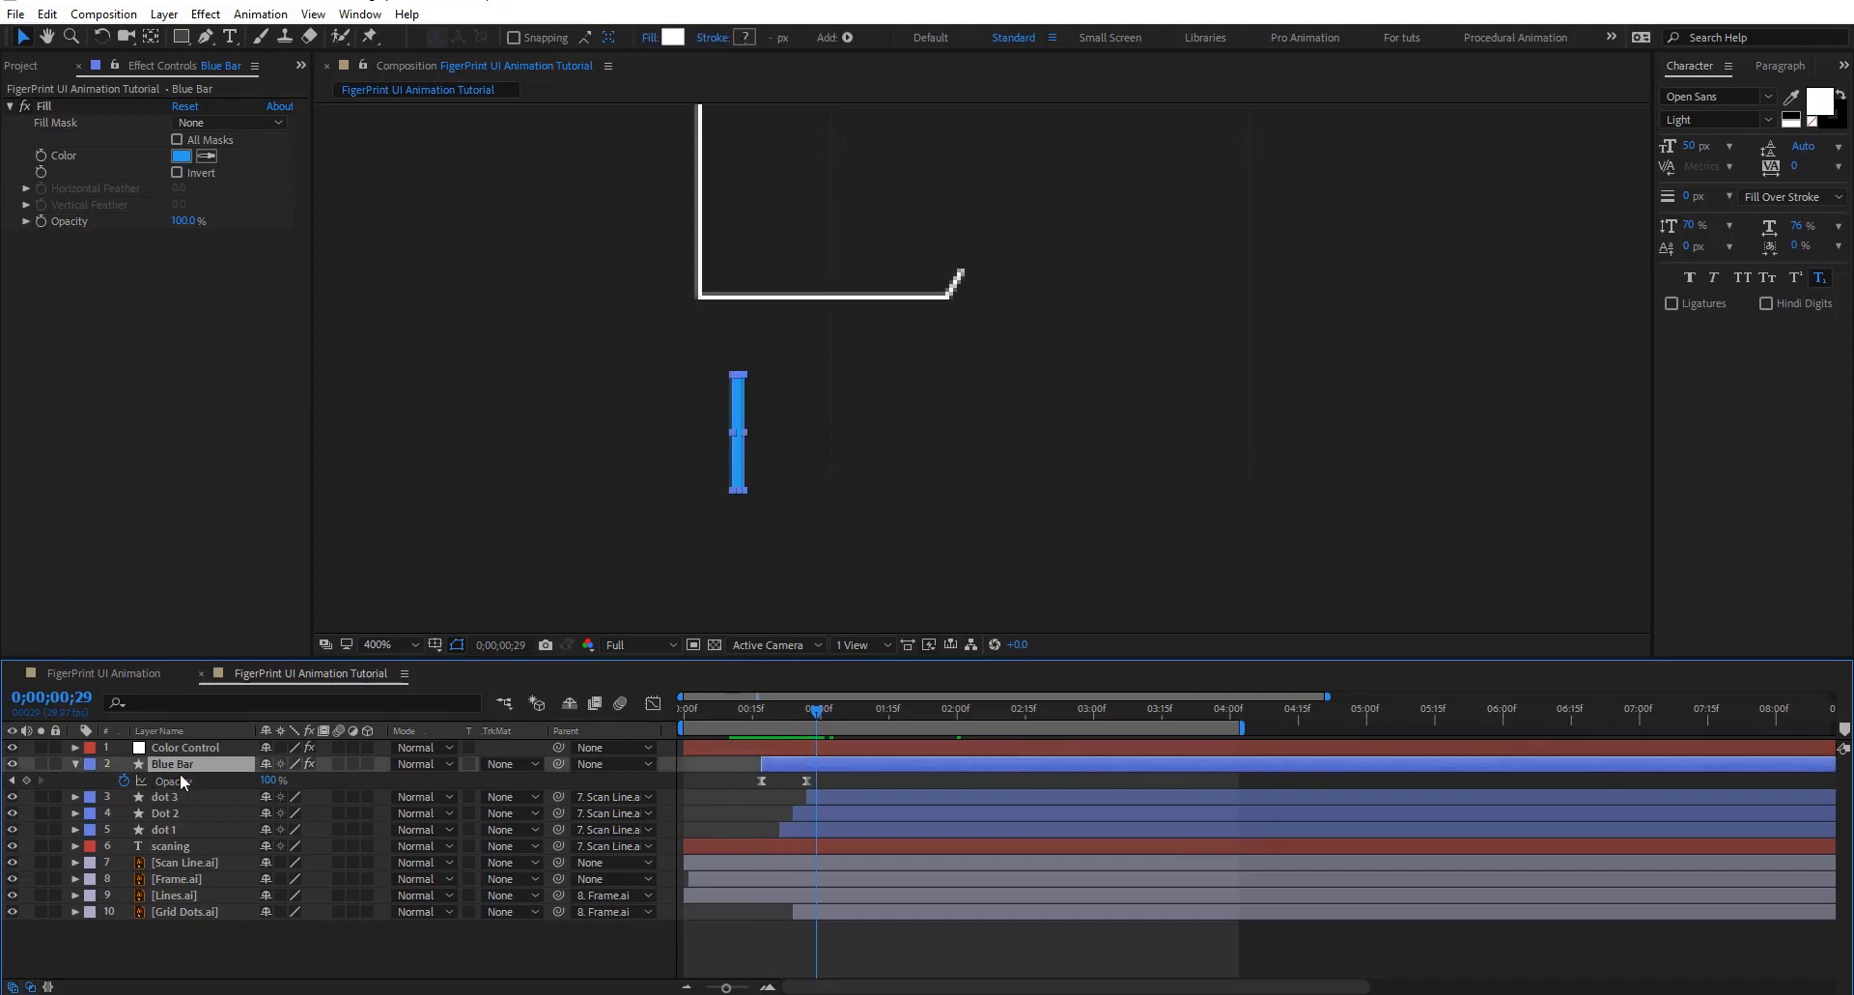
{"action": "key", "text": "ctrl+d"}
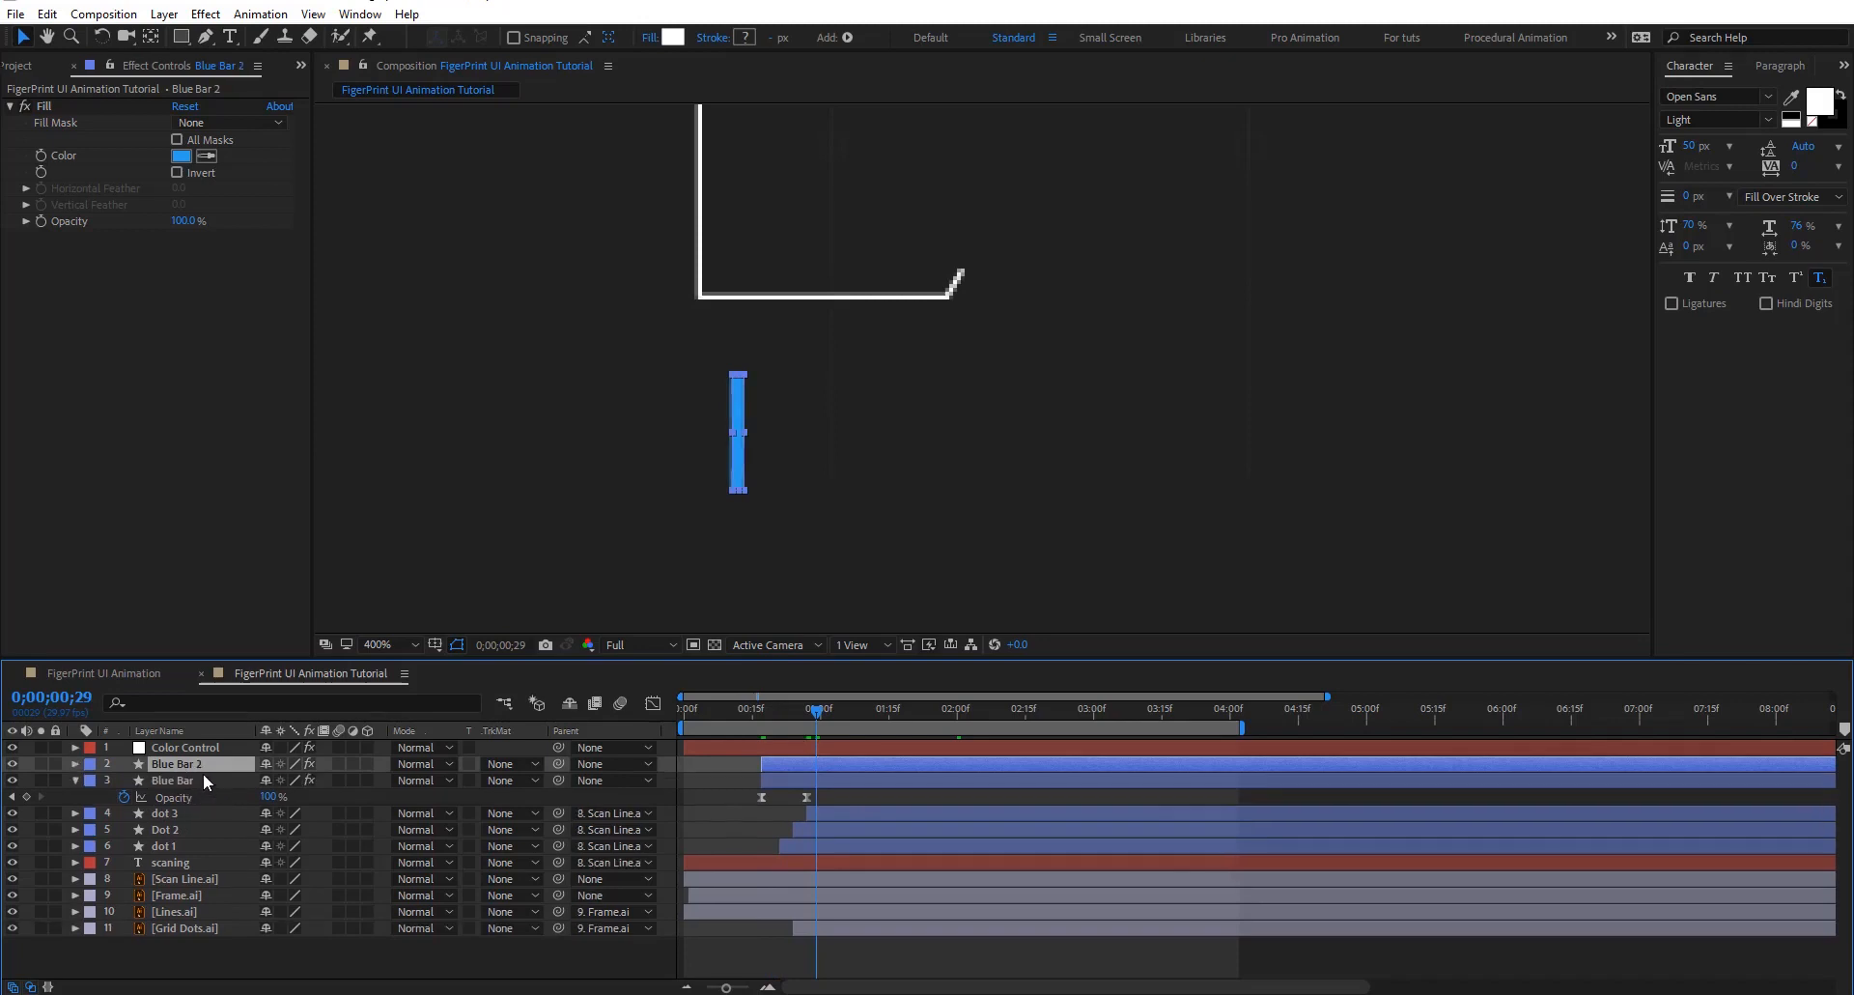
{"action": "key", "text": "p"}
{"action": "left_click", "coordinate": [274, 780]}
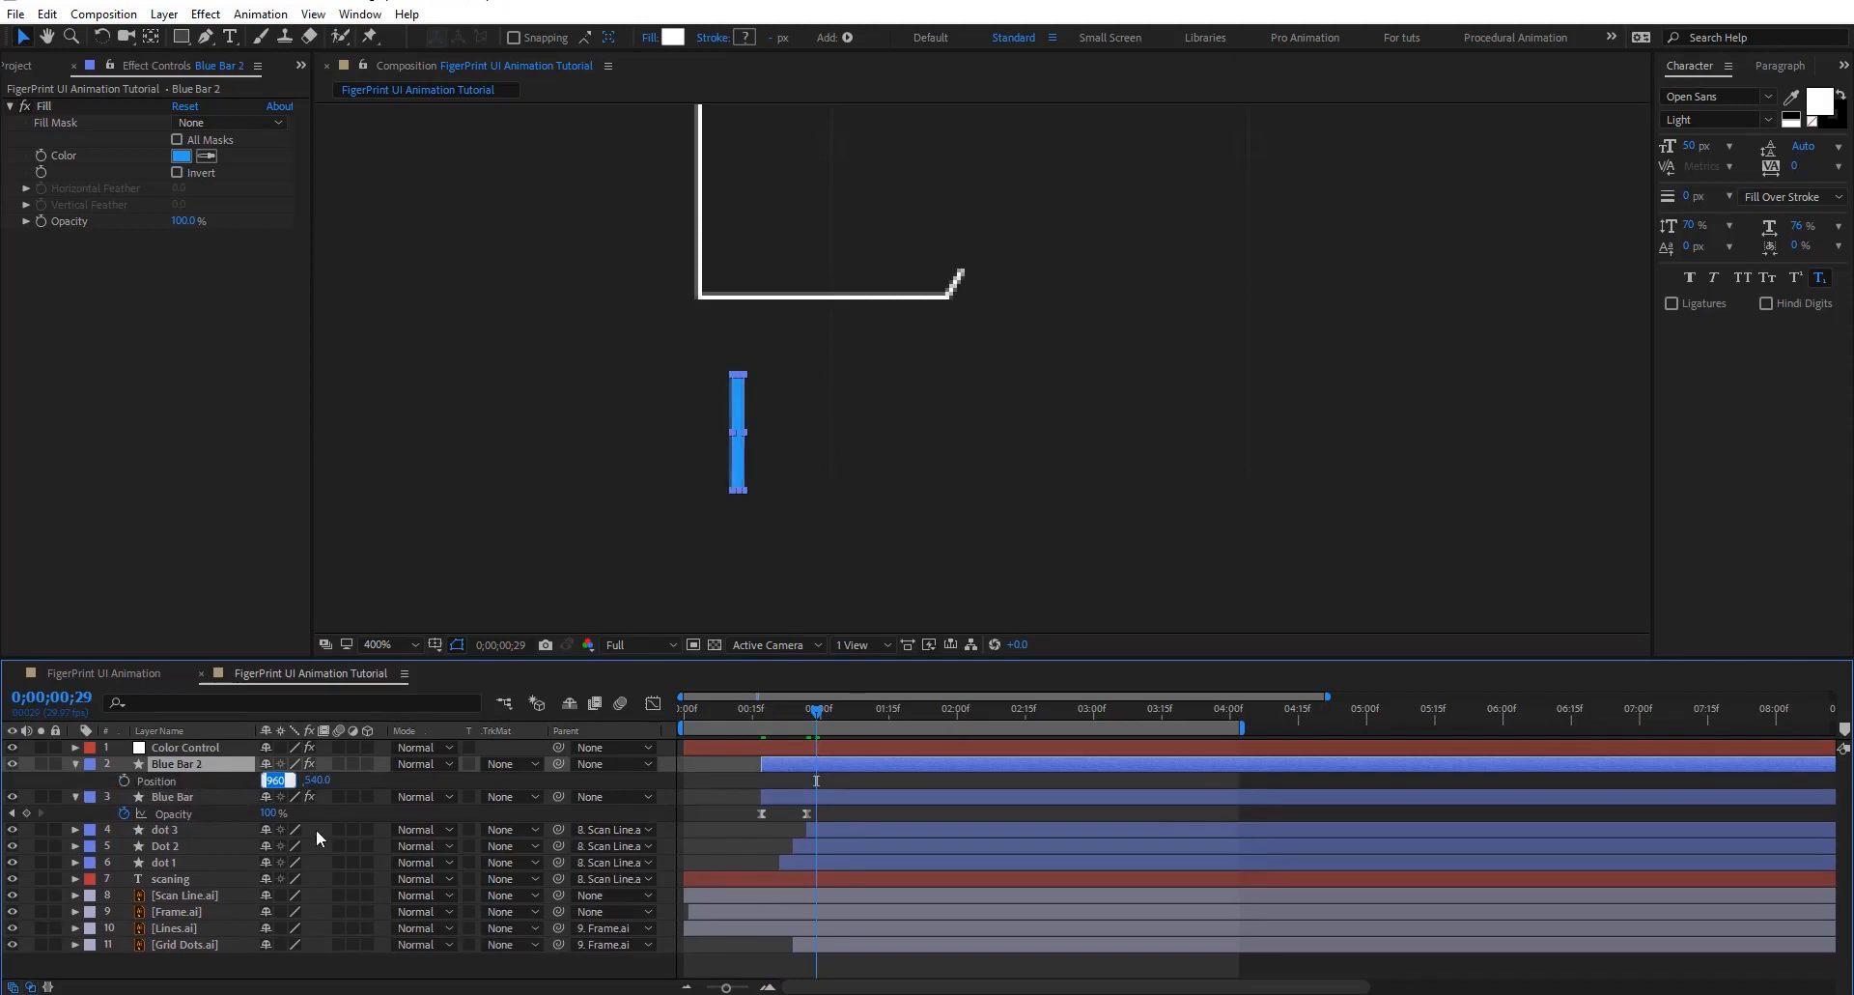
{"action": "type", "text": "+5"}
{"action": "key", "text": "Return"}
{"action": "left_click", "coordinate": [871, 785]}
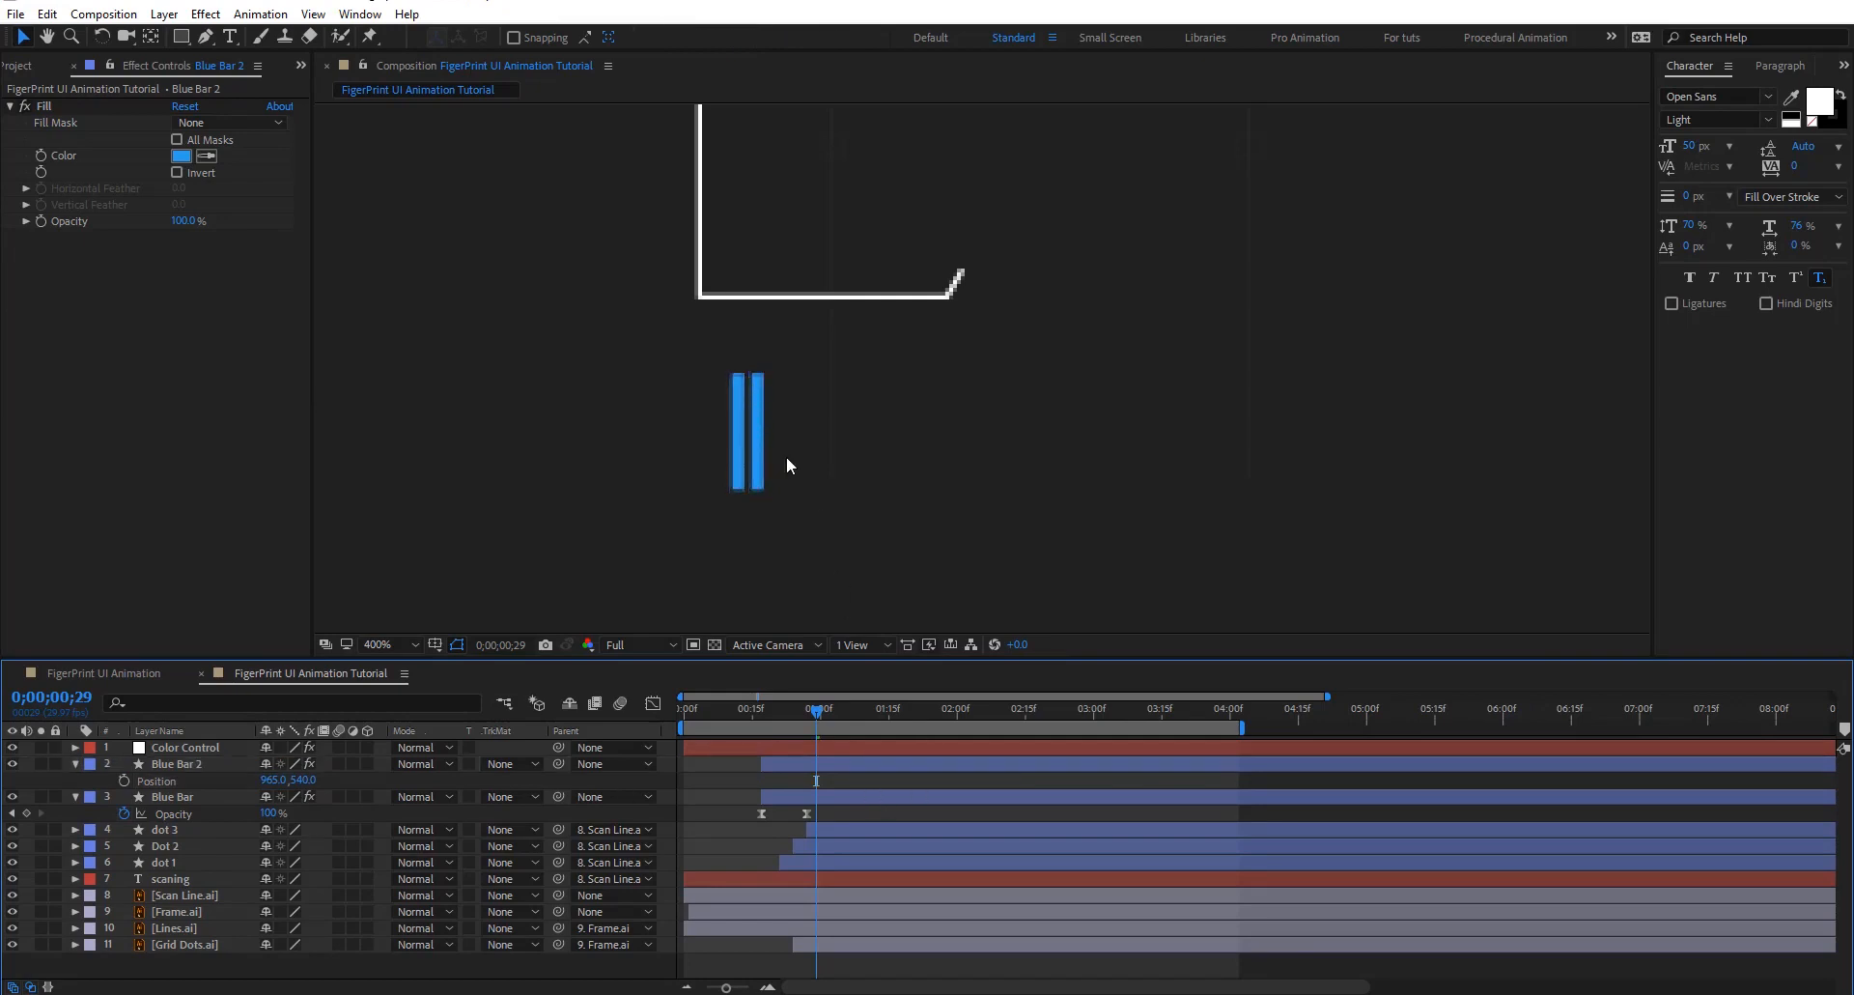
Try an X position of 968 for Blue Bar 2 and return it to 965
{"action": "left_click", "coordinate": [274, 779]}
{"action": "left_click", "coordinate": [288, 780]}
{"action": "type", "text": "8"}
{"action": "key", "text": "Return"}
{"action": "left_click", "coordinate": [280, 780]}
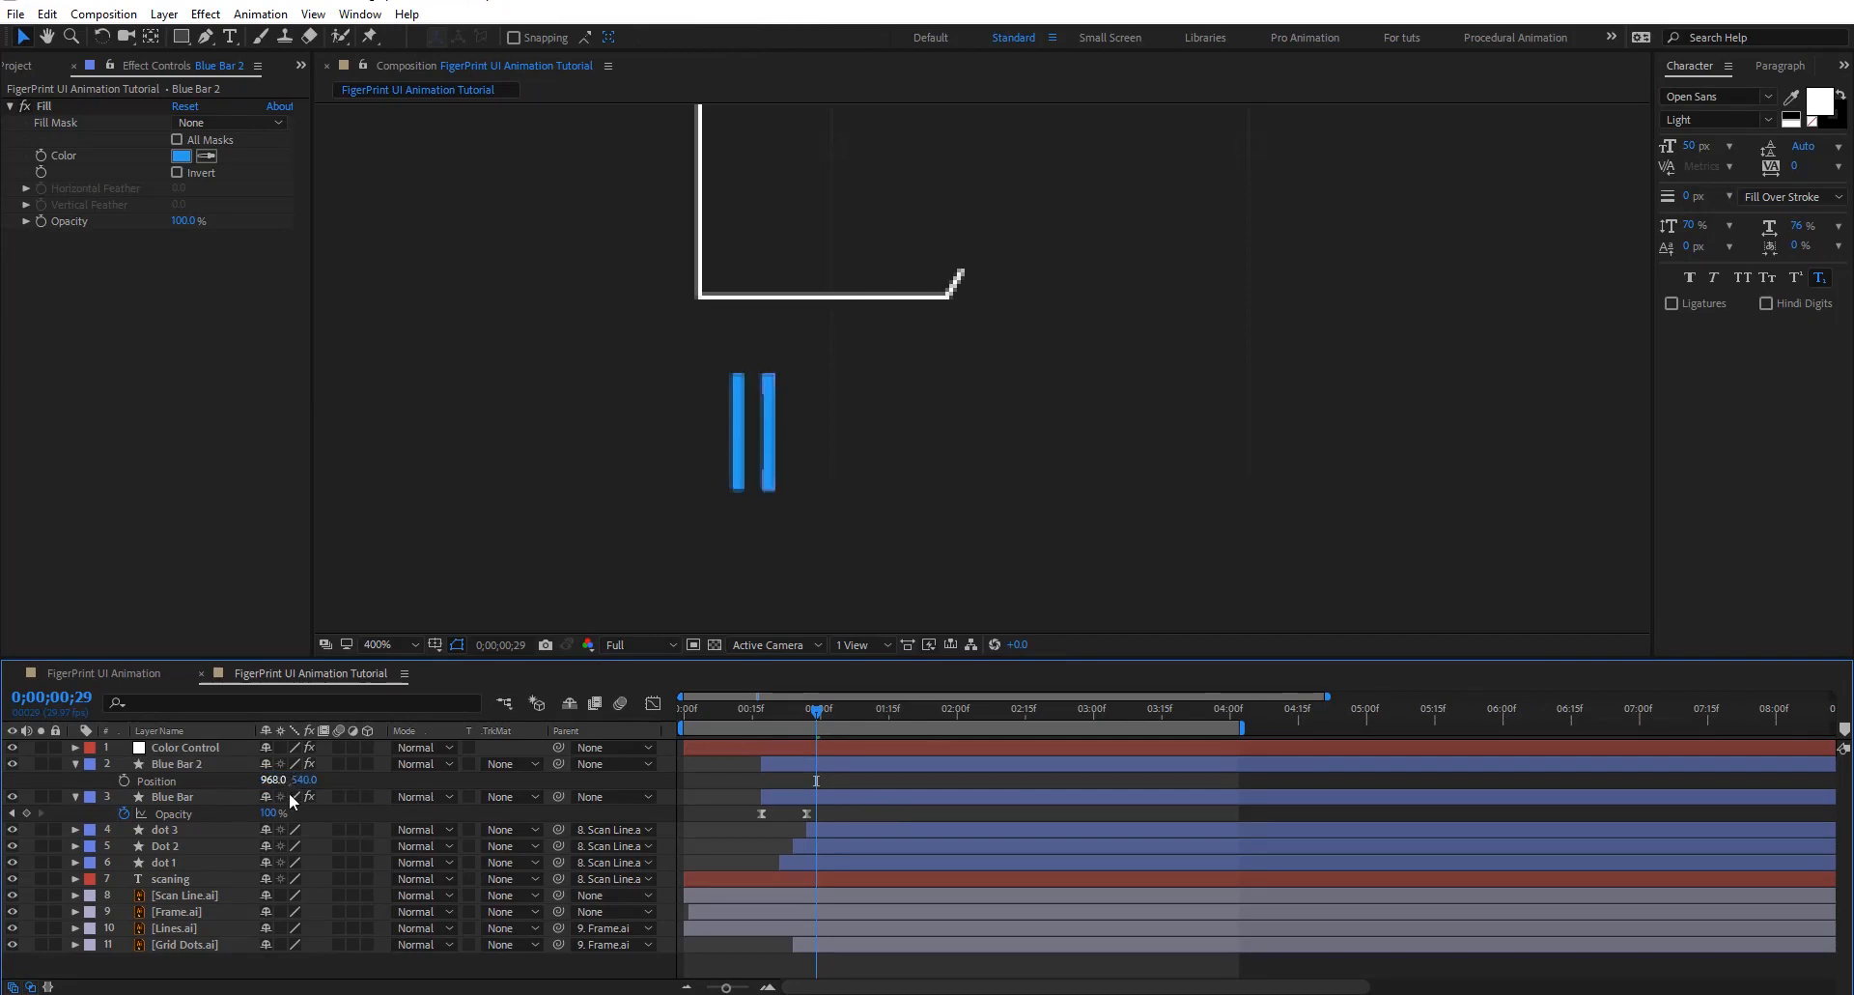
{"action": "type", "text": "965"}
{"action": "key", "text": "Return"}
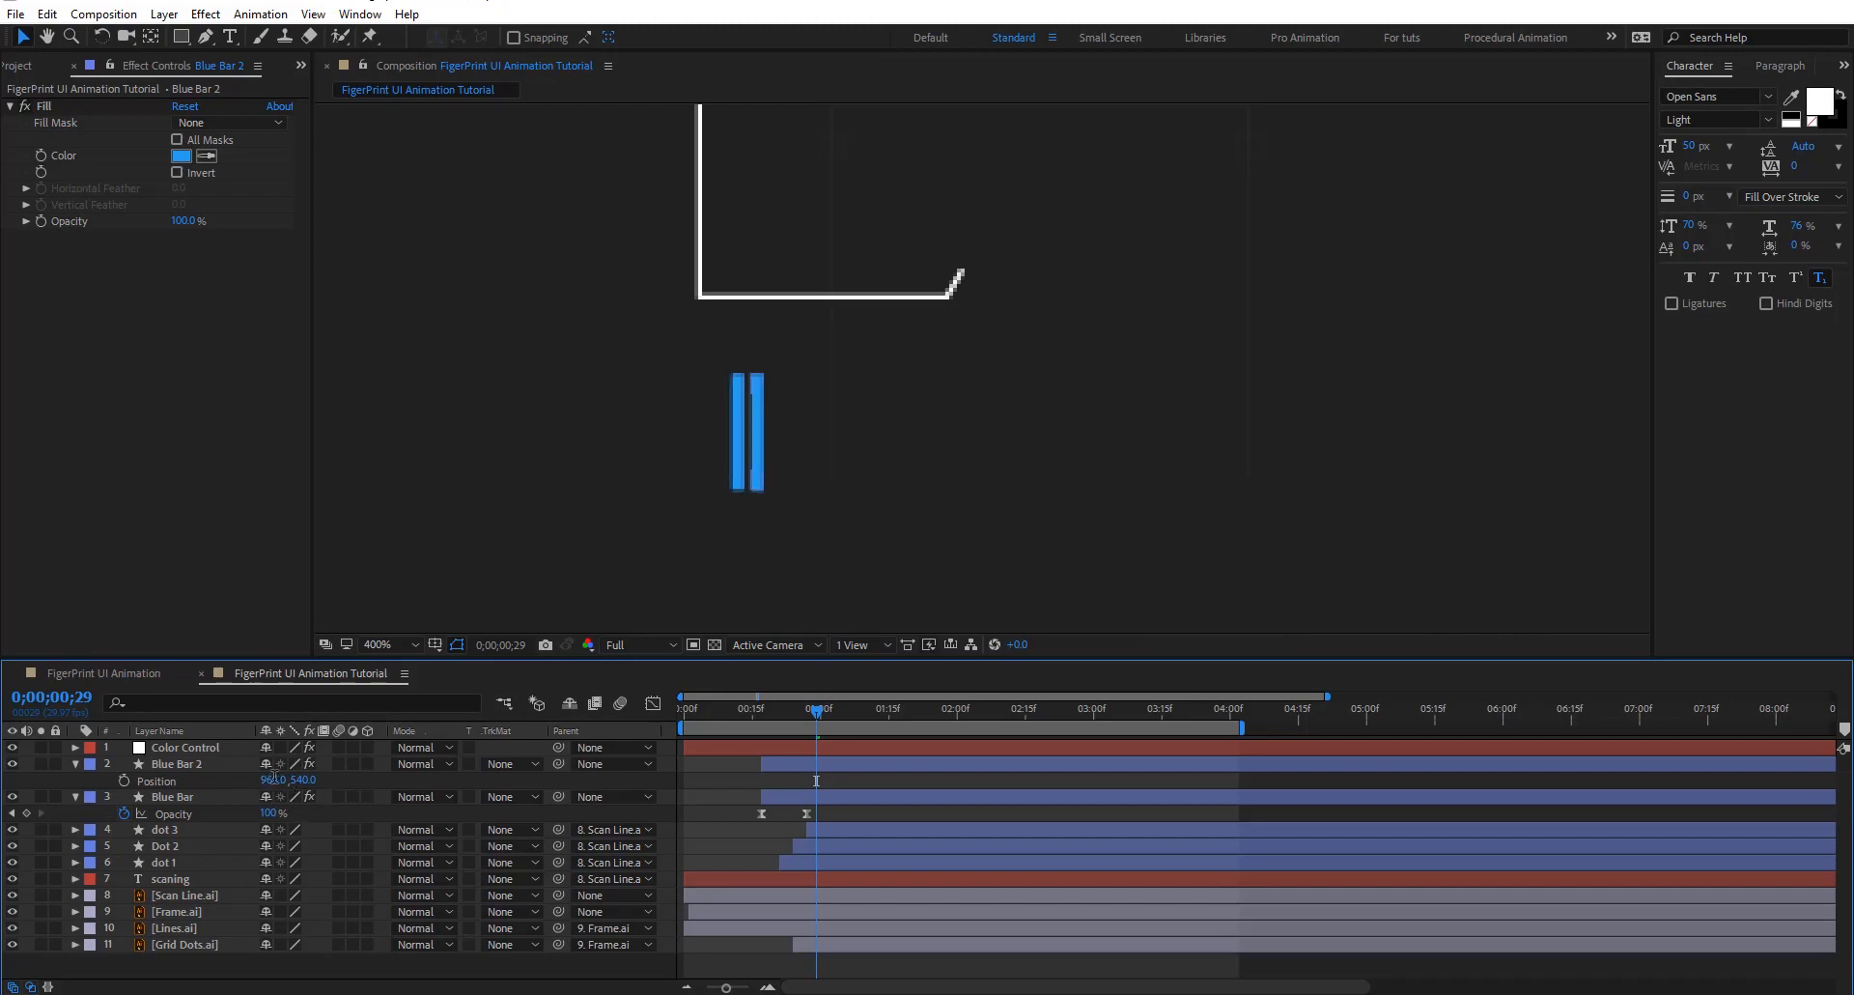
Shift the Blue Bar 2 layer in time so it starts at 0;00;00;27
{"action": "left_click", "coordinate": [274, 781]}
{"action": "left_click", "coordinate": [814, 772]}
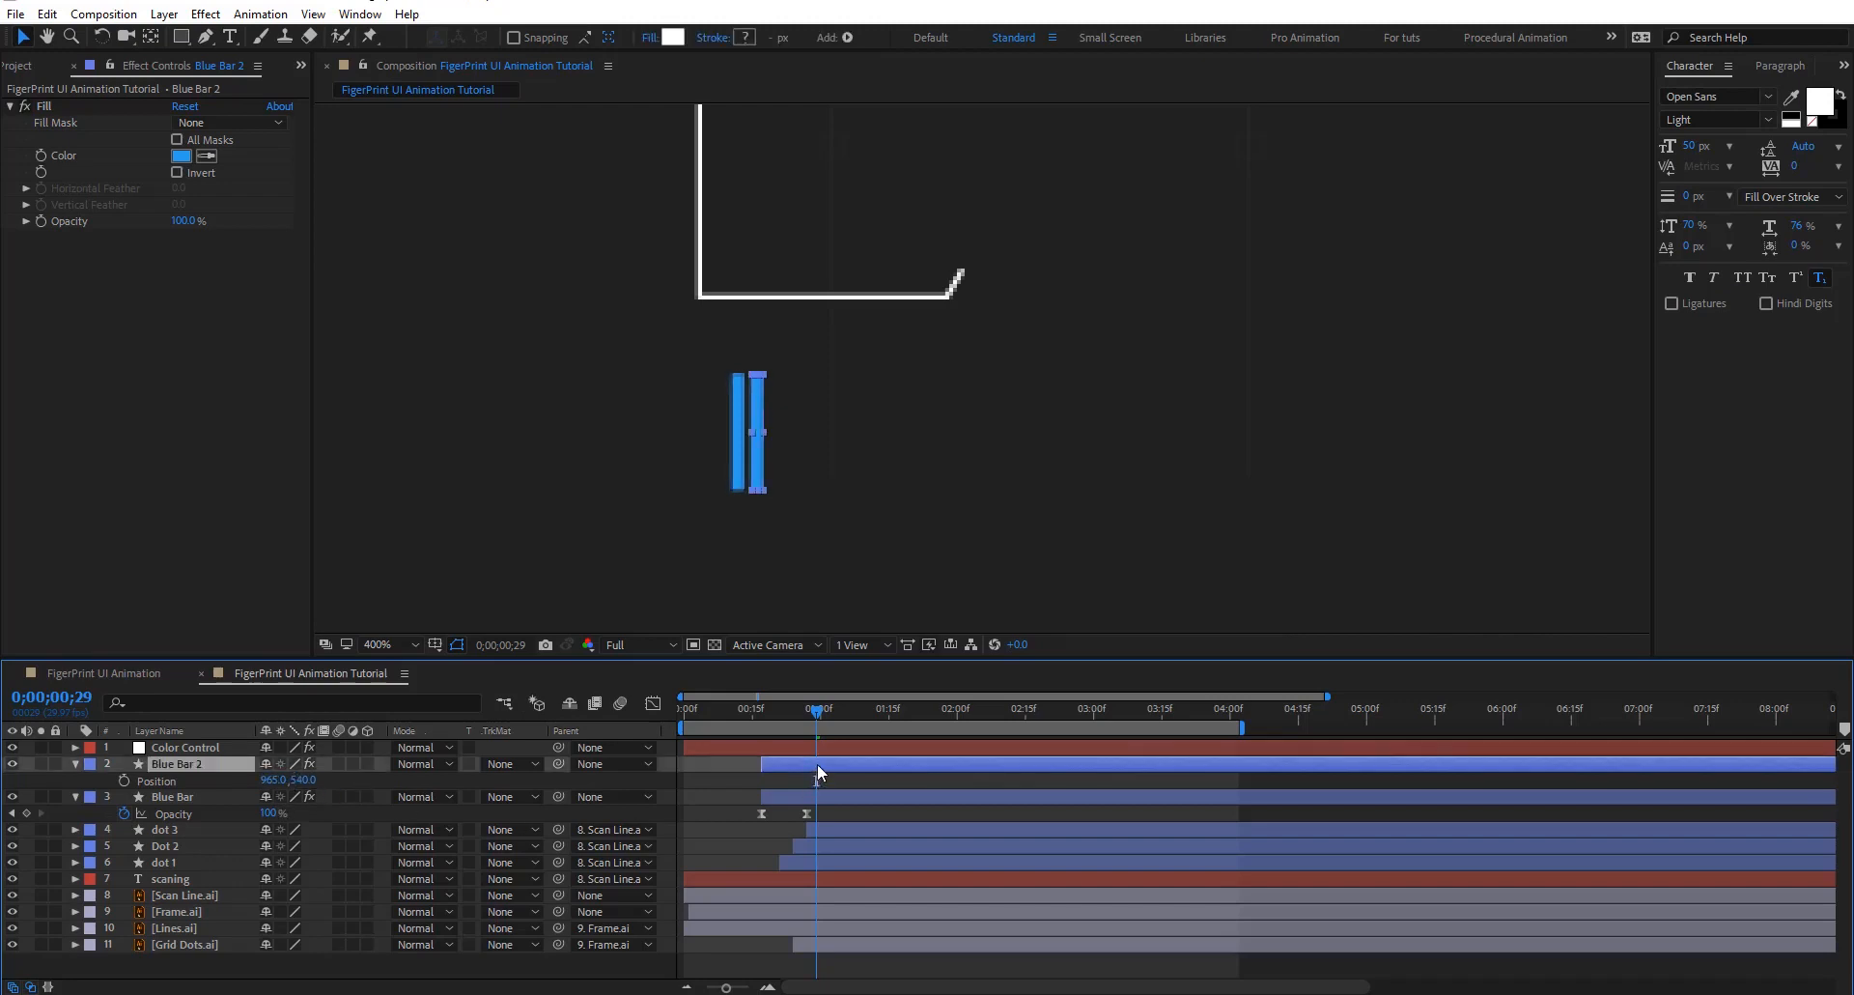
{"action": "key", "text": "Page_Up"}
{"action": "key", "text": "Page_Up"}
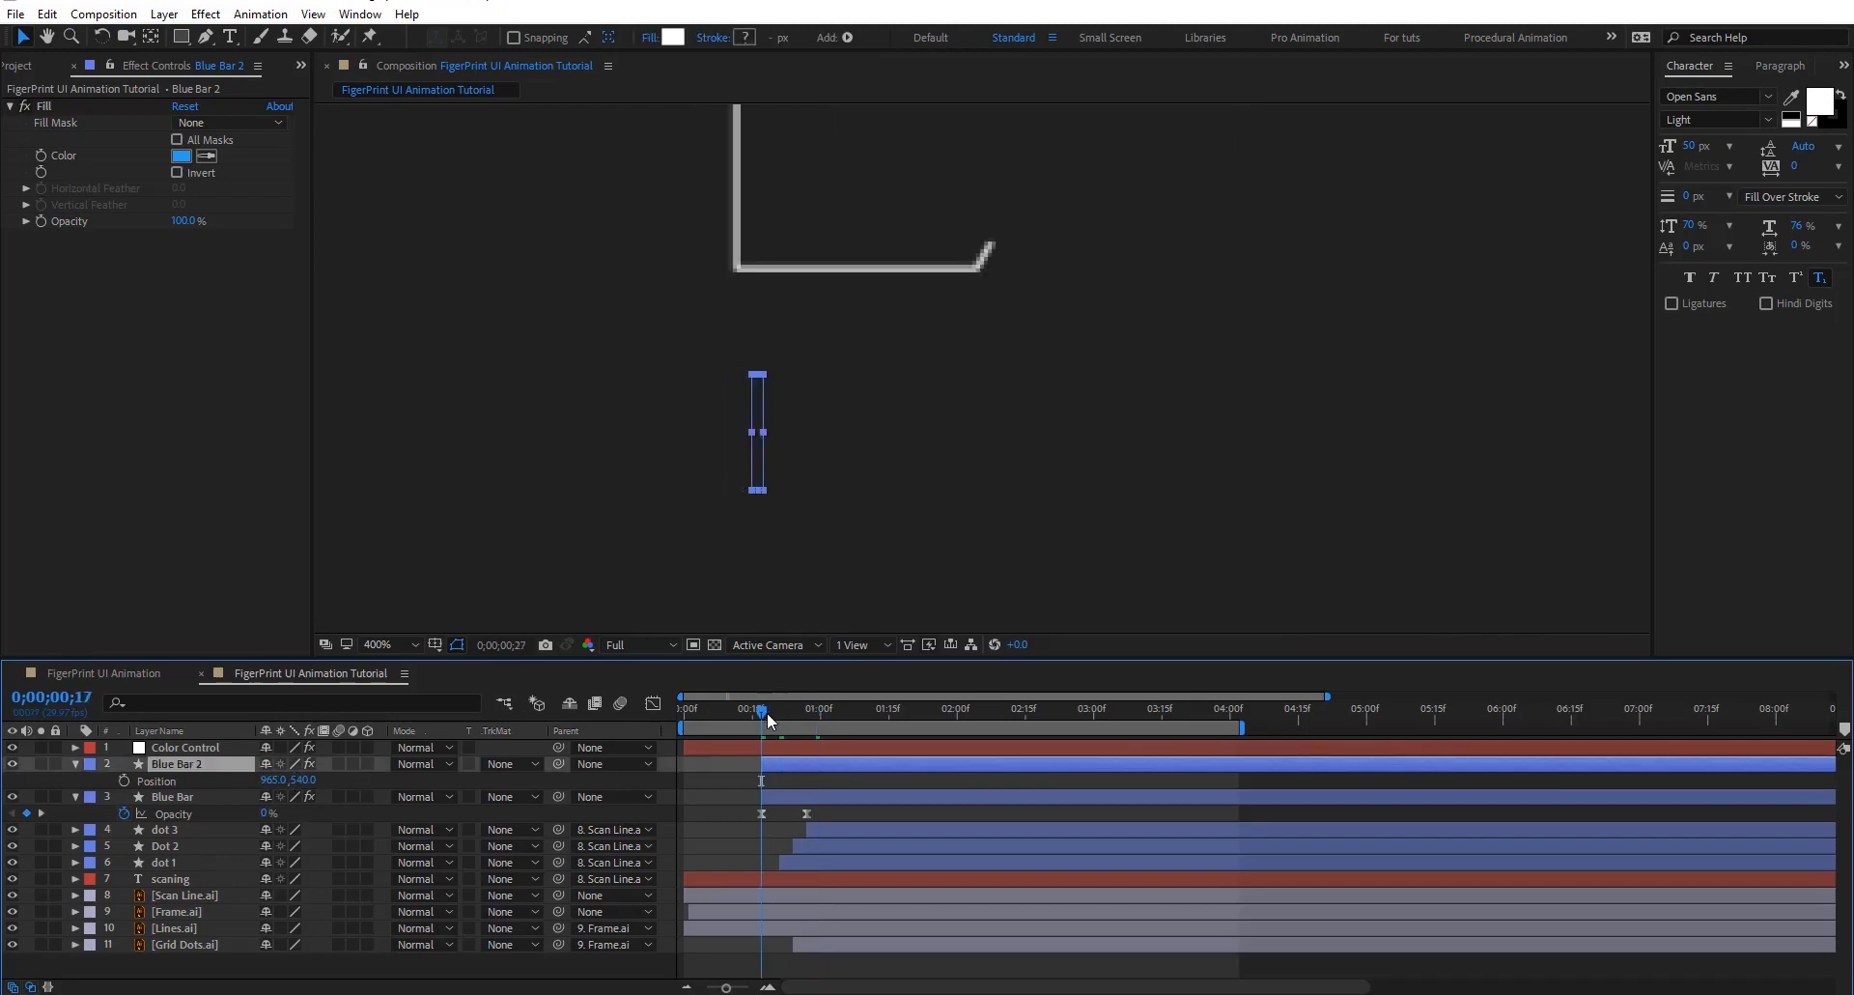
{"action": "left_click_drag", "start_coordinate": [850, 763], "coordinate": [897, 772]}
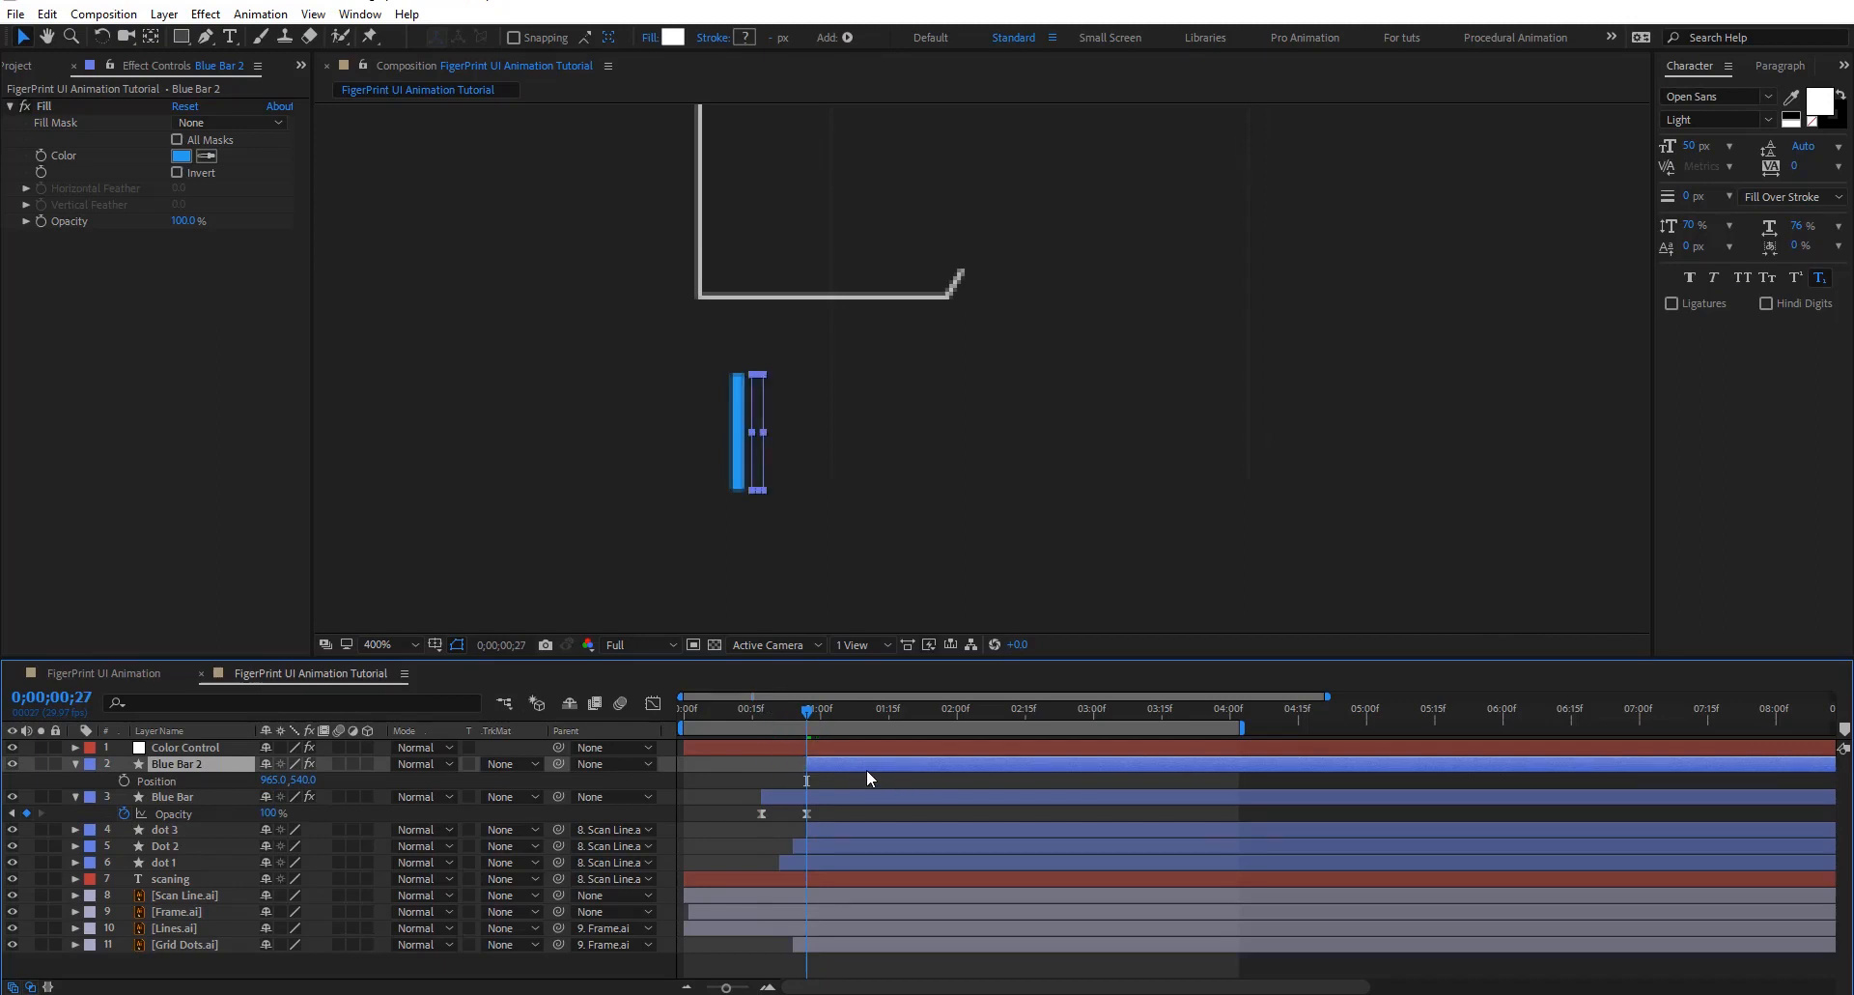
Duplicate Blue Bar 2 with the copy at X position 970 and starting at 0;00;01;07
{"action": "key", "text": "ctrl+d"}
{"action": "key", "text": "p"}
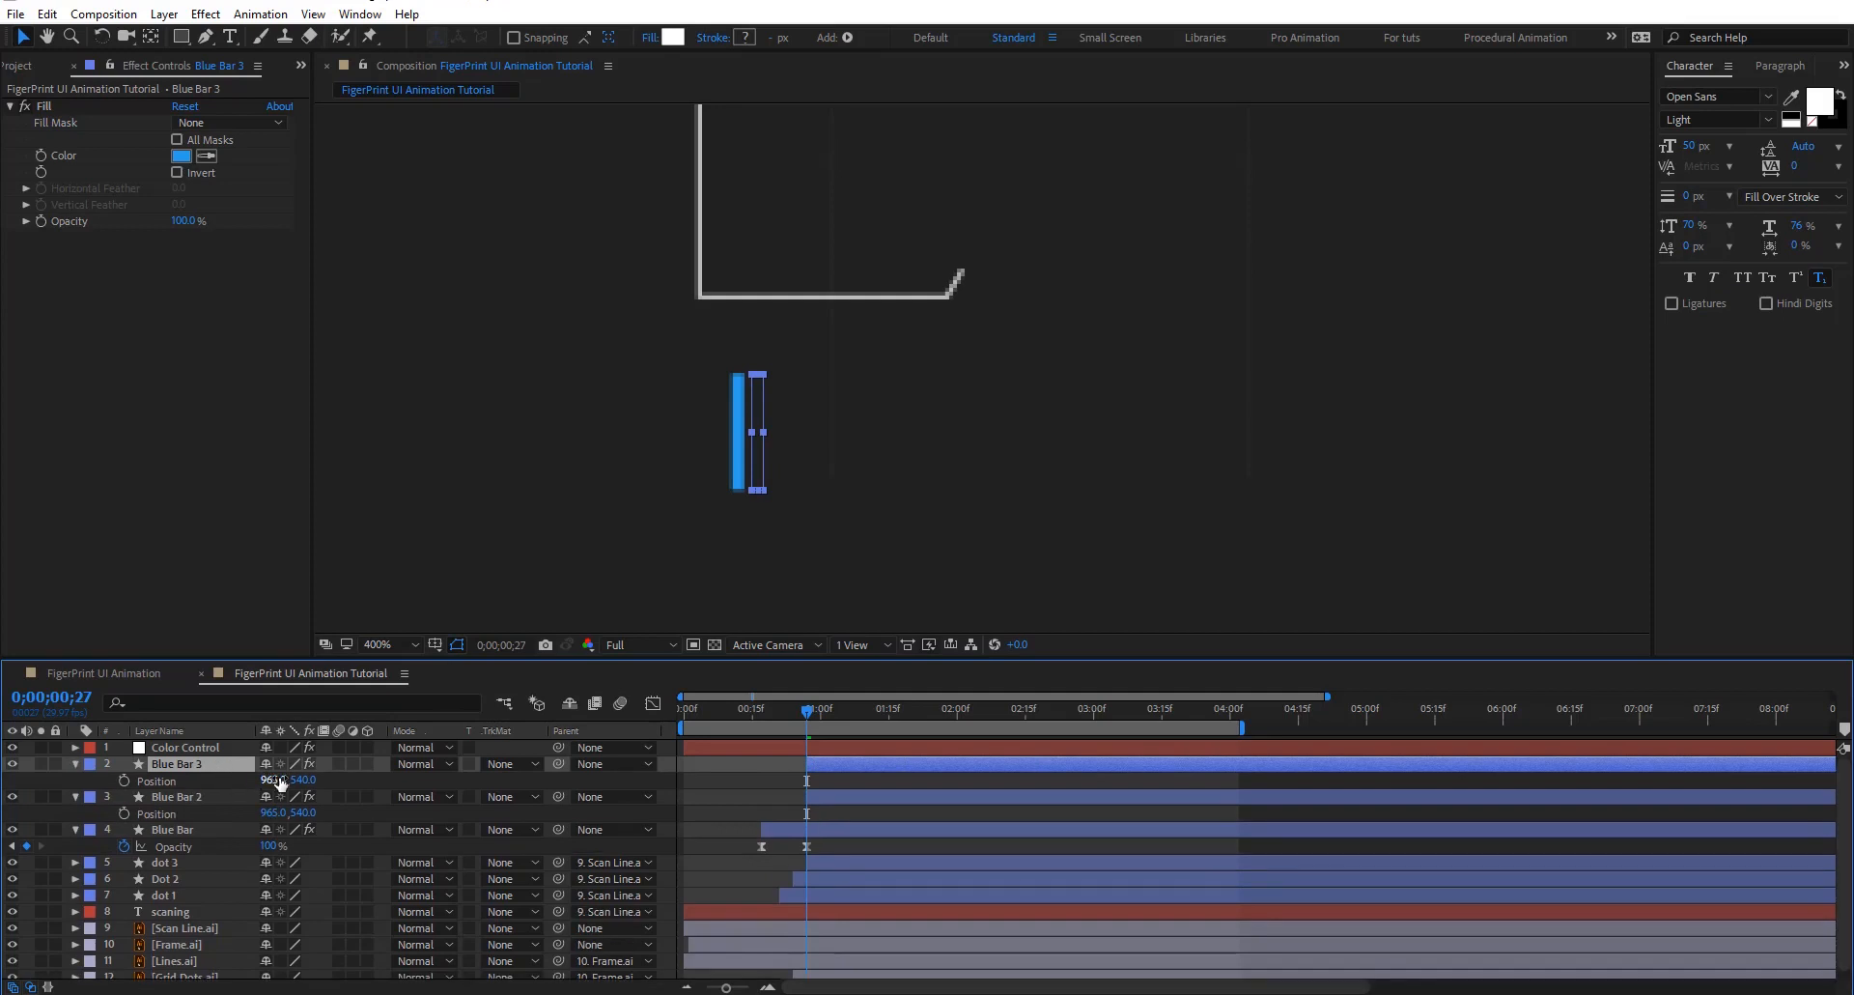
{"action": "left_click", "coordinate": [280, 780]}
{"action": "type", "text": "965+5"}
{"action": "key", "text": "Return"}
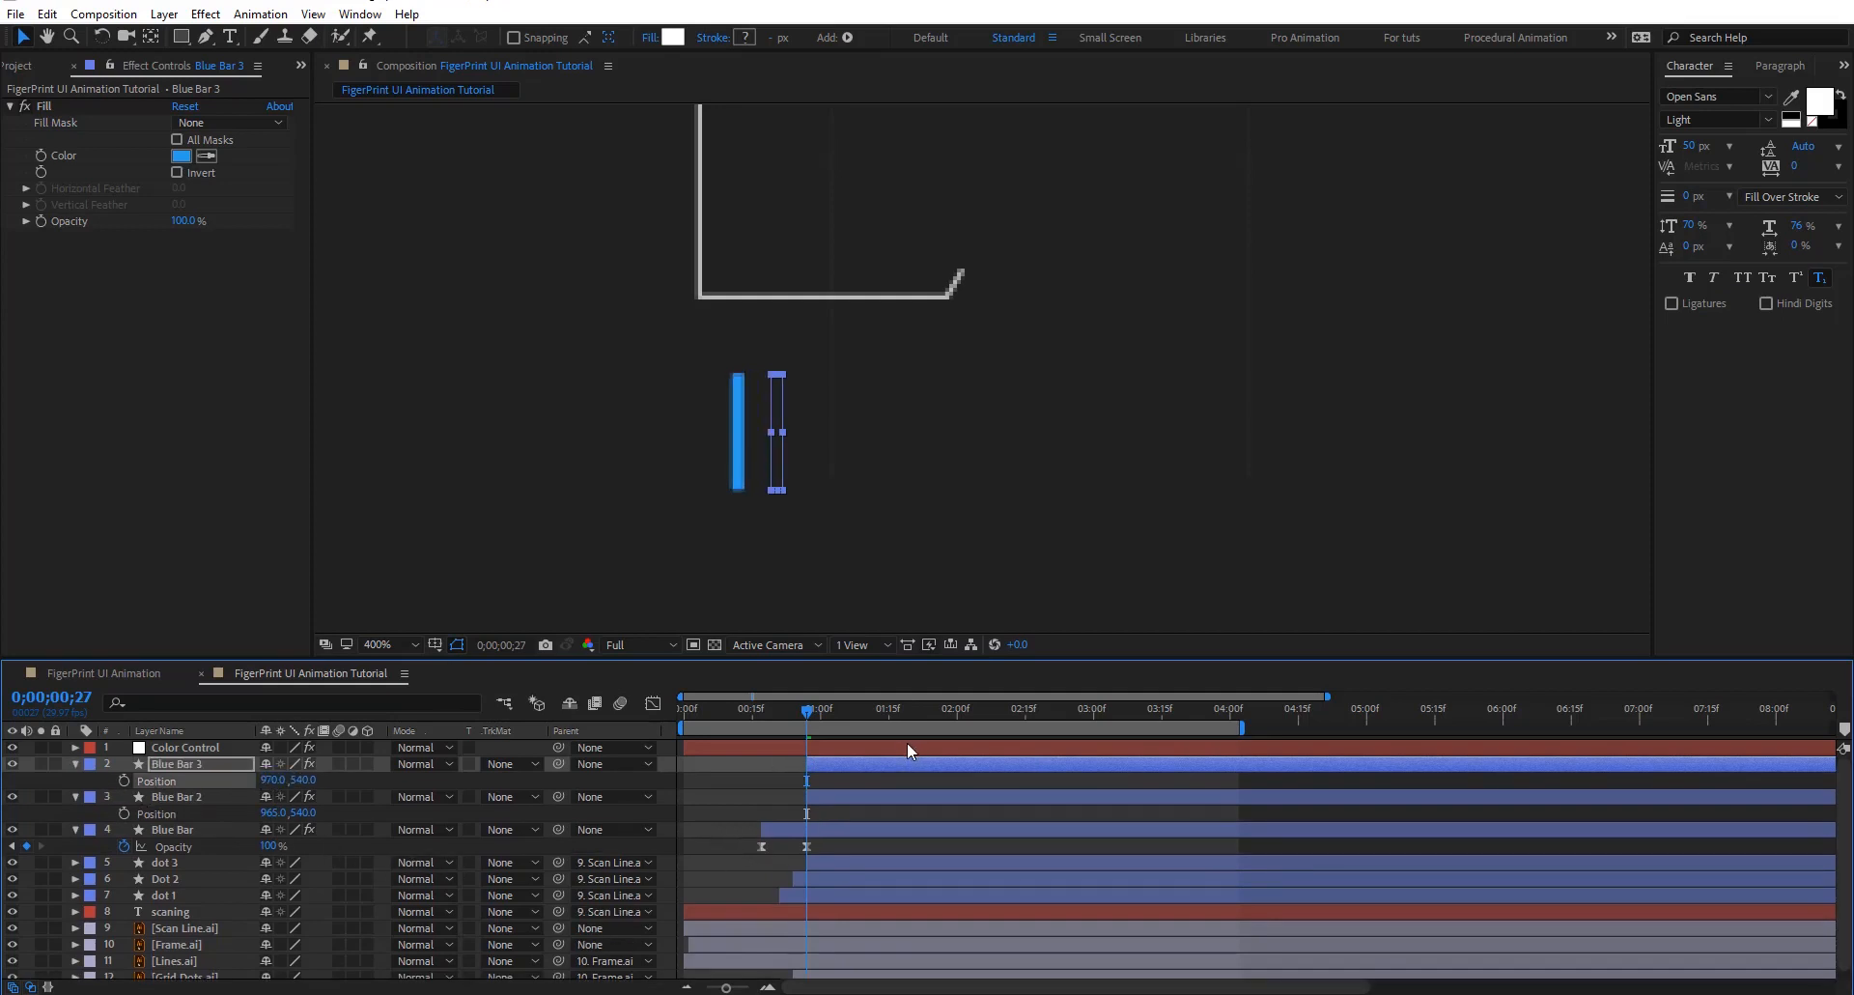
{"action": "key", "text": "shift+Page_Down"}
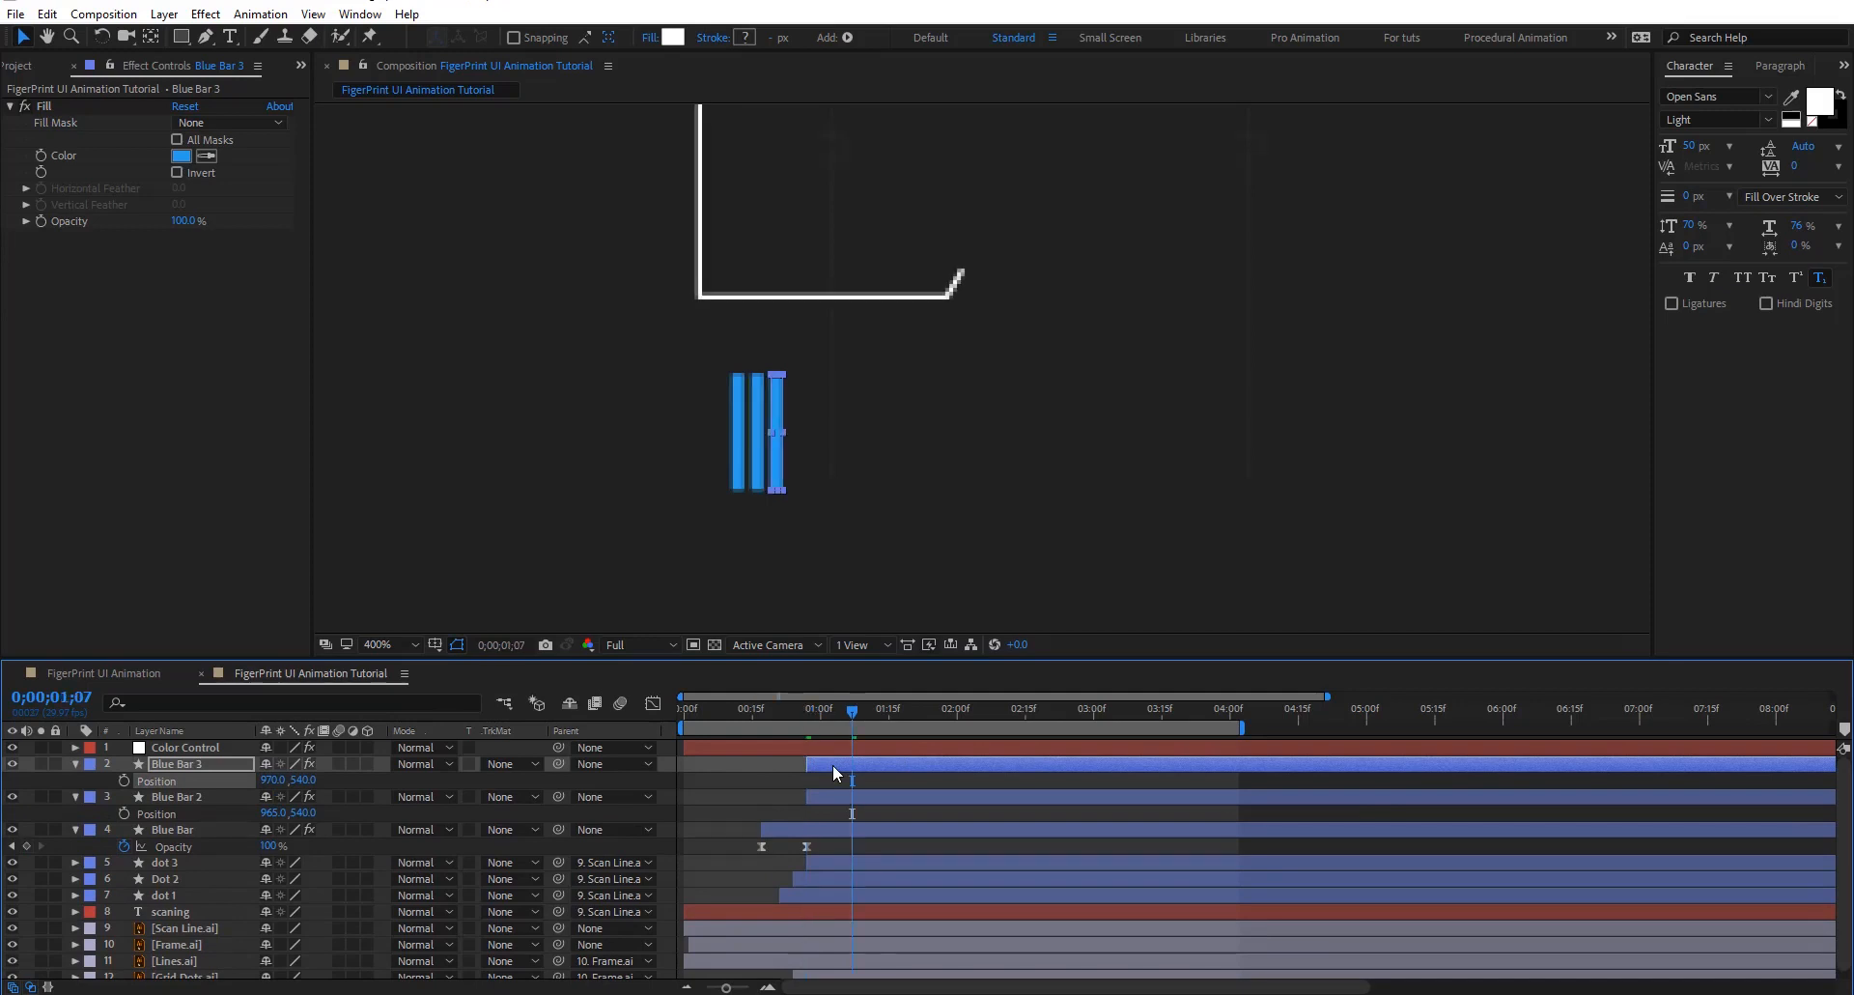
{"action": "left_click_drag", "start_coordinate": [908, 768], "coordinate": [941, 769]}
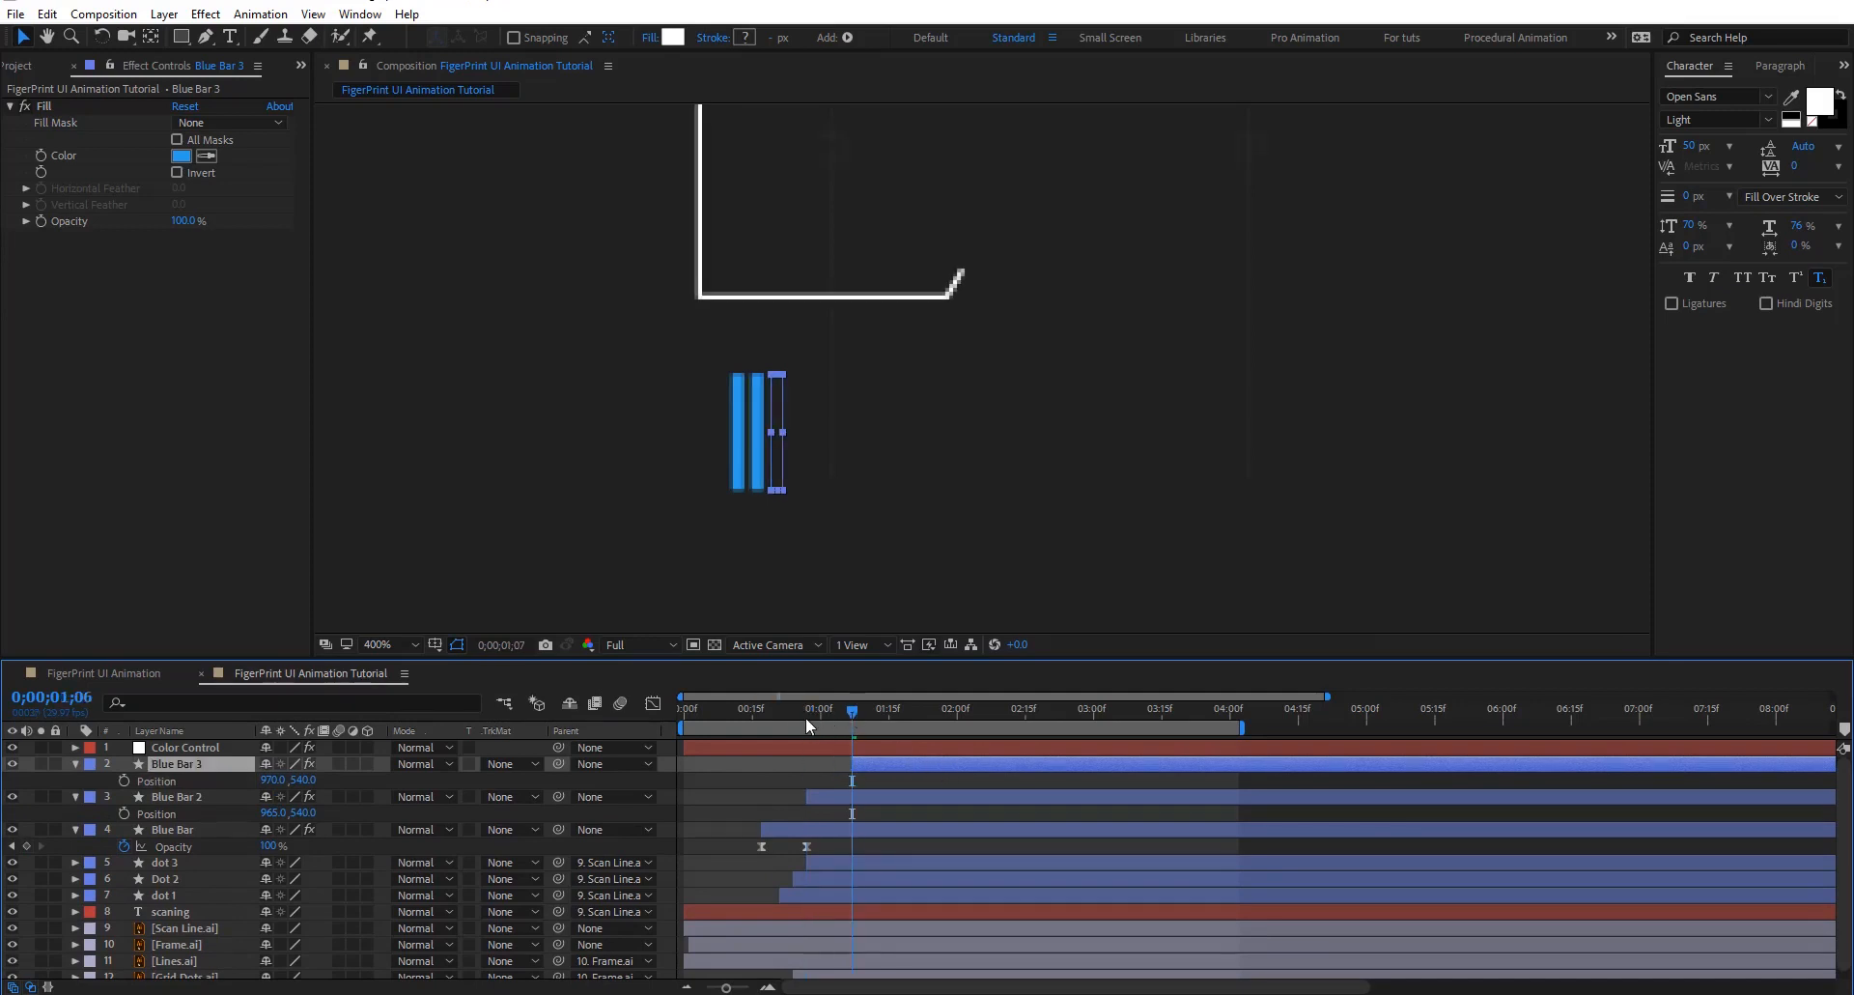
{"action": "left_click_drag", "start_coordinate": [807, 723], "coordinate": [854, 737]}
Duplicate Blue Bar 3 with the copy at X position 975 and starting at 0;00;01;17
{"action": "key", "text": "ctrl+d"}
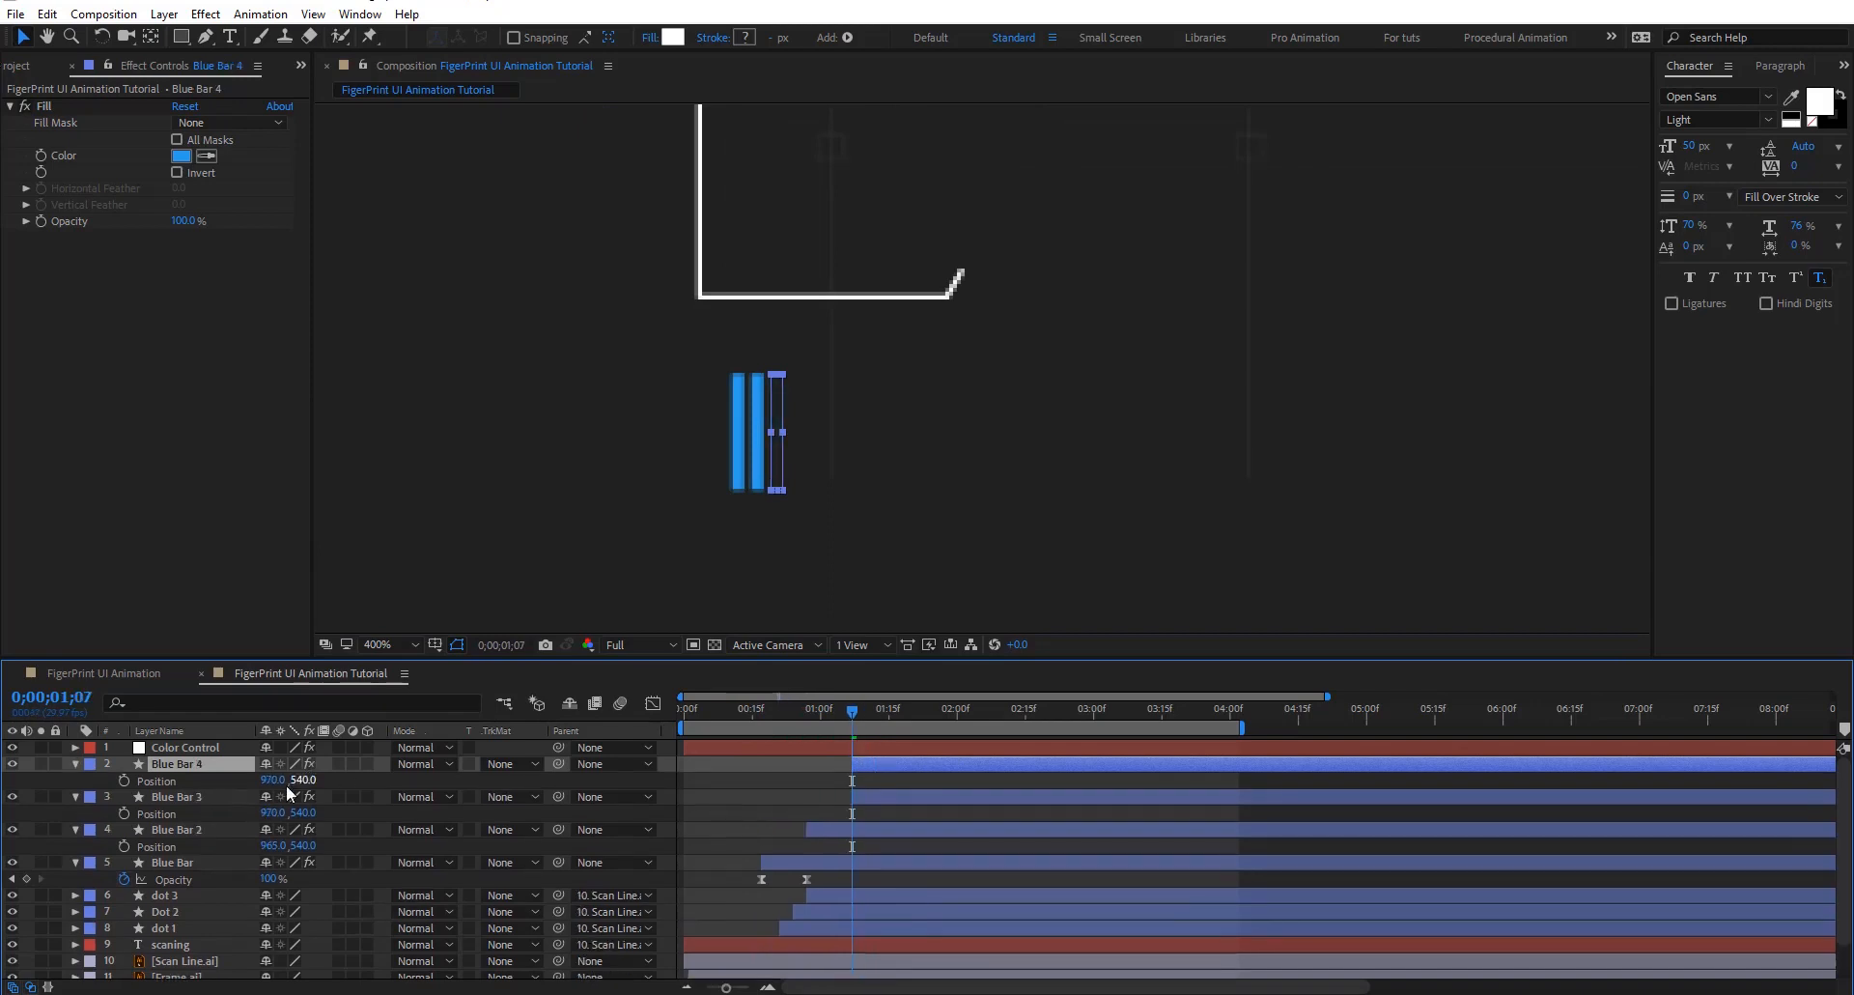
{"action": "type", "text": "975"}
{"action": "key", "text": "Return"}
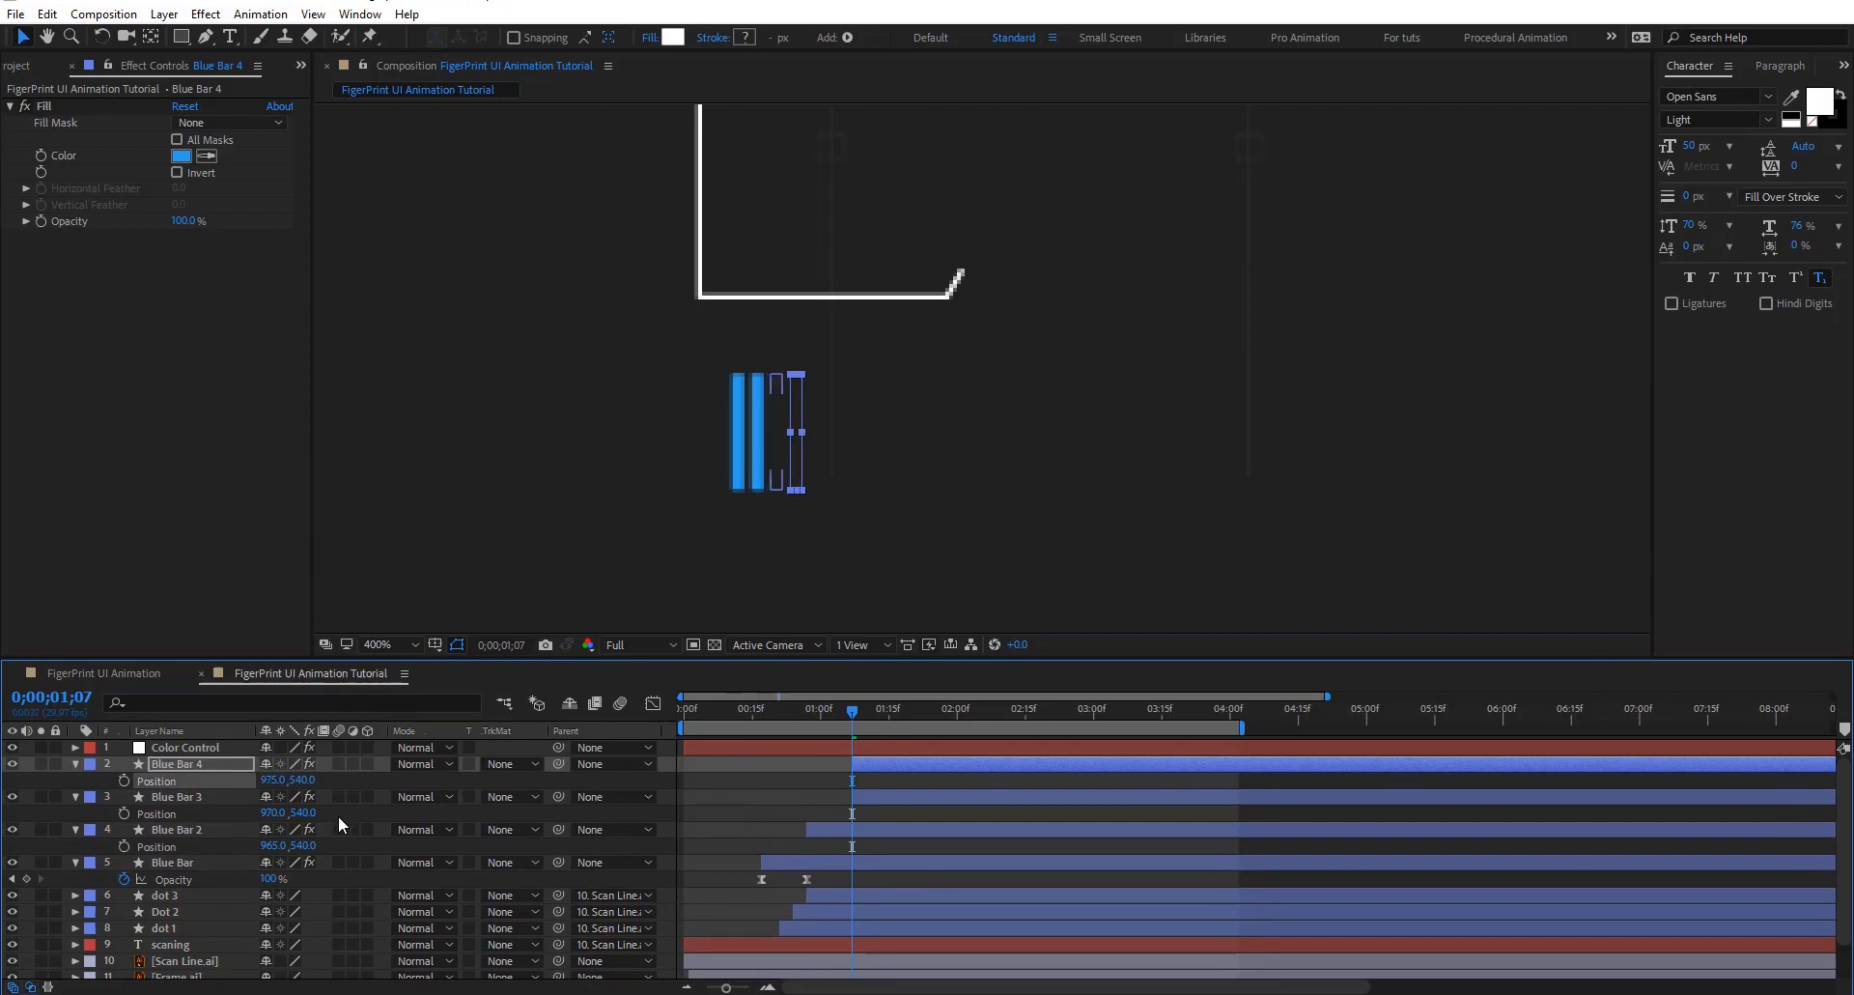
{"action": "key", "text": "shift+Page_Down"}
{"action": "left_click_drag", "start_coordinate": [965, 763], "coordinate": [1021, 763]}
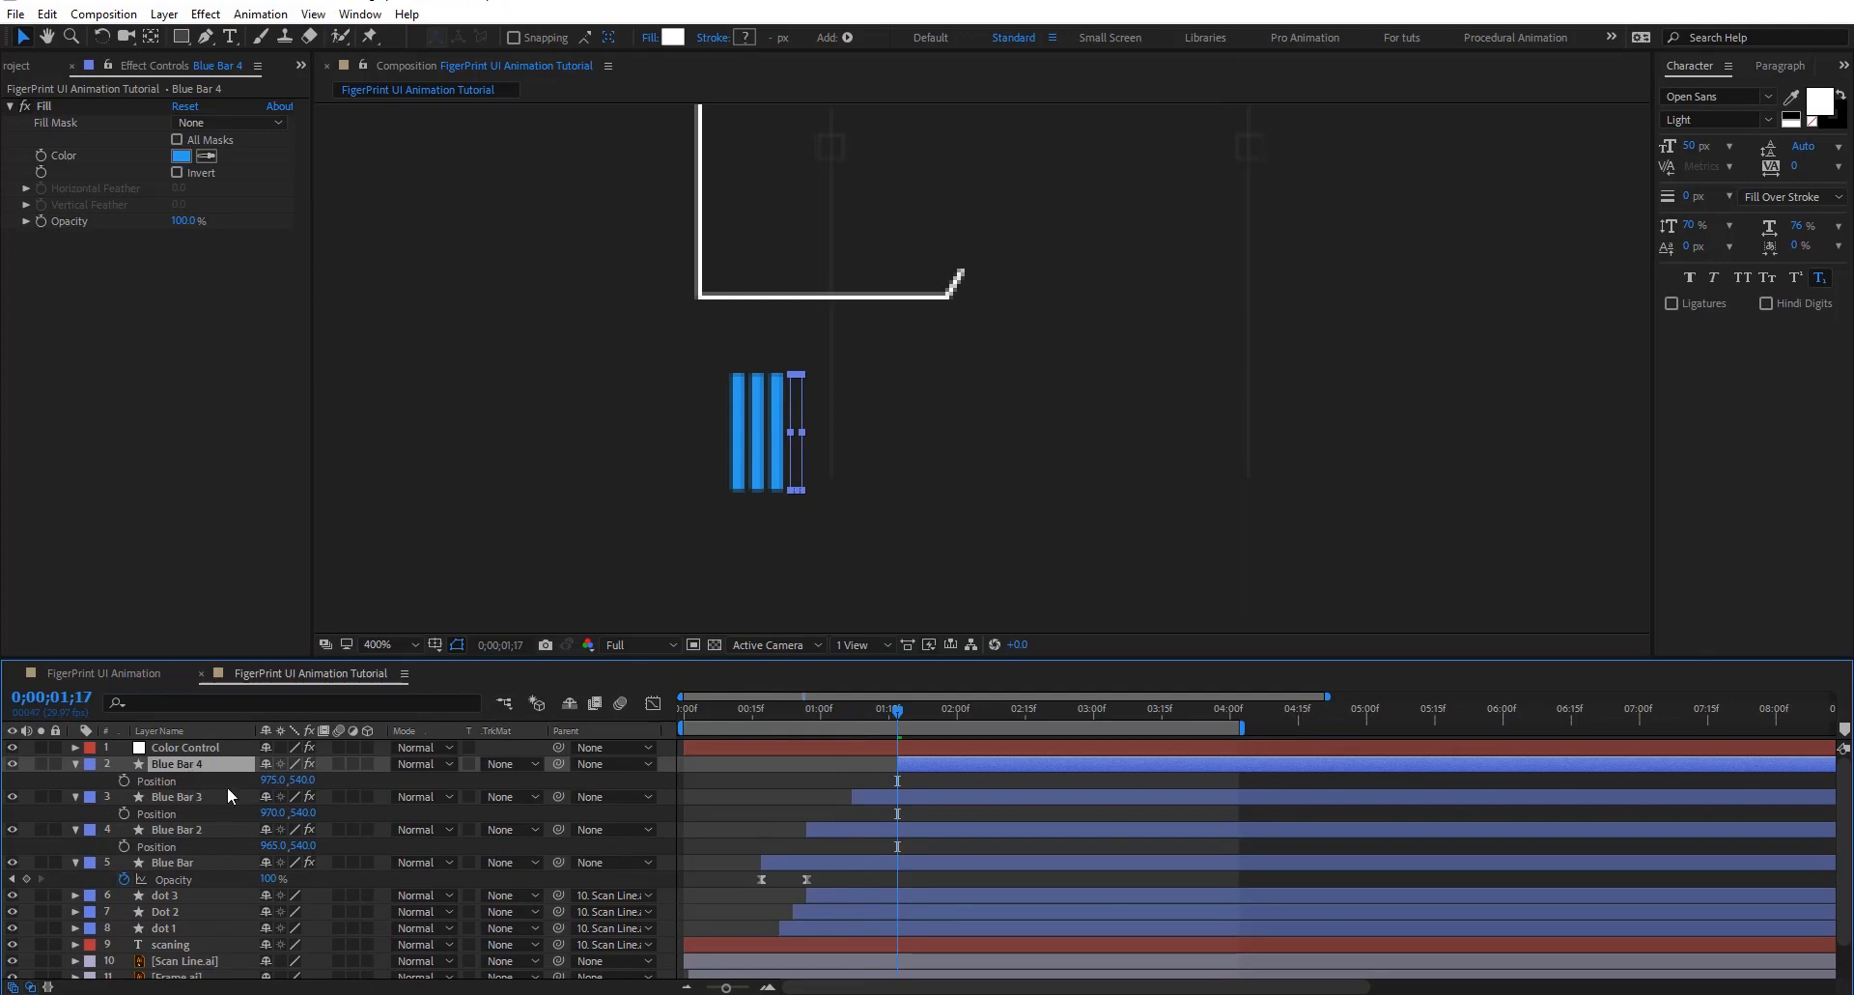
Duplicate Blue Bar 4 with the copy at X position 980 and starting at 0;00;01;27
{"action": "key", "text": "ctrl+d"}
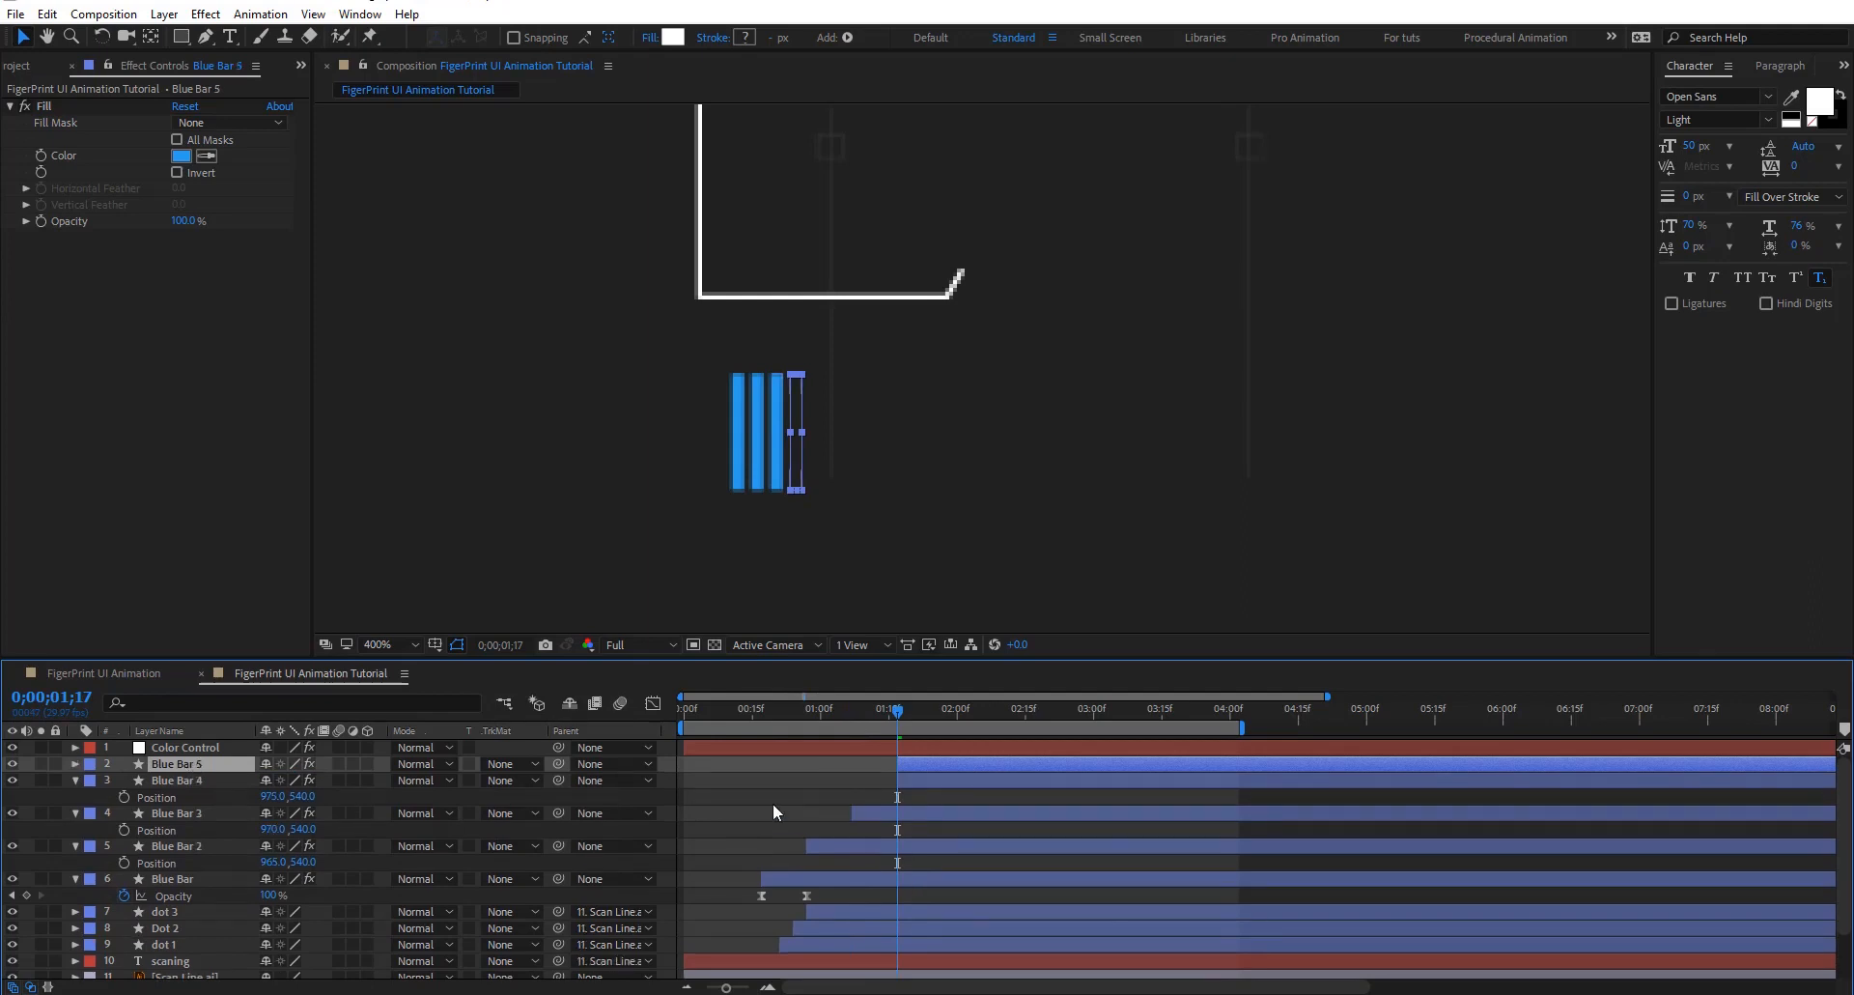
{"action": "key", "text": "p"}
{"action": "left_click", "coordinate": [275, 779]}
{"action": "type", "text": "980"}
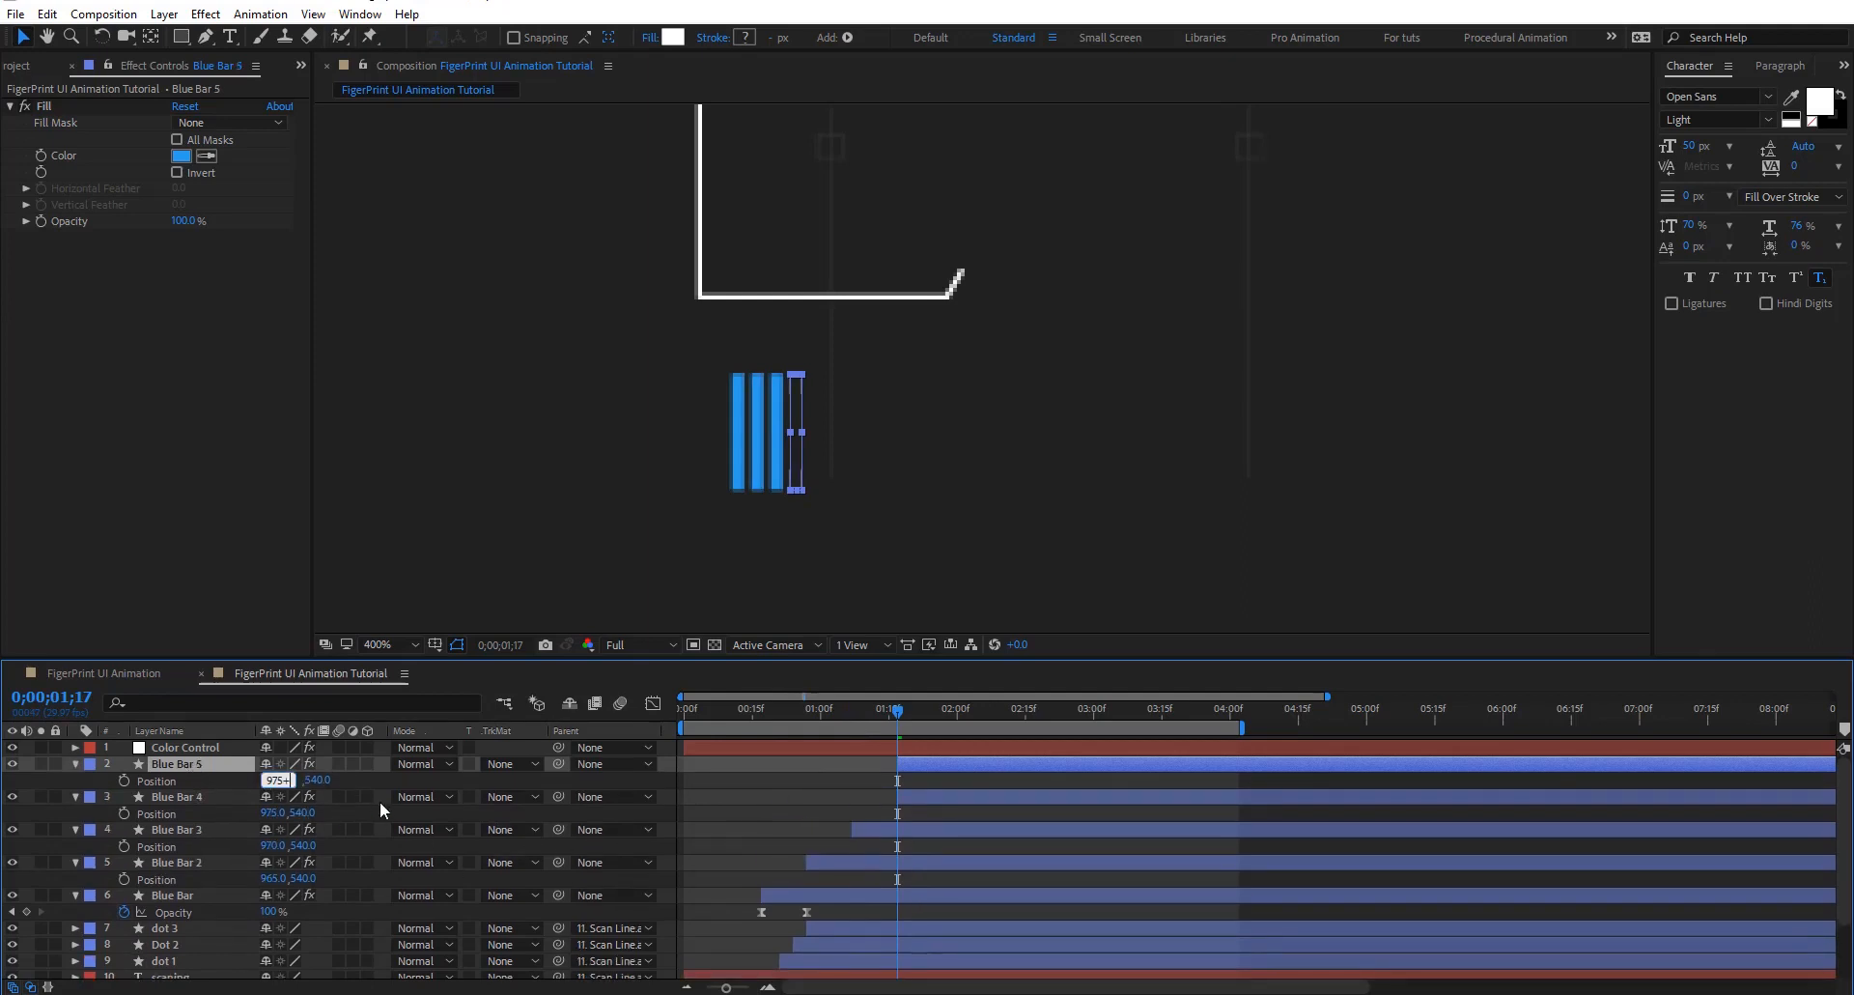
{"action": "key", "text": "Return"}
{"action": "key", "text": "shift+Page_Down"}
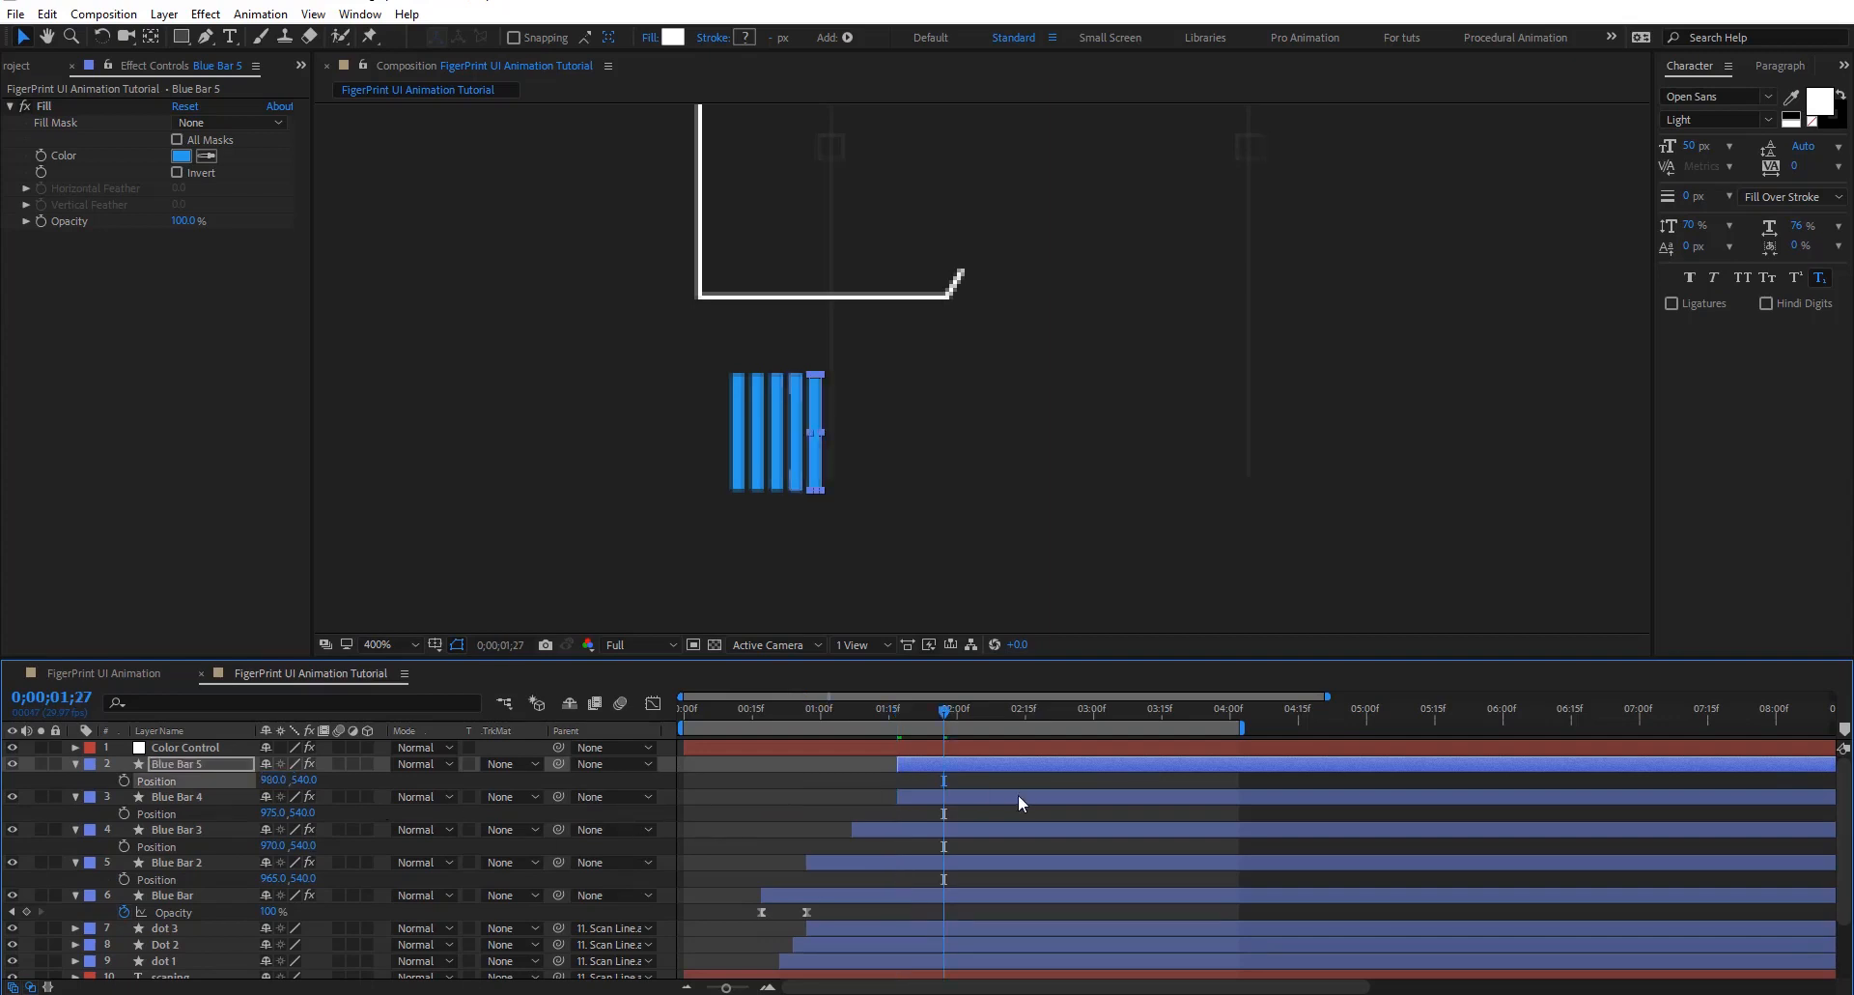
{"action": "left_click_drag", "start_coordinate": [1005, 763], "coordinate": [1041, 761]}
{"action": "left_click", "coordinate": [819, 785]}
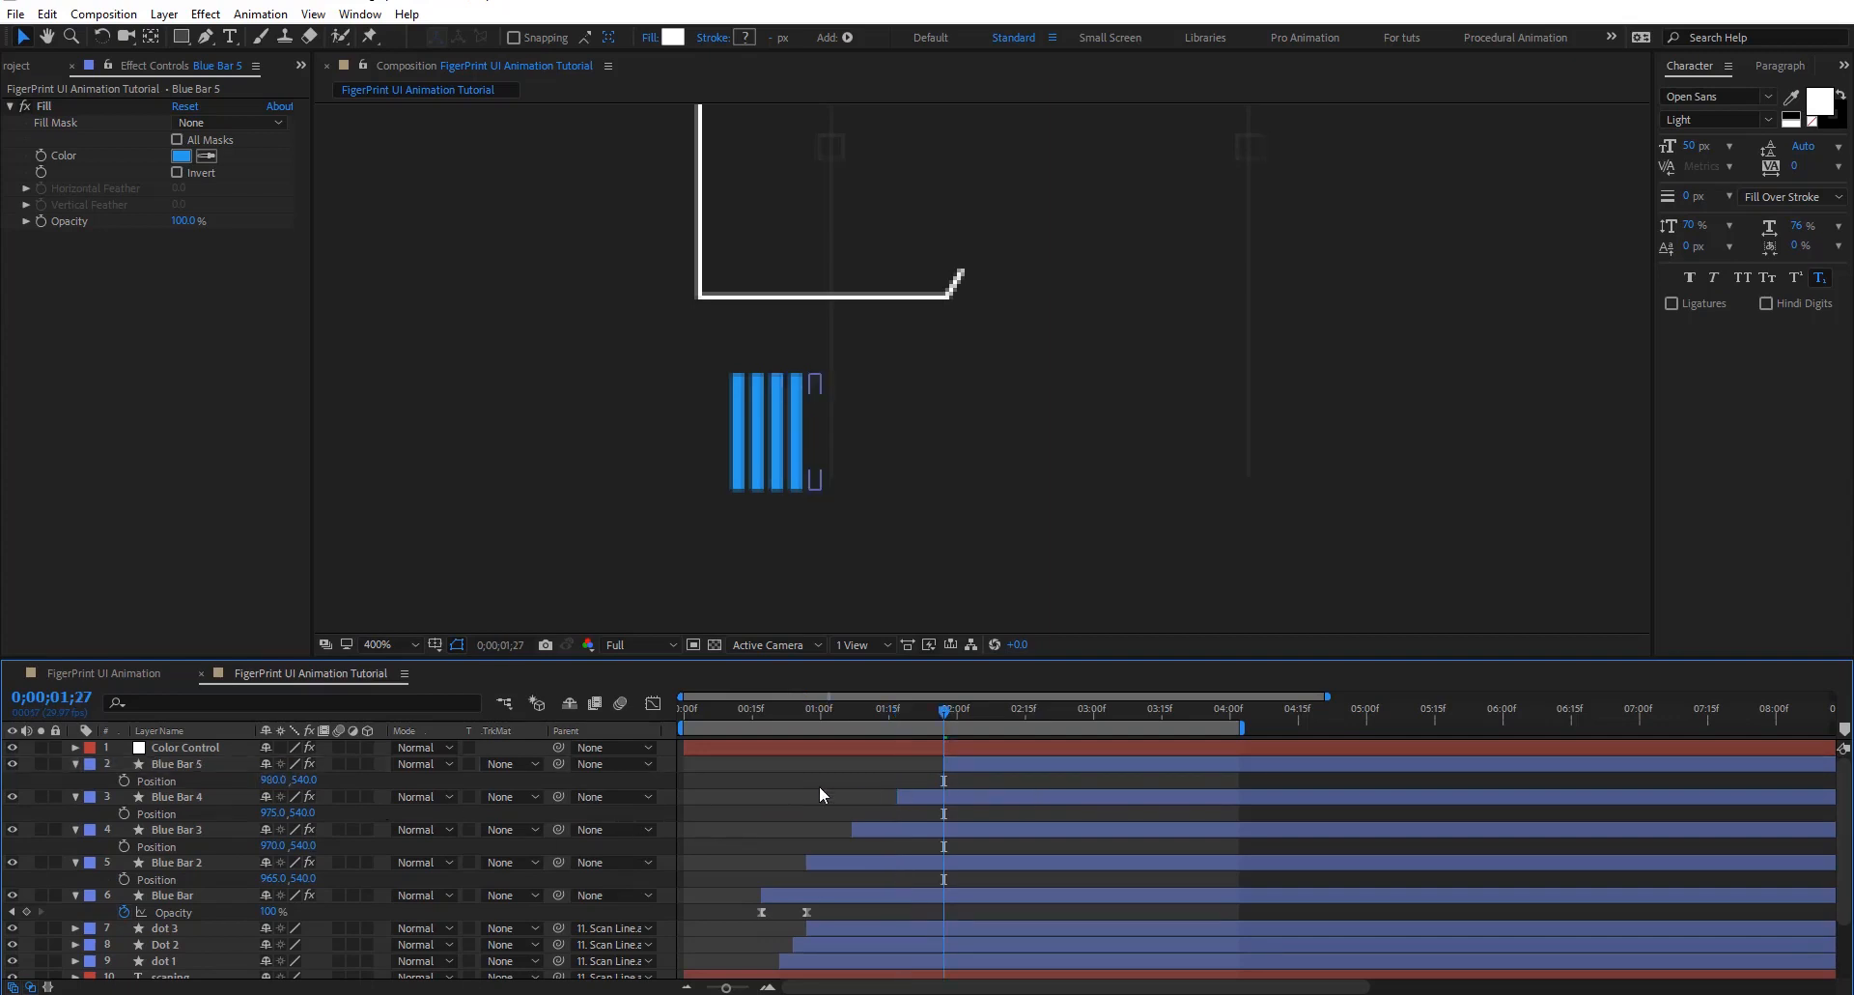
Scrub through the timeline to review the staggered fade-in of the blue bars below the frame
{"action": "left_click_drag", "start_coordinate": [945, 711], "coordinate": [1144, 778]}
{"action": "key", "text": "comma"}
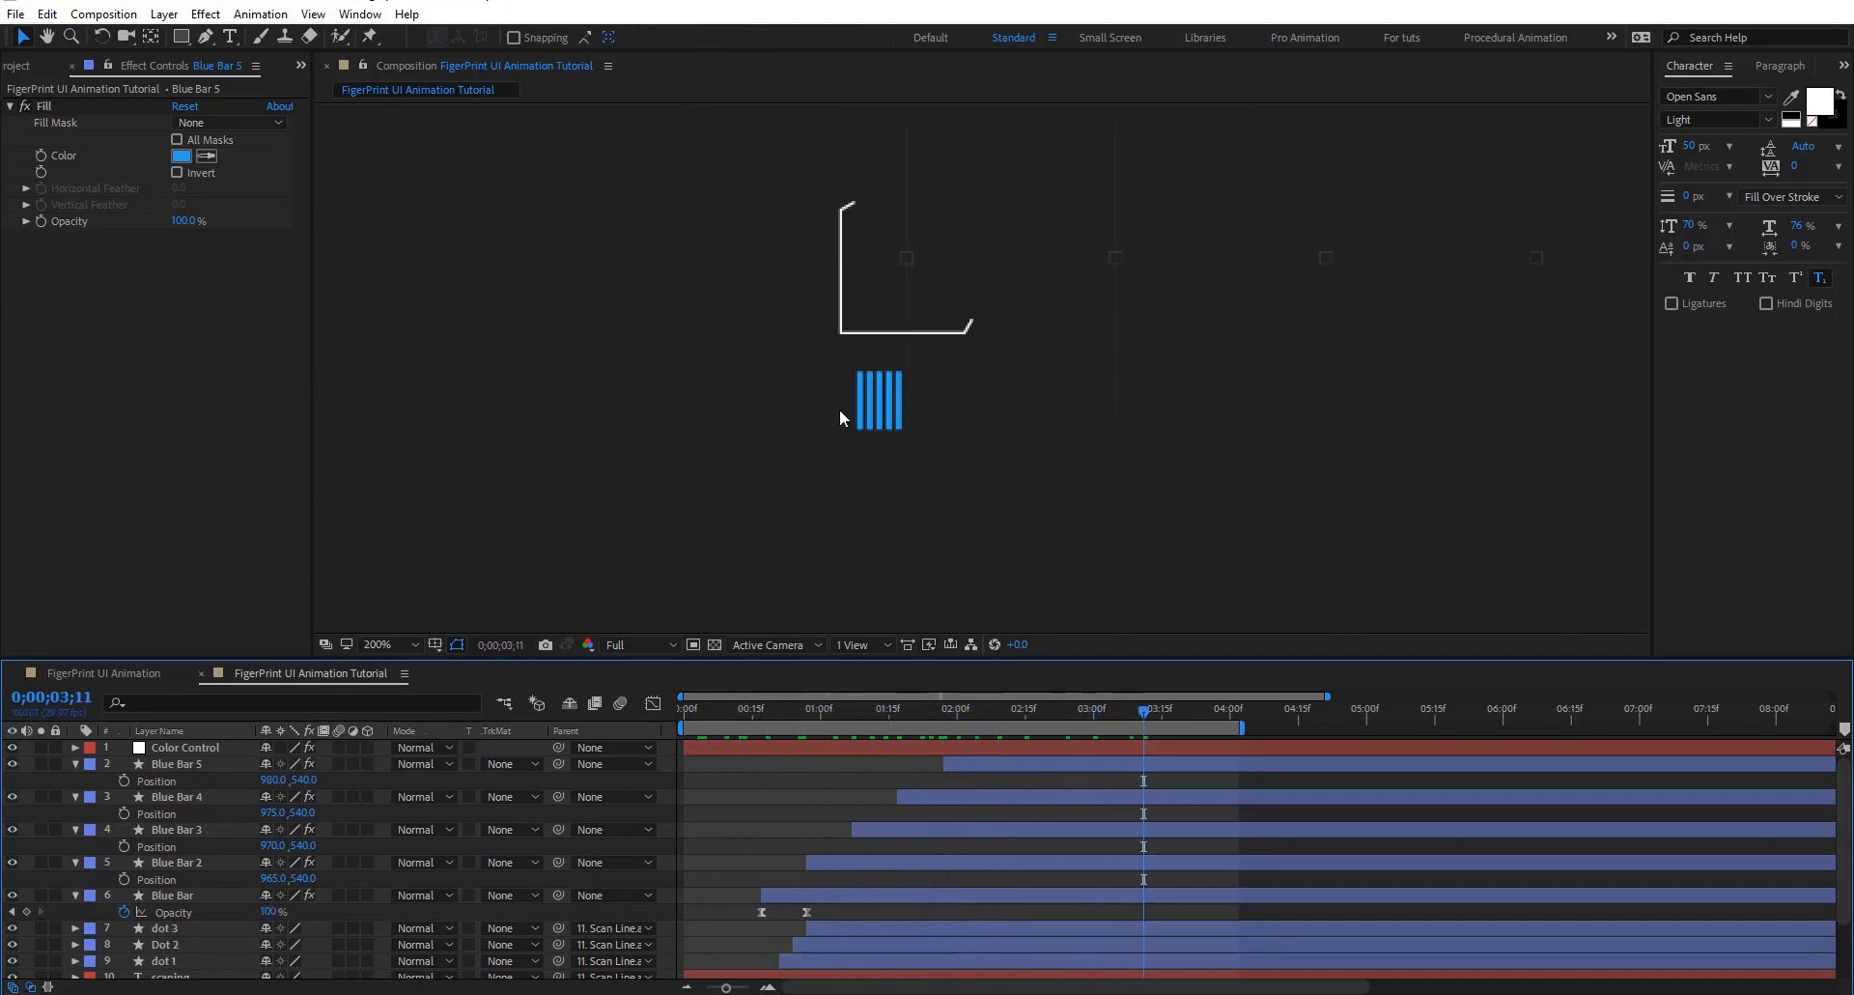
{"action": "key", "text": "comma"}
{"action": "left_click_drag", "start_coordinate": [1155, 368], "coordinate": [720, 512]}
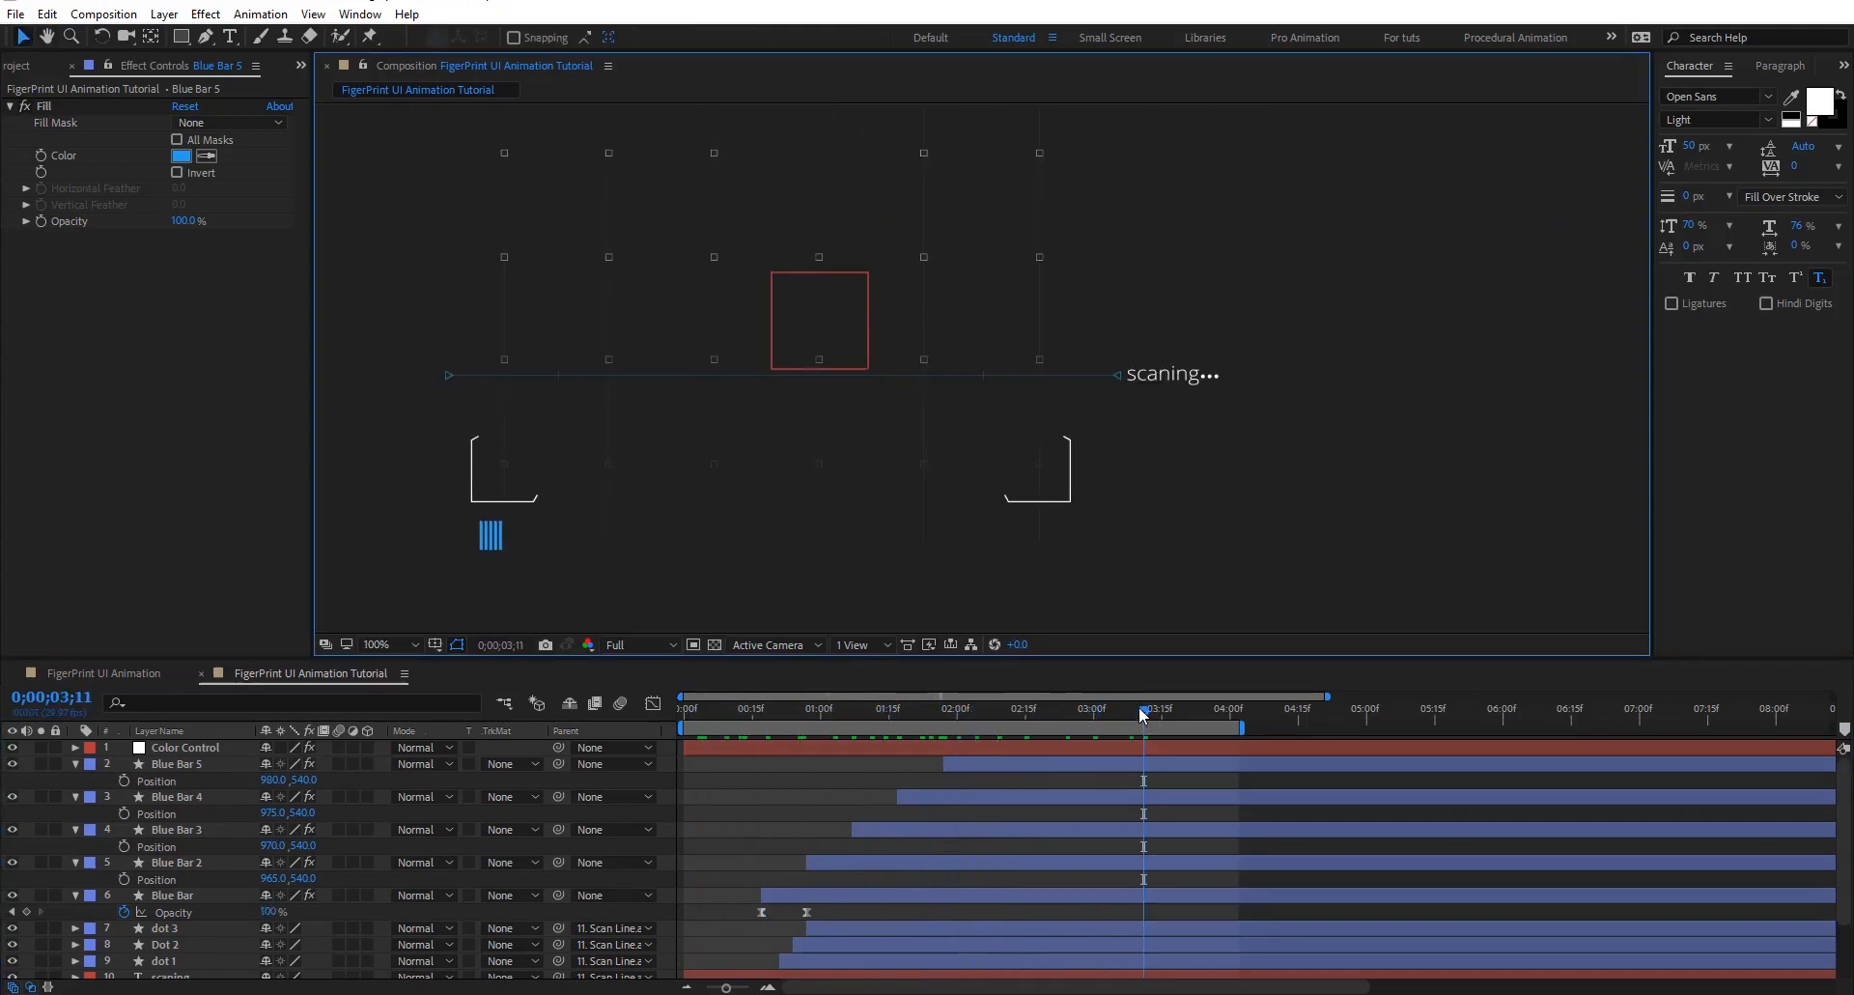
{"action": "mouse_move", "coordinate": [1143, 712]}
{"action": "left_mouse_down"}
{"action": "mouse_move", "coordinate": [667, 752]}
{"action": "mouse_move", "coordinate": [1138, 790]}
{"action": "mouse_move", "coordinate": [913, 791]}
{"action": "left_mouse_up"}
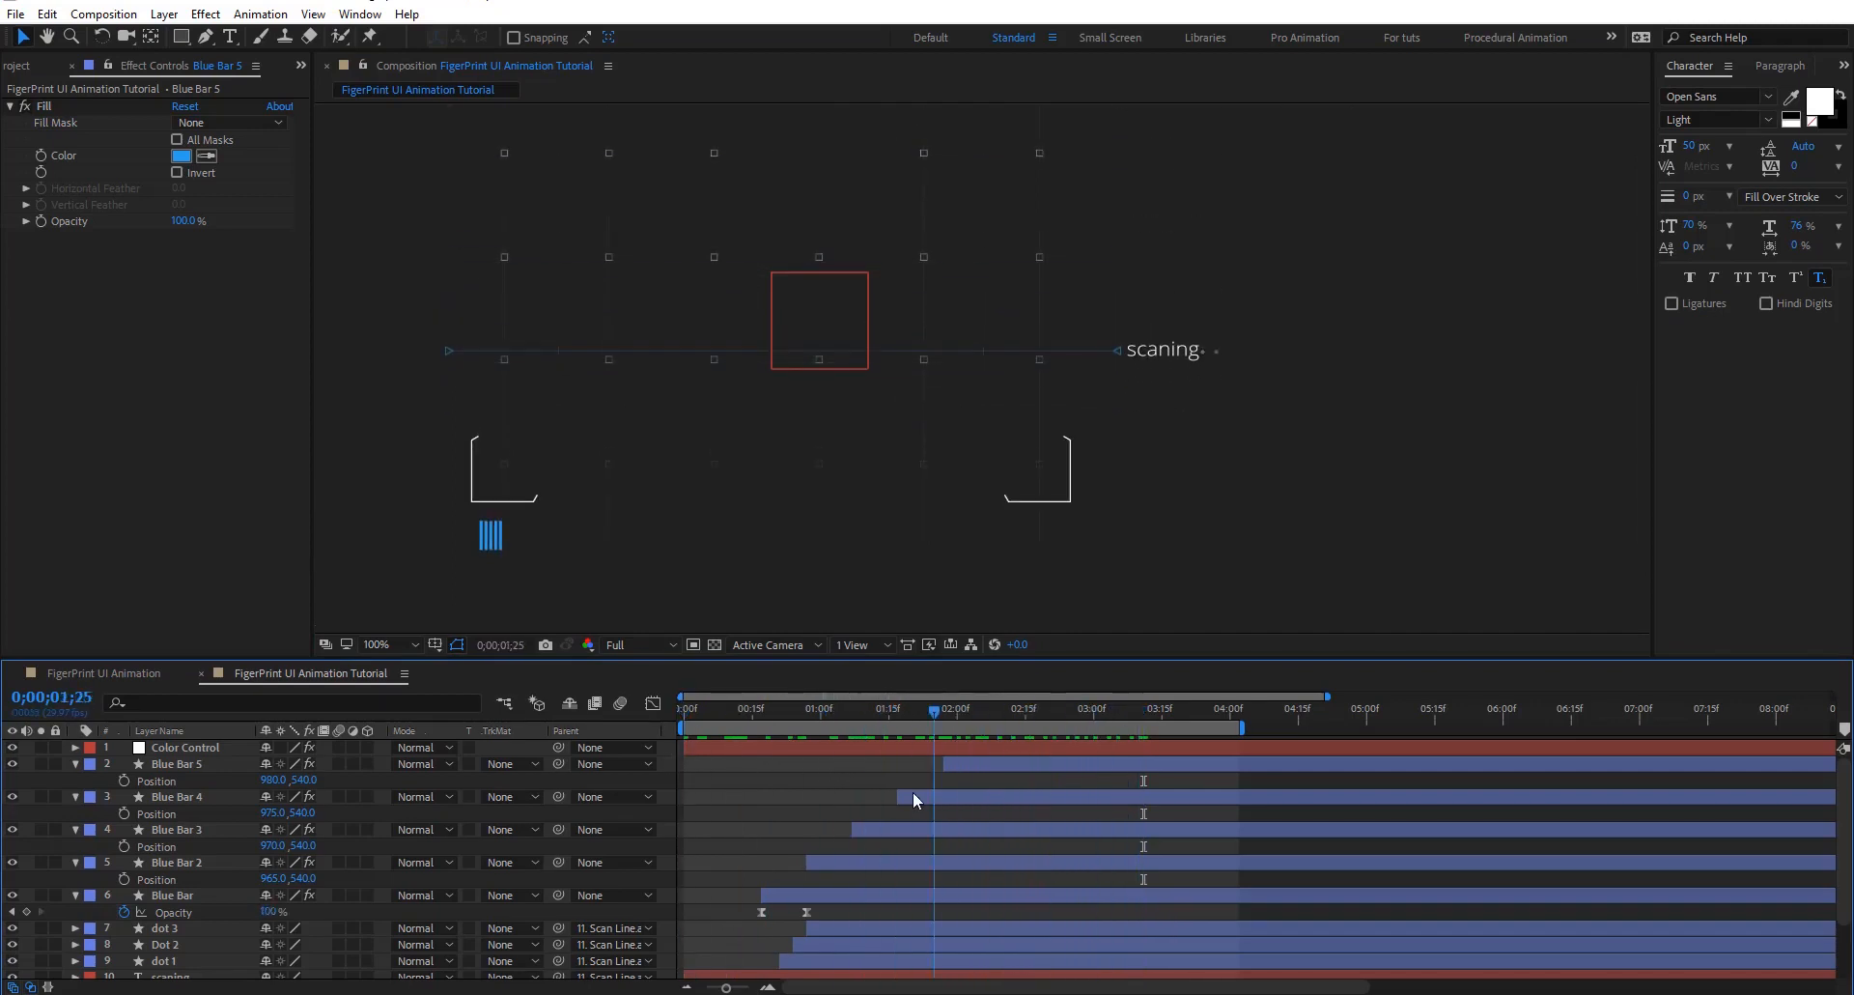
Collapse the properties of all five Blue Bar layers and extend the work area to just before 5 seconds
{"action": "left_click", "coordinate": [171, 763]}
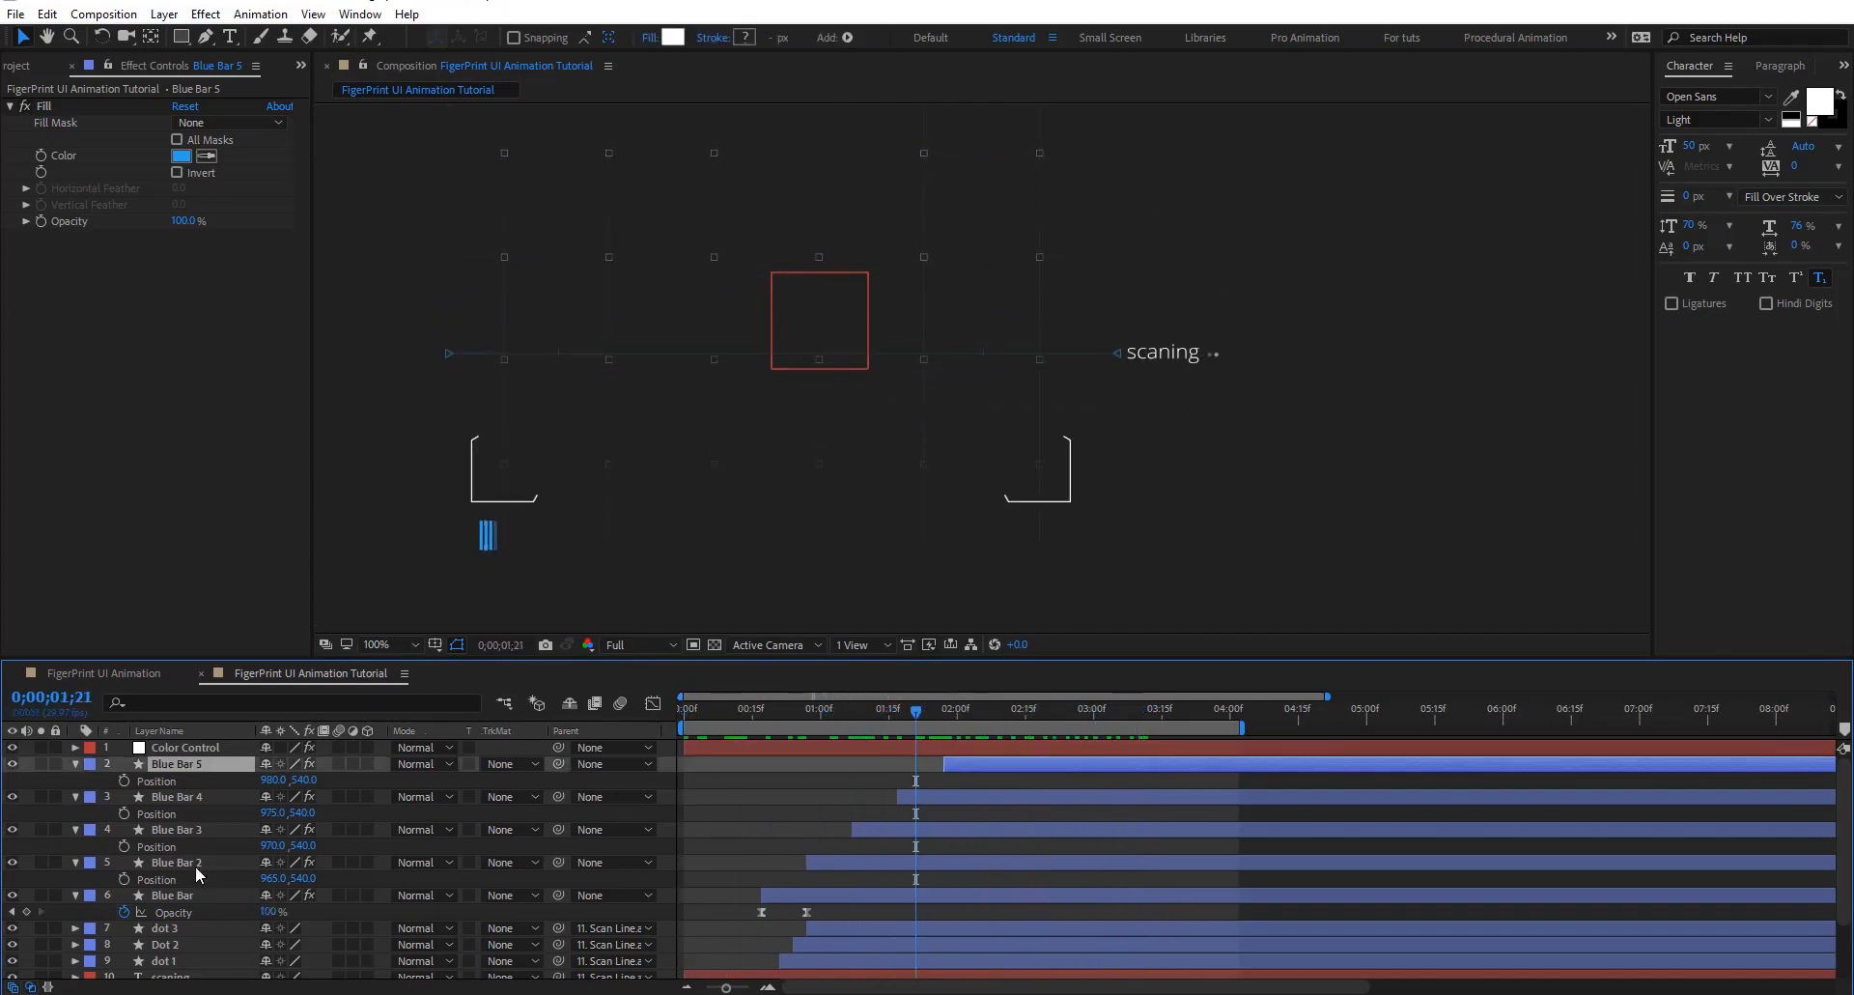
{"action": "left_click", "coordinate": [141, 891], "text": "shift"}
{"action": "left_click", "coordinate": [77, 895]}
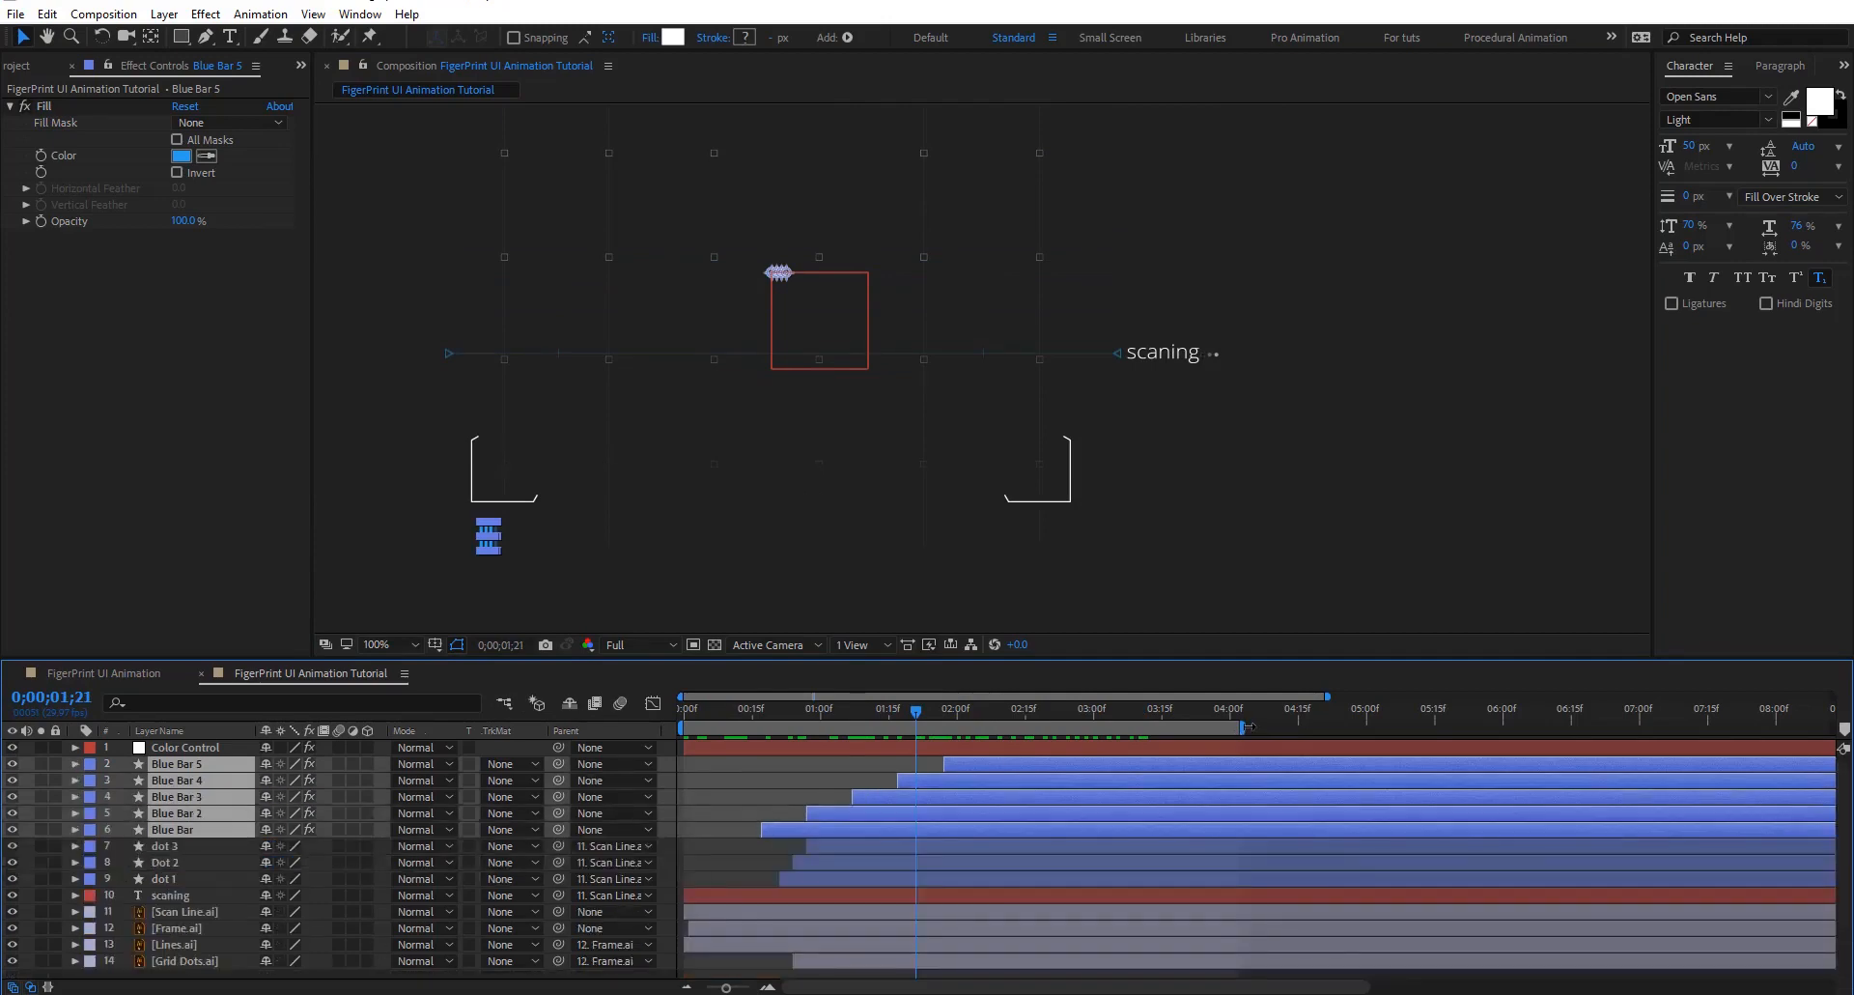
{"action": "left_click_drag", "start_coordinate": [1249, 727], "coordinate": [1351, 720]}
Fit the composition in view, preview the animation from the start, and scrub back to 0;00;01;03
{"action": "left_click_drag", "start_coordinate": [680, 226], "coordinate": [852, 324]}
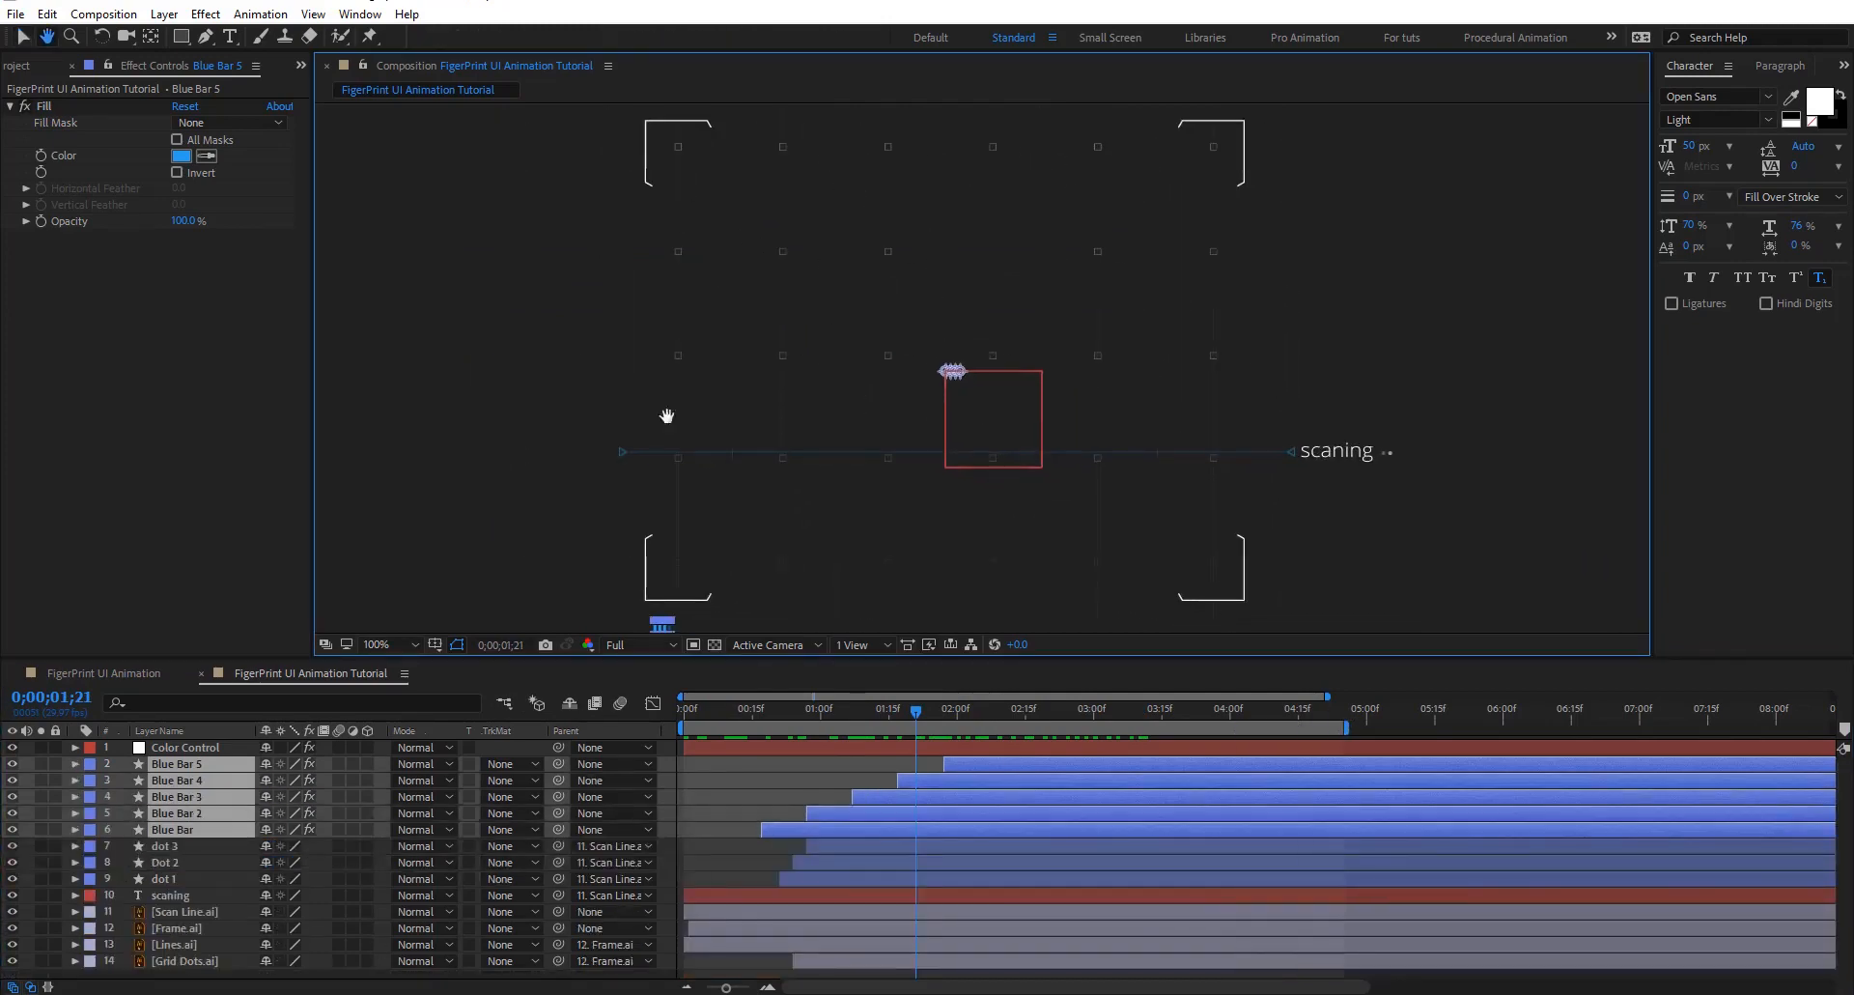
{"action": "left_click", "coordinate": [384, 647]}
{"action": "left_click", "coordinate": [388, 665]}
{"action": "left_click", "coordinate": [745, 772]}
{"action": "key", "text": "Home"}
{"action": "key", "text": "space"}
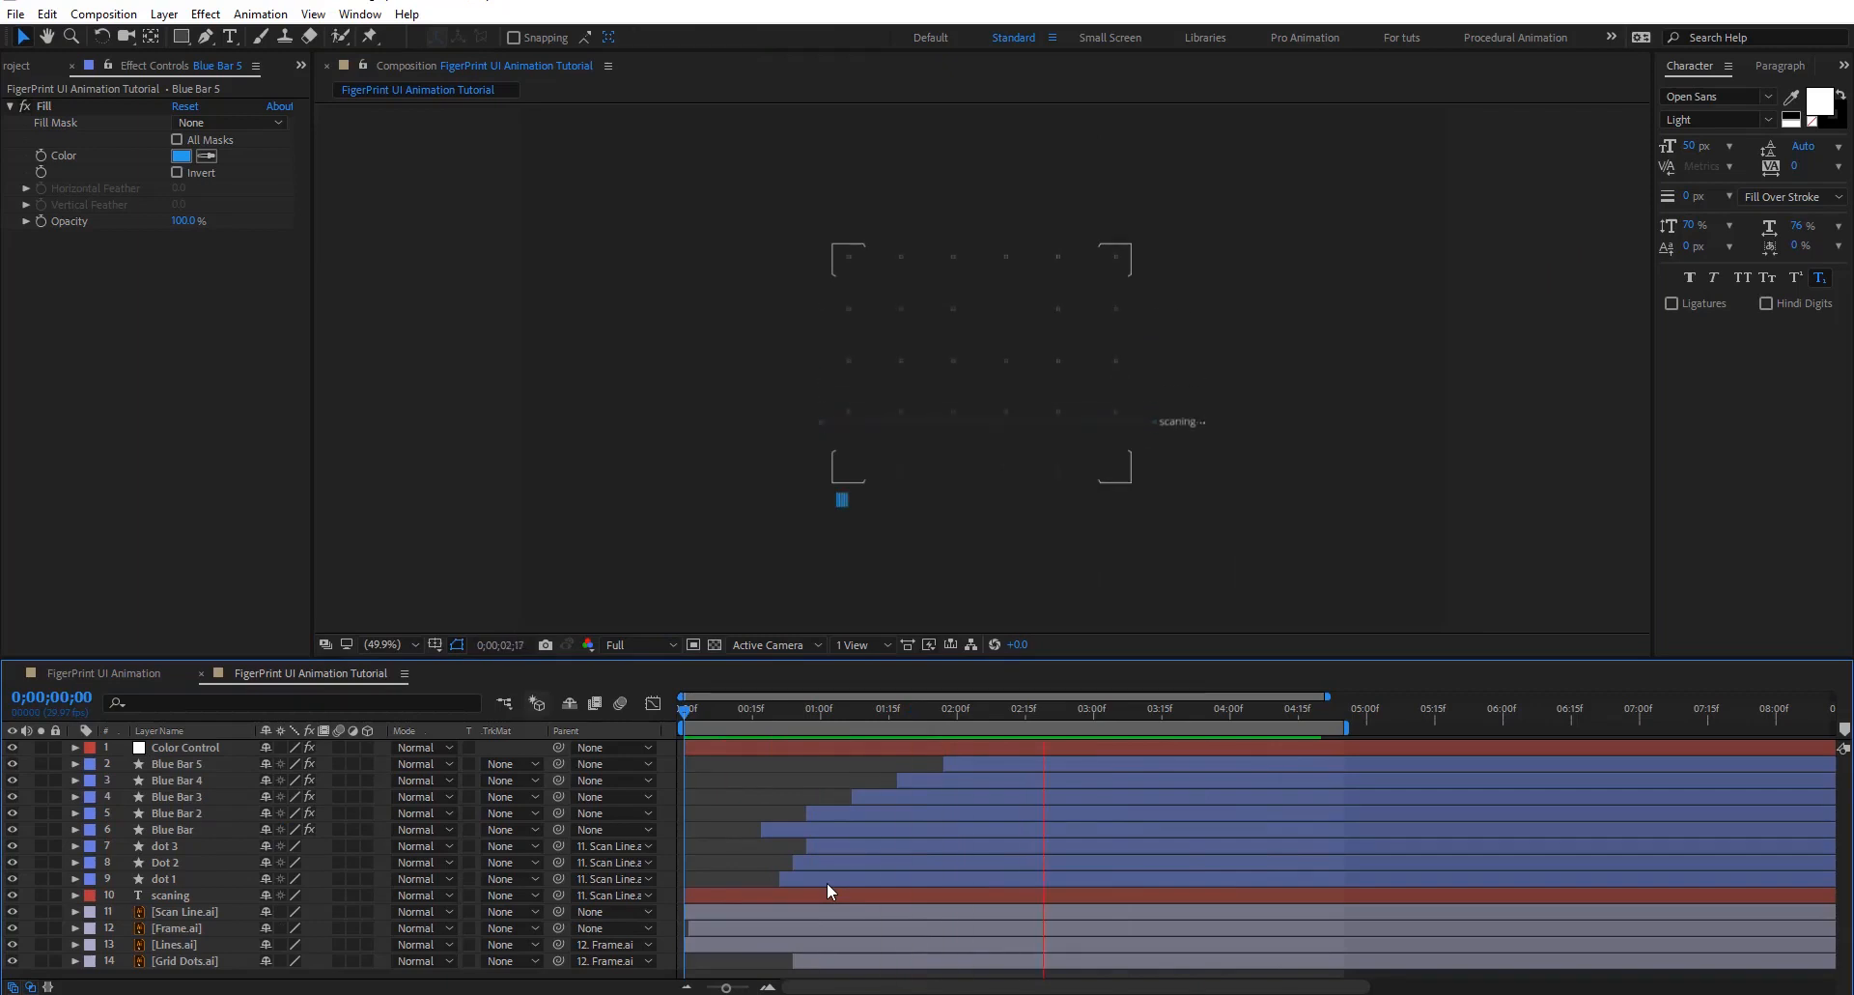
{"action": "key", "text": "space"}
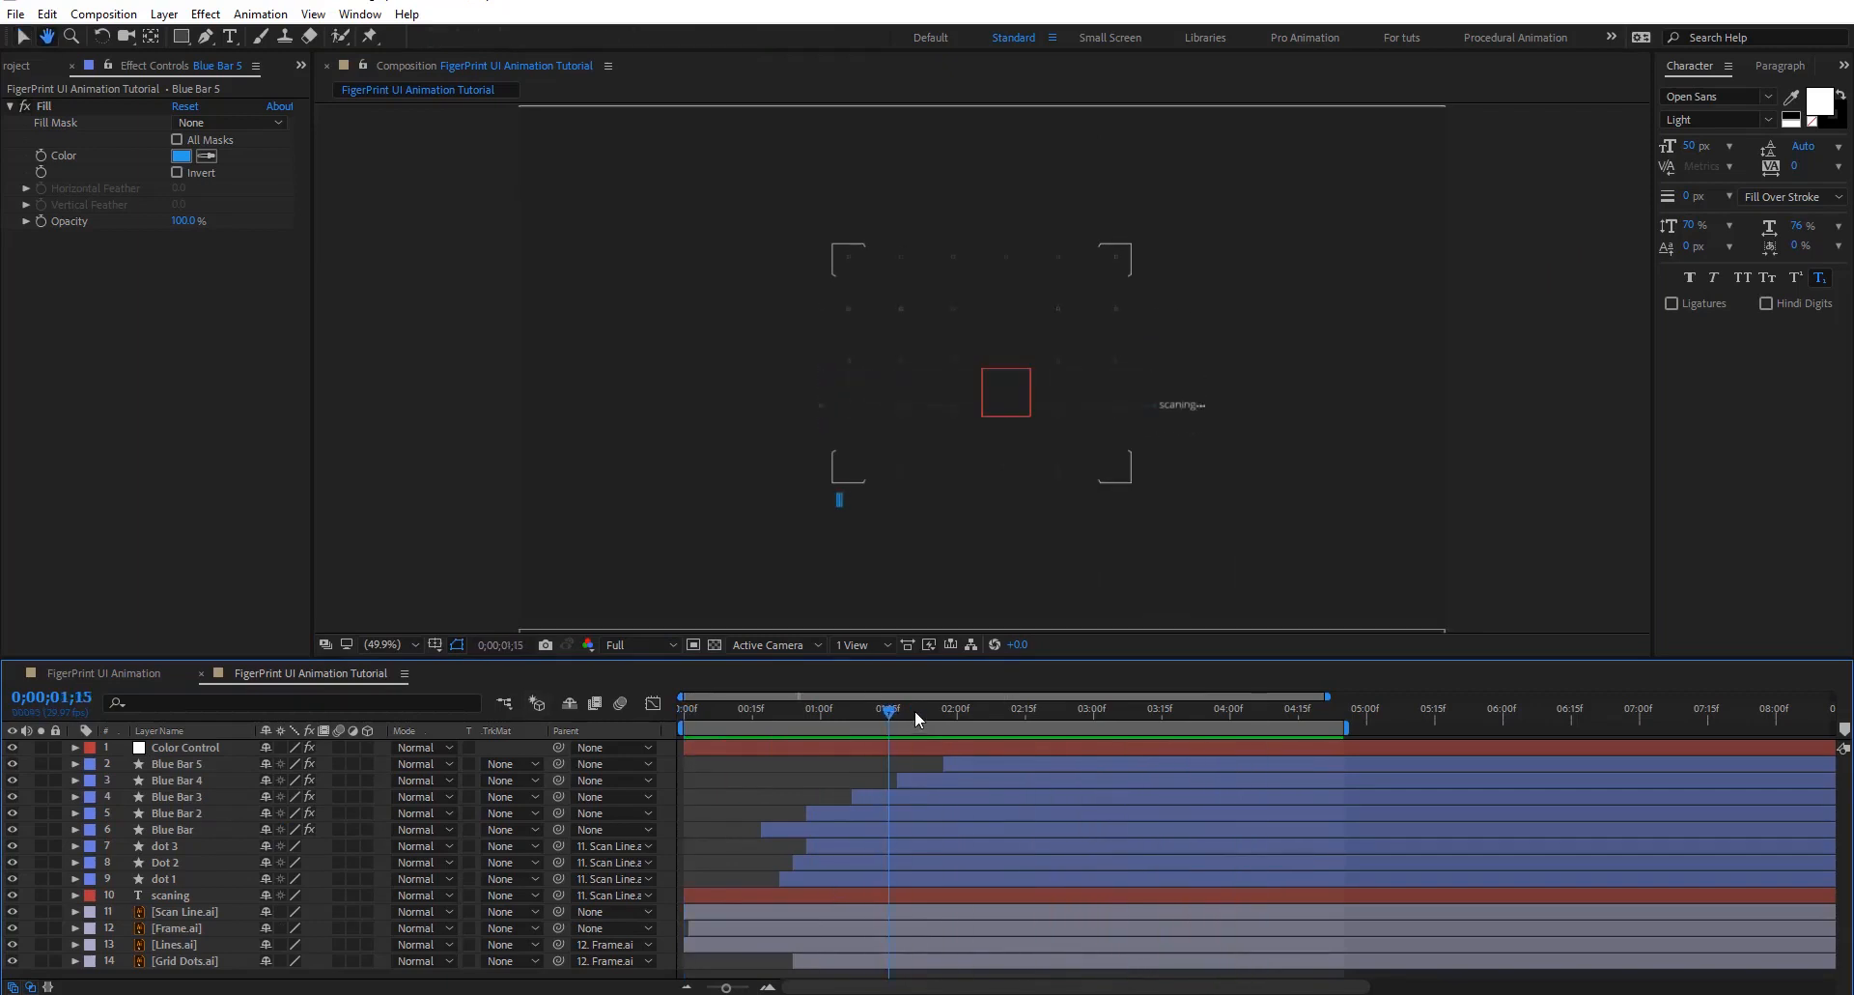
{"action": "left_click_drag", "start_coordinate": [914, 710], "coordinate": [832, 710]}
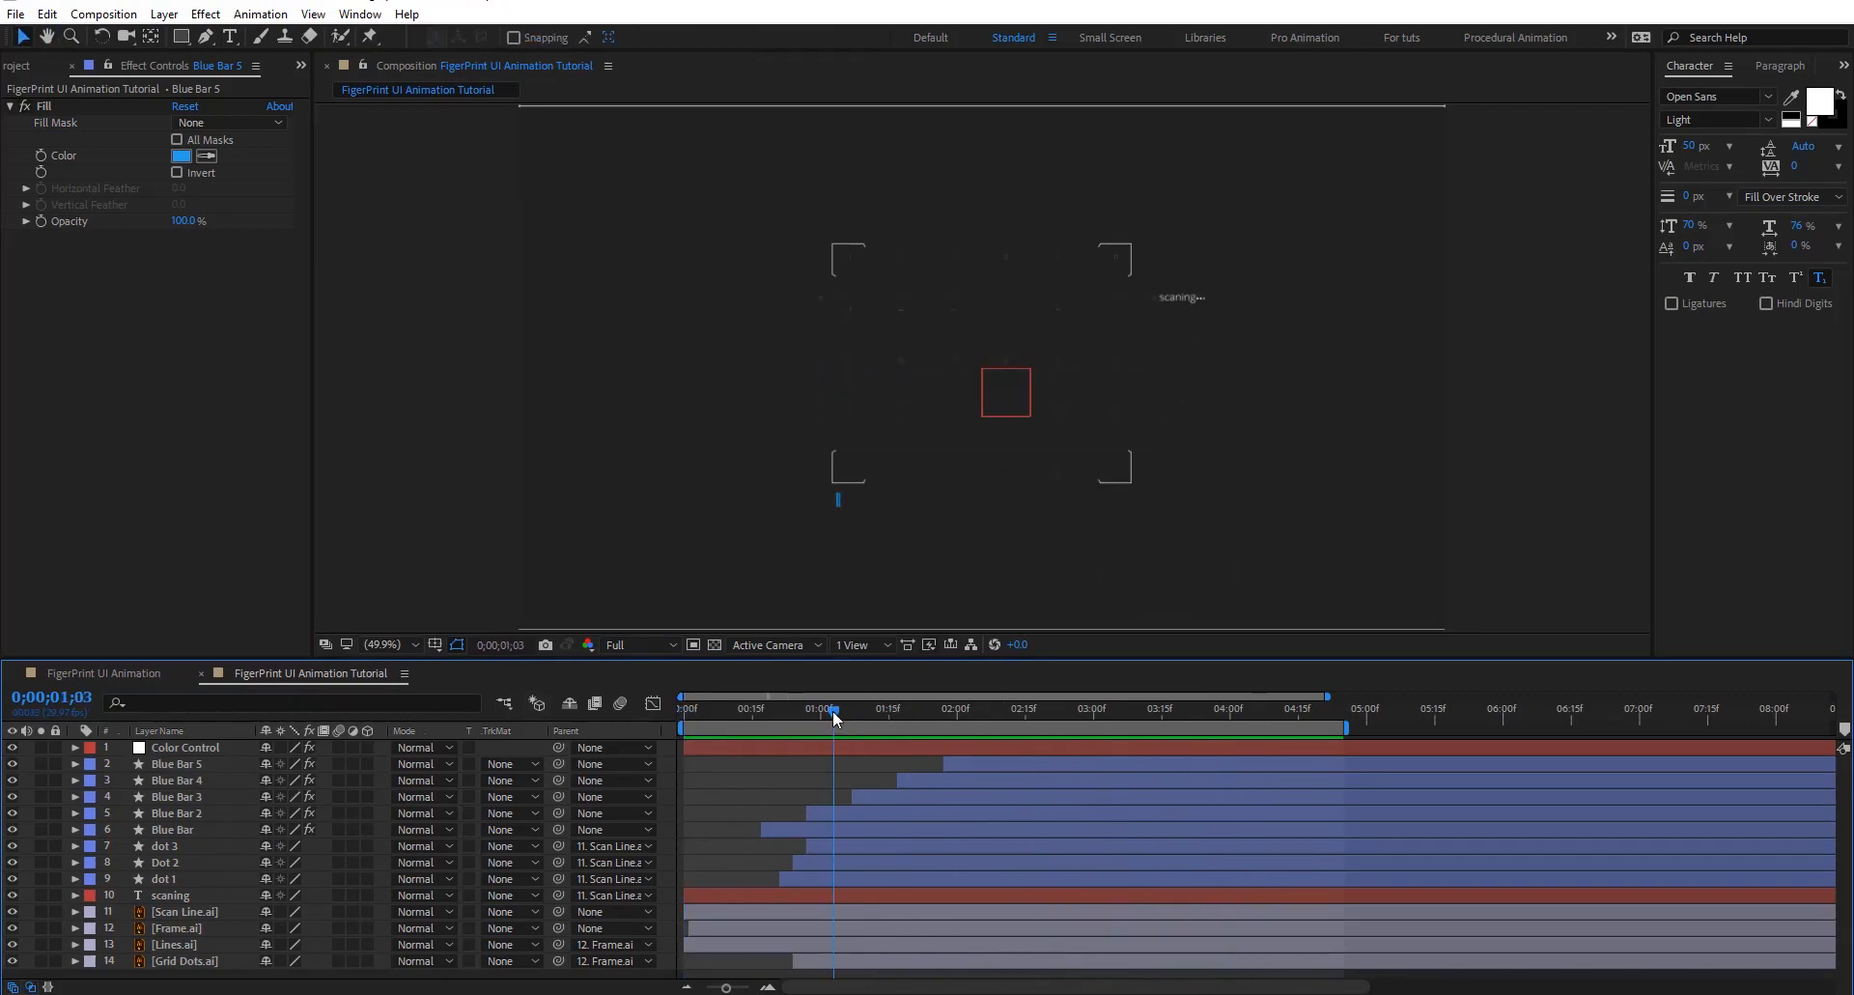
Set the label color of the dot 1, Dot 2 and dot 3 layers to Cyan
{"action": "left_click", "coordinate": [863, 828]}
{"action": "left_click", "coordinate": [1005, 763], "text": "shift"}
{"action": "left_click", "coordinate": [868, 847]}
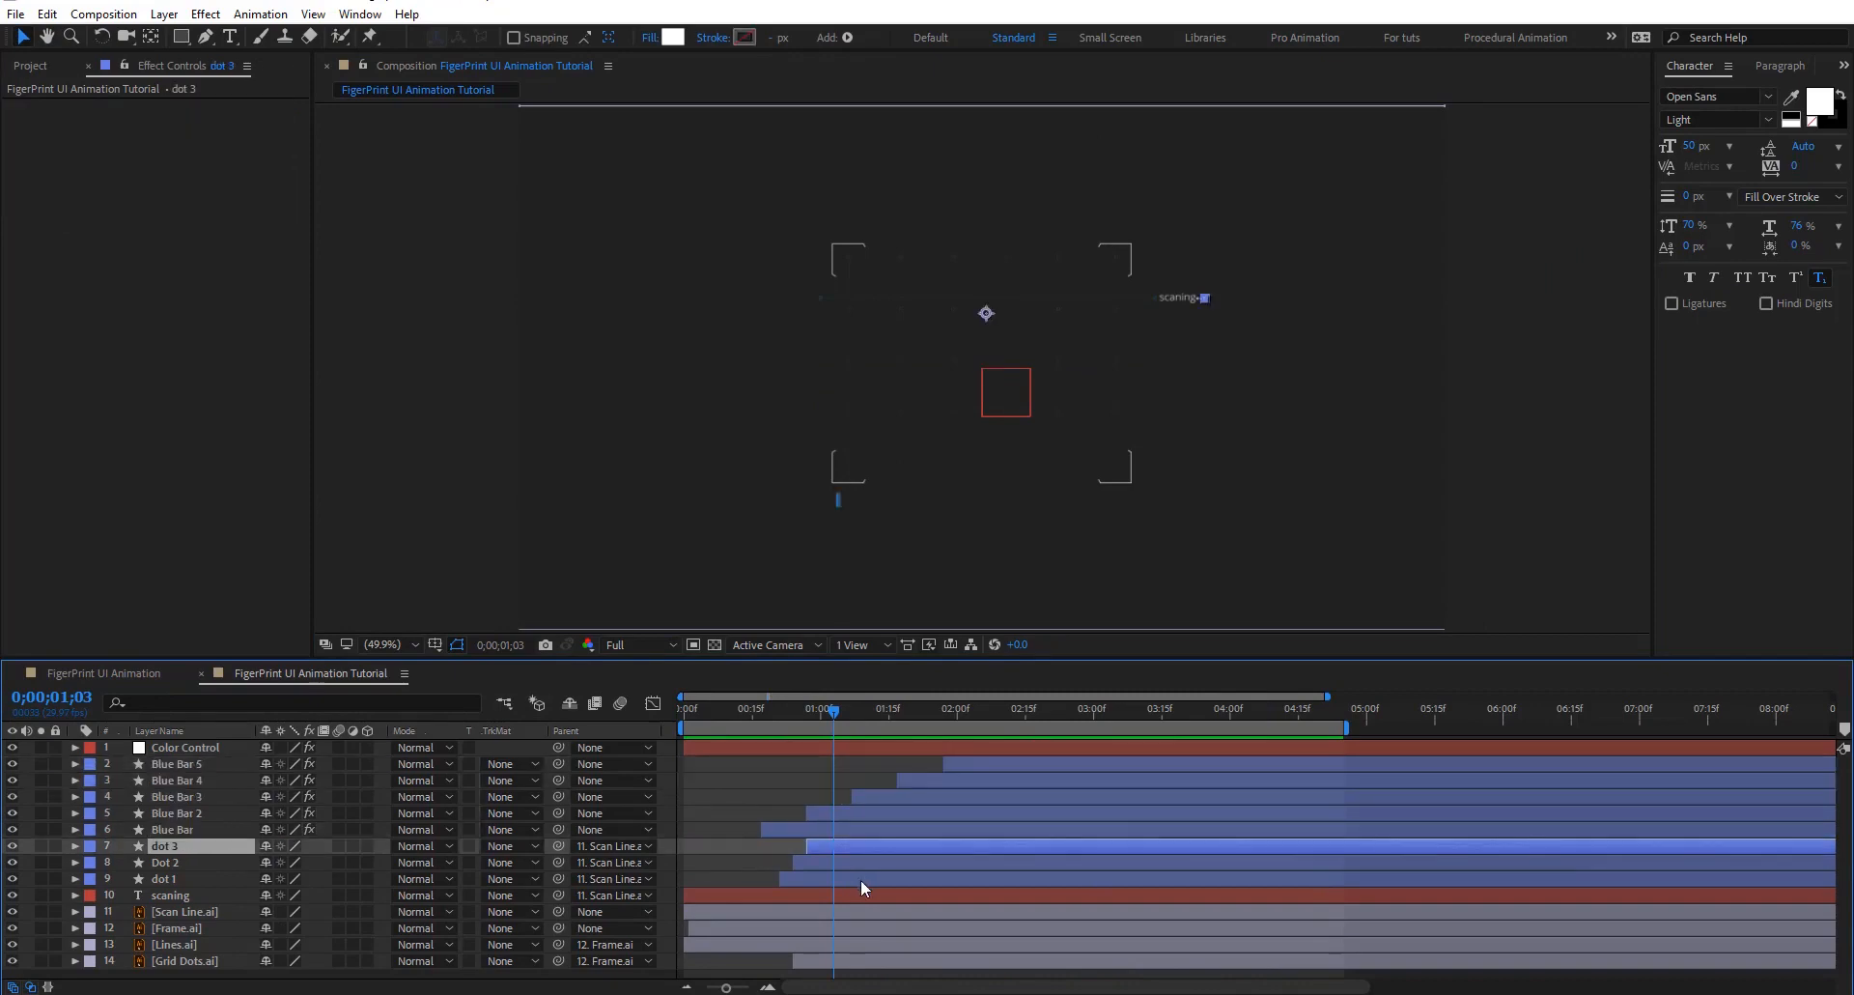
{"action": "left_click", "coordinate": [861, 879], "text": "shift"}
{"action": "left_click", "coordinate": [90, 846]}
{"action": "left_click", "coordinate": [154, 798]}
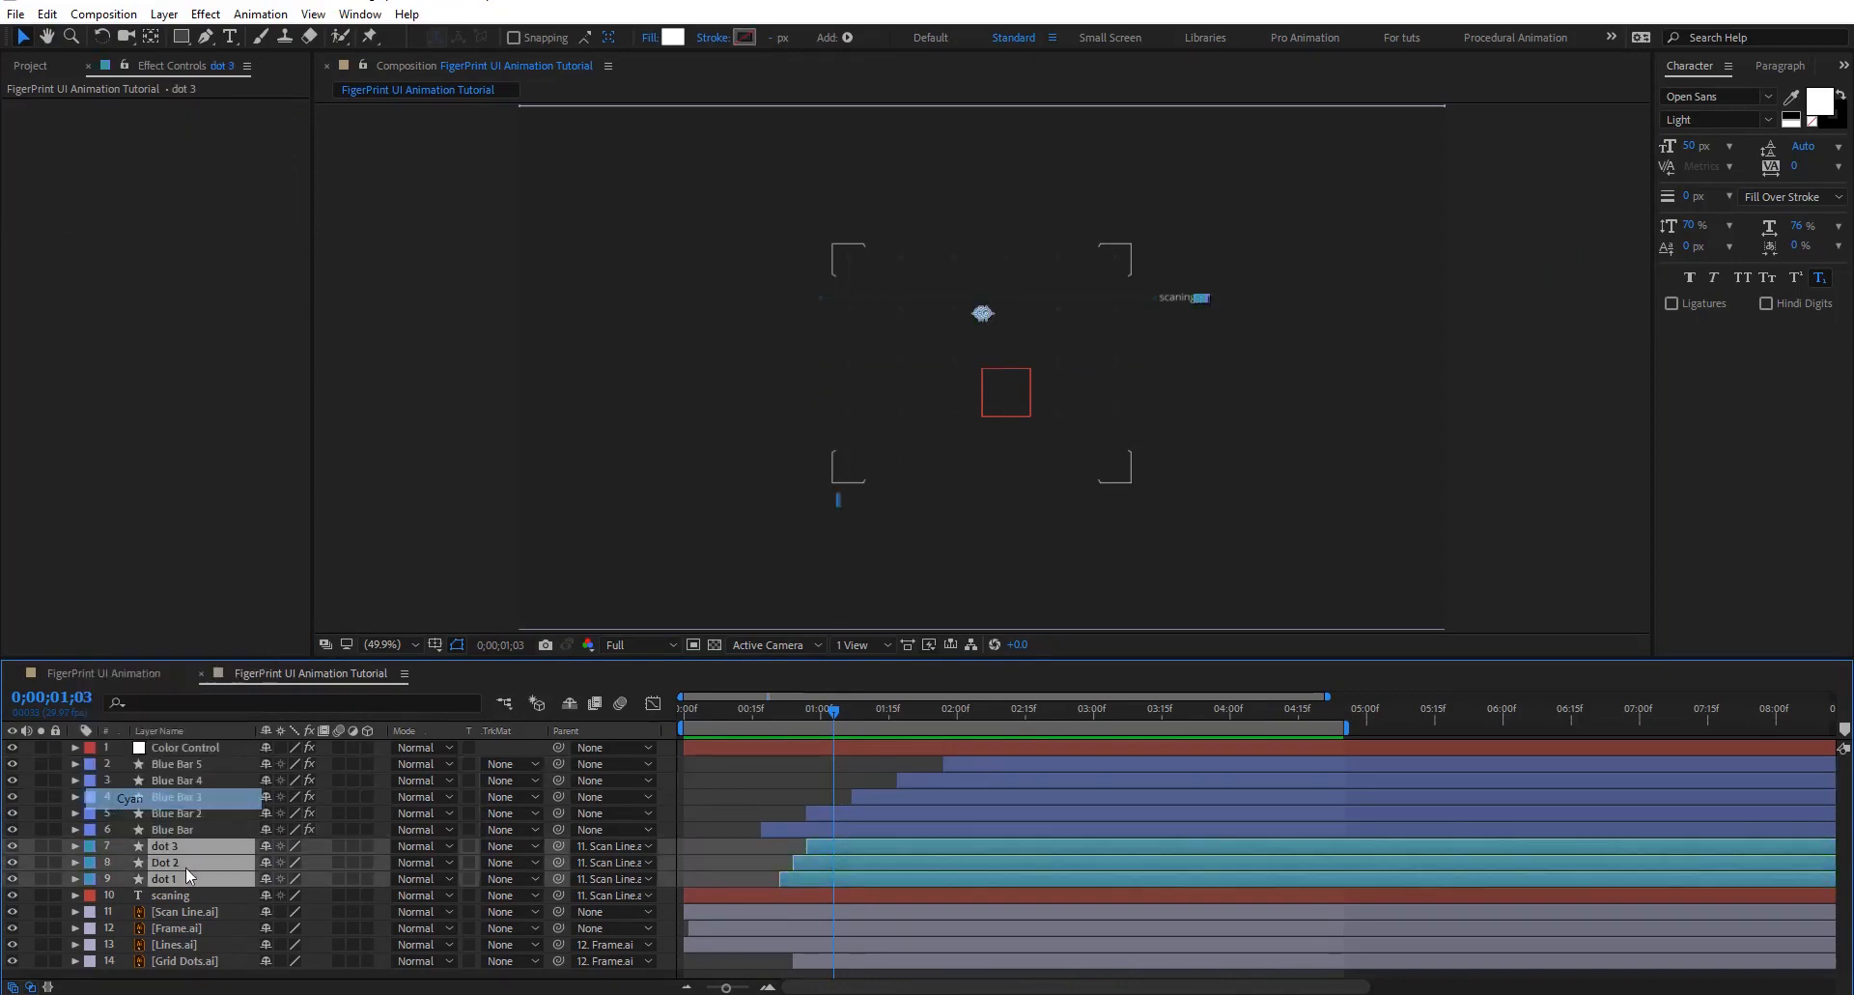
{"action": "left_click", "coordinate": [757, 809]}
Examine the blue bars below the frame up close while scrubbing from 0;00;01;03 to 0;00;02;00
{"action": "left_click", "coordinate": [930, 826]}
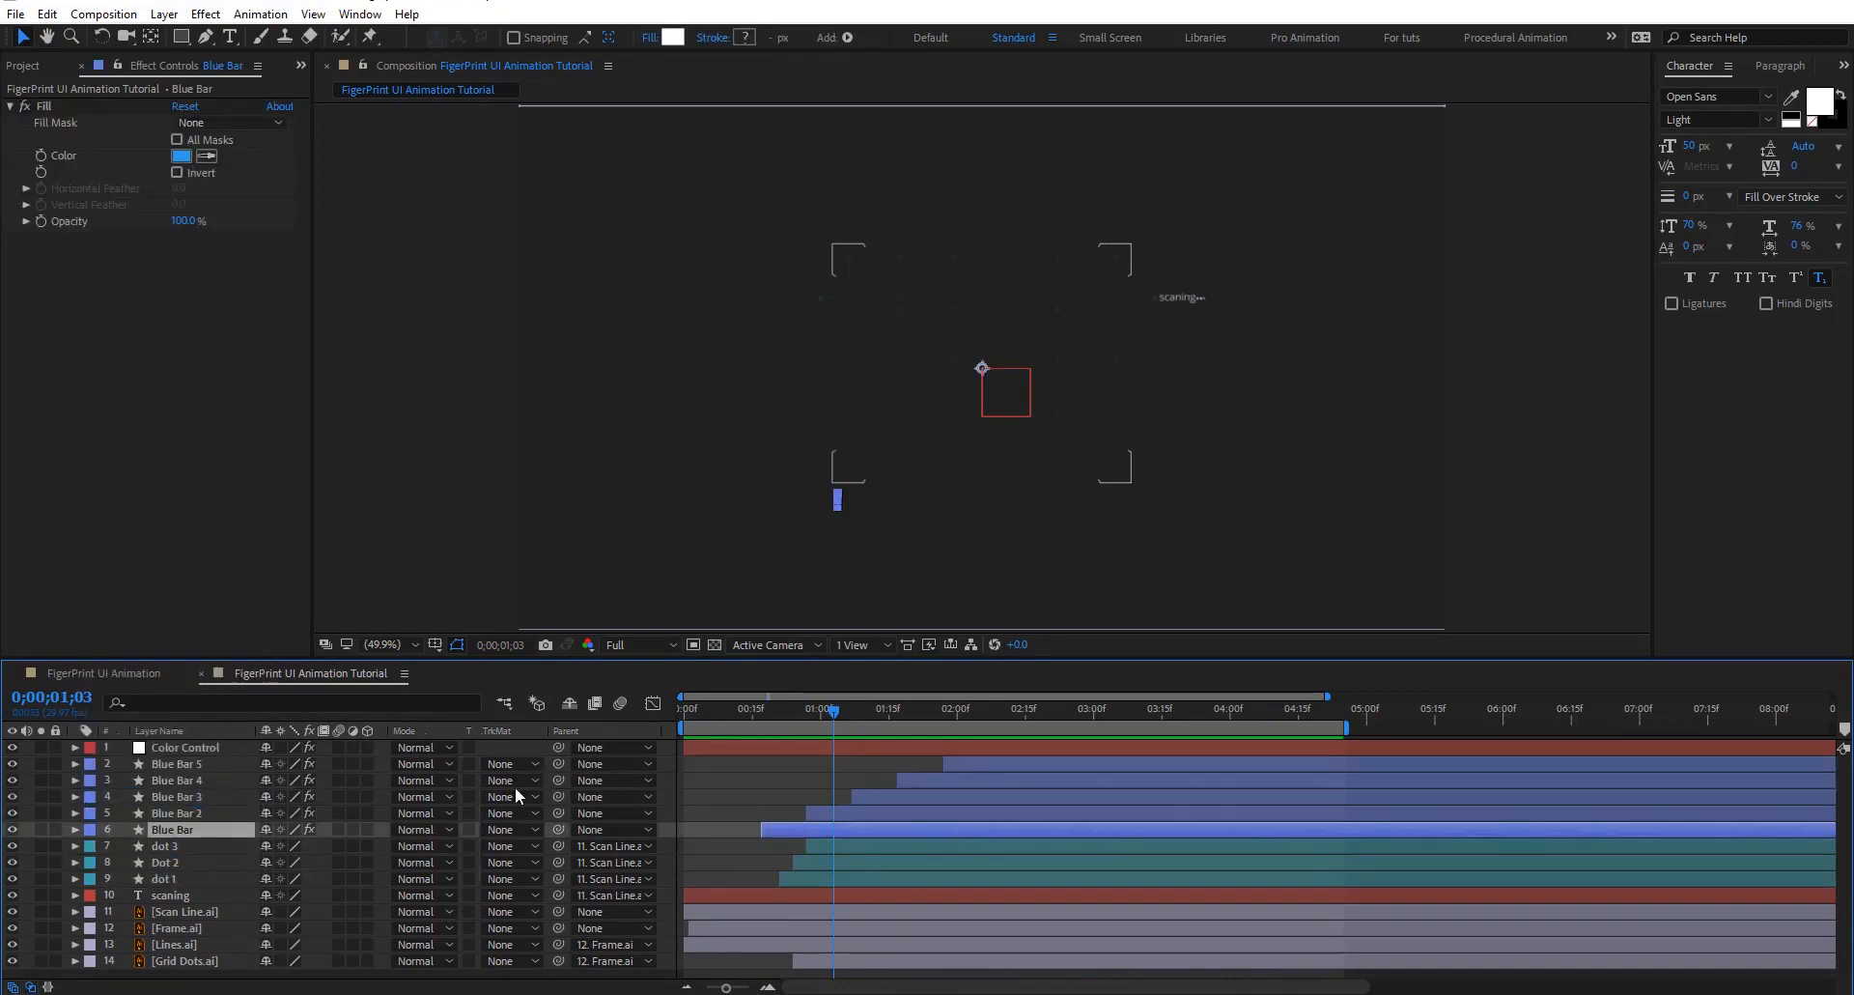
{"action": "key", "text": "h"}
{"action": "left_click_drag", "start_coordinate": [834, 715], "coordinate": [871, 715]}
{"action": "left_click", "coordinate": [839, 775]}
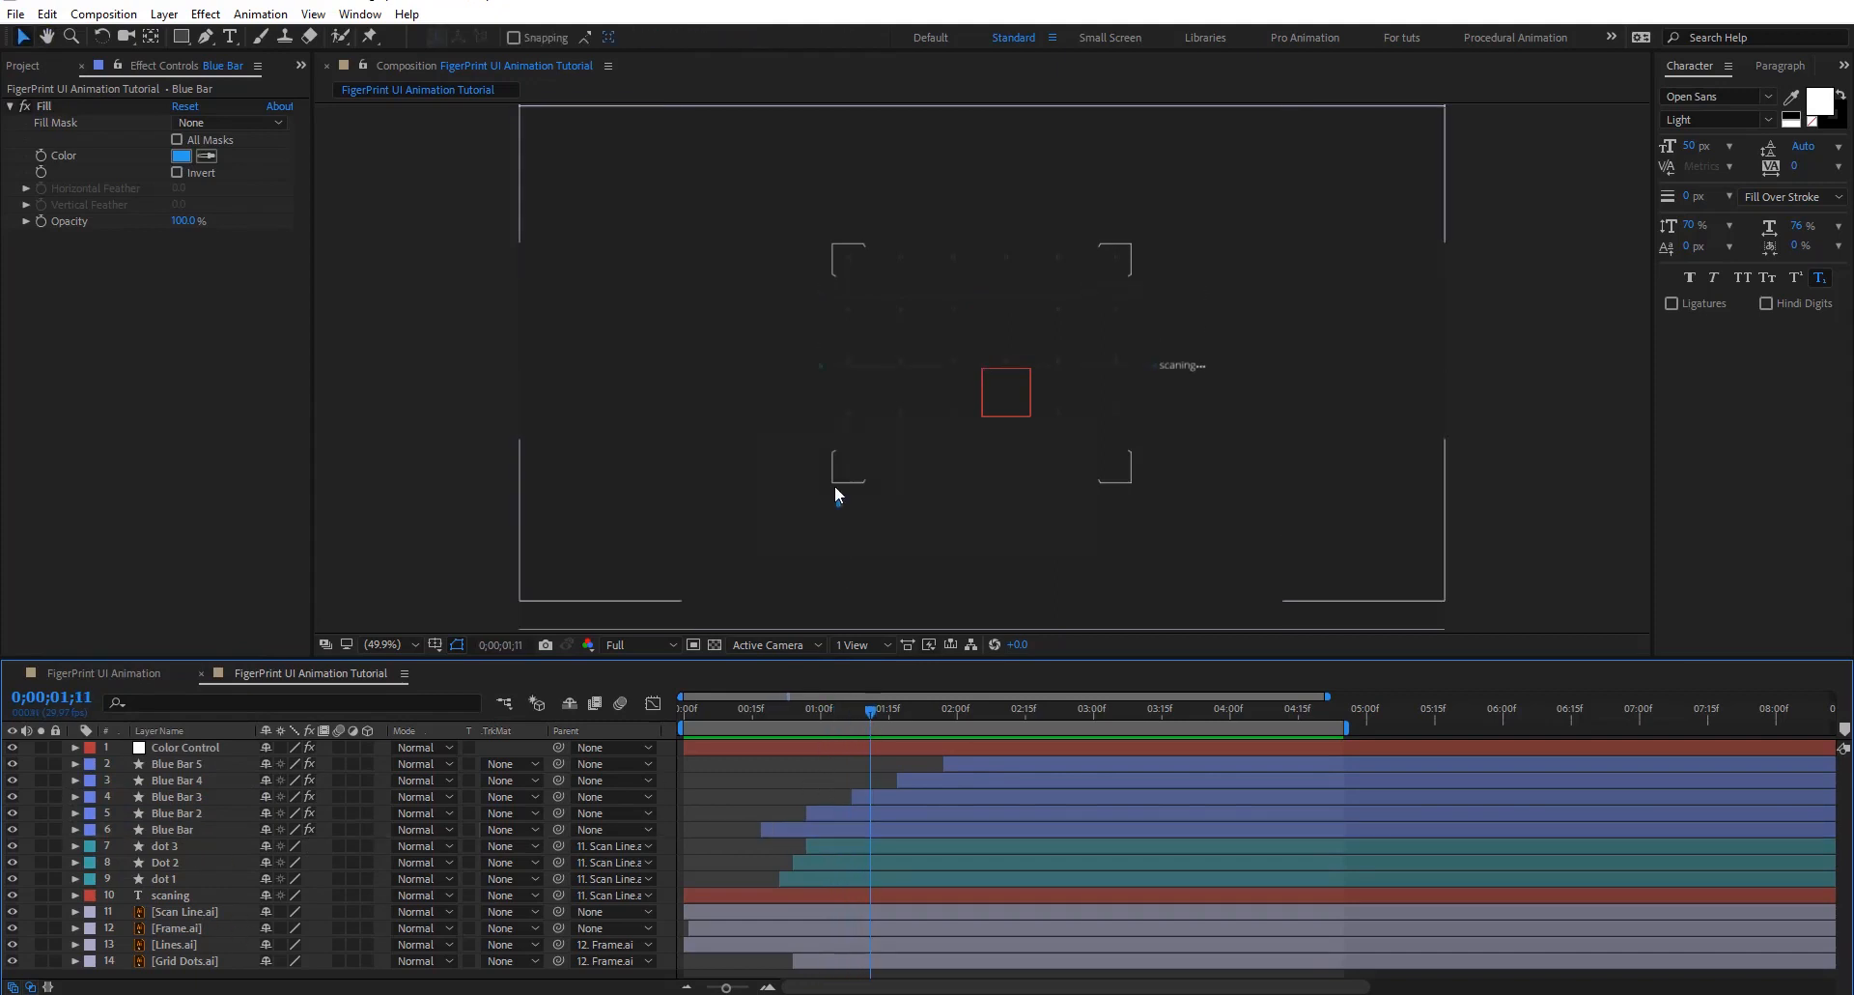
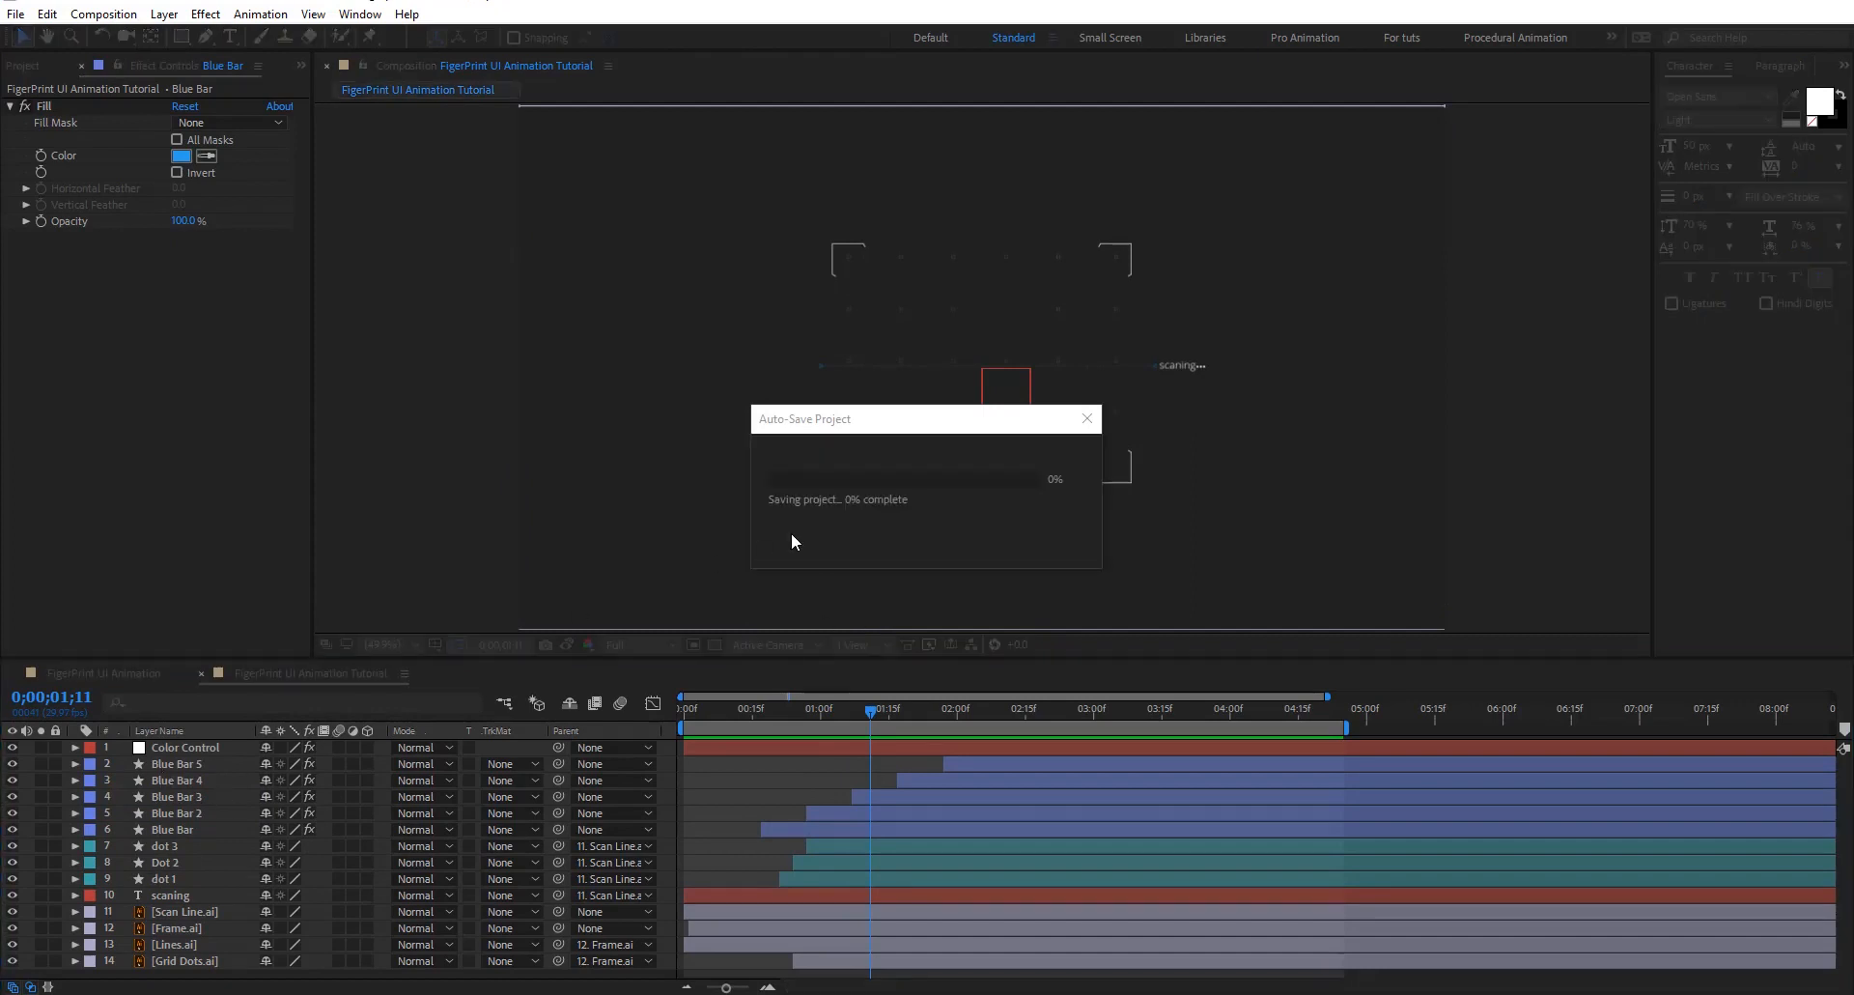
{"action": "scroll", "coordinate": [695, 431], "scroll_direction": "up", "scroll_amount": 4}
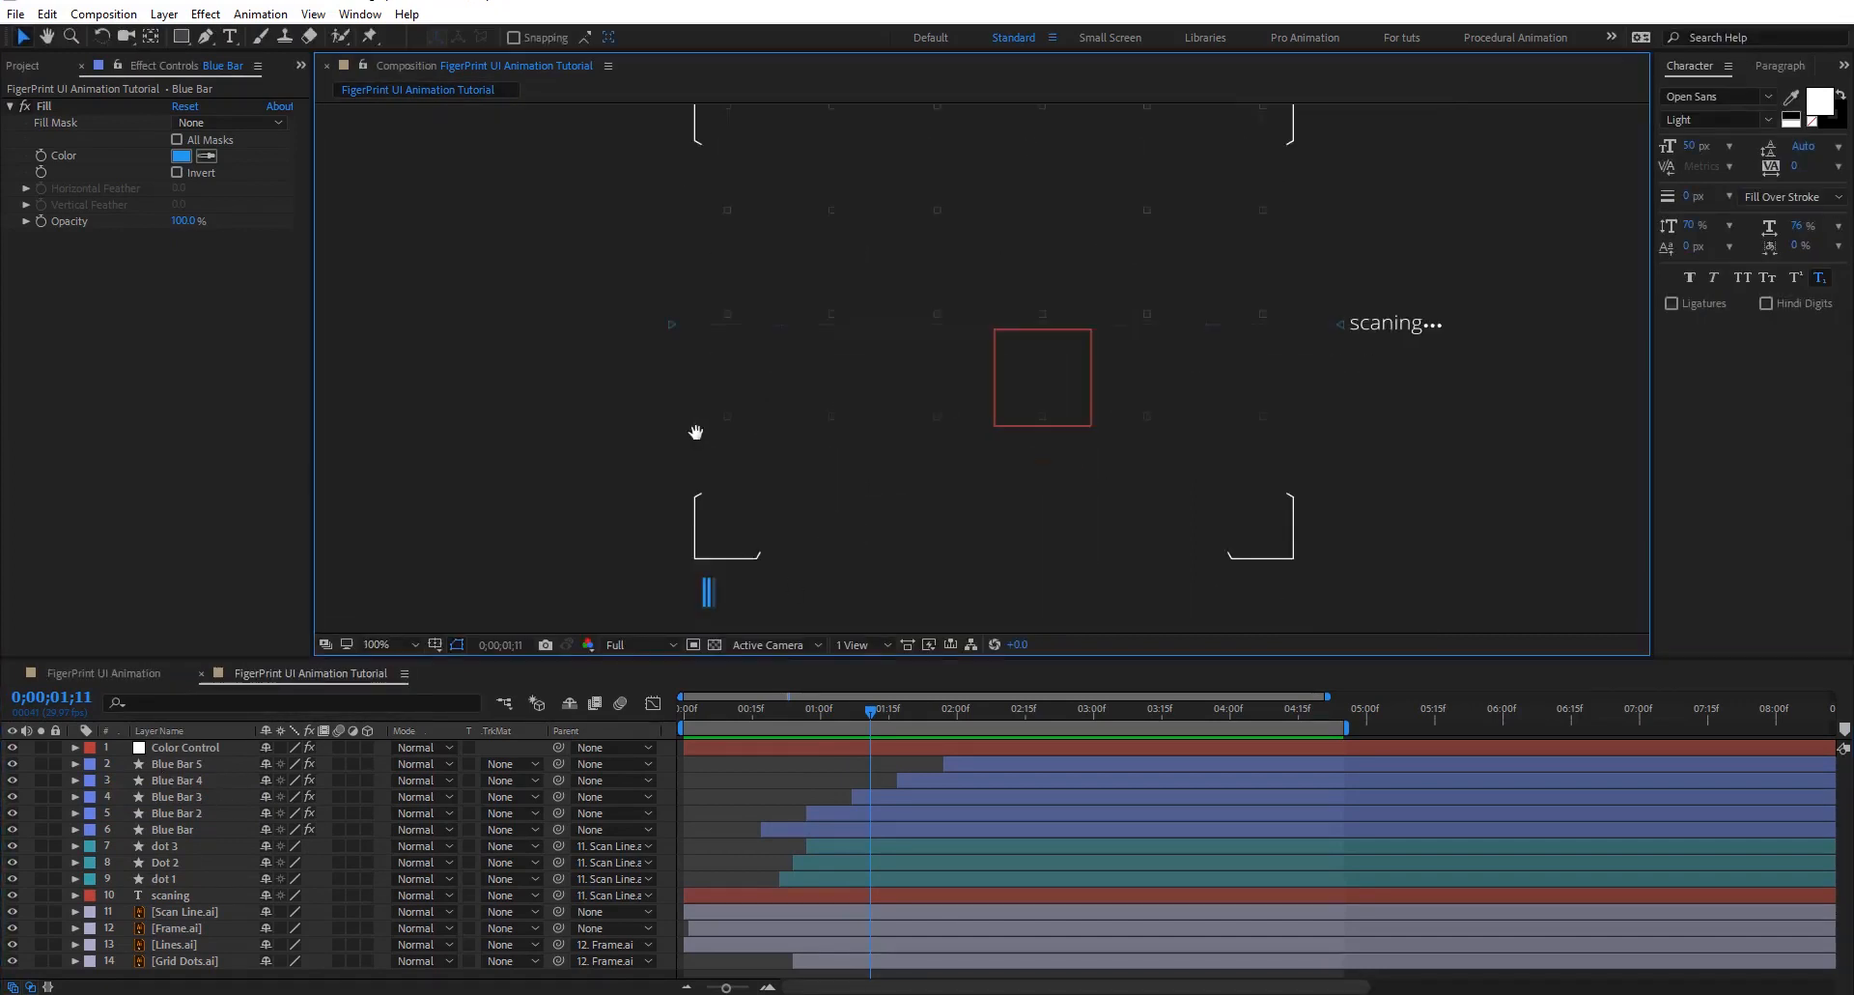
{"action": "left_click_drag", "start_coordinate": [504, 466], "coordinate": [1005, 530]}
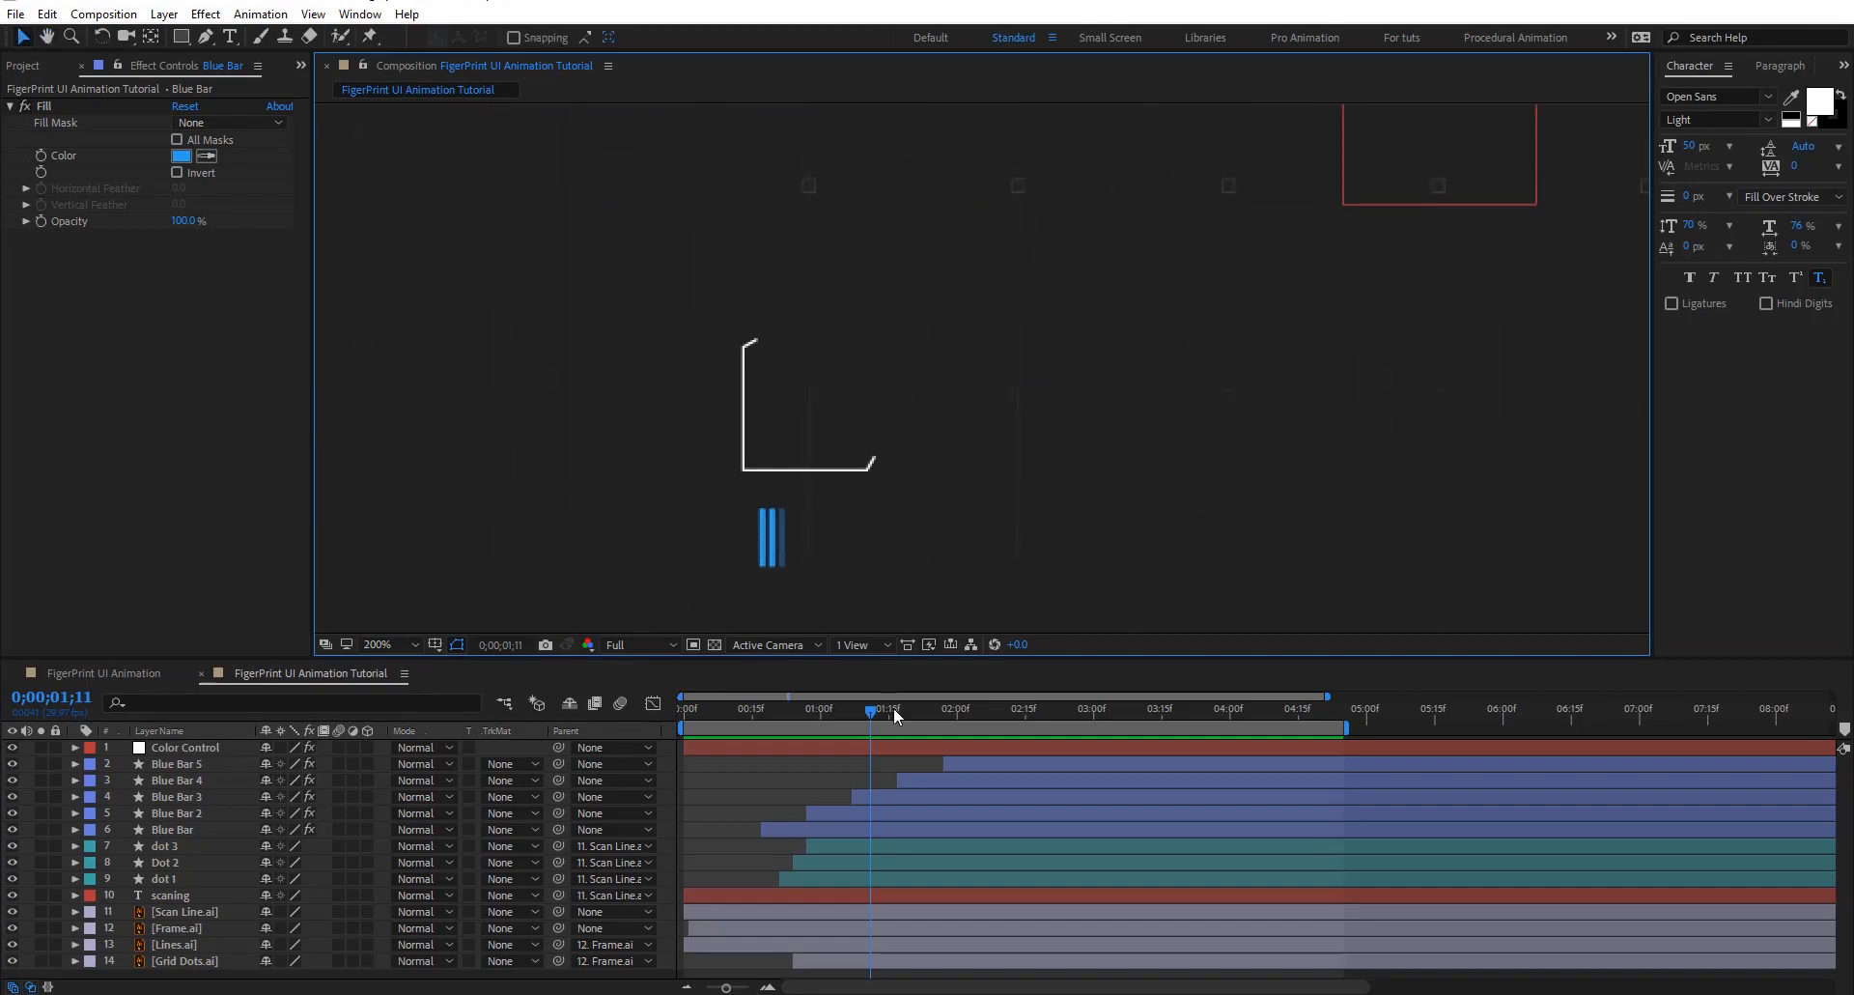
{"action": "left_click_drag", "start_coordinate": [877, 711], "coordinate": [956, 721]}
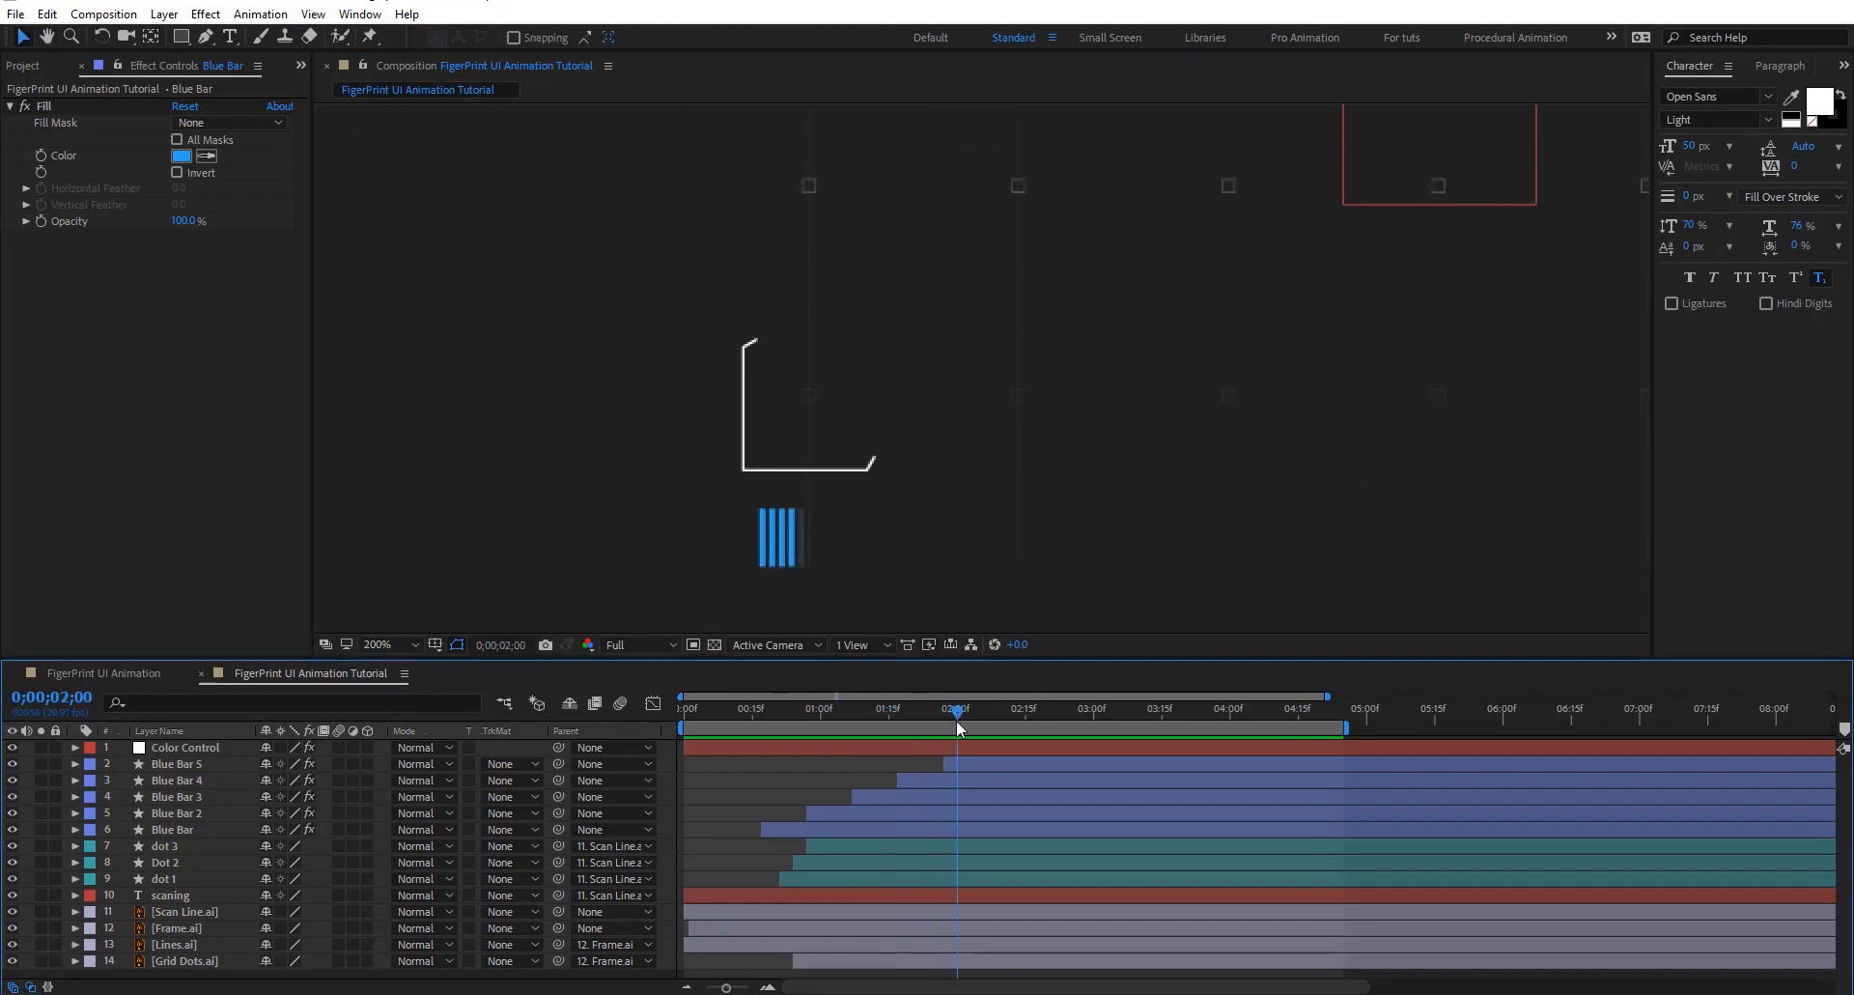
Duplicate Blue Bar 5 at 0;00;02;11 and set the copy's label color to Orange
{"action": "left_click", "coordinate": [193, 764]}
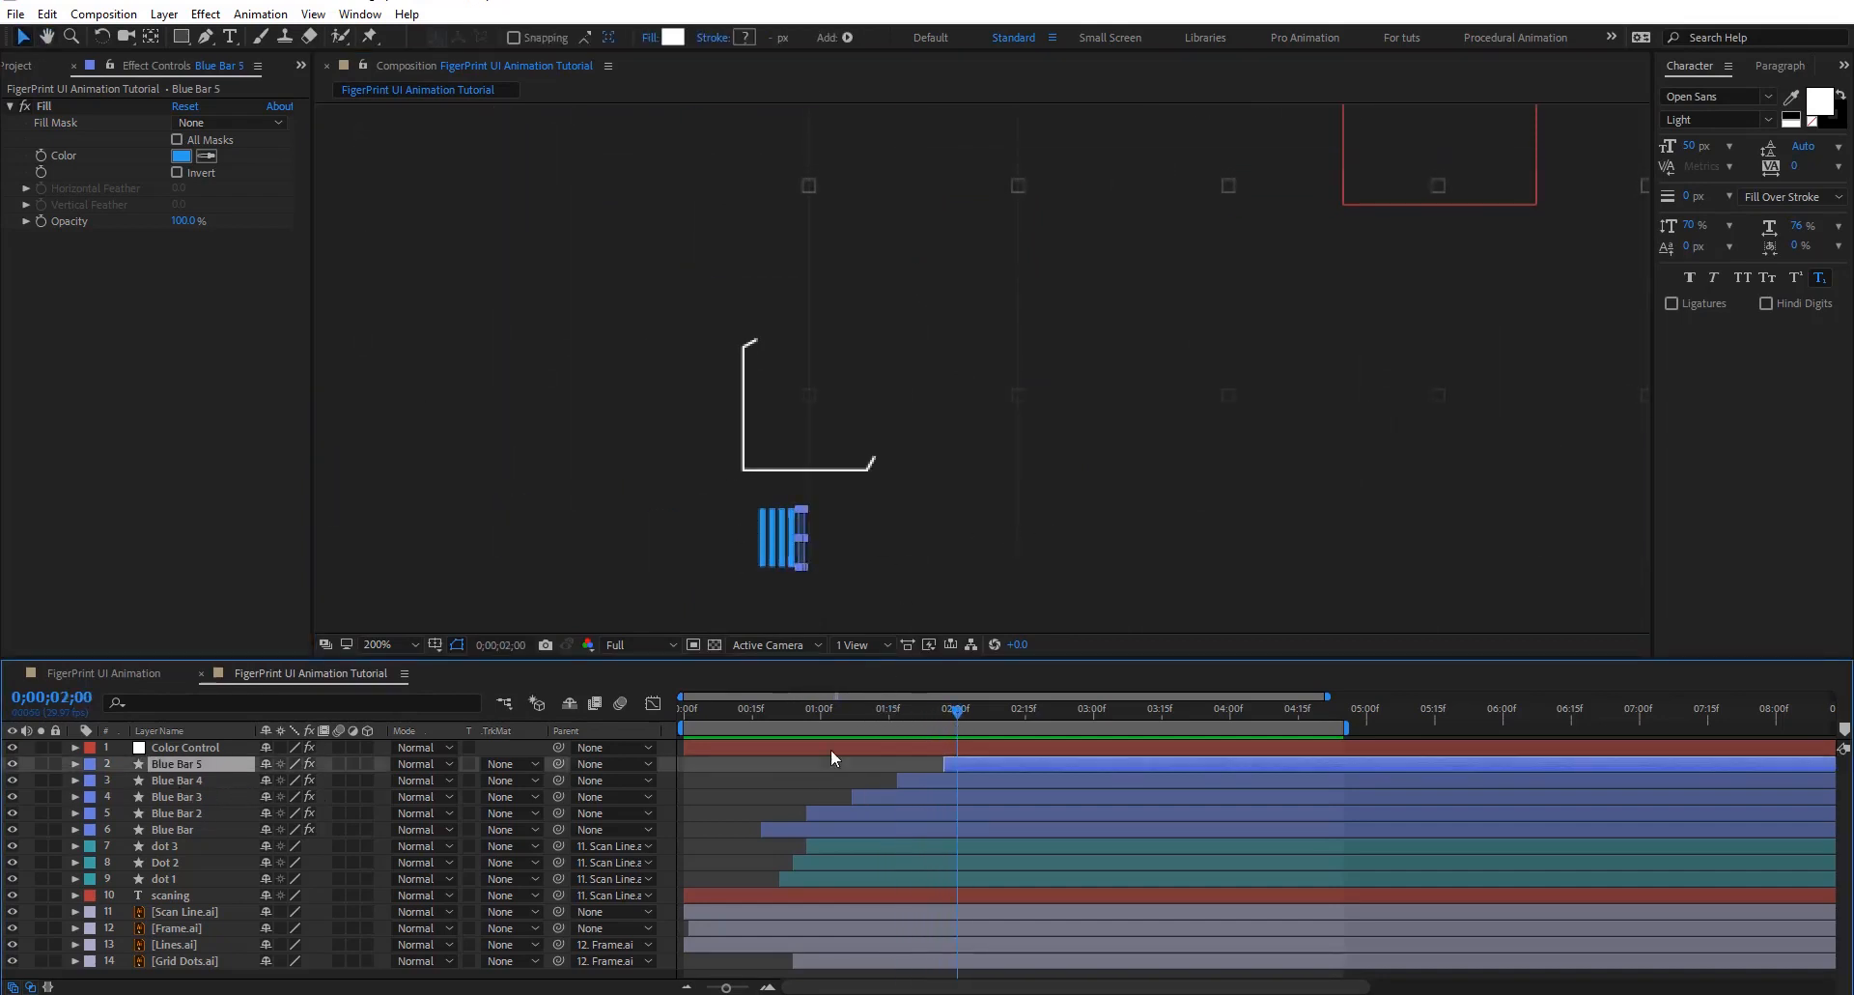
{"action": "left_click_drag", "start_coordinate": [966, 714], "coordinate": [1009, 717]}
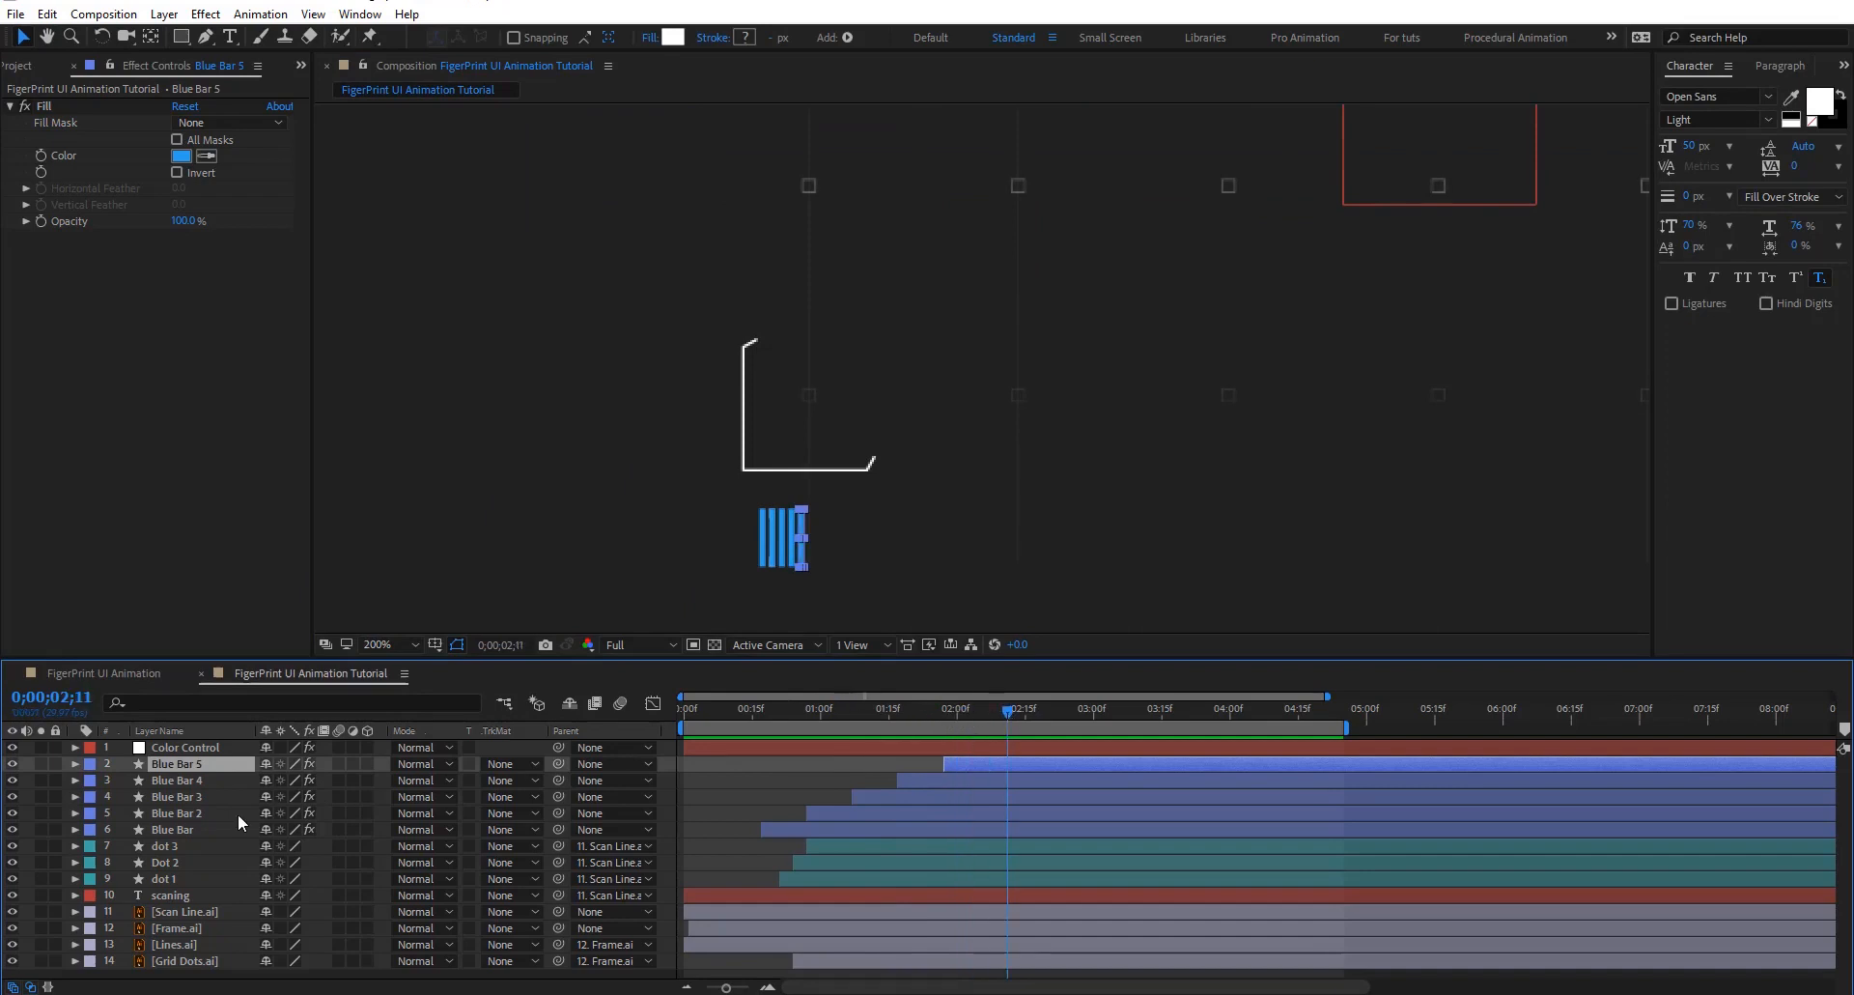
{"action": "key", "text": "ctrl+d"}
{"action": "left_click", "coordinate": [89, 764]}
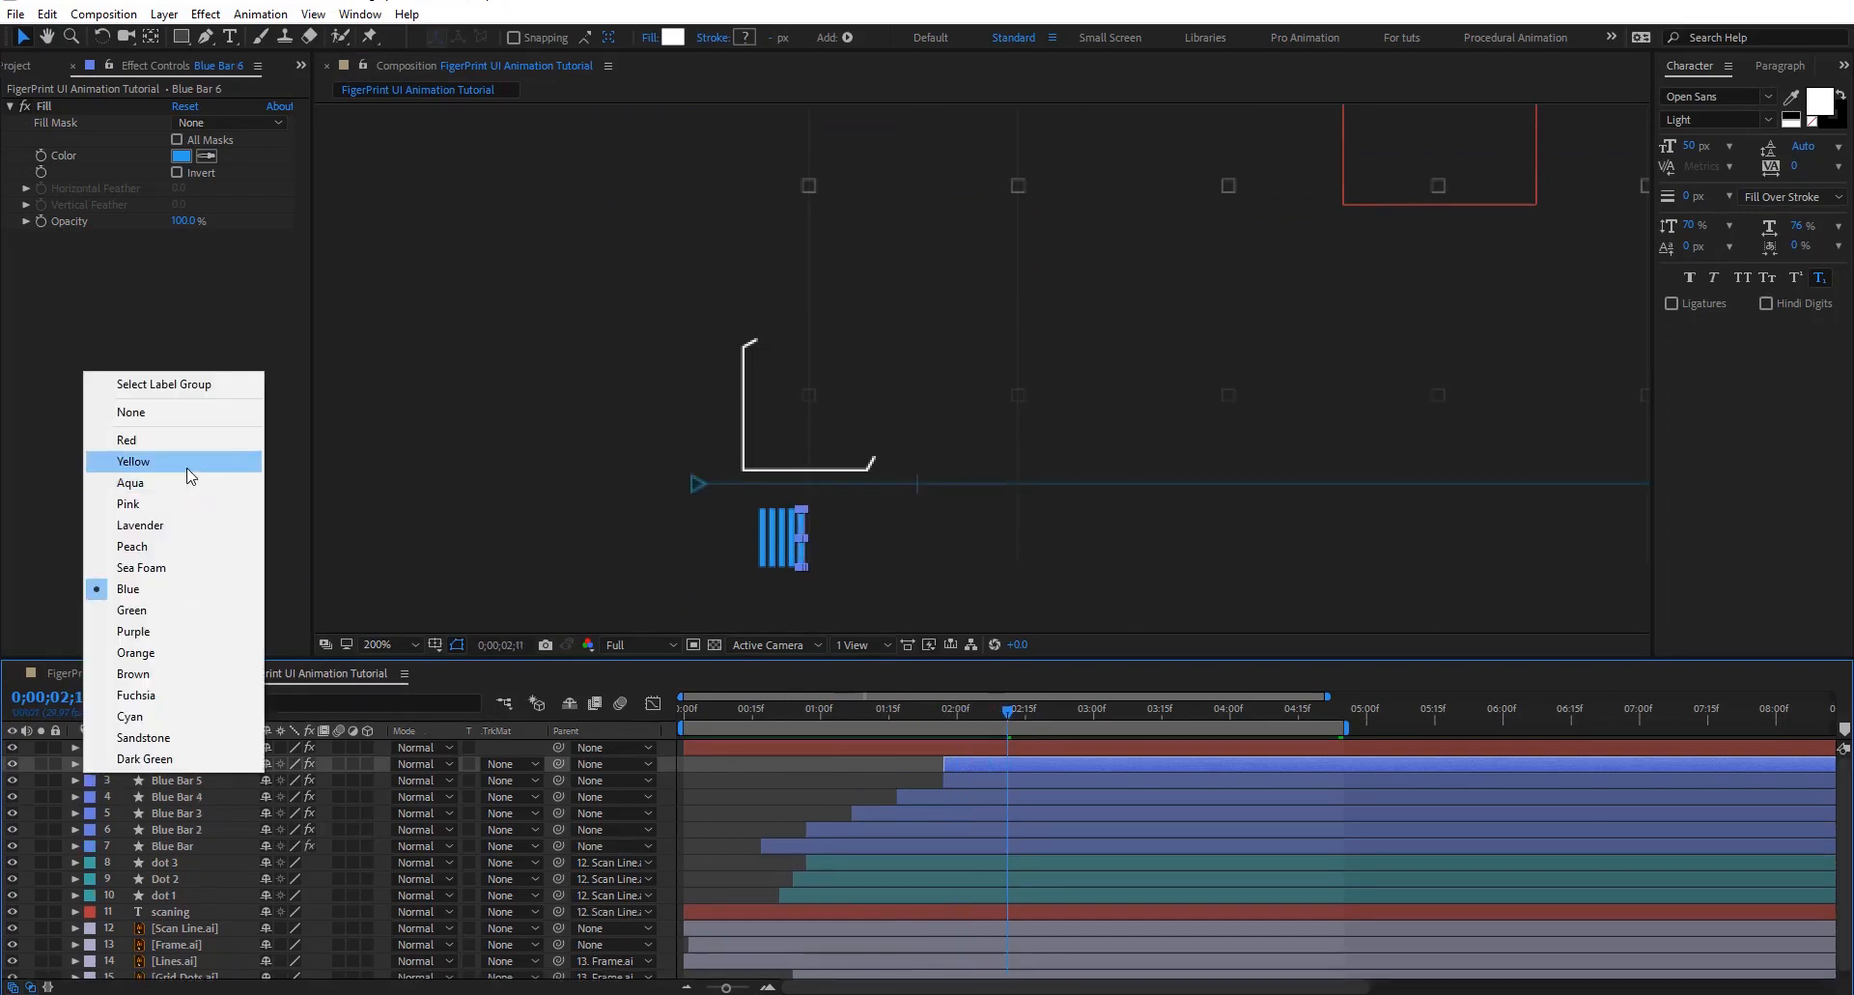
{"action": "left_click", "coordinate": [189, 463]}
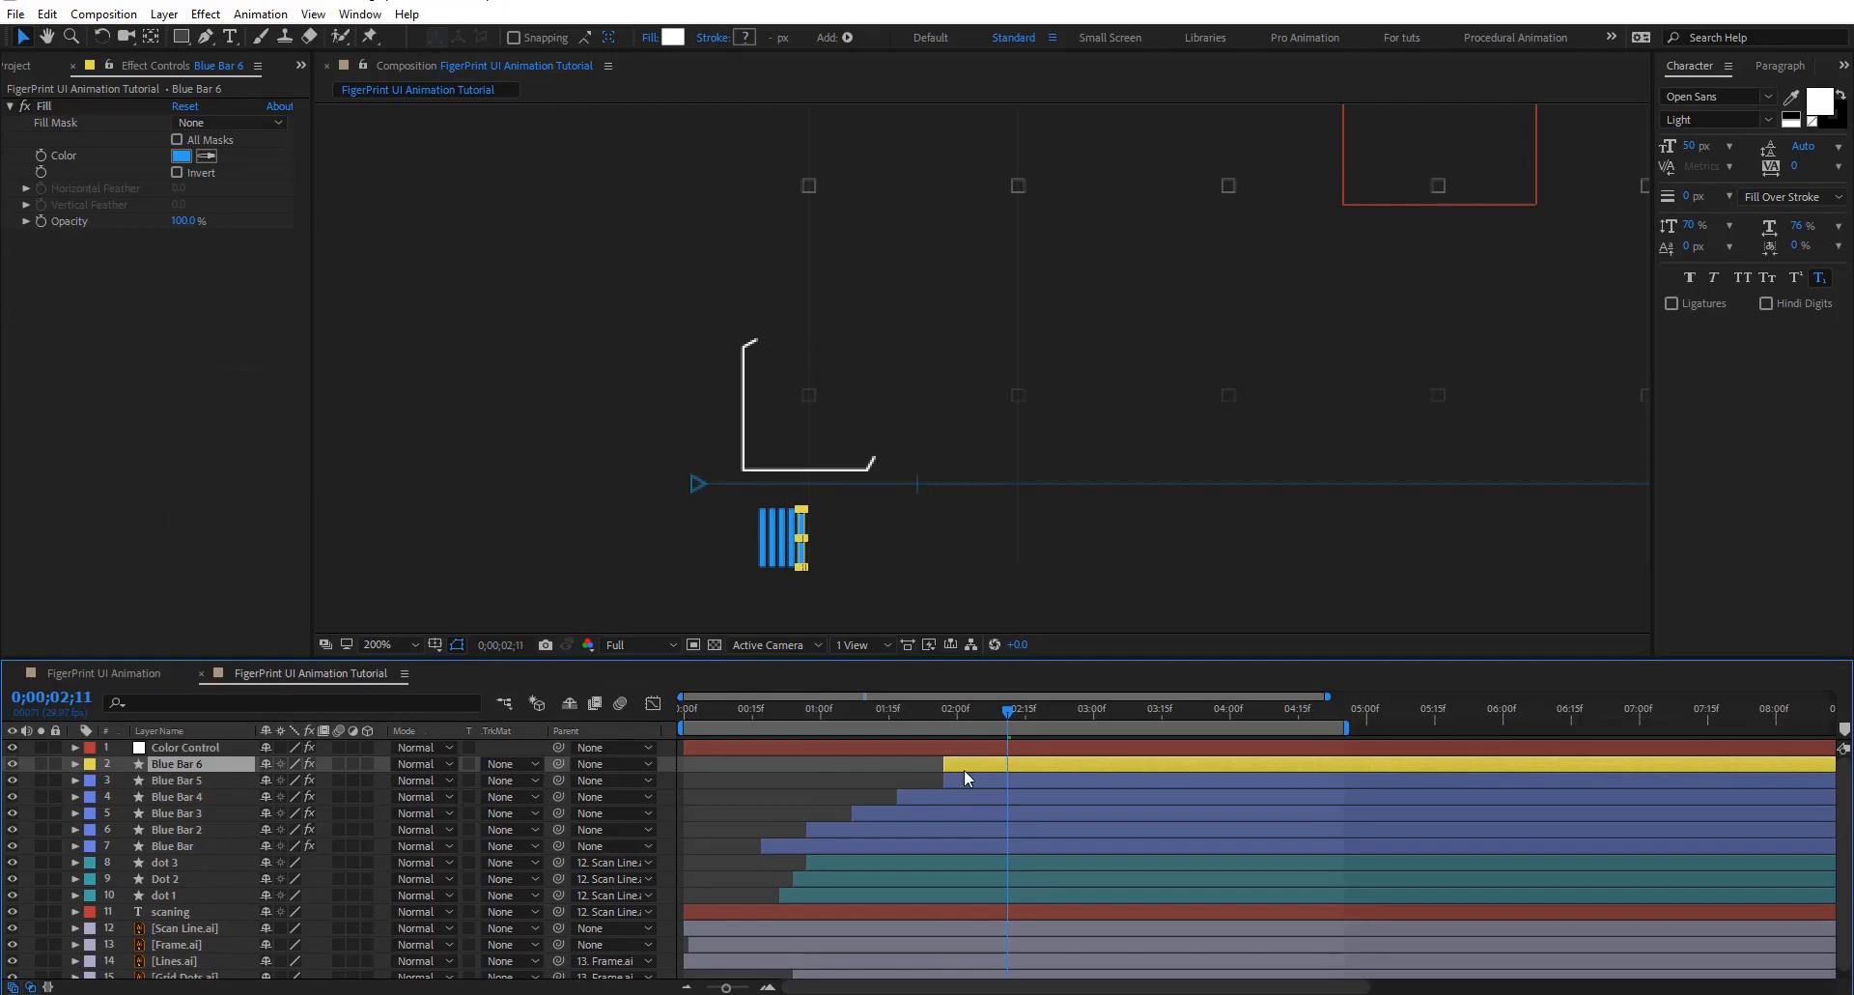
{"action": "left_click", "coordinate": [91, 764]}
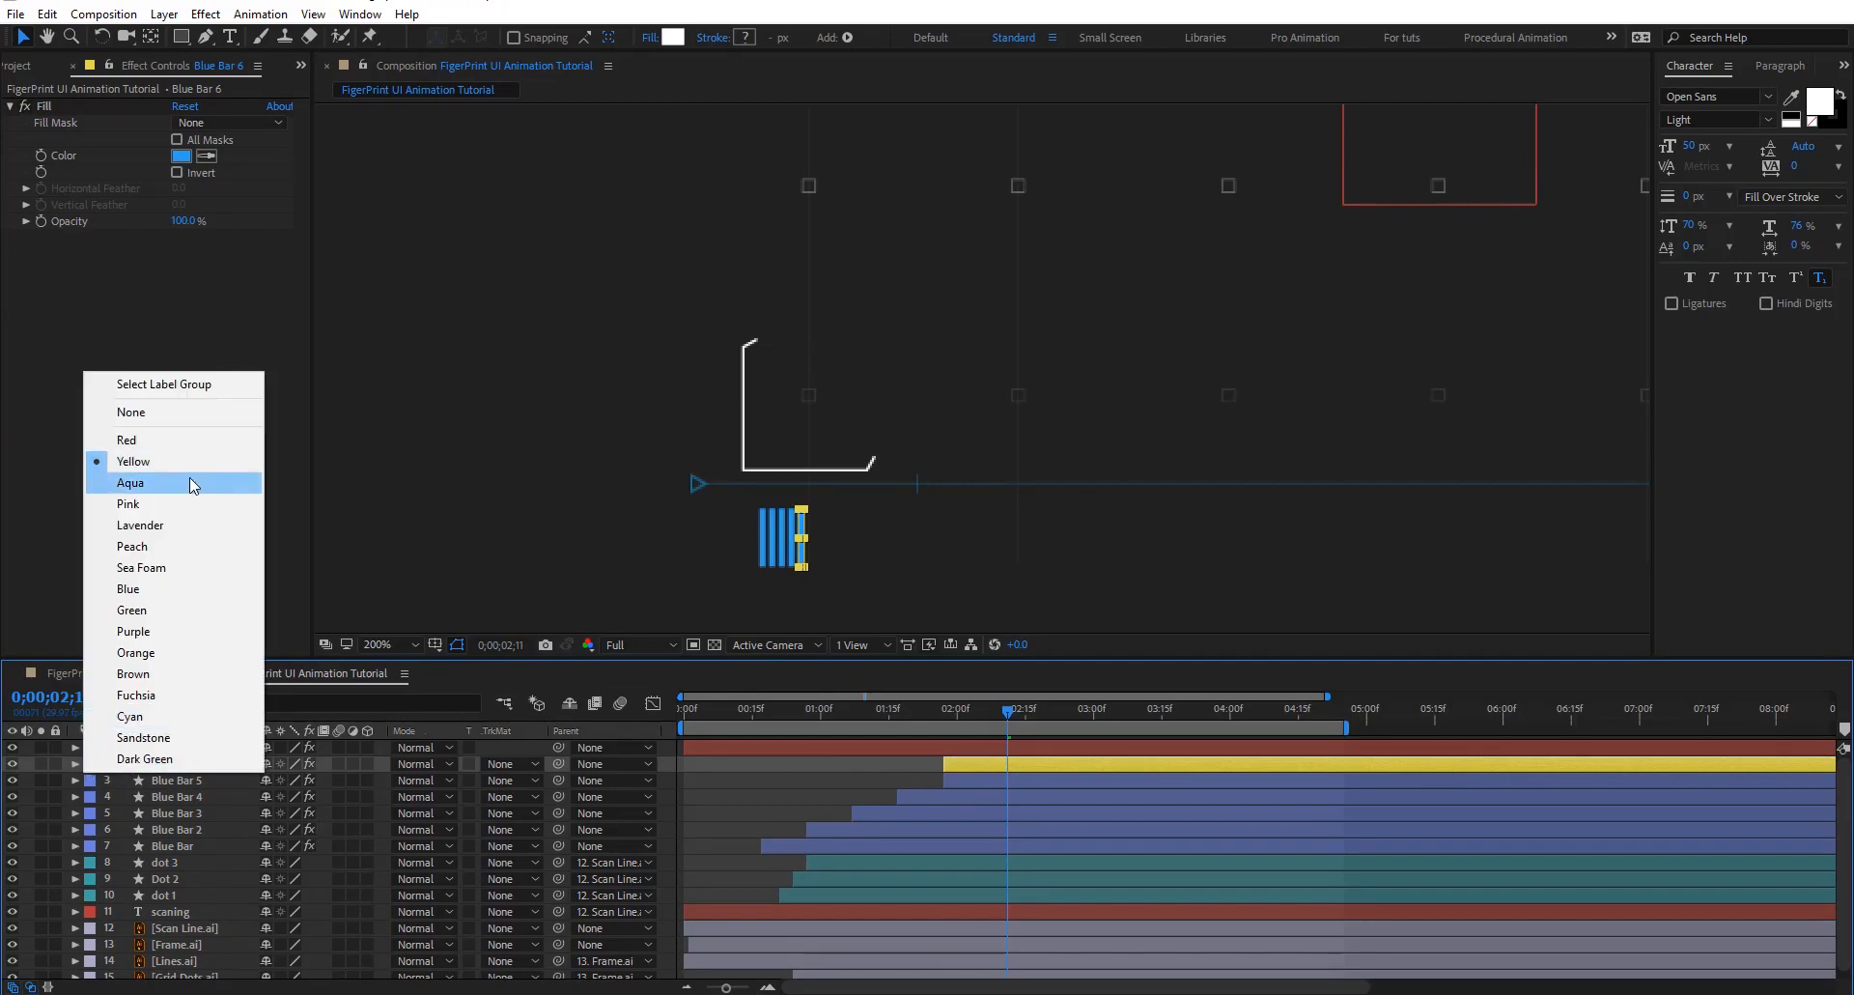
{"action": "left_click", "coordinate": [159, 652]}
{"action": "left_click", "coordinate": [881, 770]}
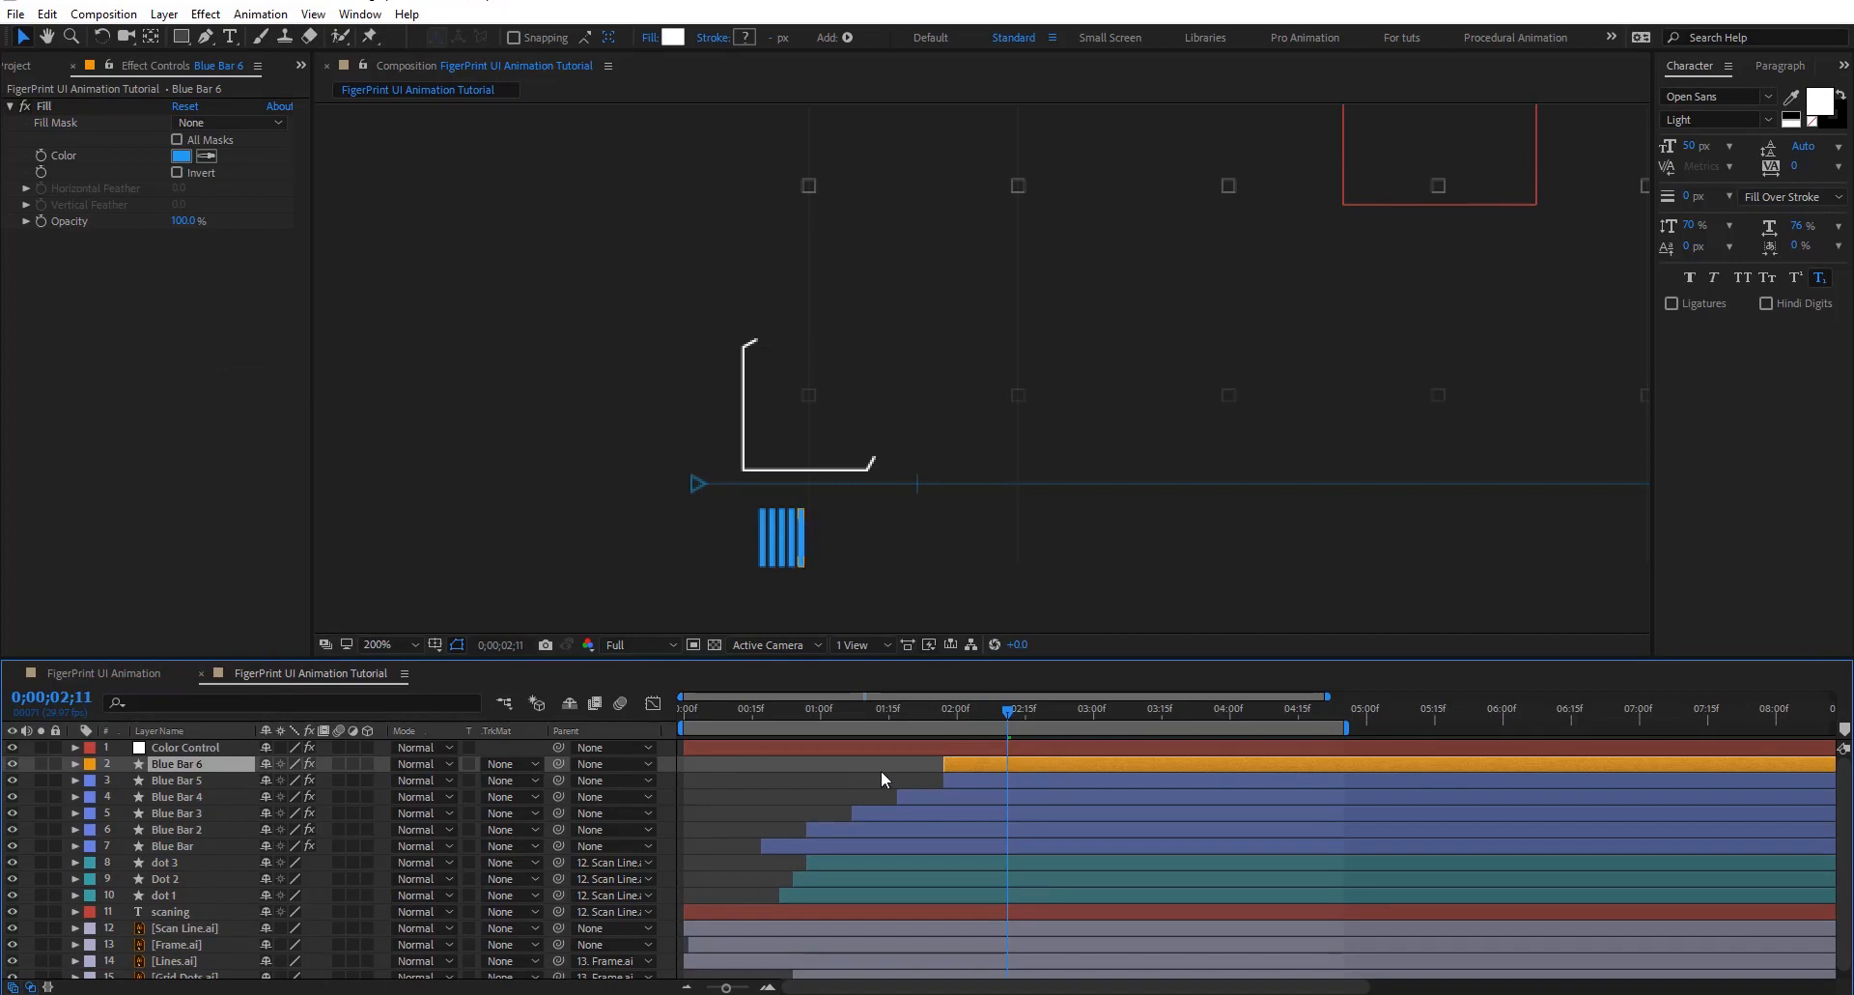
Nudge Blue Bar 6 to the right of the other bars, to about X position 986.5
{"action": "left_click", "coordinate": [979, 762]}
{"action": "scroll", "coordinate": [815, 582], "scroll_direction": "up", "scroll_amount": 2}
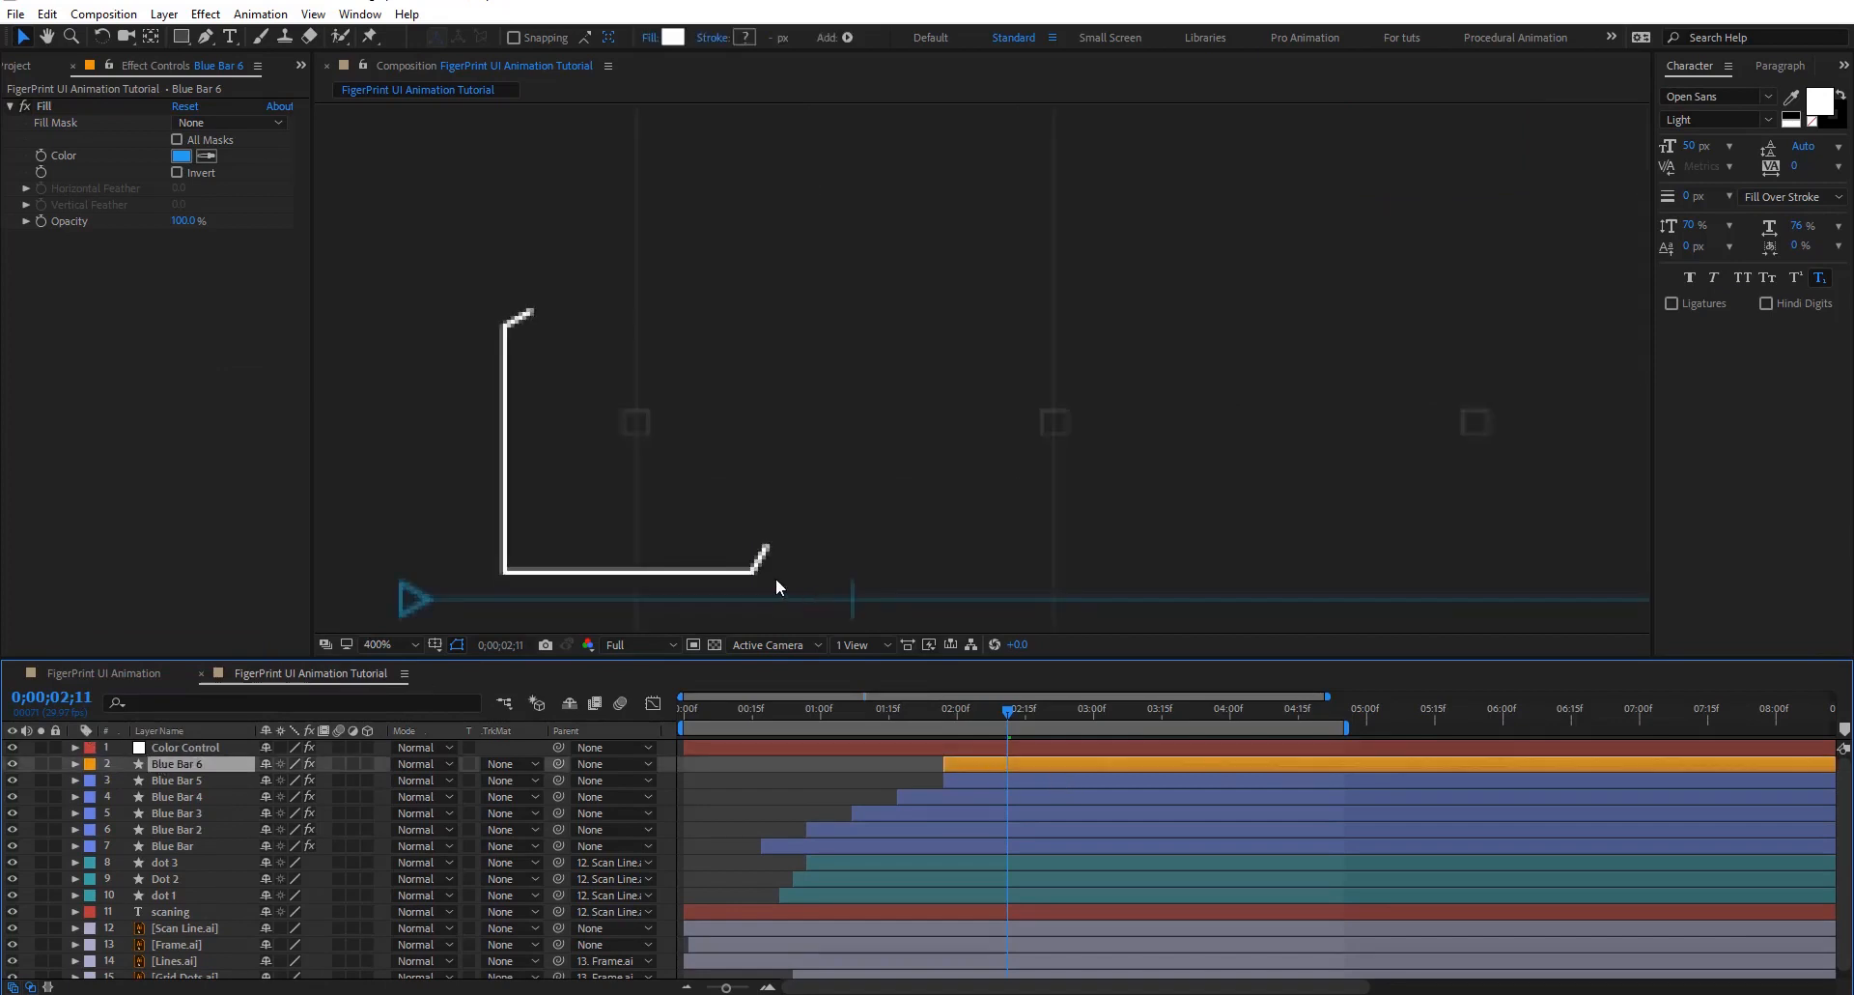
{"action": "key", "text": "shift+Right"}
{"action": "key", "text": "shift+Right"}
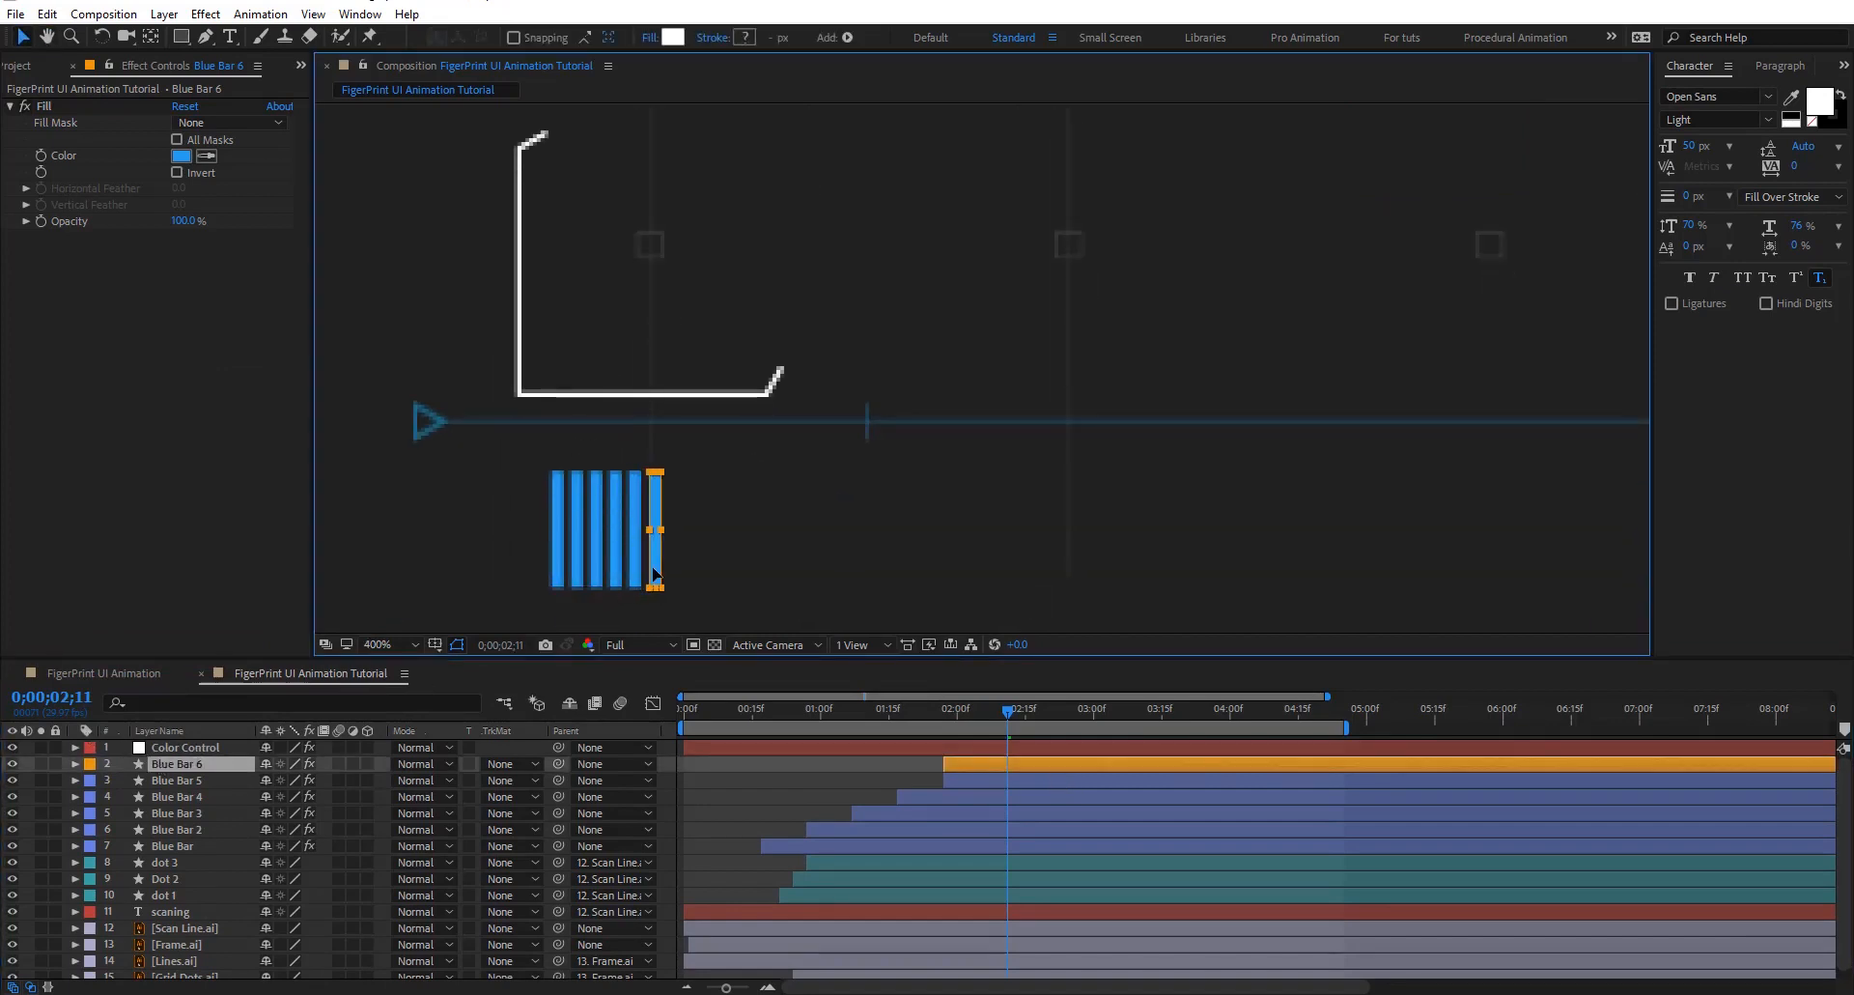
{"action": "key", "text": "Right"}
{"action": "key", "text": "Right"}
{"action": "key", "text": "Right"}
{"action": "key", "text": "Right"}
{"action": "key", "text": "Right"}
{"action": "key", "text": "Right"}
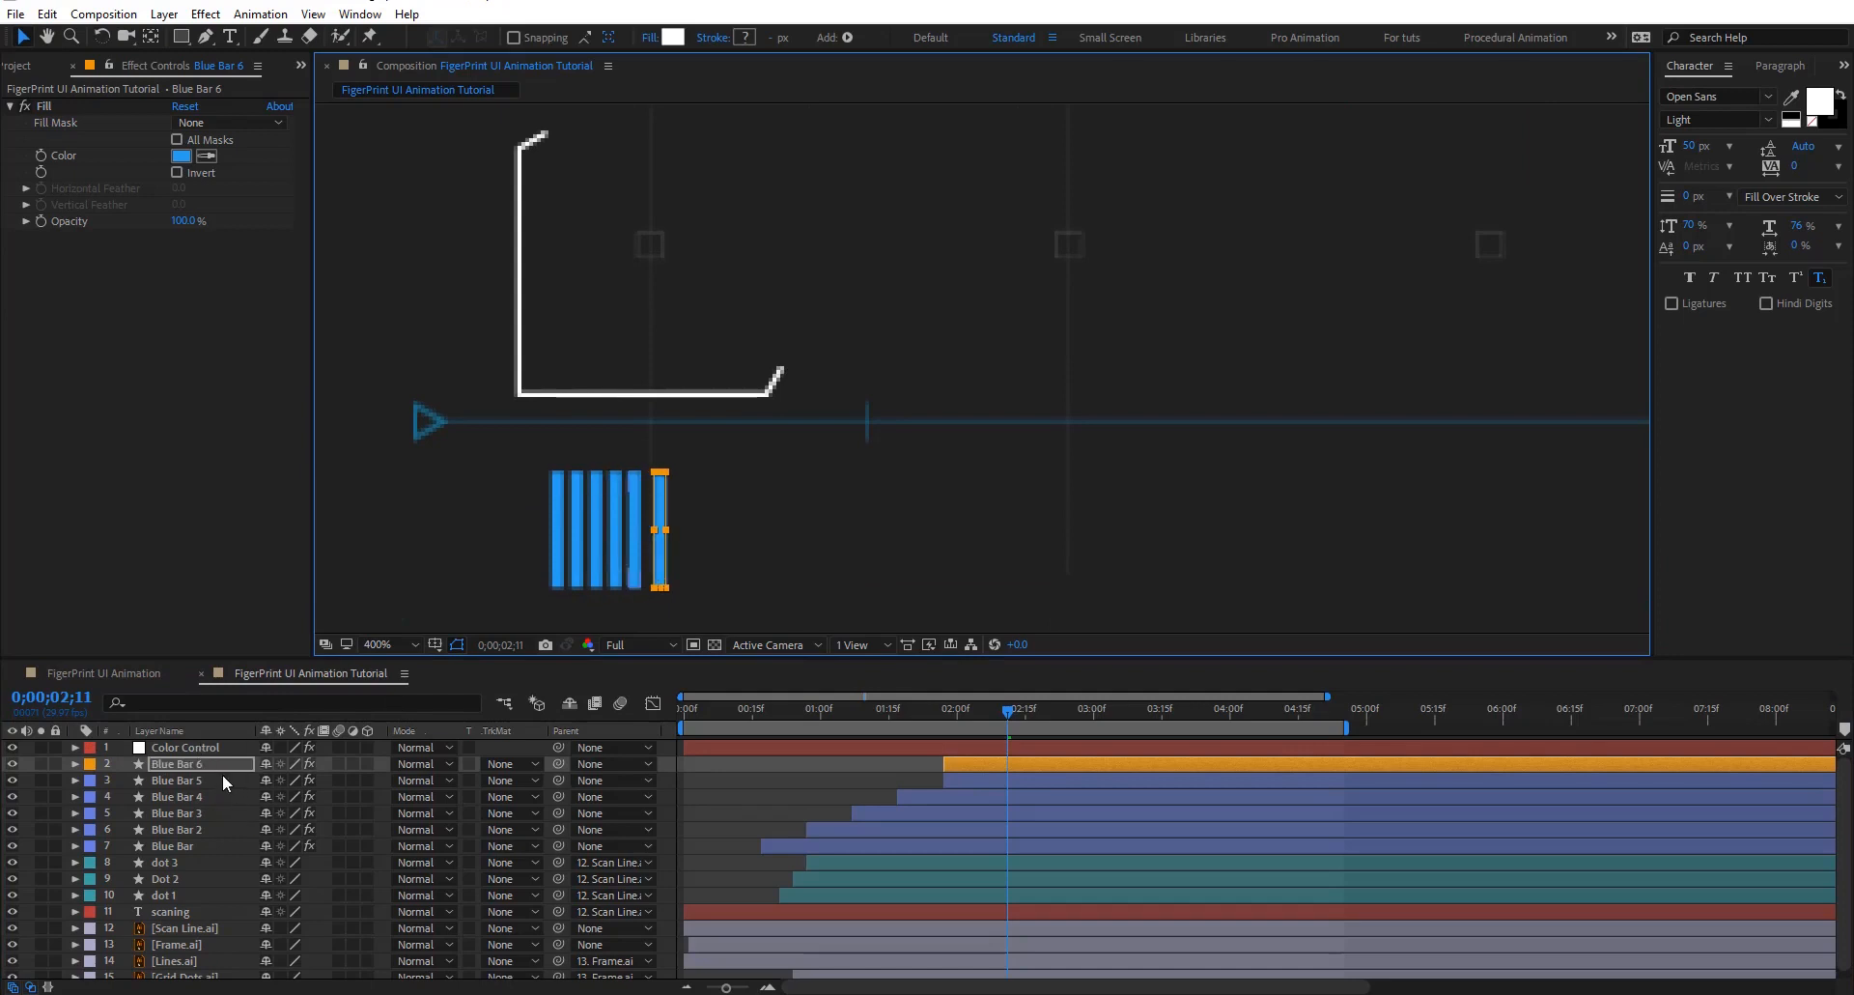
Try to shorten Blue Bar 6 by reducing only its vertical scale, and undo the change
{"action": "key", "text": "t"}
{"action": "left_click", "coordinate": [120, 780]}
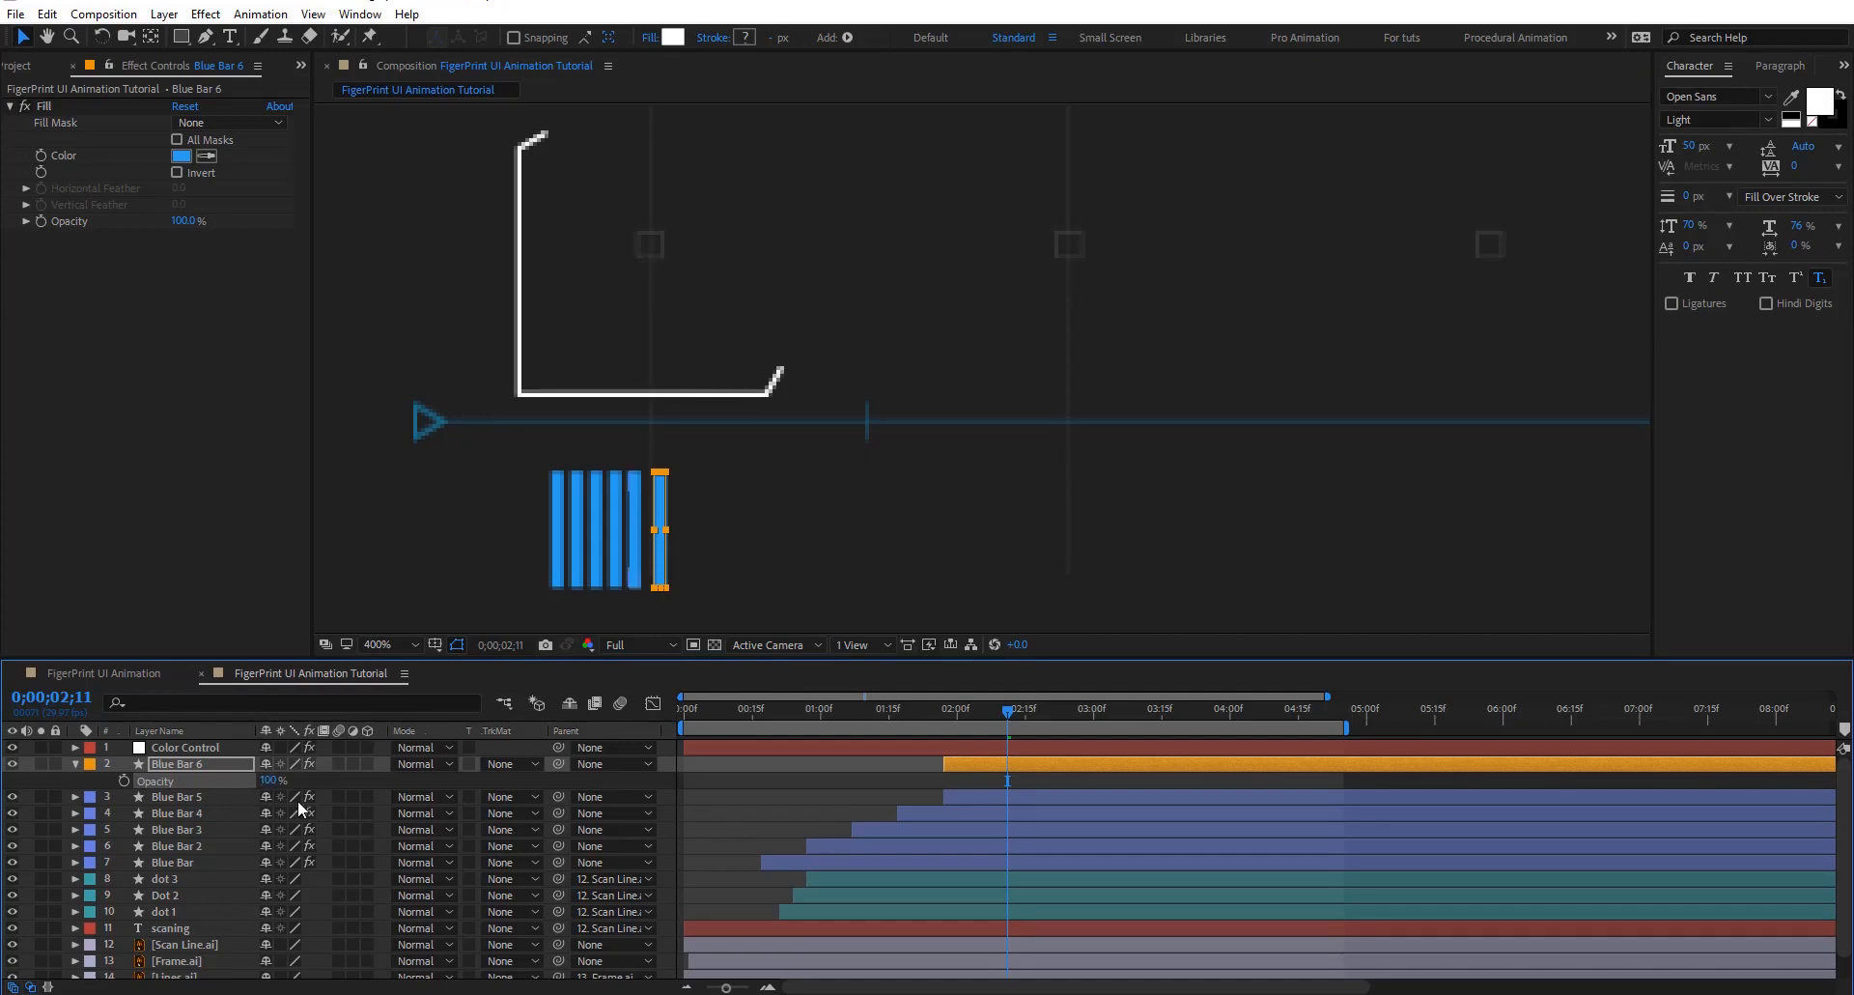
{"action": "key", "text": "s"}
{"action": "left_click", "coordinate": [321, 779]}
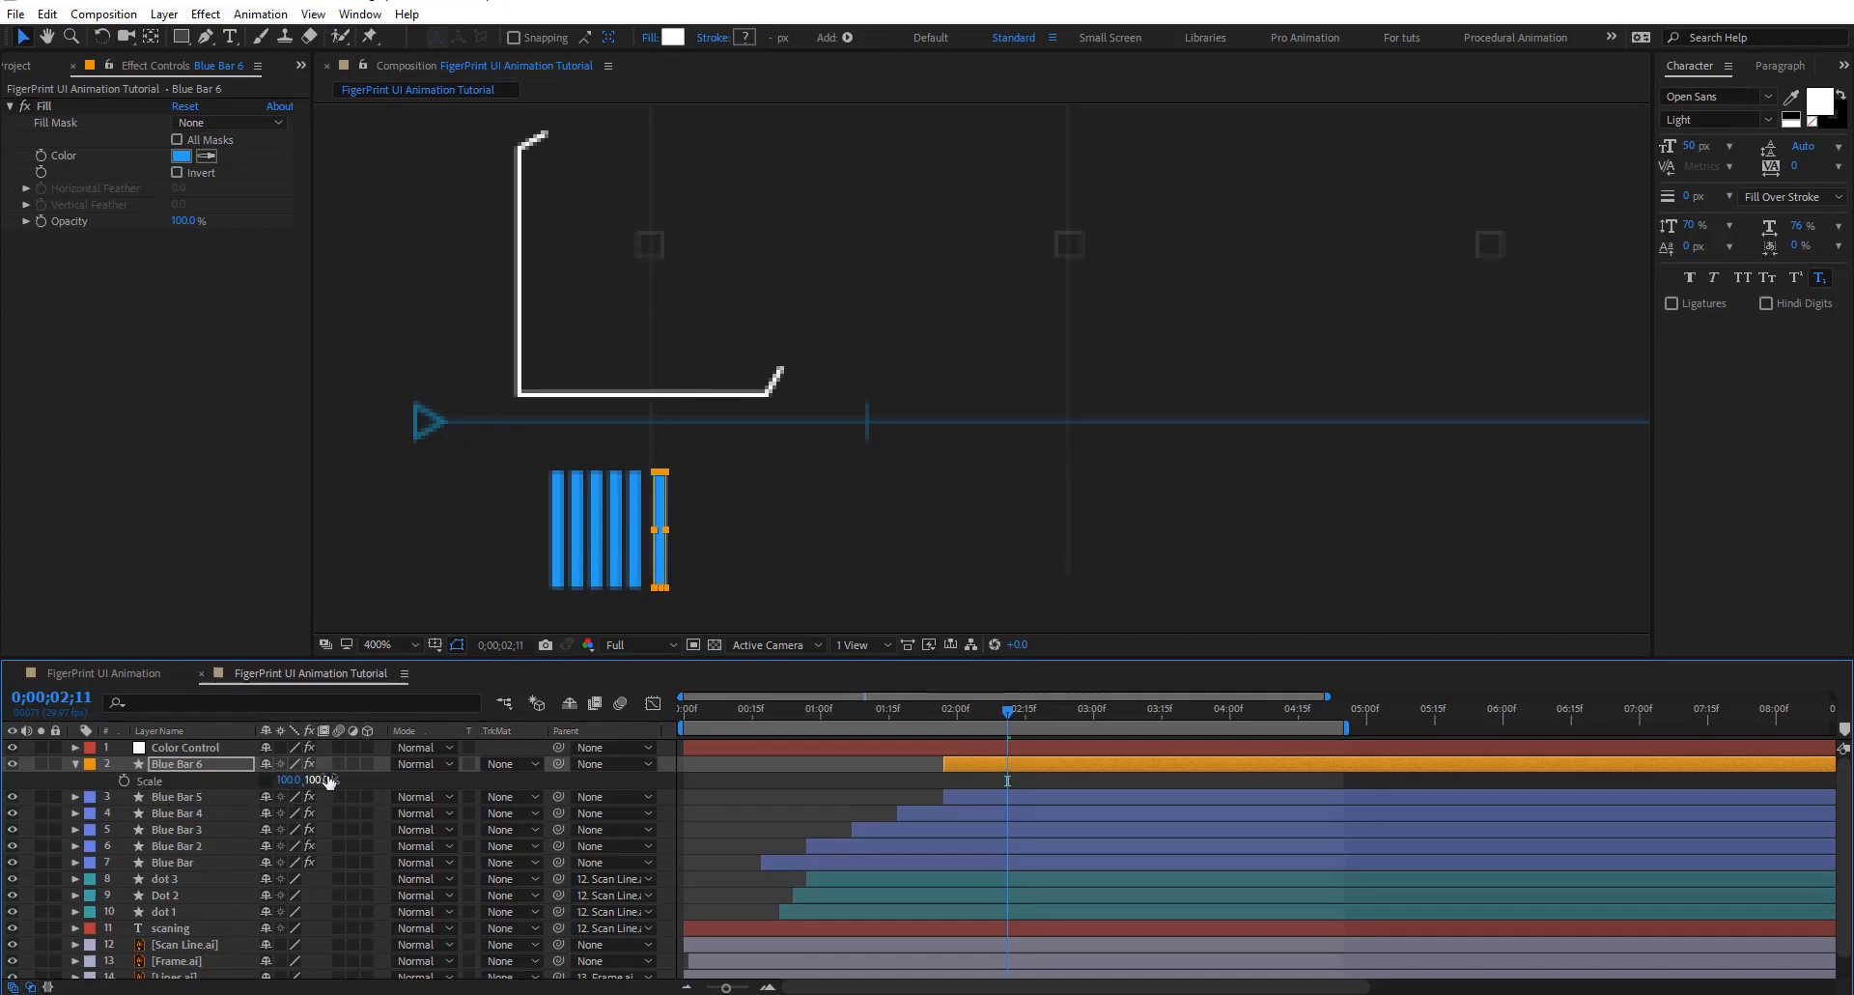
{"action": "left_click_drag", "start_coordinate": [327, 782], "coordinate": [311, 782]}
{"action": "key", "text": "ctrl+z"}
Expand Blue Bar 6 down to Rectangle 1 and try to reposition the bar's anchor point with the Pan Behind tool
{"action": "scroll", "coordinate": [681, 511], "scroll_direction": "up", "scroll_amount": 1}
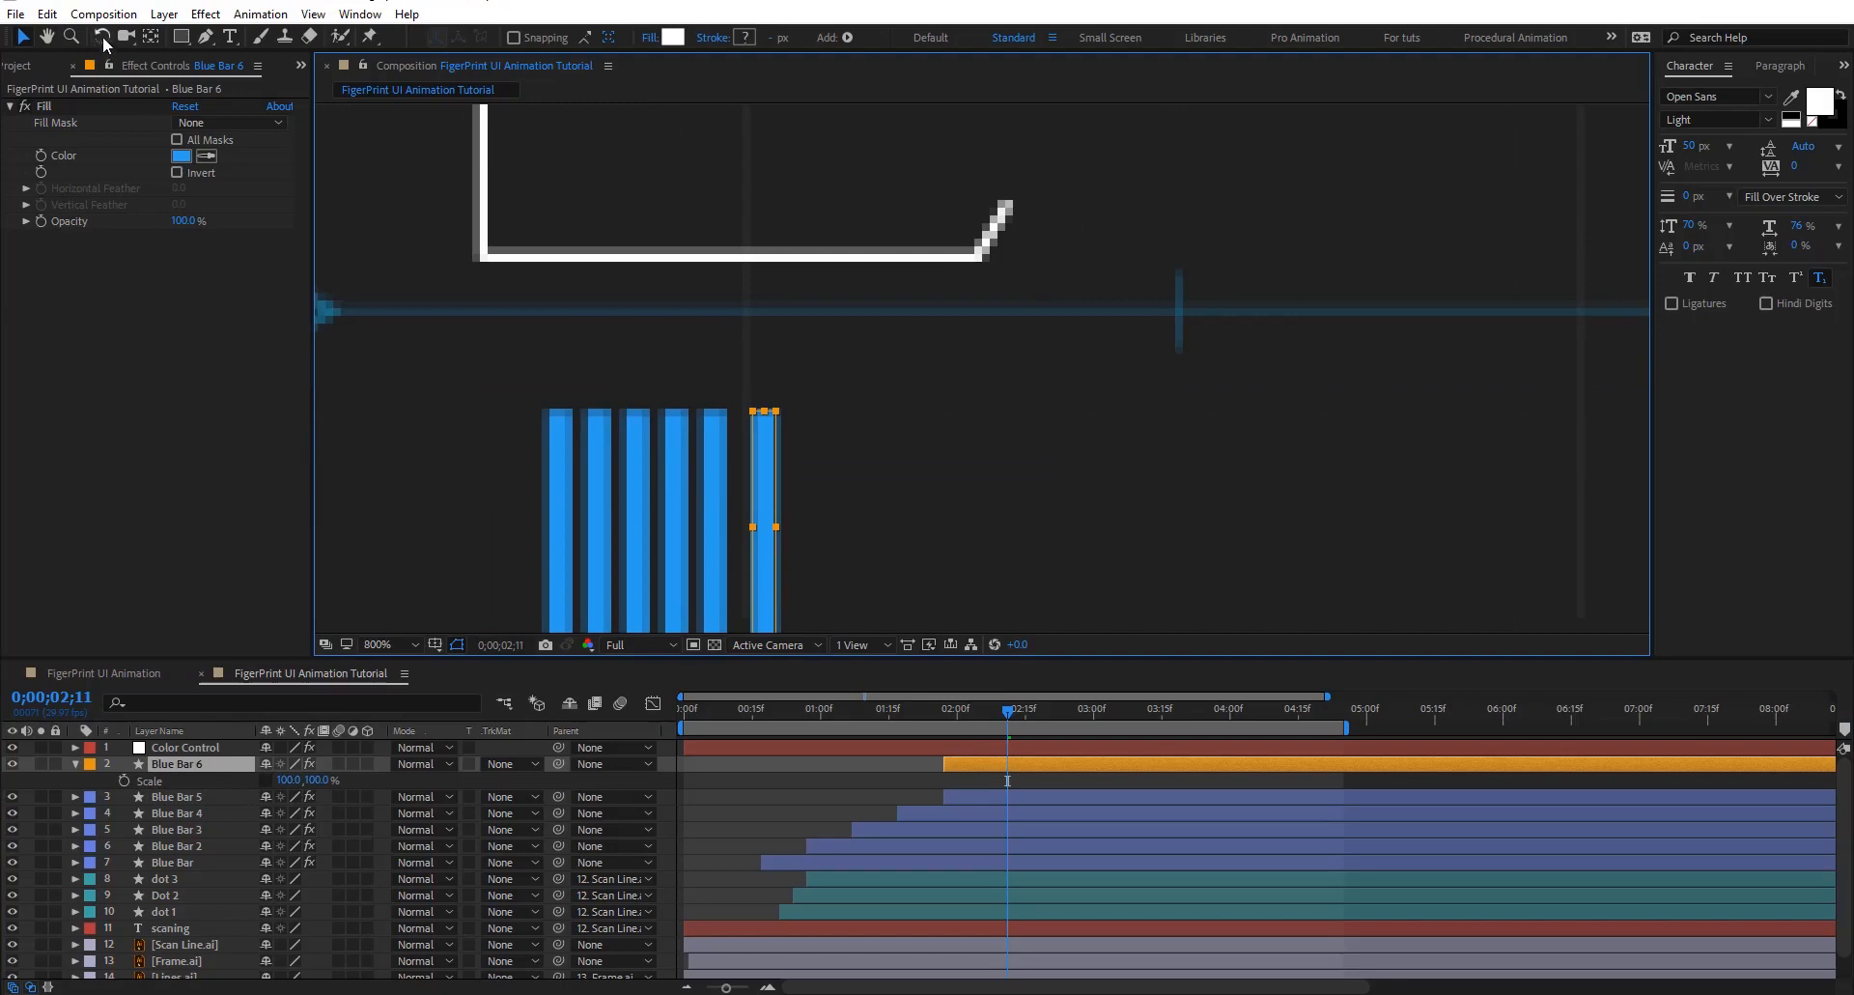
{"action": "left_click", "coordinate": [151, 37]}
{"action": "left_click_drag", "start_coordinate": [766, 475], "coordinate": [727, 303]}
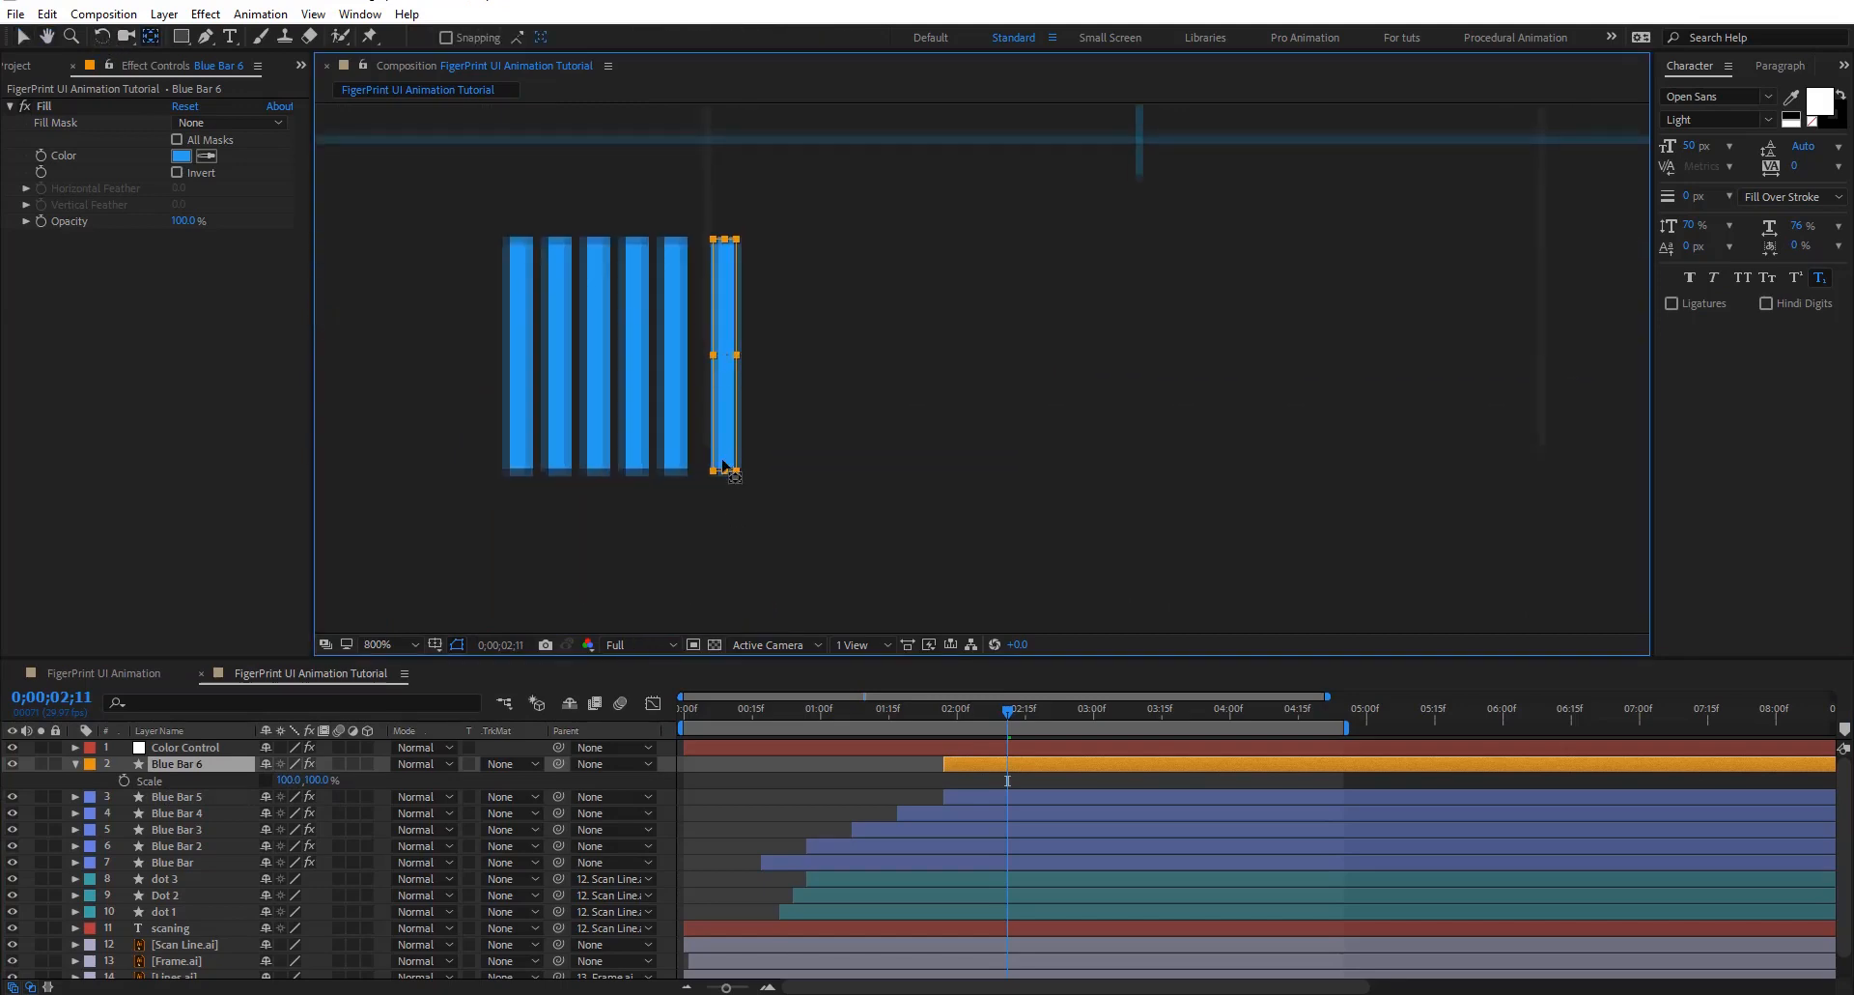
{"action": "left_click", "coordinate": [982, 782]}
{"action": "left_click", "coordinate": [986, 765]}
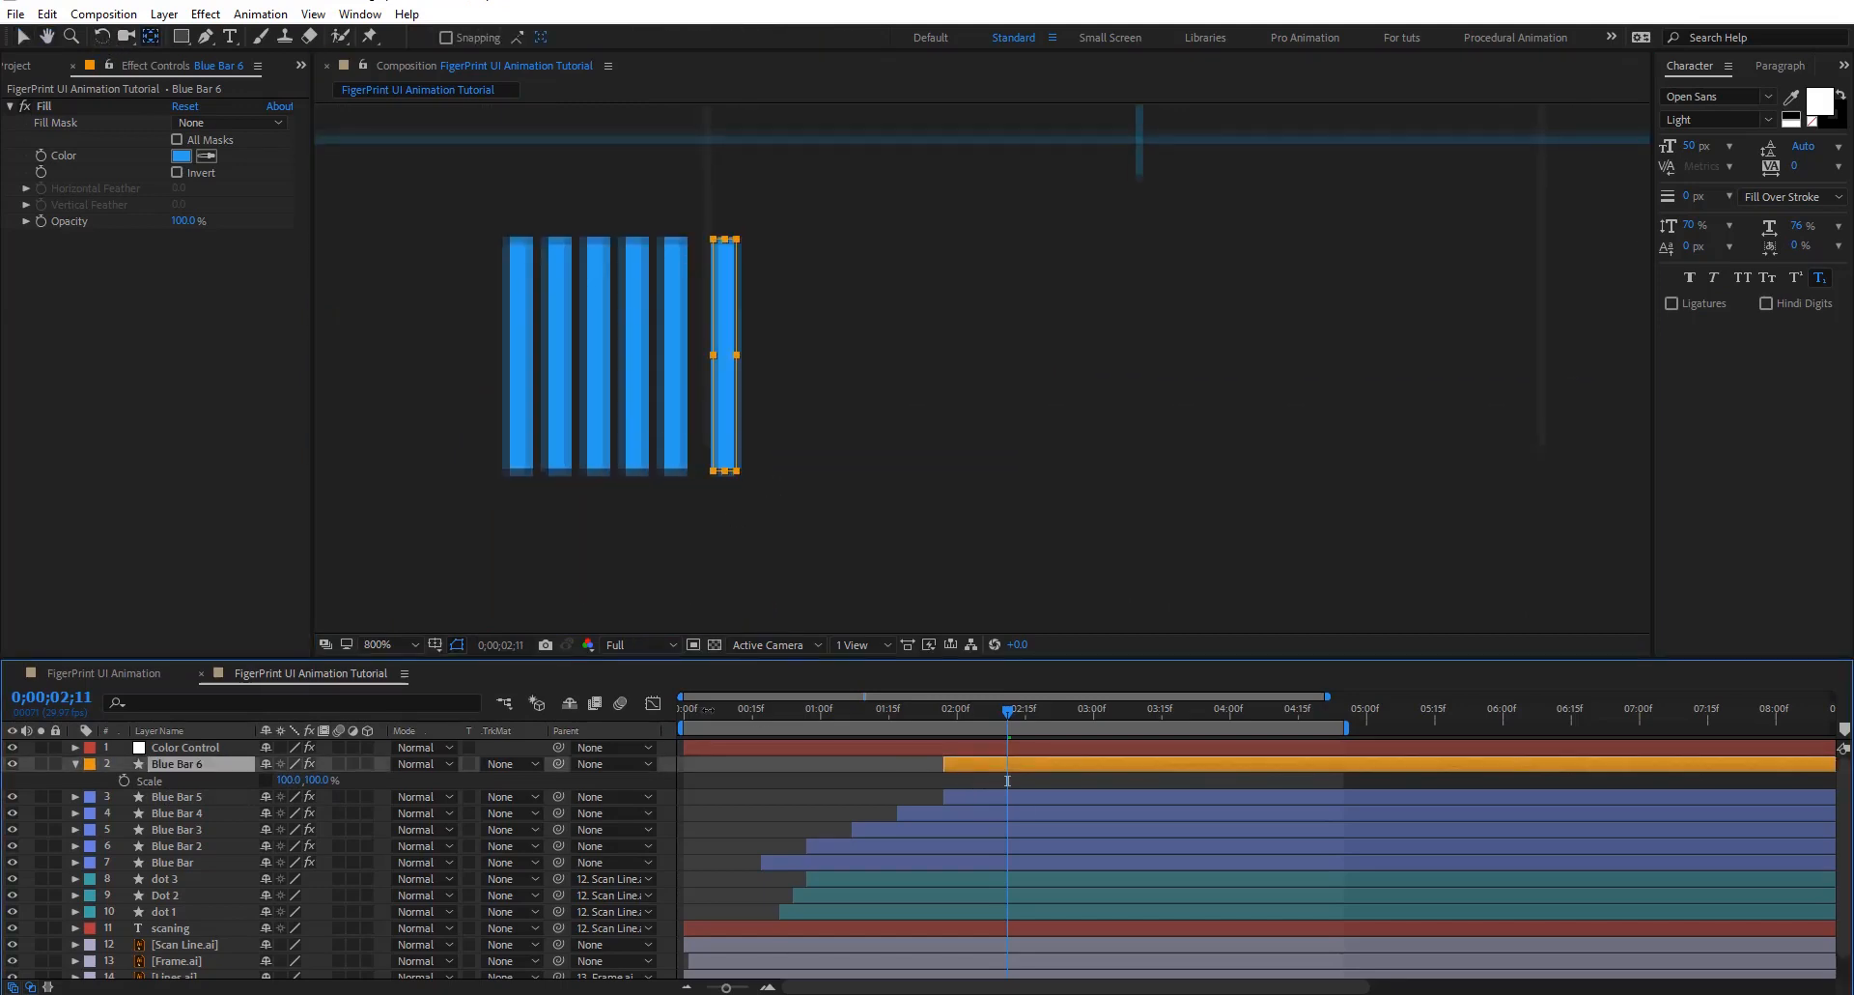
{"action": "left_click", "coordinate": [74, 763]}
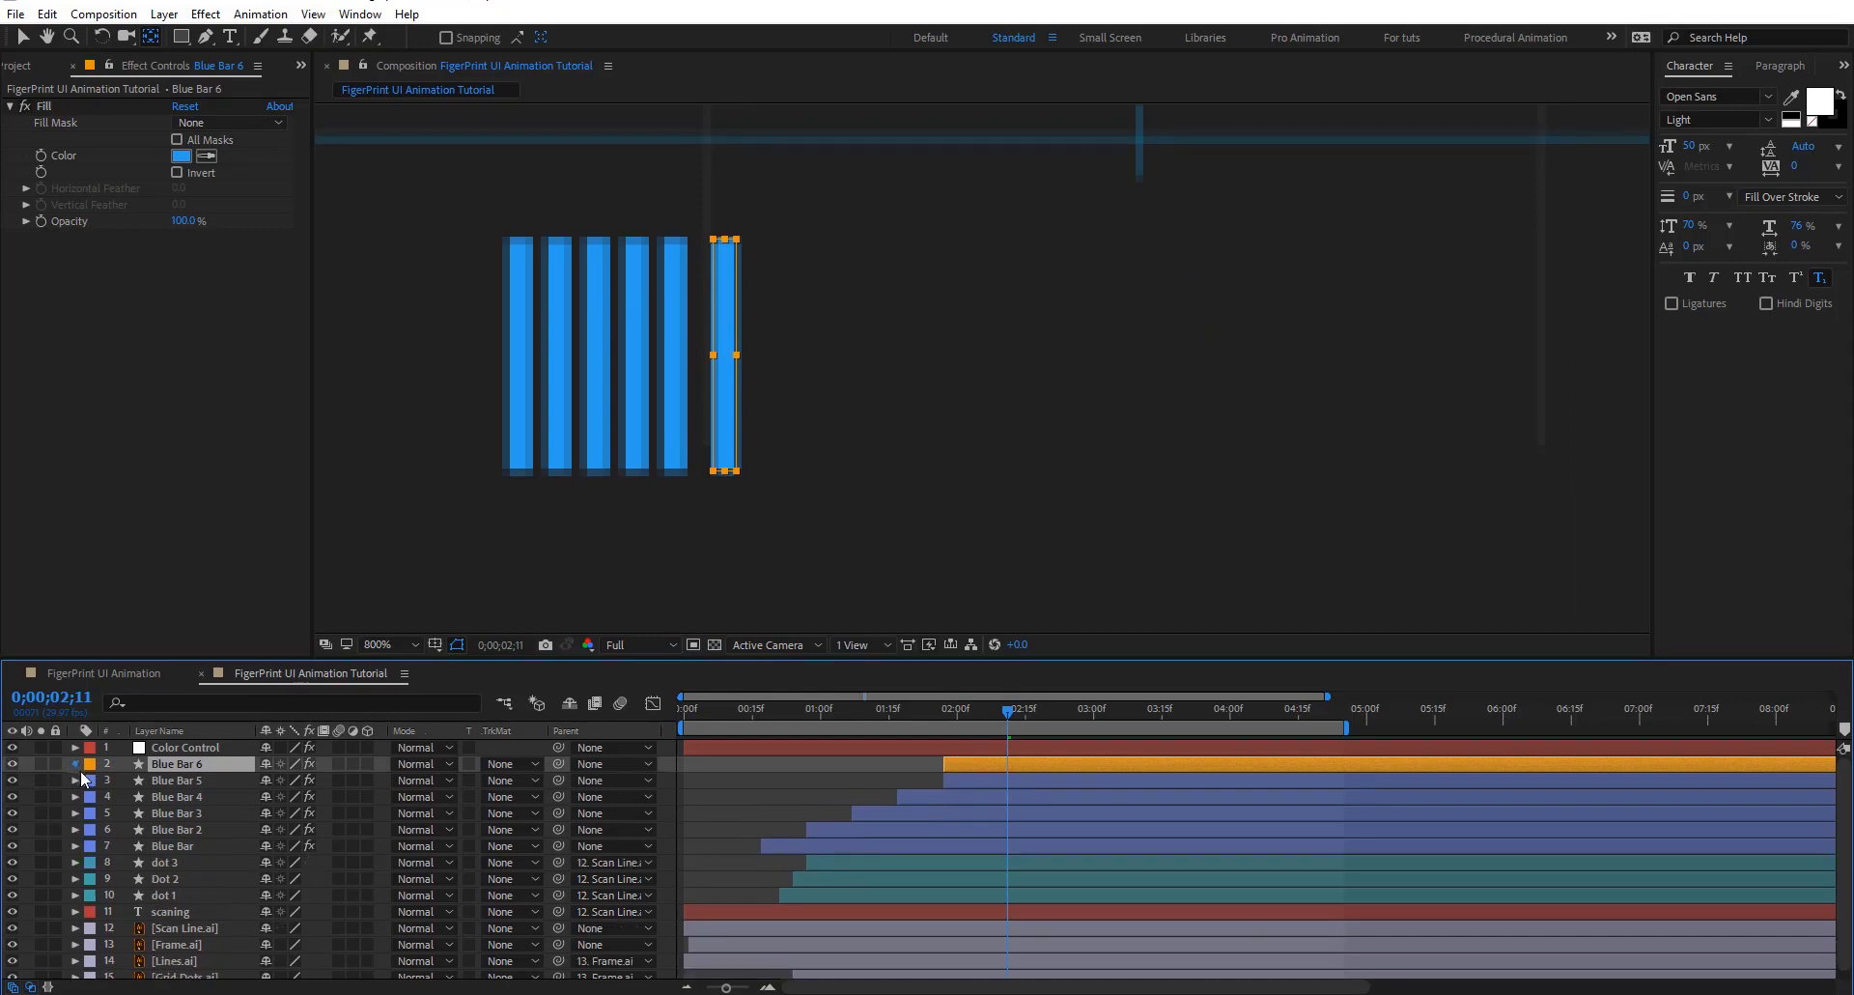
{"action": "left_click", "coordinate": [76, 764]}
{"action": "left_click", "coordinate": [101, 796]}
{"action": "left_click", "coordinate": [94, 796]}
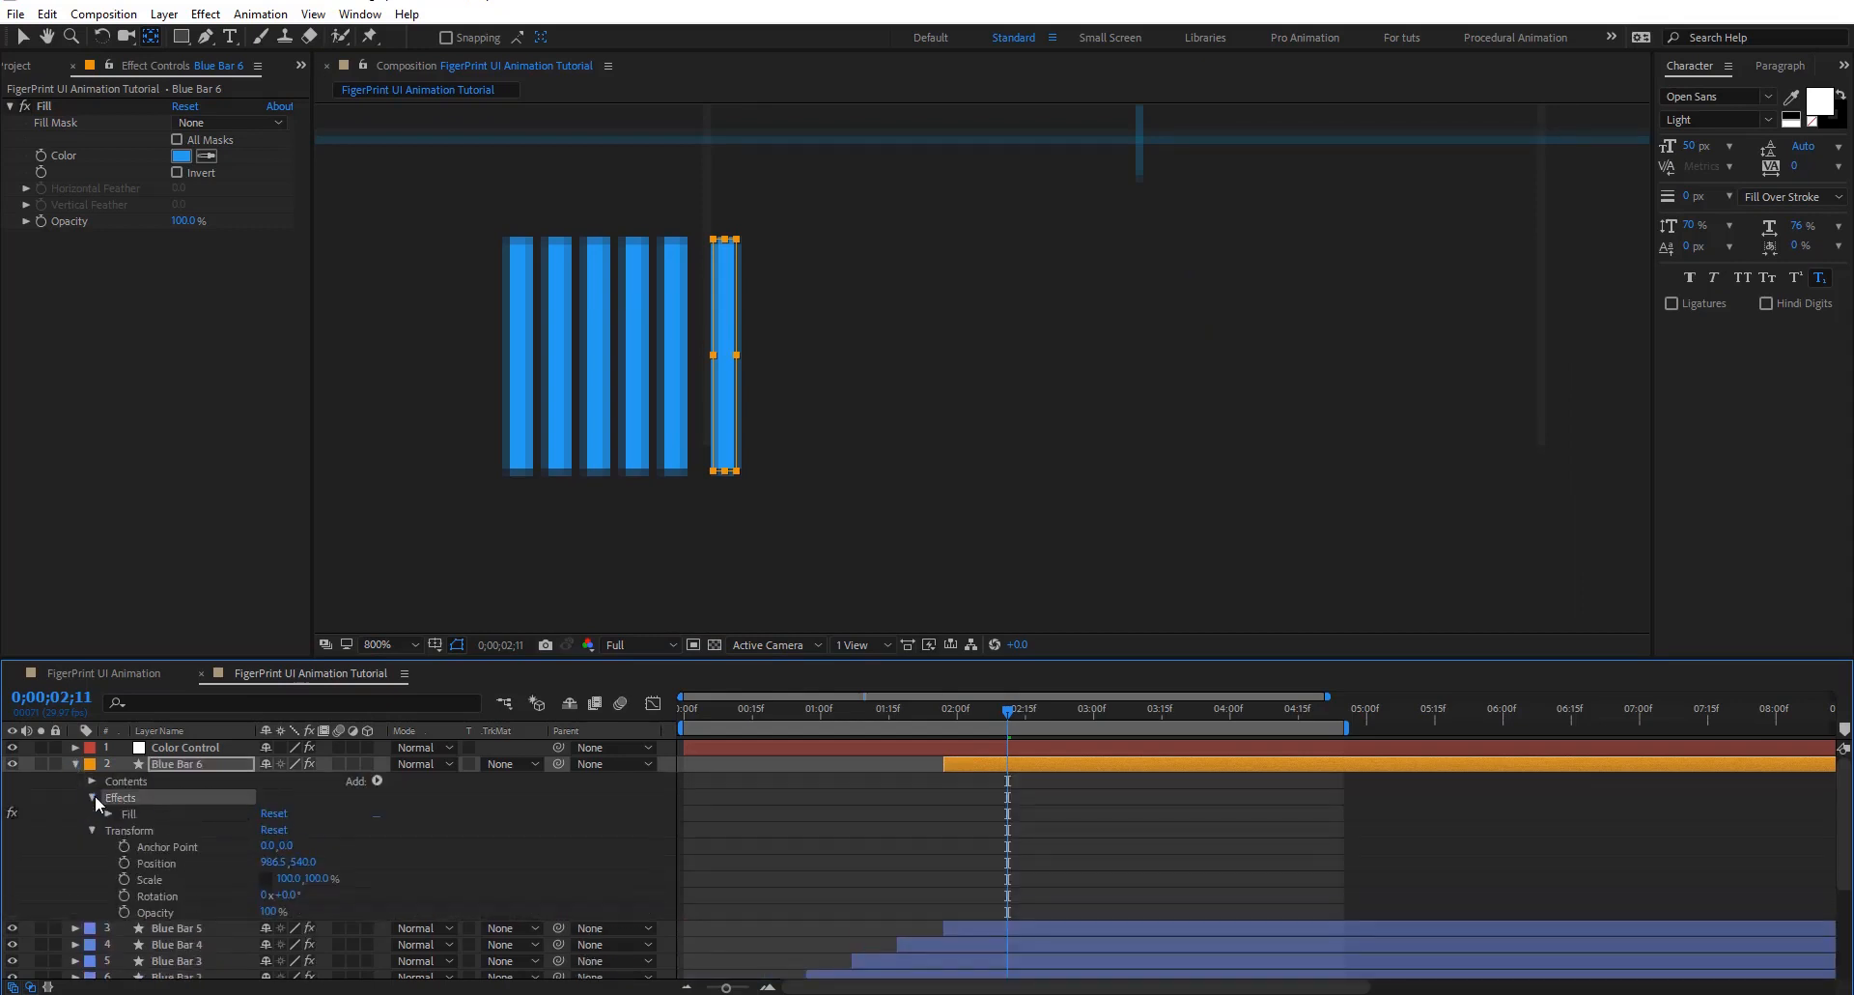
{"action": "left_click", "coordinate": [97, 780]}
{"action": "left_click", "coordinate": [135, 798]}
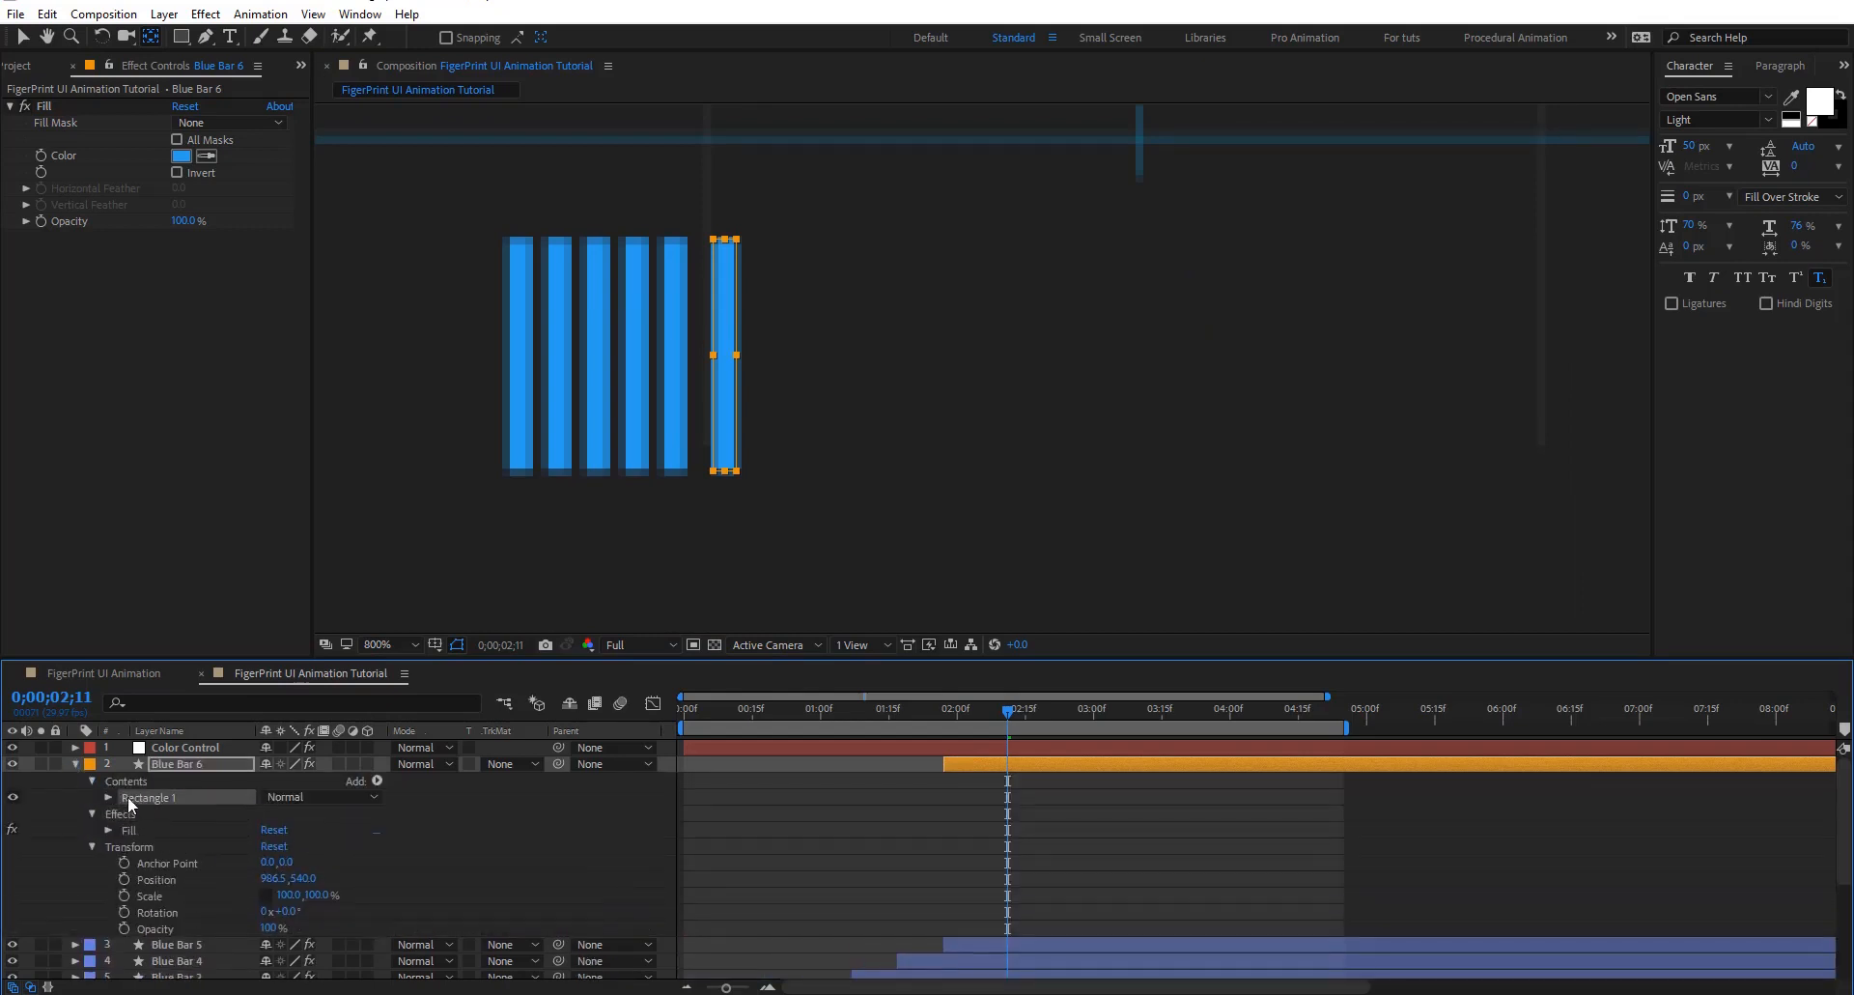
{"action": "left_click", "coordinate": [109, 797]}
{"action": "left_click_drag", "start_coordinate": [724, 471], "coordinate": [726, 355]}
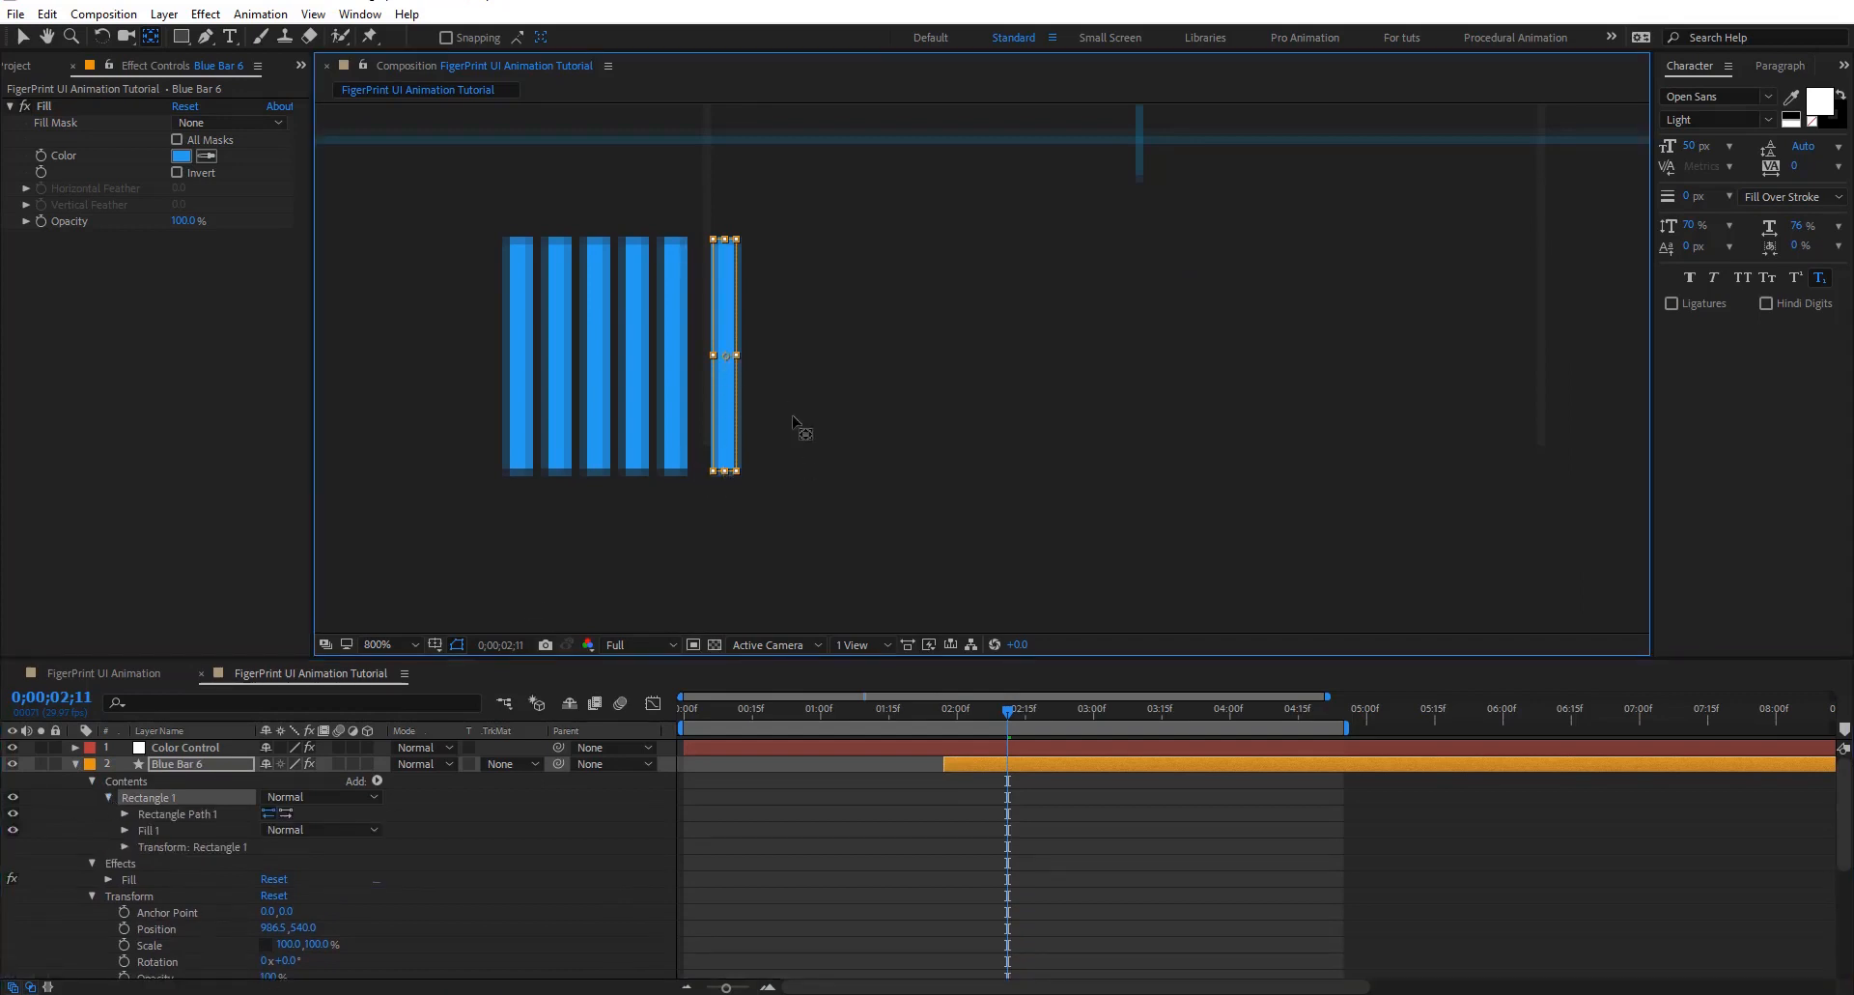
Try Blue Bar 6 at 89% vertical scale and undo the scaling
{"action": "left_click", "coordinate": [182, 765]}
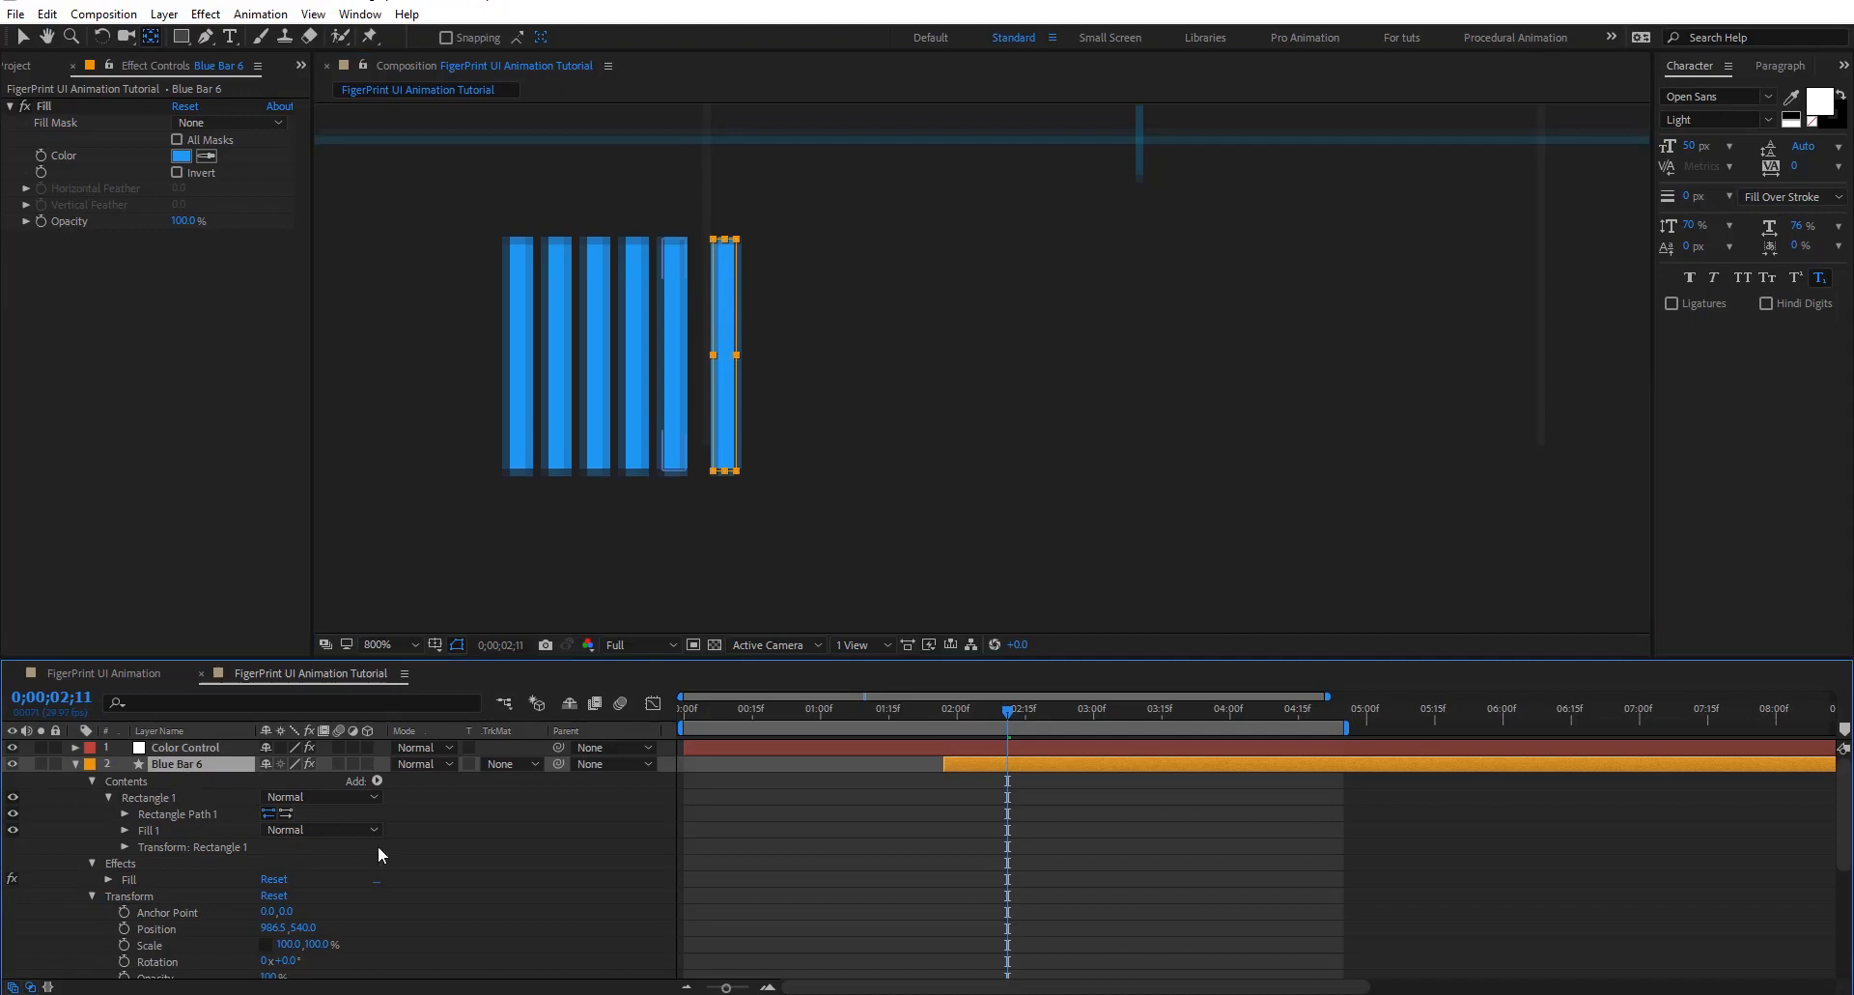
{"action": "key", "text": "s"}
{"action": "left_click_drag", "start_coordinate": [311, 780], "coordinate": [306, 780]}
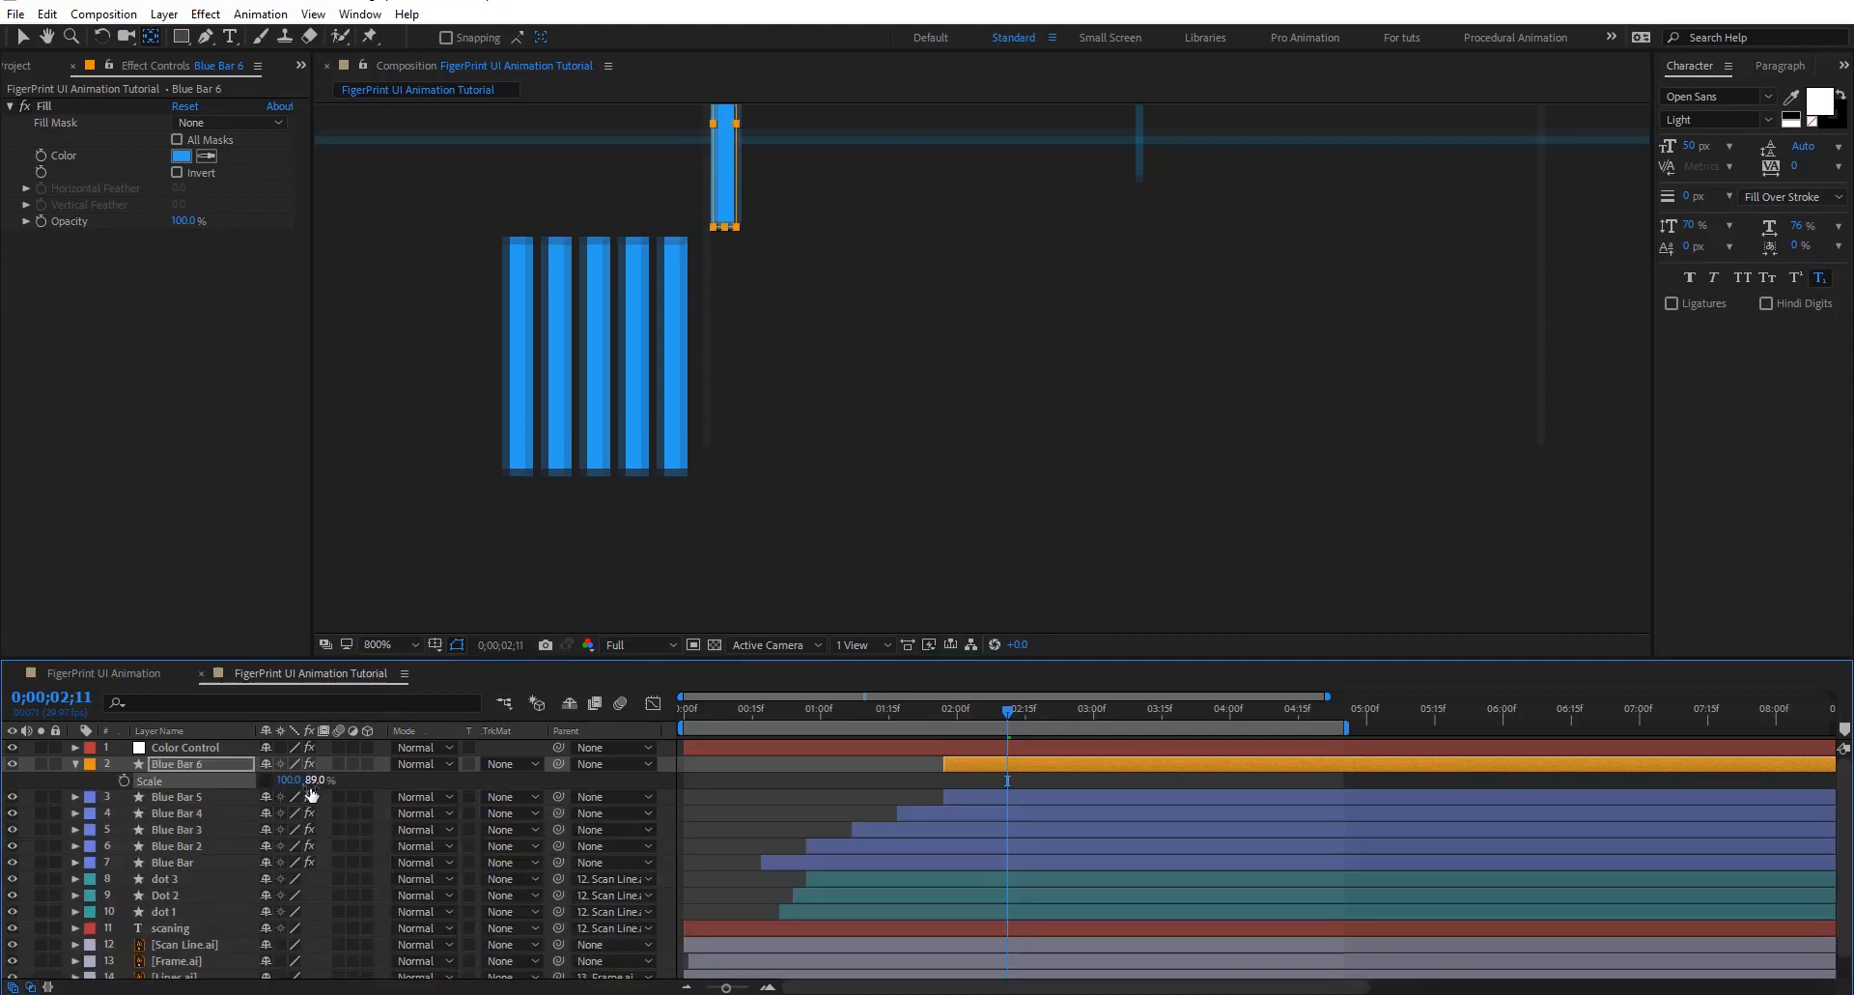
{"action": "key", "text": "ctrl+z"}
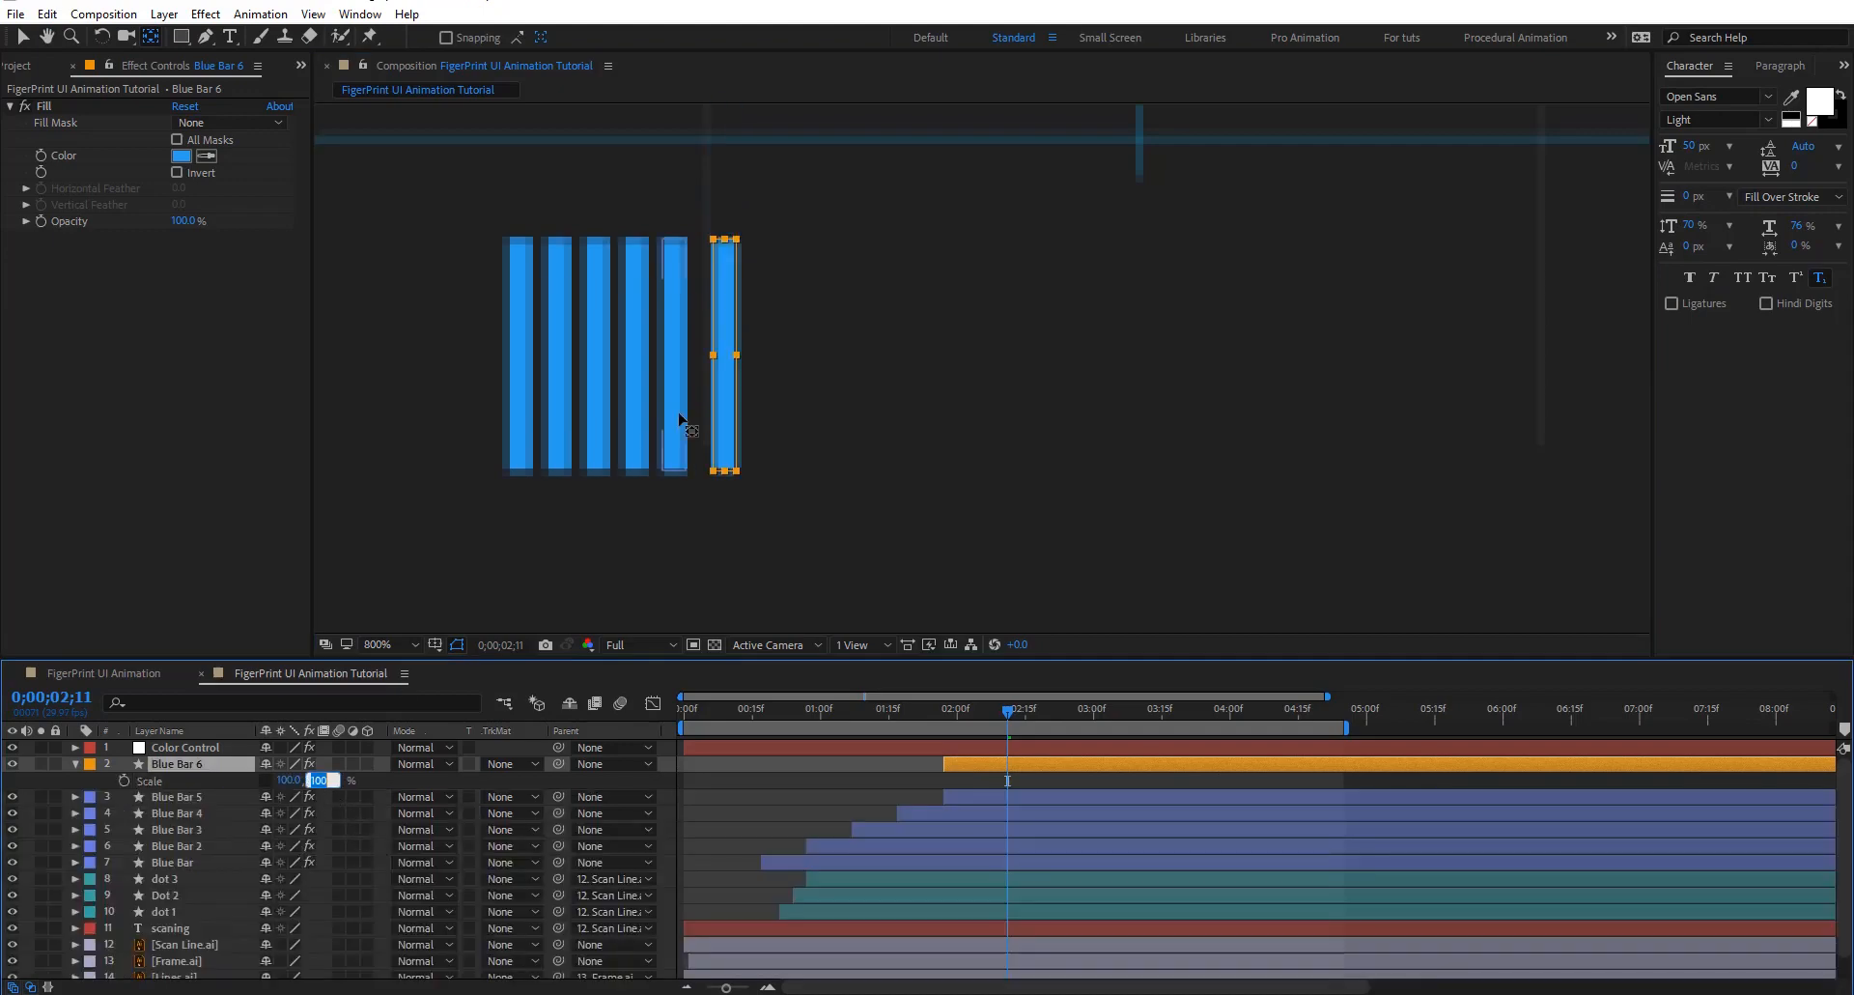
Expand Blue Bar 6 to the Rectangle 1 transform, unlink its scale proportions, and reduce only the vertical scale to about 68%
{"action": "left_click", "coordinate": [74, 763]}
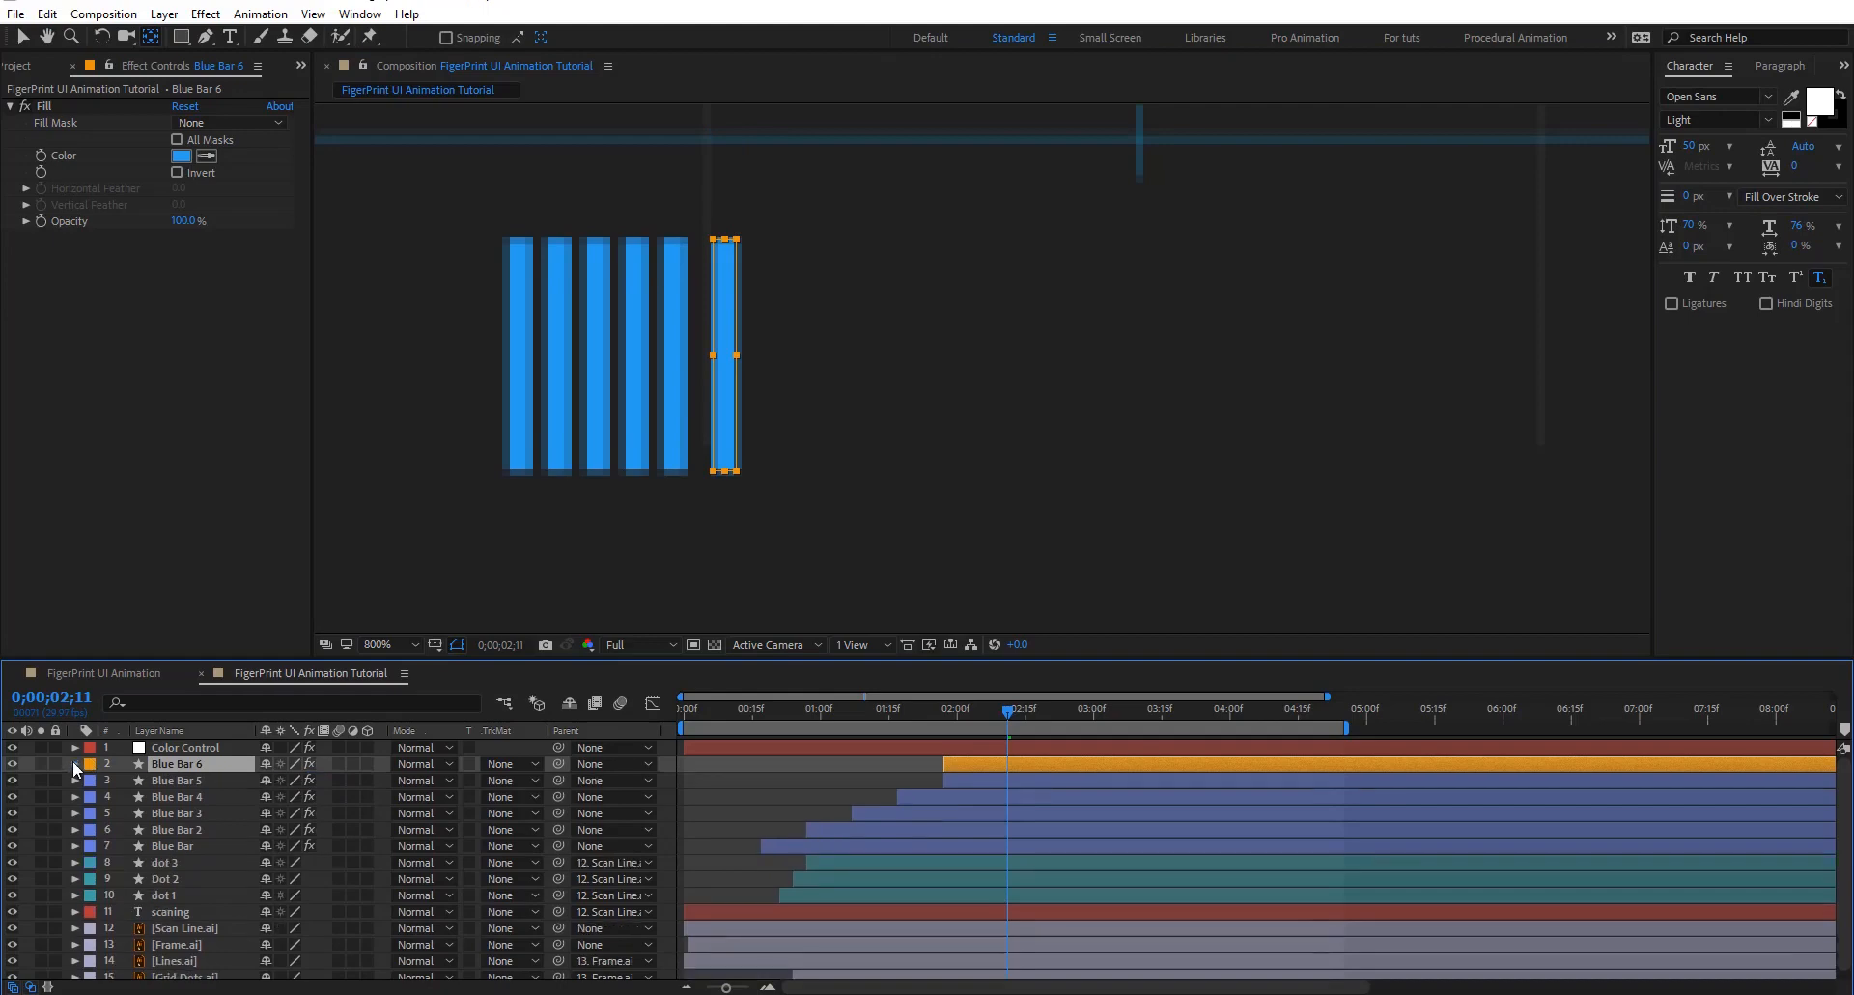
{"action": "left_click", "coordinate": [92, 781]}
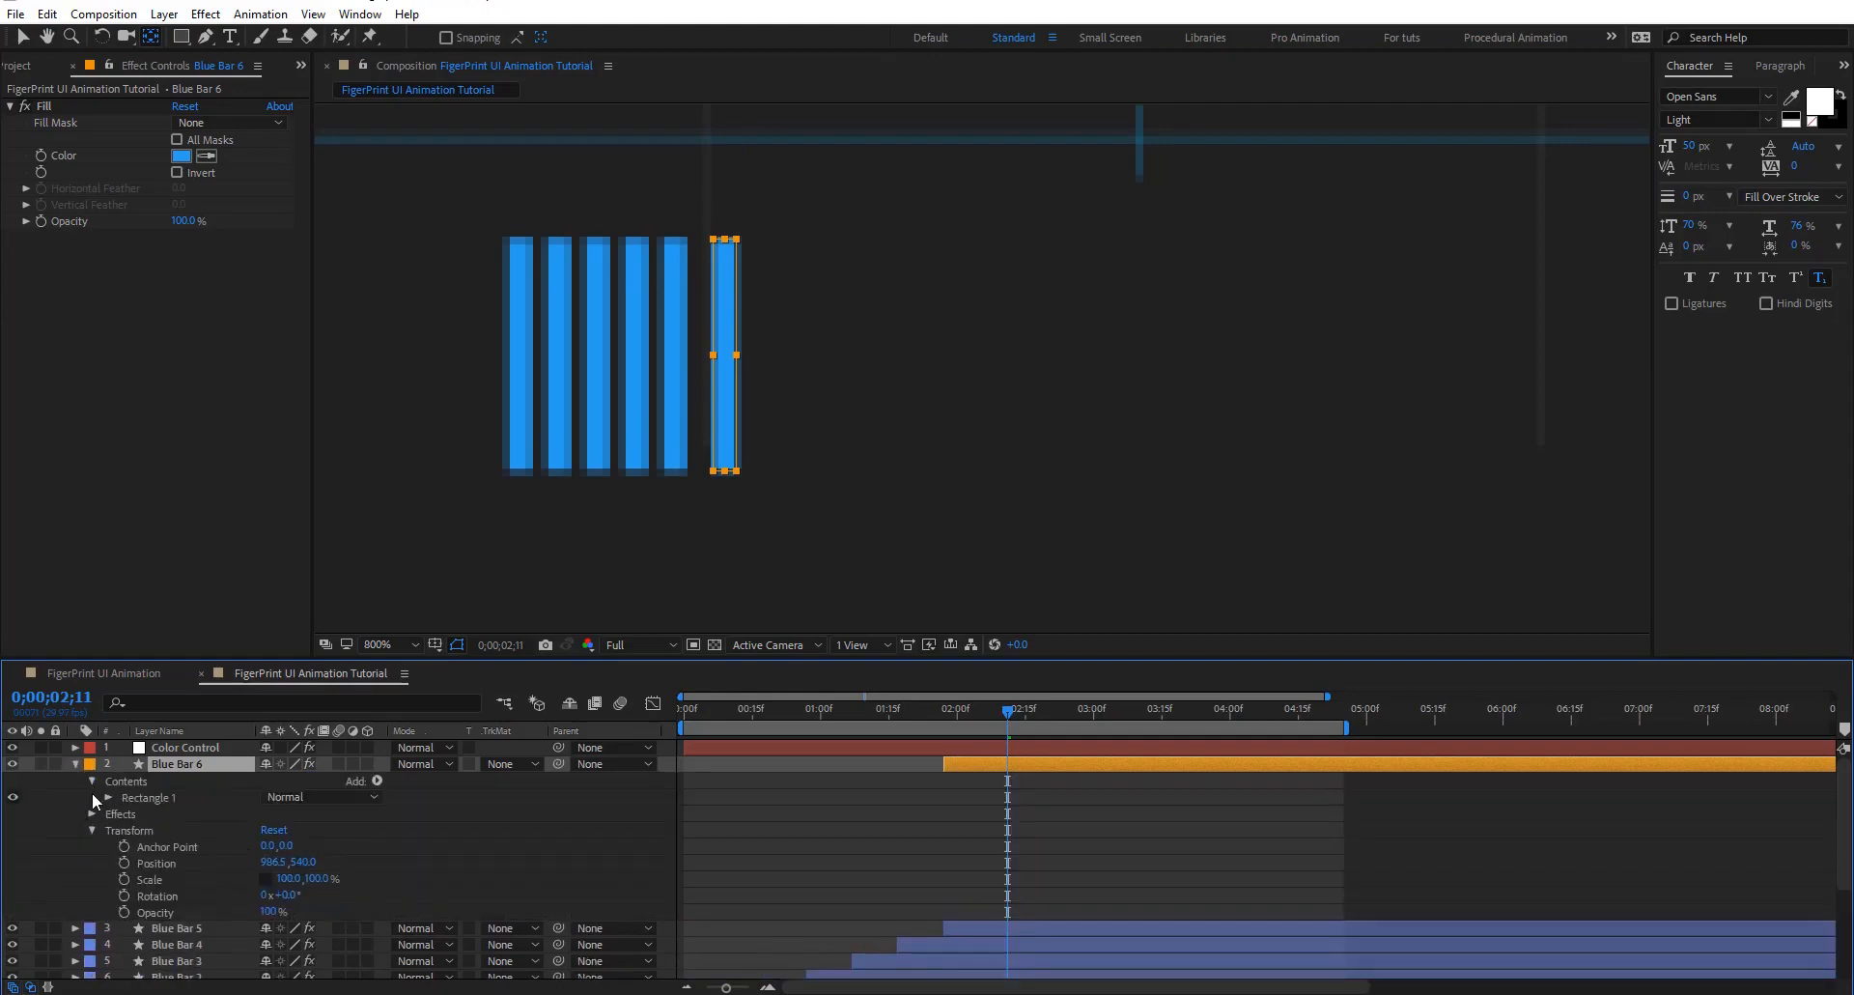
{"action": "left_click", "coordinate": [107, 797]}
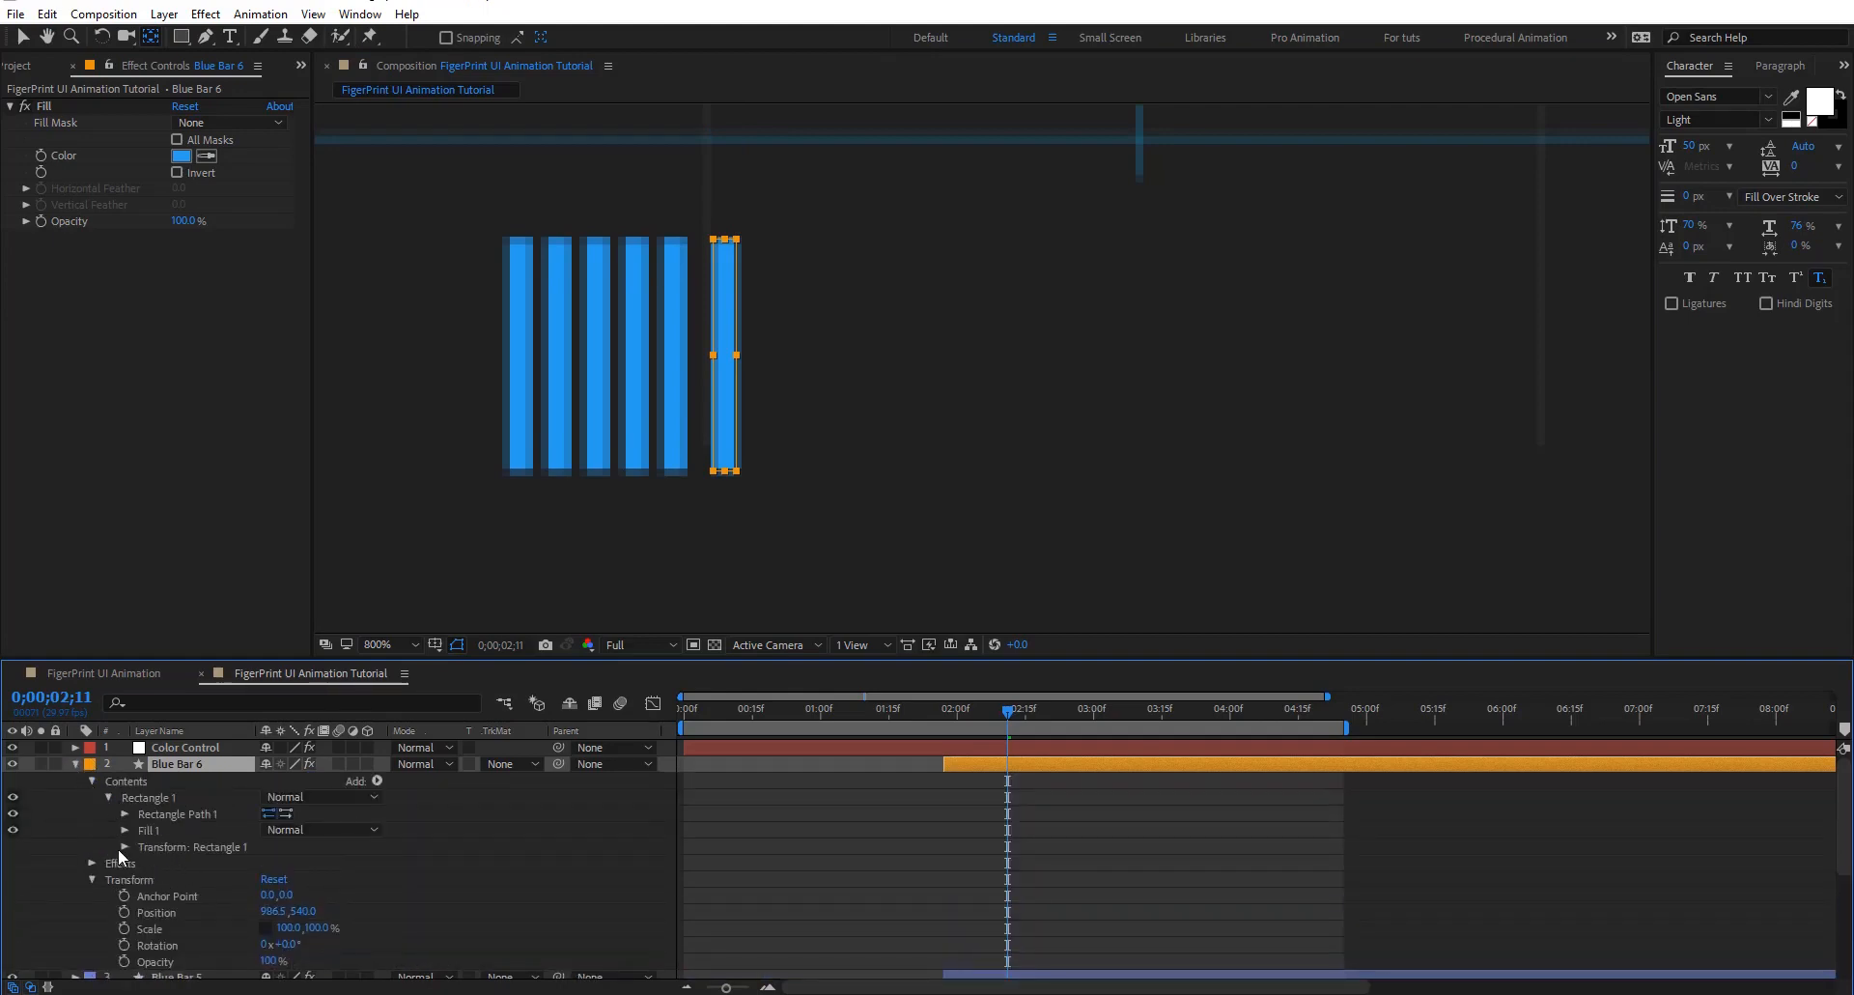
{"action": "left_click", "coordinate": [123, 847]}
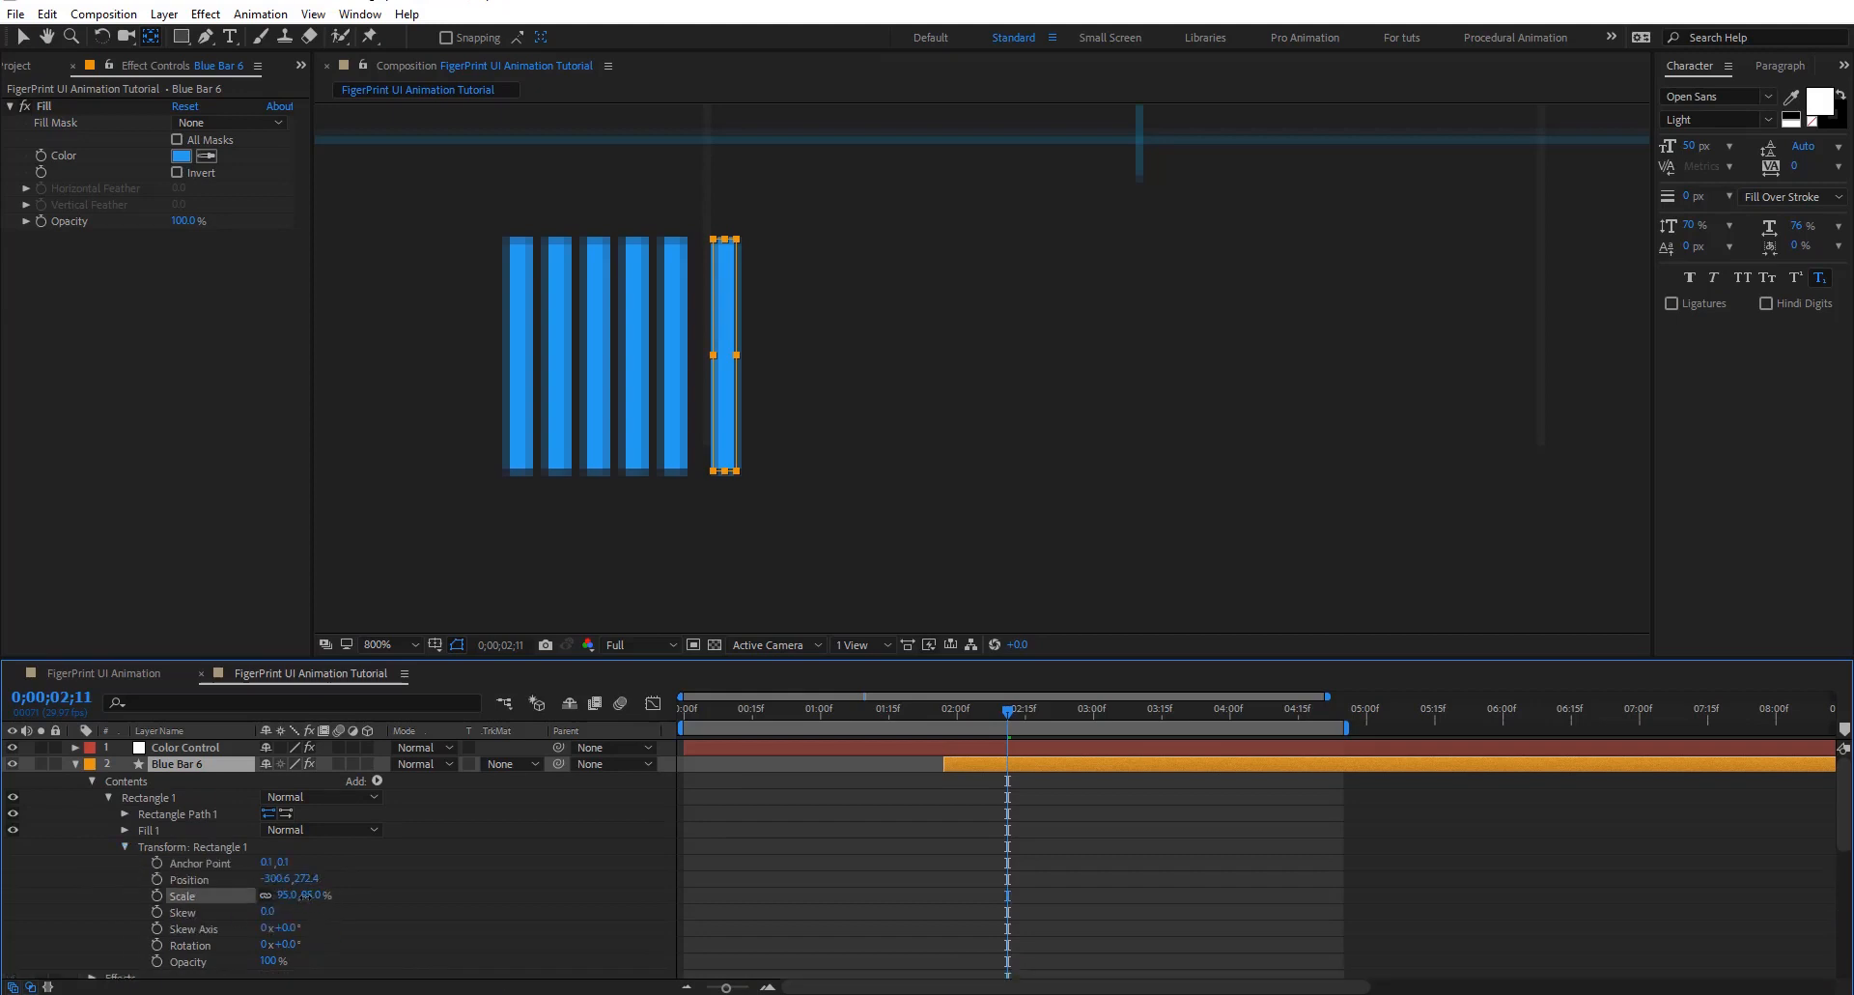
{"action": "left_click", "coordinate": [267, 895]}
{"action": "left_click_drag", "start_coordinate": [325, 905], "coordinate": [269, 898]}
Change Blue Bar 6's Fill effect color to white (FFFFFF)
{"action": "left_click", "coordinate": [182, 155]}
{"action": "left_click_drag", "start_coordinate": [430, 320], "coordinate": [203, 171]}
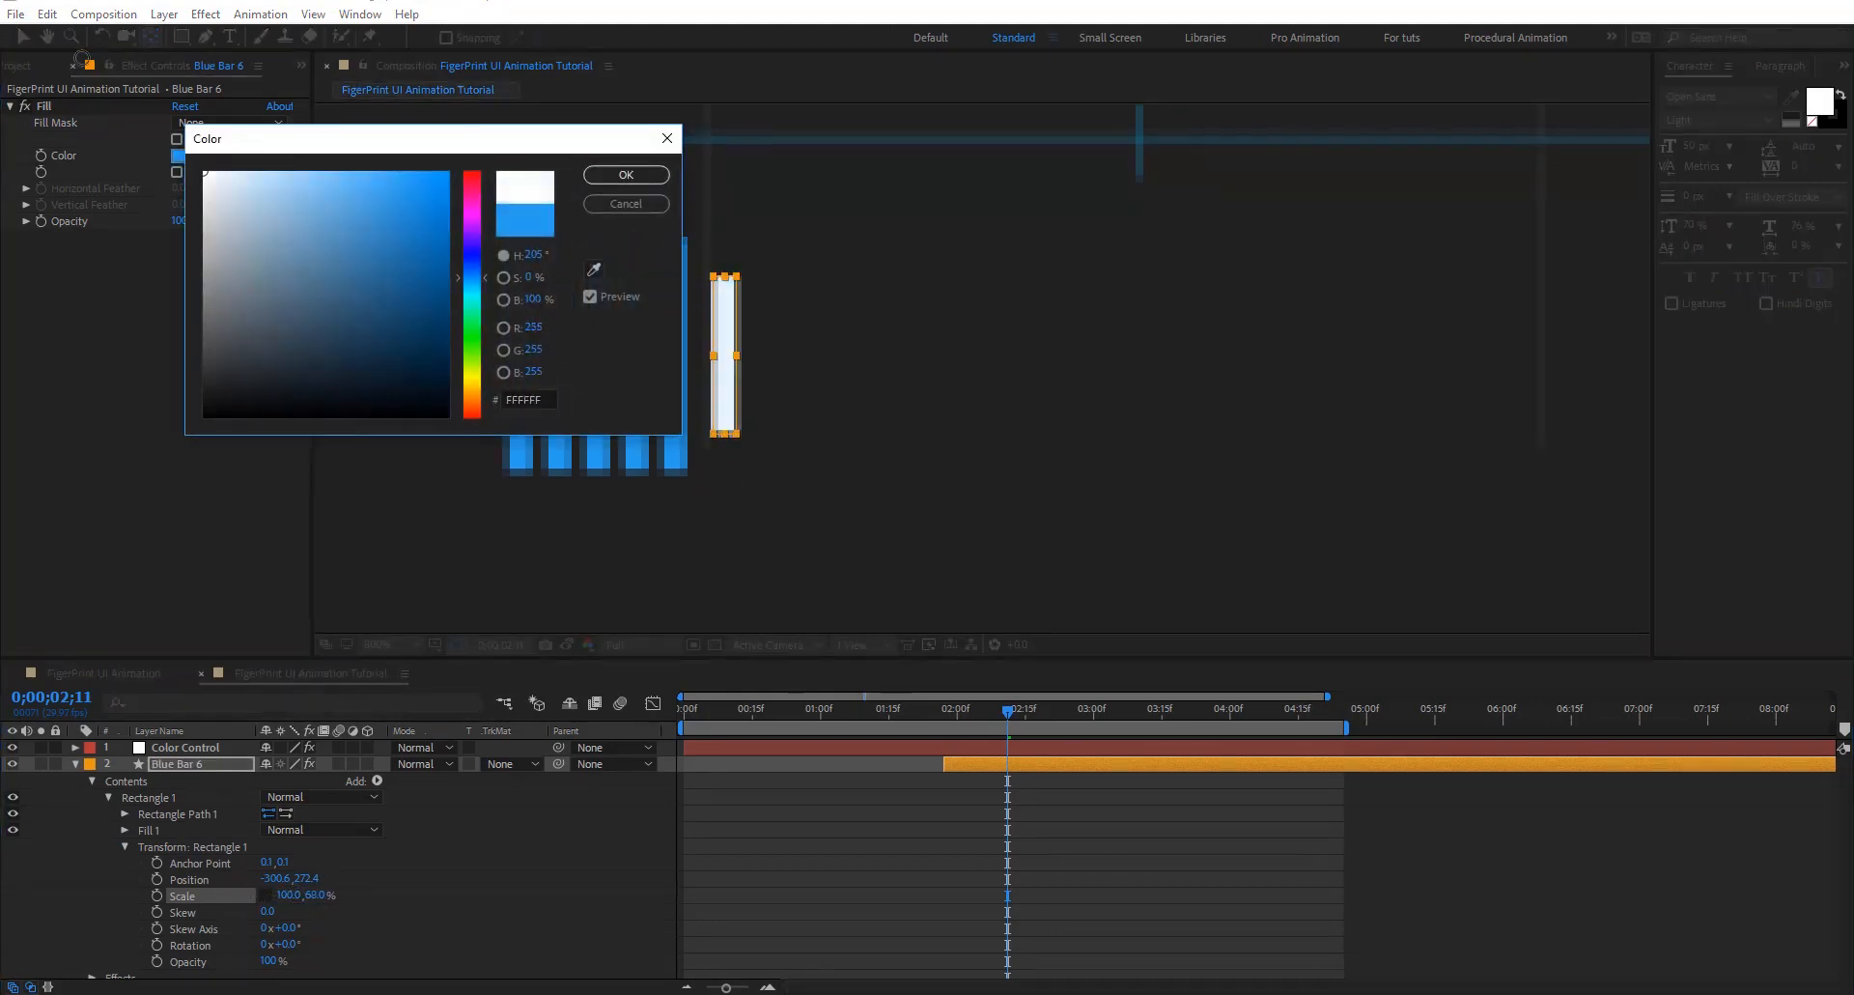
{"action": "left_click", "coordinate": [626, 175]}
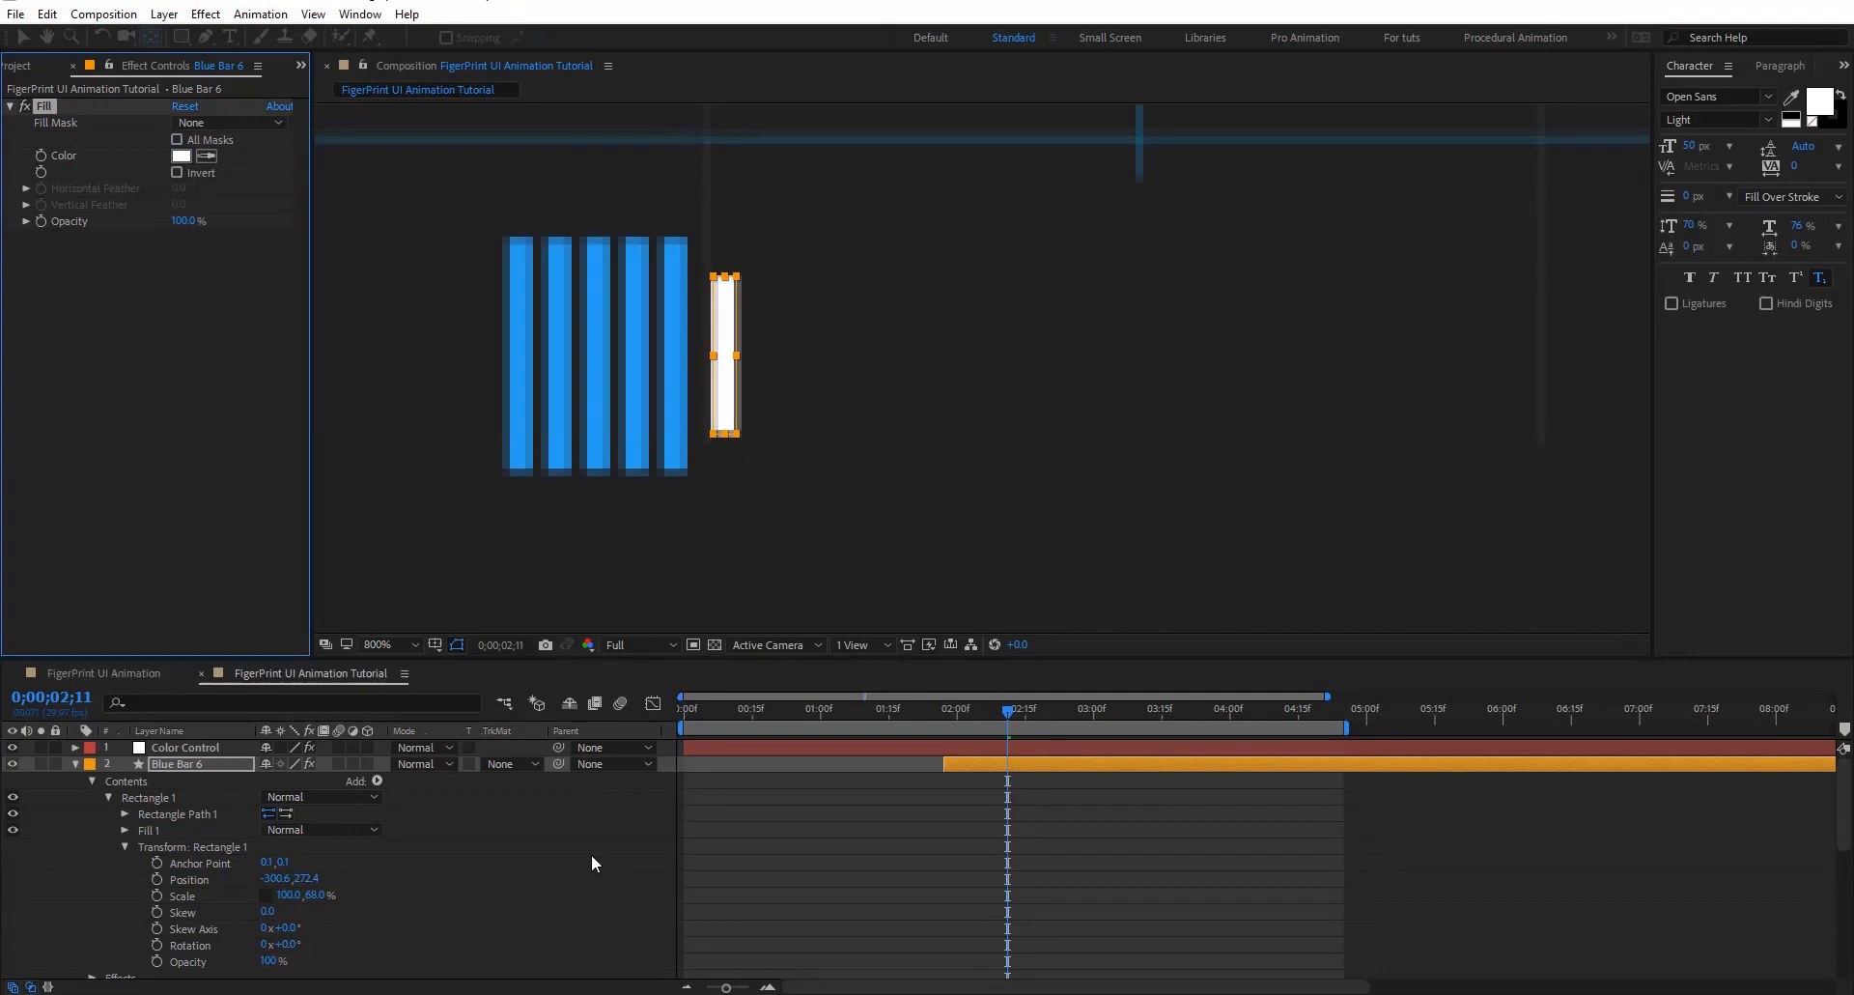
{"action": "left_click", "coordinate": [386, 883]}
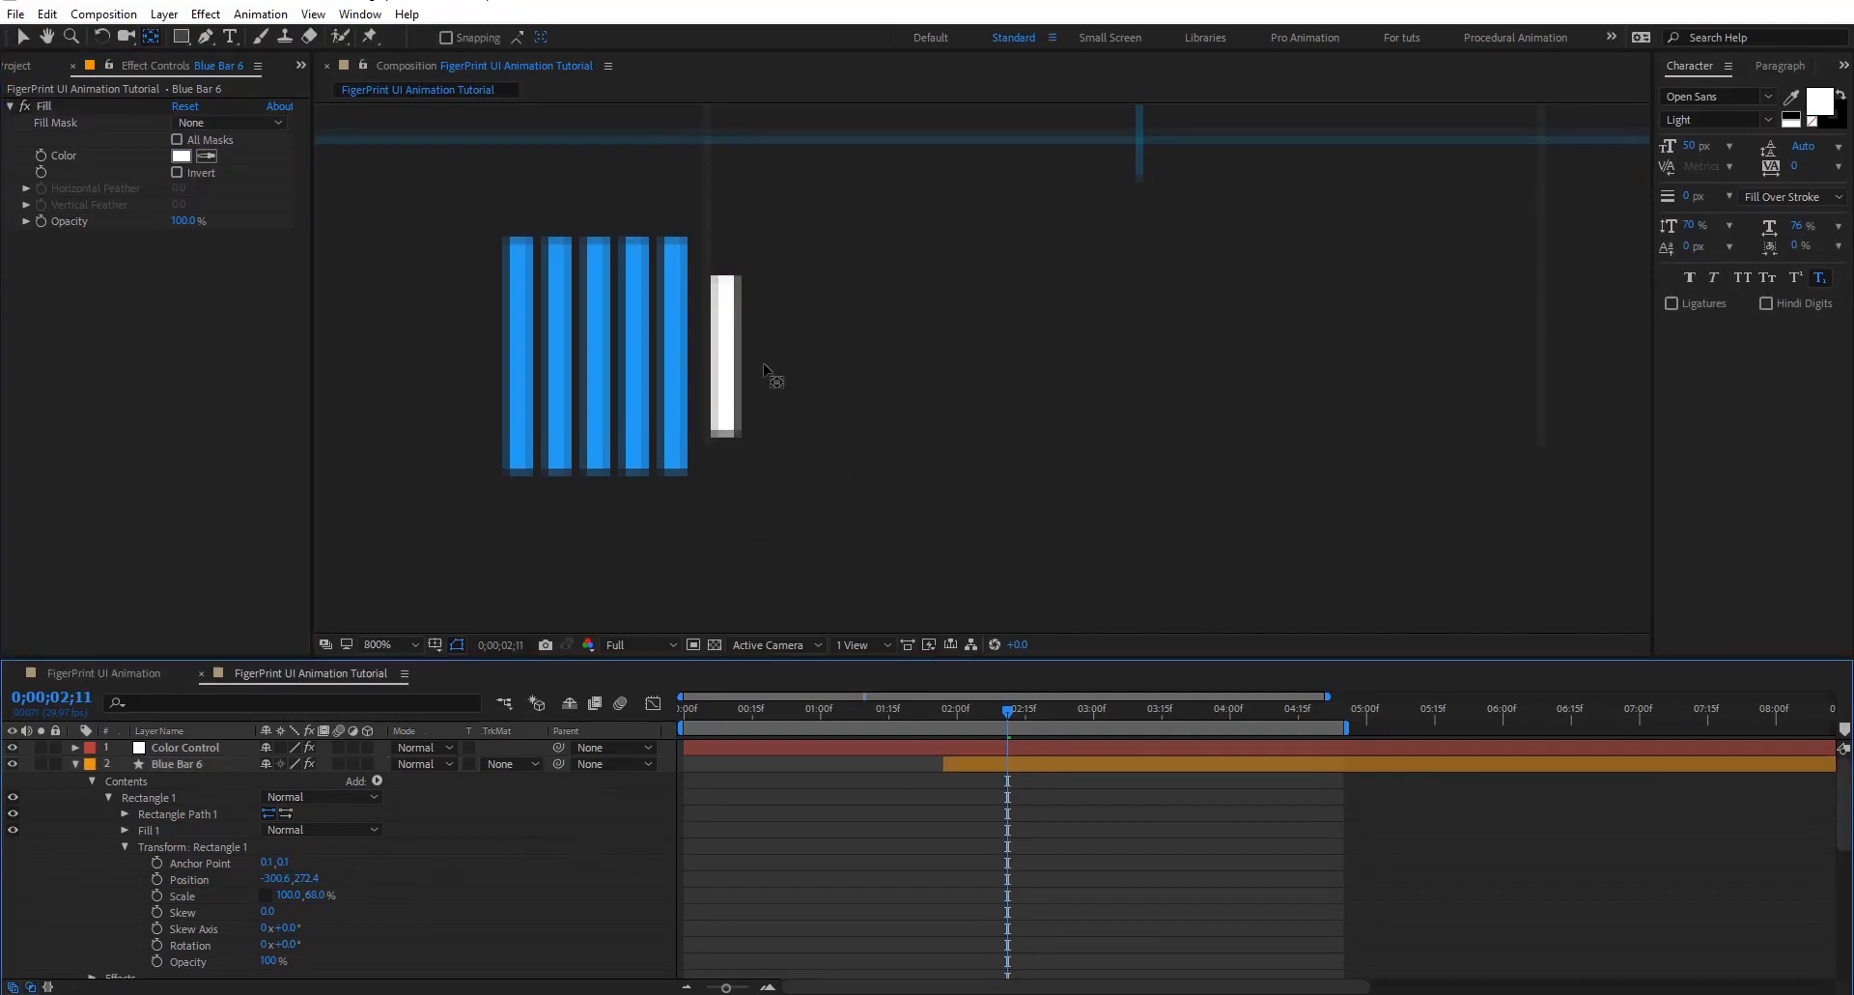
Add an expression to Rectangle 1's Scale in Blue Bar 6 containing only x= content("Rectangle 1").transform.scale[0];
{"action": "scroll", "coordinate": [748, 362], "scroll_direction": "down", "scroll_amount": 1}
{"action": "scroll", "coordinate": [872, 364], "scroll_direction": "up", "scroll_amount": 1}
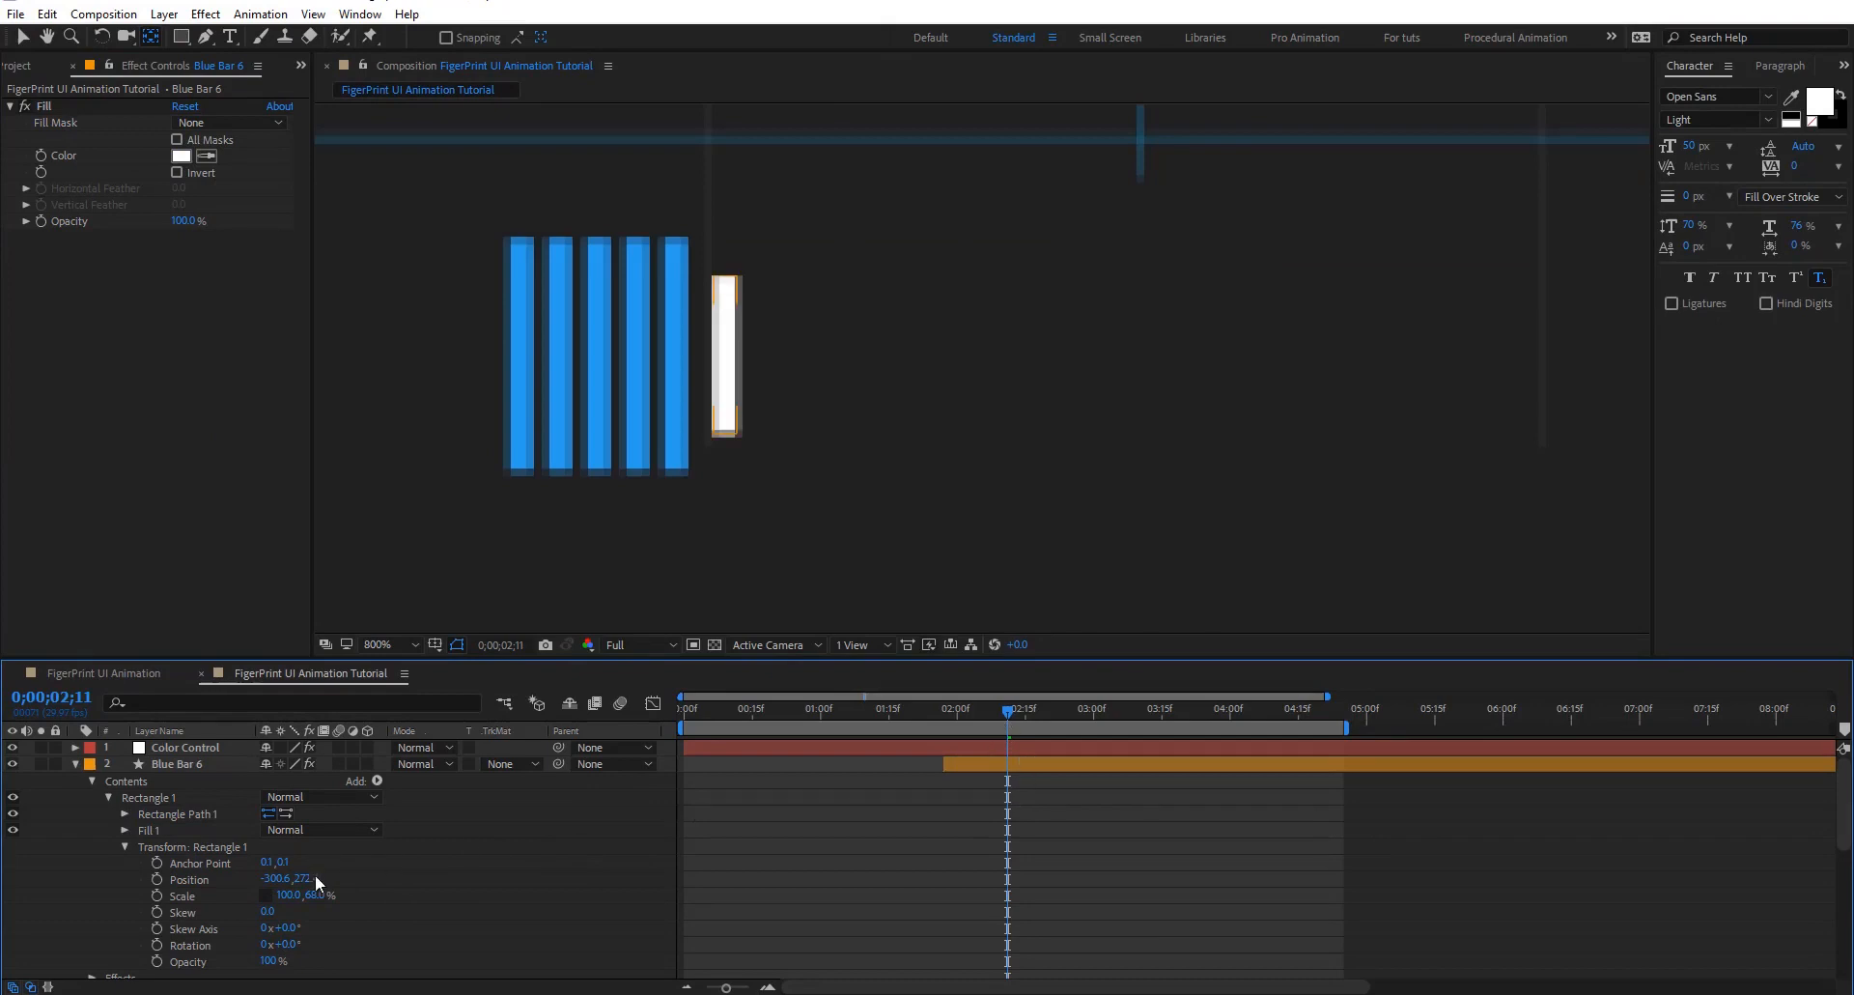
{"action": "left_click", "coordinate": [157, 895], "text": "alt"}
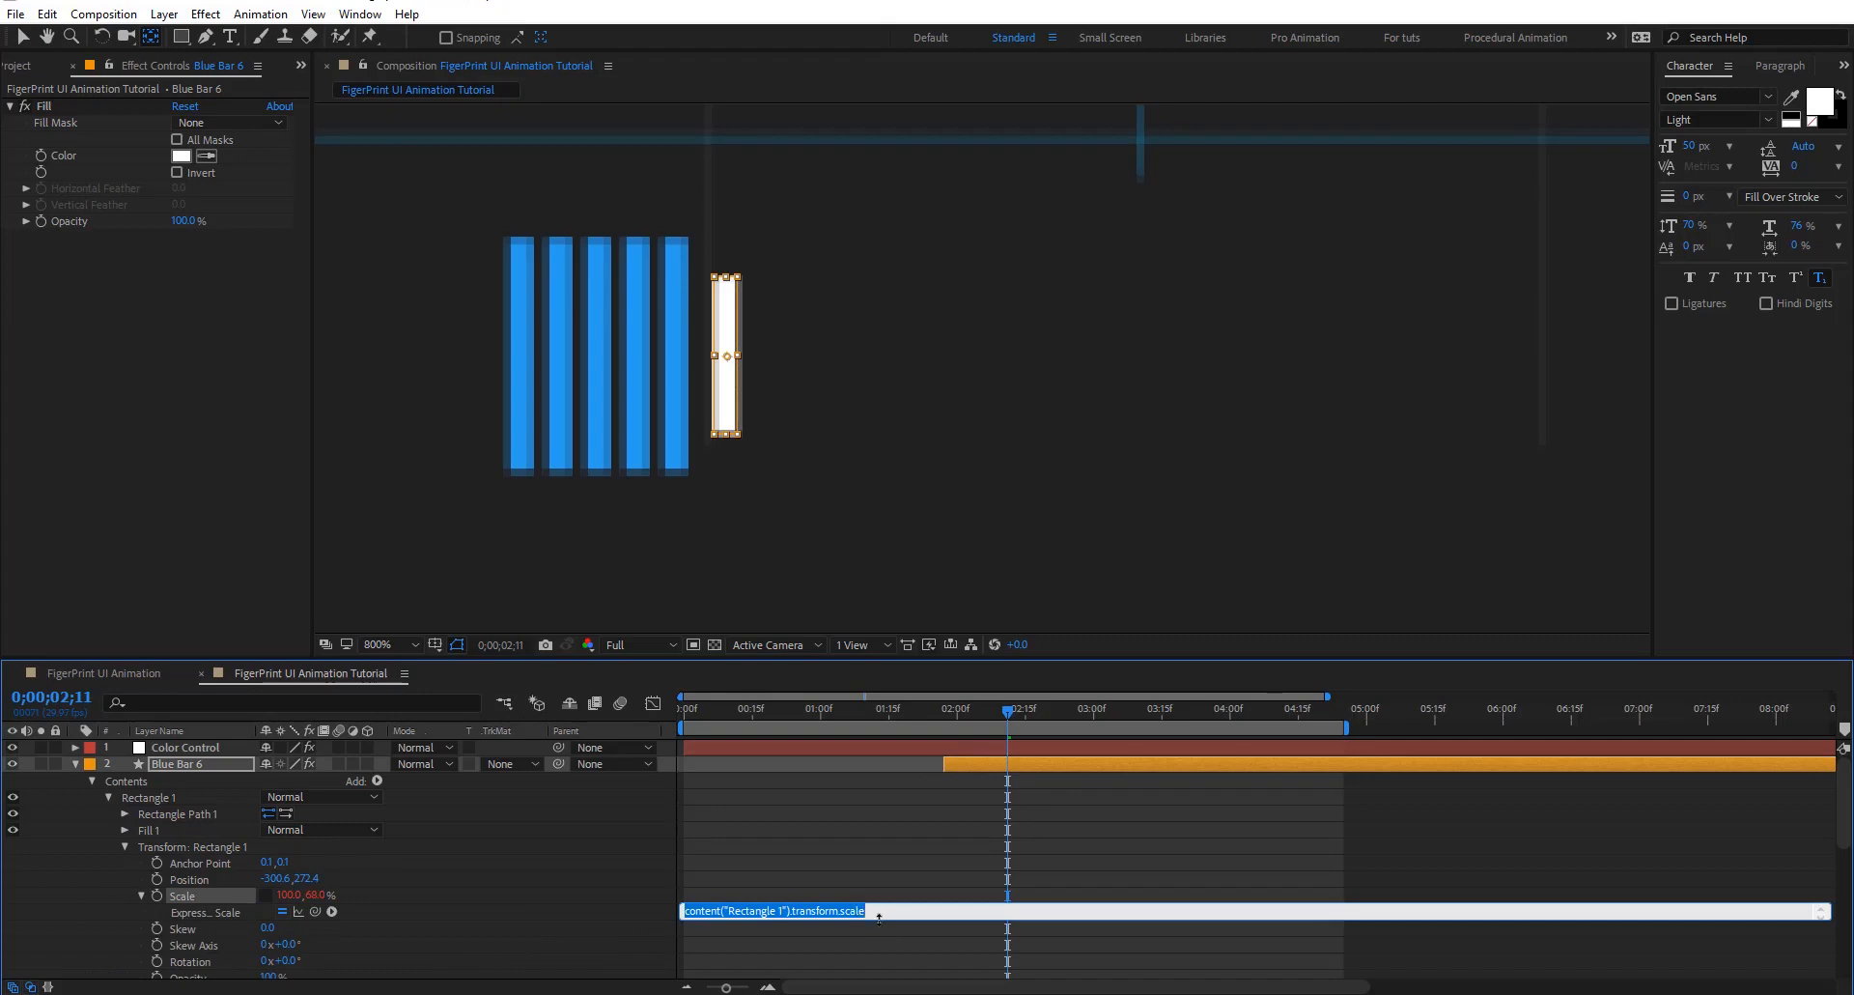
{"action": "left_click_drag", "start_coordinate": [879, 920], "coordinate": [883, 976]}
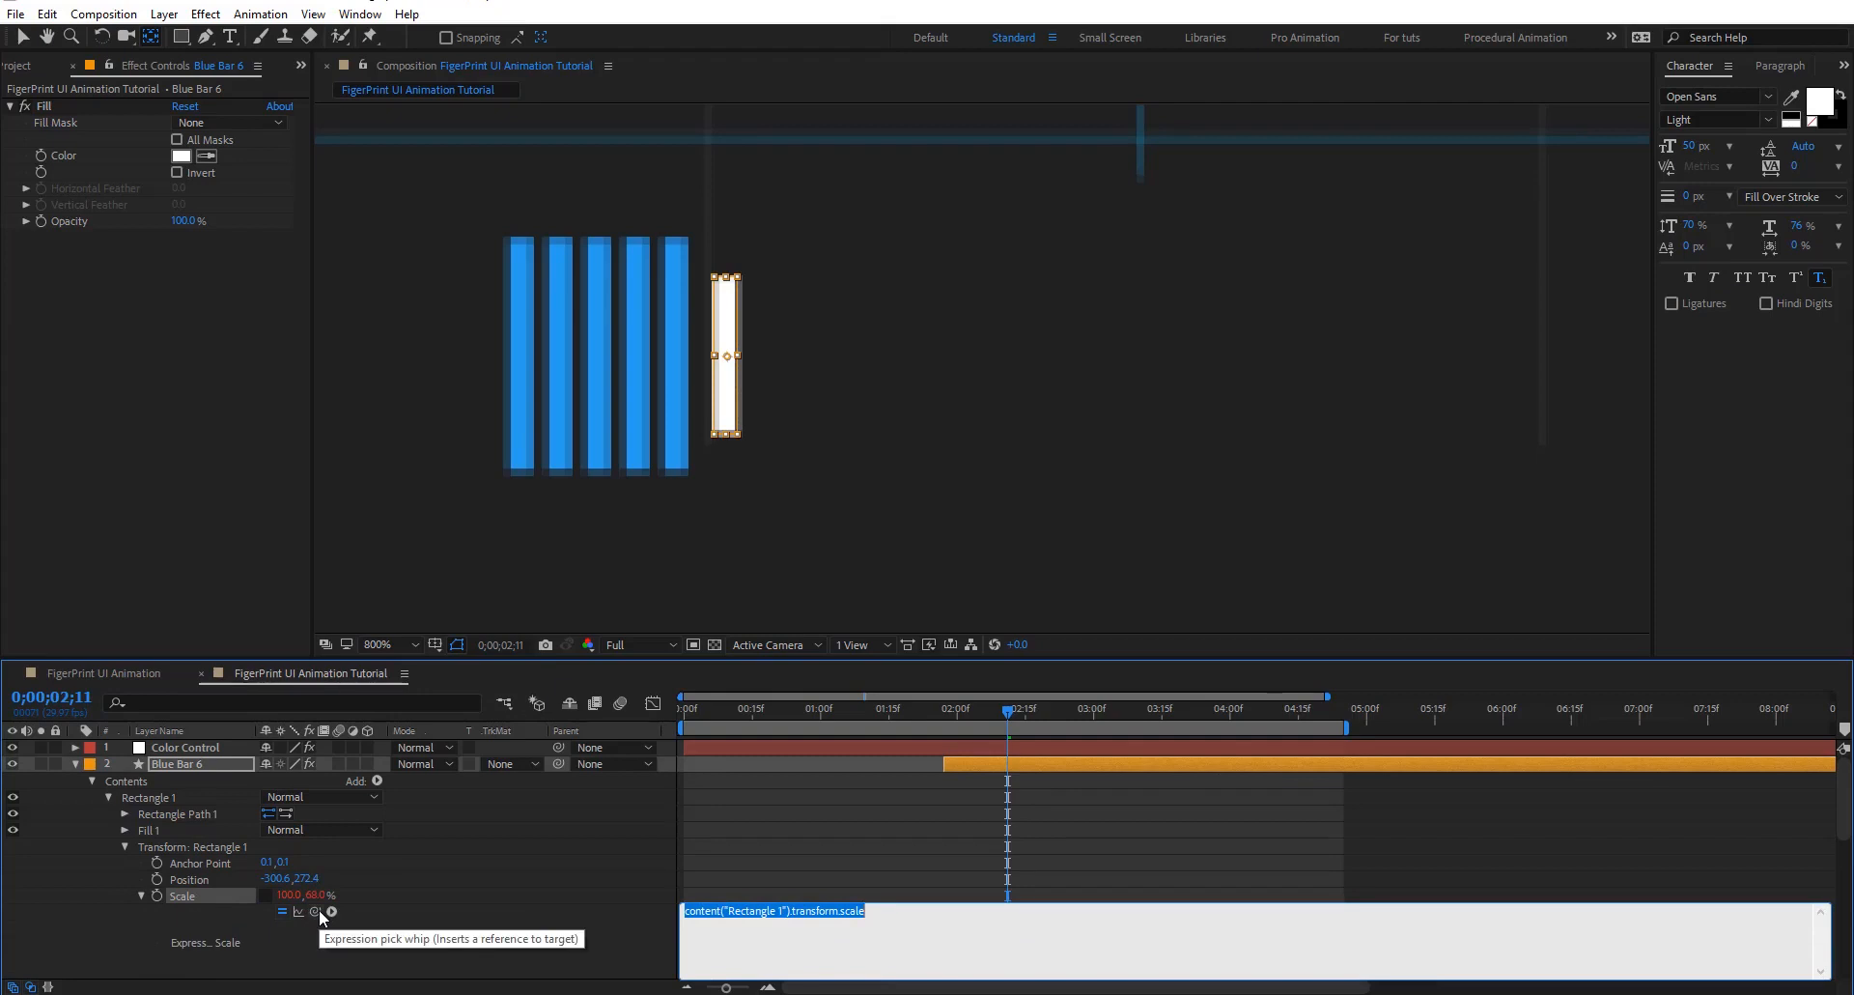
{"action": "type", "text": "temp = content(\"Rectangle 1\").transform.scale[0]; [temp, temp]"}
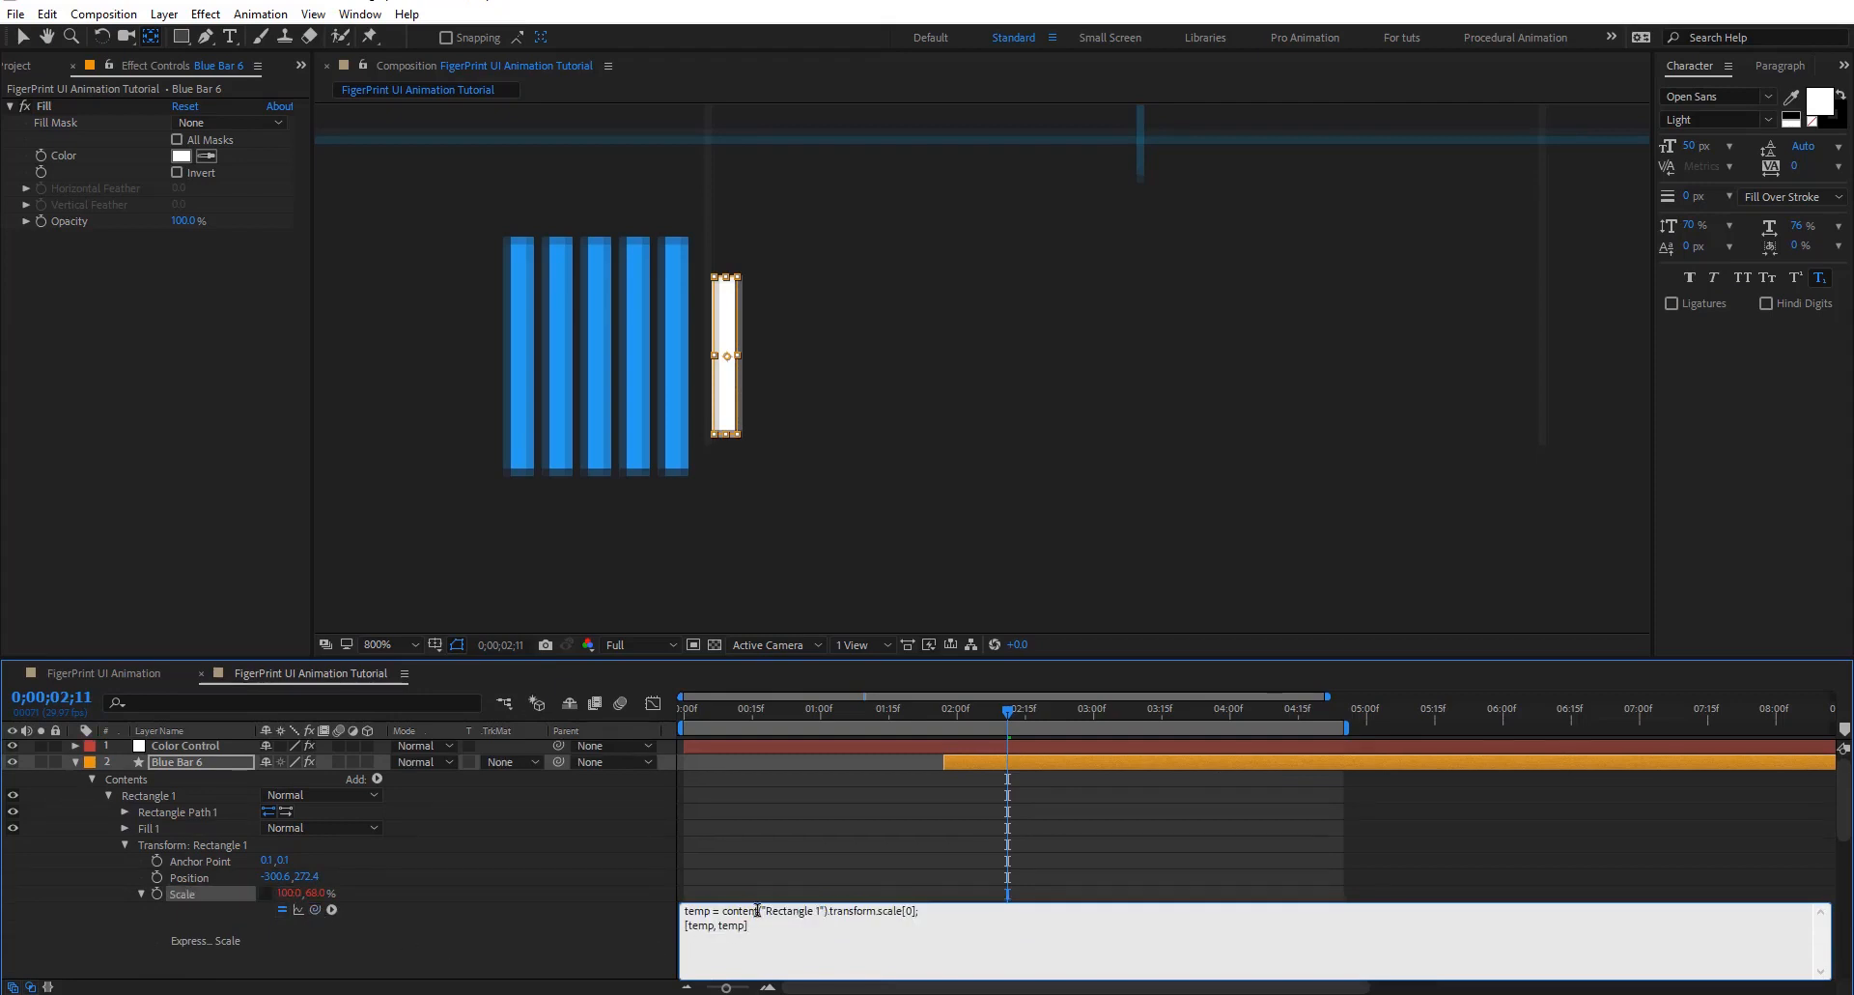
{"action": "left_click_drag", "start_coordinate": [765, 928], "coordinate": [579, 930]}
{"action": "key", "text": "BackSpace"}
{"action": "left_click_drag", "start_coordinate": [713, 911], "coordinate": [662, 911]}
{"action": "type", "text": "x"}
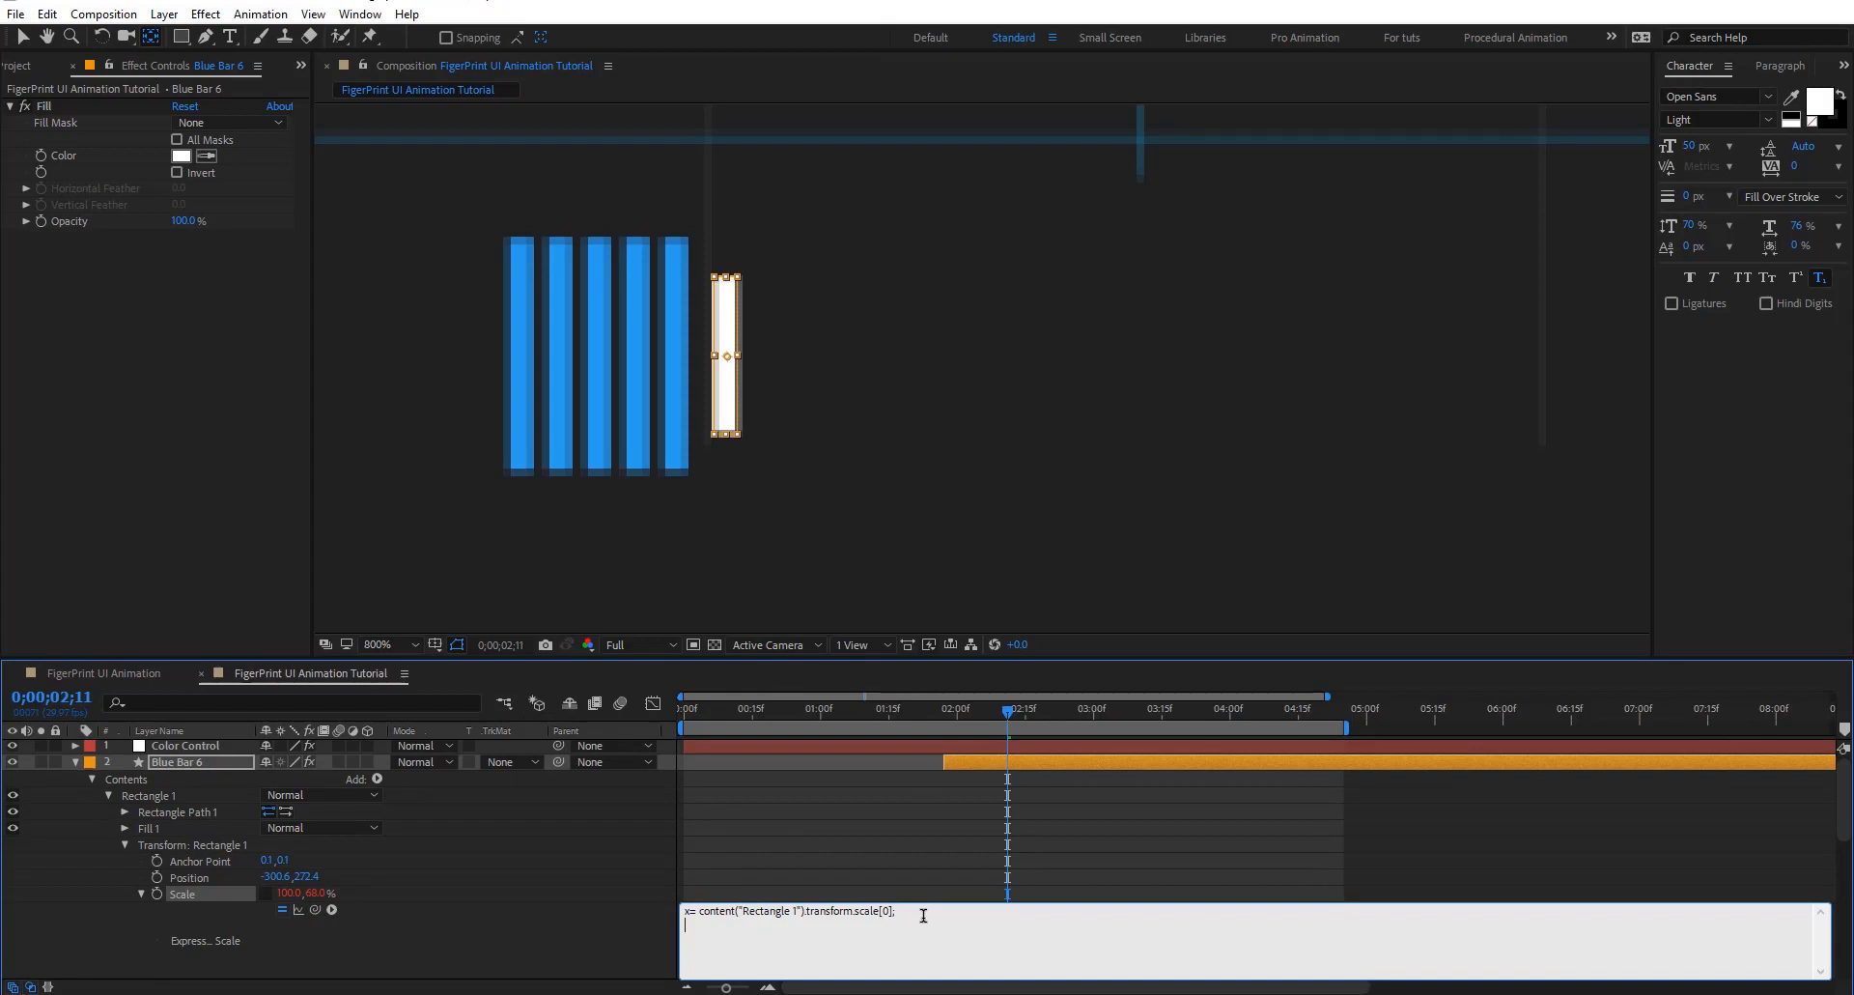
Add the second line y =content("Rectangle 1").transform.scale[1]; to the Scale expression
{"action": "type", "text": "content(\"Rectangle 1\").transform.scale[1]"}
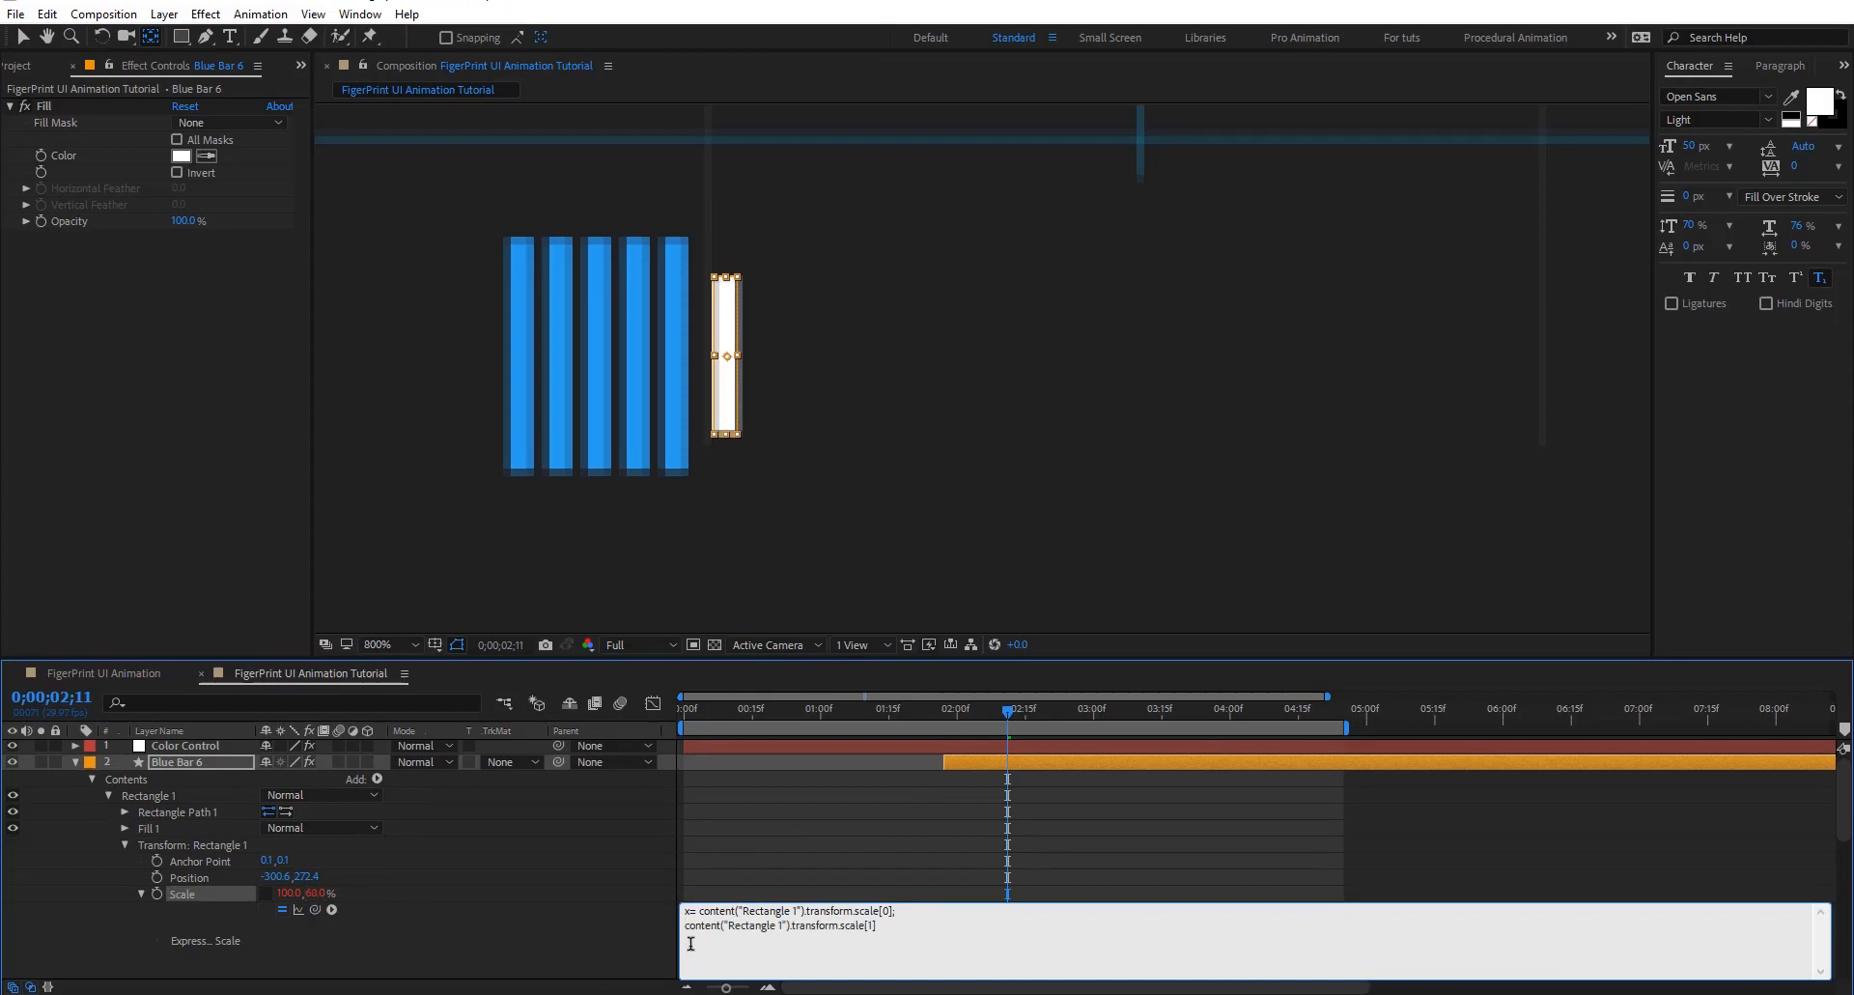
{"action": "left_click", "coordinate": [684, 926]}
{"action": "type", "text": "y"}
{"action": "type", "text": " ="}
{"action": "type", "text": ";"}
{"action": "key", "text": "Return"}
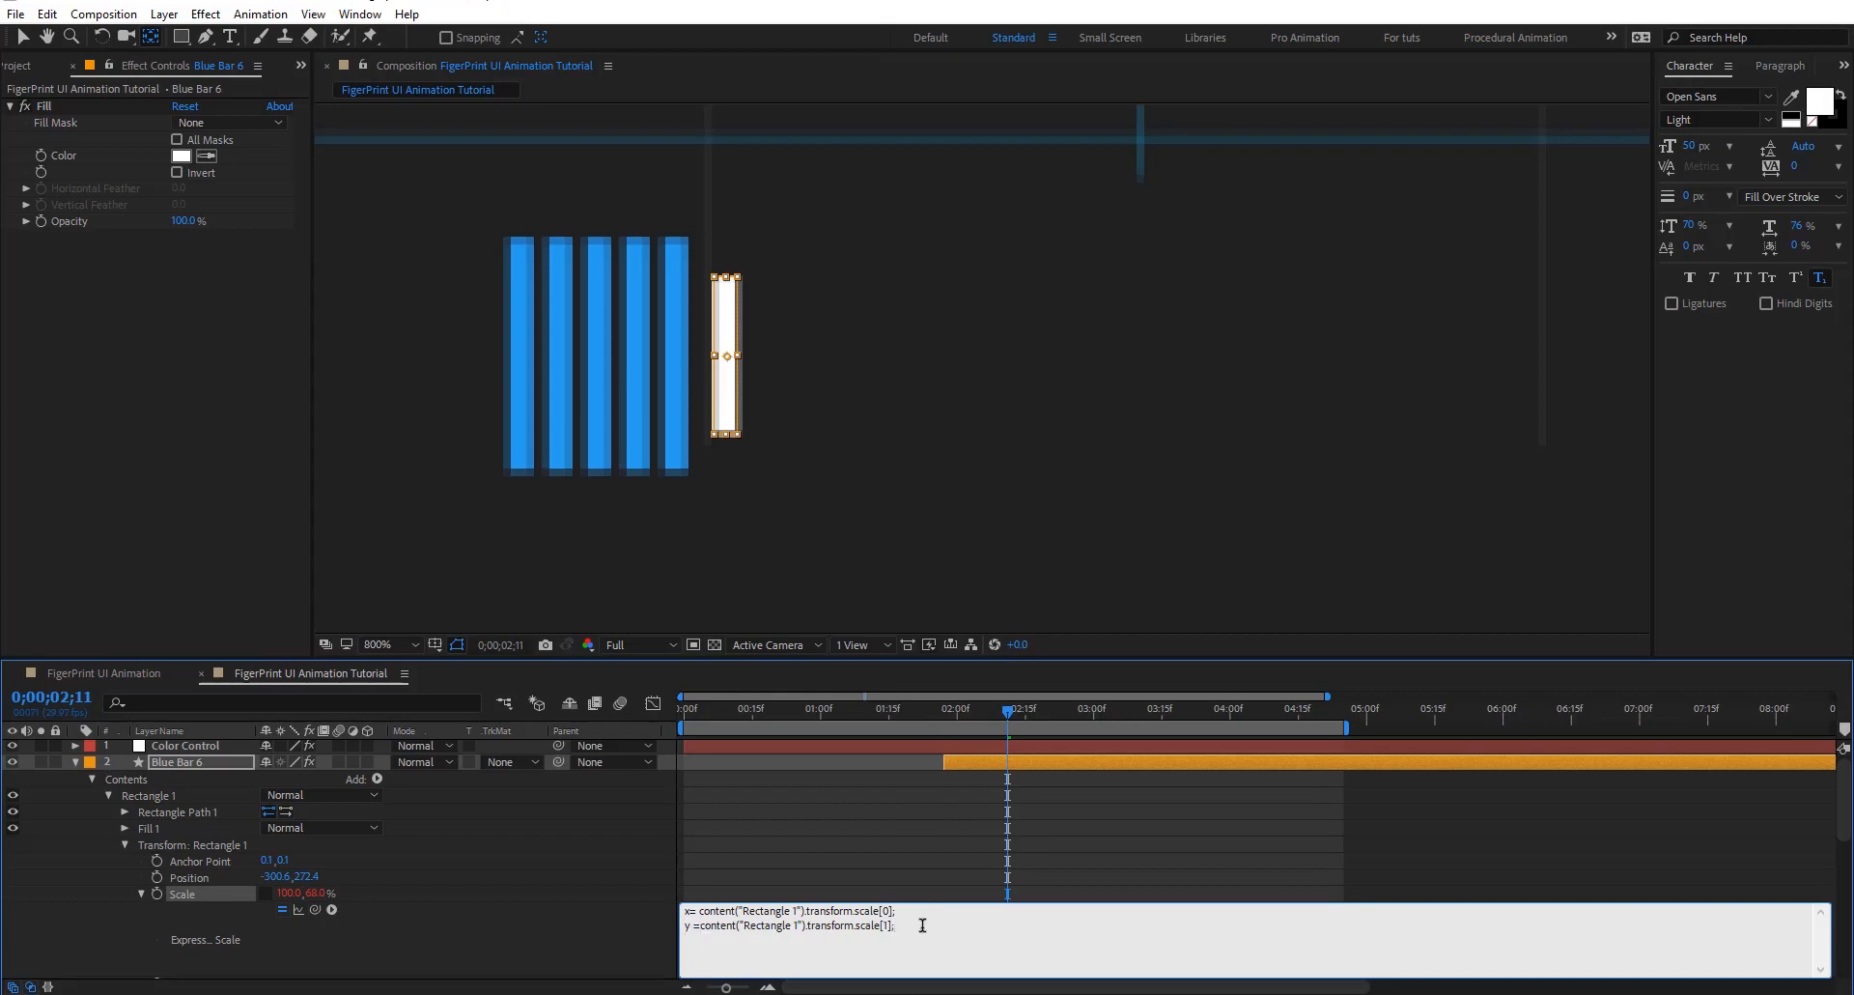
Complete the Scale expression with w=wiggle(3,50); and the output [x,w[1]] so only the vertical scale wiggles
{"action": "type", "text": "w"}
{"action": "type", "text": "=w"}
{"action": "type", "text": "iggle()"}
{"action": "type", "text": "3"}
{"action": "type", "text": ",50"}
{"action": "type", "text": "w["}
{"action": "type", "text": "]"}
{"action": "left_click", "coordinate": [861, 775]}
Keyframe Blue Bar 6's layer opacity from 0% at 0;00;01;27 to 100% at 0;00;02;07
{"action": "left_click_drag", "start_coordinate": [1007, 710], "coordinate": [958, 732]}
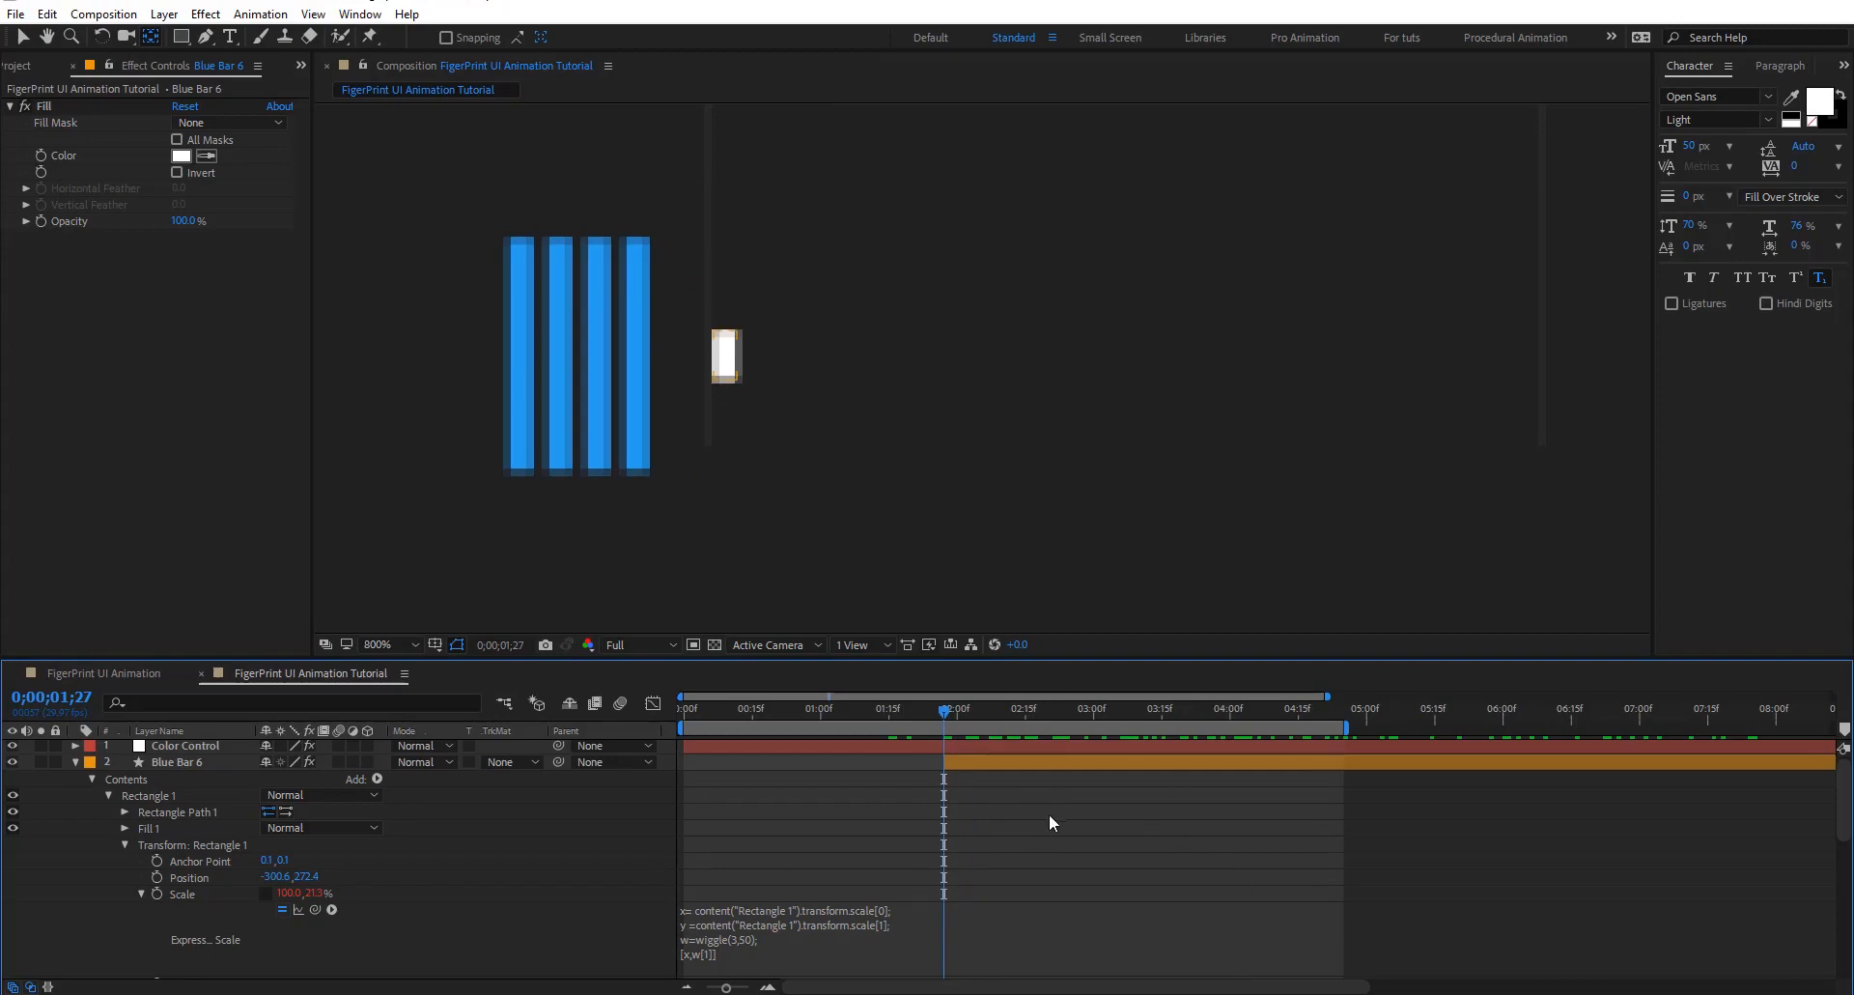
{"action": "scroll", "coordinate": [933, 833], "scroll_direction": "down", "scroll_amount": 3}
{"action": "scroll", "coordinate": [125, 773], "scroll_direction": "up", "scroll_amount": 3}
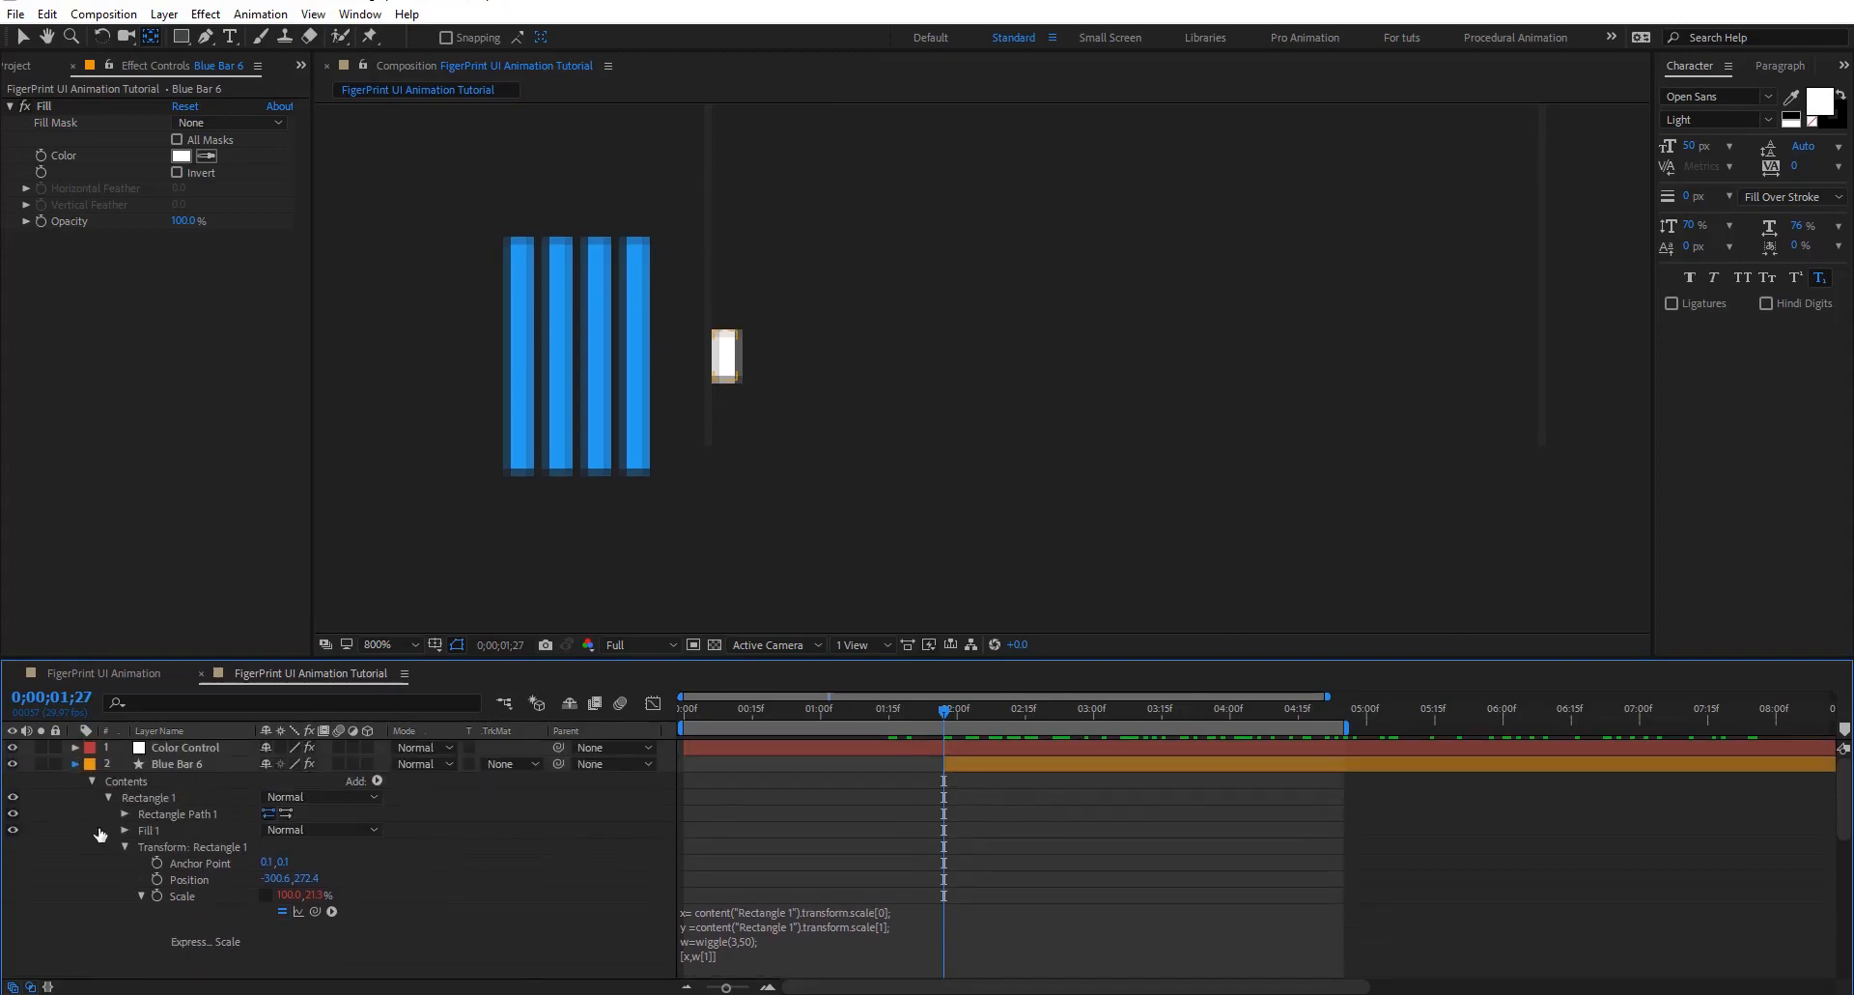
{"action": "left_click", "coordinate": [75, 763]}
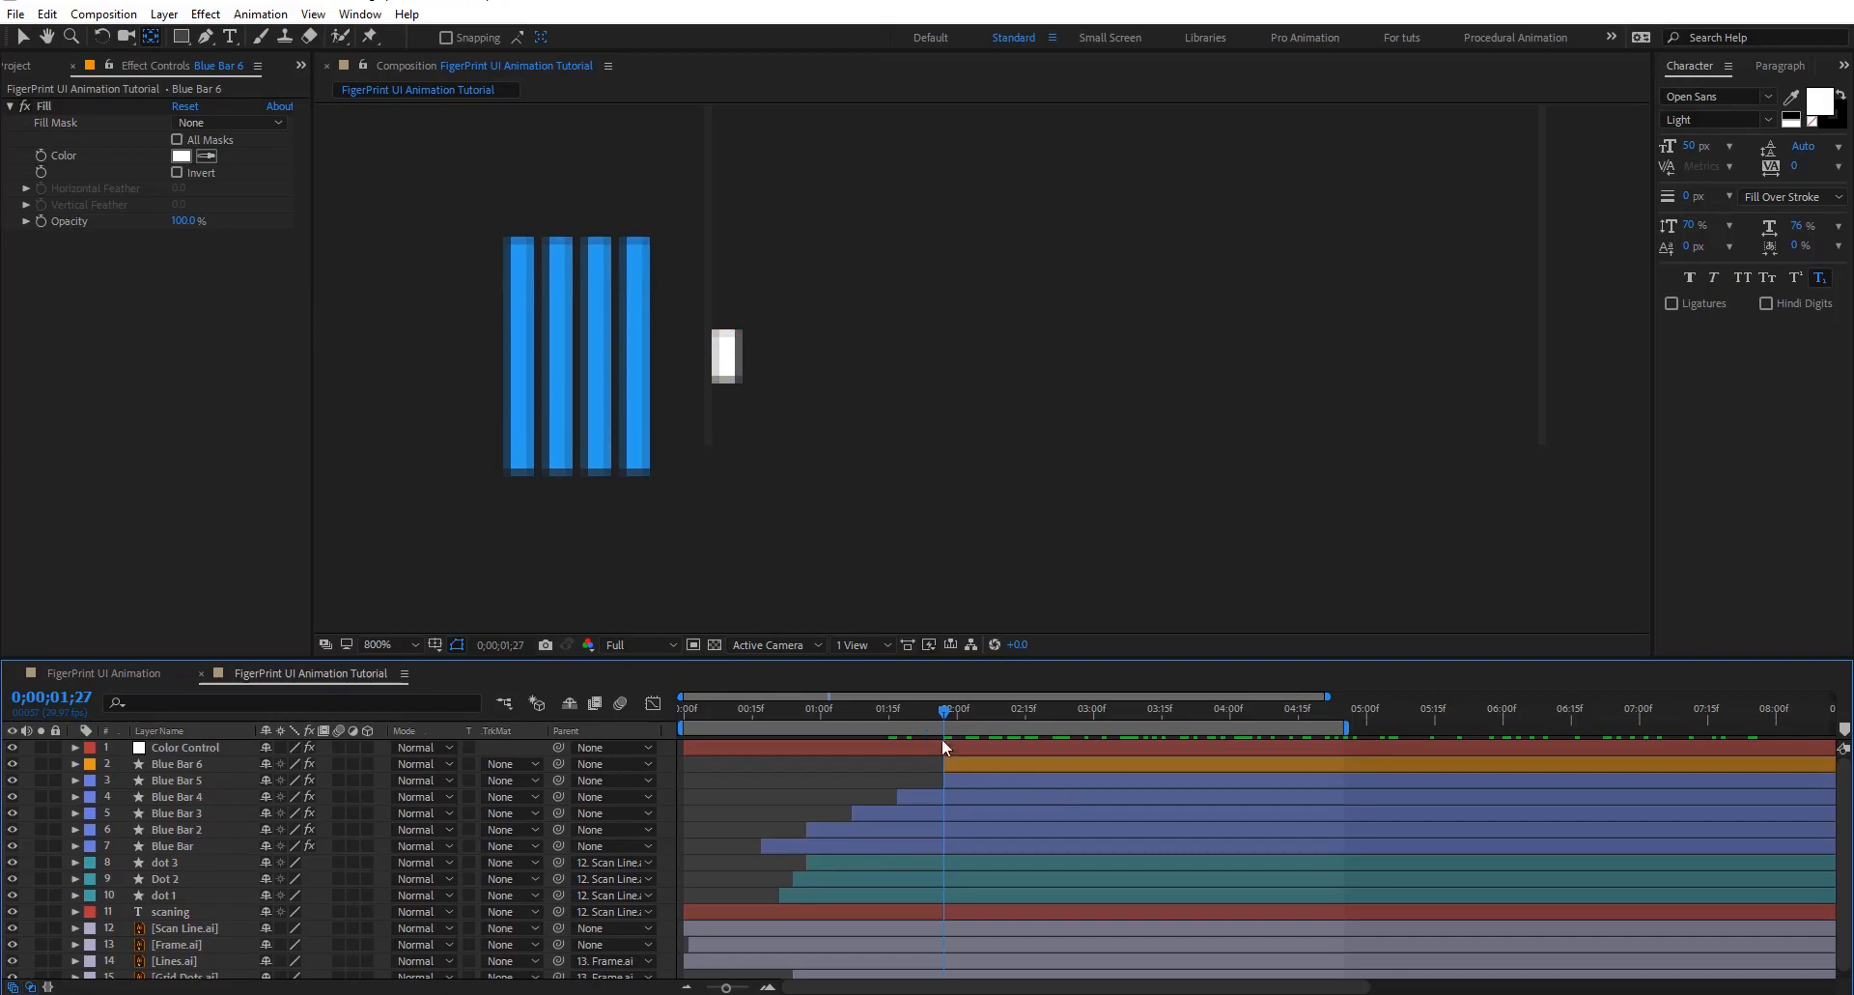
{"action": "left_click", "coordinate": [987, 769]}
{"action": "key", "text": "t"}
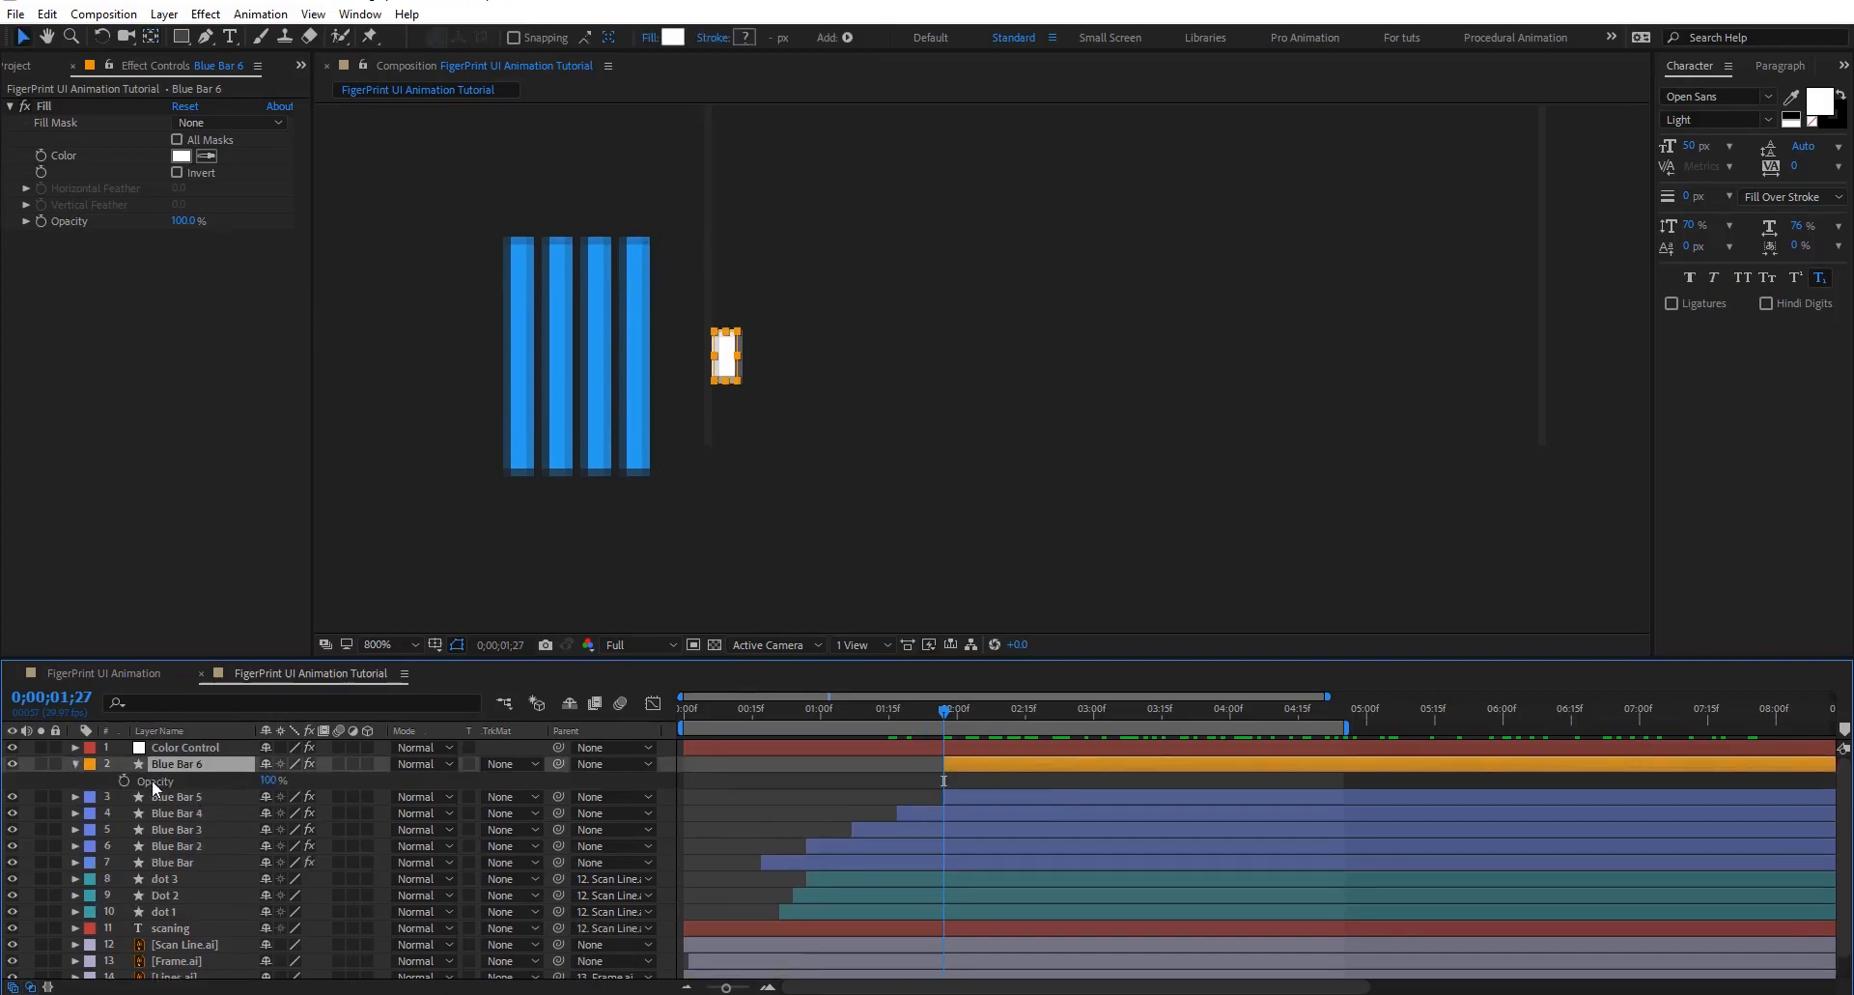
{"action": "left_click", "coordinate": [122, 780]}
{"action": "left_click_drag", "start_coordinate": [278, 782], "coordinate": [108, 780]}
{"action": "key", "text": "shift+Page_Down"}
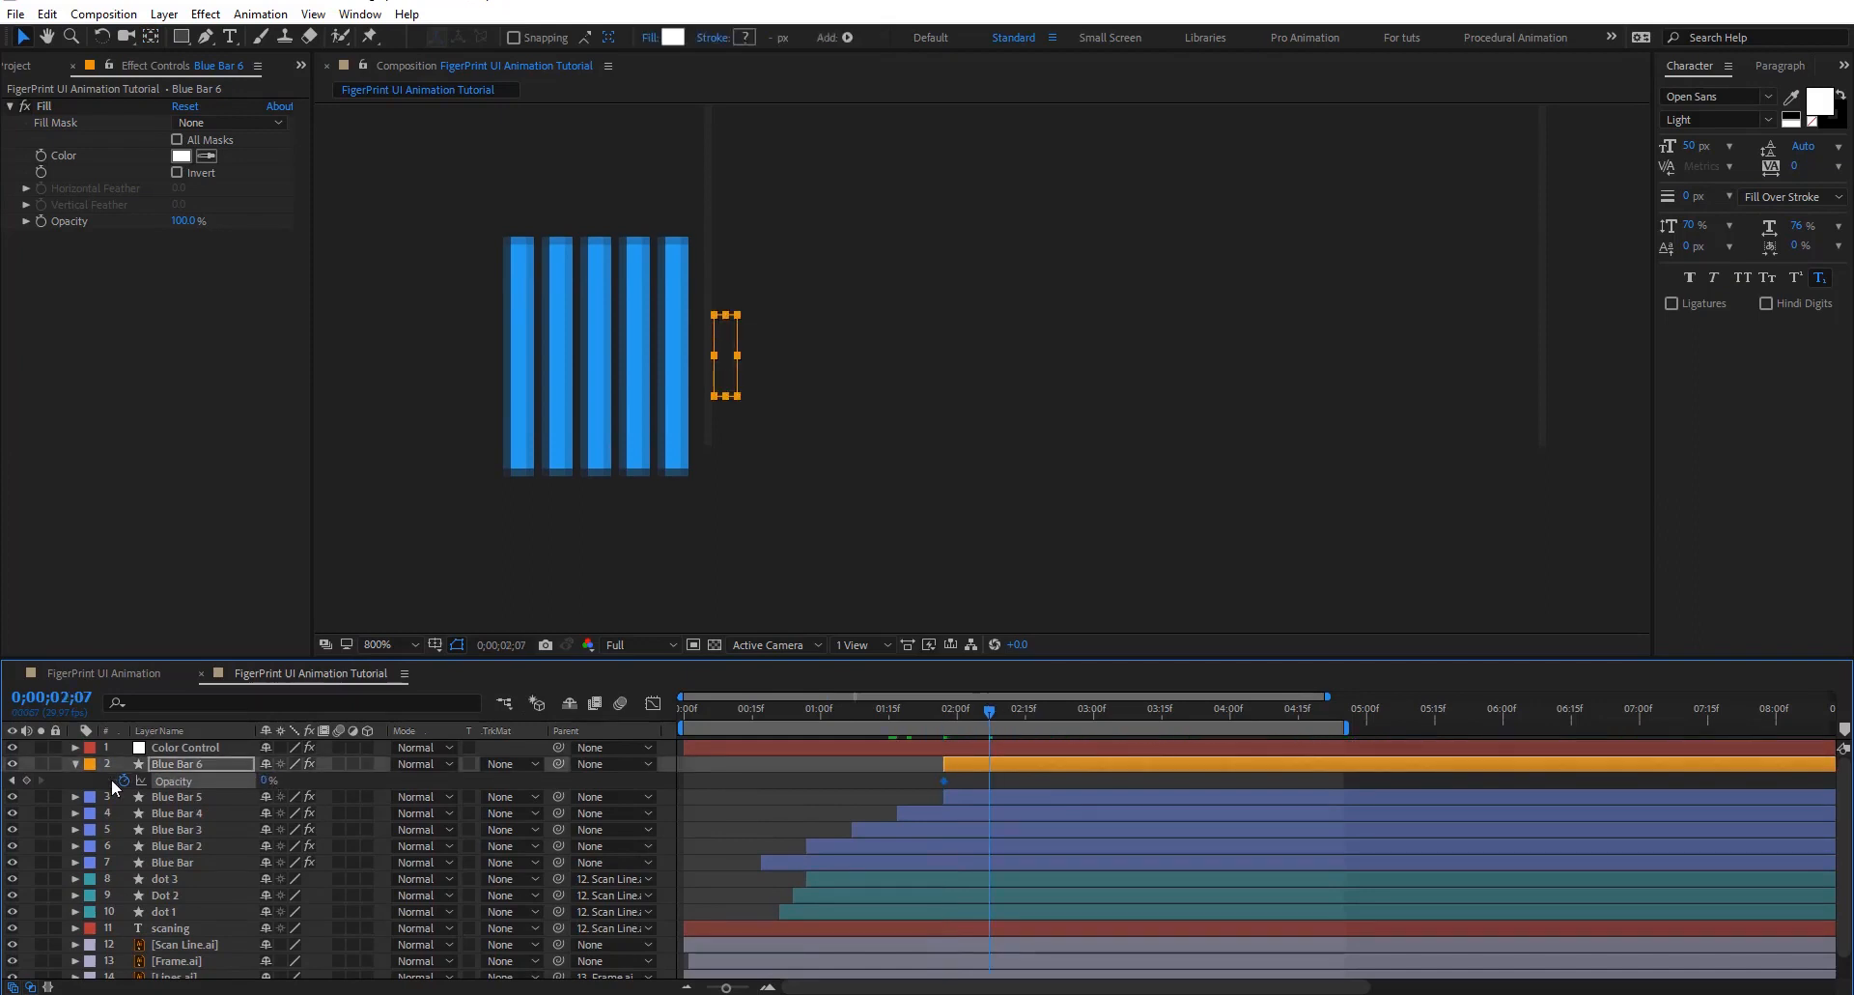
{"action": "left_click_drag", "start_coordinate": [266, 783], "coordinate": [1047, 798]}
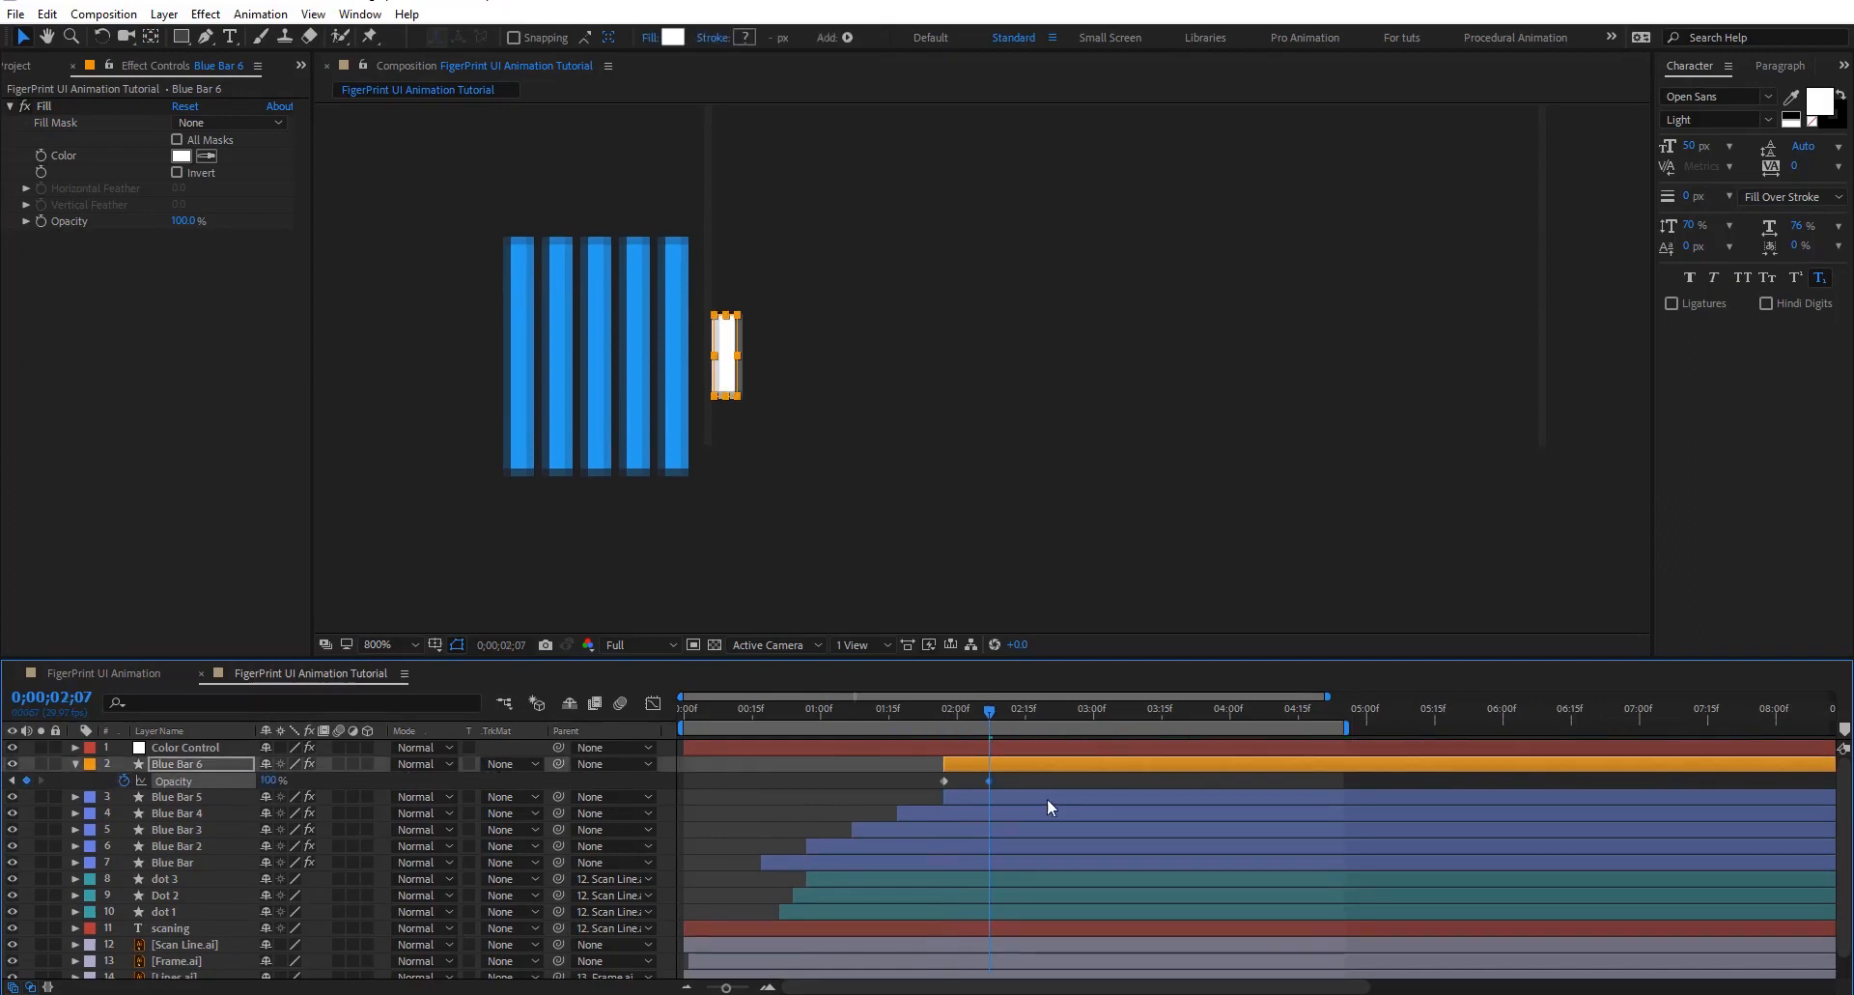
Duplicate Blue Bar 6 and shift the copy two frames later so it starts at 0;00;01;29
{"action": "left_click_drag", "start_coordinate": [992, 715], "coordinate": [1572, 788]}
{"action": "scroll", "coordinate": [702, 470], "scroll_direction": "down", "scroll_amount": 1}
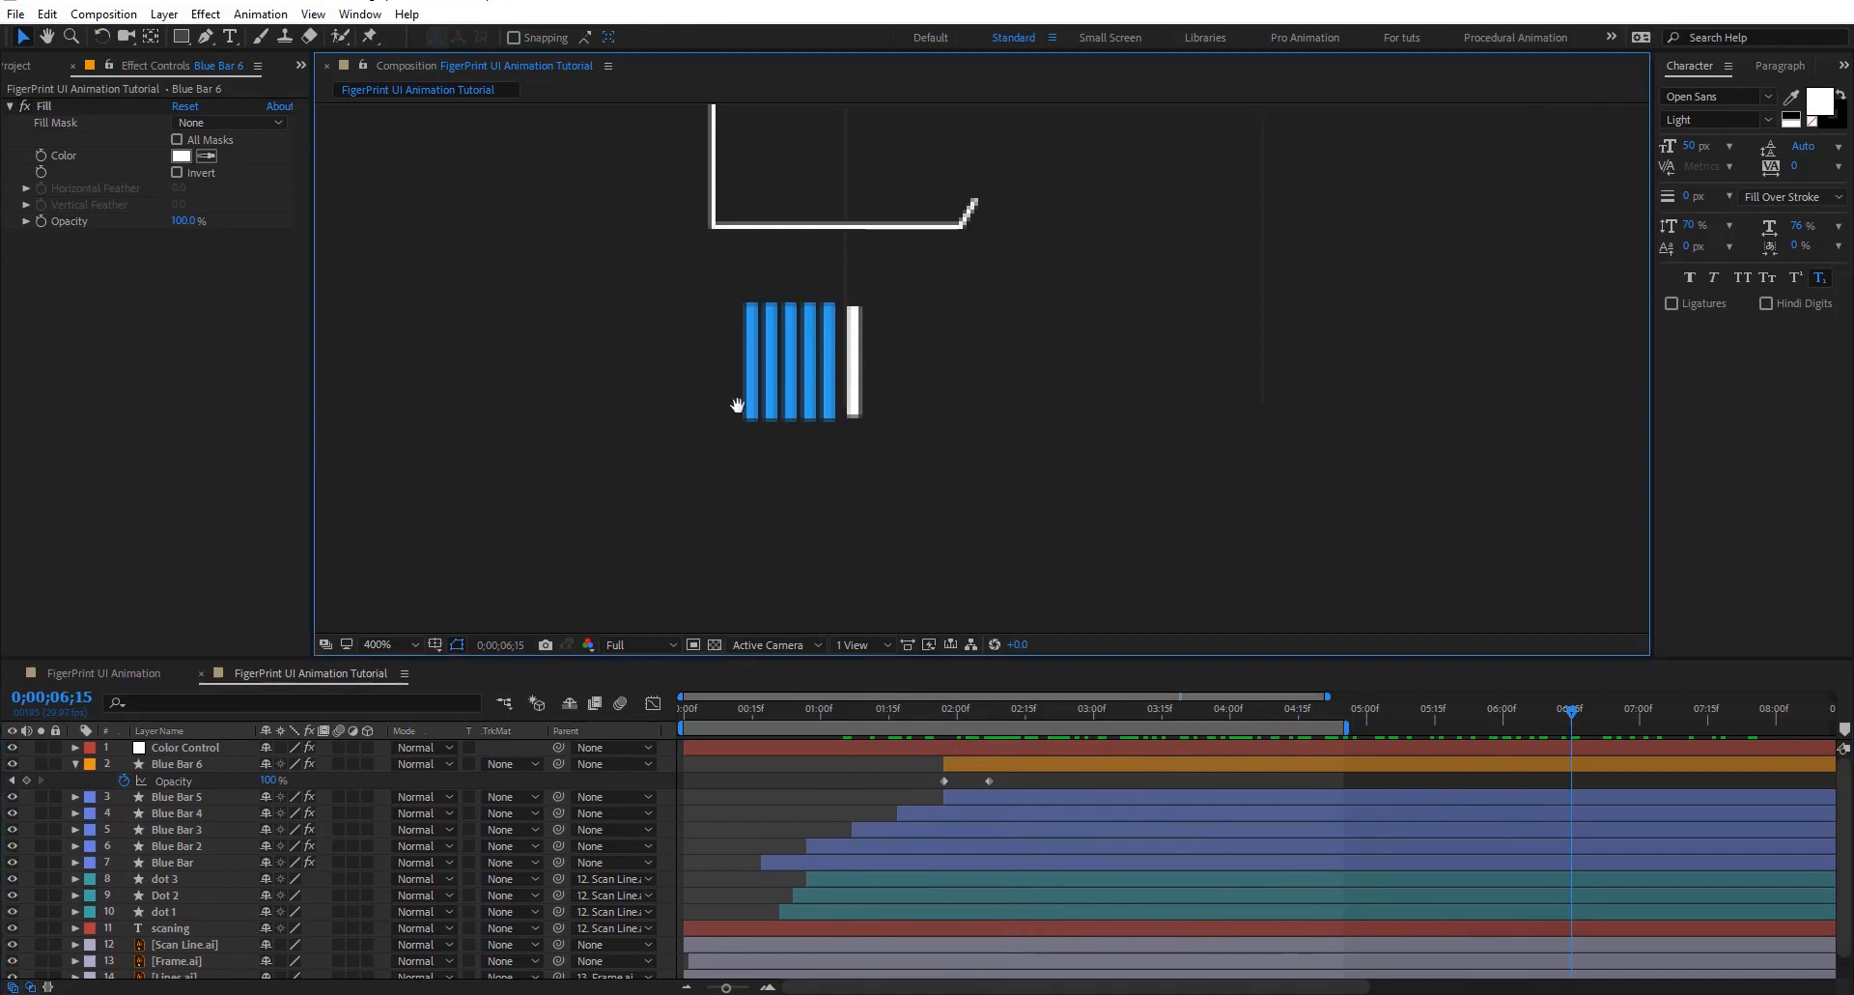
{"action": "left_click_drag", "start_coordinate": [737, 405], "coordinate": [531, 506]}
{"action": "left_click", "coordinate": [188, 763]}
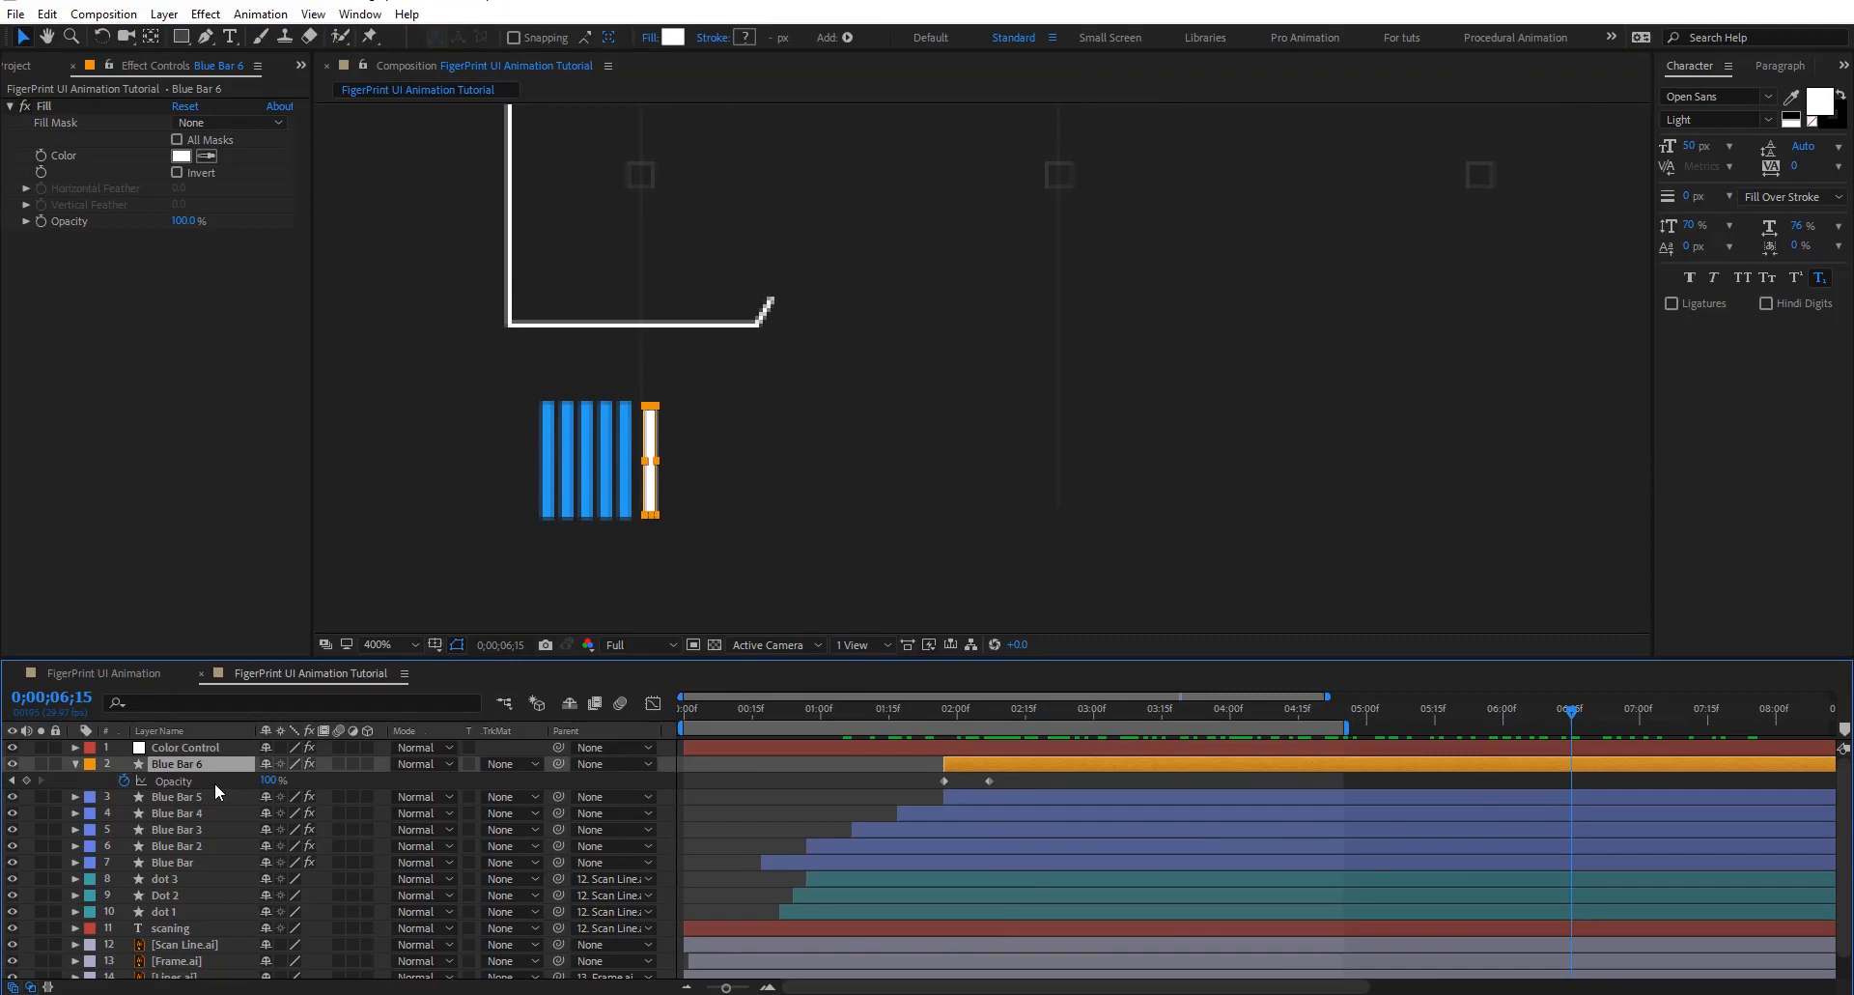
{"action": "key", "text": "ctrl+d"}
{"action": "left_click", "coordinate": [952, 711]}
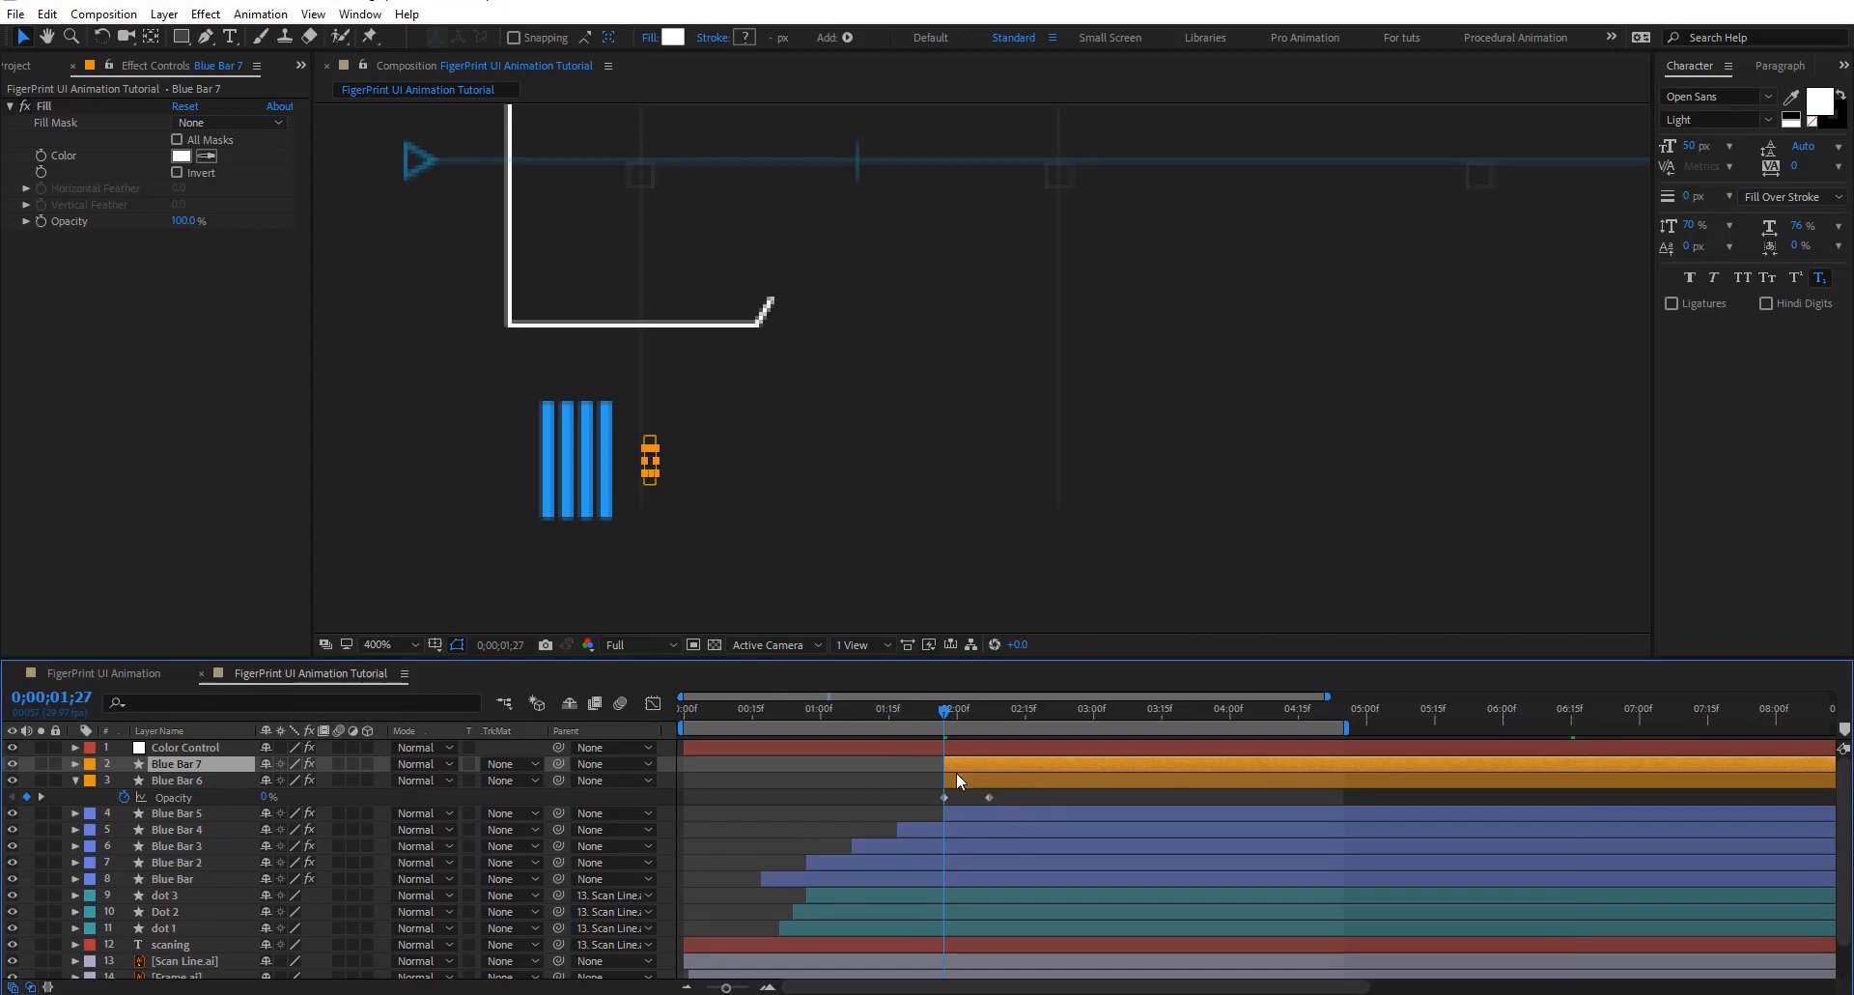
{"action": "key", "text": "Page_Down"}
{"action": "key", "text": "Page_Down"}
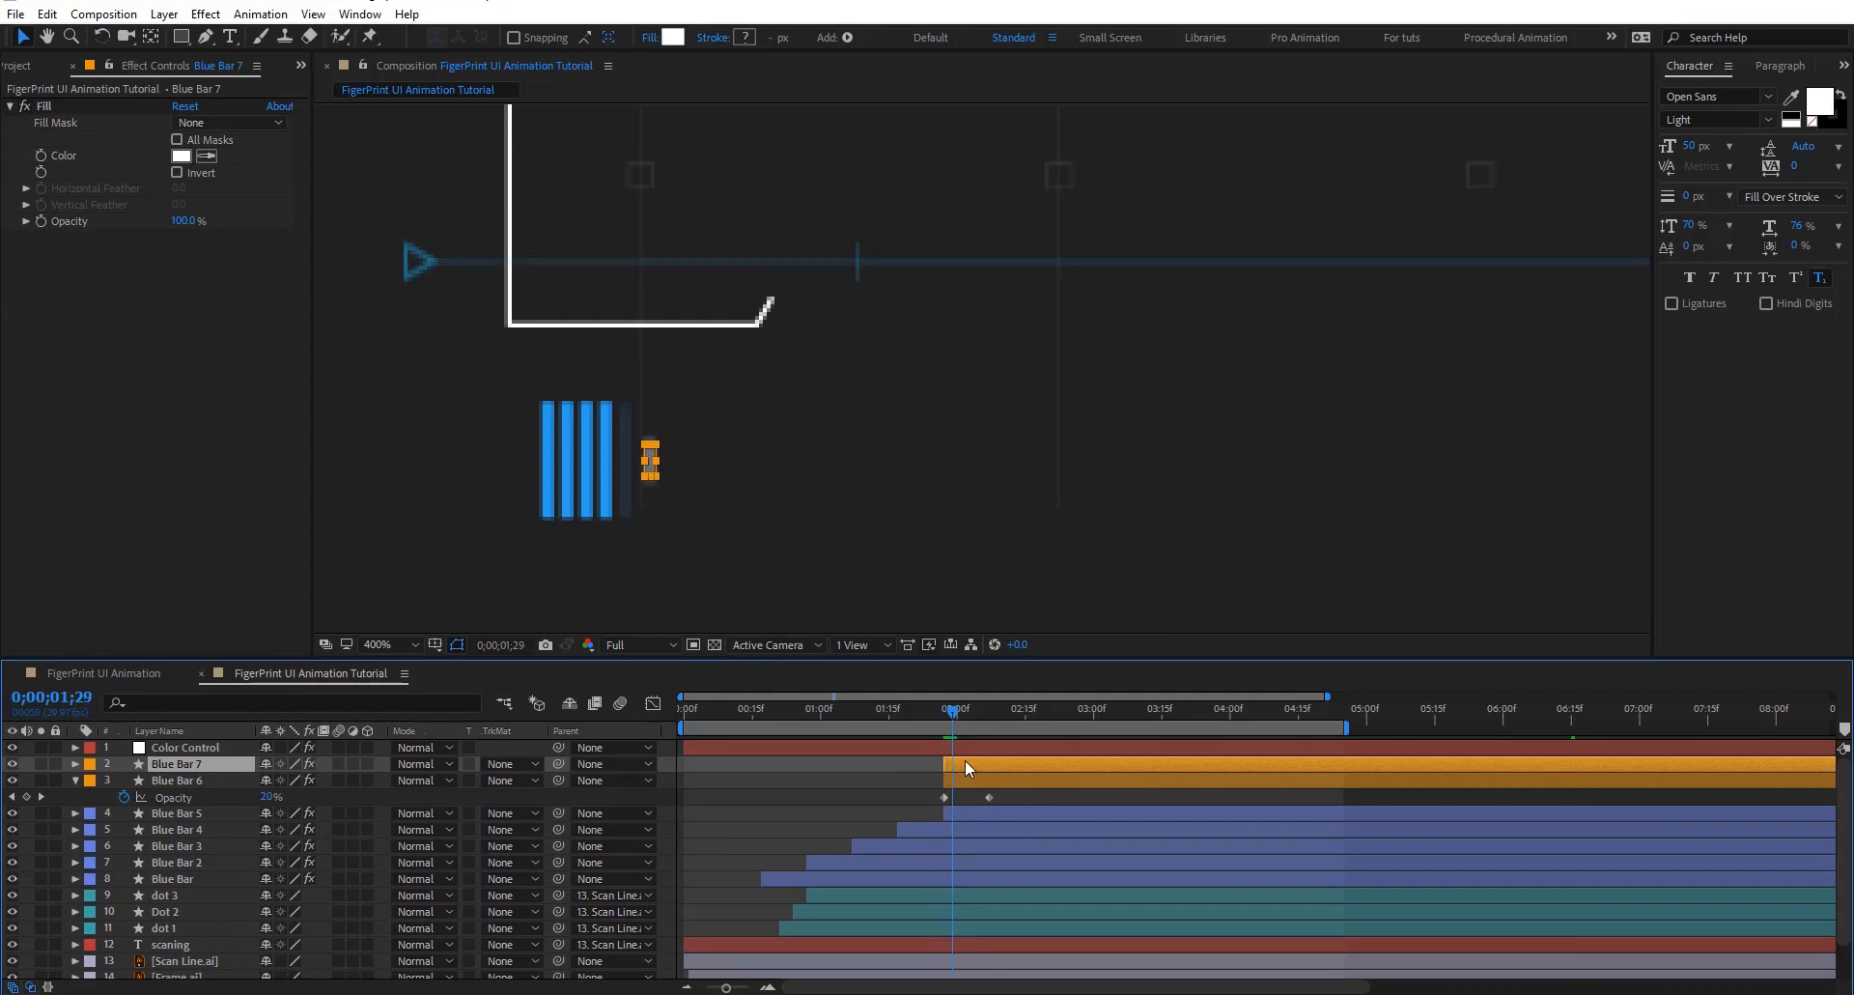
{"action": "key", "text": "bracketleft"}
Set Blue Bar 7's X position to 991.5, placing it 5 pixels beyond Blue Bar 6
{"action": "scroll", "coordinate": [619, 521], "scroll_direction": "up", "scroll_amount": 2}
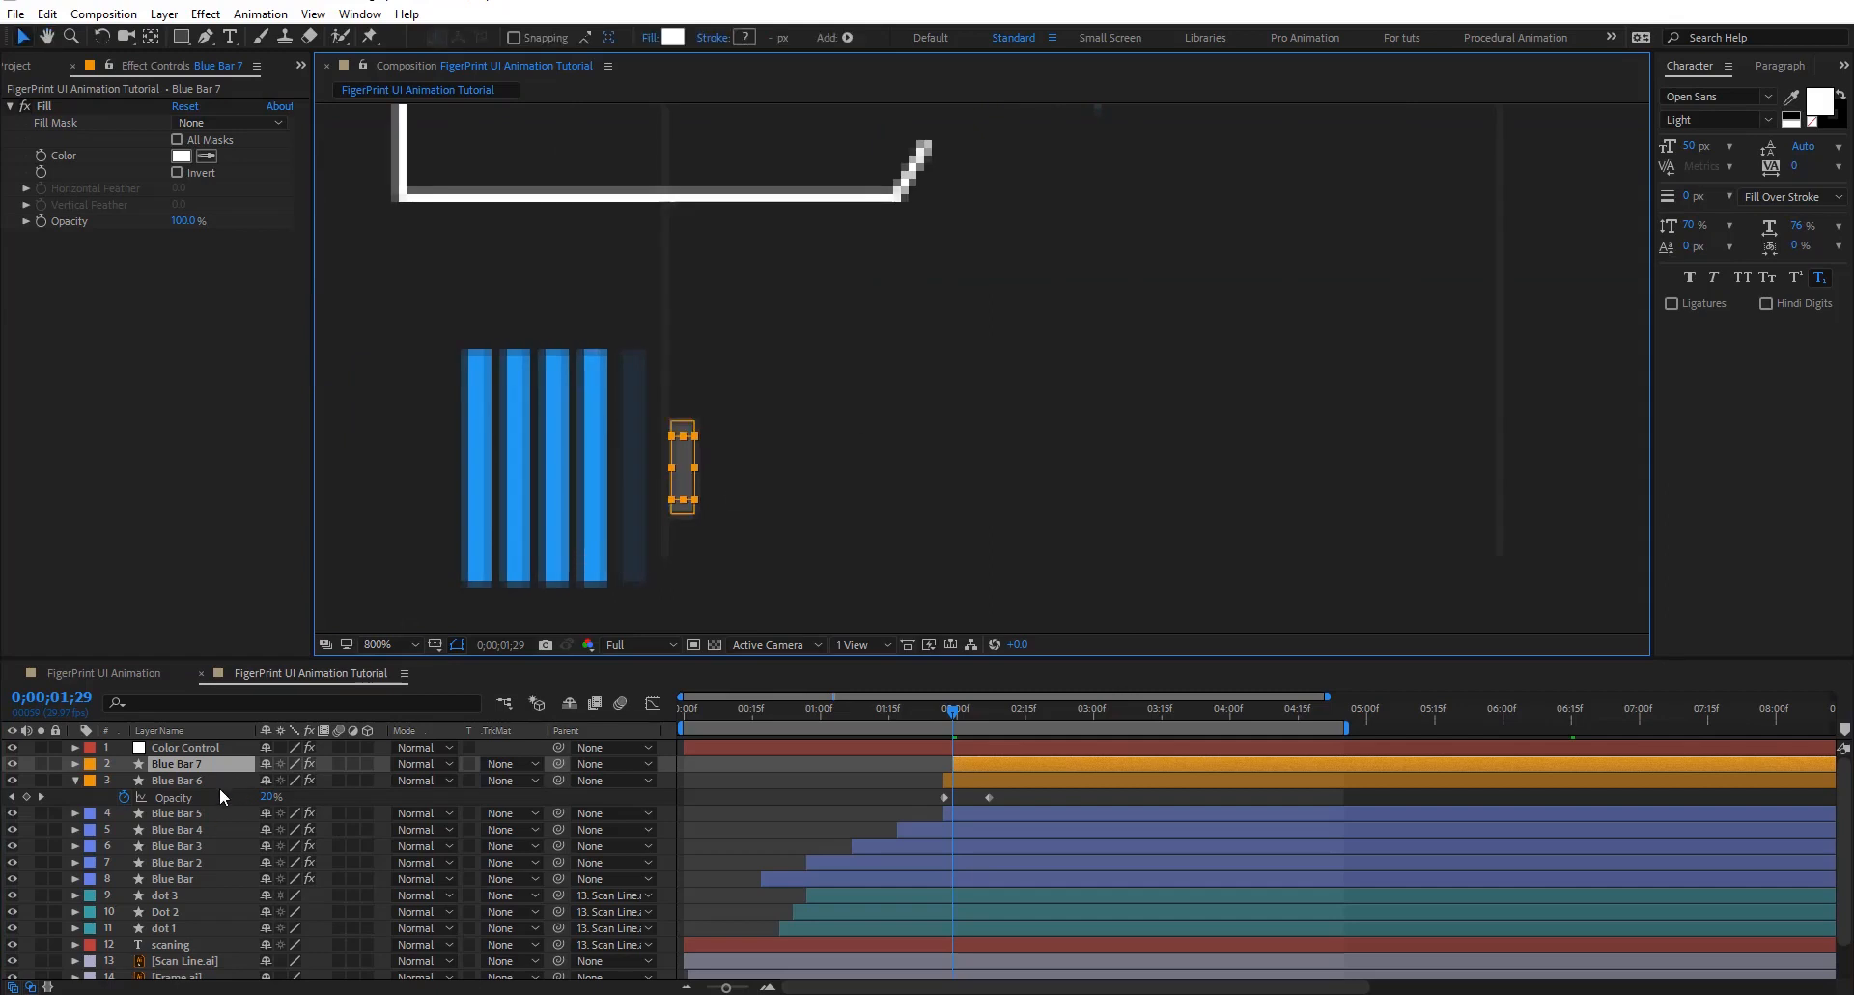
{"action": "key", "text": "p"}
{"action": "left_click", "coordinate": [278, 780]}
{"action": "type", "text": "991.5"}
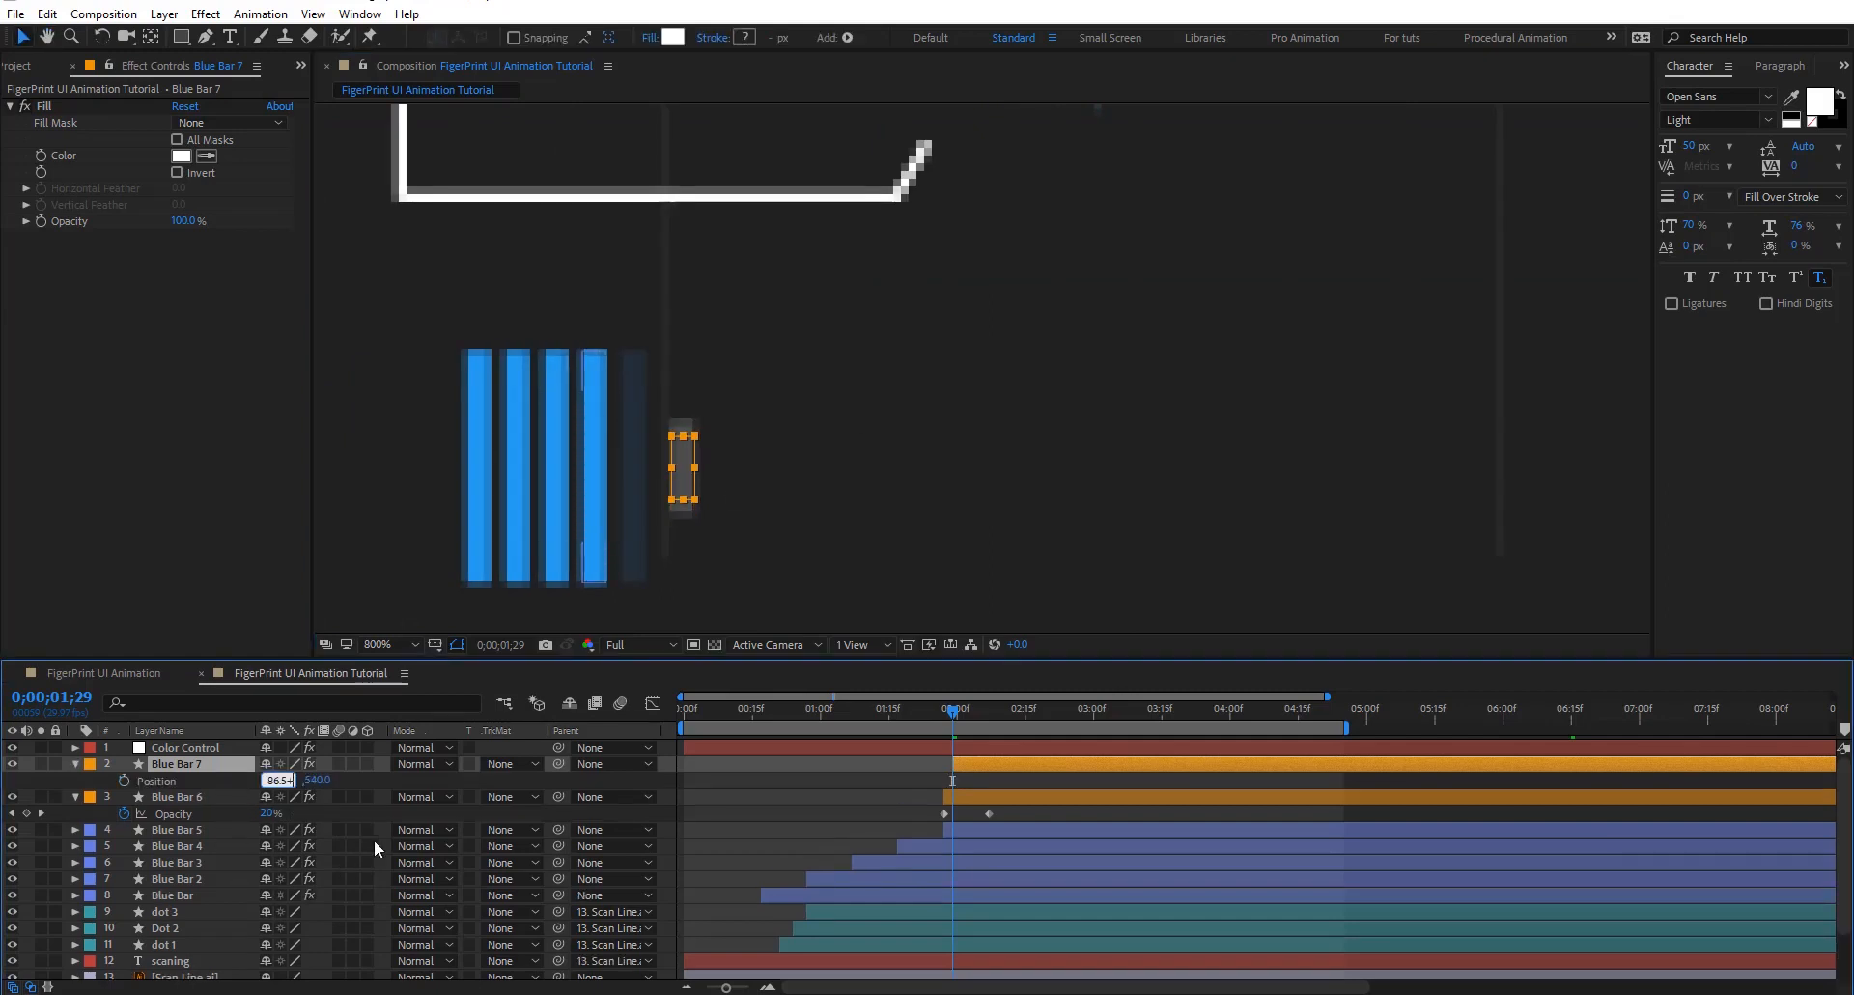
{"action": "key", "text": "Return"}
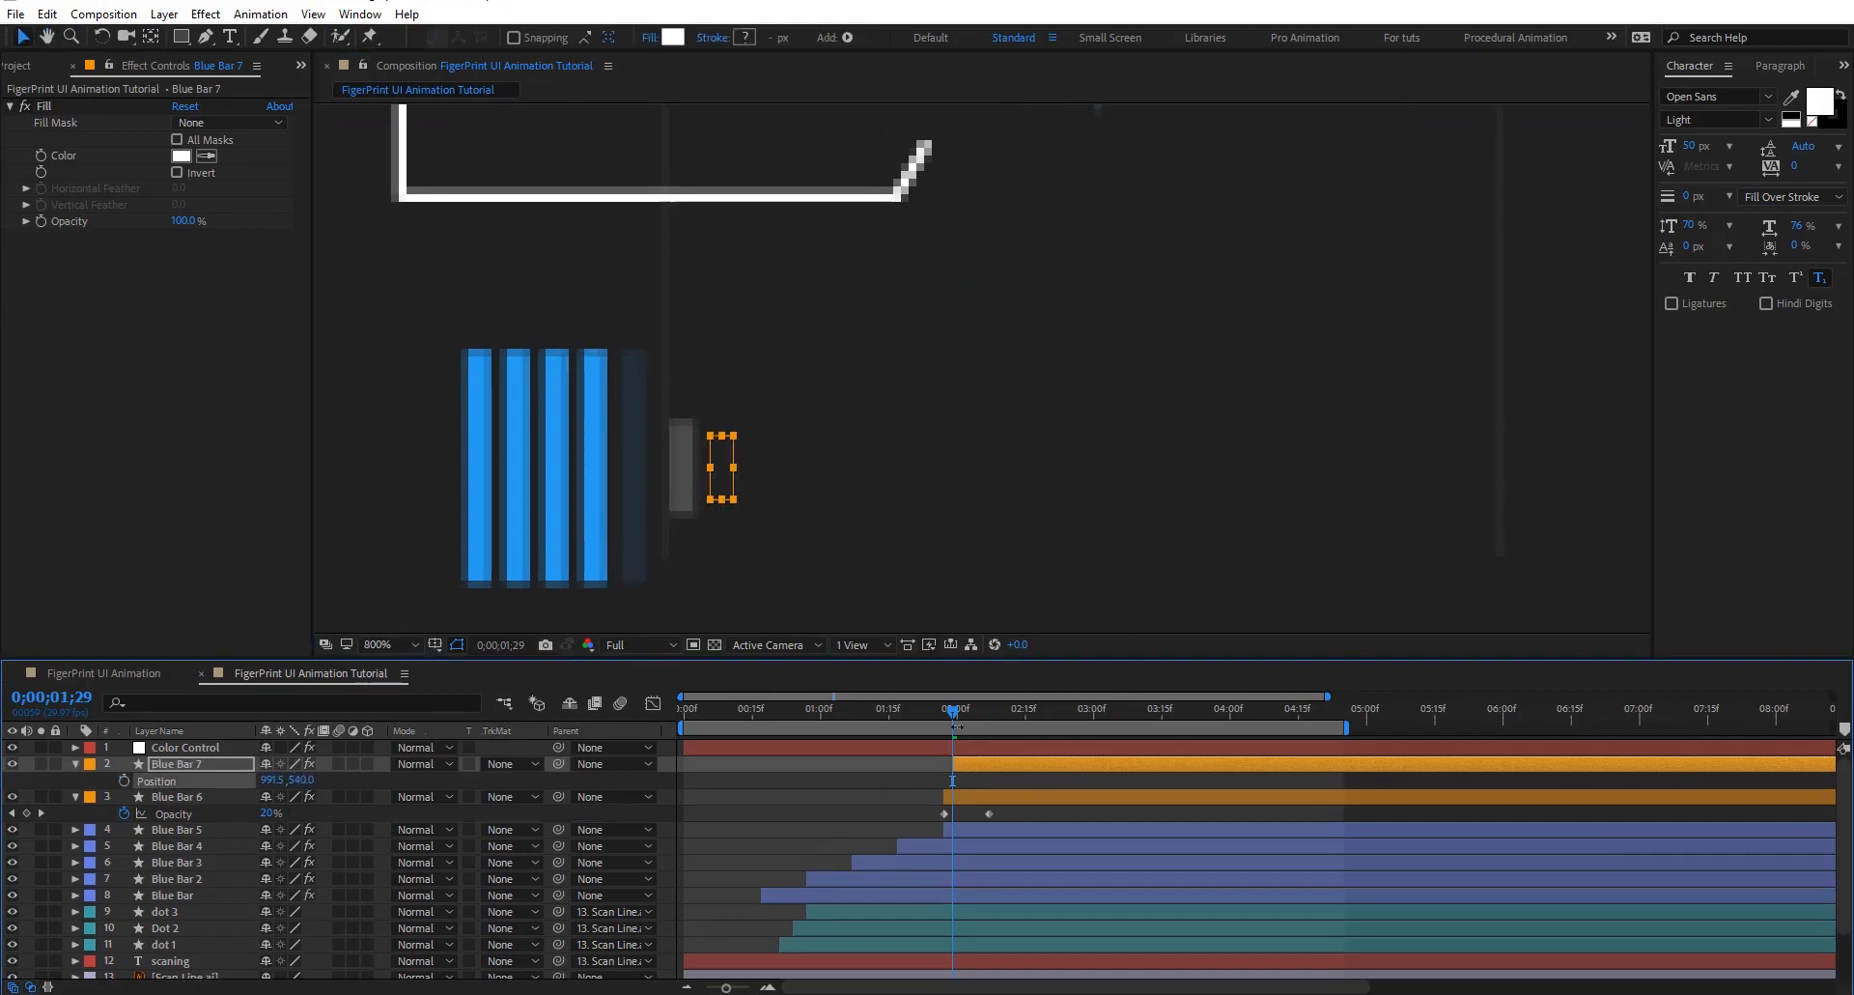
Duplicate Blue Bar 7 and set the copy's X position to 996.5
{"action": "key", "text": "ctrl+d"}
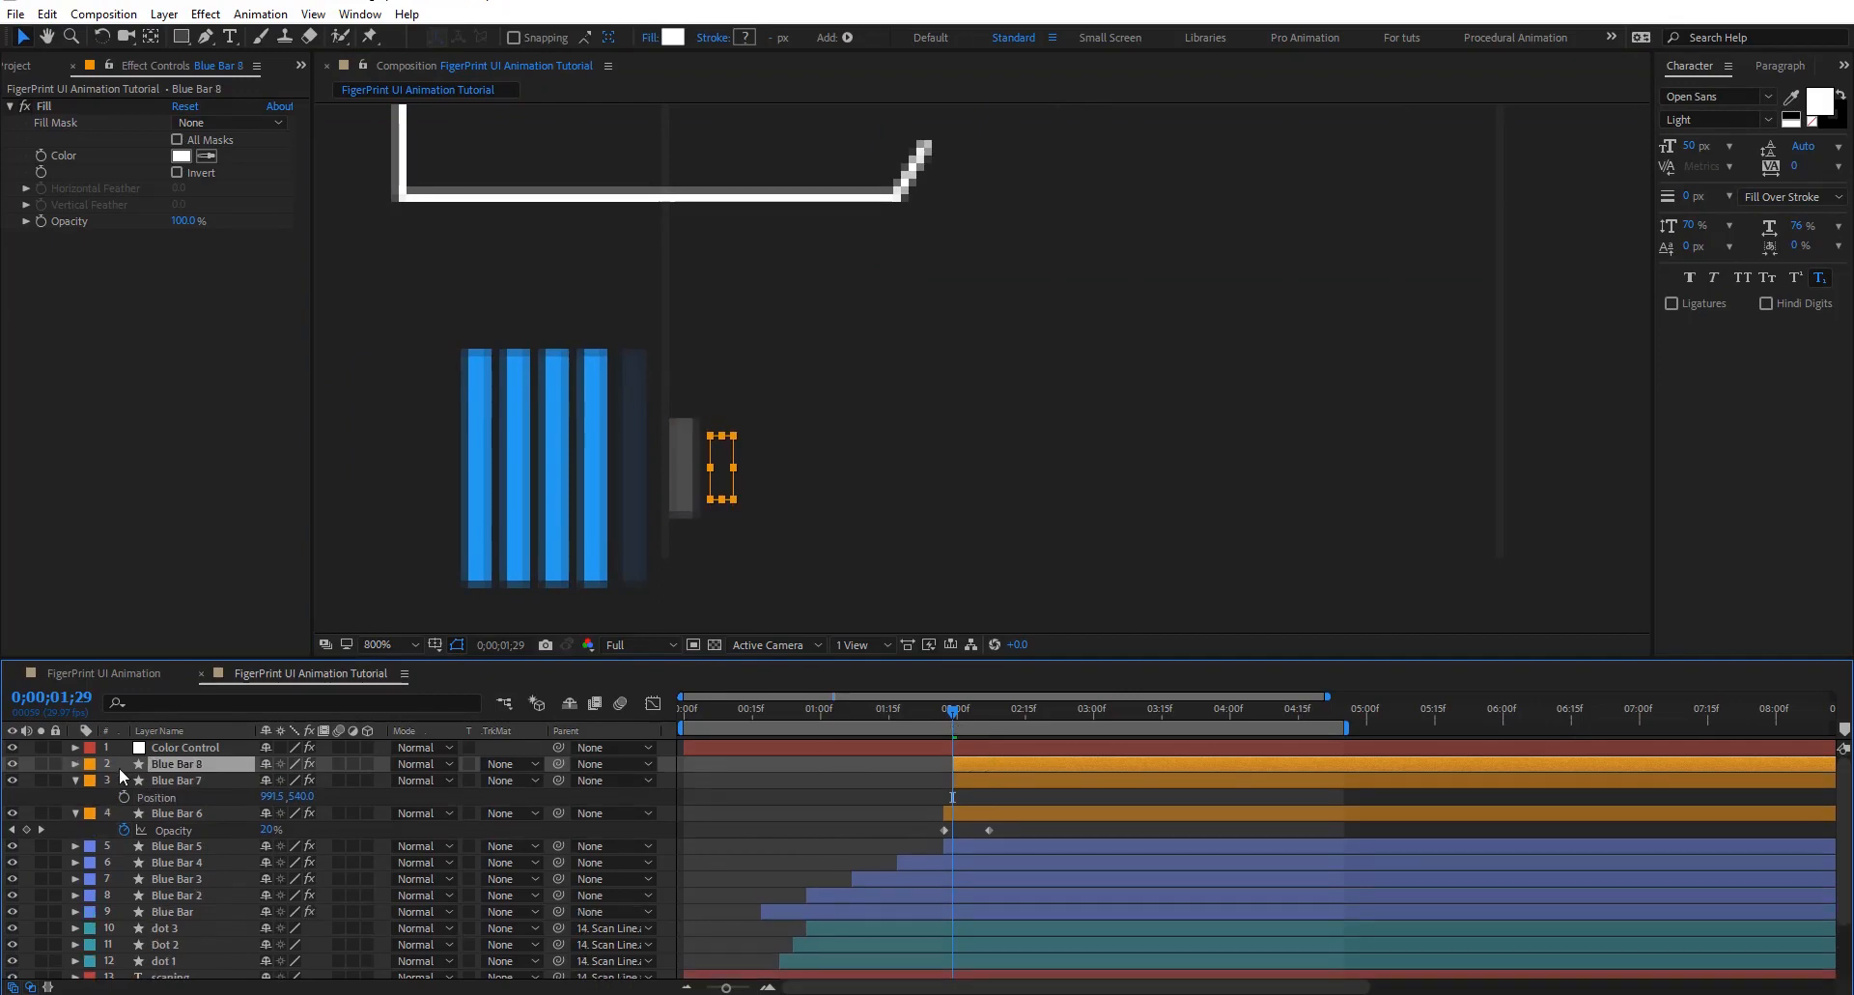
{"action": "key", "text": "p"}
{"action": "left_click", "coordinate": [278, 779]}
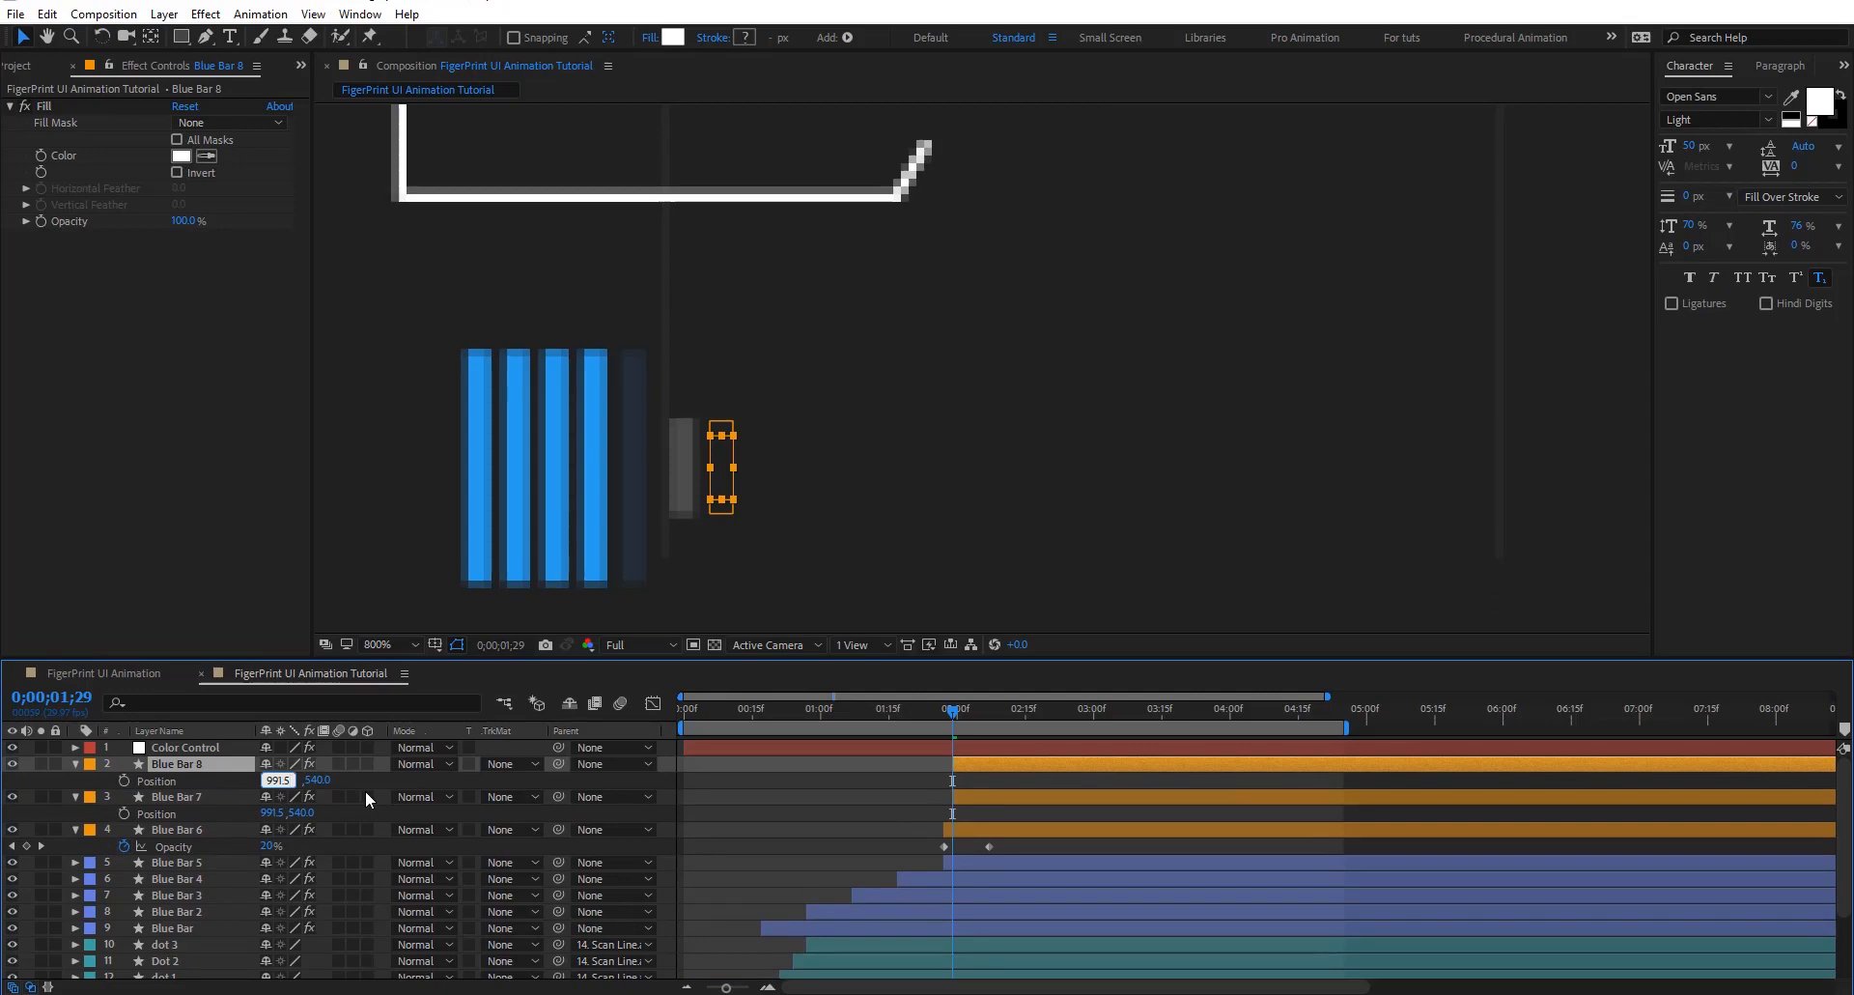
{"action": "type", "text": "996.5"}
{"action": "key", "text": "Return"}
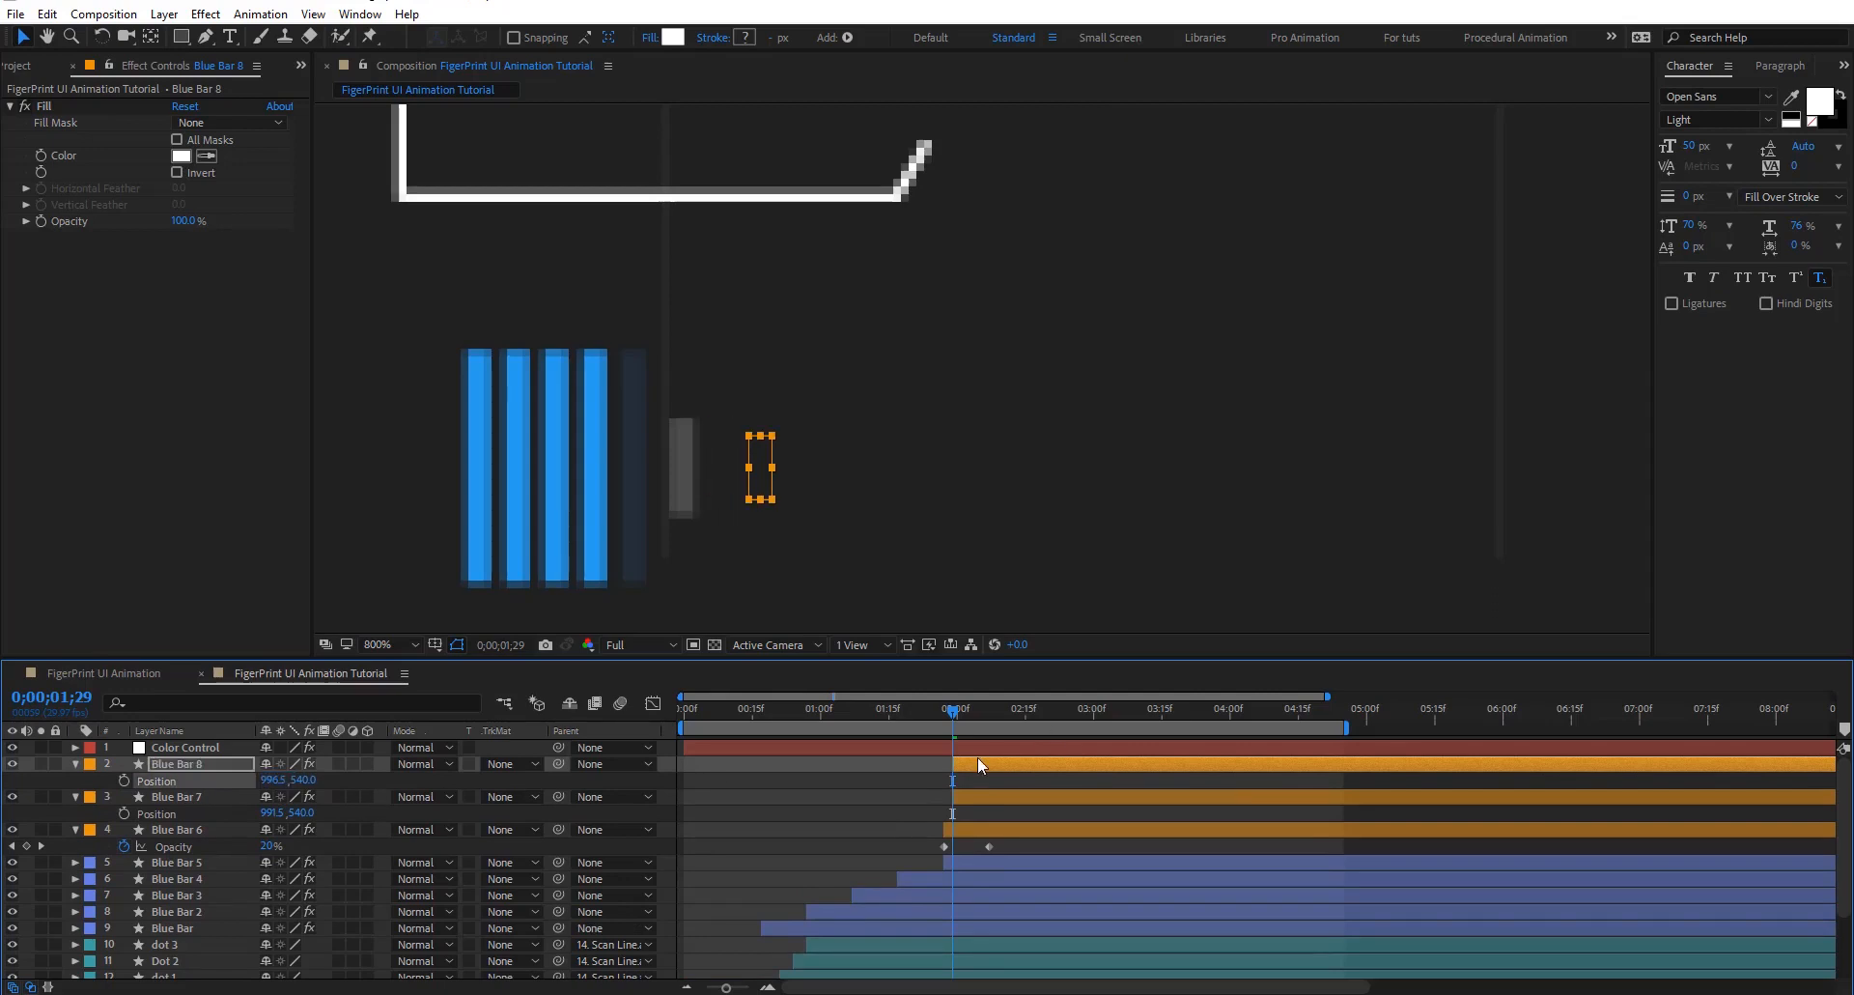
Shift Blue Bar 8 two frames later so it starts at 0;00;02;01
{"action": "key", "text": "Page_Down"}
{"action": "key", "text": "Page_Down"}
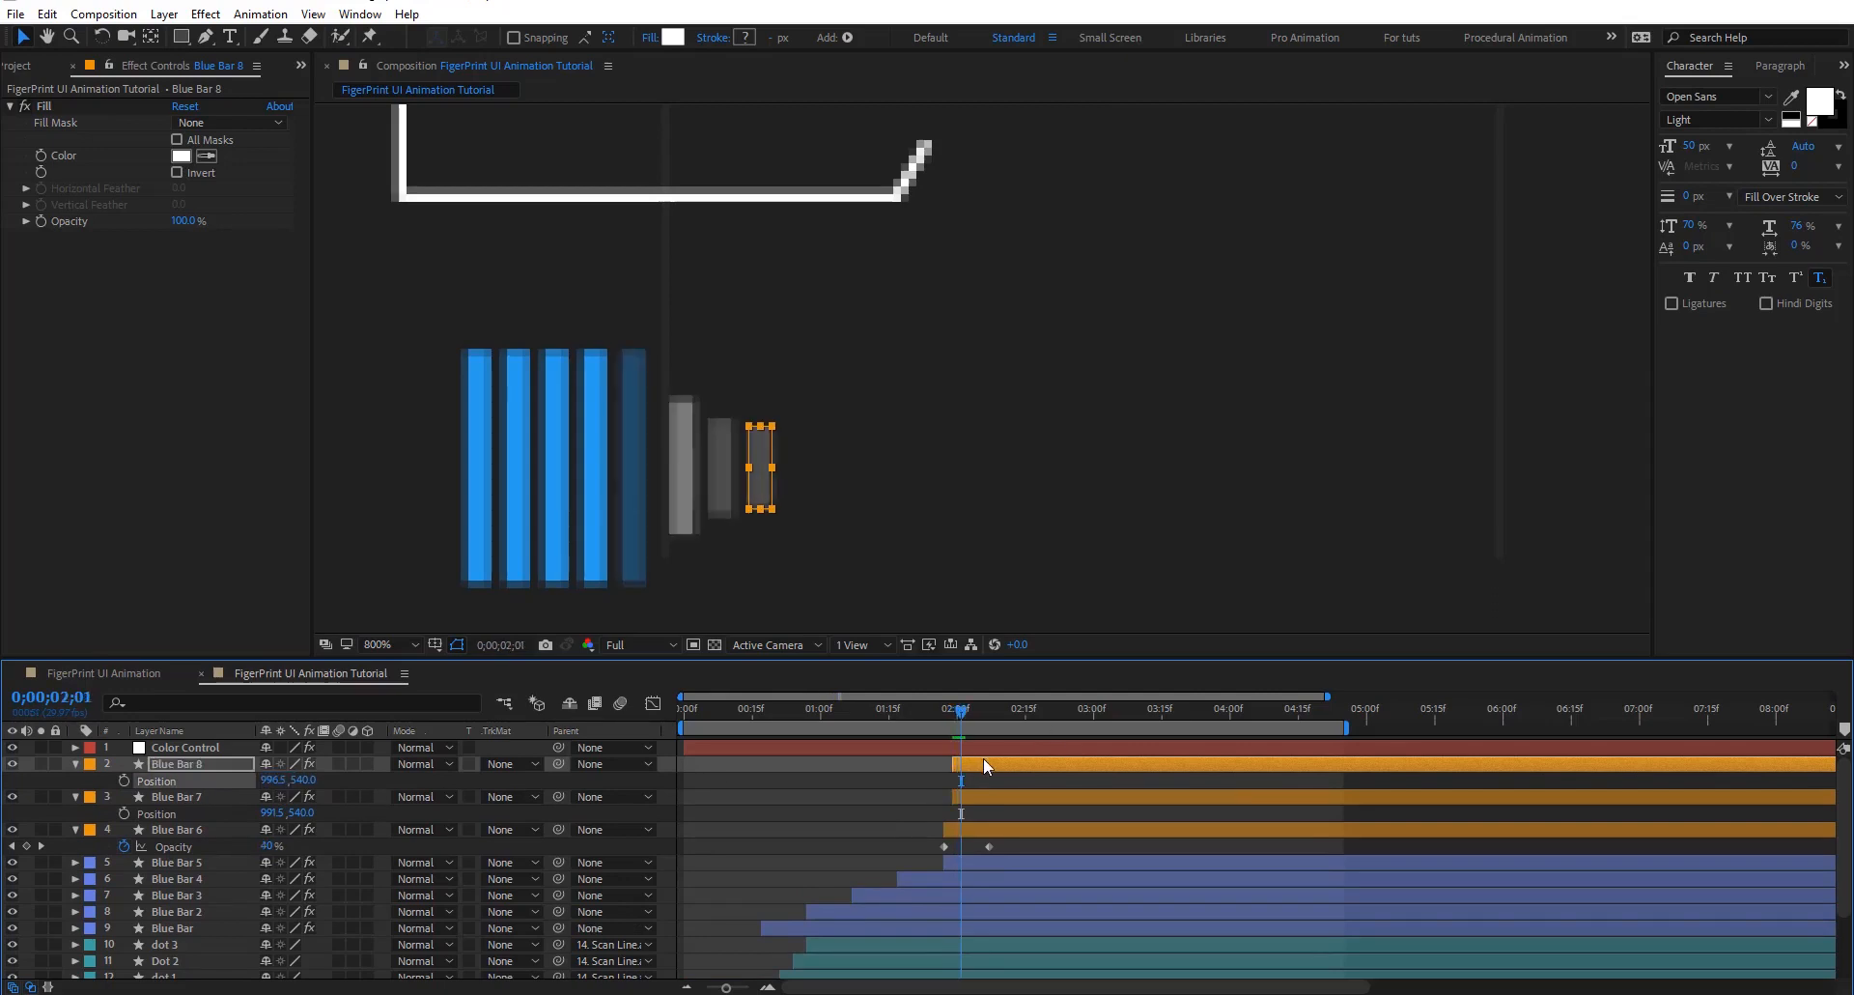
{"action": "left_click_drag", "start_coordinate": [977, 763], "coordinate": [985, 761]}
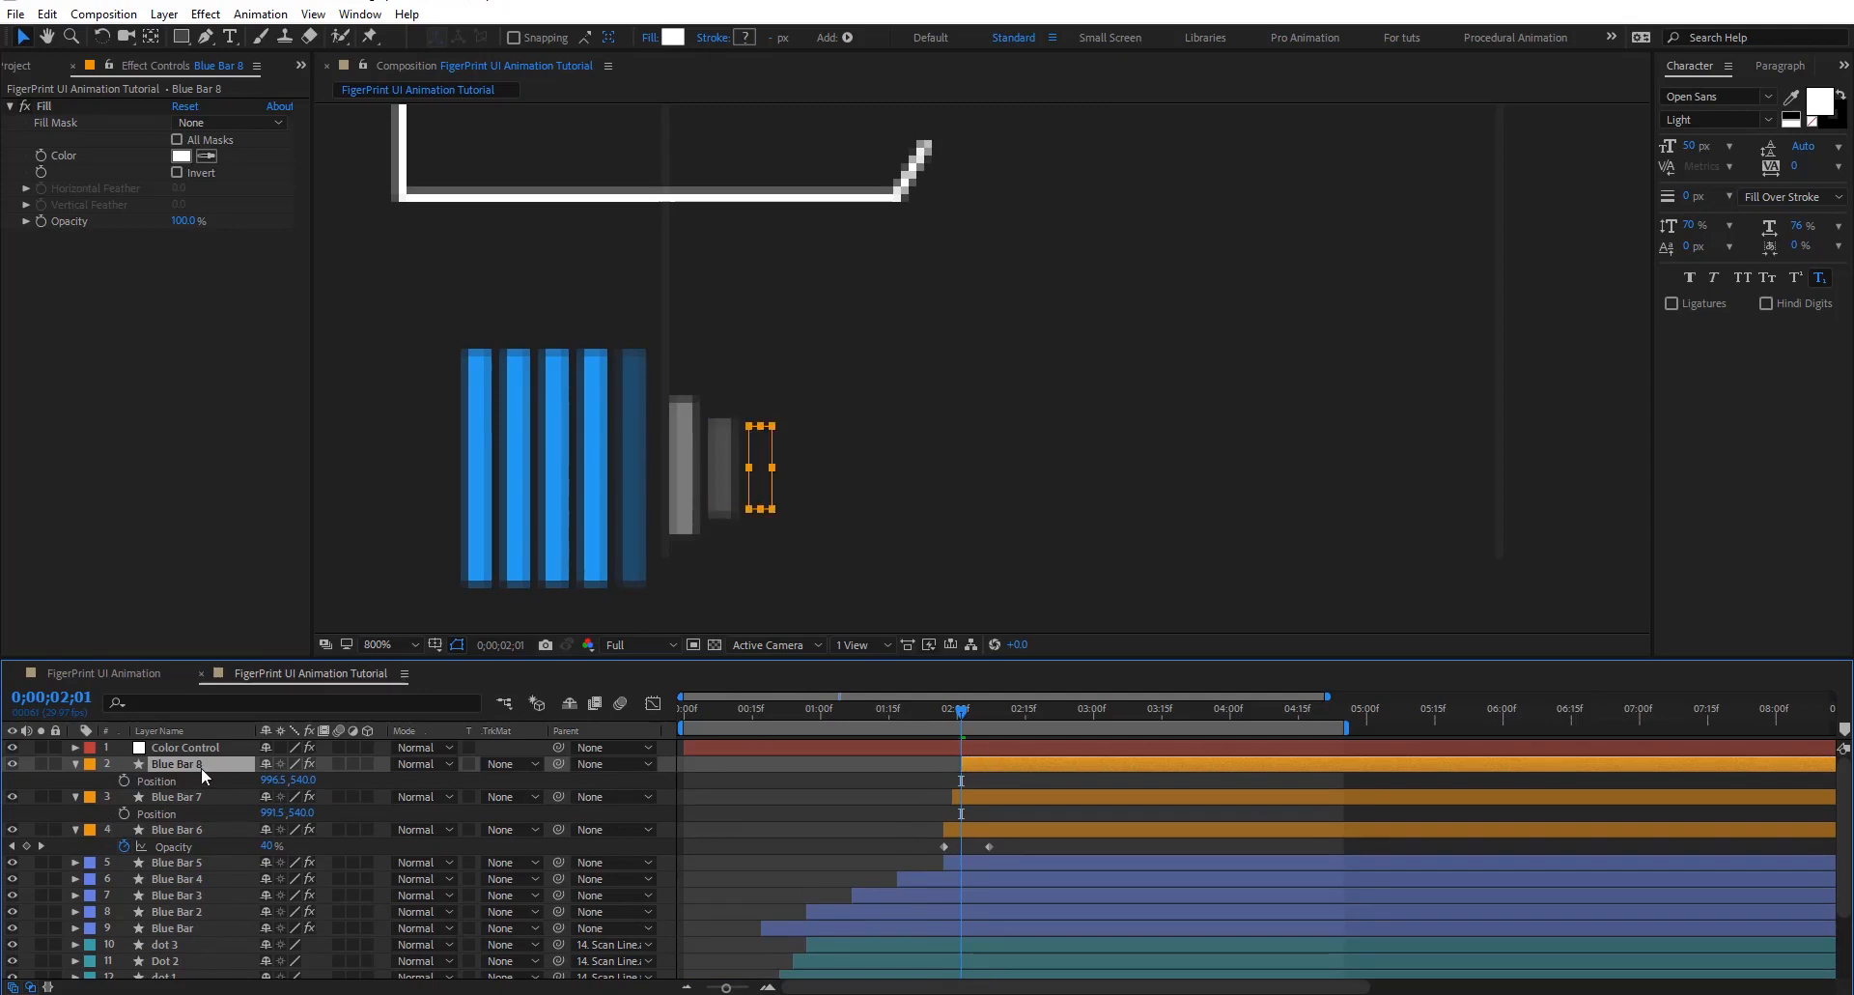
Duplicate Blue Bar 8 and set the copy's X position to 1001.5
{"action": "key", "text": "ctrl+d"}
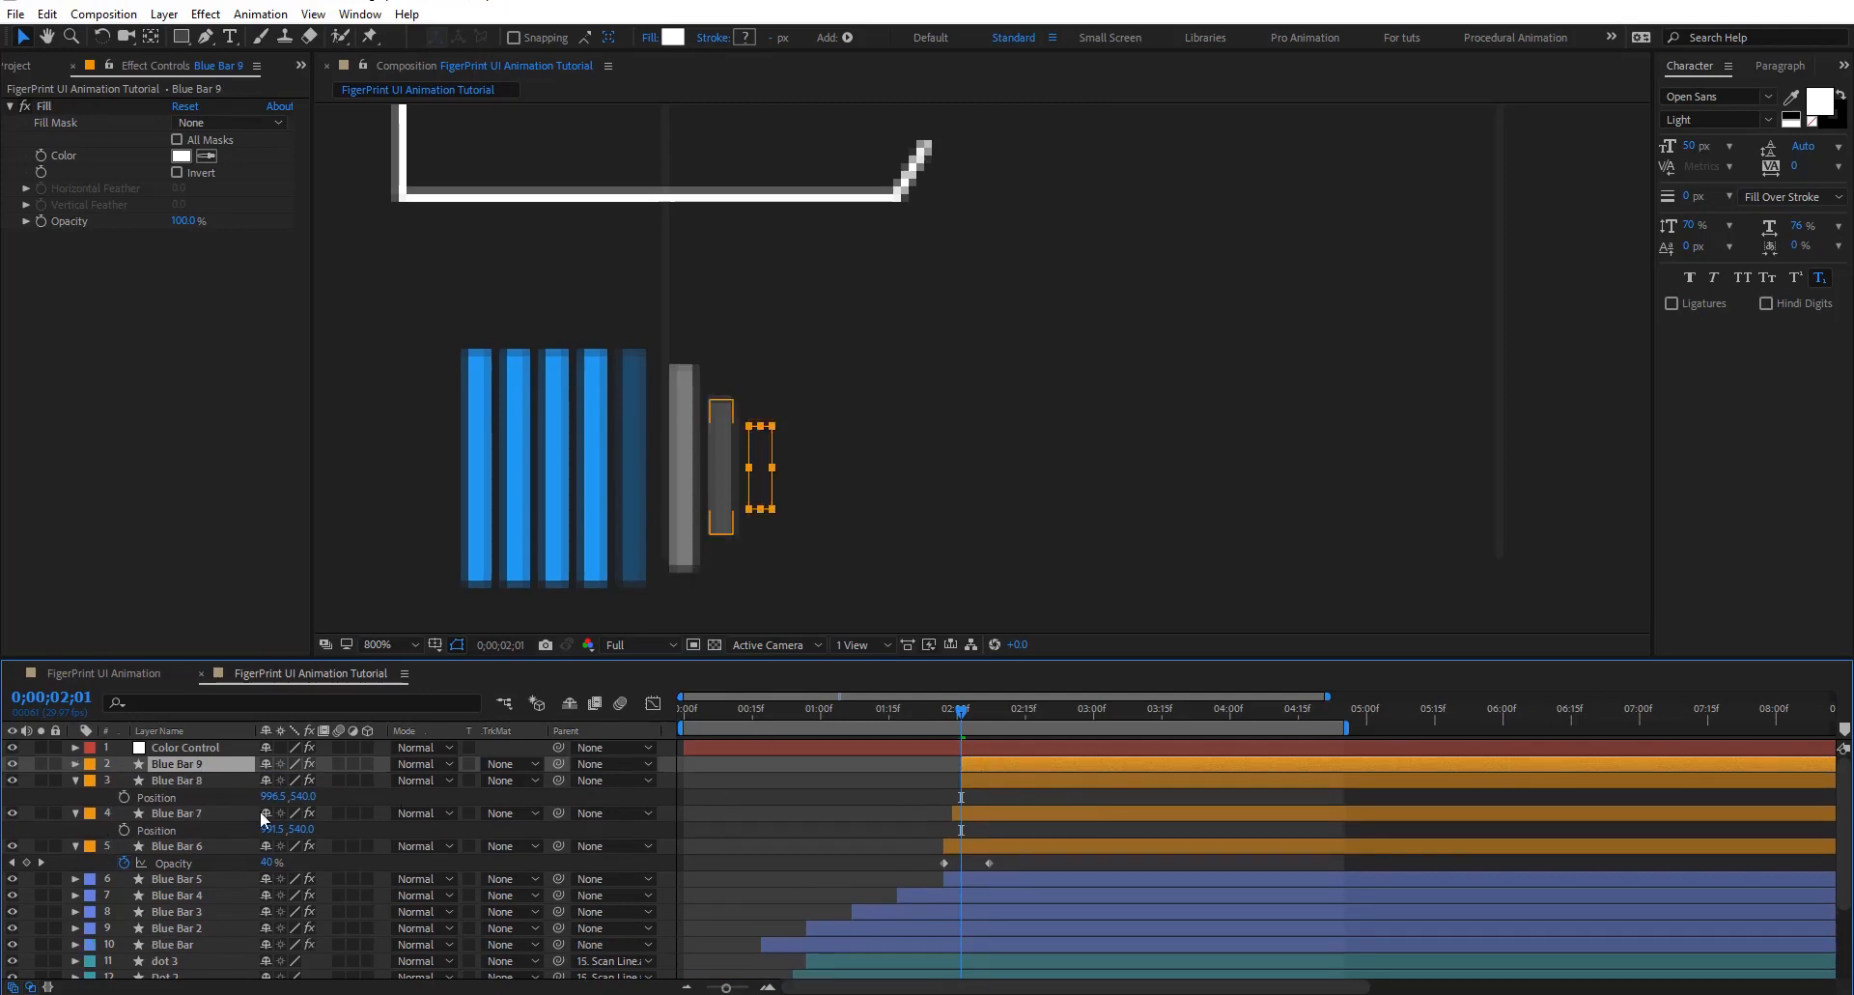
{"action": "key", "text": "p"}
{"action": "left_click", "coordinate": [271, 781]}
{"action": "type", "text": "1001.5"}
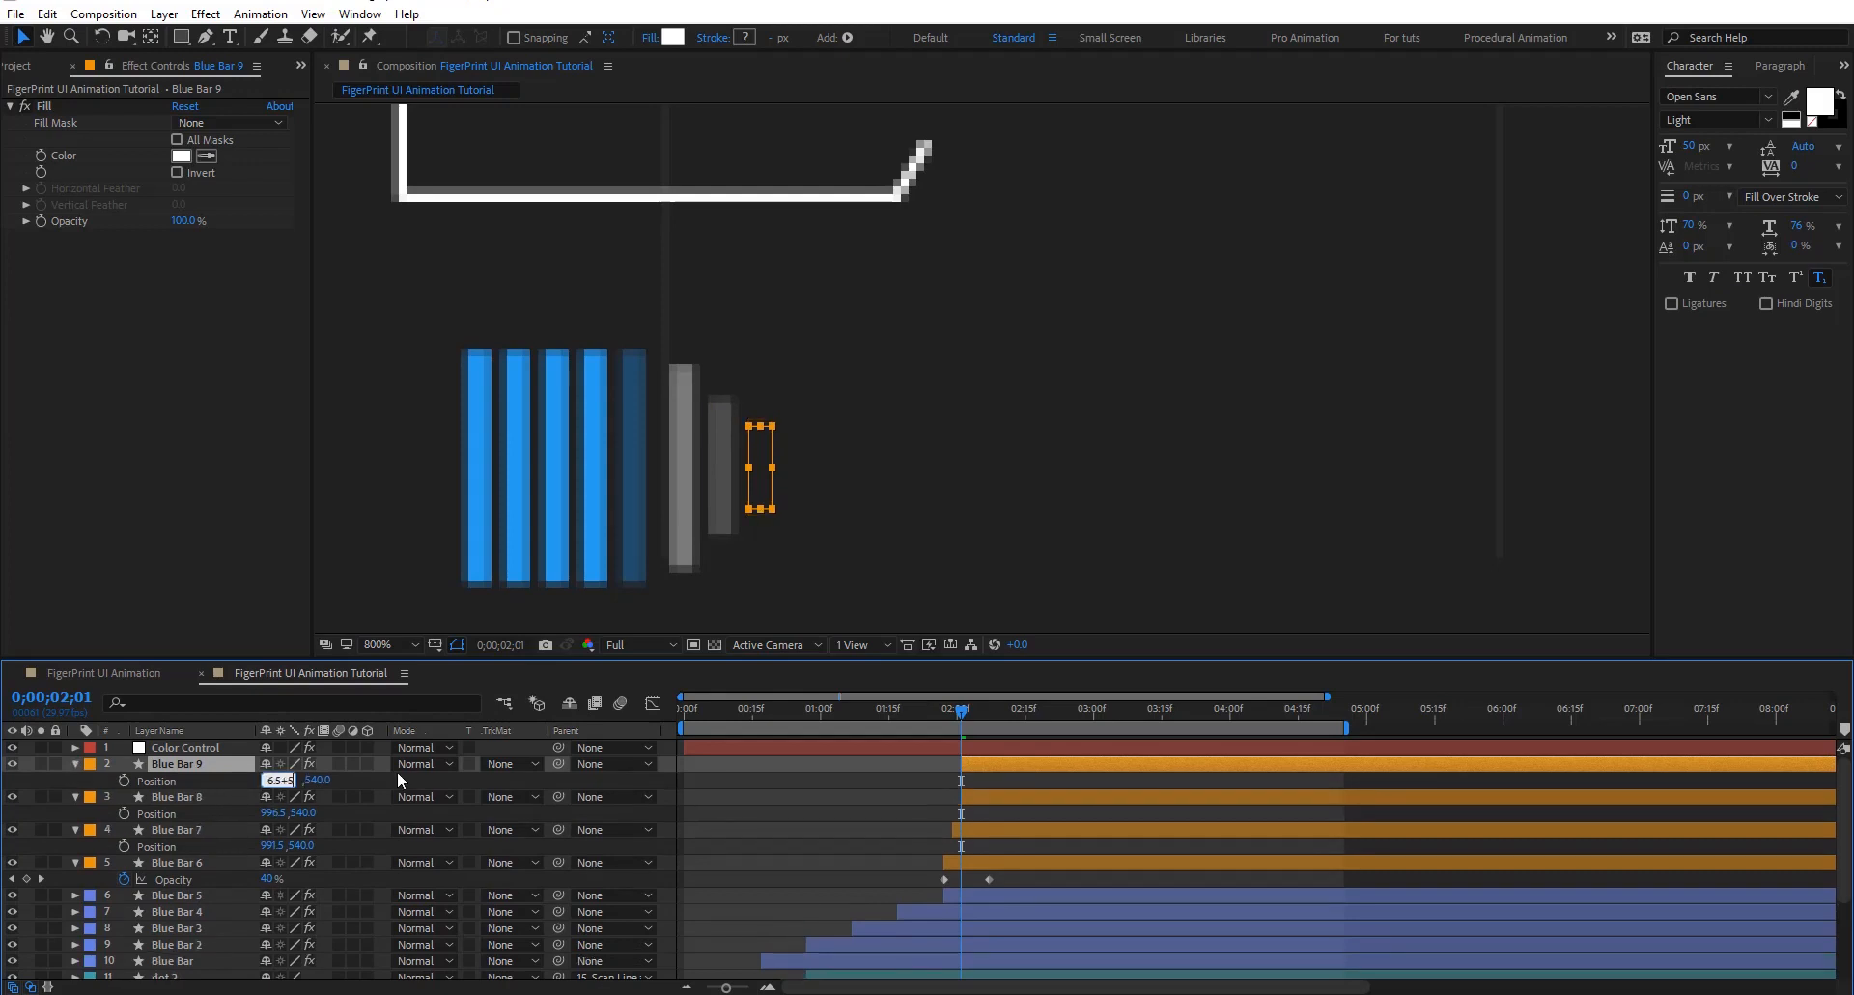
Increase Blue Bar 9's X position by 5 to 1001.5 and start its layer at 0;00;02;03
{"action": "key", "text": "Return"}
{"action": "key", "text": "Page_Down"}
{"action": "key", "text": "Page_Down"}
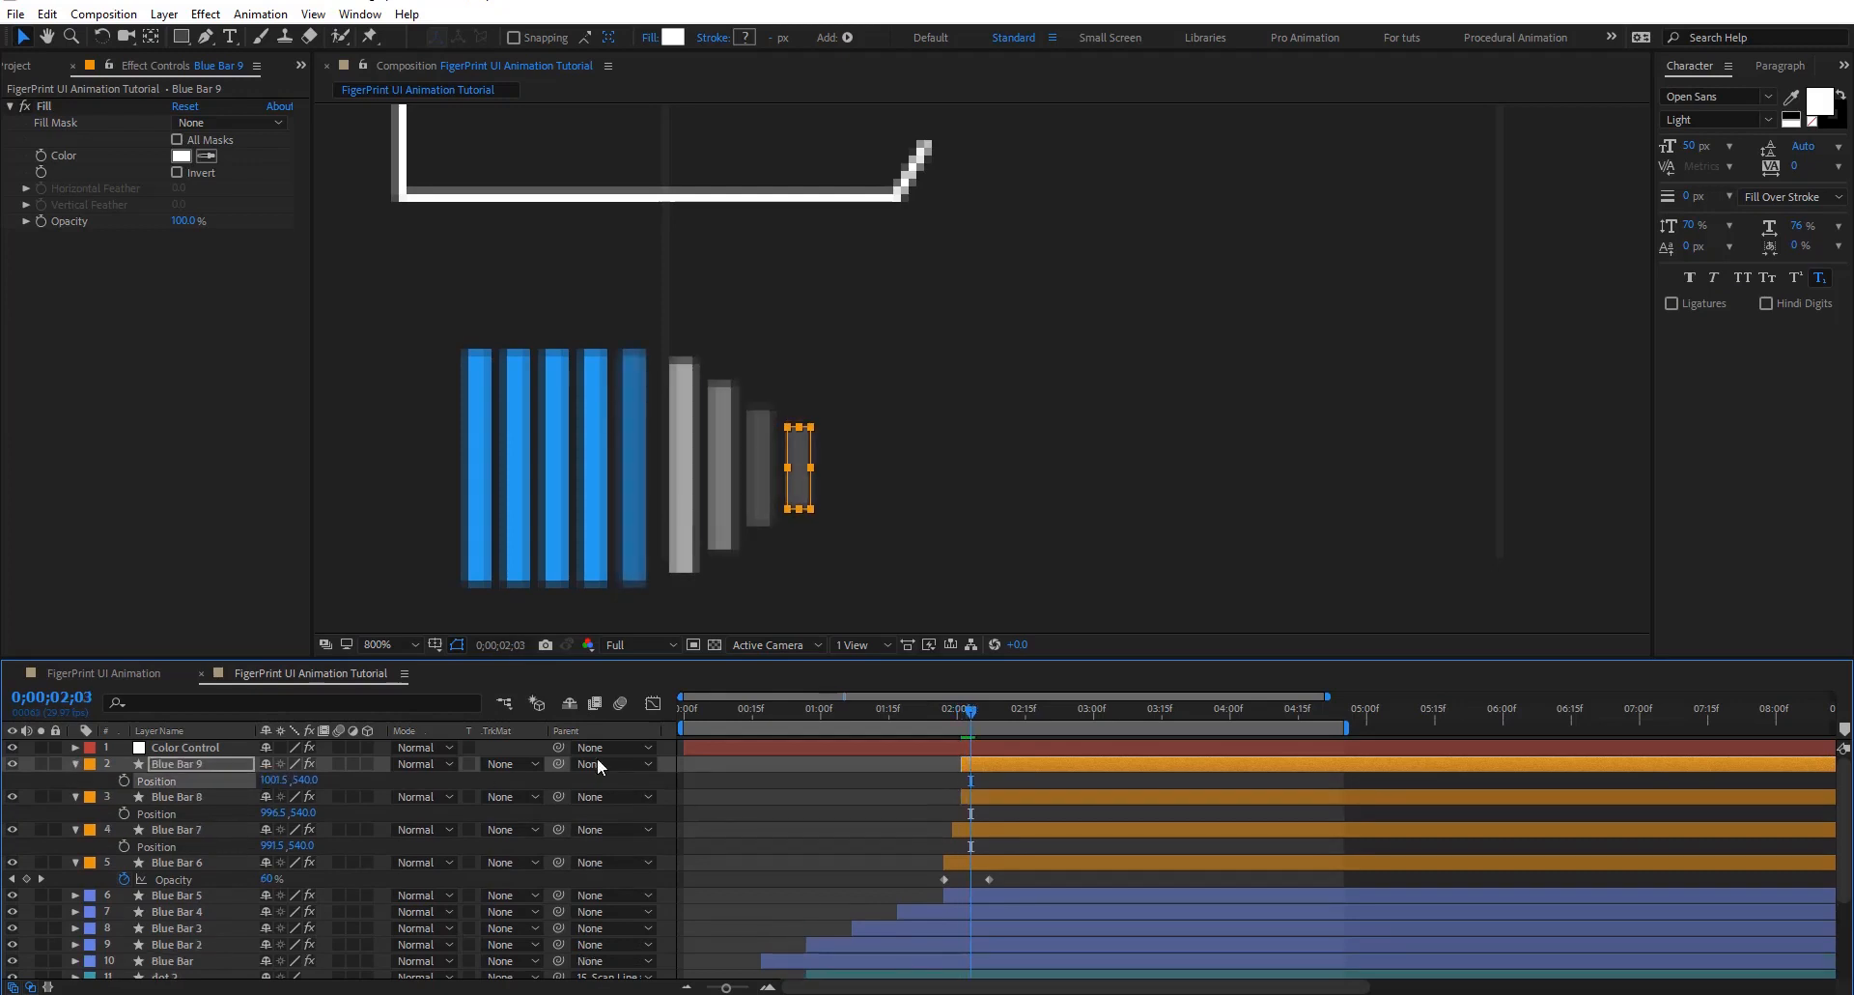
{"action": "left_click_drag", "start_coordinate": [1023, 762], "coordinate": [1024, 767]}
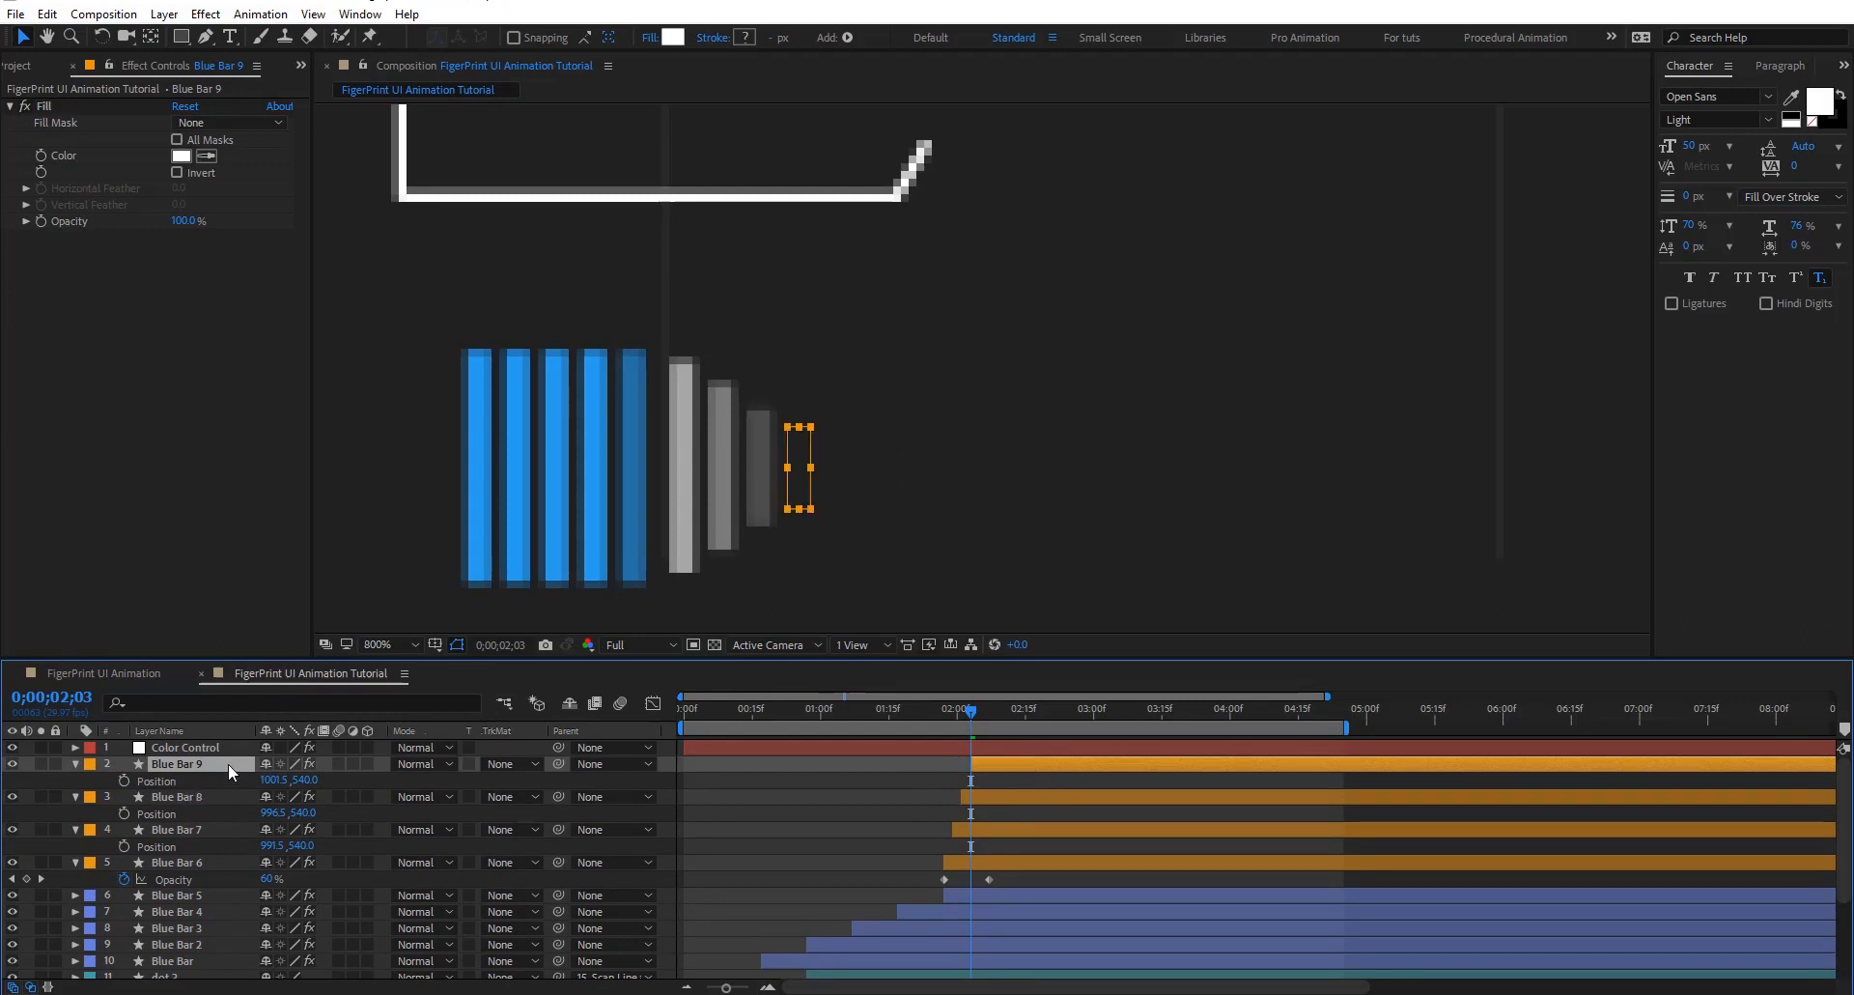
Duplicate Blue Bar 9 and increase the copy's X position by 5 to 1006.5
{"action": "key", "text": "ctrl+d"}
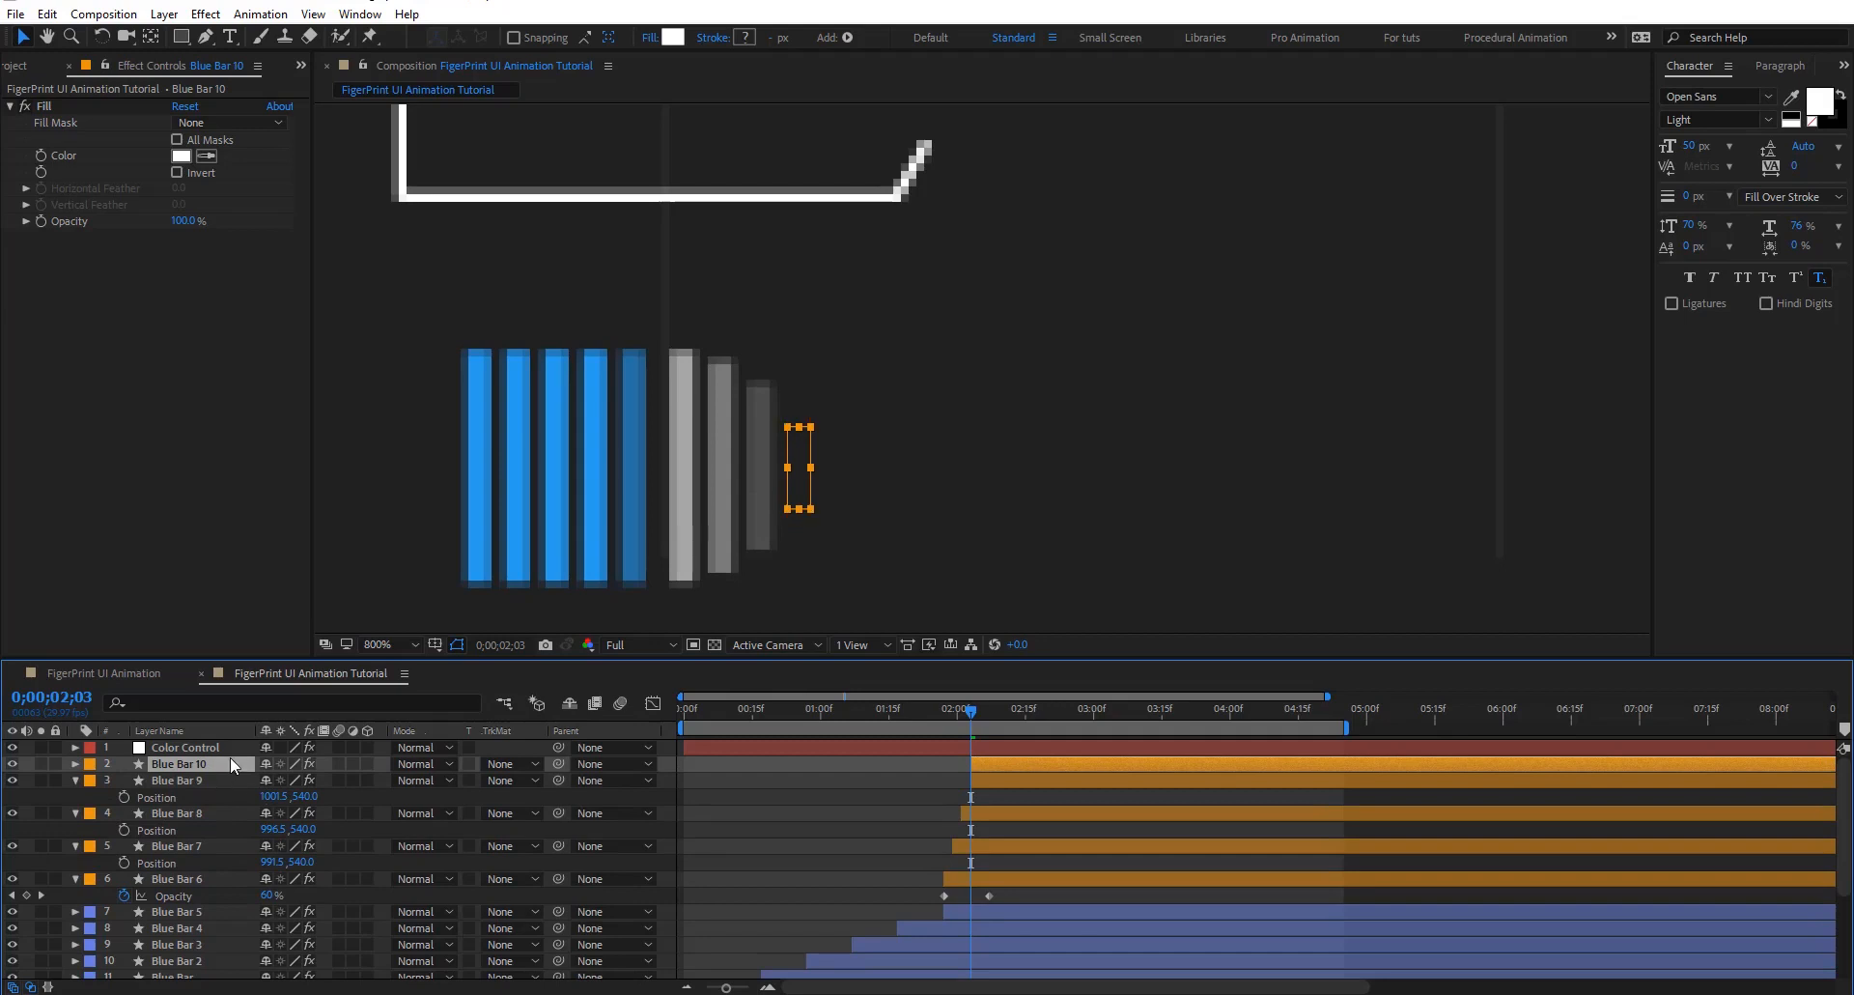
{"action": "key", "text": "p"}
{"action": "left_click", "coordinate": [282, 779]}
{"action": "left_click", "coordinate": [290, 779]}
{"action": "type", "text": "+"}
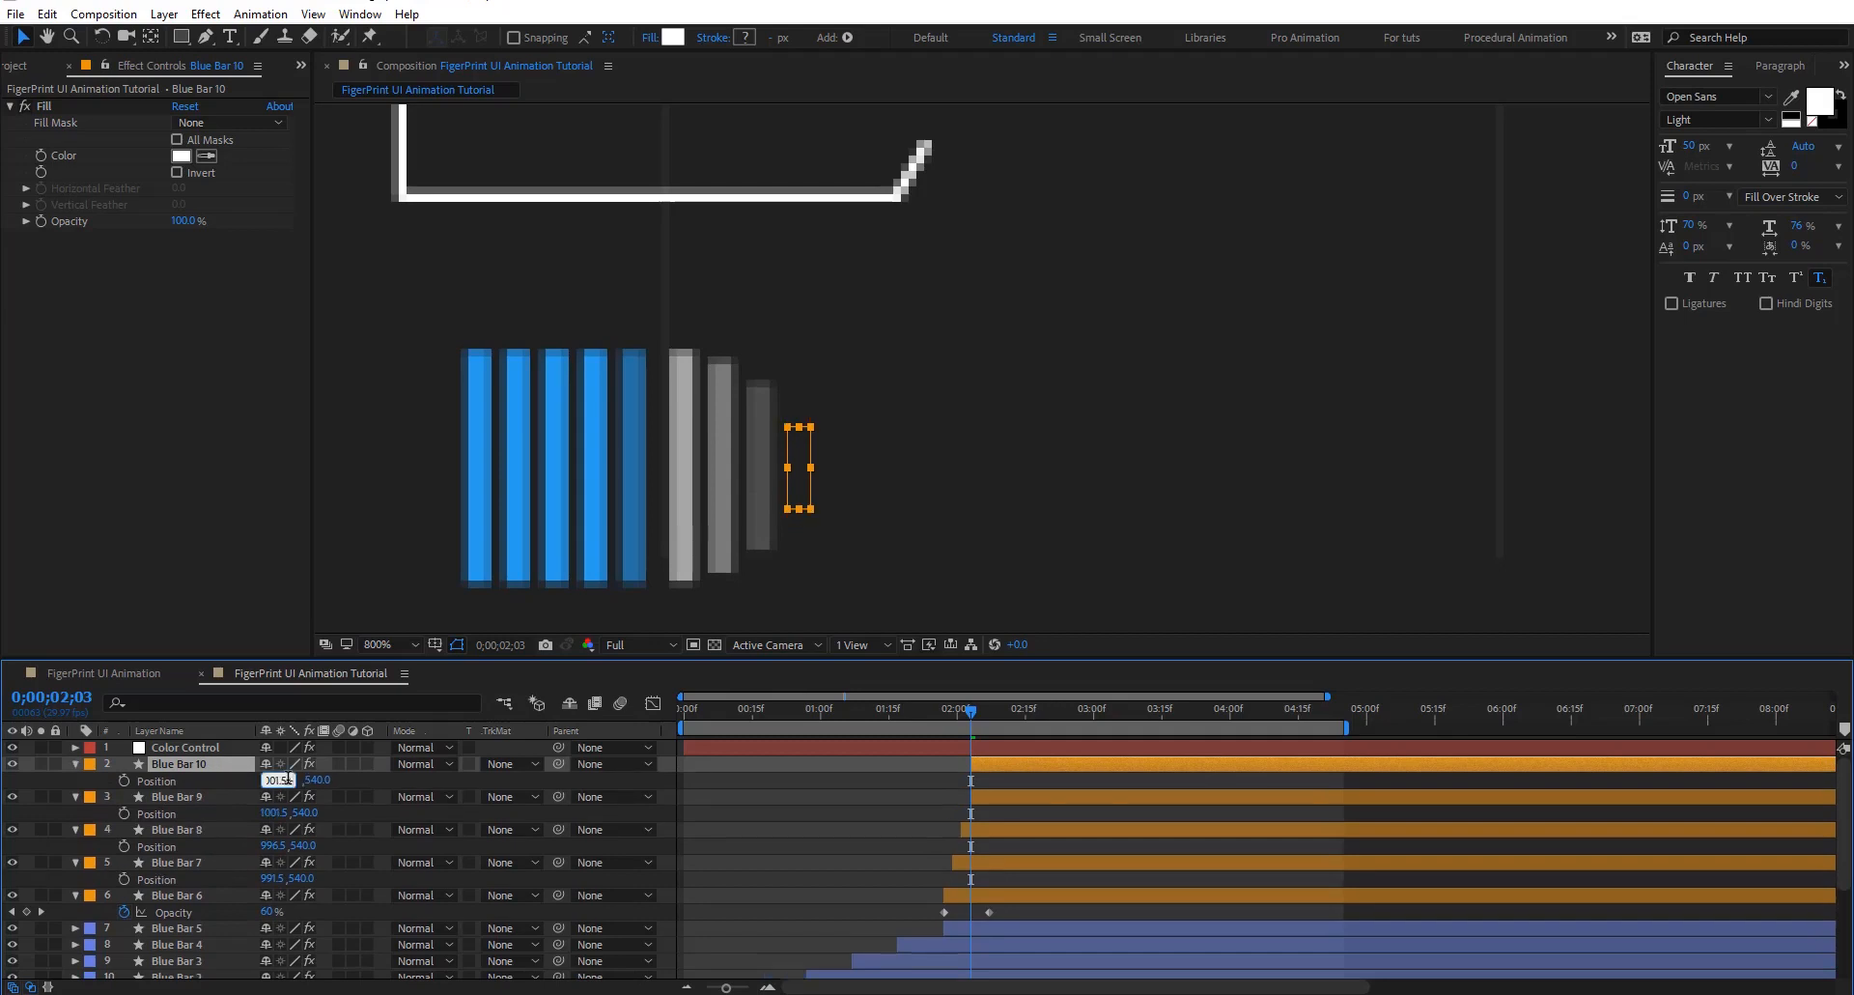
{"action": "type", "text": "5"}
{"action": "key", "text": "Return"}
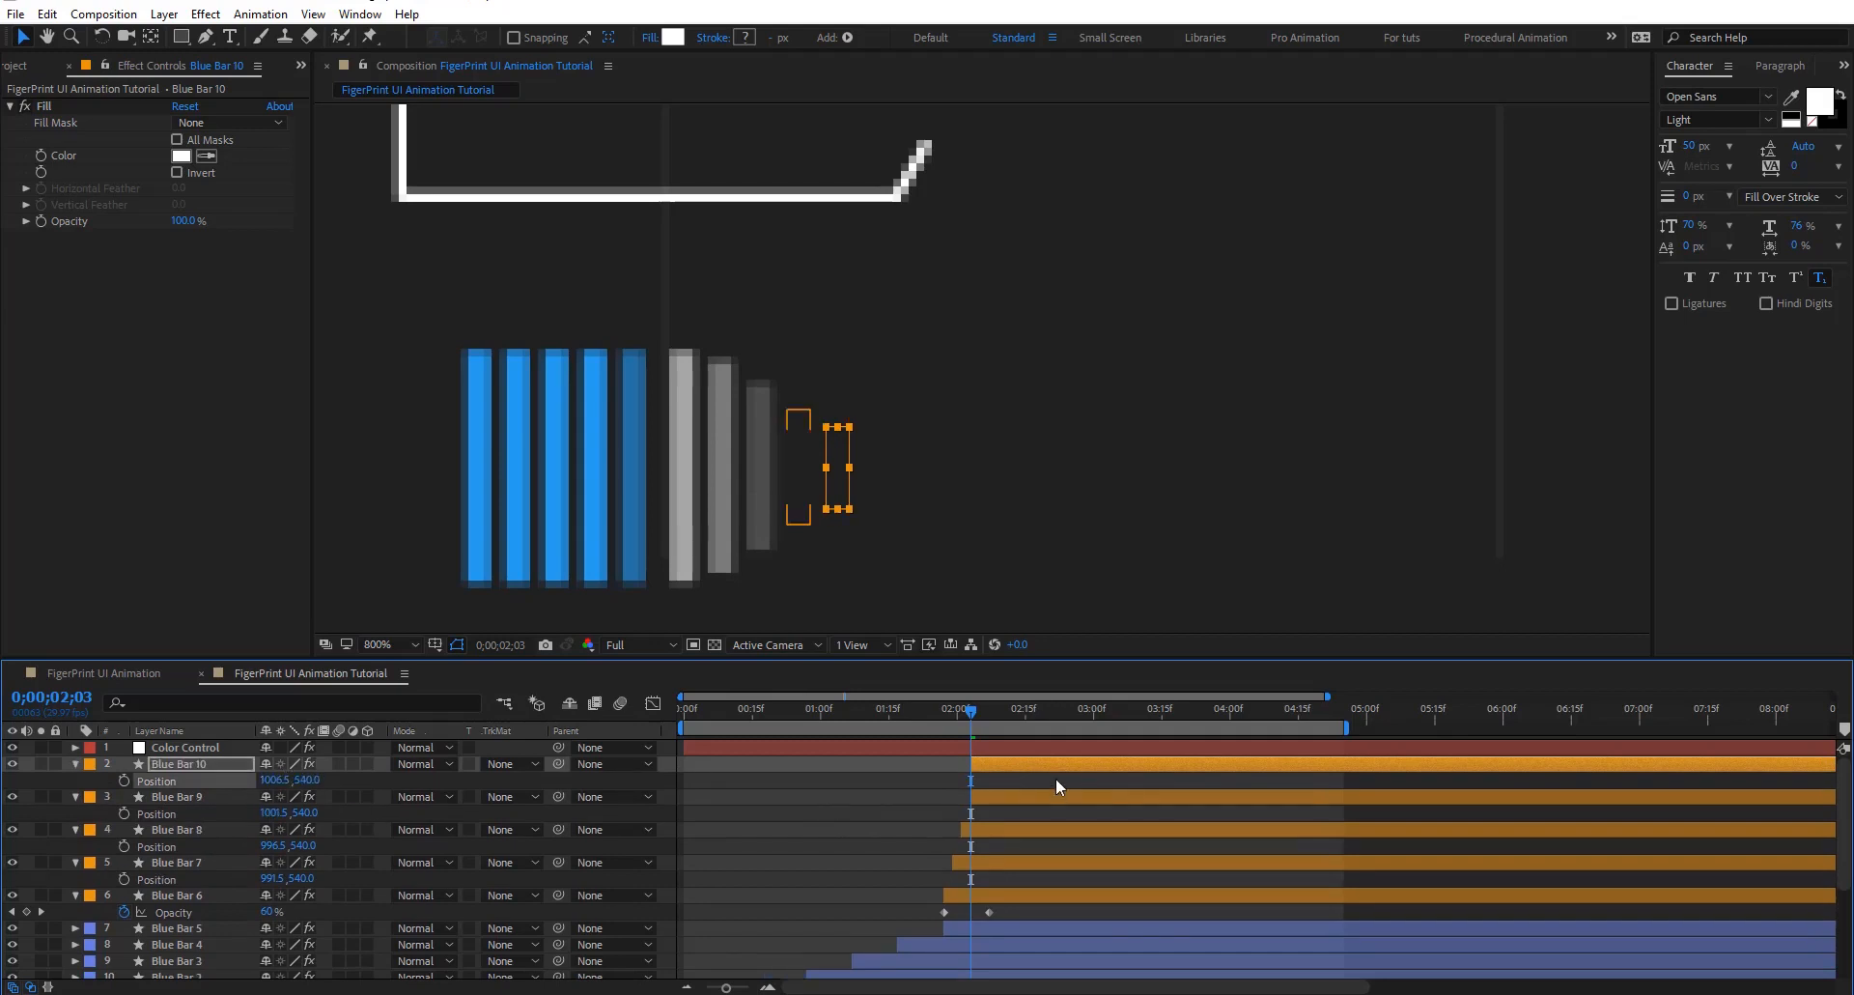
Shift the Blue Bar 10 layer one frame later so it starts at 0;00;02;04
{"action": "key", "text": "Page_Down"}
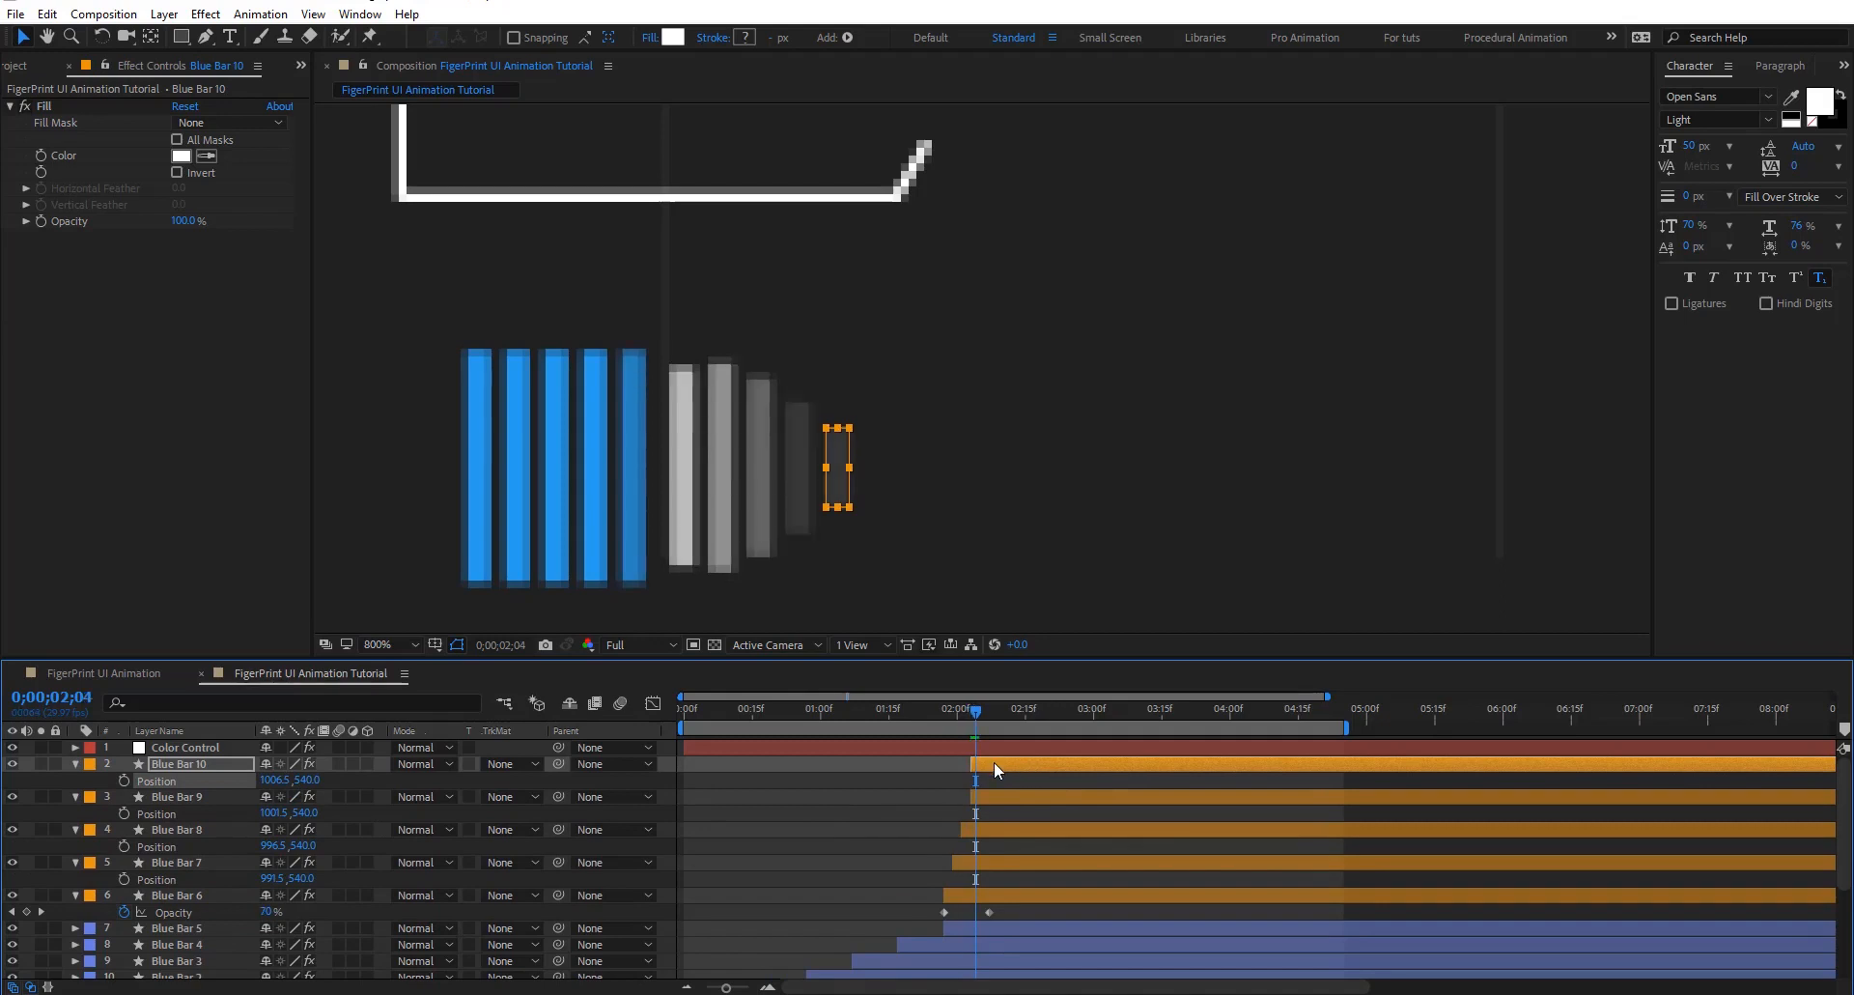
{"action": "left_click", "coordinate": [995, 762]}
{"action": "left_click_drag", "start_coordinate": [1007, 763], "coordinate": [999, 763]}
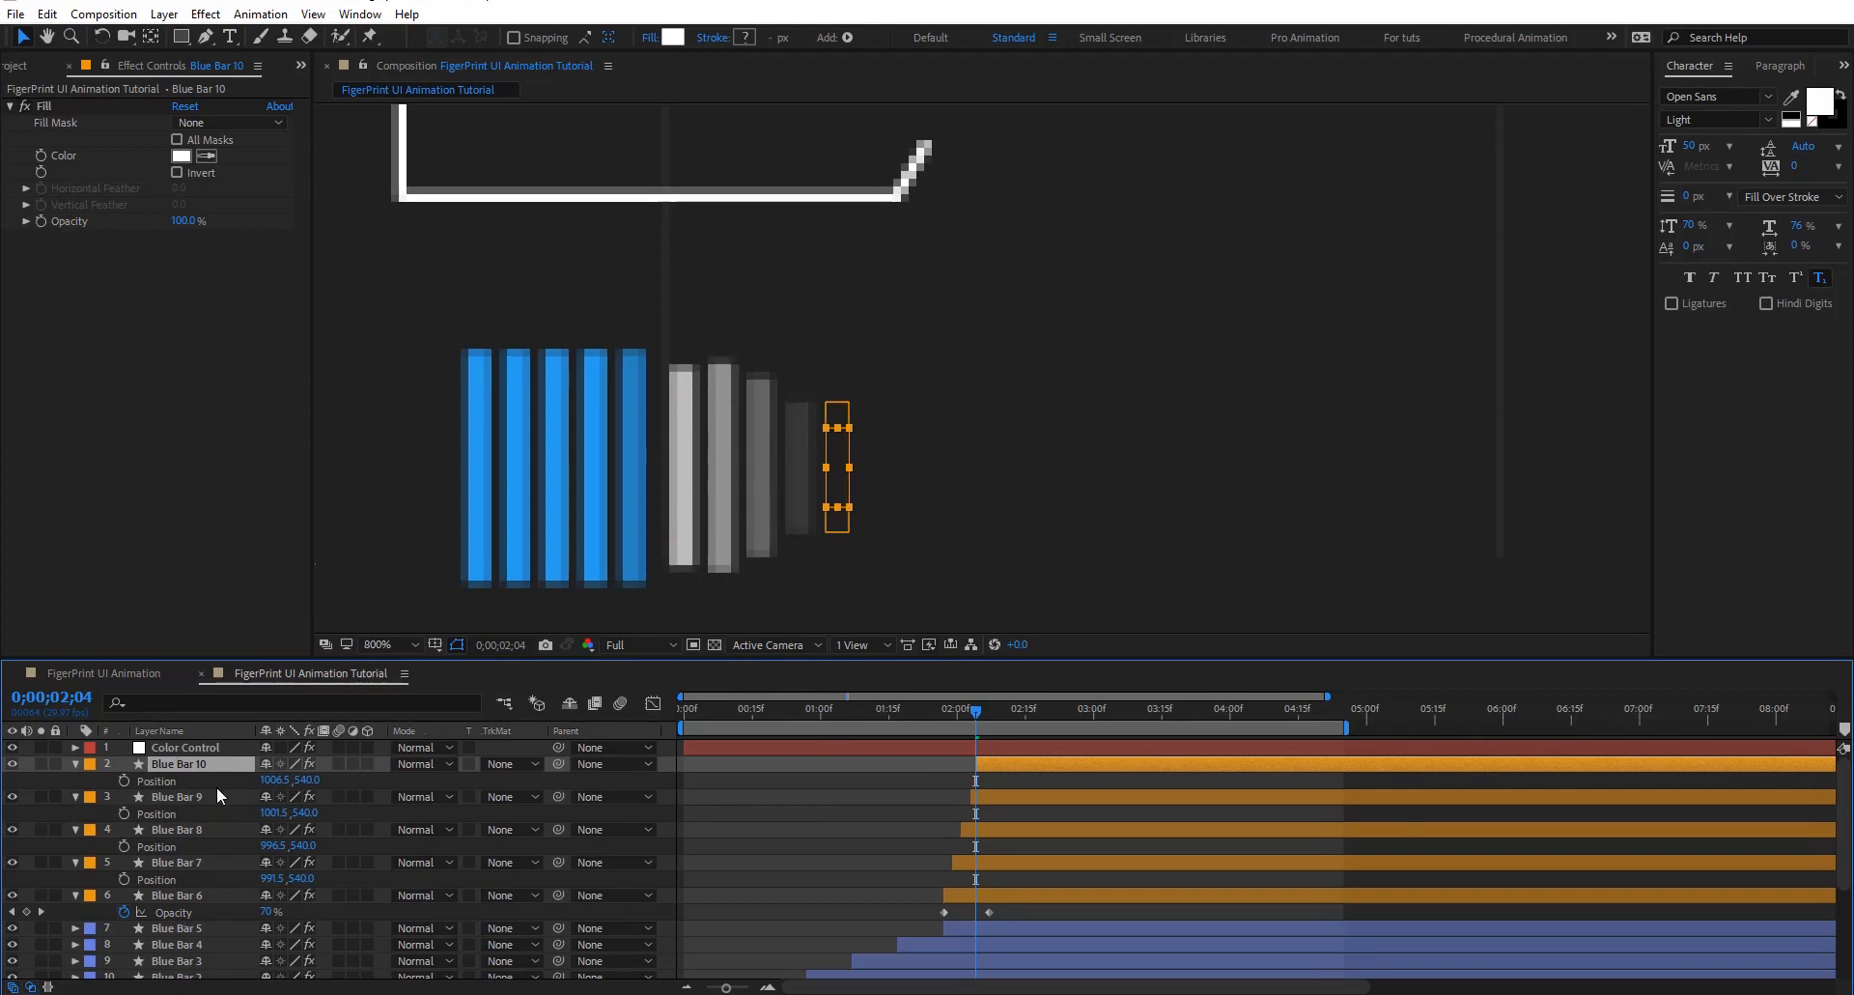
Duplicate Blue Bar 10 and increase the copy's X position by 5 to 1011.5
{"action": "key", "text": "ctrl+d"}
{"action": "left_click", "coordinate": [275, 780]}
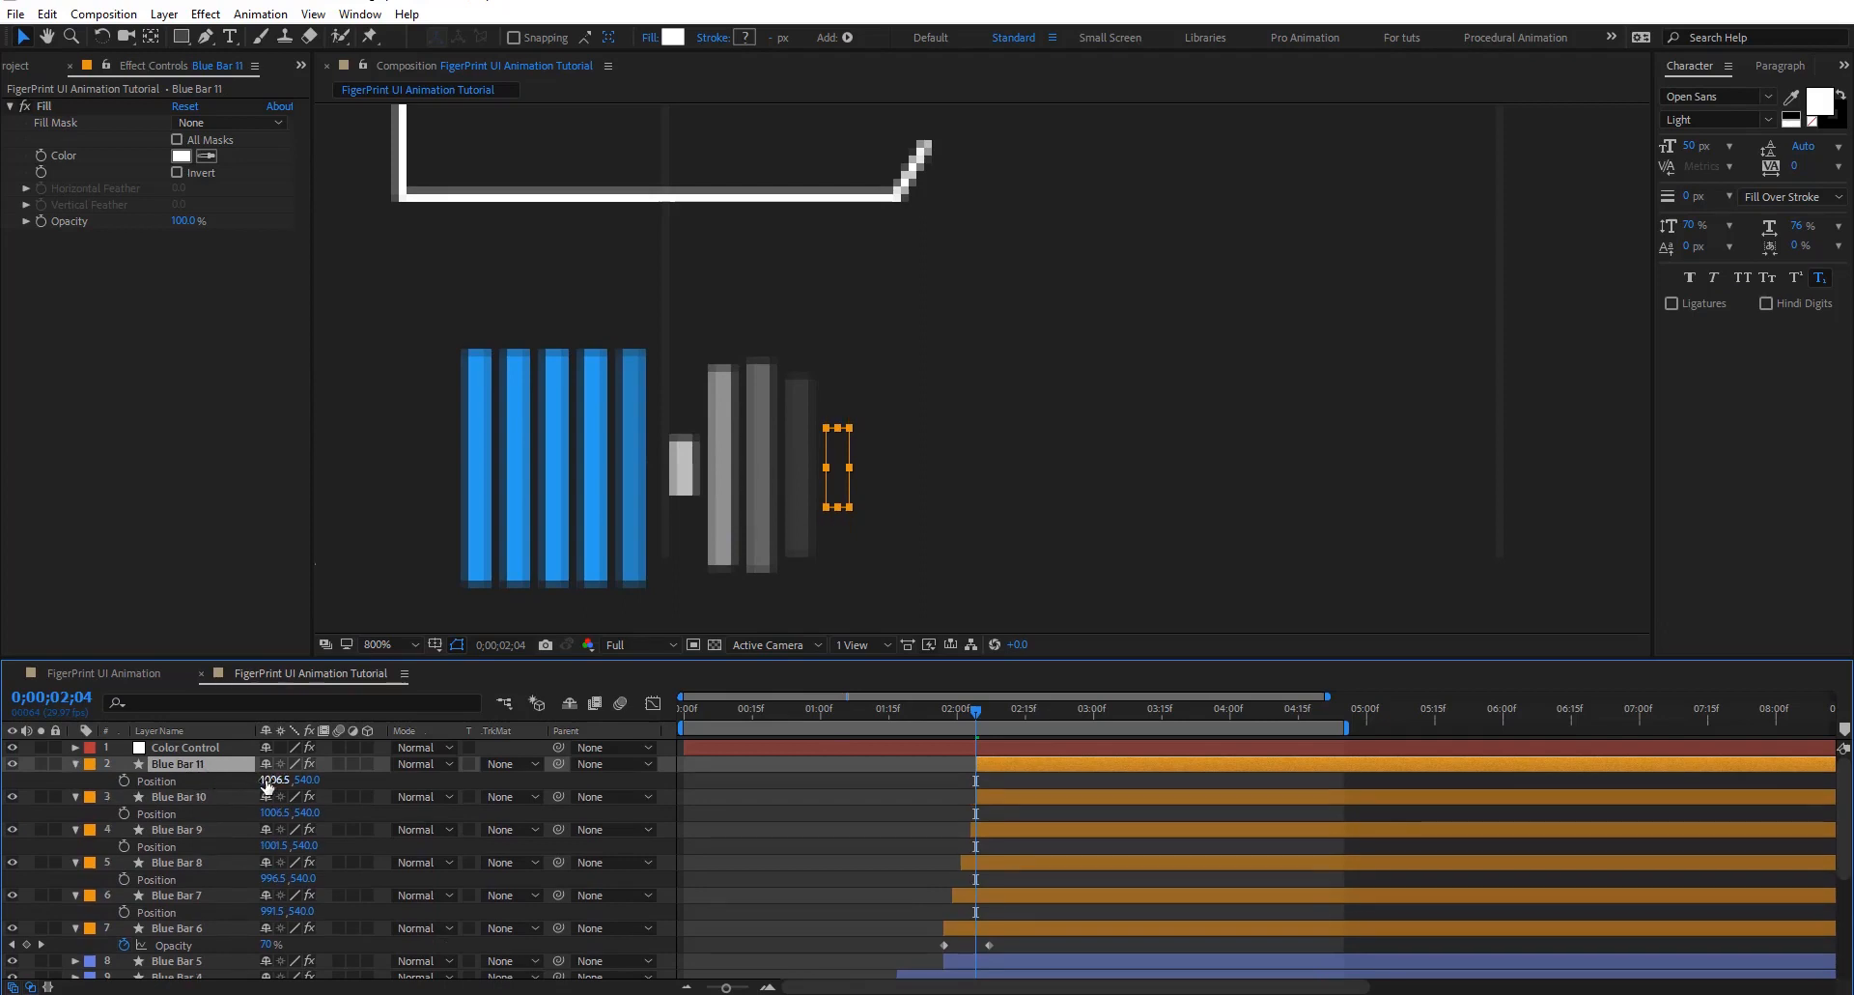
{"action": "key", "text": "End"}
{"action": "type", "text": "+5"}
{"action": "key", "text": "Return"}
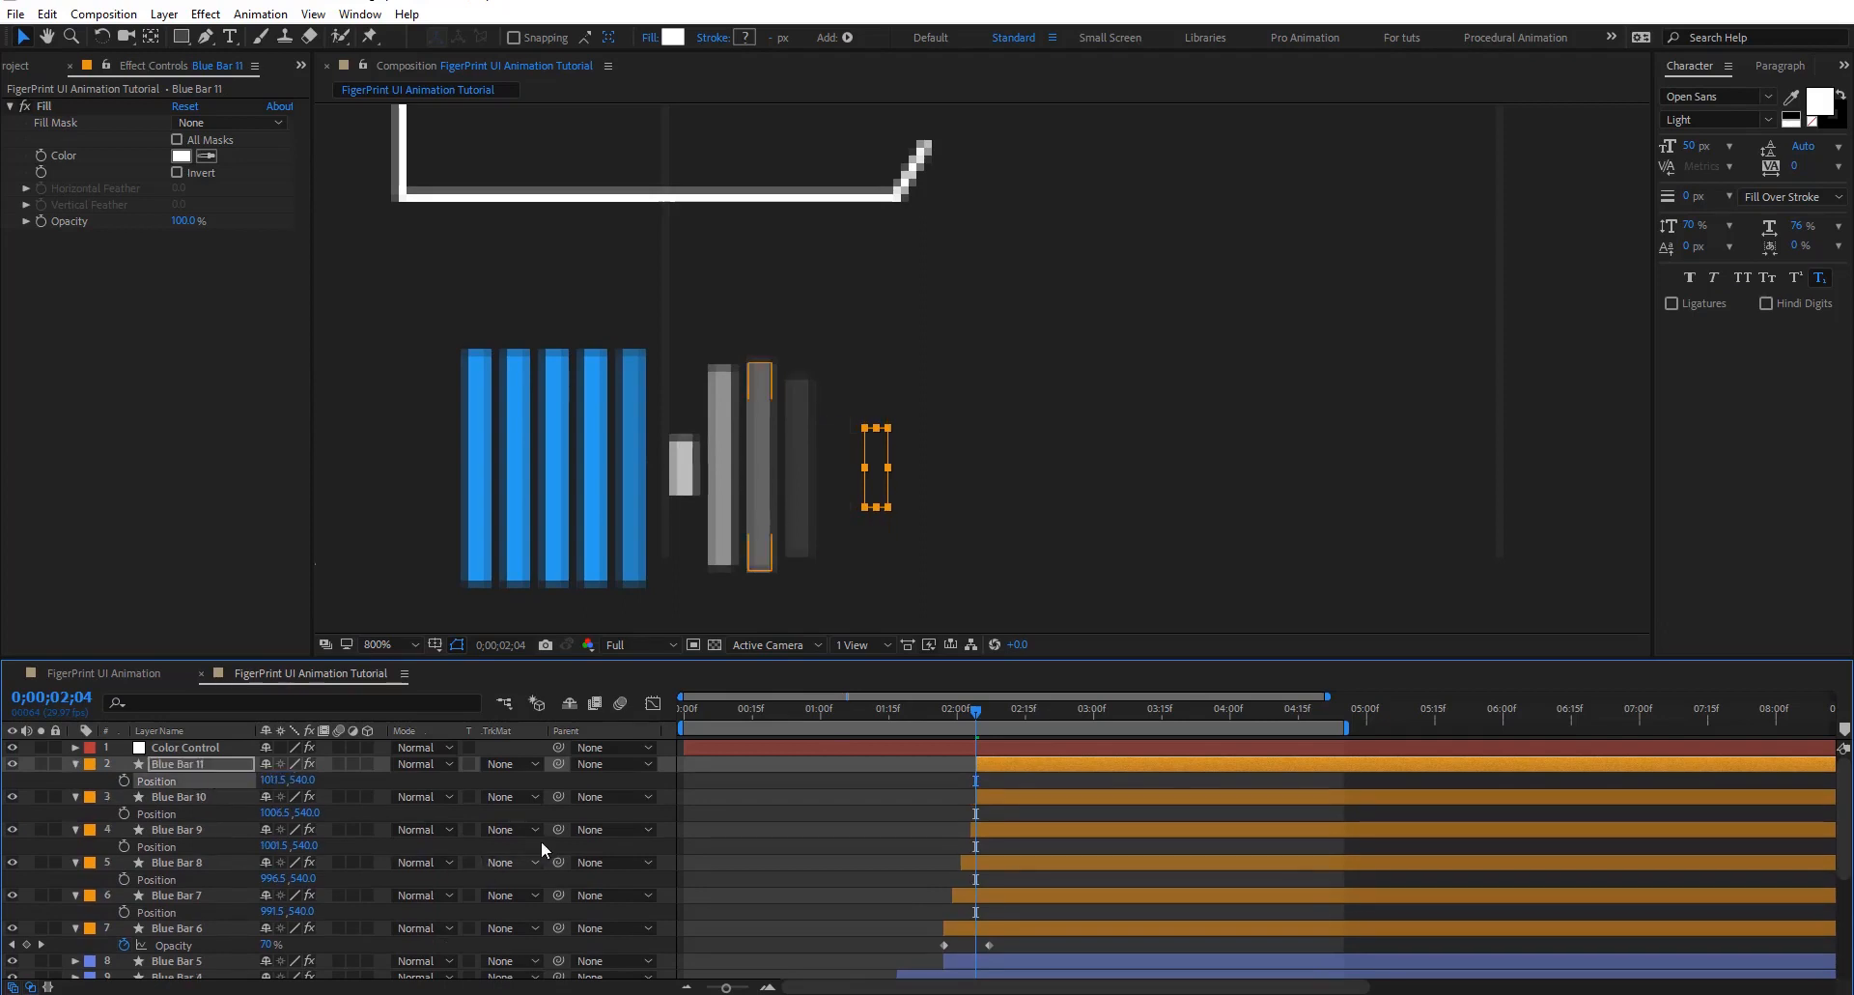
Shift Blue Bar 11 two frames later and add further duplicates the same way, offset in X to 1016.5 and 1021.5 and staggered two frames each
{"action": "key", "text": "Page_Down"}
{"action": "key", "text": "Page_Down"}
{"action": "key", "text": "ctrl+d"}
{"action": "left_click_drag", "start_coordinate": [1004, 764], "coordinate": [1019, 769]}
{"action": "key", "text": "p"}
{"action": "left_click", "coordinate": [274, 779]}
{"action": "type", "text": "+5"}
{"action": "key", "text": "Return"}
{"action": "key", "text": "Page_Down"}
{"action": "key", "text": "Page_Down"}
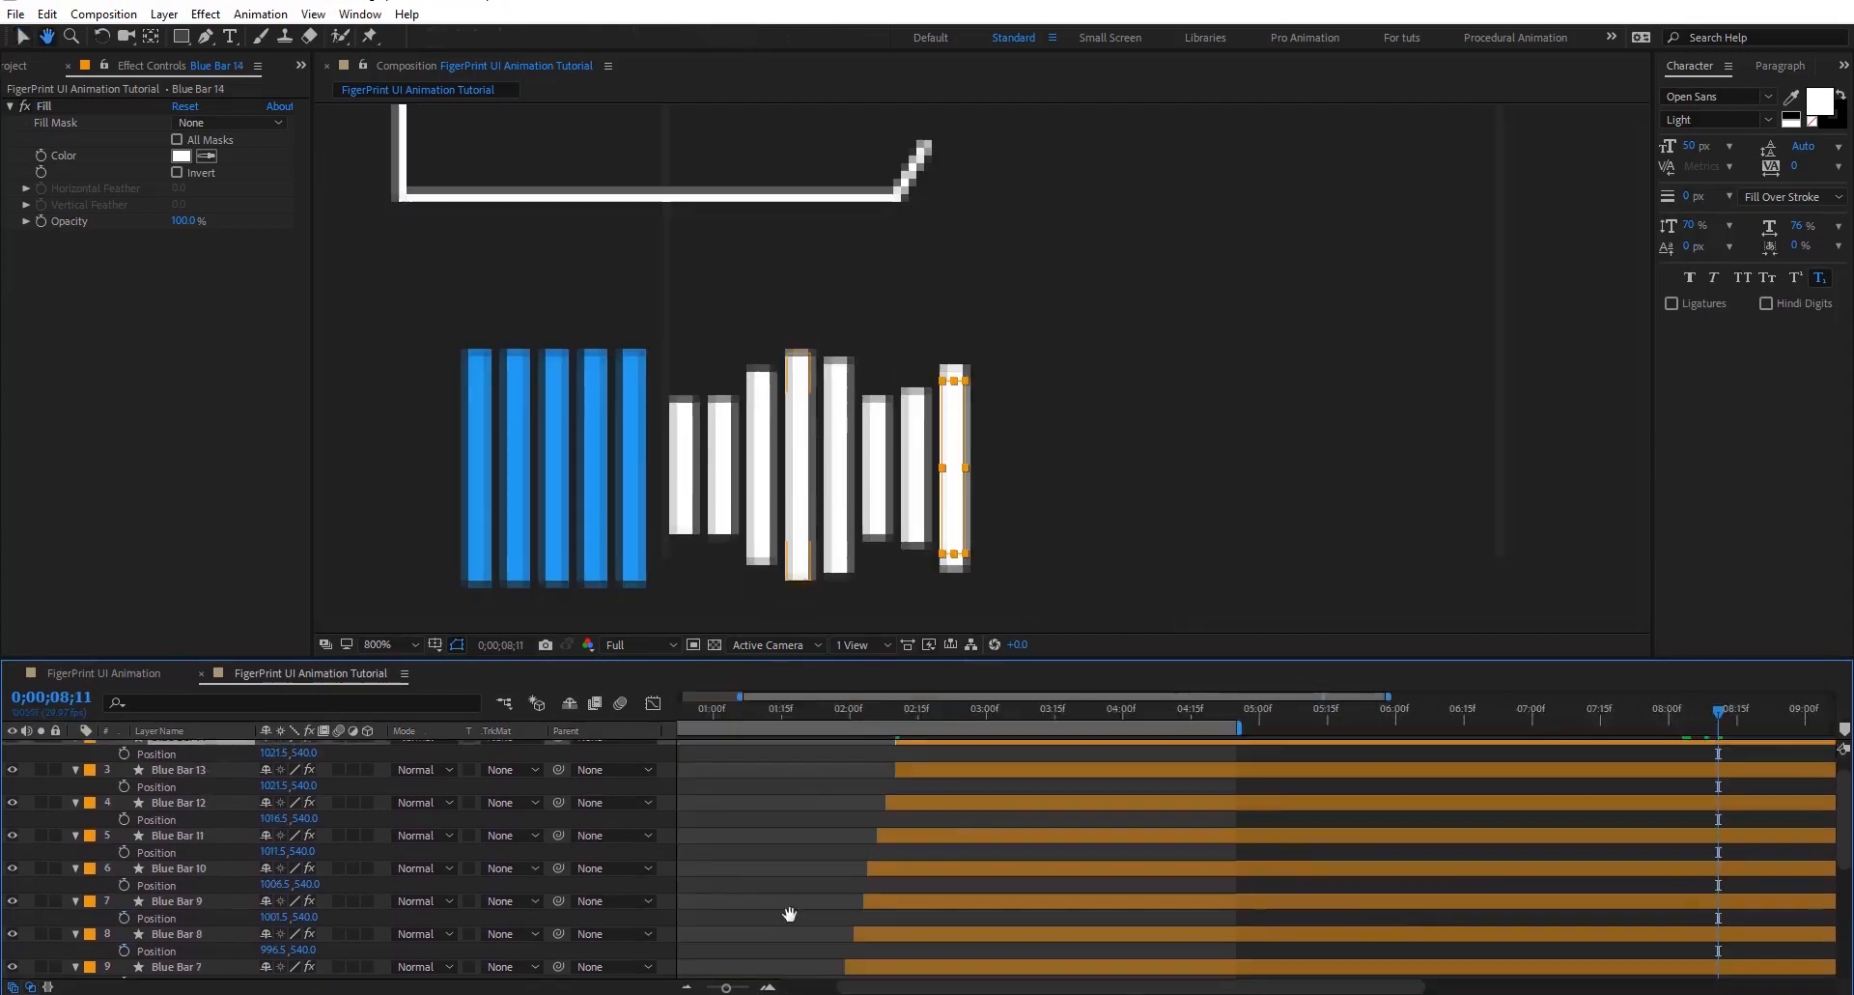
Set Blue Bar 14's X position to 1026.5 and add one more duplicate at 1031.5 starting at 0;00;02;14
{"action": "left_click", "coordinate": [274, 779]}
{"action": "key", "text": "Page_Down"}
{"action": "key", "text": "ctrl+d"}
{"action": "key", "text": "p"}
{"action": "left_click_drag", "start_coordinate": [922, 764], "coordinate": [927, 763]}
{"action": "left_click", "coordinate": [274, 780]}
{"action": "type", "text": "+5"}
{"action": "key", "text": "Return"}
{"action": "key", "text": "Page_Down"}
{"action": "key", "text": "Page_Down"}
{"action": "scroll", "coordinate": [895, 456], "scroll_direction": "down", "scroll_amount": 2}
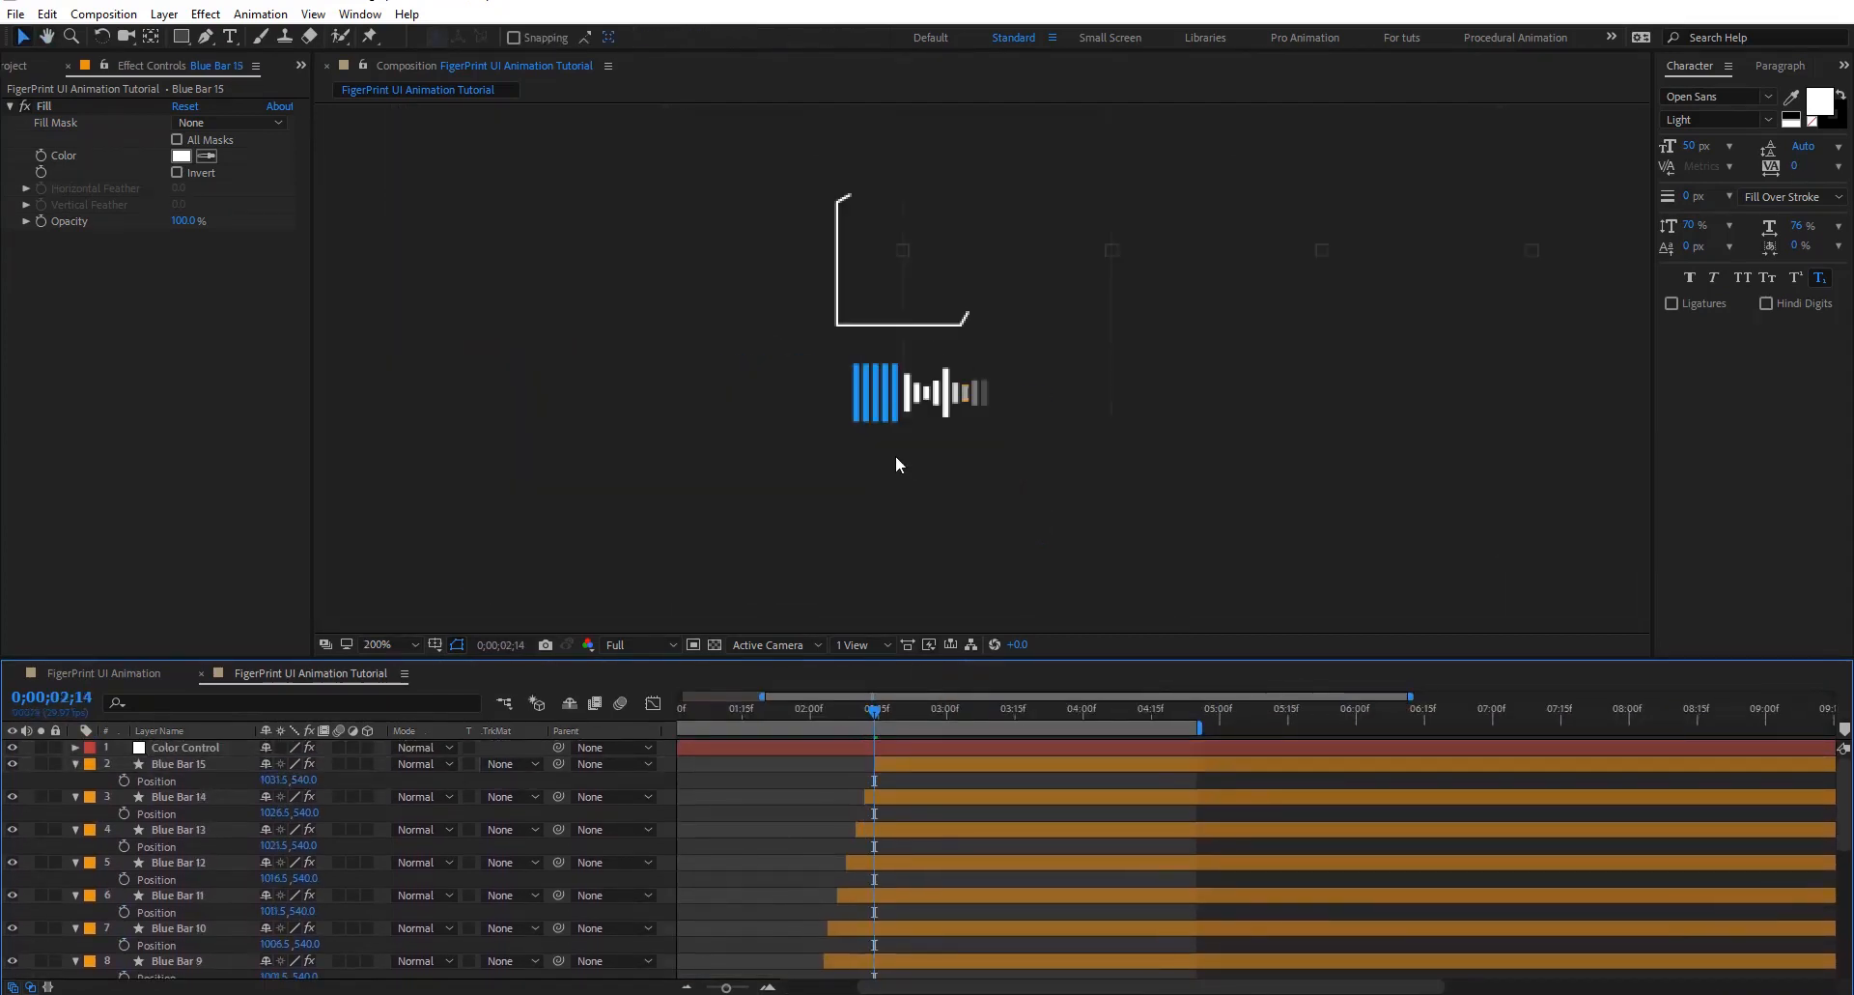
Collapse the properties of all layers from Blue Bar 15 through Blue Bar 6 and deselect them
{"action": "left_click", "coordinate": [179, 764]}
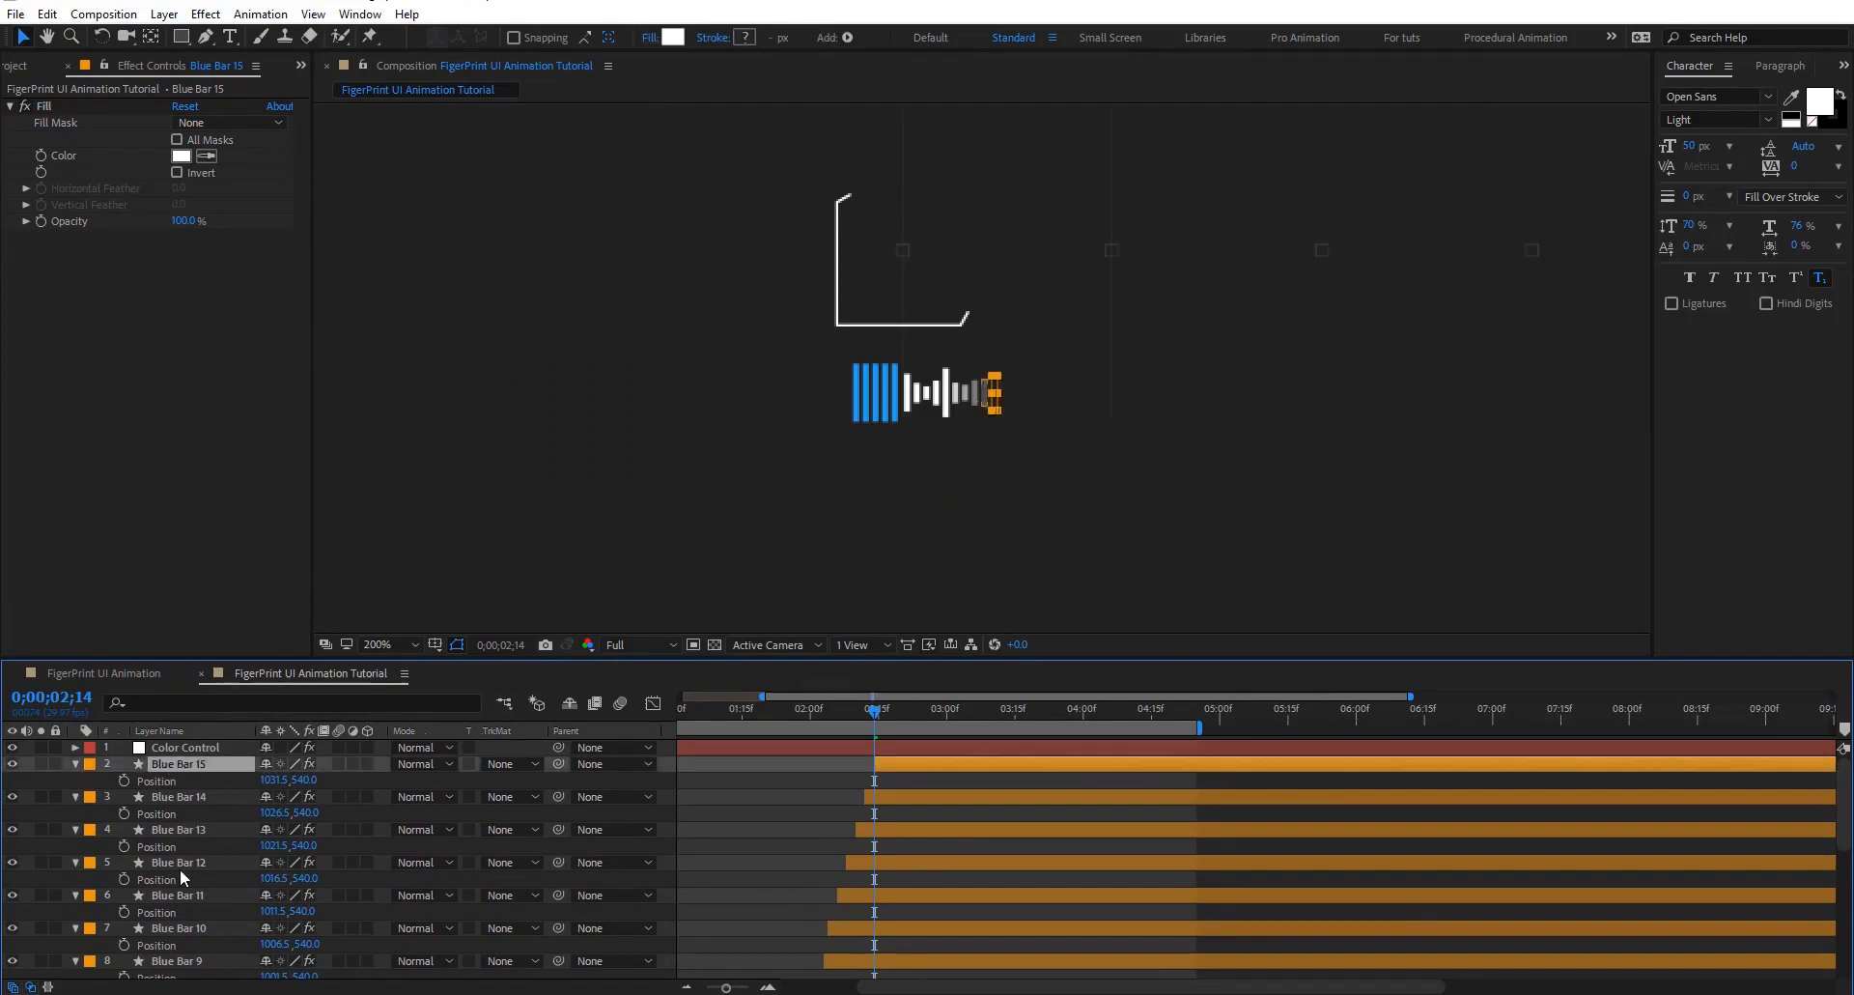
{"action": "scroll", "coordinate": [179, 867], "scroll_direction": "down", "scroll_amount": 4}
{"action": "left_click", "coordinate": [170, 861], "text": "shift"}
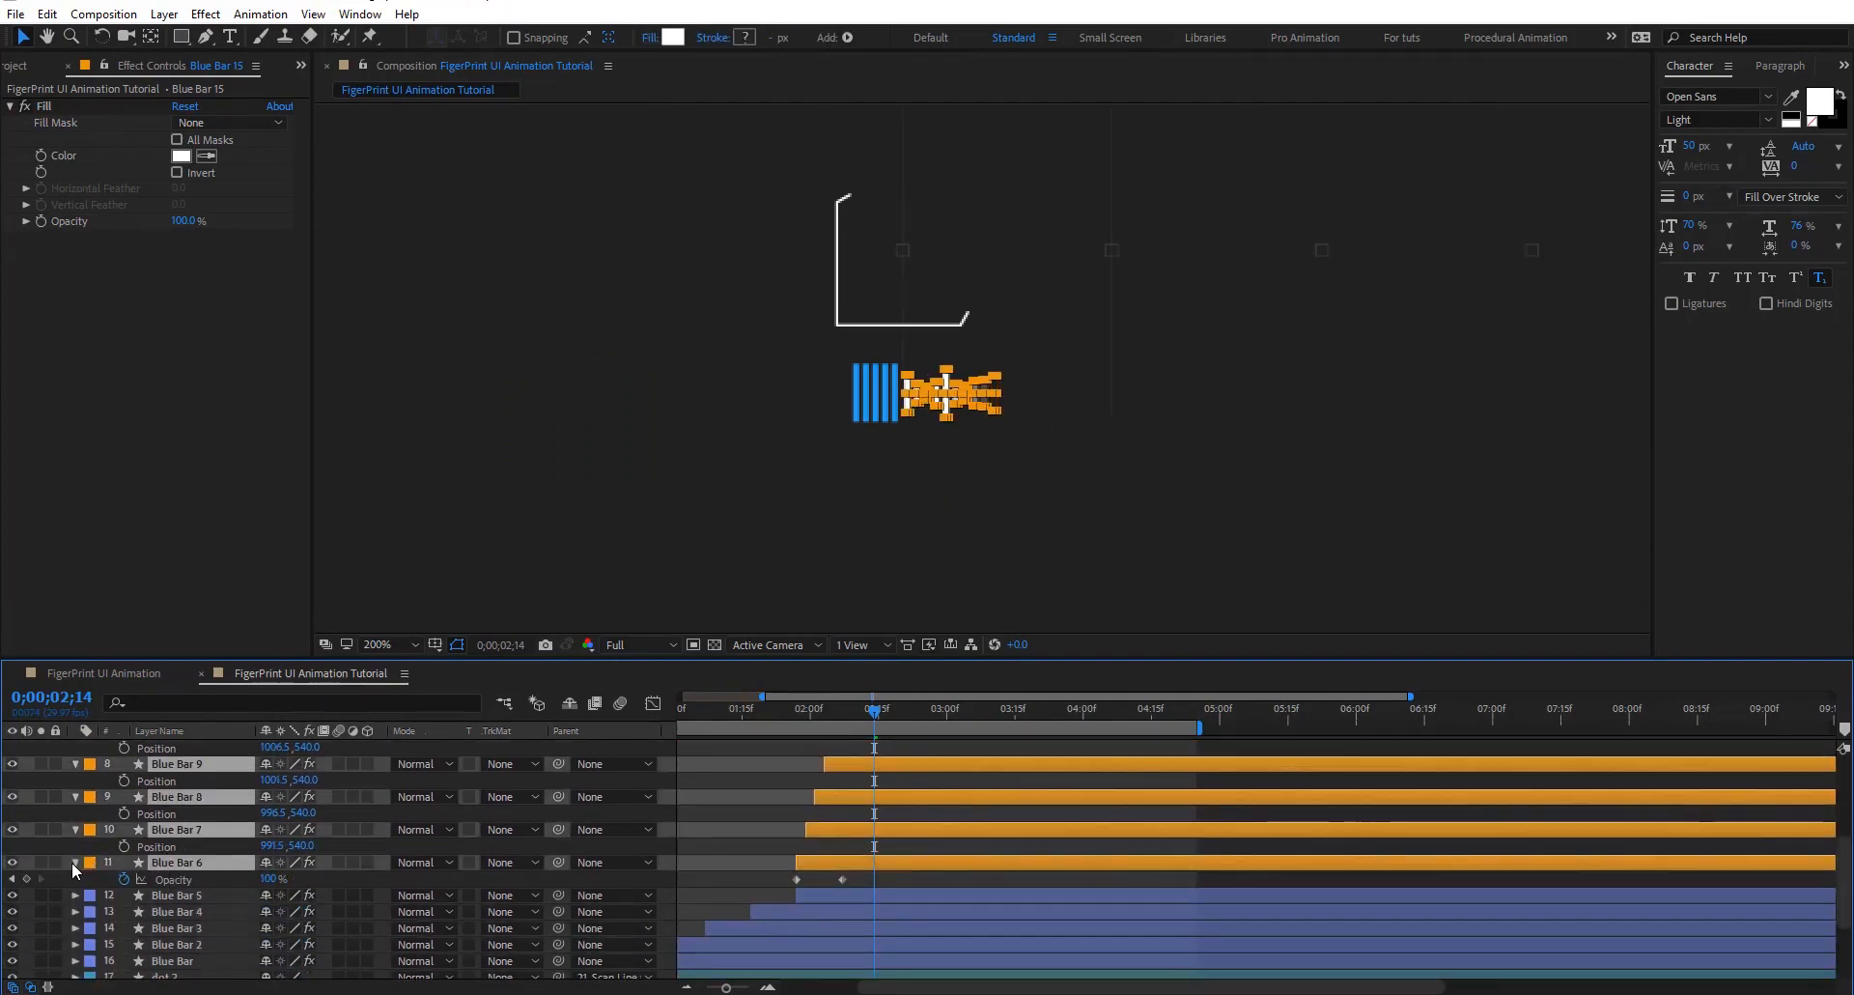
{"action": "left_click", "coordinate": [75, 862]}
{"action": "left_click", "coordinate": [768, 814]}
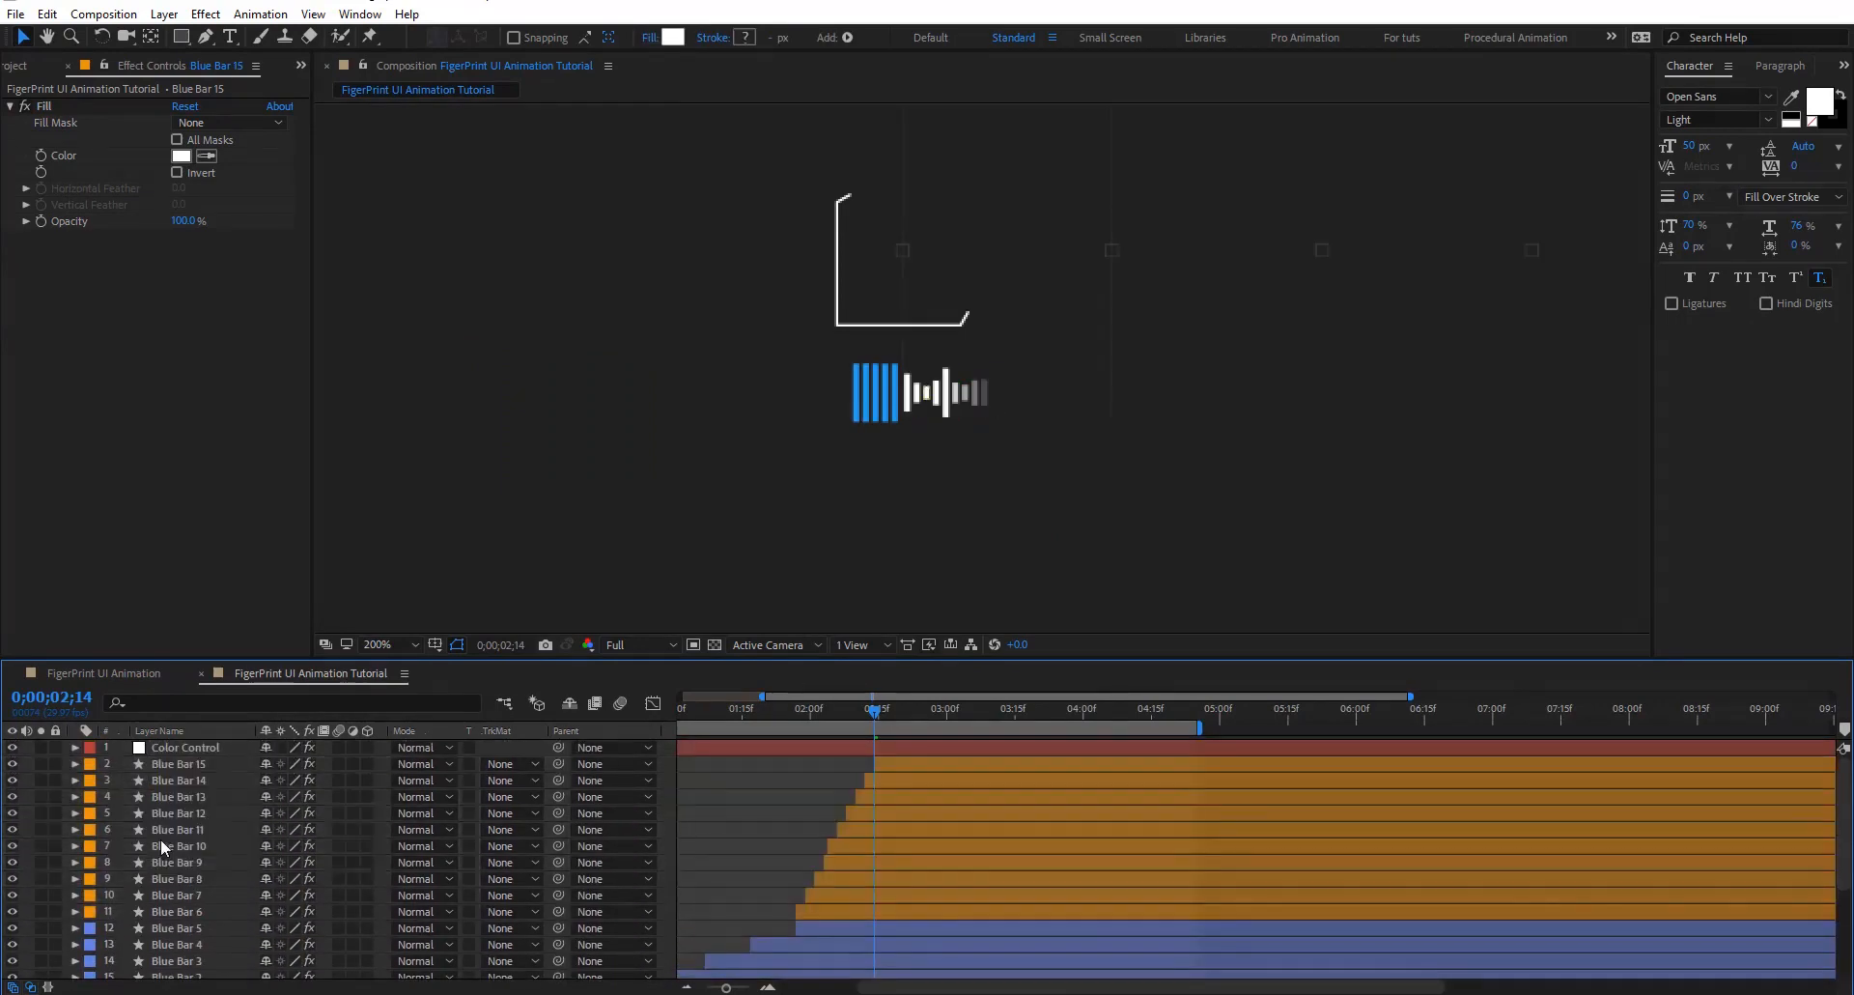
Fit the whole composition in the viewer and preview the bar animation from the first frame
{"action": "left_click_drag", "start_coordinate": [946, 391], "coordinate": [760, 466]}
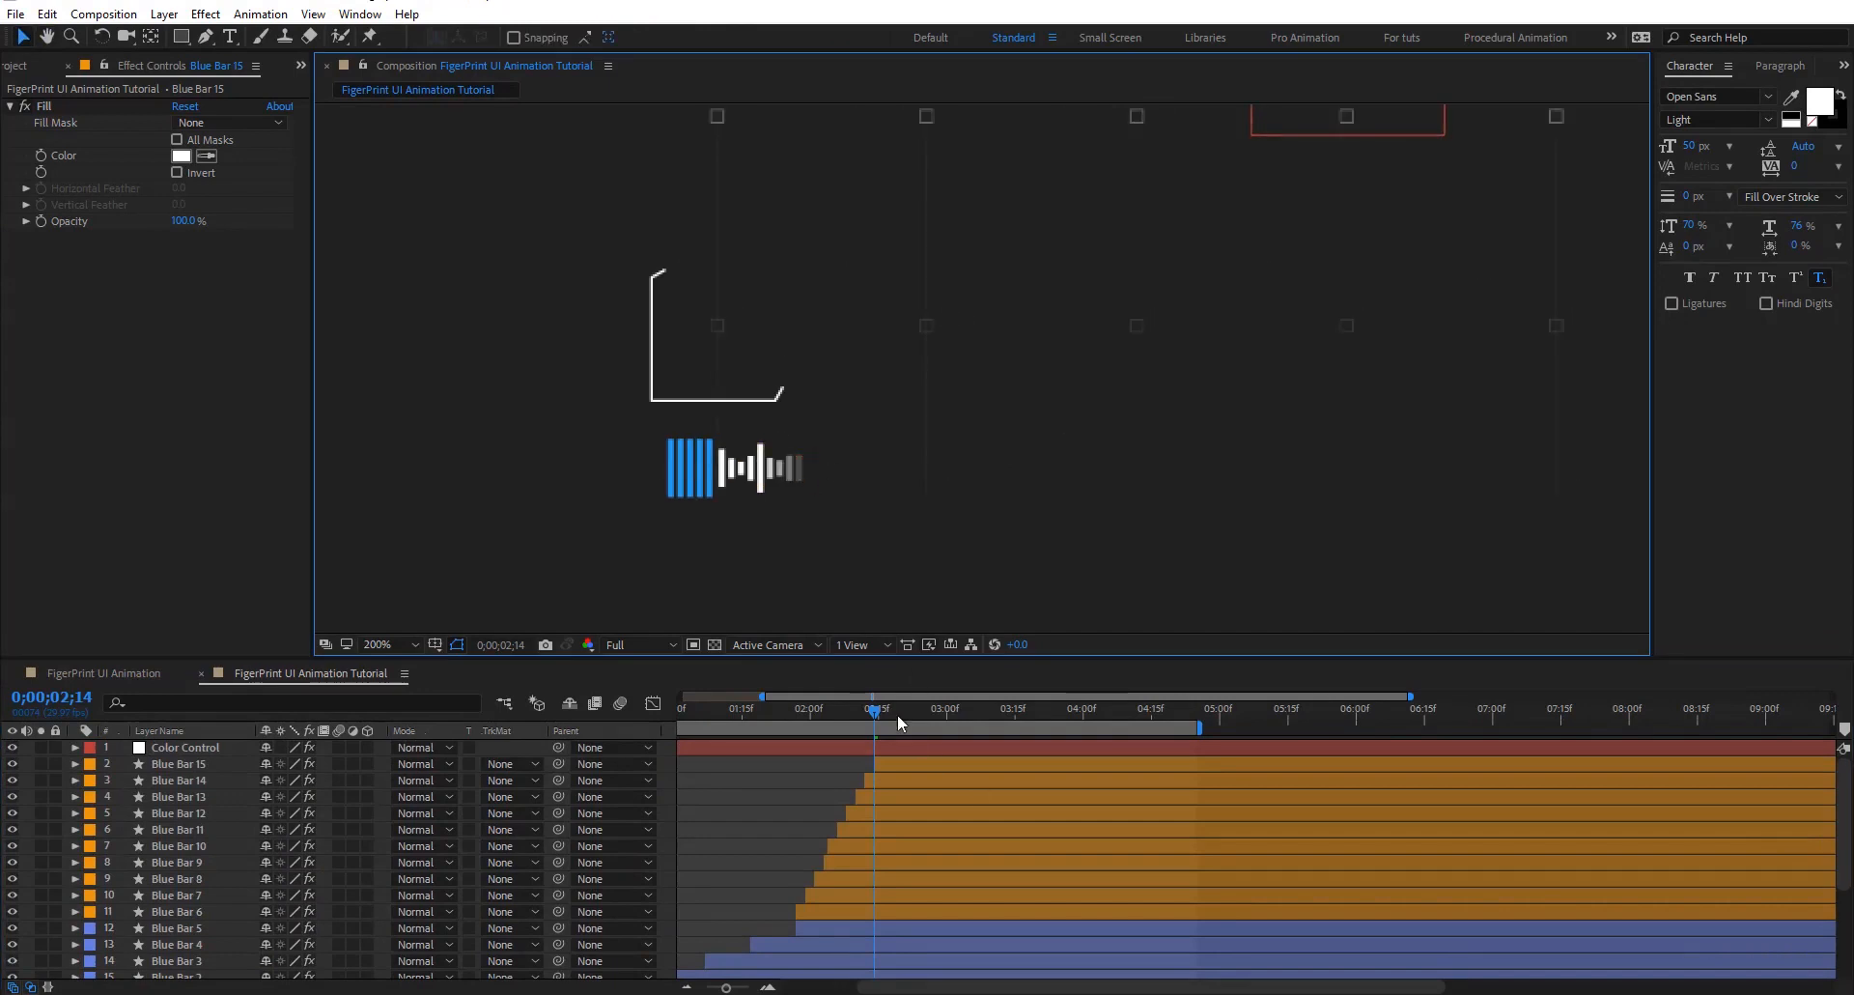
{"action": "left_click_drag", "start_coordinate": [874, 712], "coordinate": [1011, 741]}
{"action": "left_click_drag", "start_coordinate": [702, 715], "coordinate": [512, 713]}
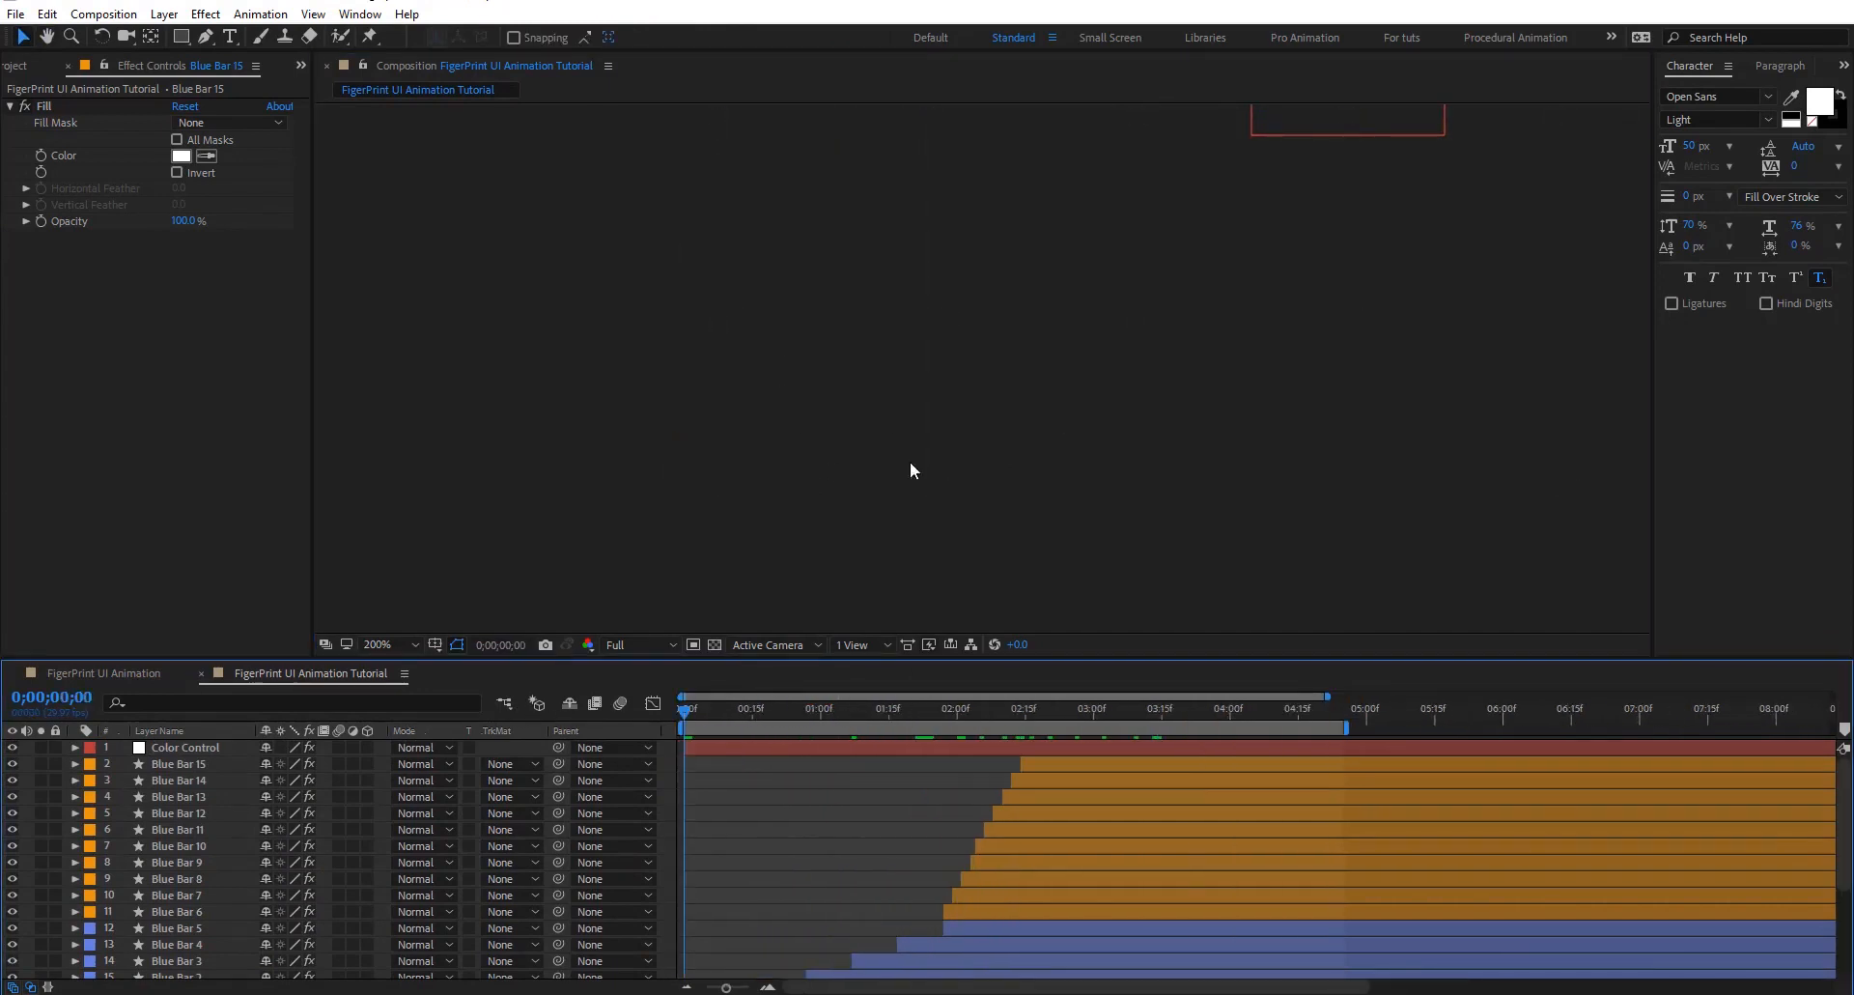
{"action": "left_click", "coordinate": [391, 644]}
{"action": "left_click", "coordinate": [481, 326]}
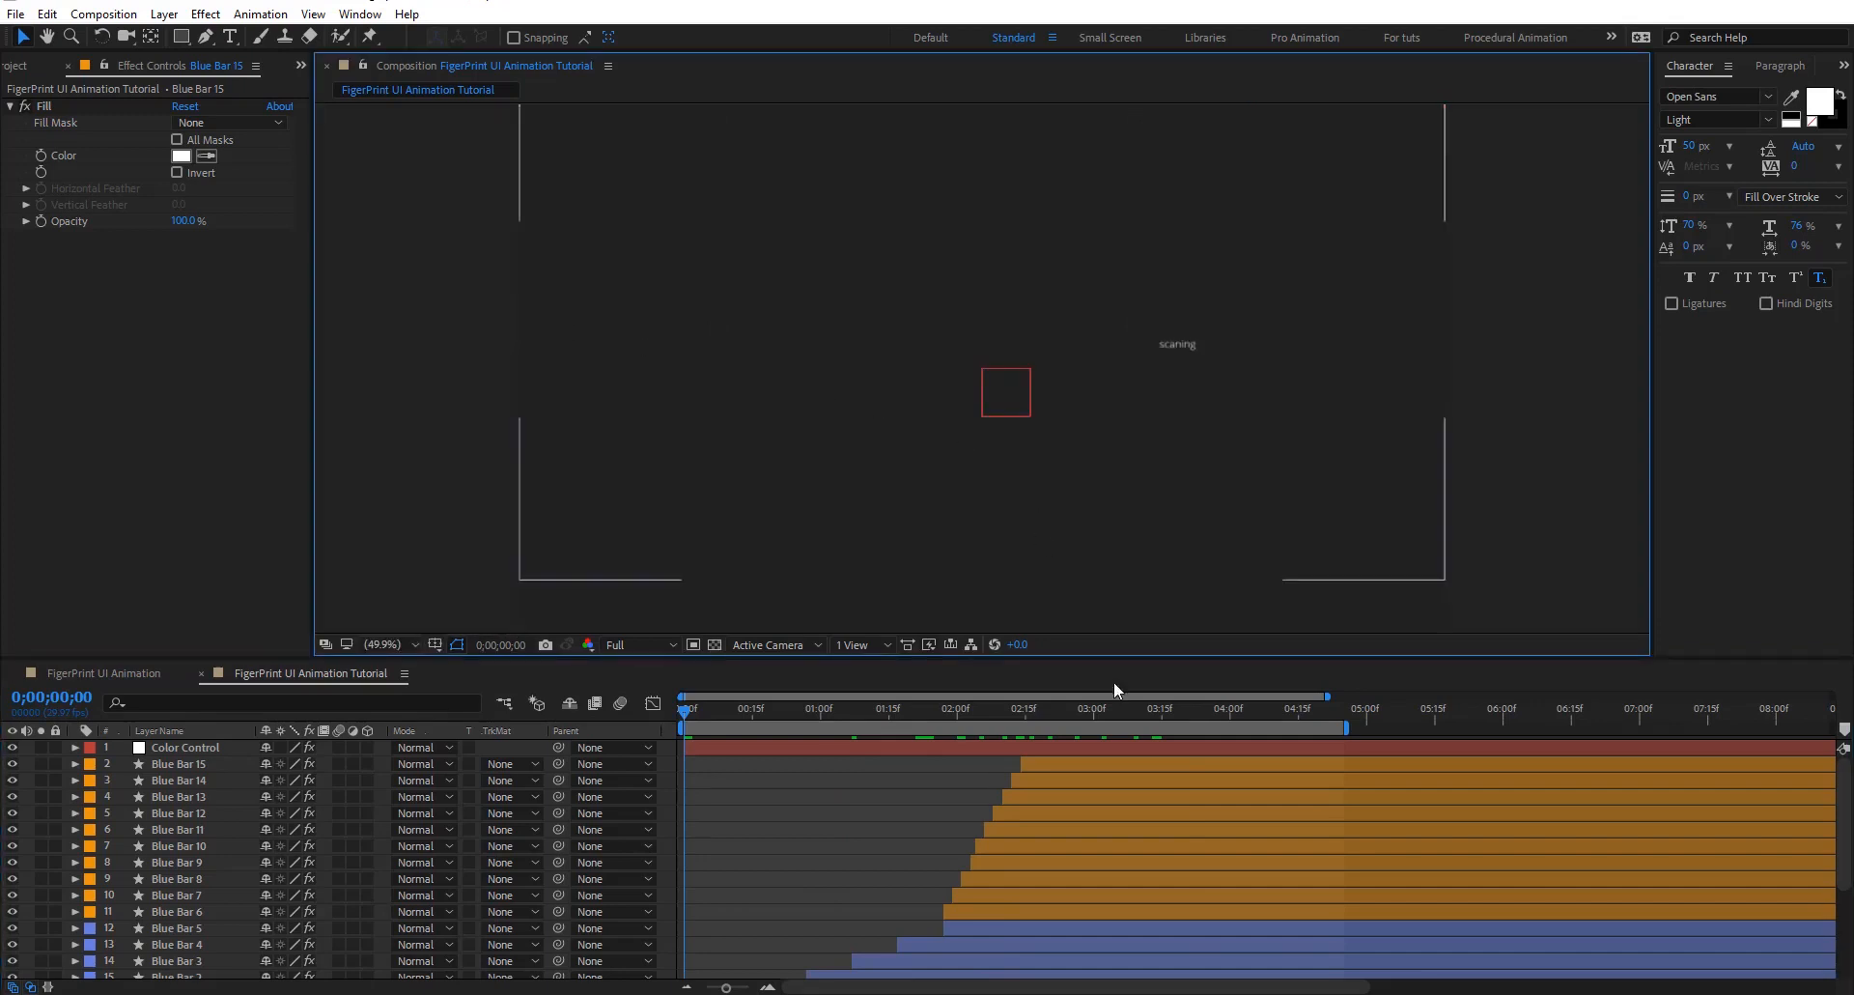
{"action": "key", "text": "space"}
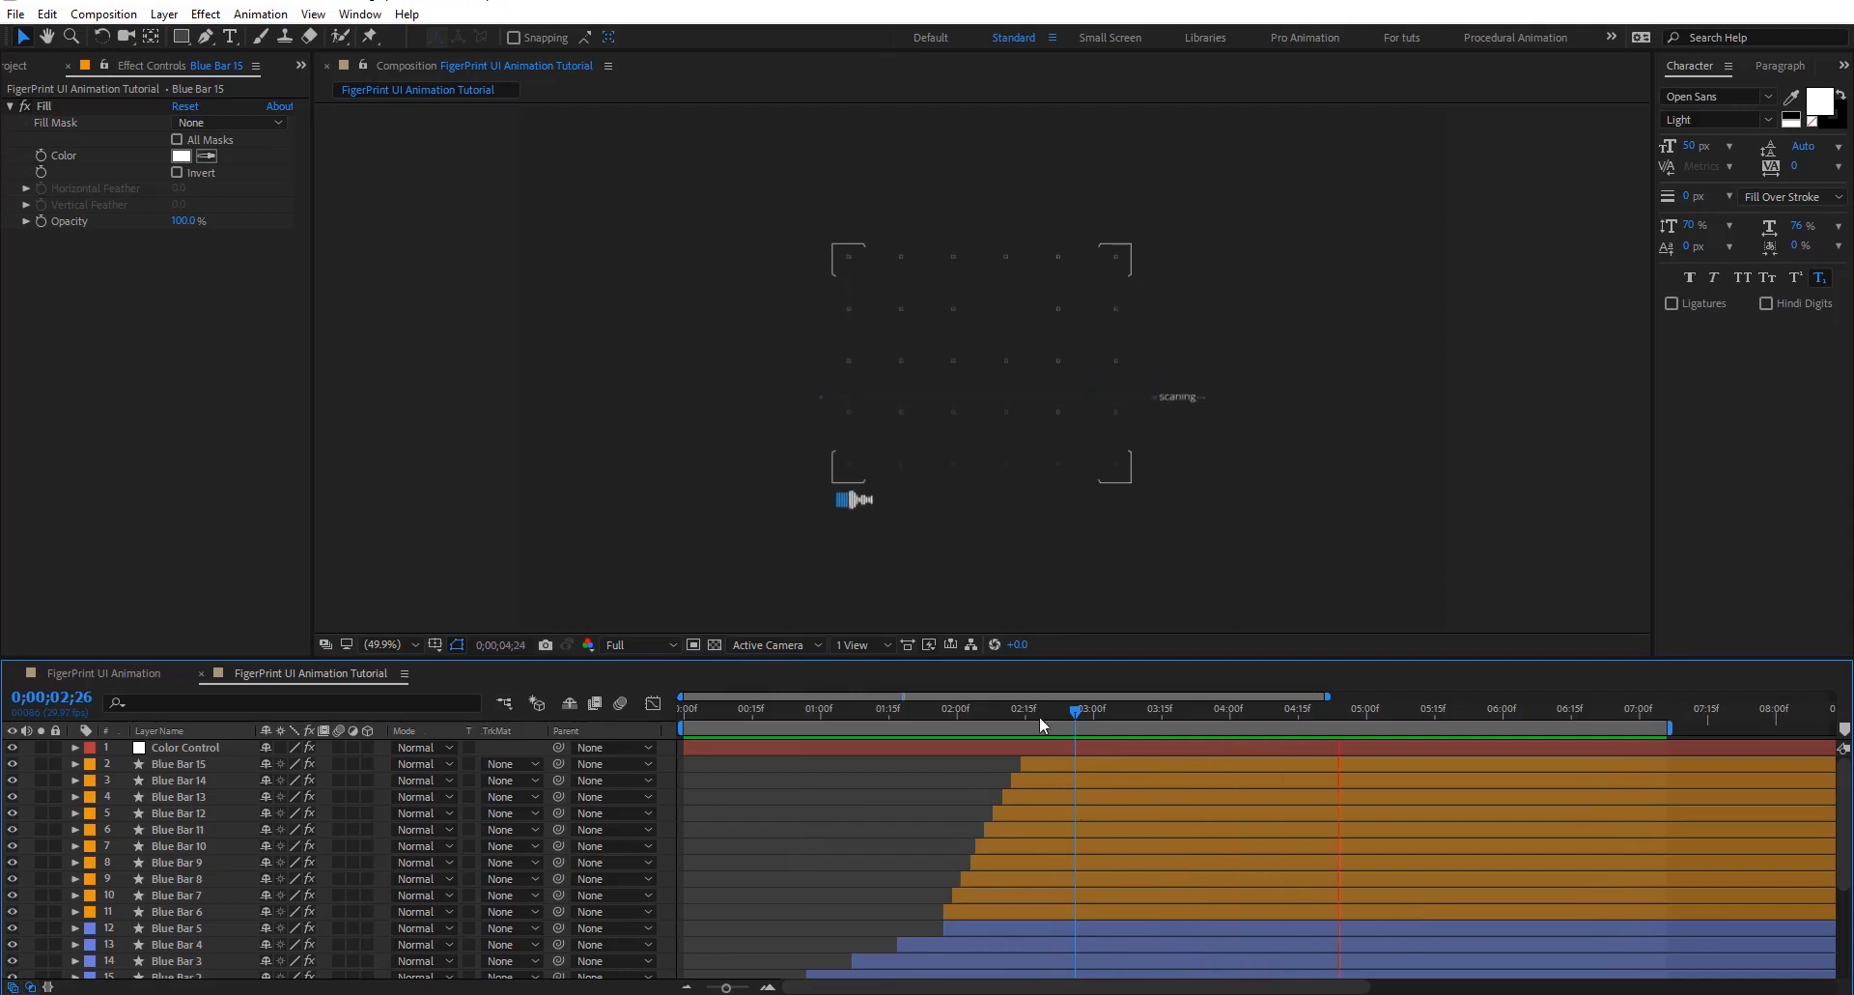
{"action": "left_click_drag", "start_coordinate": [1033, 713], "coordinate": [1095, 748]}
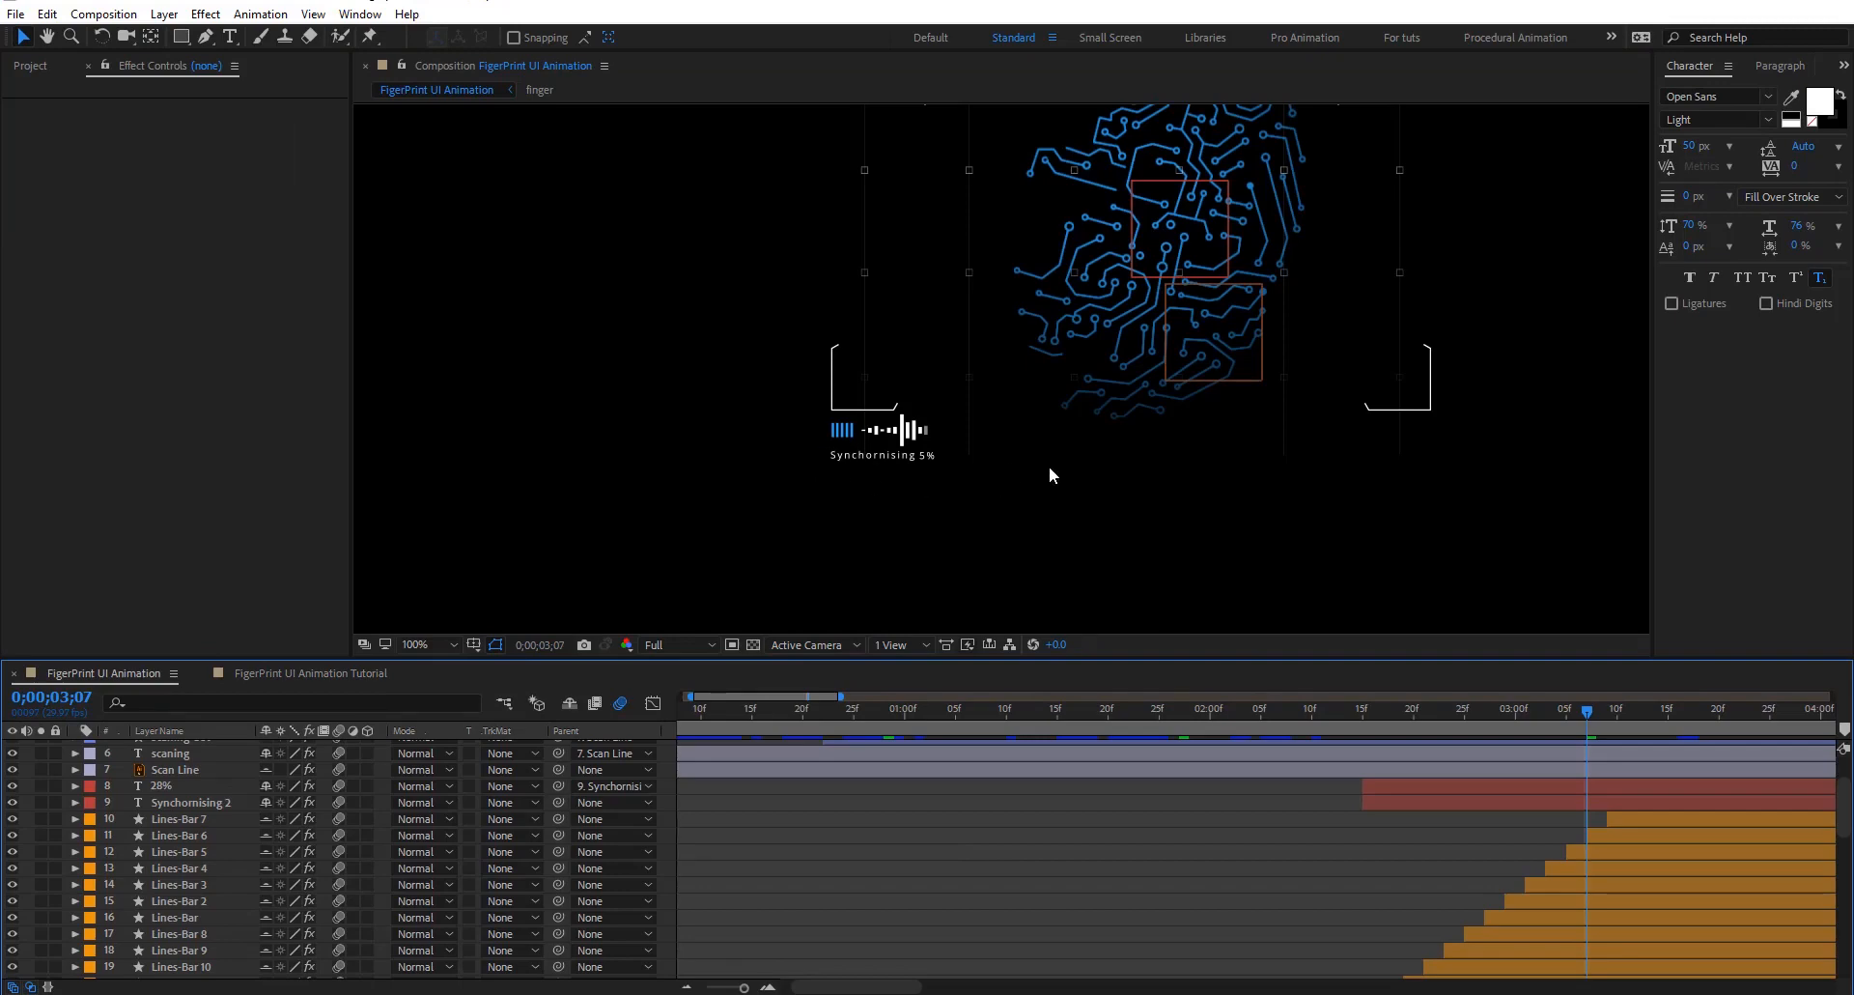
In the FigerPrint UI Animation Tutorial composition, add the text "Synchornising" just below the blue bars at 0;00;01;06
{"action": "left_click", "coordinate": [289, 673]}
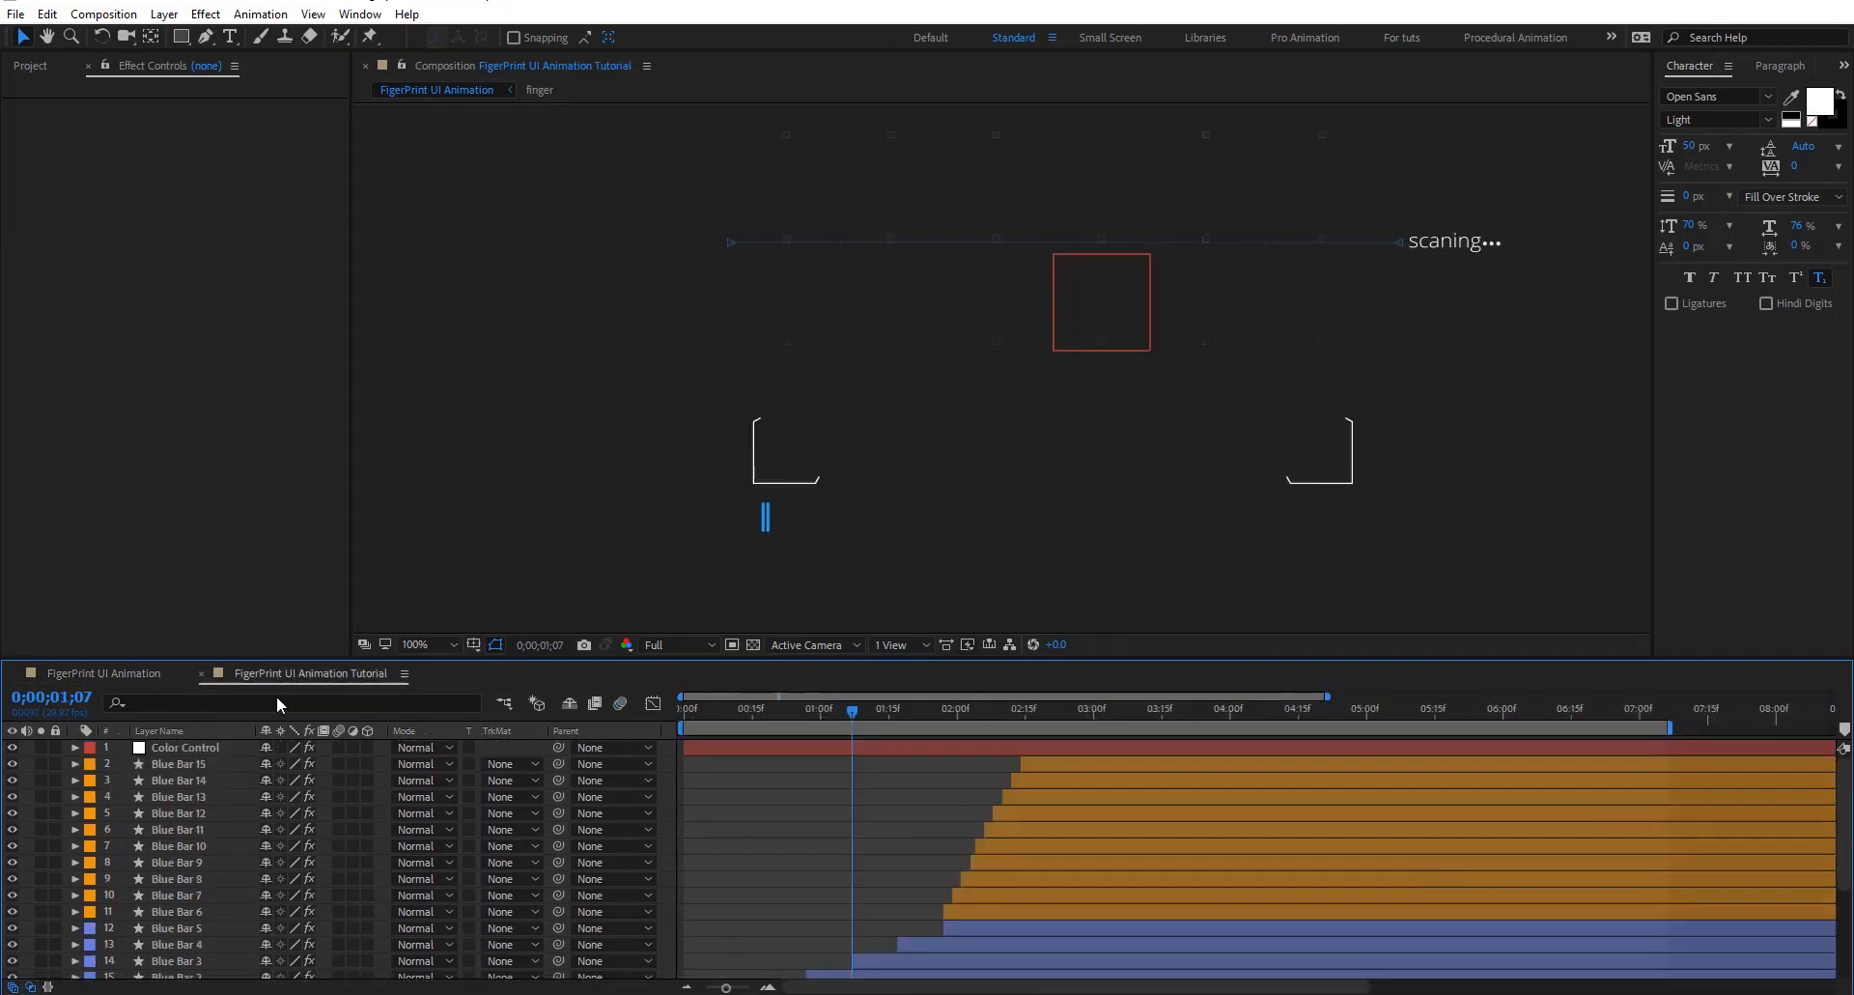
{"action": "left_click", "coordinate": [850, 712]}
{"action": "left_click", "coordinate": [849, 715]}
{"action": "left_click", "coordinate": [230, 36]}
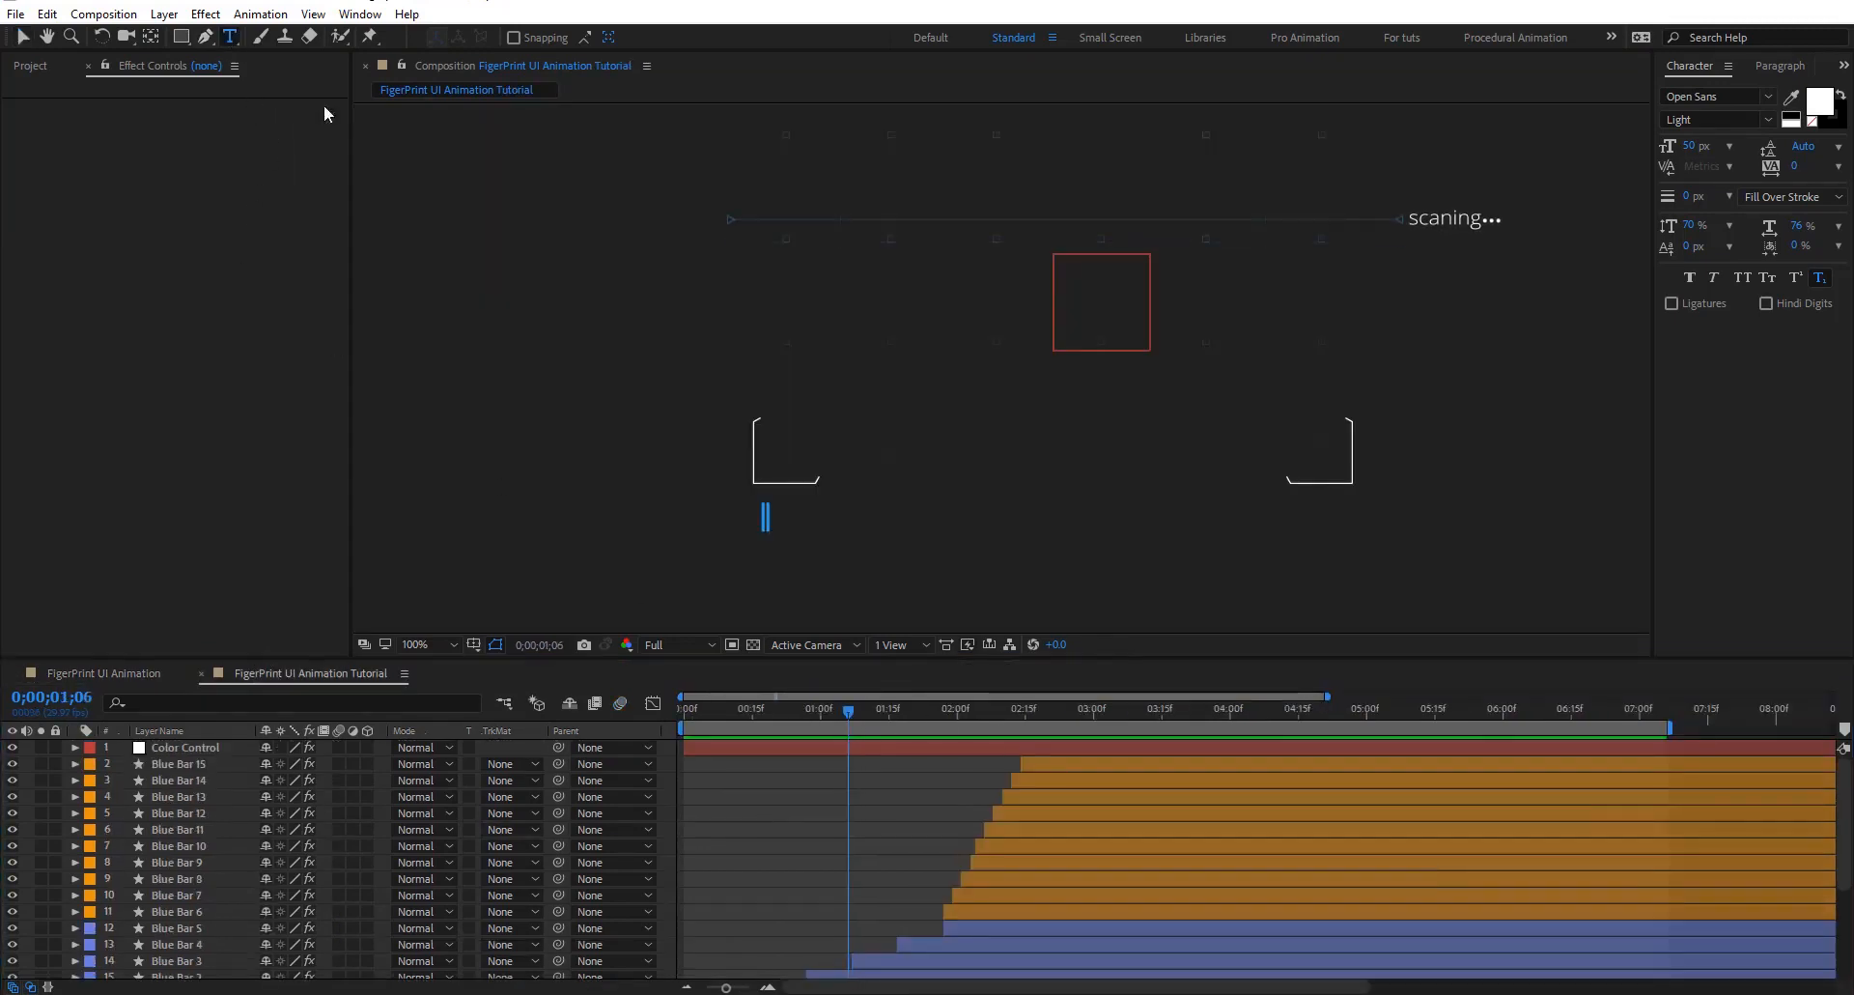
{"action": "left_click", "coordinate": [763, 558]}
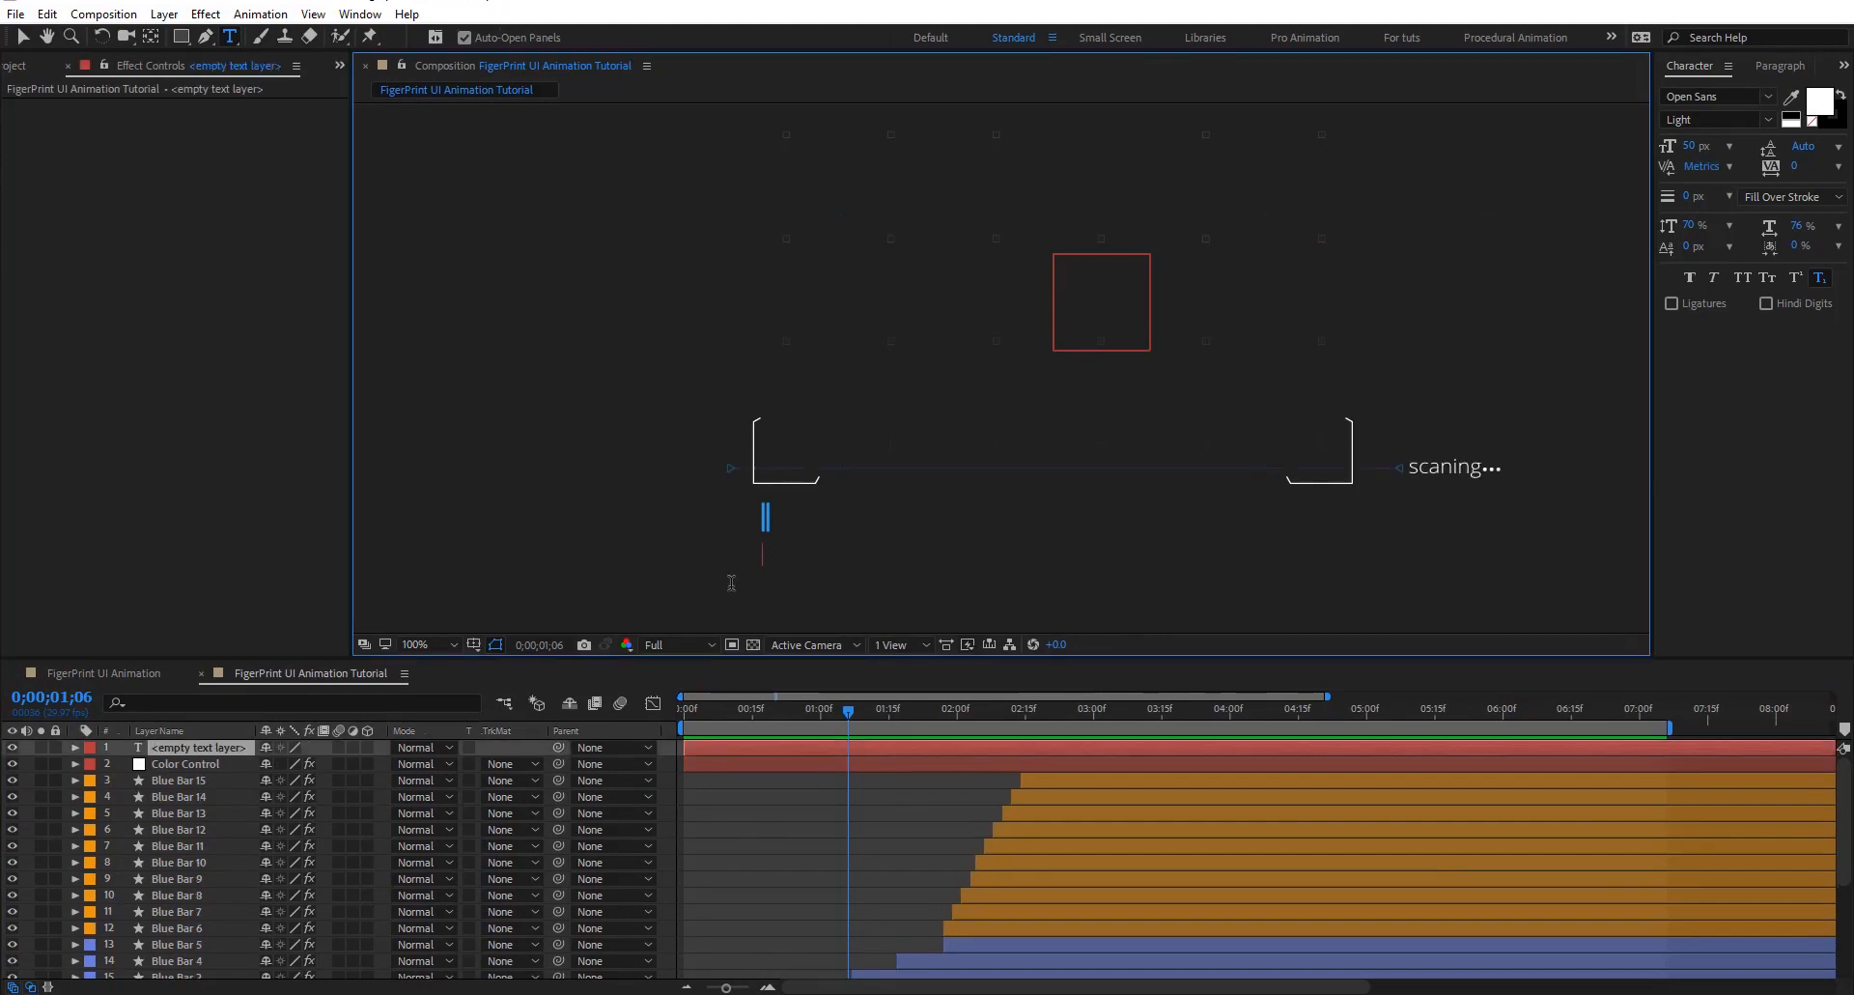
{"action": "type", "text": "Synchornising"}
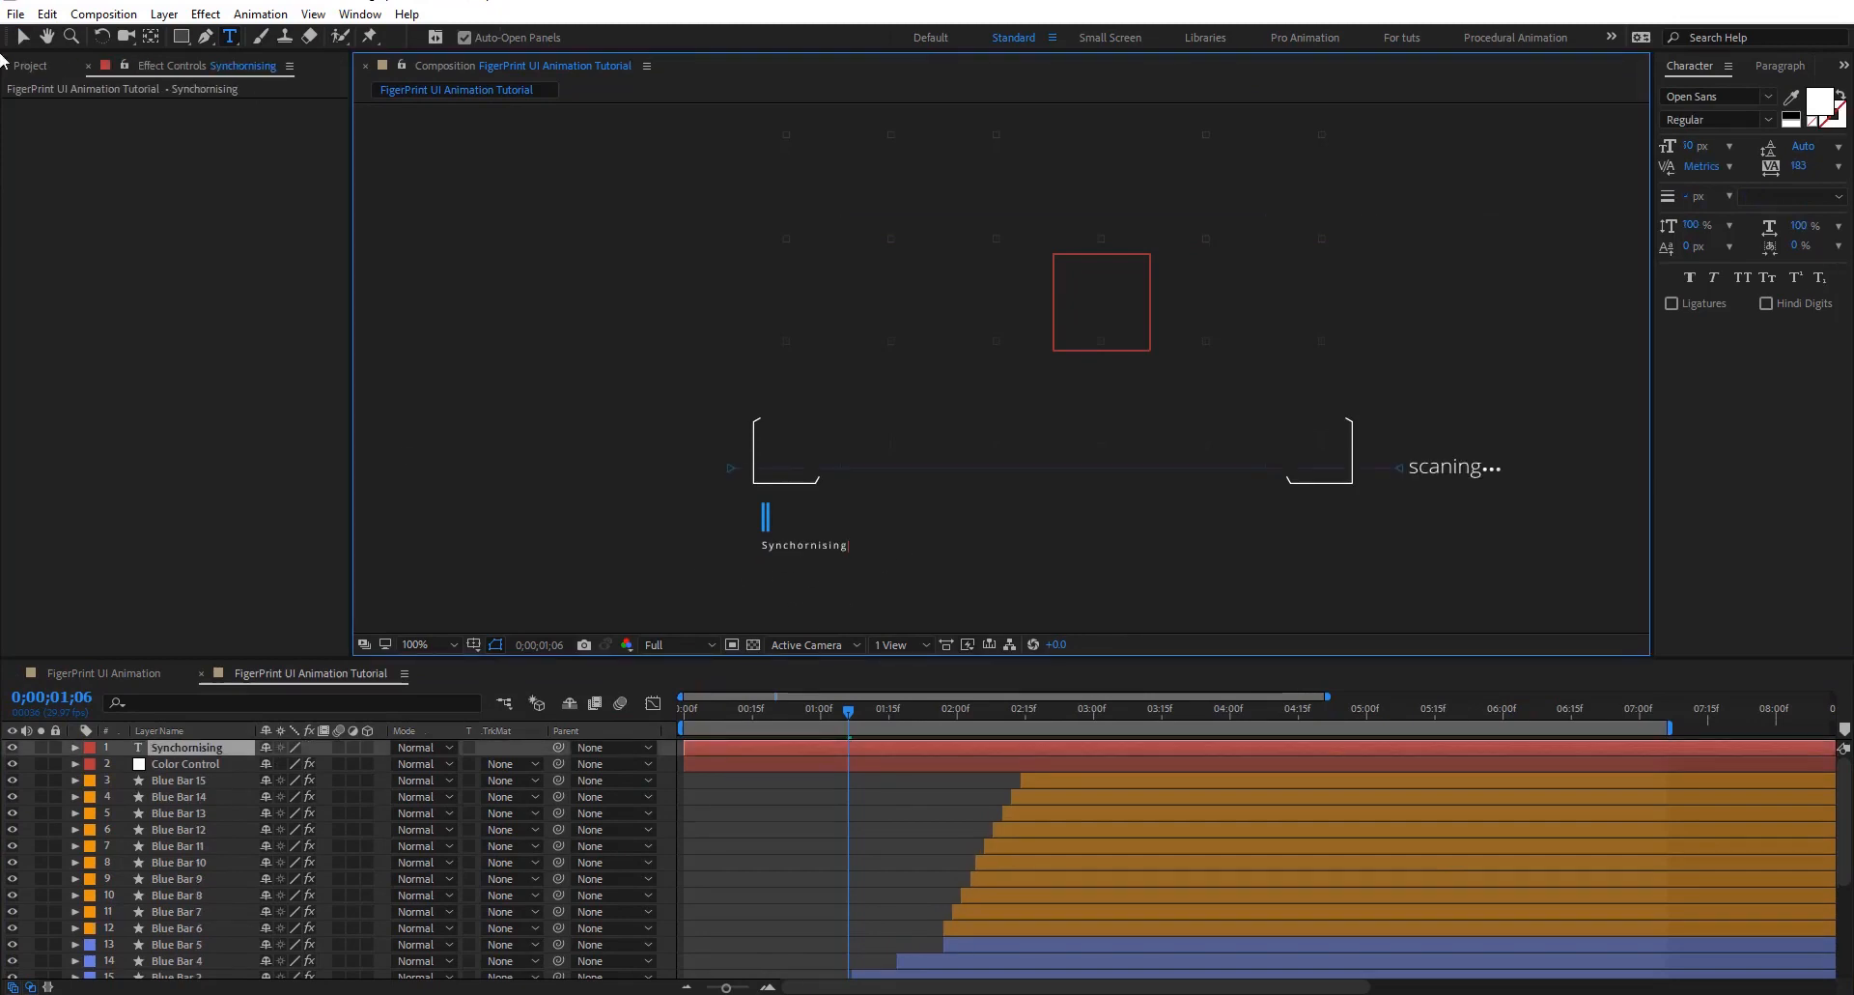
{"action": "left_click", "coordinate": [21, 43]}
Add an opacity keyframe of 0% to the Synchornising text at 0;00;02;14
{"action": "scroll", "coordinate": [724, 569], "scroll_direction": "up", "scroll_amount": 1}
{"action": "left_click_drag", "start_coordinate": [686, 530], "coordinate": [866, 369]}
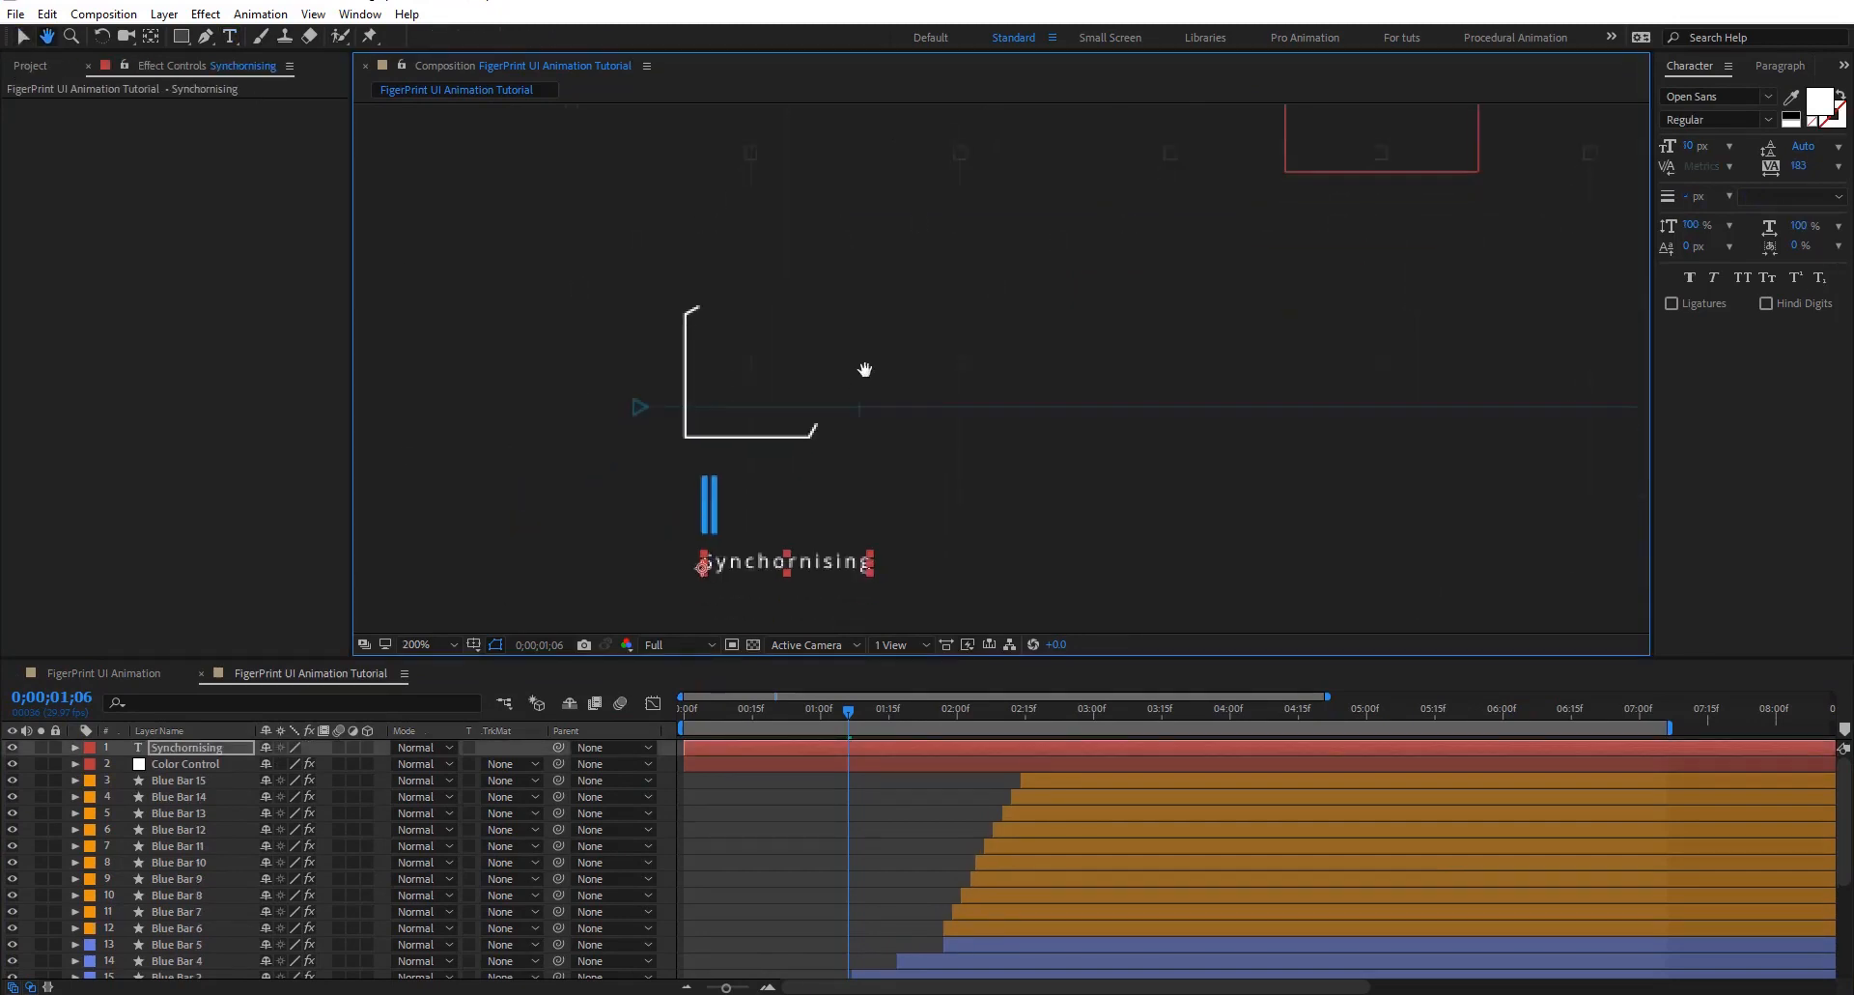
{"action": "left_click", "coordinate": [836, 780]}
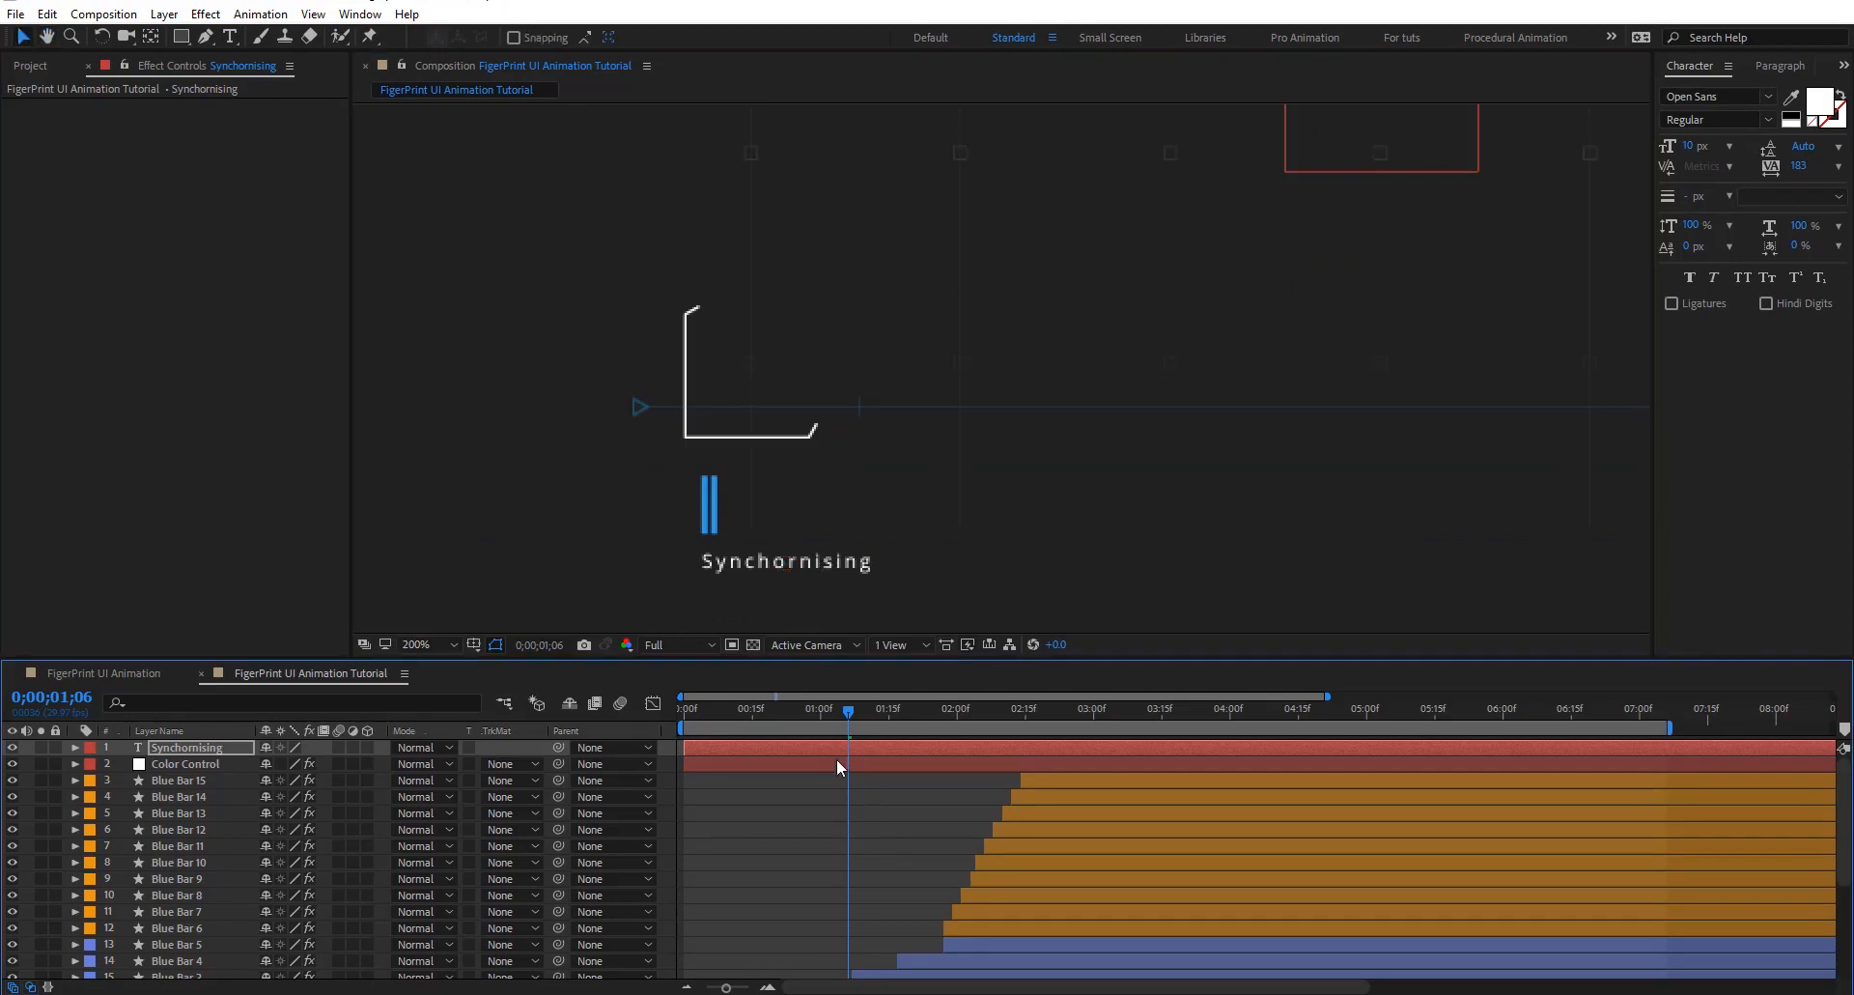
{"action": "left_click", "coordinate": [769, 565]}
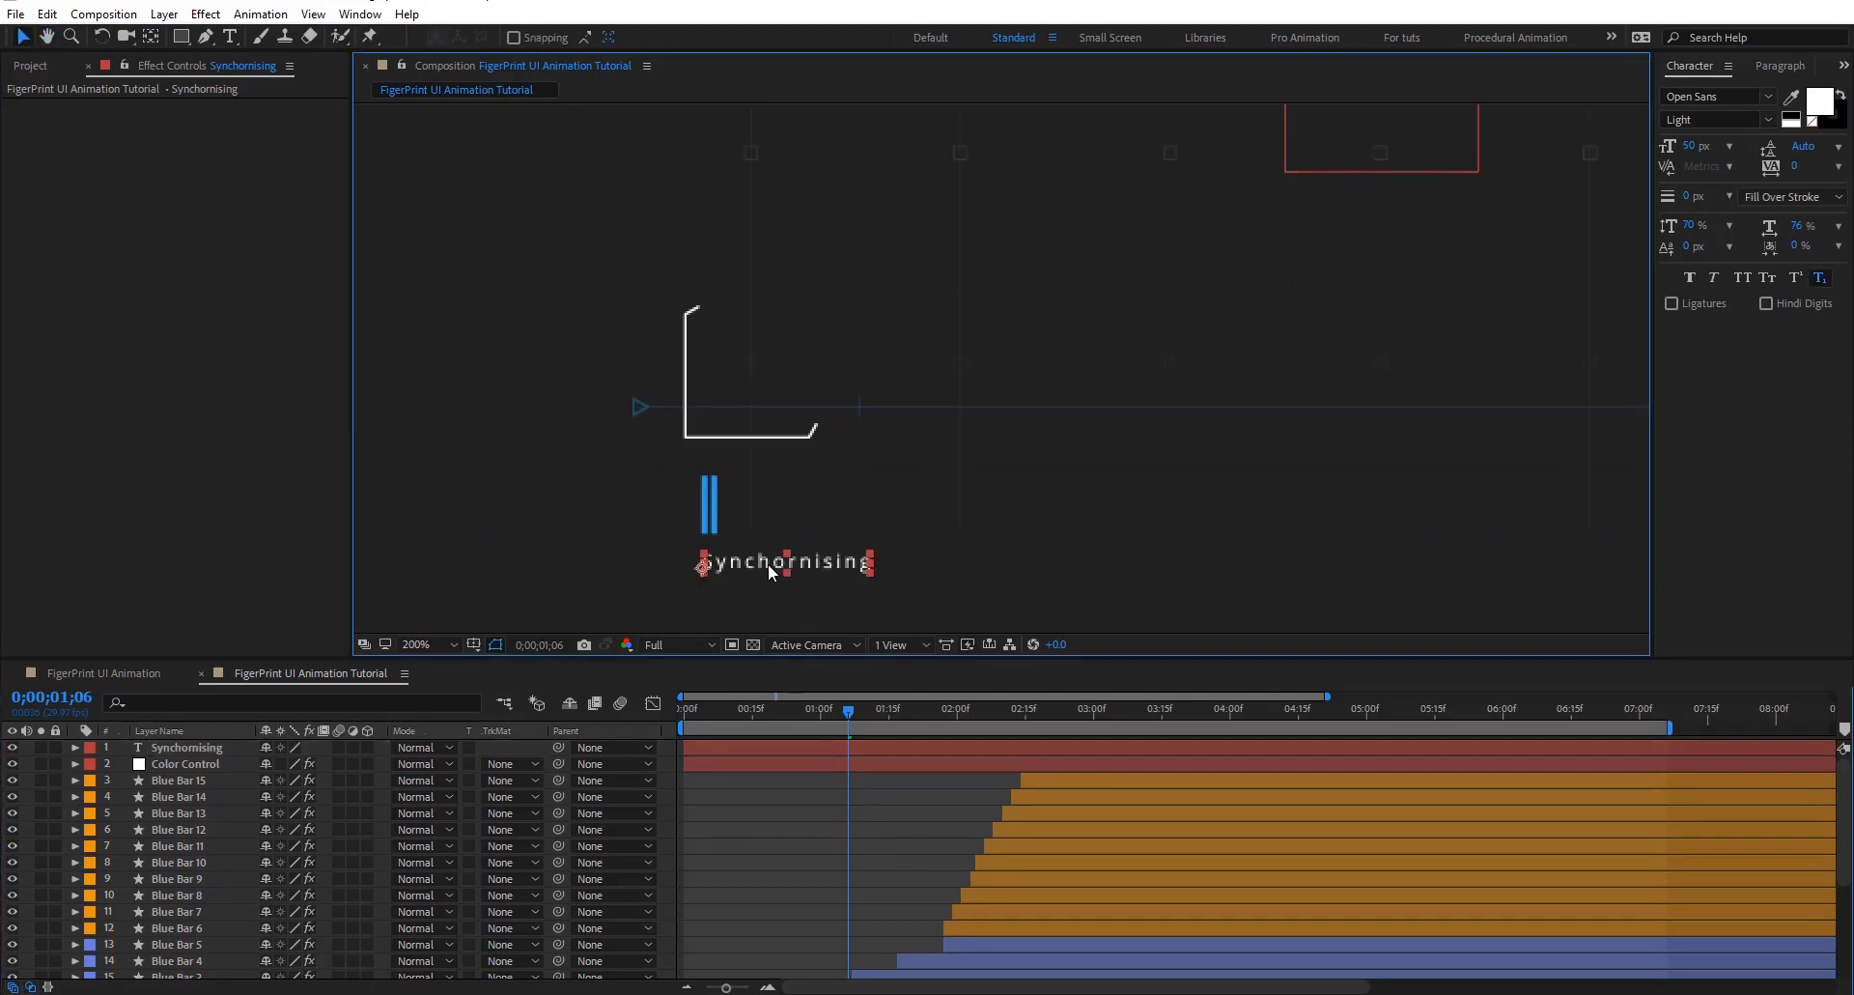
{"action": "left_click", "coordinate": [825, 814]}
{"action": "key", "text": "space"}
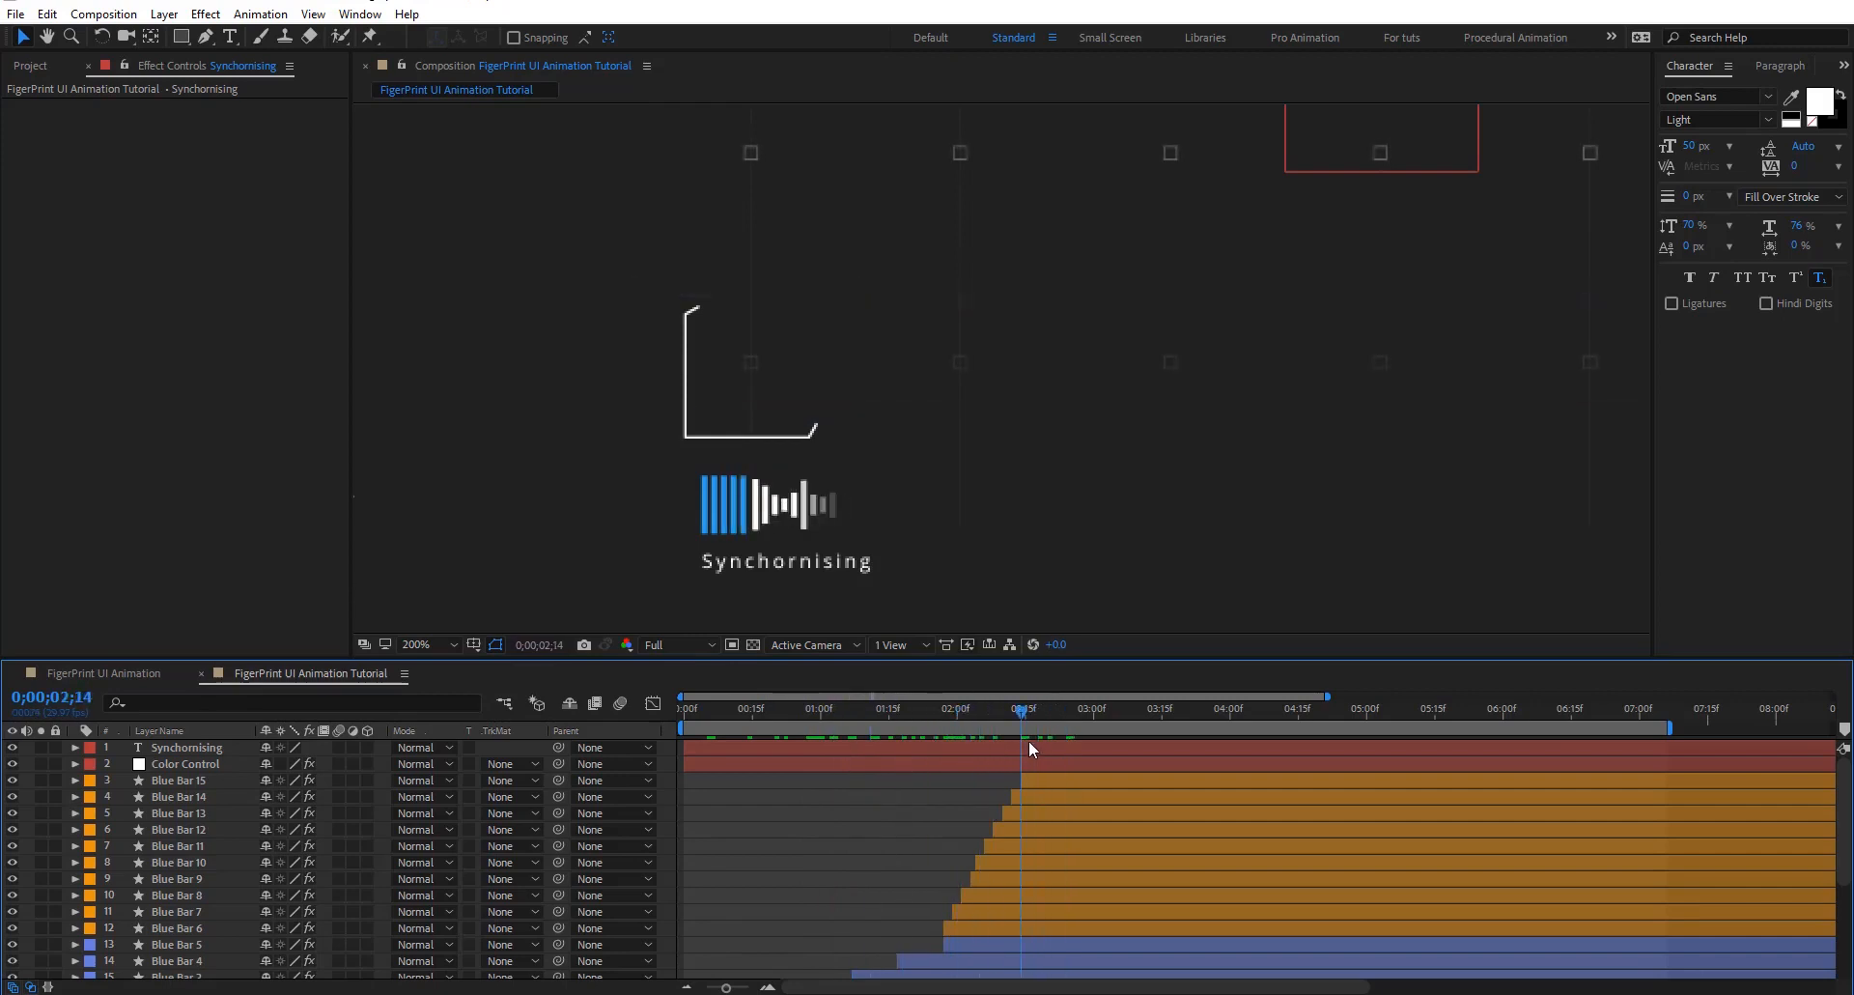
{"action": "left_click", "coordinate": [811, 570]}
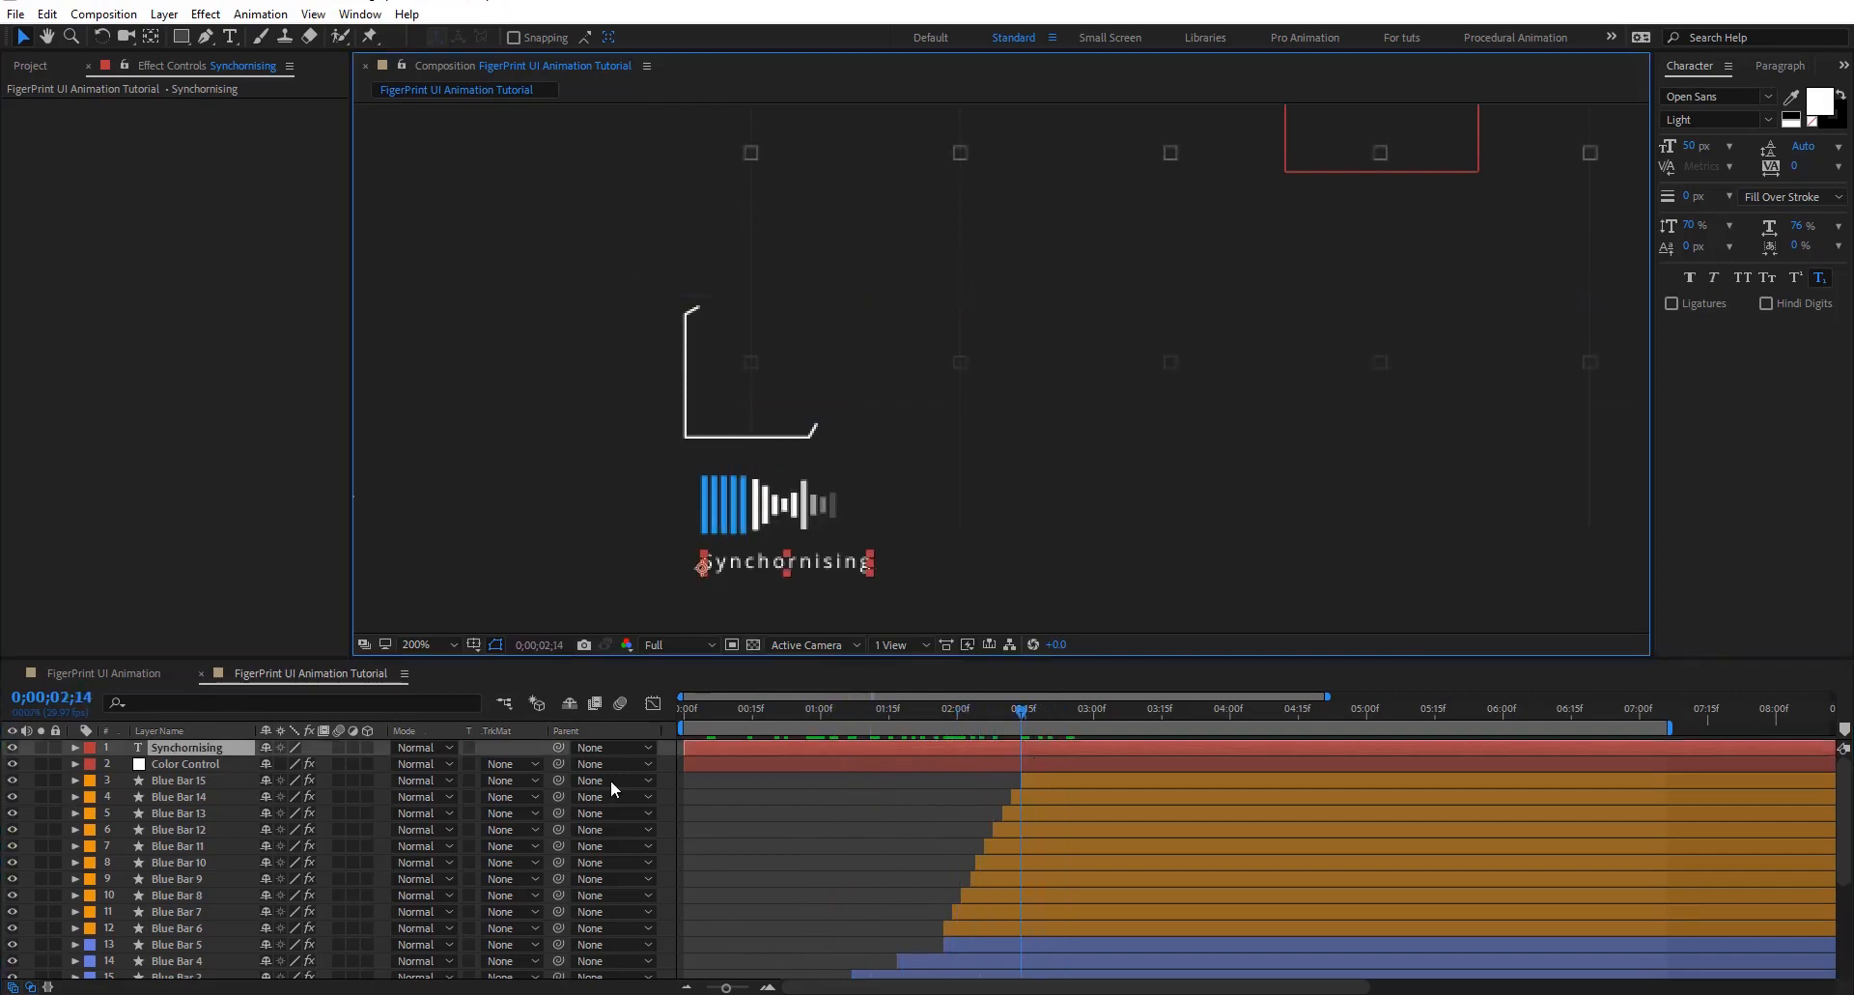
{"action": "key", "text": "t"}
{"action": "left_click", "coordinate": [124, 764]}
{"action": "left_click_drag", "start_coordinate": [269, 765], "coordinate": [56, 753]}
Keyframe the text's opacity at 100% at 0;00;02;24 and trim the layer's start to 0;00;02;14
{"action": "key", "text": "shift+Page_Down"}
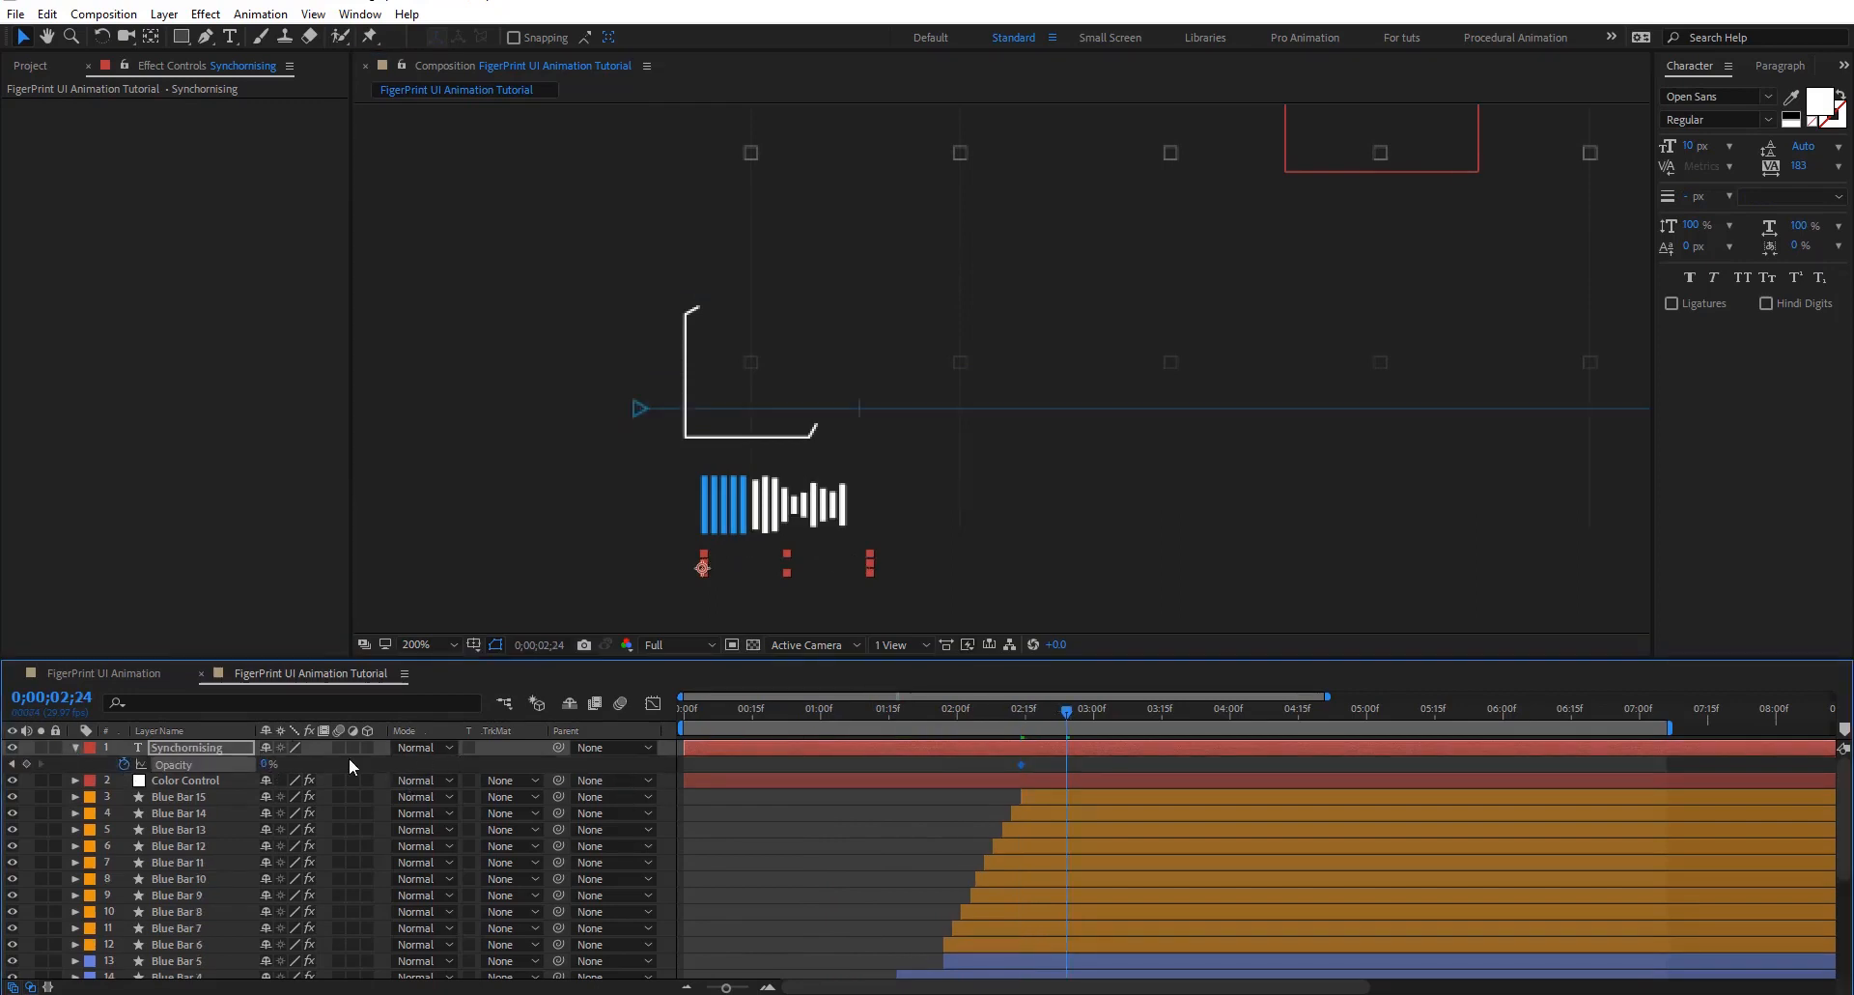
{"action": "left_click_drag", "start_coordinate": [253, 764], "coordinate": [1002, 765]}
{"action": "key", "text": "shift+Page_Up"}
{"action": "key", "text": "alt+bracketleft"}
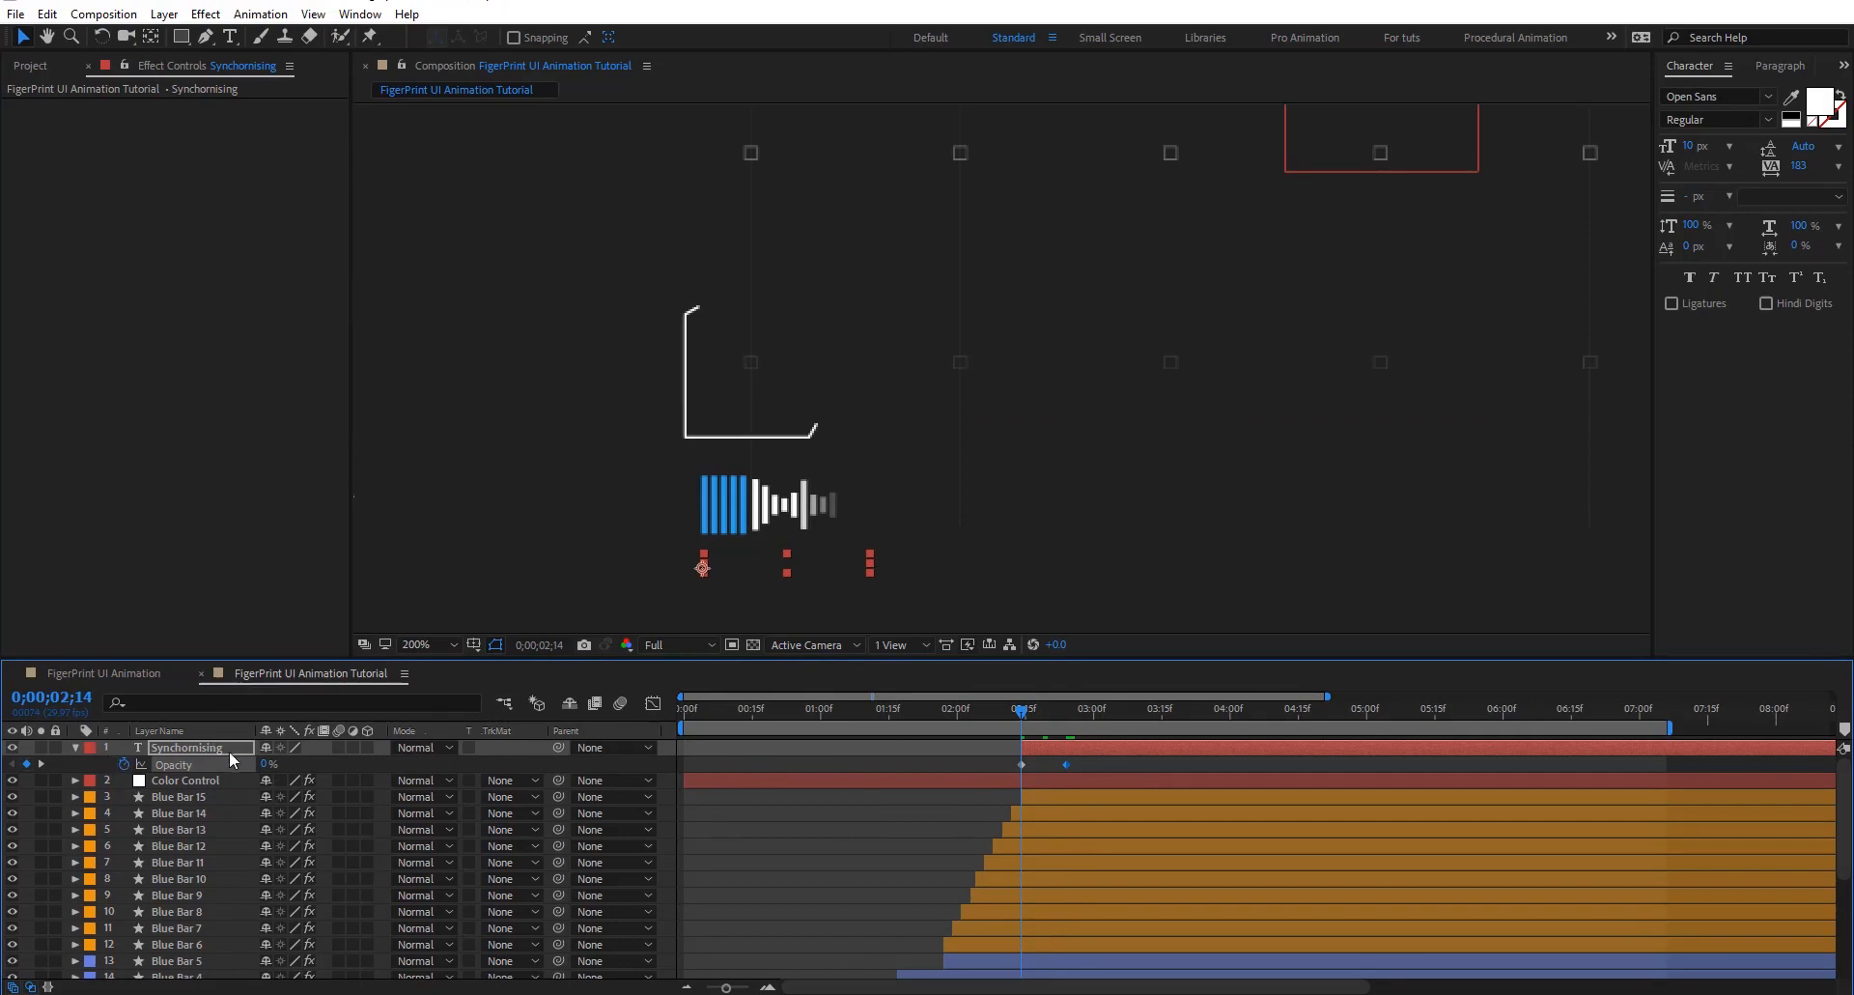
Set the Synchornising layer's label colour to Blue and apply Easy Ease to both opacity keyframes
{"action": "left_click", "coordinate": [90, 748]}
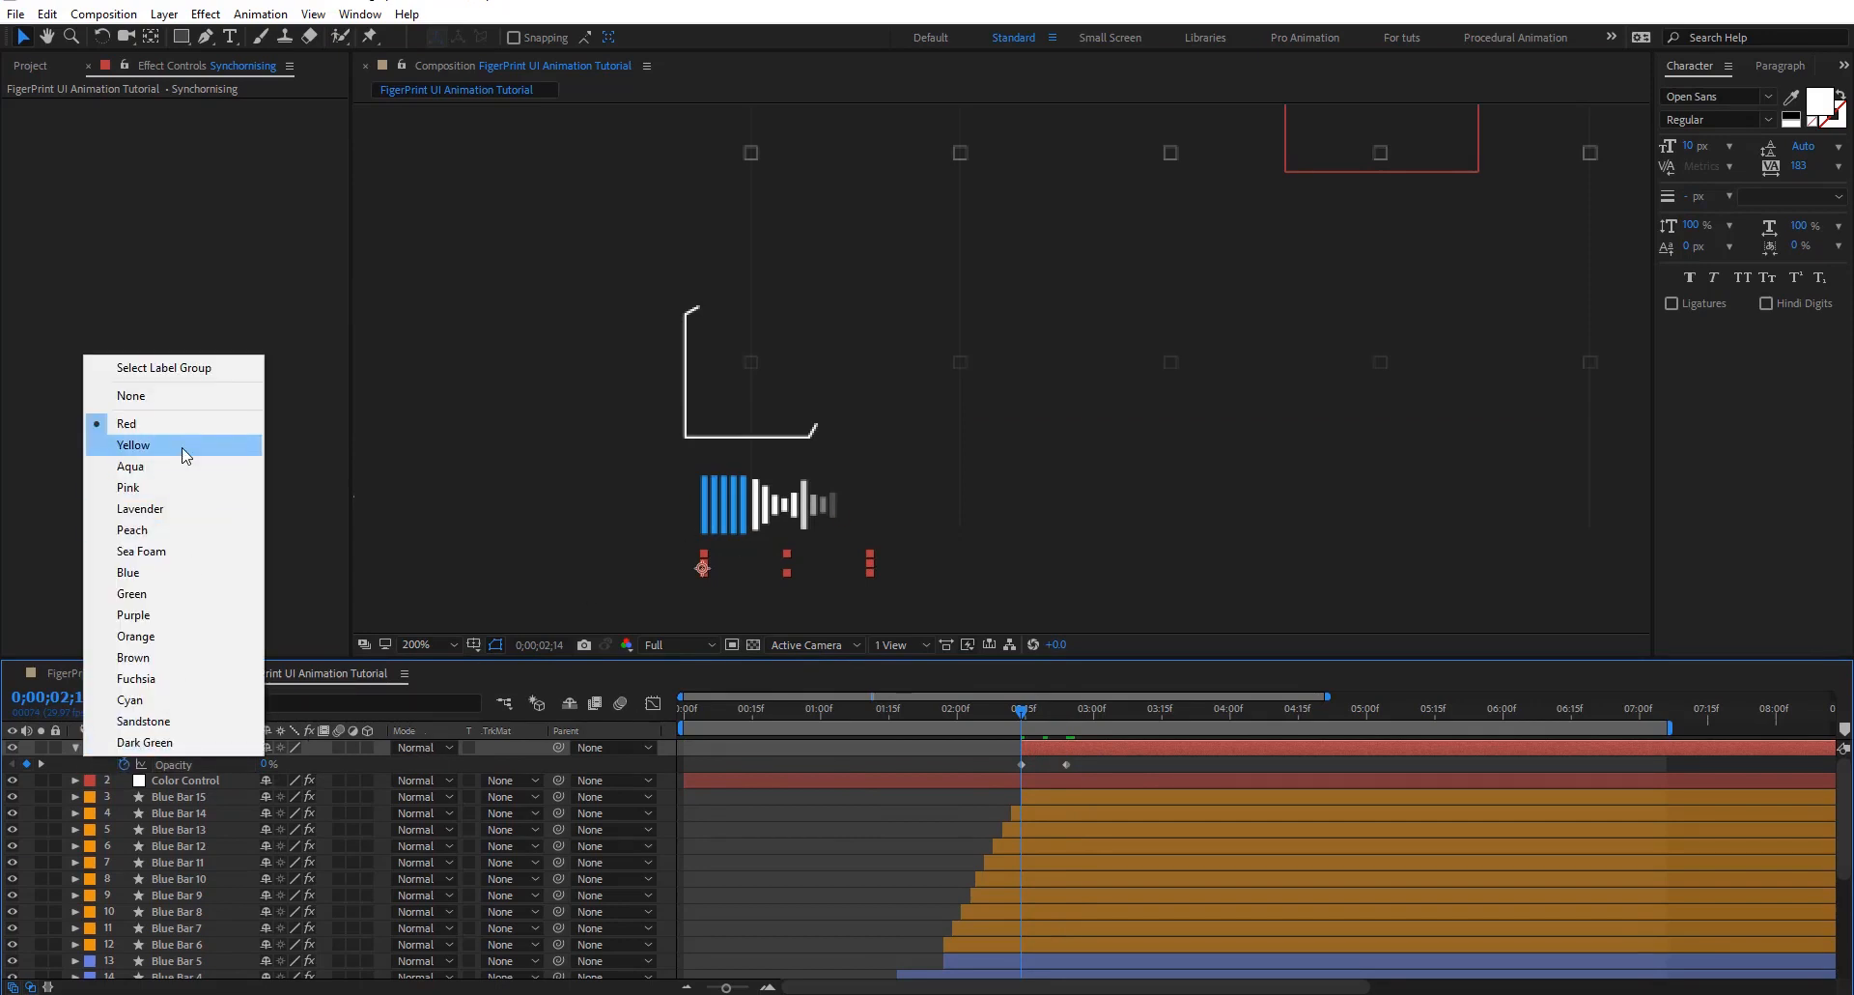
{"action": "left_click", "coordinate": [145, 572]}
{"action": "left_click_drag", "start_coordinate": [1018, 705], "coordinate": [1060, 731]}
{"action": "left_click_drag", "start_coordinate": [1088, 757], "coordinate": [973, 774]}
{"action": "key", "text": "F9"}
{"action": "mouse_move", "coordinate": [1057, 721]}
{"action": "left_mouse_down"}
{"action": "mouse_move", "coordinate": [997, 721]}
{"action": "mouse_move", "coordinate": [1076, 717]}
{"action": "left_mouse_up"}
{"action": "left_click", "coordinate": [805, 838]}
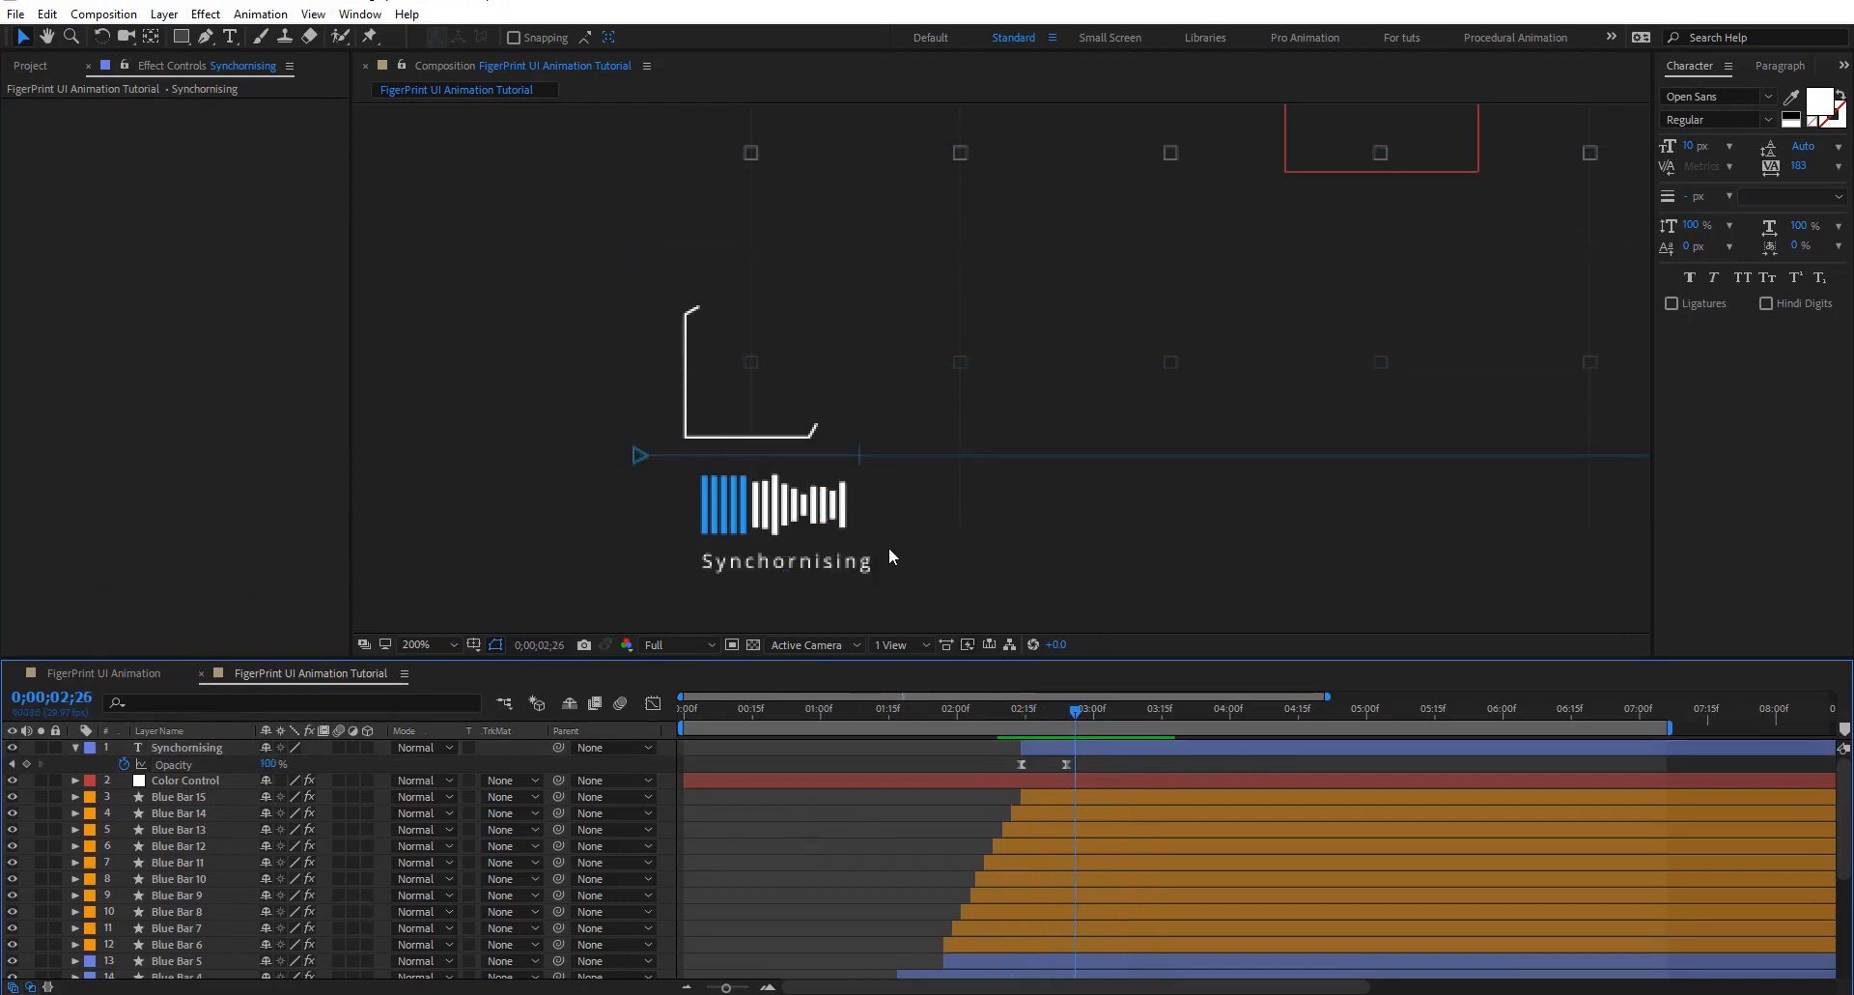
{"action": "scroll", "coordinate": [889, 547], "scroll_direction": "up", "scroll_amount": 1}
{"action": "key", "text": "space"}
{"action": "left_click_drag", "start_coordinate": [799, 547], "coordinate": [754, 423]}
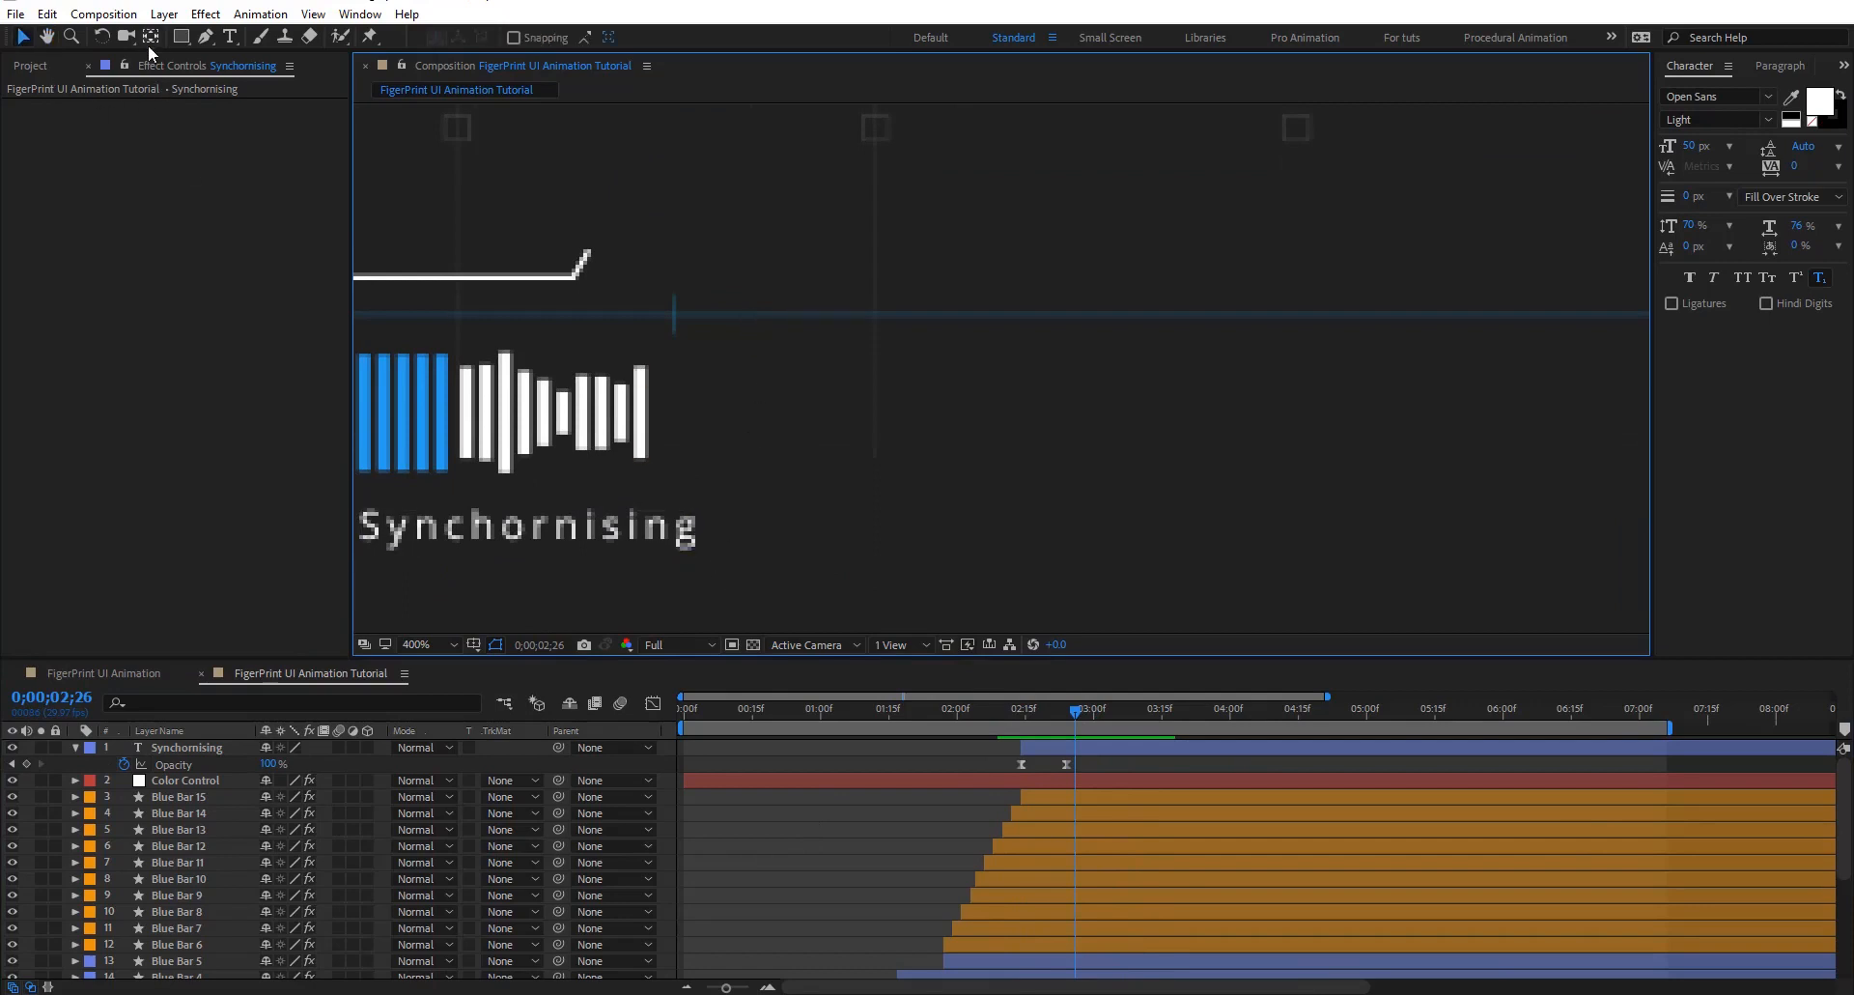
{"action": "left_click", "coordinate": [228, 36]}
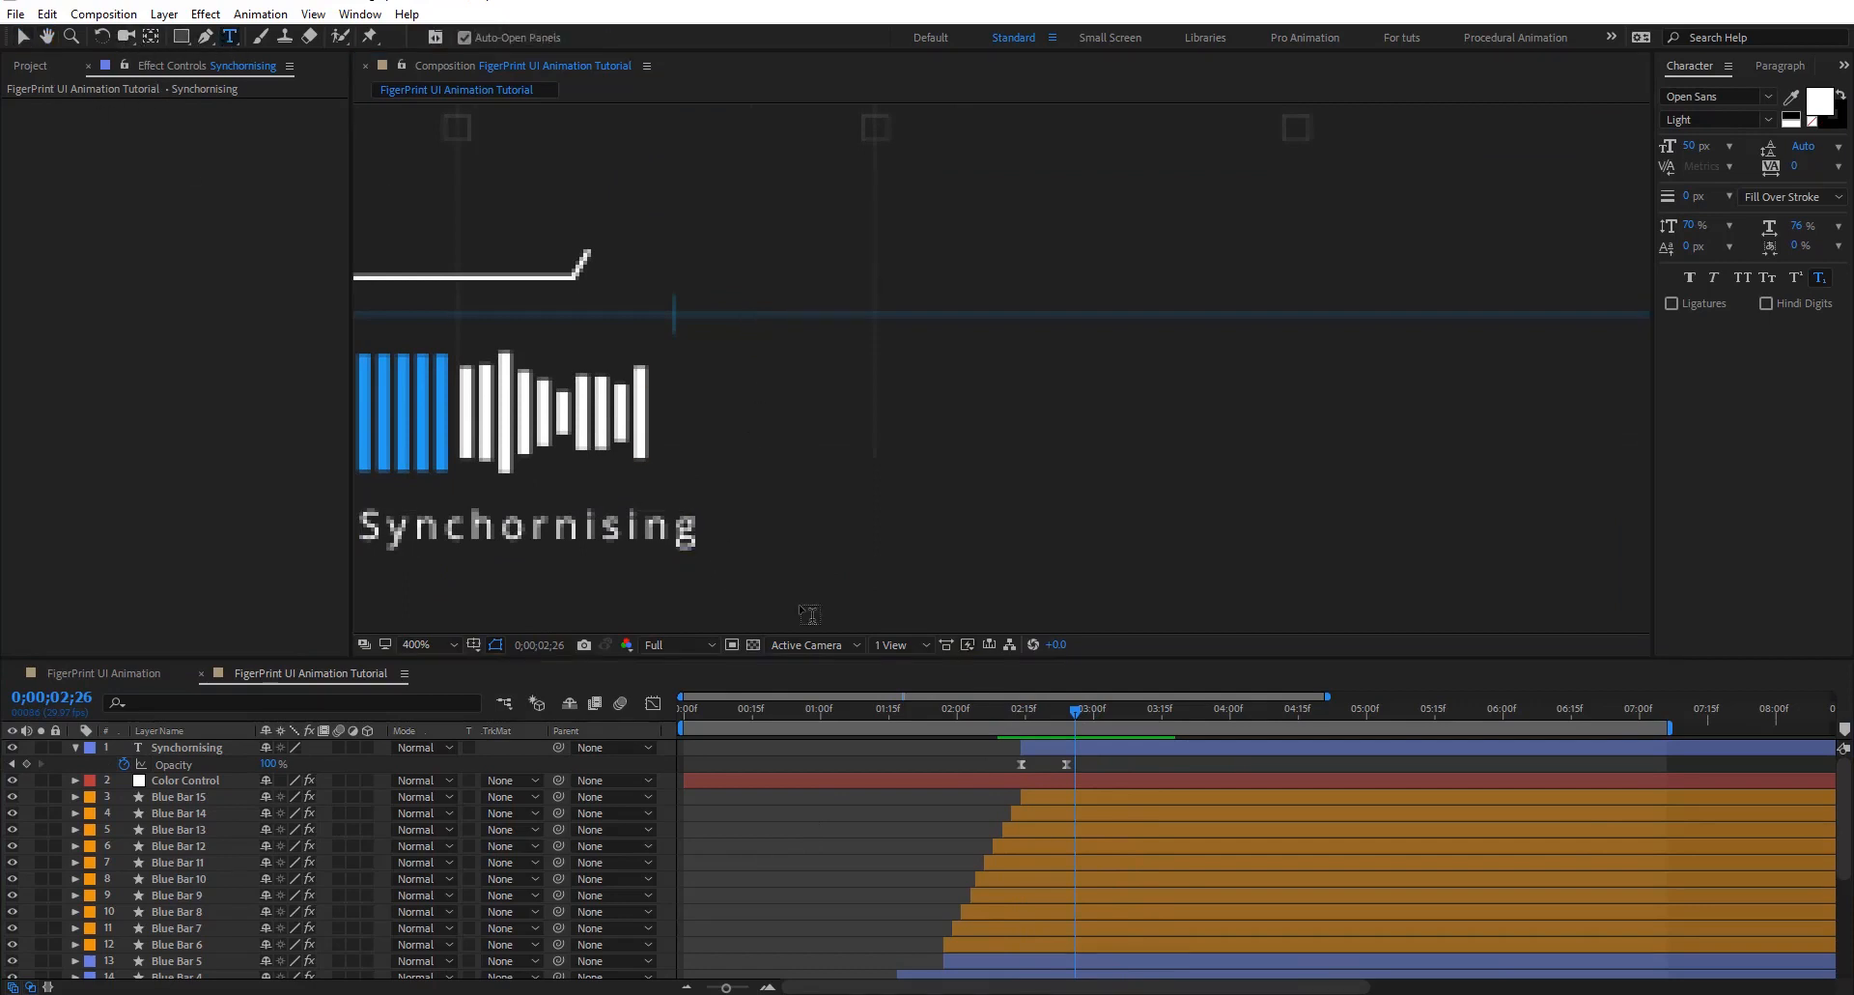
{"action": "left_click", "coordinate": [723, 543]}
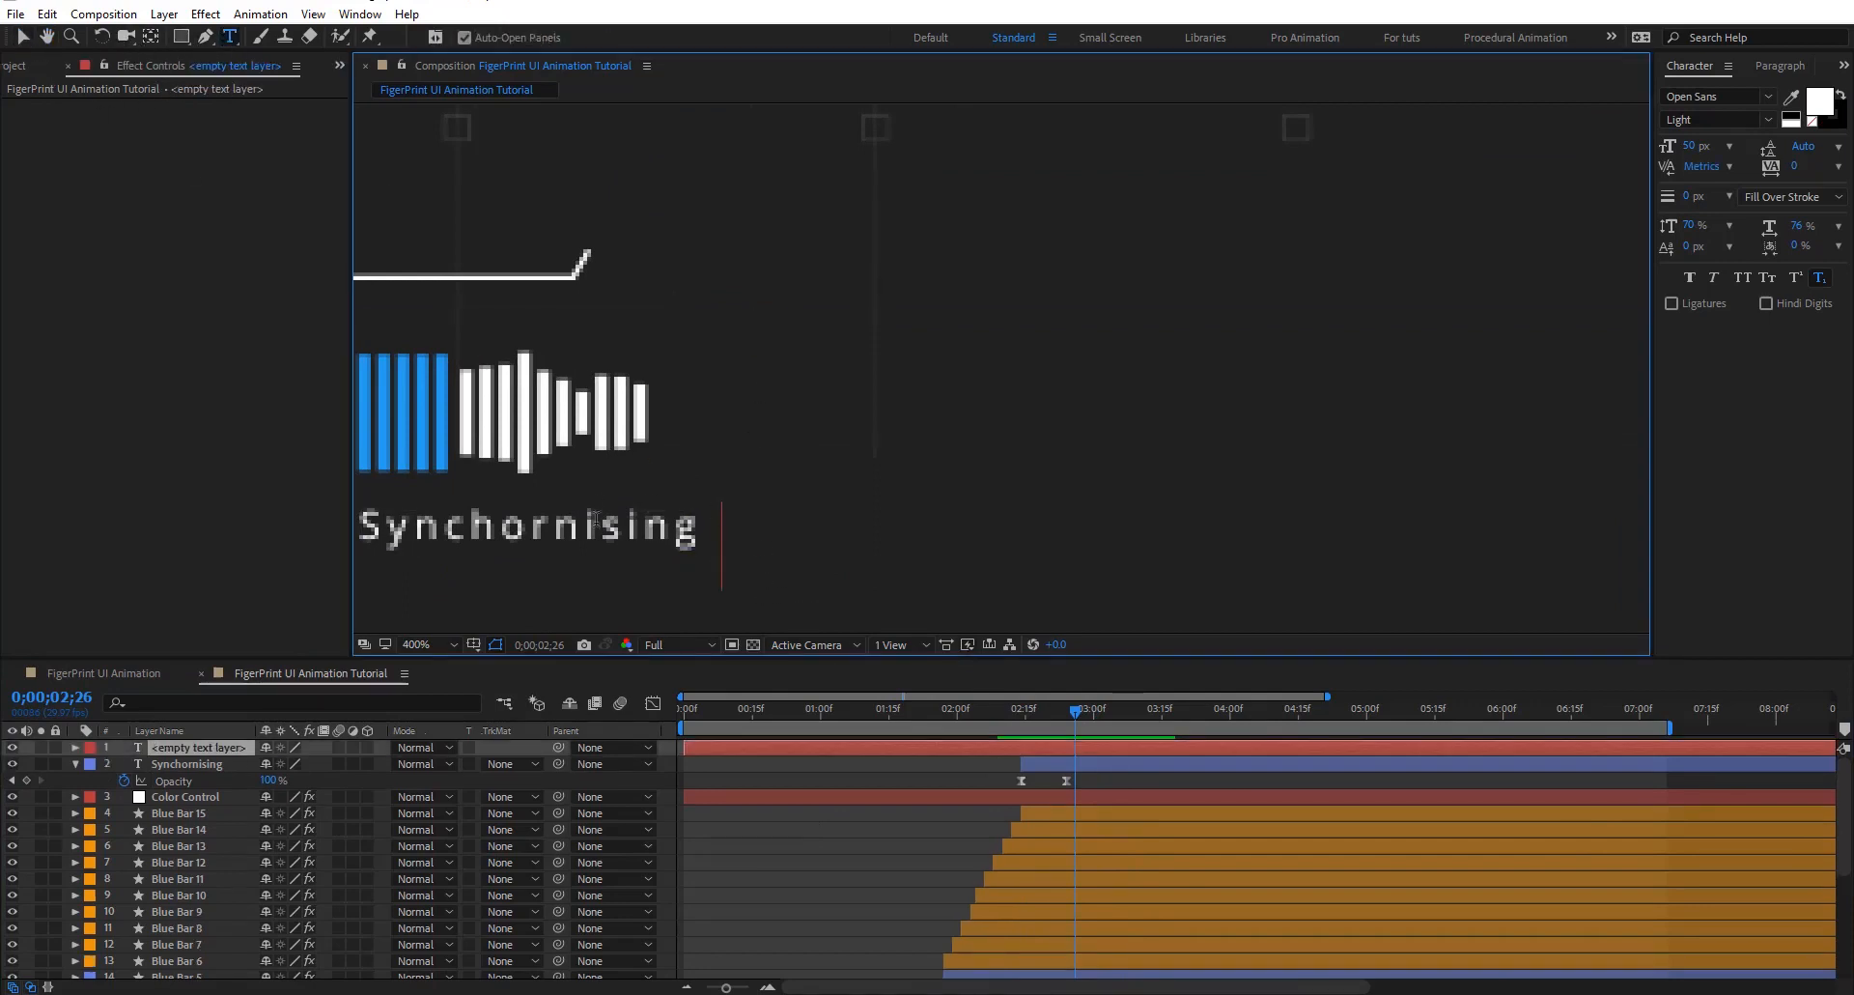
{"action": "left_click", "coordinate": [22, 36]}
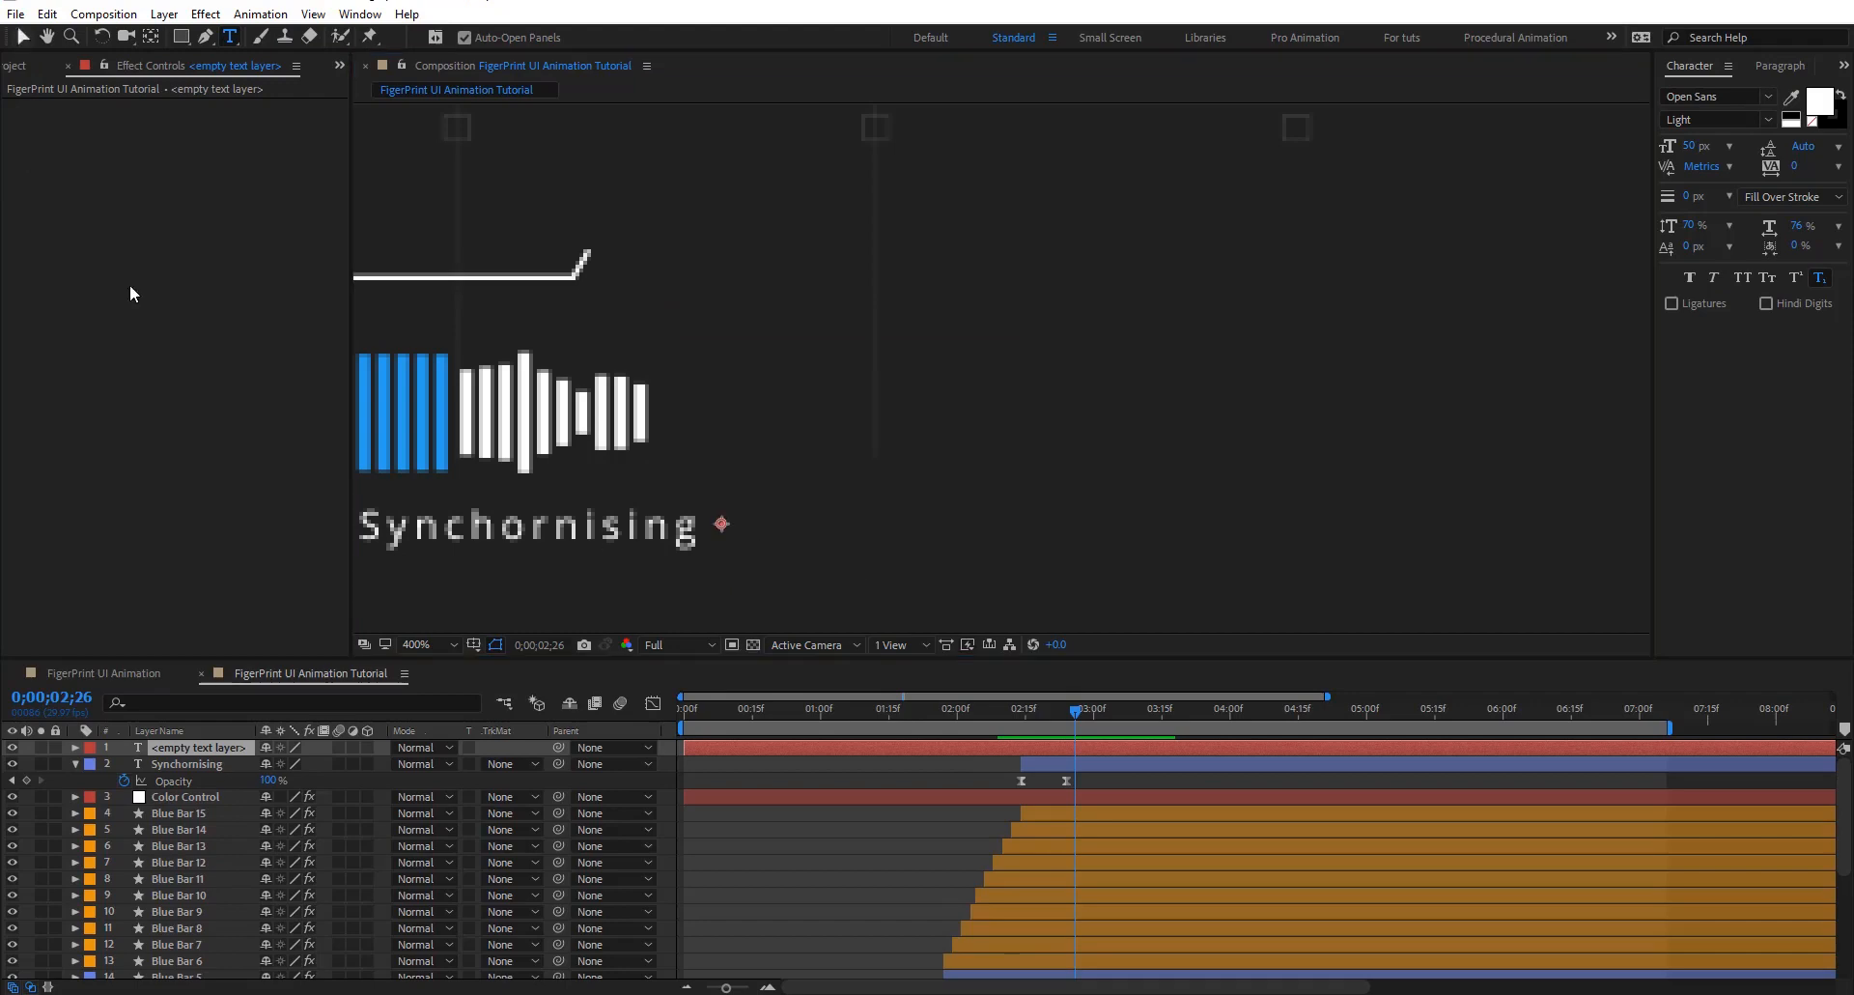
{"action": "left_click", "coordinate": [249, 746]}
{"action": "key", "text": "Delete"}
Duplicate the Synchornising text layer, change the copy's text to "30" and place it just after the Synchornising label
{"action": "left_click", "coordinate": [205, 749]}
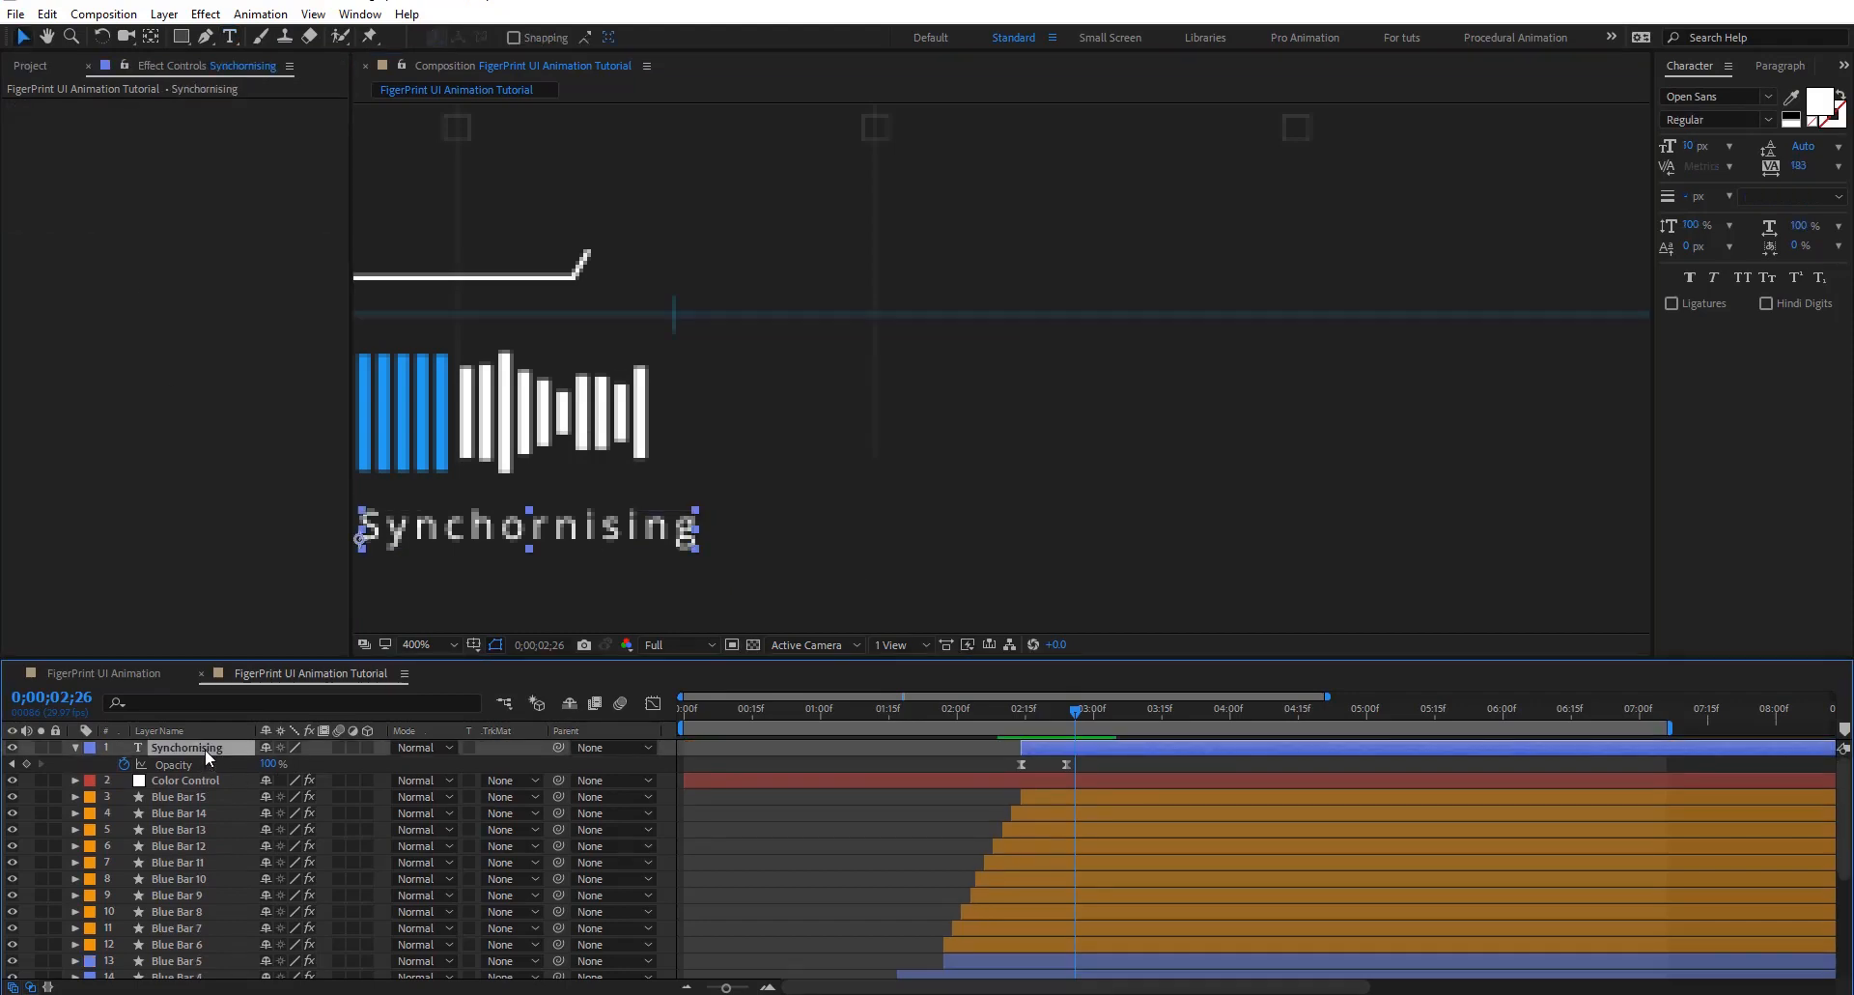
{"action": "key", "text": "ctrl+d"}
{"action": "double_click", "coordinate": [584, 525]}
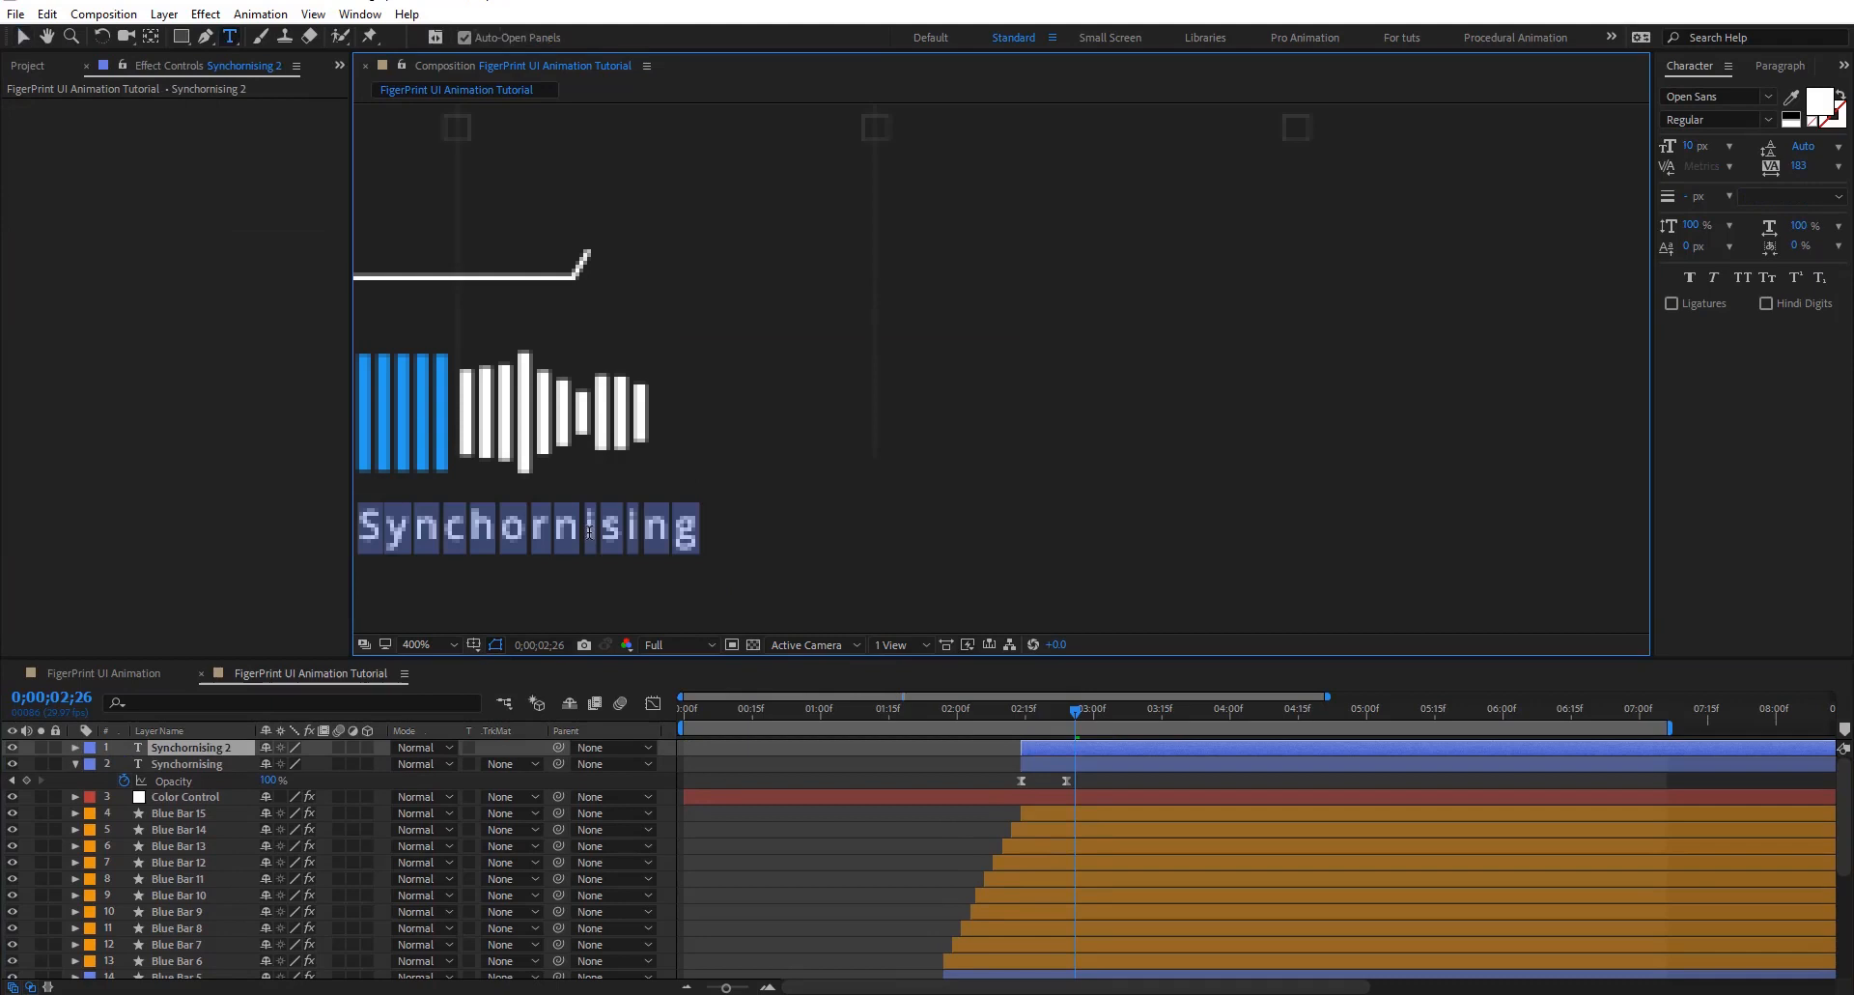
{"action": "type", "text": "30"}
{"action": "left_click", "coordinate": [22, 36]}
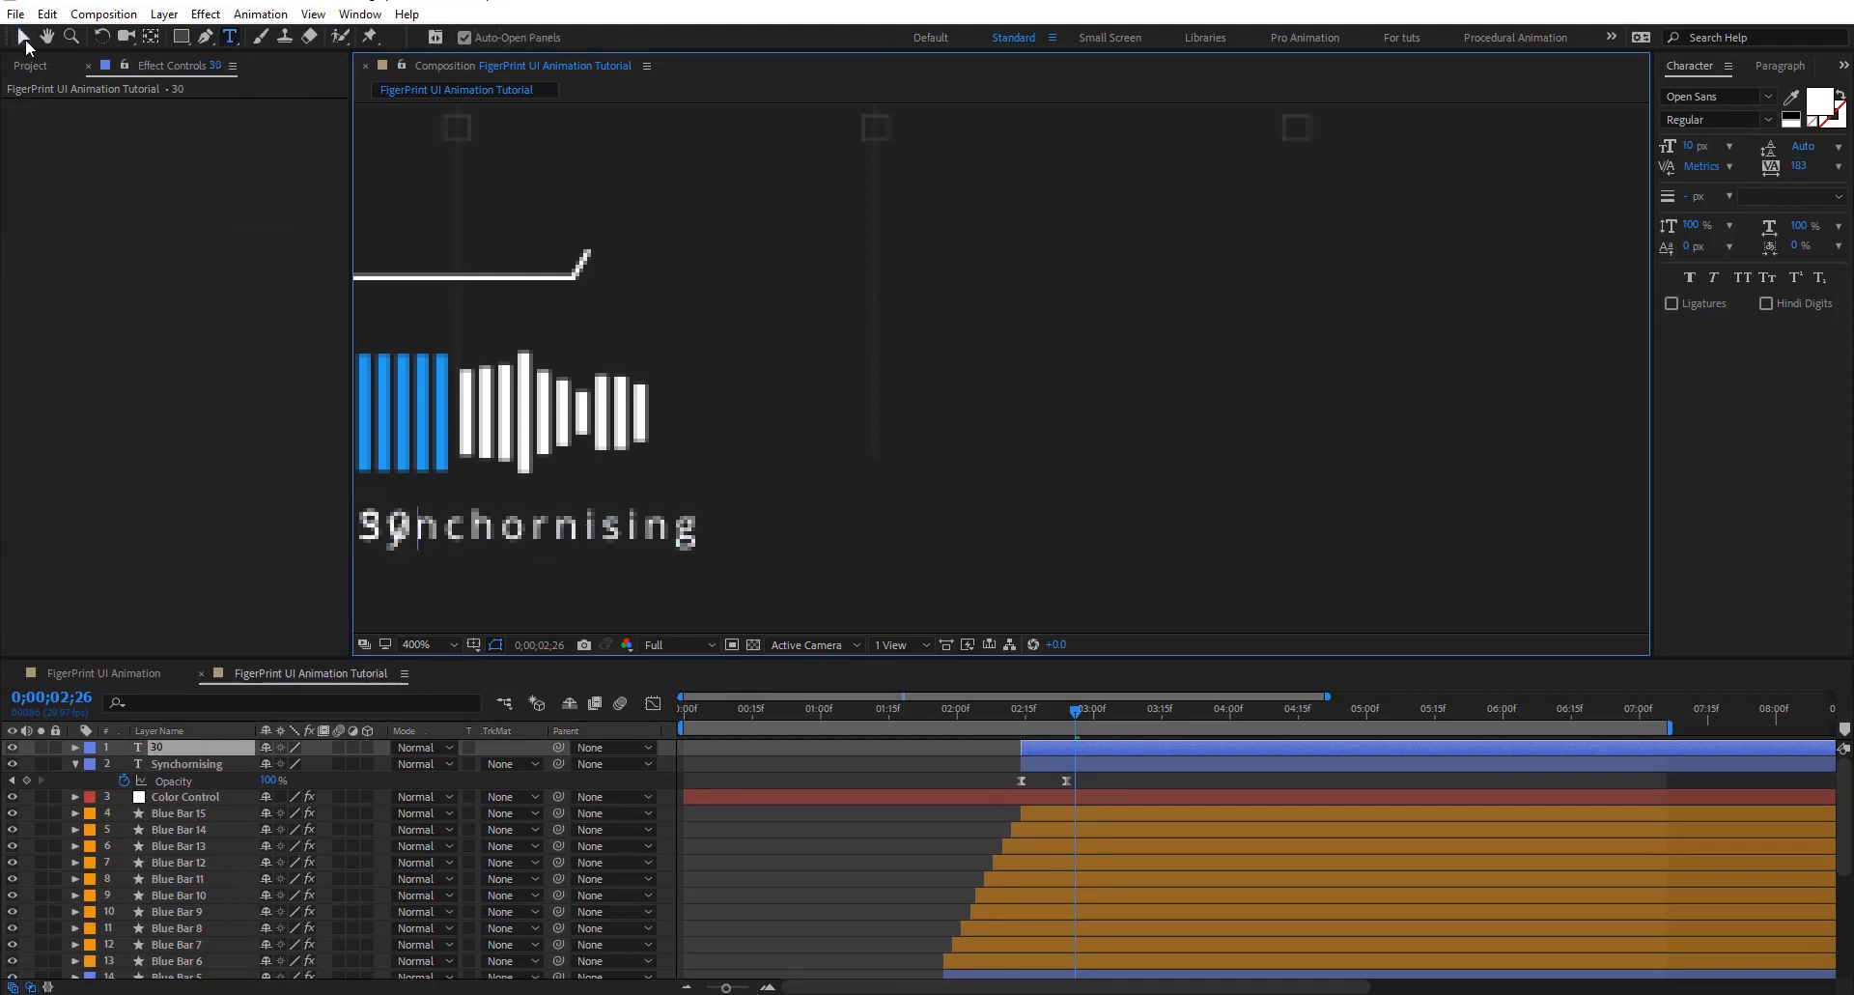
{"action": "left_click_drag", "start_coordinate": [391, 523], "coordinate": [756, 546]}
{"action": "left_click", "coordinate": [856, 796]}
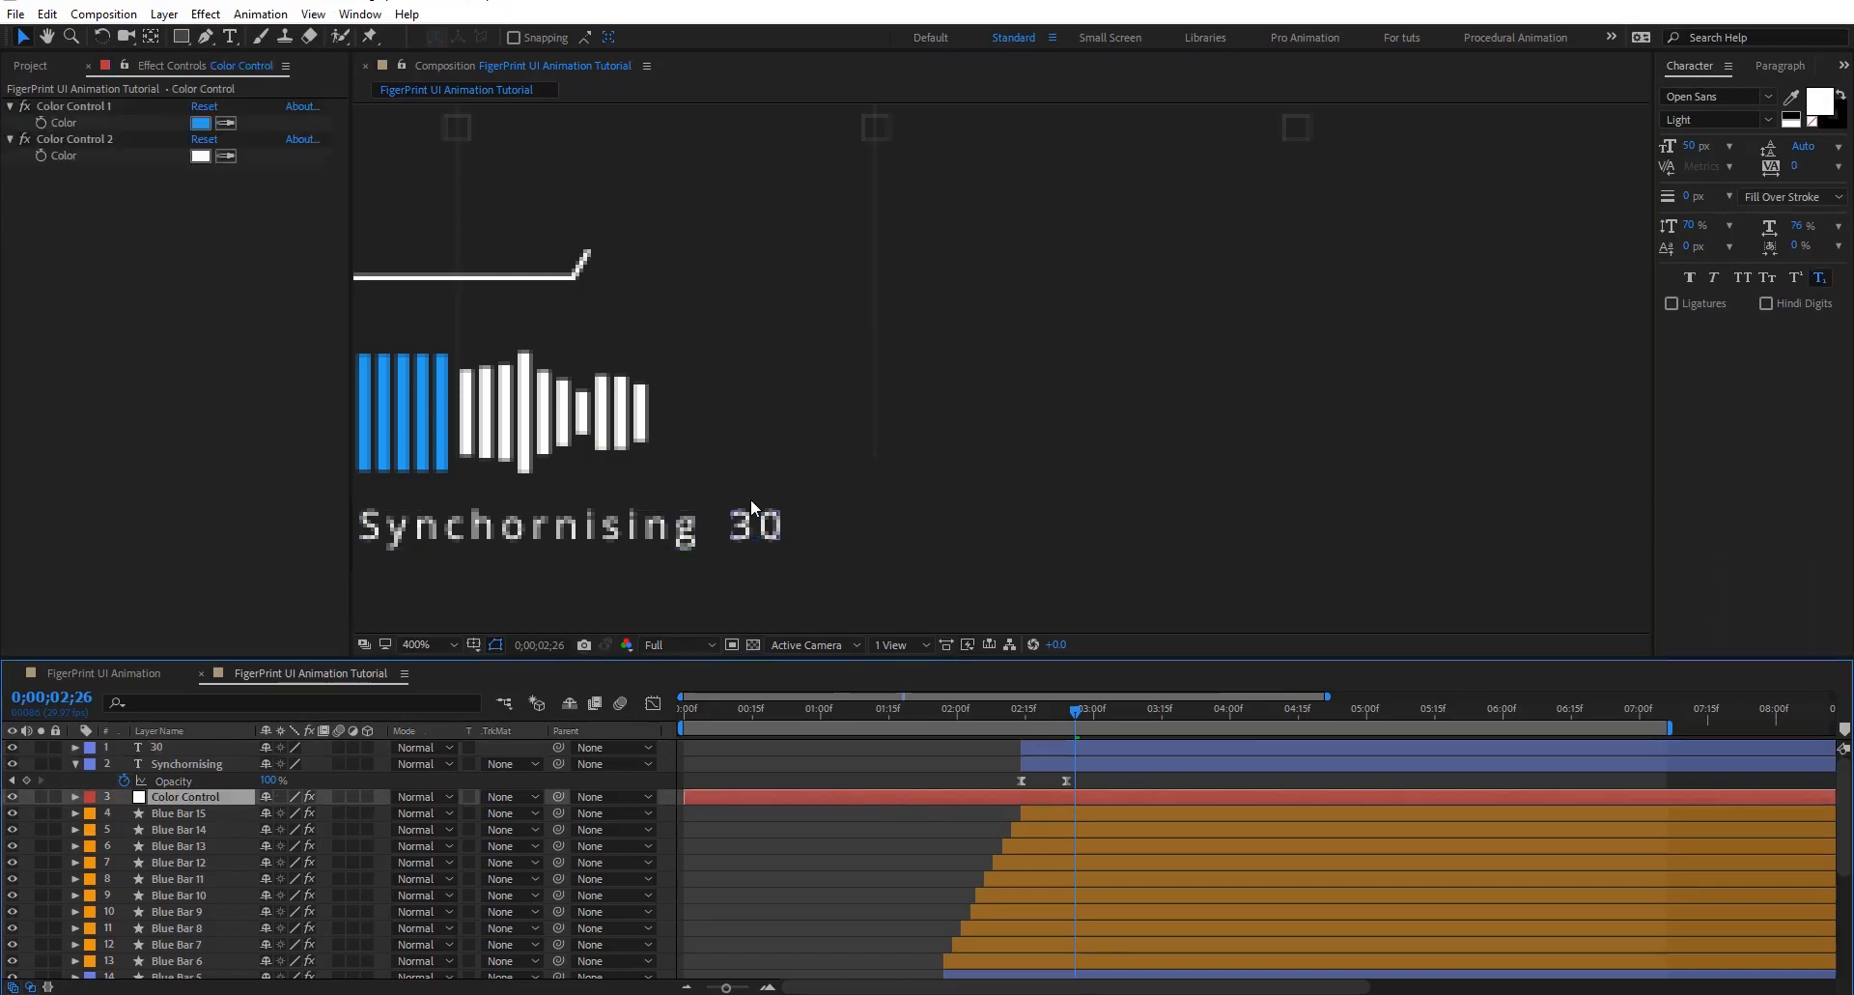
{"action": "left_click", "coordinate": [754, 528]}
{"action": "left_click_drag", "start_coordinate": [740, 489], "coordinate": [860, 385]}
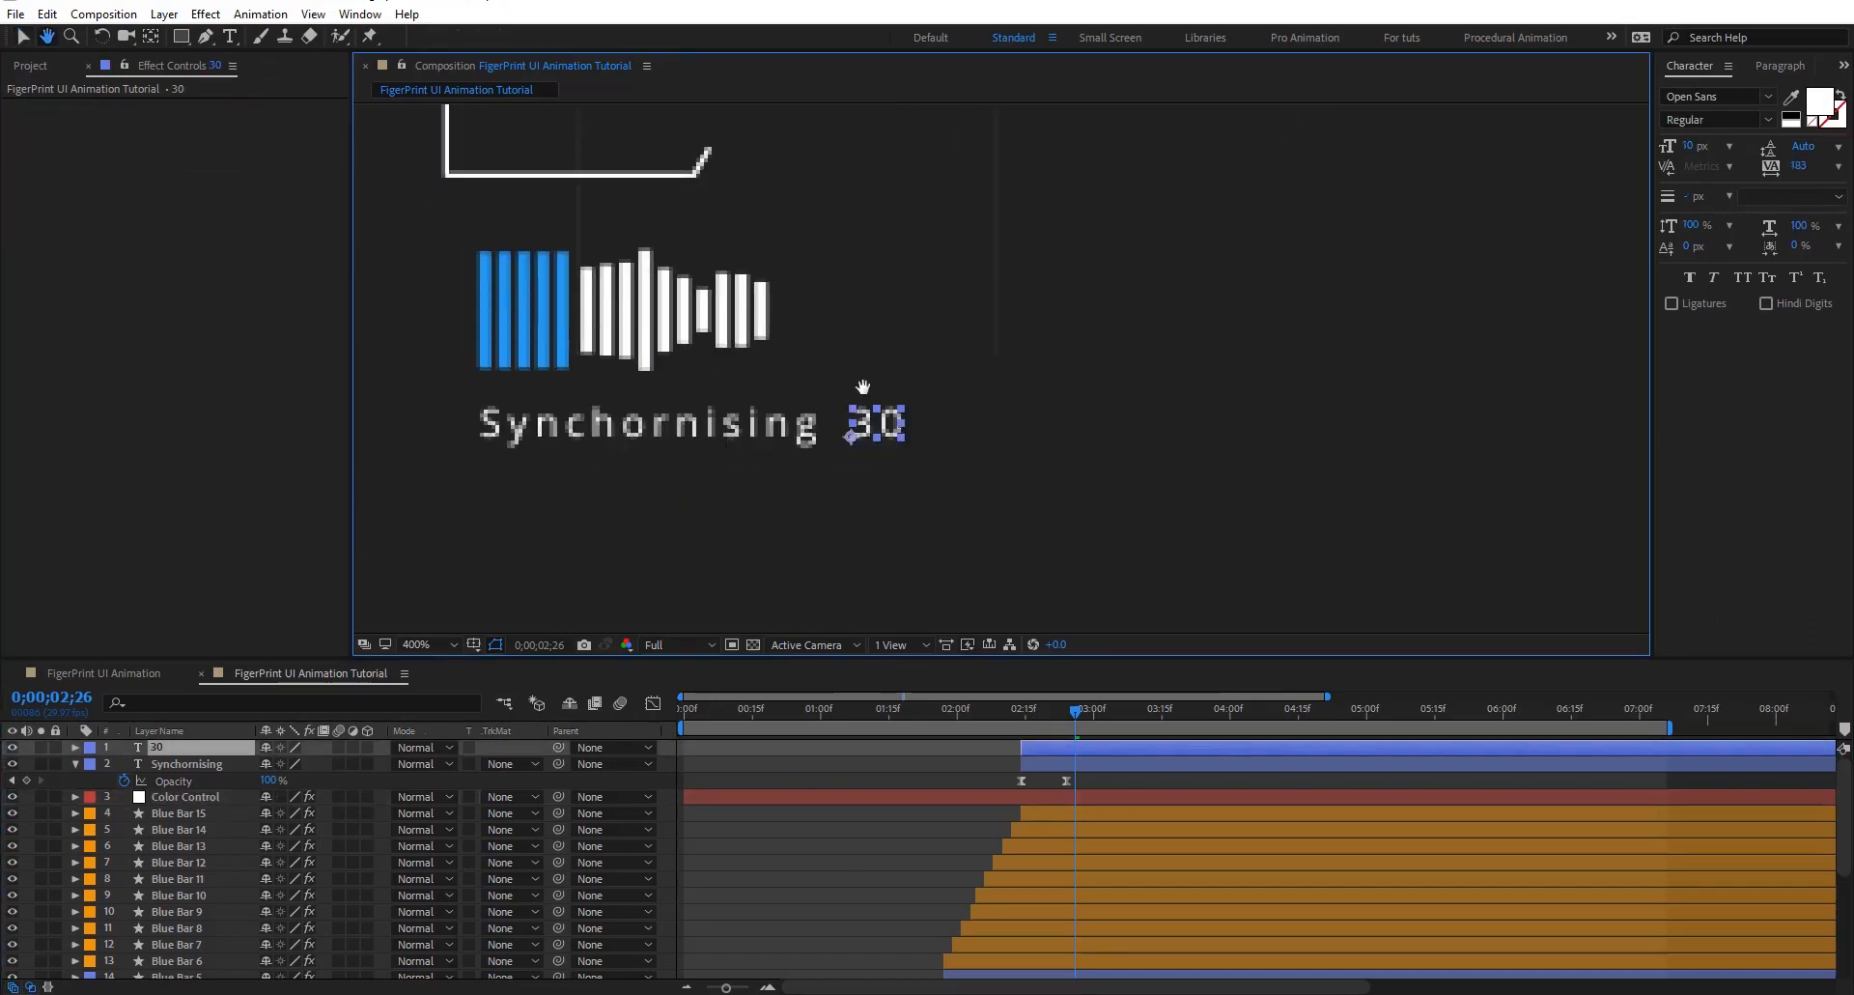
Append a percent sign to the 30 text so that it reads "30%"
{"action": "left_click", "coordinate": [885, 894]}
{"action": "left_click_drag", "start_coordinate": [1068, 710], "coordinate": [1057, 710]}
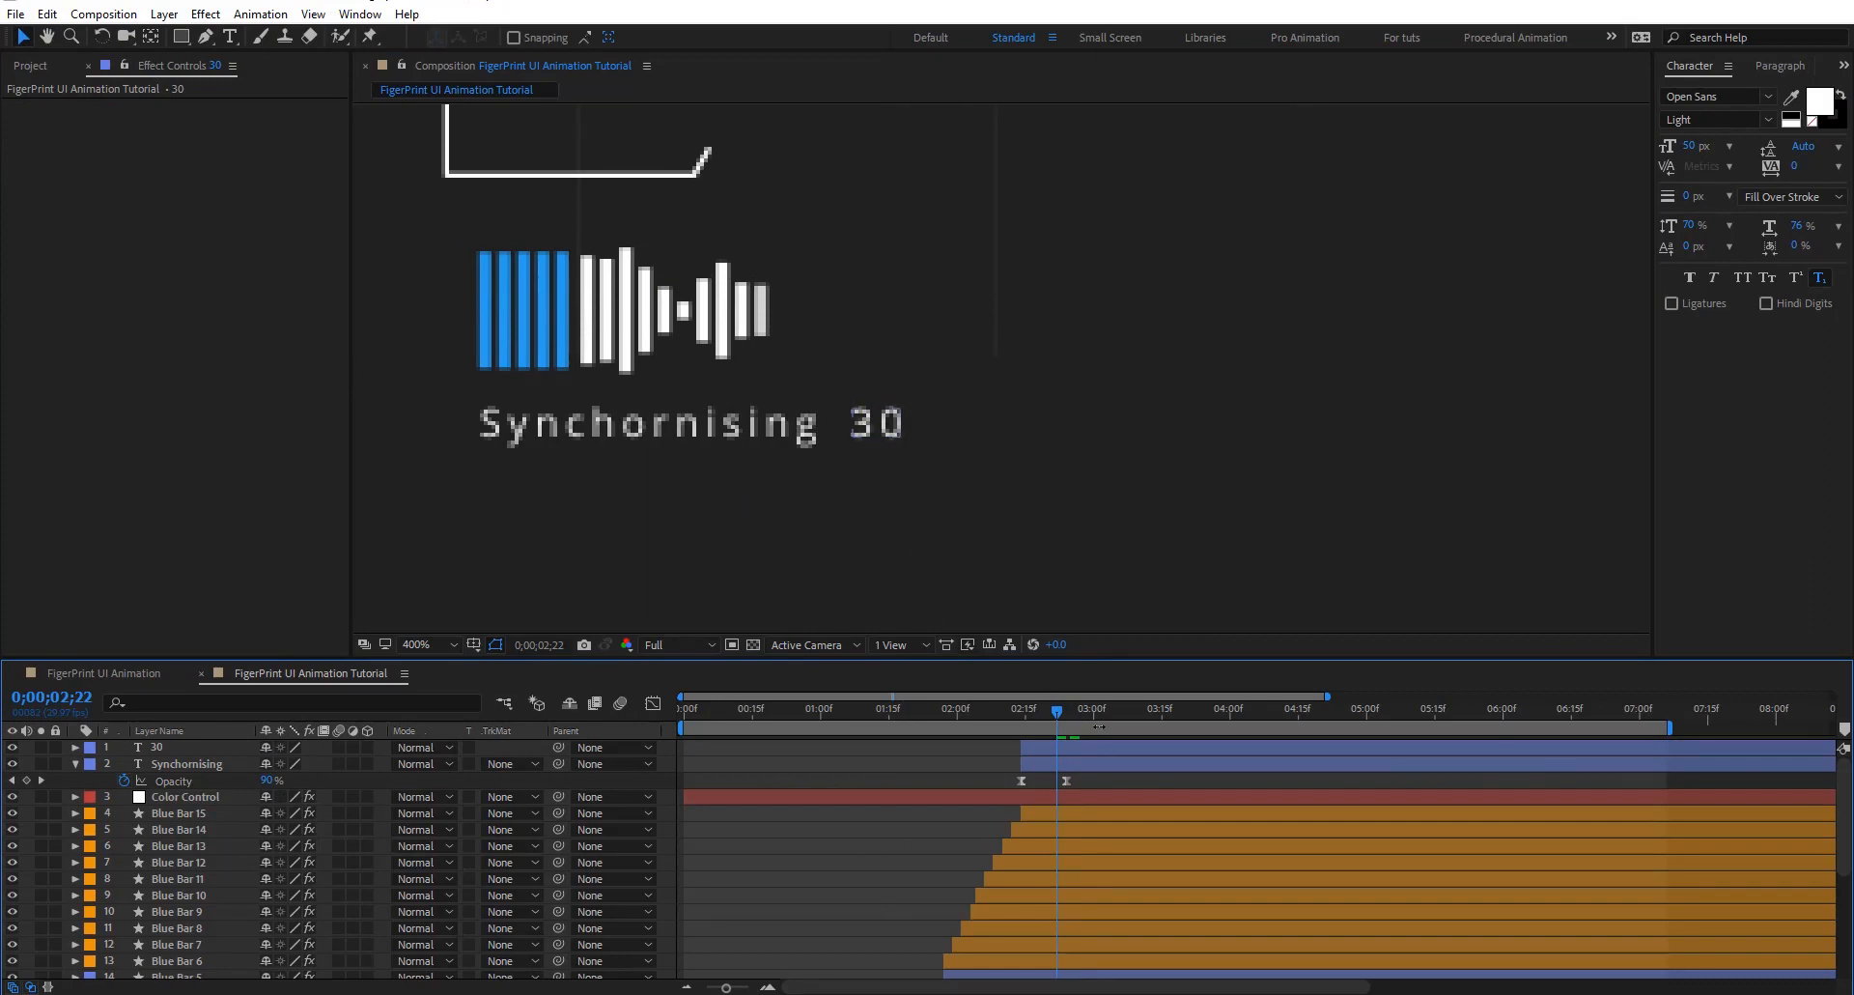
{"action": "left_click_drag", "start_coordinate": [1057, 715], "coordinate": [1226, 719]}
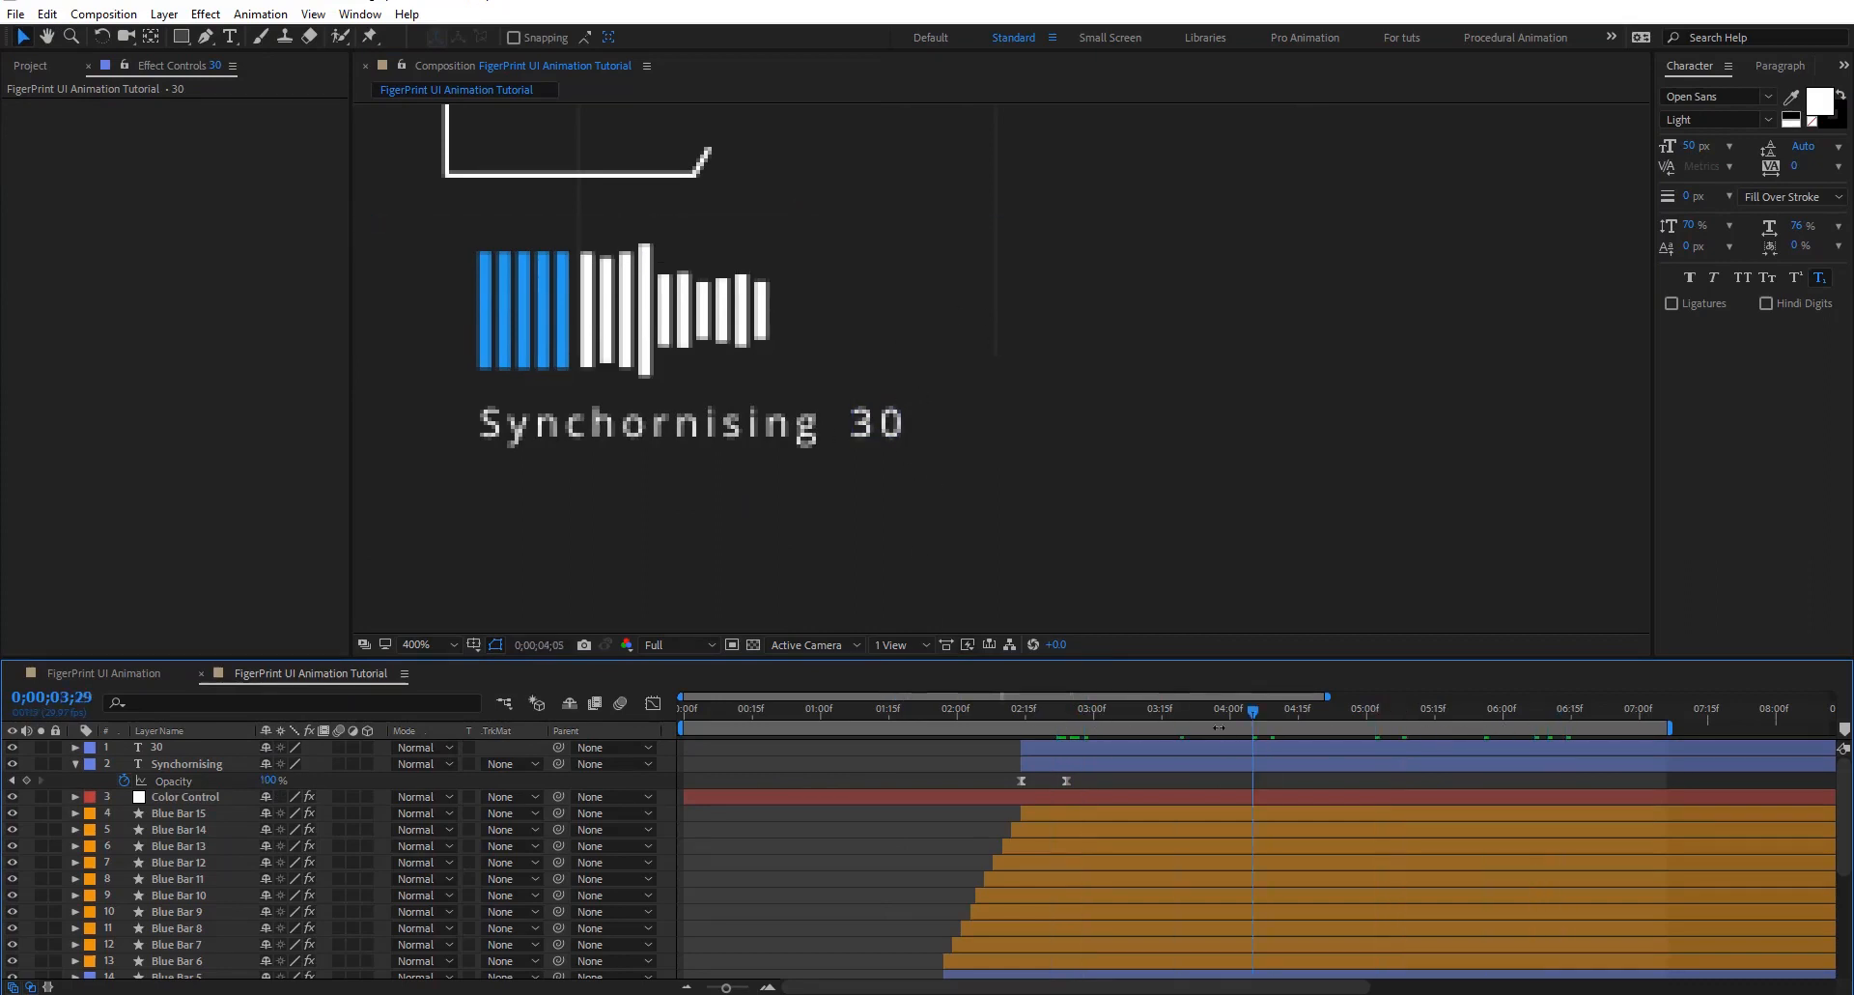
{"action": "left_click", "coordinate": [874, 427]}
{"action": "double_click", "coordinate": [874, 431]}
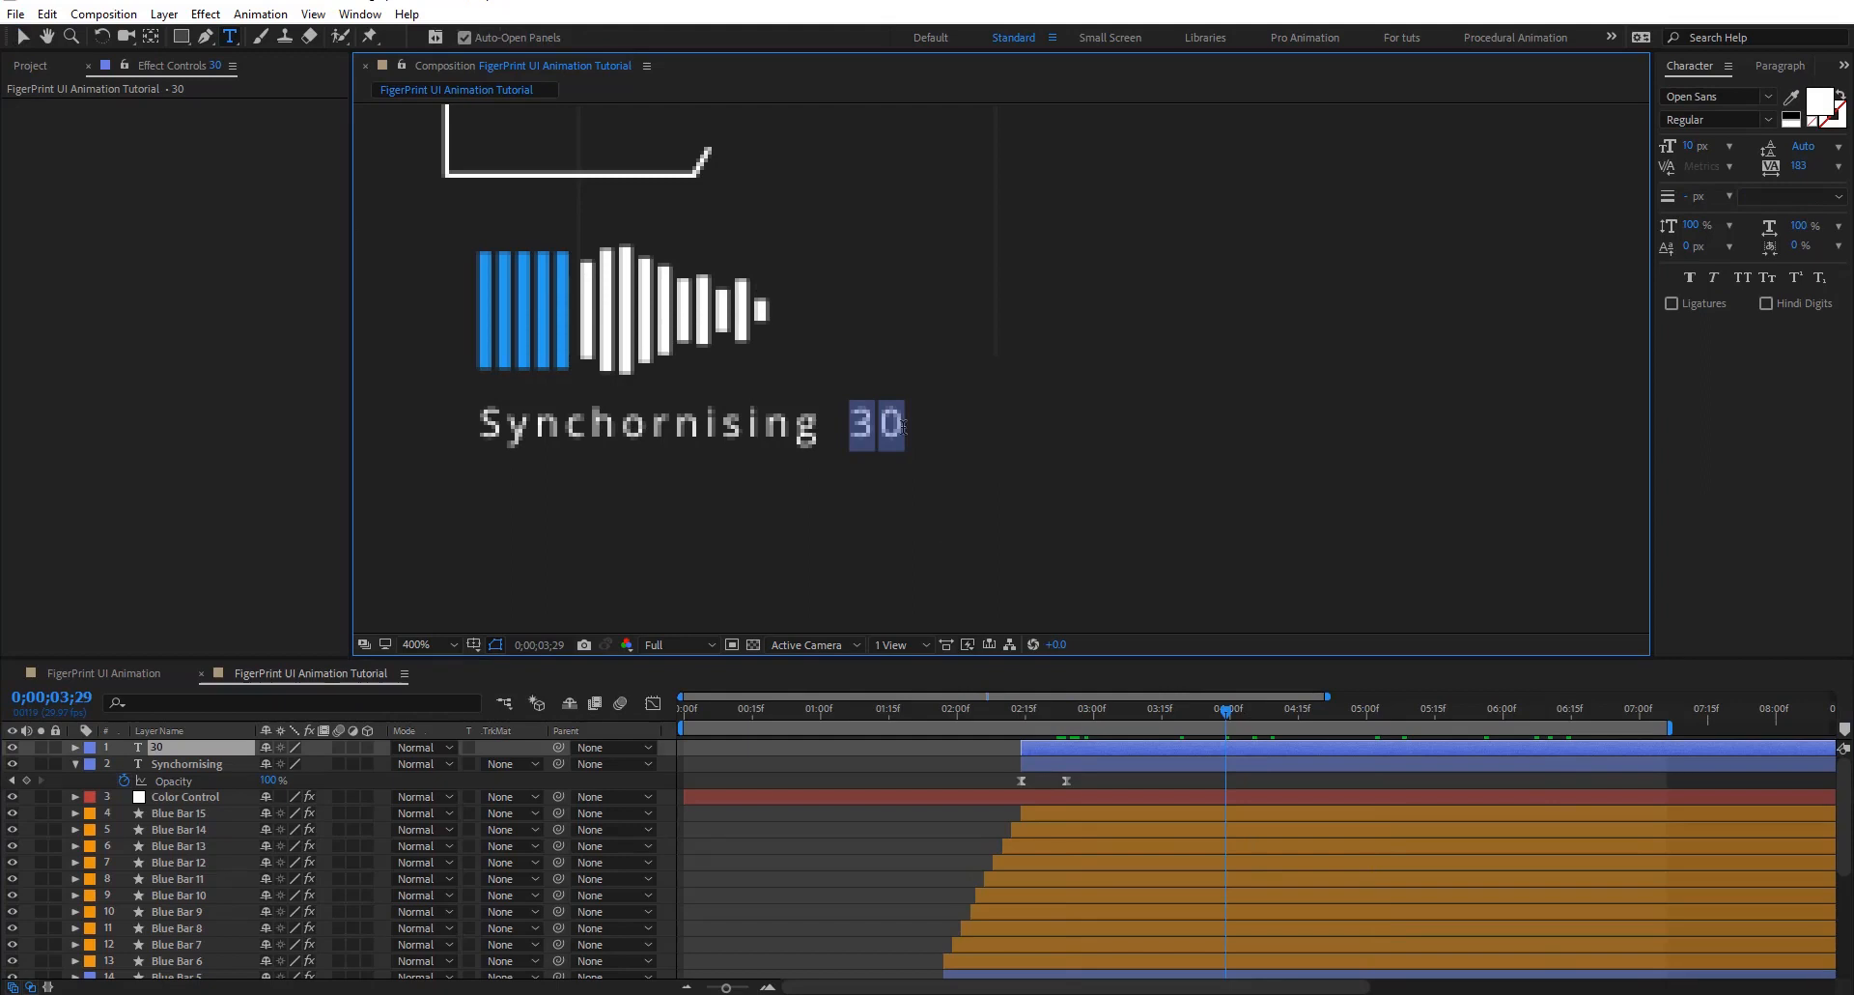
{"action": "left_click", "coordinate": [905, 430]}
{"action": "type", "text": "^&"}
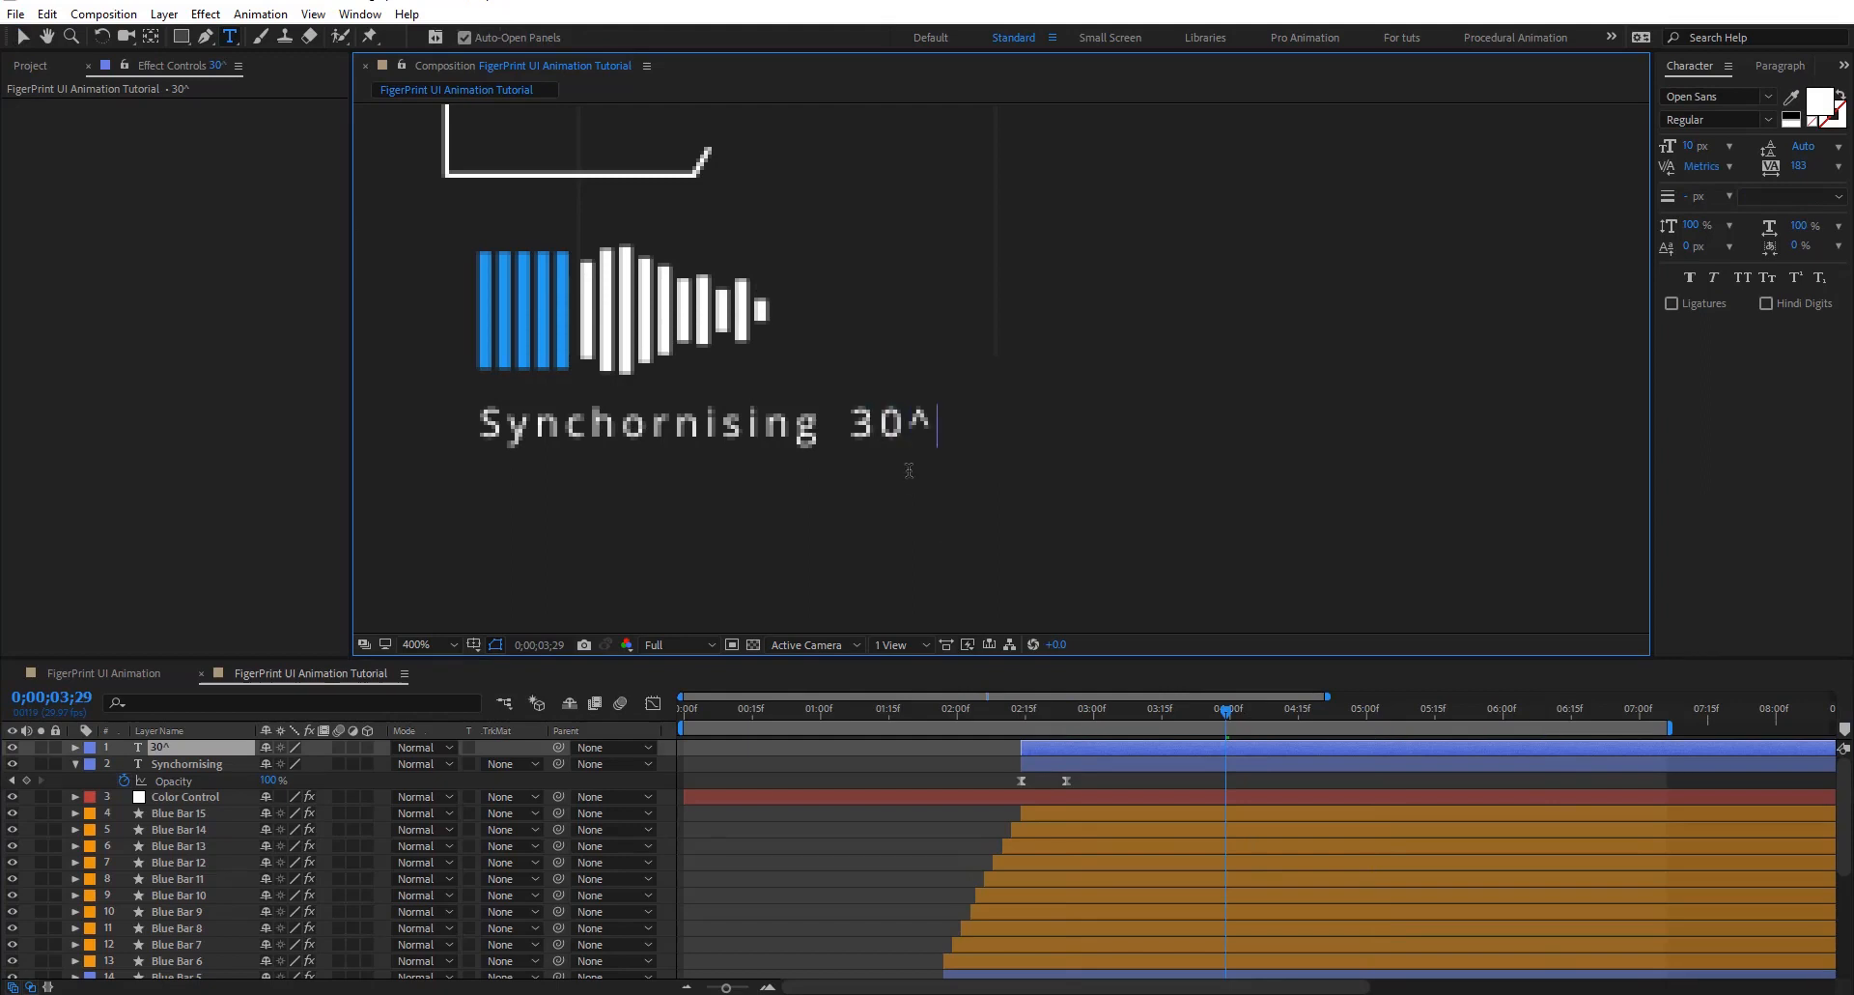
{"action": "key", "text": "BackSpace"}
{"action": "key", "text": "BackSpace"}
{"action": "type", "text": "%"}
{"action": "key", "text": "Escape"}
{"action": "key", "text": "ctrl+shift+a"}
{"action": "scroll", "coordinate": [867, 445], "scroll_direction": "down", "scroll_amount": 1}
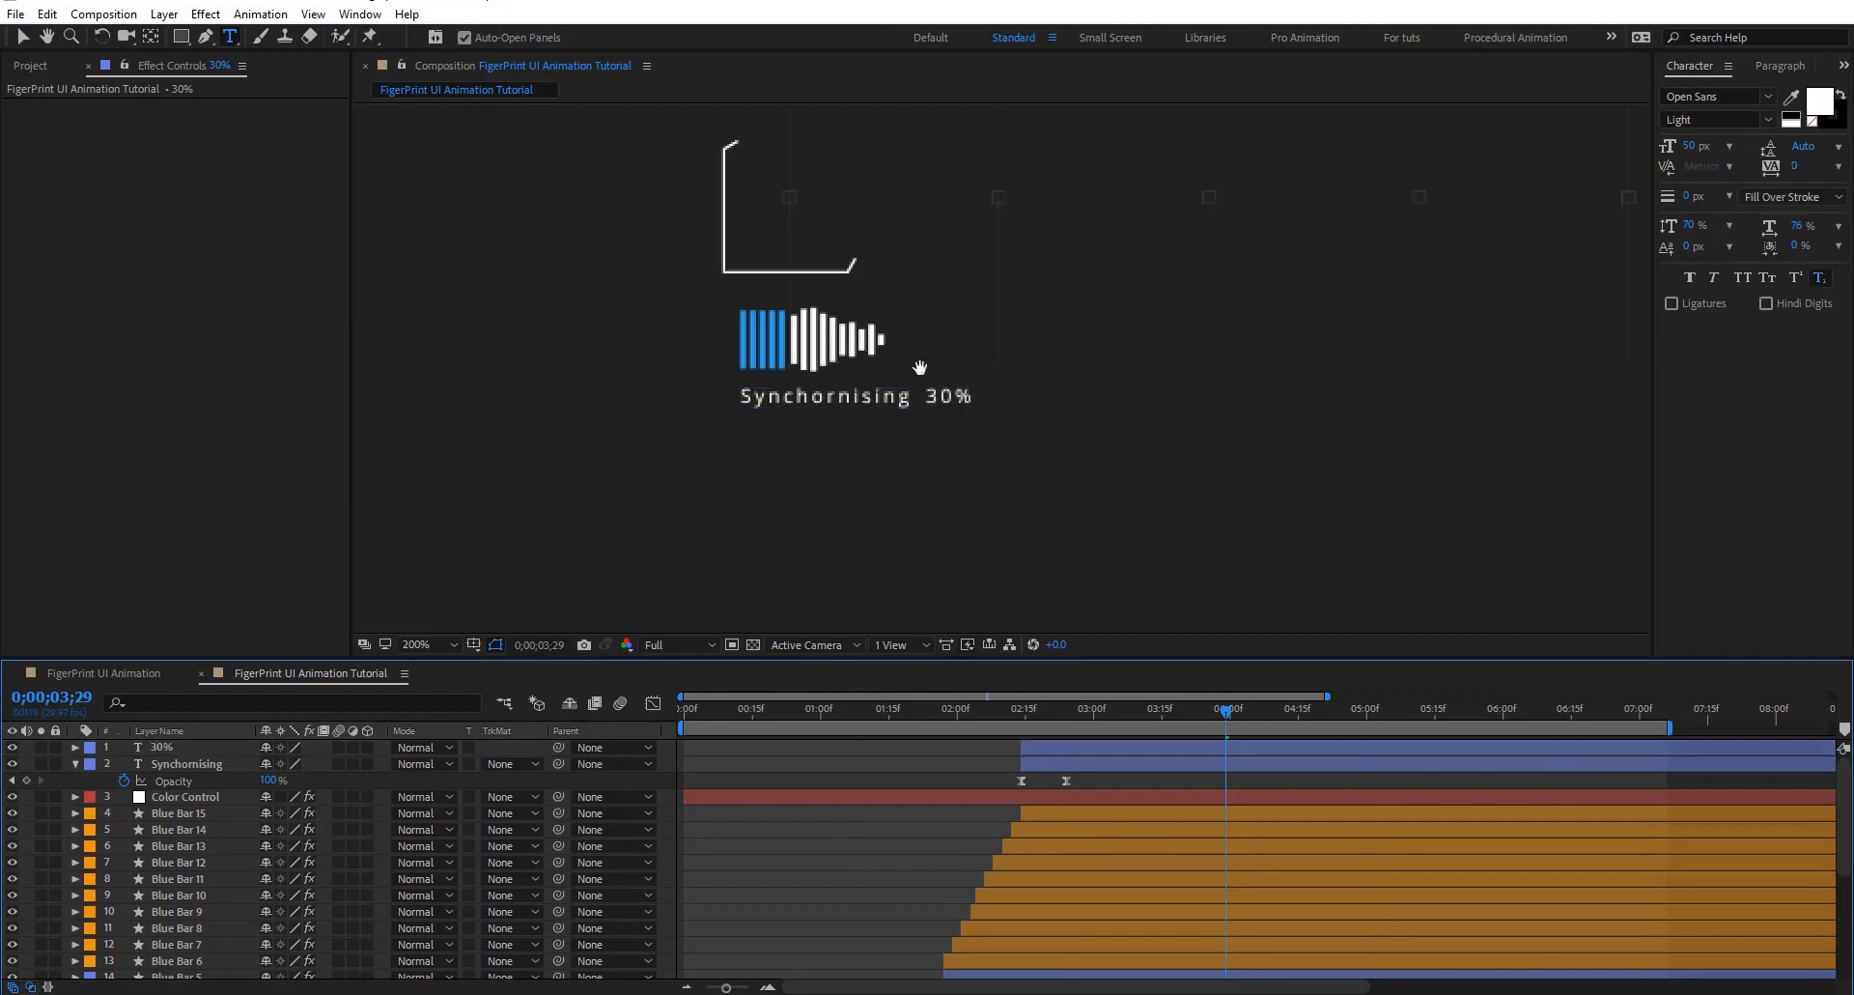
{"action": "left_click_drag", "start_coordinate": [918, 367], "coordinate": [767, 435]}
{"action": "left_click", "coordinate": [25, 37]}
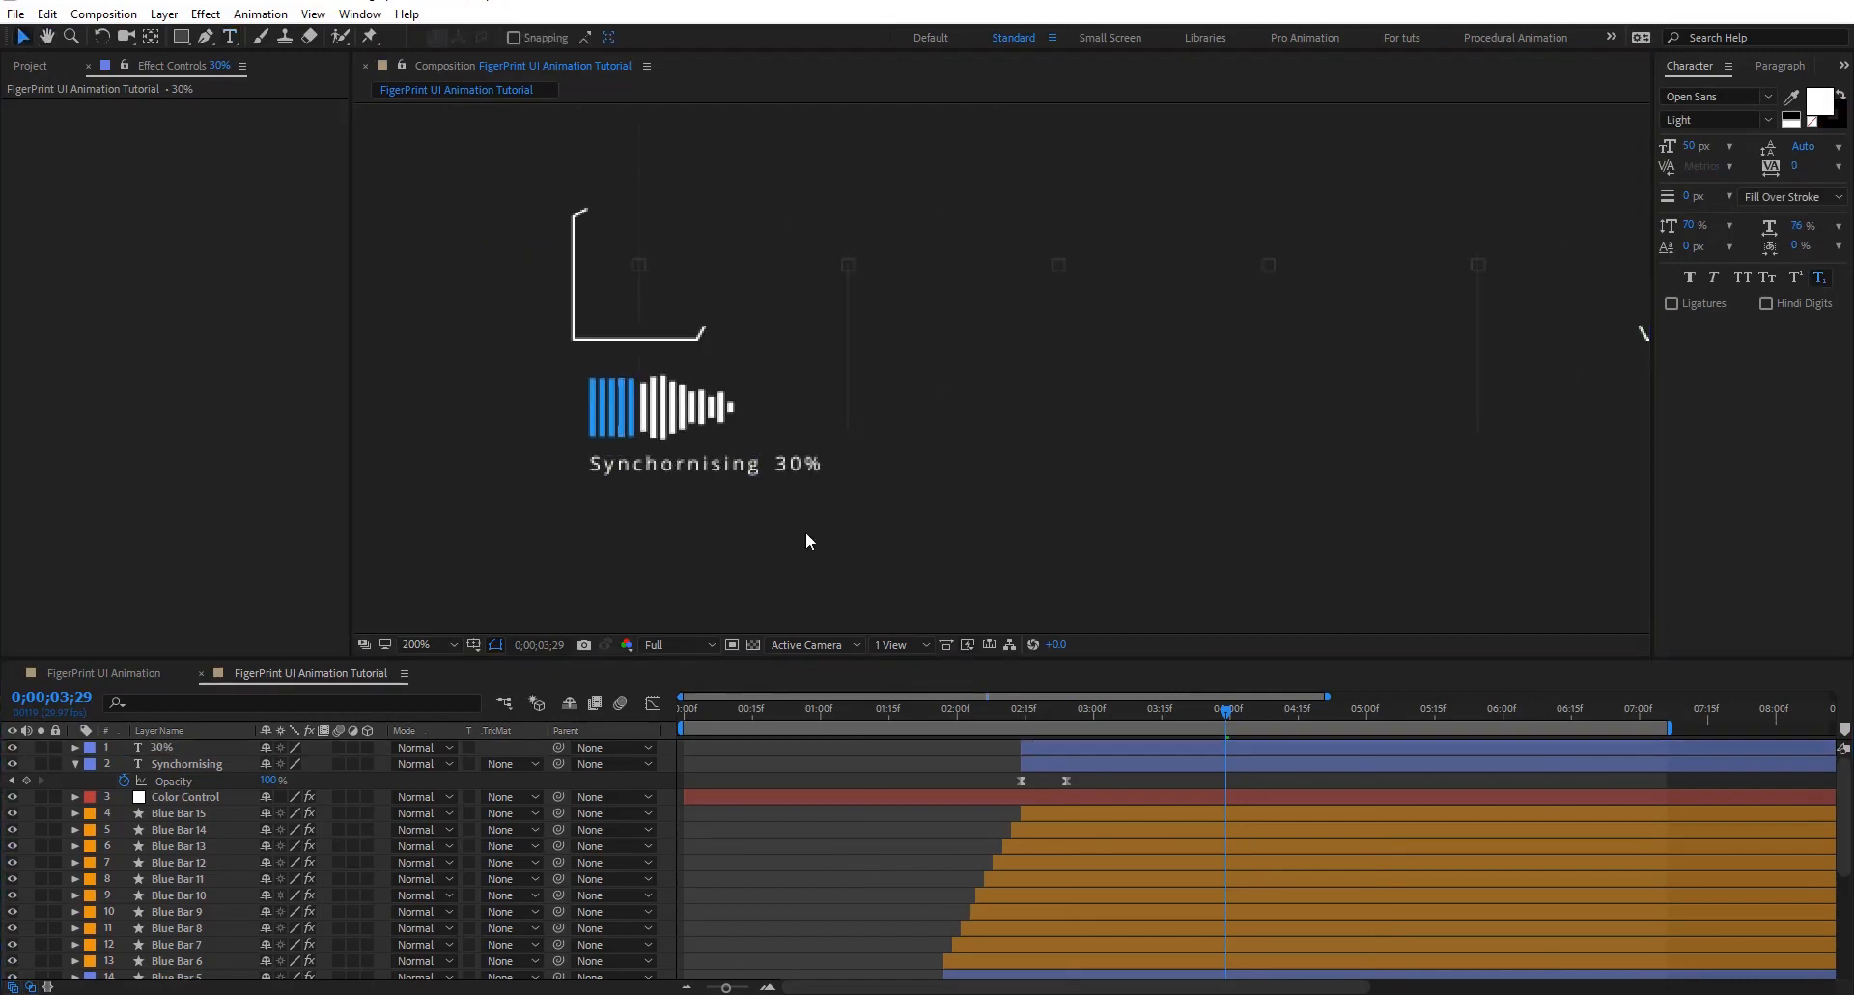
Collapse the Synchornising layer's properties and add an expression to the 30% layer's Source Text property
{"action": "left_click_drag", "start_coordinate": [1233, 713], "coordinate": [1130, 734]}
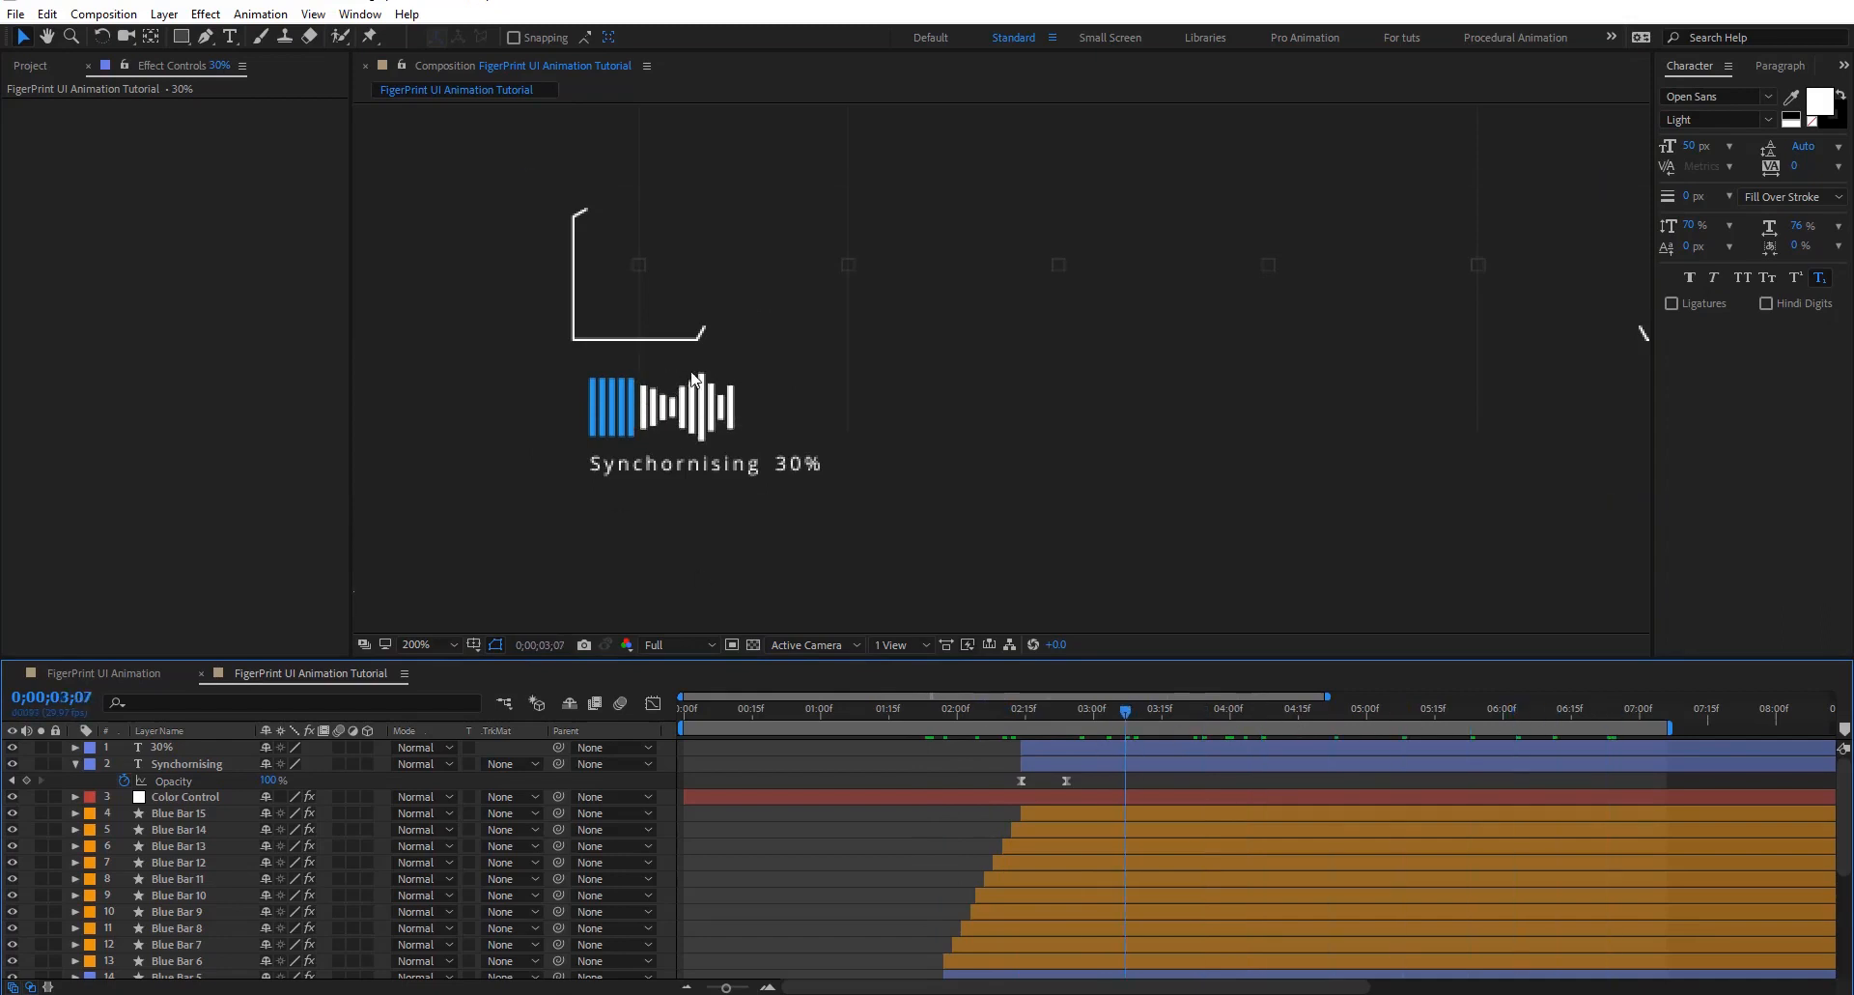
{"action": "scroll", "coordinate": [821, 422], "scroll_direction": "down", "scroll_amount": 3}
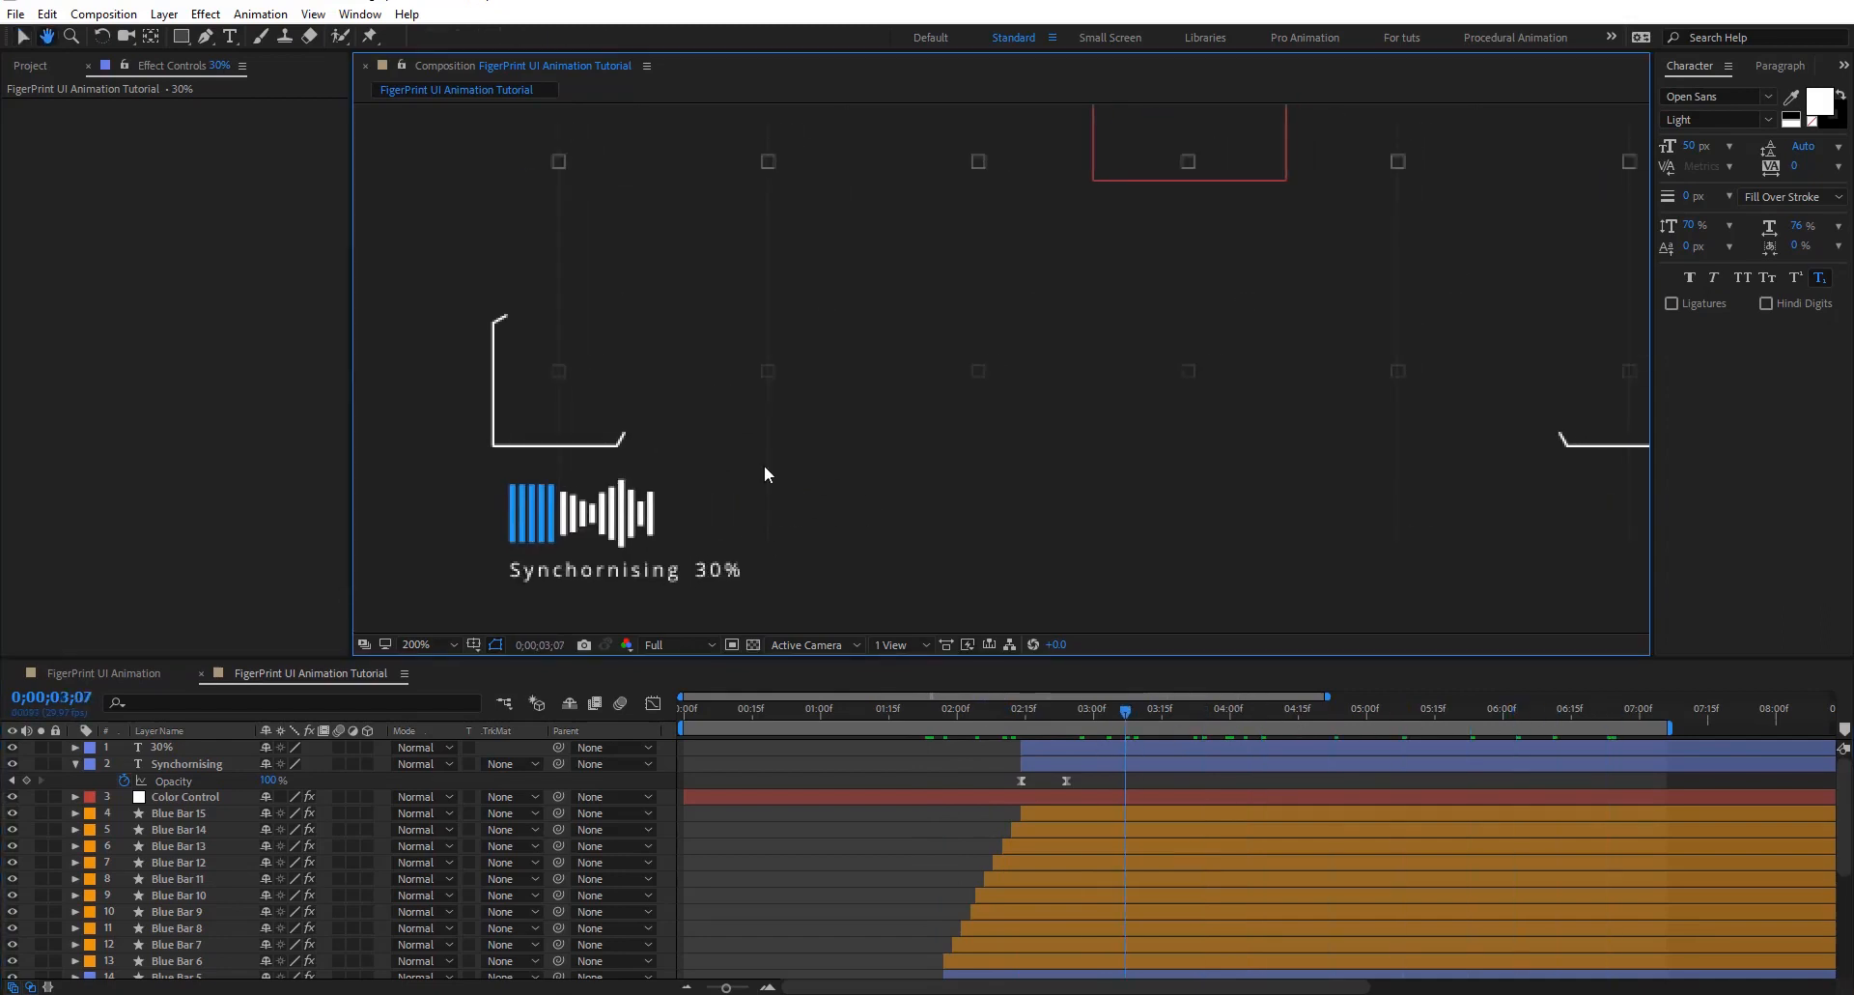
{"action": "left_click_drag", "start_coordinate": [860, 271], "coordinate": [706, 375]}
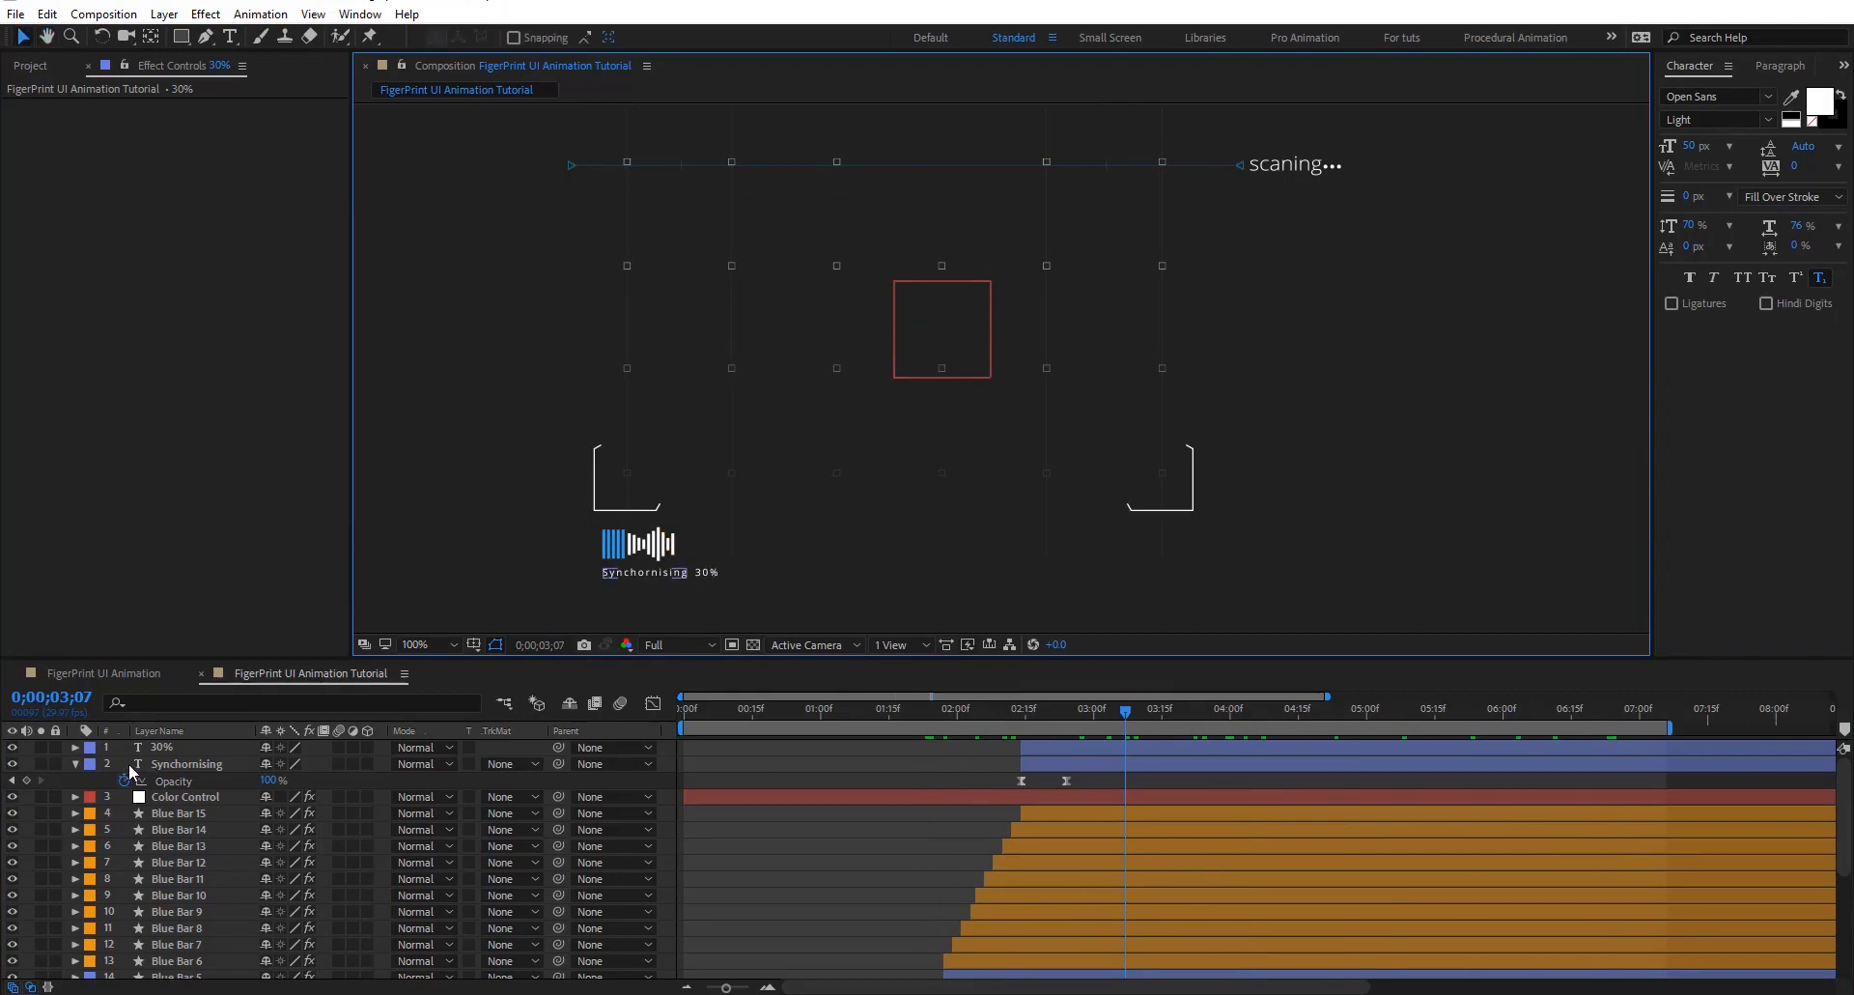
{"action": "left_click", "coordinate": [76, 762]}
{"action": "left_click", "coordinate": [181, 751]}
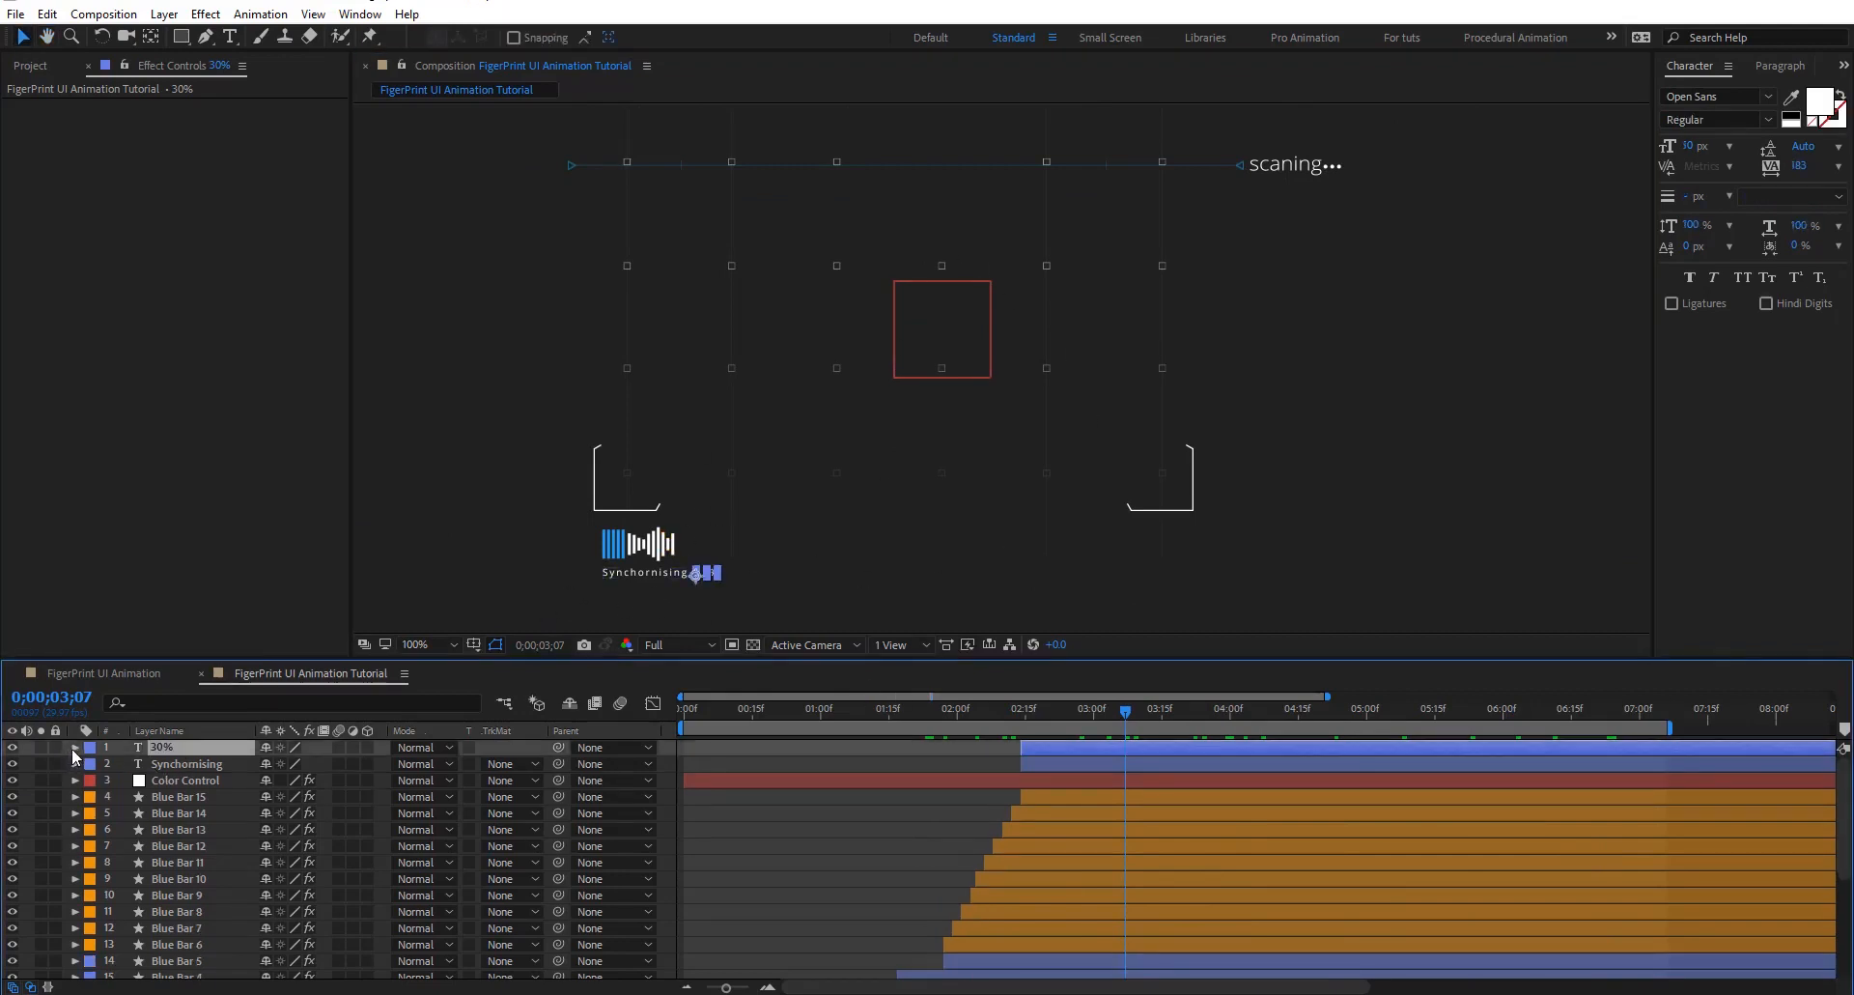
{"action": "left_click", "coordinate": [75, 747]}
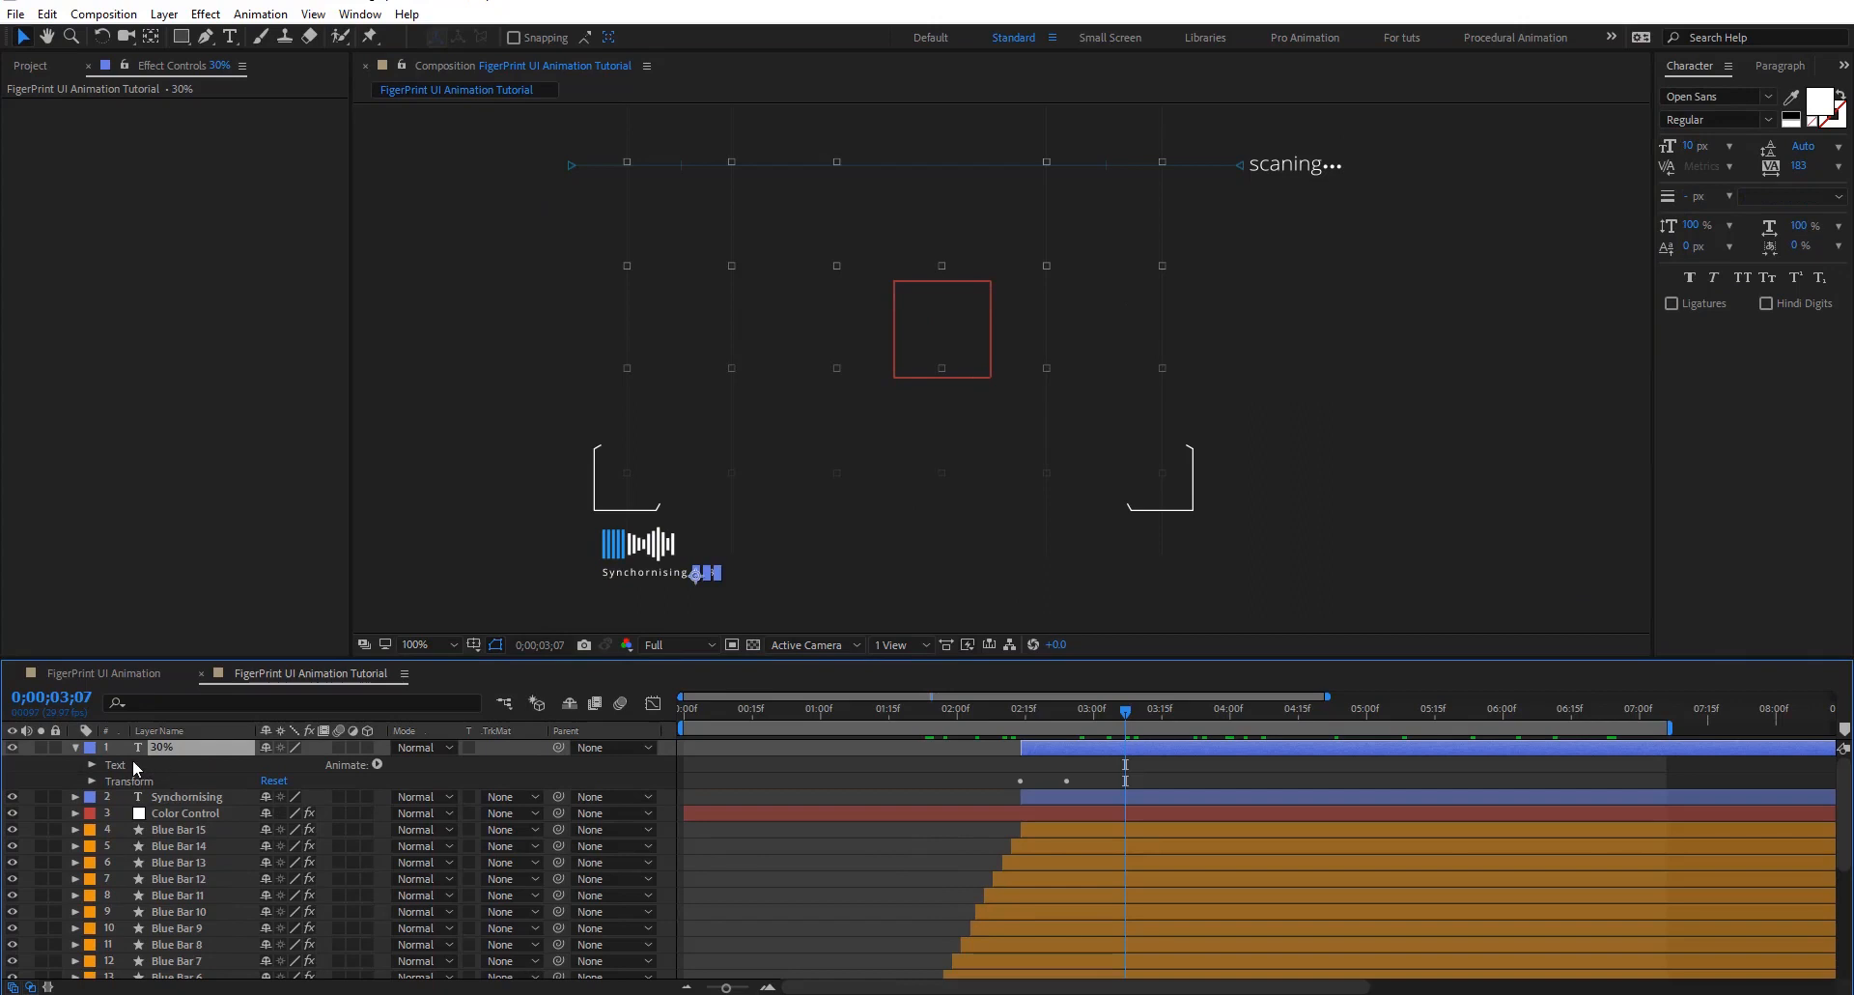
{"action": "left_click", "coordinate": [92, 763]}
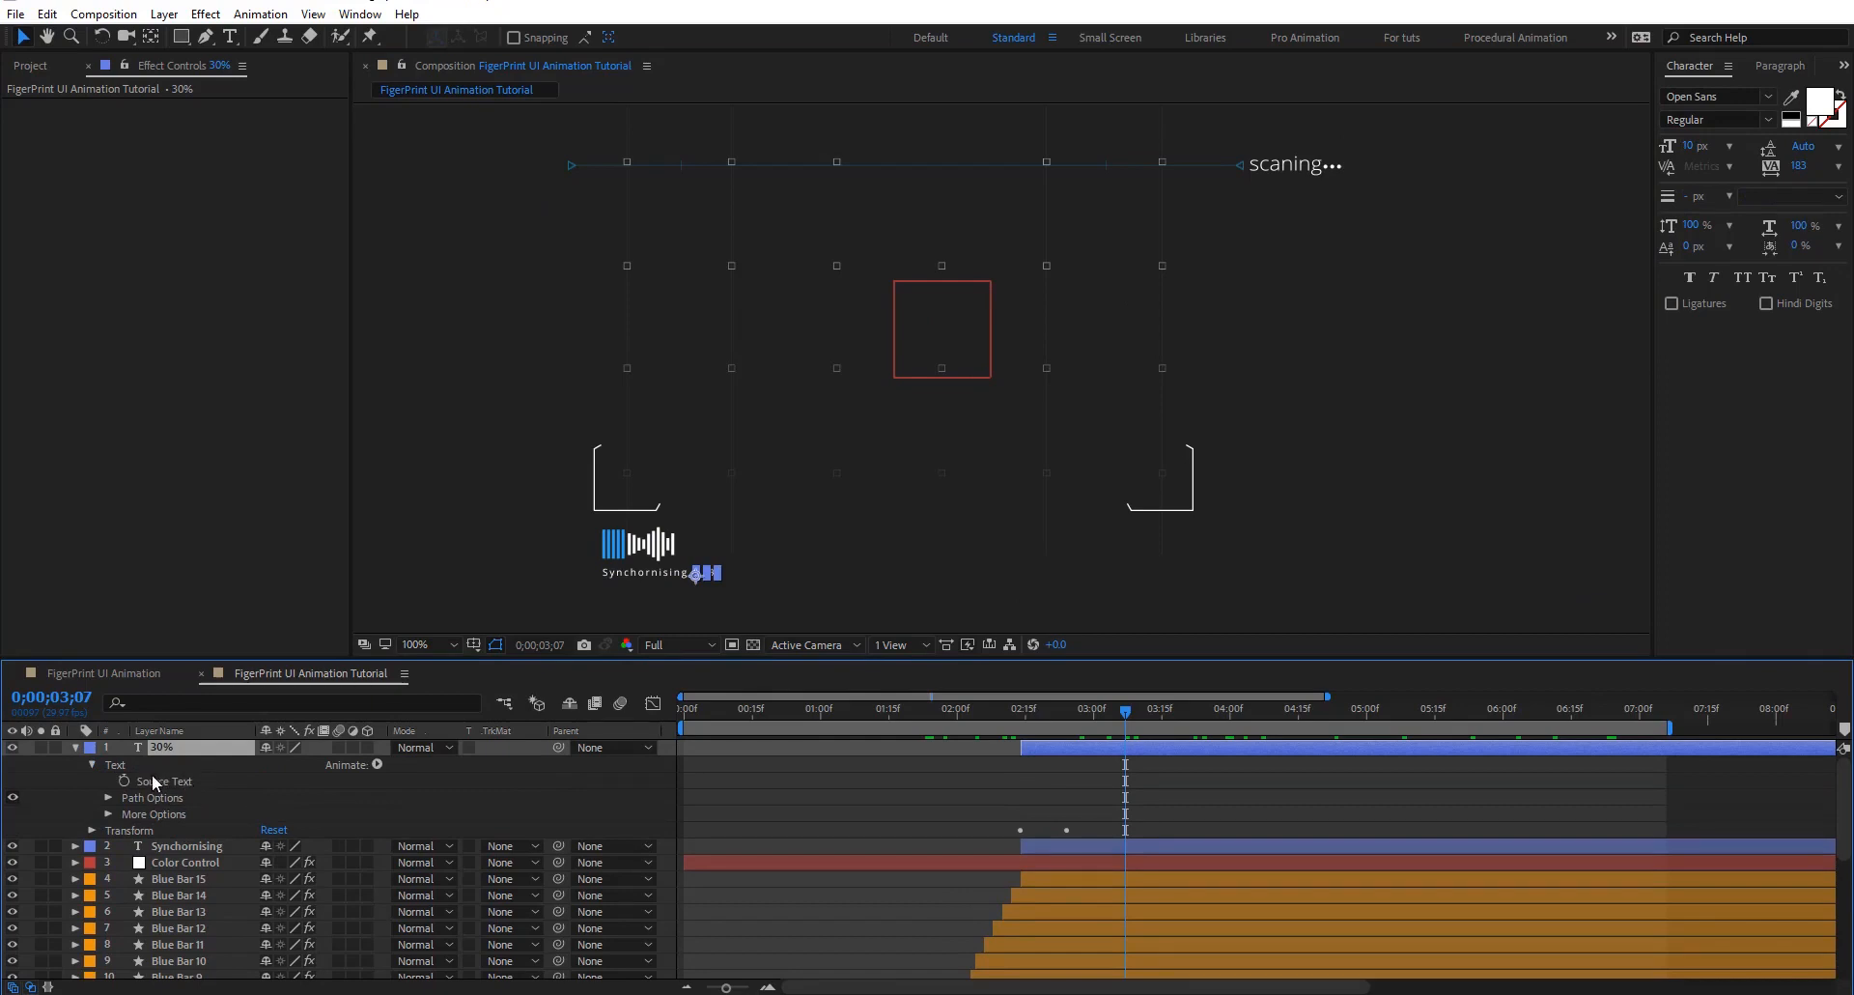
{"action": "left_click", "coordinate": [122, 780], "text": "alt"}
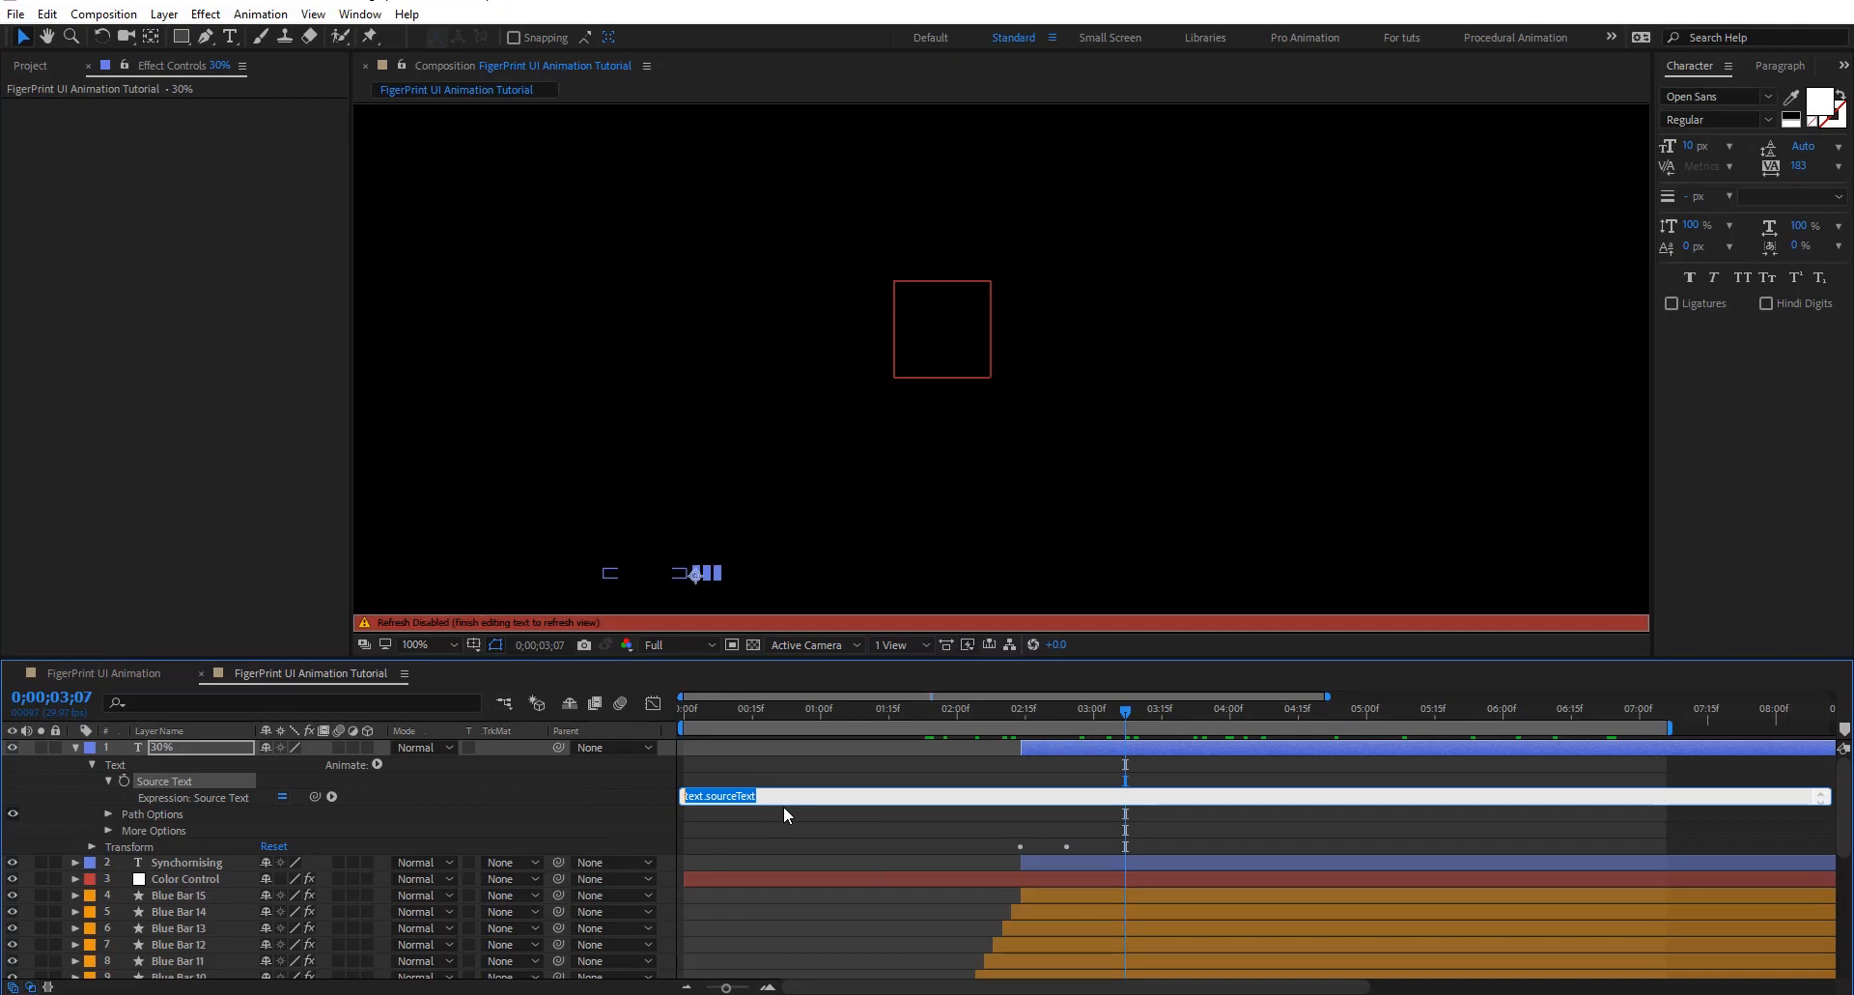
Define the variables bCount=0;, StopCount=100;, bTime=2; and cDuration=10; on separate lines of the Source Text expression
{"action": "type", "text": "bCount=0;"}
{"action": "key", "text": "Return"}
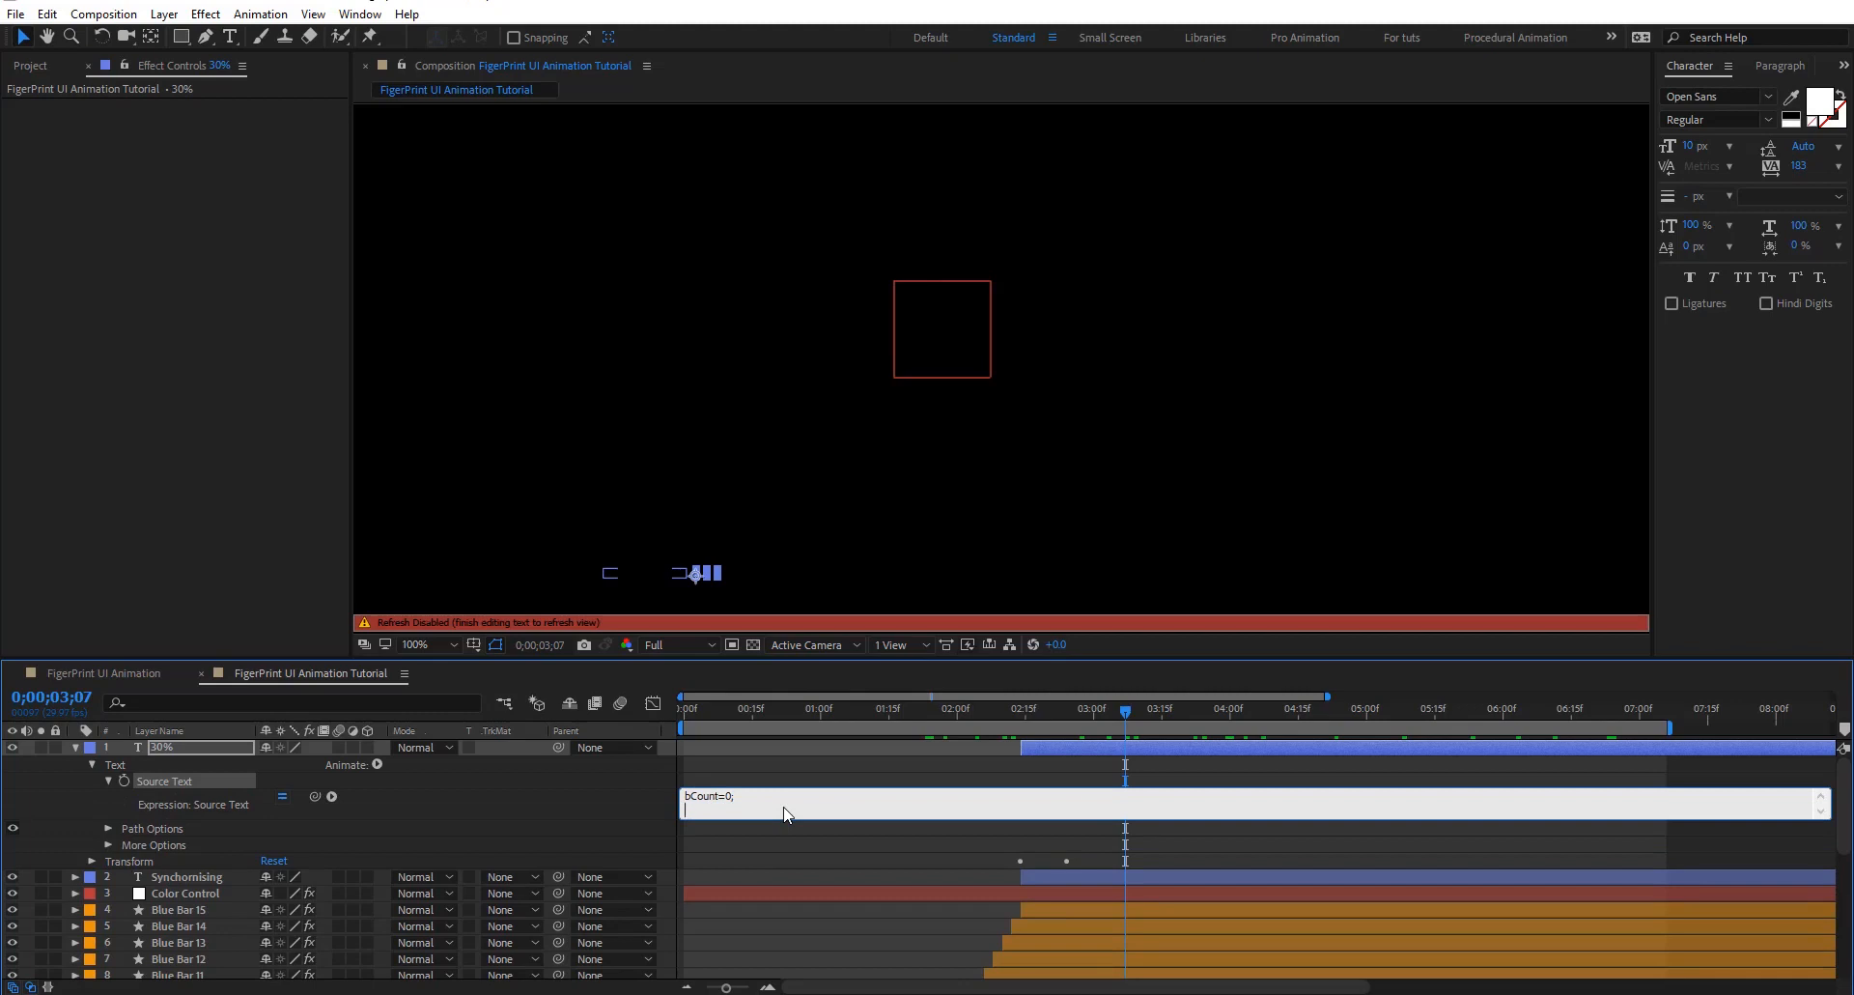
{"action": "type", "text": "StopCount=100;"}
{"action": "key", "text": "Return"}
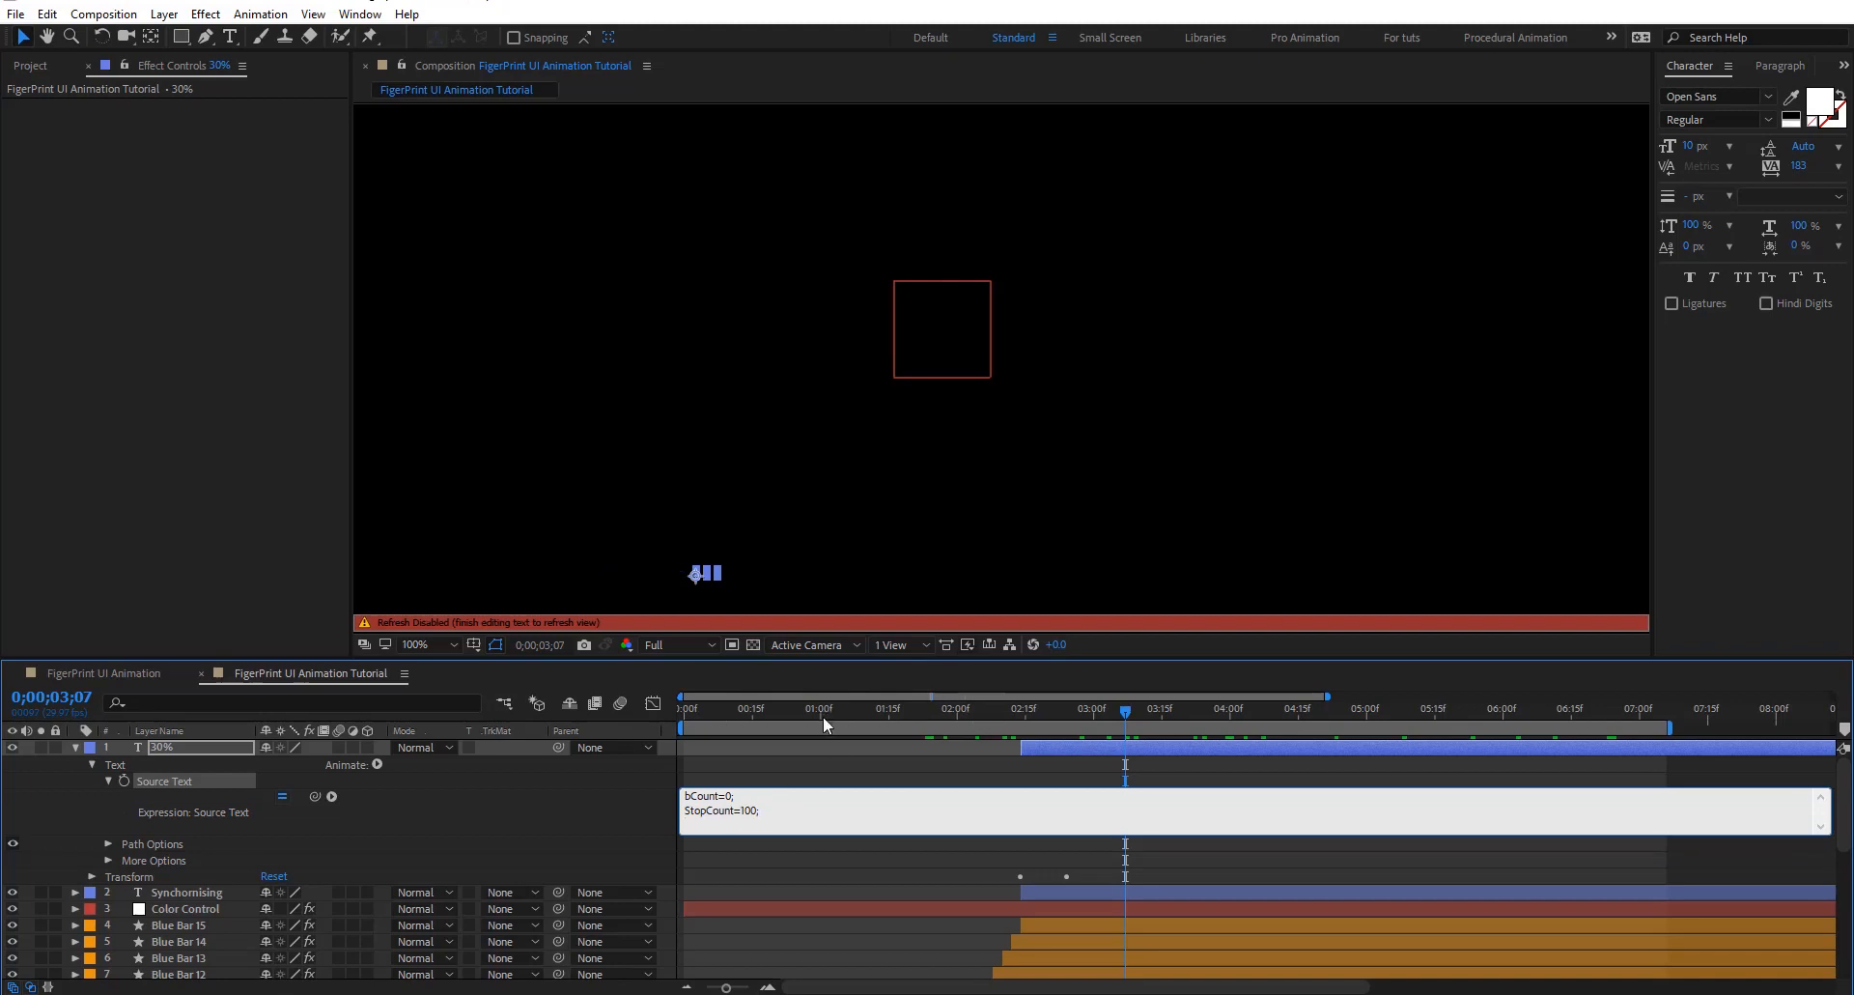
{"action": "type", "text": "be"}
{"action": "type", "text": "ime"}
{"action": "key", "text": "Return"}
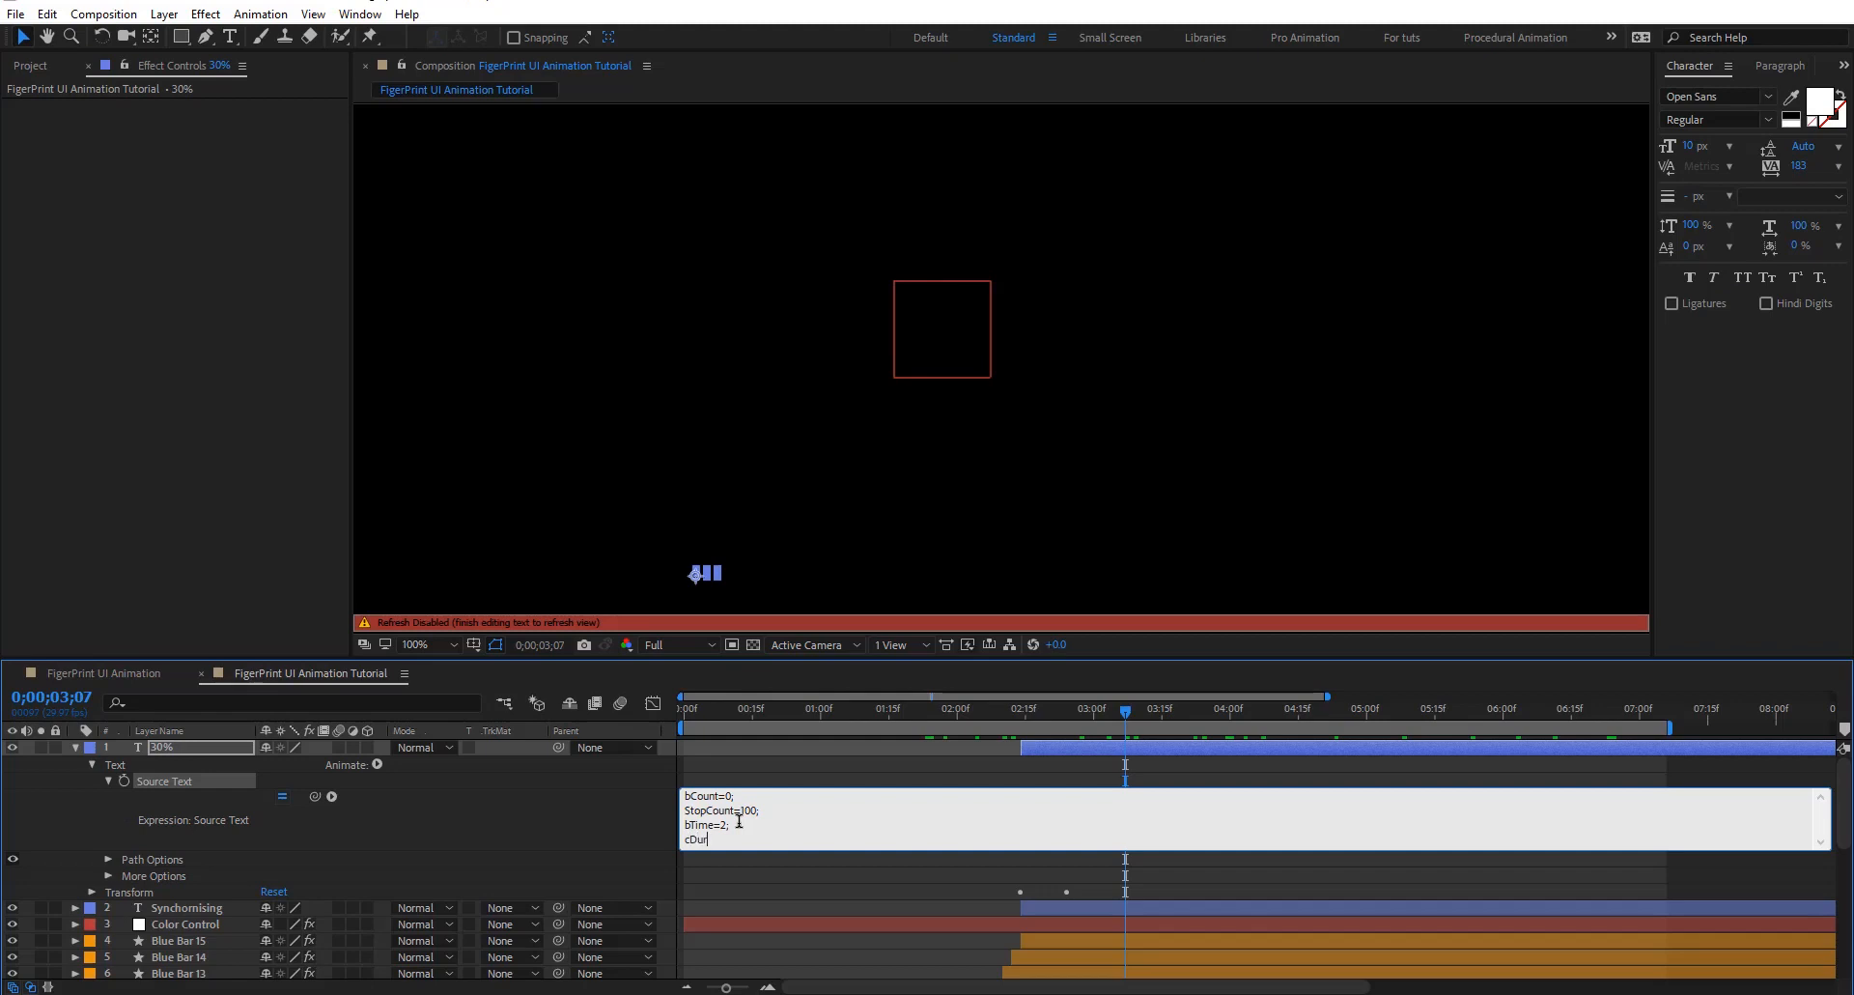
{"action": "type", "text": "atio"}
{"action": "type", "text": "n=10;"}
{"action": "key", "text": "Return"}
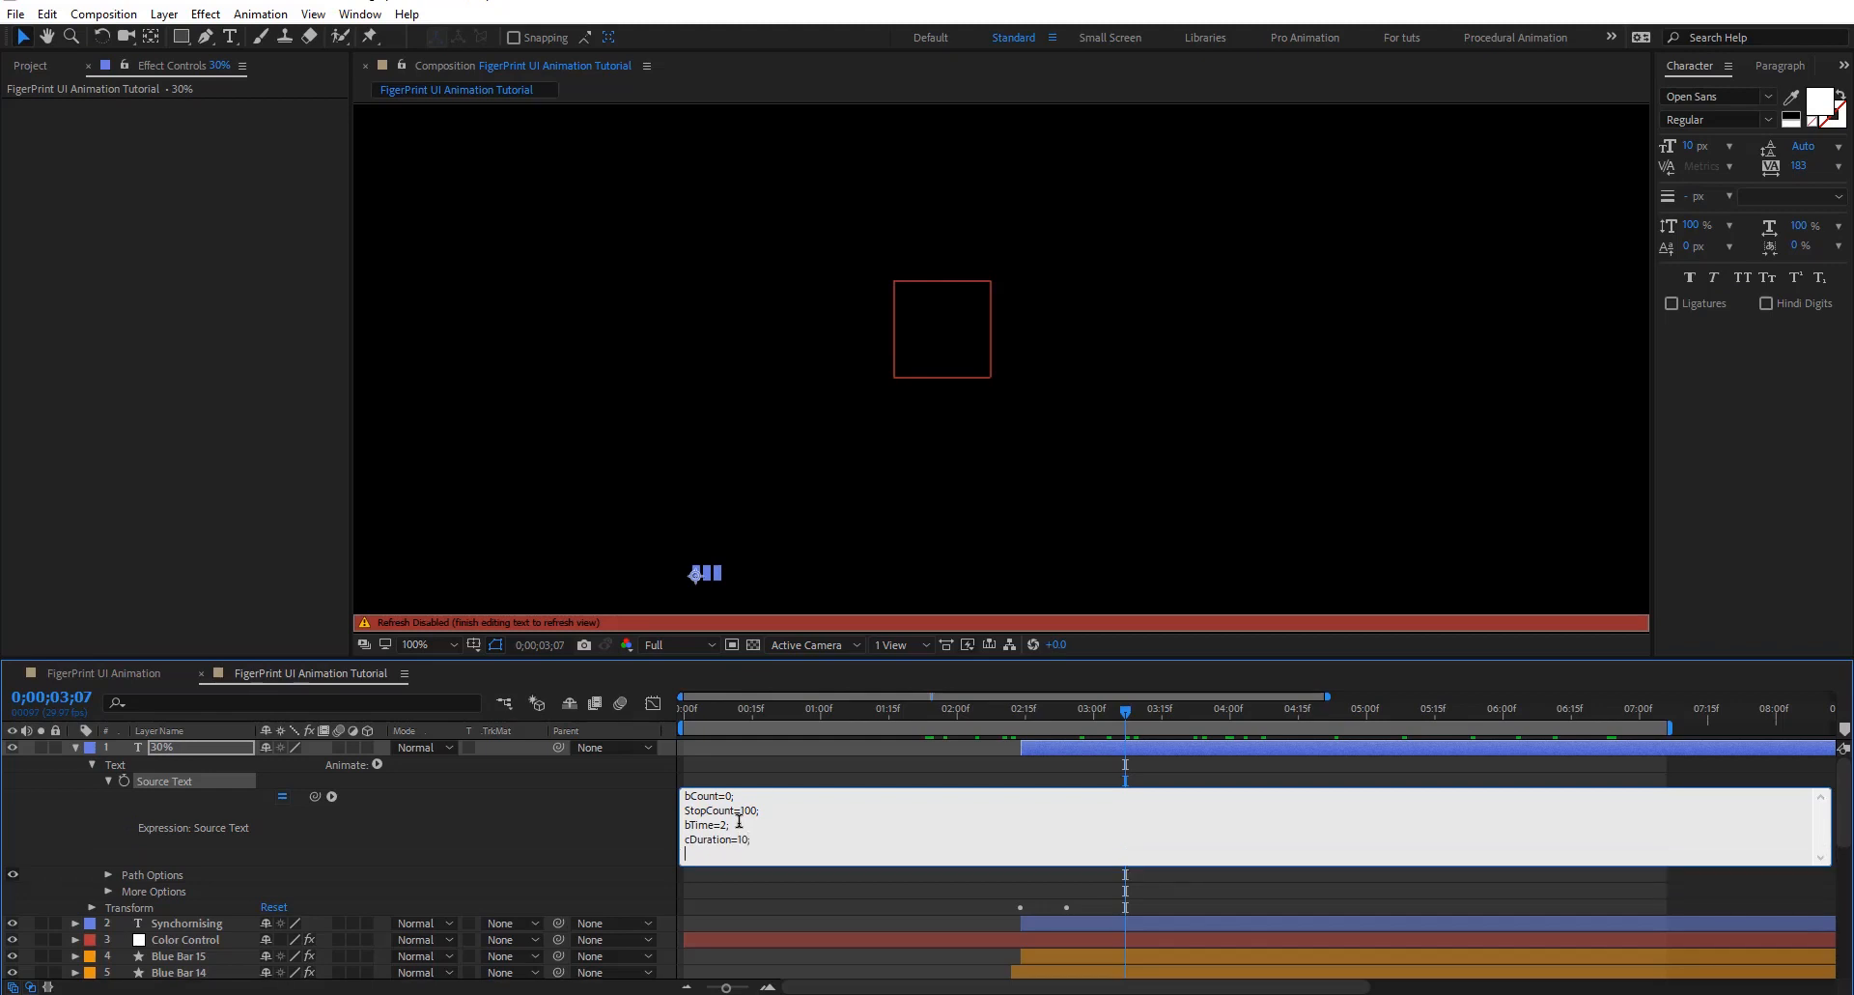
Insert the linear(t, tMin, tMax, value1, value2) interpolation function as the fifth expression line and replace t with time
{"action": "left_click", "coordinate": [331, 796]}
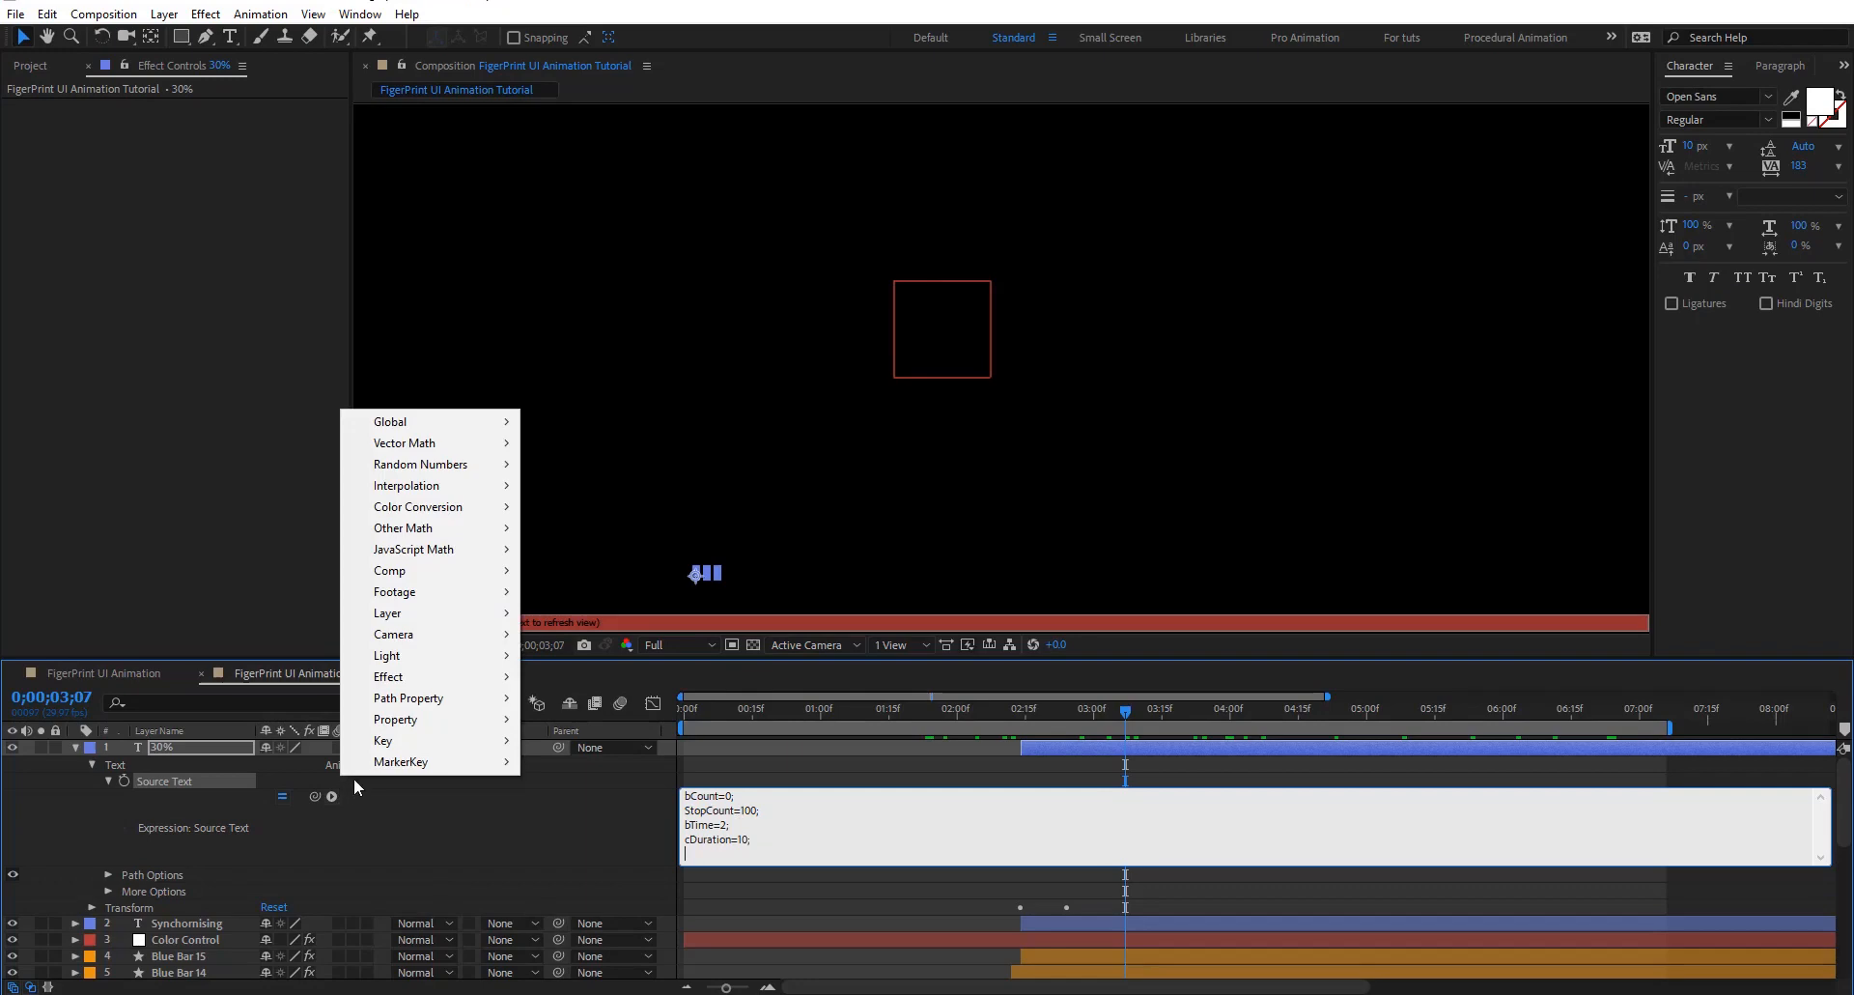
{"action": "mouse_move", "coordinate": [462, 681]}
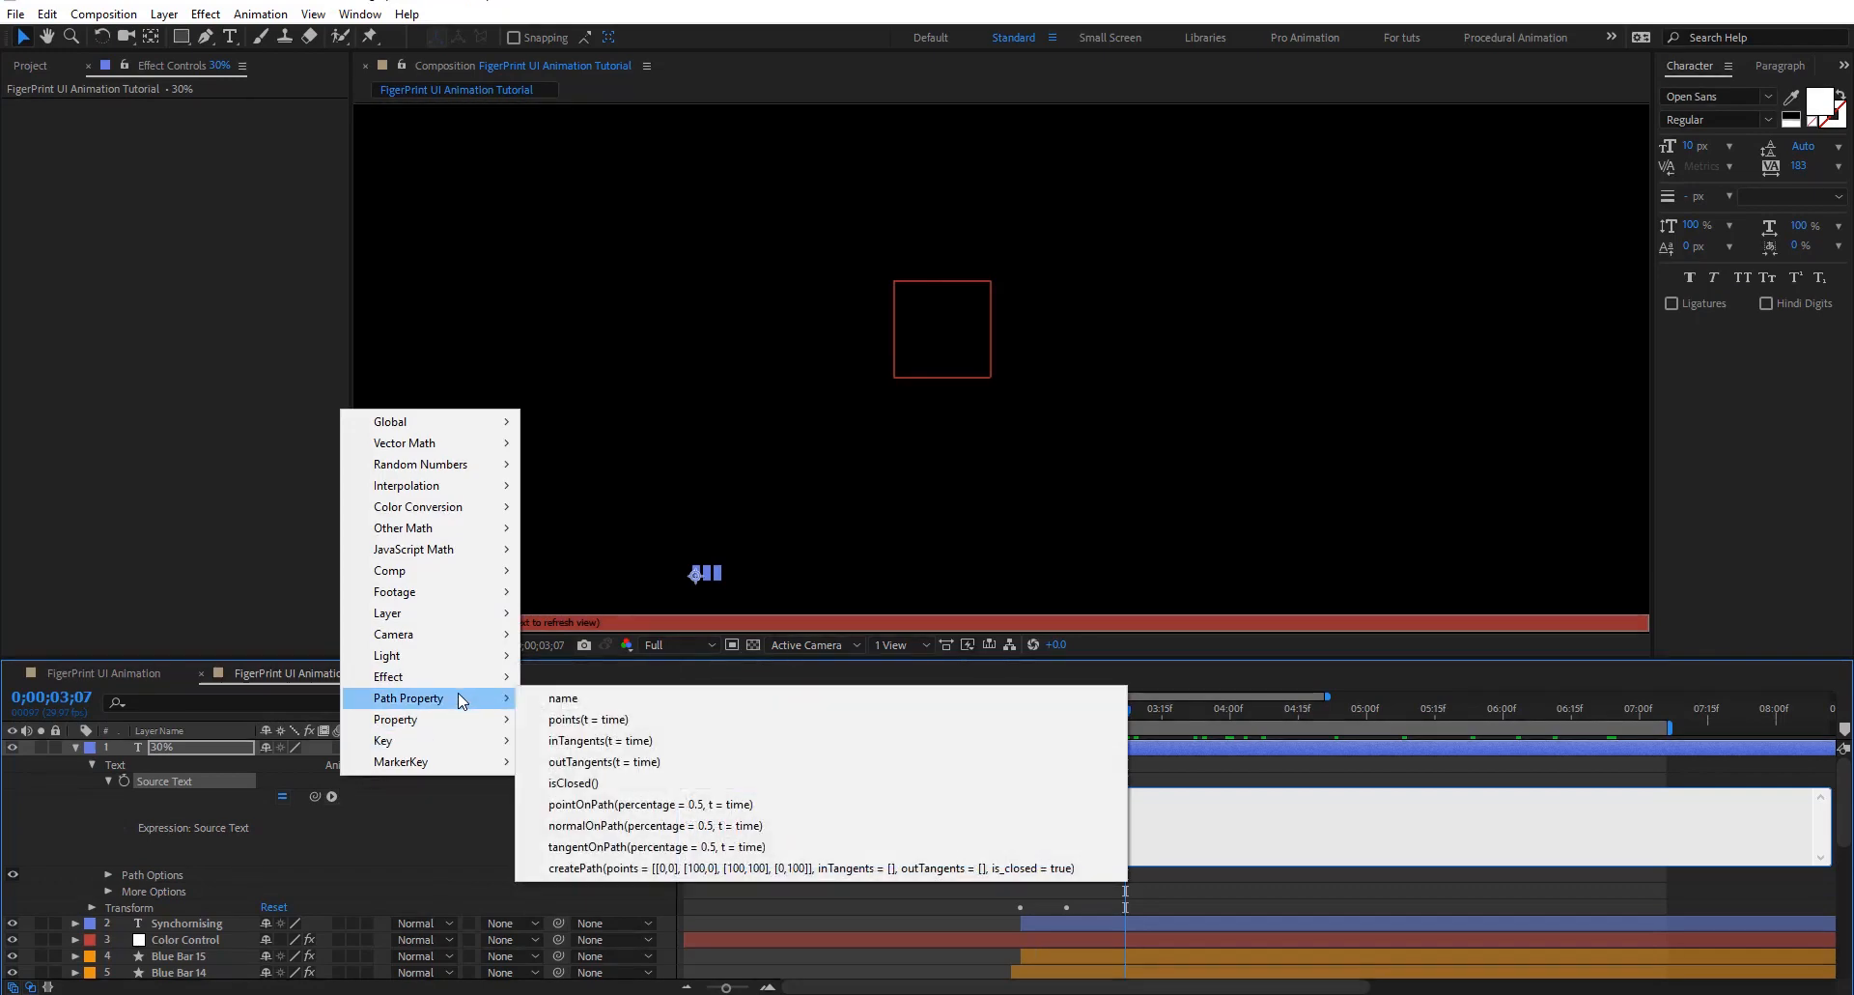
{"action": "mouse_move", "coordinate": [492, 720]}
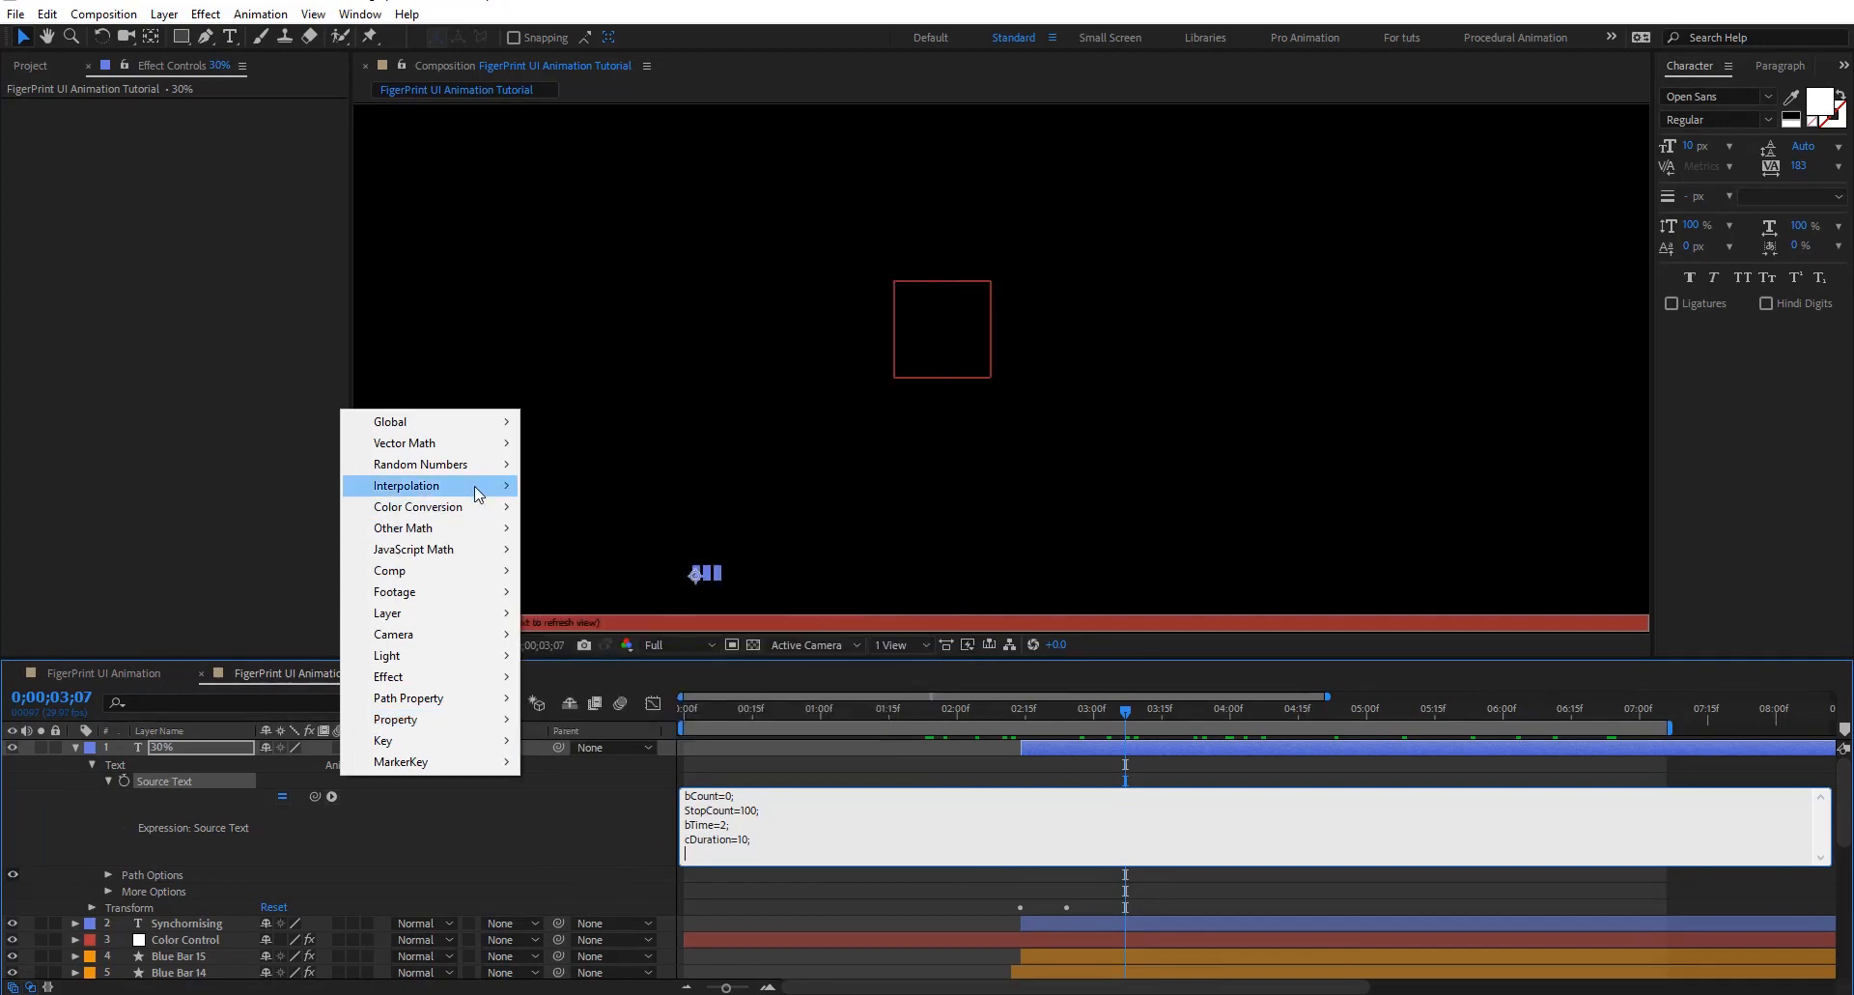
{"action": "mouse_move", "coordinate": [476, 494]}
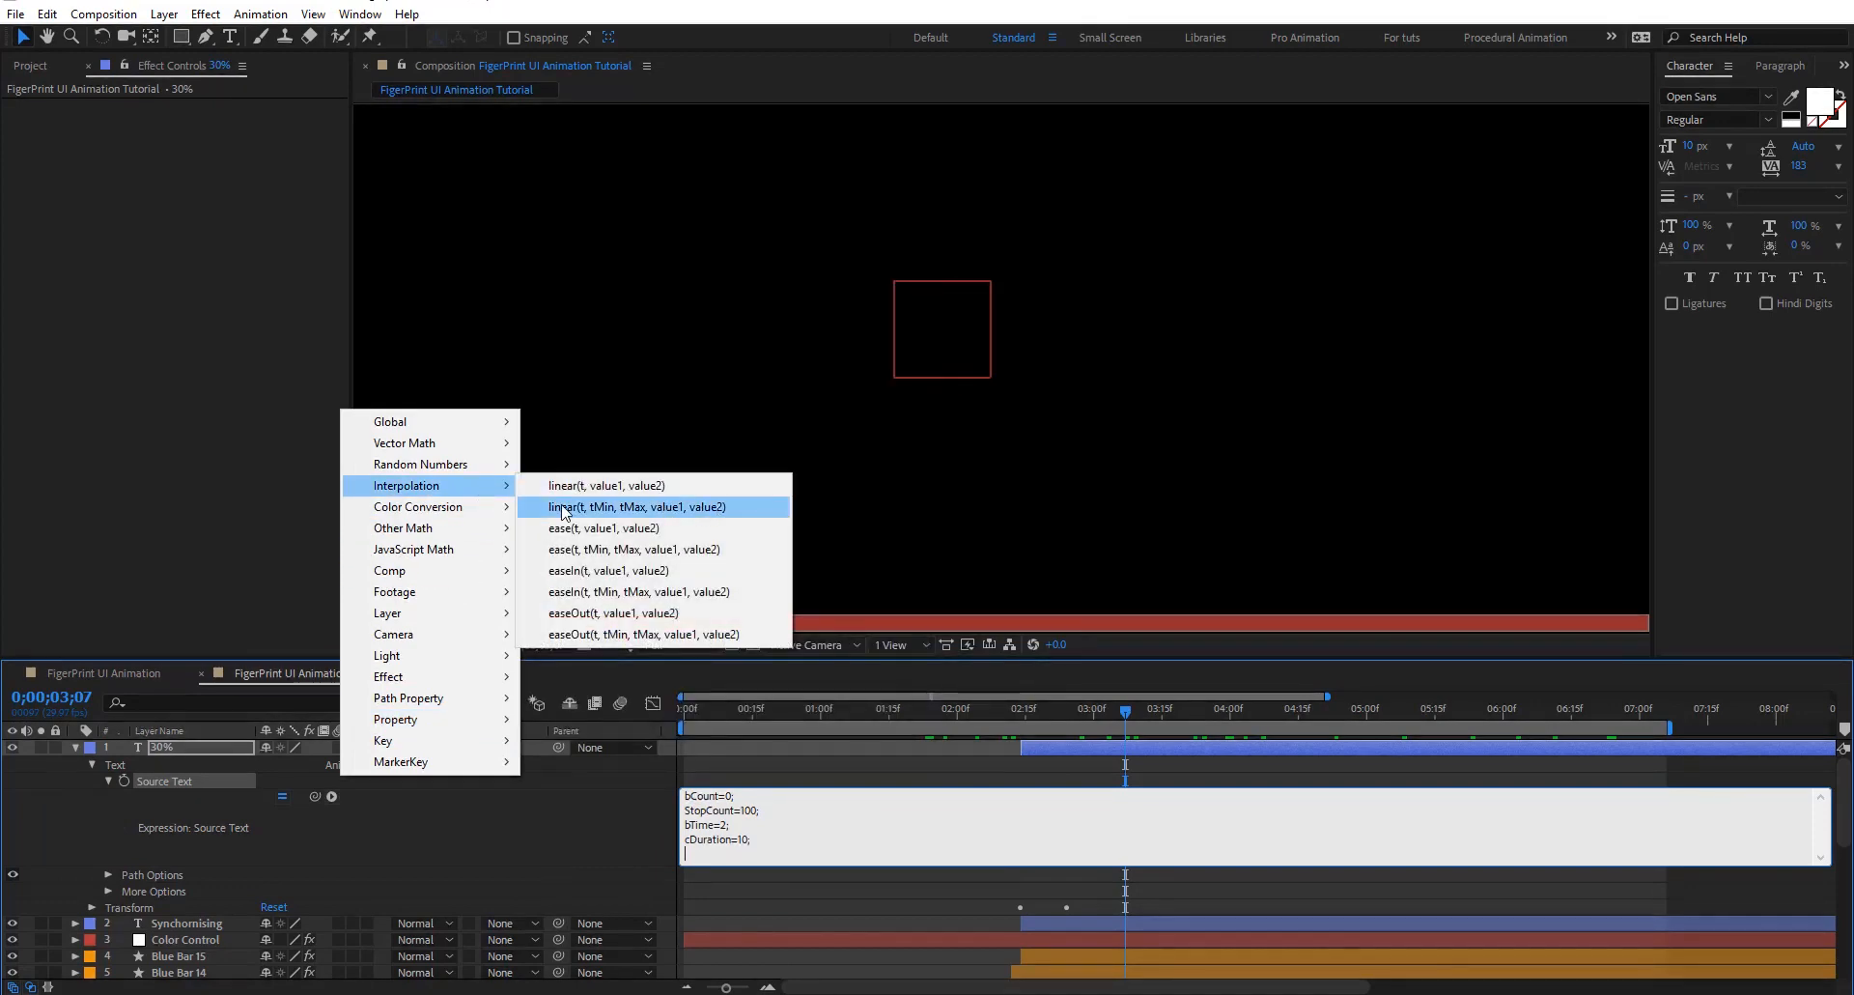
{"action": "left_click", "coordinate": [680, 510]}
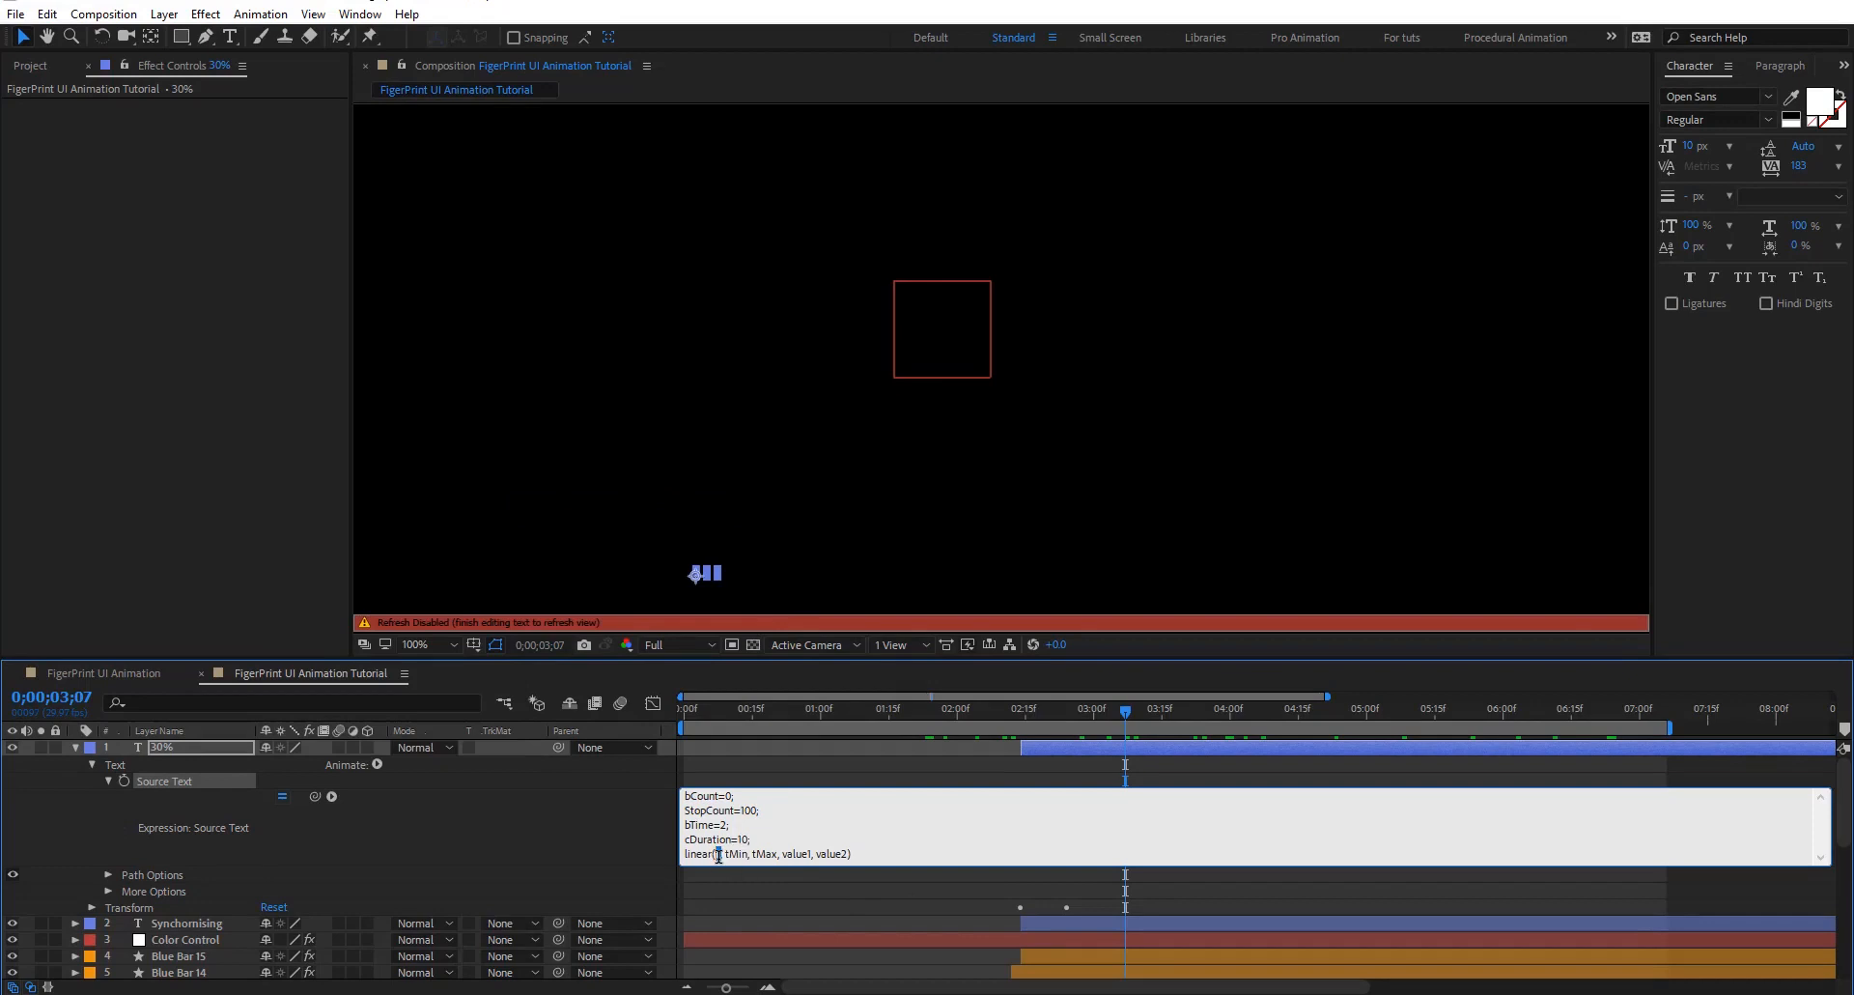
{"action": "double_click", "coordinate": [719, 854]}
{"action": "type", "text": "time"}
Replace the tMin argument of the linear function with the variable bCount
{"action": "left_click_drag", "start_coordinate": [765, 856], "coordinate": [749, 856]}
{"action": "double_click", "coordinate": [745, 856]}
{"action": "double_click", "coordinate": [701, 796]}
{"action": "key", "text": "ctrl+c"}
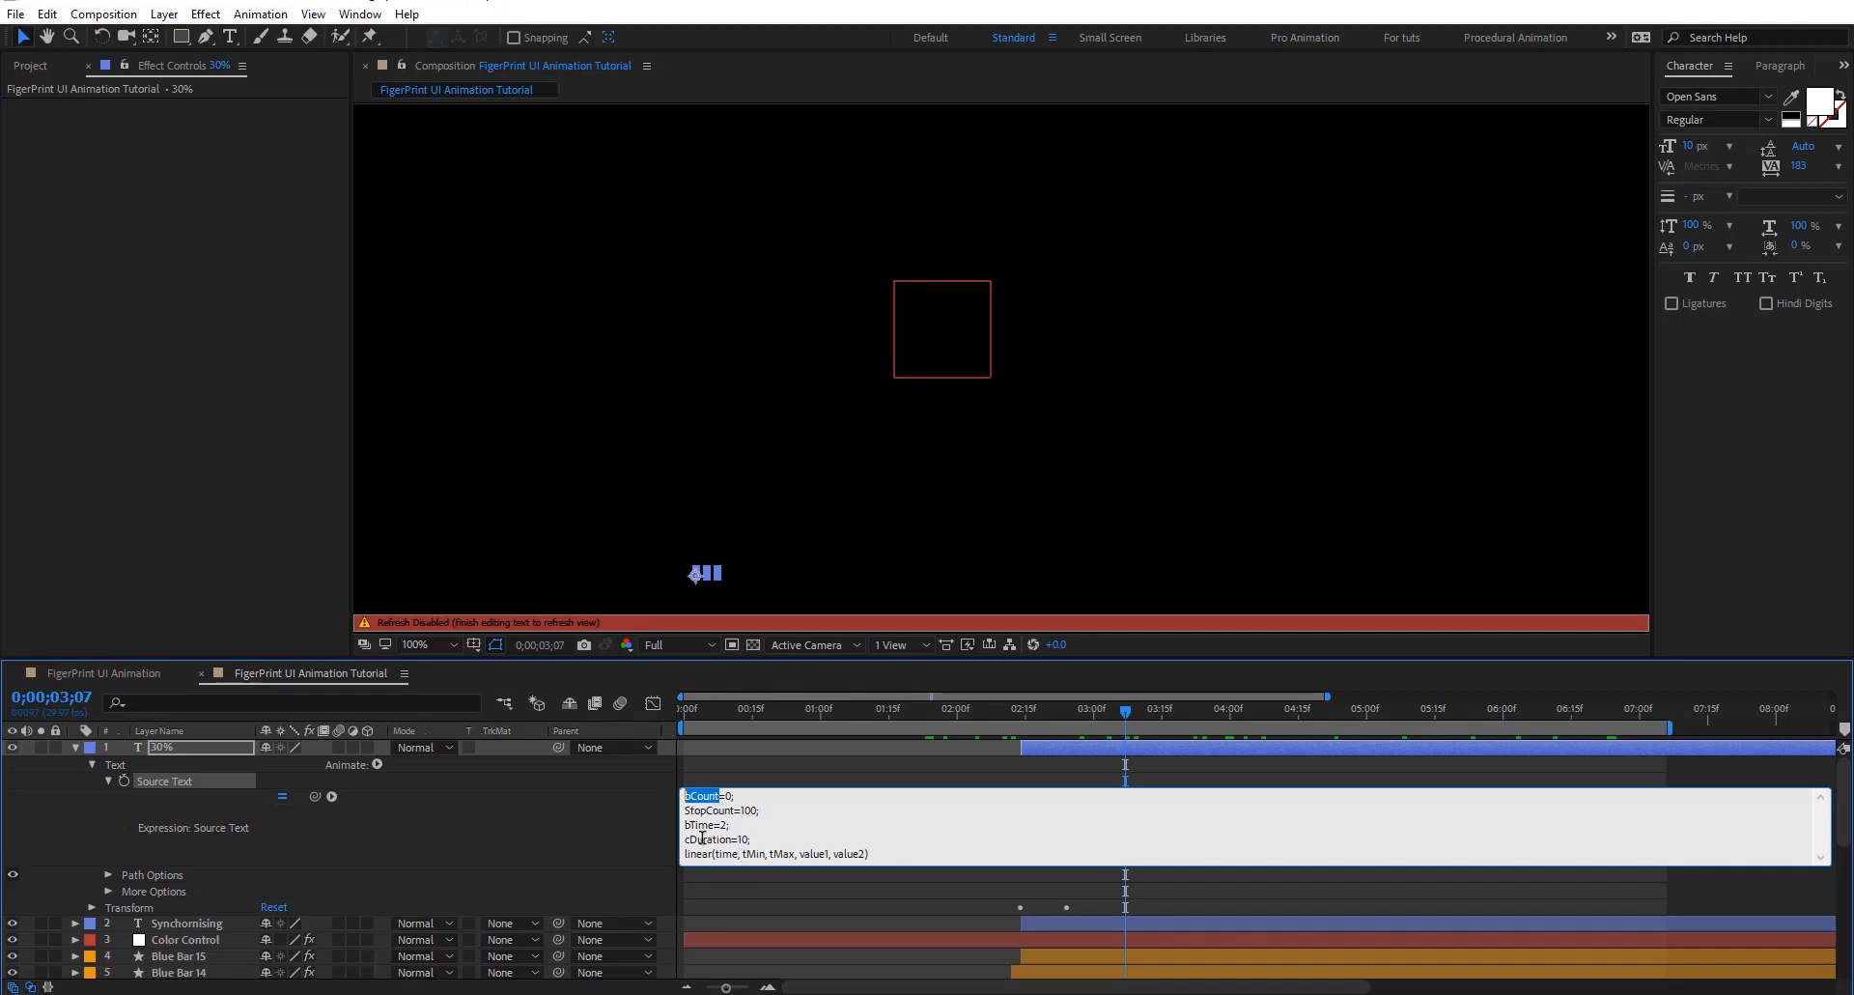
{"action": "double_click", "coordinate": [757, 853]}
{"action": "key", "text": "ctrl+v"}
Replace the value2 argument of the linear function with the variable StopCount
{"action": "left_click_drag", "start_coordinate": [735, 810], "coordinate": [684, 809]}
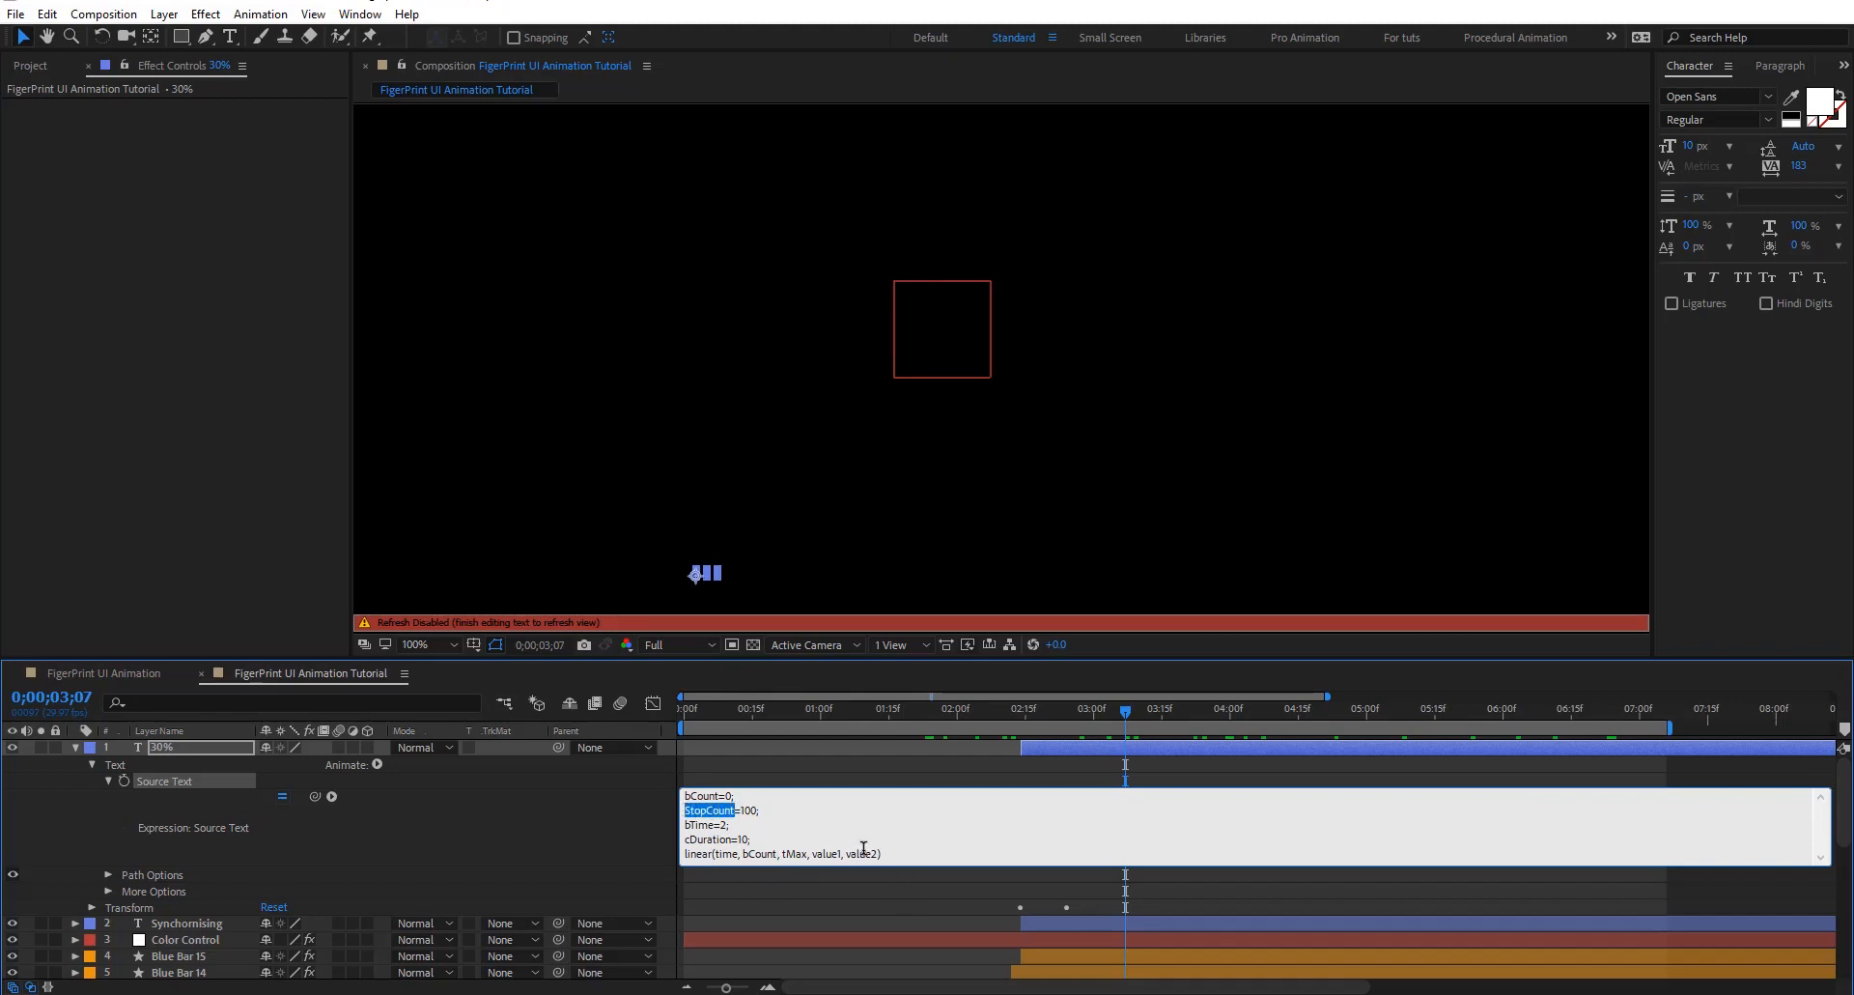
{"action": "left_click_drag", "start_coordinate": [846, 854], "coordinate": [880, 853]}
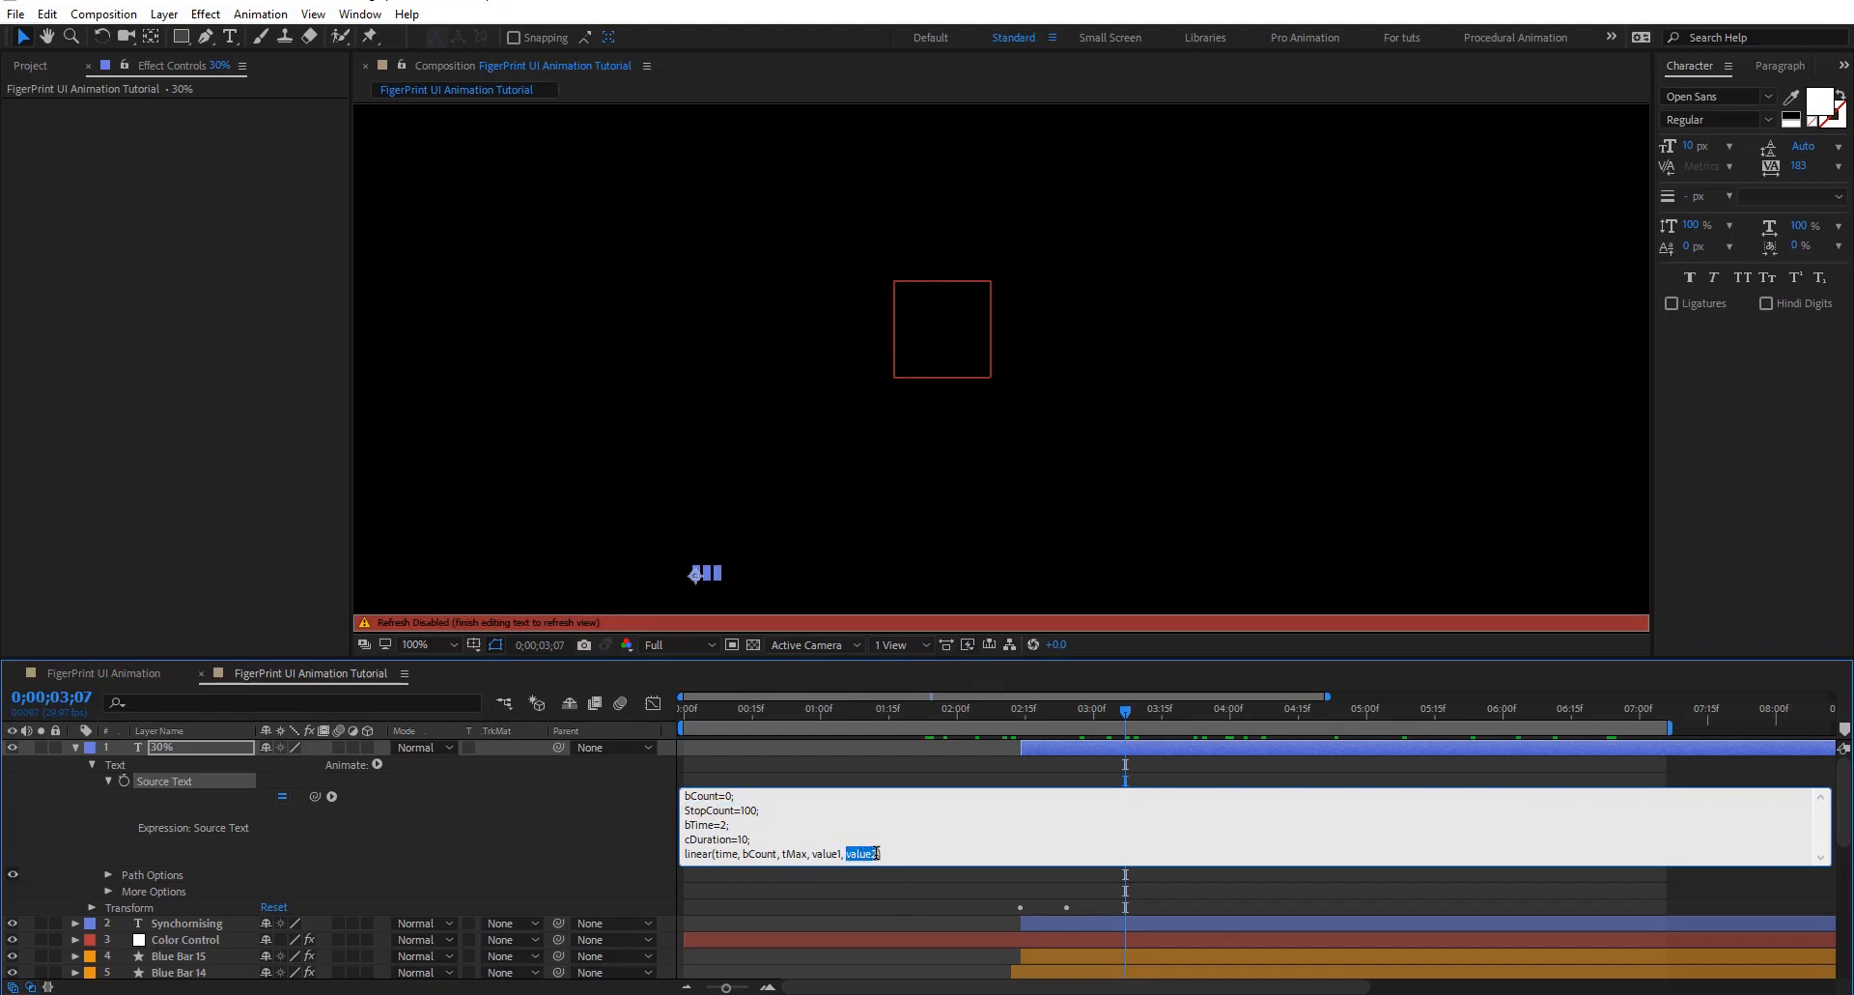
{"action": "type", "text": "StopCount"}
Replace the value1 argument of the linear function with the variable bCount
{"action": "left_click_drag", "start_coordinate": [715, 824], "coordinate": [681, 824]}
{"action": "left_click_drag", "start_coordinate": [717, 795], "coordinate": [682, 796]}
{"action": "key", "text": "ctrl+c"}
{"action": "left_click", "coordinate": [719, 797]}
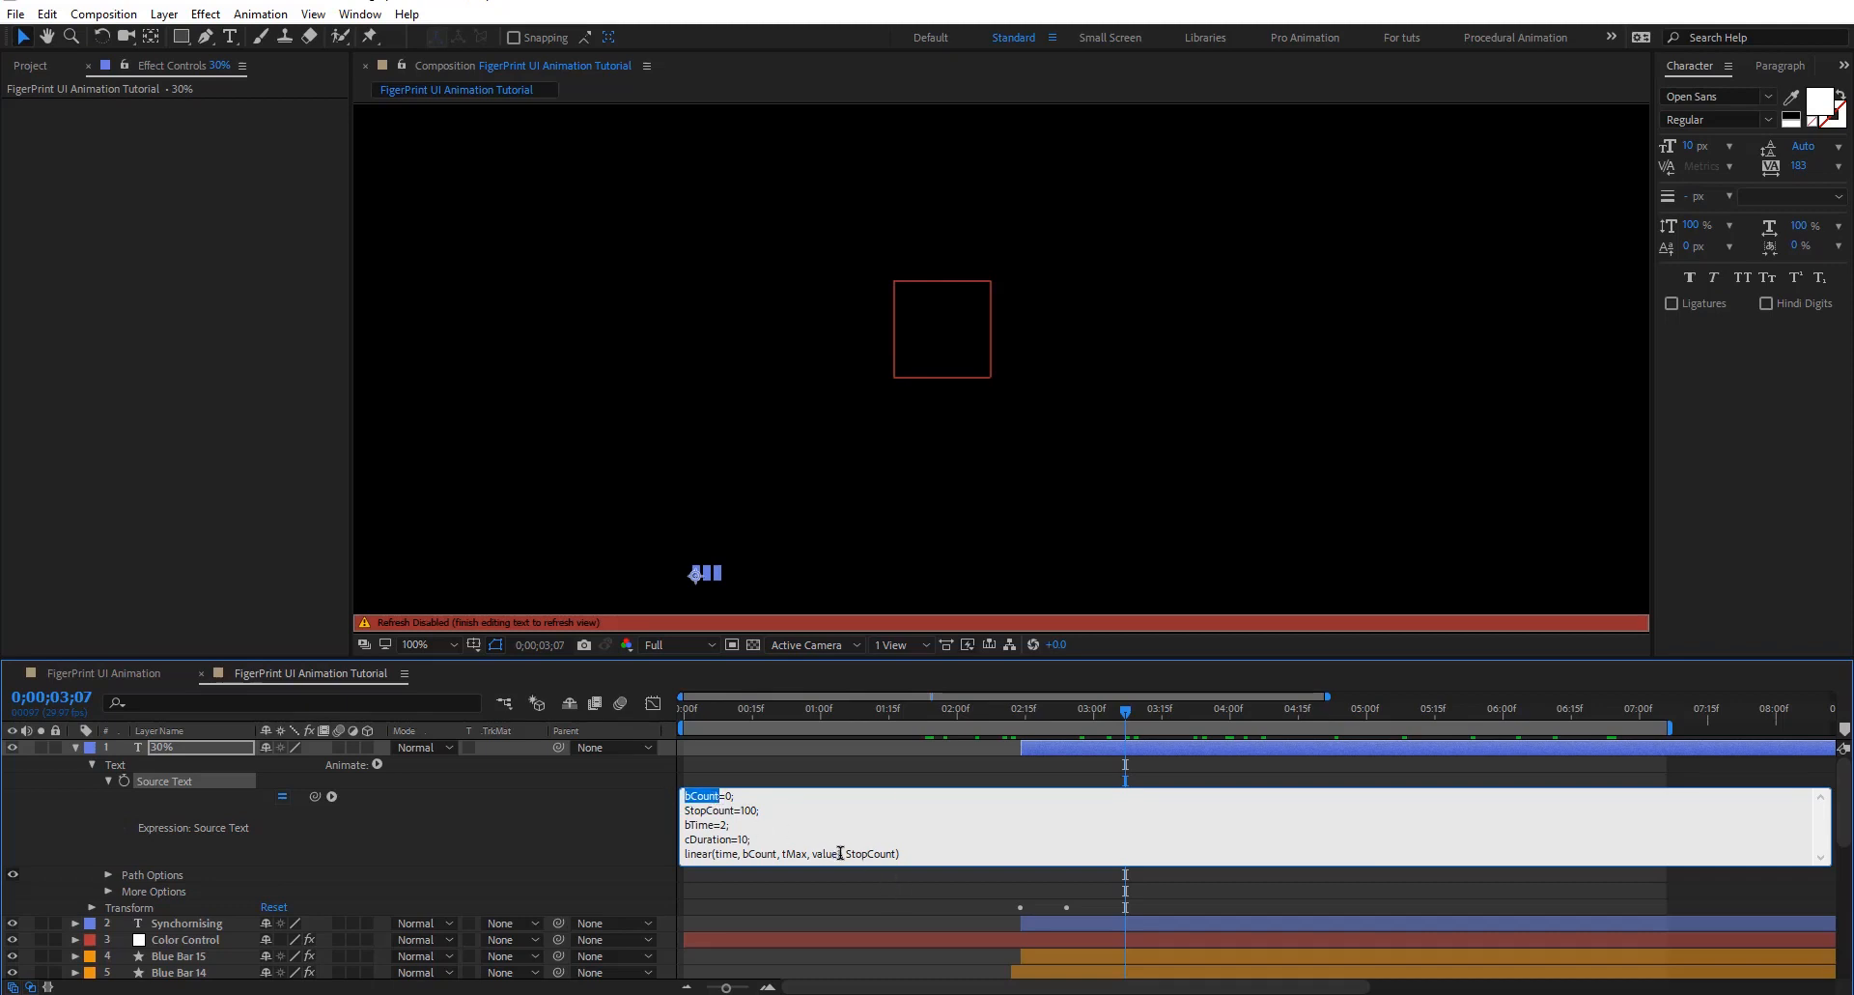
{"action": "left_click_drag", "start_coordinate": [841, 853], "coordinate": [811, 853]}
{"action": "key", "text": "ctrl+v"}
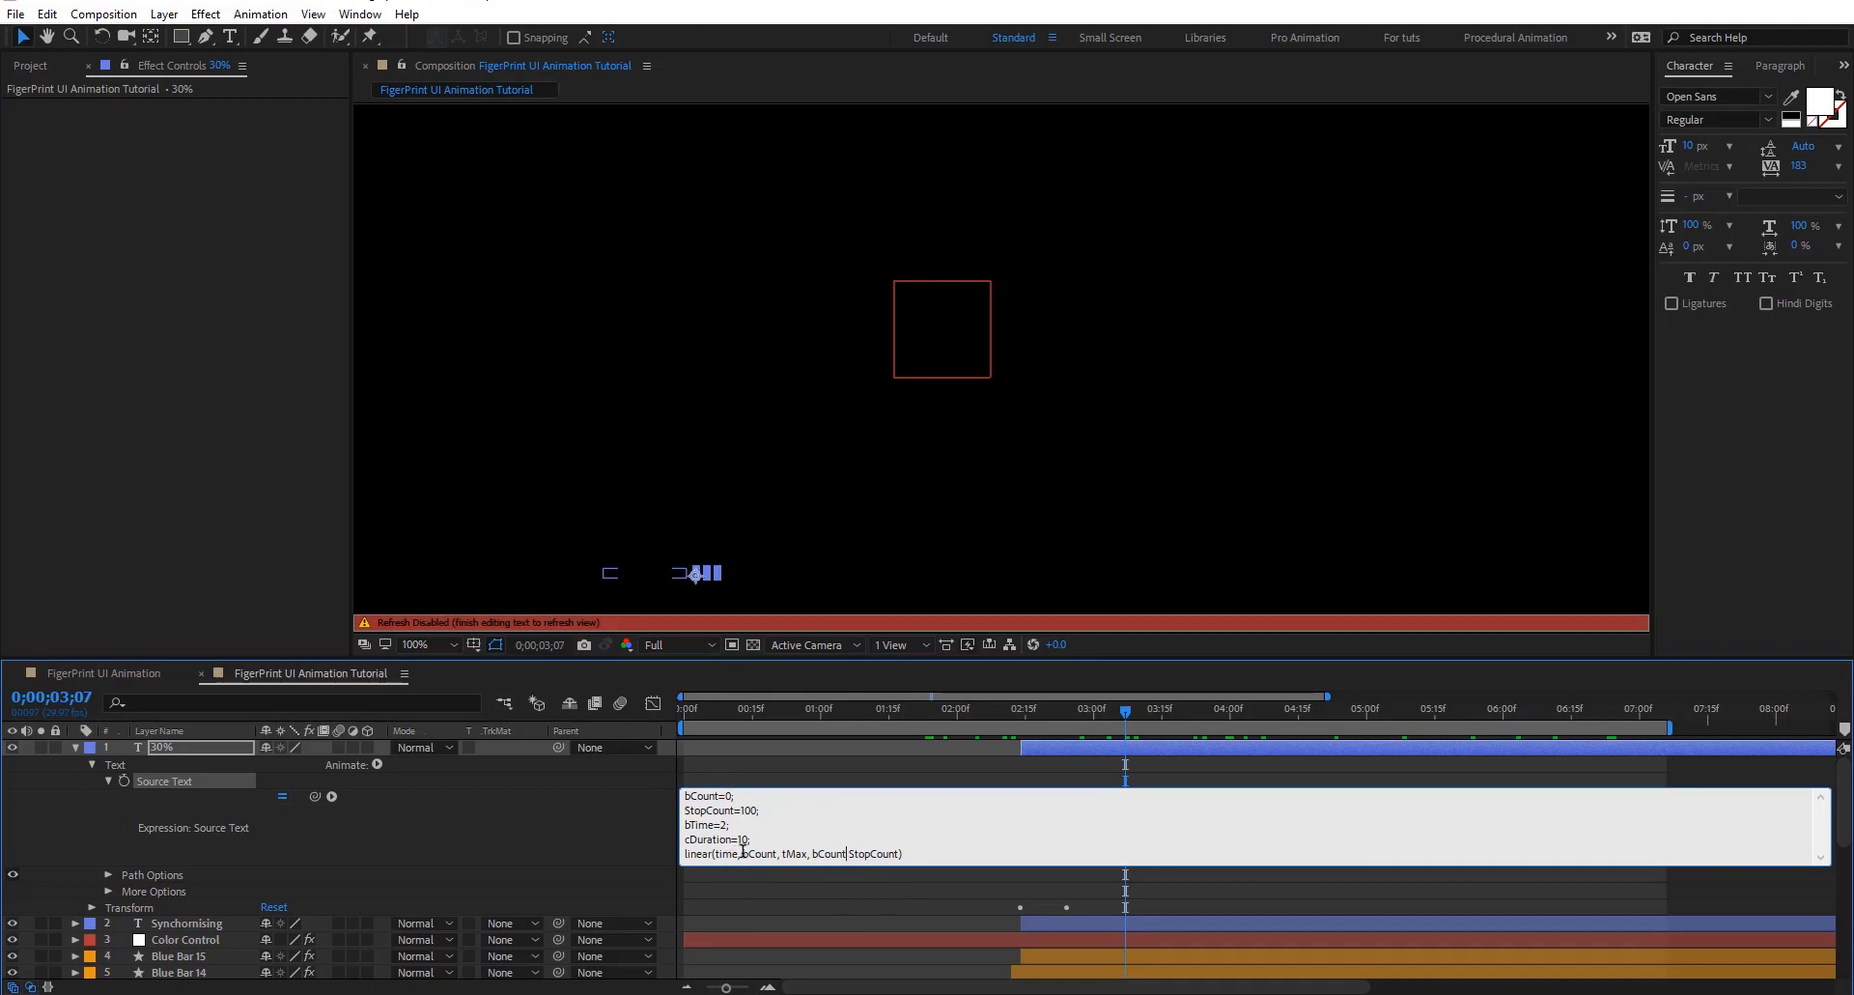
Replace the second argument of the linear function, after time, with the variable bTime
{"action": "left_click_drag", "start_coordinate": [716, 825], "coordinate": [675, 824]}
{"action": "key", "text": "ctrl+c"}
{"action": "left_click_drag", "start_coordinate": [778, 854], "coordinate": [746, 853]}
{"action": "key", "text": "ctrl+v"}
{"action": "type", "text": ","}
Replace the tMax argument of the linear function with the variable cDuration
{"action": "double_click", "coordinate": [727, 839]}
{"action": "key", "text": "ctrl+c"}
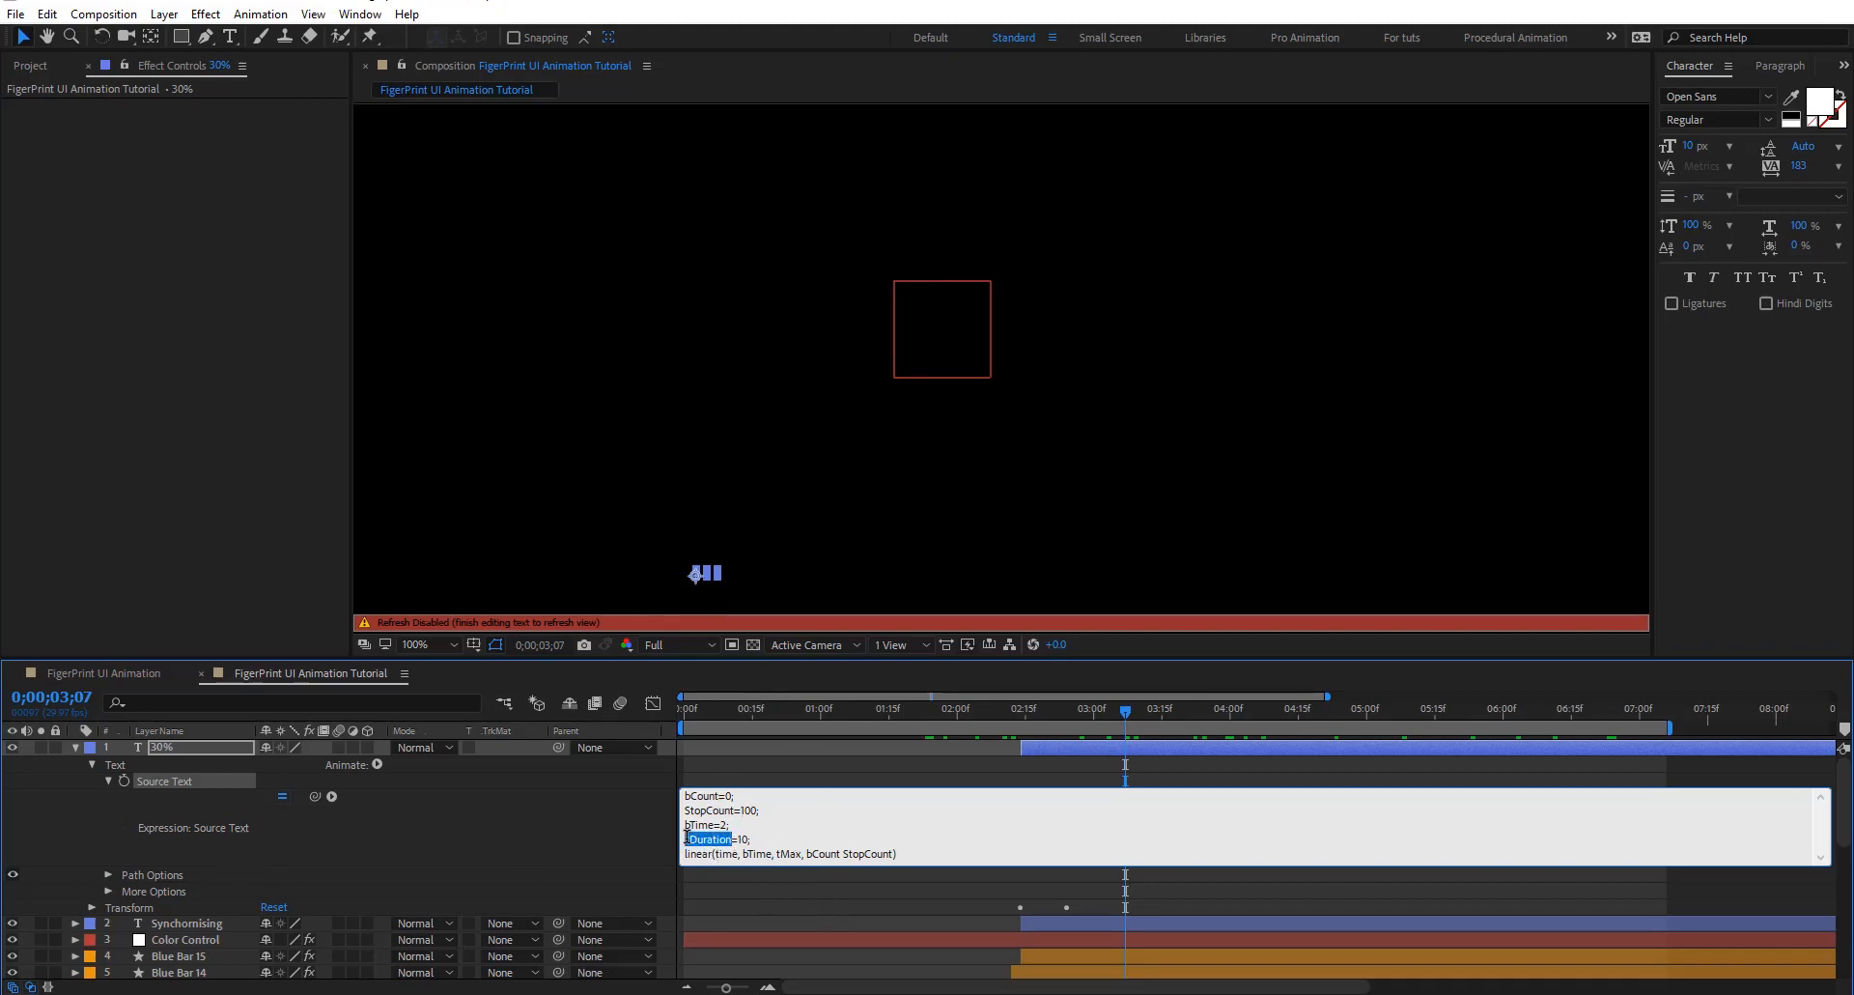
{"action": "double_click", "coordinate": [786, 854]}
{"action": "key", "text": "ctrl+v"}
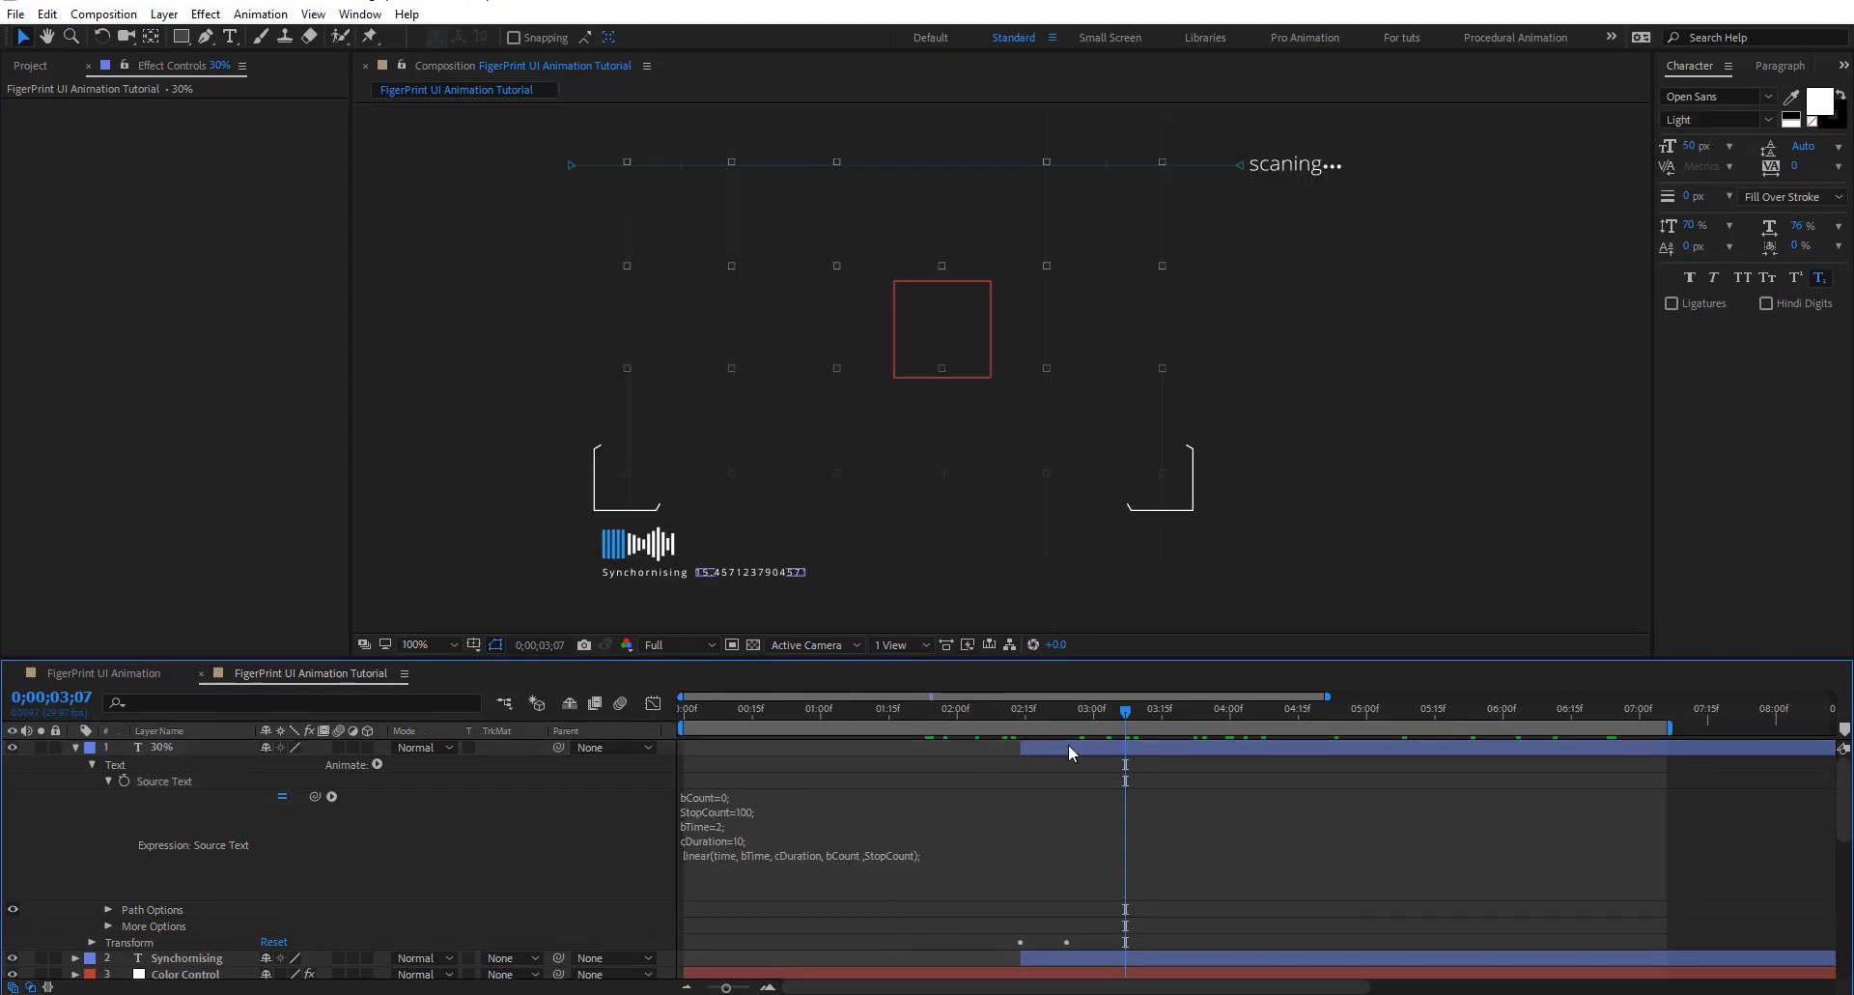
Shift the start of the 30% text layer earlier, to about 1;08, and magnify the counter text in the composition view
{"action": "left_click_drag", "start_coordinate": [1076, 709], "coordinate": [854, 749]}
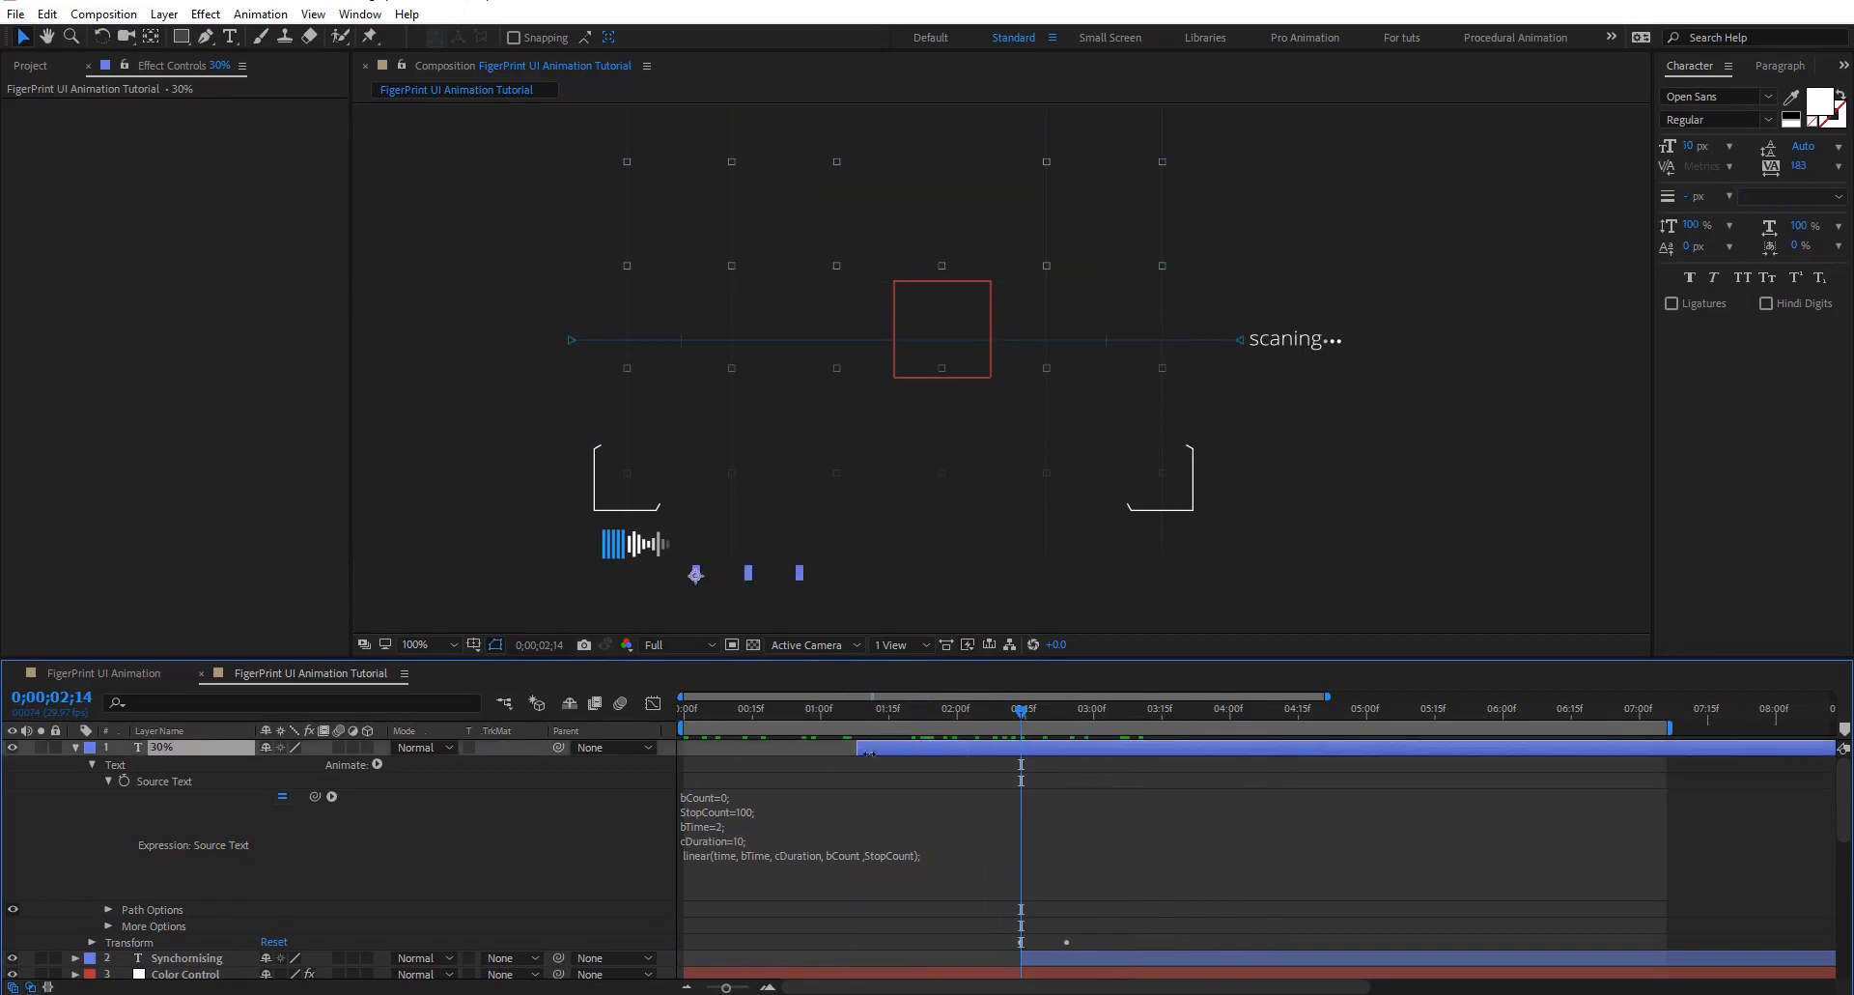
{"action": "left_click_drag", "start_coordinate": [939, 713], "coordinate": [1076, 713]}
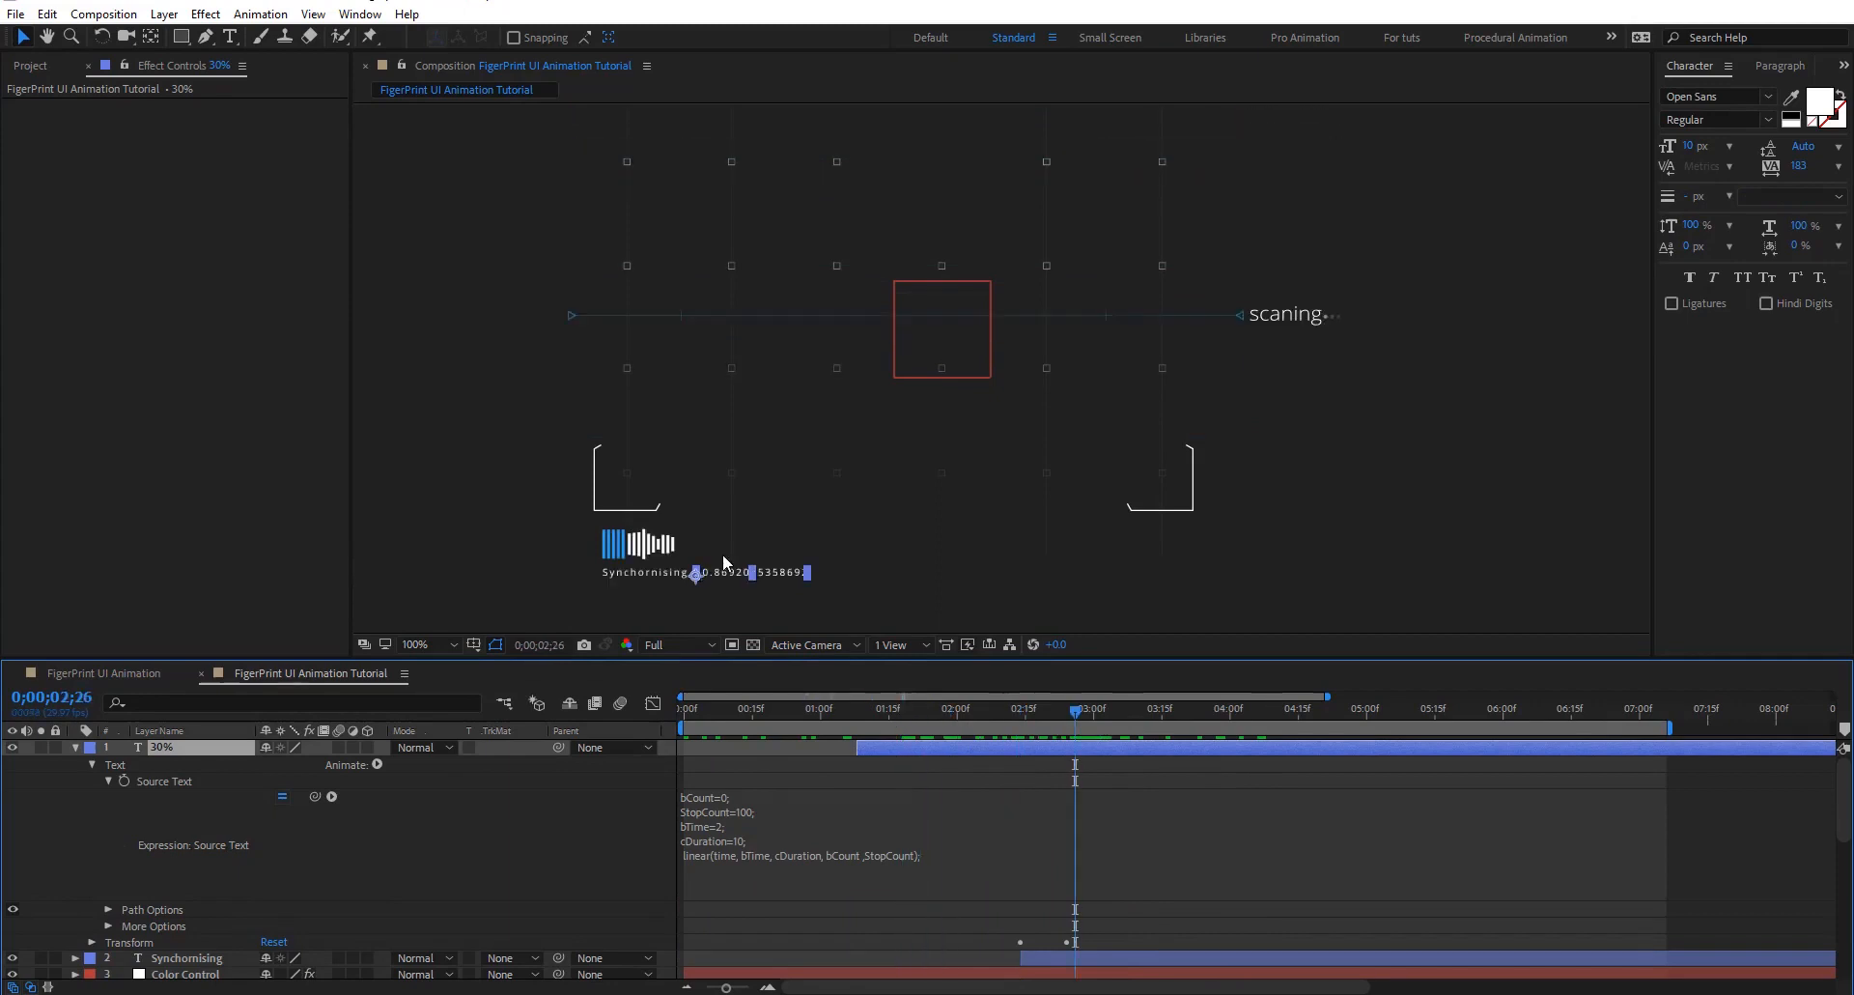
{"action": "scroll", "coordinate": [725, 563], "scroll_direction": "up", "scroll_amount": 1}
{"action": "key", "text": "space"}
{"action": "left_click_drag", "start_coordinate": [682, 585], "coordinate": [832, 232]}
{"action": "left_click_drag", "start_coordinate": [661, 456], "coordinate": [903, 506]}
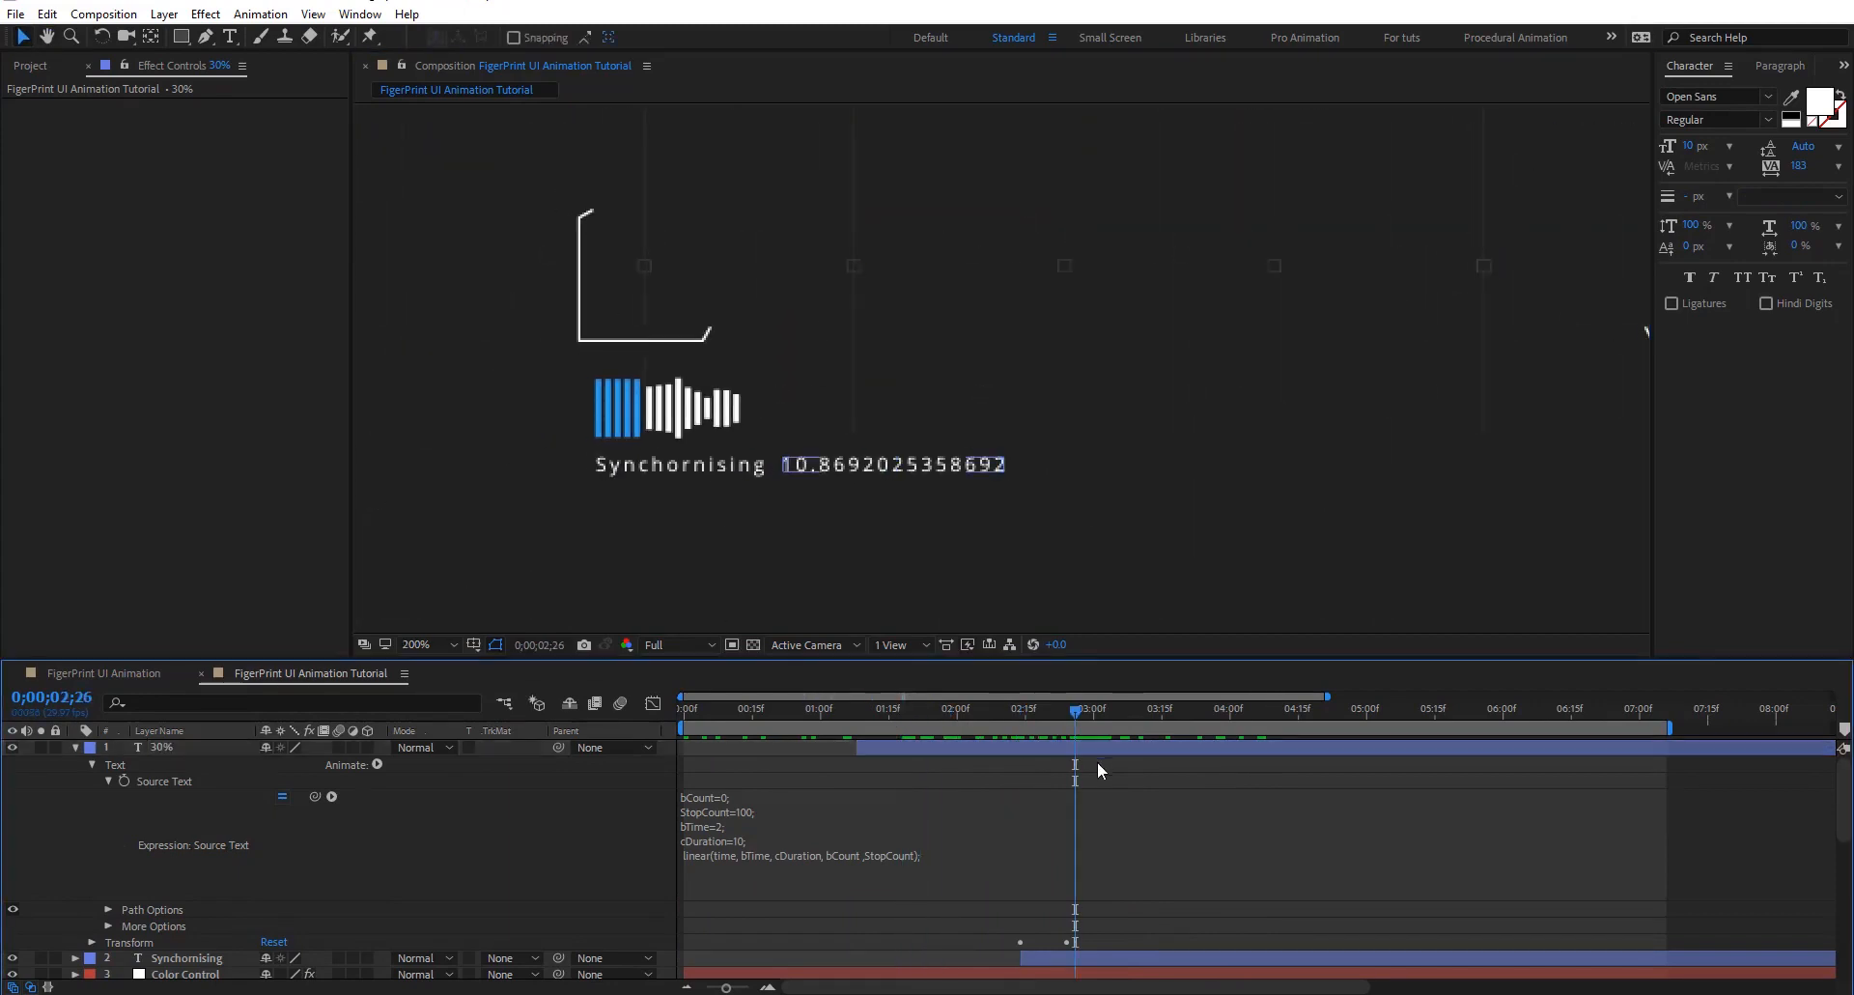
Move the 30% layer's two Opacity keyframes earlier so the fade-in begins at the layer's start
{"action": "left_click_drag", "start_coordinate": [1077, 713], "coordinate": [1038, 729]}
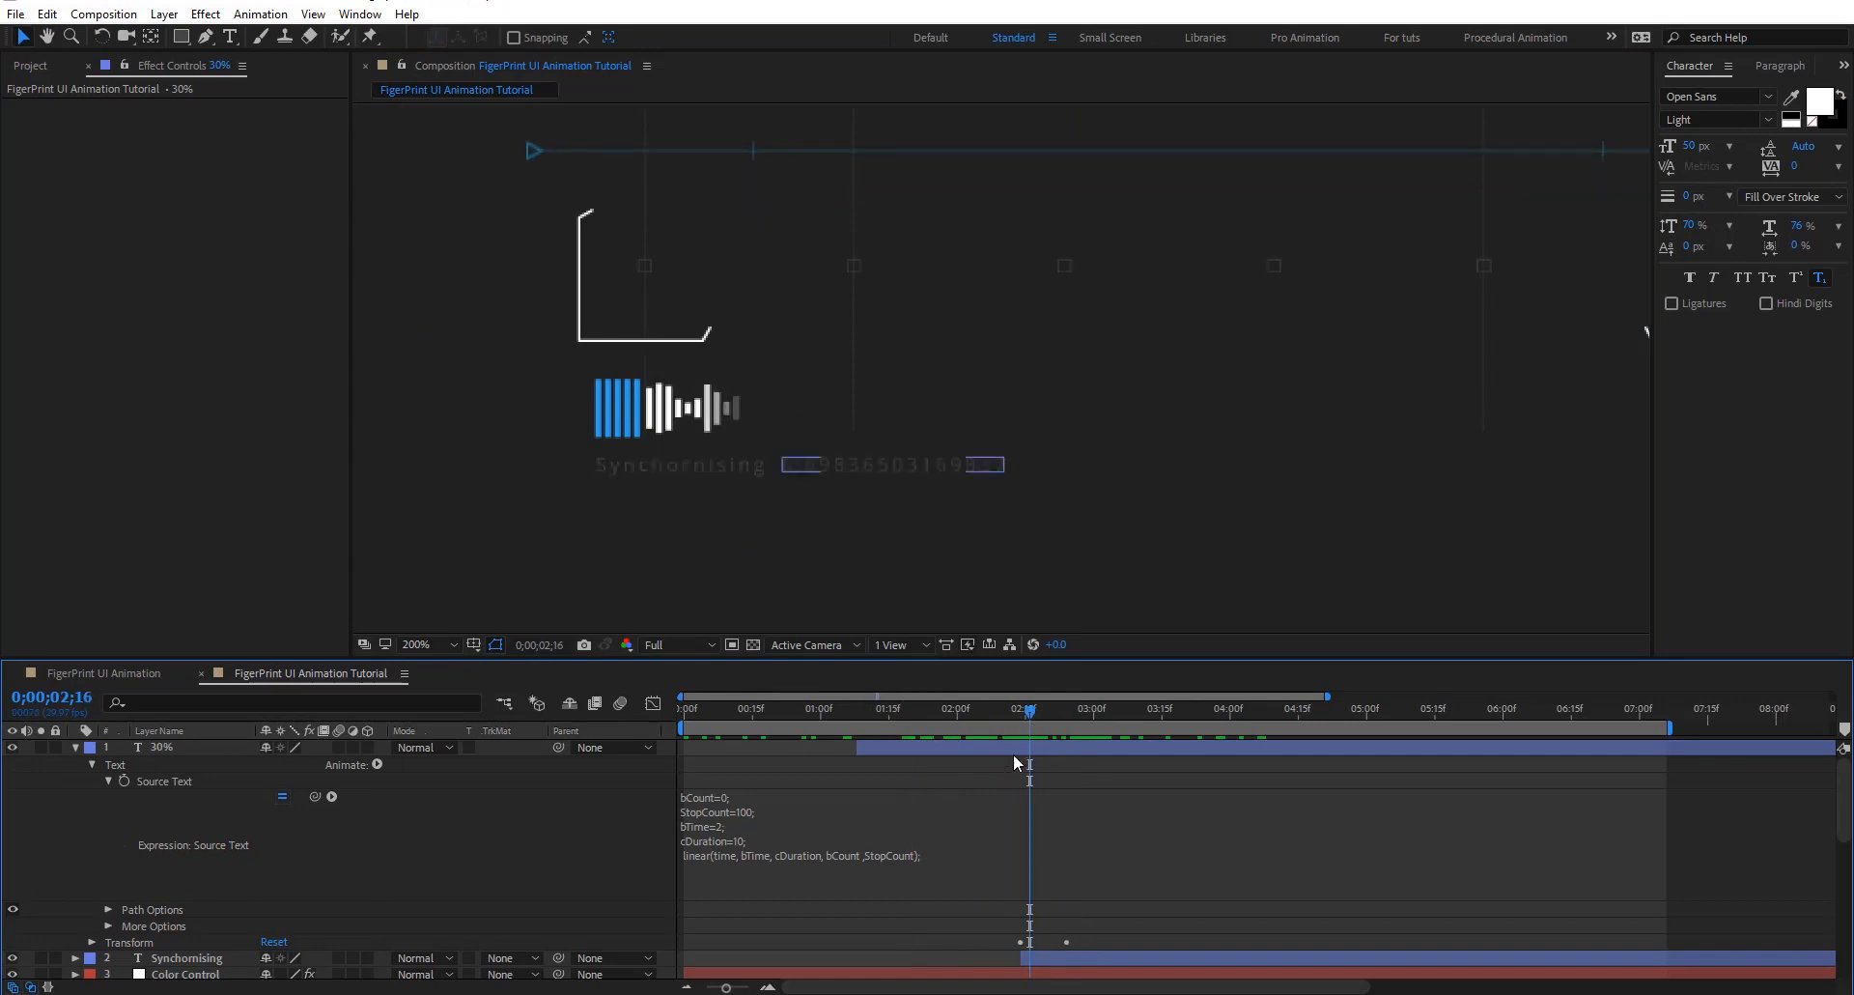
{"action": "left_click", "coordinate": [1014, 745]}
{"action": "key", "text": "t"}
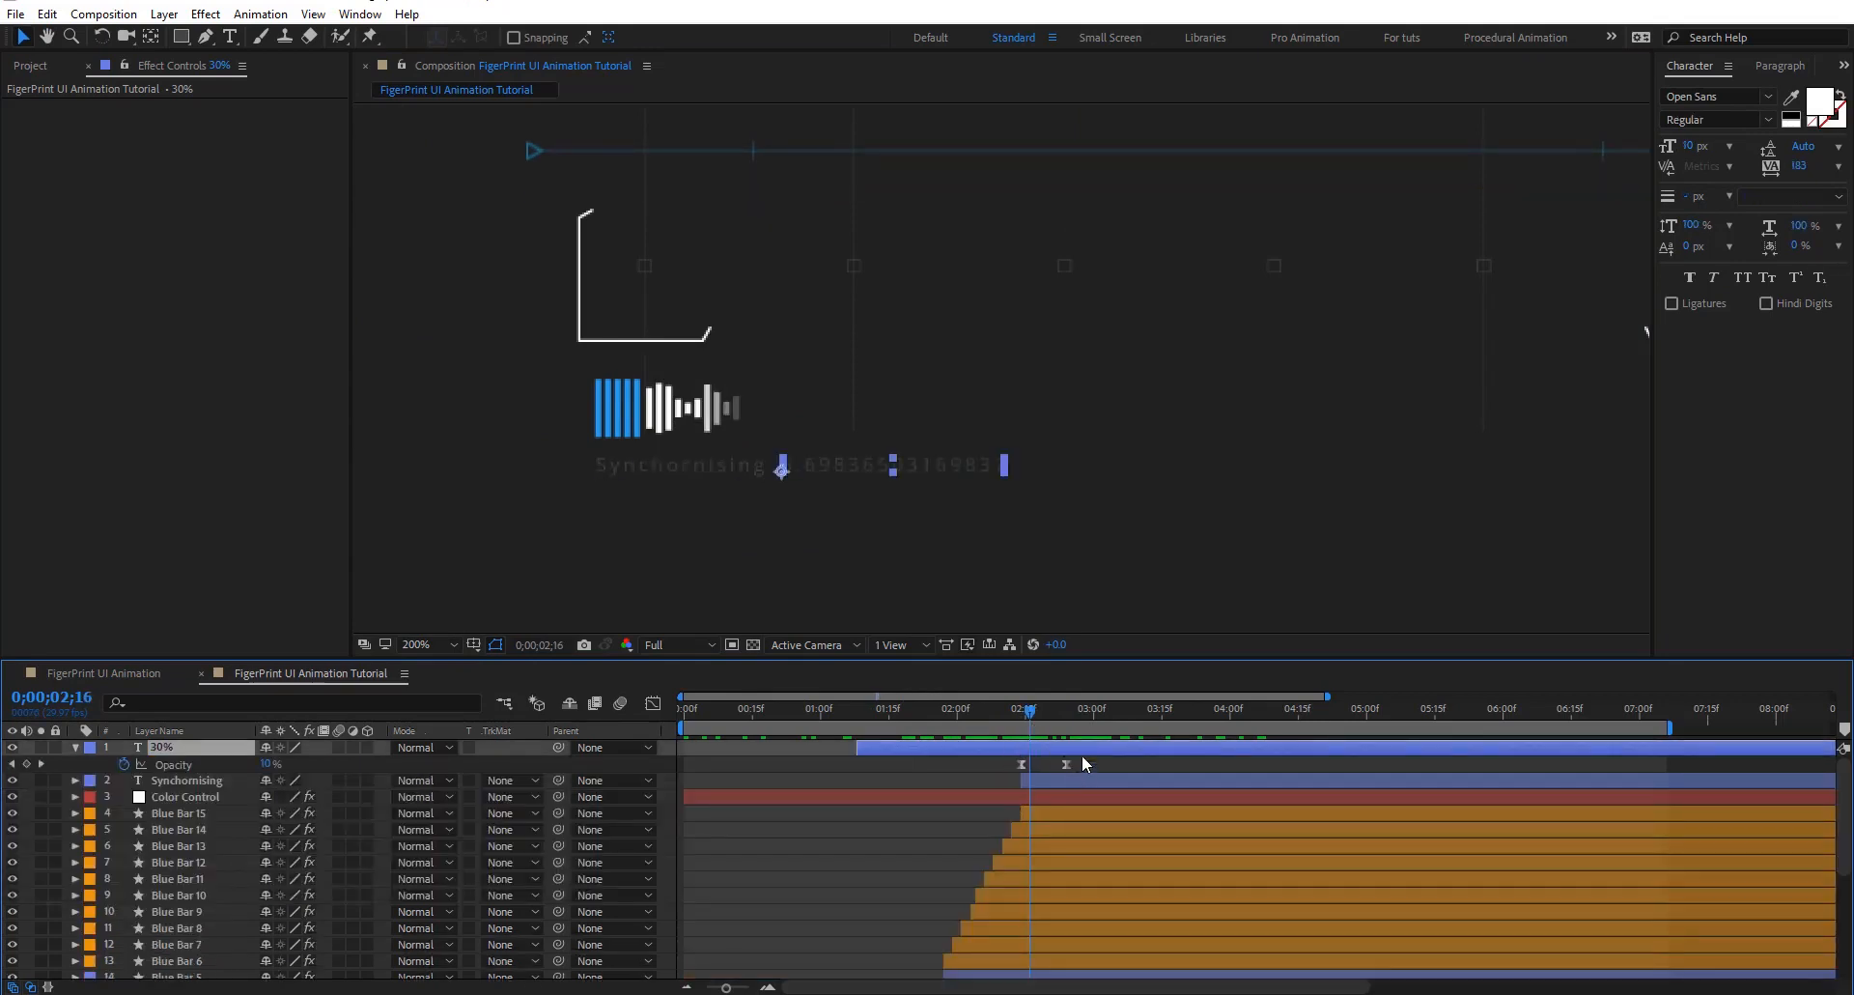
{"action": "left_click_drag", "start_coordinate": [1082, 762], "coordinate": [859, 762]}
{"action": "left_click", "coordinate": [1063, 755]}
Scrub the timeline from 2 seconds to past 10 seconds to check how the counter progresses
{"action": "mouse_move", "coordinate": [959, 714]}
{"action": "left_mouse_down"}
{"action": "mouse_move", "coordinate": [931, 714]}
{"action": "mouse_move", "coordinate": [958, 720]}
{"action": "left_mouse_up"}
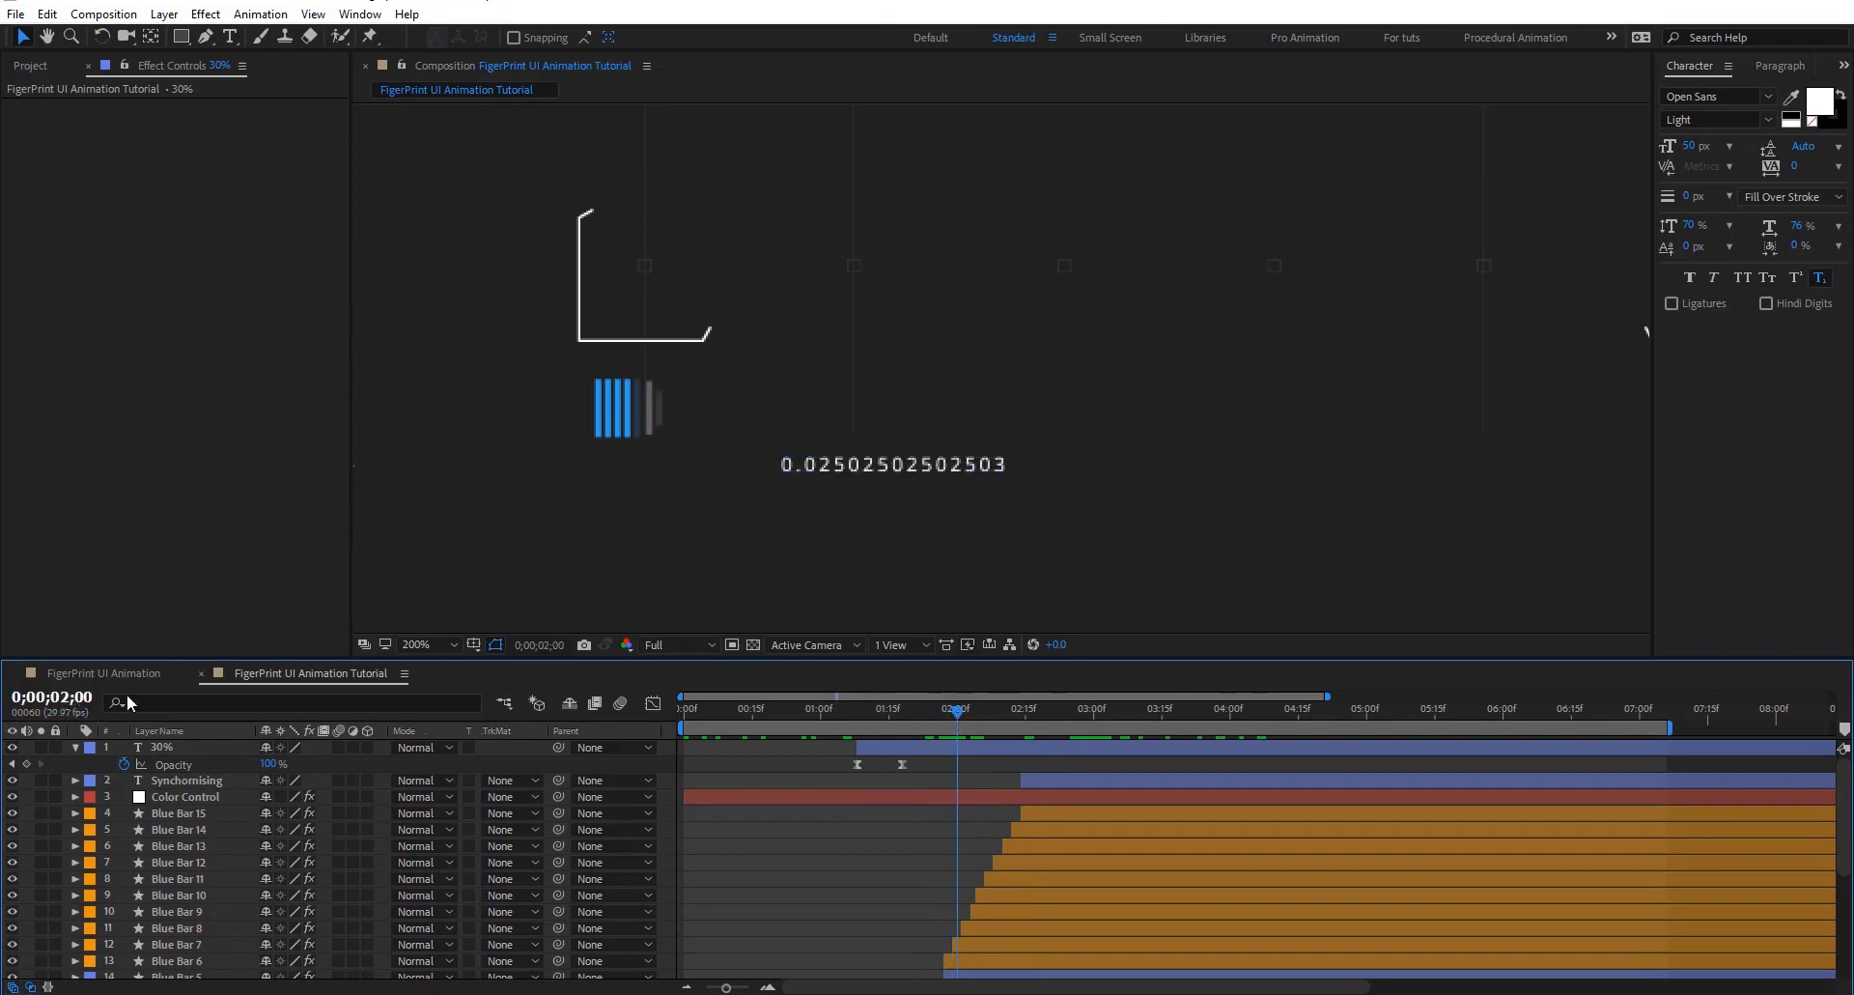
{"action": "left_click_drag", "start_coordinate": [970, 715], "coordinate": [1735, 710]}
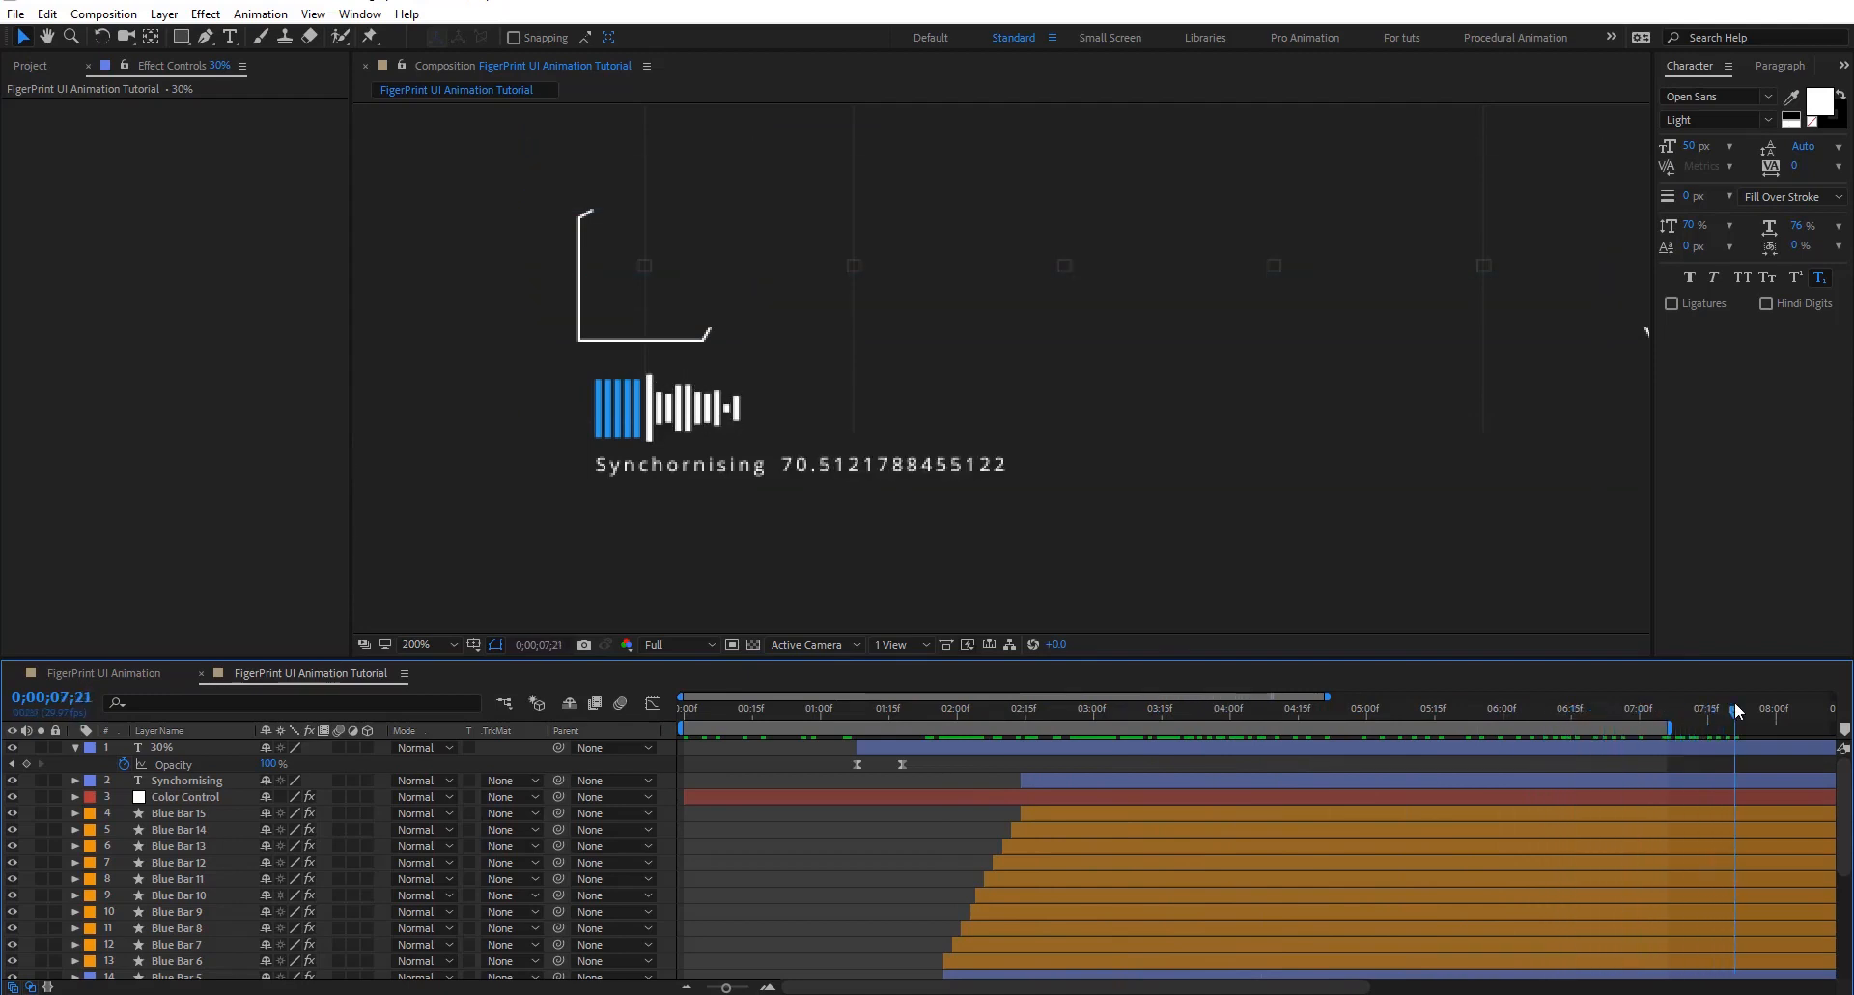
{"action": "left_click", "coordinate": [687, 987]}
{"action": "left_click", "coordinate": [688, 987]}
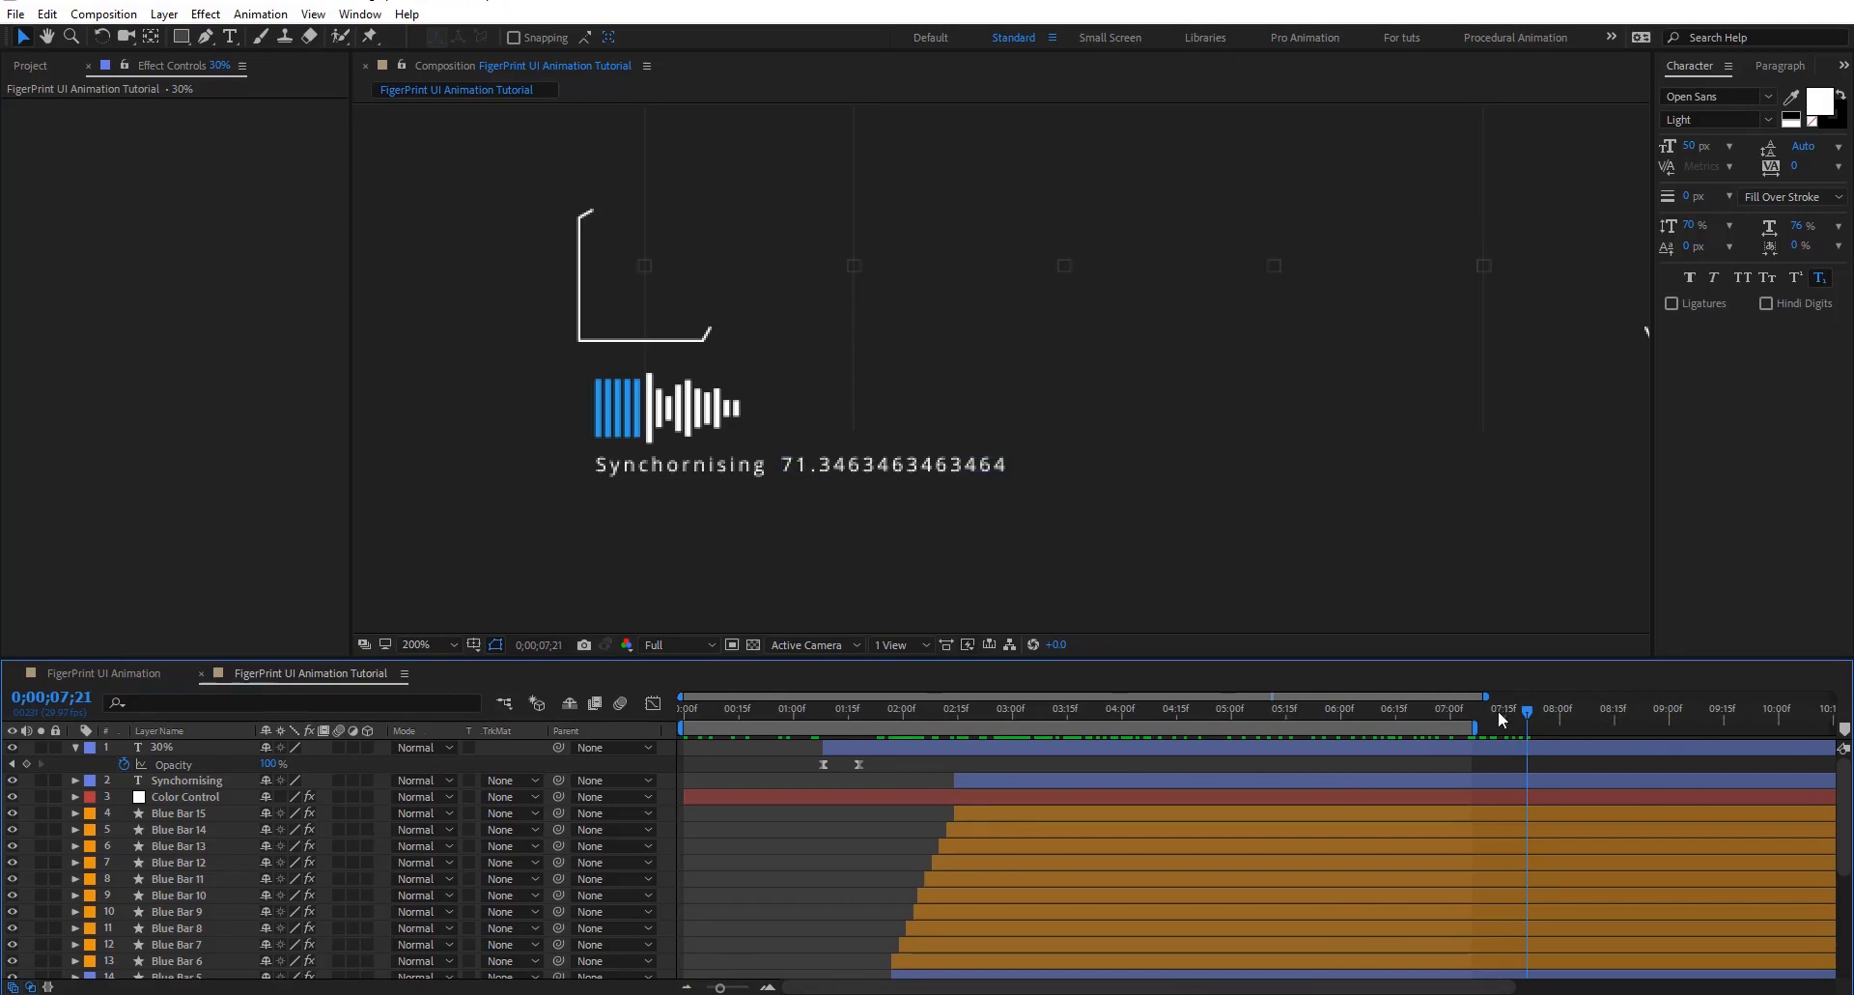
{"action": "left_click_drag", "start_coordinate": [1532, 707], "coordinate": [1742, 714]}
{"action": "left_click_drag", "start_coordinate": [1576, 791], "coordinate": [1084, 853]}
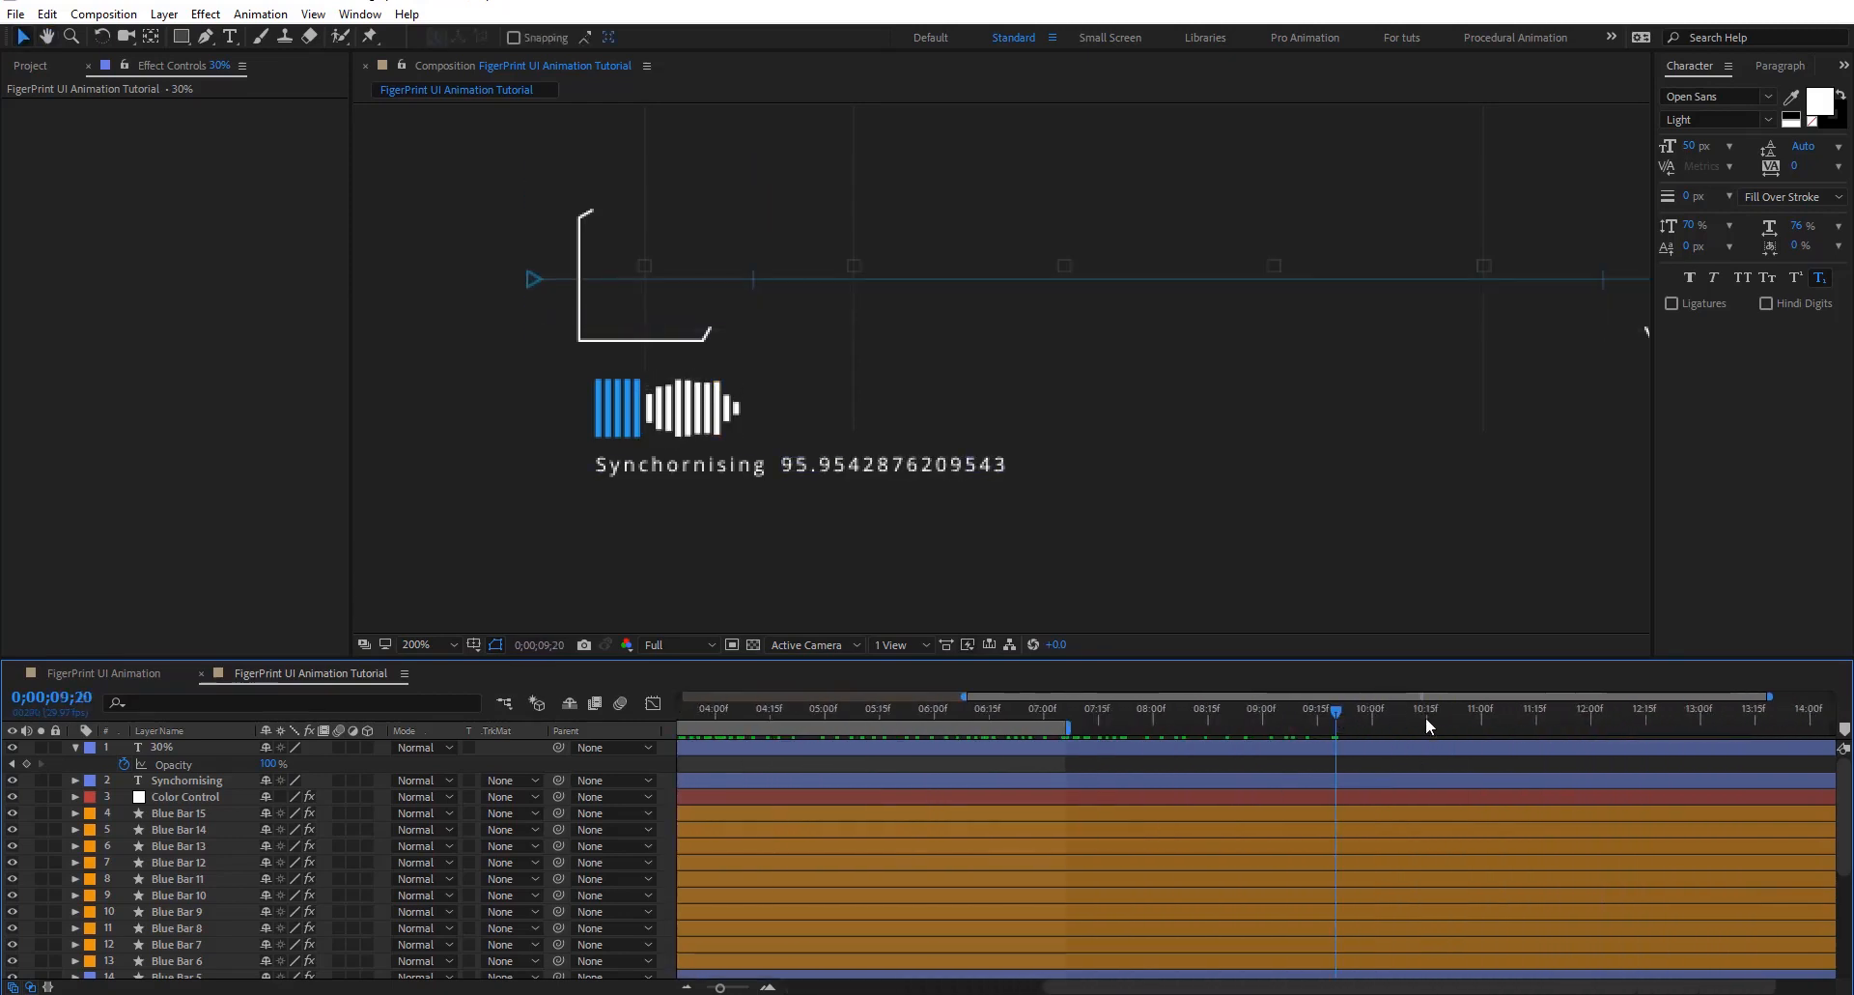
{"action": "left_click_drag", "start_coordinate": [1426, 717], "coordinate": [1498, 723]}
{"action": "left_click", "coordinate": [1465, 721]}
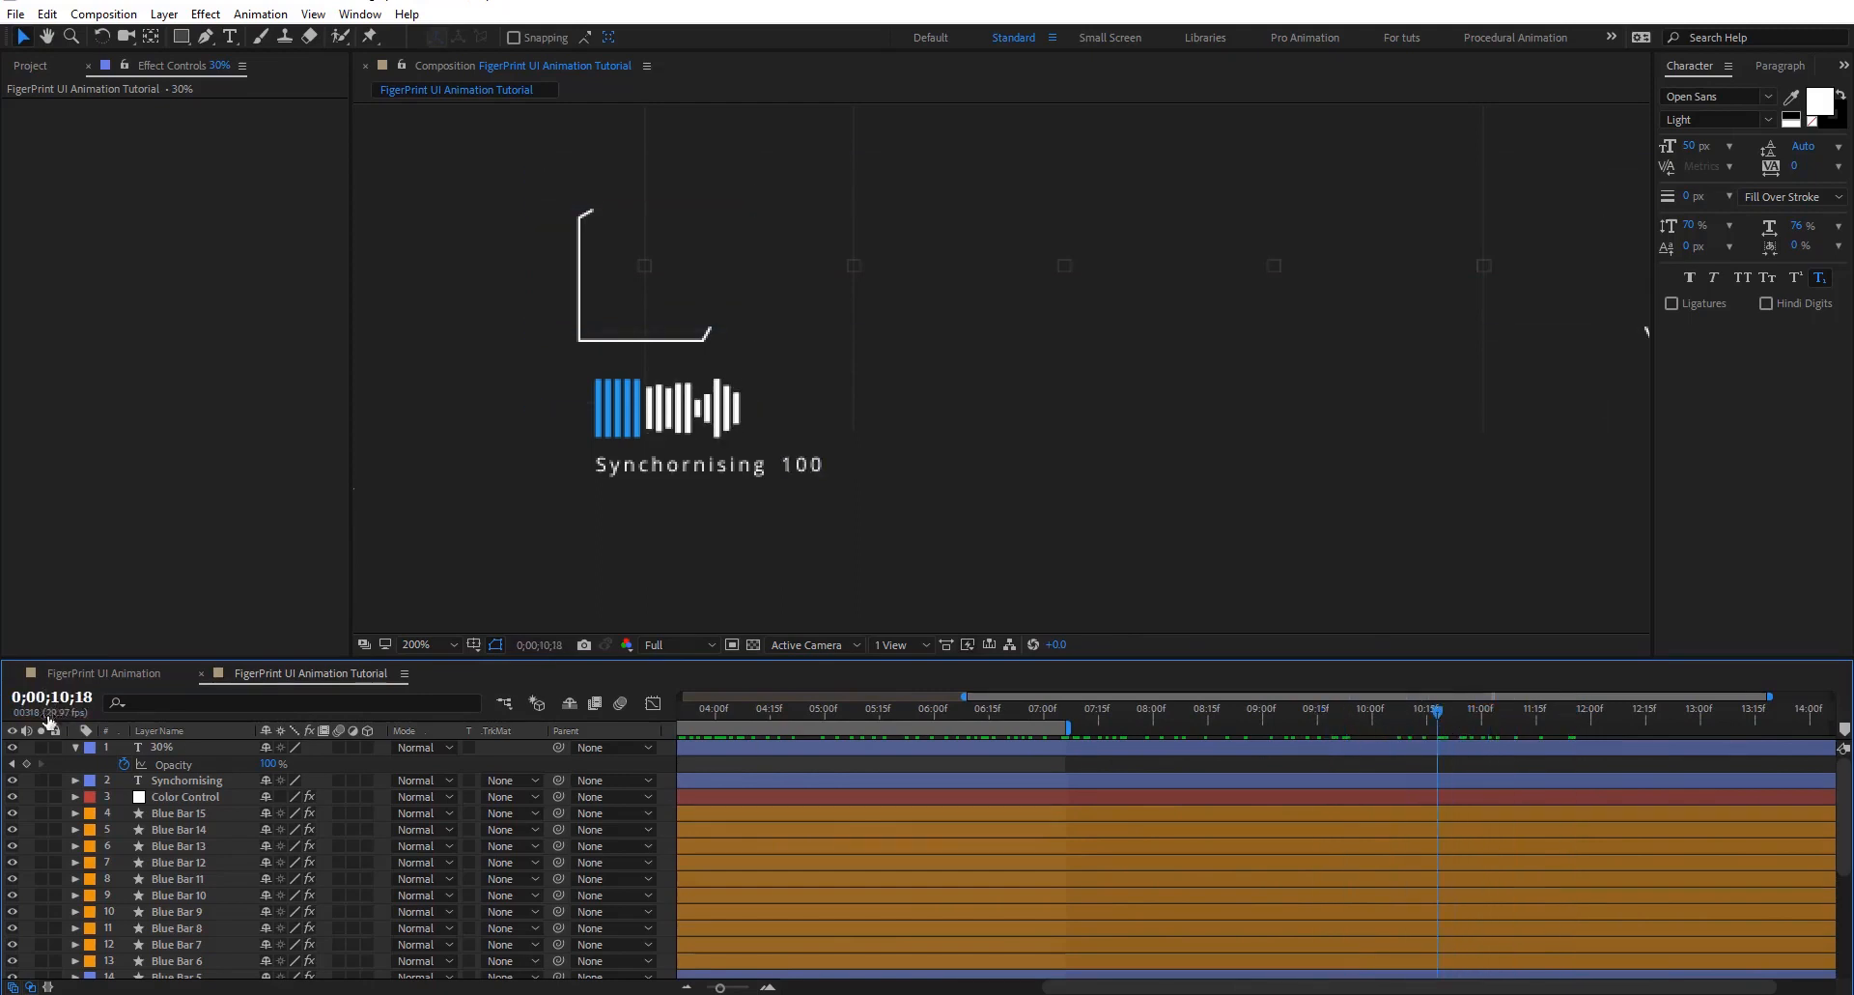
{"action": "mouse_move", "coordinate": [1436, 721]}
{"action": "left_mouse_down"}
{"action": "mouse_move", "coordinate": [1390, 723]}
{"action": "mouse_move", "coordinate": [1422, 720]}
{"action": "left_mouse_up"}
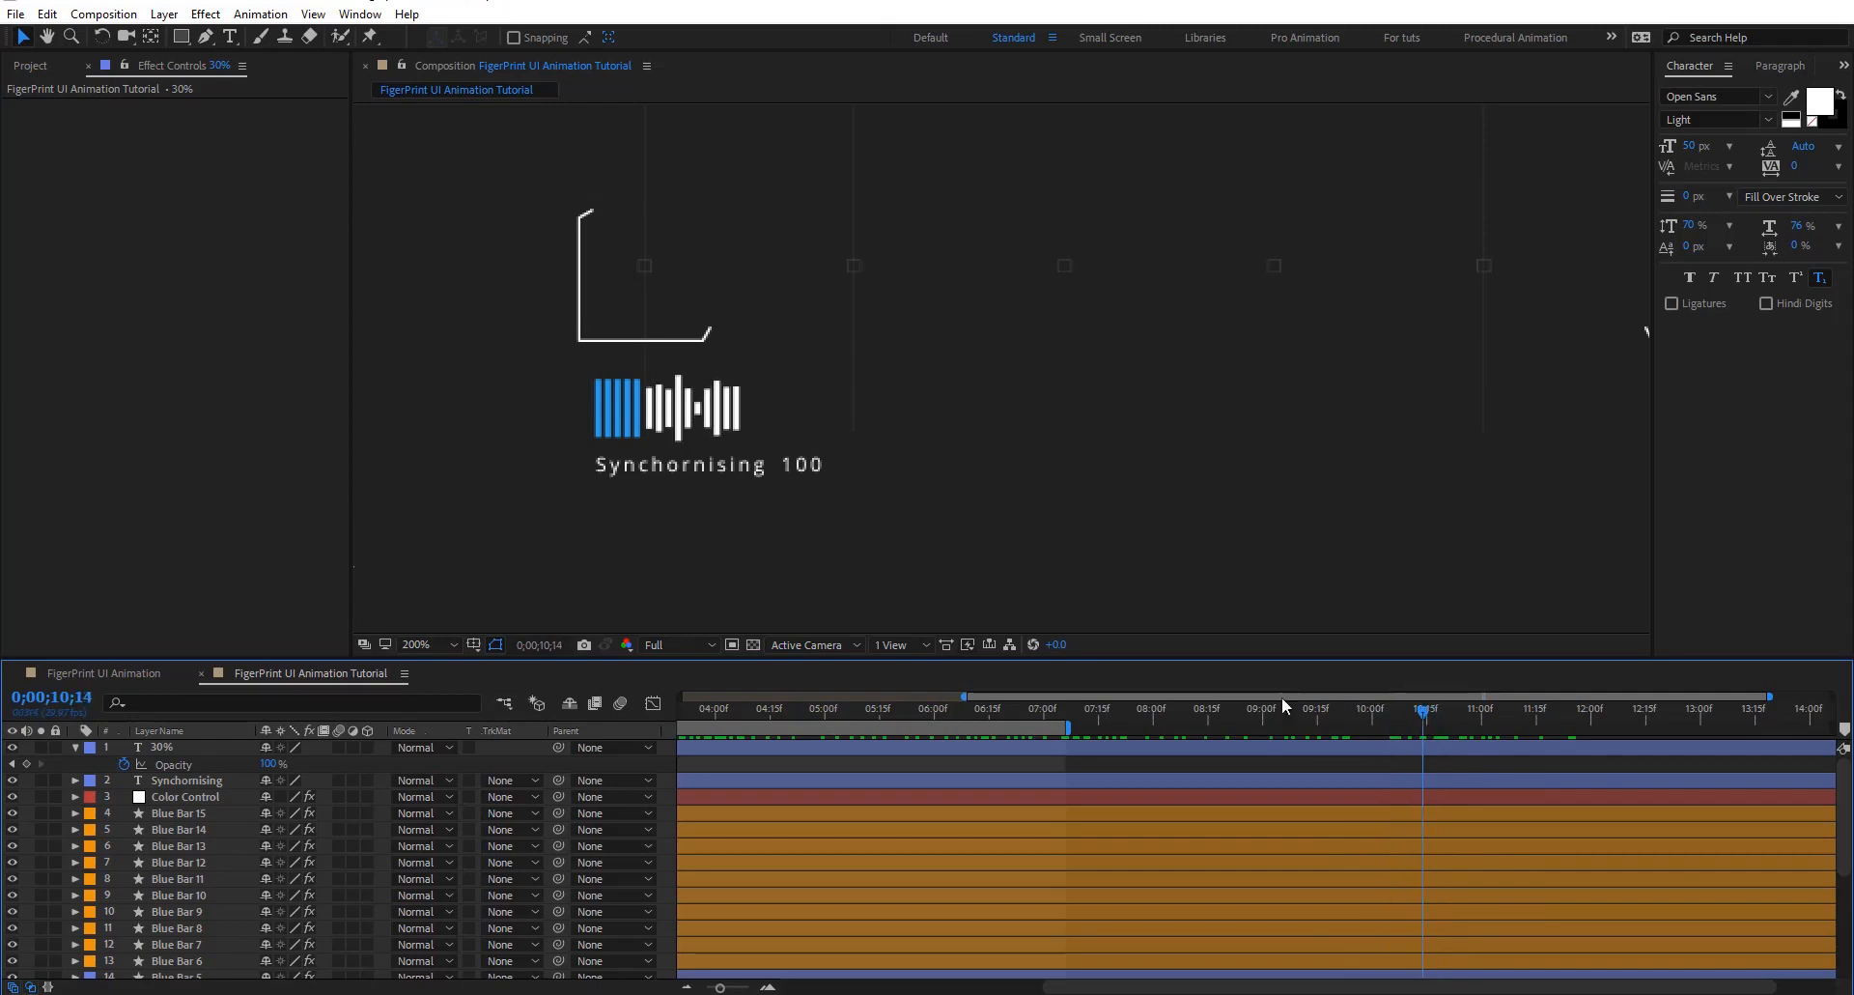
{"action": "left_click_drag", "start_coordinate": [907, 836], "coordinate": [1310, 848]}
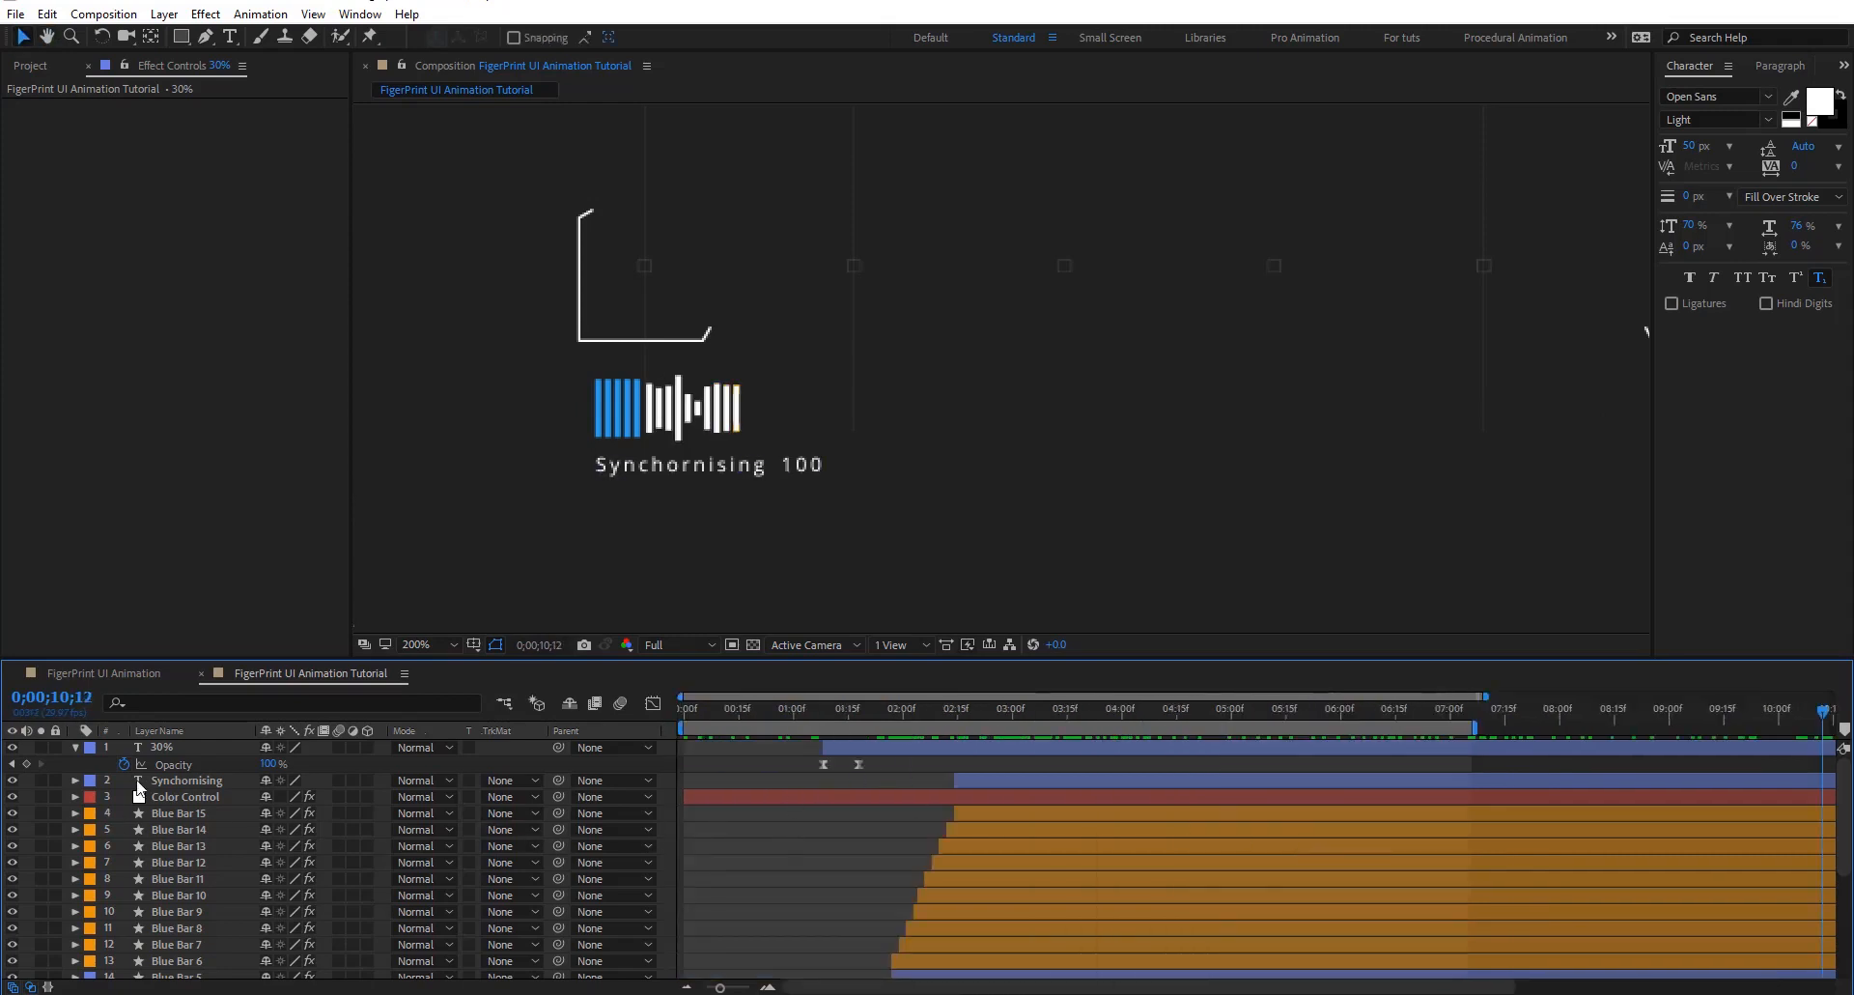
Change the third argument of the linear function in the 30% layer's Source Text expression to bTime+cDuration
{"action": "key", "text": "e"}
{"action": "key", "text": "e"}
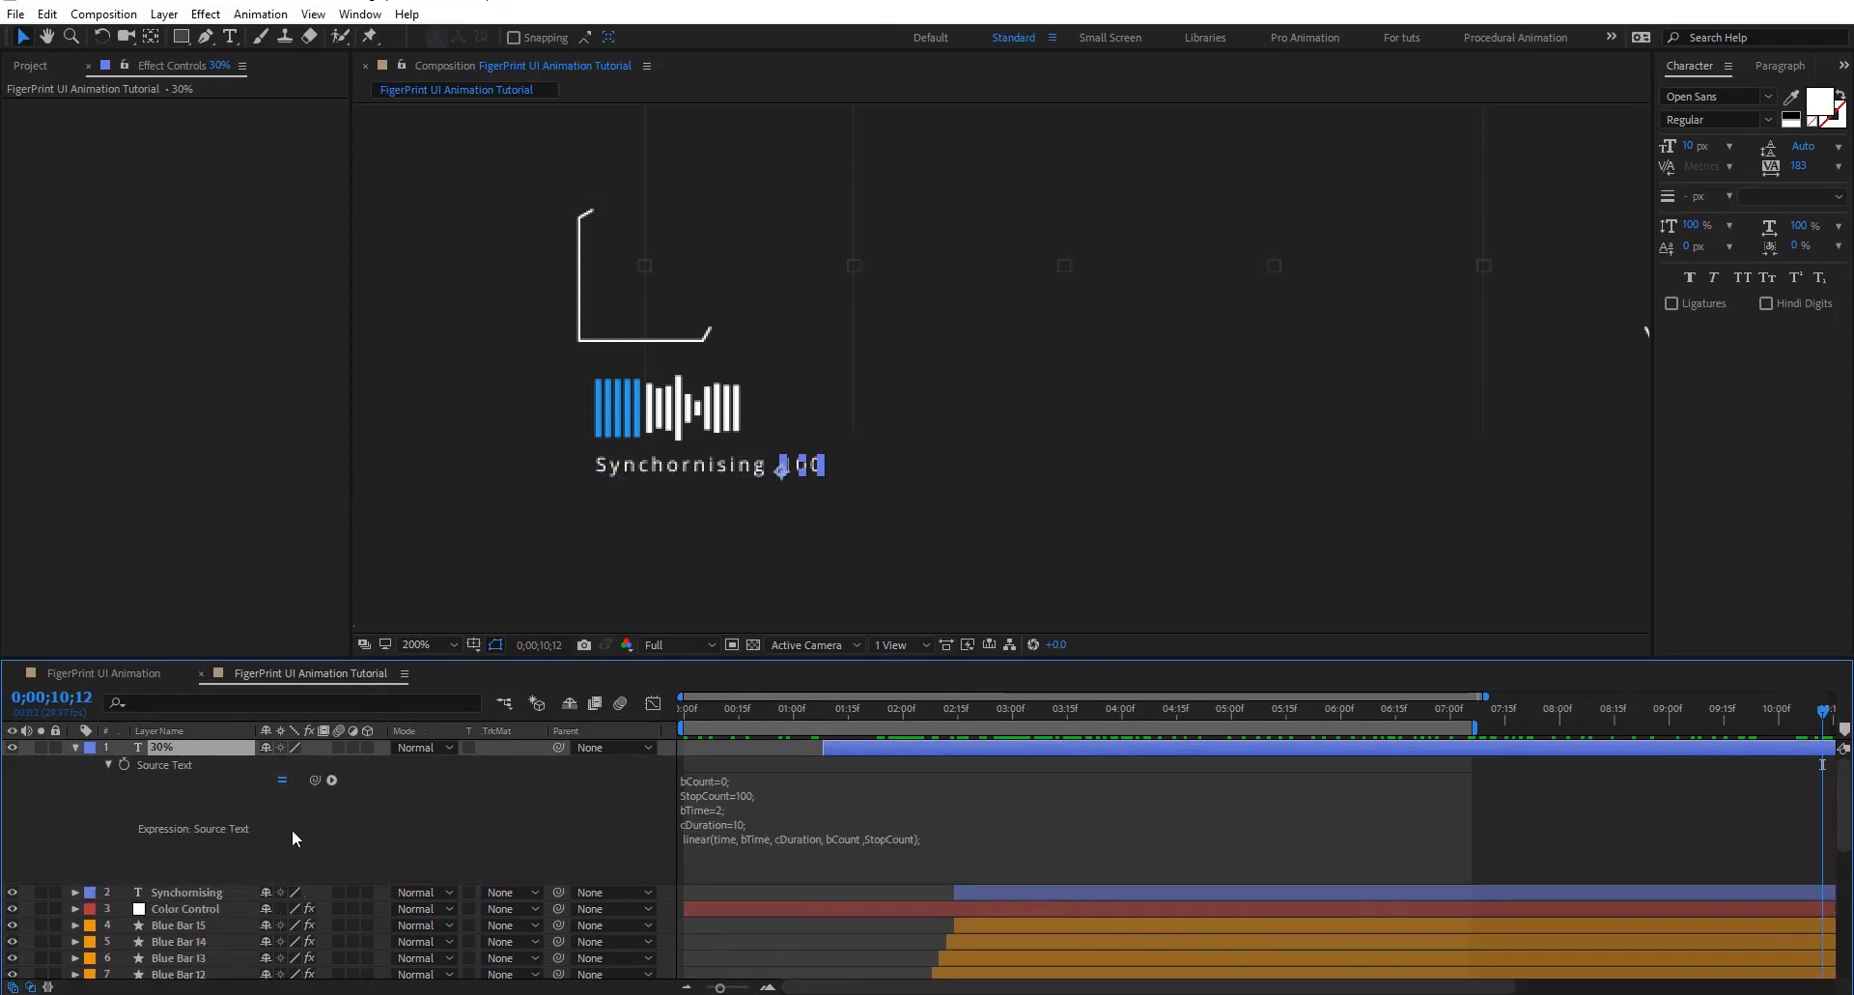
{"action": "left_click", "coordinate": [773, 844]}
{"action": "left_click", "coordinate": [802, 831]}
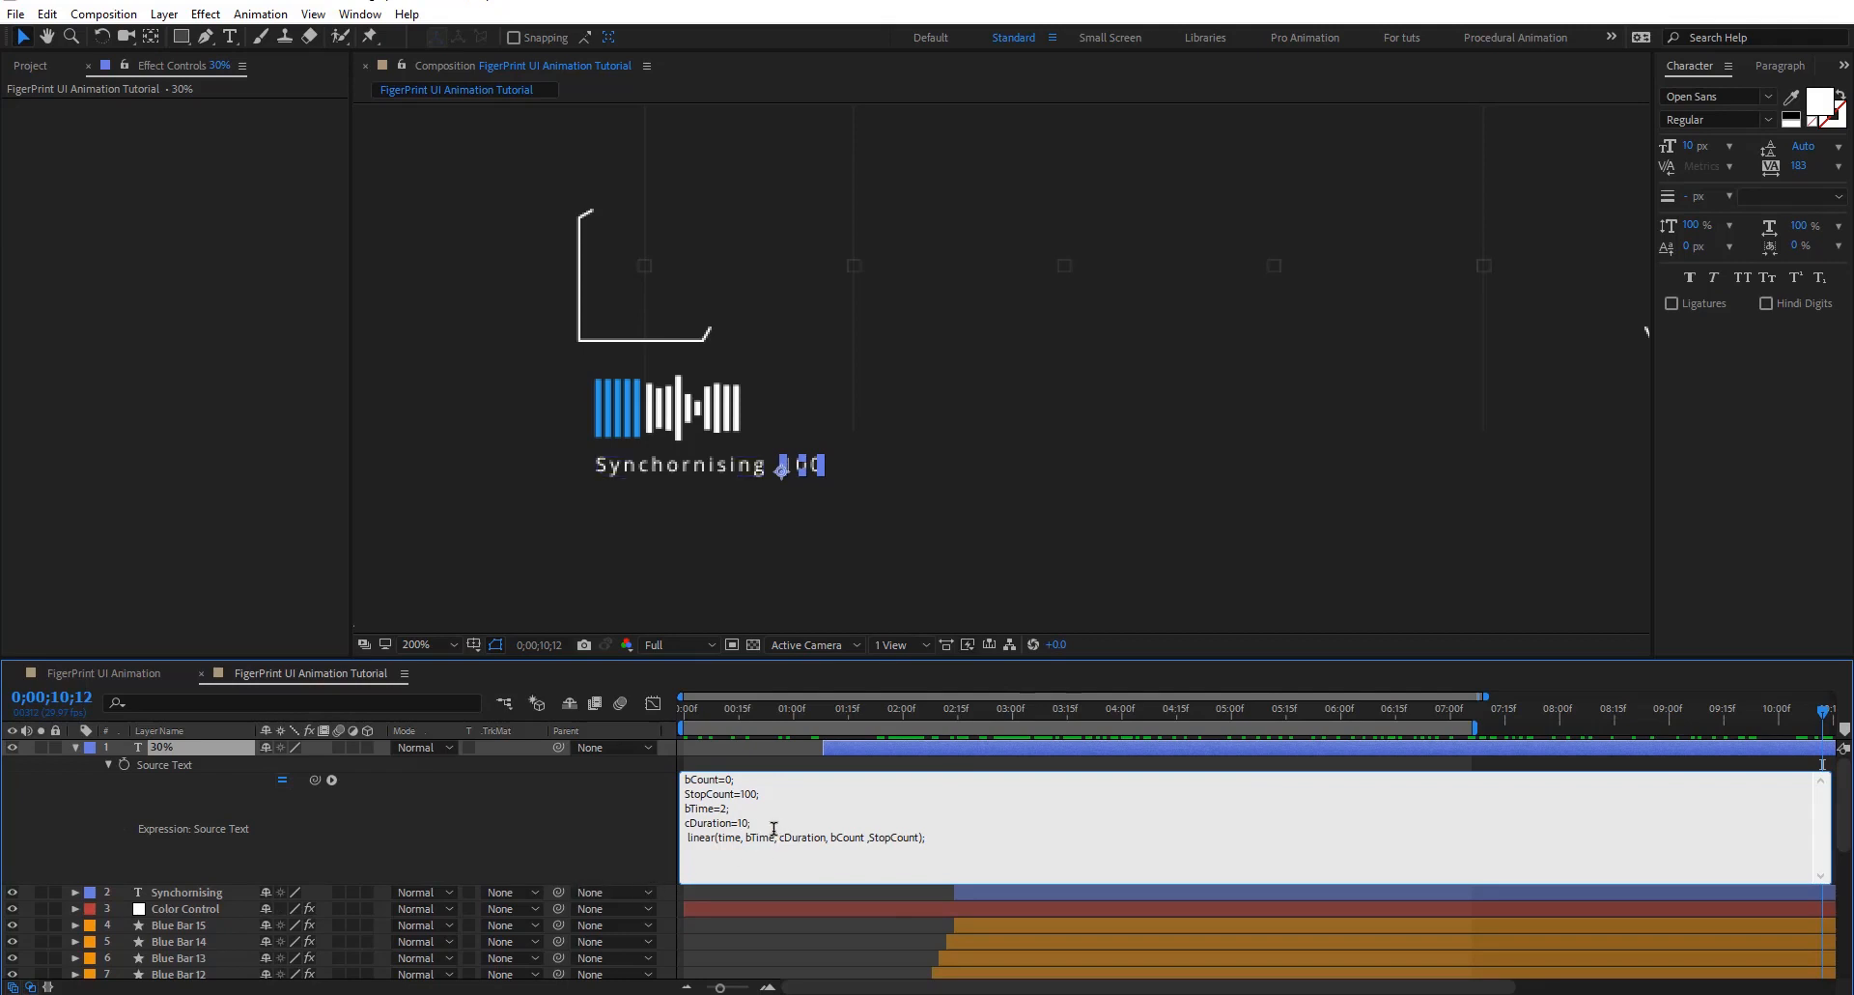
{"action": "left_click_drag", "start_coordinate": [715, 808], "coordinate": [660, 808]}
{"action": "key", "text": "ctrl+c"}
{"action": "left_click", "coordinate": [780, 839]}
{"action": "key", "text": "ctrl+v"}
{"action": "type", "text": "+"}
{"action": "left_click", "coordinate": [564, 785]}
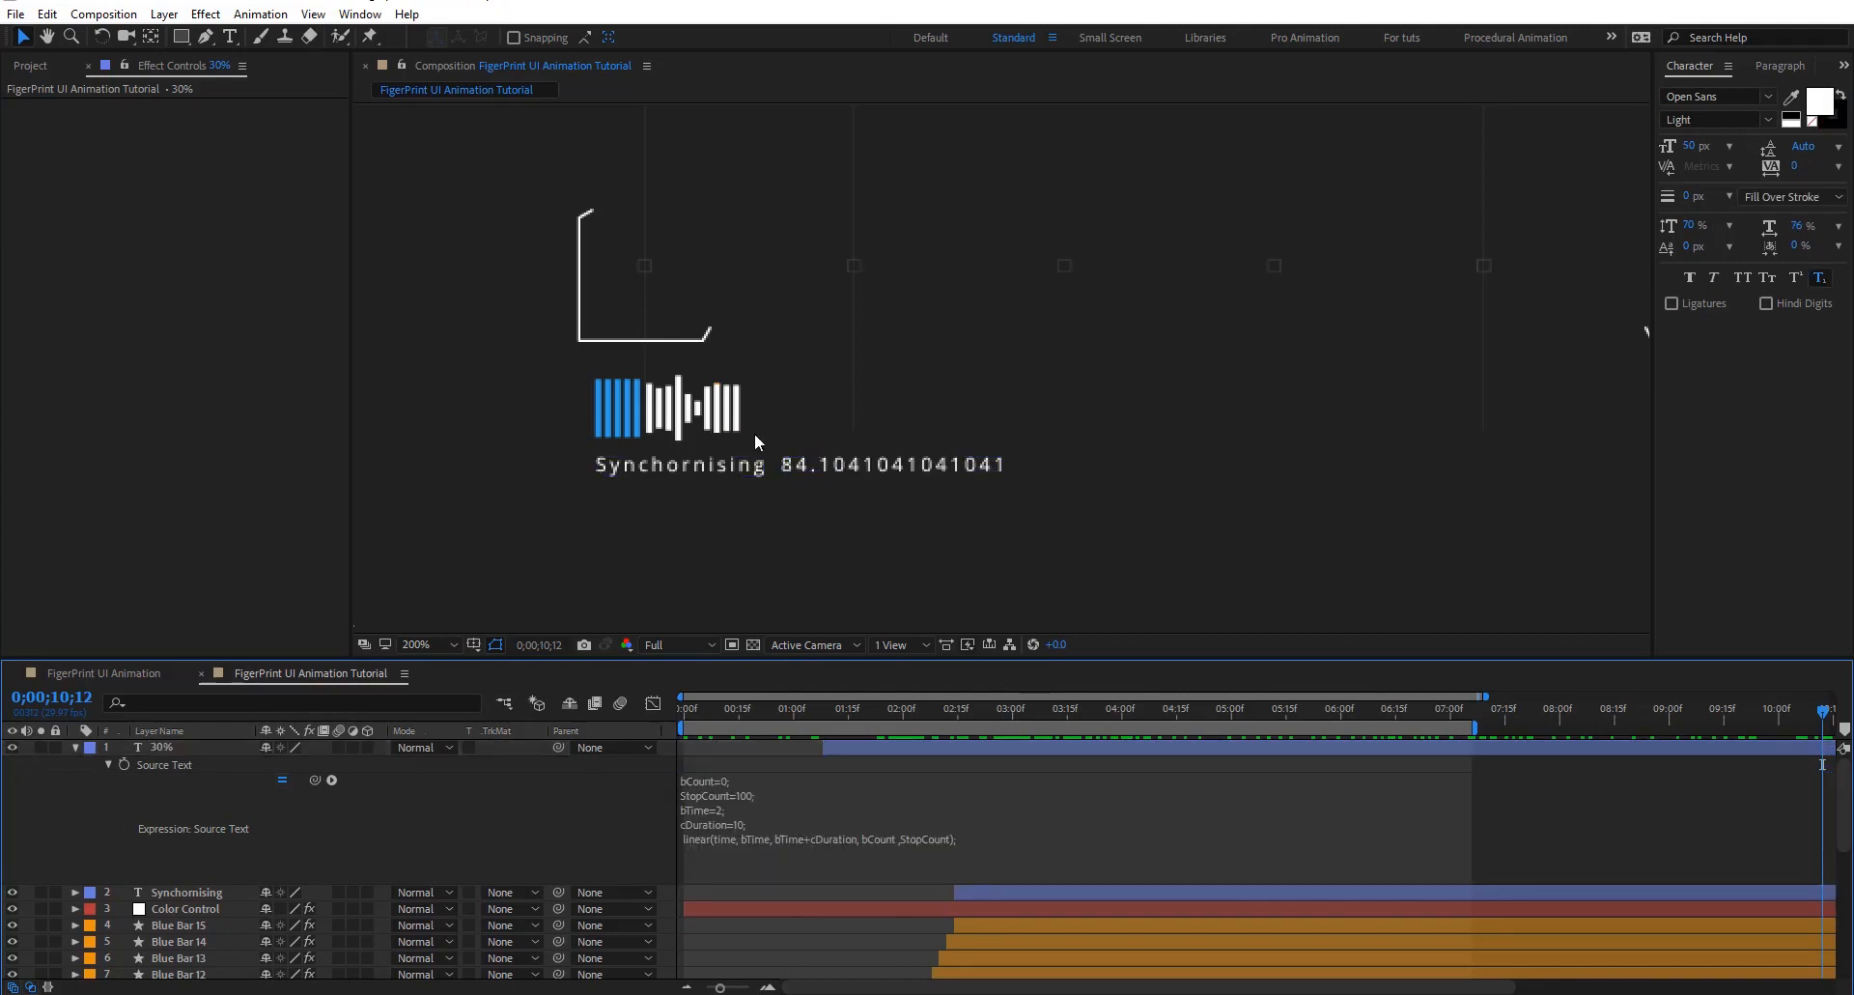
Scrub the timeline between about 2 and 10 seconds to check the counter with the adjusted end time
{"action": "left_click", "coordinate": [902, 710]}
{"action": "left_click", "coordinate": [753, 825]}
{"action": "left_click", "coordinate": [755, 825]}
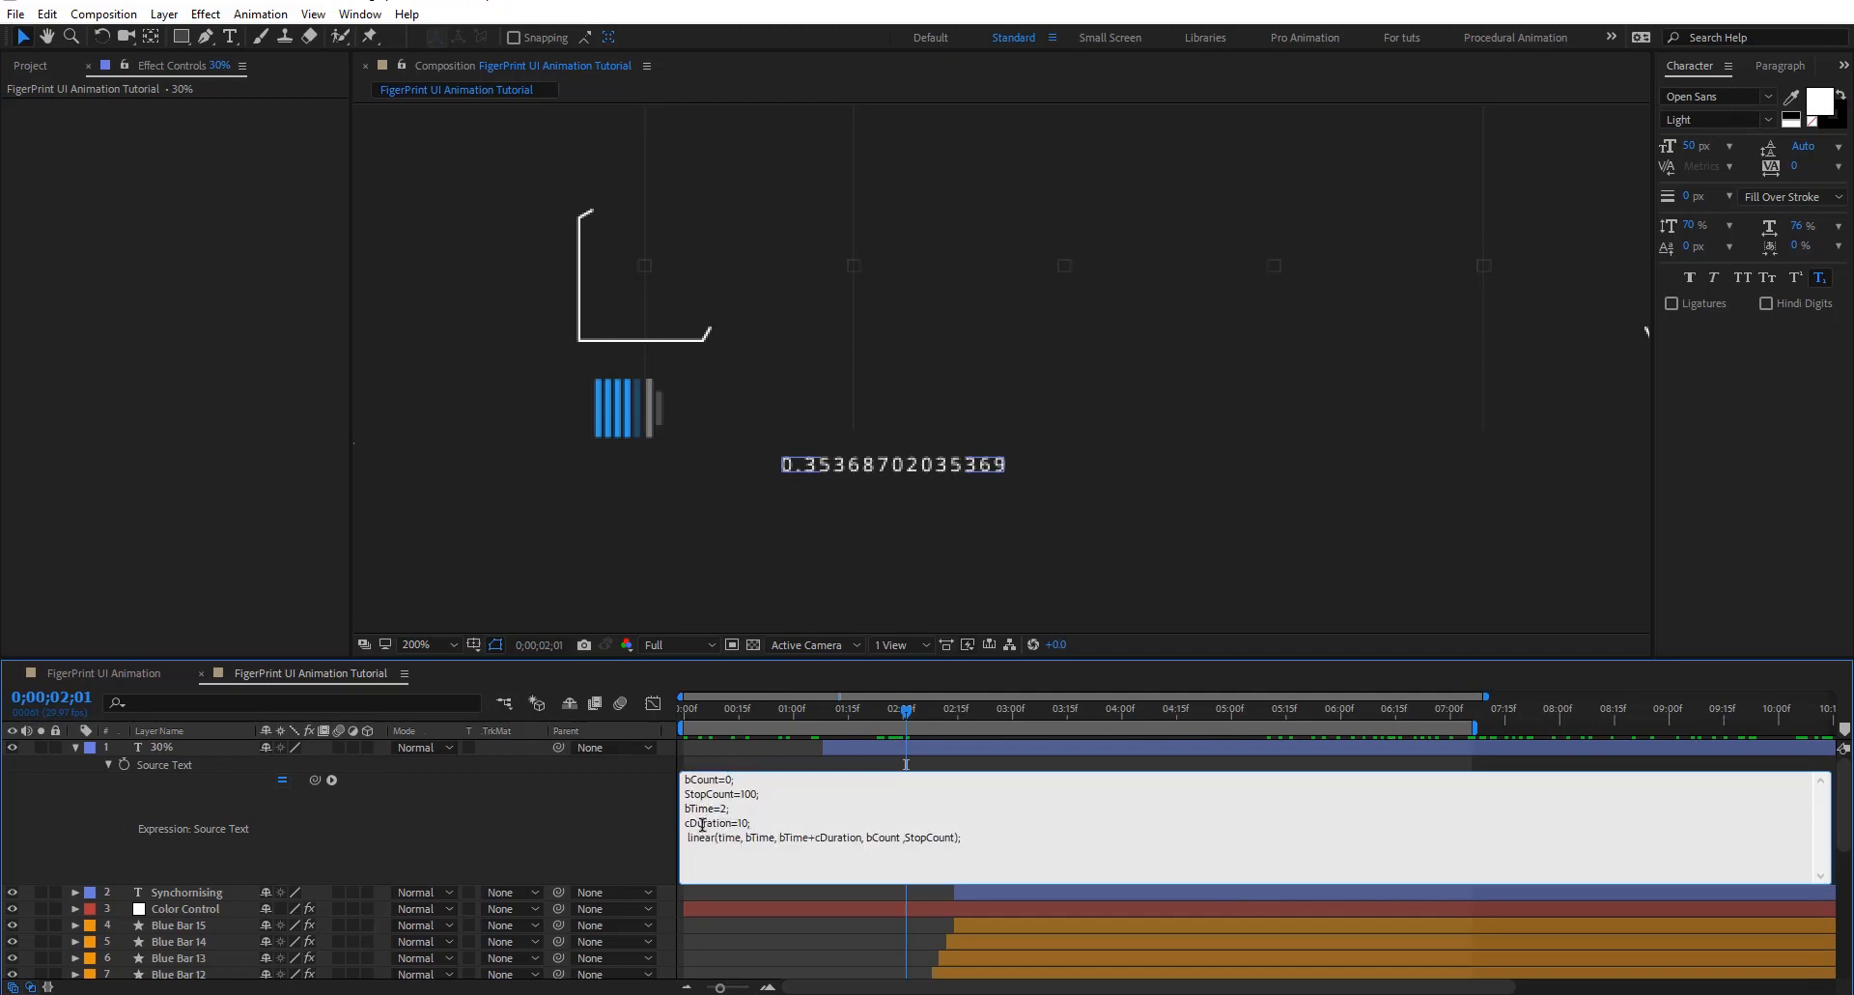
{"action": "key", "text": "BackSpace"}
{"action": "type", "text": ";"}
{"action": "left_click", "coordinate": [585, 821]}
{"action": "left_click_drag", "start_coordinate": [906, 715], "coordinate": [1749, 714]}
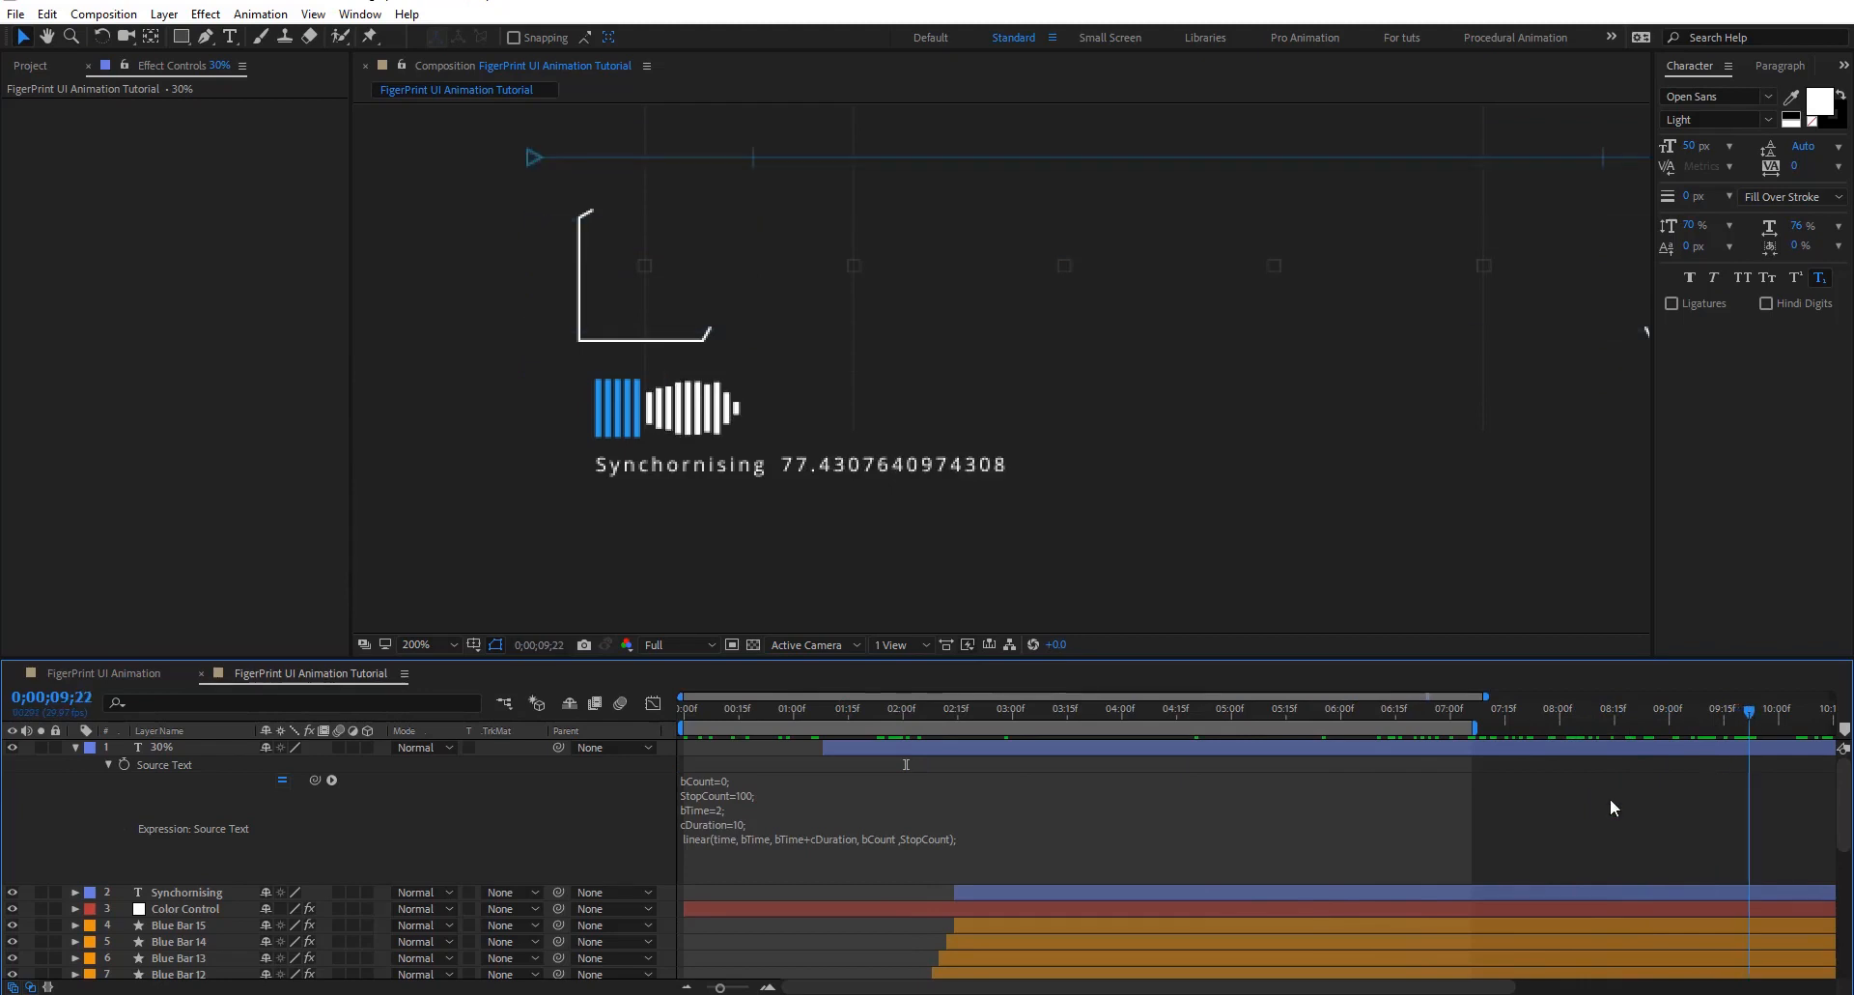
{"action": "scroll", "coordinate": [1110, 869], "scroll_direction": "right", "scroll_amount": 5}
{"action": "left_click_drag", "start_coordinate": [721, 988], "coordinate": [699, 989]}
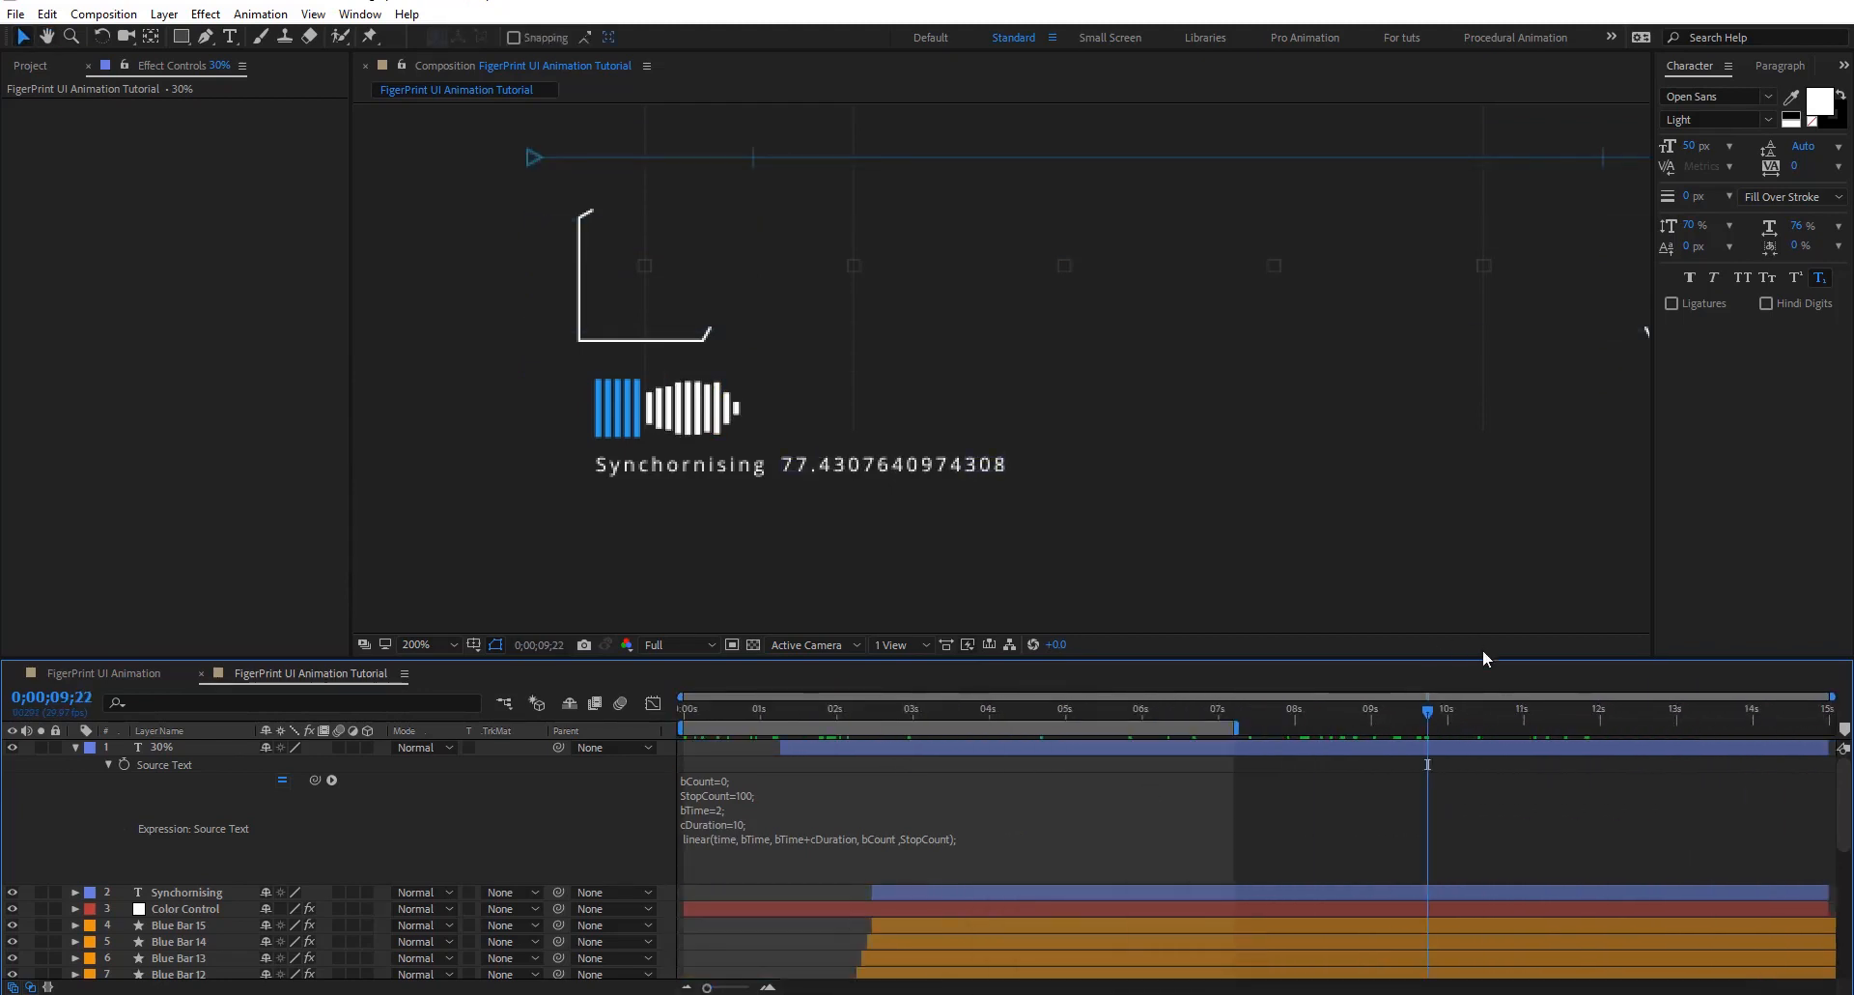
{"action": "left_click_drag", "start_coordinate": [1434, 720], "coordinate": [1158, 720]}
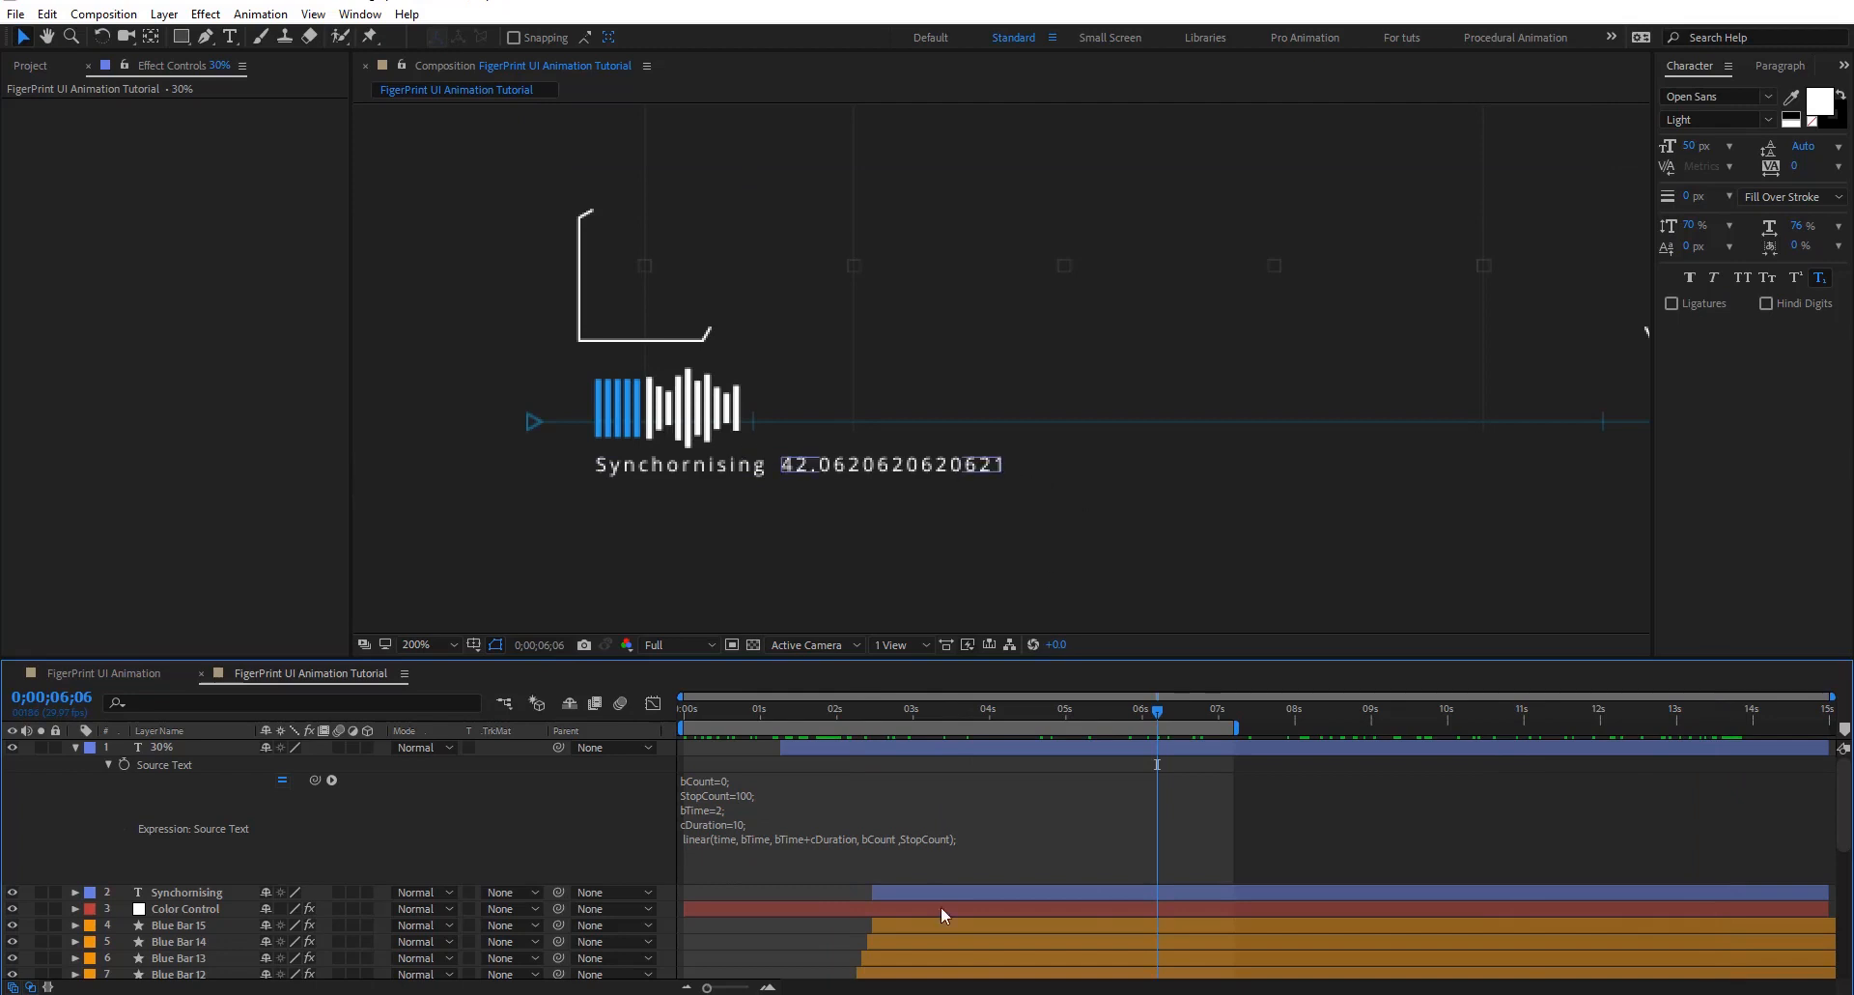
Assign the result of the linear function to a variable named count in the Source Text expression
{"action": "left_click", "coordinate": [975, 847]}
{"action": "left_click", "coordinate": [691, 835]}
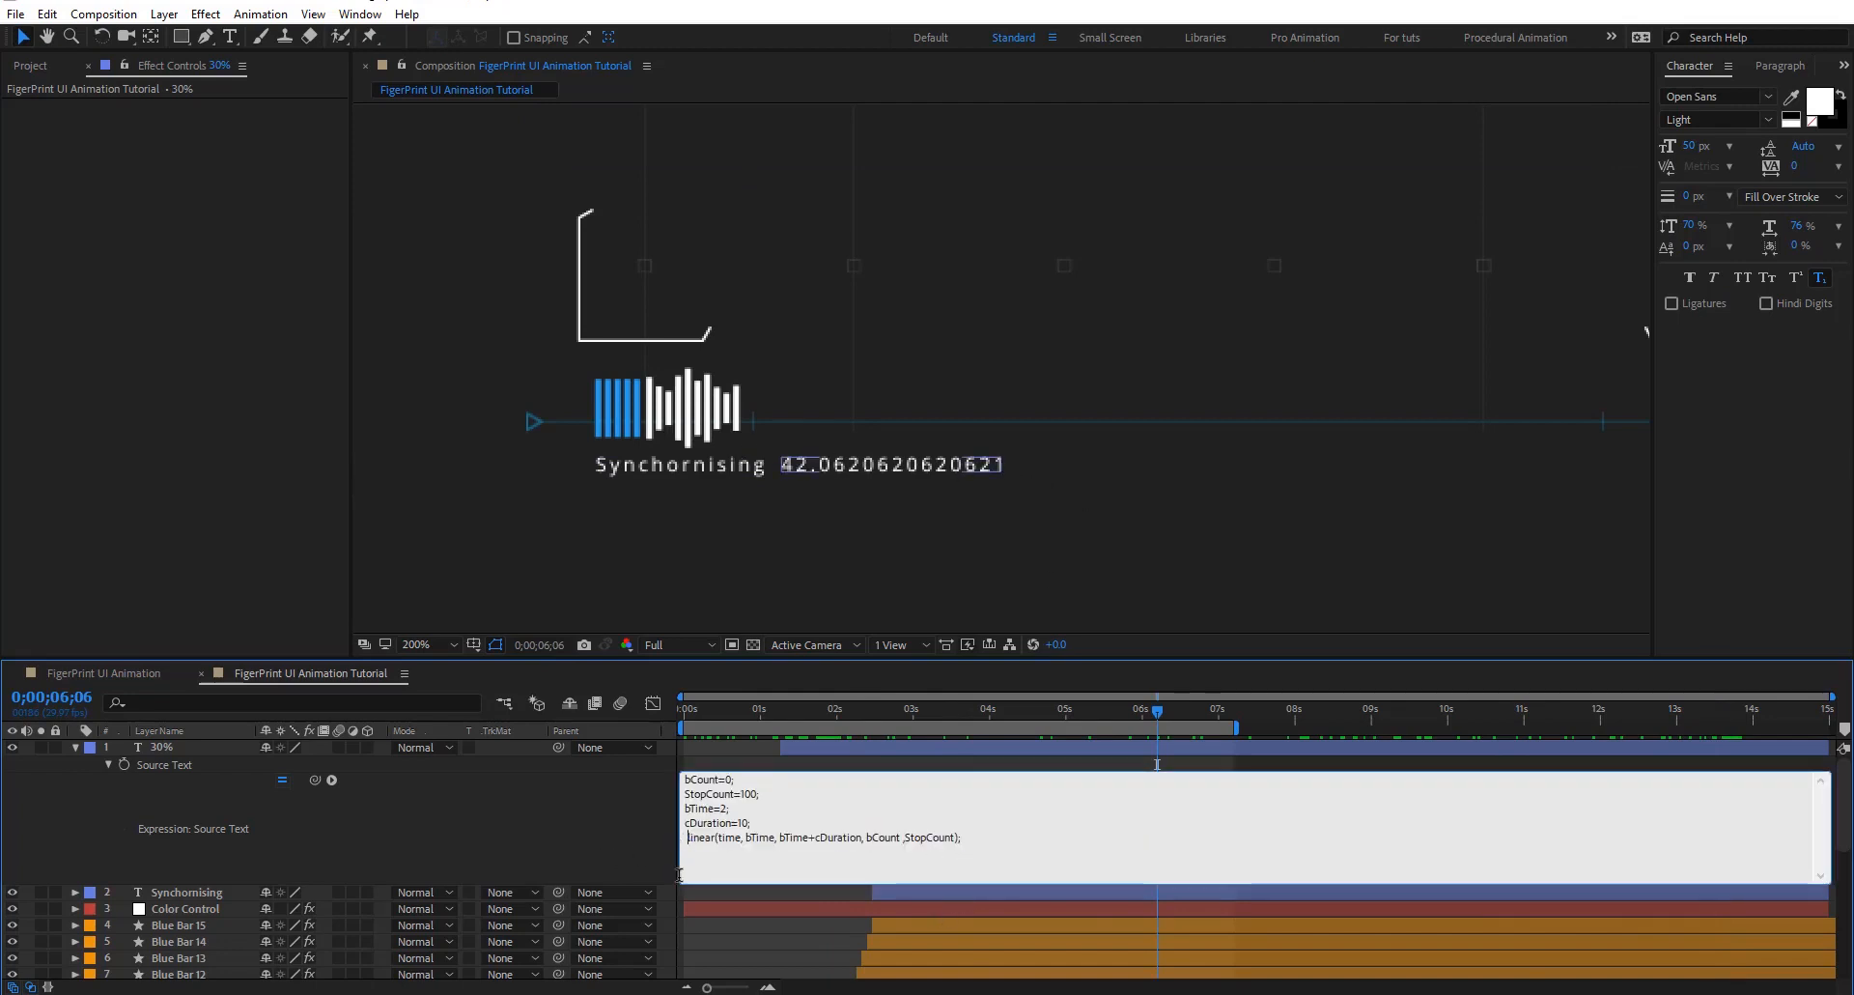
{"action": "type", "text": "count "}
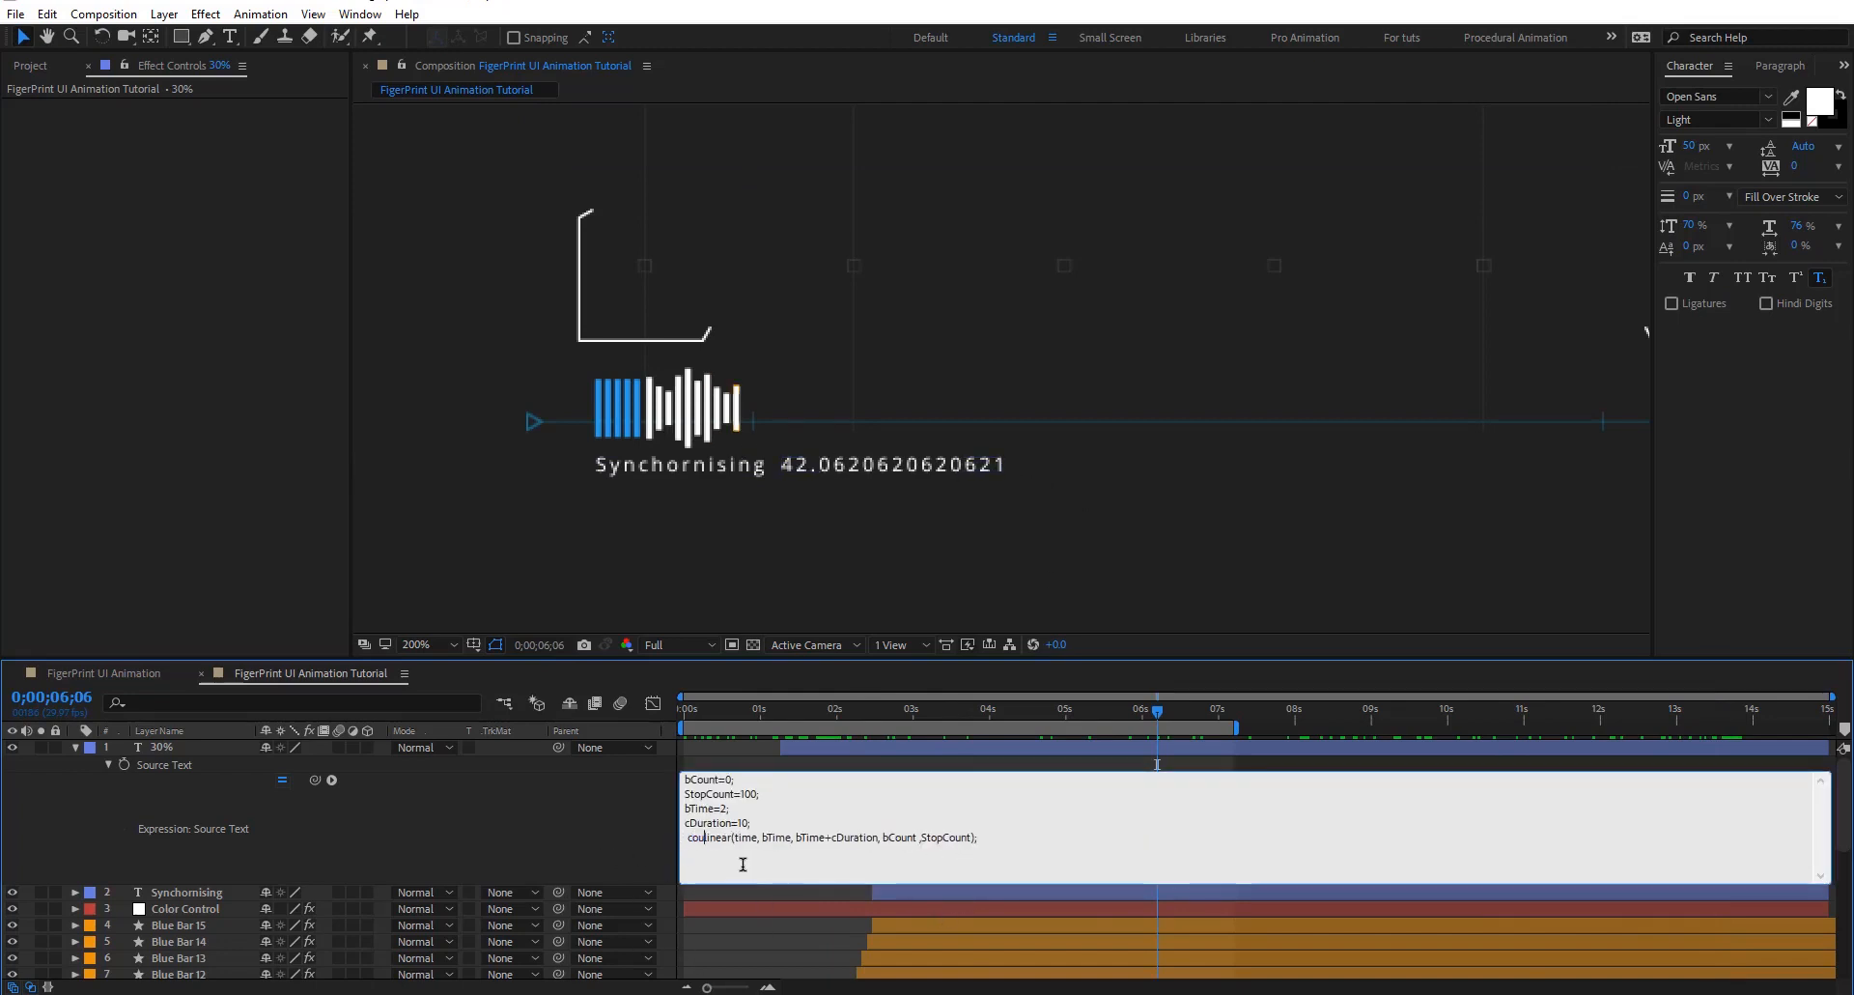
{"action": "type", "text": "="}
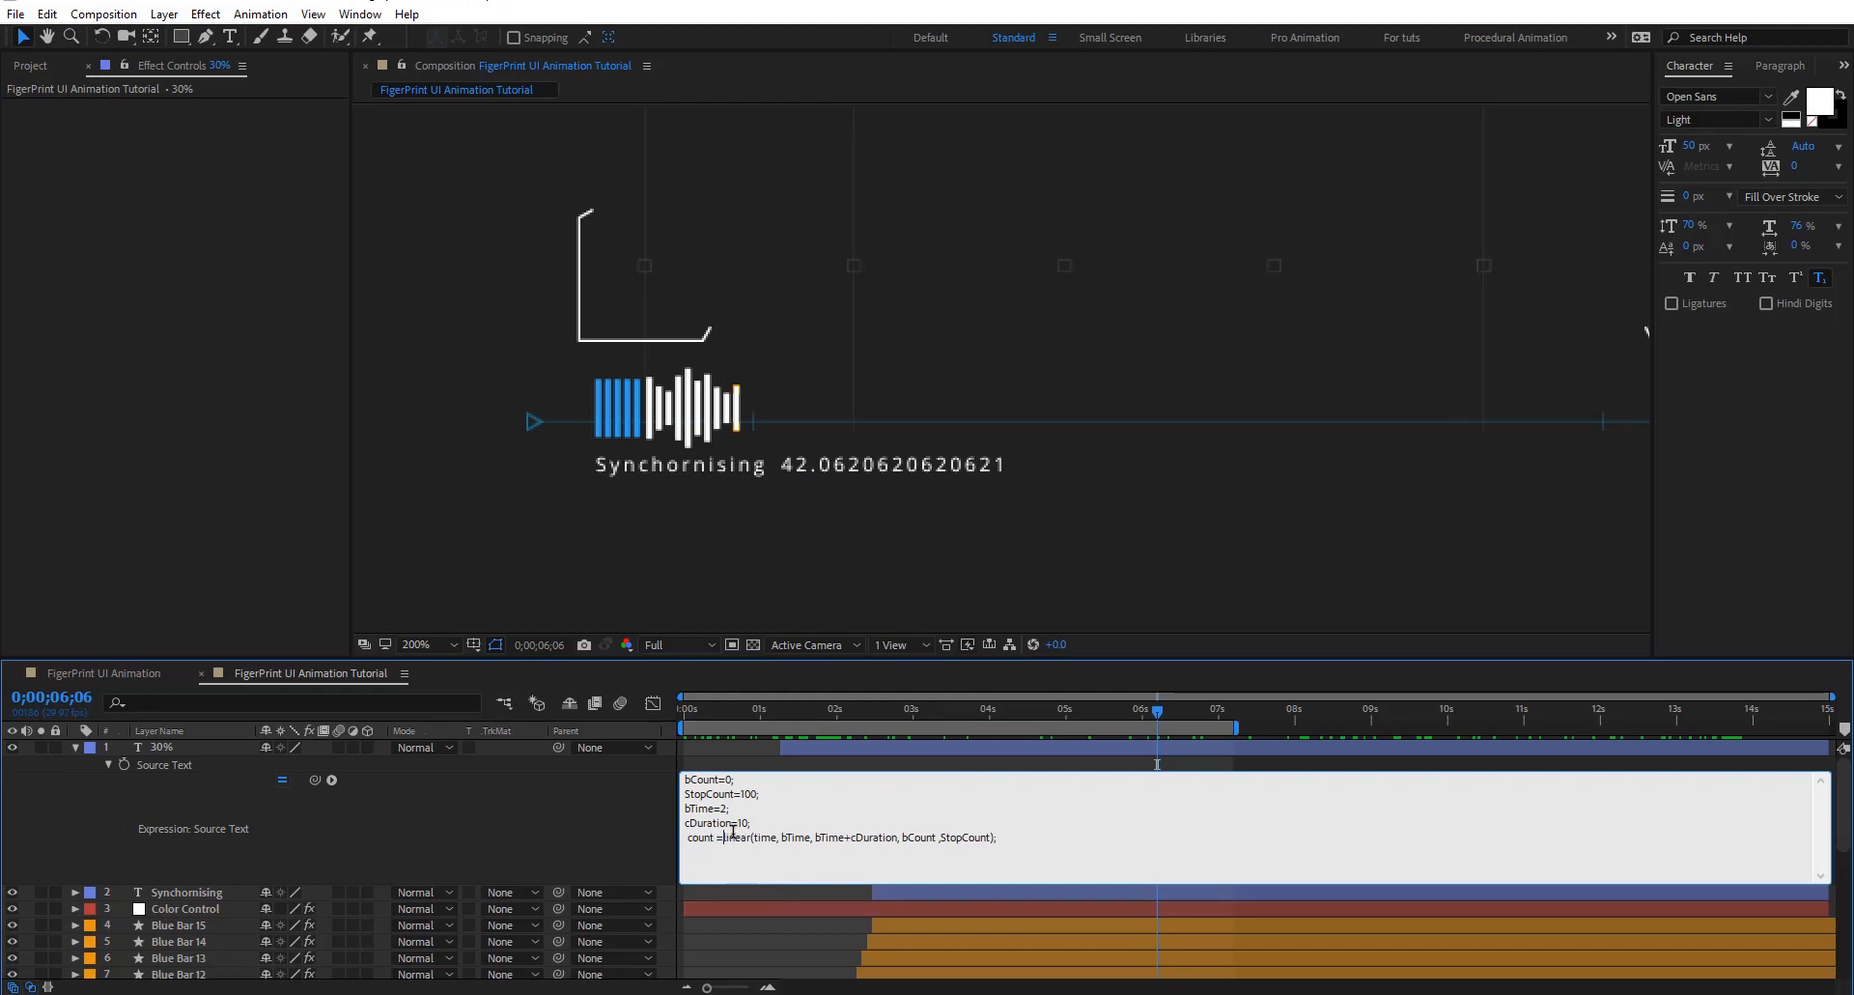
Add the final expression line count.toFixed(0)+ "%" to show whole numbers with a percent sign, and scrub to check it
{"action": "key", "text": "End"}
{"action": "key", "text": "Return"}
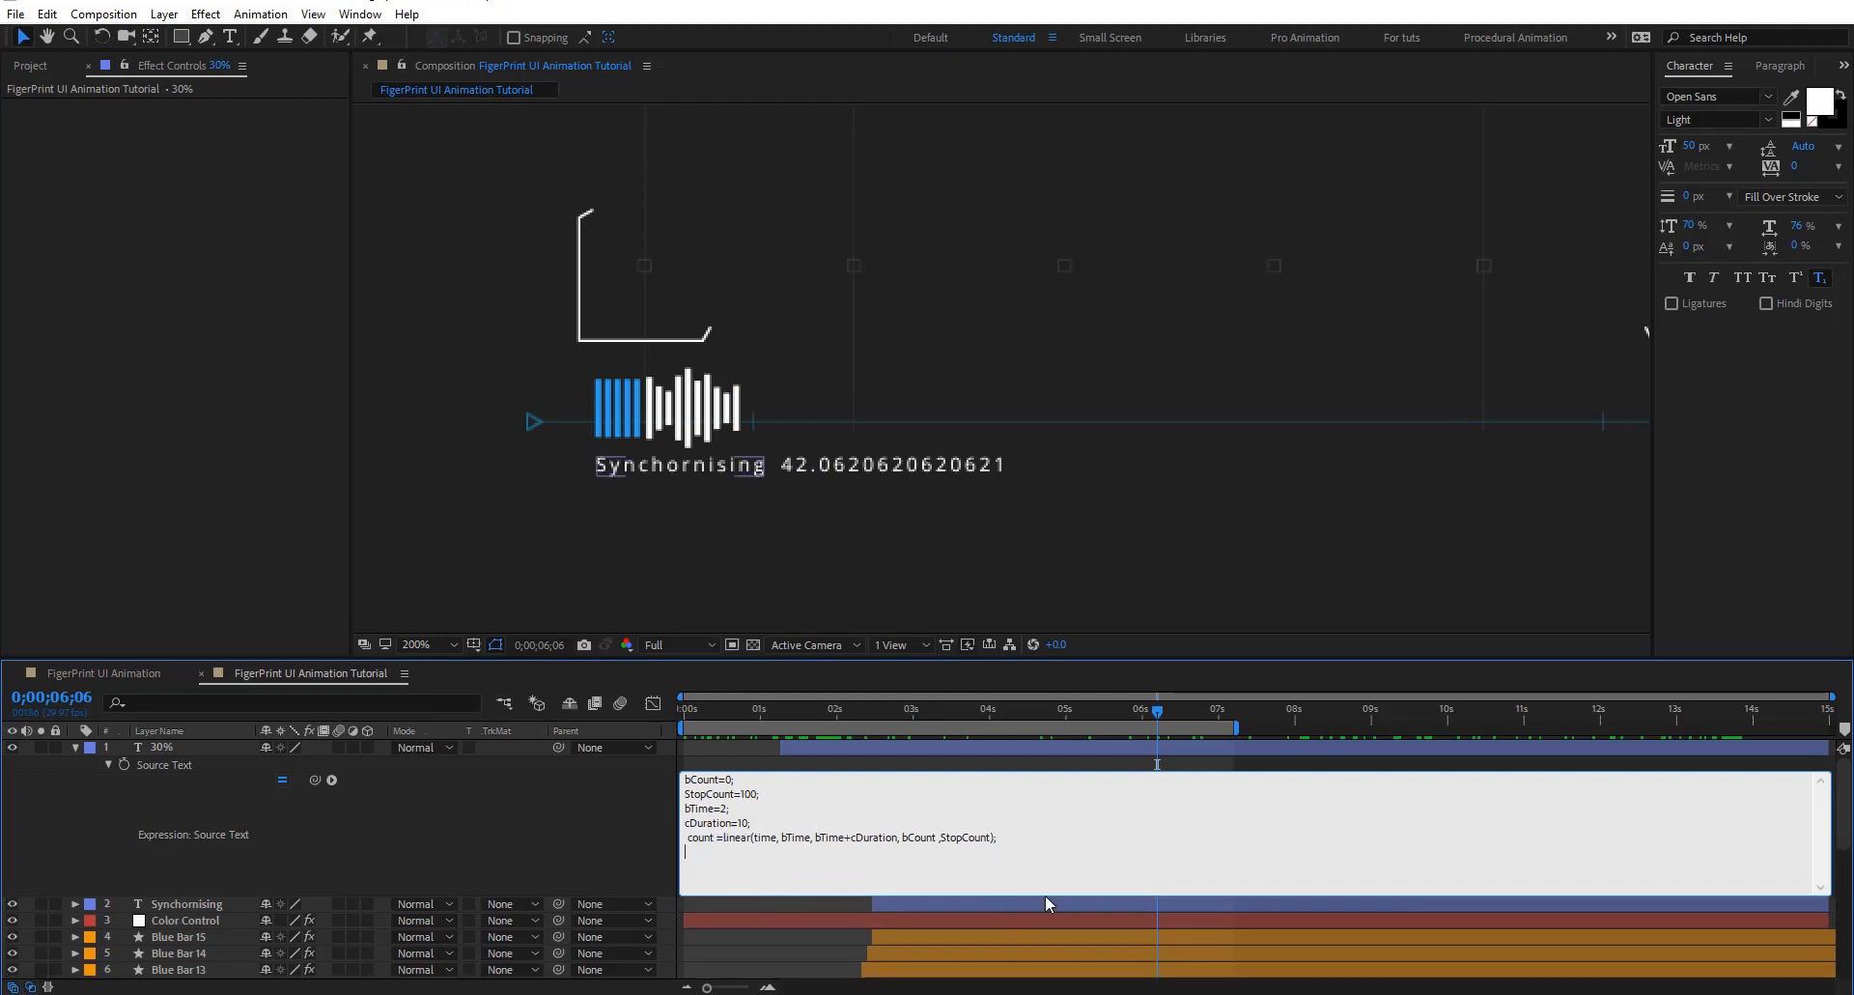
{"action": "type", "text": "count.toFixed(0"}
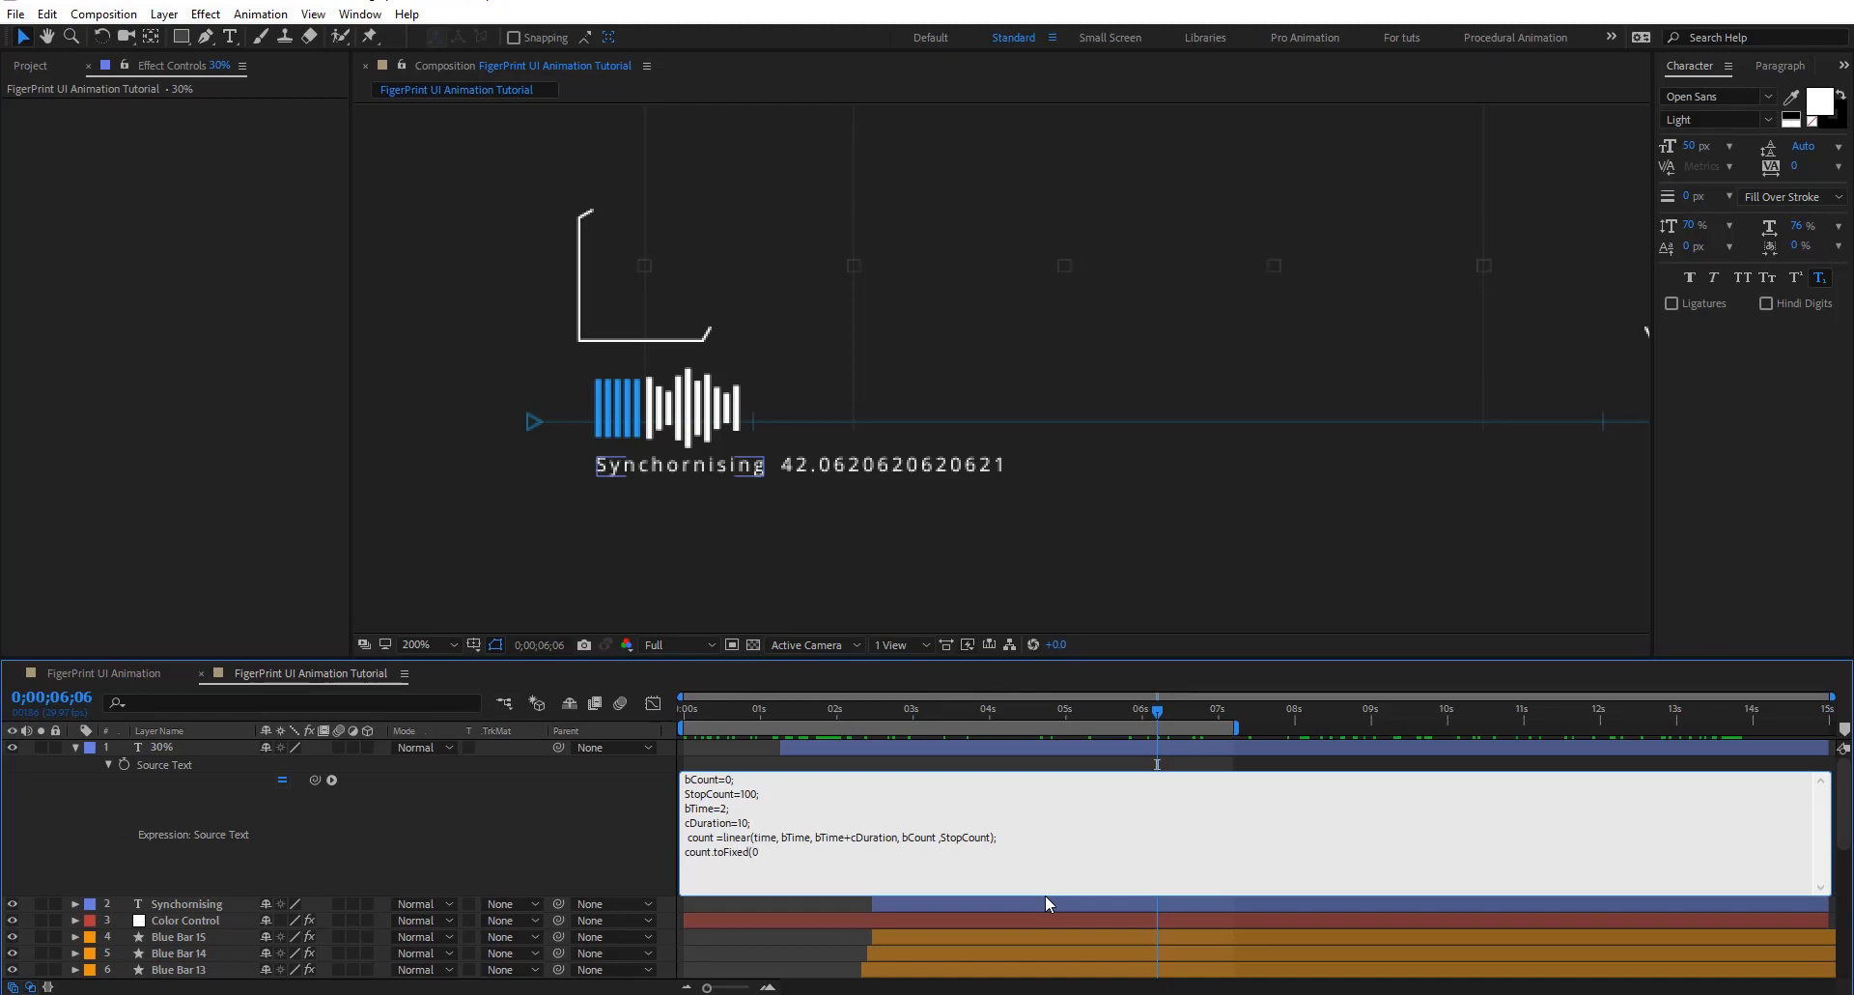
{"action": "key", "text": "BackSpace"}
{"action": "type", "text": ")"}
{"action": "type", "text": "+"}
{"action": "type", "text": " \"%\""}
{"action": "key", "text": "Left"}
{"action": "type", "text": "%"}
{"action": "left_click", "coordinate": [635, 848]}
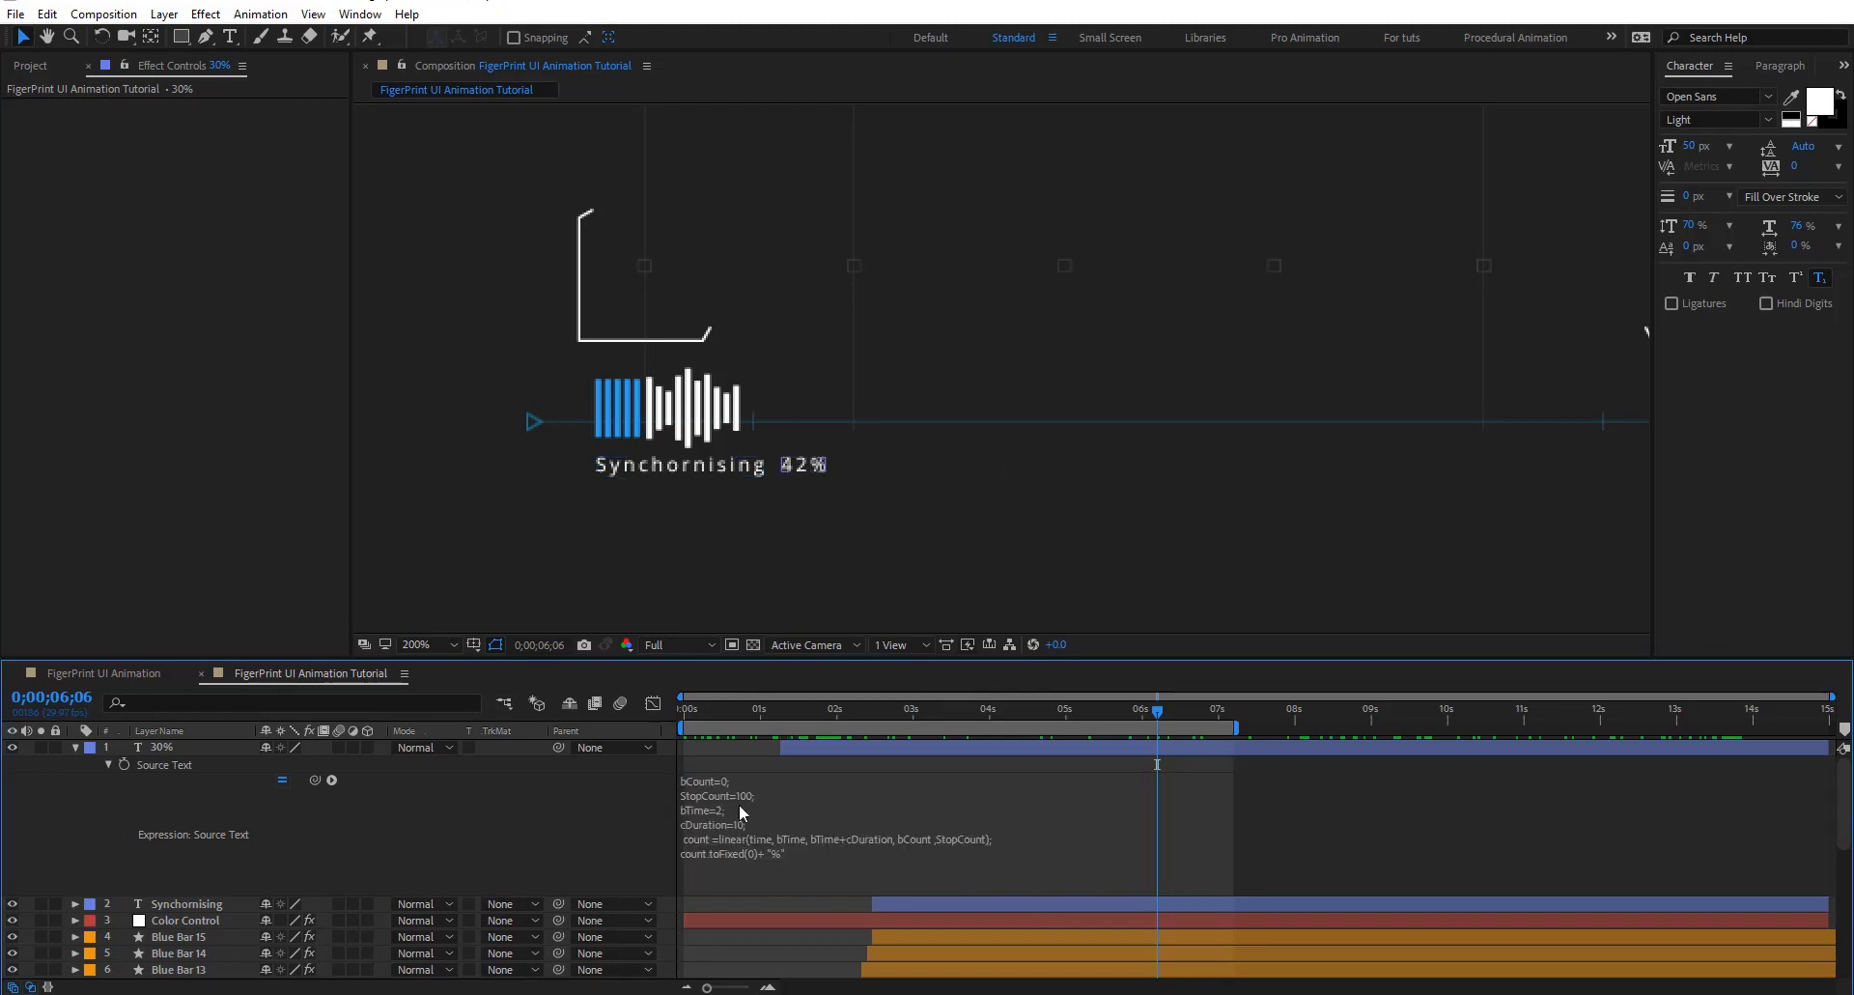
{"action": "left_click_drag", "start_coordinate": [1145, 705], "coordinate": [1539, 710]}
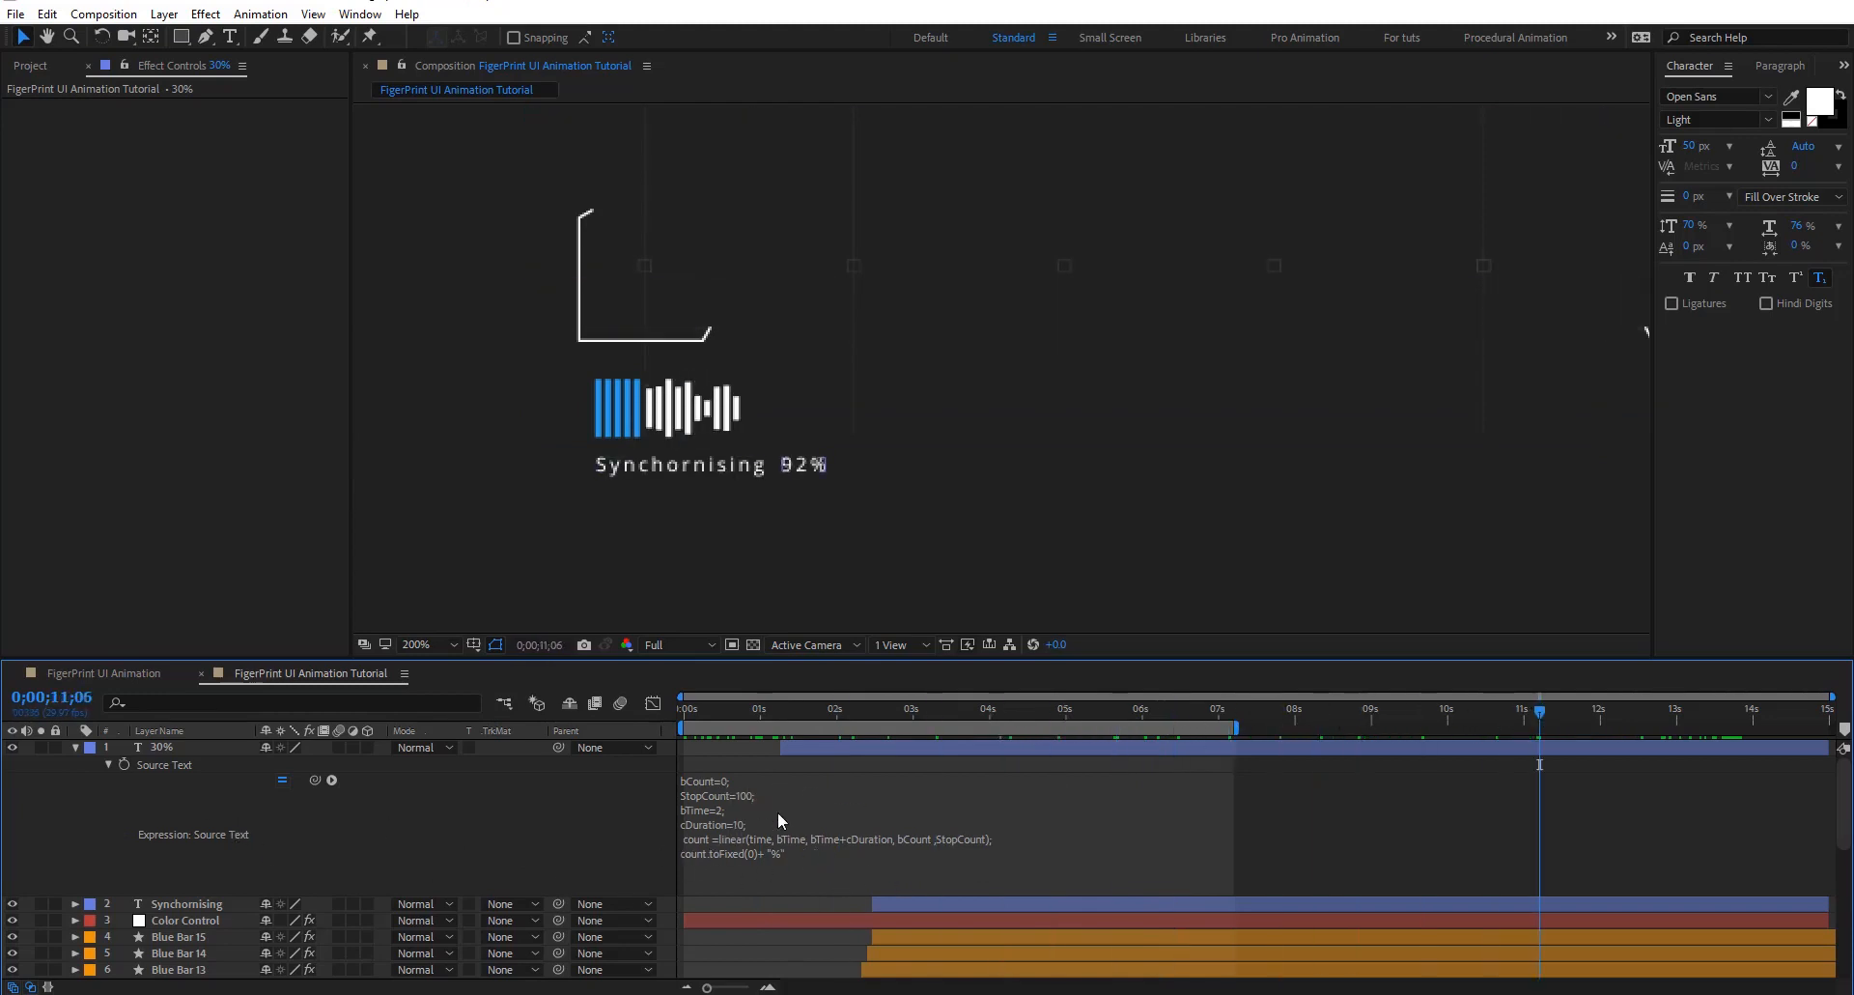
Set the bTime variable in the Source Text expression to 3
{"action": "left_click_drag", "start_coordinate": [1006, 722], "coordinate": [821, 720]}
{"action": "left_click", "coordinate": [726, 809]}
{"action": "left_click", "coordinate": [726, 808]}
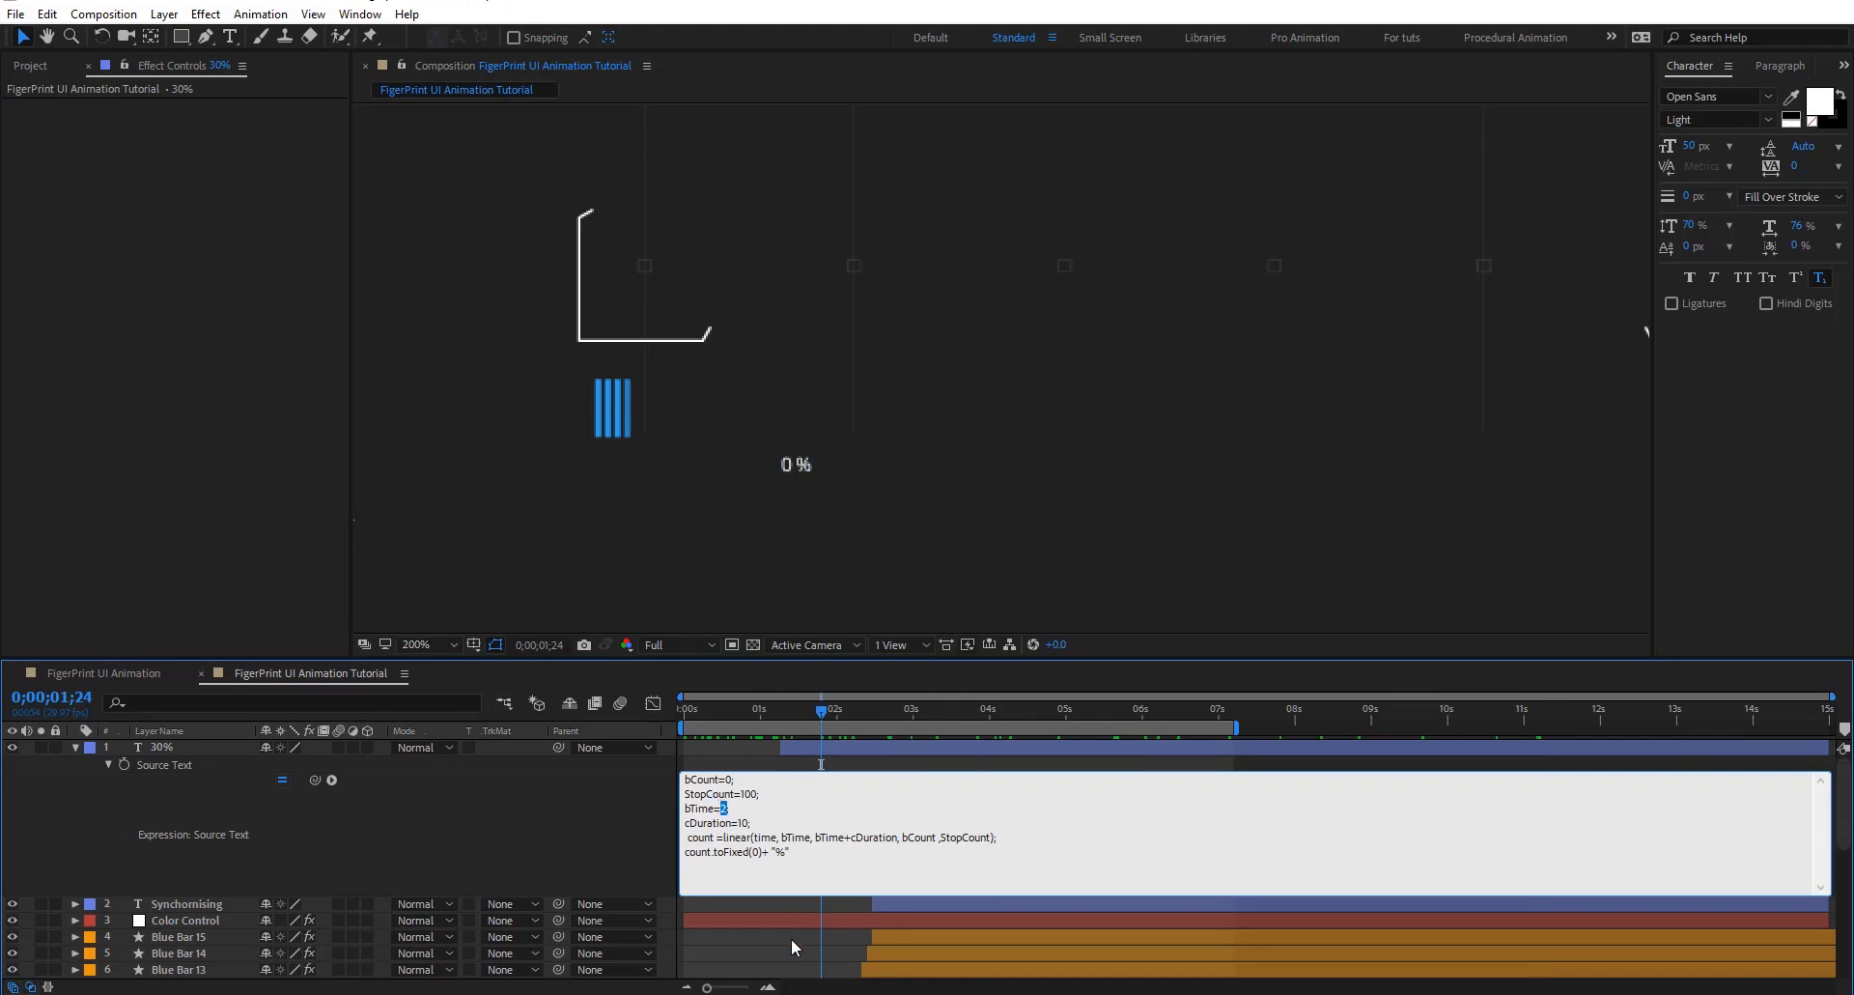
{"action": "left_click", "coordinate": [618, 850]}
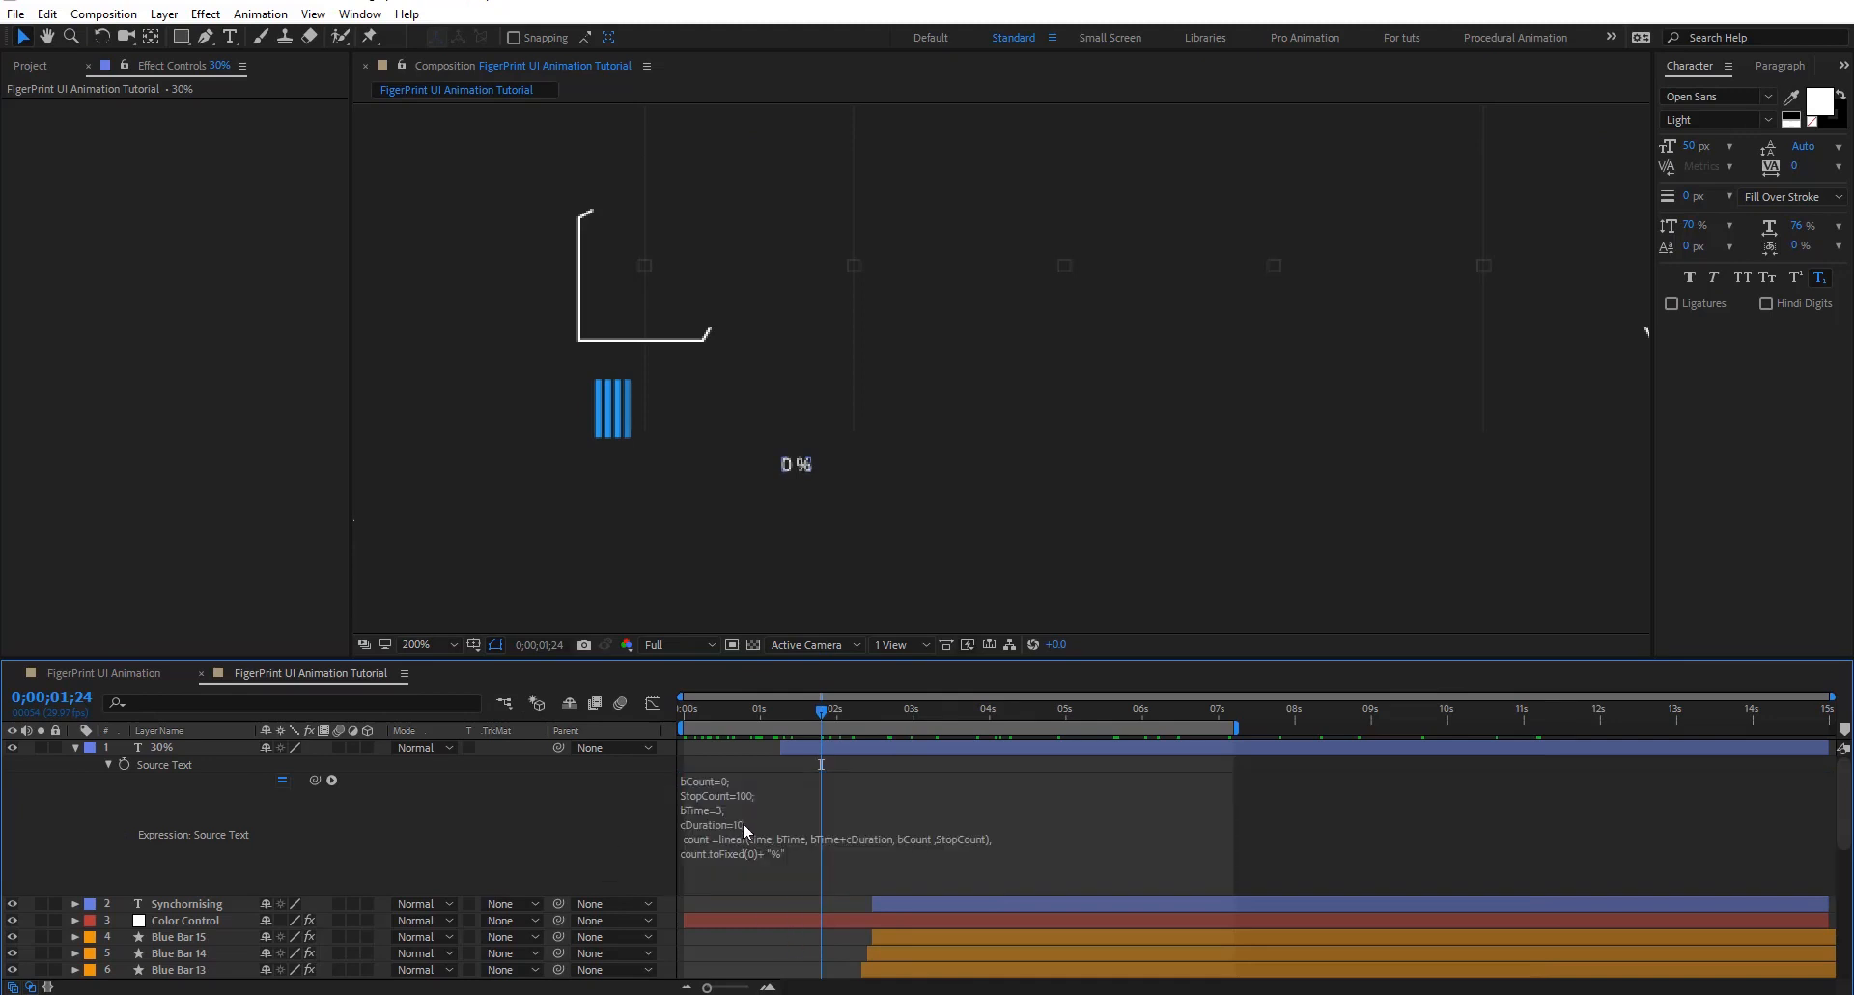
Set the cDuration variable in the Source Text expression to 15
{"action": "left_click", "coordinate": [742, 826]}
{"action": "left_click", "coordinate": [748, 824]}
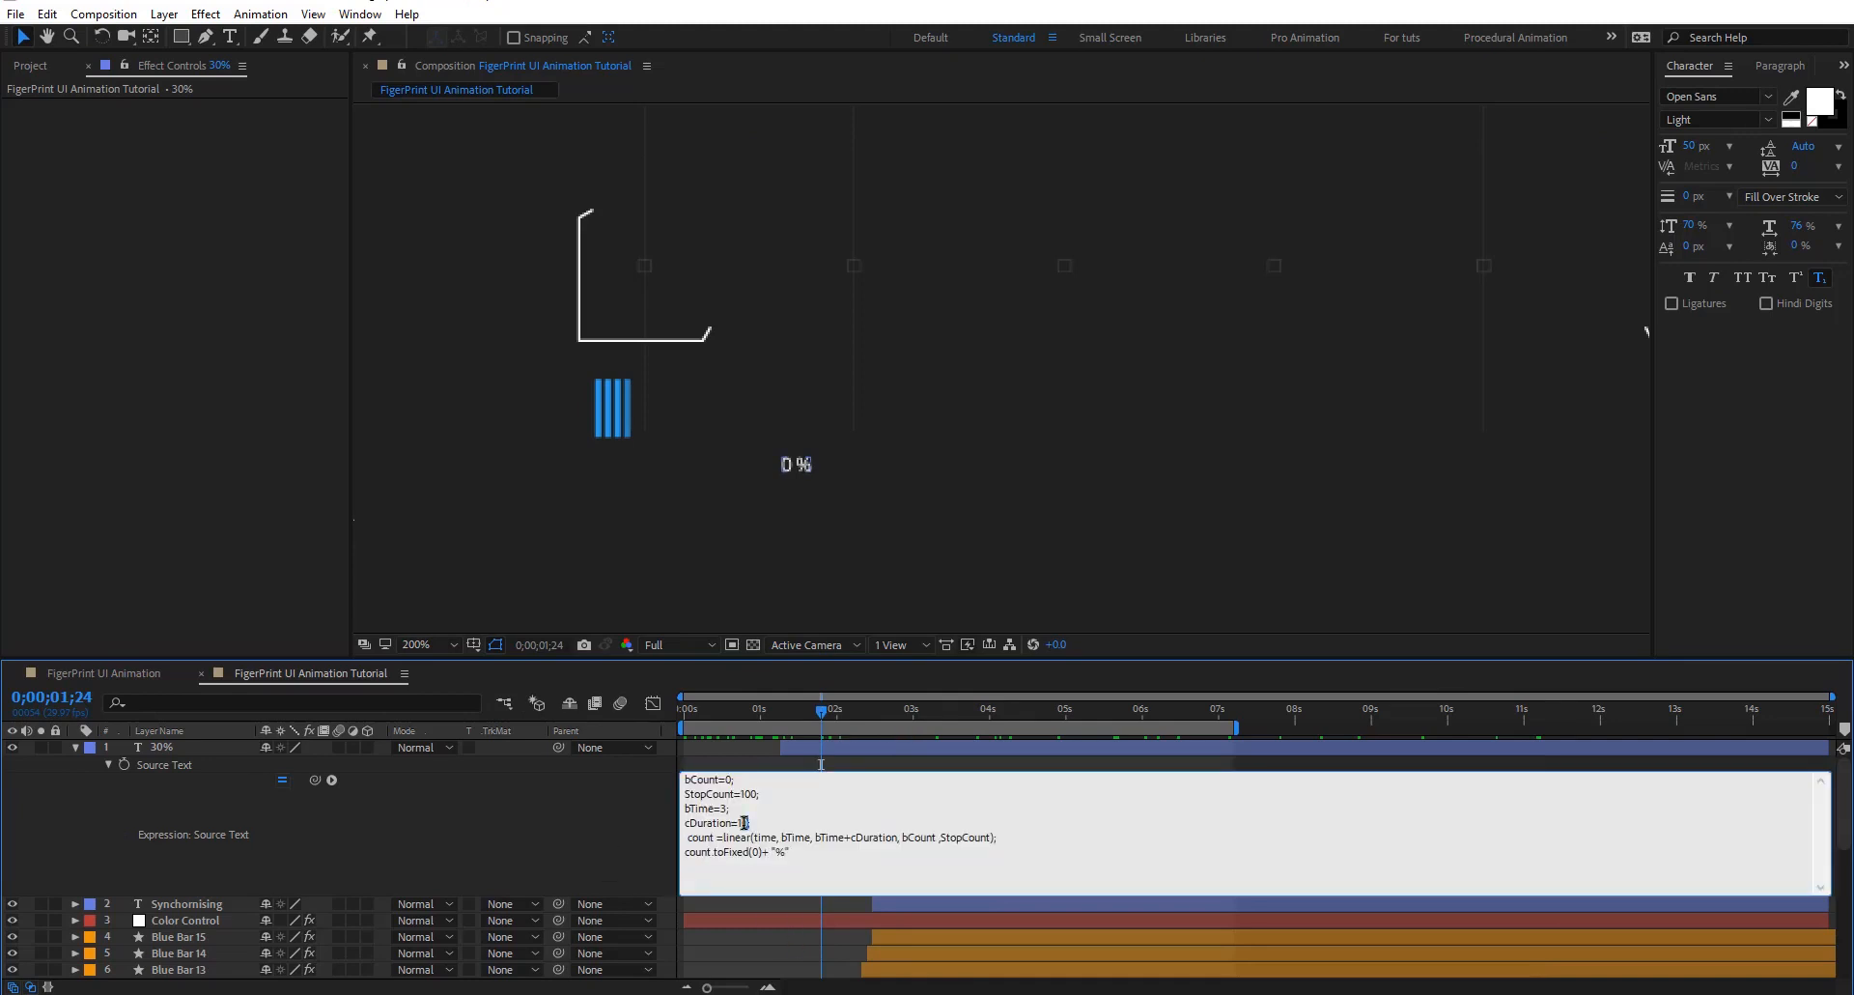
{"action": "key", "text": "BackSpace"}
{"action": "type", "text": "5;"}
{"action": "left_click", "coordinate": [558, 799]}
Scrub from about 2 seconds to the end of the composition to check the percentage counter's timing
{"action": "scroll", "coordinate": [884, 579], "scroll_direction": "down", "scroll_amount": 1}
{"action": "left_click_drag", "start_coordinate": [828, 722], "coordinate": [1209, 756]}
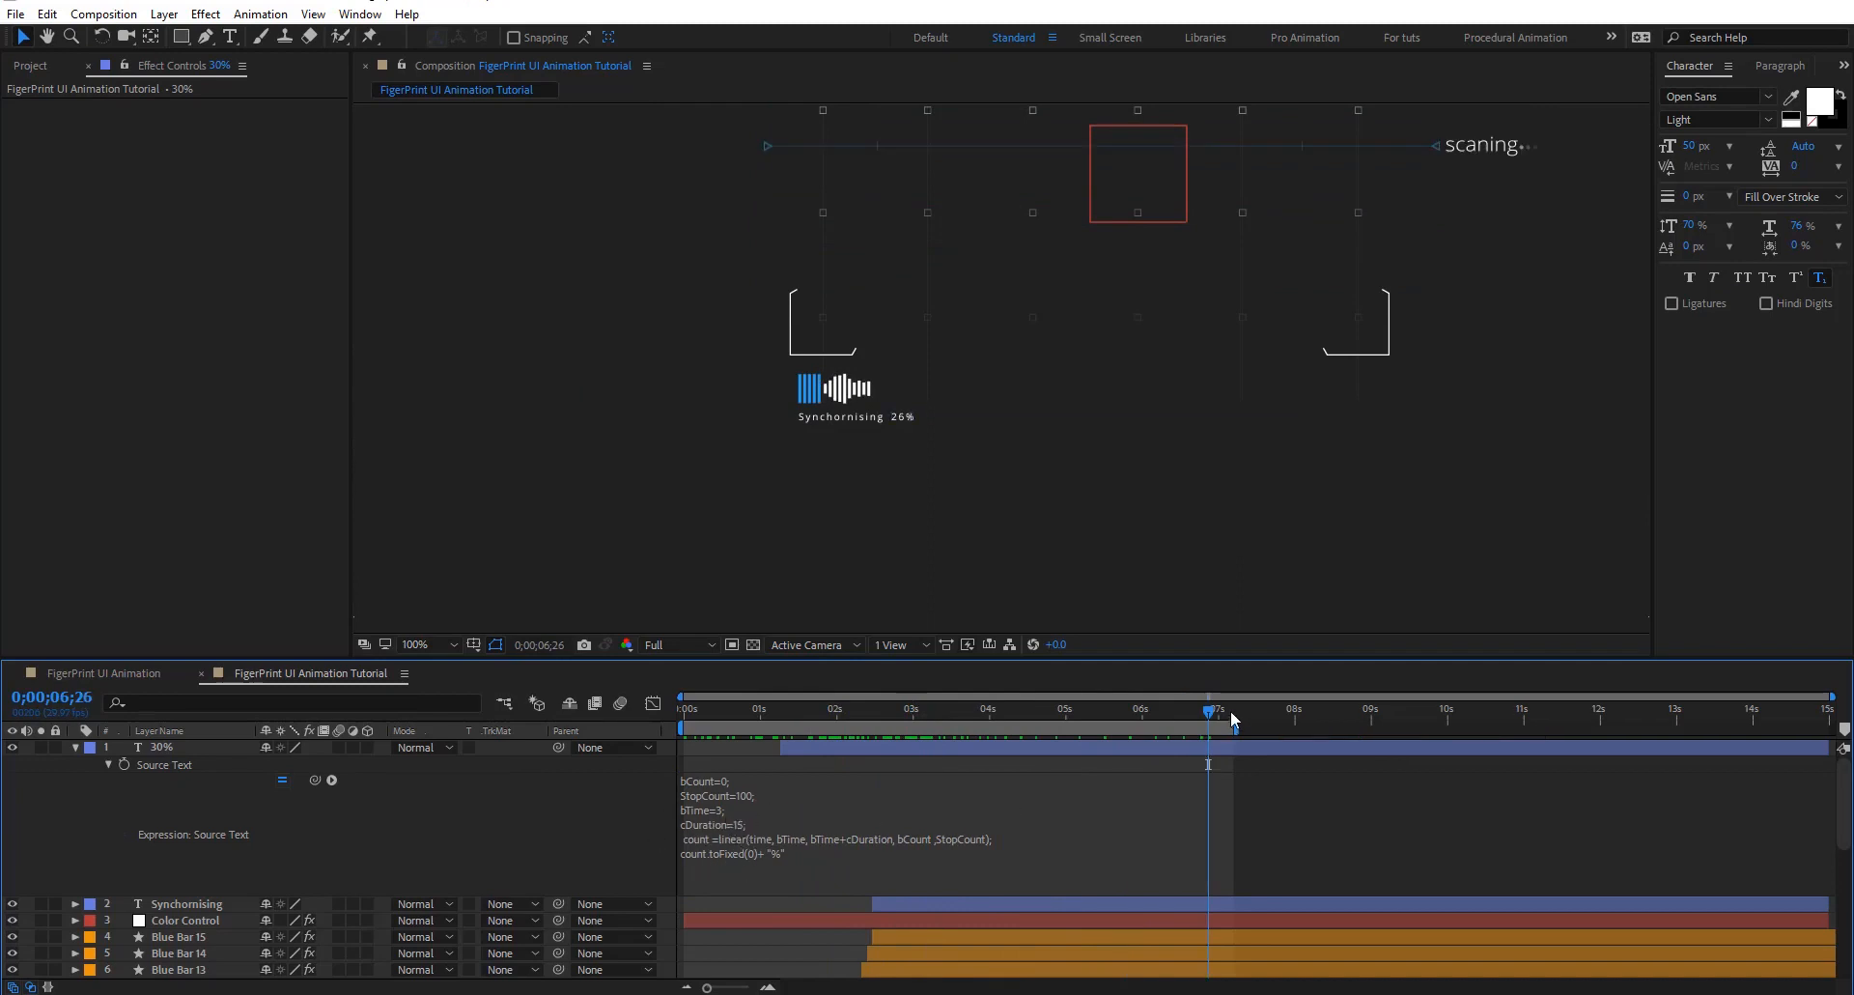
{"action": "left_click_drag", "start_coordinate": [1320, 720], "coordinate": [1828, 722]}
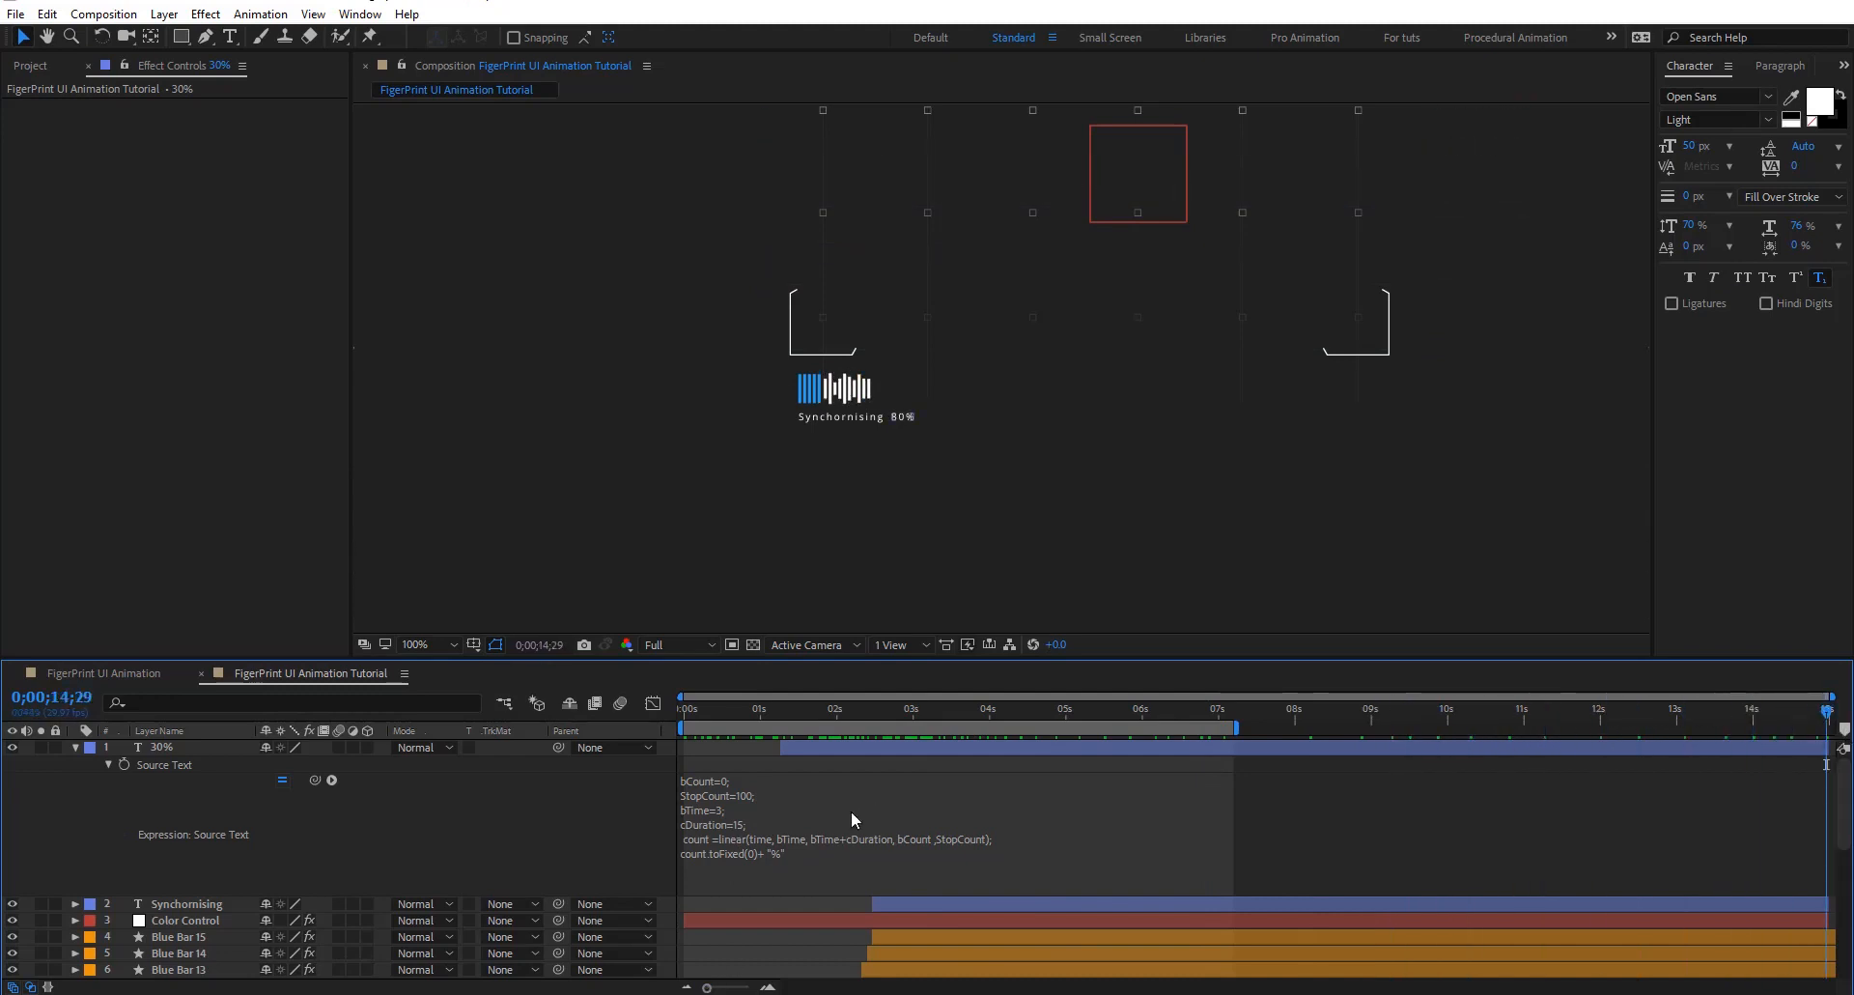
Set bTime to 2 and cDuration to 10 in the 30% layer's Source Text expression
{"action": "left_click", "coordinate": [749, 833]}
{"action": "left_click", "coordinate": [728, 807]}
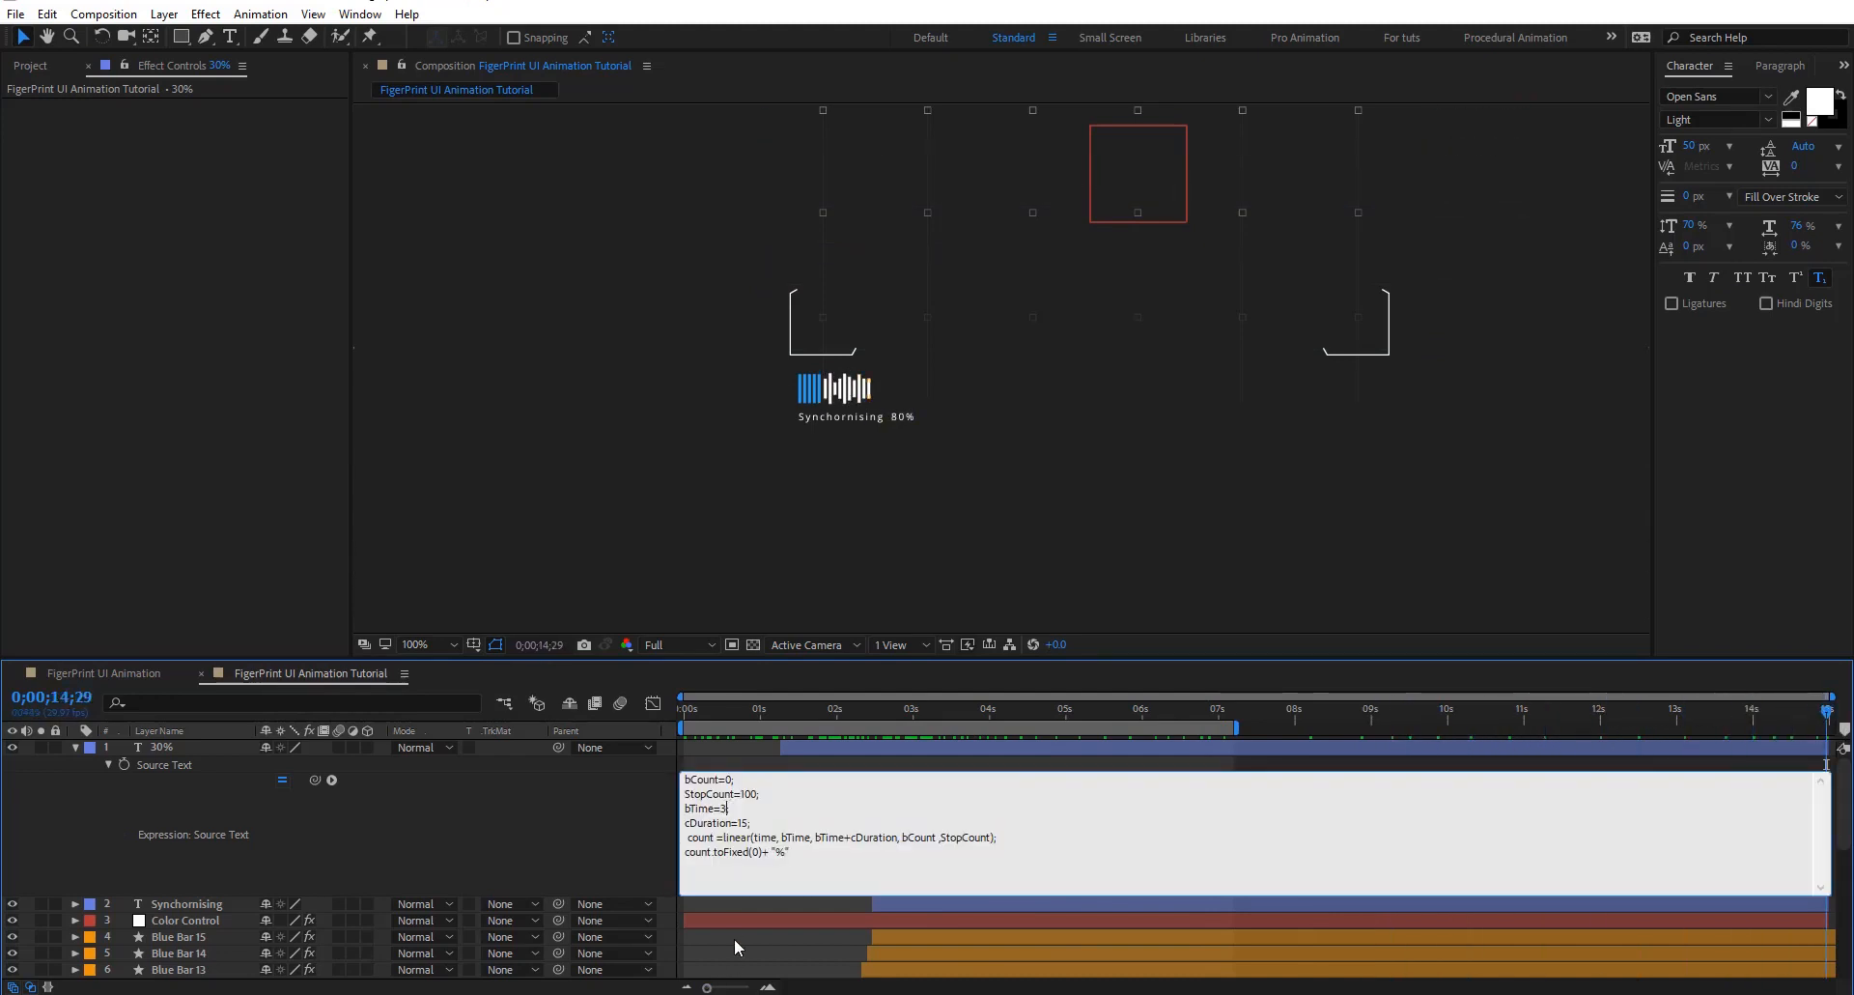
{"action": "key", "text": "BackSpace"}
{"action": "type", "text": "2;"}
{"action": "double_click", "coordinate": [743, 823]}
{"action": "type", "text": "0"}
{"action": "left_click", "coordinate": [639, 786]}
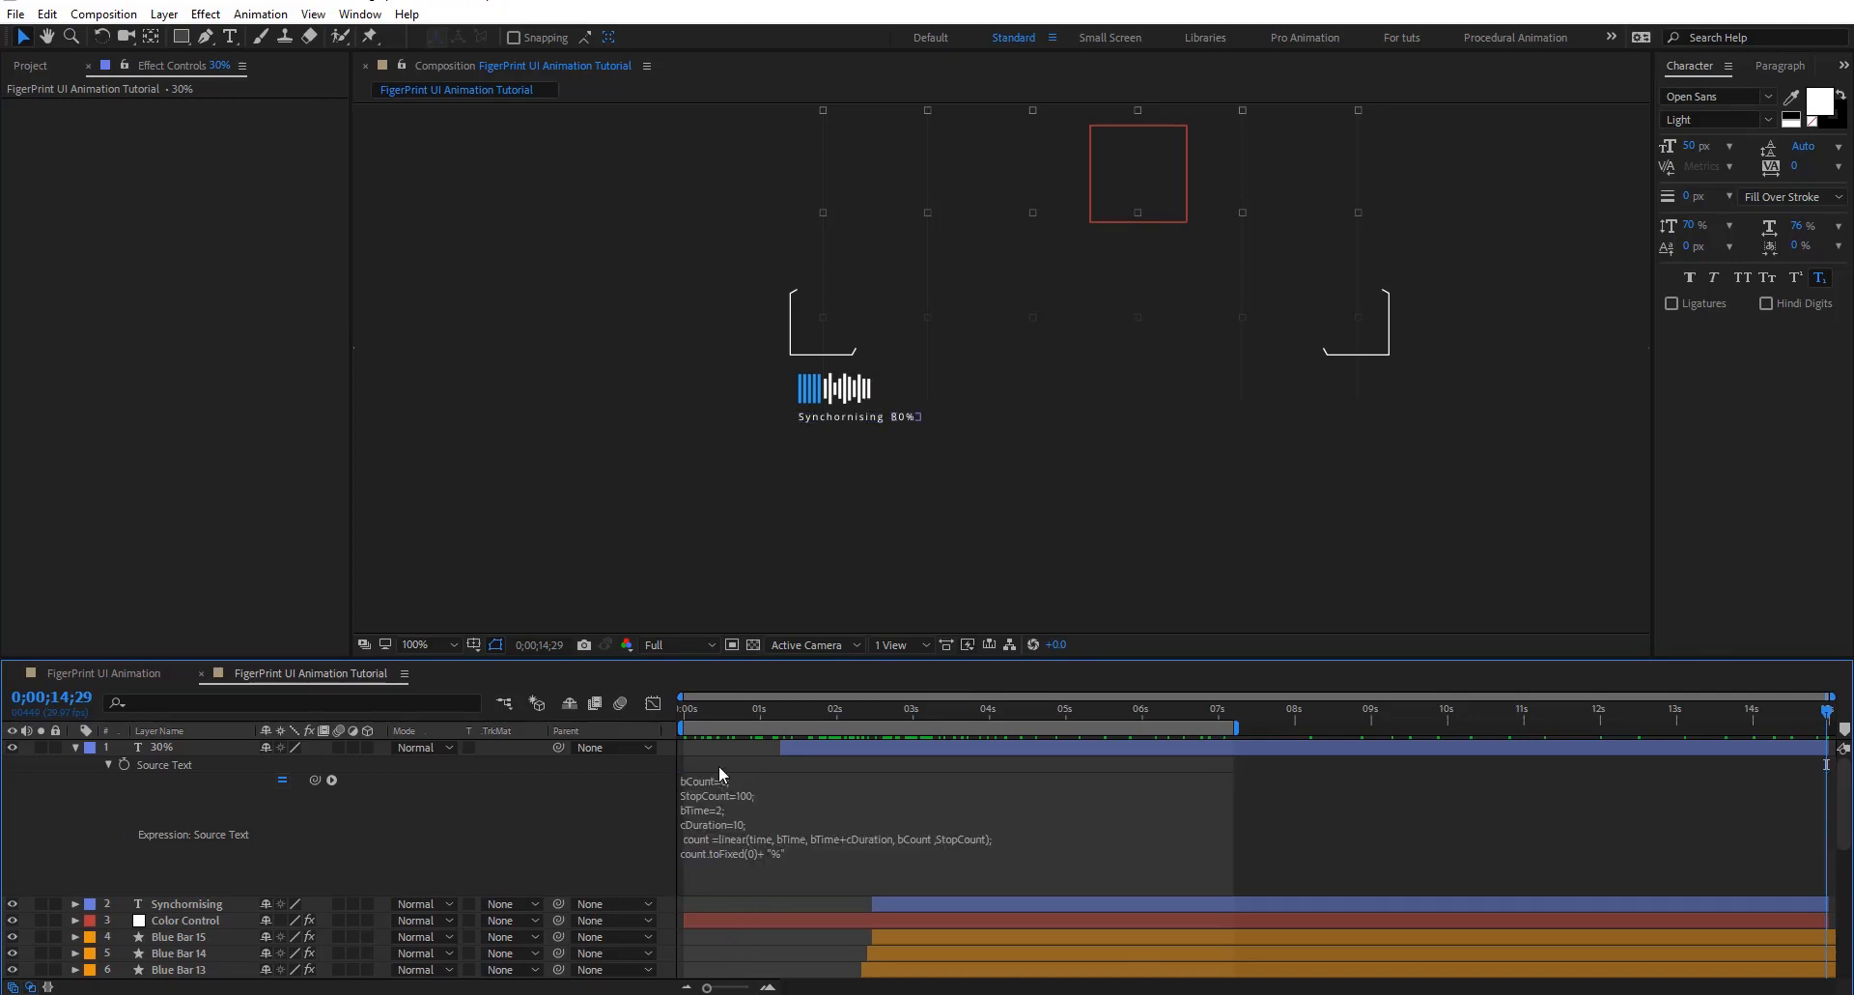
Show the 30% layer's Opacity keyframes and preview from about 0;00;01;23 to examine when the counter appears and starts counting
{"action": "left_click", "coordinate": [811, 715]}
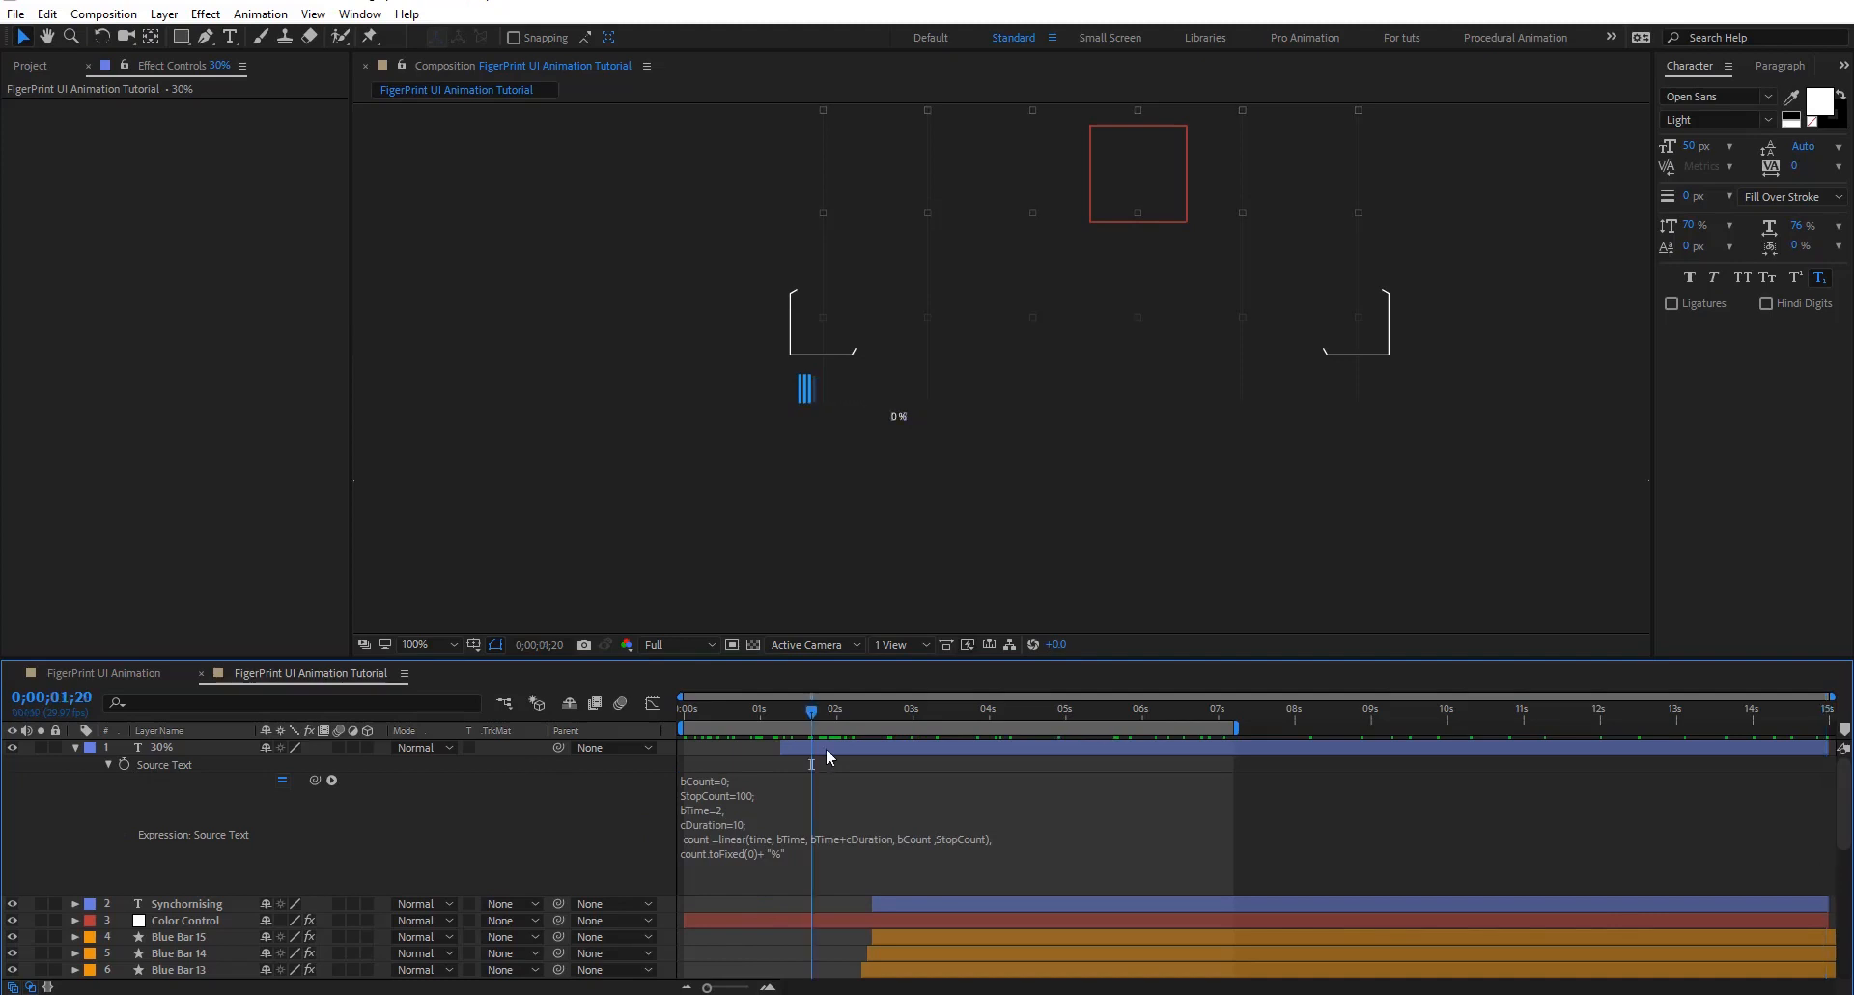
{"action": "left_click", "coordinate": [826, 747]}
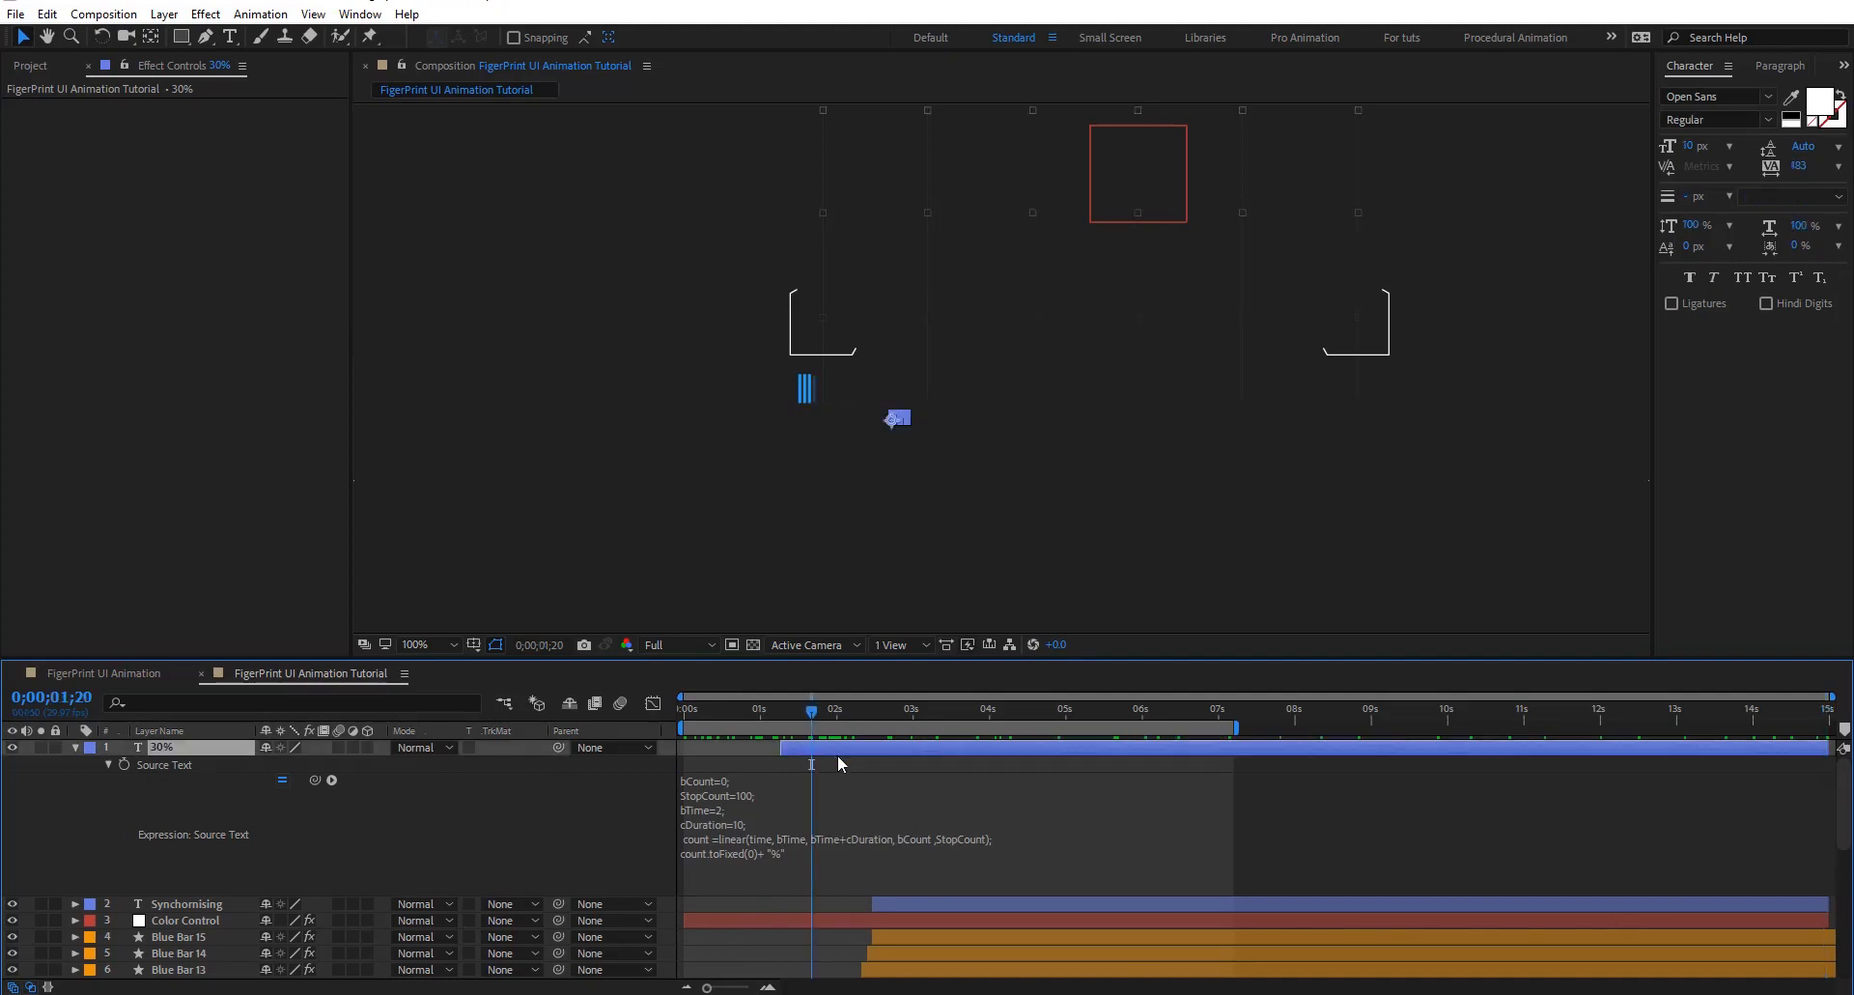
{"action": "key", "text": "t"}
{"action": "left_click", "coordinate": [816, 712]}
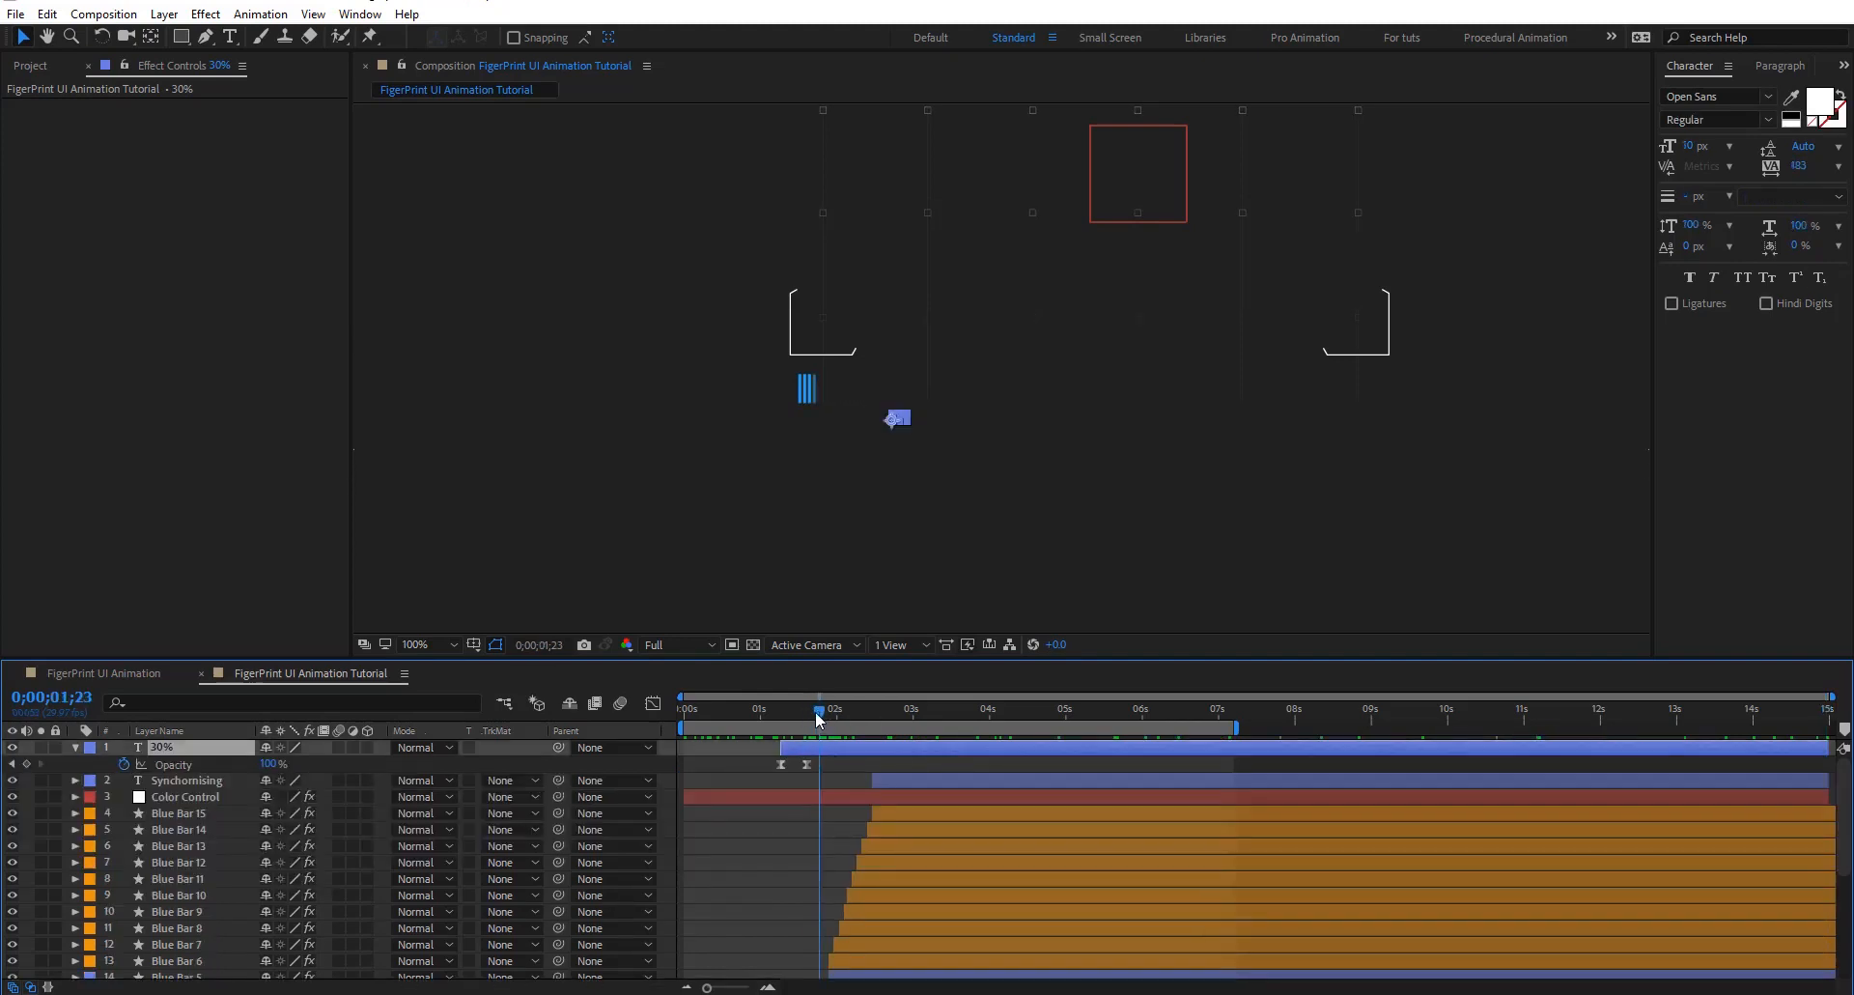
{"action": "key", "text": "space"}
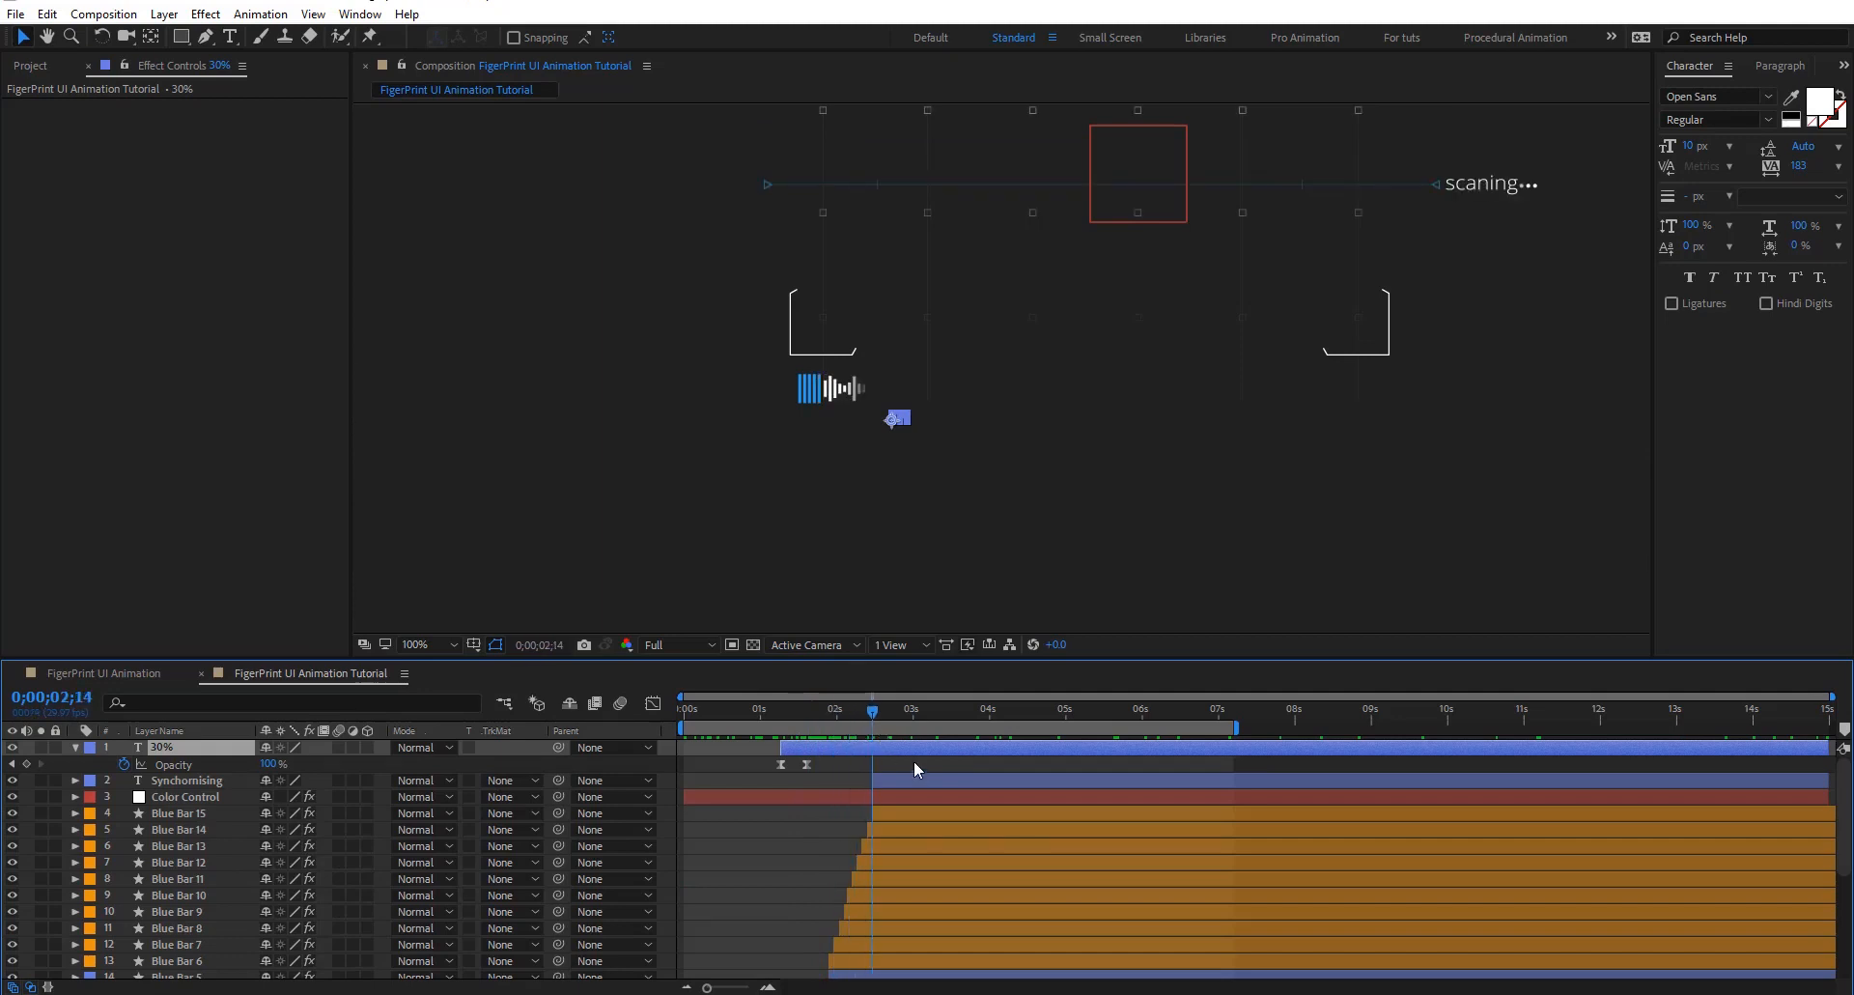
{"action": "left_click", "coordinate": [914, 761]}
{"action": "key", "text": "period"}
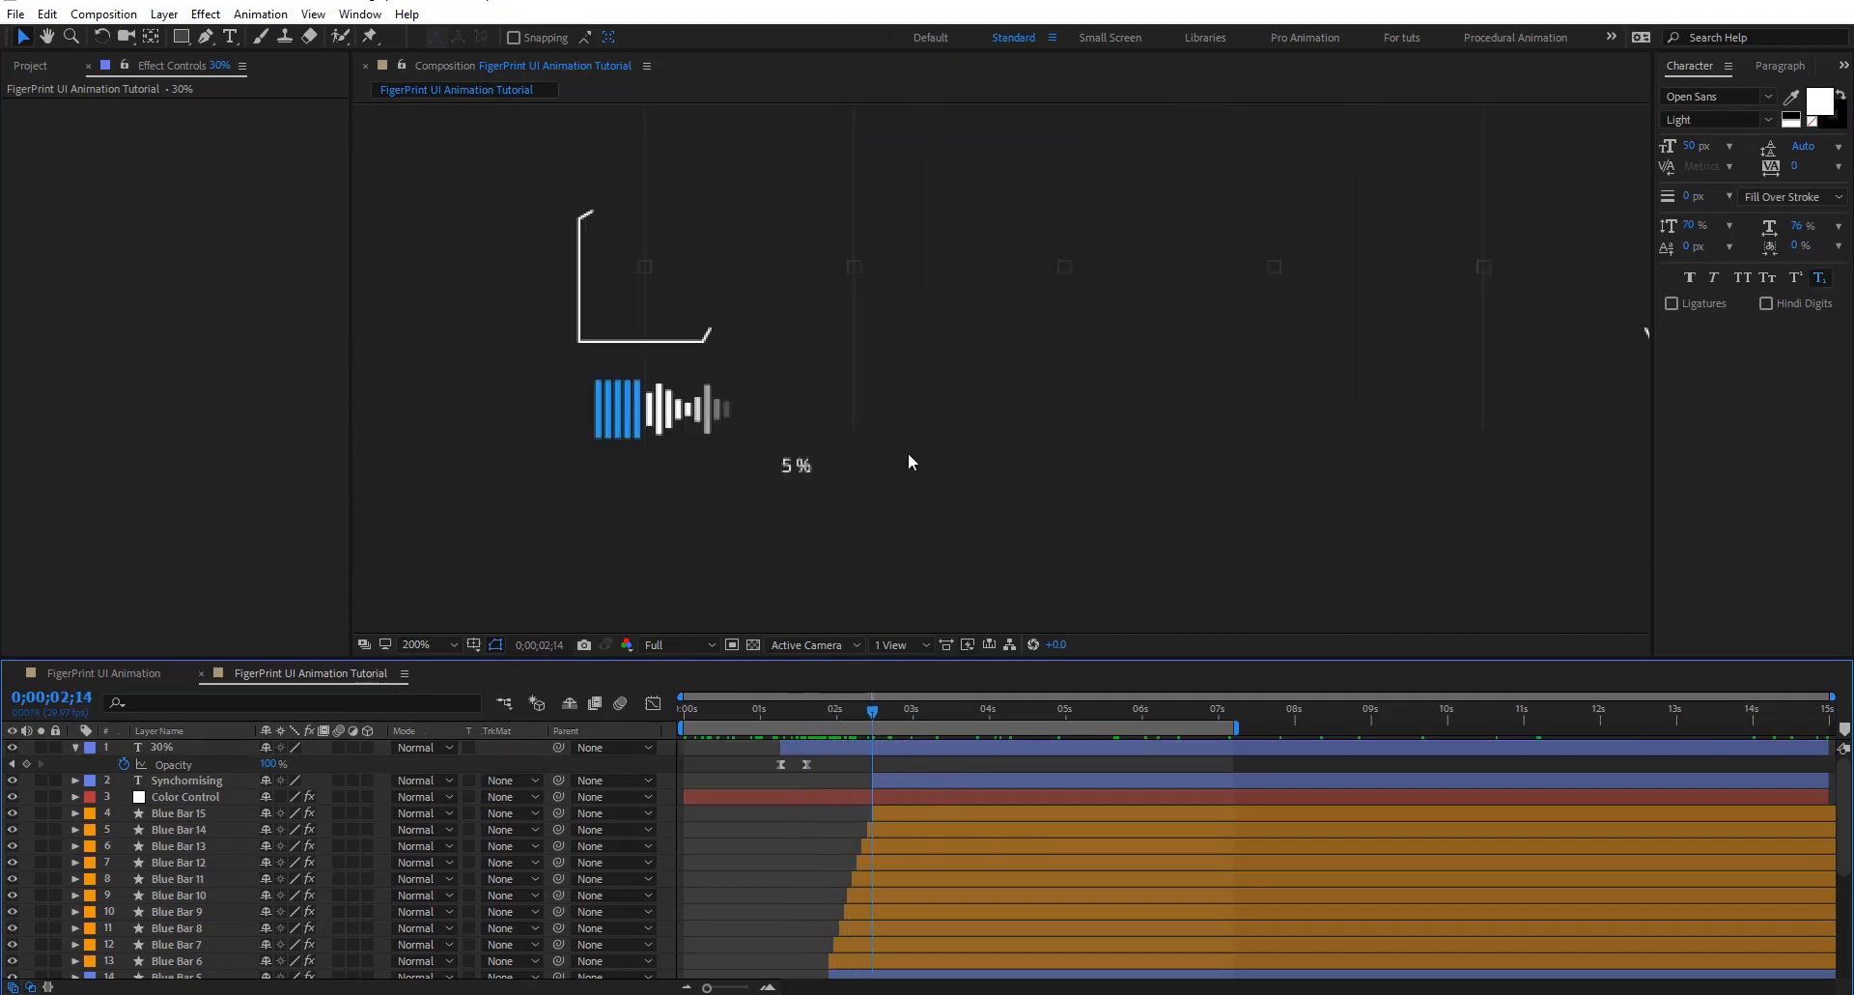
Move the 30% layer's Opacity keyframes to line up with the Synchornising layer's Opacity keyframes
{"action": "left_click", "coordinate": [883, 747]}
{"action": "key", "text": "Page_Down"}
{"action": "mouse_move", "coordinate": [887, 719]}
{"action": "left_mouse_down"}
{"action": "mouse_move", "coordinate": [933, 726]}
{"action": "mouse_move", "coordinate": [908, 720]}
{"action": "left_mouse_up"}
{"action": "left_click", "coordinate": [918, 779]}
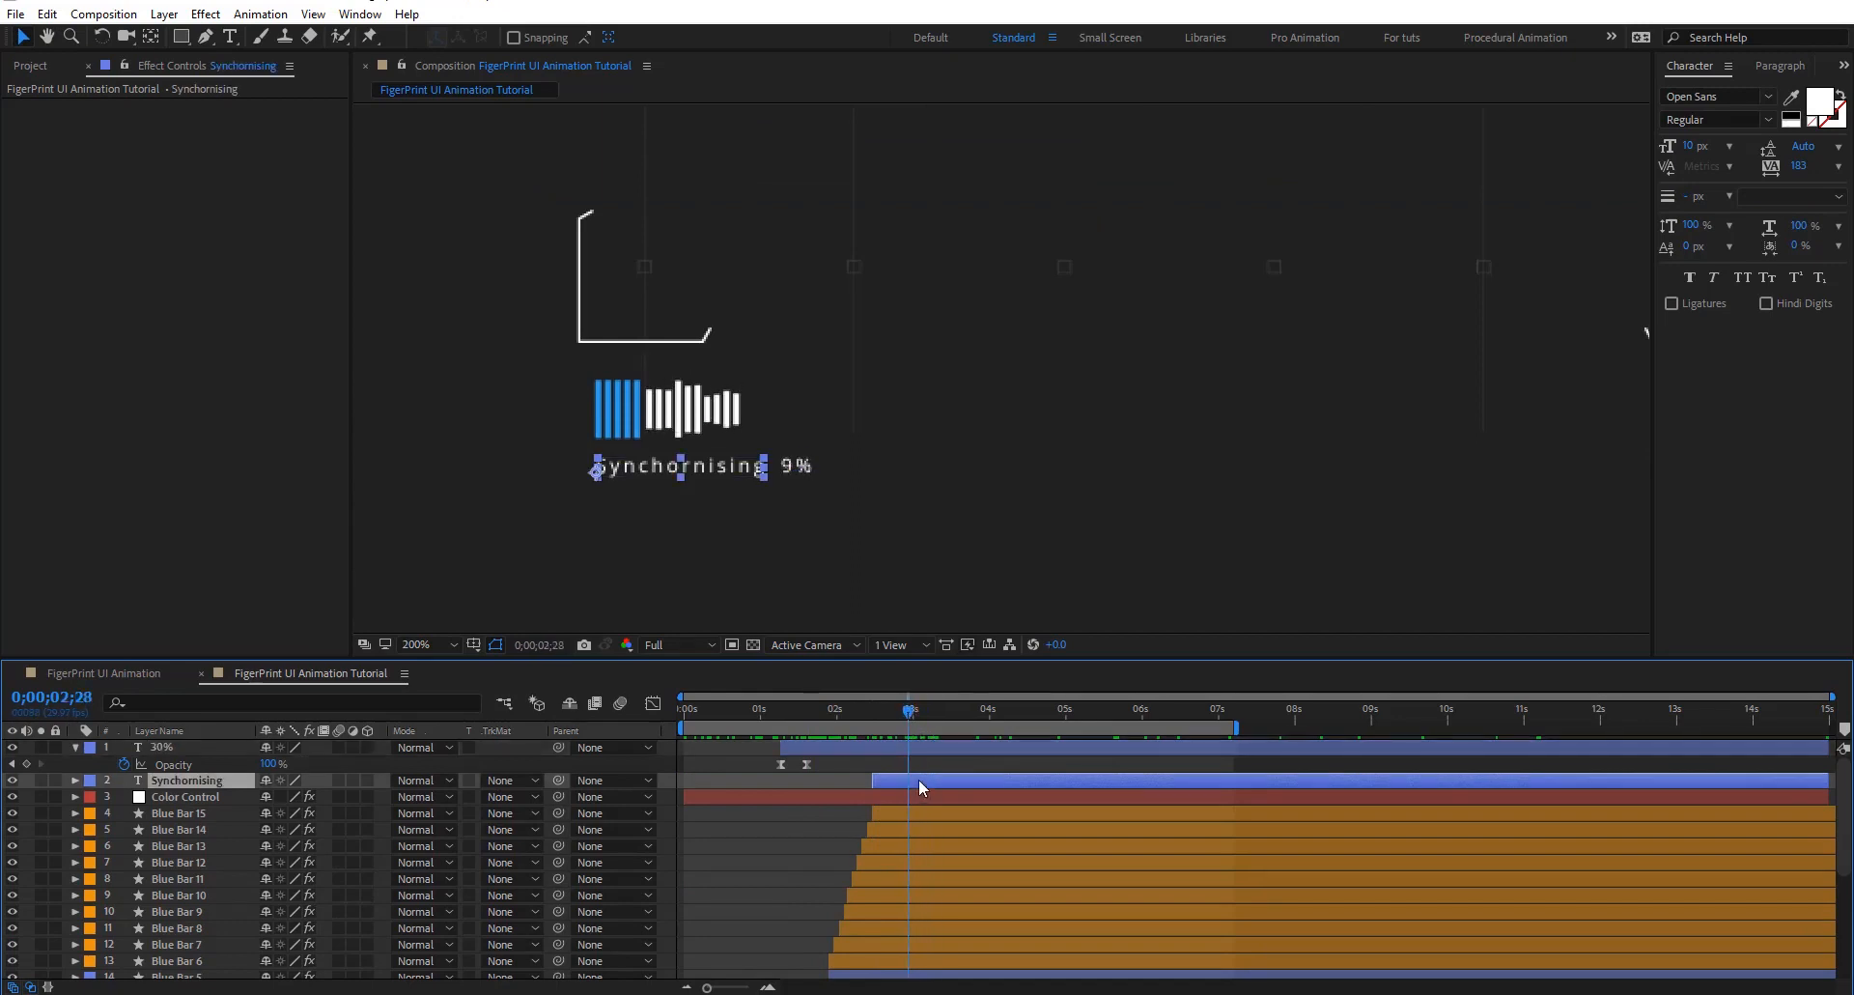
{"action": "key", "text": "t"}
{"action": "left_click_drag", "start_coordinate": [805, 765], "coordinate": [897, 763]}
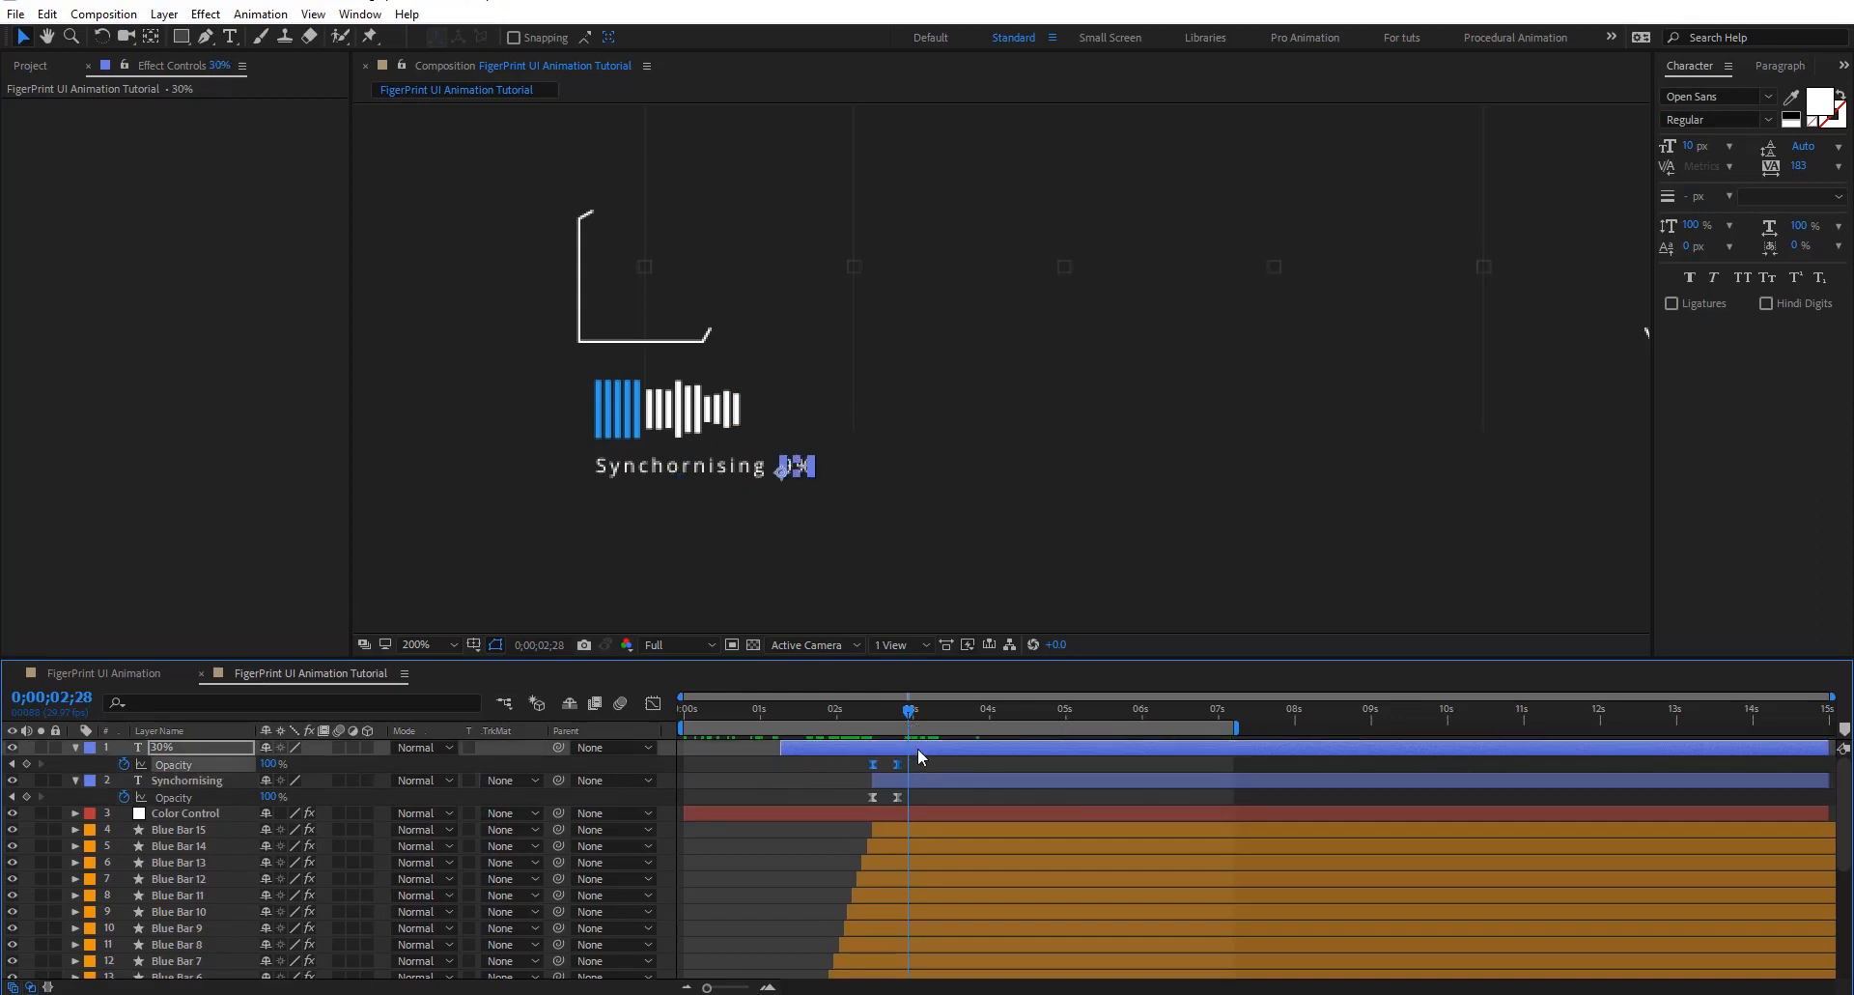
Set the bTime variable in the 30% layer's Source Text expression to 3.5
{"action": "key", "text": "e"}
{"action": "key", "text": "e"}
{"action": "left_click", "coordinate": [739, 810]}
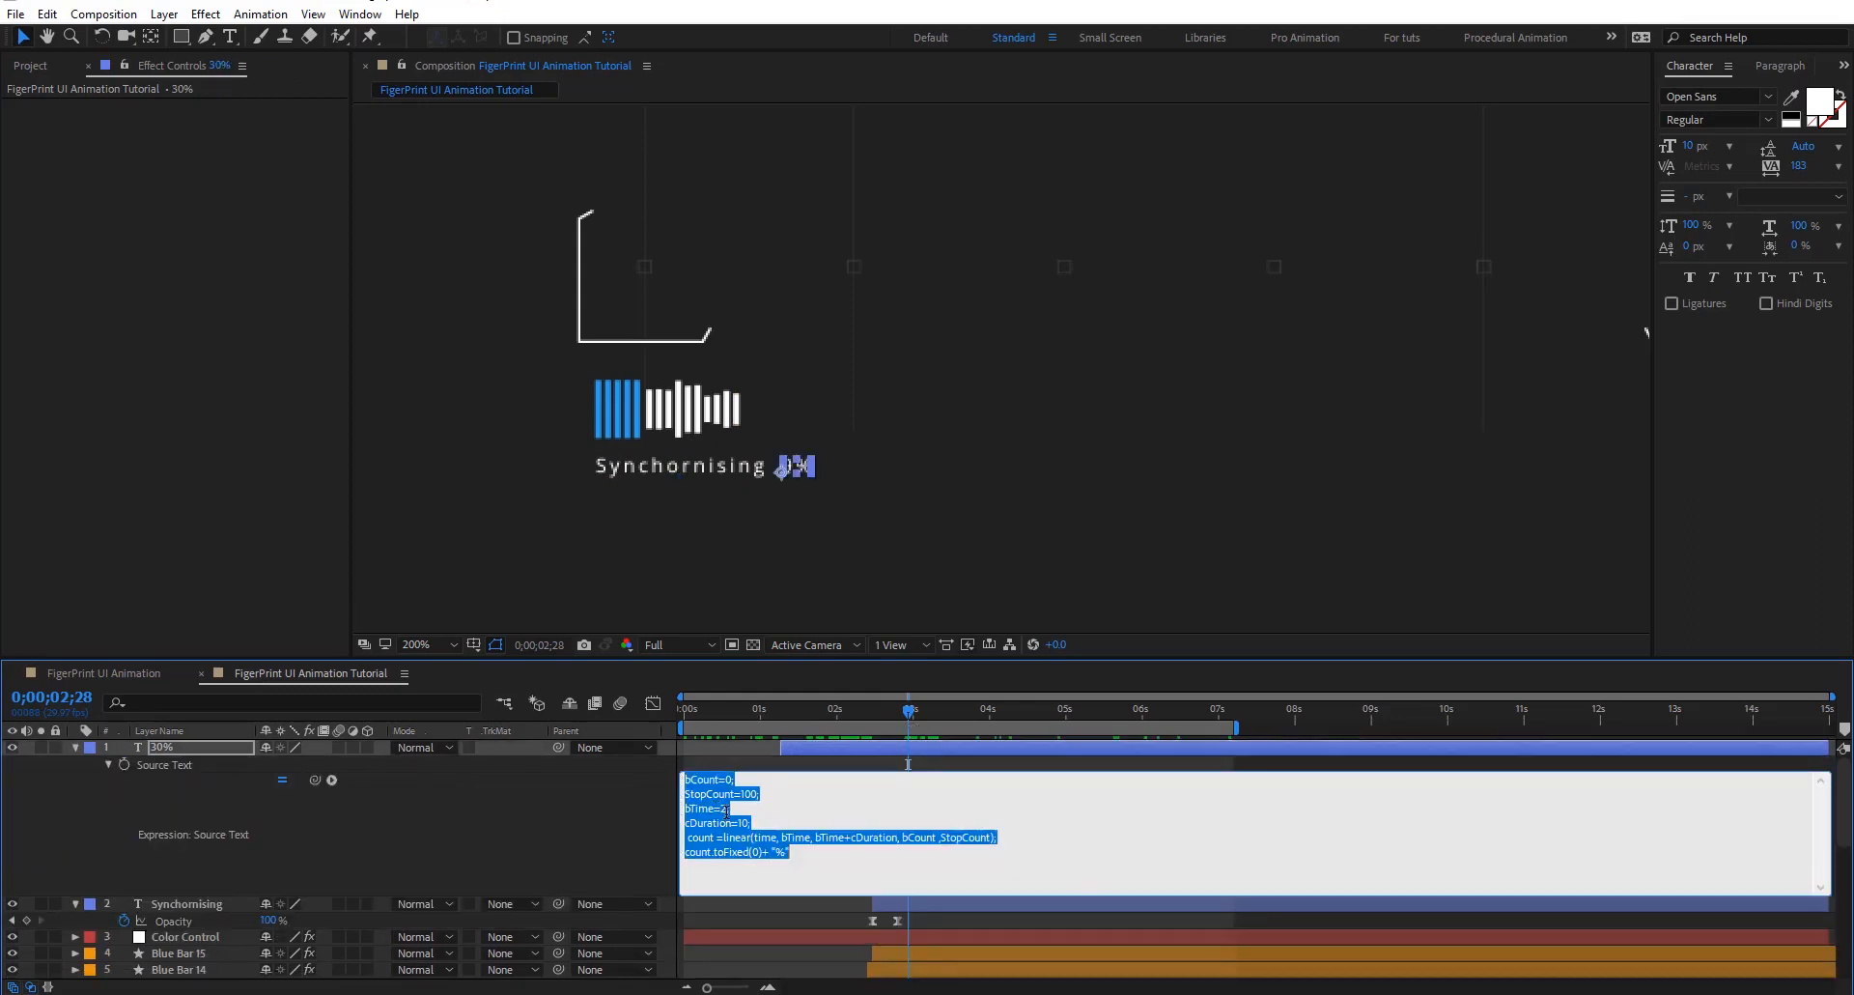
{"action": "left_click", "coordinate": [732, 809]}
{"action": "key", "text": "BackSpace"}
{"action": "type", "text": "3.5"}
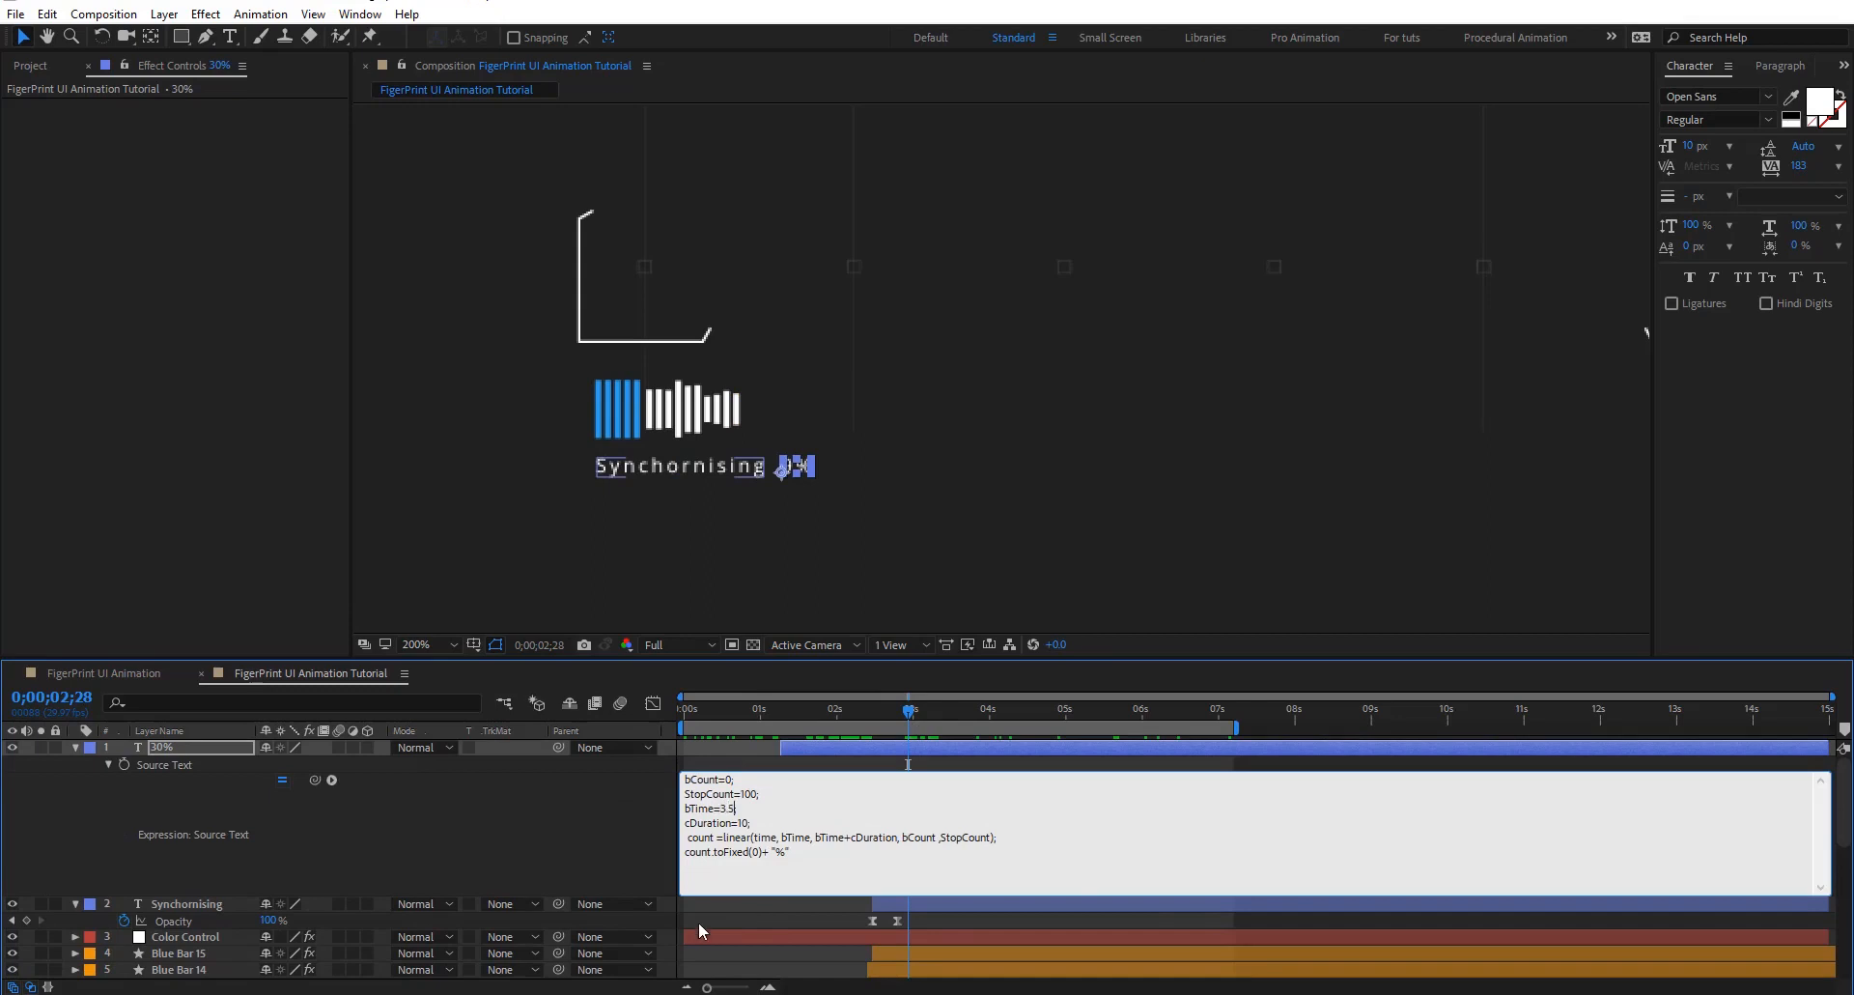
{"action": "left_click", "coordinate": [536, 832]}
Trim the start of the 30% layer to match the start of the Synchornising layer
{"action": "left_click", "coordinate": [905, 747]}
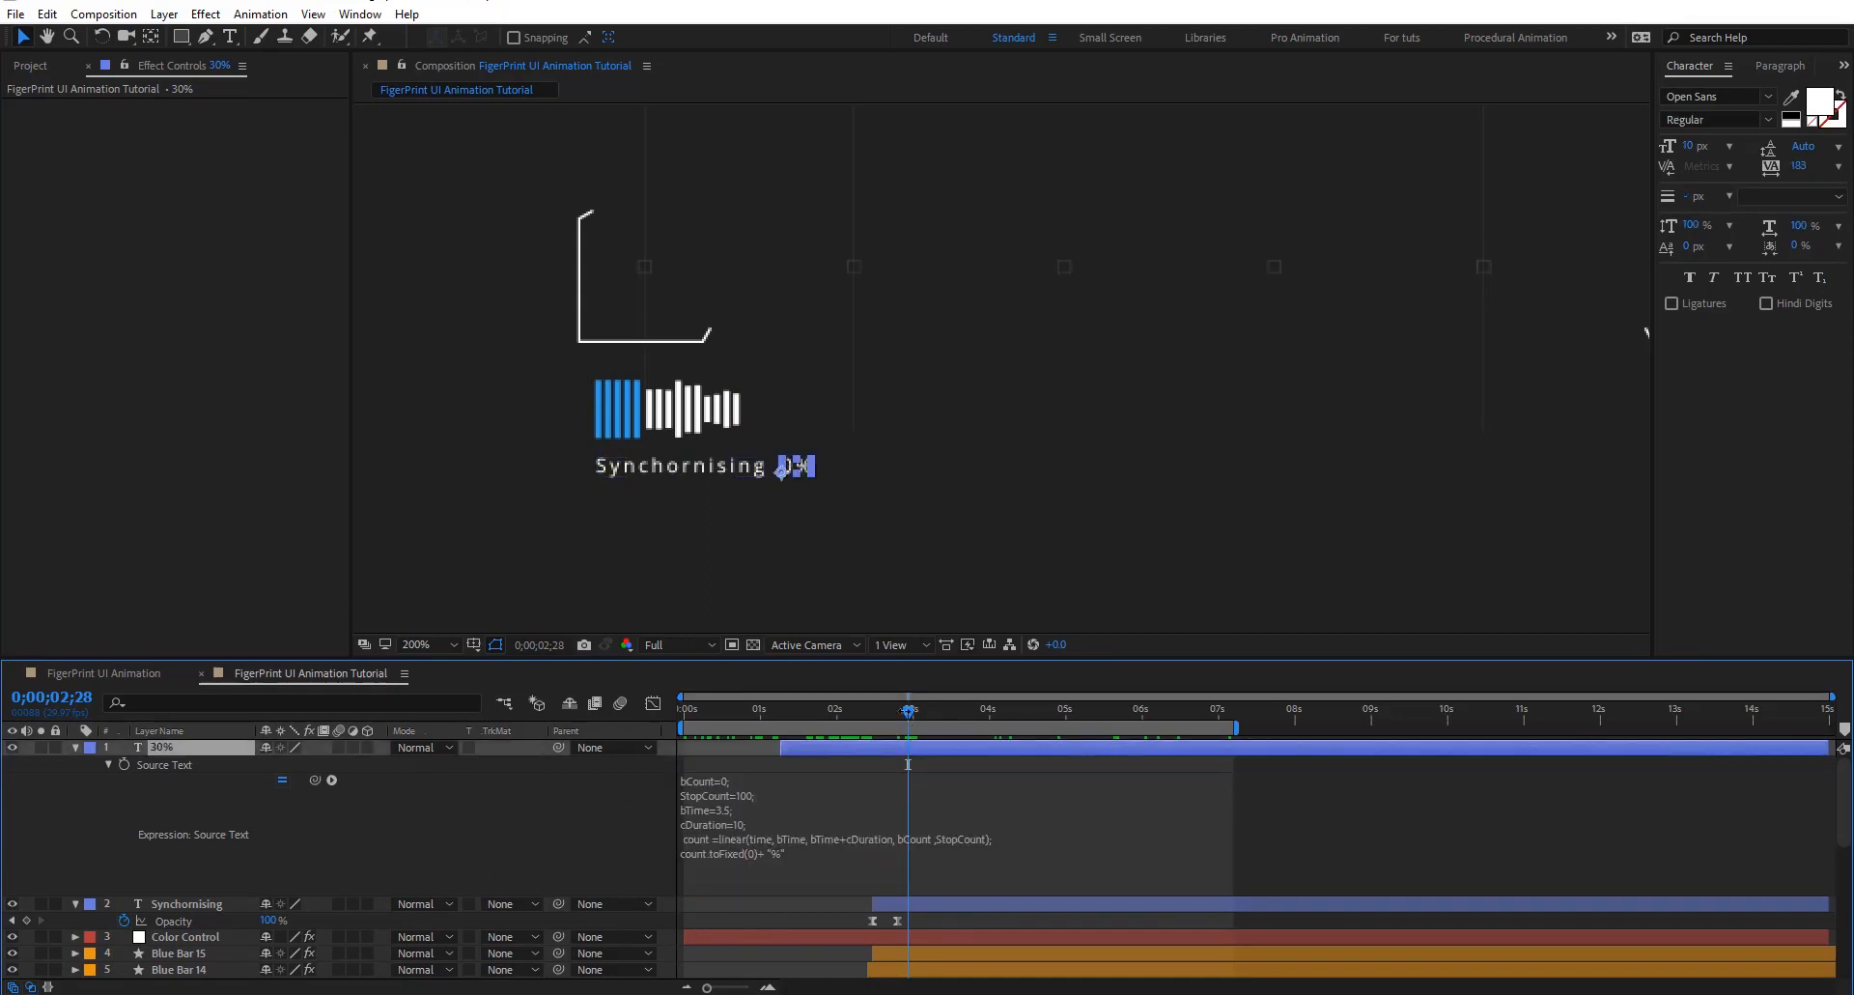
{"action": "mouse_move", "coordinate": [908, 714]}
{"action": "left_mouse_down"}
{"action": "mouse_move", "coordinate": [875, 717]}
{"action": "mouse_move", "coordinate": [876, 749]}
{"action": "mouse_move", "coordinate": [885, 716]}
{"action": "mouse_move", "coordinate": [1029, 722]}
{"action": "mouse_move", "coordinate": [894, 722]}
{"action": "left_mouse_up"}
{"action": "left_click", "coordinate": [569, 814]}
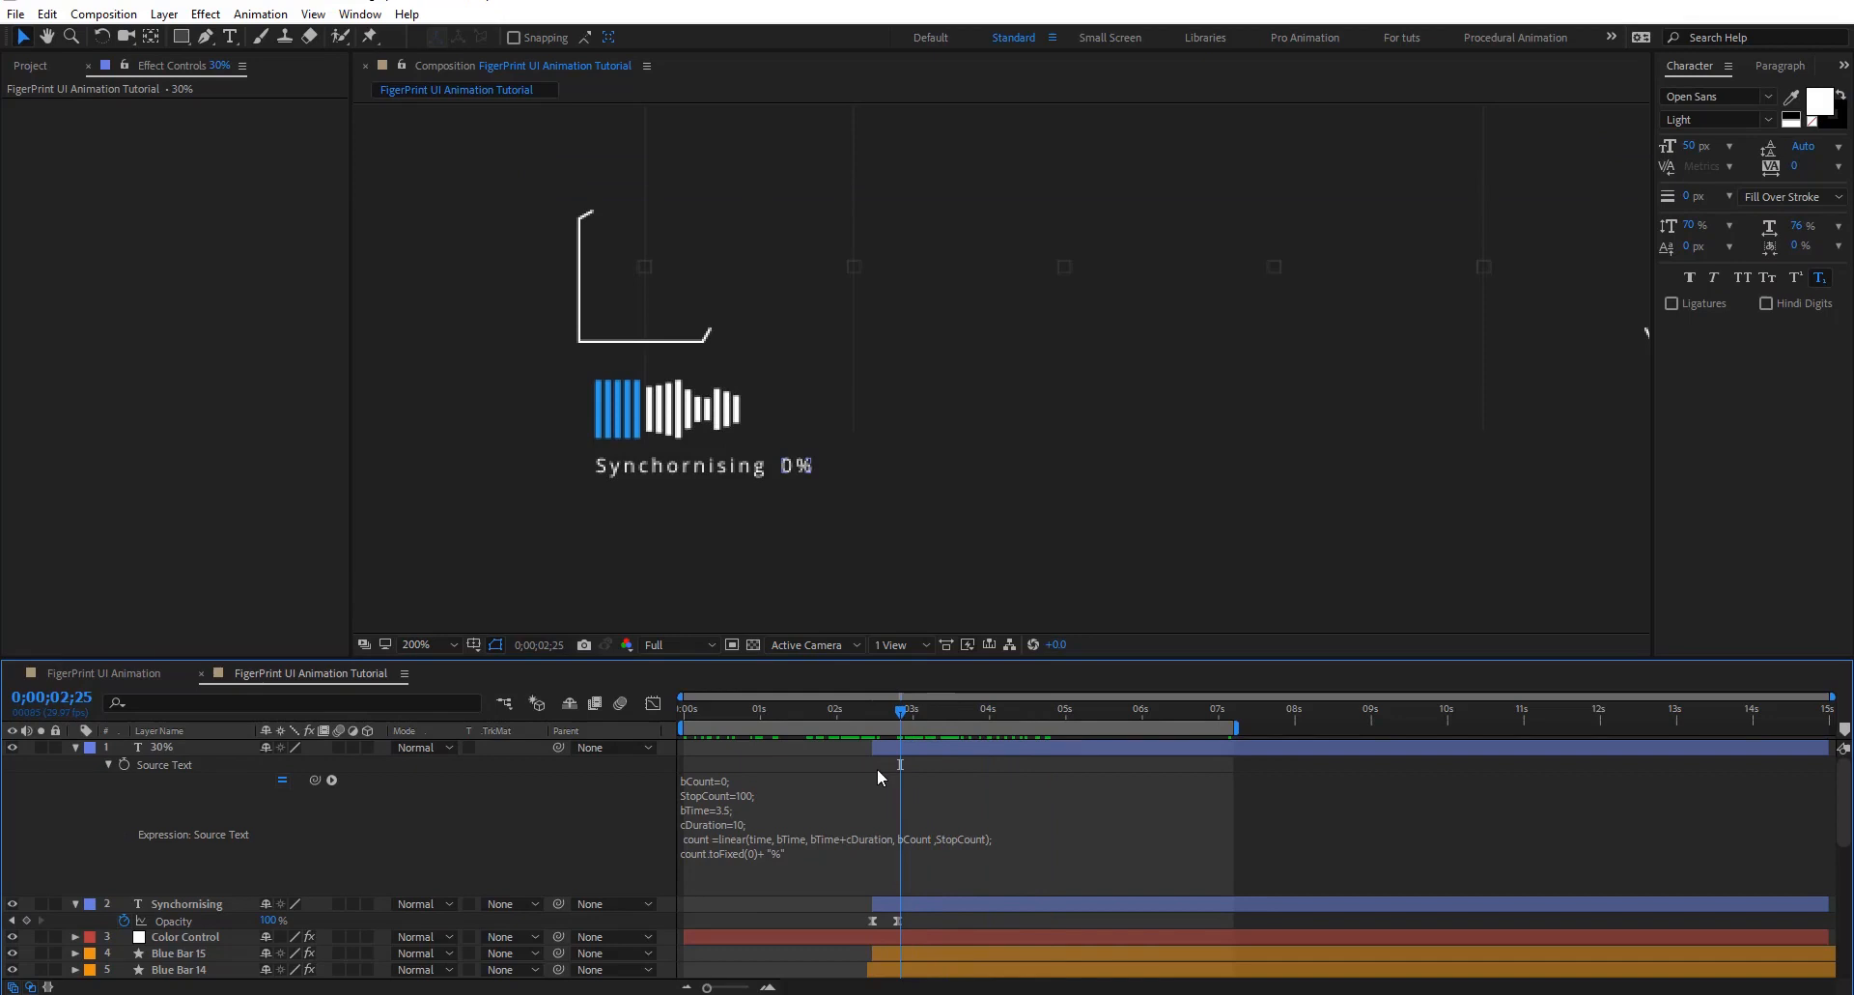
Set the bTime variable in the 30% layer's Source Text expression to 3
{"action": "left_click", "coordinate": [724, 813]}
{"action": "double_click", "coordinate": [731, 808]}
{"action": "key", "text": "BackSpace"}
{"action": "key", "text": "BackSpace"}
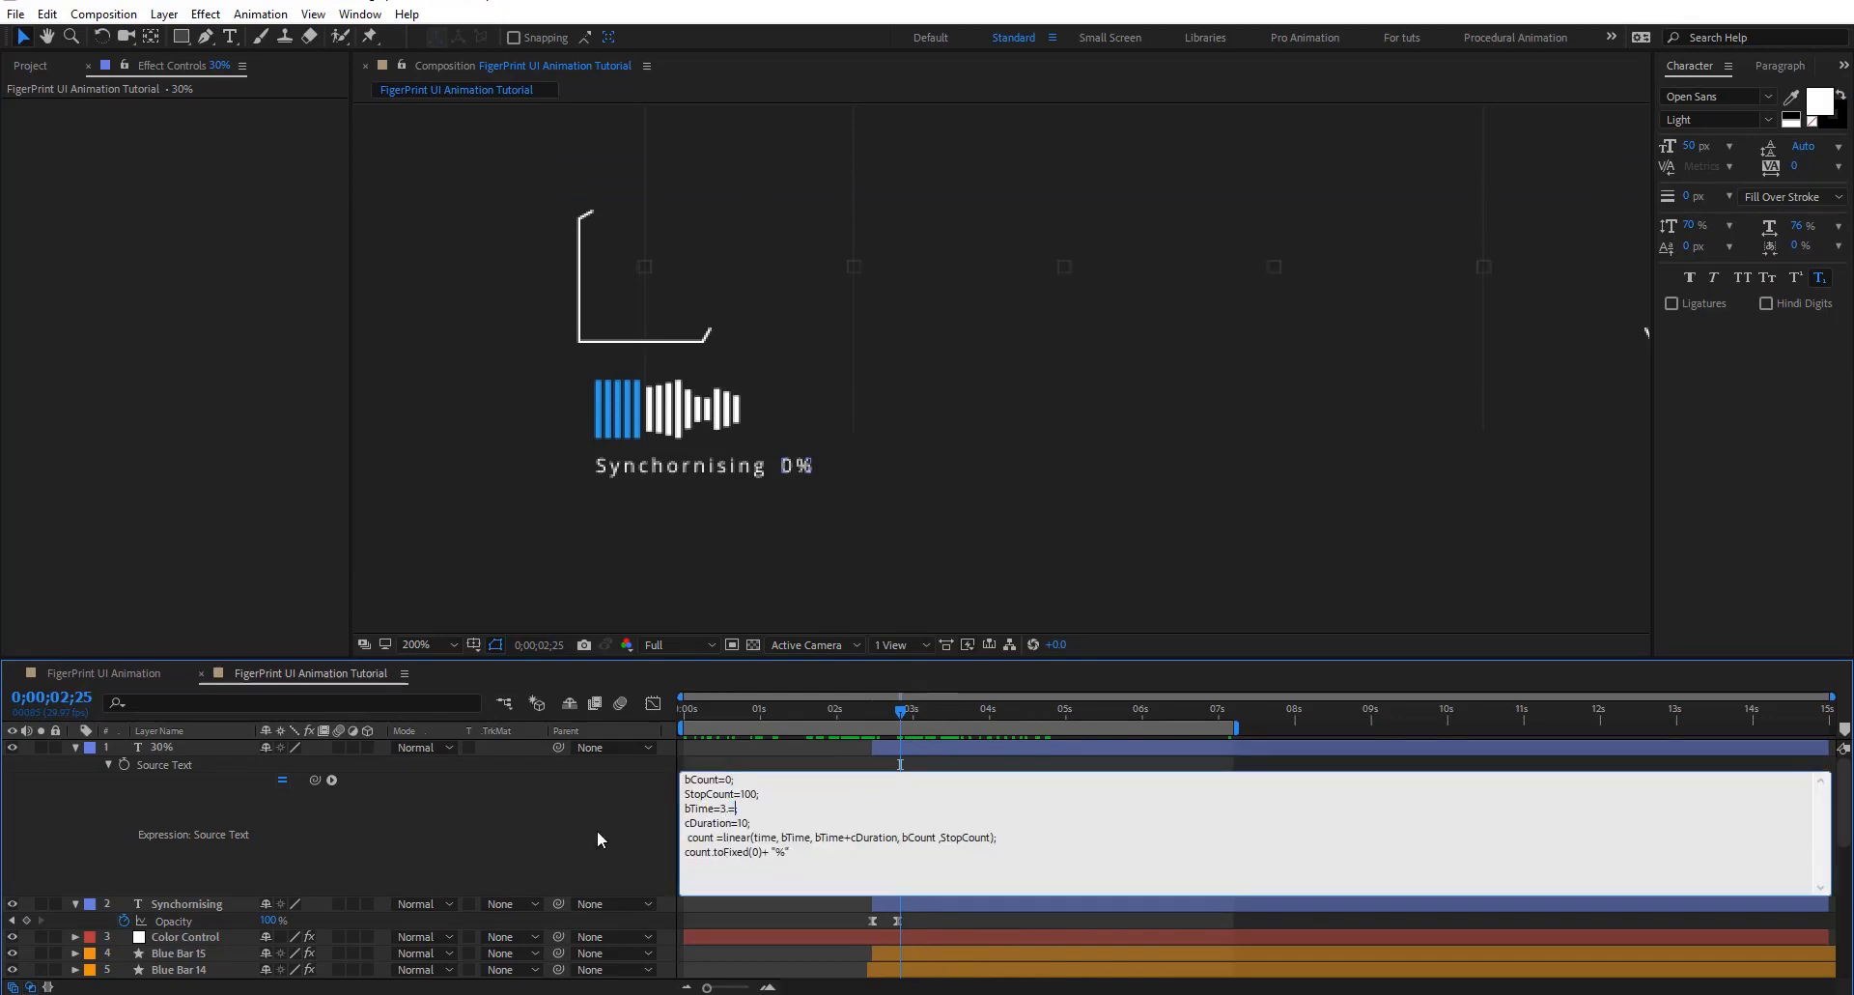
Scrub to about 4 seconds and preview from the composition's start to check the counter's timing
{"action": "left_click", "coordinate": [948, 721]}
{"action": "left_click_drag", "start_coordinate": [887, 718], "coordinate": [1010, 732]}
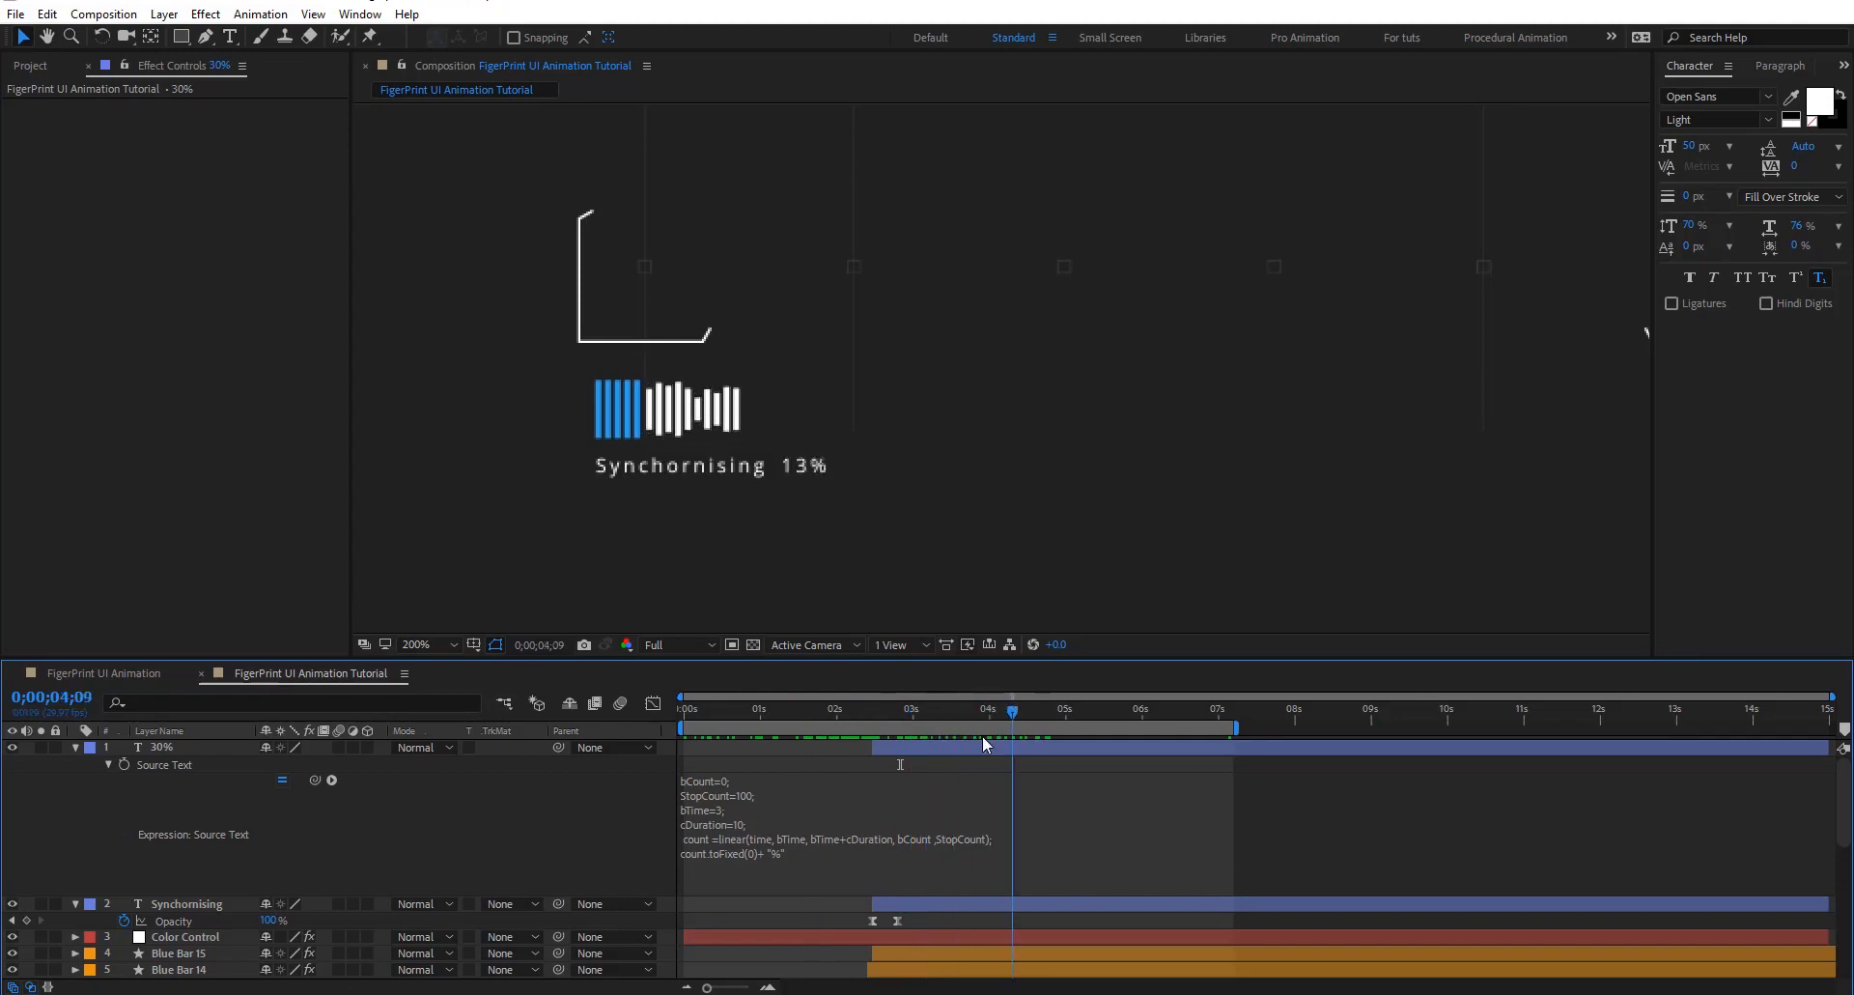
{"action": "key", "text": "Home"}
{"action": "key", "text": "space"}
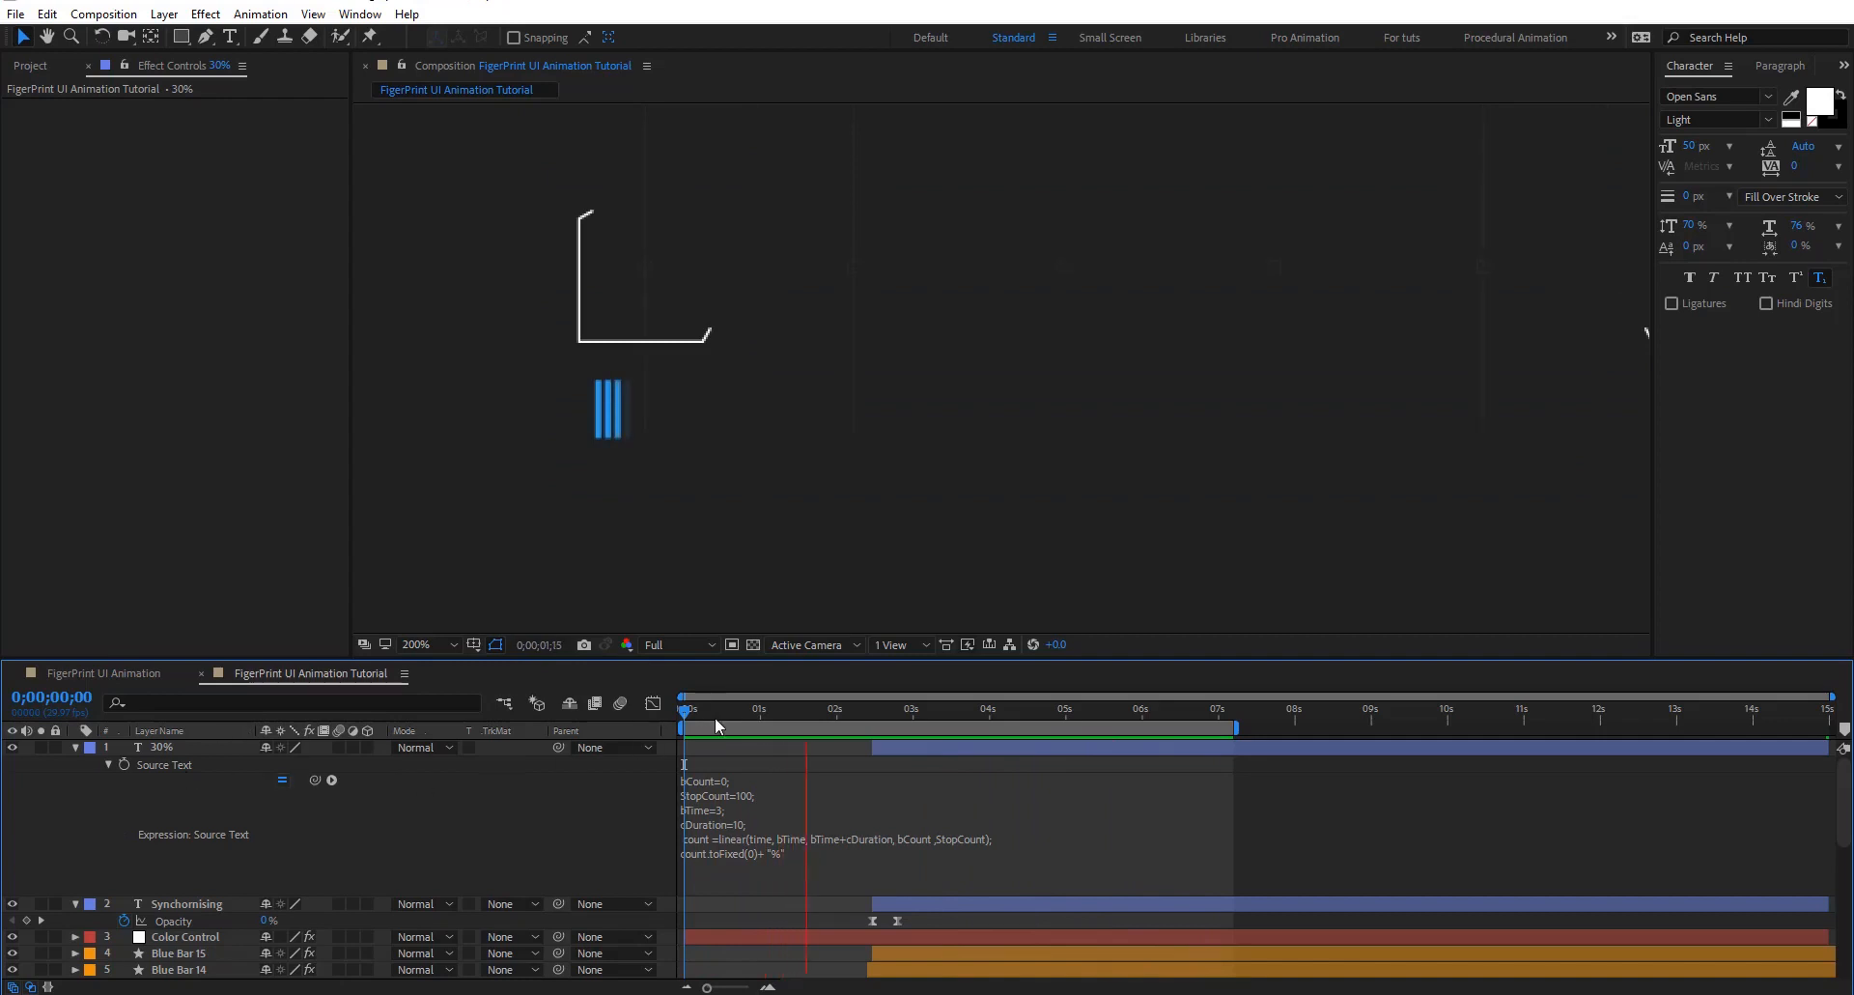
Collapse the properties of the 30% and Synchornising layers
{"action": "left_click", "coordinate": [75, 747]}
{"action": "left_click", "coordinate": [82, 768]}
{"action": "left_click", "coordinate": [76, 764]}
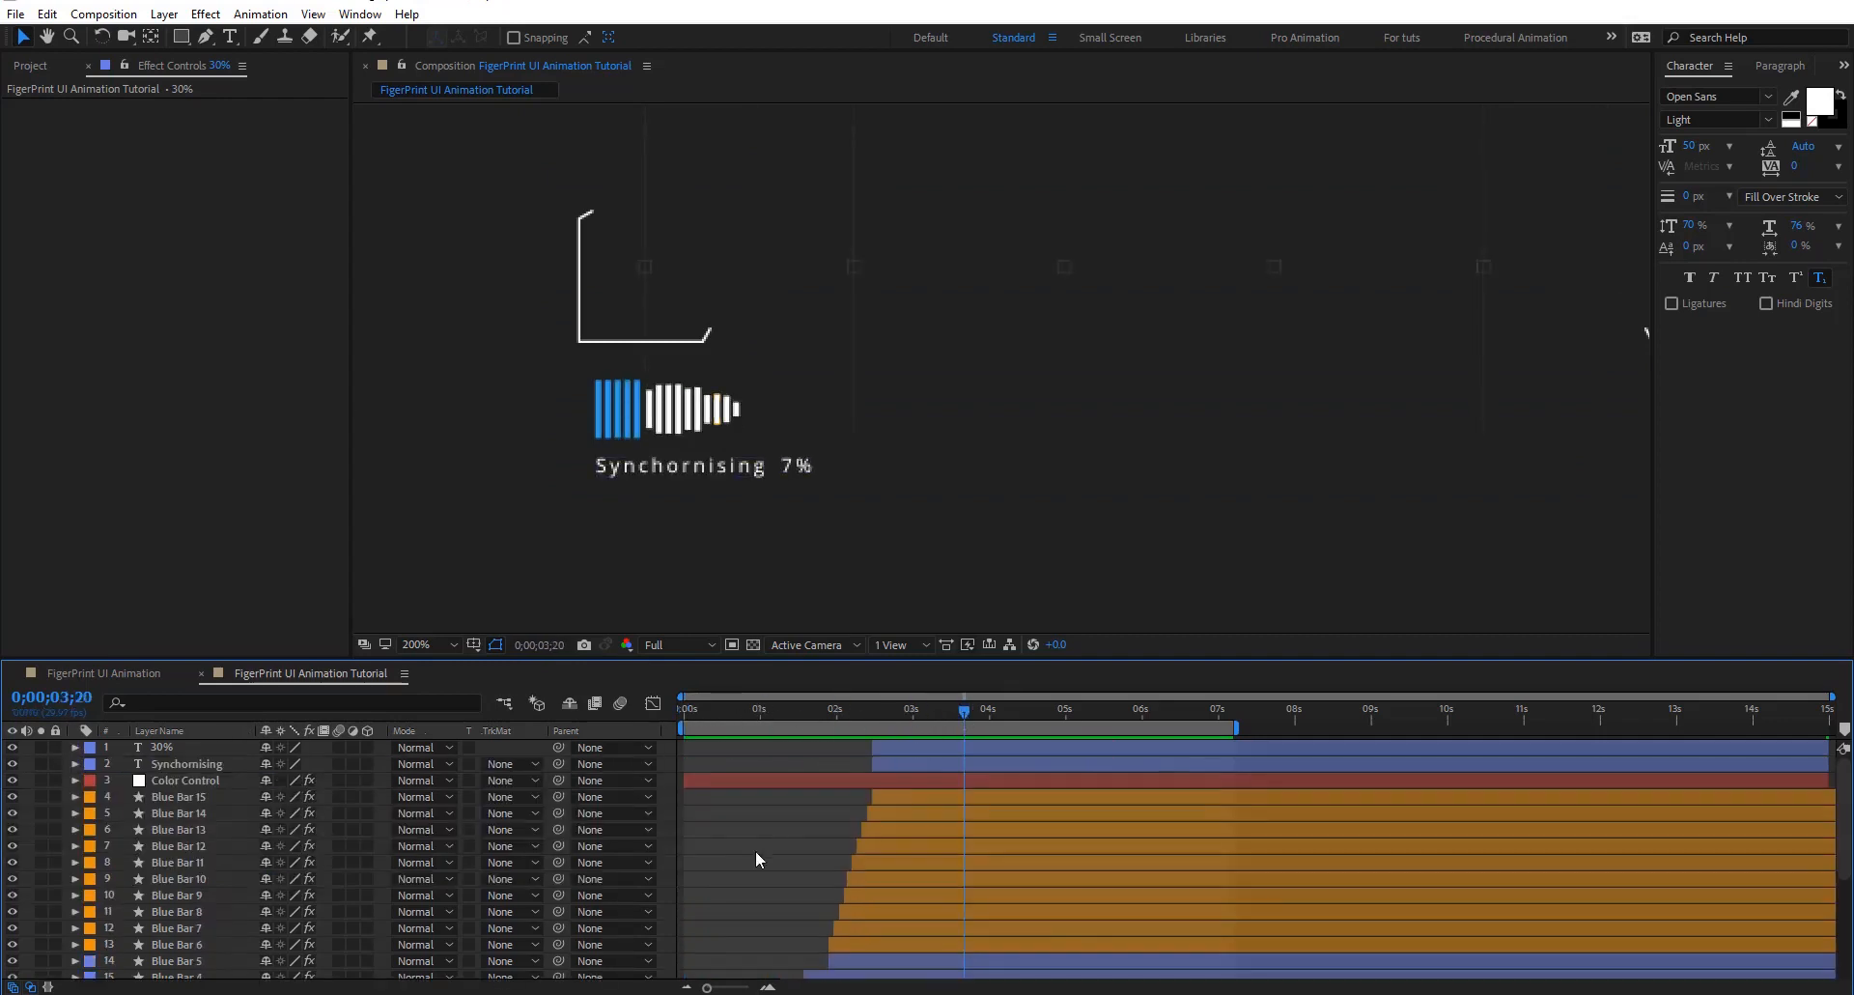
Show the whole scan frame in an enlarged composition view and scrub to 0;00;09;13 to check the scan line and counter together
{"action": "left_click_drag", "start_coordinate": [1111, 172], "coordinate": [963, 308]}
{"action": "scroll", "coordinate": [963, 308], "scroll_direction": "down", "scroll_amount": 2}
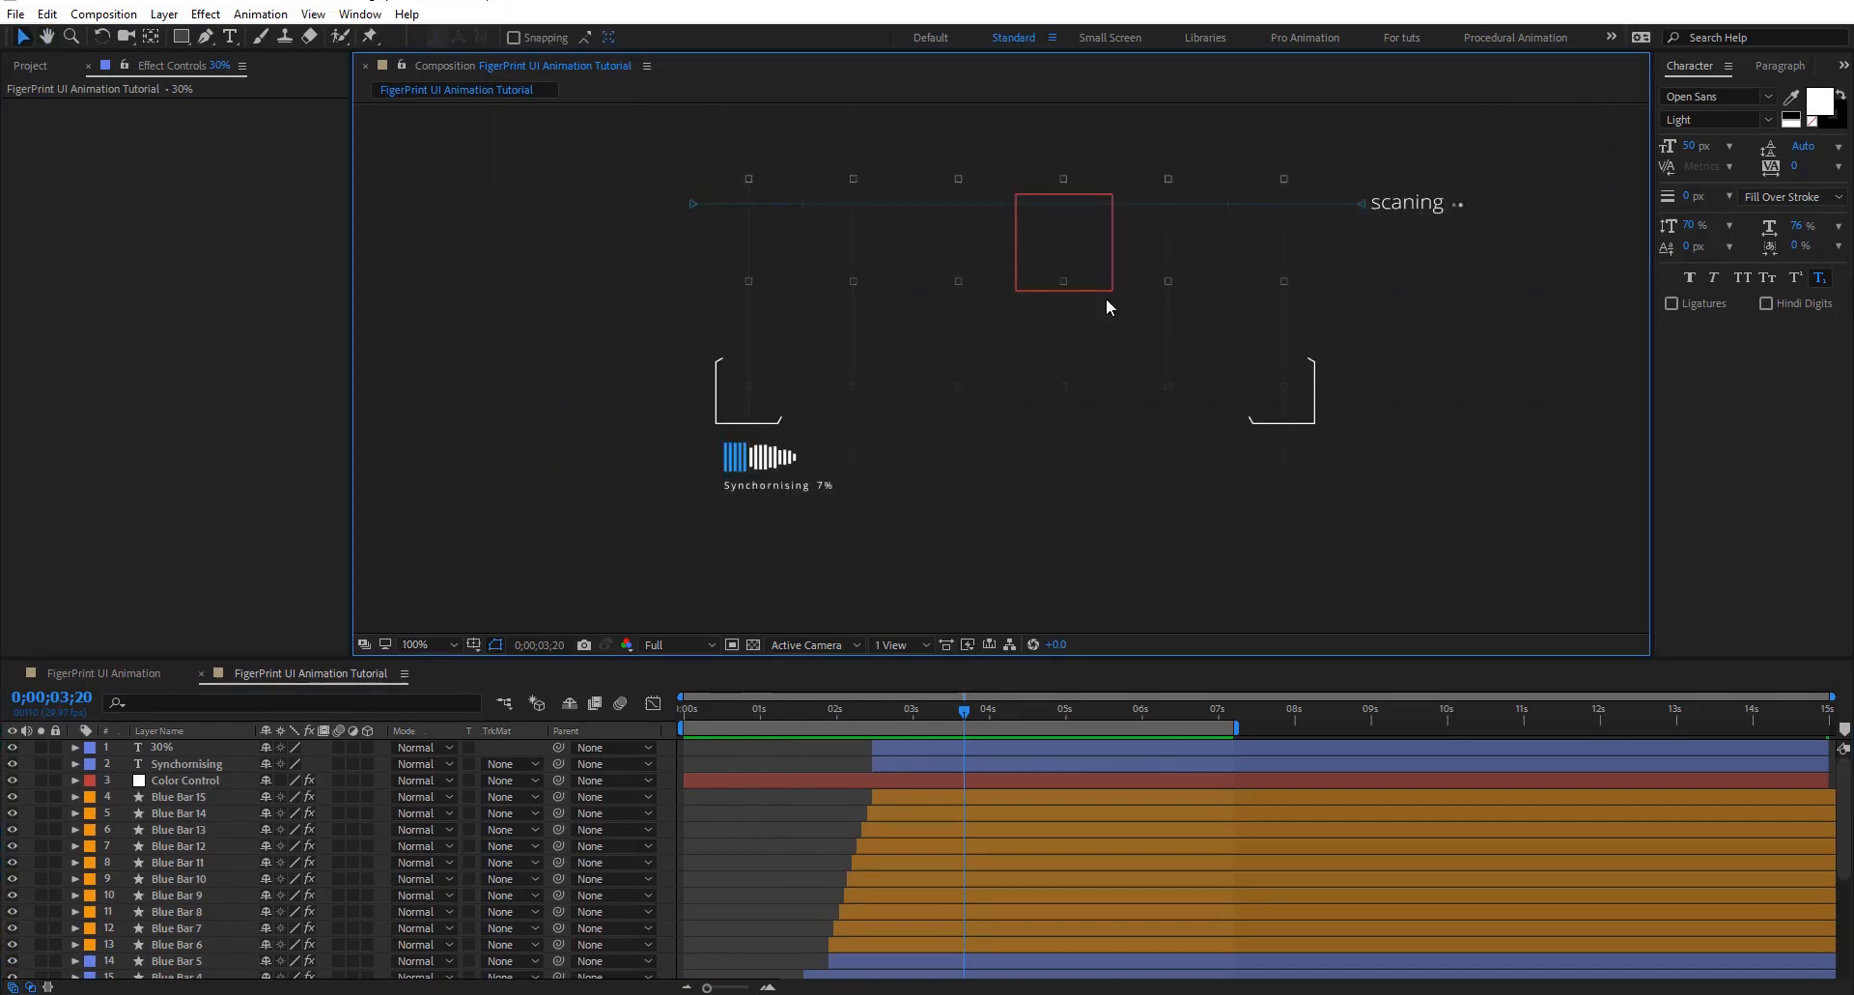
{"action": "left_click_drag", "start_coordinate": [1105, 302], "coordinate": [1055, 378]}
{"action": "key", "text": "v"}
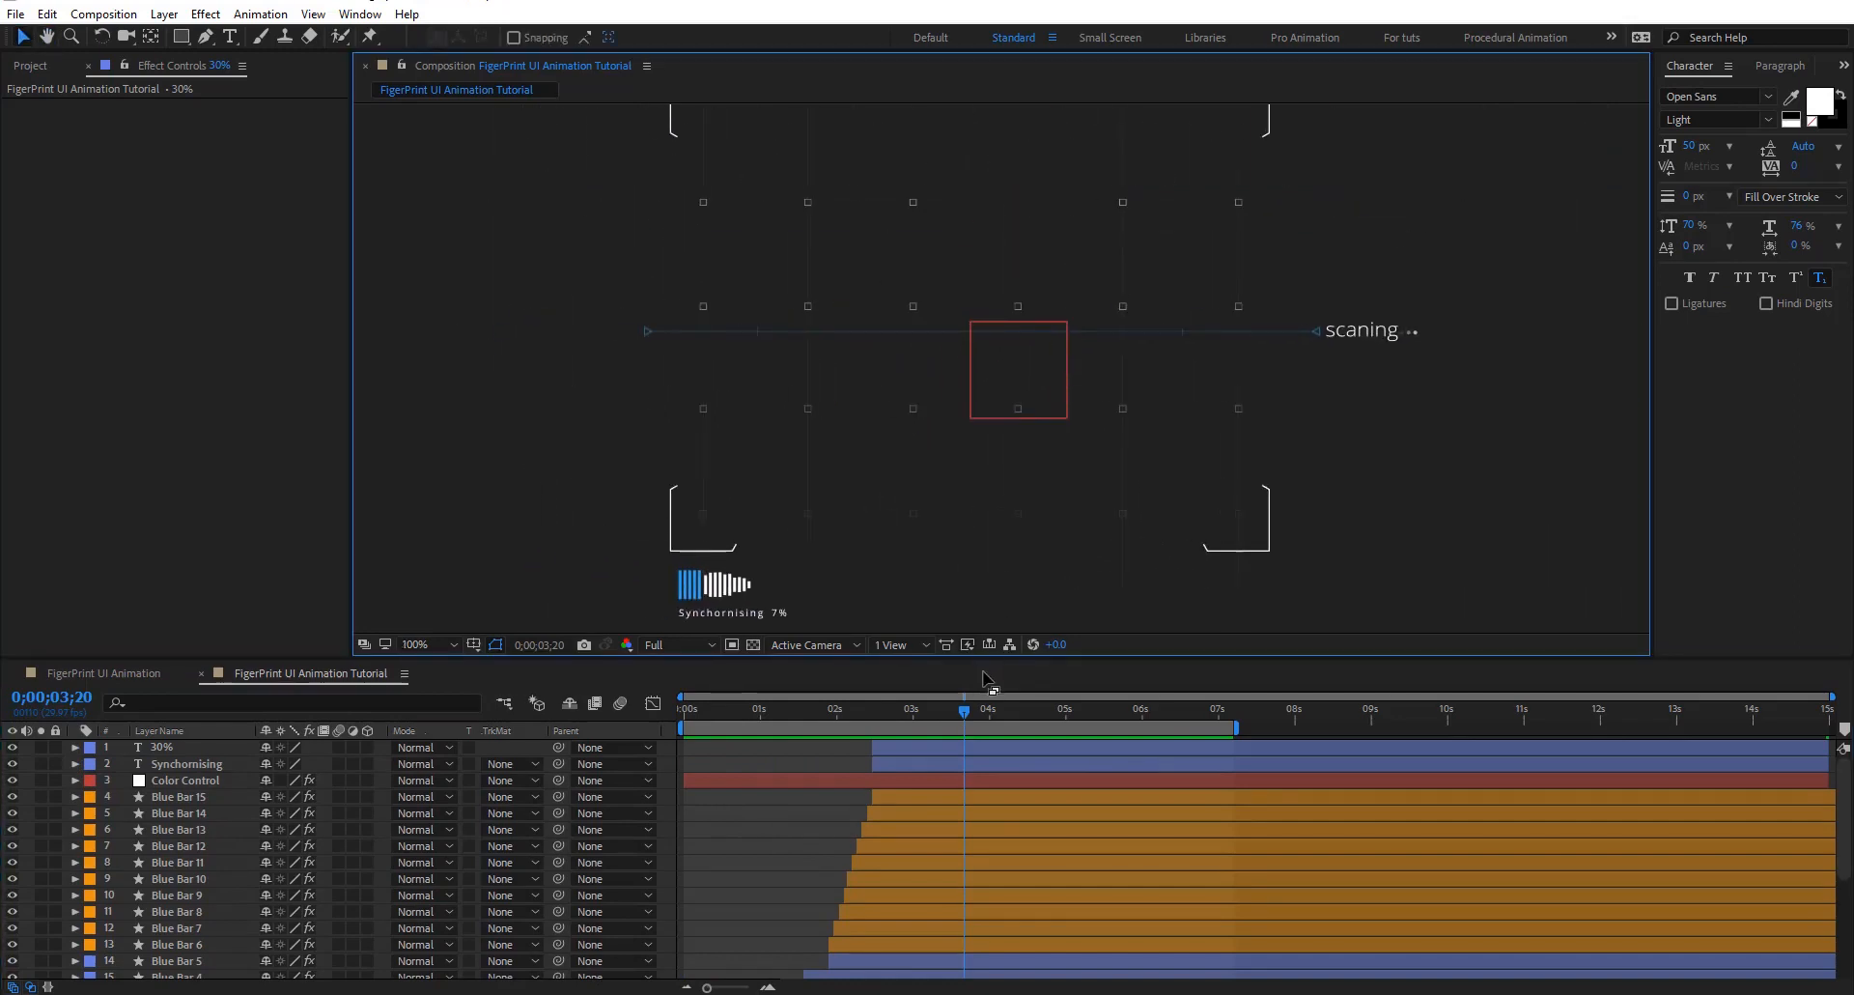
{"action": "left_click_drag", "start_coordinate": [966, 712], "coordinate": [1379, 757]}
{"action": "left_click_drag", "start_coordinate": [916, 353], "coordinate": [902, 373]}
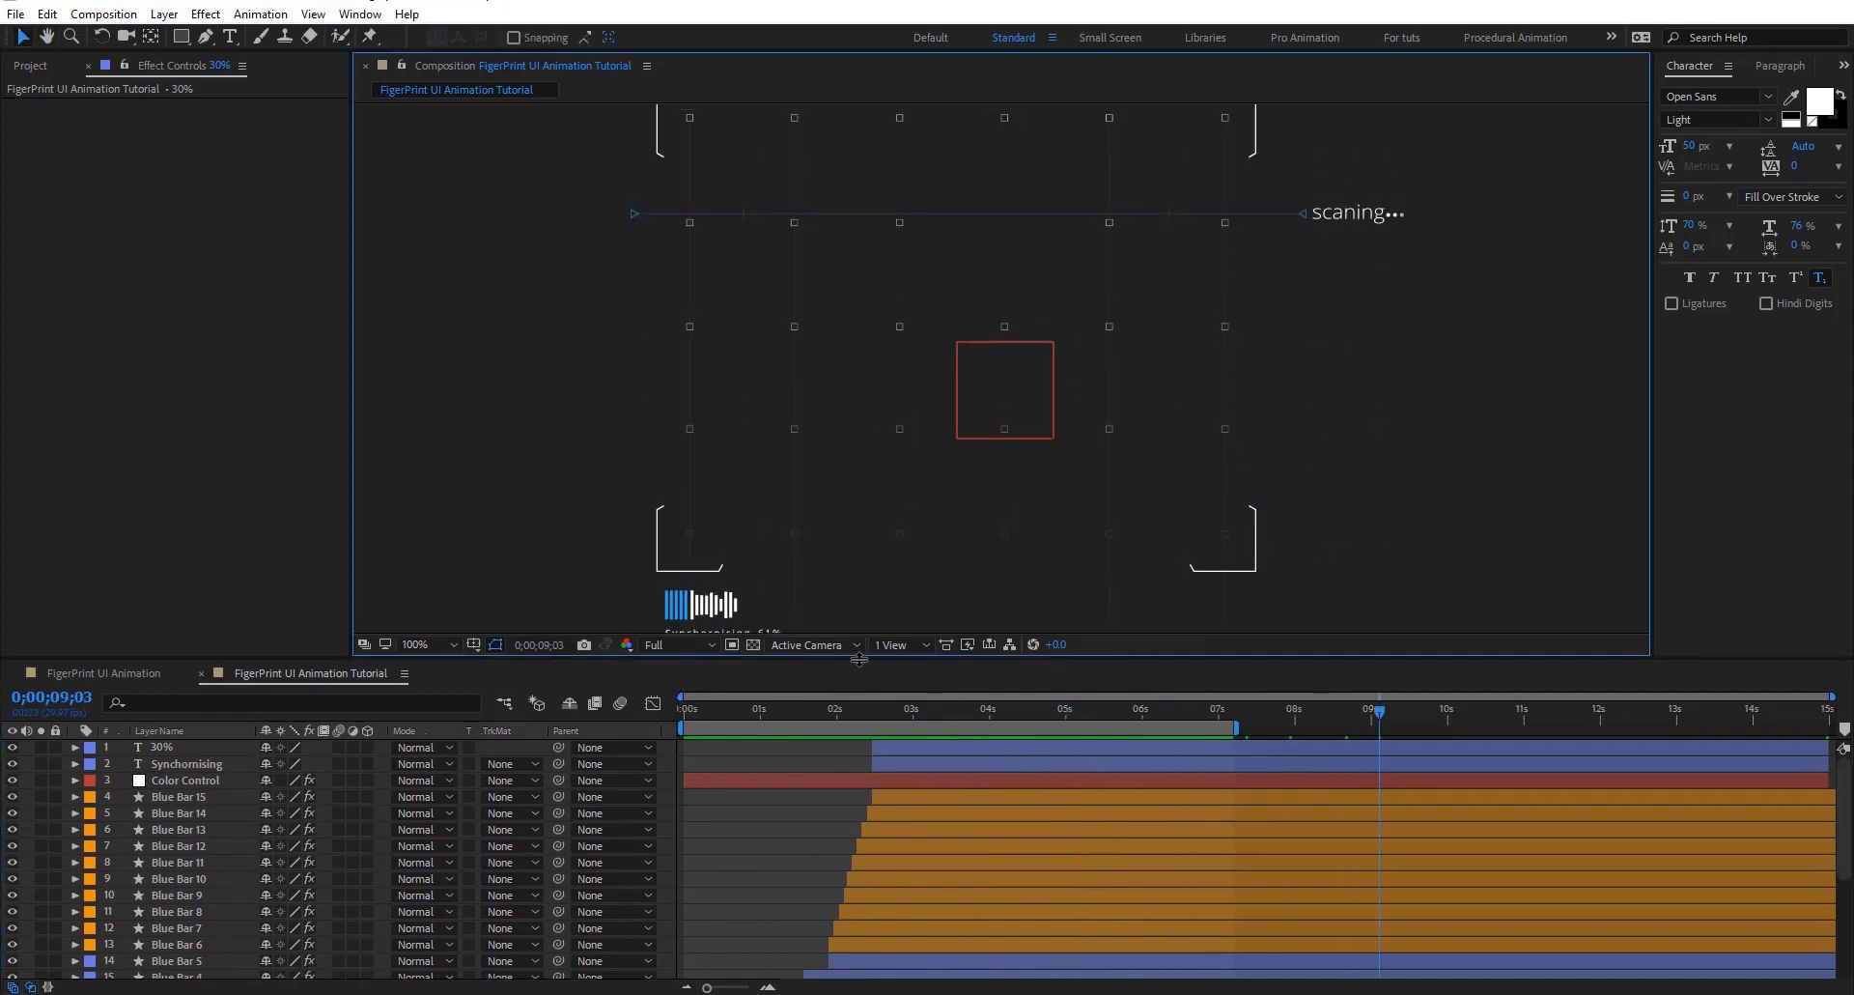
{"action": "left_click_drag", "start_coordinate": [858, 658], "coordinate": [866, 757]}
{"action": "key", "text": "space"}
{"action": "left_click_drag", "start_coordinate": [940, 377], "coordinate": [928, 398]}
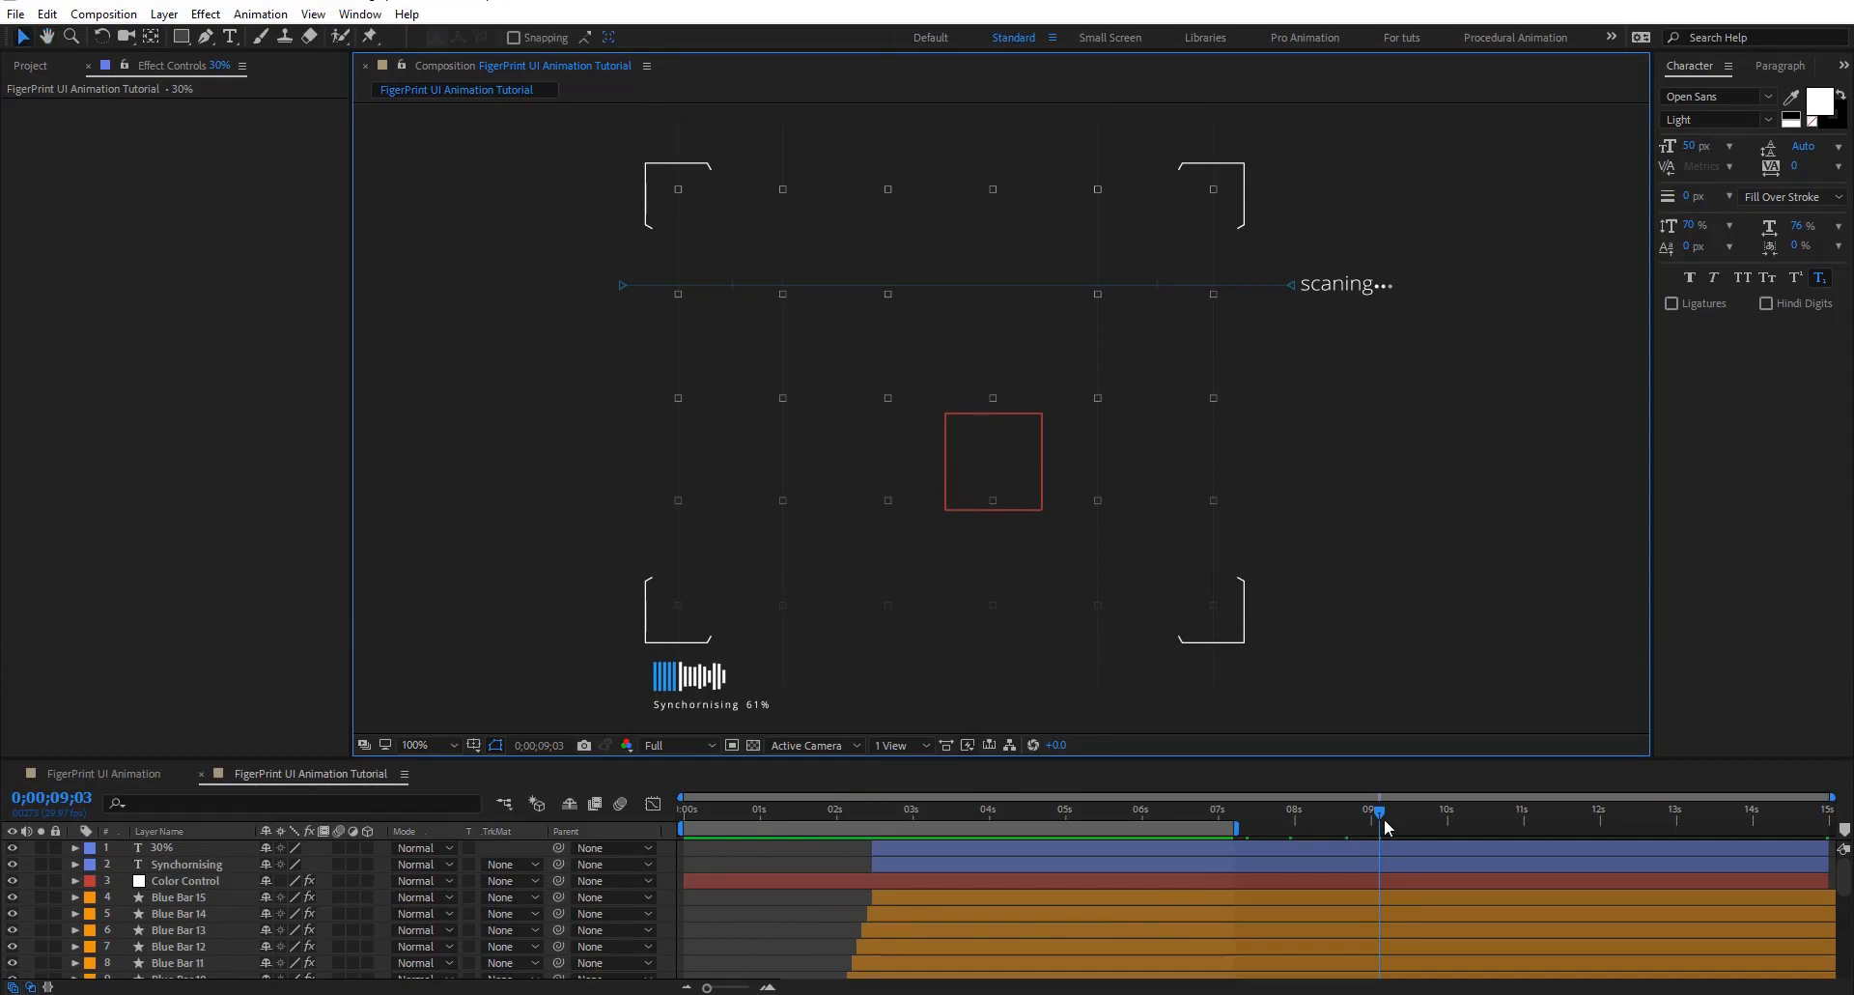
{"action": "mouse_move", "coordinate": [1383, 819]}
{"action": "left_mouse_down"}
{"action": "mouse_move", "coordinate": [808, 815]}
{"action": "mouse_move", "coordinate": [1248, 831]}
{"action": "mouse_move", "coordinate": [1406, 813]}
{"action": "left_mouse_up"}
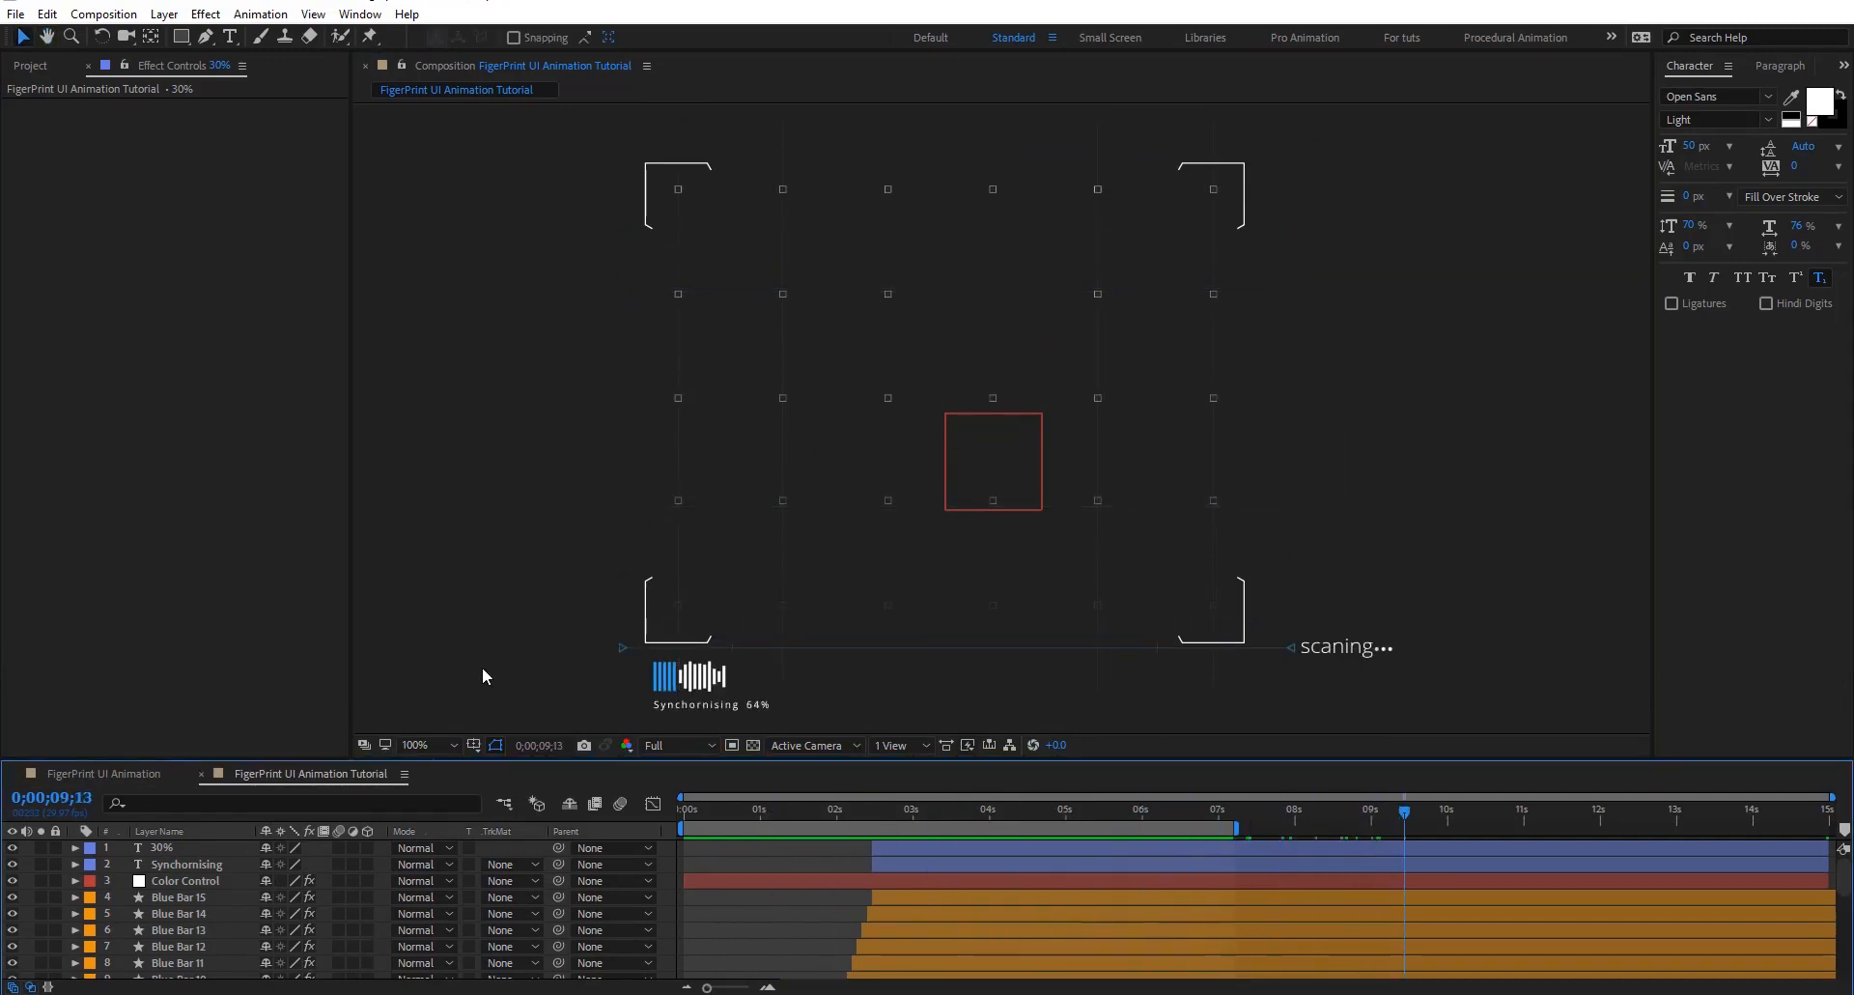
Review the finished FigerPrint UI Animation composition up to 0;00;14;10, and return to FigerPrint UI Animation Tutorial
{"action": "left_click", "coordinate": [131, 776]}
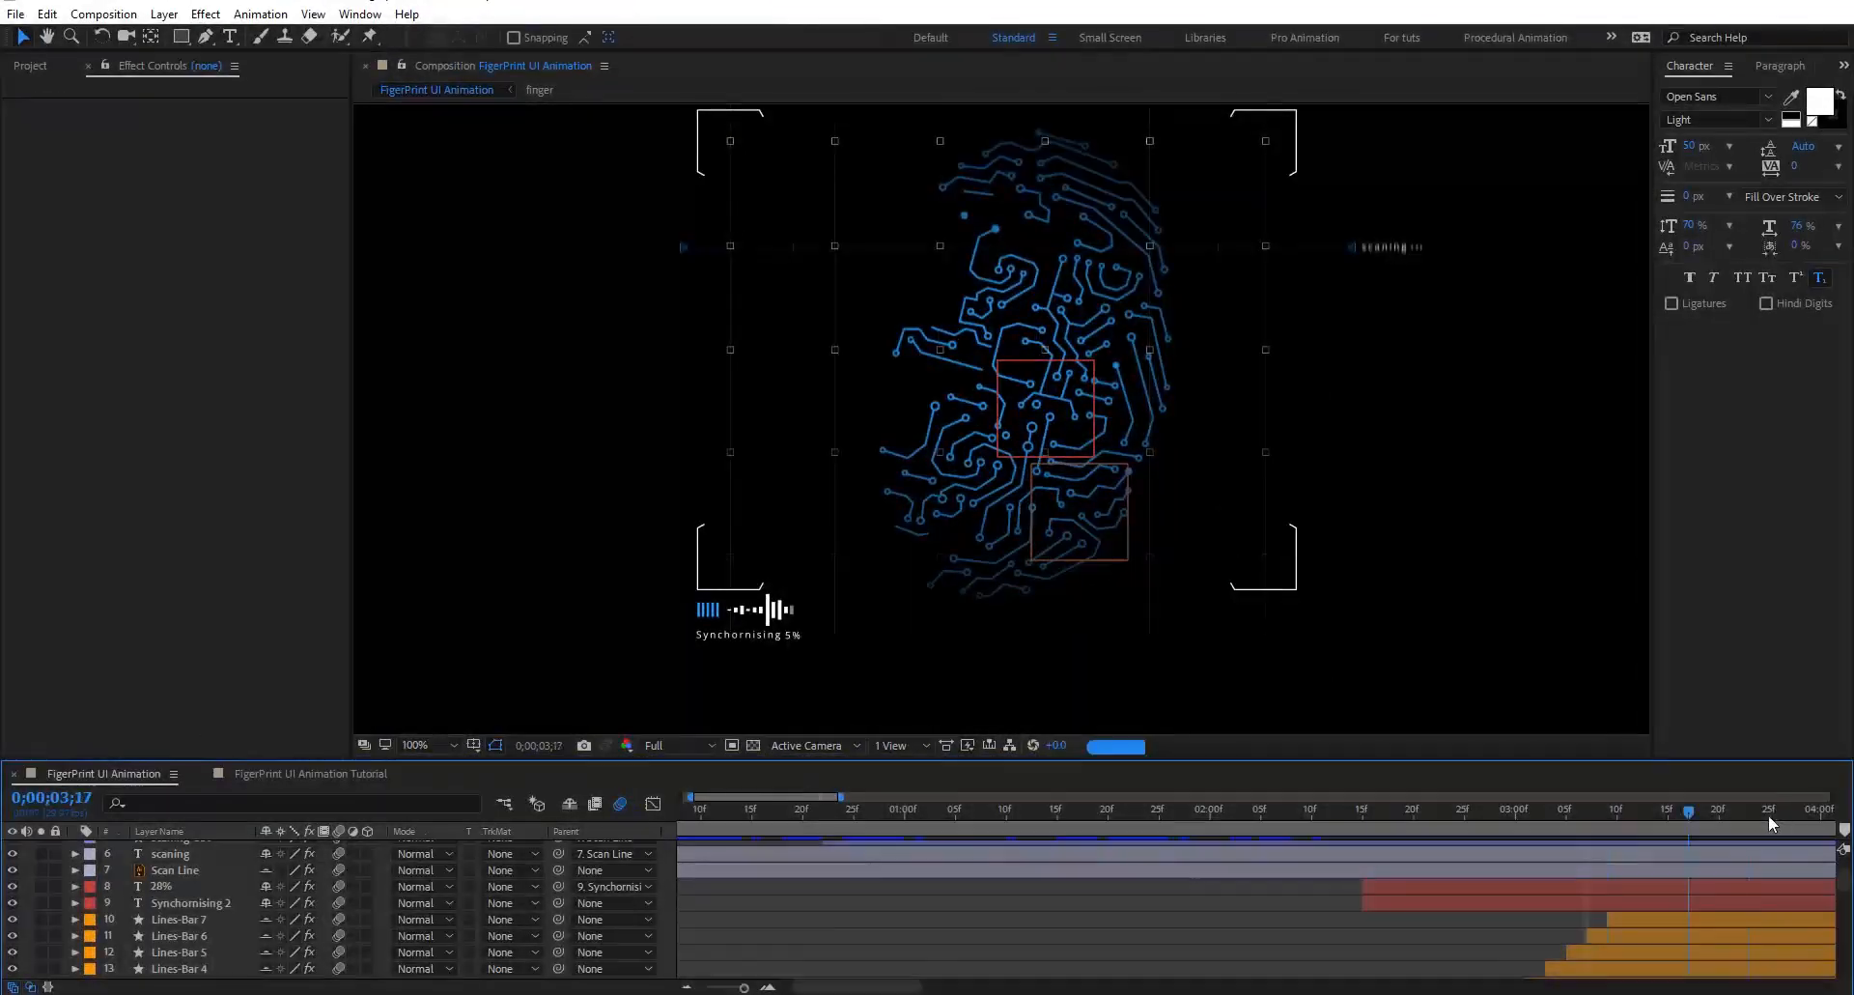
{"action": "left_click_drag", "start_coordinate": [1769, 816], "coordinate": [1846, 822]}
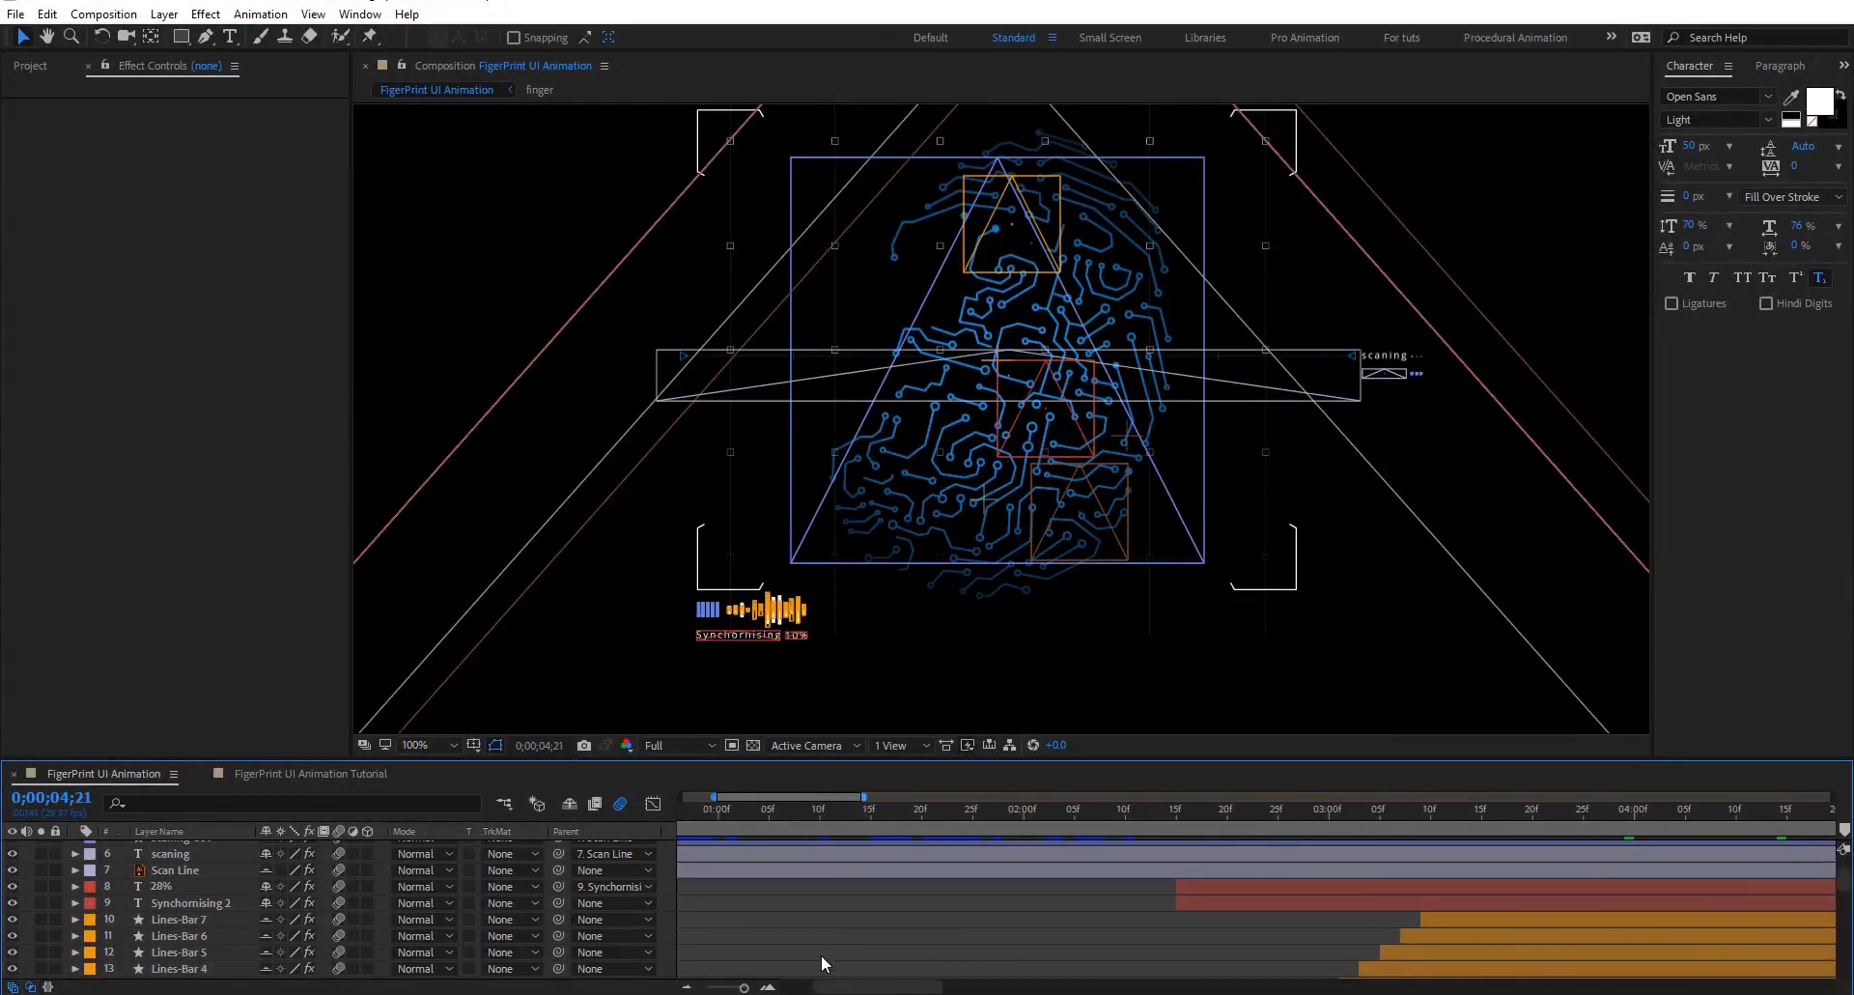
{"action": "left_click_drag", "start_coordinate": [745, 986], "coordinate": [676, 989]}
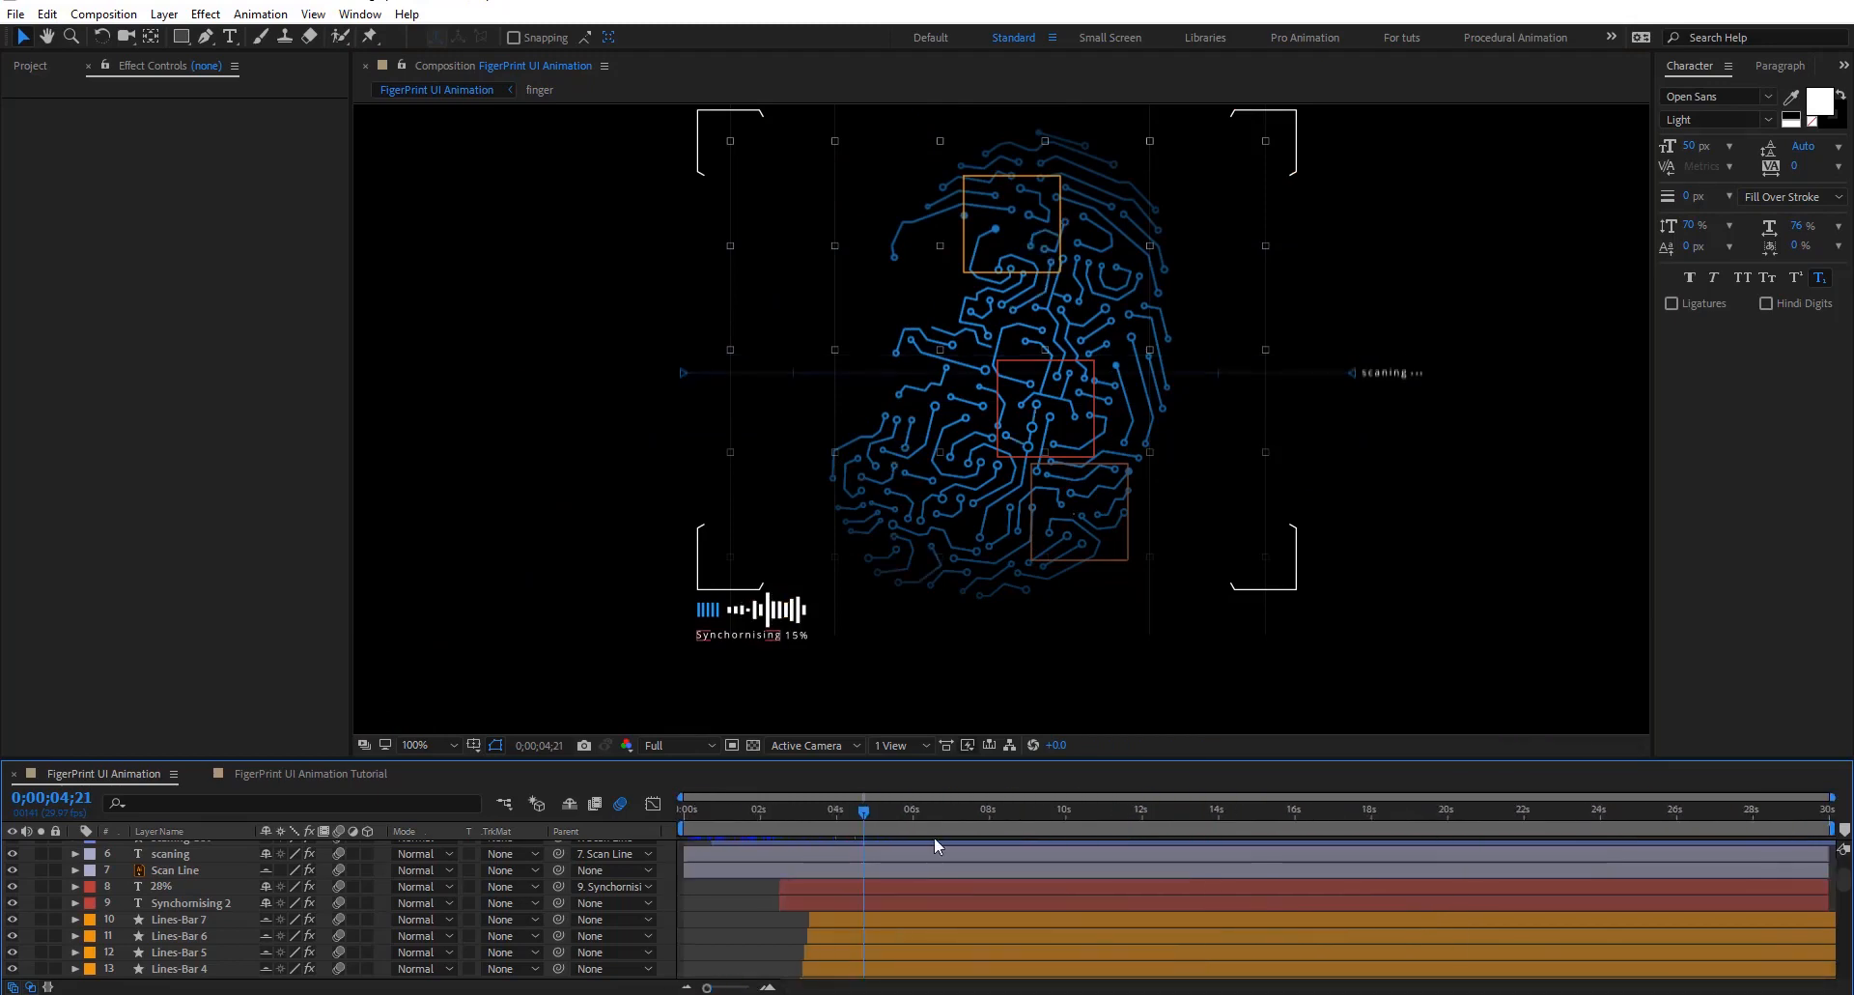
{"action": "left_click", "coordinate": [1230, 813]}
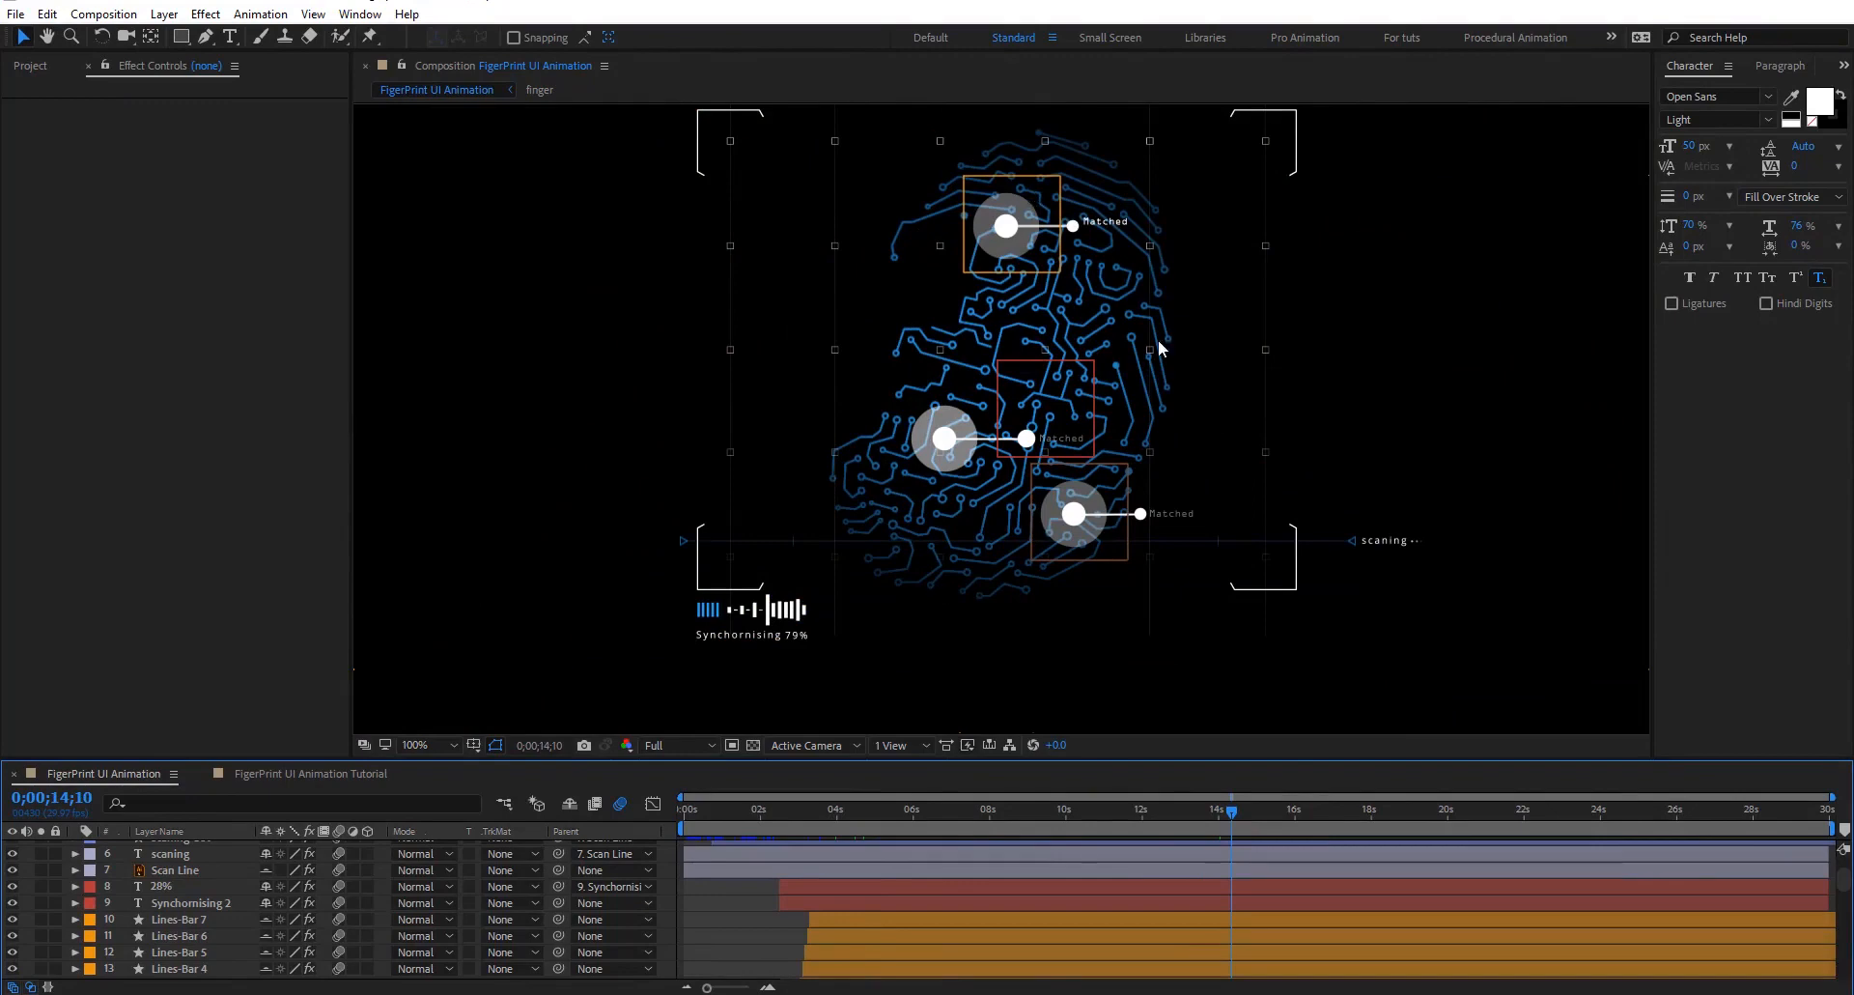
{"action": "left_click", "coordinate": [309, 773]}
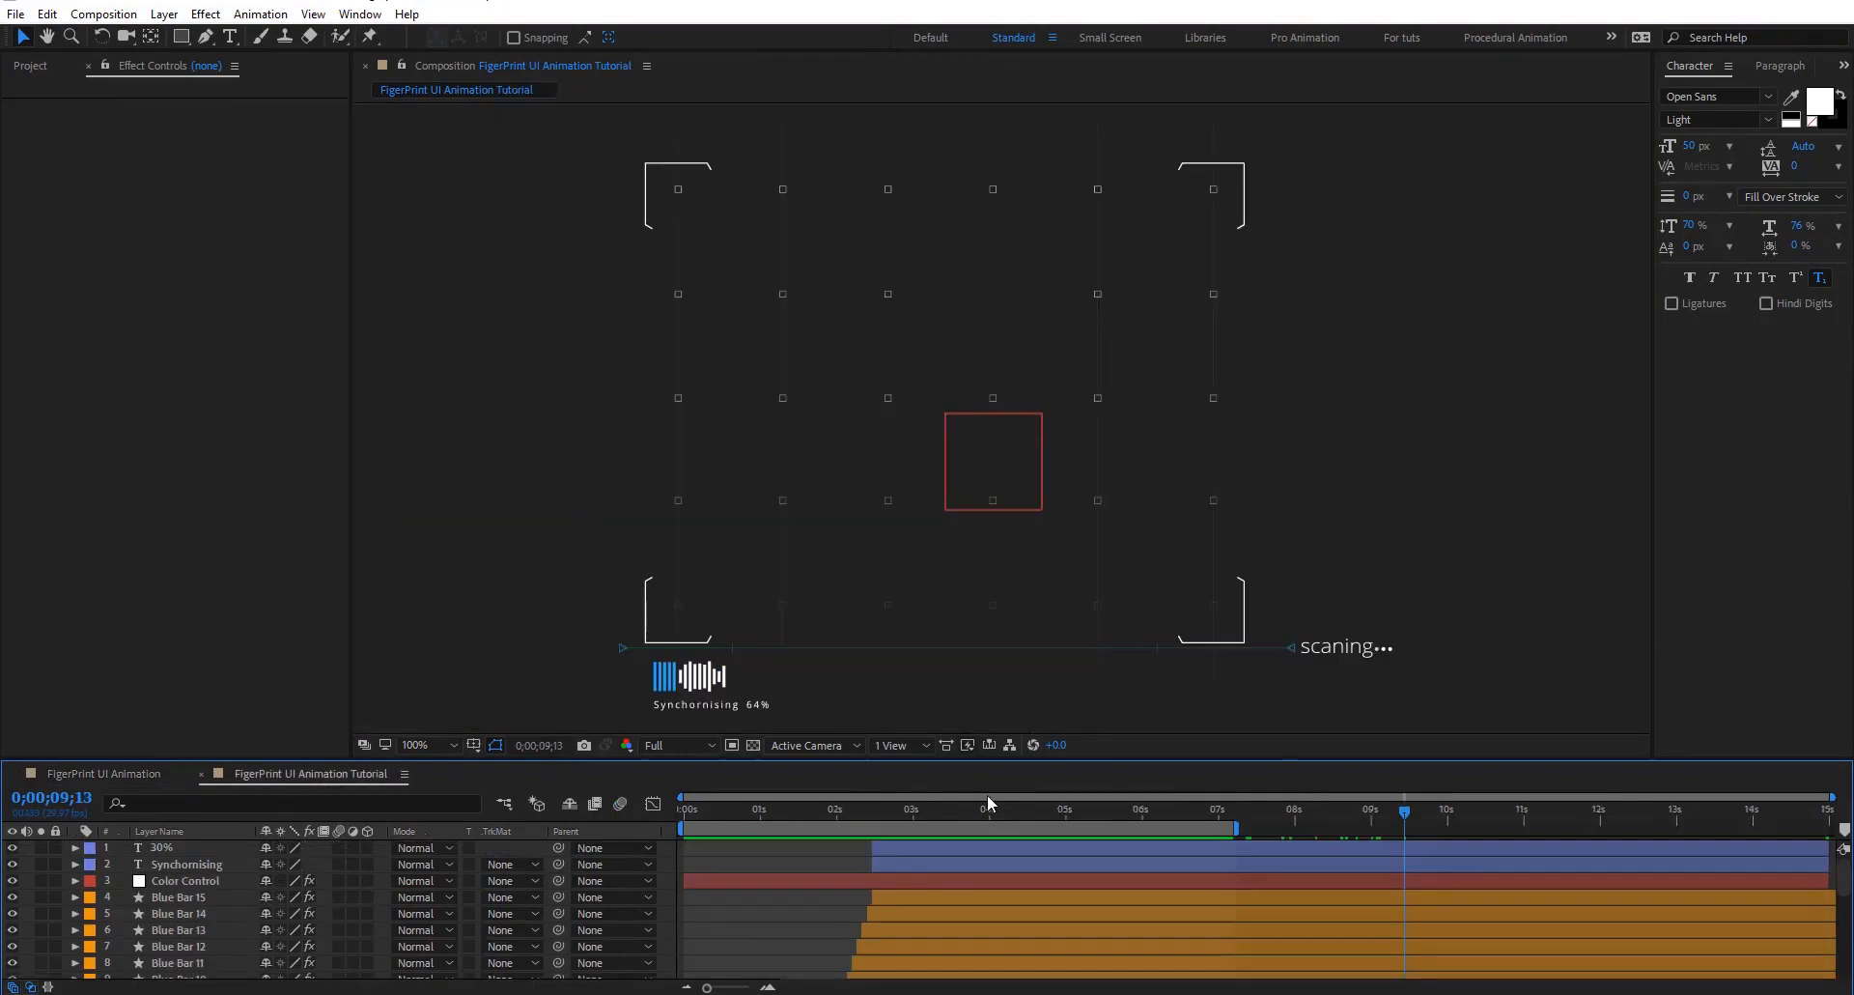
Move to 0;00;03;04 and enlarge the timeline to look through the composition's layers
{"action": "left_click", "coordinate": [923, 811]}
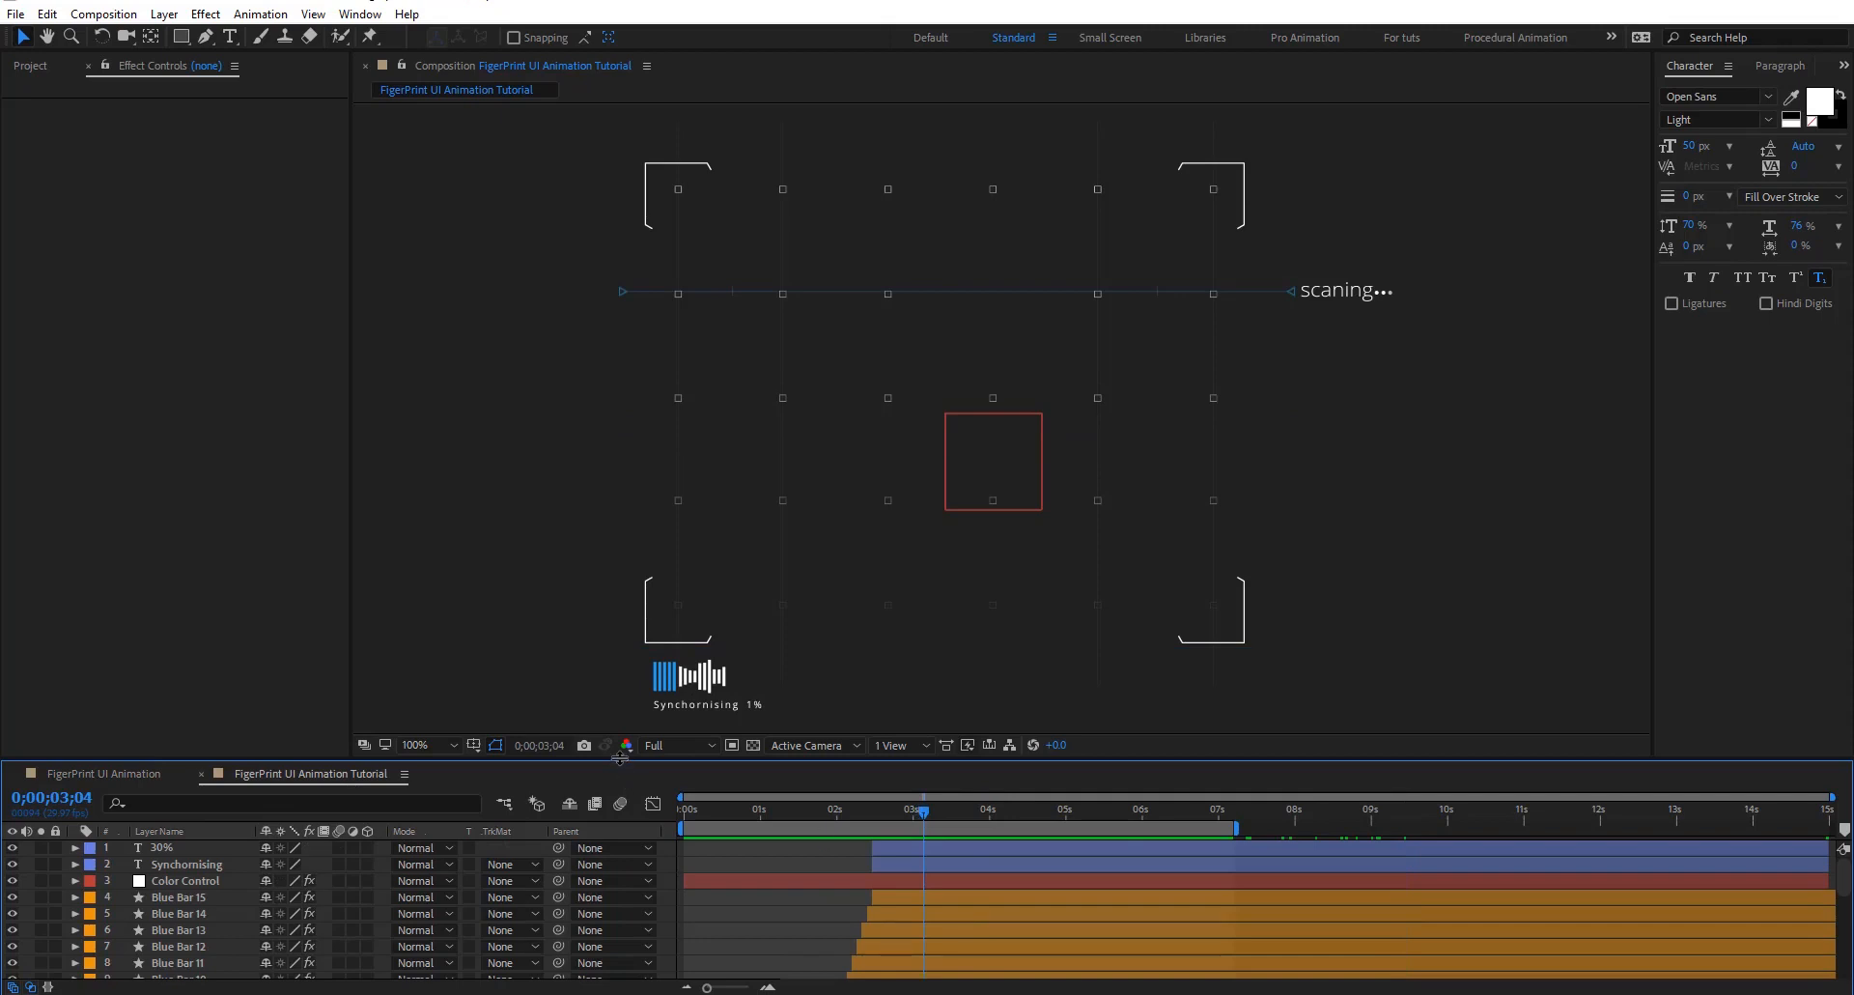
{"action": "left_click_drag", "start_coordinate": [623, 759], "coordinate": [622, 663]}
{"action": "scroll", "coordinate": [919, 819], "scroll_direction": "down", "scroll_amount": 5}
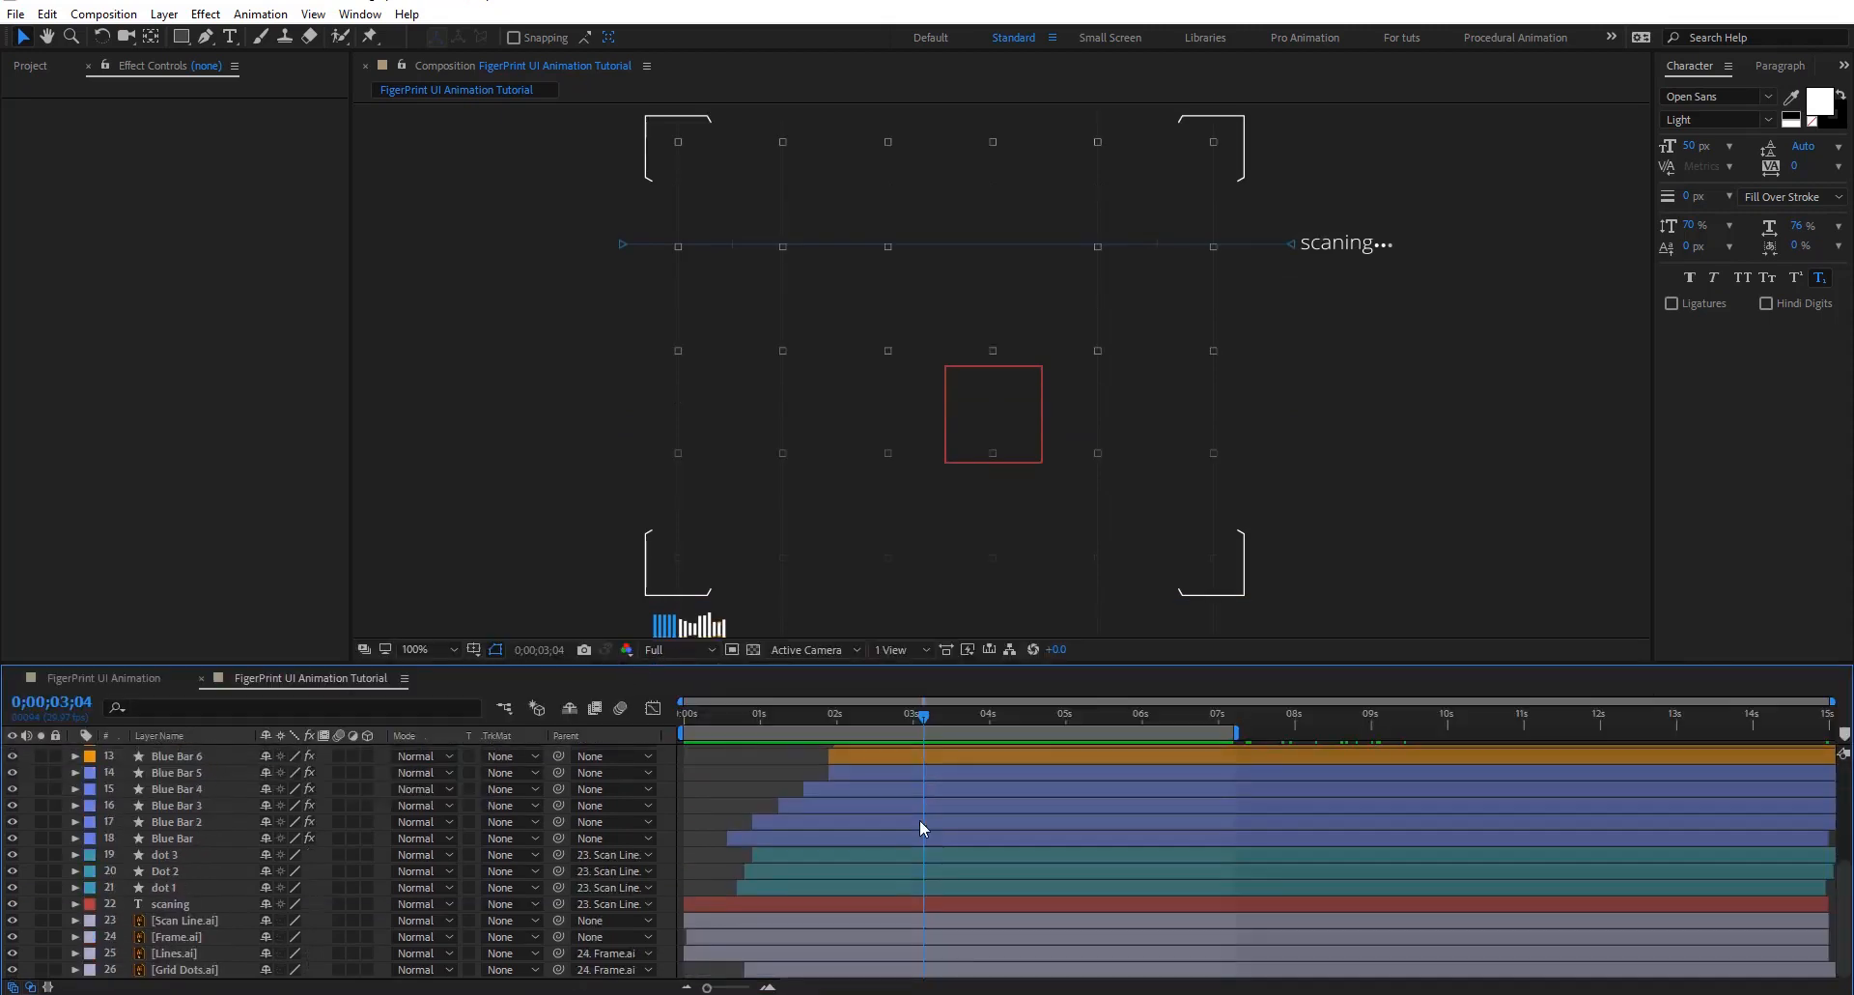
{"action": "scroll", "coordinate": [919, 820], "scroll_direction": "up", "scroll_amount": 5}
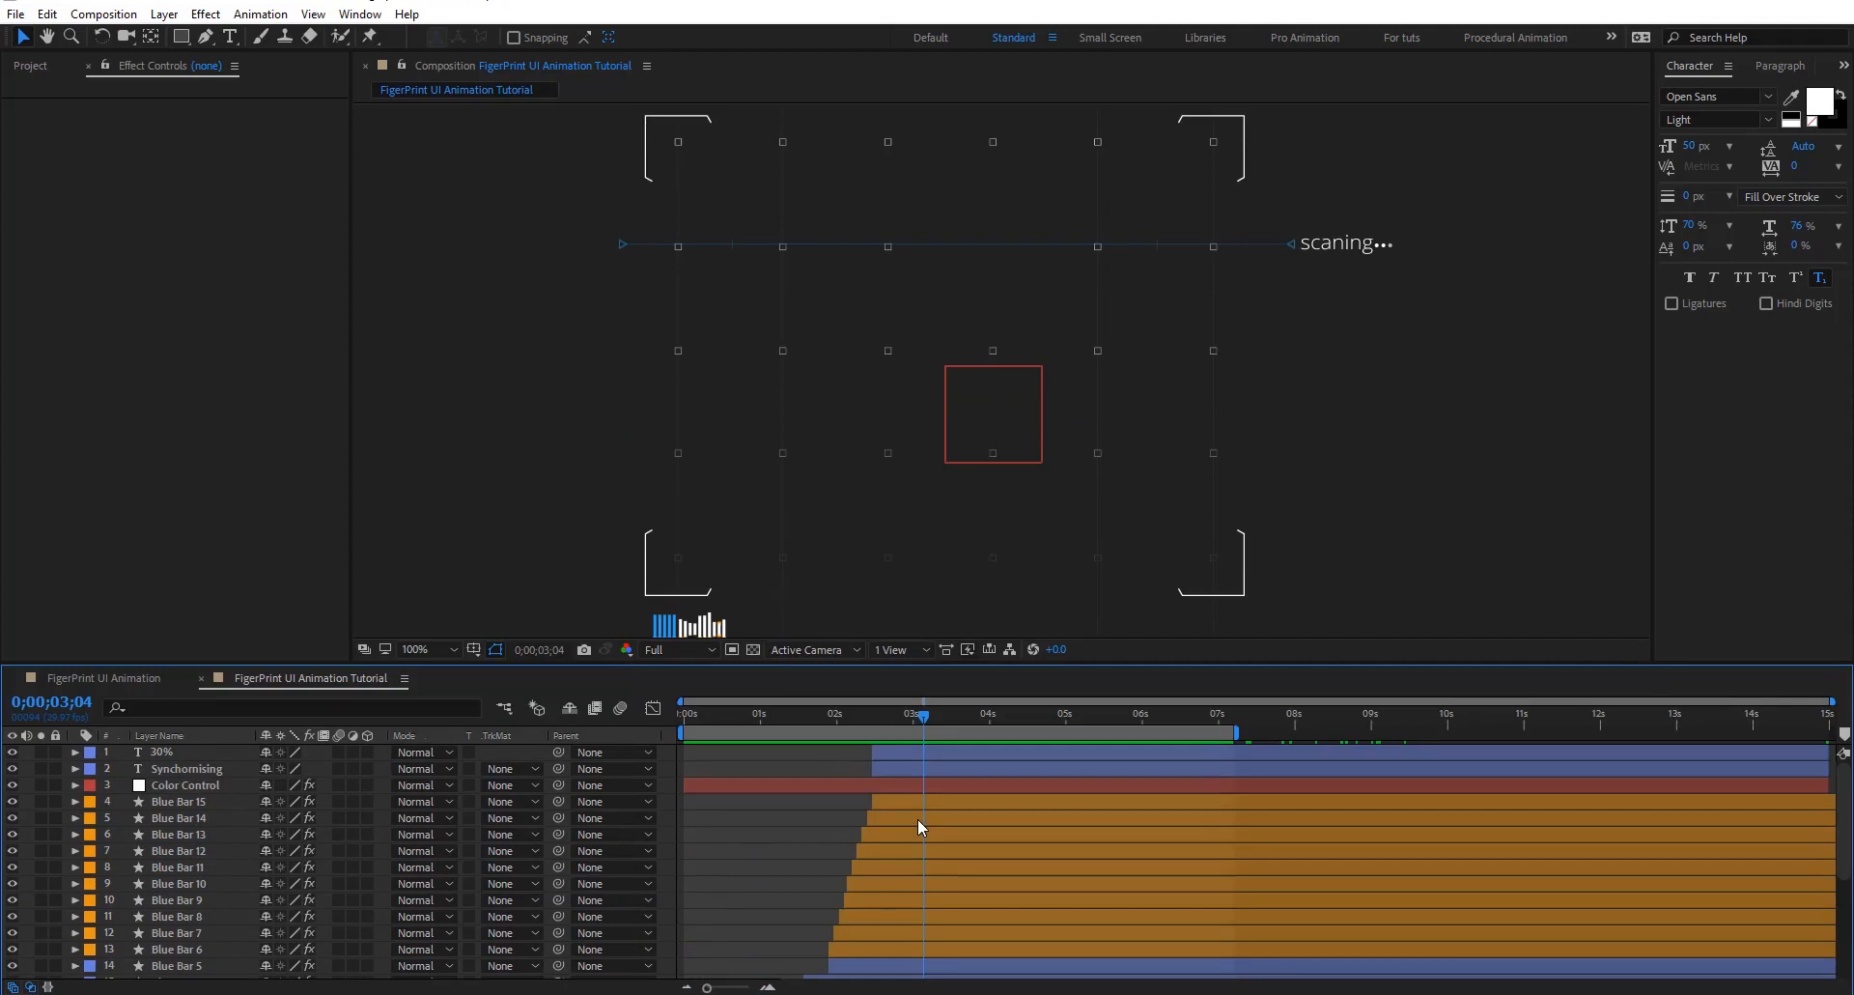
Create a white 1920 x 1080 px solid named circle
{"action": "key", "text": "ctrl+y"}
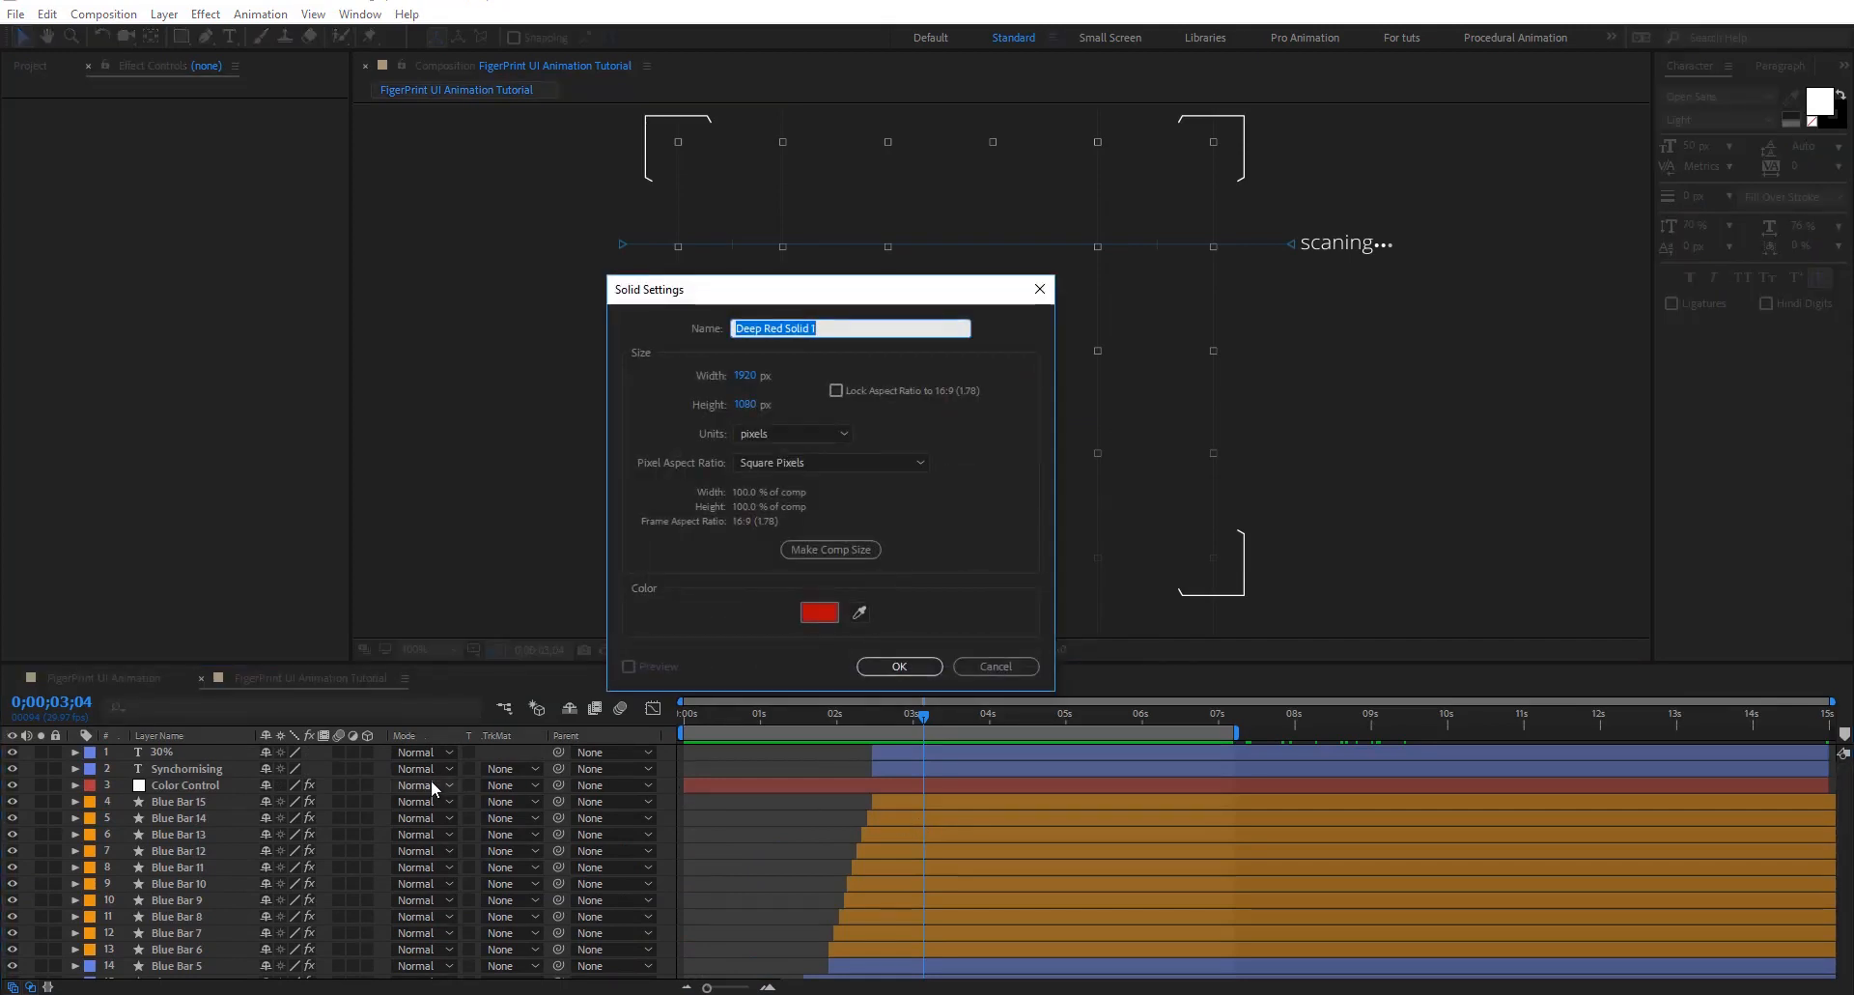
{"action": "left_click", "coordinate": [819, 612]}
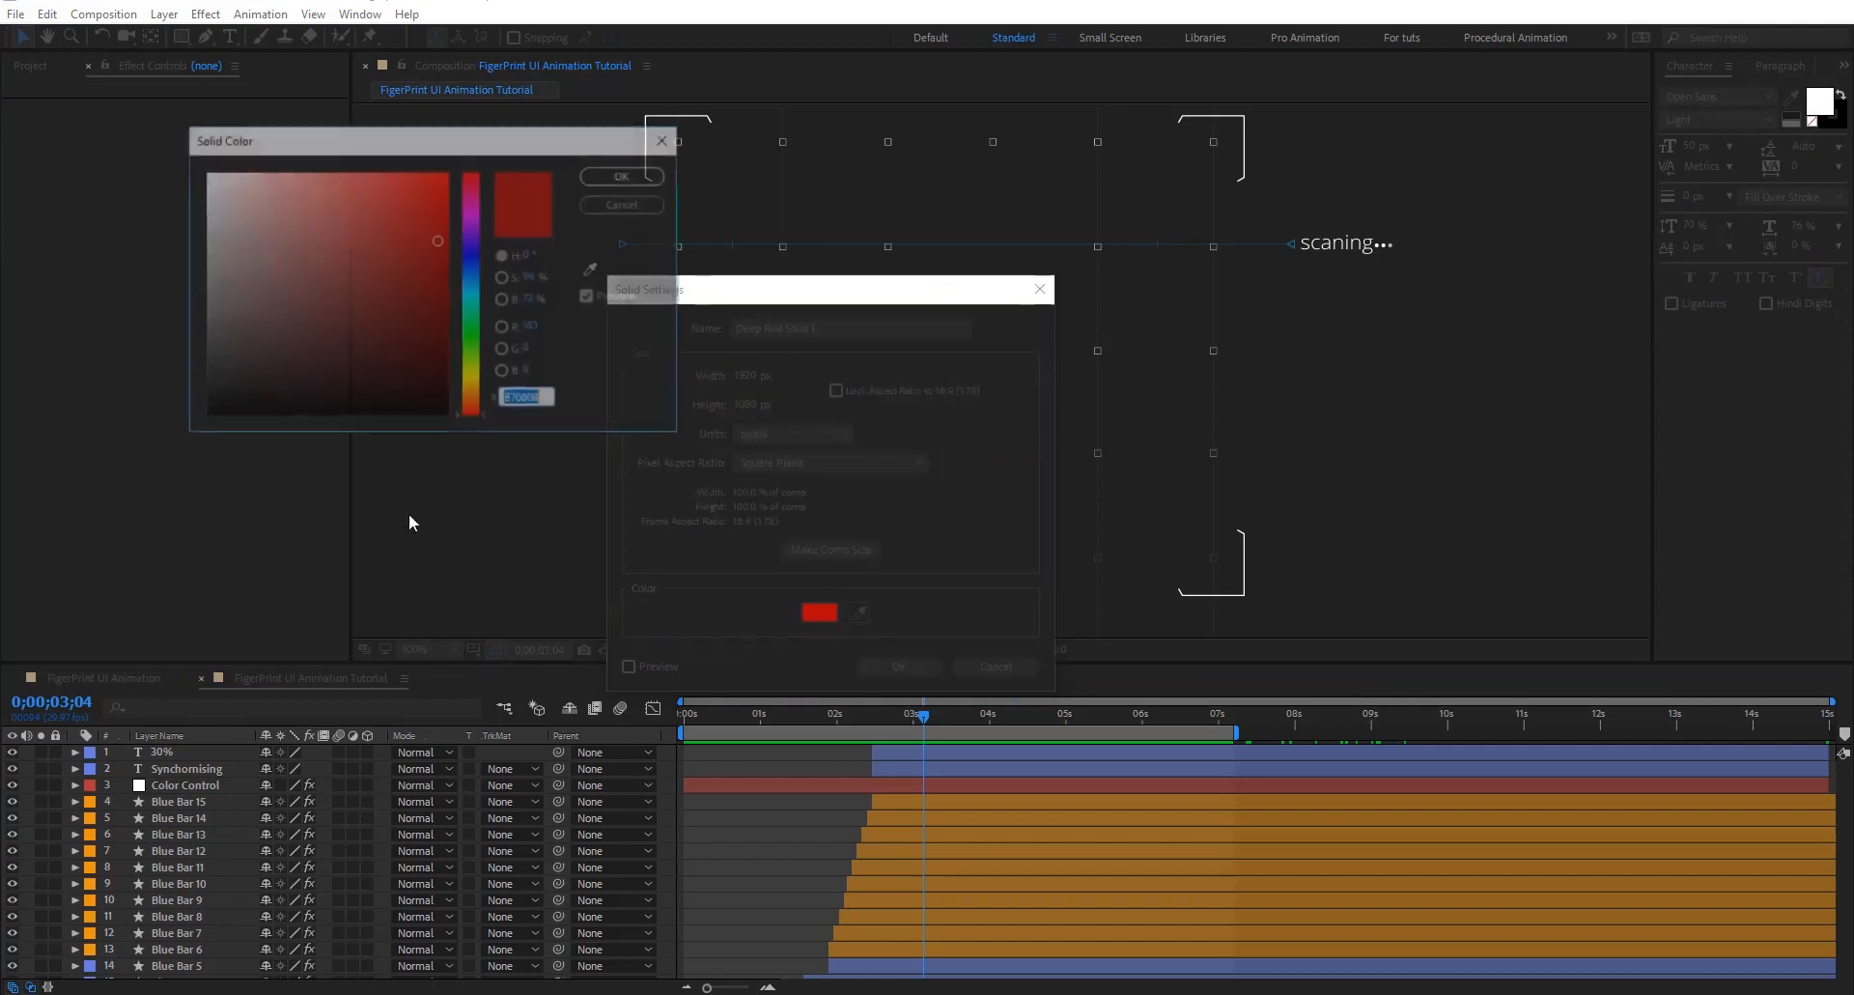
{"action": "left_click", "coordinate": [262, 277]}
{"action": "left_click", "coordinate": [204, 172]}
{"action": "left_click", "coordinate": [626, 174]}
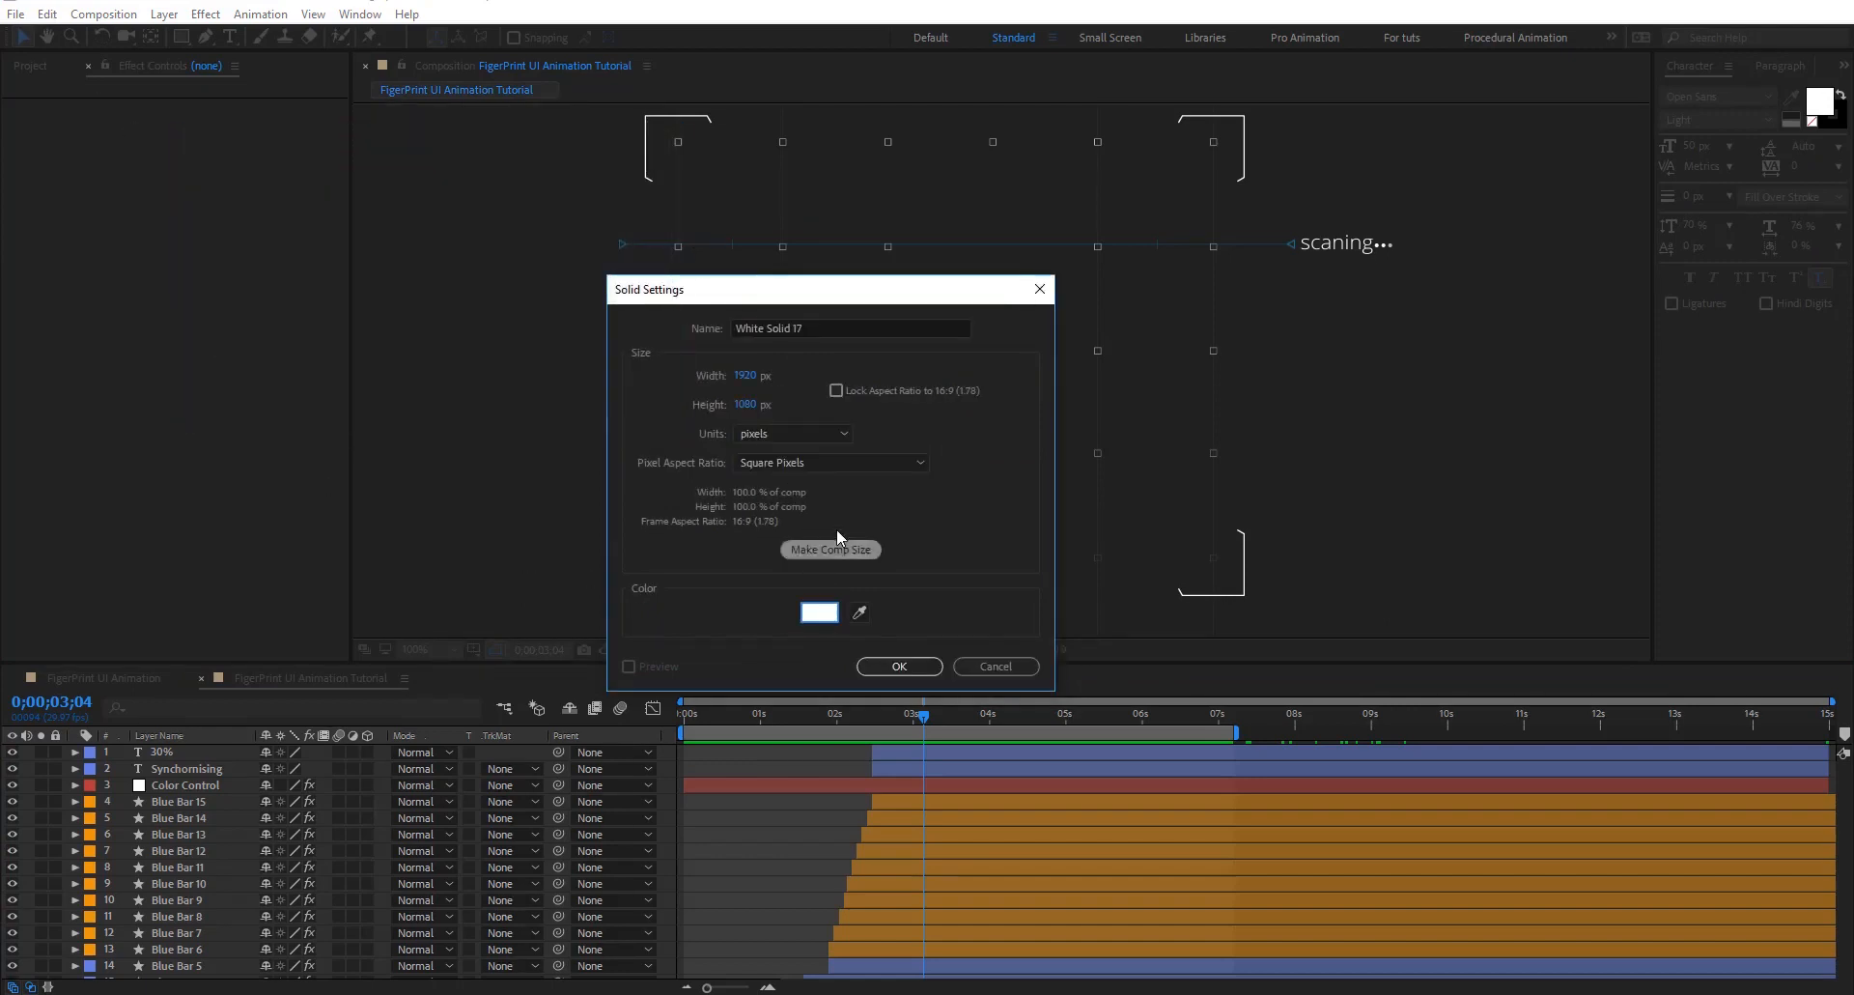
{"action": "left_click", "coordinate": [833, 328]}
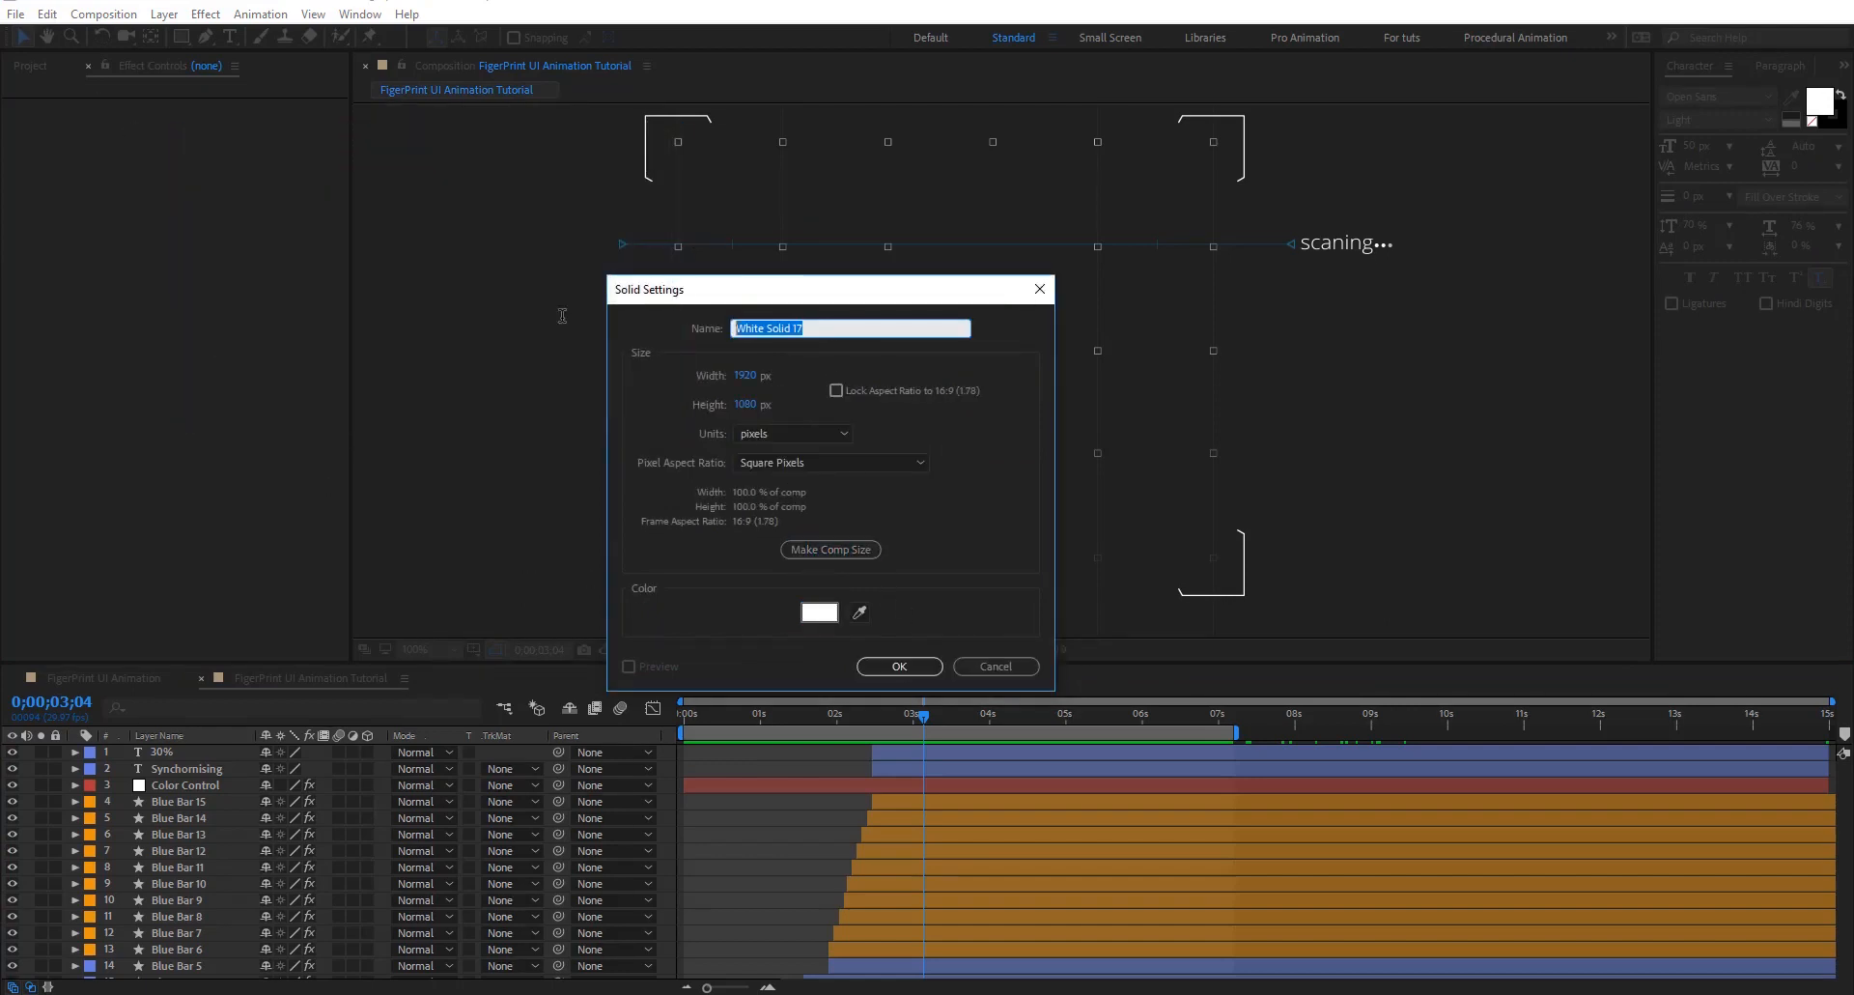
{"action": "type", "text": "circle"}
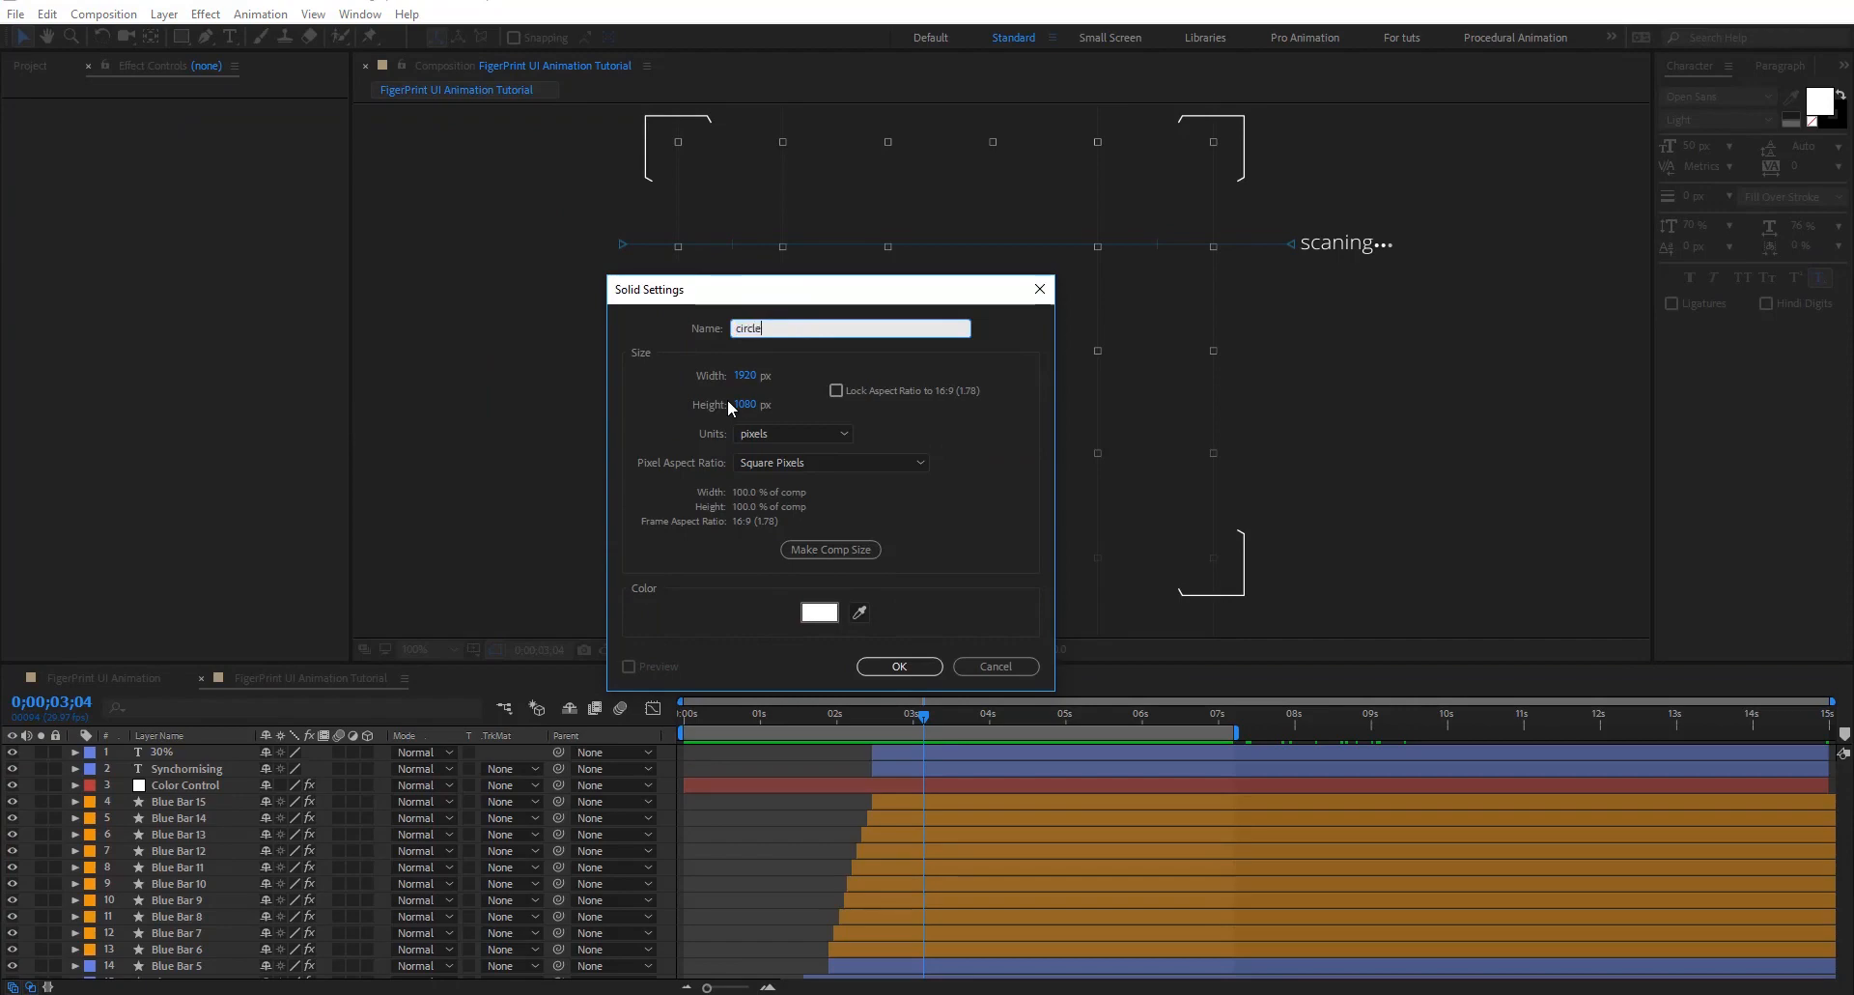
{"action": "key", "text": "Return"}
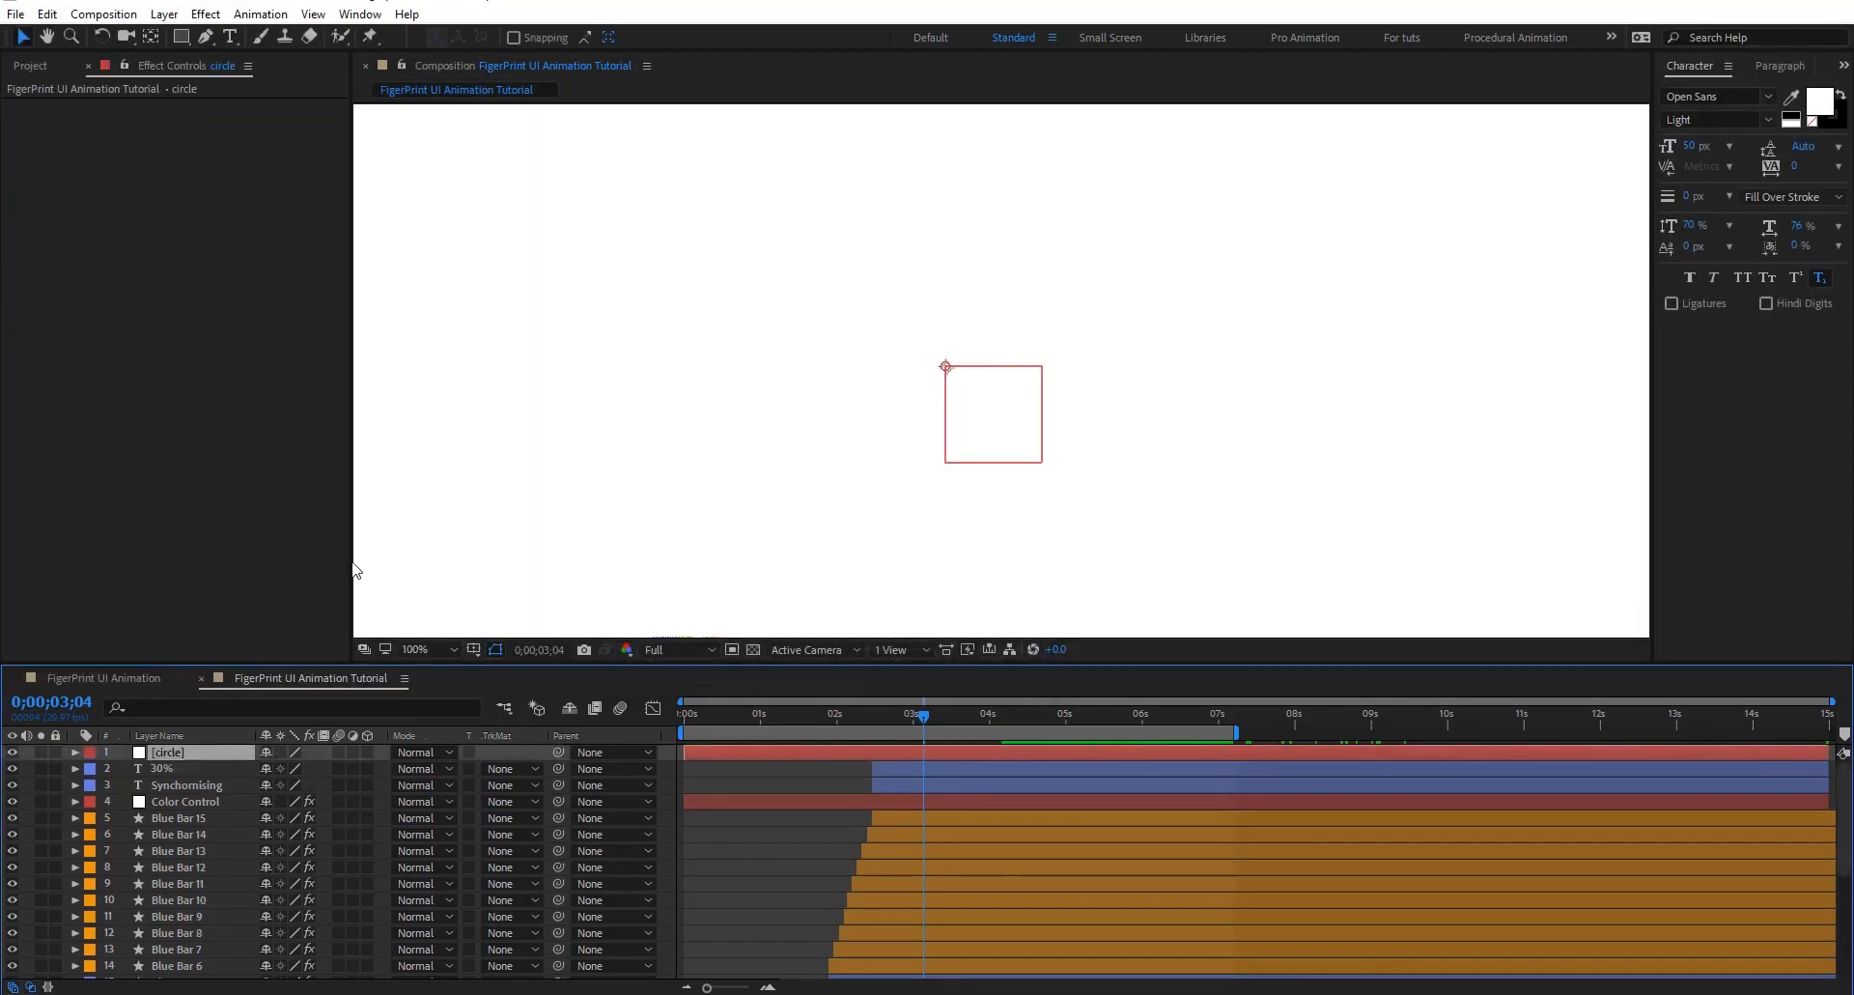
Apply the Circle effect to the circle layer and set its radius to 23, leaving Edge at None
{"action": "key", "text": "ctrl+space"}
{"action": "type", "text": "circle"}
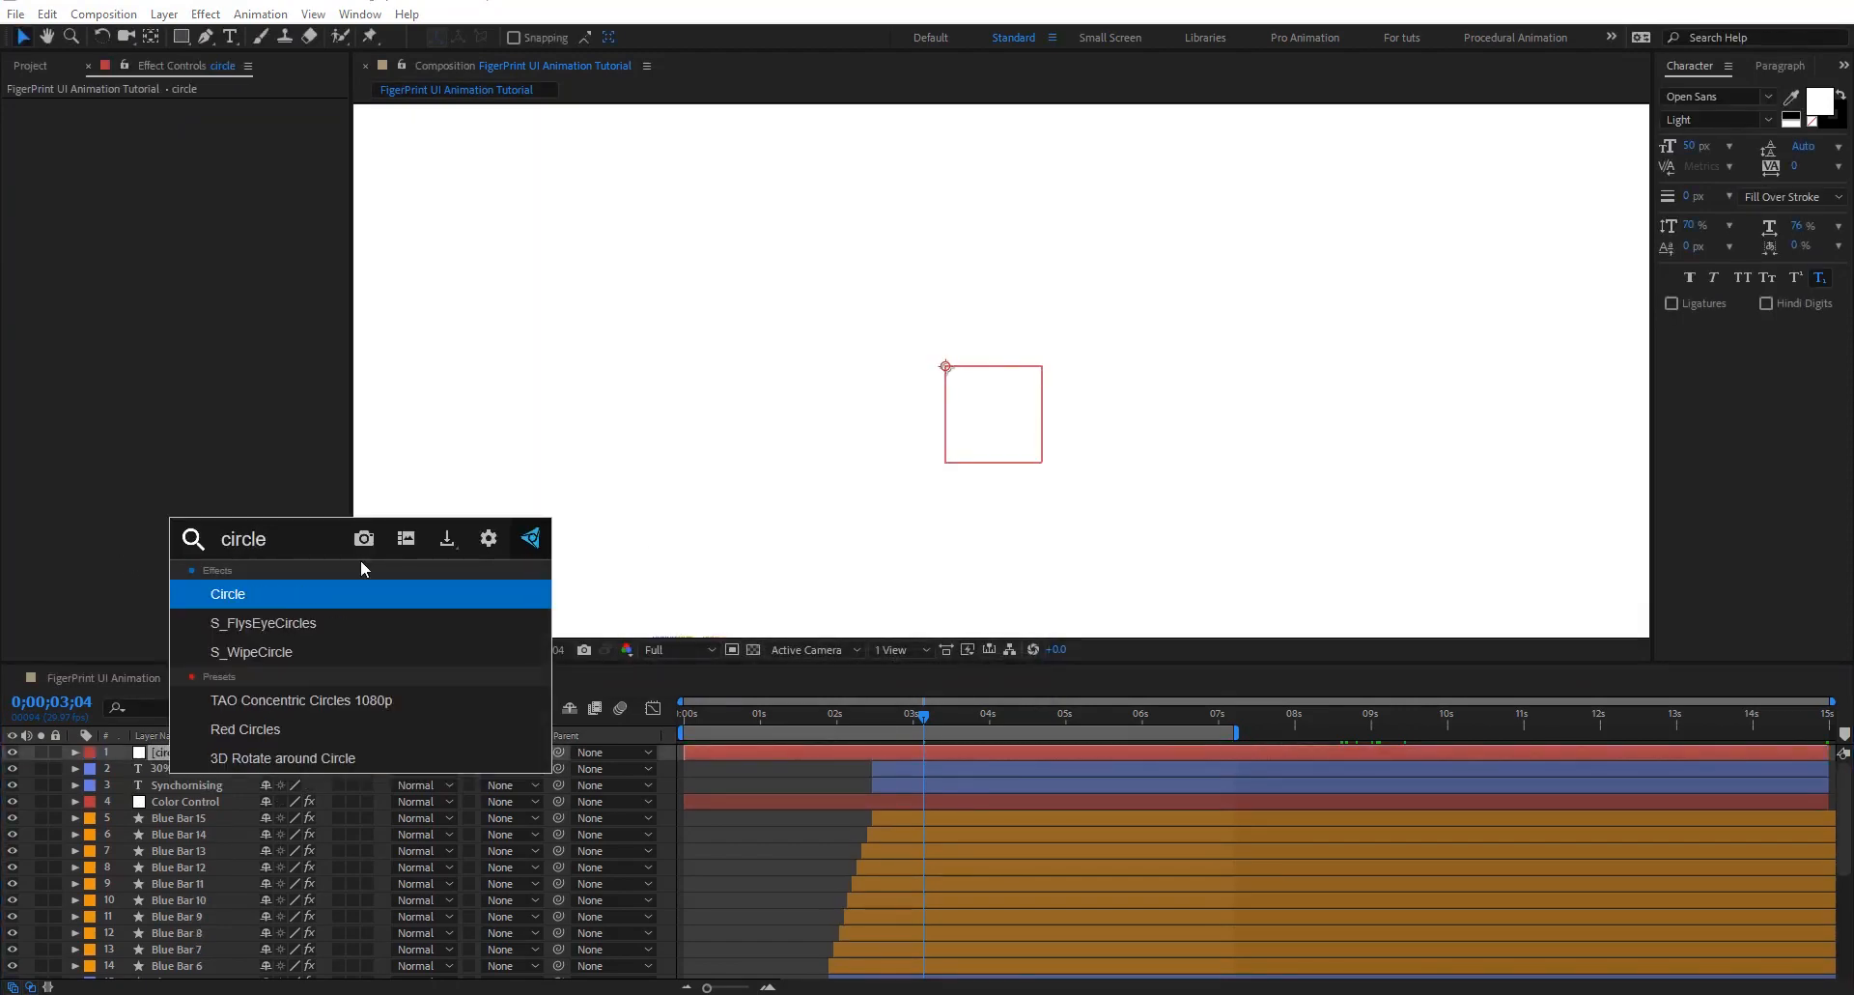
{"action": "key", "text": "Return"}
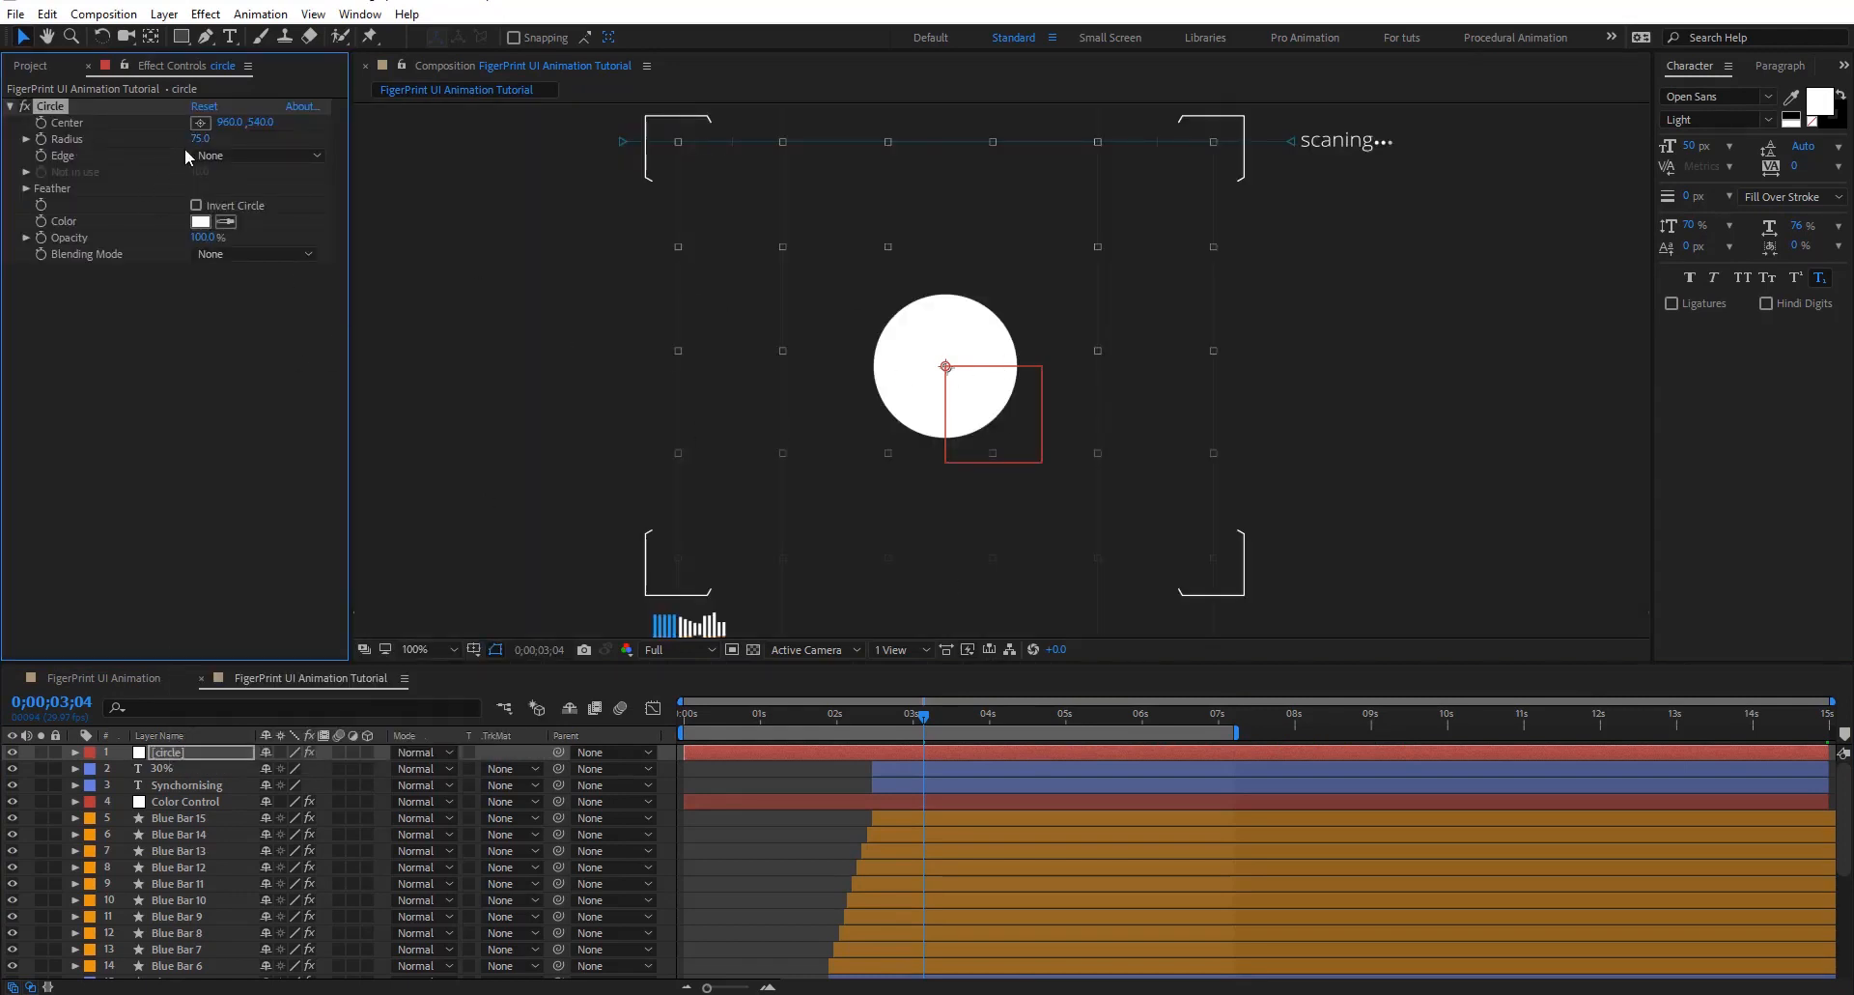
{"action": "left_click_drag", "start_coordinate": [200, 139], "coordinate": [153, 147]}
{"action": "left_click_drag", "start_coordinate": [222, 238], "coordinate": [263, 238]}
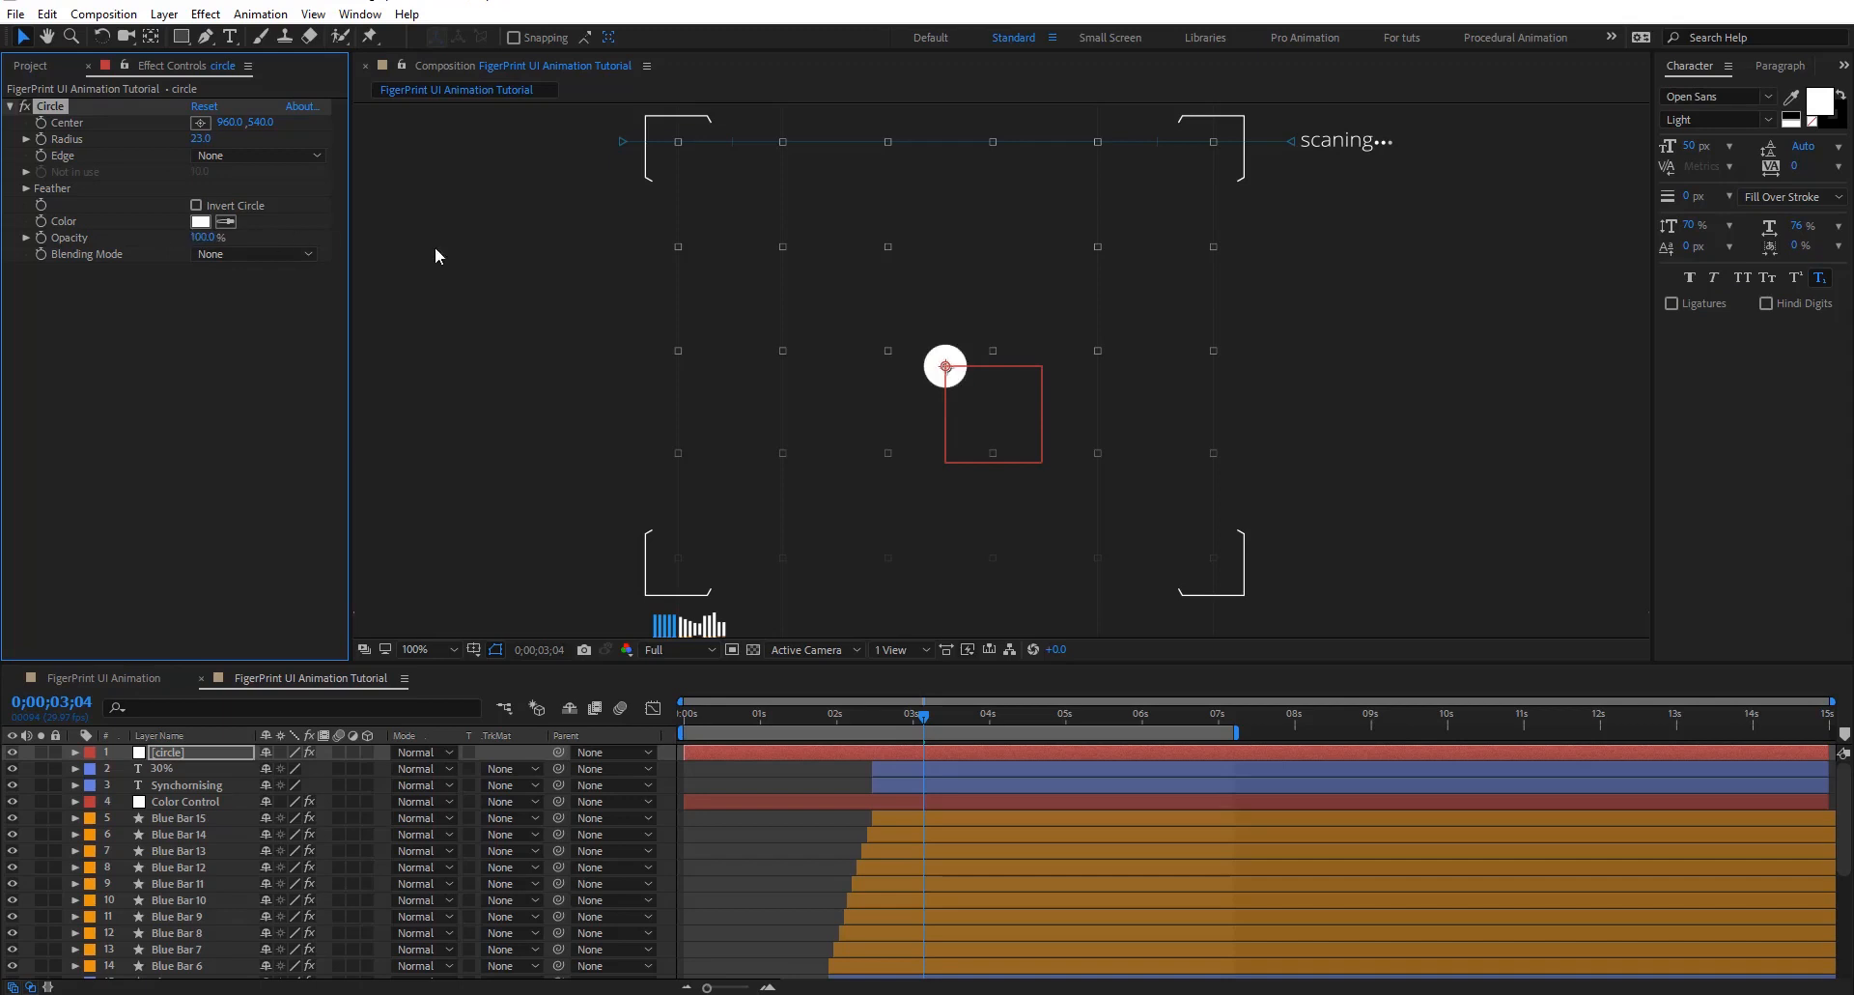
{"action": "left_click", "coordinate": [272, 156]}
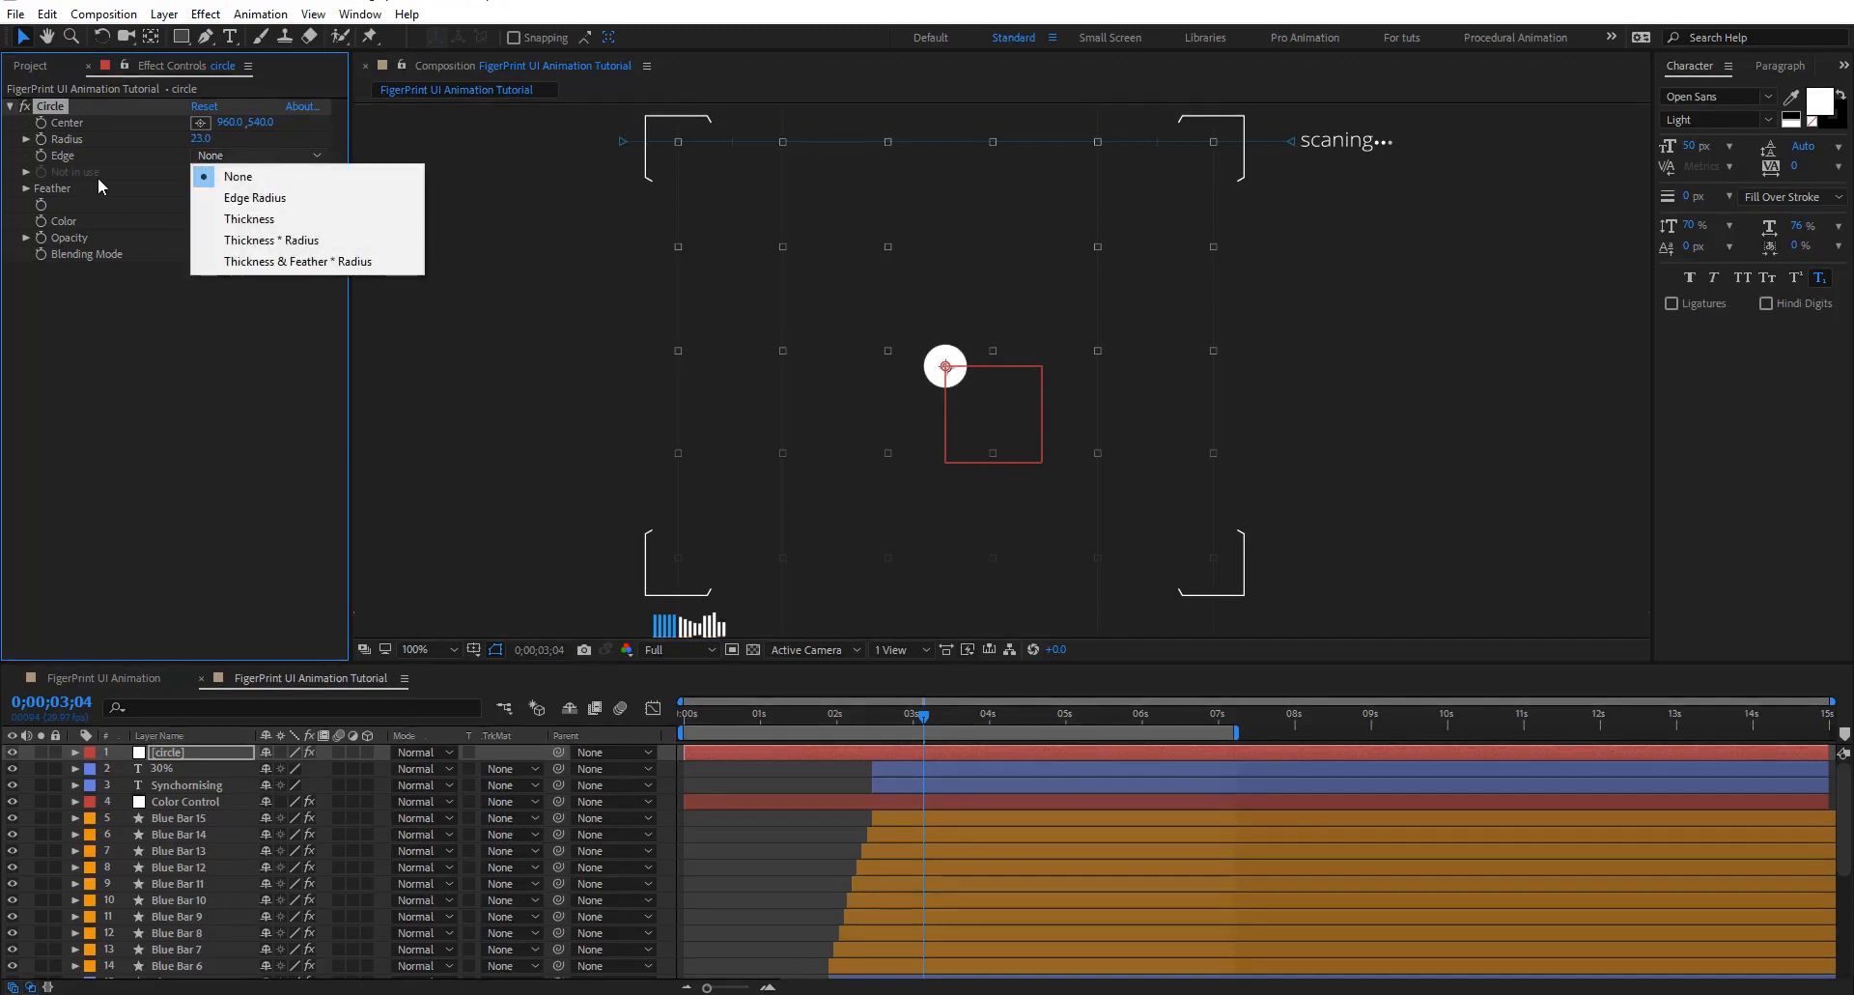
{"action": "left_click", "coordinate": [97, 177]}
Centre the circle on the grid dot at 904, 417 and trim its layer to start at 0;00;04;00
{"action": "scroll", "coordinate": [964, 397], "scroll_direction": "up", "scroll_amount": 2}
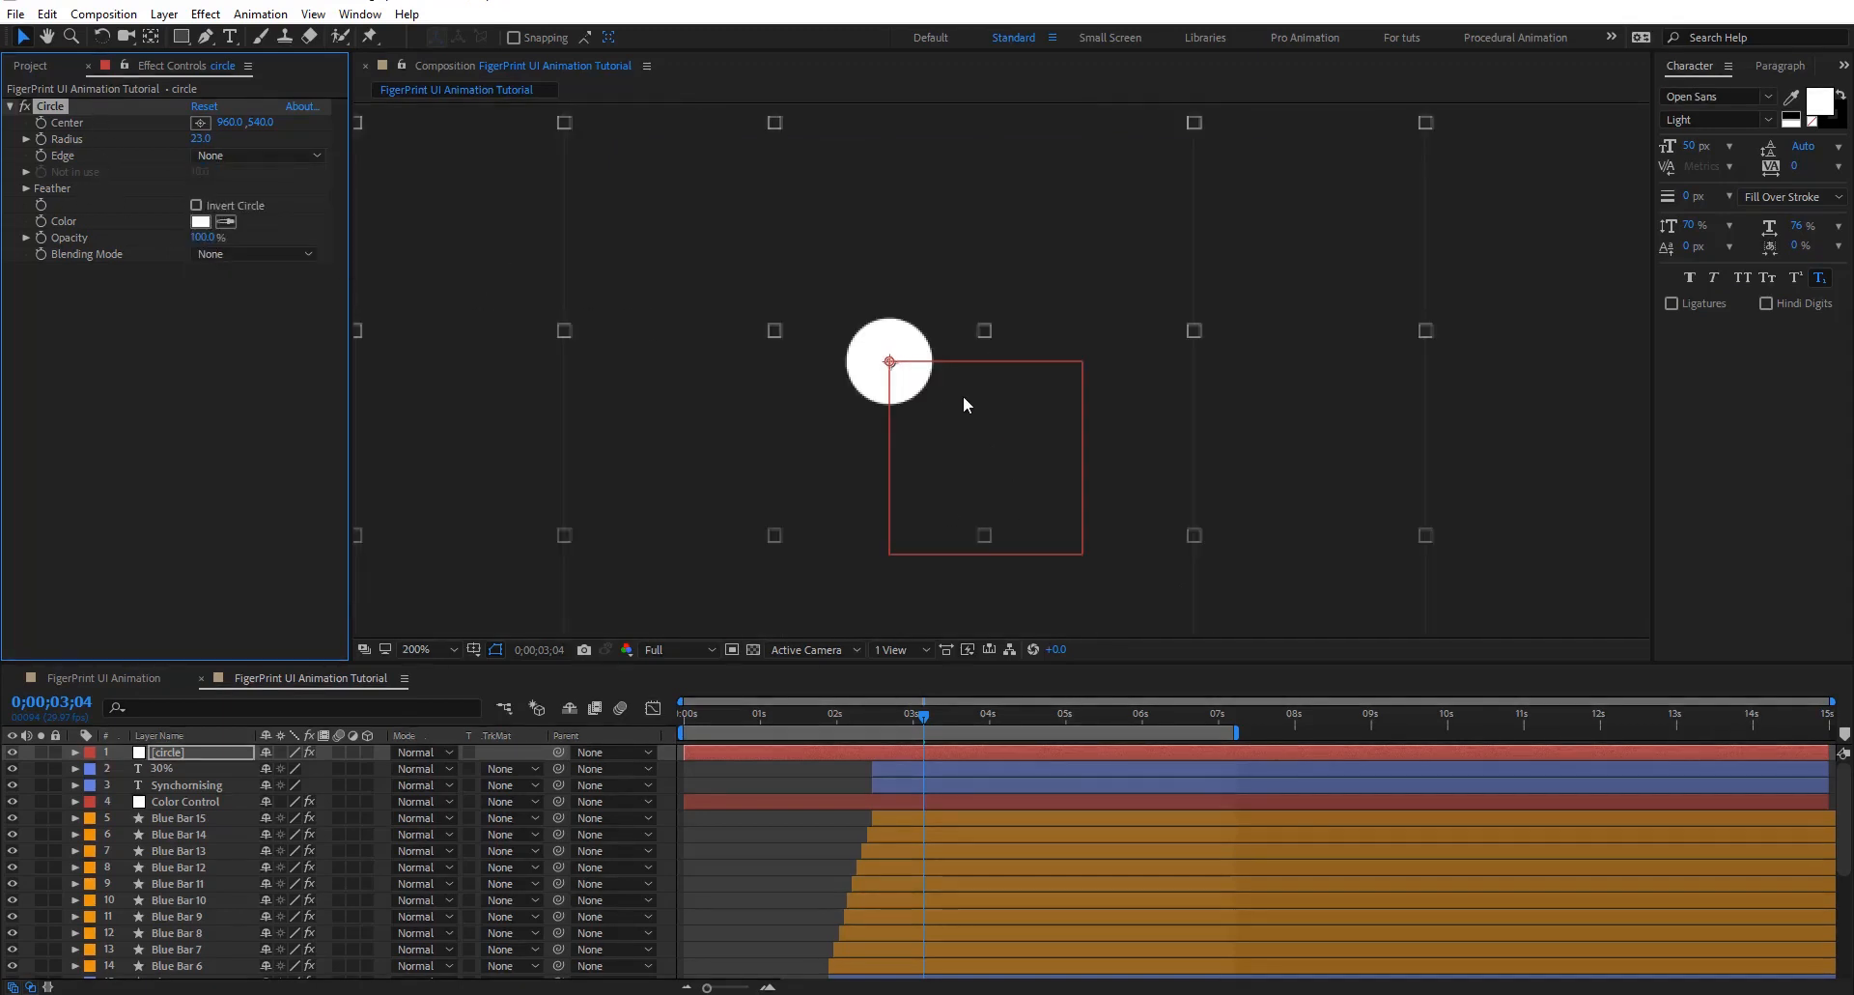
{"action": "scroll", "coordinate": [957, 359], "scroll_direction": "down", "scroll_amount": 2}
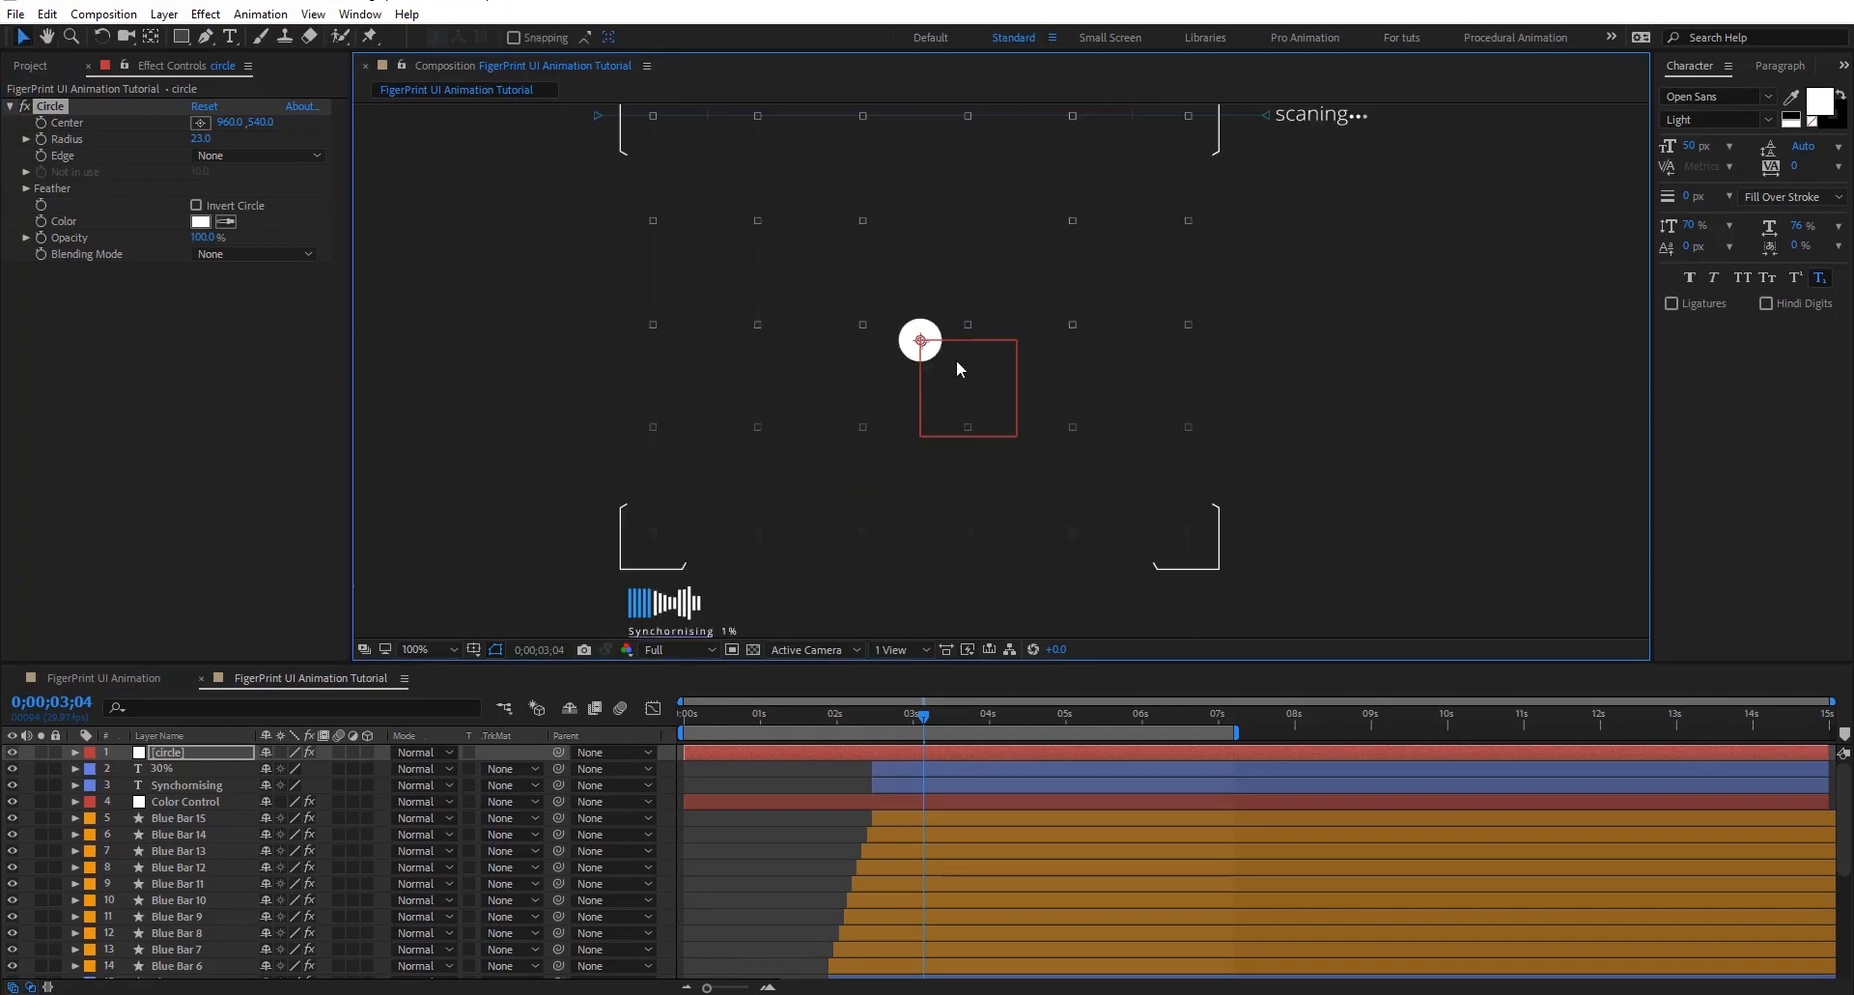
{"action": "scroll", "coordinate": [994, 369], "scroll_direction": "down", "scroll_amount": 1}
{"action": "scroll", "coordinate": [976, 357], "scroll_direction": "up", "scroll_amount": 1}
{"action": "left_click_drag", "start_coordinate": [919, 338], "coordinate": [867, 221]}
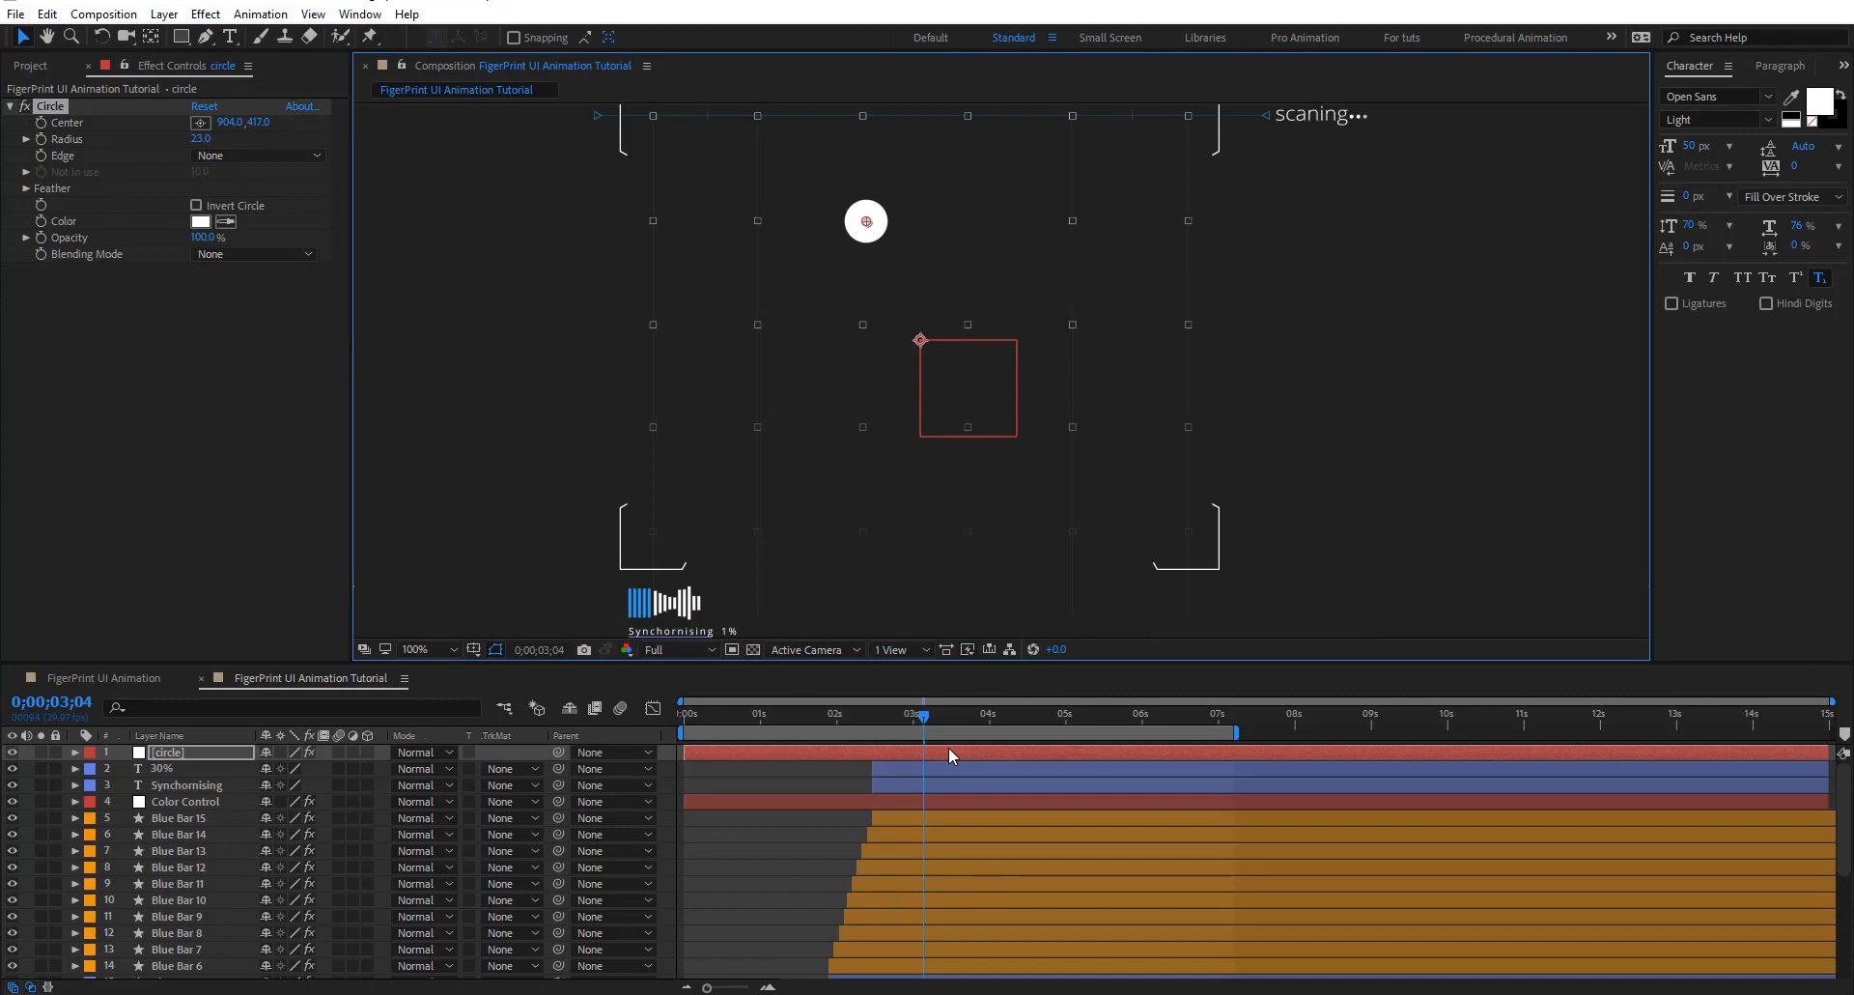
{"action": "left_click_drag", "start_coordinate": [933, 716], "coordinate": [991, 720]}
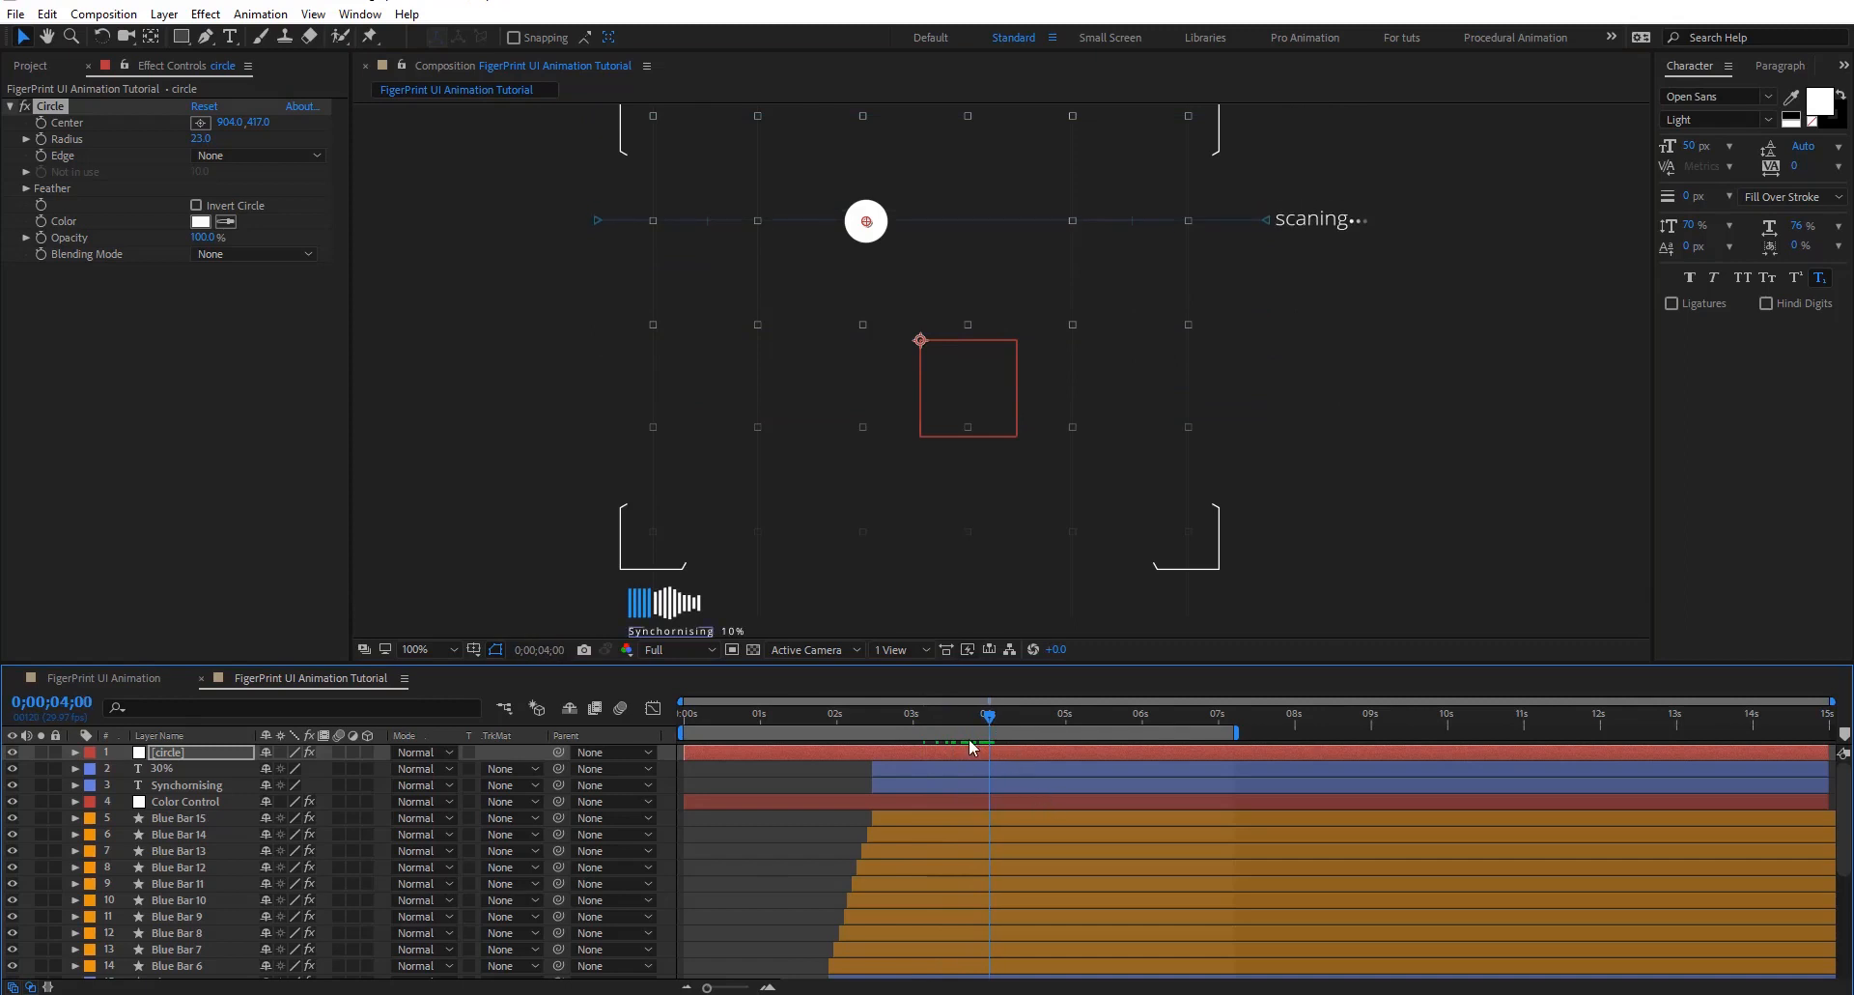
{"action": "key", "text": "alt+bracketleft"}
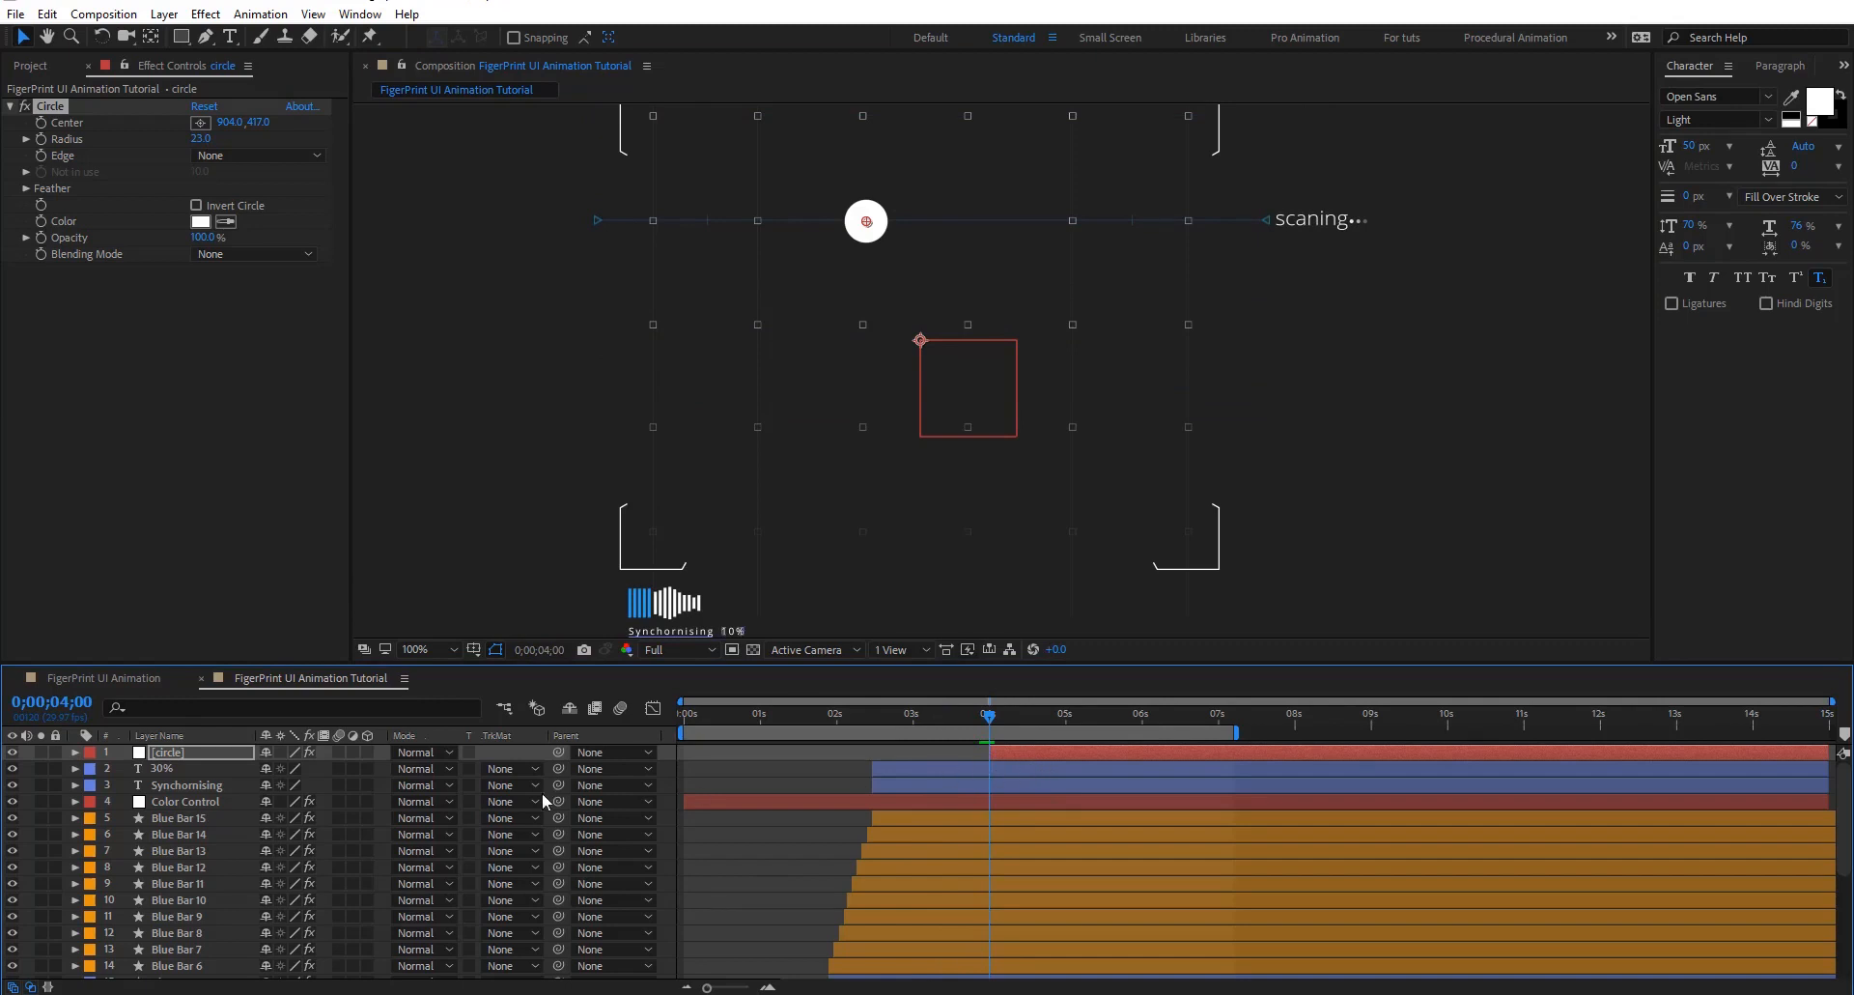
Set a Radius keyframe of 0 for the circle at 0;00;04;00
{"action": "left_click", "coordinate": [196, 750]}
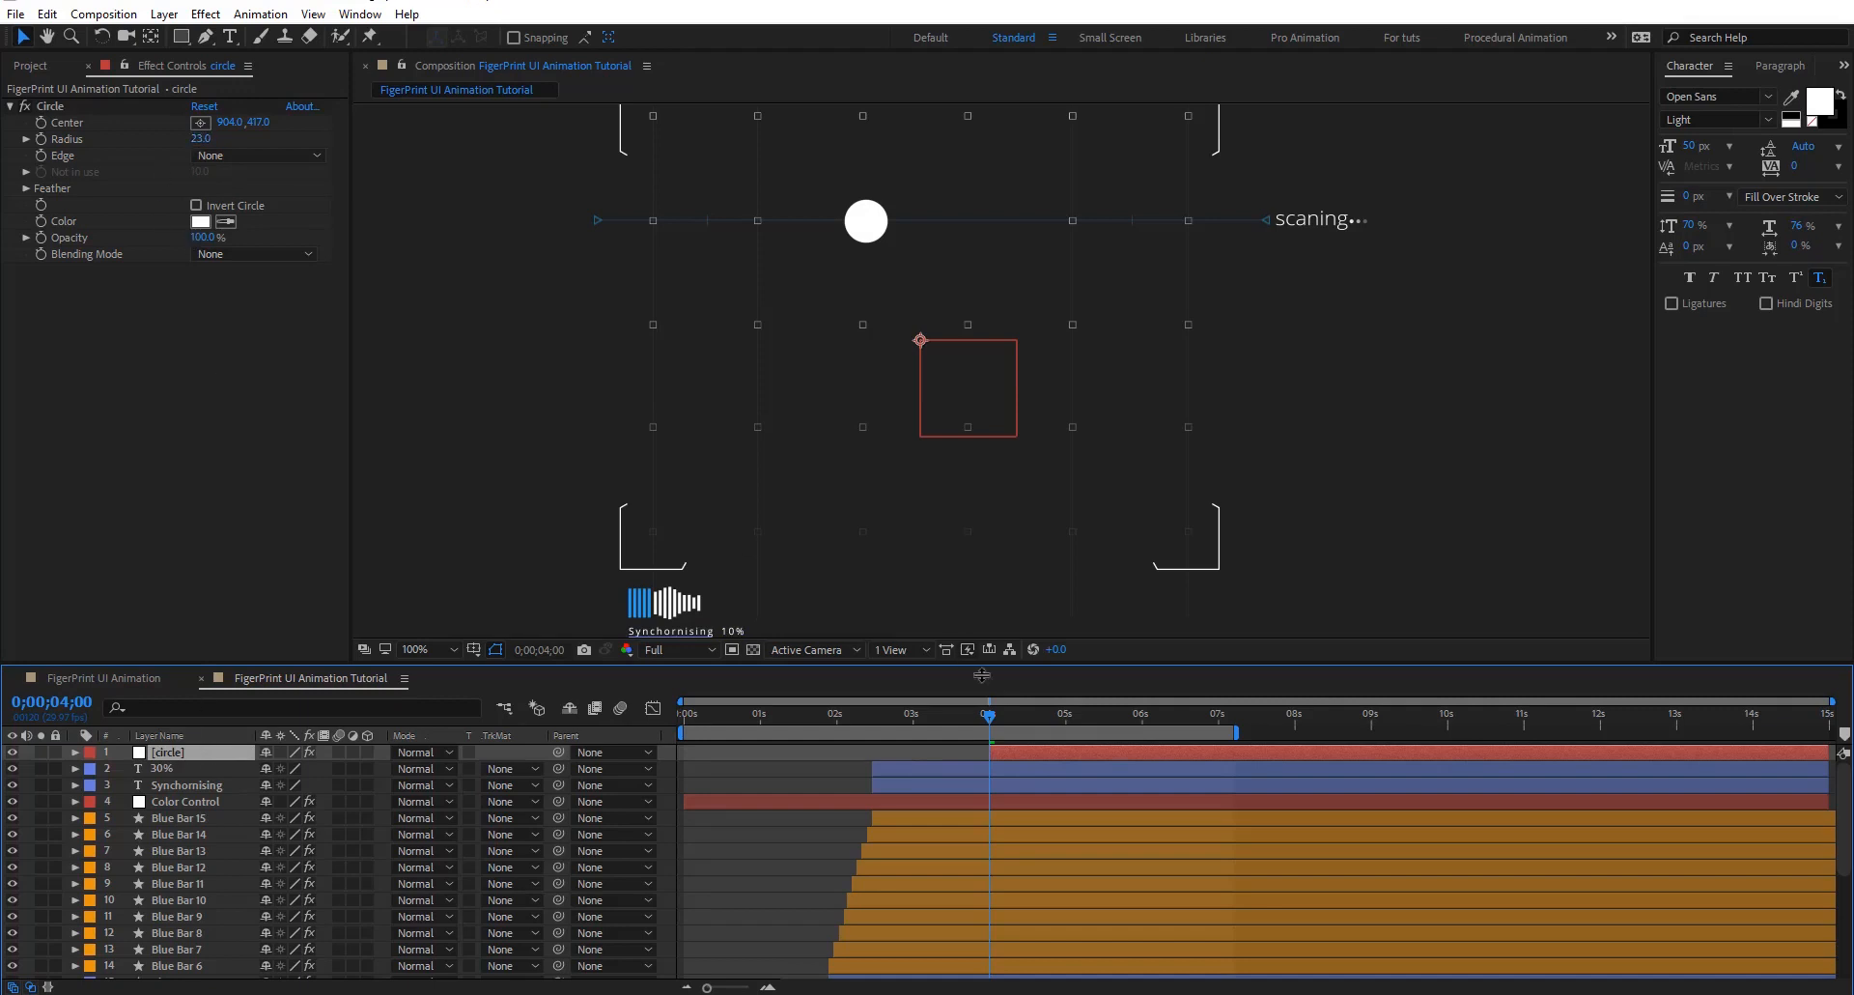
{"action": "left_click", "coordinate": [41, 119]}
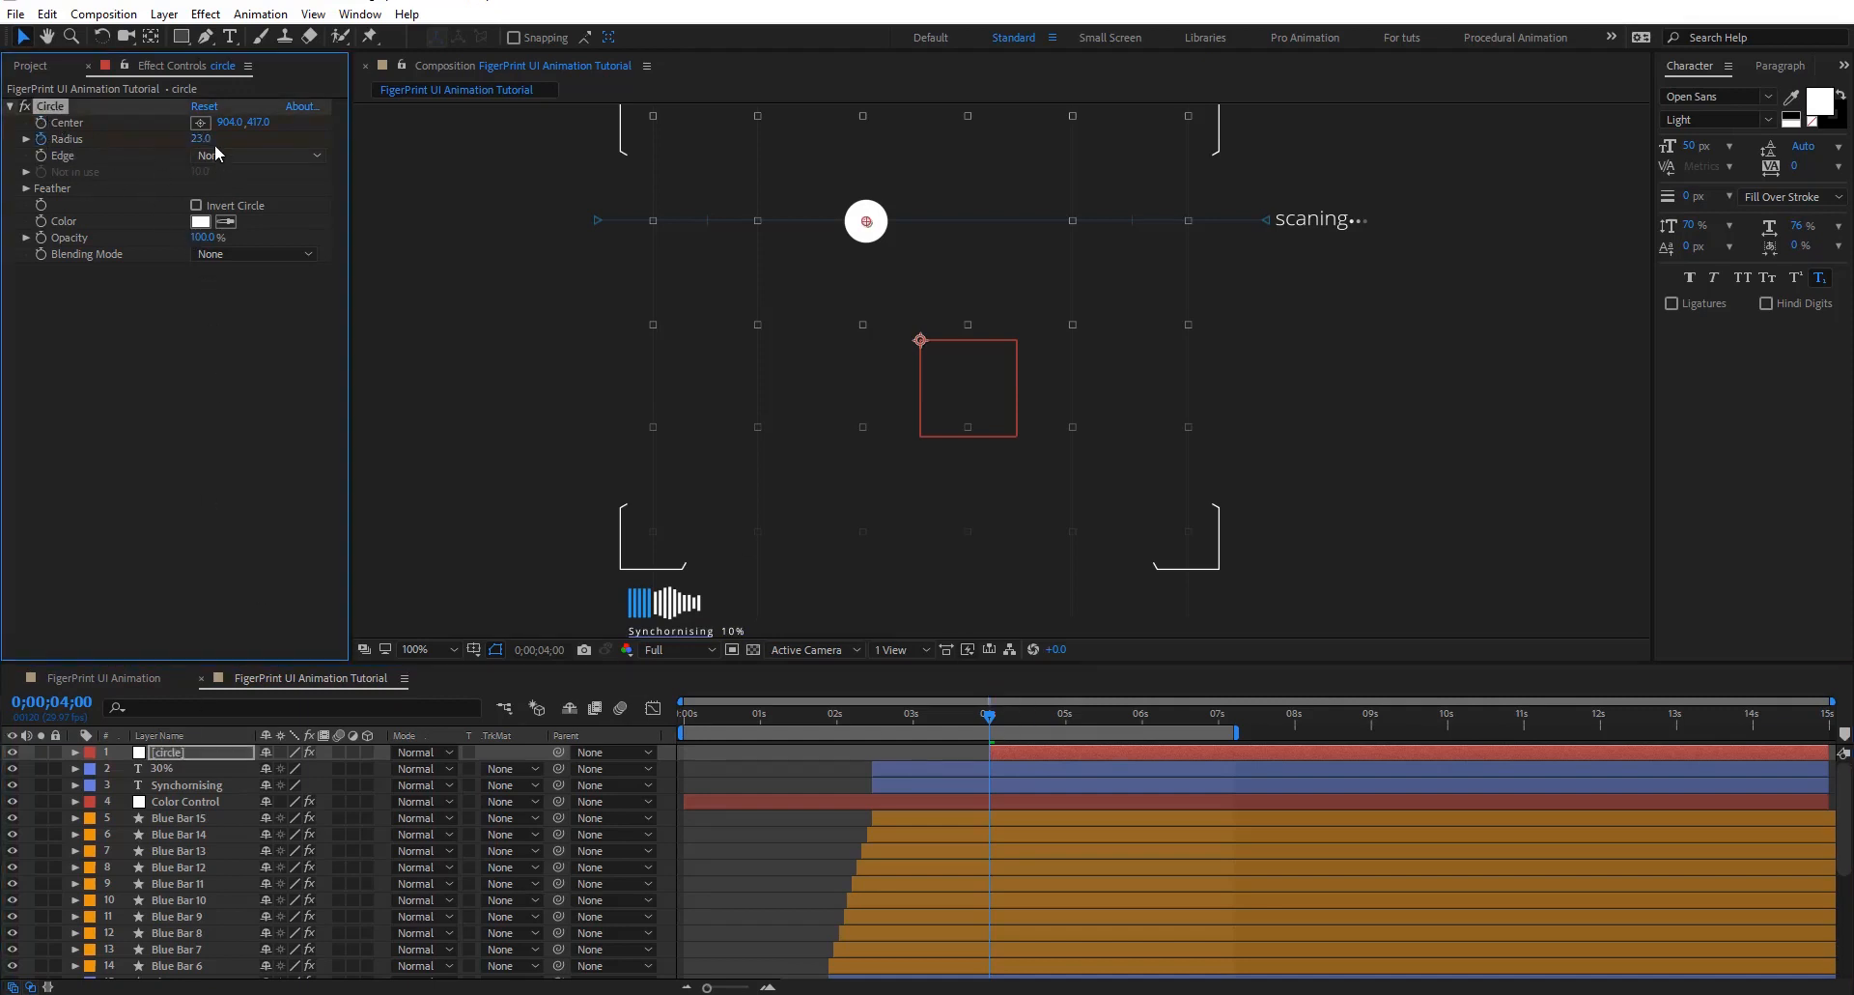
{"action": "left_click", "coordinate": [206, 138]}
{"action": "key", "text": "Return"}
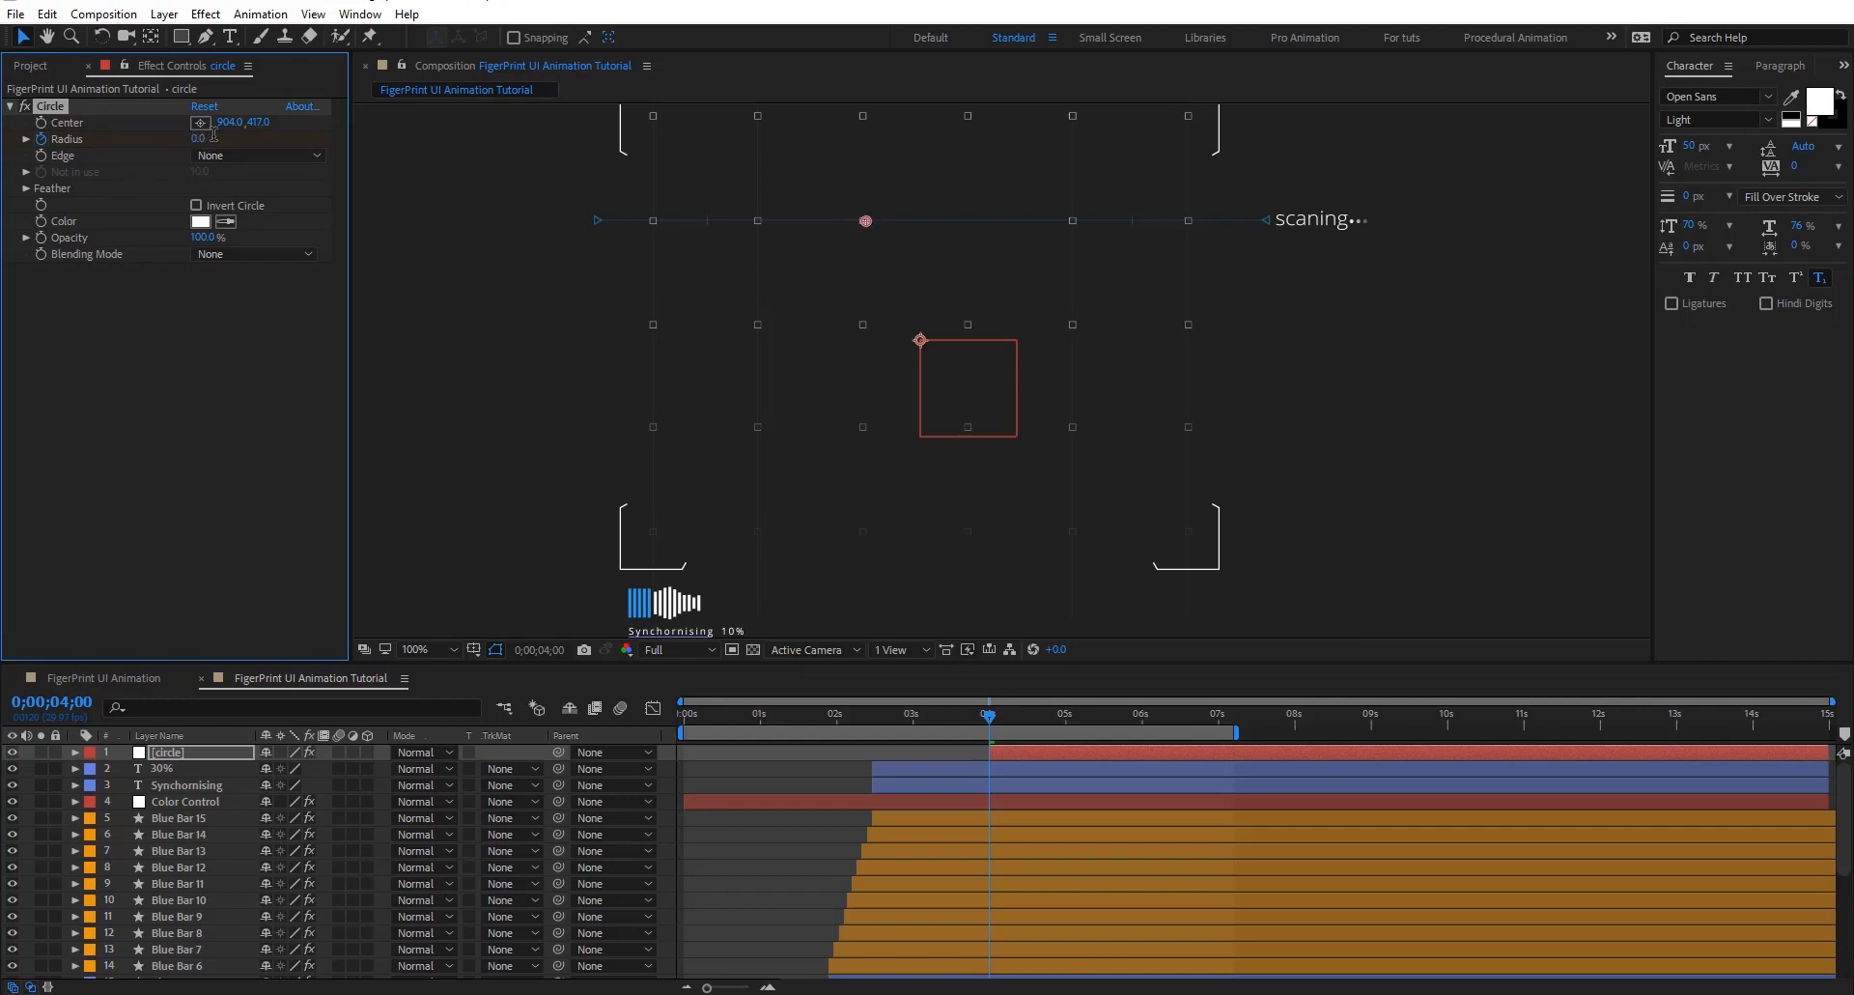
Set a second Radius keyframe of 35 for the circle at 0;00;04;07
{"action": "key", "text": "Page_Down"}
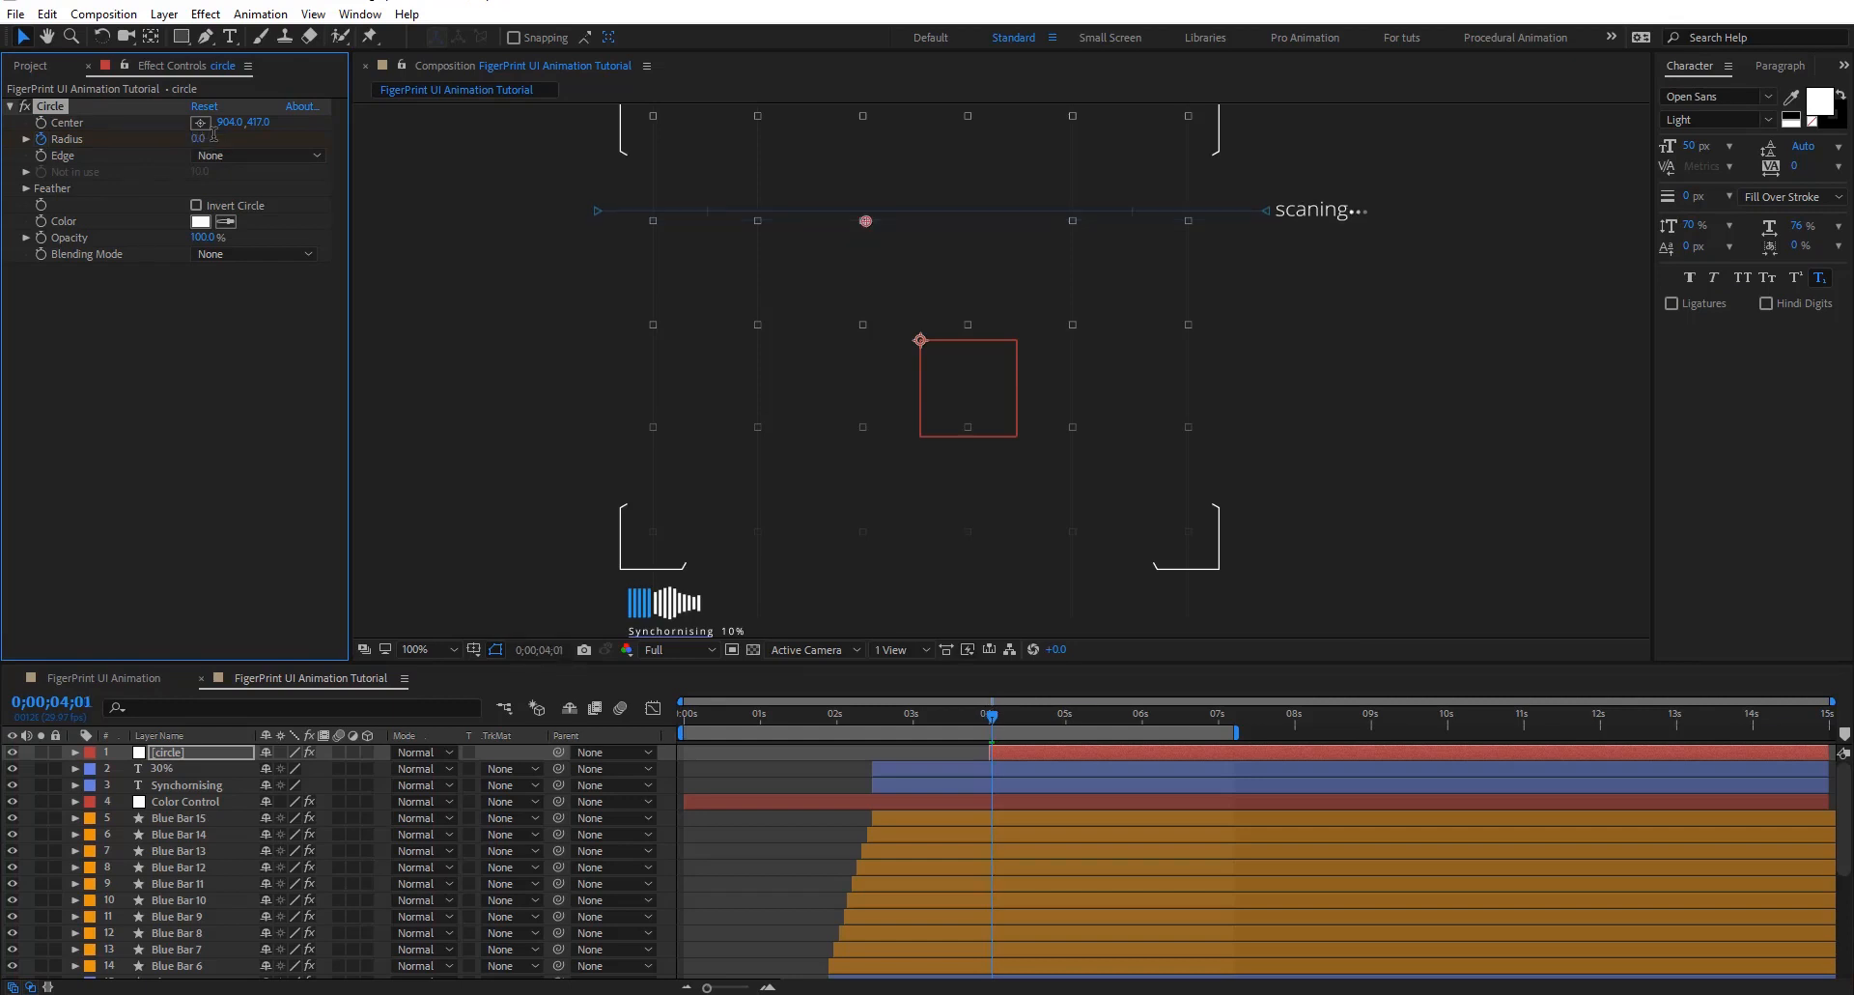
{"action": "key", "text": "Page_Down"}
{"action": "key", "text": "Page_Down"}
{"action": "key", "text": "Page_Down"}
{"action": "key", "text": "Page_Down"}
{"action": "key", "text": "Page_Down"}
{"action": "key", "text": "Page_Down"}
{"action": "left_click", "coordinate": [200, 138]}
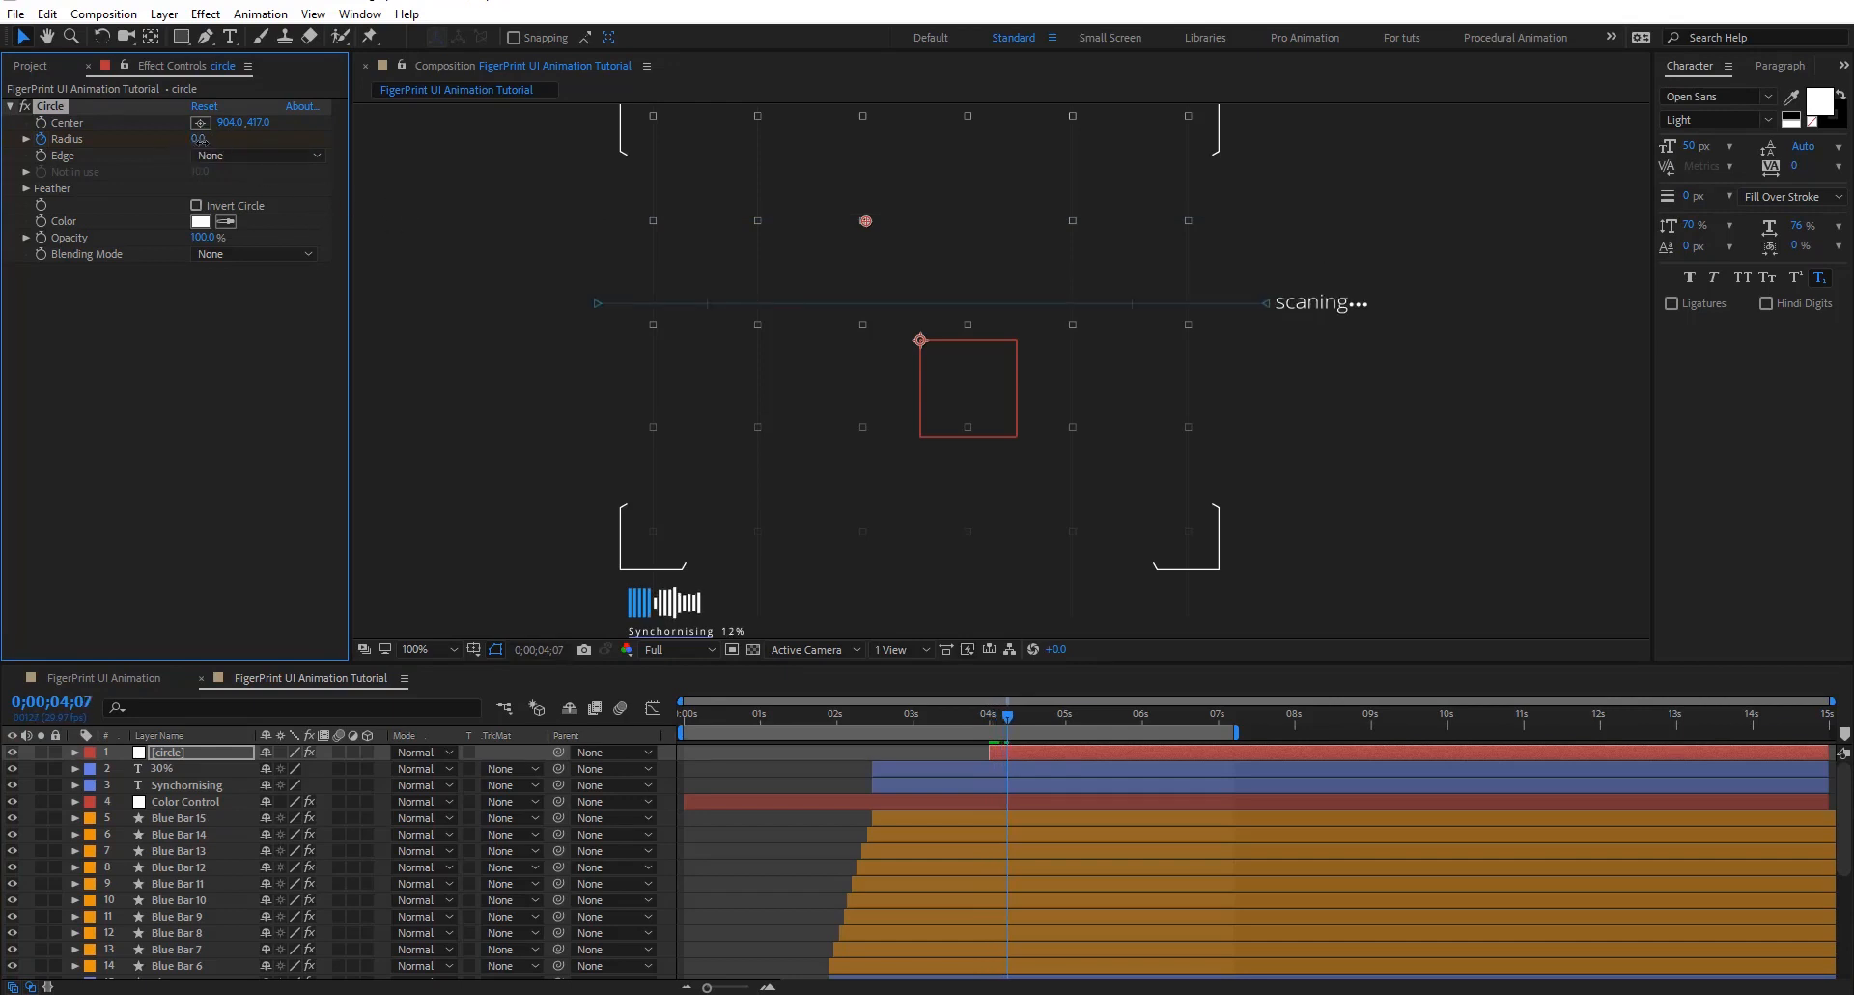
{"action": "left_click_drag", "start_coordinate": [209, 141], "coordinate": [206, 143]}
{"action": "key", "text": "Return"}
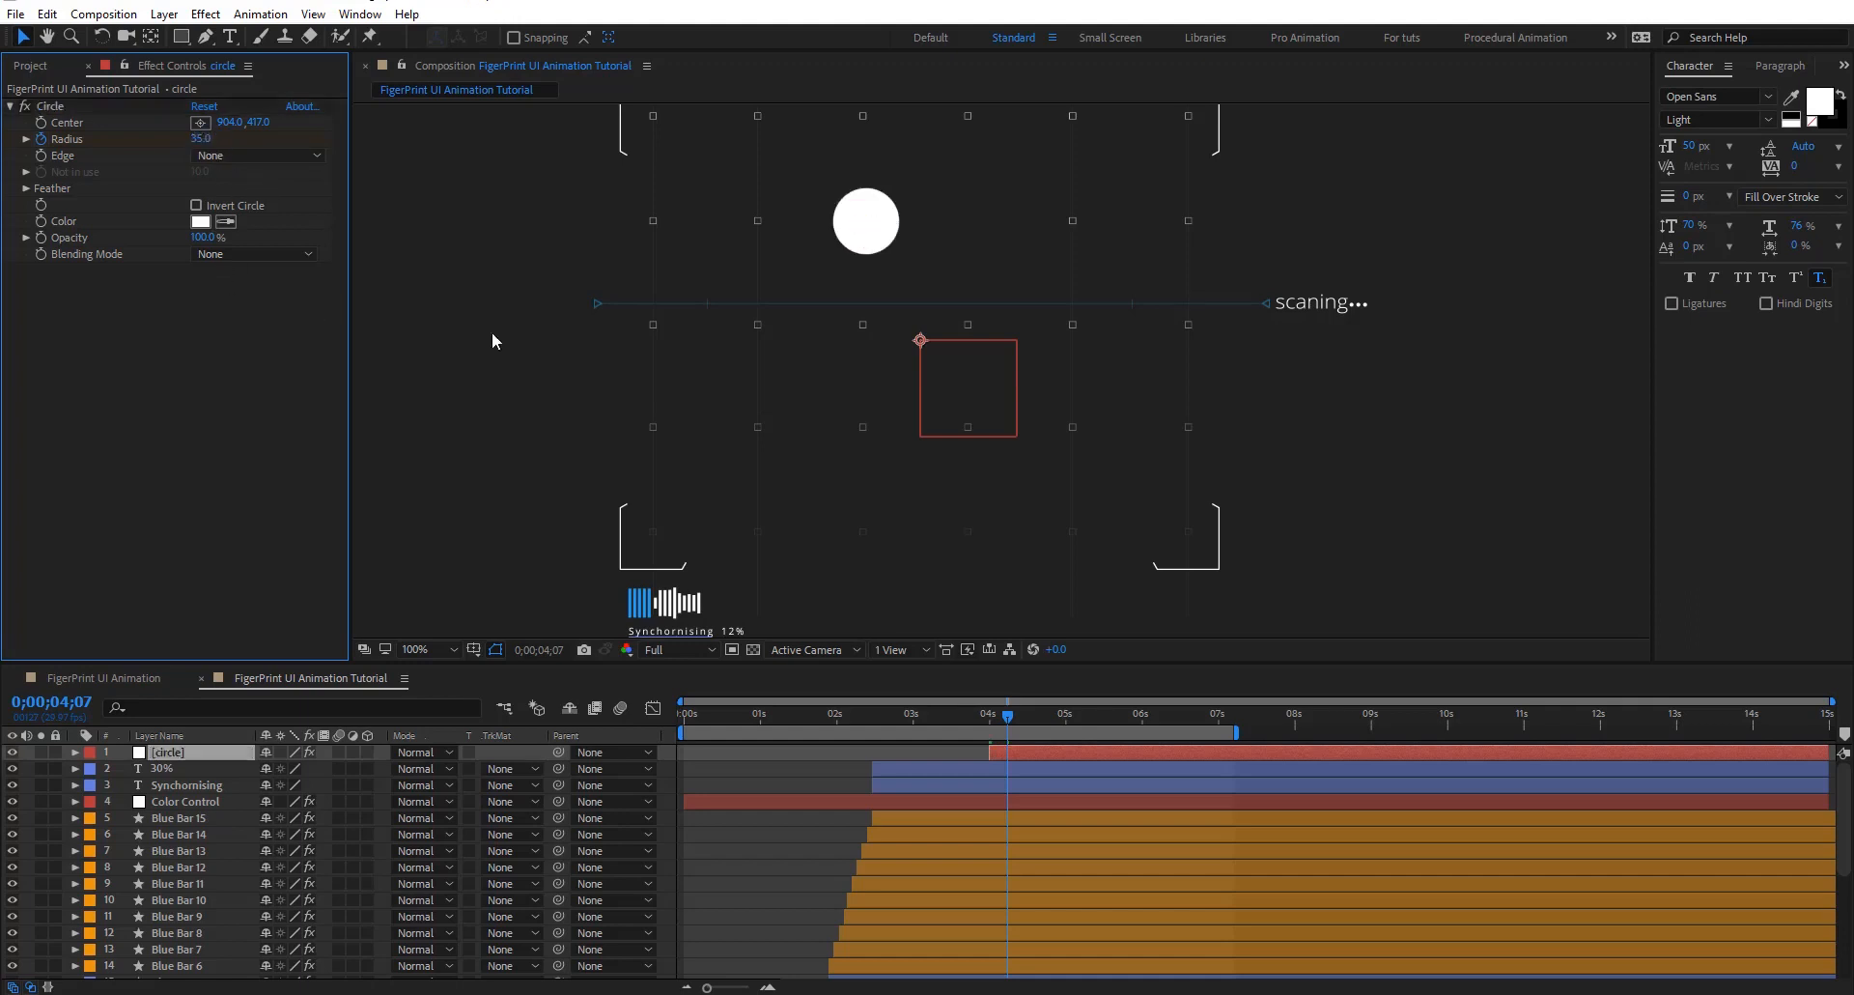
Reveal the circle layer's Radius keyframes and apply Easy Ease to both
{"action": "scroll", "coordinate": [785, 445], "scroll_direction": "down", "scroll_amount": 2}
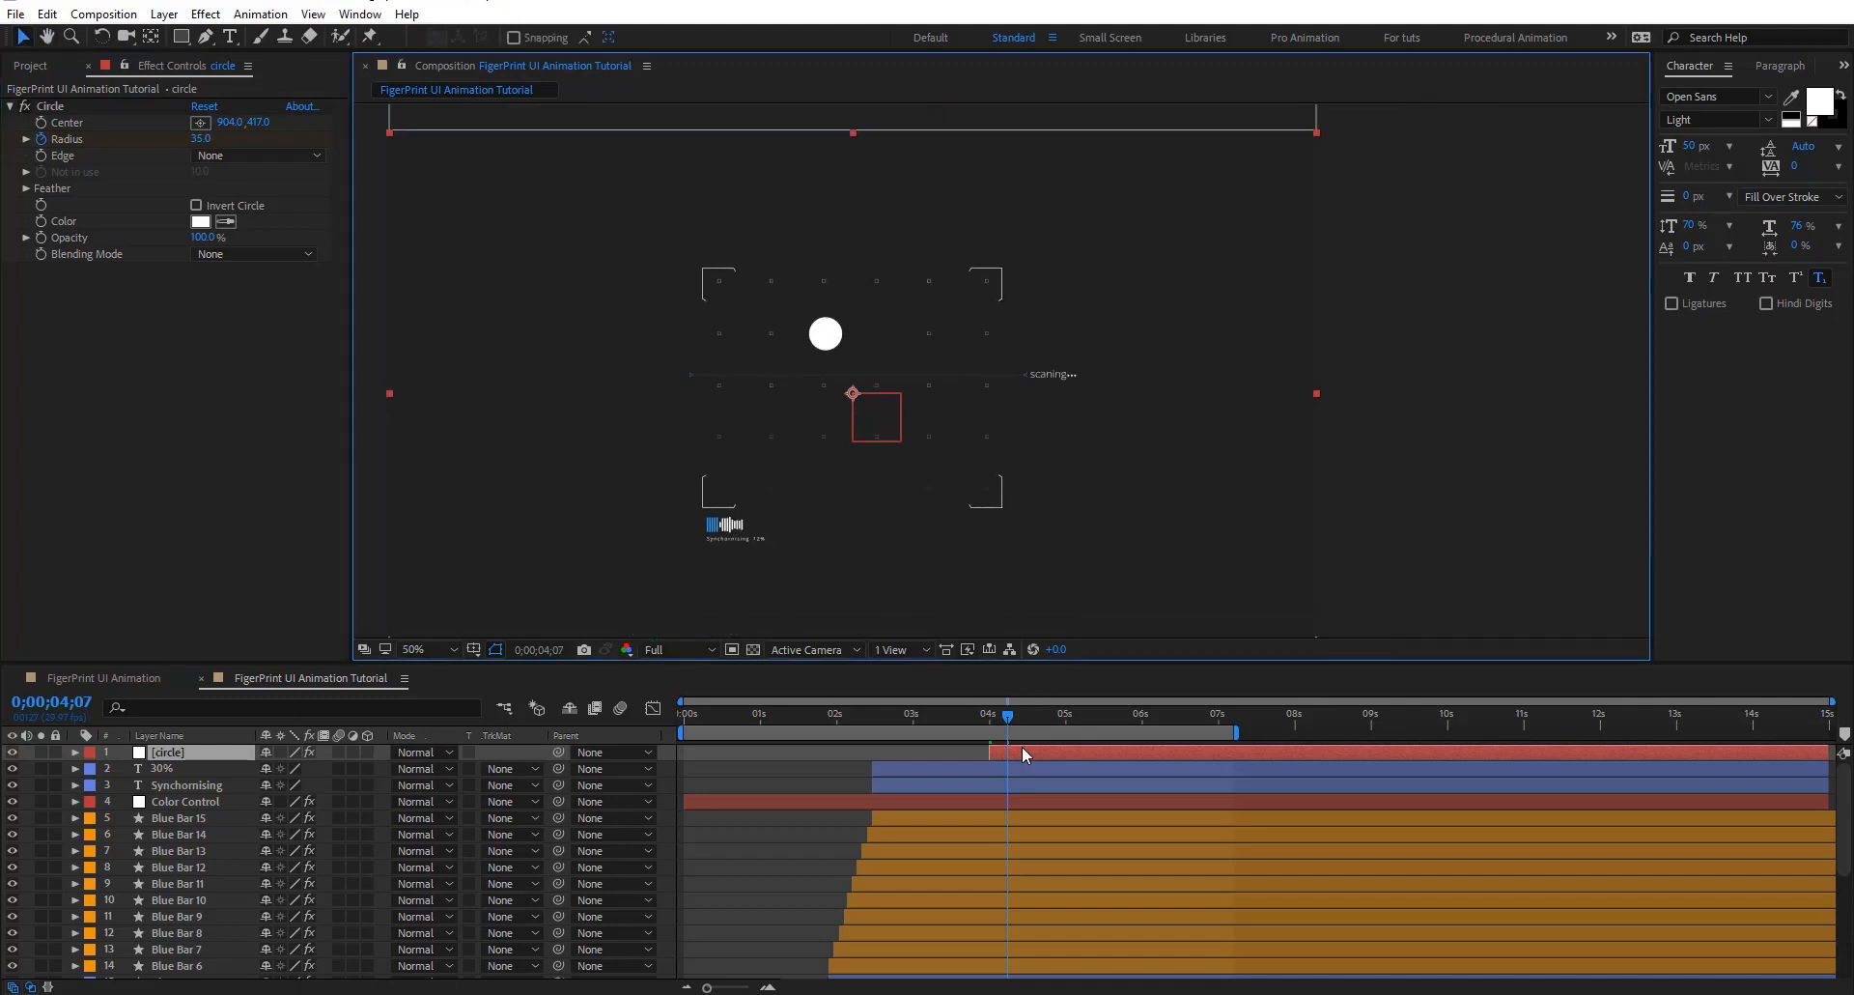
{"action": "key", "text": "u"}
{"action": "left_click", "coordinate": [949, 785]}
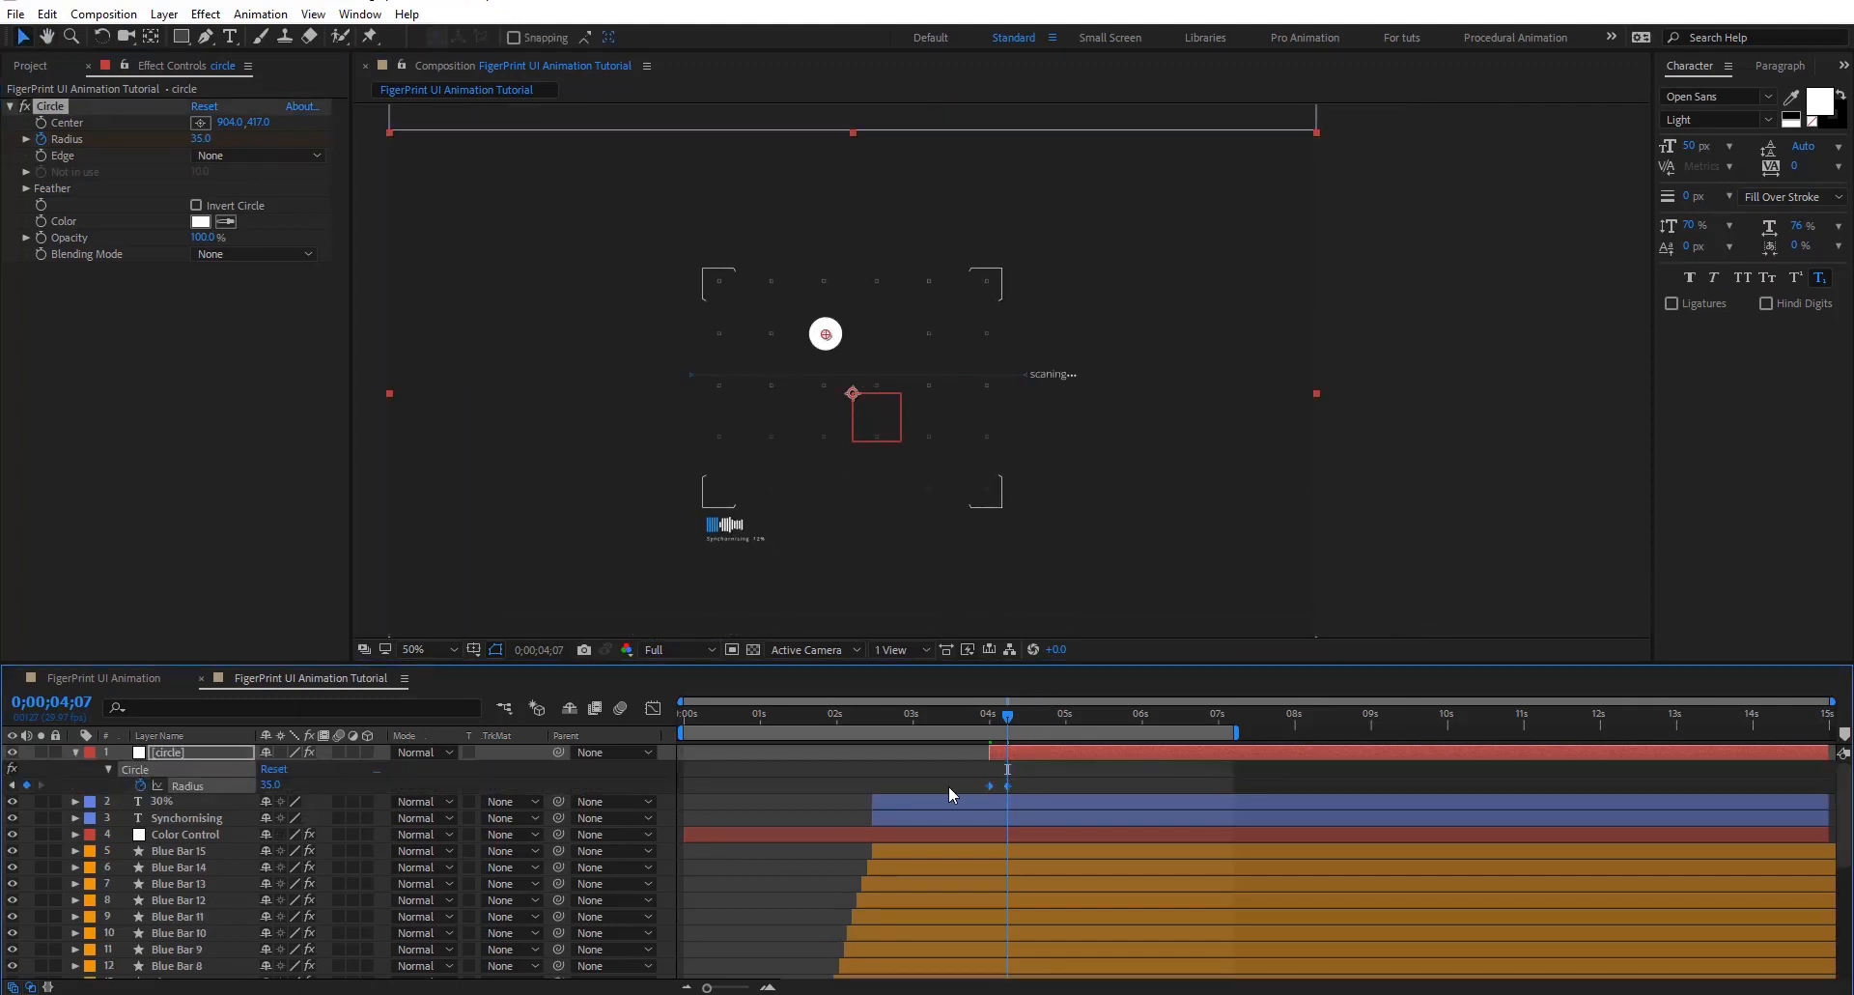
{"action": "key", "text": "F9"}
Set the work area from about 0;00;03;19 to 0;00;04;28 and preview the circle's growth
{"action": "left_click_drag", "start_coordinate": [1007, 723], "coordinate": [1061, 723]}
{"action": "key", "text": "space"}
{"action": "key", "text": "b"}
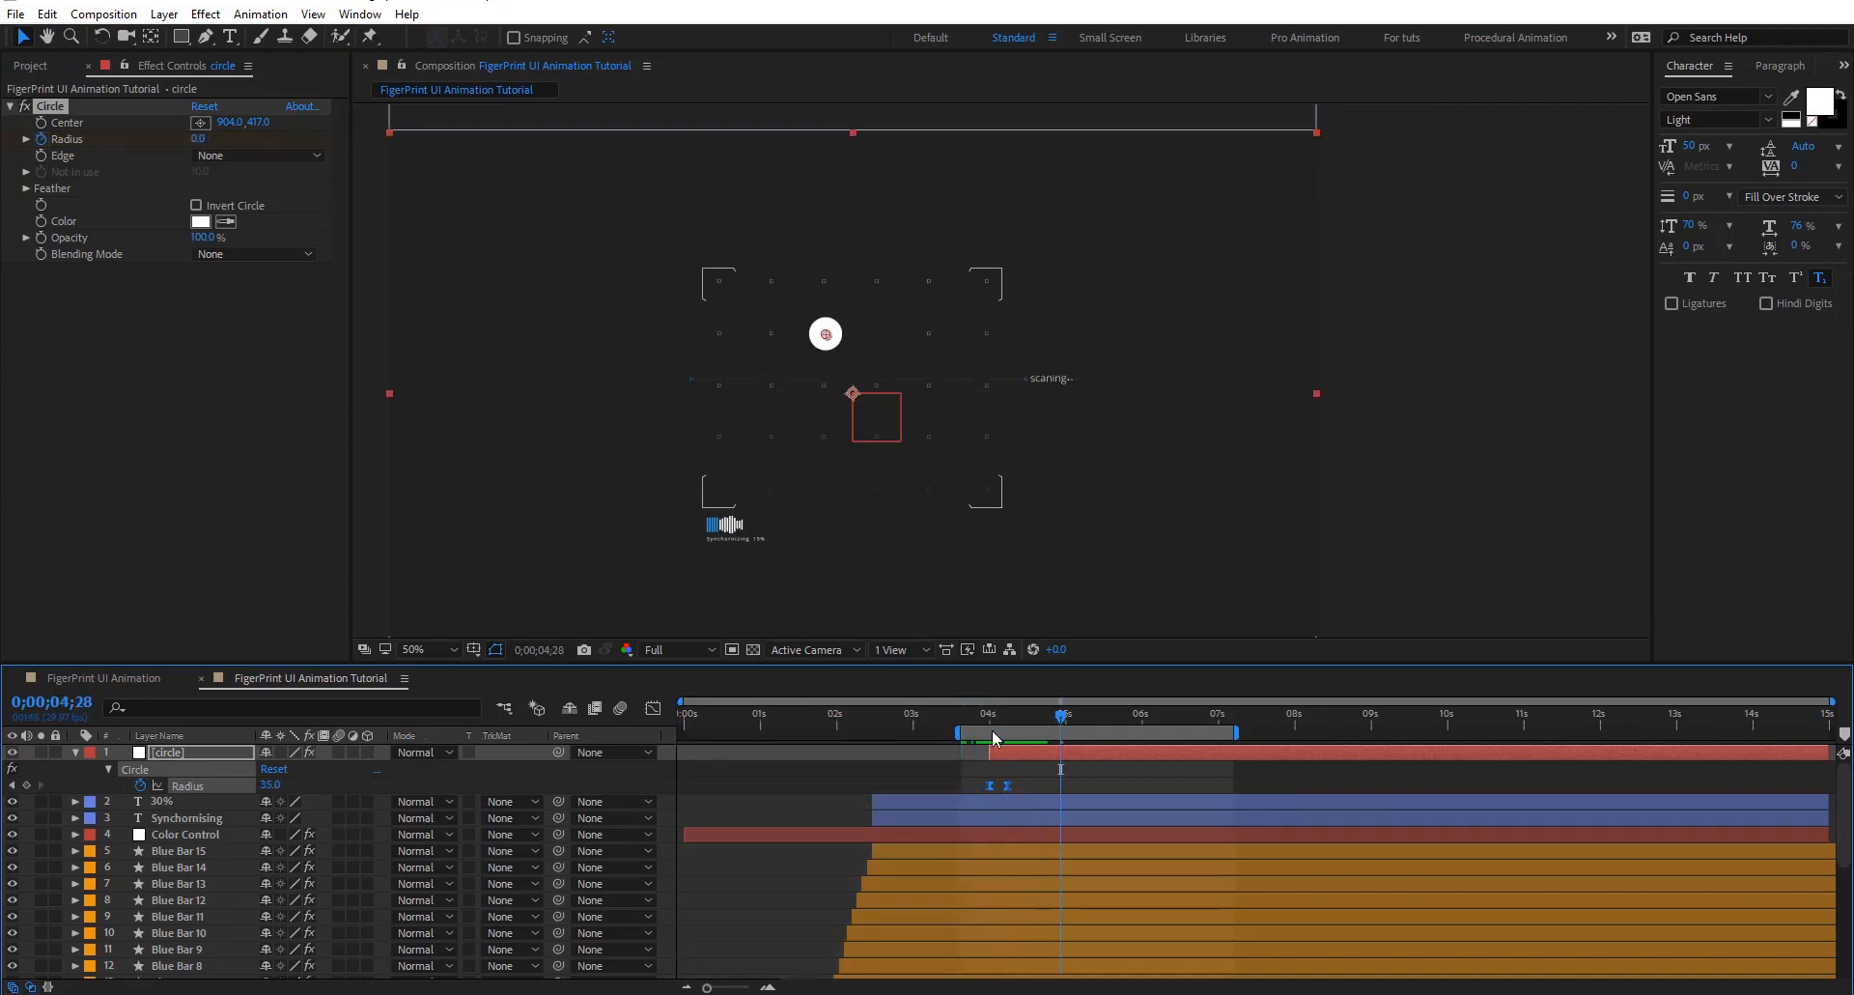
{"action": "key", "text": "n"}
{"action": "key", "text": "space"}
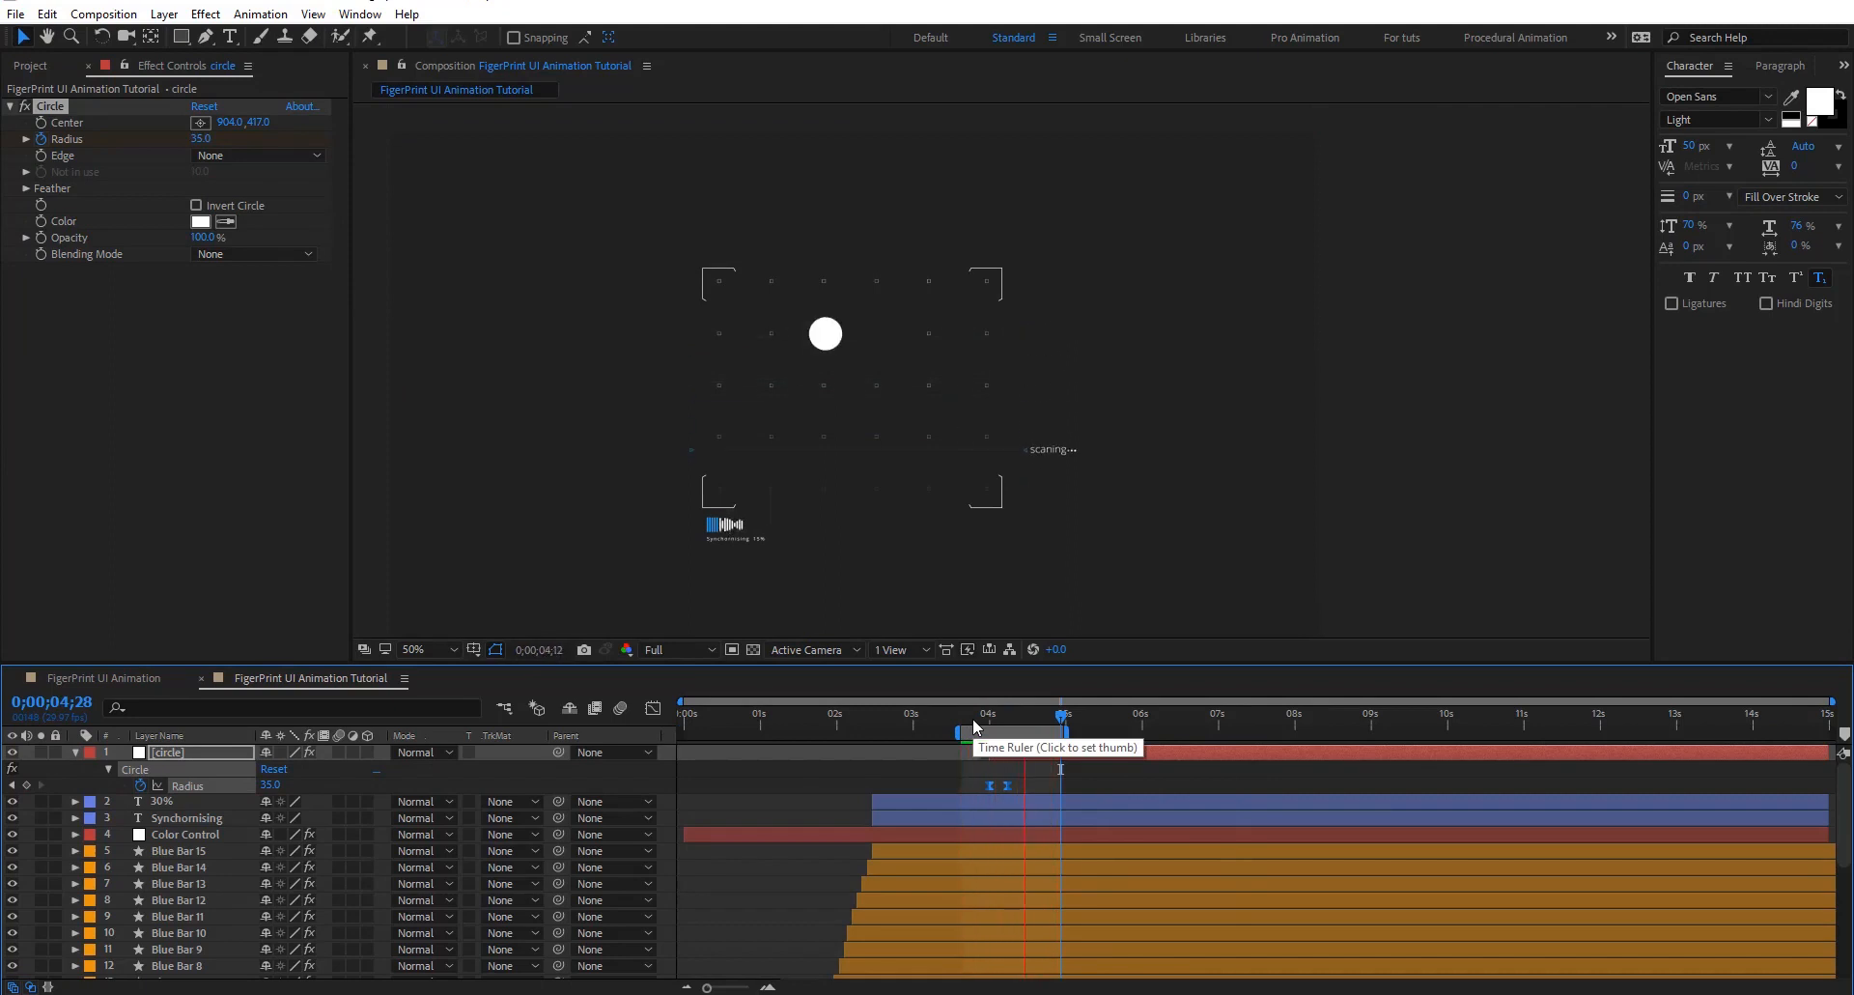
Move the circle's second Radius keyframe to about 0;00;04;14 and preview the slower growth
{"action": "left_click", "coordinate": [977, 721]}
{"action": "left_click", "coordinate": [1034, 787]}
{"action": "left_click_drag", "start_coordinate": [1010, 788], "coordinate": [1027, 787]}
{"action": "key", "text": "space"}
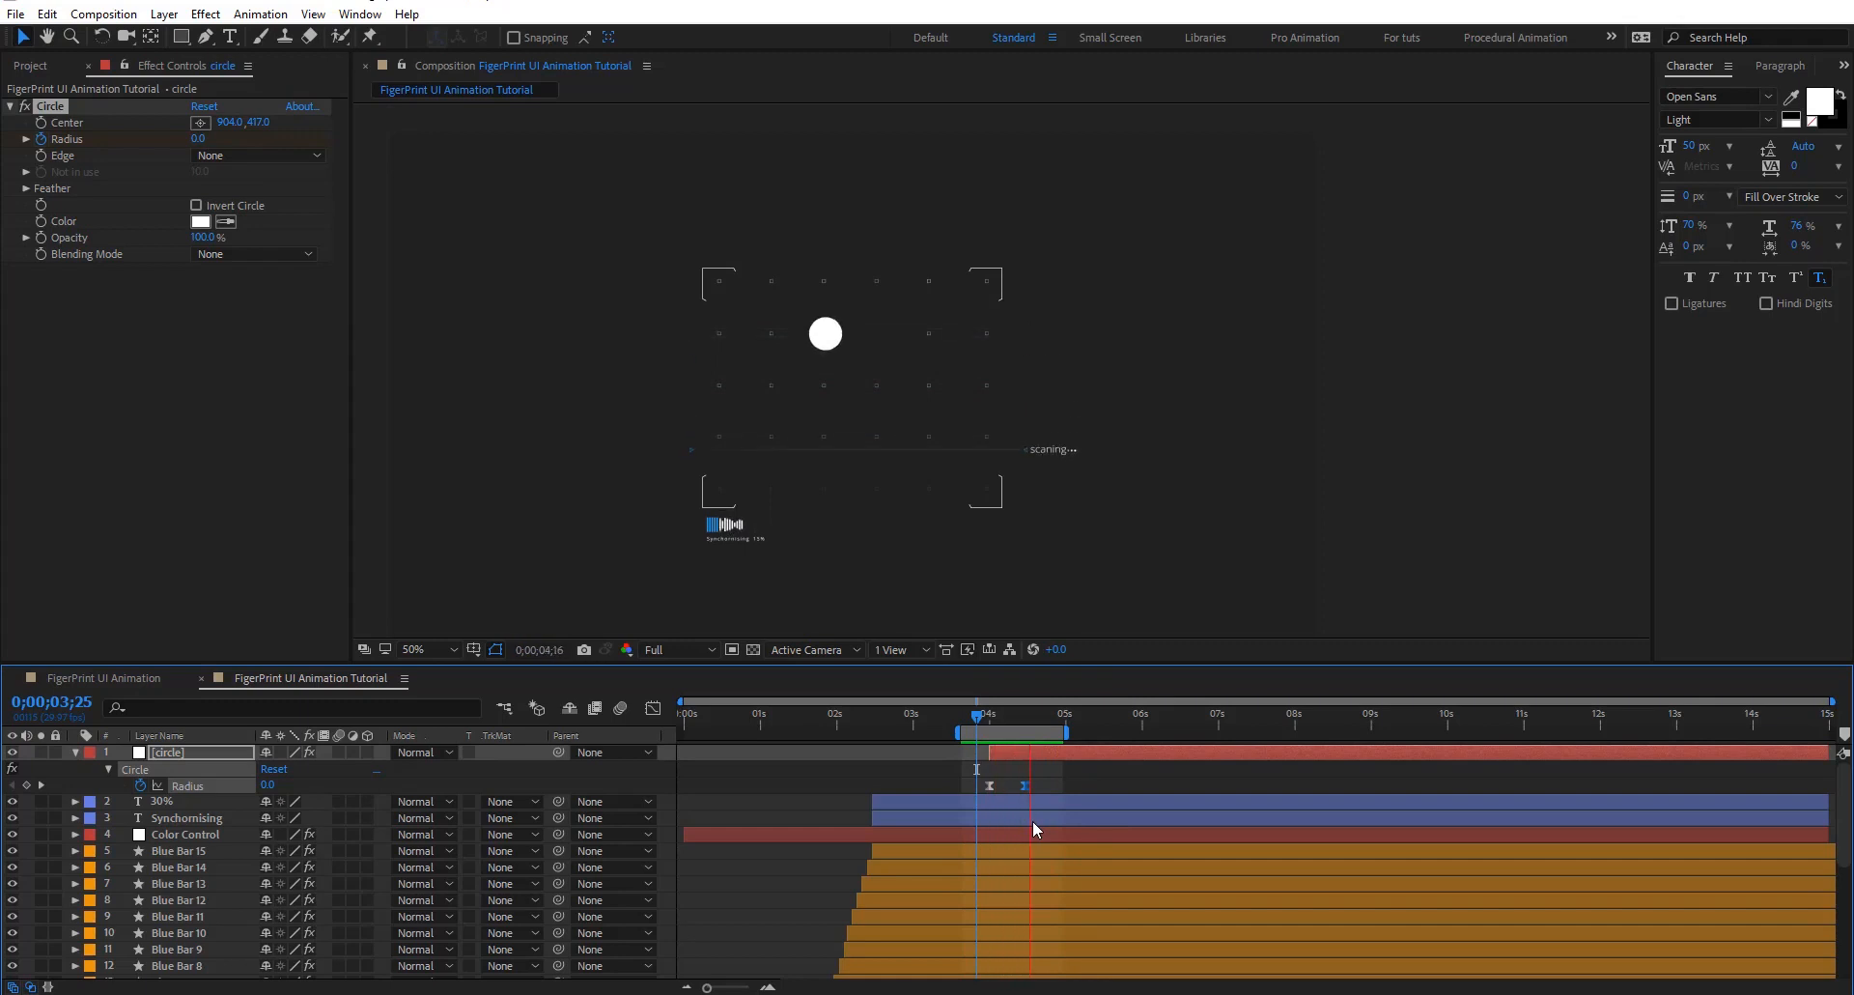
{"action": "key", "text": "space"}
Duplicate the circle layer with a start about five frames later, and move the copy's last Radius keyframe to 0;00;04;26
{"action": "left_click", "coordinate": [1069, 756]}
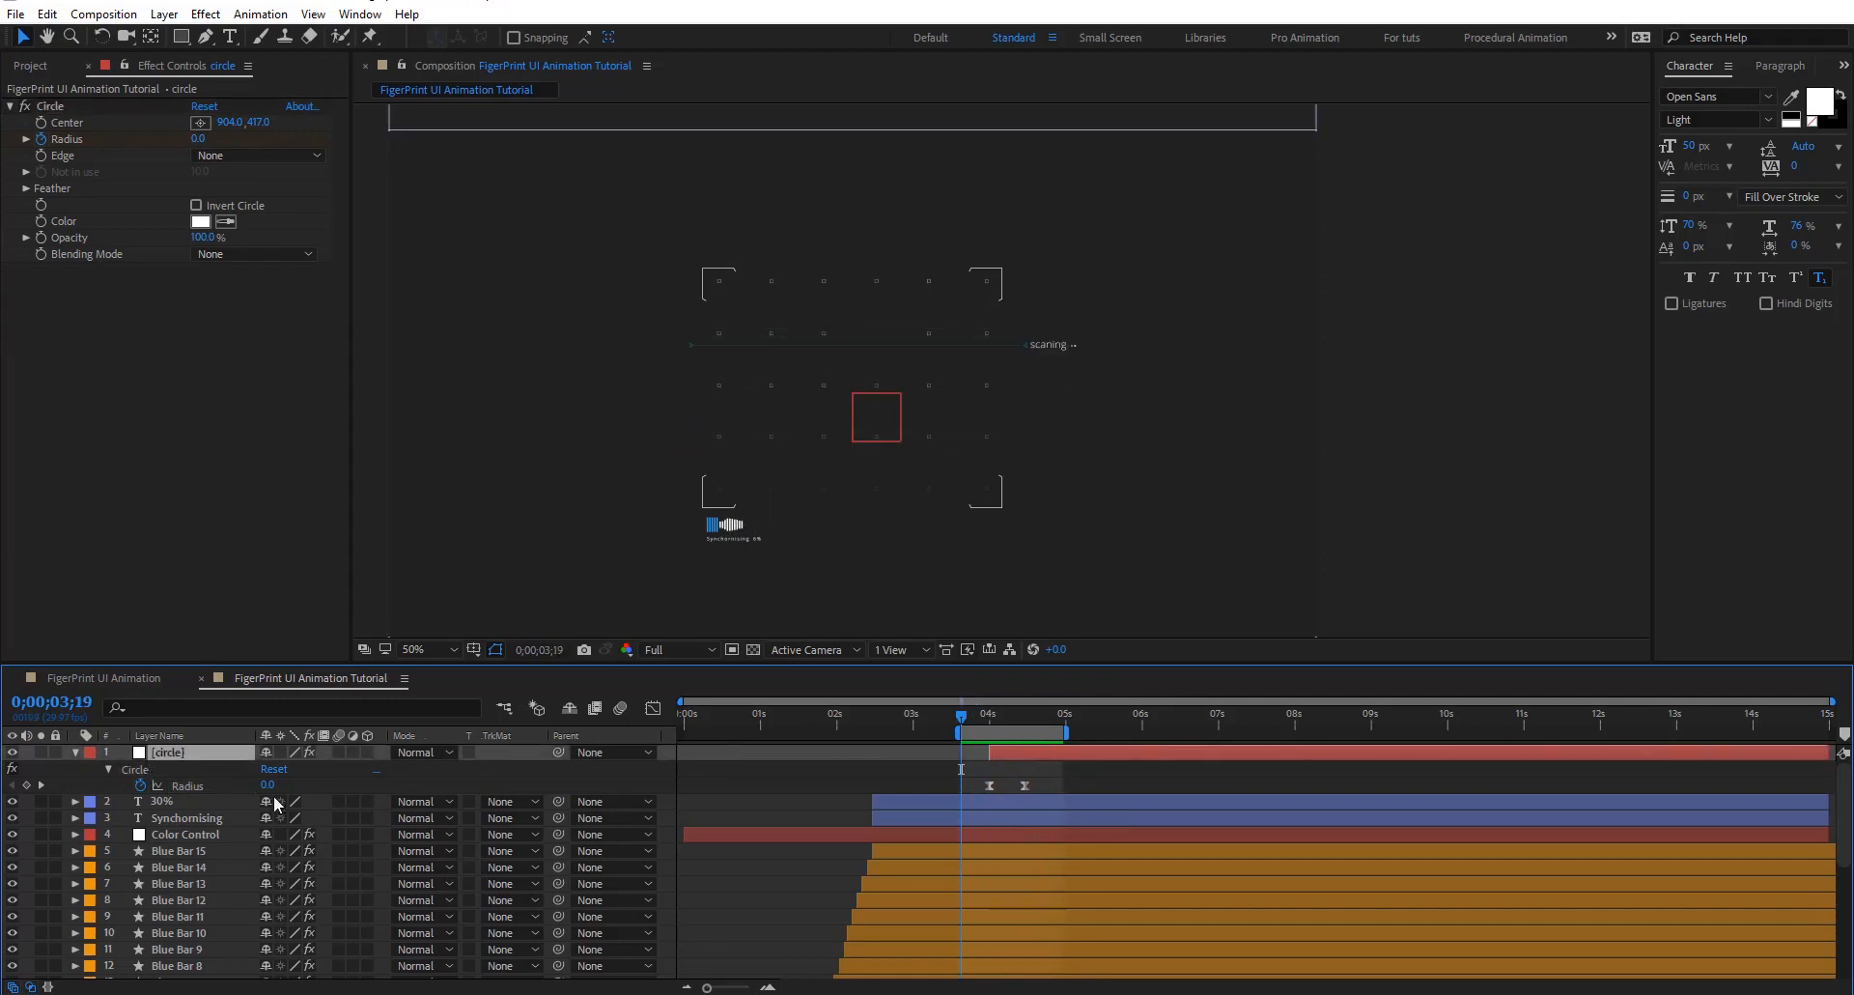
{"action": "key", "text": "ctrl+d"}
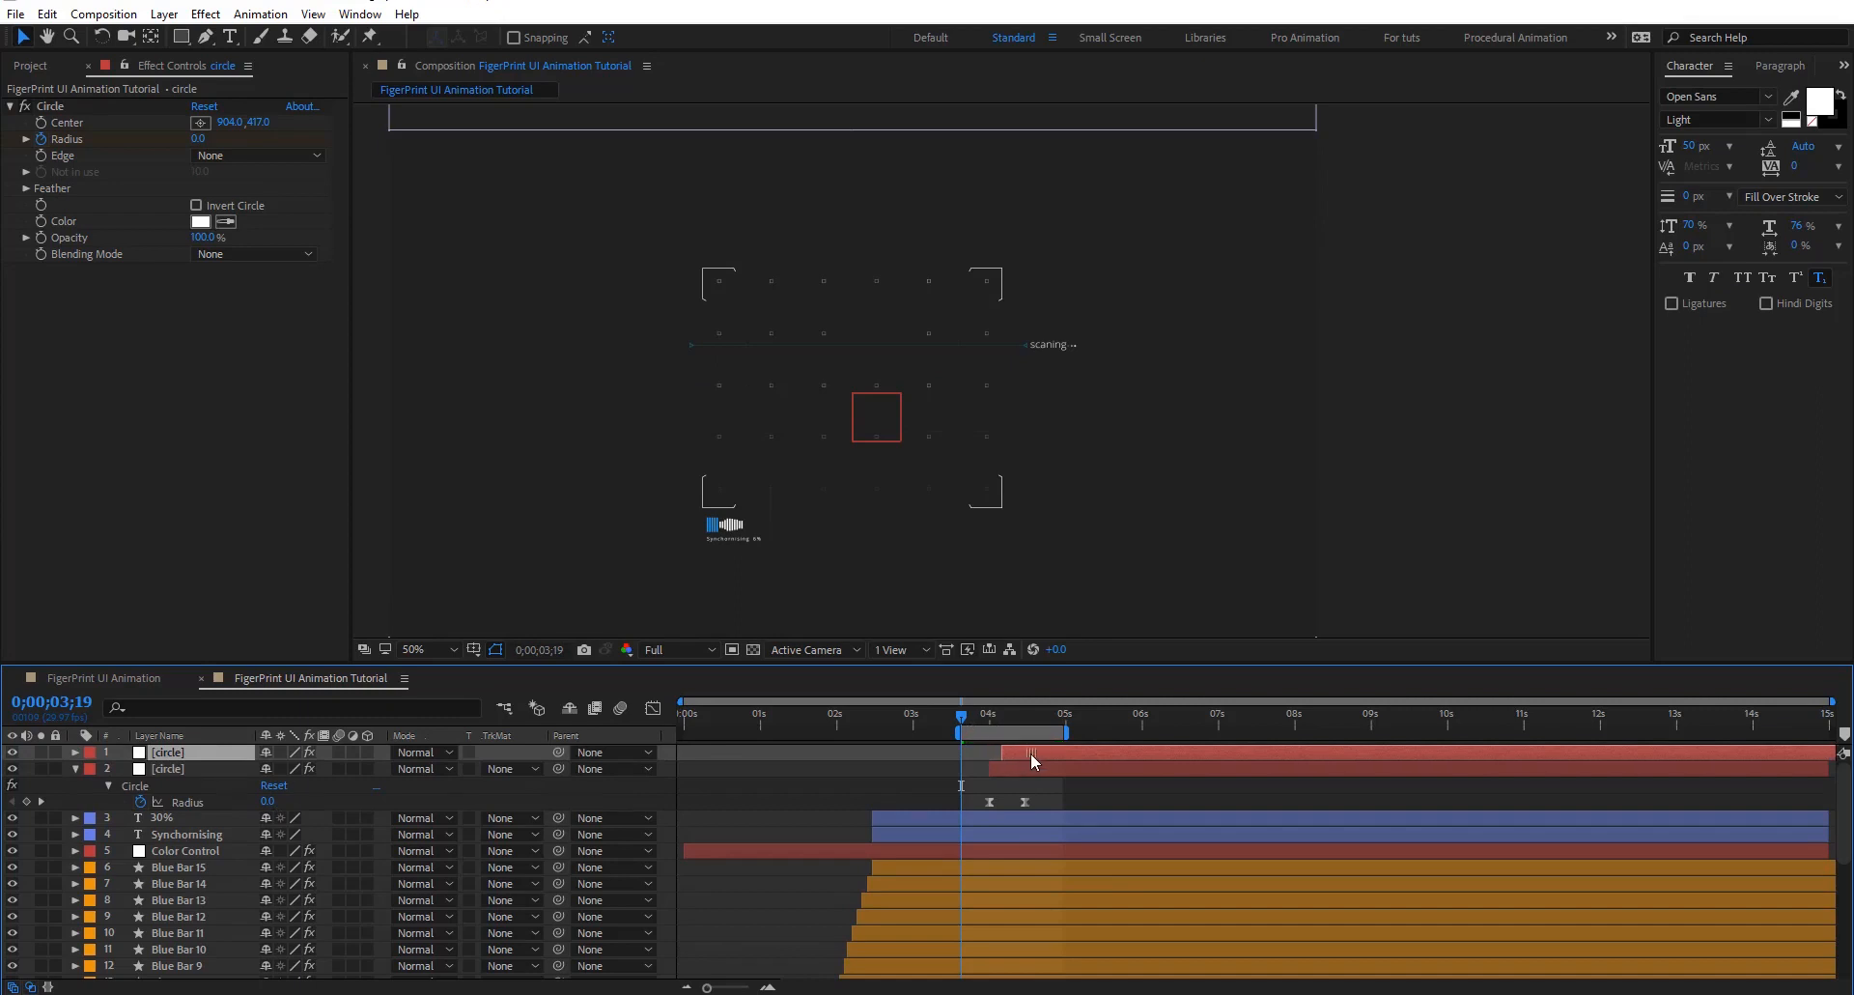
{"action": "key", "text": "u"}
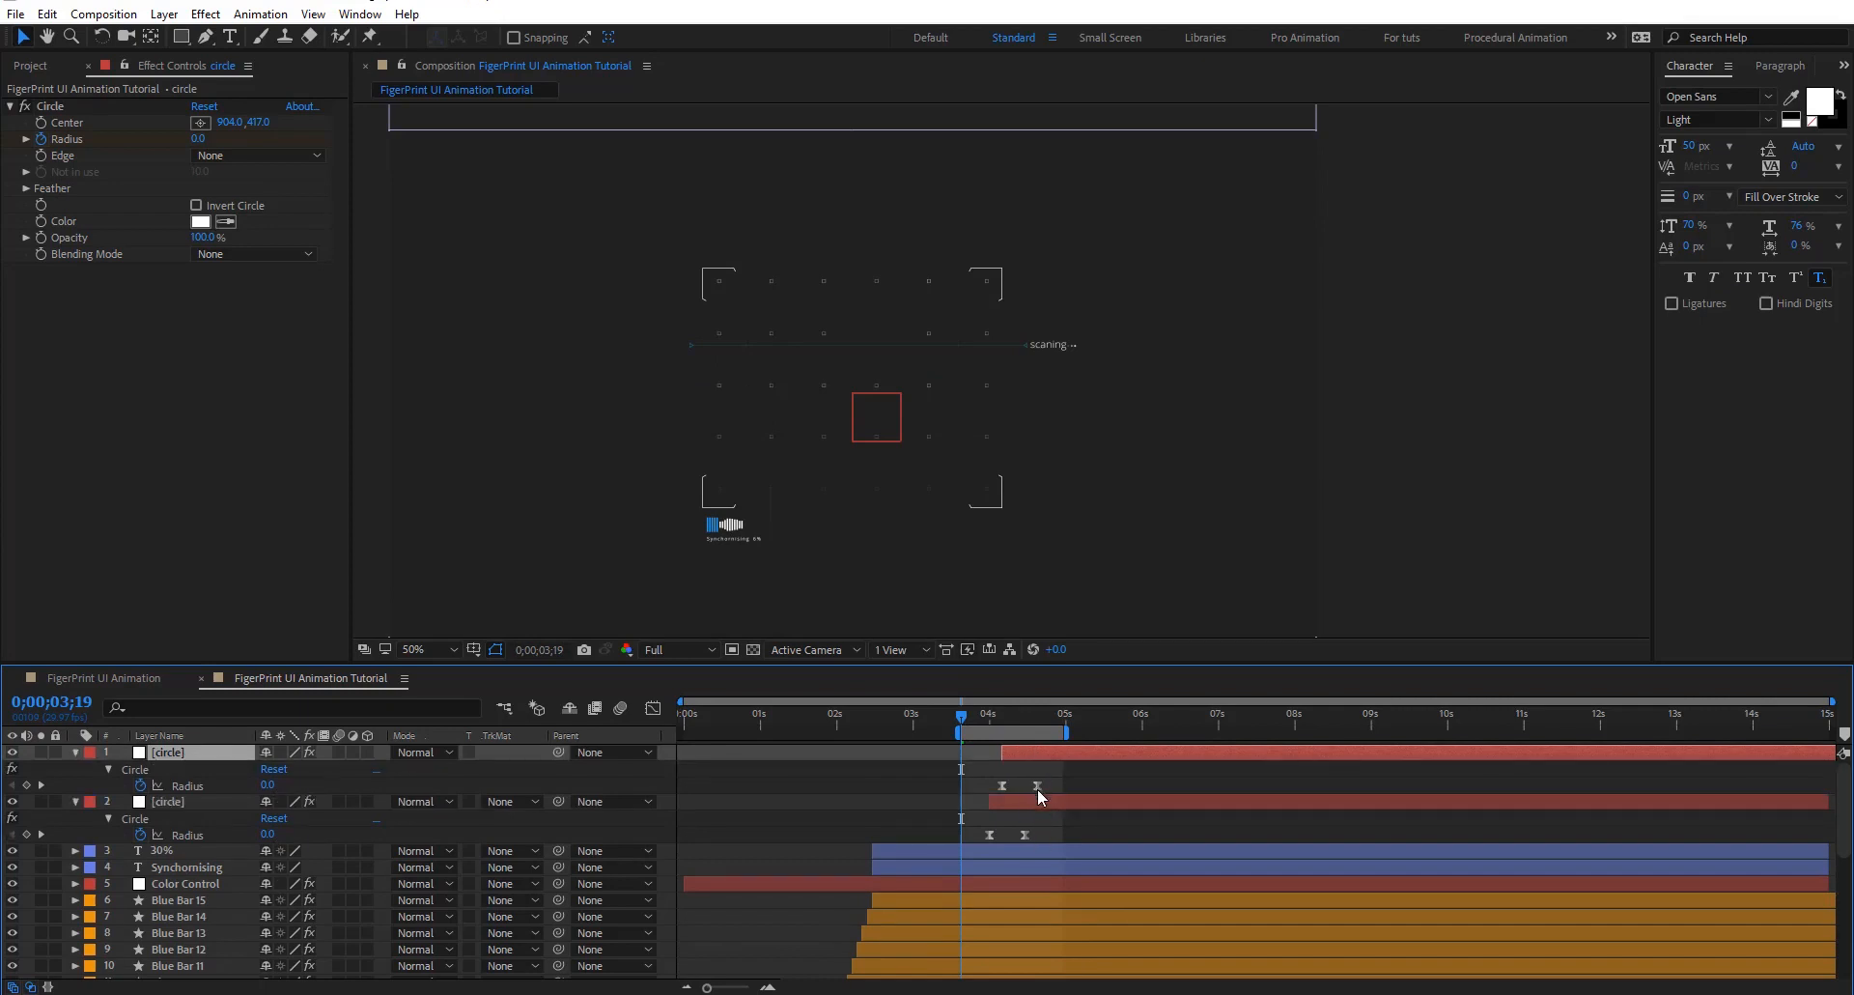
{"action": "left_click_drag", "start_coordinate": [1037, 785], "coordinate": [1055, 785]}
Set the duplicated circle's Opacity to 30% and its final Radius keyframe at 0;00;04;26 to 56
{"action": "left_click", "coordinate": [1015, 715]}
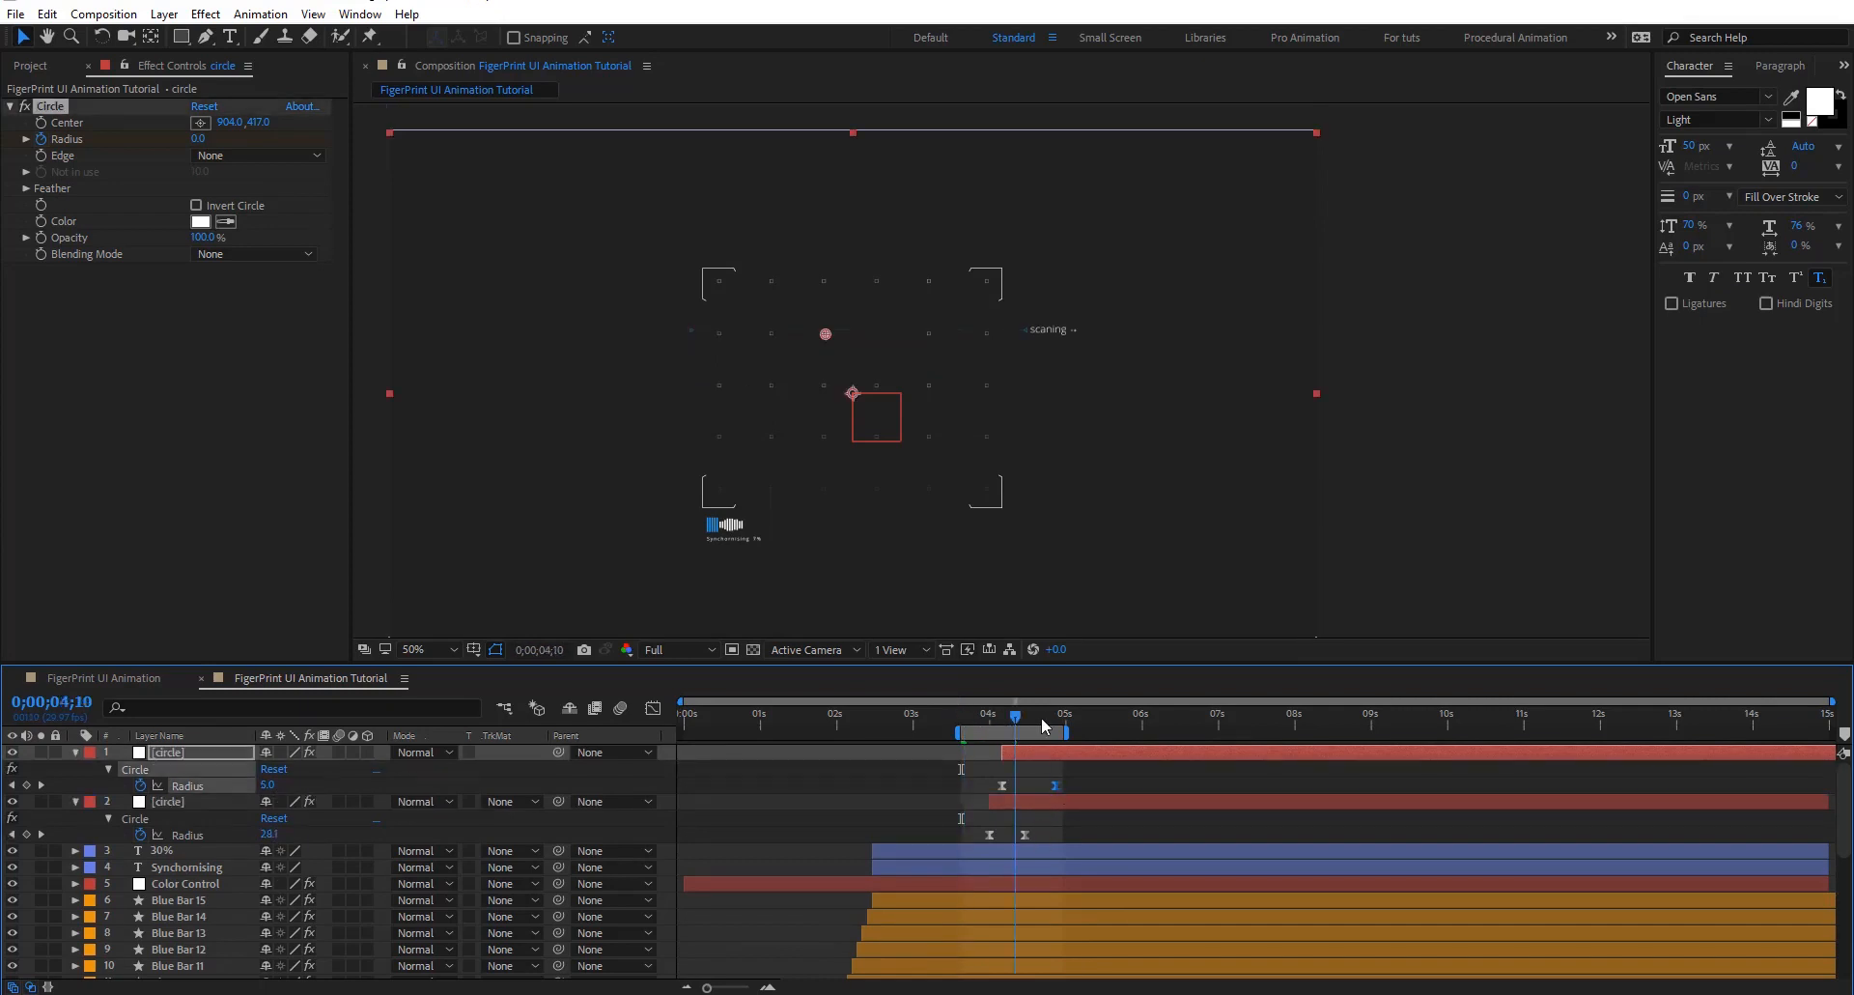
{"action": "key", "text": "k"}
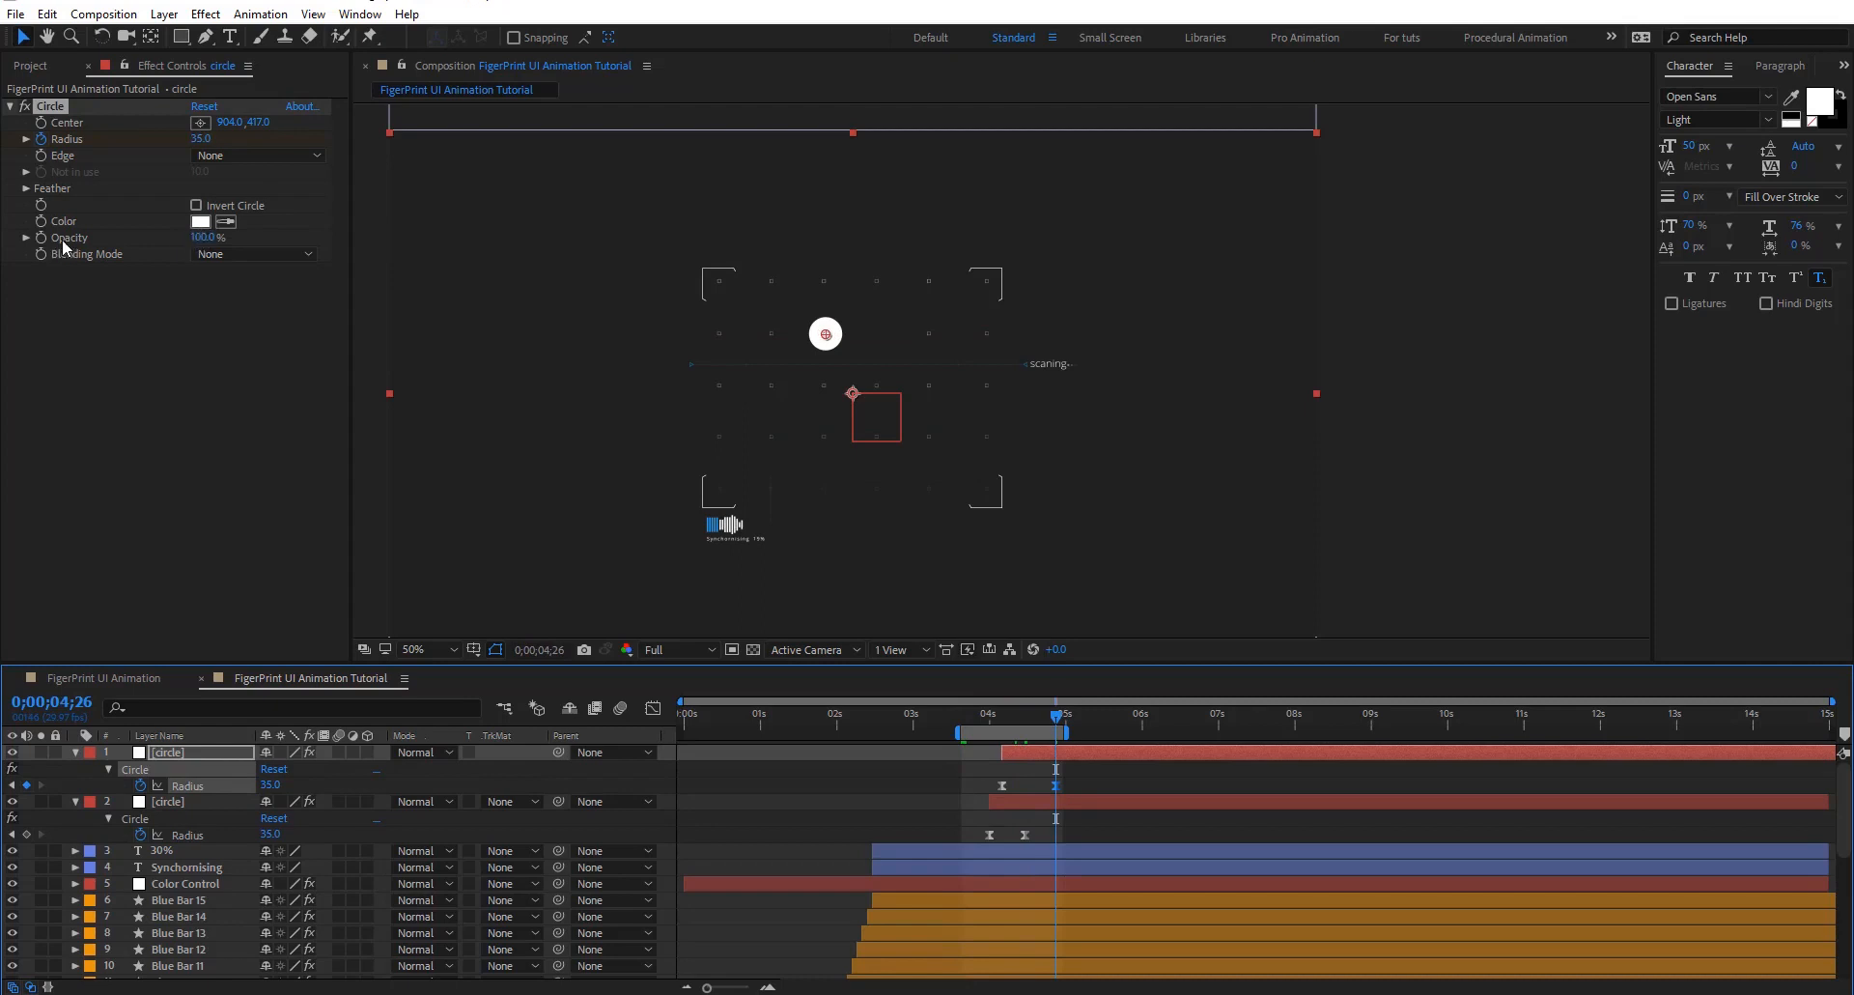
{"action": "left_click", "coordinate": [205, 238]}
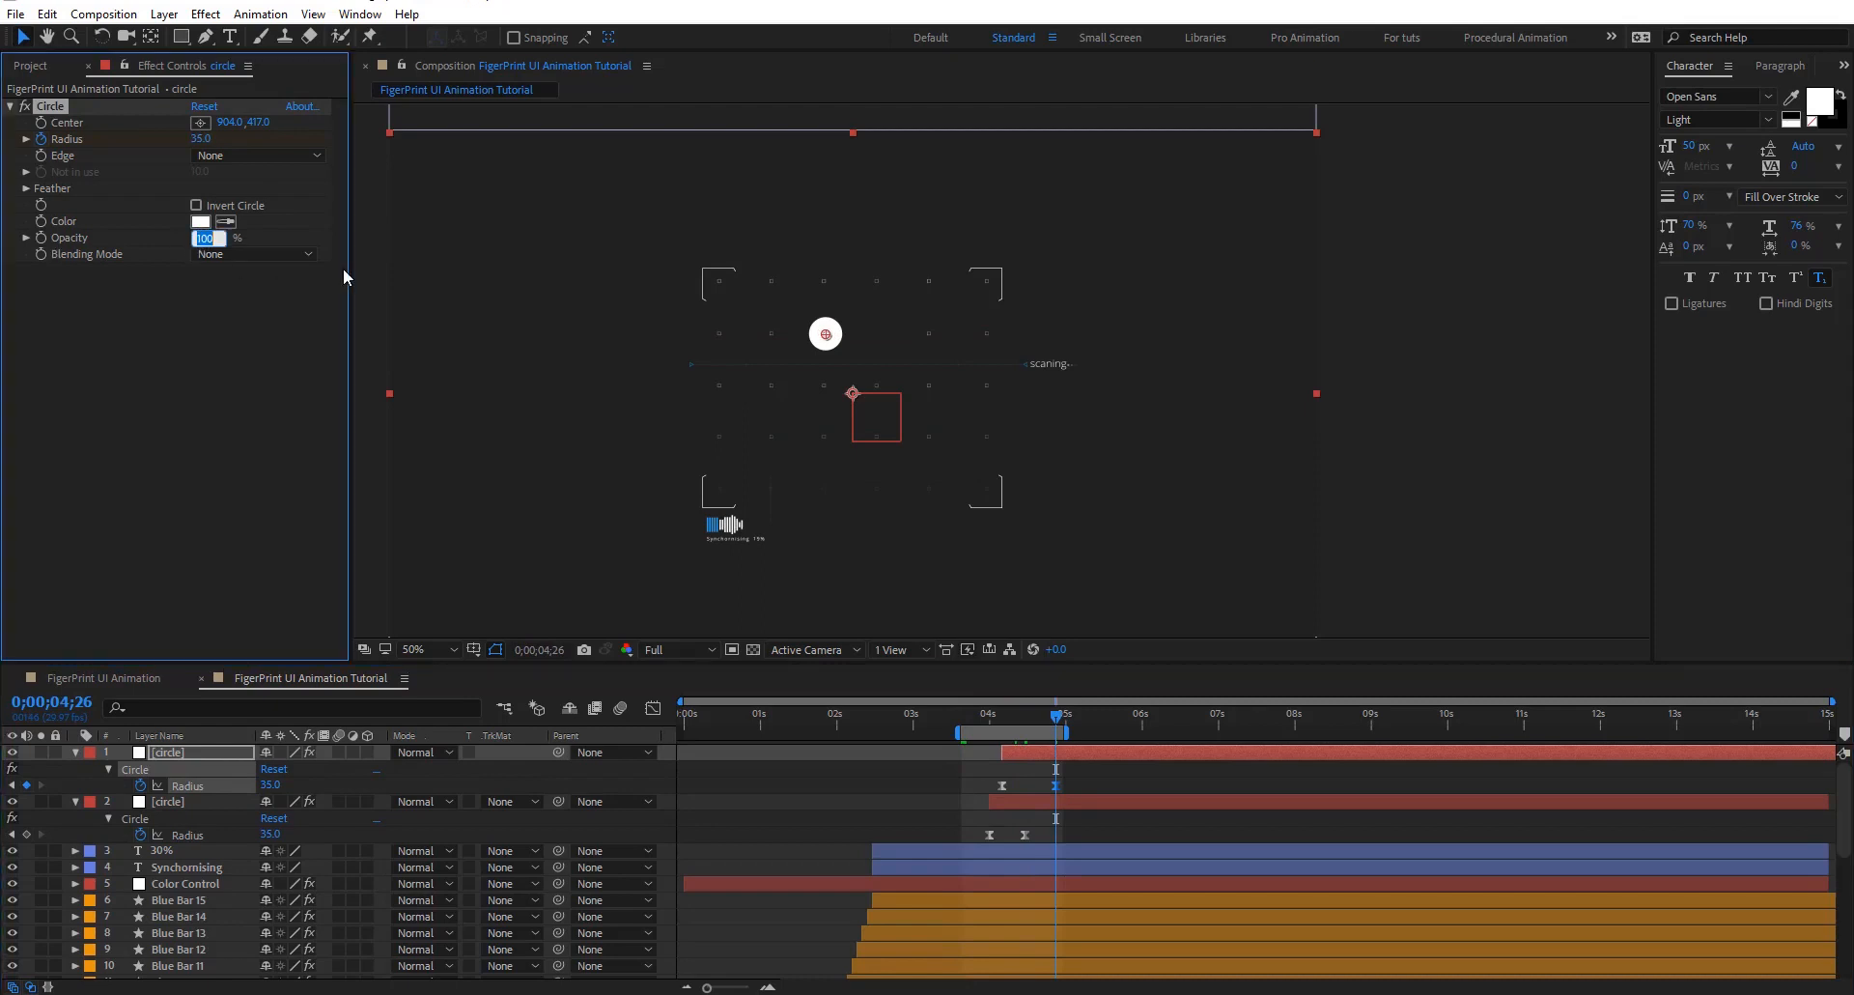
{"action": "type", "text": "30"}
{"action": "key", "text": "Return"}
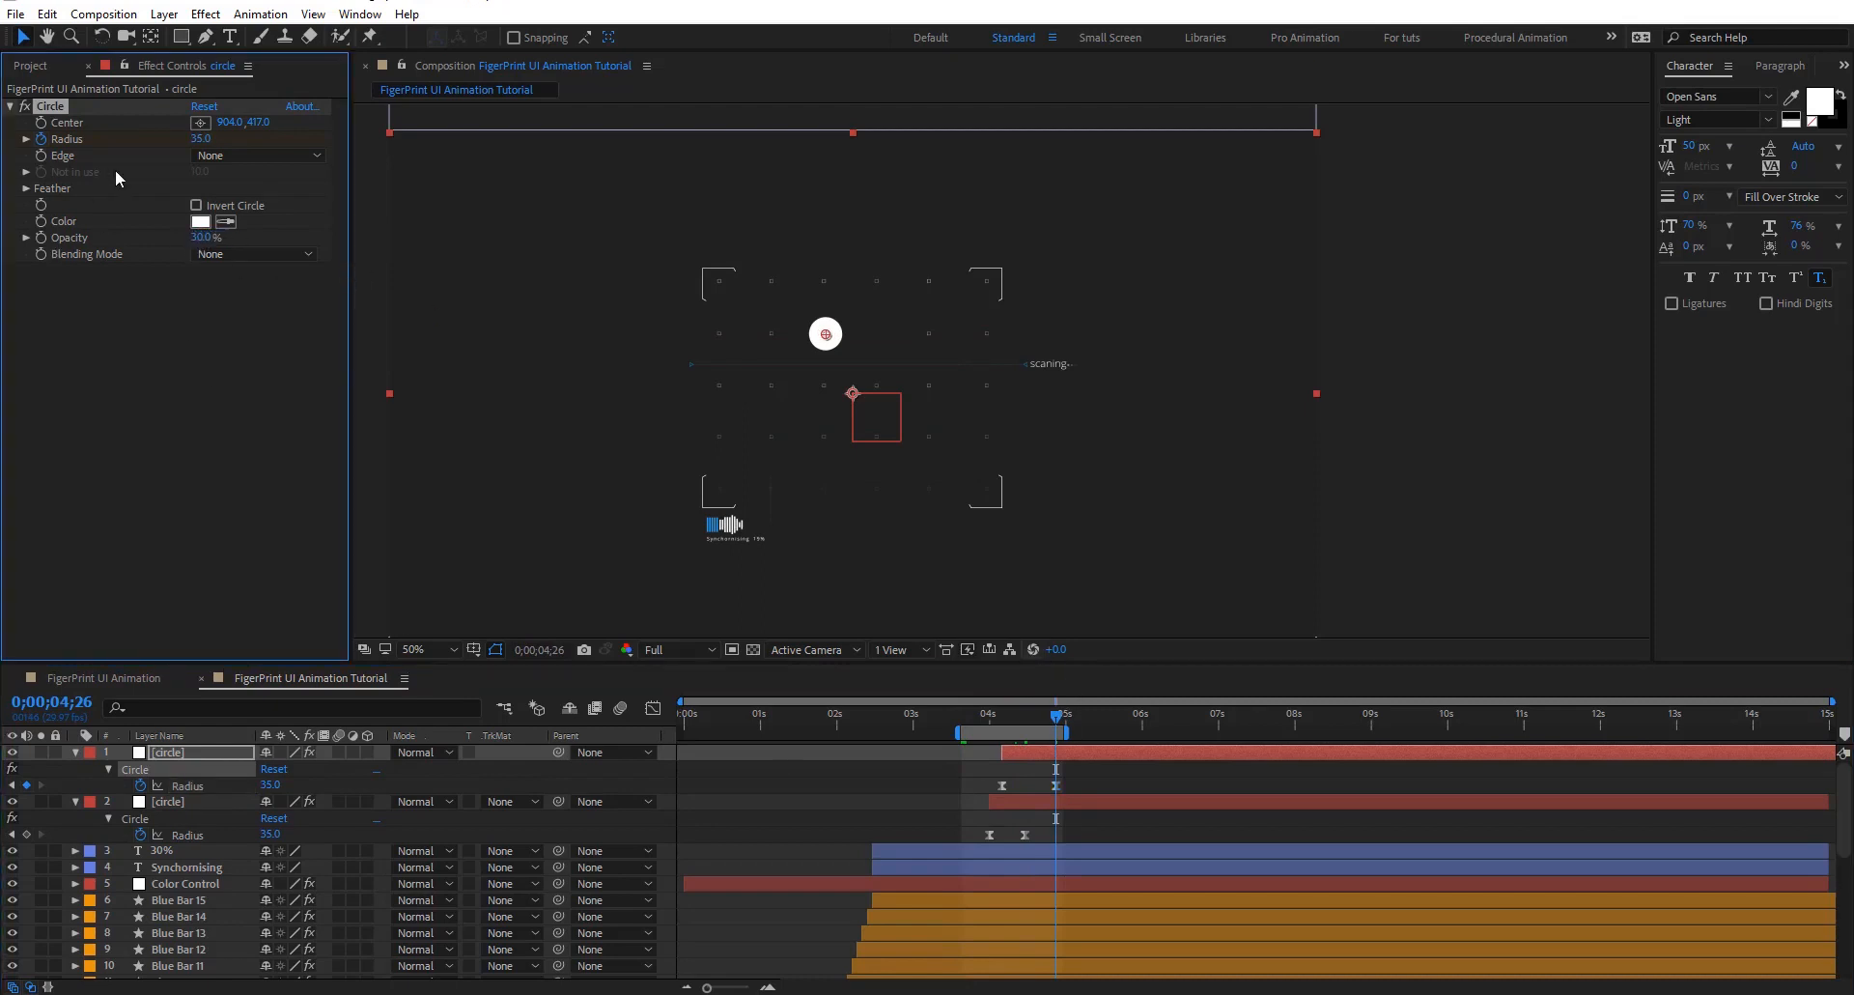
{"action": "left_click_drag", "start_coordinate": [200, 140], "coordinate": [214, 144]}
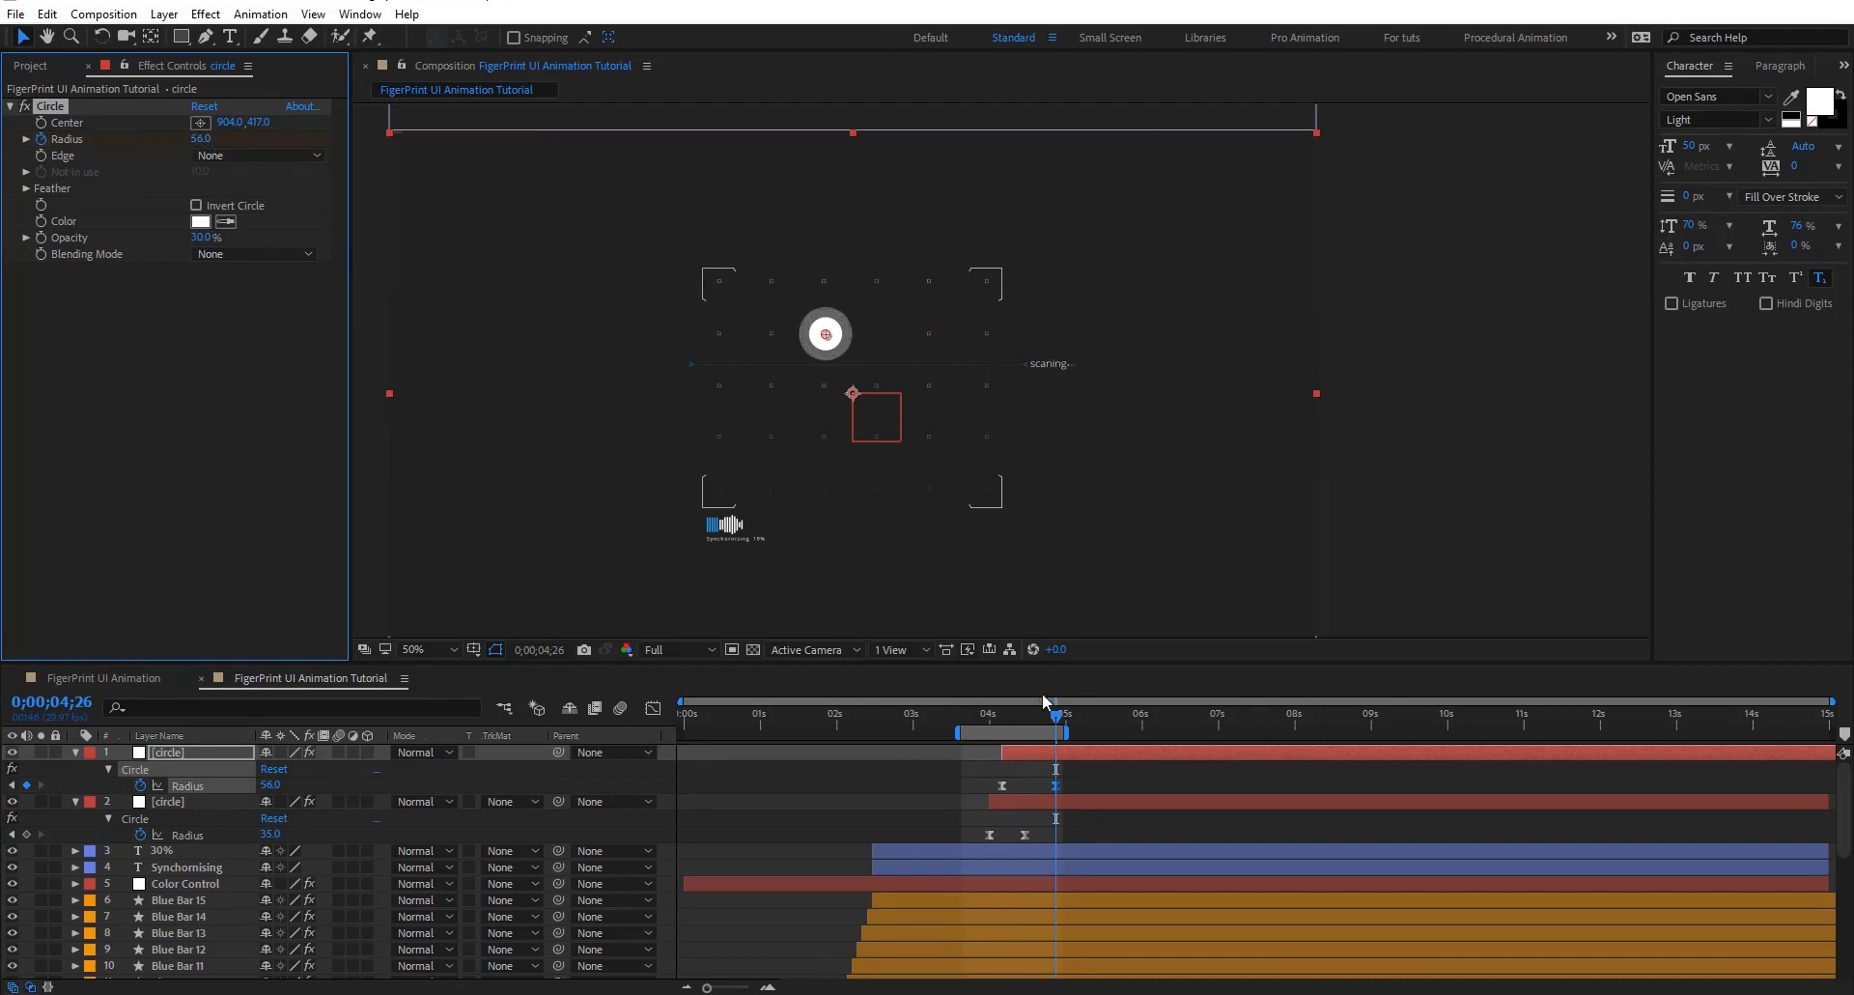
Extend the work area's end to about 0;00;05;21 and adjust the translucent circle's Radius speed curve, checking the growth in a preview
{"action": "left_click_drag", "start_coordinate": [1068, 732], "coordinate": [918, 716]}
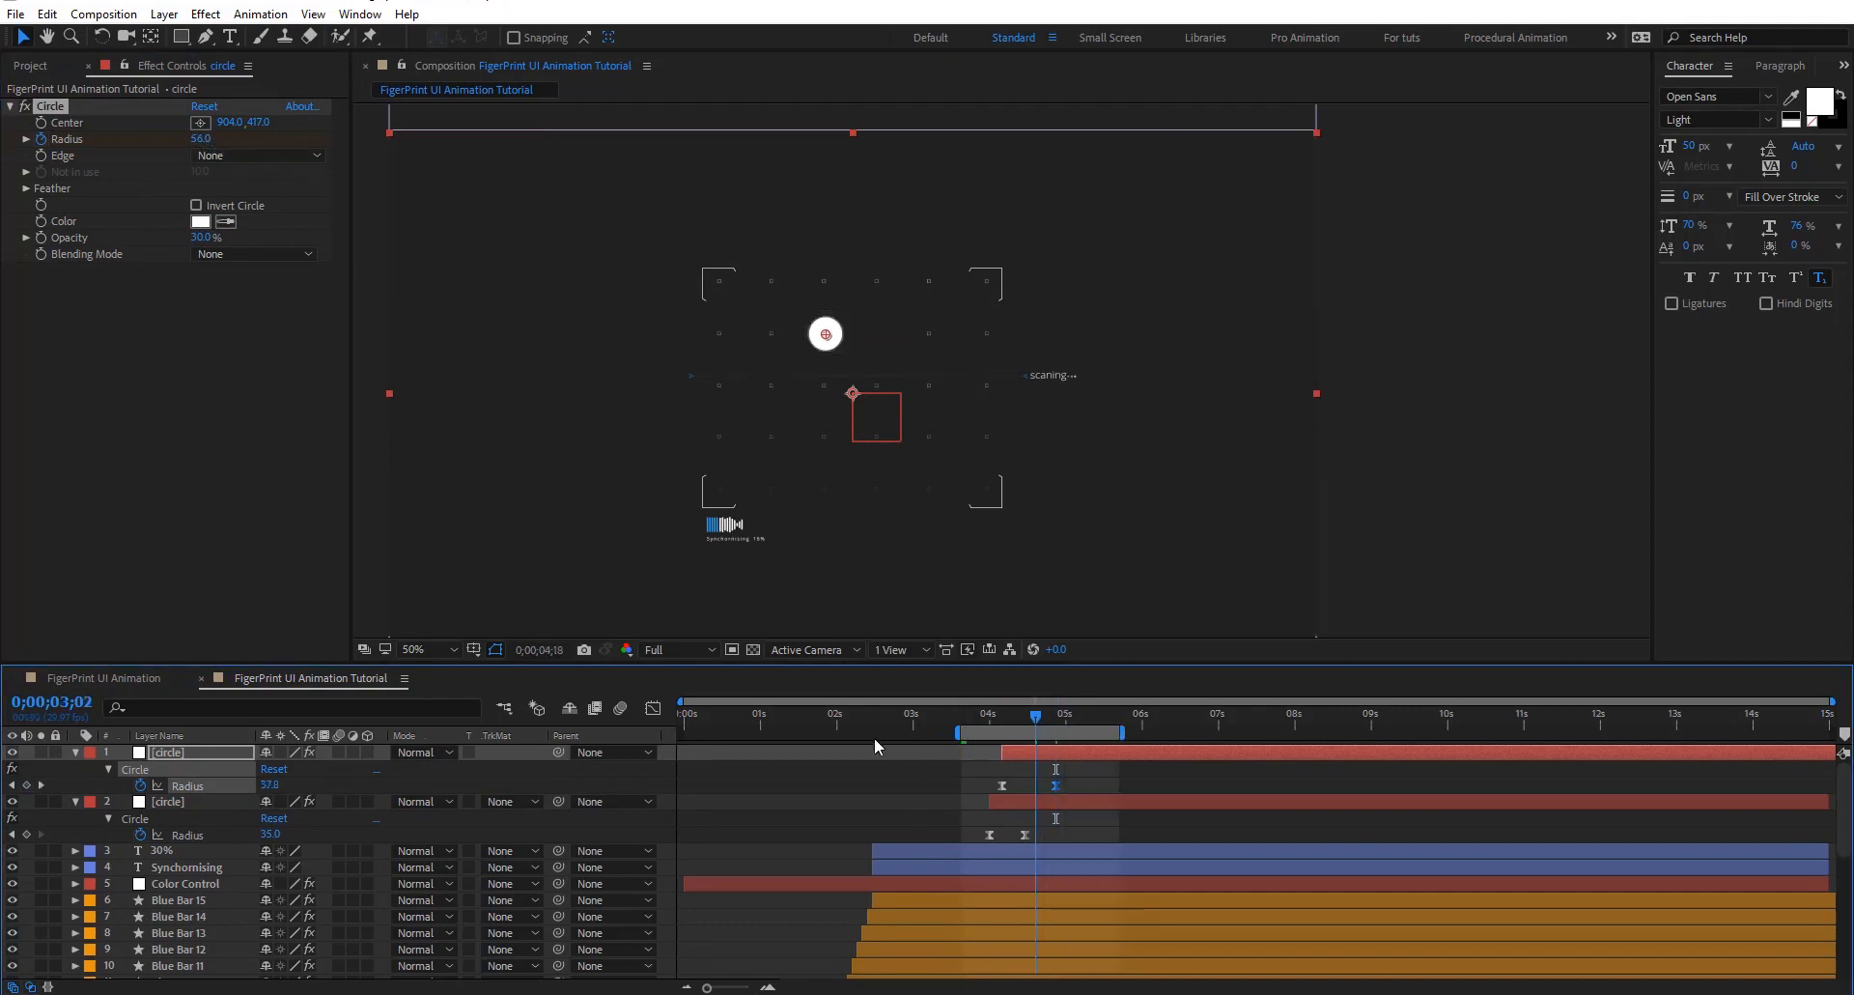
{"action": "key", "text": "space"}
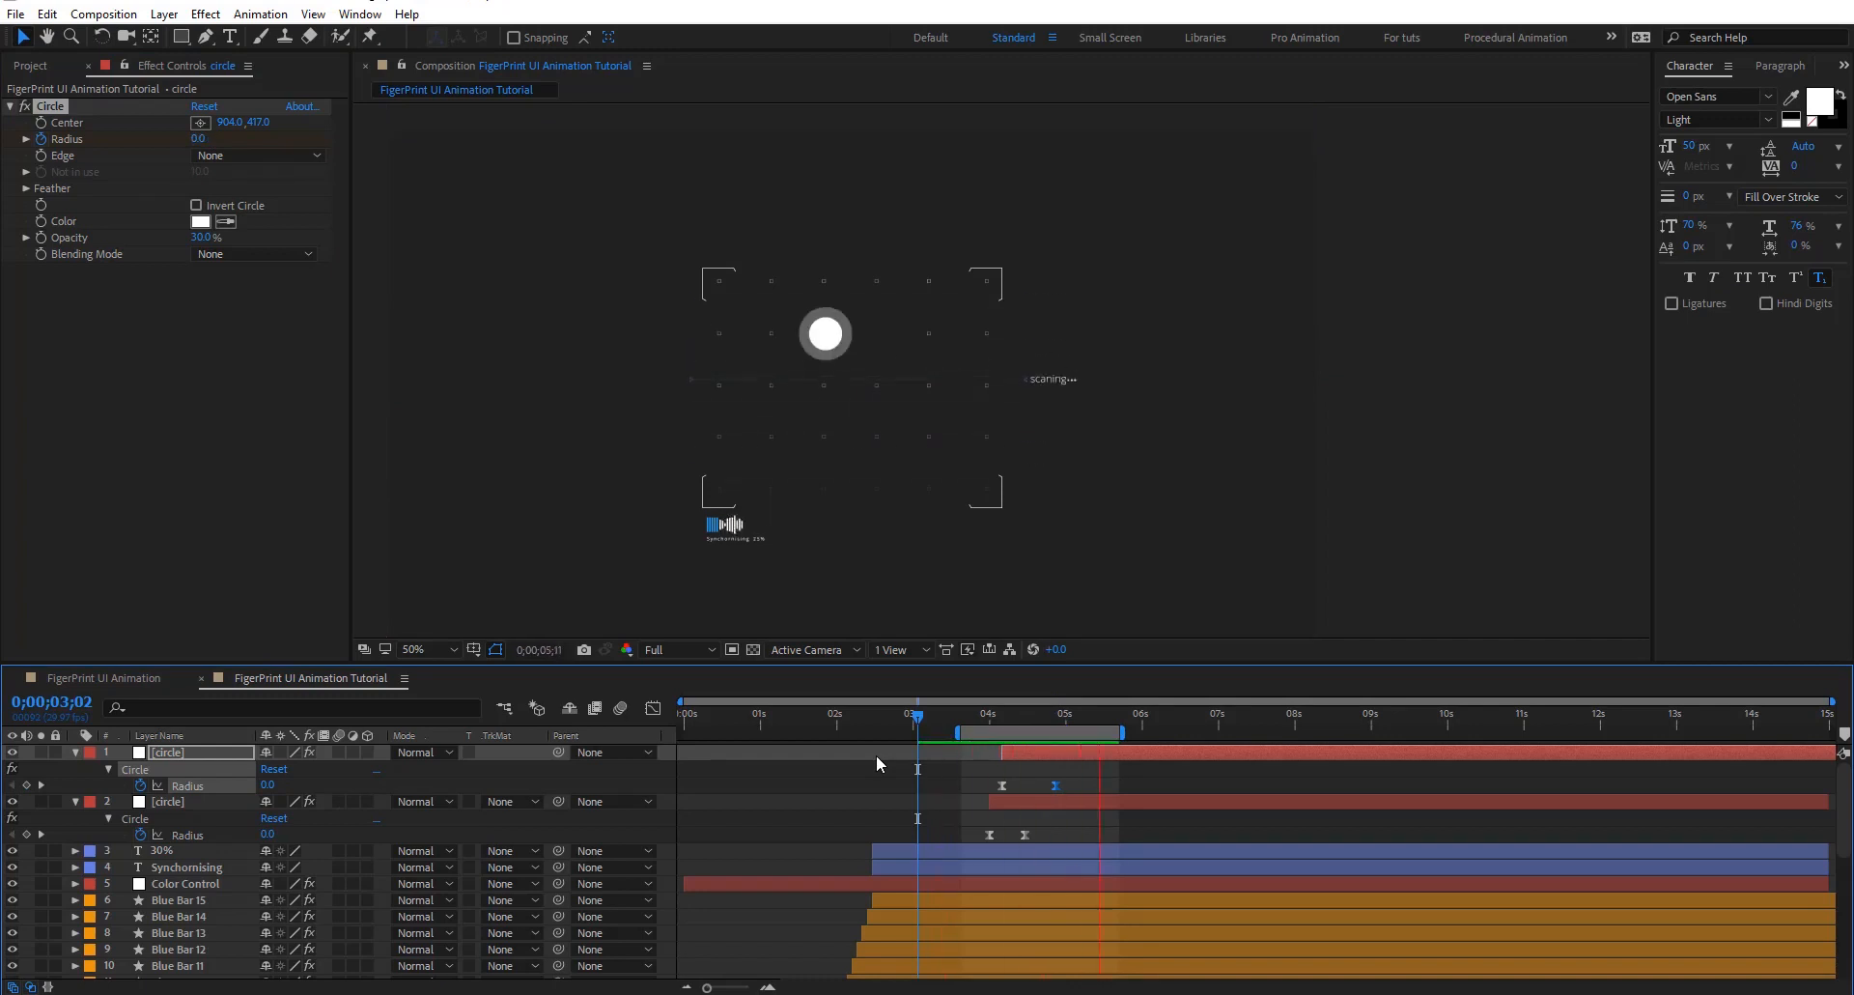
{"action": "left_click", "coordinate": [653, 708]}
{"action": "left_click_drag", "start_coordinate": [896, 900], "coordinate": [1020, 908]}
{"action": "left_click", "coordinate": [653, 708]}
{"action": "key", "text": "space"}
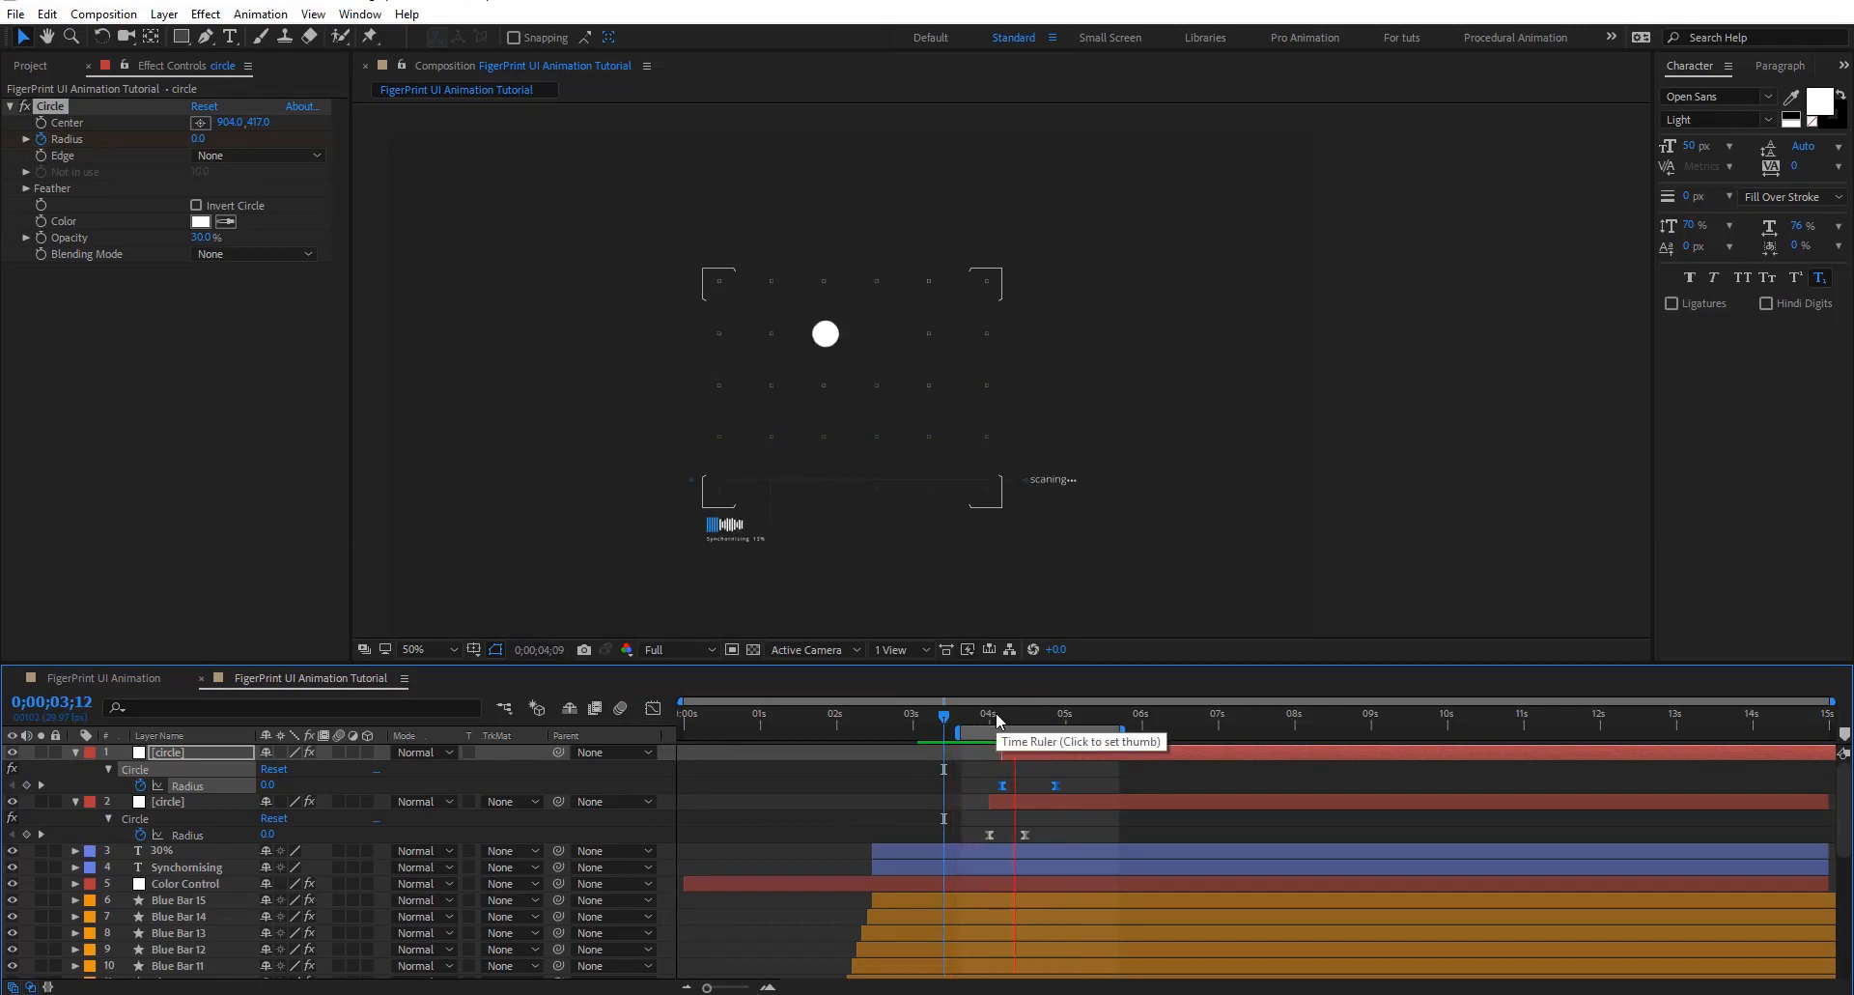
{"action": "left_click", "coordinate": [991, 716]}
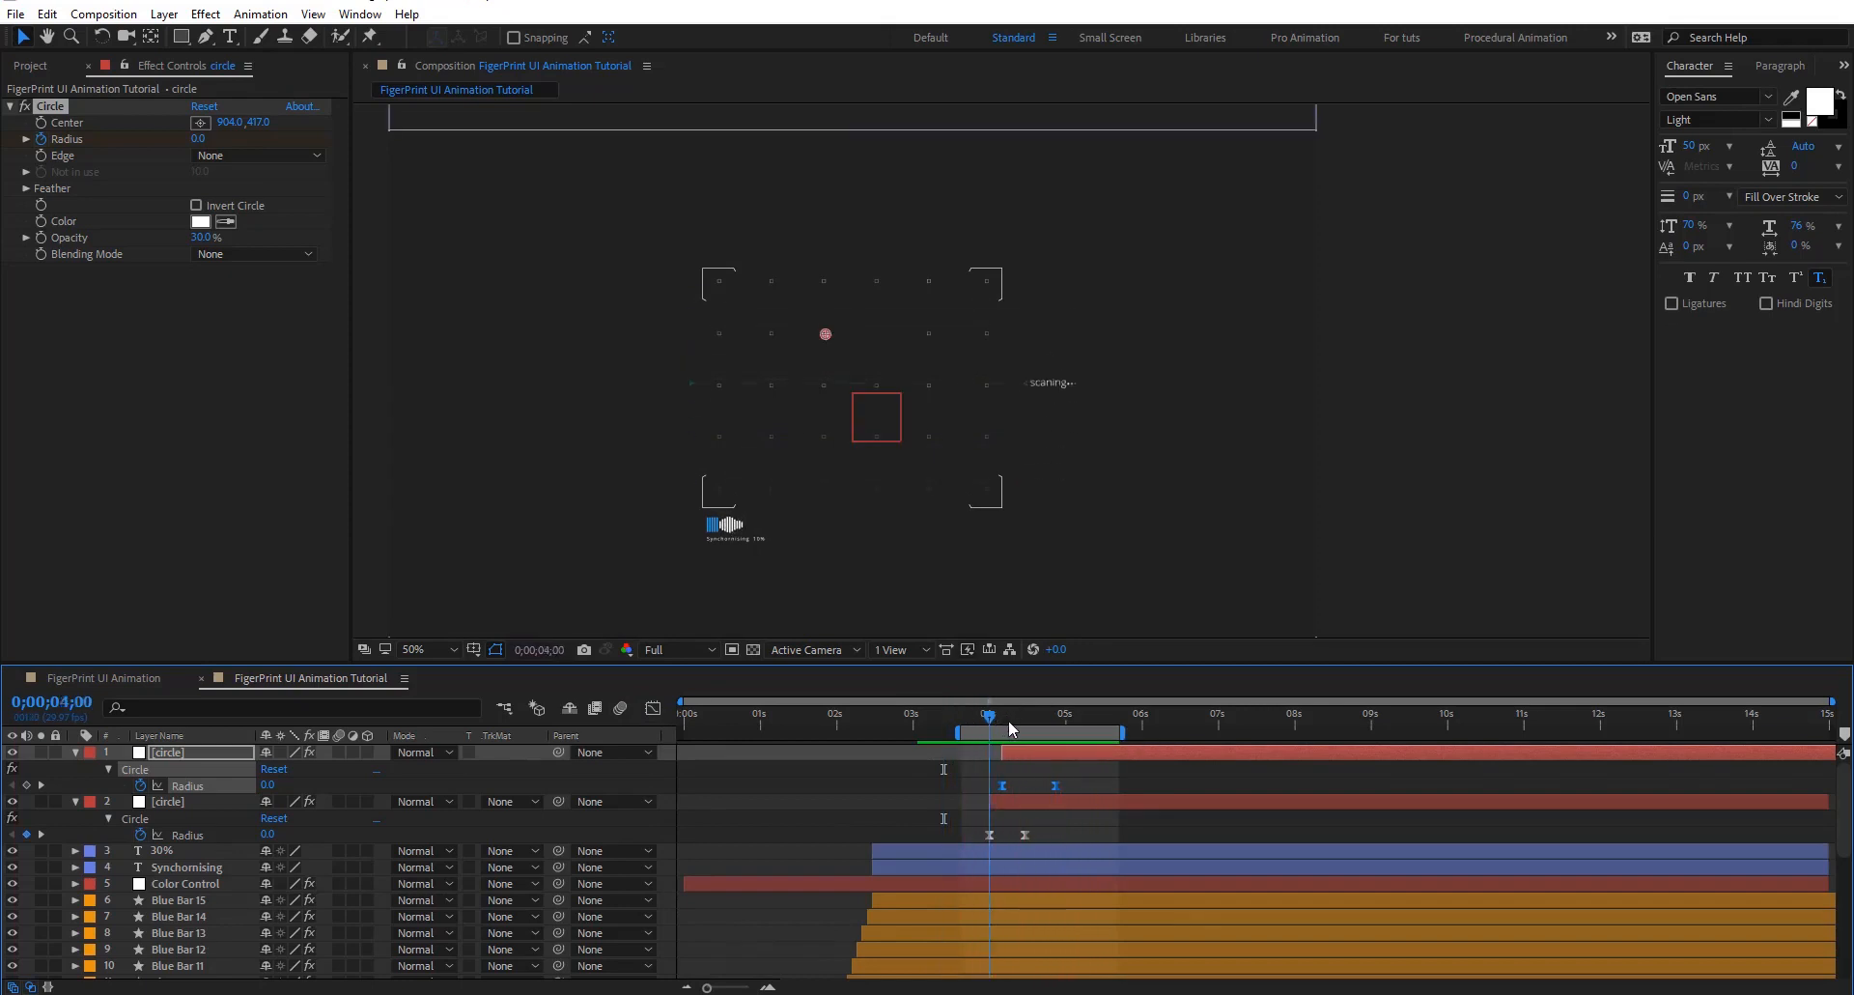
{"action": "left_click_drag", "start_coordinate": [1010, 721], "coordinate": [1034, 722]}
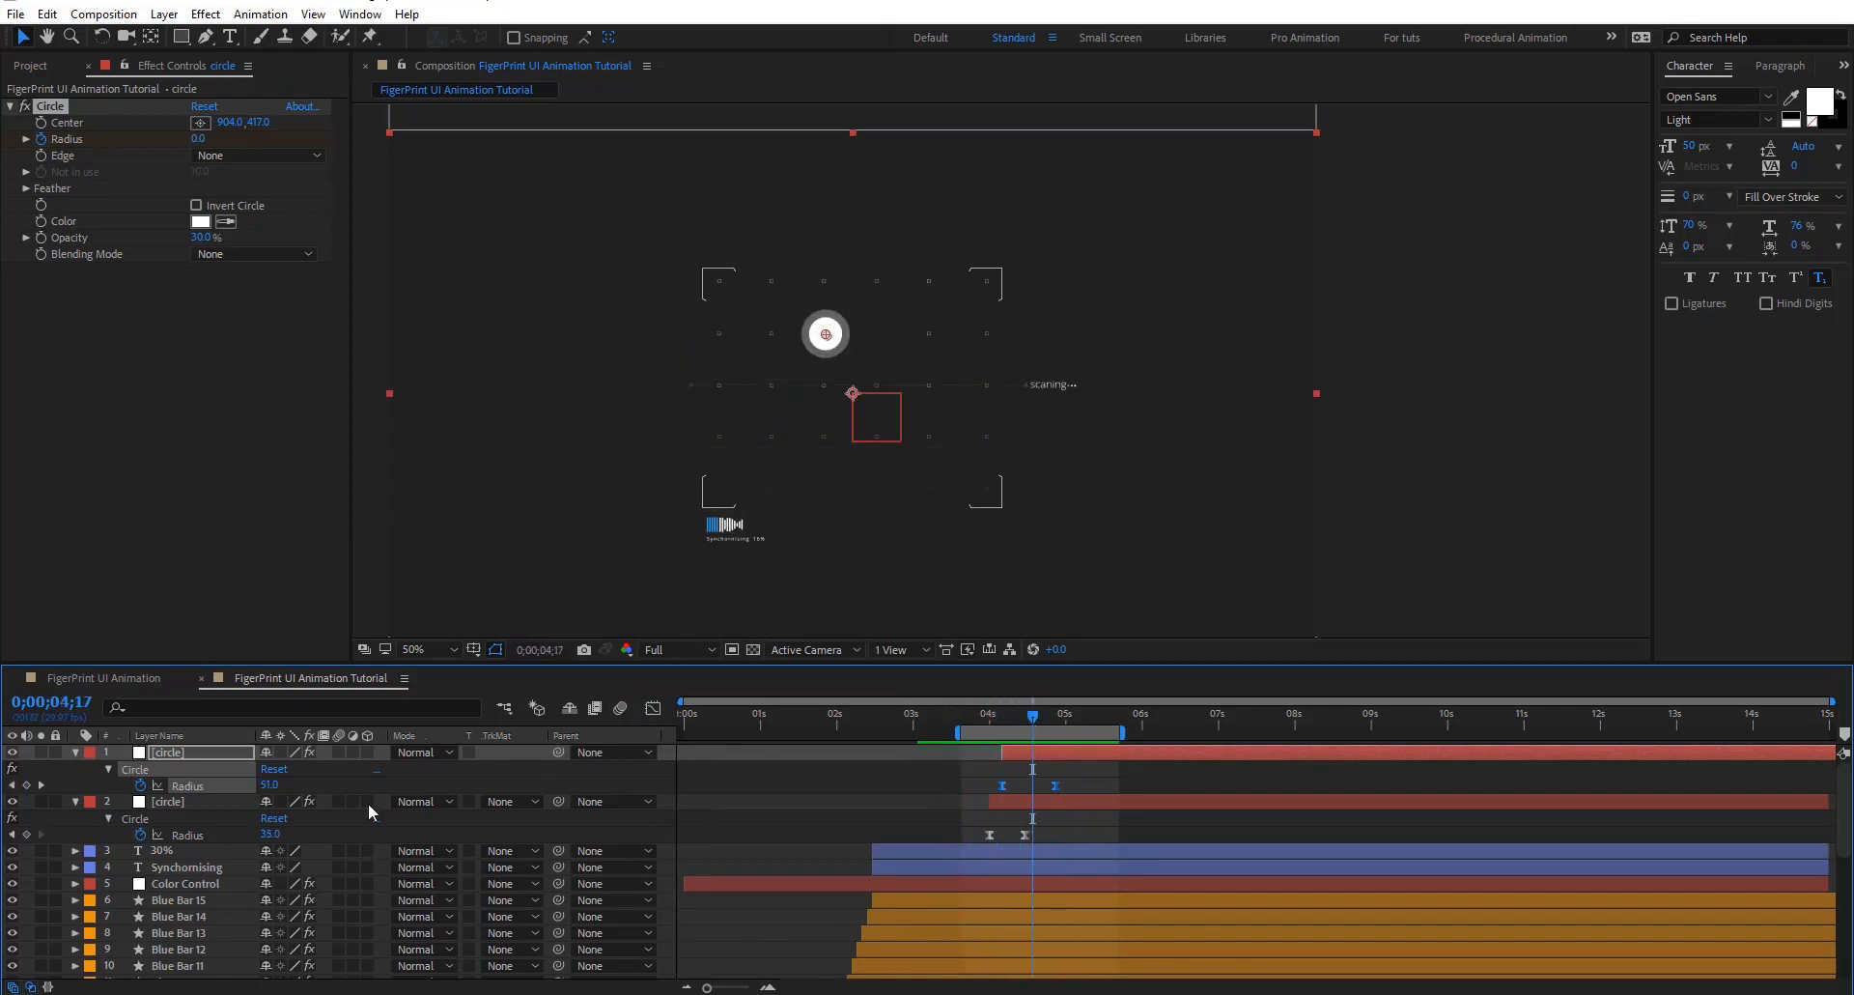
Duplicate the translucent circle layer with a start at 0;00;04;26 and remove the copy's Radius keyframes
{"action": "left_click", "coordinate": [410, 774]}
{"action": "left_click", "coordinate": [178, 751]}
{"action": "key", "text": "ctrl+d"}
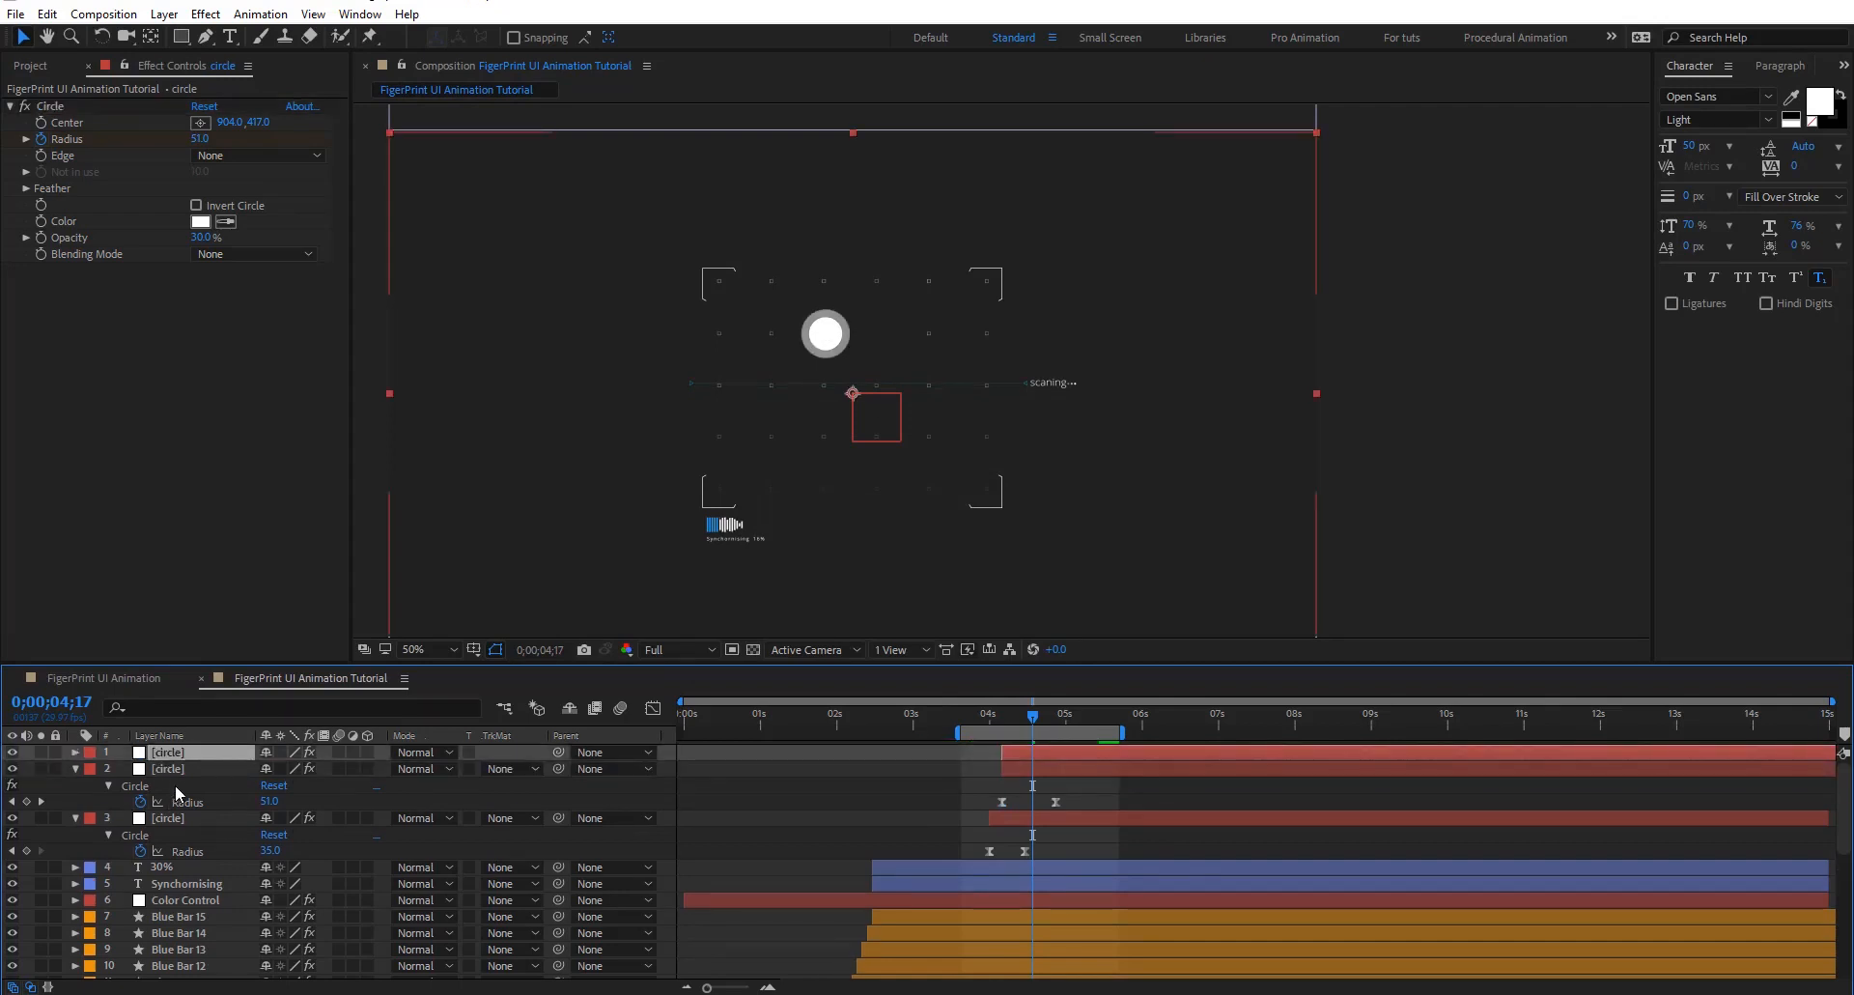
{"action": "mouse_move", "coordinate": [1056, 750]}
{"action": "left_mouse_down"}
{"action": "mouse_move", "coordinate": [1122, 756]}
{"action": "mouse_move", "coordinate": [1057, 720]}
{"action": "left_mouse_up"}
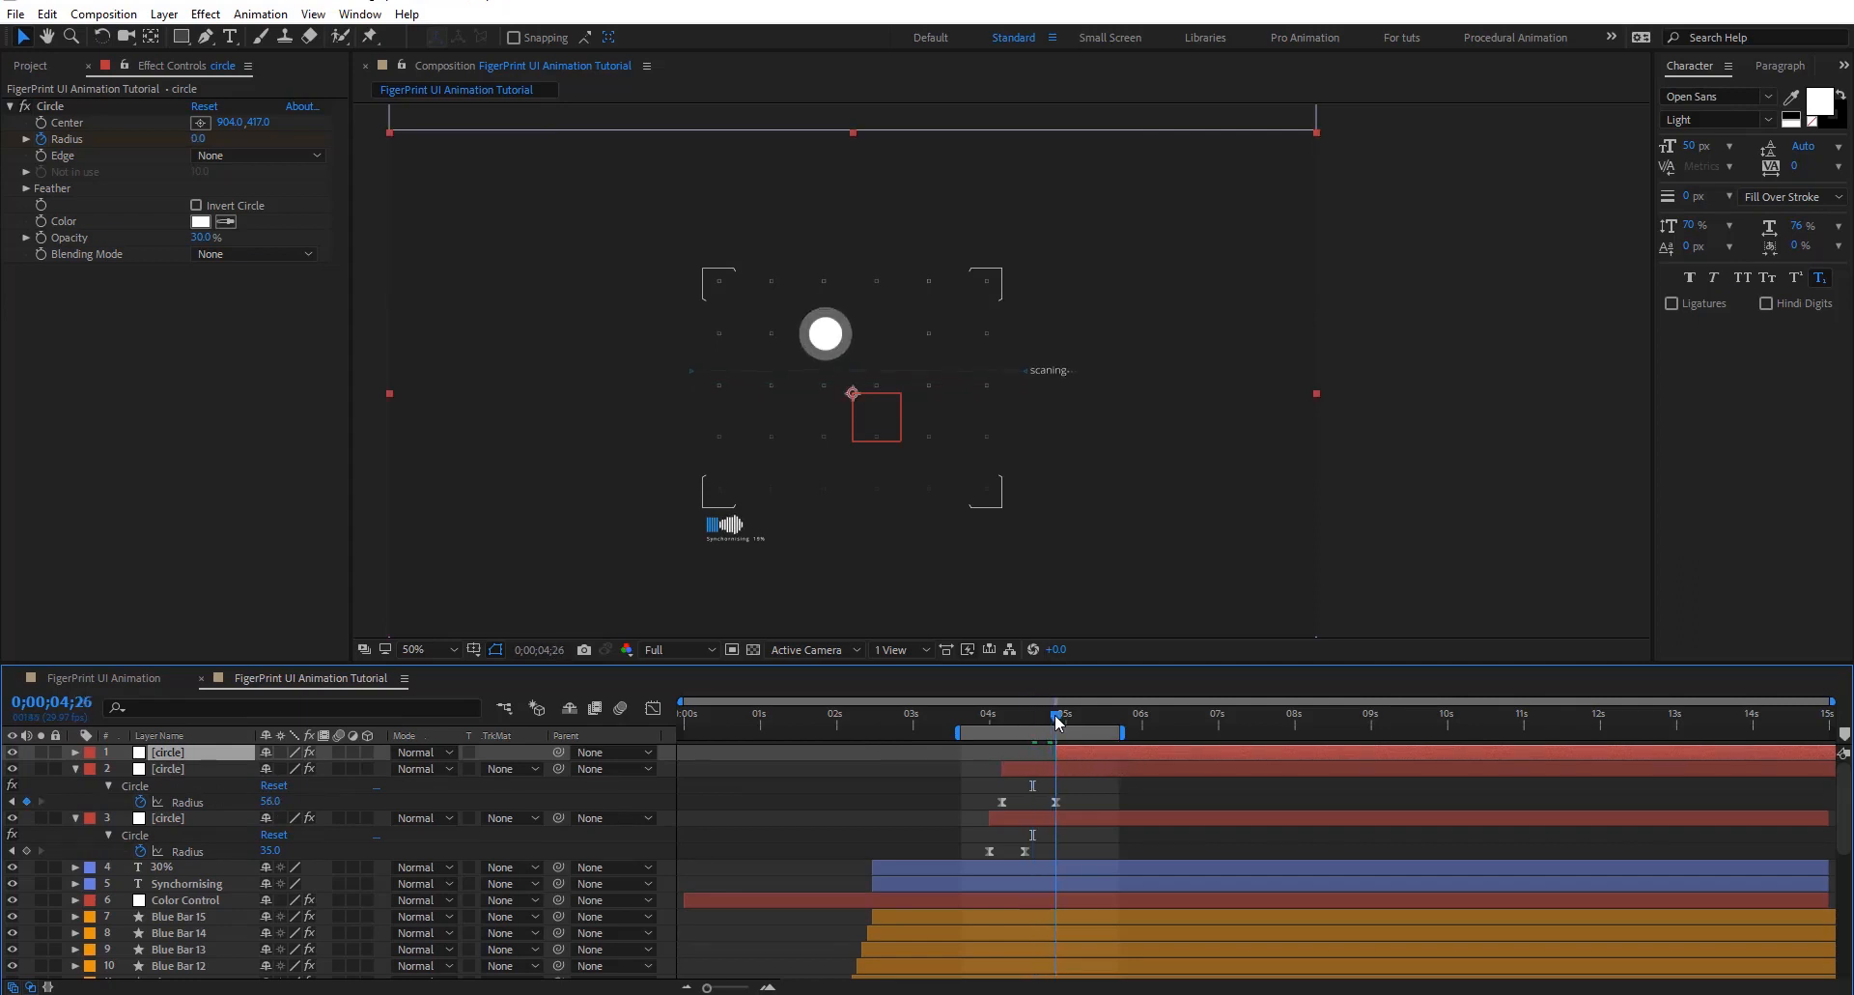
{"action": "key", "text": "u"}
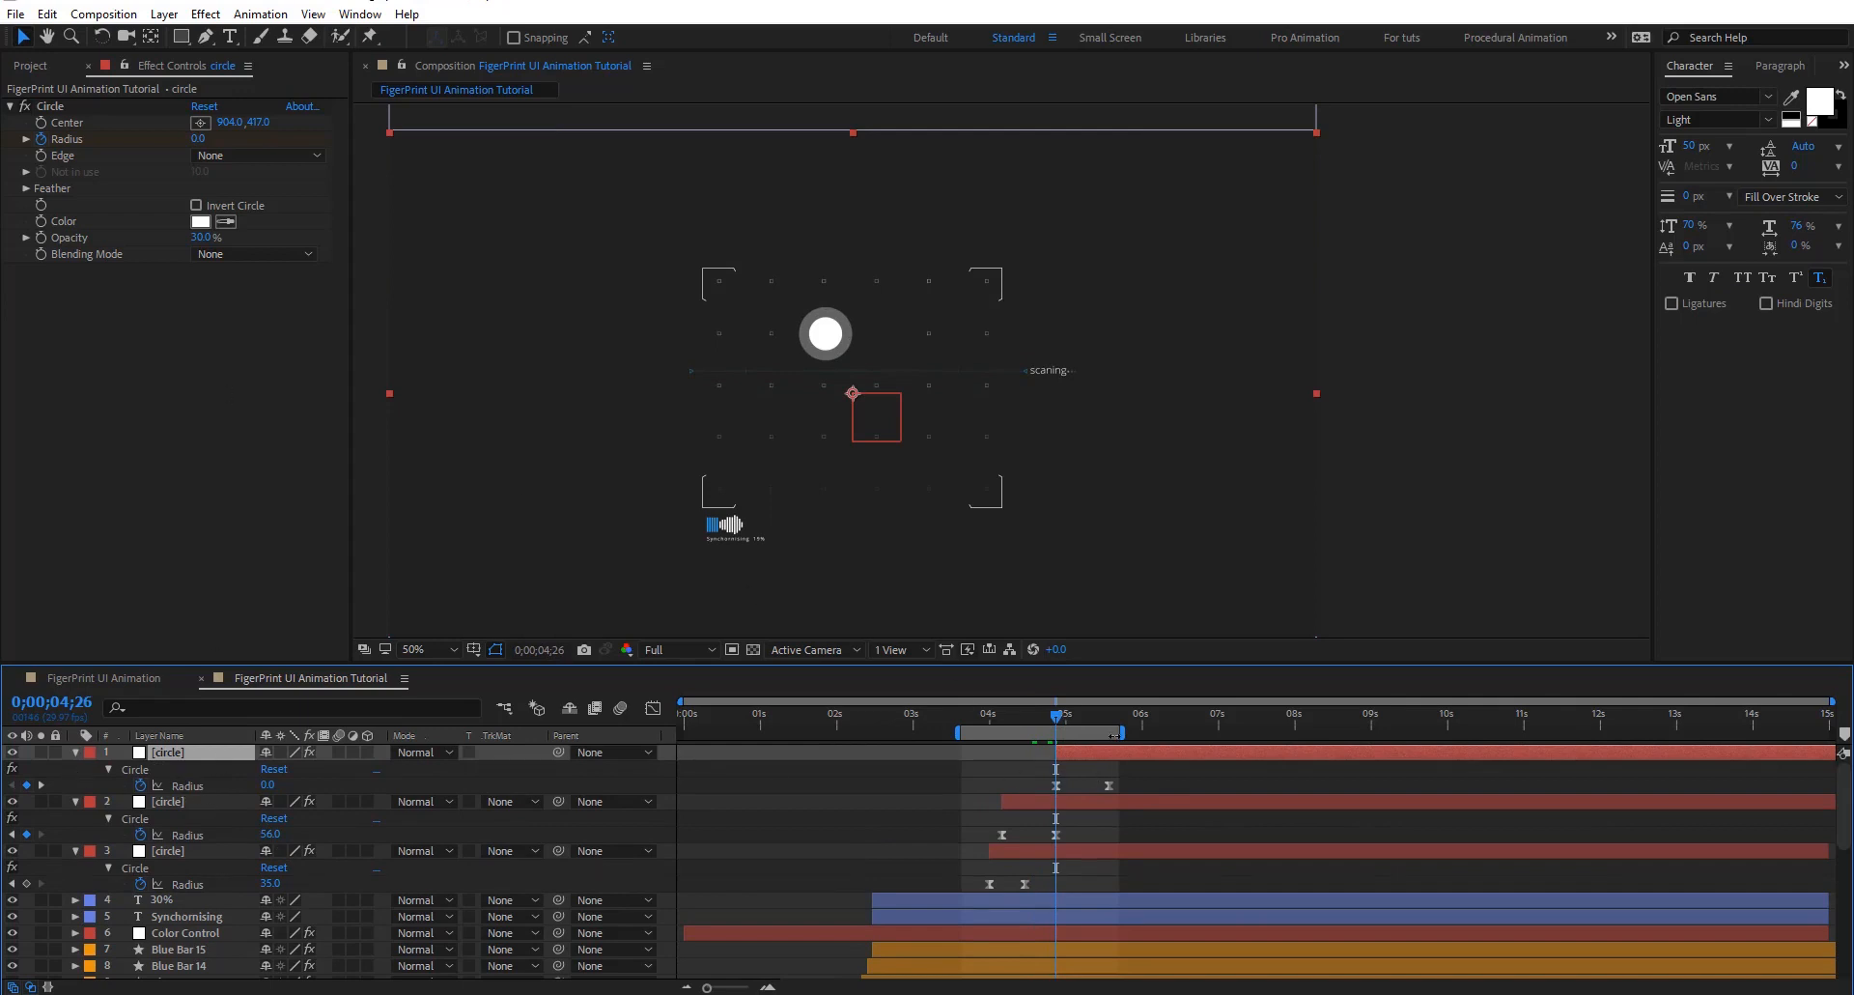
{"action": "left_click", "coordinate": [1109, 786]}
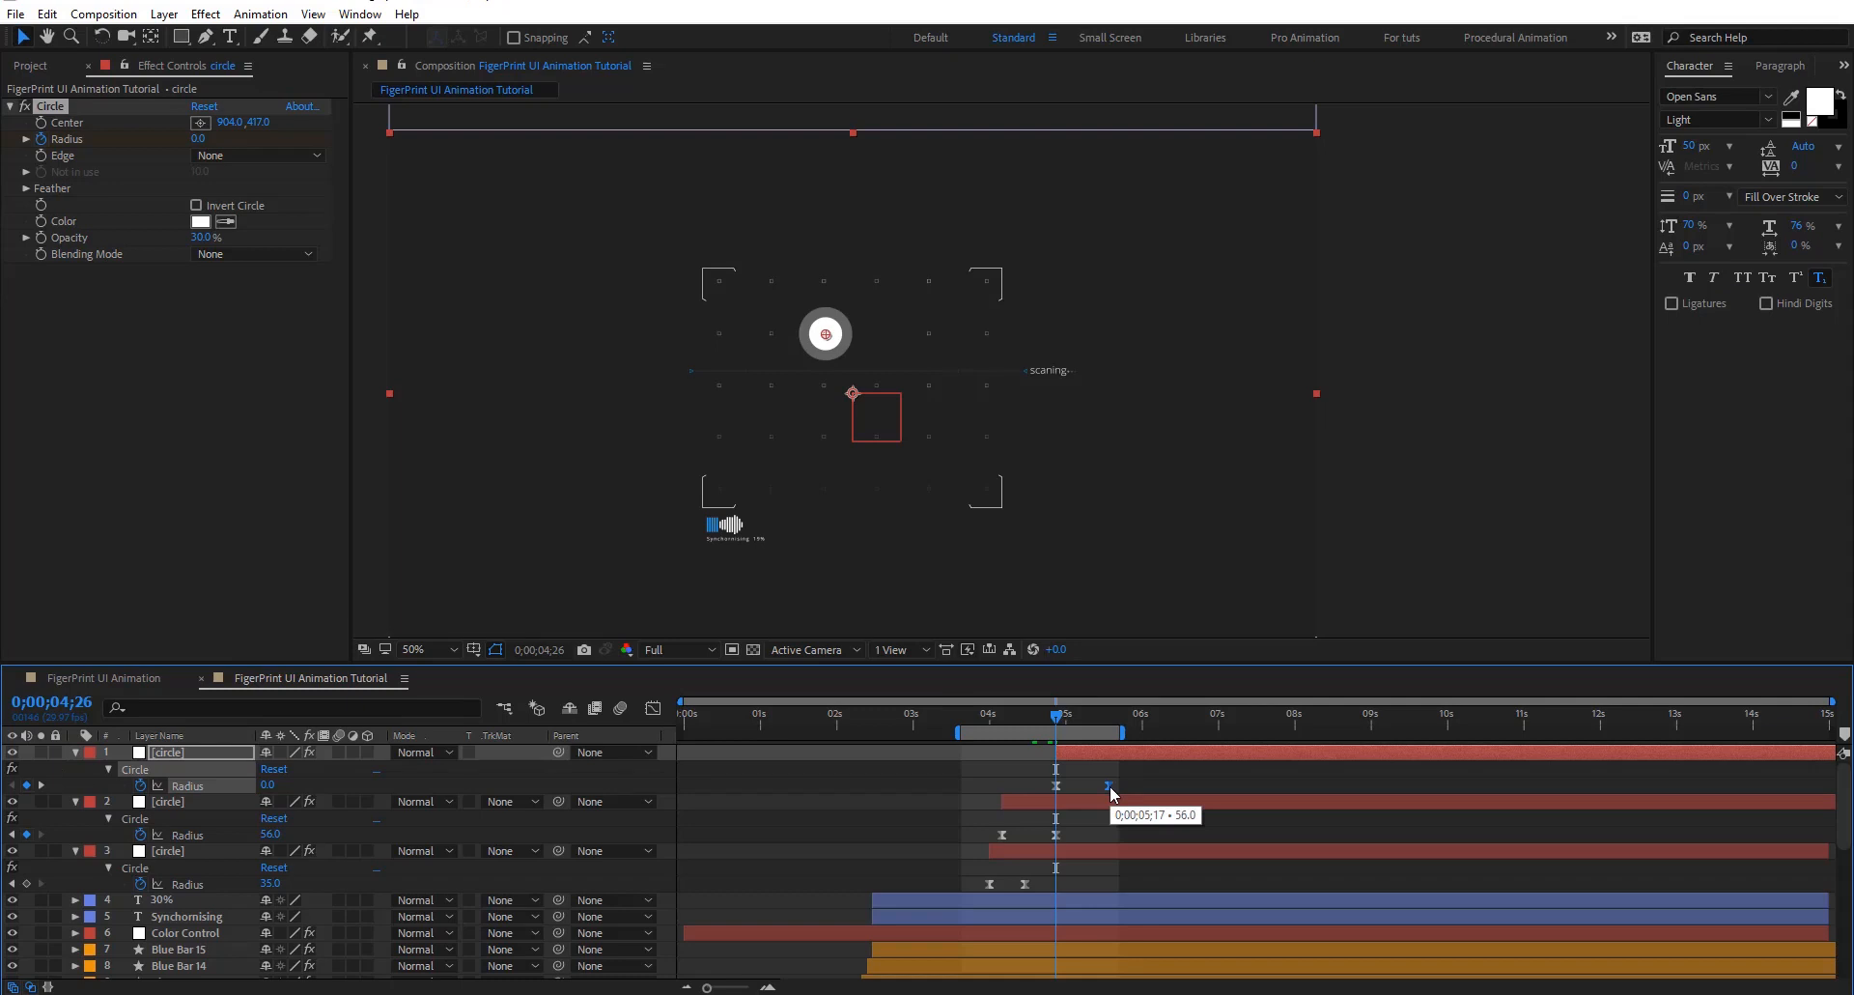
{"action": "left_click", "coordinate": [140, 785]}
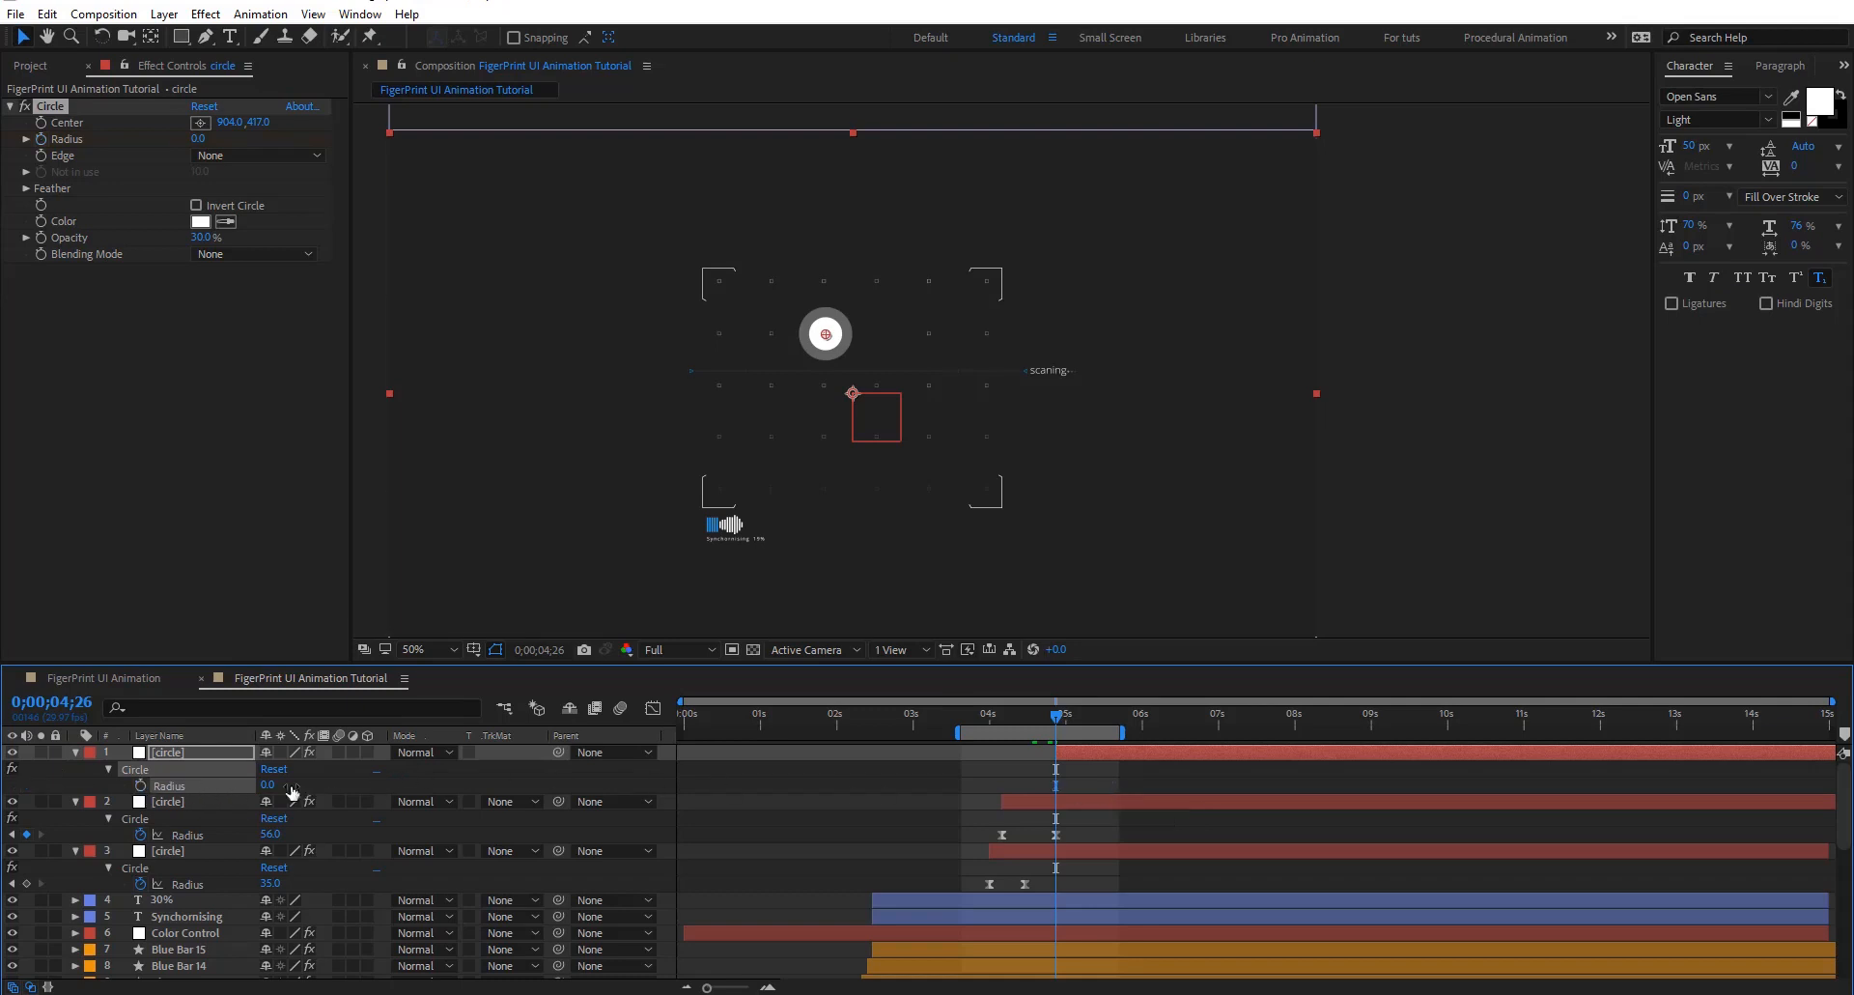
Move the new circle's Center to about 994, 413 and set its Radius to 10 and Opacity to 100%
{"action": "left_click_drag", "start_coordinate": [829, 333], "coordinate": [871, 331]}
{"action": "left_click_drag", "start_coordinate": [198, 138], "coordinate": [222, 147]}
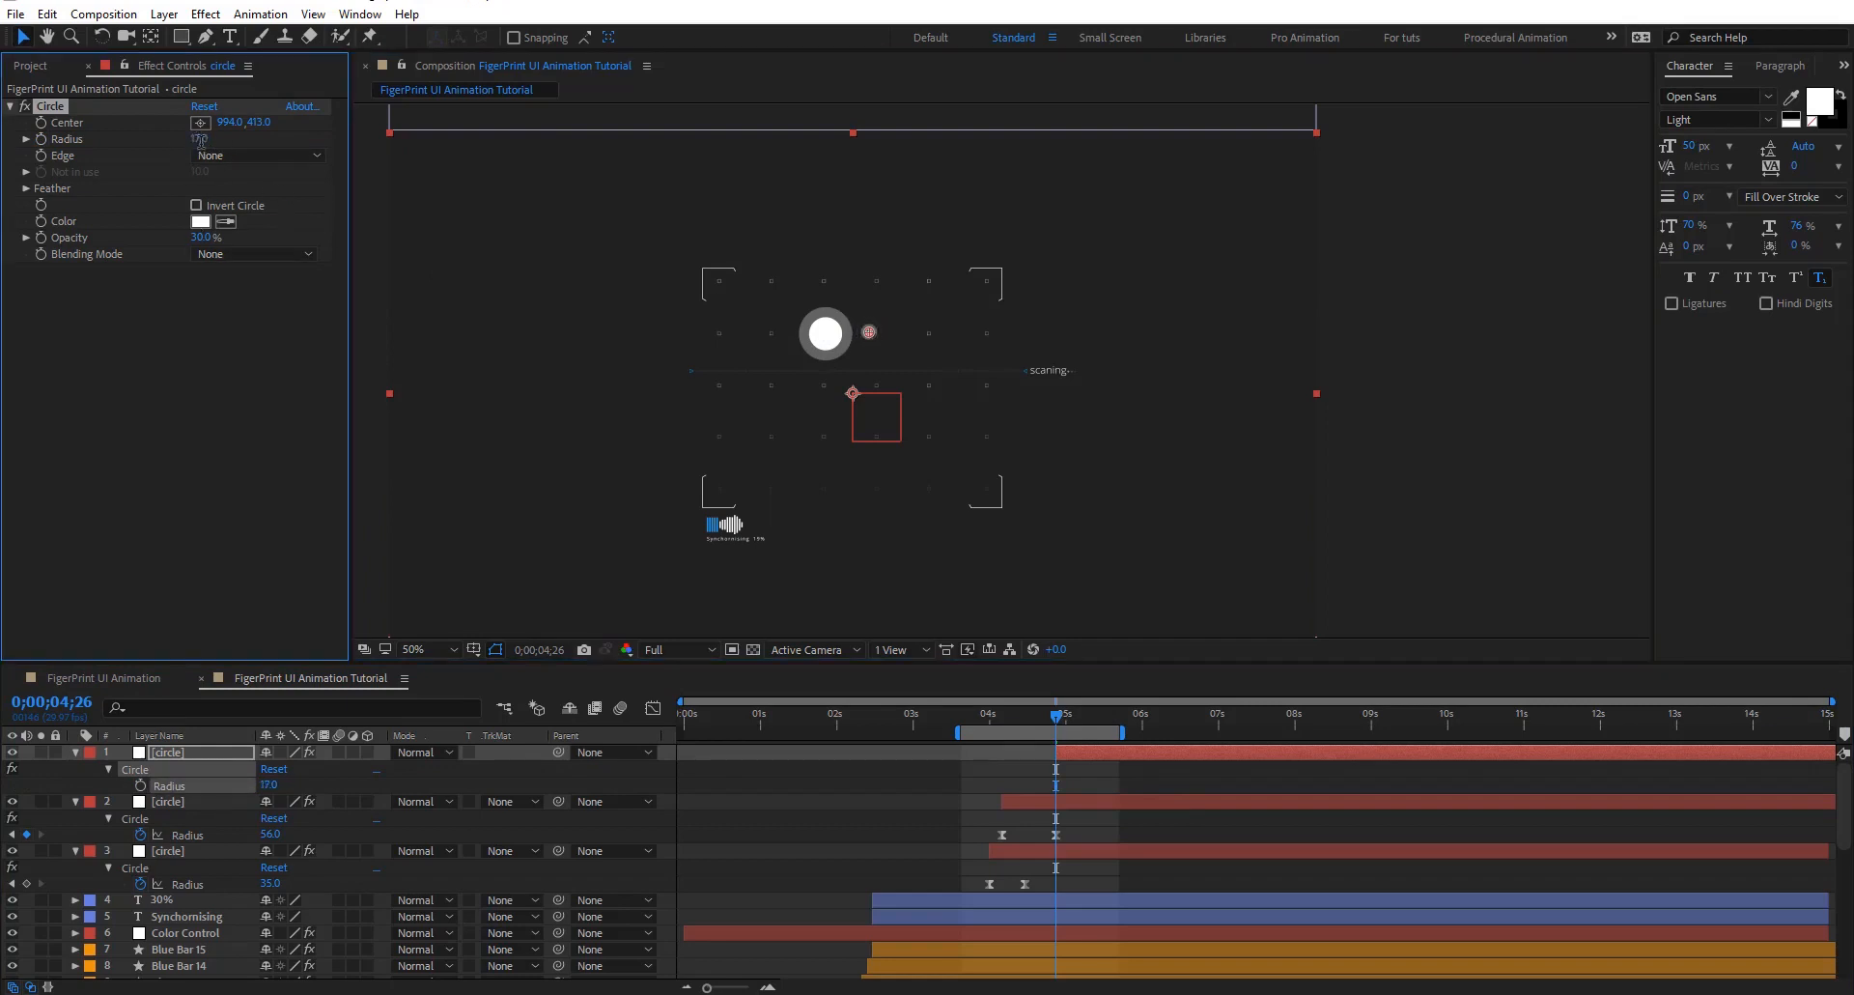
{"action": "left_click", "coordinate": [200, 139]}
{"action": "type", "text": "20"}
{"action": "key", "text": "Return"}
{"action": "left_click_drag", "start_coordinate": [205, 237], "coordinate": [499, 223]}
{"action": "scroll", "coordinate": [912, 321], "scroll_direction": "up", "scroll_amount": 1}
{"action": "left_click_drag", "start_coordinate": [883, 356], "coordinate": [1111, 398]}
{"action": "key", "text": "v"}
{"action": "type", "text": "0"}
{"action": "key", "text": "Return"}
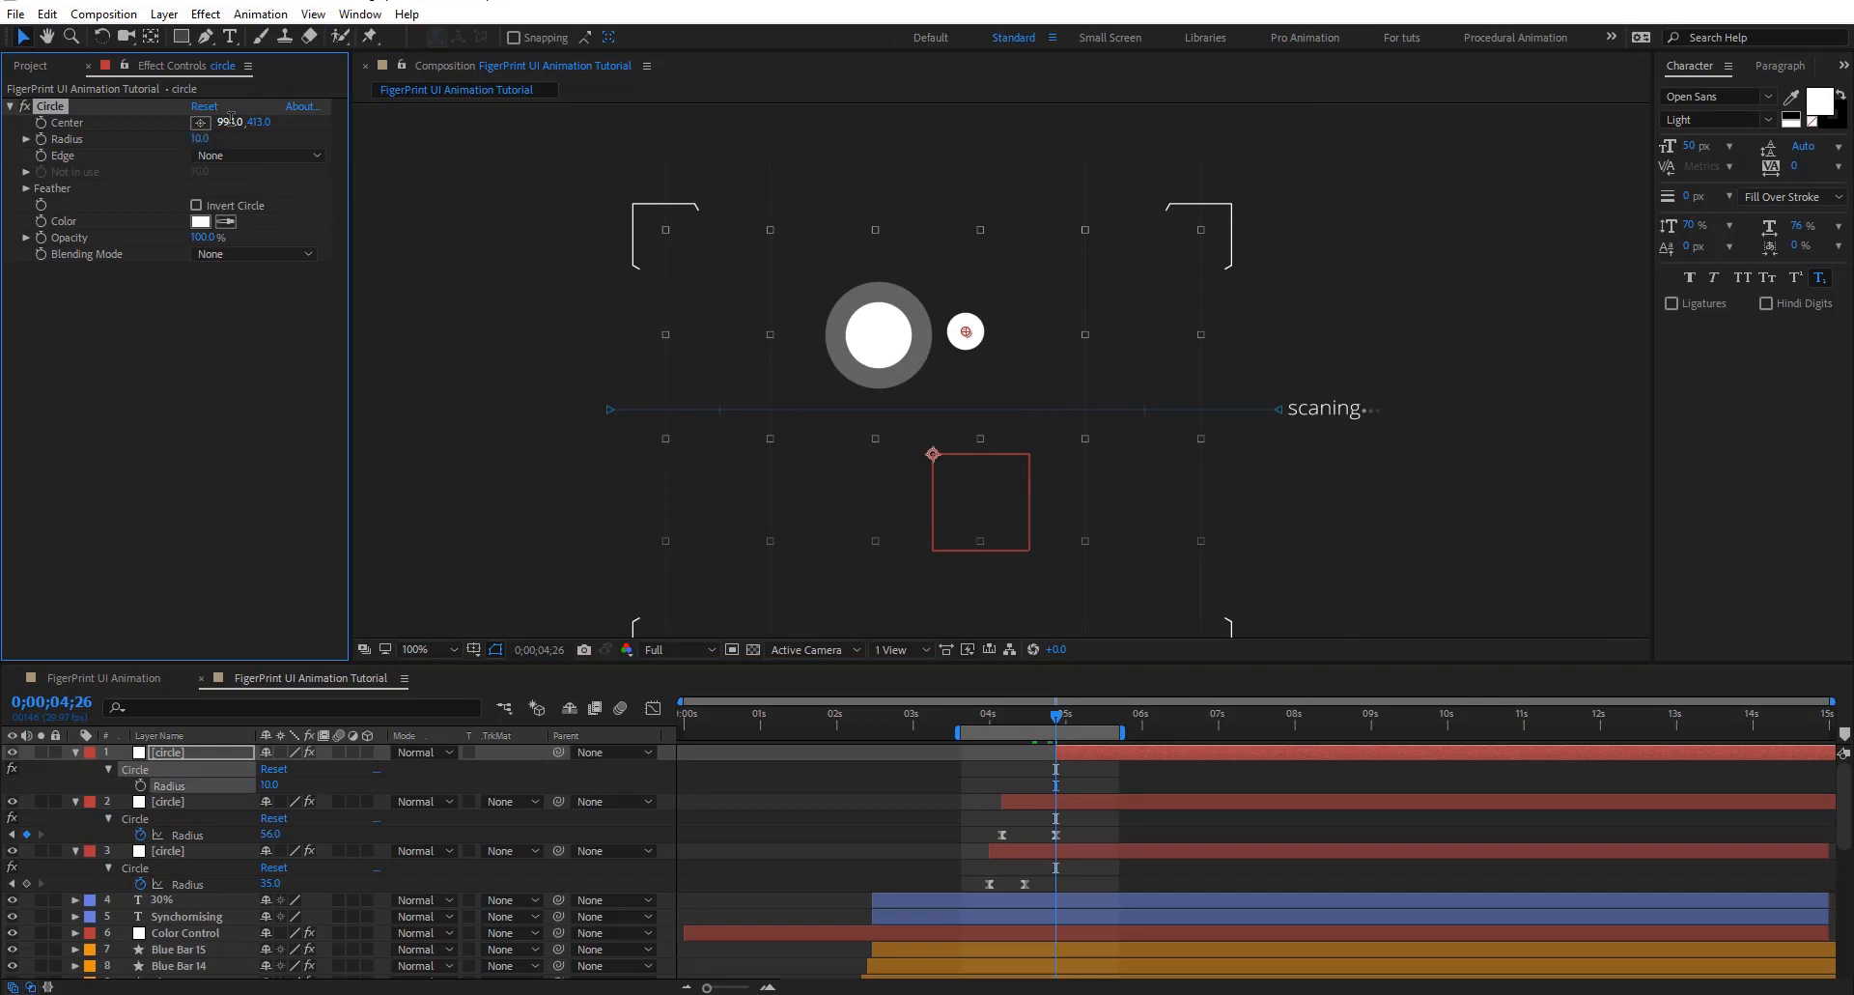
{"action": "left_click", "coordinate": [218, 392]}
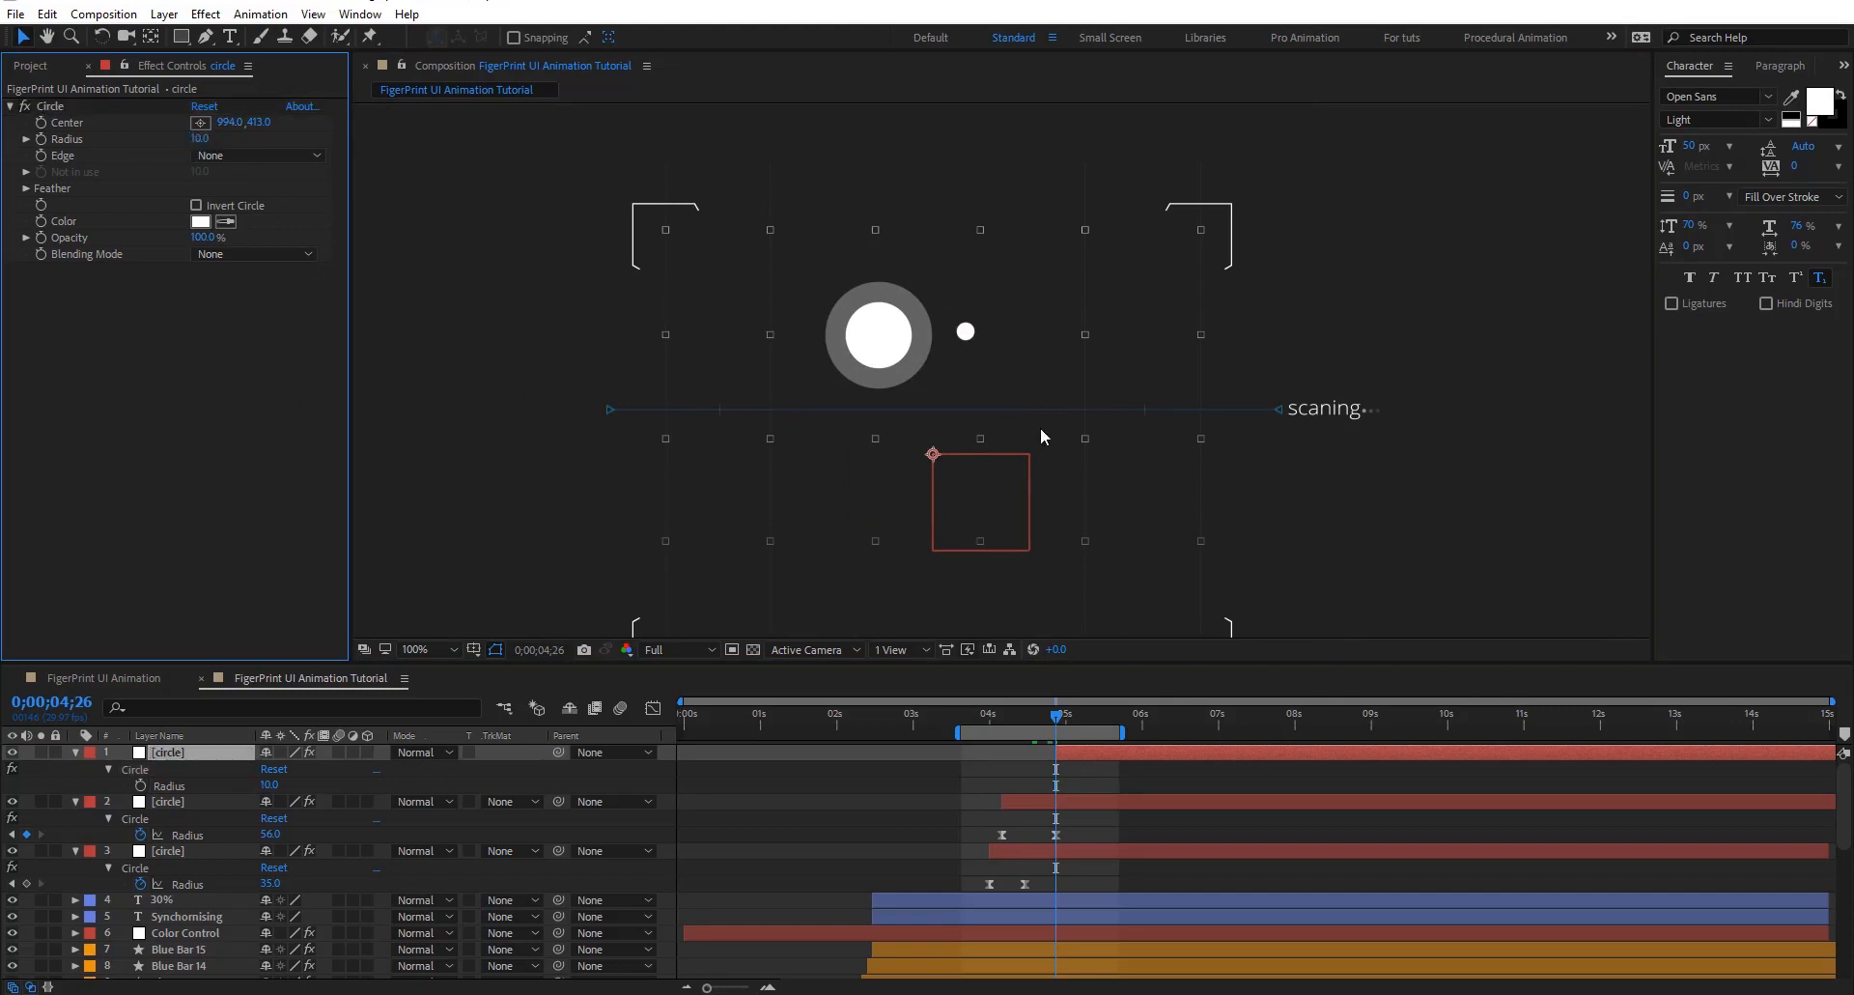
{"action": "left_click", "coordinate": [1104, 751]}
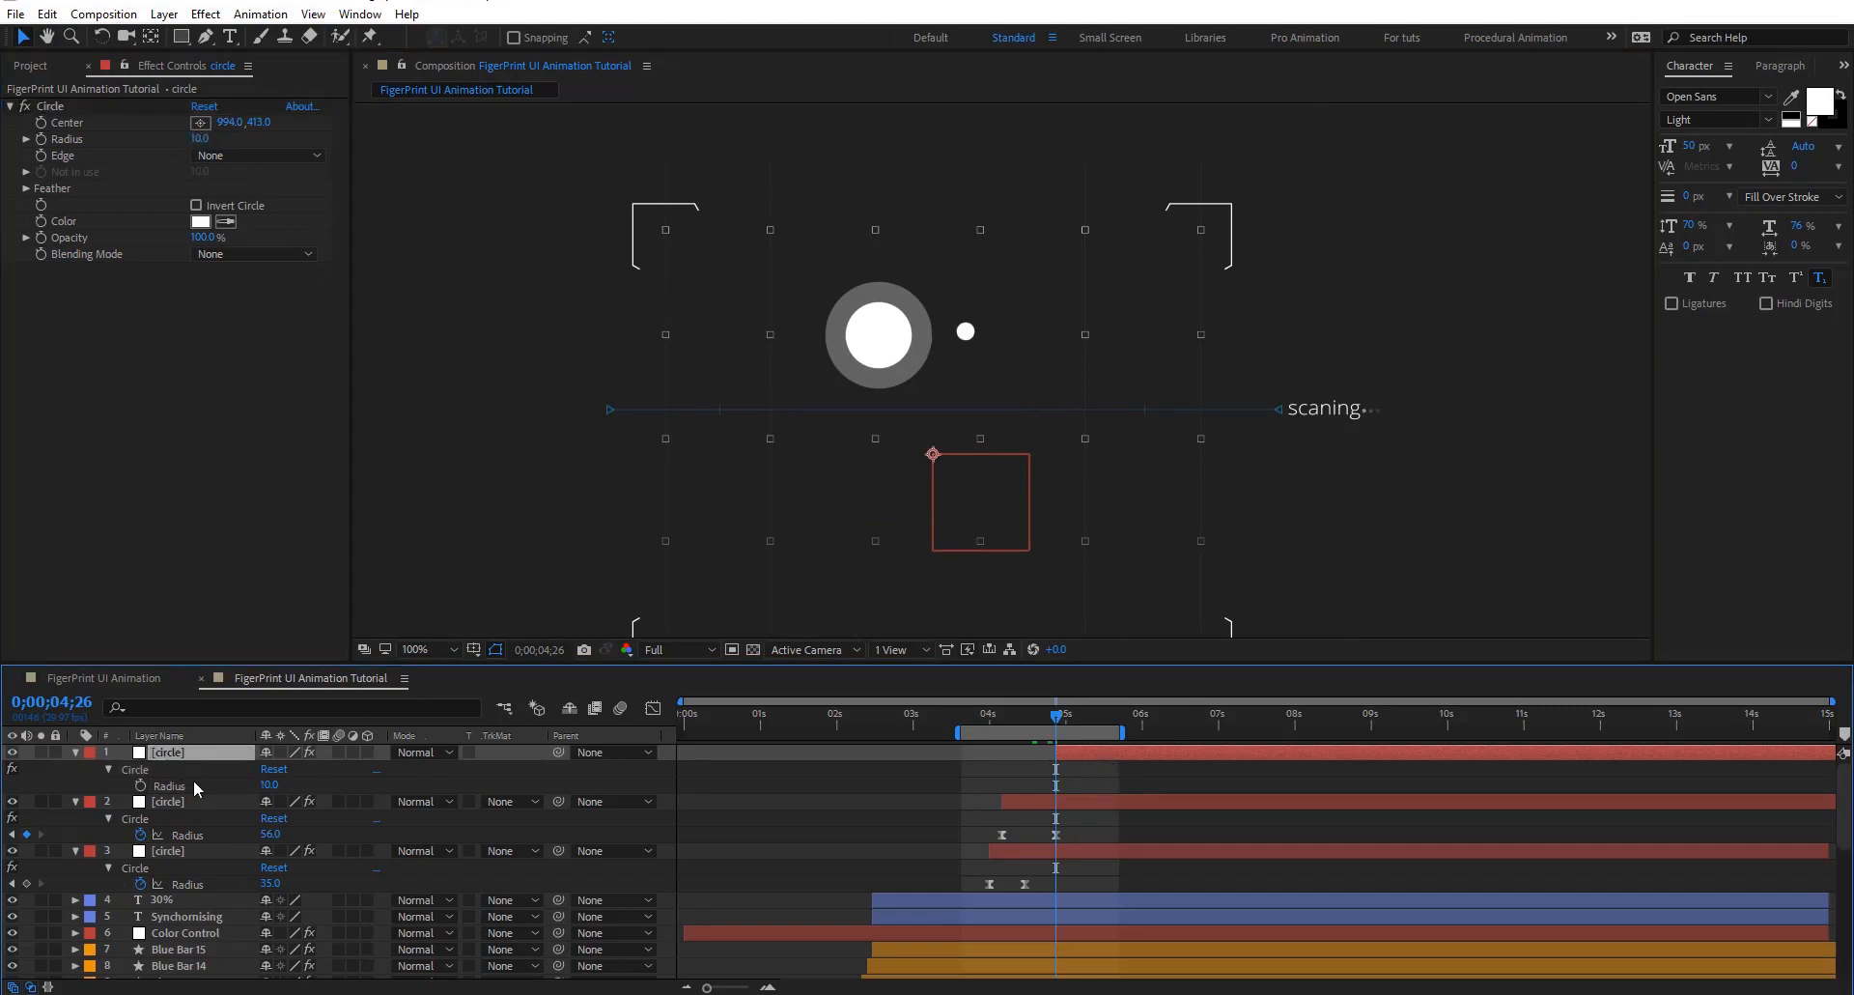
{"action": "key", "text": "p"}
{"action": "left_click", "coordinate": [123, 769]}
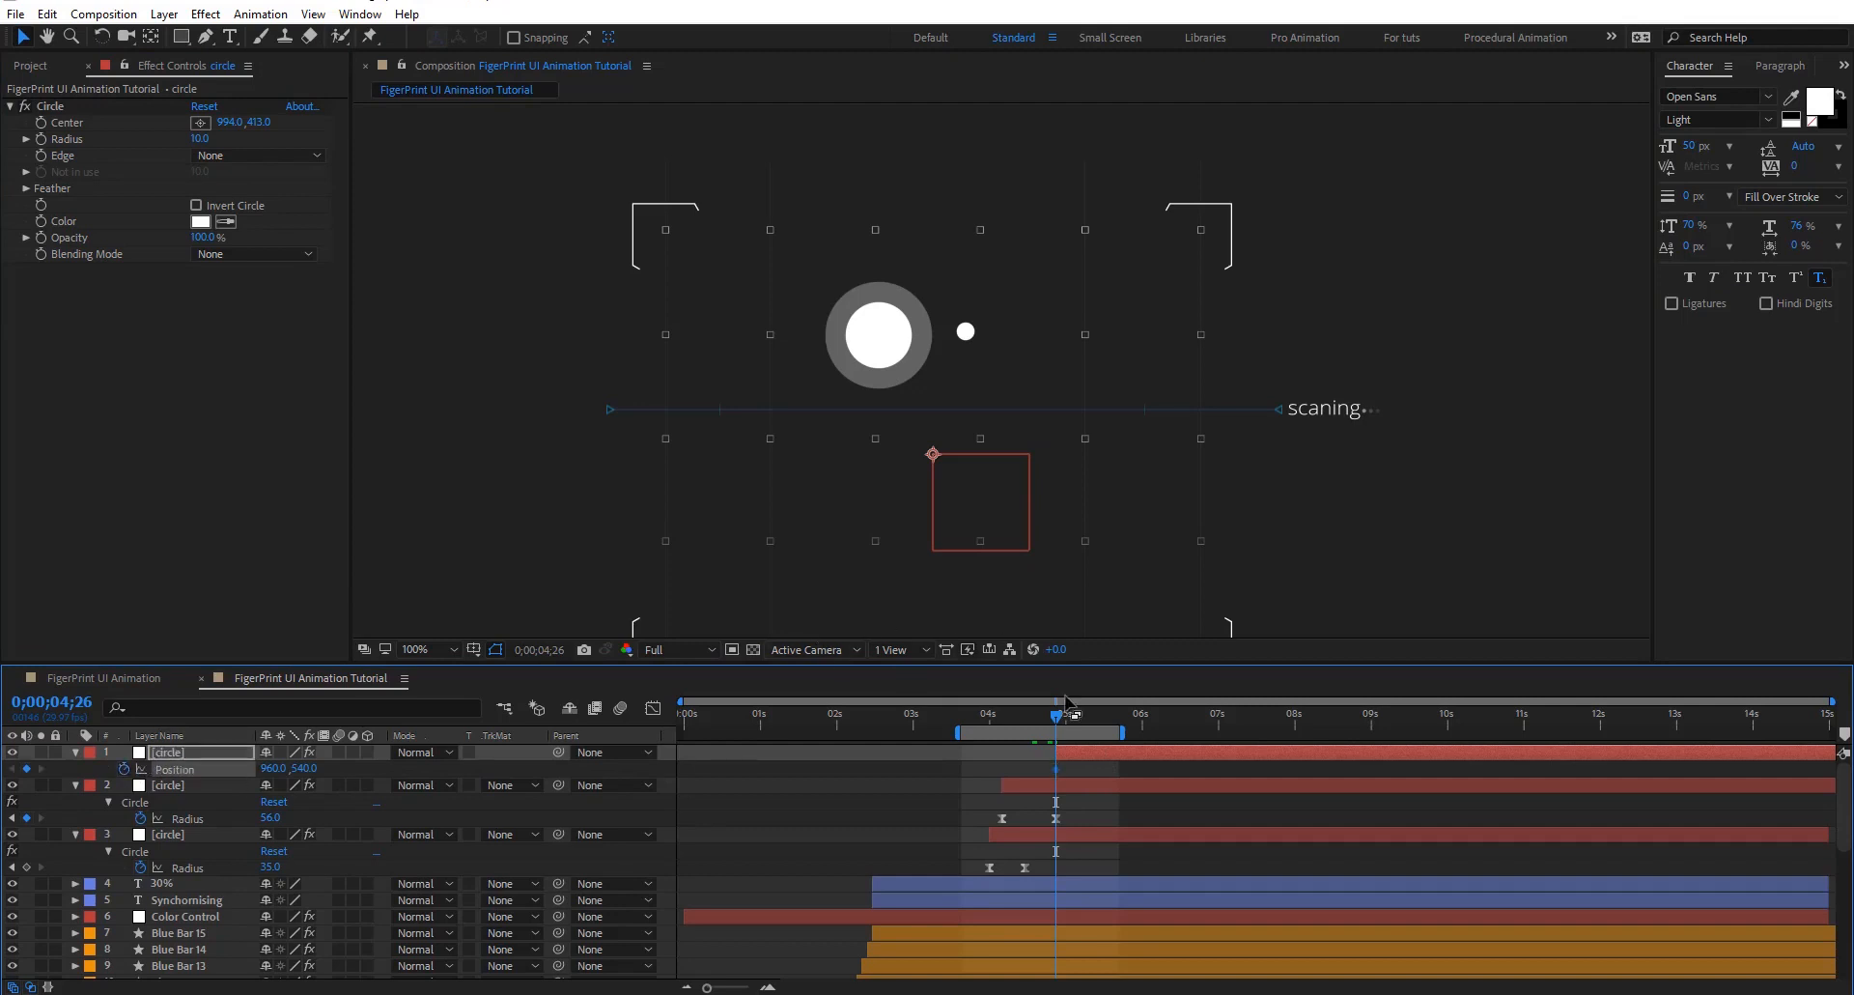
{"action": "key", "text": "ctrl+z"}
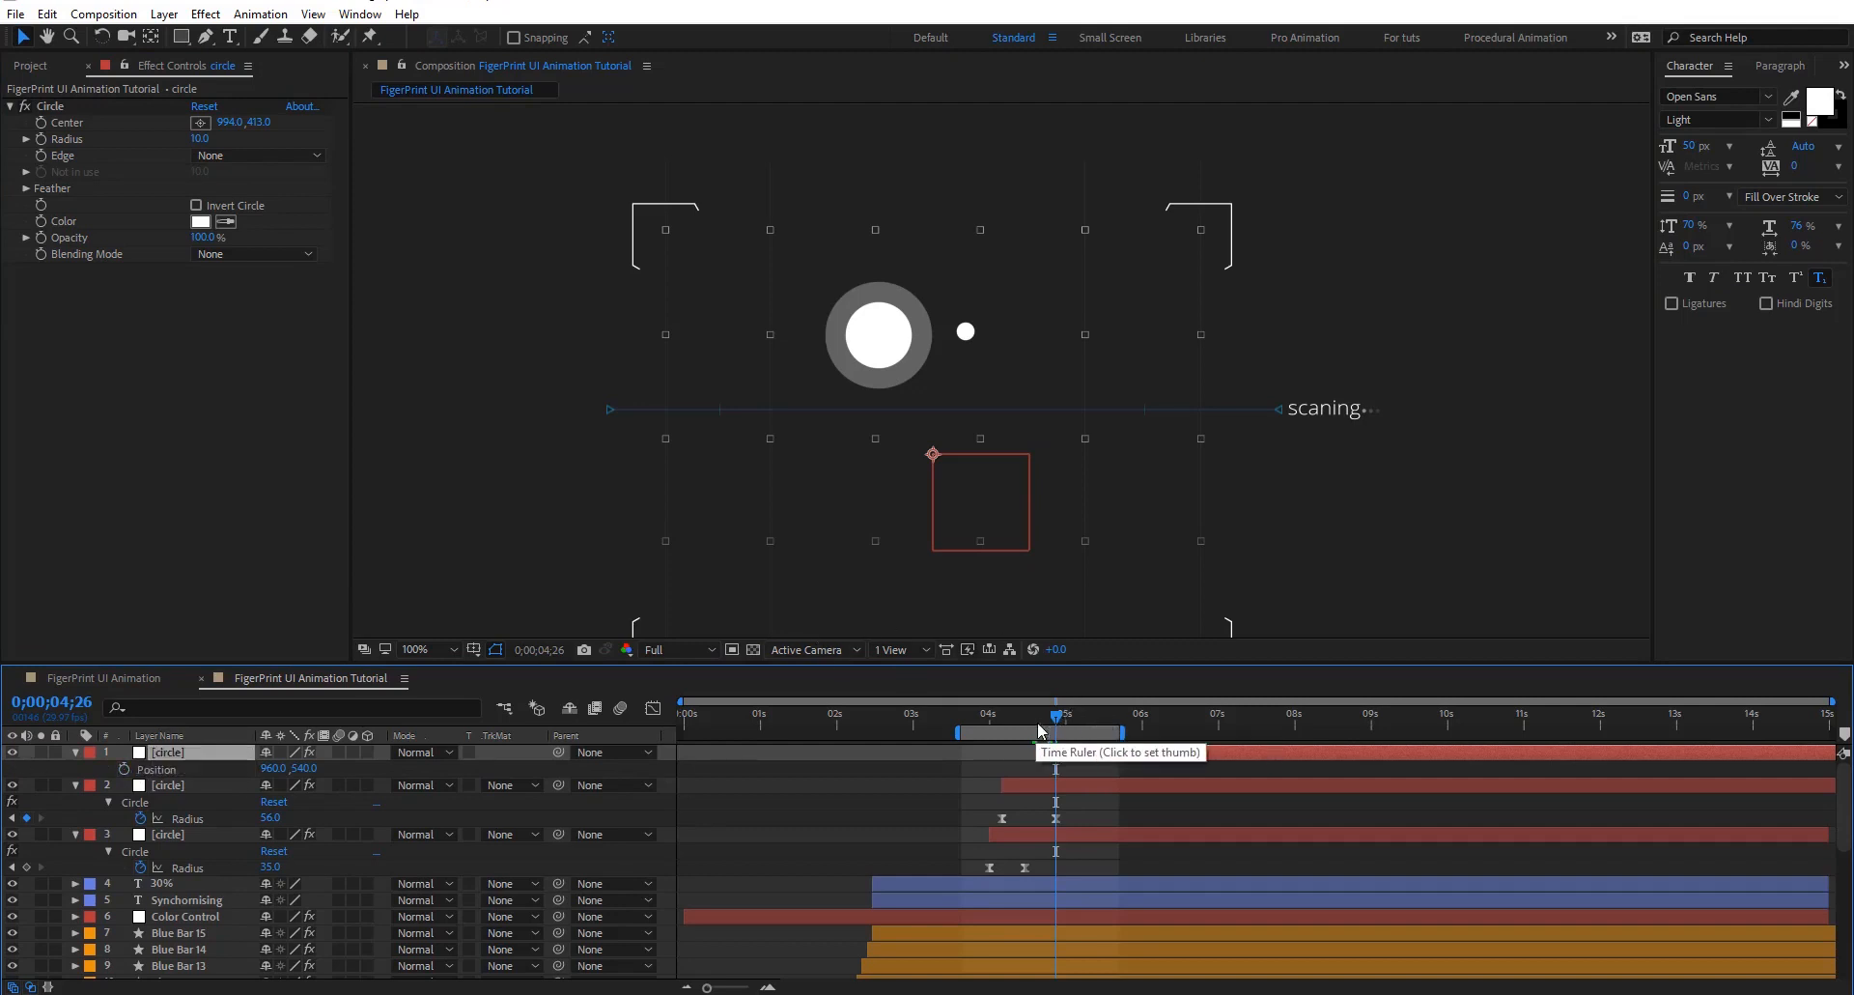
Go to about 0;00;05;21 and try shifting the small circle layer horizontally through its Position, undoing the shift
{"action": "left_click", "coordinate": [1120, 720]}
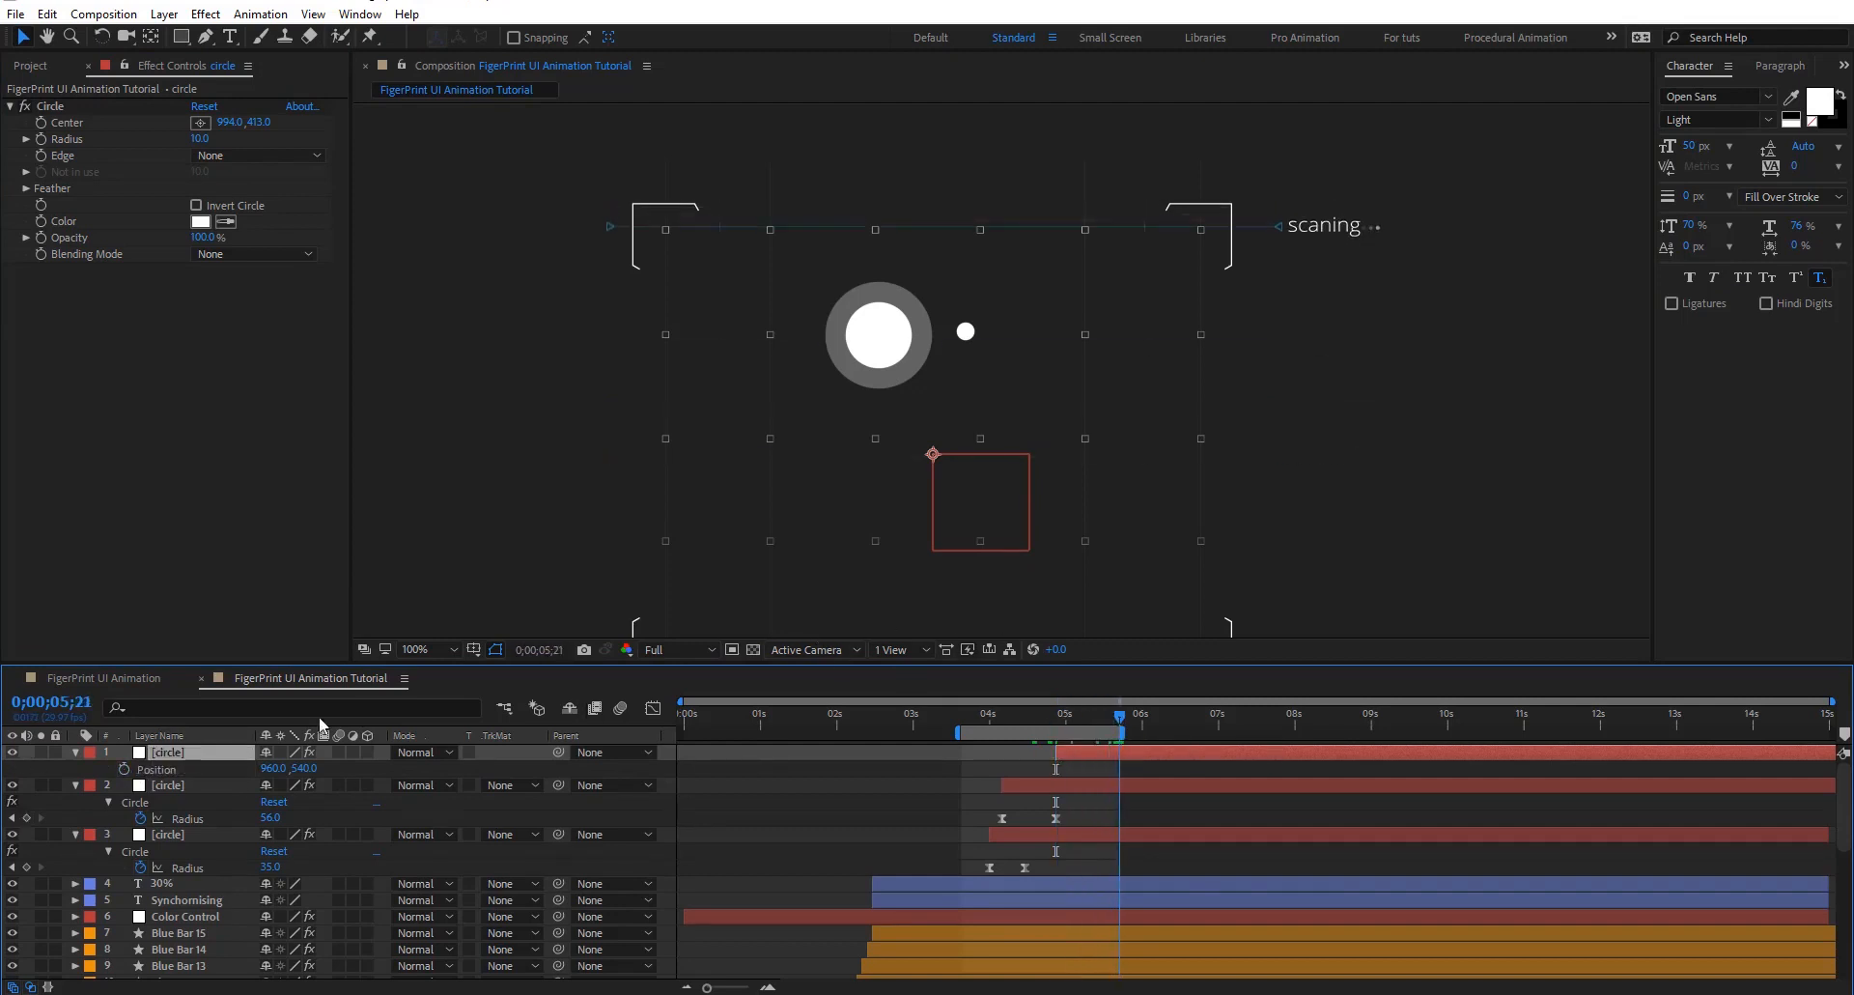
{"action": "left_click", "coordinate": [199, 771]}
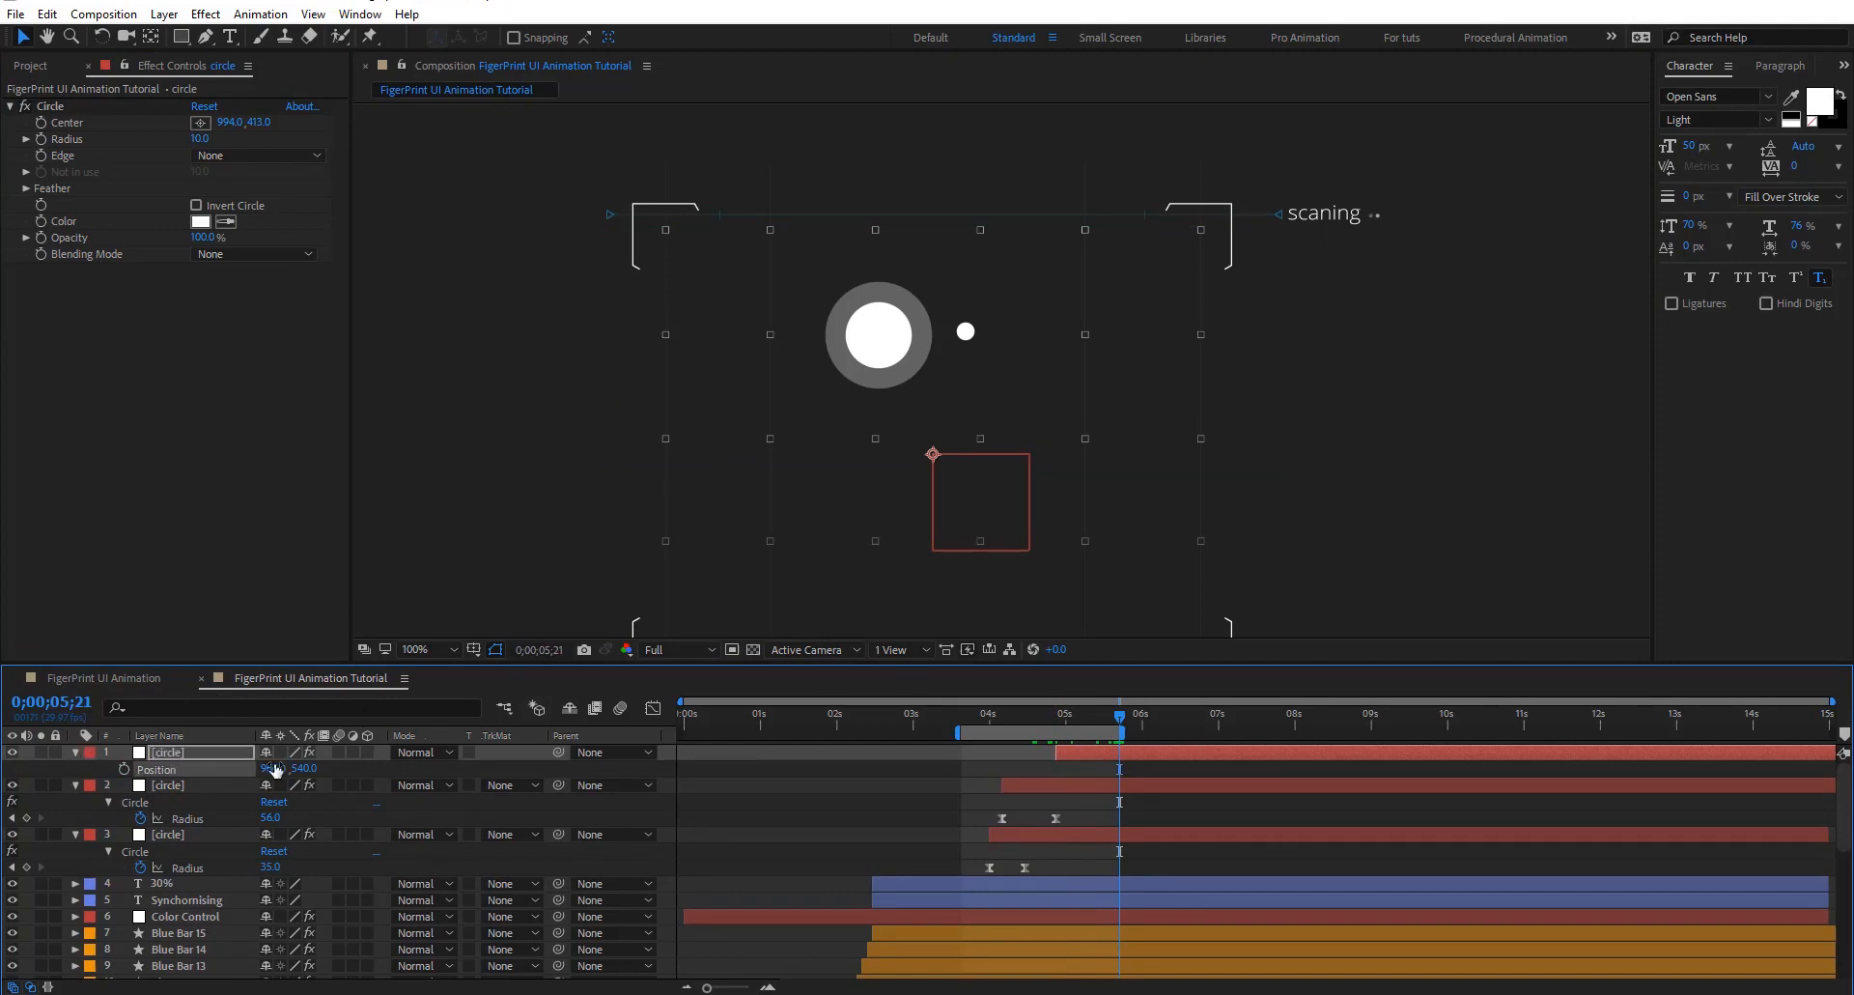
{"action": "left_click_drag", "start_coordinate": [279, 764], "coordinate": [293, 759]}
{"action": "key", "text": "ctrl+z"}
Keyframe the small circle's Center from 904, 413 at 0;00;04;26 to 1049, 413 at 0;00;05;21
{"action": "mouse_move", "coordinate": [230, 123]}
{"action": "left_mouse_down"}
{"action": "mouse_move", "coordinate": [285, 124]}
{"action": "mouse_move", "coordinate": [242, 125]}
{"action": "left_mouse_up"}
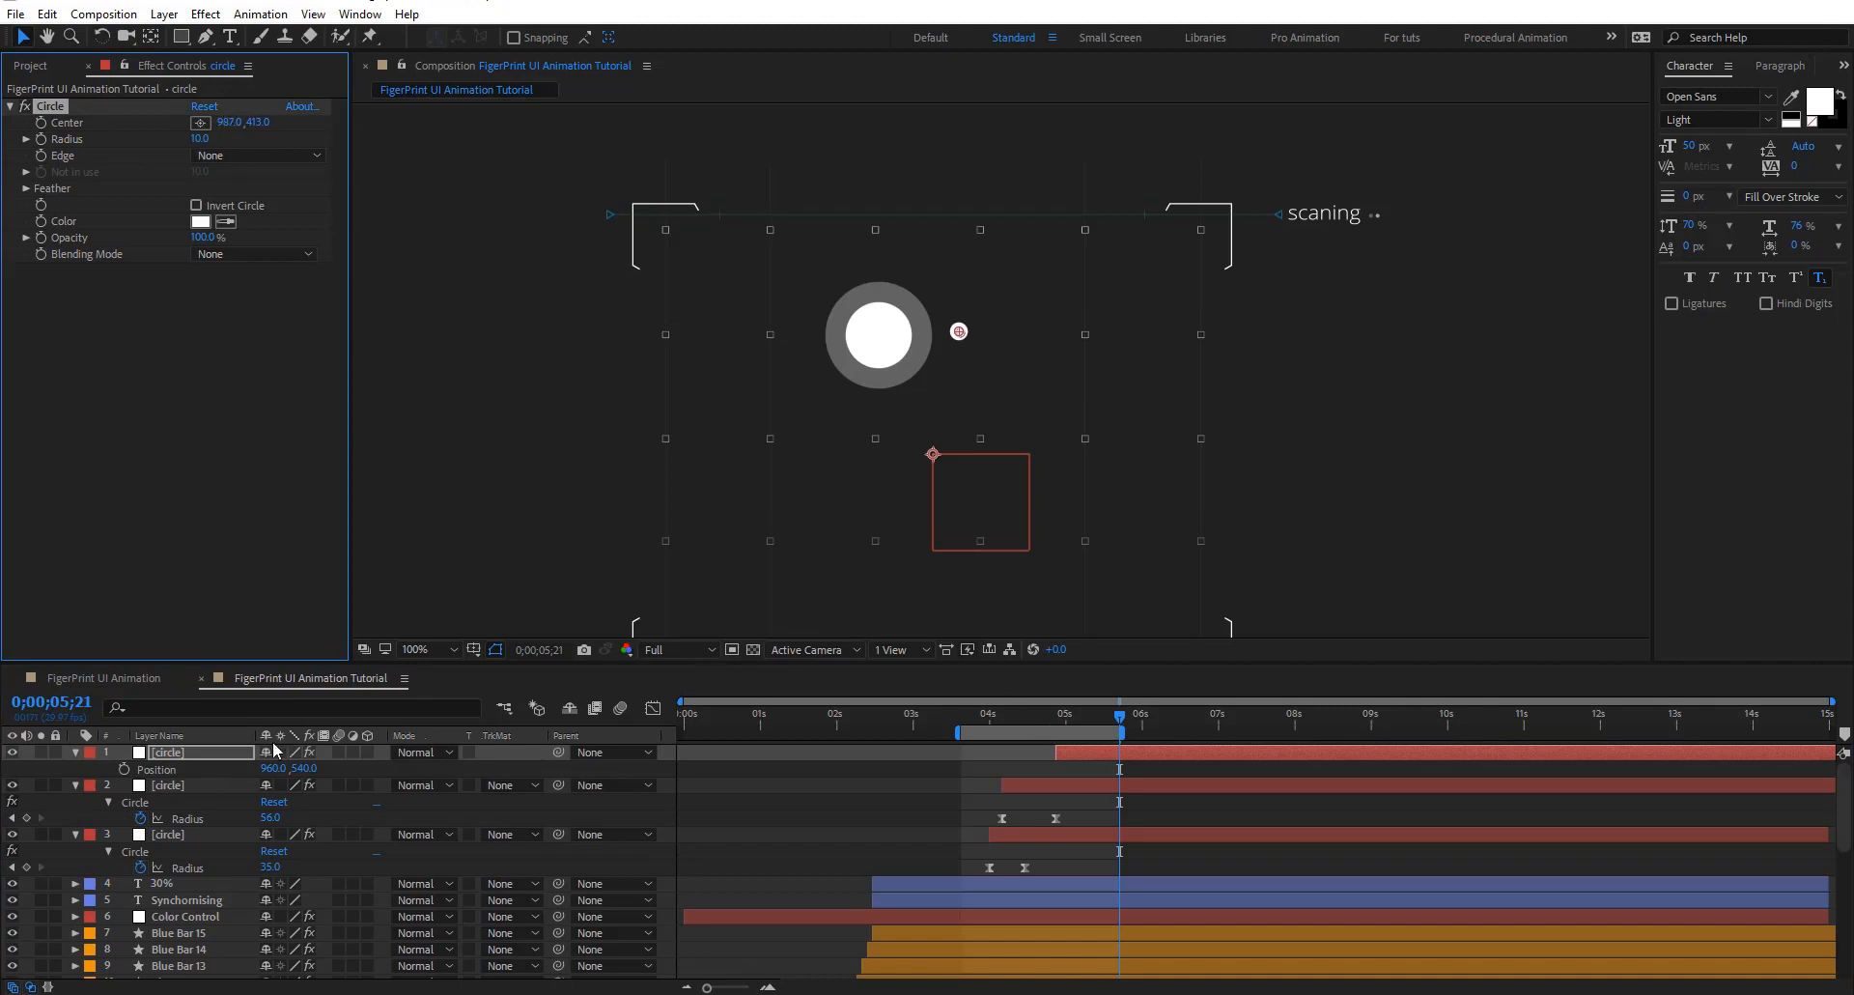
{"action": "left_click", "coordinate": [40, 123], "text": "alt"}
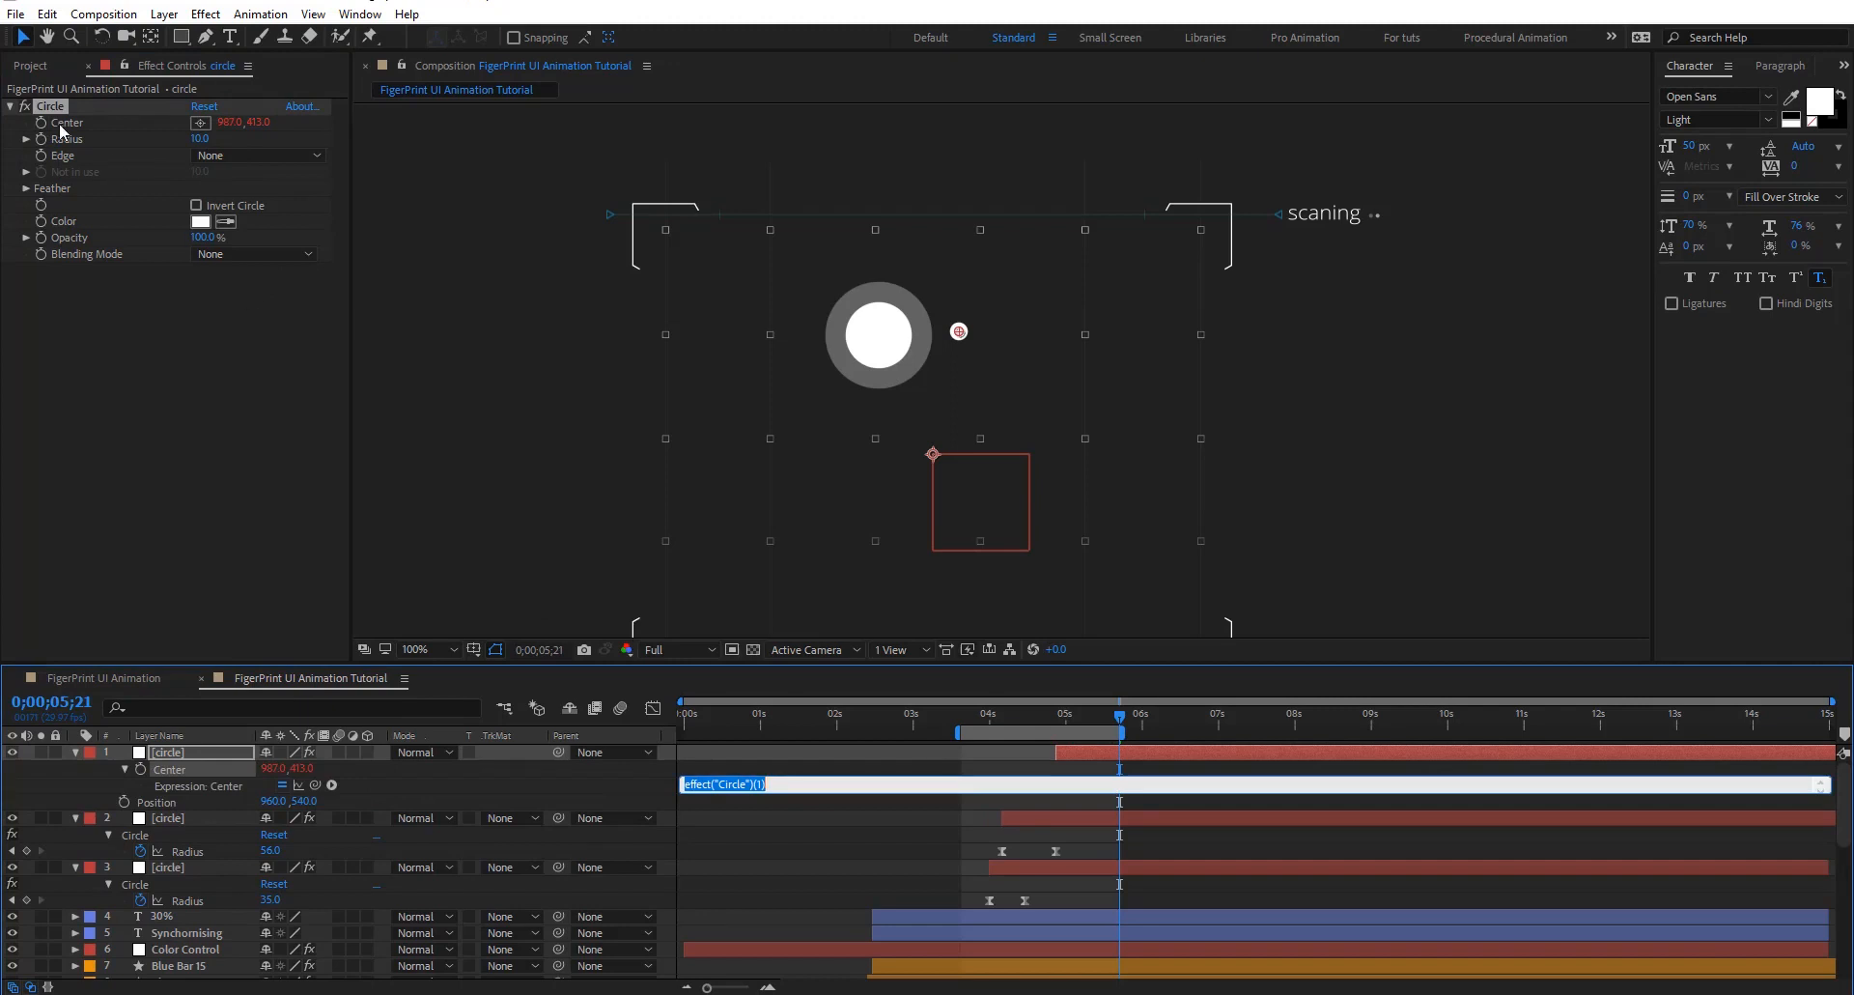
{"action": "left_click", "coordinate": [234, 490]}
{"action": "left_click", "coordinate": [40, 123], "text": "alt"}
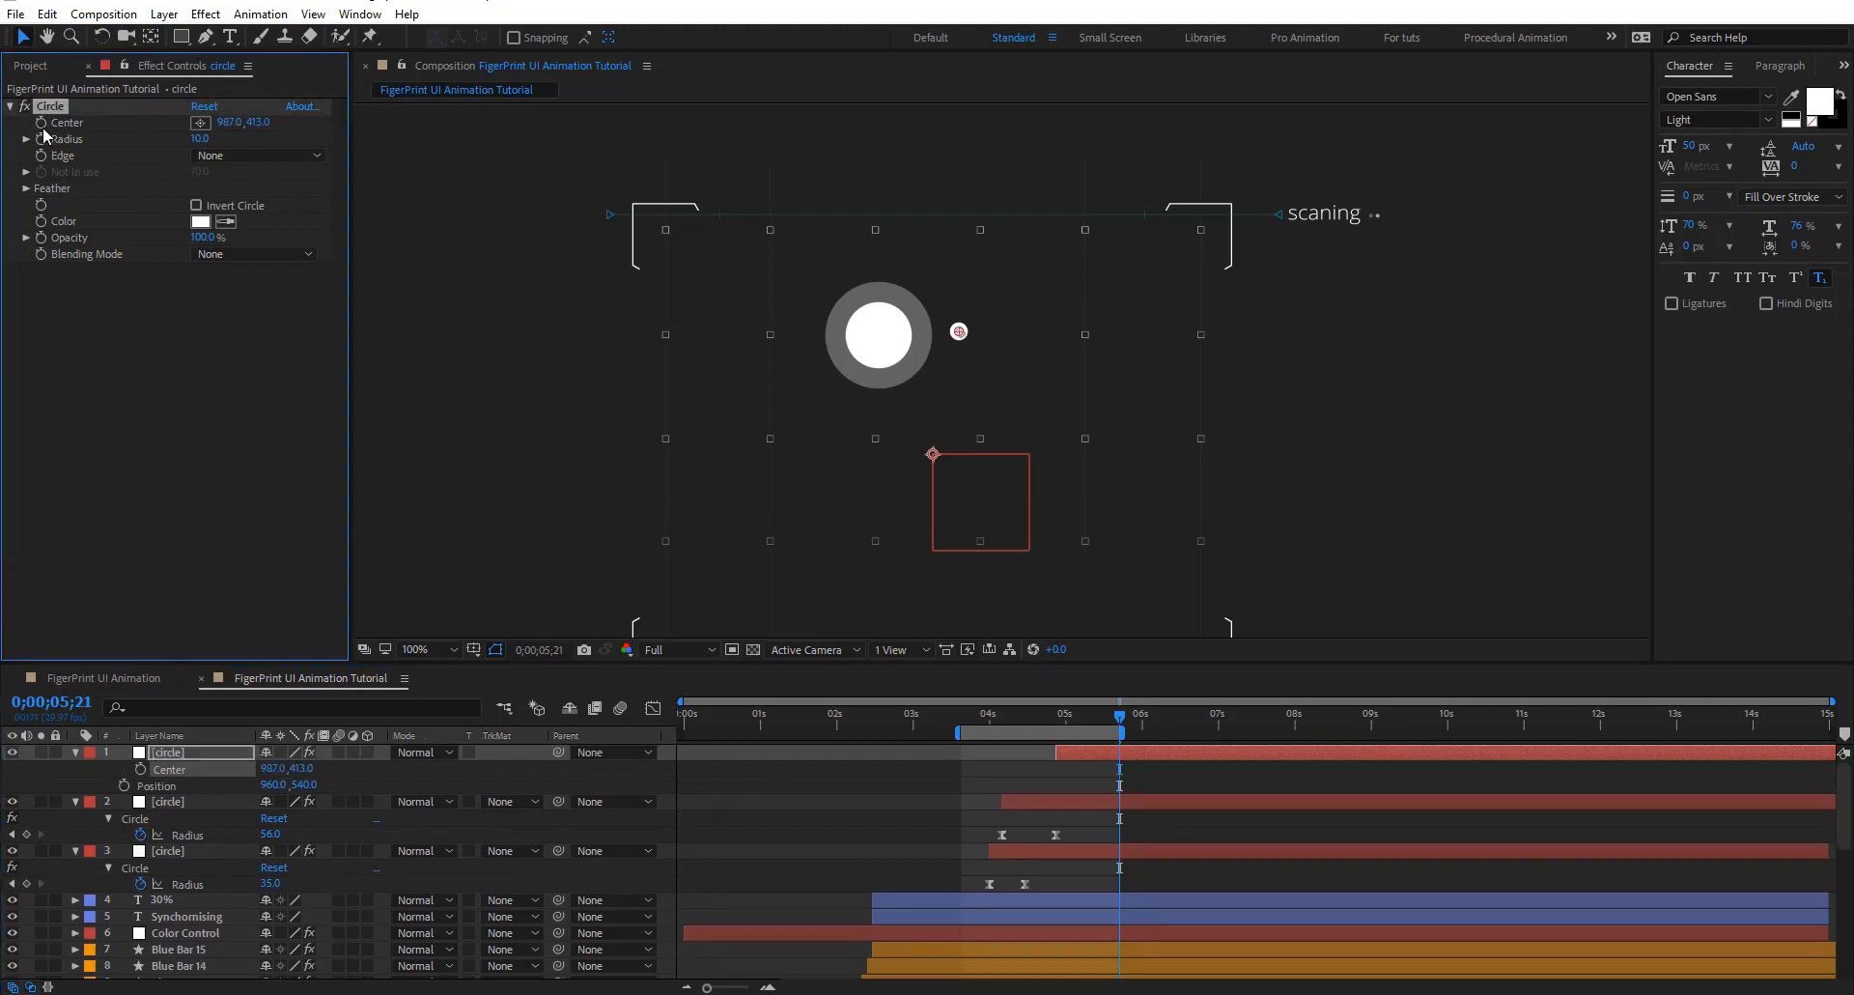
{"action": "left_click", "coordinate": [41, 123]}
{"action": "left_click", "coordinate": [246, 120]}
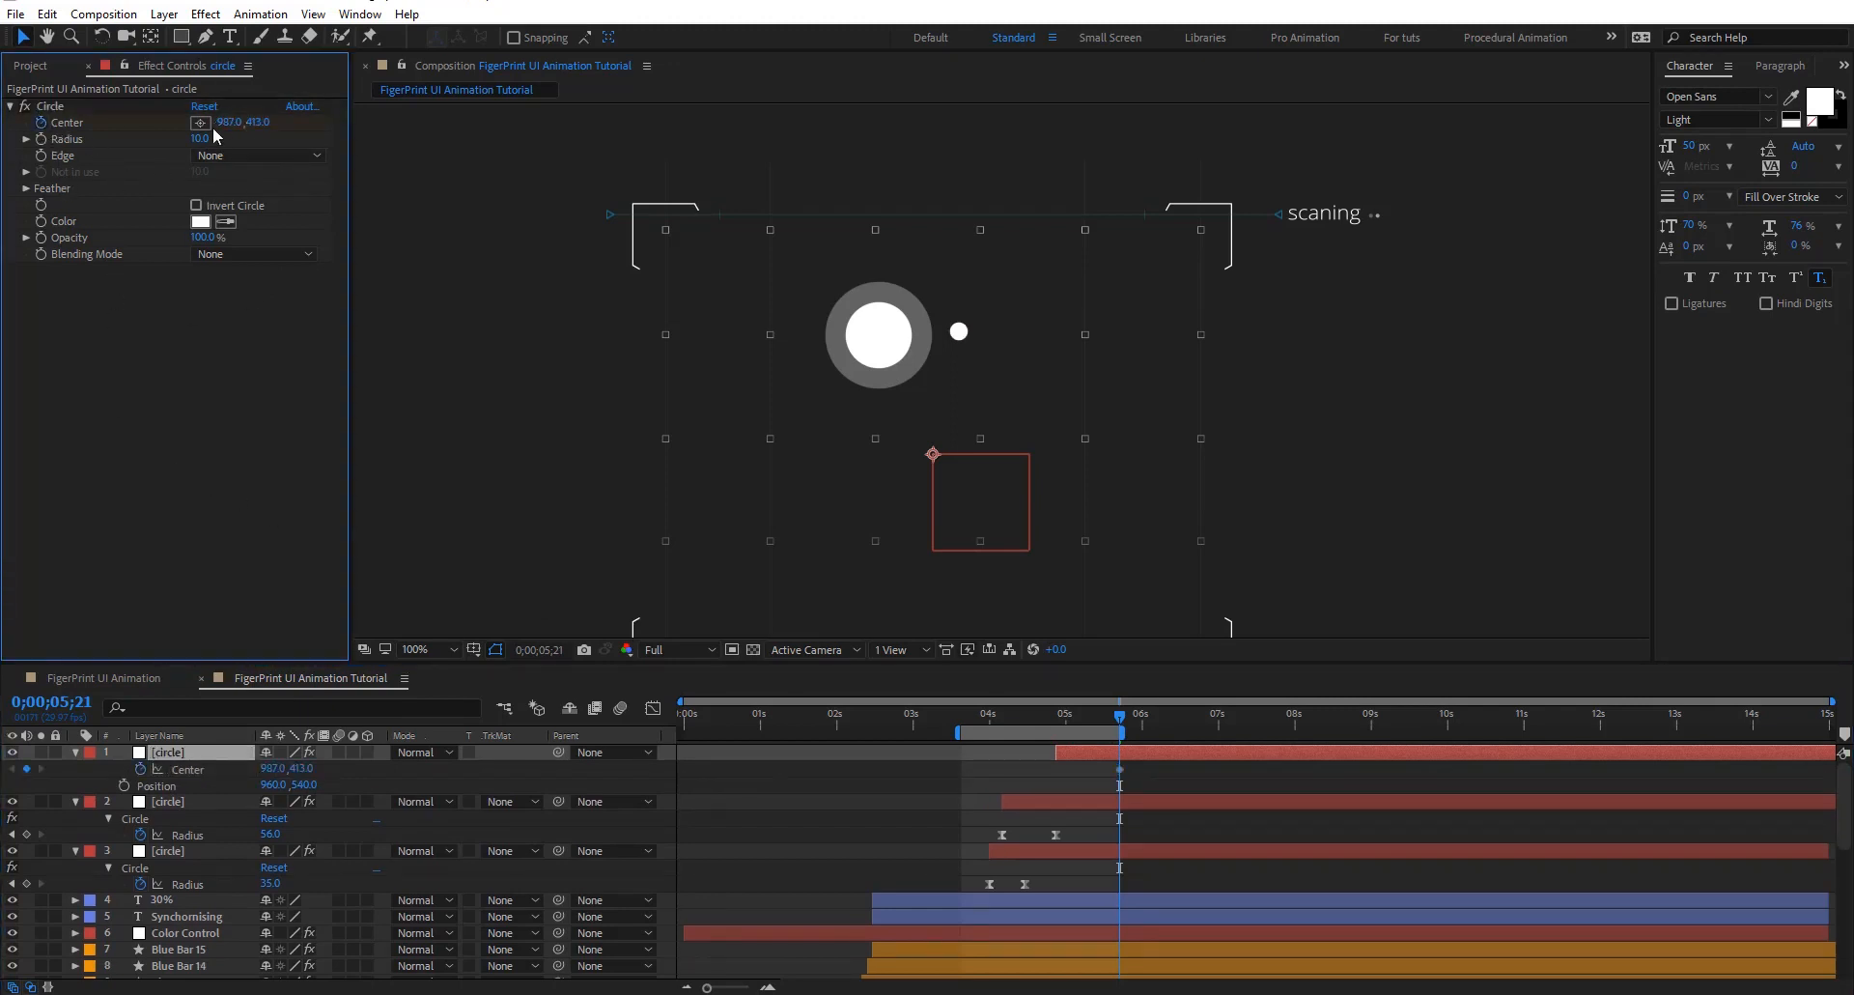
{"action": "left_click_drag", "start_coordinate": [229, 122], "coordinate": [287, 125]}
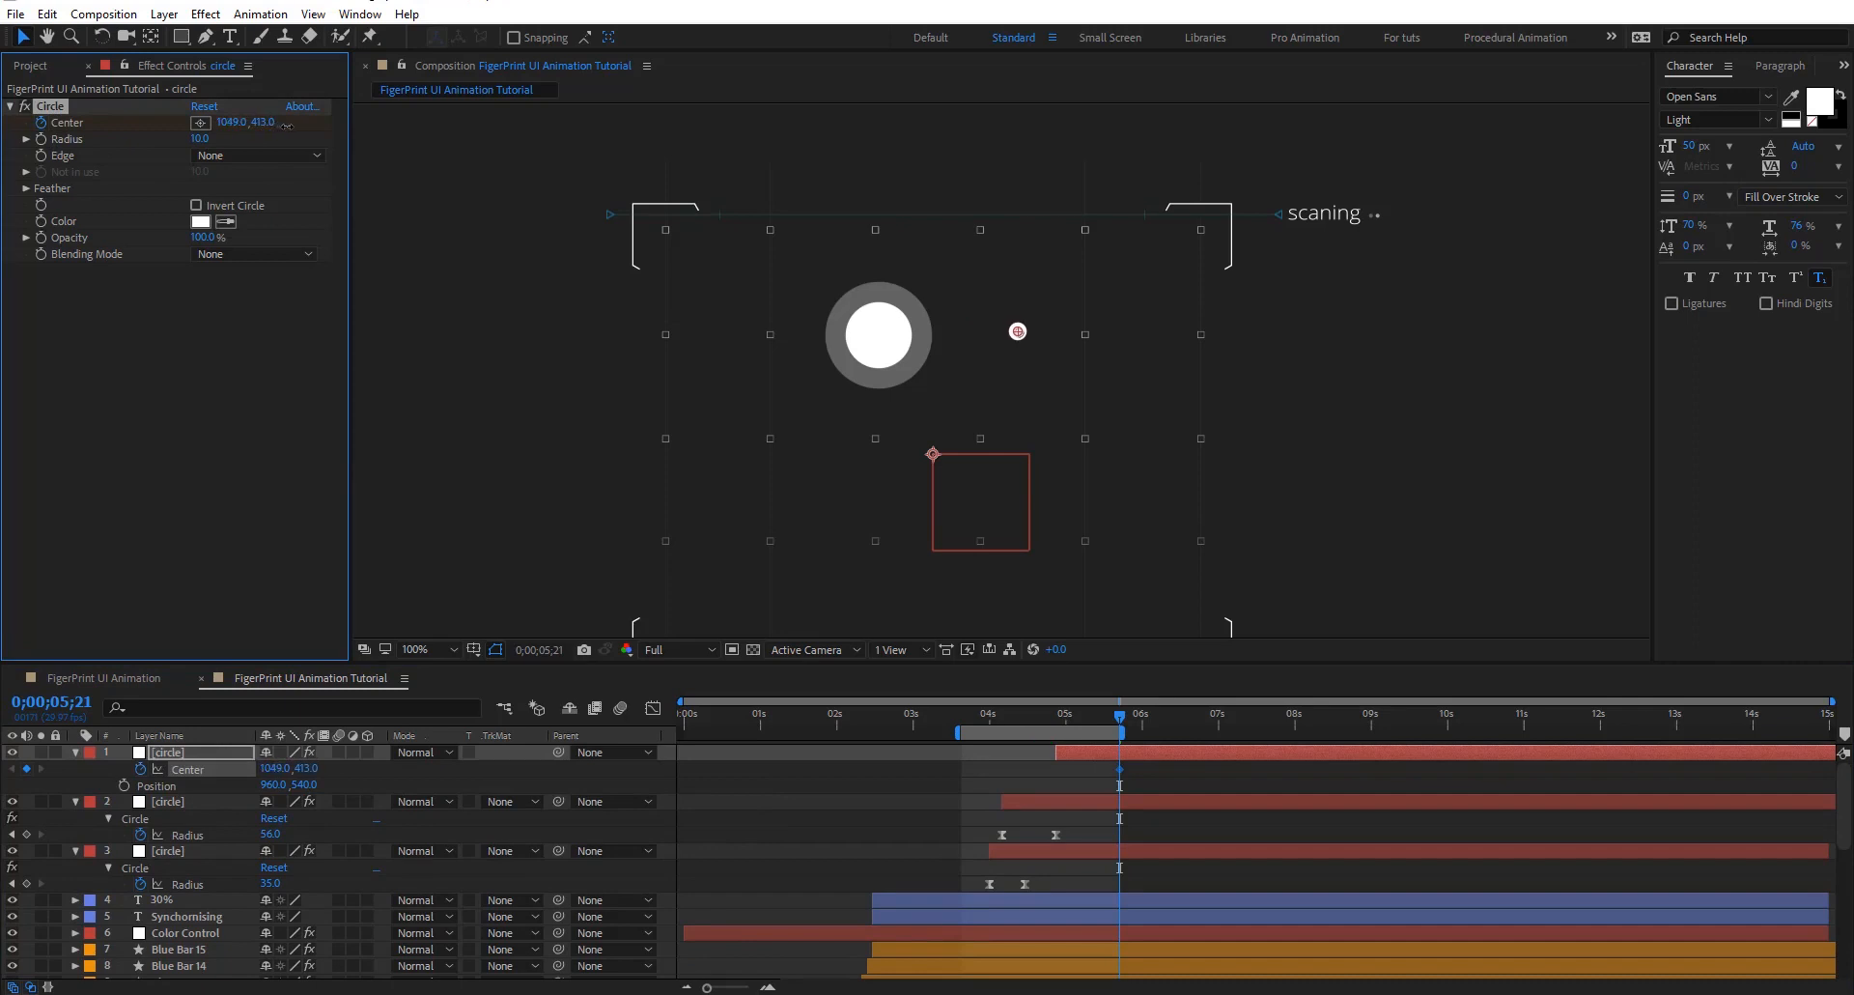
{"action": "left_click_drag", "start_coordinate": [1123, 724], "coordinate": [1064, 738]}
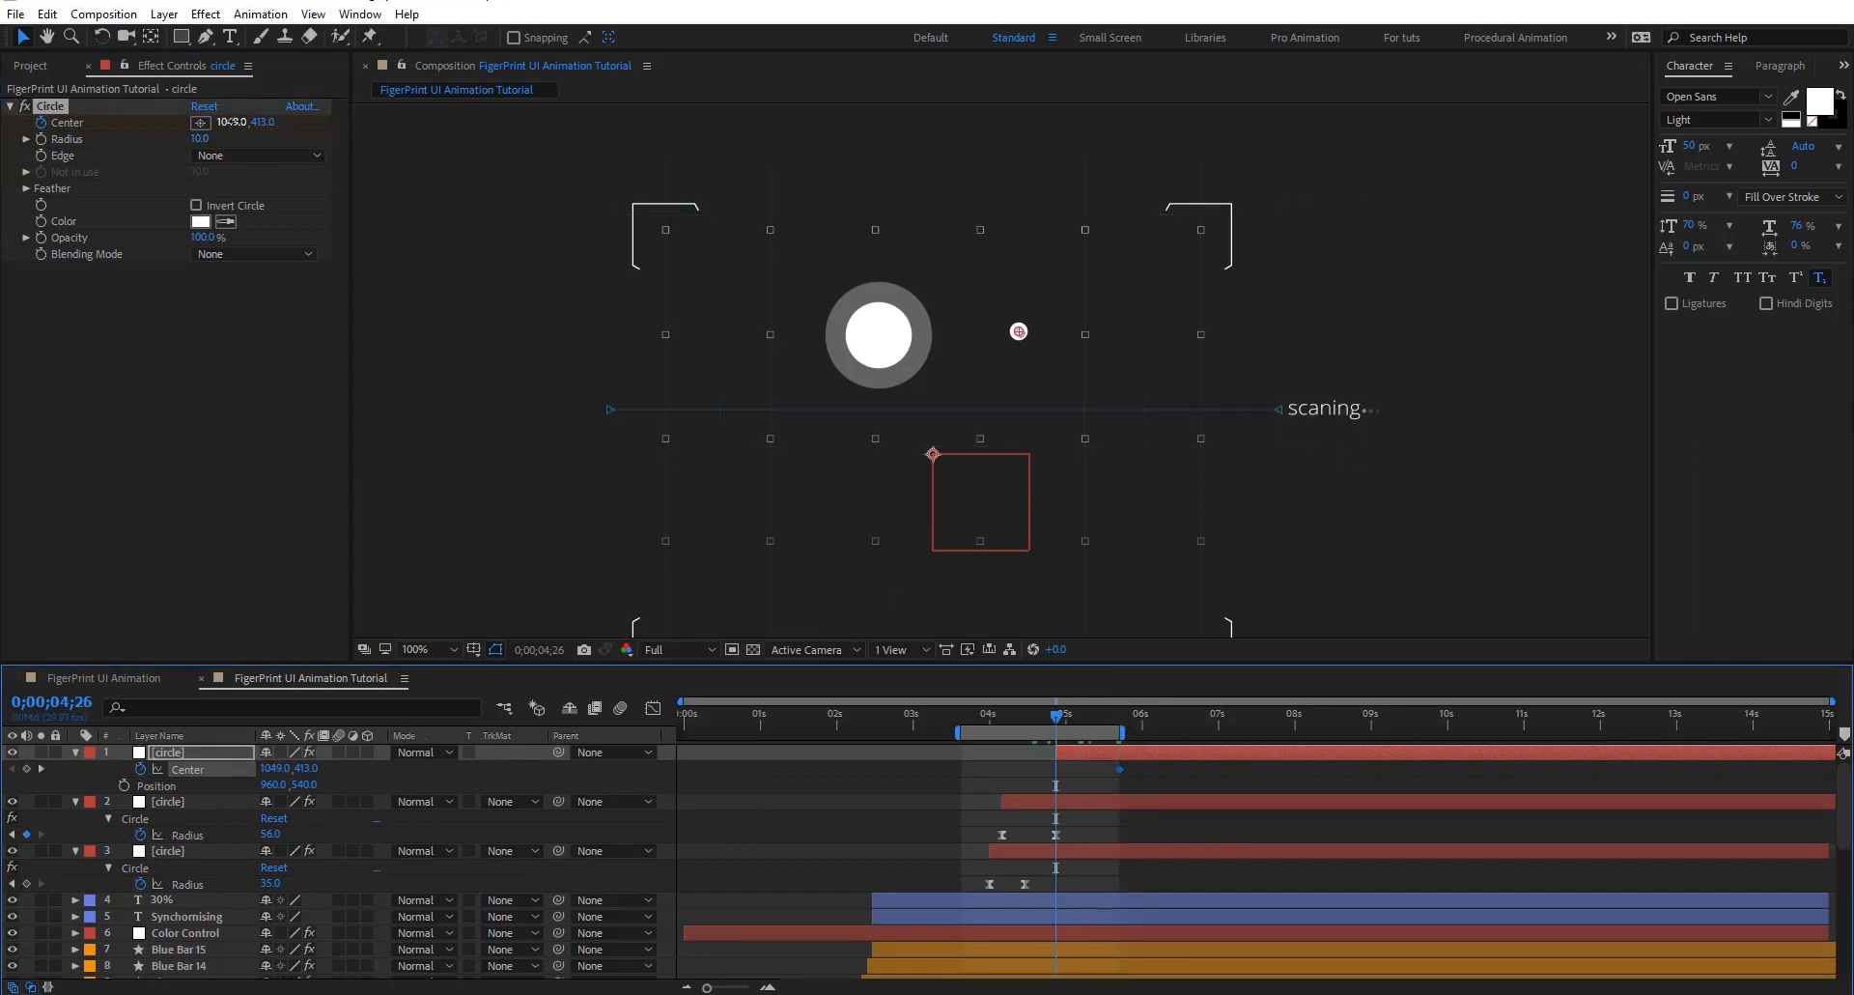
{"action": "left_click_drag", "start_coordinate": [229, 122], "coordinate": [107, 133]}
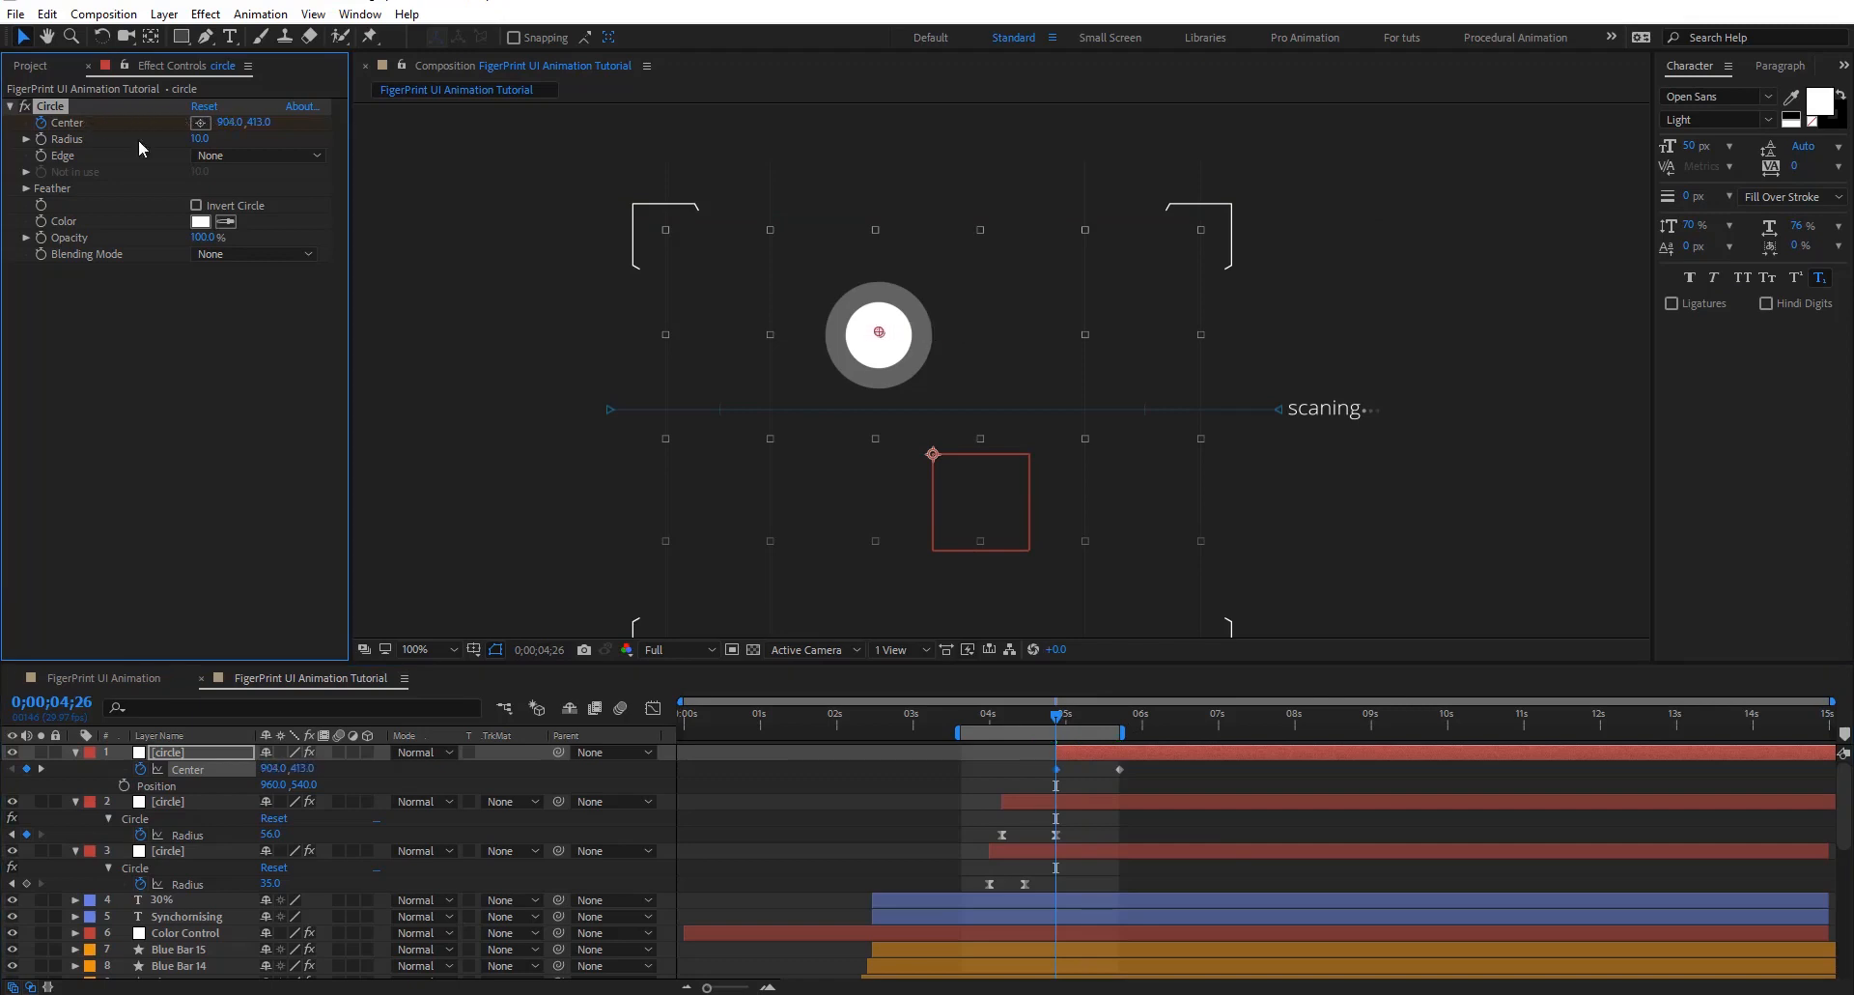
Shape the eased Center keyframes' speed curve for a fast start and slow finish, and preview the small circle's slide
{"action": "left_click_drag", "start_coordinate": [1142, 790], "coordinate": [1012, 768]}
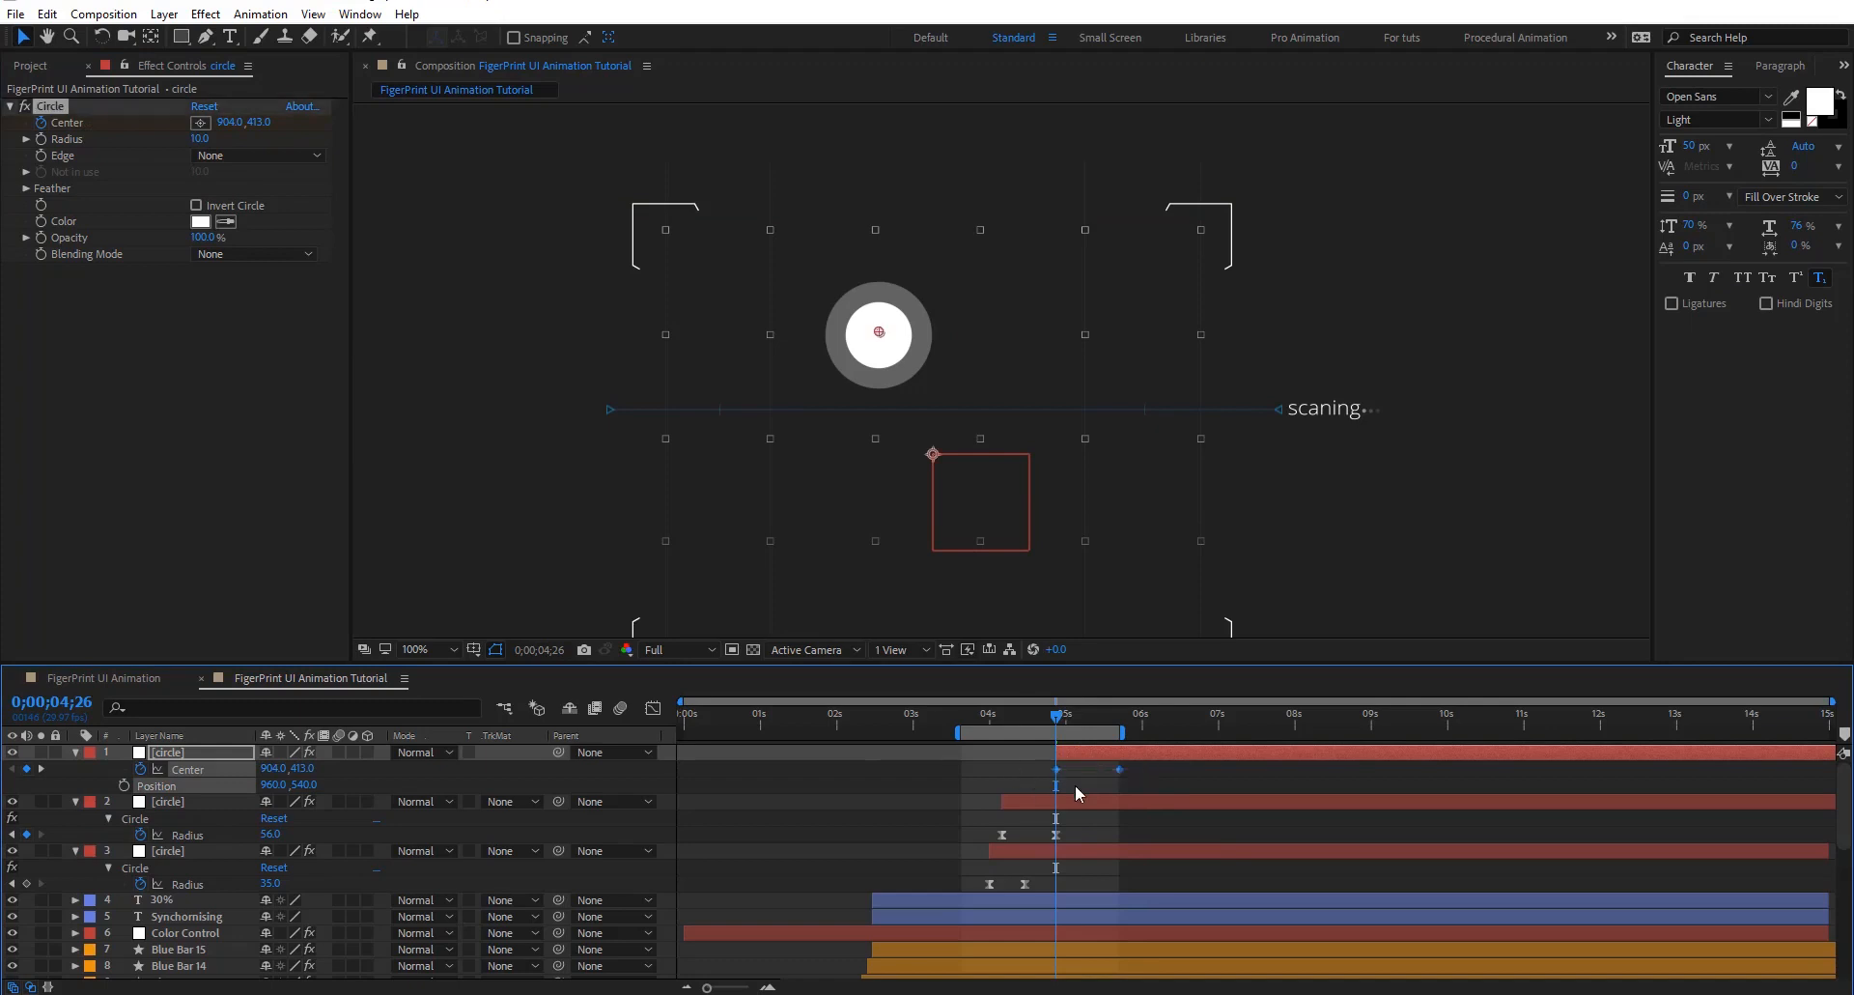
{"action": "key", "text": "shift+F3"}
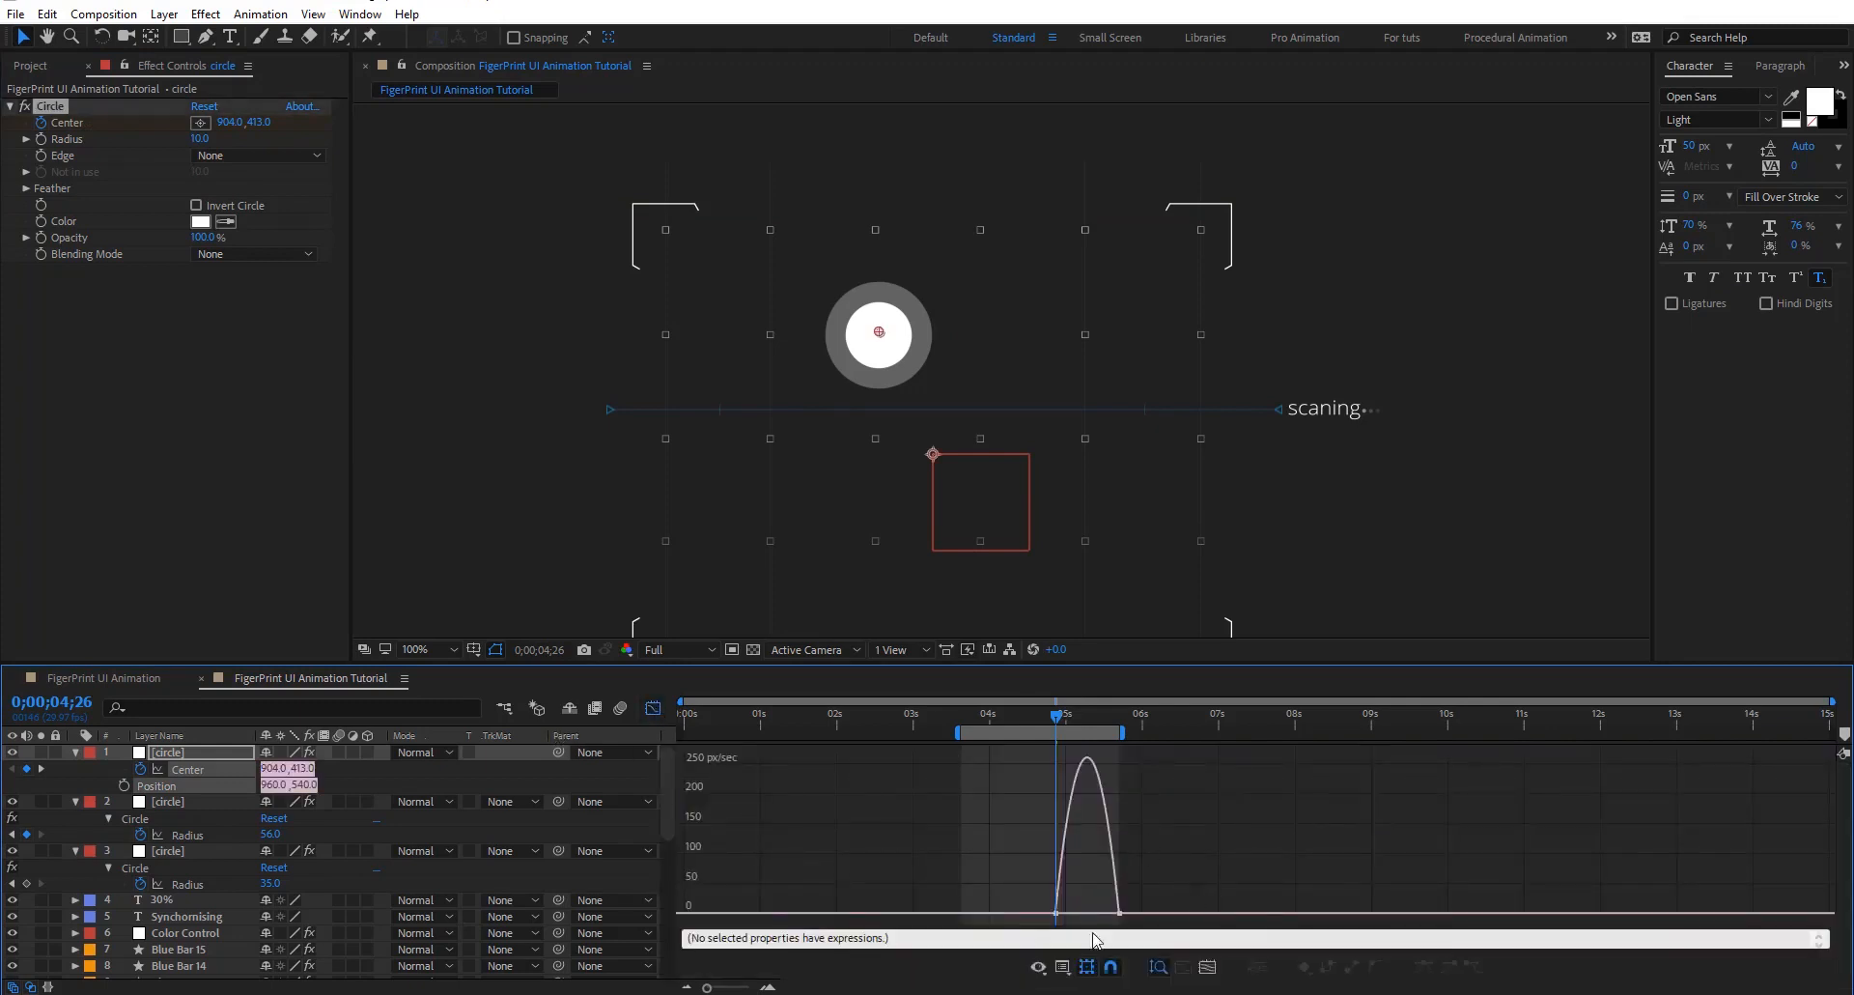
{"action": "left_click_drag", "start_coordinate": [1112, 908], "coordinate": [1072, 906]}
{"action": "left_click", "coordinate": [842, 884]}
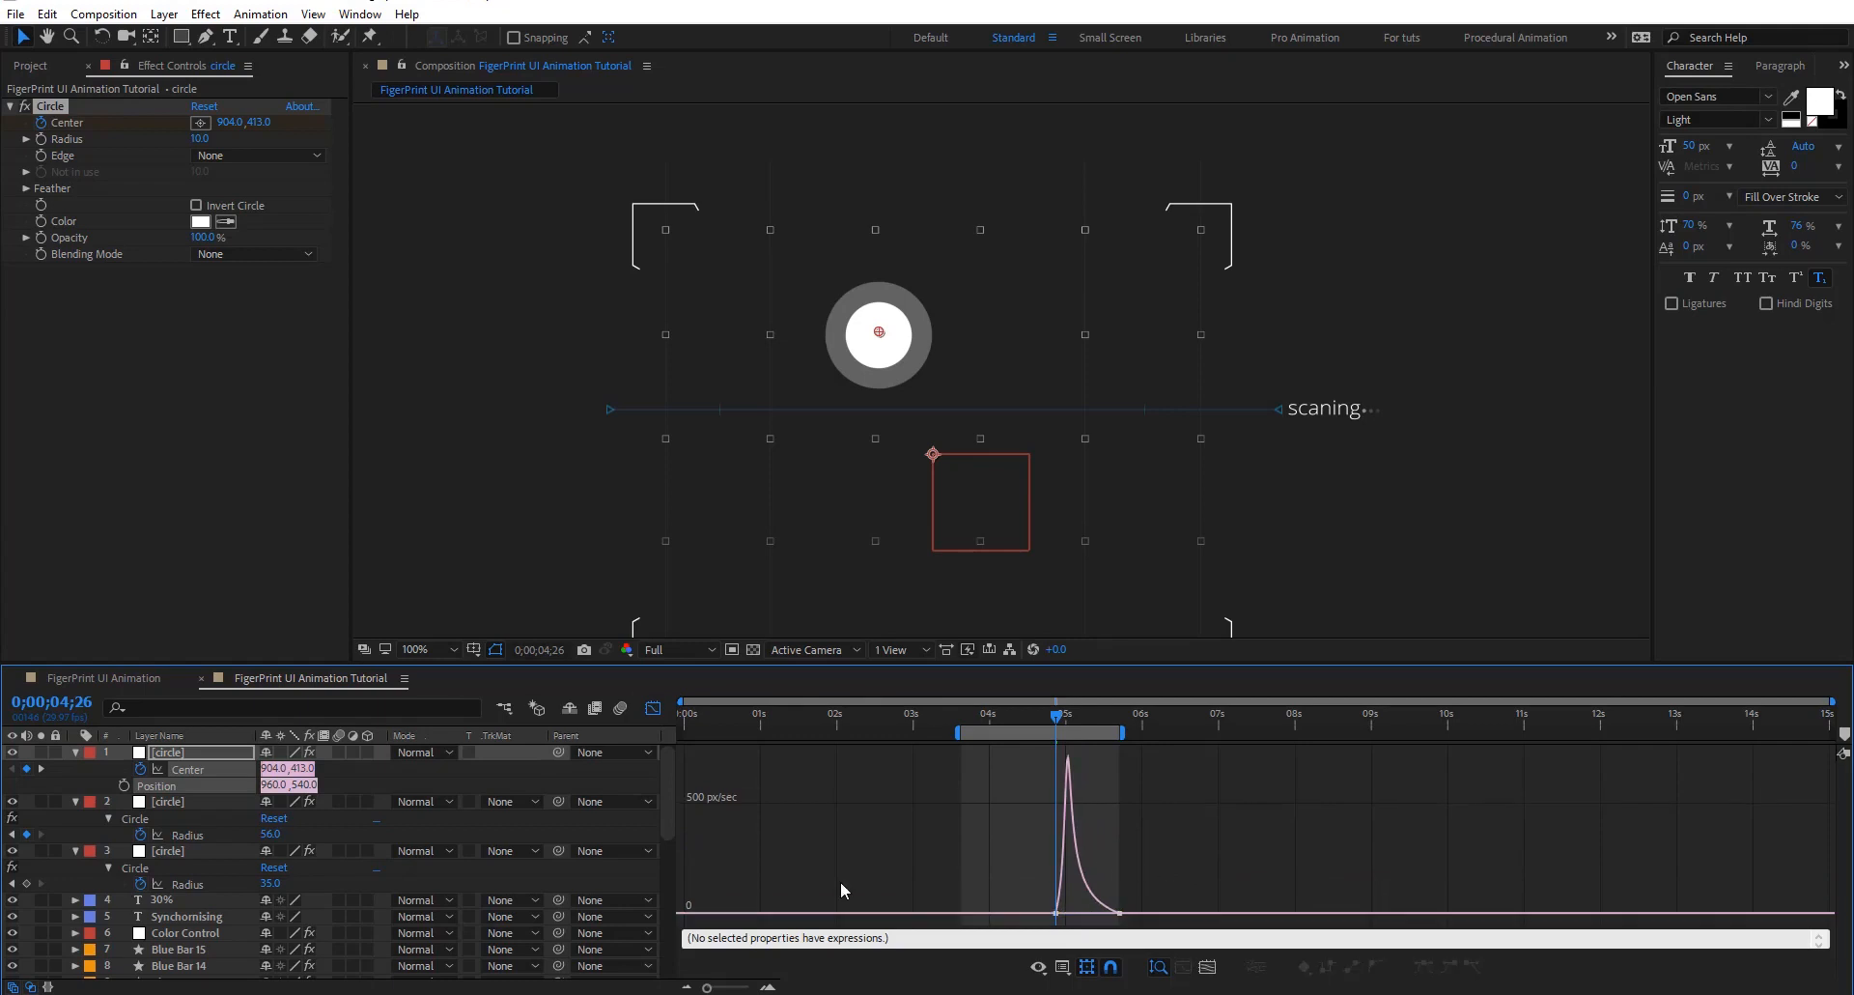
{"action": "left_click", "coordinate": [361, 789]}
{"action": "left_click_drag", "start_coordinate": [1048, 726], "coordinate": [982, 726]}
{"action": "key", "text": "space"}
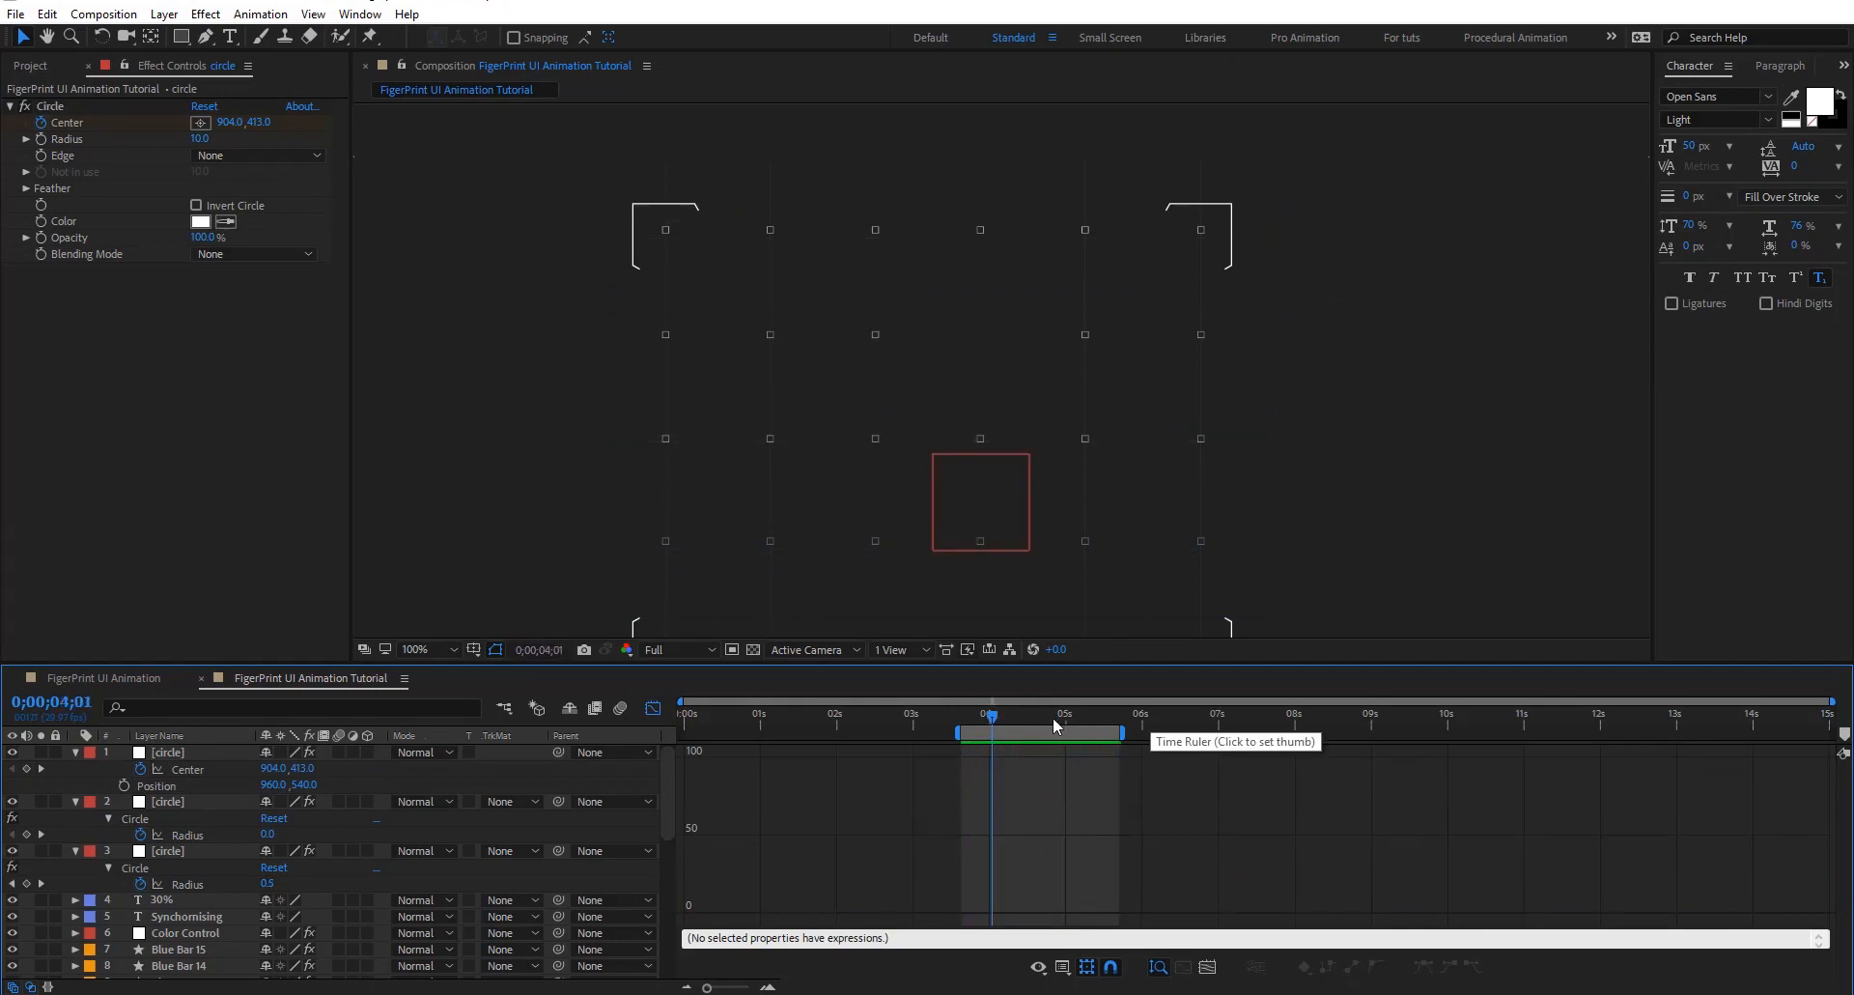
{"action": "left_click_drag", "start_coordinate": [1051, 717], "coordinate": [1081, 720]}
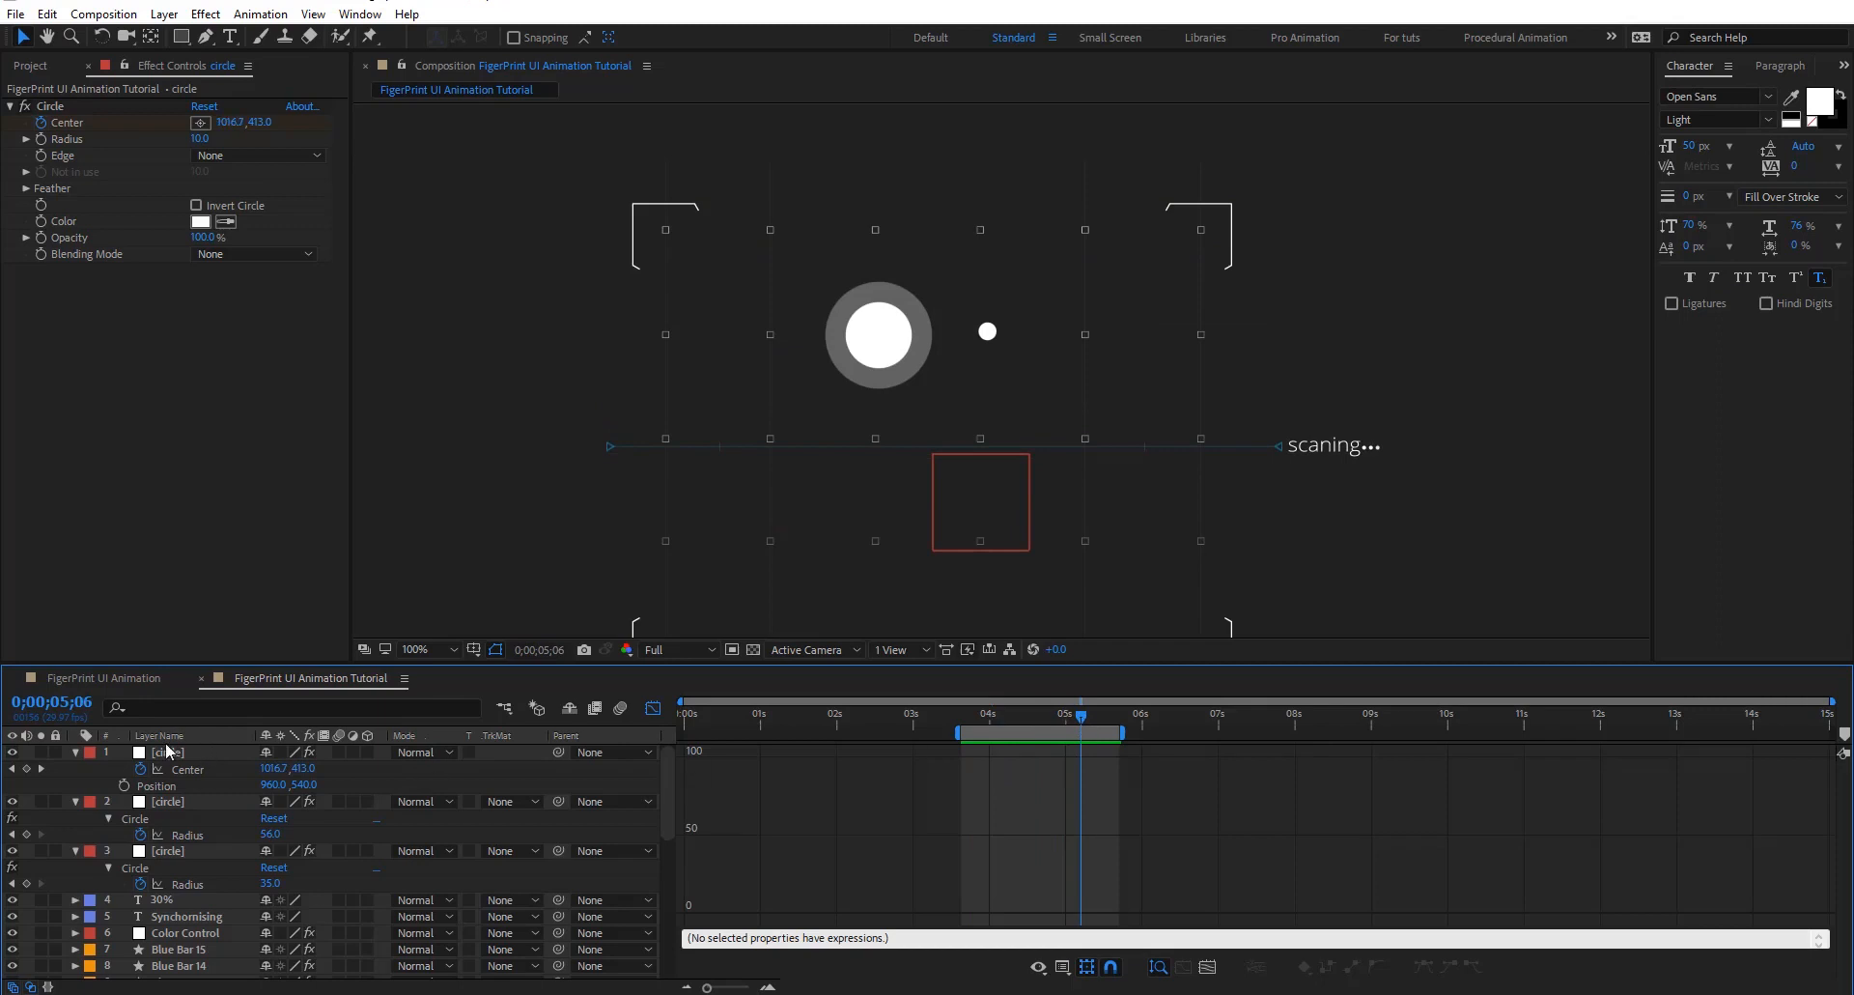
Collapse the three circle layers and create a white comp-size solid named Beam
{"action": "left_click", "coordinate": [75, 752]}
{"action": "left_click", "coordinate": [75, 769]}
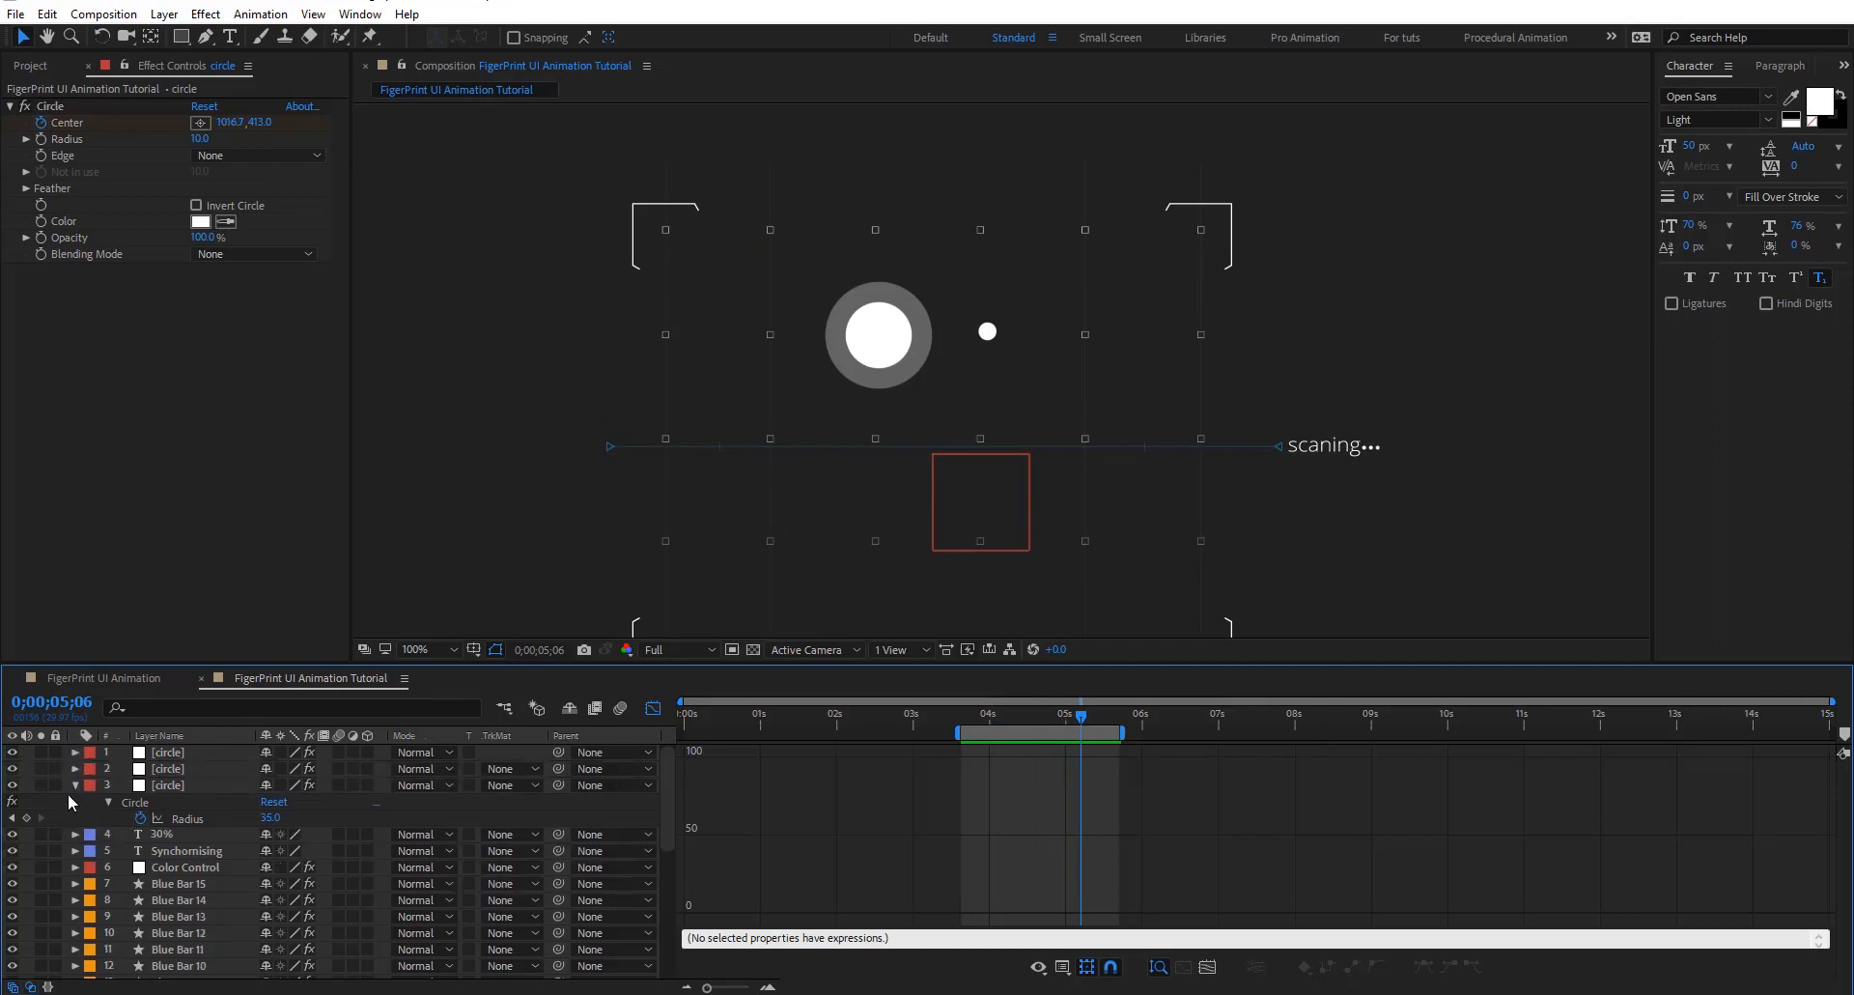
{"action": "left_click", "coordinate": [74, 785]}
{"action": "key", "text": "ctrl+y"}
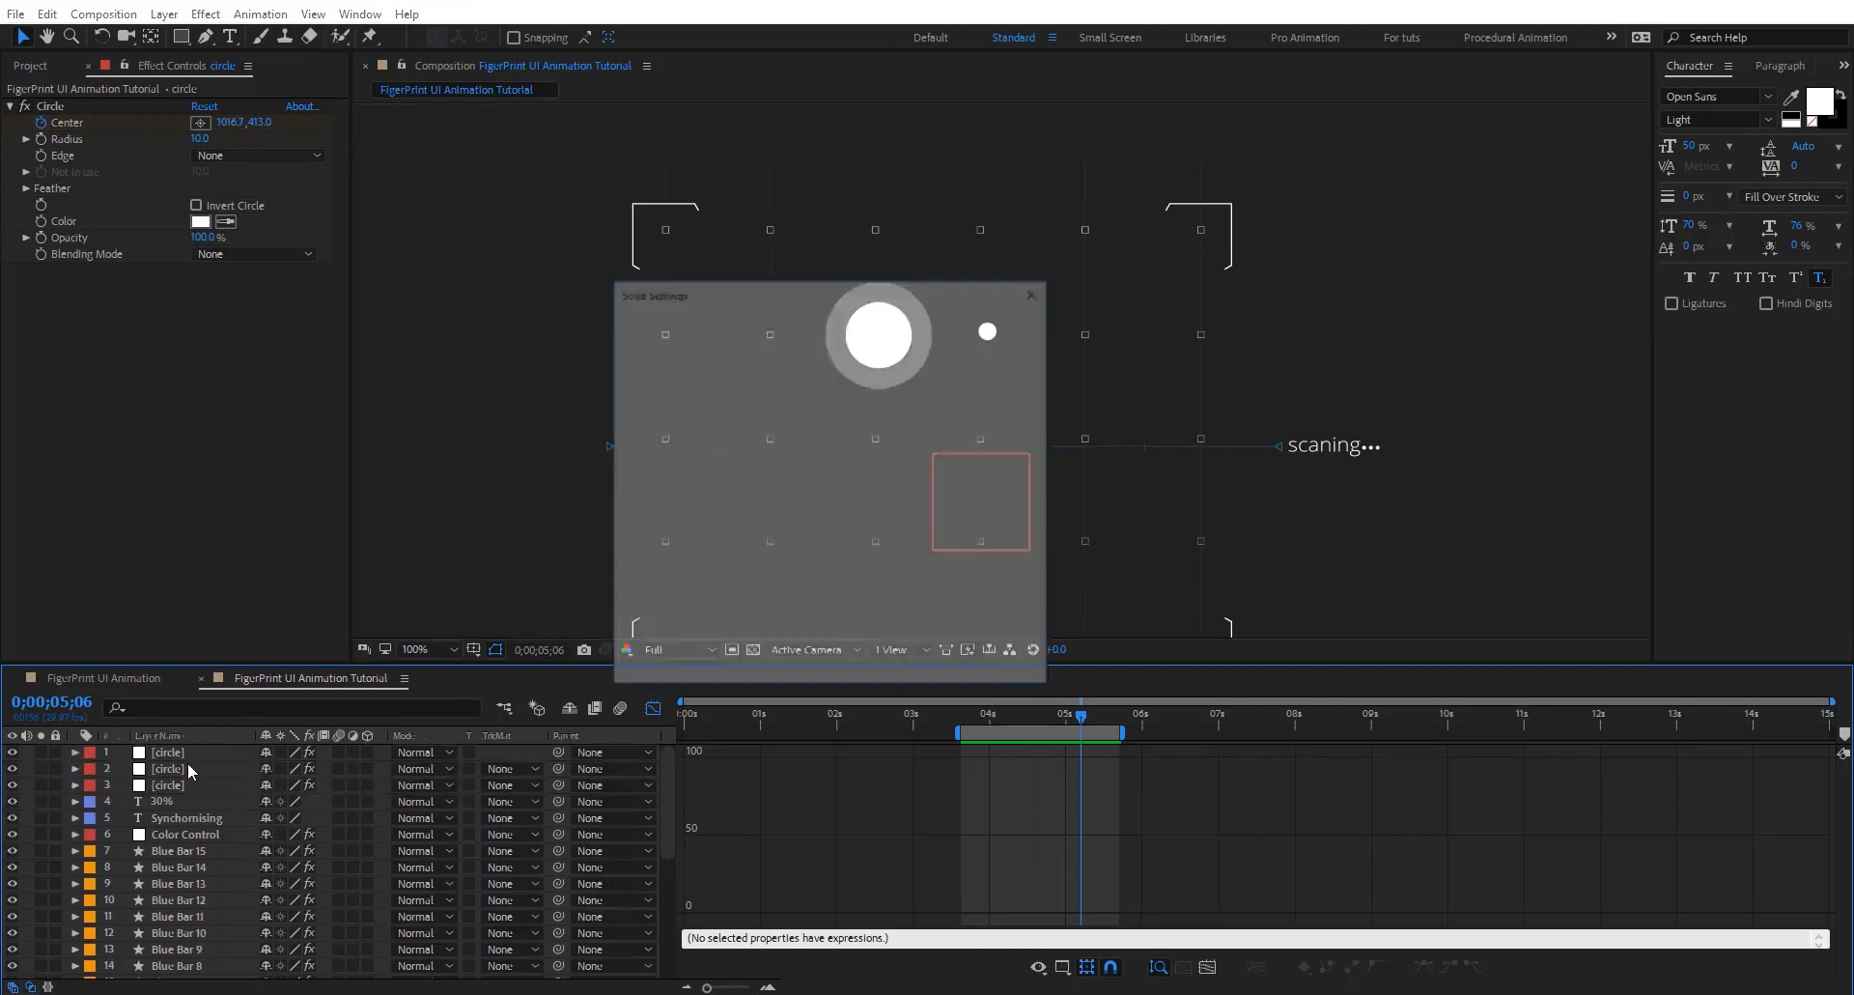
{"action": "type", "text": "Beam"}
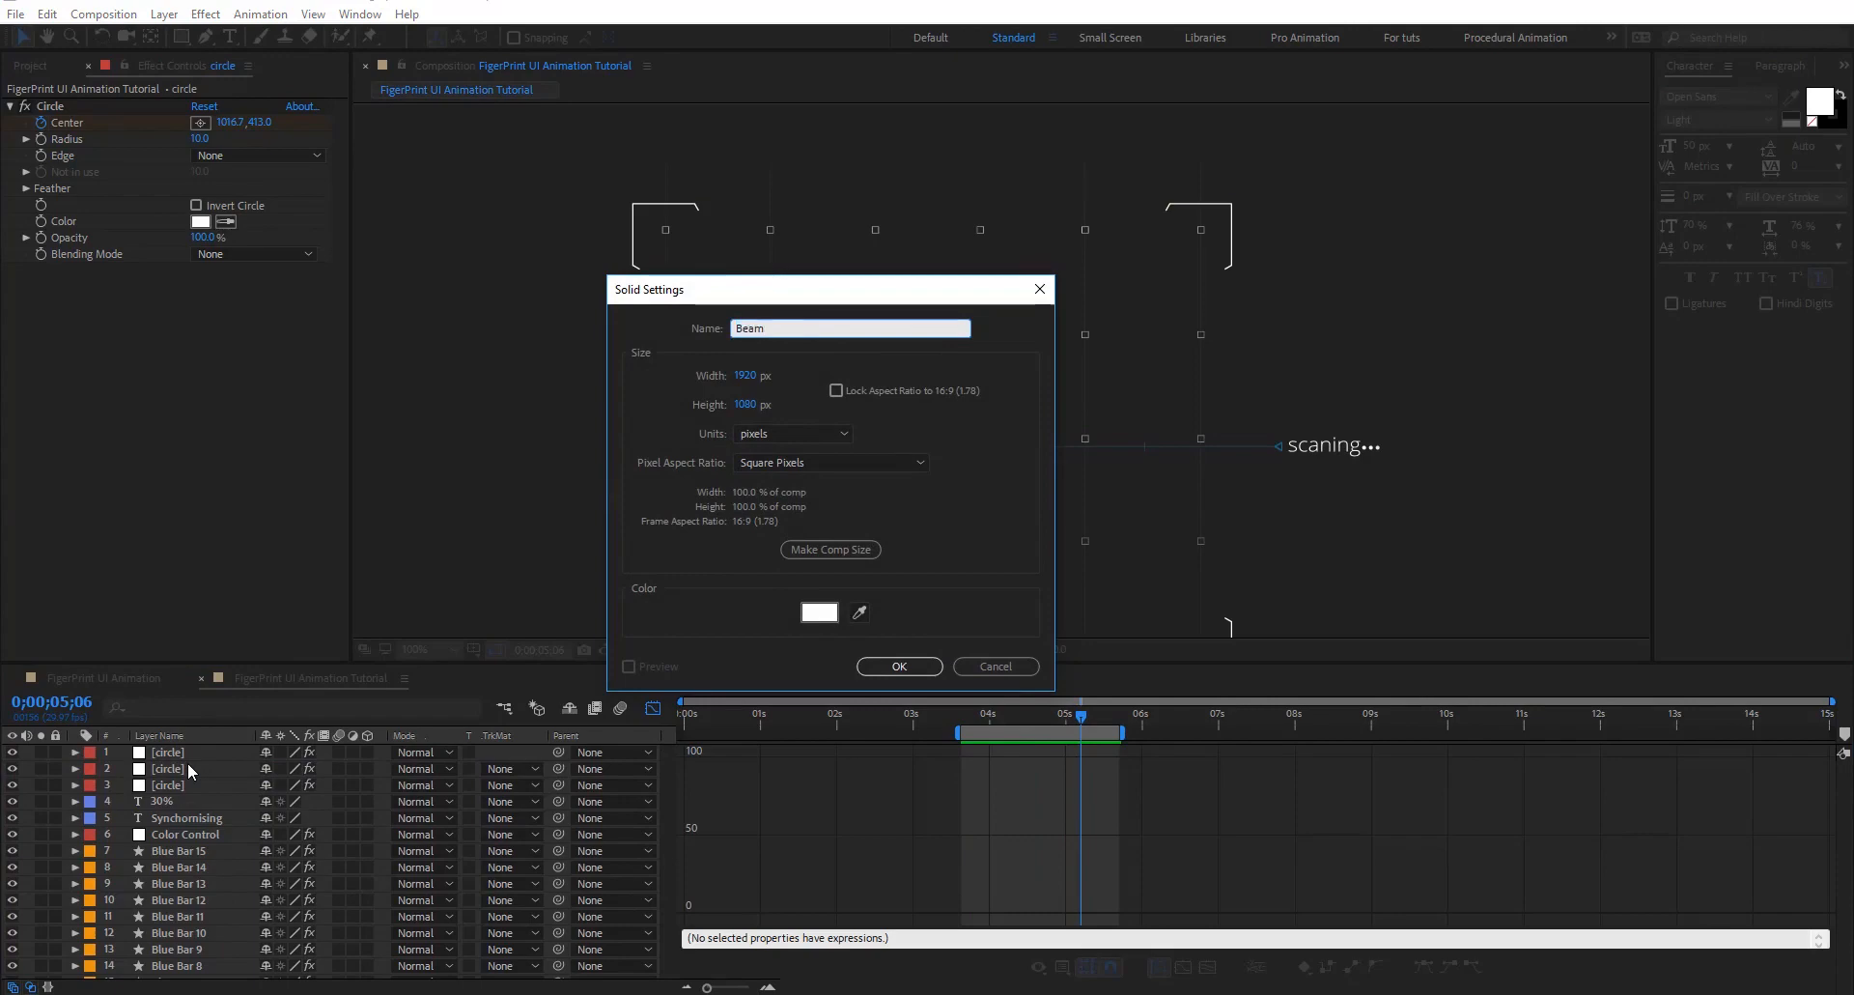
{"action": "key", "text": "Return"}
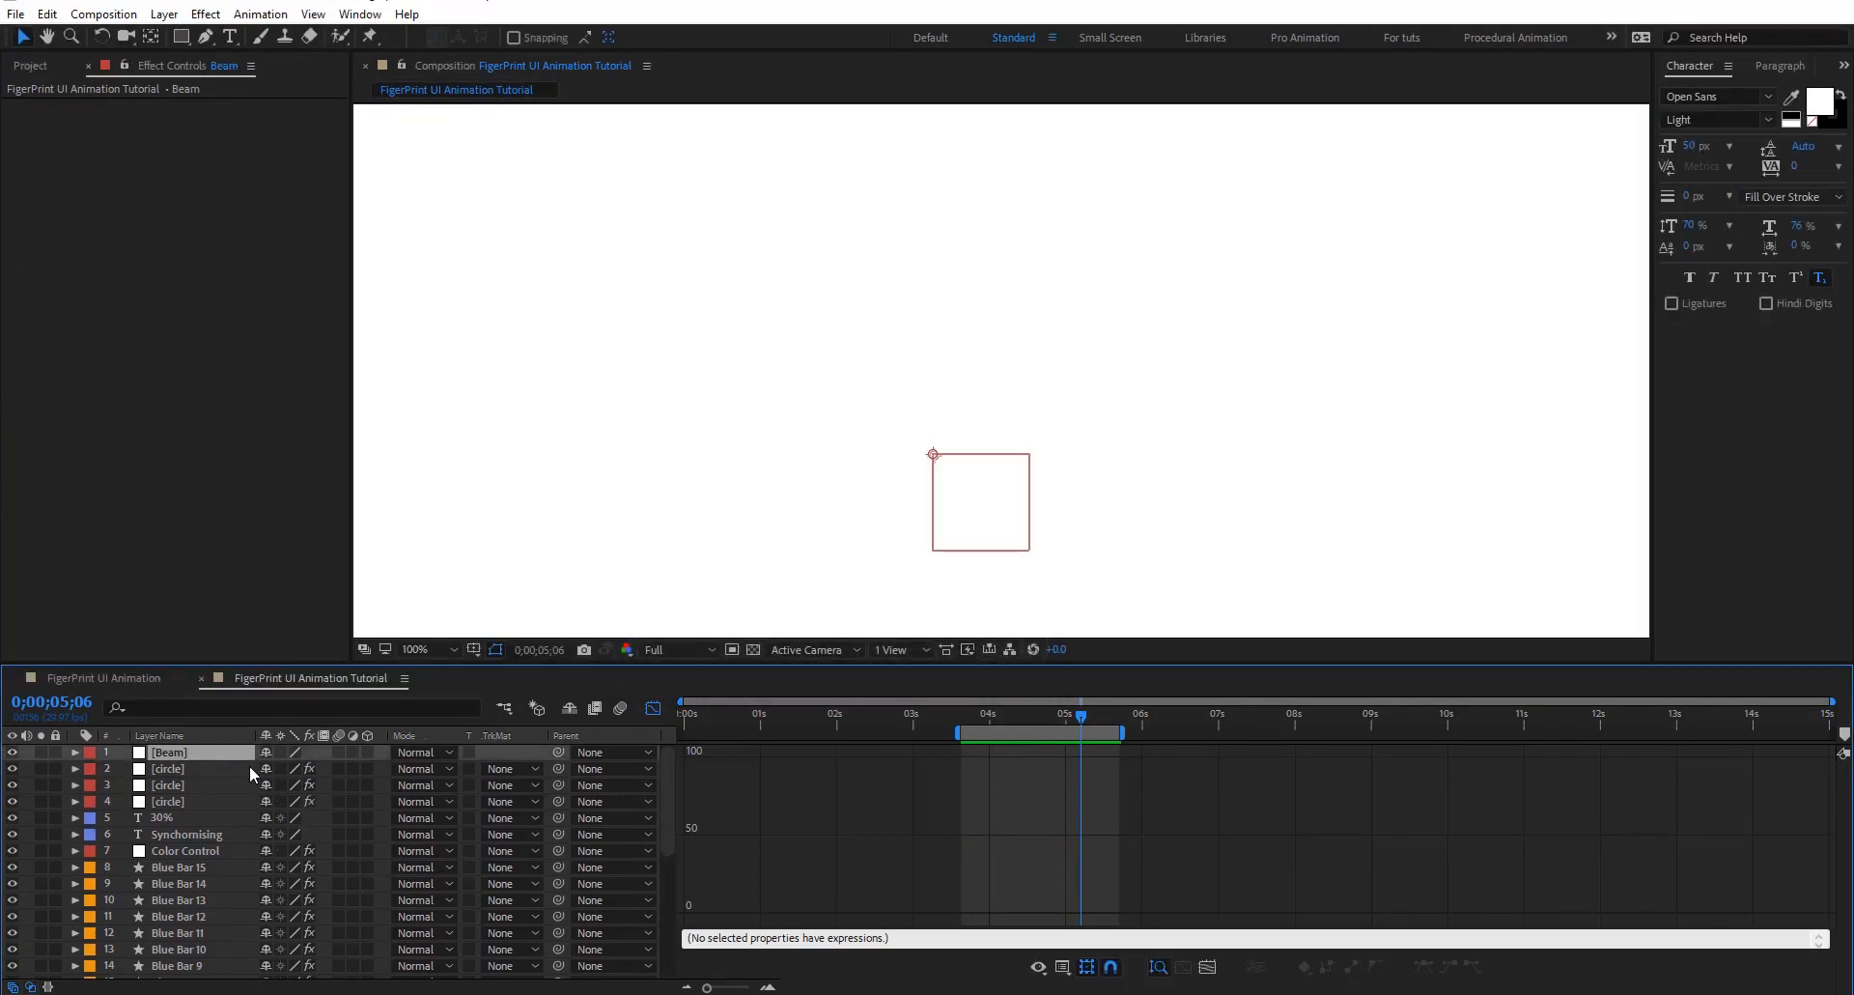
Apply the Beam effect to the new solid and set its Inside Color and Outside Color to white
{"action": "key", "text": "ctrl+space"}
{"action": "type", "text": "beam"}
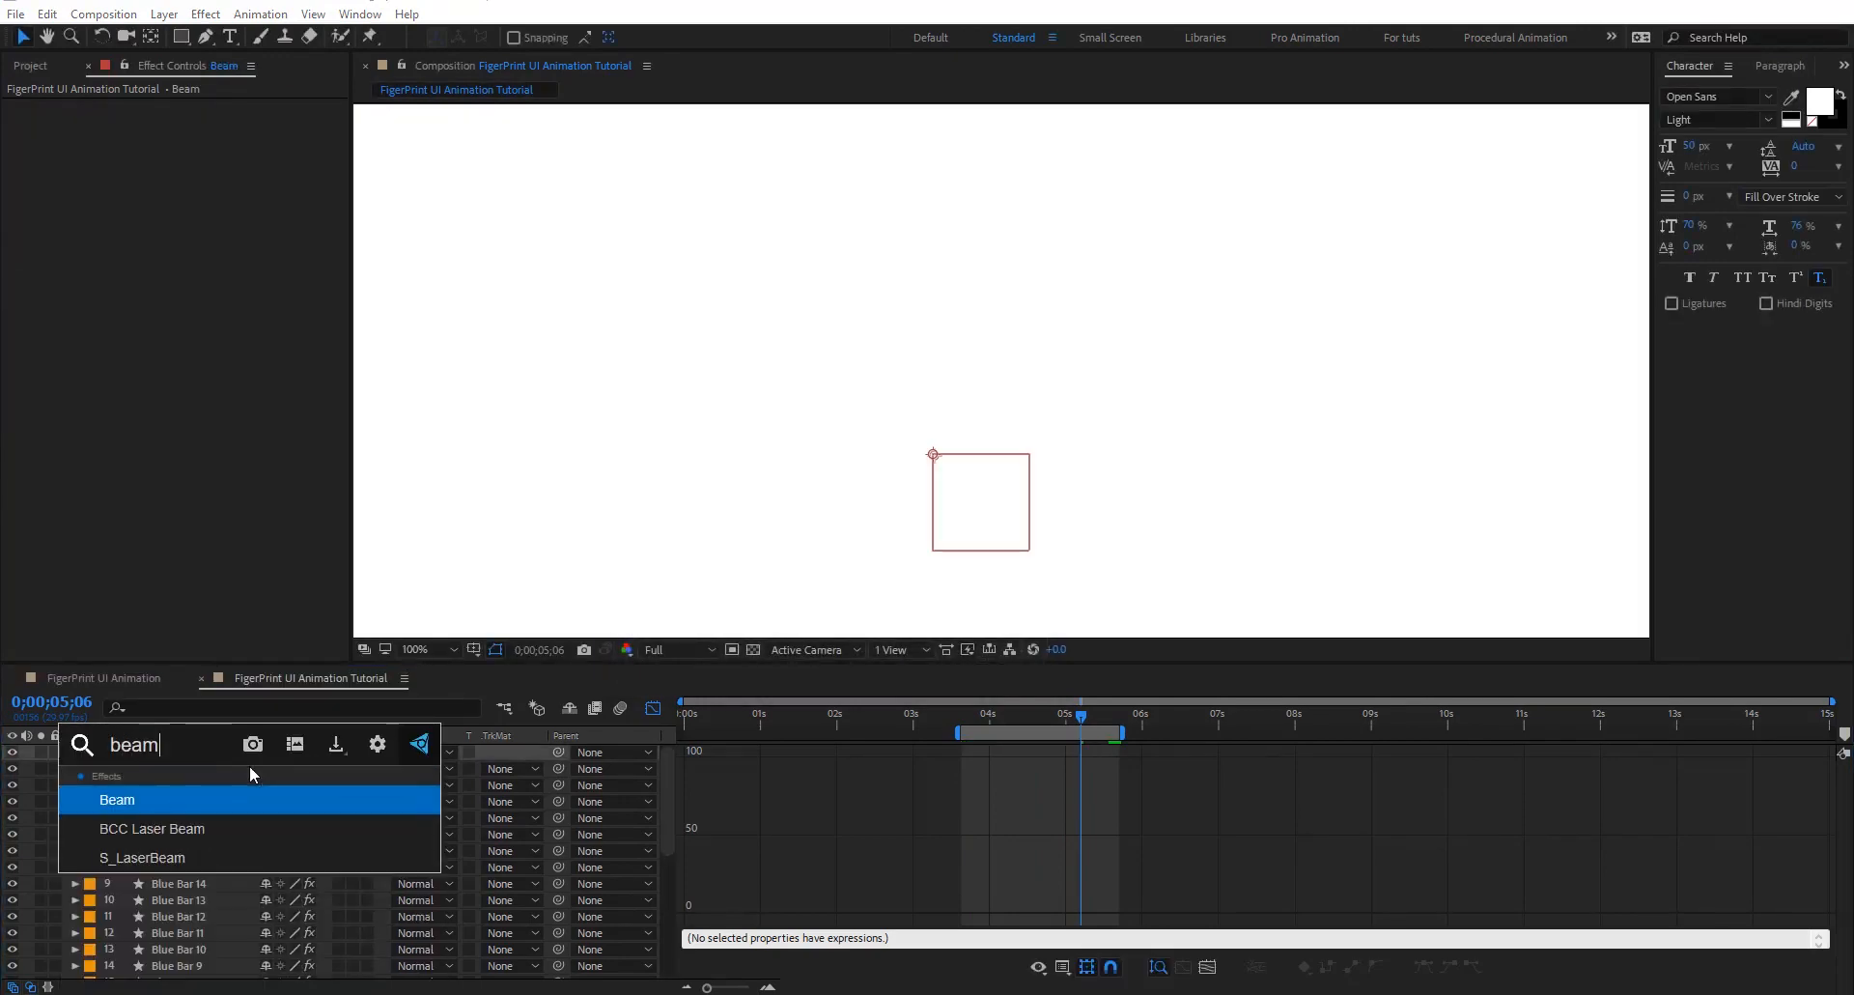
{"action": "key", "text": "Return"}
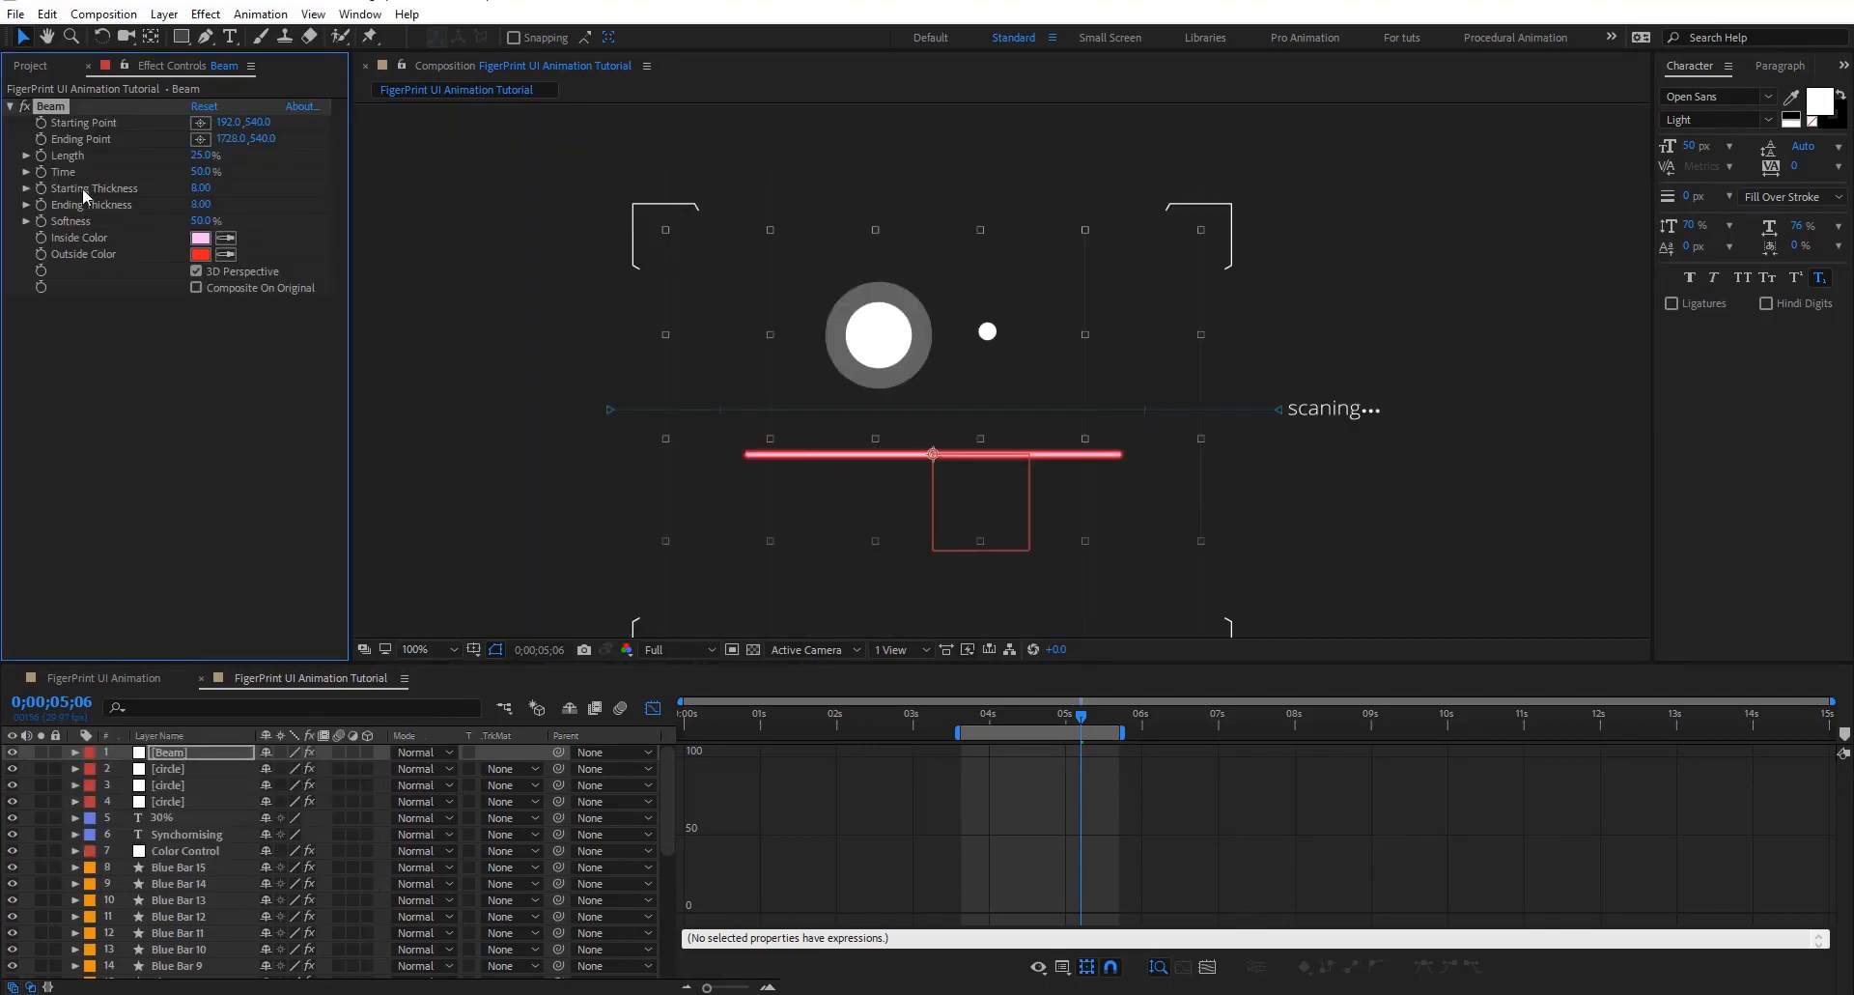
{"action": "left_click", "coordinate": [200, 237]}
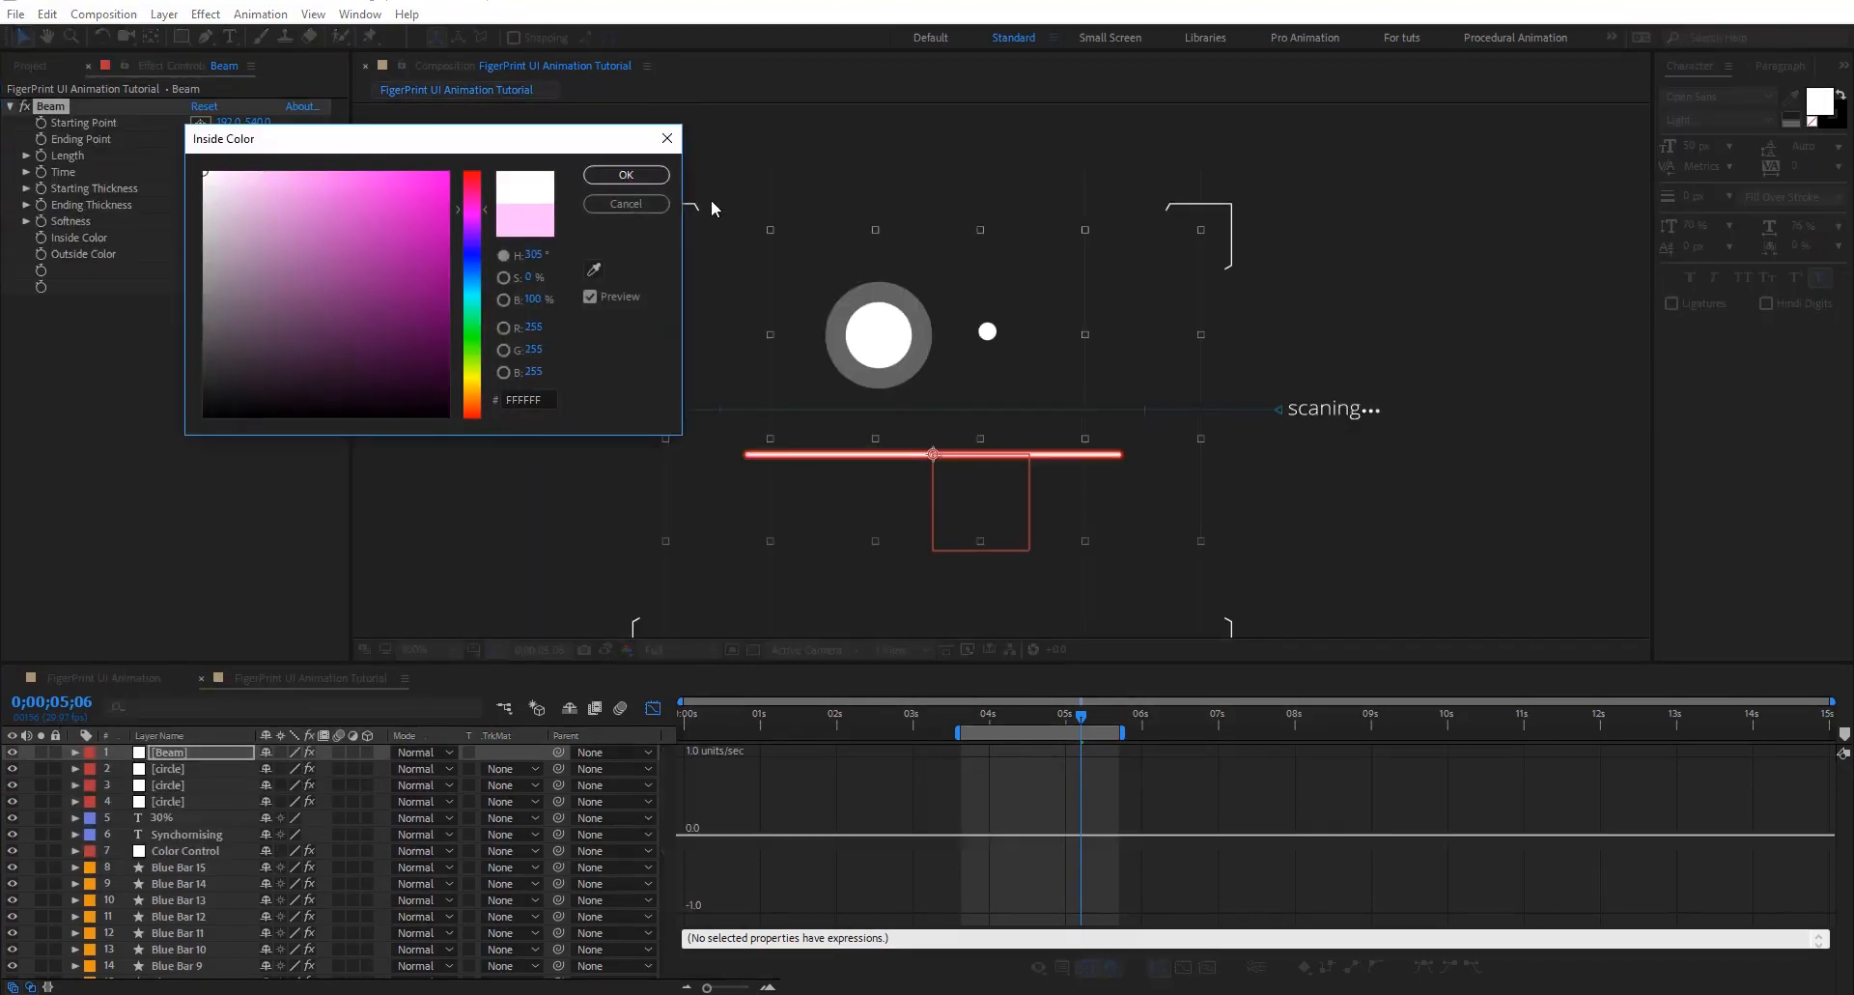
{"action": "left_click", "coordinate": [625, 174]}
{"action": "left_click", "coordinate": [200, 254]}
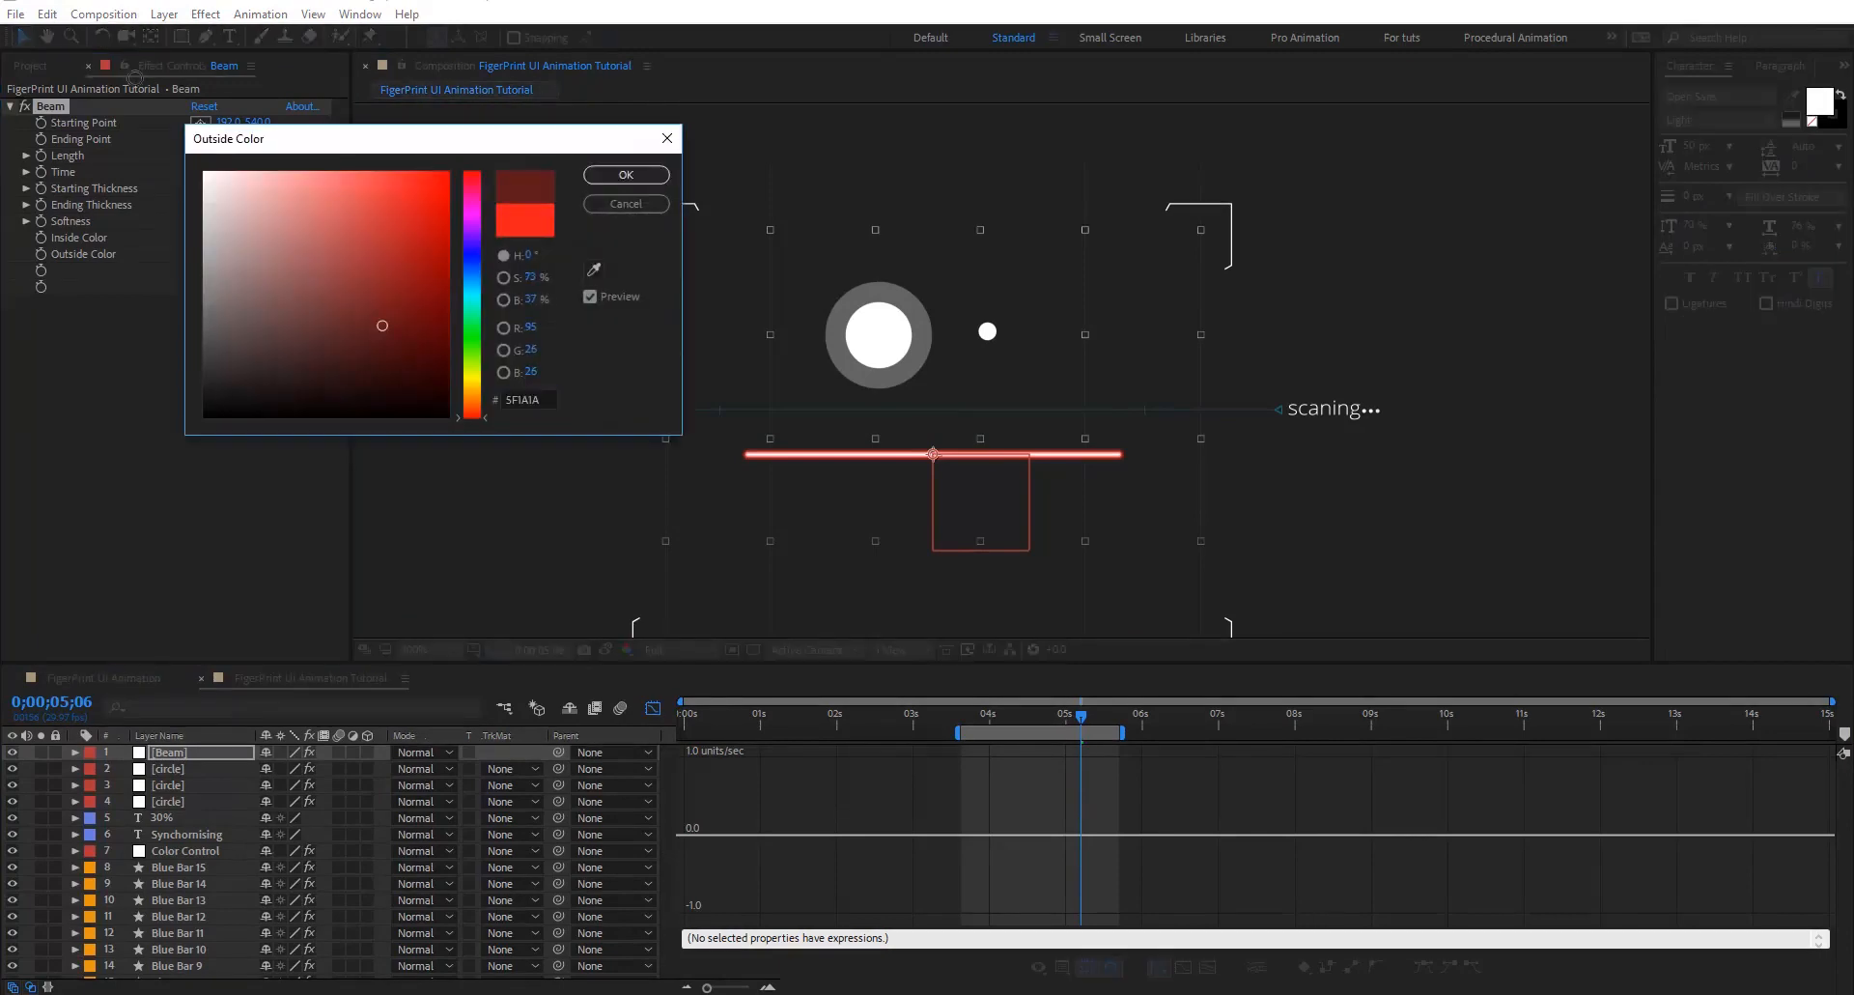
{"action": "left_click_drag", "start_coordinate": [383, 326], "coordinate": [135, 77]}
{"action": "left_click", "coordinate": [609, 179]}
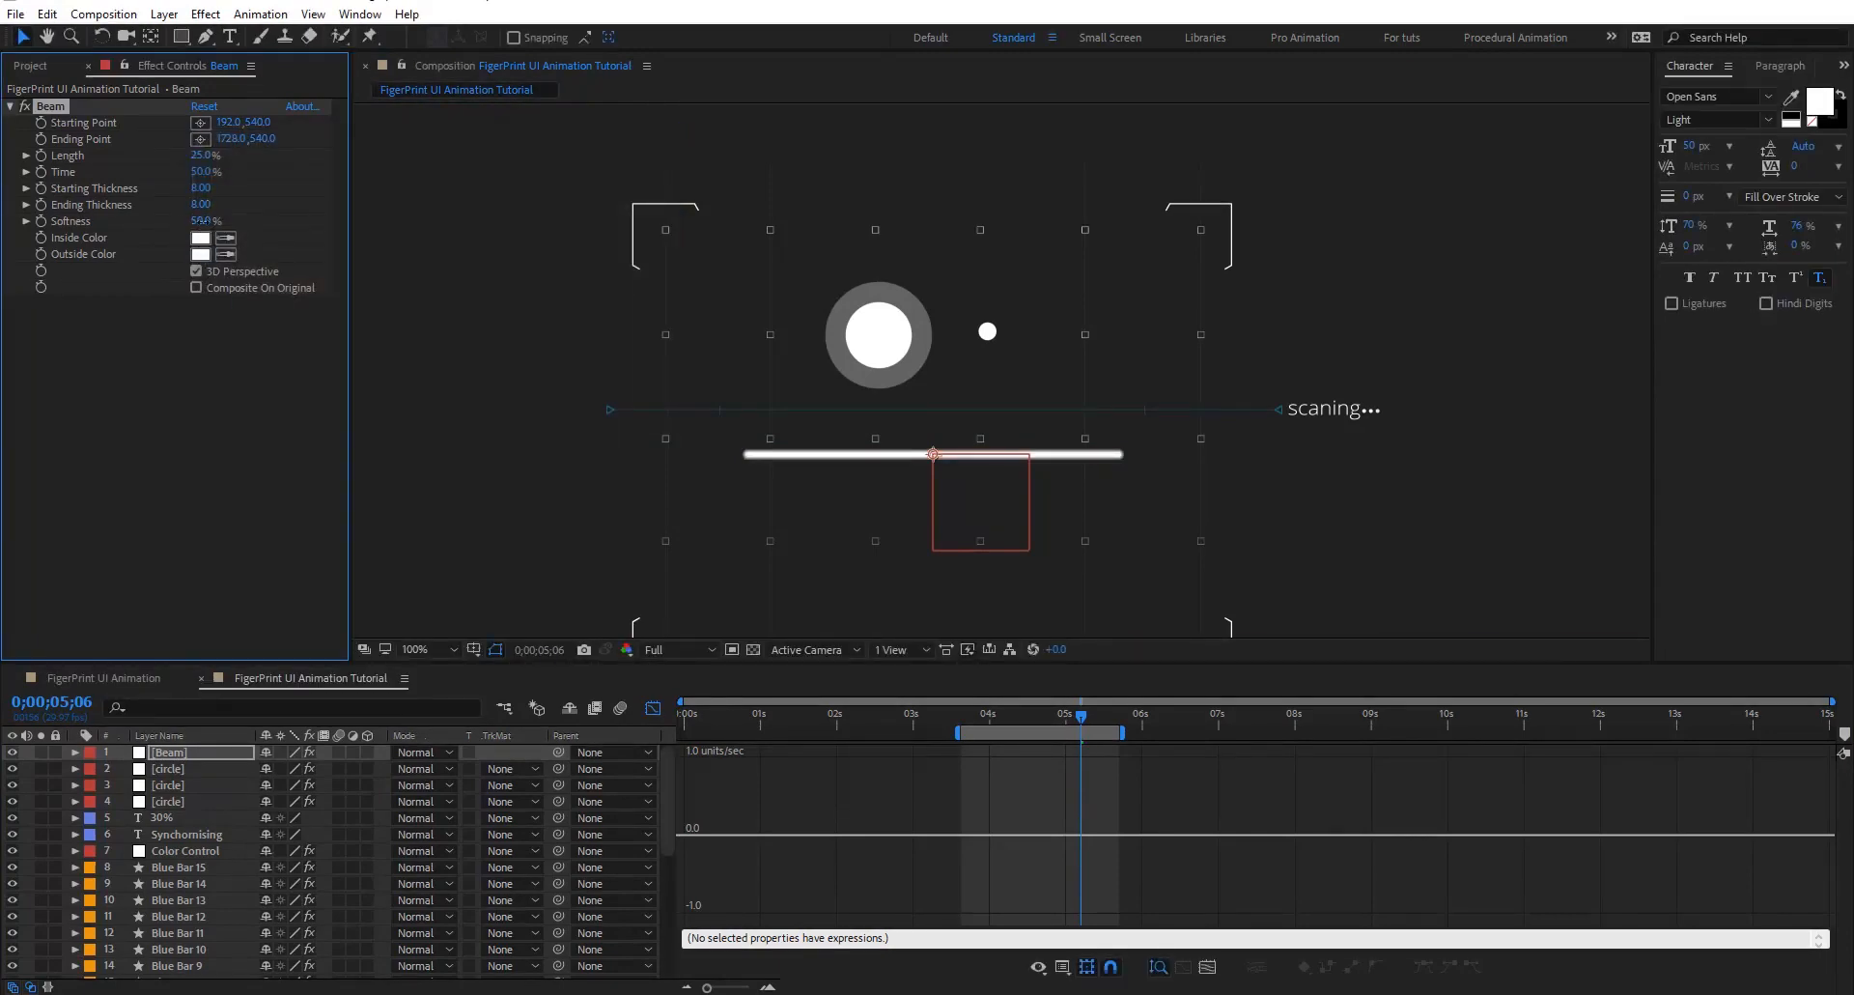
Set the beam's Softness to 0%, Ending Thickness to 6.90 and Length to 12%
{"action": "left_click_drag", "start_coordinate": [203, 220], "coordinate": [2, 205]}
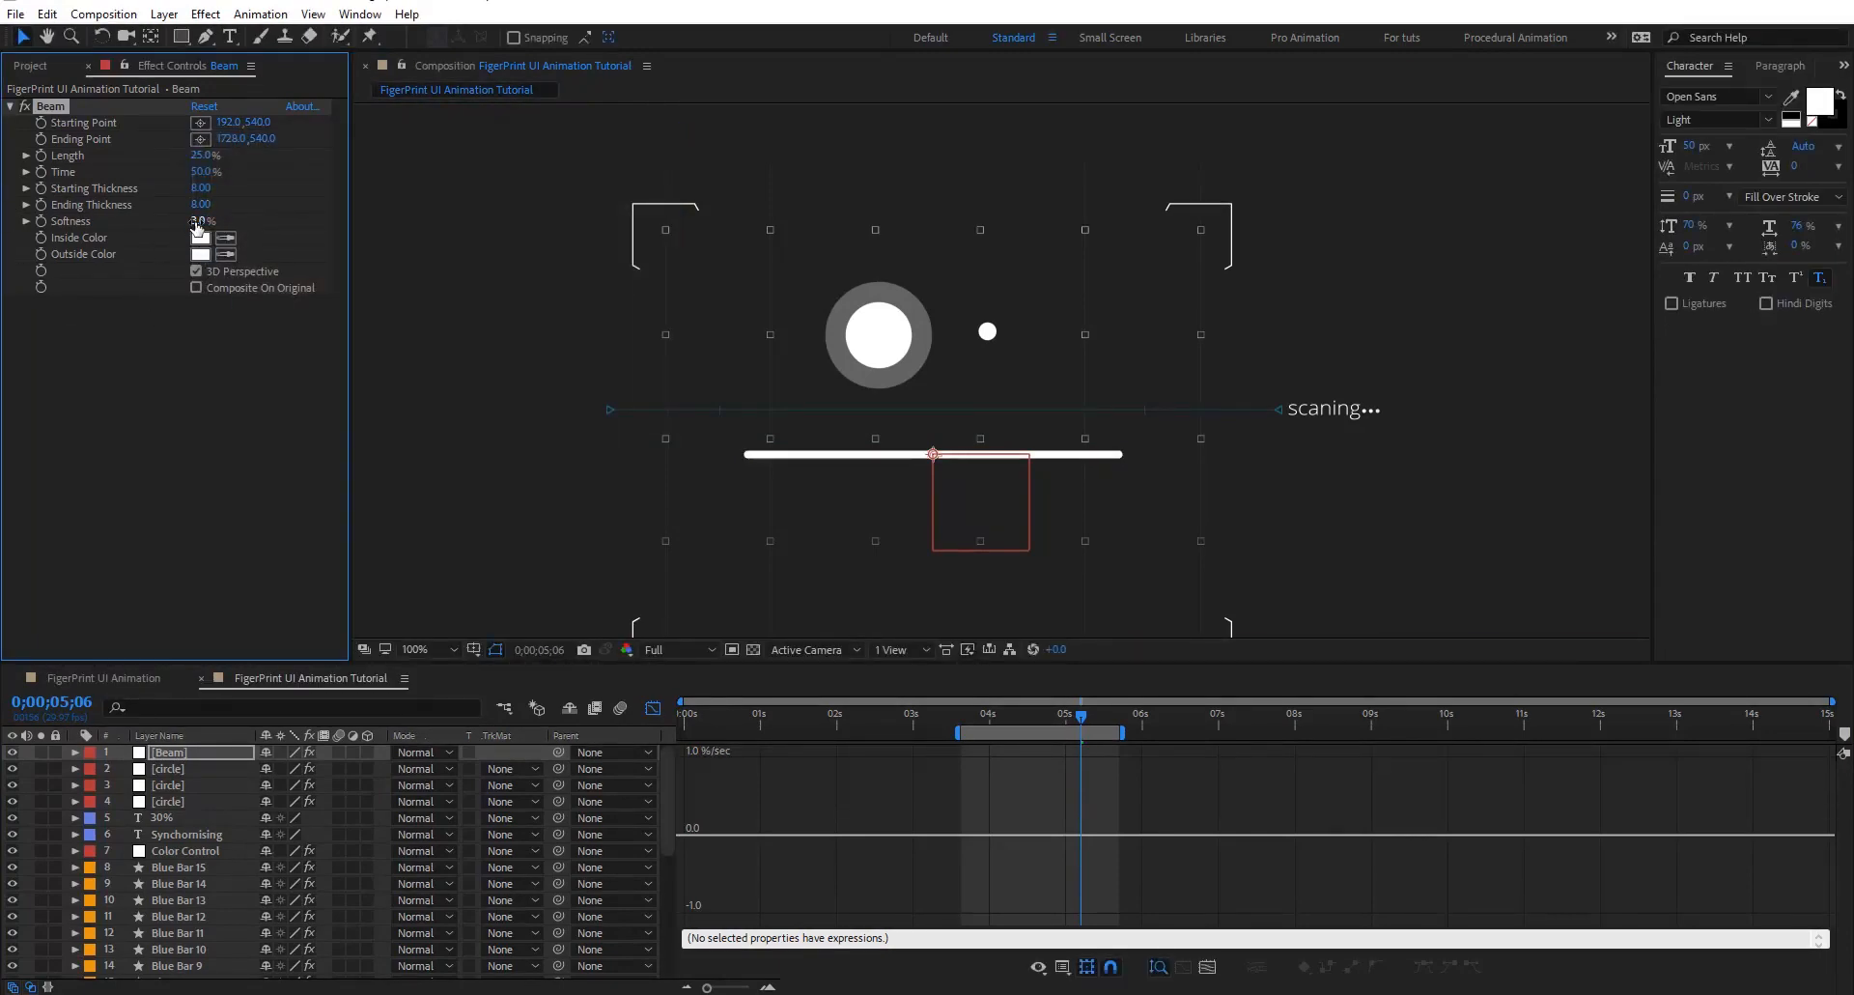
{"action": "left_click_drag", "start_coordinate": [201, 204], "coordinate": [191, 156]}
{"action": "key", "text": "ctrl+z"}
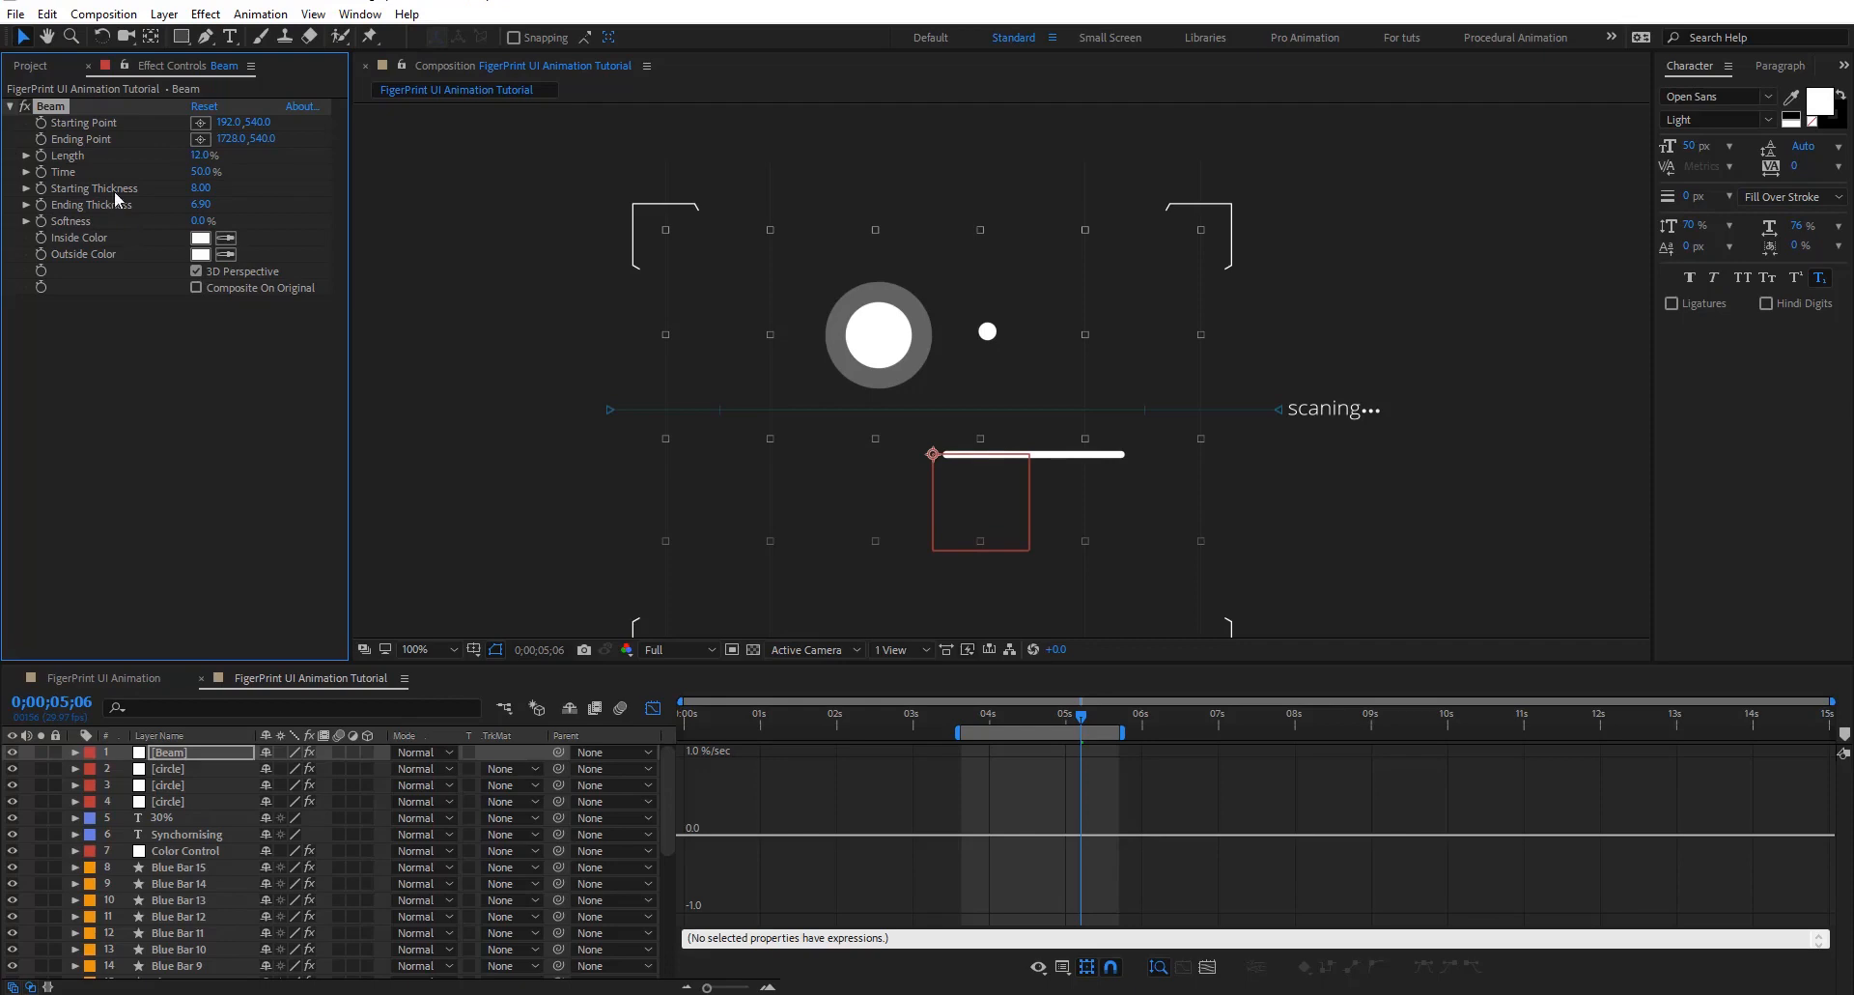
Add an expression to the beam's Starting Point that links it to the small circle's Center
{"action": "left_click", "coordinate": [40, 122], "text": "alt"}
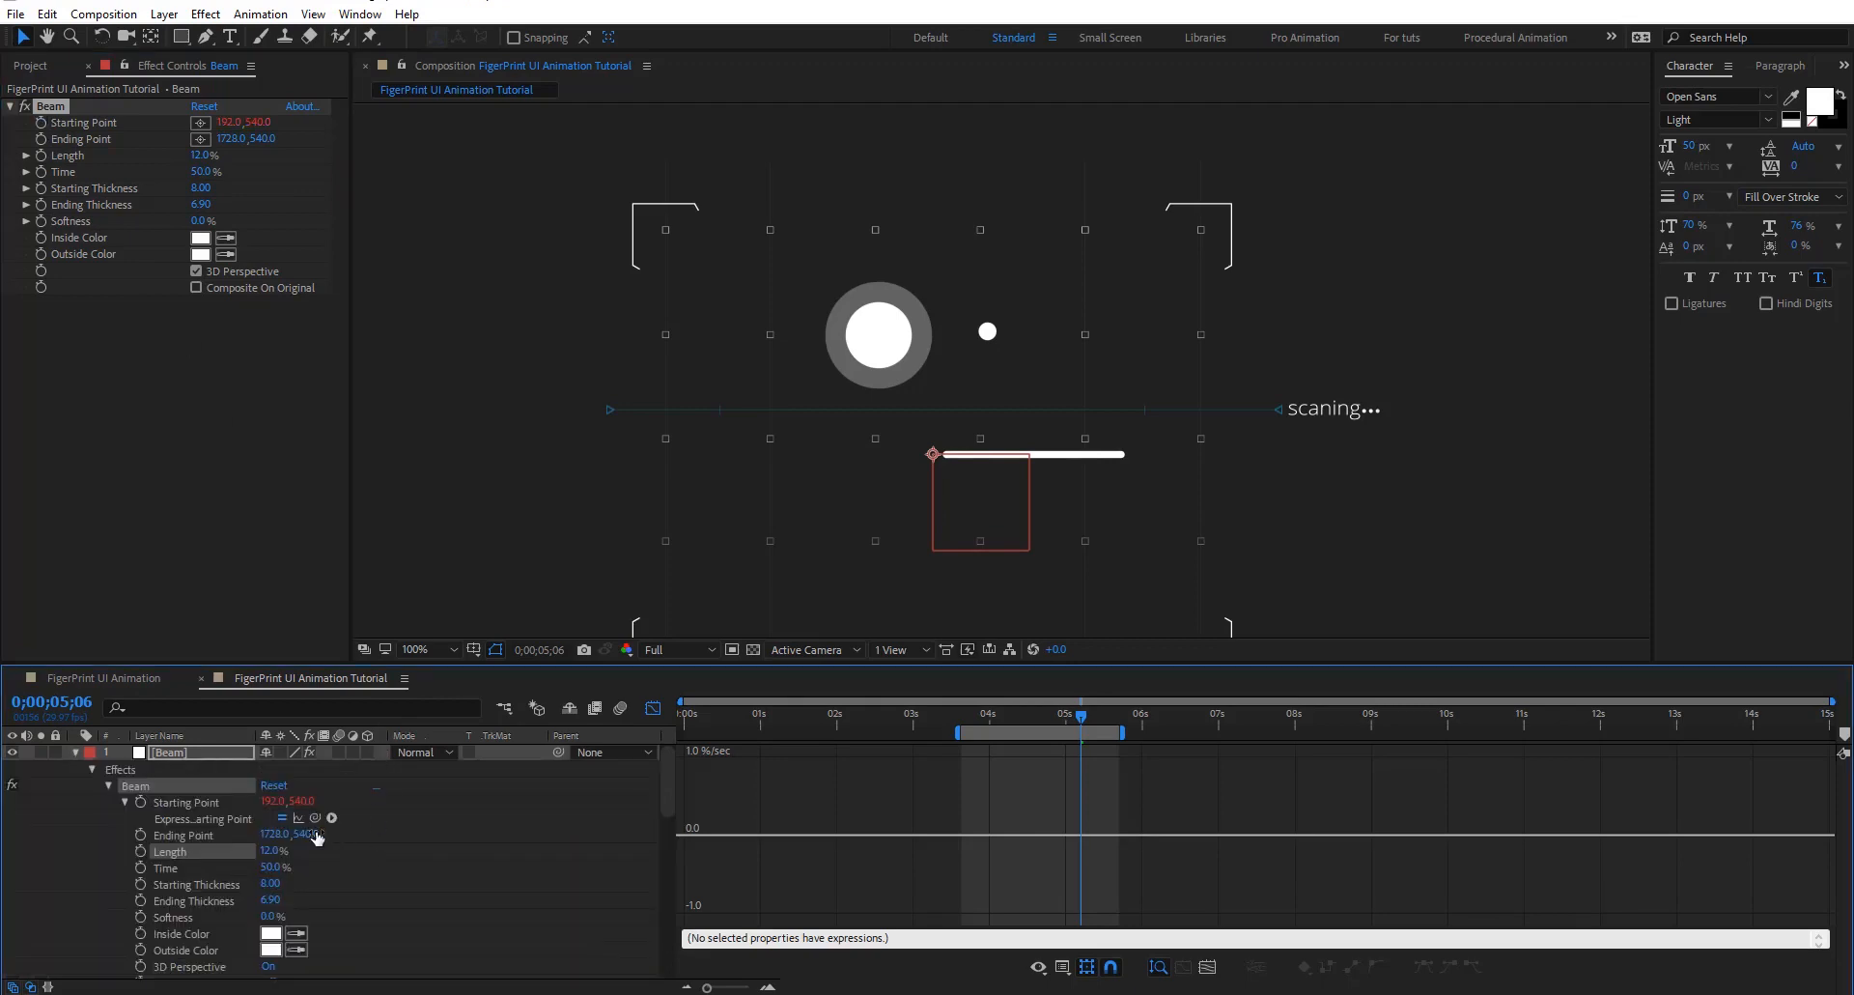
{"action": "scroll", "coordinate": [460, 815], "scroll_direction": "down", "scroll_amount": 3}
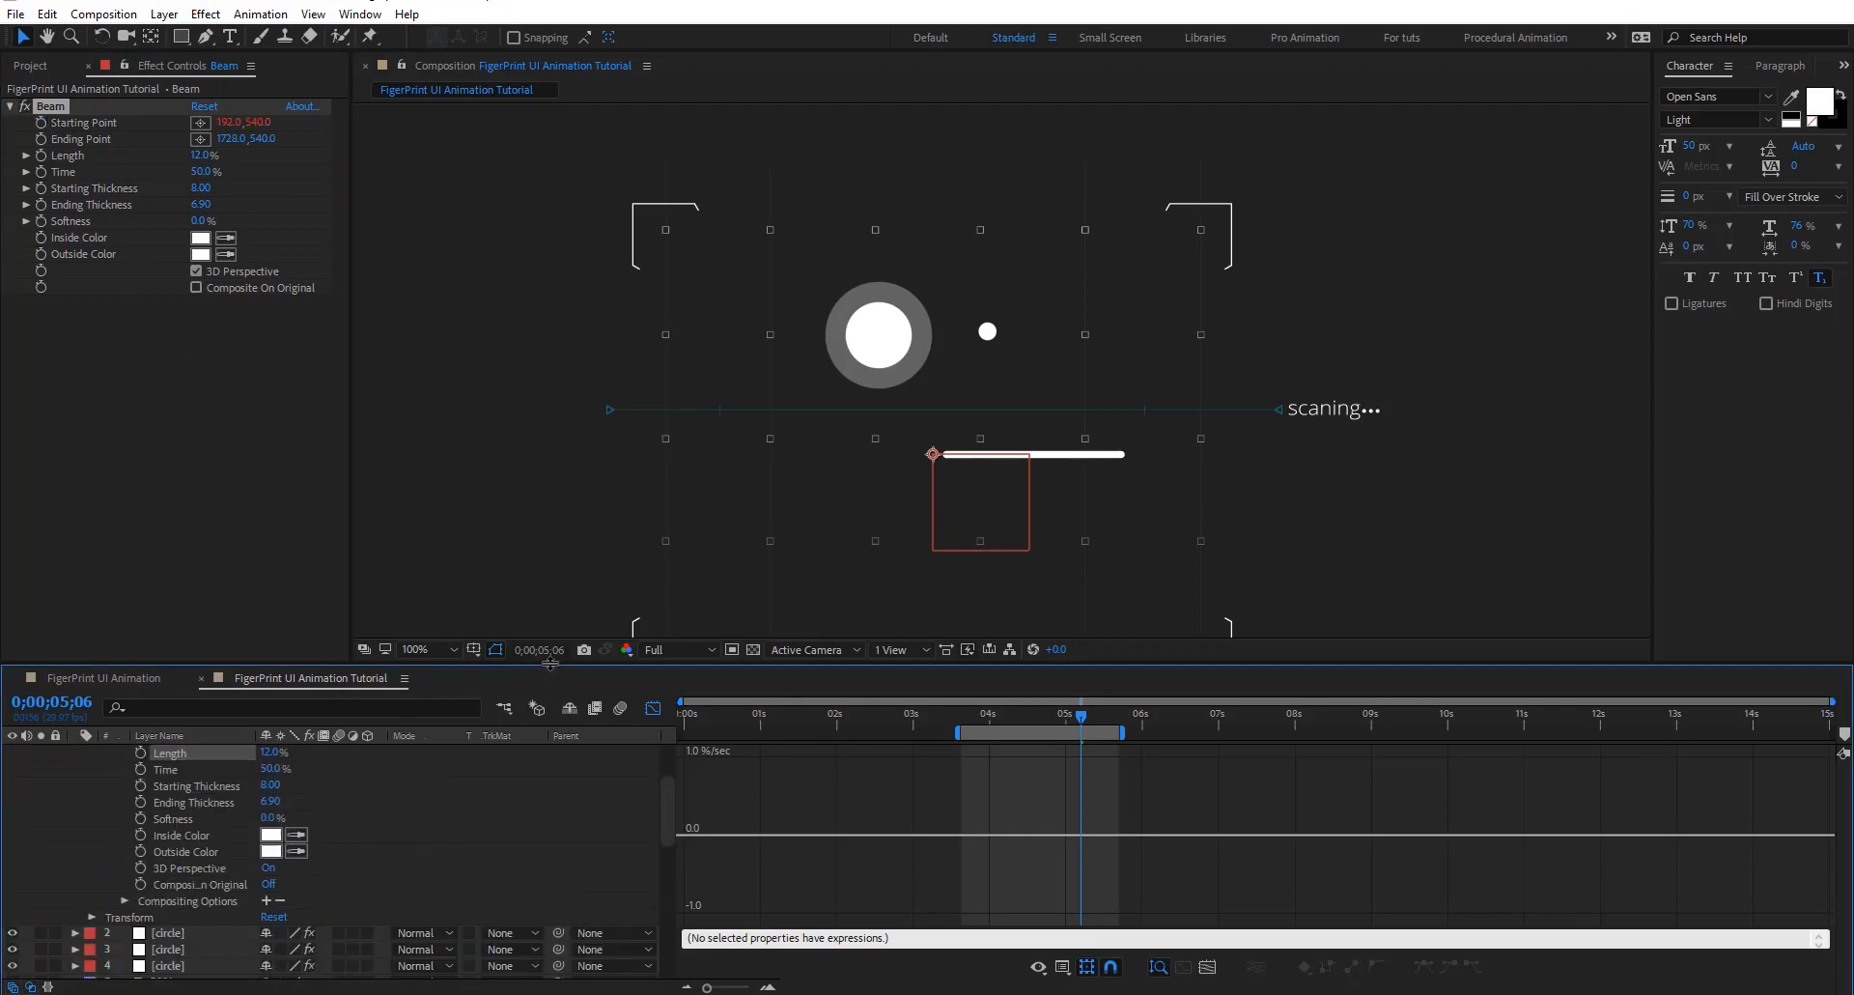
{"action": "left_click_drag", "start_coordinate": [549, 662], "coordinate": [533, 454]}
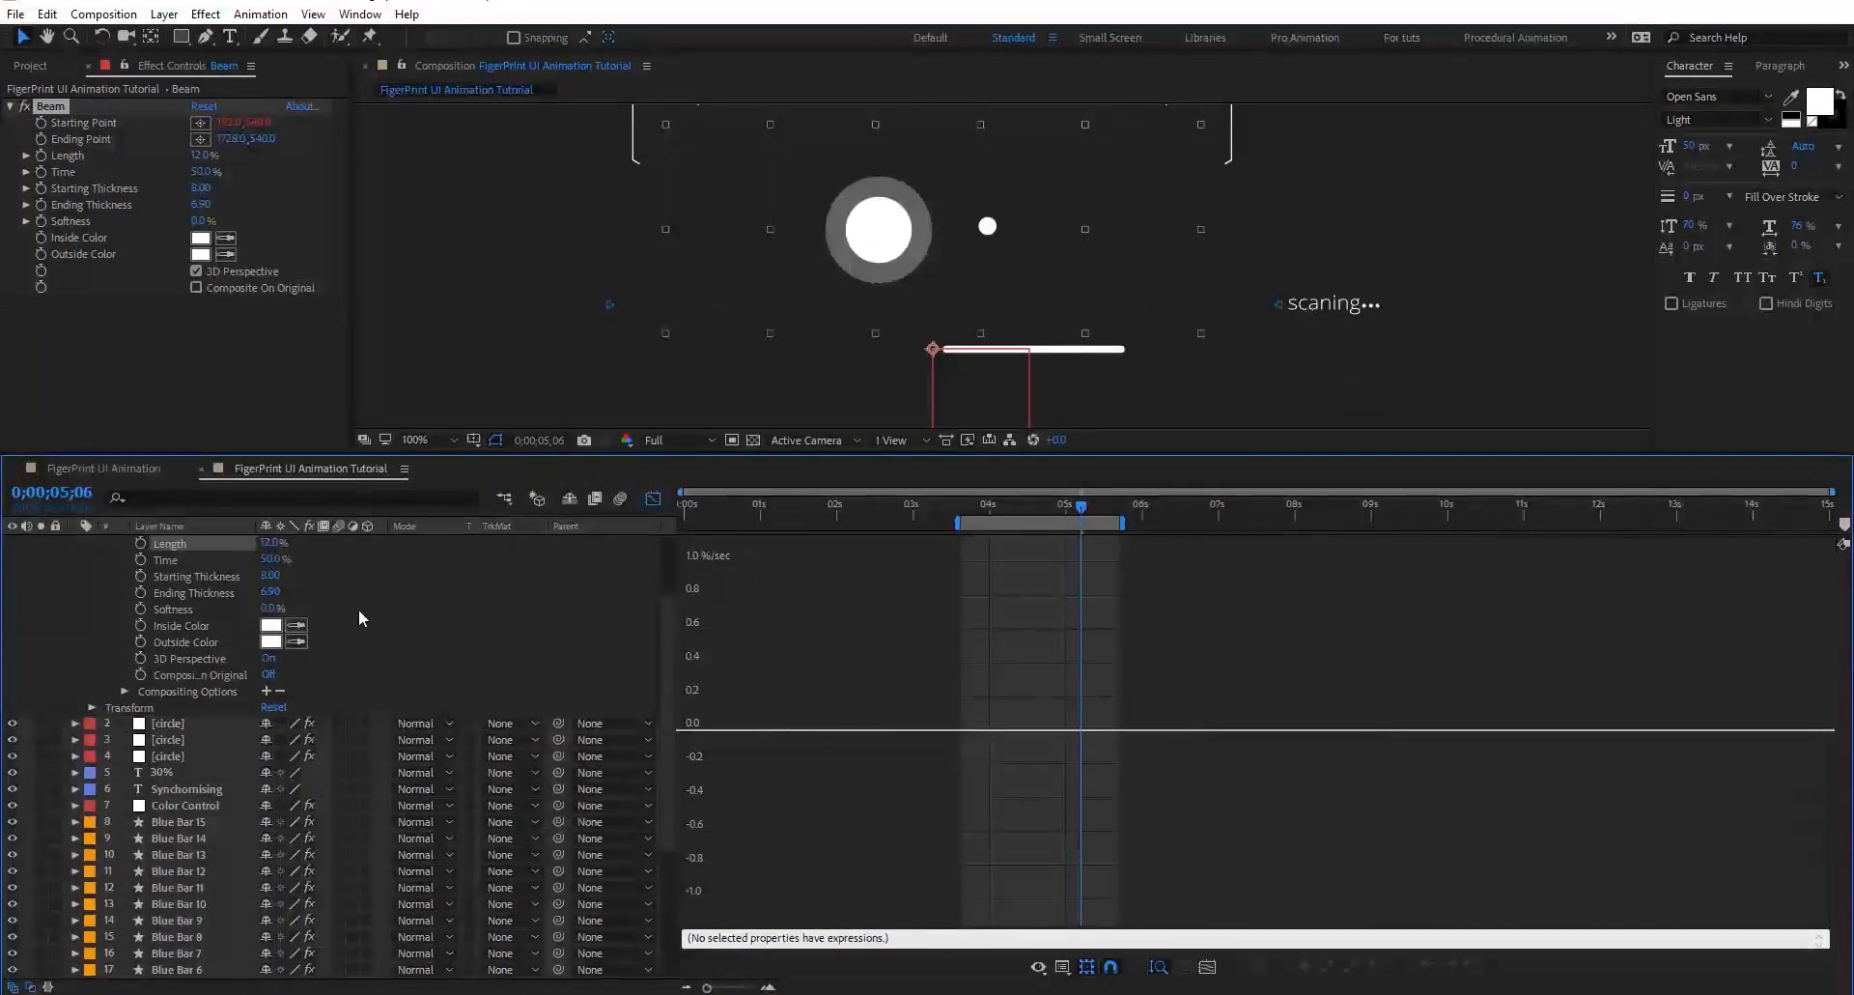
{"action": "mouse_move", "coordinate": [315, 609]}
{"action": "left_mouse_down"}
{"action": "mouse_move", "coordinate": [159, 756]}
{"action": "mouse_move", "coordinate": [175, 766]}
{"action": "mouse_move", "coordinate": [320, 599]}
{"action": "mouse_move", "coordinate": [305, 591]}
{"action": "left_mouse_up"}
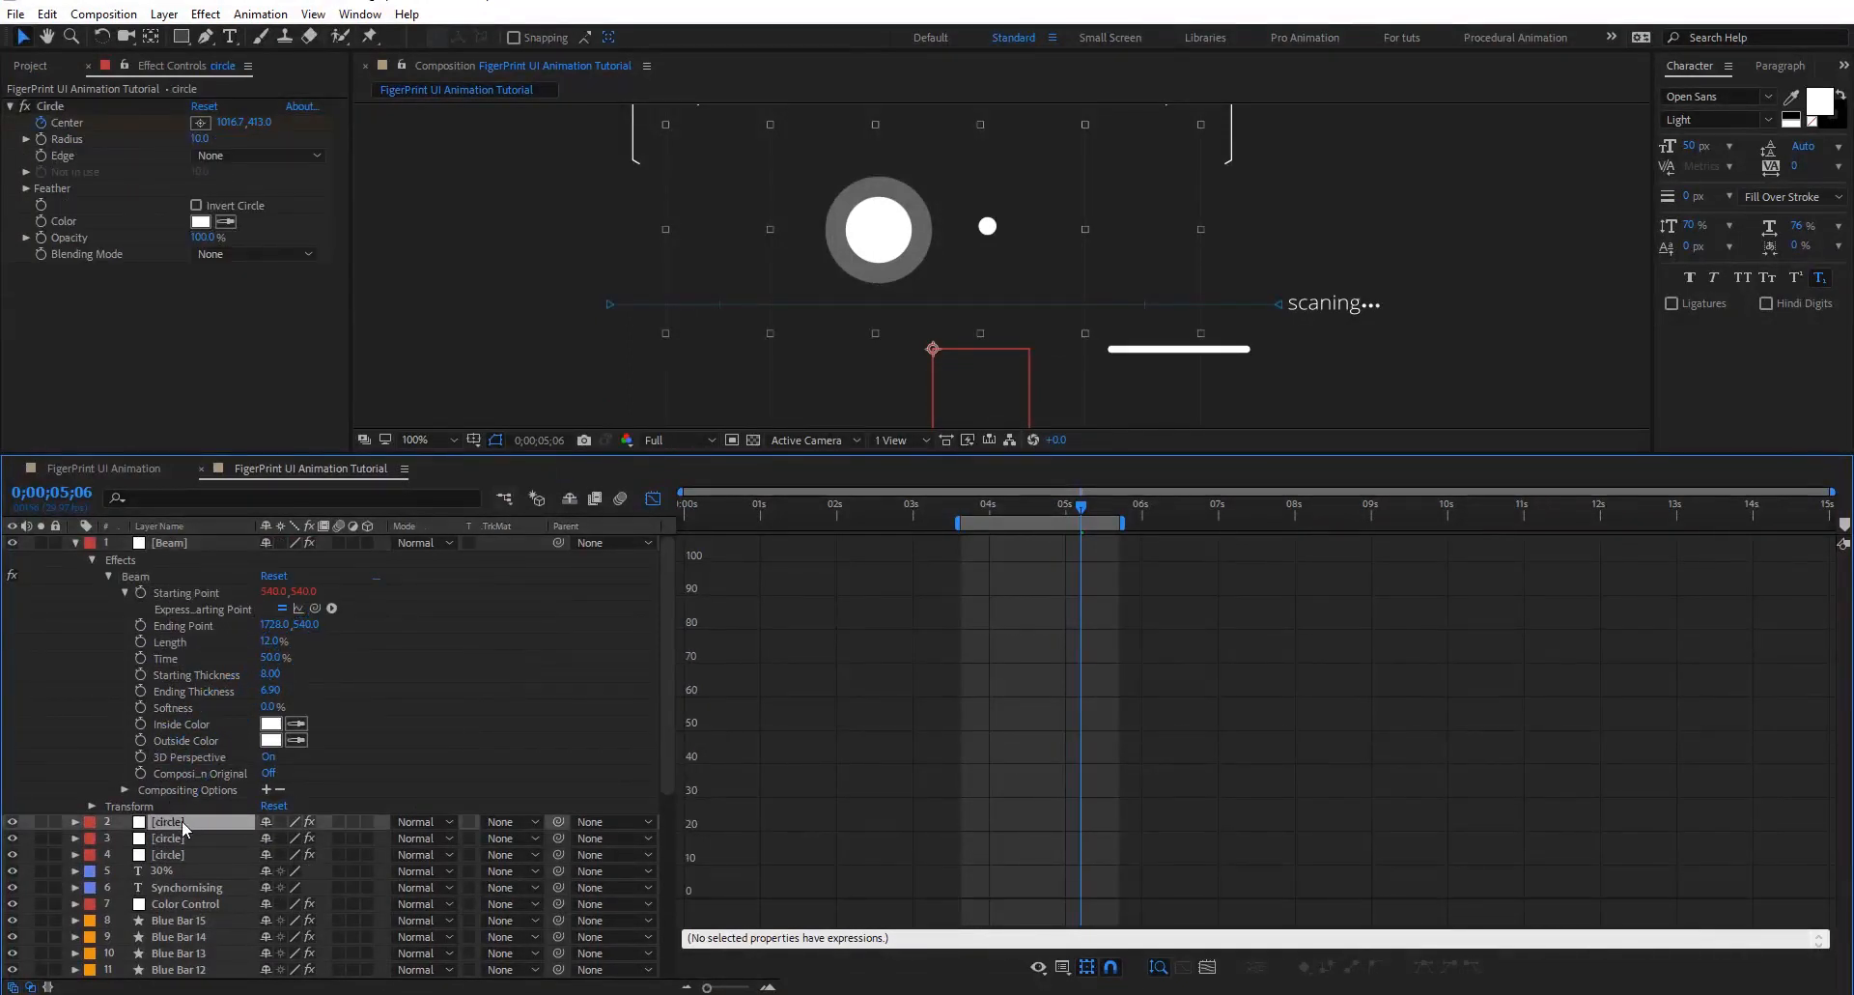
{"action": "key", "text": "s"}
{"action": "key", "text": "s"}
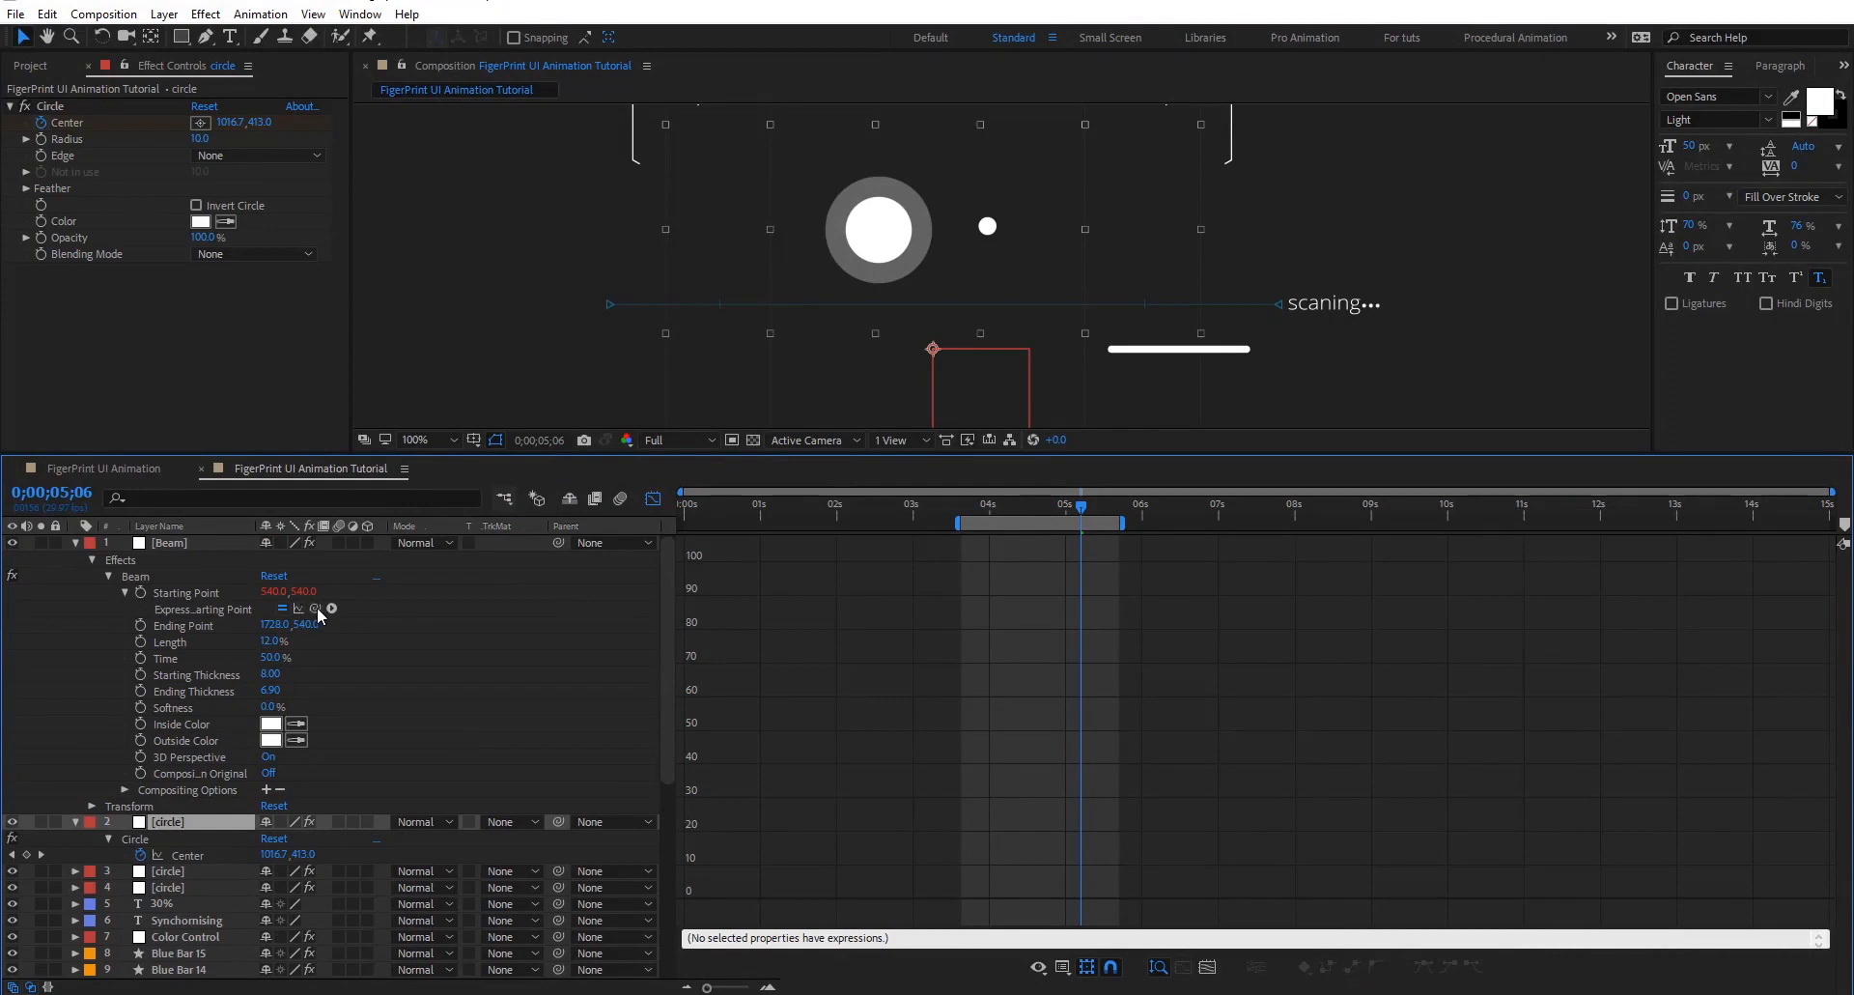
{"action": "left_click_drag", "start_coordinate": [315, 608], "coordinate": [195, 854]}
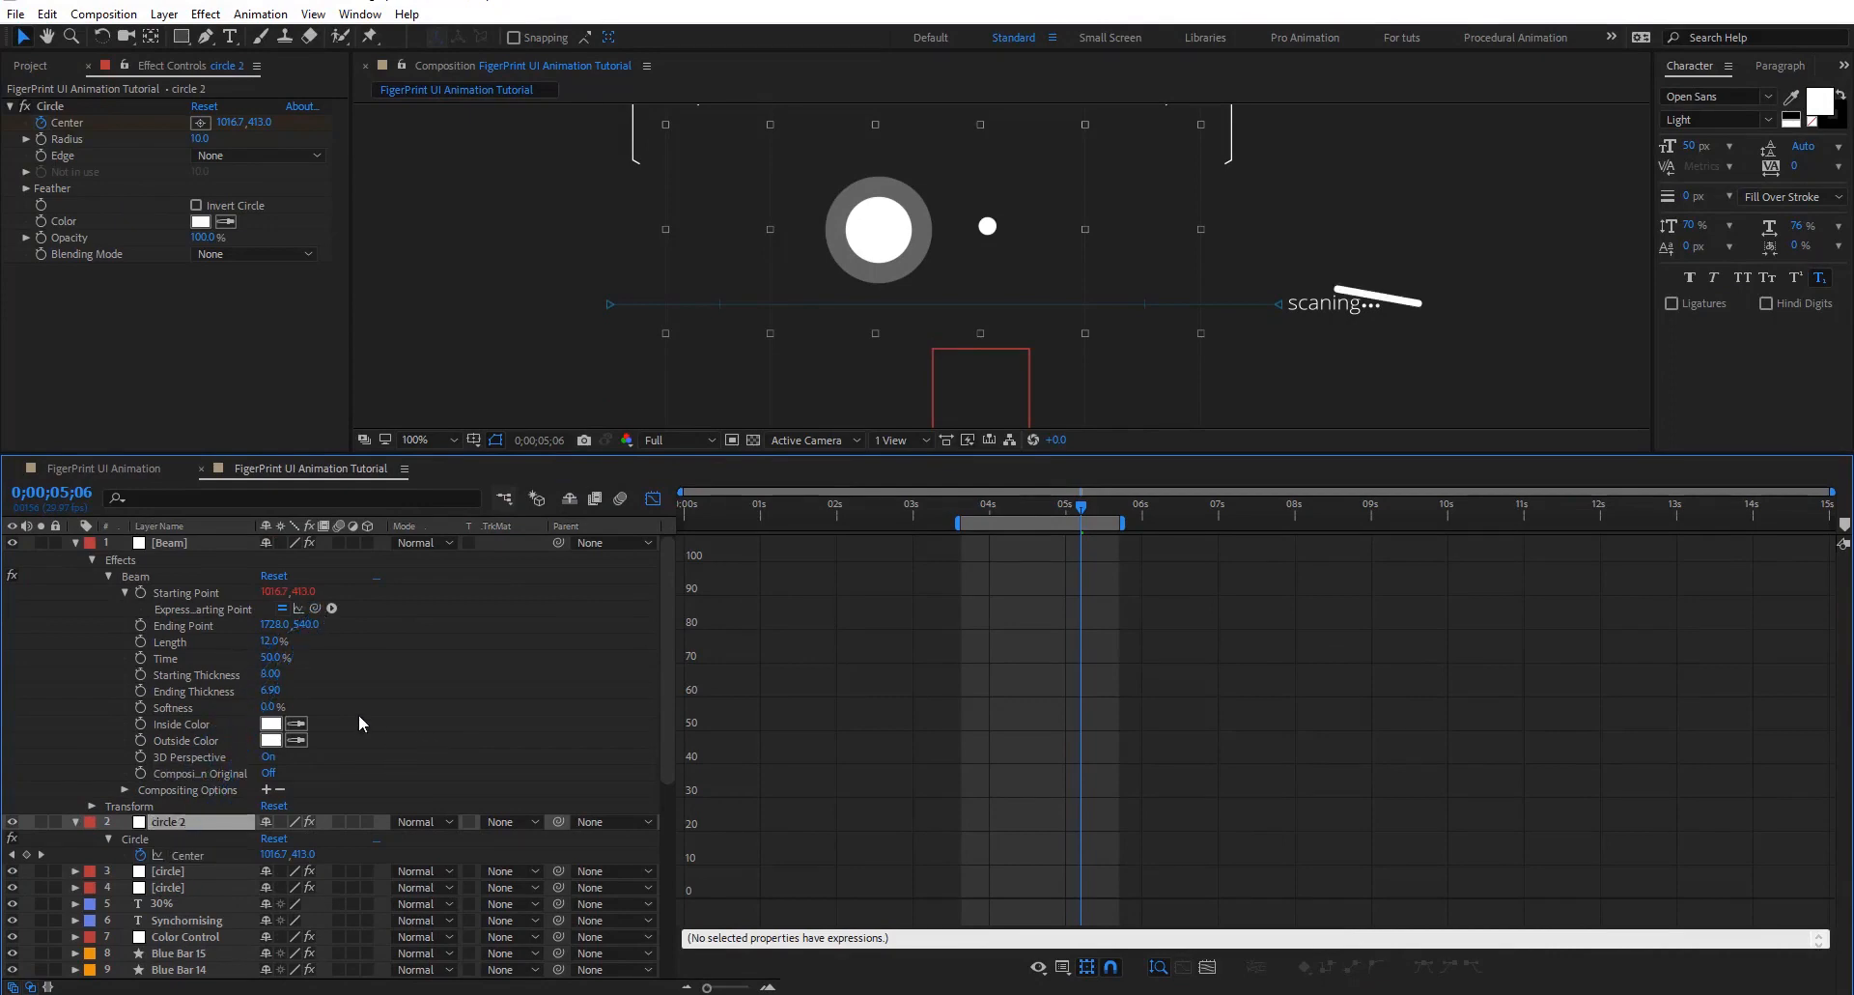
Add an expression to the beam's Ending Point that links it to the Center of the big solid white circle
{"action": "left_click", "coordinate": [140, 625], "text": "alt"}
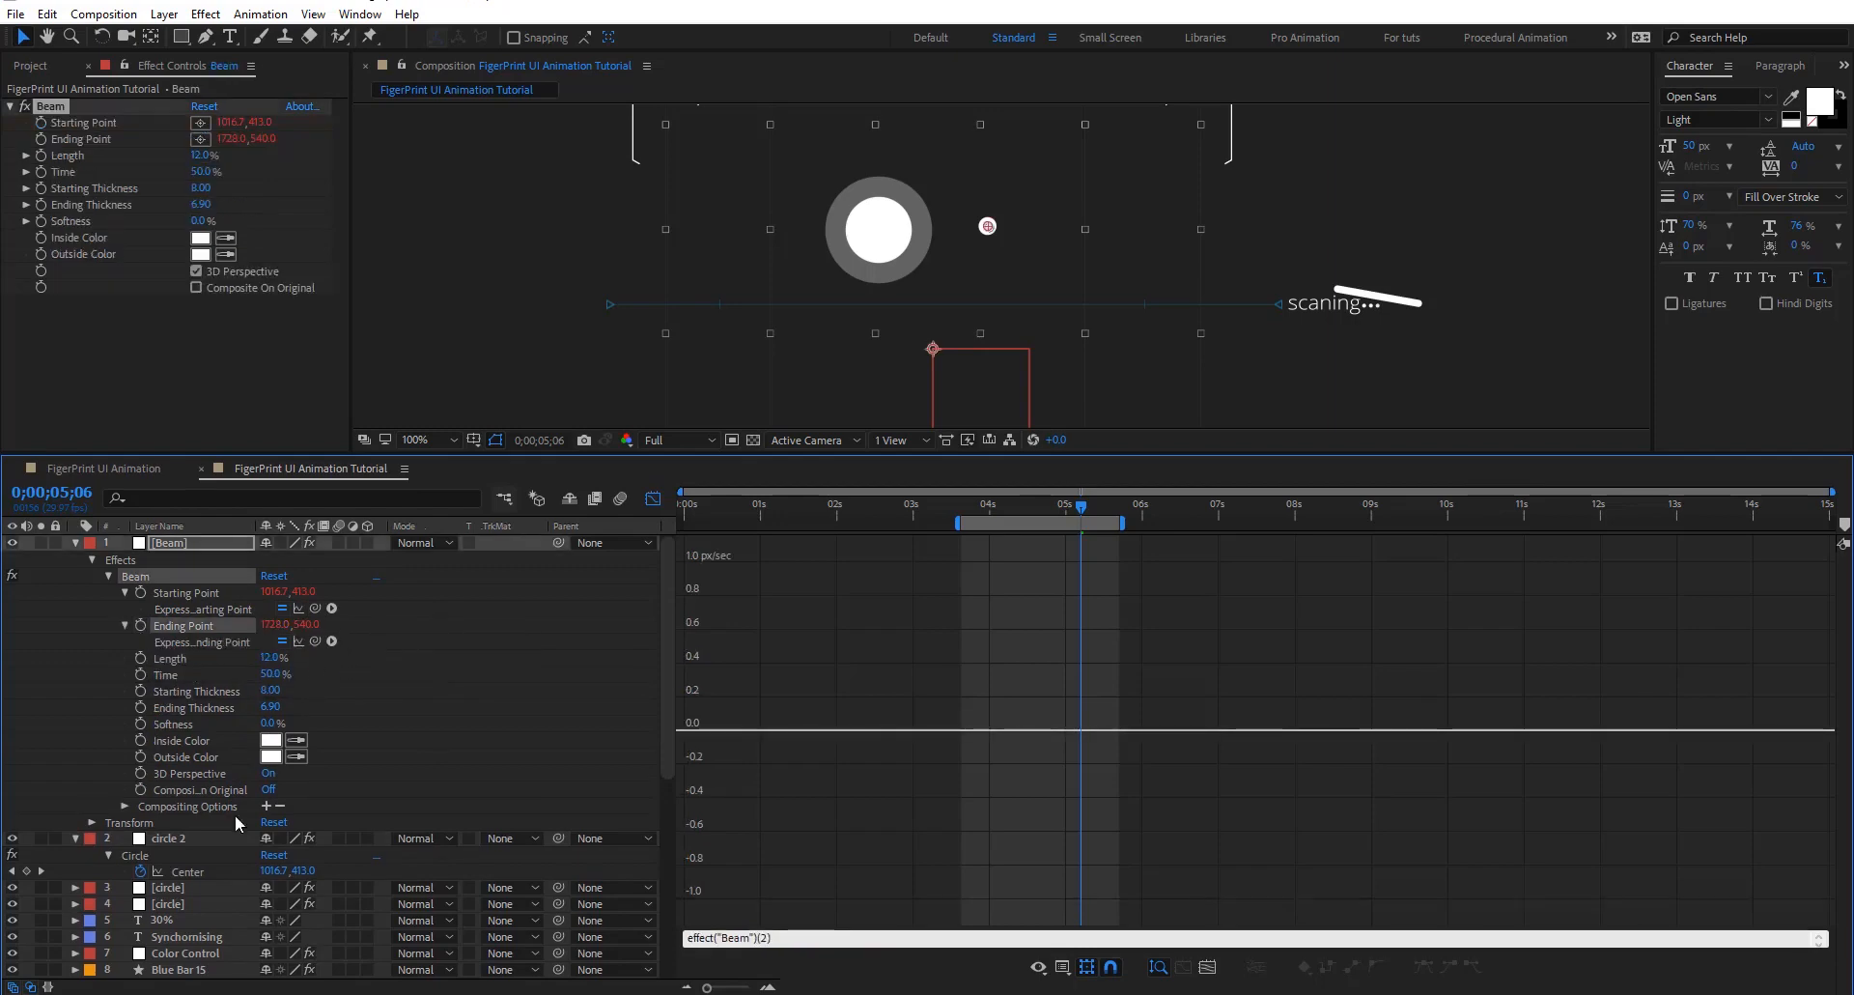
{"action": "left_click", "coordinate": [193, 904]}
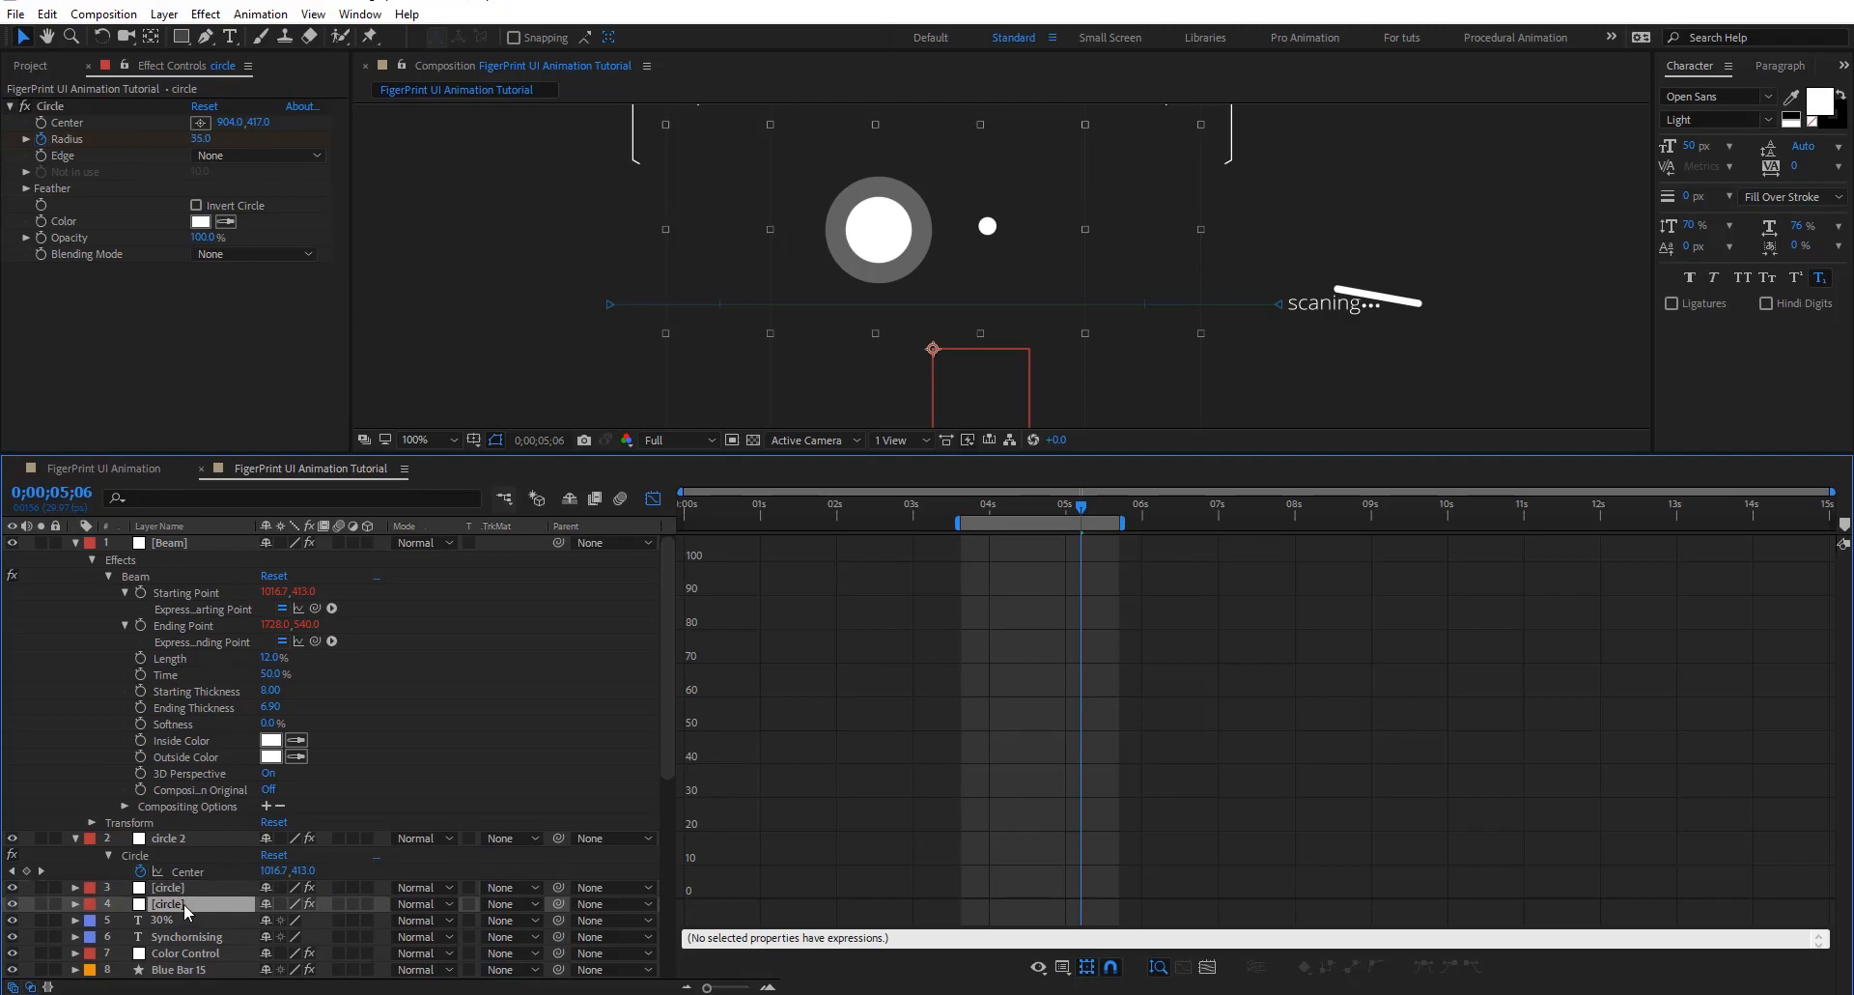
{"action": "key", "text": "u"}
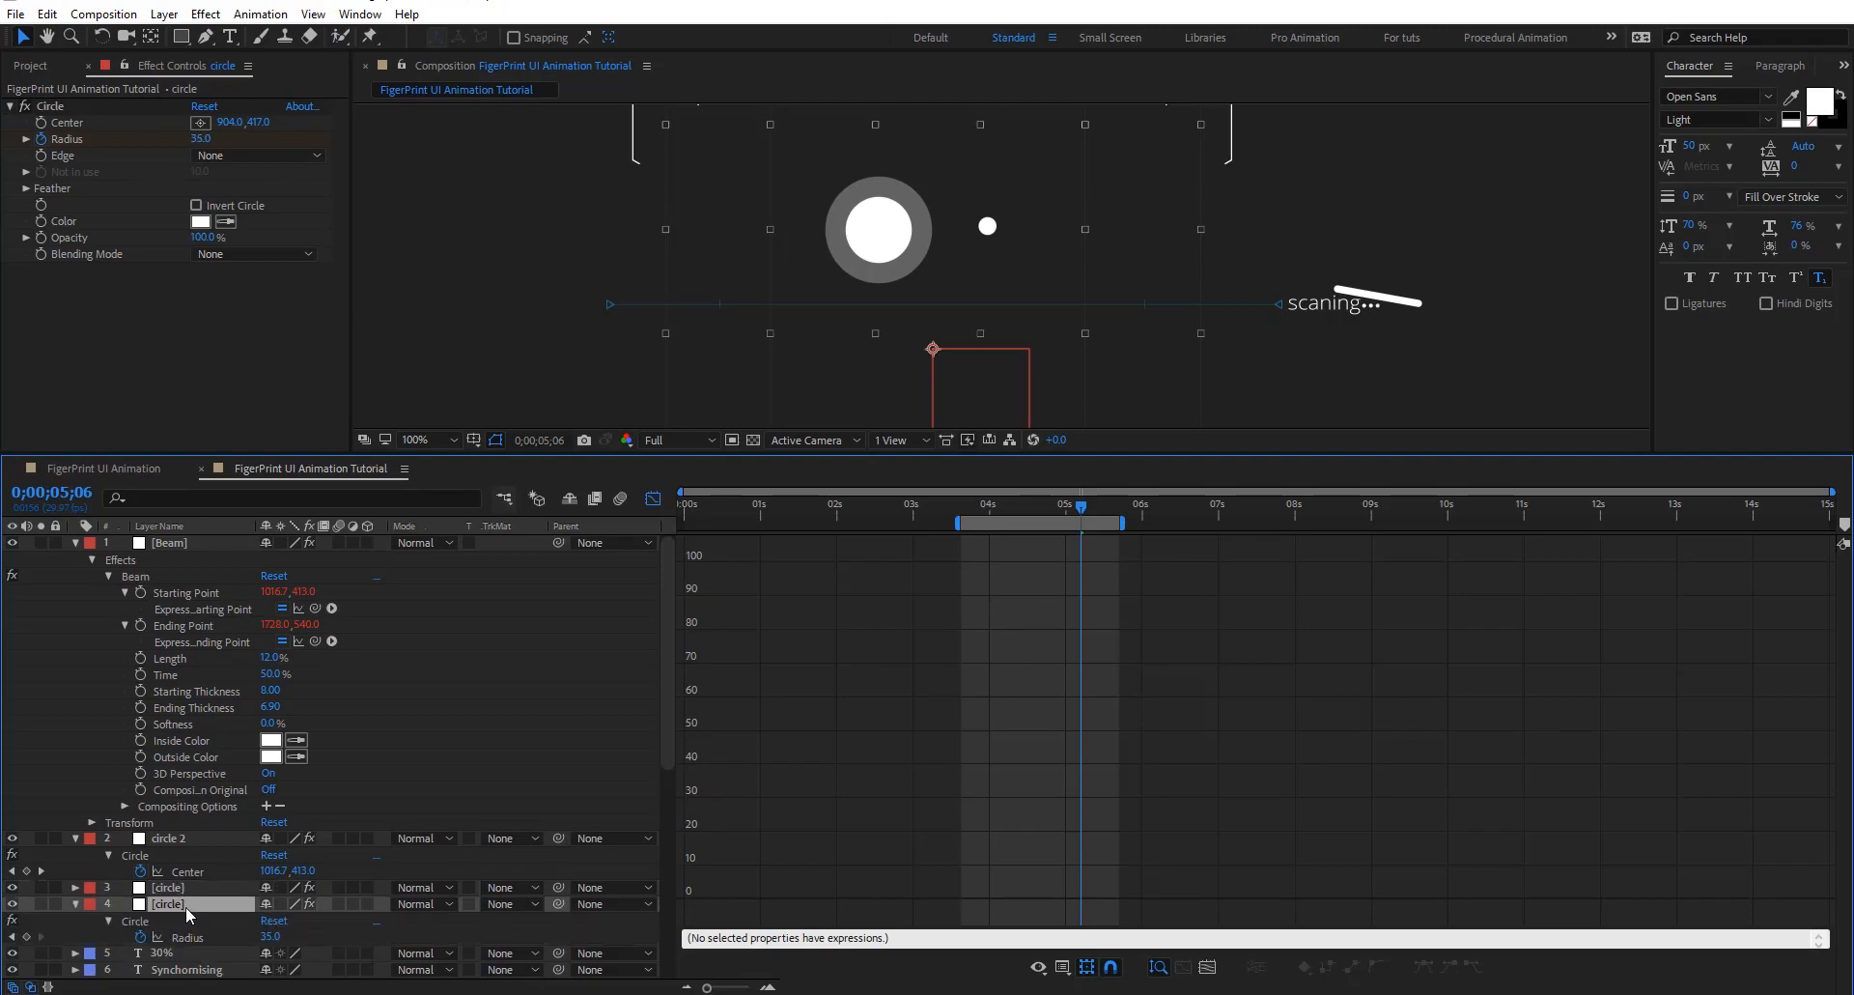
{"action": "left_click", "coordinate": [107, 921]}
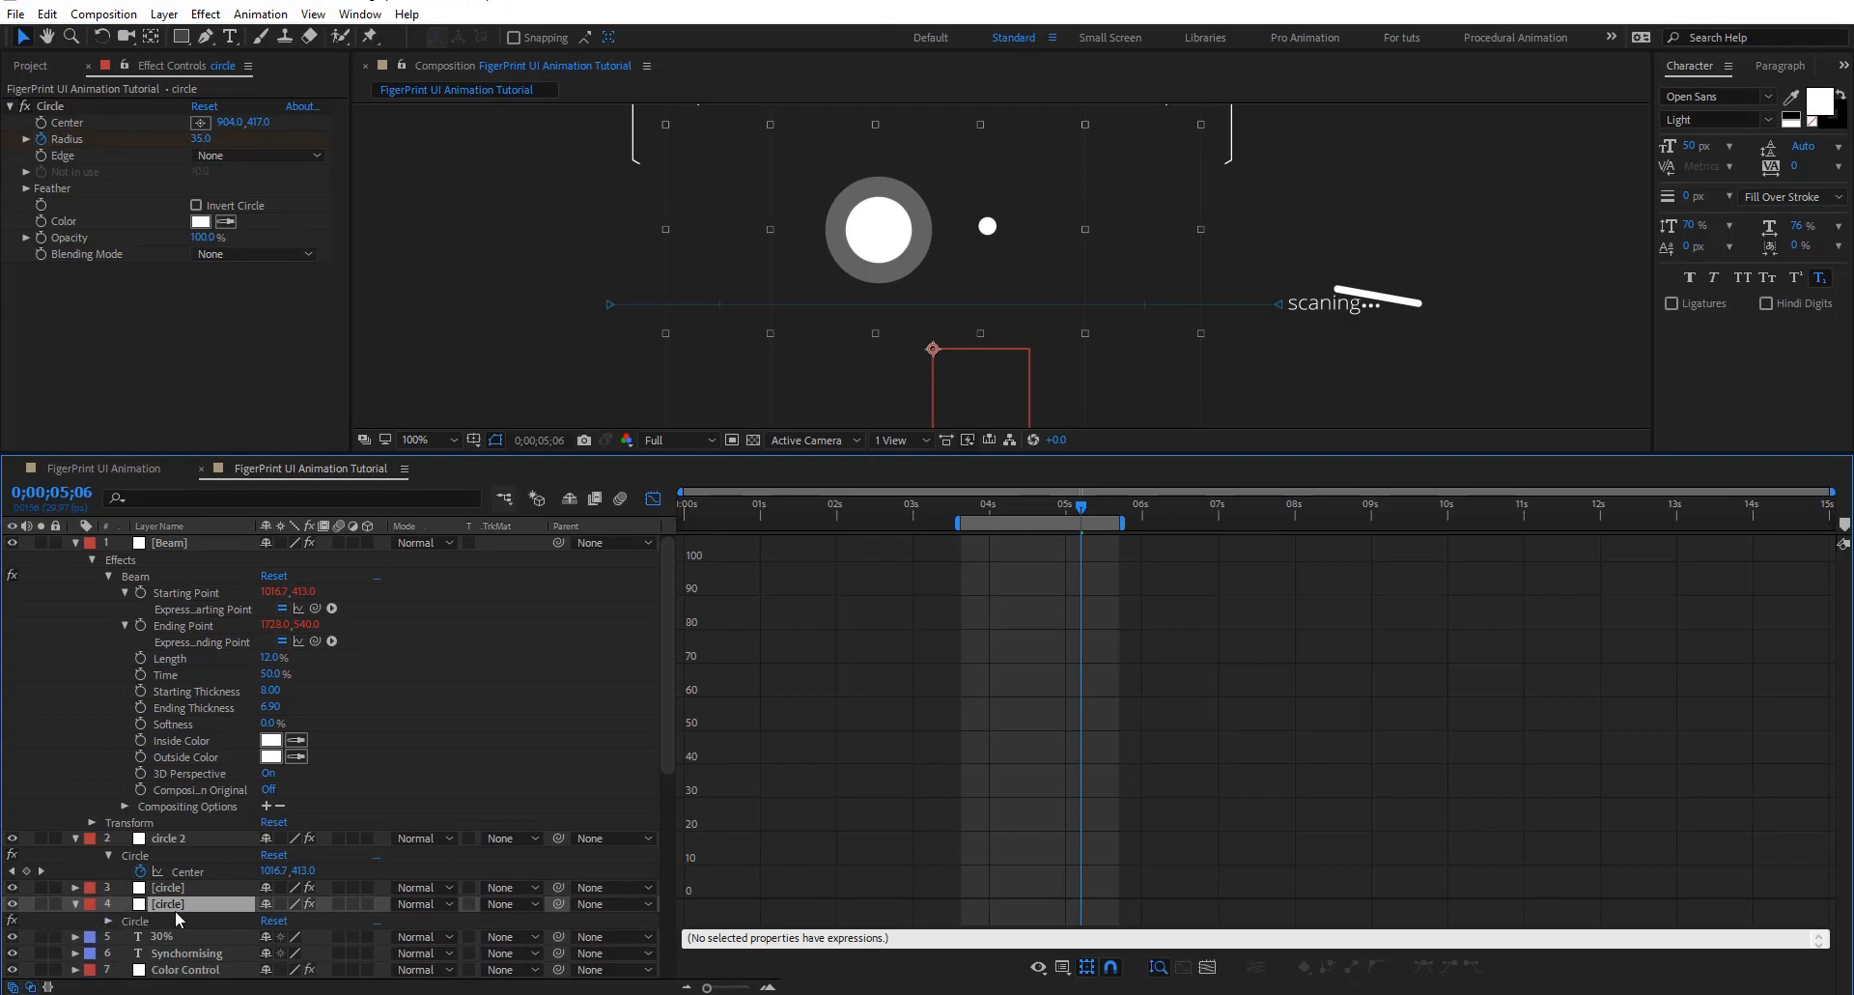
{"action": "key", "text": "u"}
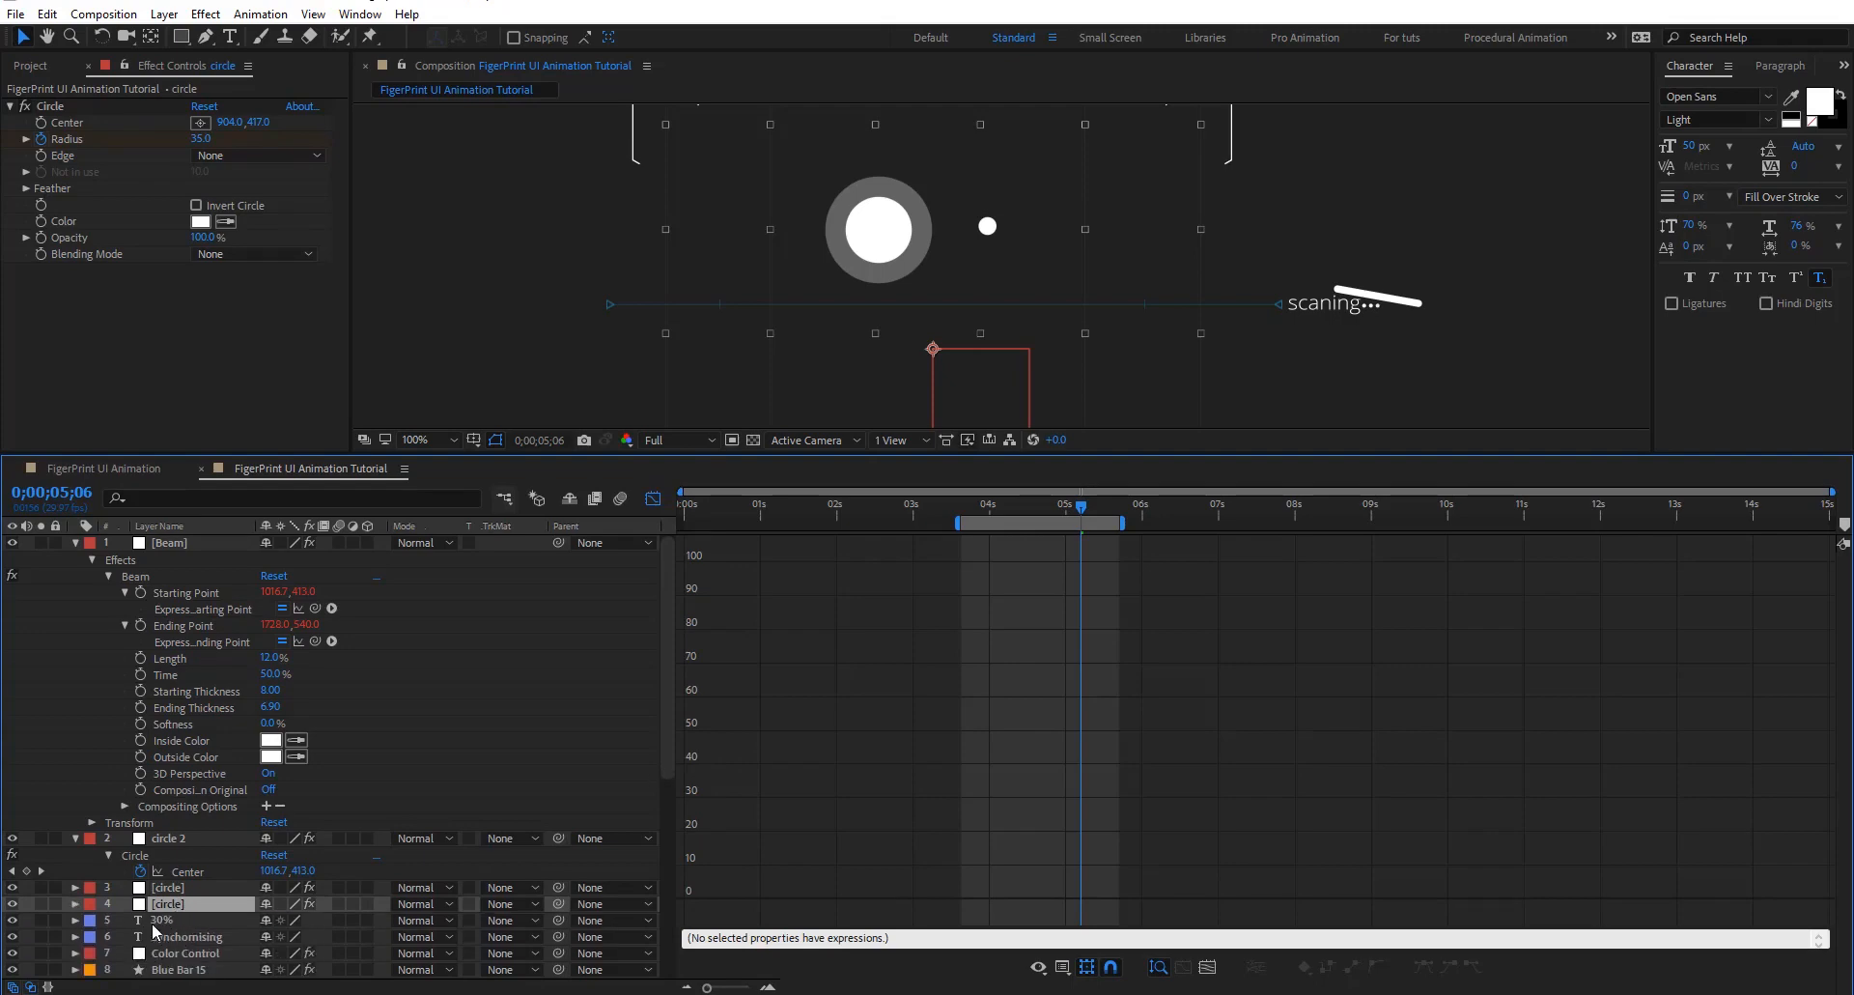
{"action": "left_click", "coordinate": [75, 904]}
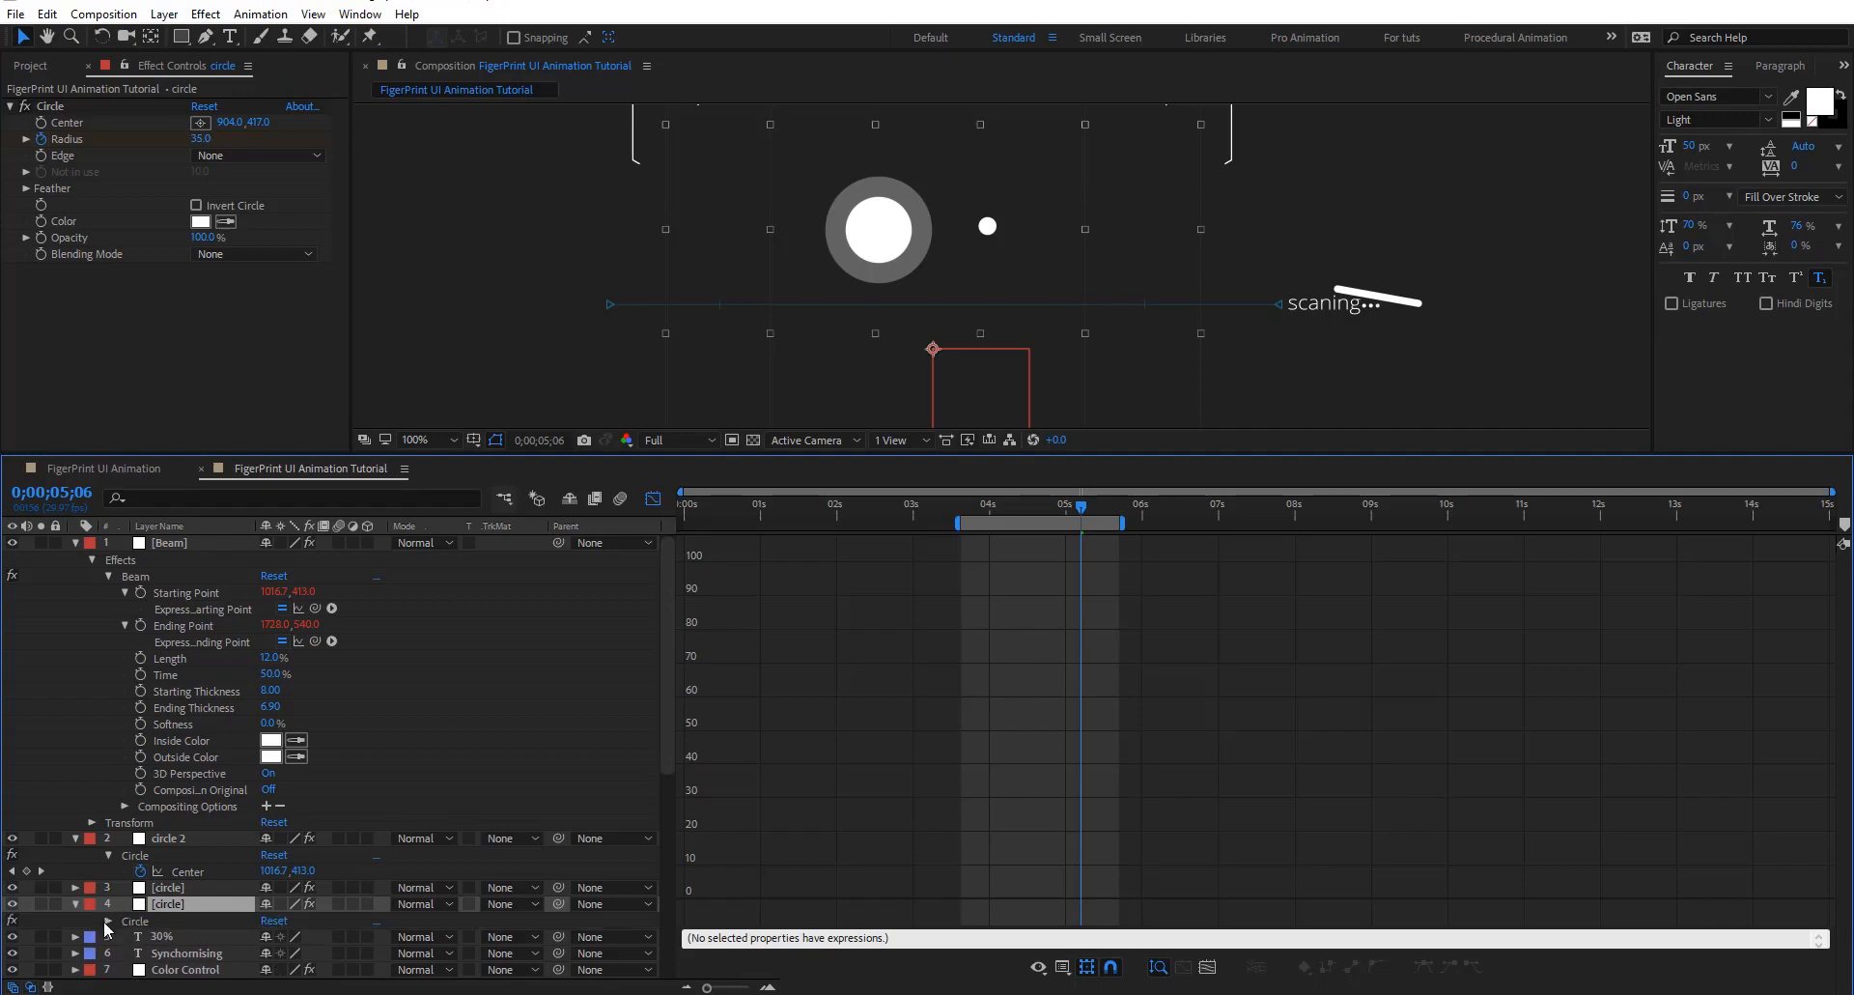
{"action": "left_click", "coordinate": [107, 922]}
{"action": "scroll", "coordinate": [157, 843], "scroll_direction": "down", "scroll_amount": 3}
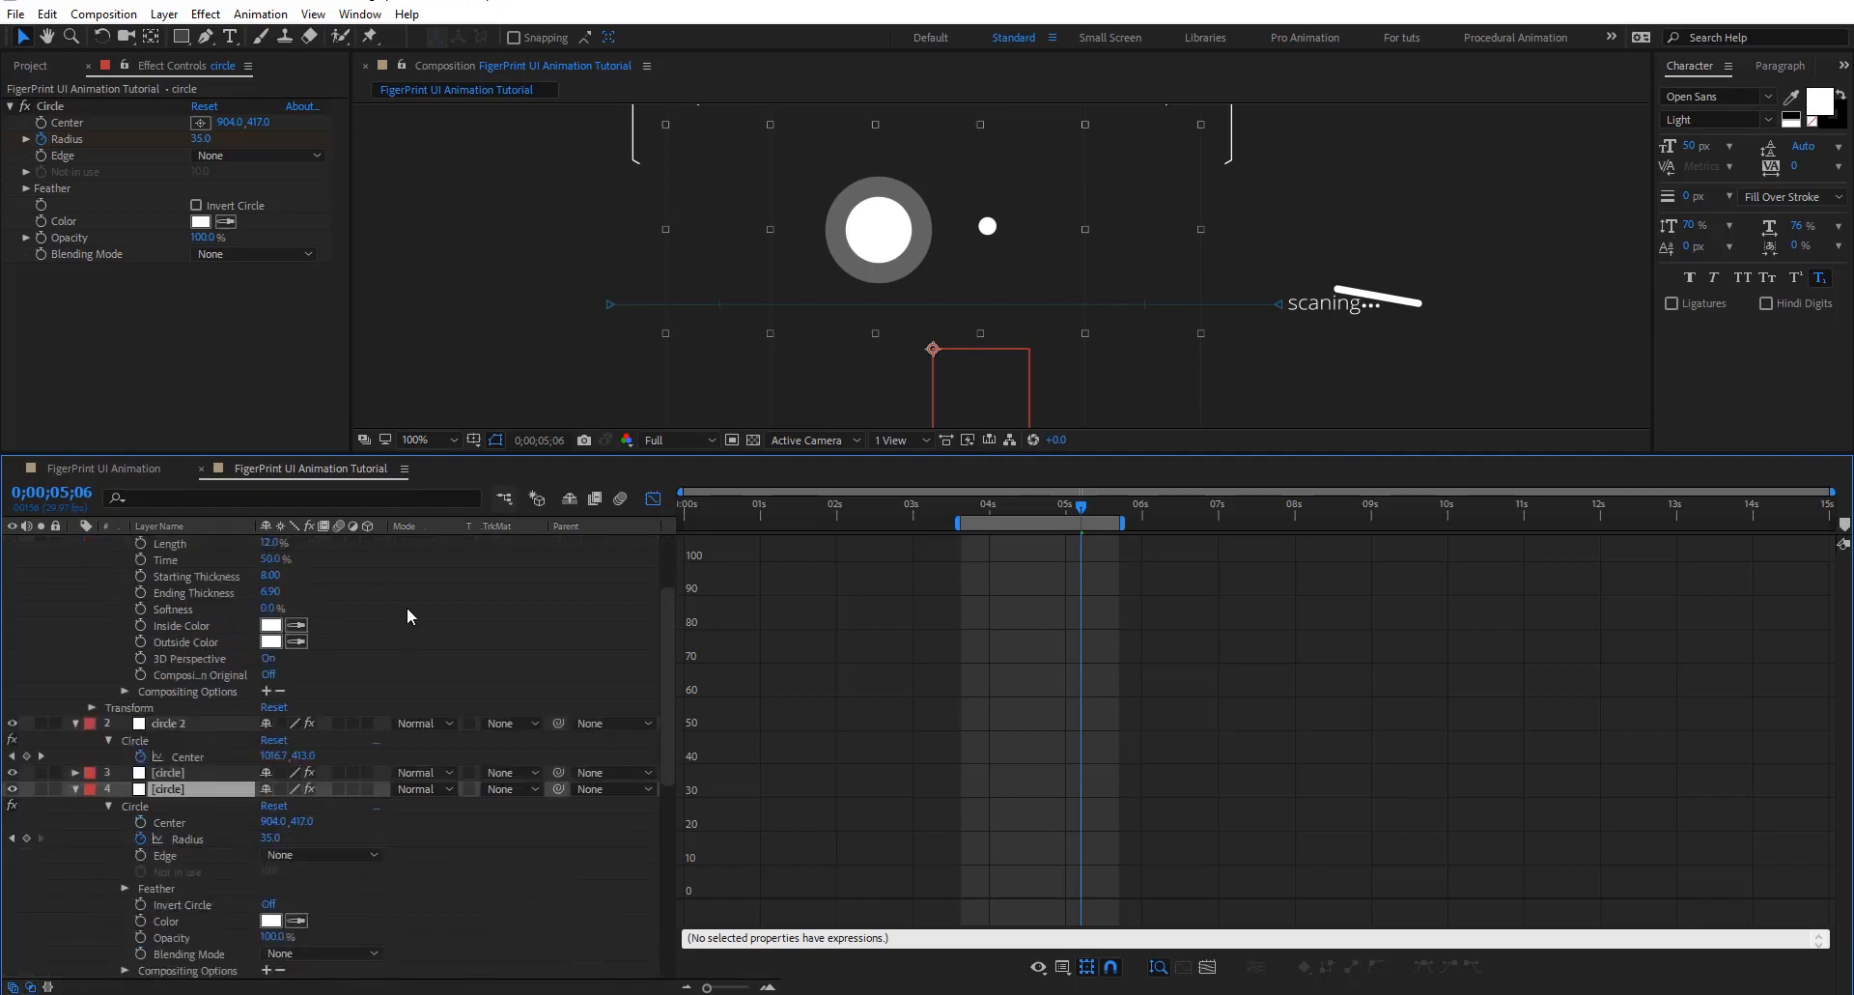
{"action": "scroll", "coordinate": [406, 618], "scroll_direction": "up", "scroll_amount": 3}
{"action": "left_click_drag", "start_coordinate": [317, 626], "coordinate": [201, 922]}
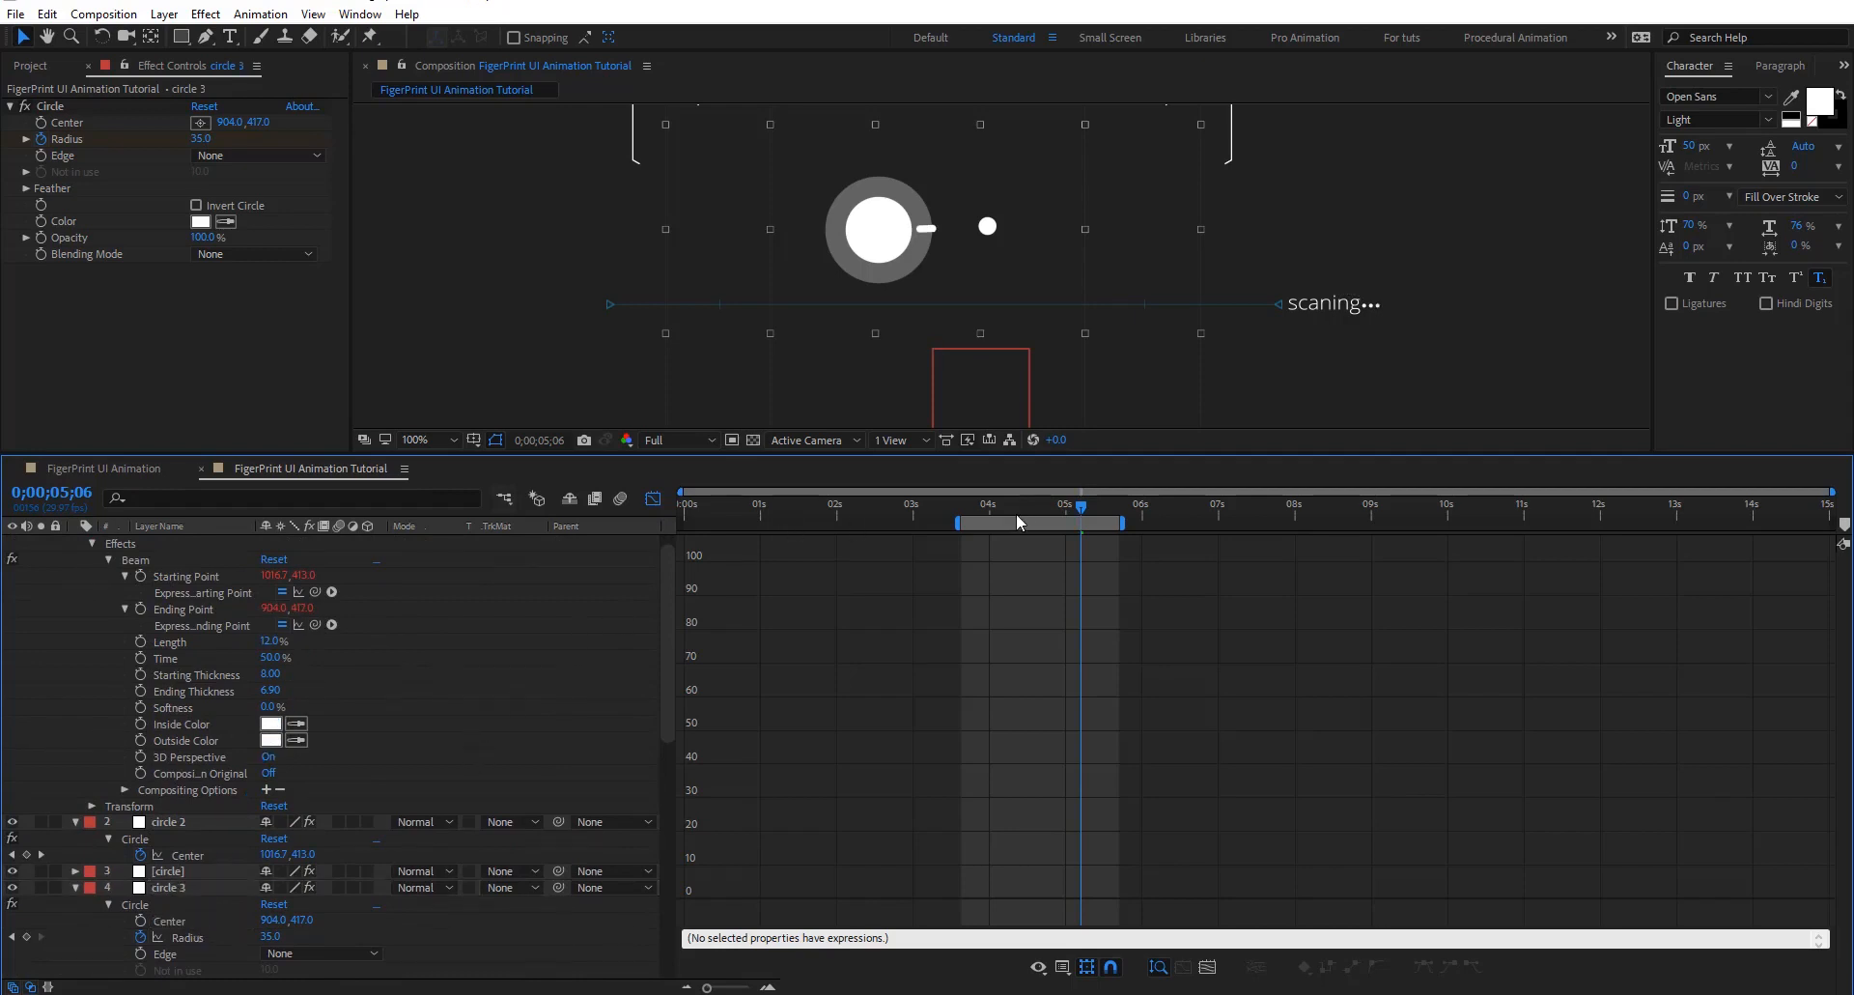
Scrub to 0;00;05;13 and set the beam's Length to 100% so it spans both circles
{"action": "mouse_move", "coordinate": [1072, 514]}
{"action": "left_mouse_down"}
{"action": "mouse_move", "coordinate": [983, 510]}
{"action": "mouse_move", "coordinate": [1100, 526]}
{"action": "left_mouse_up"}
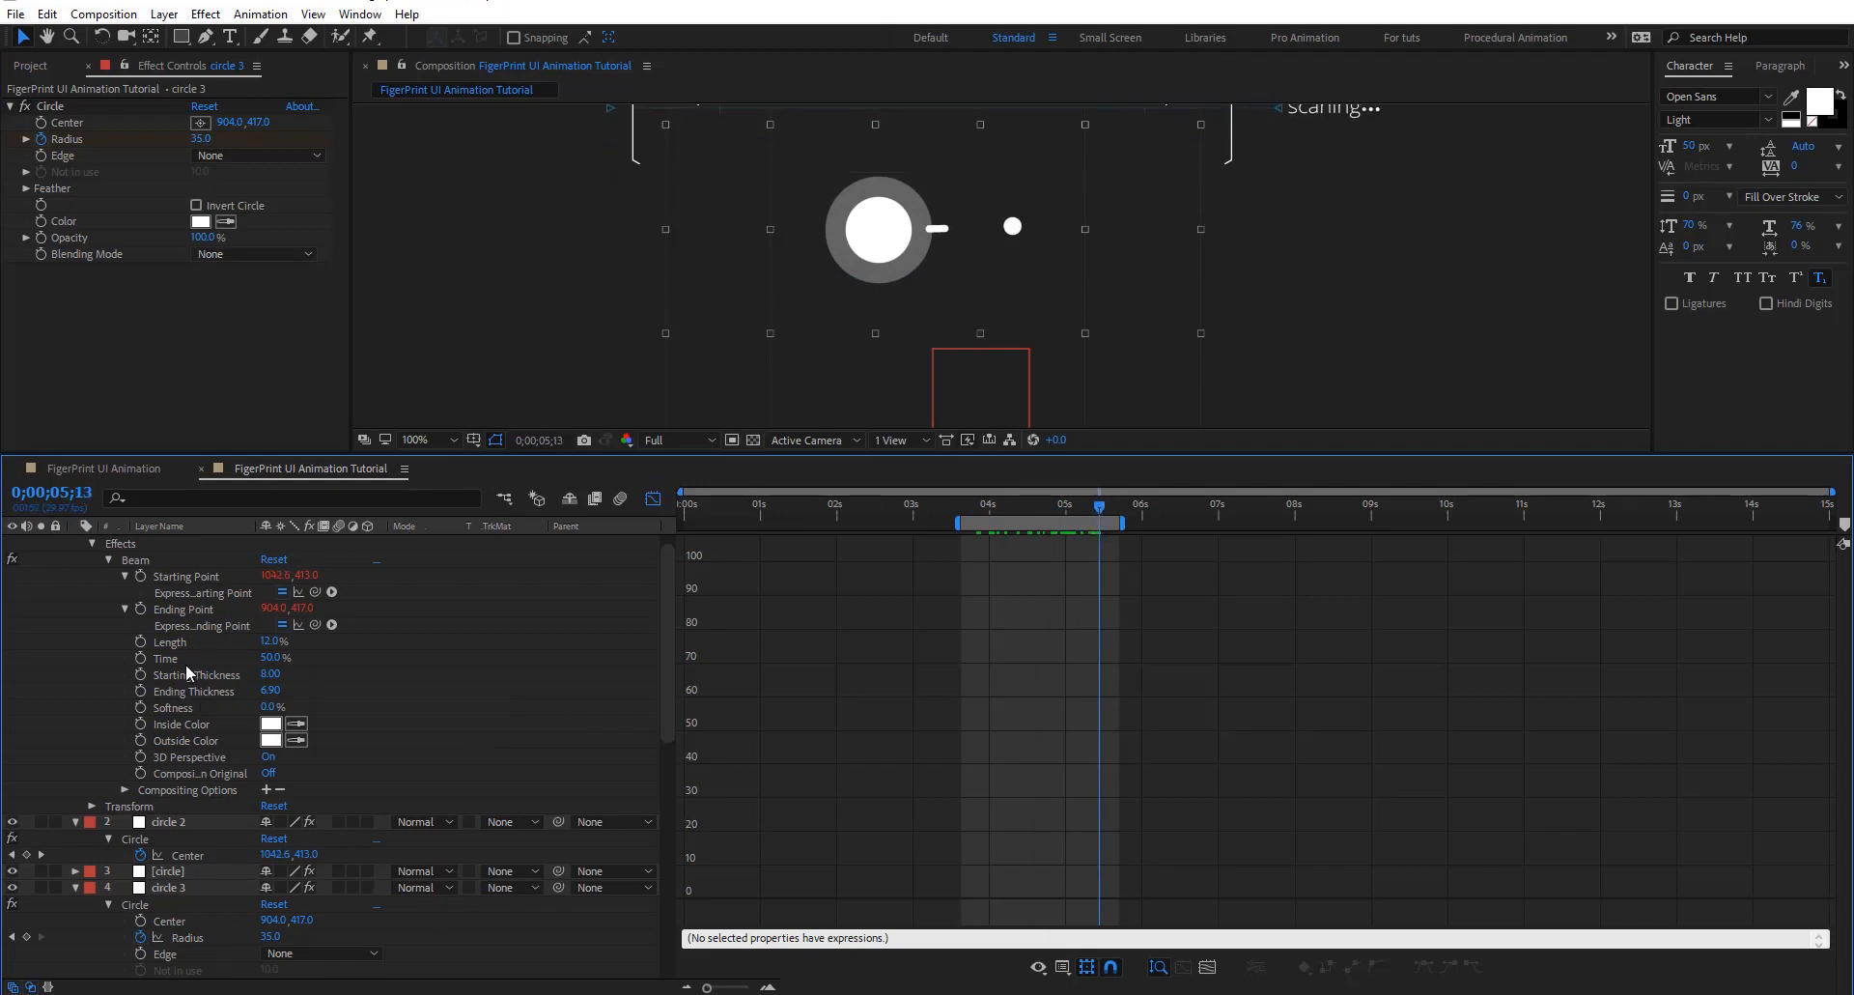
{"action": "scroll", "coordinate": [186, 674], "scroll_direction": "up", "scroll_amount": 1}
{"action": "left_click", "coordinate": [177, 547]}
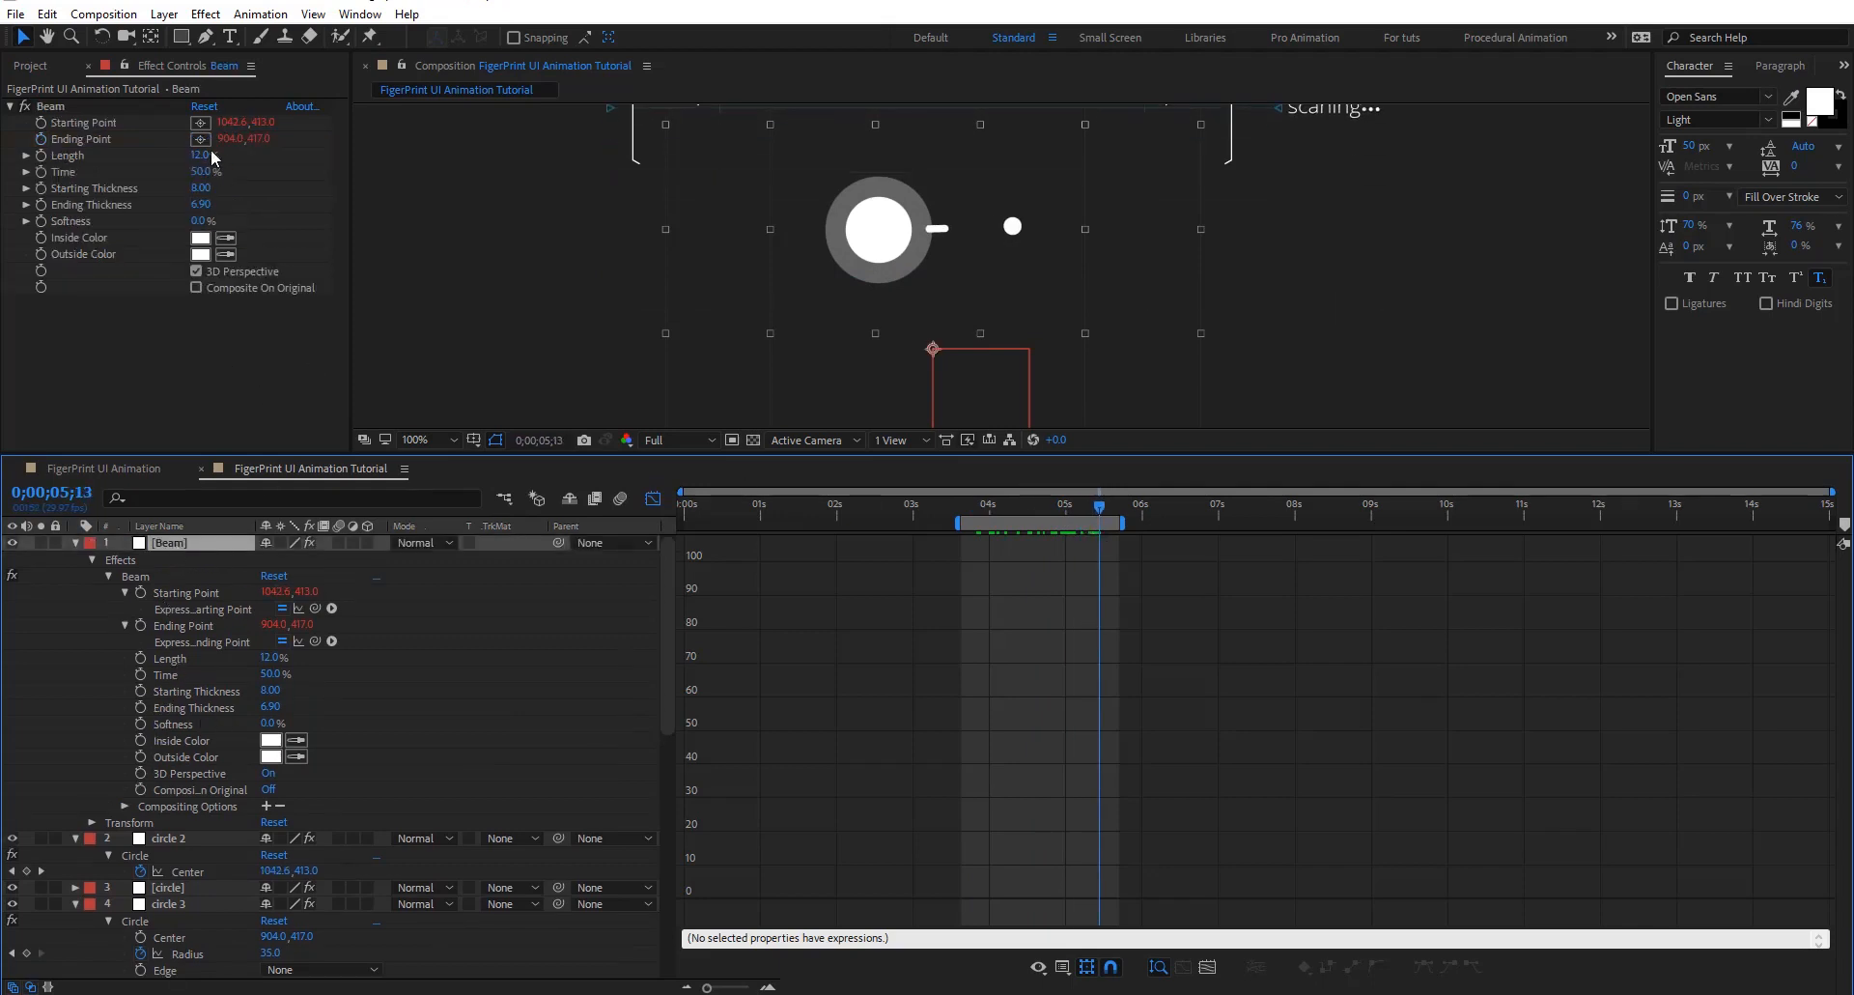
{"action": "left_click_drag", "start_coordinate": [200, 188], "coordinate": [333, 162]}
{"action": "key", "text": "ctrl+z"}
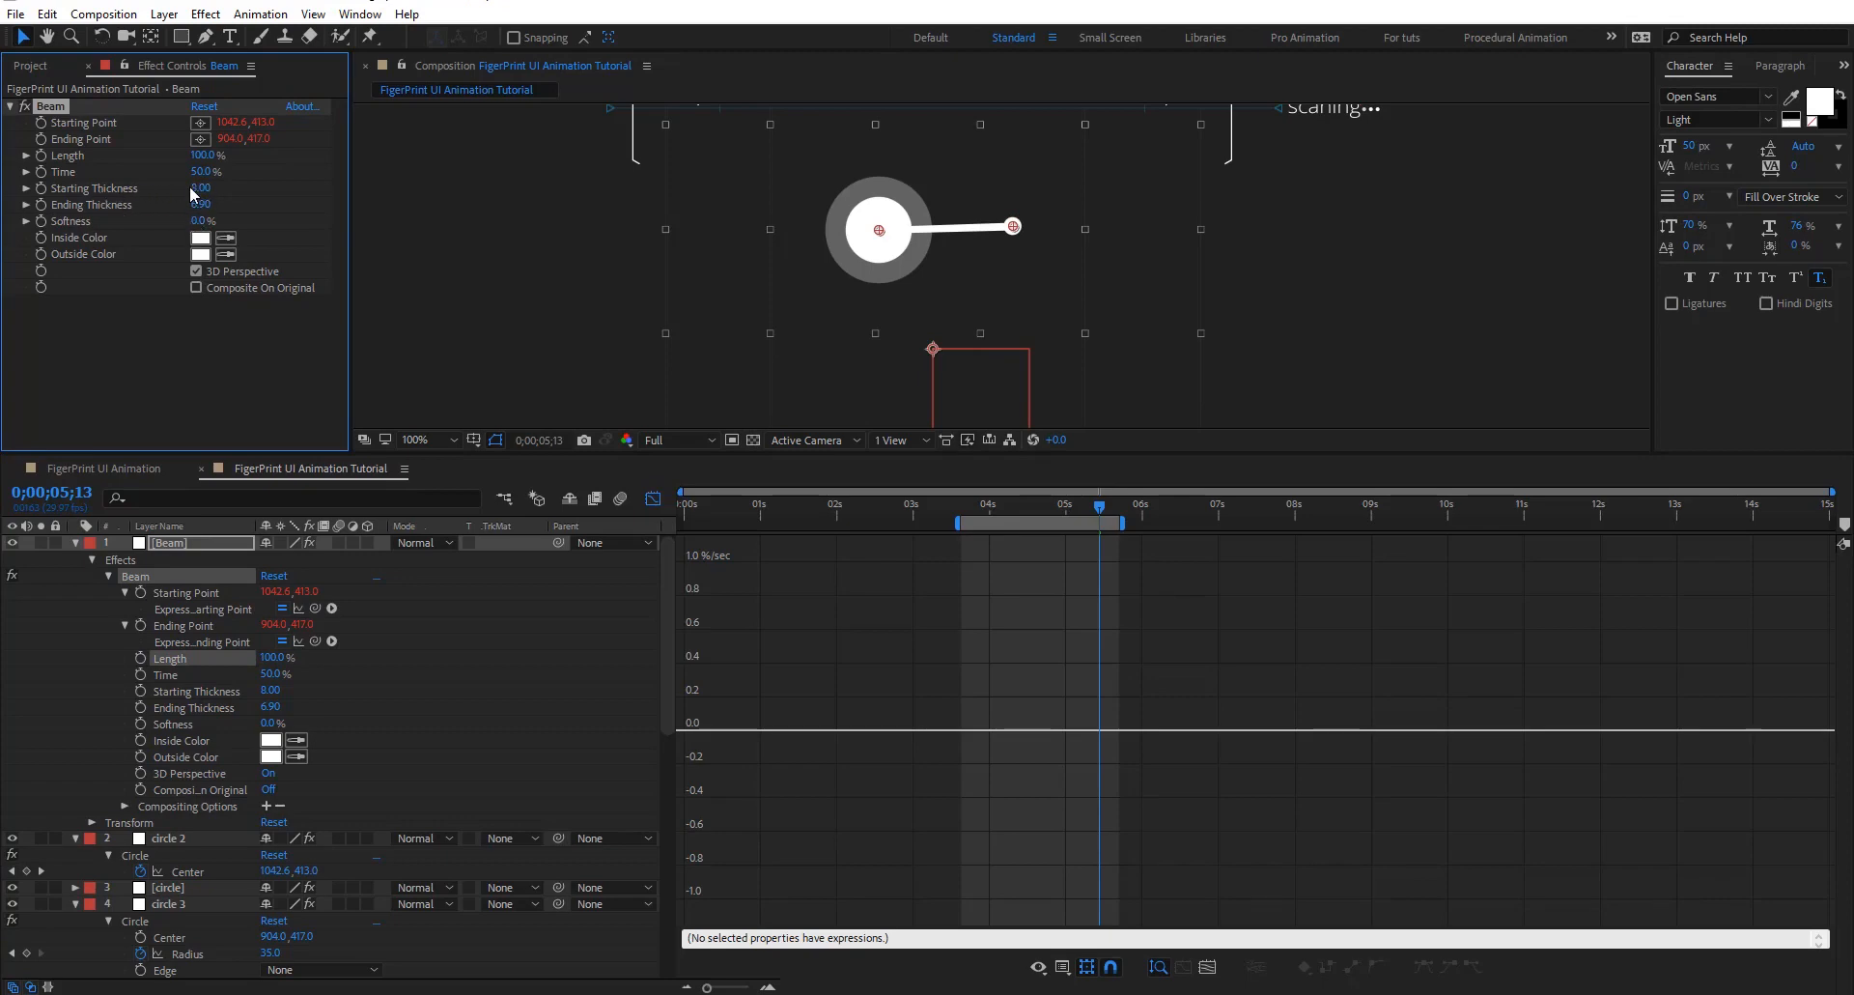
Try different beam thicknesses, ending with Starting Thickness and Ending Thickness both at 10
{"action": "left_click", "coordinate": [102, 188]}
{"action": "left_click_drag", "start_coordinate": [94, 178], "coordinate": [89, 179]}
{"action": "left_click", "coordinate": [200, 190]}
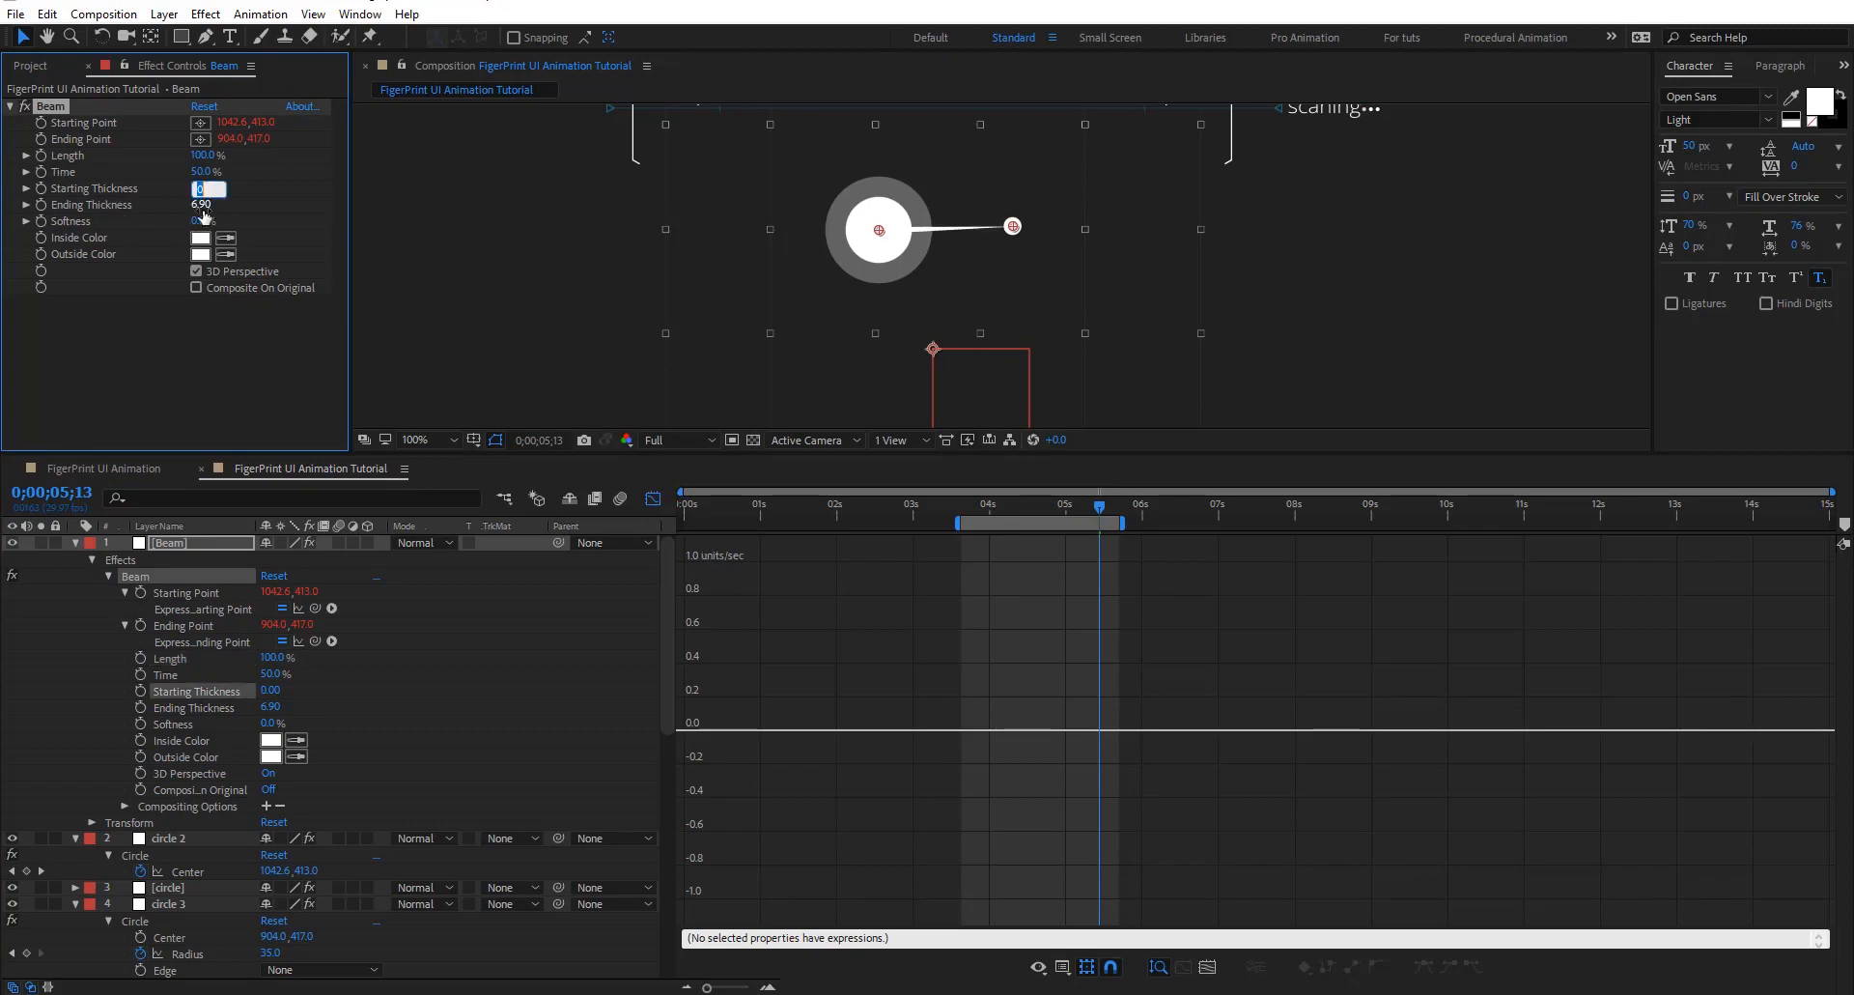
{"action": "left_click_drag", "start_coordinate": [201, 207], "coordinate": [220, 206]}
{"action": "left_click", "coordinate": [203, 205]}
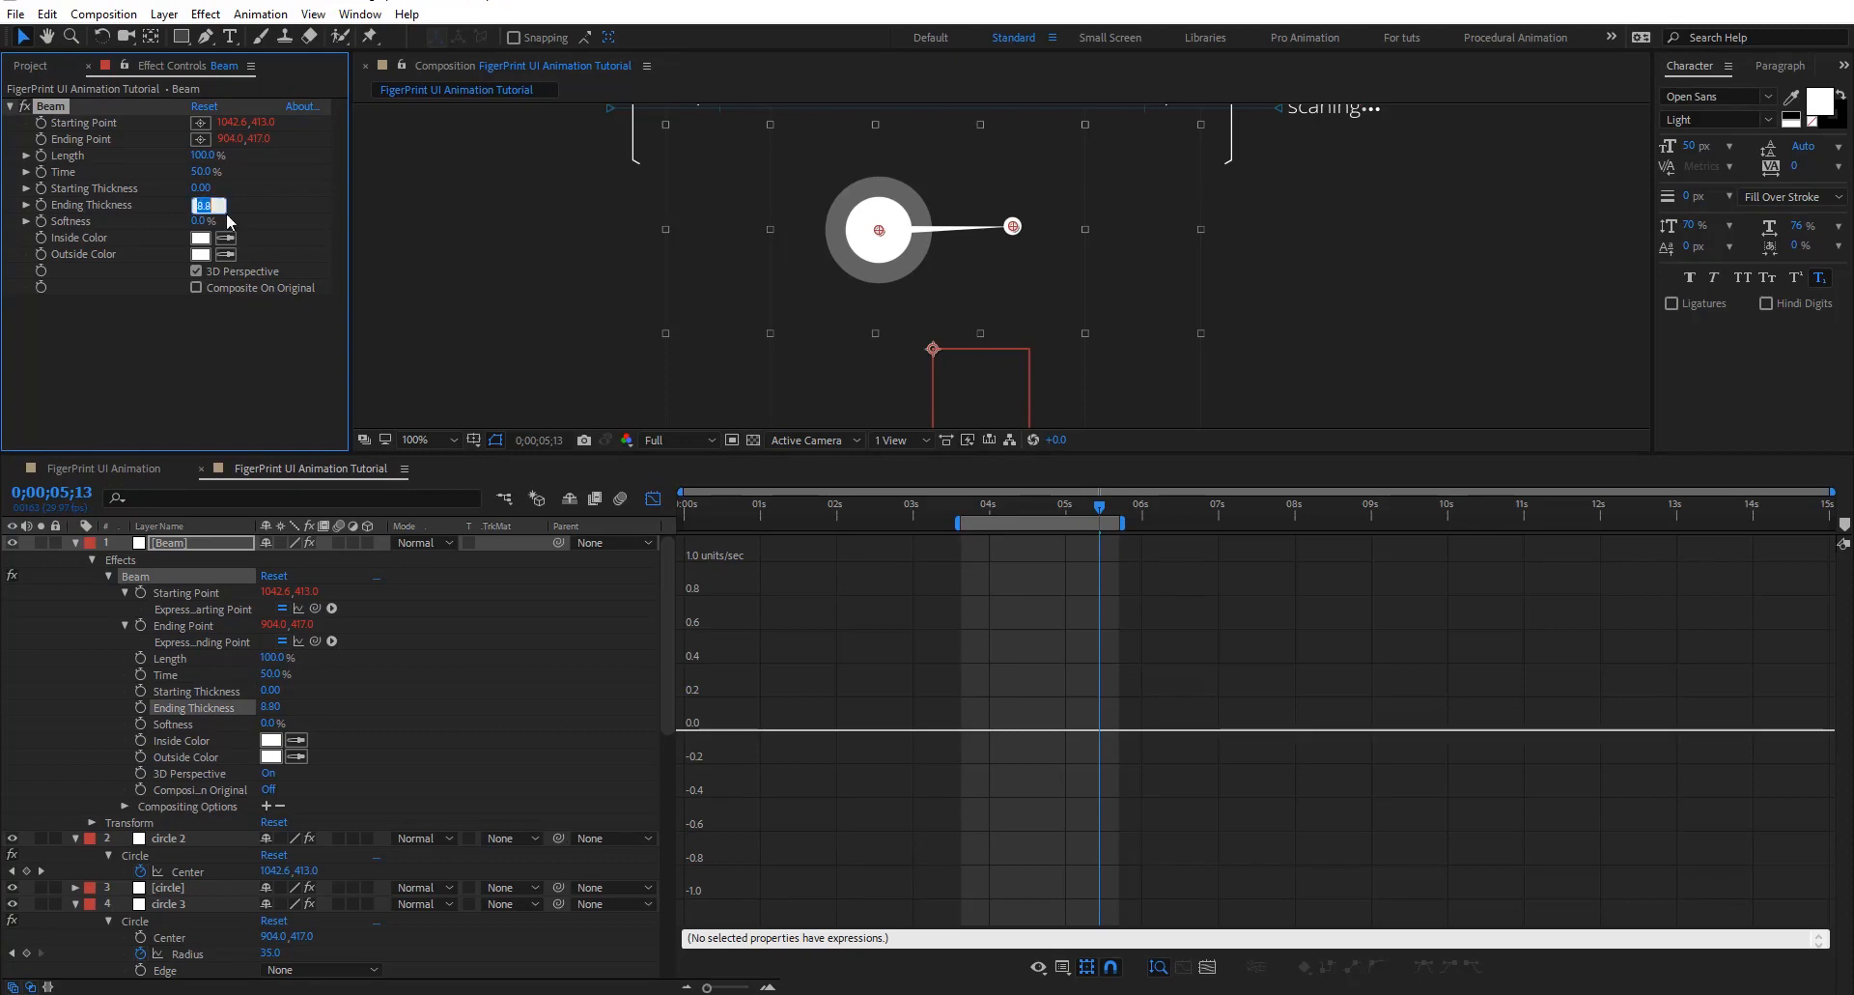
{"action": "type", "text": "10"}
{"action": "key", "text": "Return"}
{"action": "left_click", "coordinate": [200, 189]}
{"action": "type", "text": "10"}
{"action": "key", "text": "Return"}
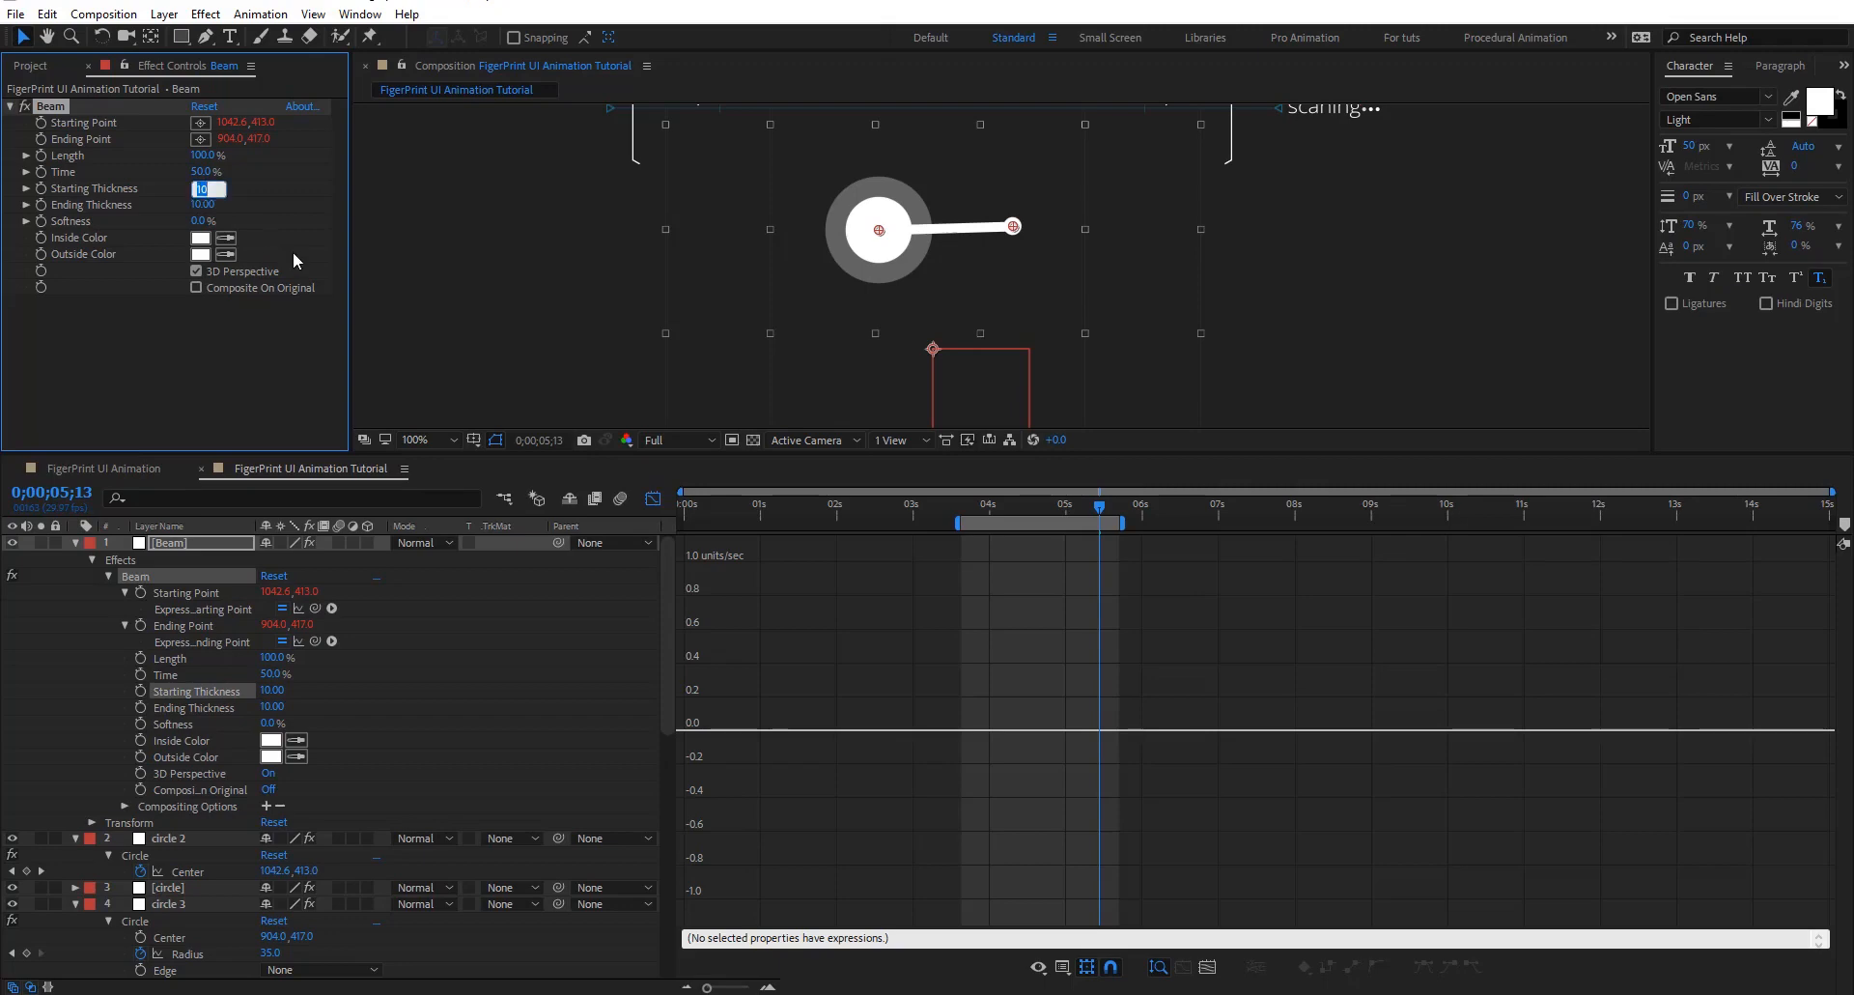
Set the beam's Starting Thickness and Ending Thickness to 5
{"action": "type", "text": "5"}
{"action": "key", "text": "Return"}
{"action": "left_click", "coordinate": [201, 206]}
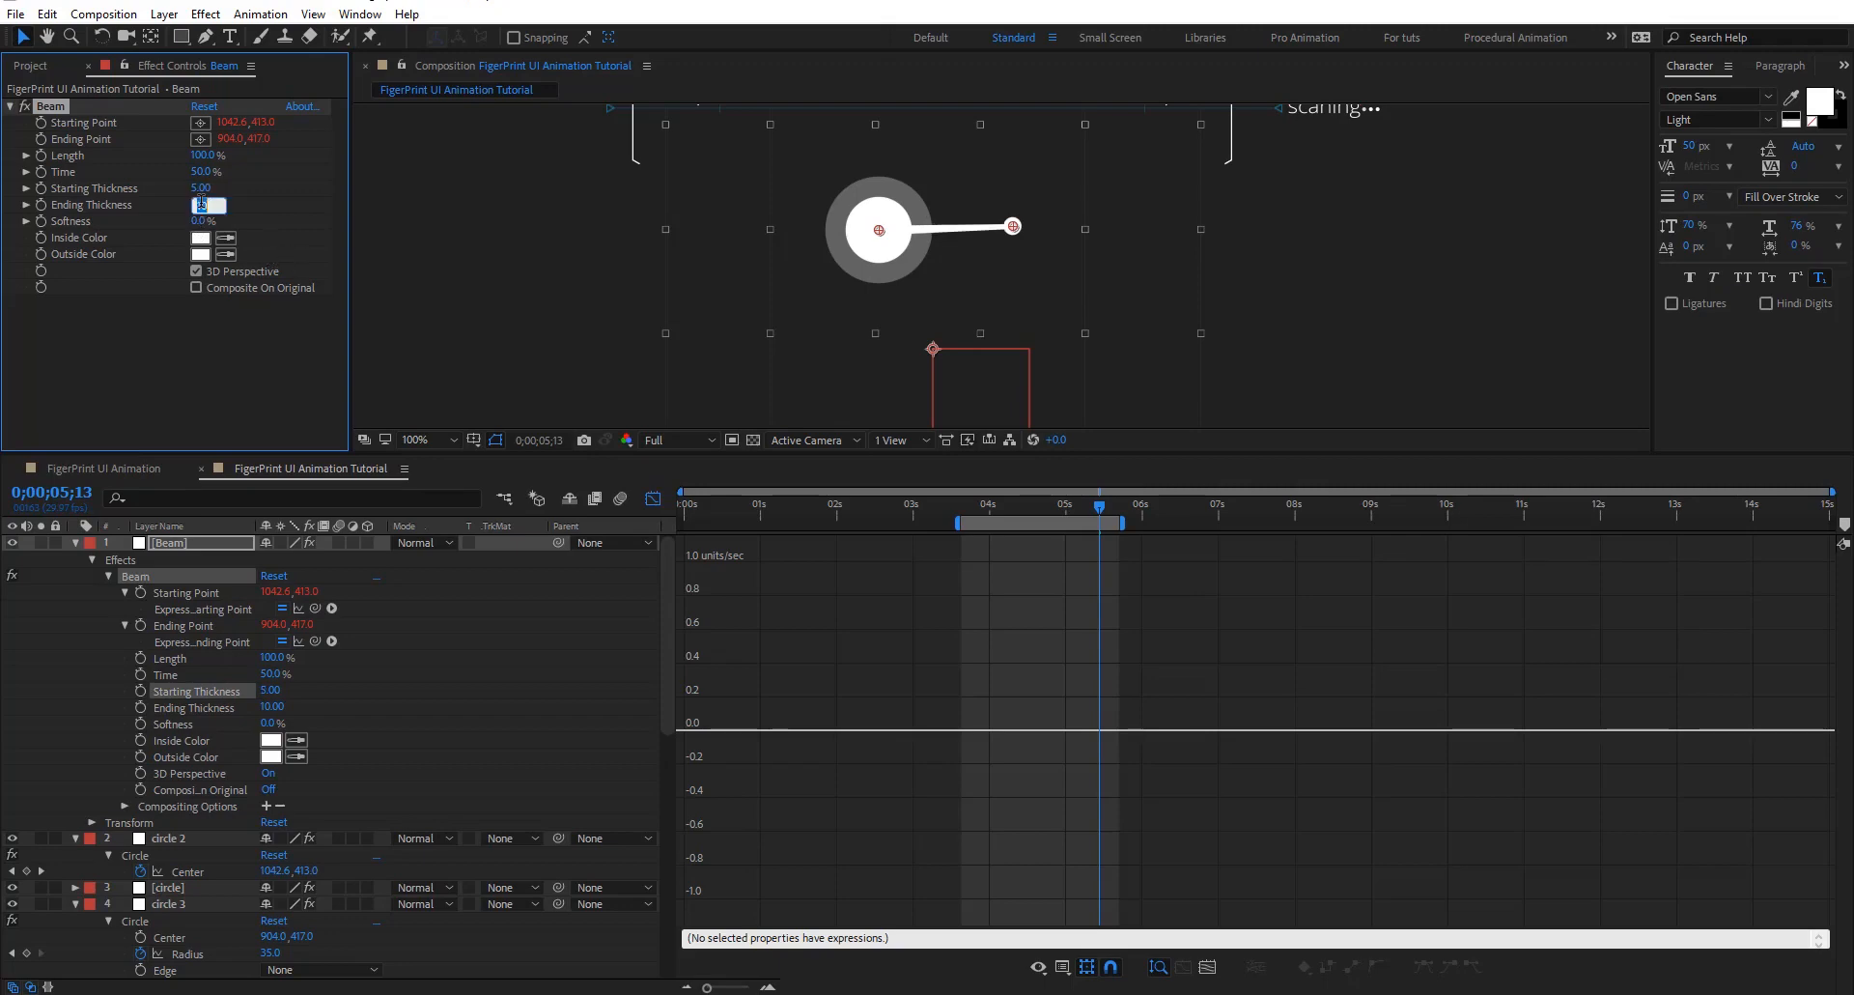
{"action": "type", "text": "5"}
{"action": "key", "text": "Return"}
{"action": "left_click", "coordinate": [231, 326]}
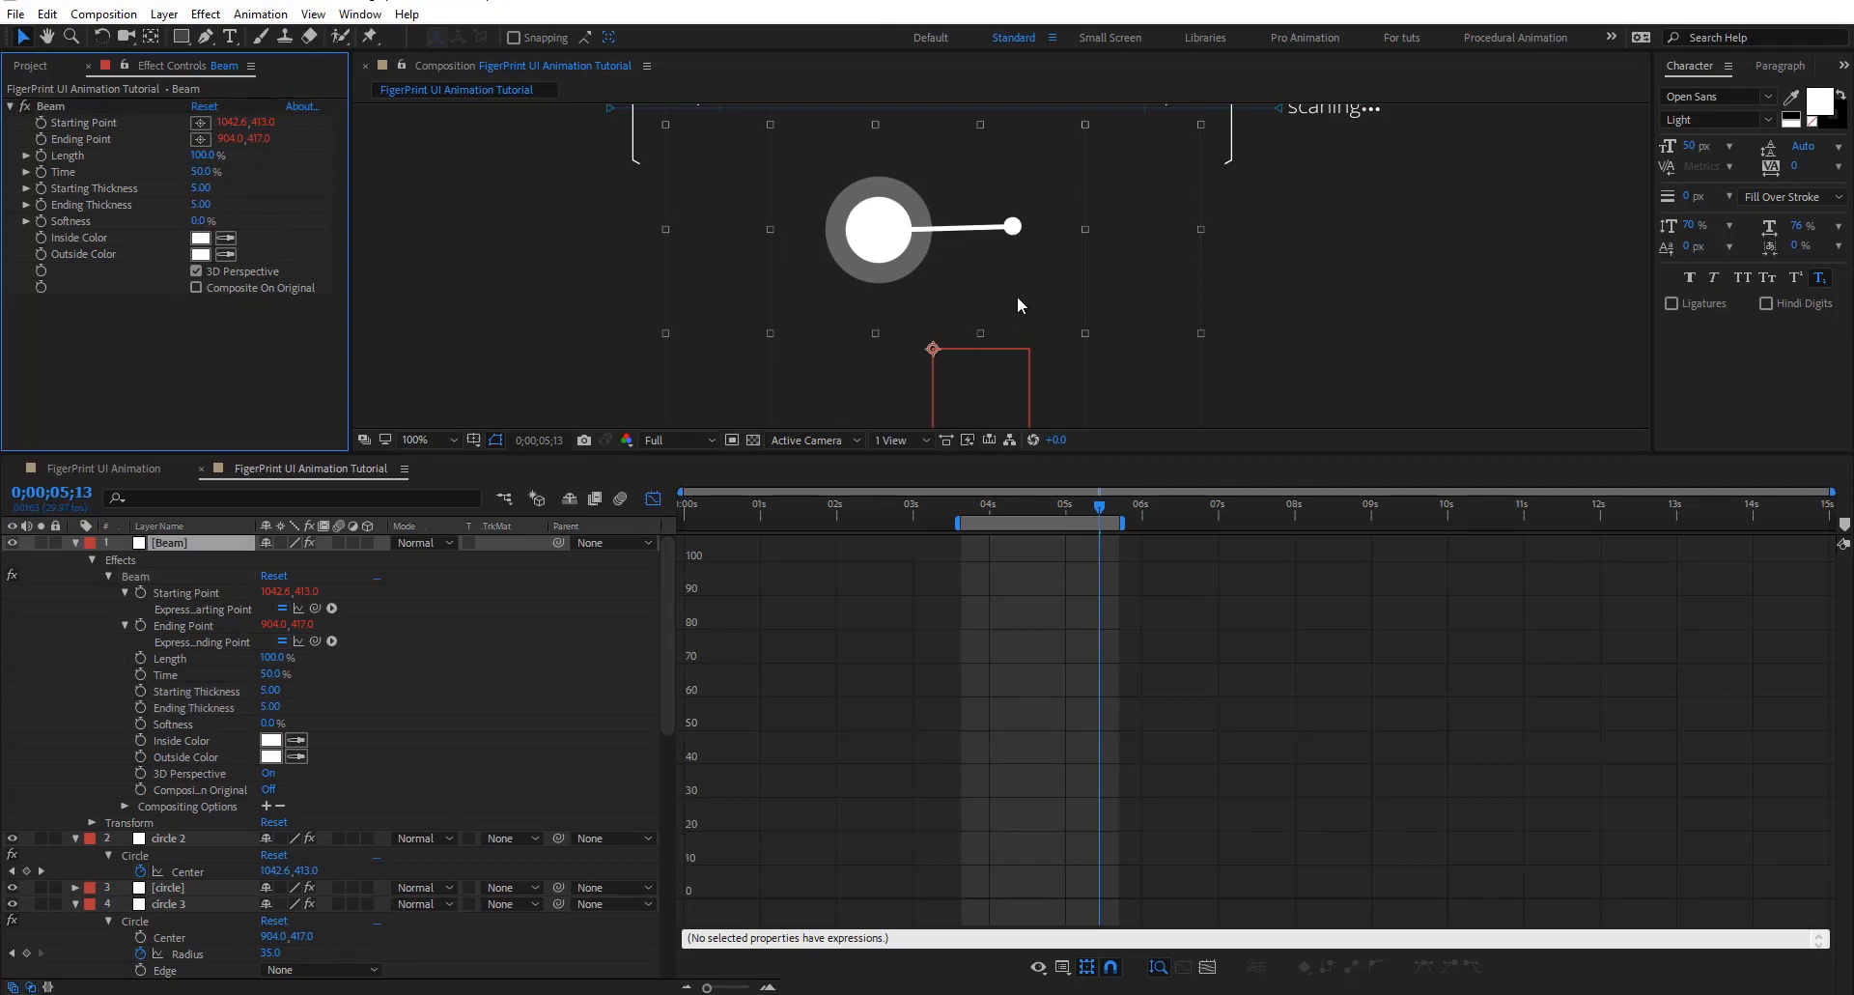
{"action": "scroll", "coordinate": [1017, 296], "scroll_direction": "down", "scroll_amount": 3}
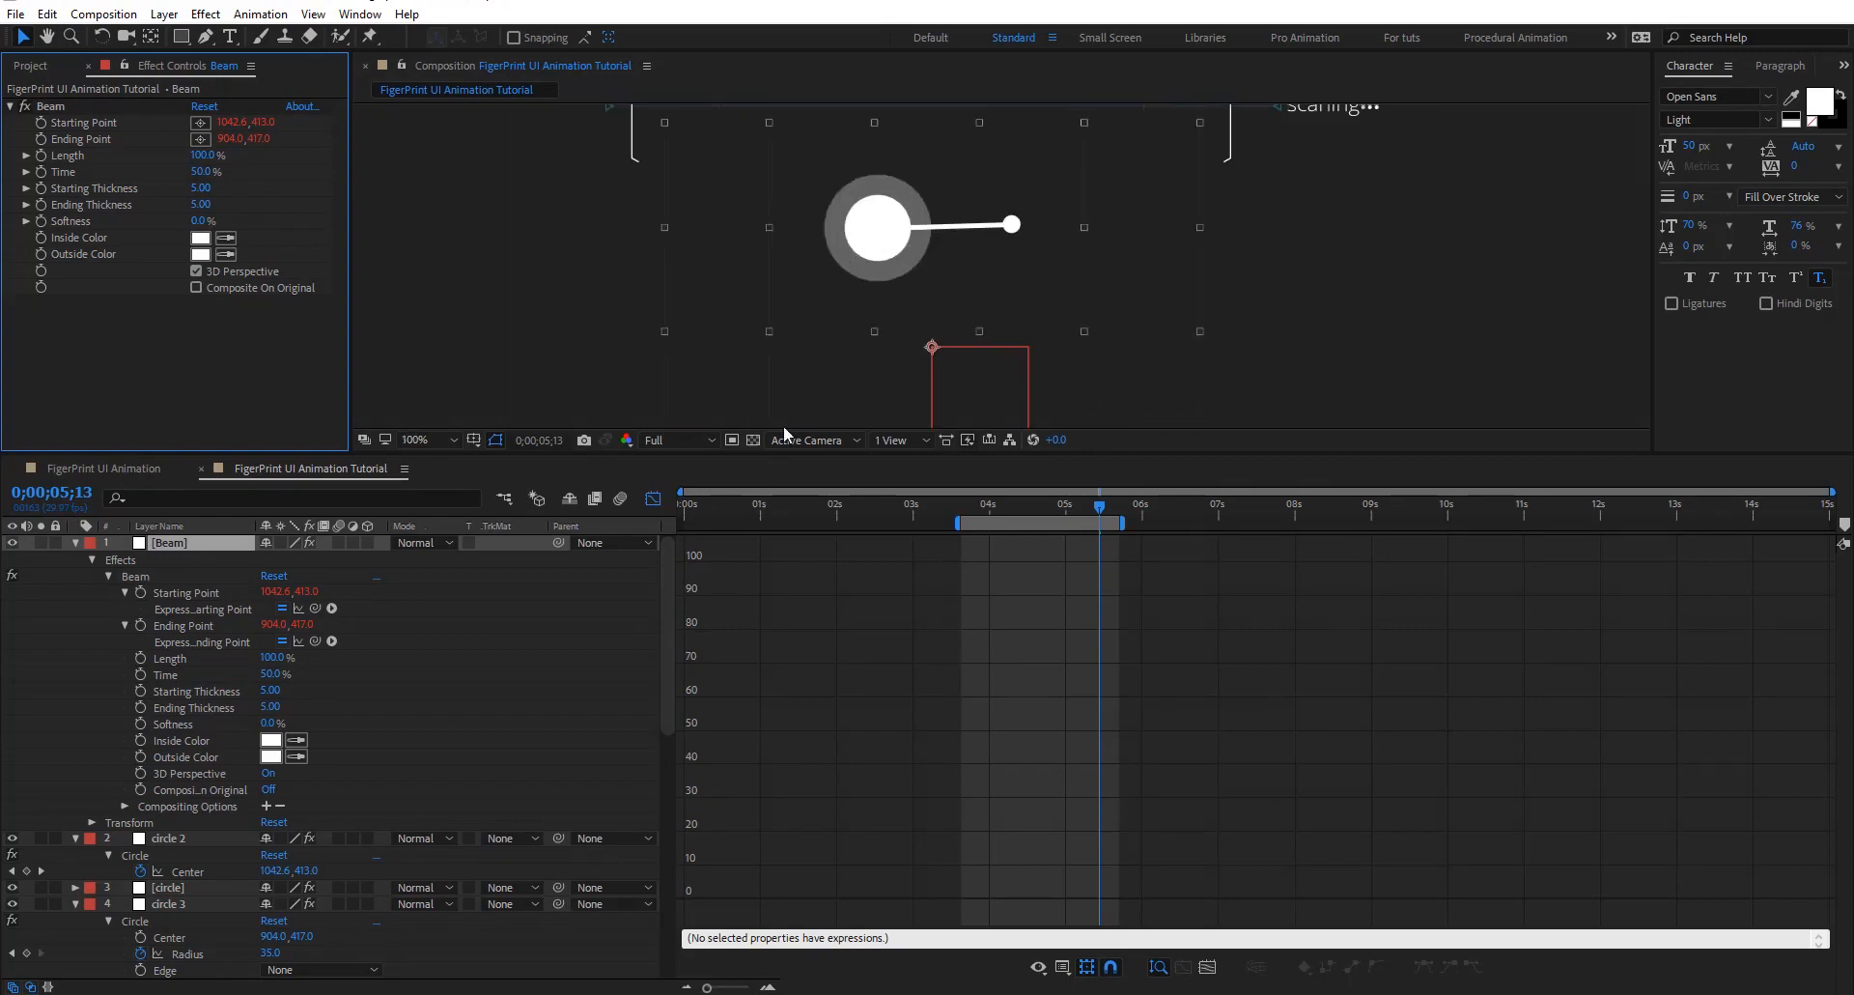
{"action": "left_click_drag", "start_coordinate": [808, 453], "coordinate": [808, 647]}
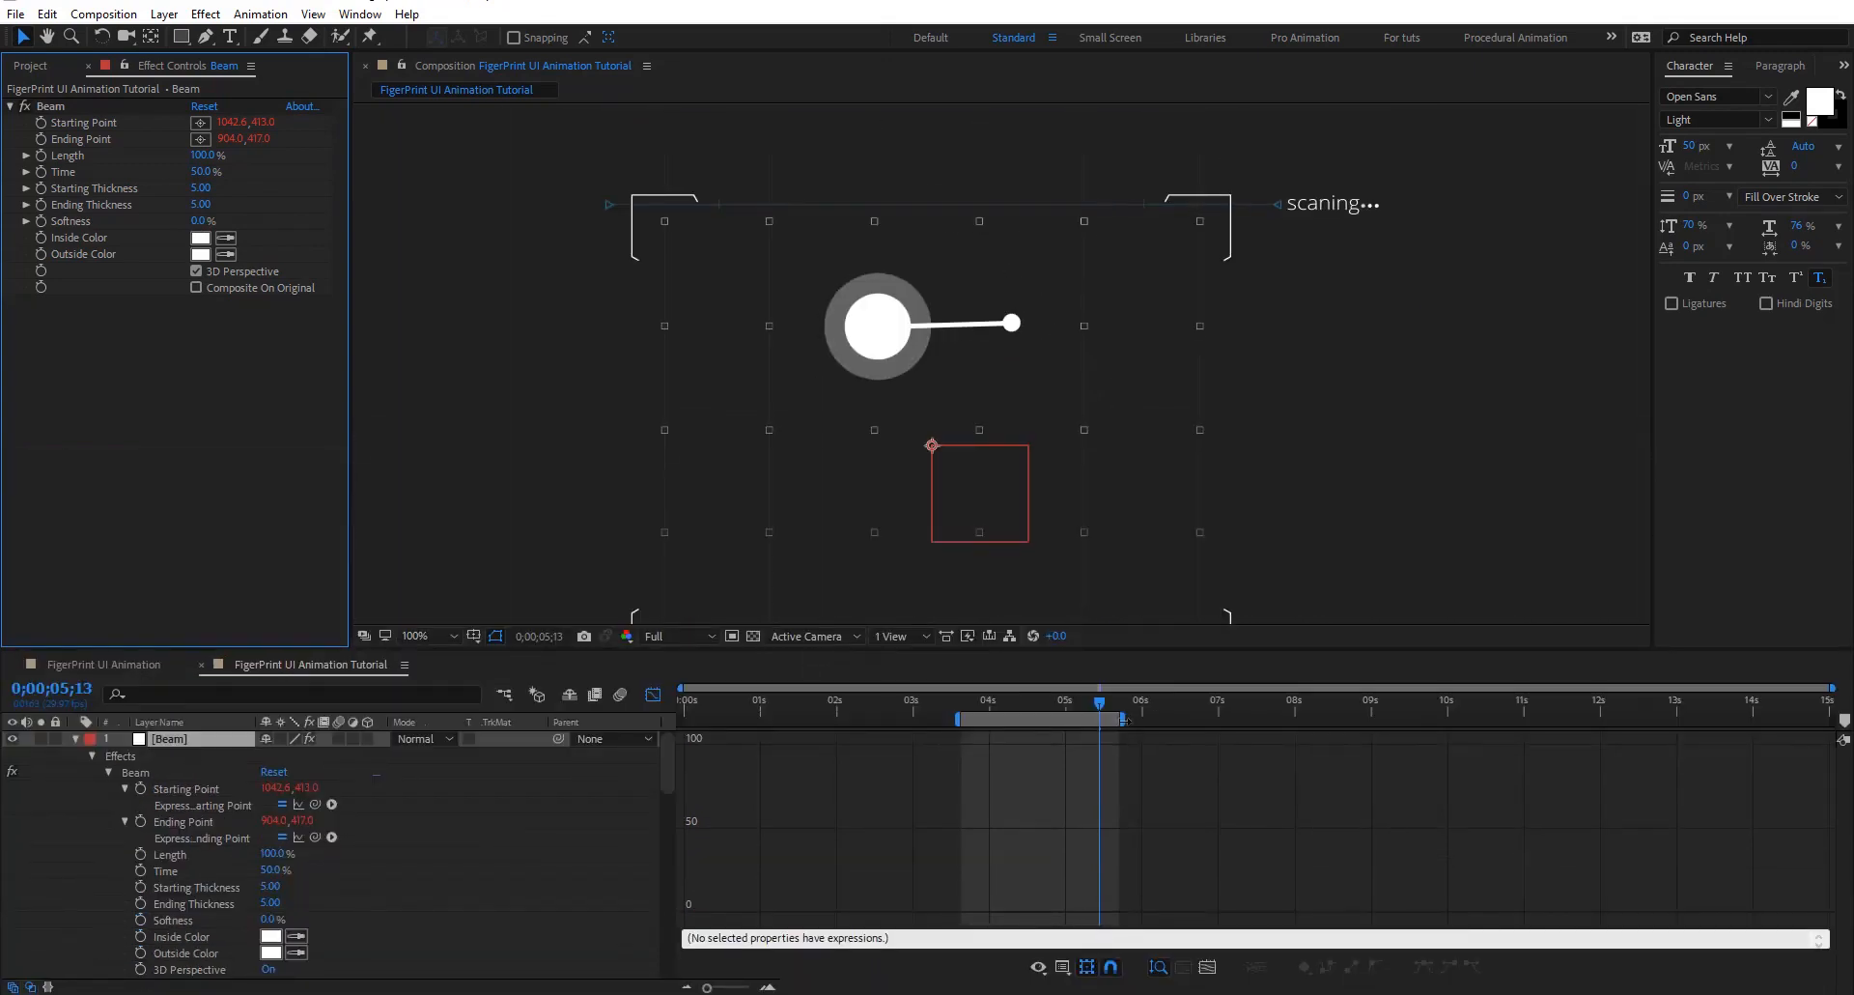
Extend the work area's end to about 7 seconds and preview the beam animation
{"action": "left_click_drag", "start_coordinate": [1123, 719], "coordinate": [1225, 720]}
{"action": "key", "text": "space"}
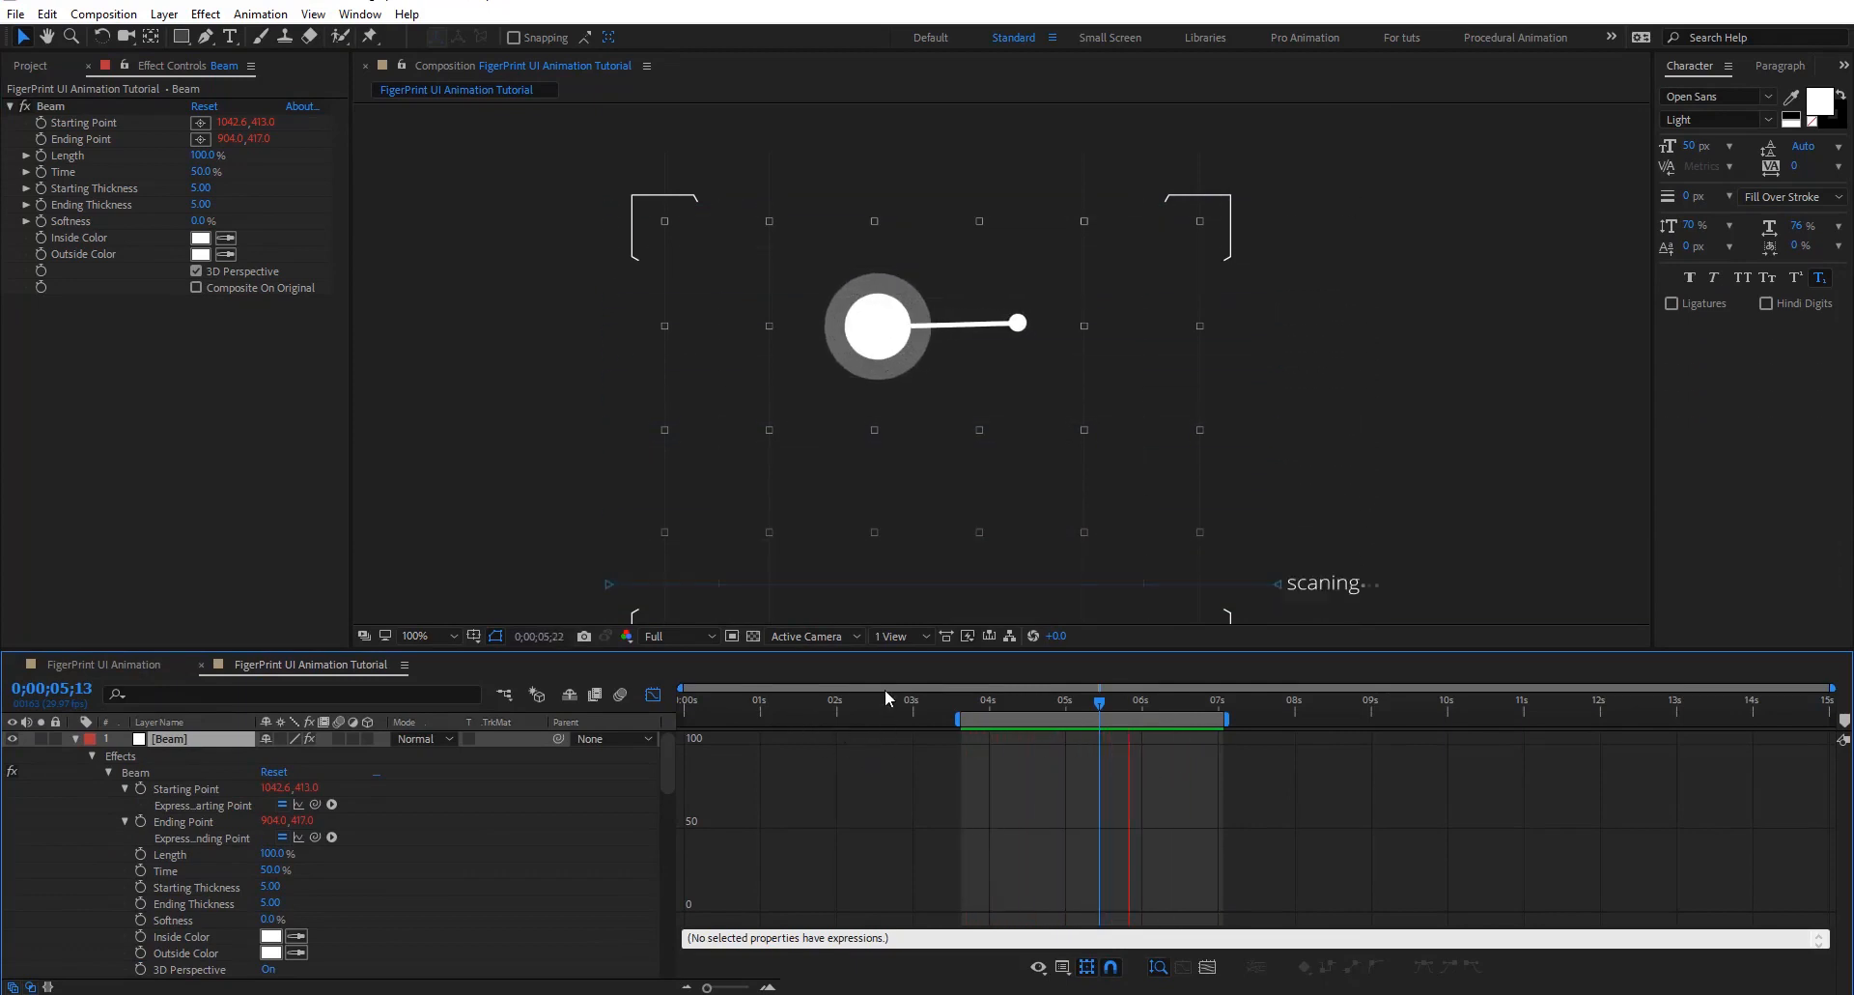
{"action": "key", "text": "space"}
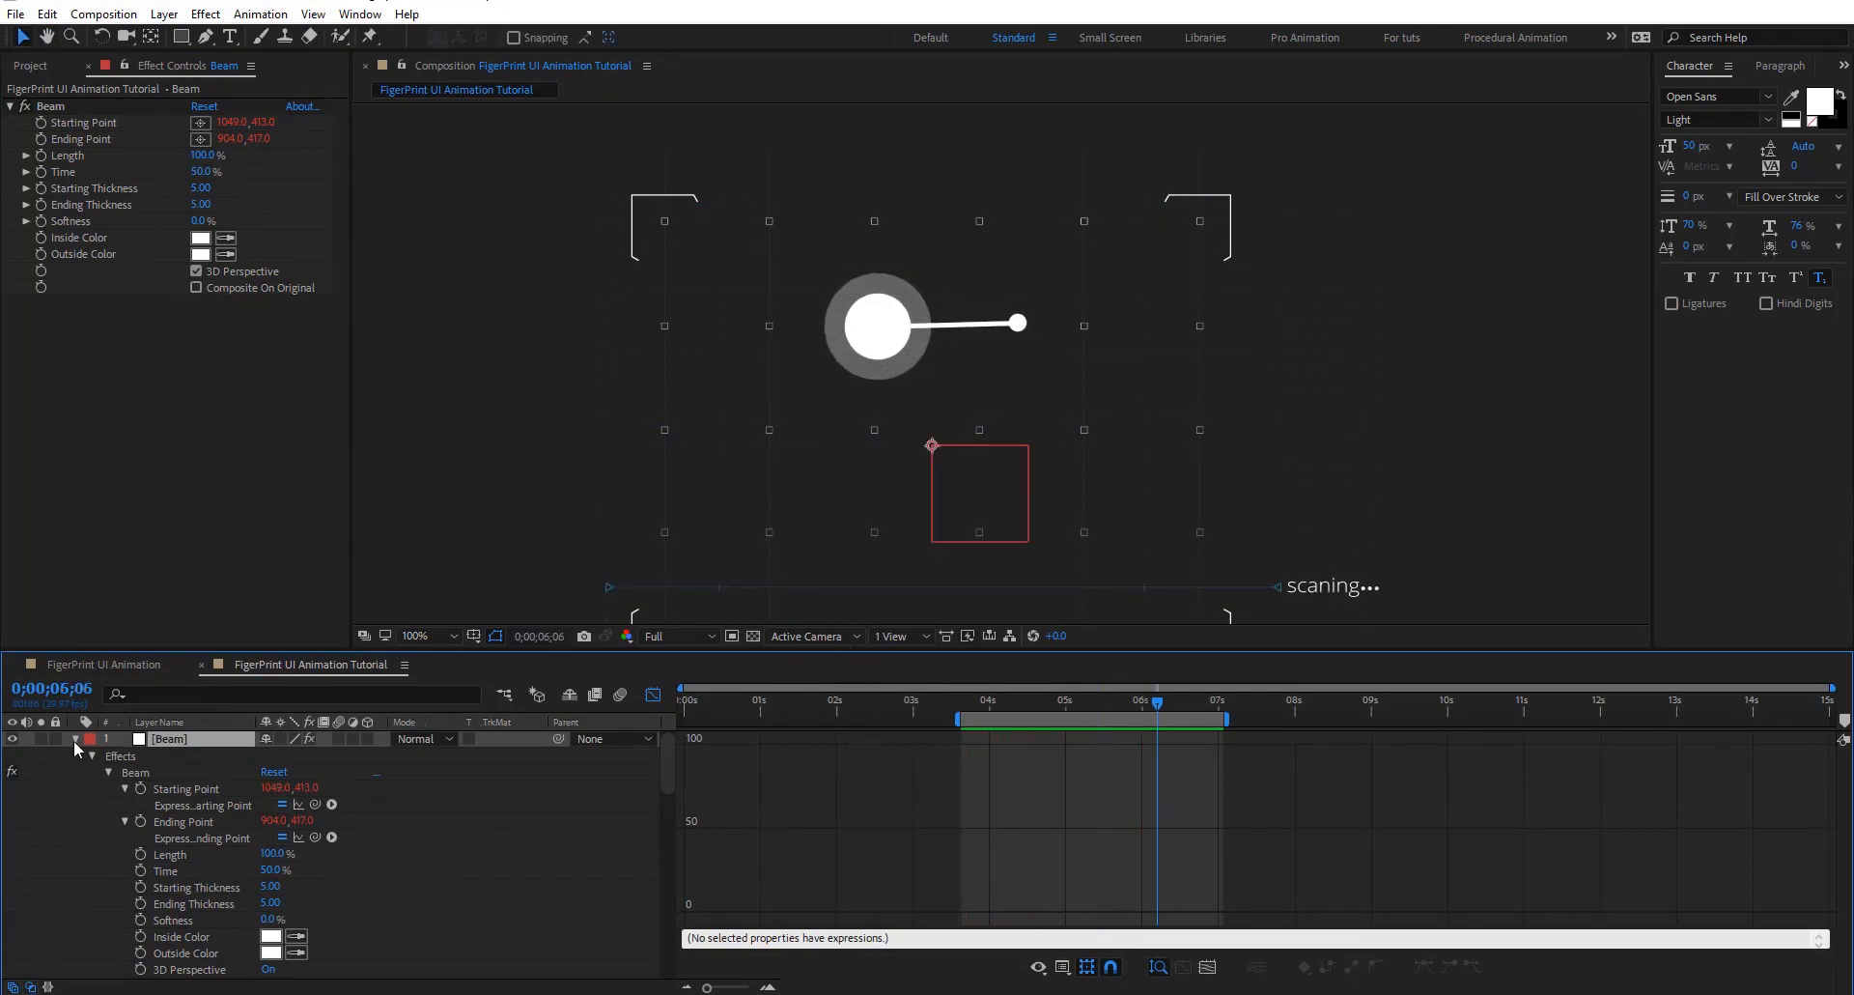
Collapse the properties of the beam and circle layers and switch the timeline from the graph editor back to layer bars
{"action": "left_click", "coordinate": [76, 739]}
{"action": "left_click", "coordinate": [78, 756]}
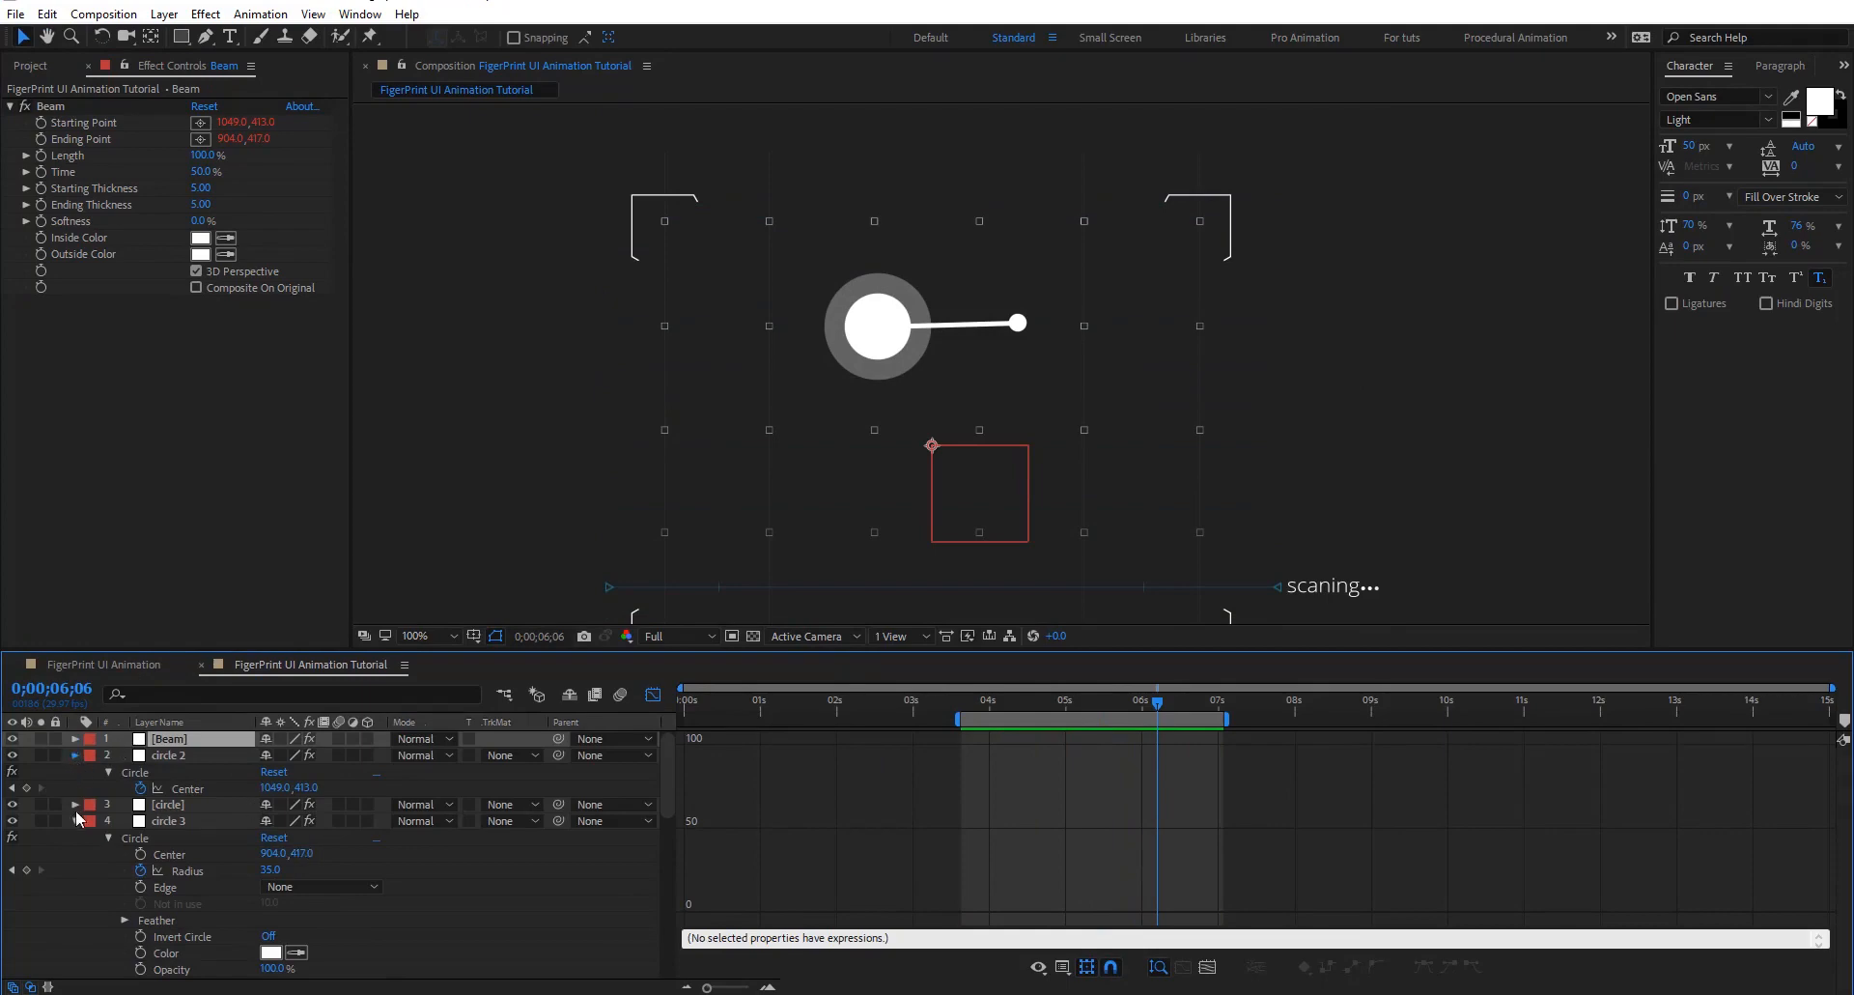
{"action": "left_click", "coordinate": [76, 789]}
{"action": "left_click", "coordinate": [654, 695]}
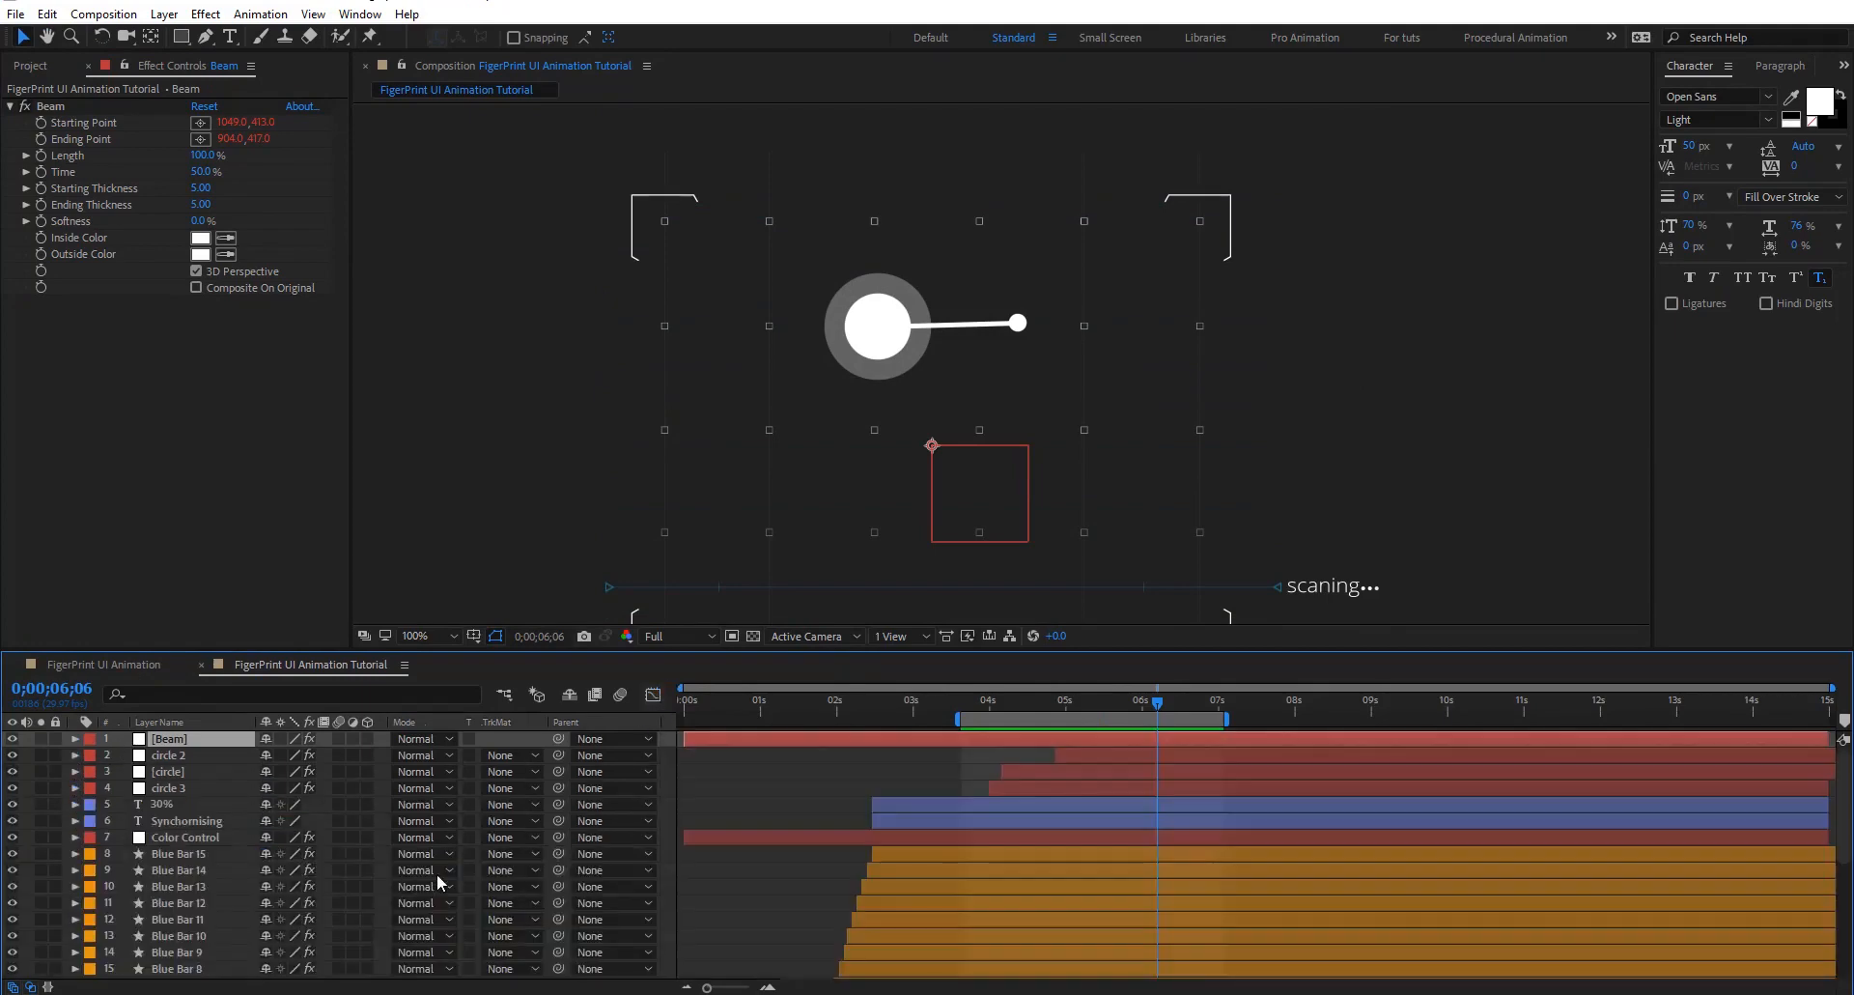
Set the label color of the Beam, circle 2, circle and circle 3 layers to Sandstone
{"action": "left_click", "coordinate": [177, 797], "text": "shift"}
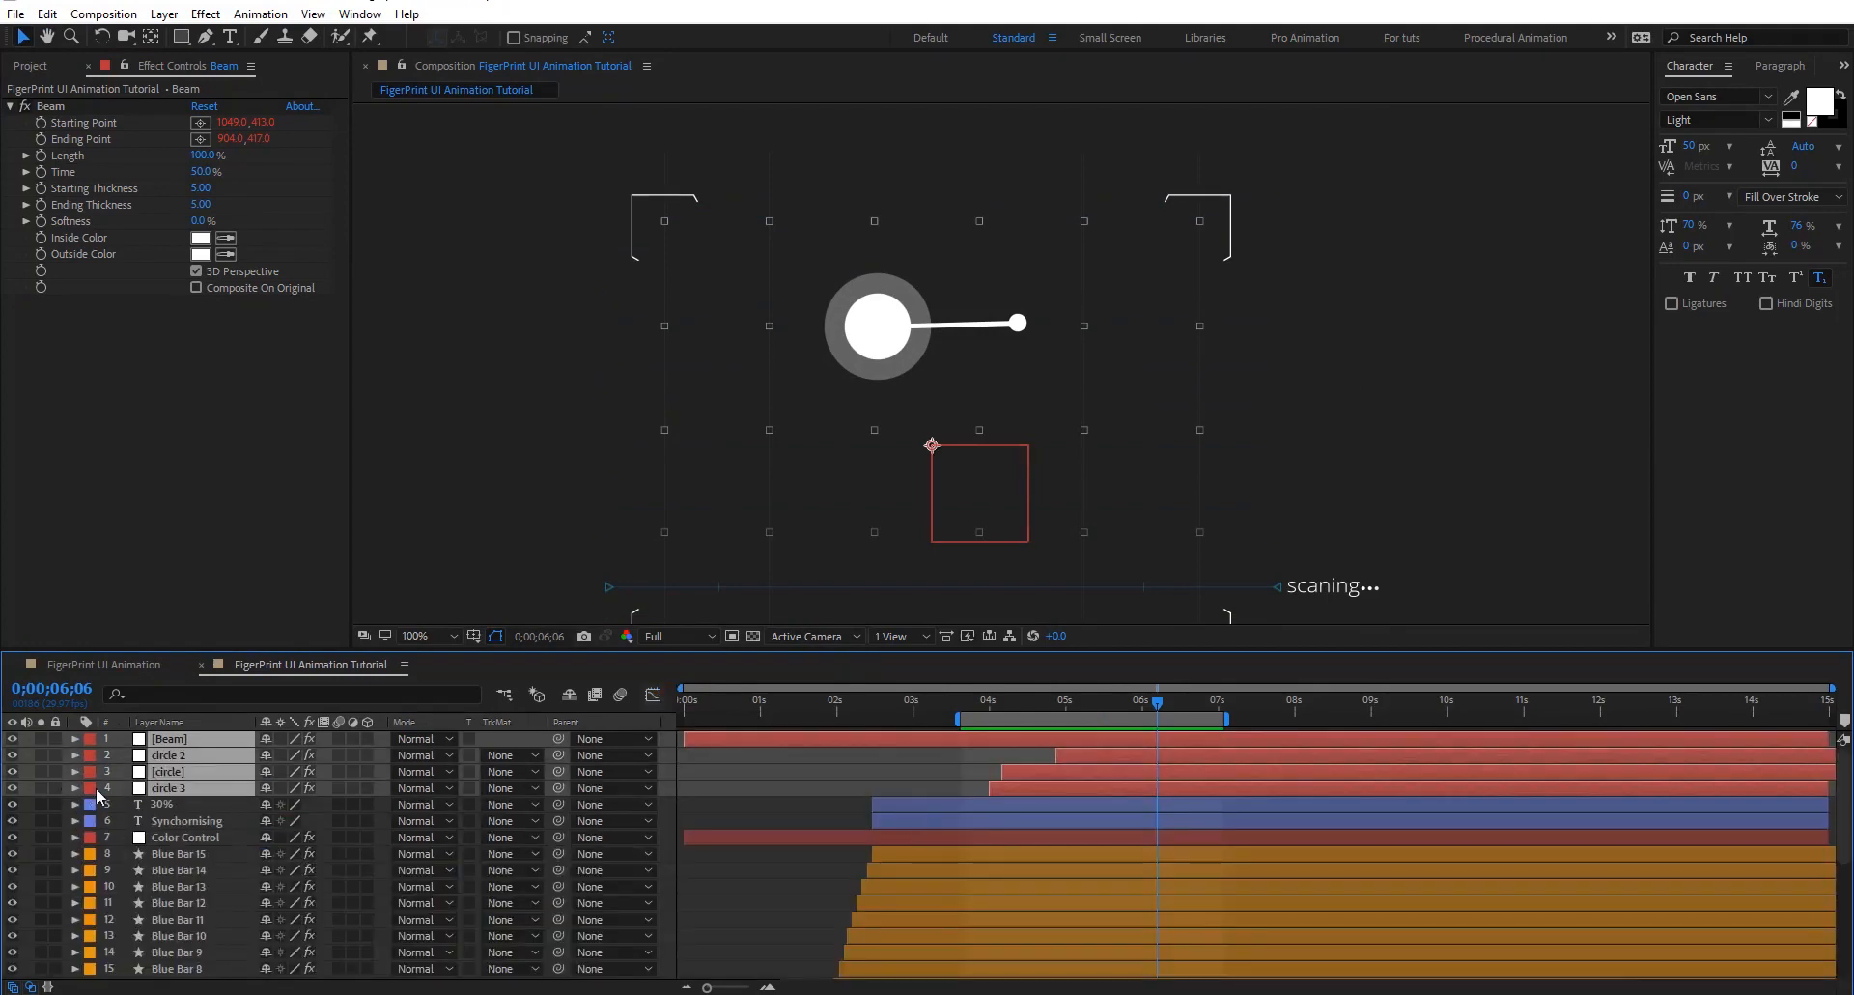
{"action": "left_click", "coordinate": [89, 788]}
{"action": "left_click", "coordinate": [162, 772]}
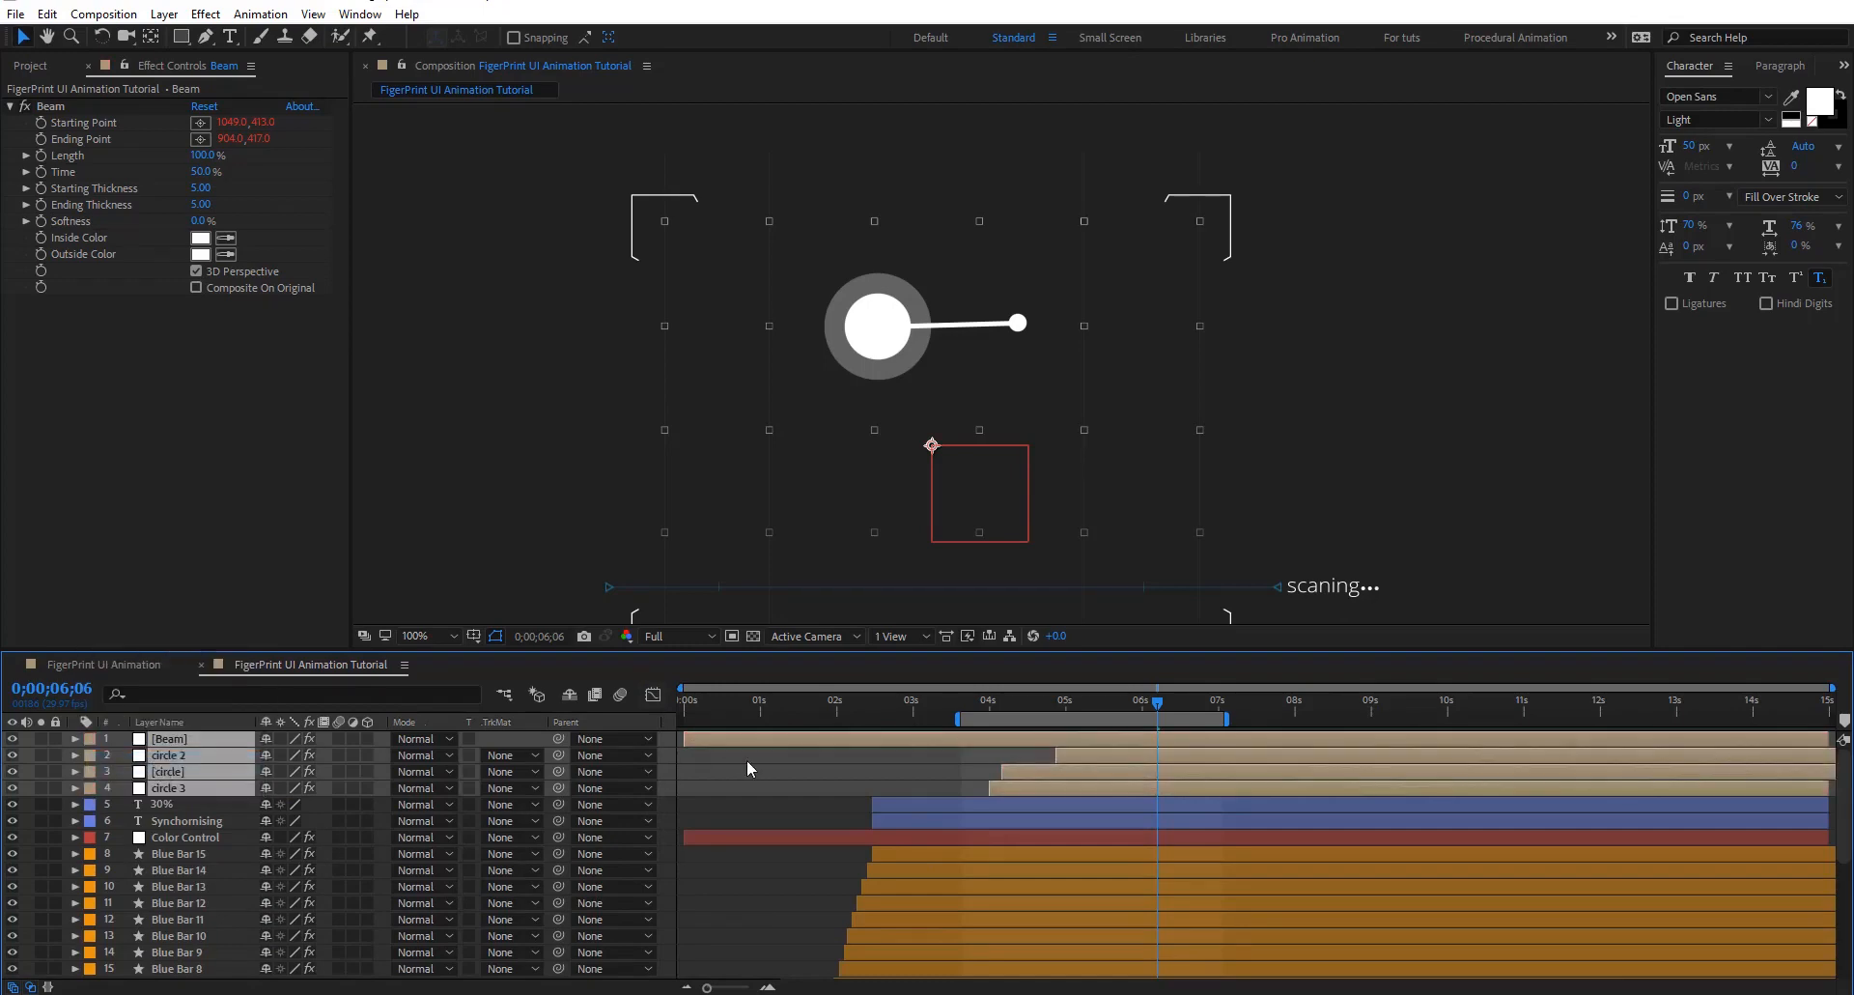
{"action": "left_click", "coordinate": [718, 773]}
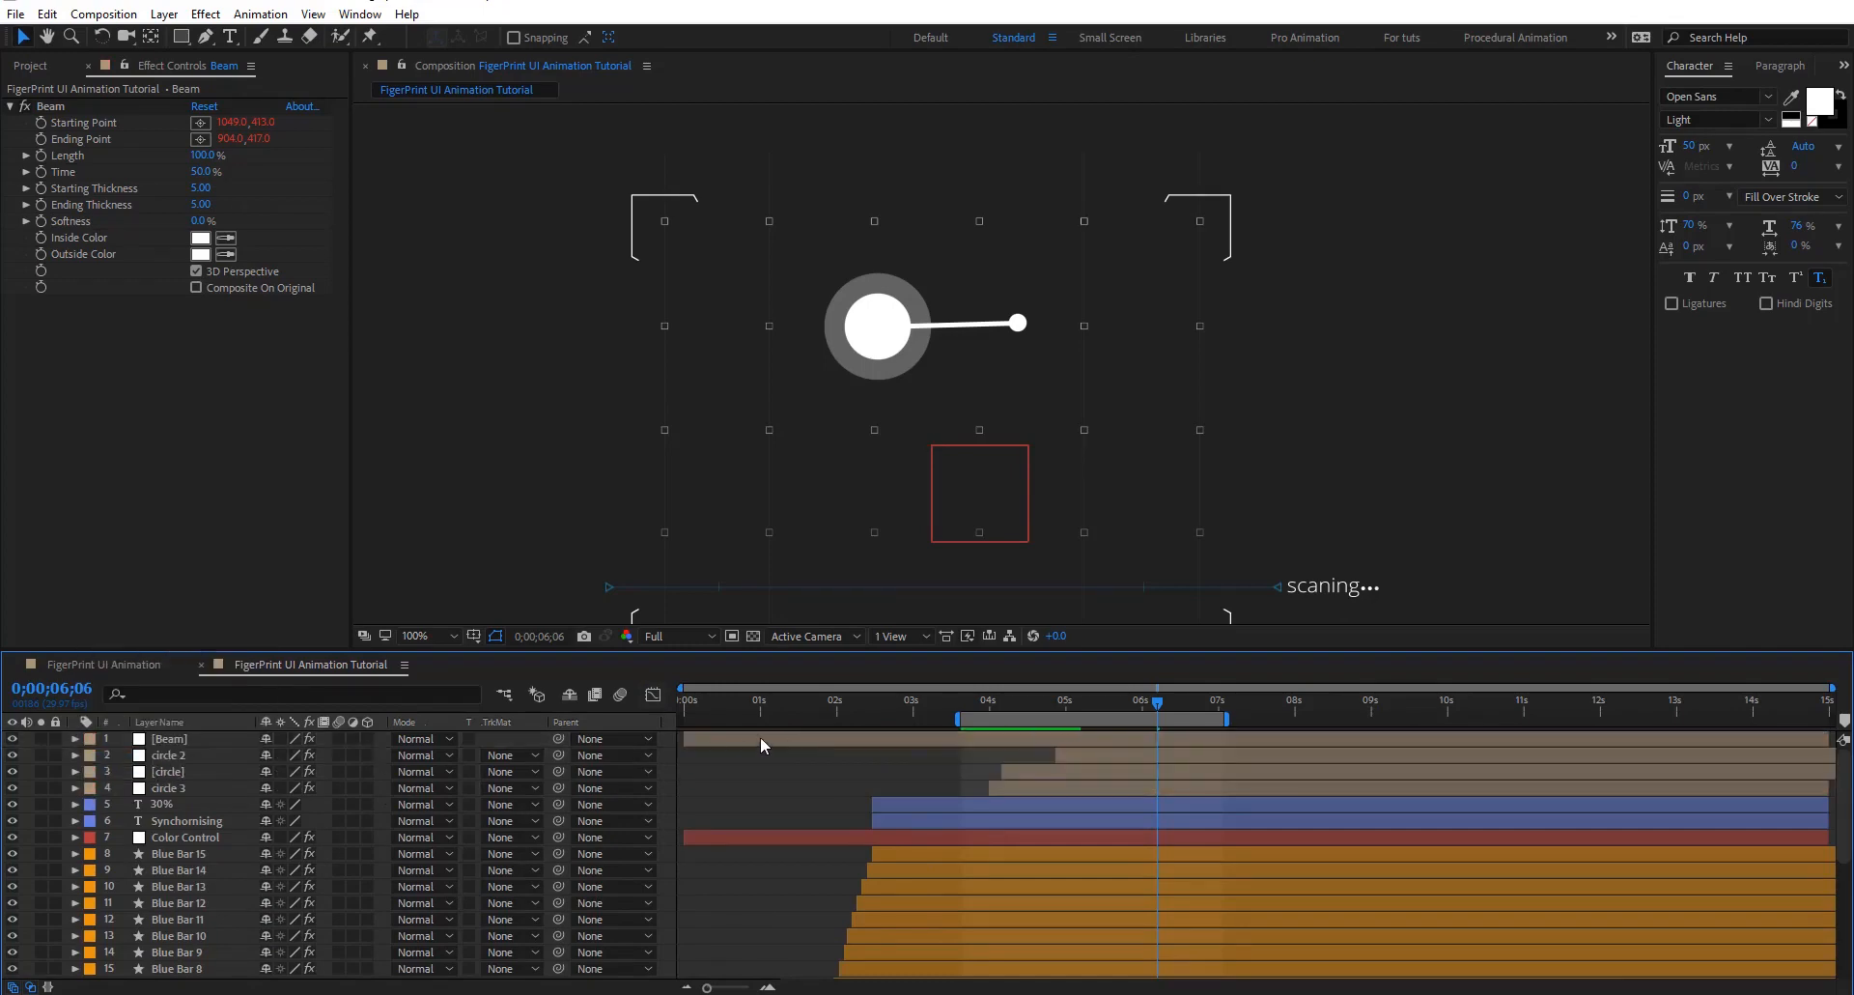
Trim the Beam layer's start to 0;00;04;26, matching the start of the circle 2 layer
{"action": "key", "text": "space"}
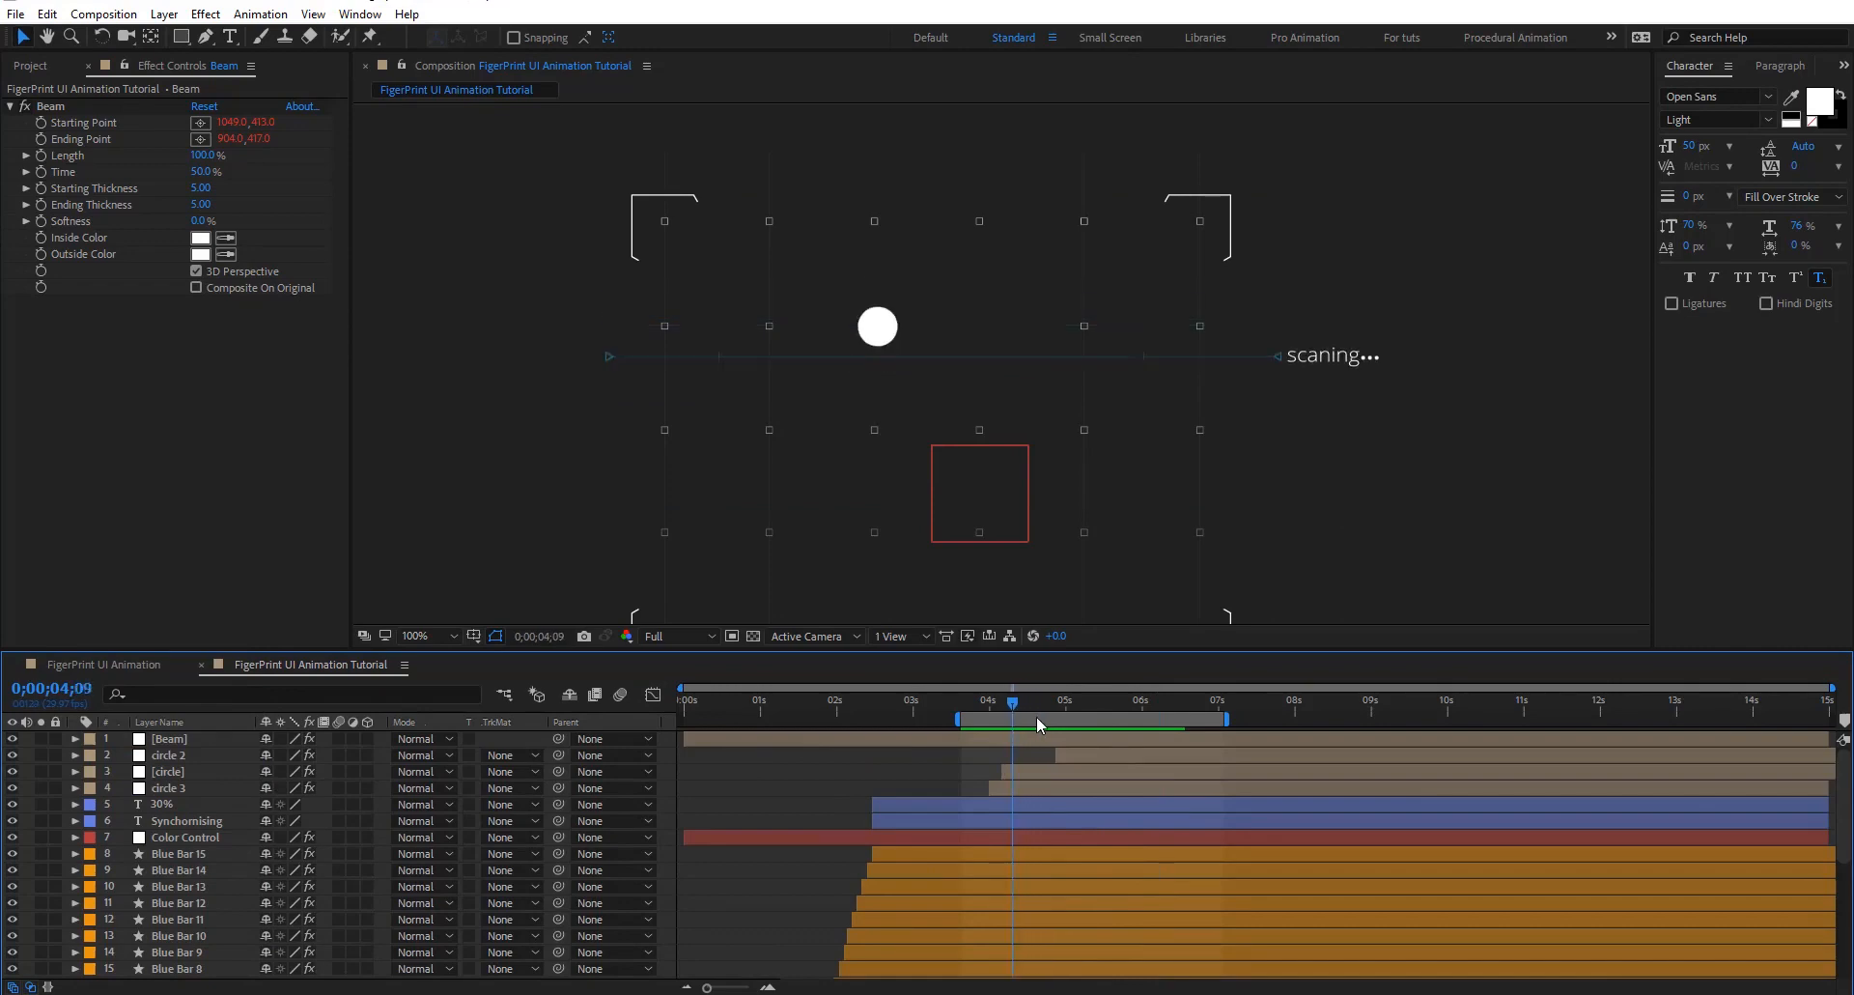
{"action": "left_click", "coordinate": [1030, 740]}
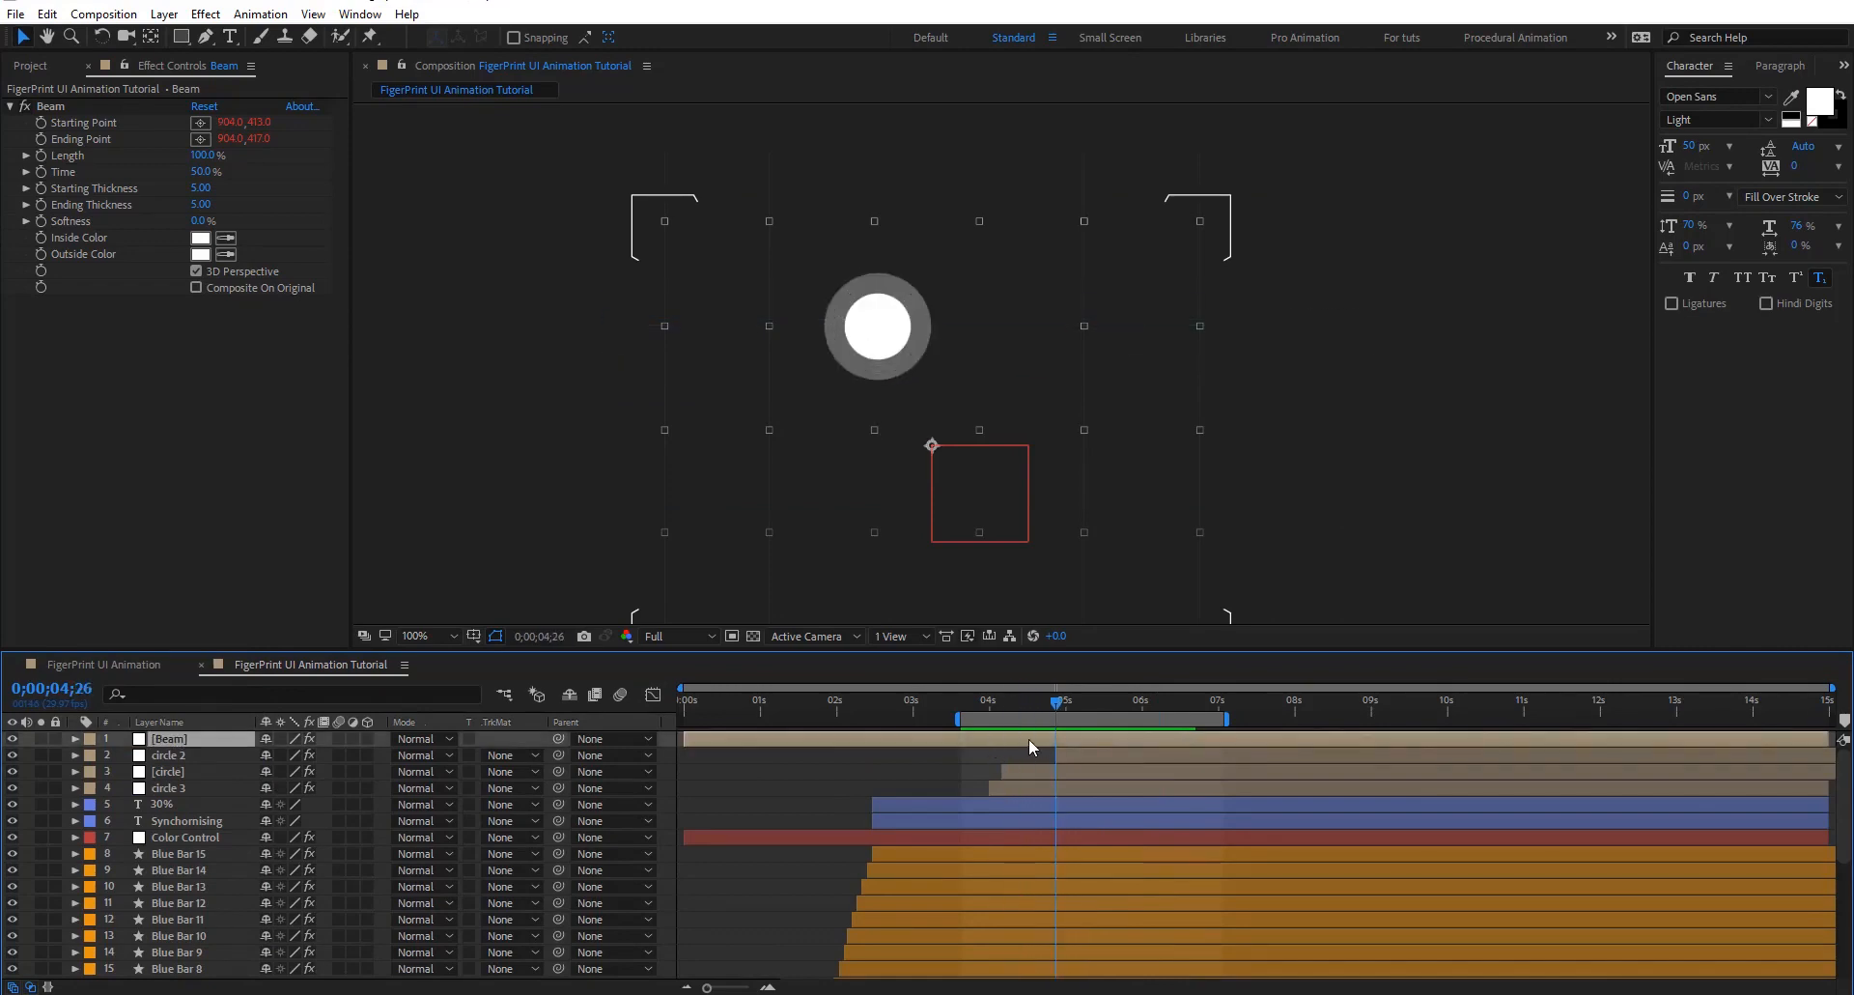
{"action": "key", "text": "alt+bracketleft"}
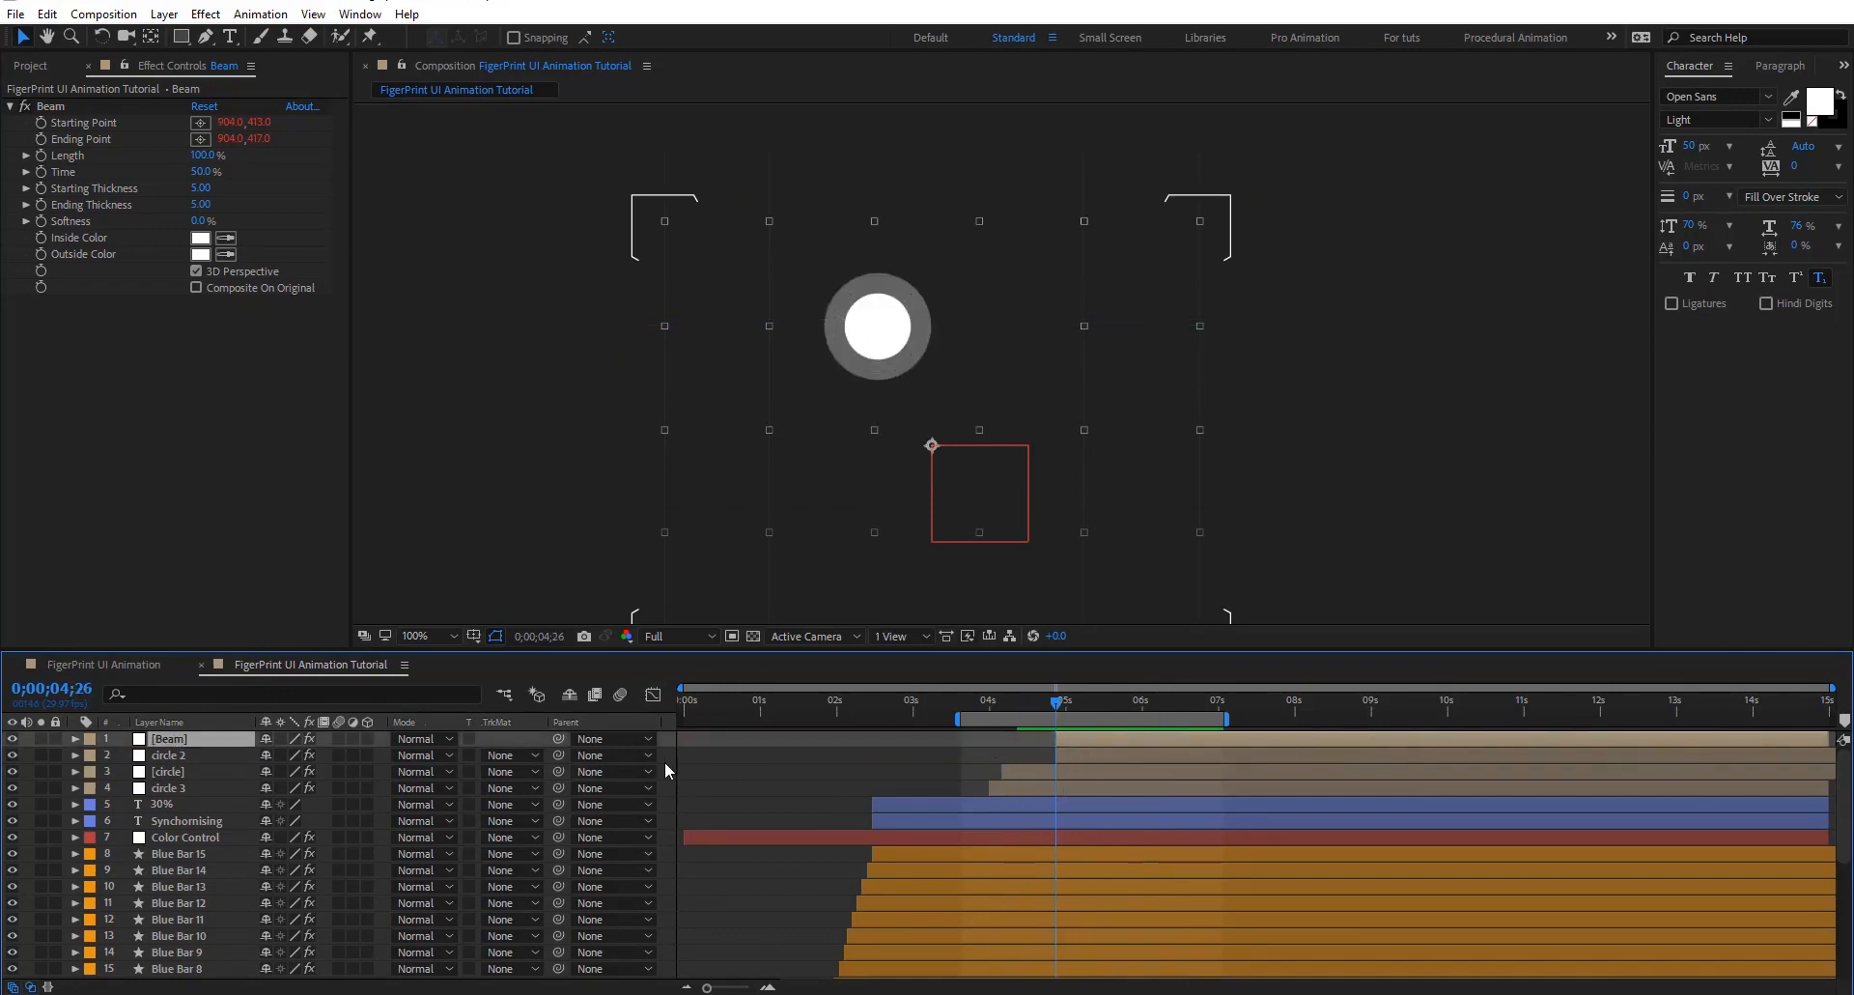
Add a null object to the composition and set its label color to Sandstone
{"action": "right_click", "coordinate": [665, 762]}
{"action": "mouse_move", "coordinate": [774, 778]}
{"action": "left_click", "coordinate": [962, 888]}
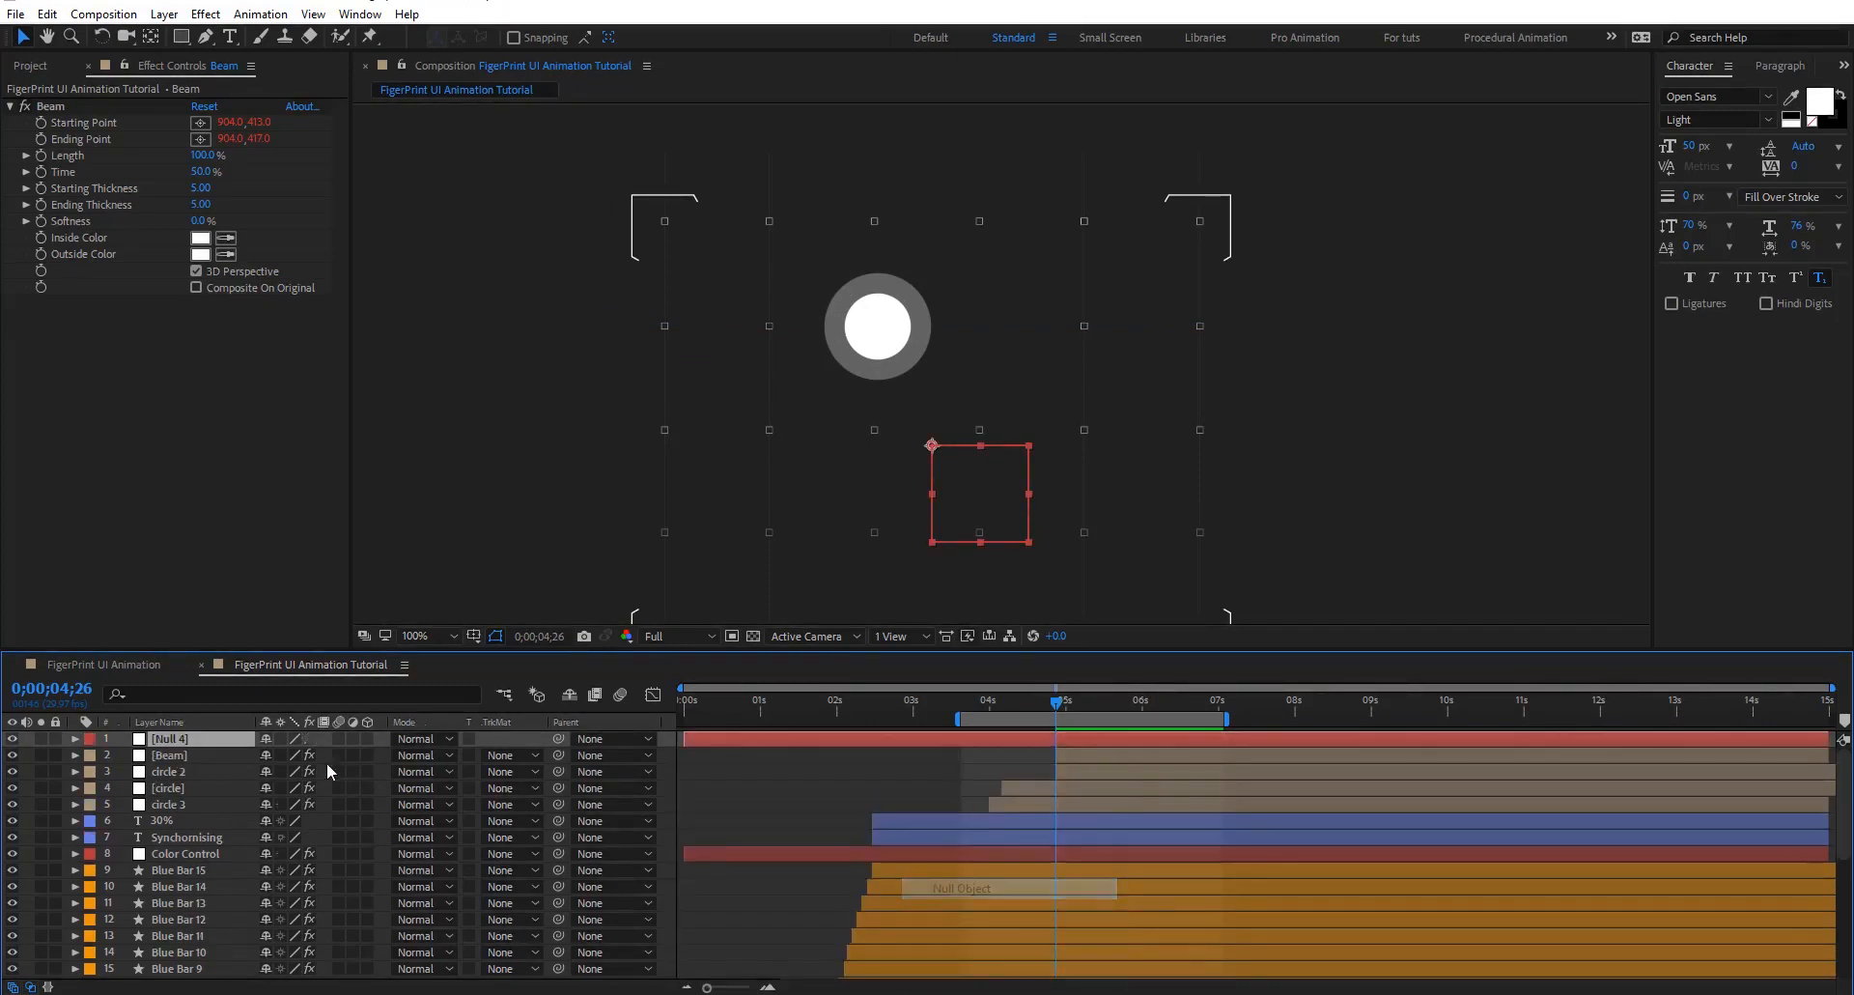
{"action": "left_click", "coordinate": [102, 740]}
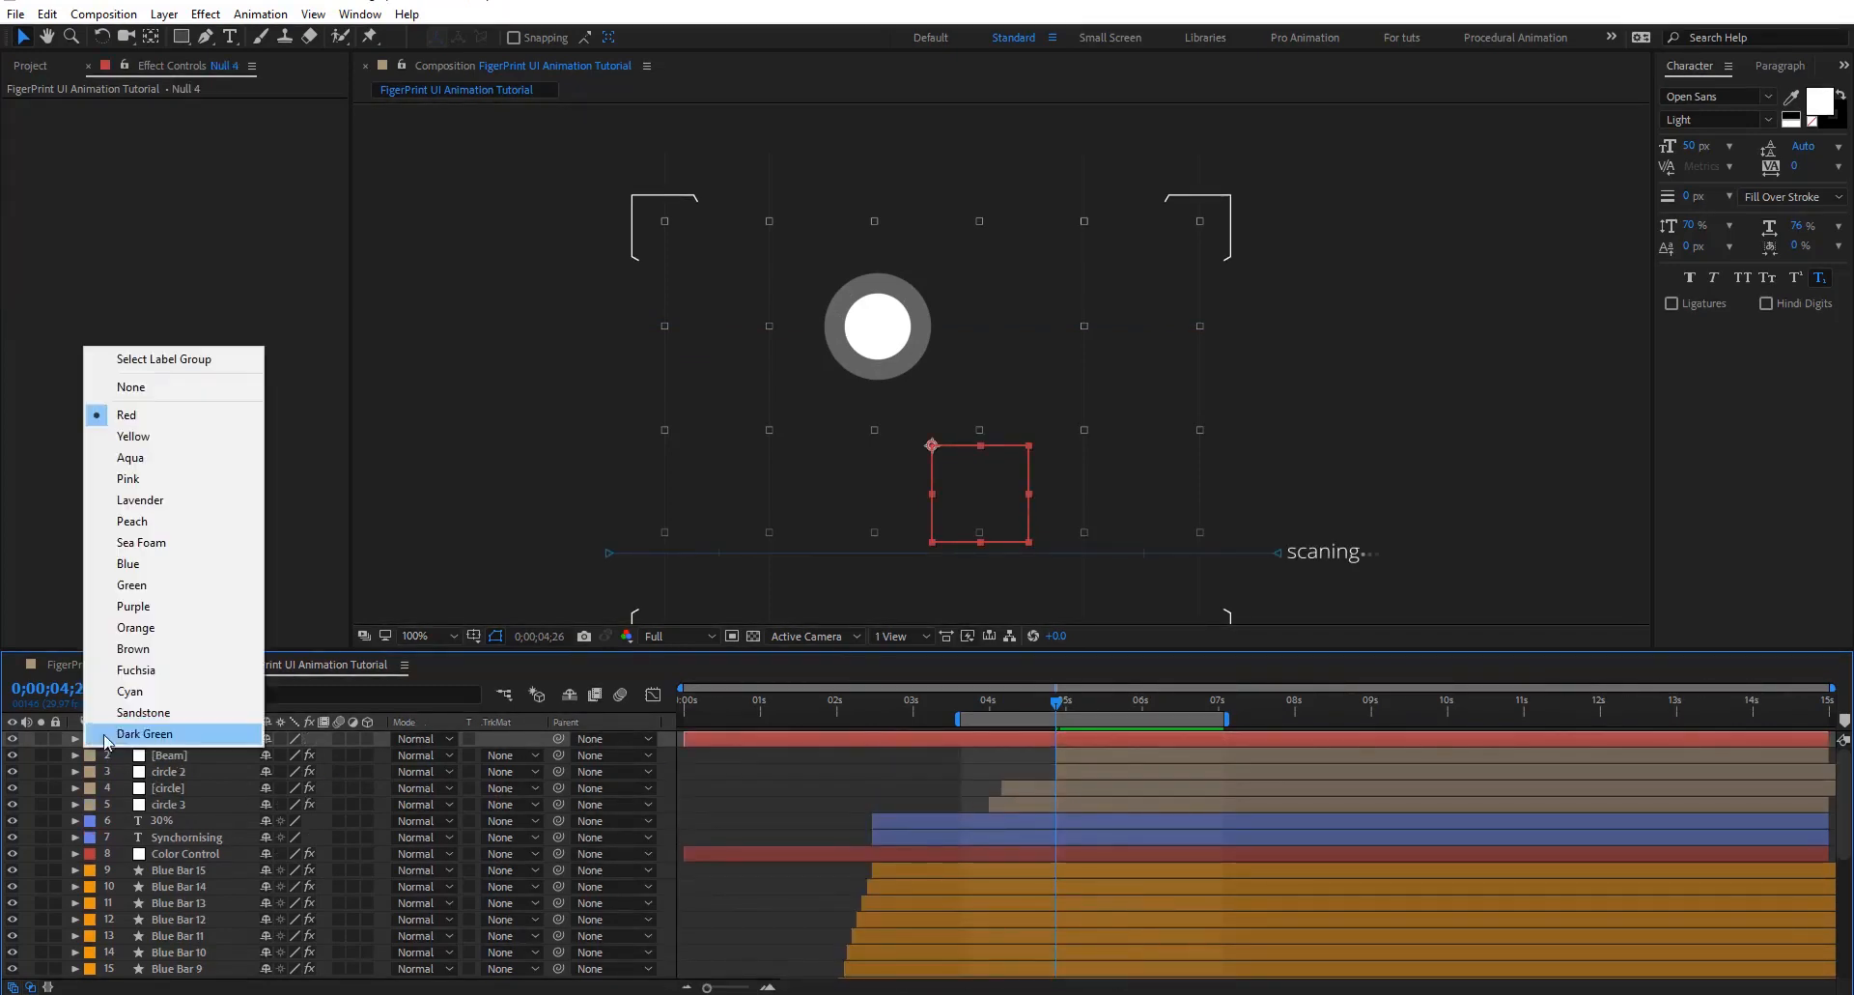
{"action": "left_click", "coordinate": [145, 711]}
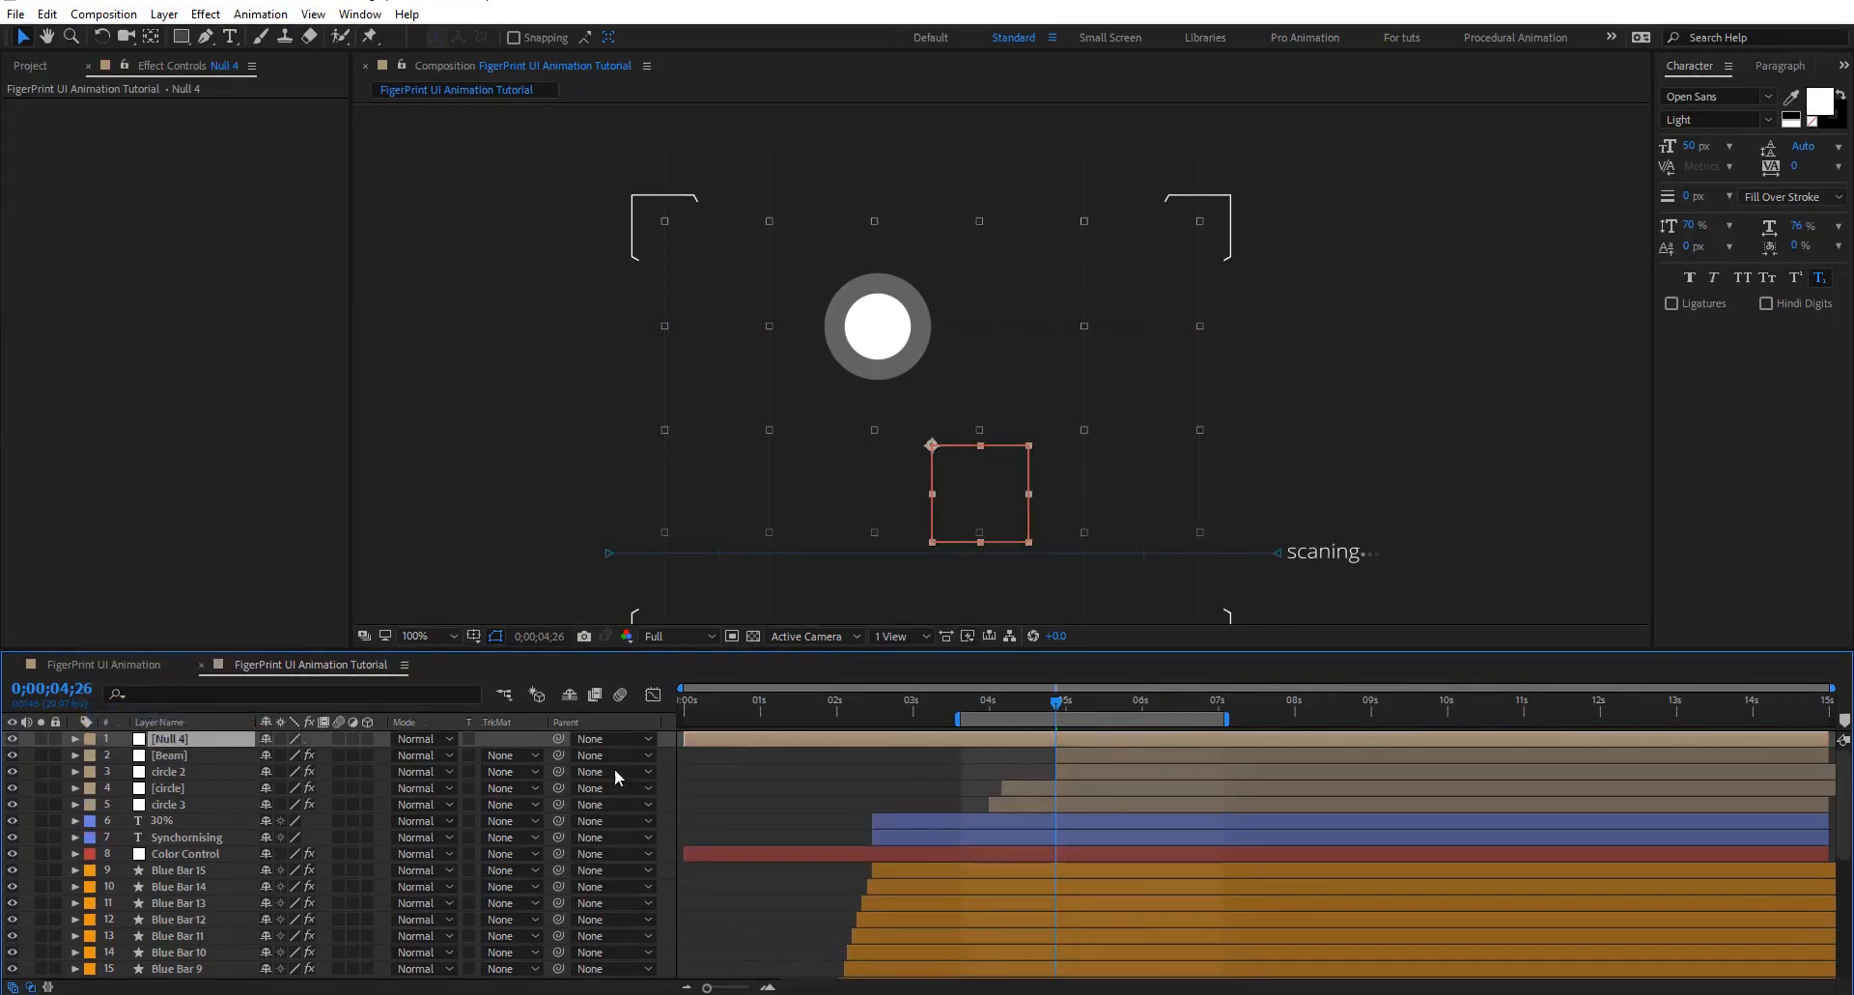
Trim the start of the null layer to 0;00;03;05
{"action": "left_click", "coordinate": [933, 711]}
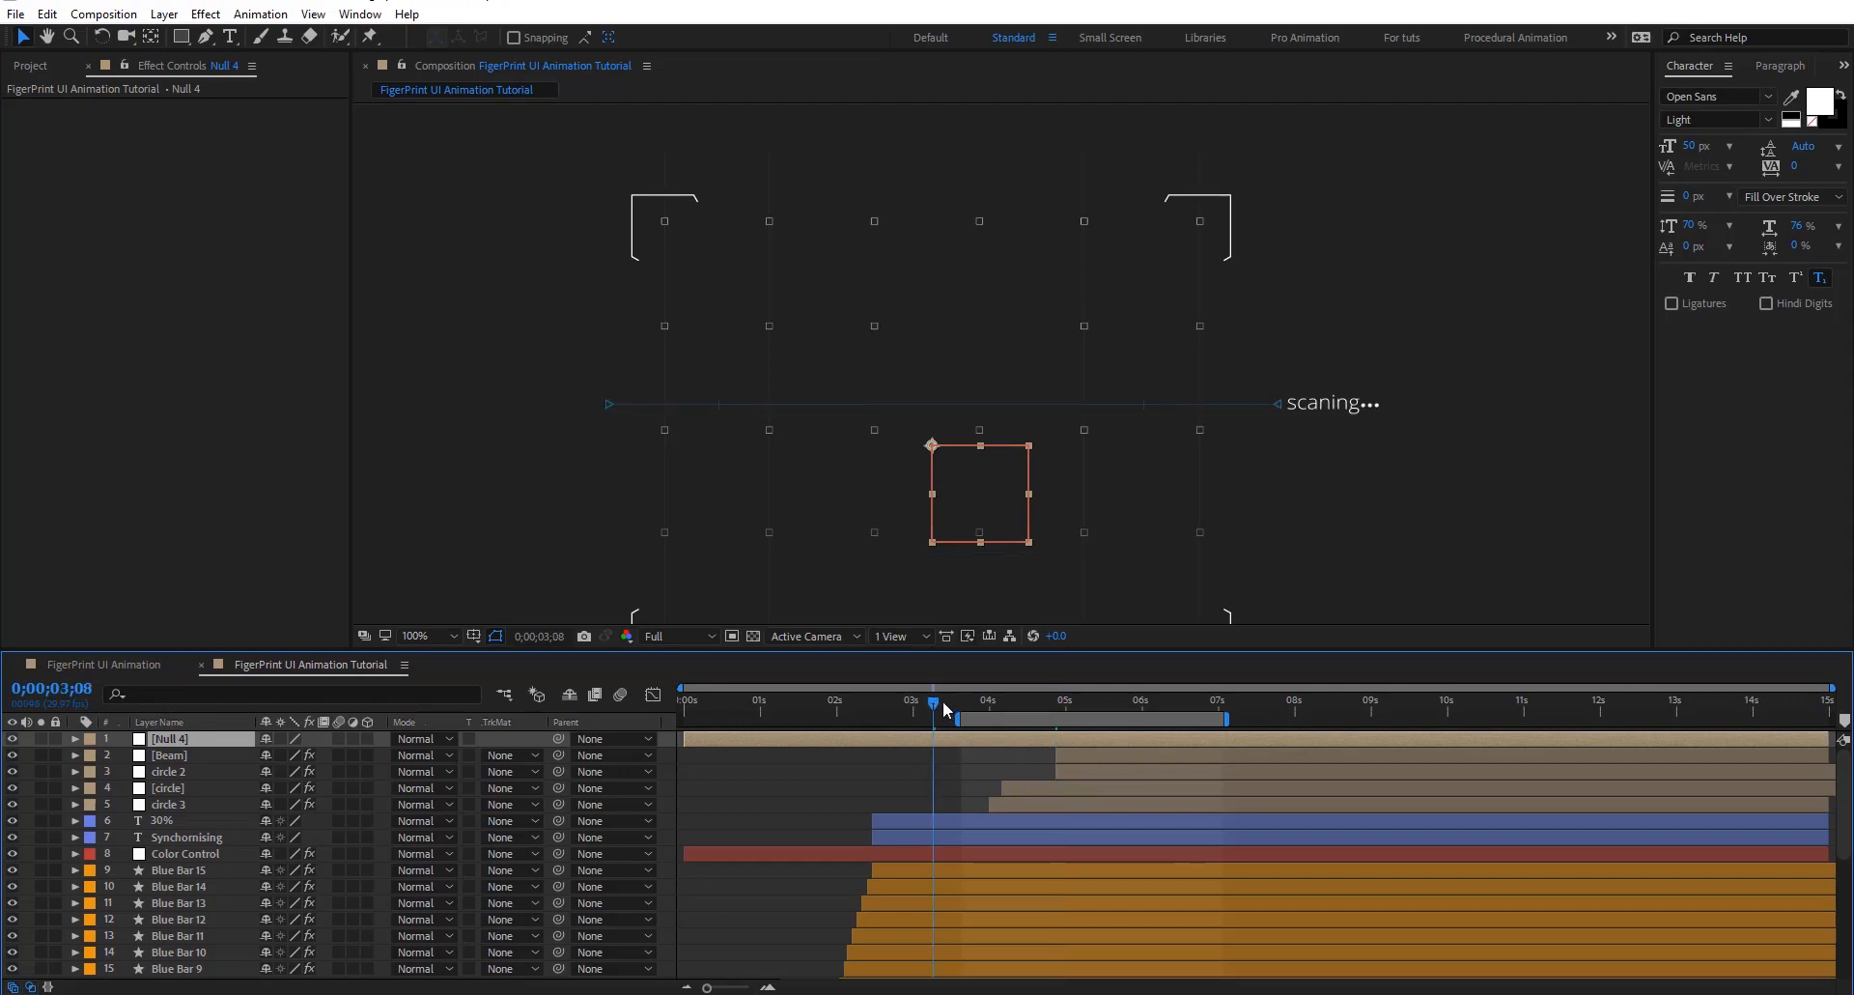
{"action": "left_click", "coordinate": [930, 707]}
{"action": "key", "text": "alt+bracketleft"}
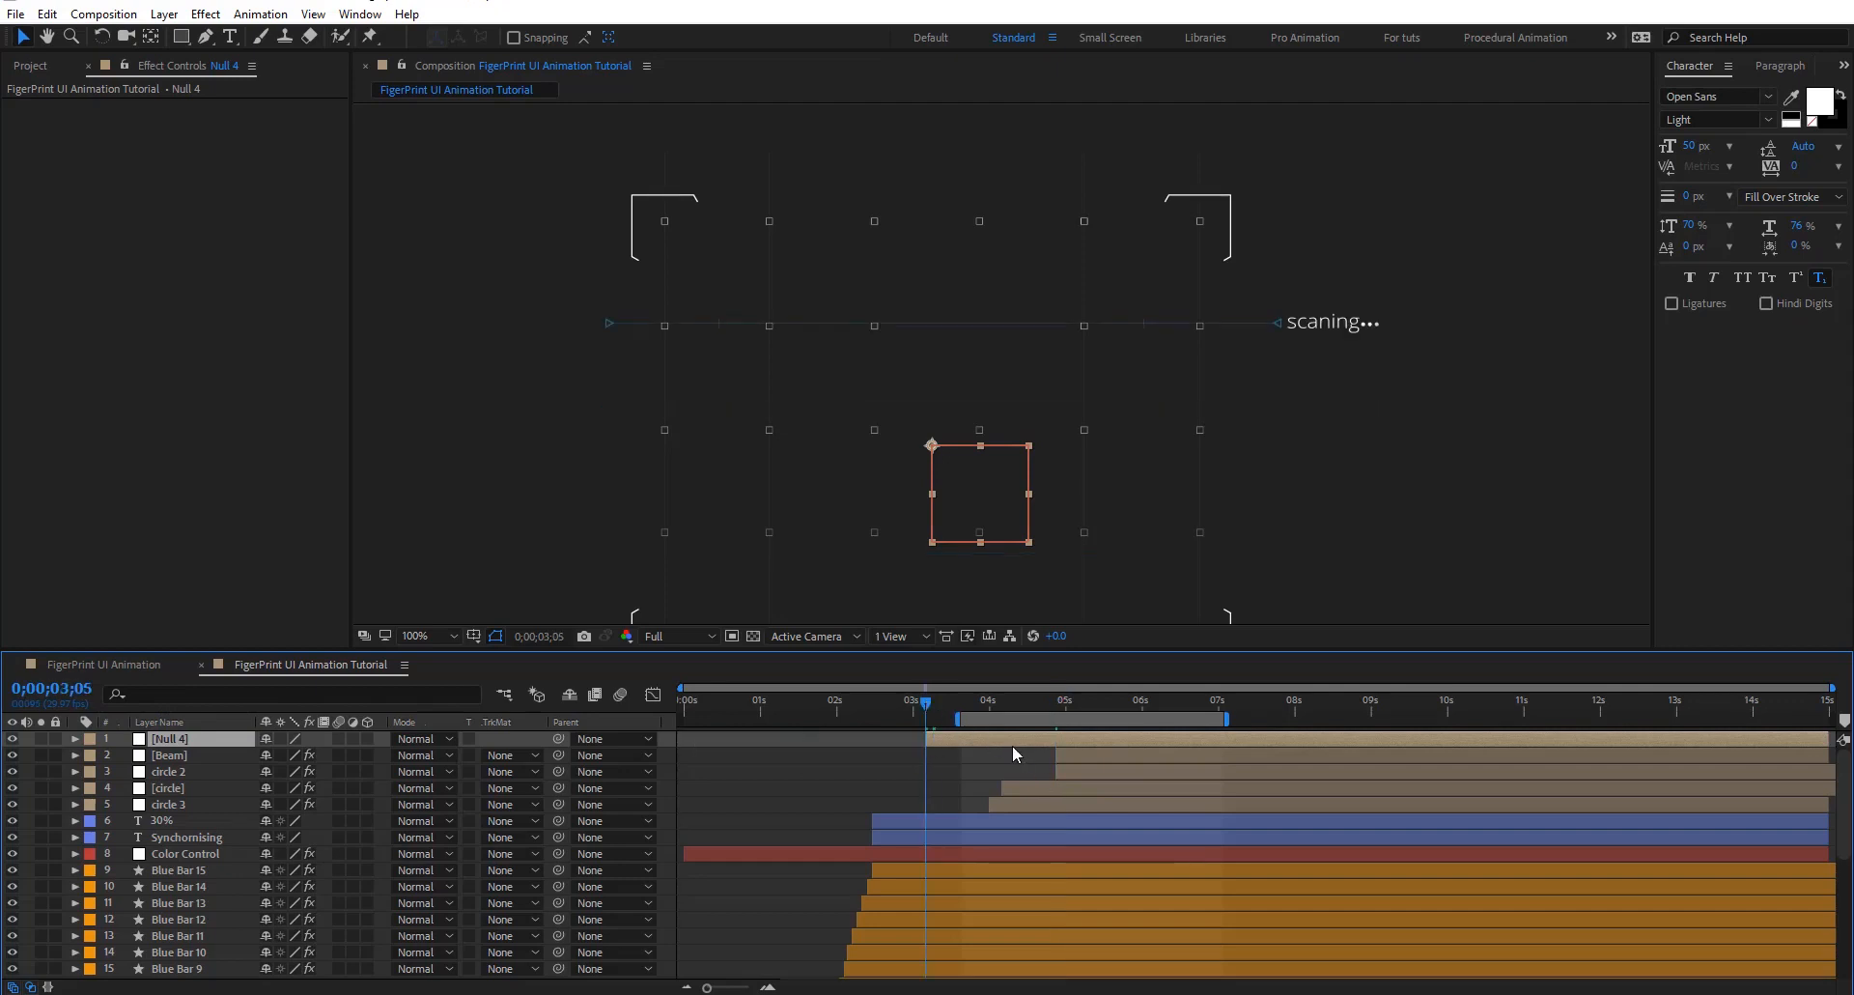
Try parenting the beam and circle layers to the null and moving it, and undo both the move and the parenting
{"action": "left_click", "coordinate": [191, 754]}
{"action": "left_click", "coordinate": [182, 802], "text": "shift"}
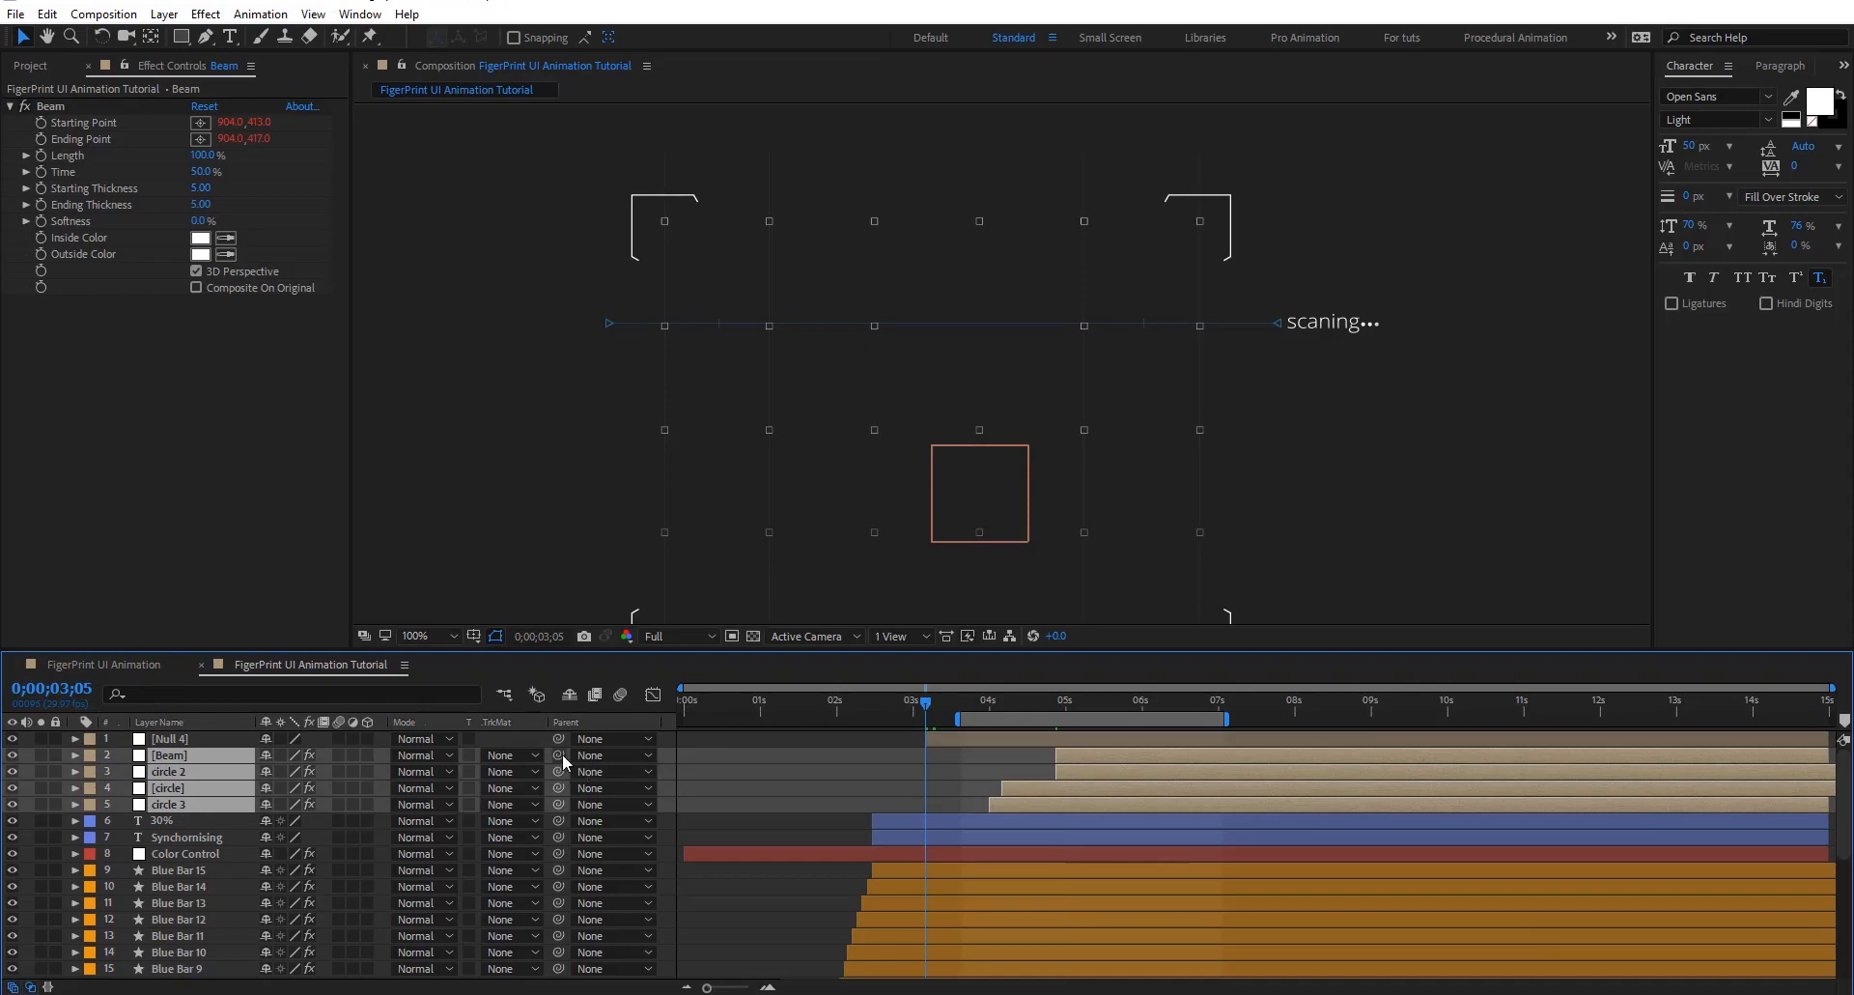
{"action": "left_click_drag", "start_coordinate": [182, 724], "coordinate": [184, 734]}
{"action": "left_click", "coordinate": [183, 736]}
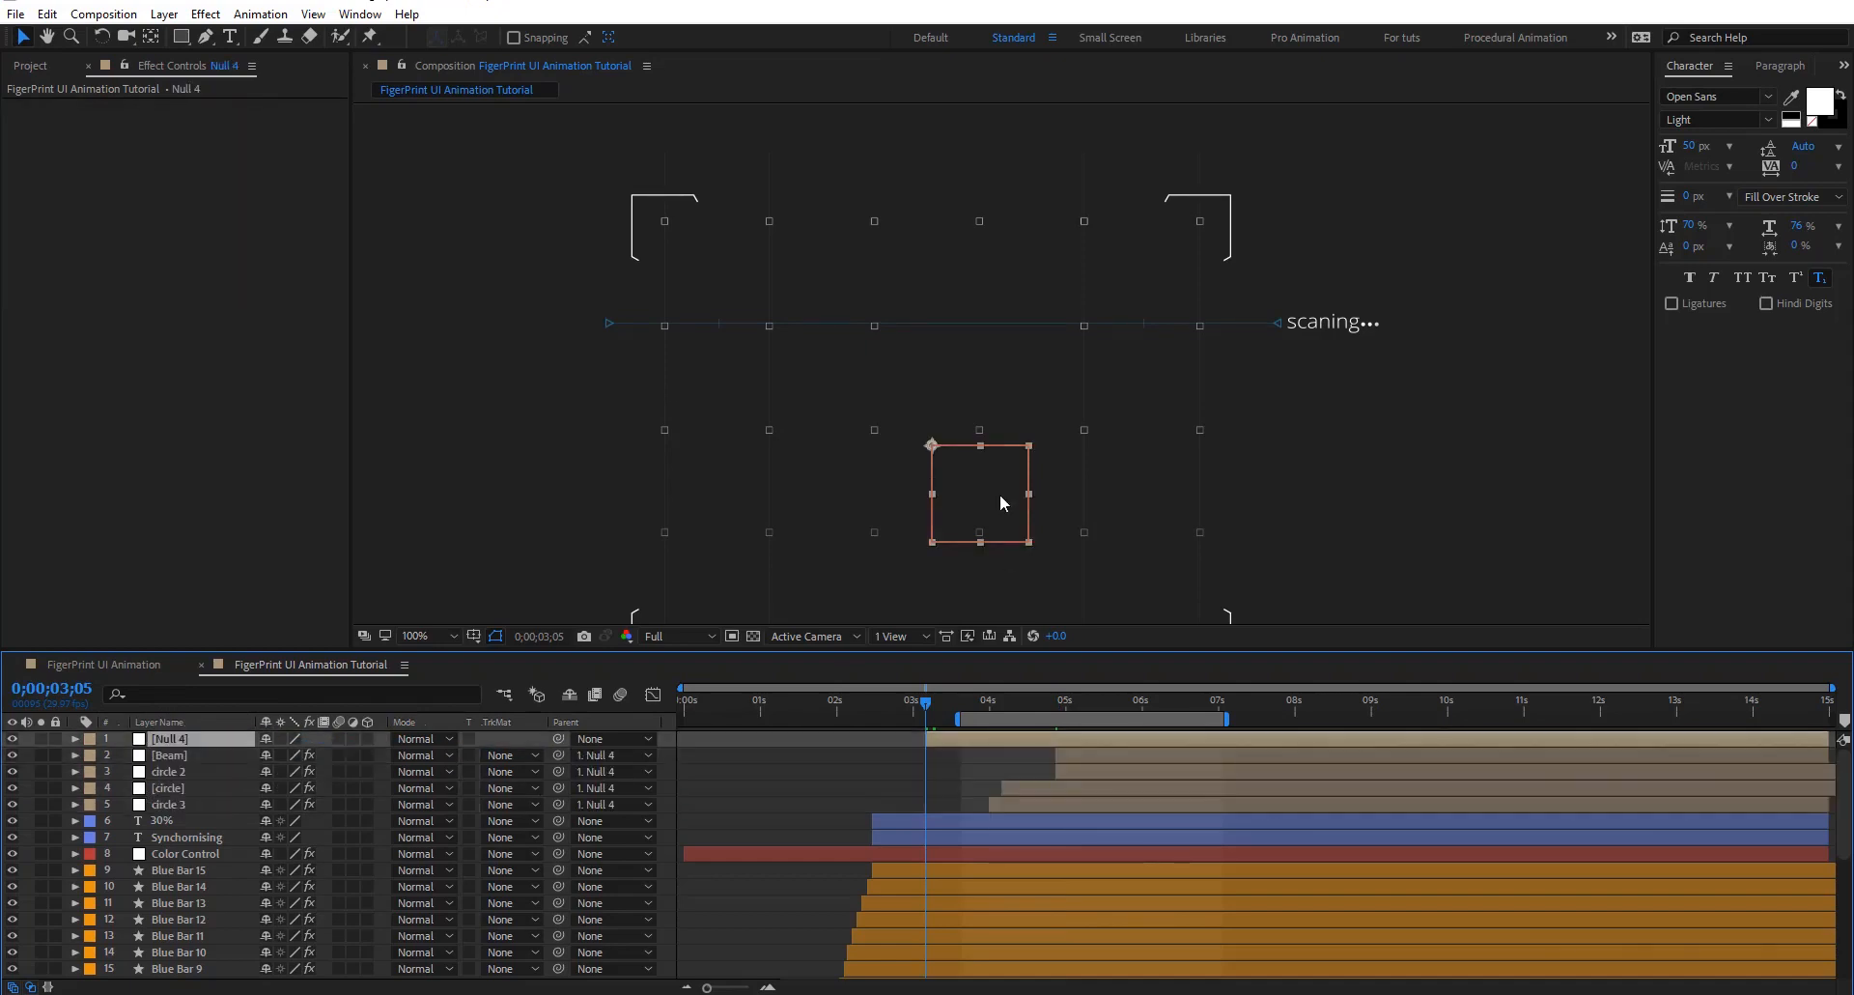
{"action": "left_click_drag", "start_coordinate": [1048, 706], "coordinate": [1083, 706]}
{"action": "left_click_drag", "start_coordinate": [996, 498], "coordinate": [960, 487]}
{"action": "key", "text": "ctrl+z"}
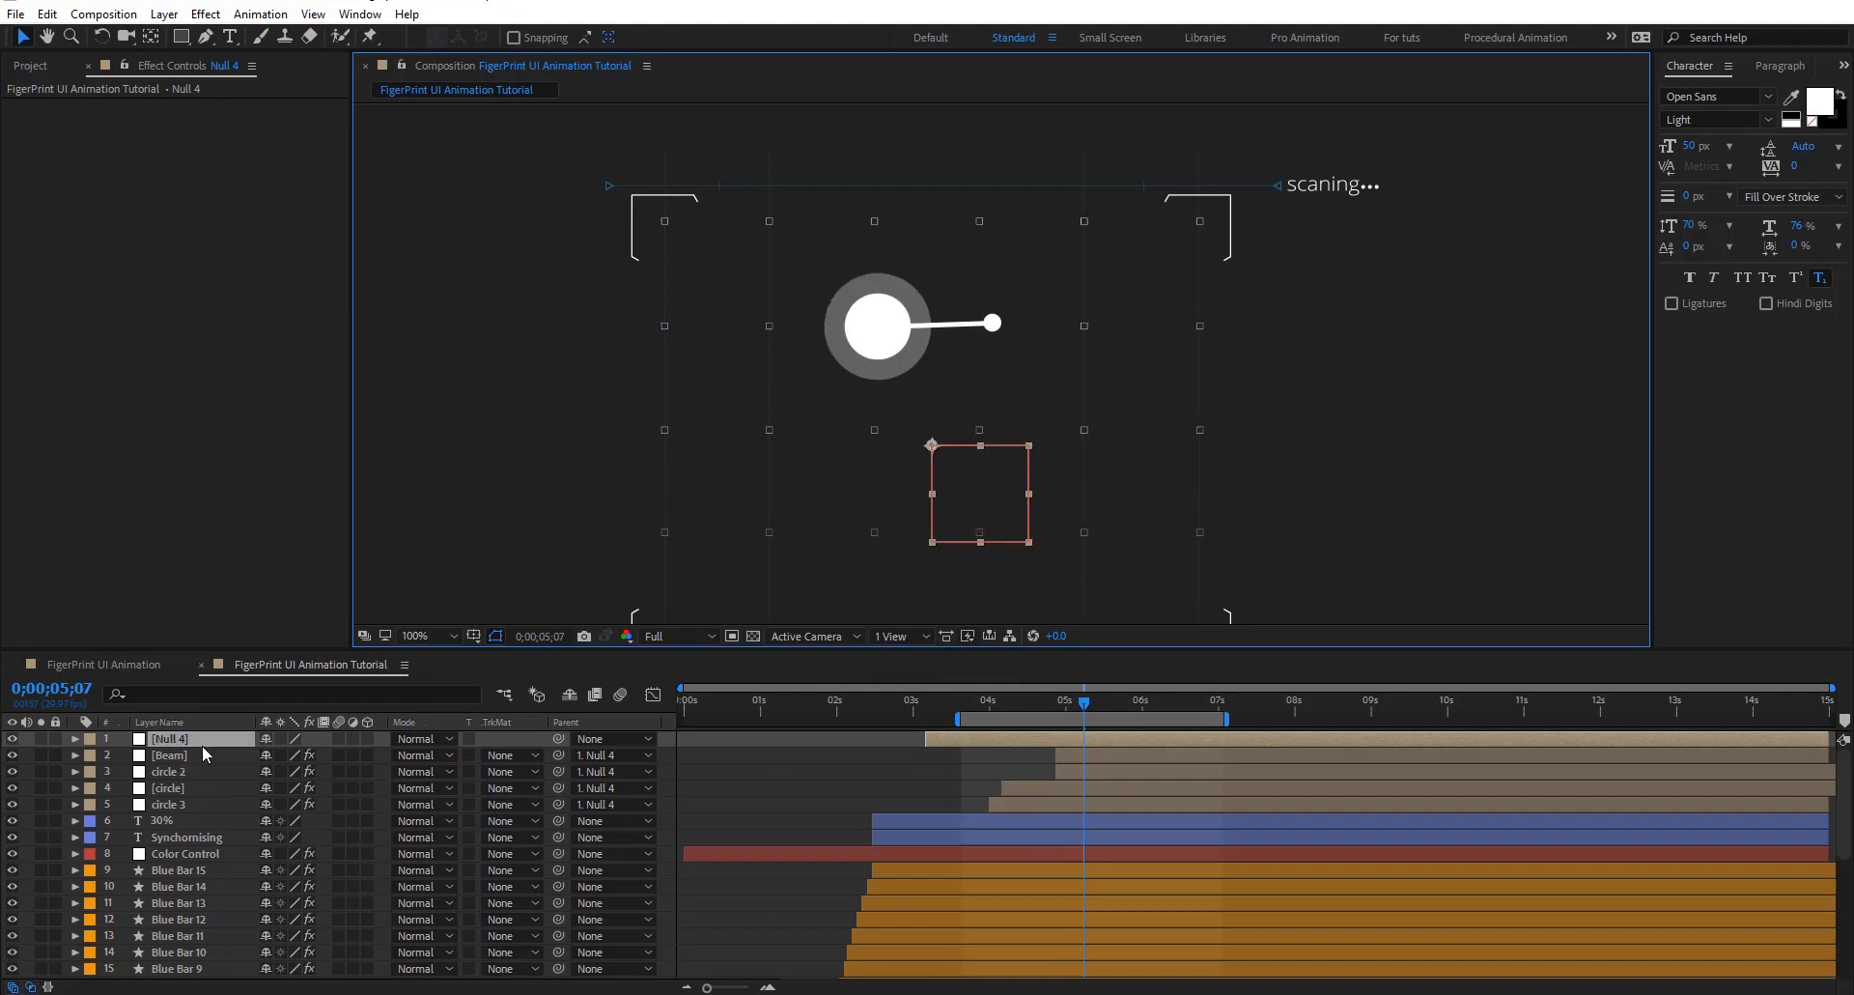
{"action": "key", "text": "ctrl+z"}
Go to 0;00;05;10 and move the null over the large white circle
{"action": "left_click", "coordinate": [1092, 699]}
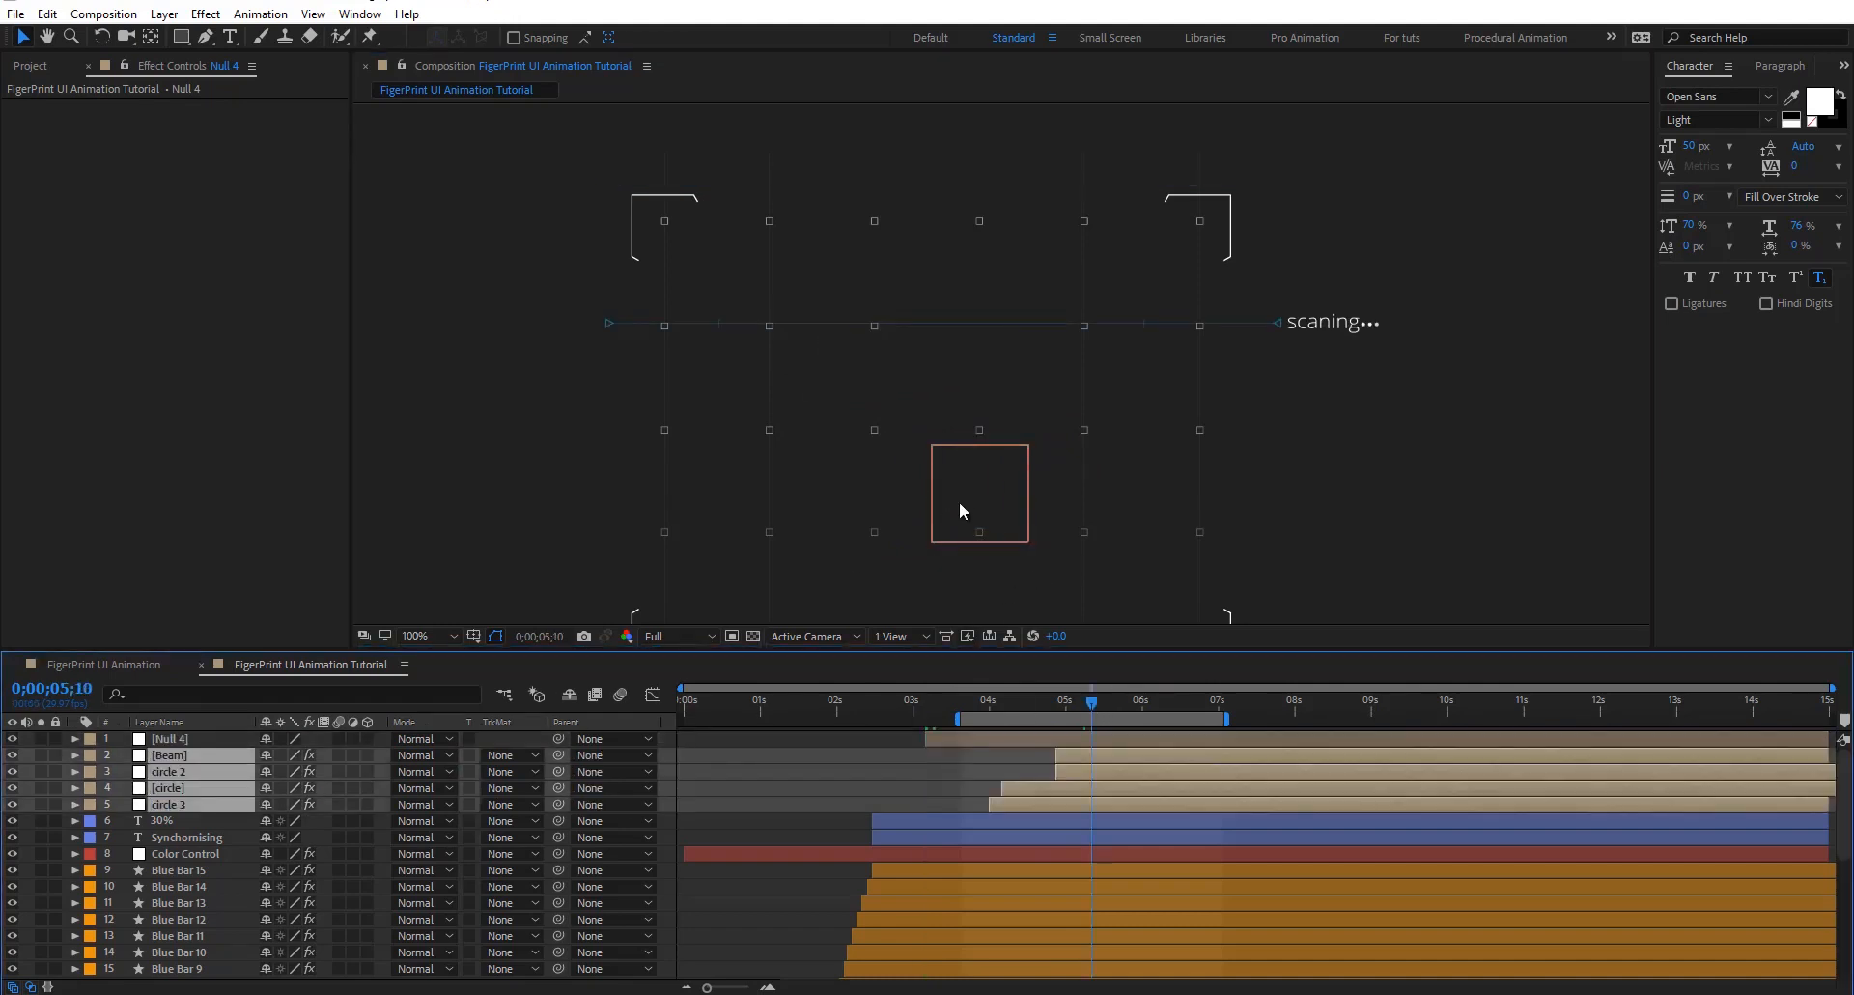
{"action": "left_click", "coordinate": [1005, 738]}
{"action": "left_click_drag", "start_coordinate": [985, 513], "coordinate": [886, 343]}
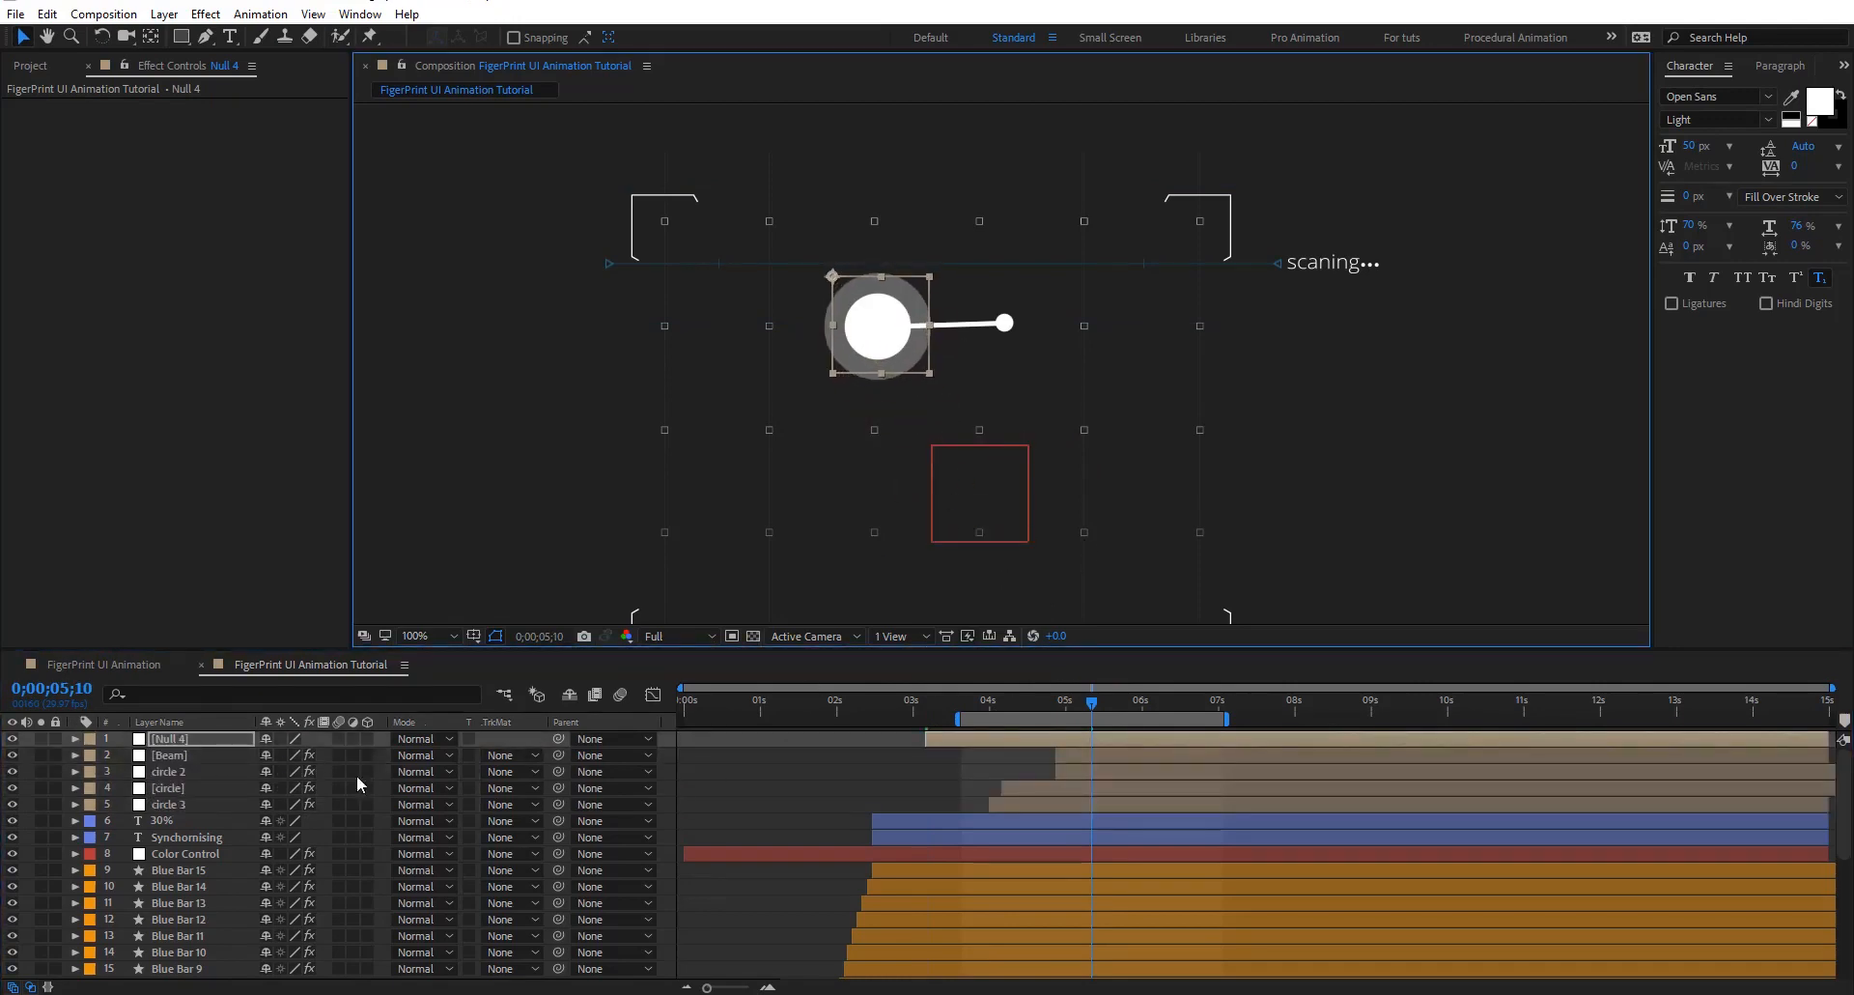
Parent the Beam, circle 2, circle and circle 3 layers to the null
{"action": "left_click", "coordinate": [169, 754]}
{"action": "left_click", "coordinate": [179, 803], "text": "shift"}
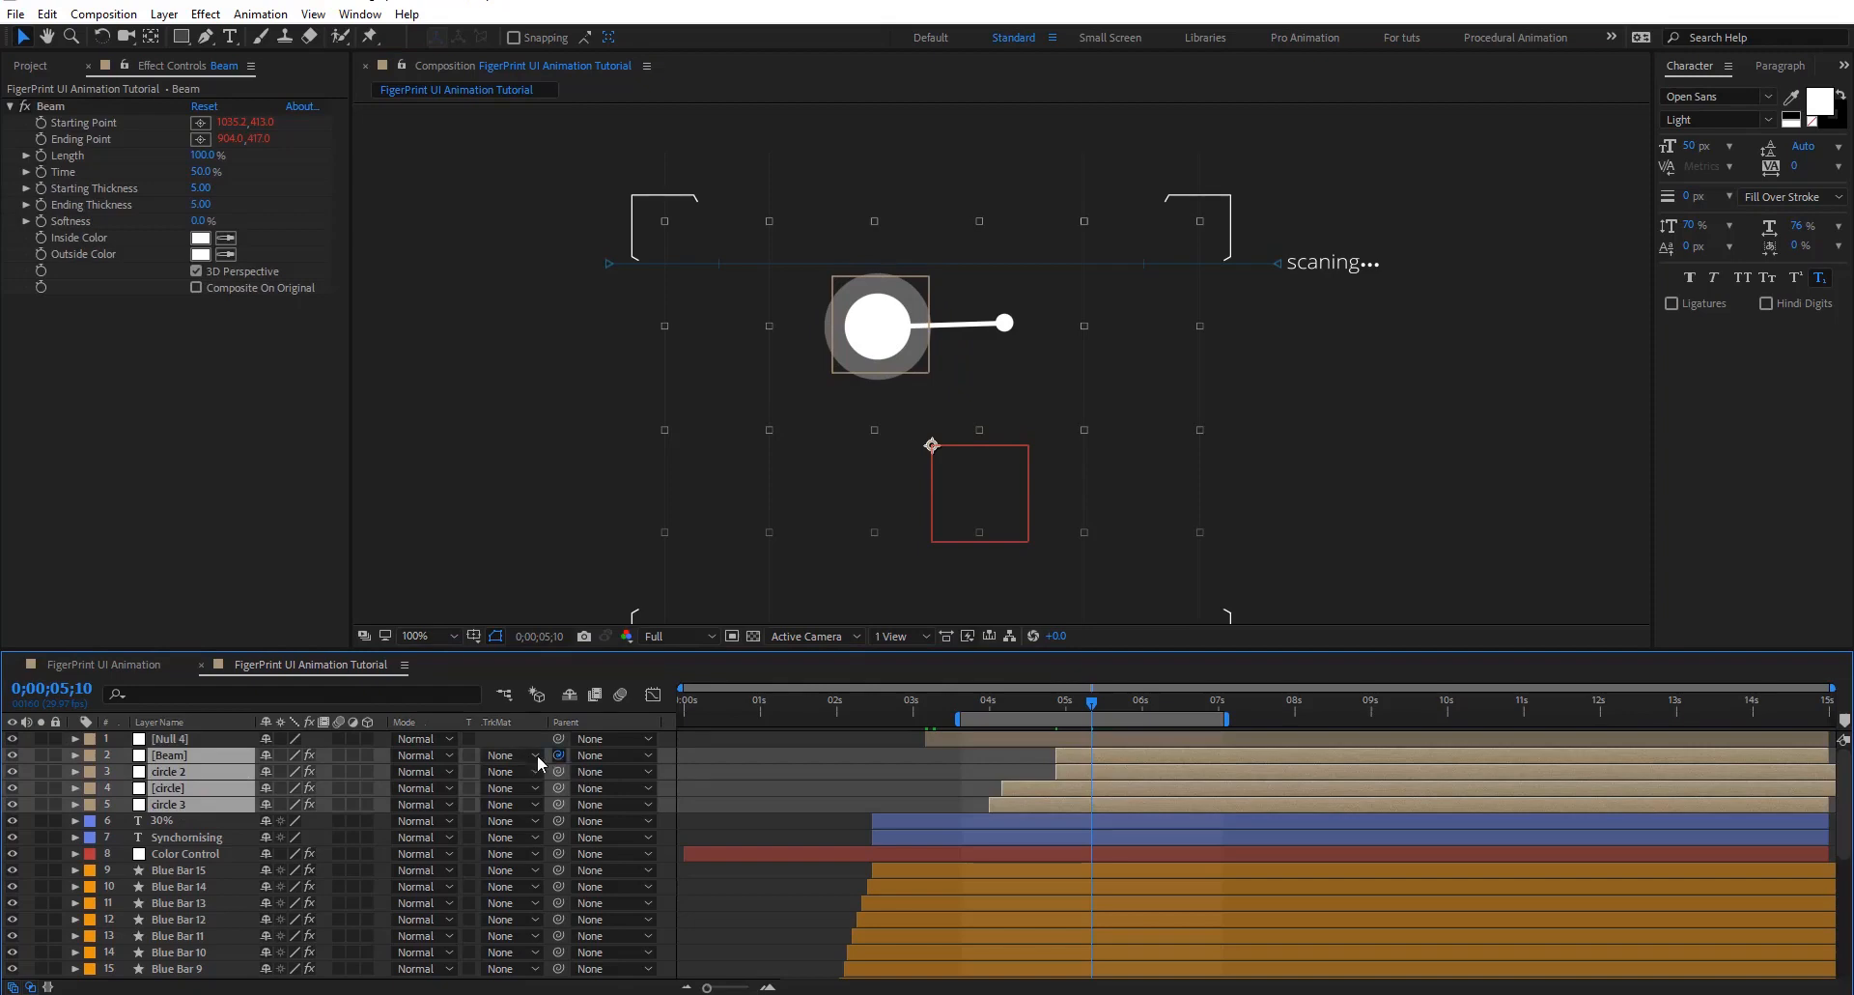
{"action": "left_click_drag", "start_coordinate": [559, 754], "coordinate": [179, 738]}
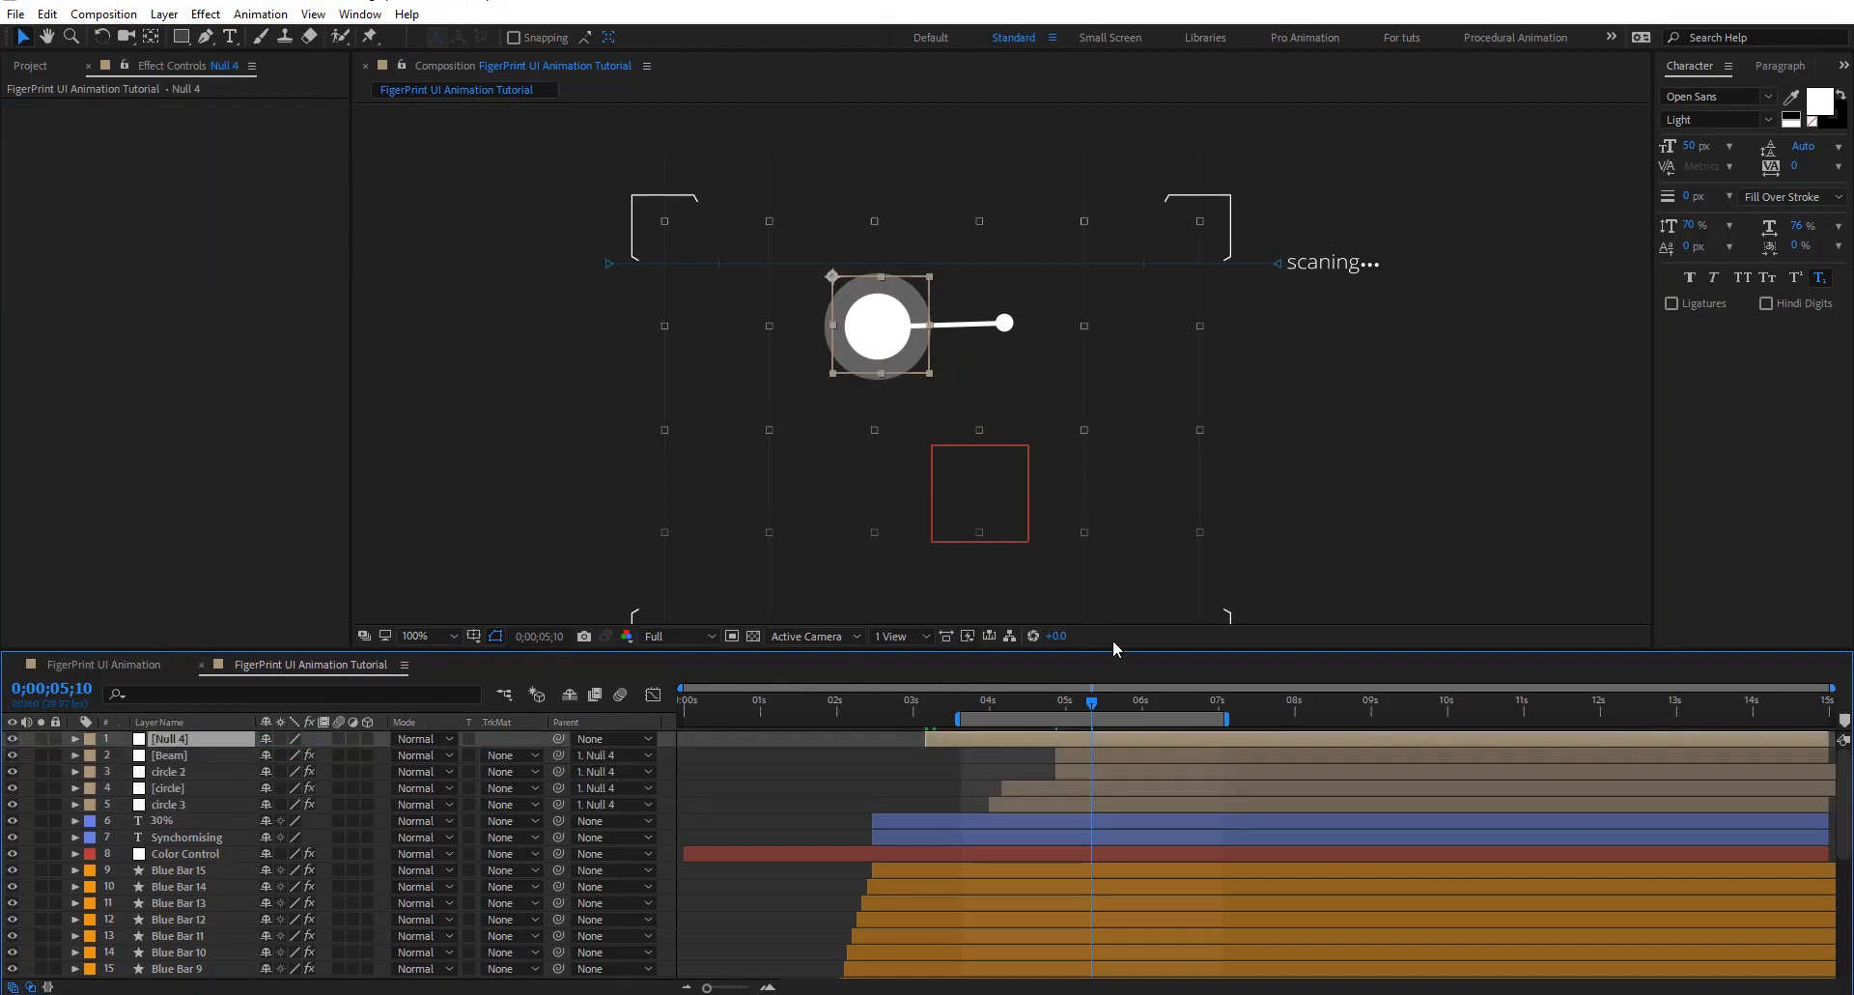
Move the null slightly up and to the left with its linked circles and beam, and preview the animation
{"action": "mouse_move", "coordinate": [874, 341]}
{"action": "left_mouse_down"}
{"action": "mouse_move", "coordinate": [918, 359]}
{"action": "mouse_move", "coordinate": [837, 319]}
{"action": "mouse_move", "coordinate": [870, 333]}
{"action": "left_mouse_up"}
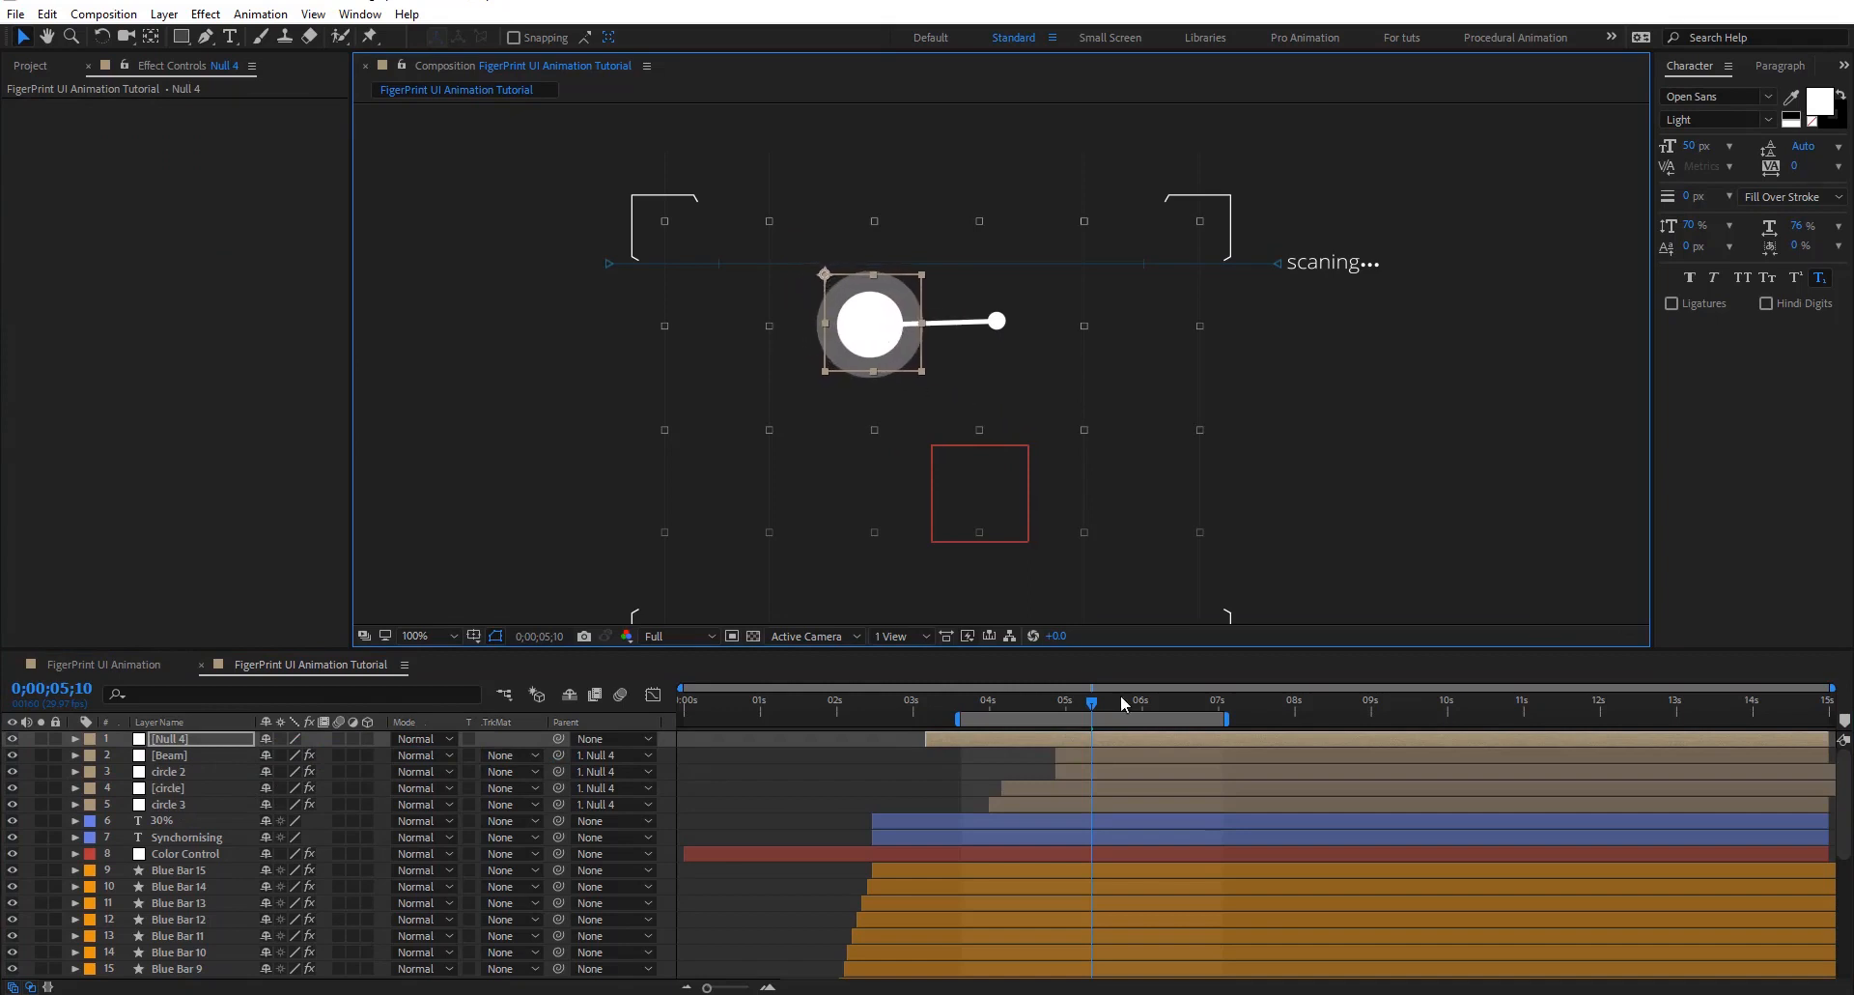
{"action": "left_click_drag", "start_coordinate": [1098, 710], "coordinate": [1036, 705]}
{"action": "key", "text": "space"}
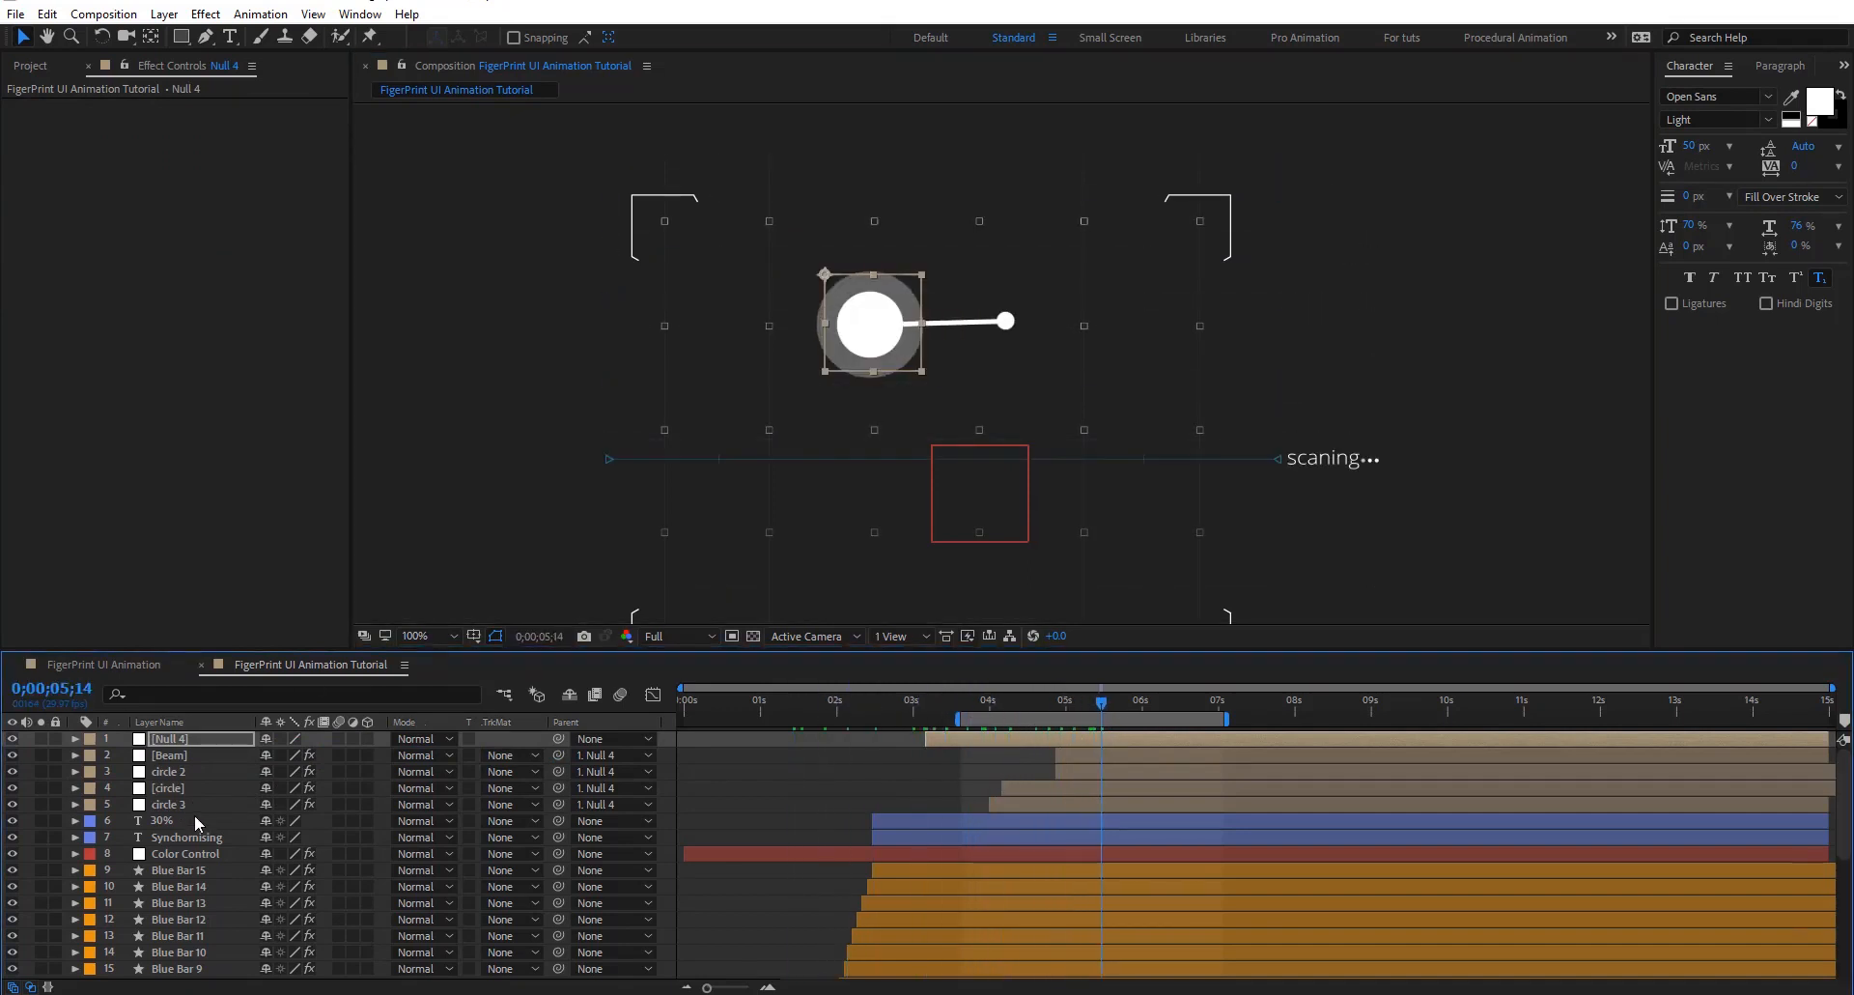
Duplicate the null, beam and three circle layers, place the copies above the originals and shift them about 1.7 seconds later
{"action": "left_click", "coordinate": [197, 804], "text": "shift"}
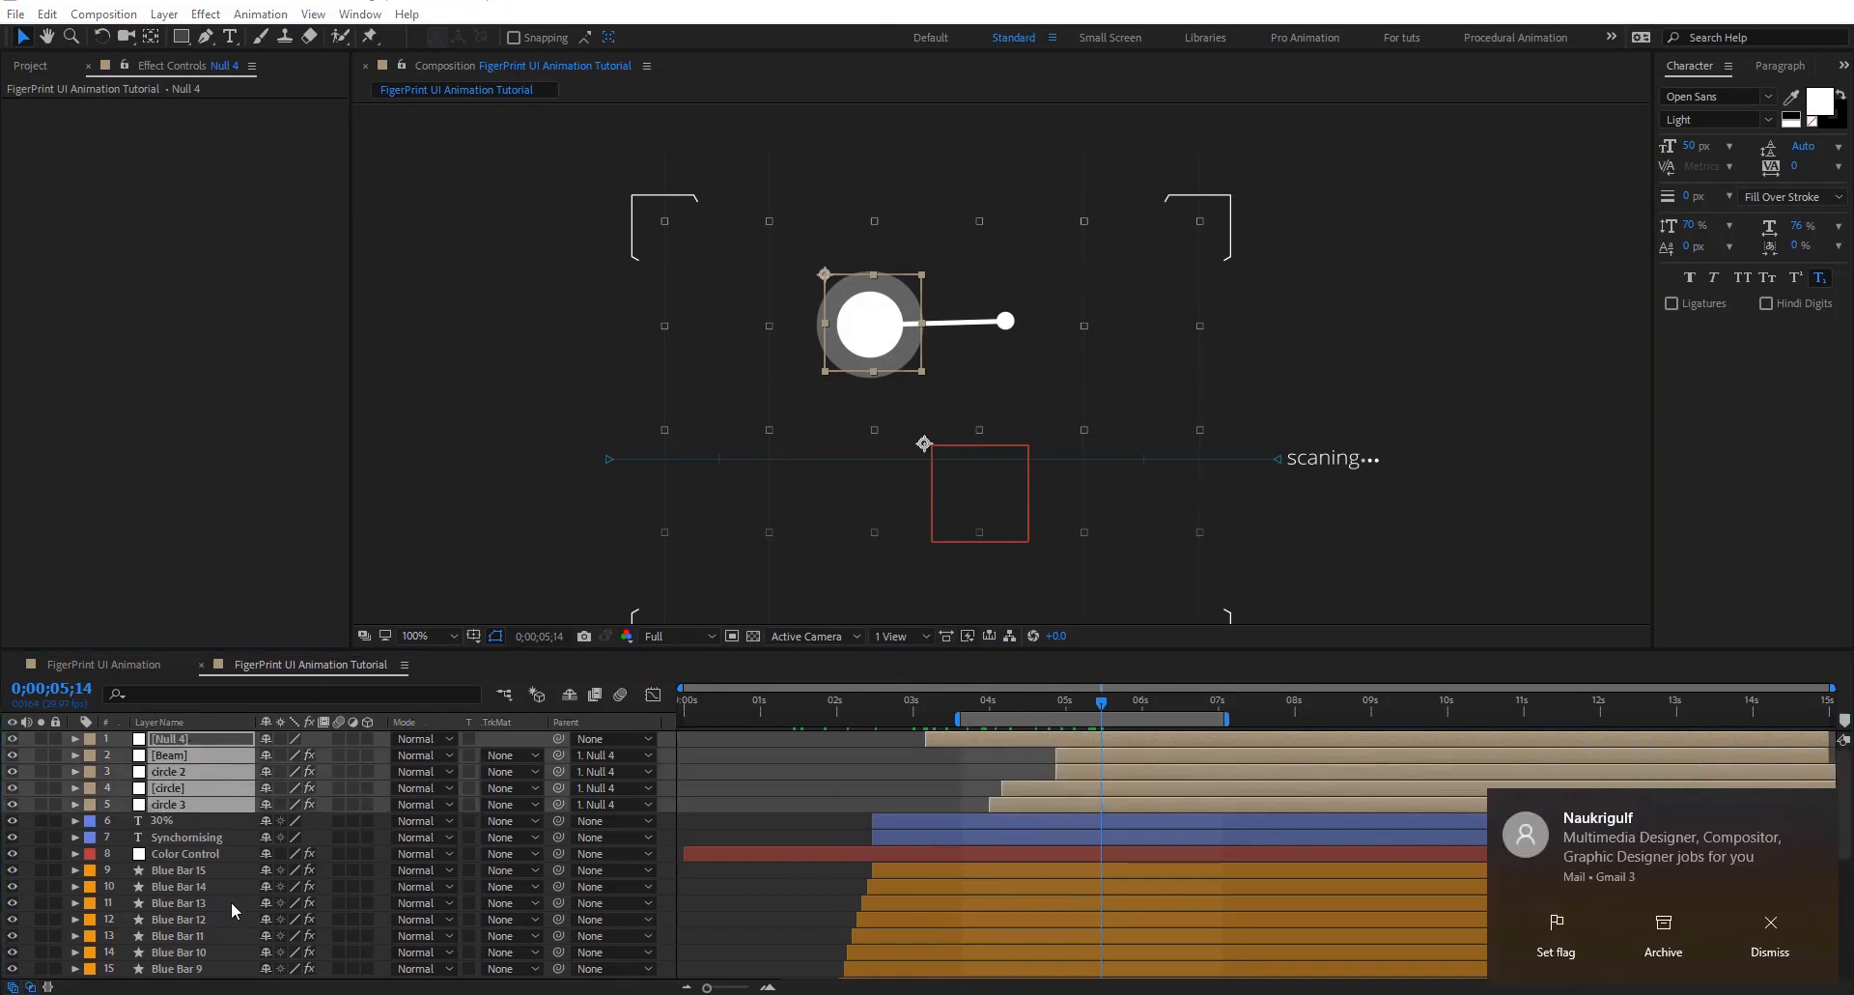
{"action": "left_click", "coordinate": [1821, 808]}
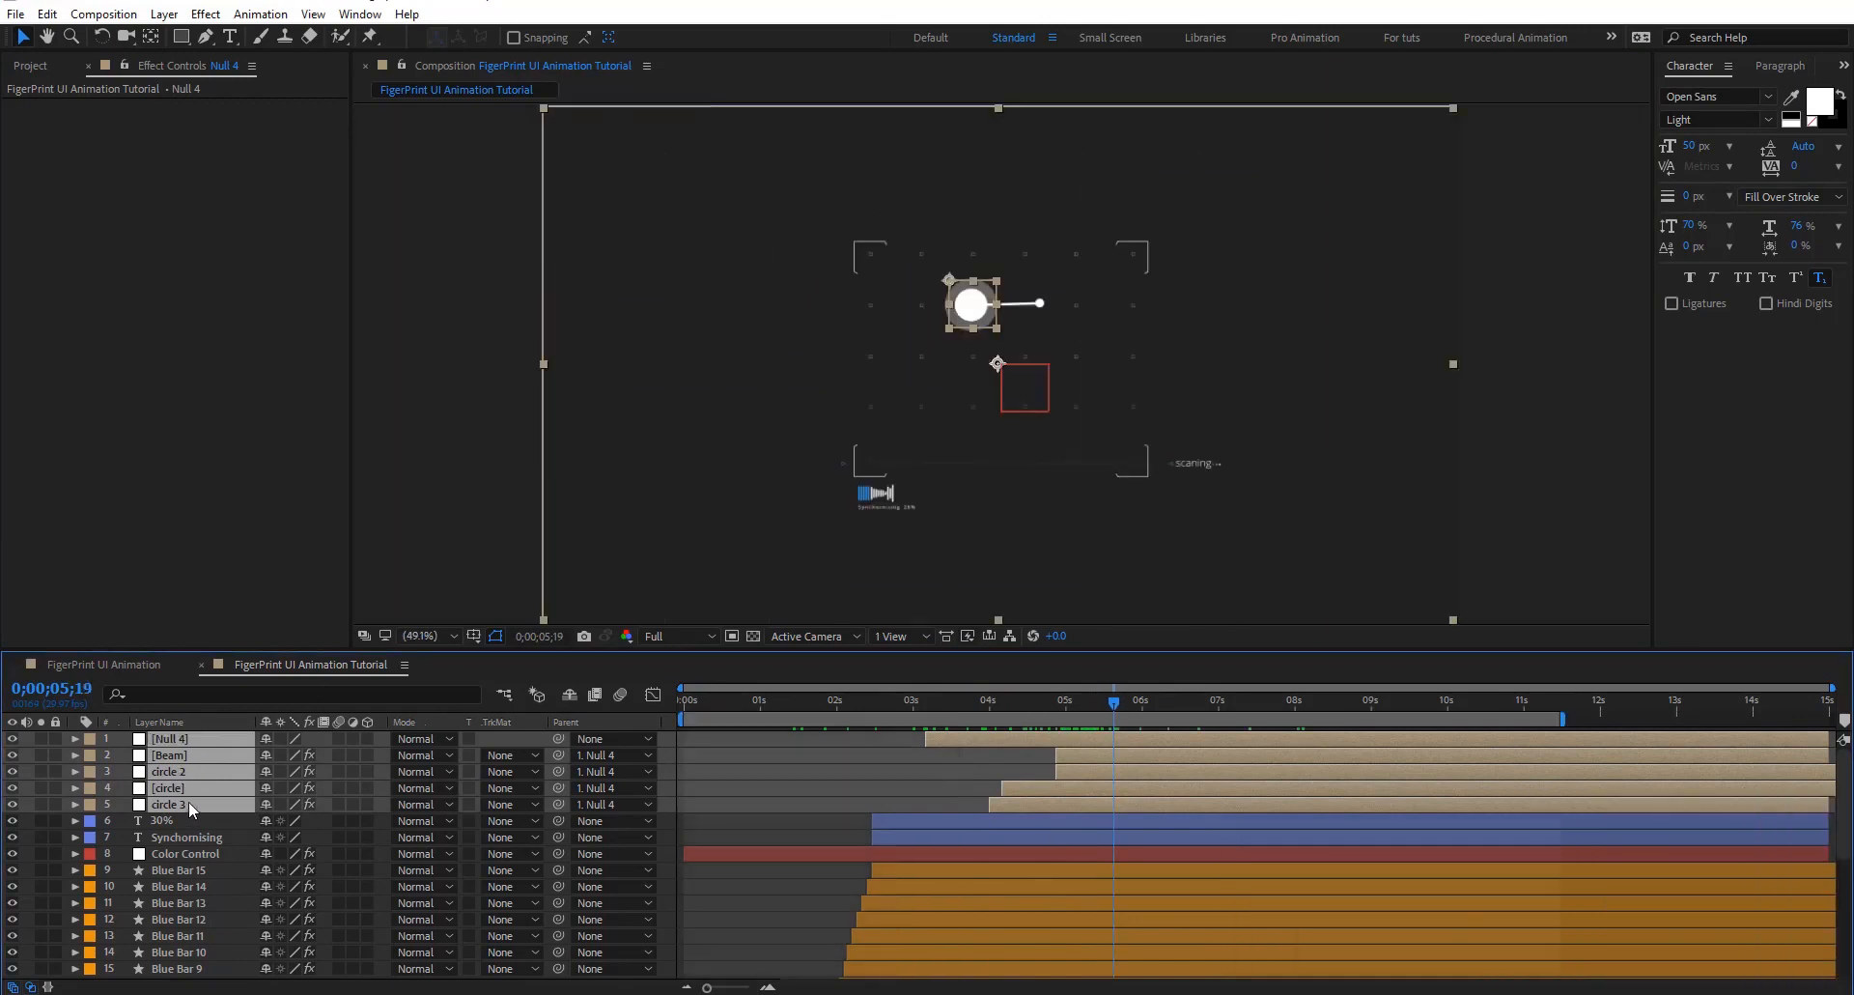
{"action": "key", "text": "ctrl+d"}
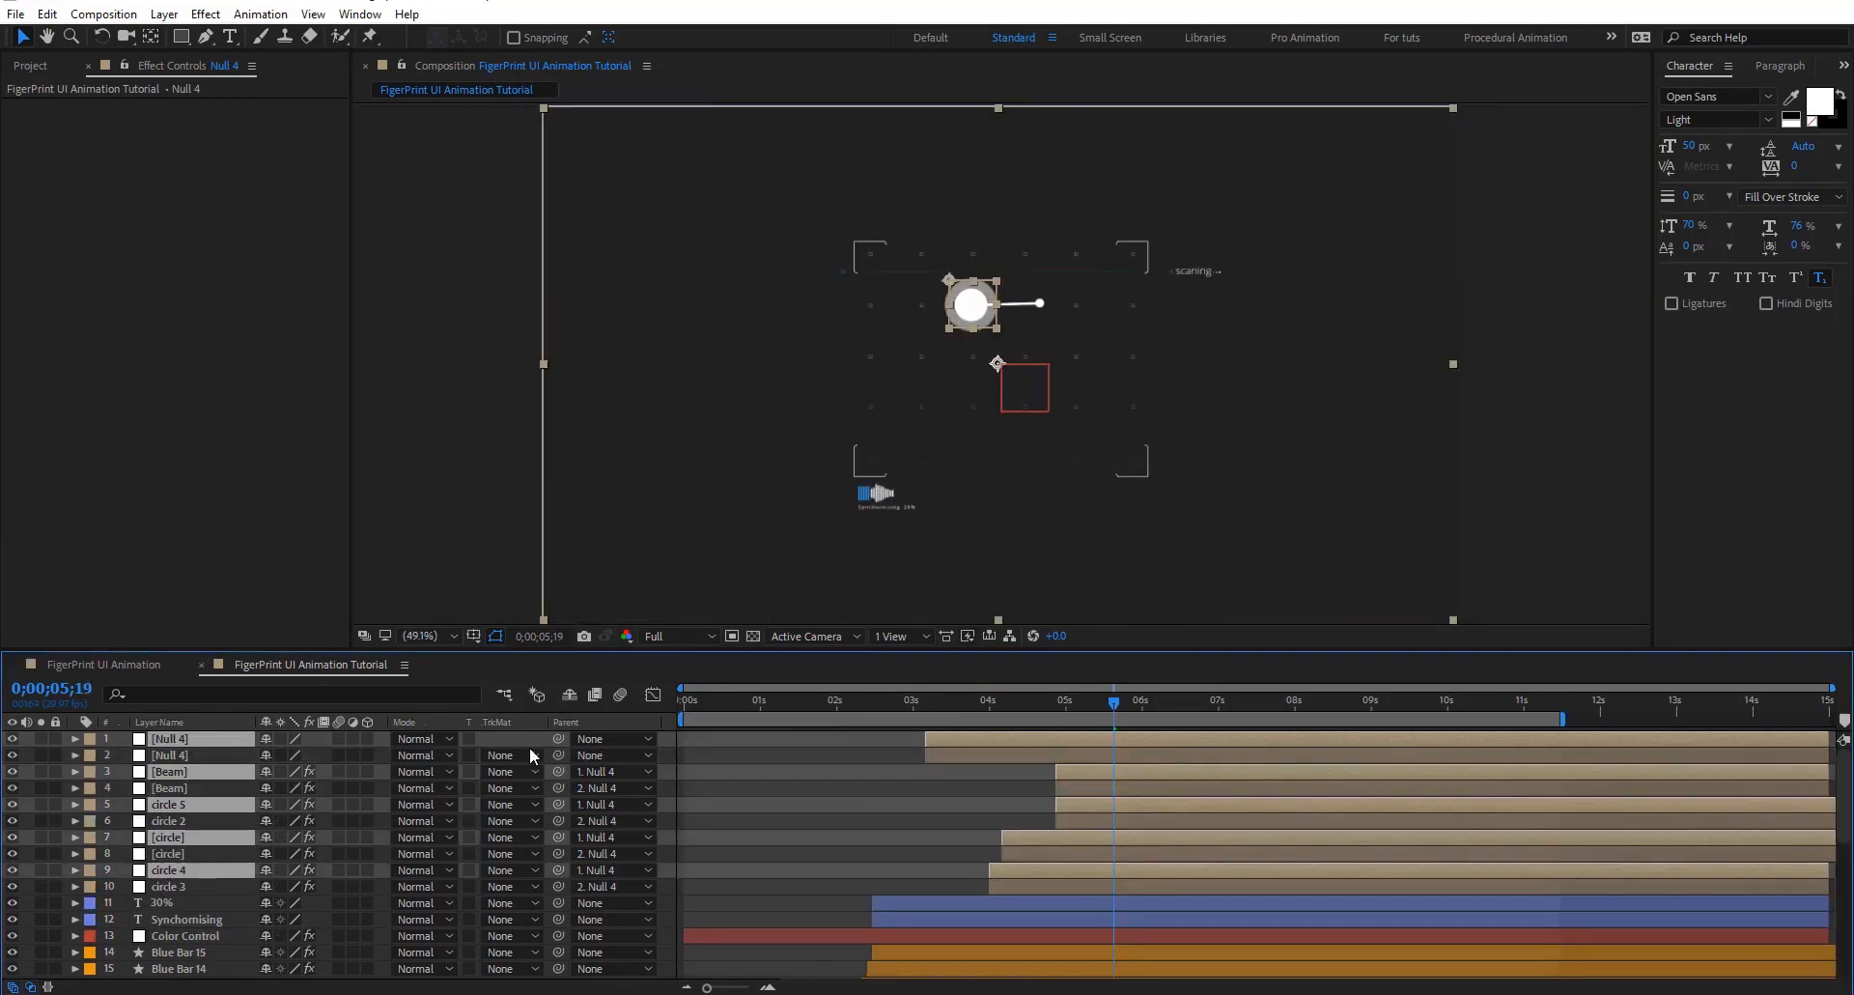
{"action": "left_click_drag", "start_coordinate": [226, 772], "coordinate": [218, 735]}
{"action": "left_click_drag", "start_coordinate": [1105, 809], "coordinate": [1236, 809]}
Move only the duplicated null straight down so the second circle marker sits below the first one
{"action": "left_click", "coordinate": [1148, 701]}
{"action": "left_click_drag", "start_coordinate": [973, 305], "coordinate": [974, 406]}
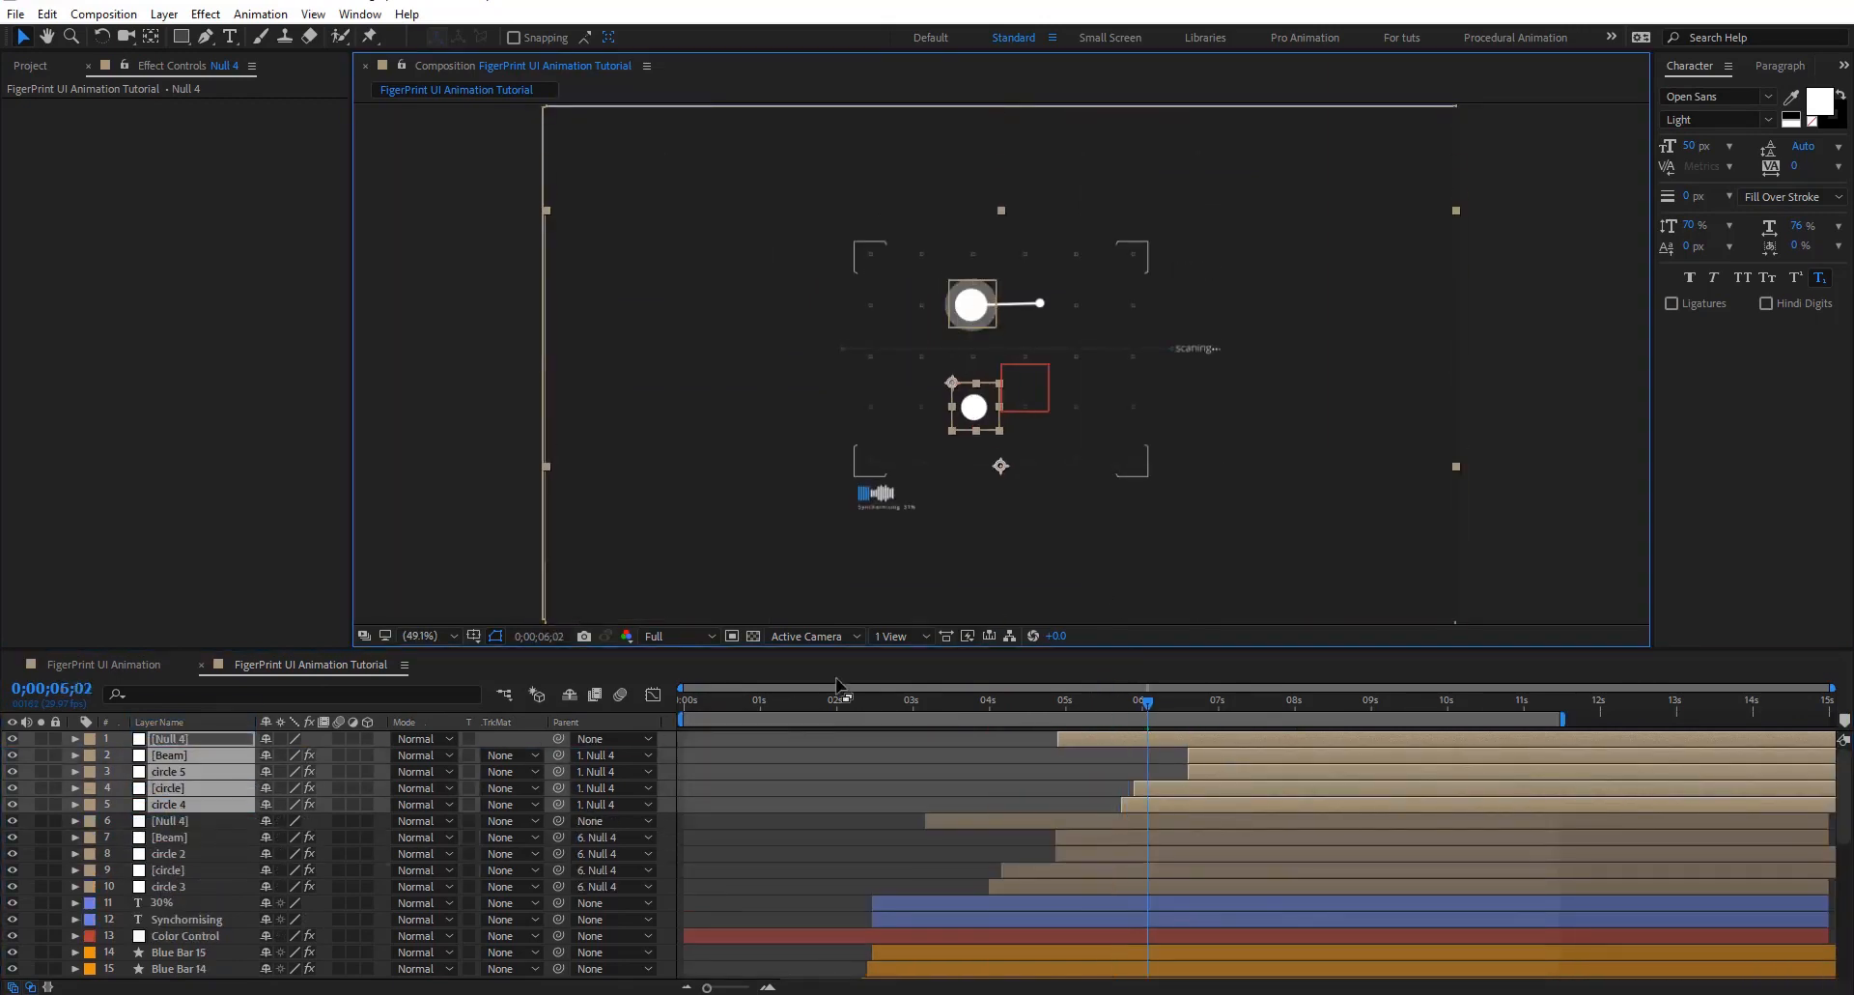
{"action": "key", "text": "ctrl+z"}
{"action": "left_click", "coordinate": [193, 738]}
{"action": "left_click_drag", "start_coordinate": [973, 306], "coordinate": [973, 403]}
Go to 0;00;06;18 and reveal the keyframed Center property of the circle 5 layer
{"action": "mouse_move", "coordinate": [1170, 711]}
{"action": "left_mouse_down"}
{"action": "mouse_move", "coordinate": [1208, 717]}
{"action": "mouse_move", "coordinate": [1188, 719]}
{"action": "left_mouse_up"}
{"action": "left_click", "coordinate": [1217, 759]}
{"action": "left_click", "coordinate": [1215, 771]}
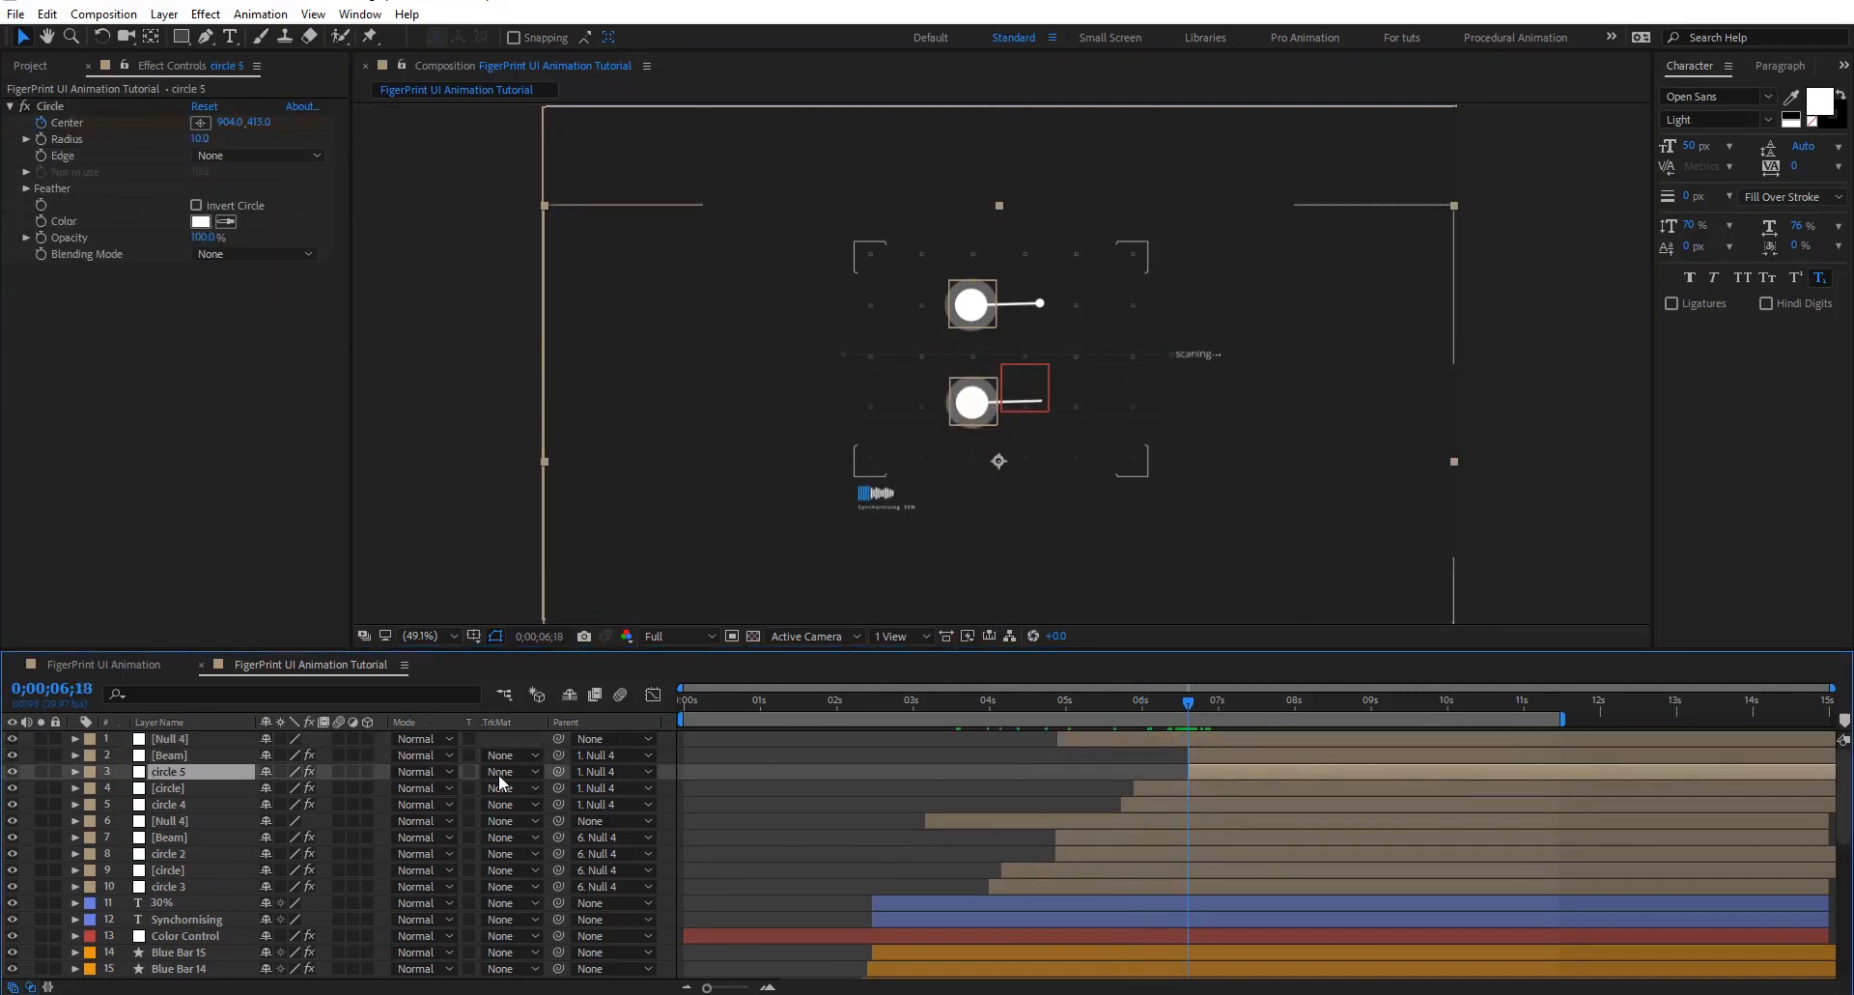
{"action": "left_click", "coordinate": [177, 755]}
{"action": "left_click", "coordinate": [176, 769]}
{"action": "left_click", "coordinate": [178, 755]}
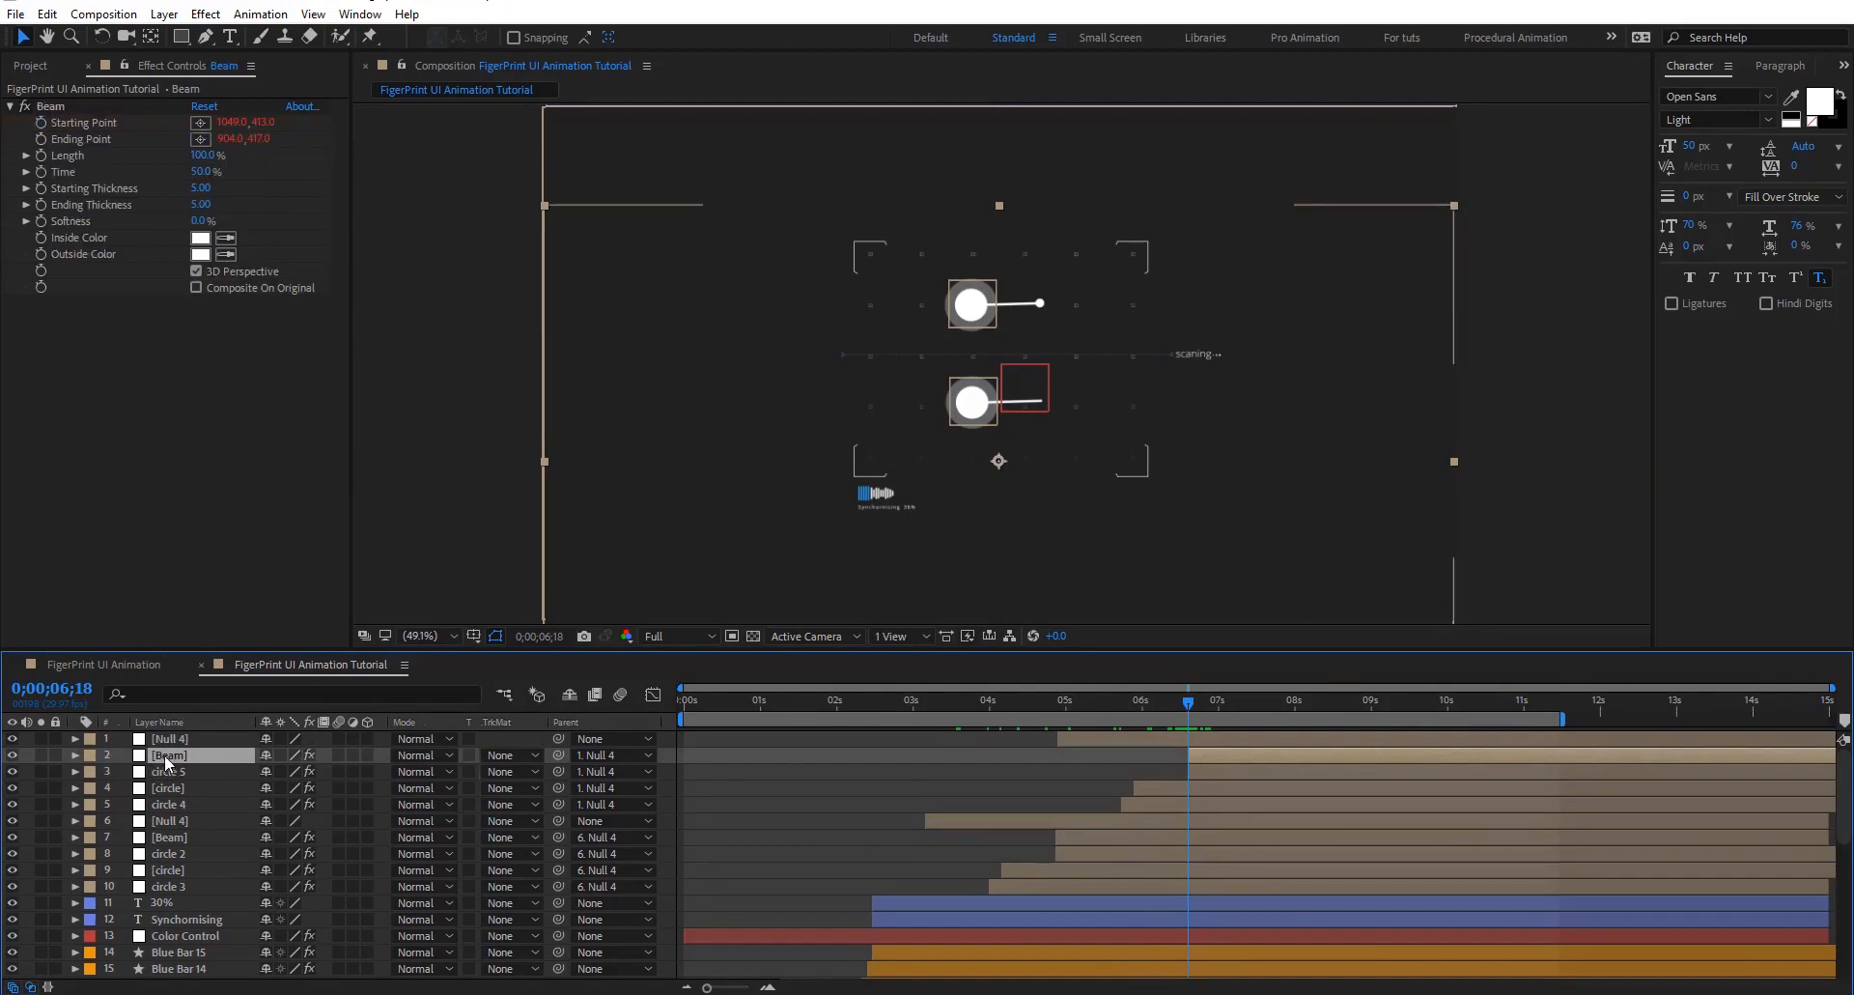
{"action": "left_click", "coordinate": [172, 771]}
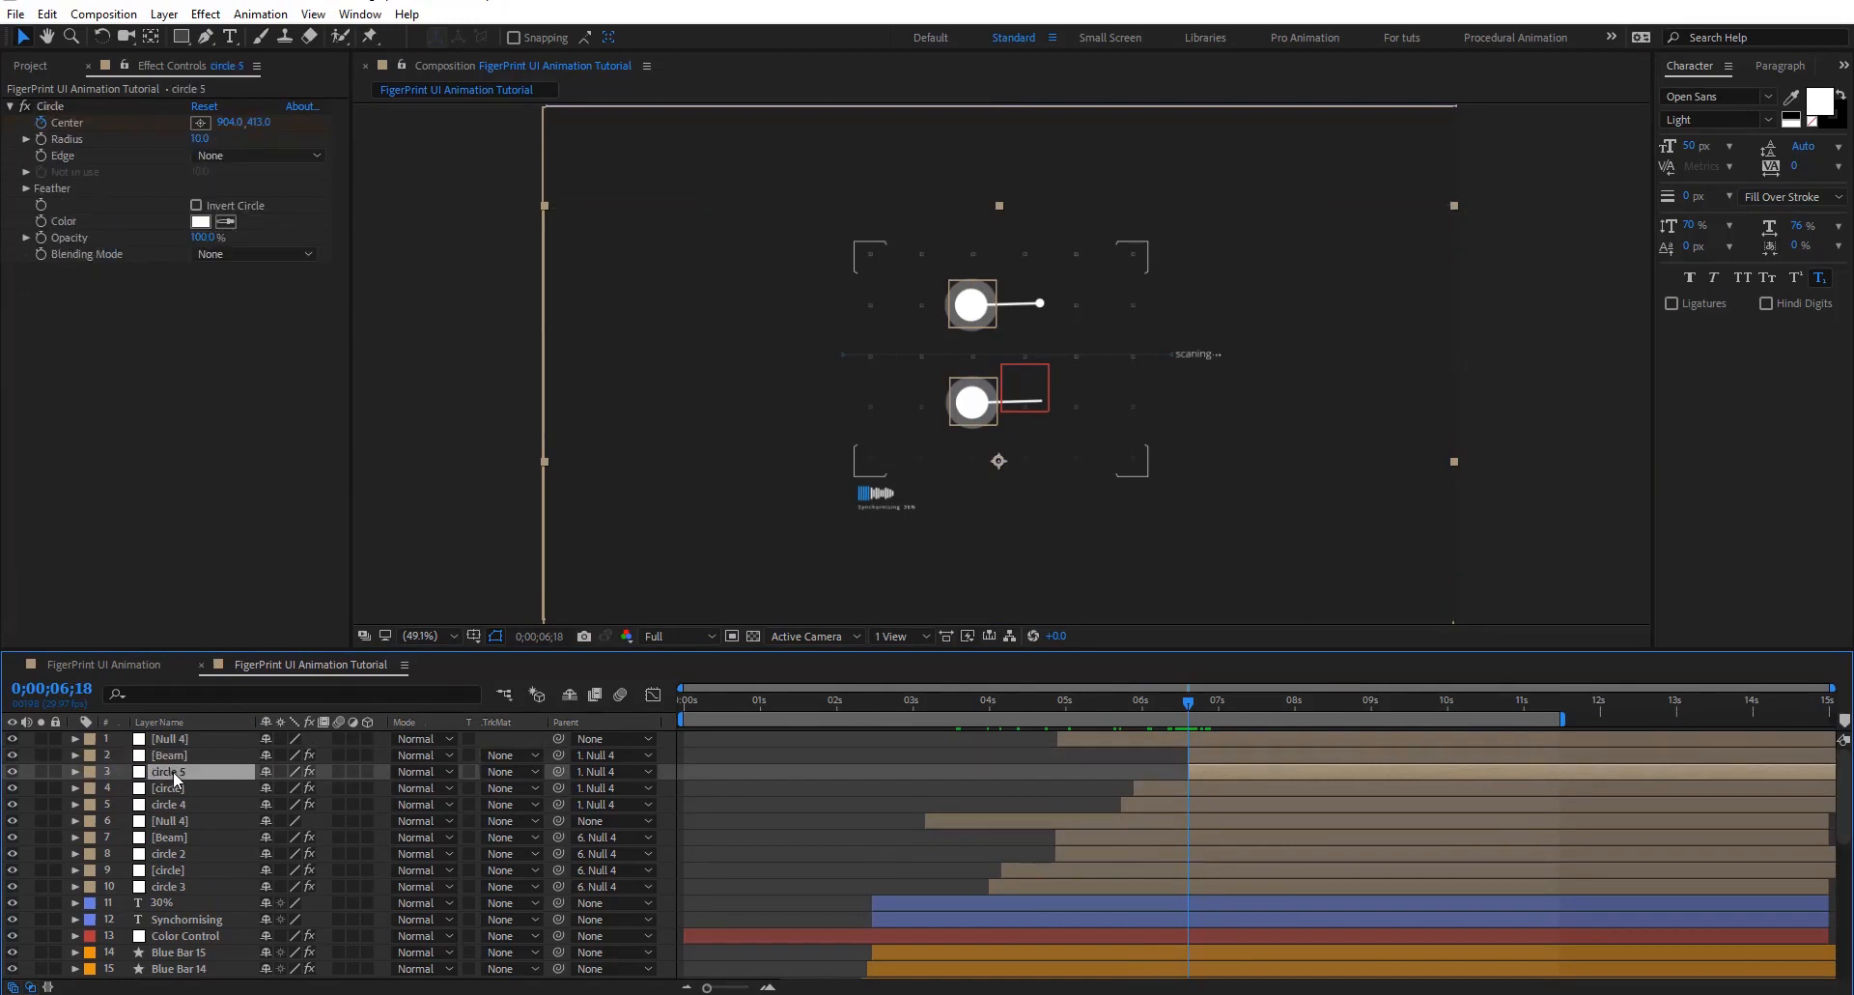
{"action": "key", "text": "u"}
Show the duplicated beam's expressions and relink its Starting Point to the Center of circle 5
{"action": "left_click", "coordinate": [170, 757]}
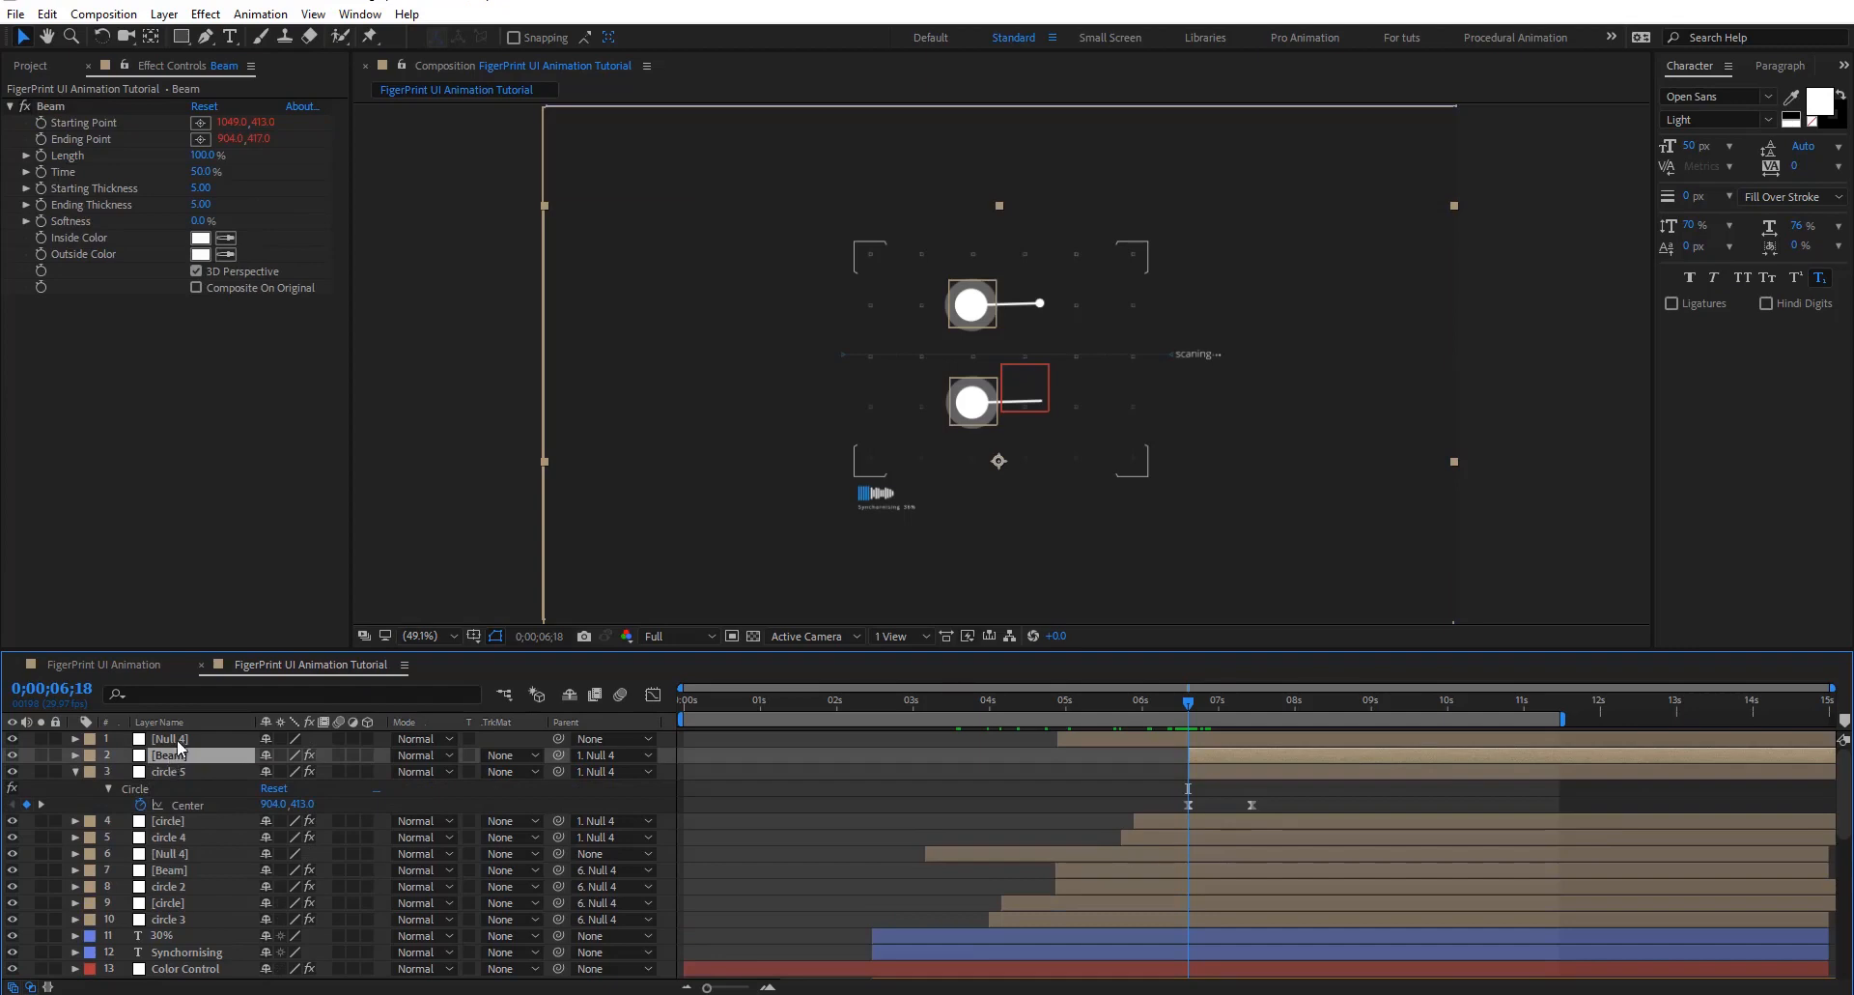
{"action": "key", "text": "e"}
{"action": "key", "text": "e"}
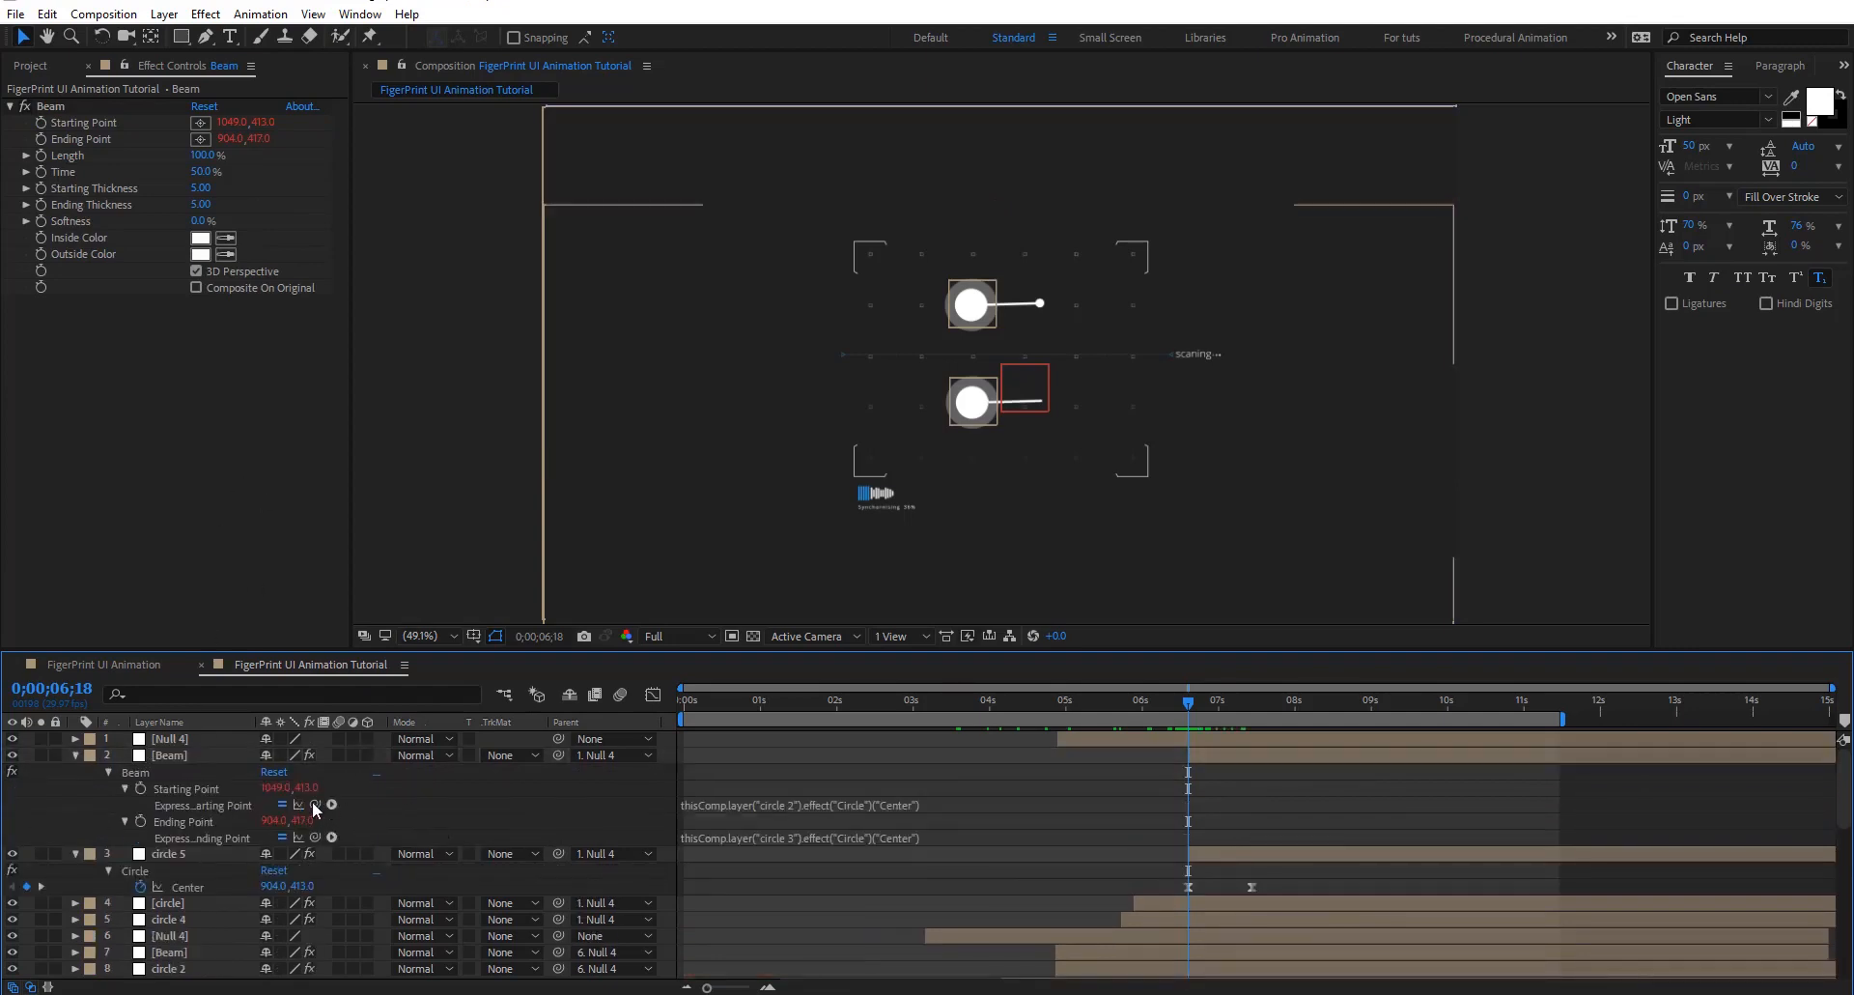
{"action": "left_click_drag", "start_coordinate": [313, 804], "coordinate": [183, 887]}
{"action": "left_click", "coordinate": [436, 816]}
Scrub to 0;00;07;21 and move the duplicated null down and right, near the lower-right corner of the scan frame
{"action": "left_click_drag", "start_coordinate": [1205, 705], "coordinate": [1273, 741]}
{"action": "left_click", "coordinate": [1203, 739]}
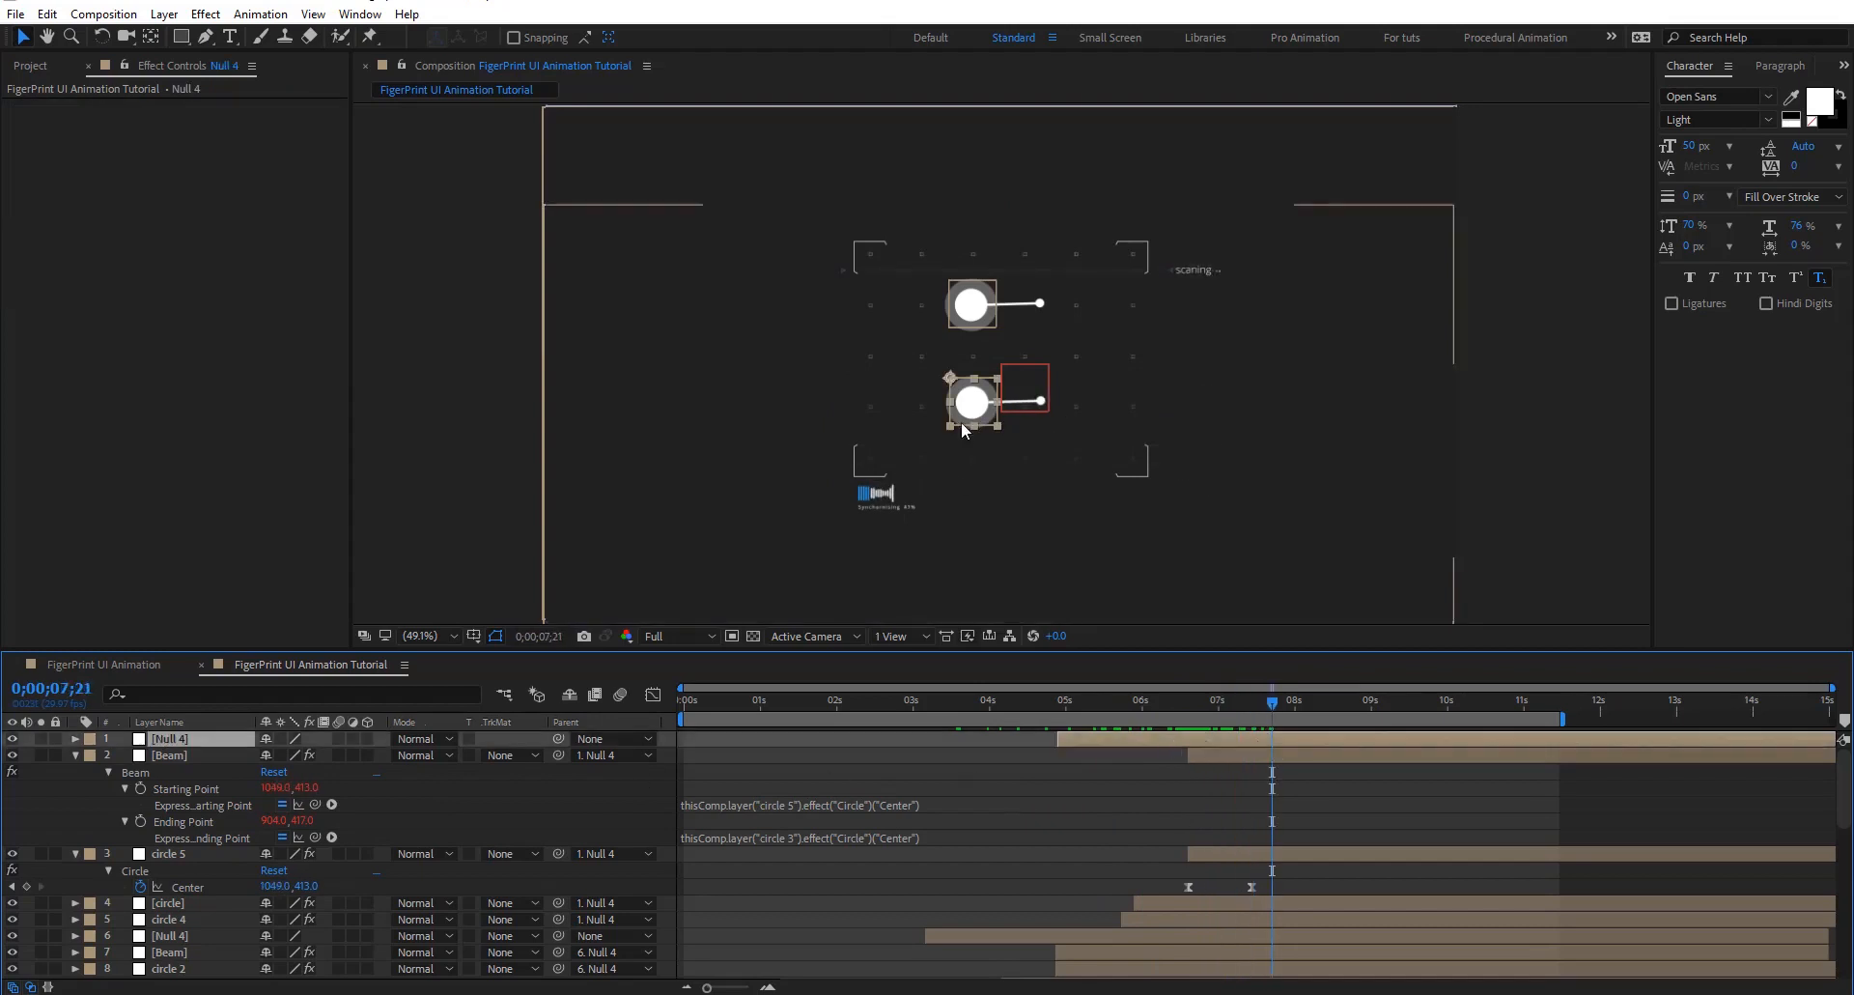
{"action": "left_click_drag", "start_coordinate": [972, 405], "coordinate": [1066, 460]}
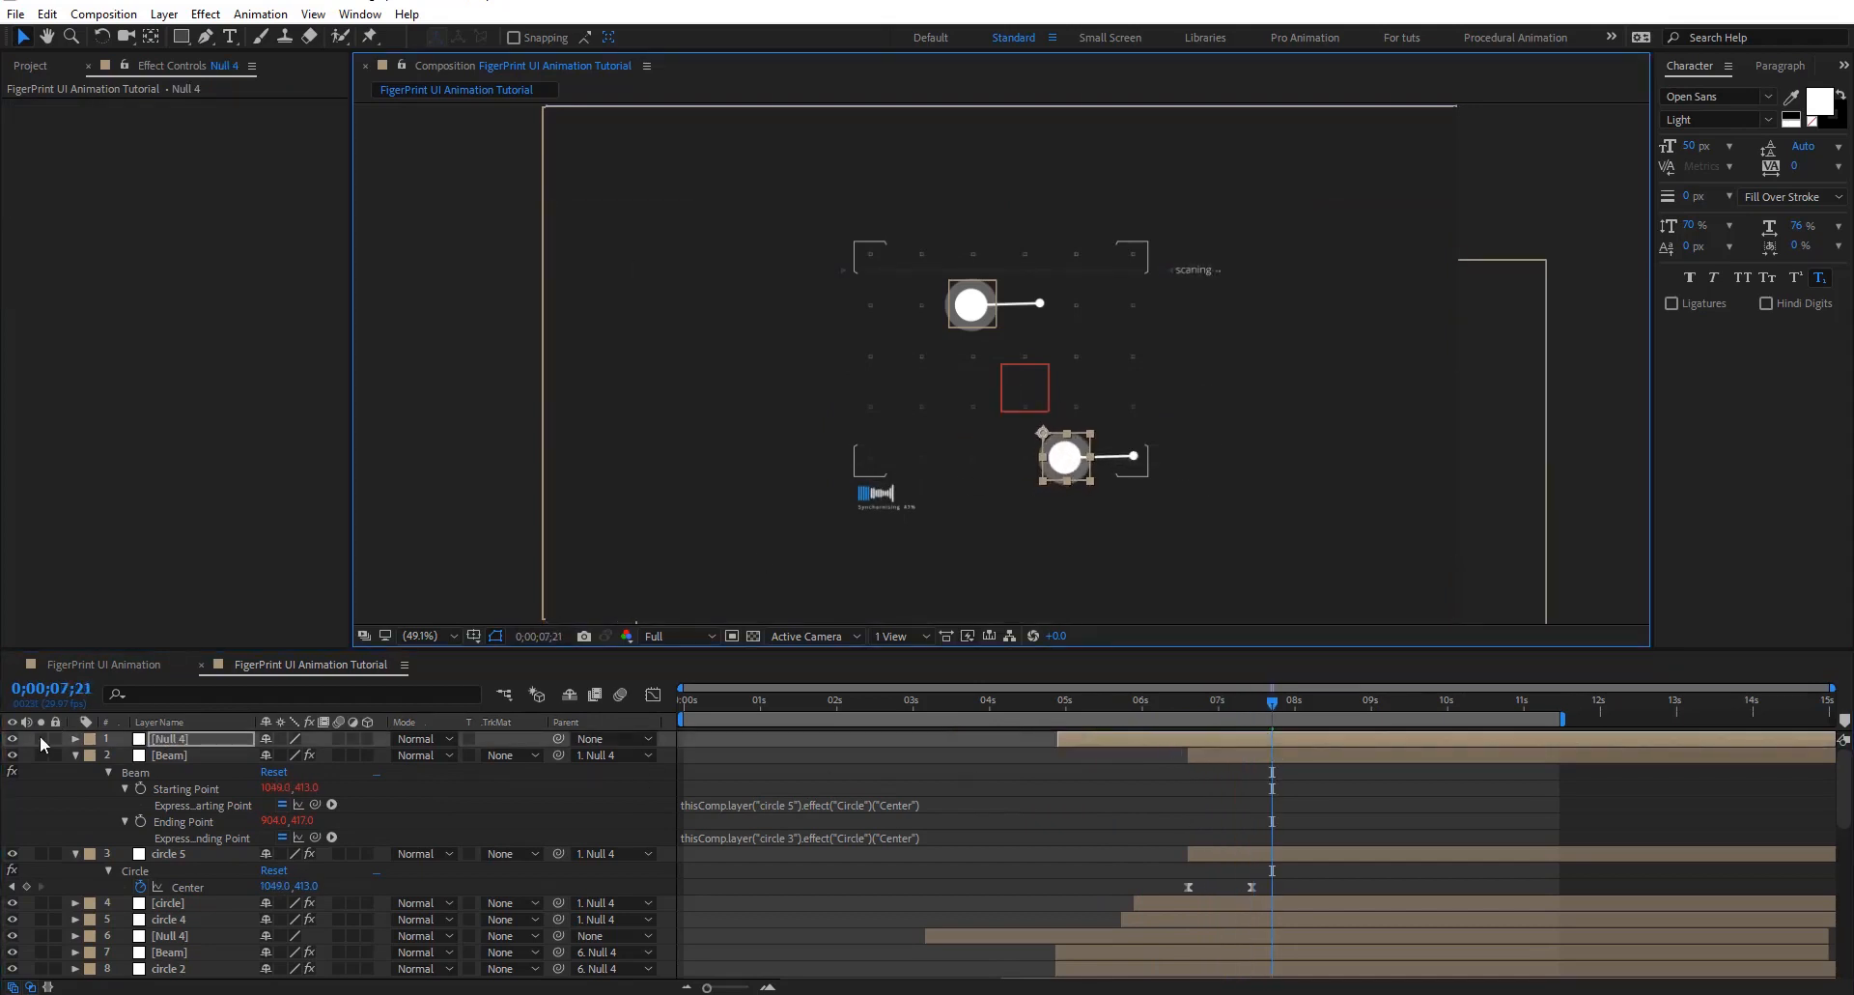
Select the second marker's null, beam and circle layers and assign them the Cyan label
{"action": "left_click", "coordinate": [1174, 923], "text": "shift"}
{"action": "left_click", "coordinate": [91, 761]}
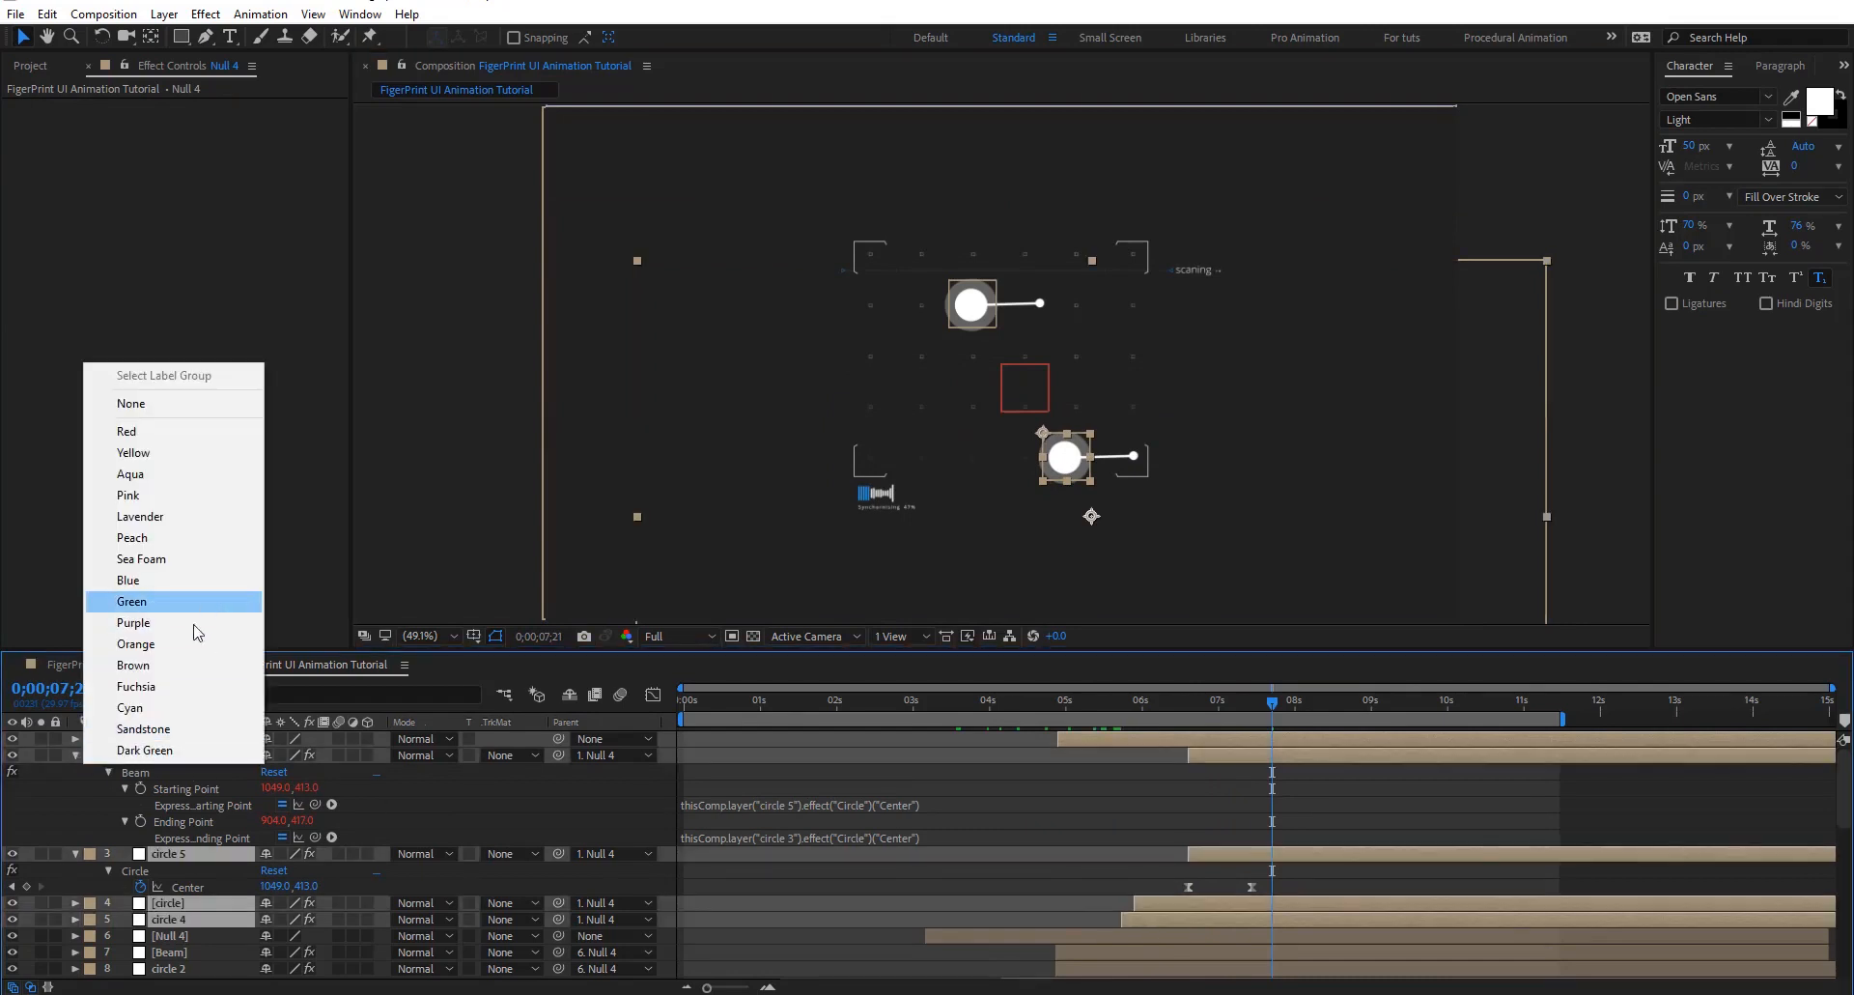
{"action": "left_click", "coordinate": [145, 708]}
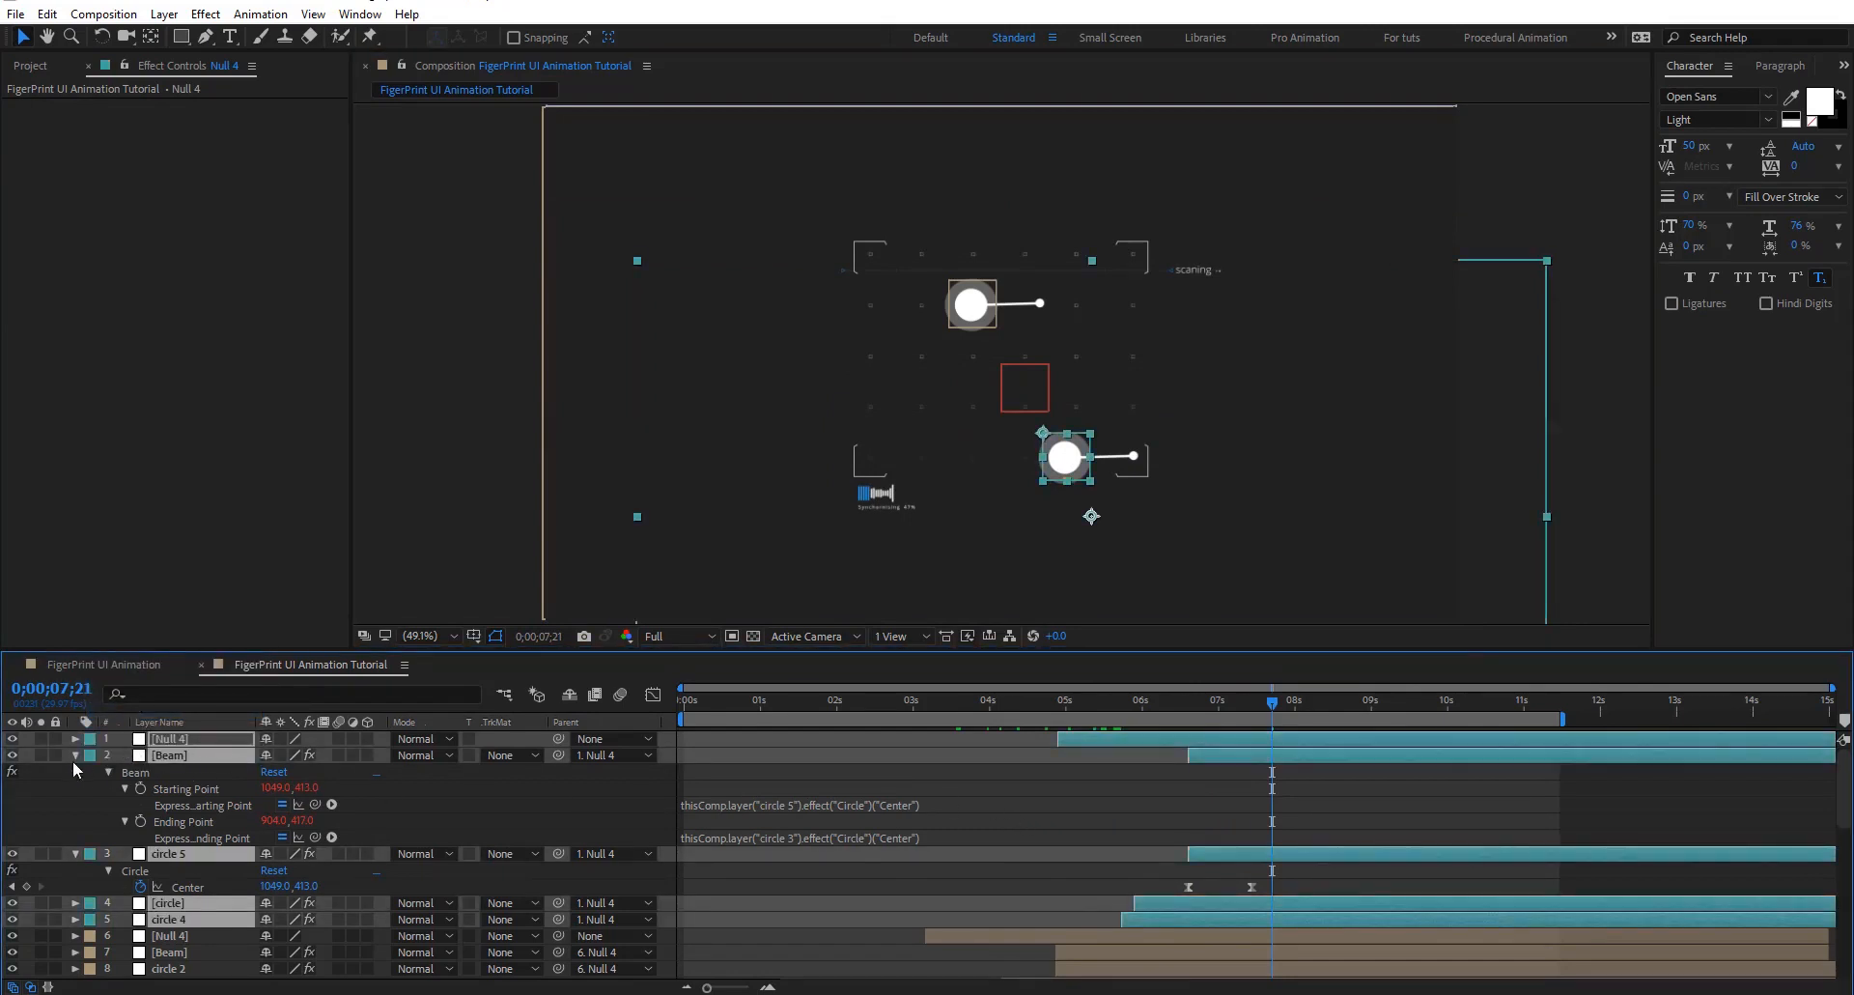
Duplicate the five Cyan layers, bring the copies to the top of the stack, and shift them so the new beam starts at 0;00;08;06
{"action": "key", "text": "ctrl+d"}
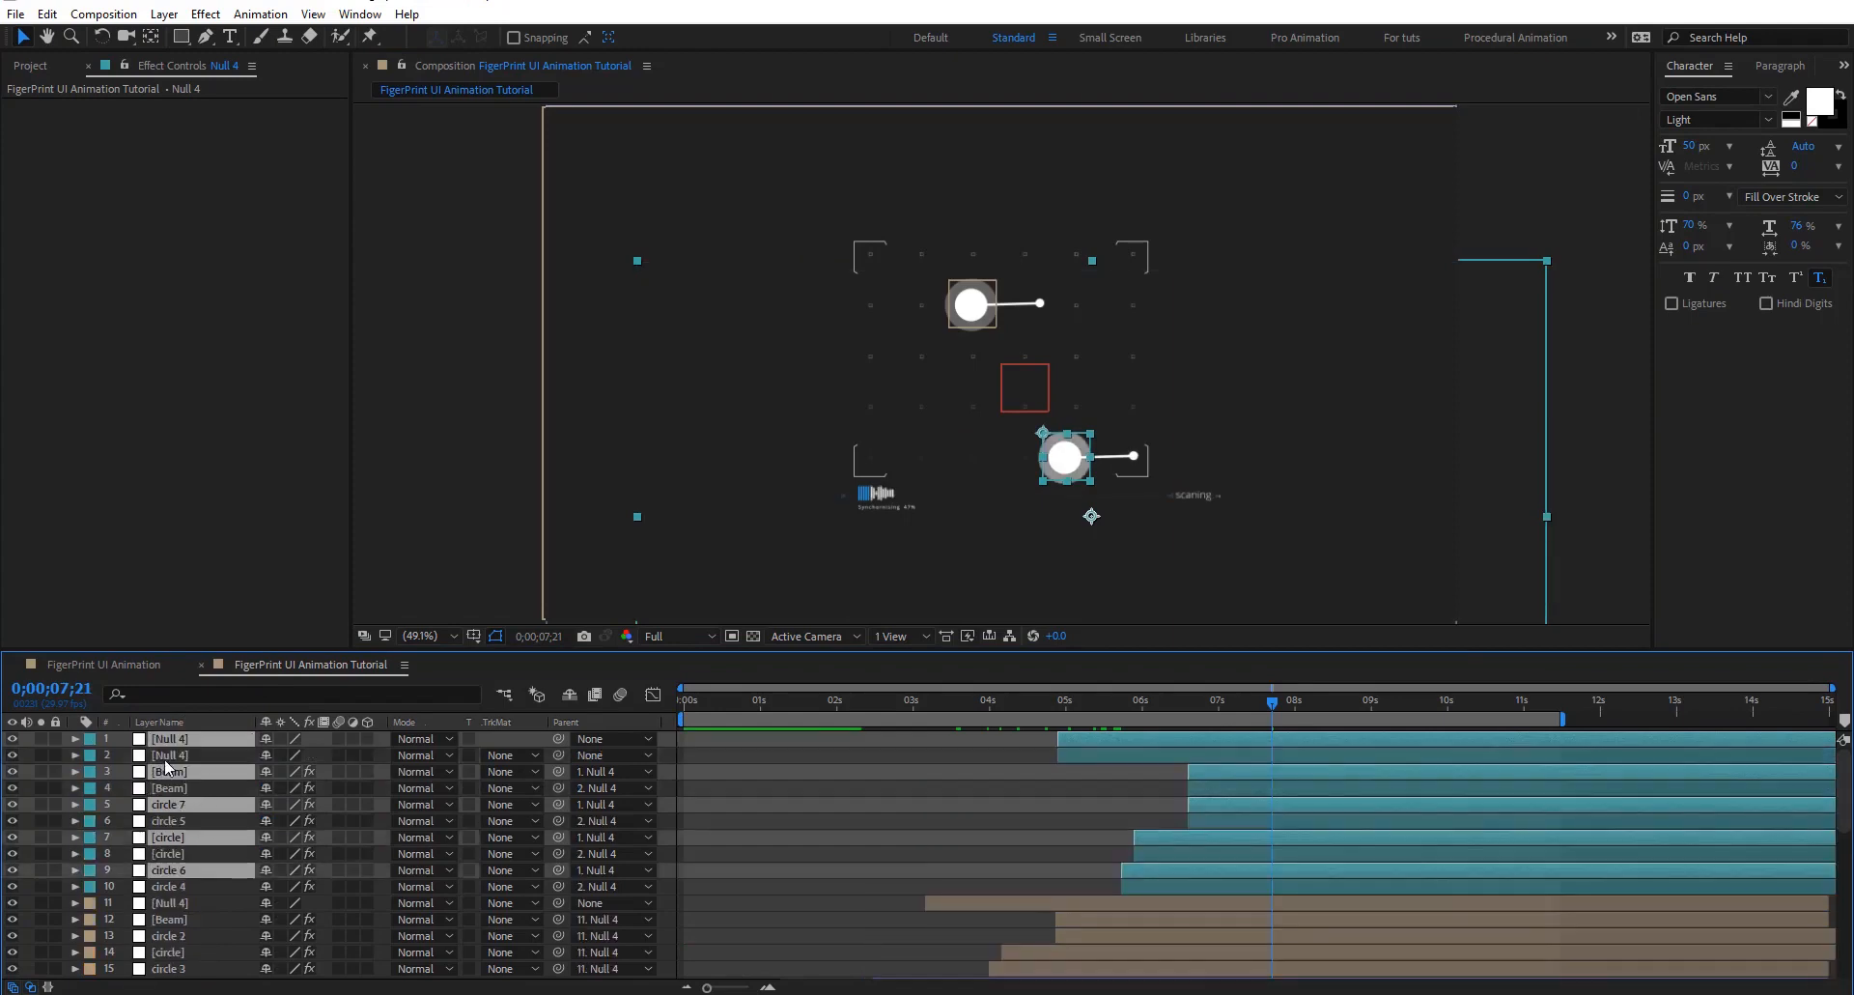
{"action": "key", "text": "ctrl+shift+bracketright"}
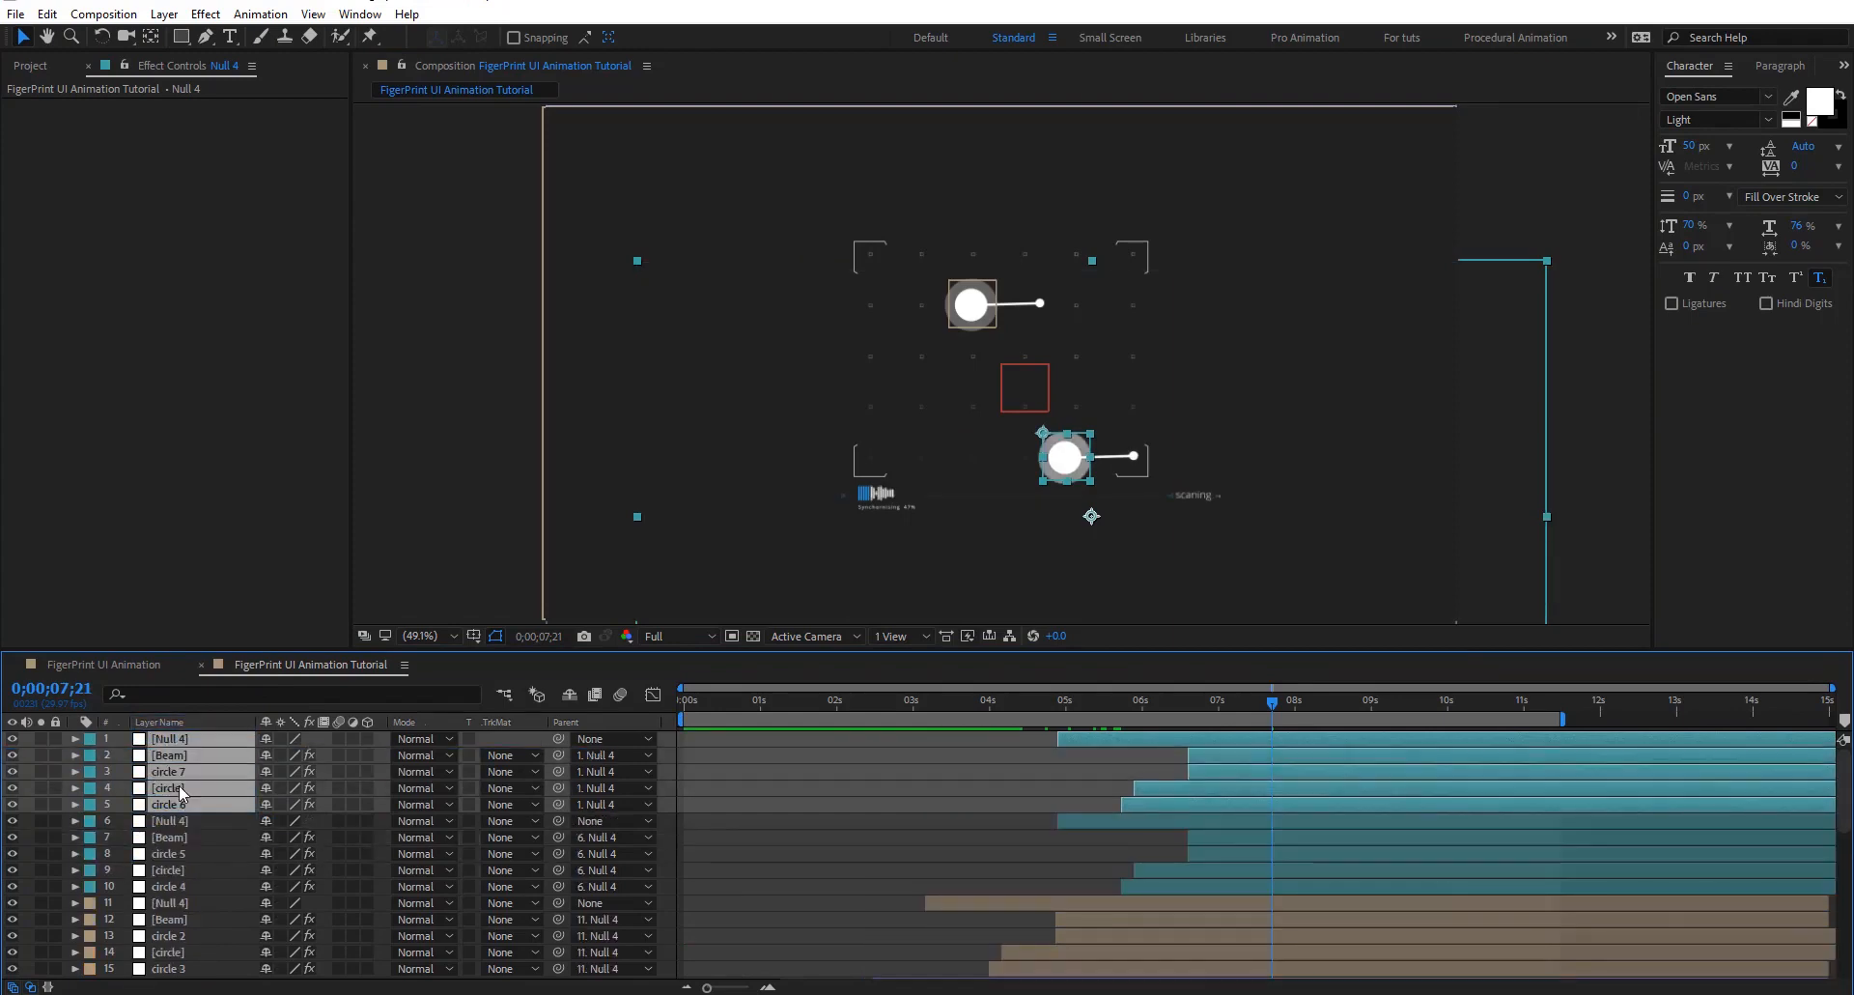
{"action": "left_click", "coordinate": [933, 835]}
{"action": "left_click", "coordinate": [1217, 743]}
{"action": "left_click", "coordinate": [1202, 805], "text": "shift"}
{"action": "left_click_drag", "start_coordinate": [1199, 806], "coordinate": [1320, 814]}
Assign the copied layers the Dark Green label and go to 0;00;08;06
{"action": "left_click", "coordinate": [87, 806]}
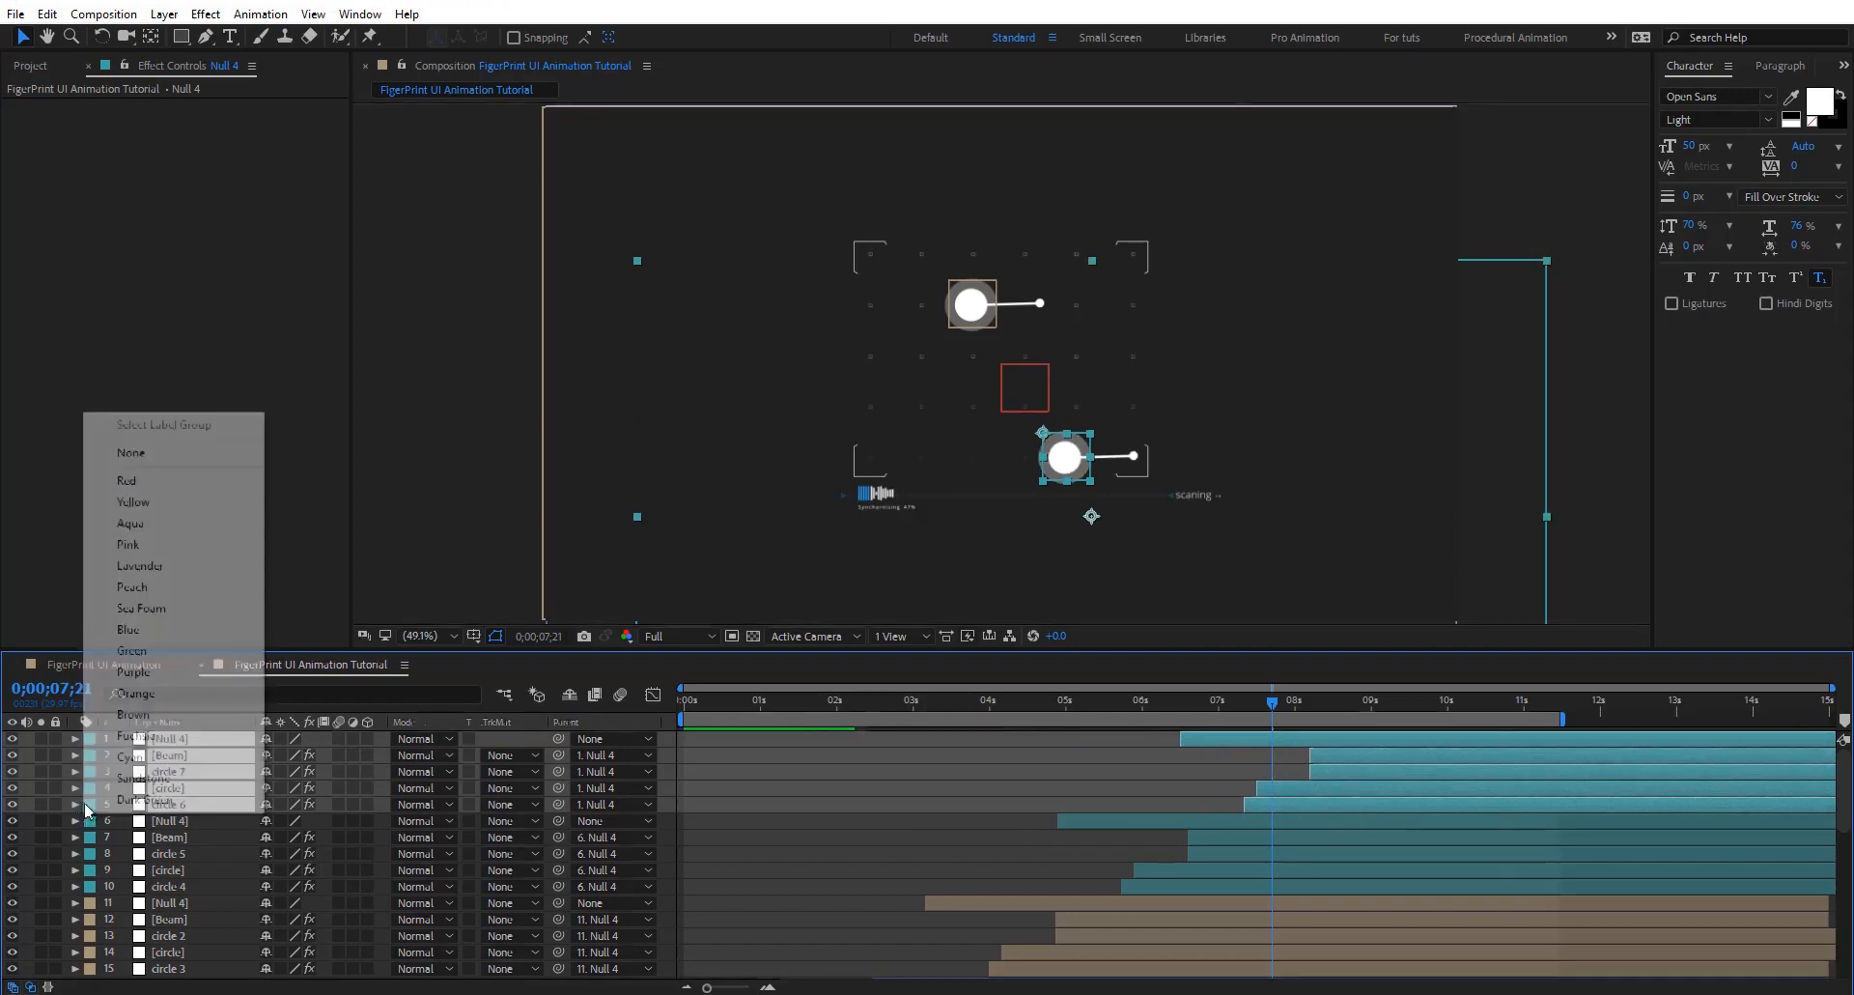
{"action": "left_click", "coordinate": [131, 650]}
{"action": "left_click", "coordinate": [1317, 701]}
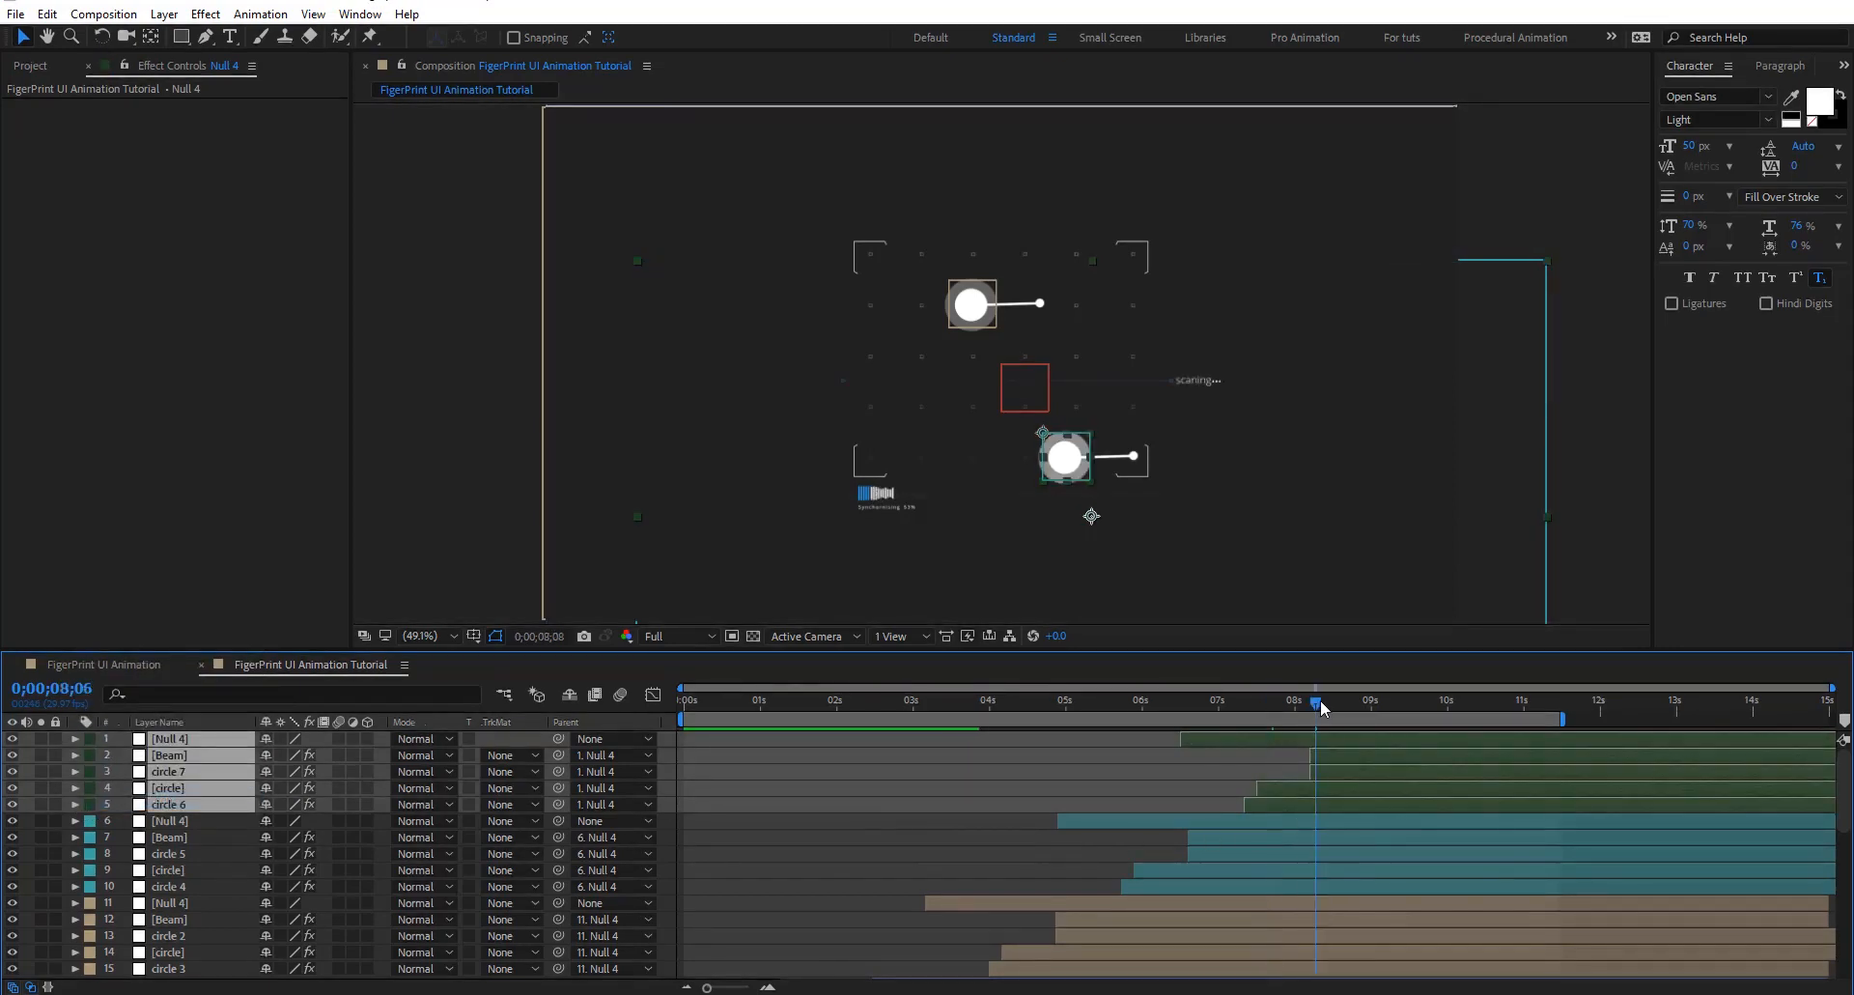
{"action": "left_click", "coordinate": [1242, 775]}
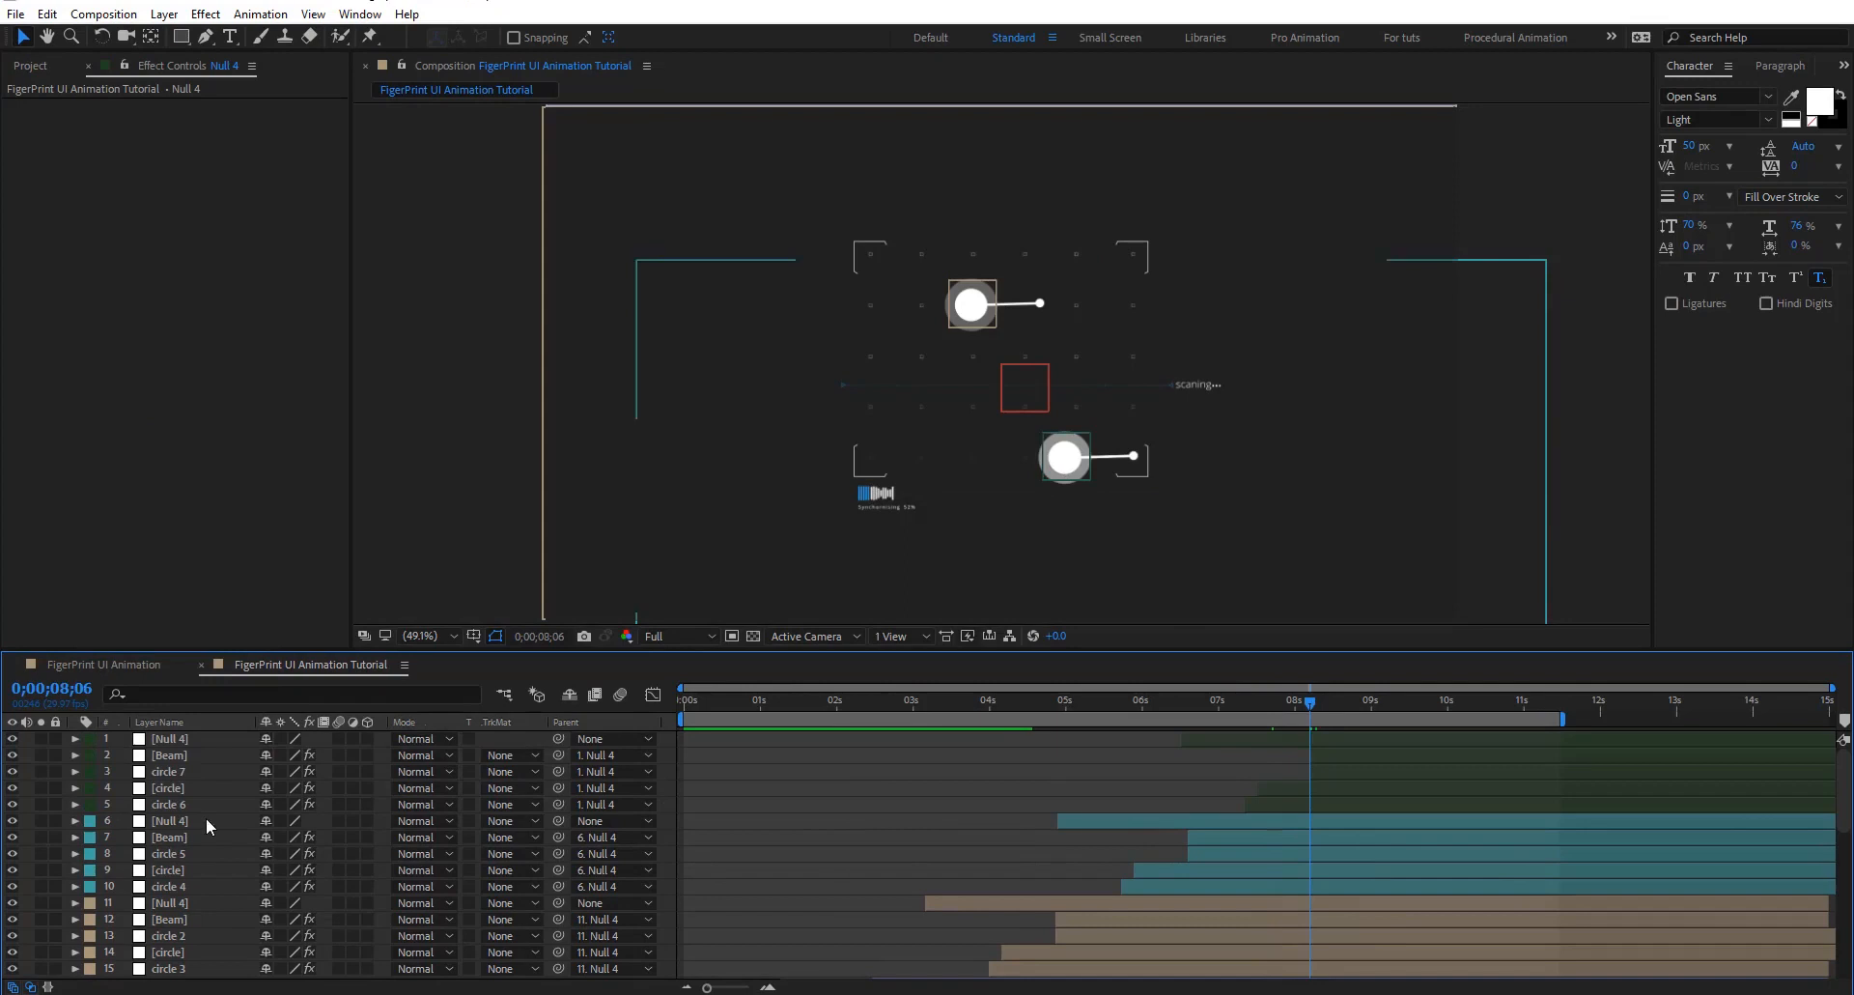
Show the new beam's expressions and circle 7's keyframes, and relink the beam's Starting Point to the Center of circle 7
{"action": "left_click", "coordinate": [179, 756]}
{"action": "key", "text": "e"}
{"action": "key", "text": "e"}
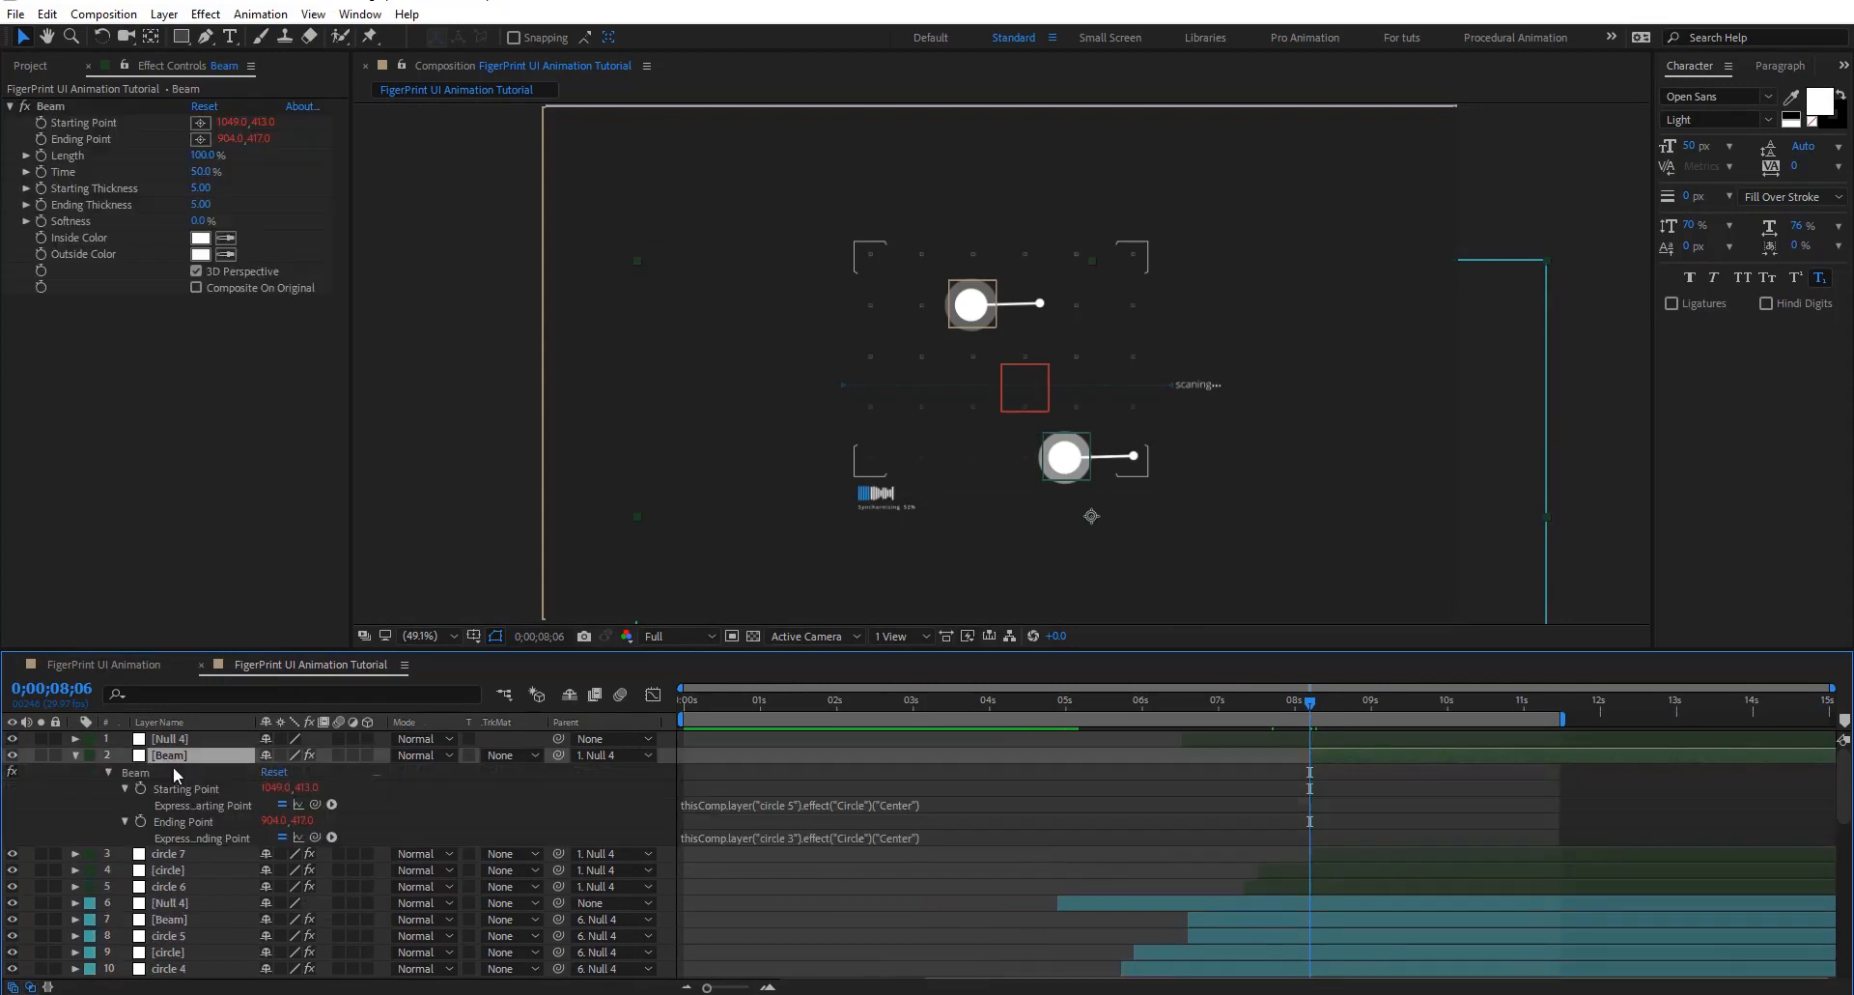
{"action": "left_click", "coordinate": [172, 853]}
{"action": "key", "text": "u"}
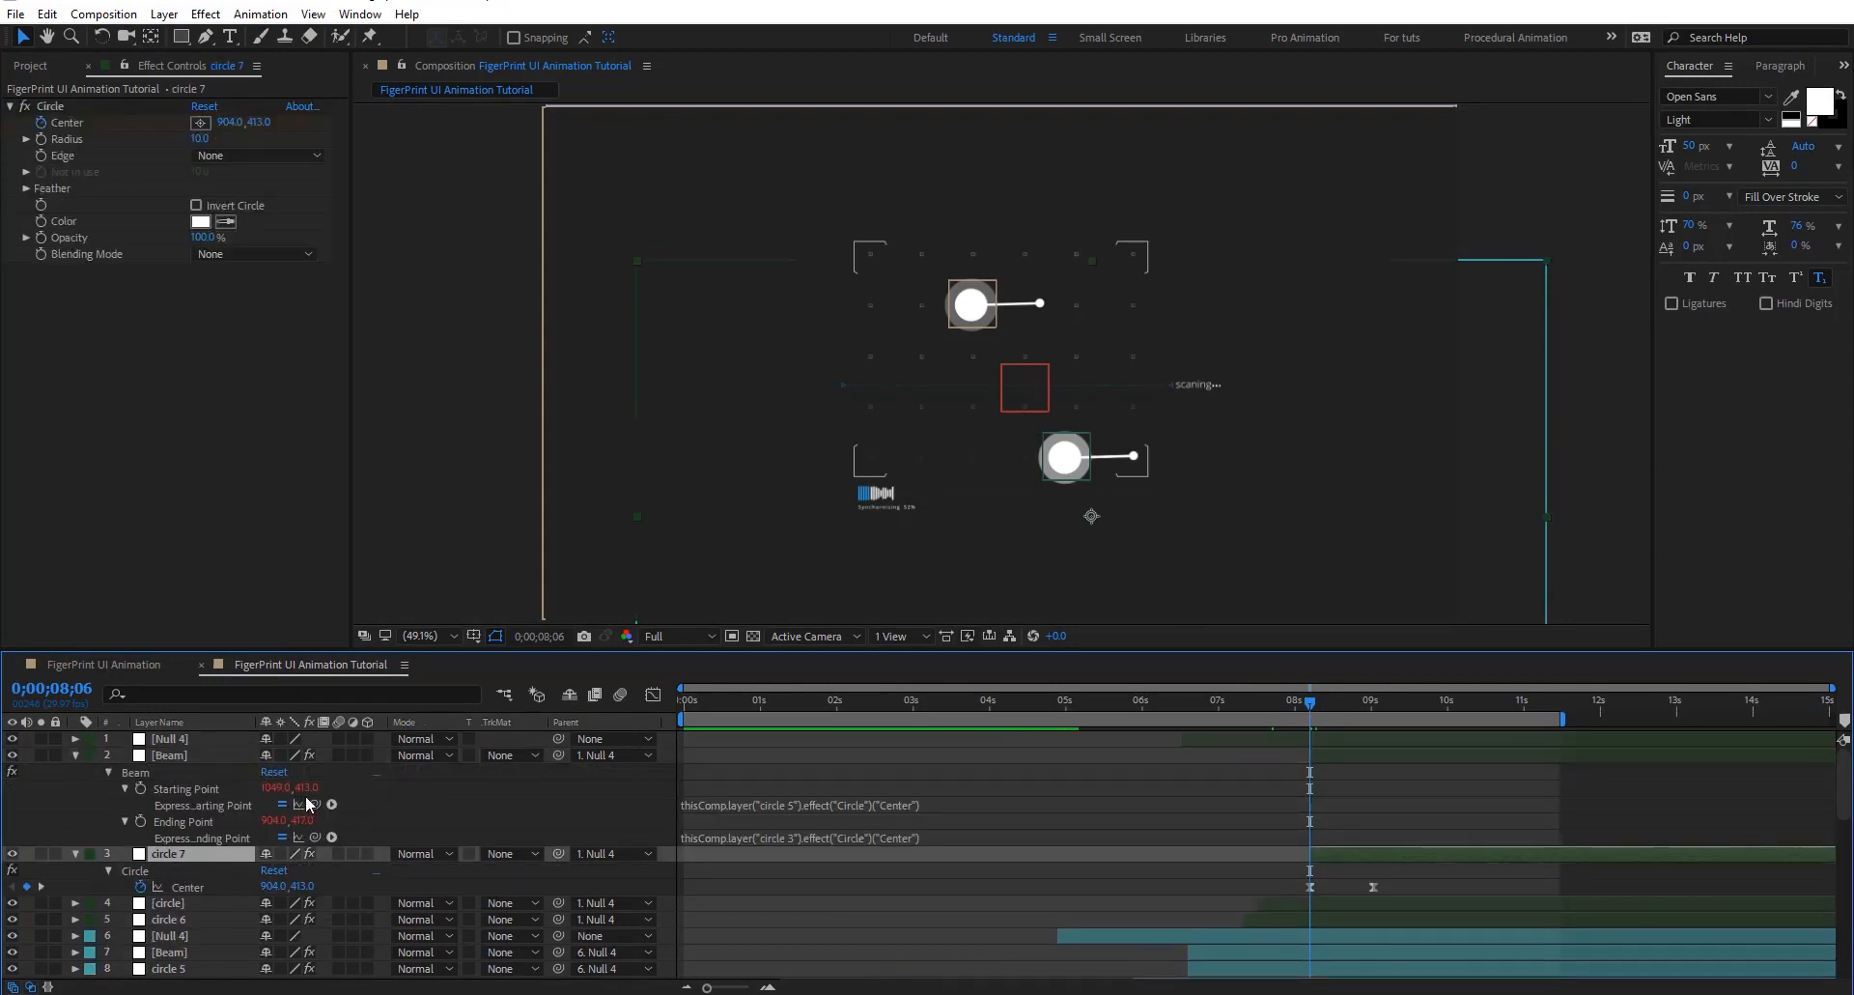
{"action": "left_click_drag", "start_coordinate": [183, 886], "coordinate": [184, 887]}
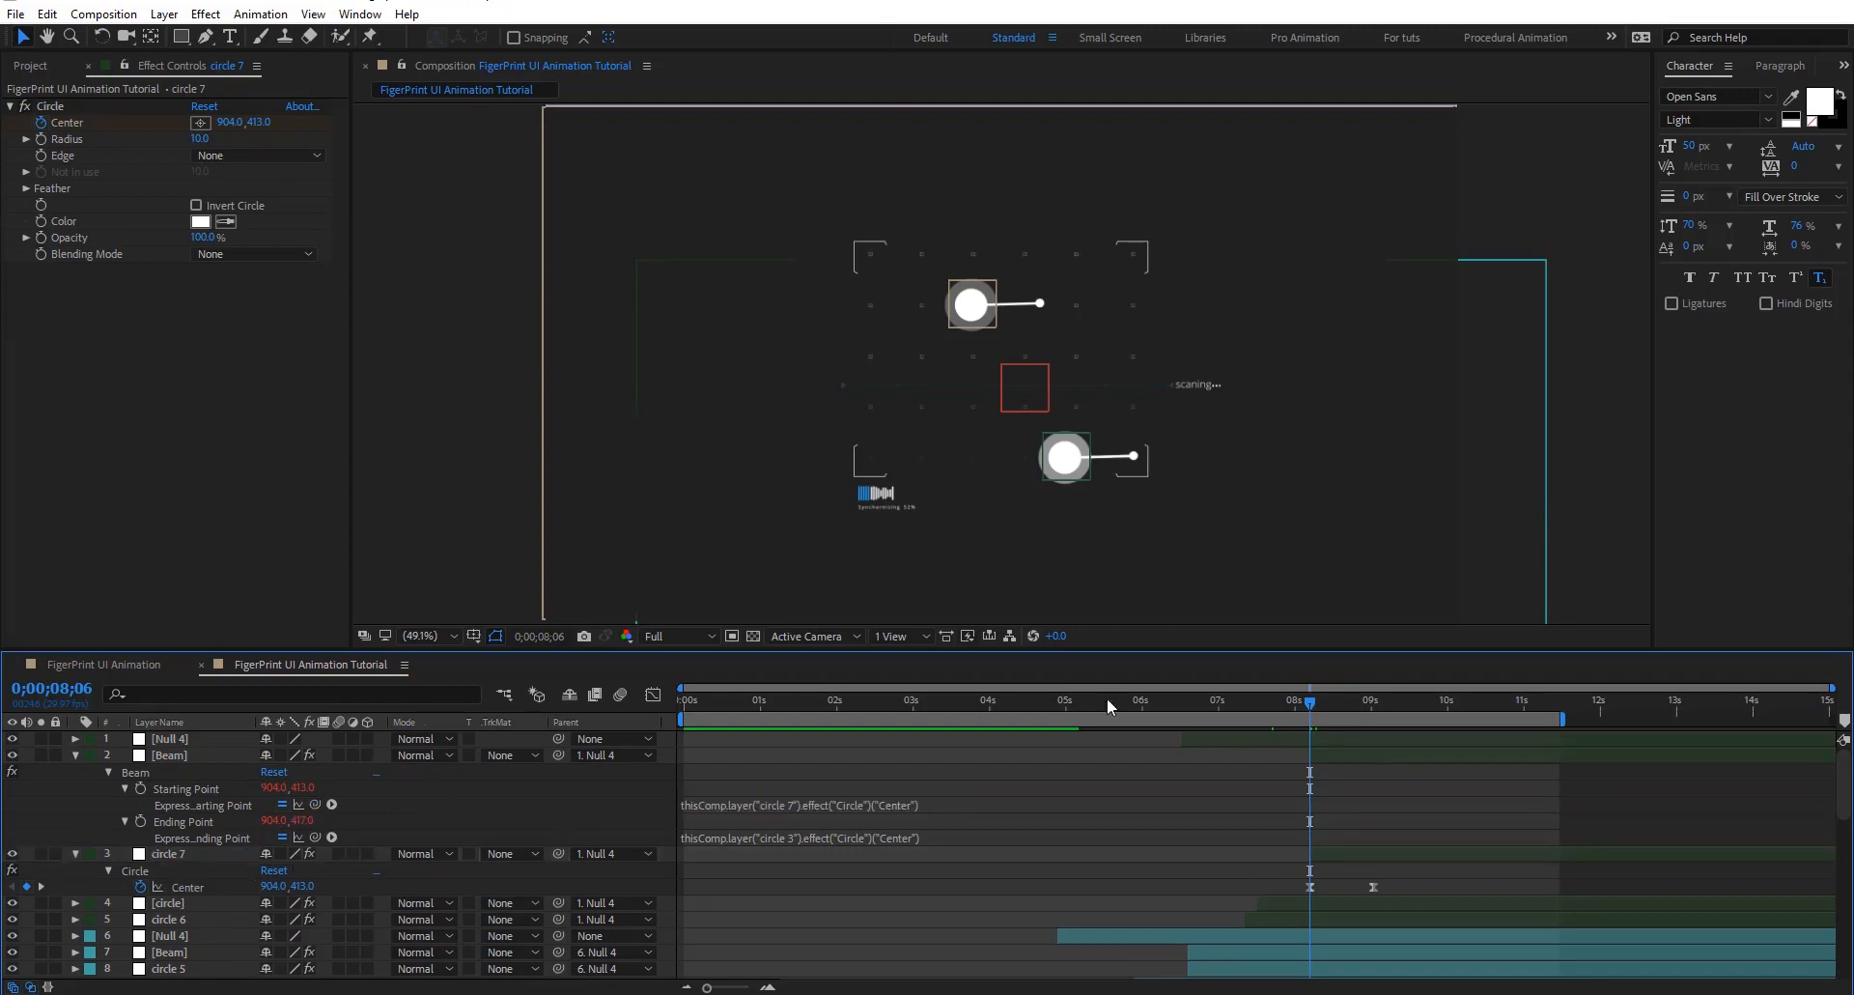
Move the newest null up and left to the left side of the scan frame, and scrub to 0;00;09;09 to check its beam
{"action": "left_click", "coordinate": [188, 741]}
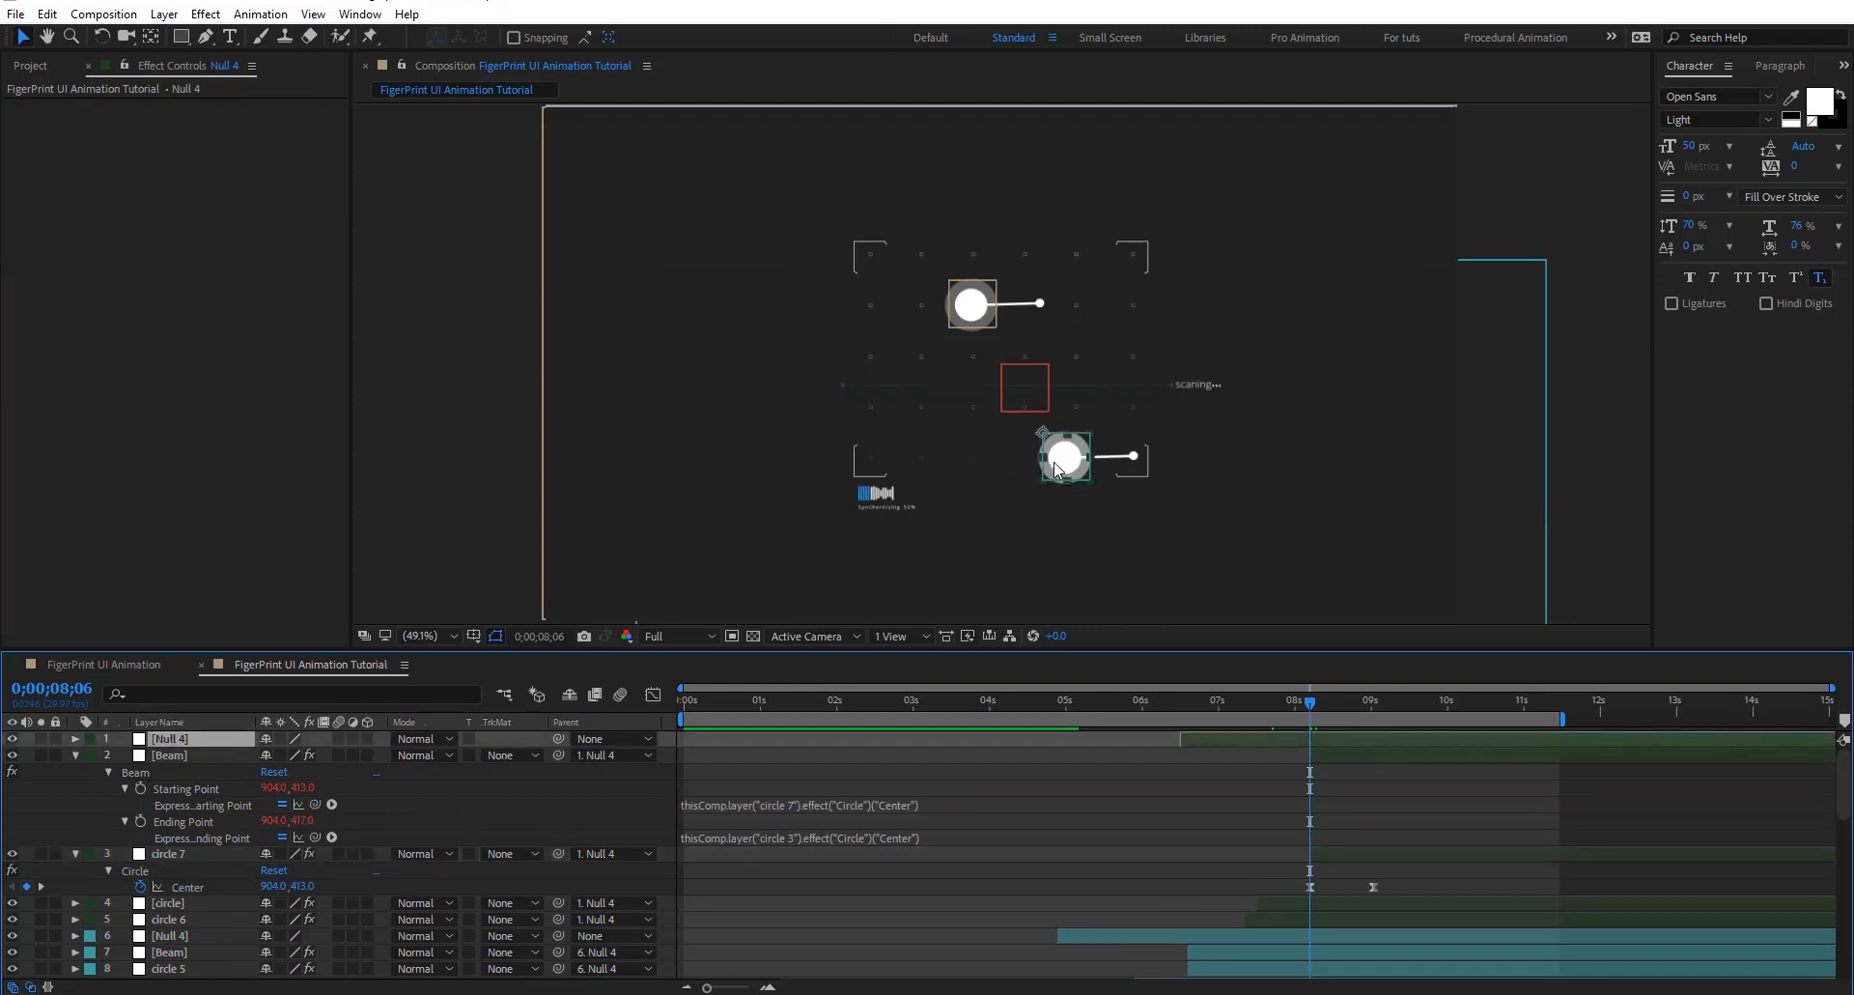
{"action": "left_click_drag", "start_coordinate": [1056, 471], "coordinate": [913, 414]}
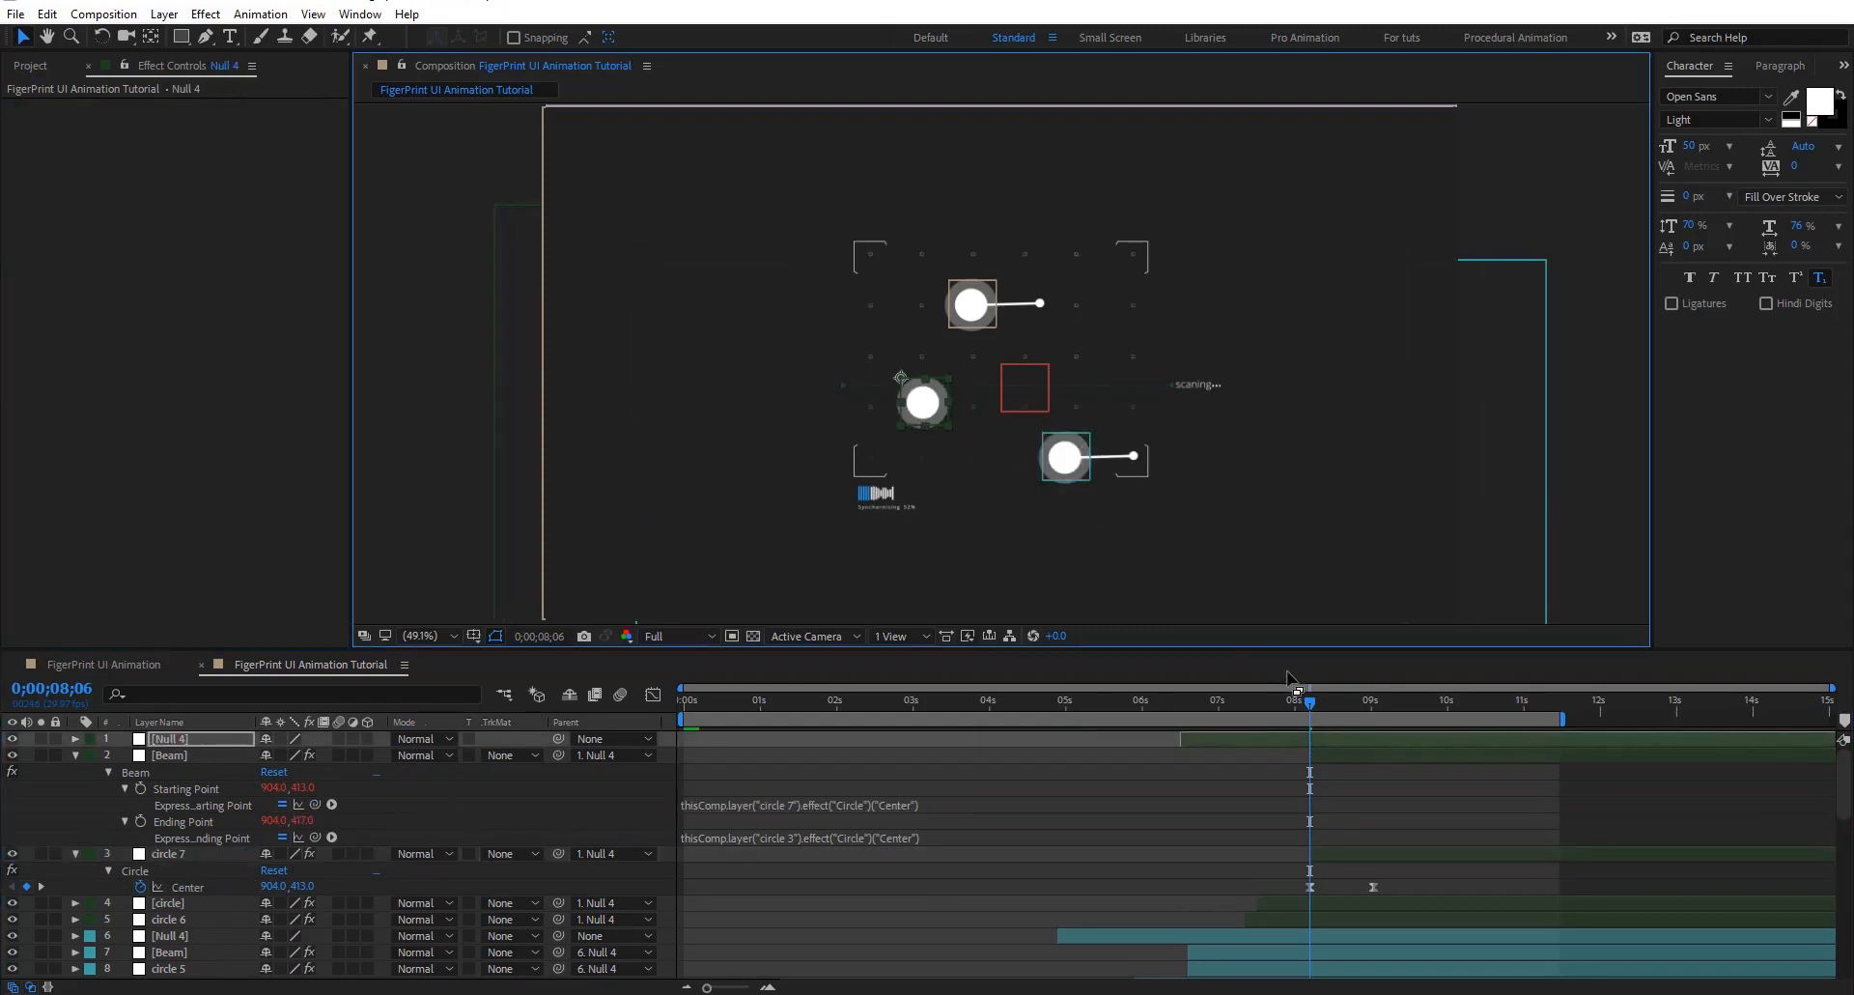
{"action": "left_click_drag", "start_coordinate": [1232, 707], "coordinate": [1430, 743]}
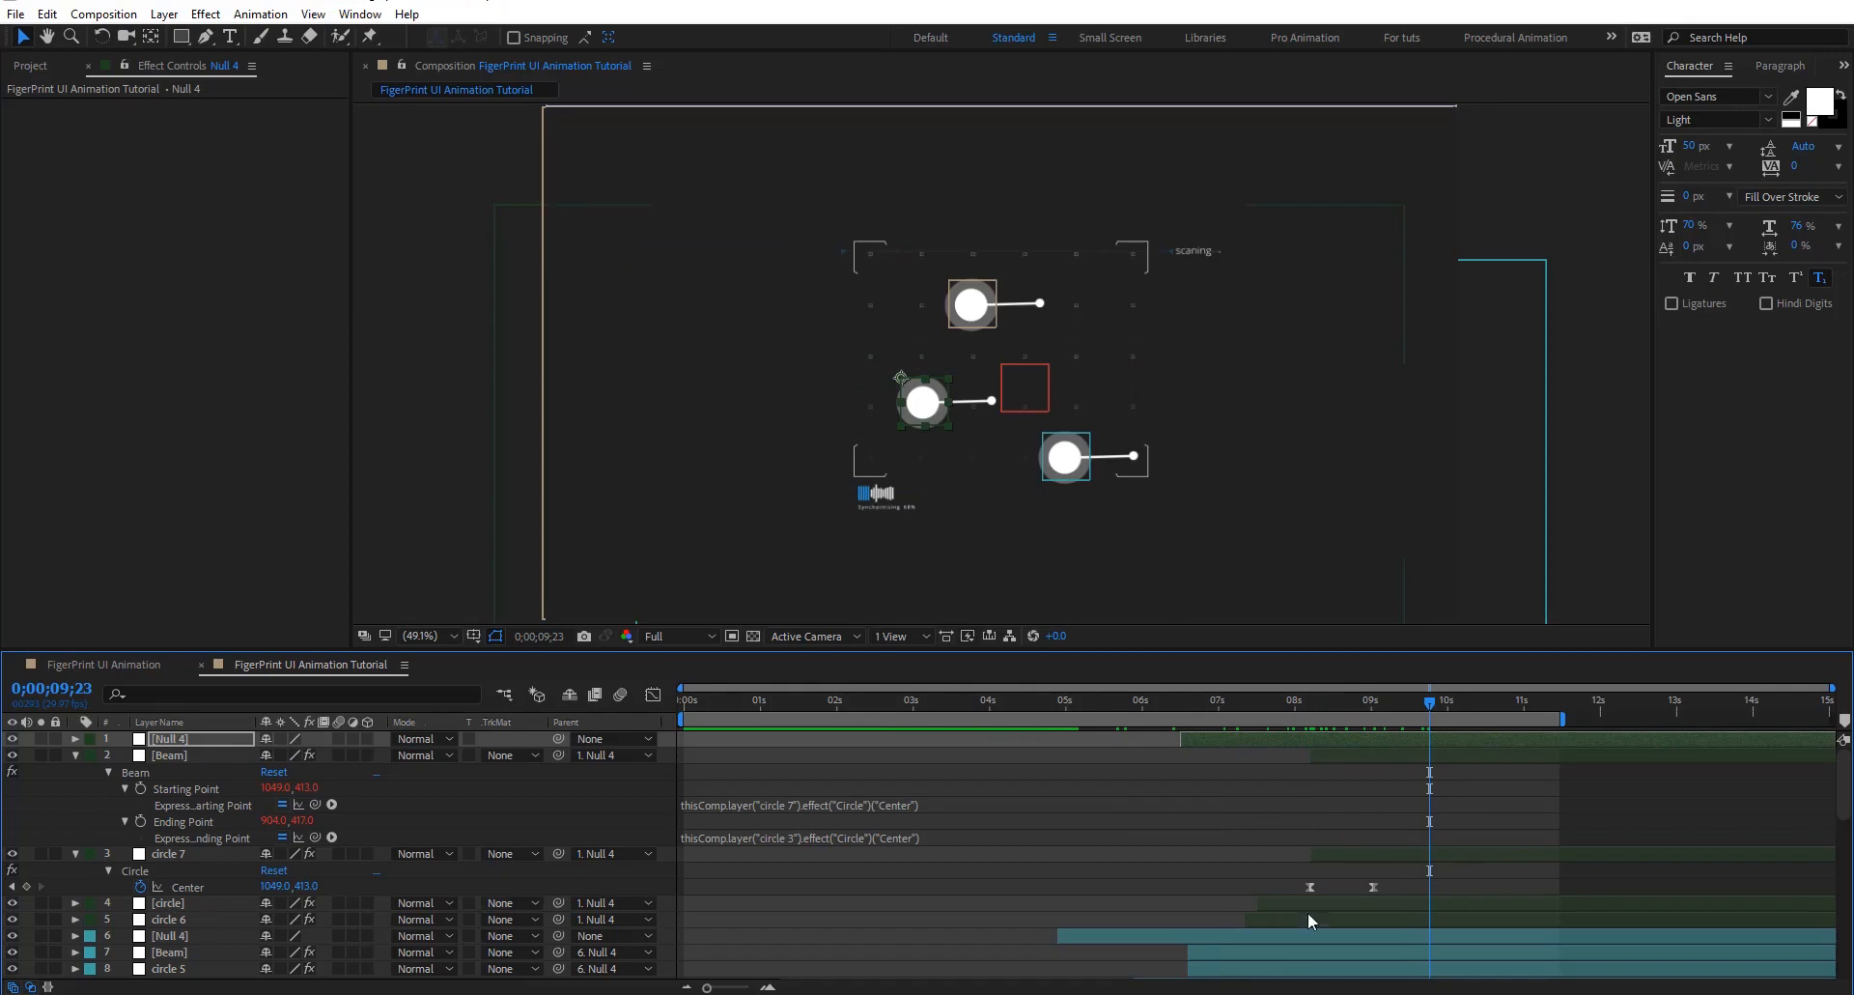
{"action": "left_click", "coordinate": [1395, 703]}
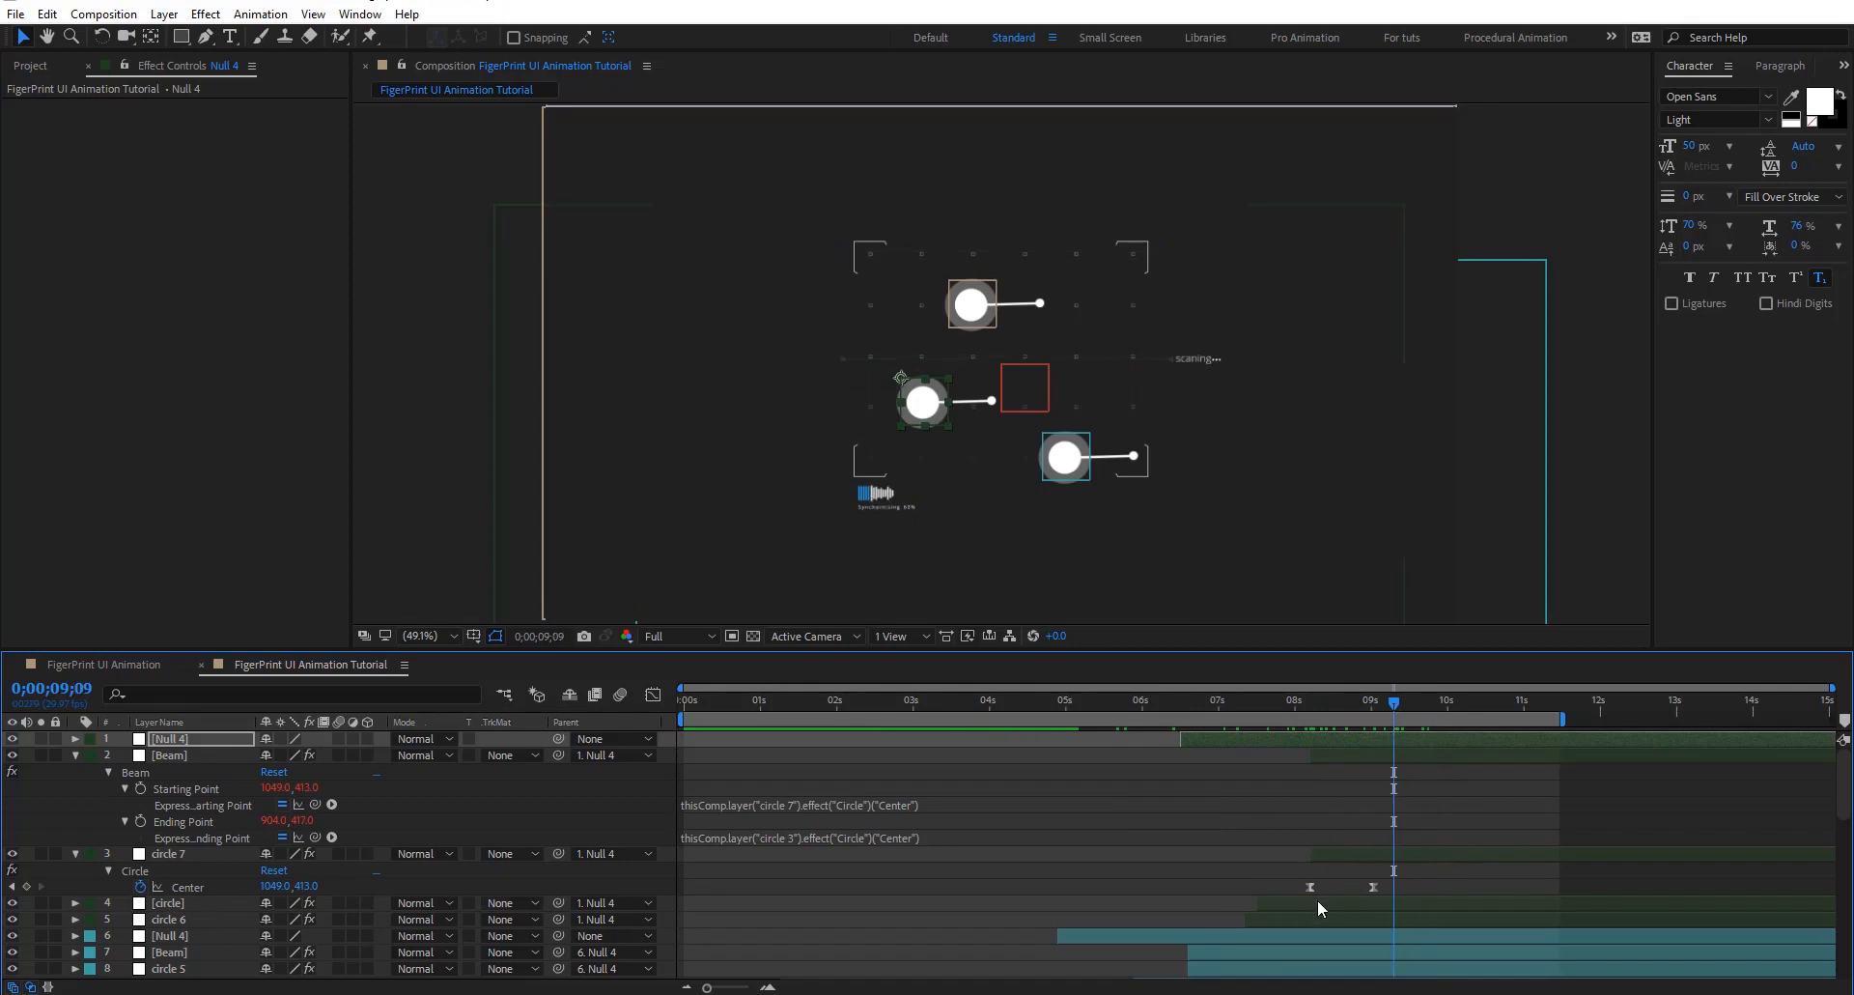
Set the third marker's semi-transparent outer circle to a Radius of 43 at its 0;00;08;06 keyframe
{"action": "left_click", "coordinate": [1317, 900]}
{"action": "key", "text": "u"}
{"action": "scroll", "coordinate": [1300, 786], "scroll_direction": "down", "scroll_amount": 3}
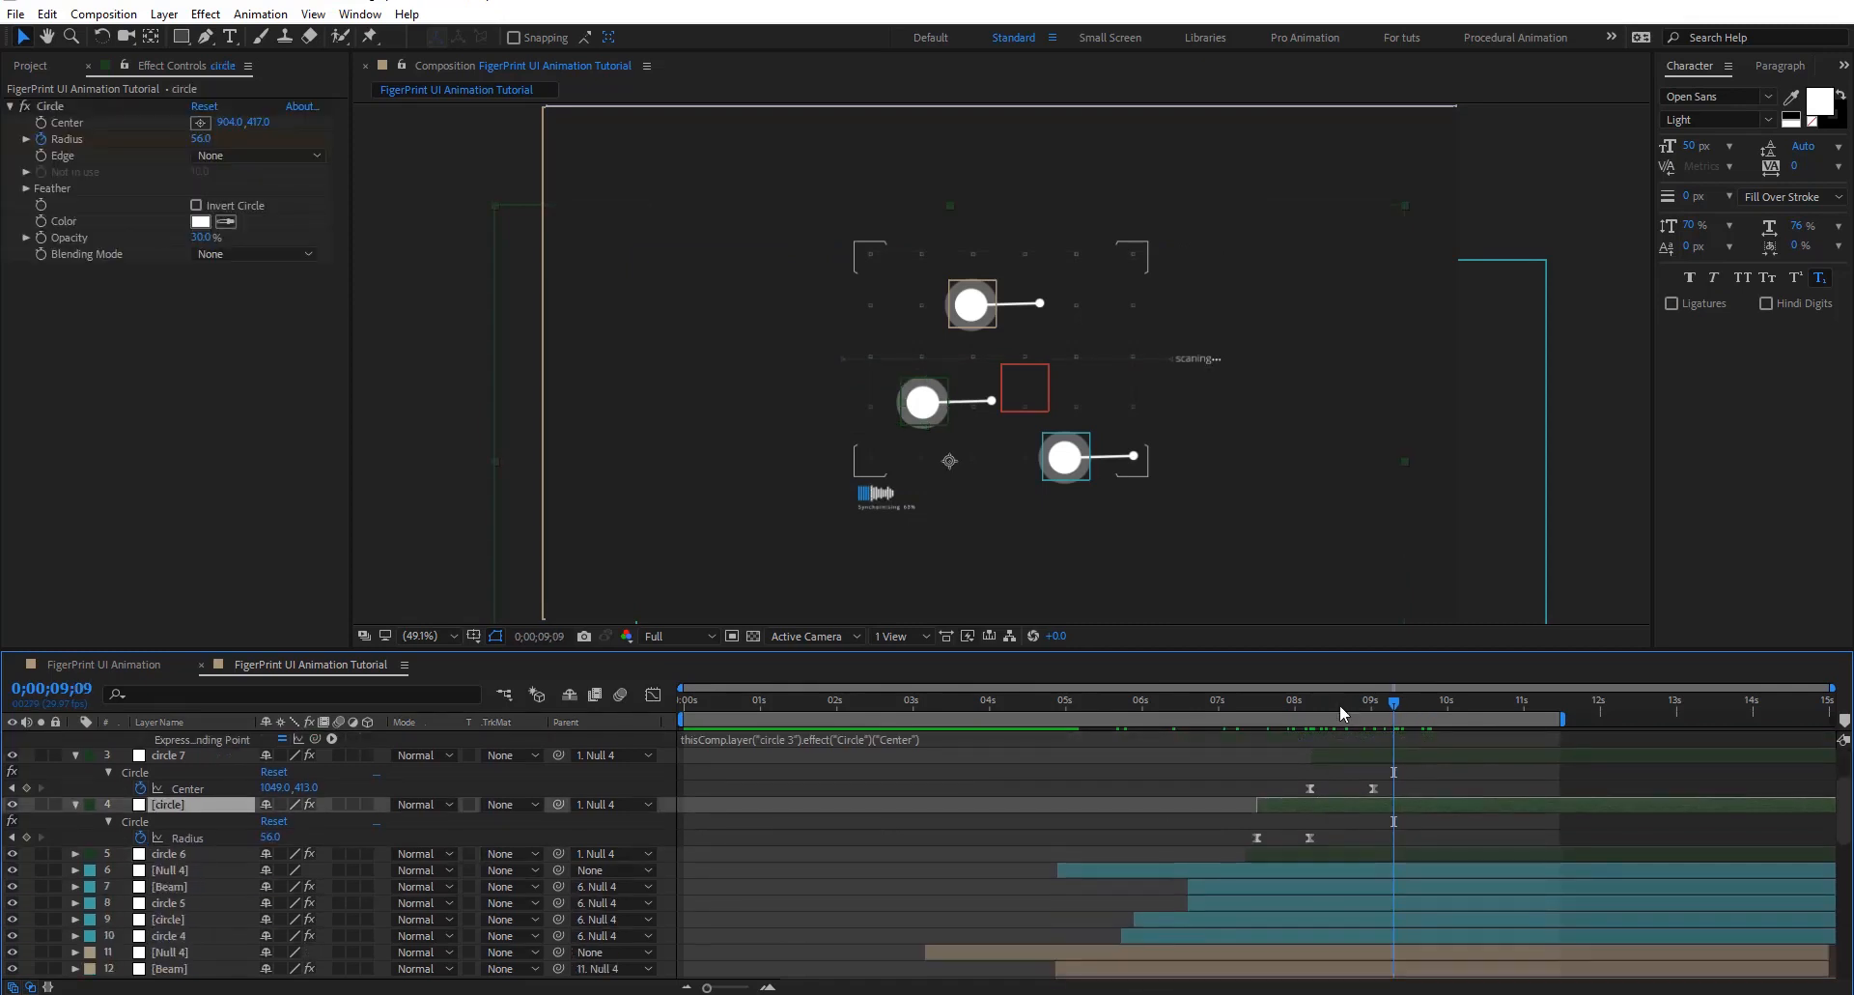
{"action": "left_click", "coordinate": [1311, 703]}
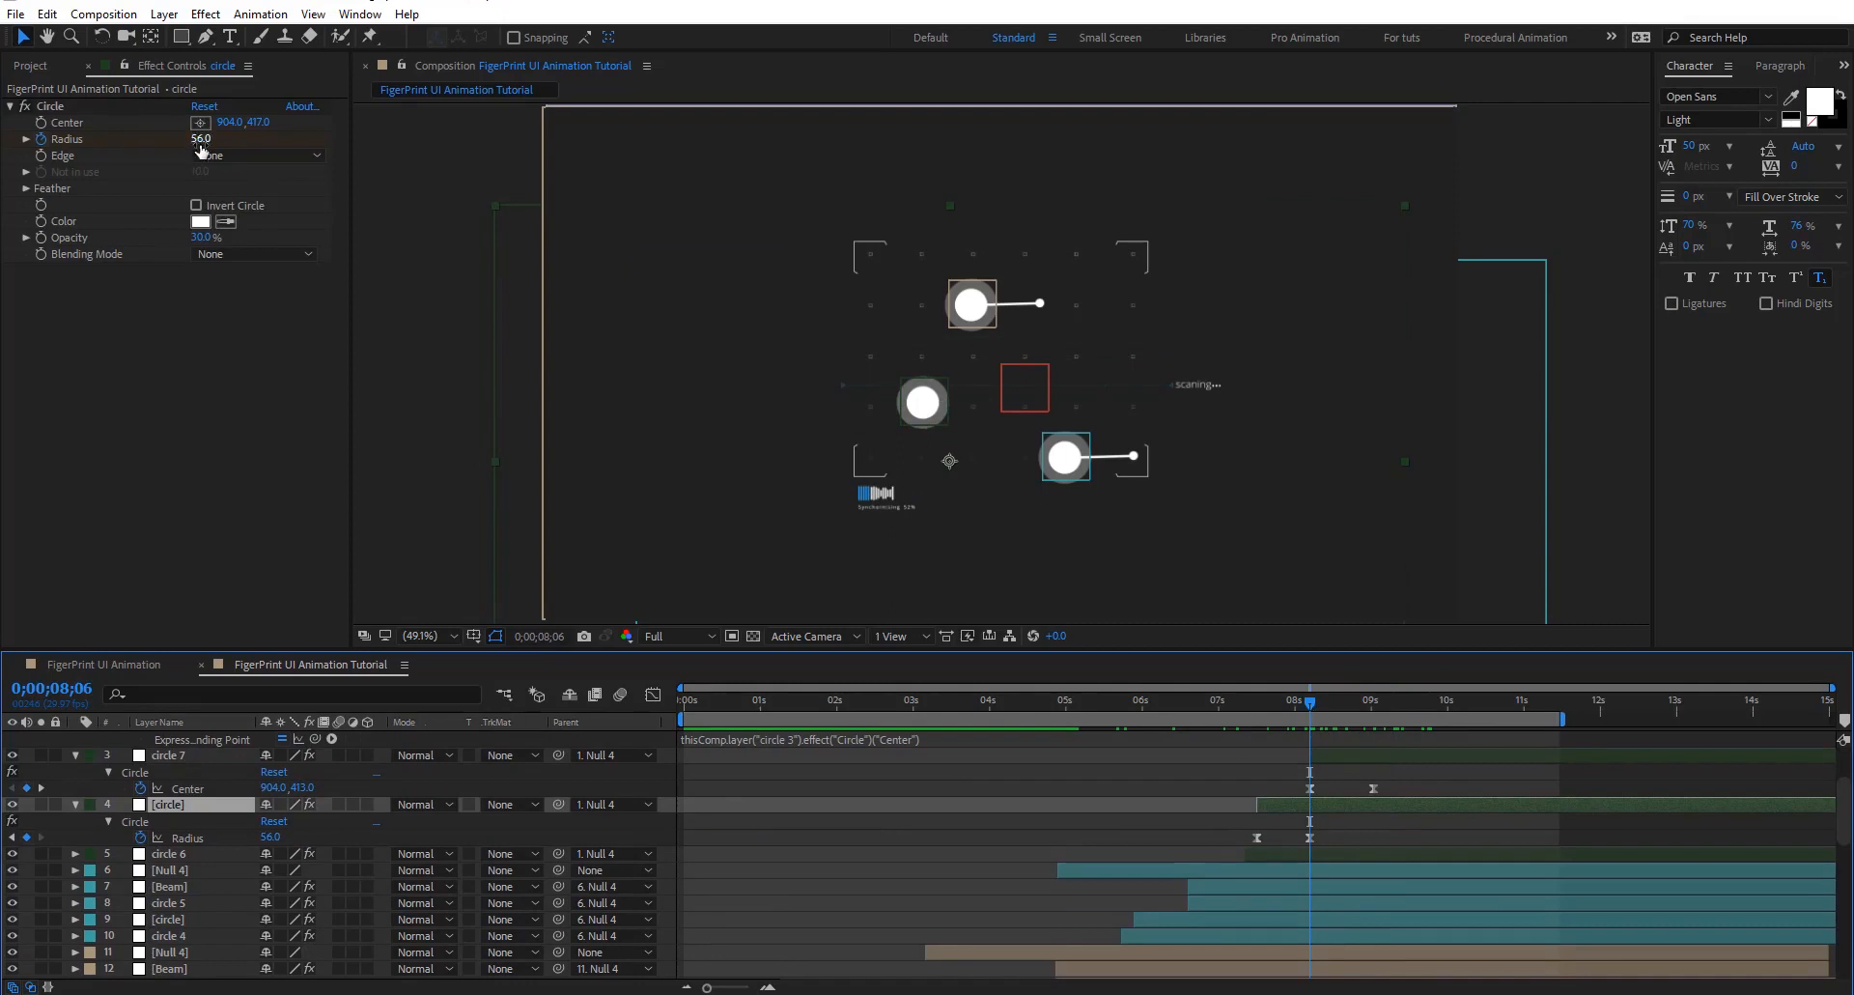
{"action": "left_click_drag", "start_coordinate": [193, 138], "coordinate": [186, 138]}
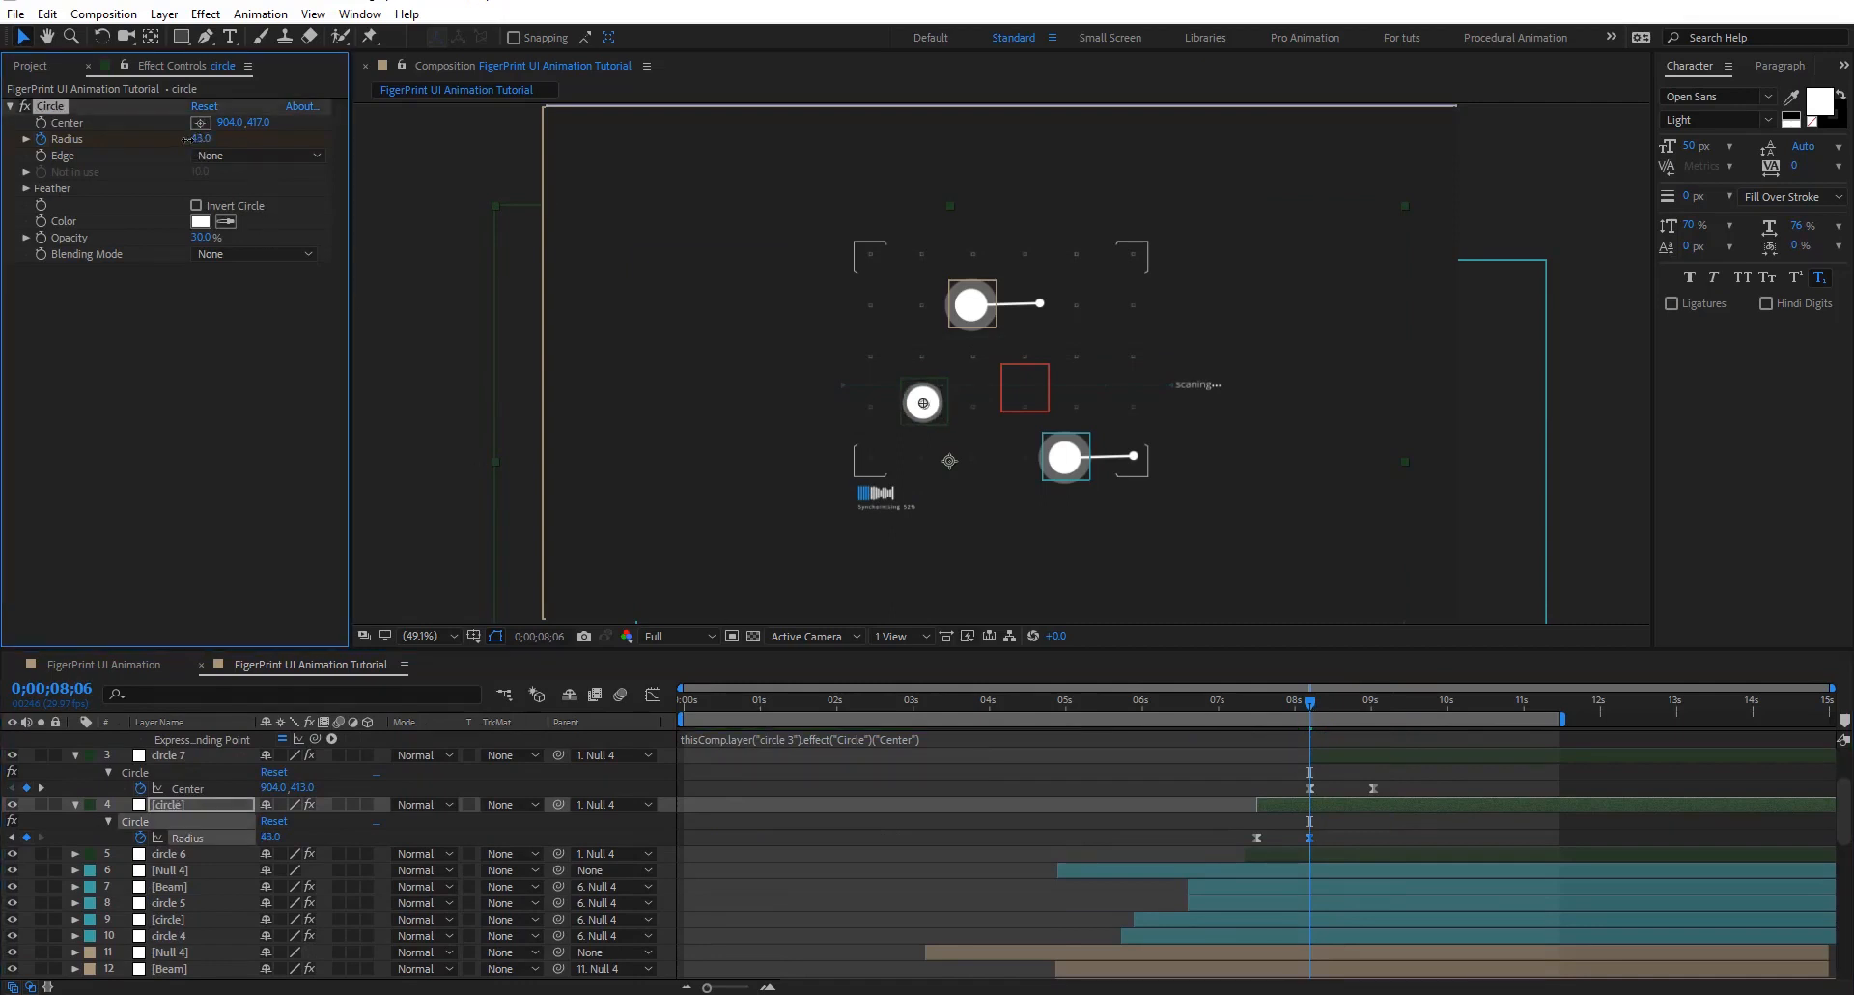
Set the Radius of the circle 6 layer to 21 at its 0;00;07;24 keyframe
{"action": "left_click", "coordinate": [1353, 855]}
{"action": "key", "text": "u"}
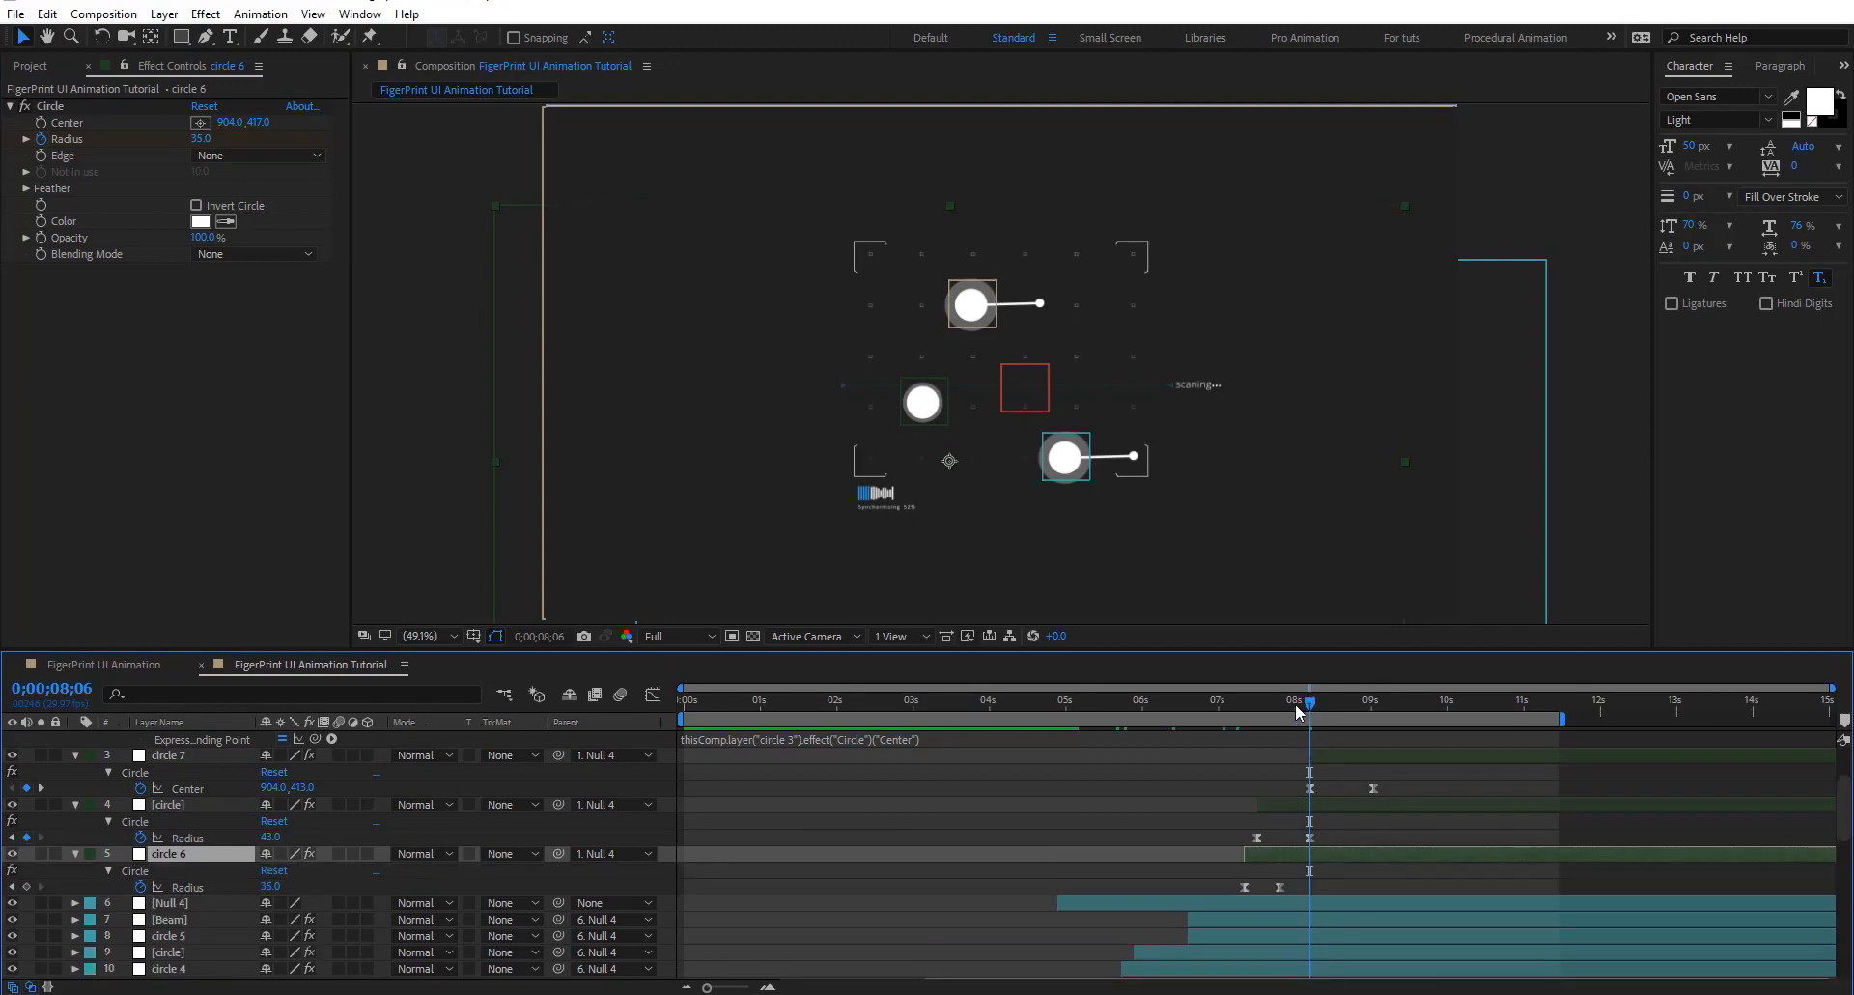
{"action": "left_click_drag", "start_coordinate": [1297, 712], "coordinate": [1290, 712]}
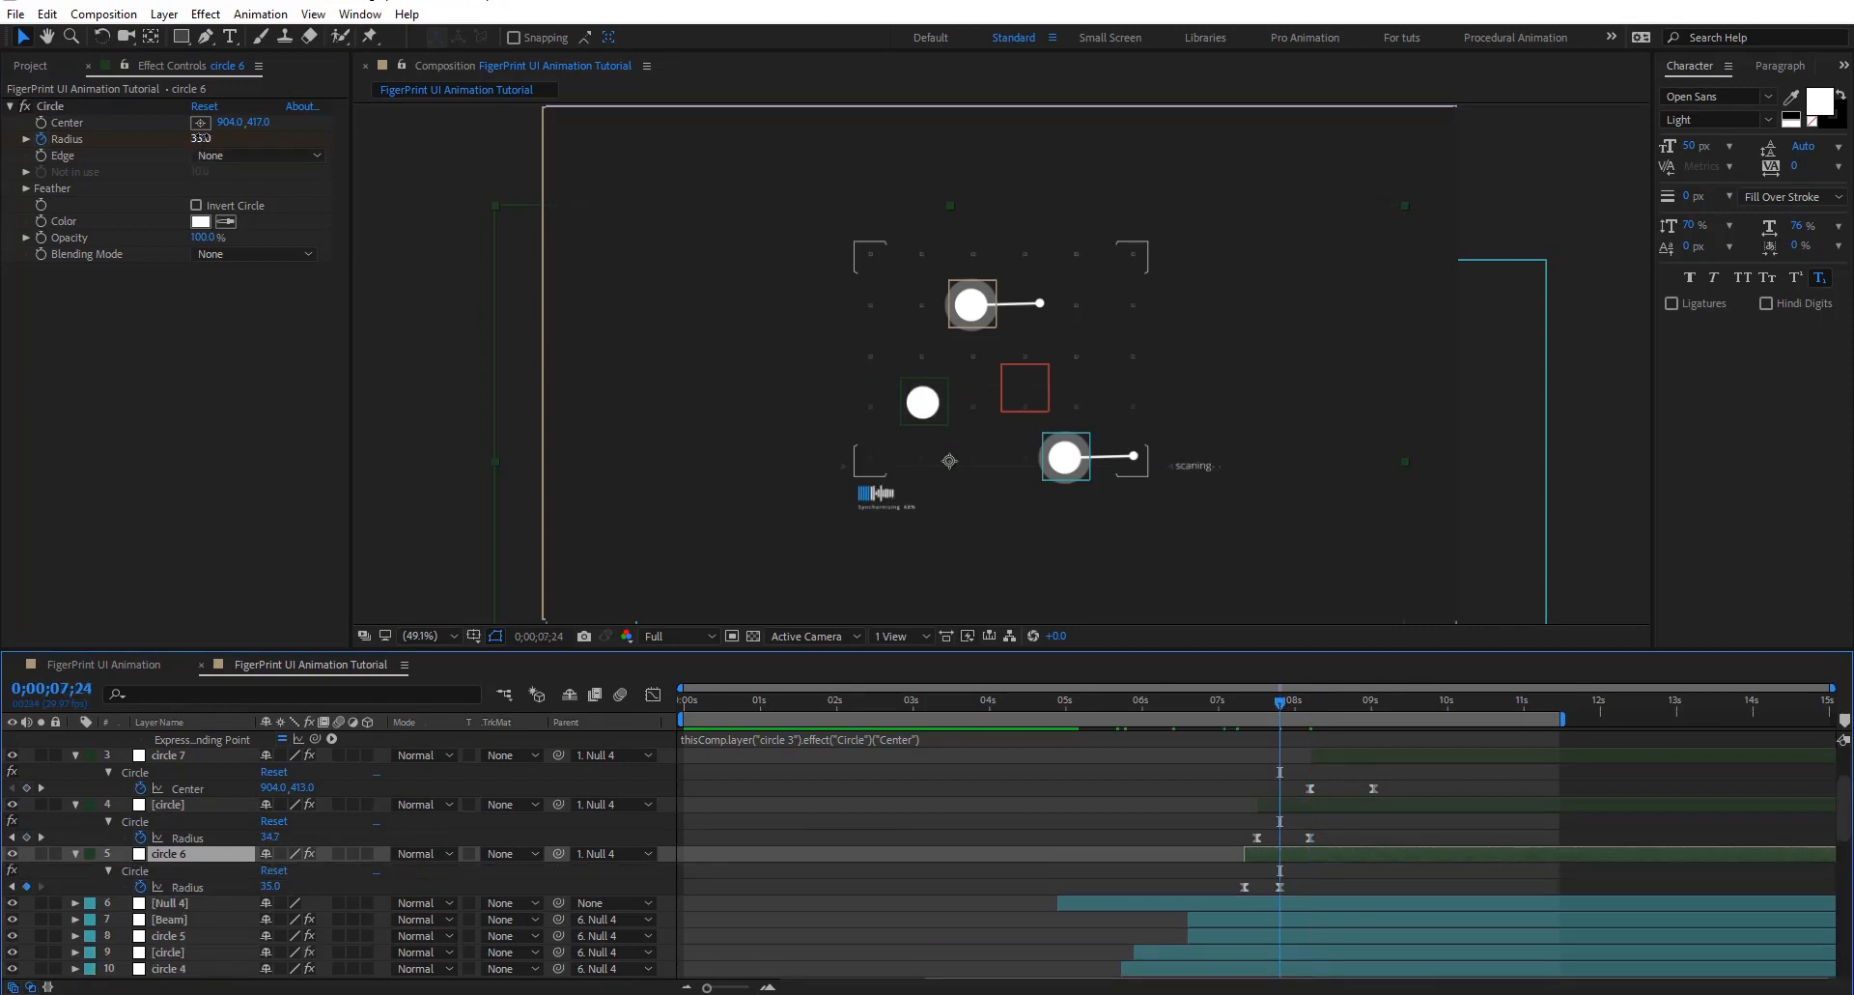
{"action": "left_click_drag", "start_coordinate": [204, 138], "coordinate": [193, 138]}
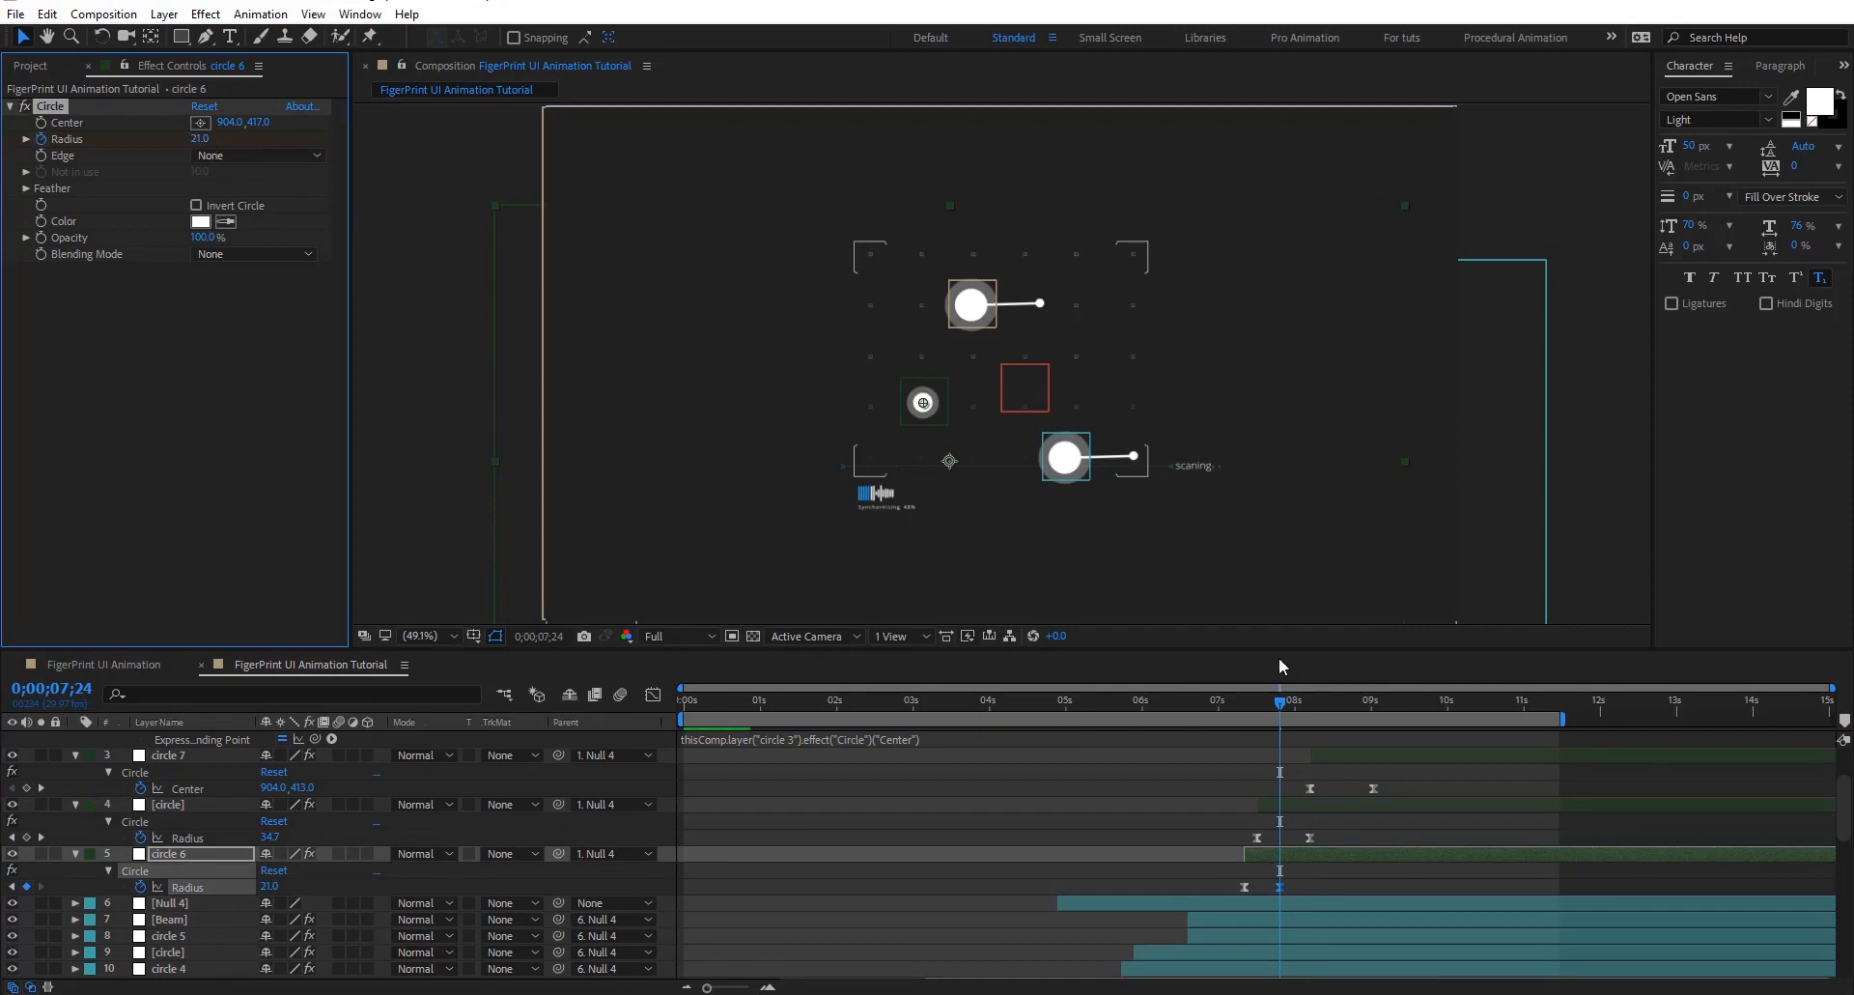
Set the second marker's semi-transparent outer circle to a Radius of 28 at its 0;00;06;18 keyframe
{"action": "left_click", "coordinate": [195, 906]}
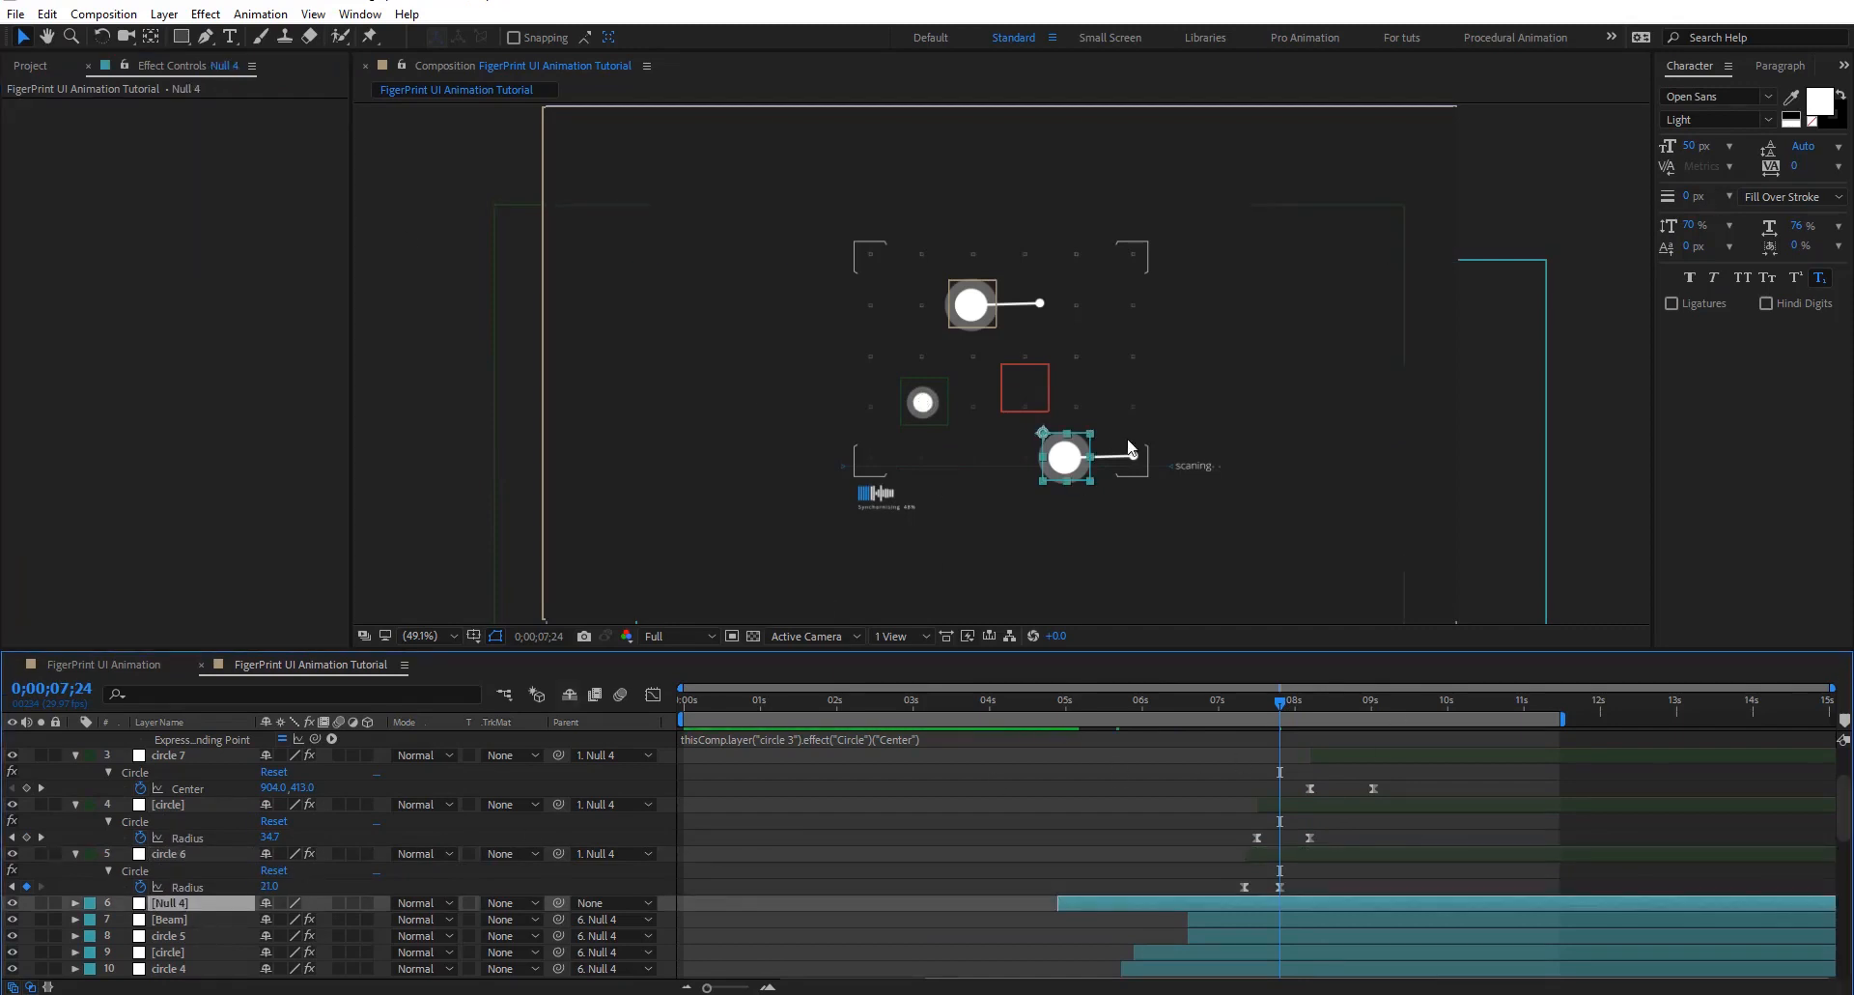
{"action": "left_click", "coordinate": [182, 936]}
{"action": "left_click", "coordinate": [179, 954]}
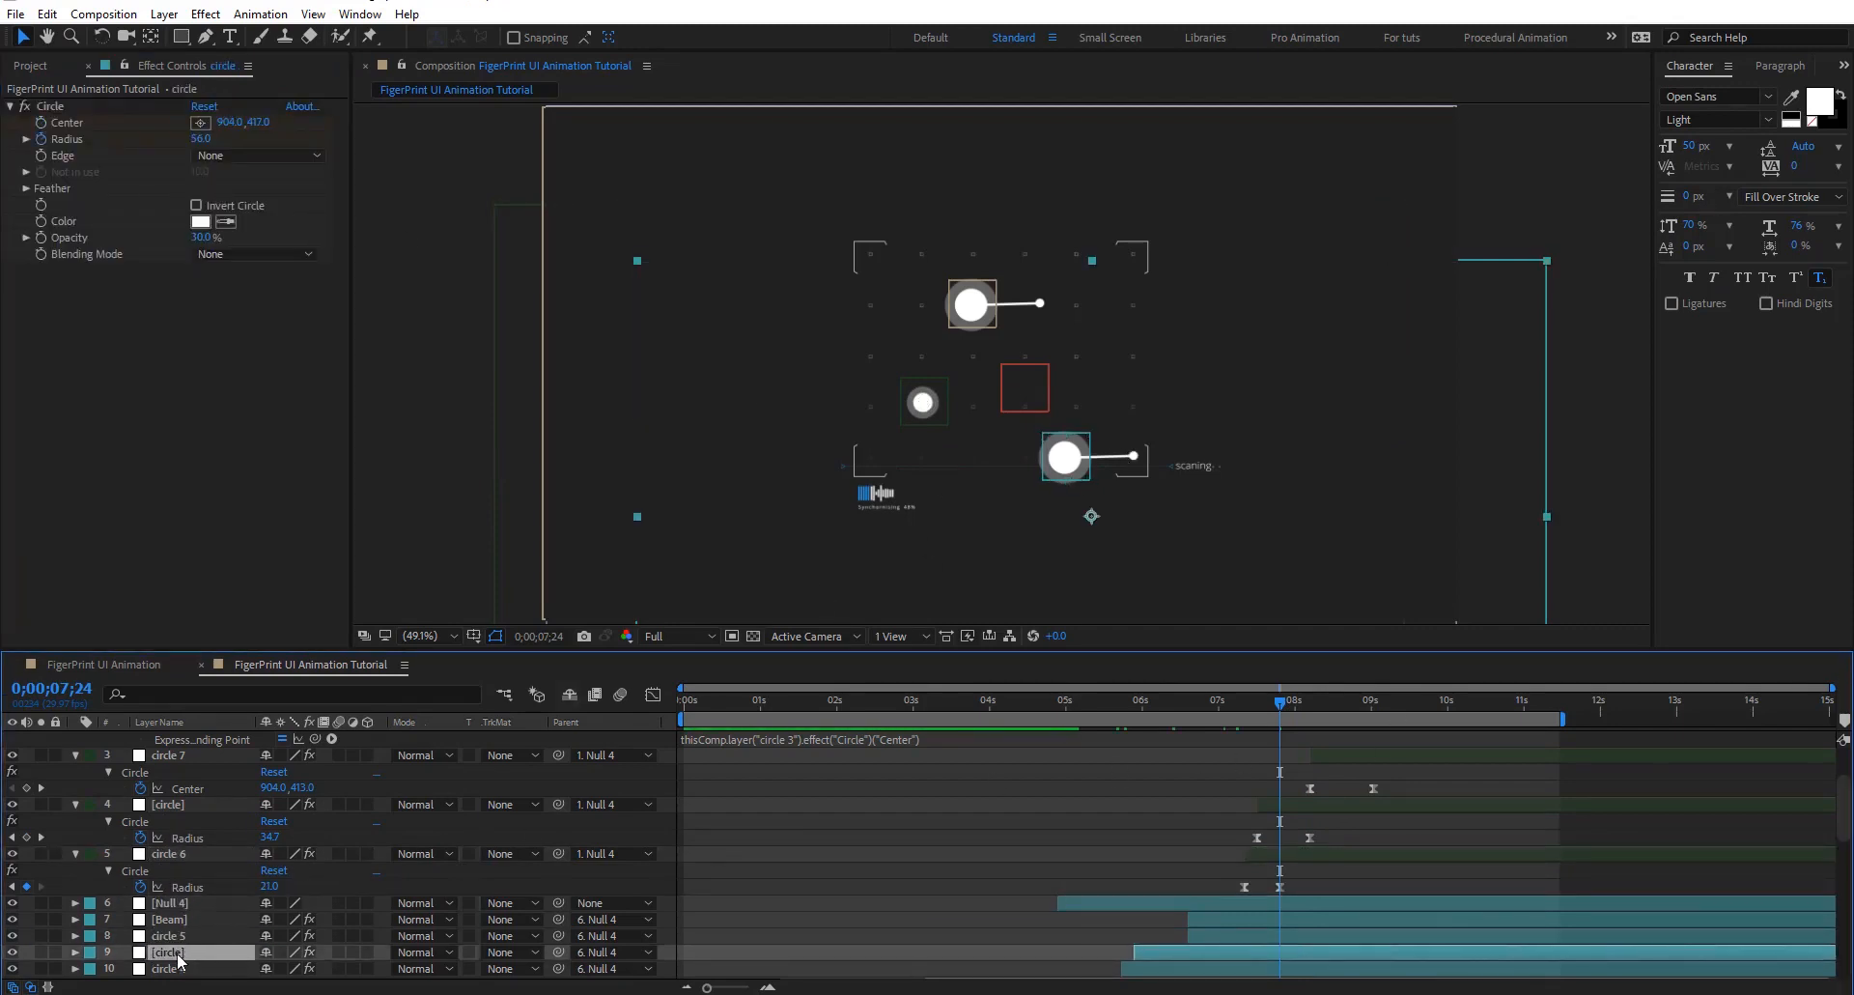
{"action": "key", "text": "u"}
{"action": "left_click_drag", "start_coordinate": [1282, 707], "coordinate": [1182, 728]}
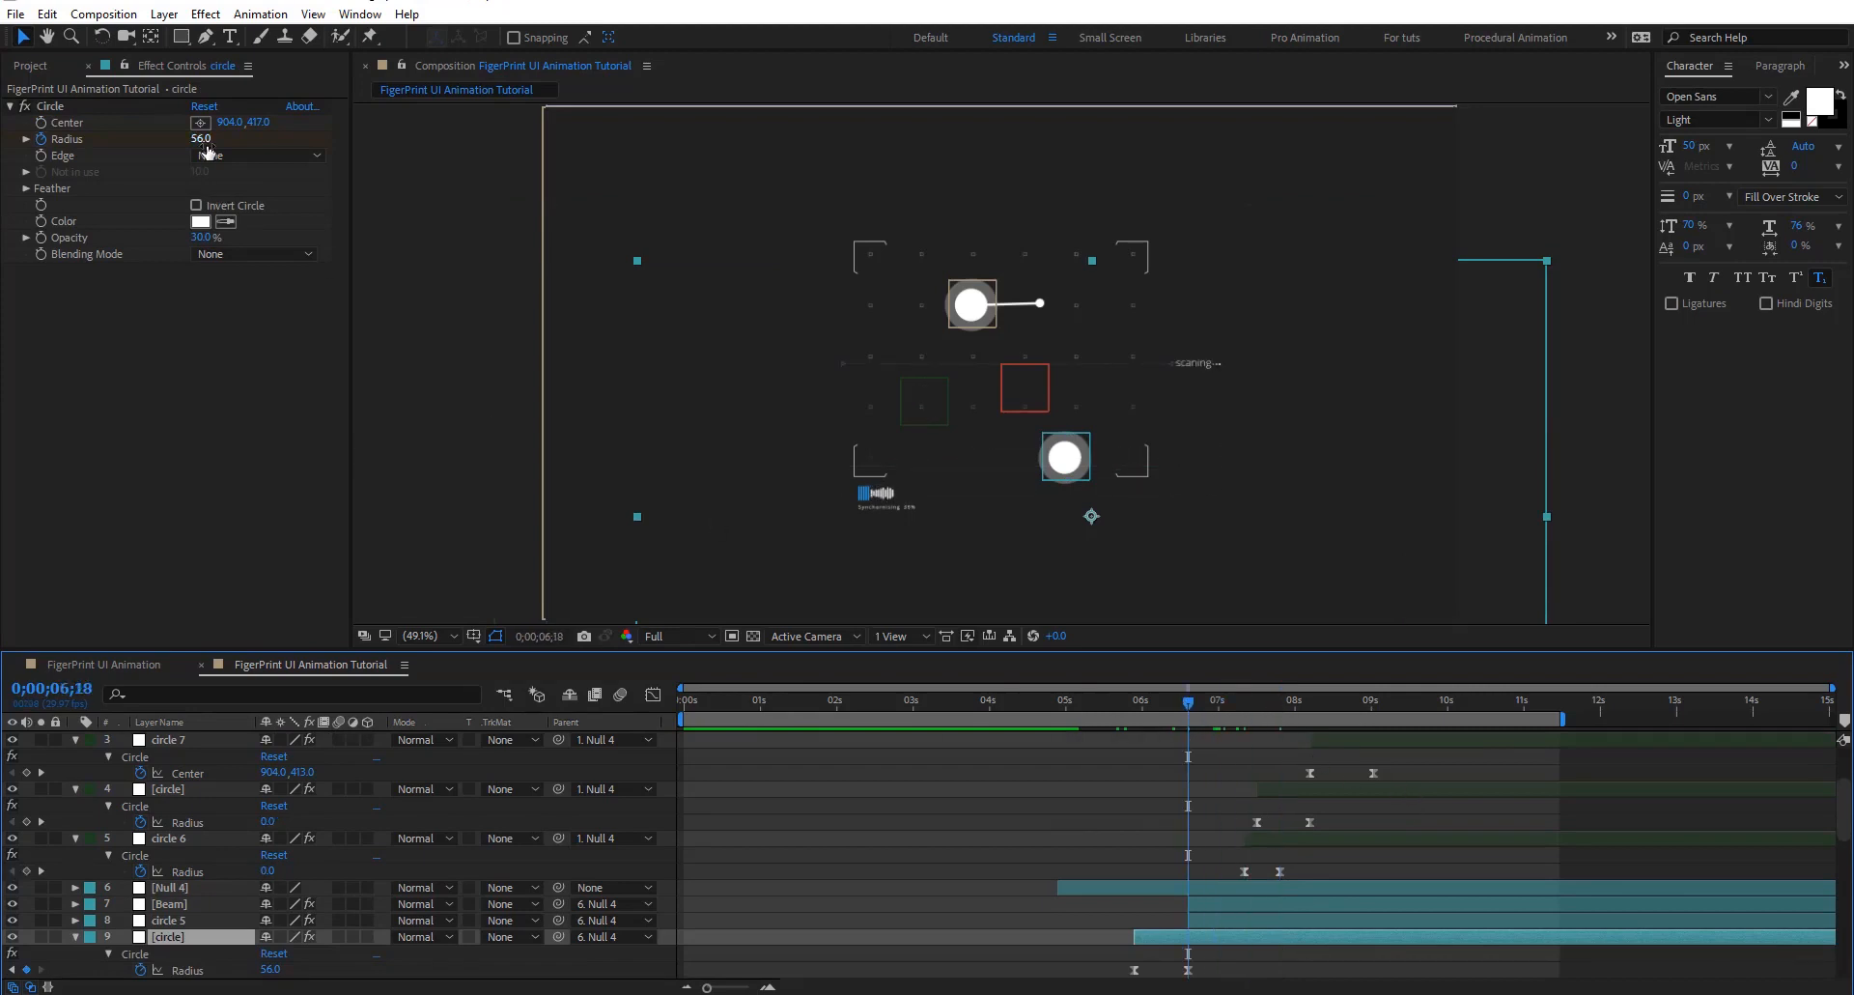
{"action": "left_click_drag", "start_coordinate": [201, 141], "coordinate": [177, 146]}
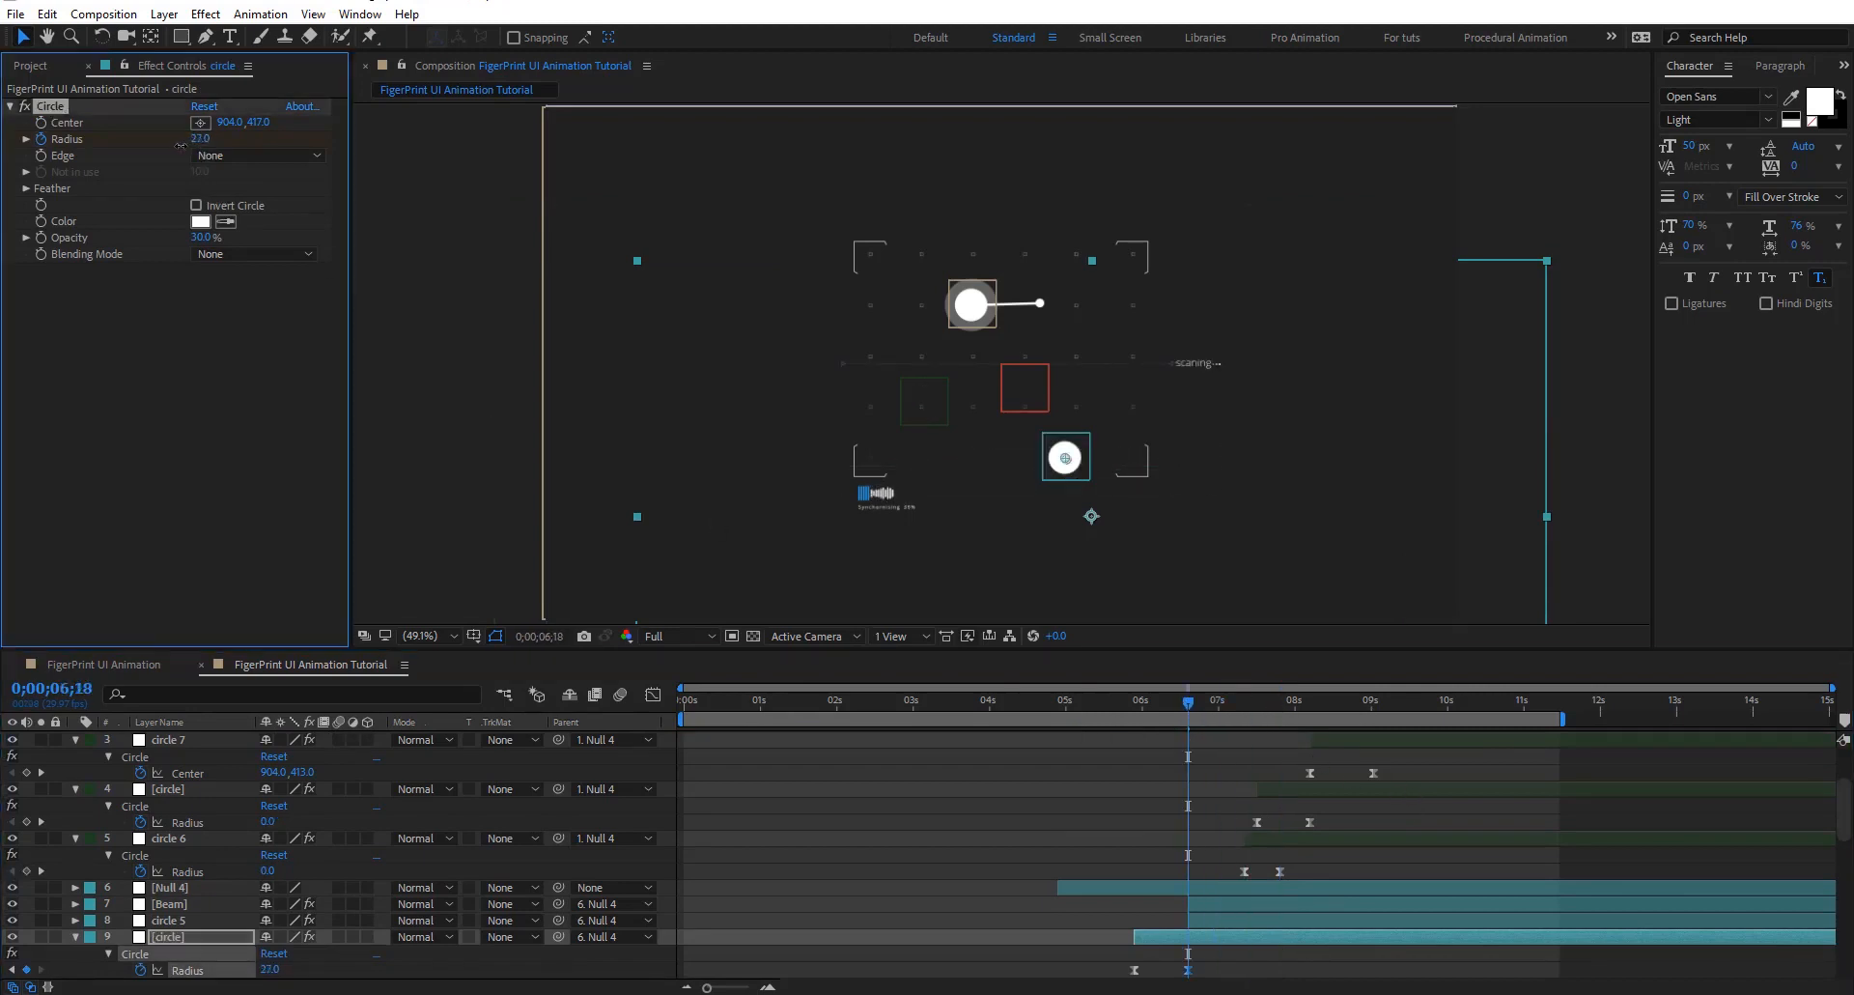
Set the Radius of the circle 4 layer to 17 at its 0;00;06;06 keyframe
{"action": "scroll", "coordinate": [1066, 896], "scroll_direction": "down", "scroll_amount": 2}
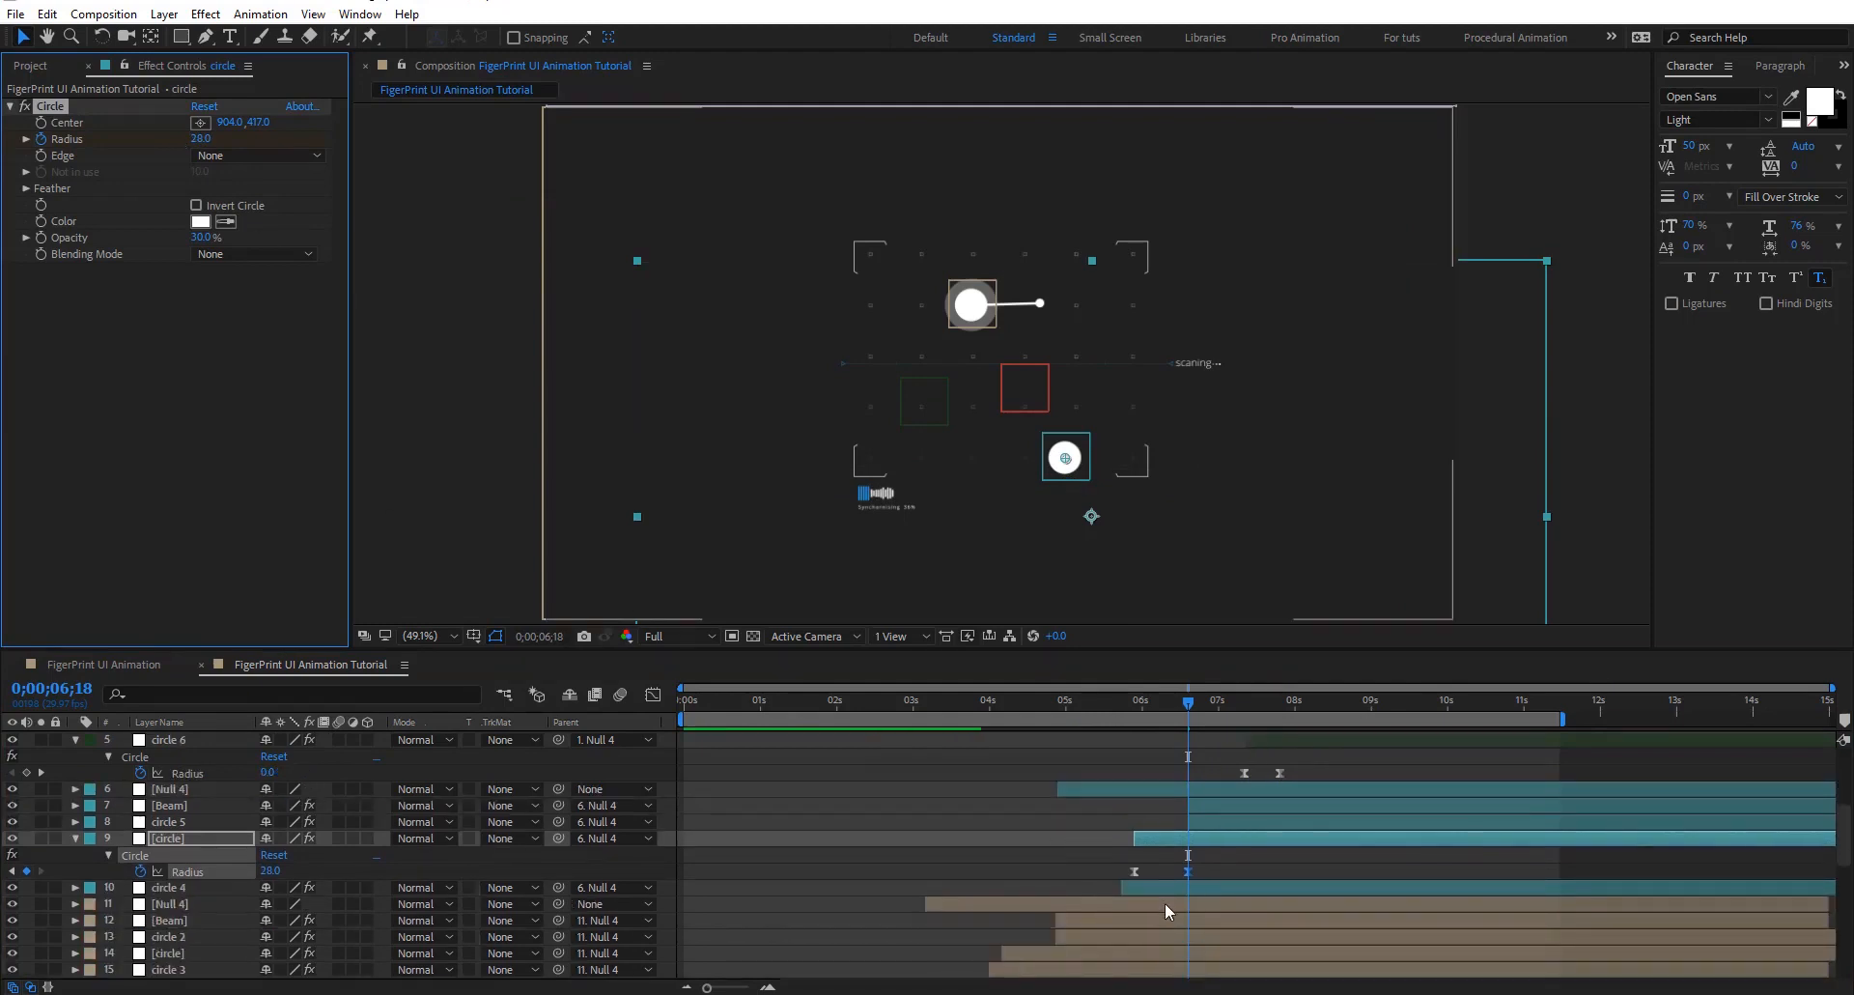
{"action": "left_click", "coordinate": [1161, 888]}
{"action": "key", "text": "u"}
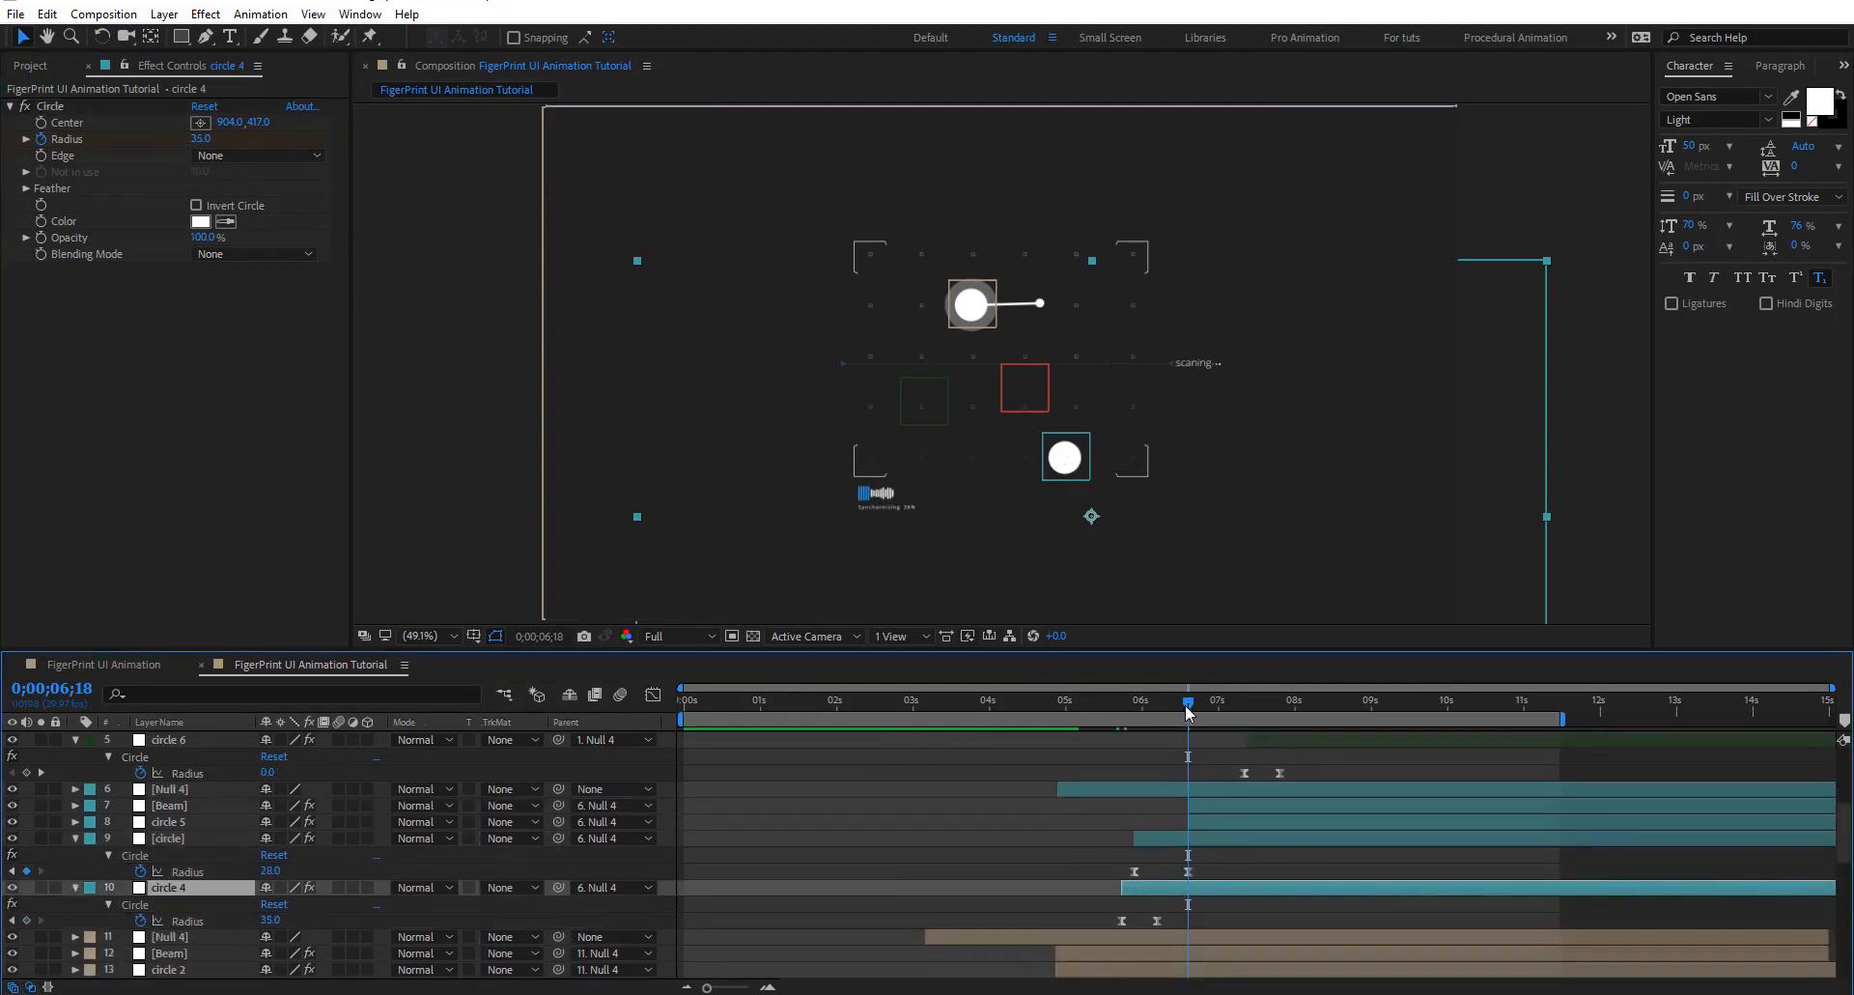
{"action": "left_click_drag", "start_coordinate": [1189, 713], "coordinate": [1161, 713]}
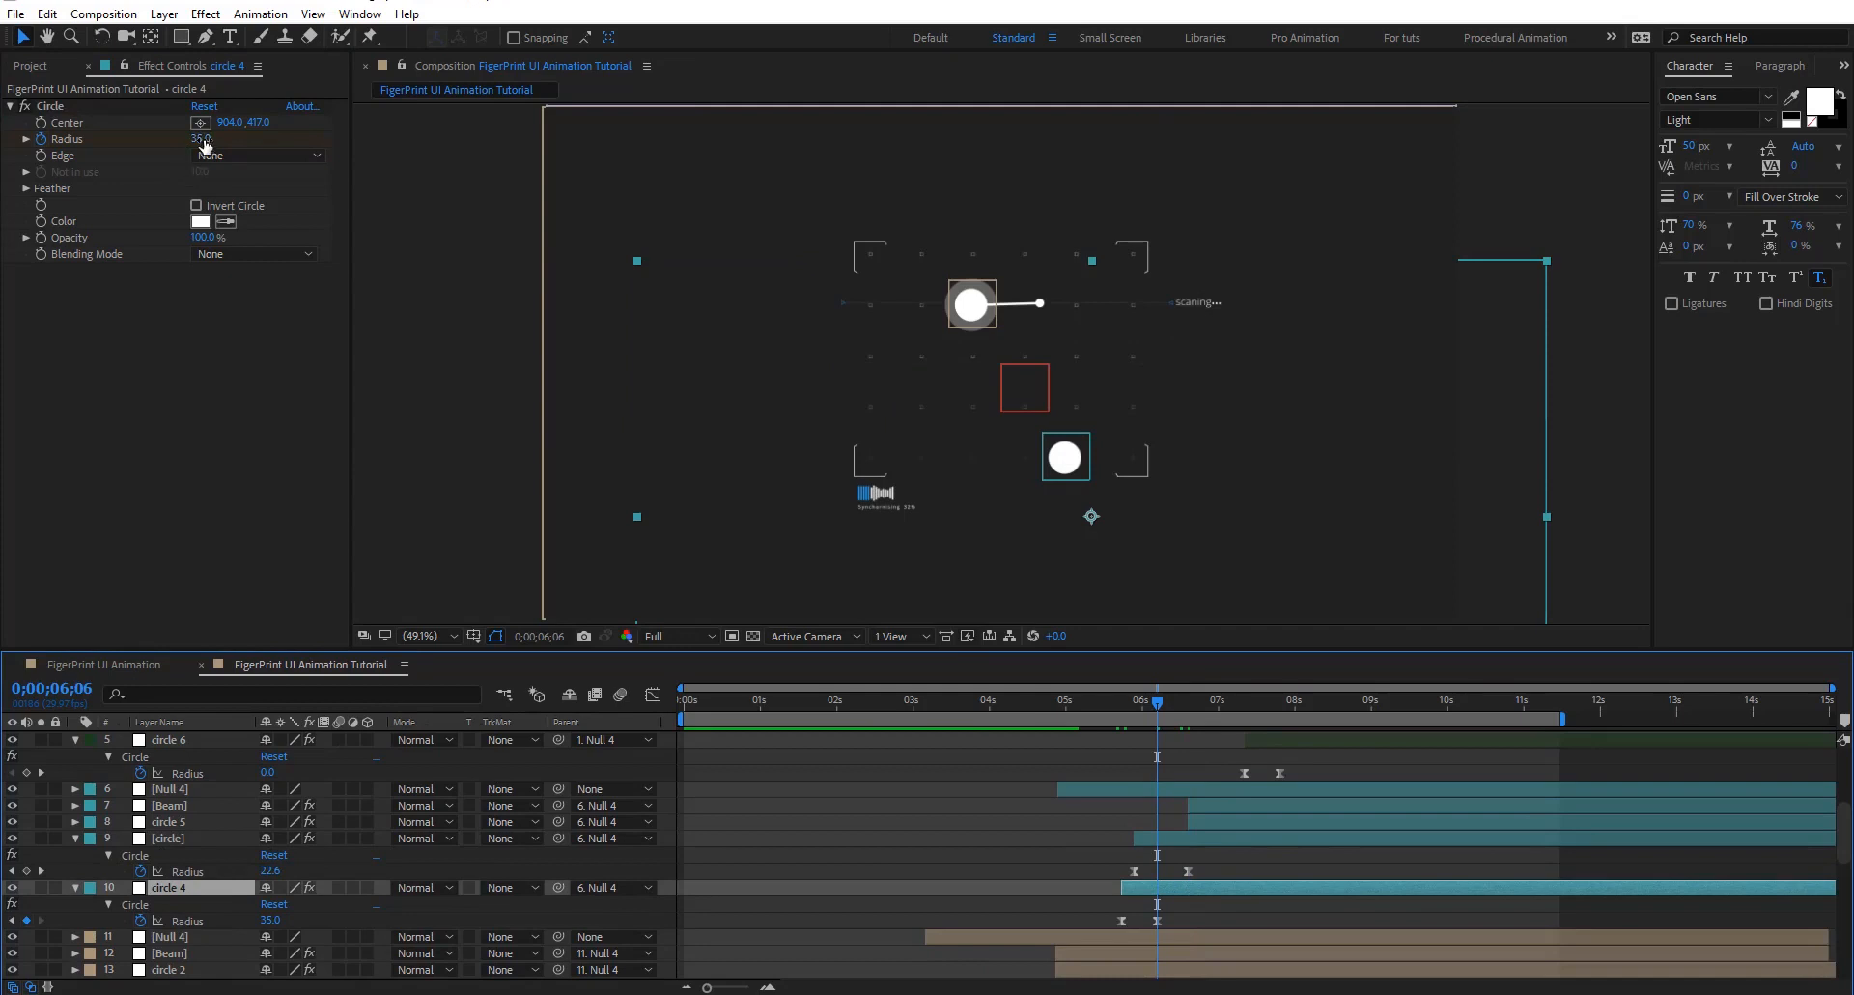
{"action": "left_click_drag", "start_coordinate": [205, 142], "coordinate": [183, 140]}
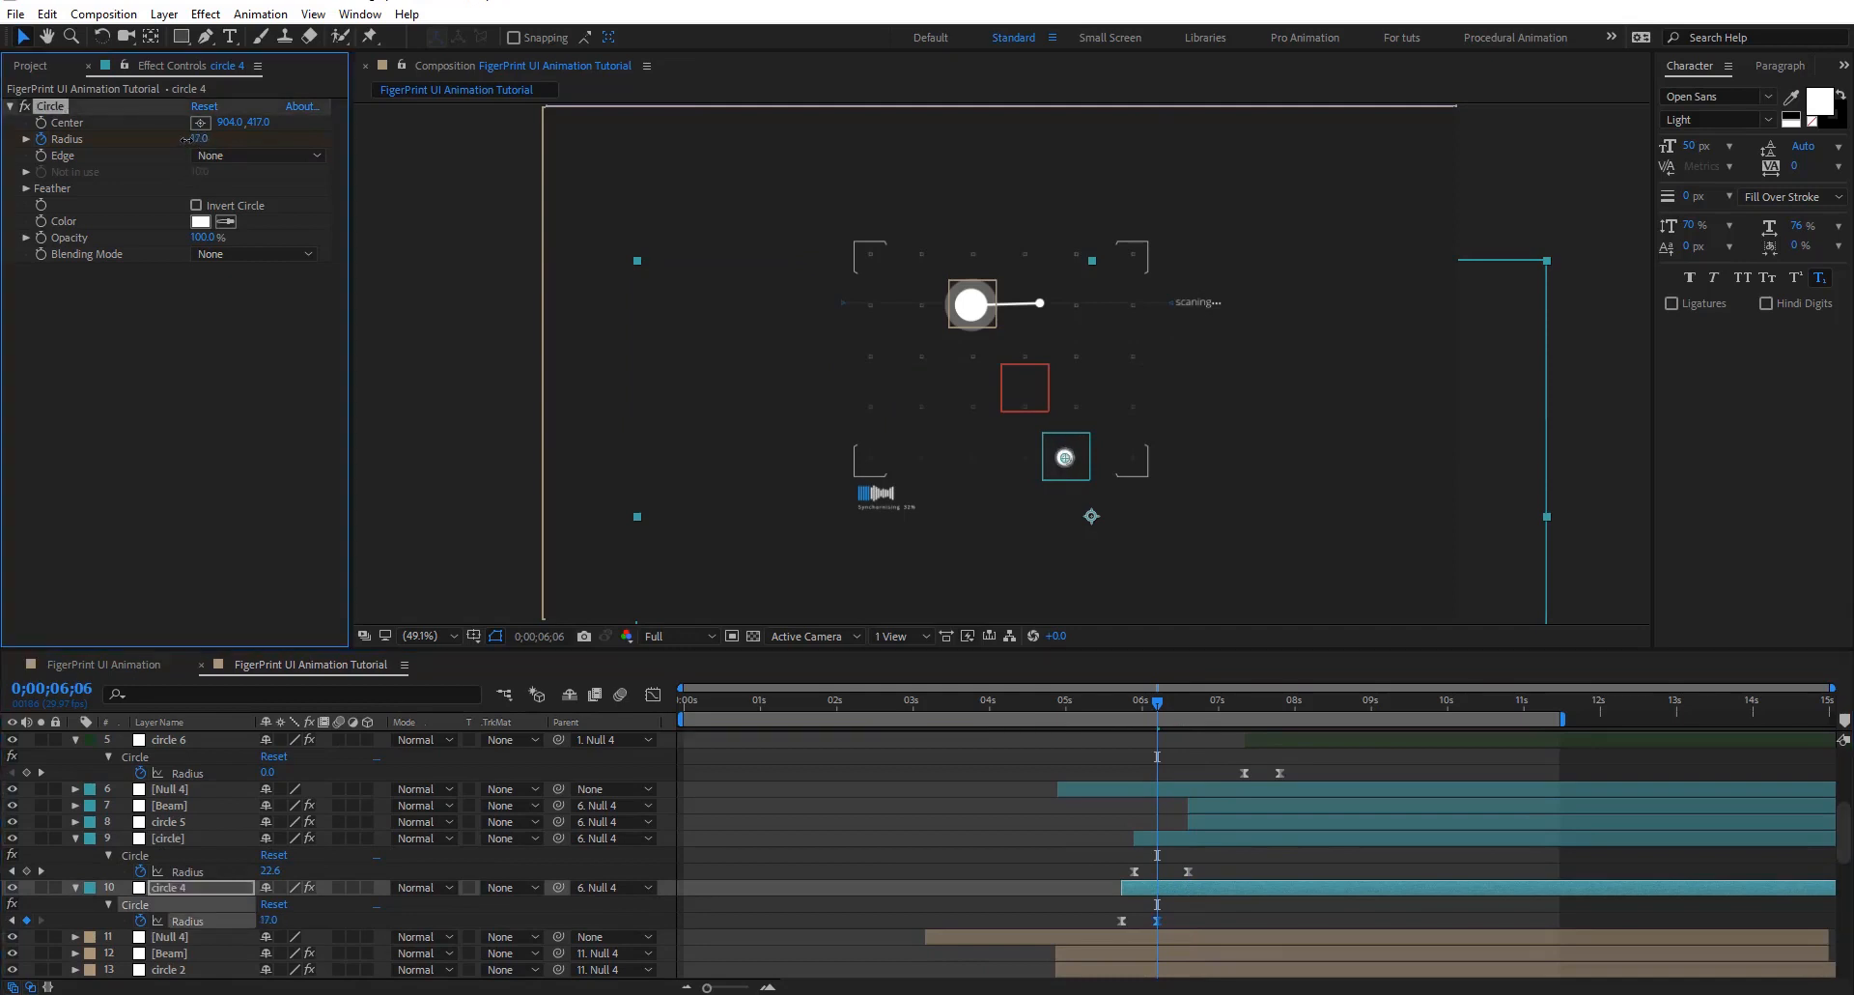
Preview the tutorial composition from the start at 100% magnification in an enlarged viewer to check the three markers
{"action": "left_click", "coordinate": [1182, 854]}
{"action": "left_click_drag", "start_coordinate": [1146, 705], "coordinate": [651, 721]}
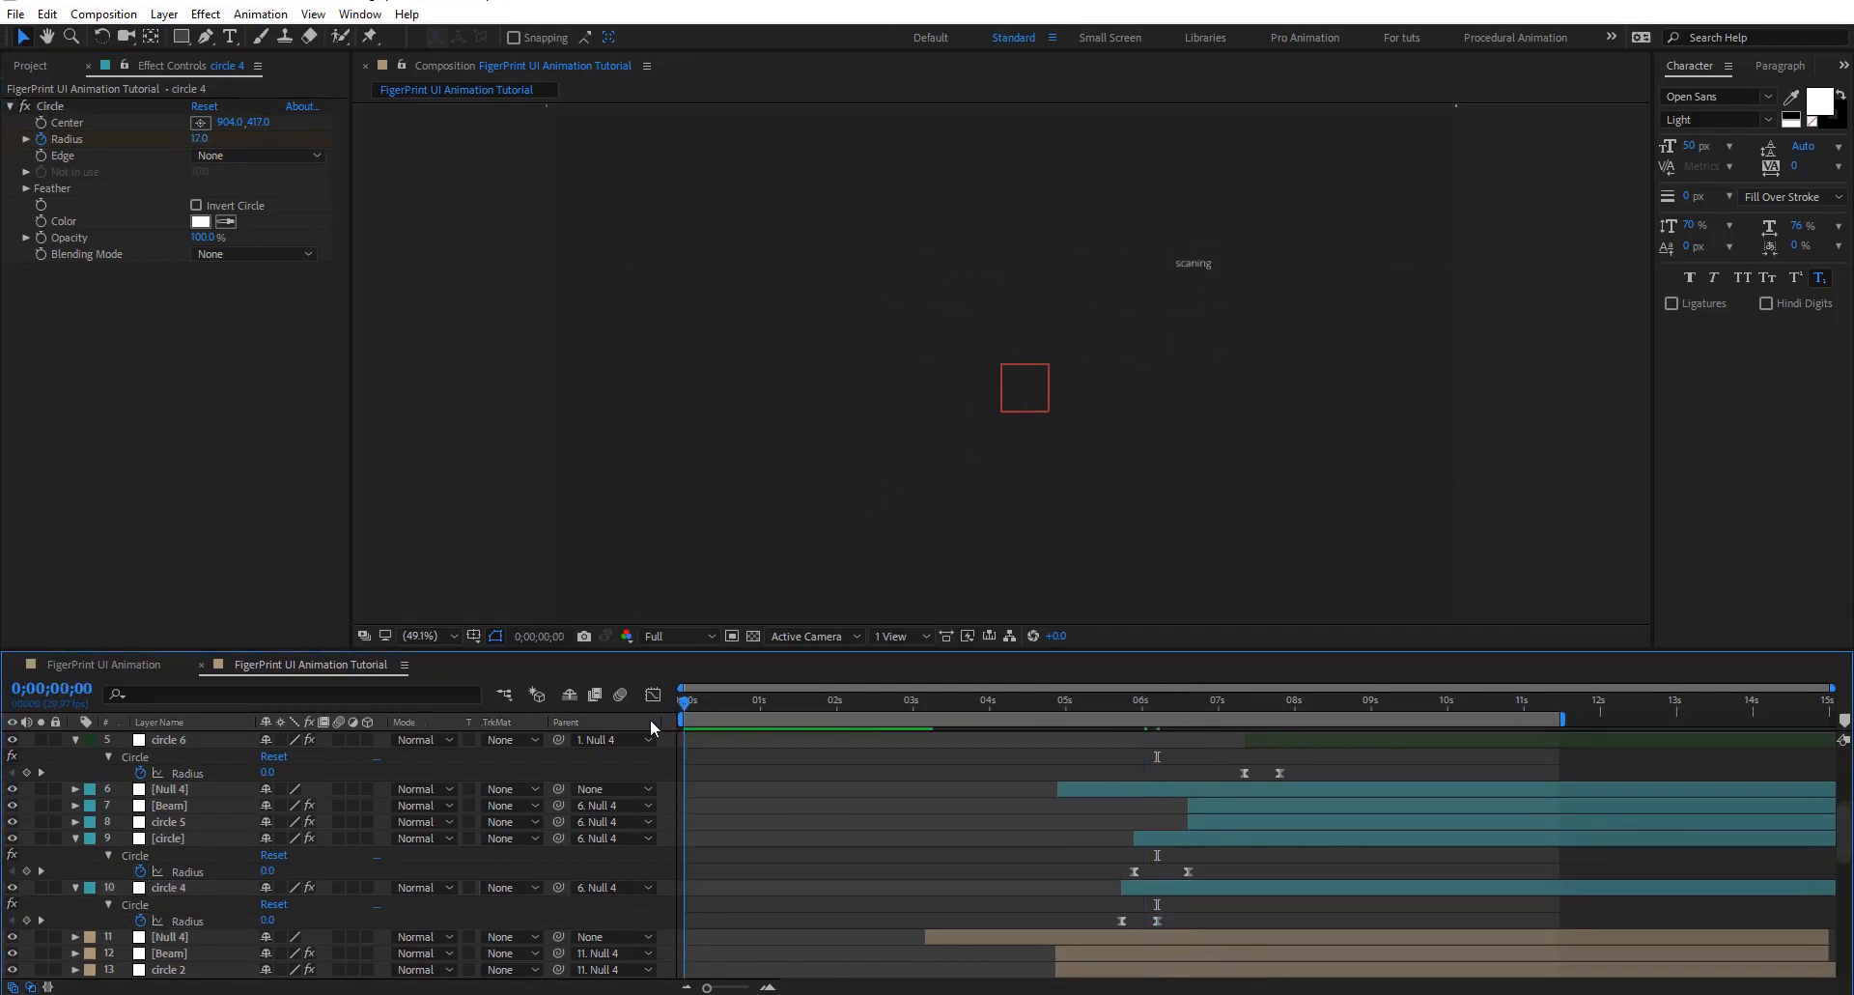
{"action": "key", "text": "space"}
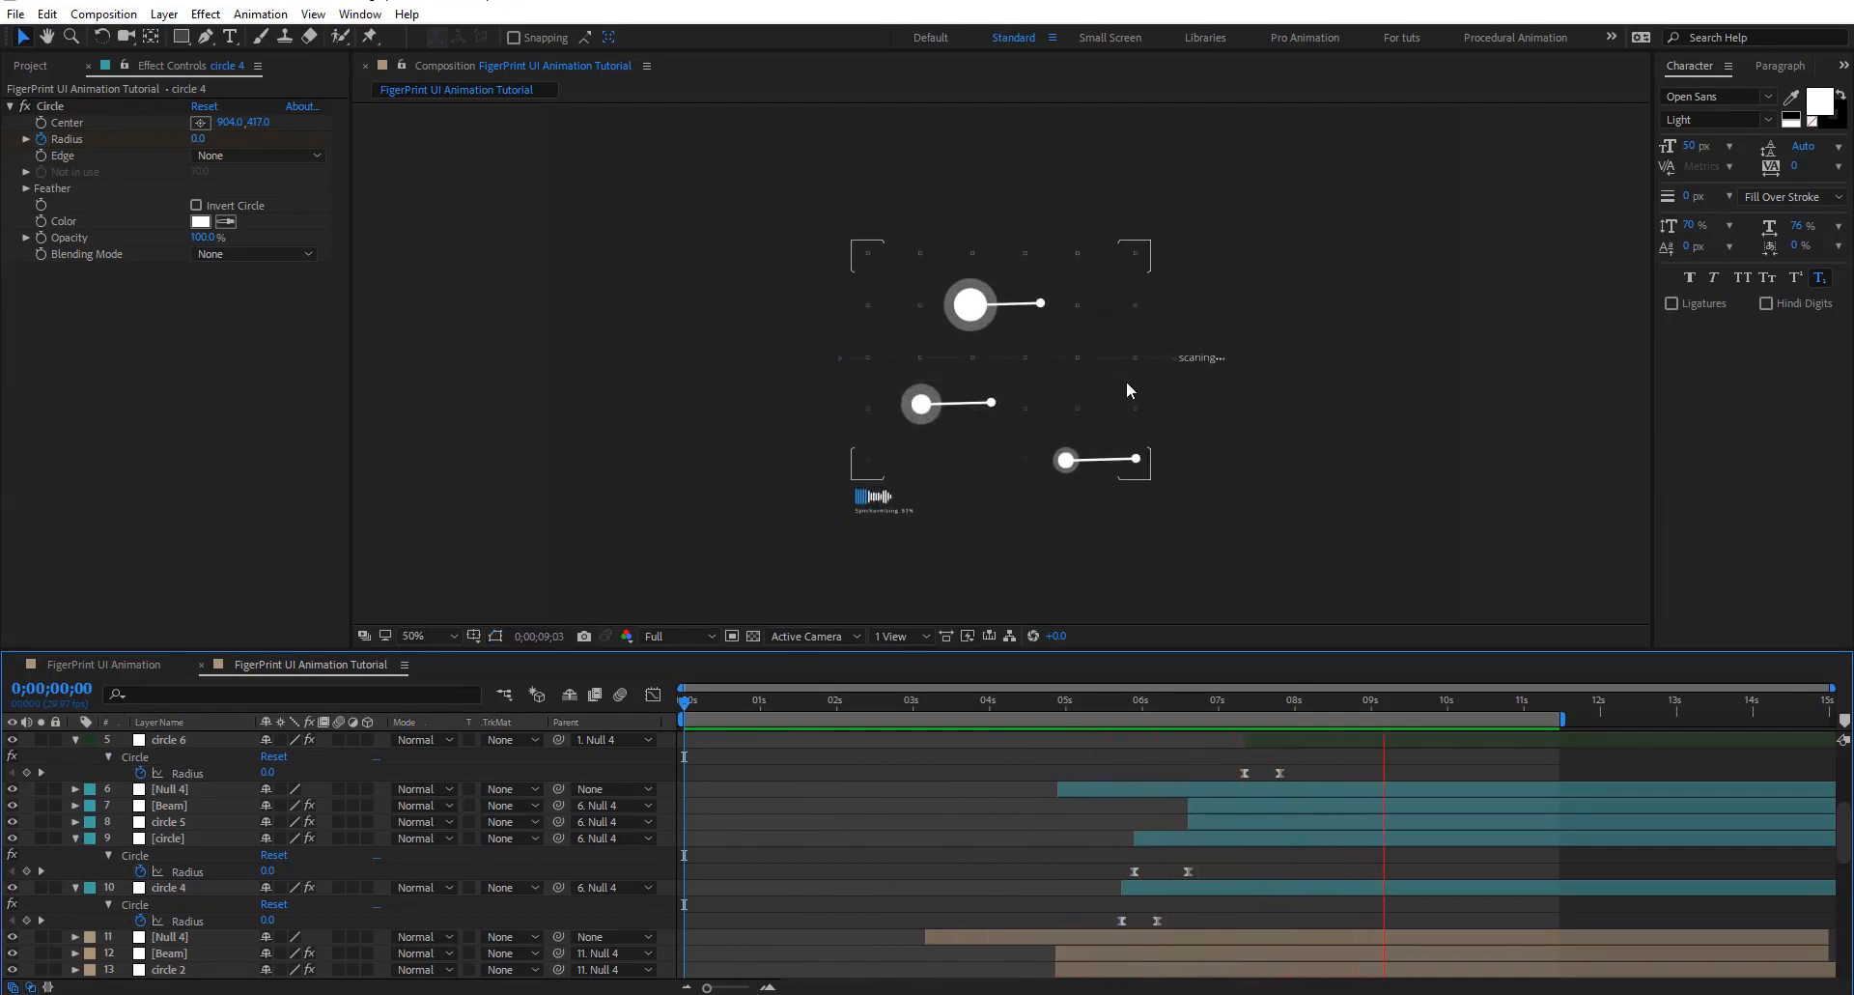
{"action": "key", "text": "slash"}
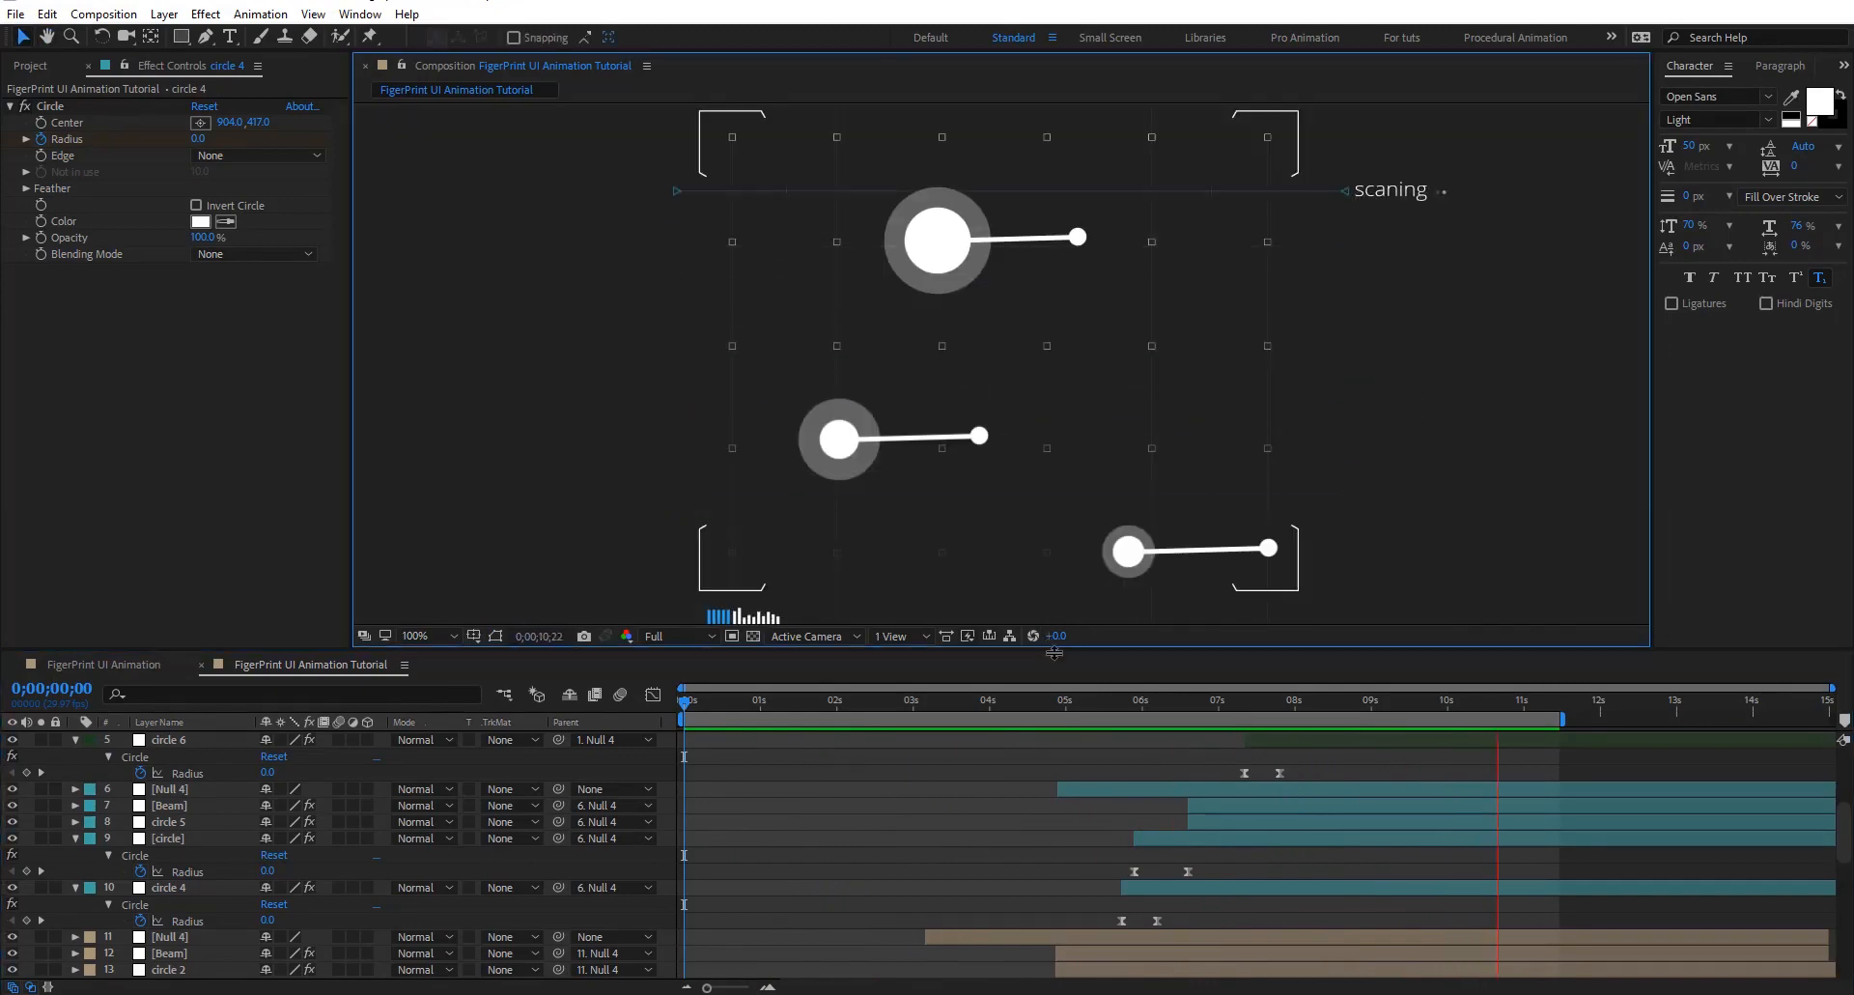
{"action": "left_click_drag", "start_coordinate": [1062, 661], "coordinate": [1068, 732]}
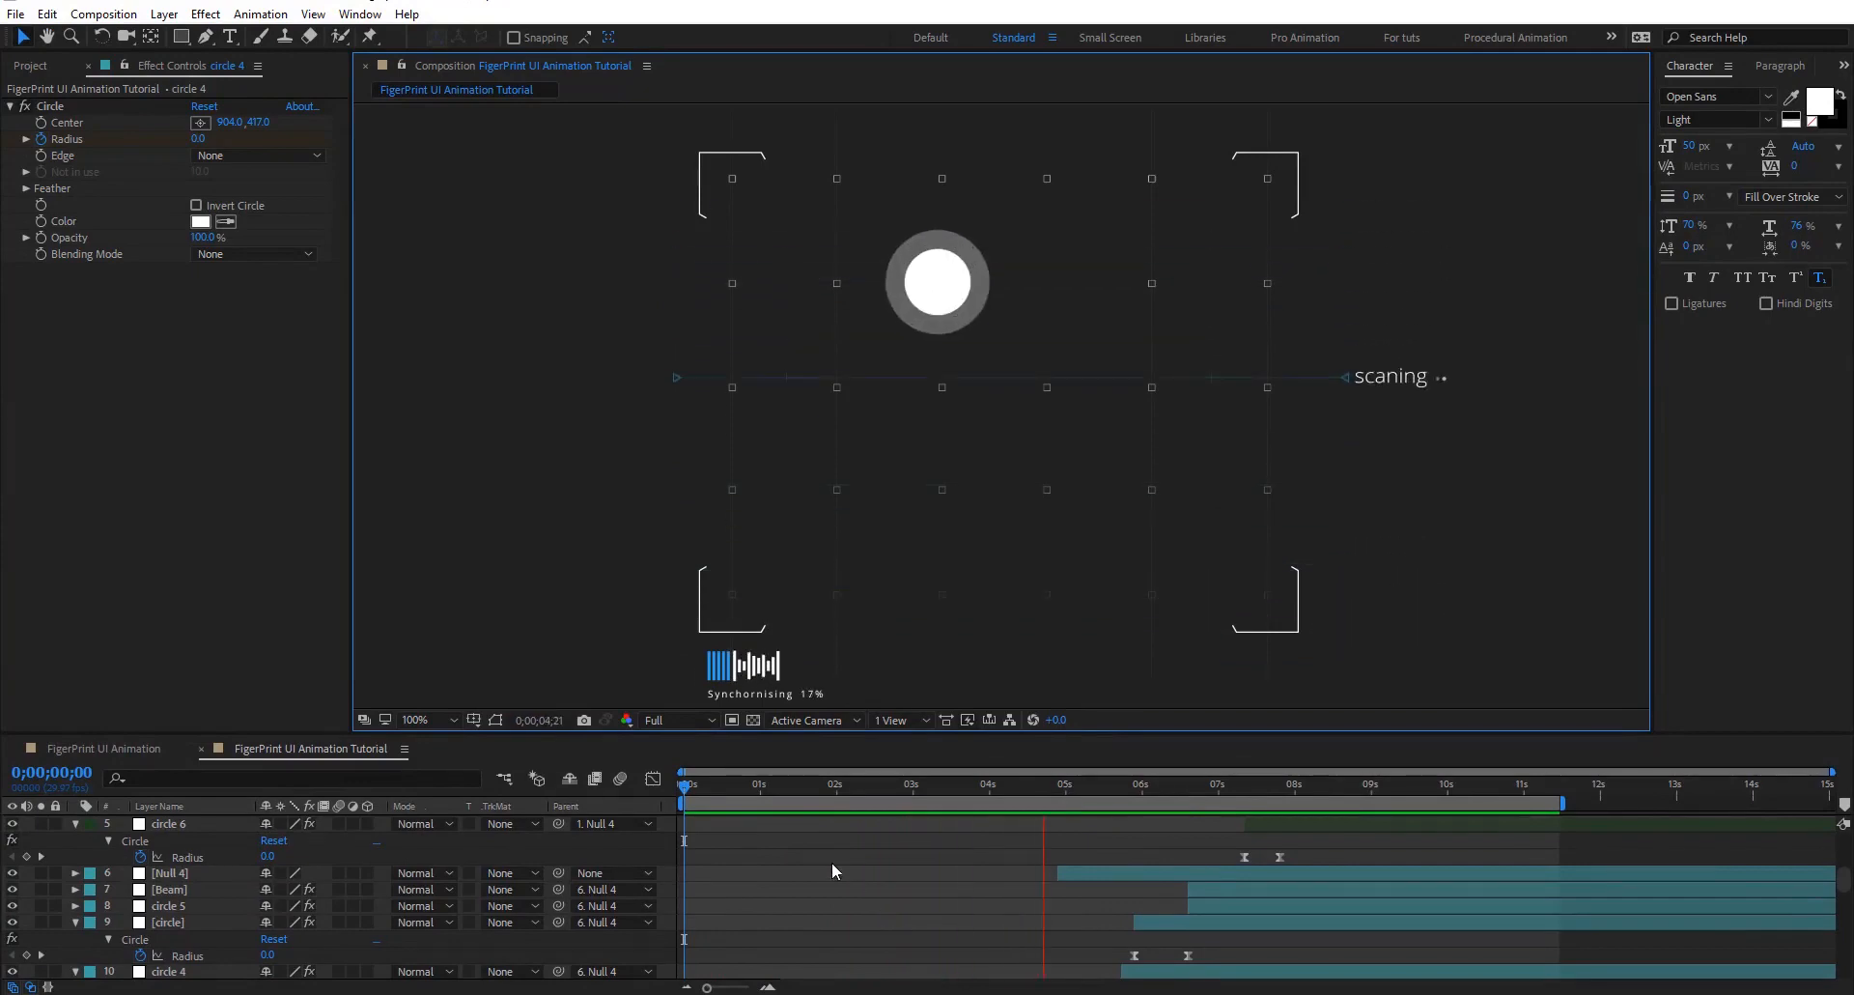
Open the finished FigerPrint UI Animation composition, centre the fingerprint in view, and scrub from 0;00;08;00 to 0;00;17;11 to examine the Matched labels
{"action": "left_click", "coordinate": [144, 748]}
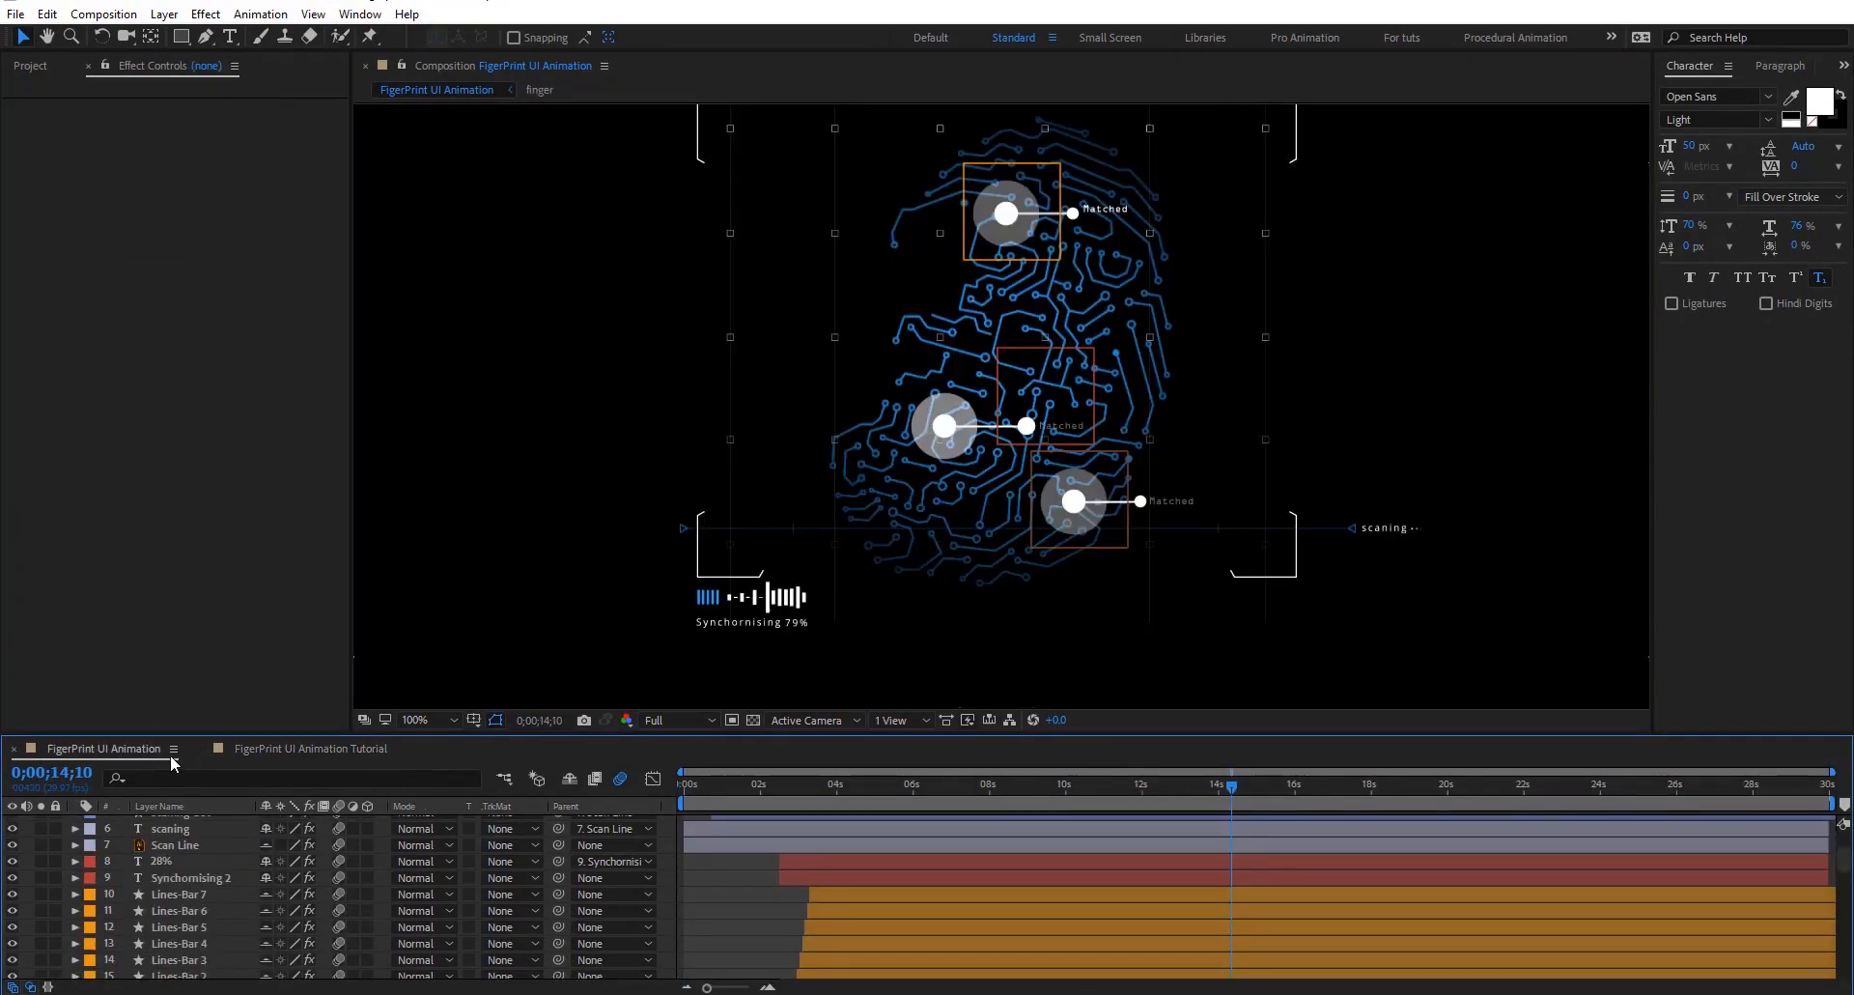
{"action": "left_click", "coordinate": [987, 784]}
{"action": "key", "text": "h"}
{"action": "left_click_drag", "start_coordinate": [1028, 370], "coordinate": [961, 421]}
{"action": "key", "text": "v"}
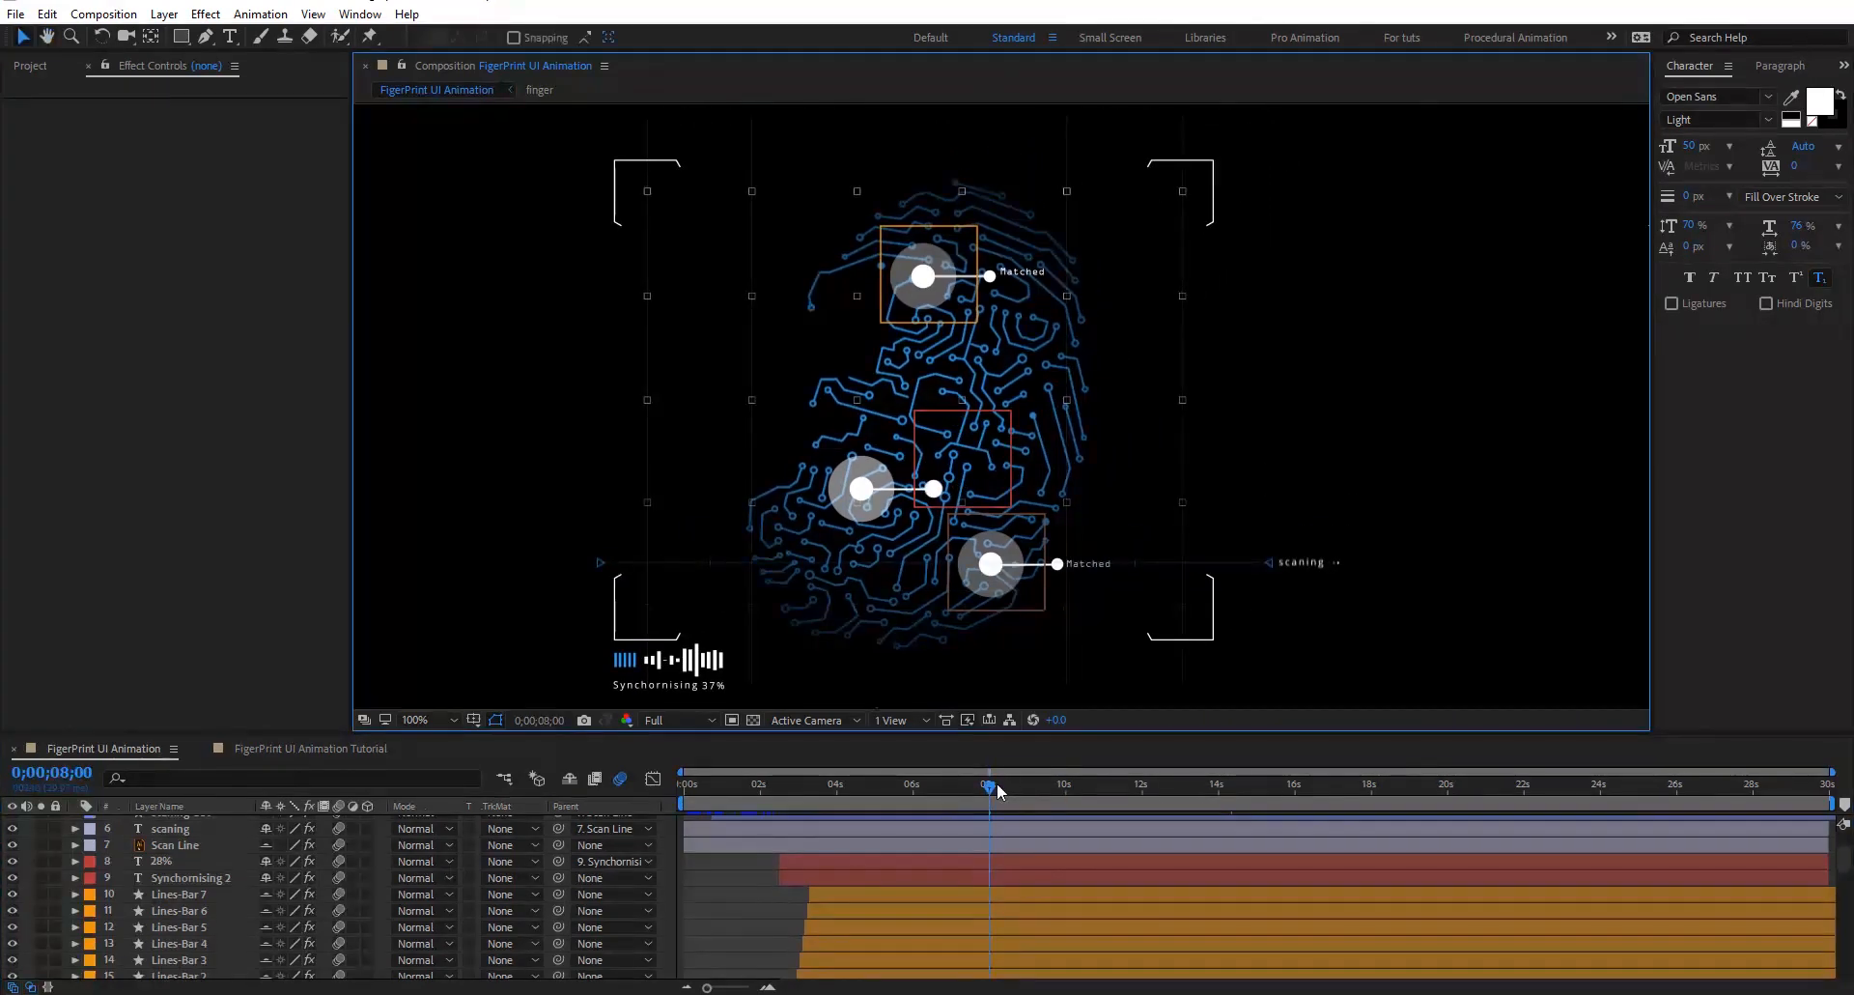
{"action": "left_click_drag", "start_coordinate": [1004, 788], "coordinate": [1348, 802]}
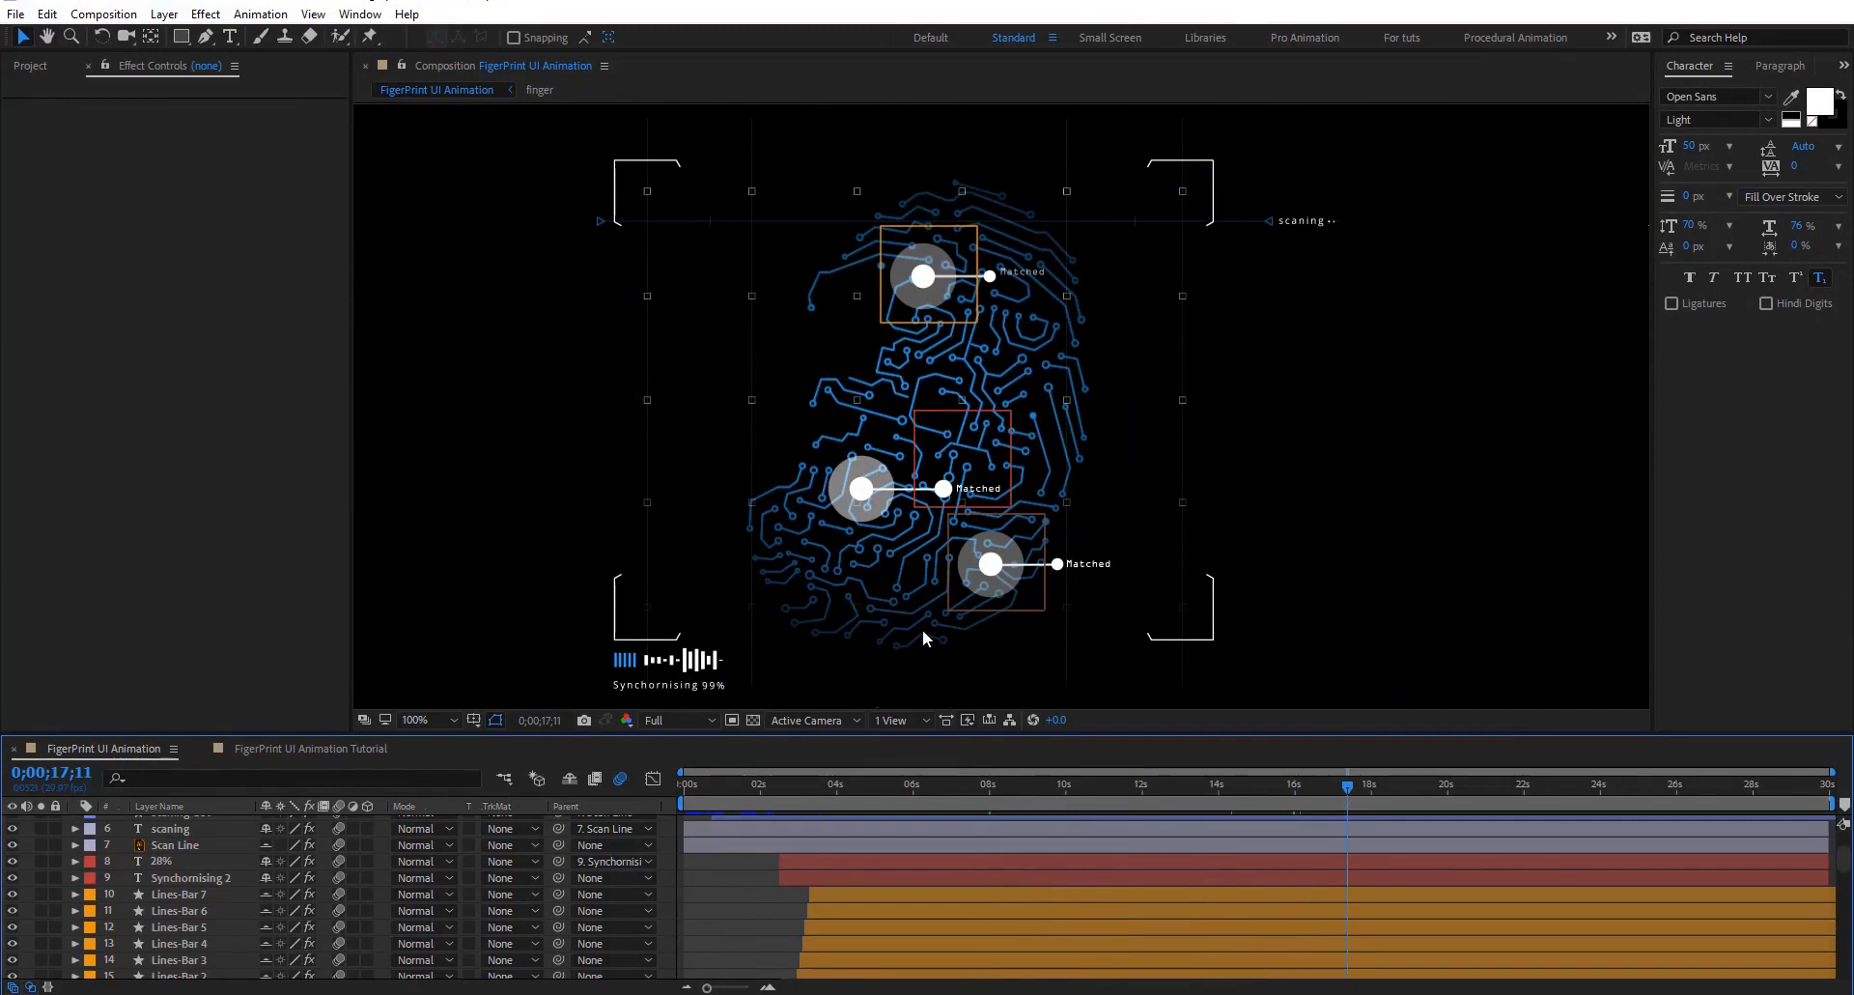
Return to the FigerPrint UI Animation Tutorial composition, show its markers at 0;00;08;16, and collapse the properties of the circle 6 and [circle] layers
{"action": "left_click", "coordinate": [309, 744]}
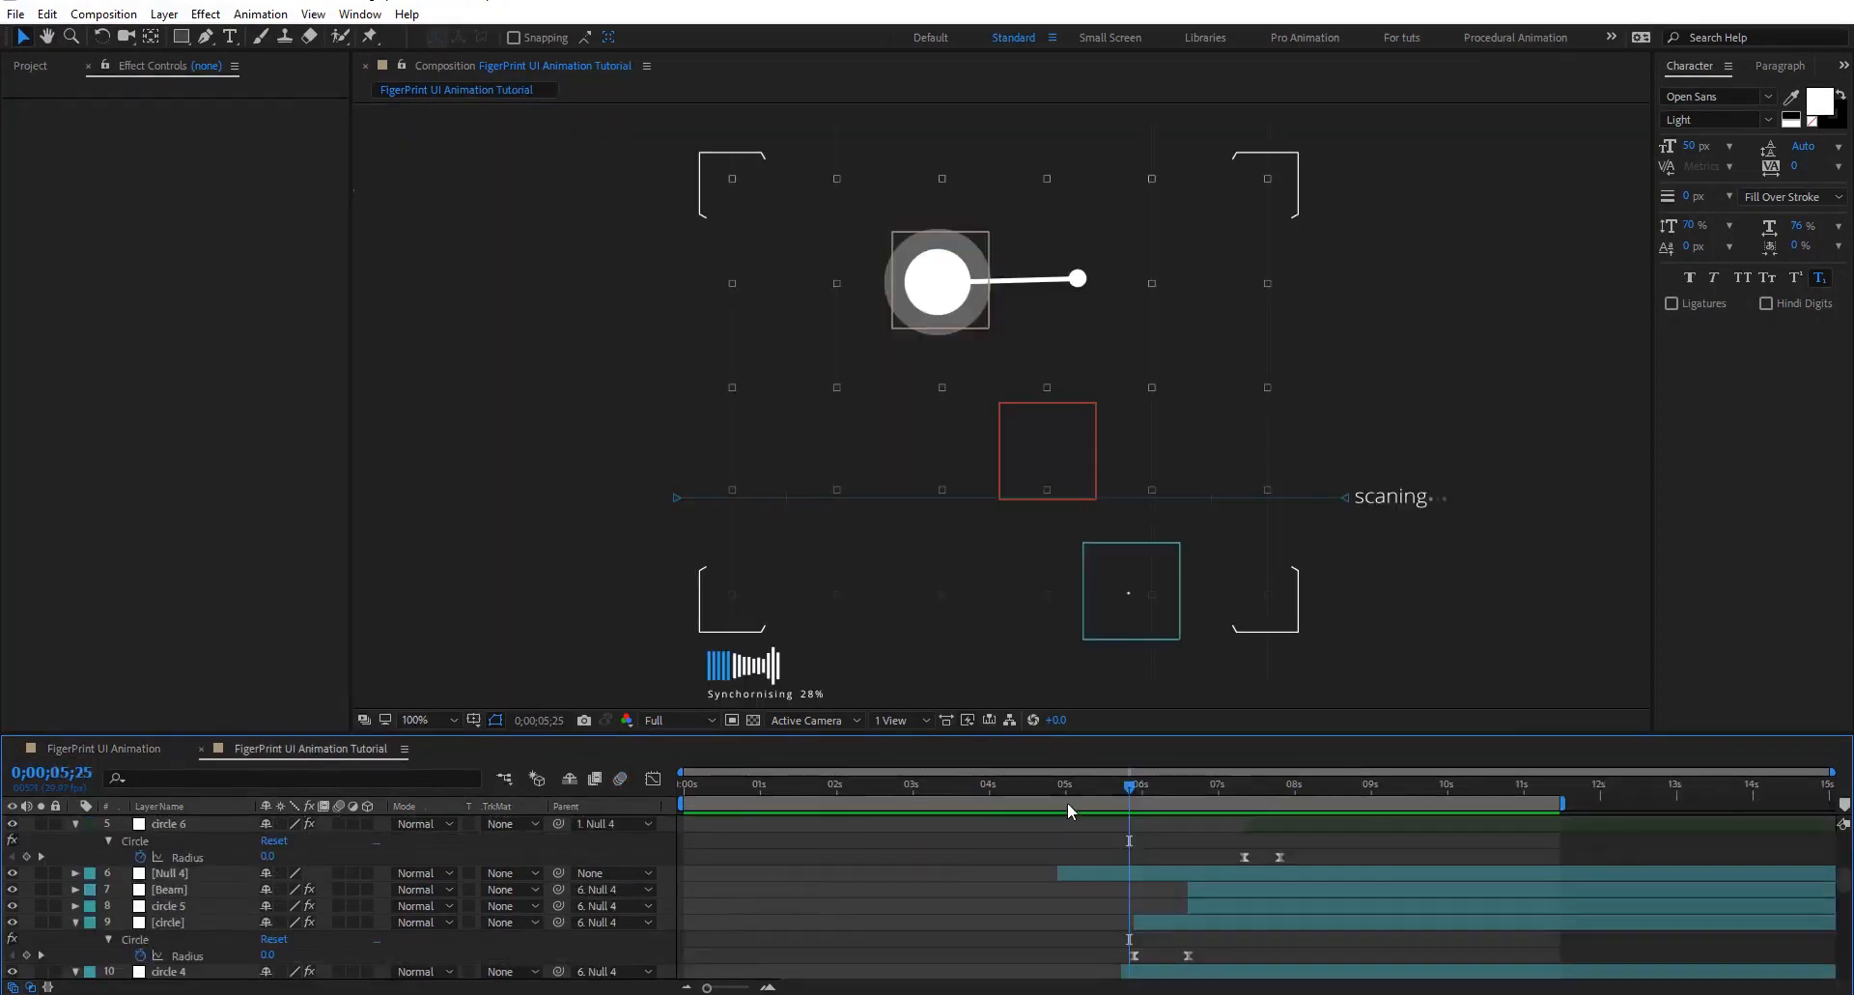
{"action": "left_click_drag", "start_coordinate": [1125, 792], "coordinate": [1337, 816]}
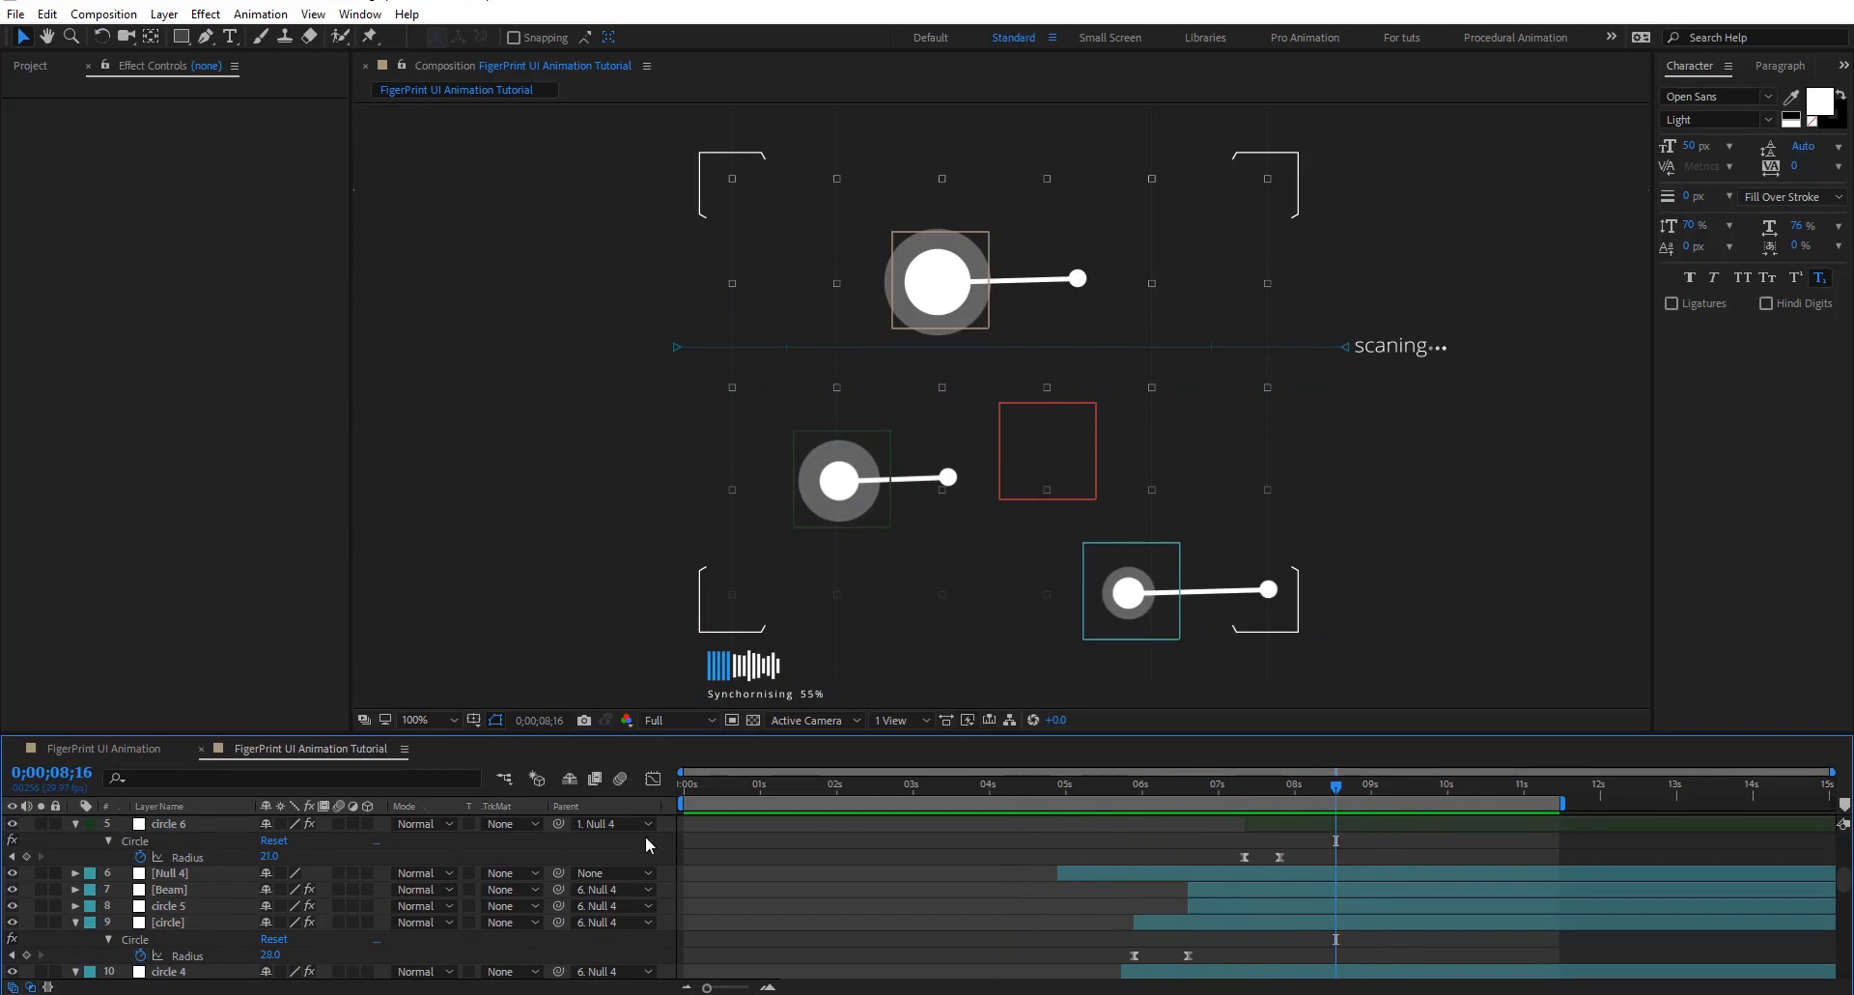
{"action": "left_click", "coordinate": [75, 824]}
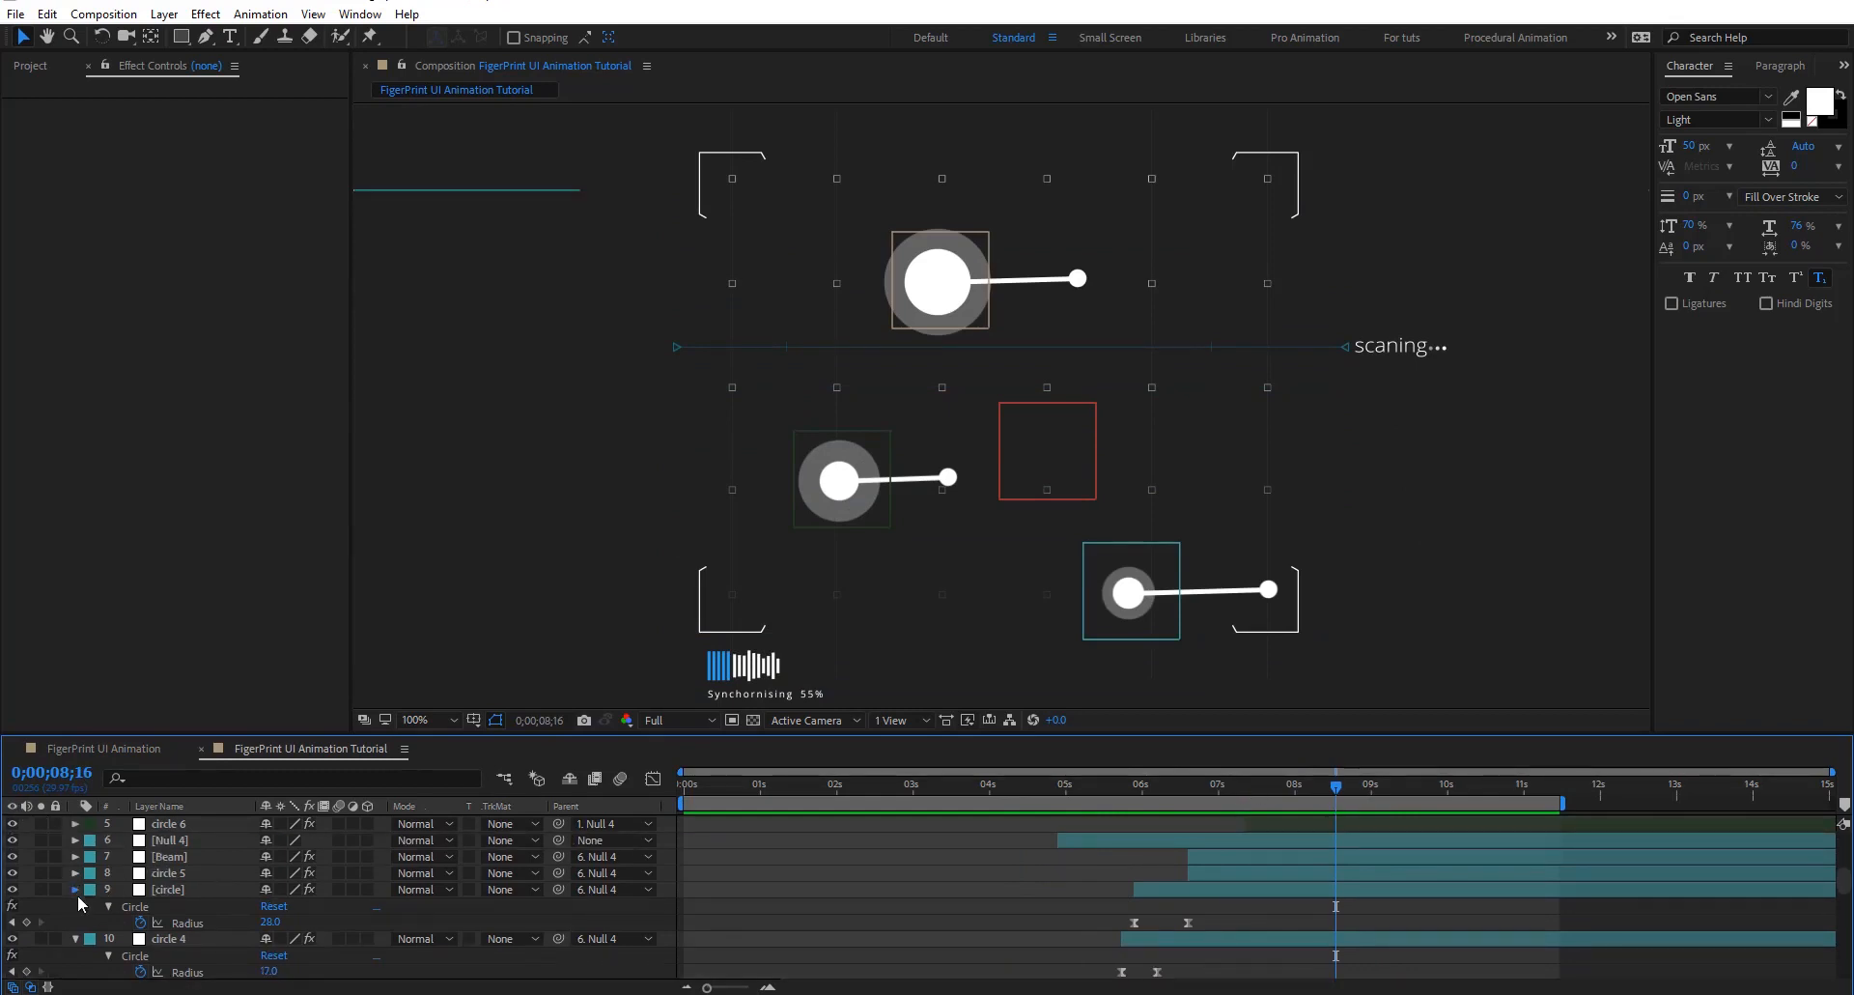
{"action": "left_click", "coordinate": [76, 889]}
Create a 1920 x 1080 composition named Fingerprint with the HDTV 1080 29.97 preset and a duration of 0;00;15;00
{"action": "left_click", "coordinate": [166, 824]}
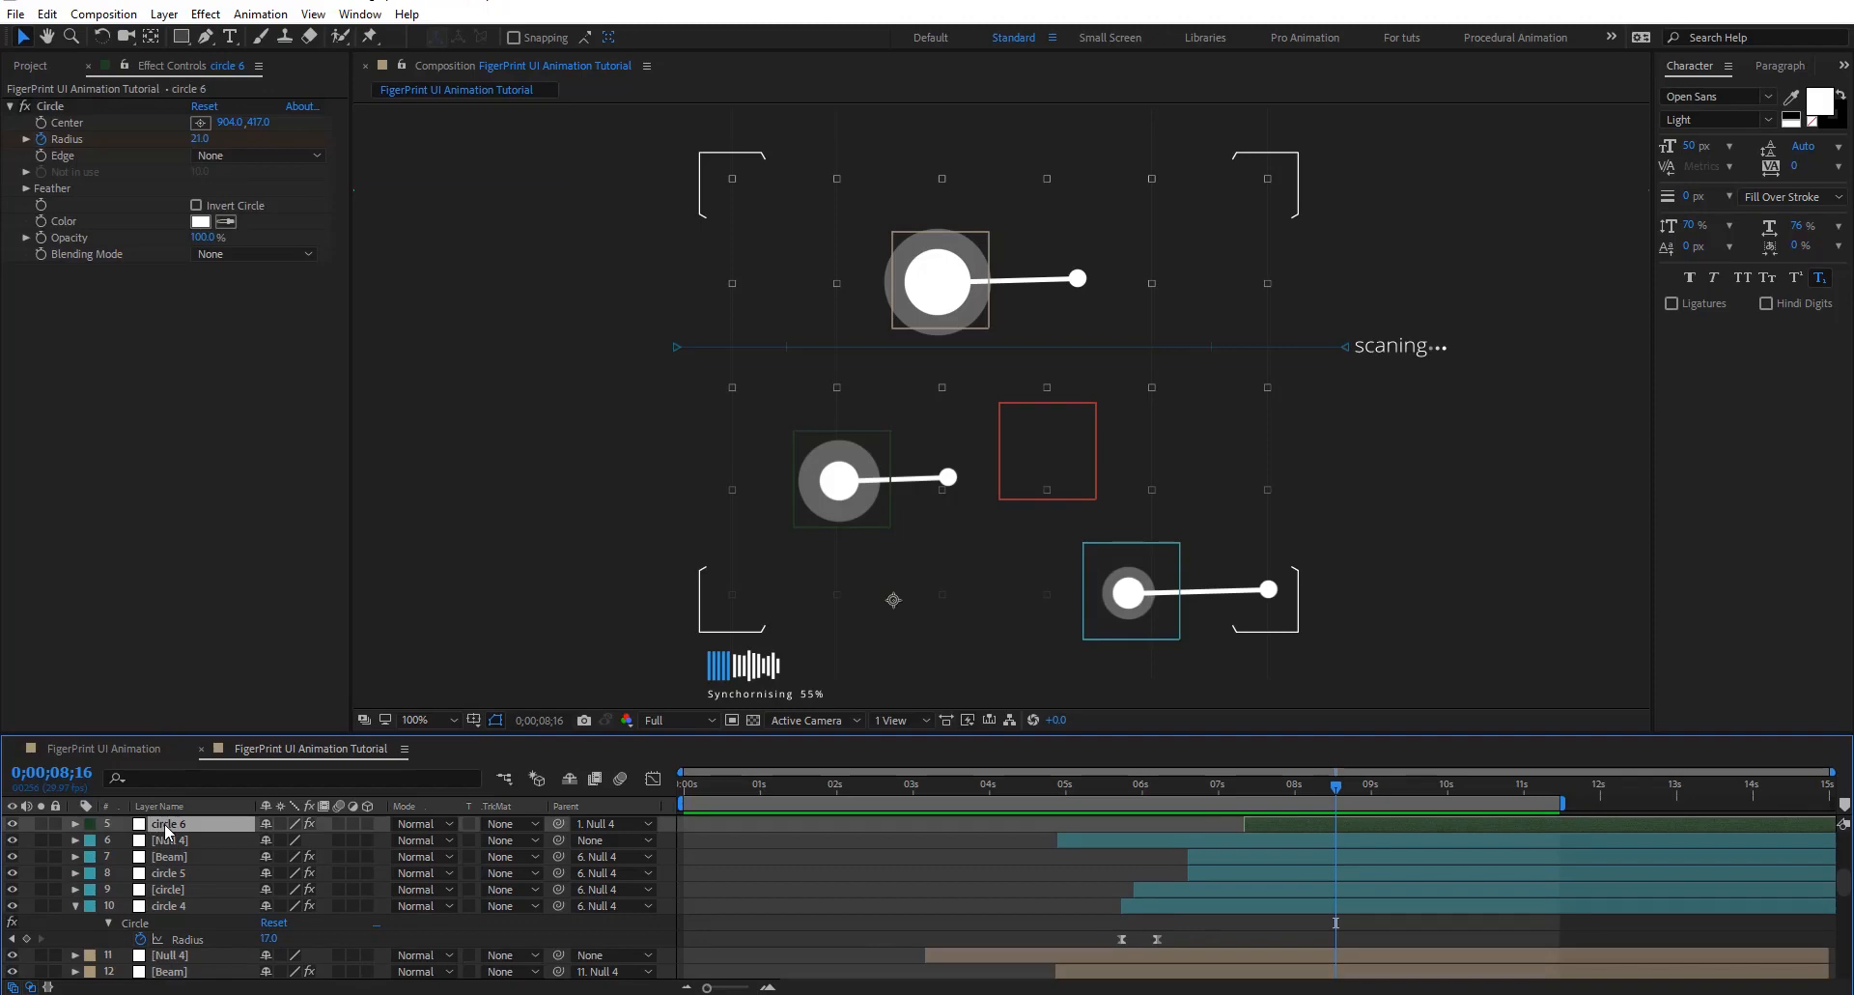
{"action": "key", "text": "ctrl+n"}
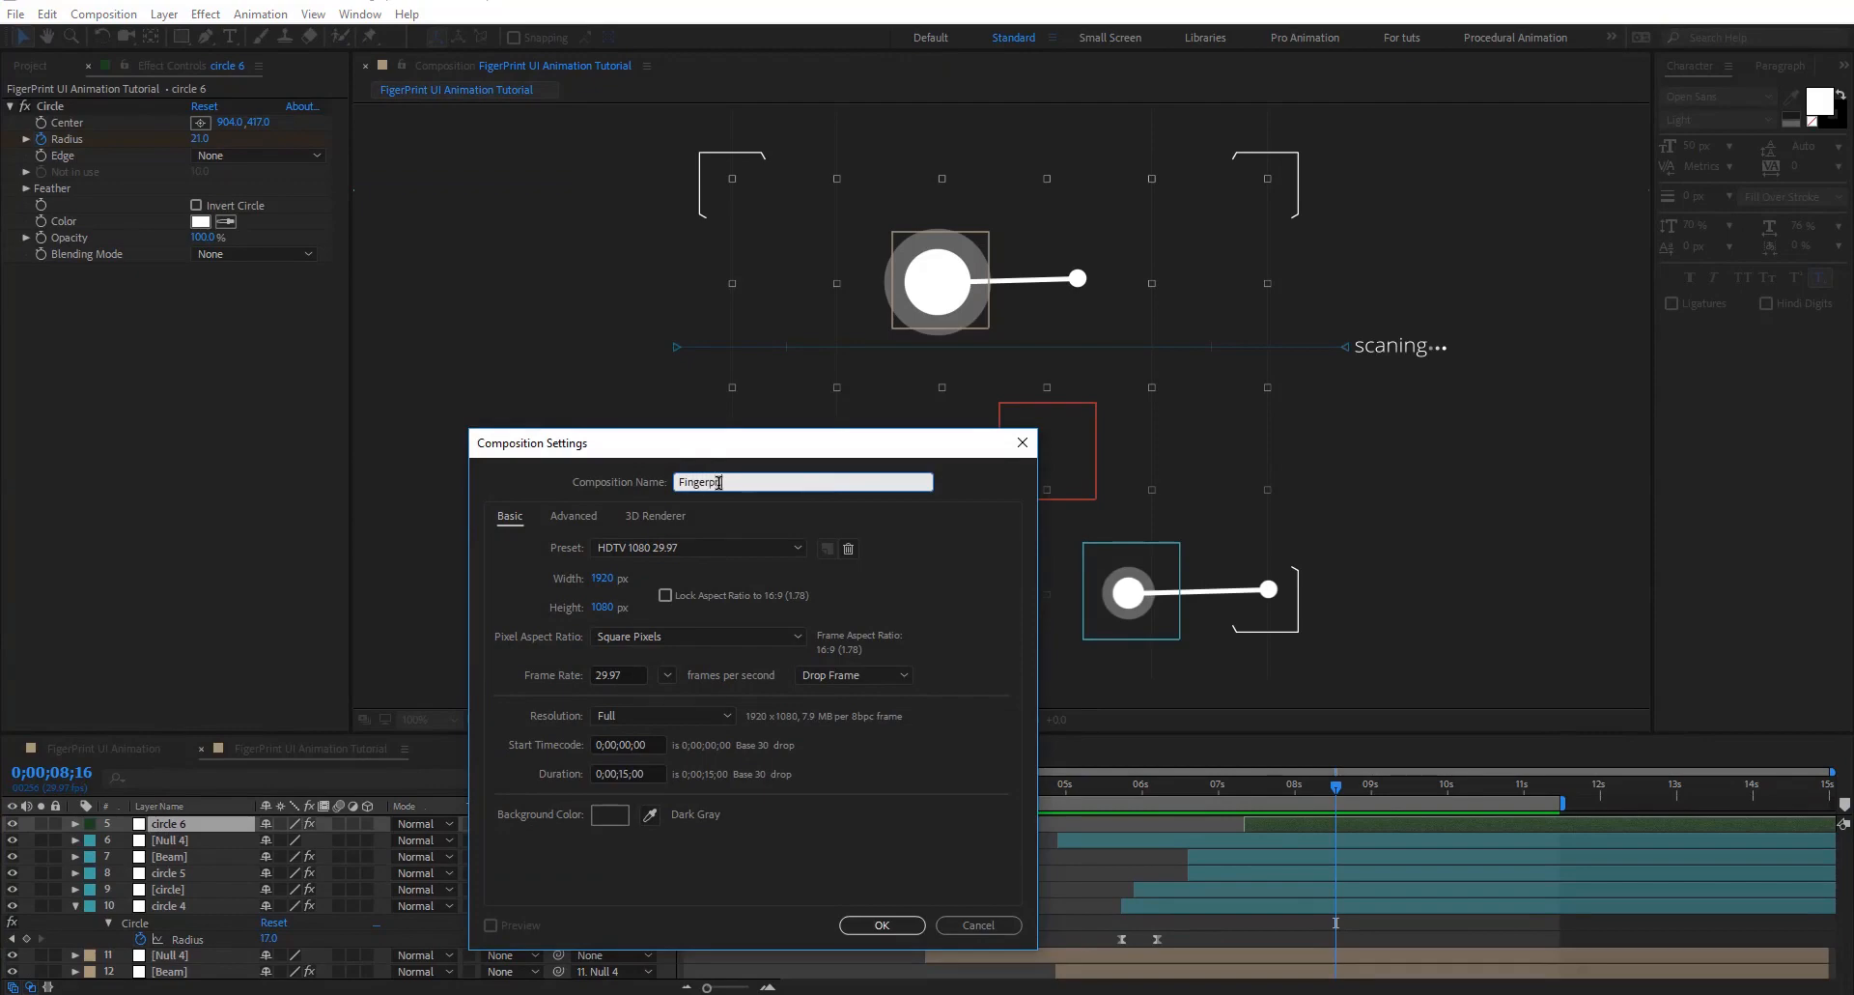
{"action": "key", "text": "Return"}
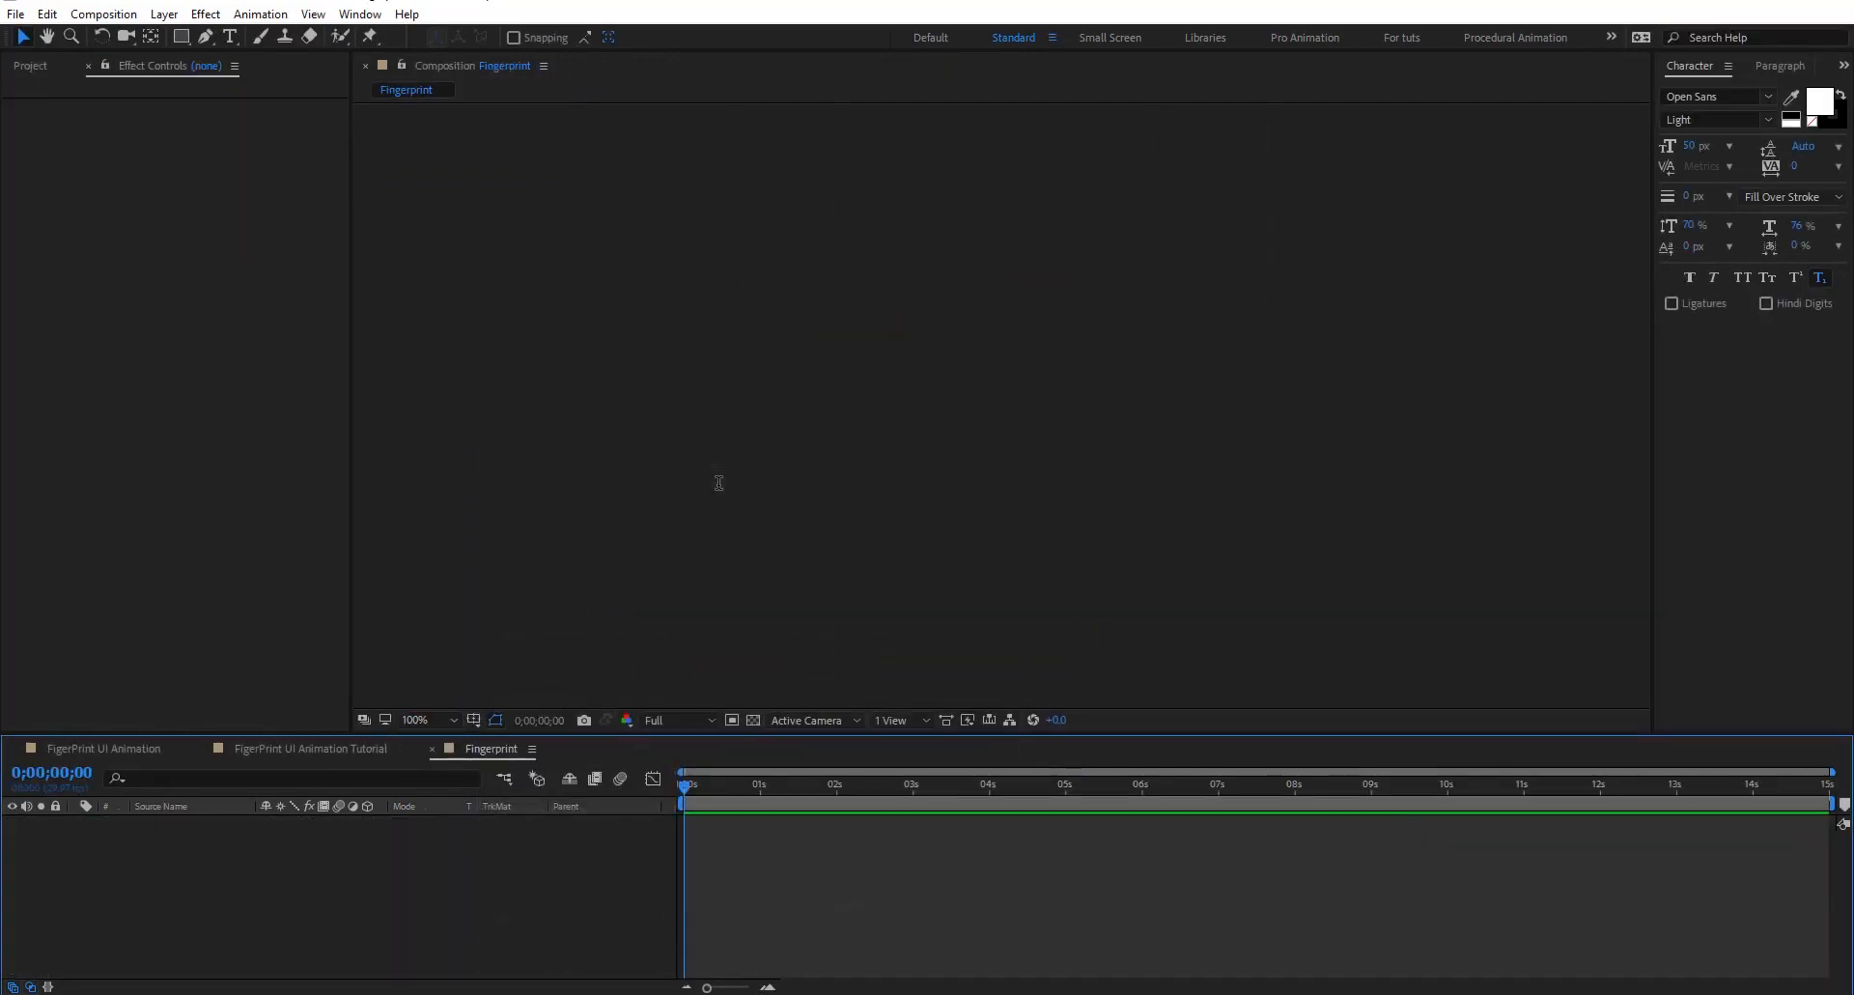
Open the finger print.JPG footage from the Fingprint_tutorial folder in a viewer wide enough to examine the whole fingerprint
{"action": "left_click", "coordinate": [31, 65]}
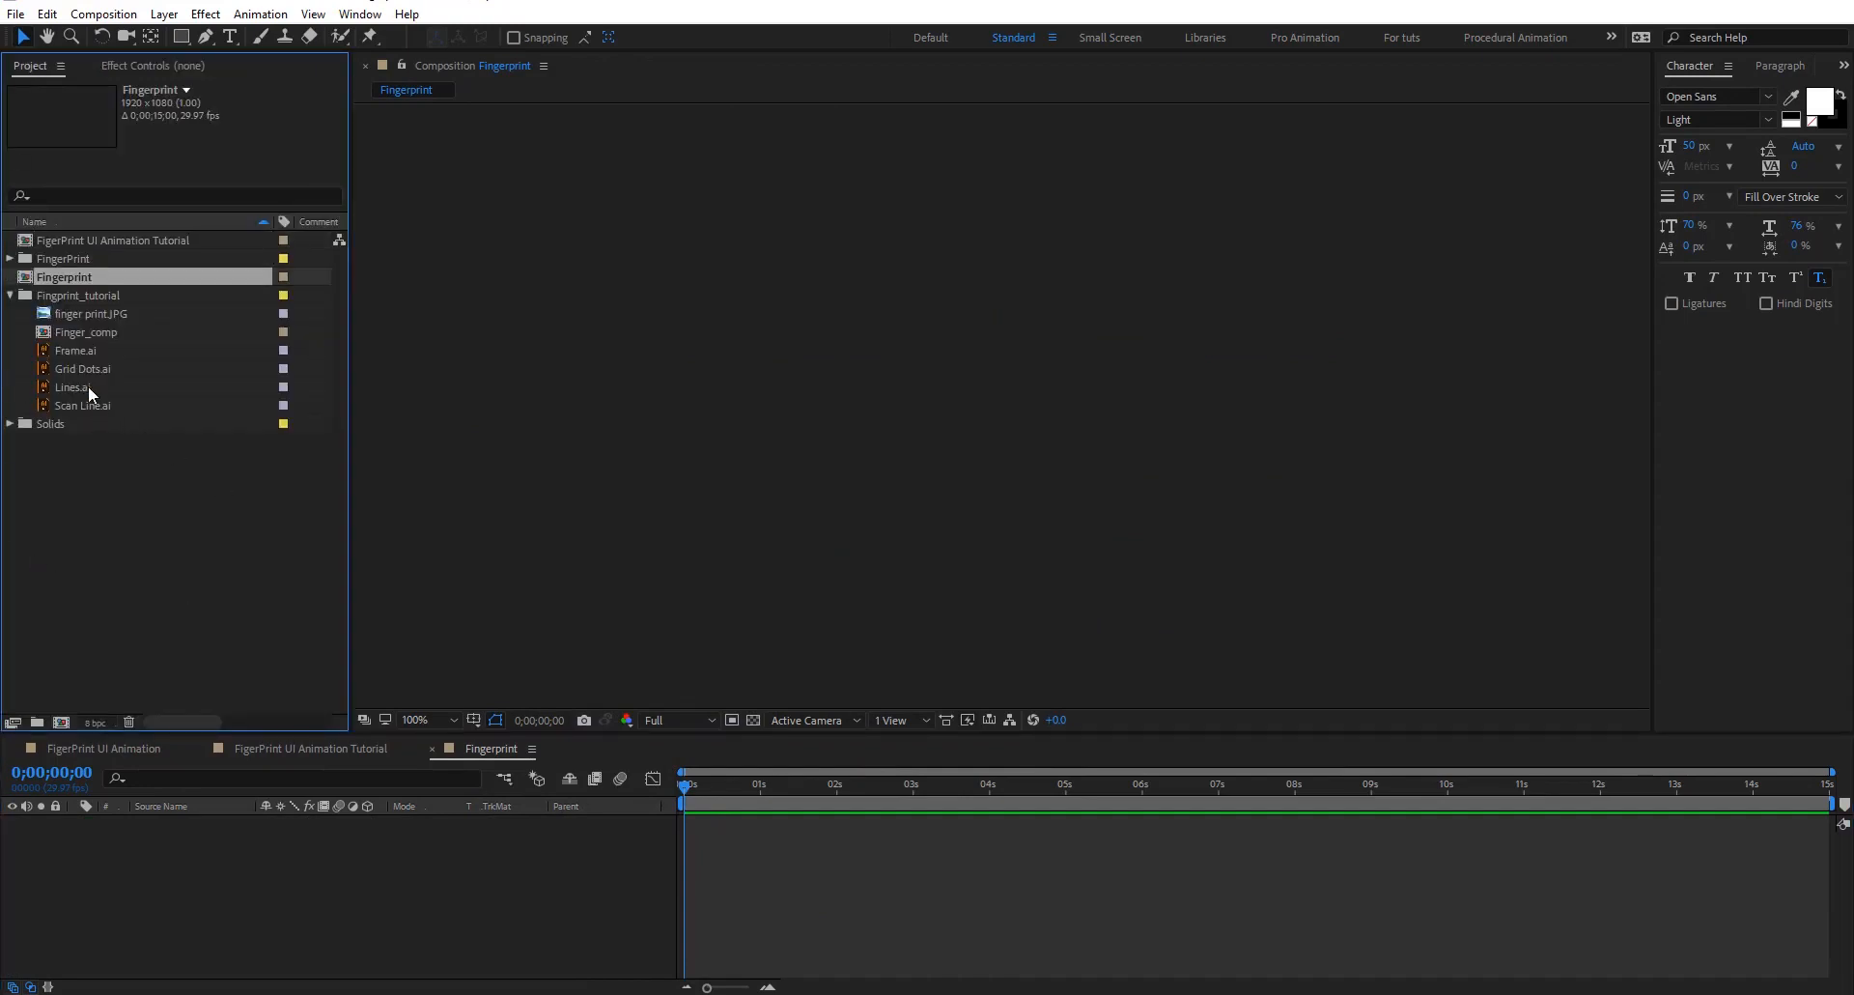
{"action": "left_click", "coordinate": [75, 315]}
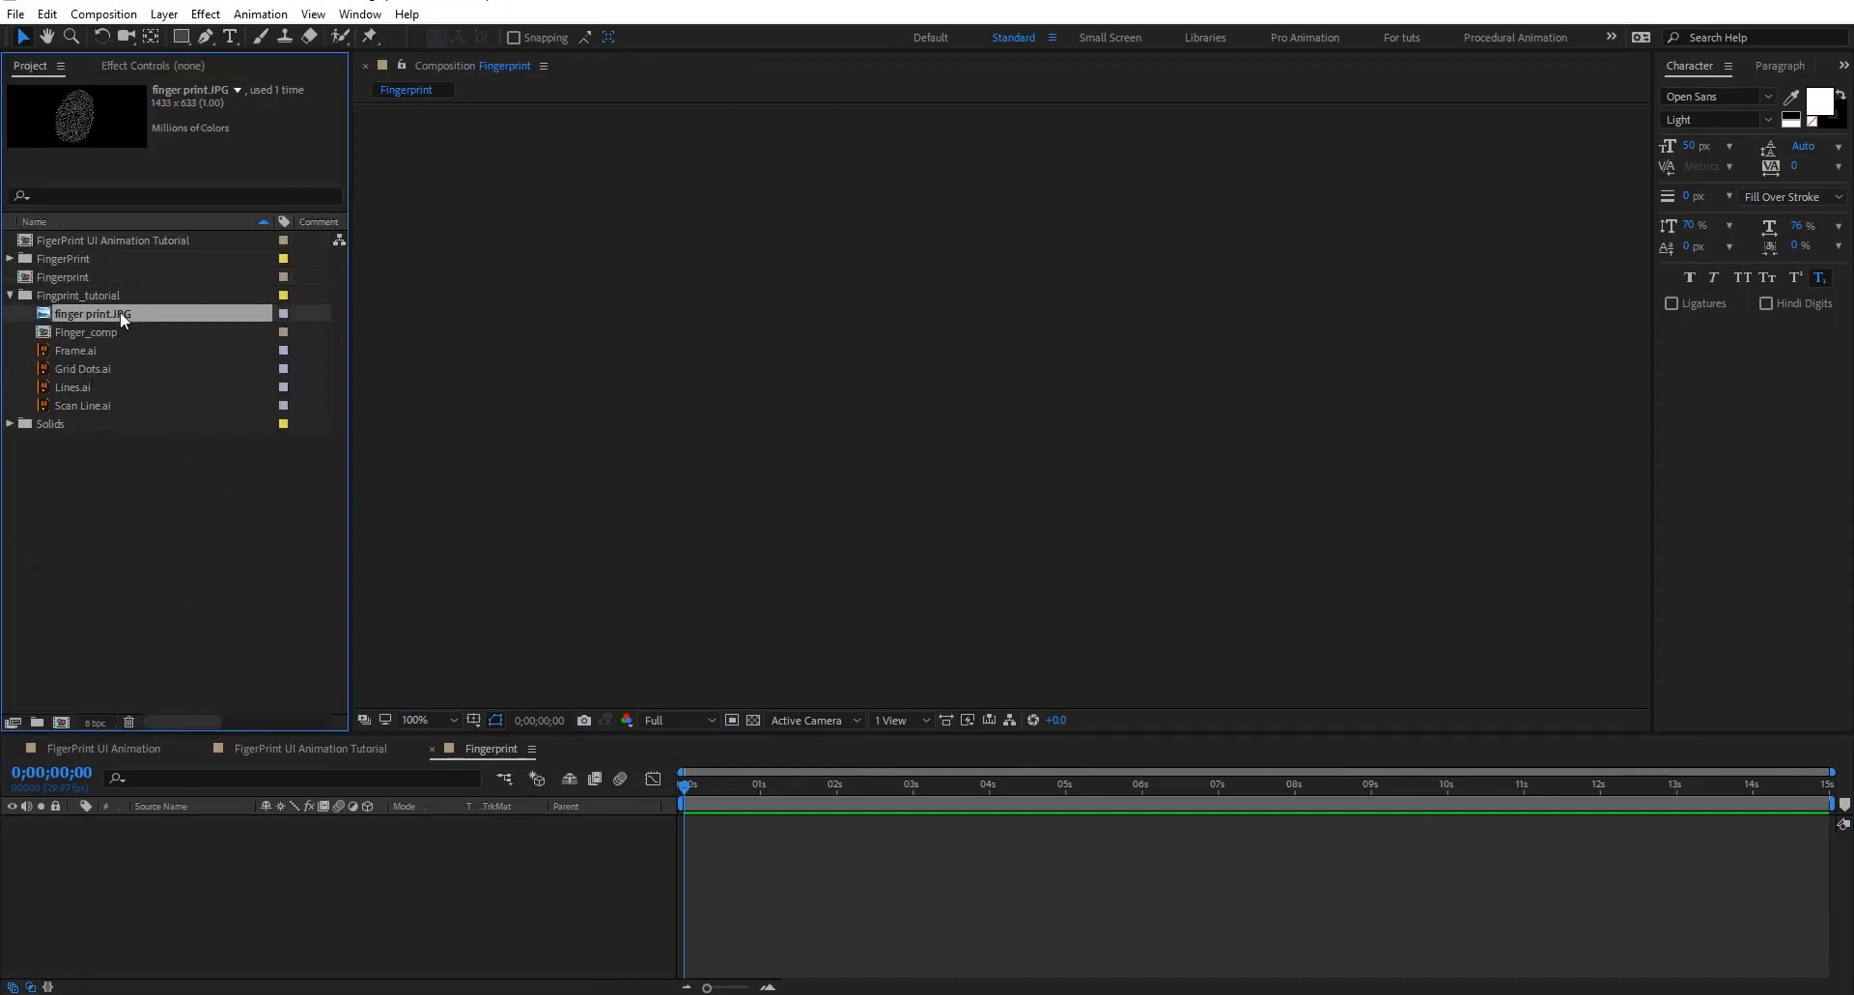
{"action": "double_click", "coordinate": [83, 313]}
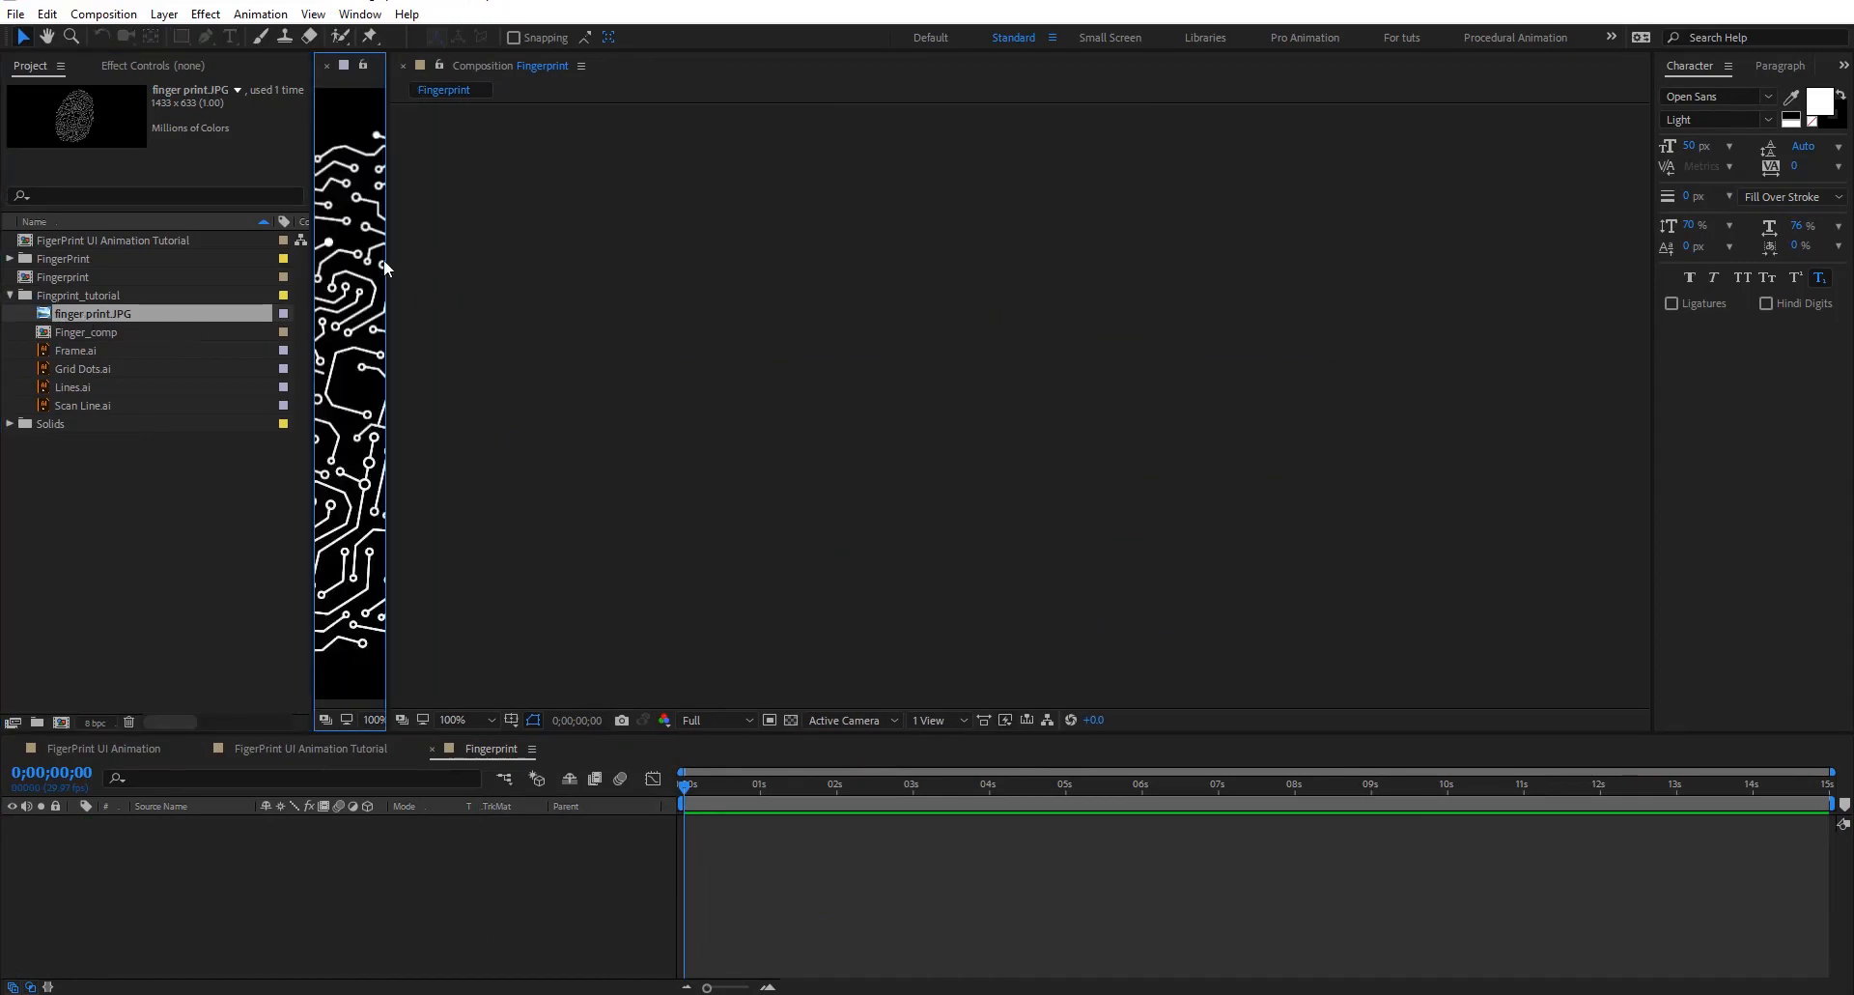
{"action": "left_click_drag", "start_coordinate": [387, 259], "coordinate": [1250, 339]}
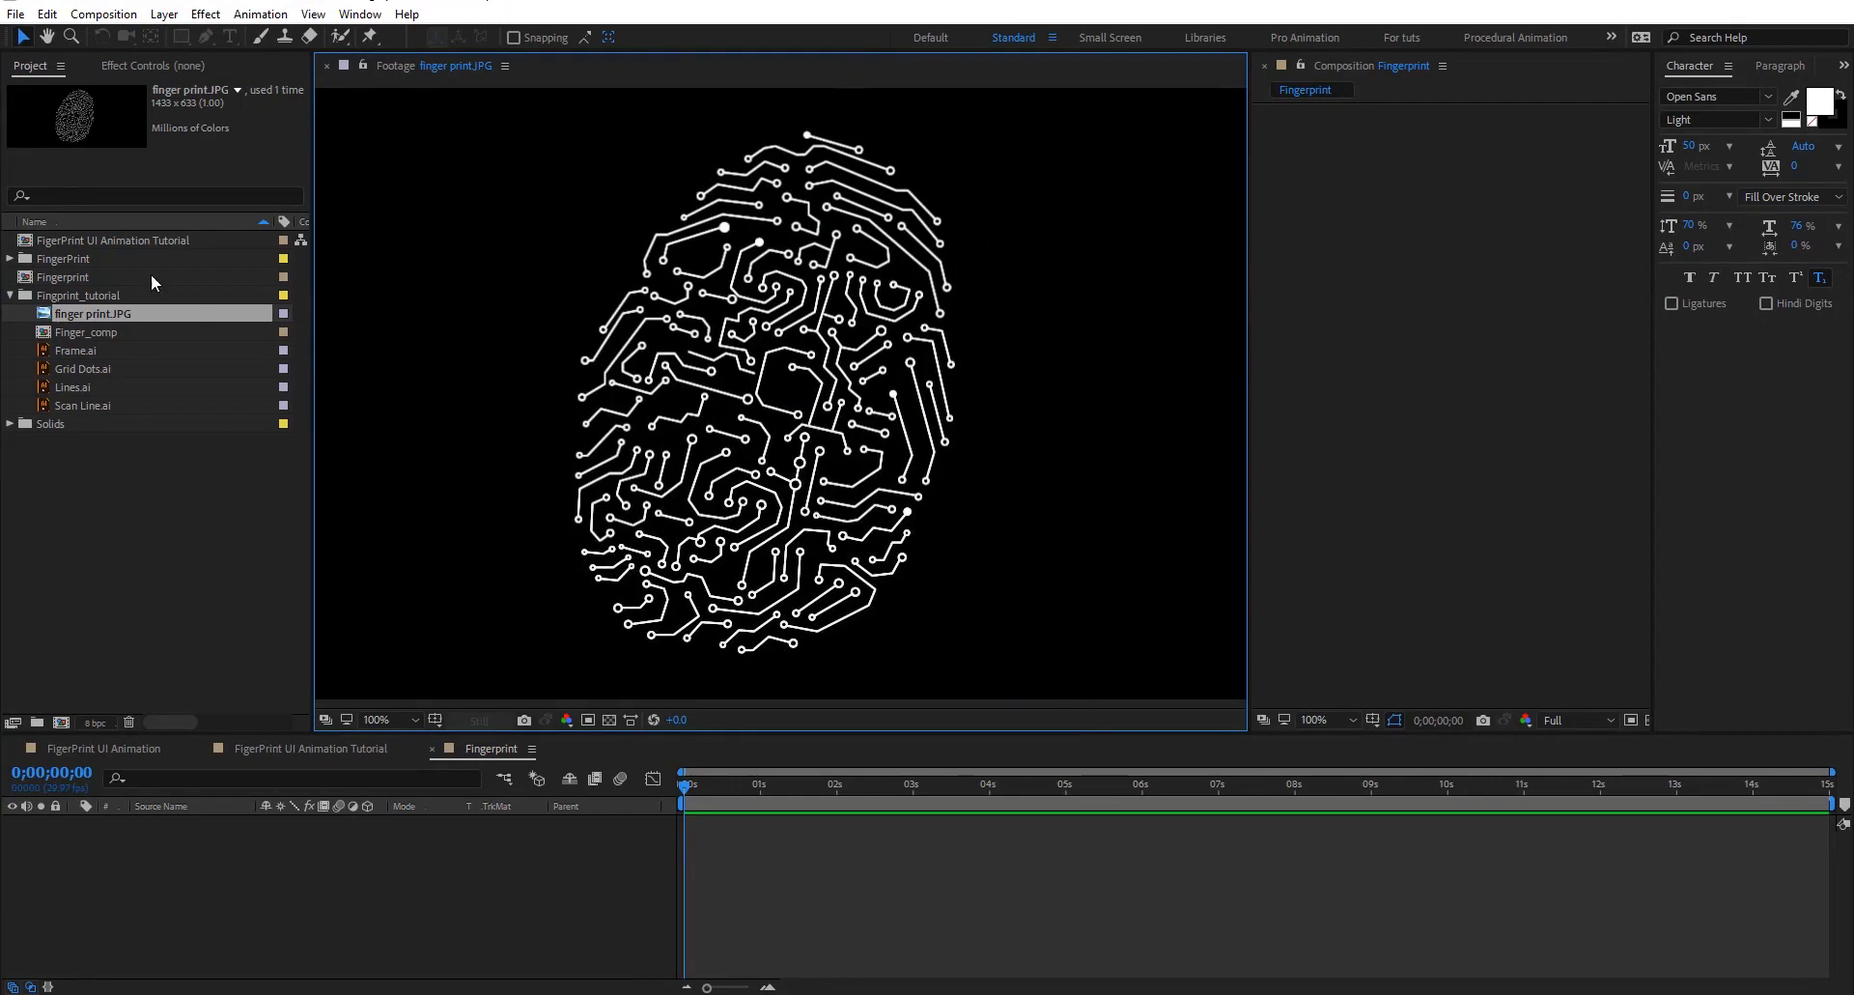
Add finger print.JPG as a layer in the Fingerprint composition, close the footage viewer, and move the current time to 0;00;02;14
{"action": "left_click_drag", "start_coordinate": [149, 309], "coordinate": [253, 925]}
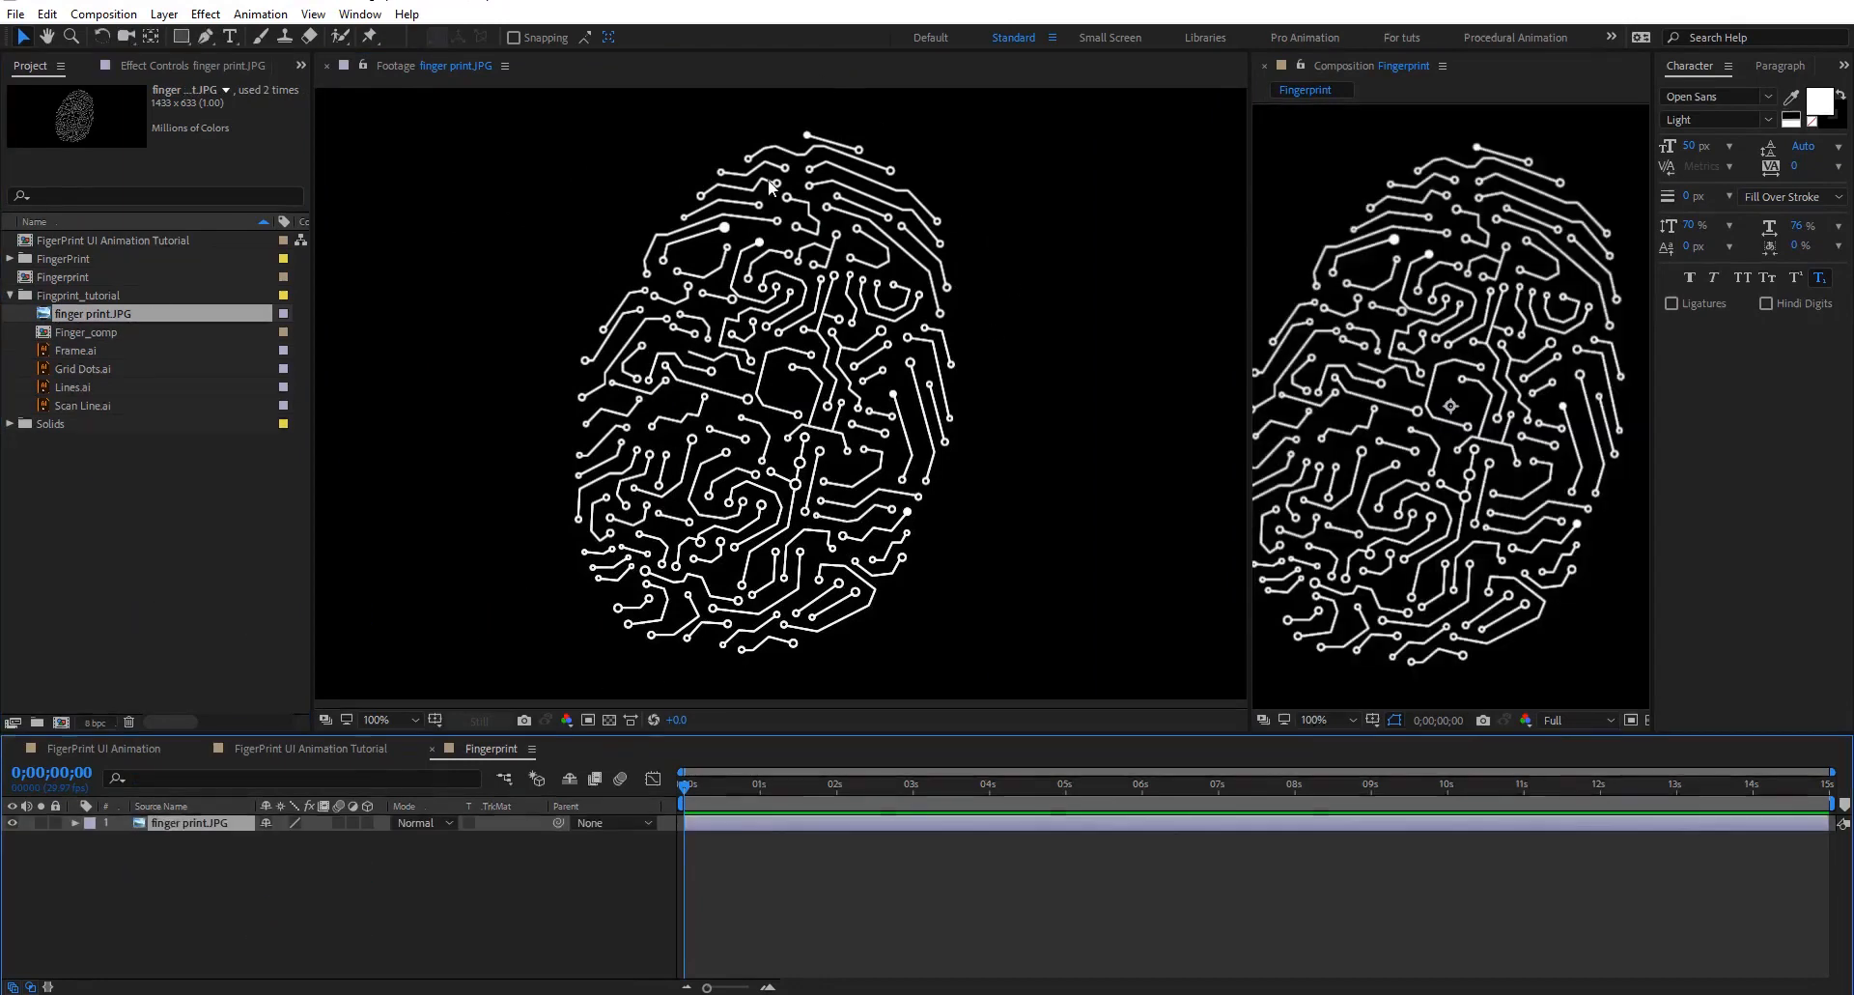
{"action": "left_click", "coordinate": [327, 66]}
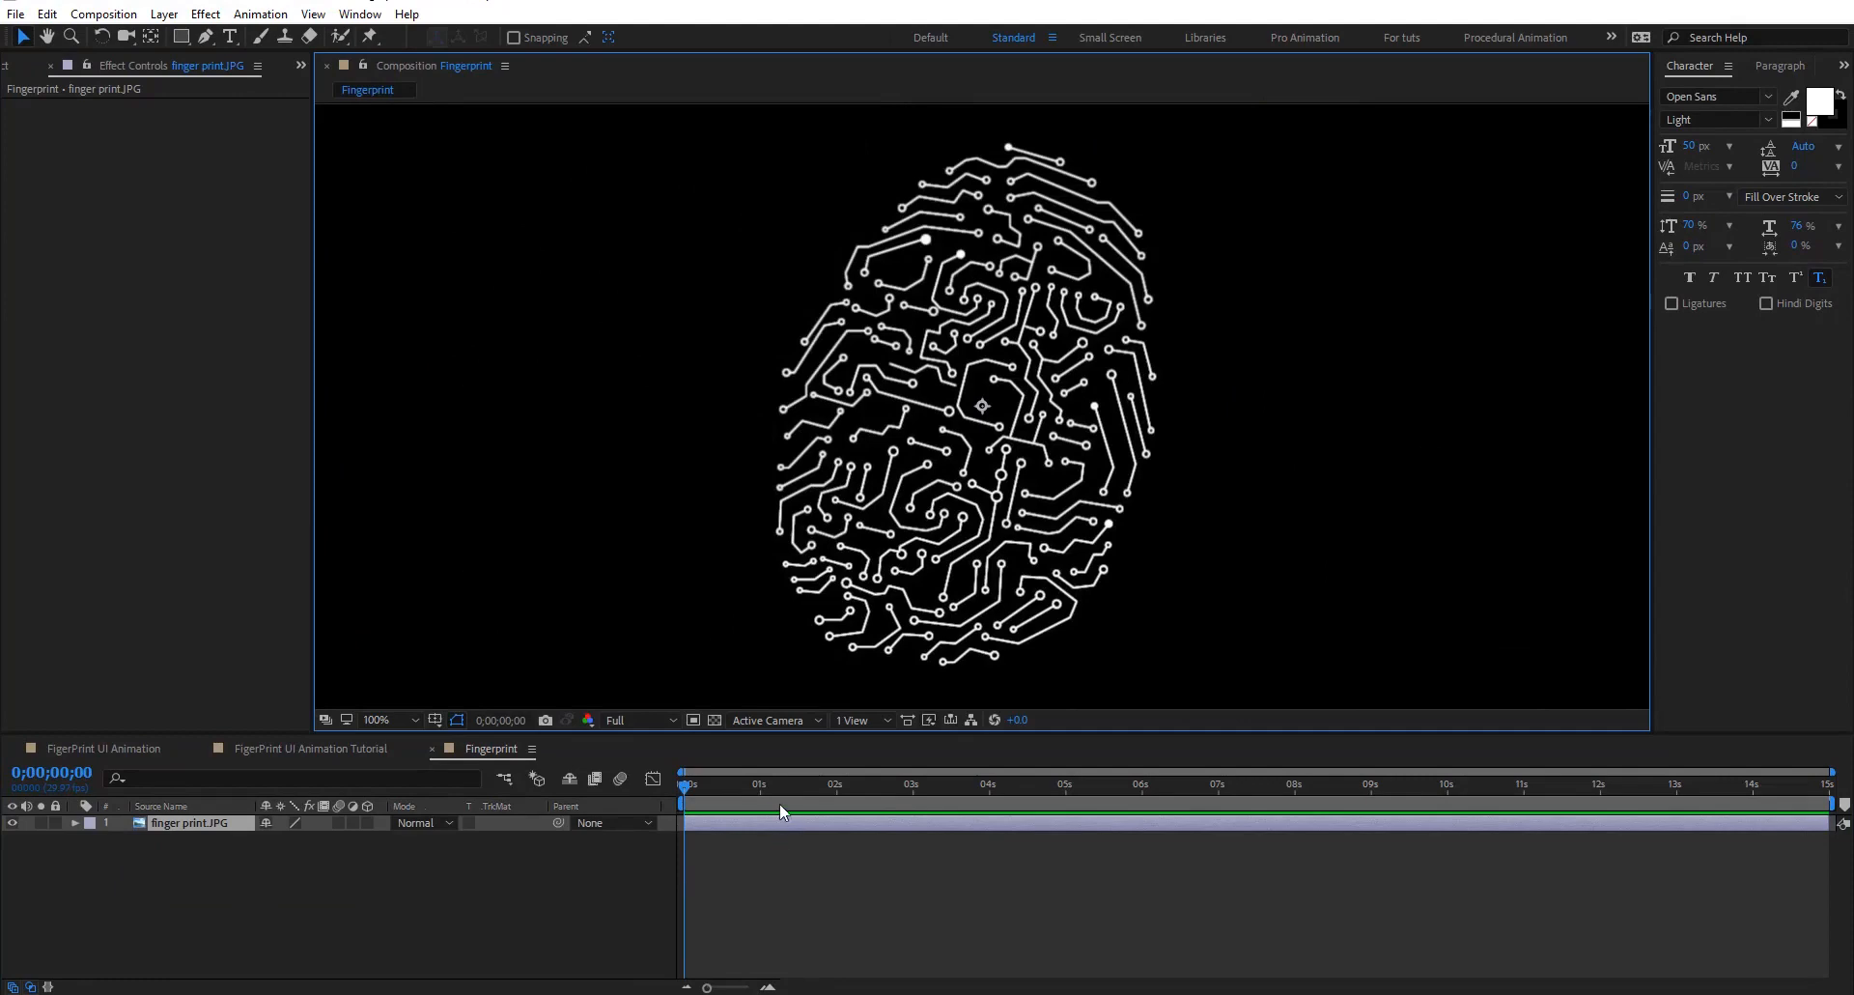
{"action": "left_click_drag", "start_coordinate": [780, 804], "coordinate": [872, 792]}
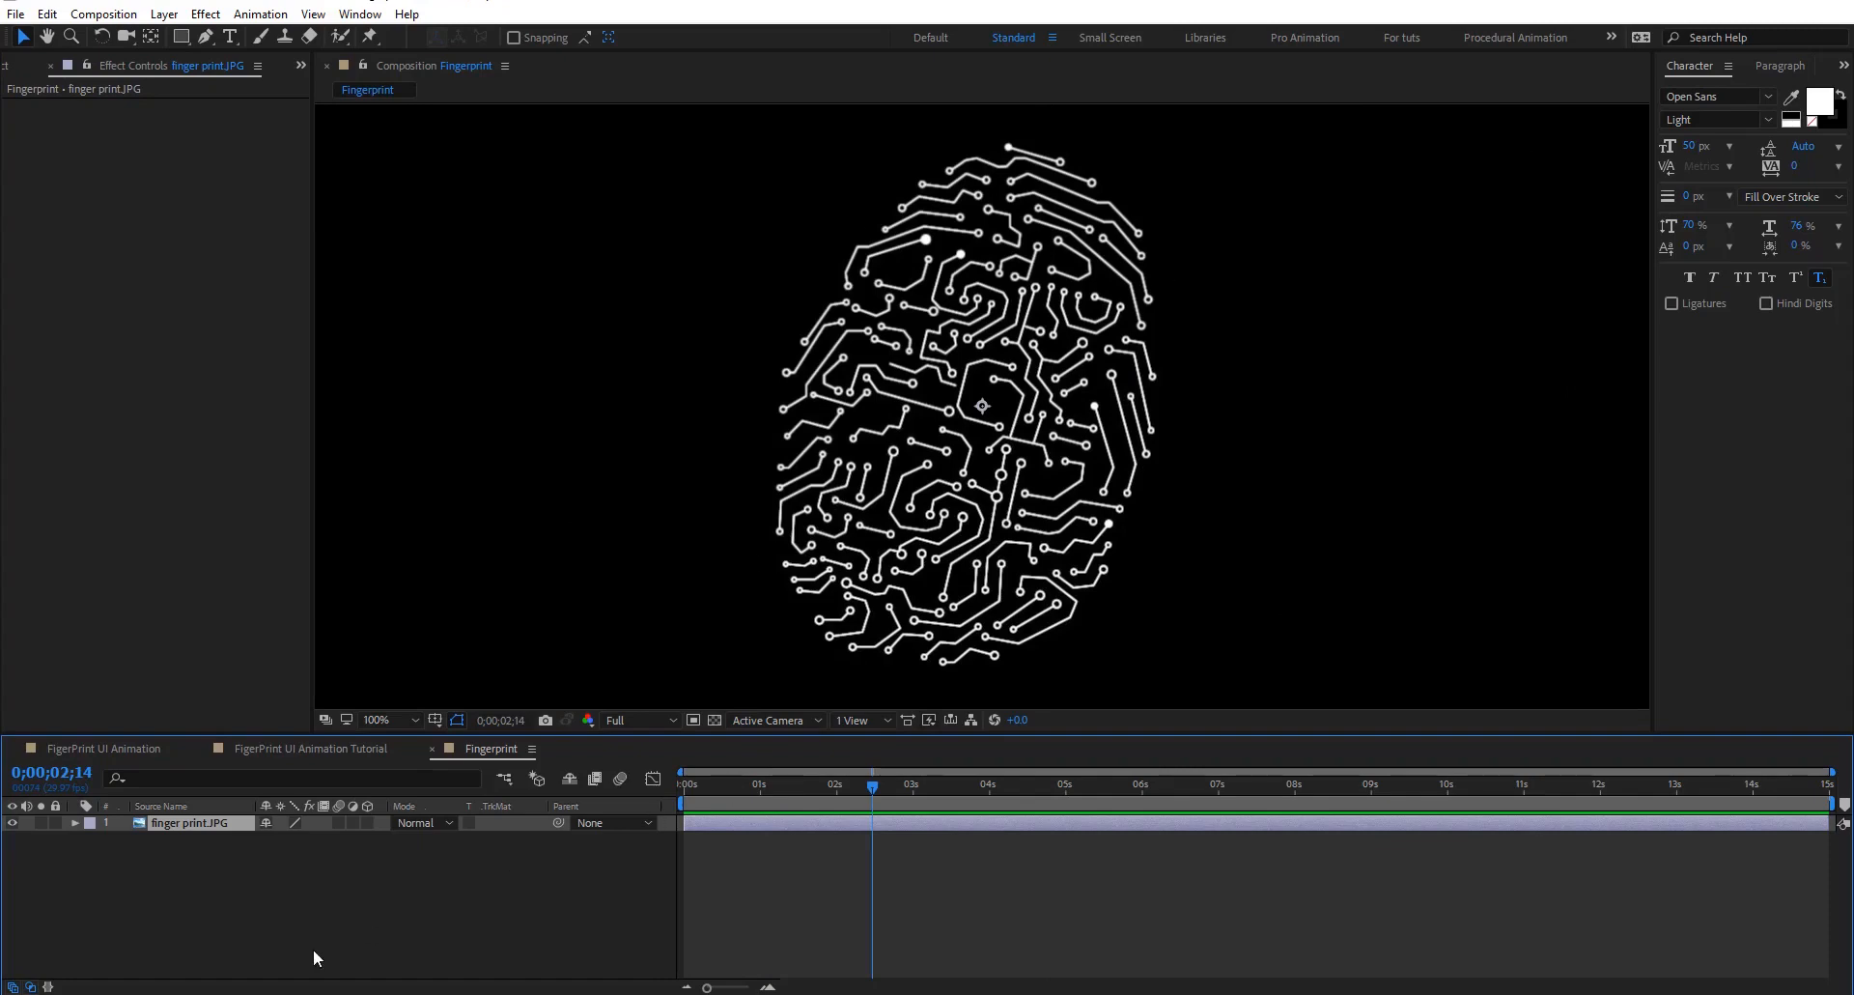
Create a white 1920 x 1080 solid layer named "fingerprint 01" above the fingerprint image and hide it
{"action": "left_click", "coordinate": [314, 922]}
{"action": "key", "text": "ctrl+y"}
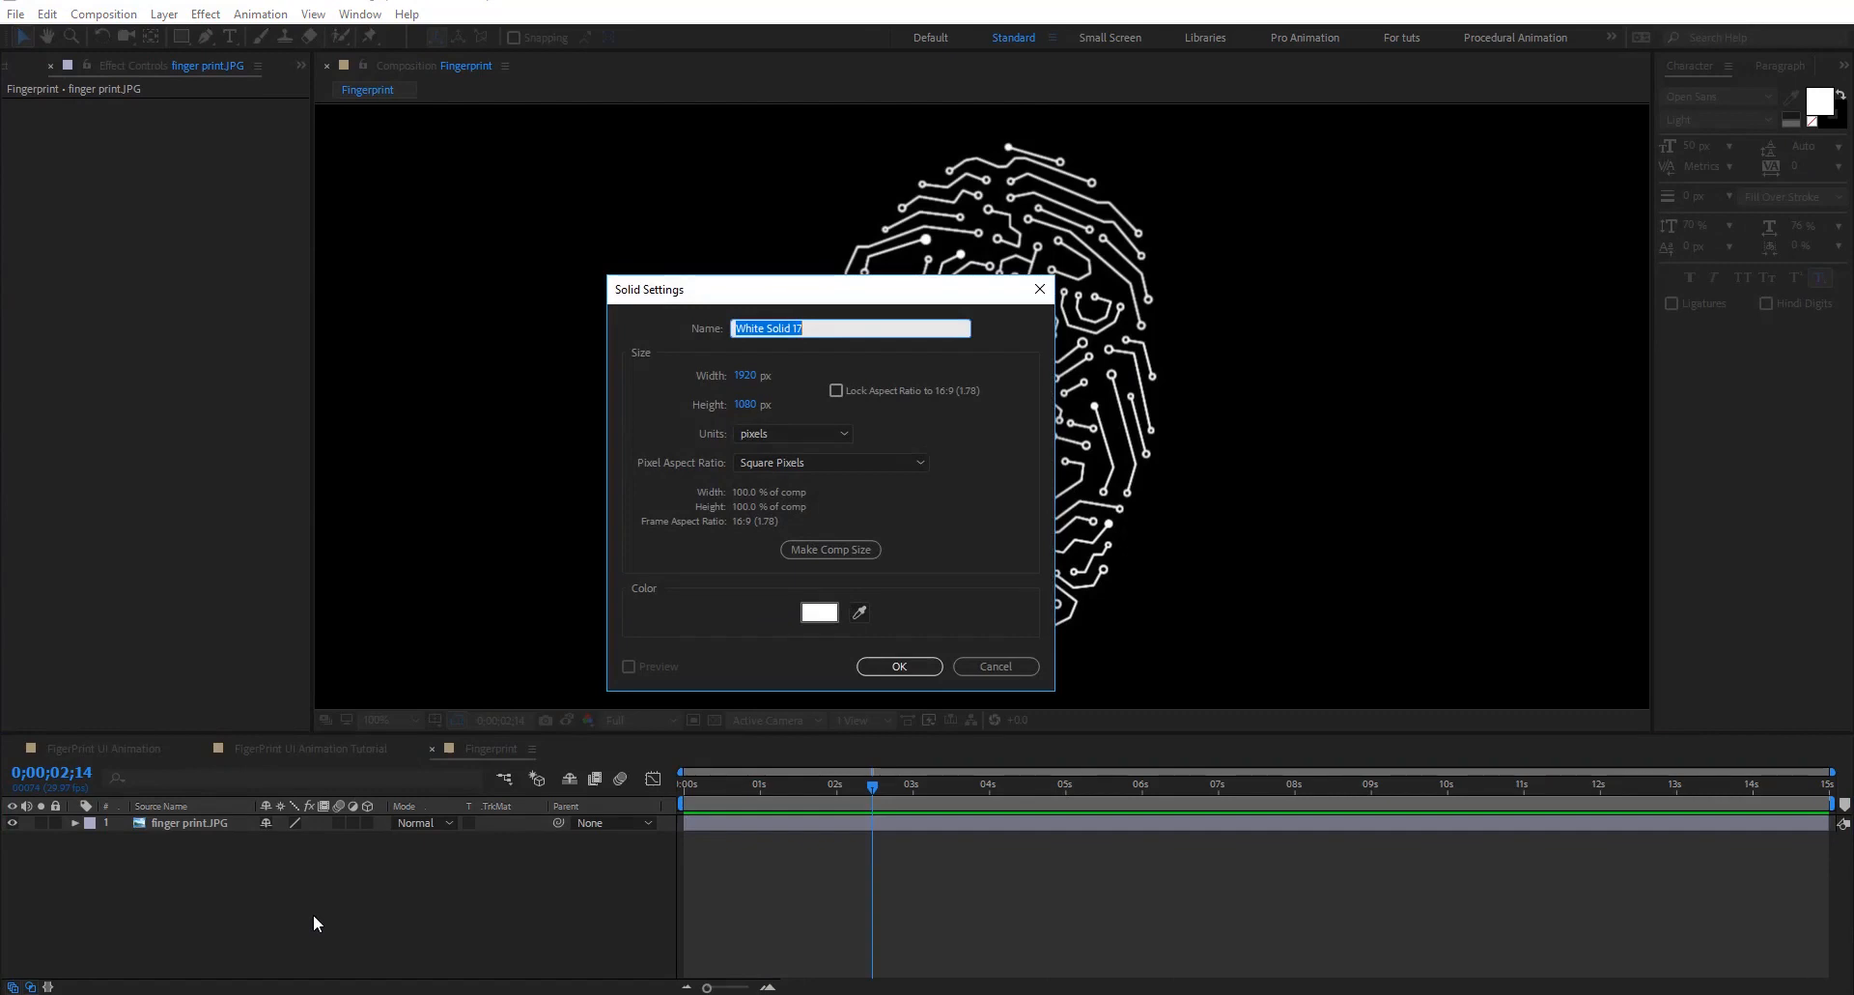
{"action": "type", "text": "fingerprint 01"}
{"action": "key", "text": "Return"}
{"action": "left_click", "coordinate": [13, 822]}
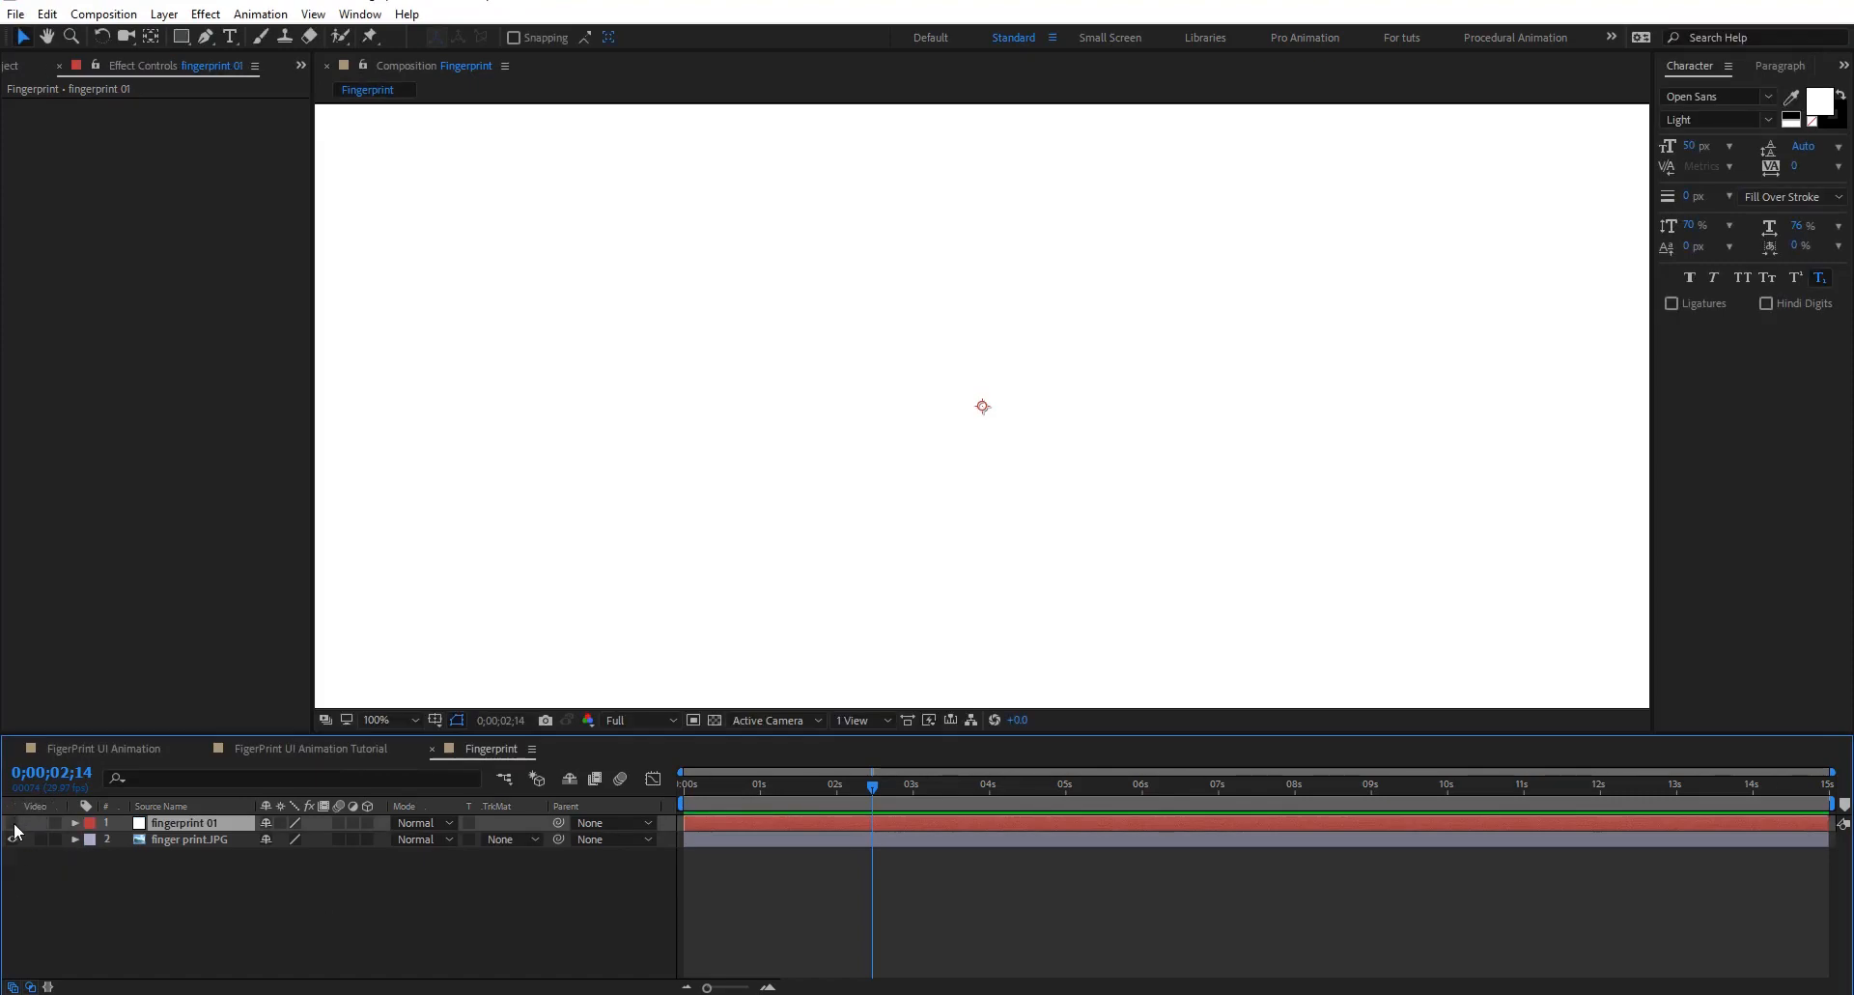
Enlarge the composition viewer and examine the fingerprint's circuit lines and ring nodes from the uppermost traces down to the lowest ones
{"action": "scroll", "coordinate": [1000, 391], "scroll_direction": "up", "scroll_amount": 2}
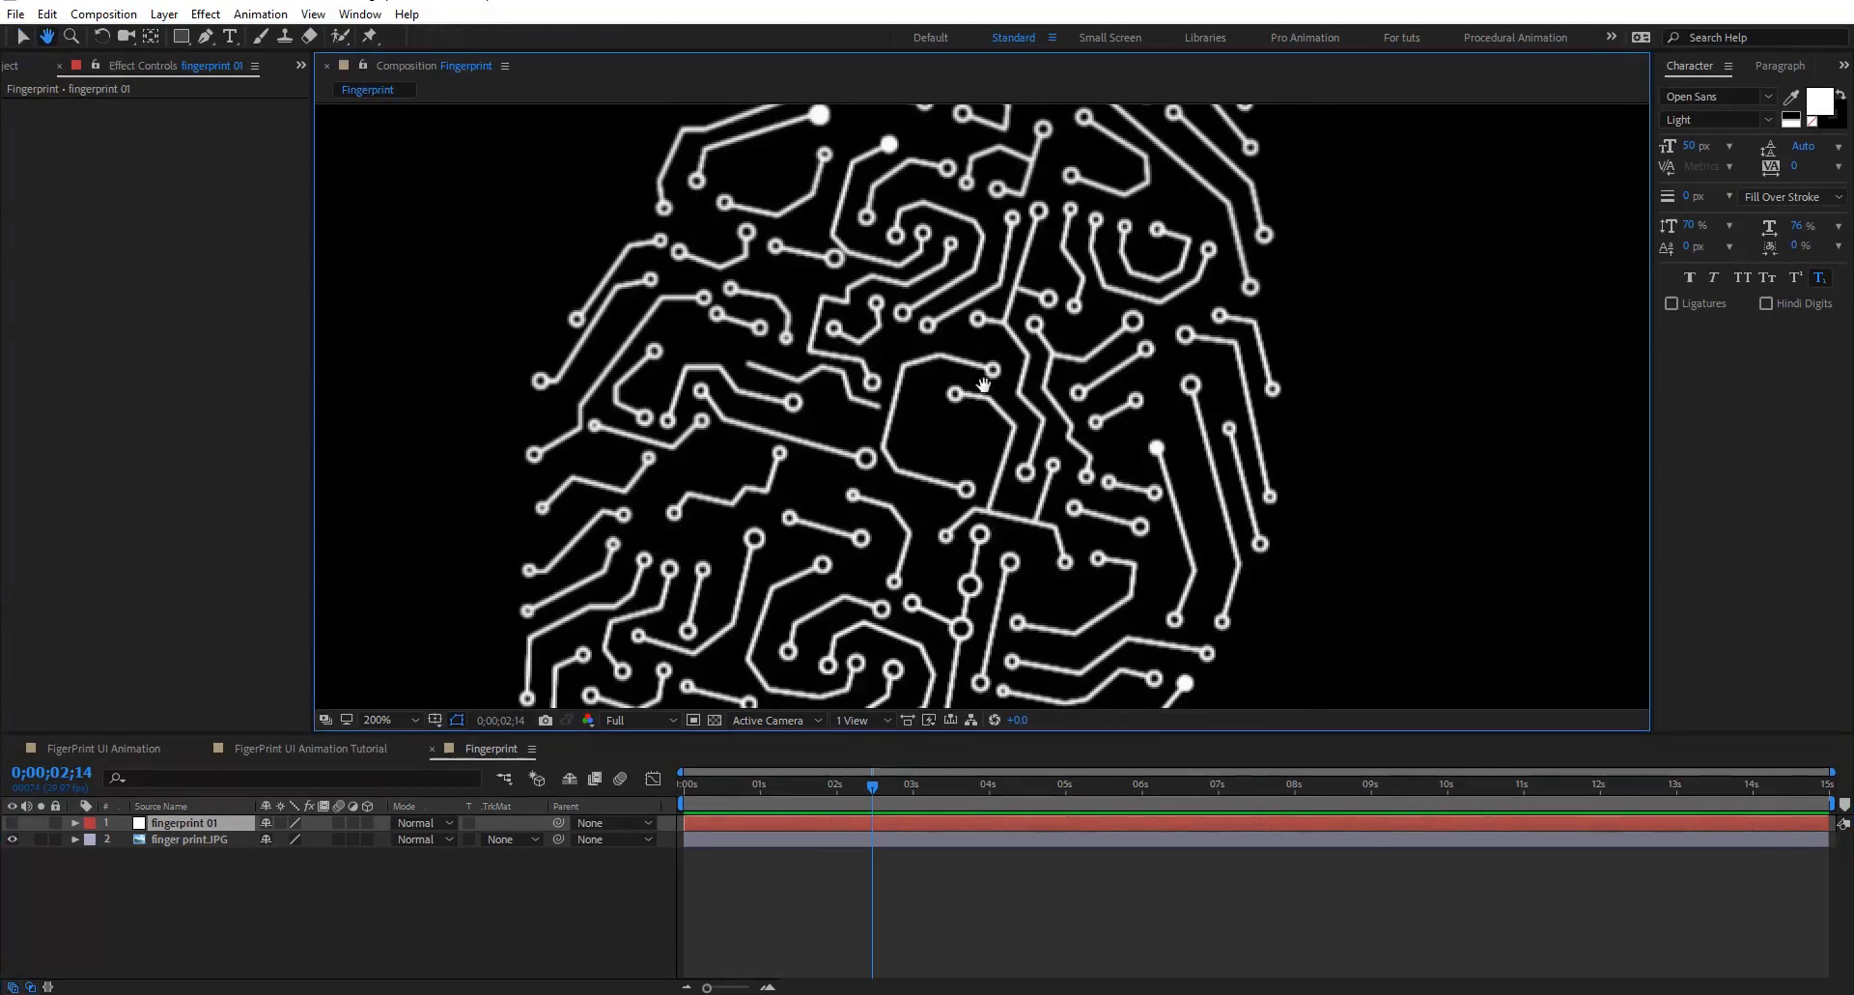
{"action": "left_click_drag", "start_coordinate": [965, 734], "coordinate": [966, 785]}
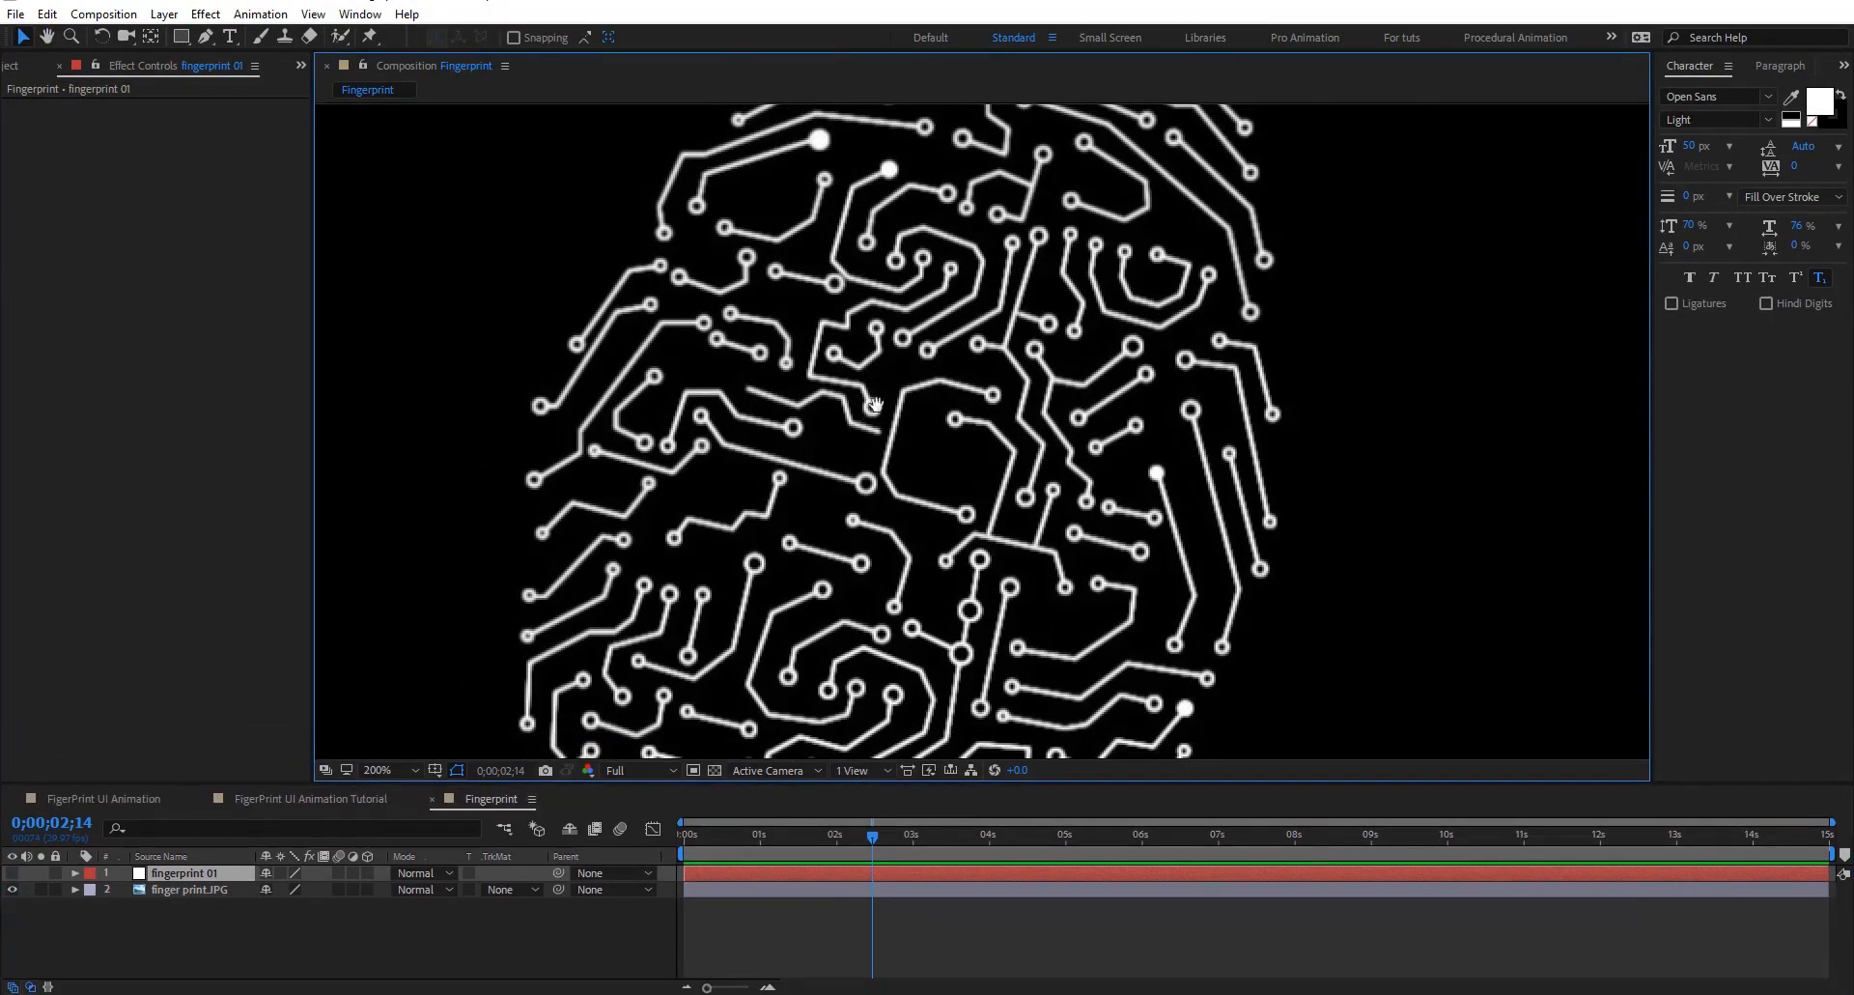
{"action": "scroll", "coordinate": [979, 386], "scroll_direction": "down", "scroll_amount": 2}
{"action": "scroll", "coordinate": [977, 367], "scroll_direction": "up", "scroll_amount": 1}
{"action": "left_click_drag", "start_coordinate": [993, 211], "coordinate": [921, 393]}
{"action": "left_click_drag", "start_coordinate": [981, 161], "coordinate": [963, 199]}
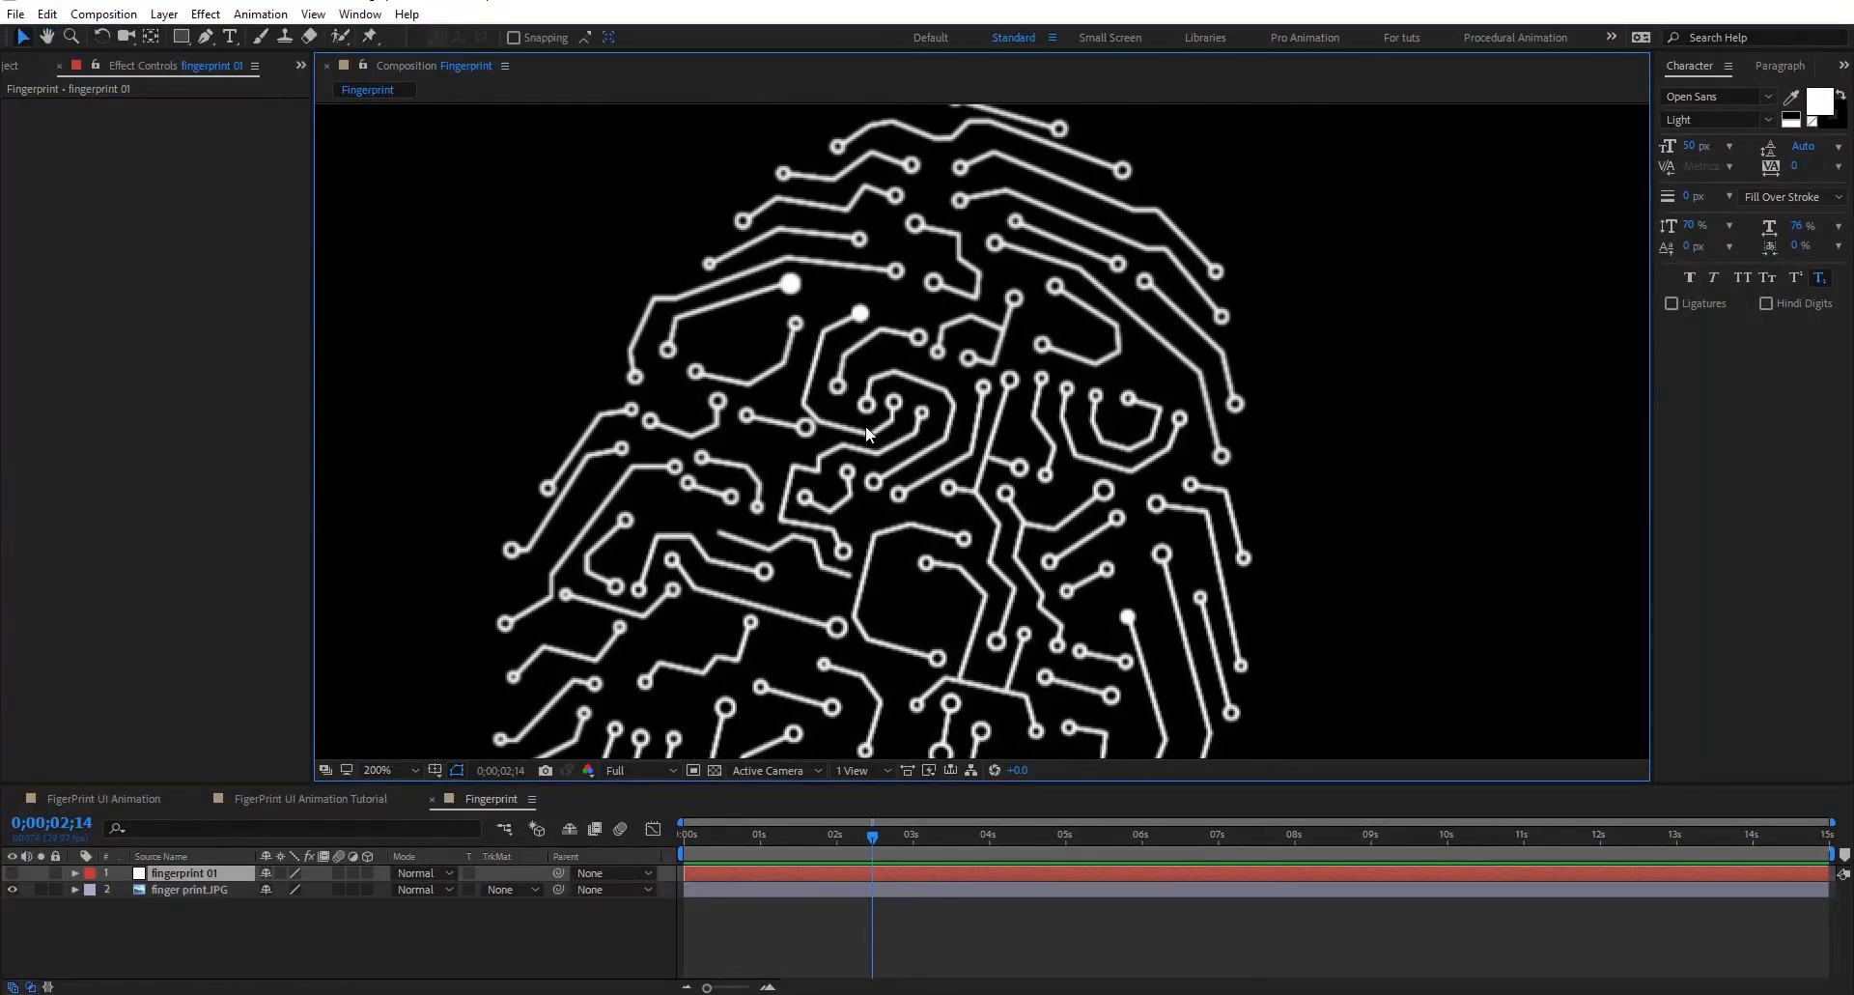
{"action": "scroll", "coordinate": [908, 376], "scroll_direction": "down", "scroll_amount": 1}
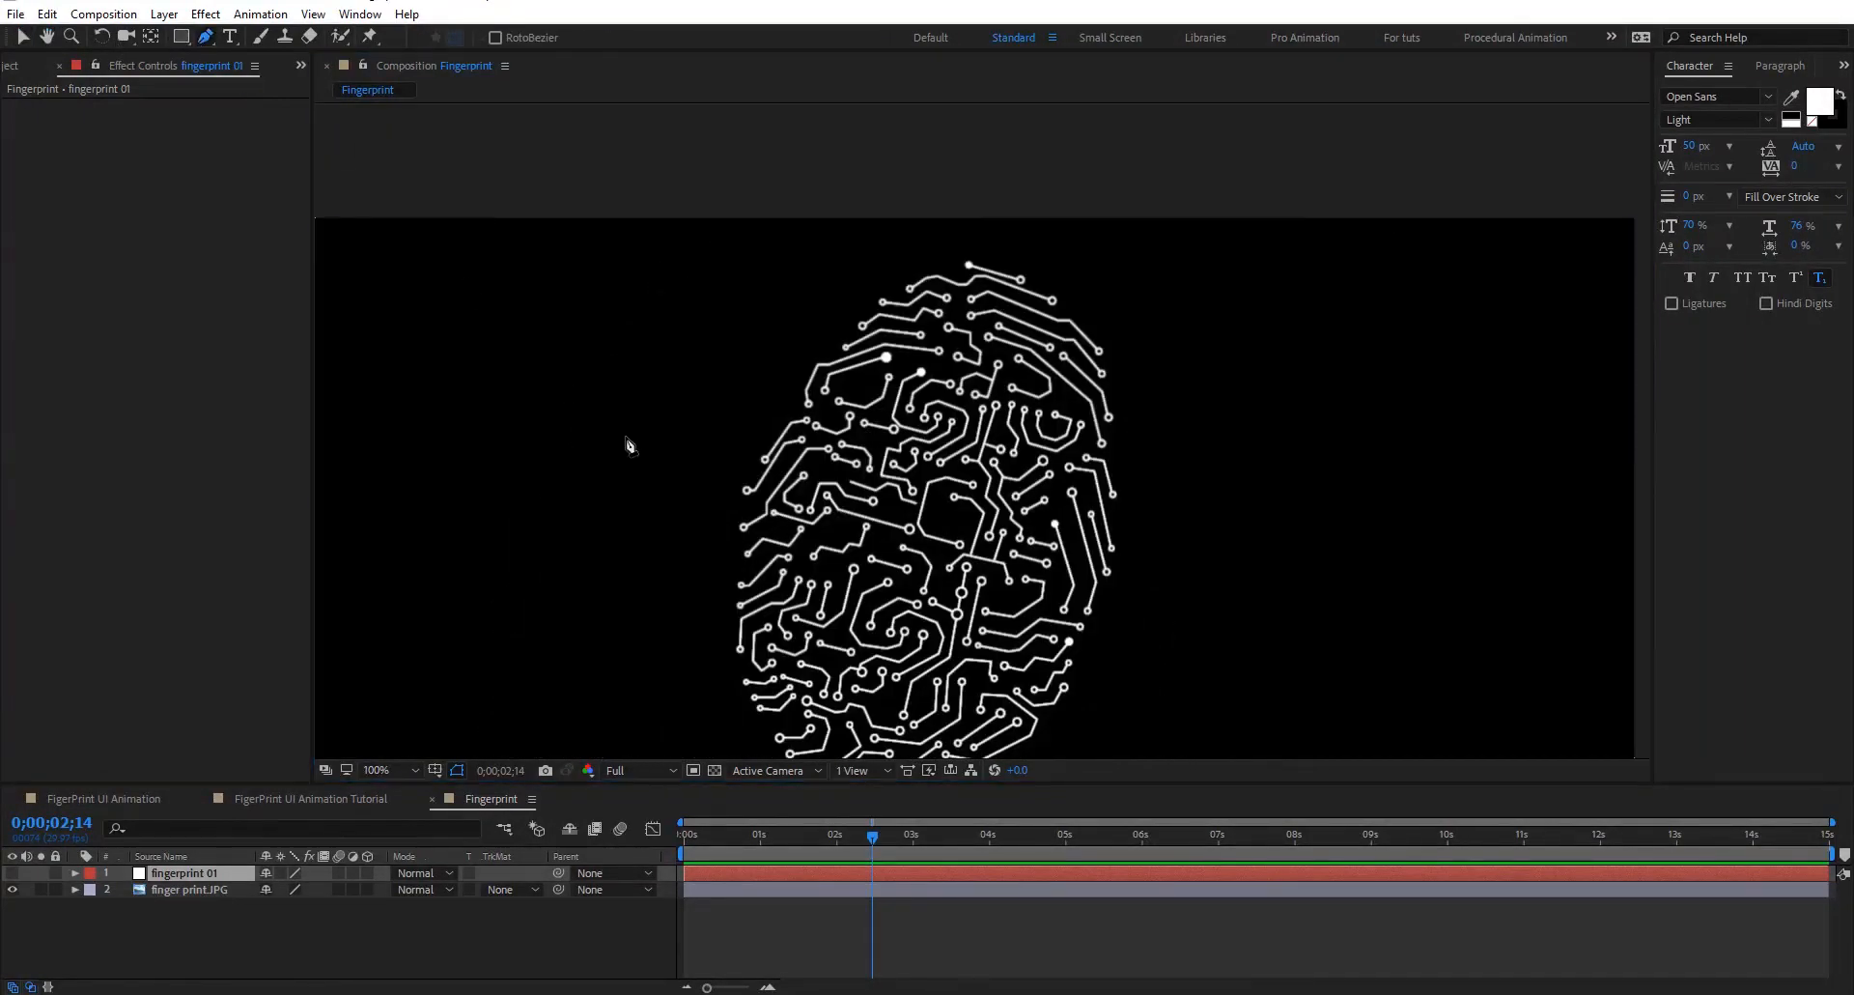
{"action": "scroll", "coordinate": [629, 443], "scroll_direction": "up", "scroll_amount": 1}
{"action": "left_click_drag", "start_coordinate": [926, 215], "coordinate": [817, 417]}
{"action": "key", "text": "g"}
{"action": "left_click", "coordinate": [176, 861]}
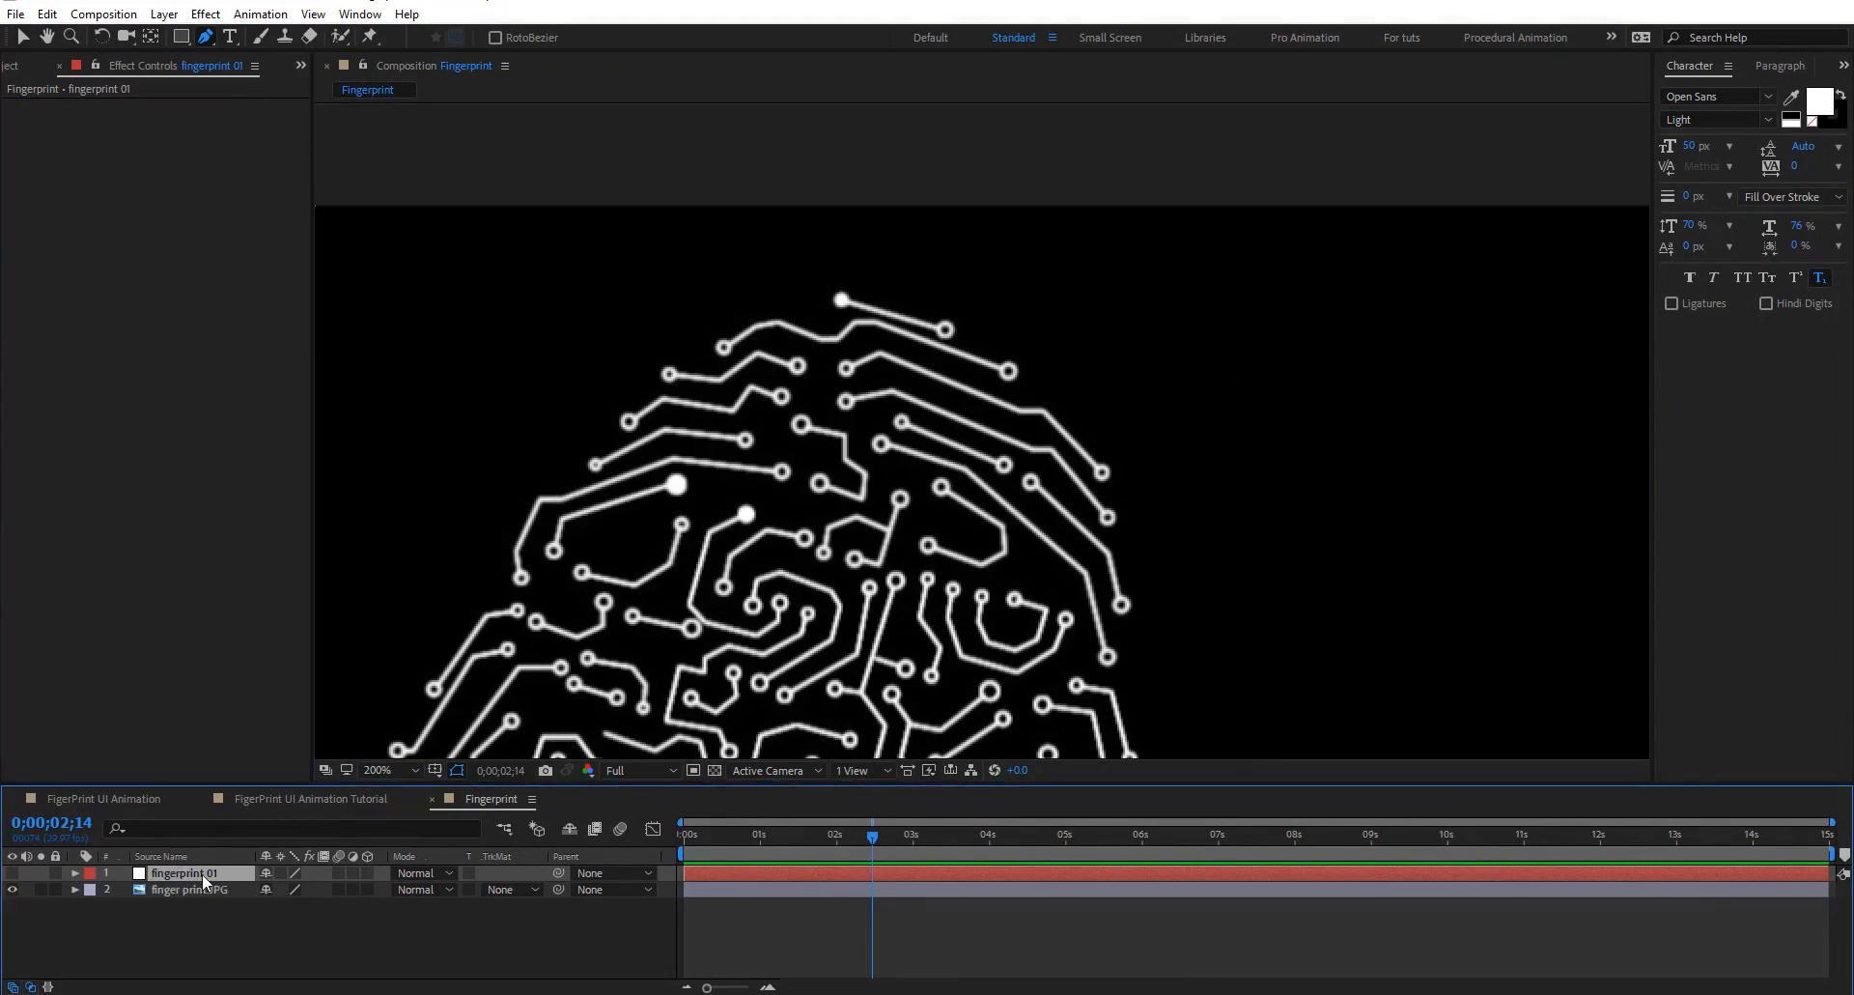
{"action": "left_click_drag", "start_coordinate": [846, 487], "coordinate": [927, 331]}
{"action": "scroll", "coordinate": [927, 331], "scroll_direction": "down", "scroll_amount": 1}
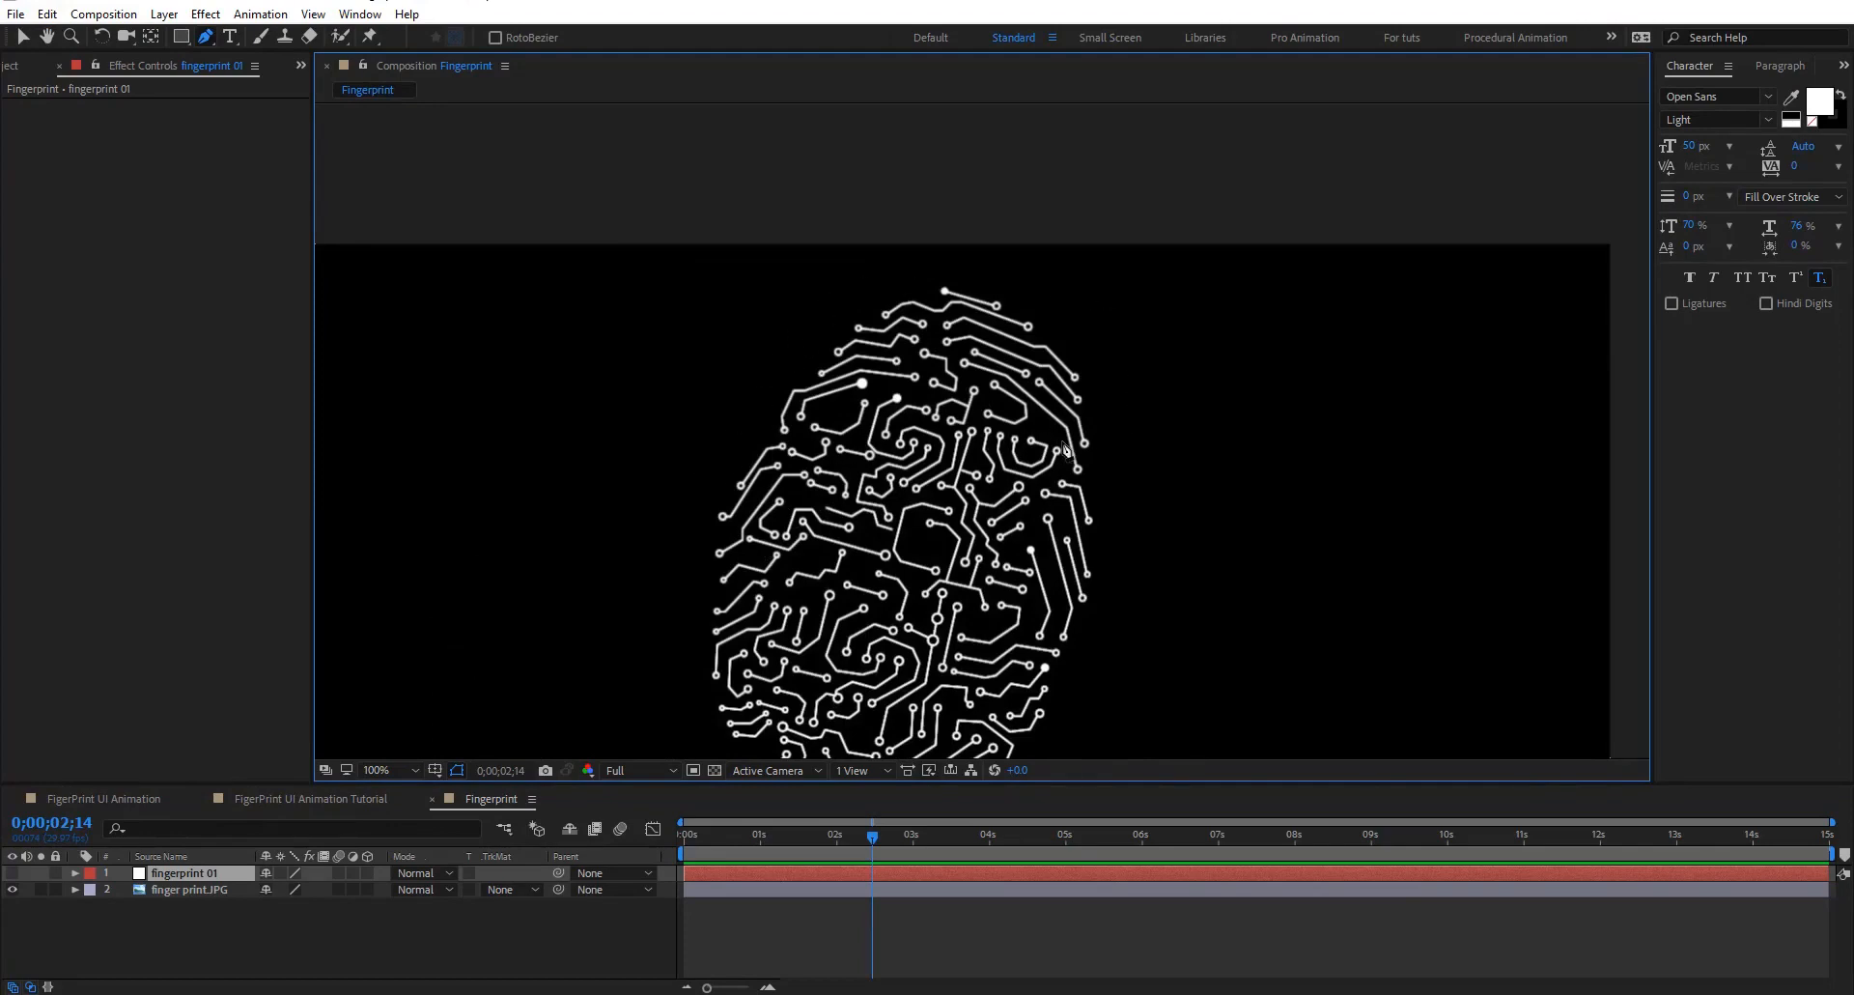
{"action": "left_click_drag", "start_coordinate": [878, 484], "coordinate": [880, 318]}
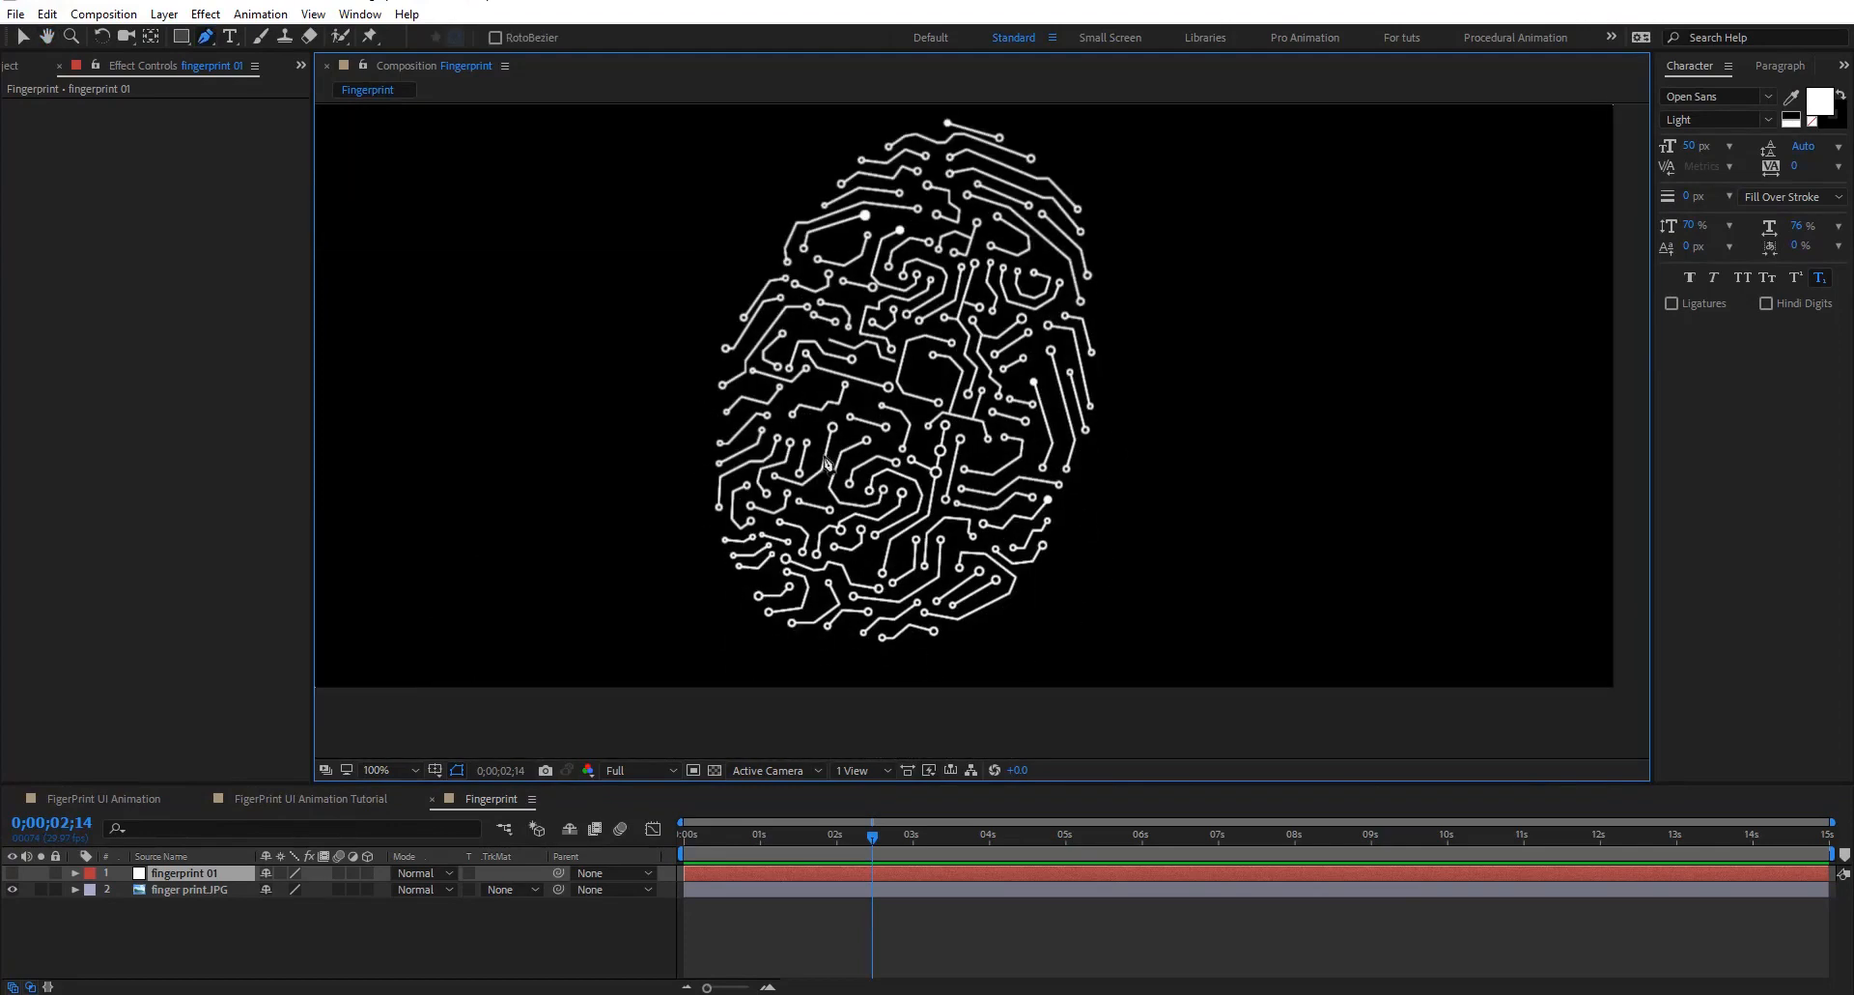
{"action": "left_click_drag", "start_coordinate": [920, 379], "coordinate": [858, 540]}
Draw a small circular mask on the fingerprint 01 solid around the right-end ring node of the uppermost line
{"action": "scroll", "coordinate": [874, 434], "scroll_direction": "up", "scroll_amount": 3}
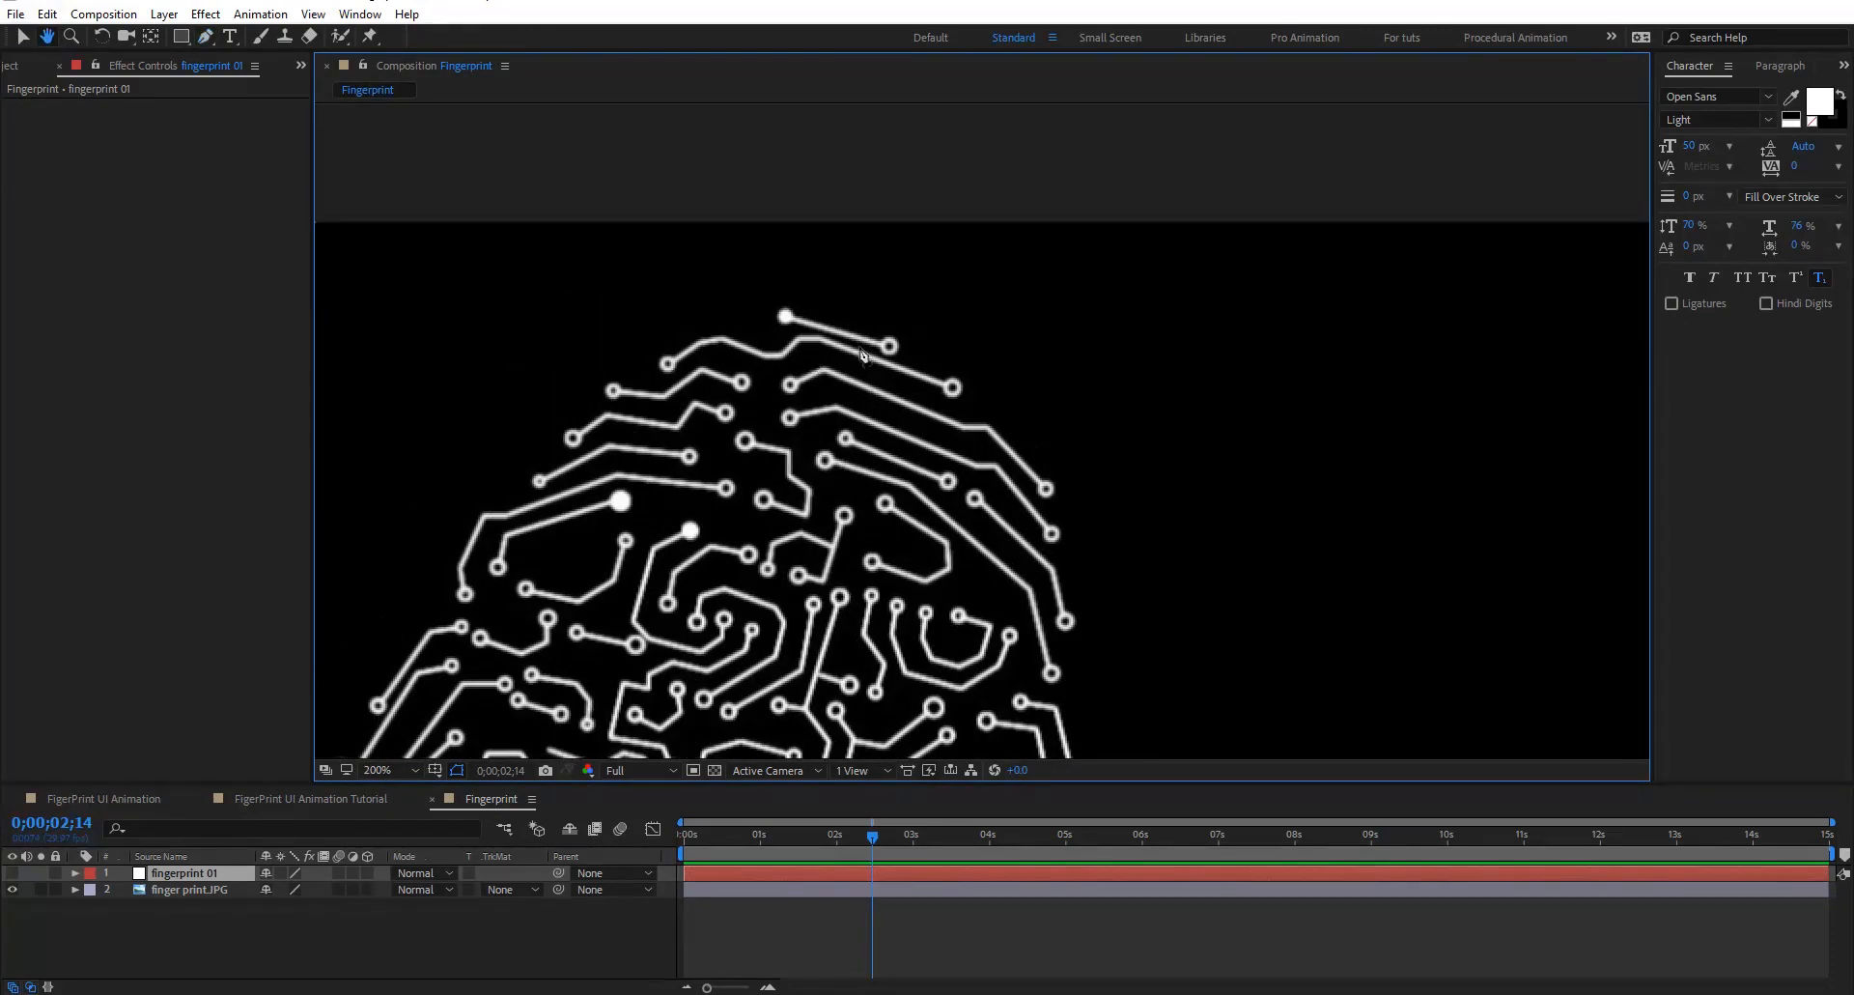
{"action": "left_click_drag", "start_coordinate": [527, 305], "coordinate": [831, 431]}
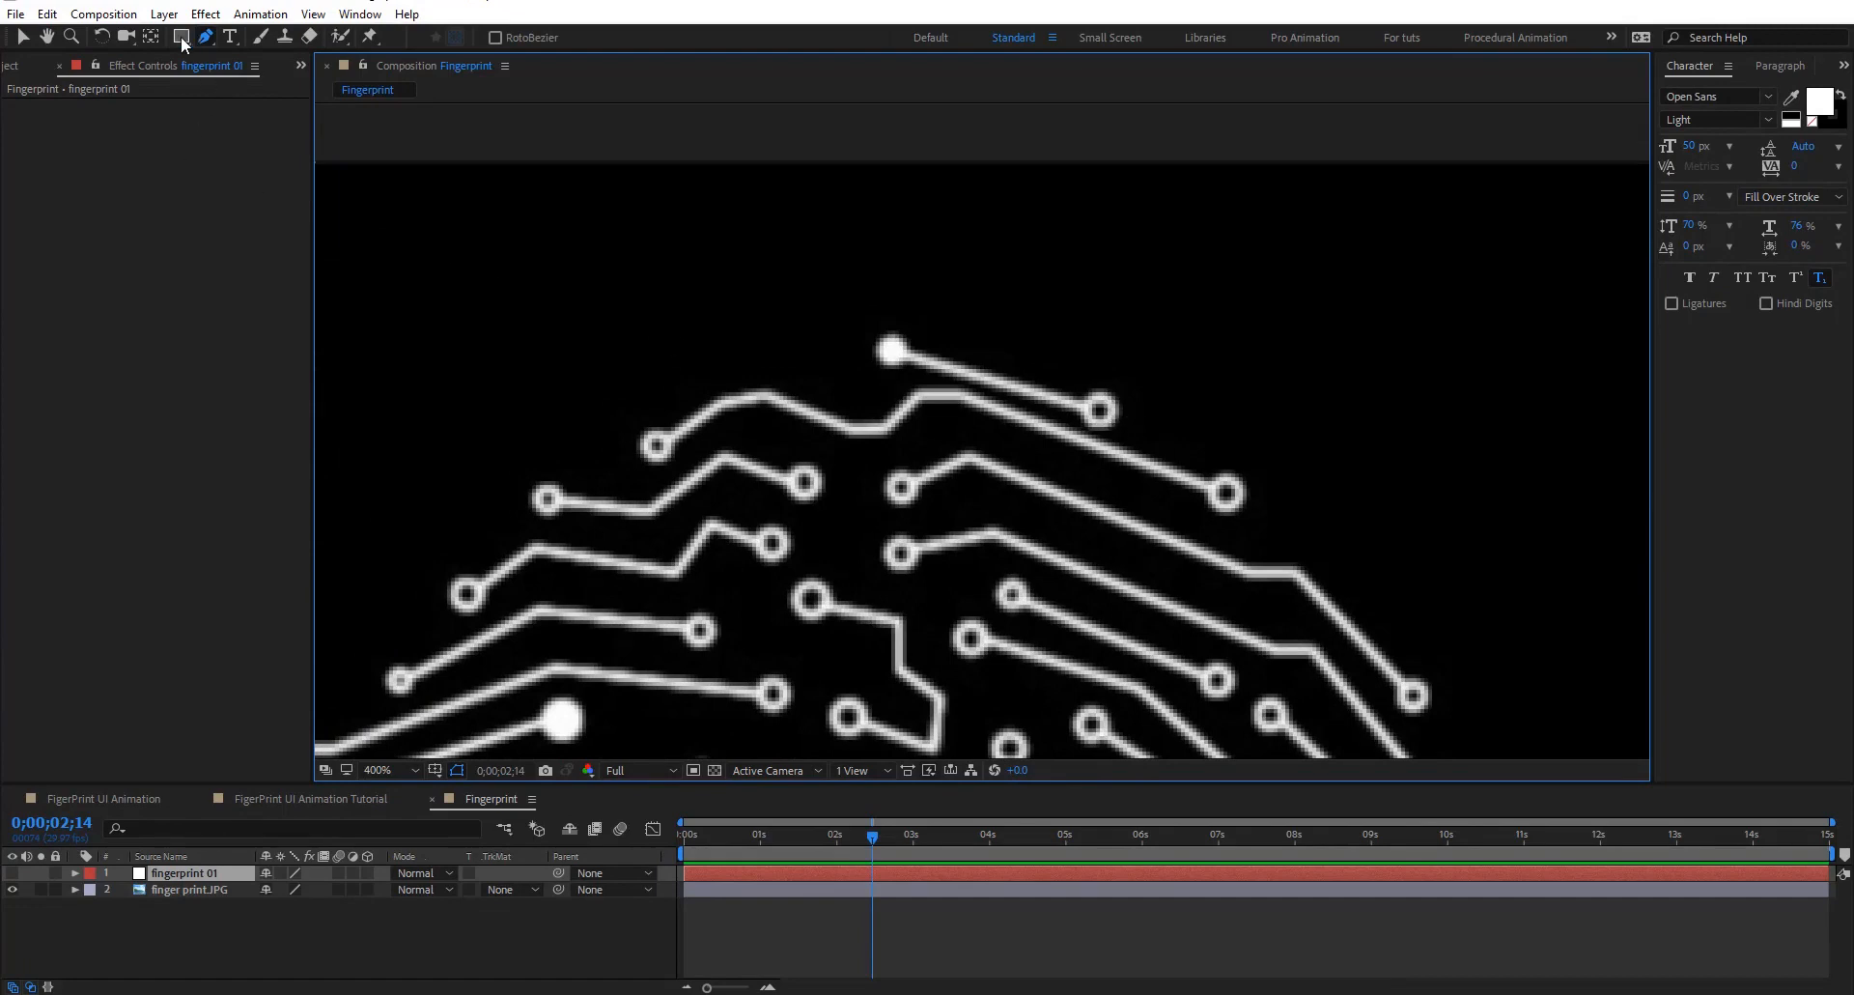
{"action": "left_click_drag", "start_coordinate": [181, 36], "coordinate": [251, 88]}
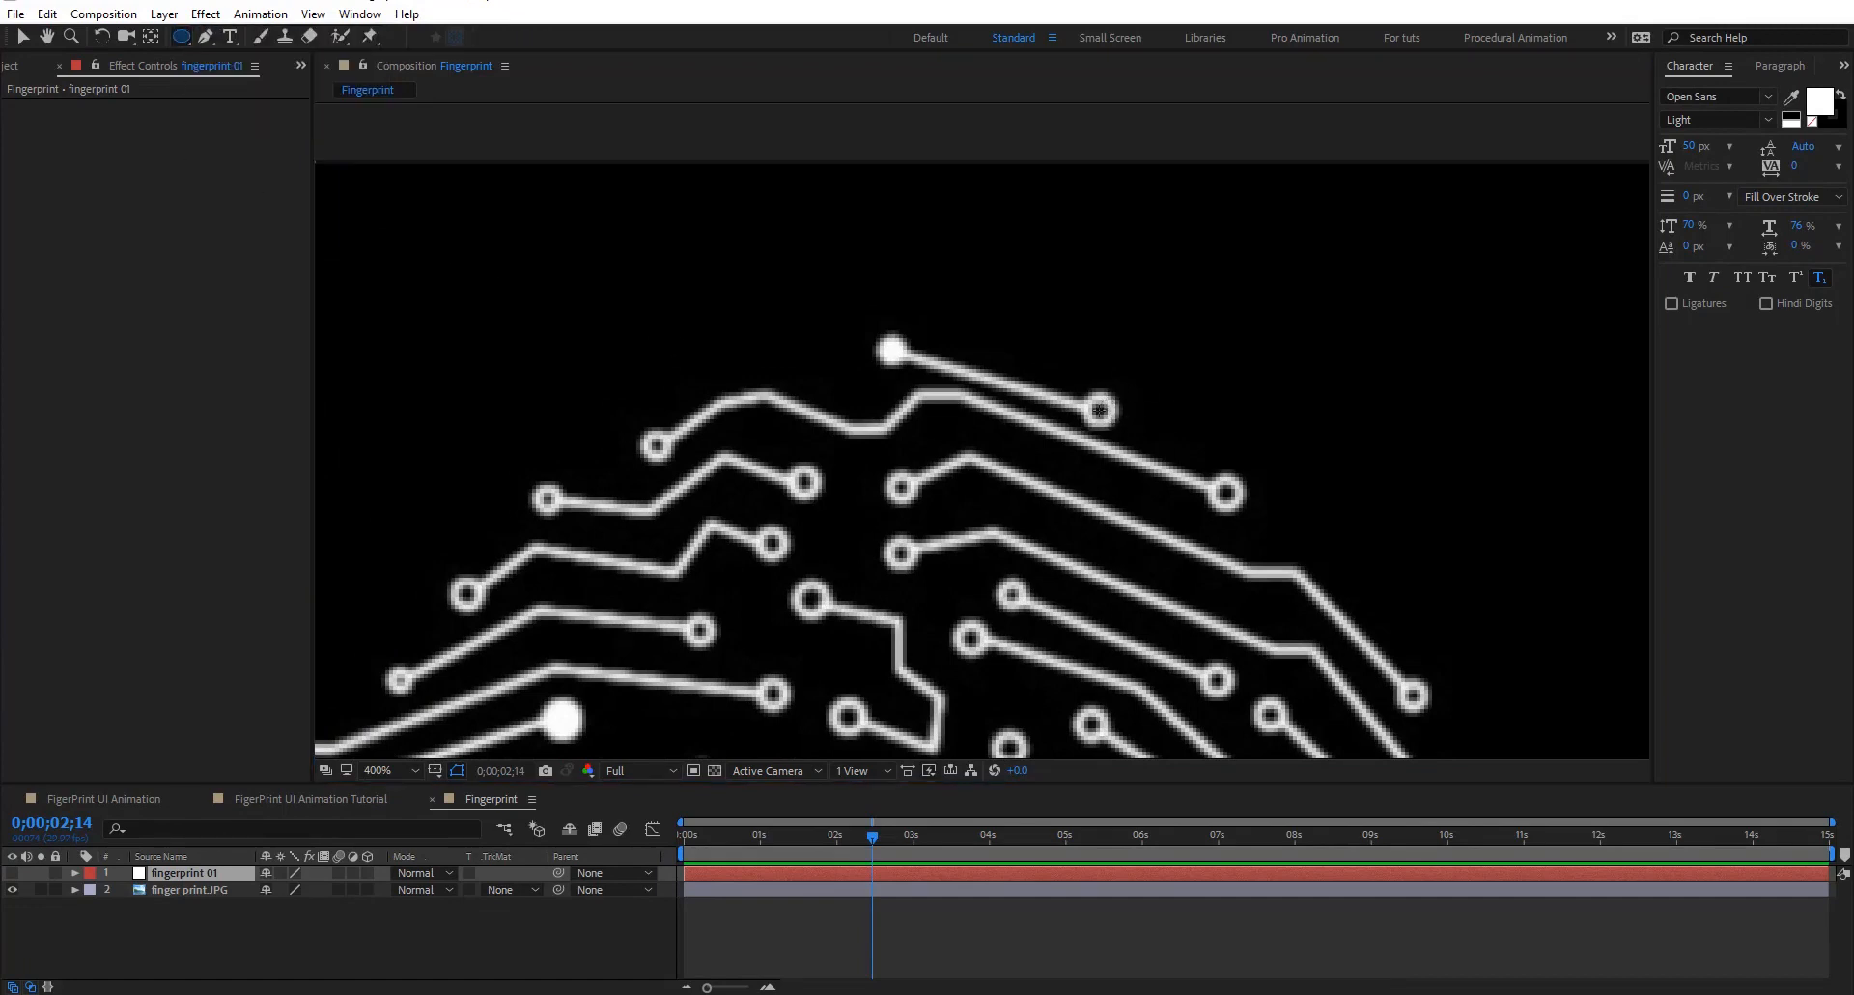
{"action": "left_click_drag", "start_coordinate": [1099, 410], "coordinate": [1115, 425]}
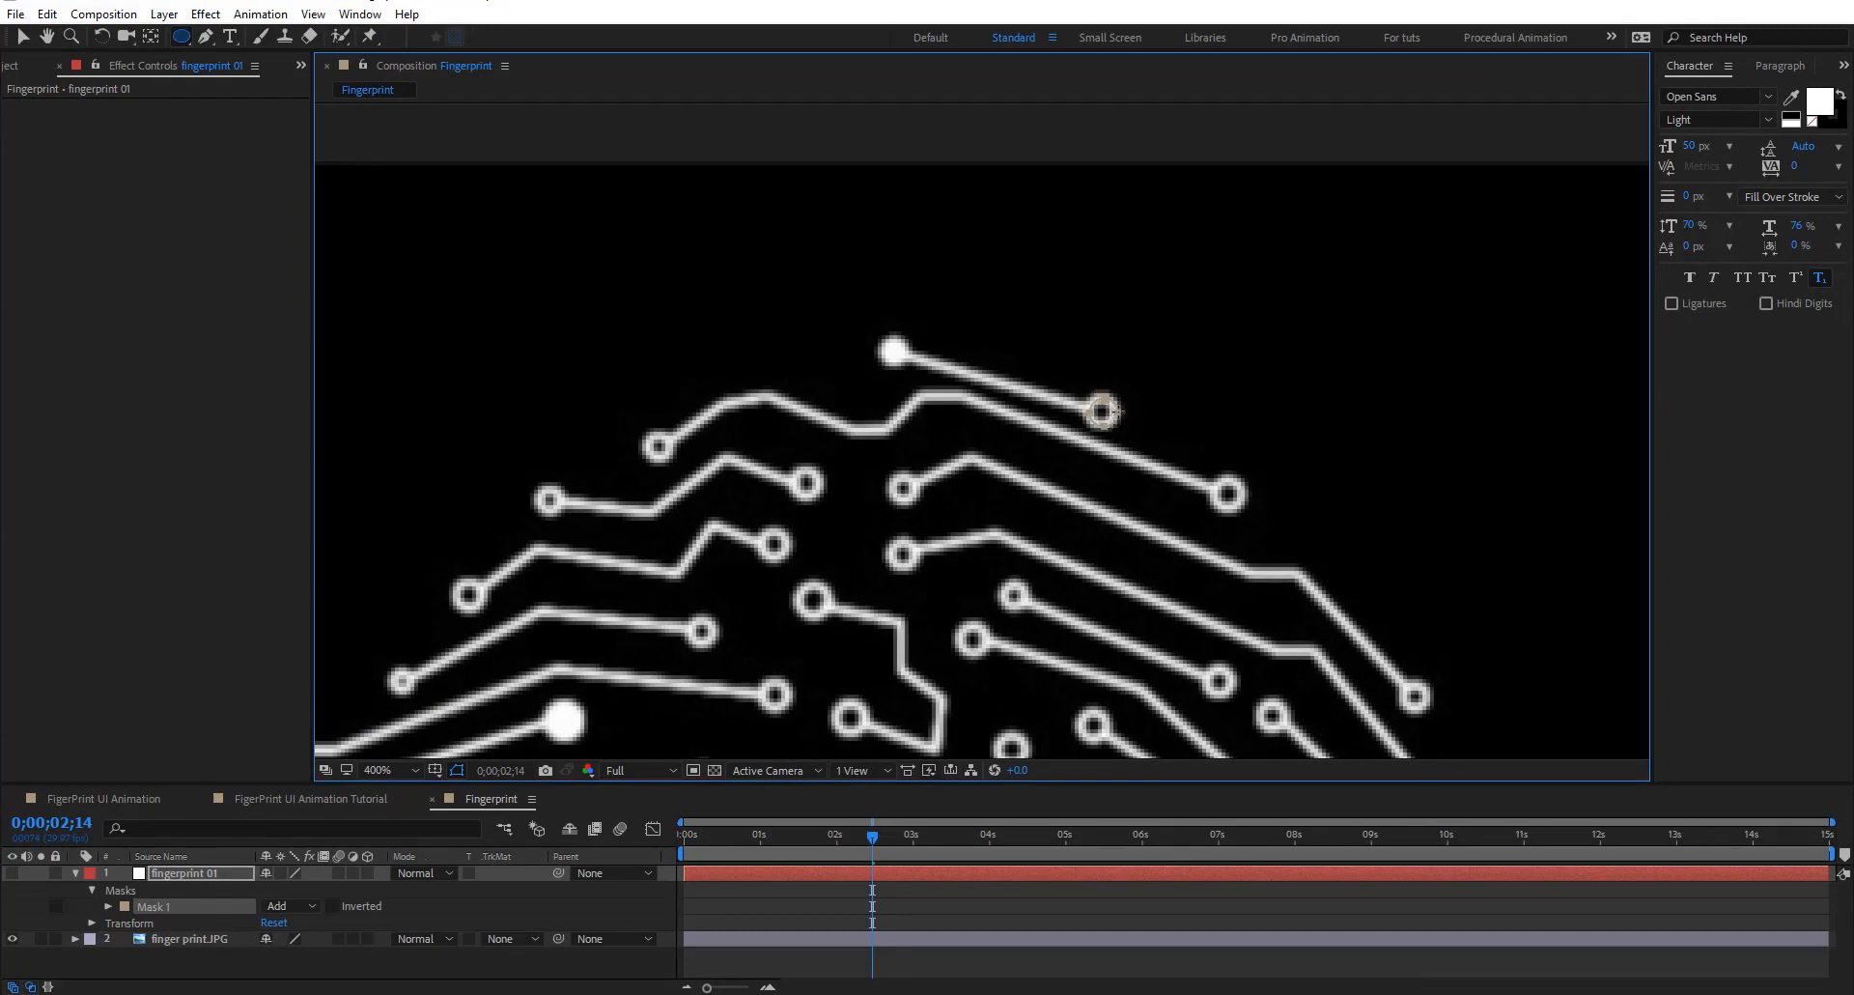
Trace the uppermost straight line between its two end nodes with an open Pen mask on the fingerprint 01 solid
{"action": "key", "text": "space"}
{"action": "left_click", "coordinate": [205, 36]}
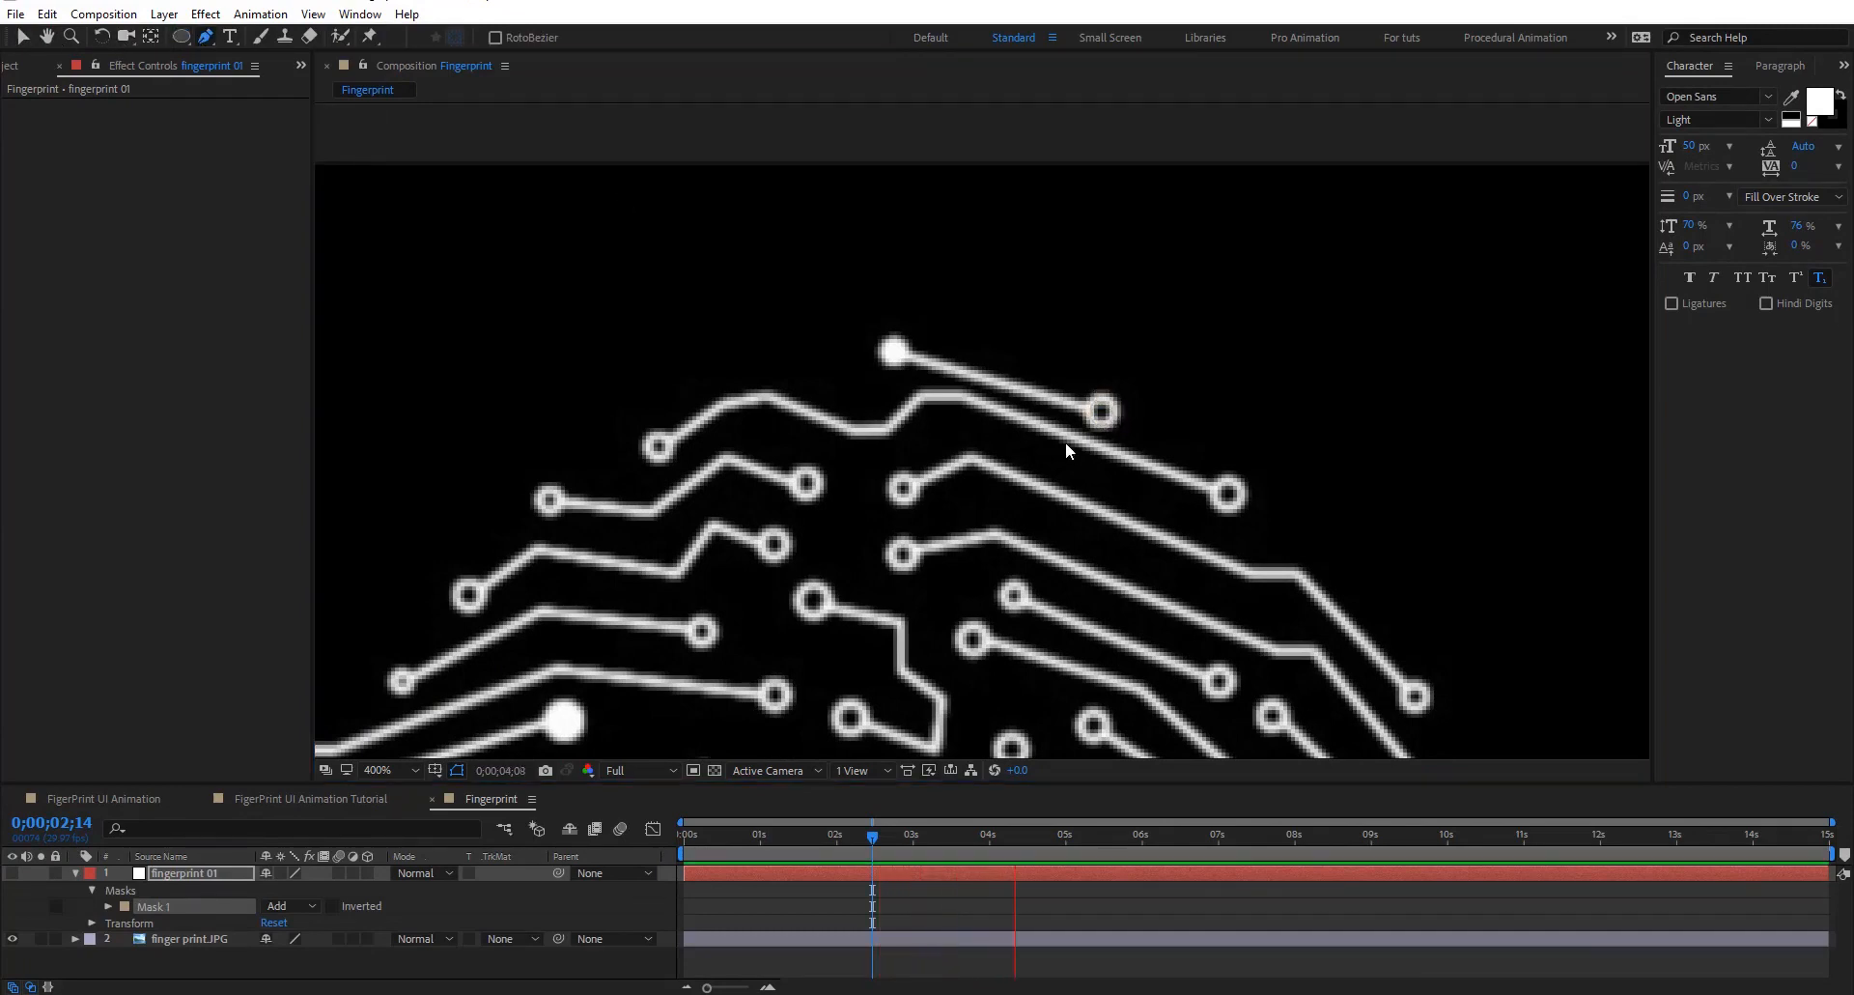
{"action": "key", "text": "space"}
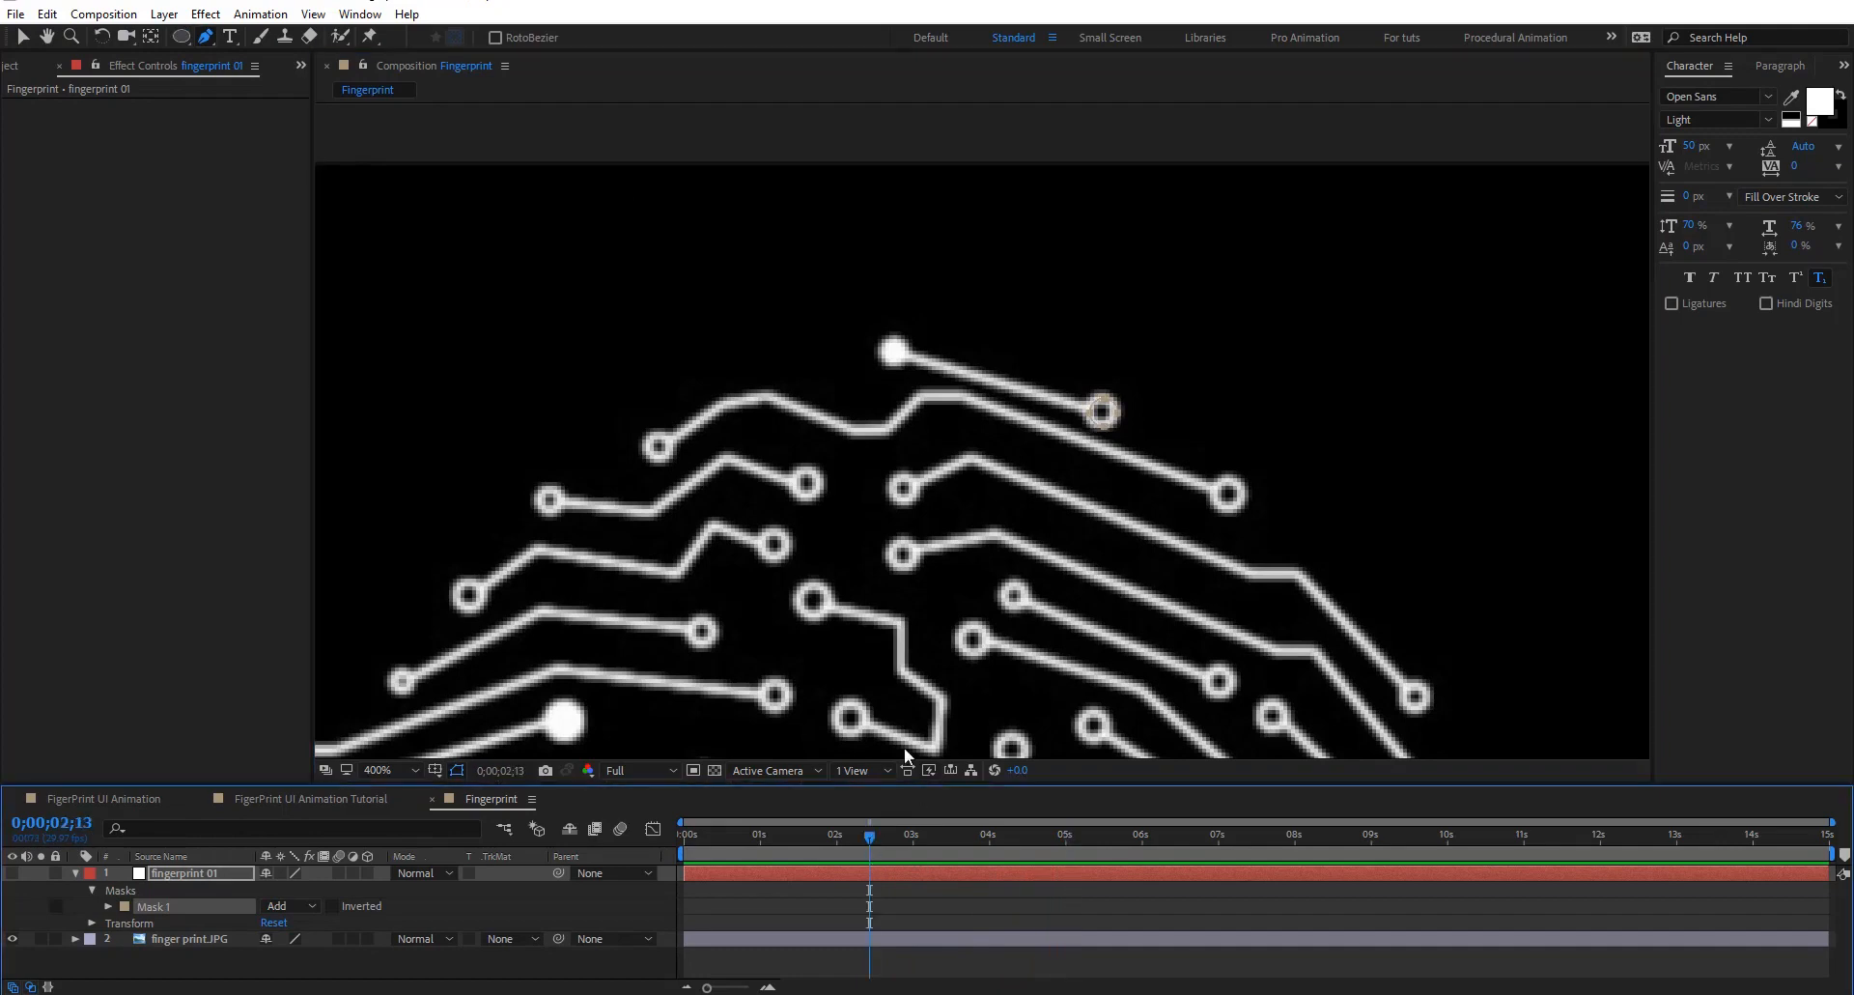
{"action": "left_click", "coordinate": [1096, 409]}
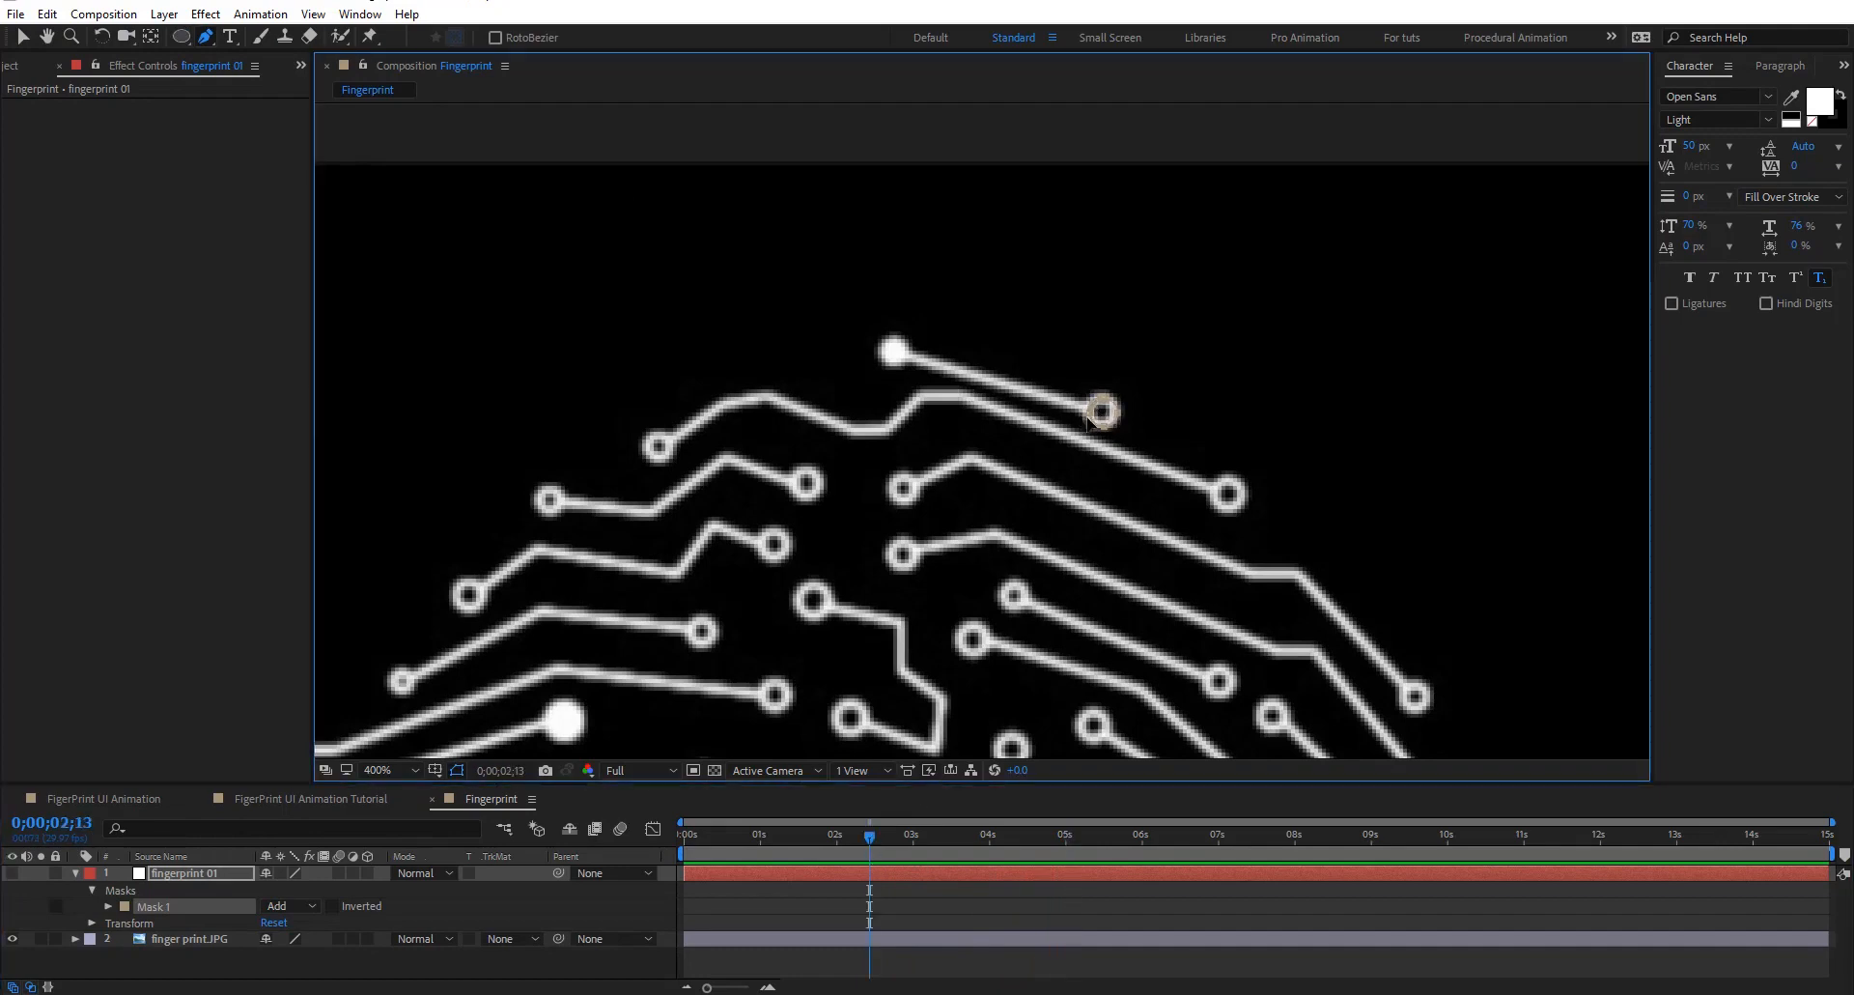
{"action": "left_click", "coordinate": [904, 351]}
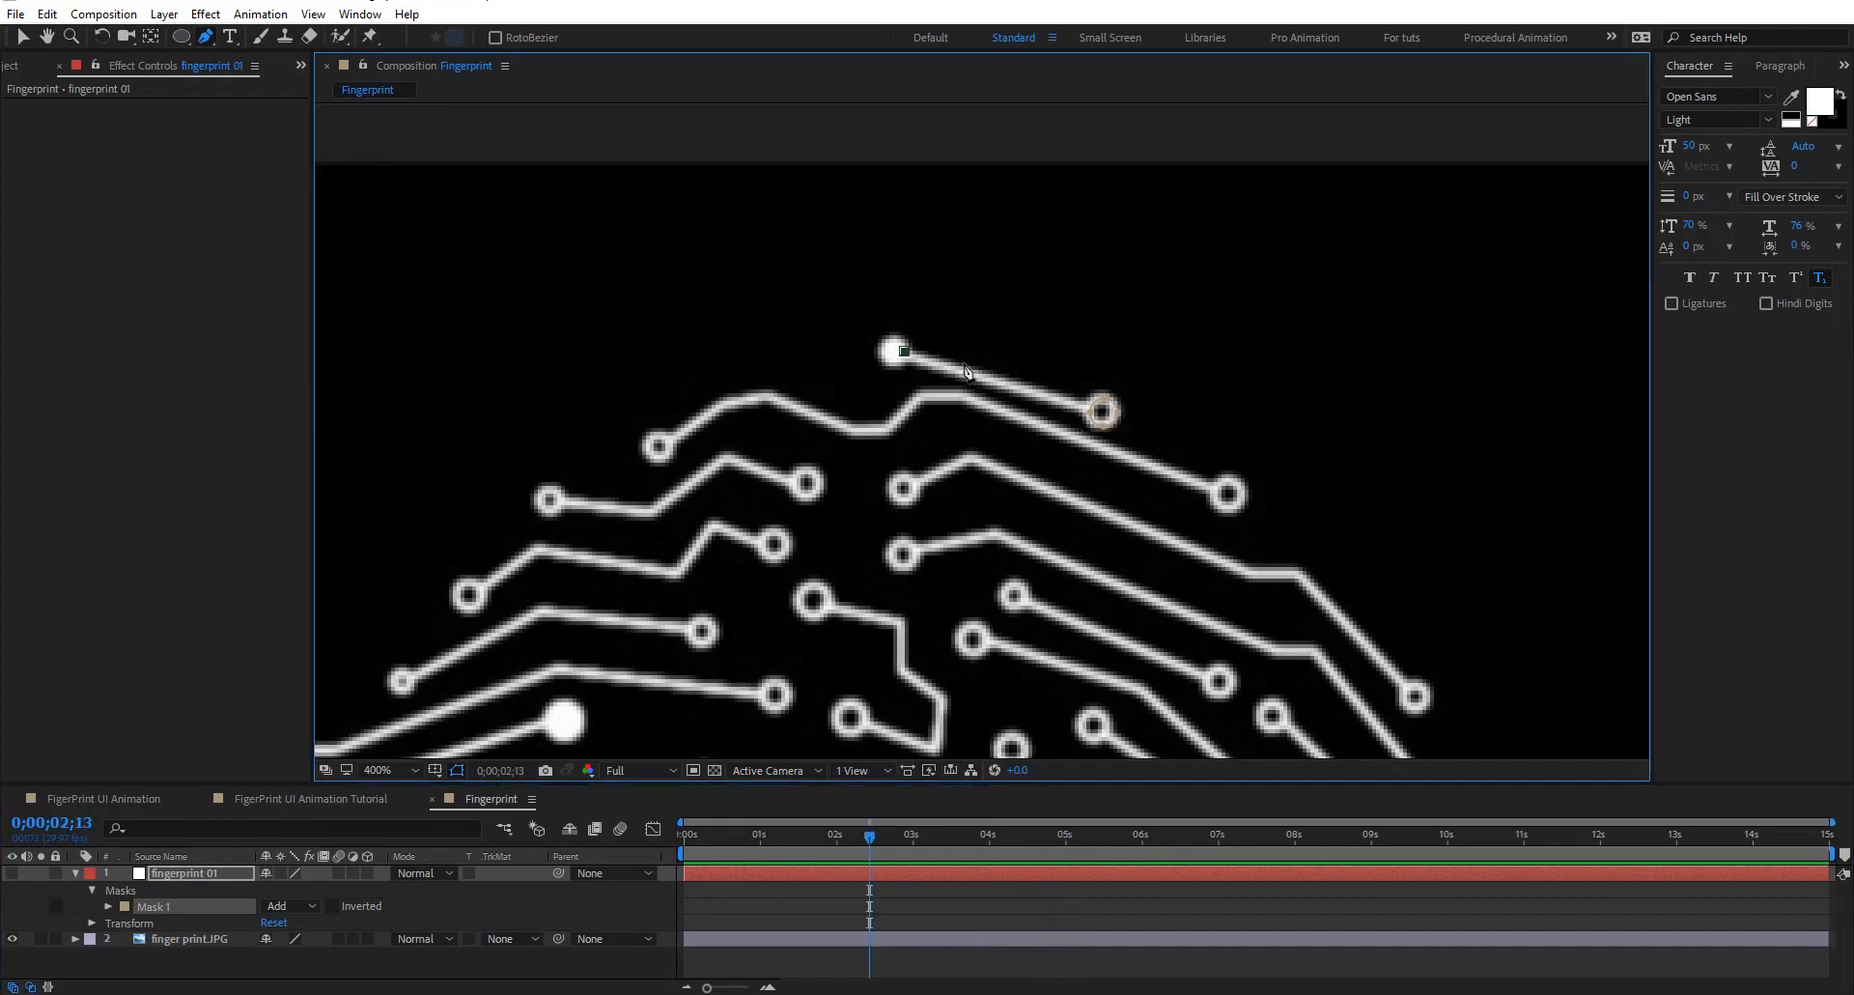
{"action": "left_click", "coordinate": [1101, 414]}
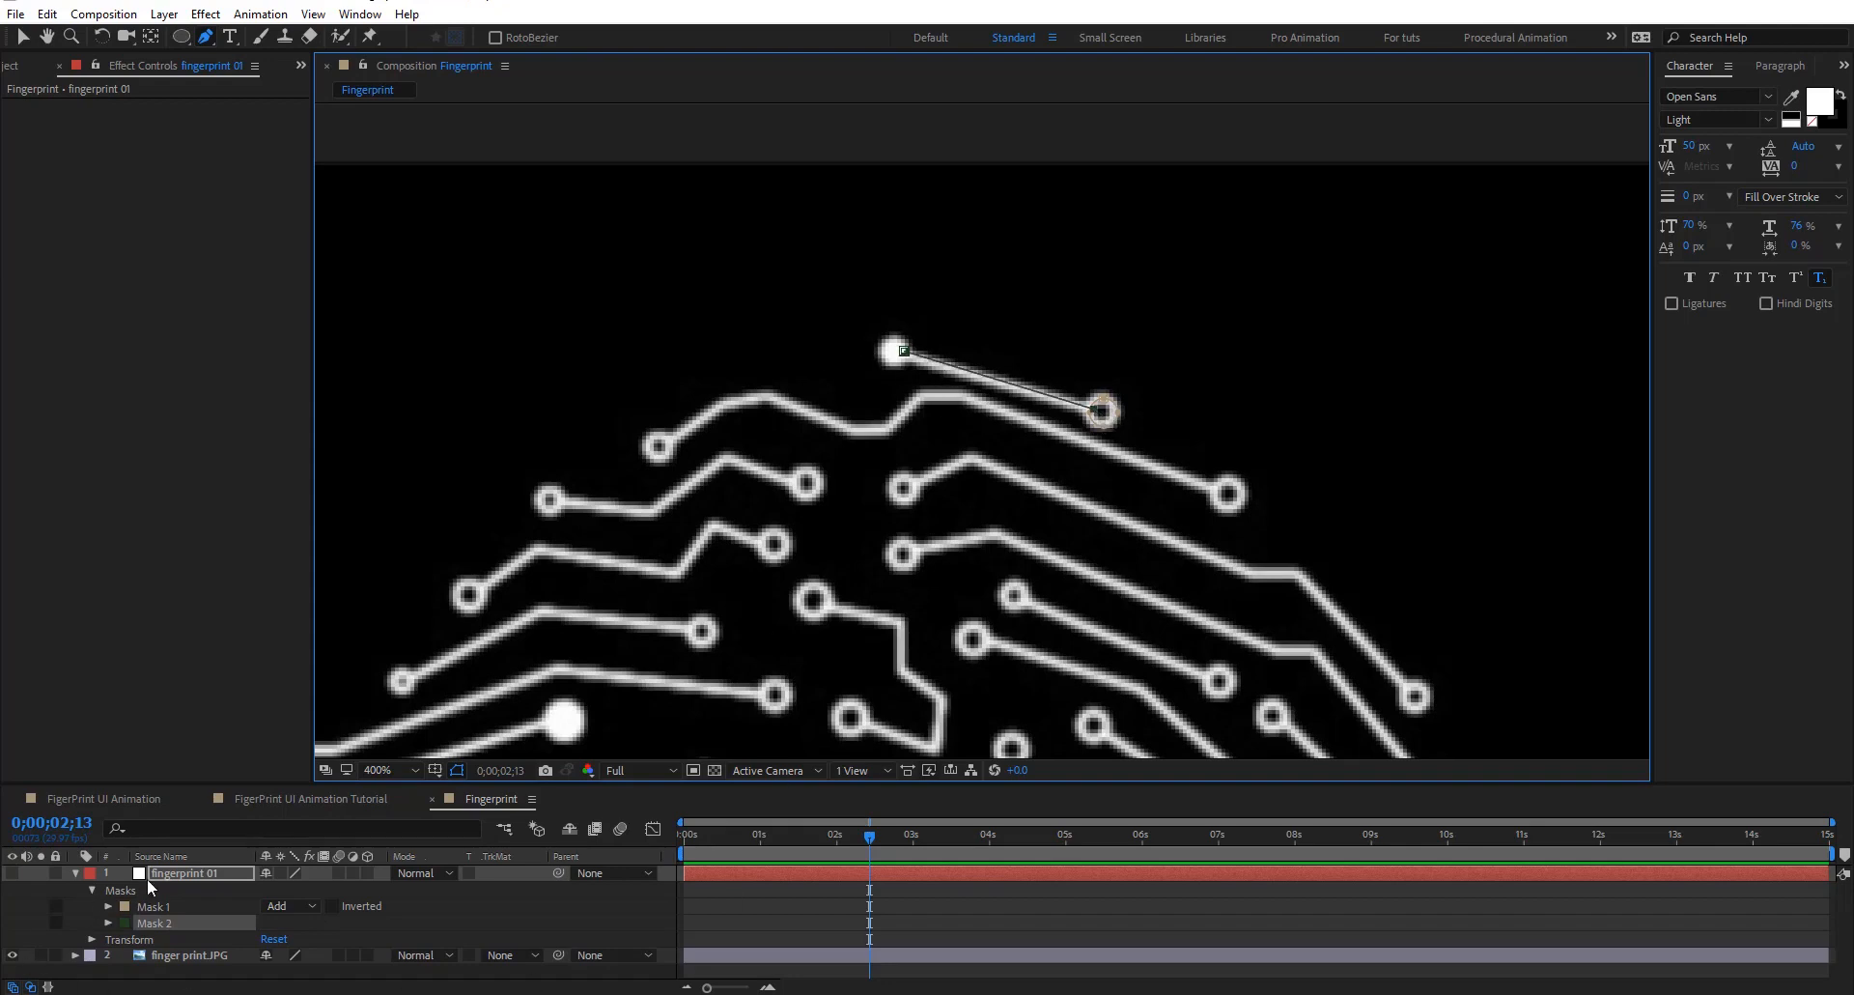
Duplicate the circular mask and place the copy over the filled node at the uppermost line's left end
{"action": "left_click", "coordinate": [181, 36]}
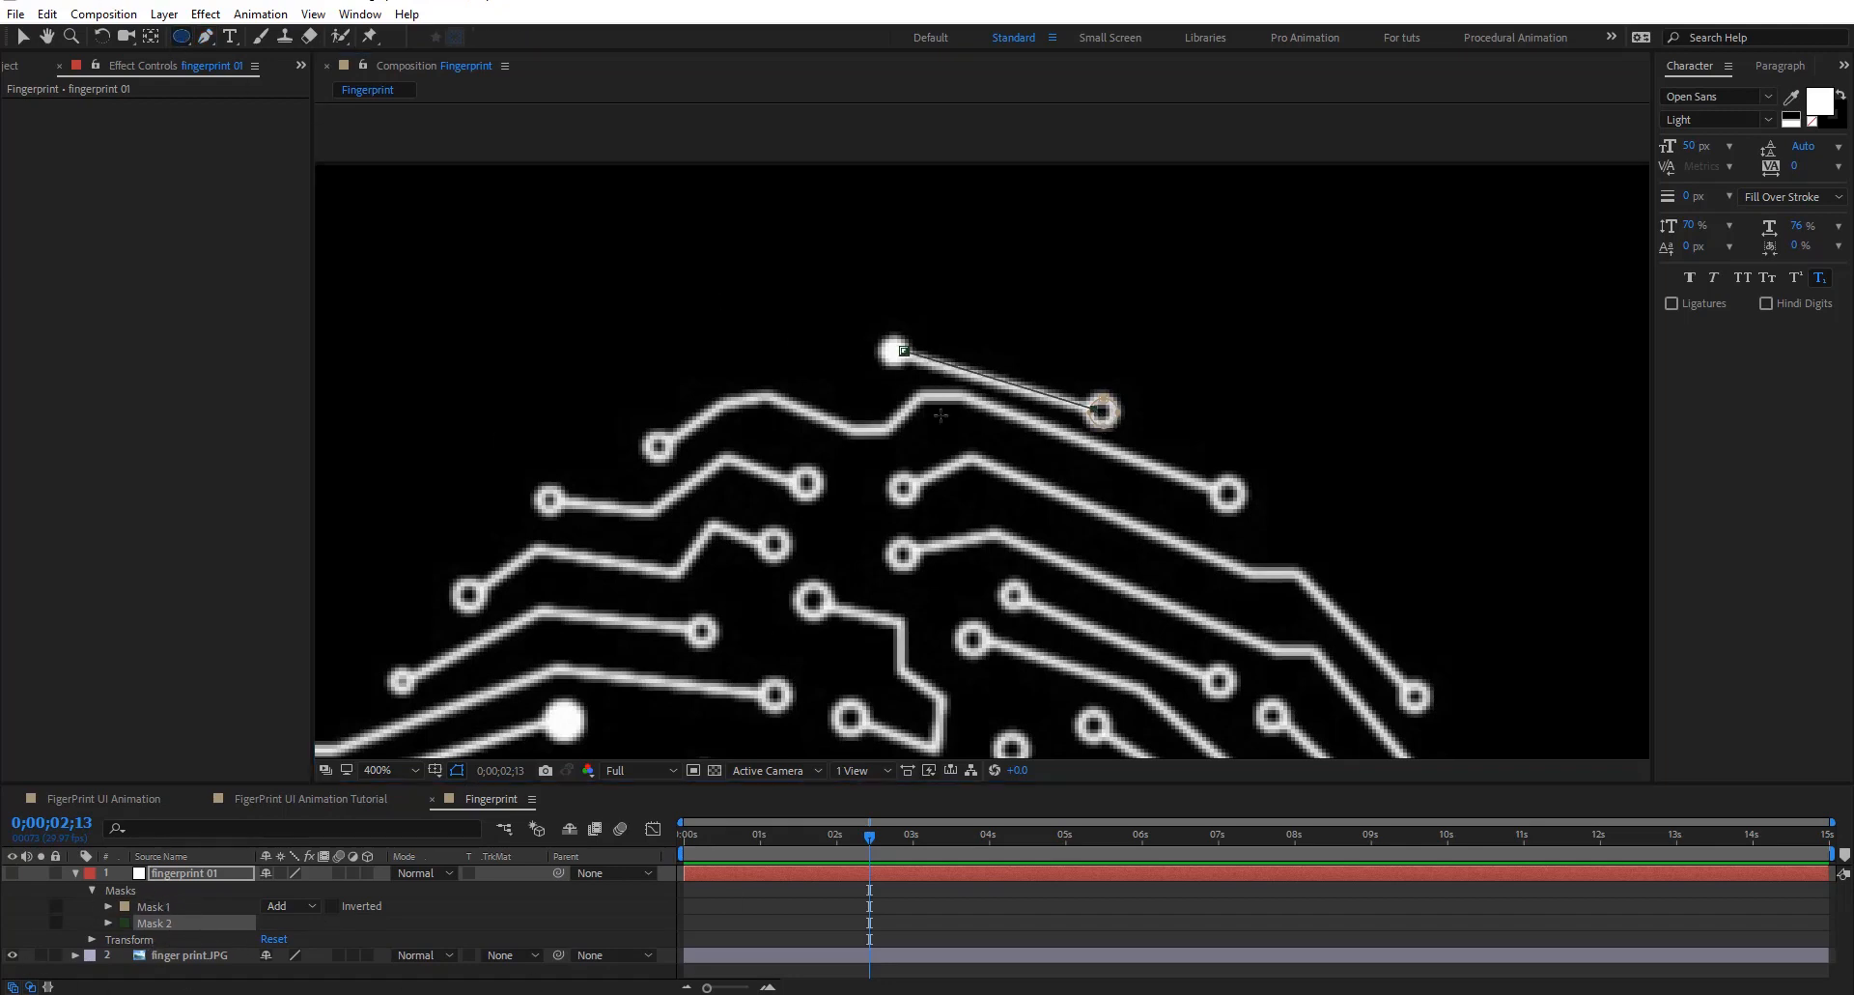
{"action": "left_click", "coordinate": [22, 37]}
{"action": "left_click", "coordinate": [1103, 408]}
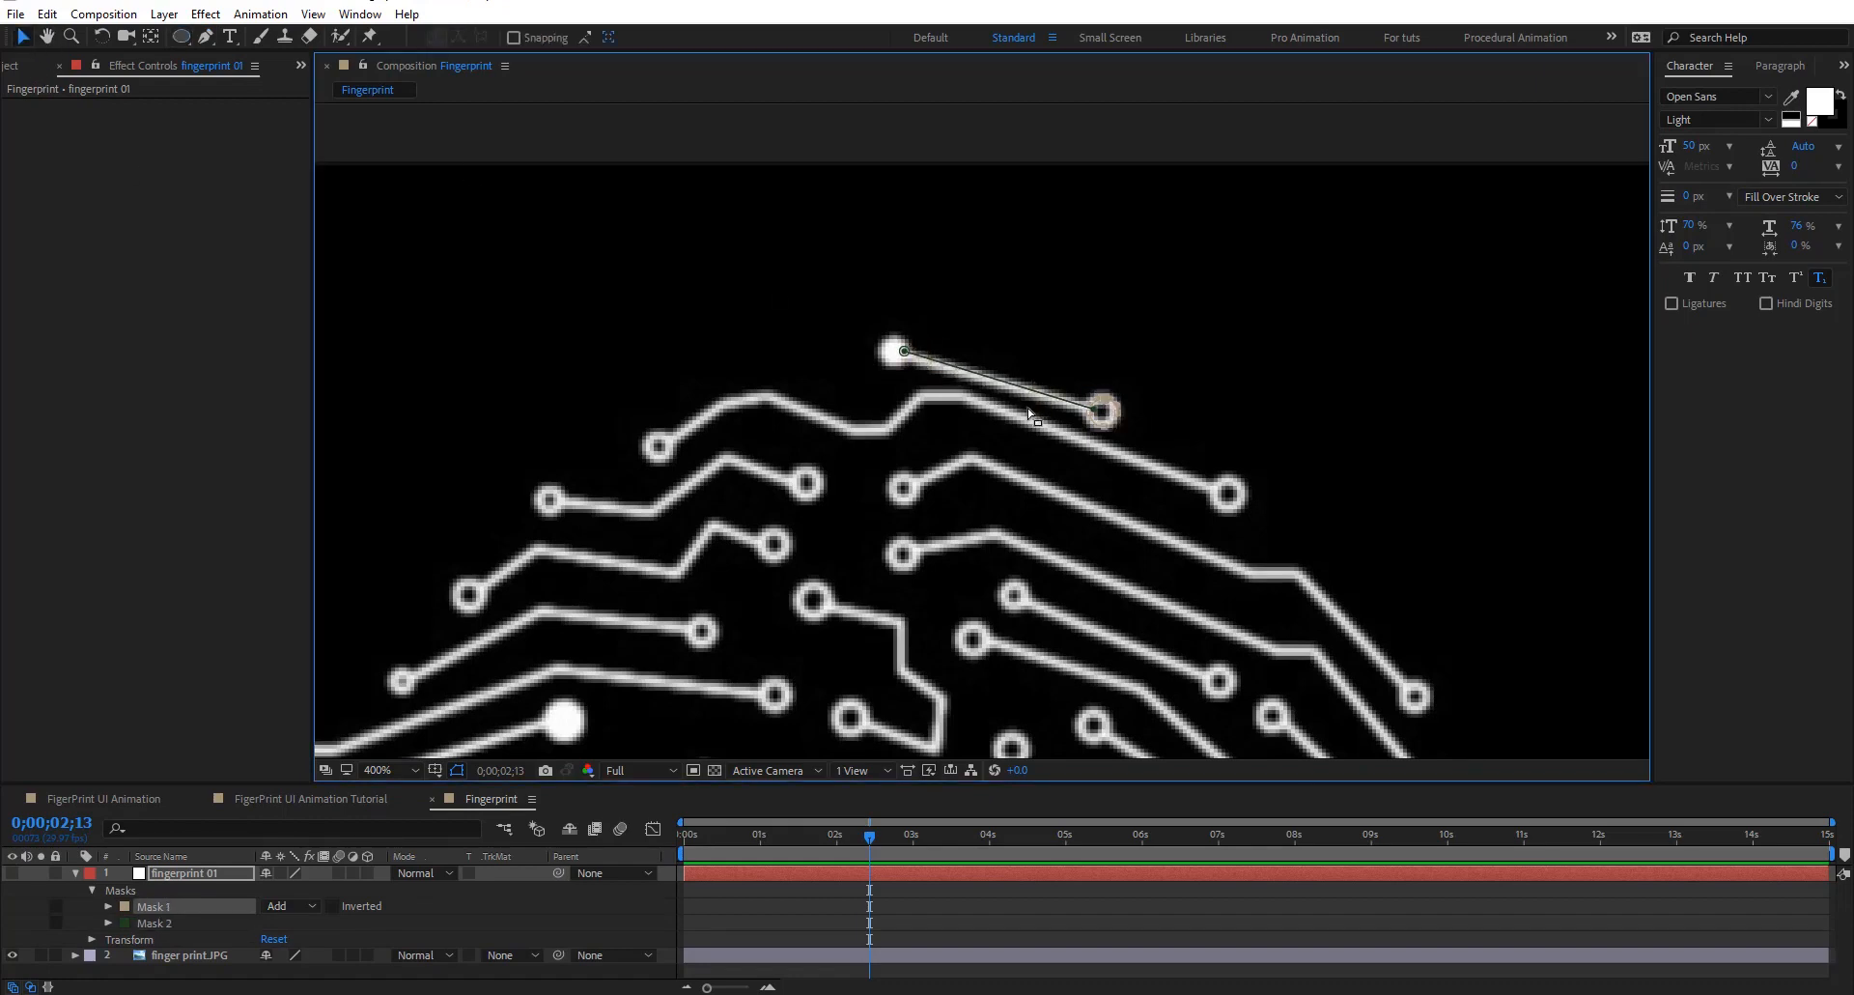
{"action": "key", "text": "ctrl+d"}
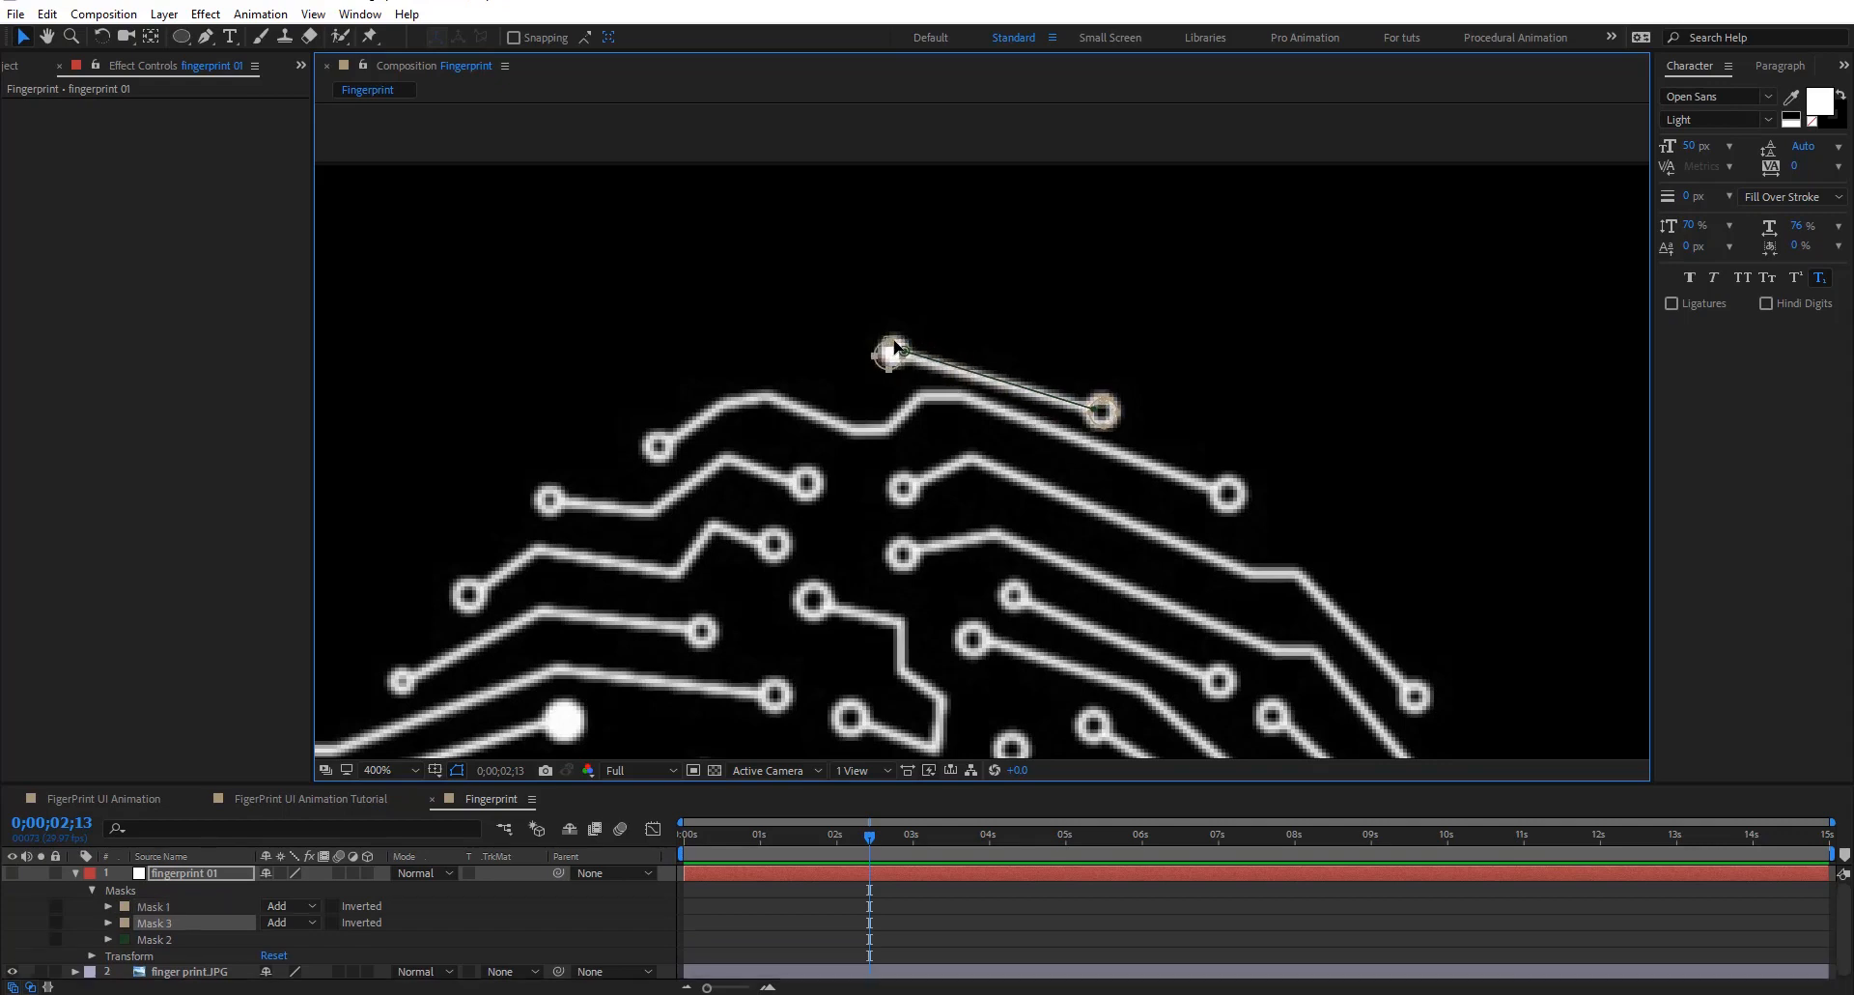
Duplicate the circular mask again and place the copy on the right-end node of the long second trace
{"action": "left_click_drag", "start_coordinate": [1171, 492], "coordinate": [962, 371]}
{"action": "key", "text": "ctrl+d"}
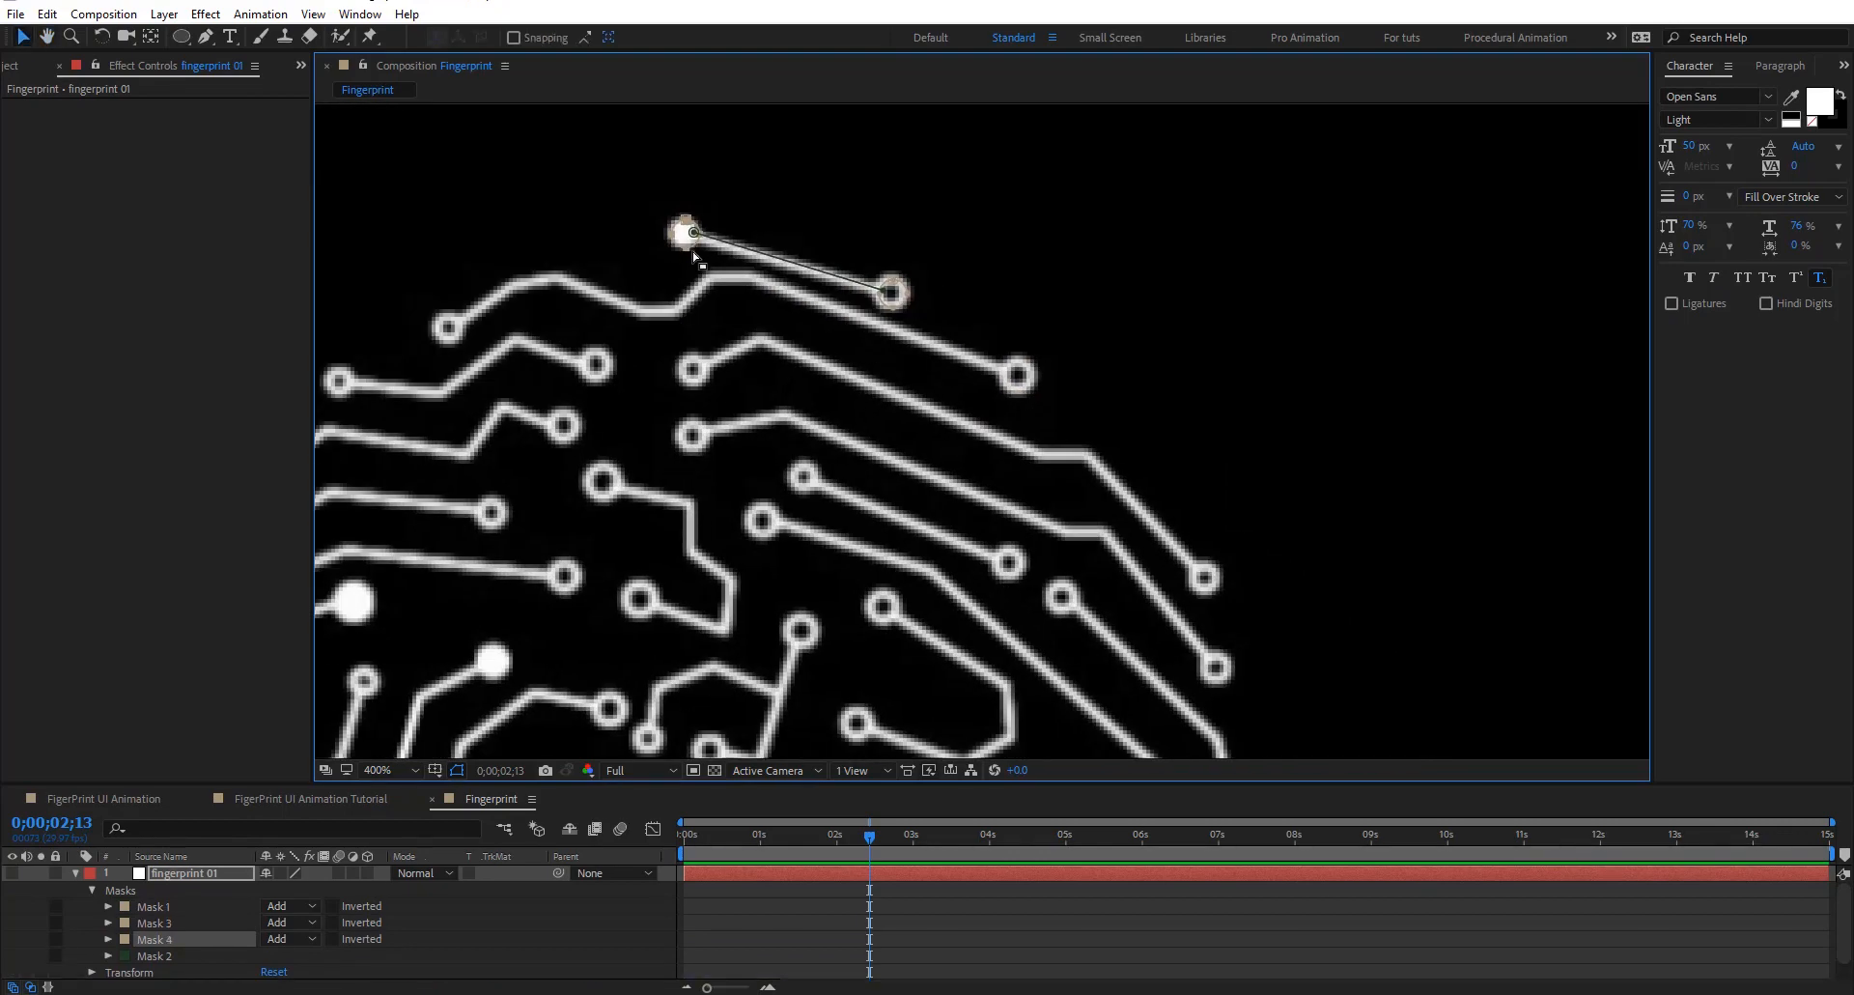
{"action": "left_click_drag", "start_coordinate": [804, 304], "coordinate": [1020, 390]}
Trace the bent second circuit line with an open Pen mask from its left node through each corner to its right node
{"action": "left_click", "coordinate": [206, 36]}
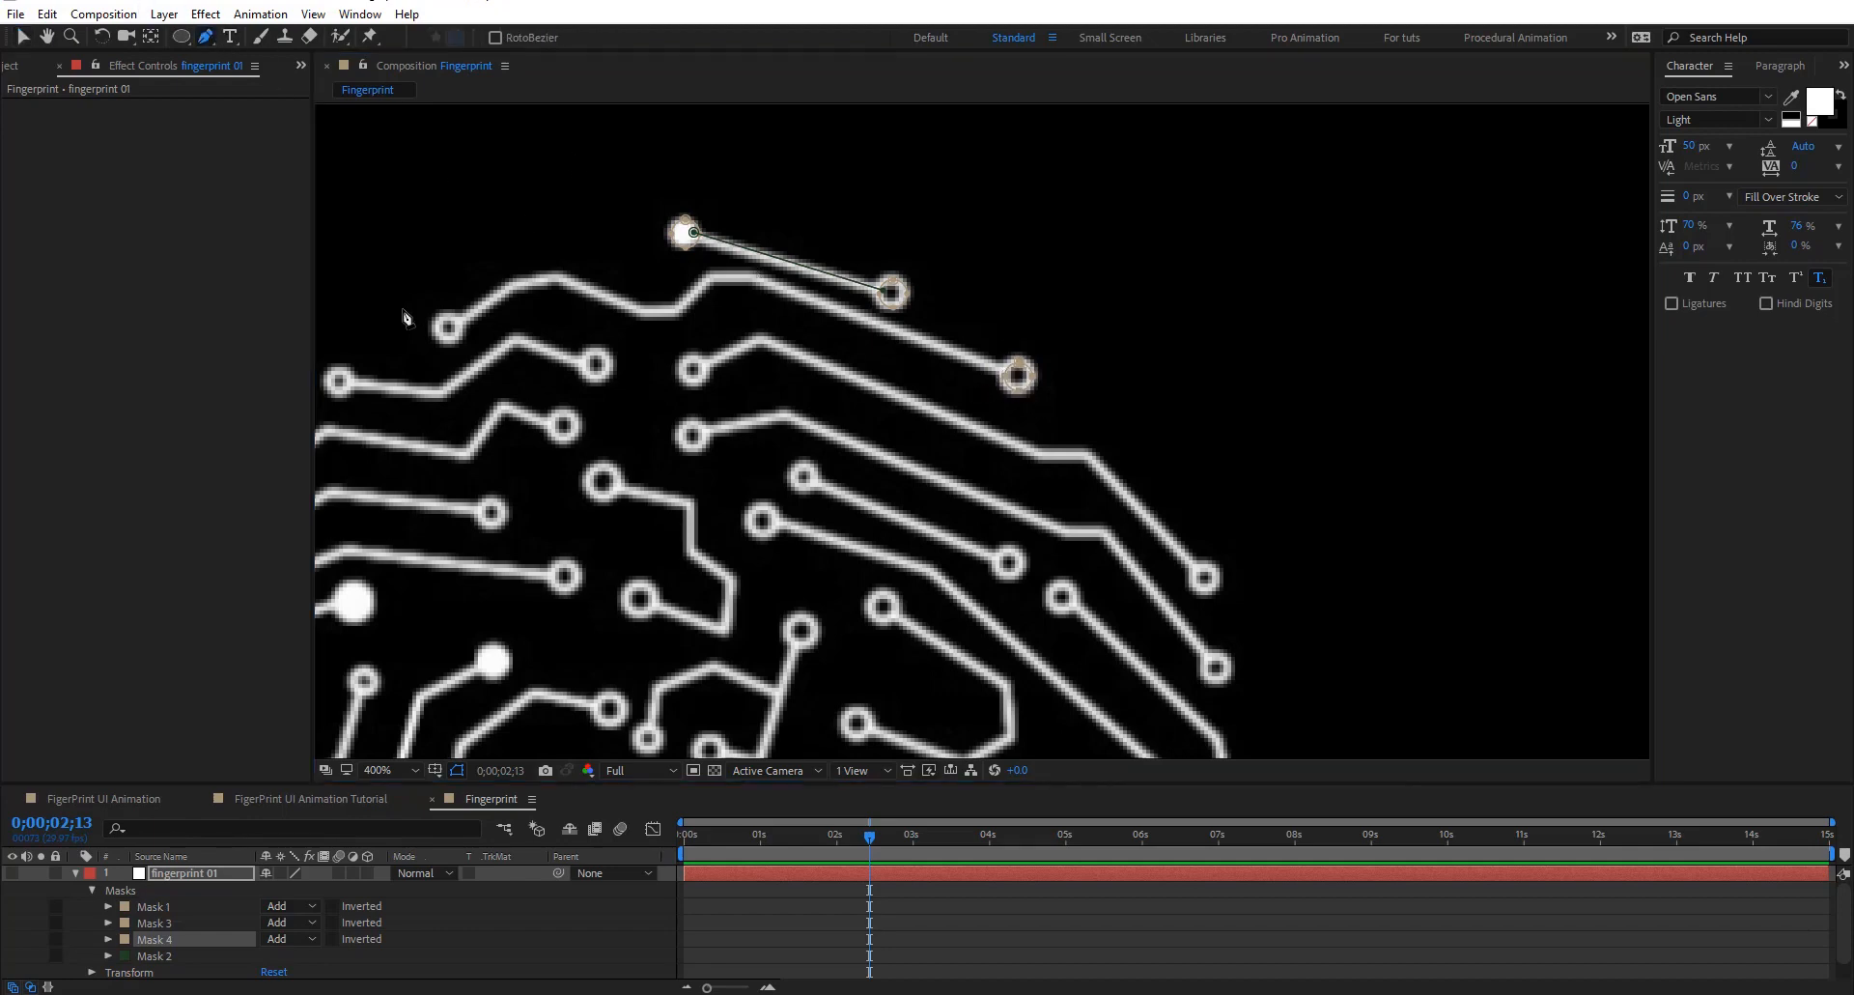
{"action": "left_click", "coordinate": [459, 322]}
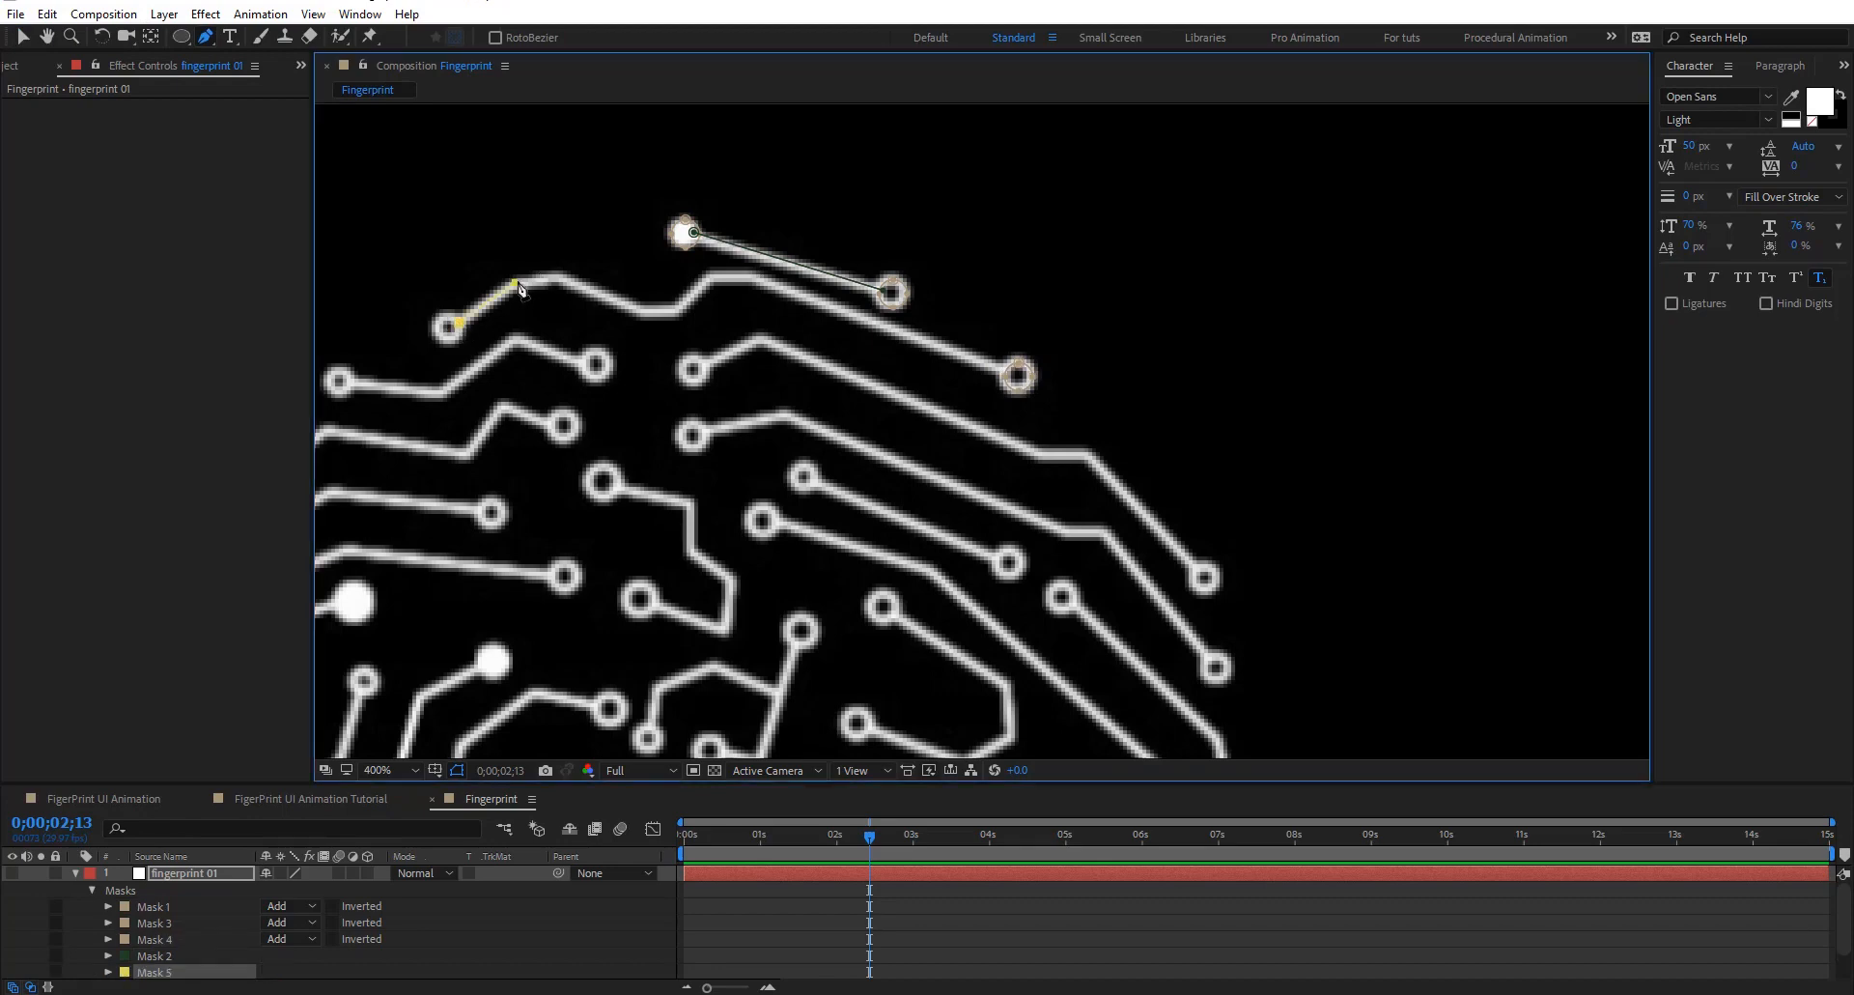
{"action": "left_click", "coordinate": [559, 277]}
{"action": "left_click", "coordinate": [636, 309]}
{"action": "left_click", "coordinate": [673, 310]}
{"action": "left_click", "coordinate": [706, 276]}
{"action": "left_click", "coordinate": [756, 277]}
{"action": "left_click_drag", "start_coordinate": [559, 294], "coordinate": [777, 321]}
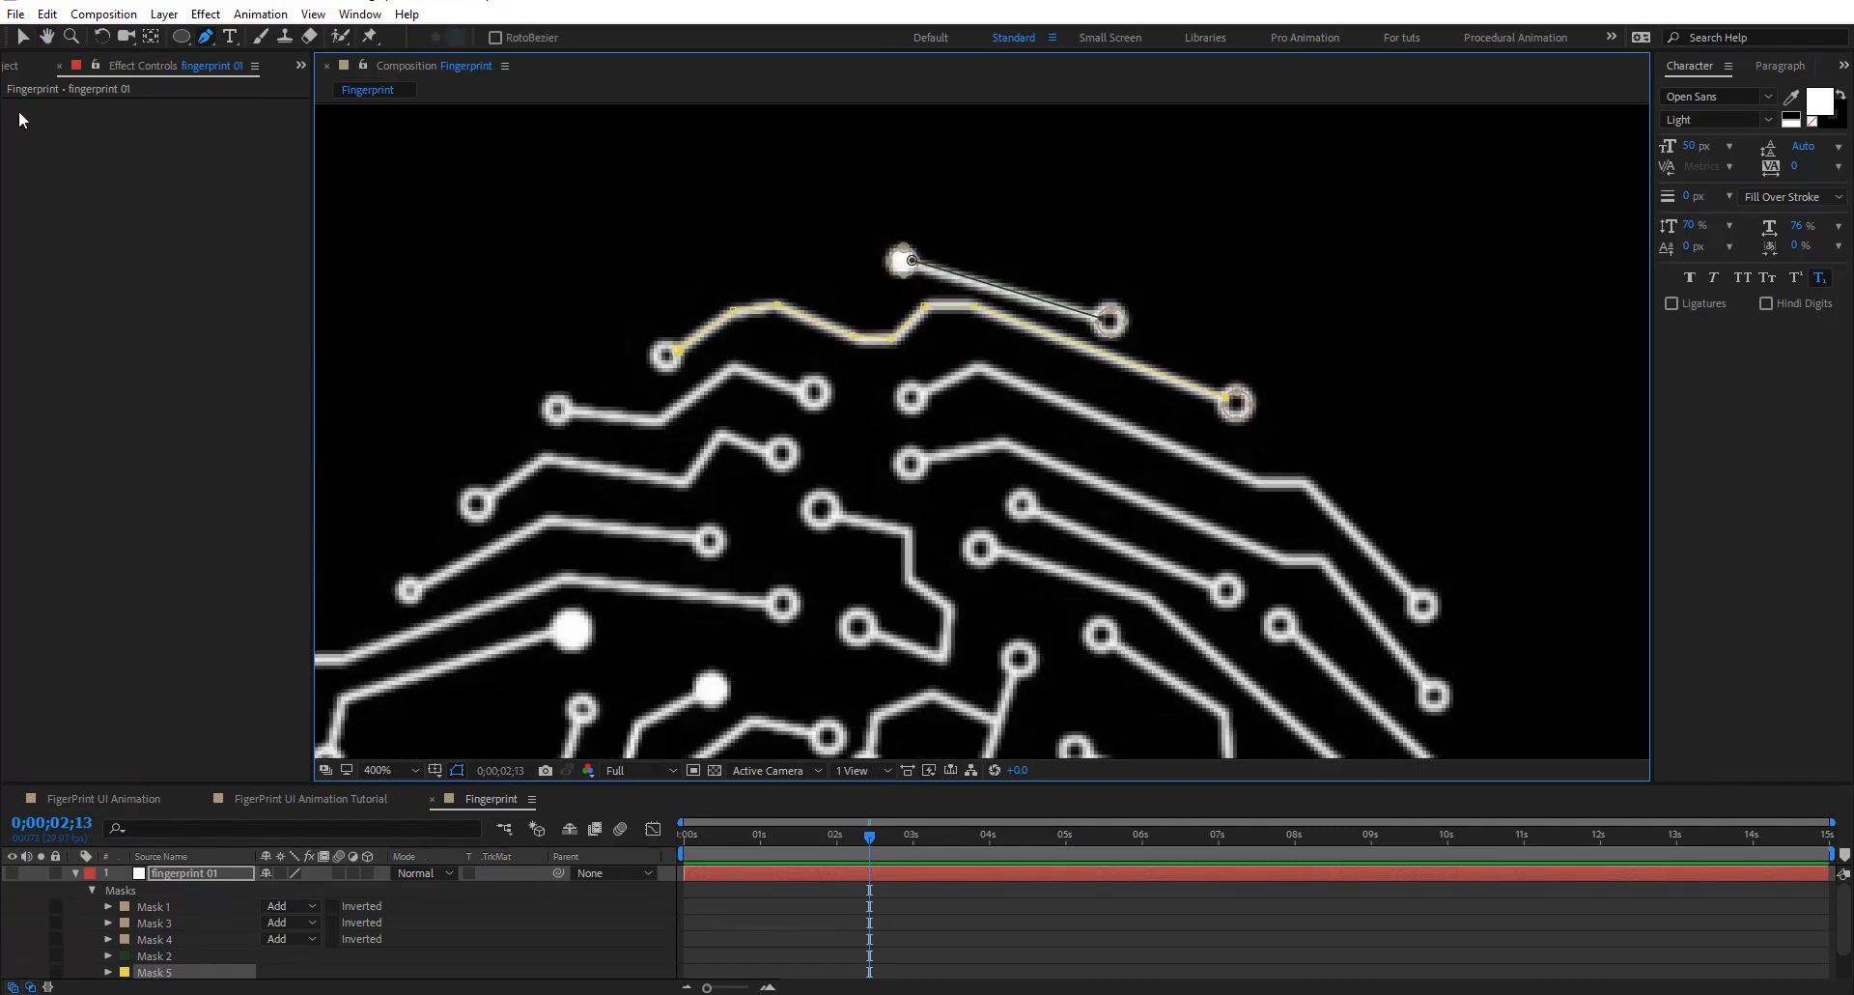
Duplicate the second trace's right-end circle mask, order the copy below the trace's path mask, and fit it on the left-end node
{"action": "left_click", "coordinate": [21, 40]}
{"action": "left_click", "coordinate": [1191, 464]}
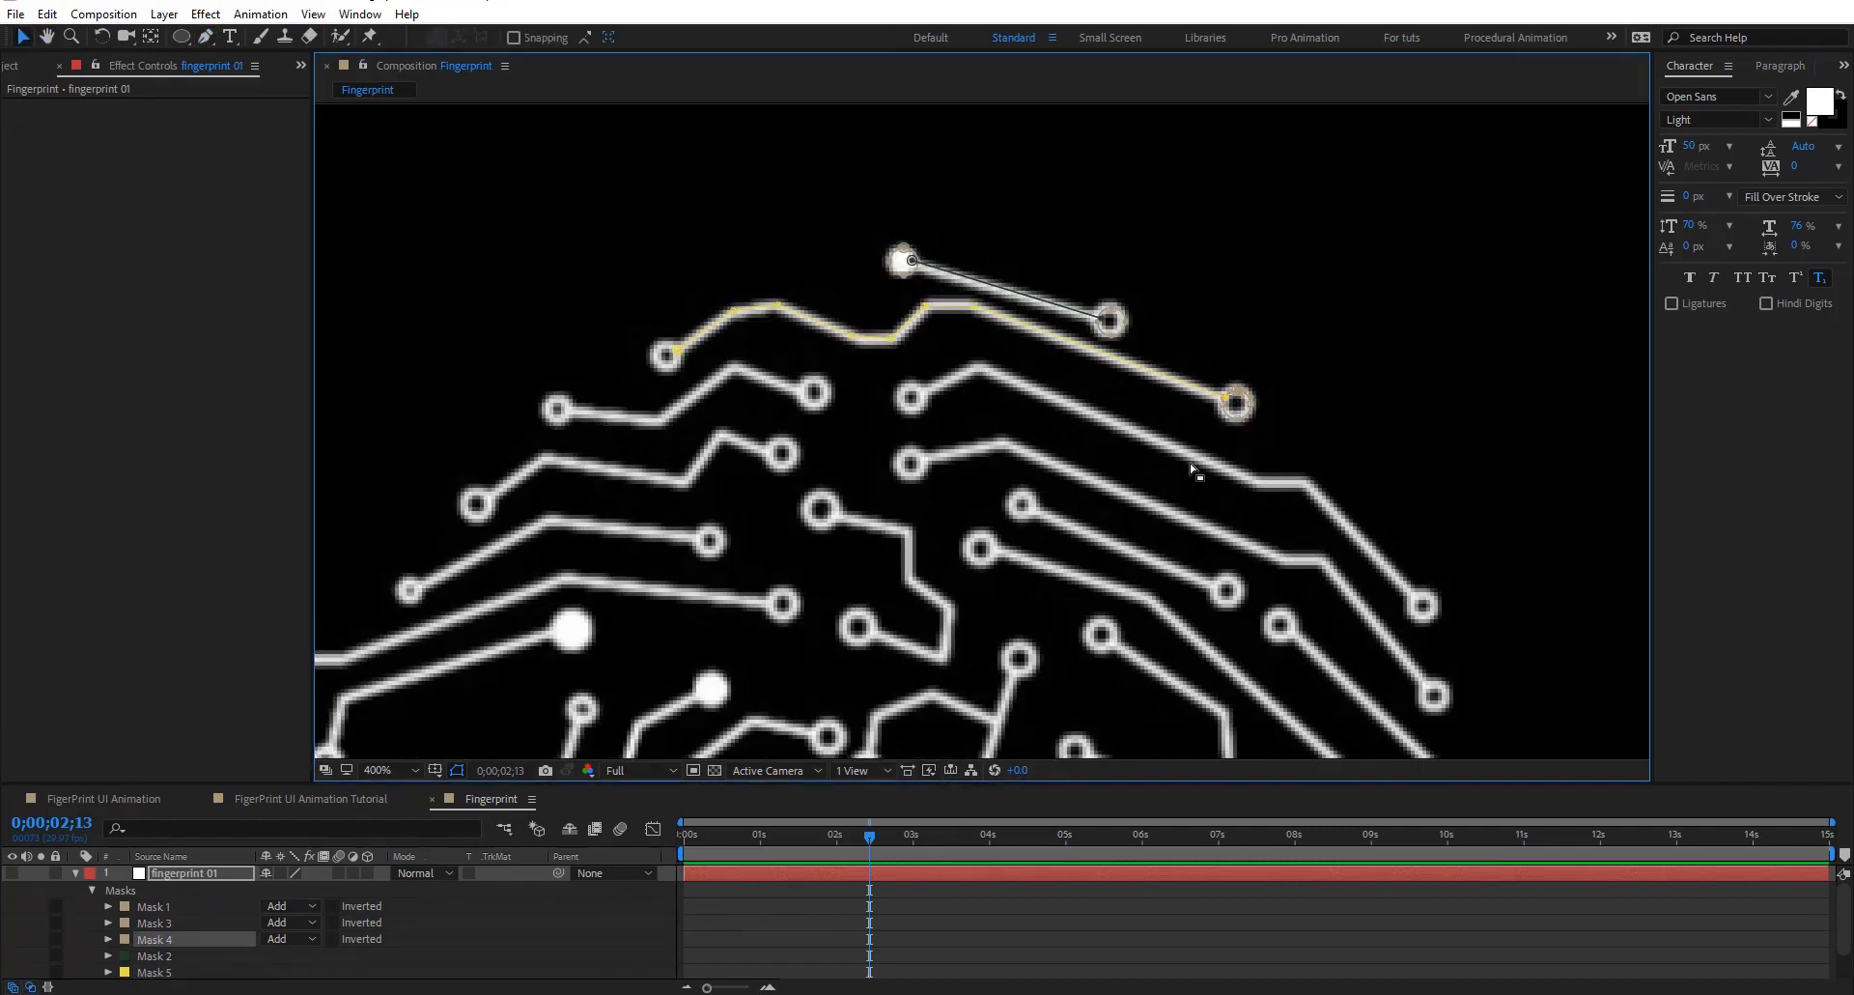
{"action": "key", "text": "ctrl+d"}
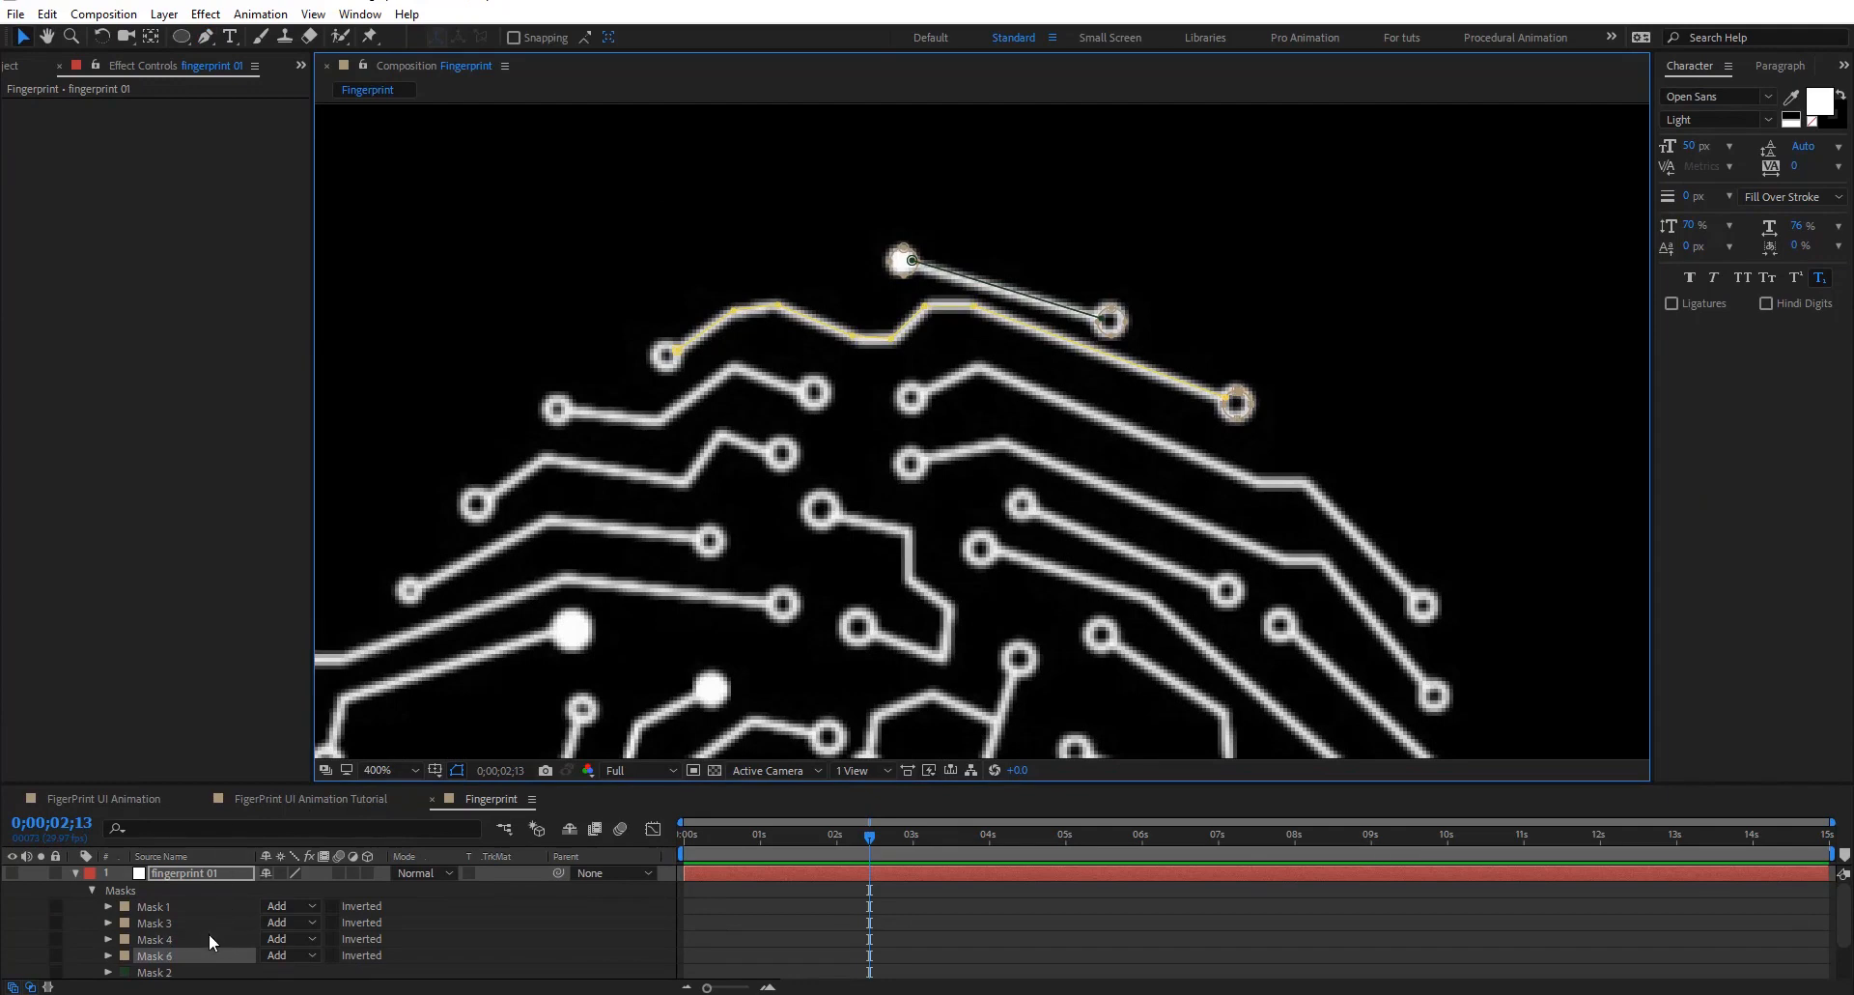
{"action": "scroll", "coordinate": [213, 934], "scroll_direction": "down", "scroll_amount": 2}
{"action": "left_click_drag", "start_coordinate": [172, 906], "coordinate": [178, 943]}
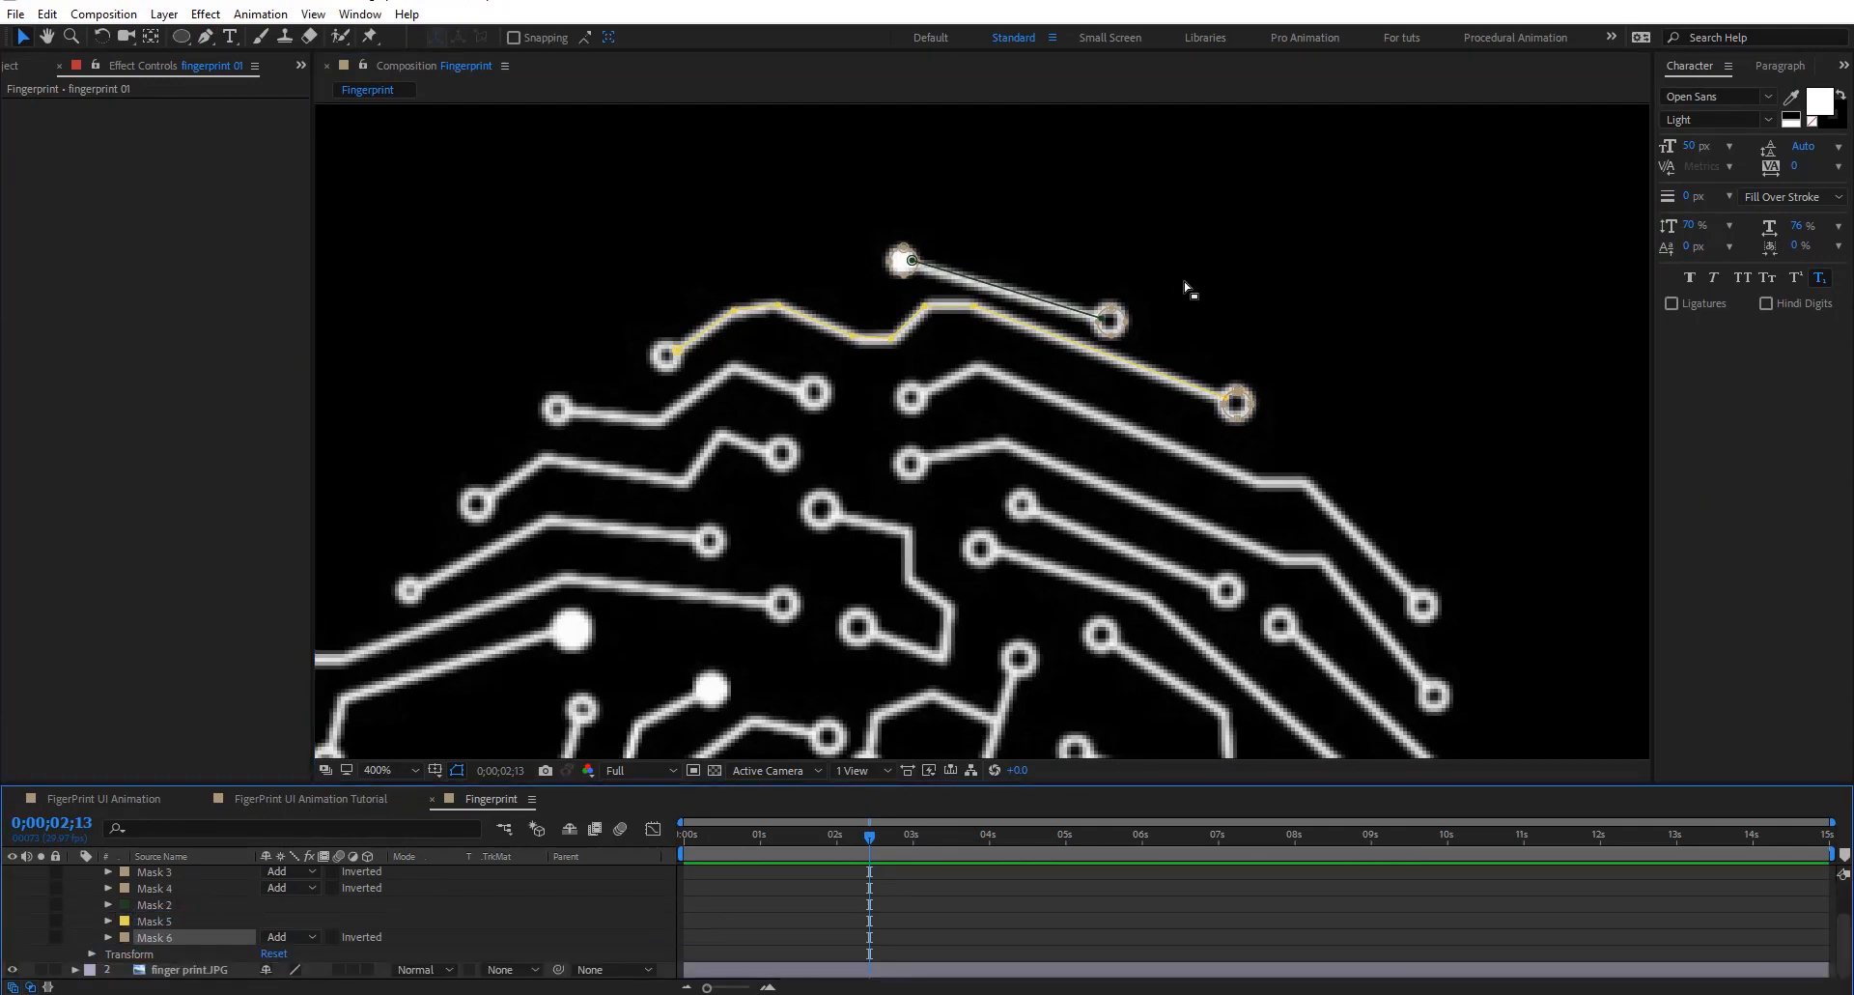
{"action": "left_click", "coordinate": [1240, 398]}
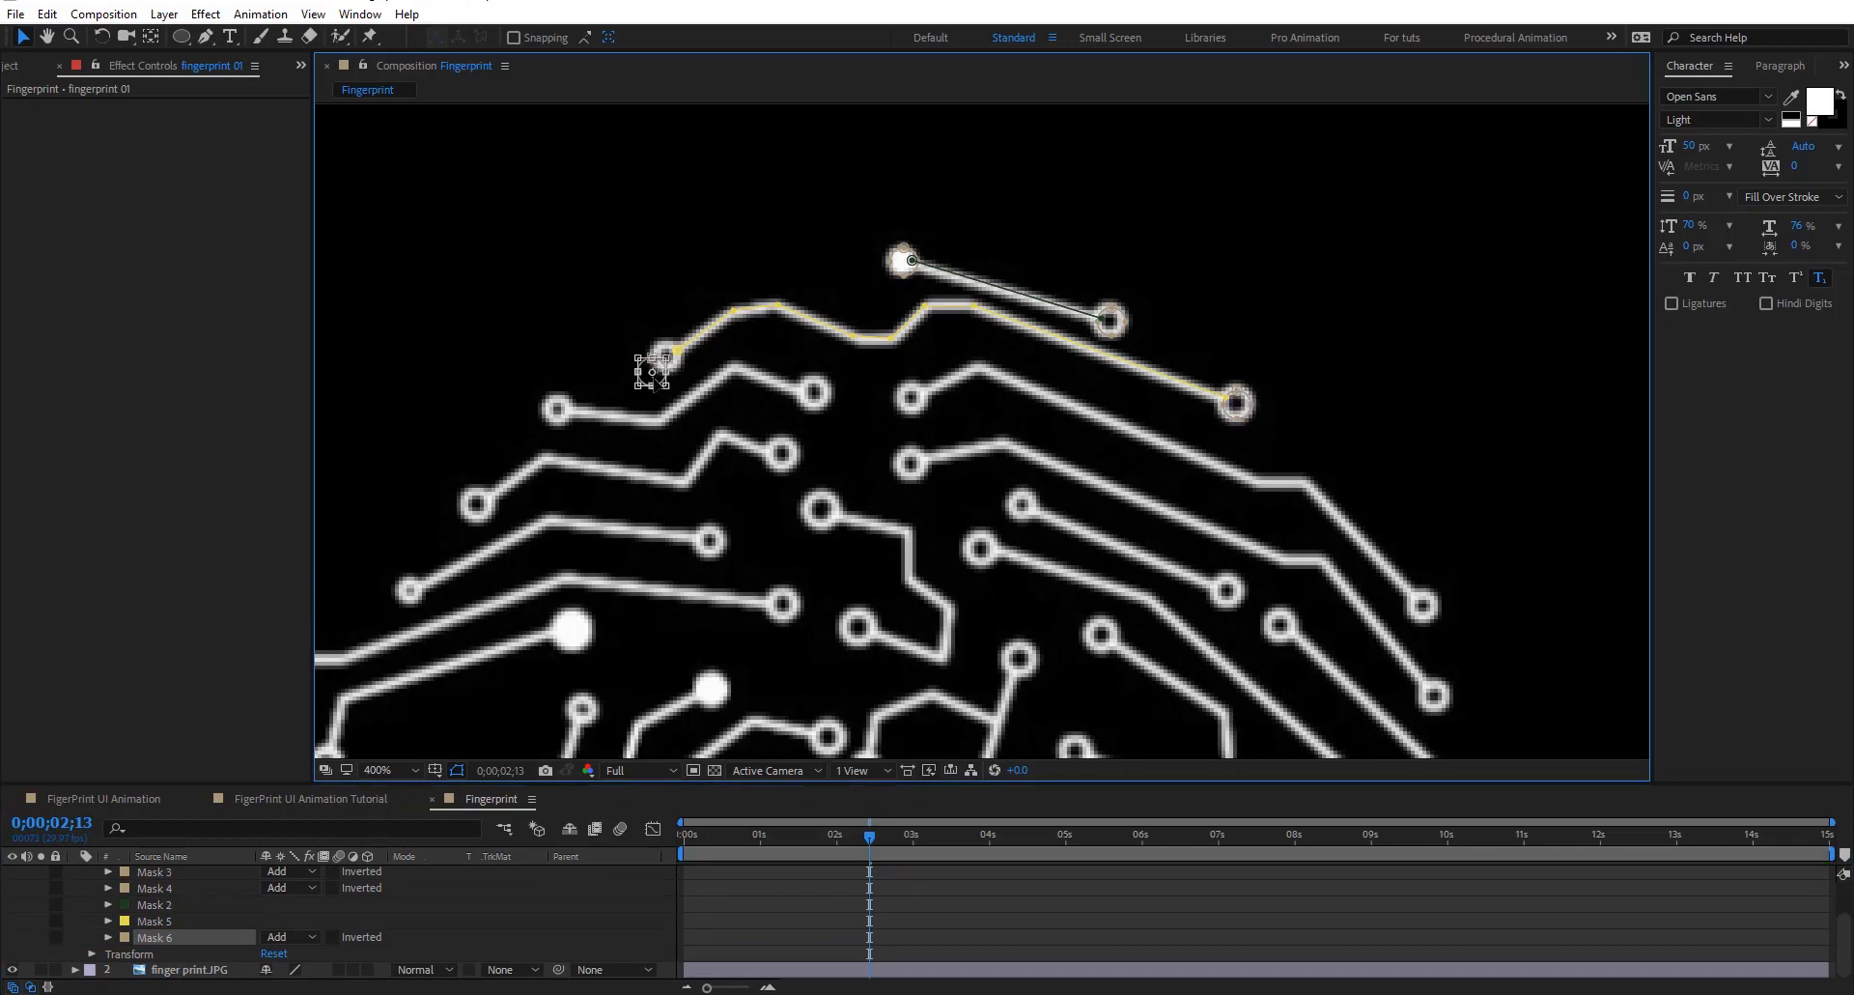
{"action": "left_click", "coordinate": [665, 355]}
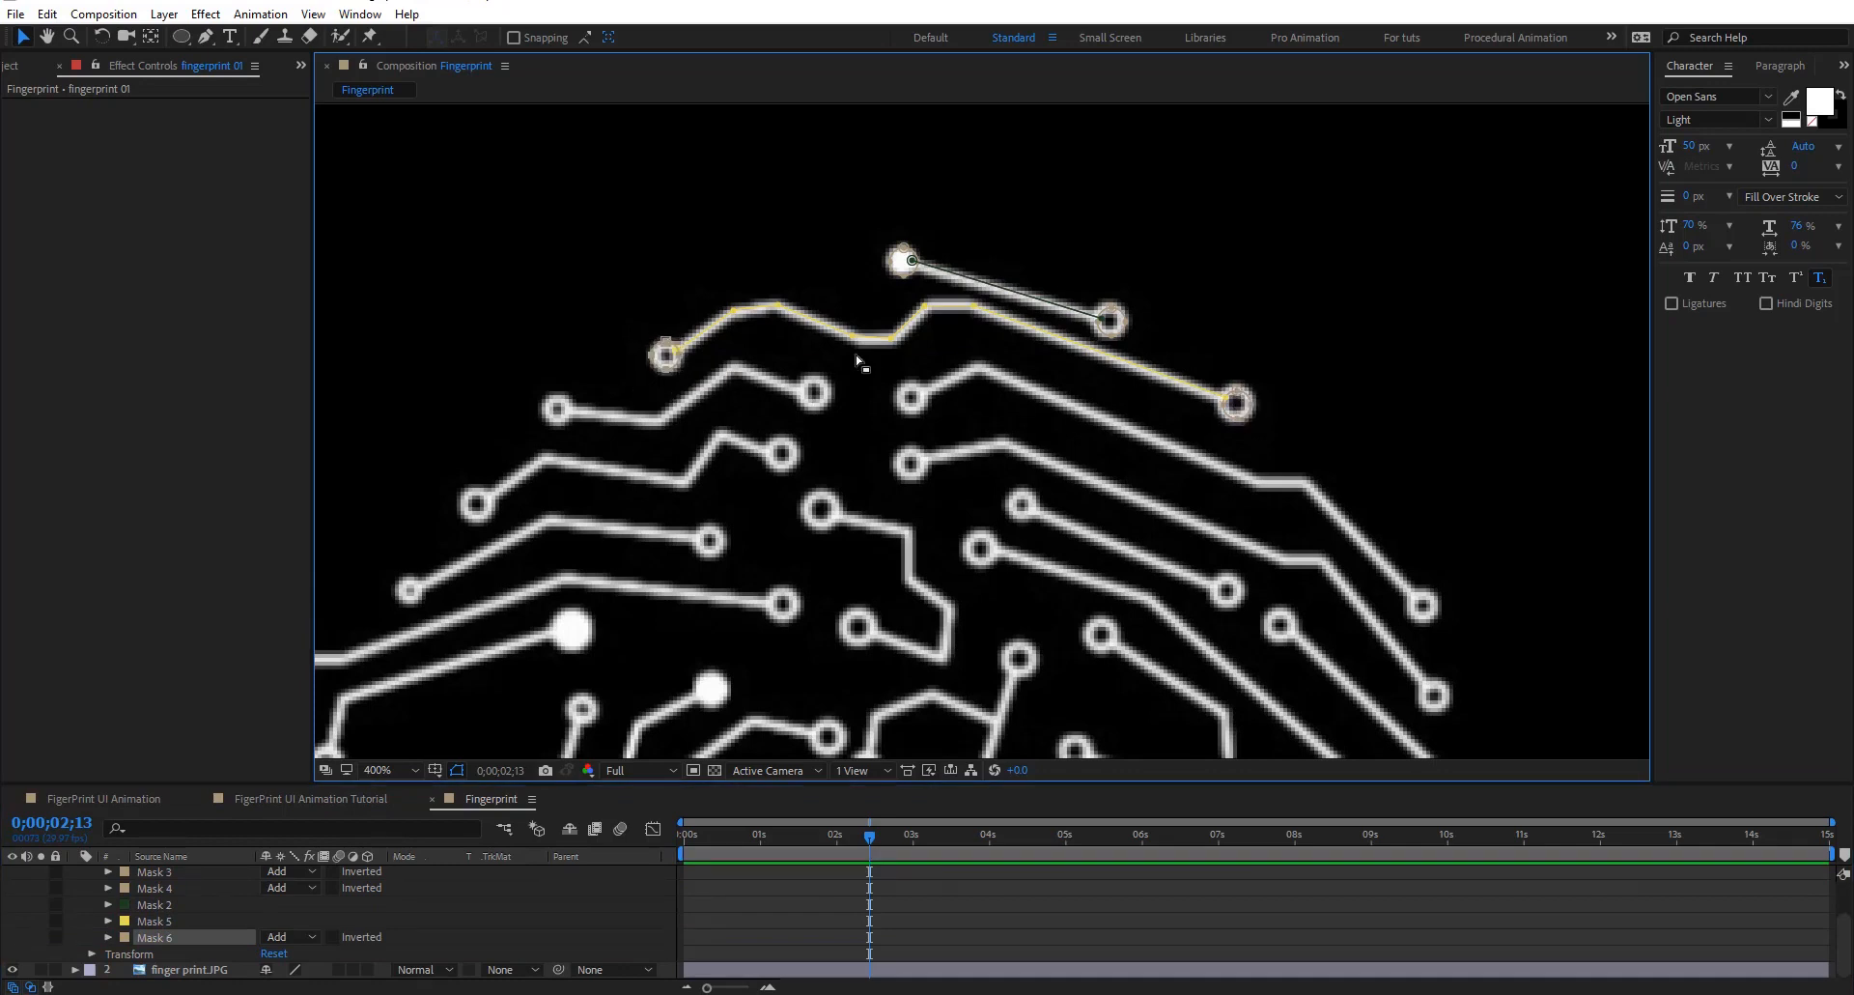
{"action": "left_click", "coordinate": [1078, 408]}
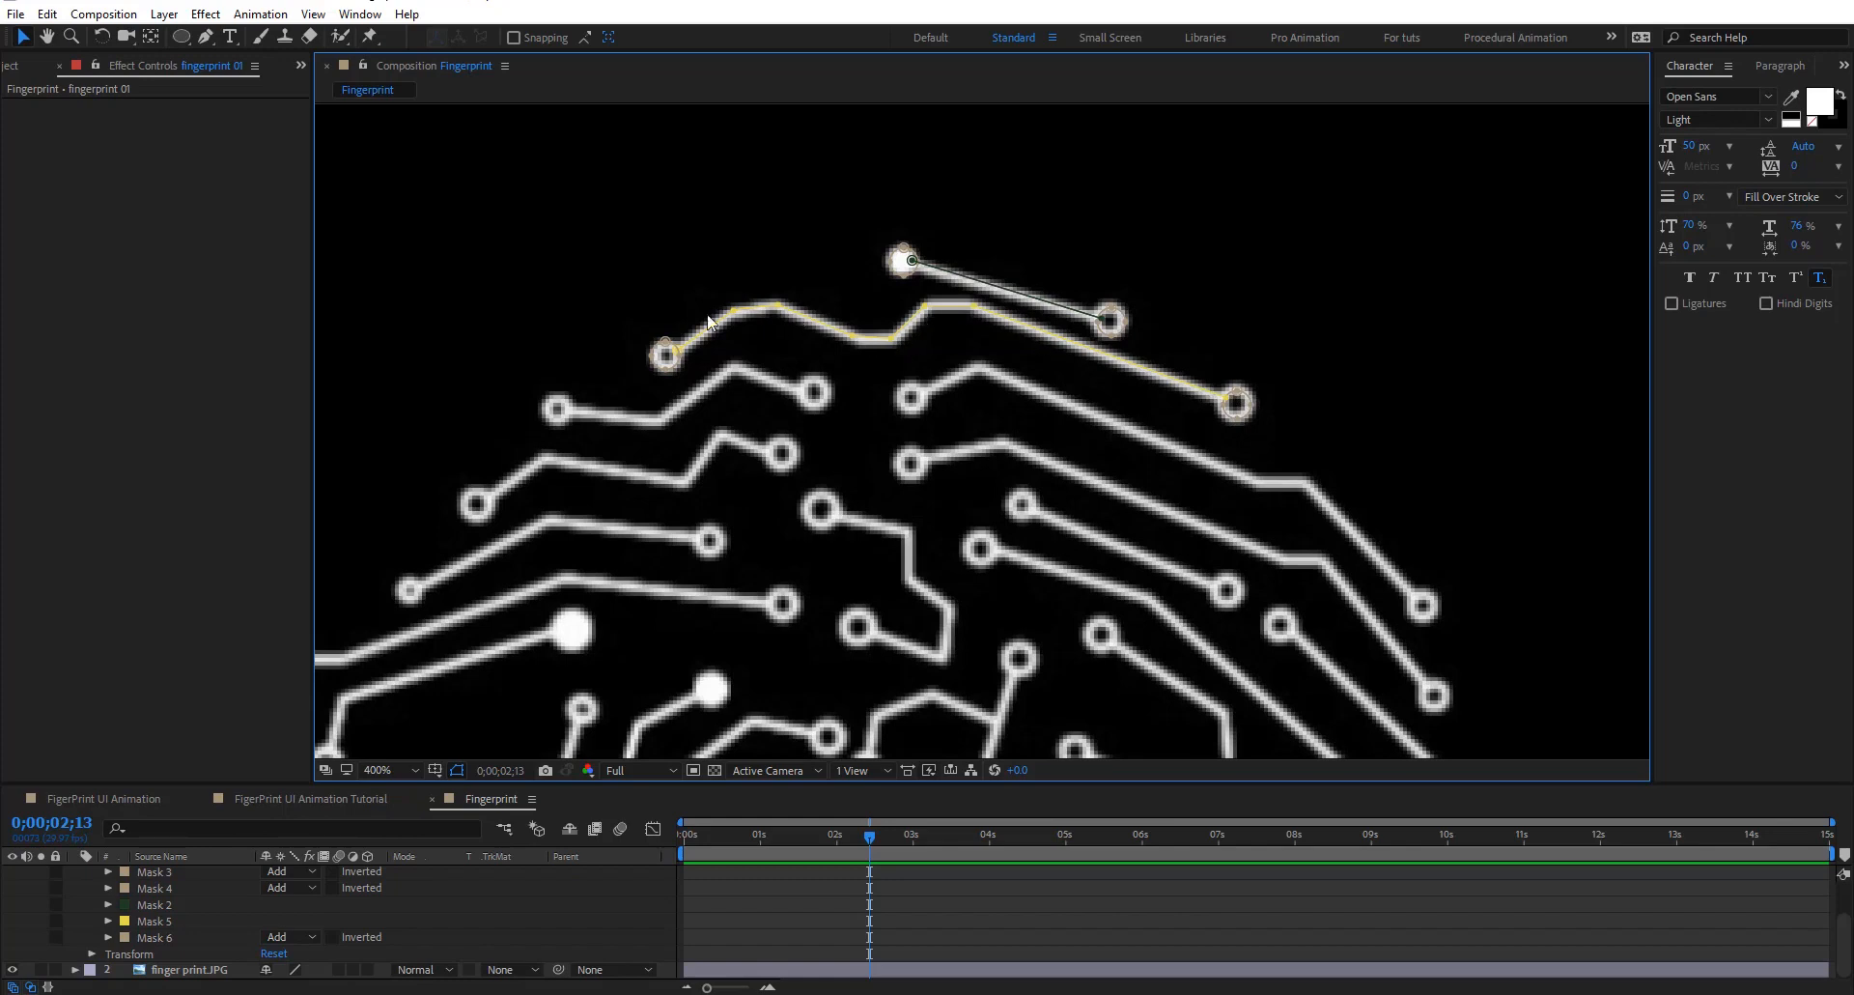
Duplicate the second trace's left-end circle mask and place the copy on the right node of the short bent trace below it
{"action": "left_click", "coordinate": [174, 944]}
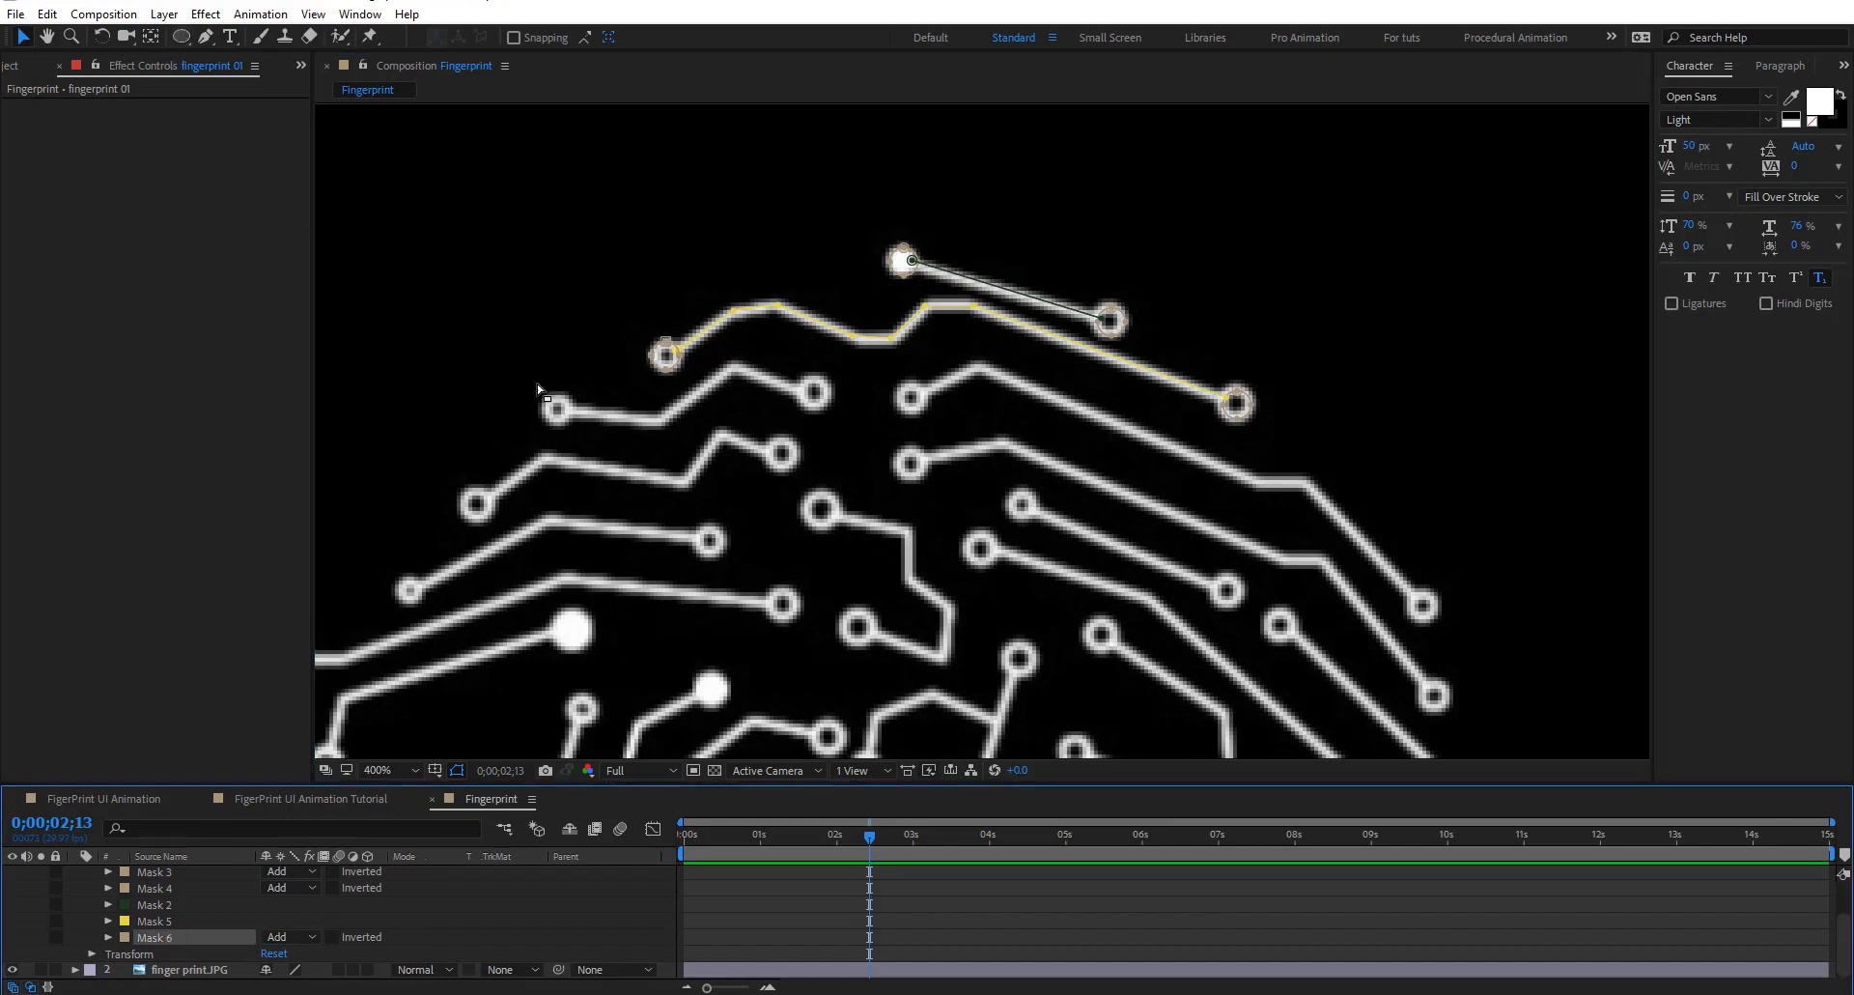
{"action": "left_click", "coordinate": [679, 354]}
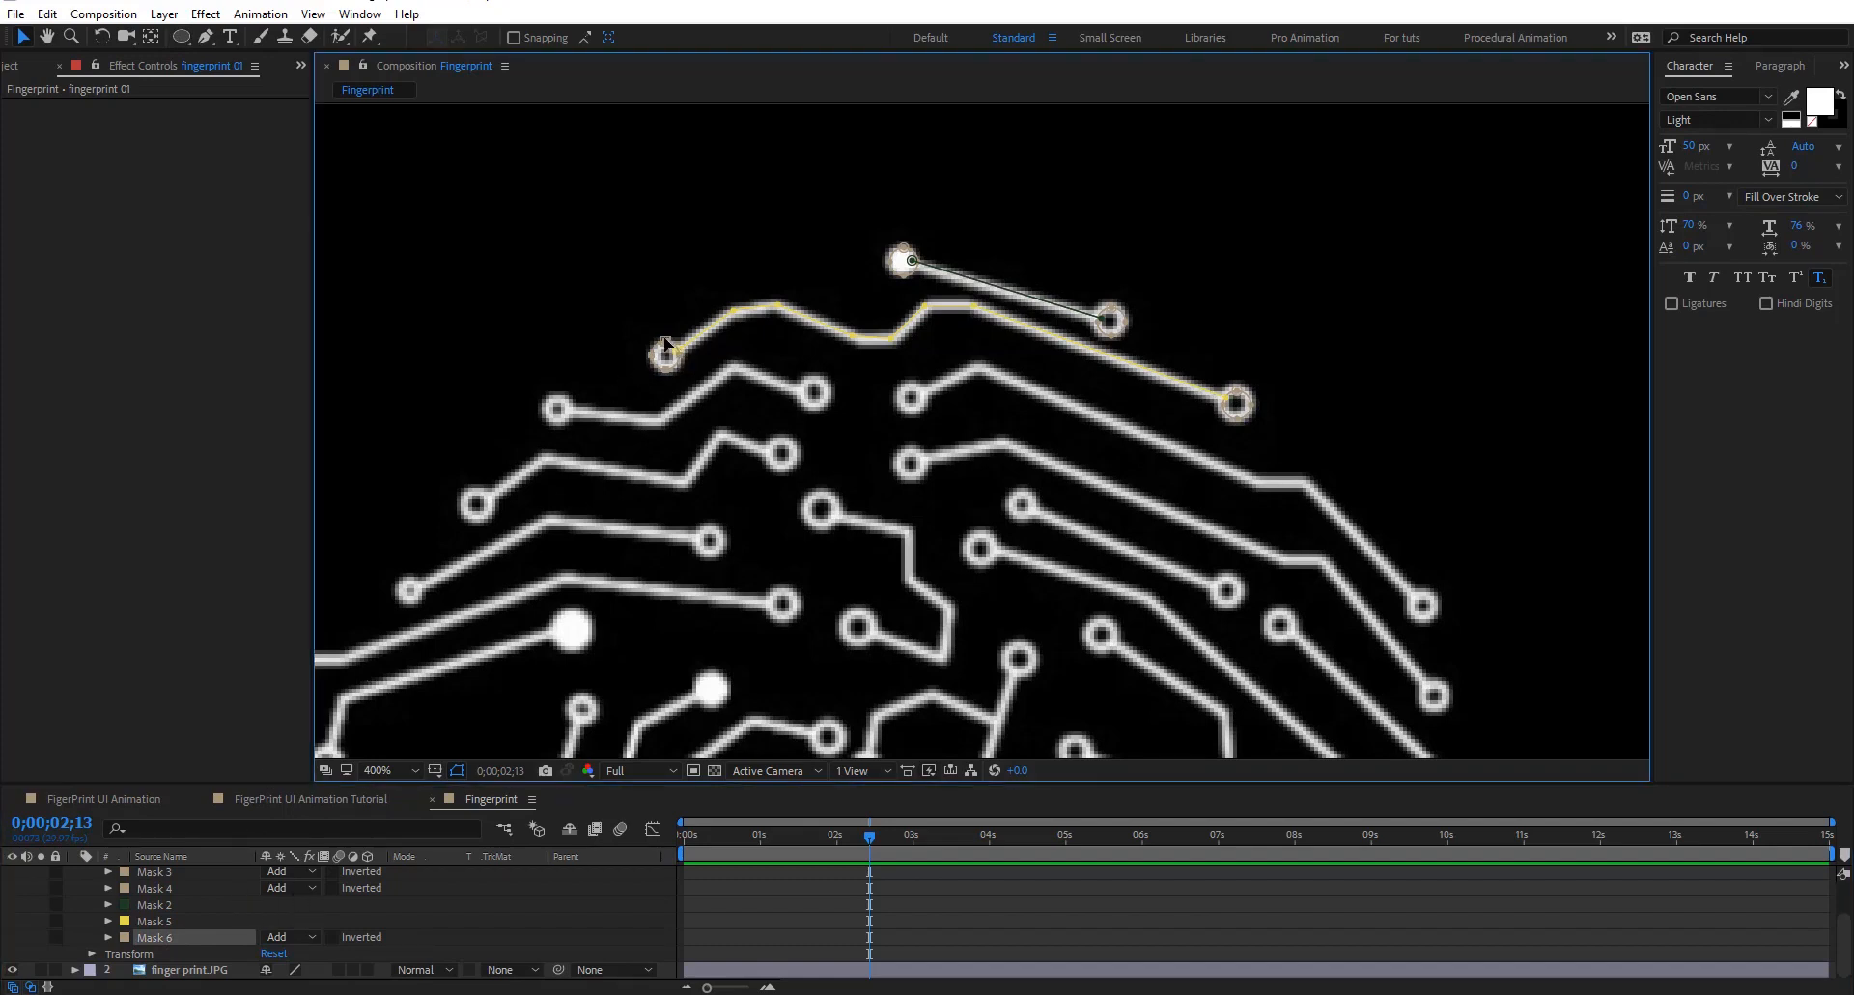
{"action": "key", "text": "ctrl+d"}
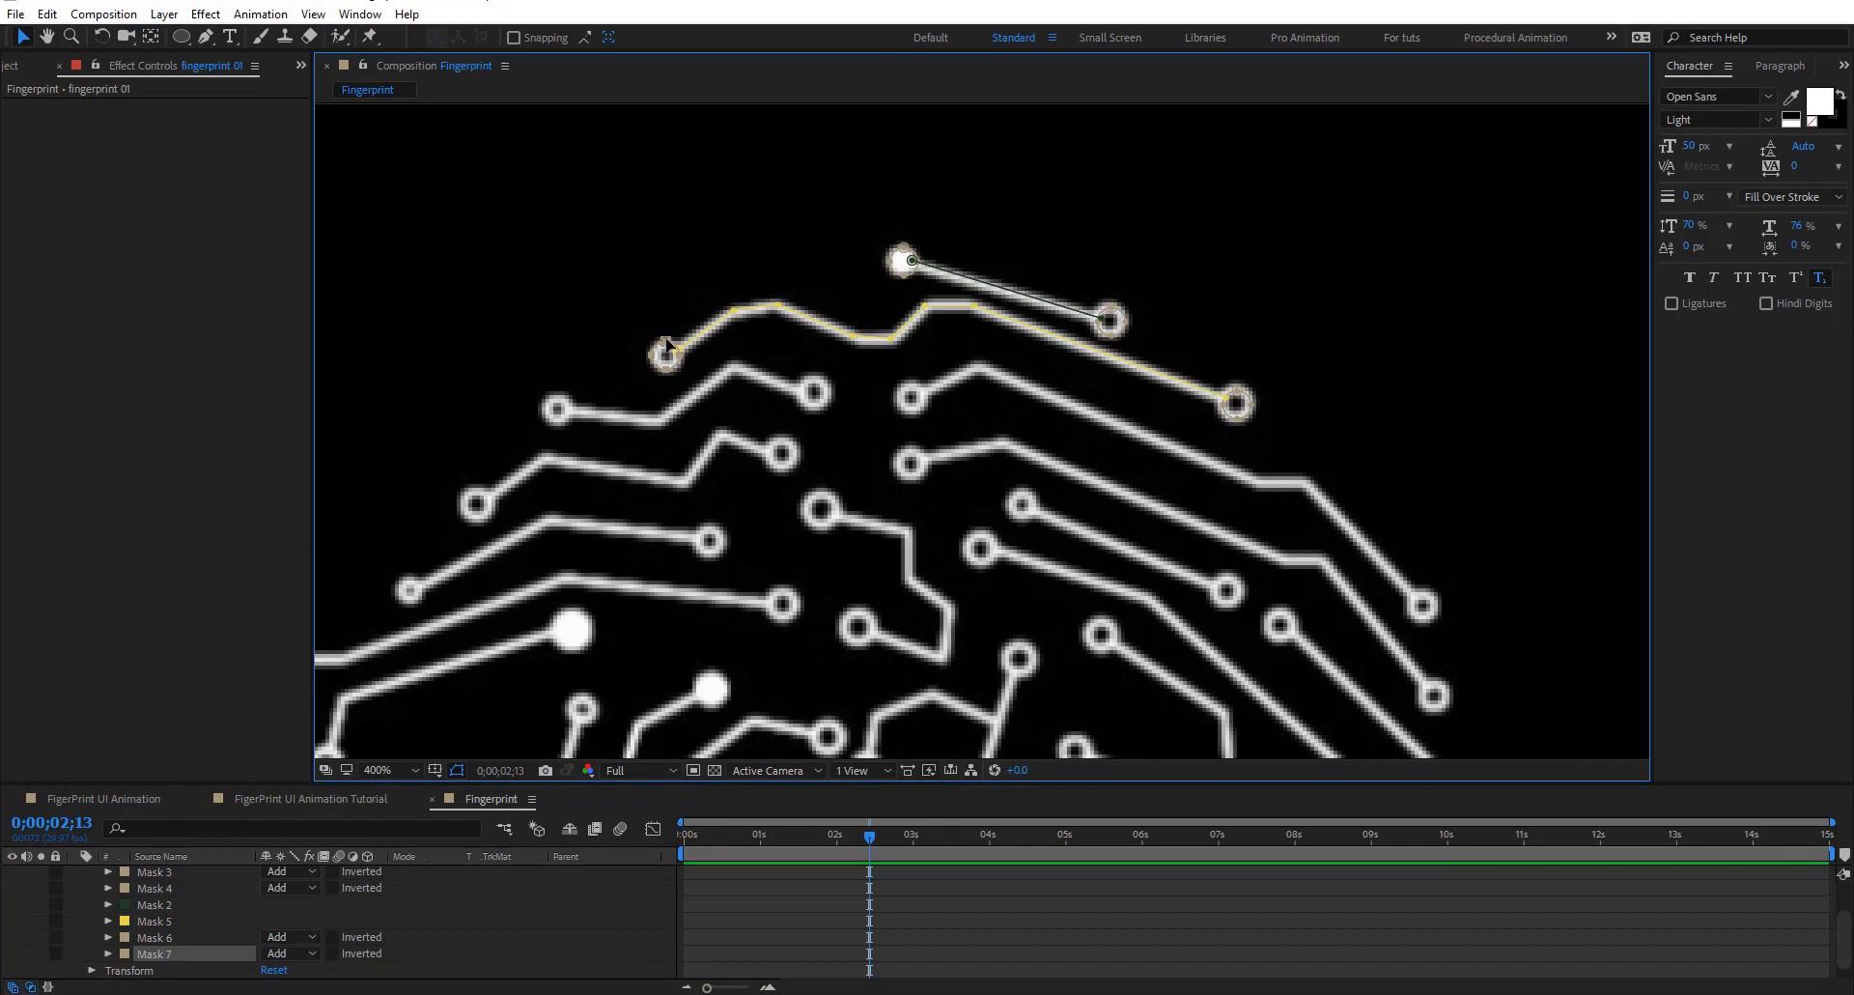
{"action": "left_click_drag", "start_coordinate": [678, 354], "coordinate": [829, 393]}
{"action": "key", "text": "ctrl+z"}
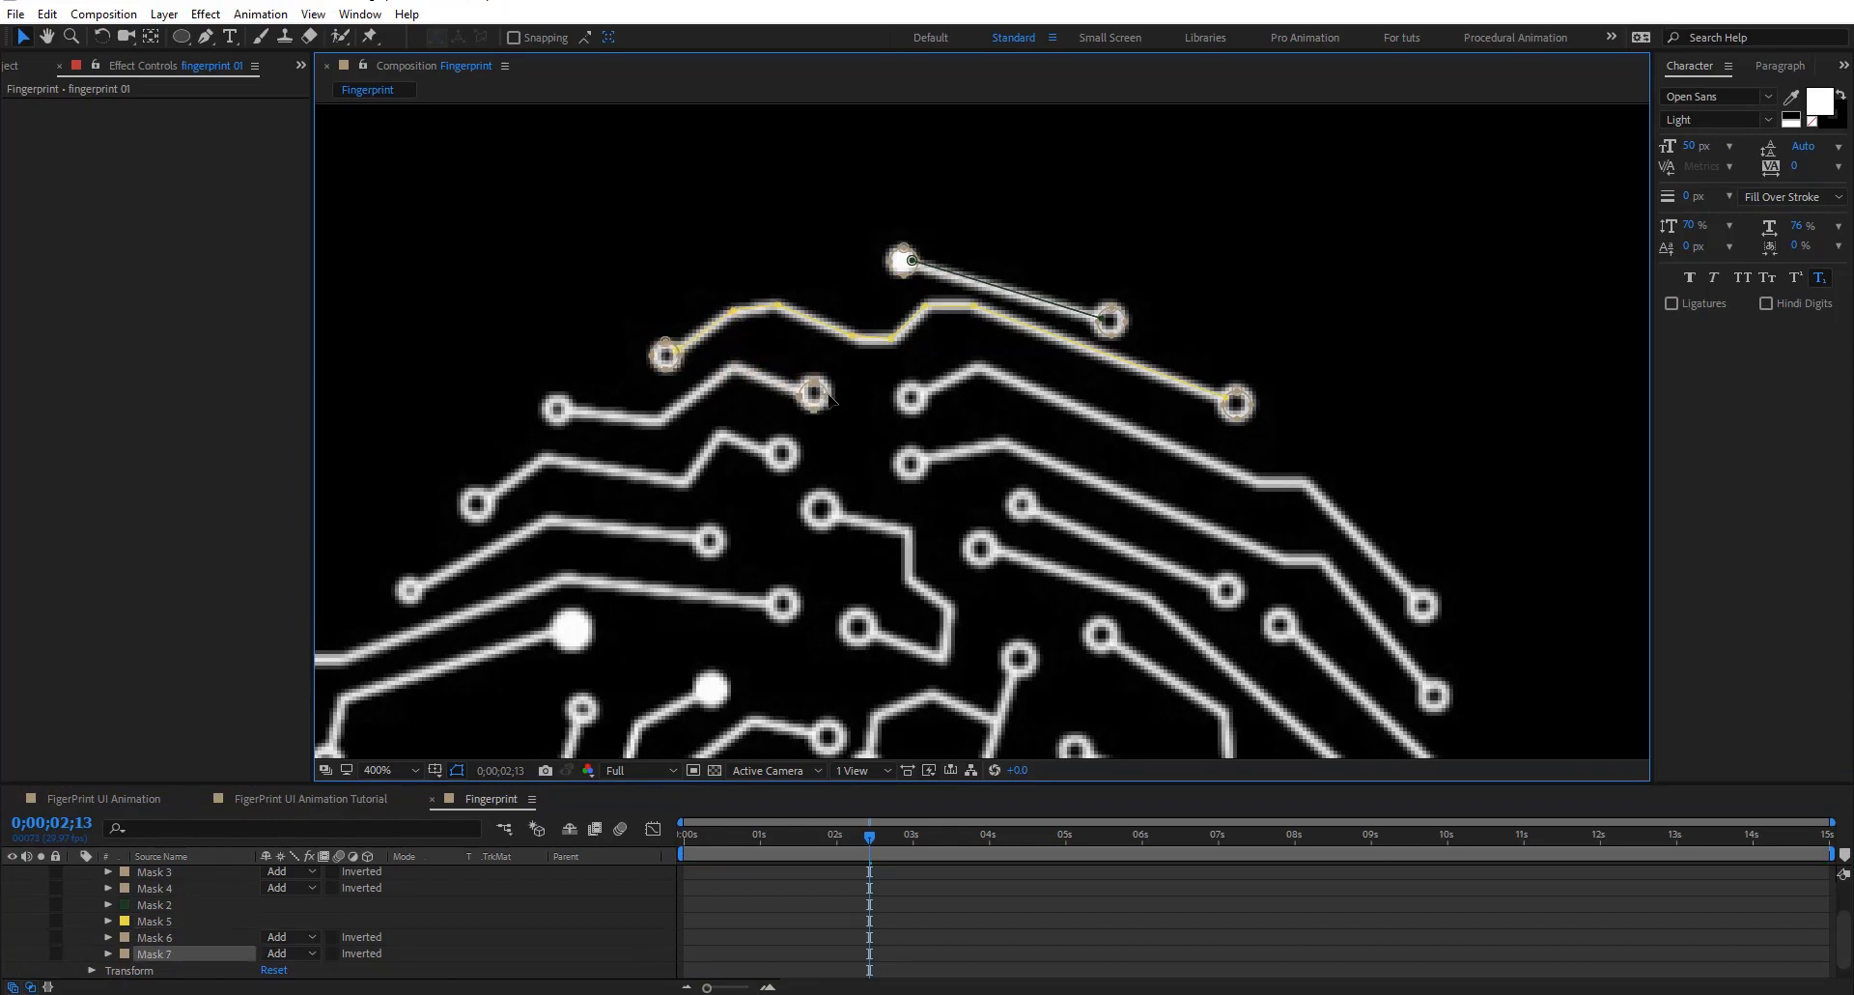
Trace the short bent circuit line below the second trace with an open Pen mask running between its left and right nodes
{"action": "left_click", "coordinate": [205, 36]}
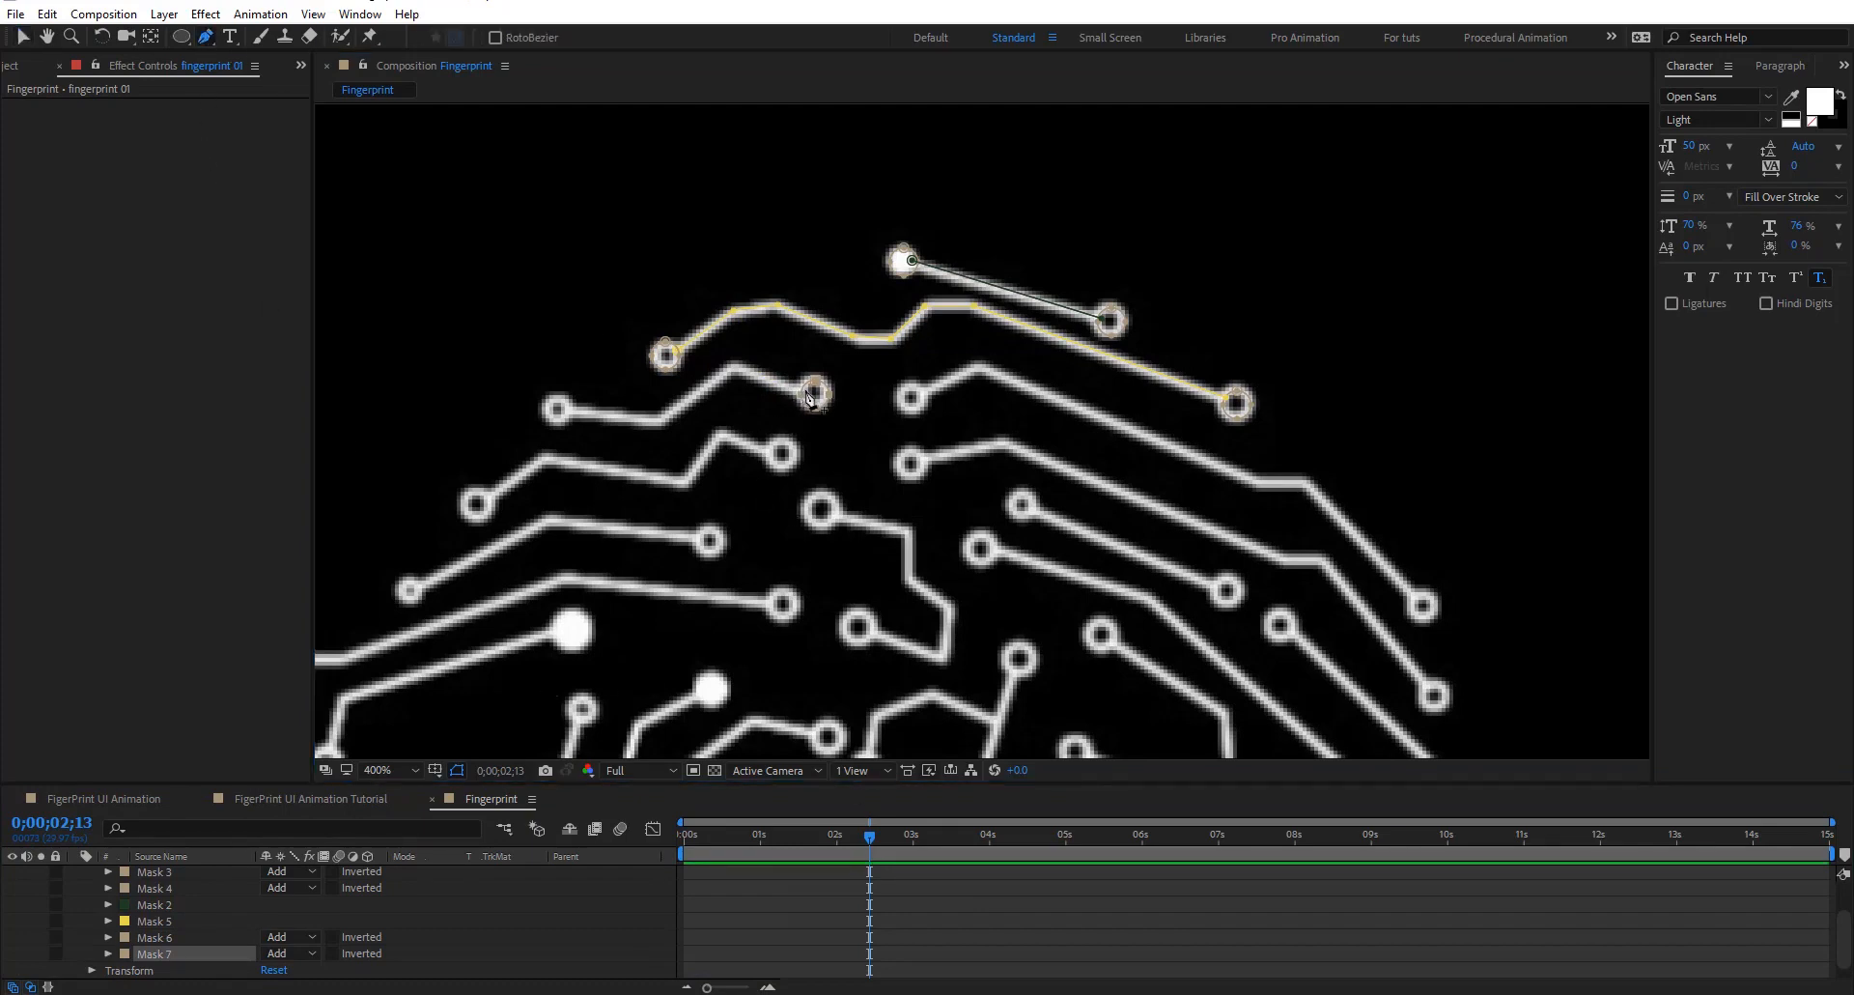
{"action": "left_click", "coordinate": [566, 409]}
{"action": "left_click", "coordinate": [659, 422]}
{"action": "left_click", "coordinate": [735, 366]}
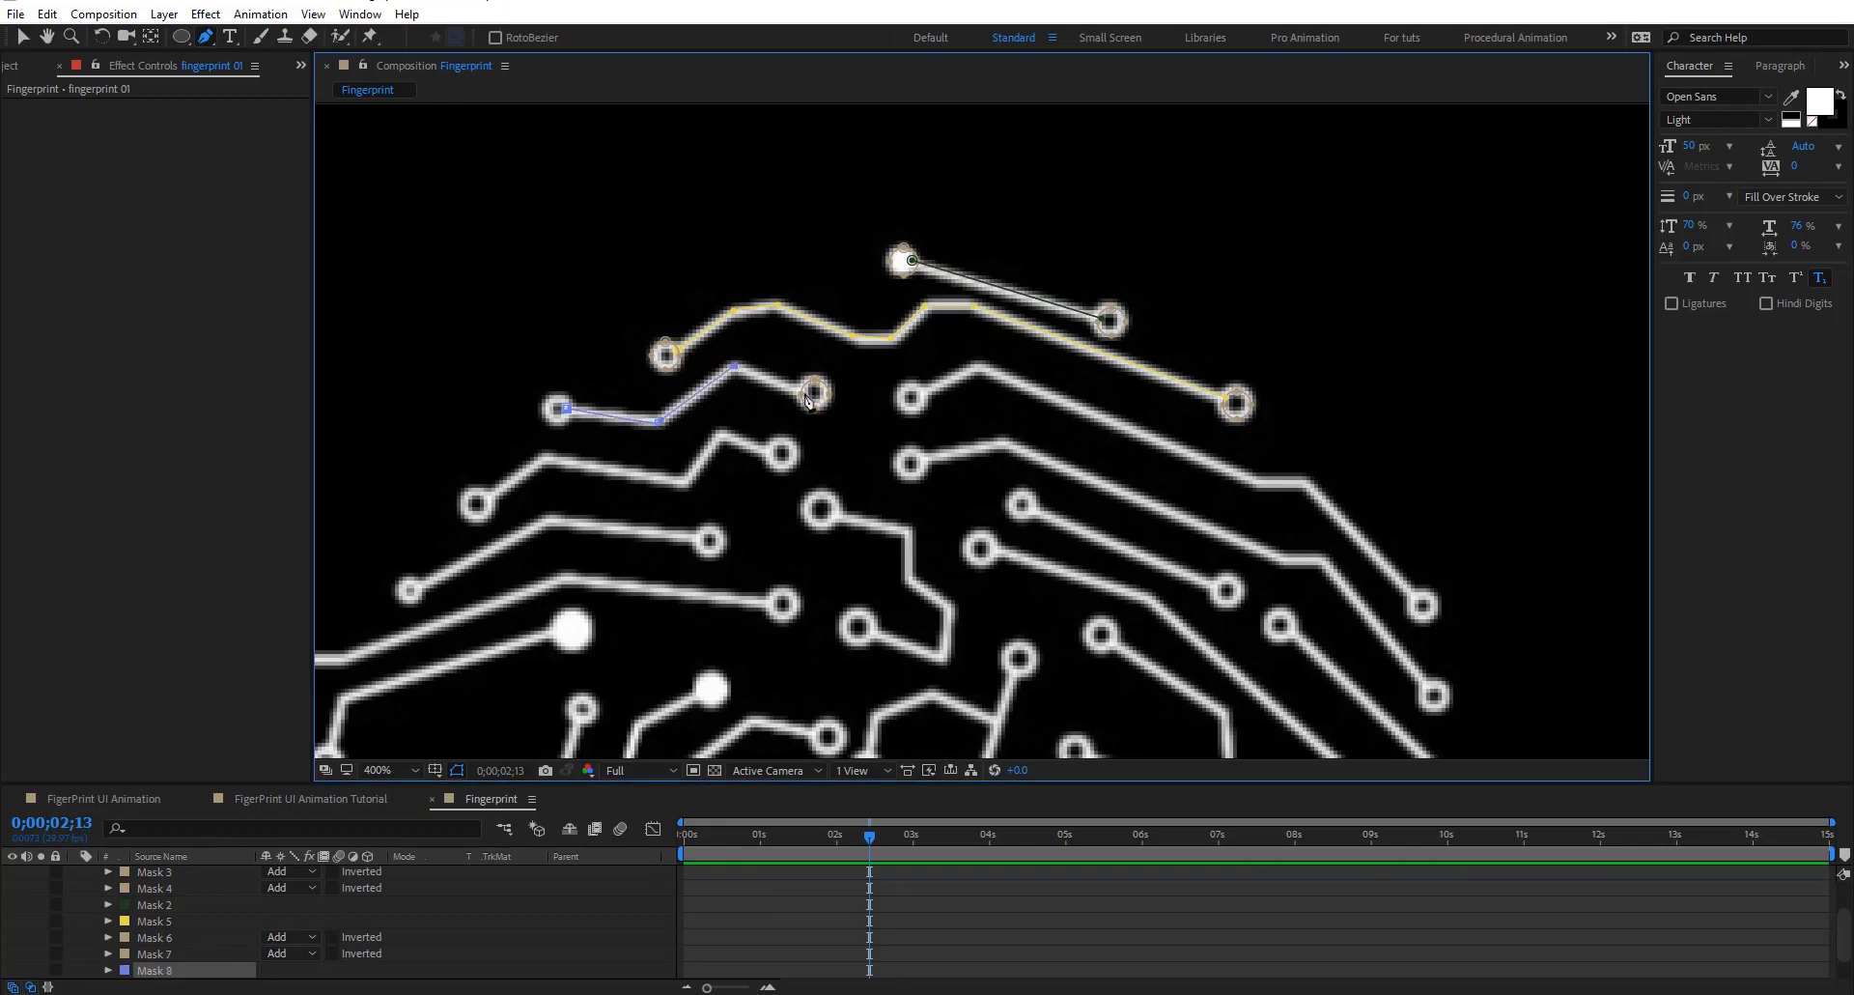
Duplicate the short trace's right-node circle mask, order the copy below the trace's path mask, and place it on the left node
{"action": "key", "text": "v"}
{"action": "left_click", "coordinate": [817, 391]}
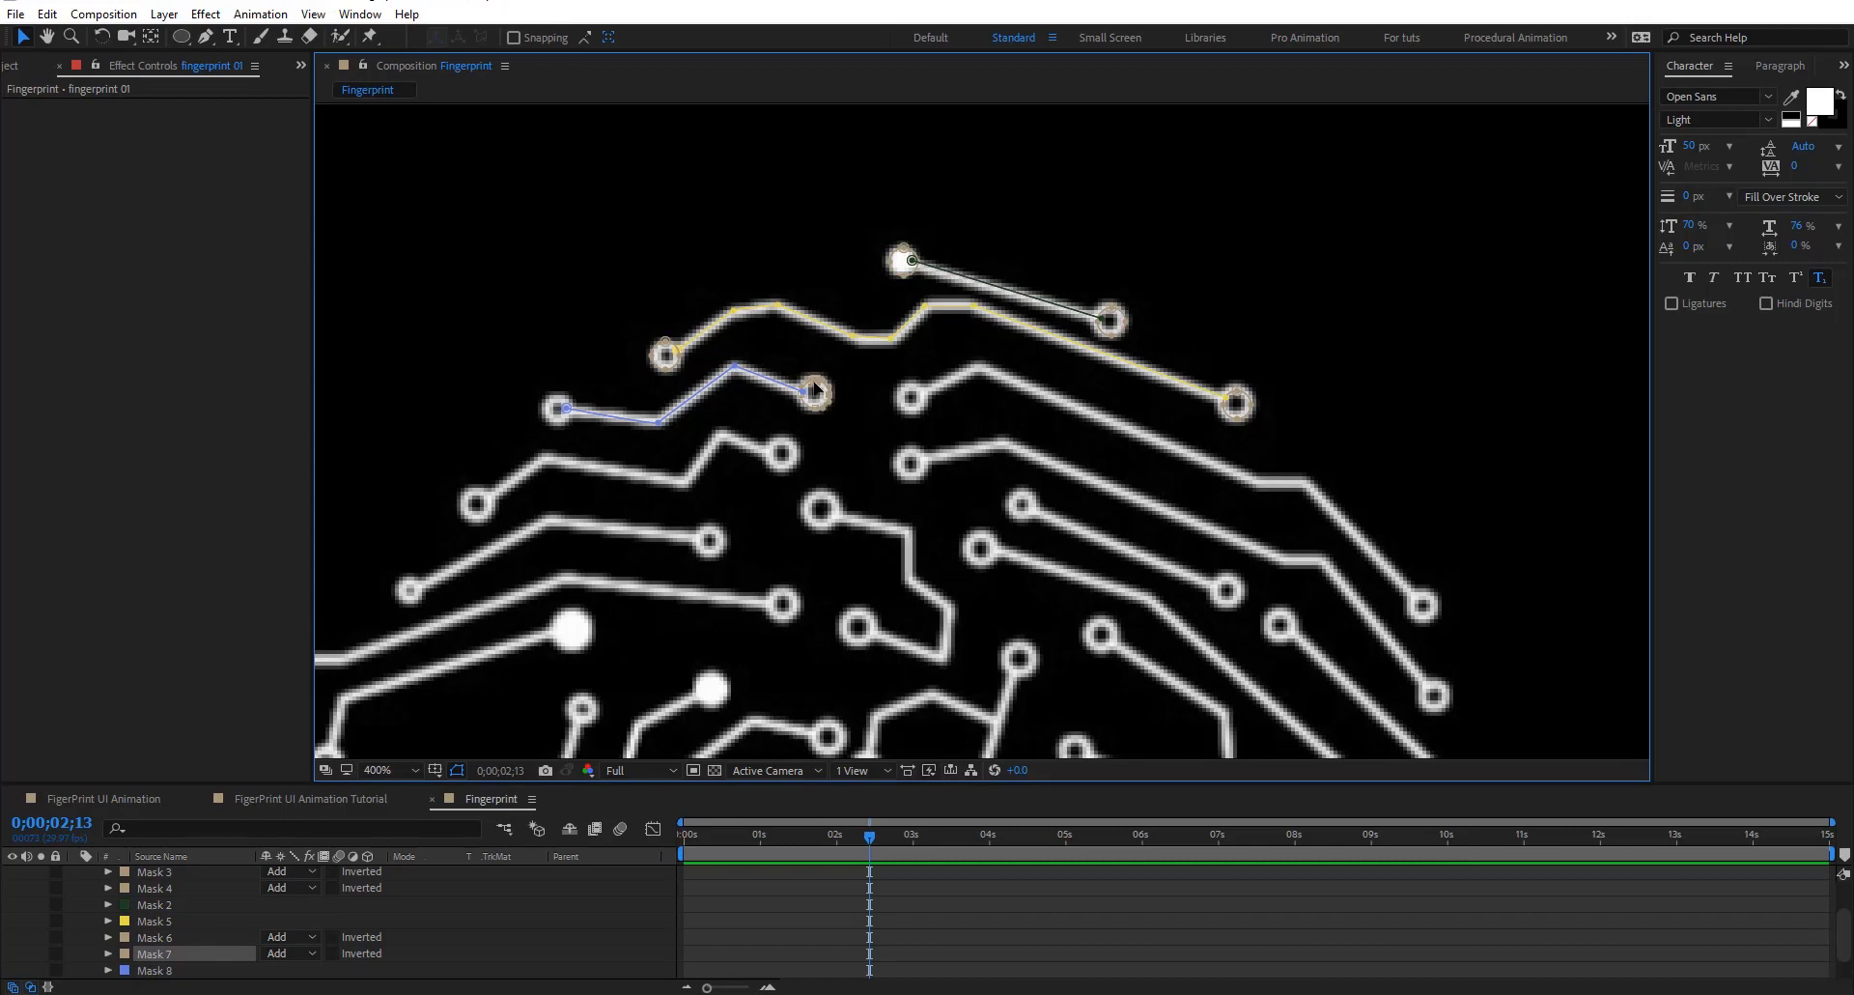
{"action": "scroll", "coordinate": [182, 922], "scroll_direction": "down", "scroll_amount": 2}
{"action": "left_click", "coordinate": [154, 936]}
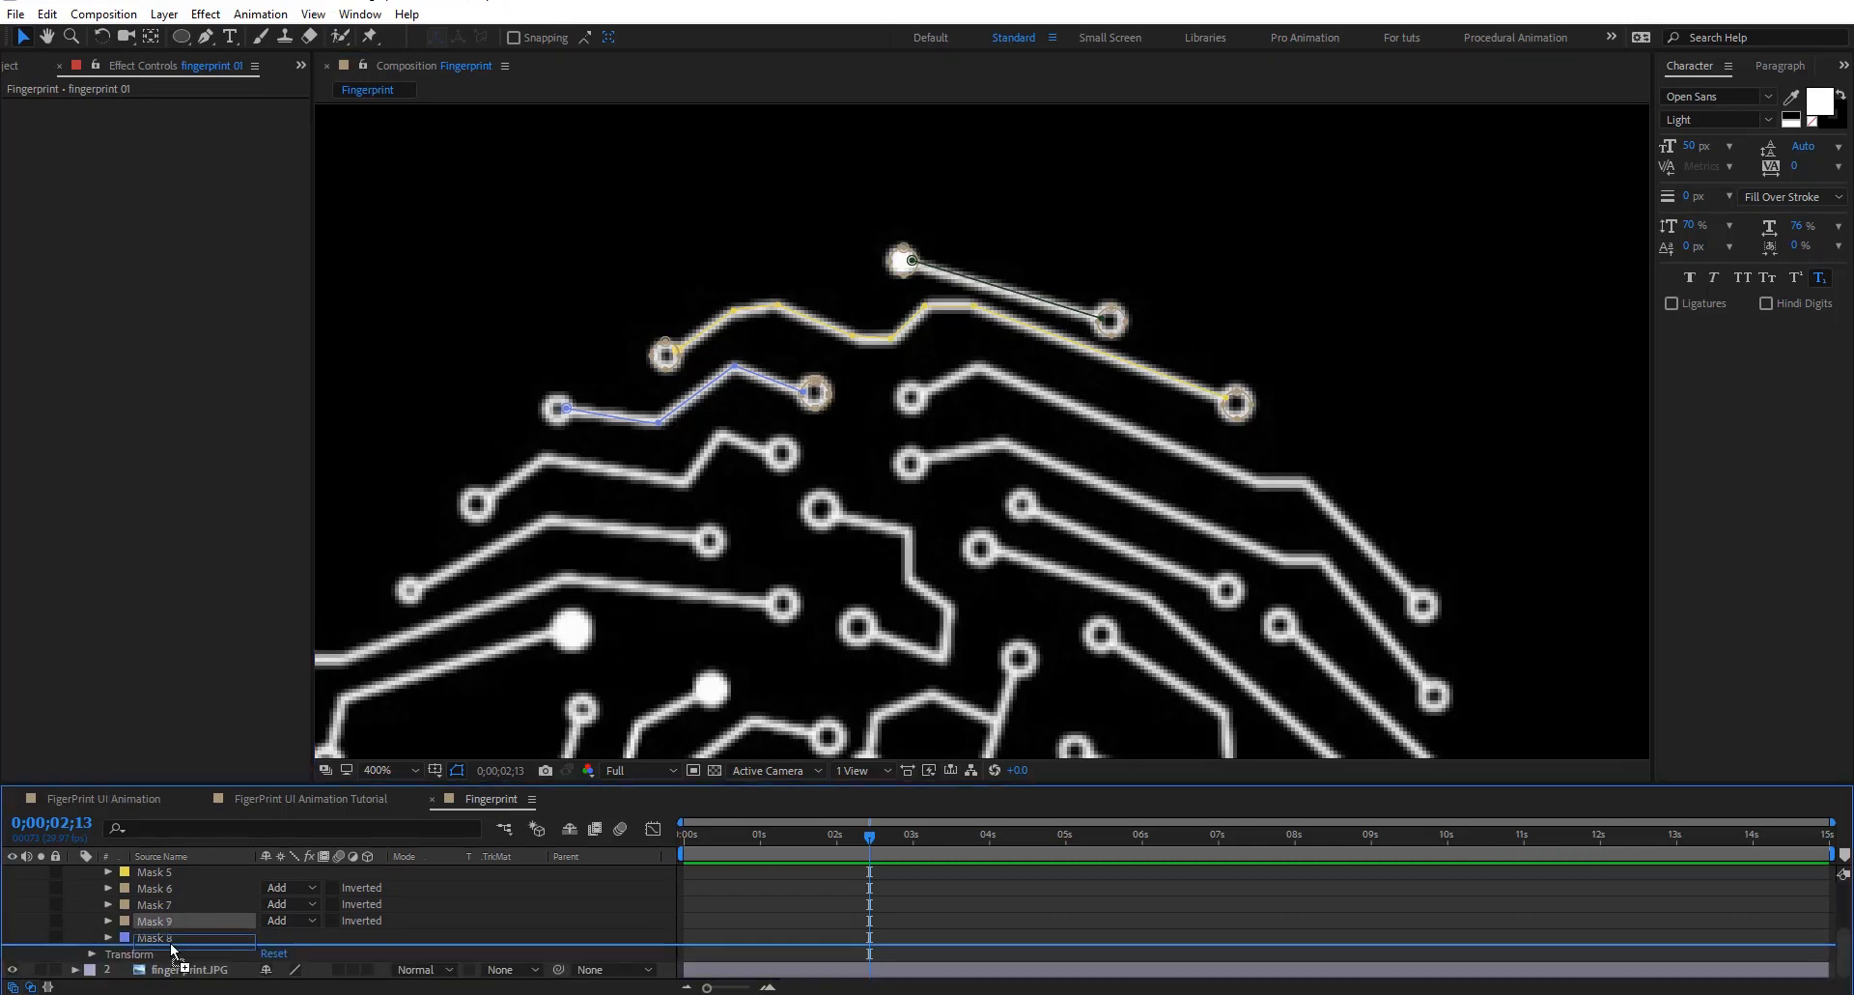
{"action": "left_click", "coordinate": [790, 389]}
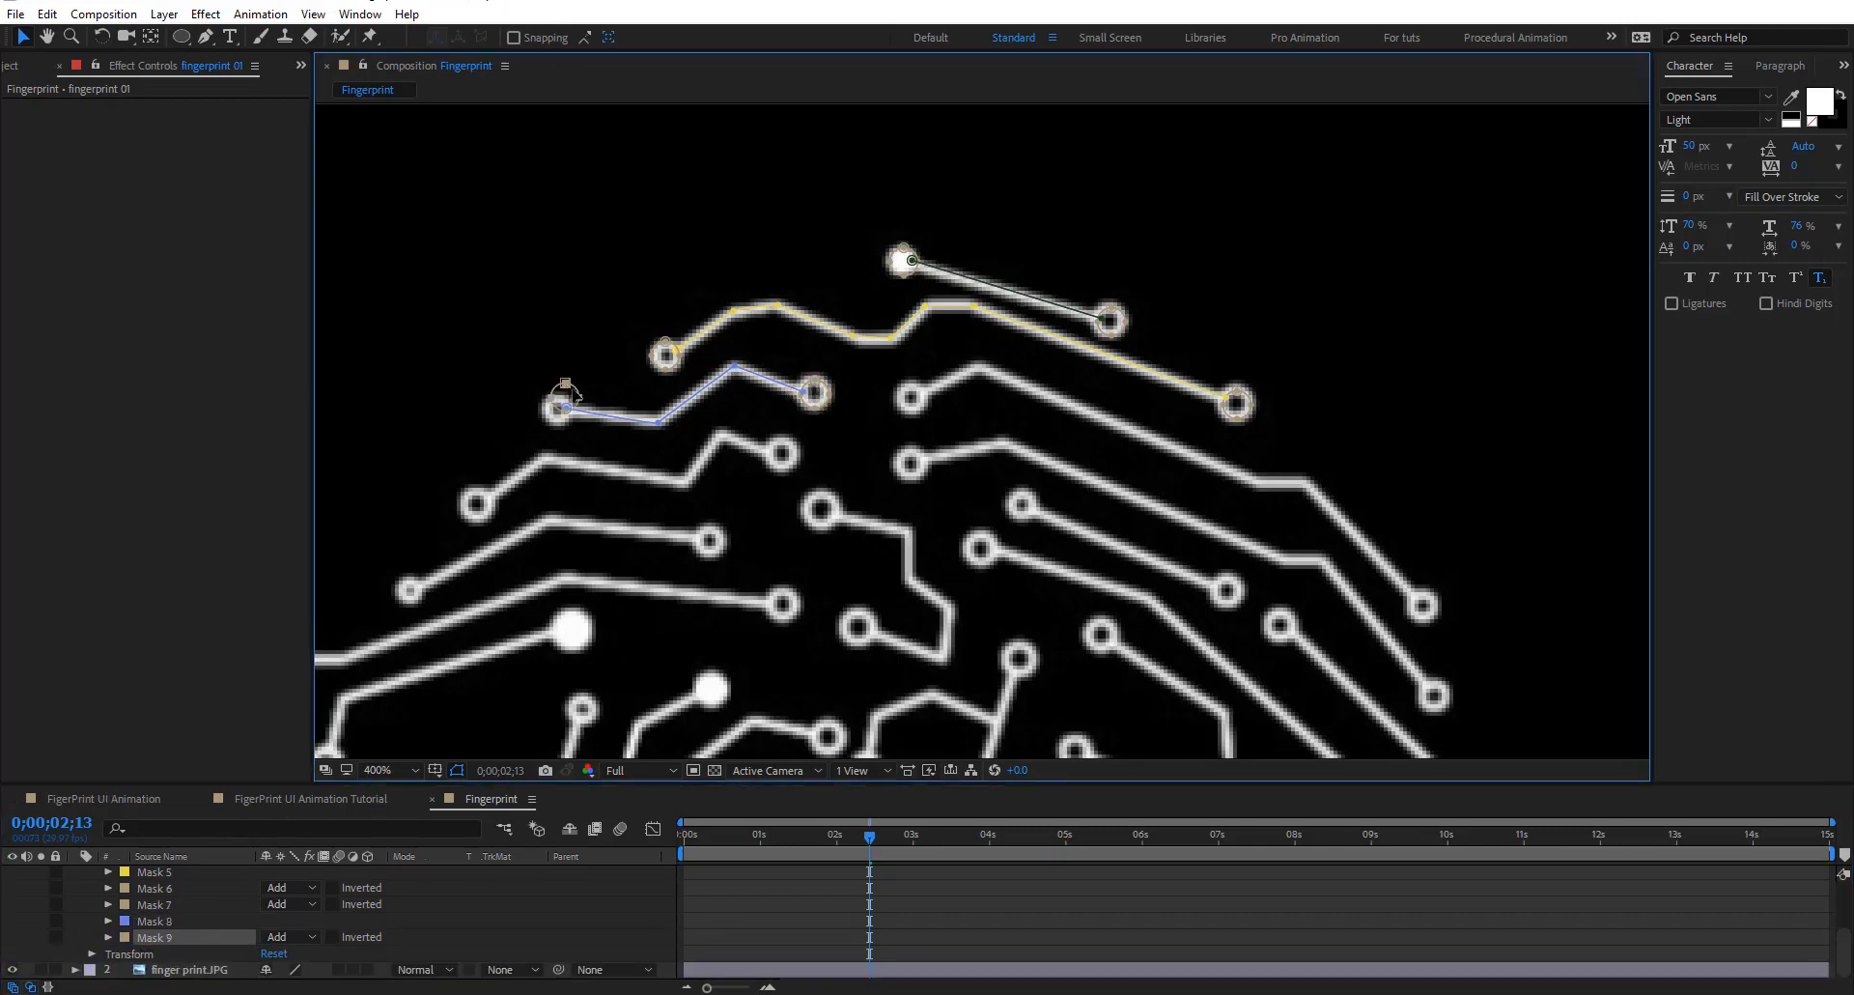
Look over the remaining untraced circuit lines across the whole fingerprint image
{"action": "left_click_drag", "start_coordinate": [684, 481], "coordinate": [639, 413]}
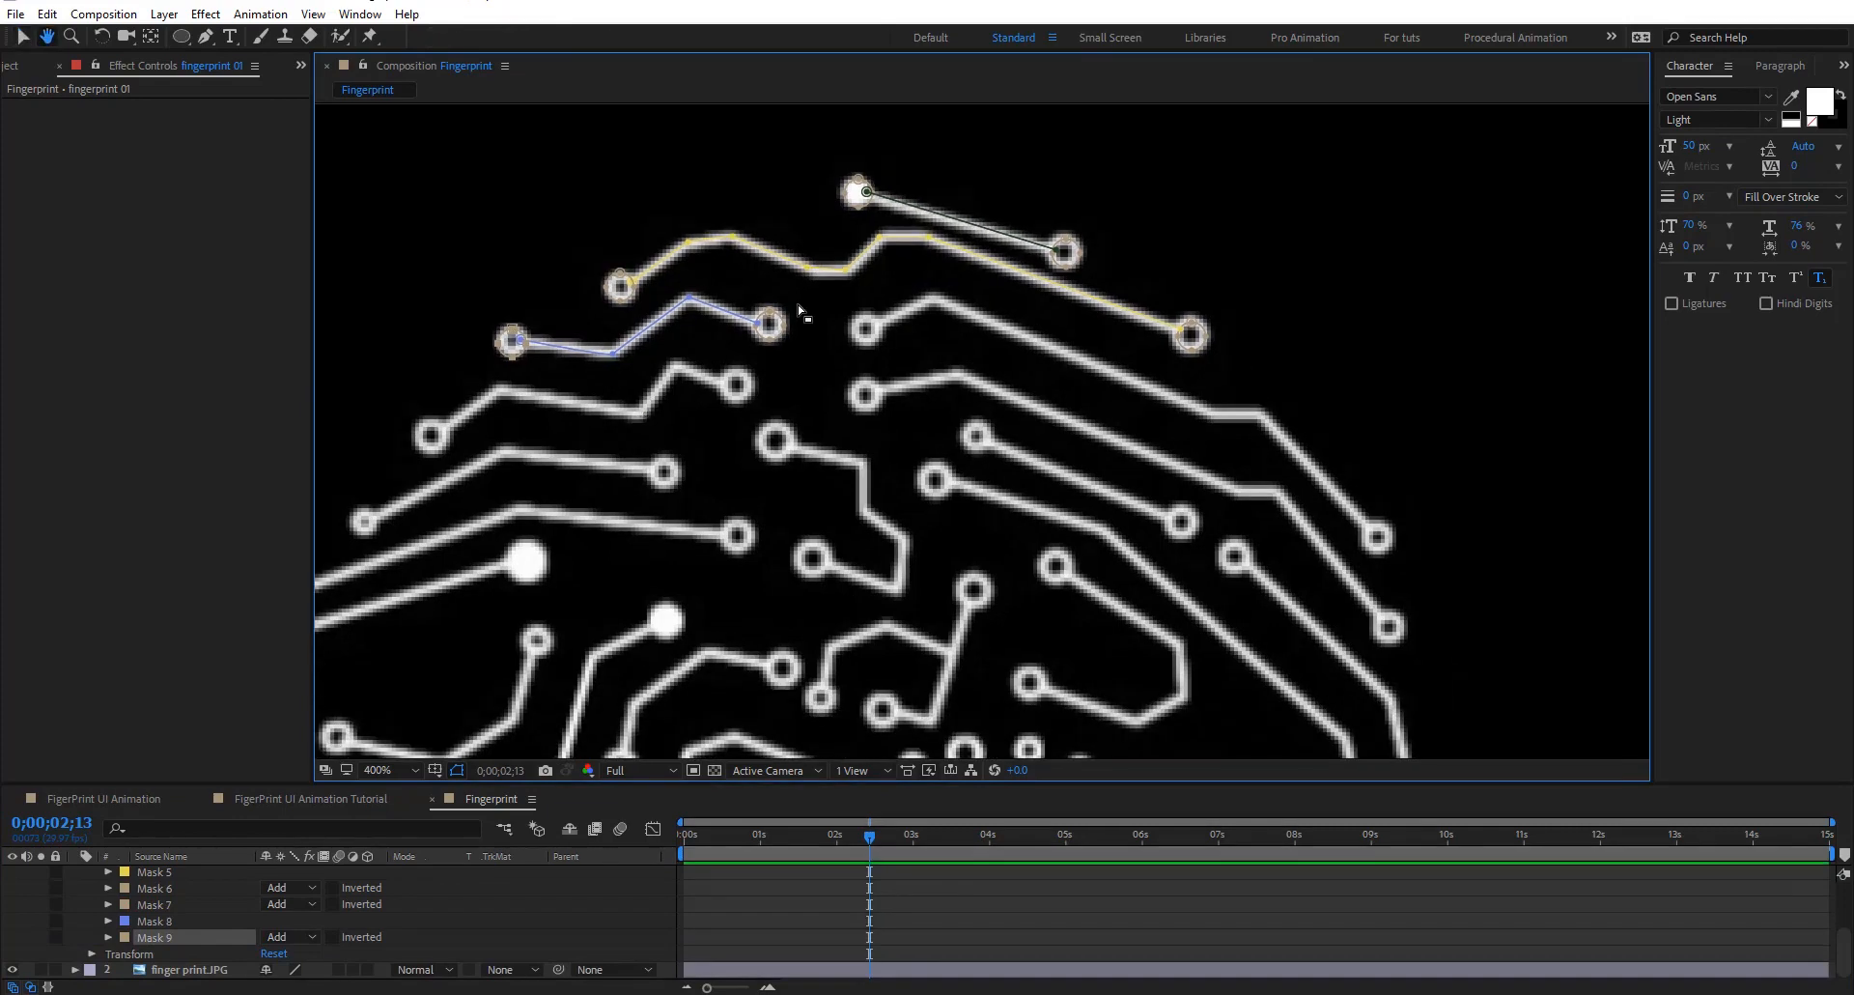
{"action": "key", "text": "comma"}
{"action": "key", "text": "comma"}
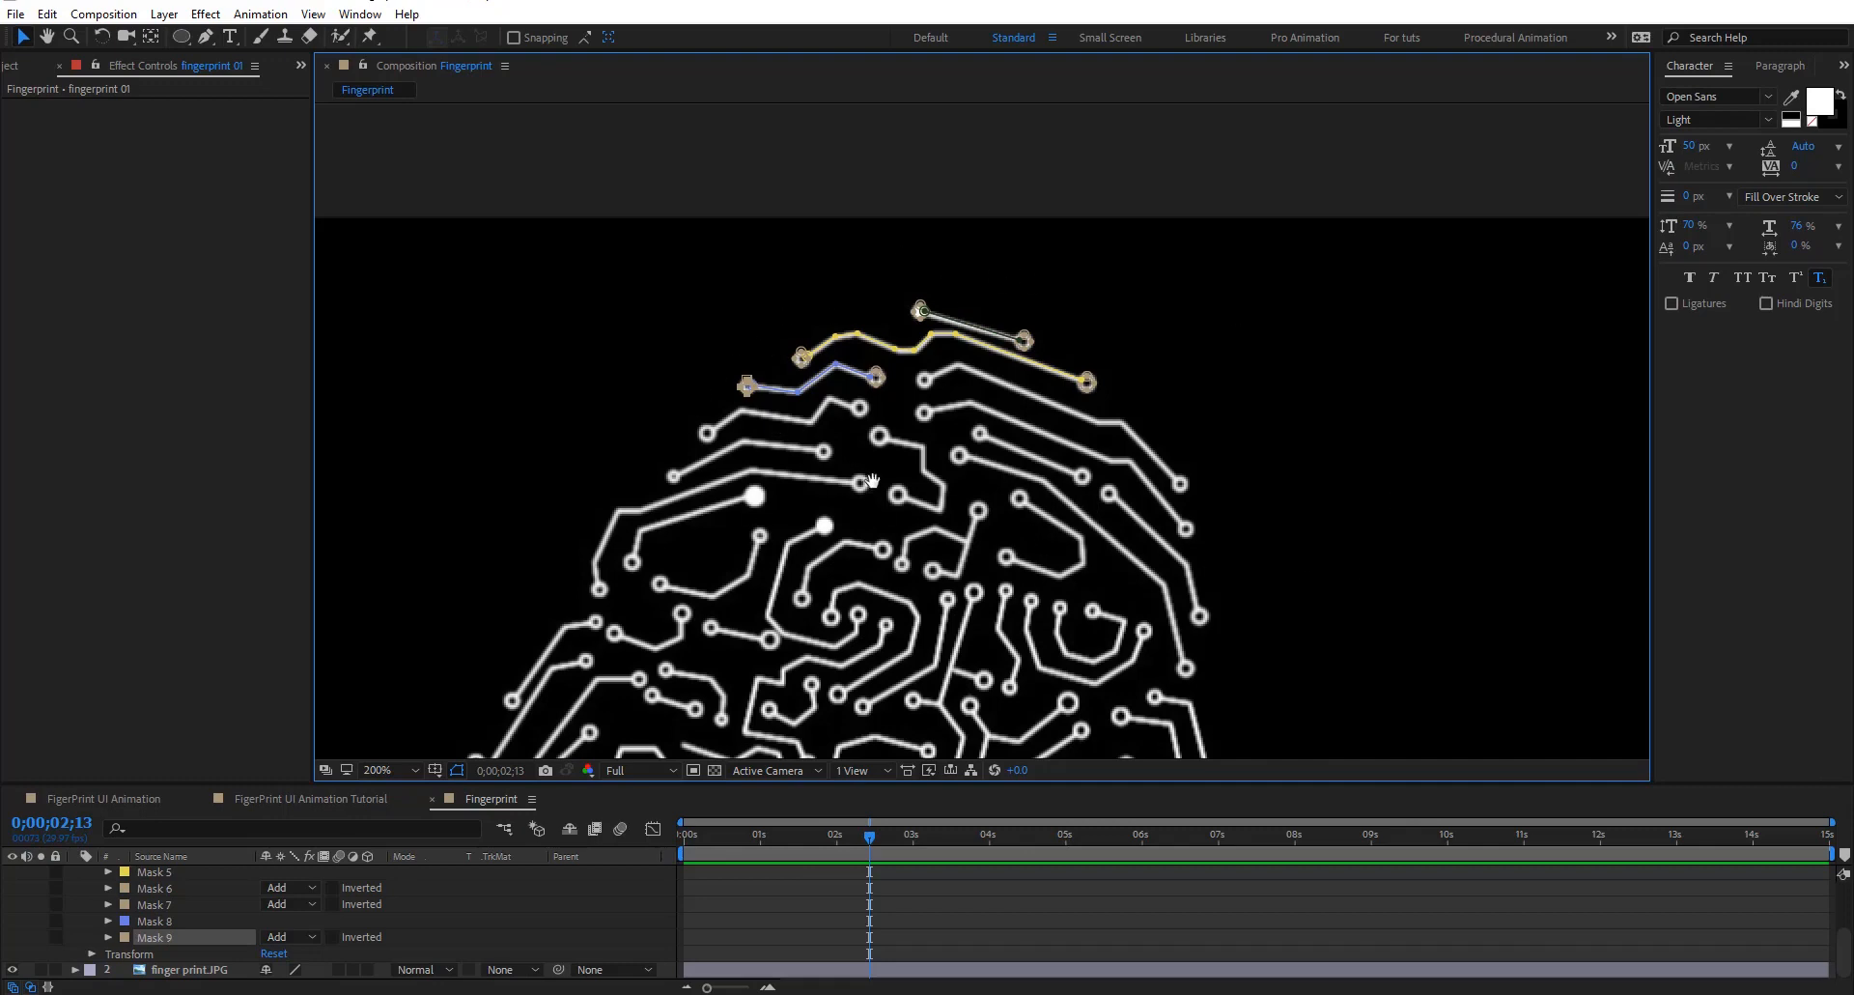
{"action": "left_click_drag", "start_coordinate": [872, 480], "coordinate": [957, 286]}
{"action": "scroll", "coordinate": [170, 926], "scroll_direction": "up", "scroll_amount": 3}
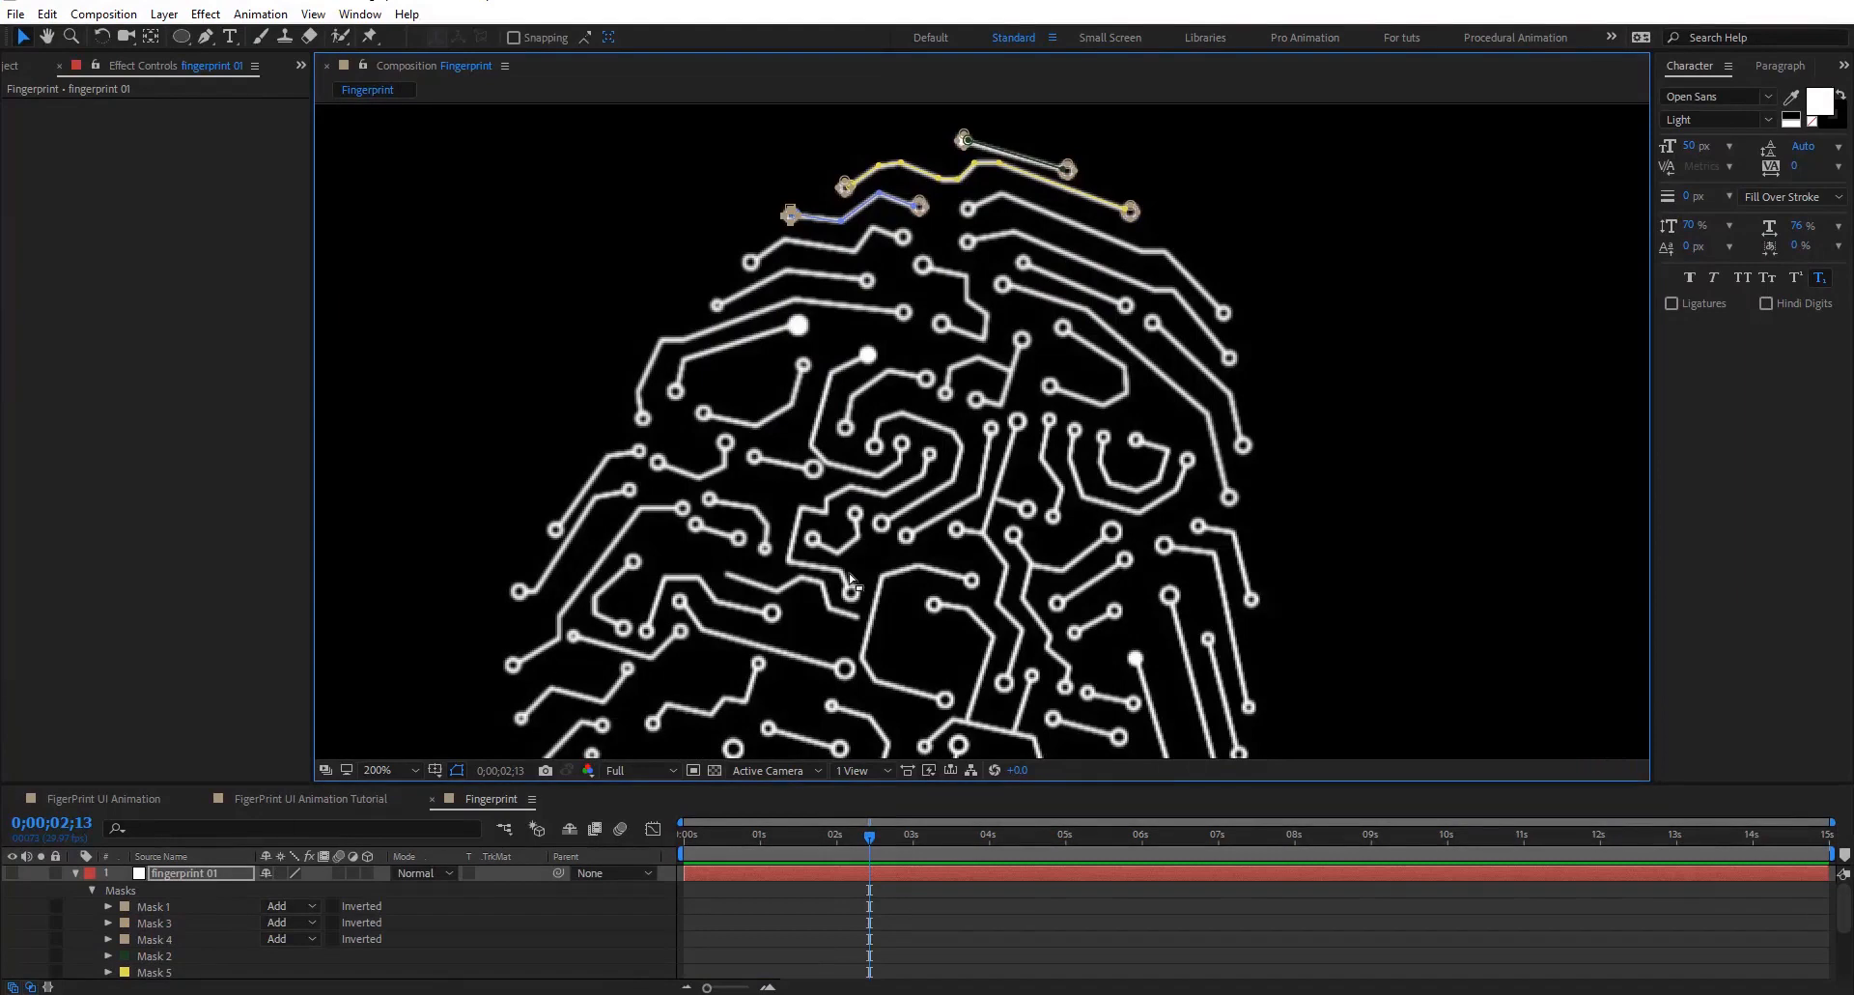
{"action": "left_click_drag", "start_coordinate": [832, 359], "coordinate": [769, 483]}
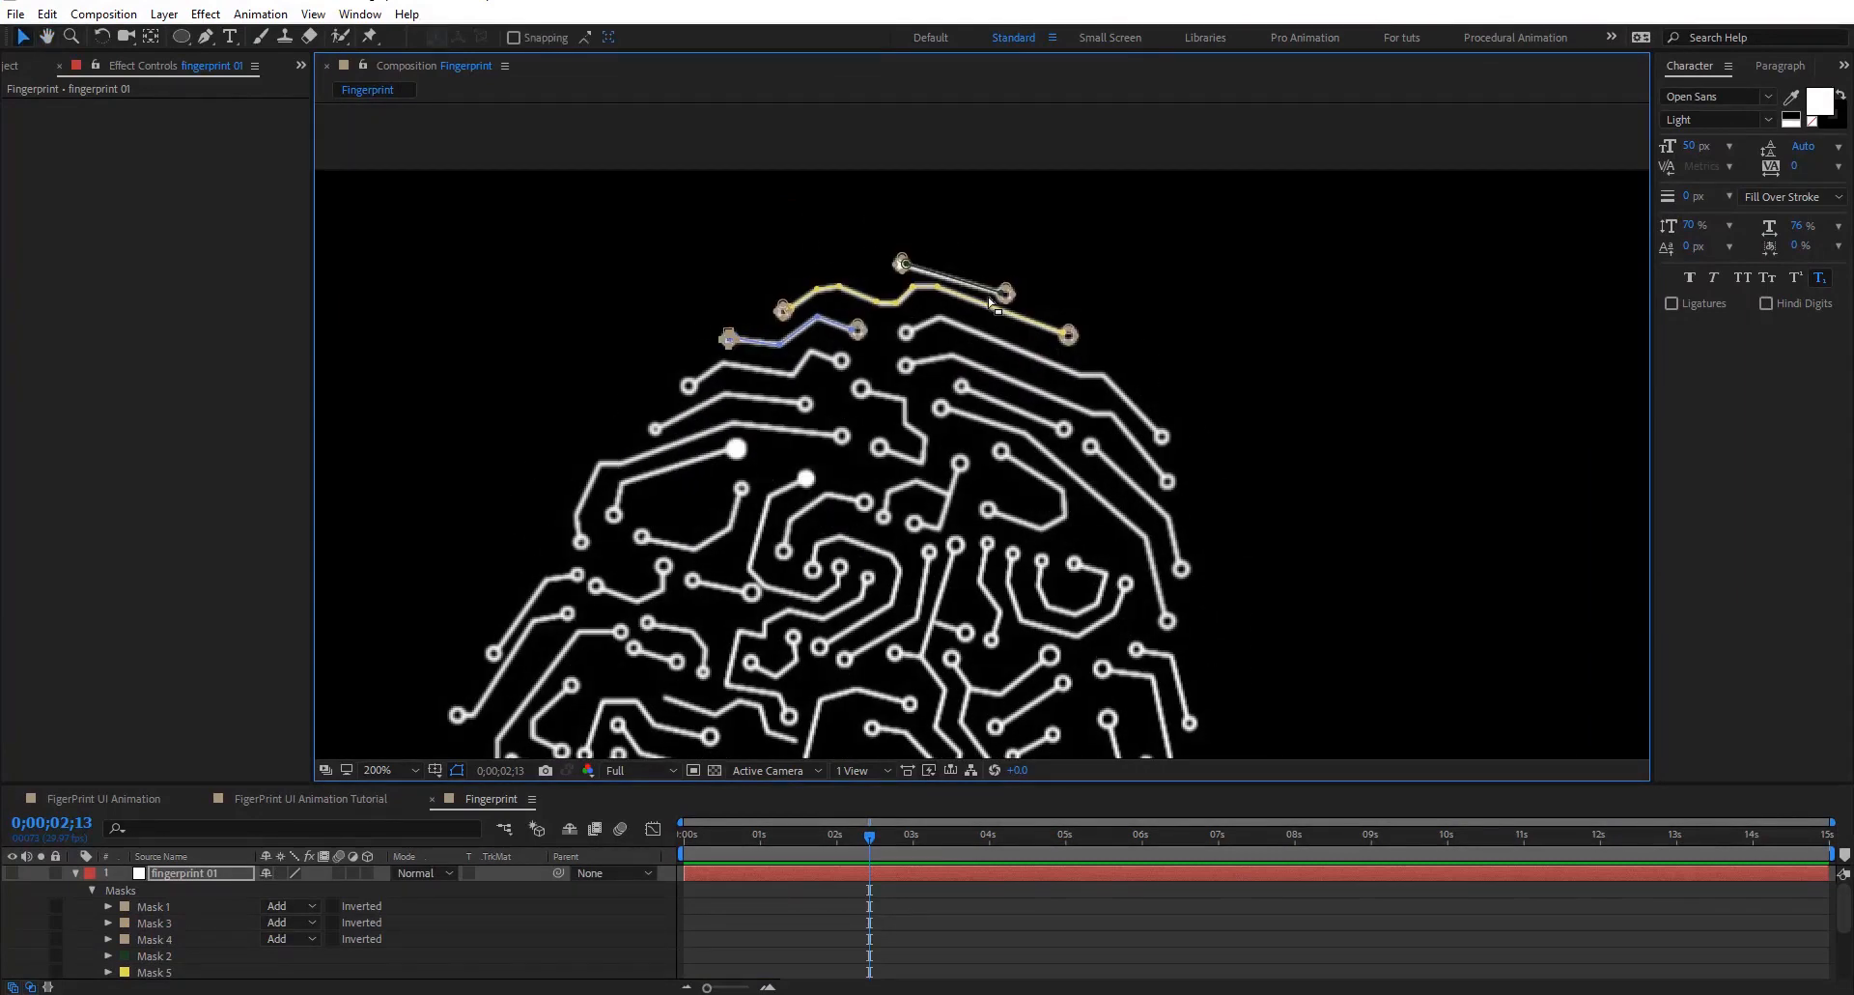
{"action": "left_click_drag", "start_coordinate": [942, 488], "coordinate": [943, 421]}
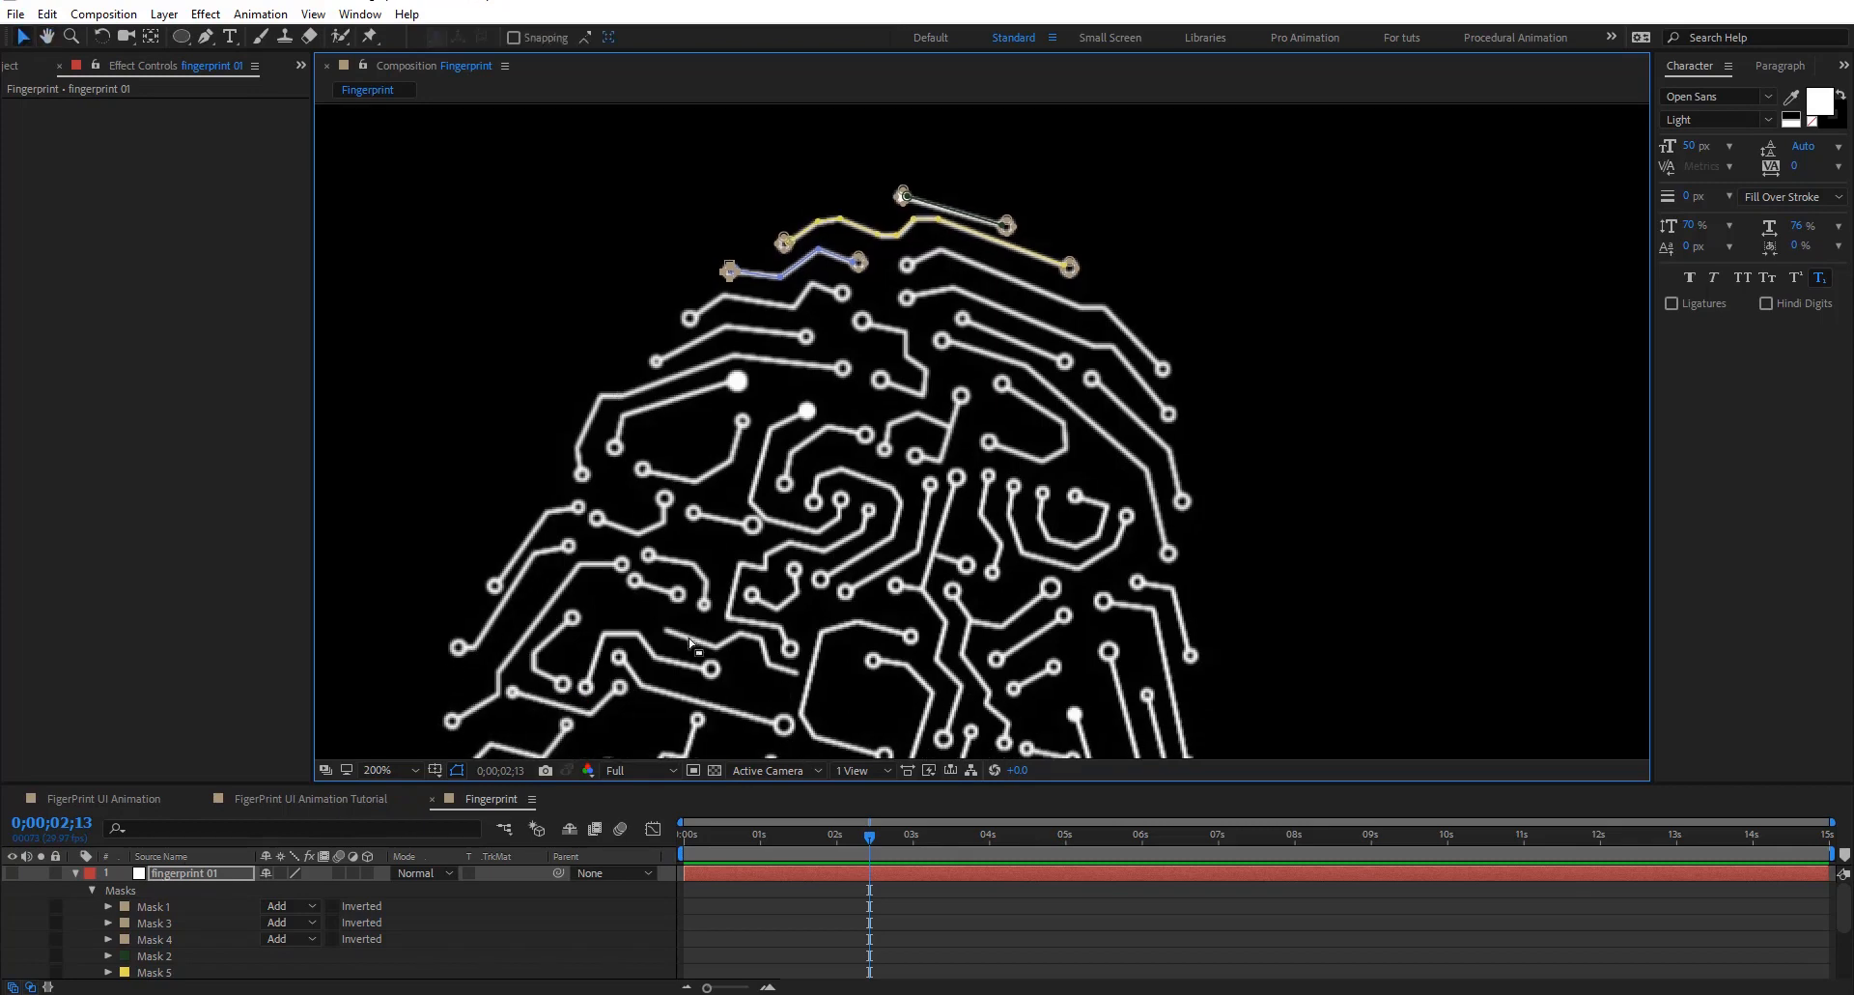
{"action": "left_click_drag", "start_coordinate": [937, 580], "coordinate": [1004, 403]}
{"action": "key", "text": "space"}
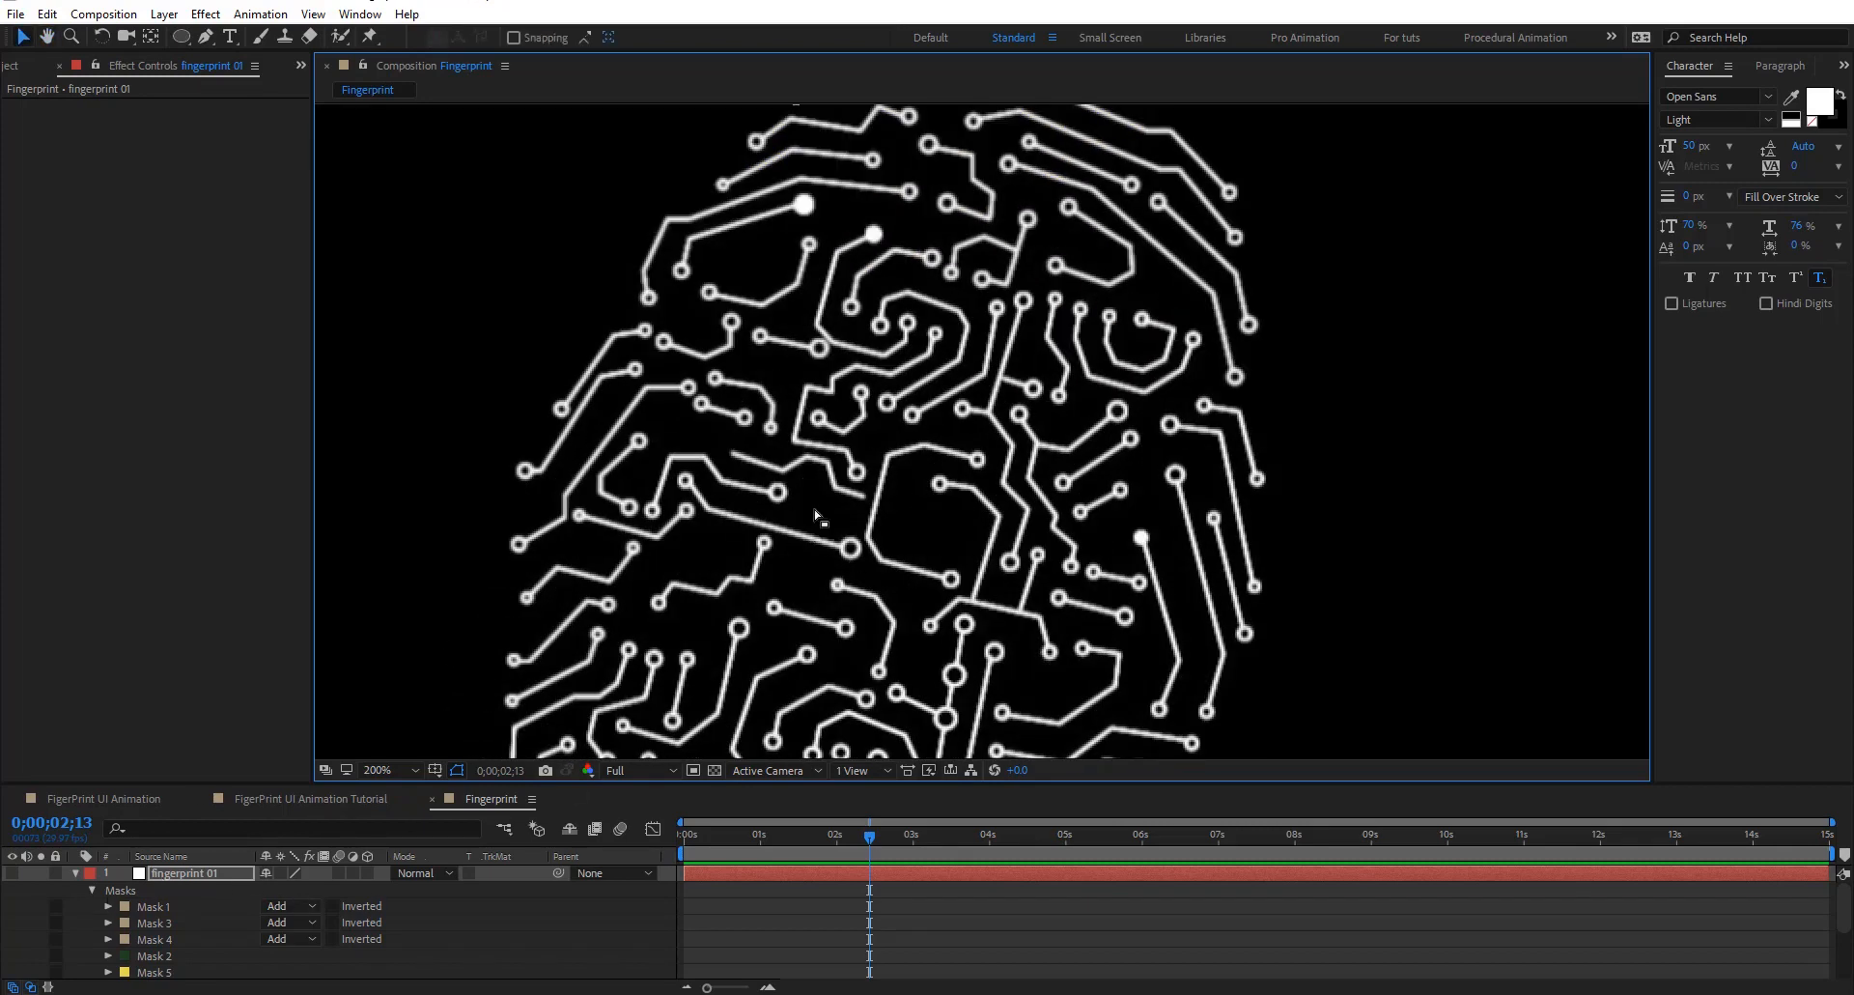
{"action": "scroll", "coordinate": [1286, 519], "scroll_direction": "down", "scroll_amount": 1}
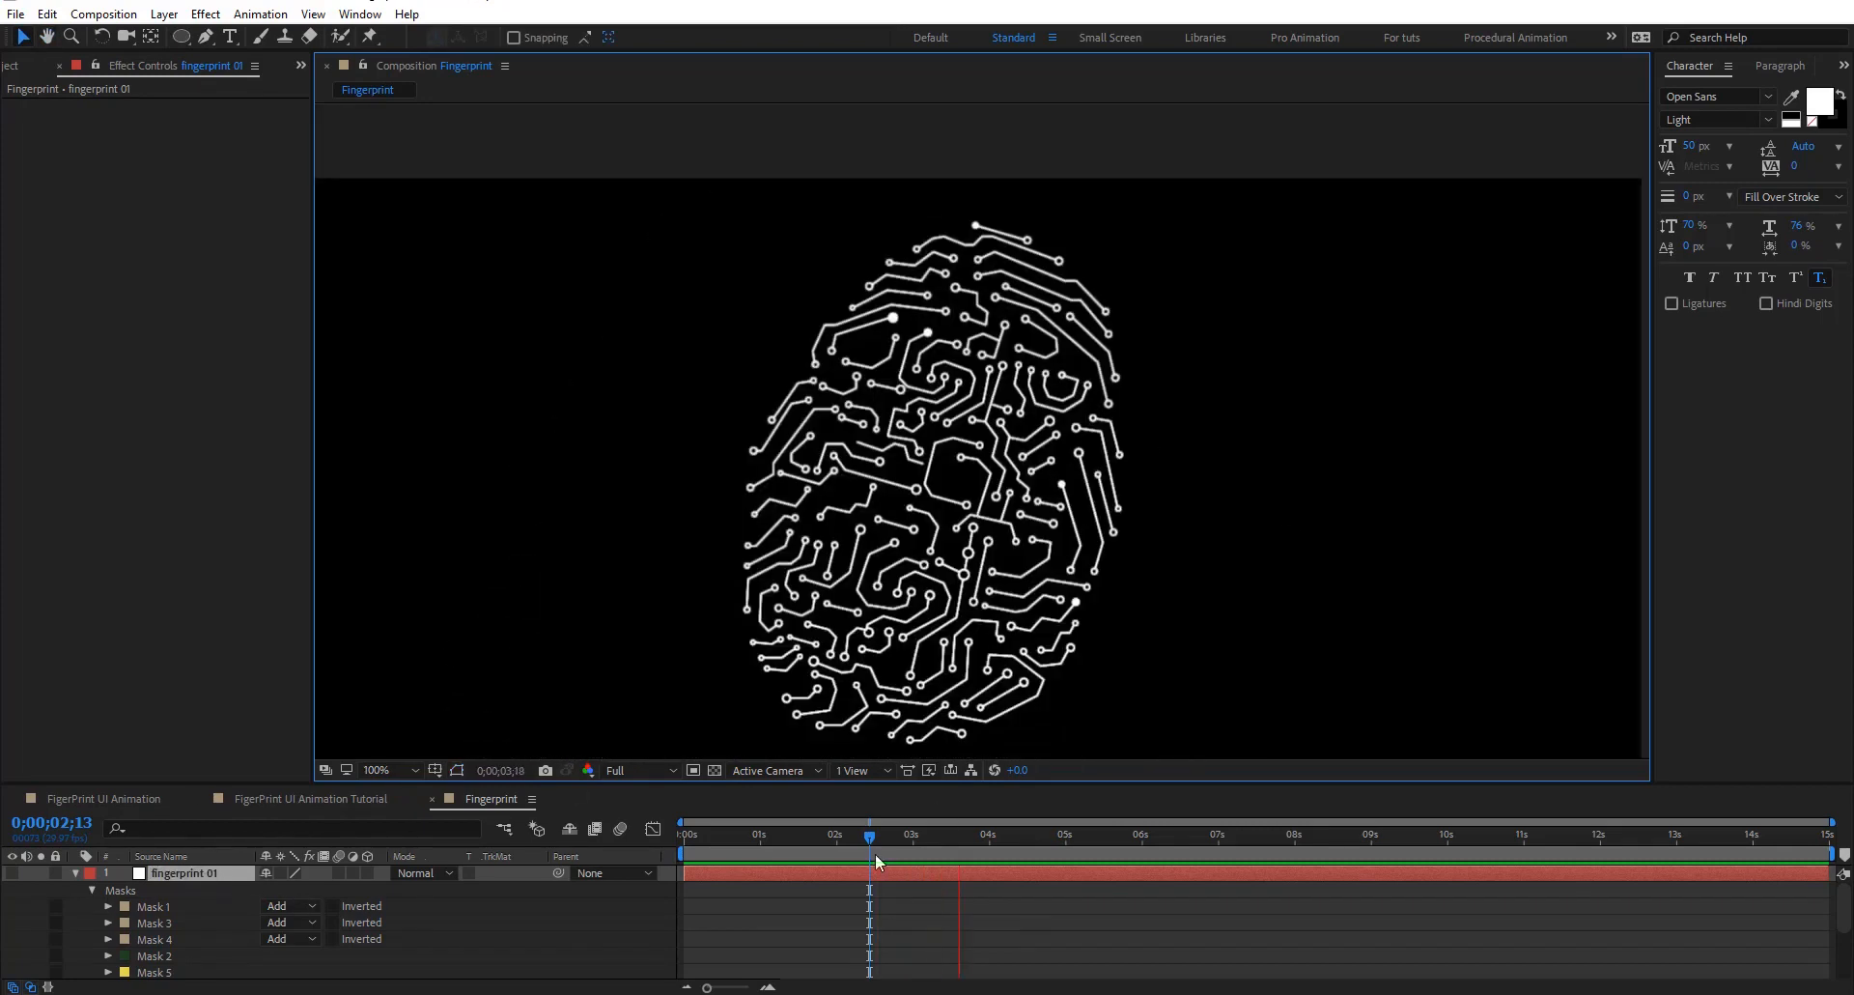
{"action": "left_click", "coordinate": [823, 835]}
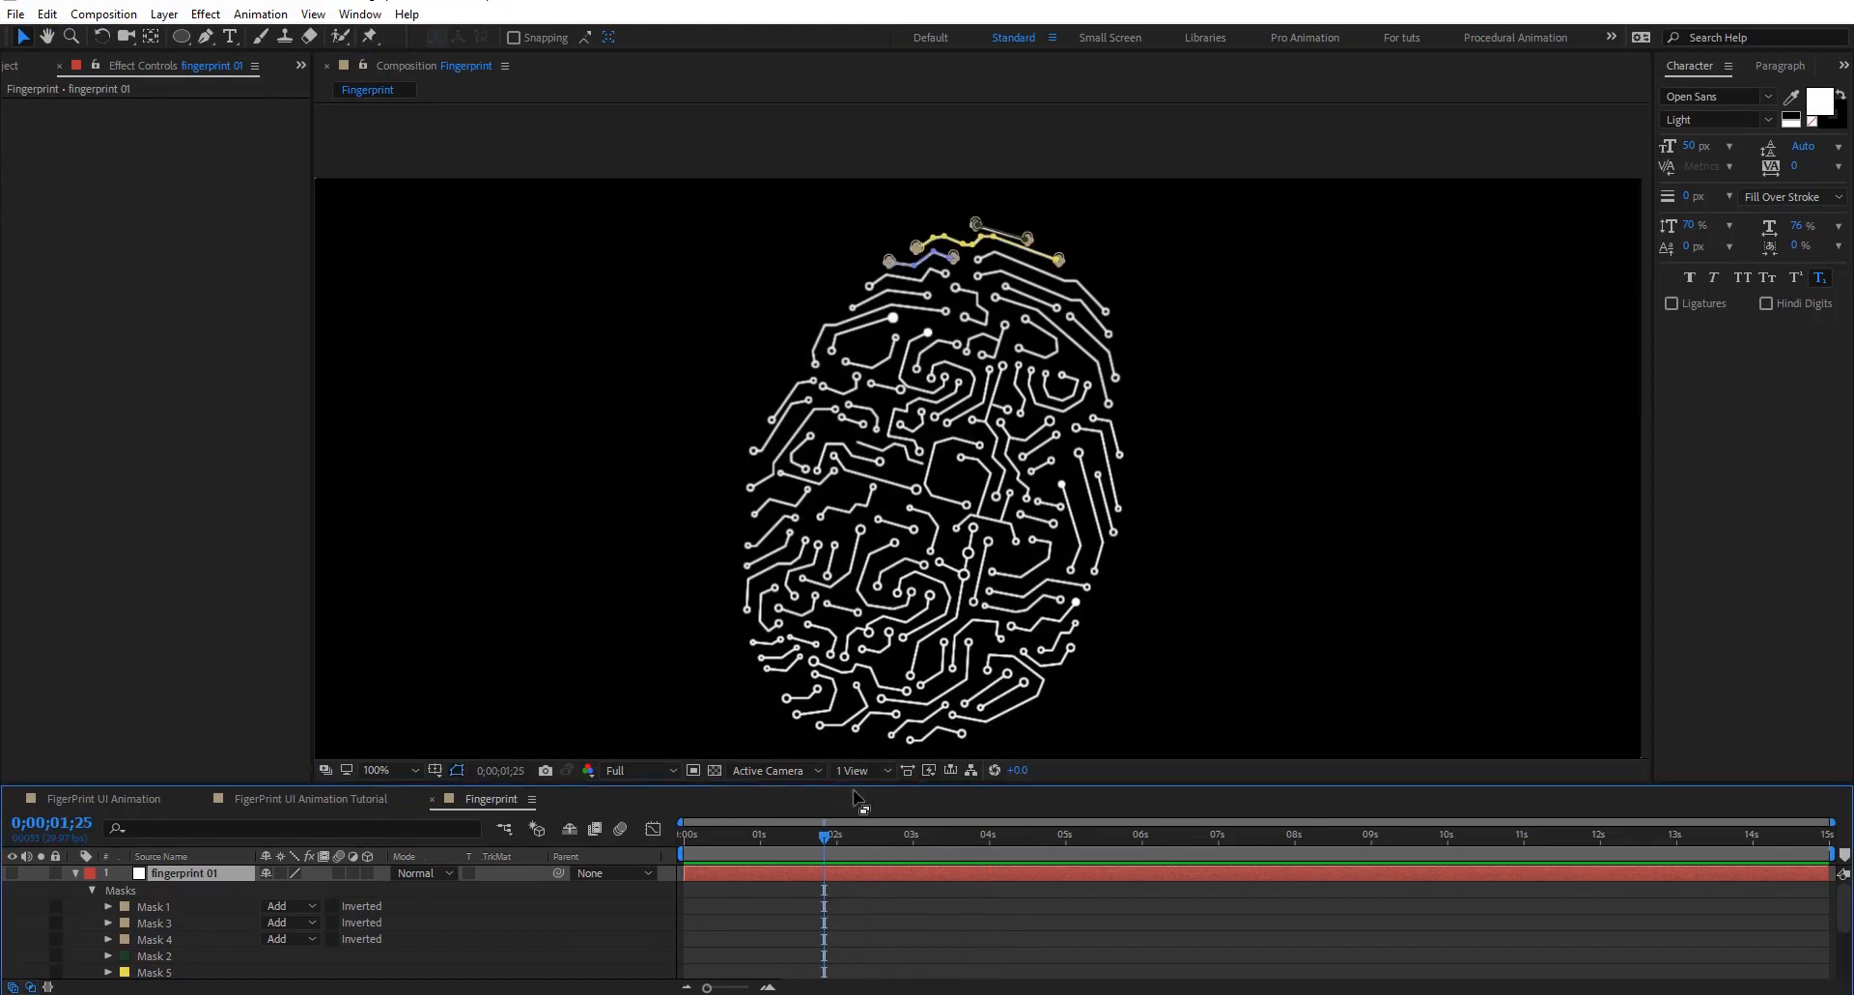
Collapse the fingerprint 01 layer and open the Finger_comp composition from the Fingprint_tutorial folder
{"action": "left_click", "coordinate": [75, 873]}
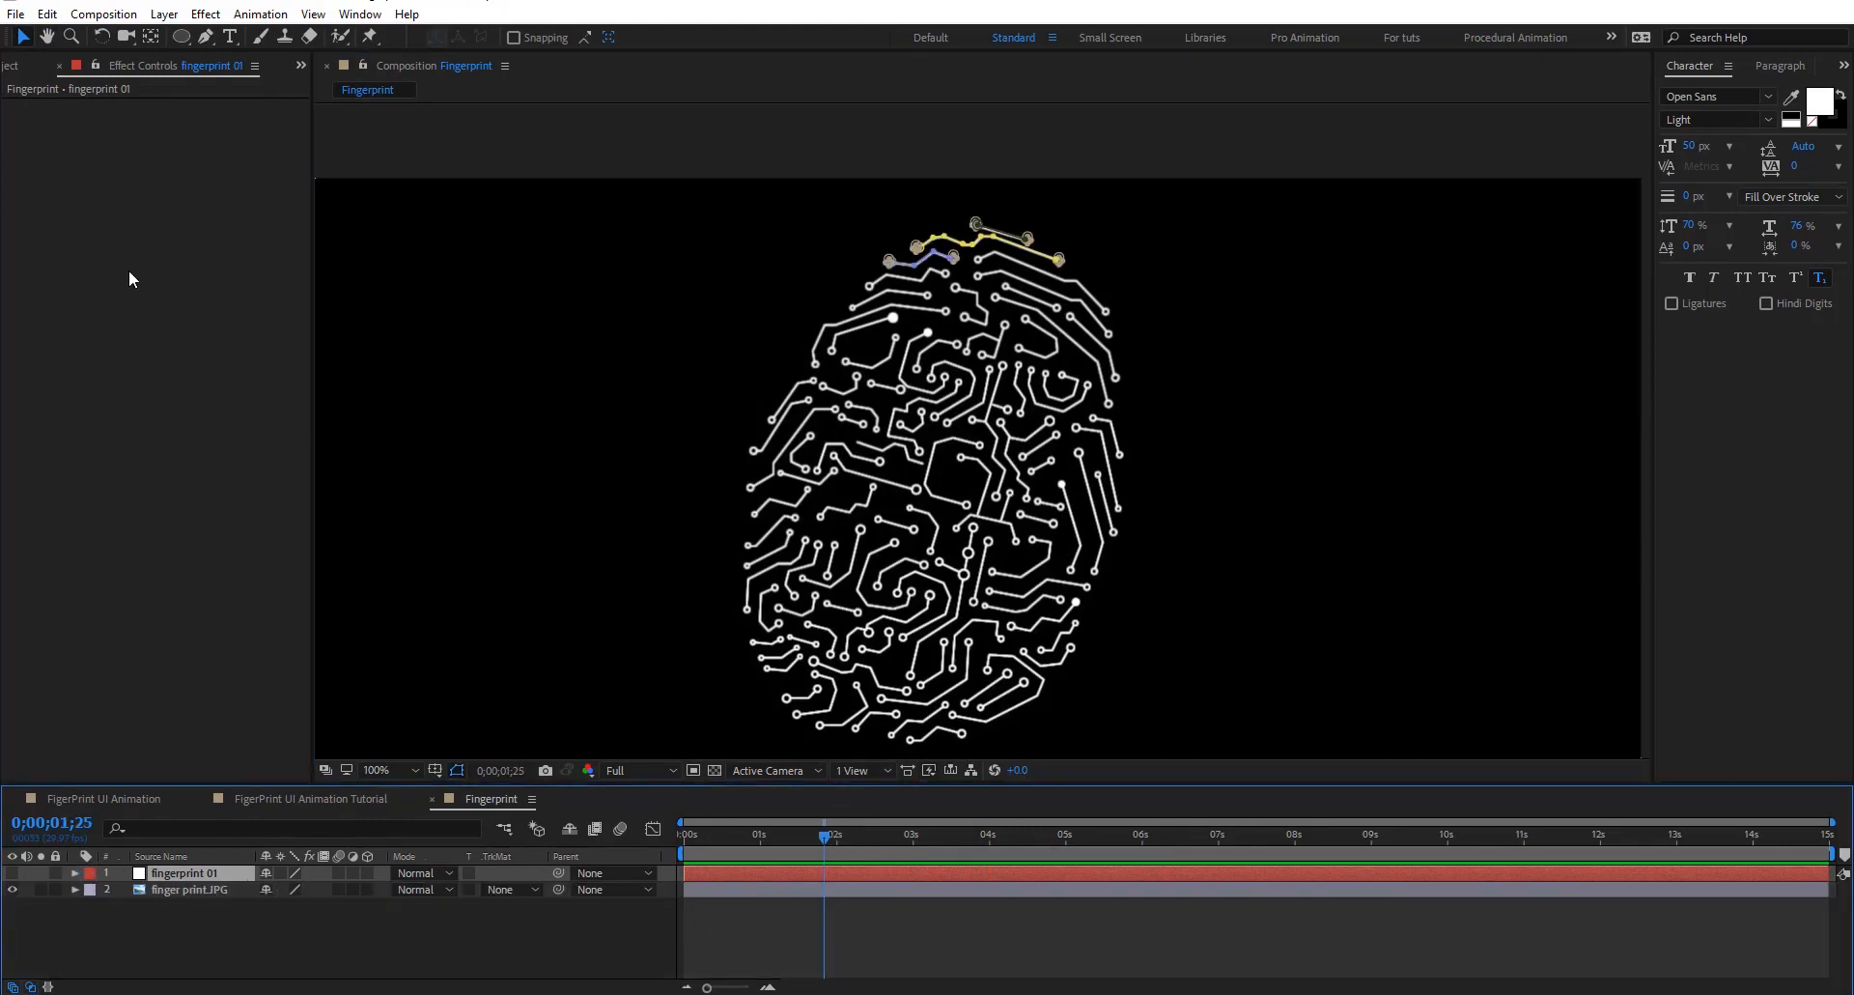
{"action": "left_click", "coordinate": [12, 66]}
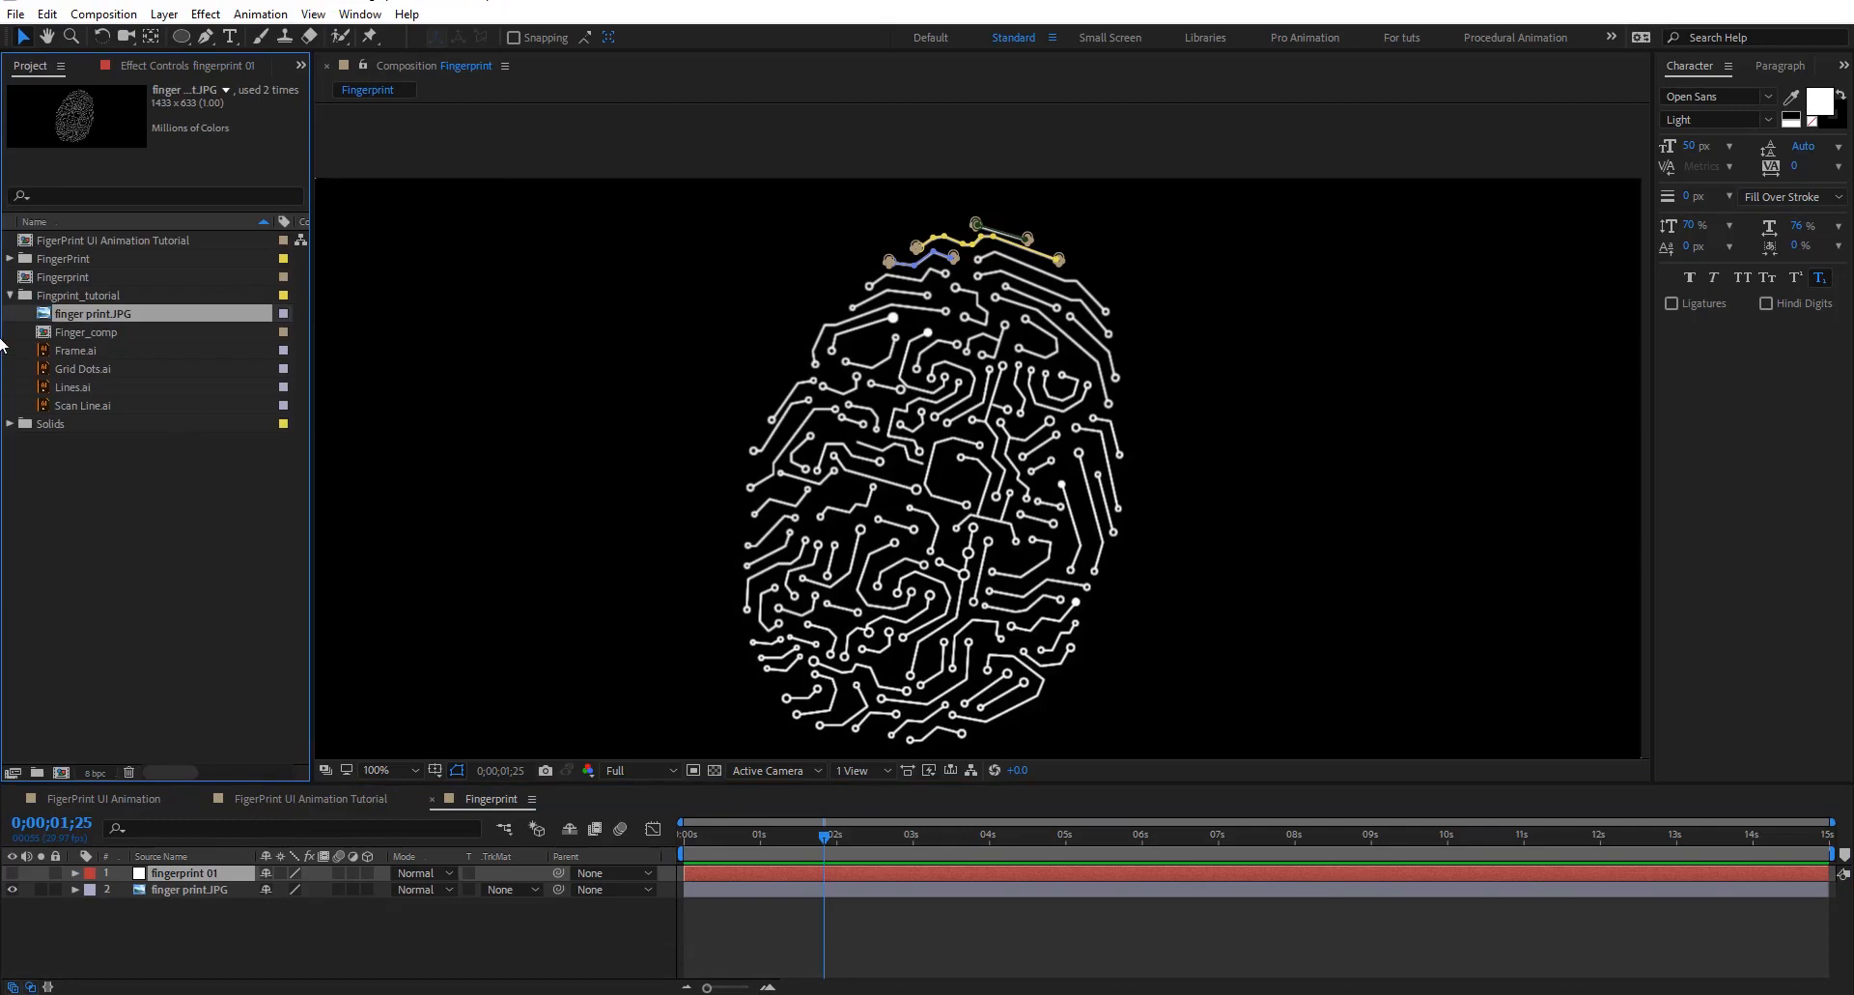
{"action": "double_click", "coordinate": [86, 332]}
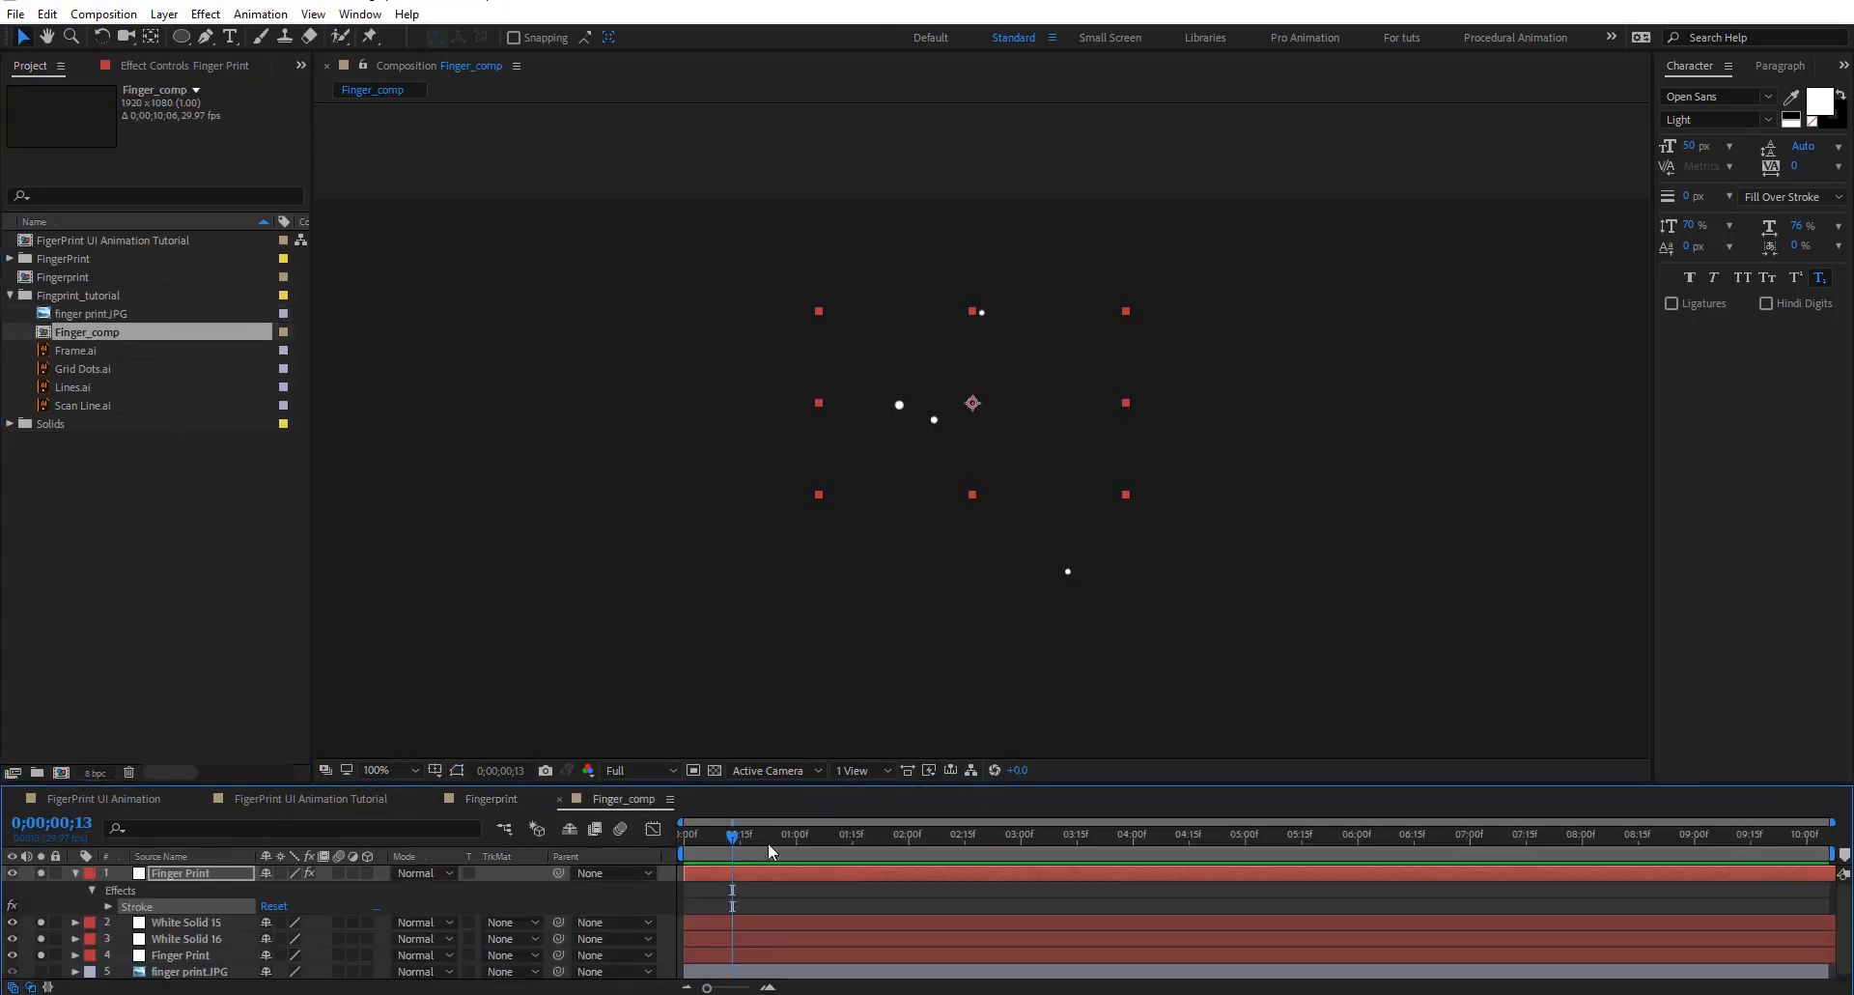
At 0;00;01;02, collapse the uppermost Finger Print layer and turn off Solo on all four solid layers
{"action": "left_click_drag", "start_coordinate": [737, 842], "coordinate": [804, 838]}
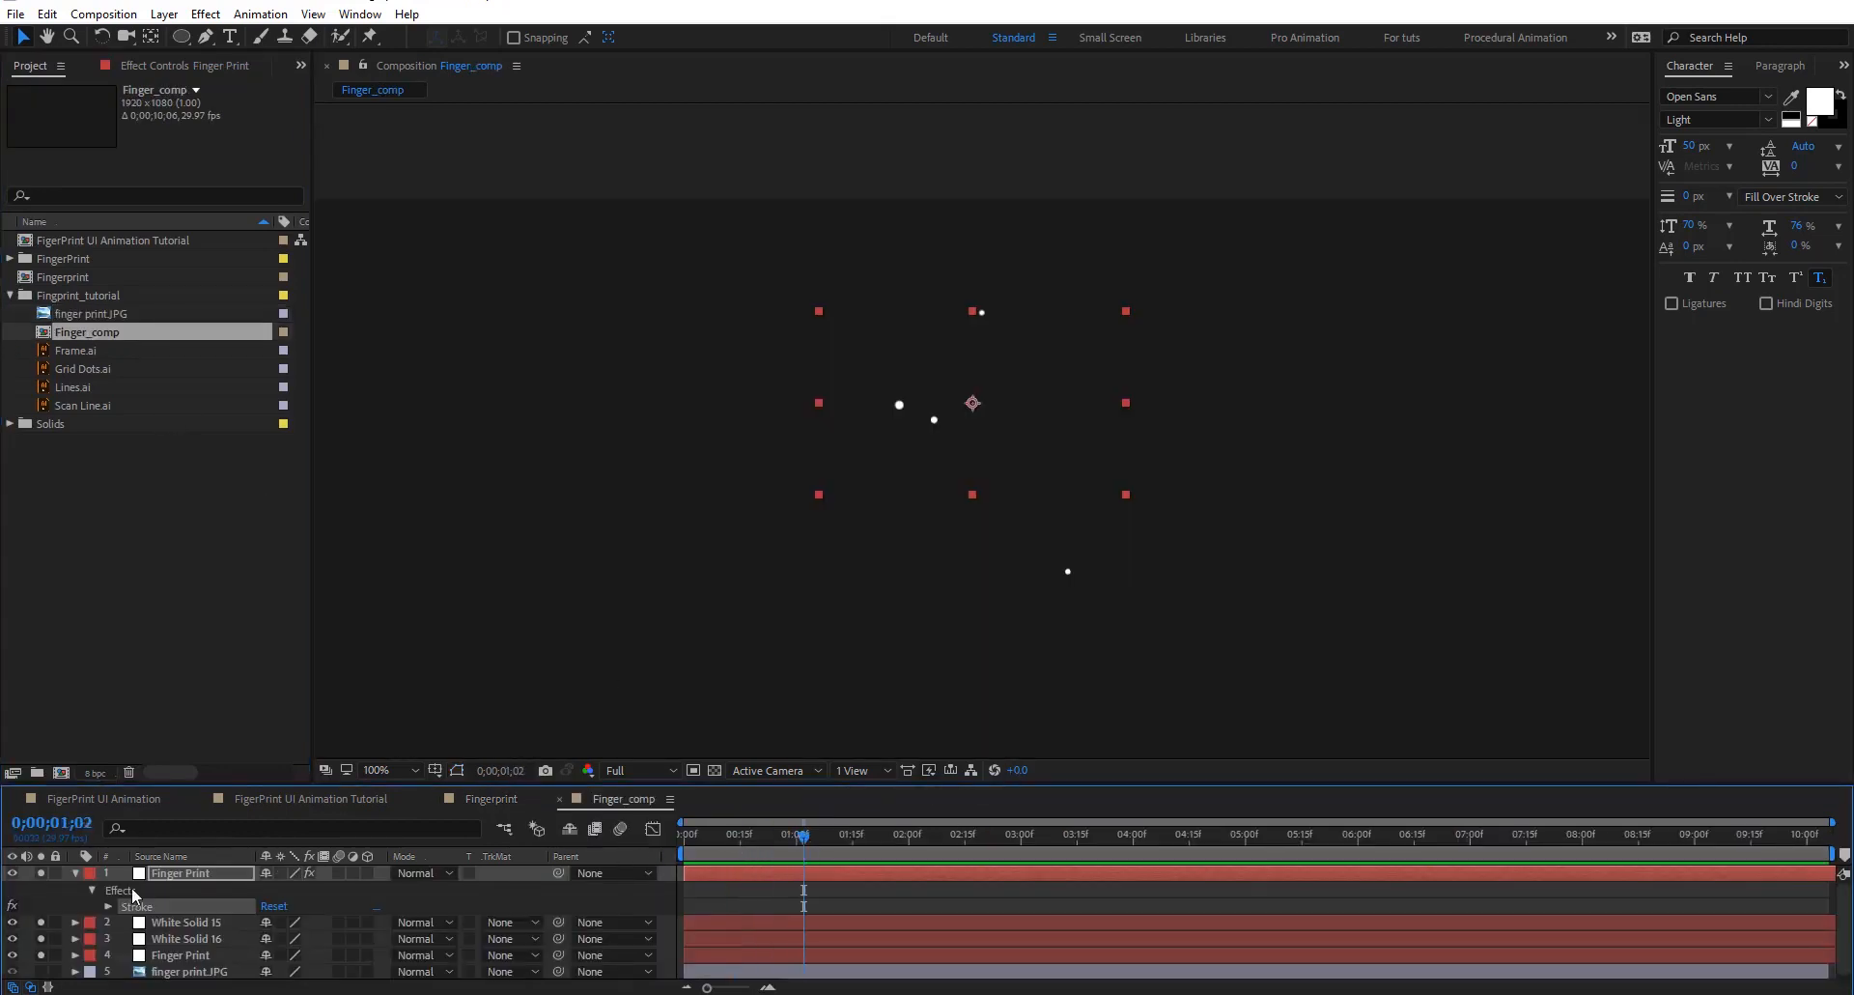
{"action": "left_click", "coordinate": [75, 874]}
{"action": "left_click_drag", "start_coordinate": [41, 874], "coordinate": [41, 923]}
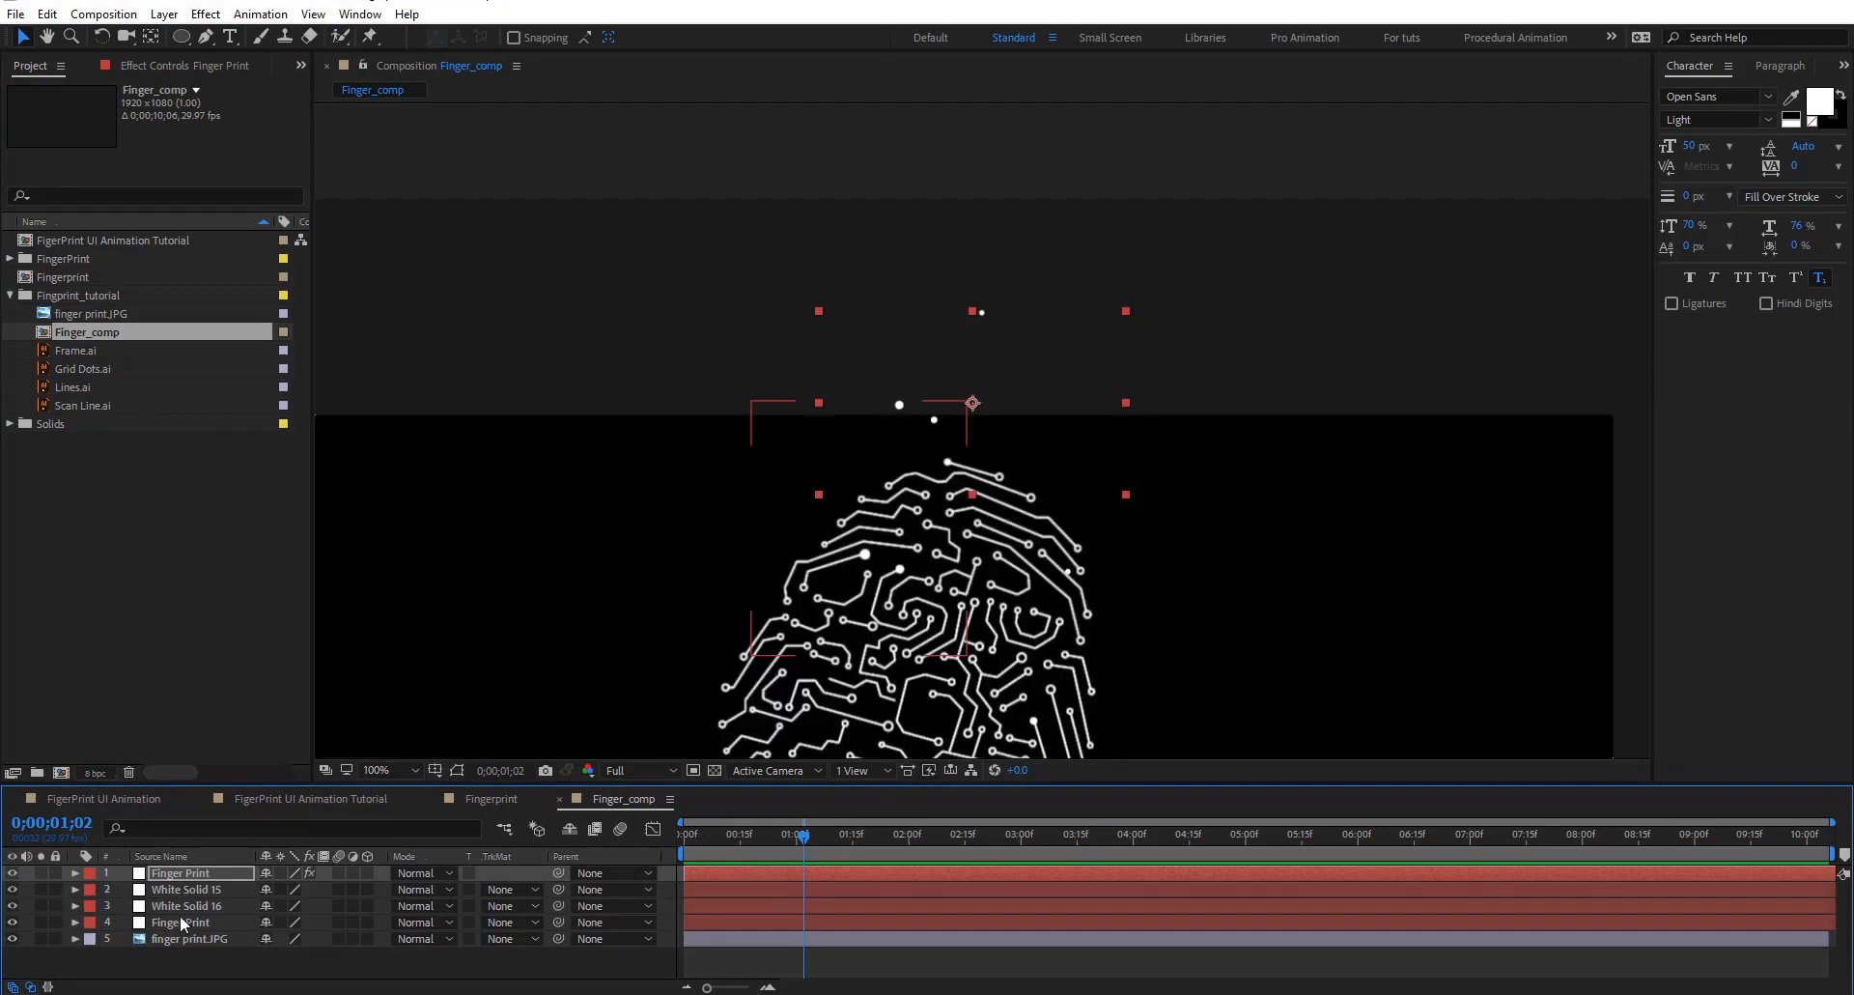
Select the lower Finger Print layer, enlarge the timeline, and fit the whole composition in the viewer
{"action": "left_click", "coordinate": [181, 924]}
{"action": "left_click_drag", "start_coordinate": [995, 532], "coordinate": [1055, 355]}
{"action": "left_click_drag", "start_coordinate": [996, 314], "coordinate": [995, 312]}
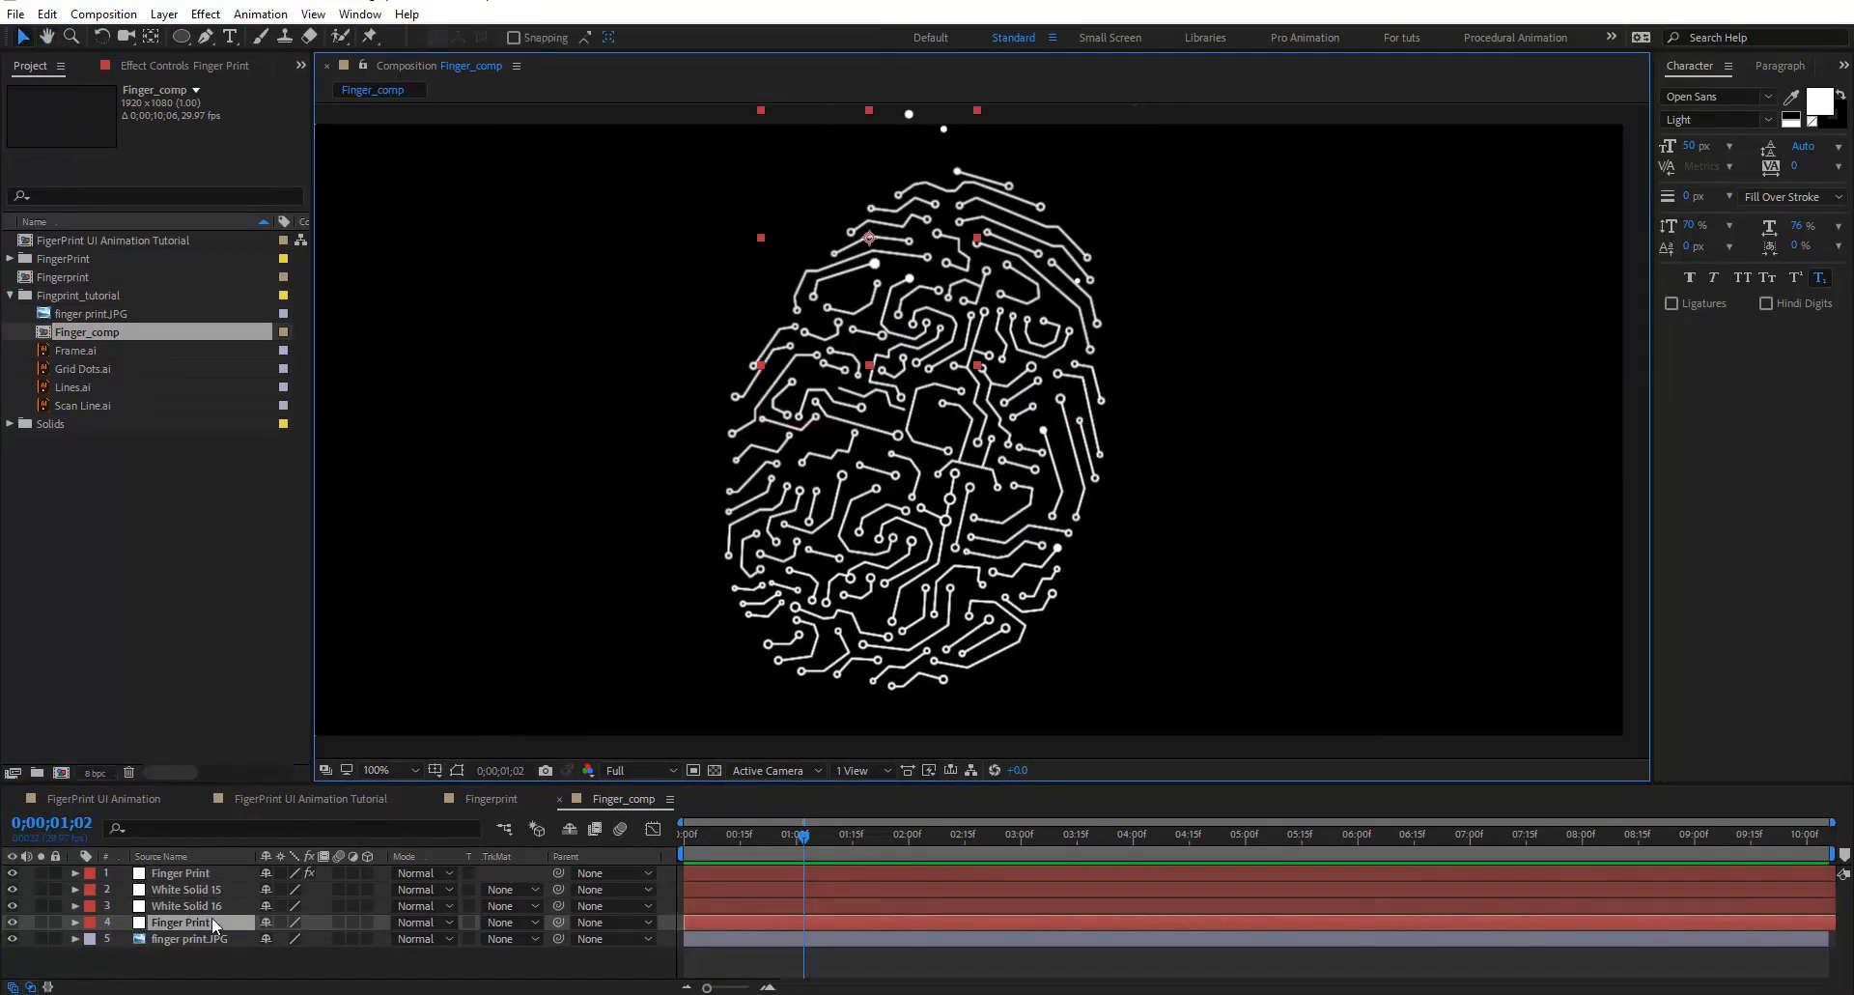
{"action": "left_click_drag", "start_coordinate": [630, 782], "coordinate": [631, 779]}
{"action": "left_click_drag", "start_coordinate": [701, 579], "coordinate": [699, 607]}
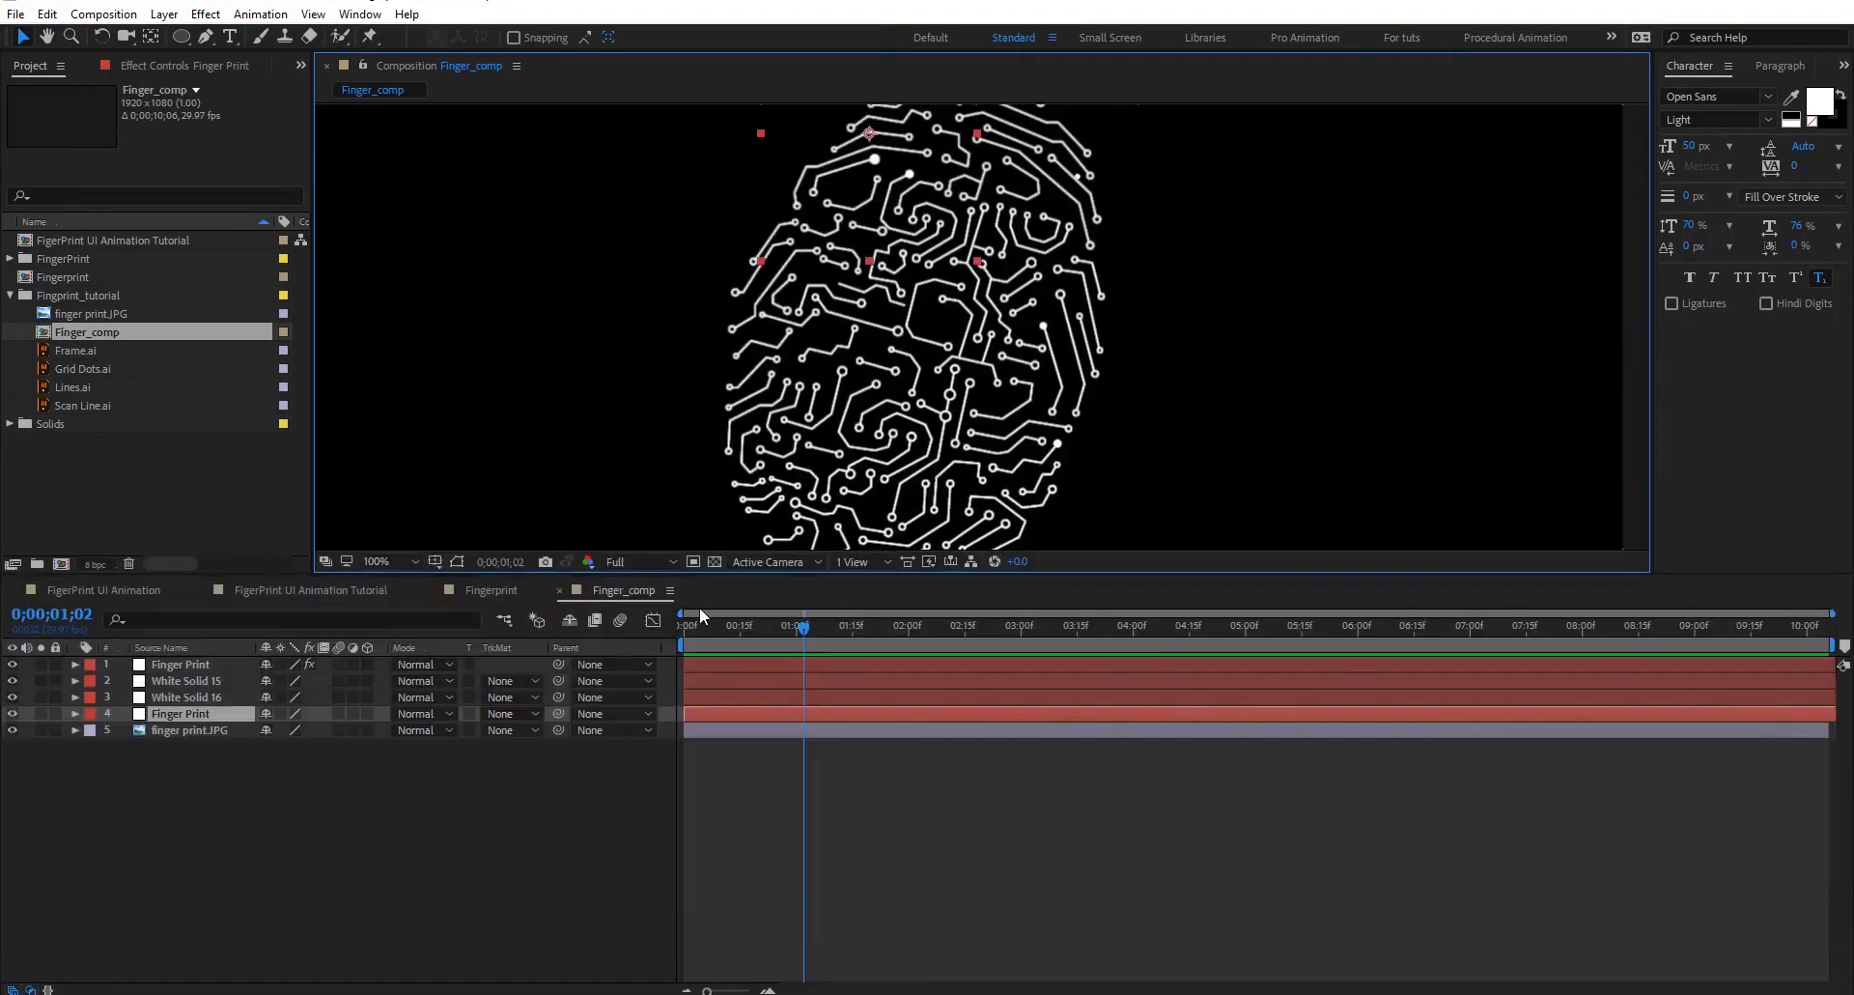
{"action": "left_click", "coordinate": [379, 594]}
{"action": "left_click", "coordinate": [429, 638]}
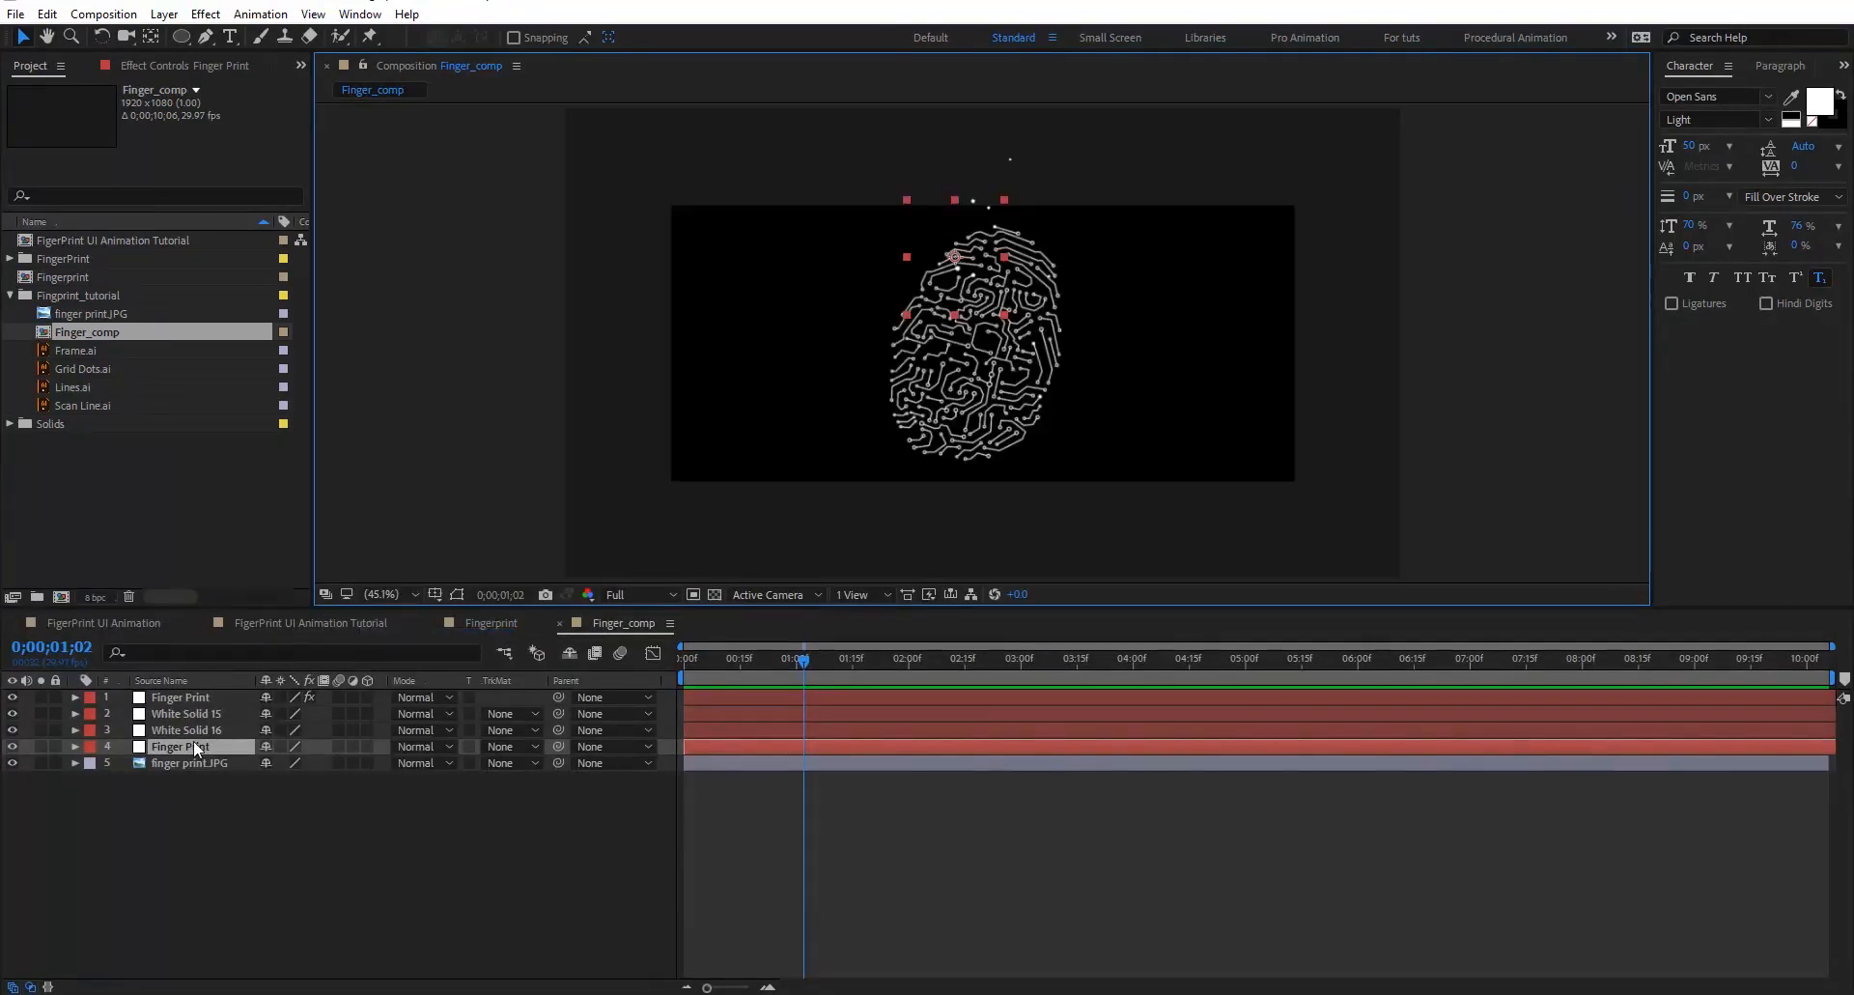
Reveal the lower Finger Print layer's mask paths, and examine its mask list and the mask outlines in the composition
{"action": "key", "text": "m"}
{"action": "key", "text": "m"}
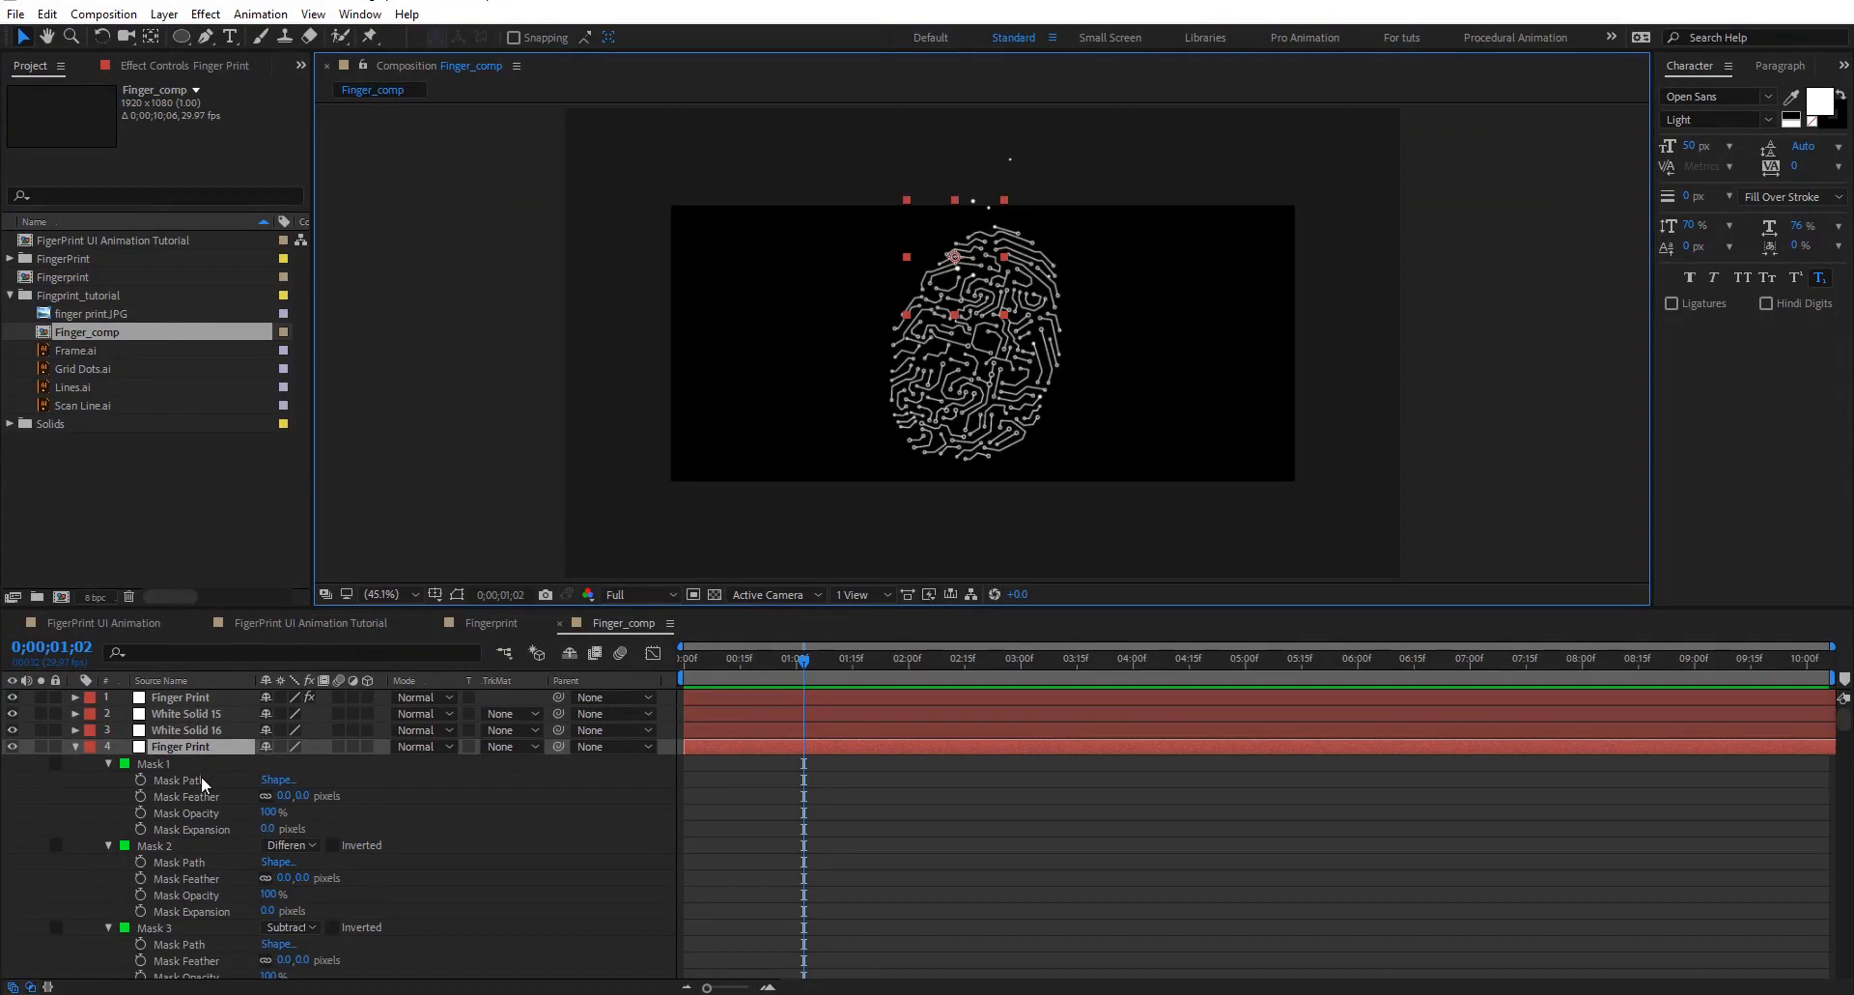
{"action": "scroll", "coordinate": [200, 778], "scroll_direction": "down", "scroll_amount": 6}
{"action": "key", "text": "m"}
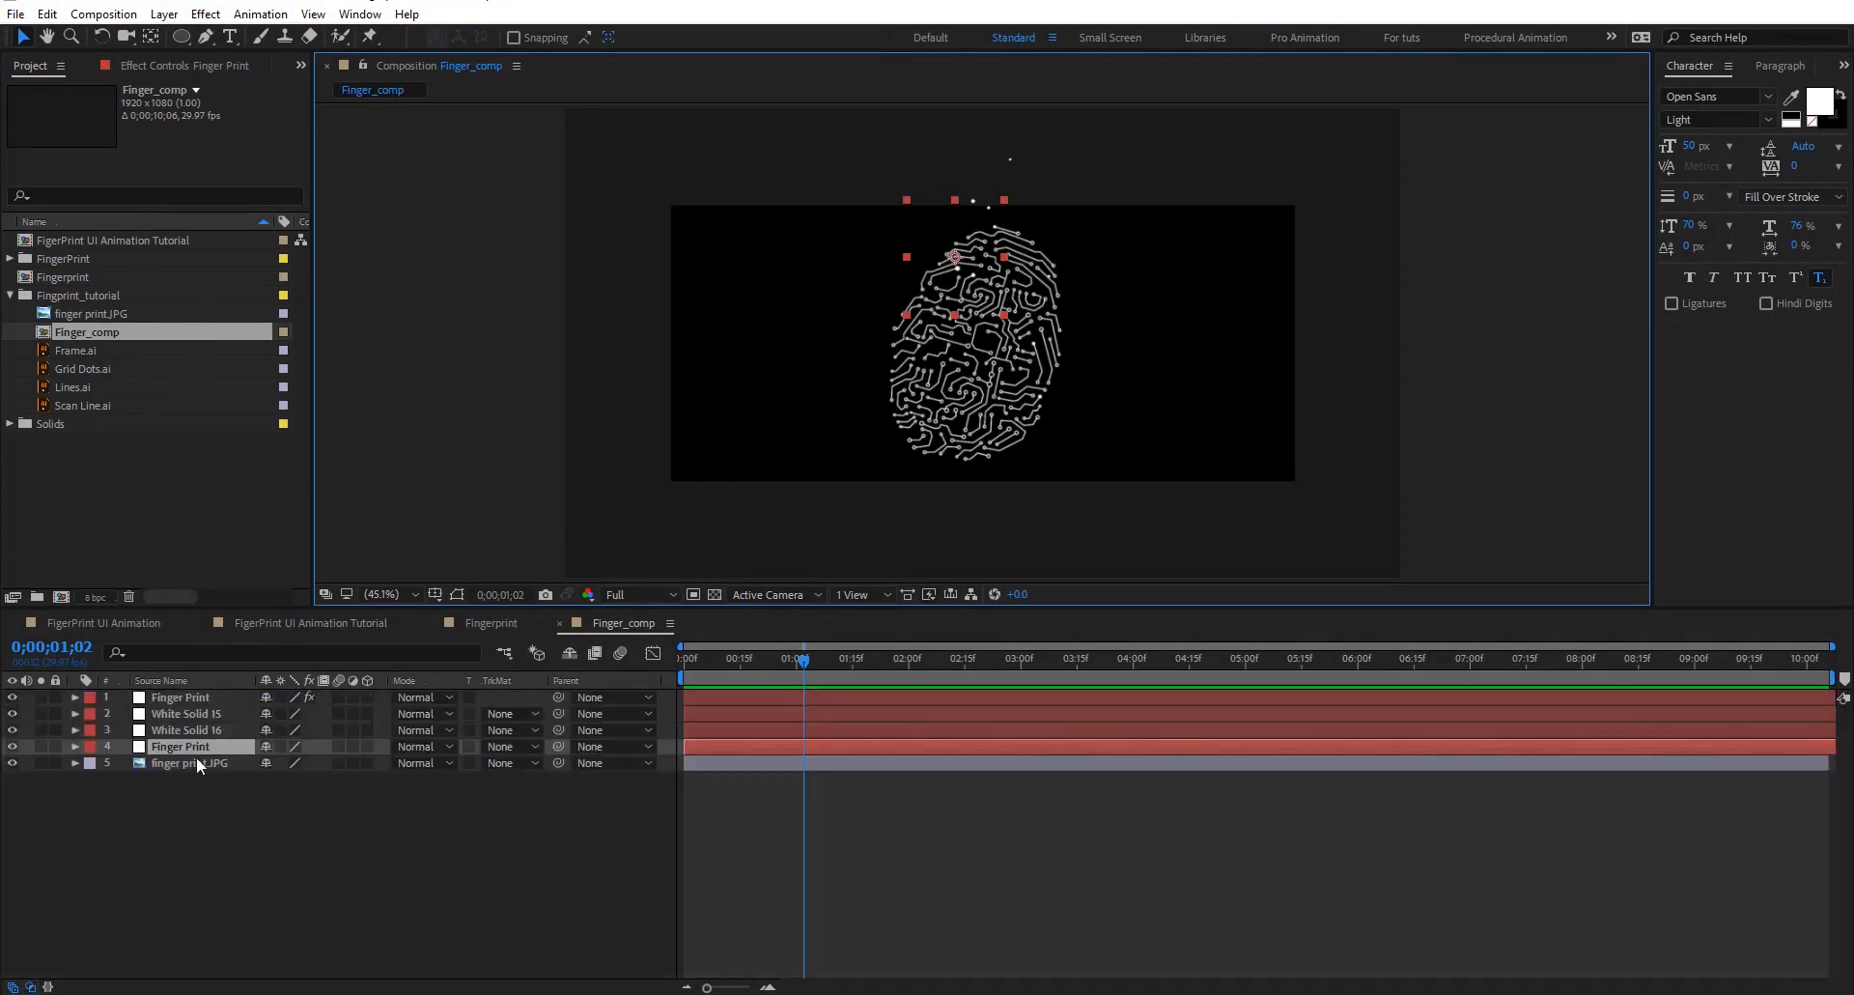
{"action": "key", "text": "m"}
{"action": "left_click", "coordinate": [150, 761]}
{"action": "scroll", "coordinate": [177, 828], "scroll_direction": "down", "scroll_amount": 4}
{"action": "scroll", "coordinate": [176, 829], "scroll_direction": "down", "scroll_amount": 10}
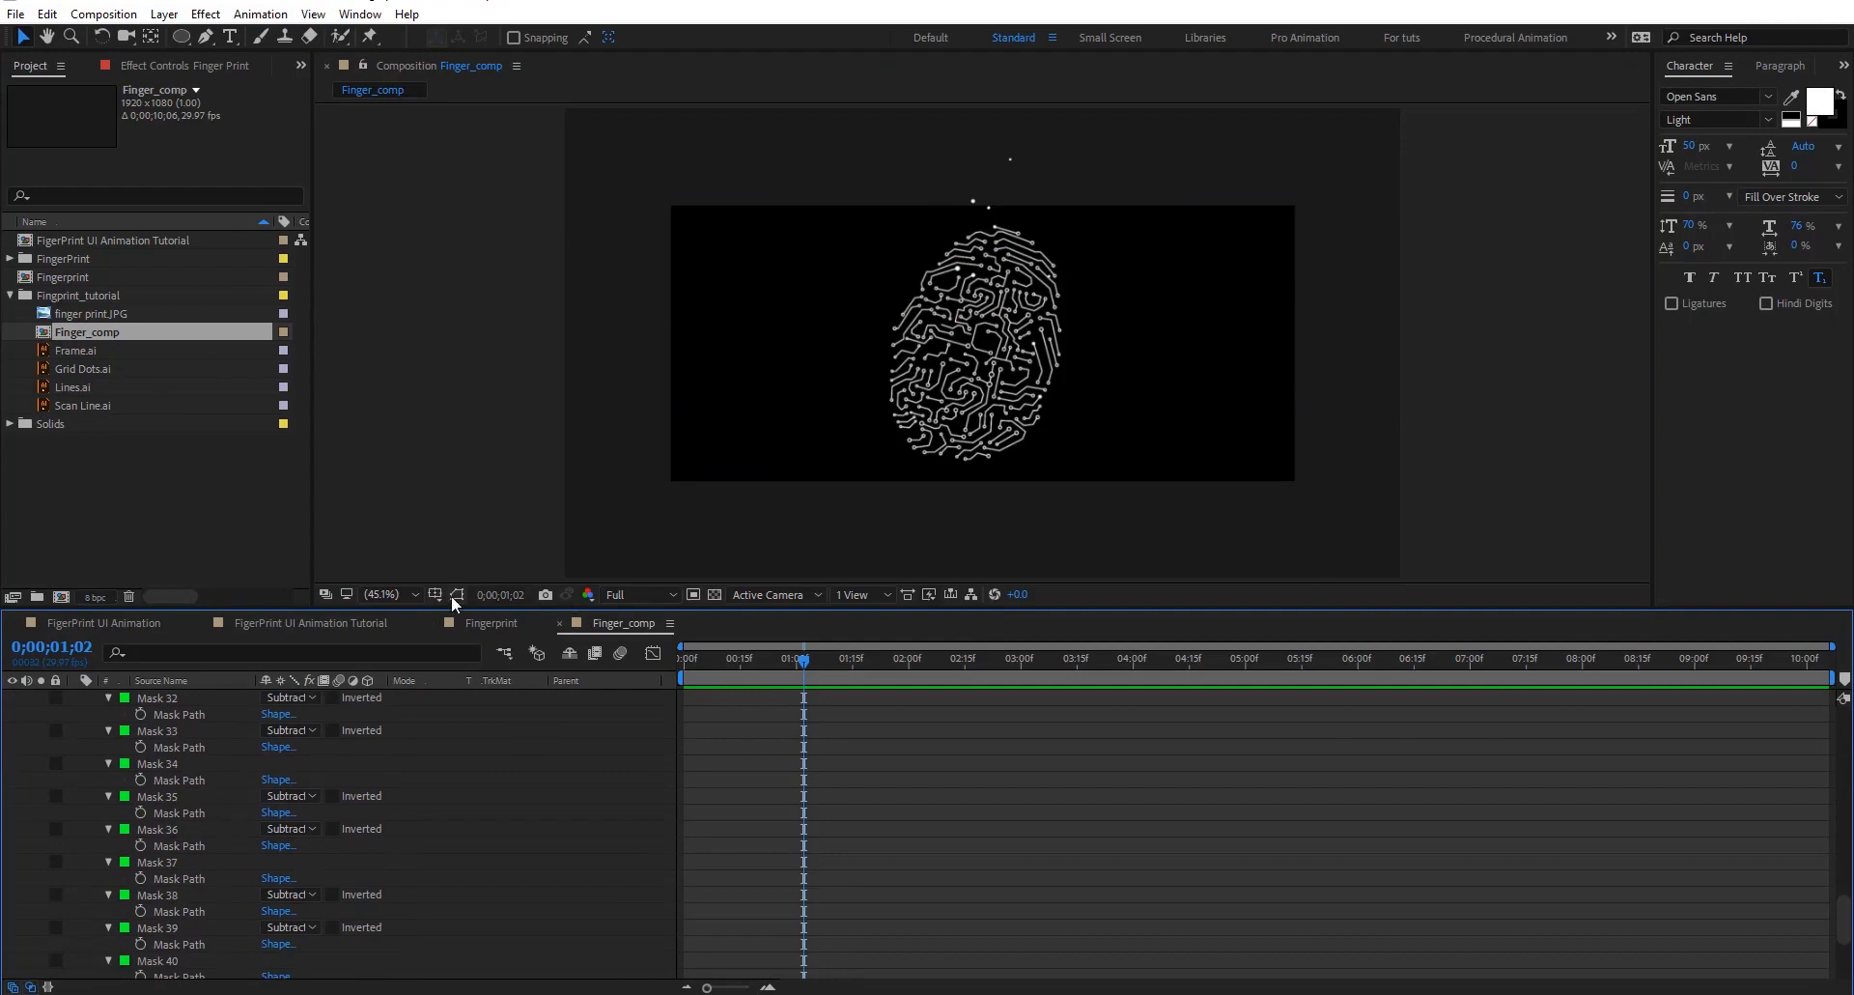
{"action": "scroll", "coordinate": [959, 174], "scroll_direction": "up", "scroll_amount": 4}
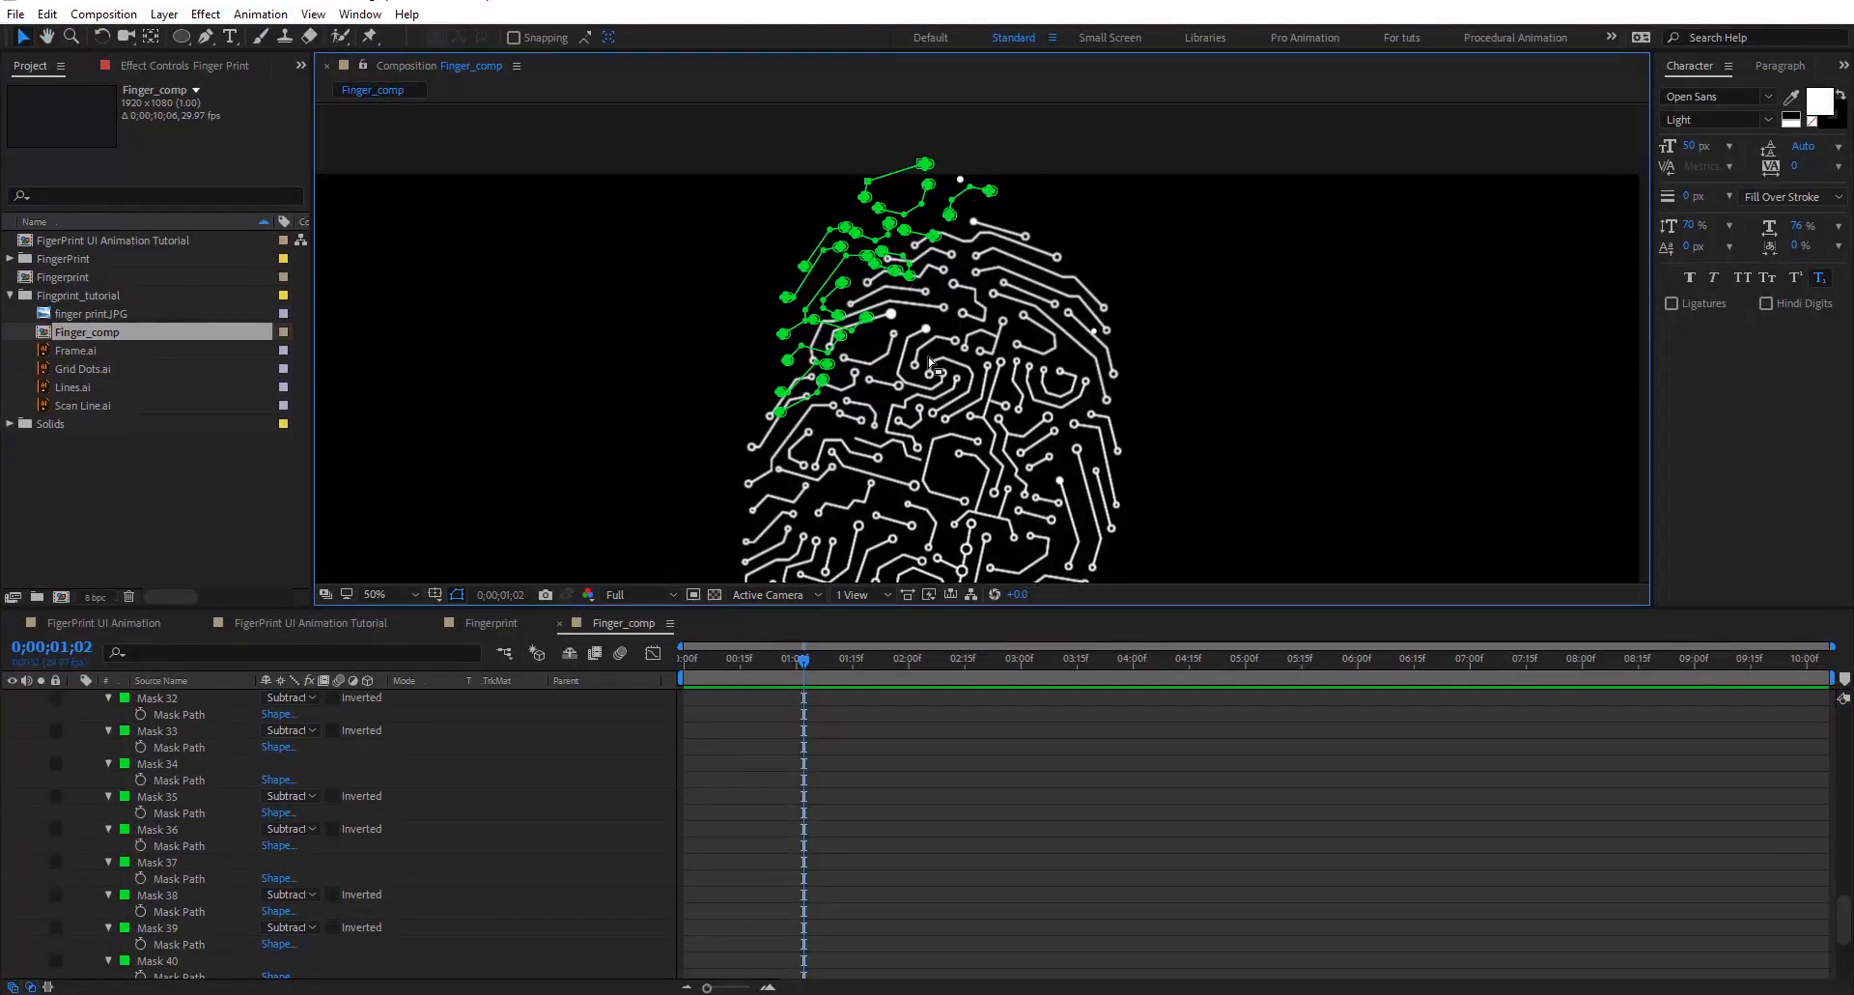
{"action": "scroll", "coordinate": [929, 357], "scroll_direction": "down", "scroll_amount": 4}
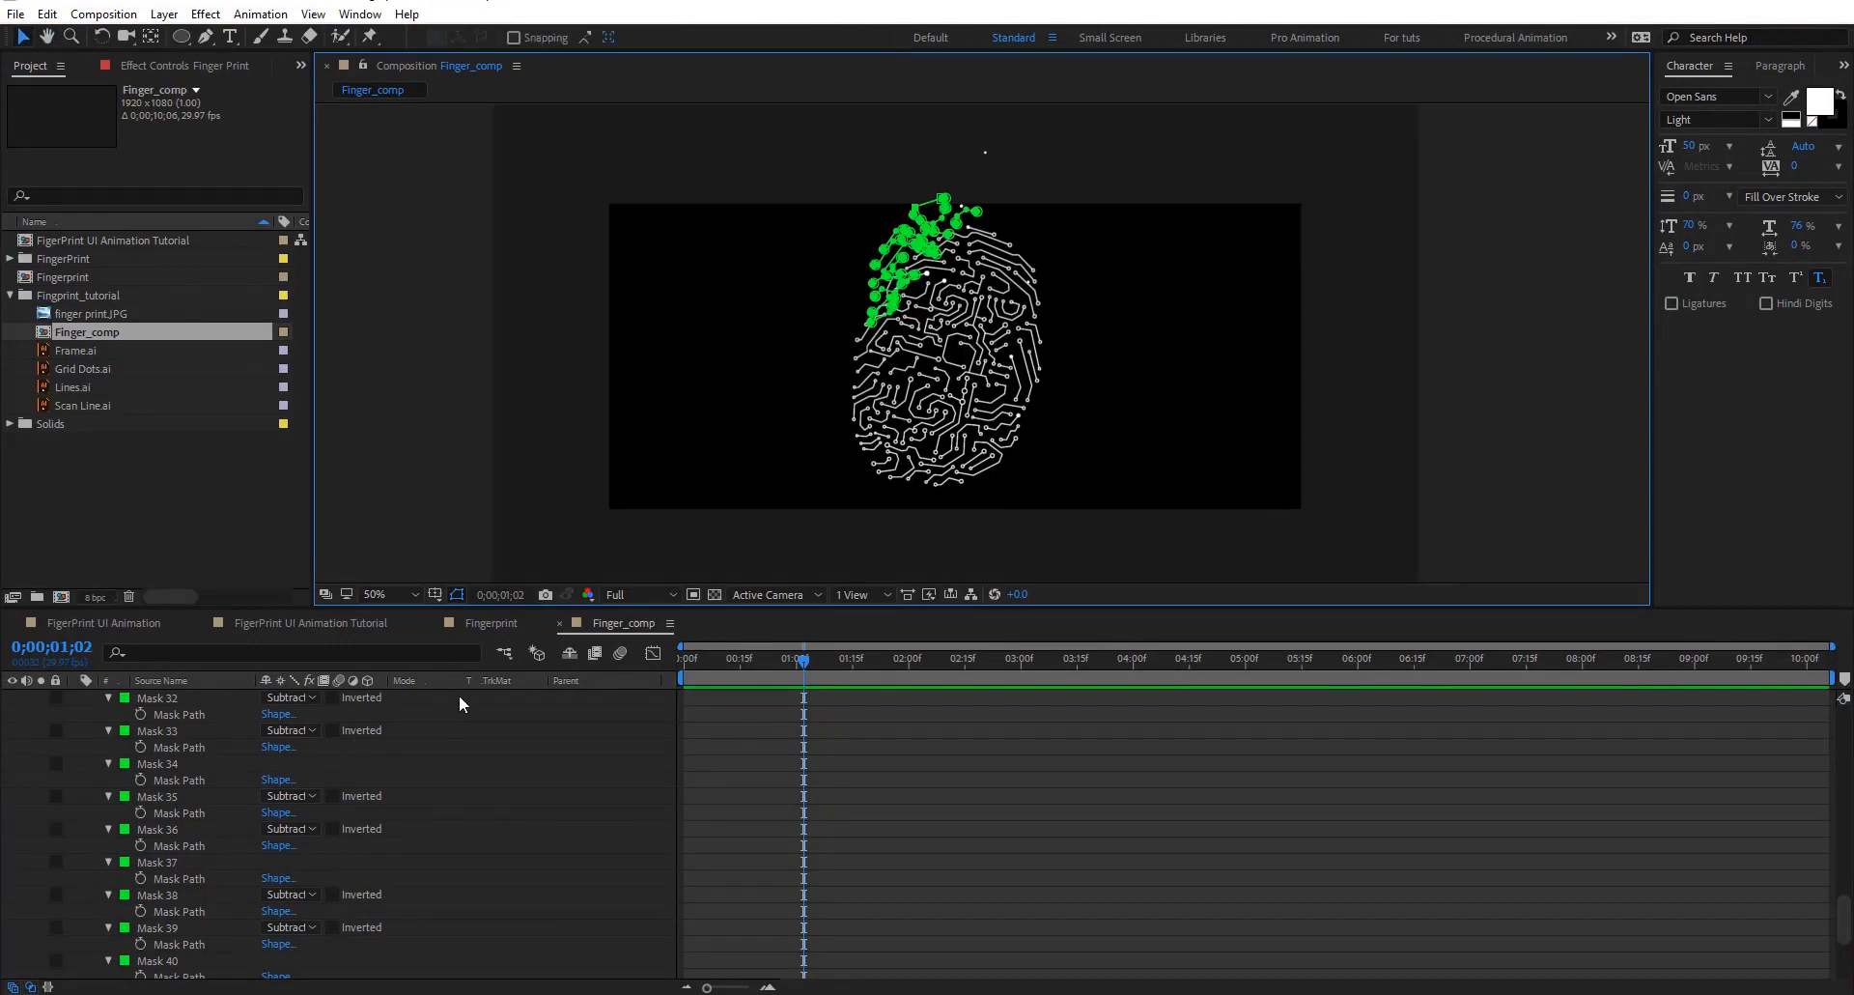
{"action": "scroll", "coordinate": [428, 765], "scroll_direction": "up", "scroll_amount": 20}
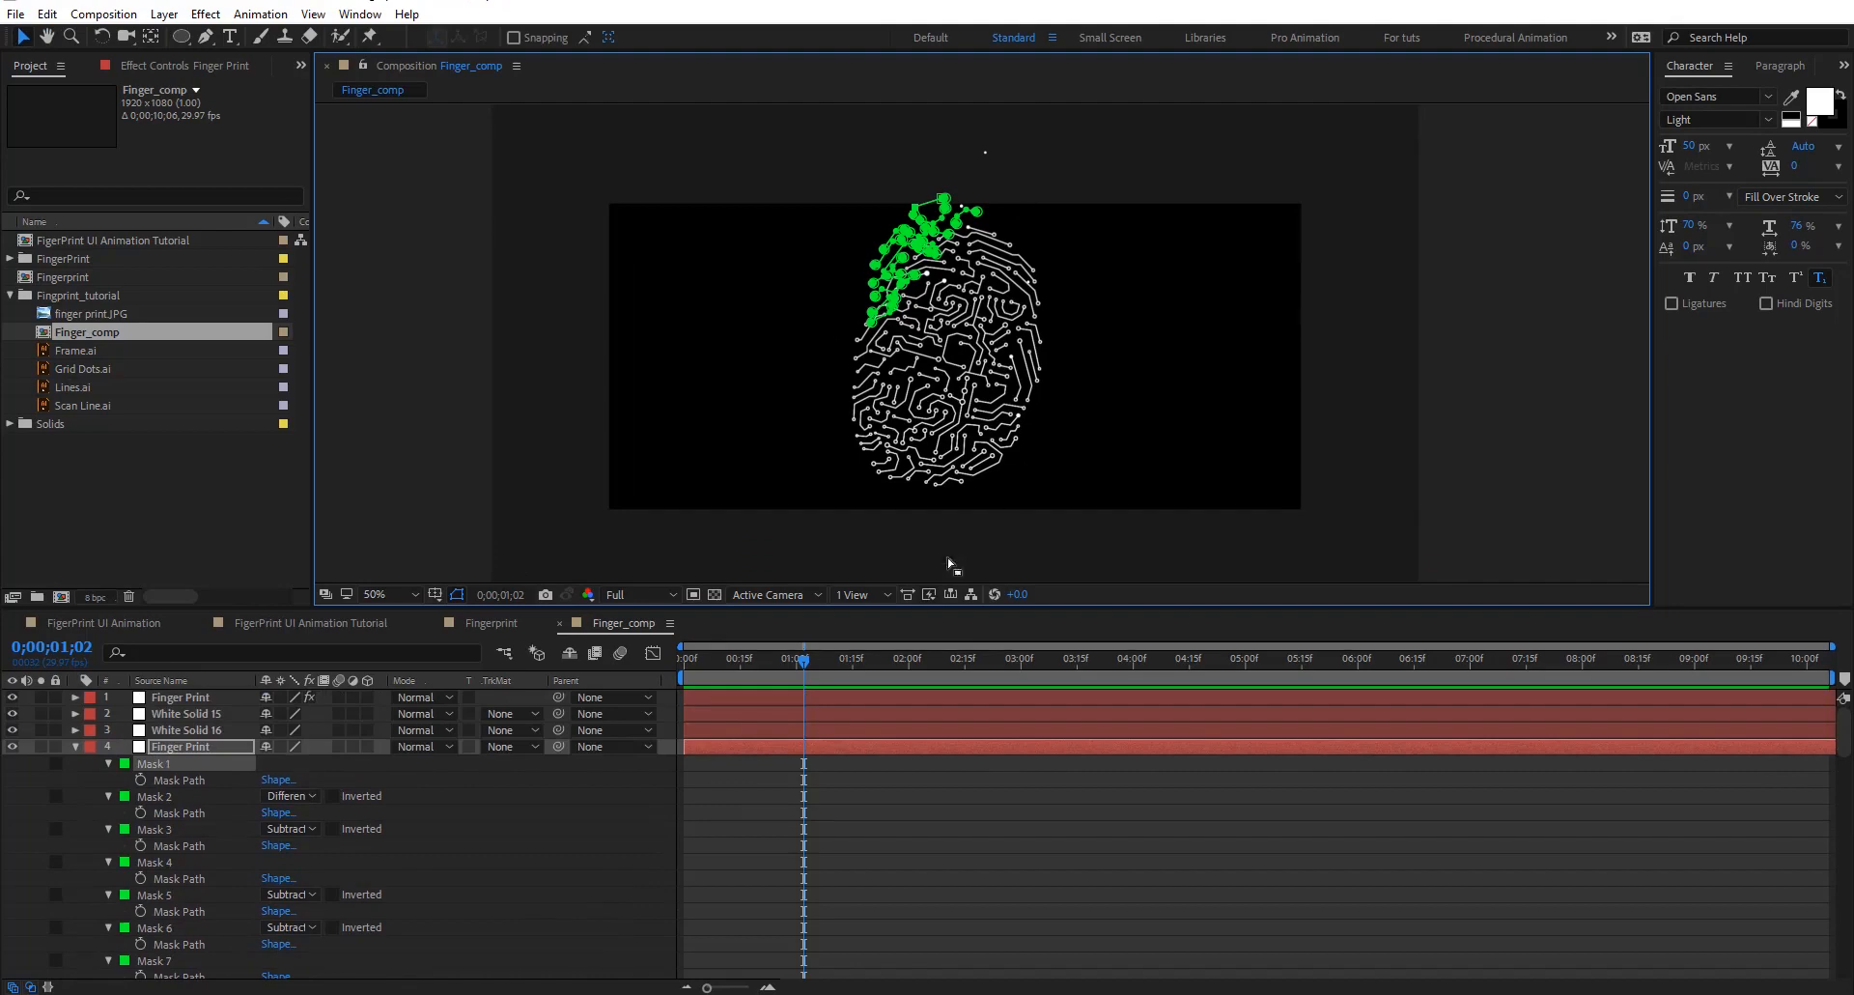
Select White Solid 16, White Solid 15 and the uppermost Finger Print layer in turn to compare their mask outlines
{"action": "left_click", "coordinate": [211, 732]}
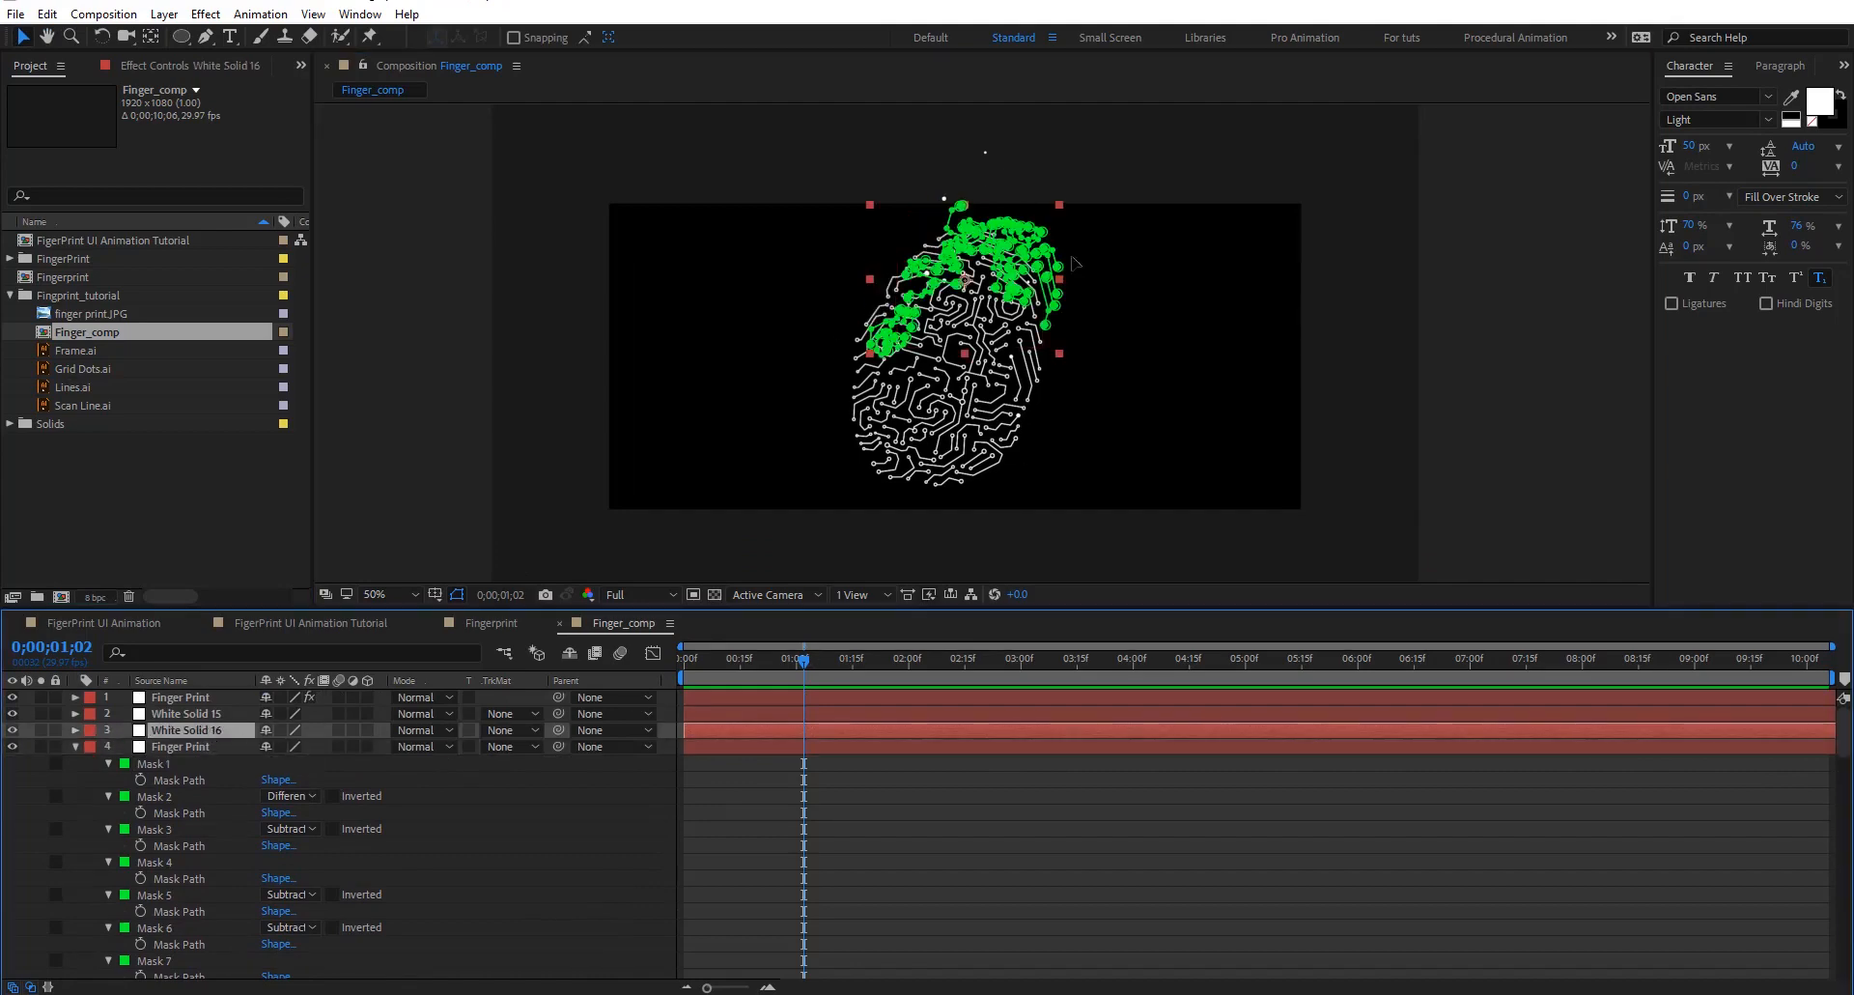
{"action": "left_click", "coordinate": [203, 715]}
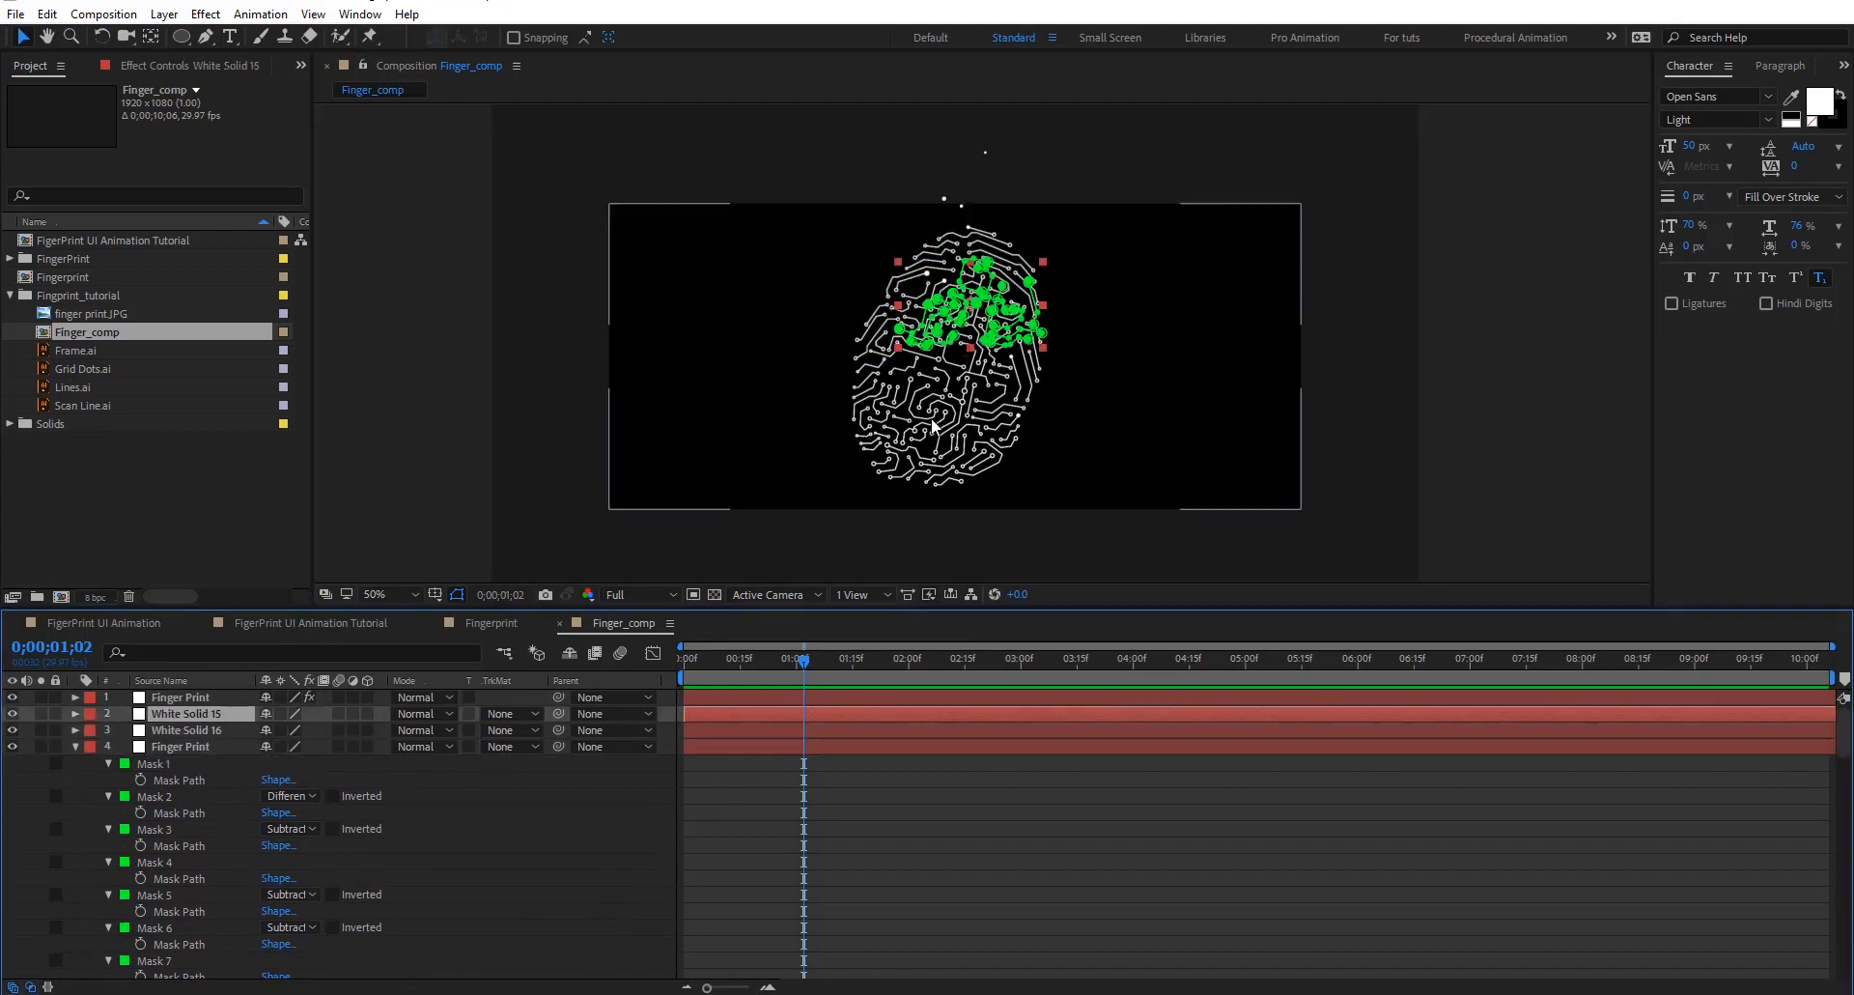
{"action": "left_click", "coordinate": [207, 699]}
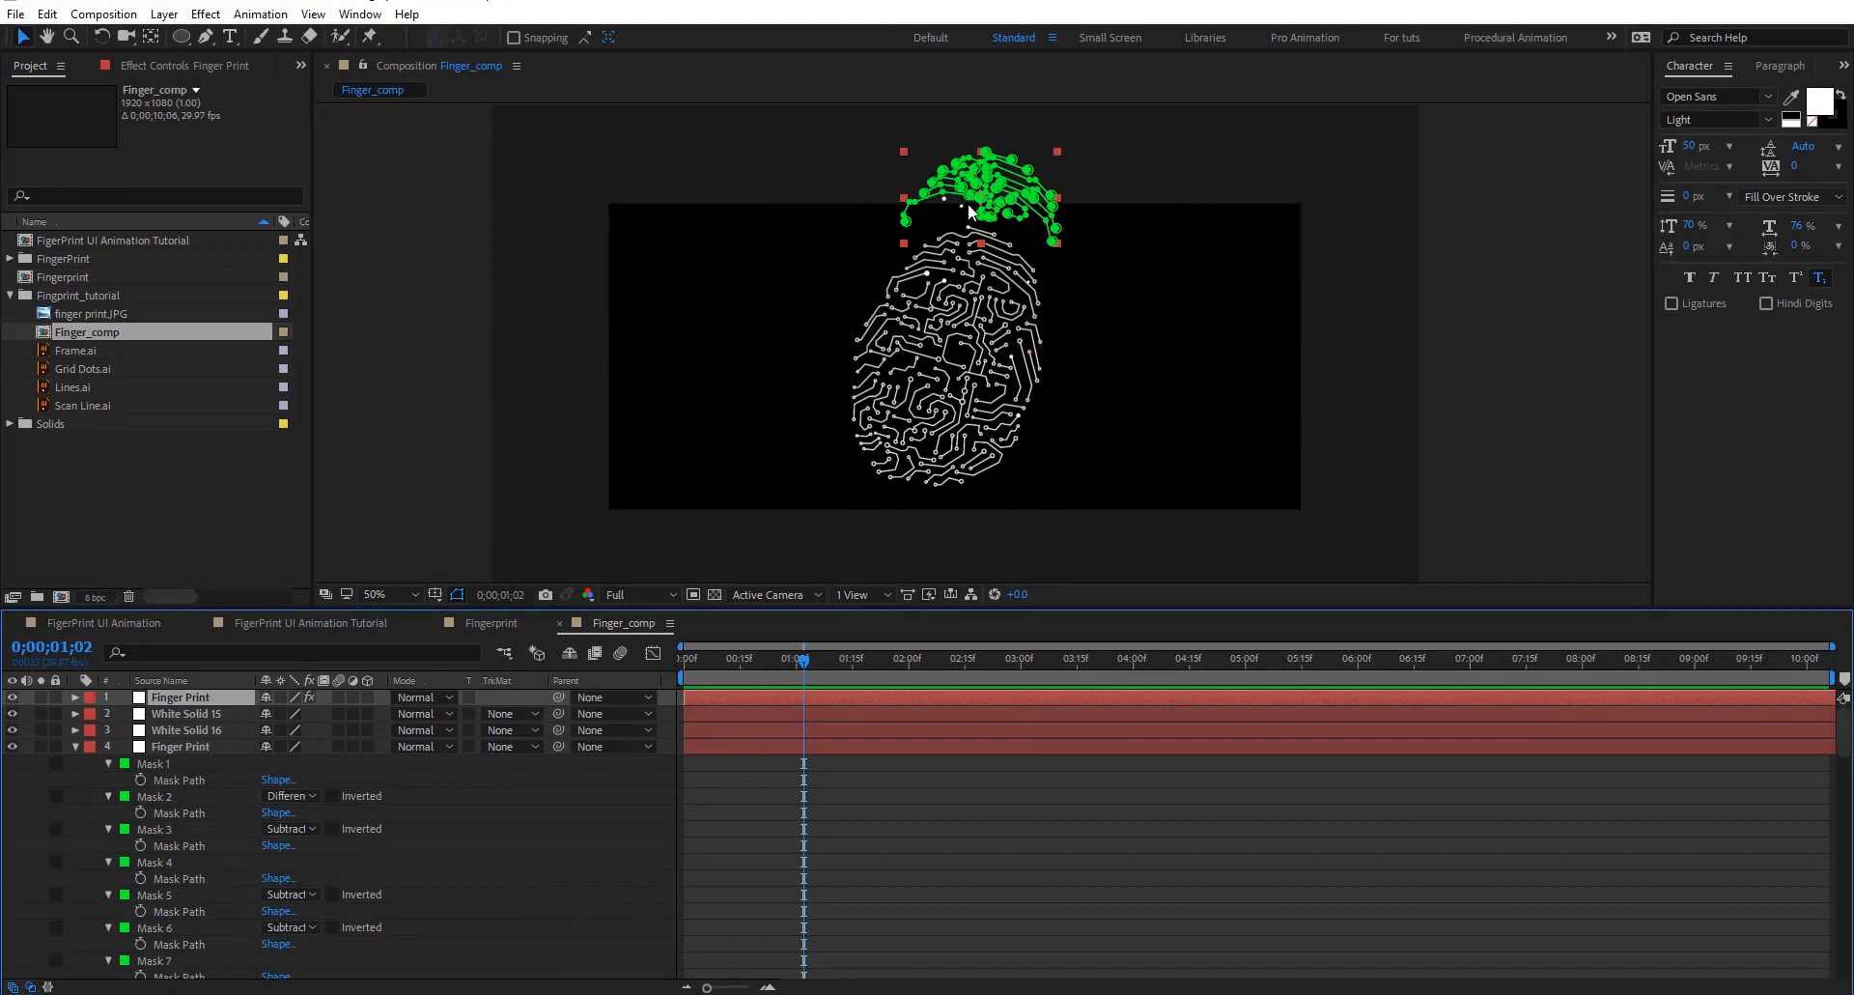
{"action": "left_click", "coordinate": [1225, 353]}
Review the lower Finger Print layer's complete mask list and step through the four solid layers once more
{"action": "scroll", "coordinate": [201, 821], "scroll_direction": "down", "scroll_amount": 10}
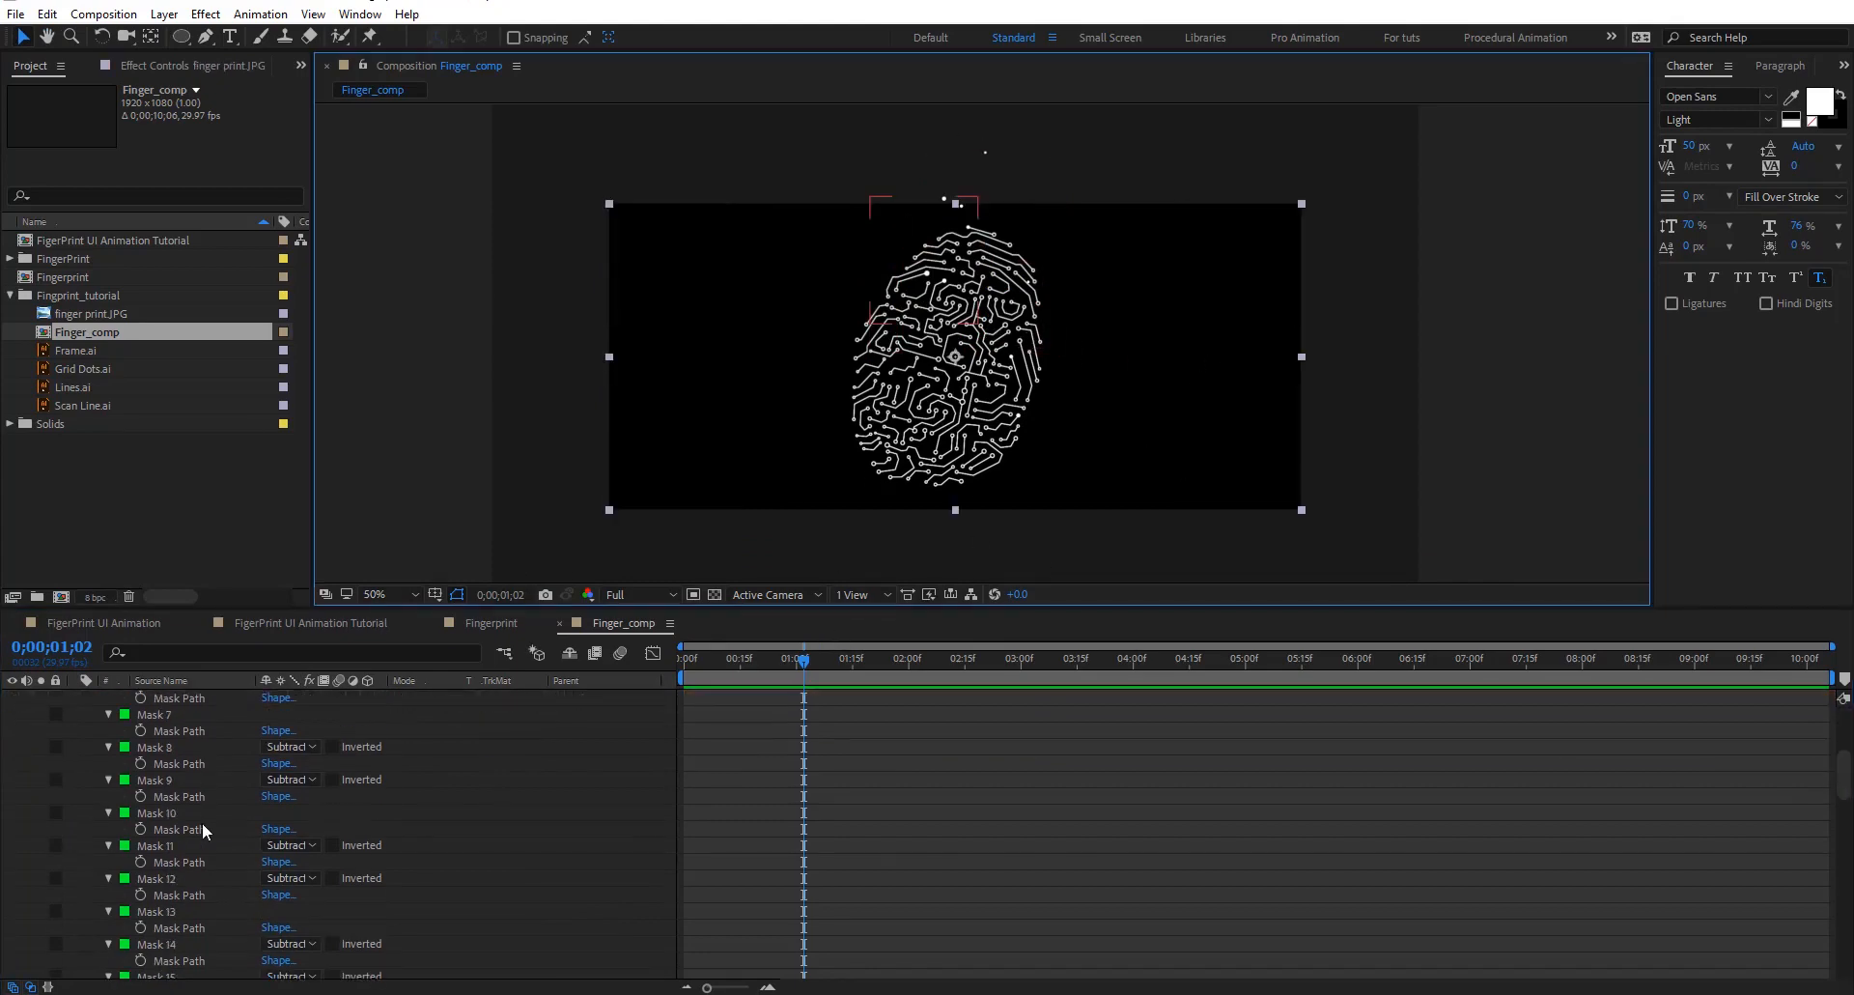
{"action": "scroll", "coordinate": [200, 836], "scroll_direction": "down", "scroll_amount": 3}
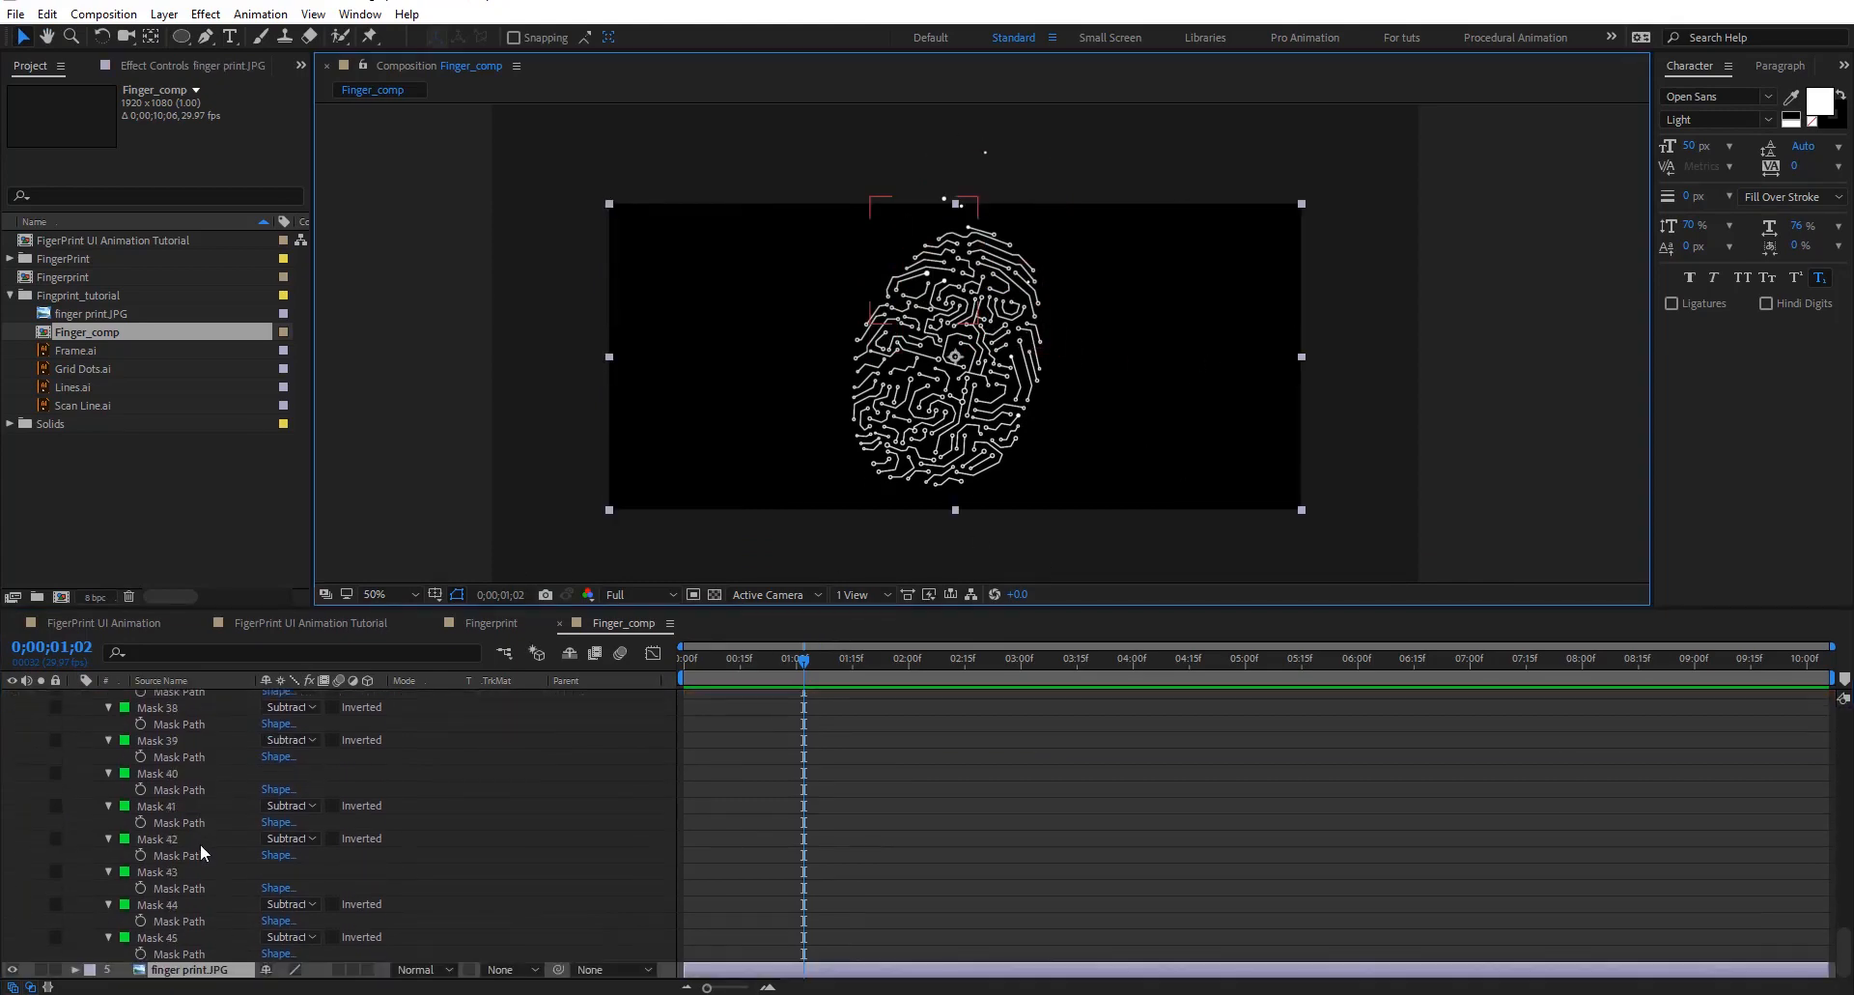
{"action": "scroll", "coordinate": [195, 835], "scroll_direction": "up", "scroll_amount": 20}
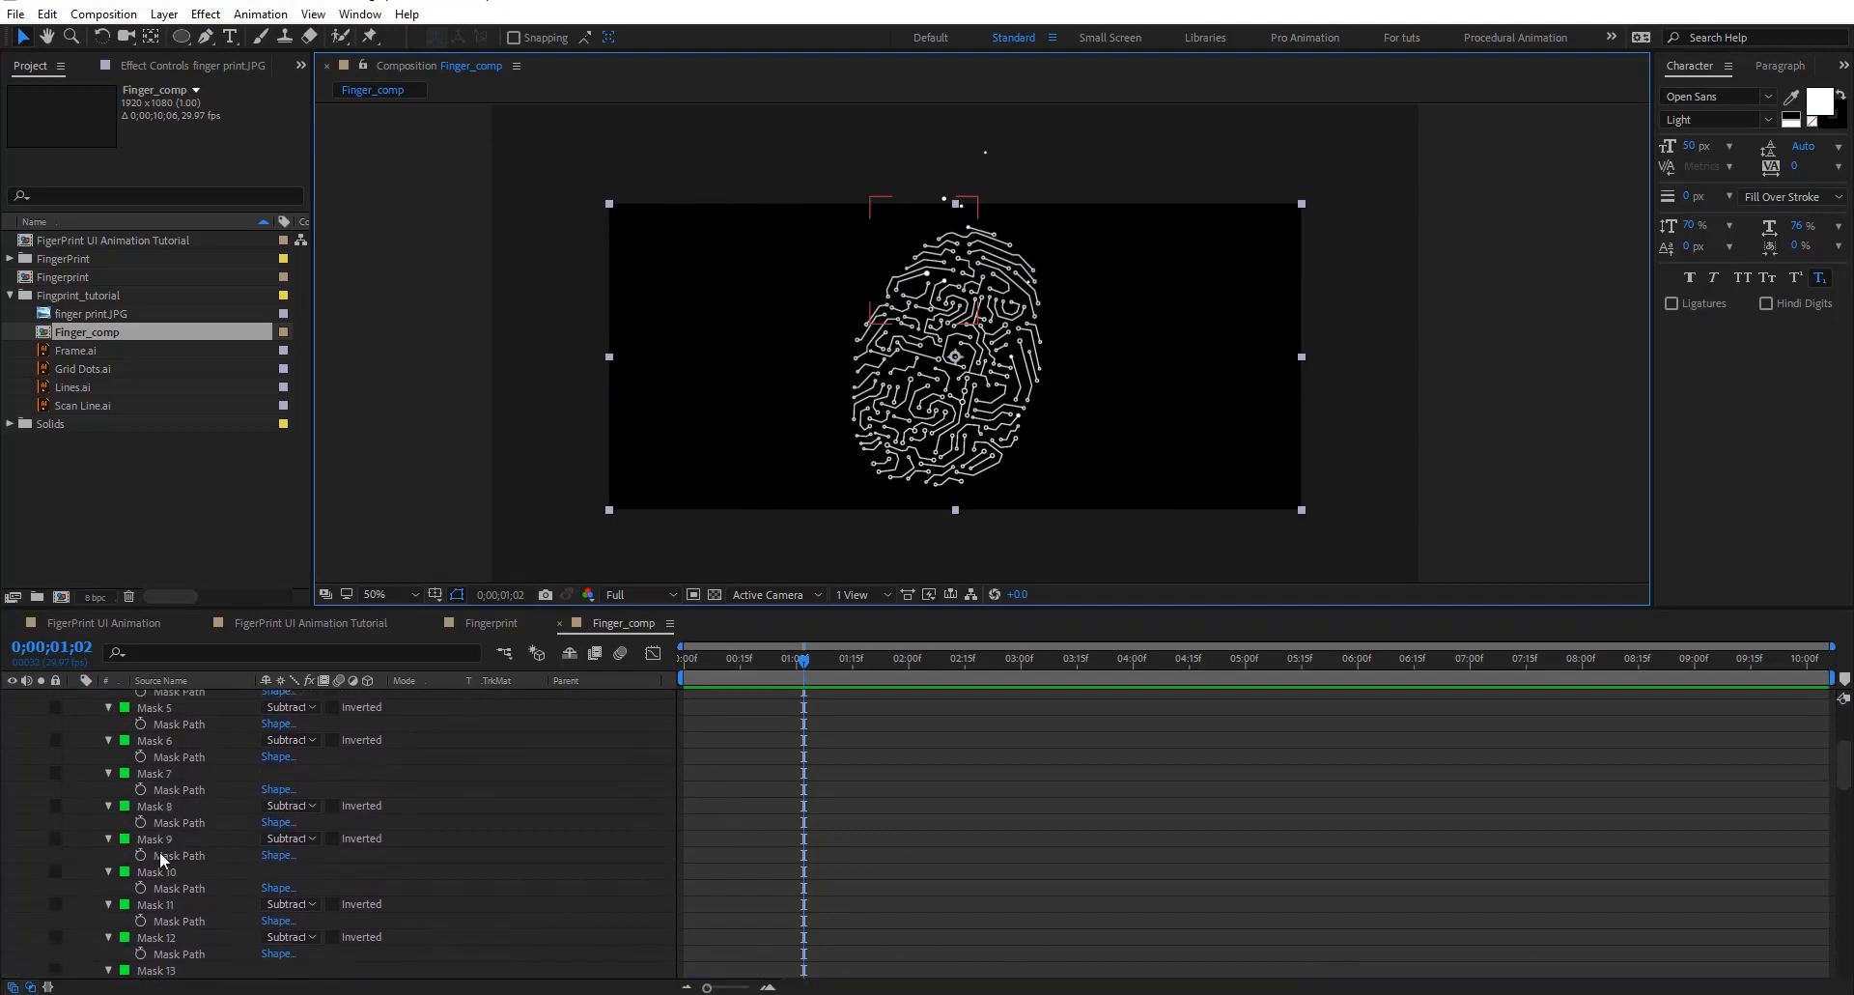
{"action": "left_click", "coordinate": [199, 743]}
{"action": "left_click", "coordinate": [198, 728]}
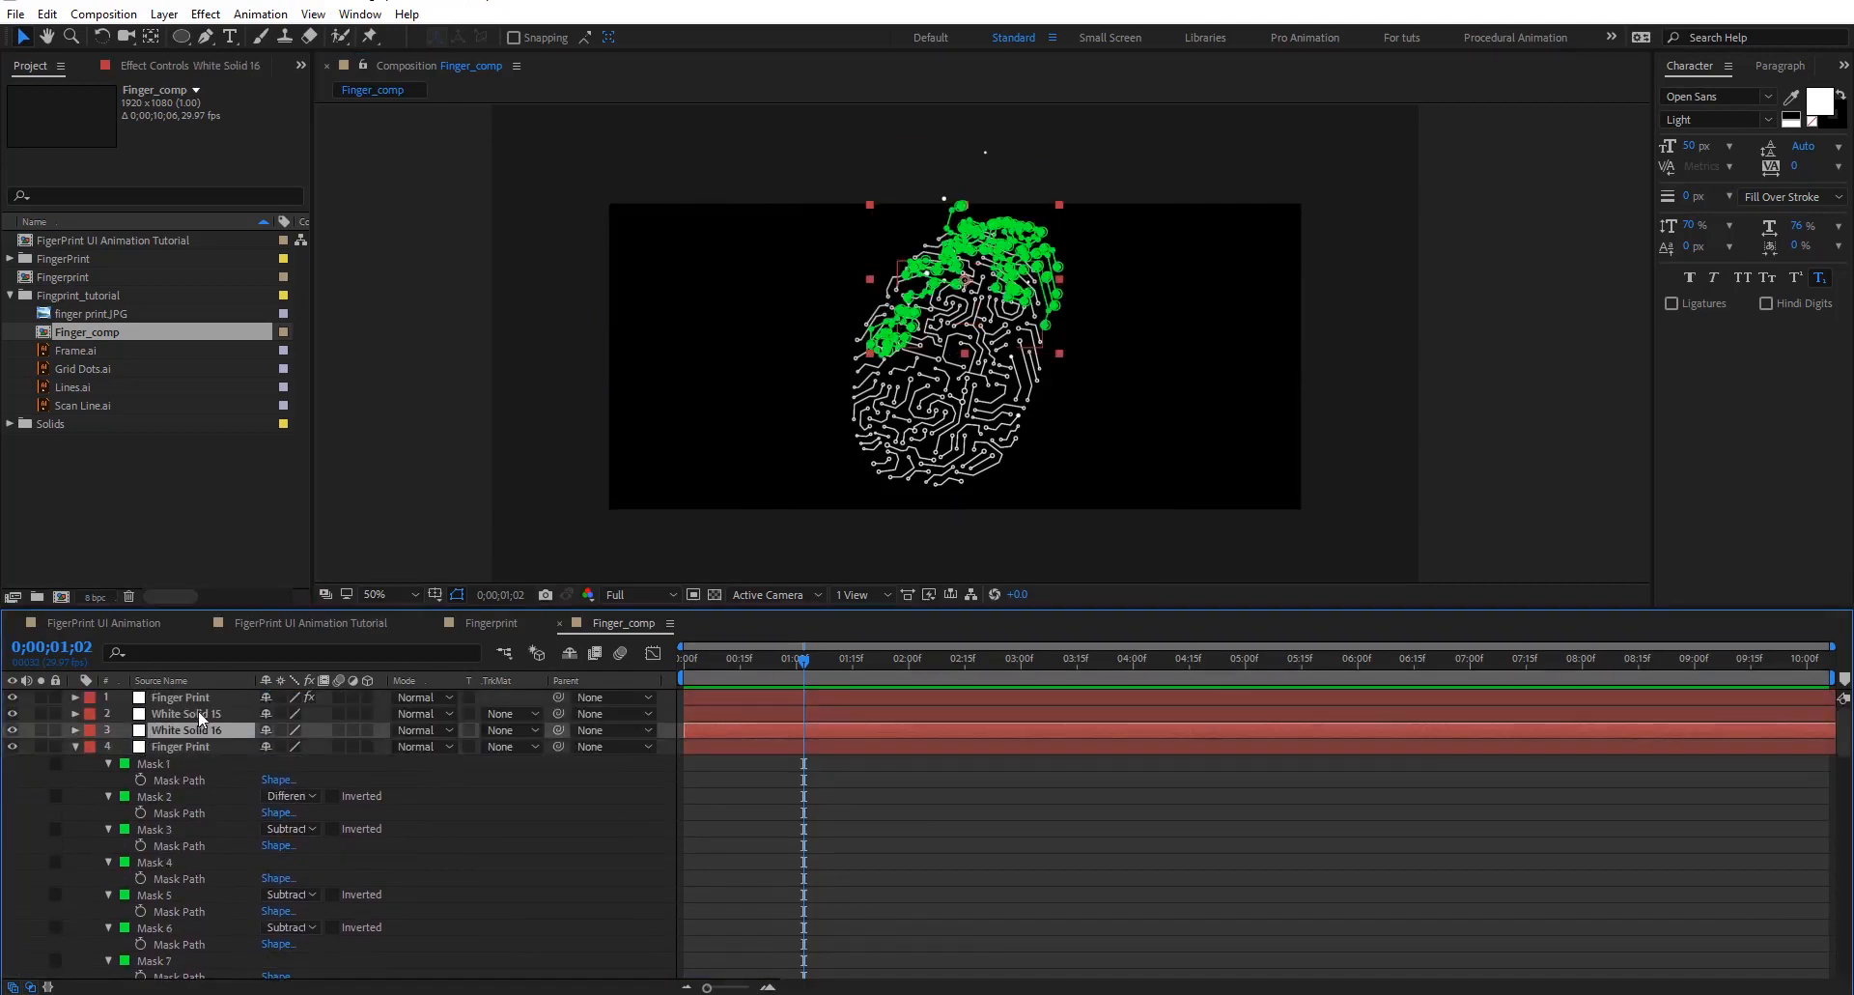
{"action": "left_click", "coordinate": [198, 713]}
{"action": "left_click", "coordinate": [197, 697]}
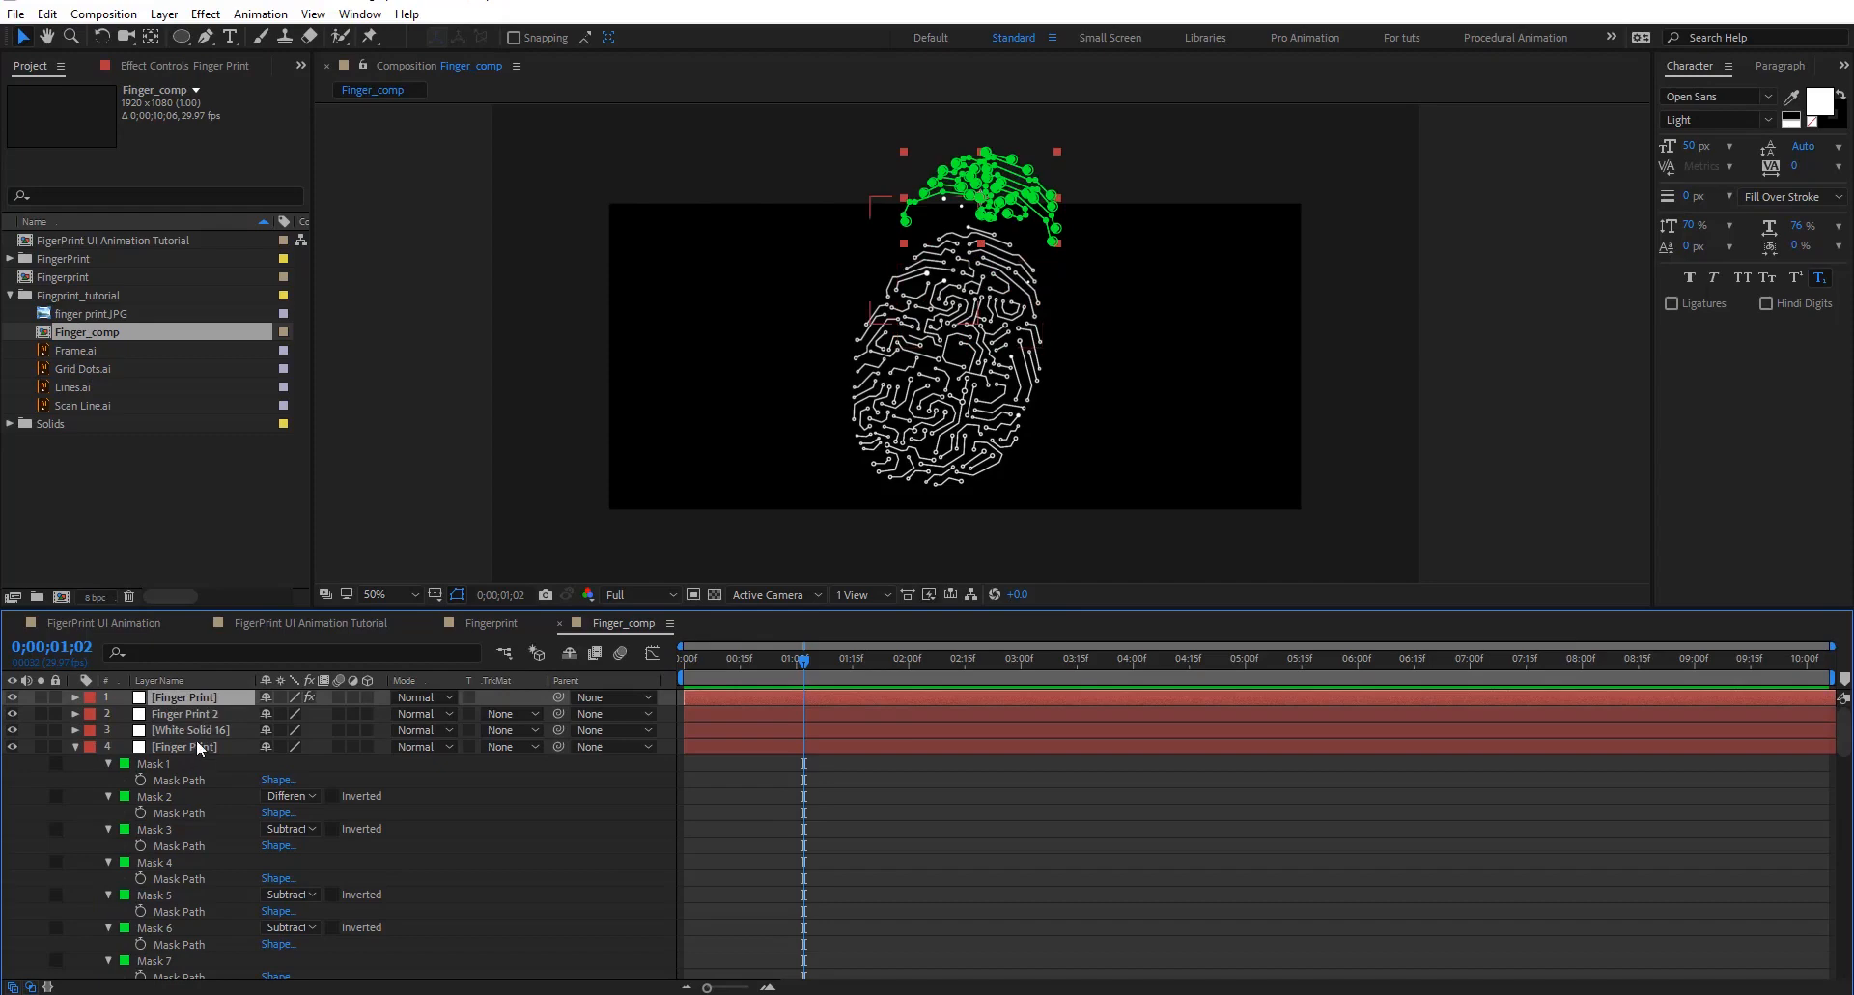
Examine Masks 1 to 5 of the lower Finger Print layer and their outlines on the fingerprint up close
{"action": "left_click", "coordinate": [183, 746]}
{"action": "left_click", "coordinate": [168, 767]}
{"action": "left_click", "coordinate": [171, 792]}
{"action": "left_click", "coordinate": [169, 832]}
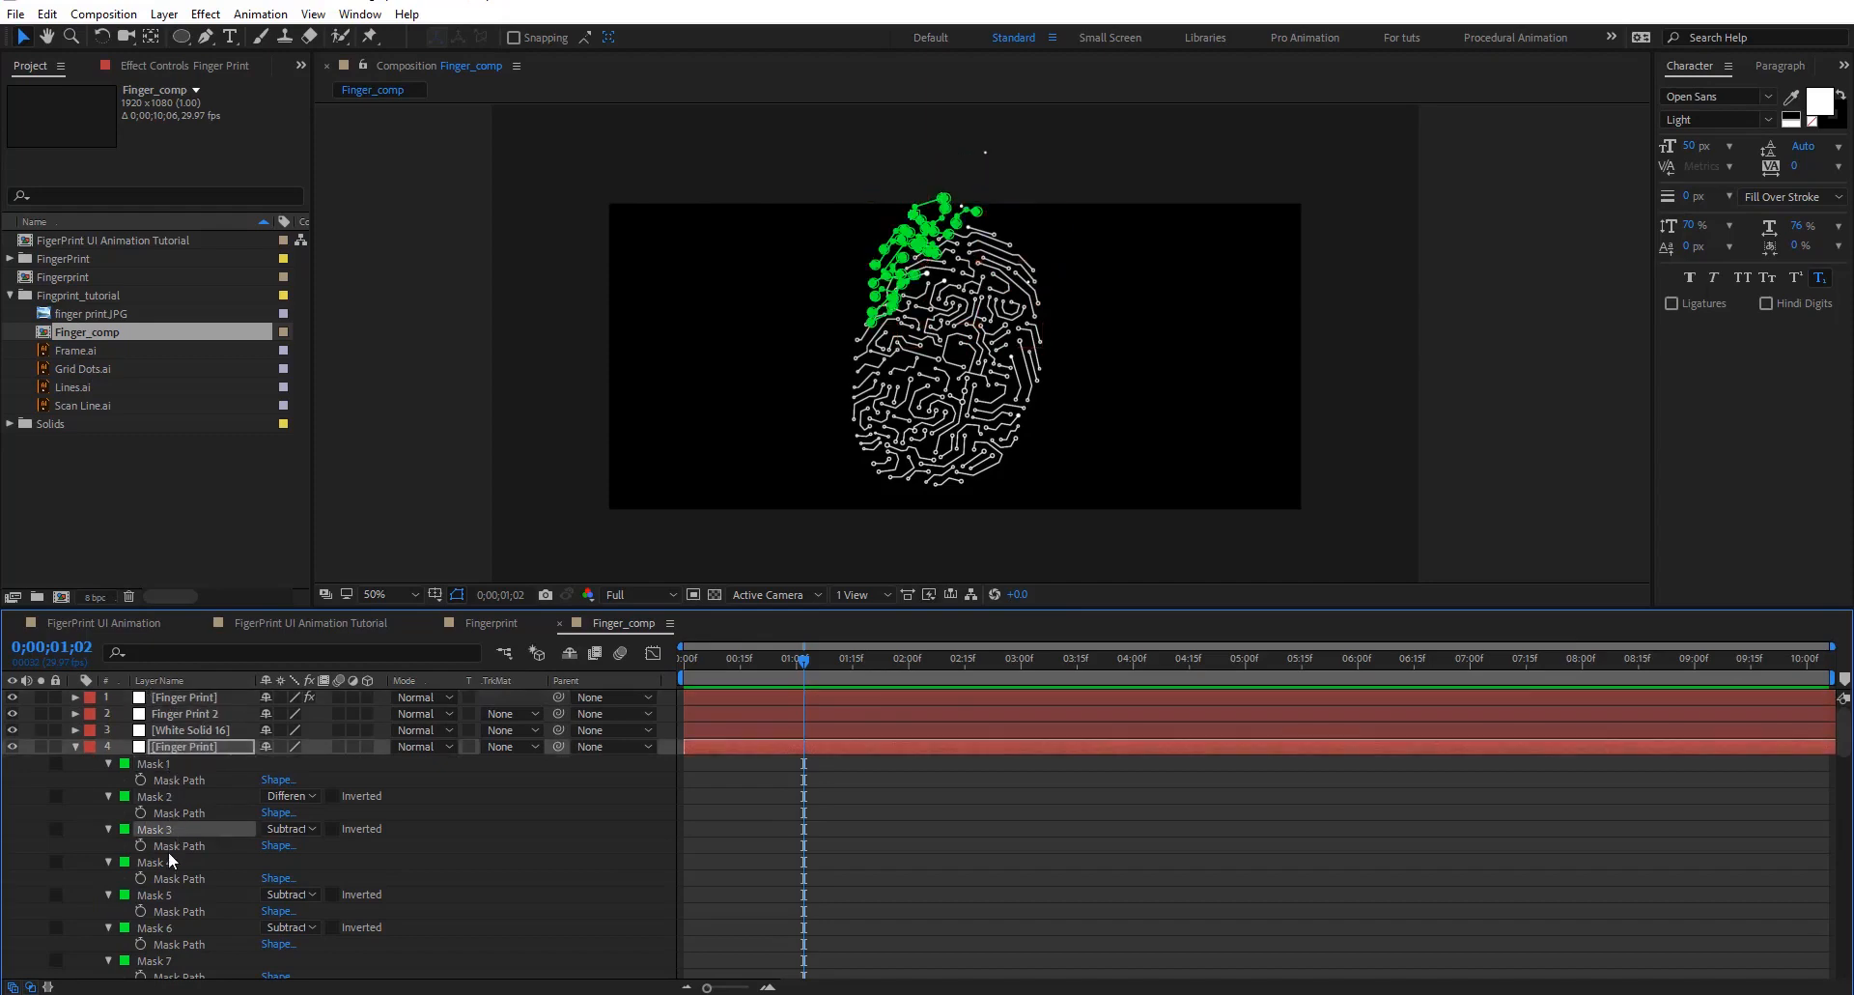
{"action": "left_click", "coordinate": [166, 893]}
{"action": "left_click", "coordinate": [167, 863]}
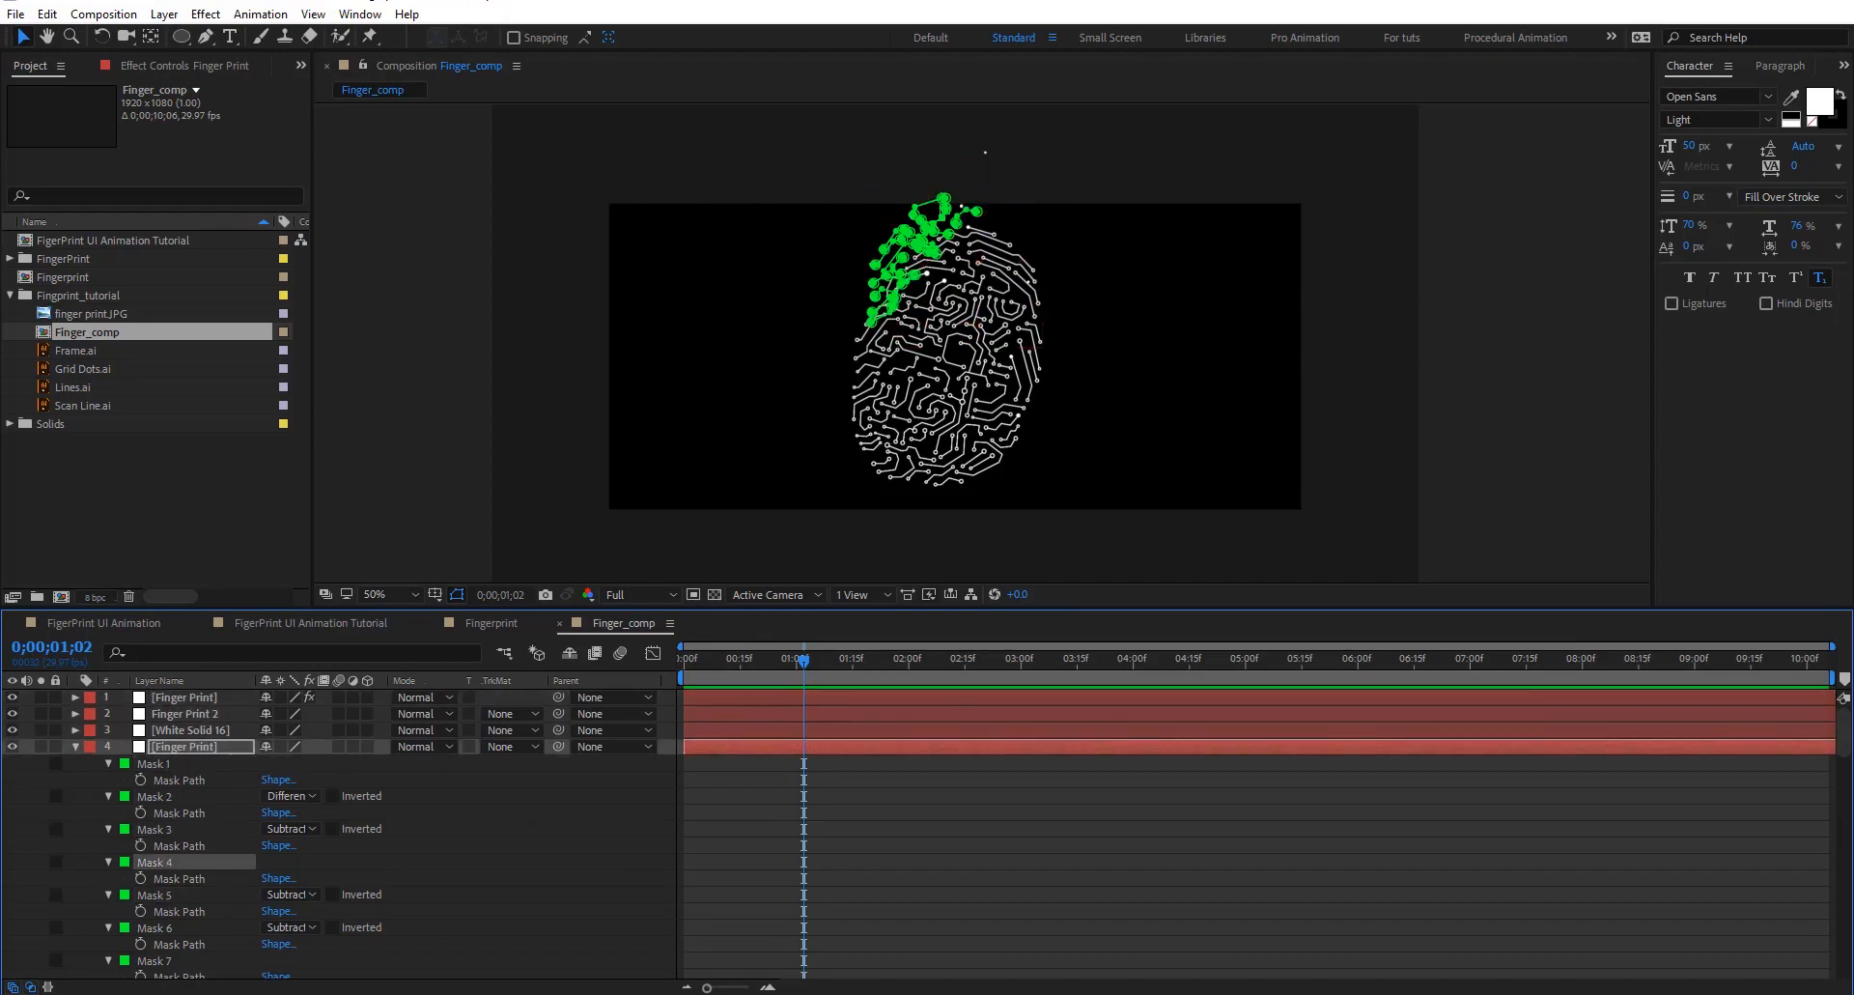
{"action": "scroll", "coordinate": [973, 344], "scroll_direction": "up", "scroll_amount": 2}
{"action": "left_click_drag", "start_coordinate": [754, 218], "coordinate": [884, 455]}
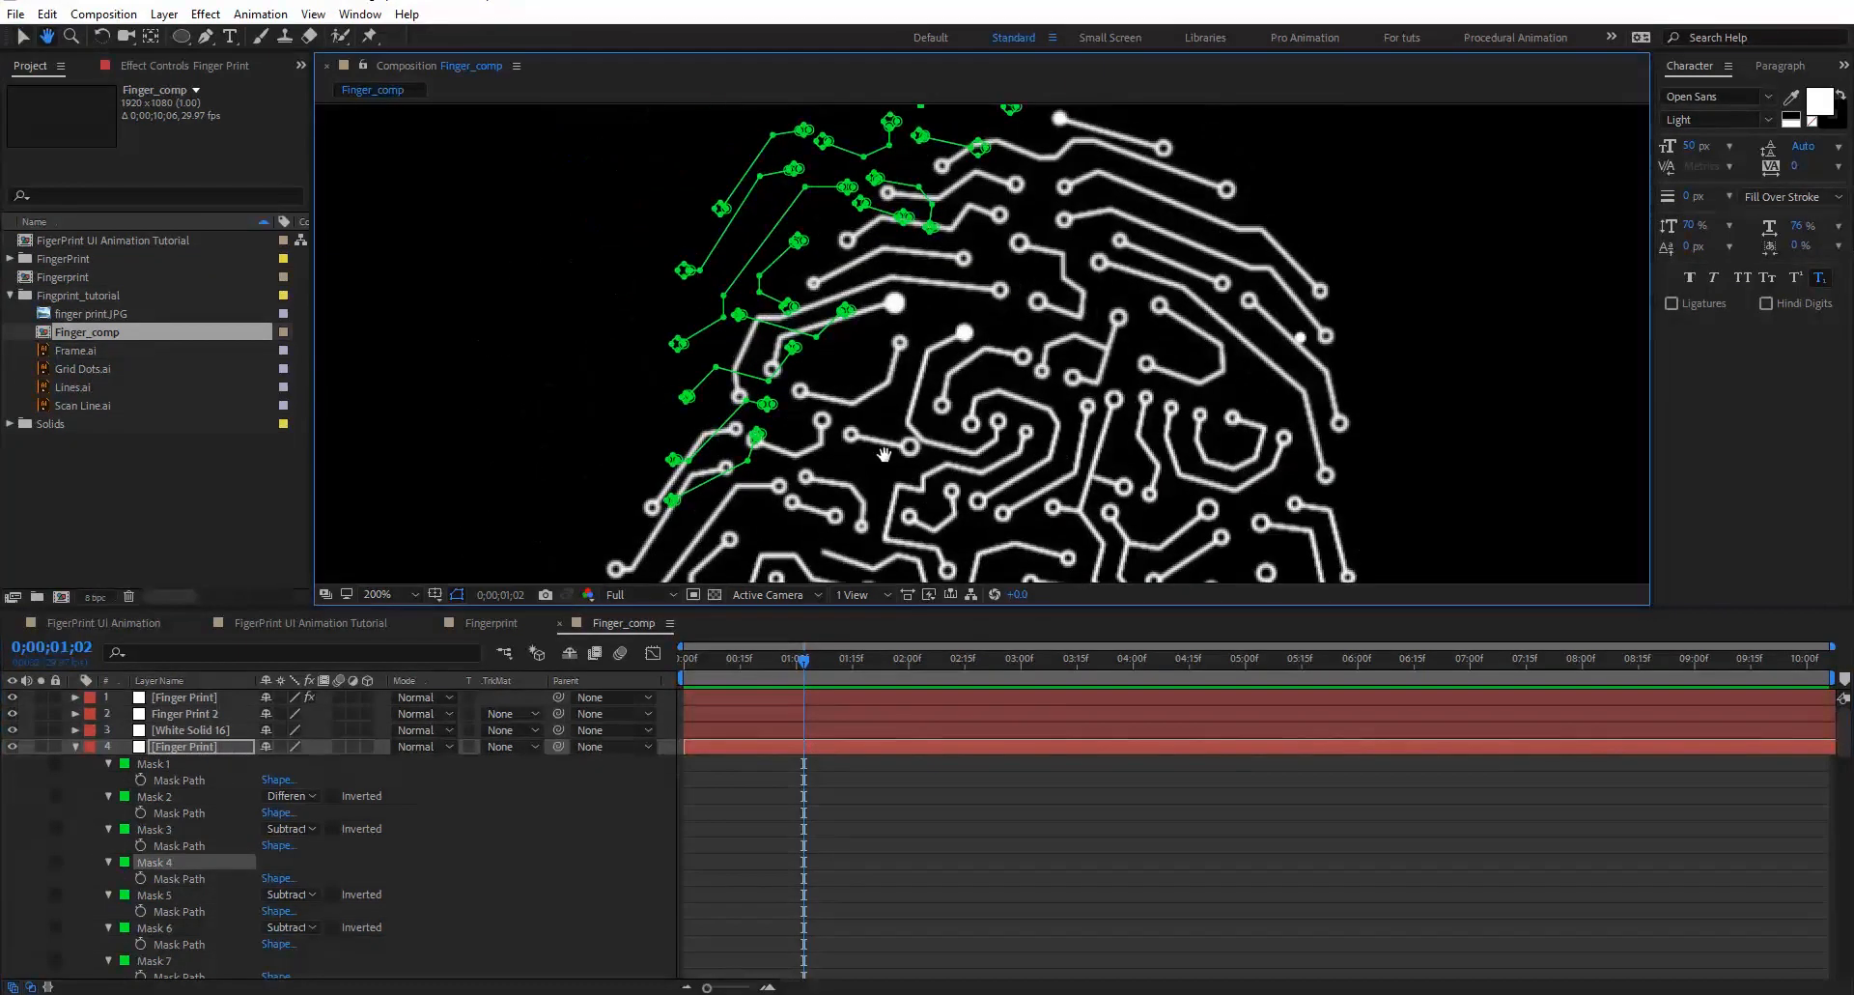
Collapse the lower Finger Print layer's properties, hide the finger print.JPG reference layer, and select the lower Finger Print layer
{"action": "left_click", "coordinate": [76, 747]}
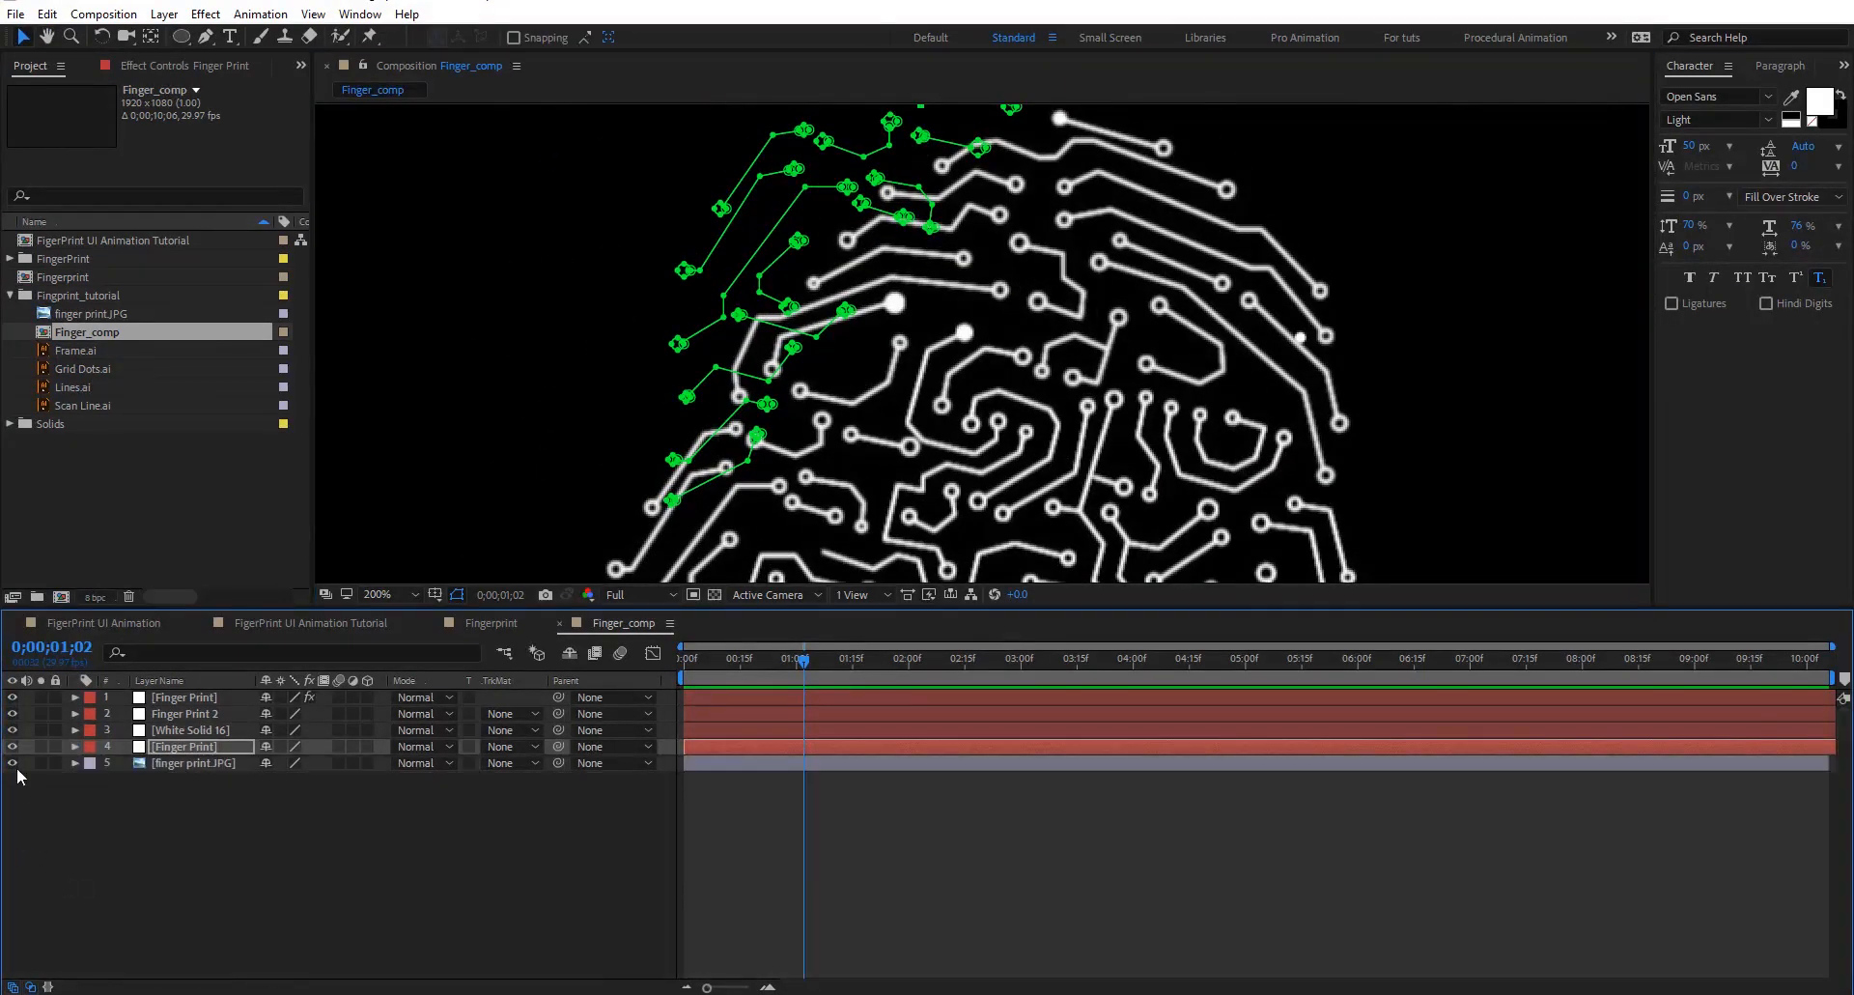
{"action": "left_click", "coordinate": [12, 762]}
{"action": "left_click", "coordinate": [193, 750]}
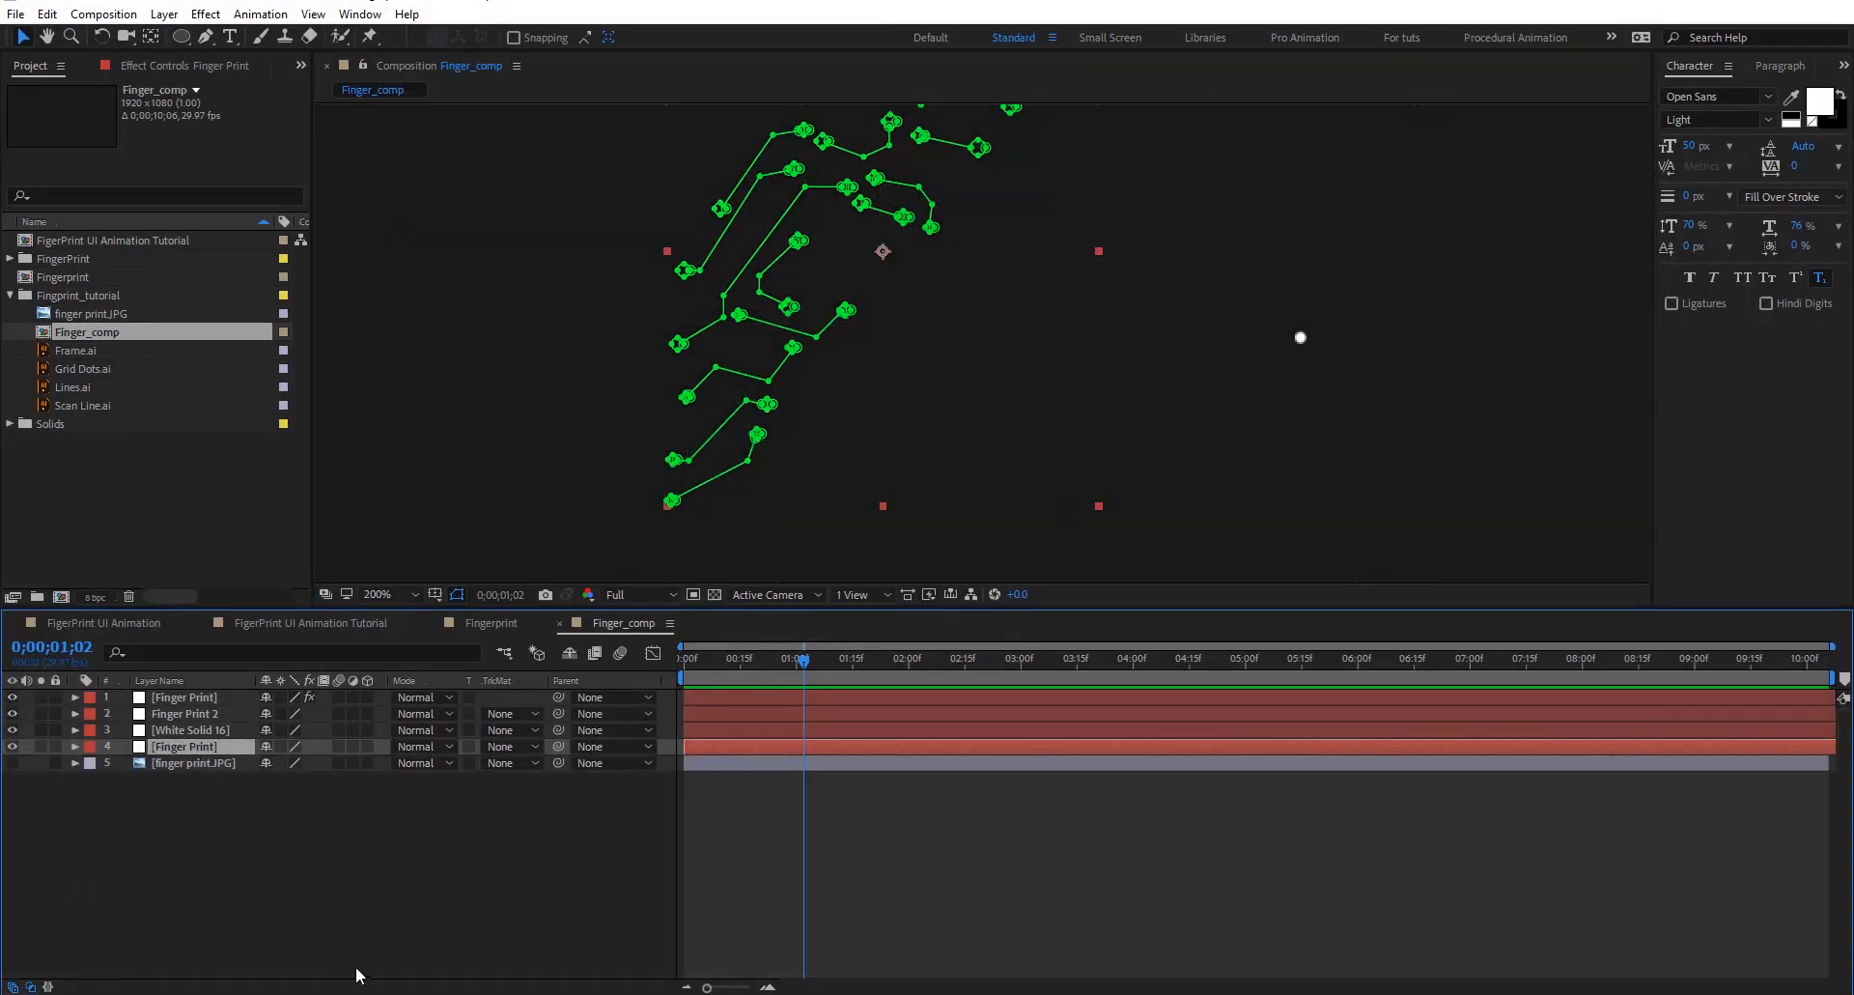
{"action": "key", "text": "ctrl+y"}
{"action": "scroll", "coordinate": [826, 319], "scroll_direction": "up", "scroll_amount": 2}
{"action": "key", "text": "comma"}
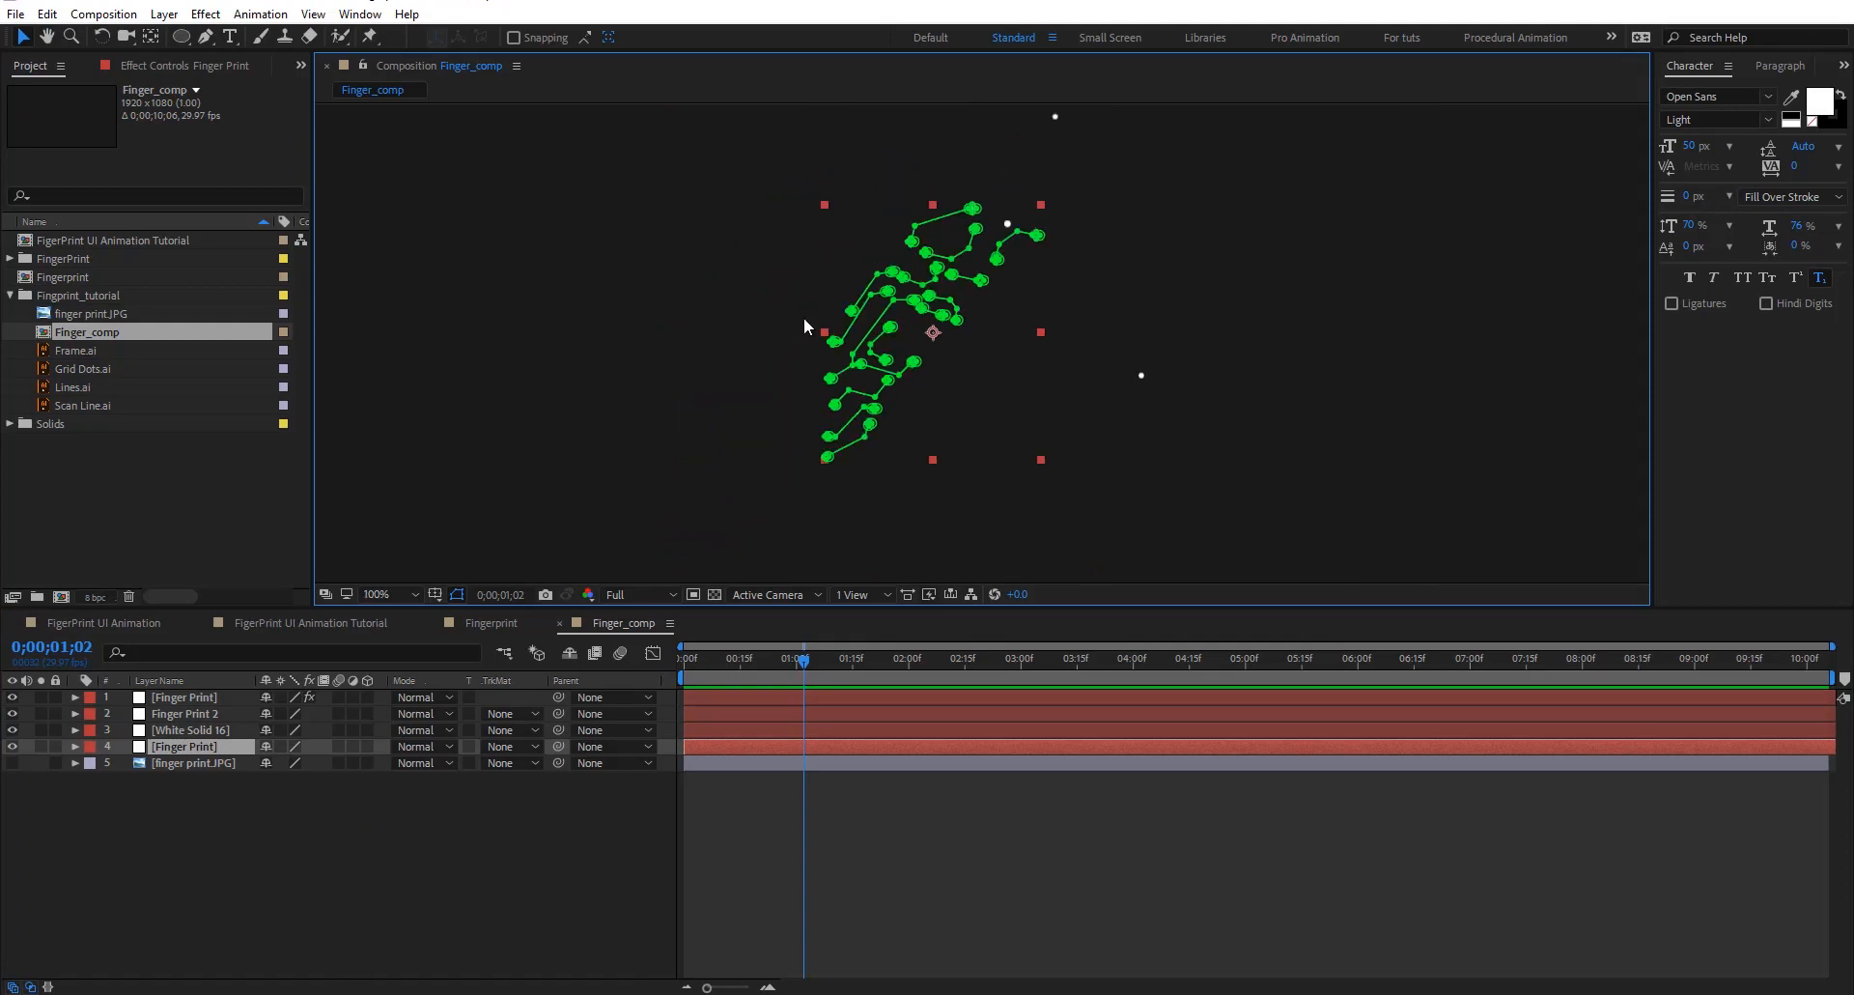
{"action": "left_click_drag", "start_coordinate": [885, 287], "coordinate": [855, 304]}
Apply the Stroke effect to the lower Finger Print layer and enable it for all masks
{"action": "key", "text": "ctrl+space"}
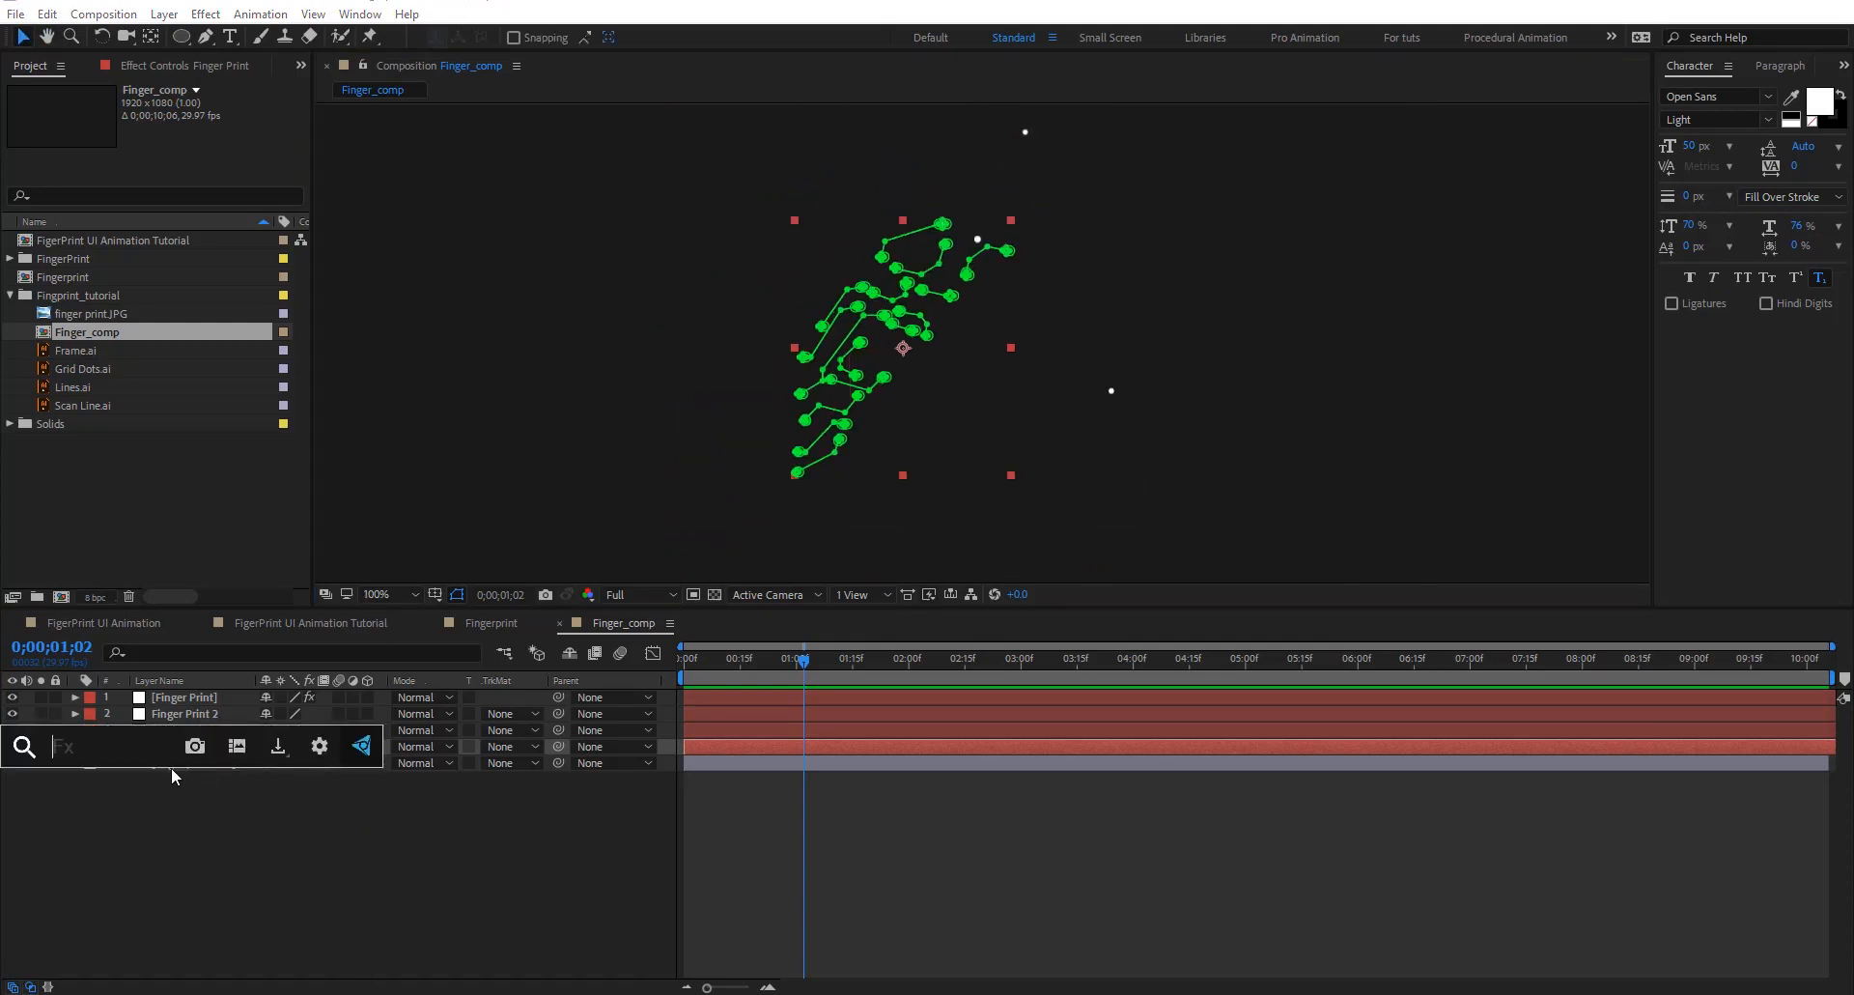
{"action": "type", "text": "stro"}
{"action": "key", "text": "Return"}
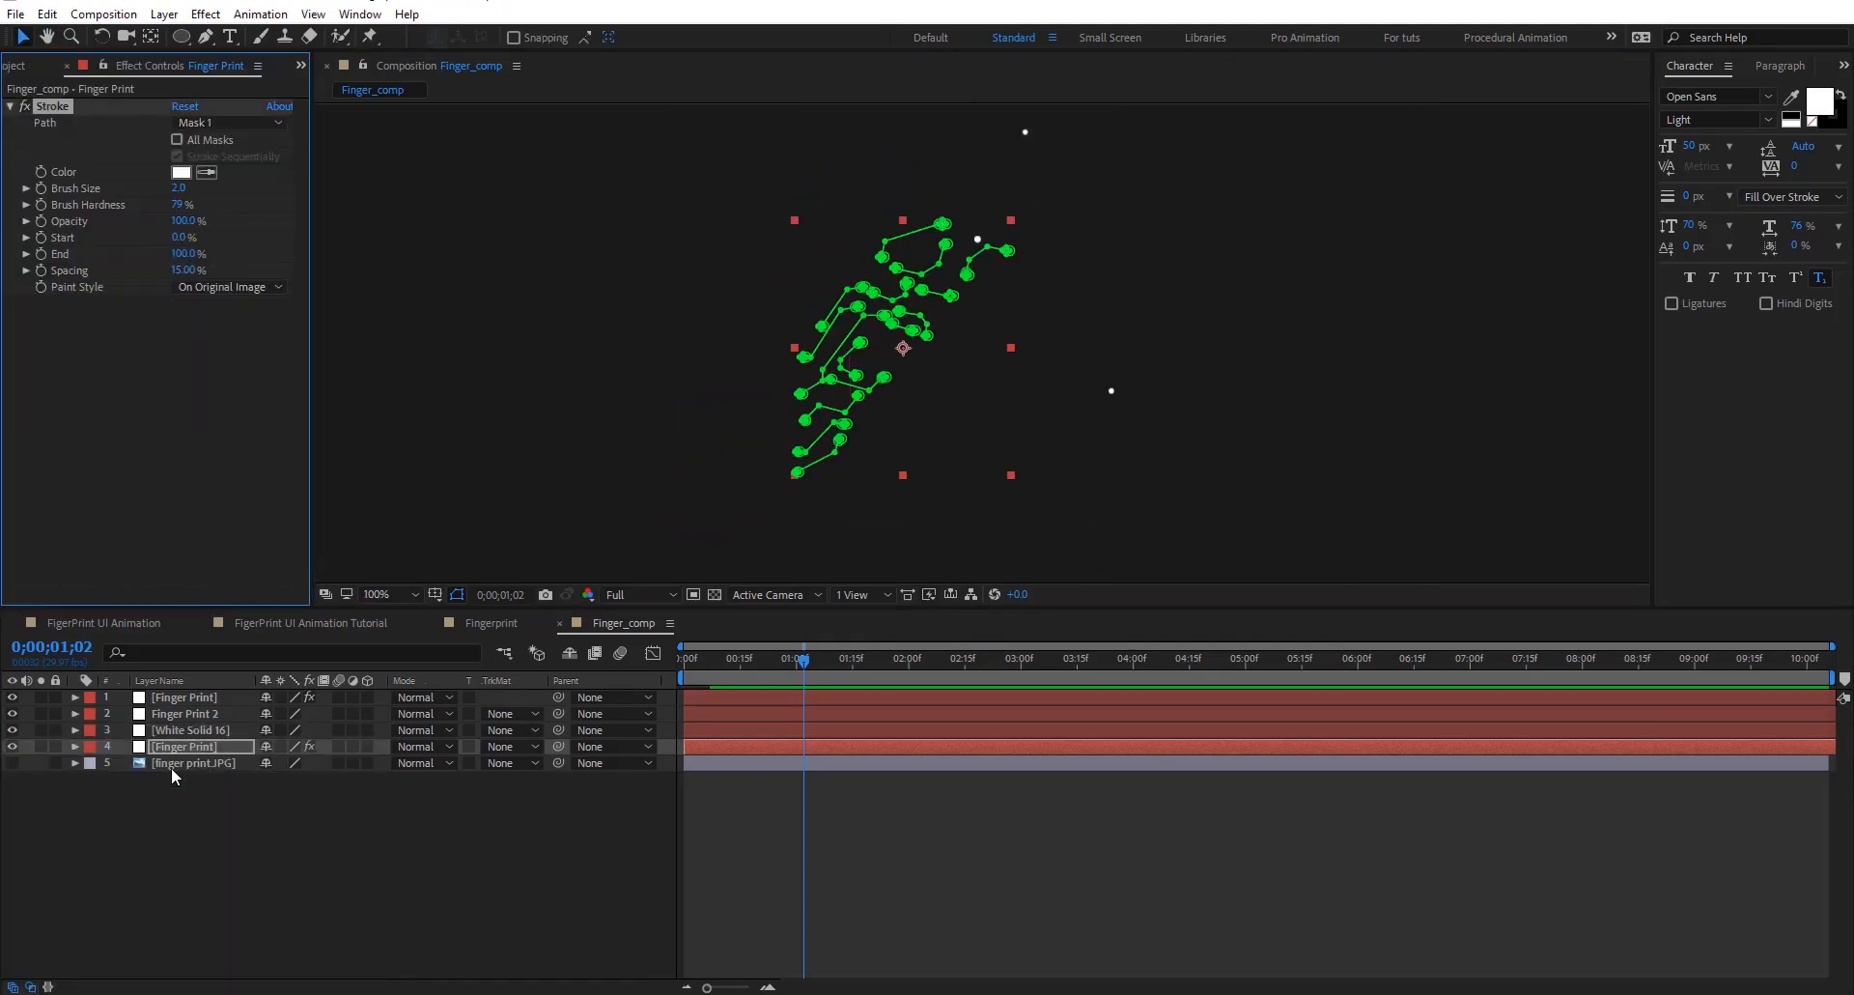
{"action": "left_click", "coordinate": [217, 141]}
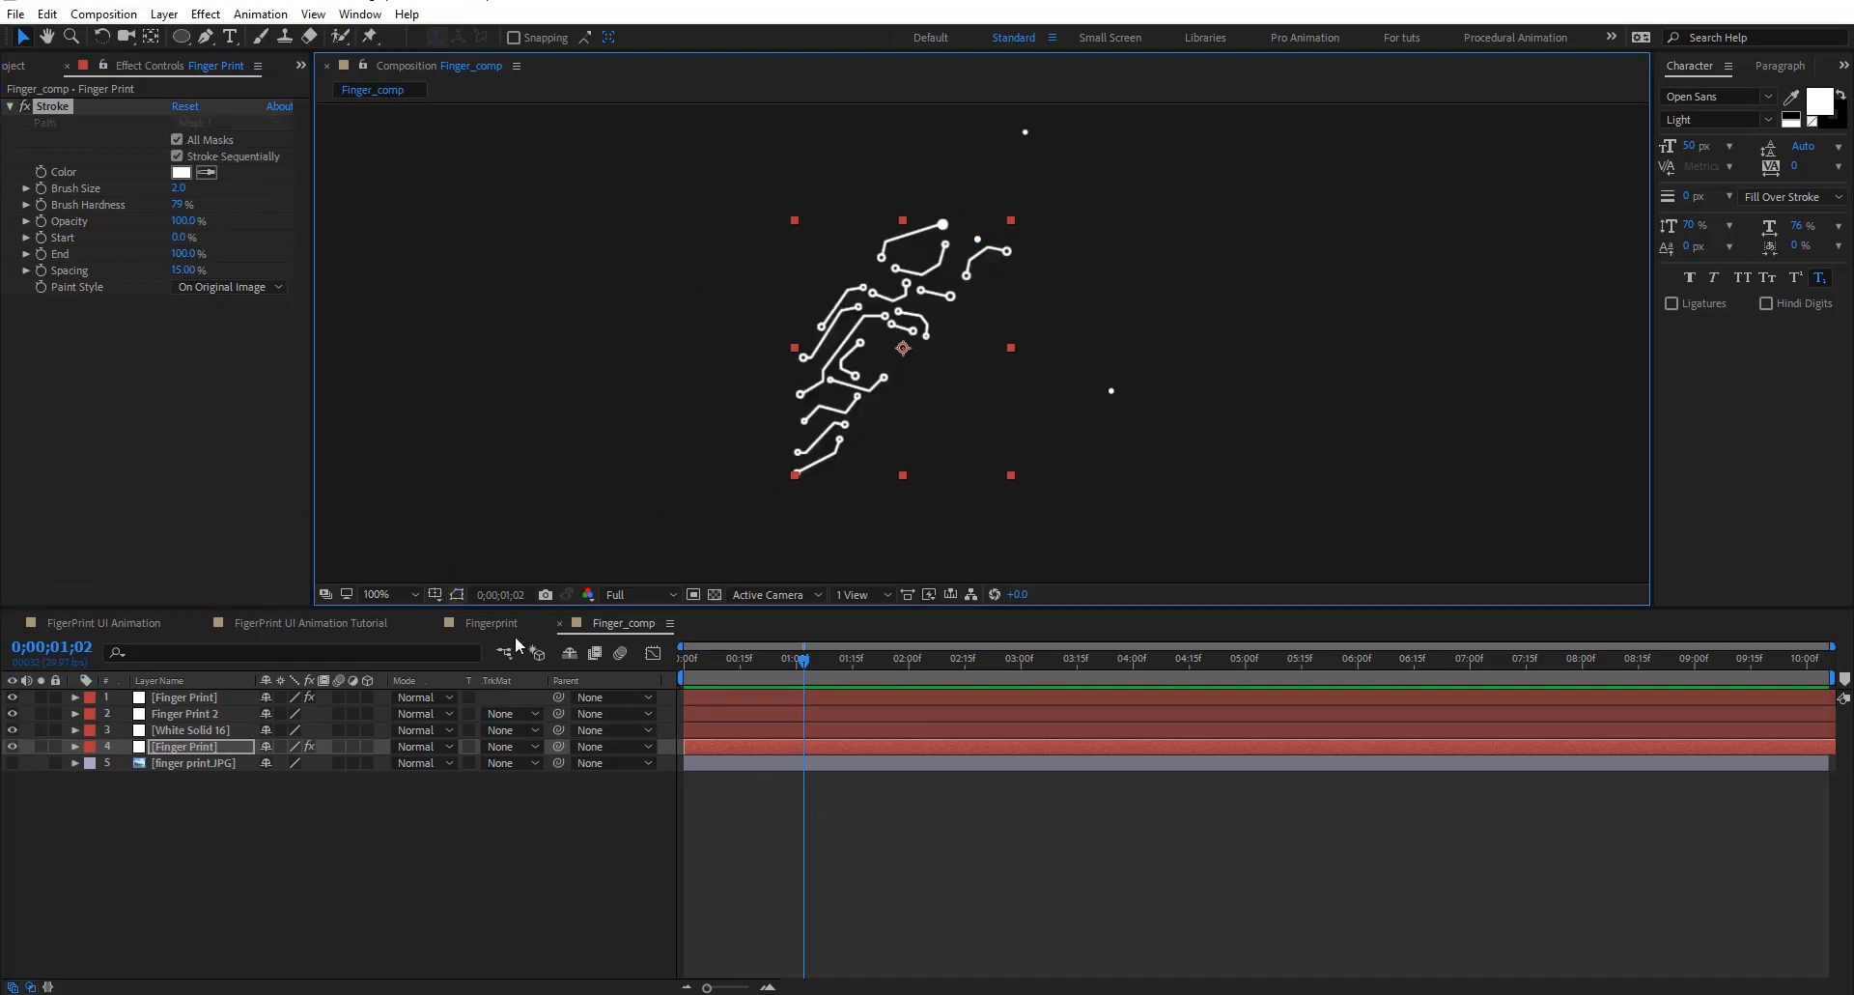
{"action": "left_click", "coordinate": [828, 828]}
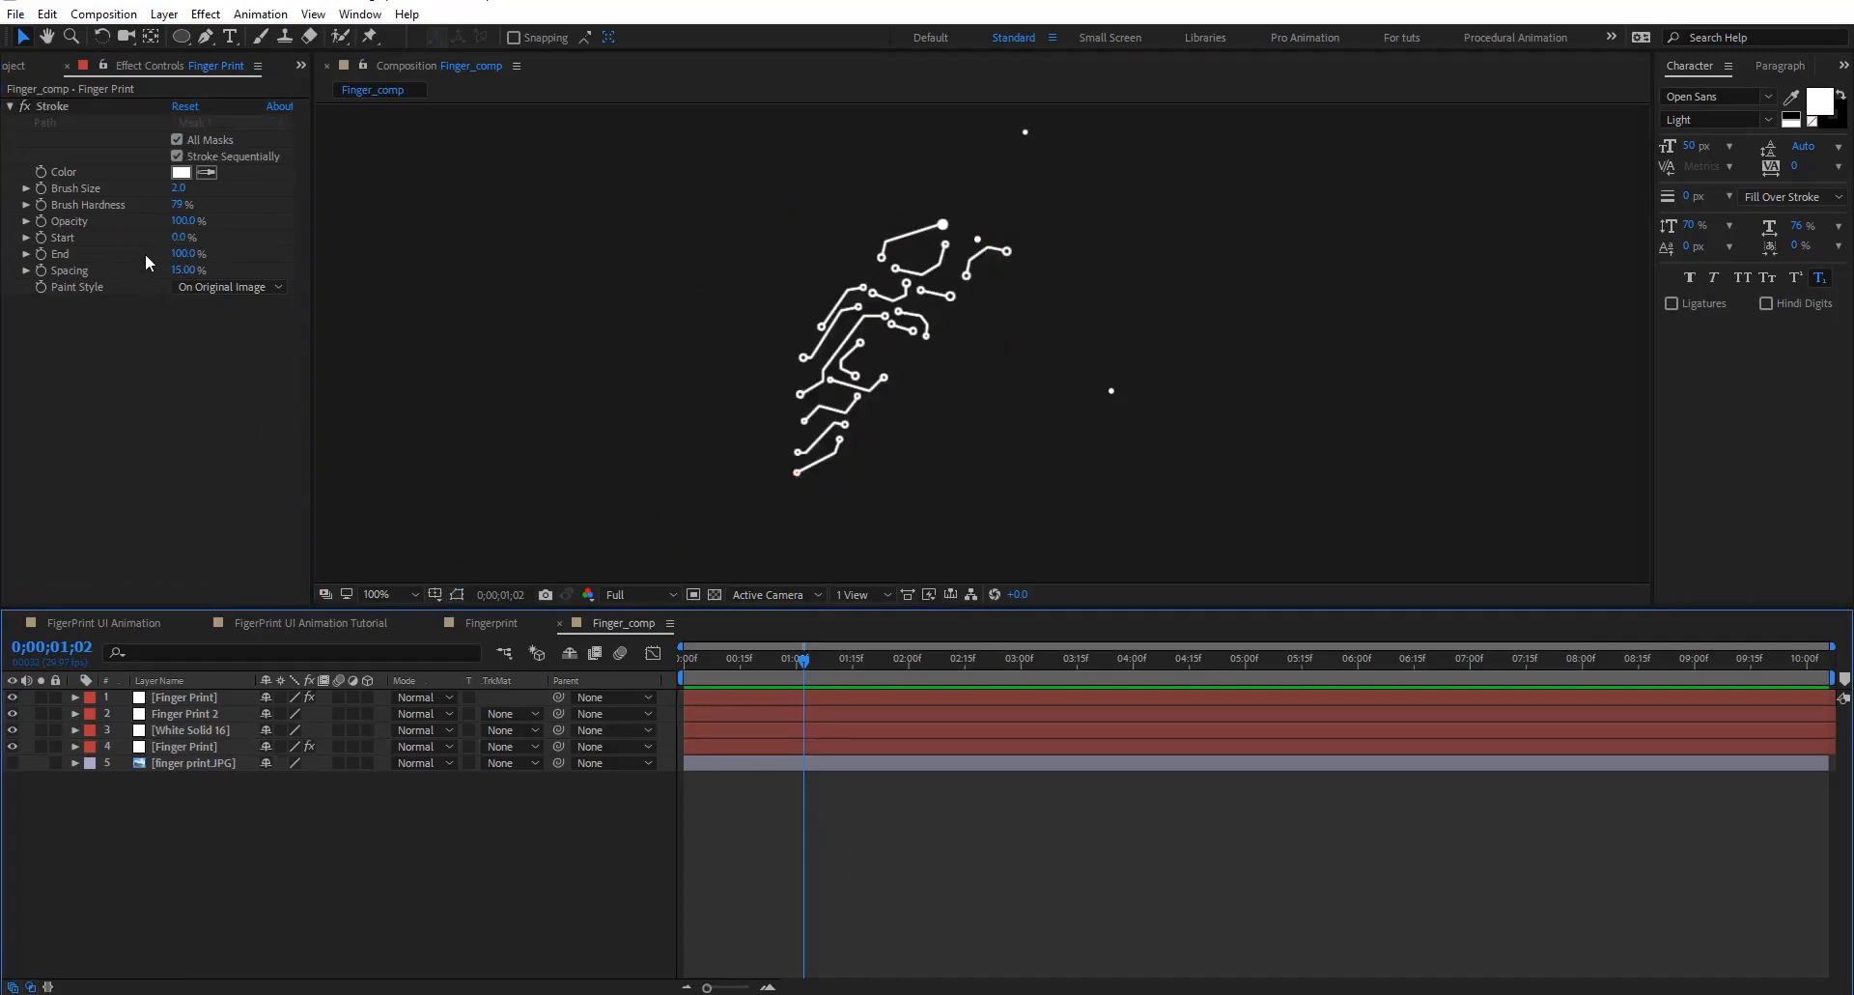
Move the current time to 0;00;00;00, lower the Stroke effect's brush hardness, and view its paint style options
{"action": "mouse_move", "coordinate": [184, 253]}
{"action": "left_mouse_down"}
{"action": "mouse_move", "coordinate": [75, 255]}
{"action": "mouse_move", "coordinate": [179, 273]}
{"action": "mouse_move", "coordinate": [73, 258]}
{"action": "mouse_move", "coordinate": [303, 264]}
{"action": "left_mouse_up"}
{"action": "left_click_drag", "start_coordinate": [804, 661], "coordinate": [632, 675]}
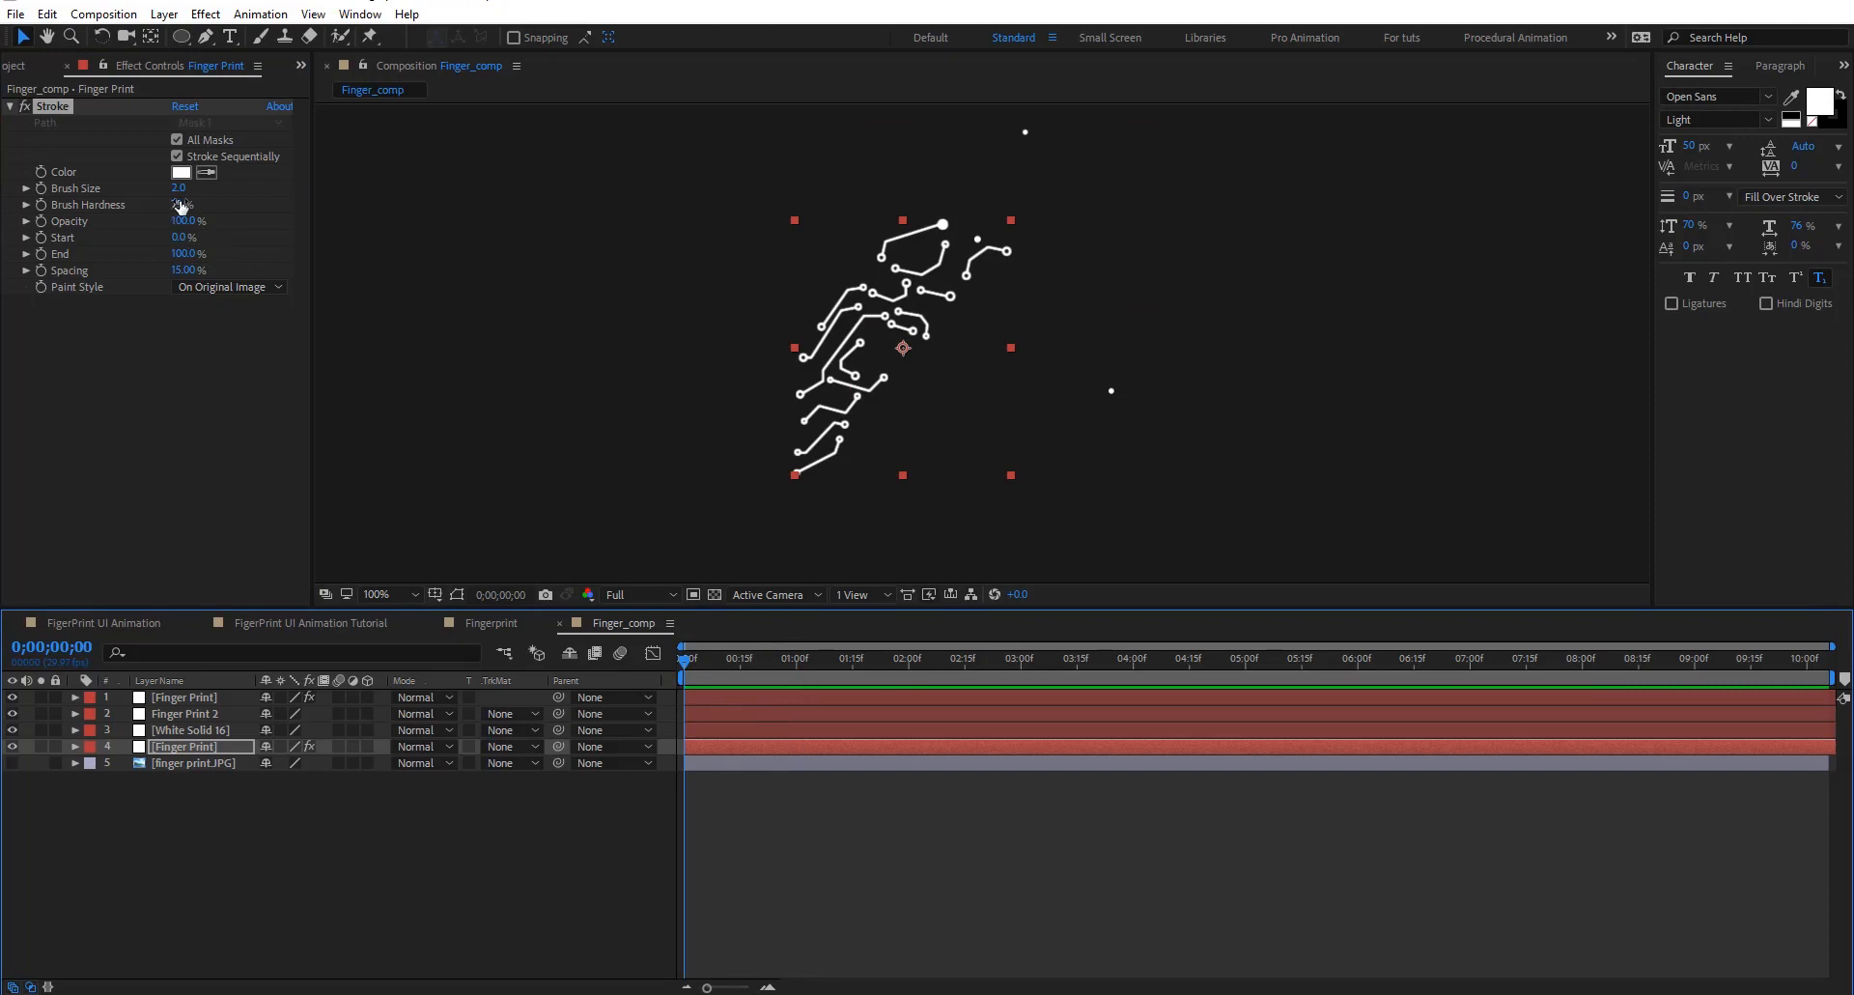
{"action": "left_click_drag", "start_coordinate": [180, 207], "coordinate": [113, 201]}
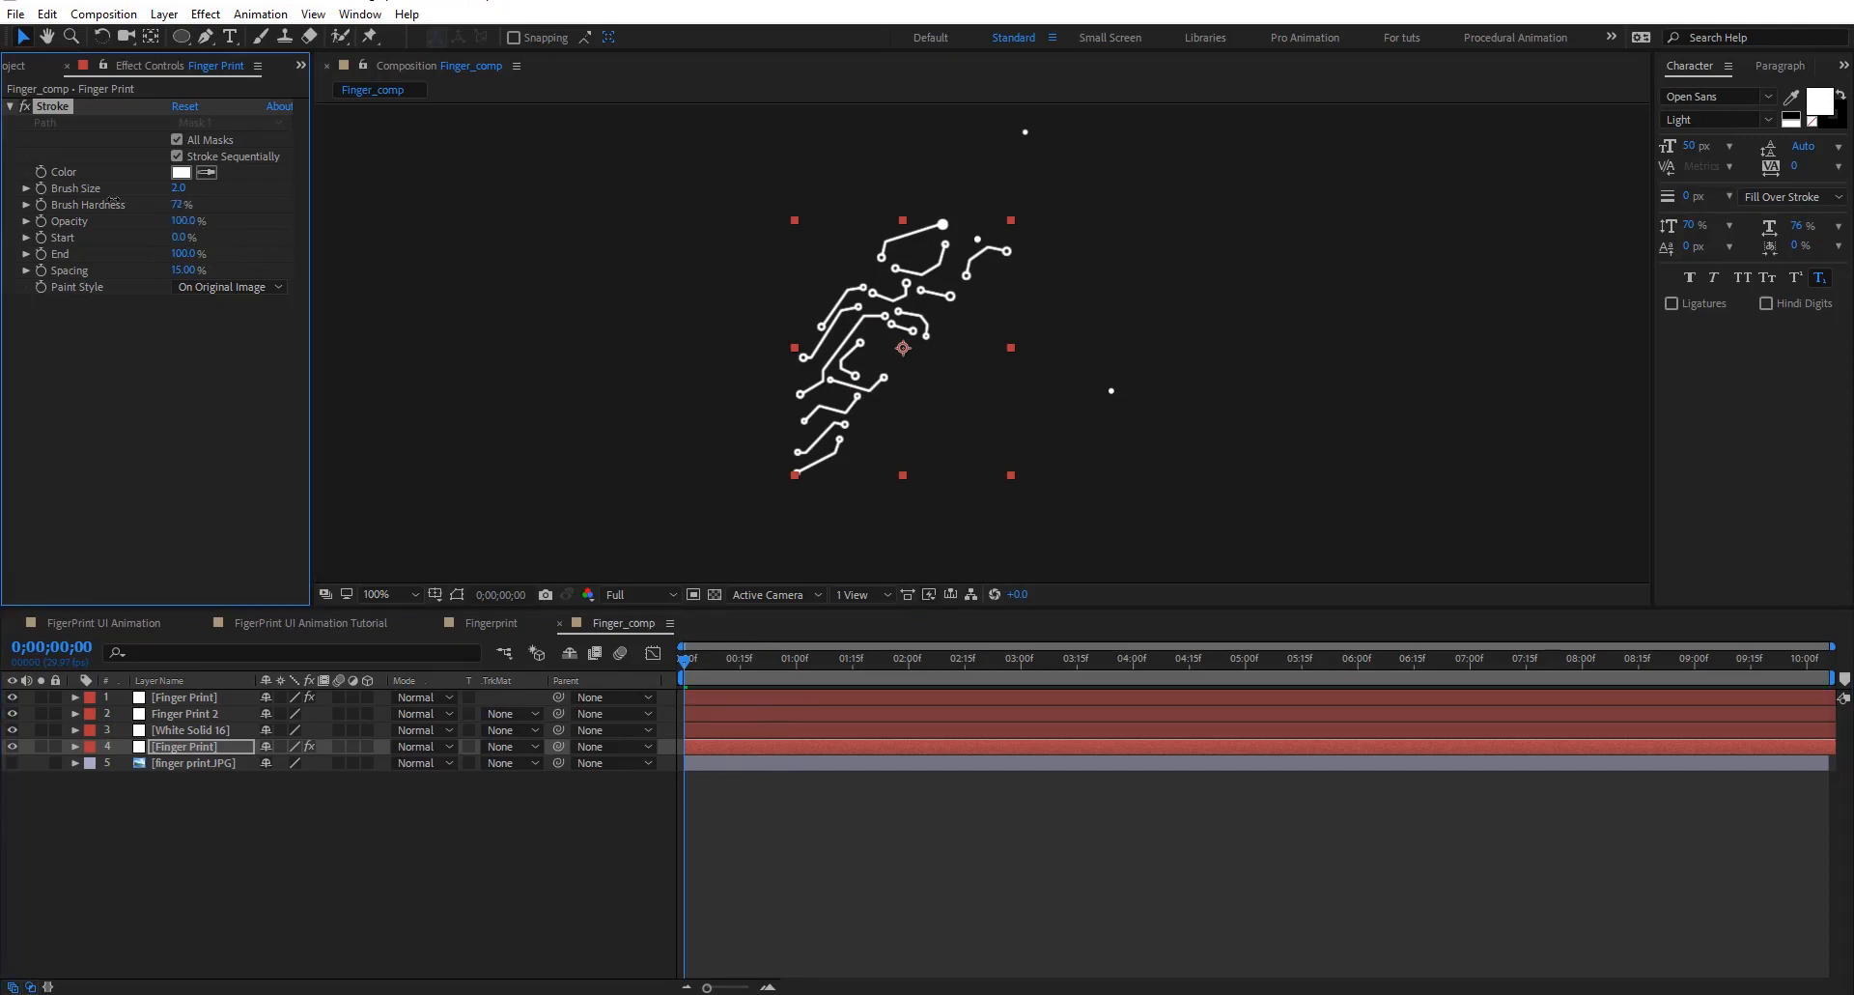
{"action": "left_click", "coordinate": [241, 288]}
{"action": "left_click", "coordinate": [166, 454]}
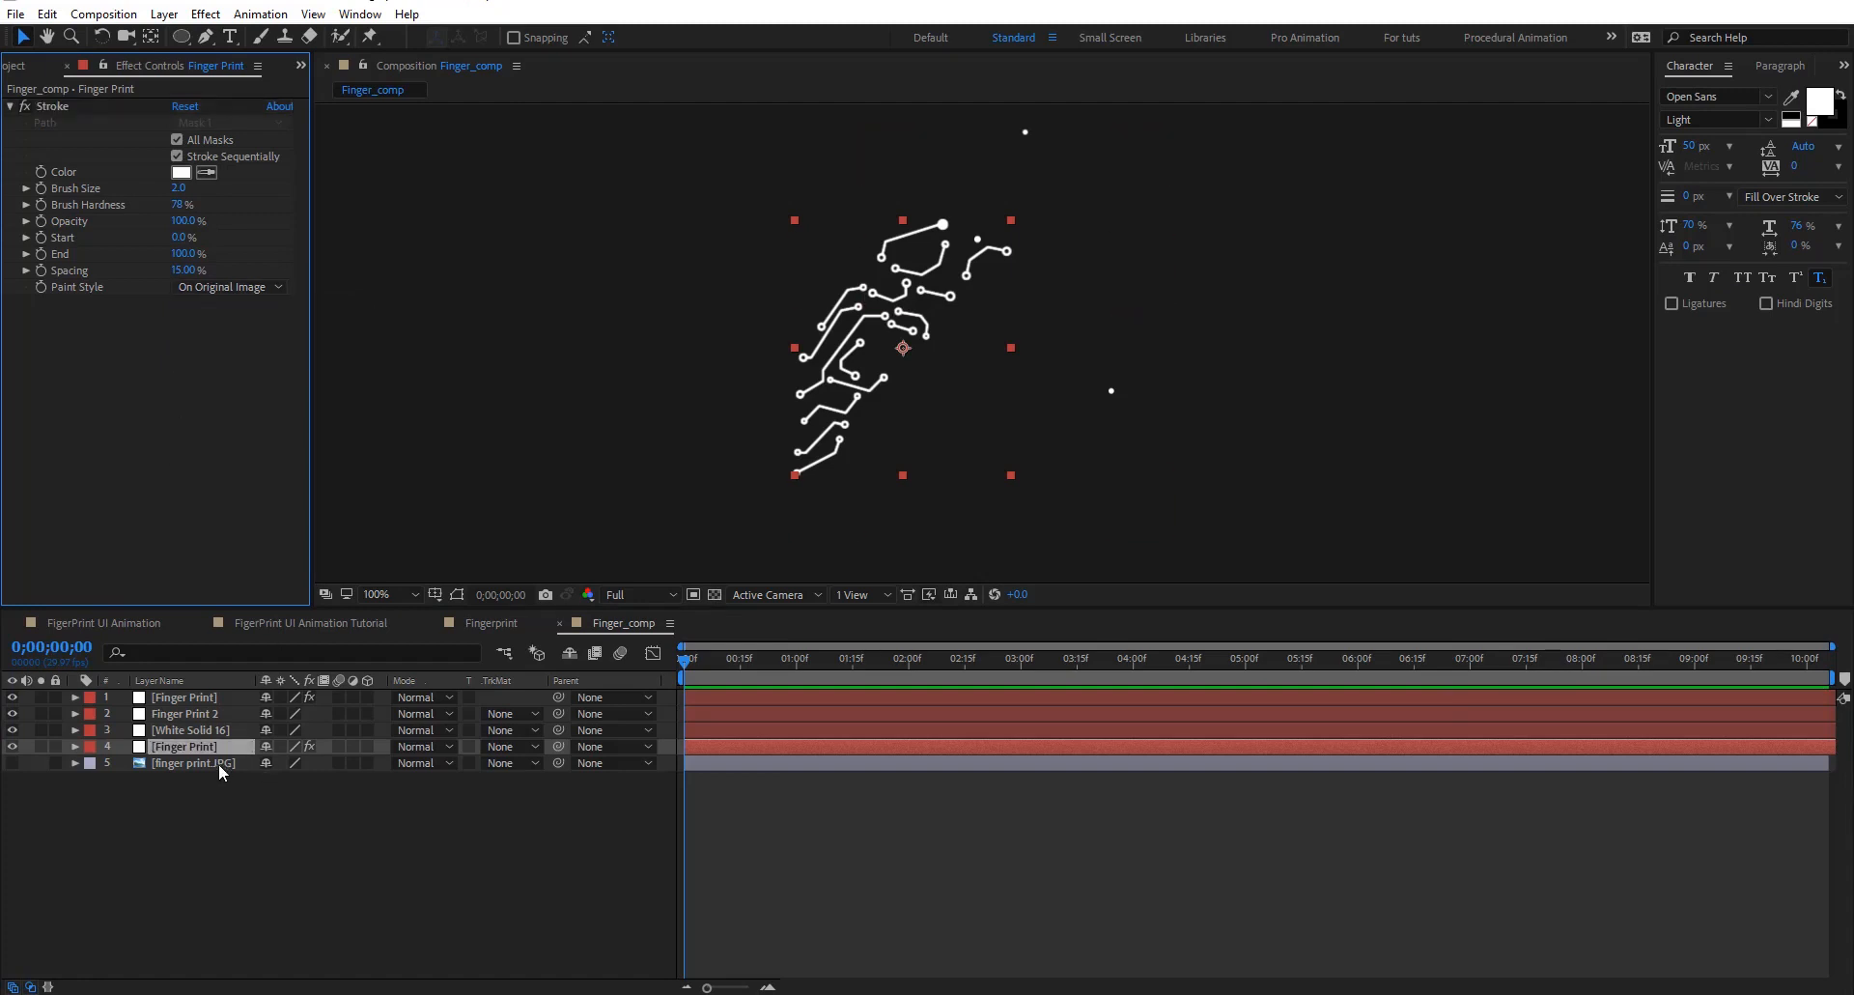
{"action": "left_click", "coordinate": [206, 289]}
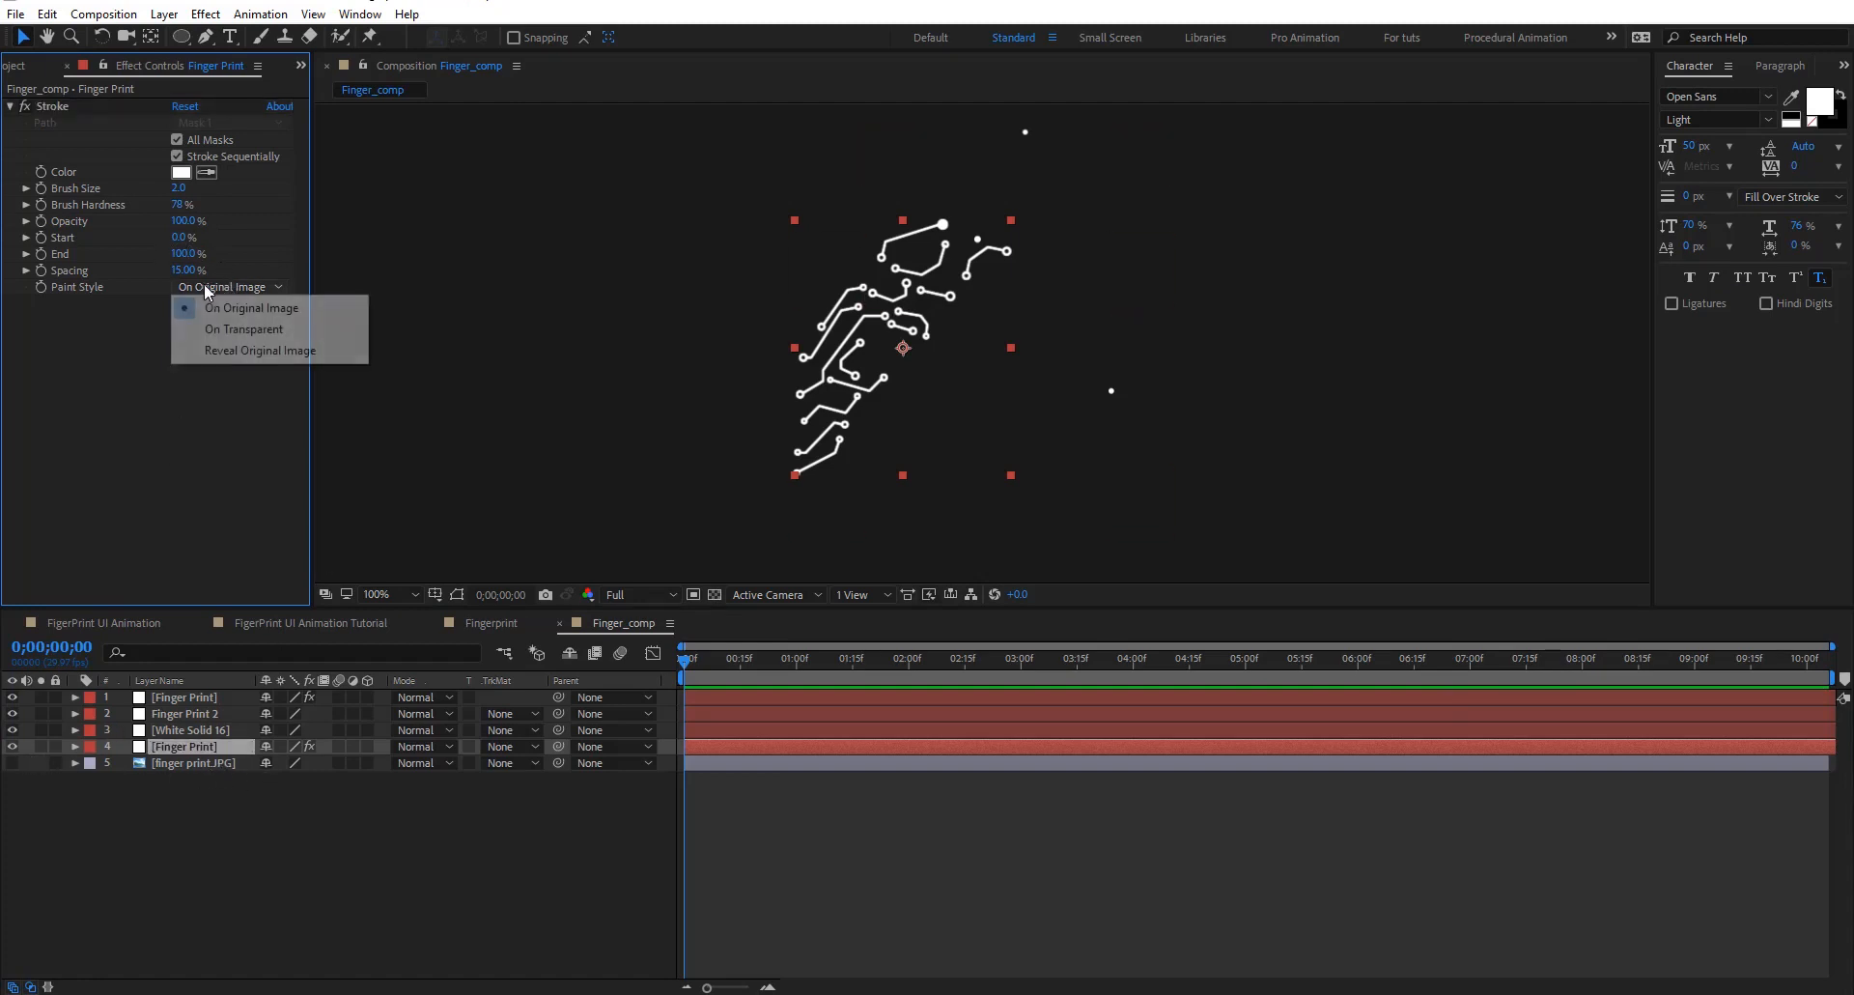
{"action": "left_click", "coordinate": [251, 228]}
Try a Stroke brush size of 1, and return it to 2
{"action": "mouse_move", "coordinate": [179, 188]}
{"action": "left_mouse_down"}
{"action": "mouse_move", "coordinate": [248, 190]}
{"action": "mouse_move", "coordinate": [120, 204]}
{"action": "left_mouse_up"}
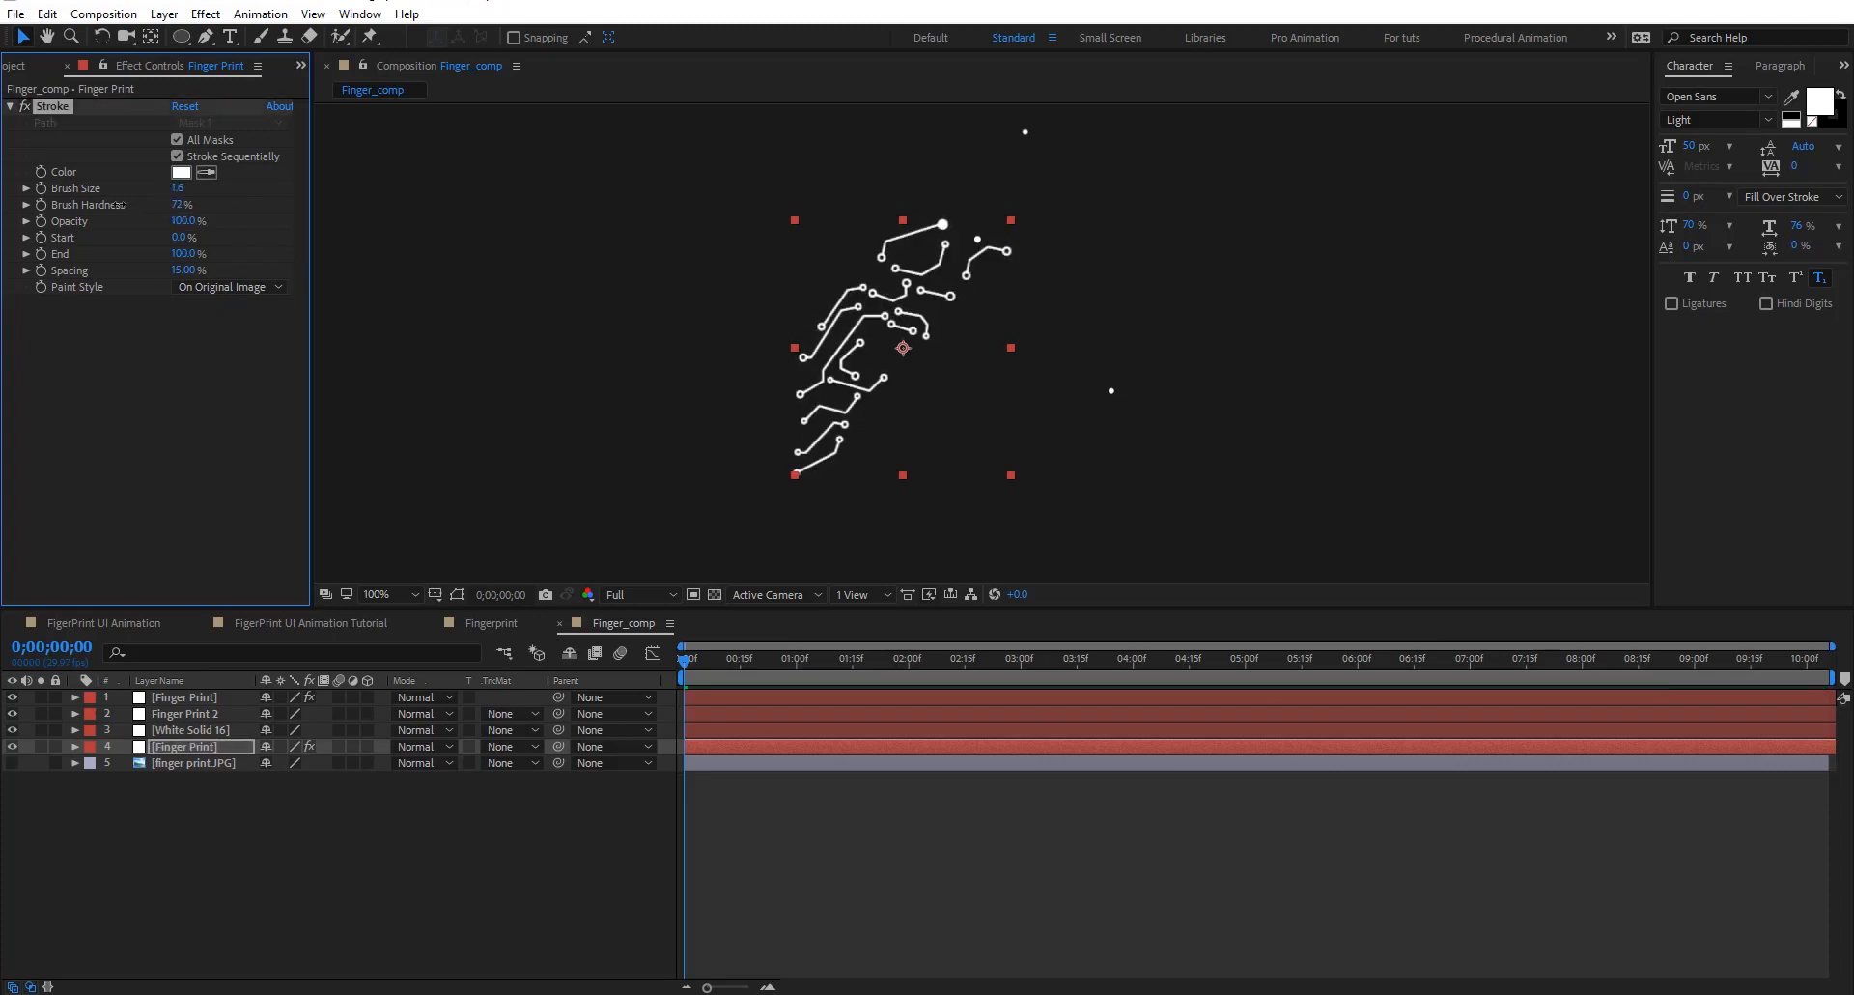
{"action": "left_click", "coordinate": [178, 189]}
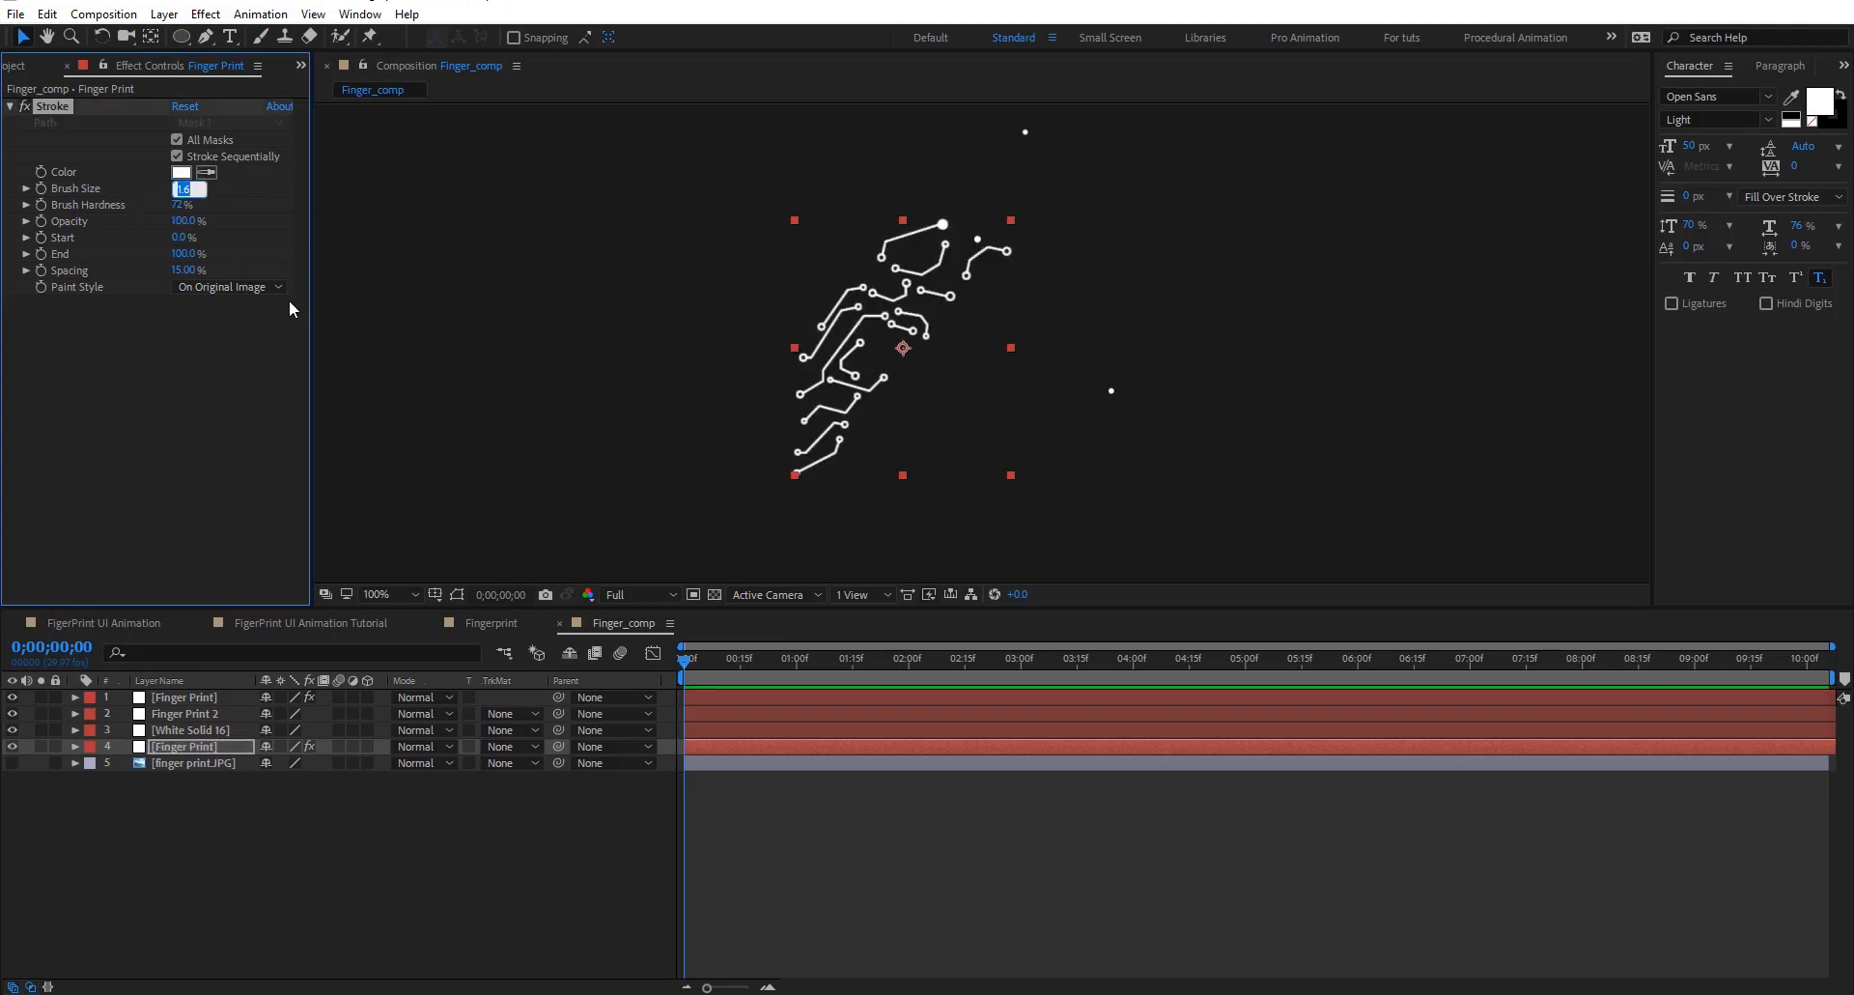
{"action": "type", "text": "1"}
{"action": "key", "text": "Return"}
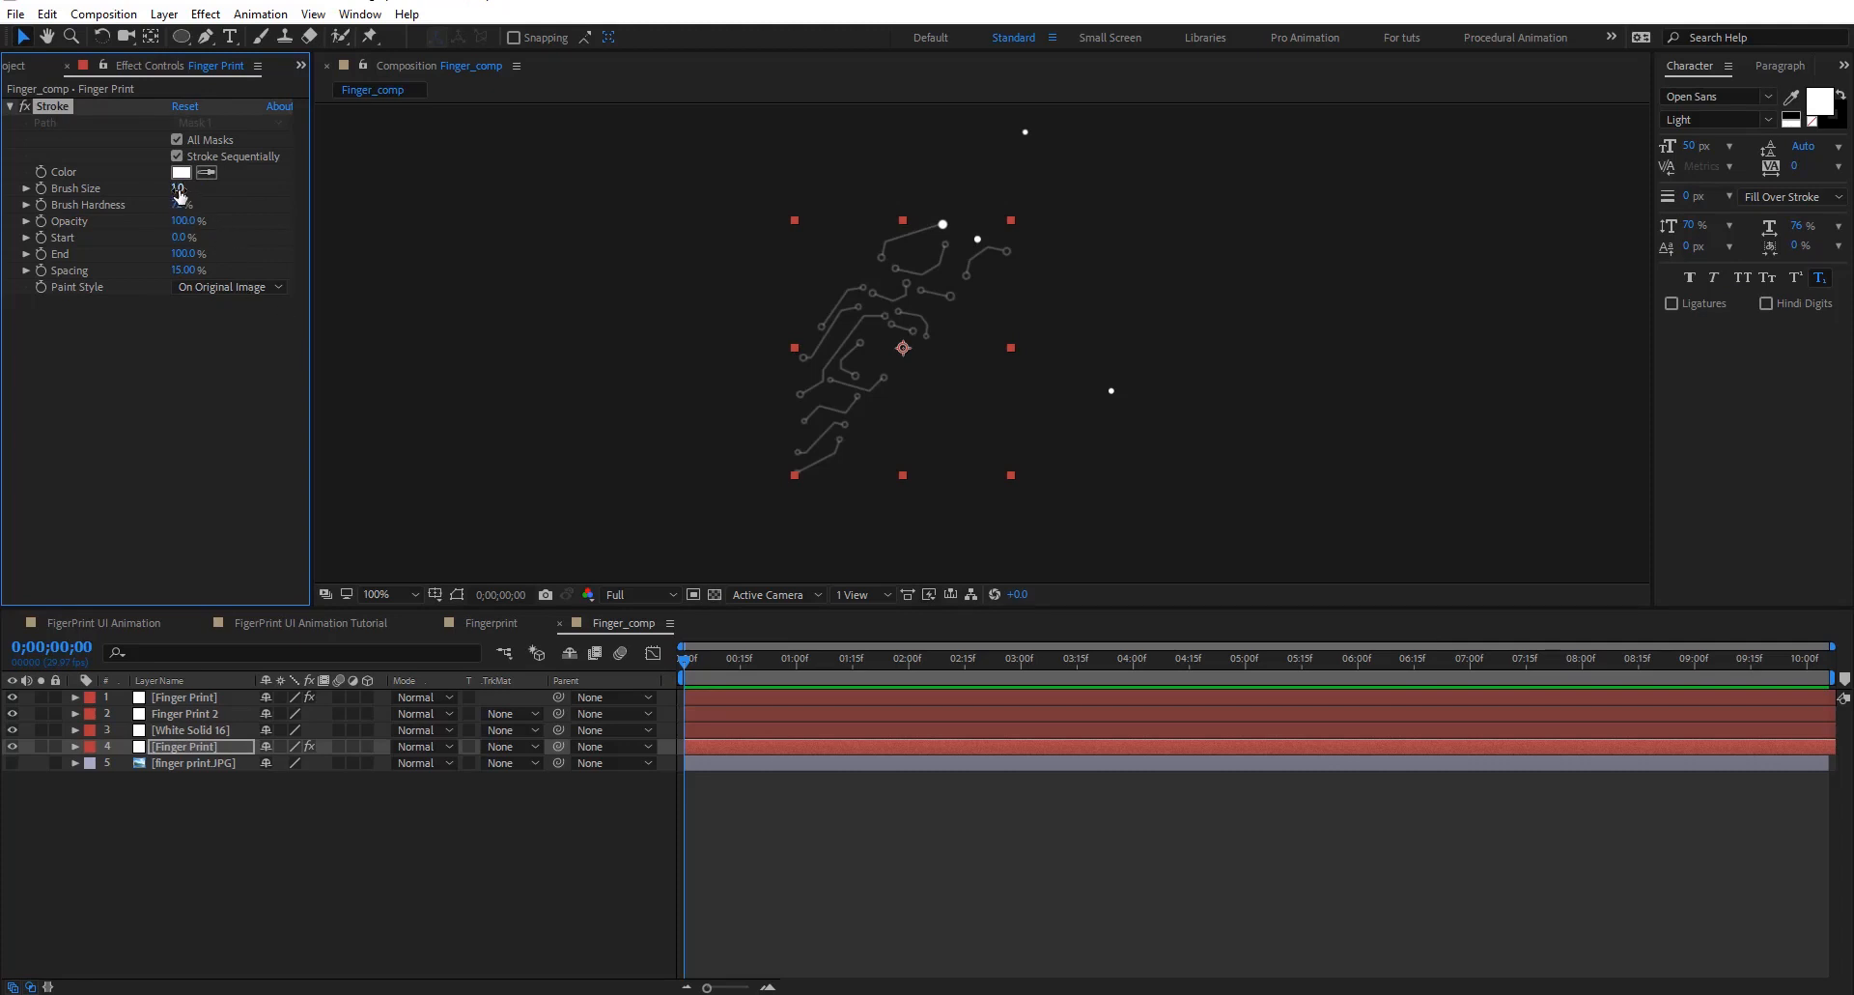
{"action": "left_click", "coordinate": [179, 190]}
{"action": "key", "text": "Return"}
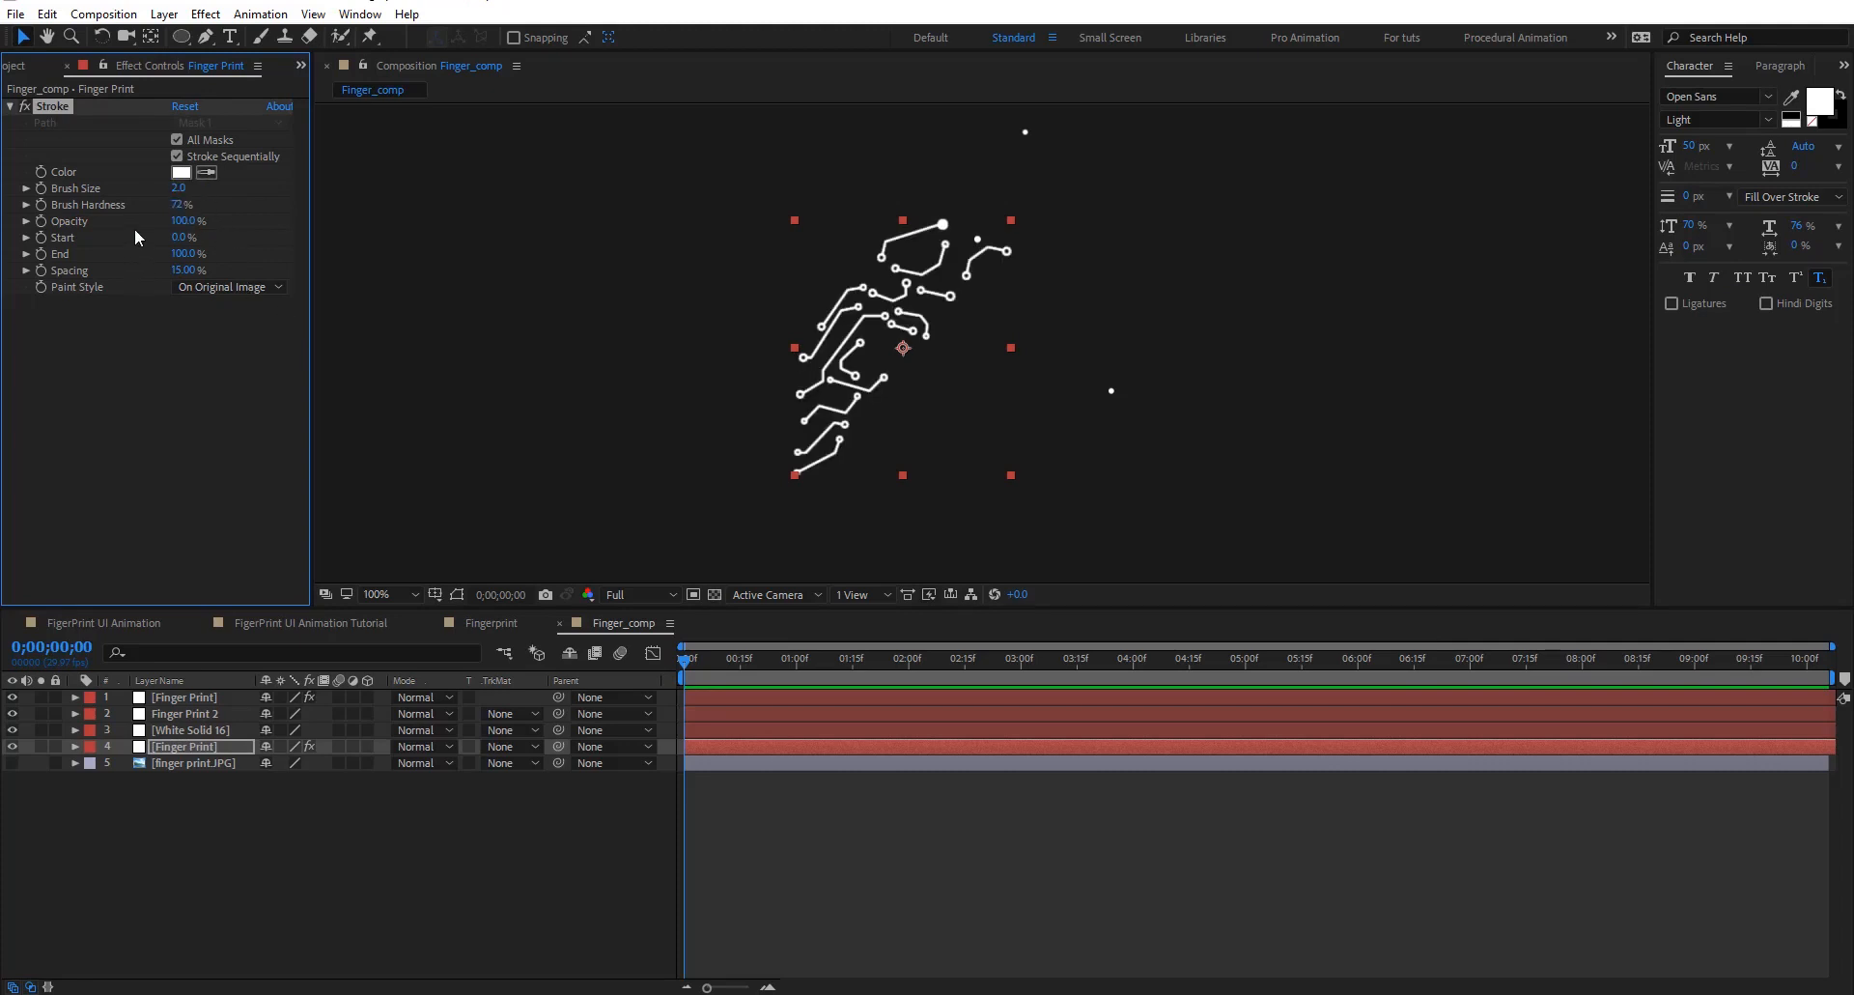
Keyframe the Stroke's End from 0% at 0;00;00;00 to 100% at 0;00;03;03, and reveal the keyframes on the layer
{"action": "left_click", "coordinate": [40, 253]}
{"action": "left_click_drag", "start_coordinate": [189, 254], "coordinate": [4, 244]}
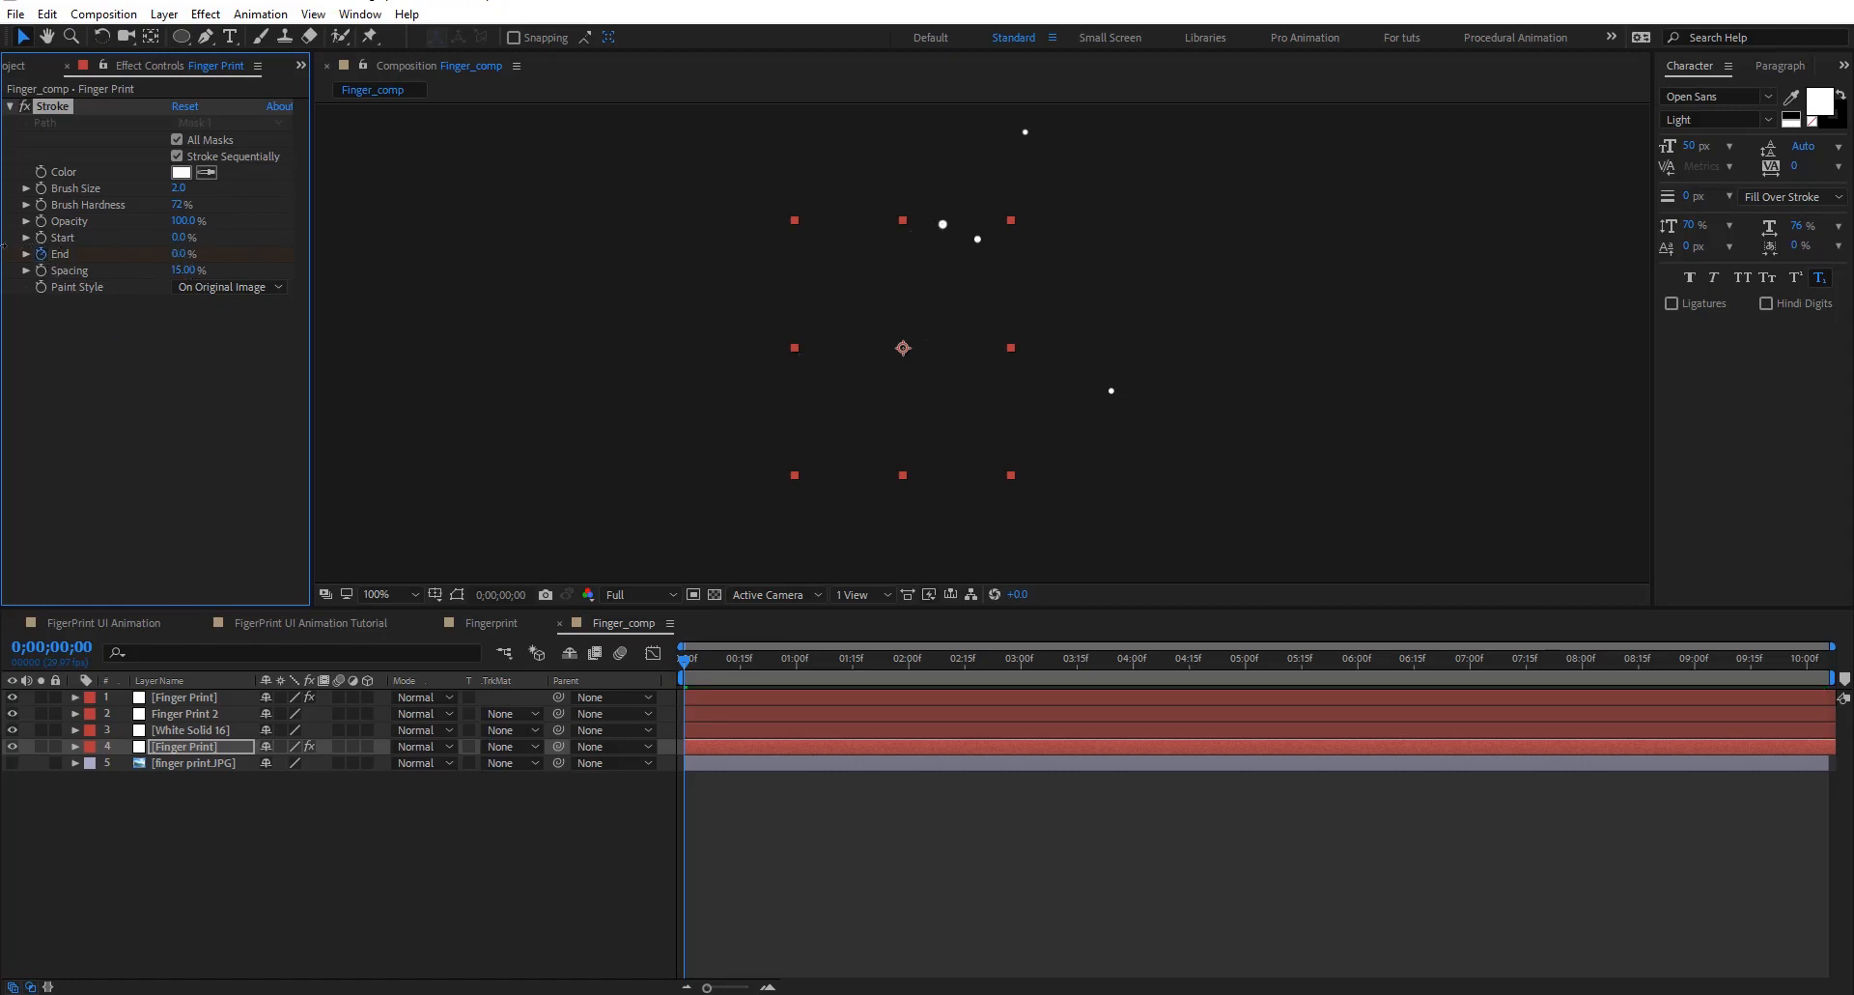
{"action": "left_click_drag", "start_coordinate": [688, 661], "coordinate": [1032, 682]}
{"action": "left_click_drag", "start_coordinate": [179, 253], "coordinate": [593, 277]}
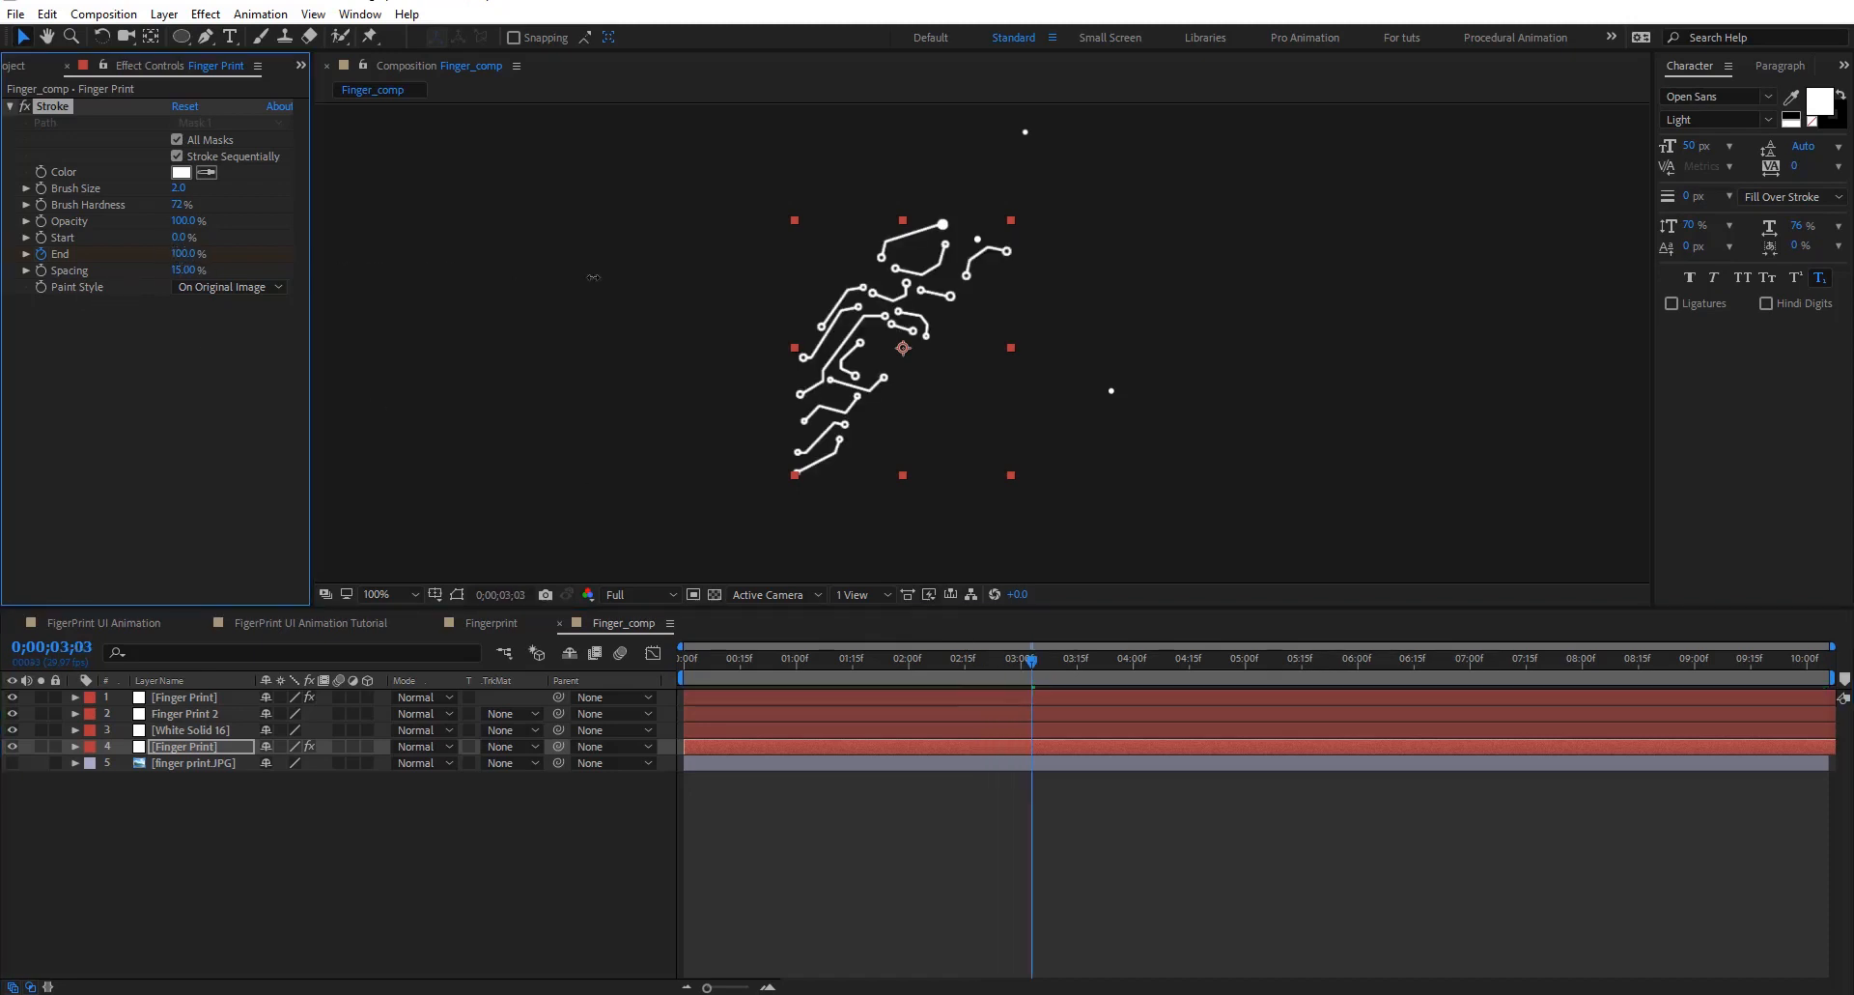
{"action": "key", "text": "u"}
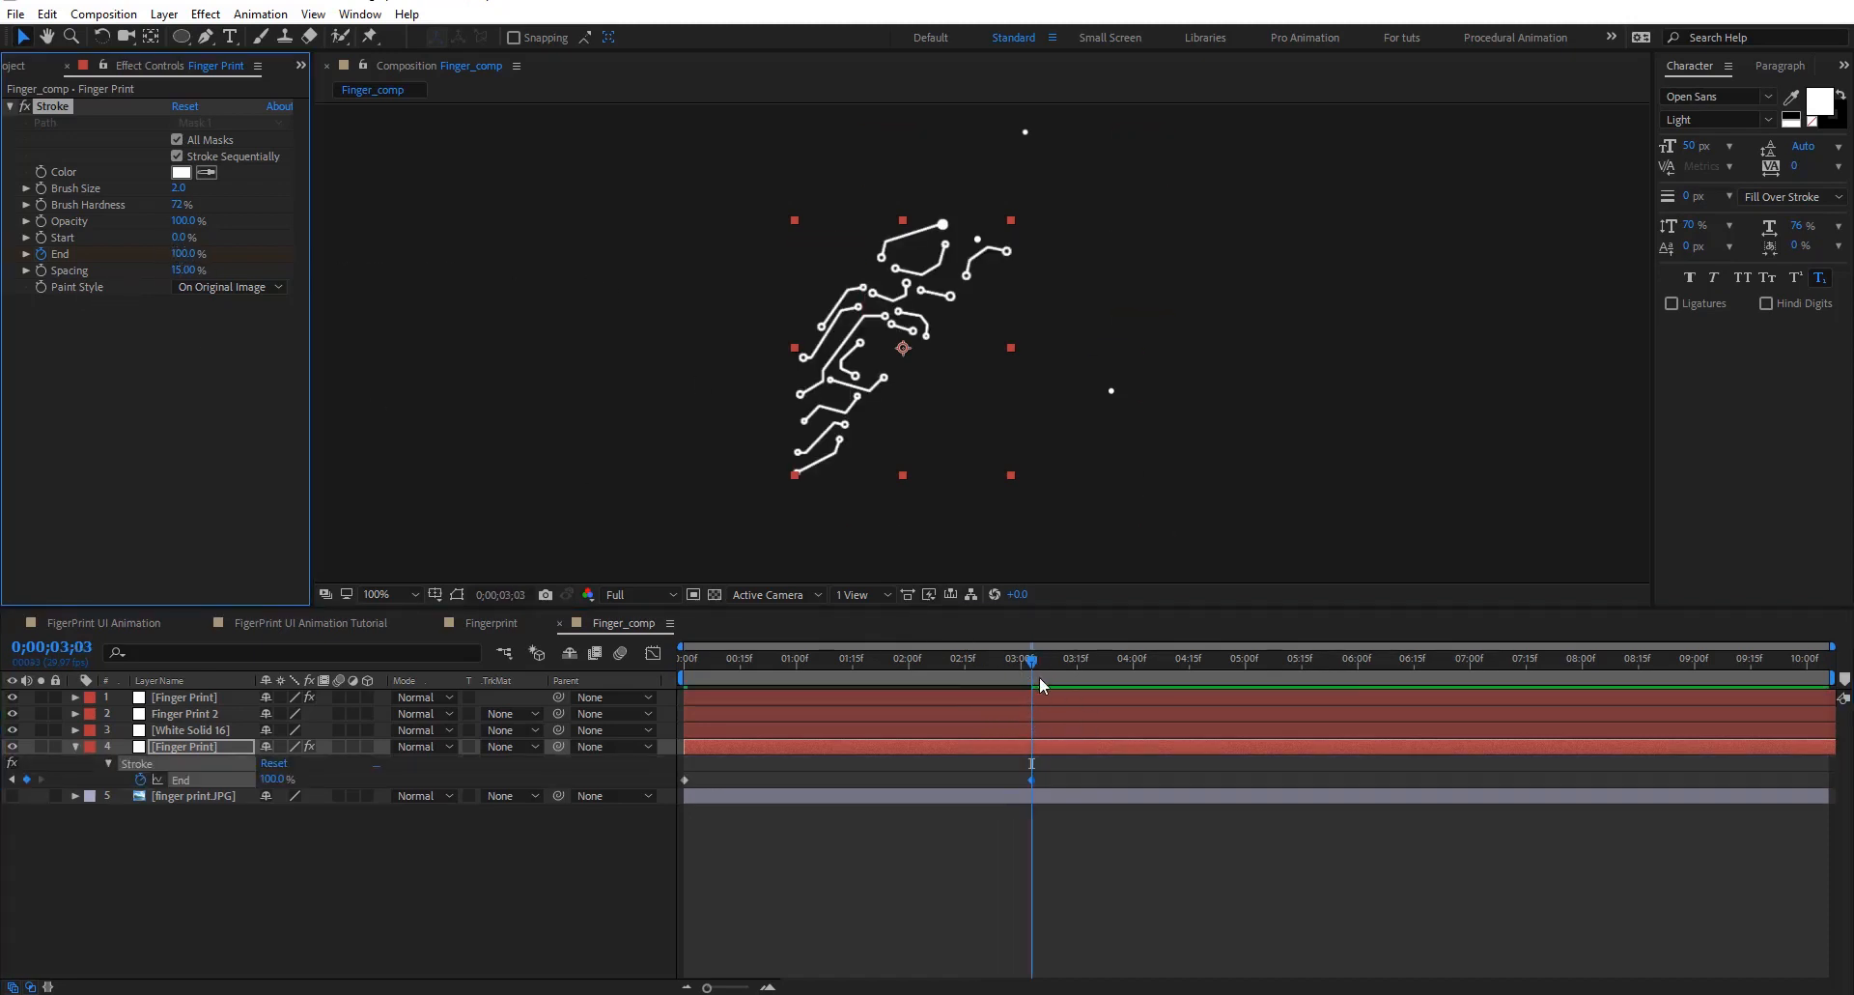
Preview the stroke's draw-on animation from the start of the composition
{"action": "key", "text": "Home"}
{"action": "key", "text": "space"}
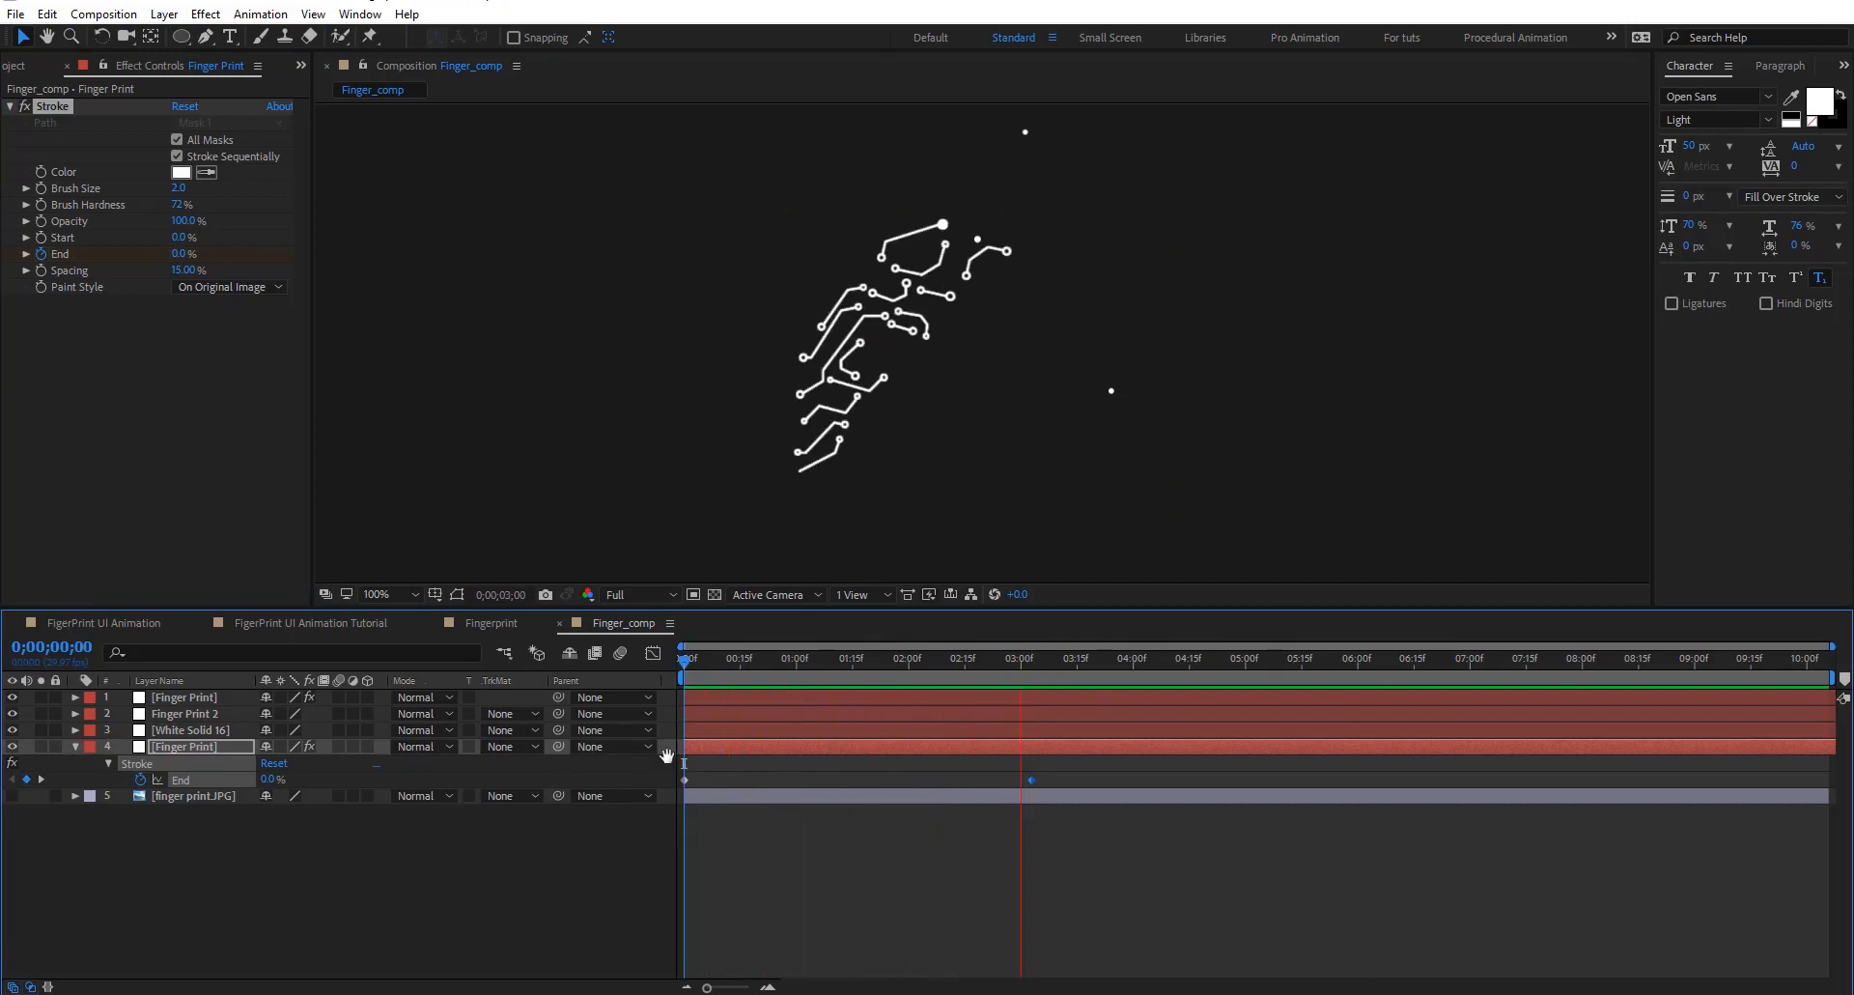
{"action": "key", "text": "space"}
{"action": "mouse_move", "coordinate": [689, 663]}
{"action": "left_mouse_down"}
{"action": "mouse_move", "coordinate": [1036, 663]}
{"action": "mouse_move", "coordinate": [682, 663]}
{"action": "left_mouse_up"}
{"action": "key", "text": "space"}
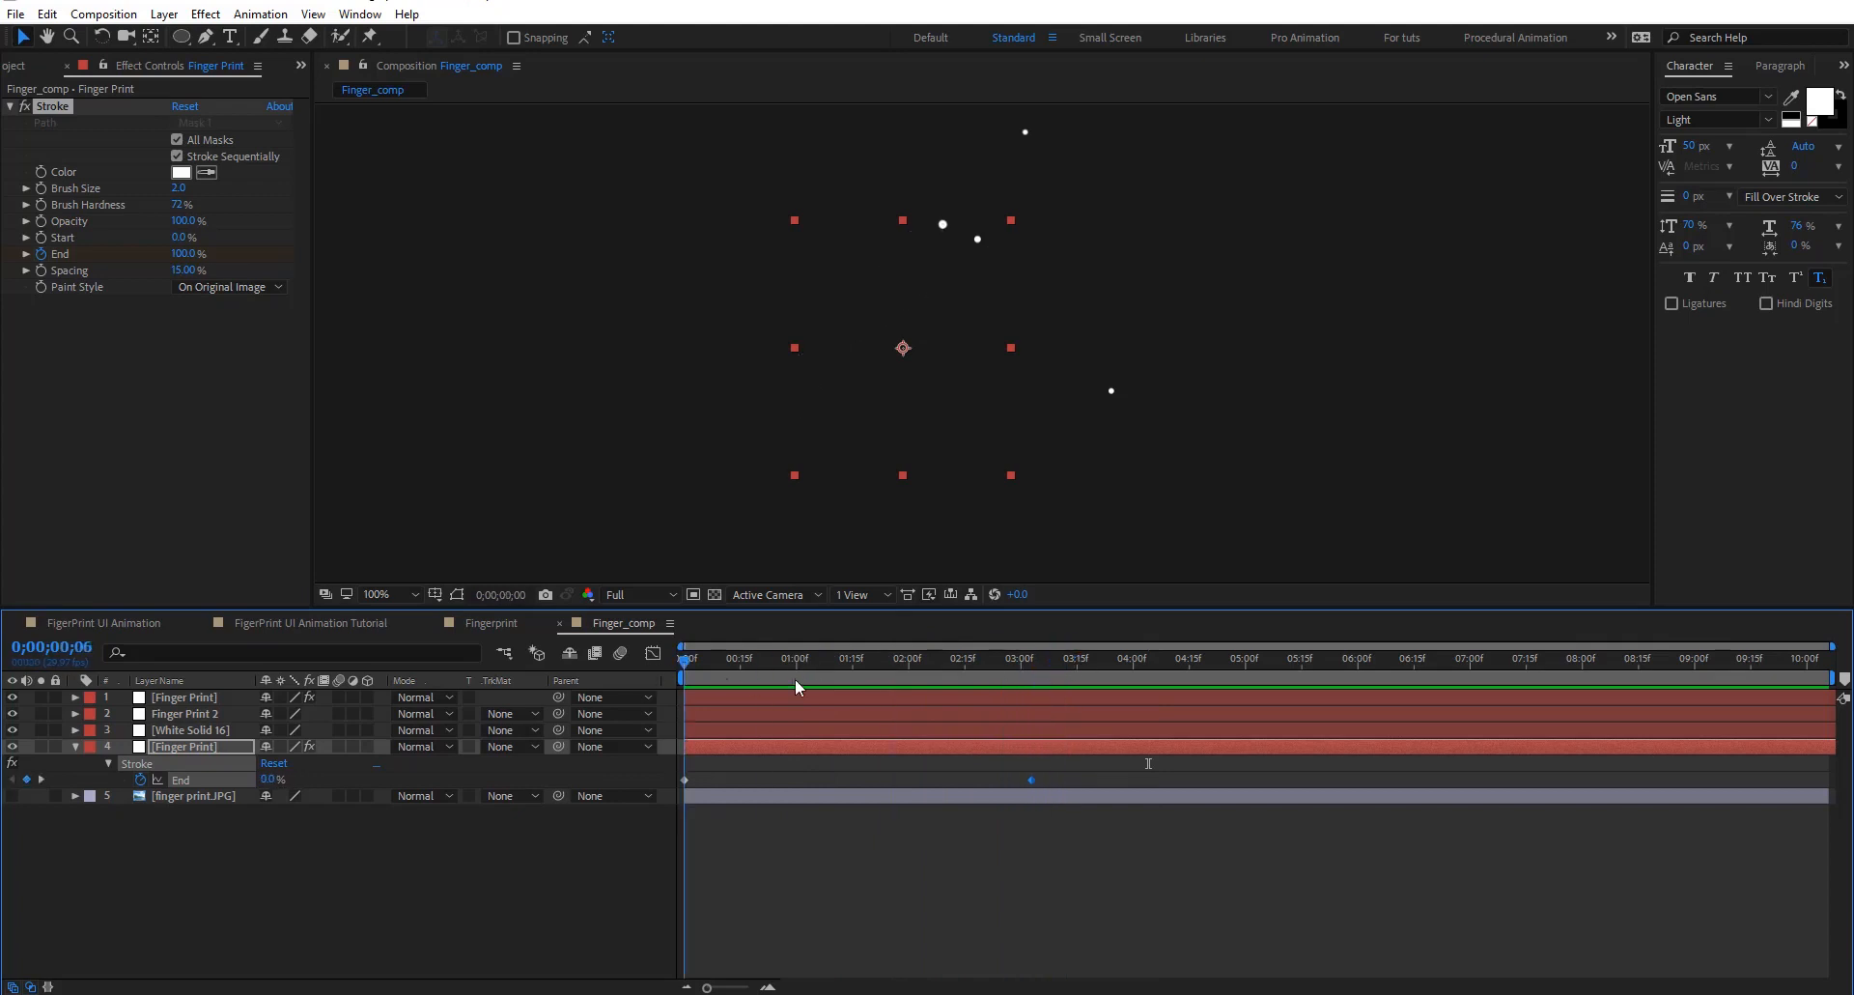
Apply Easy Ease to both Stroke End keyframes and scrub through the result
{"action": "mouse_move", "coordinate": [796, 678]}
{"action": "left_mouse_down"}
{"action": "mouse_move", "coordinate": [1007, 697]}
{"action": "mouse_move", "coordinate": [1021, 724]}
{"action": "mouse_move", "coordinate": [622, 774]}
{"action": "mouse_move", "coordinate": [614, 796]}
{"action": "left_mouse_up"}
{"action": "key", "text": "F9"}
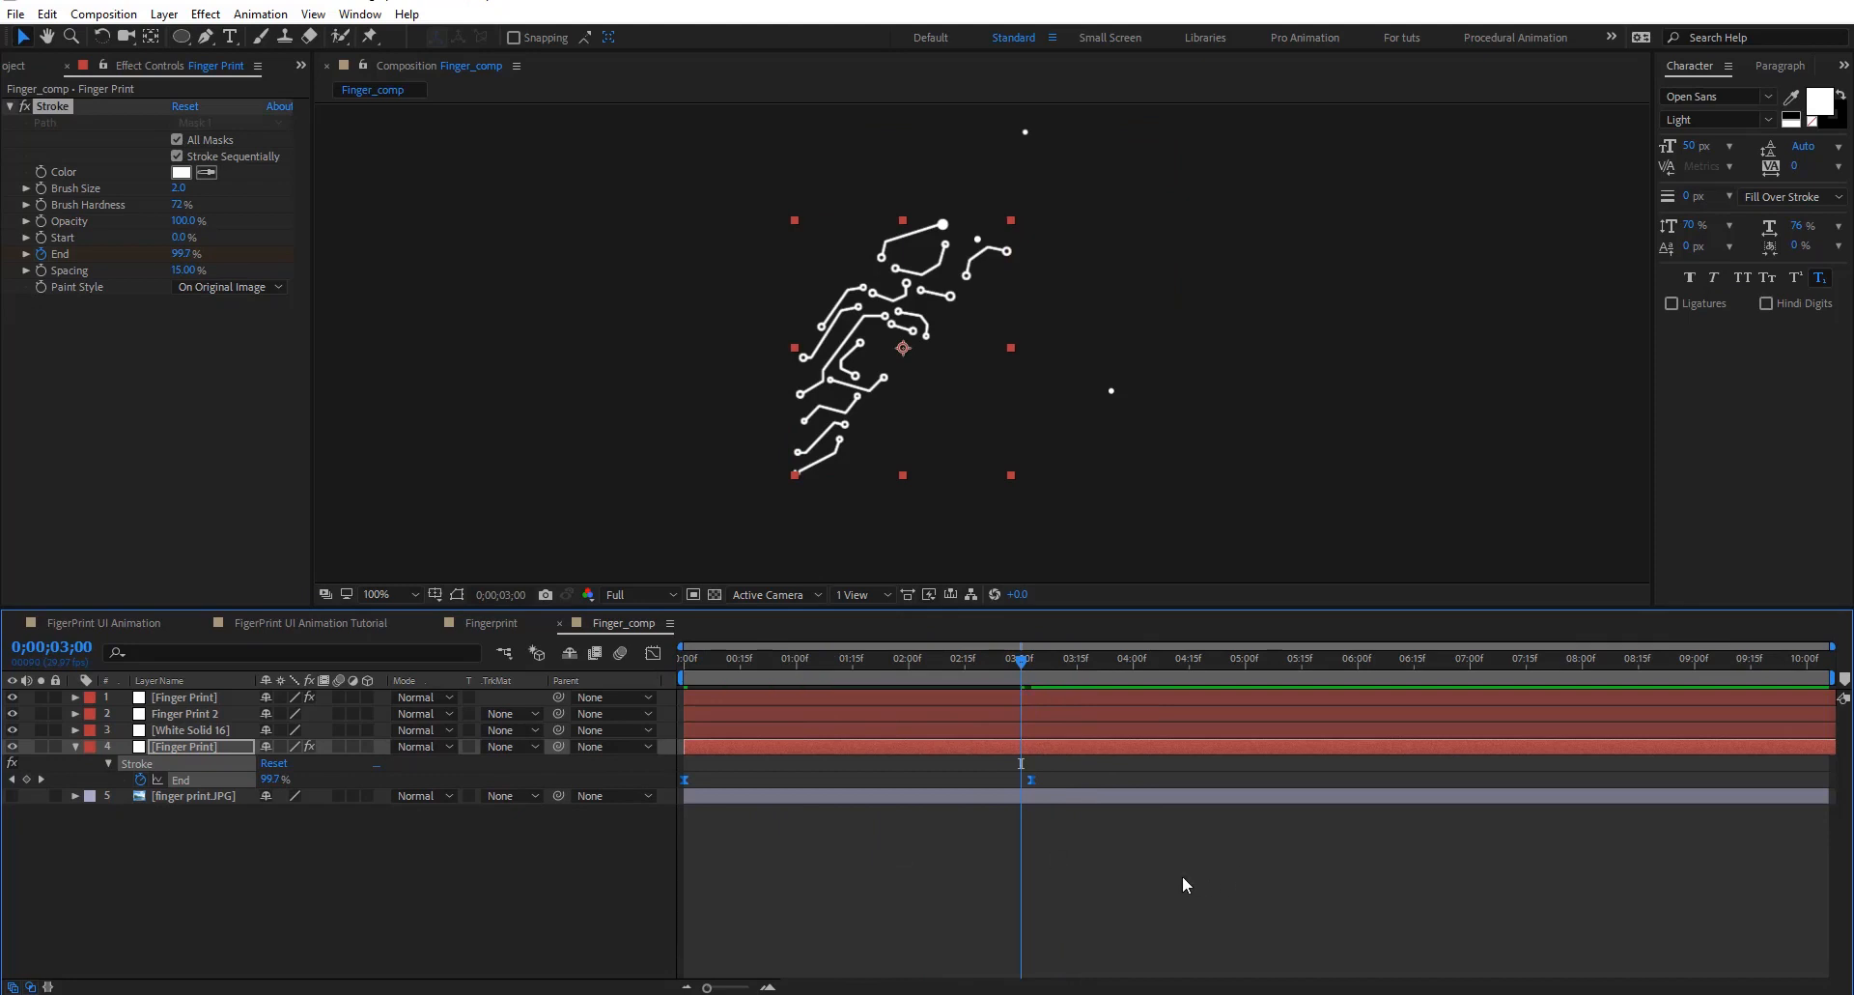
{"action": "left_click_drag", "start_coordinate": [1024, 659], "coordinate": [906, 661]}
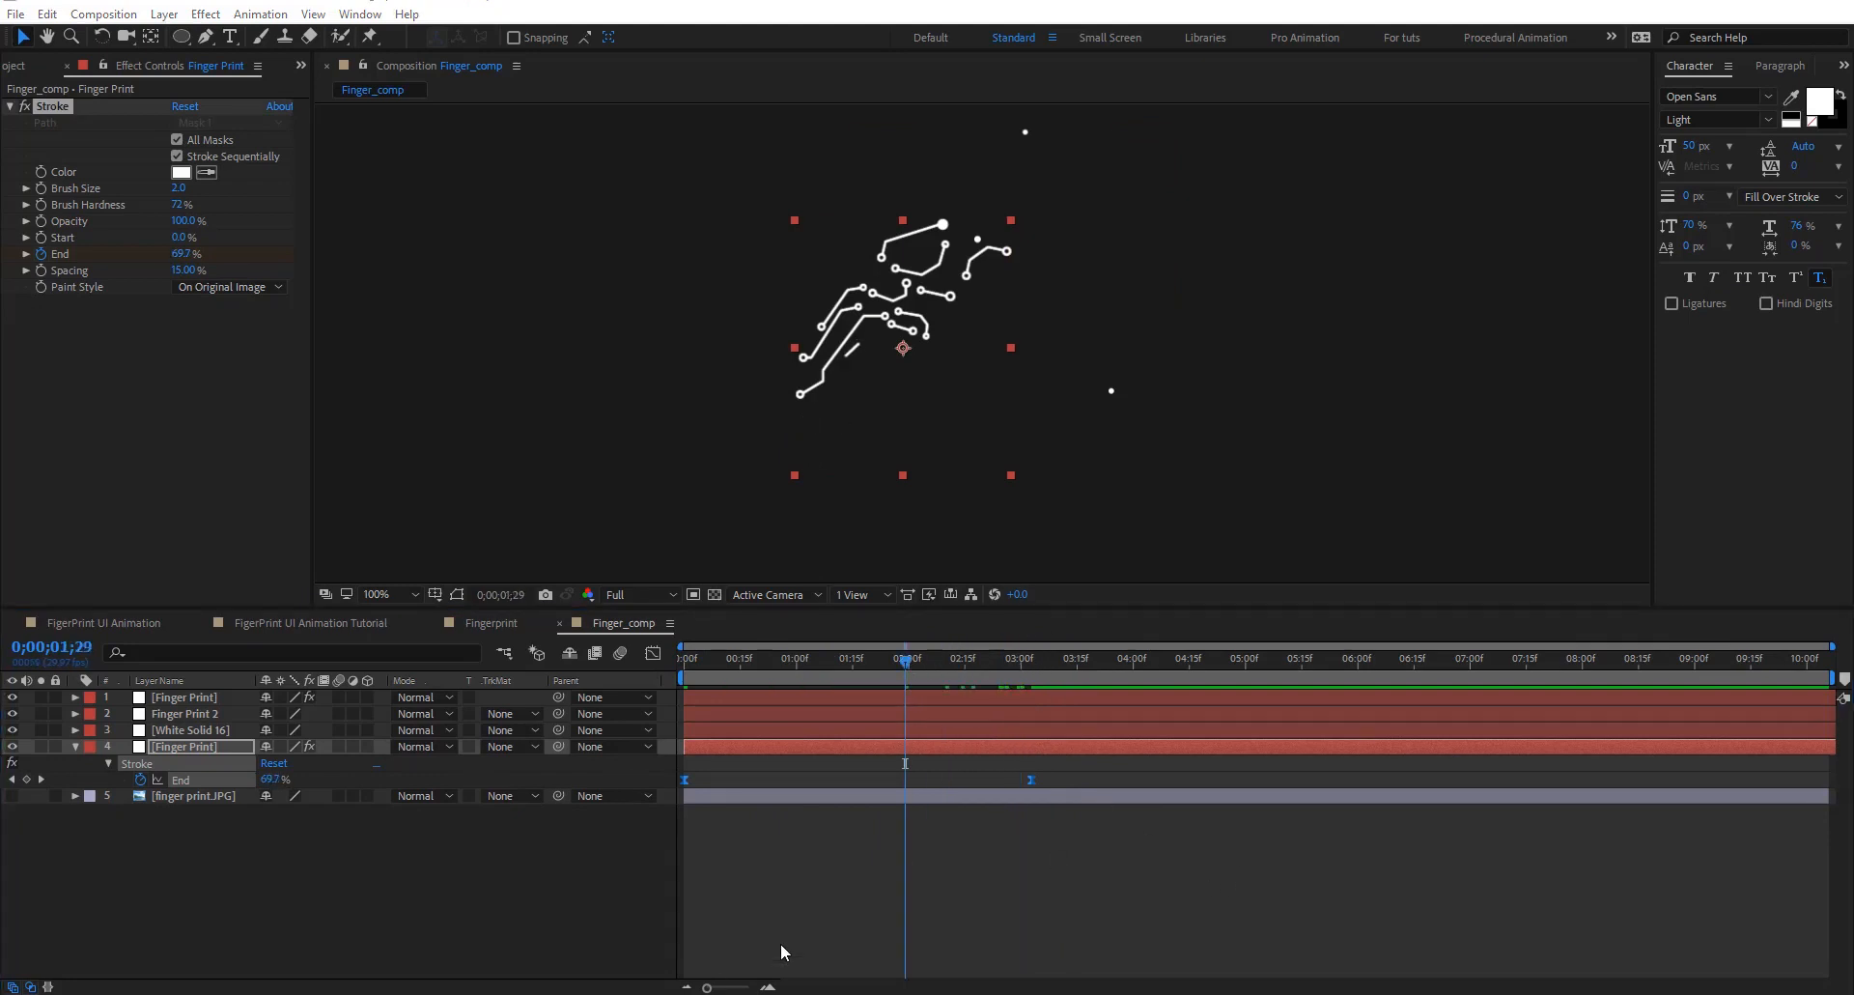
Add a 100% opacity keyframe to the lower Finger Print layer at 0;00;01;17 and preview the animation
{"action": "left_click_drag", "start_coordinate": [878, 667], "coordinate": [858, 664]}
{"action": "key", "text": "shift+t"}
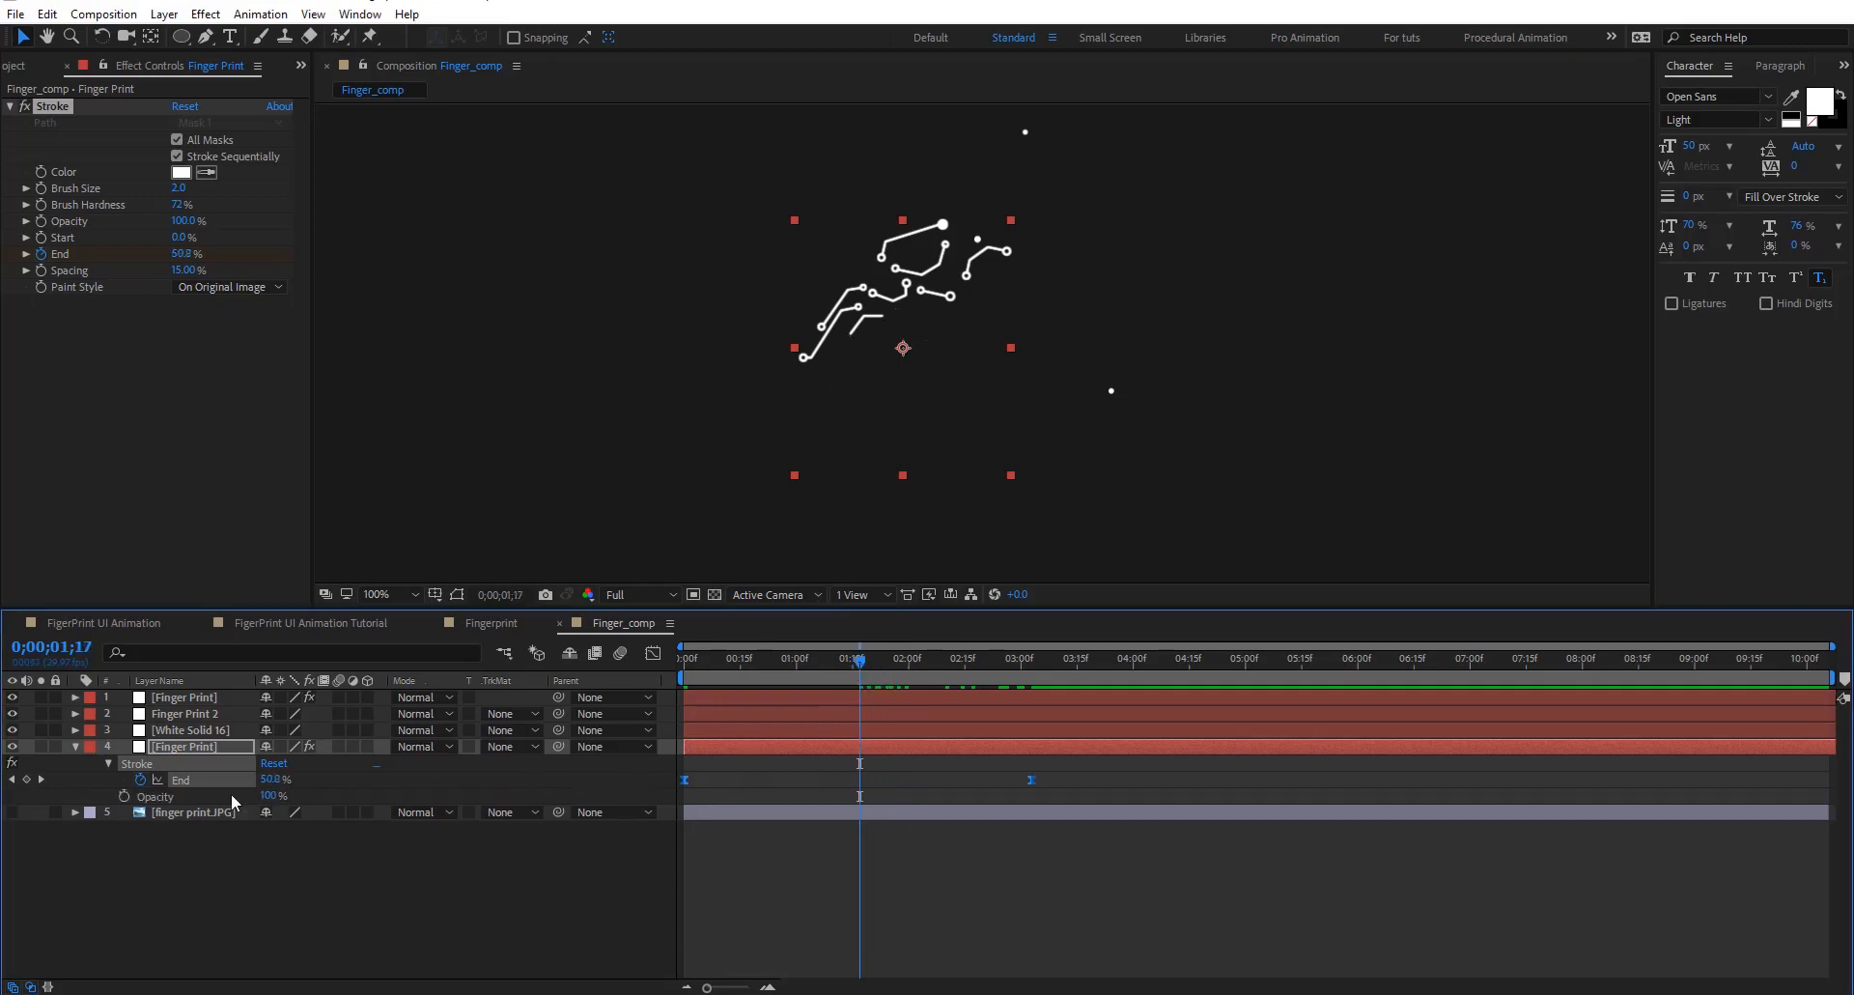
{"action": "left_click", "coordinate": [124, 796]}
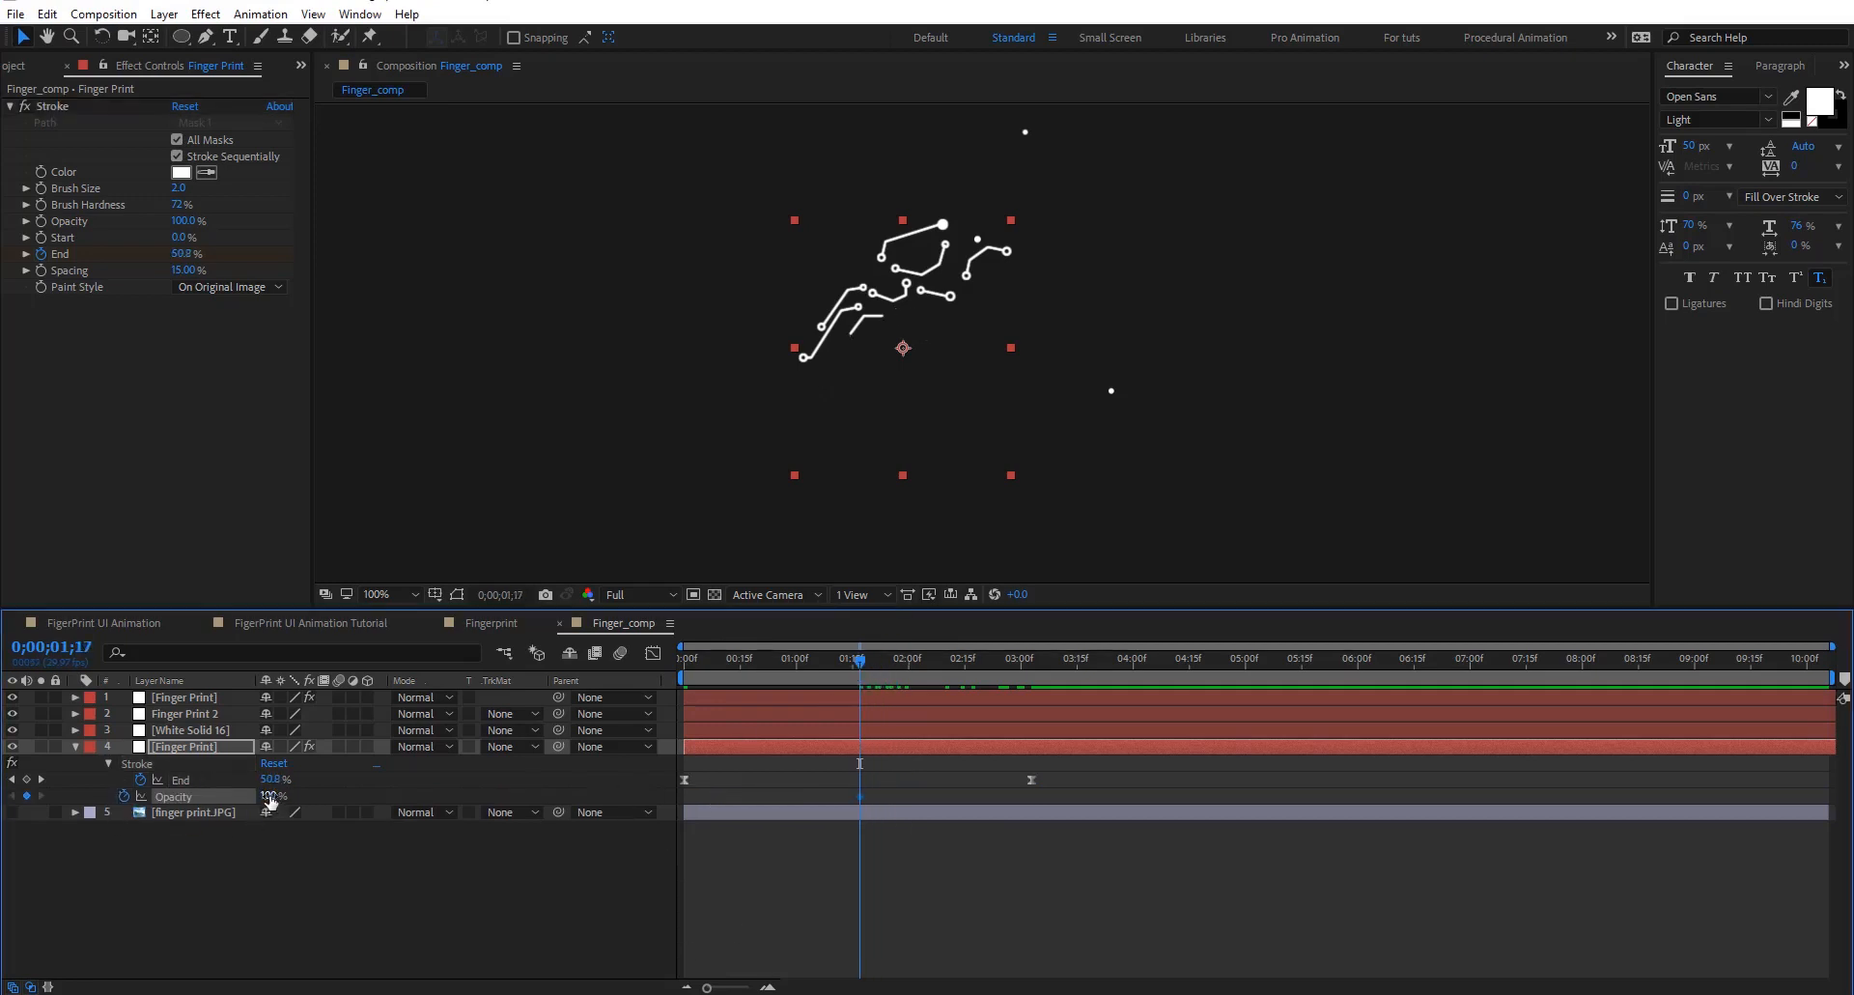
{"action": "key", "text": "Page_Down"}
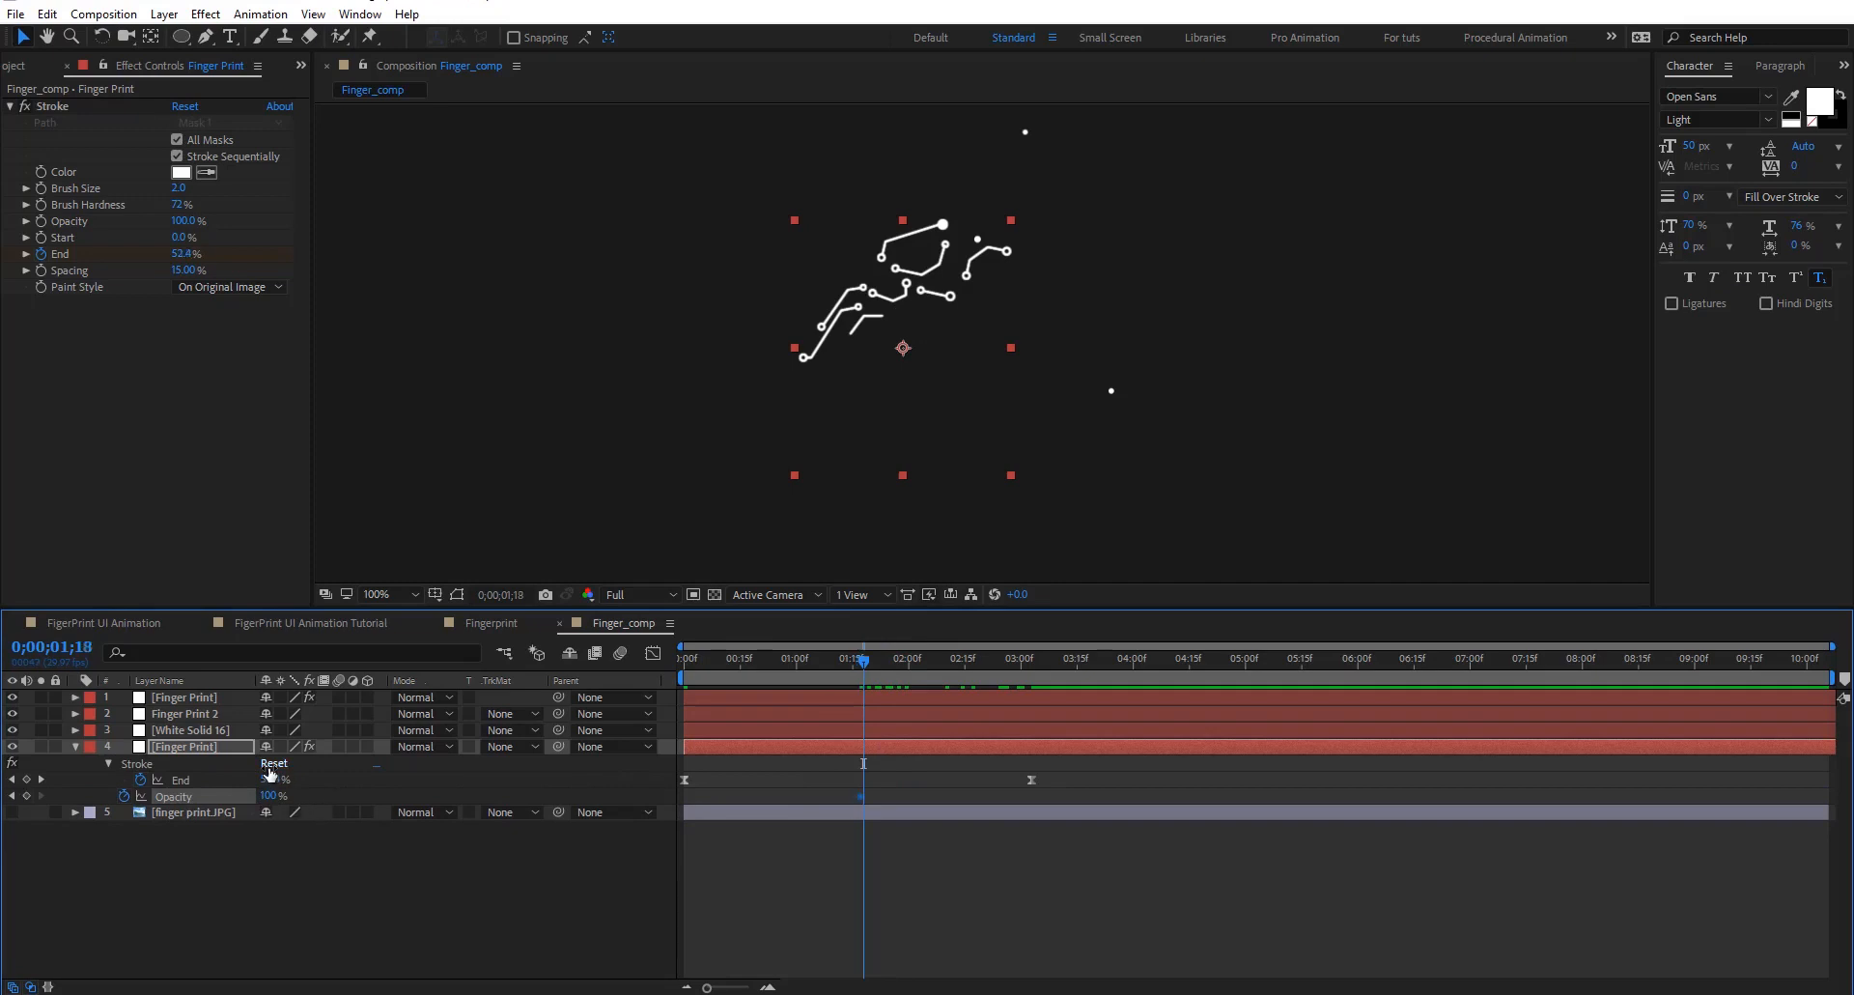
{"action": "key", "text": "F2"}
{"action": "key", "text": "space"}
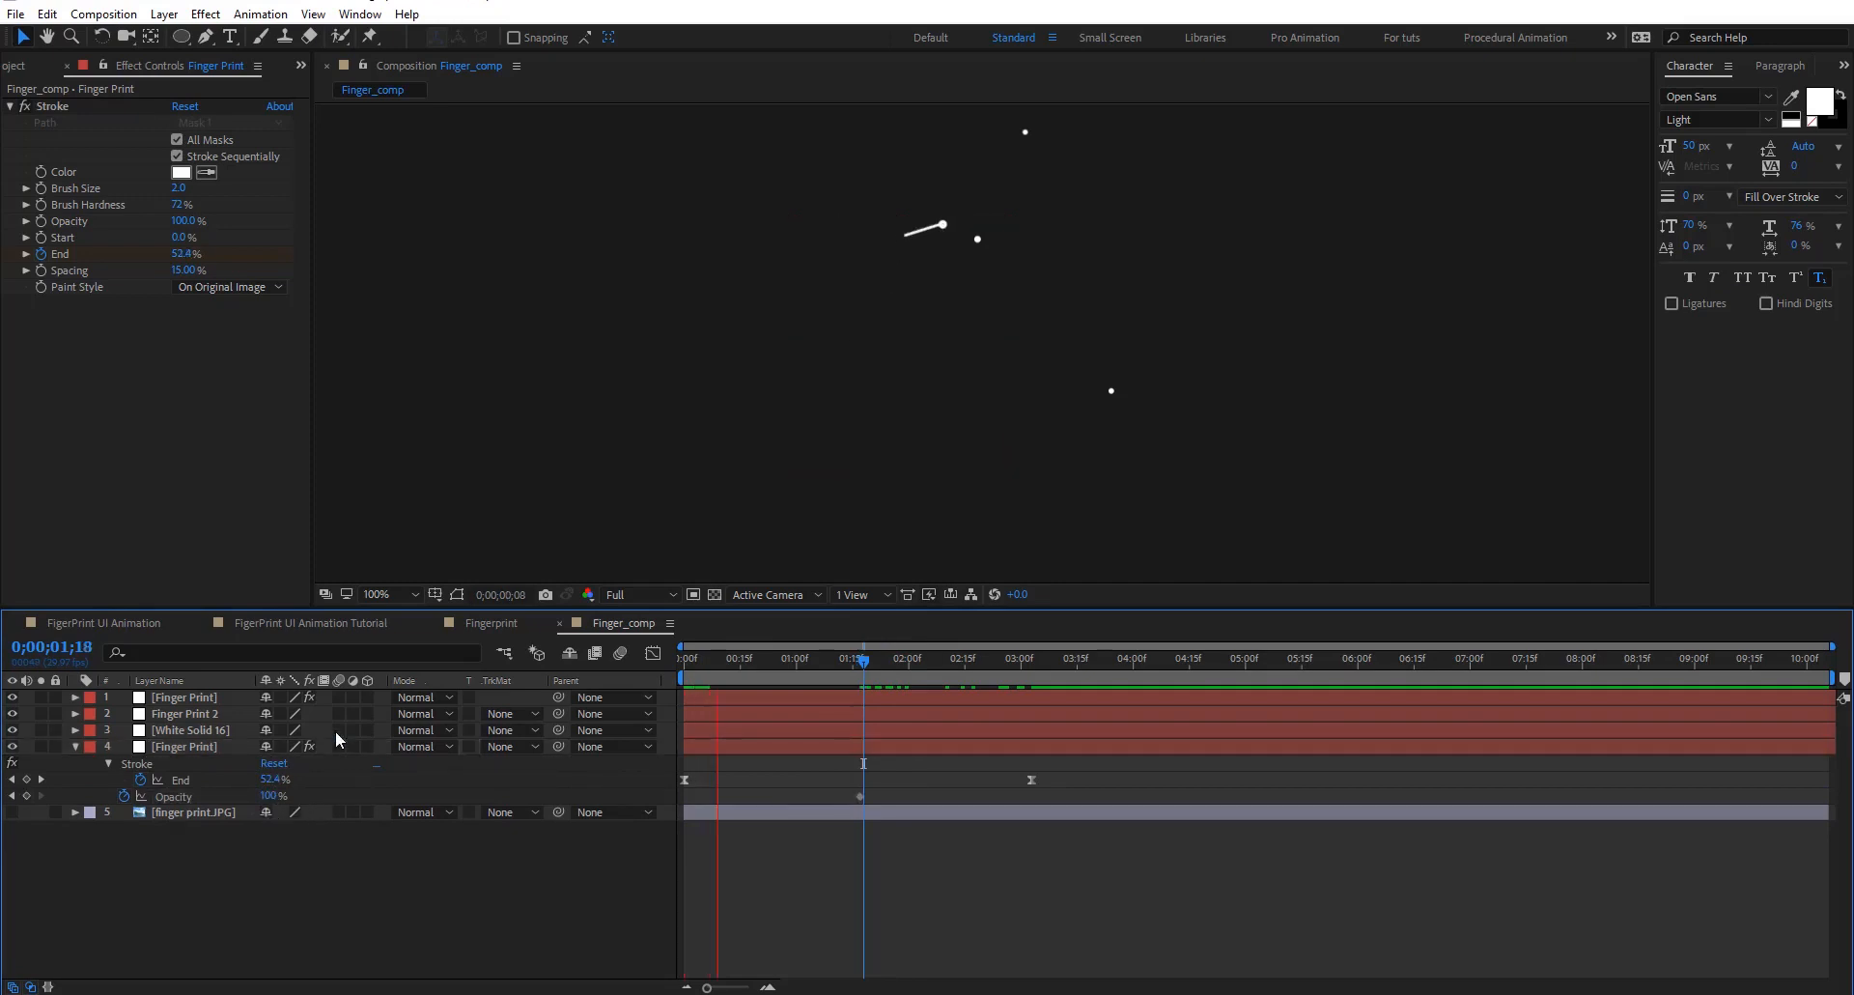
{"action": "key", "text": "space"}
Keyframe the lower Finger Print layer's opacity at 0% on frame 0;00;01;18 and 60% on frame 0;00;01;19
{"action": "left_click_drag", "start_coordinate": [868, 662], "coordinate": [865, 662]}
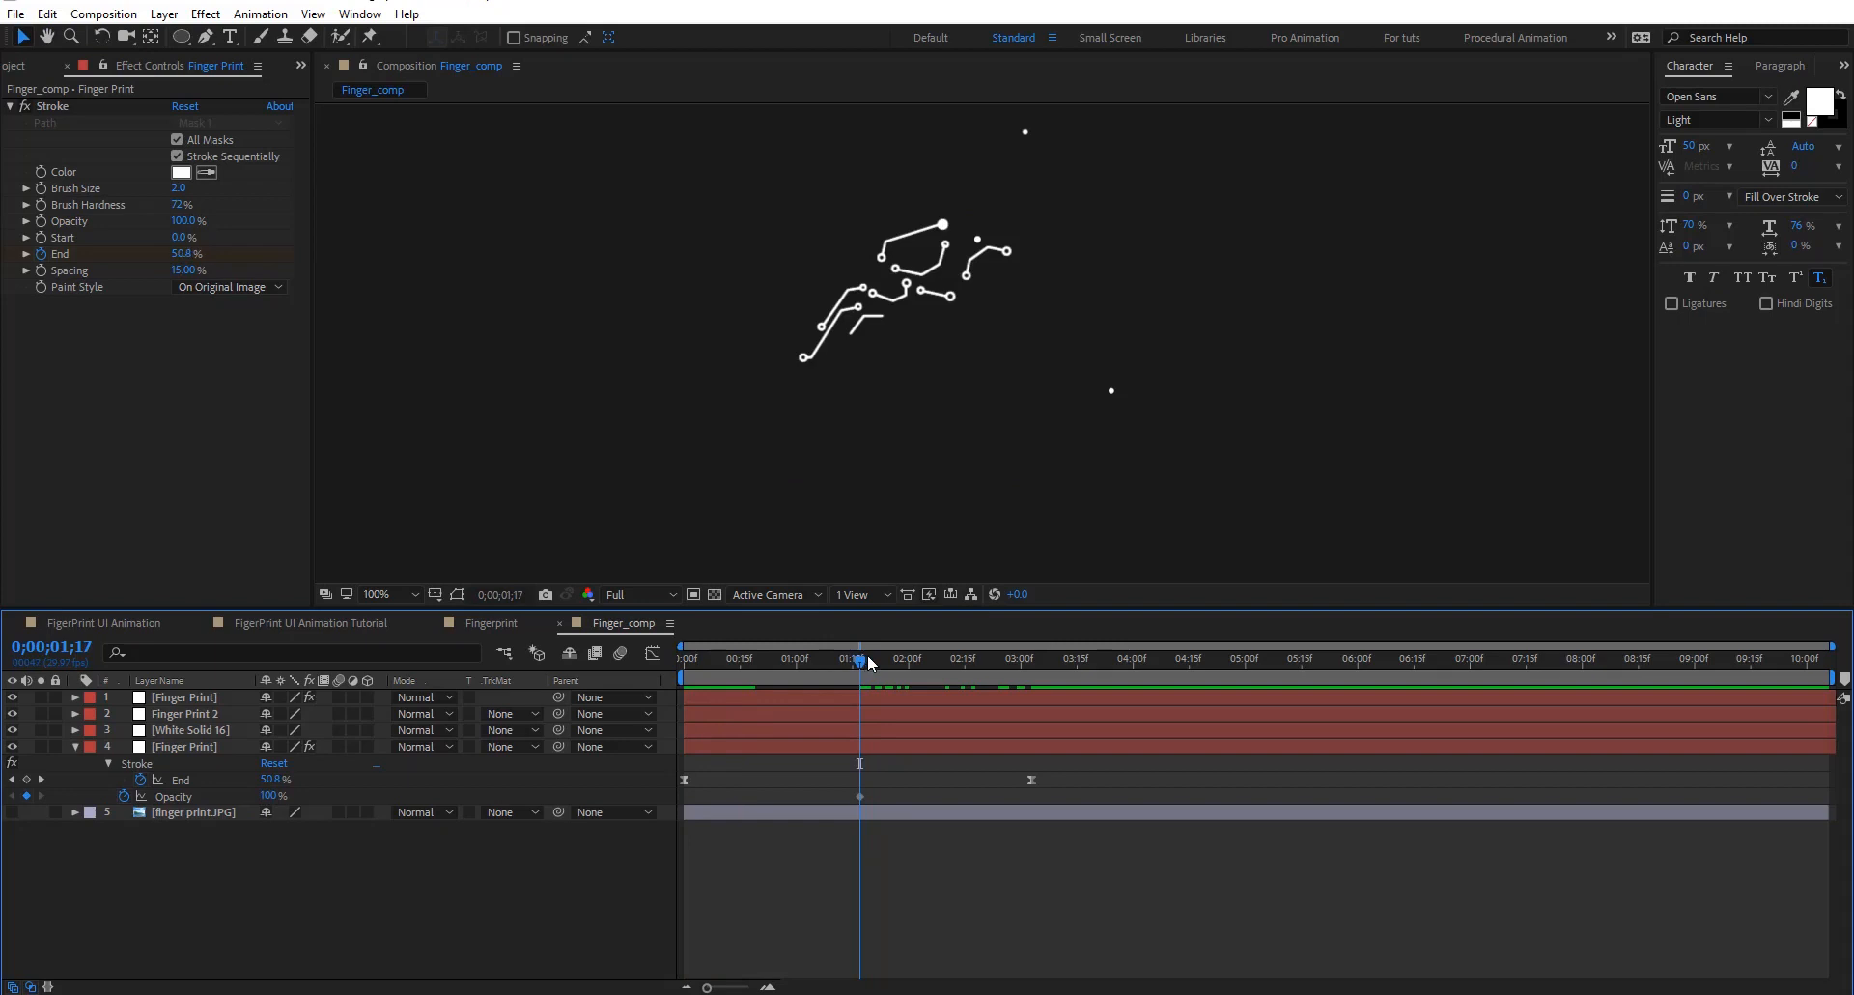
{"action": "left_click", "coordinate": [868, 663]}
{"action": "left_click", "coordinate": [270, 797]}
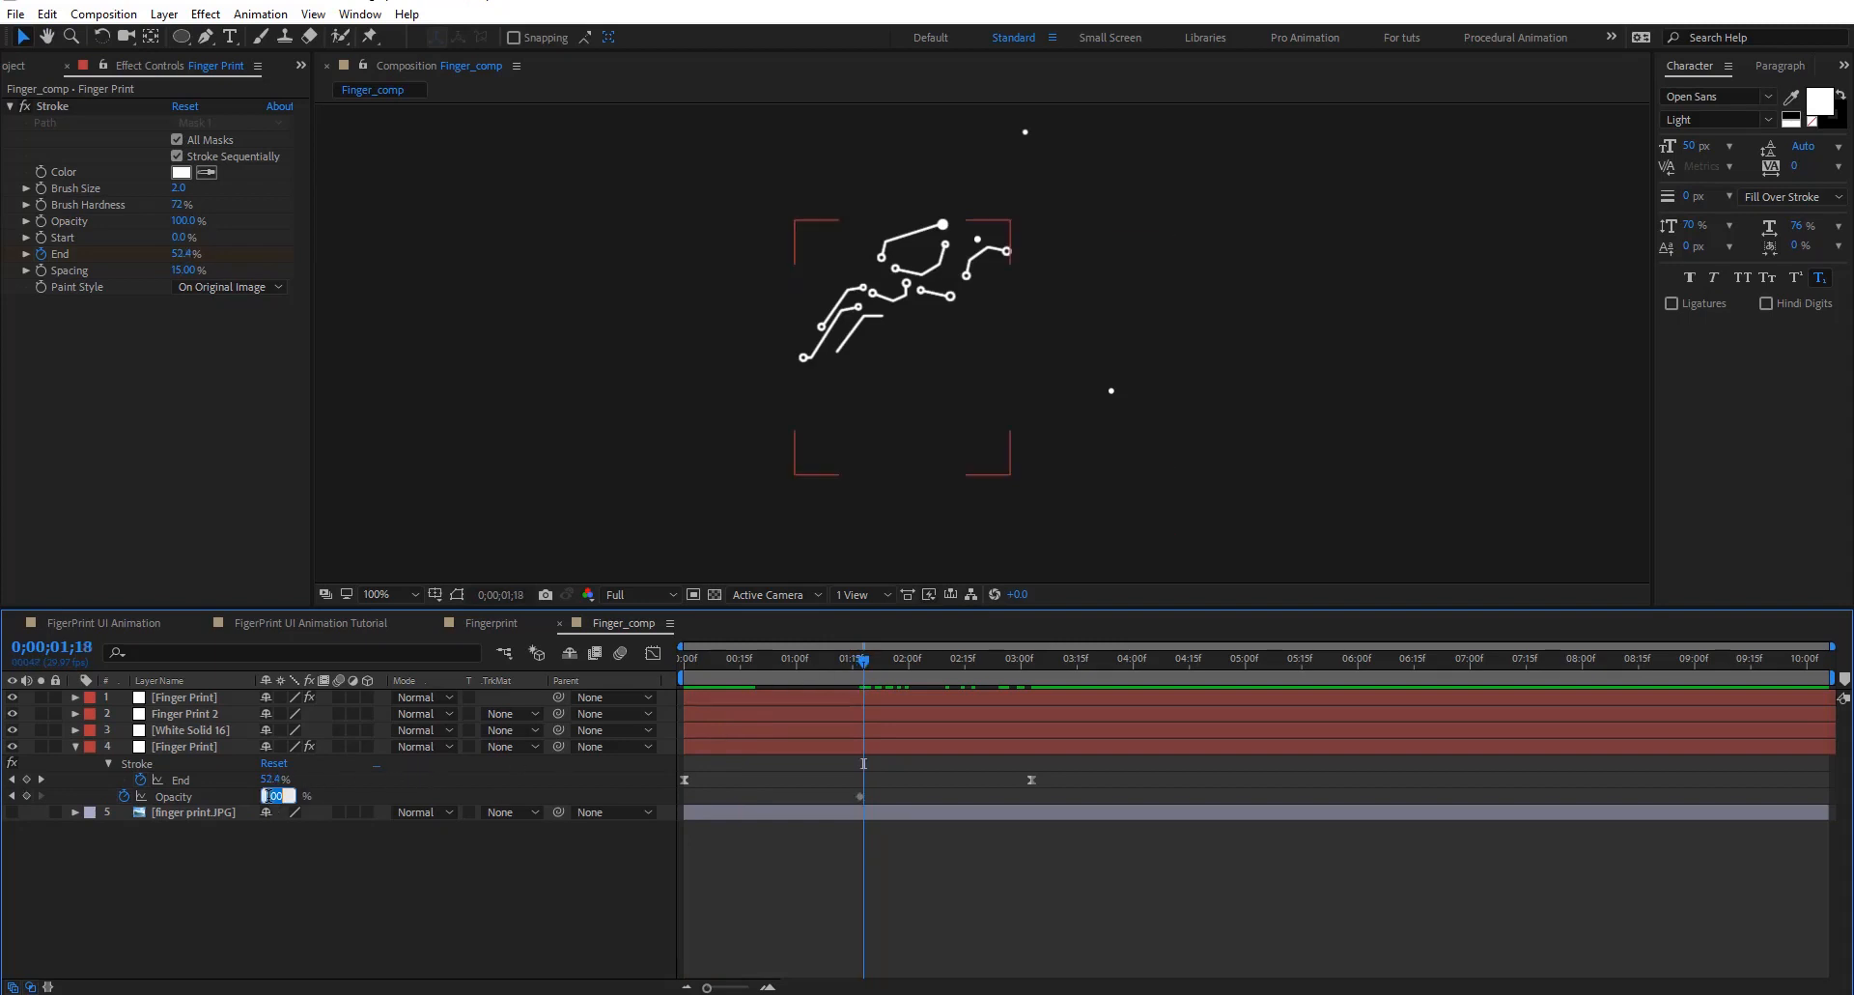
{"action": "type", "text": "0"}
{"action": "key", "text": "Return"}
{"action": "key", "text": "Page_Down"}
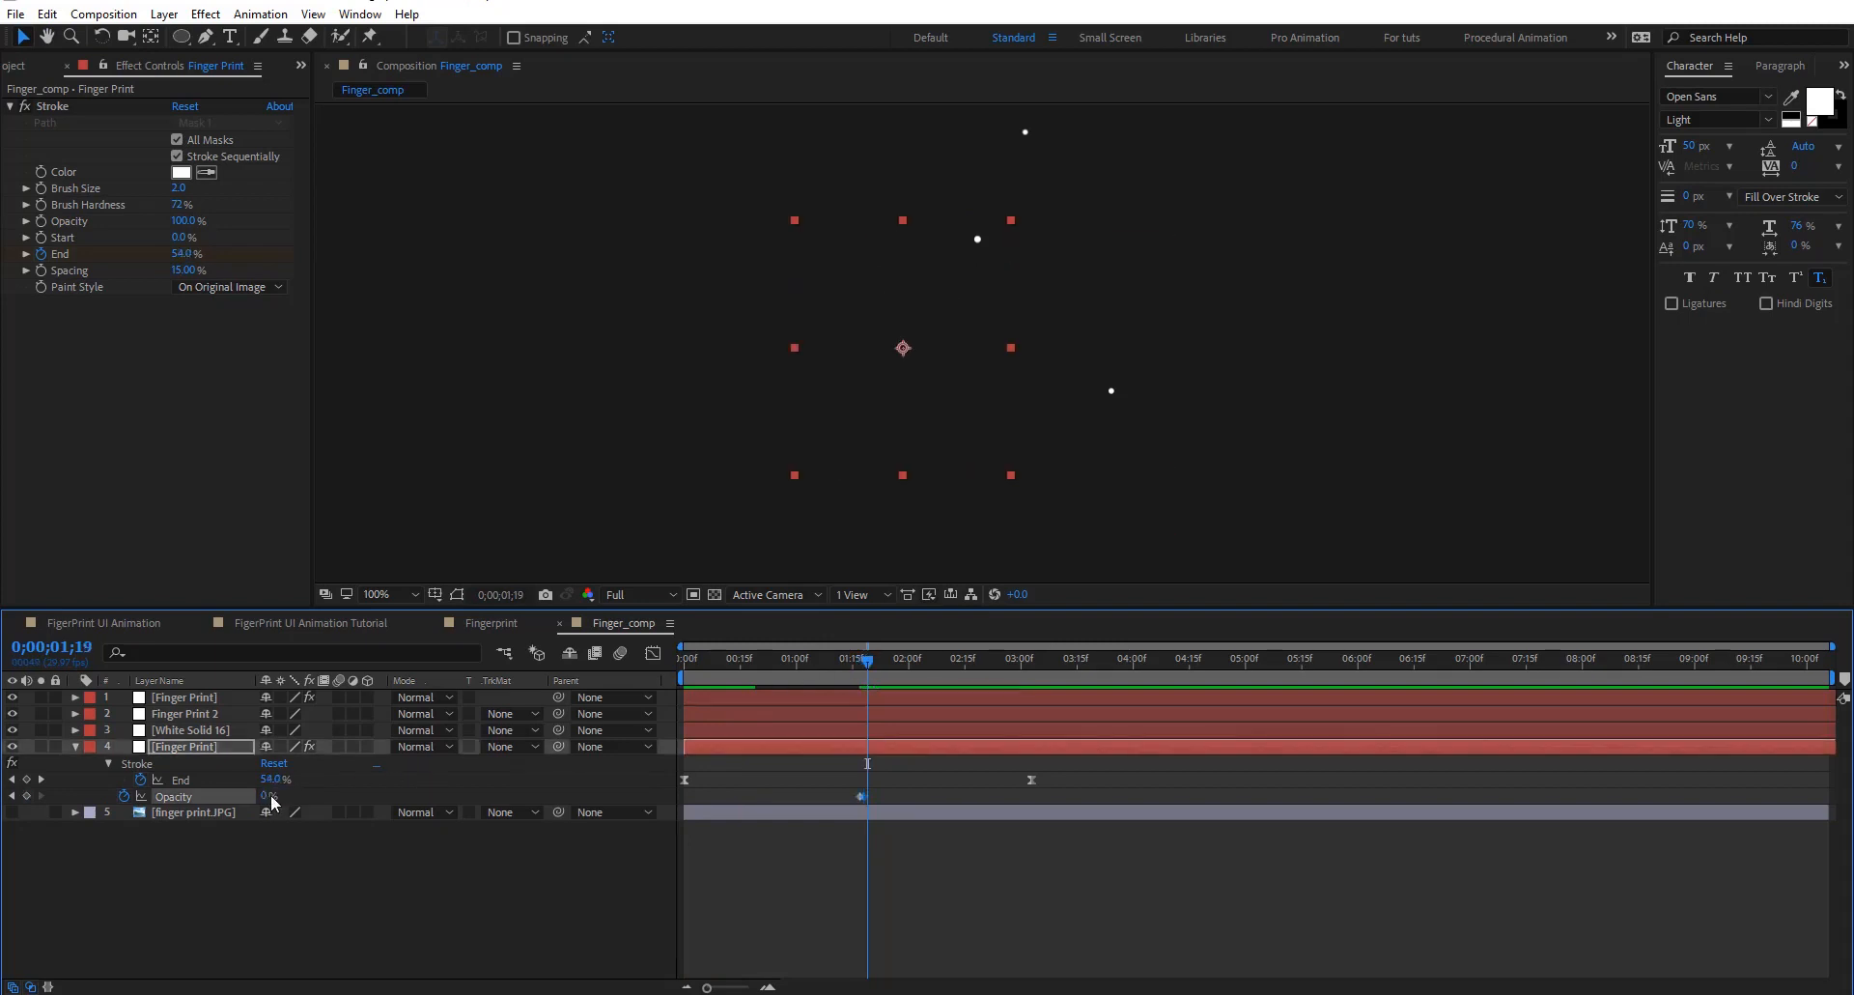
{"action": "left_click", "coordinate": [265, 797]}
{"action": "type", "text": "60"}
{"action": "key", "text": "Return"}
Continue the opacity flicker with keyframes of 10% at 0;00;01;20 and 80% at 0;00;01;21
{"action": "key", "text": "Page_Down"}
{"action": "left_click", "coordinate": [268, 796]}
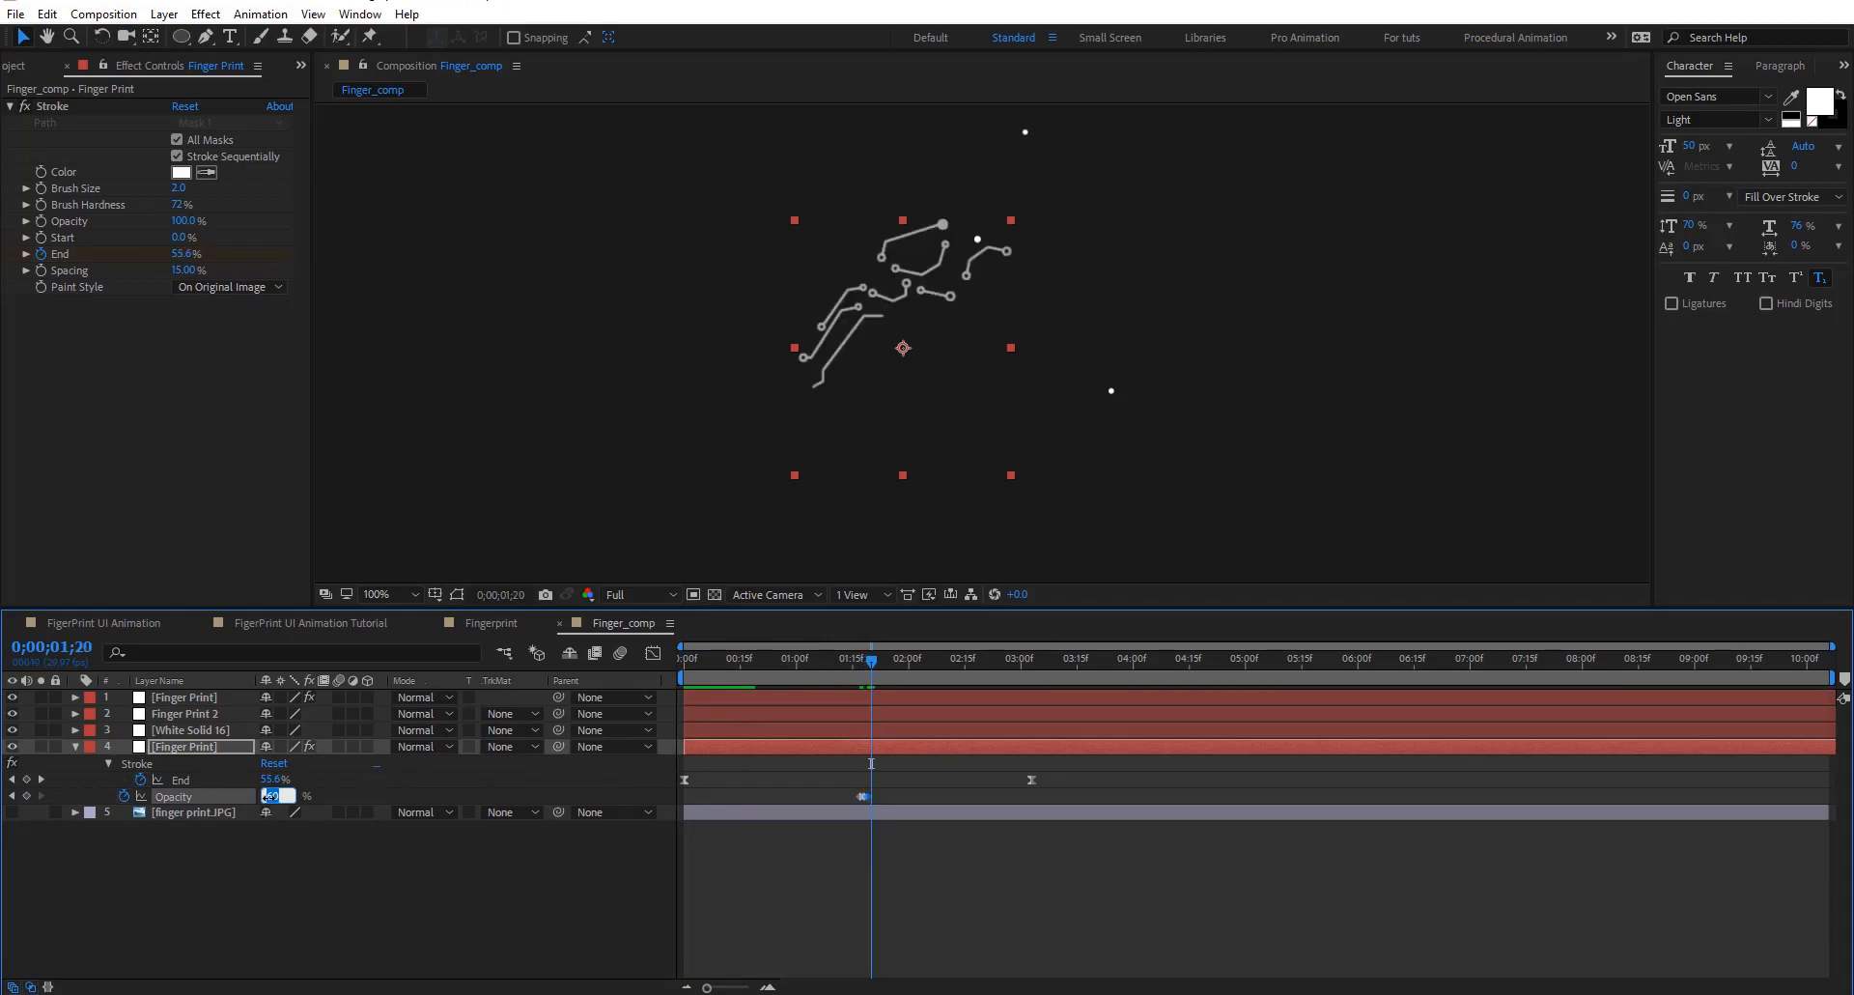
{"action": "type", "text": "10"}
{"action": "key", "text": "Return"}
{"action": "key", "text": "Page_Down"}
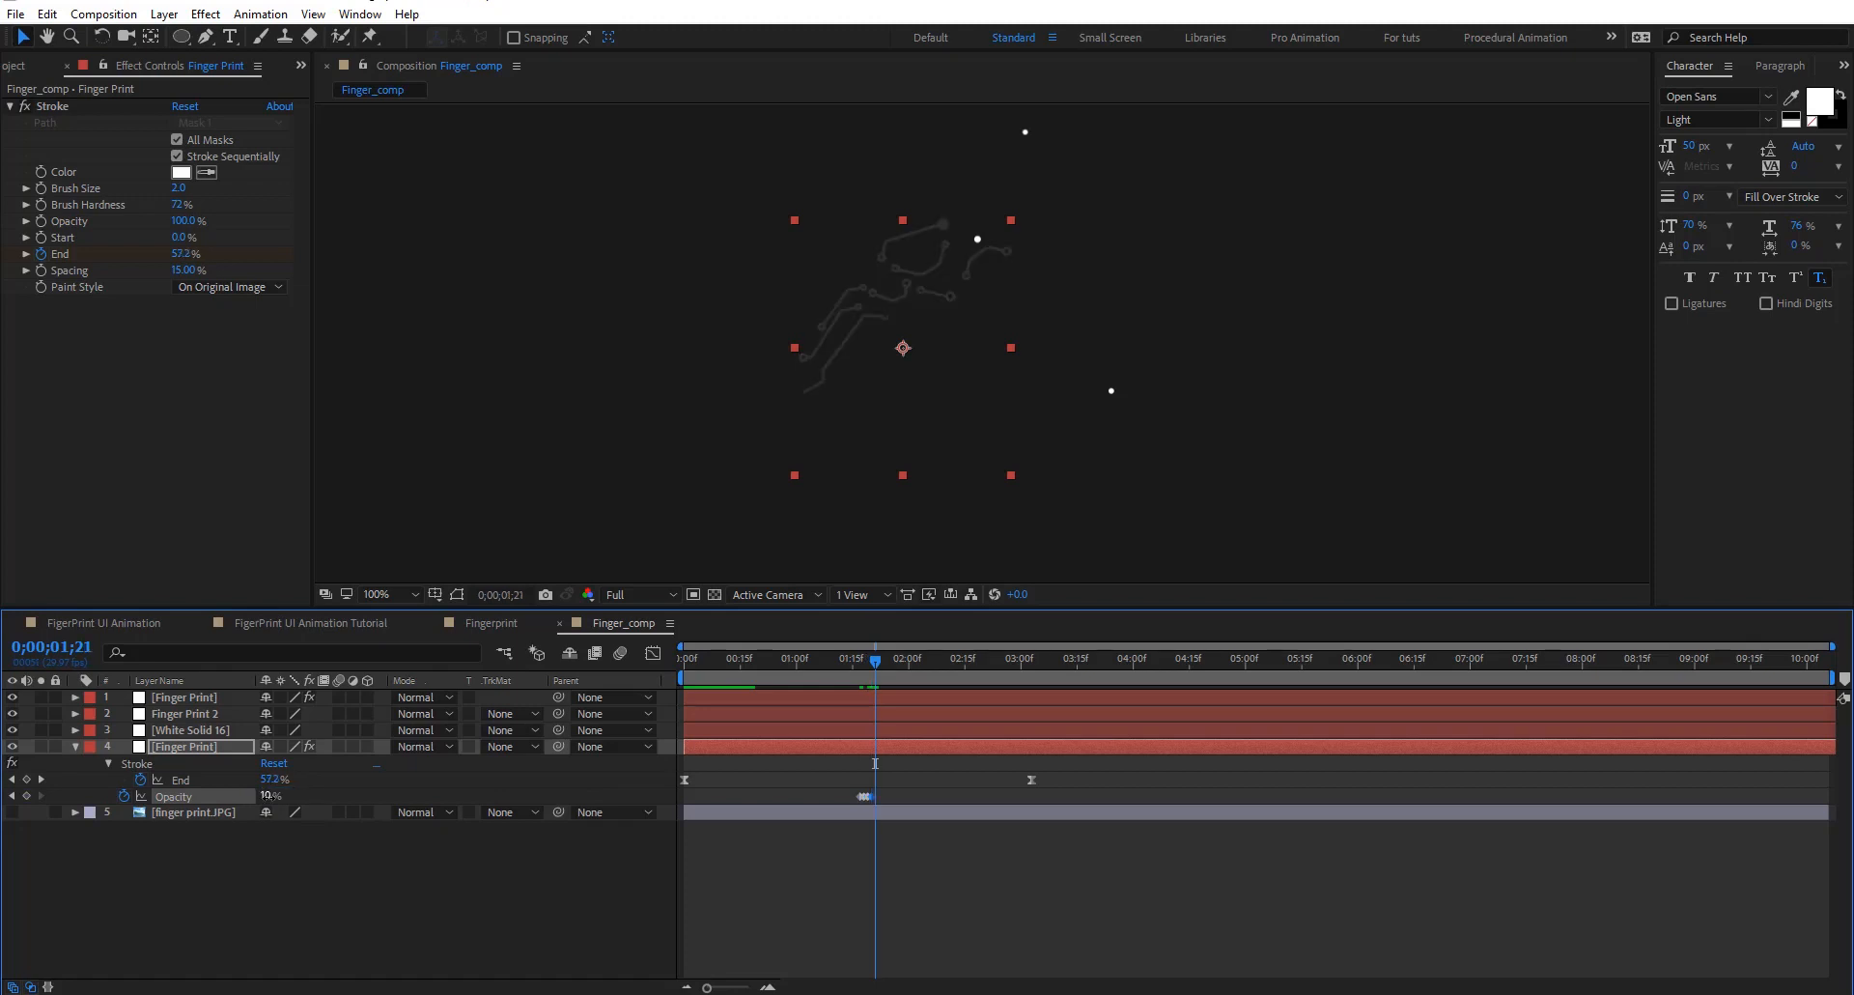
{"action": "left_click", "coordinate": [266, 796]}
{"action": "type", "text": "80"}
{"action": "key", "text": "Return"}
{"action": "key", "text": "Page_Down"}
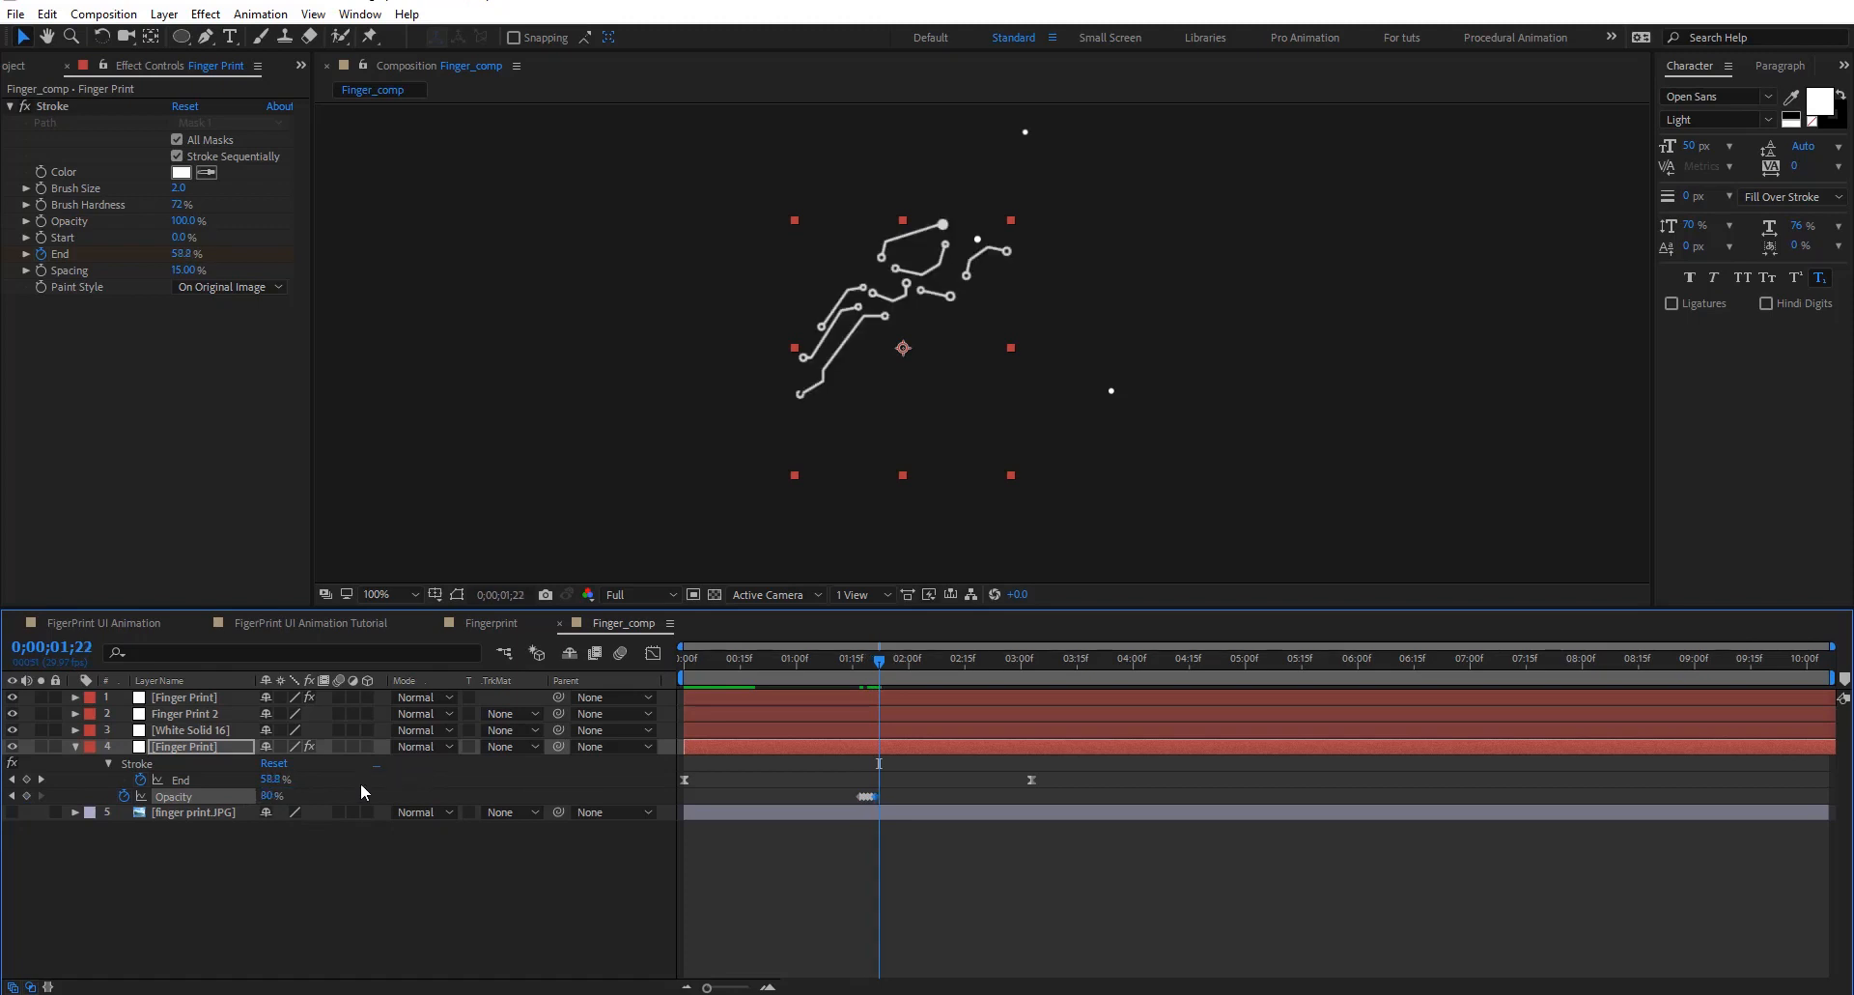
Continue the lower Finger Print layer's opacity flicker from 20% at 0;00;01;22 through 20% at 0;00;01;26 and 100% at 0;00;01;27, and preview it
{"action": "left_click", "coordinate": [269, 796]}
{"action": "type", "text": "20"}
{"action": "key", "text": "Return"}
{"action": "key", "text": "Page_Down"}
{"action": "key", "text": "Page_Down"}
{"action": "key", "text": "Page_Down"}
{"action": "key", "text": "Page_Down"}
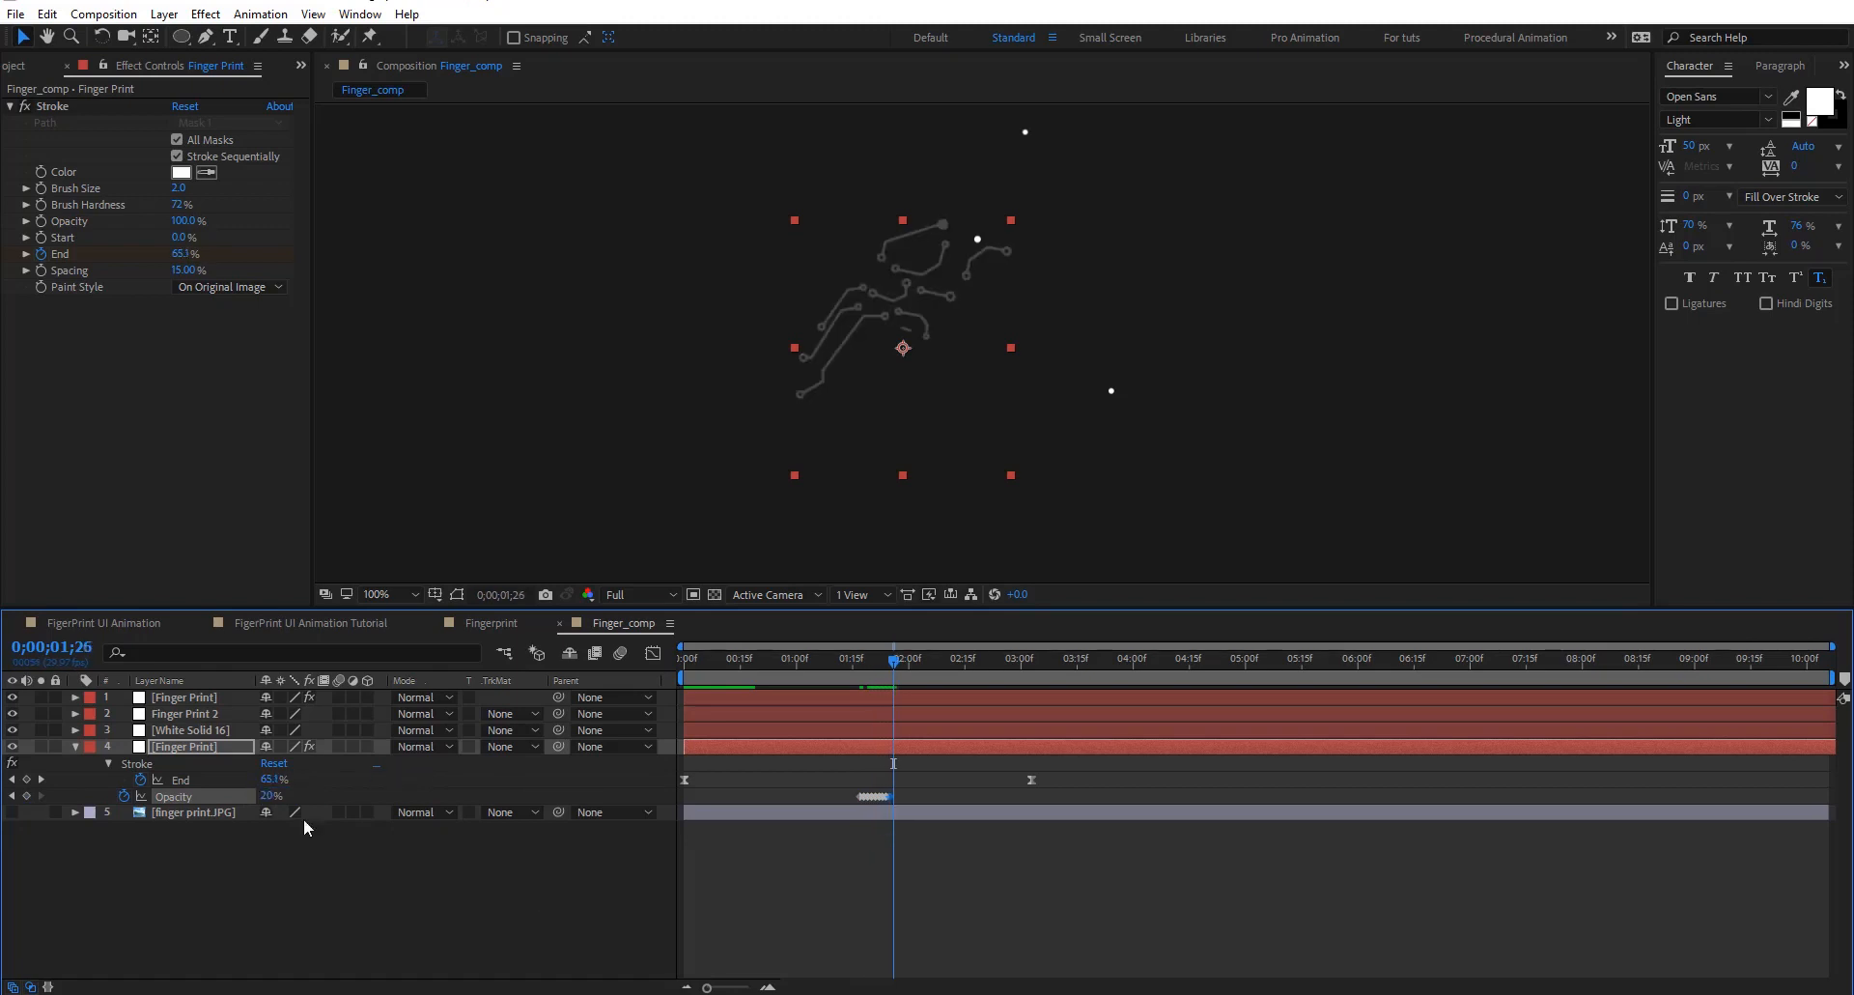
{"action": "key", "text": "space"}
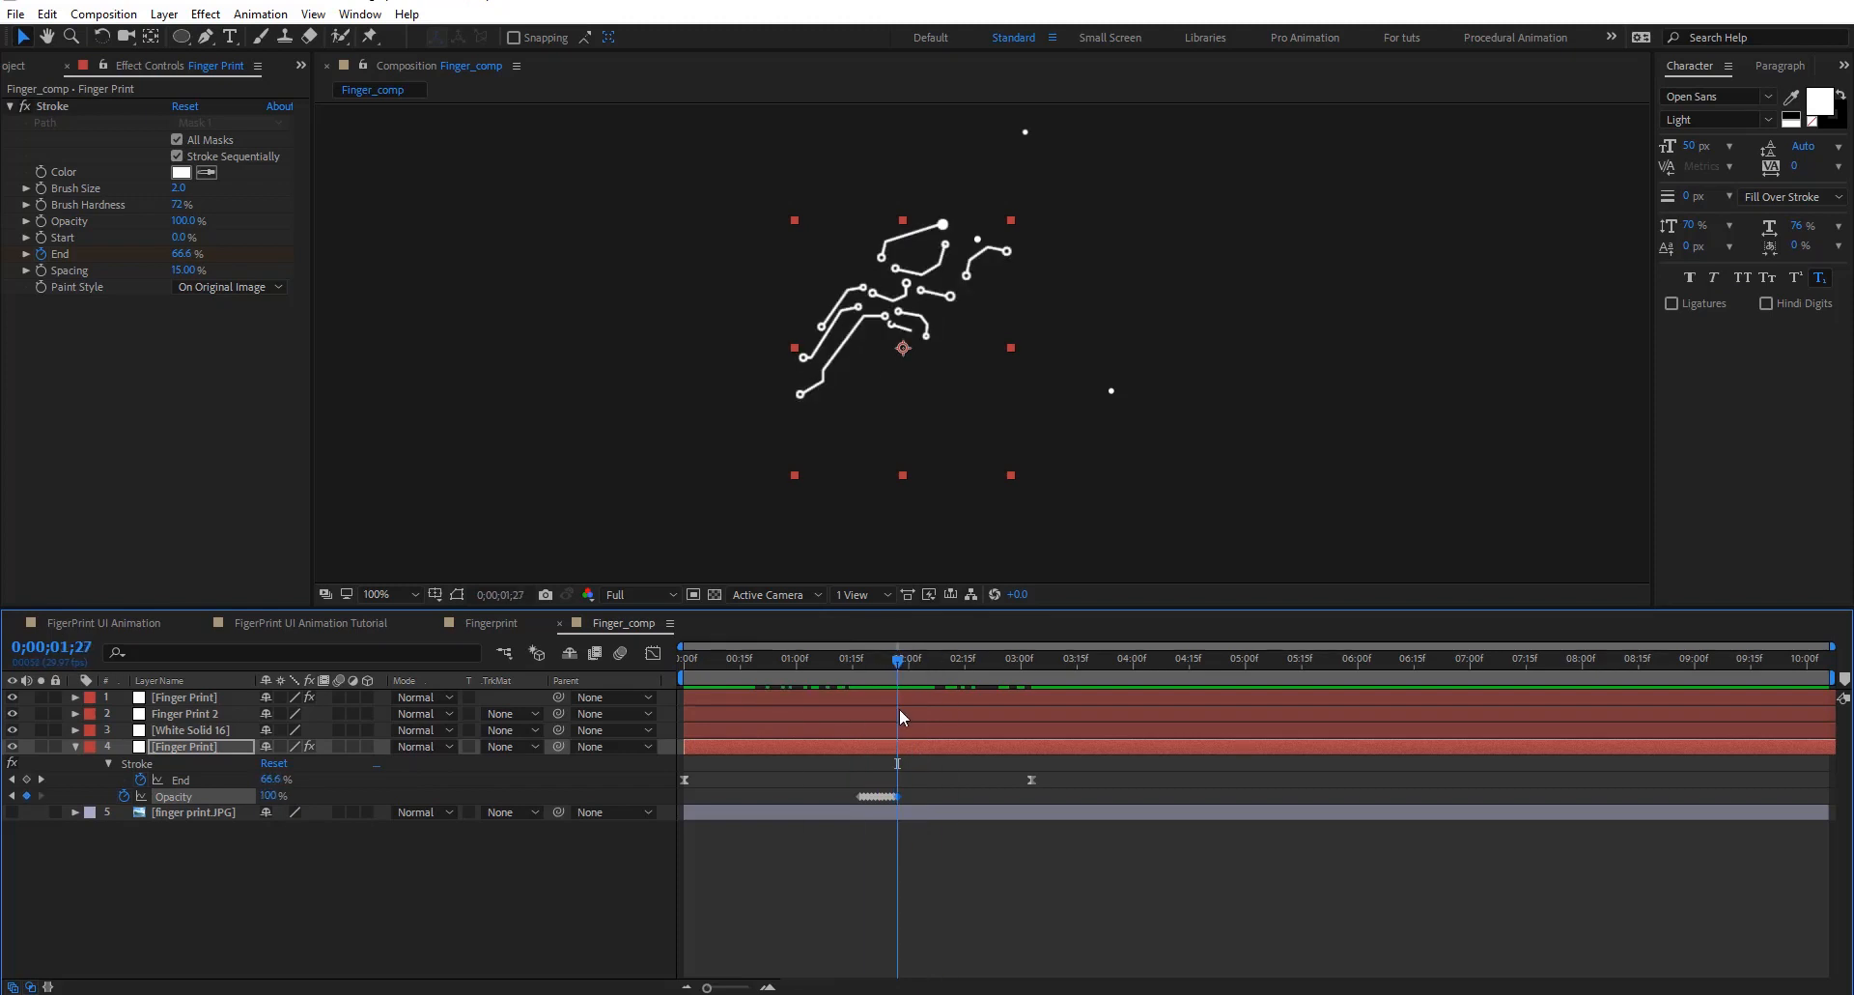
Copy the lower Finger Print layer's Stroke effect onto White Solid 16 at 0;00;00;00 and reveal the pasted keyframes
{"action": "left_click", "coordinate": [241, 814]}
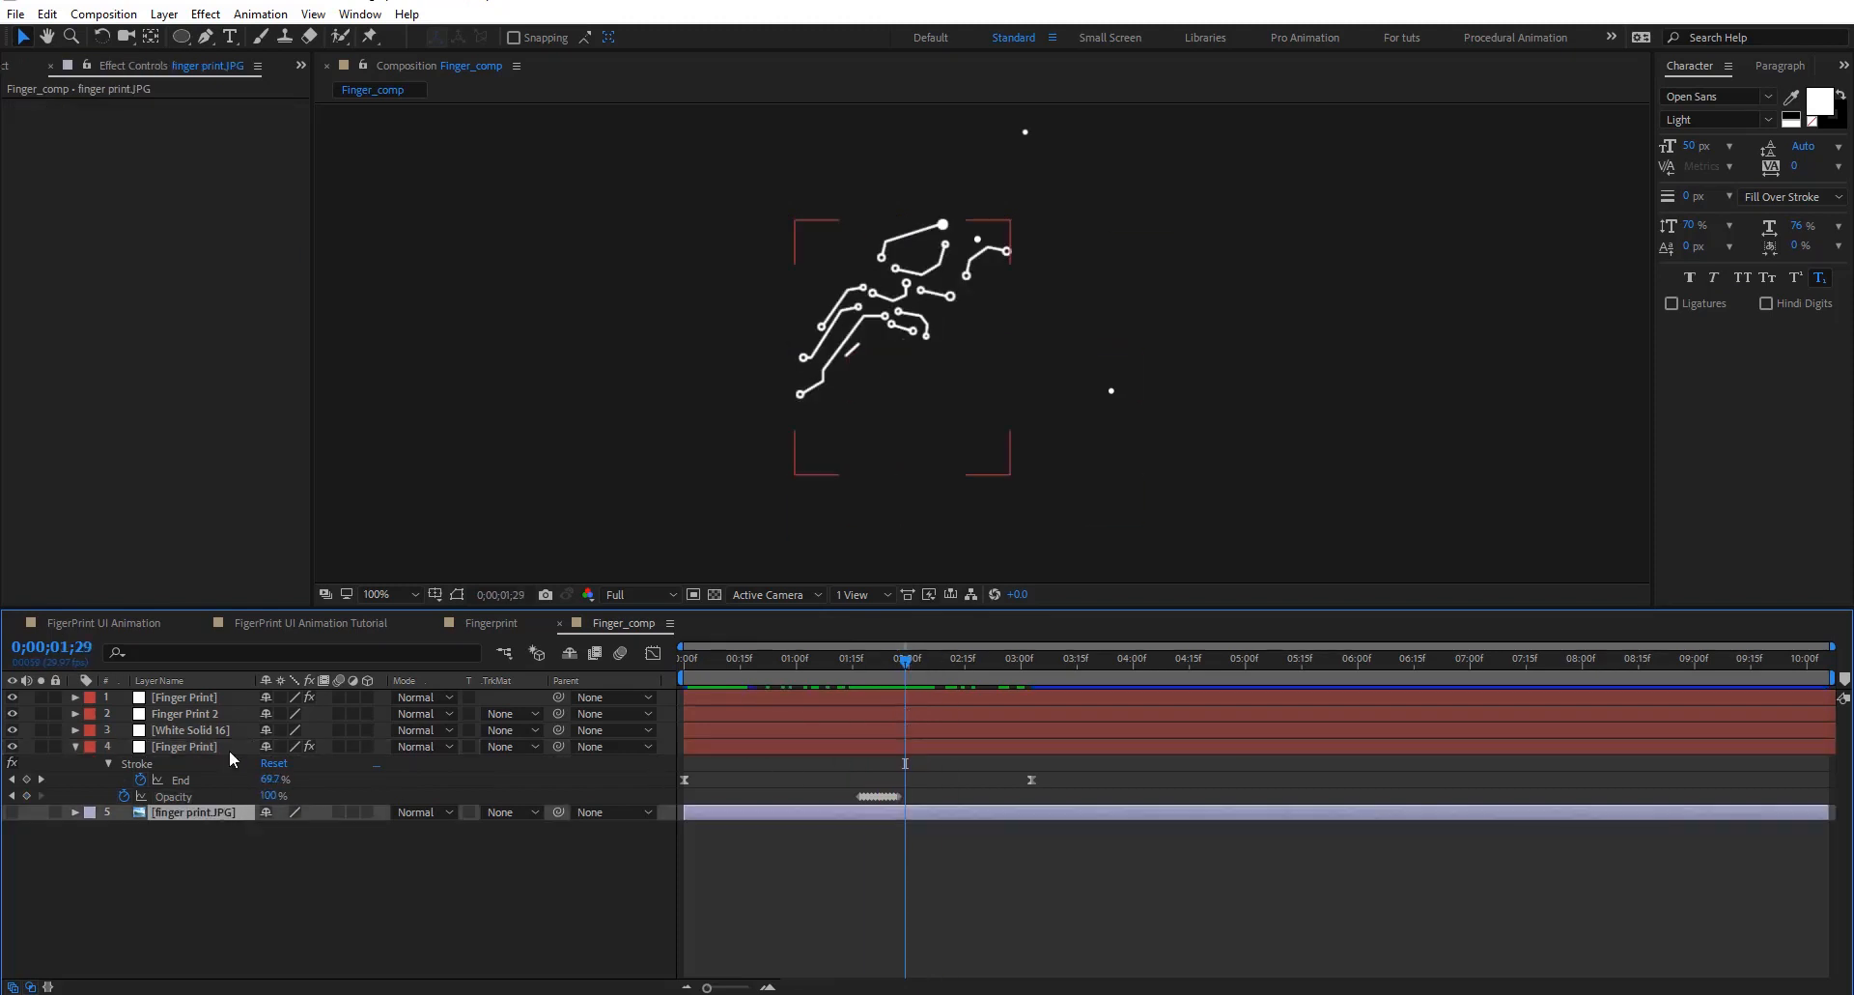
{"action": "left_click", "coordinate": [231, 747]}
{"action": "left_click", "coordinate": [219, 731]}
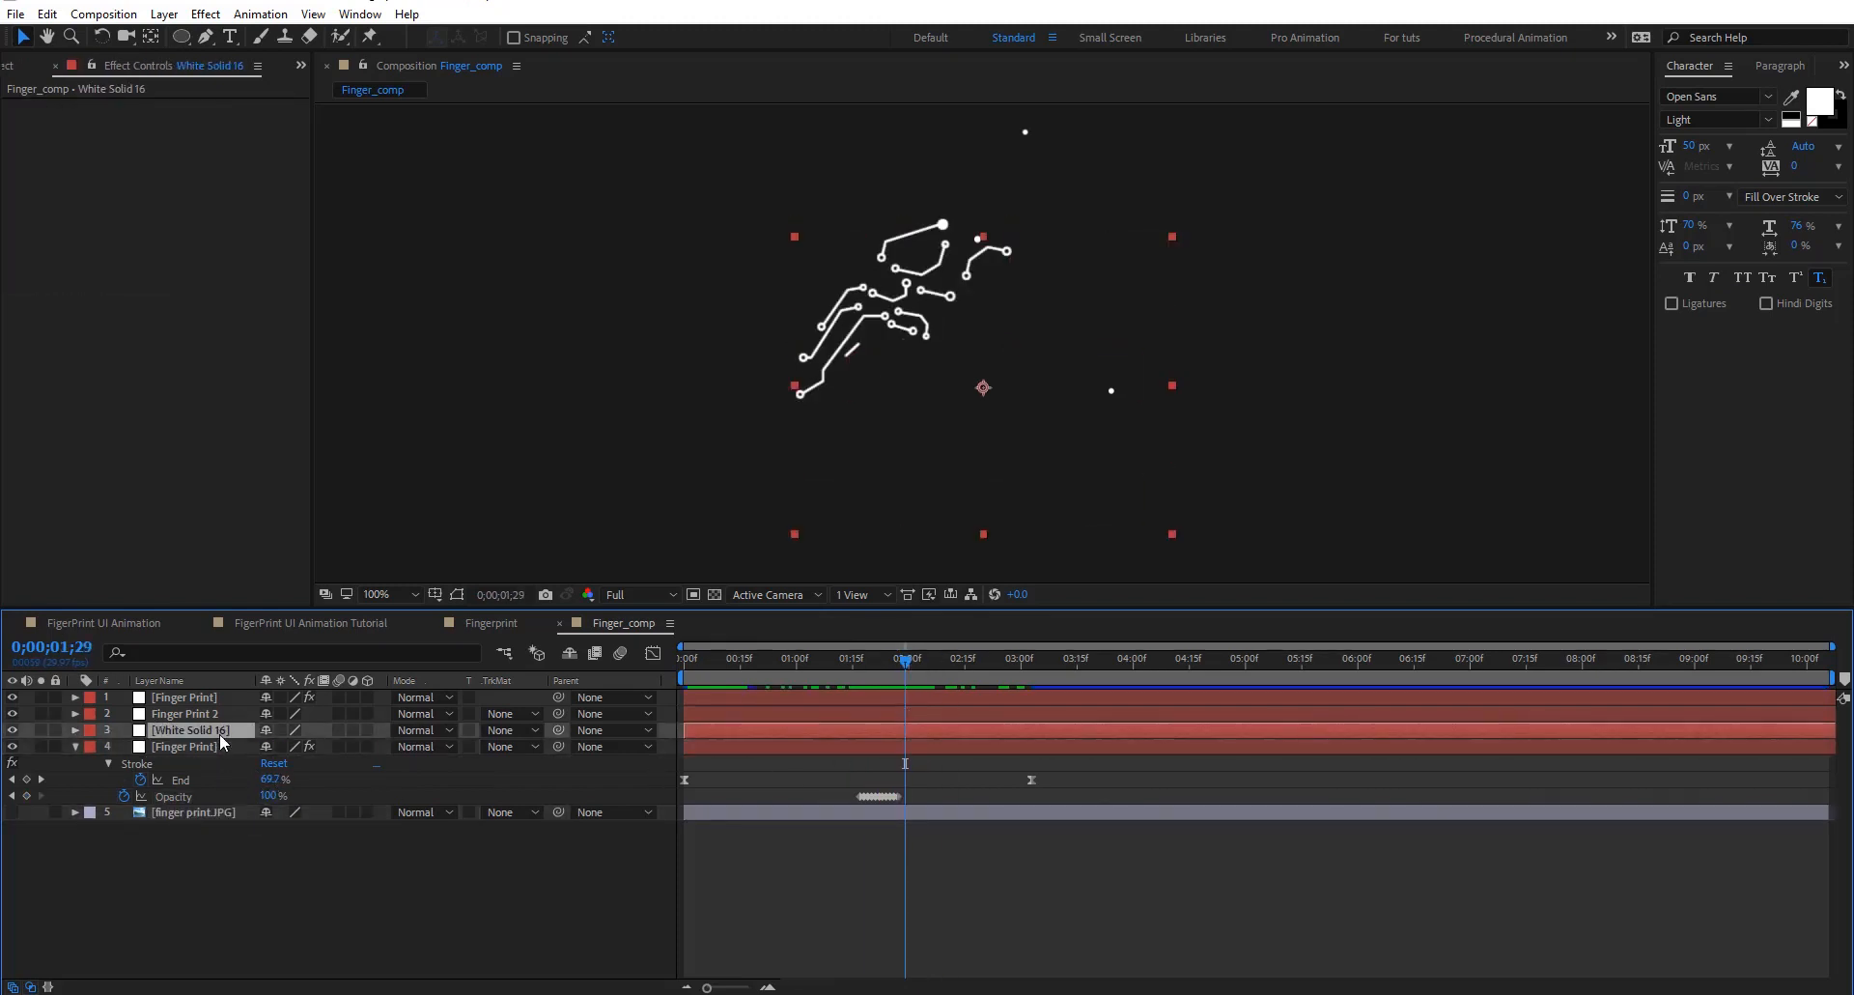
{"action": "left_click", "coordinate": [161, 763]}
{"action": "left_click_drag", "start_coordinate": [727, 661], "coordinate": [641, 669]}
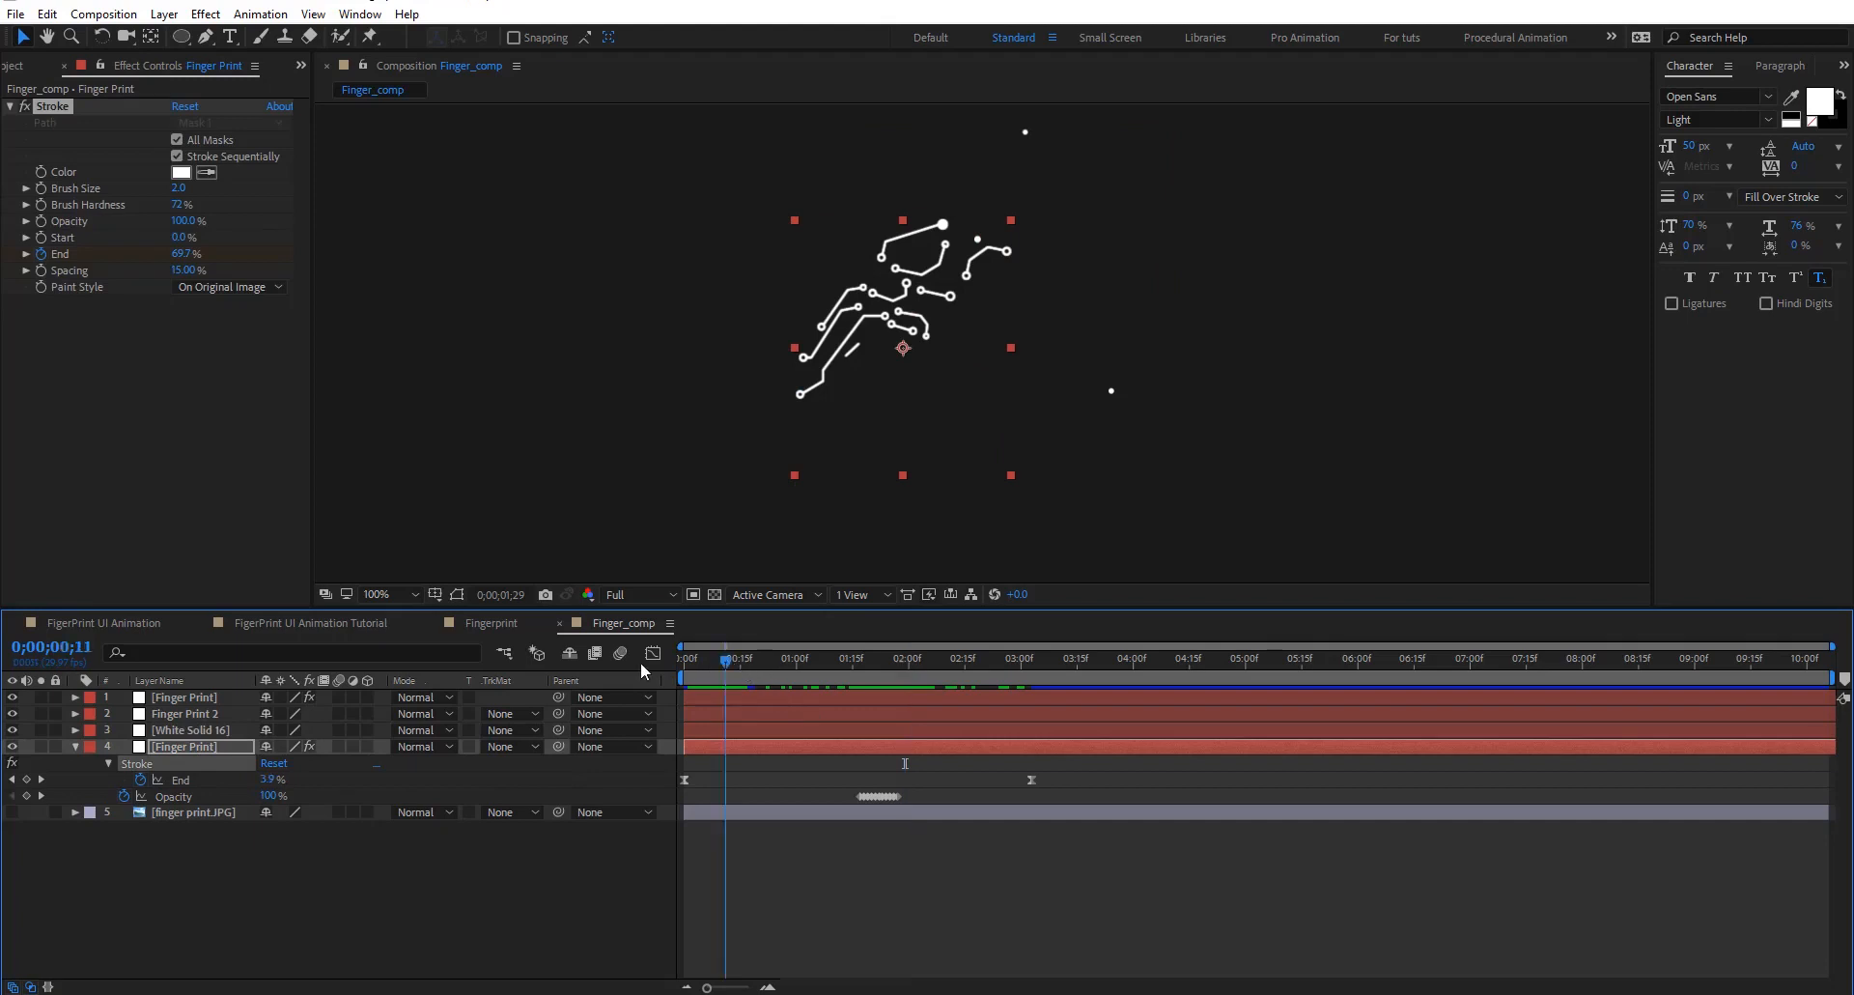
{"action": "key", "text": "u"}
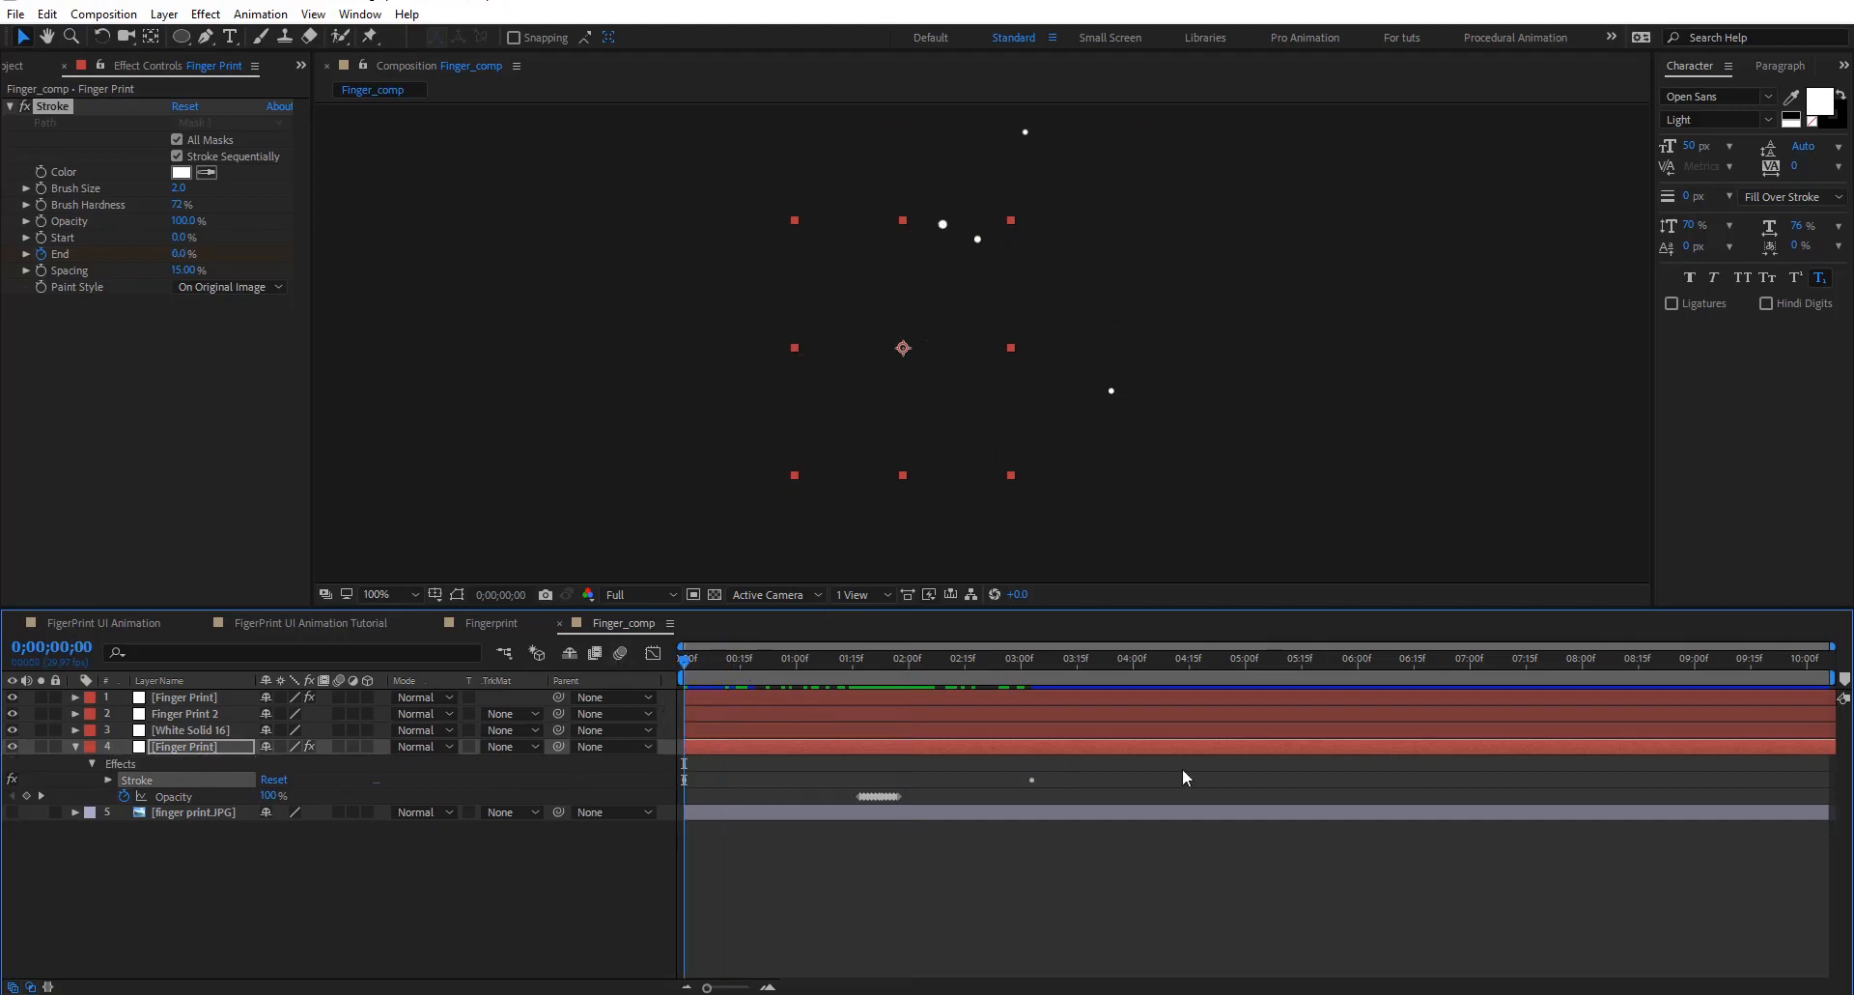
{"action": "left_click", "coordinate": [735, 732]}
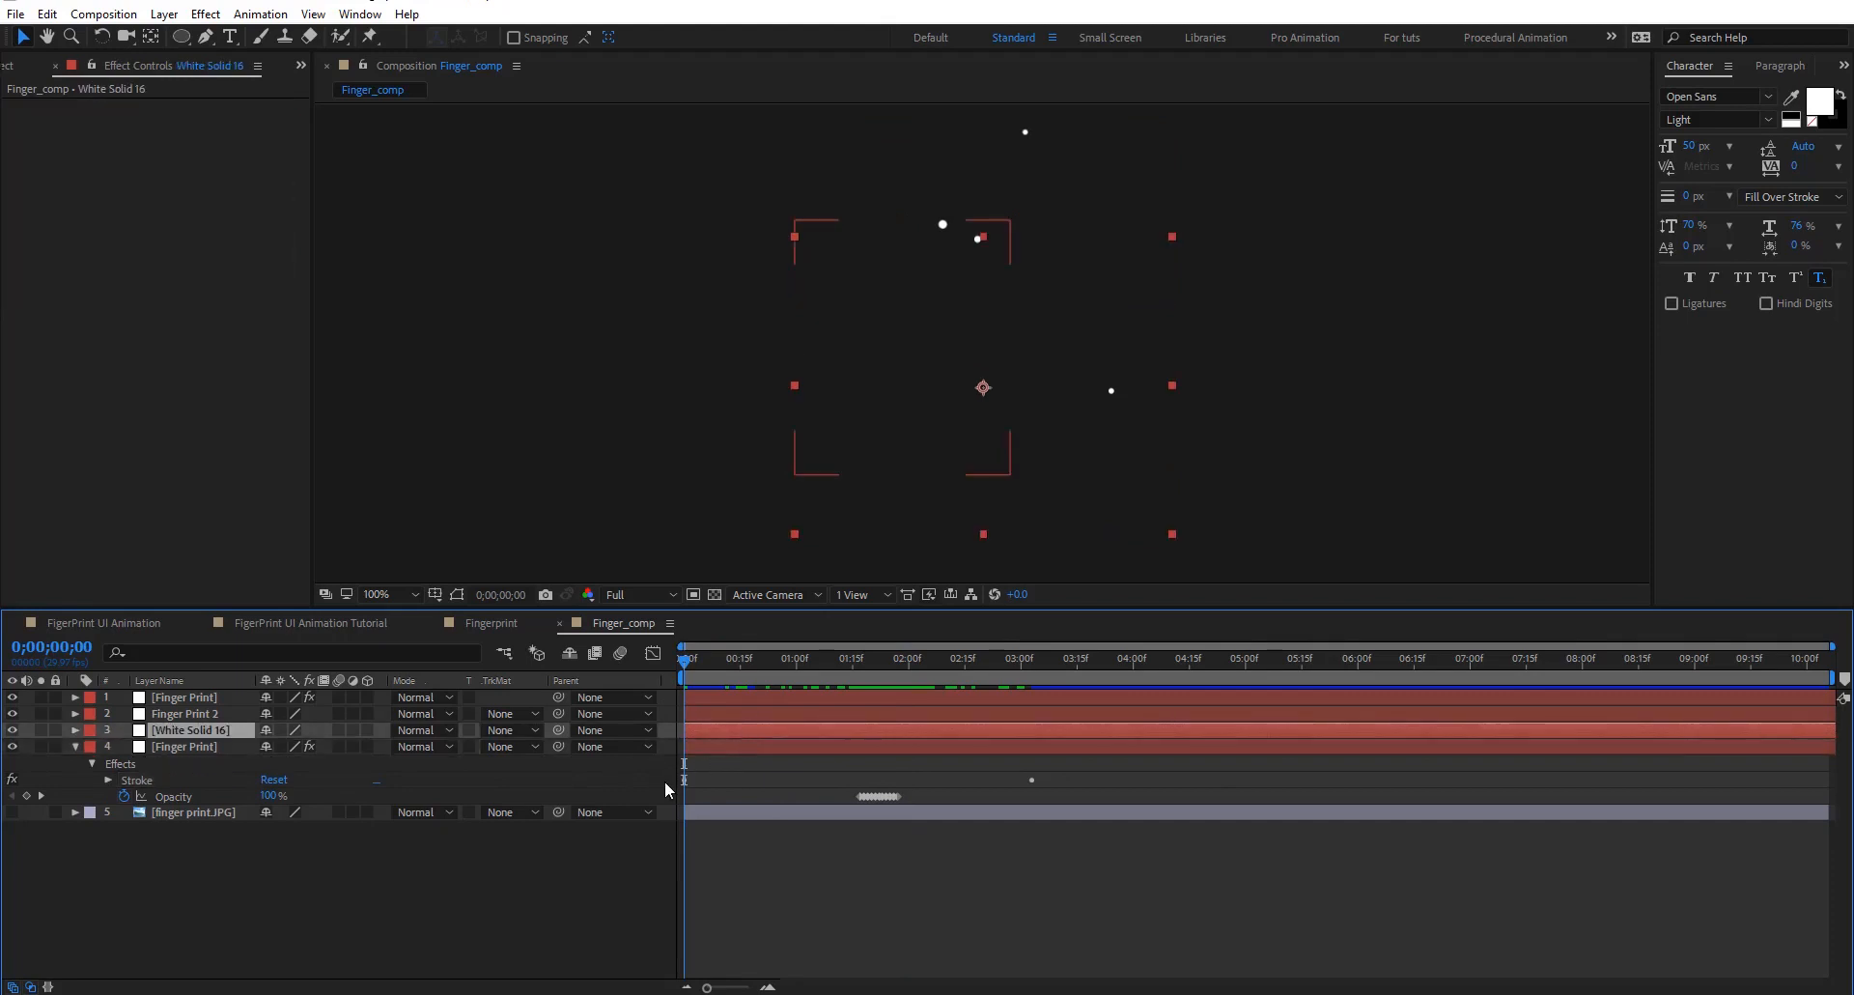
{"action": "key", "text": "u"}
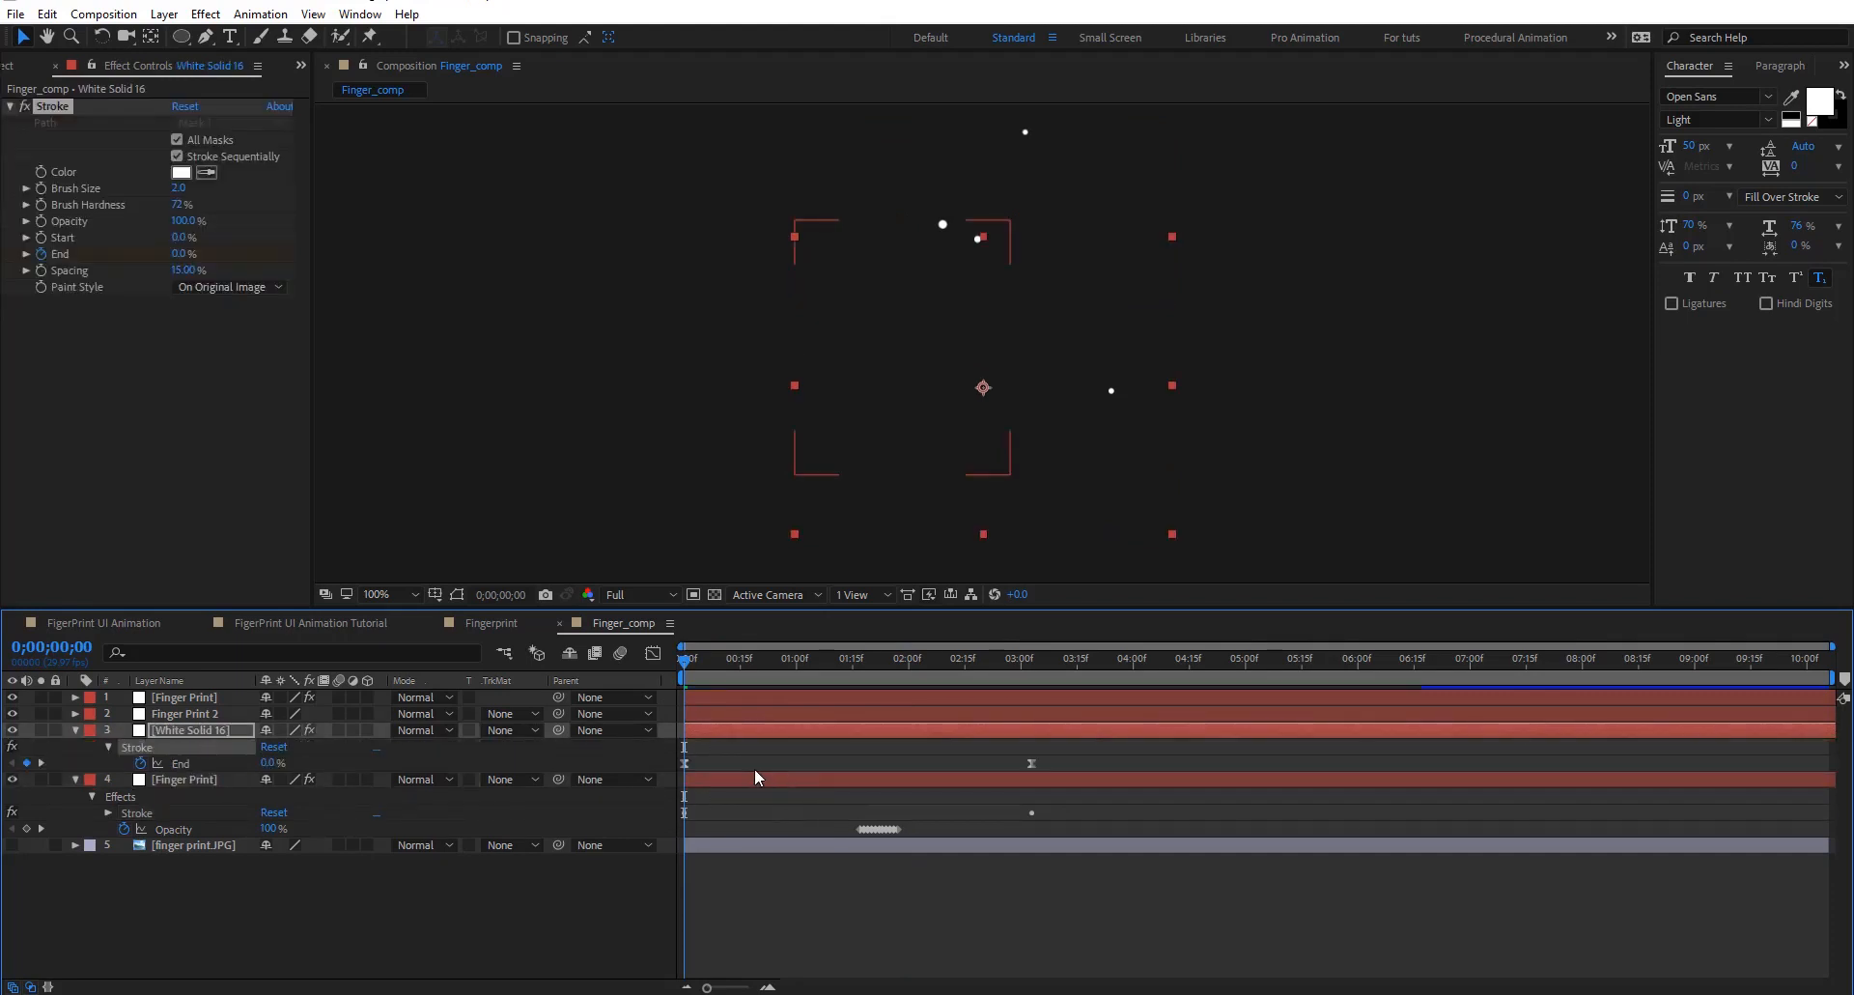
Copy the lower Finger Print layer's opacity flicker keyframes onto White Solid 16 and shift them to start at about 0;00;00;16
{"action": "left_click", "coordinate": [179, 830]}
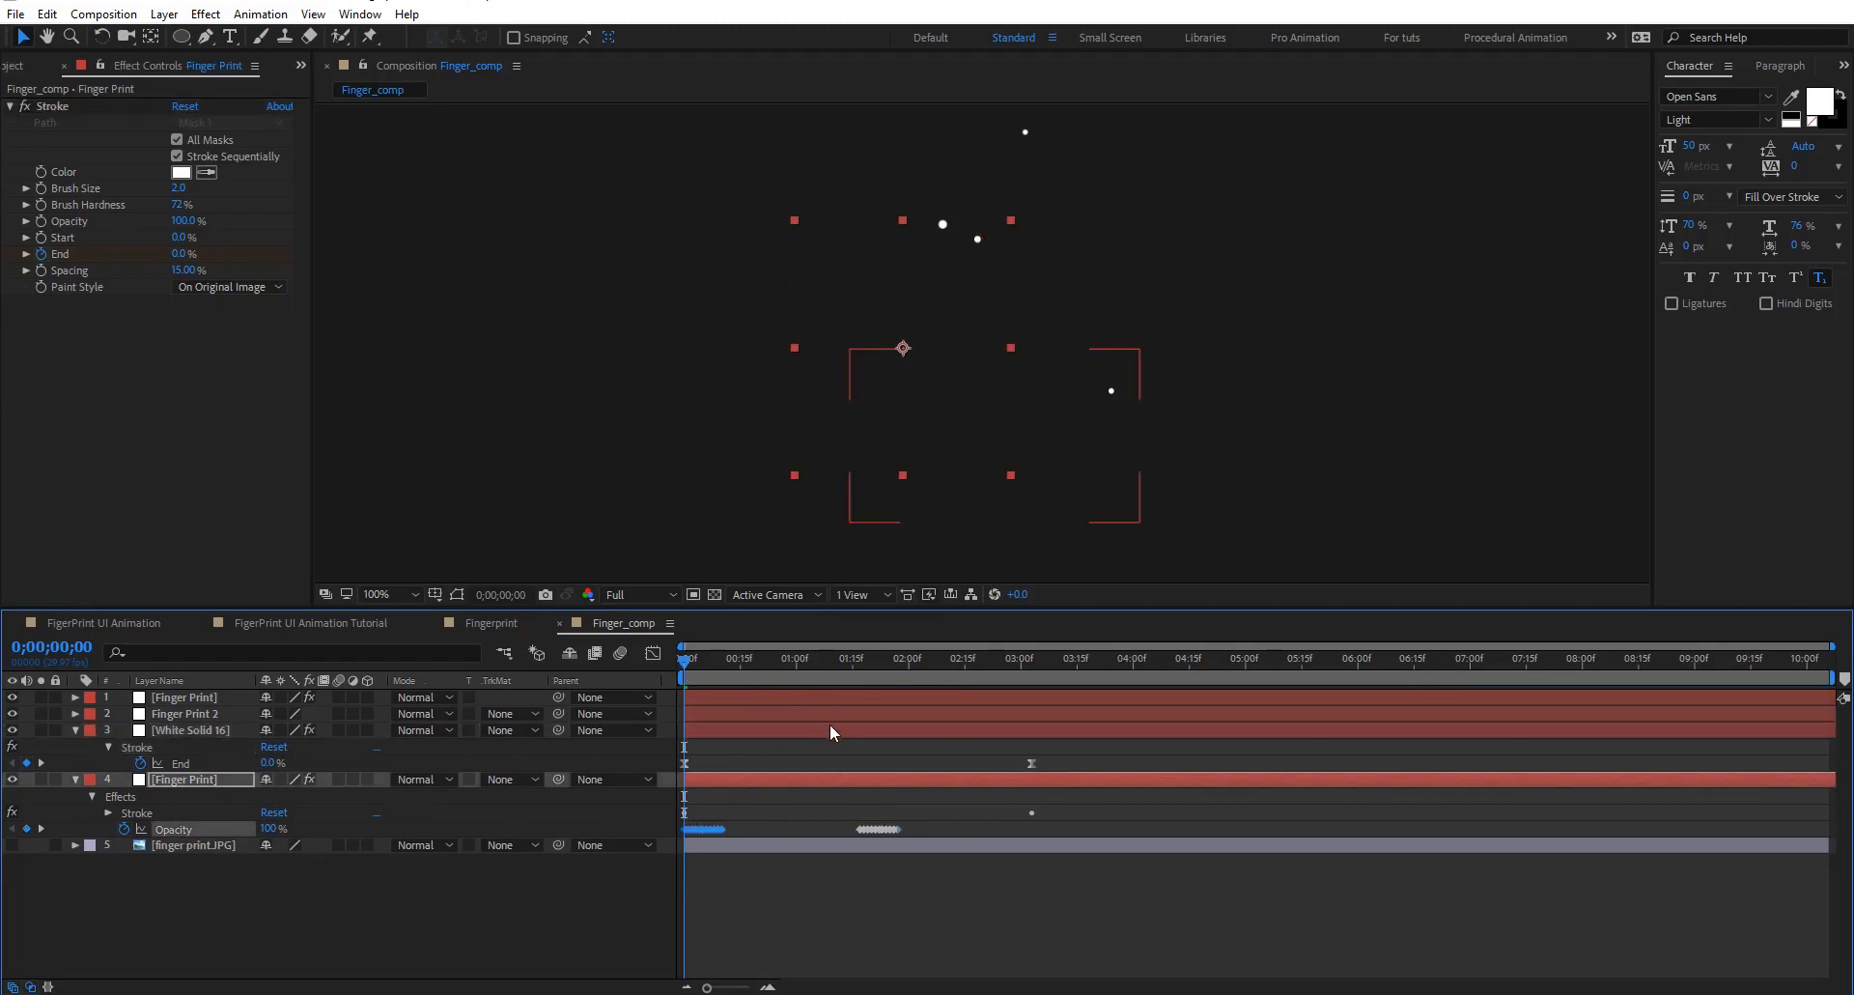
{"action": "left_click", "coordinate": [758, 729]}
{"action": "left_click", "coordinate": [780, 751]}
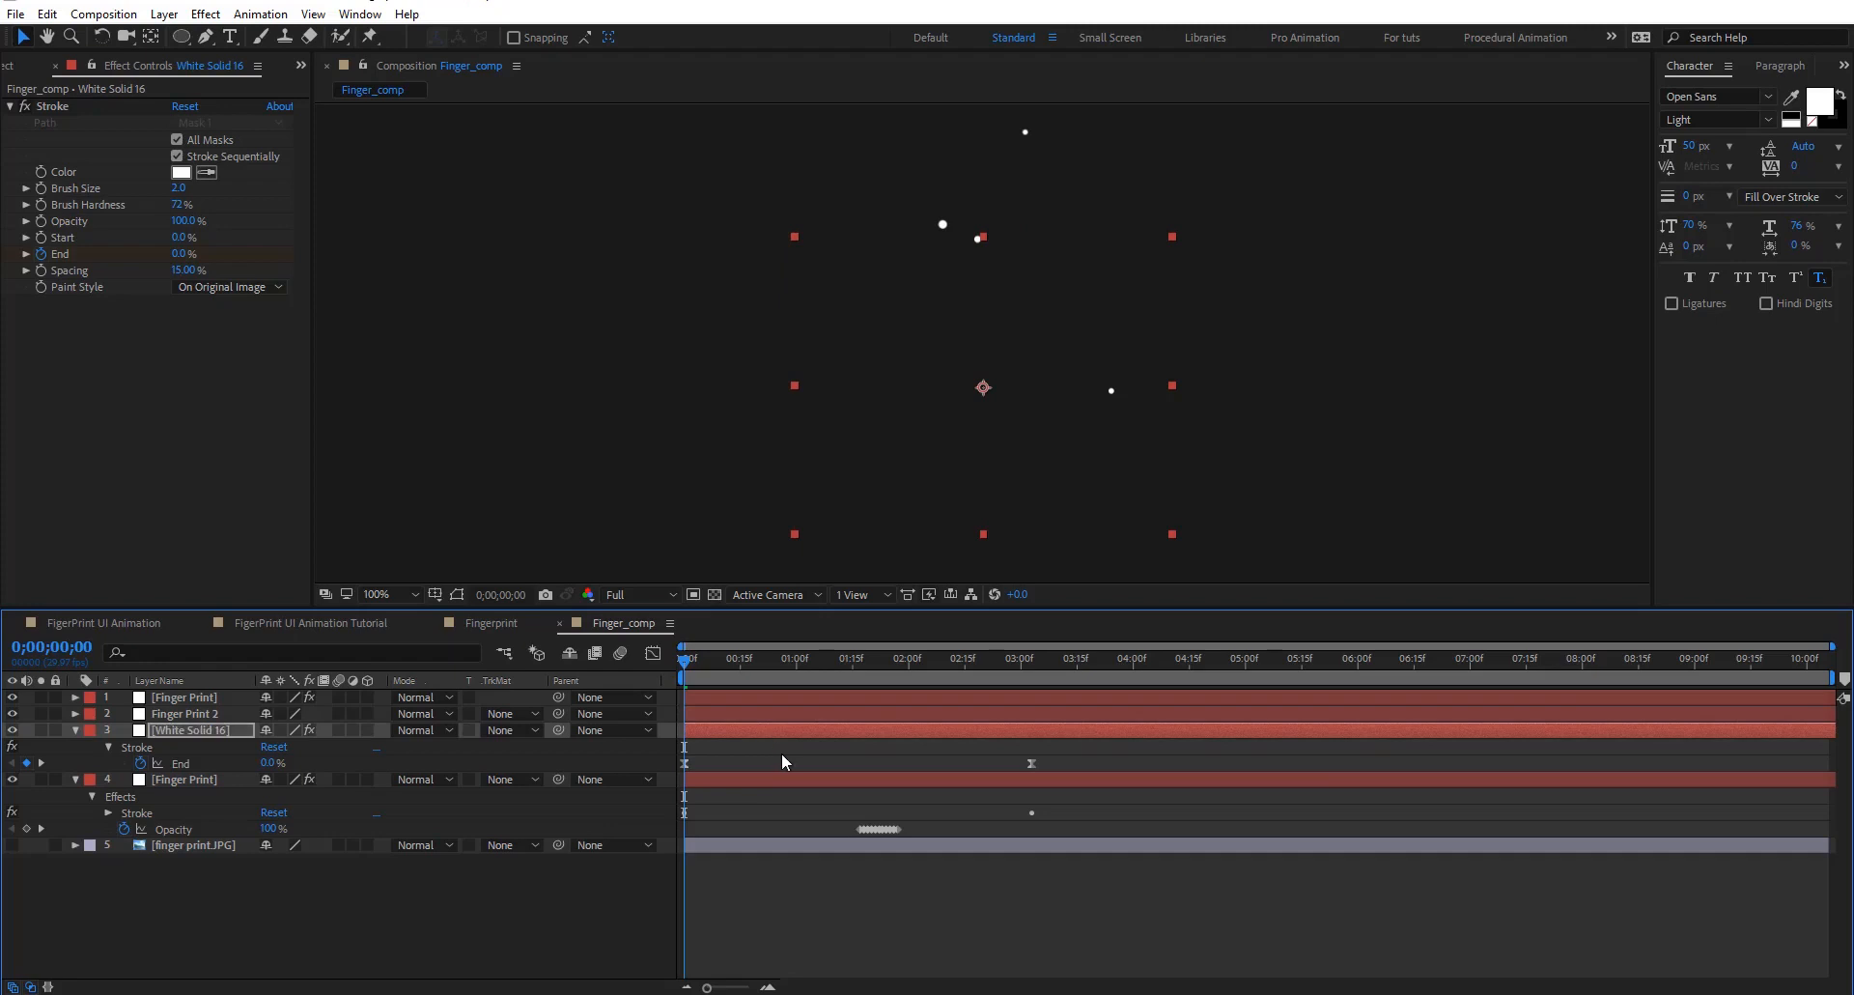
{"action": "key", "text": "ctrl+v"}
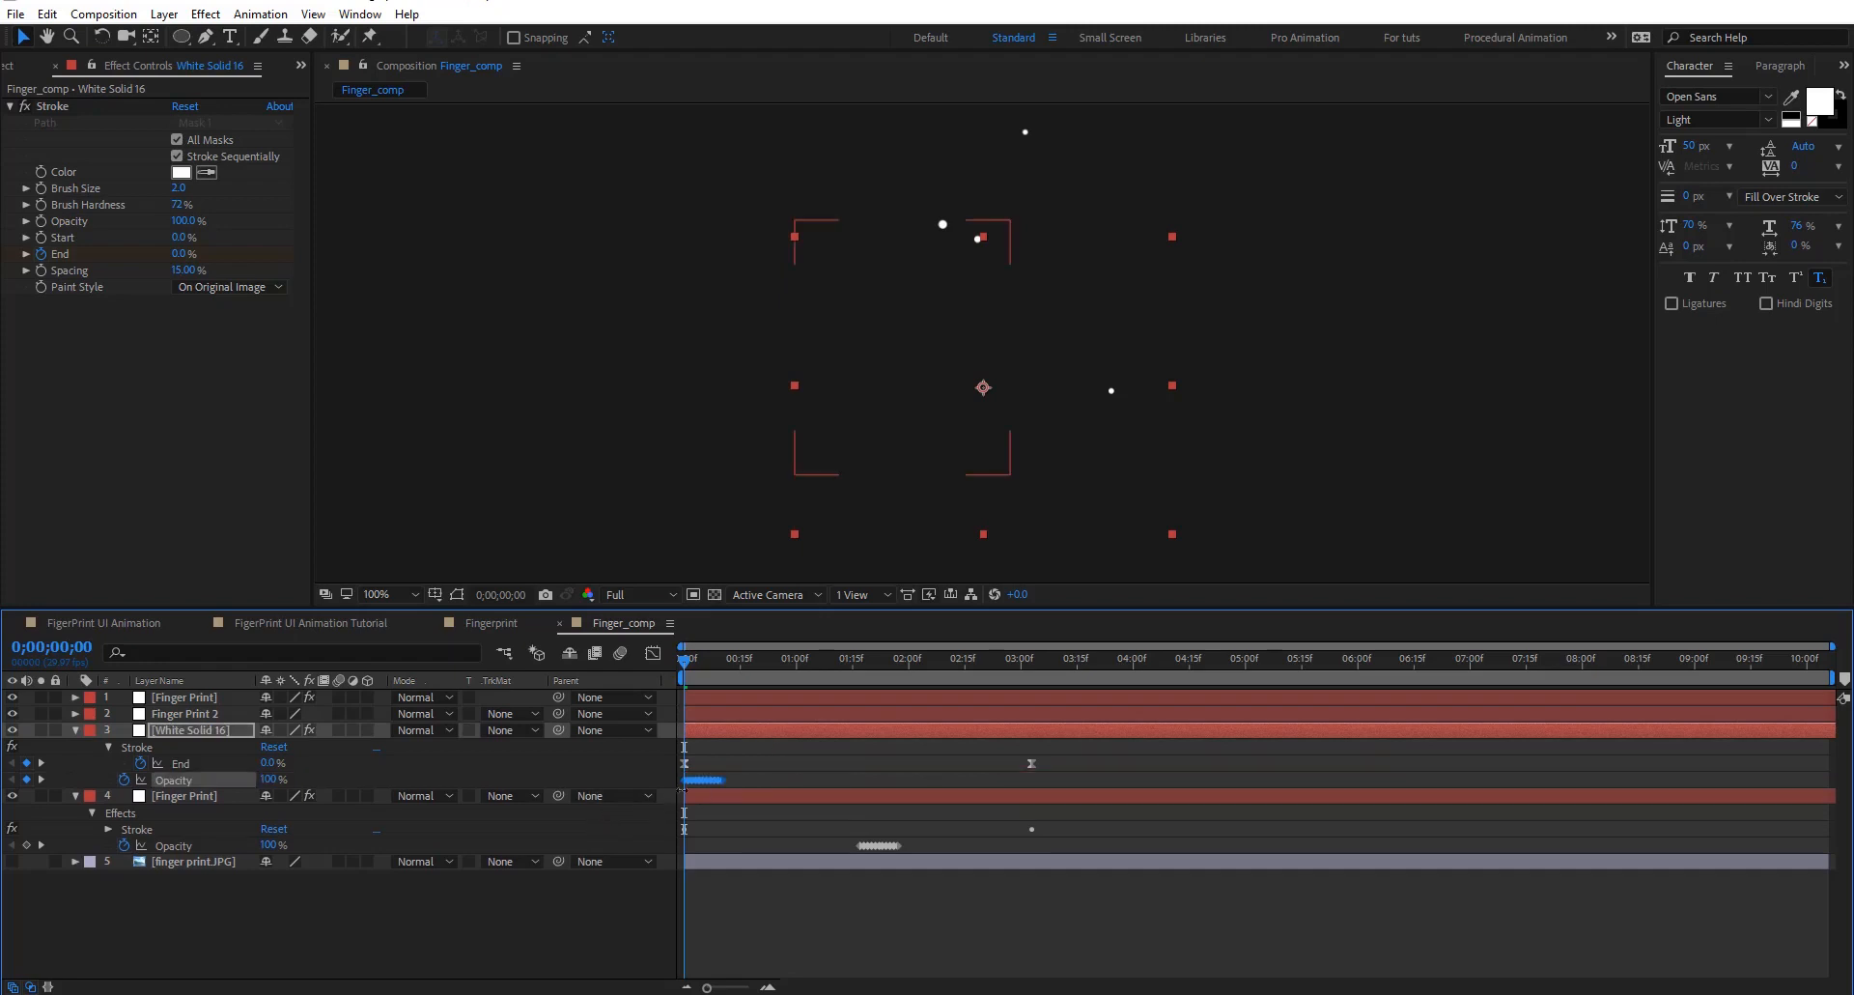
{"action": "left_click_drag", "start_coordinate": [723, 779], "coordinate": [785, 783]}
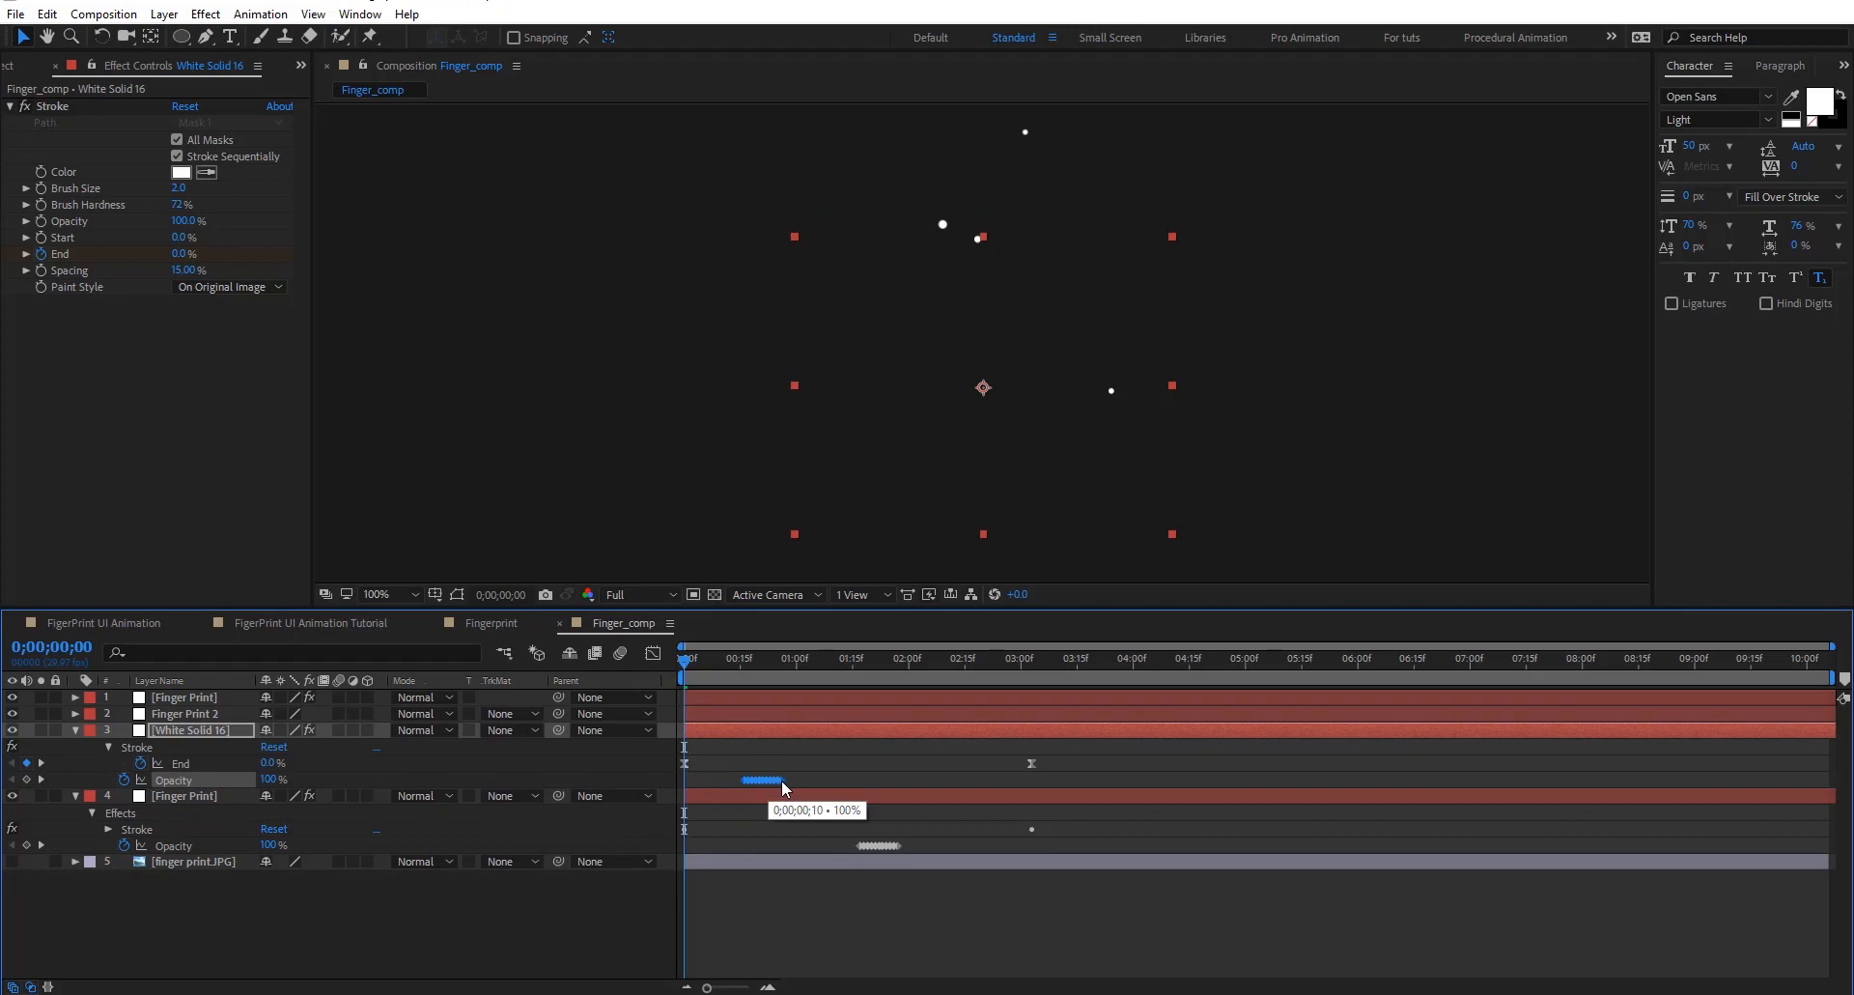
Solo White Solid 16, scrub its flicker, and paste a second opacity flicker starting at about 0;00;02;03
{"action": "left_click", "coordinate": [707, 666]}
{"action": "left_click_drag", "start_coordinate": [714, 676], "coordinate": [762, 676]}
{"action": "left_click", "coordinate": [41, 730]}
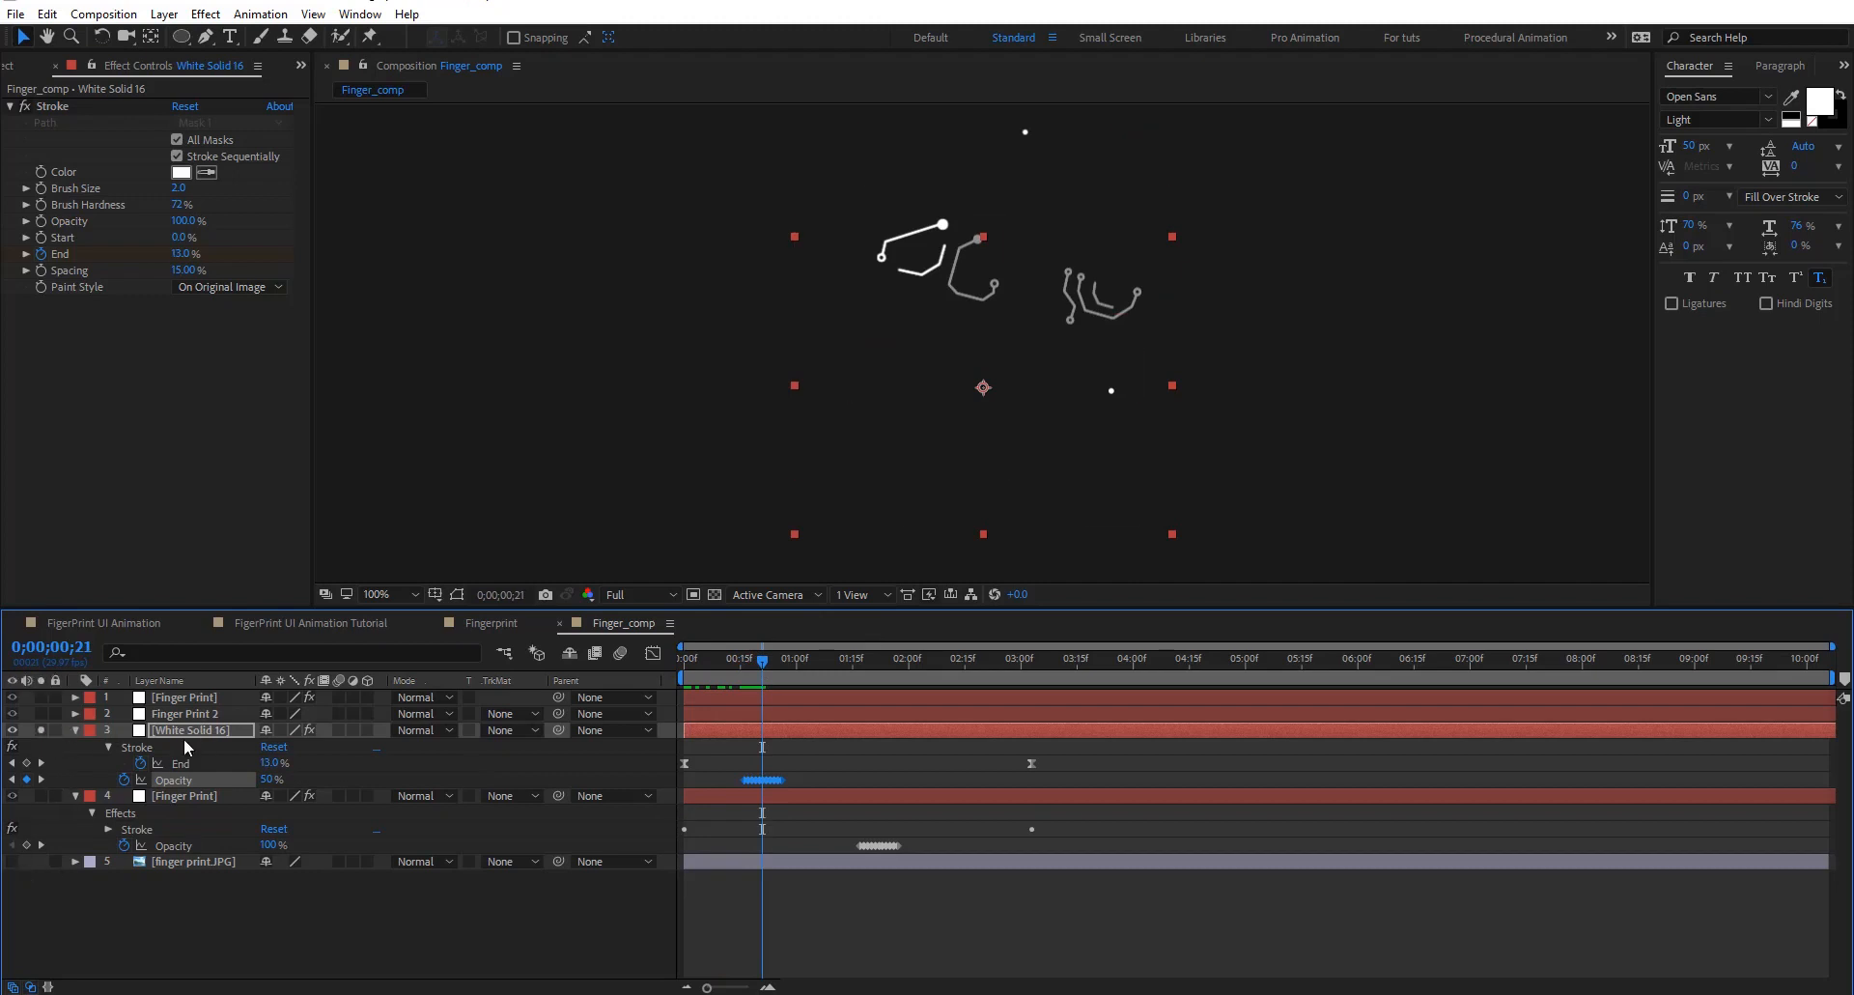
{"action": "mouse_move", "coordinate": [767, 659]}
{"action": "left_mouse_down"}
{"action": "mouse_move", "coordinate": [924, 673]}
{"action": "mouse_move", "coordinate": [710, 666]}
{"action": "left_mouse_up"}
{"action": "key", "text": "ctrl+v"}
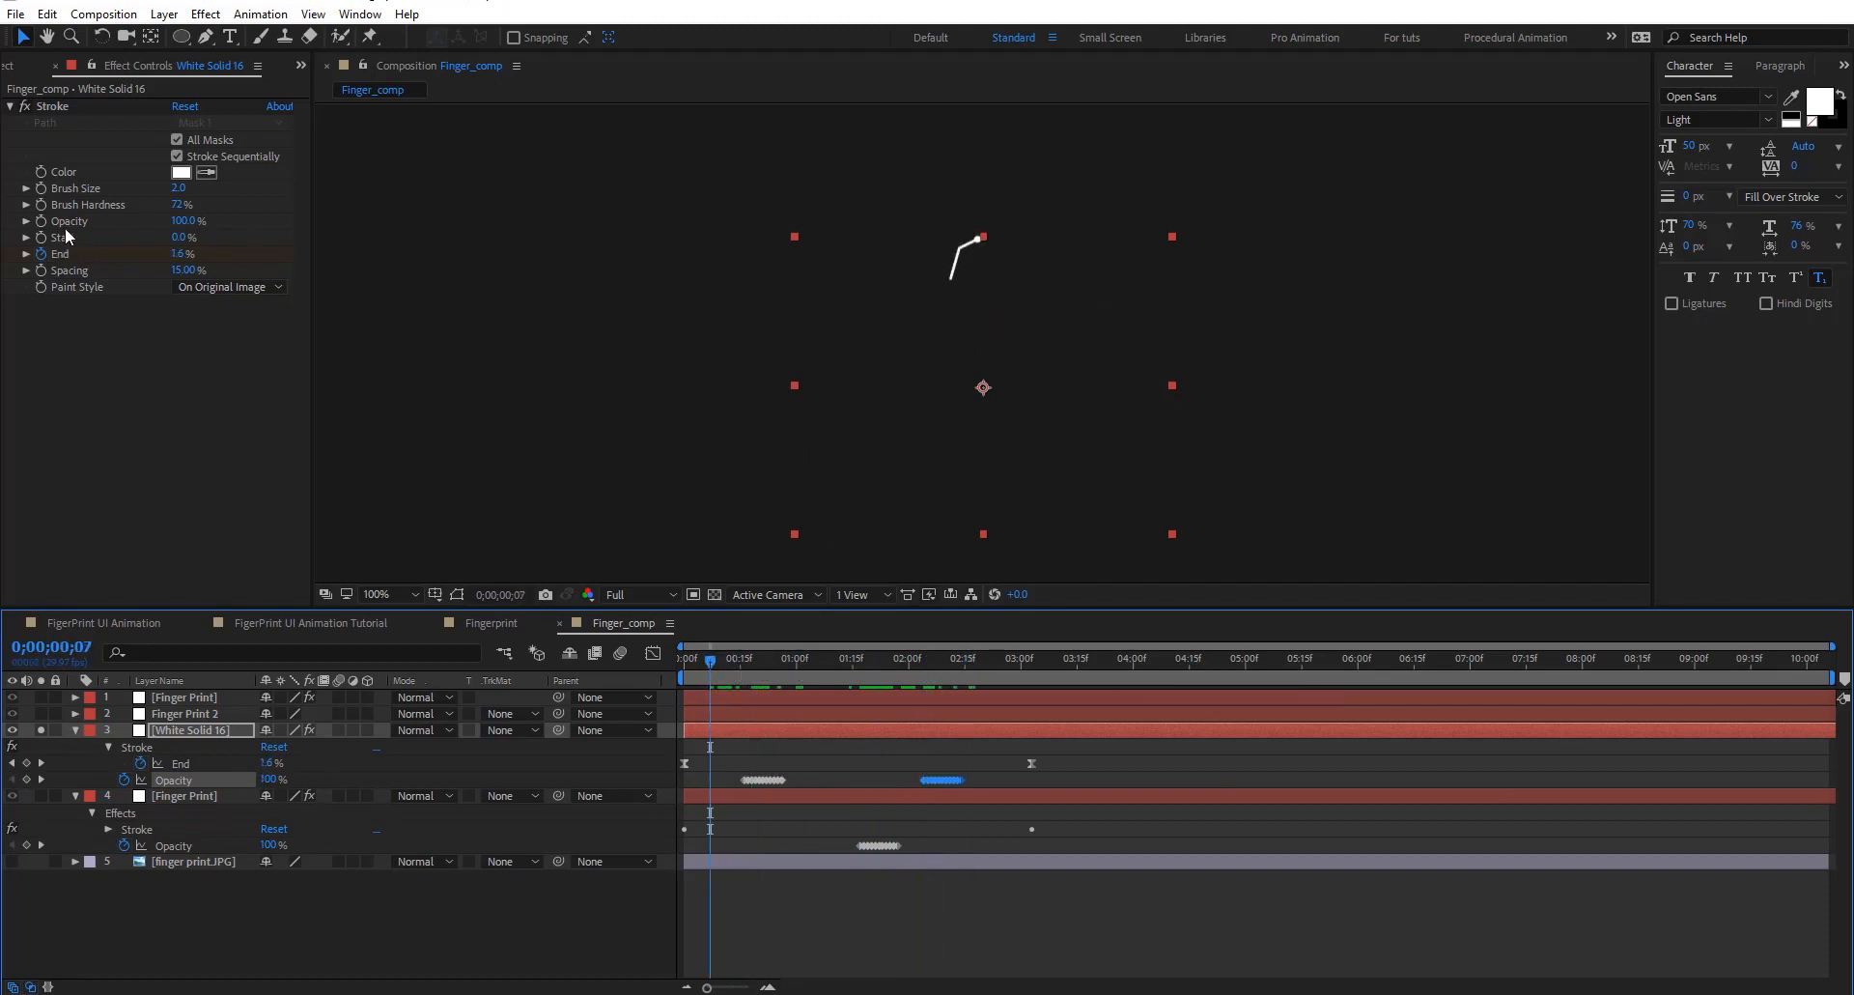
{"action": "left_click_drag", "start_coordinate": [183, 220], "coordinate": [117, 217]}
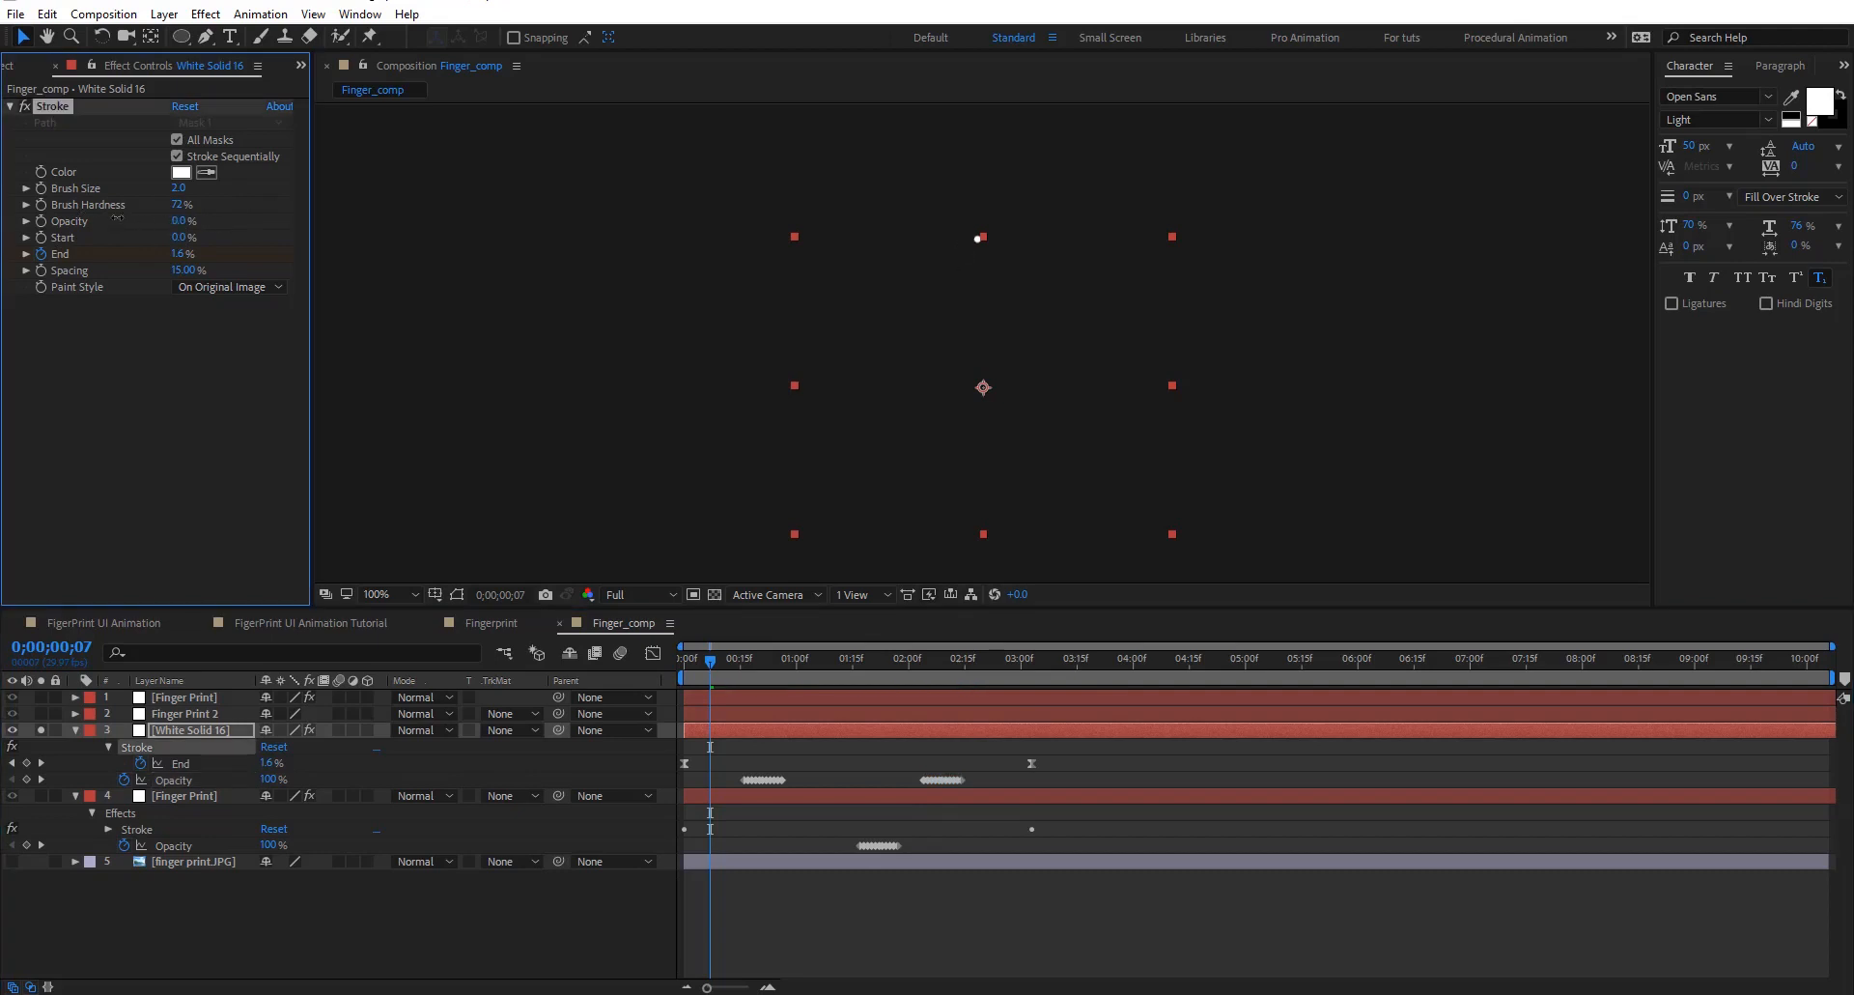
{"action": "key", "text": "ctrl+z"}
{"action": "left_click", "coordinate": [40, 221], "text": "alt"}
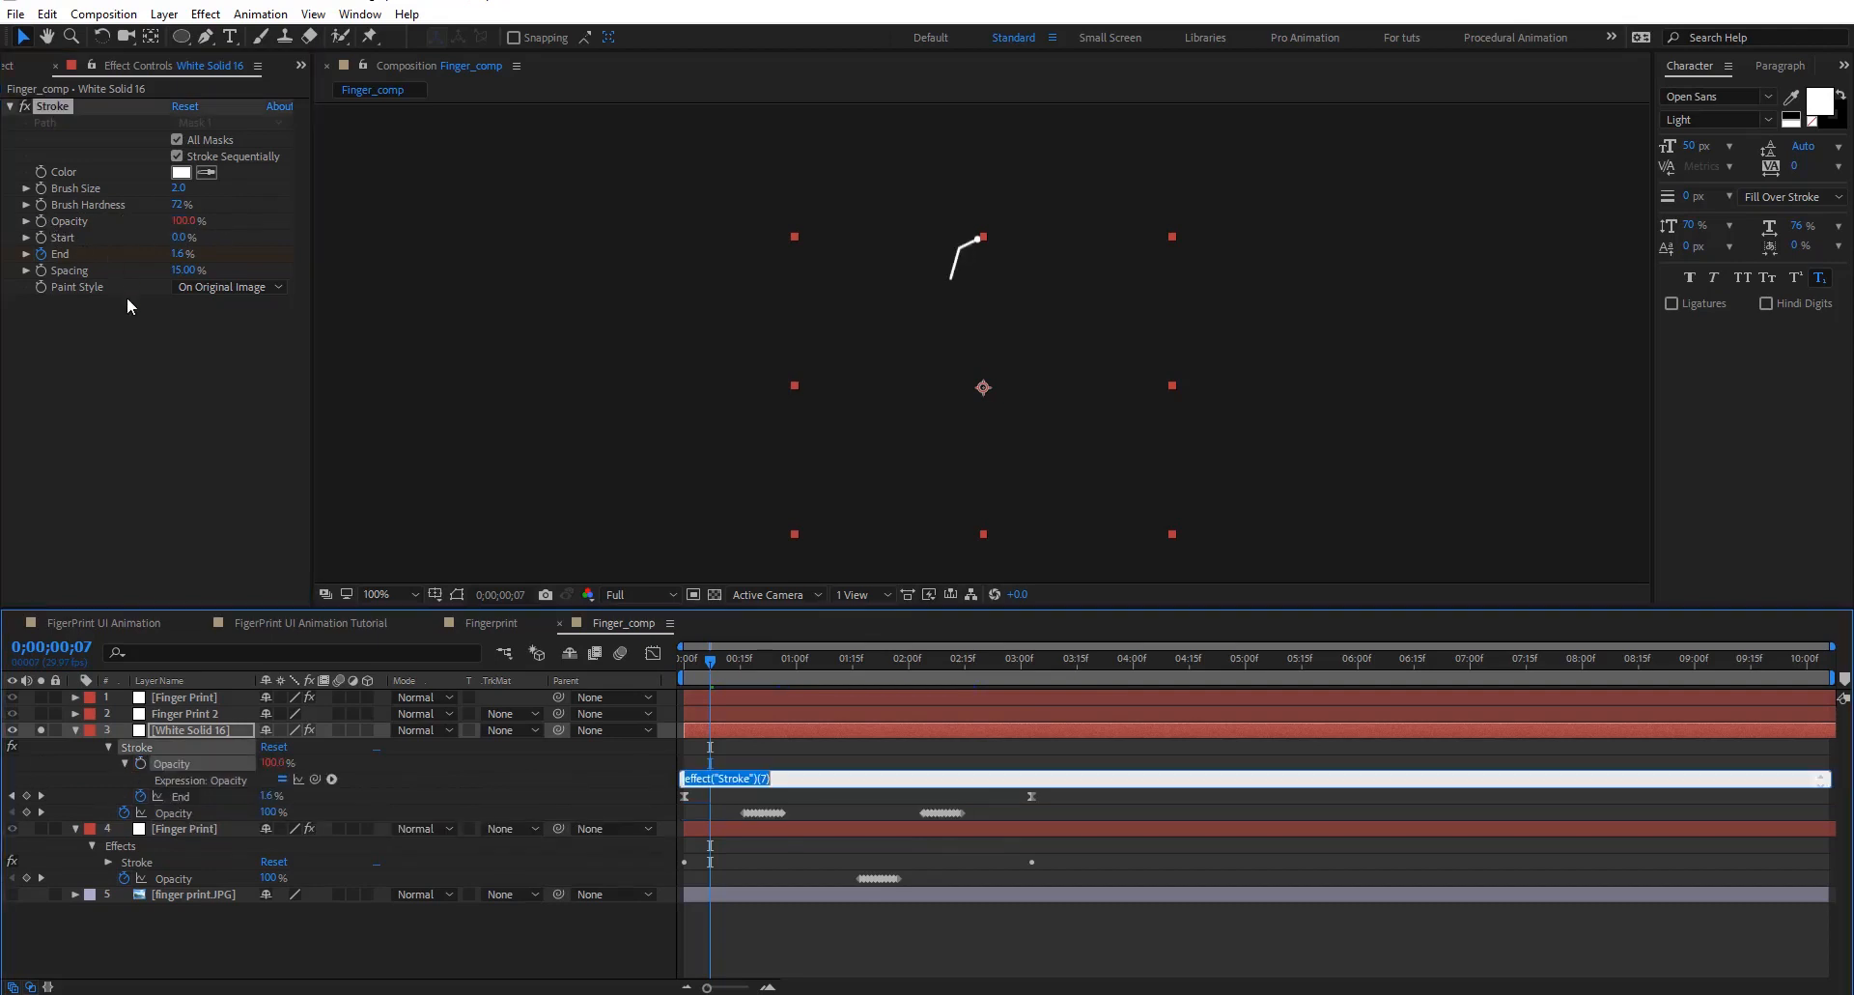
{"action": "left_click", "coordinate": [473, 780]}
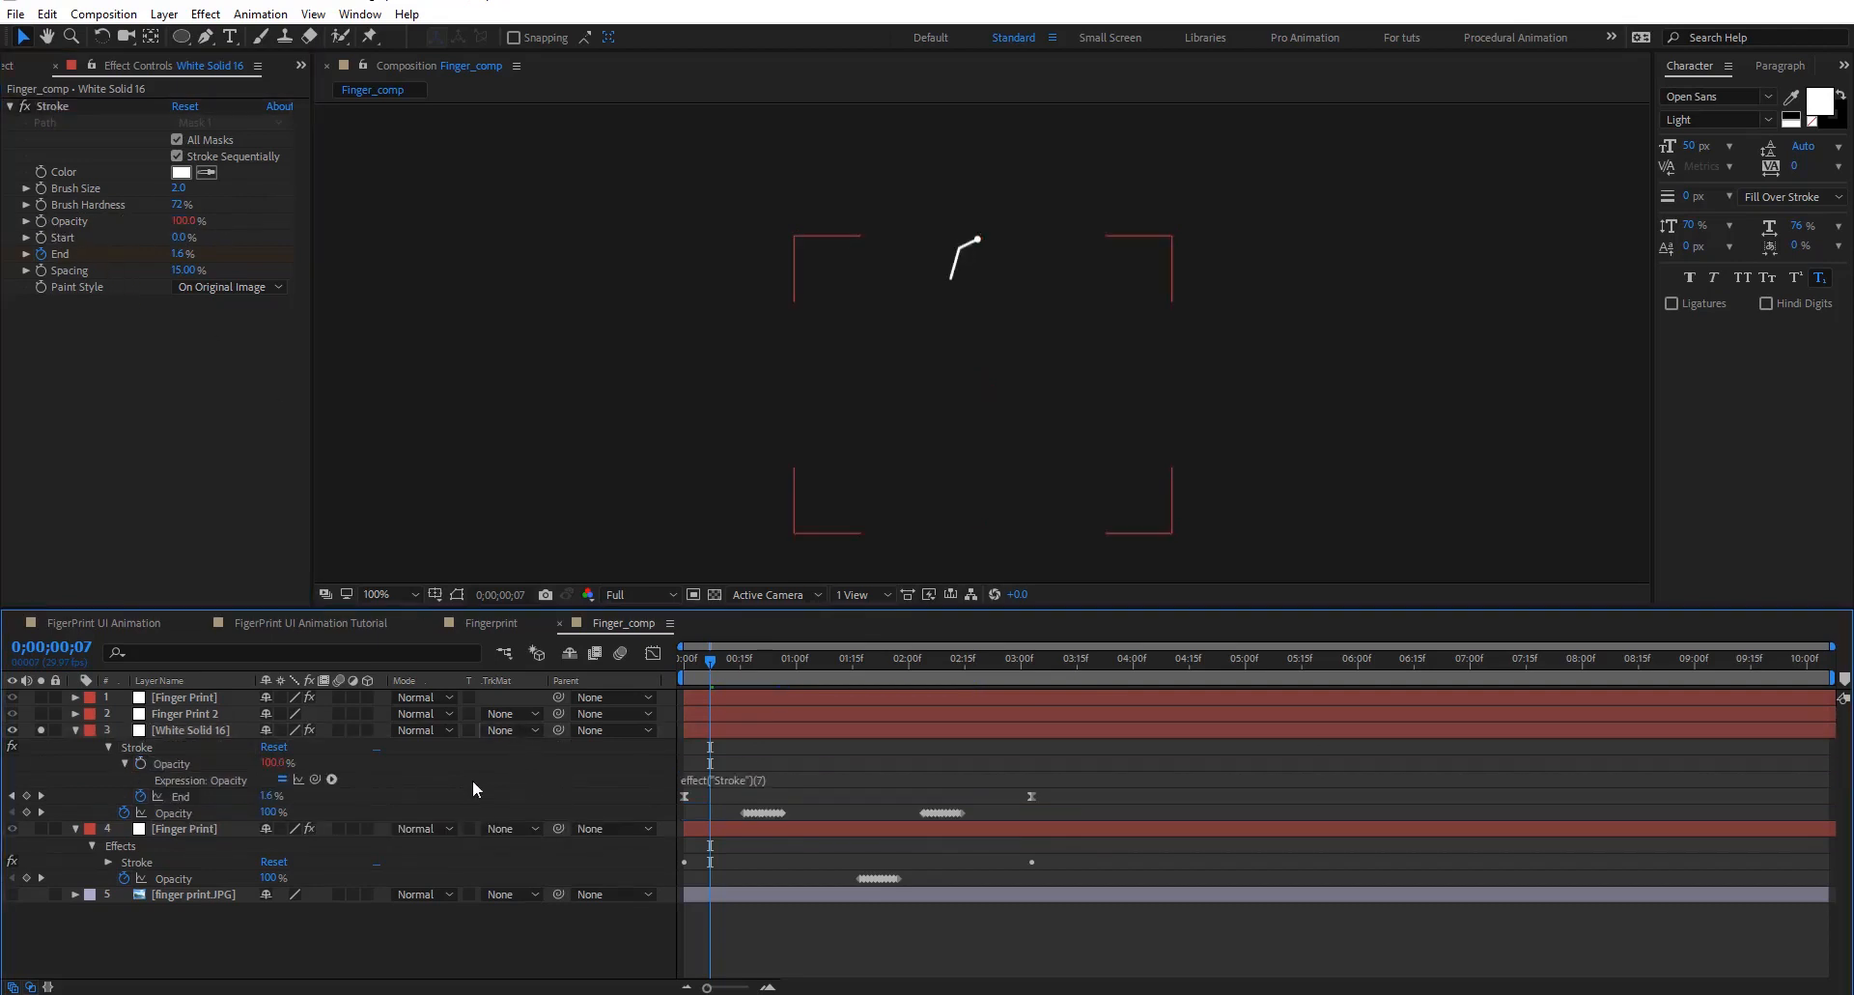
{"action": "key", "text": "ctrl+z"}
Enable keyframing for White Solid 16's Stroke Opacity, paste the flicker keyframes there and move them to start at about 0;00;00;04
{"action": "left_click", "coordinate": [41, 222]}
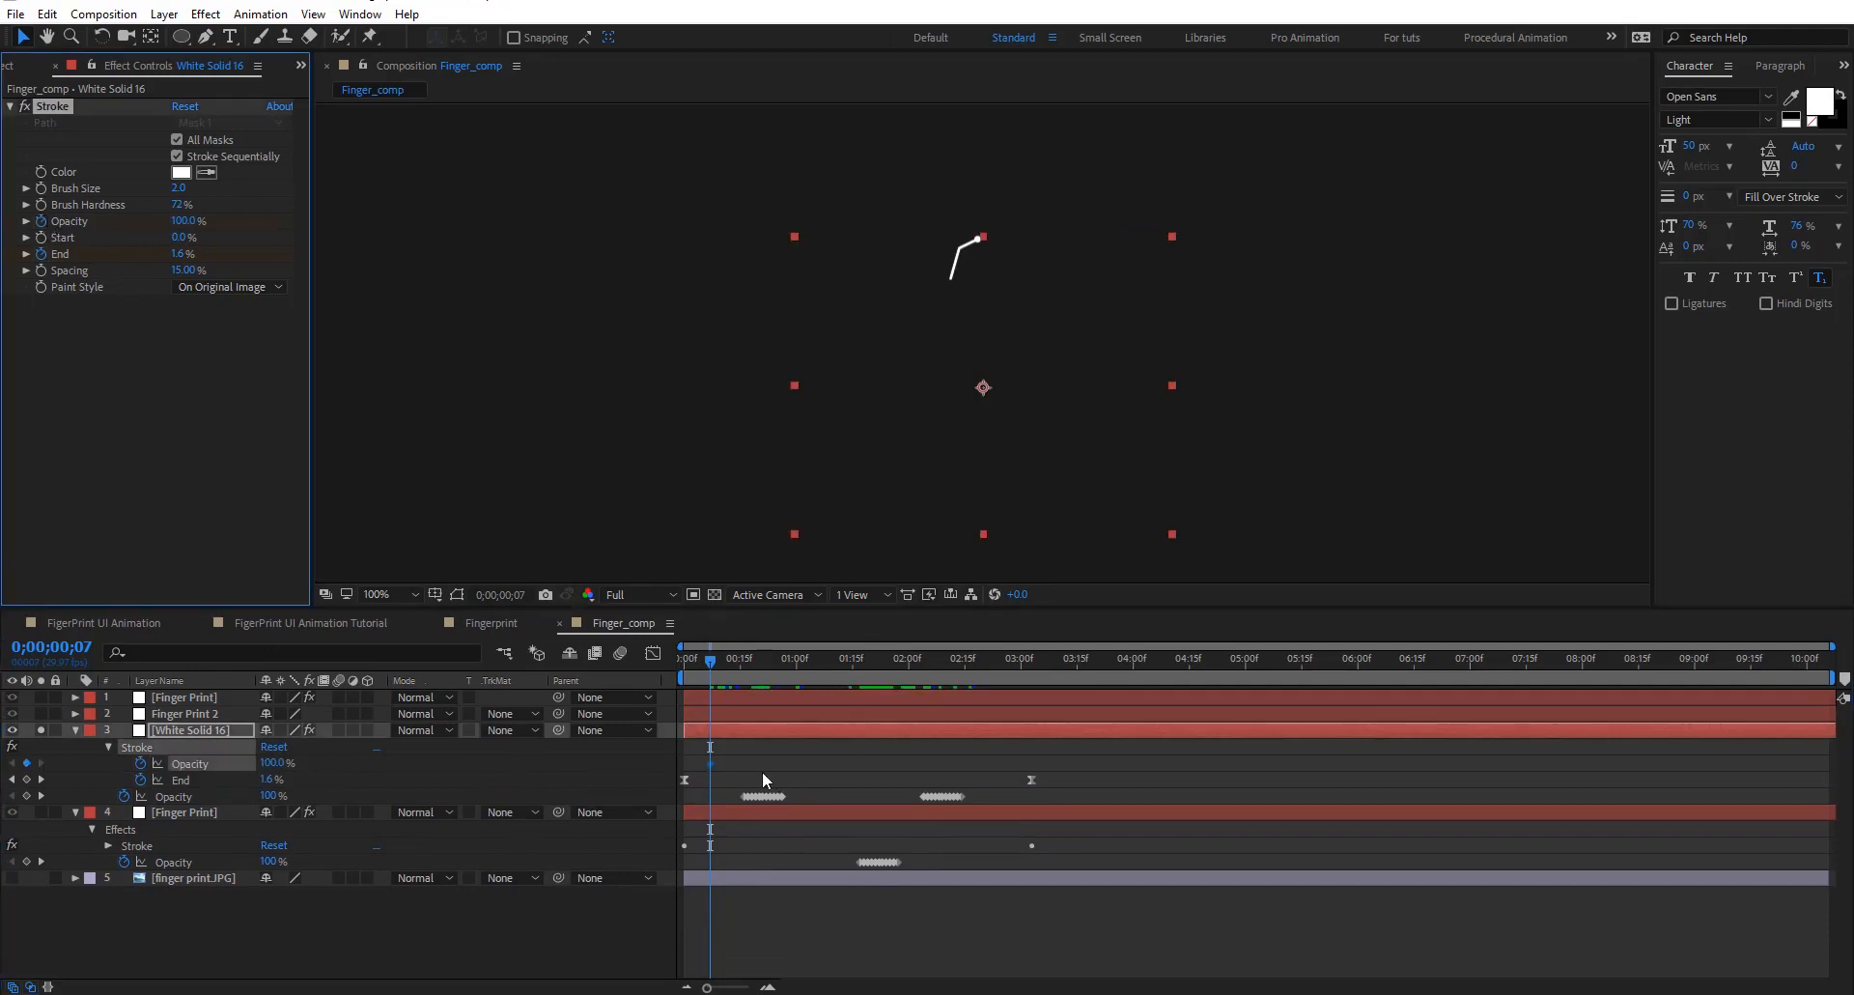
{"action": "key", "text": "ctrl+v"}
{"action": "left_click_drag", "start_coordinate": [712, 663], "coordinate": [730, 658]}
{"action": "left_click_drag", "start_coordinate": [750, 761], "coordinate": [740, 762]}
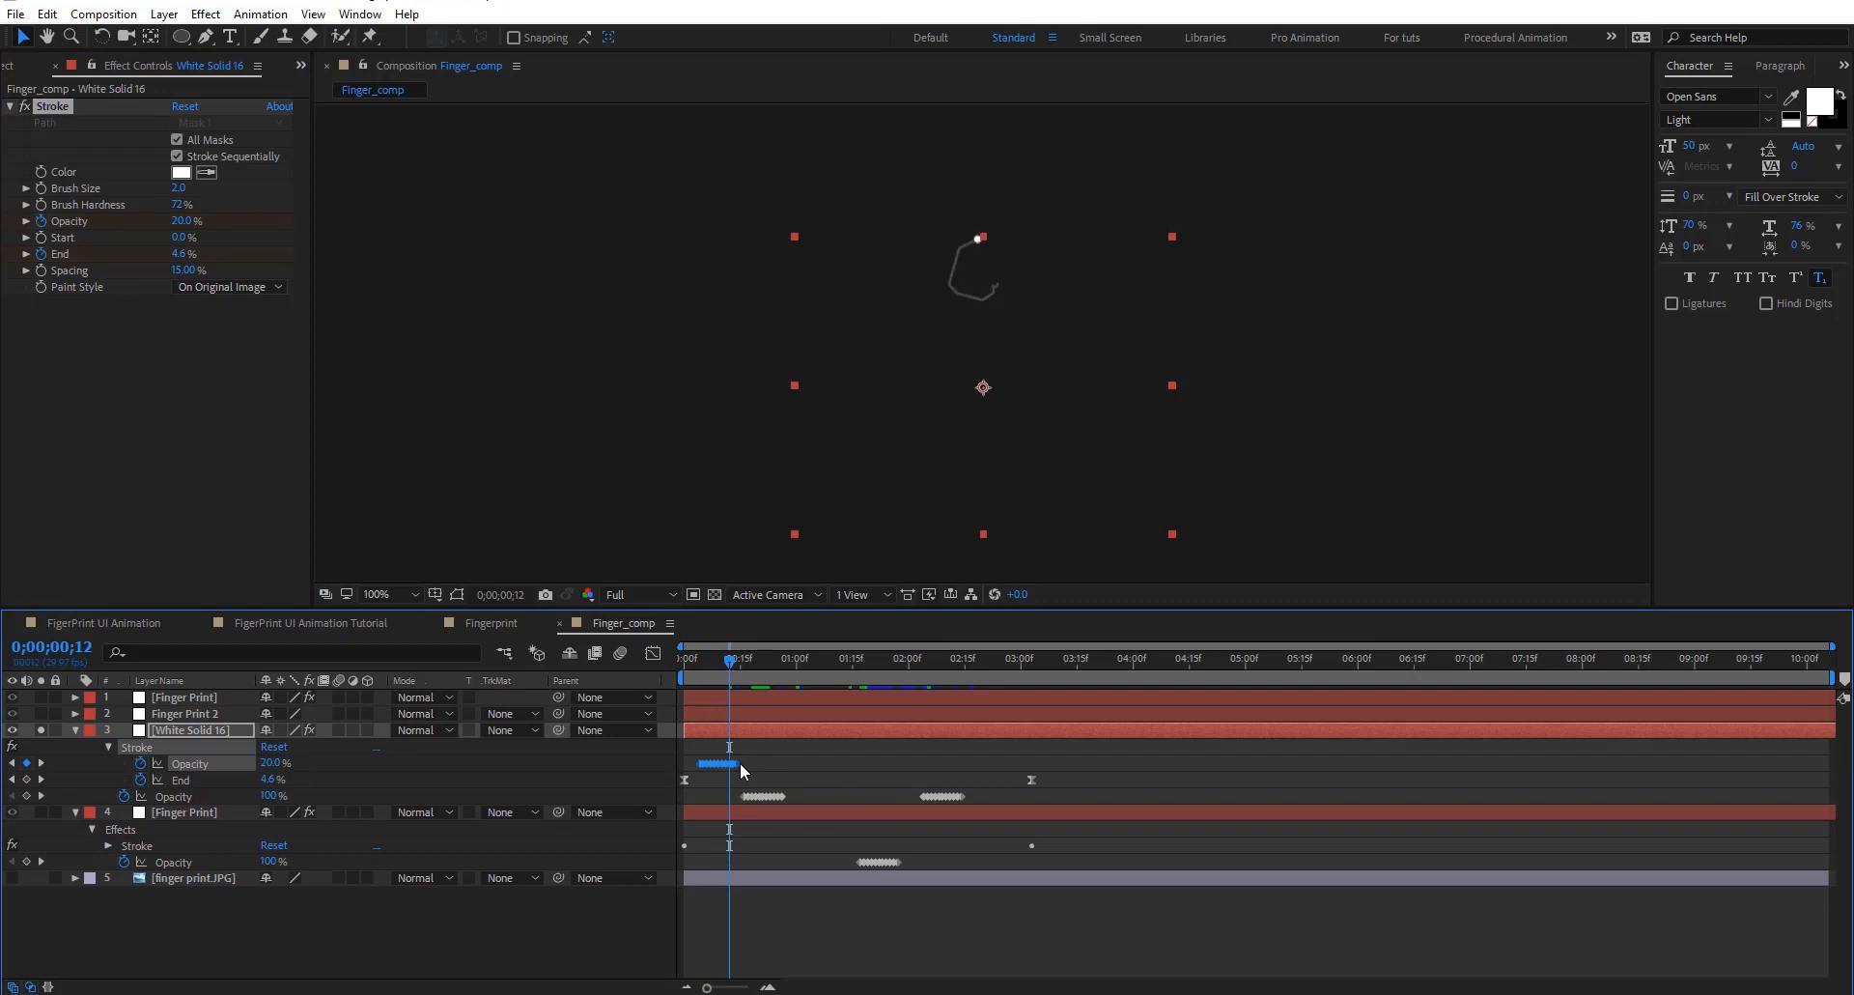
Move White Solid 16's last Stroke End keyframe earlier to about 0;00;02;29 and scrub through the draw-on animation
{"action": "mouse_move", "coordinate": [729, 659]}
{"action": "left_mouse_down"}
{"action": "mouse_move", "coordinate": [674, 658]}
{"action": "mouse_move", "coordinate": [975, 700]}
{"action": "left_mouse_up"}
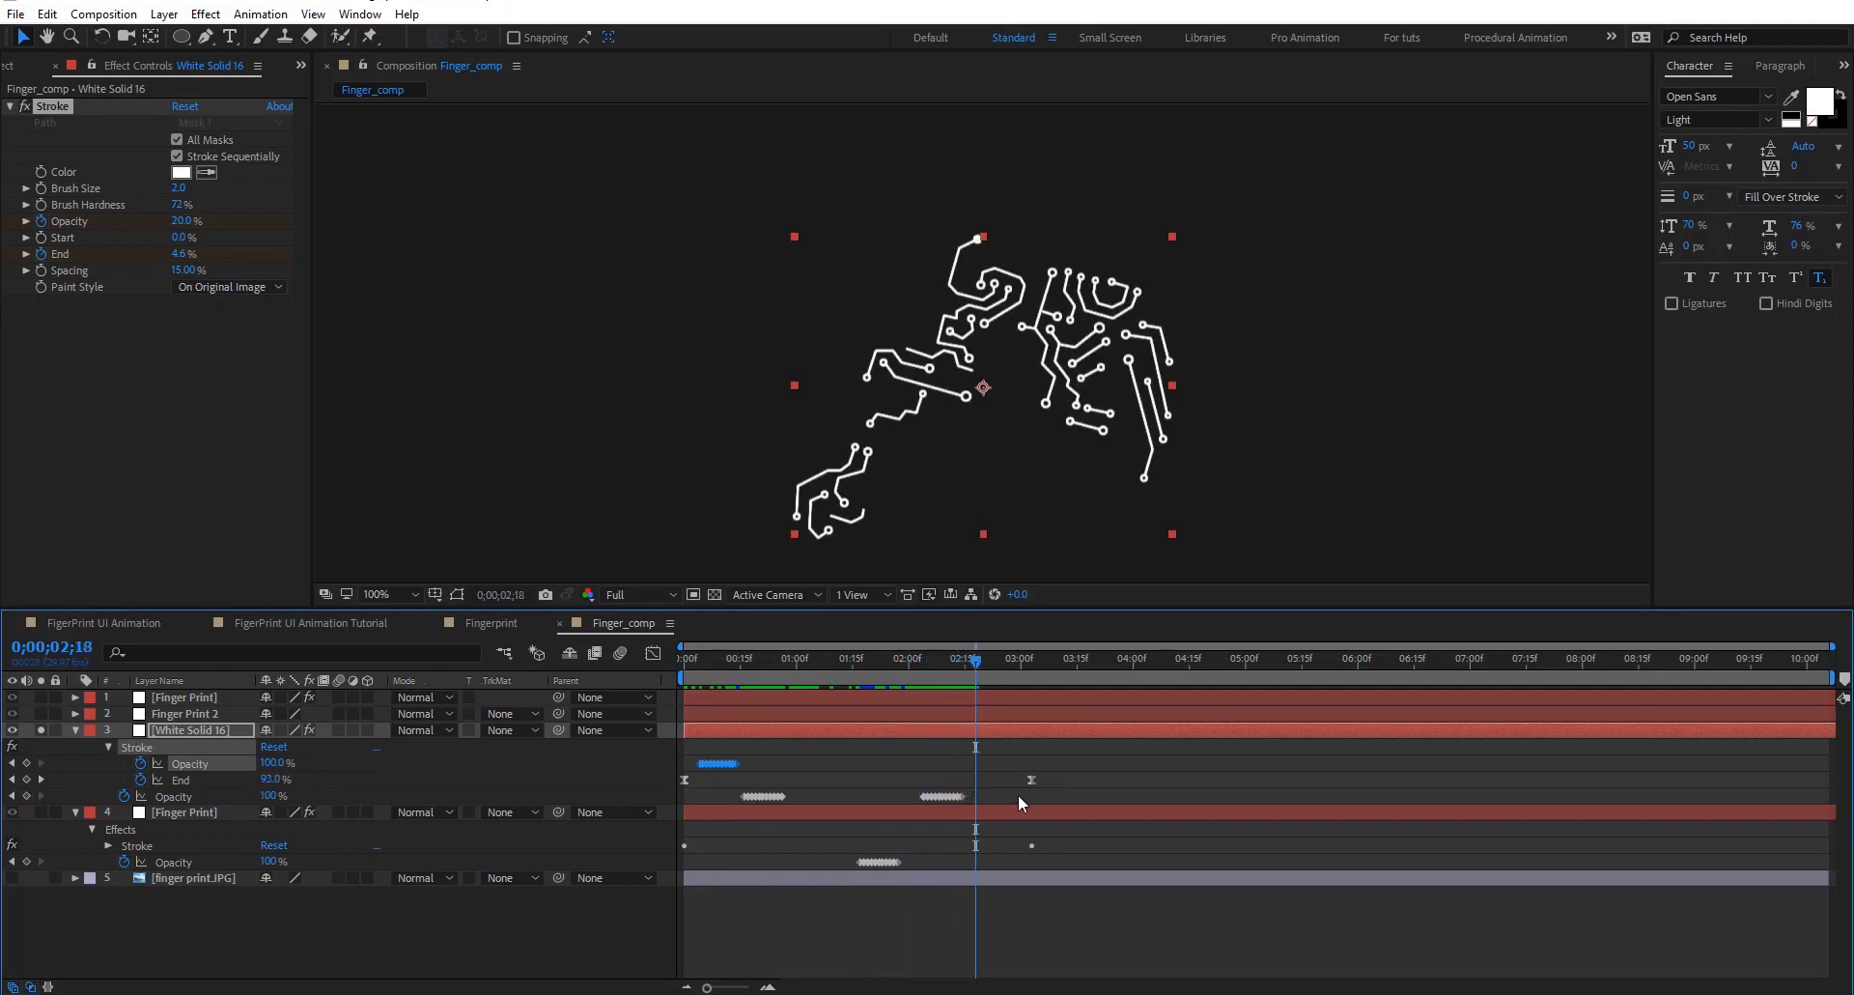
{"action": "left_click", "coordinate": [1031, 780]}
{"action": "left_click_drag", "start_coordinate": [1030, 779], "coordinate": [1018, 780]}
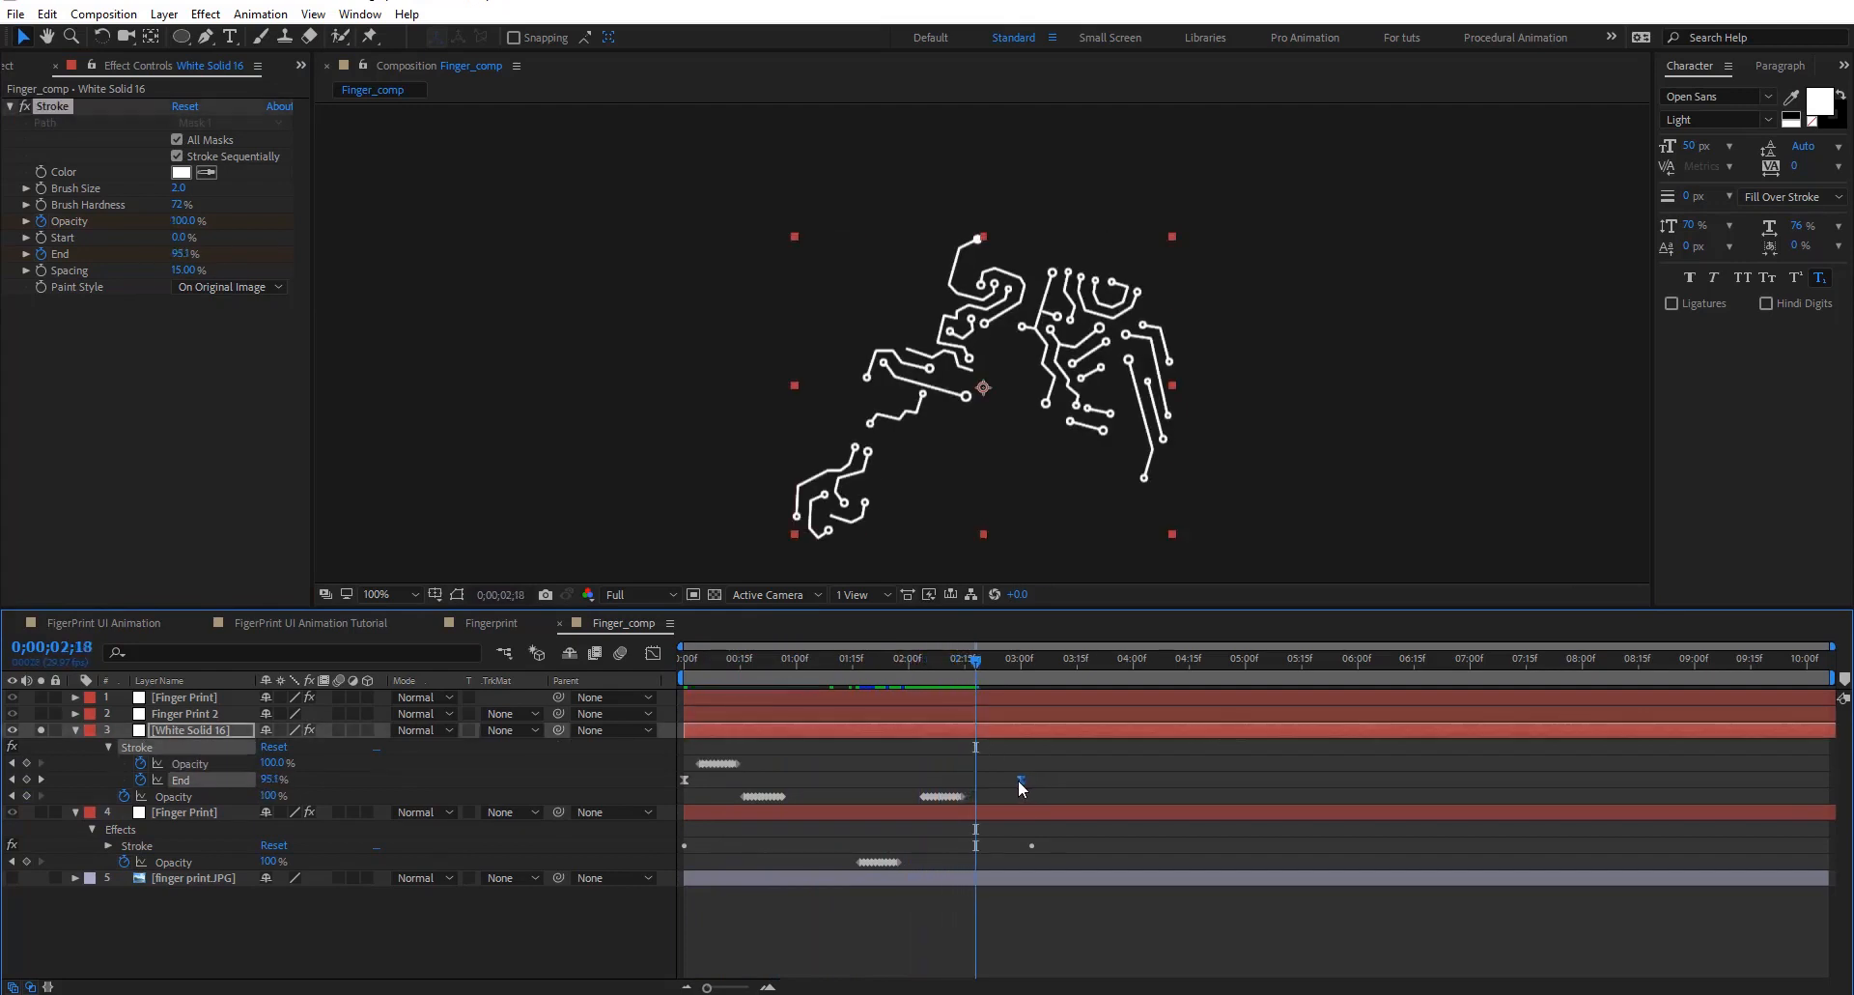
{"action": "mouse_move", "coordinate": [975, 661]}
{"action": "left_mouse_down"}
{"action": "mouse_move", "coordinate": [711, 663]}
{"action": "mouse_move", "coordinate": [785, 666]}
{"action": "left_mouse_up"}
Reveal the mask paths of White Solid 16 and select Mask 1 through Mask 85
{"action": "left_click", "coordinate": [187, 728]}
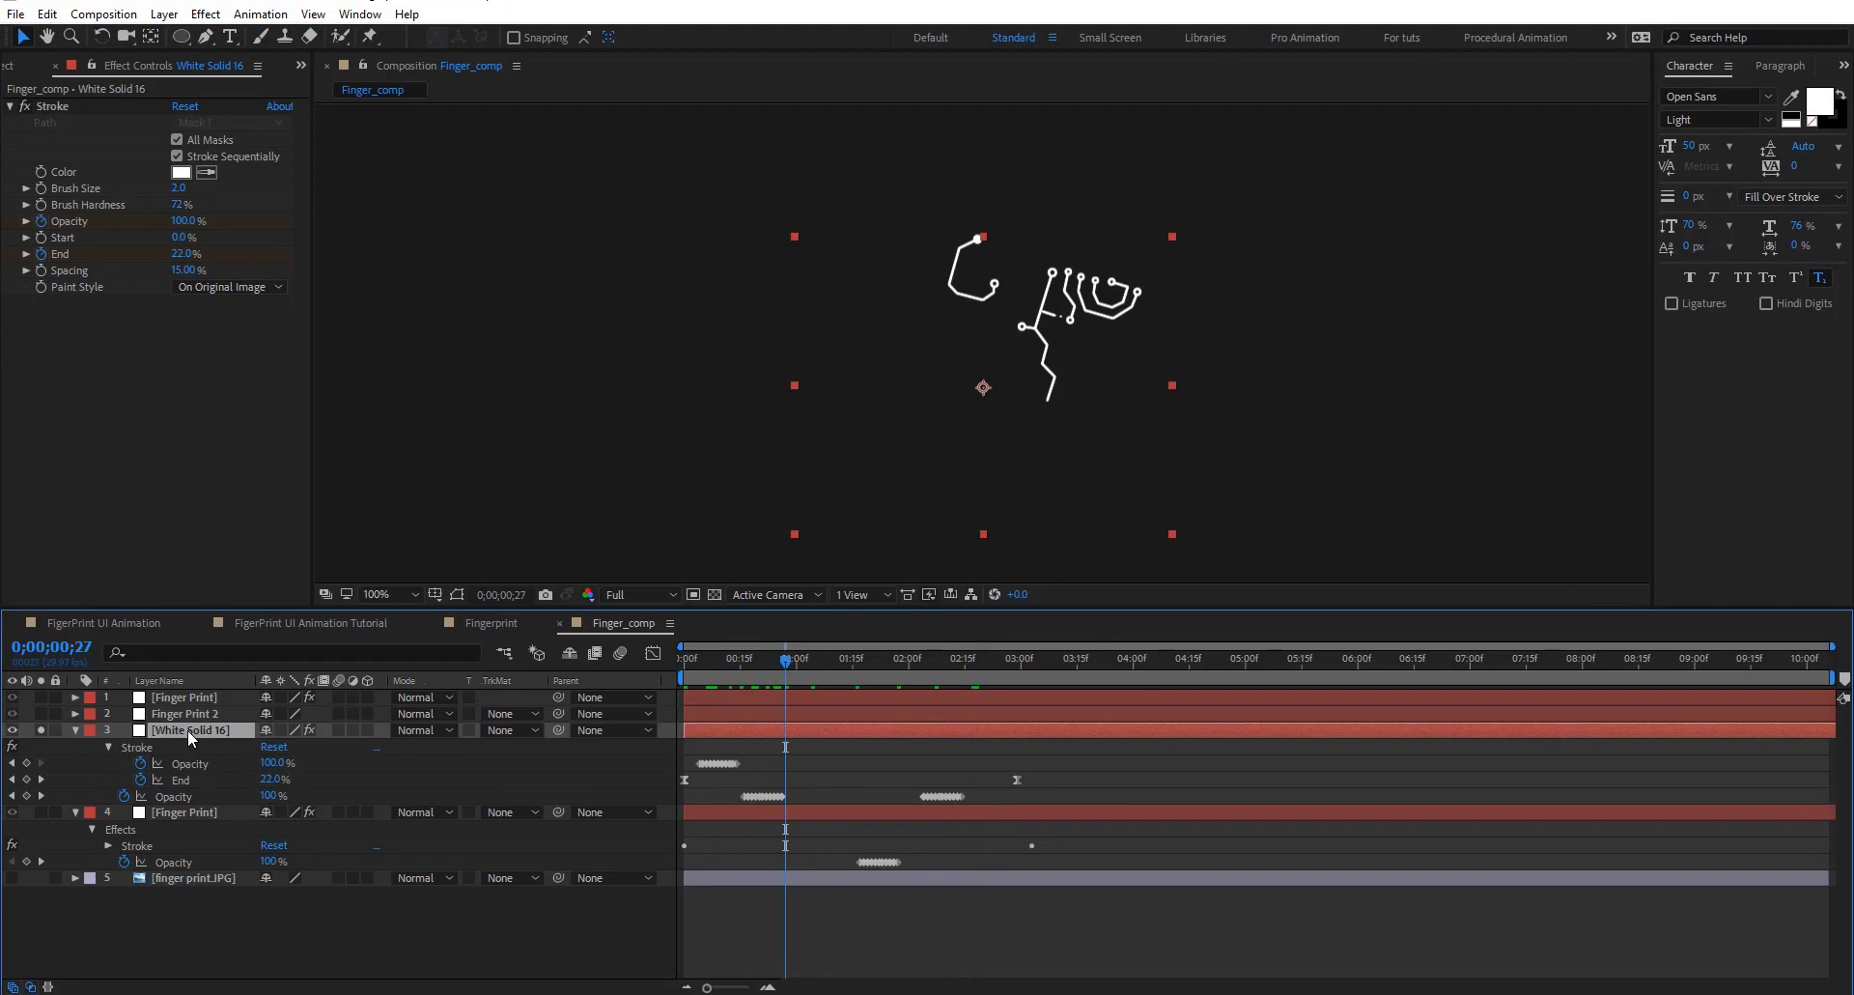
{"action": "key", "text": "m"}
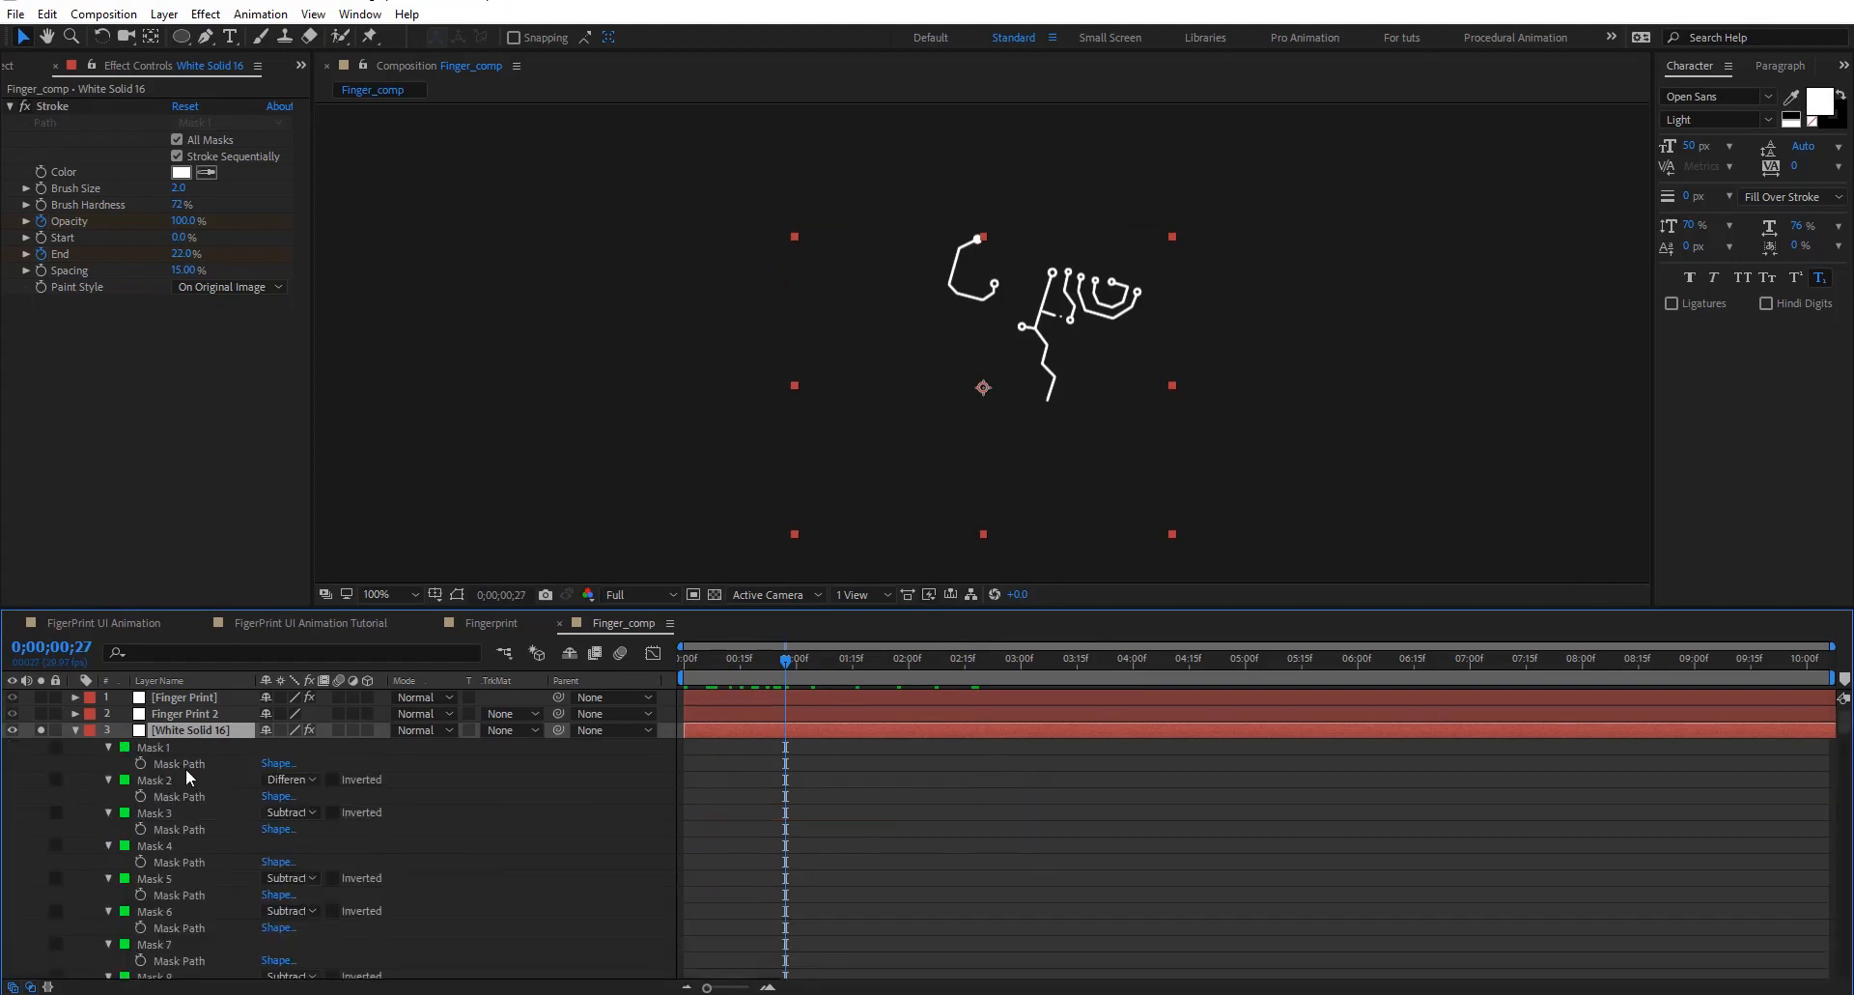
{"action": "left_click", "coordinate": [177, 751]}
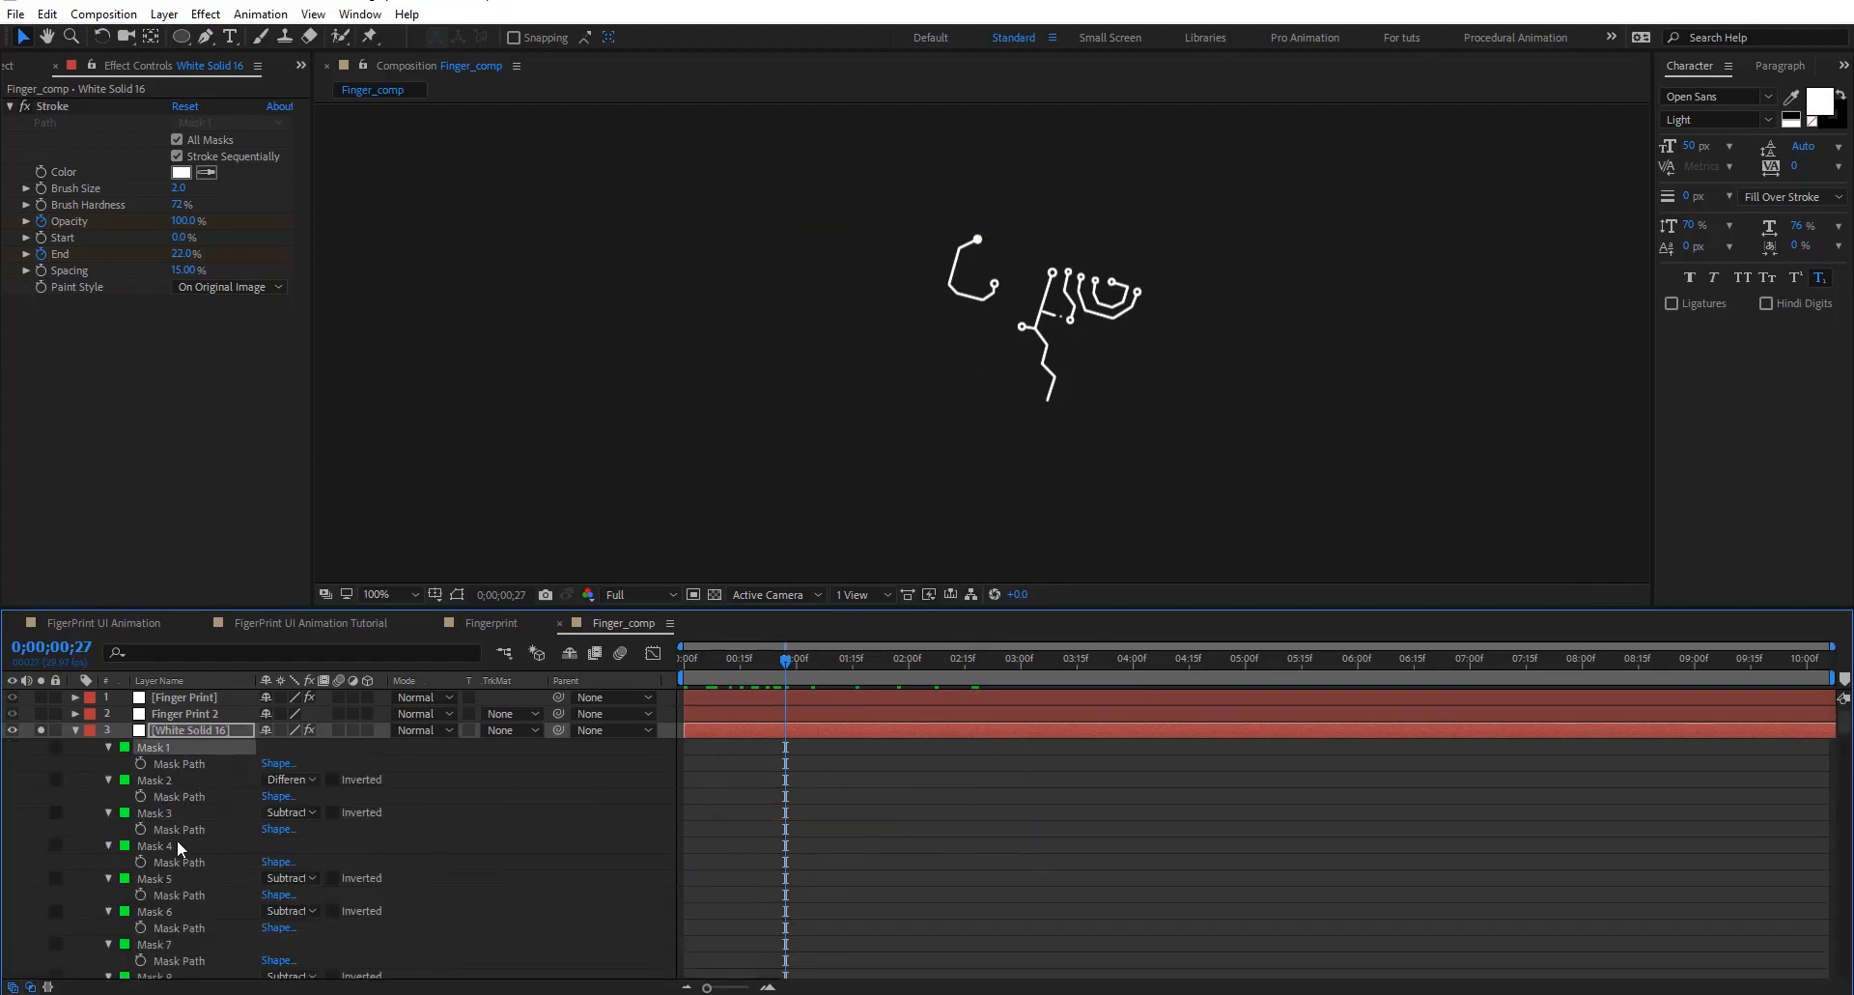
{"action": "scroll", "coordinate": [178, 848], "scroll_direction": "down", "scroll_amount": 20}
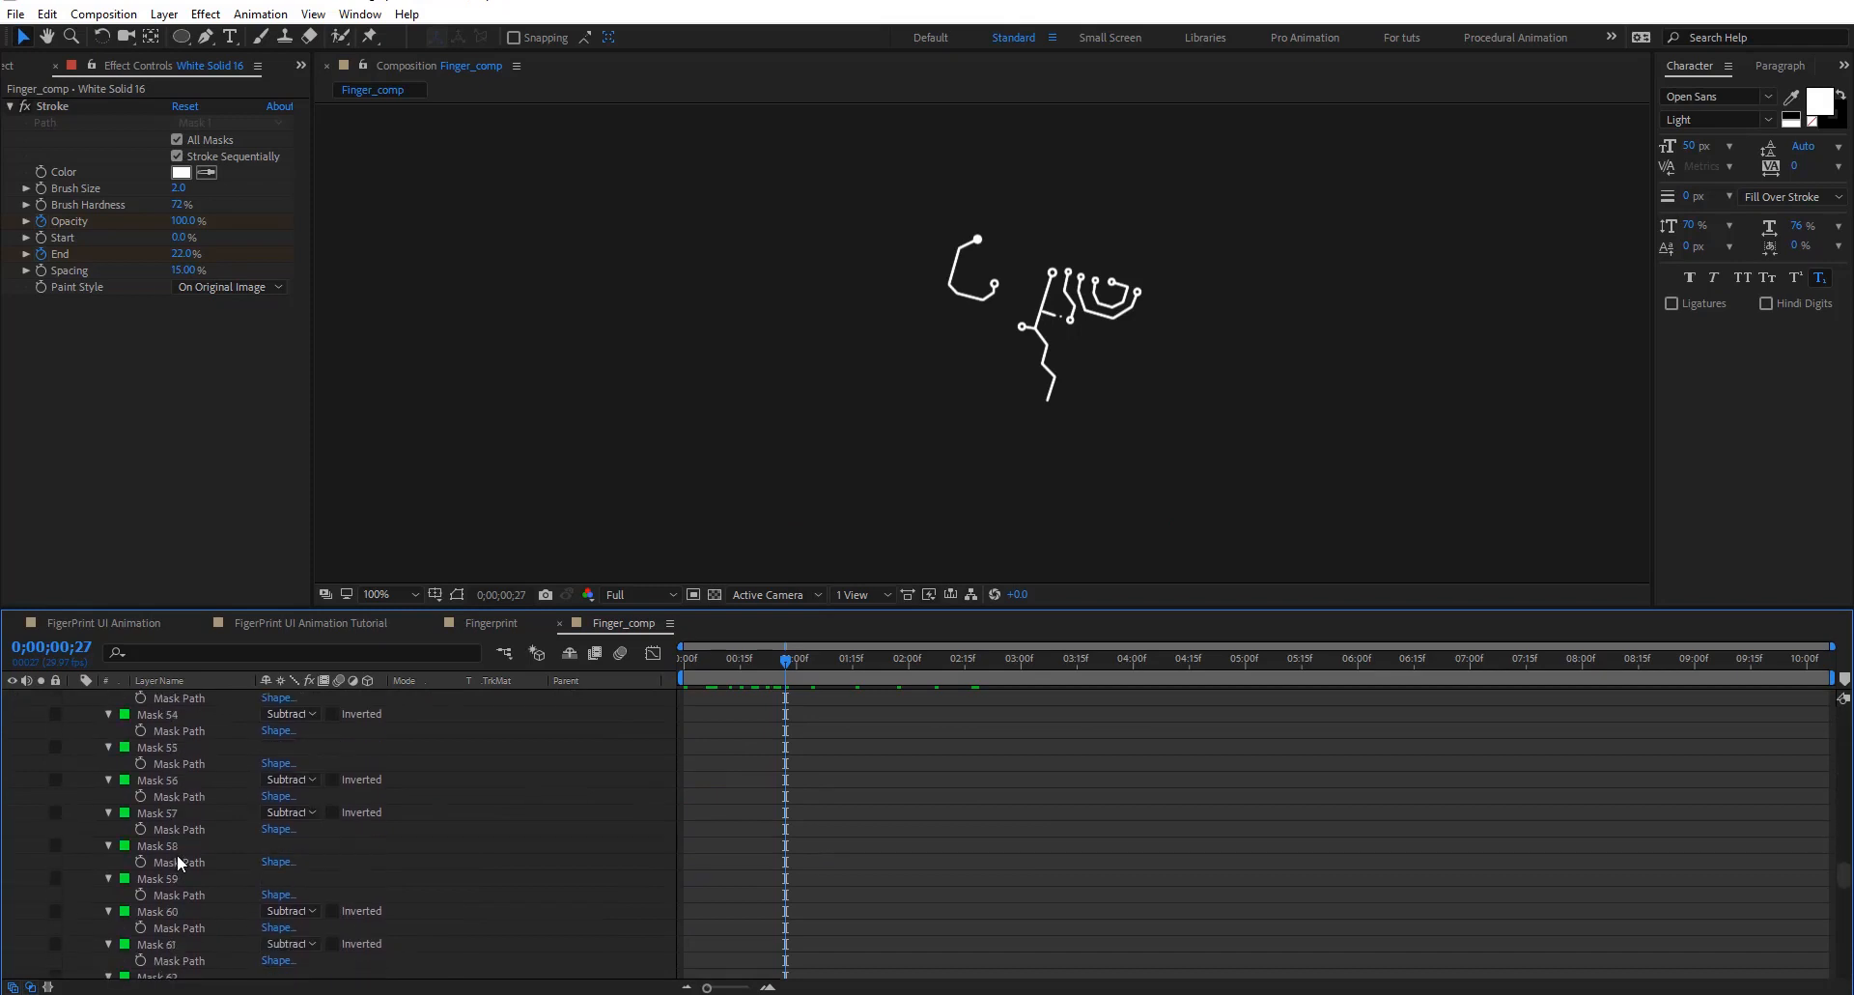
{"action": "scroll", "coordinate": [177, 854], "scroll_direction": "down", "scroll_amount": 12}
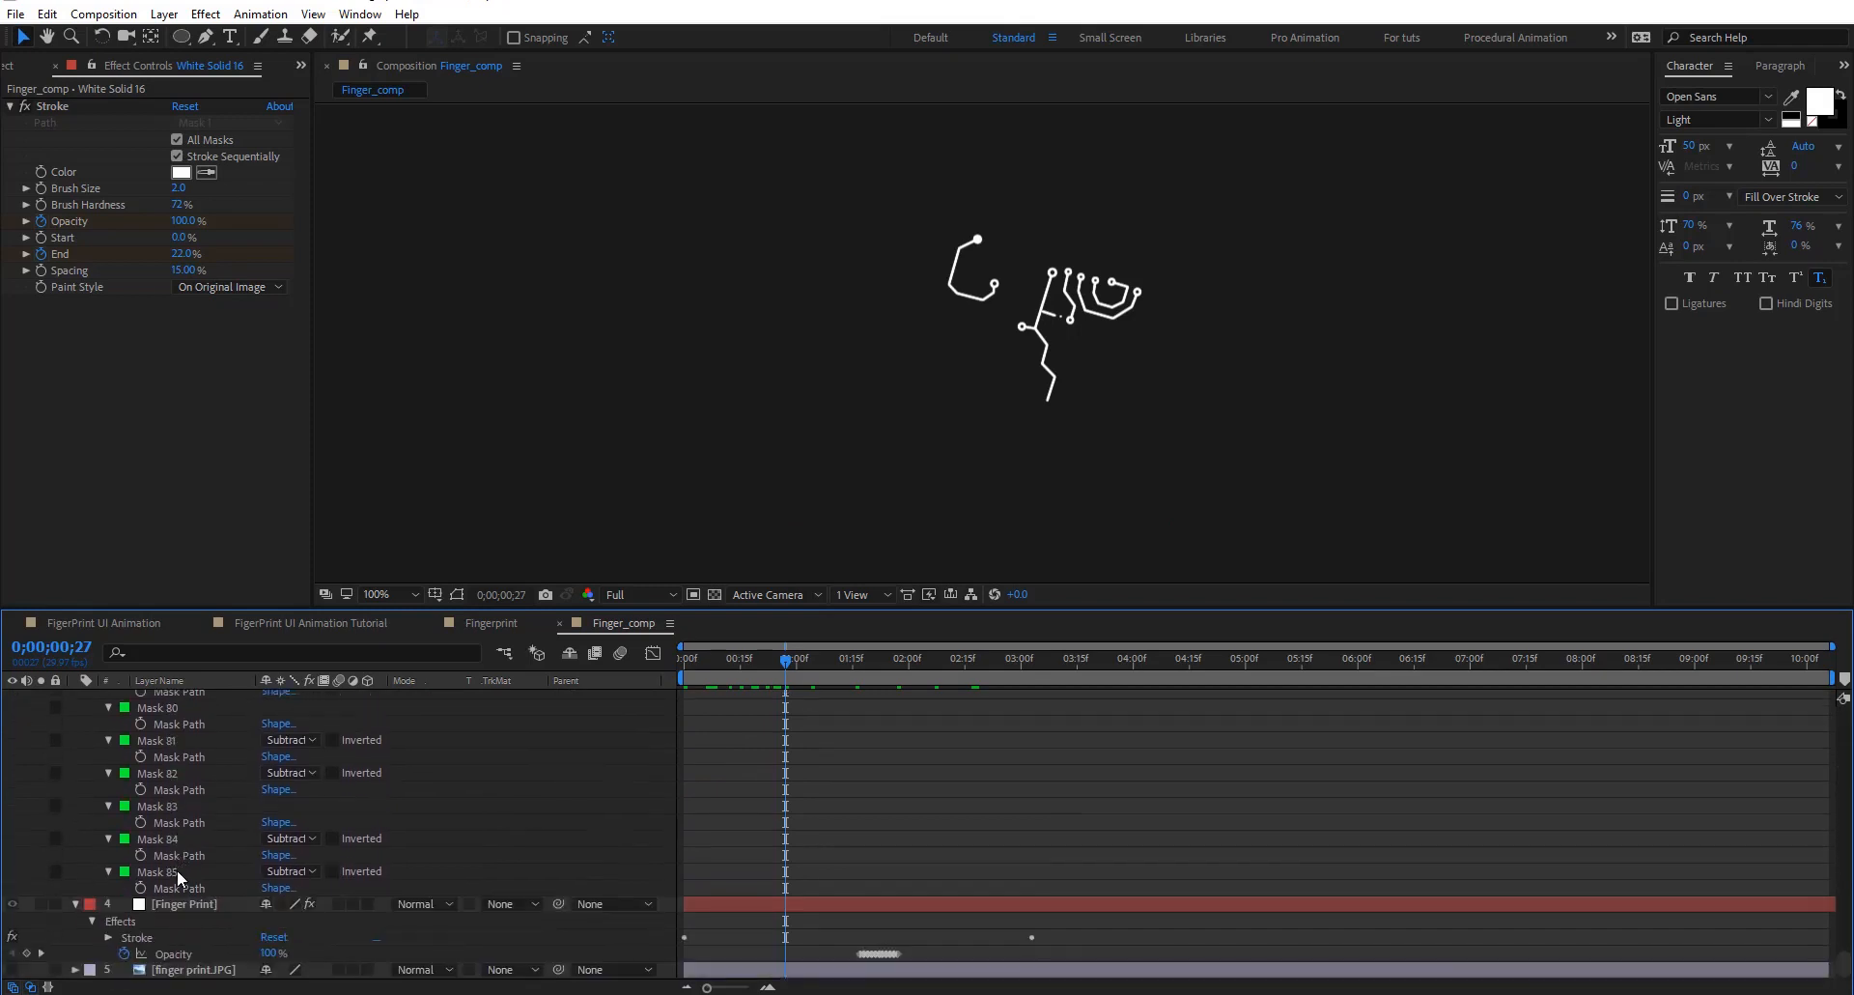
{"action": "left_click", "coordinate": [190, 872], "text": "shift"}
{"action": "scroll", "coordinate": [175, 736], "scroll_direction": "up", "scroll_amount": 15}
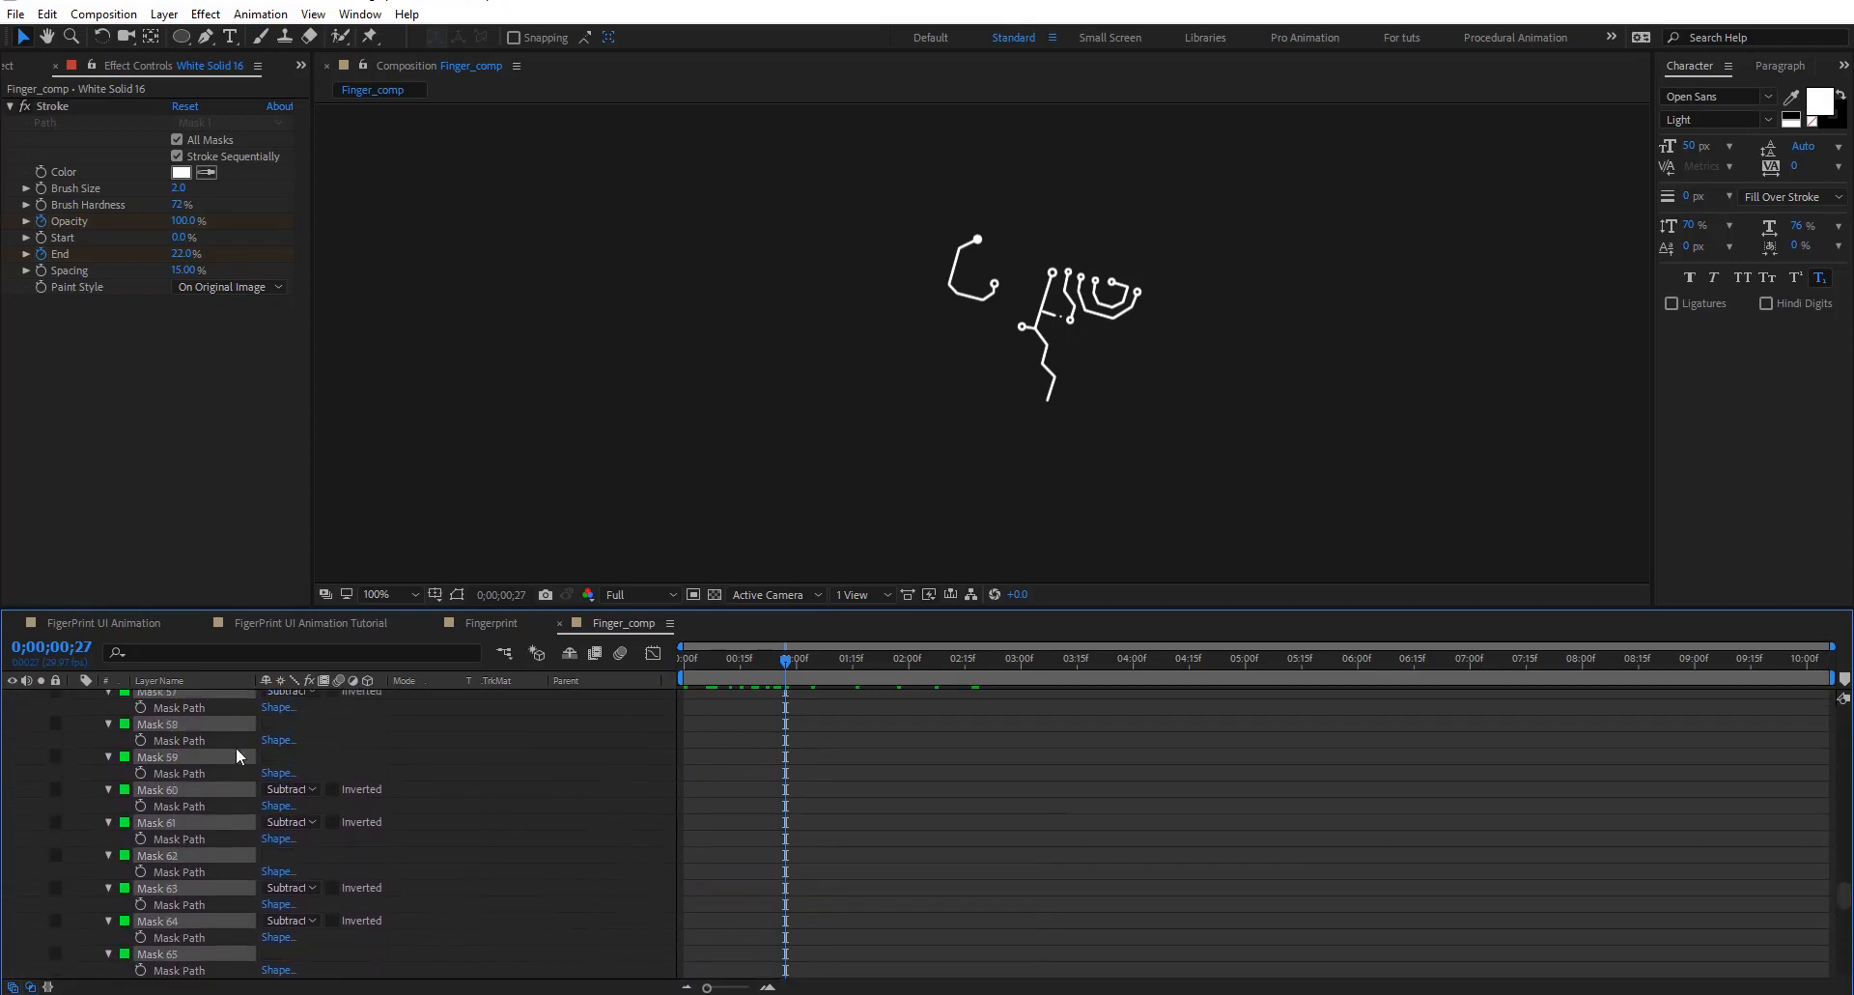
{"action": "scroll", "coordinate": [461, 780], "scroll_direction": "up", "scroll_amount": 20}
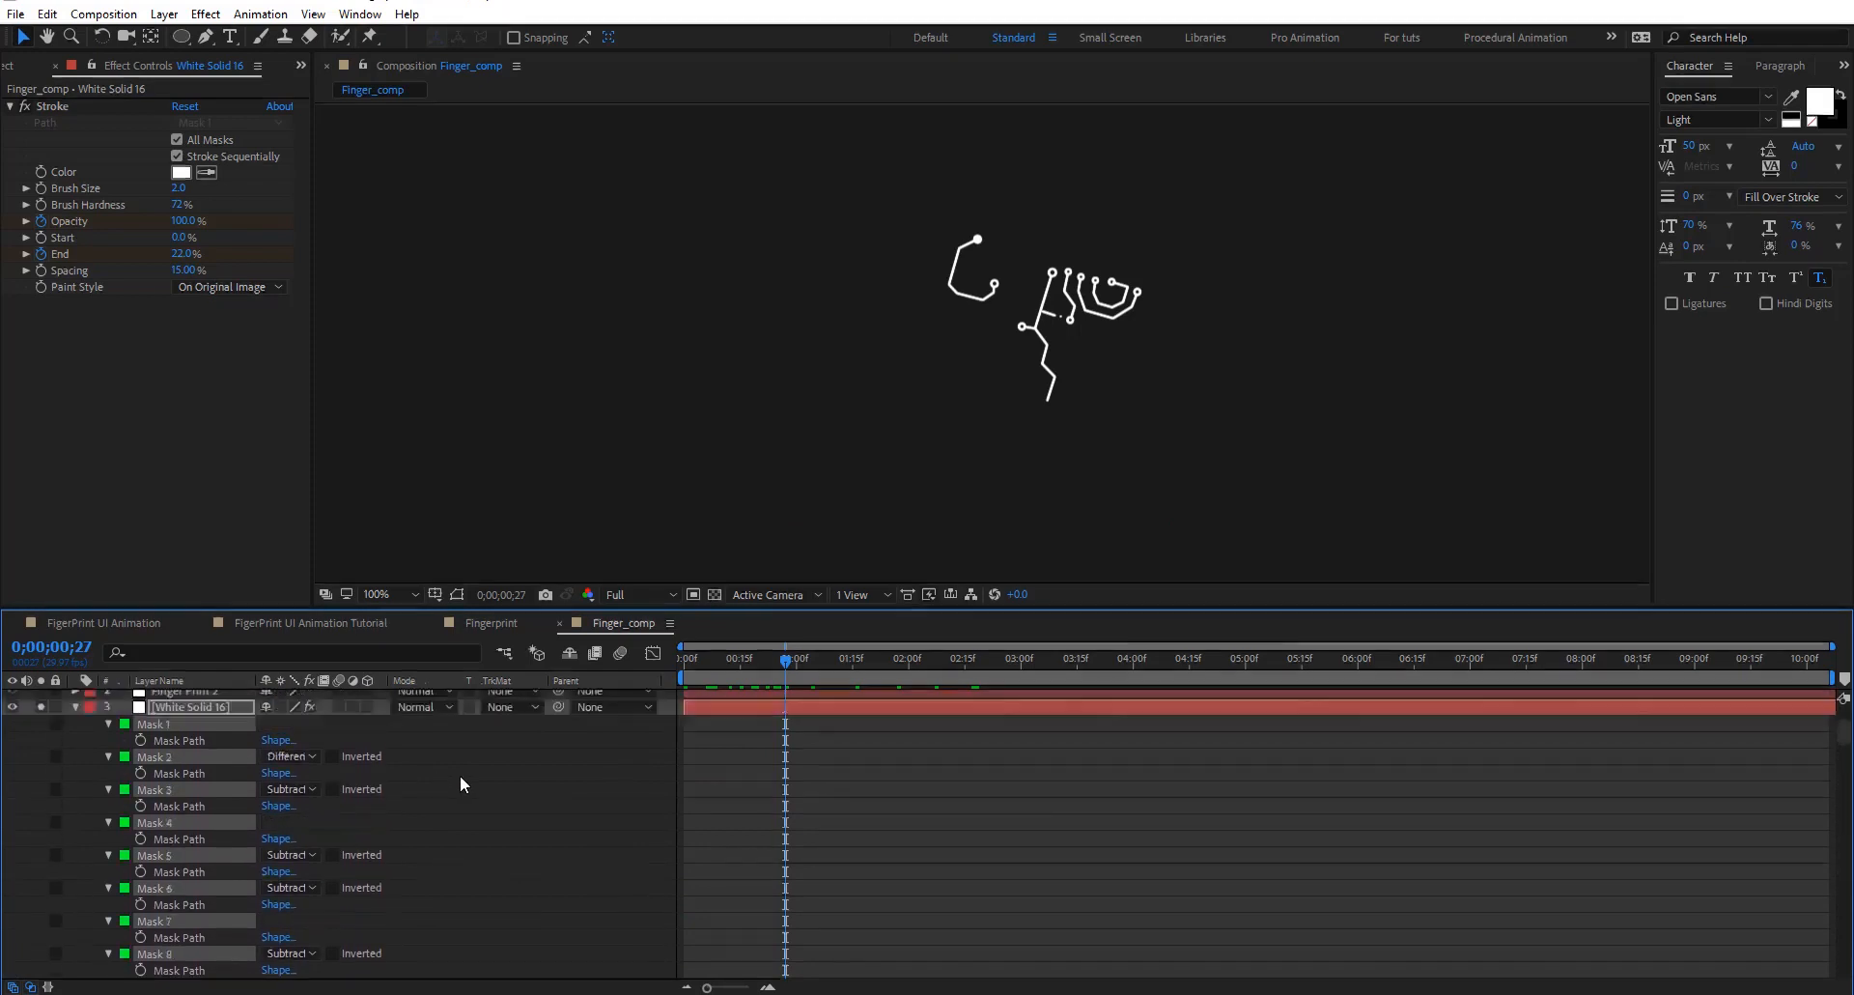
{"action": "scroll", "coordinate": [460, 774], "scroll_direction": "up", "scroll_amount": 2}
Expand Mask 1 of White Solid 16 and paste the flicker keyframes onto its Mask Opacity at 0;00;00;11
{"action": "left_click", "coordinate": [110, 747]}
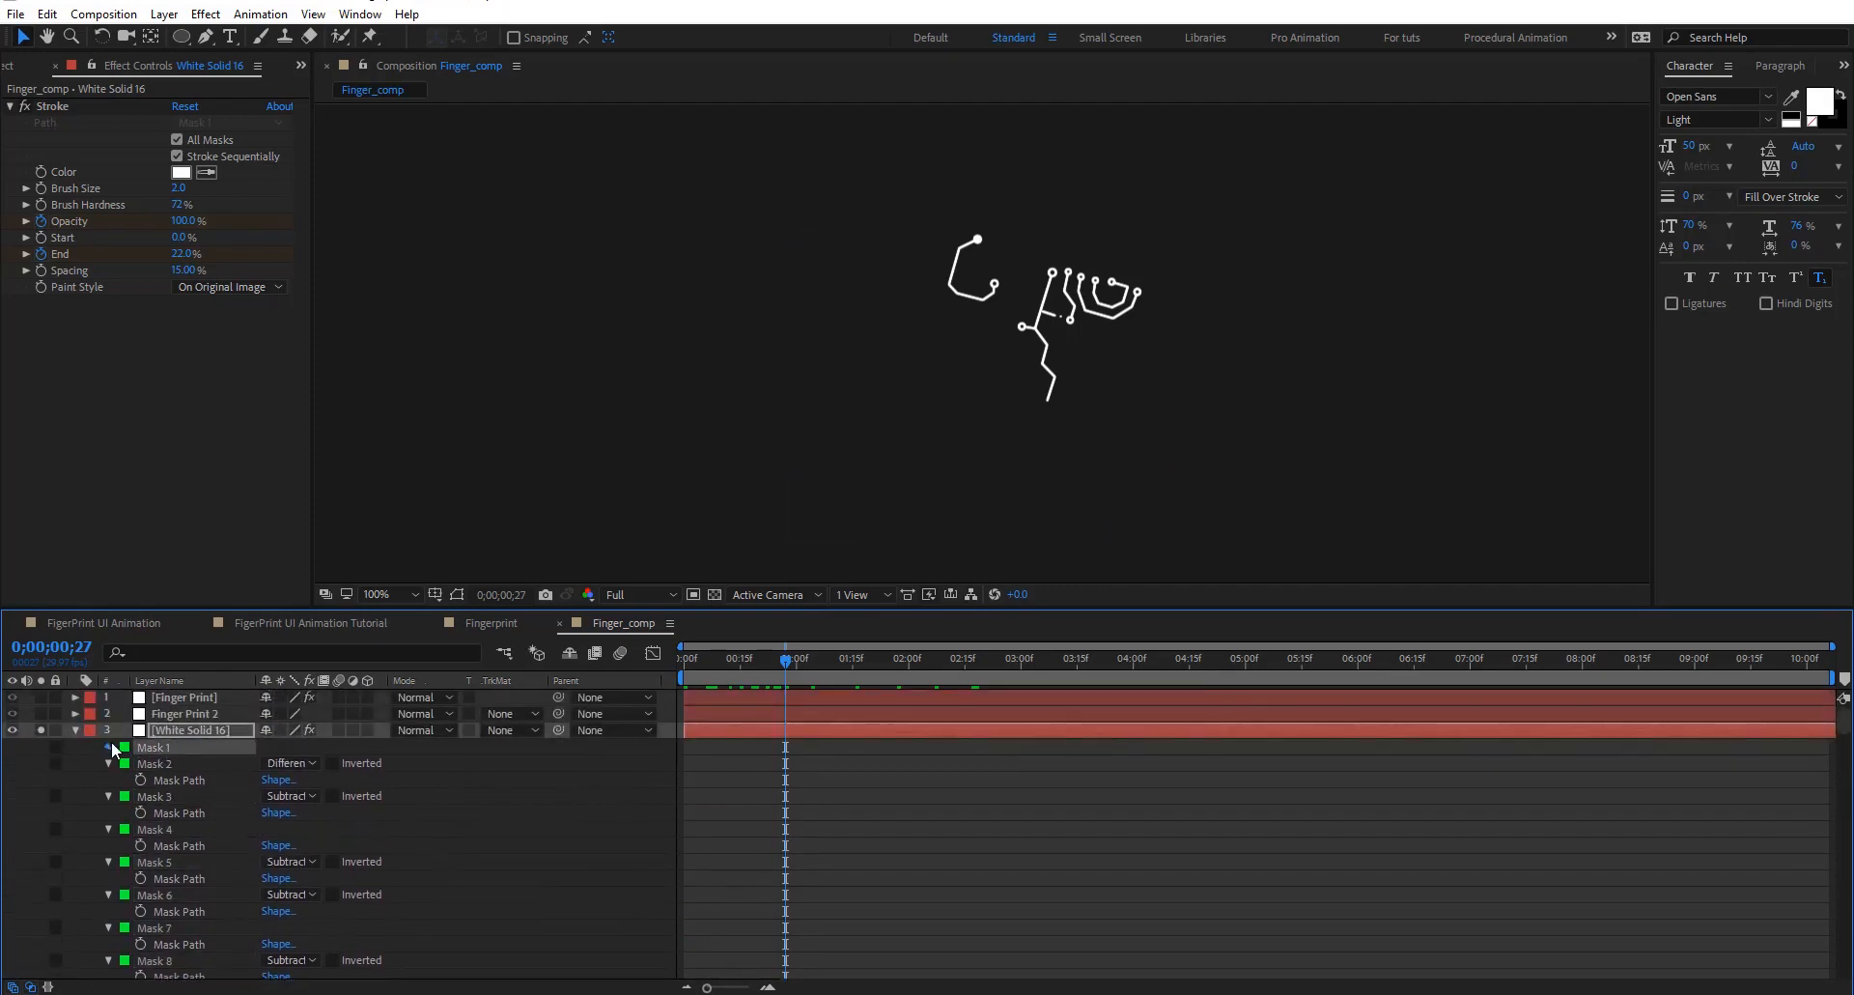
{"action": "left_click", "coordinate": [110, 745]}
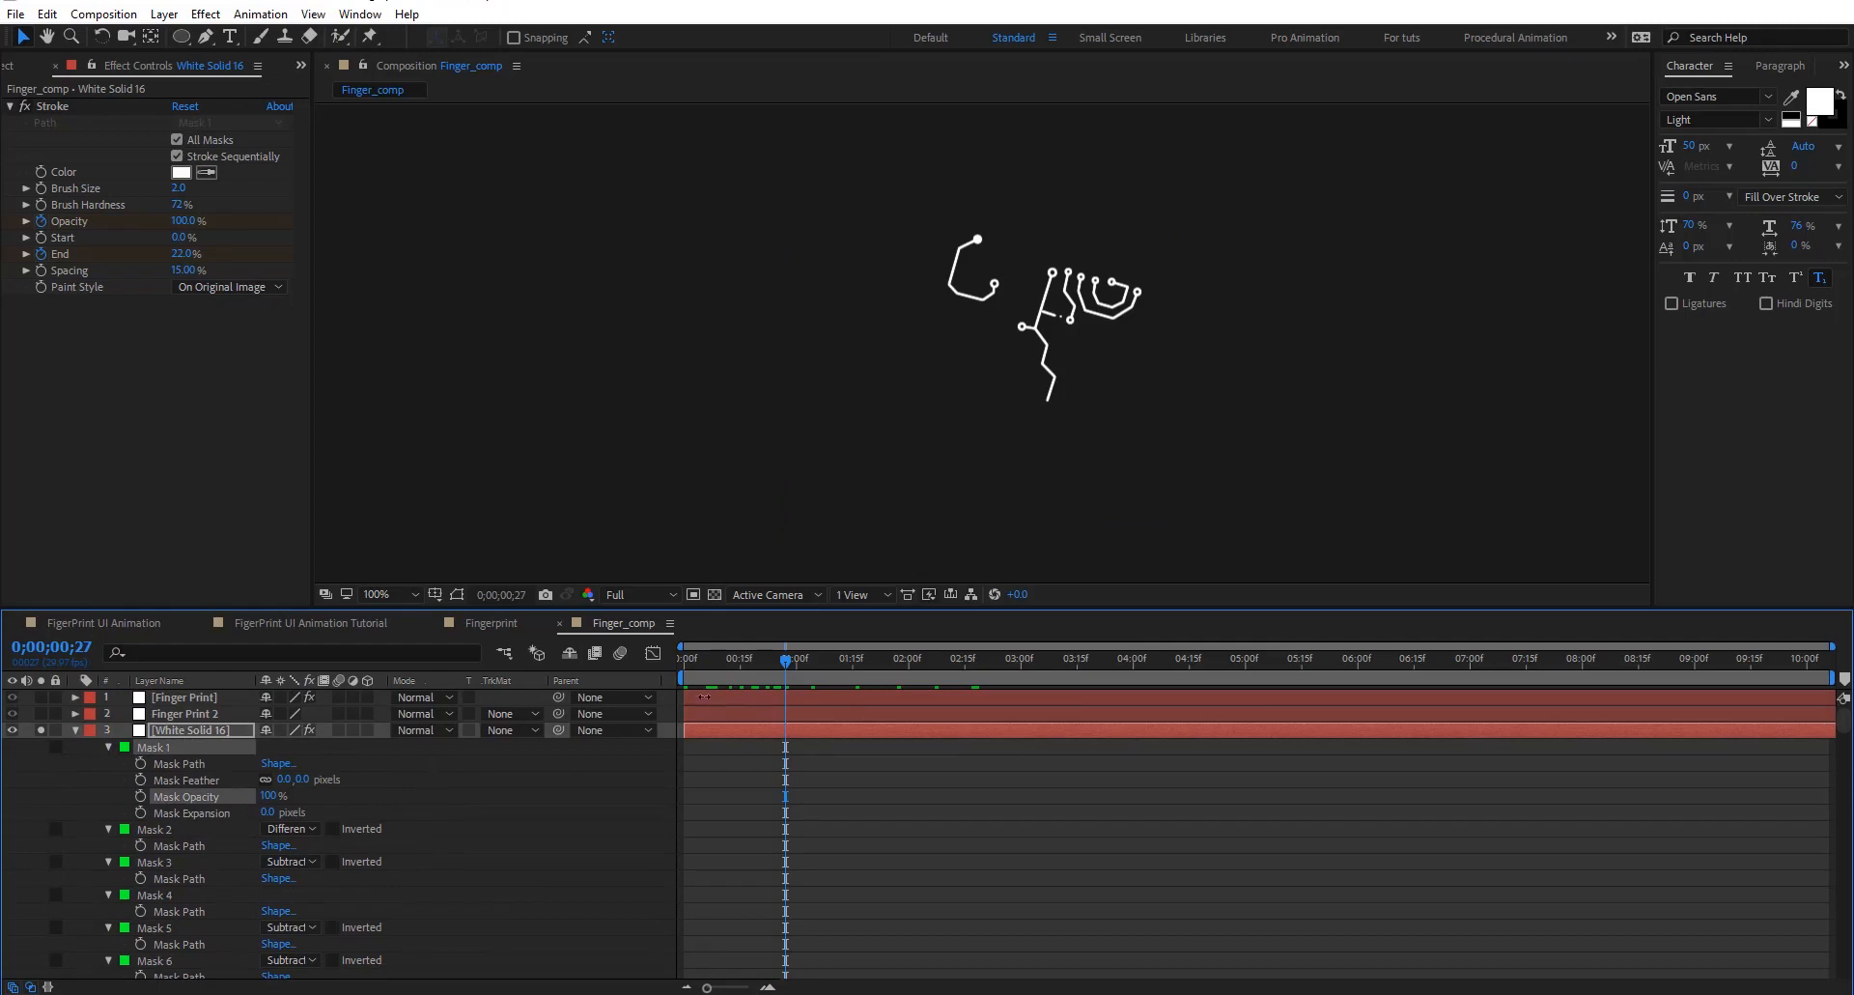
{"action": "left_click_drag", "start_coordinate": [733, 660], "coordinate": [725, 666]}
{"action": "key", "text": "ctrl+v"}
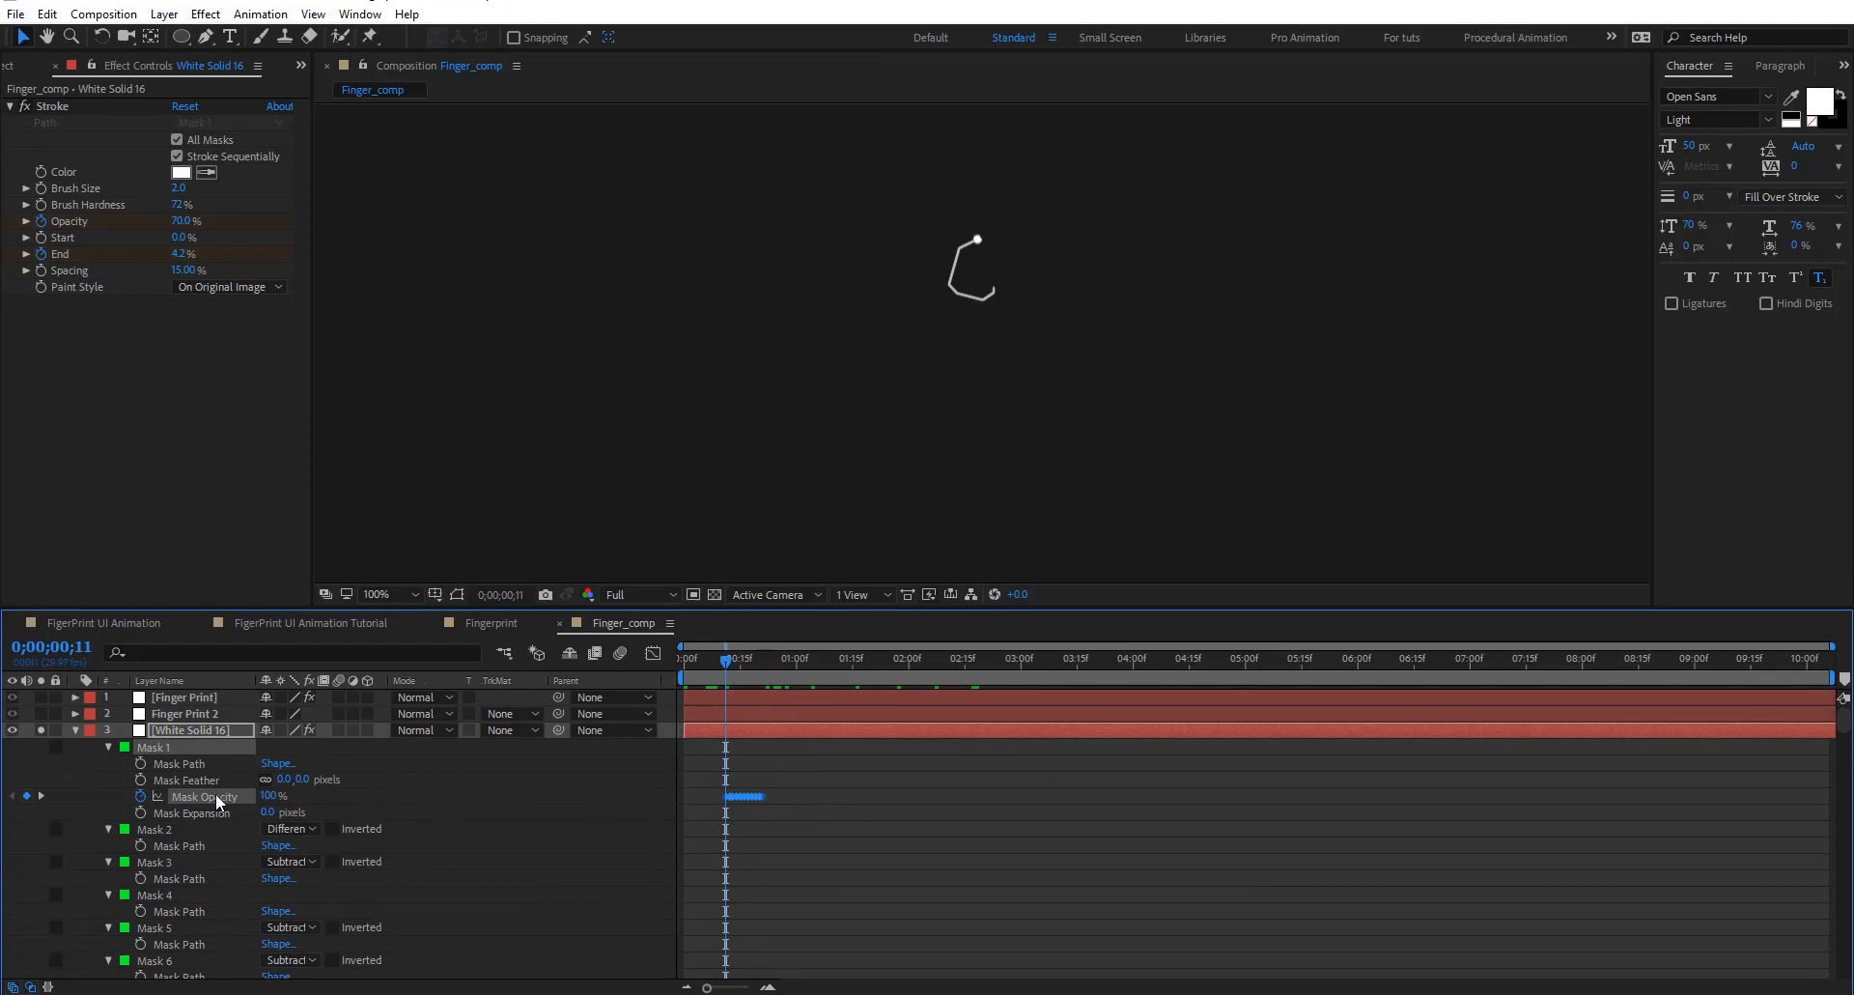
Select White Solid 16's masks from Mask 1 through Mask 85 and paste the flicker keyframes onto their Mask Opacity at 0;00;00;11
{"action": "scroll", "coordinate": [205, 835], "scroll_direction": "down", "scroll_amount": 20}
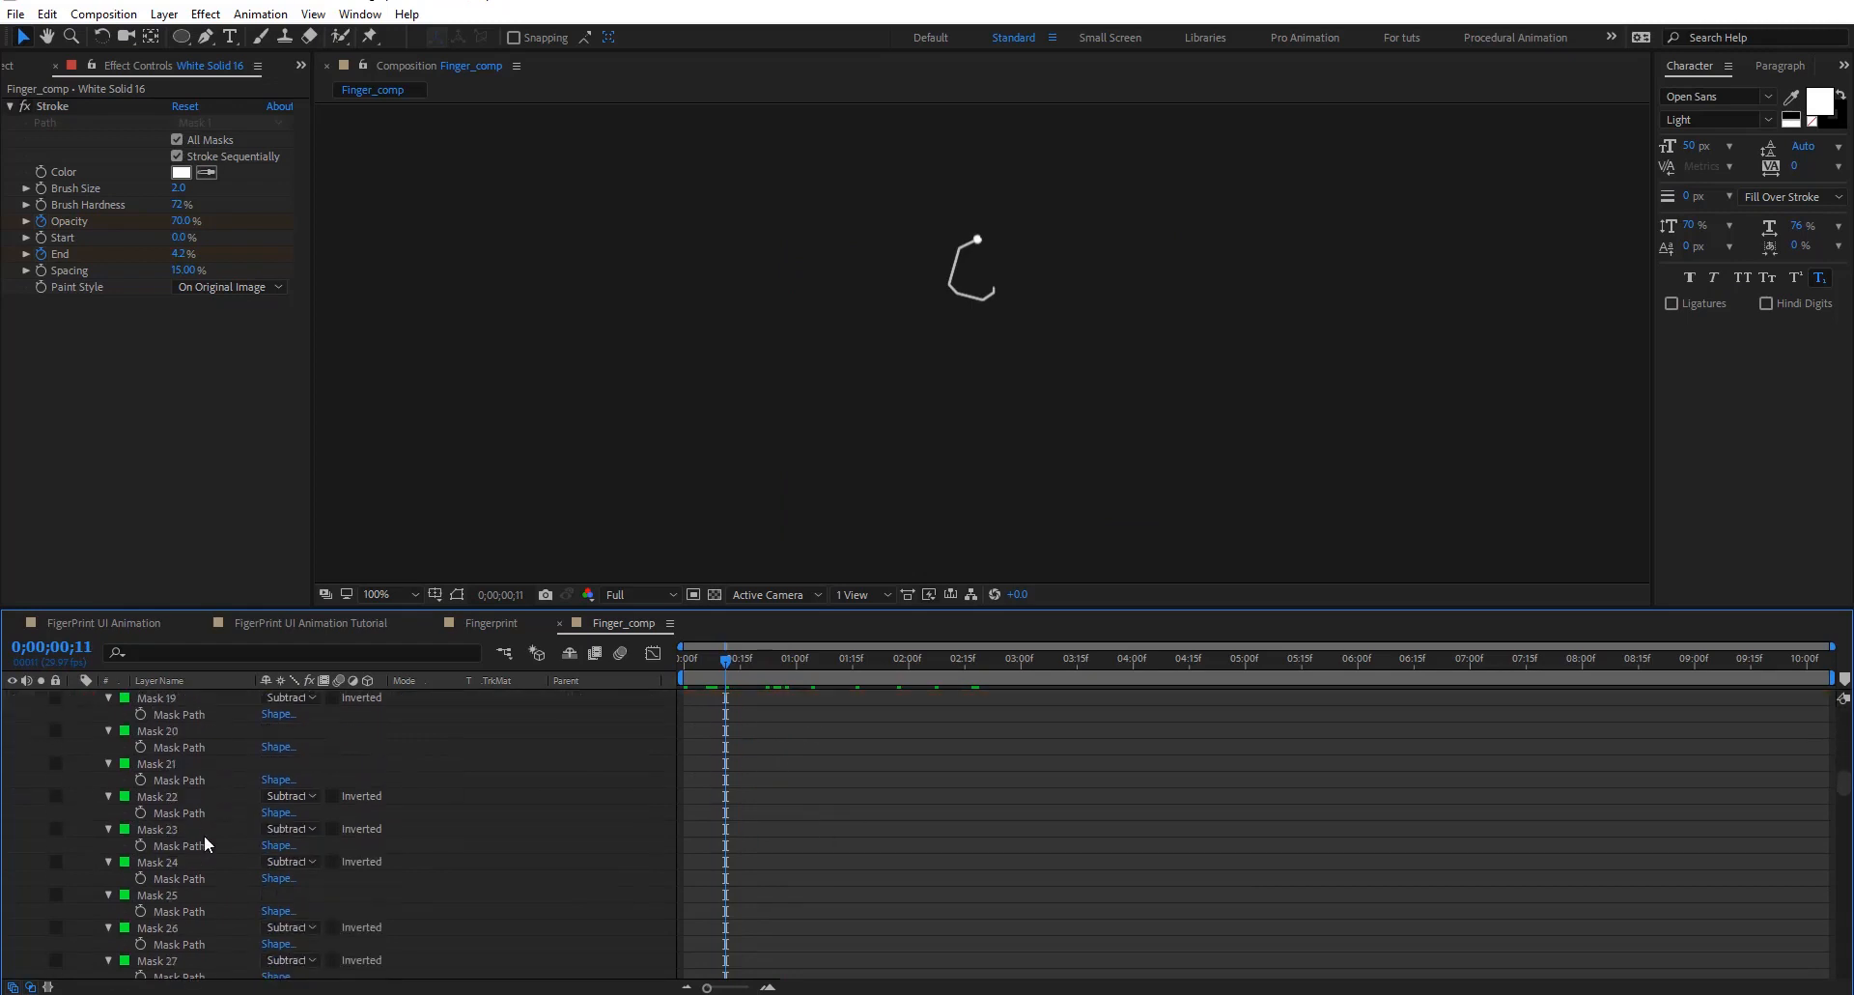
{"action": "scroll", "coordinate": [205, 846], "scroll_direction": "down", "scroll_amount": 15}
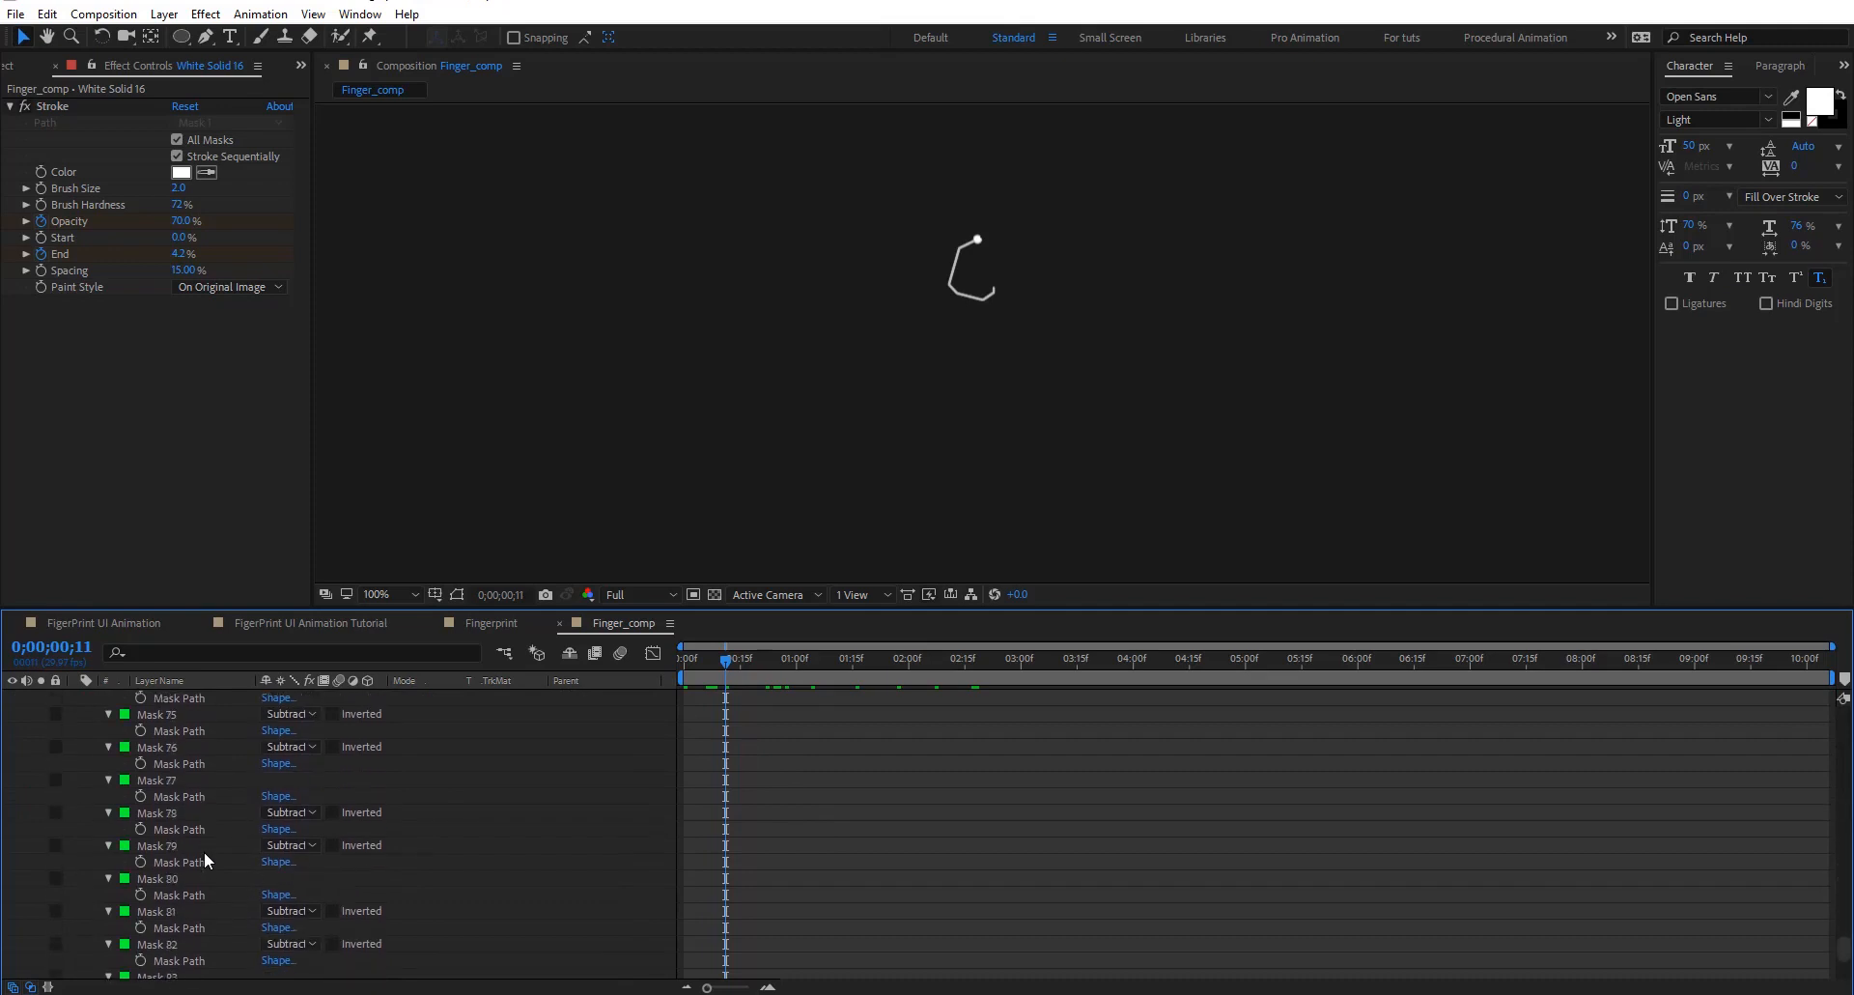
{"action": "left_click", "coordinate": [160, 872], "text": "shift"}
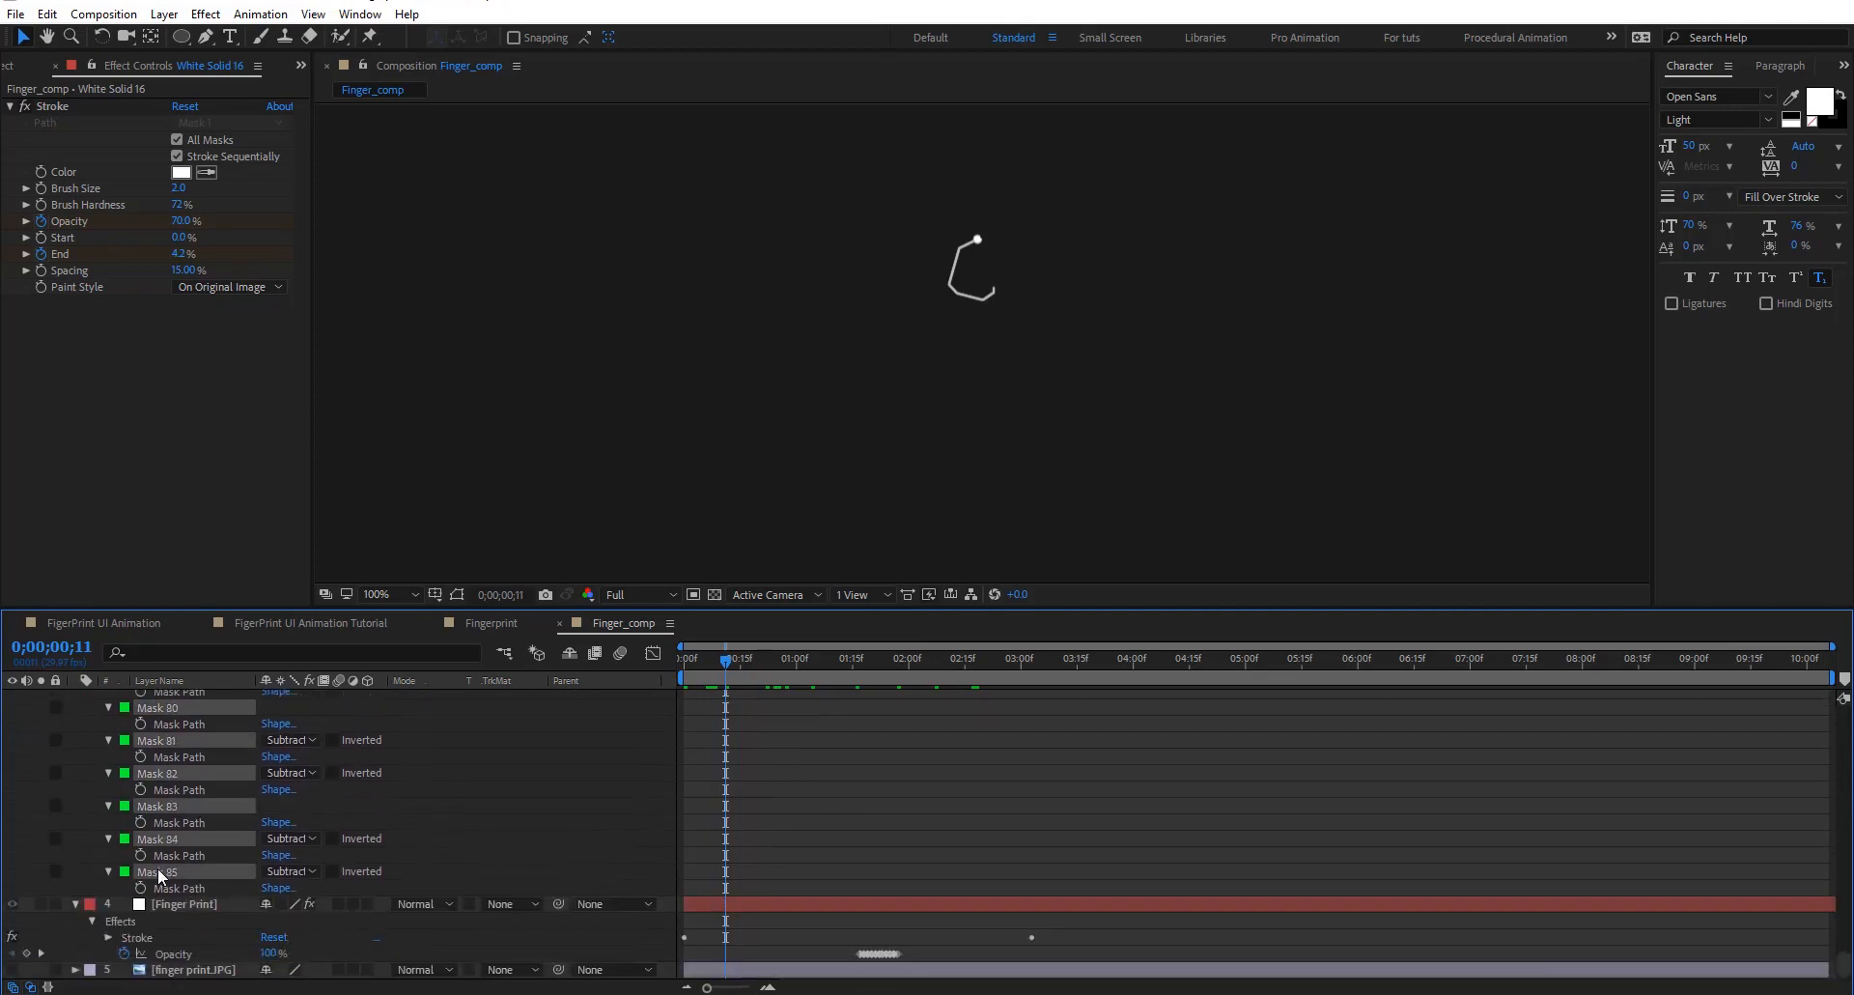
{"action": "scroll", "coordinate": [766, 785], "scroll_direction": "up", "scroll_amount": 20}
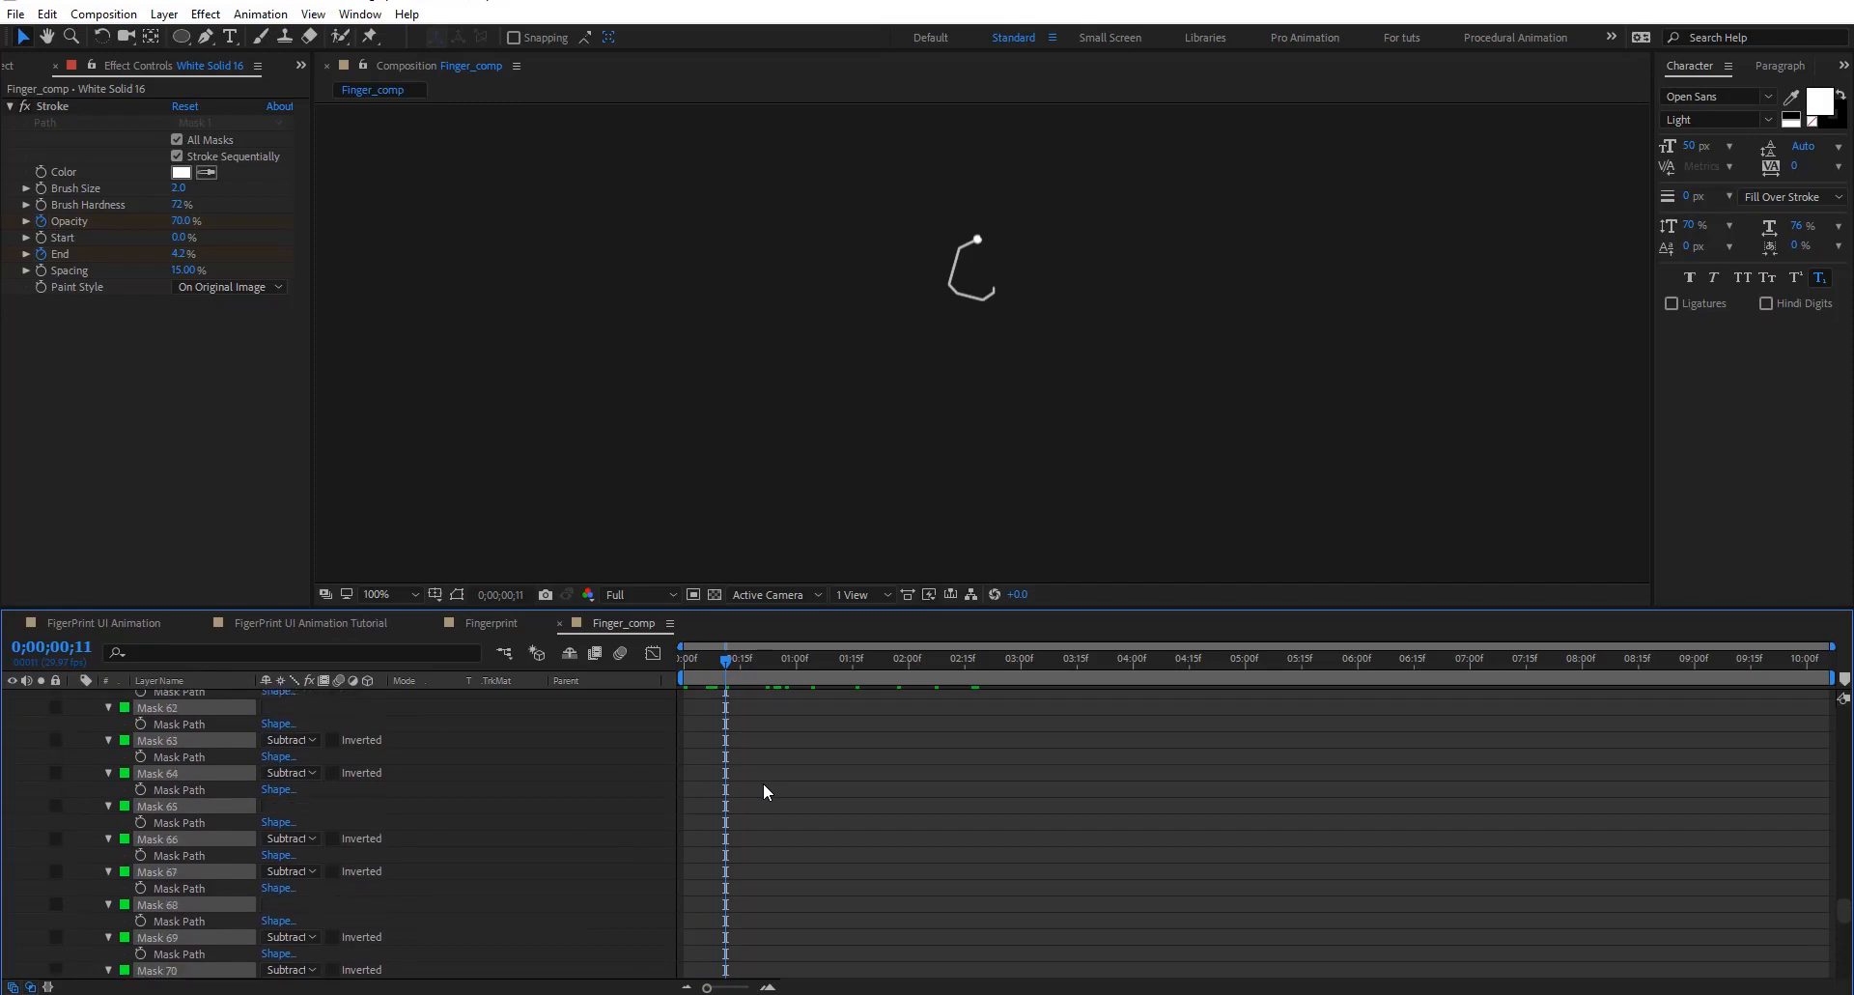
{"action": "scroll", "coordinate": [764, 785], "scroll_direction": "up", "scroll_amount": 3}
{"action": "key", "text": "ctrl+v"}
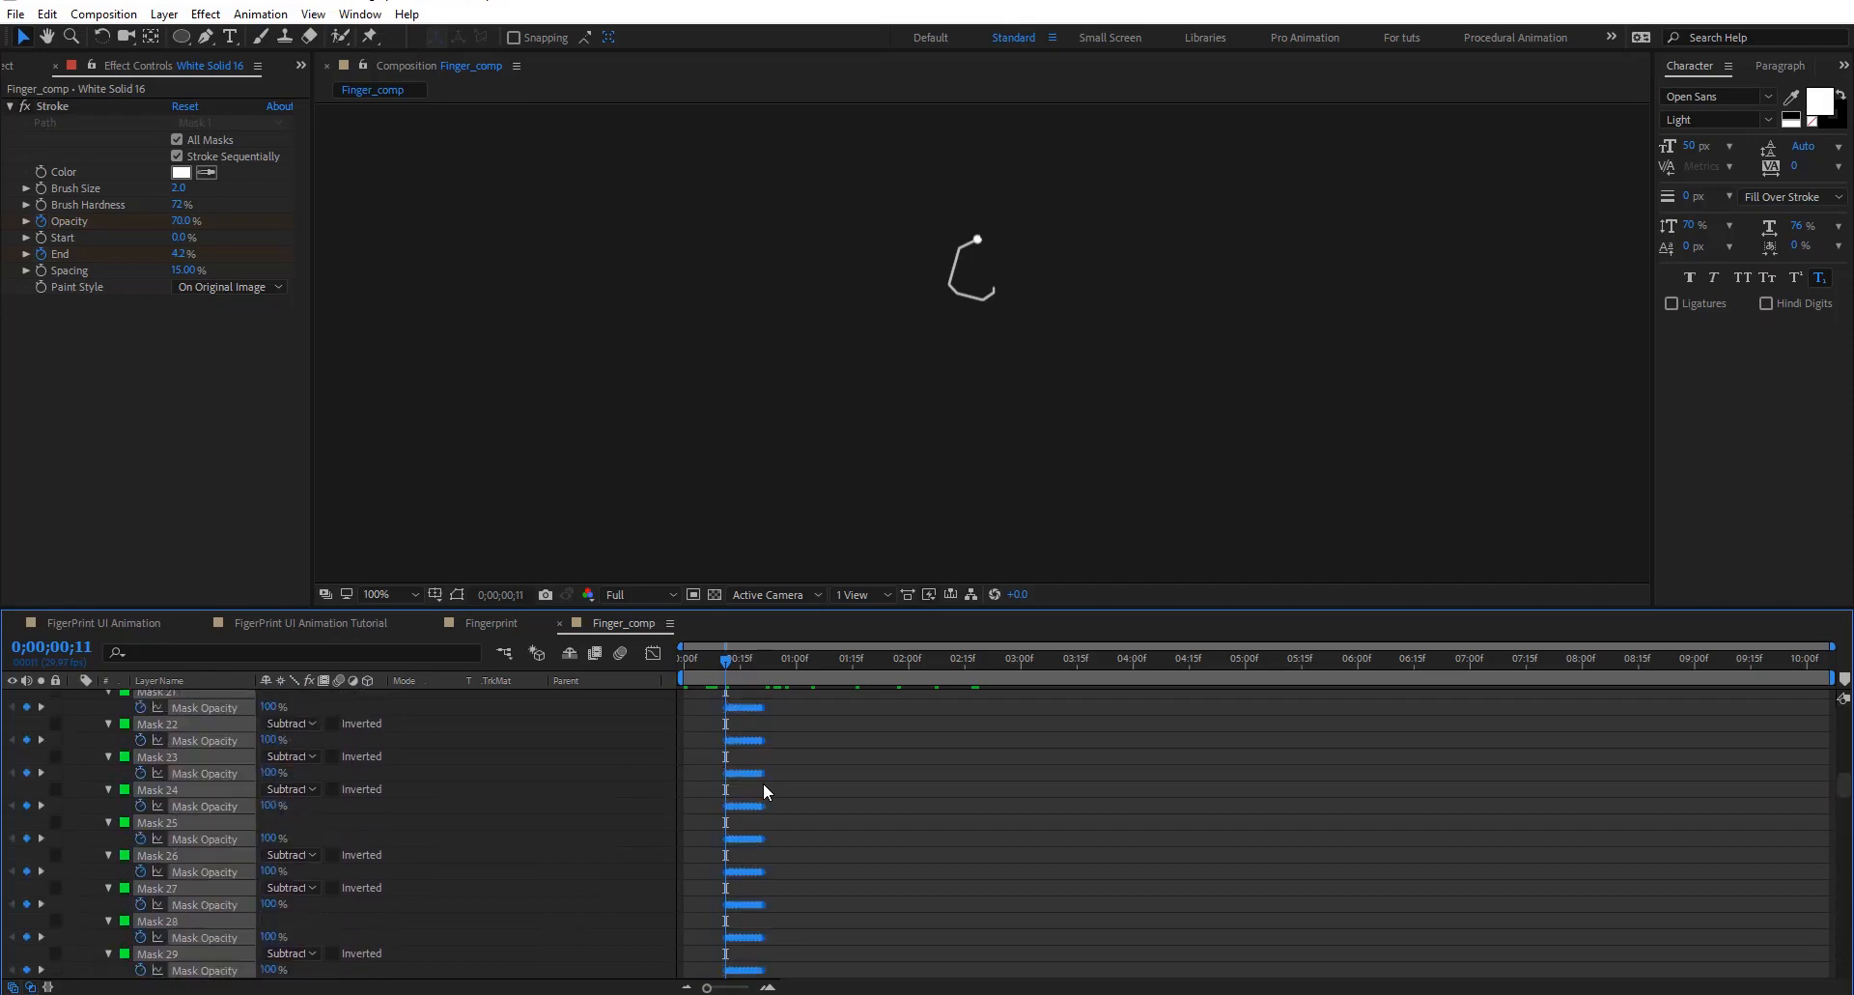
{"action": "scroll", "coordinate": [761, 781], "scroll_direction": "up", "scroll_amount": 1}
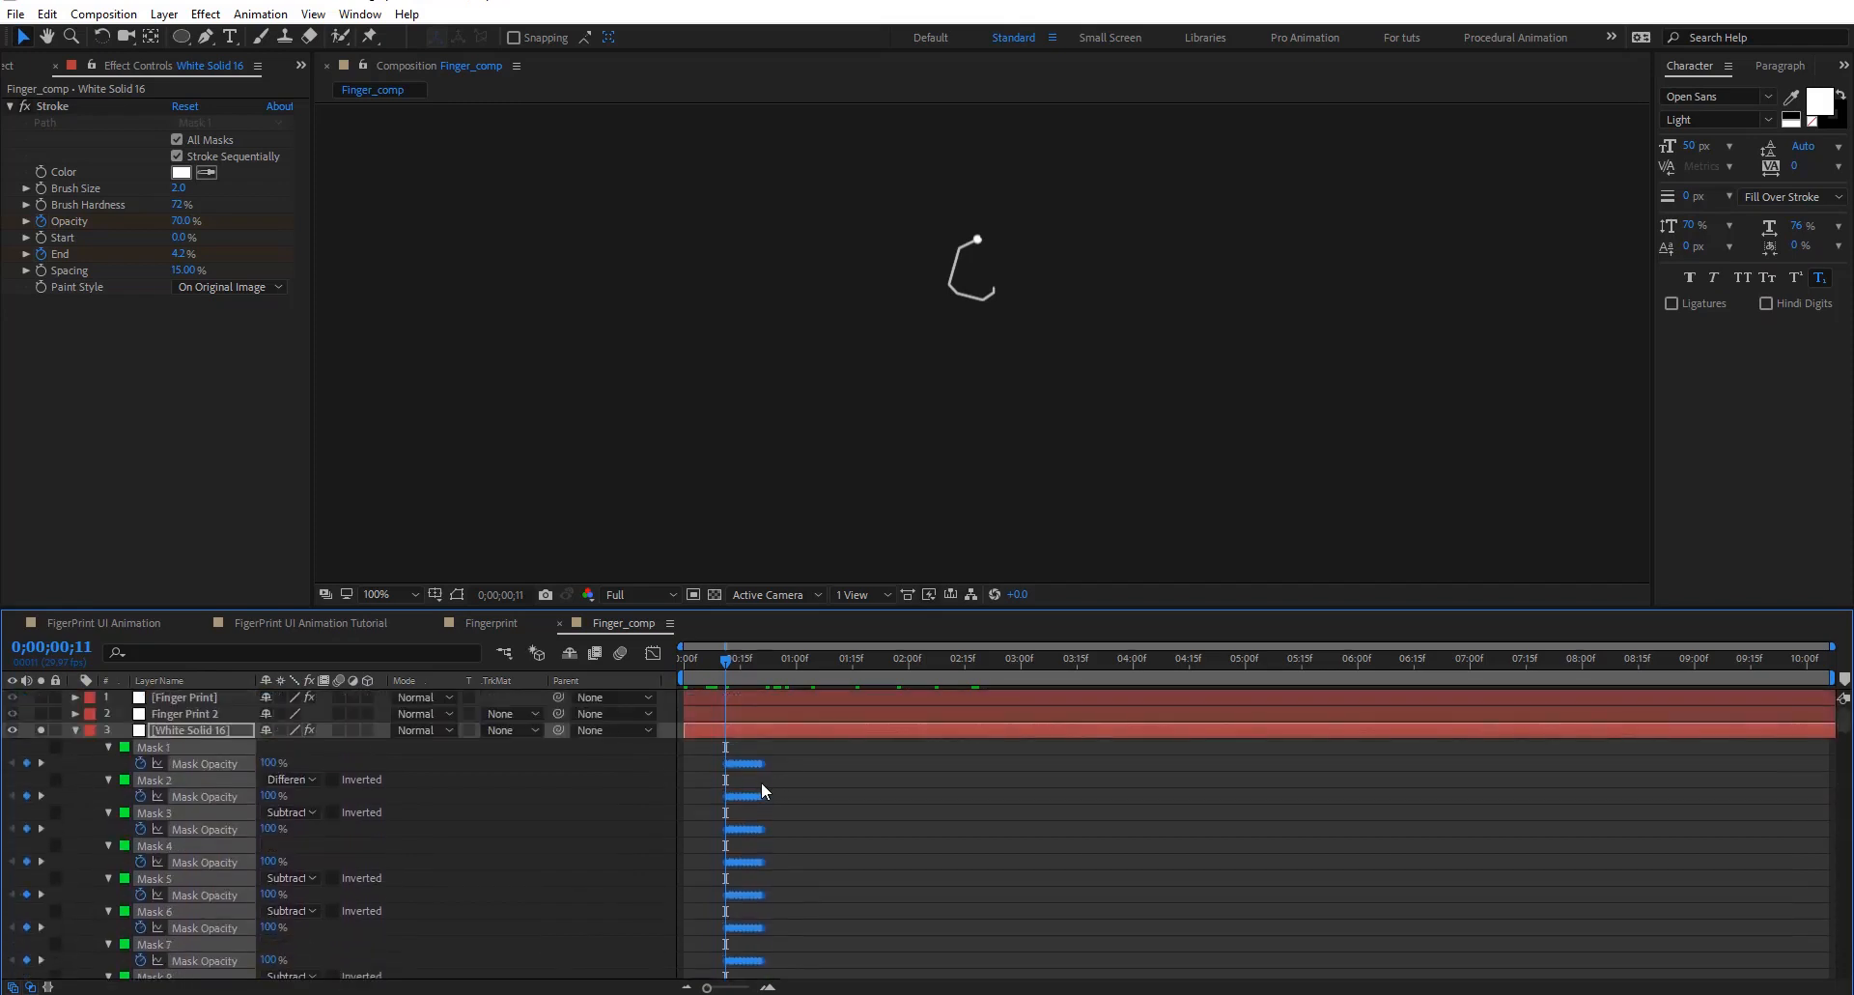
Enlarge the timeline and stagger the Mask Opacity flicker keyframes of Masks 1 to 22, shifting individual masks and small groups a few frames earlier or later
{"action": "left_click_drag", "start_coordinate": [732, 606], "coordinate": [715, 365]}
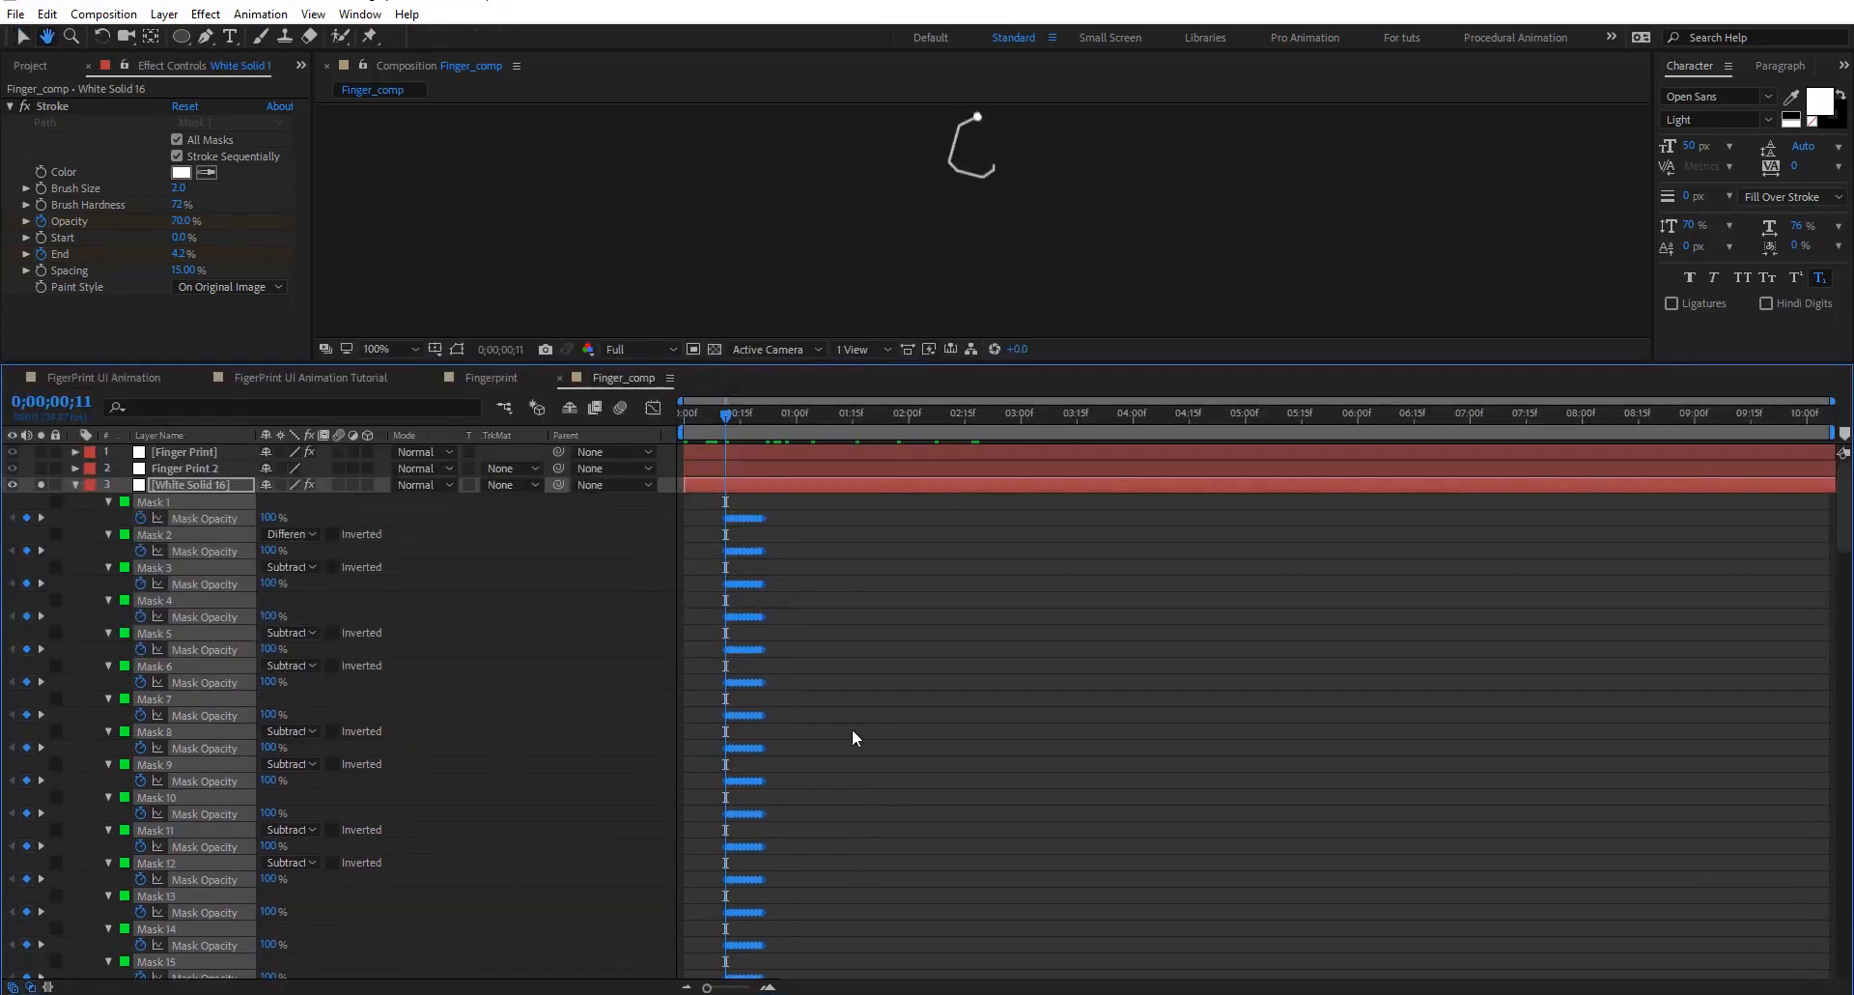
{"action": "left_click", "coordinate": [772, 525]}
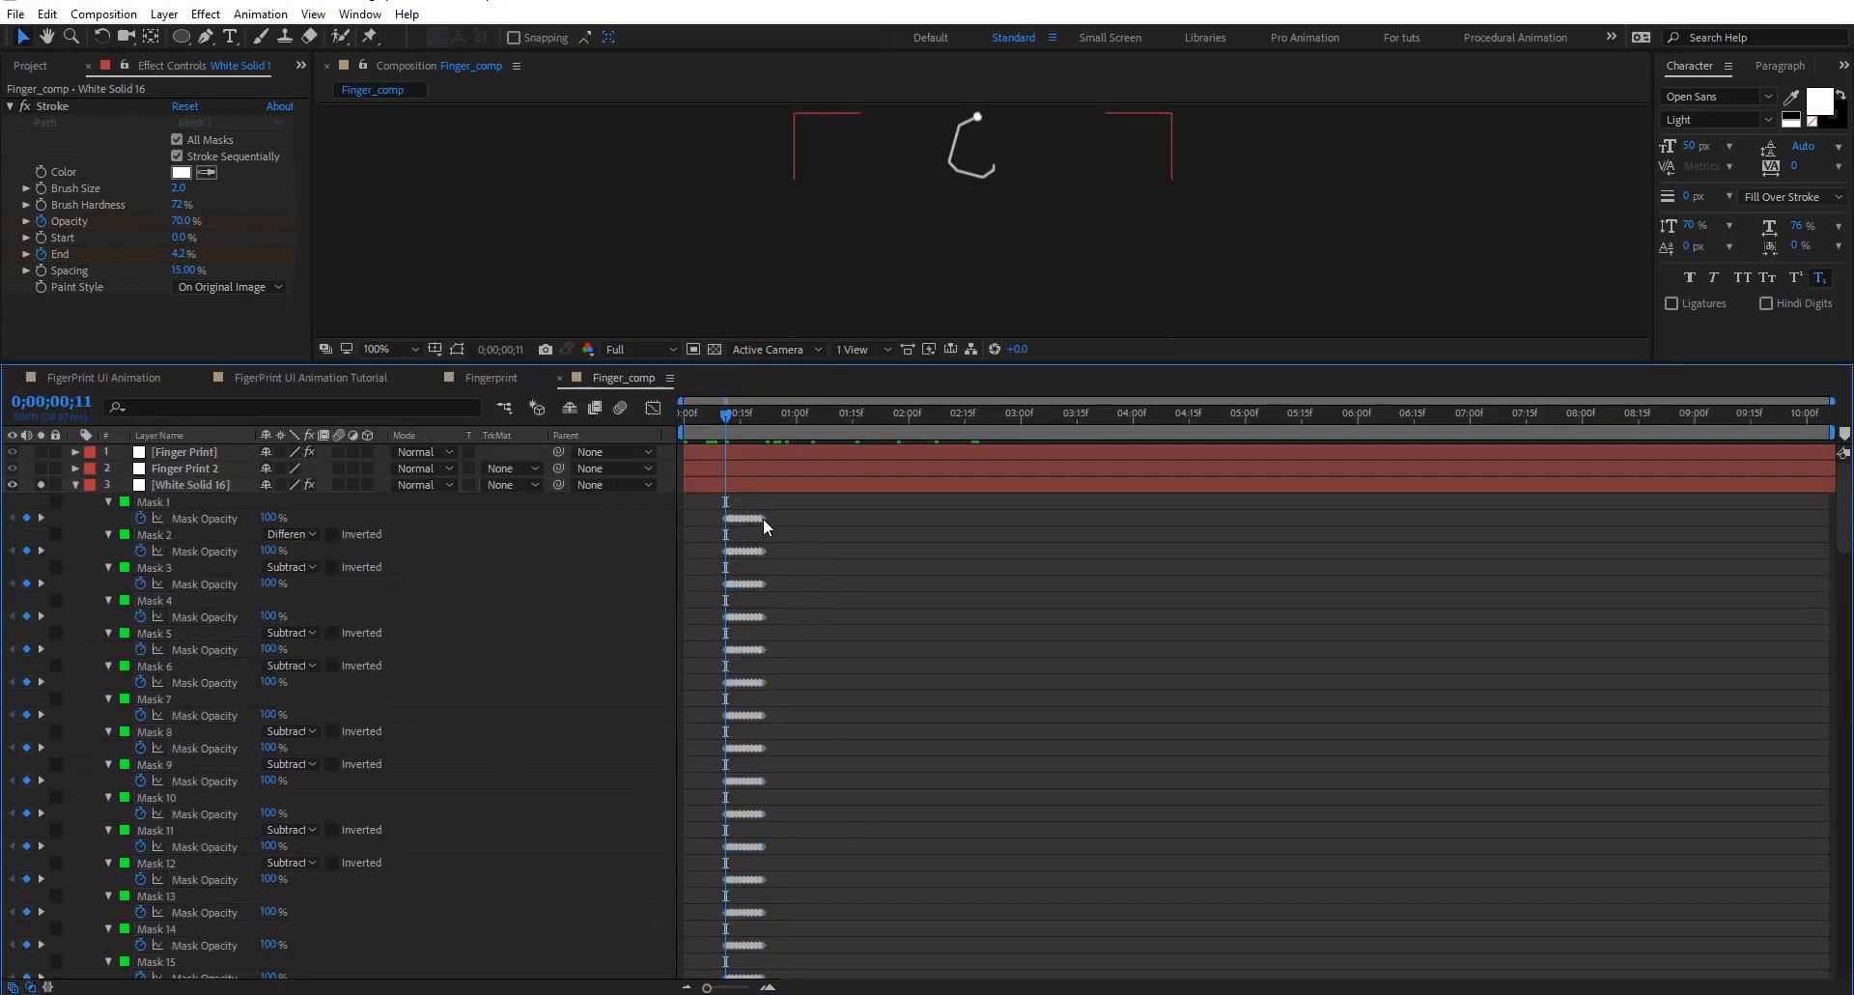
{"action": "left_click_drag", "start_coordinate": [699, 524], "coordinate": [703, 593]}
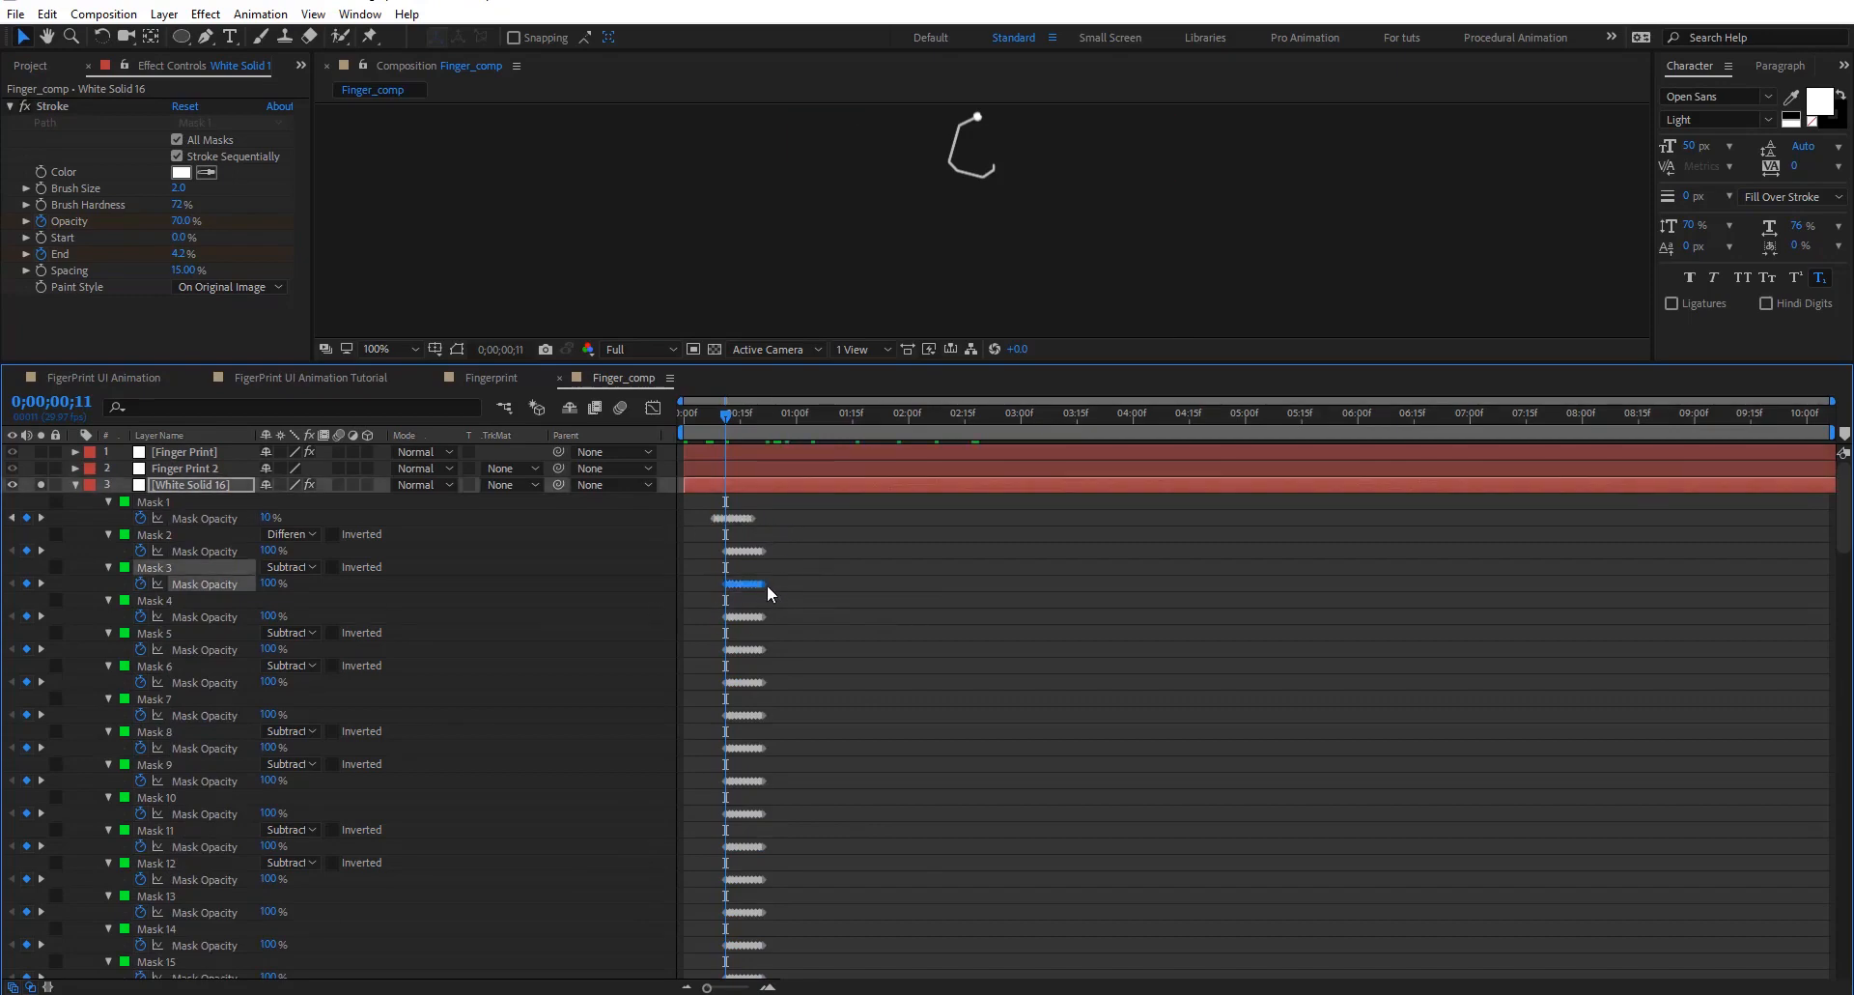
{"action": "left_click_drag", "start_coordinate": [784, 653], "coordinate": [671, 678]}
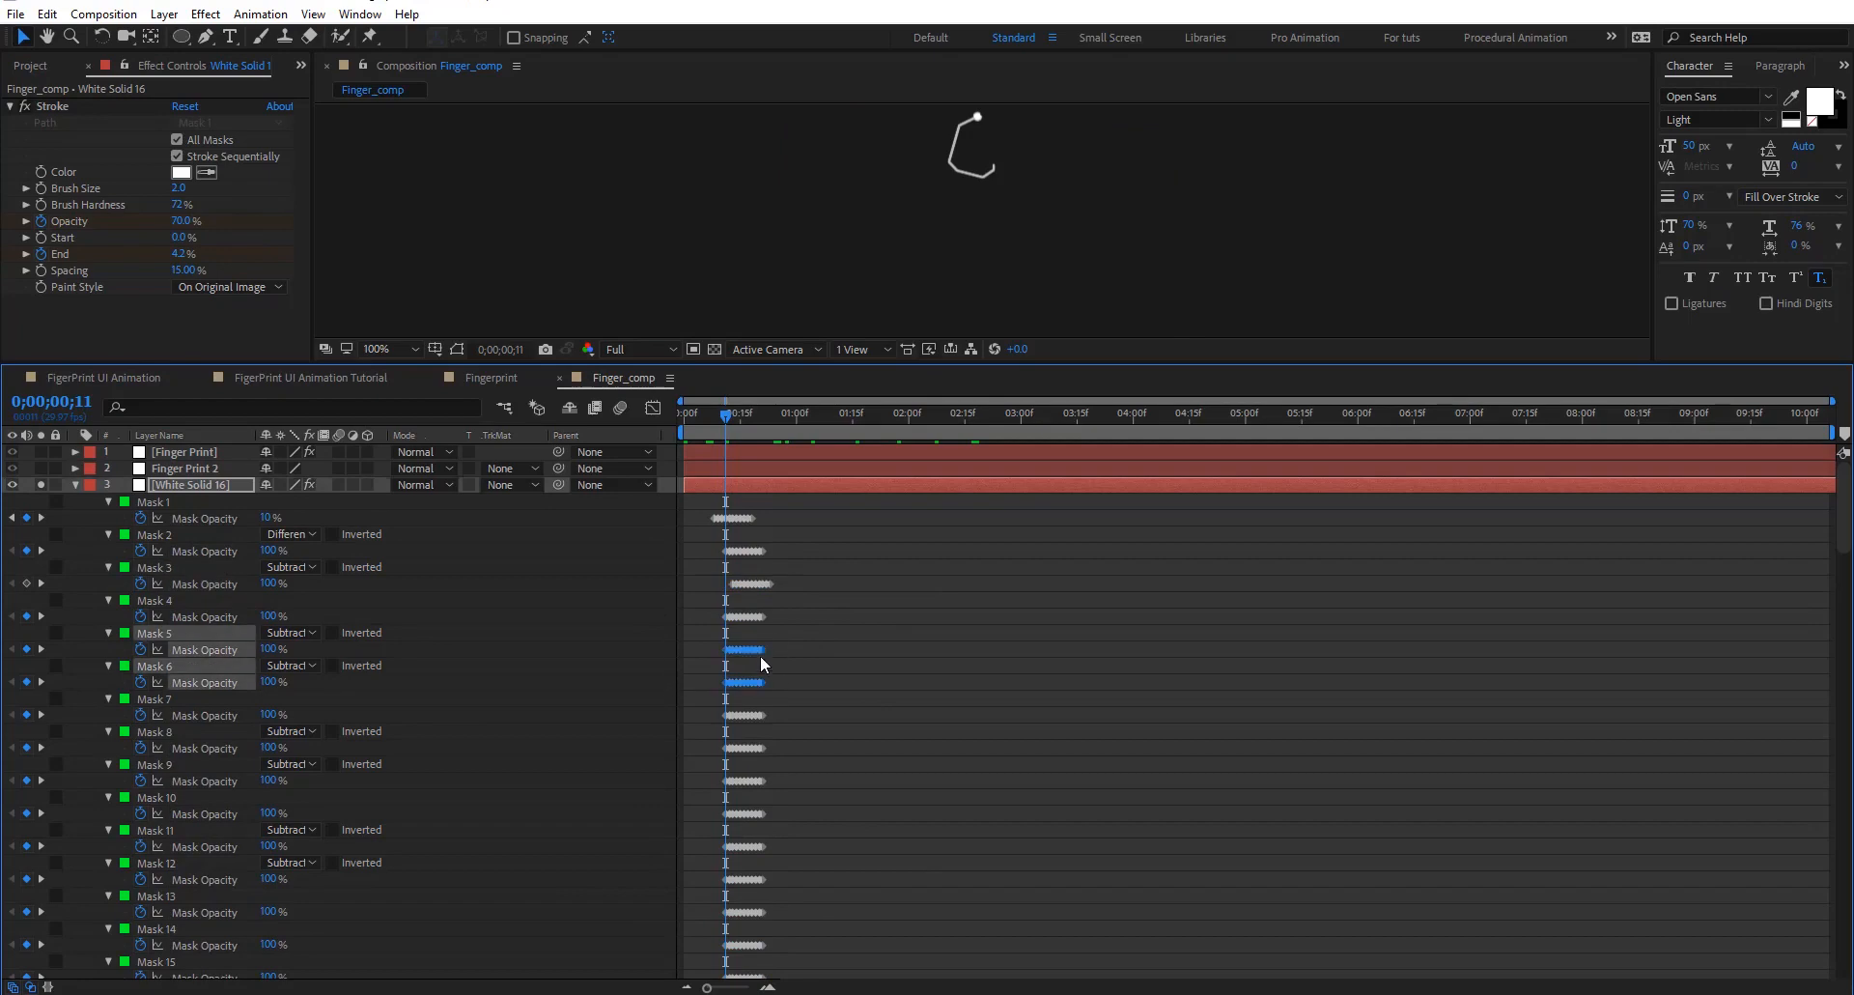
{"action": "left_click_drag", "start_coordinate": [780, 703], "coordinate": [701, 824]}
{"action": "left_click_drag", "start_coordinate": [766, 813], "coordinate": [759, 813]}
{"action": "scroll", "coordinate": [761, 773], "scroll_direction": "down", "scroll_amount": 4}
{"action": "left_click_drag", "start_coordinate": [780, 638], "coordinate": [702, 692]}
{"action": "scroll", "coordinate": [773, 773], "scroll_direction": "down", "scroll_amount": 4}
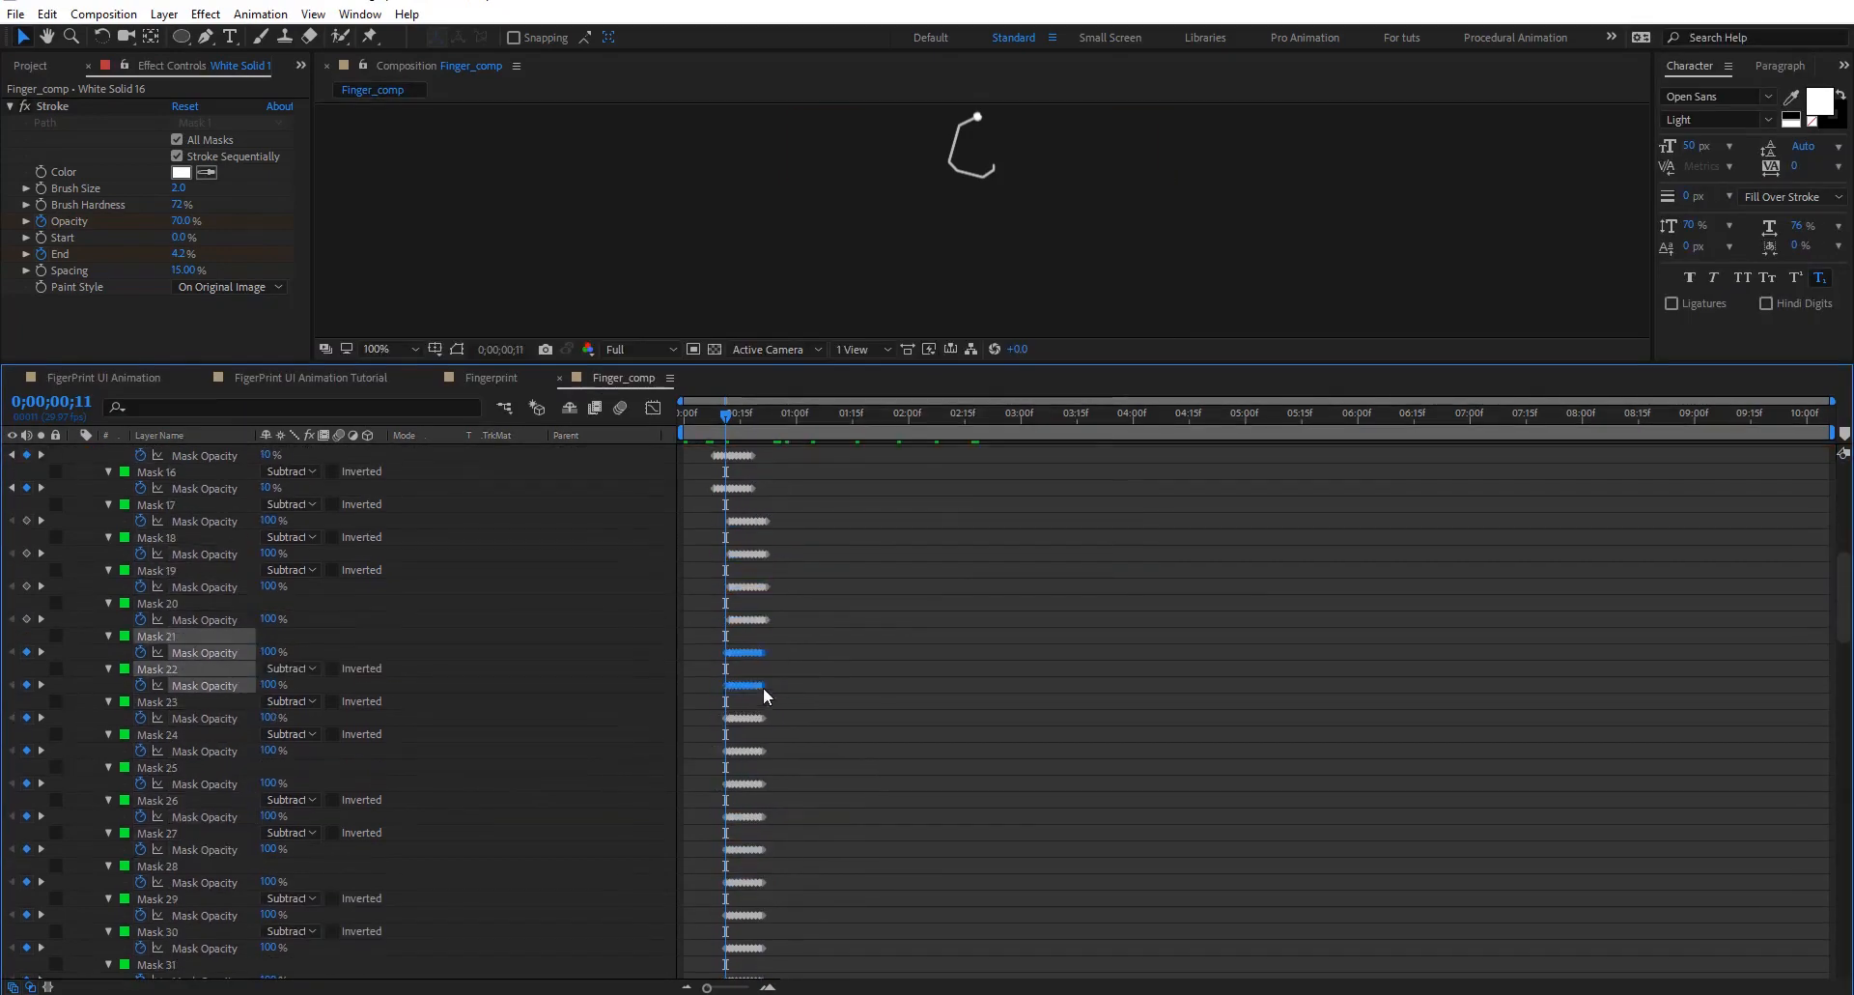
Stagger the Mask Opacity flicker keyframes of the remaining masks up to about Mask 78 in groups, offset by a few frames
{"action": "left_click_drag", "start_coordinate": [787, 797], "coordinate": [690, 961]}
{"action": "scroll", "coordinate": [799, 732], "scroll_direction": "down", "scroll_amount": 6}
{"action": "left_click_drag", "start_coordinate": [787, 711], "coordinate": [700, 922]}
{"action": "left_click_drag", "start_coordinate": [763, 817], "coordinate": [770, 817]}
{"action": "scroll", "coordinate": [782, 773], "scroll_direction": "down", "scroll_amount": 6}
{"action": "left_click_drag", "start_coordinate": [787, 632], "coordinate": [700, 879]}
{"action": "left_click_drag", "start_coordinate": [767, 807], "coordinate": [771, 807]}
{"action": "left_click_drag", "start_coordinate": [787, 507], "coordinate": [700, 893]}
{"action": "left_click", "coordinate": [838, 670]}
{"action": "scroll", "coordinate": [838, 671], "scroll_direction": "up", "scroll_amount": 10}
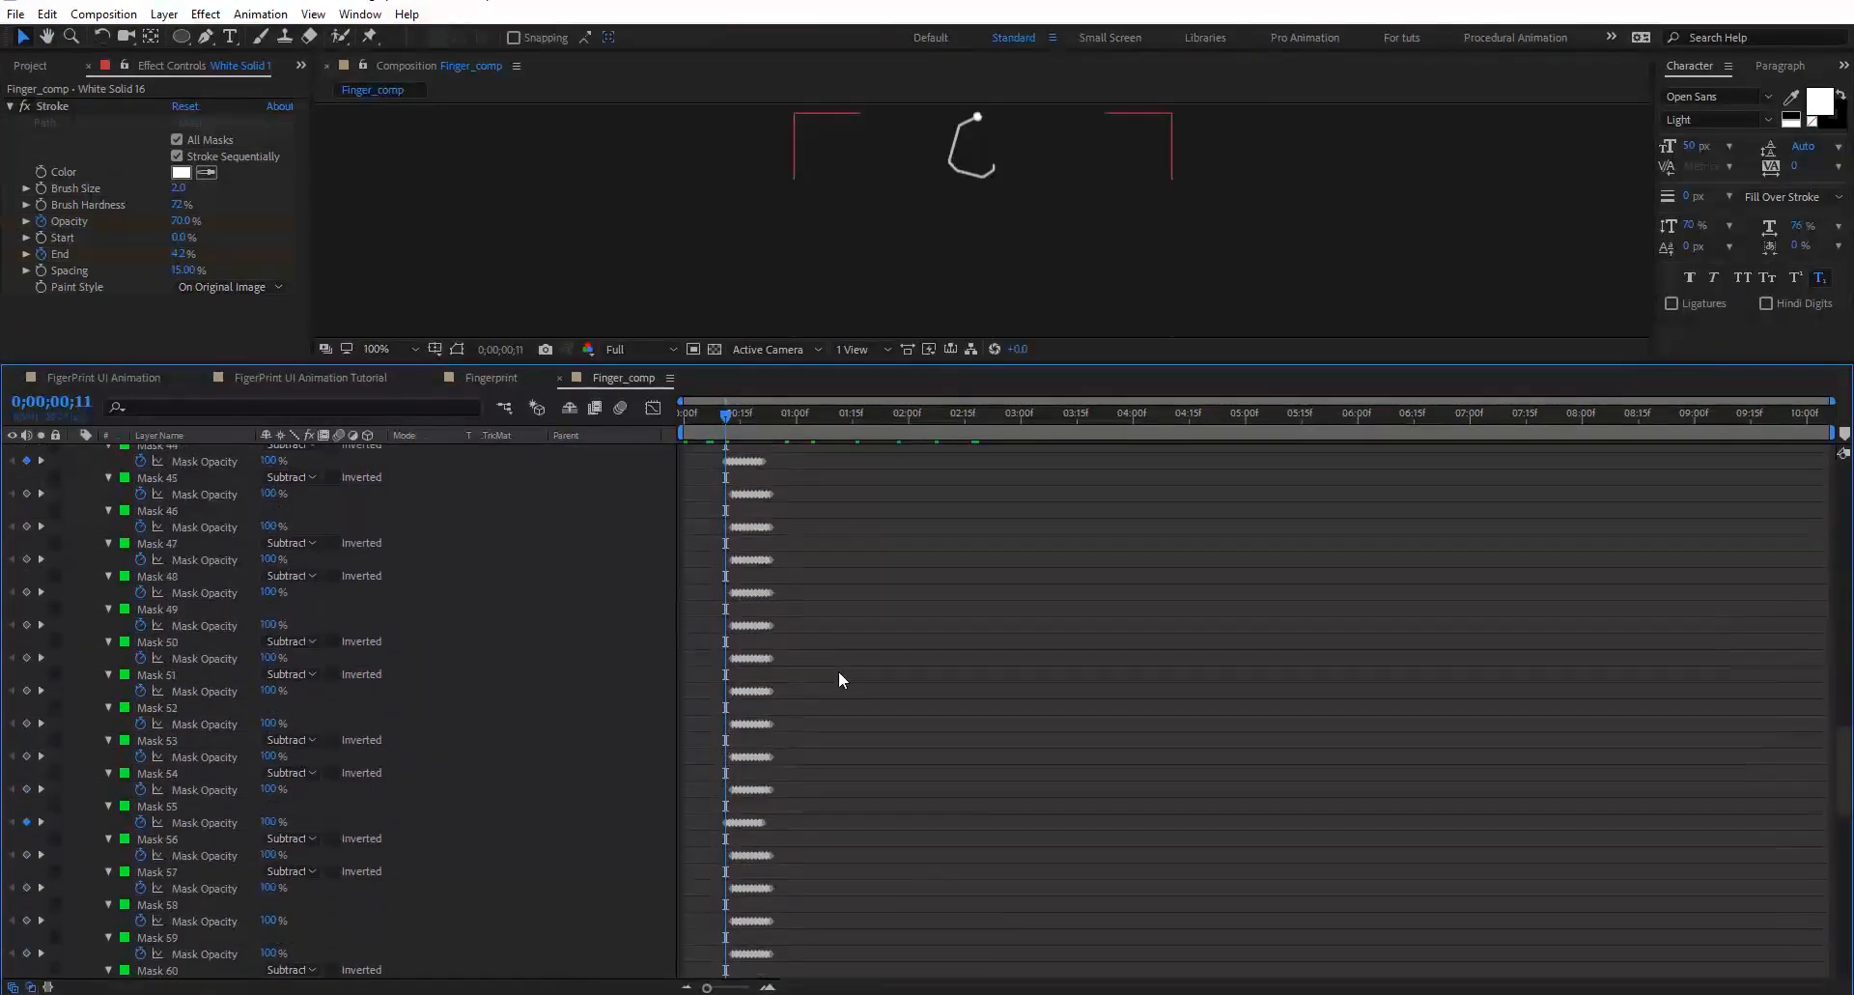
{"action": "scroll", "coordinate": [838, 670], "scroll_direction": "up", "scroll_amount": 12}
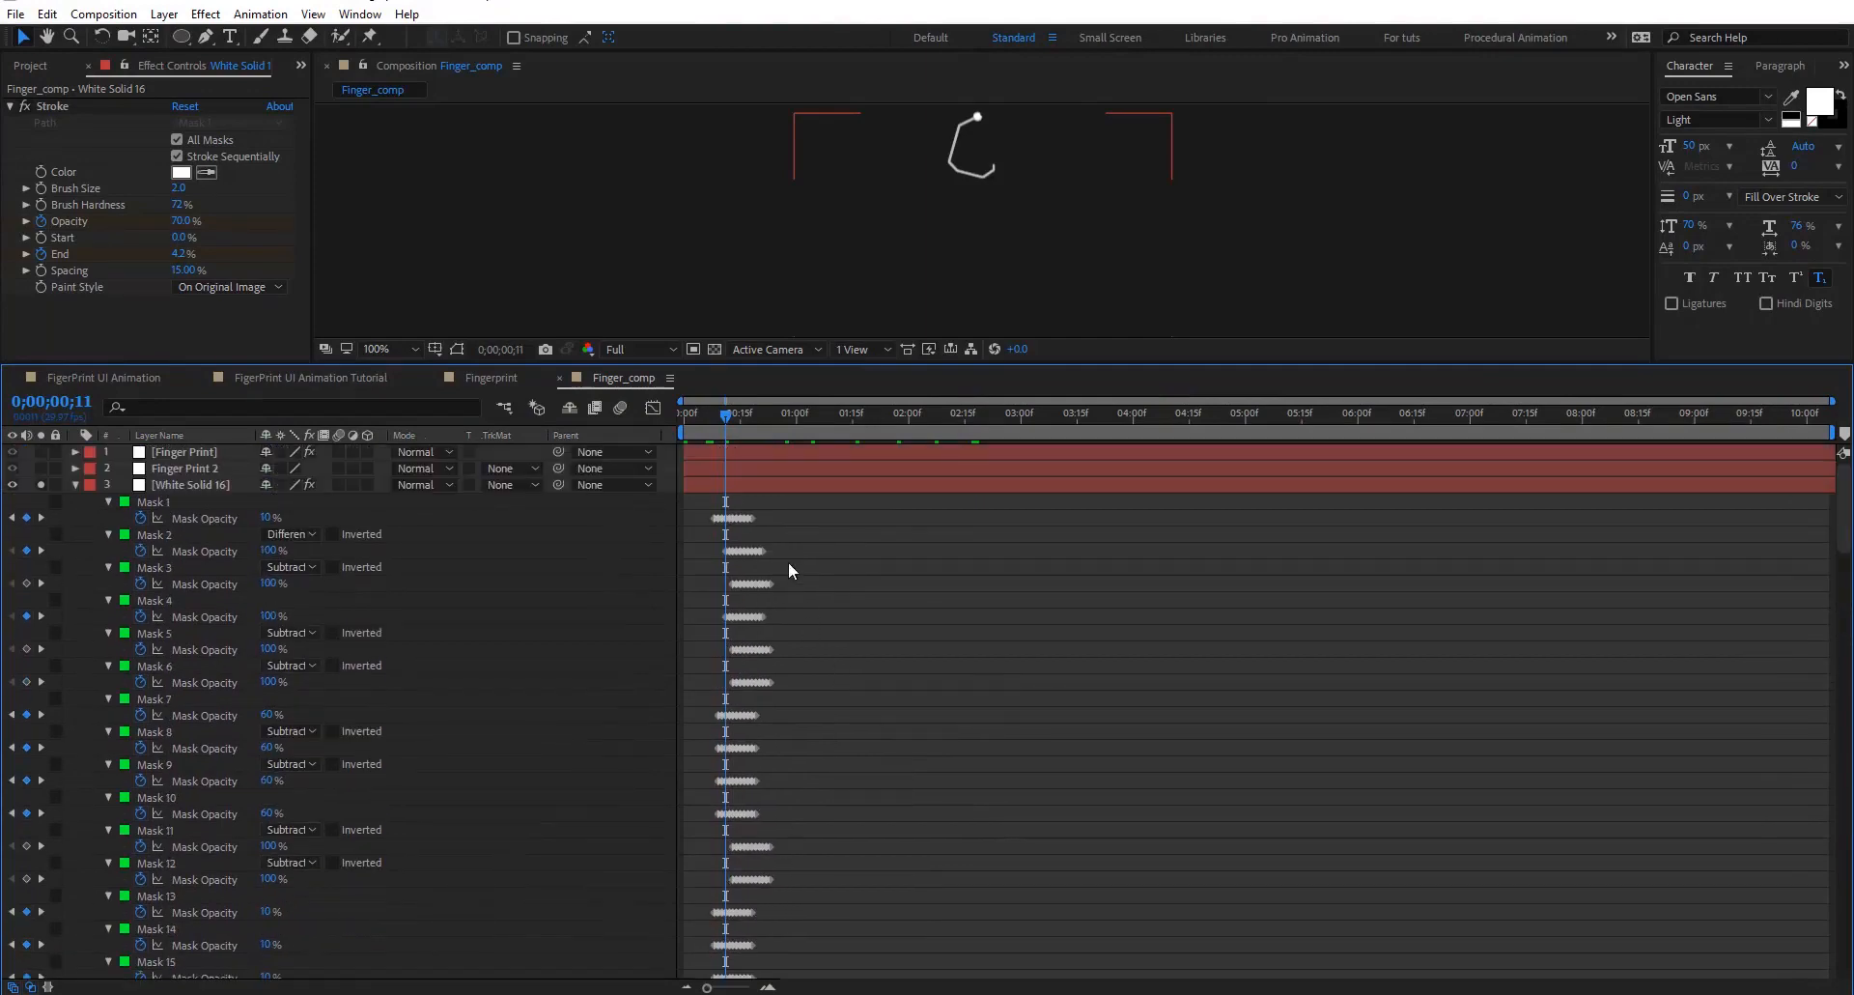
Copy the staggered Mask Opacity keyframes of all White Solid 16 masks and paste them again at 0;00;01;23
{"action": "mouse_move", "coordinate": [794, 501]}
{"action": "left_mouse_down"}
{"action": "mouse_move", "coordinate": [703, 971]}
{"action": "mouse_move", "coordinate": [699, 826]}
{"action": "left_mouse_up"}
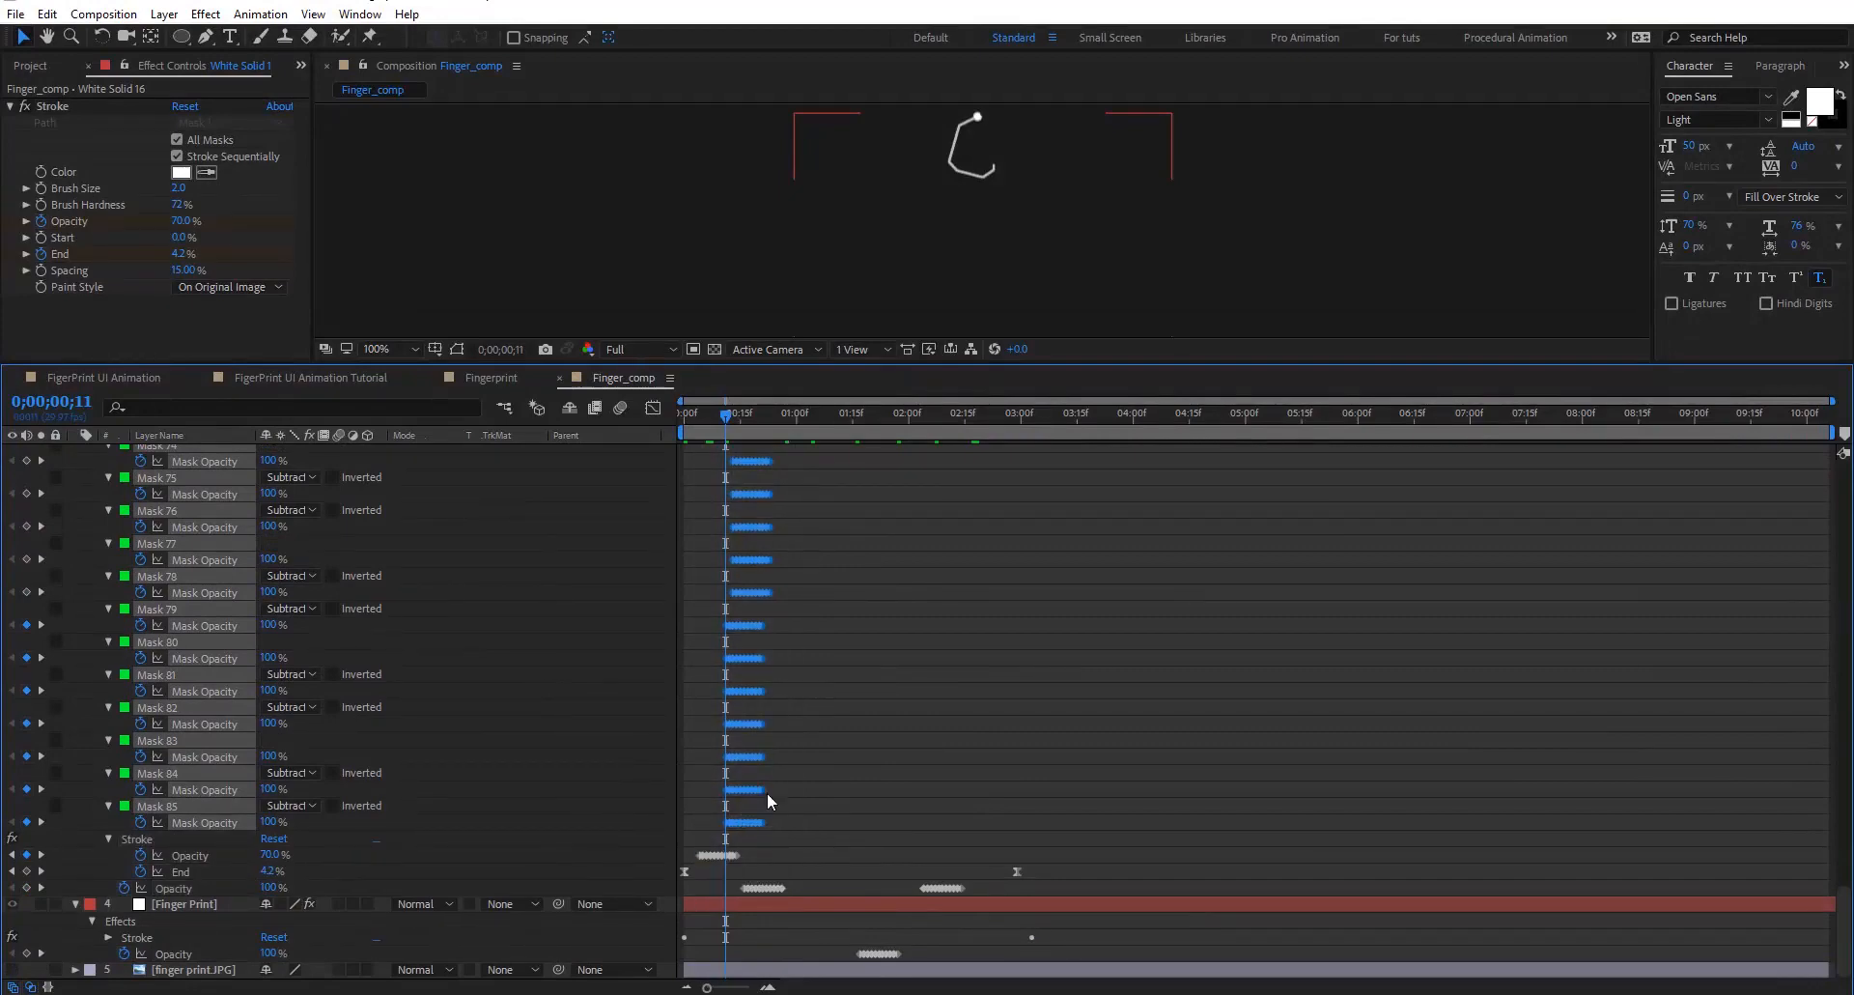
{"action": "scroll", "coordinate": [868, 598], "scroll_direction": "up", "scroll_amount": 4}
{"action": "mouse_move", "coordinate": [865, 415]}
{"action": "left_mouse_down"}
{"action": "mouse_move", "coordinate": [901, 415]}
{"action": "mouse_move", "coordinate": [882, 405]}
{"action": "left_mouse_up"}
{"action": "scroll", "coordinate": [964, 530], "scroll_direction": "down", "scroll_amount": 4}
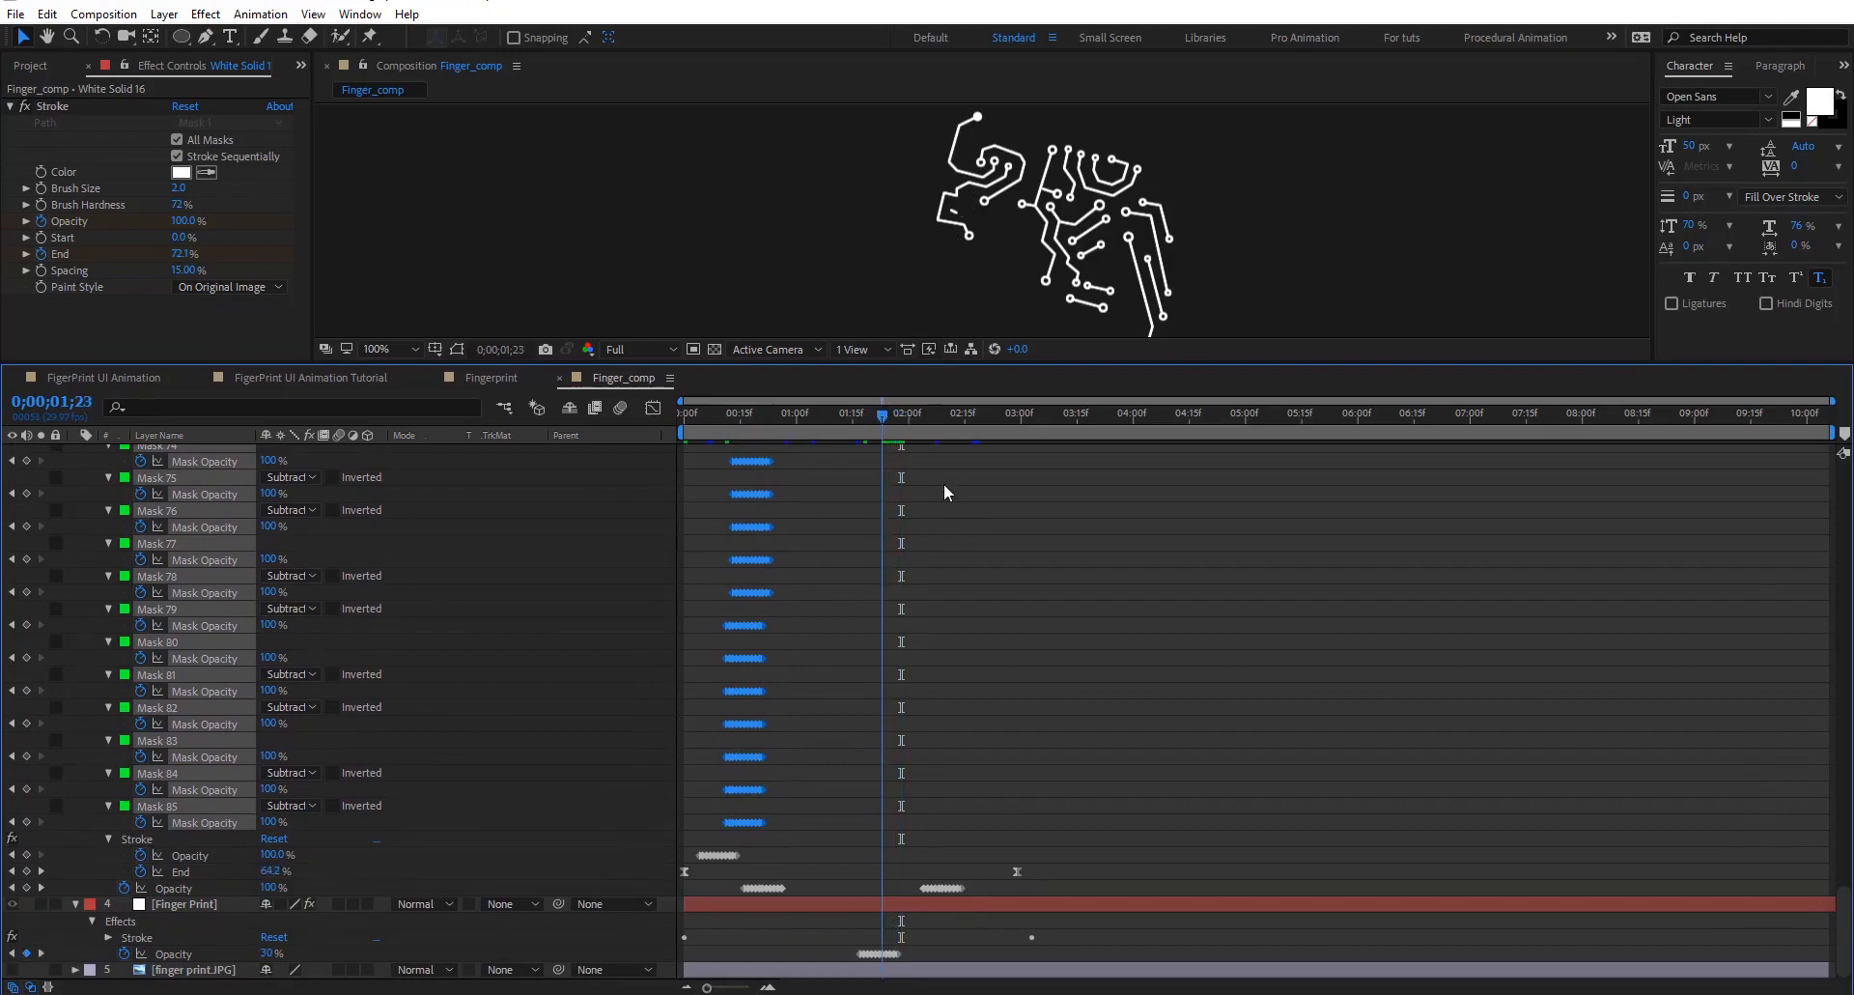
{"action": "key", "text": "ctrl+v"}
{"action": "scroll", "coordinate": [974, 594], "scroll_direction": "up", "scroll_amount": 10}
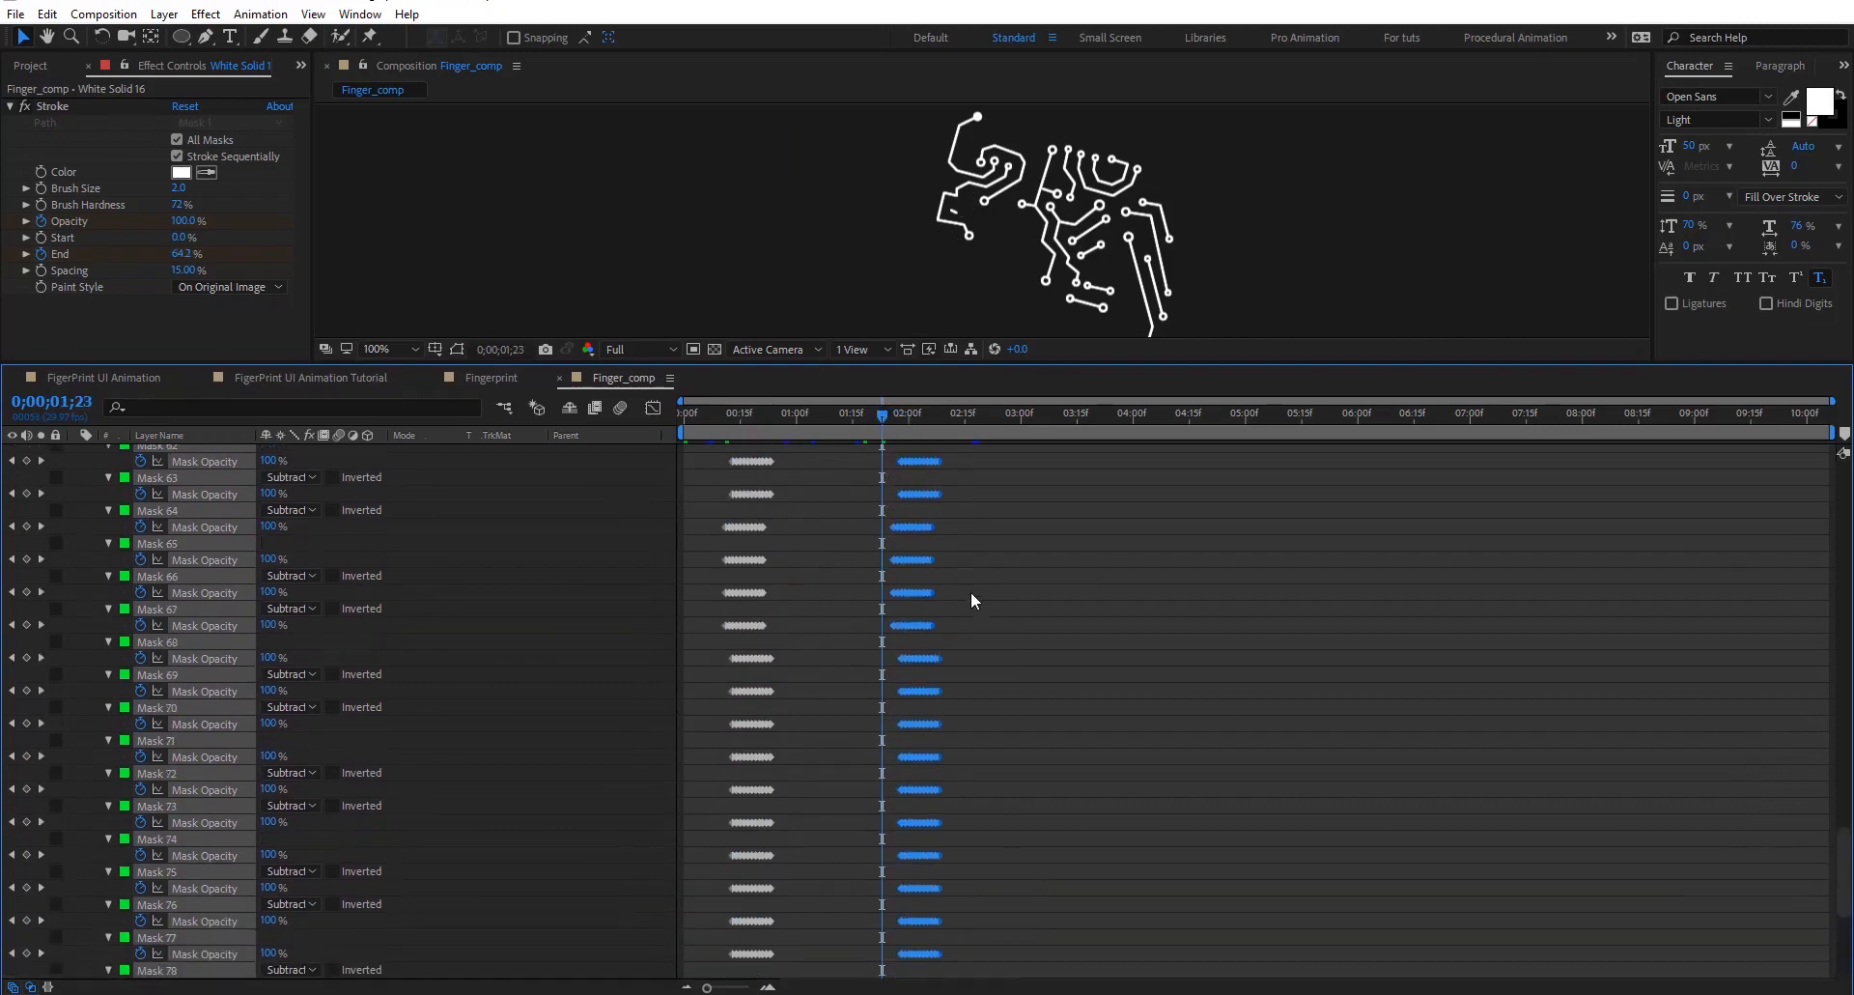
{"action": "scroll", "coordinate": [879, 459], "scroll_direction": "up", "scroll_amount": 2}
Restore the timeline's height, collapse White Solid 16 and preview its flickering draw-on from the start
{"action": "mouse_move", "coordinate": [885, 419]}
{"action": "left_mouse_down"}
{"action": "mouse_move", "coordinate": [936, 421]}
{"action": "mouse_move", "coordinate": [762, 425]}
{"action": "left_mouse_up"}
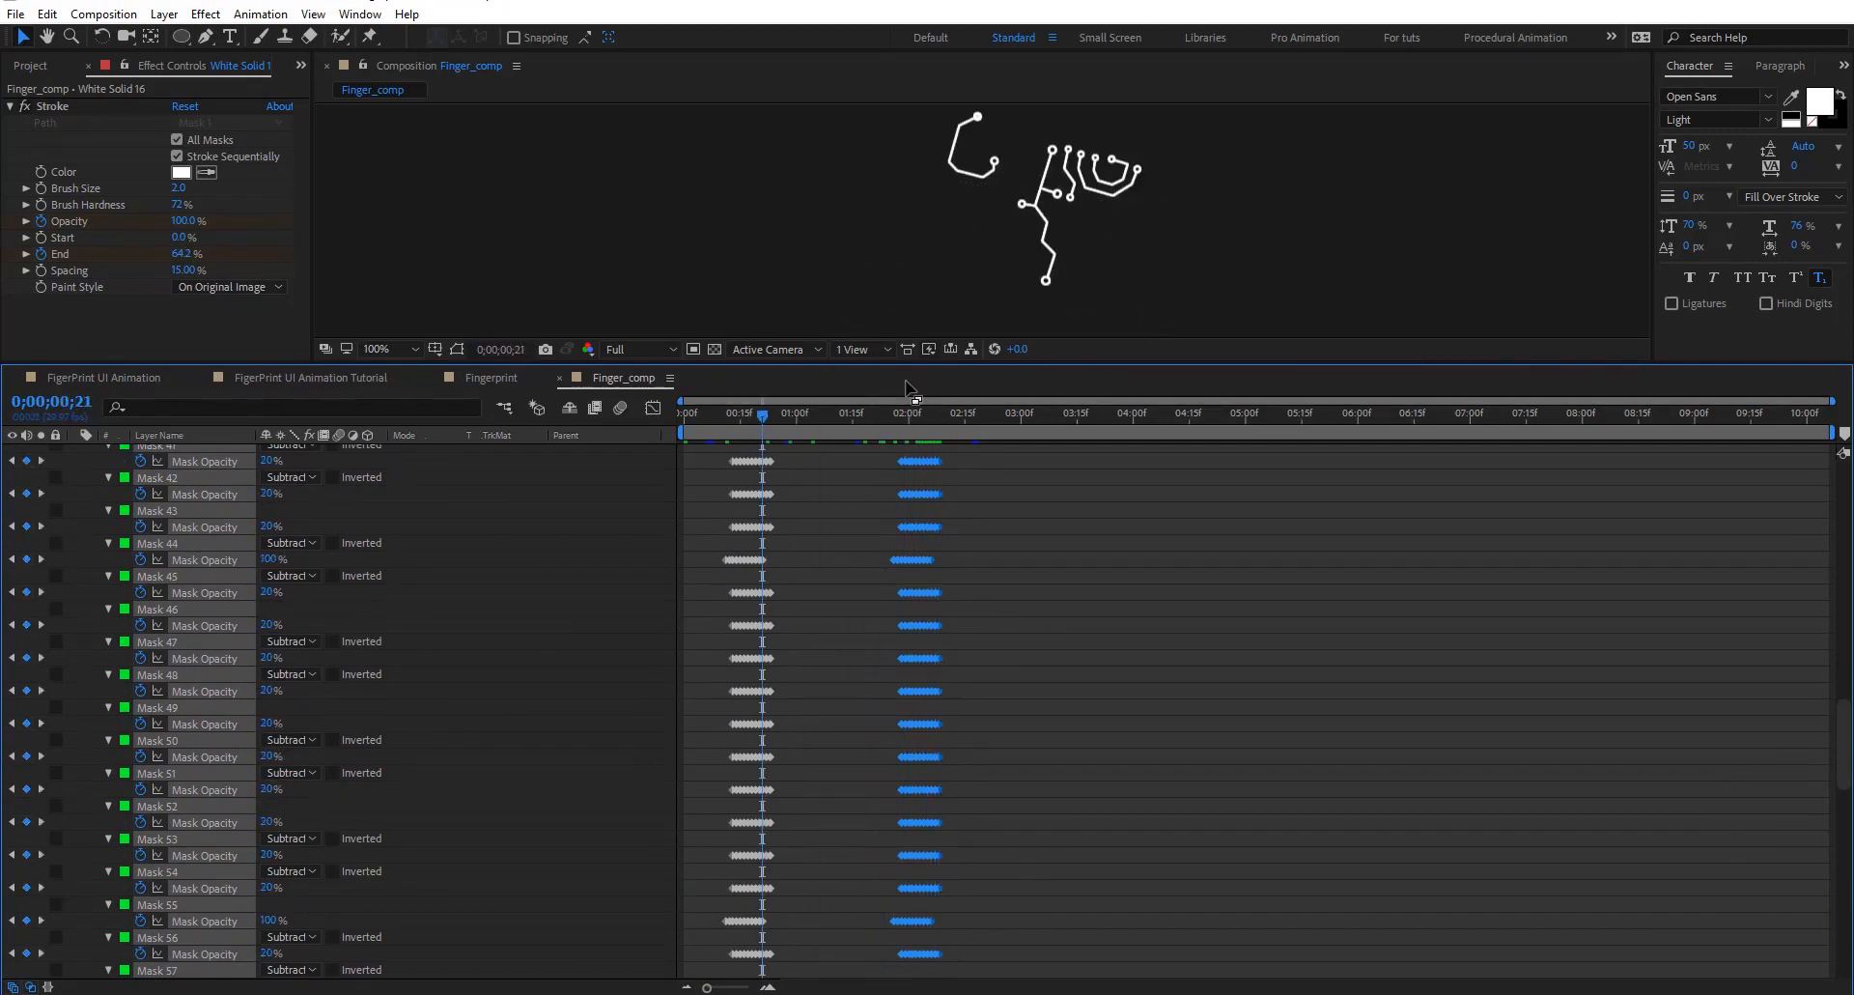
{"action": "left_click_drag", "start_coordinate": [908, 362], "coordinate": [902, 641]}
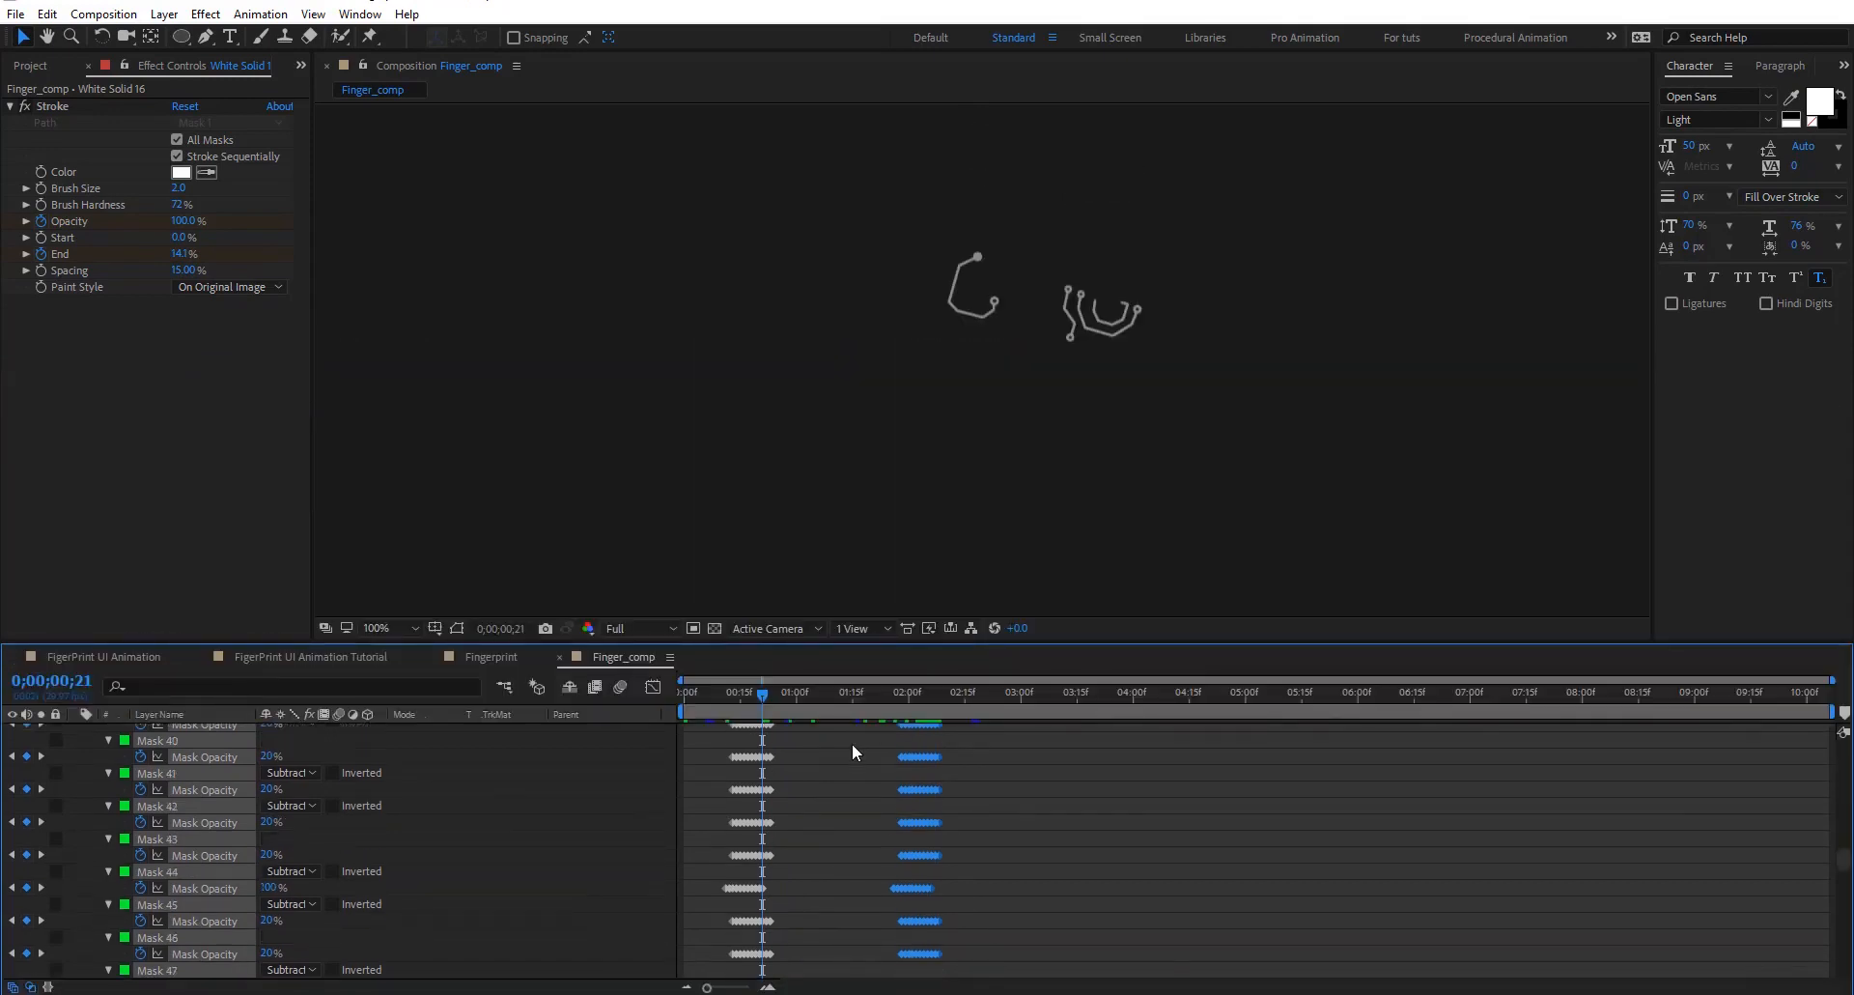
{"action": "scroll", "coordinate": [849, 740], "scroll_direction": "up", "scroll_amount": 15}
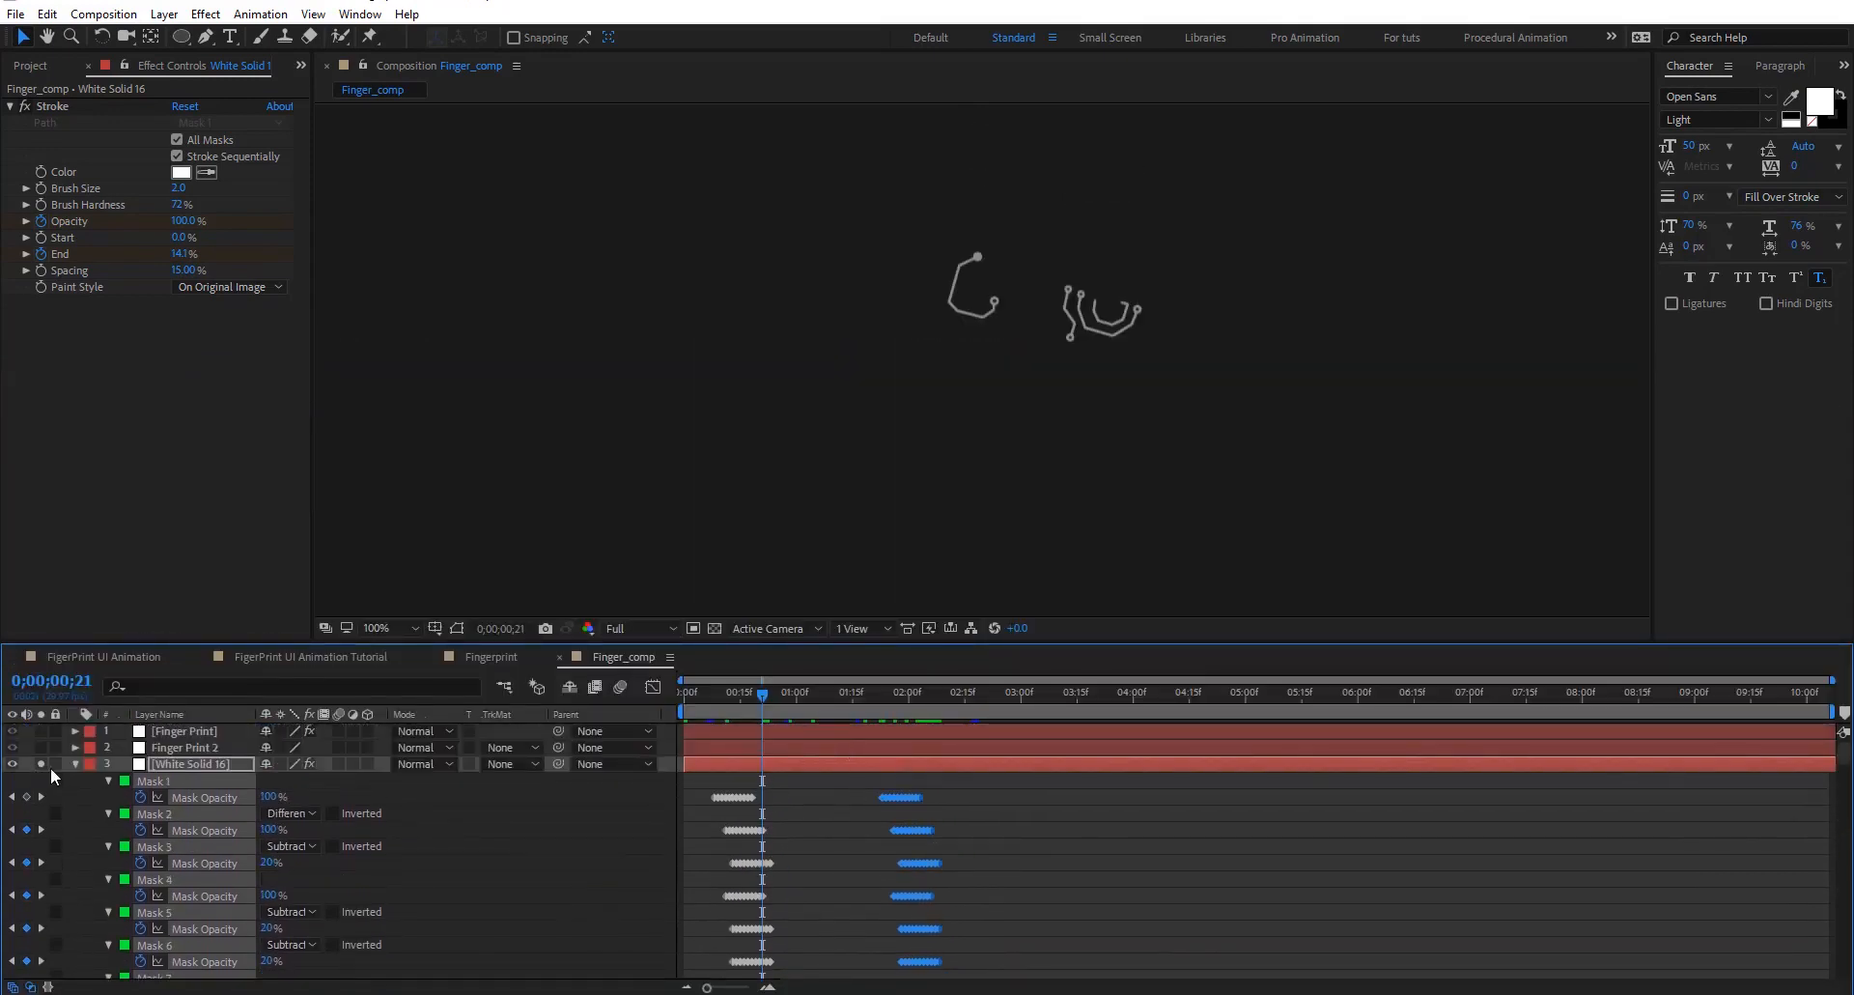
{"action": "left_click", "coordinate": [75, 763]}
{"action": "key", "text": "Home"}
{"action": "key", "text": "space"}
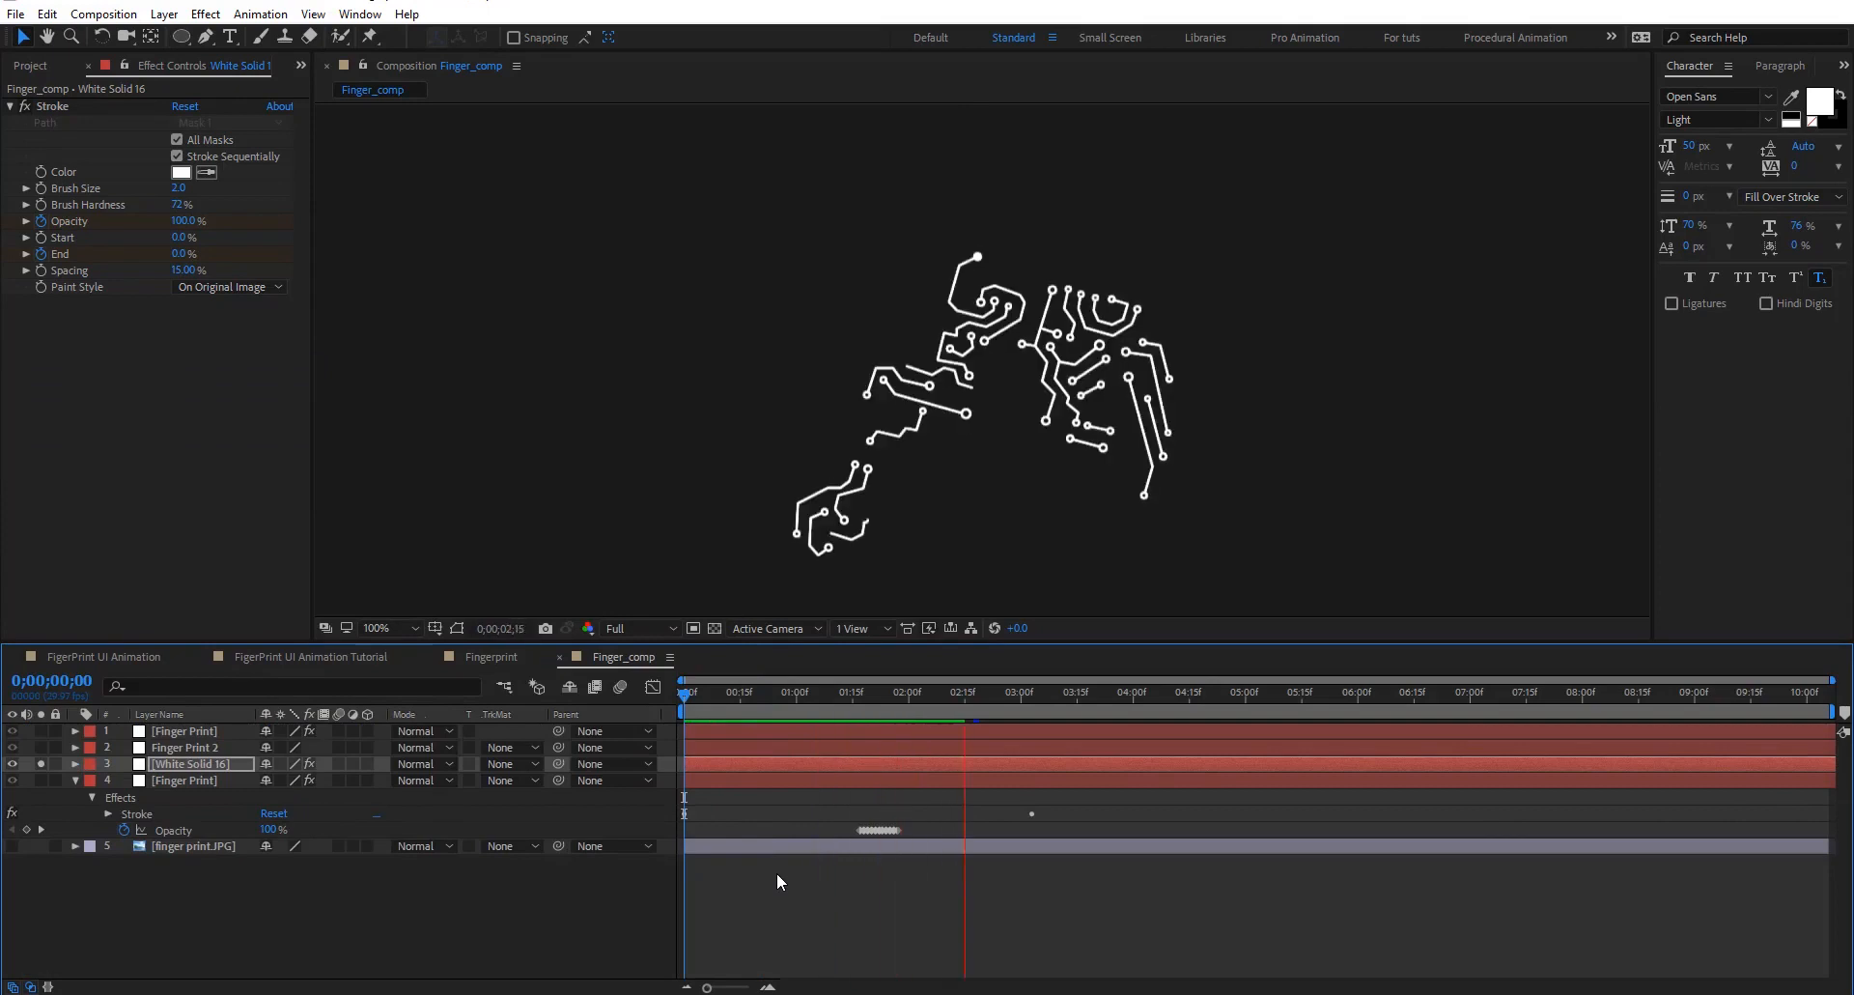
{"action": "left_click", "coordinate": [670, 693]}
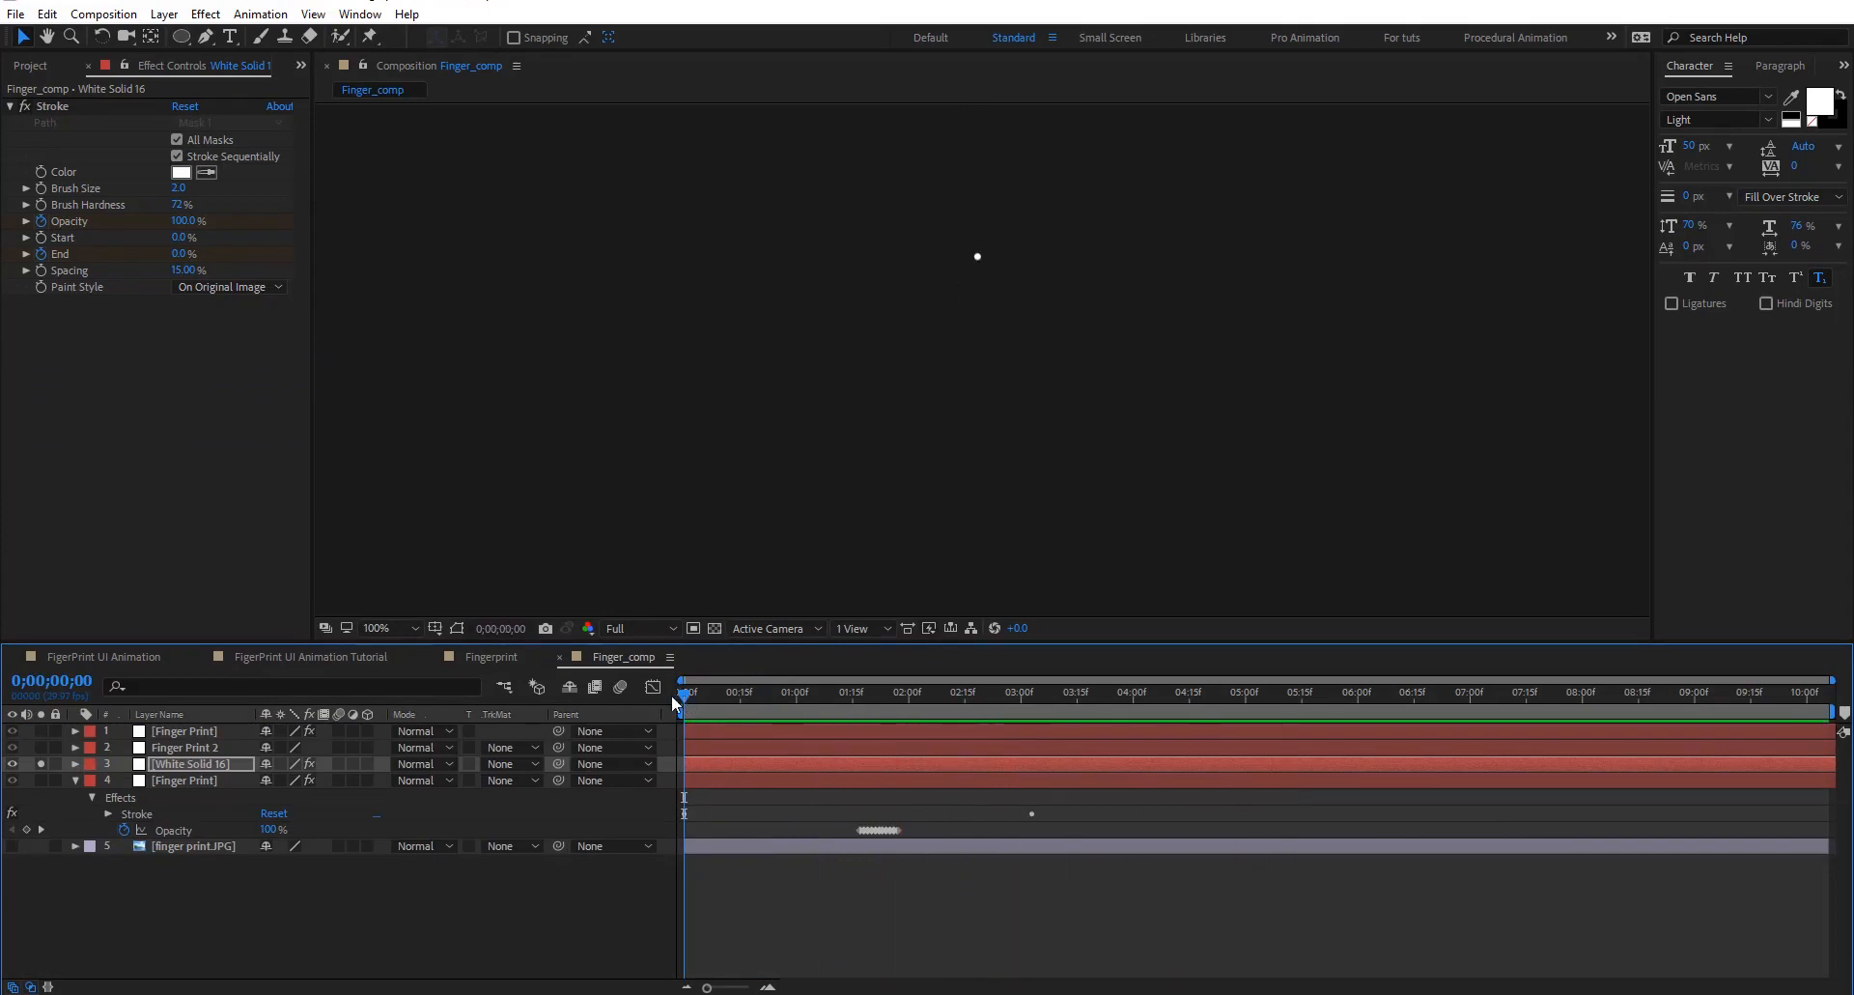
{"action": "key", "text": "space"}
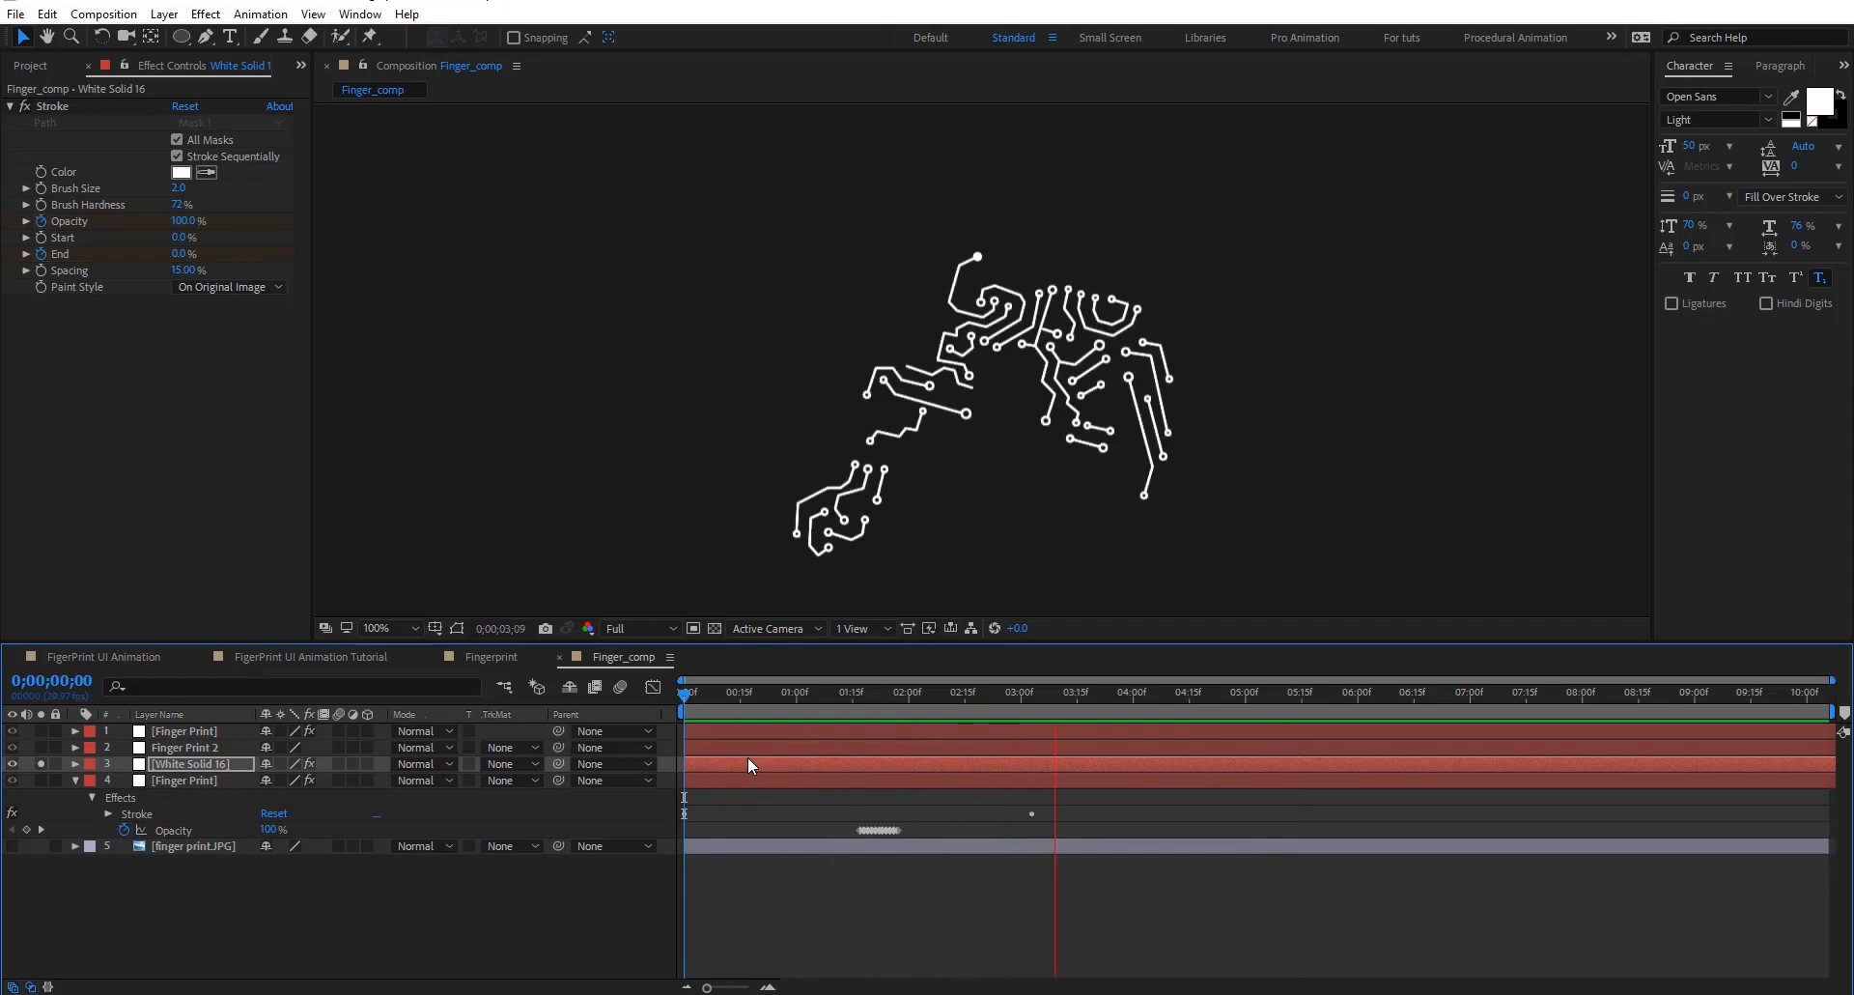
{"action": "left_click_drag", "start_coordinate": [690, 699], "coordinate": [1007, 720]}
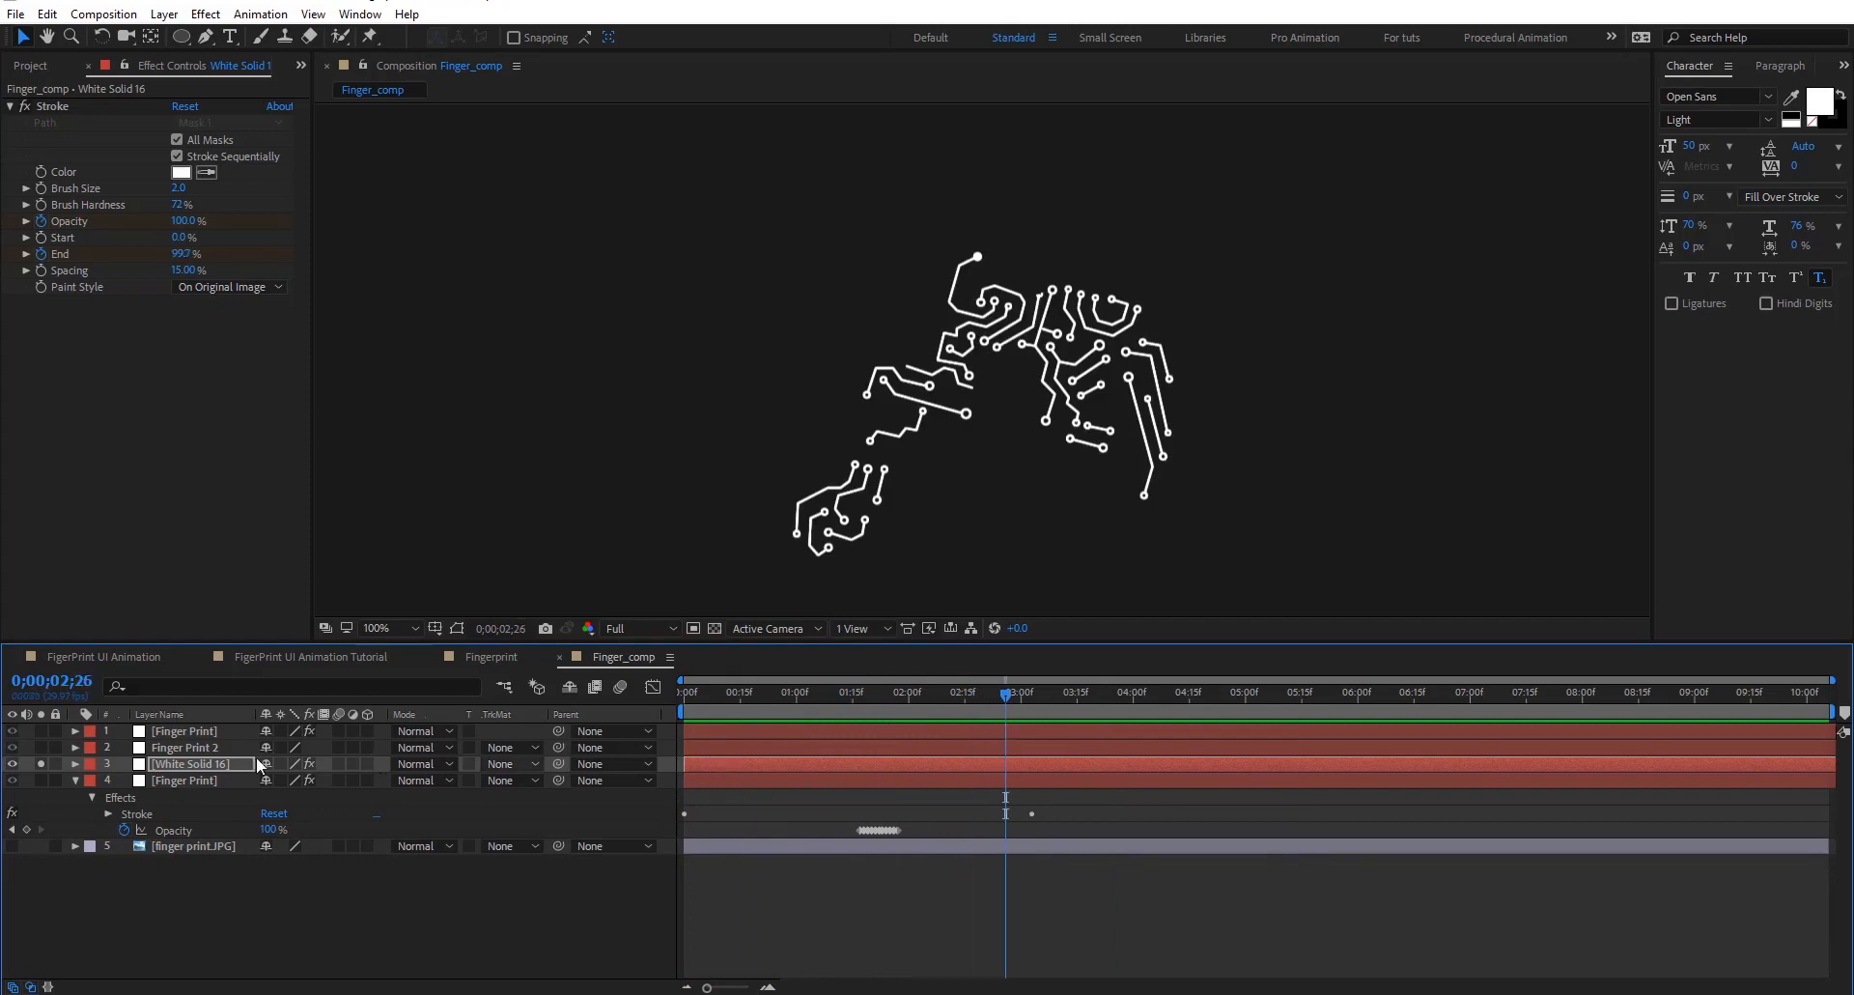
Copy the lower Finger Print layer's Stroke effect to Finger Print 2 at 0;00;00;00 and move its last End keyframe to about 0;00;03;17
{"action": "left_click", "coordinate": [182, 749]}
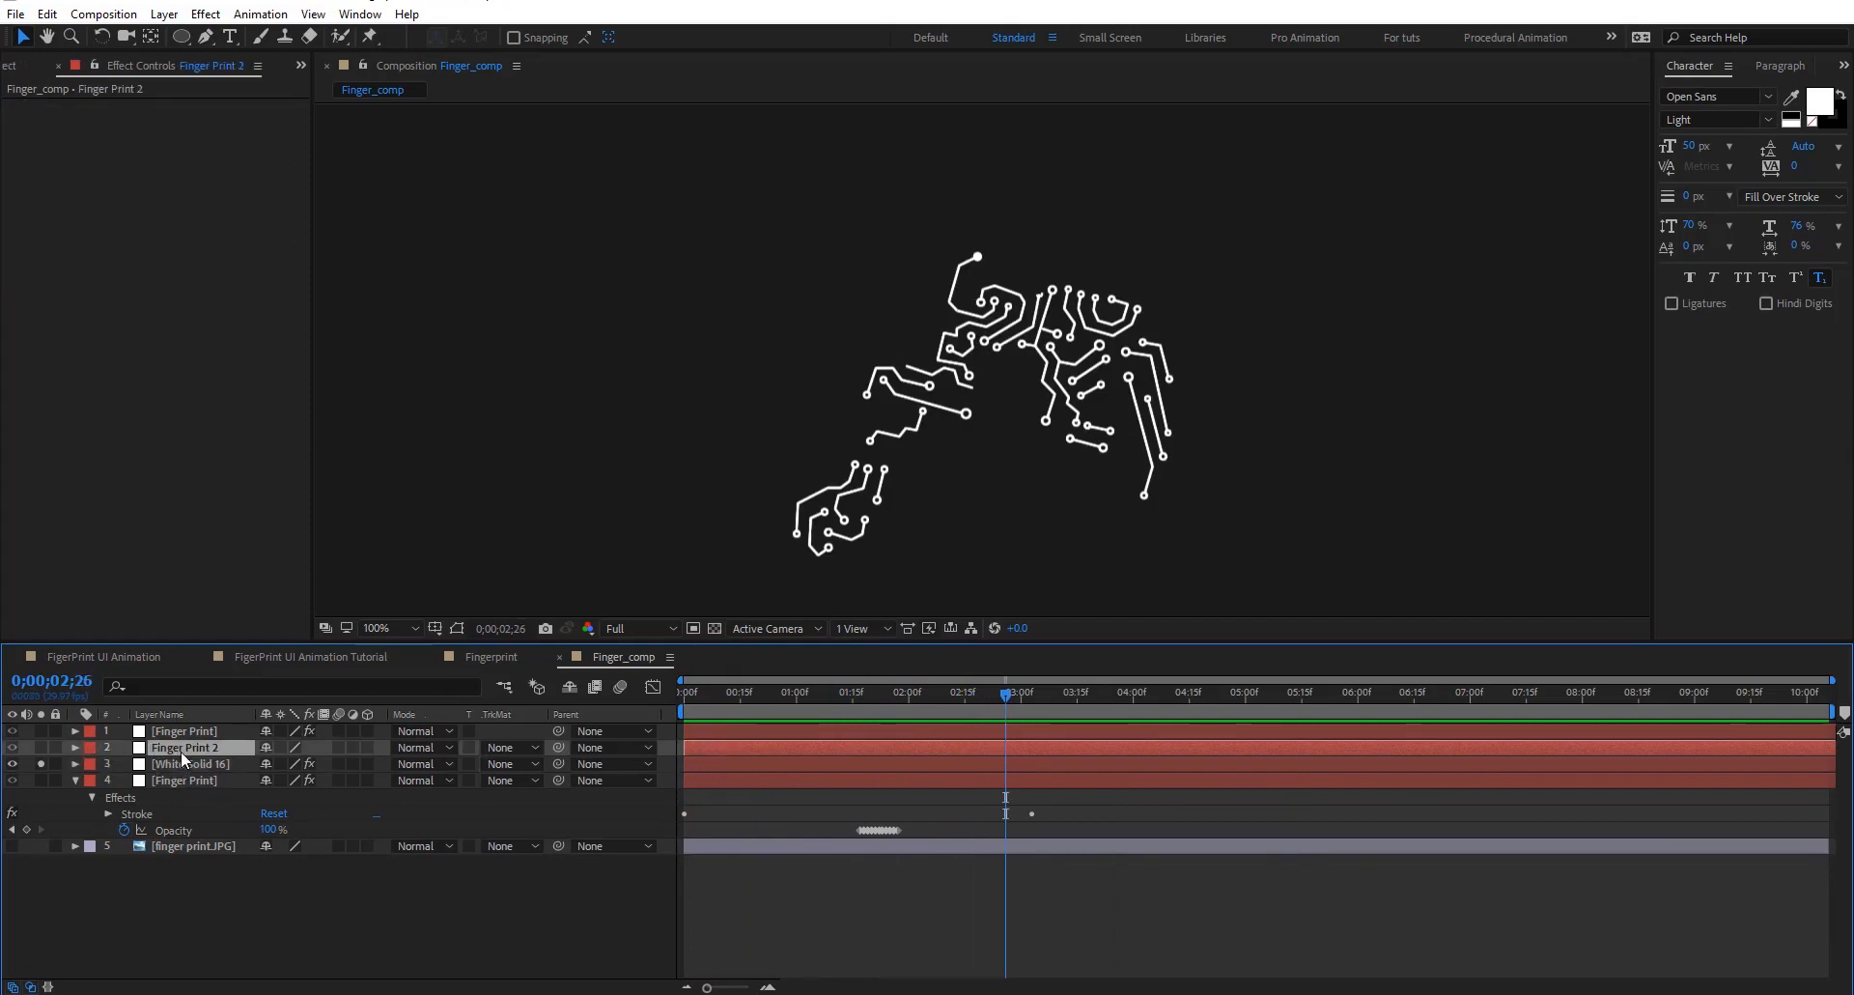
{"action": "left_click", "coordinate": [149, 812]}
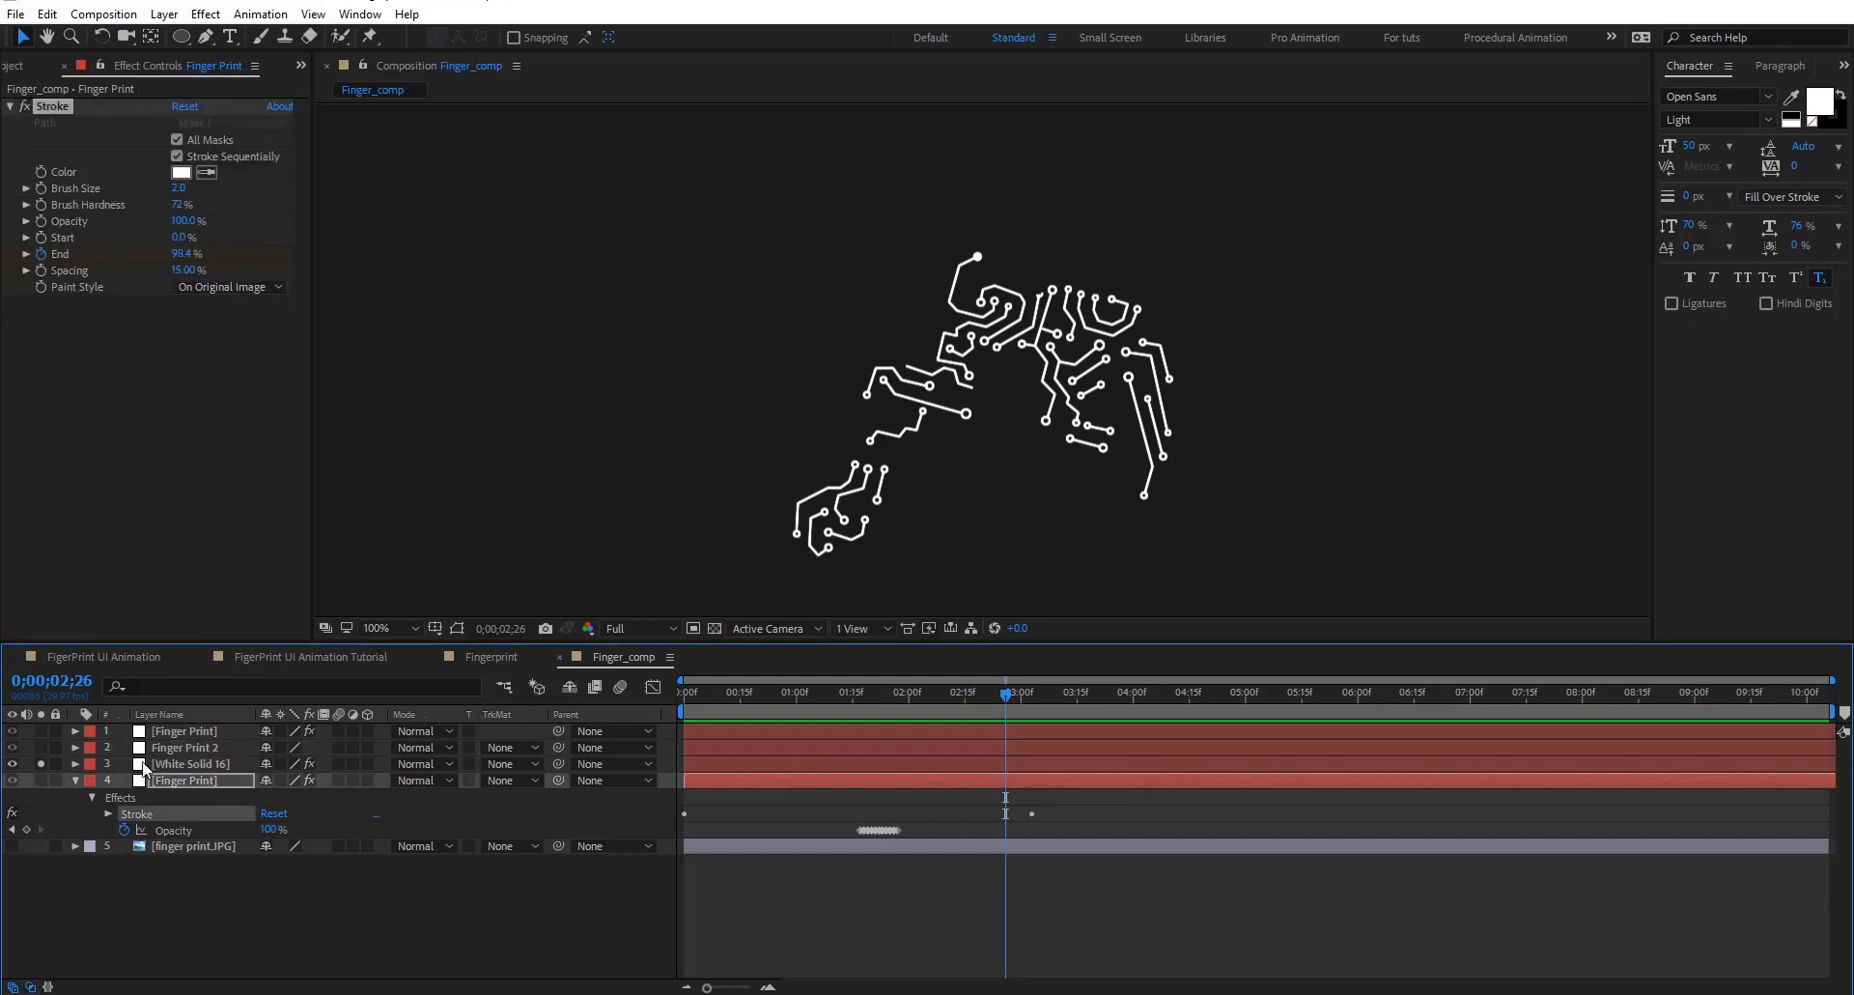
{"action": "left_click", "coordinate": [190, 747]}
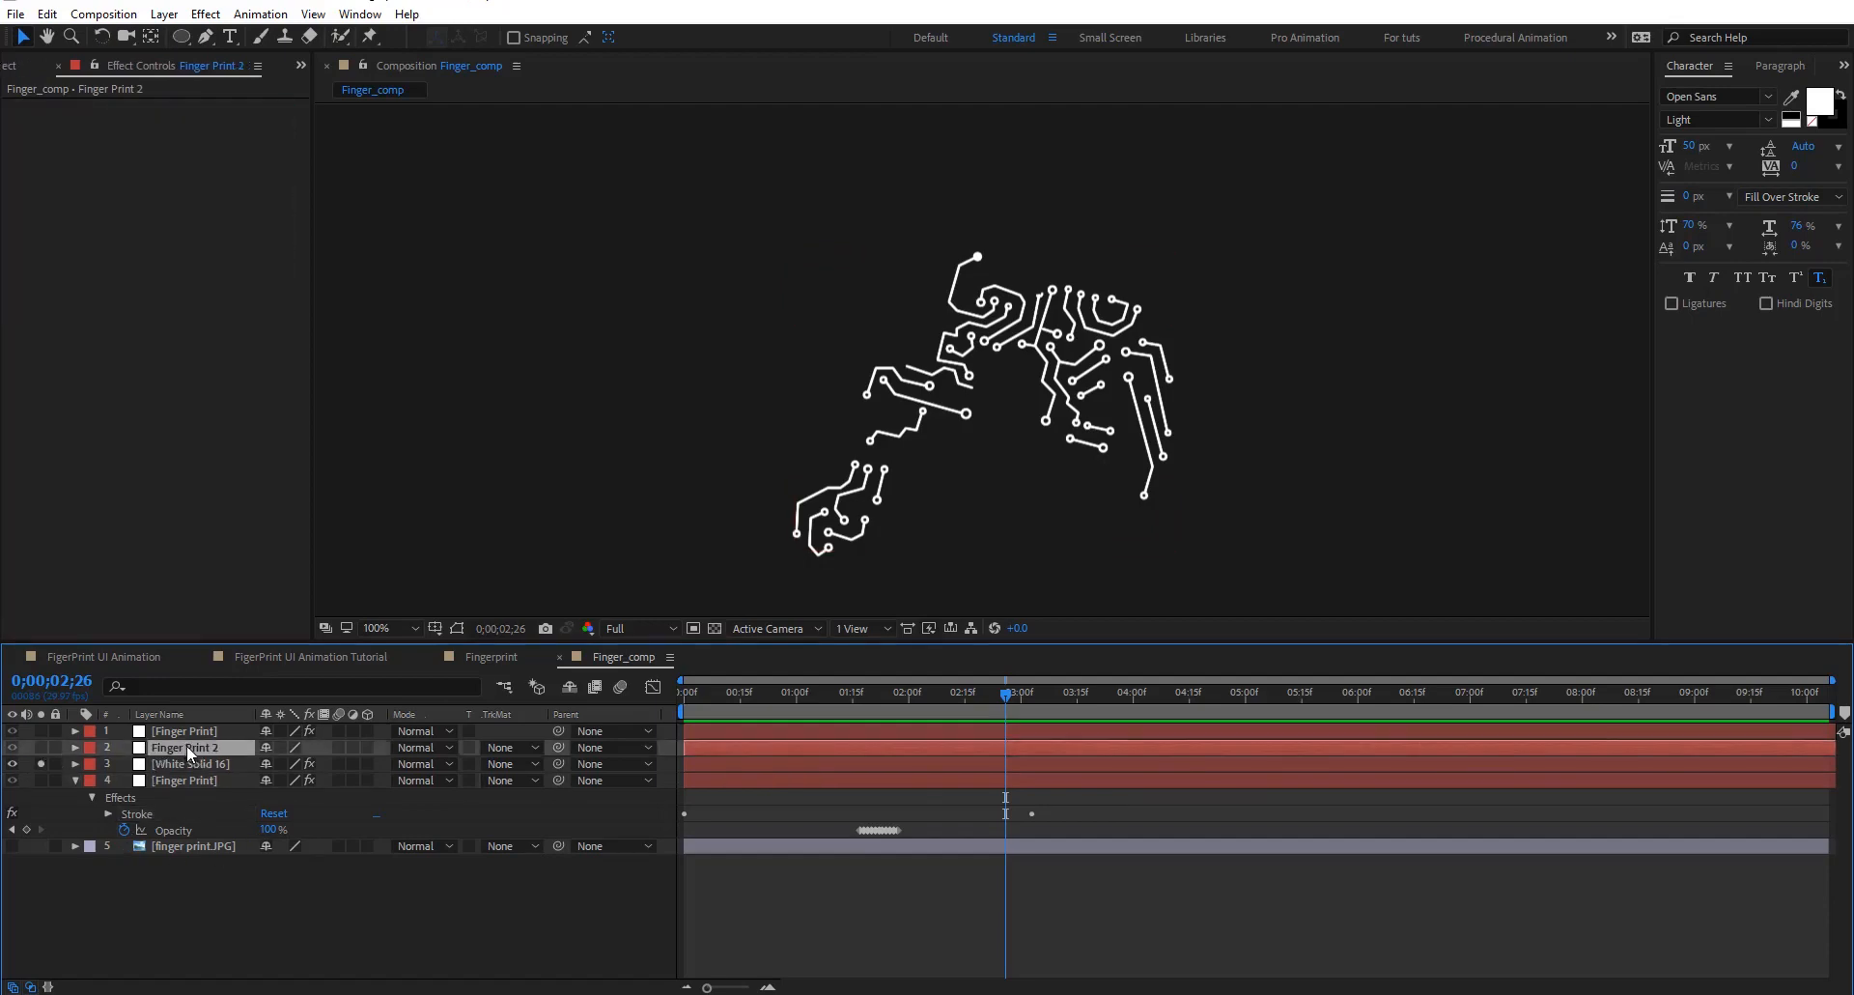
{"action": "left_click_drag", "start_coordinate": [695, 699], "coordinate": [607, 688]}
{"action": "key", "text": "ctrl+v"}
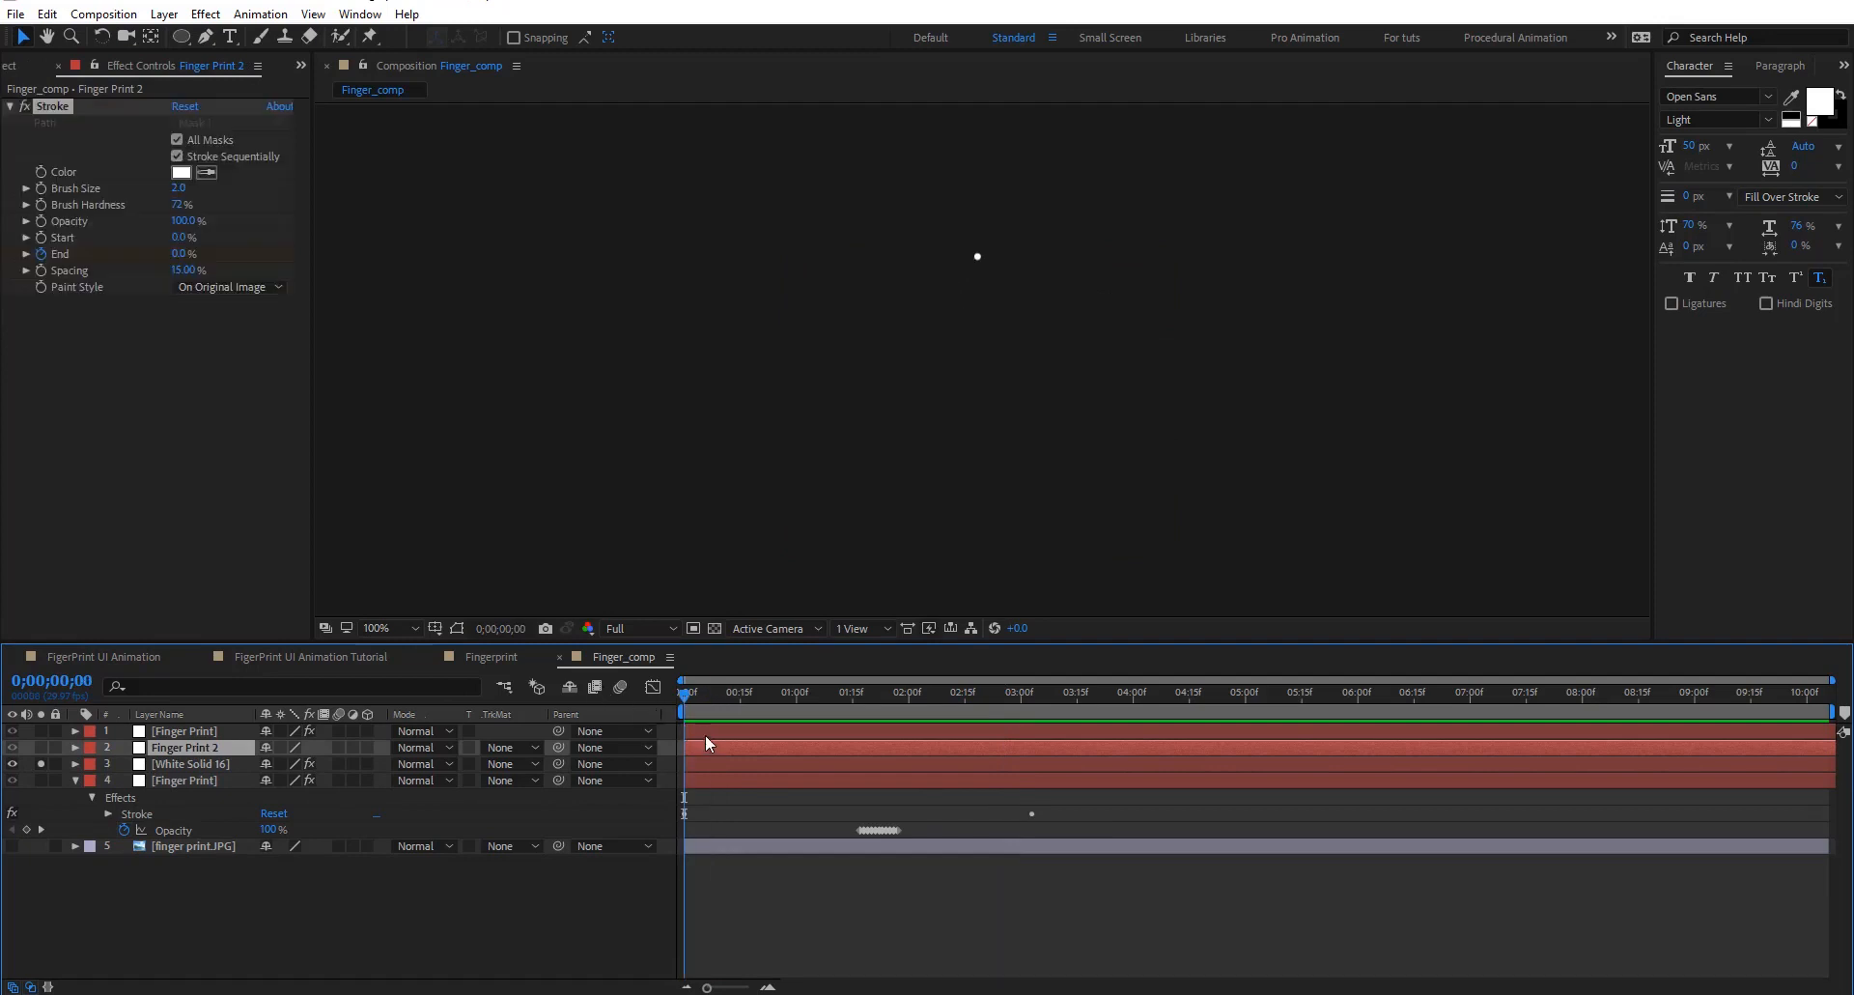
{"action": "key", "text": "u"}
{"action": "left_click_drag", "start_coordinate": [1032, 779], "coordinate": [1083, 780]}
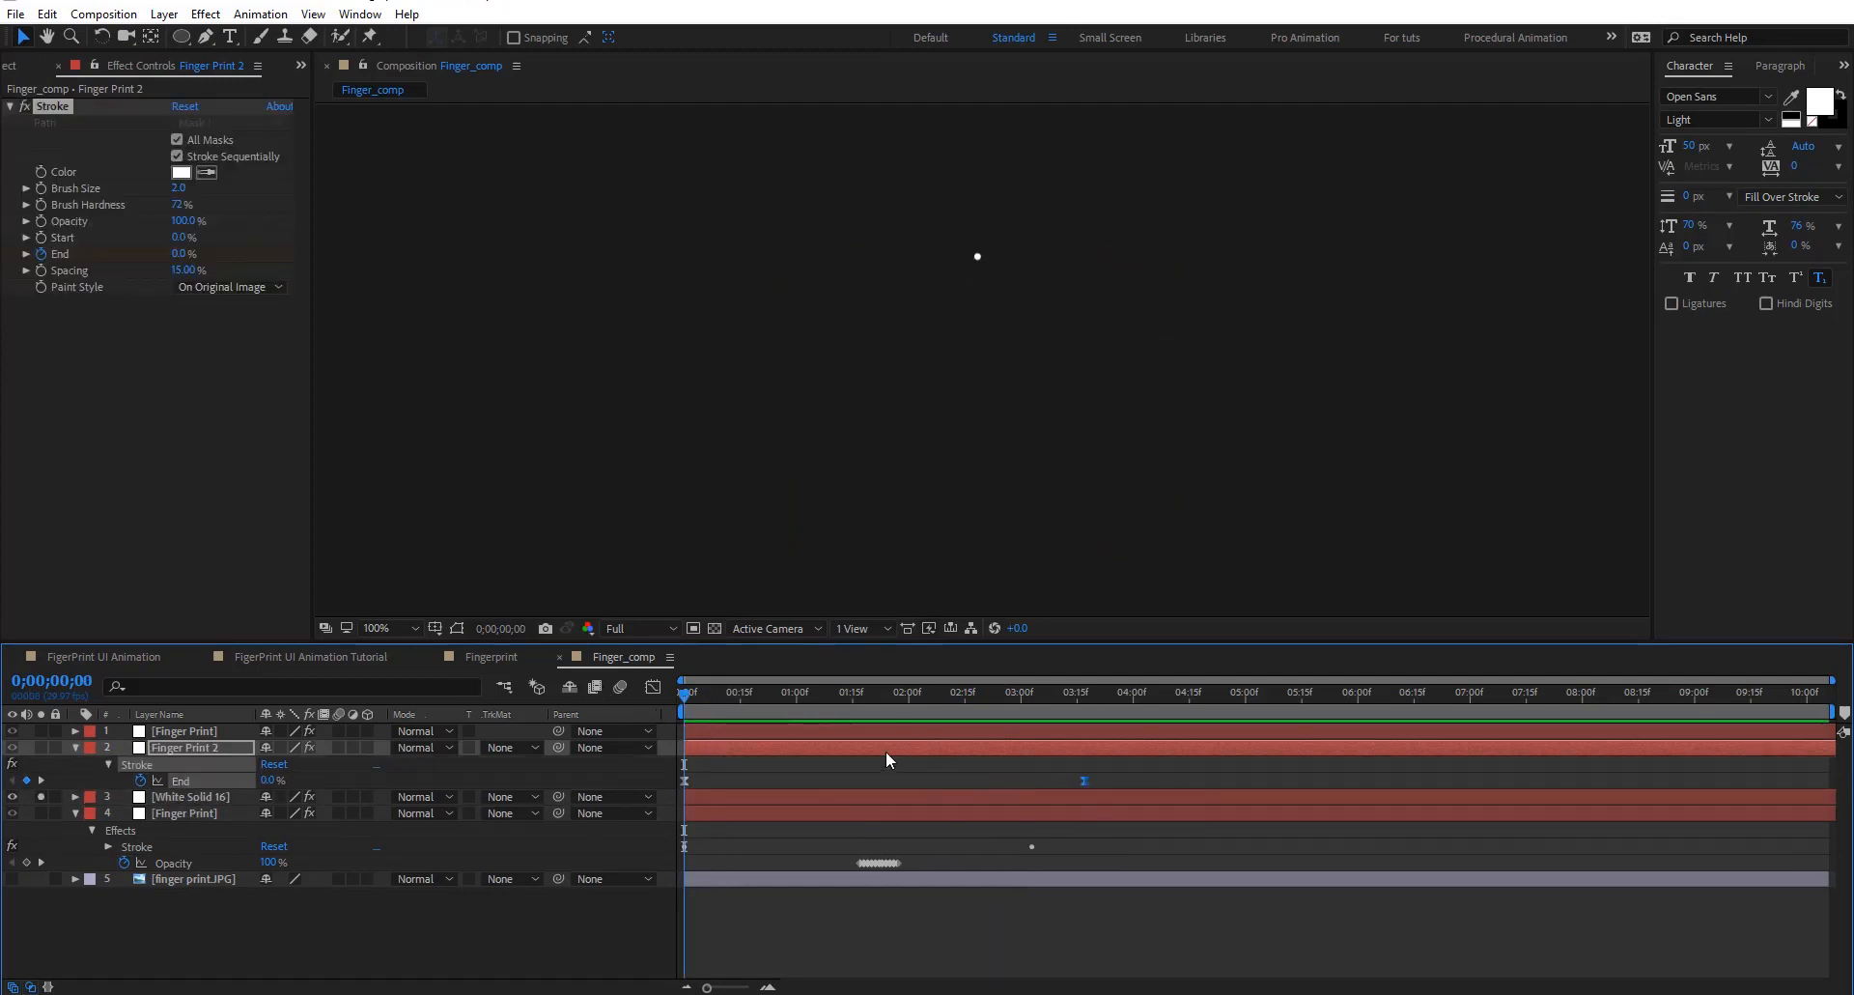
Copy the Opacity flicker keyframes of the lower Finger Print layer and set the current time to 0;00;00;26
{"action": "left_click", "coordinate": [786, 695]}
{"action": "left_click_drag", "start_coordinate": [918, 856], "coordinate": [846, 866]}
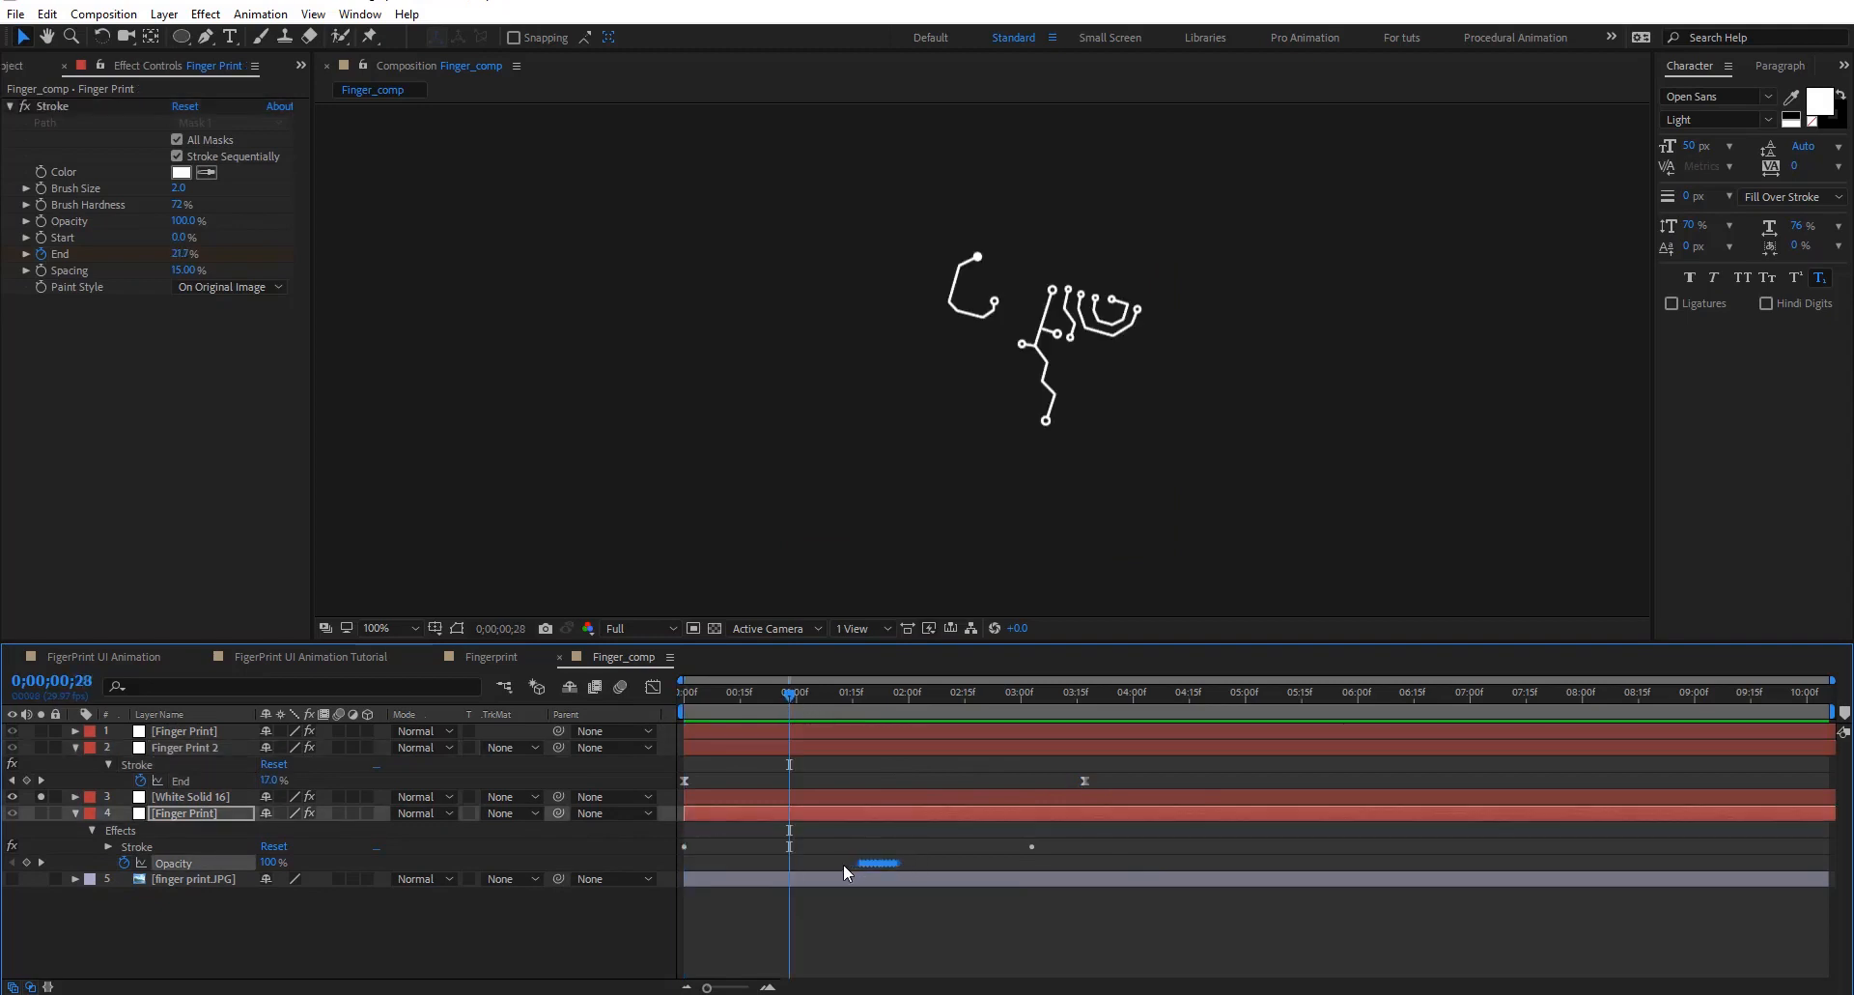
{"action": "key", "text": "ctrl+c"}
{"action": "key", "text": "Page_Up"}
{"action": "key", "text": "Page_Up"}
{"action": "key", "text": "ctrl+v"}
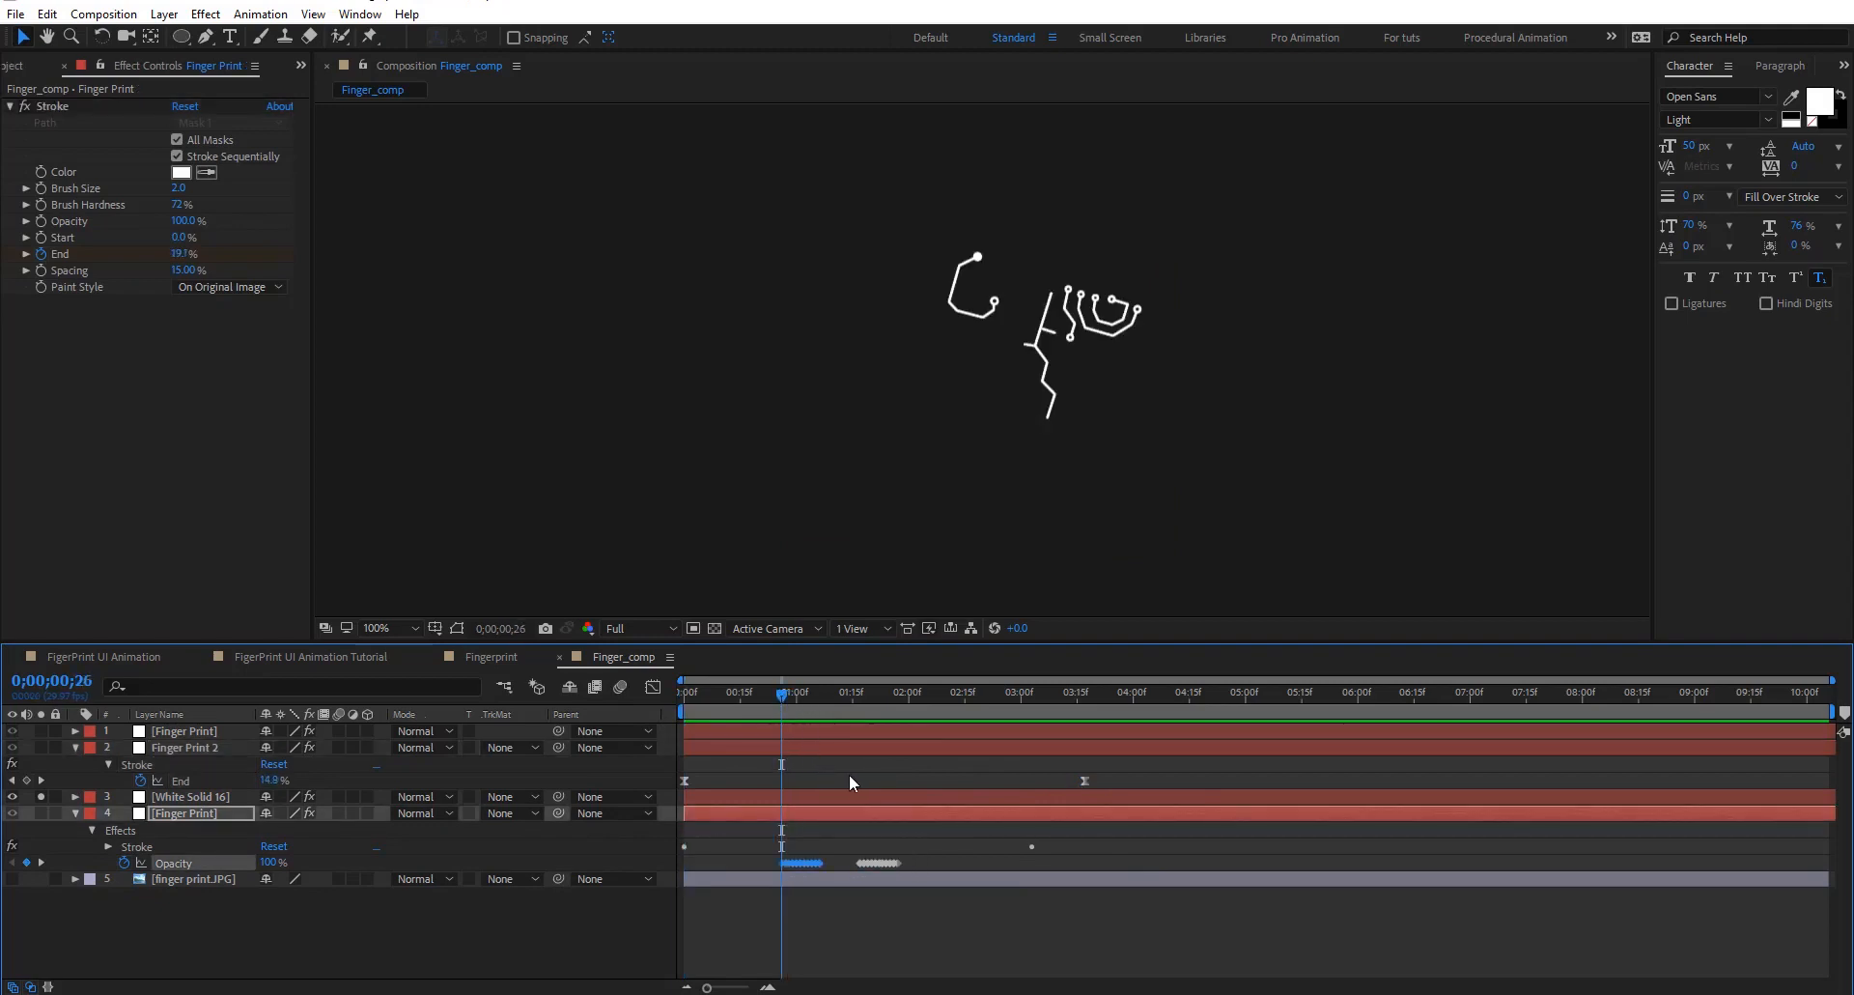
{"action": "key", "text": "ctrl+z"}
Paste the flicker keyframes onto Finger Print 2's layer Opacity at 0;00;00;26, about 0;00;01;20 and 0;00;02;22
{"action": "left_click", "coordinate": [840, 749]}
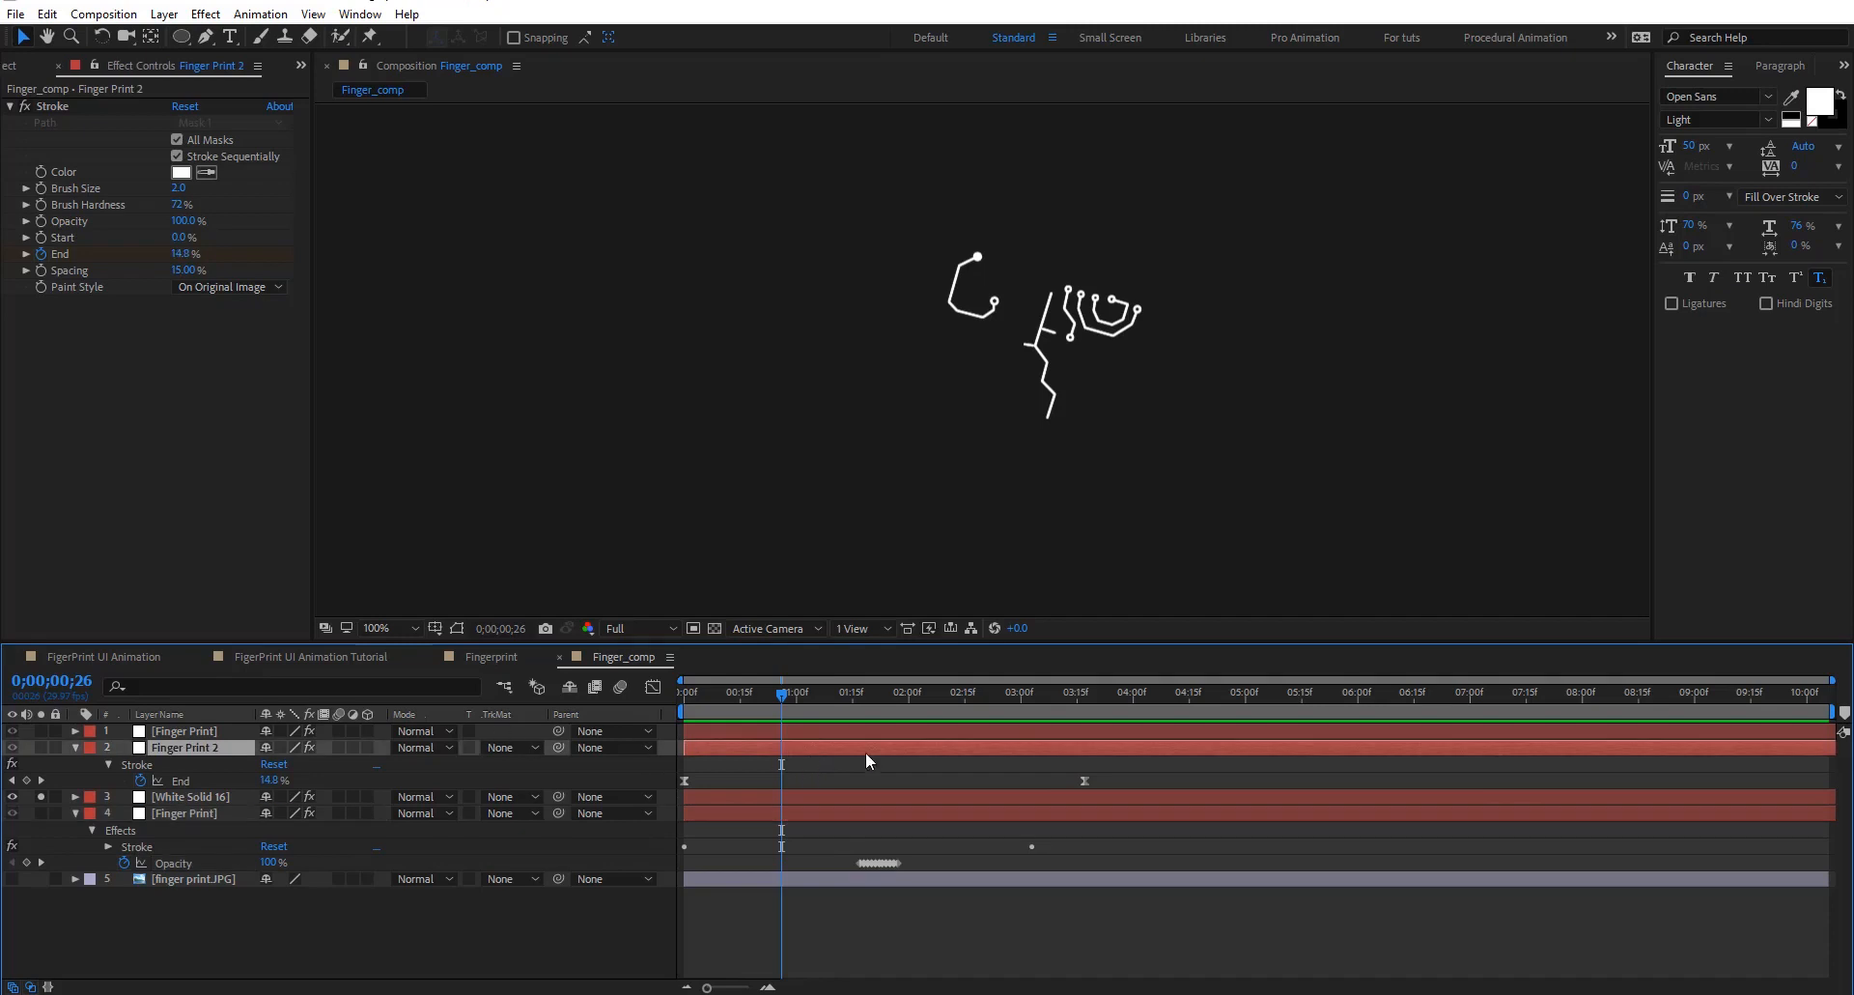
{"action": "key", "text": "Return"}
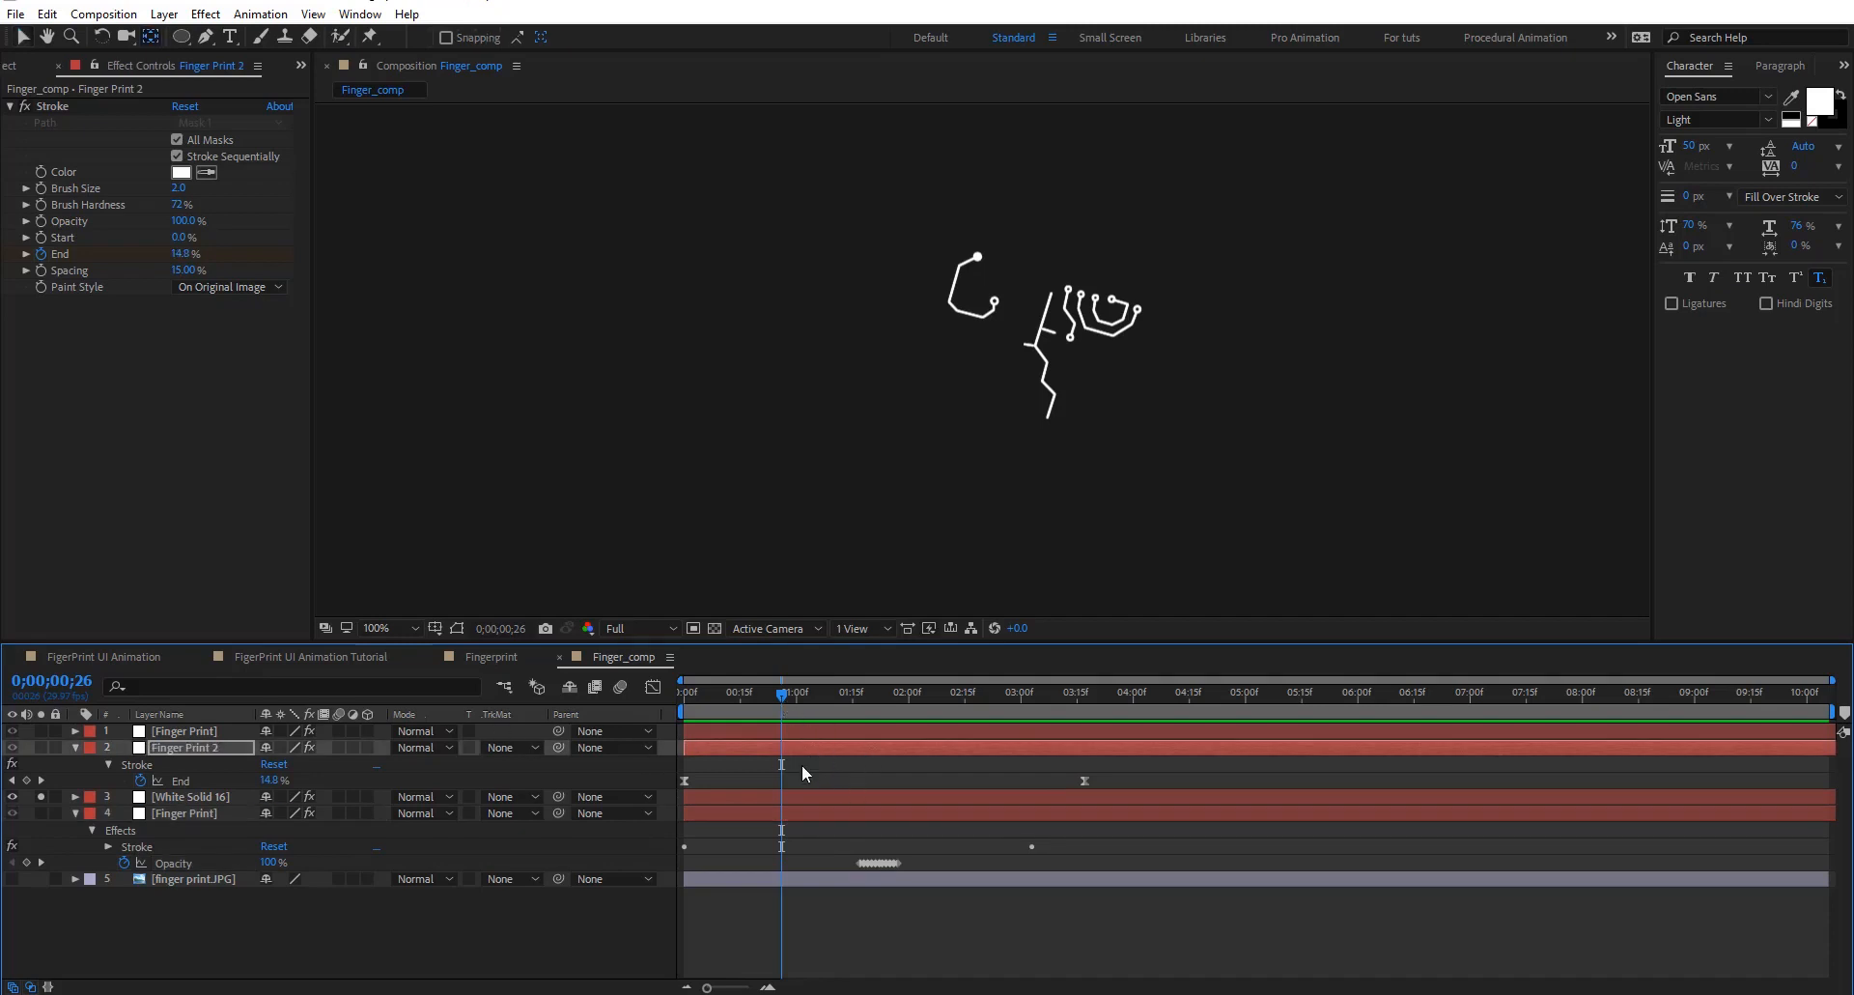
{"action": "key", "text": "Home"}
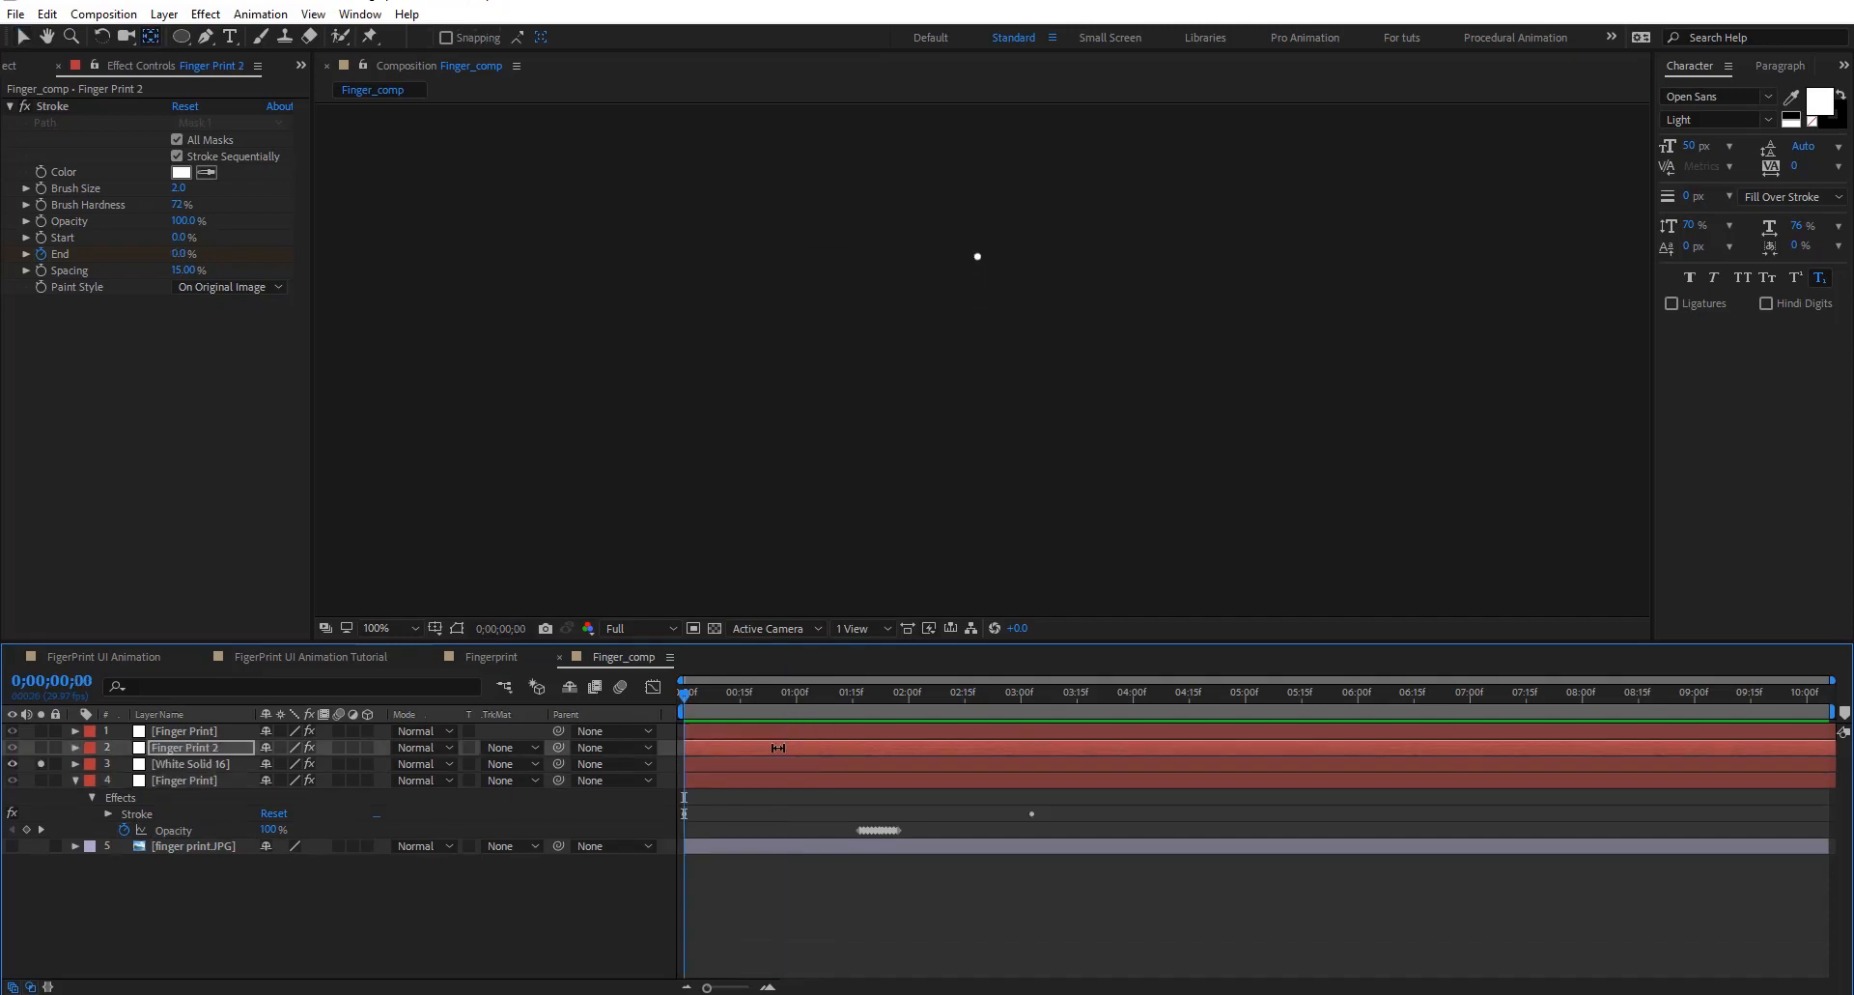
{"action": "key", "text": "ctrl+v"}
{"action": "key", "text": "v"}
{"action": "left_click_drag", "start_coordinate": [701, 699], "coordinate": [992, 698]}
{"action": "key", "text": "ctrl+v"}
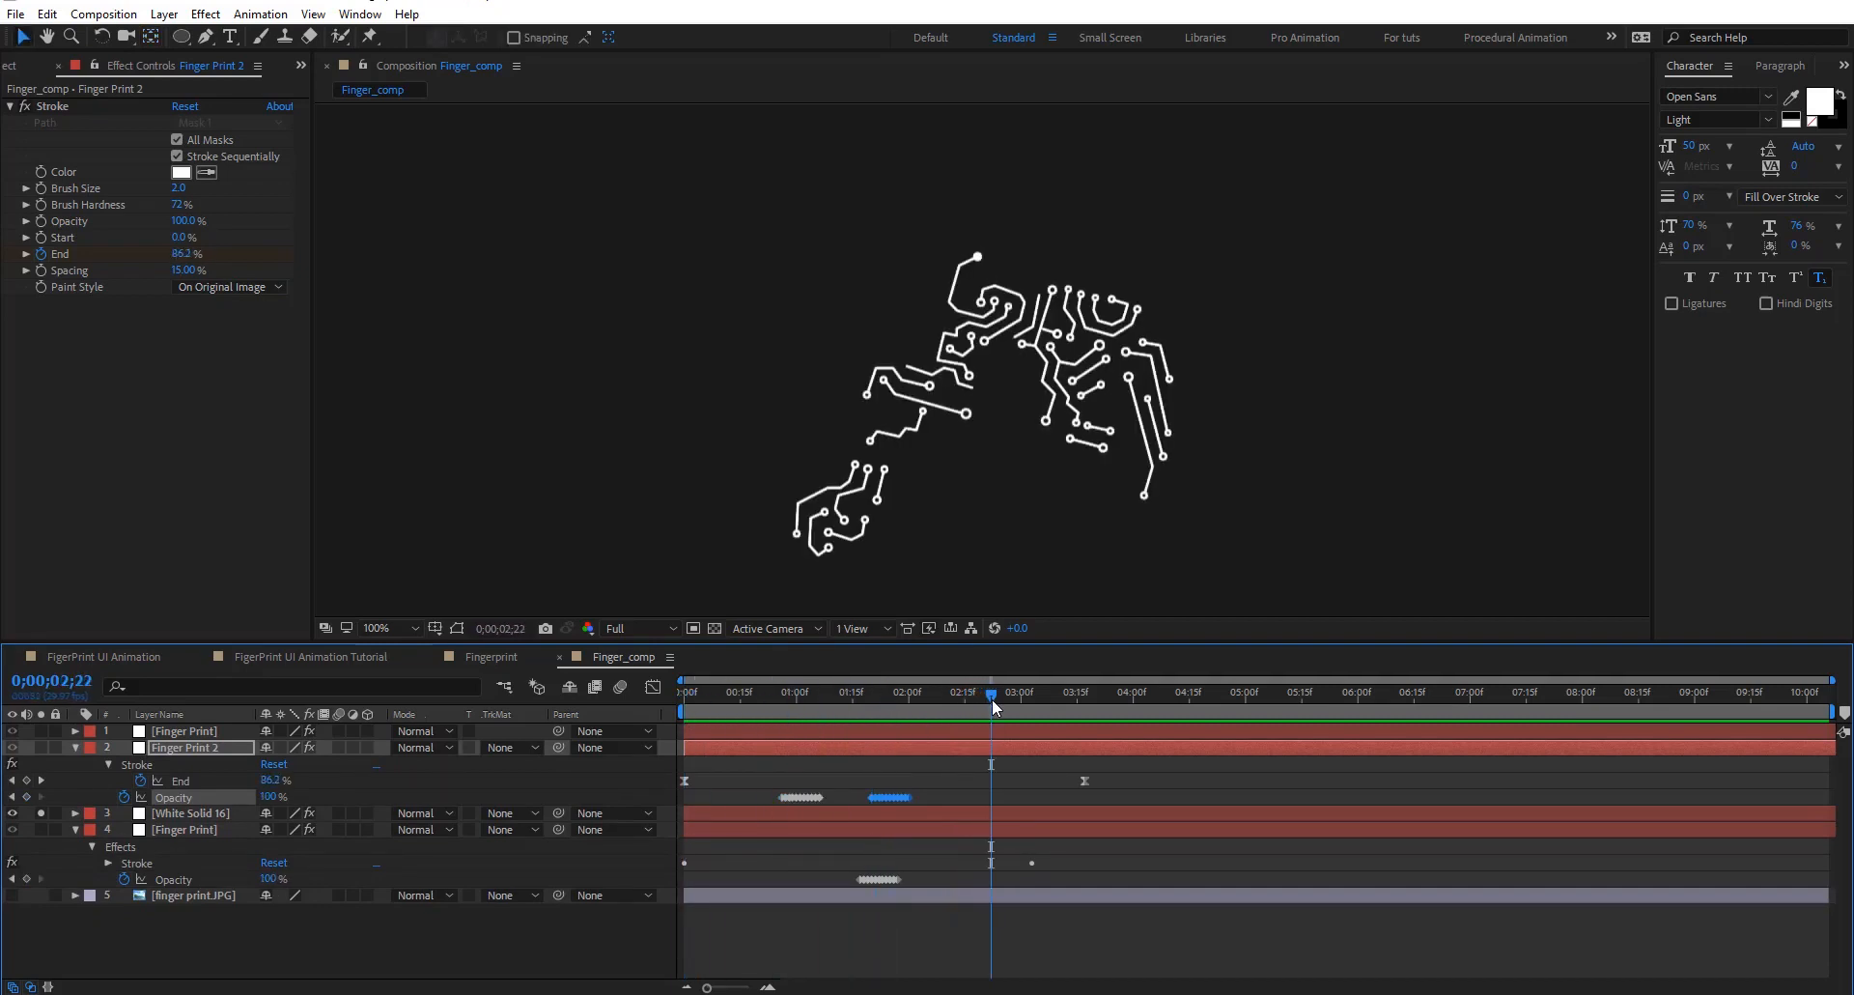
{"action": "key", "text": "ctrl+v"}
{"action": "left_click", "coordinate": [719, 734]}
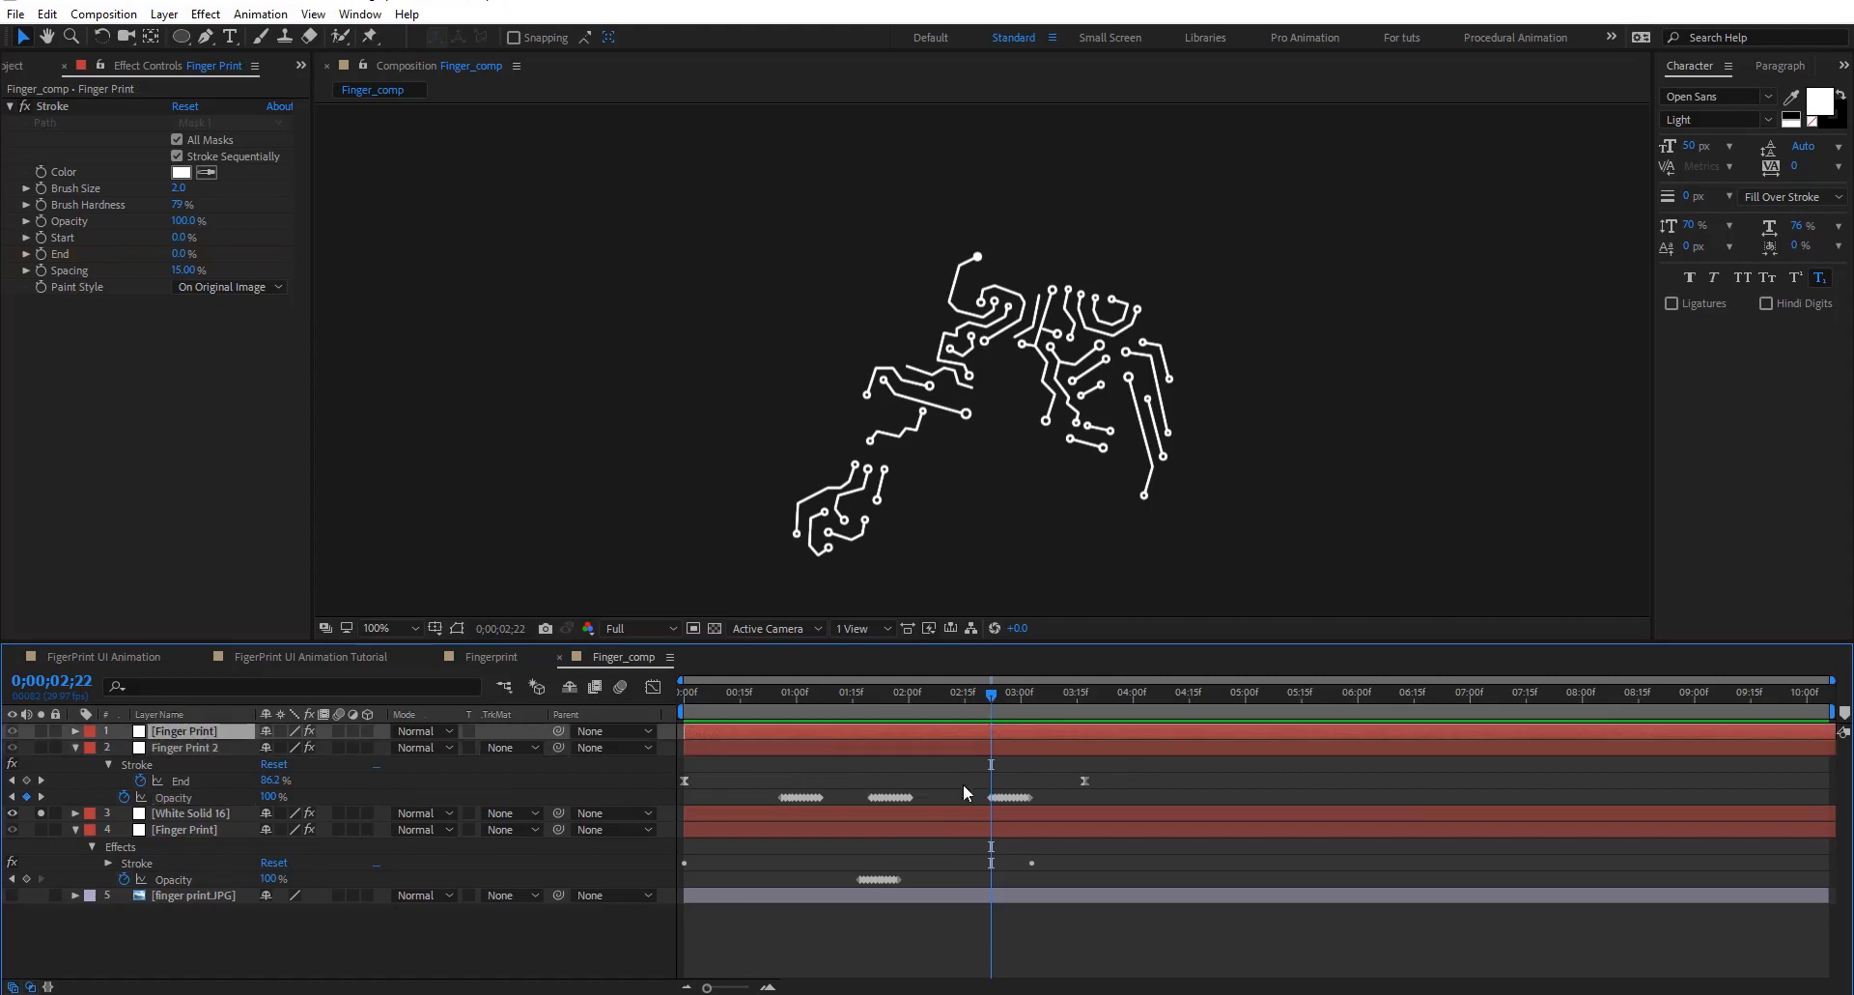
Copy Finger Print 2's Stroke End and Opacity keyframes onto the top Finger Print layer at 0;00;00;00
{"action": "left_click_drag", "start_coordinate": [1136, 765], "coordinate": [665, 804]}
{"action": "left_click", "coordinate": [723, 731]}
{"action": "key", "text": "Home"}
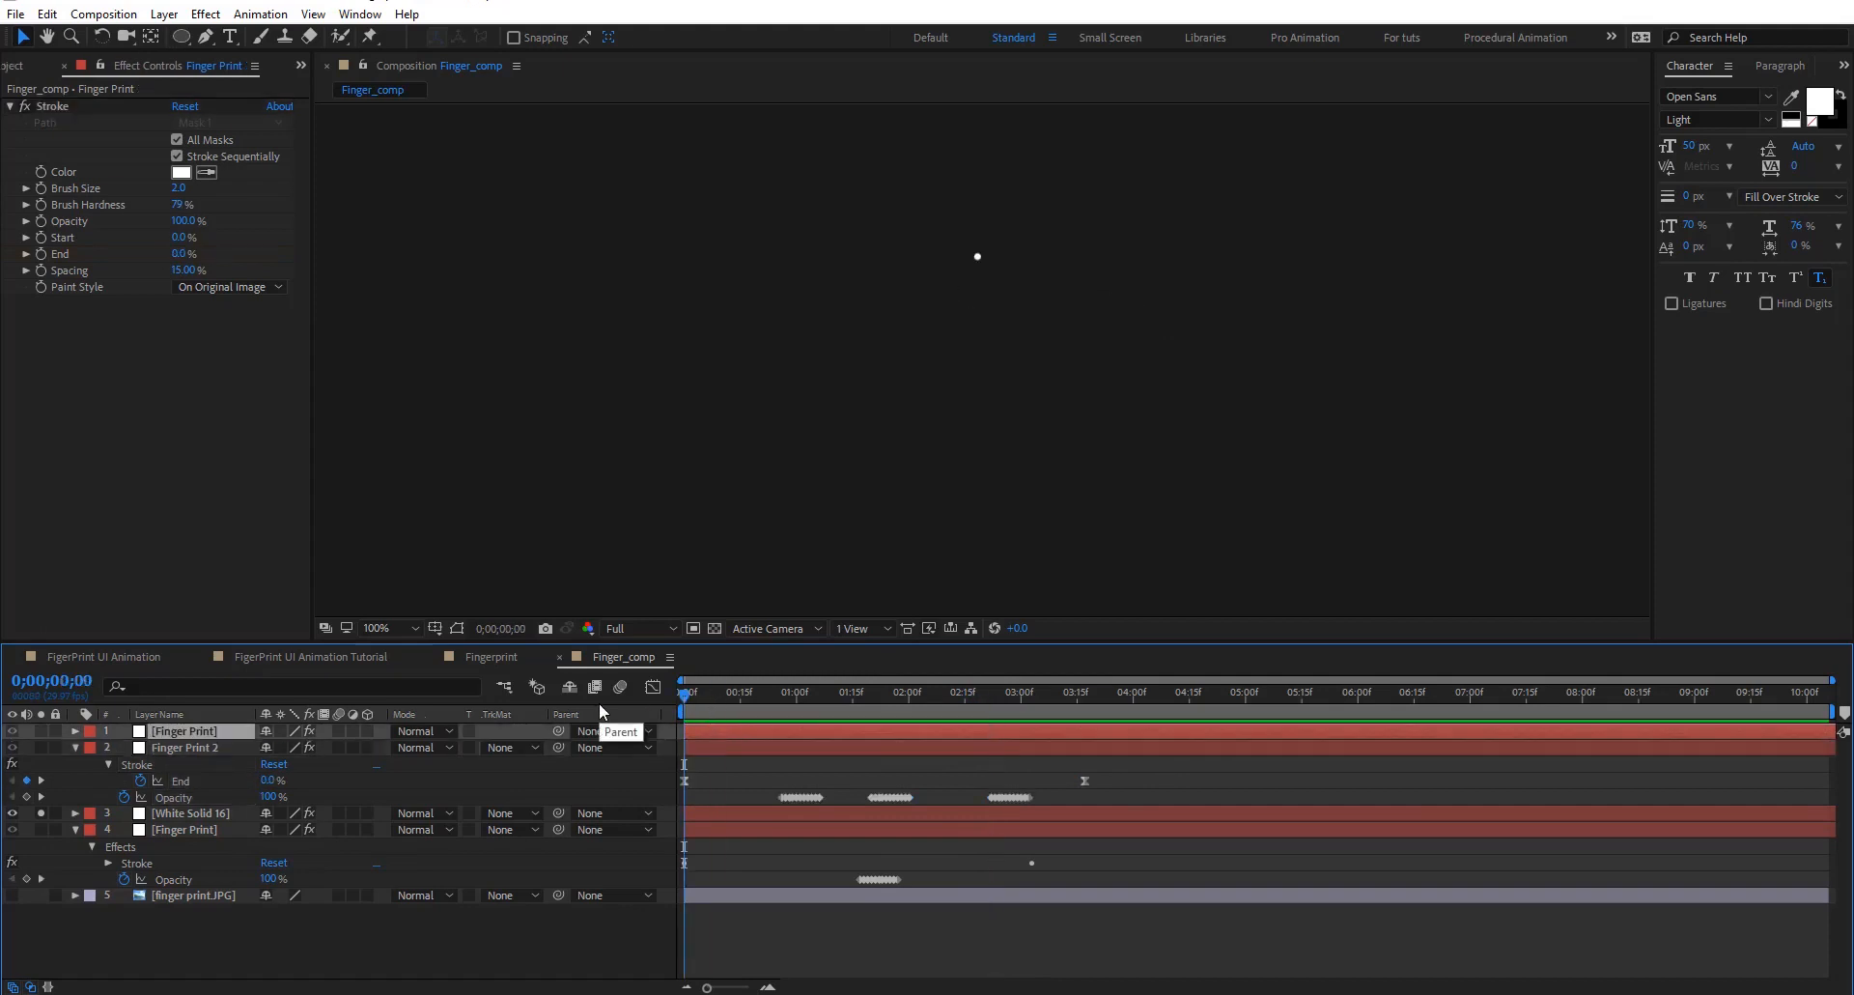
{"action": "key", "text": "ctrl+v"}
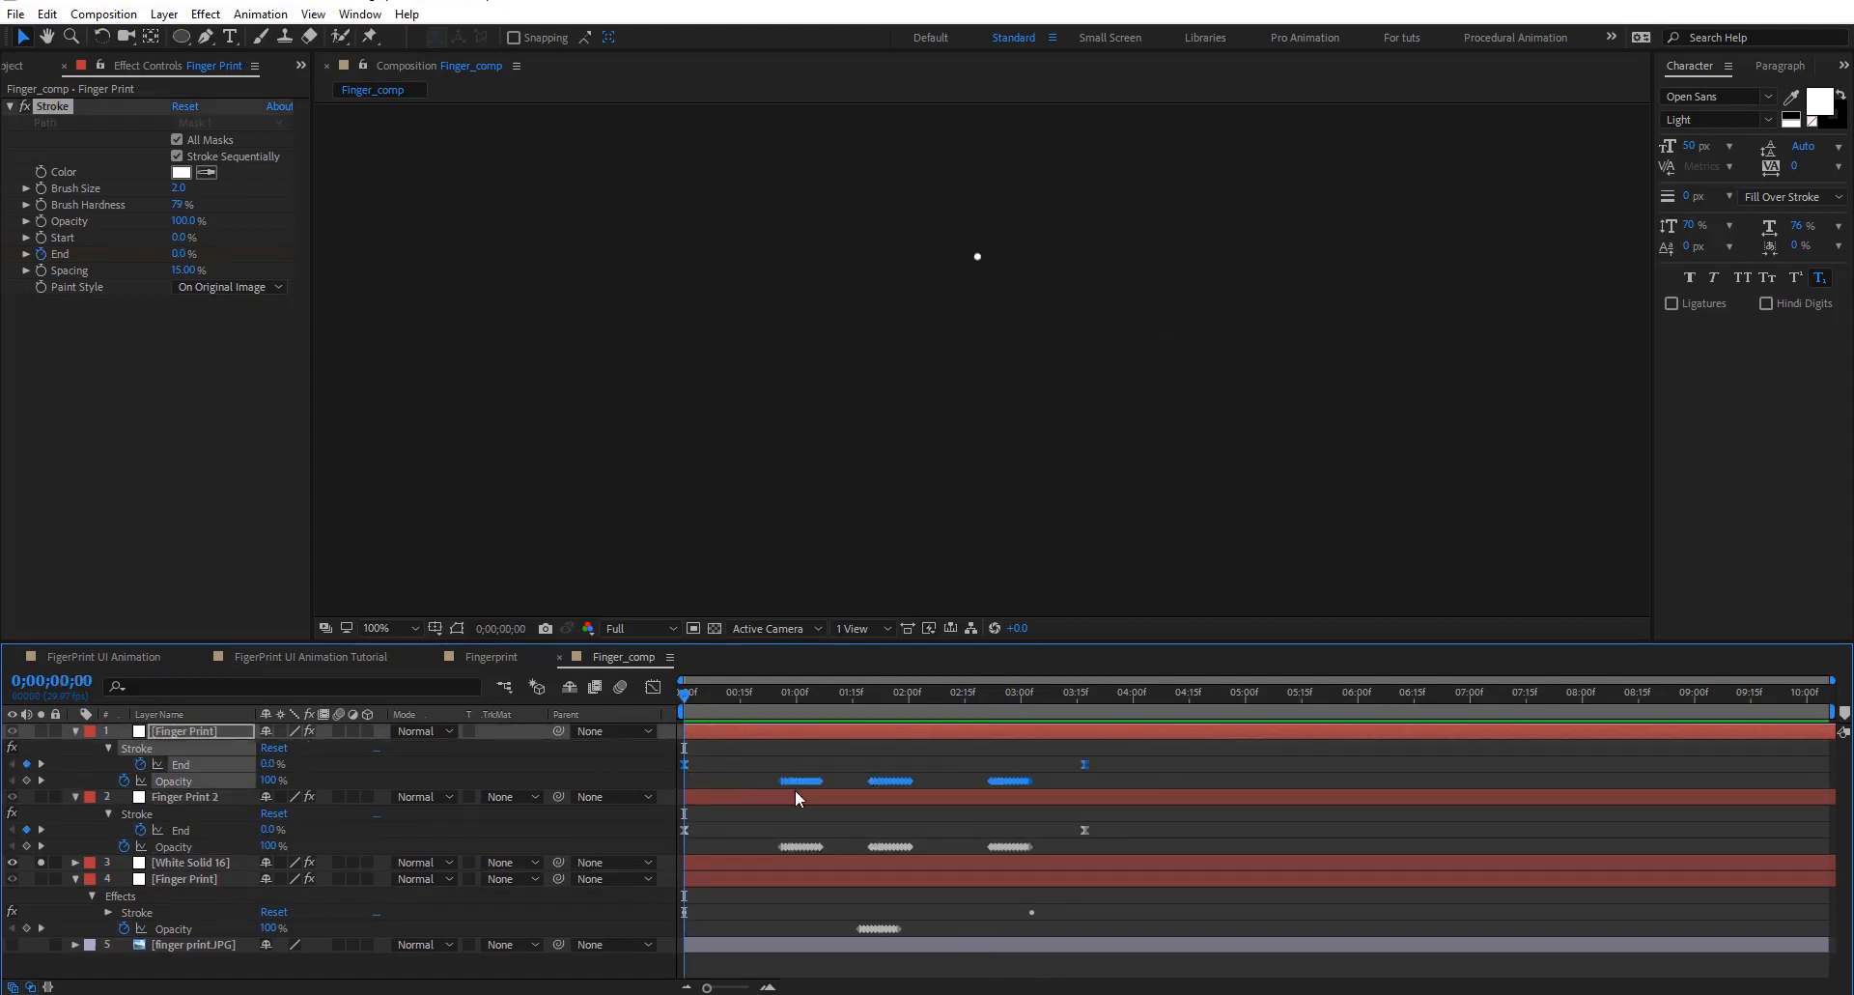
Shift the top Finger Print layer's three Opacity flicker groups earlier, starting at about 0;00;00;10, 0;00;01;07 and 0;00;02;08
{"action": "left_click_drag", "start_coordinate": [843, 759], "coordinate": [759, 778]}
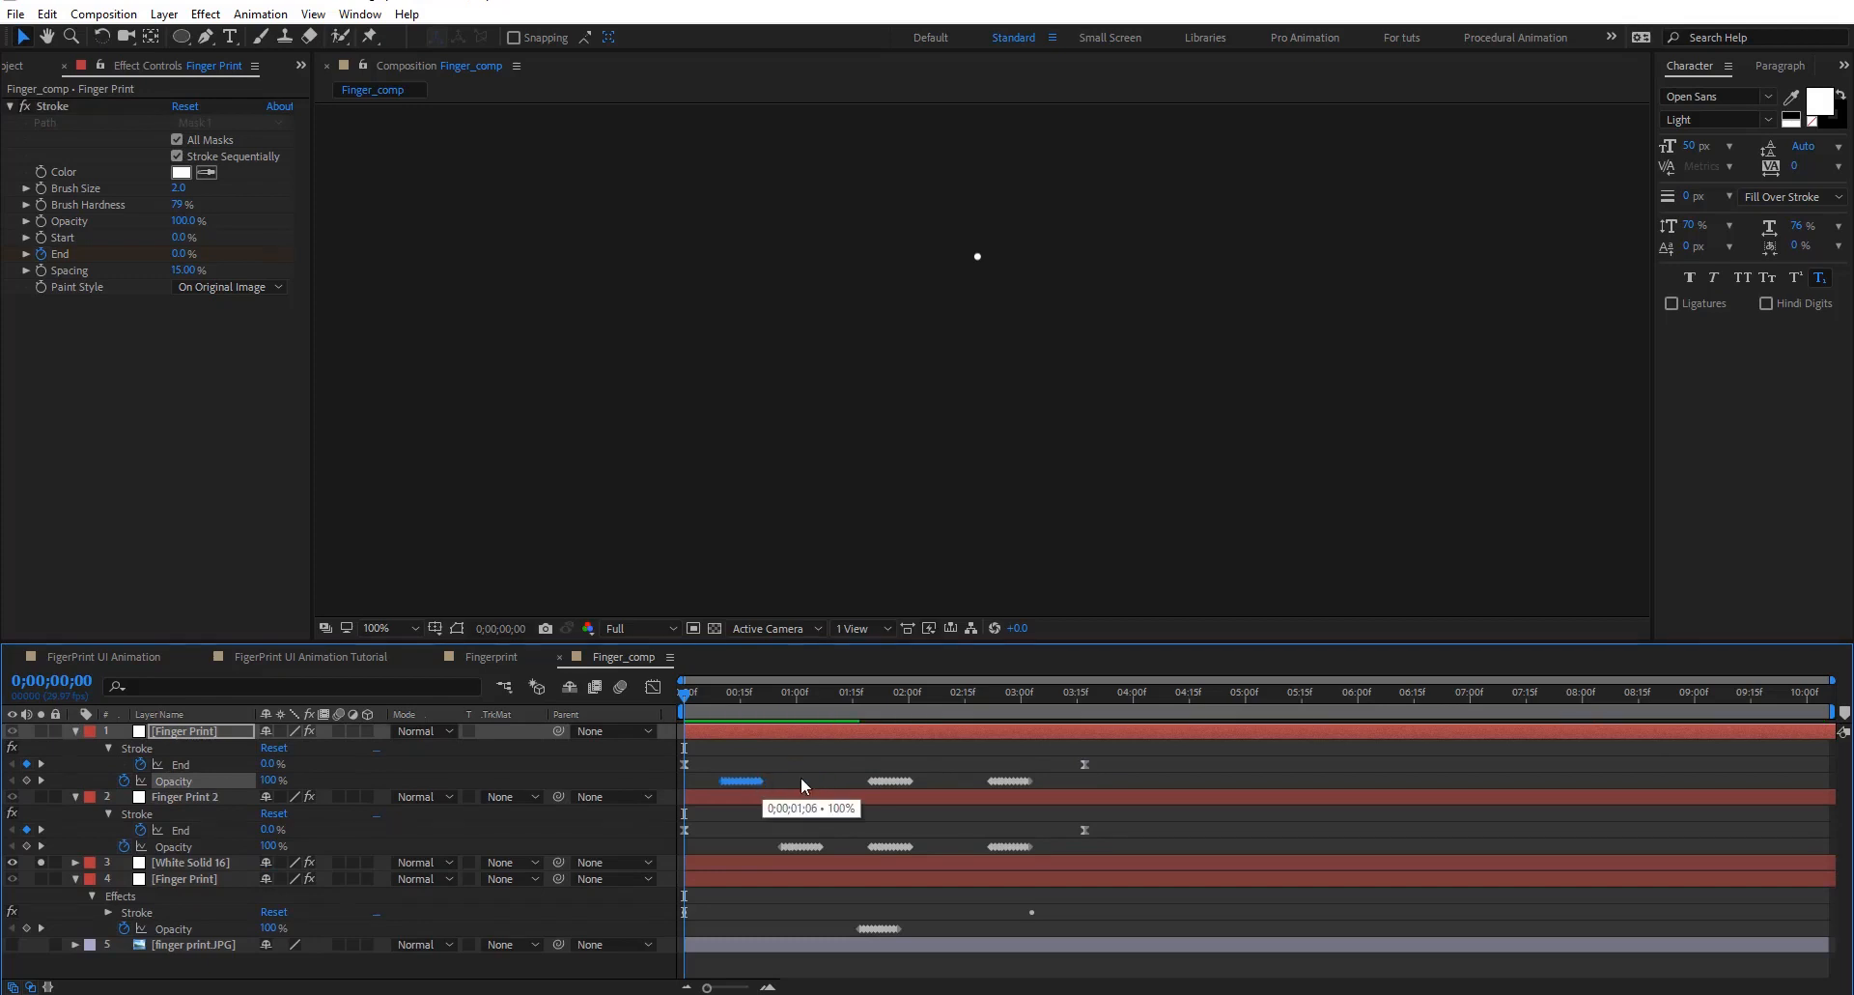
{"action": "mouse_move", "coordinate": [871, 783]}
{"action": "left_mouse_down"}
{"action": "mouse_move", "coordinate": [912, 779]}
{"action": "mouse_move", "coordinate": [863, 780]}
{"action": "left_mouse_up"}
{"action": "left_click_drag", "start_coordinate": [1073, 769], "coordinate": [976, 786]}
{"action": "left_click", "coordinate": [942, 850]}
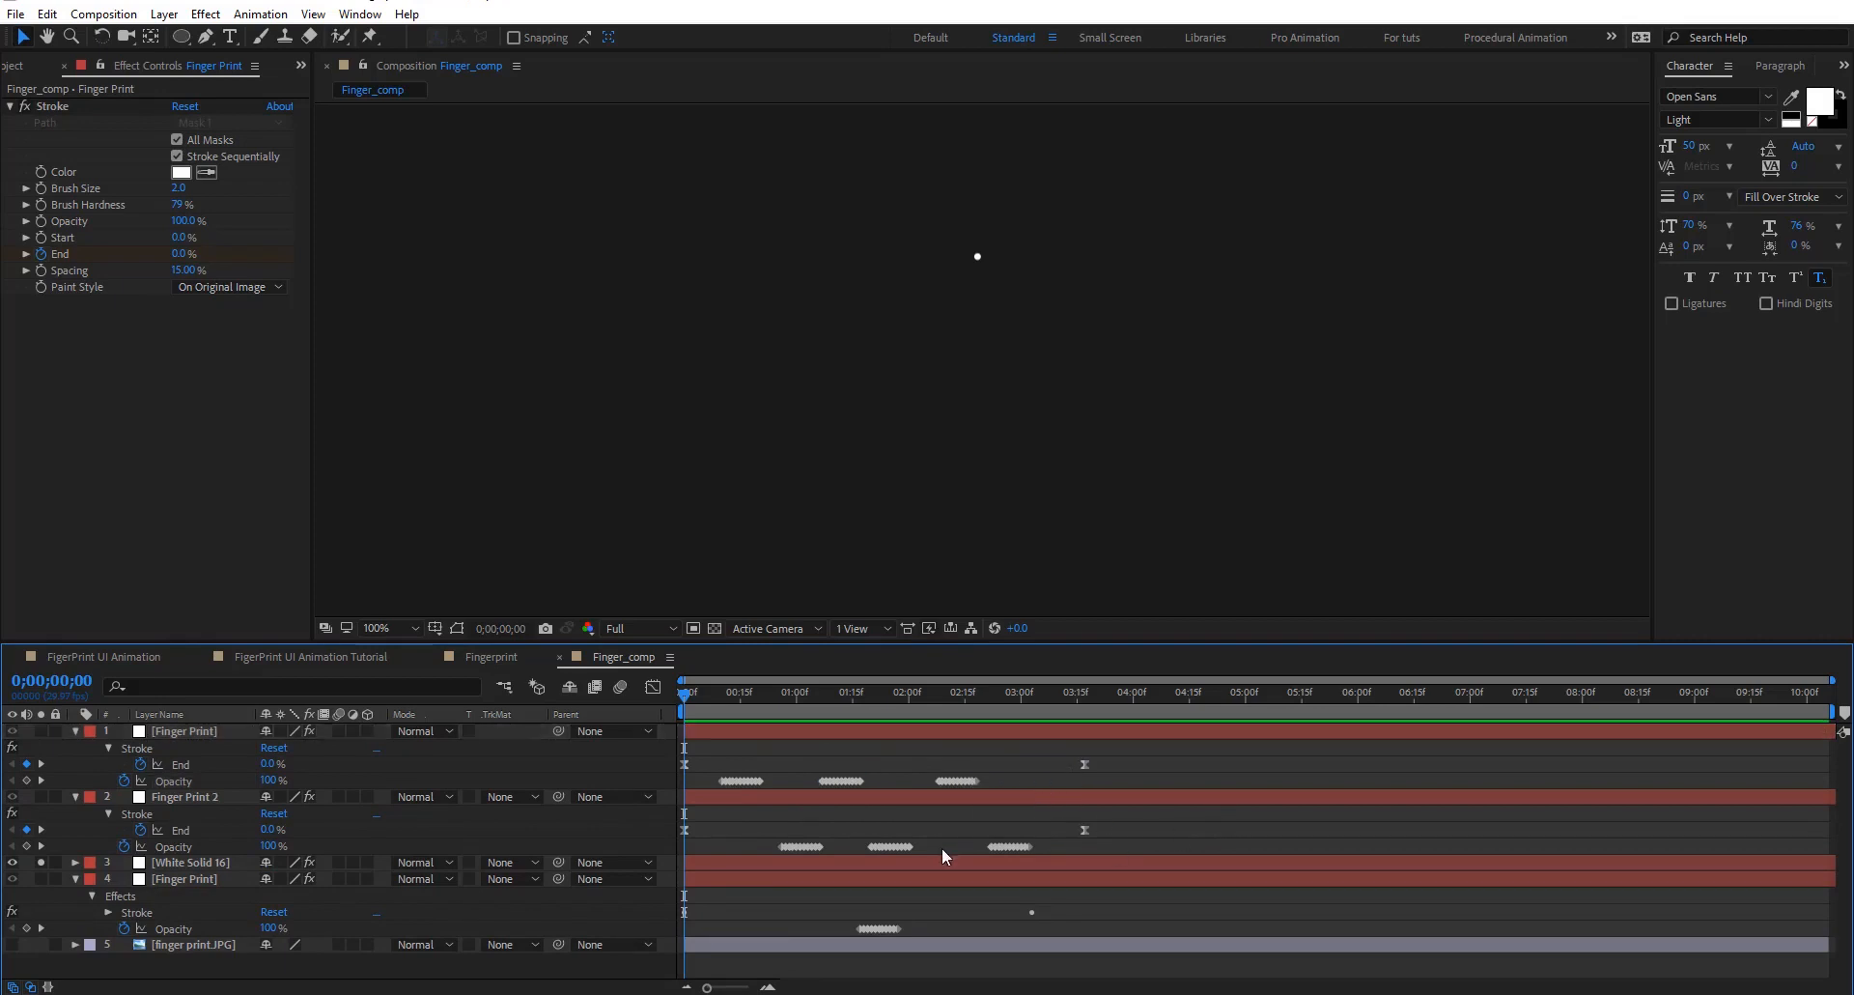
Collapse the top Finger Print and Finger Print 2 layers and turn off White Solid 16's solo
{"action": "left_click", "coordinate": [76, 732]}
{"action": "left_click", "coordinate": [73, 747]}
{"action": "left_click", "coordinate": [39, 763]}
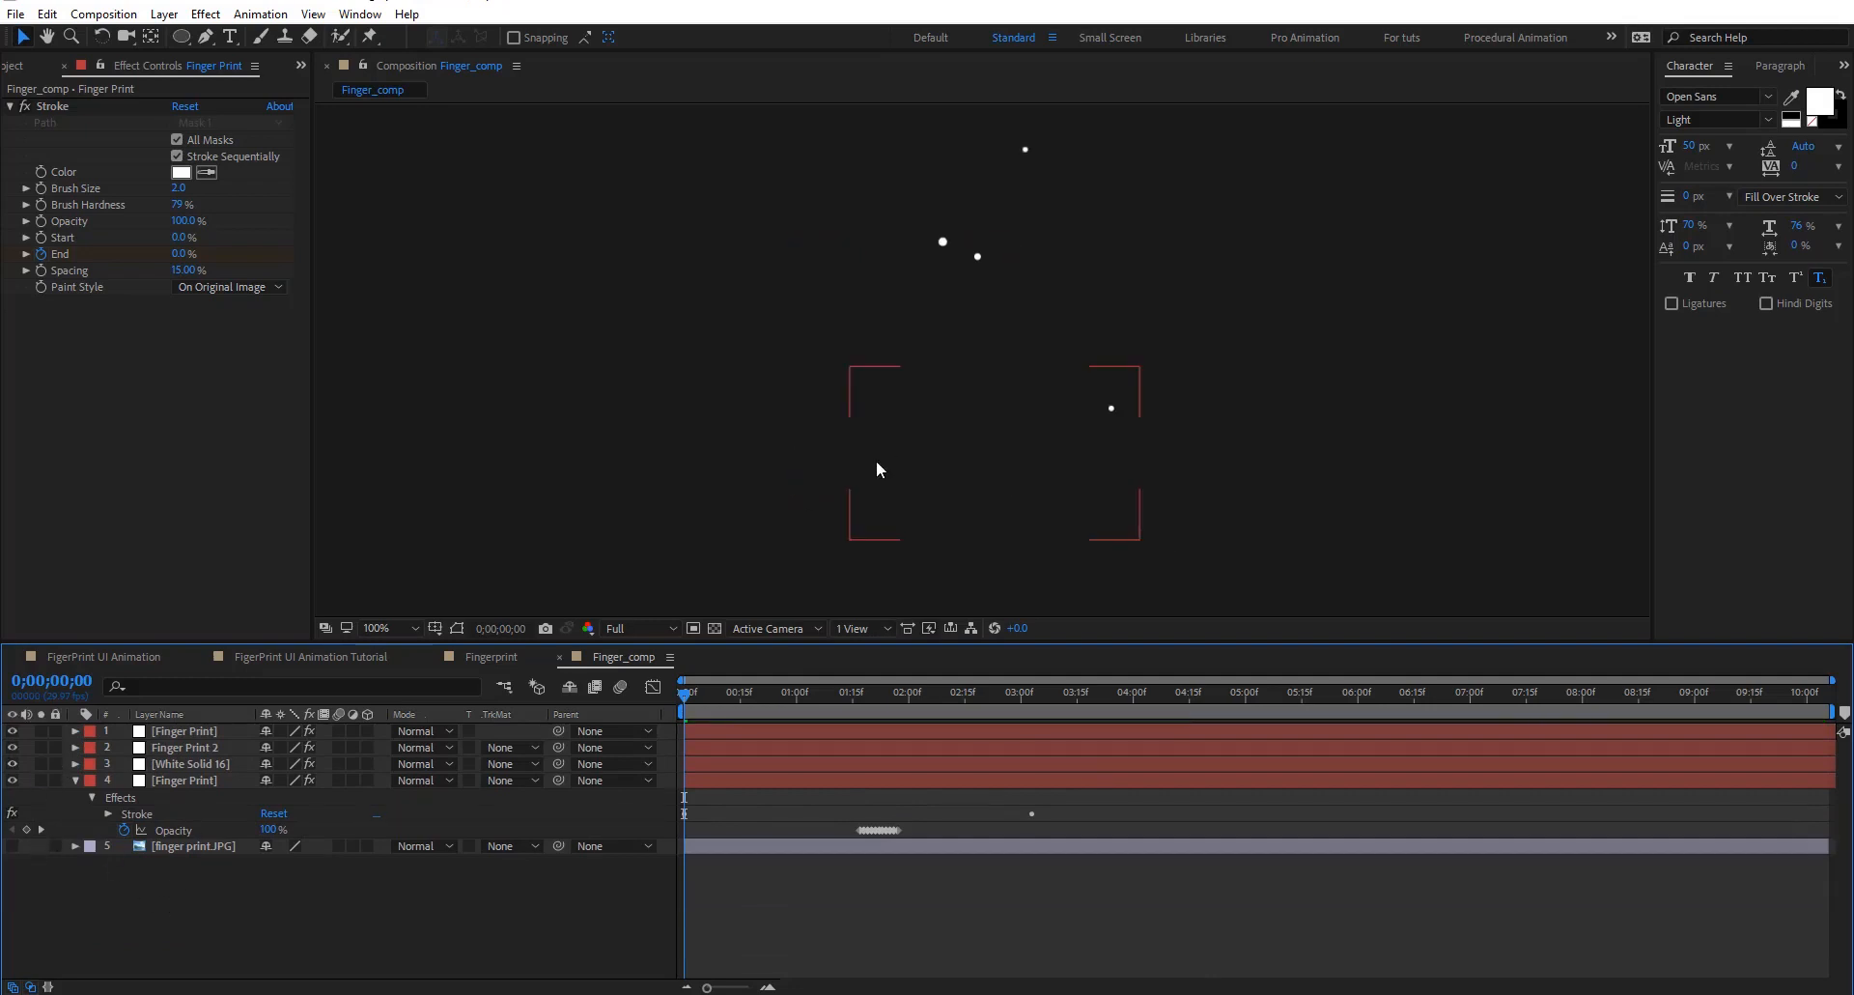
Preview the complete fingerprint draw-on with all layers visible, from the start to about 0;00;03;11
{"action": "key", "text": "space"}
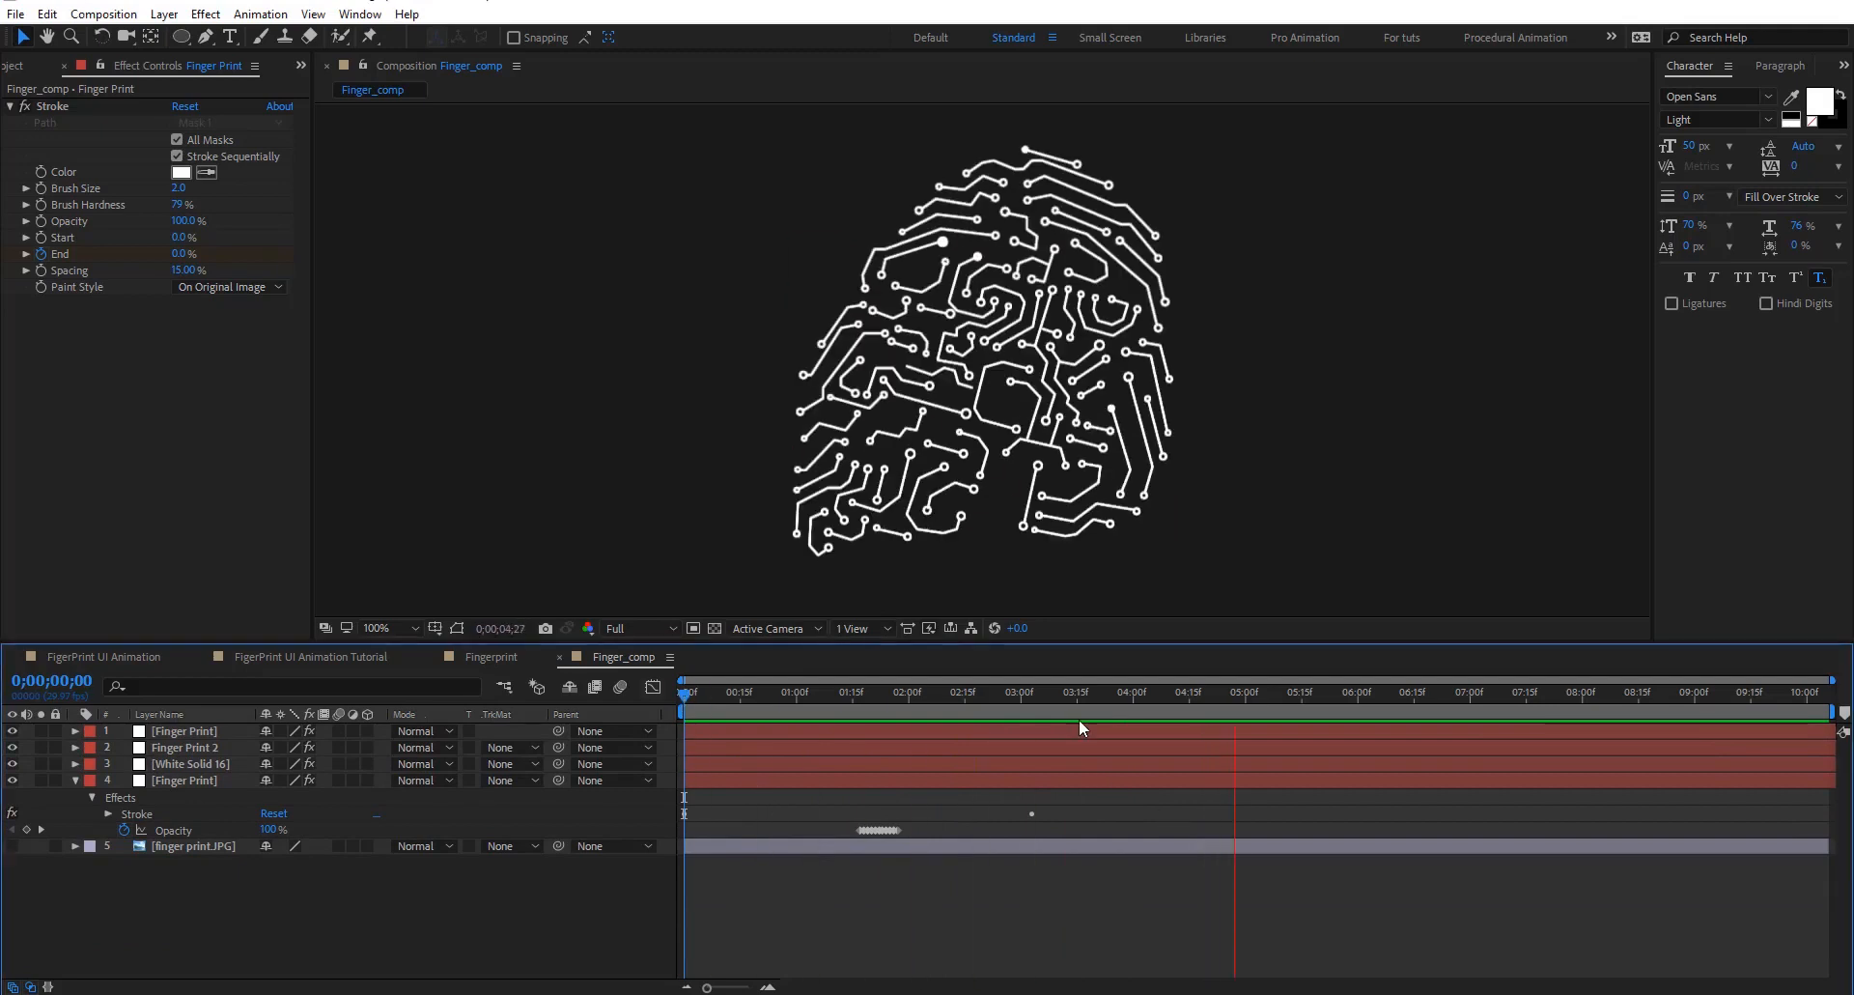
{"action": "key", "text": "space"}
{"action": "left_click_drag", "start_coordinate": [1083, 694], "coordinate": [1140, 693]}
{"action": "key", "text": "v"}
{"action": "mouse_move", "coordinate": [705, 720]}
{"action": "left_mouse_down"}
{"action": "mouse_move", "coordinate": [960, 736]}
{"action": "mouse_move", "coordinate": [989, 701]}
{"action": "mouse_move", "coordinate": [1275, 713]}
{"action": "mouse_move", "coordinate": [975, 711]}
{"action": "left_mouse_up"}
{"action": "scroll", "coordinate": [985, 484], "scroll_direction": "down", "scroll_amount": 2}
{"action": "key", "text": "space"}
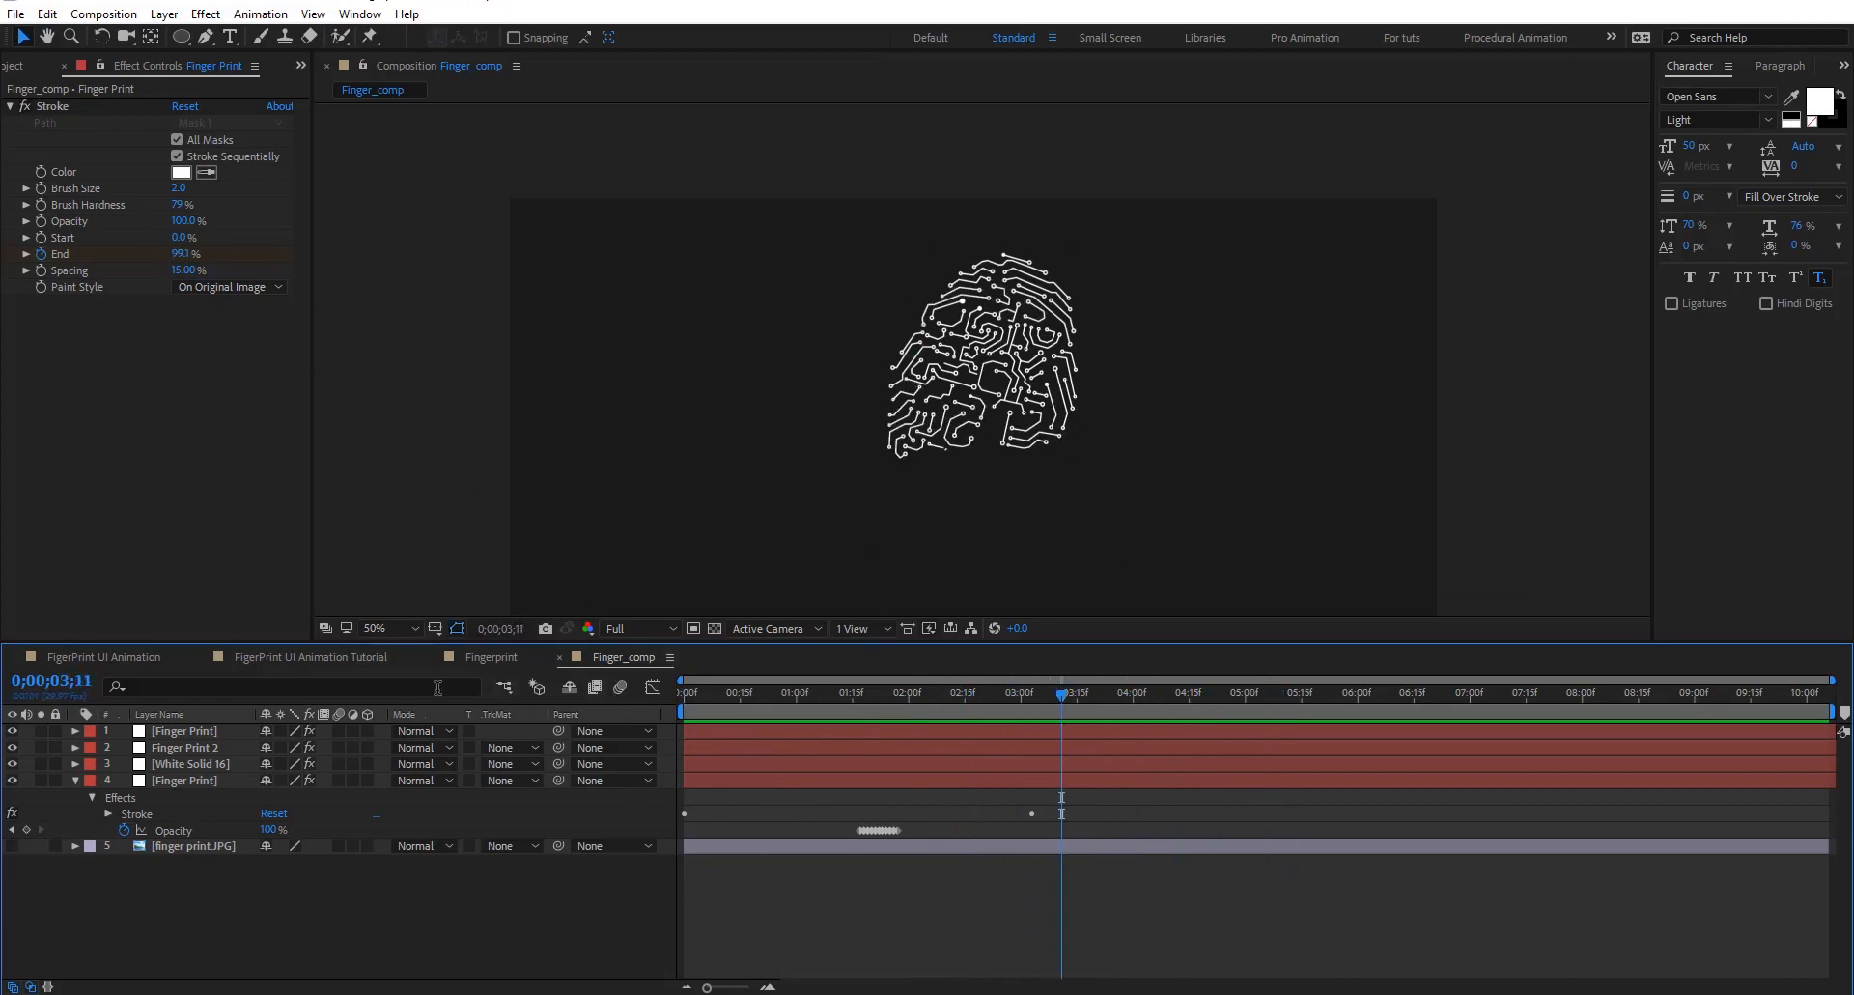
Reveal Finger_comp in the project and add it below Grid Dots.ai in the FigerPrint UI Animation Tutorial composition
{"action": "right_click", "coordinate": [432, 473]}
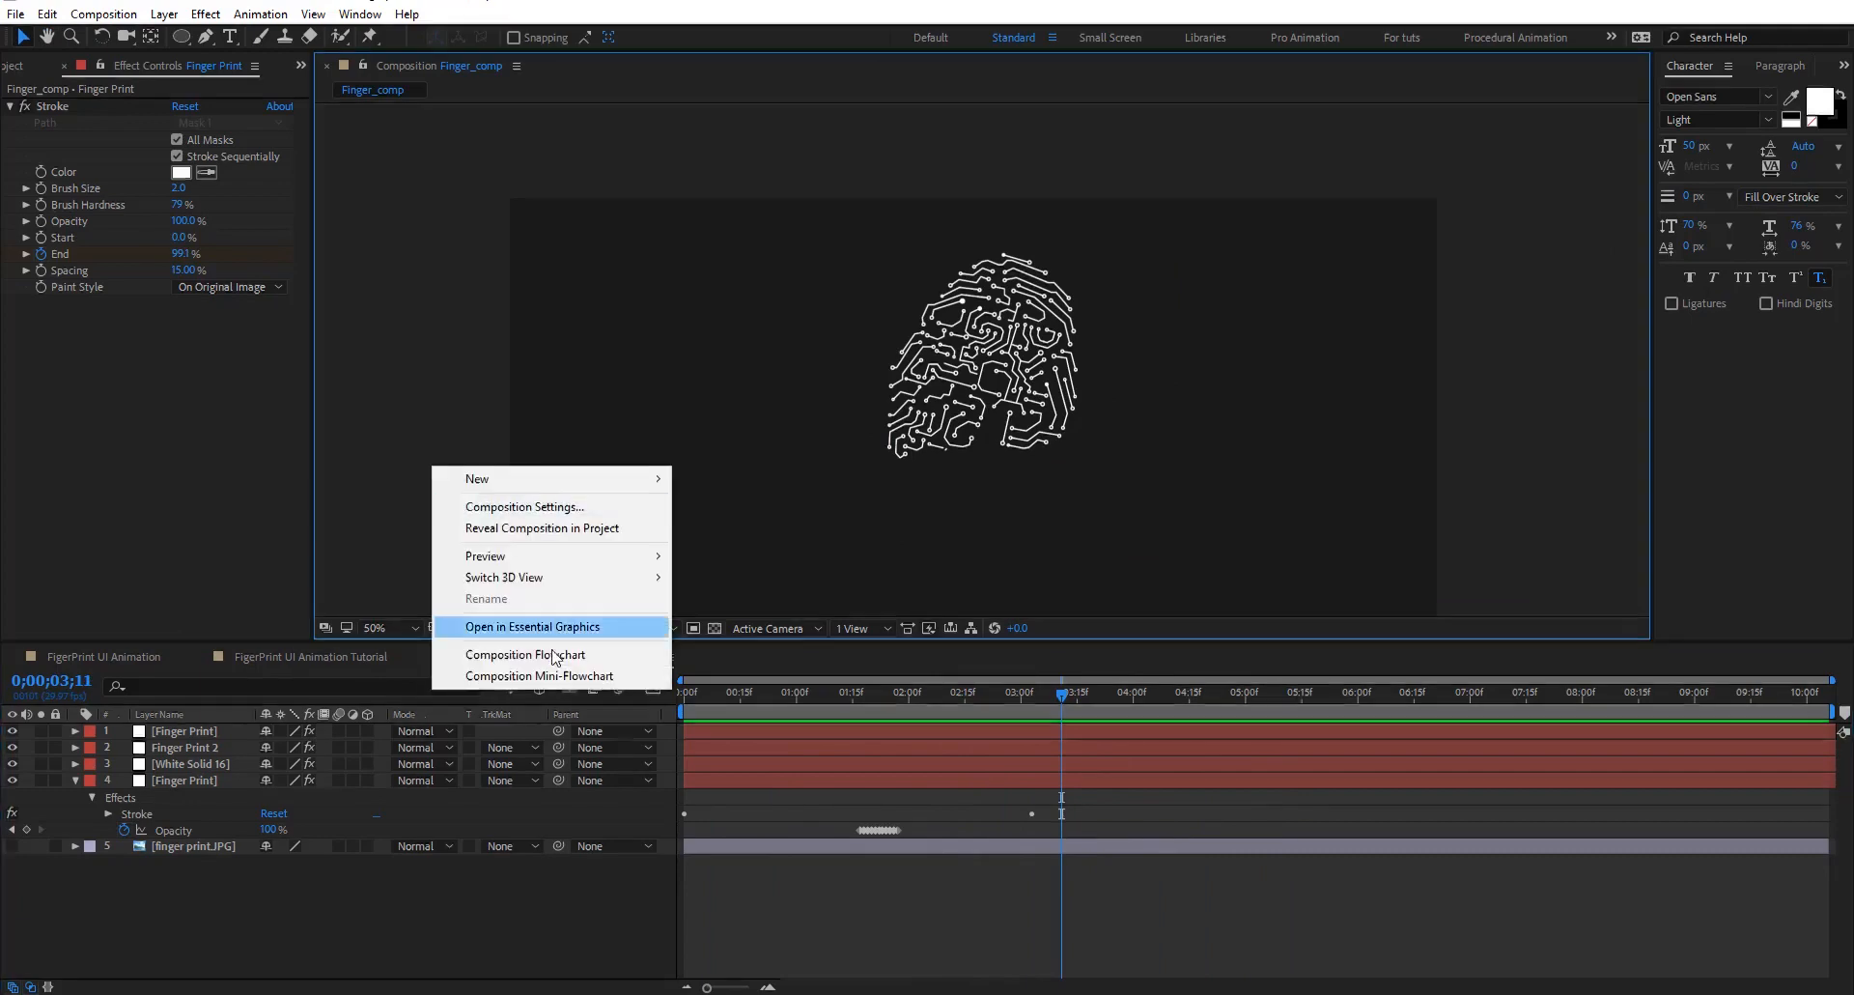
{"action": "left_click", "coordinate": [557, 530]}
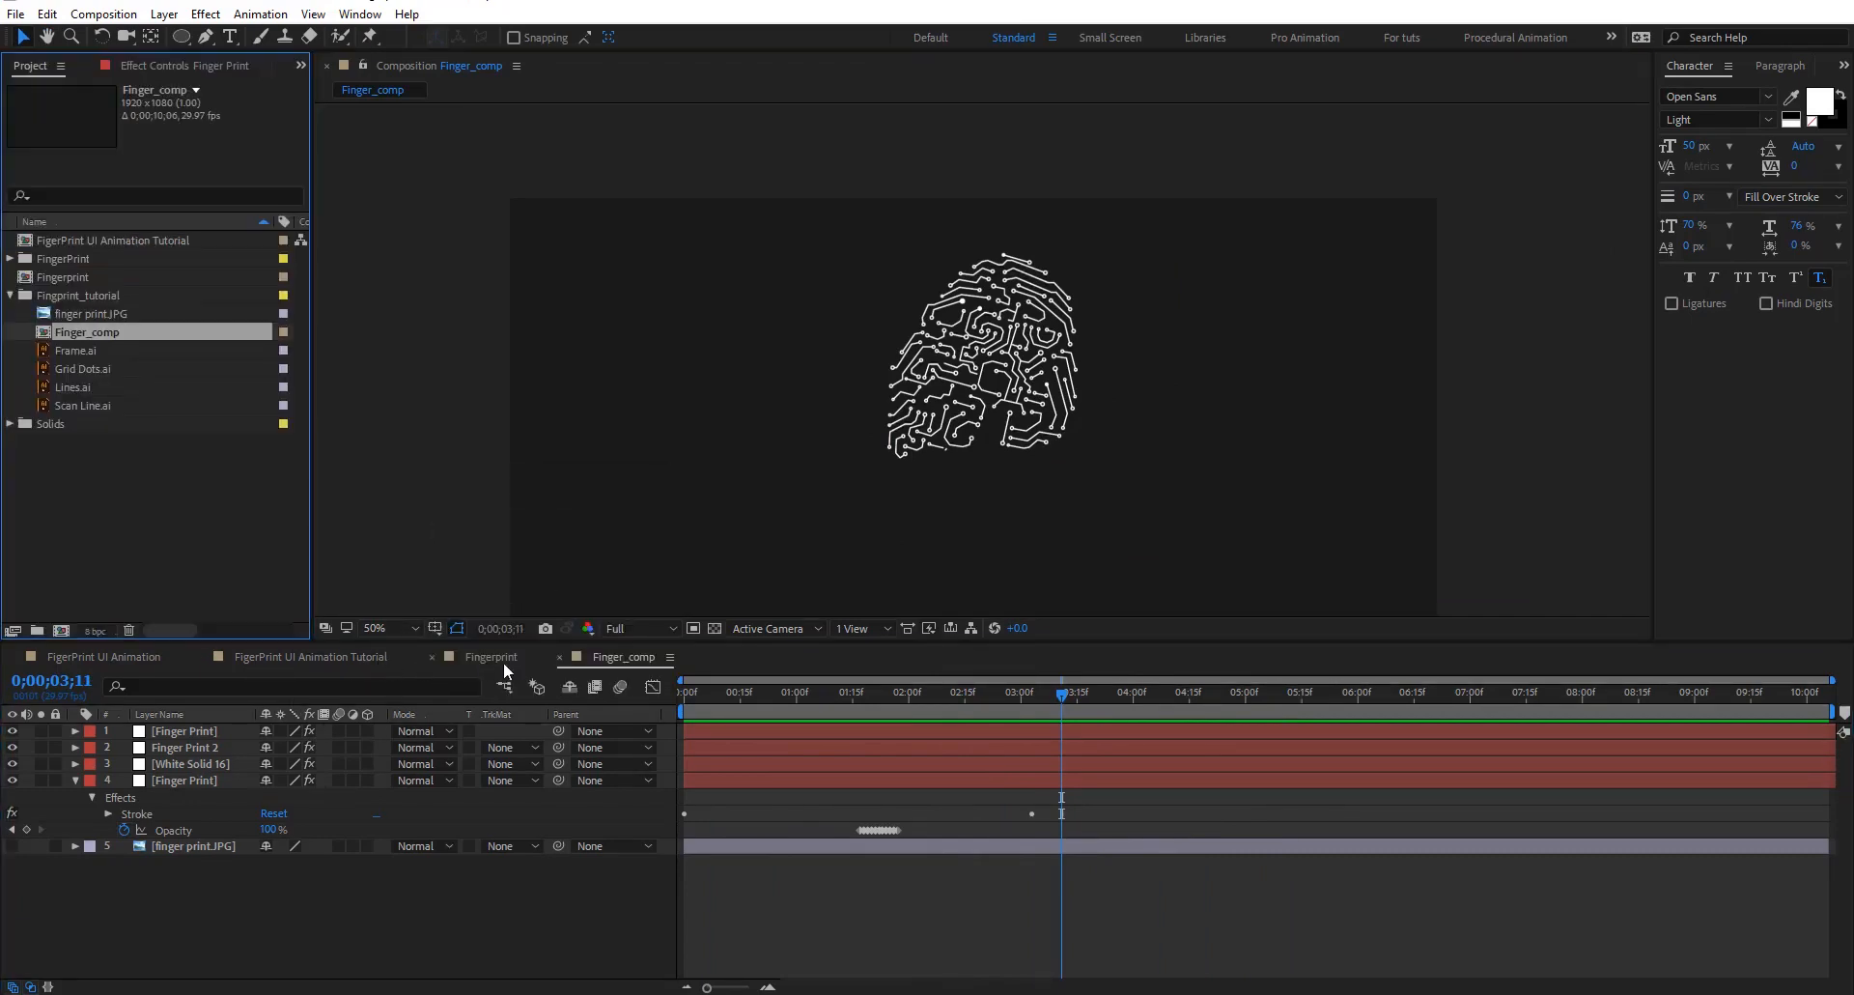
{"action": "left_click", "coordinate": [362, 656]}
{"action": "scroll", "coordinate": [458, 838], "scroll_direction": "down", "scroll_amount": 5}
{"action": "scroll", "coordinate": [187, 824], "scroll_direction": "down", "scroll_amount": 3}
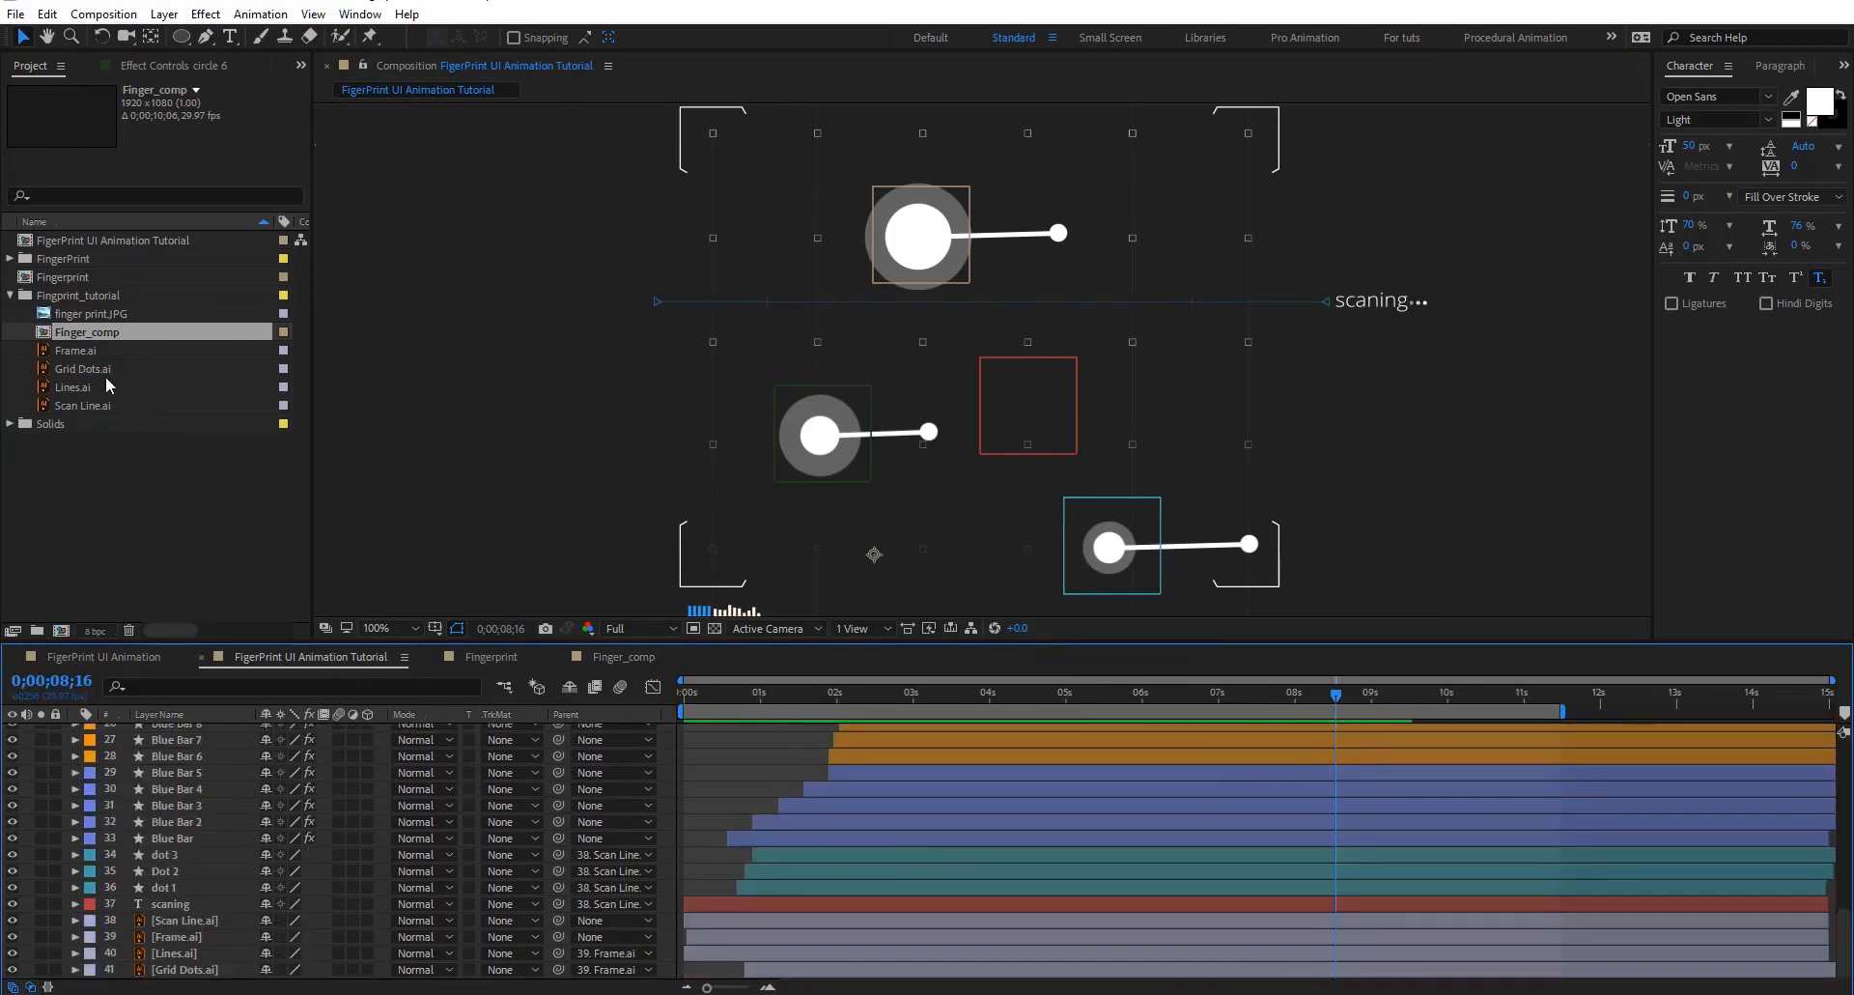
{"action": "left_click_drag", "start_coordinate": [99, 356], "coordinate": [224, 963]}
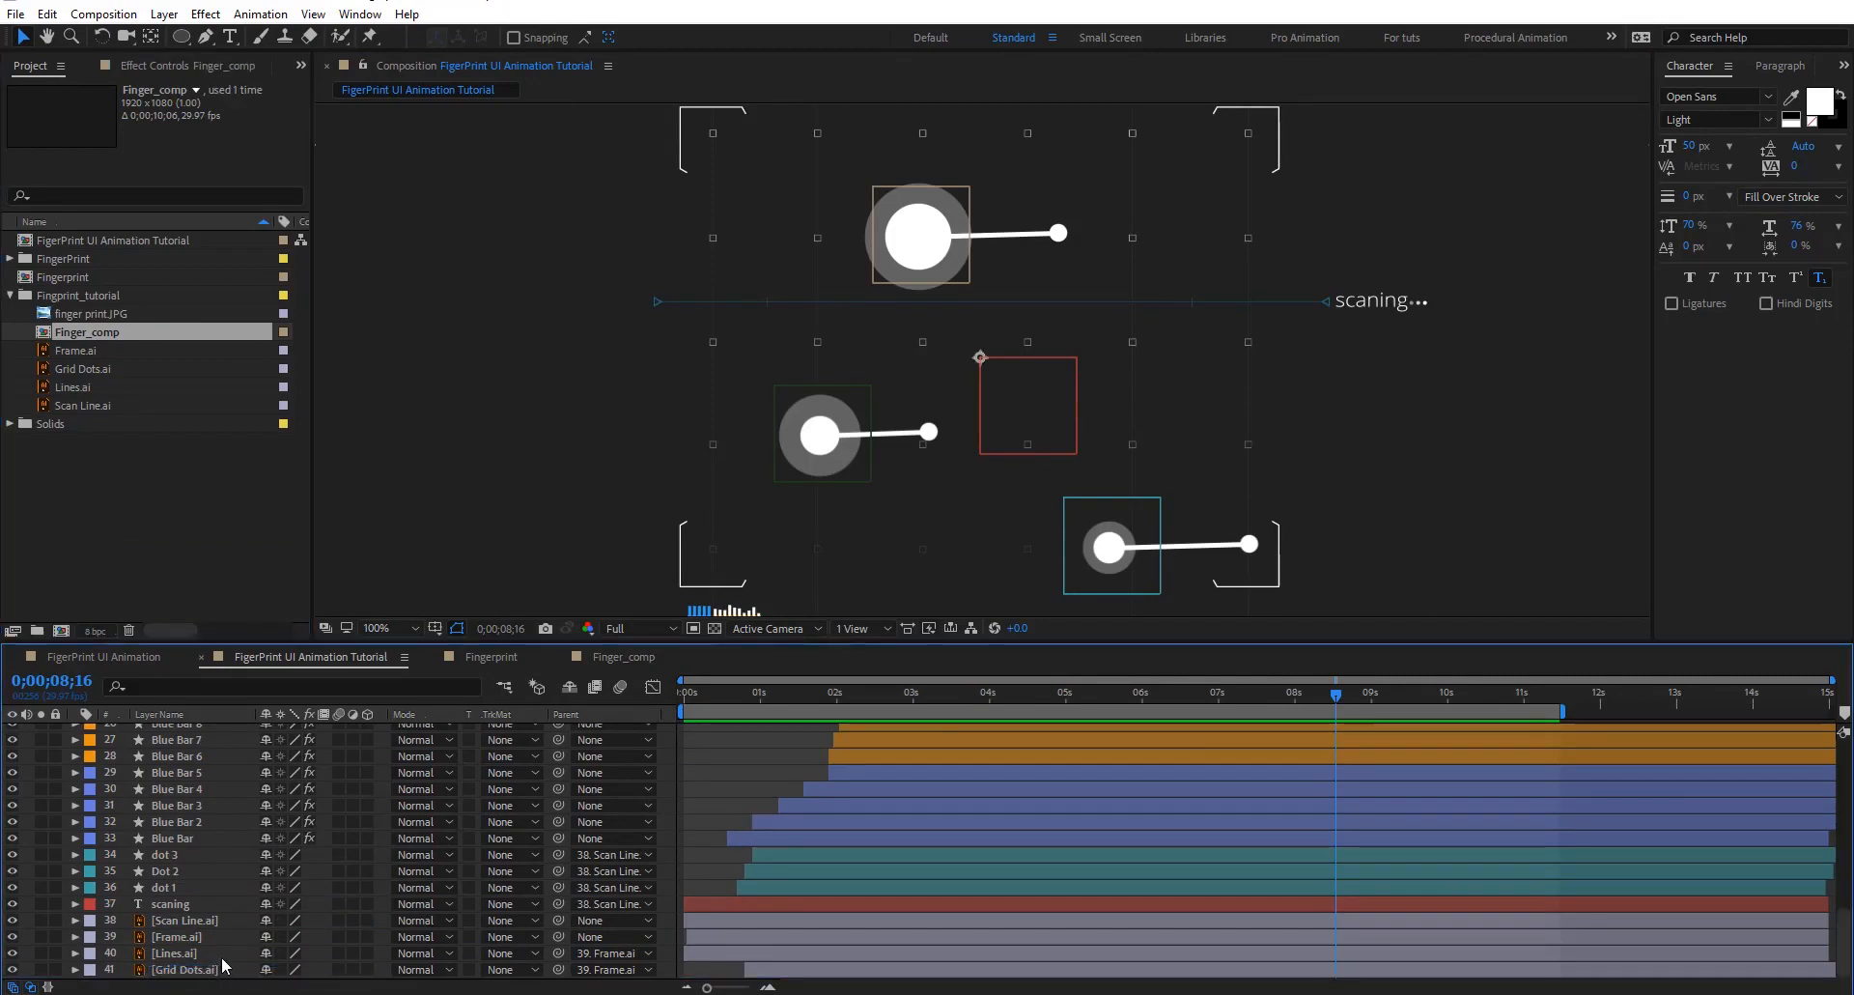
{"action": "scroll", "coordinate": [1000, 210], "scroll_direction": "down", "scroll_amount": 3}
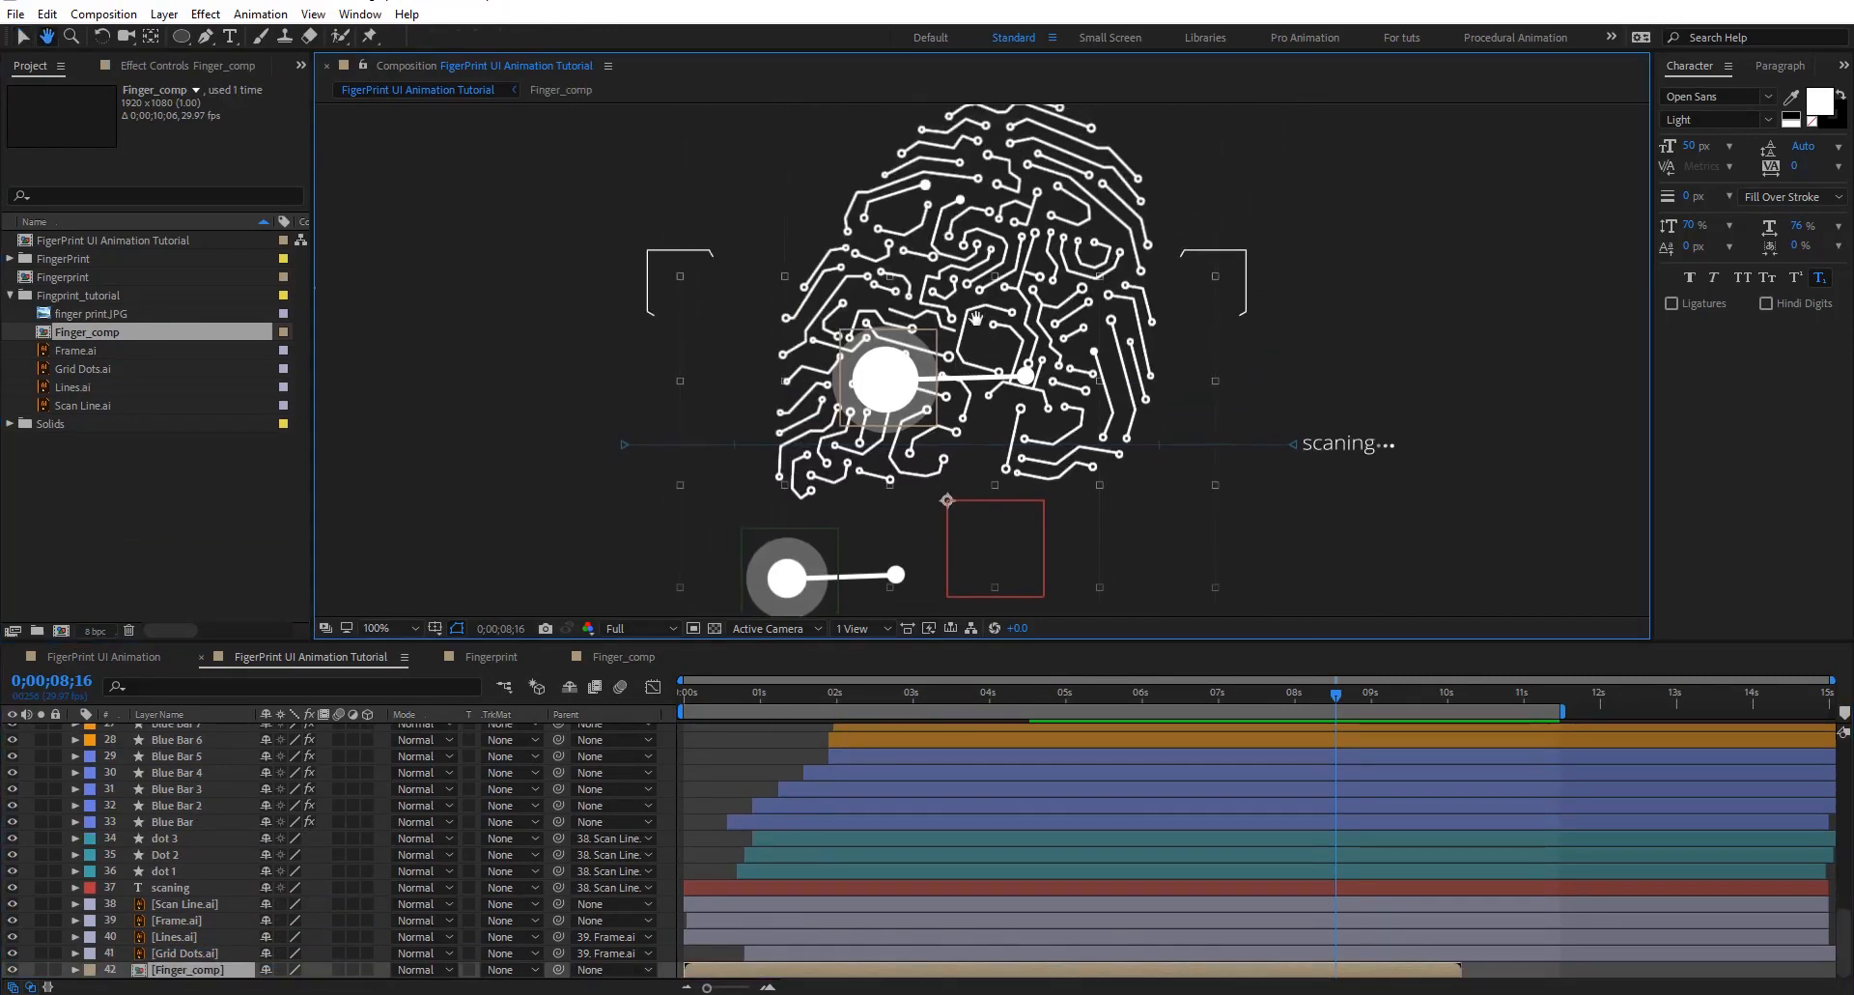
Move the Finger_comp layer down so the fingerprint sits inside the frame brackets, and set the current time to 0;00;01;27
{"action": "left_click_drag", "start_coordinate": [1004, 237], "coordinate": [1003, 349]}
{"action": "key", "text": "Return"}
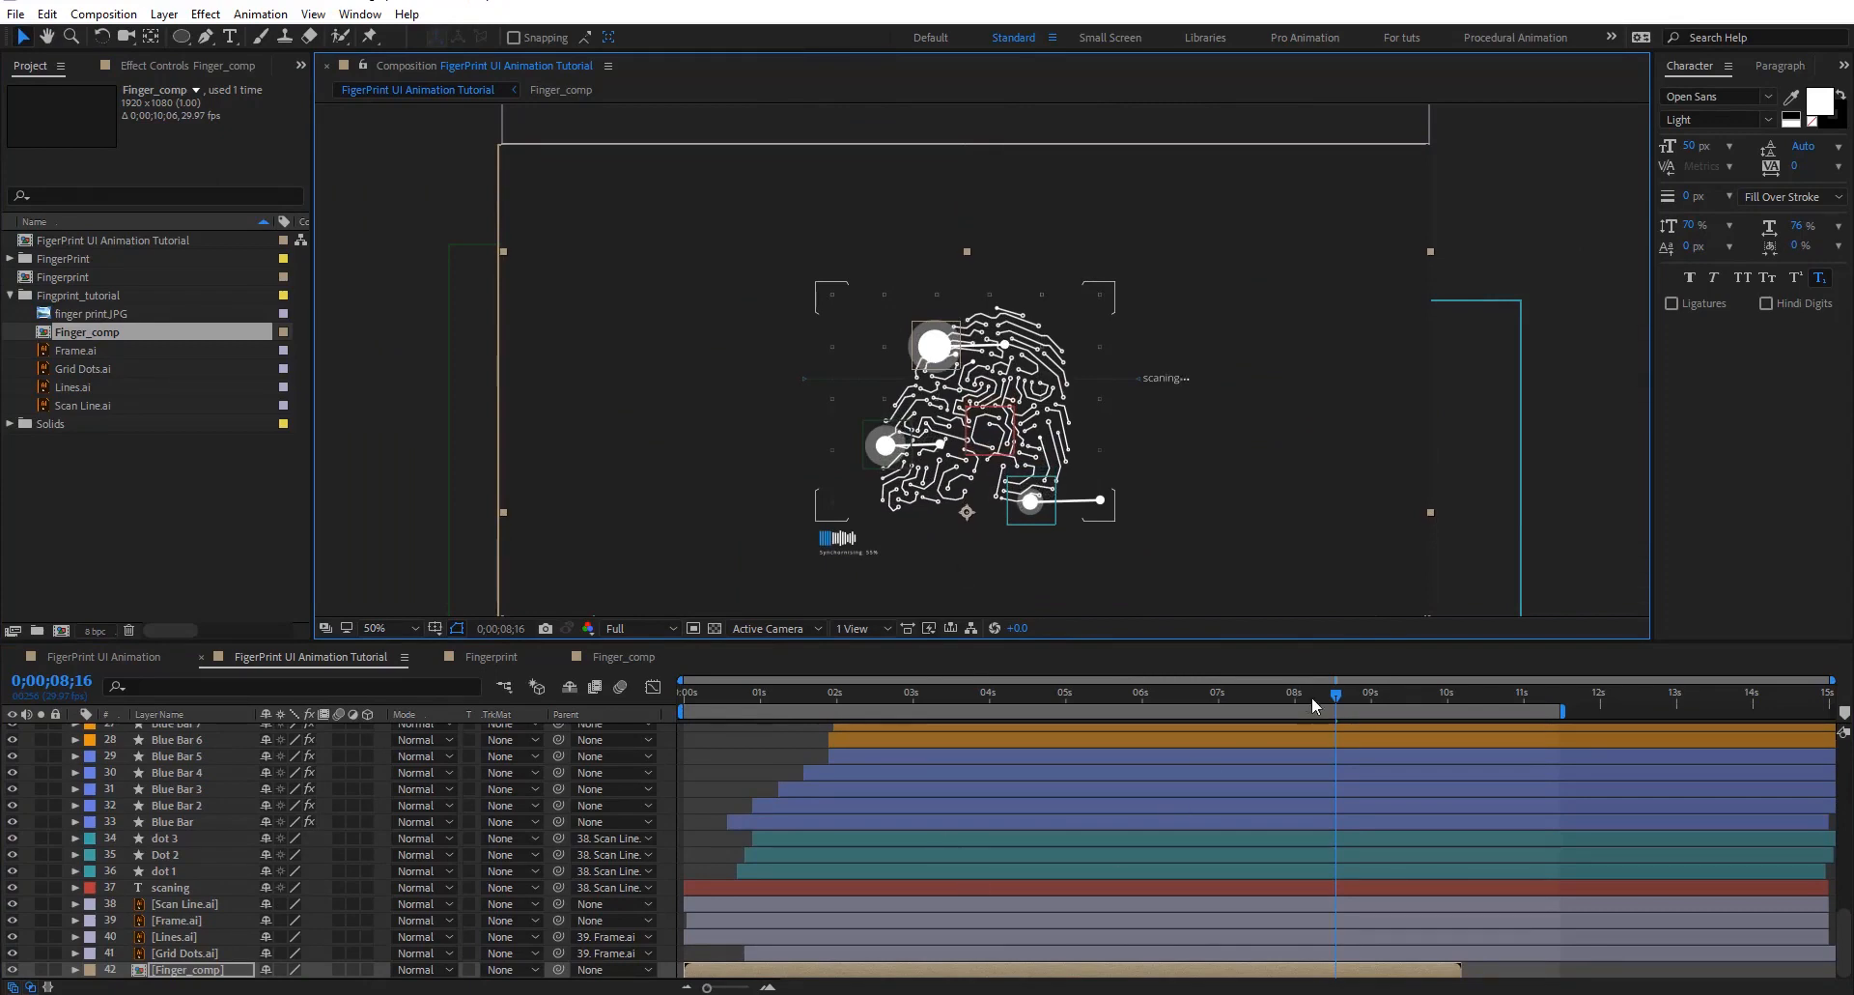
{"action": "mouse_move", "coordinate": [1220, 693]}
{"action": "left_mouse_down"}
{"action": "mouse_move", "coordinate": [693, 728]}
{"action": "mouse_move", "coordinate": [754, 734]}
{"action": "left_mouse_up"}
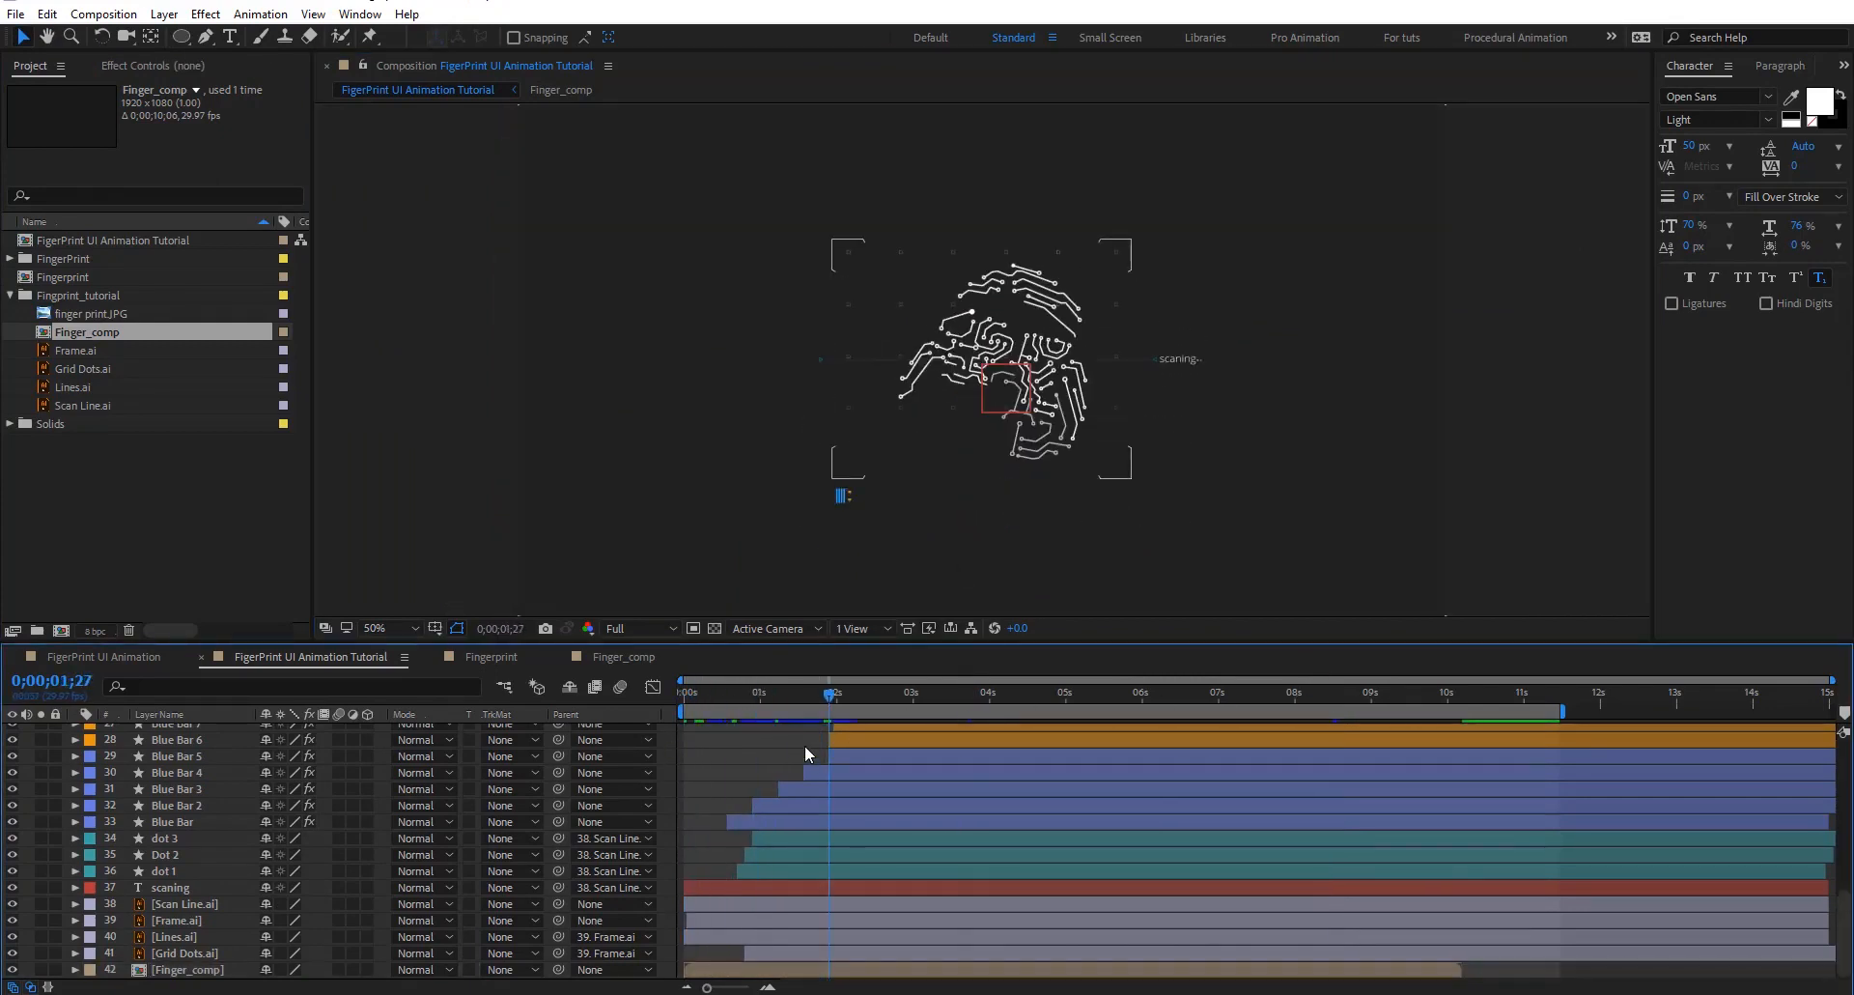
Draw a white ellipse about 190 by 172 px beside the fingerprint as a new shape layer and show its Ellipse 1 properties
{"action": "left_click", "coordinate": [180, 36]}
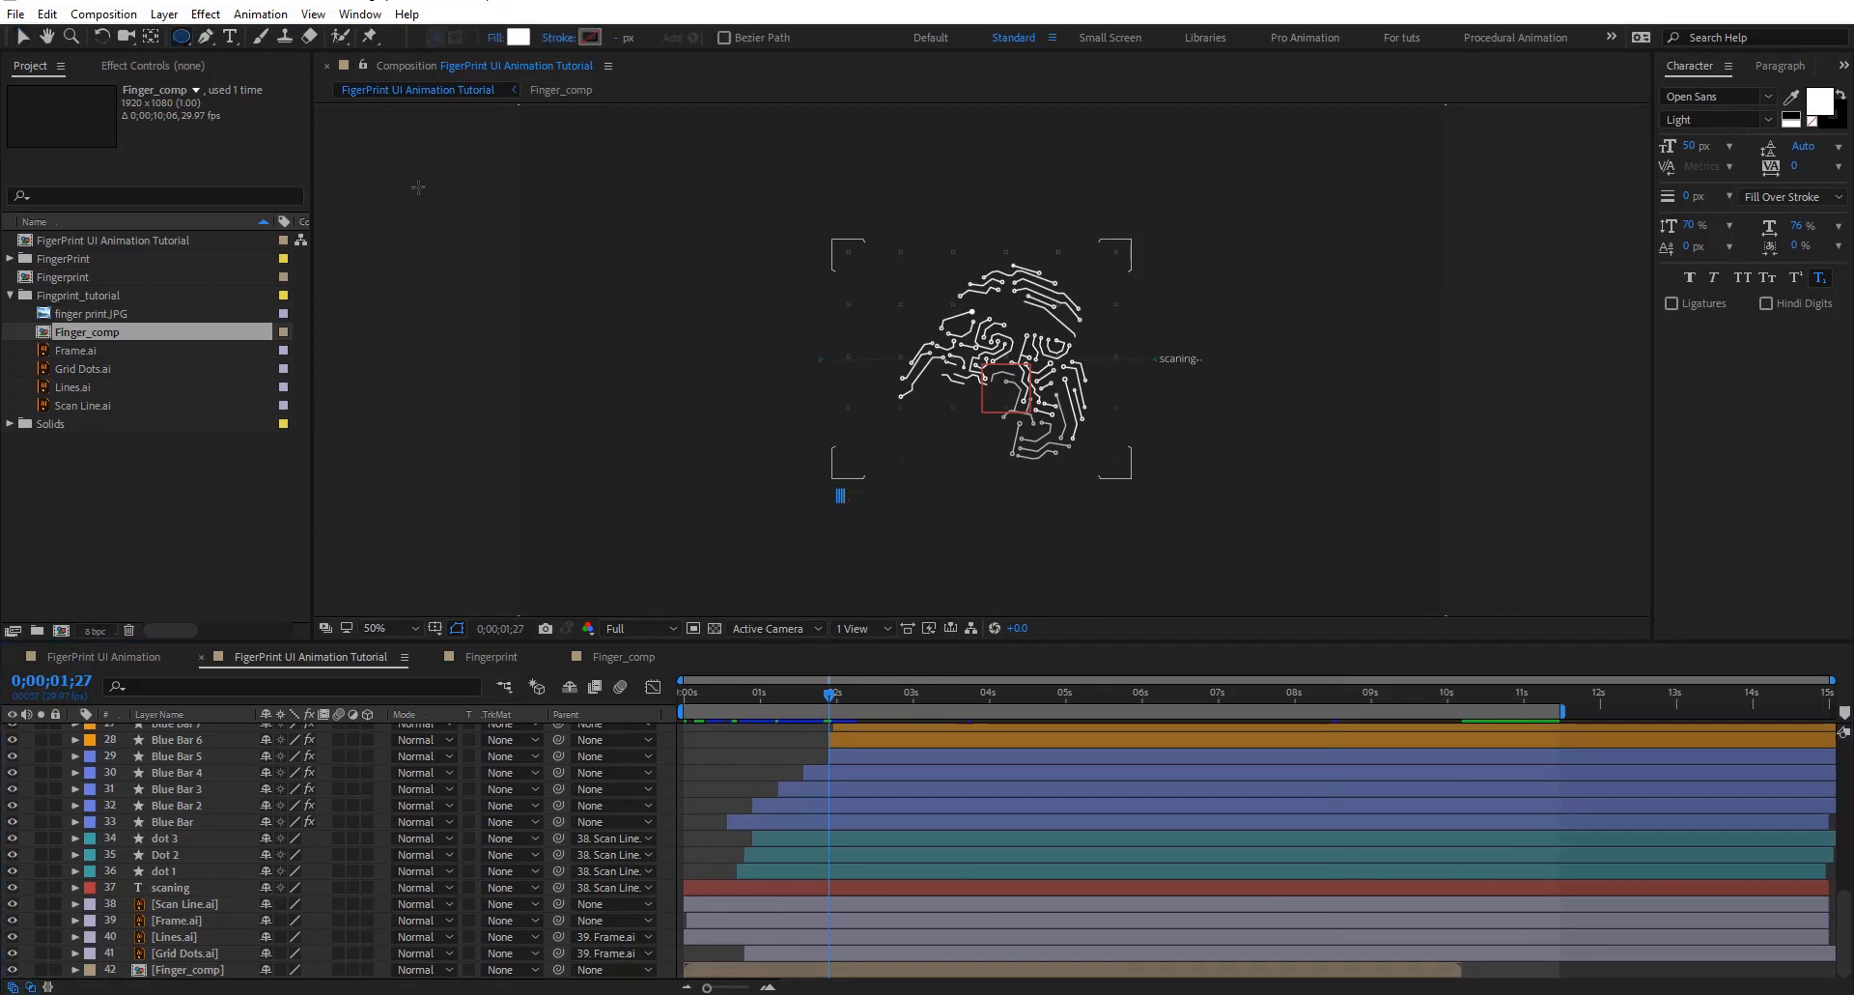
{"action": "left_click_drag", "start_coordinate": [750, 299], "coordinate": [840, 382]}
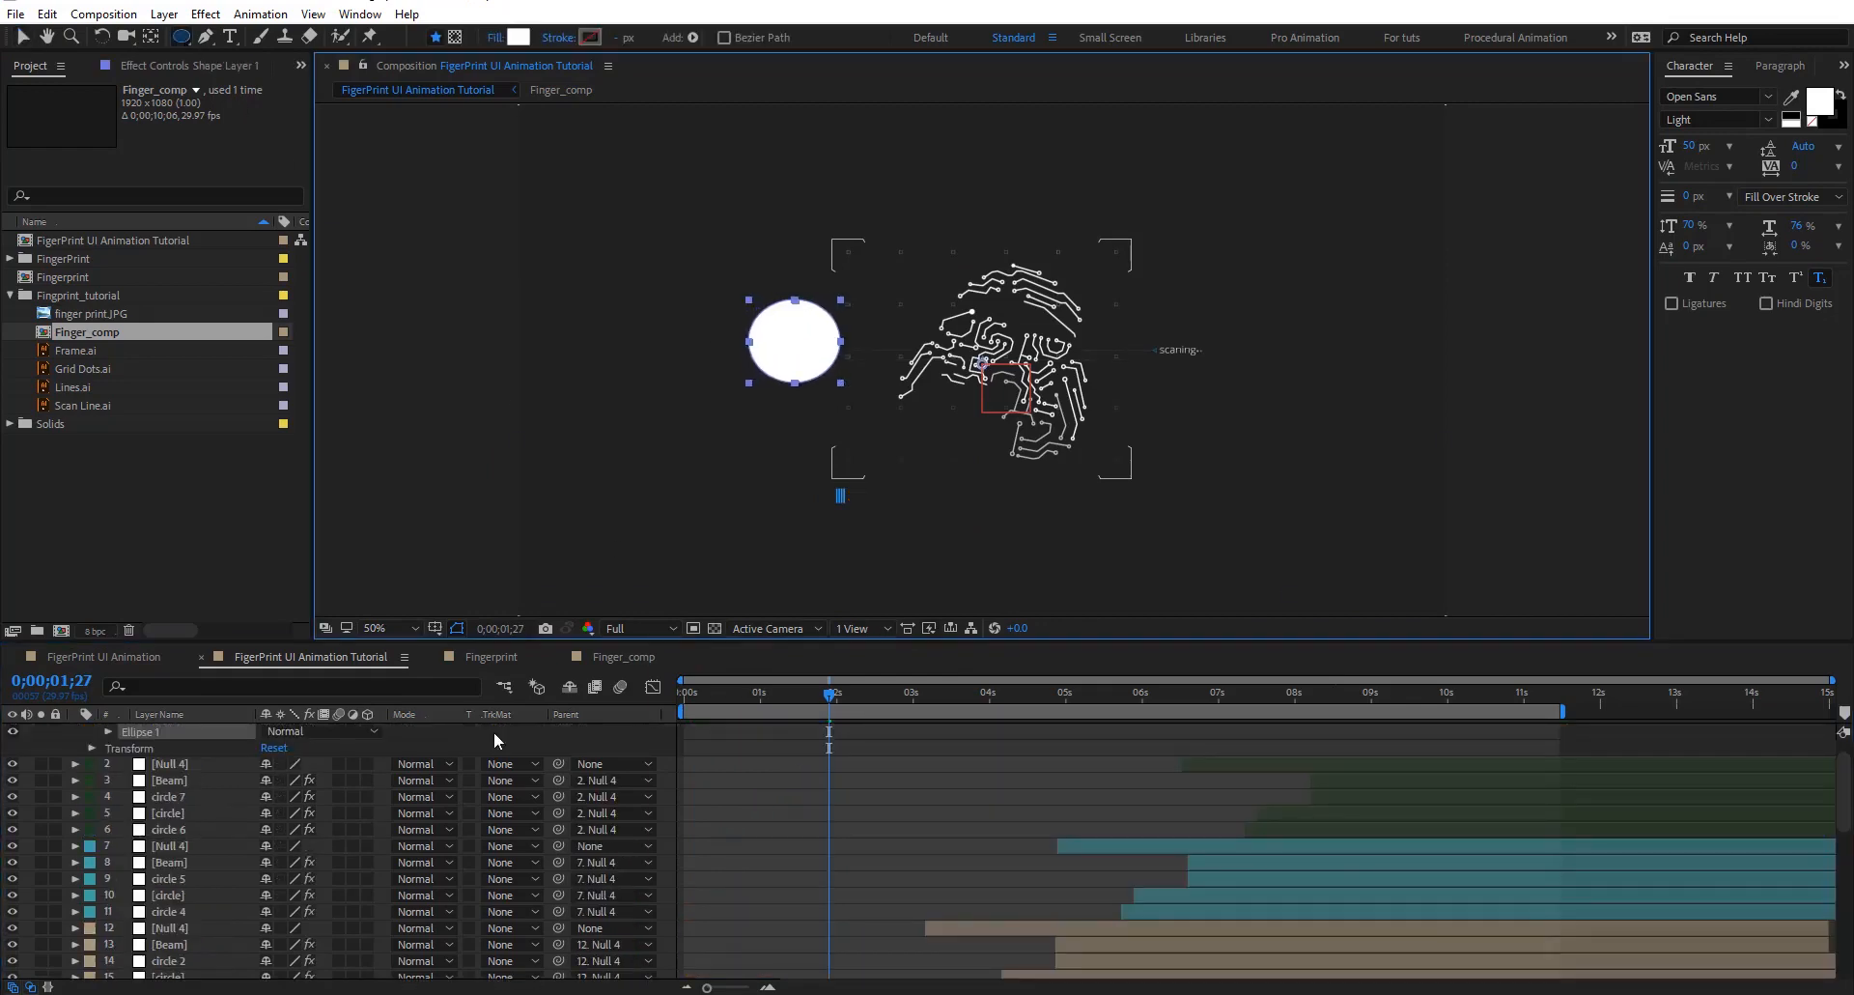
{"action": "scroll", "coordinate": [116, 751], "scroll_direction": "up", "scroll_amount": 1}
{"action": "left_click", "coordinate": [108, 764]}
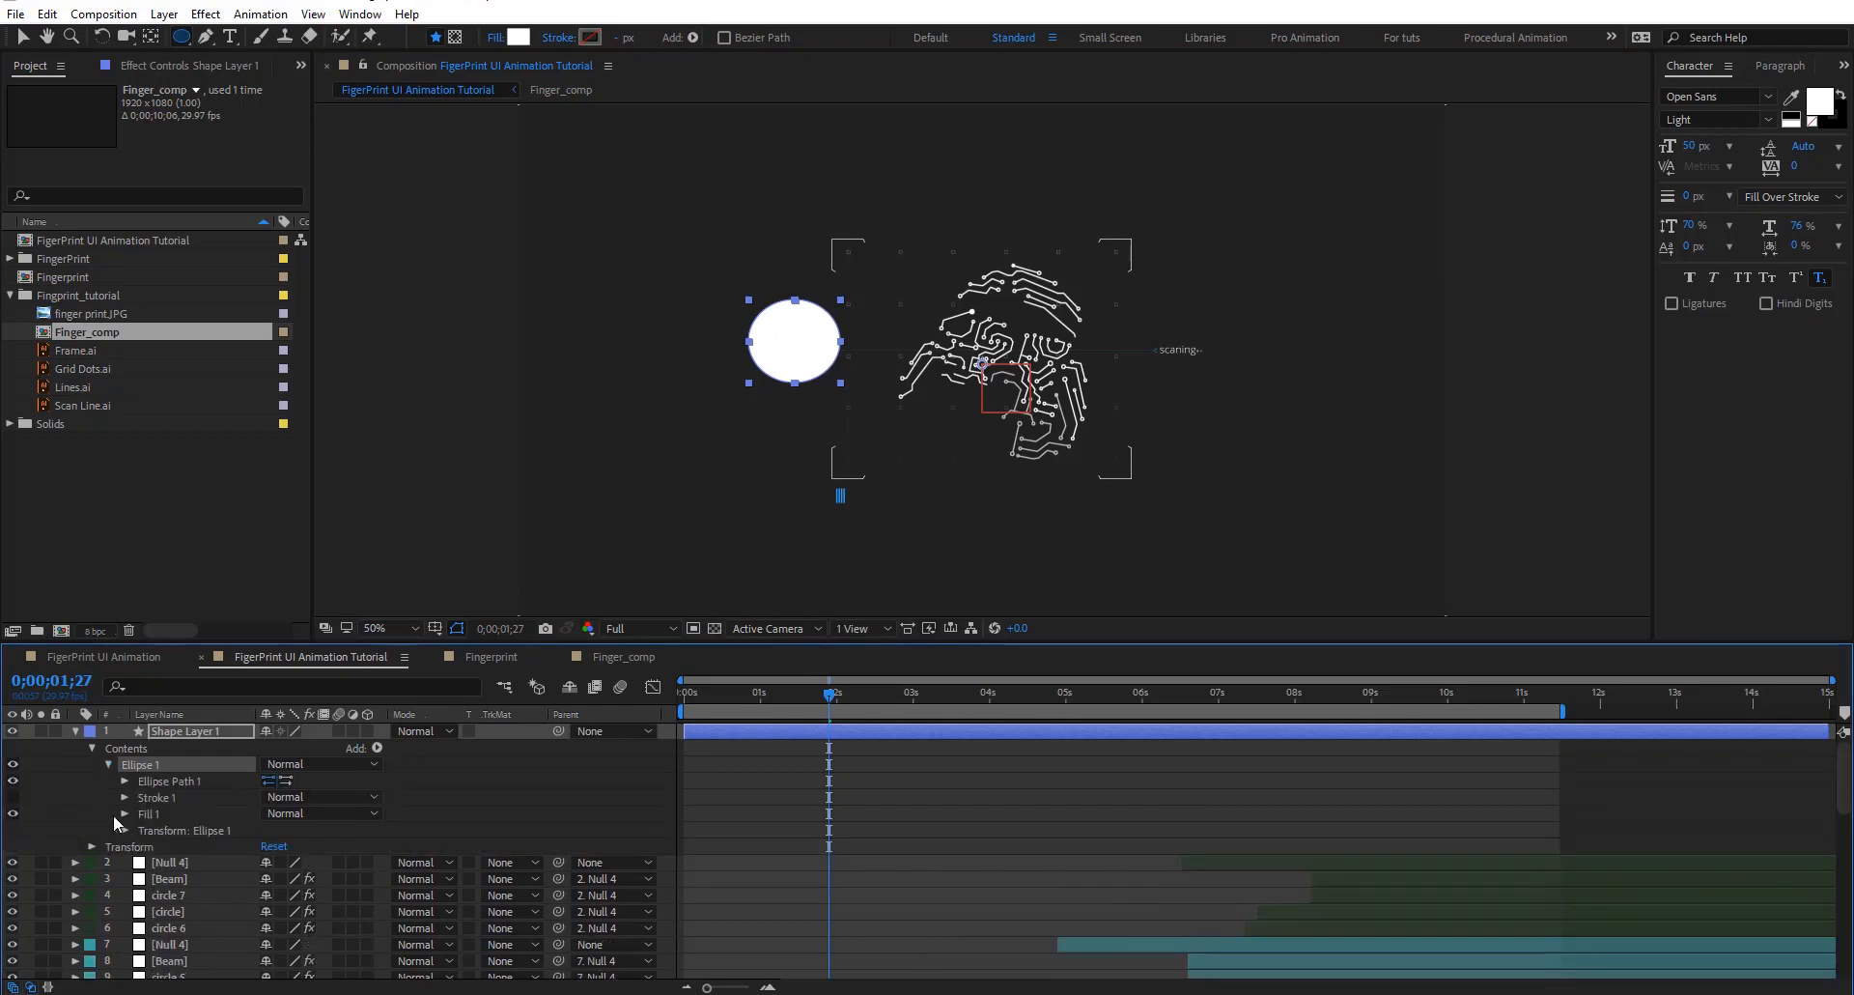
Set the Size of Ellipse Path 1 to 1920 by 1080 with its proportions unlinked
{"action": "left_click", "coordinate": [124, 780]}
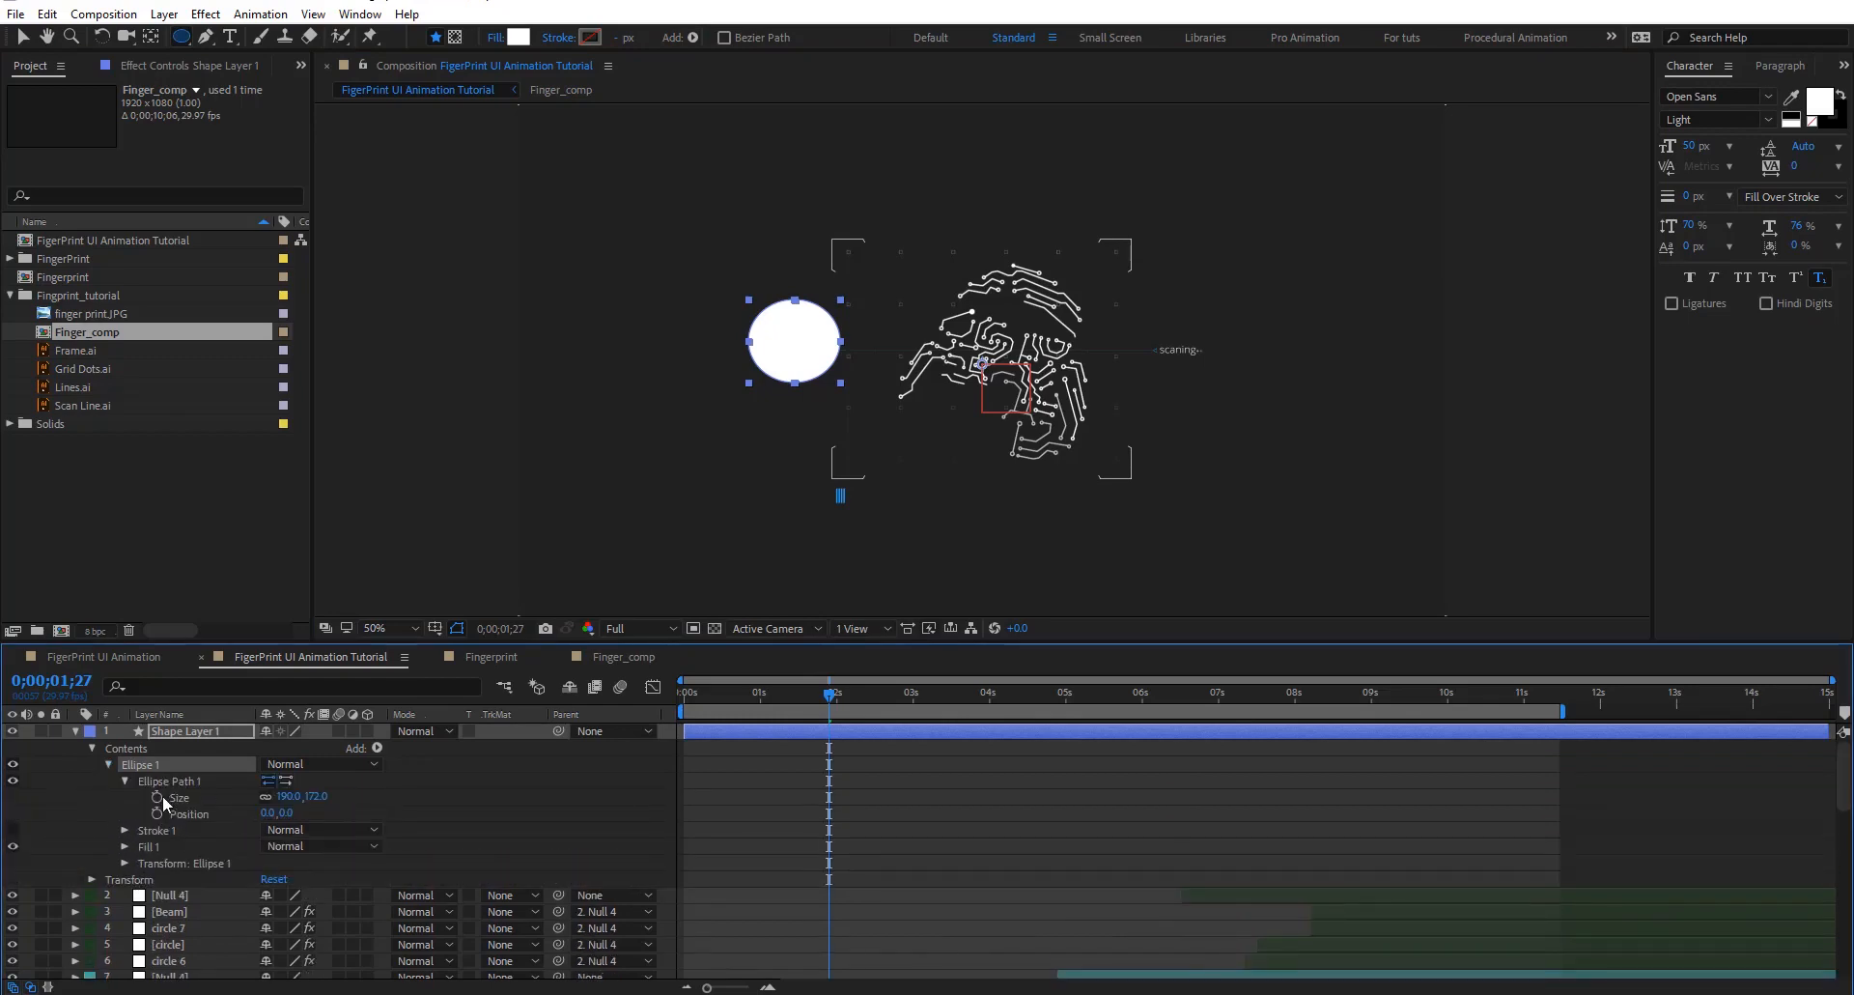
{"action": "left_click", "coordinate": [282, 796]}
{"action": "type", "text": "1920"}
{"action": "key", "text": "Return"}
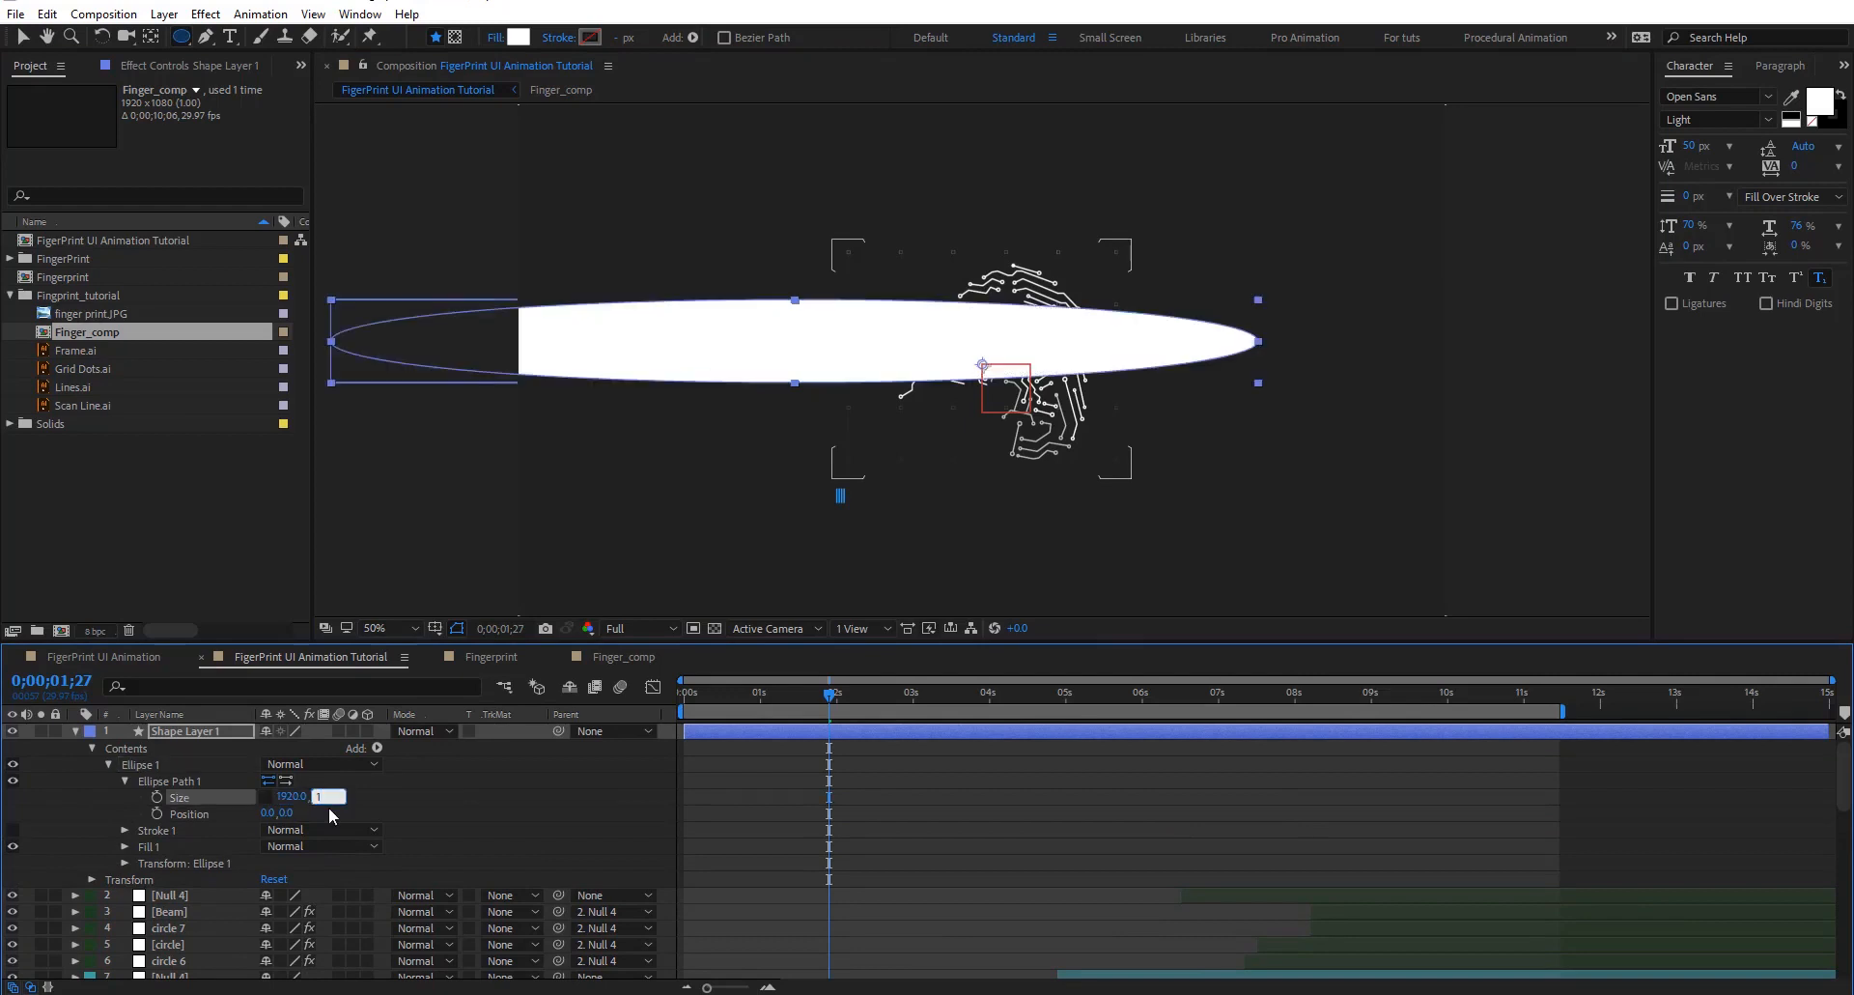
{"action": "left_click", "coordinate": [329, 808]}
{"action": "type", "text": "1080"}
{"action": "key", "text": "Return"}
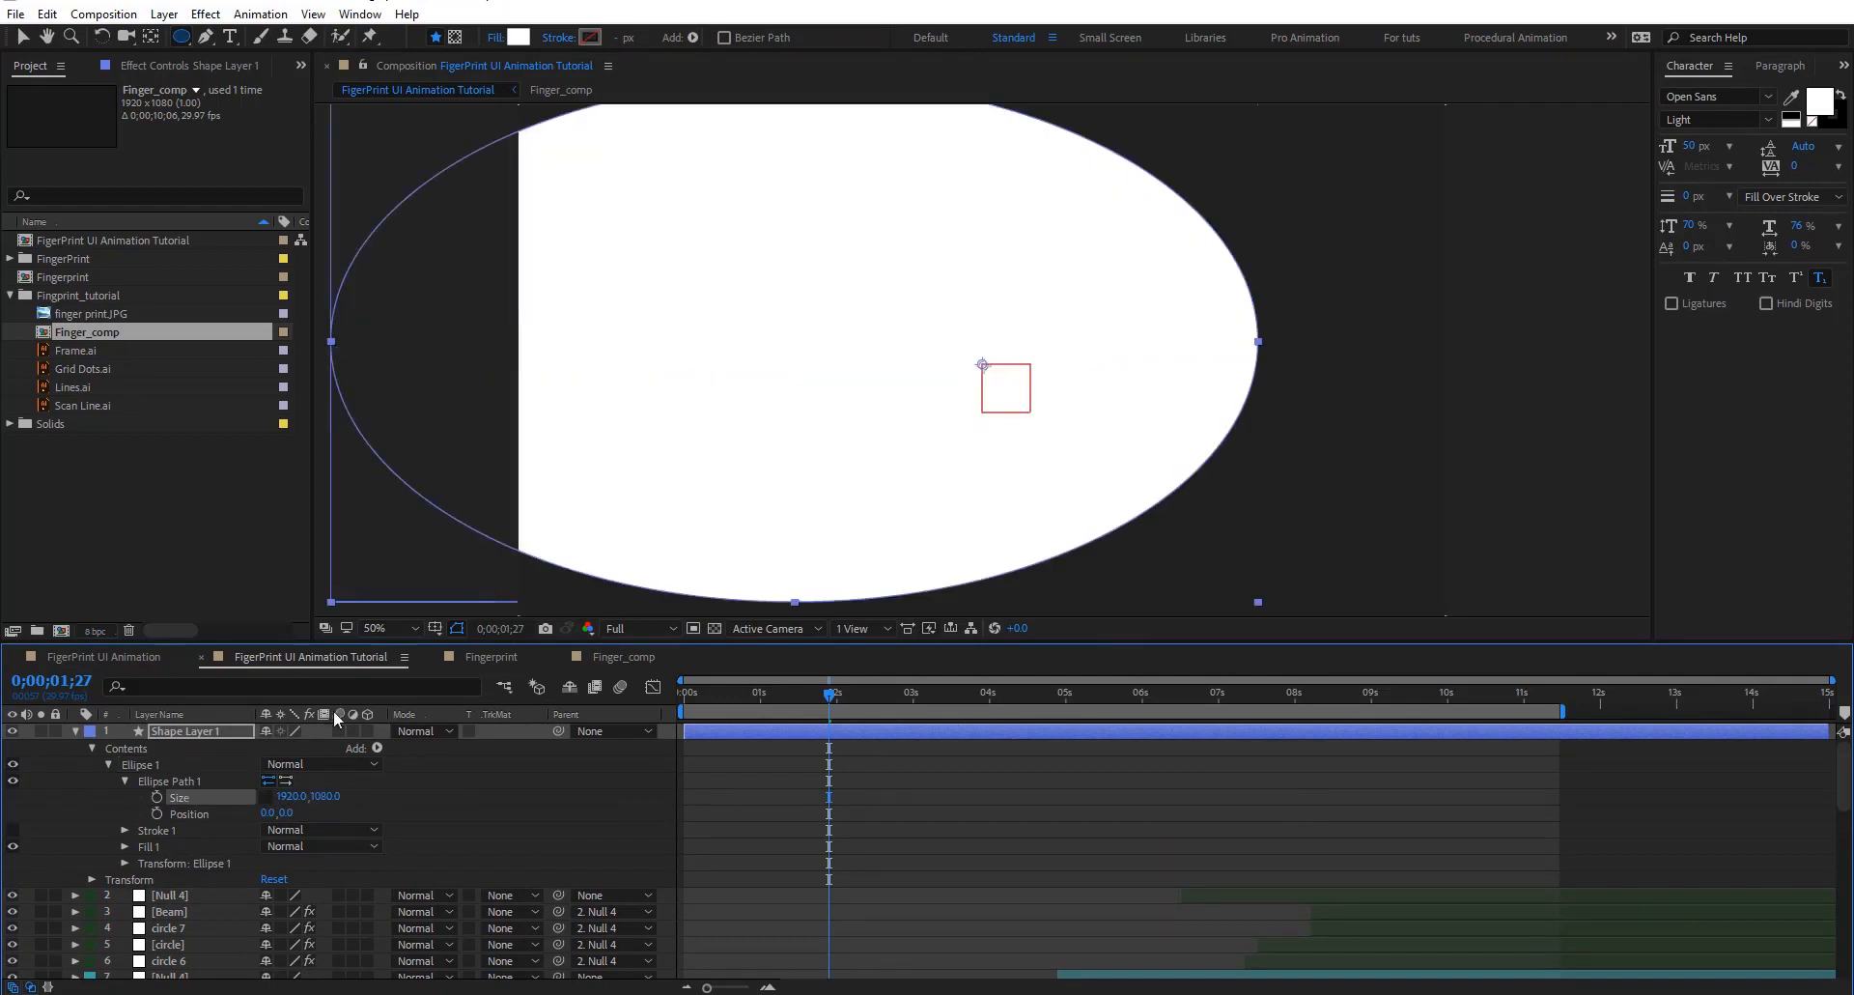
Move the ellipse to the composition's centre, at about 3, -8 in its own Position, and show its ellipse transform properties
{"action": "left_click", "coordinate": [21, 39]}
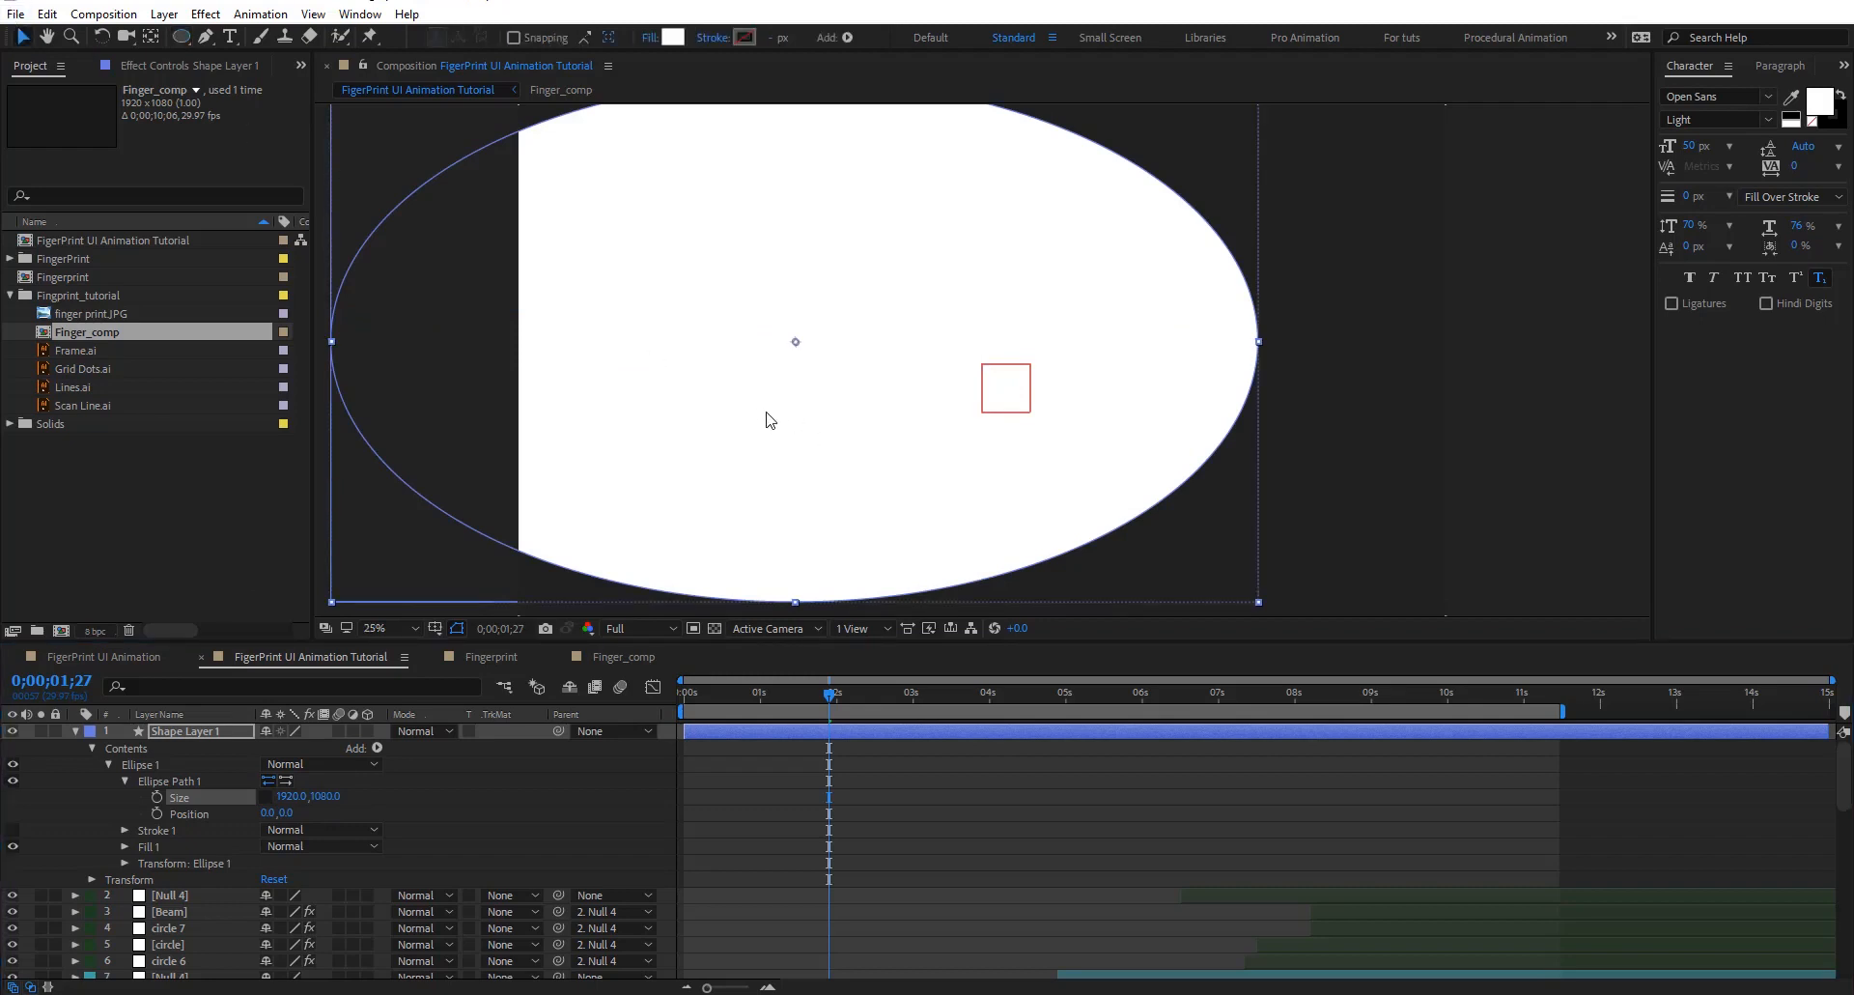
{"action": "scroll", "coordinate": [766, 412], "scroll_direction": "down", "scroll_amount": 1}
{"action": "left_click_drag", "start_coordinate": [865, 397], "coordinate": [940, 415]}
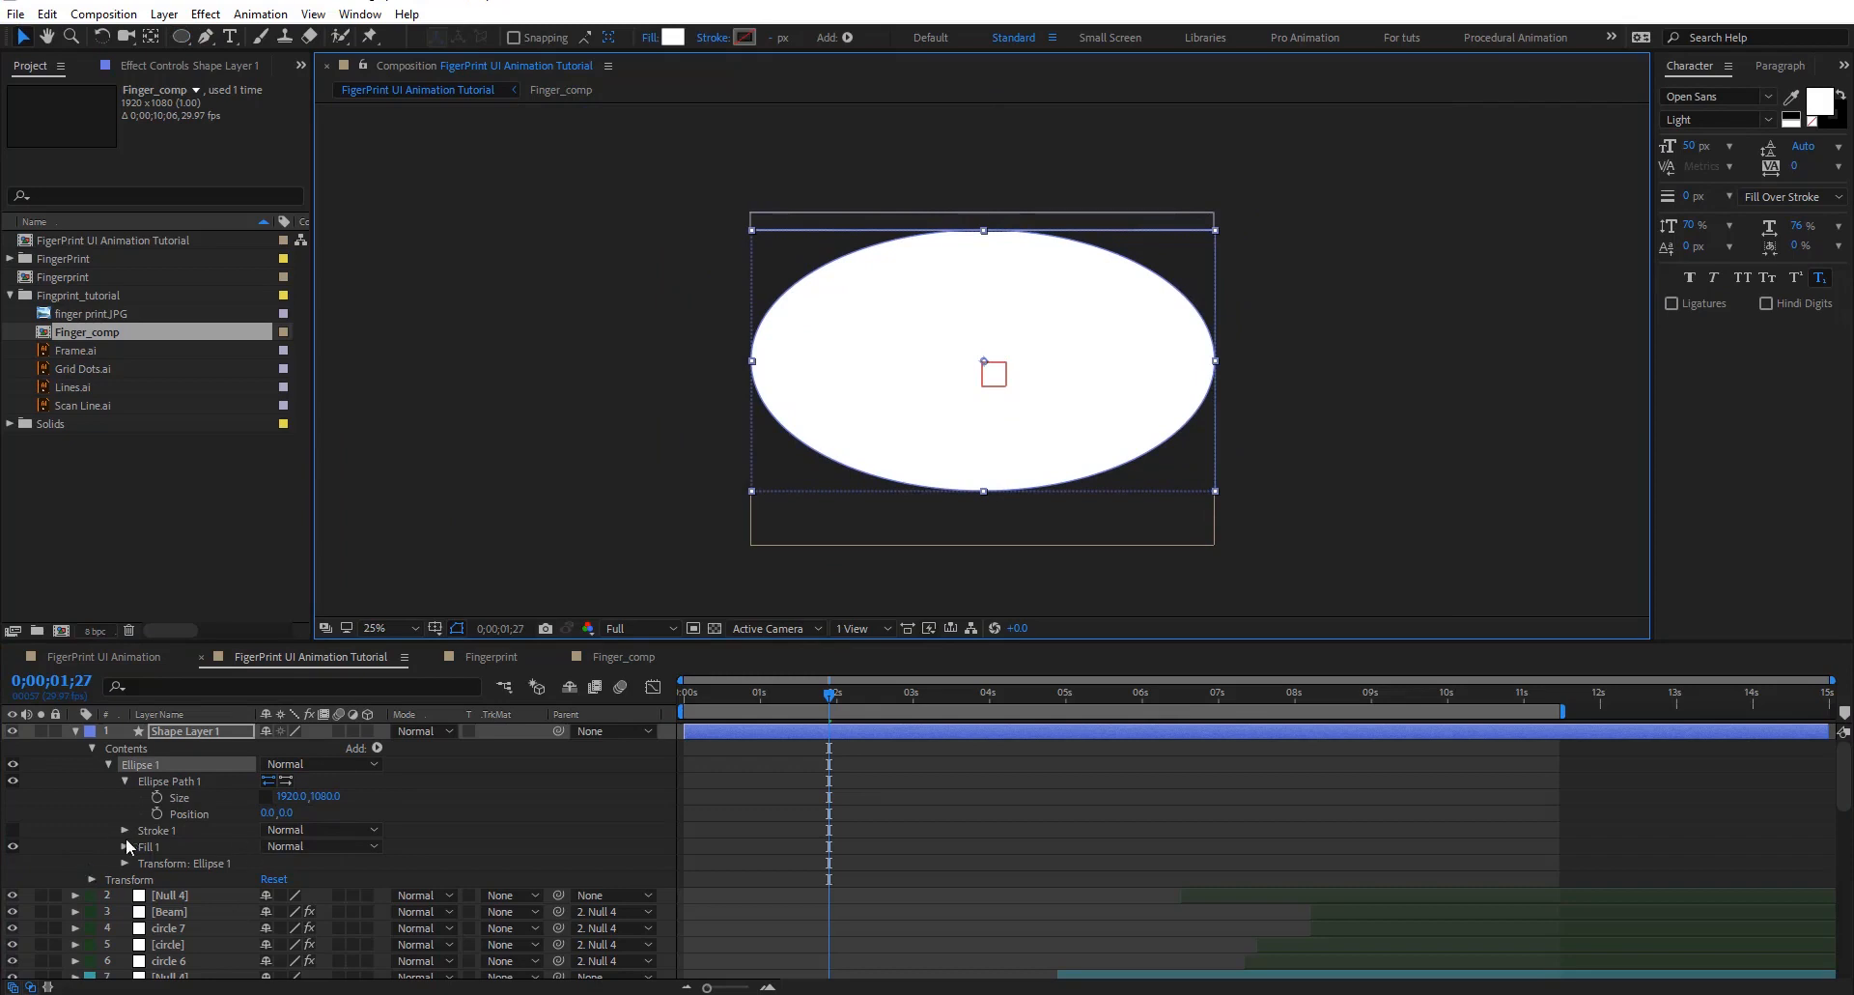
{"action": "left_click", "coordinate": [123, 862]}
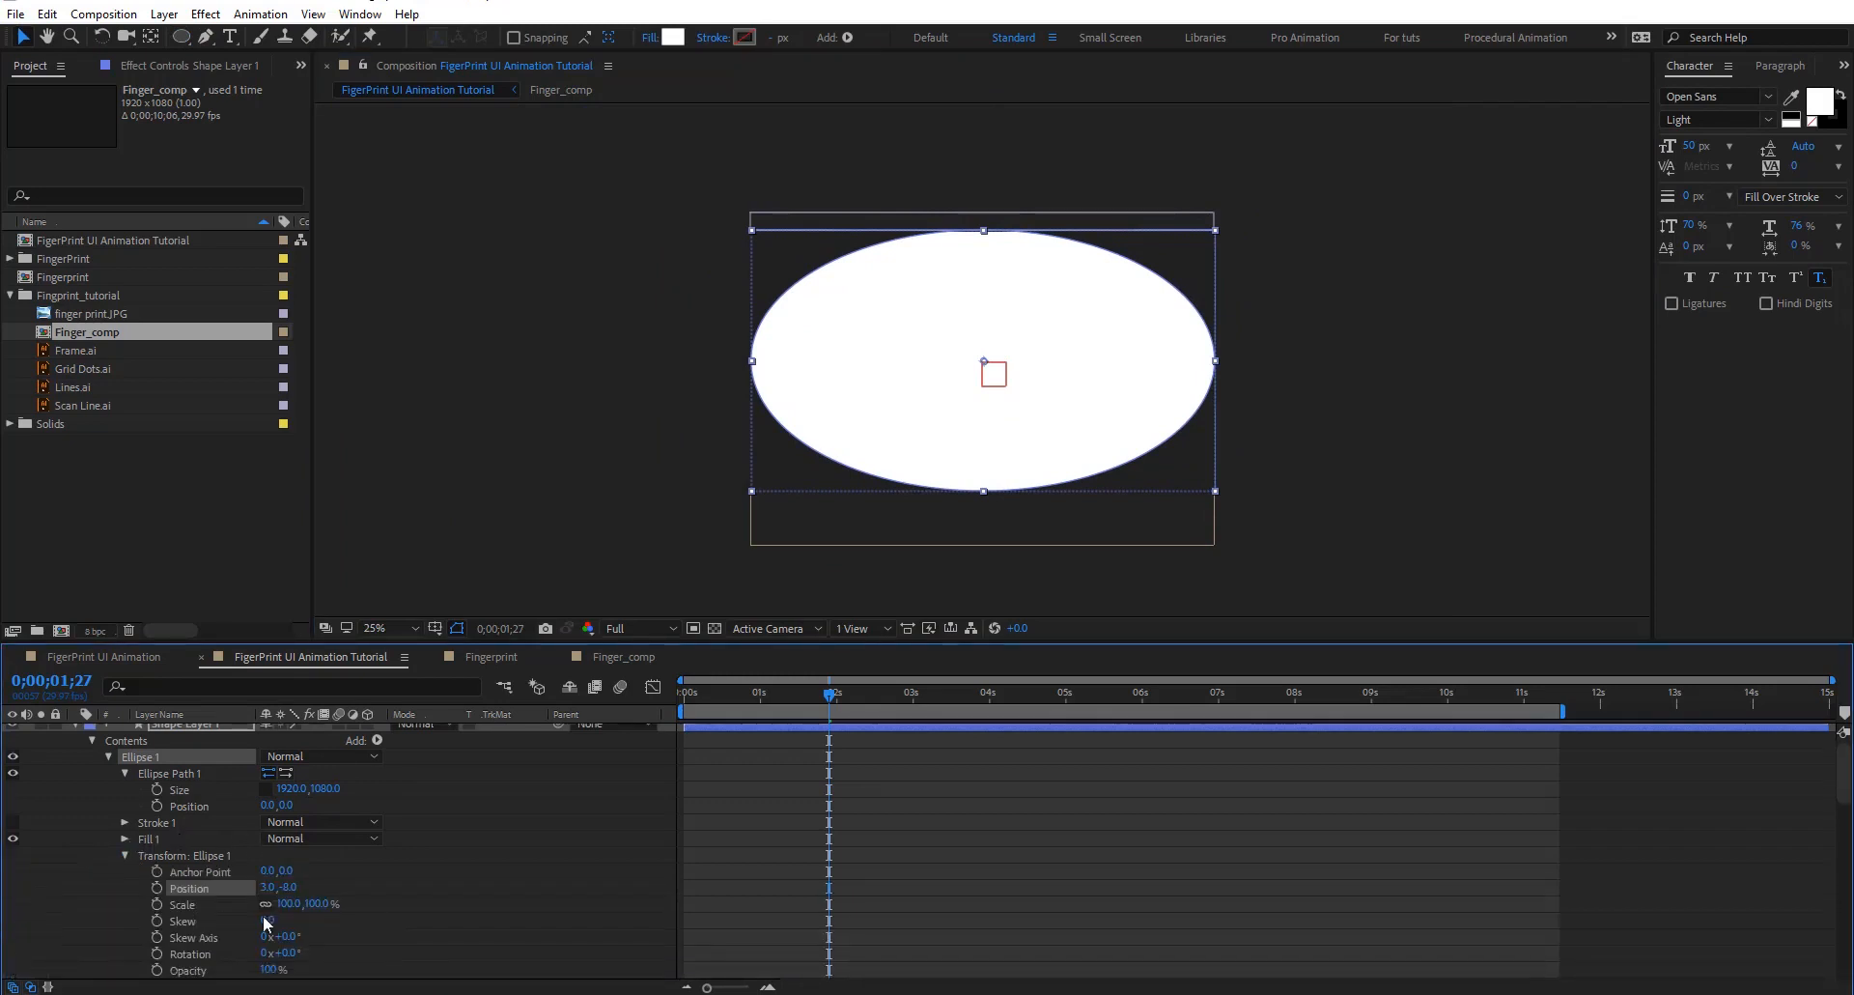
{"action": "scroll", "coordinate": [212, 856], "scroll_direction": "down", "scroll_amount": 3}
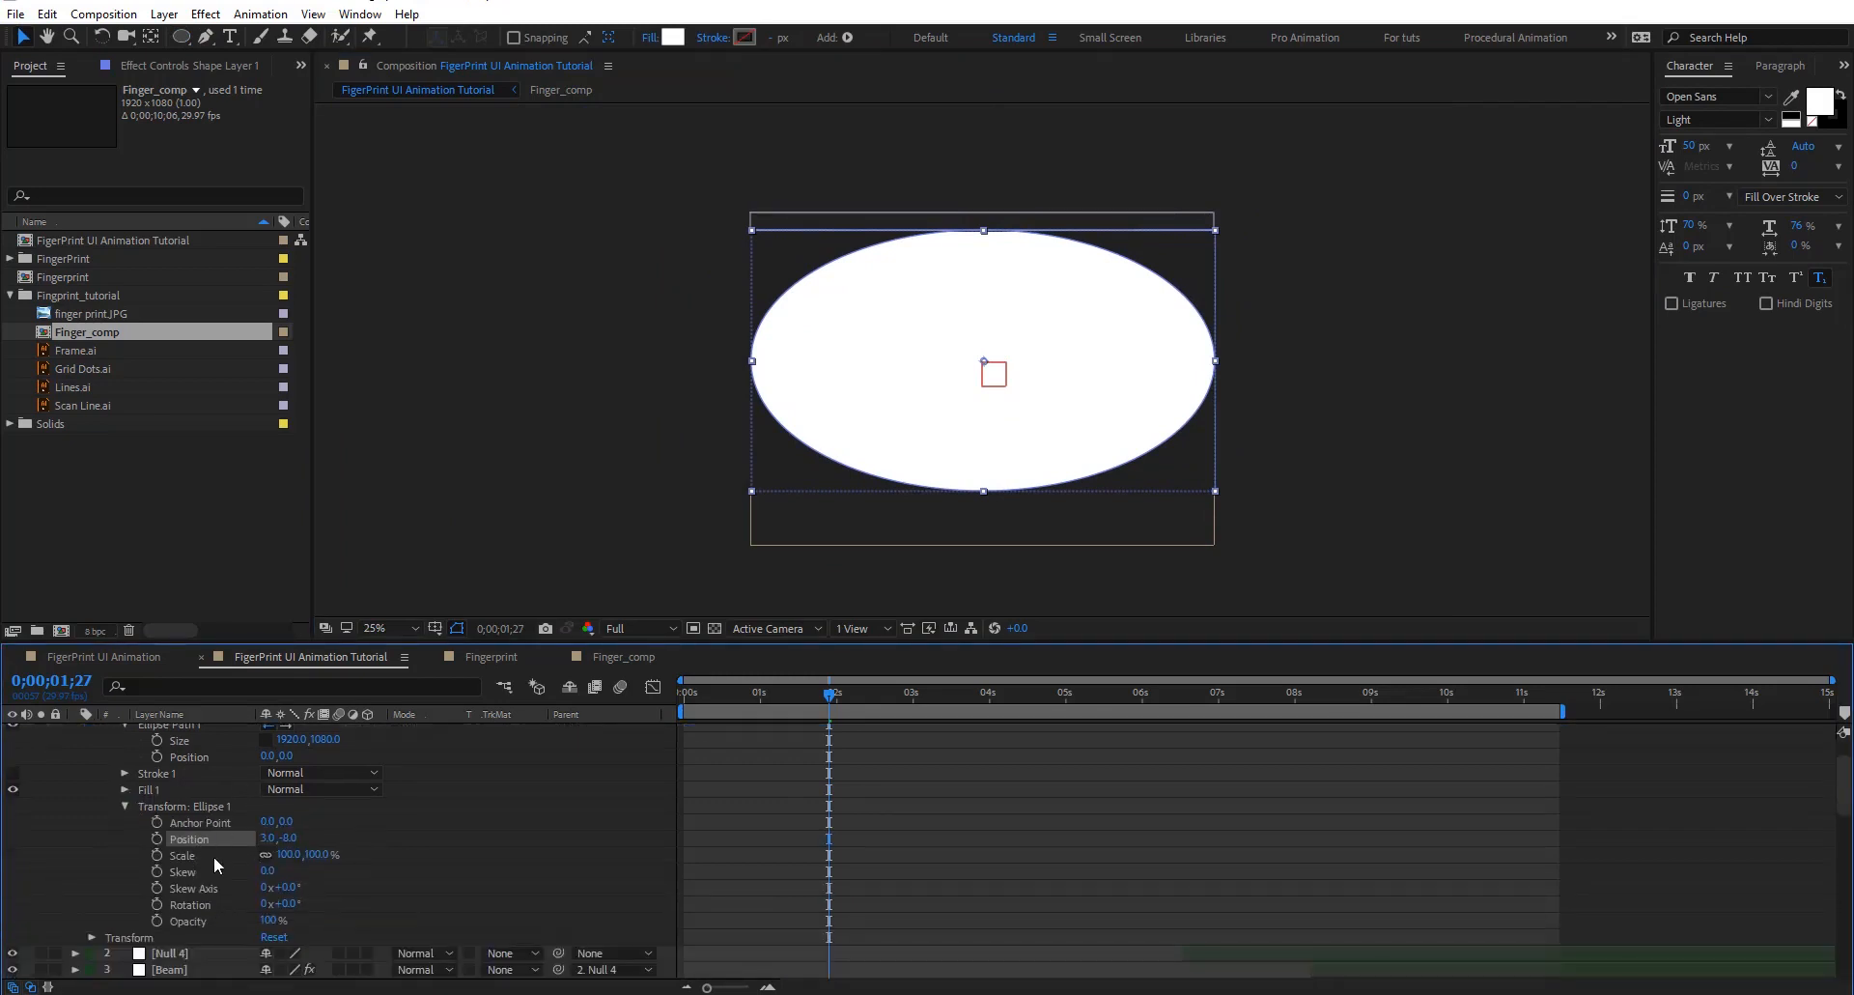
Unlink Shape Layer 1's Scale and set it to 60% width by 100% height, trying 50% width first
{"action": "left_click", "coordinate": [92, 887]}
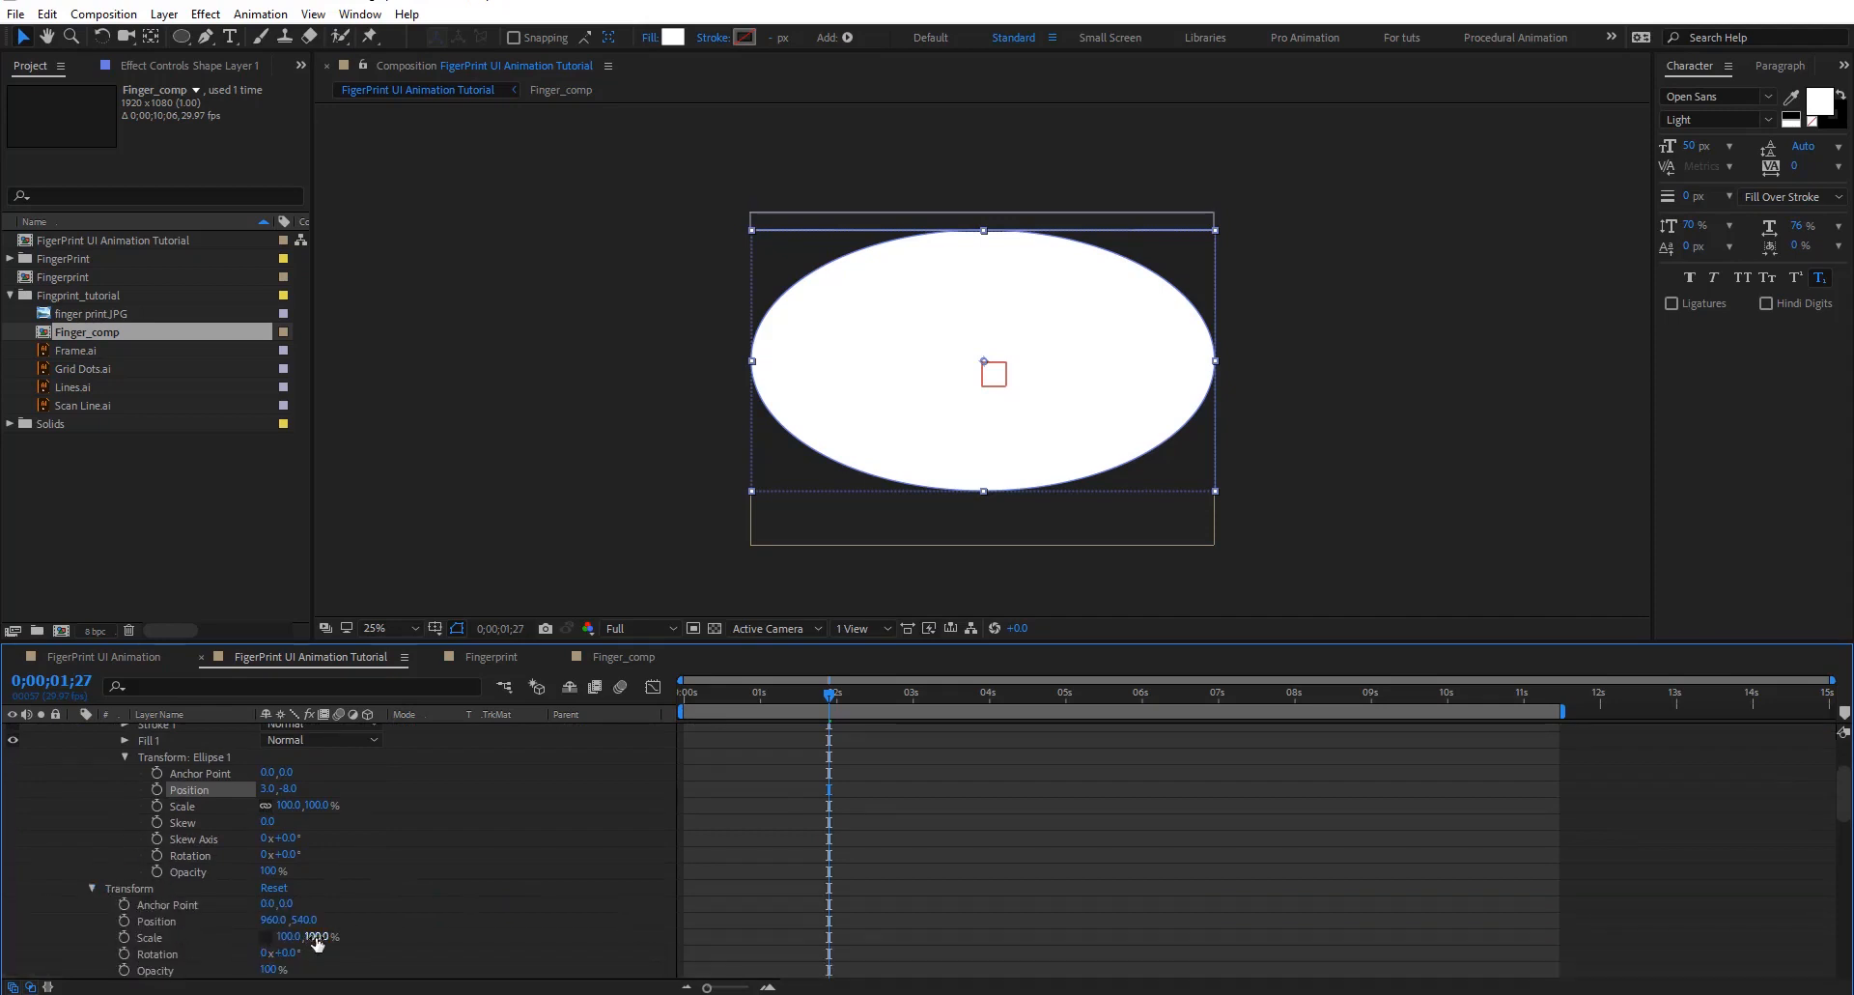
{"action": "left_click_drag", "start_coordinate": [317, 942], "coordinate": [251, 936]}
{"action": "key", "text": "ctrl+z"}
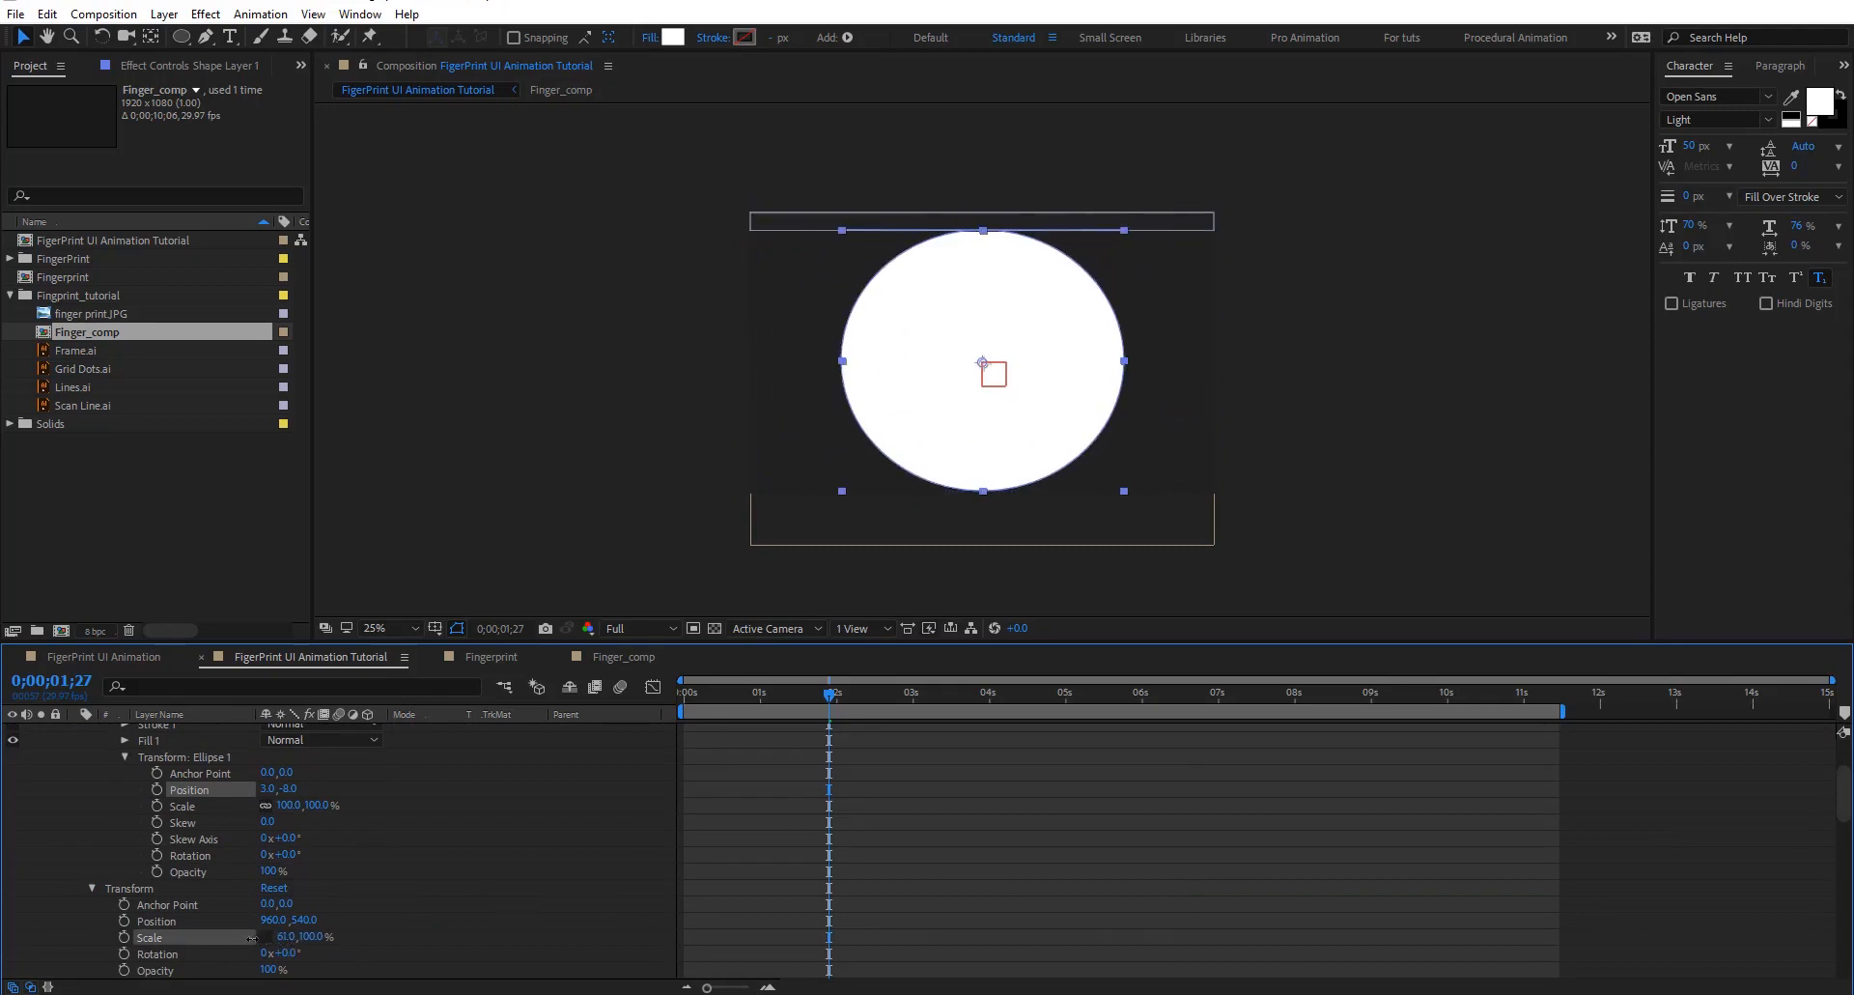
{"action": "left_click", "coordinate": [284, 936]}
{"action": "type", "text": "50"}
{"action": "key", "text": "Return"}
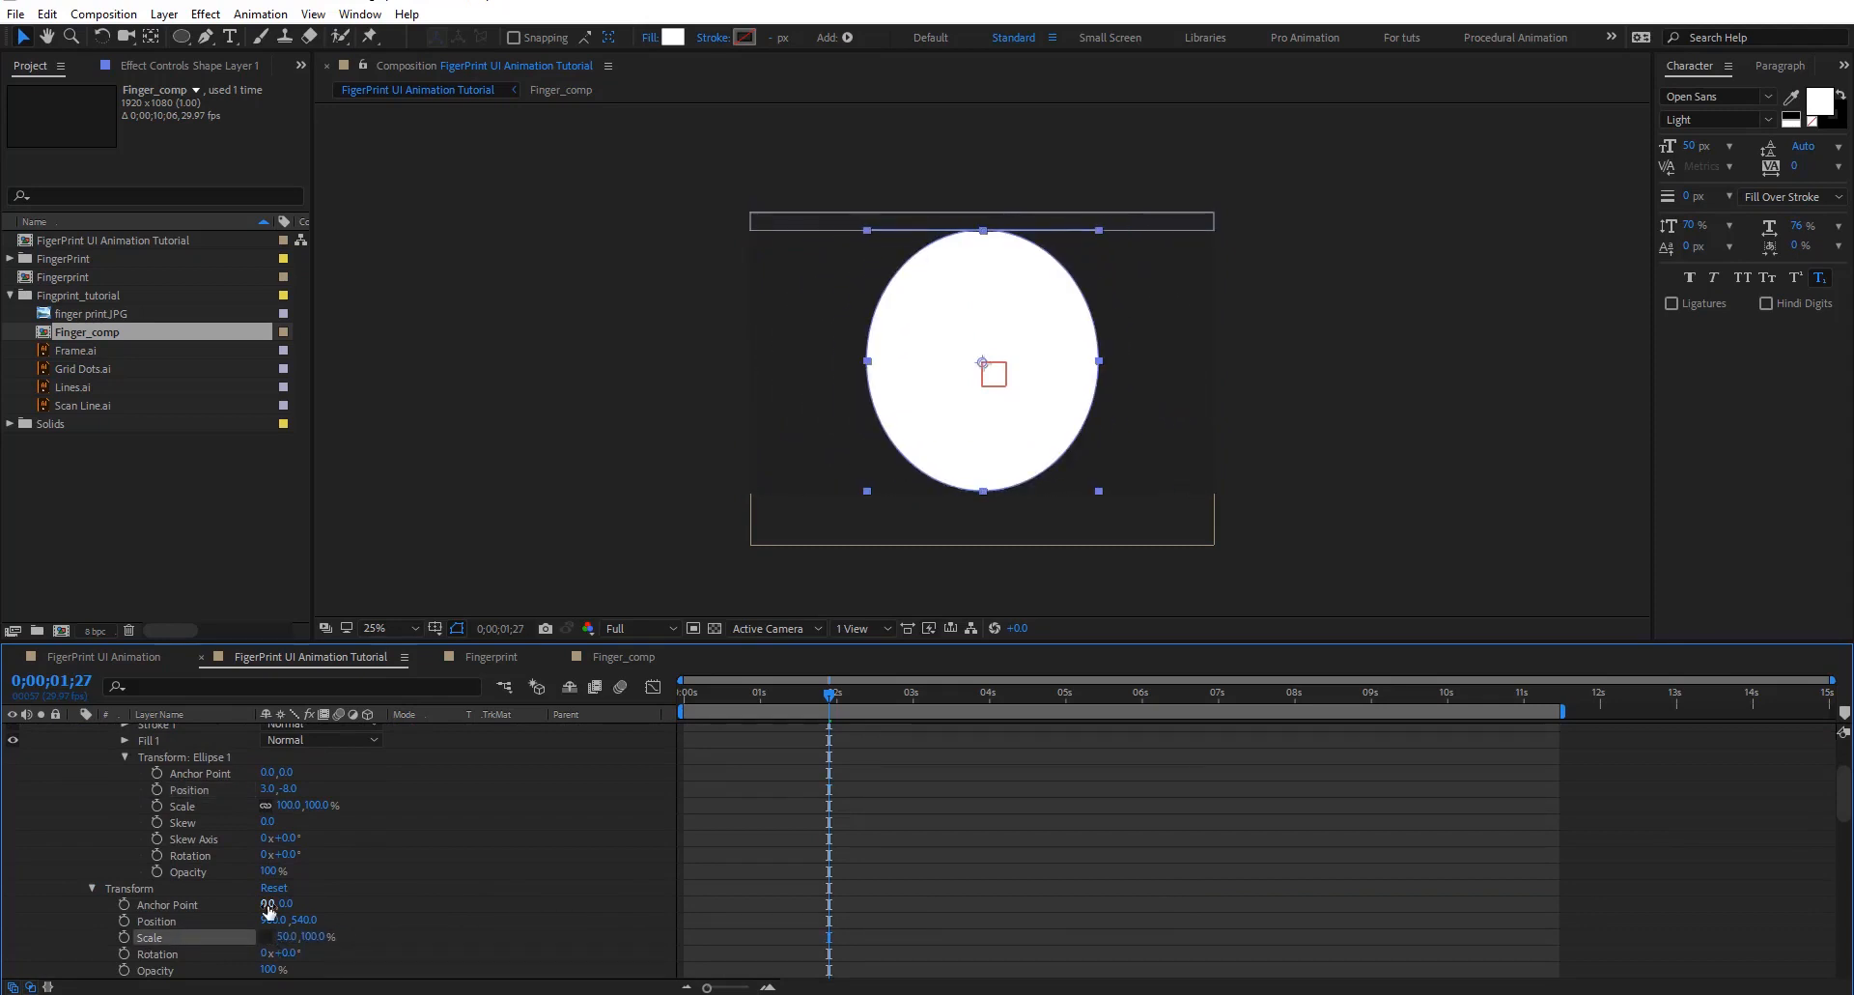
{"action": "left_click", "coordinate": [284, 935]}
{"action": "type", "text": "60"}
{"action": "key", "text": "Return"}
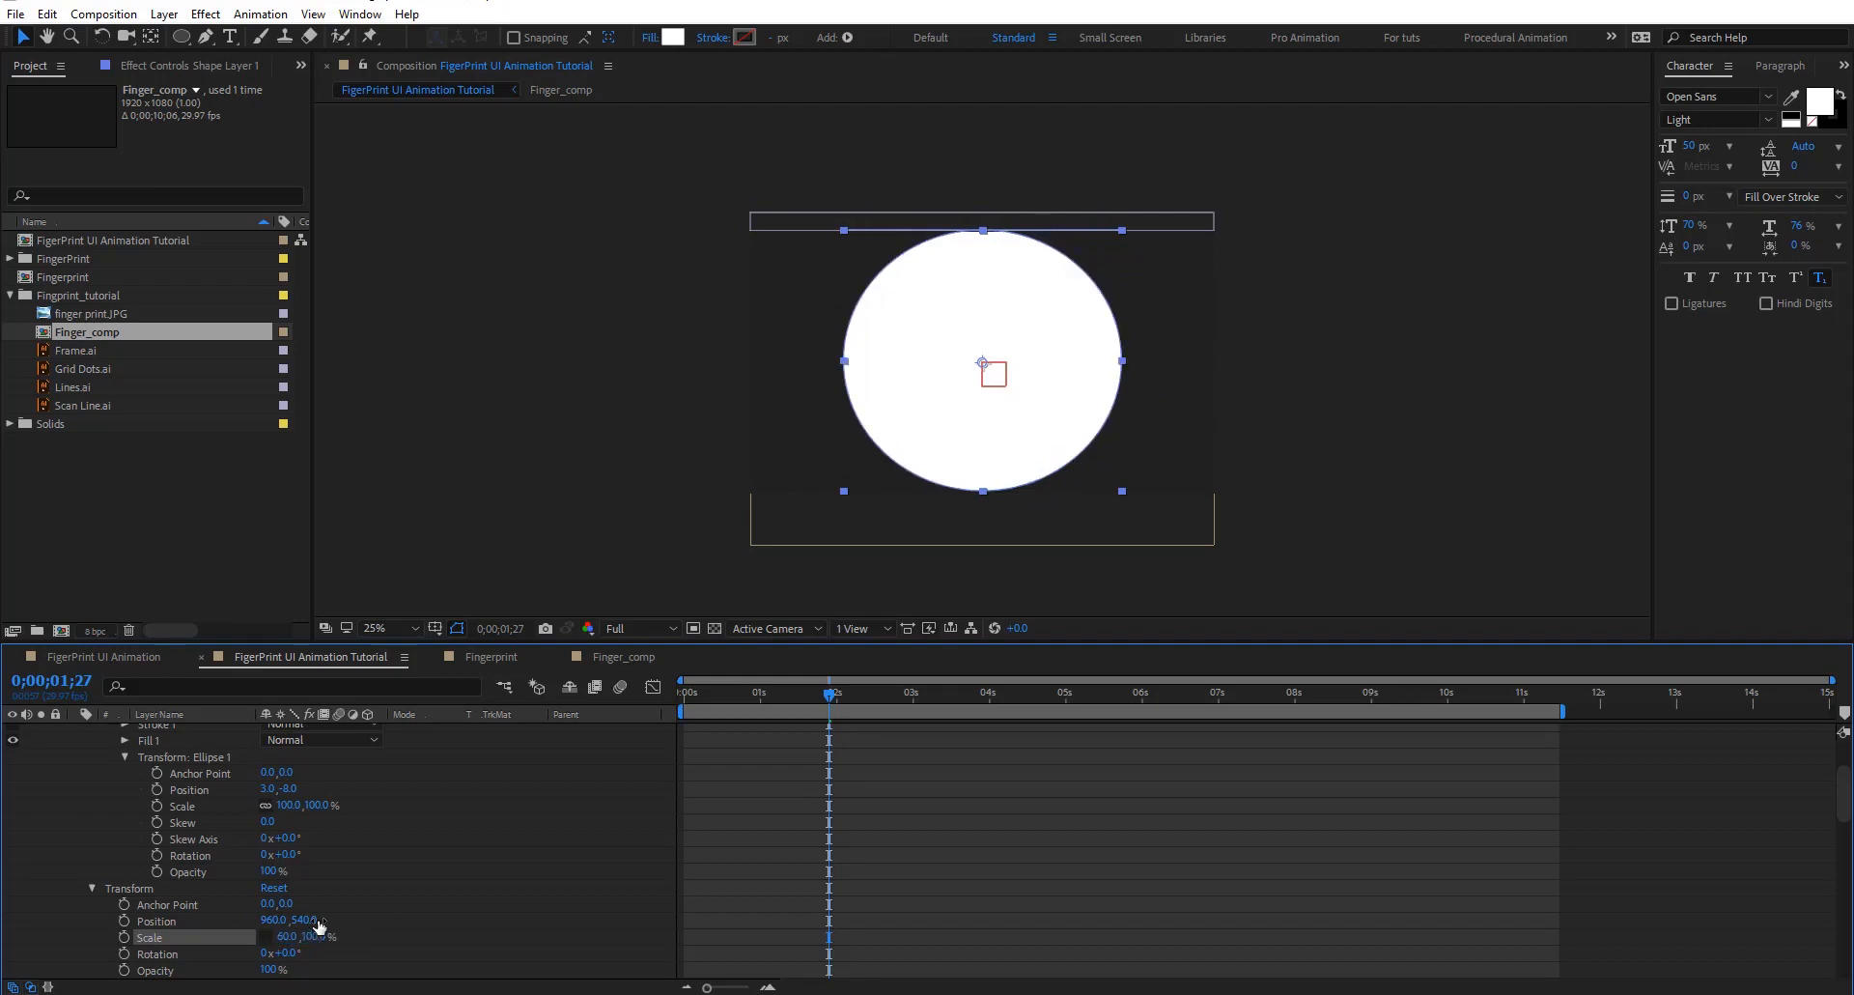
{"action": "left_click", "coordinate": [474, 888]}
Add a Scale keyframe to Shape Layer 1 at 0;00;00;00 with a value of 18, 30%
{"action": "left_click_drag", "start_coordinate": [826, 691], "coordinate": [684, 693]}
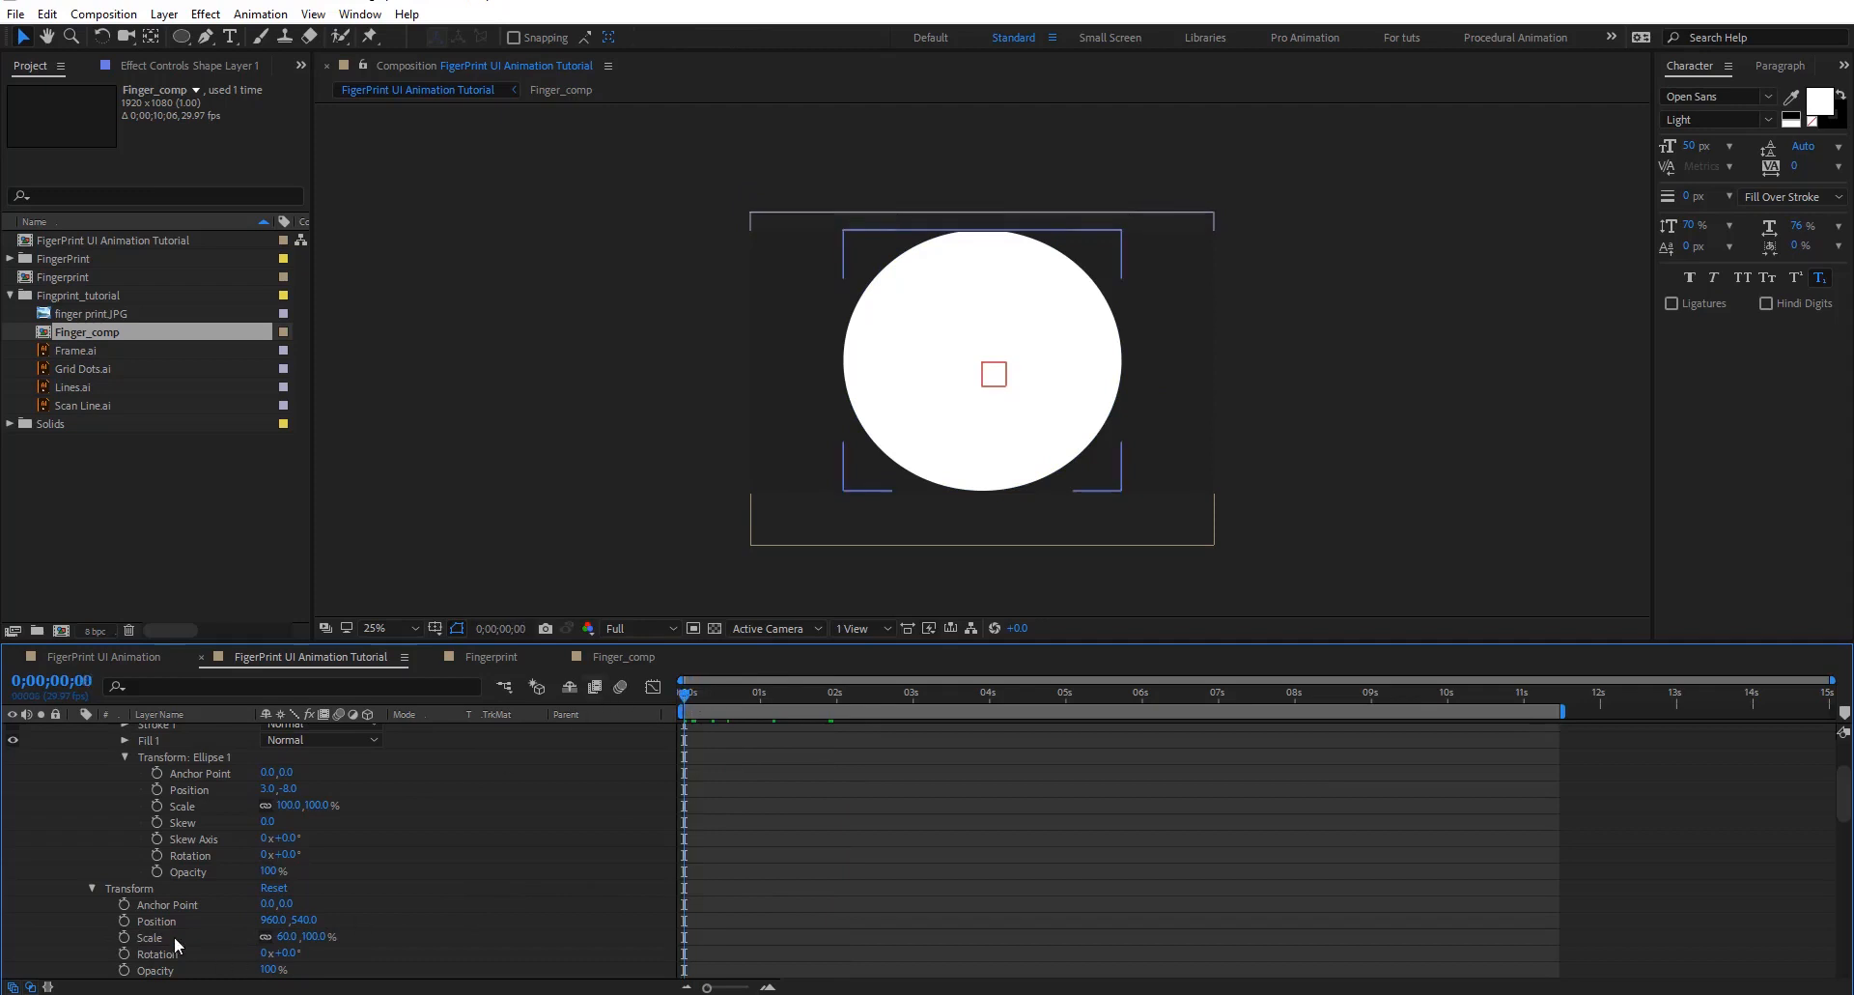
{"action": "left_click", "coordinate": [122, 937]}
{"action": "left_click_drag", "start_coordinate": [287, 937], "coordinate": [241, 930]}
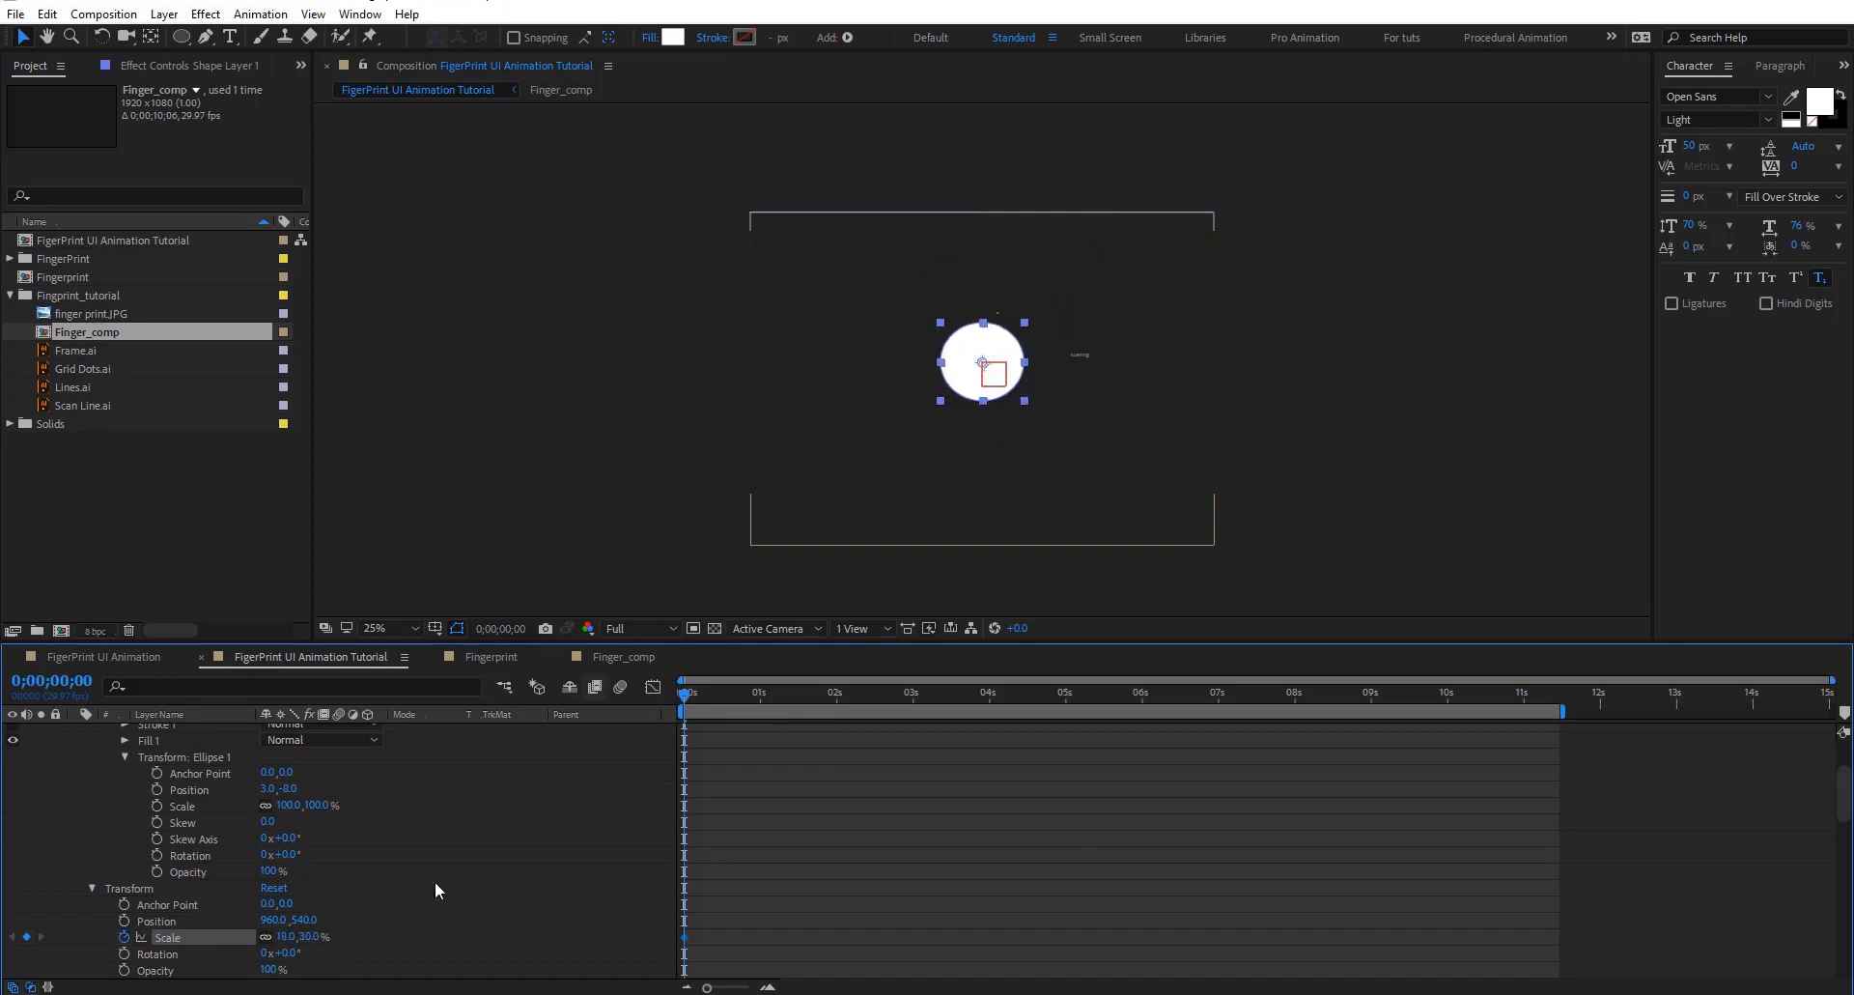
Enlarge Shape Layer 1 to a Scale of 45, 75% at 0;00;02;18, creating a second keyframe
{"action": "left_click_drag", "start_coordinate": [831, 701], "coordinate": [883, 698]}
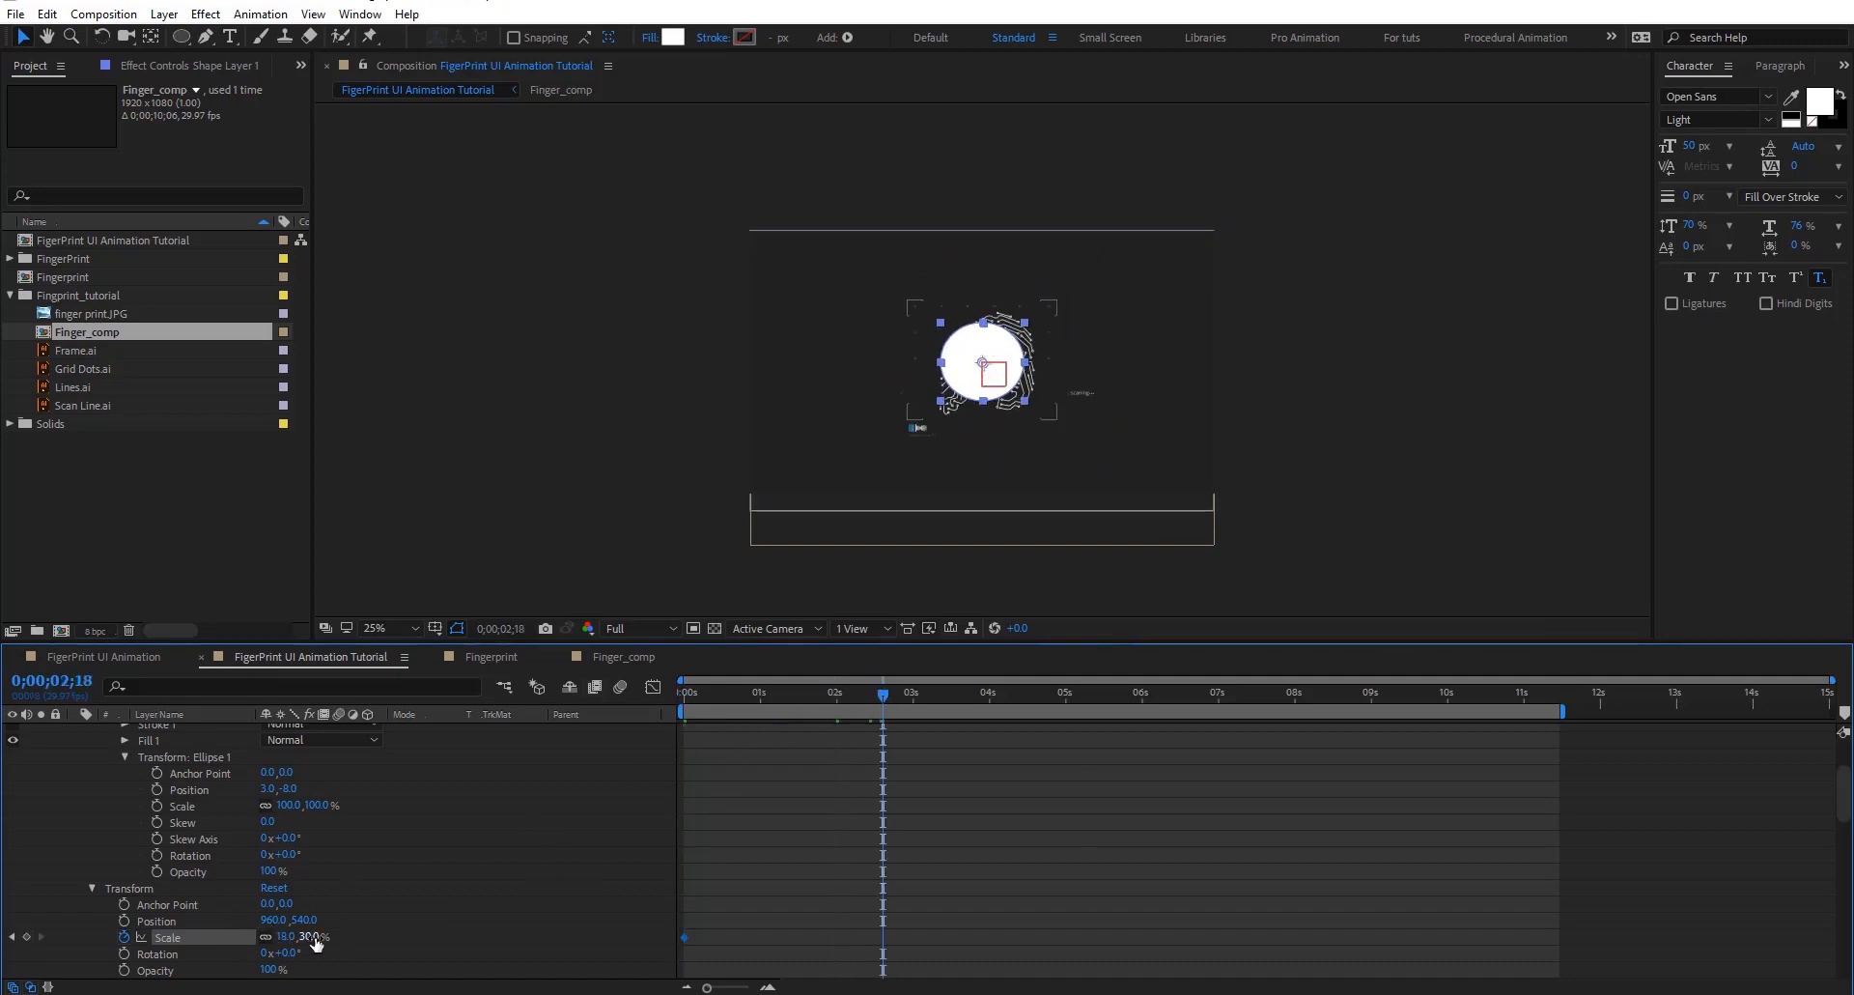
{"action": "left_click_drag", "start_coordinate": [315, 936], "coordinate": [356, 937]}
{"action": "scroll", "coordinate": [1041, 508], "scroll_direction": "up", "scroll_amount": 2}
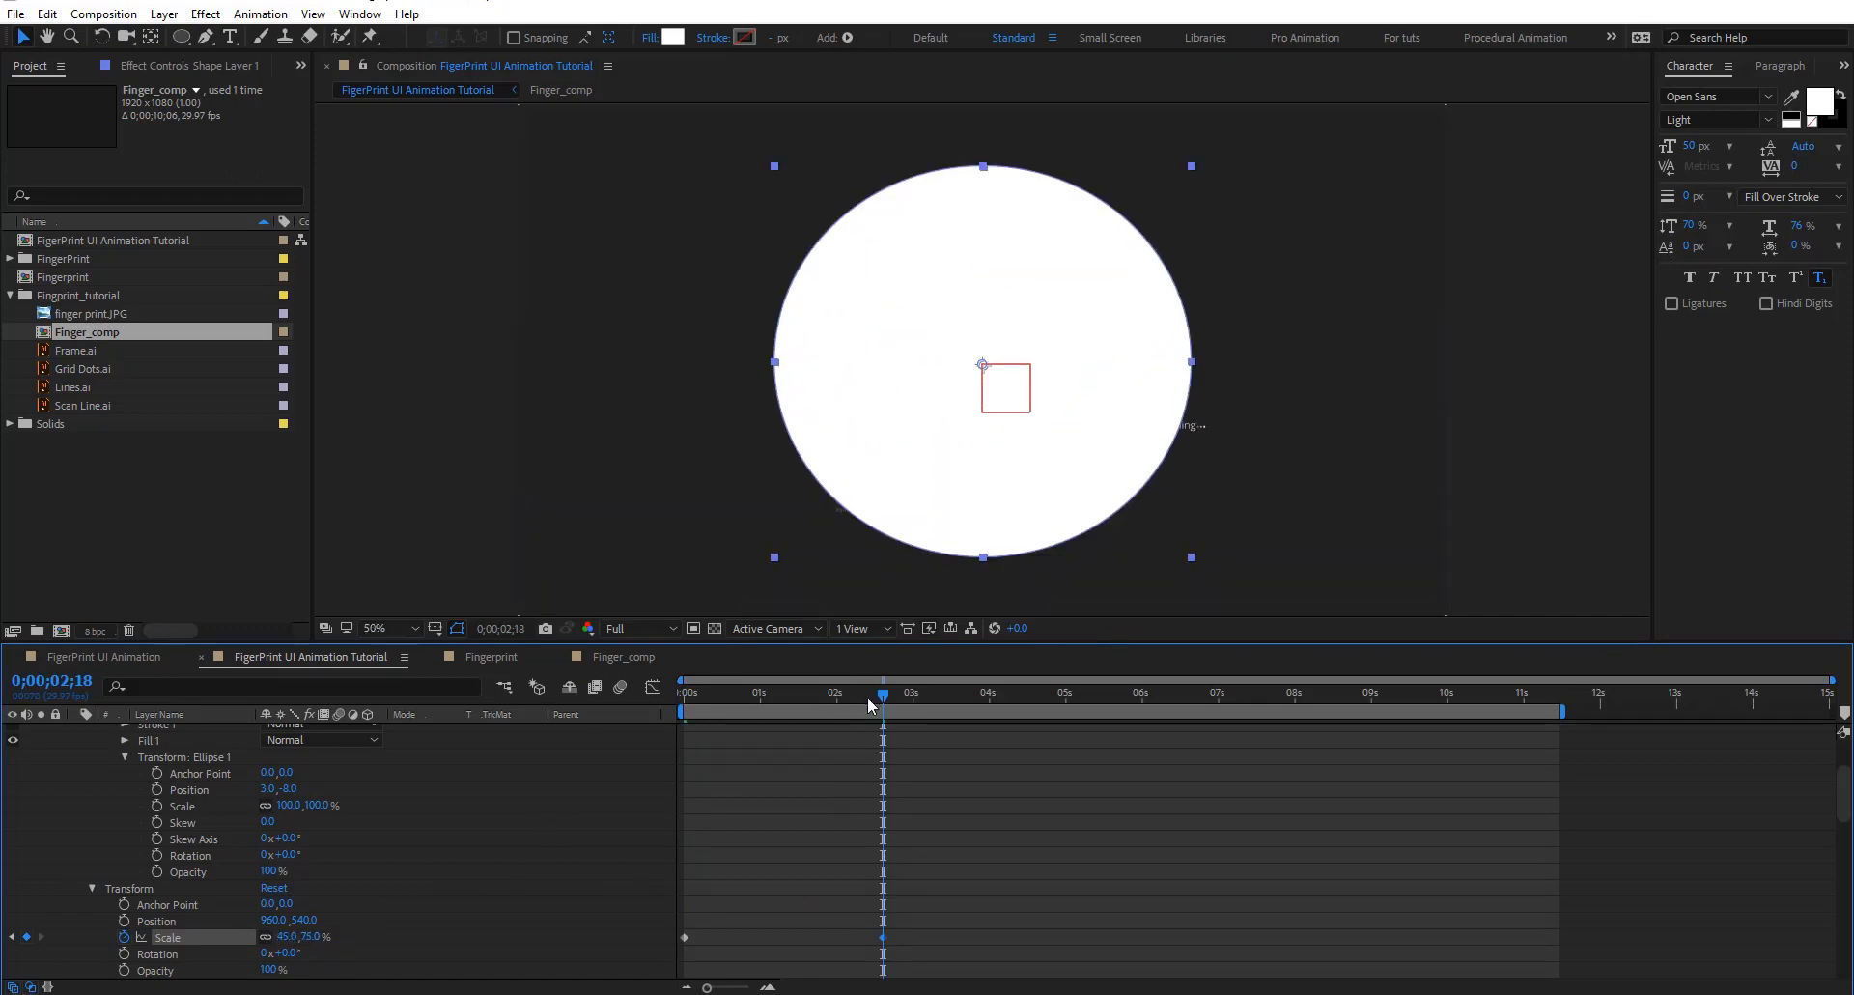
Scrub through the circle's growth and reduce its Scale keyframe at 0;00;02;18 to about 22.3, 37.2%
{"action": "left_click_drag", "start_coordinate": [867, 697], "coordinate": [652, 704]}
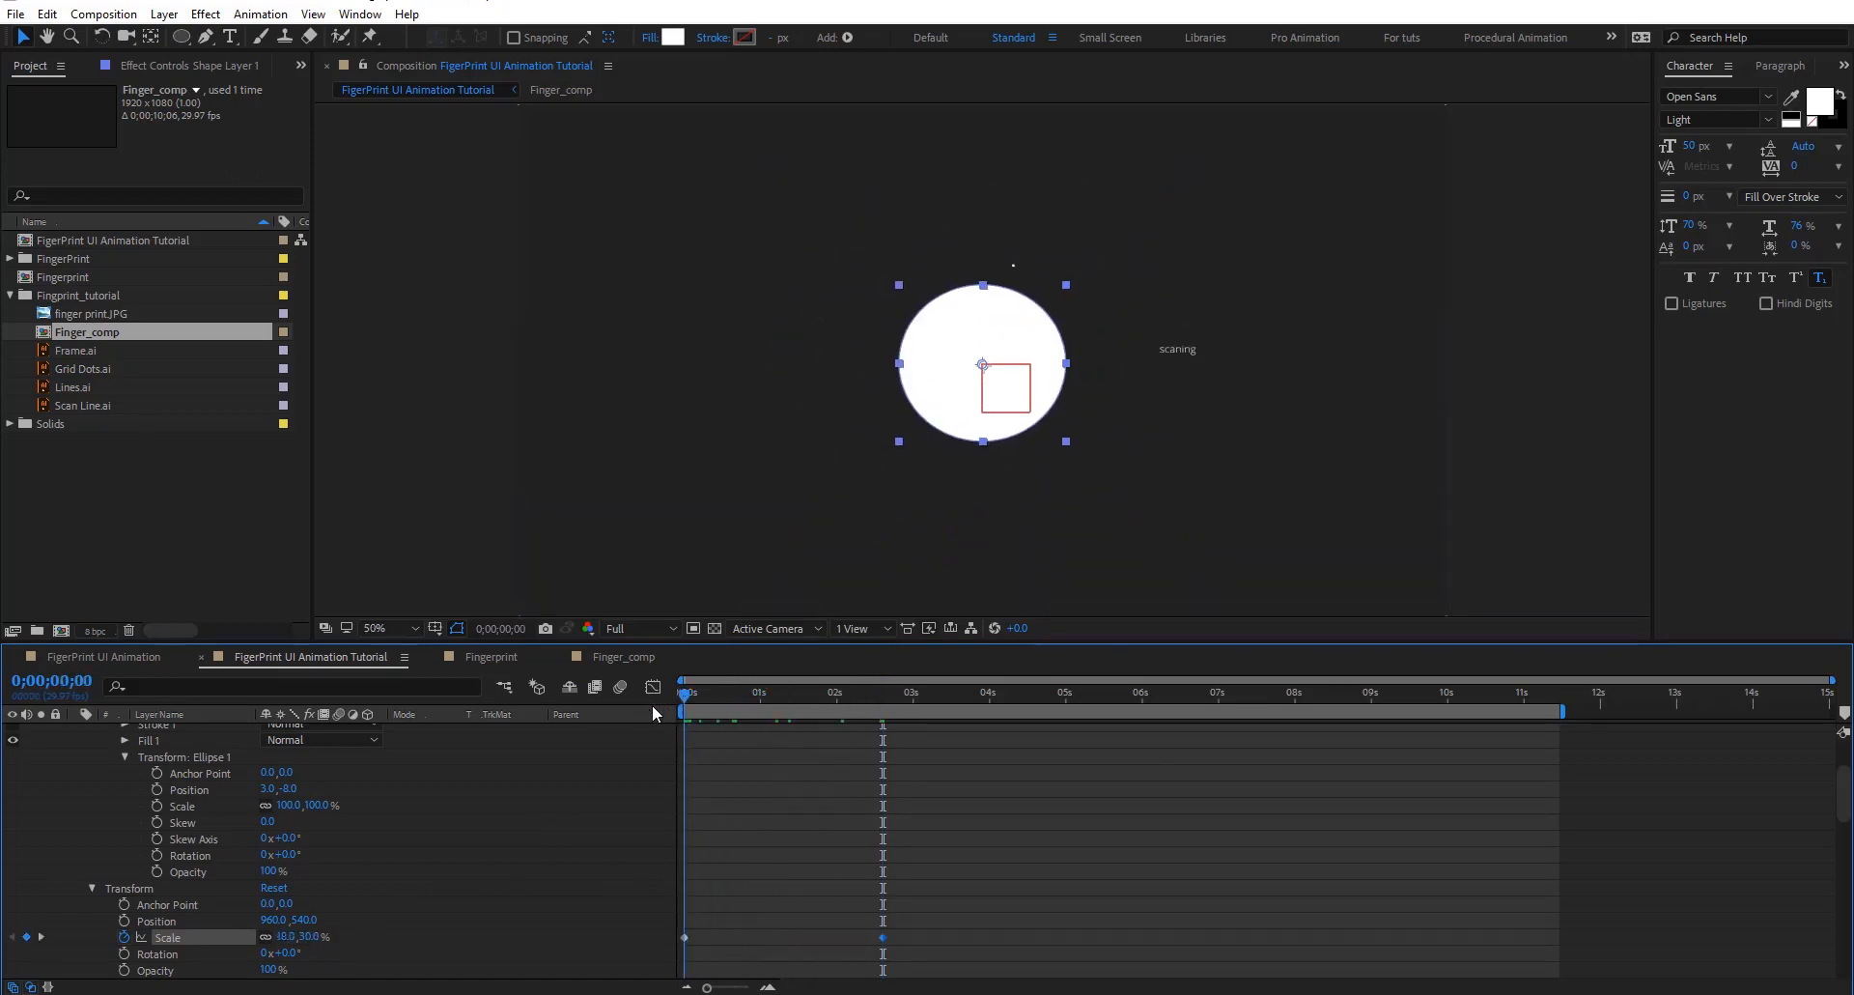
{"action": "scroll", "coordinate": [1011, 412], "scroll_direction": "up", "scroll_amount": 2}
{"action": "left_click_drag", "start_coordinate": [919, 689], "coordinate": [883, 697]}
{"action": "scroll", "coordinate": [1063, 461], "scroll_direction": "down", "scroll_amount": 1}
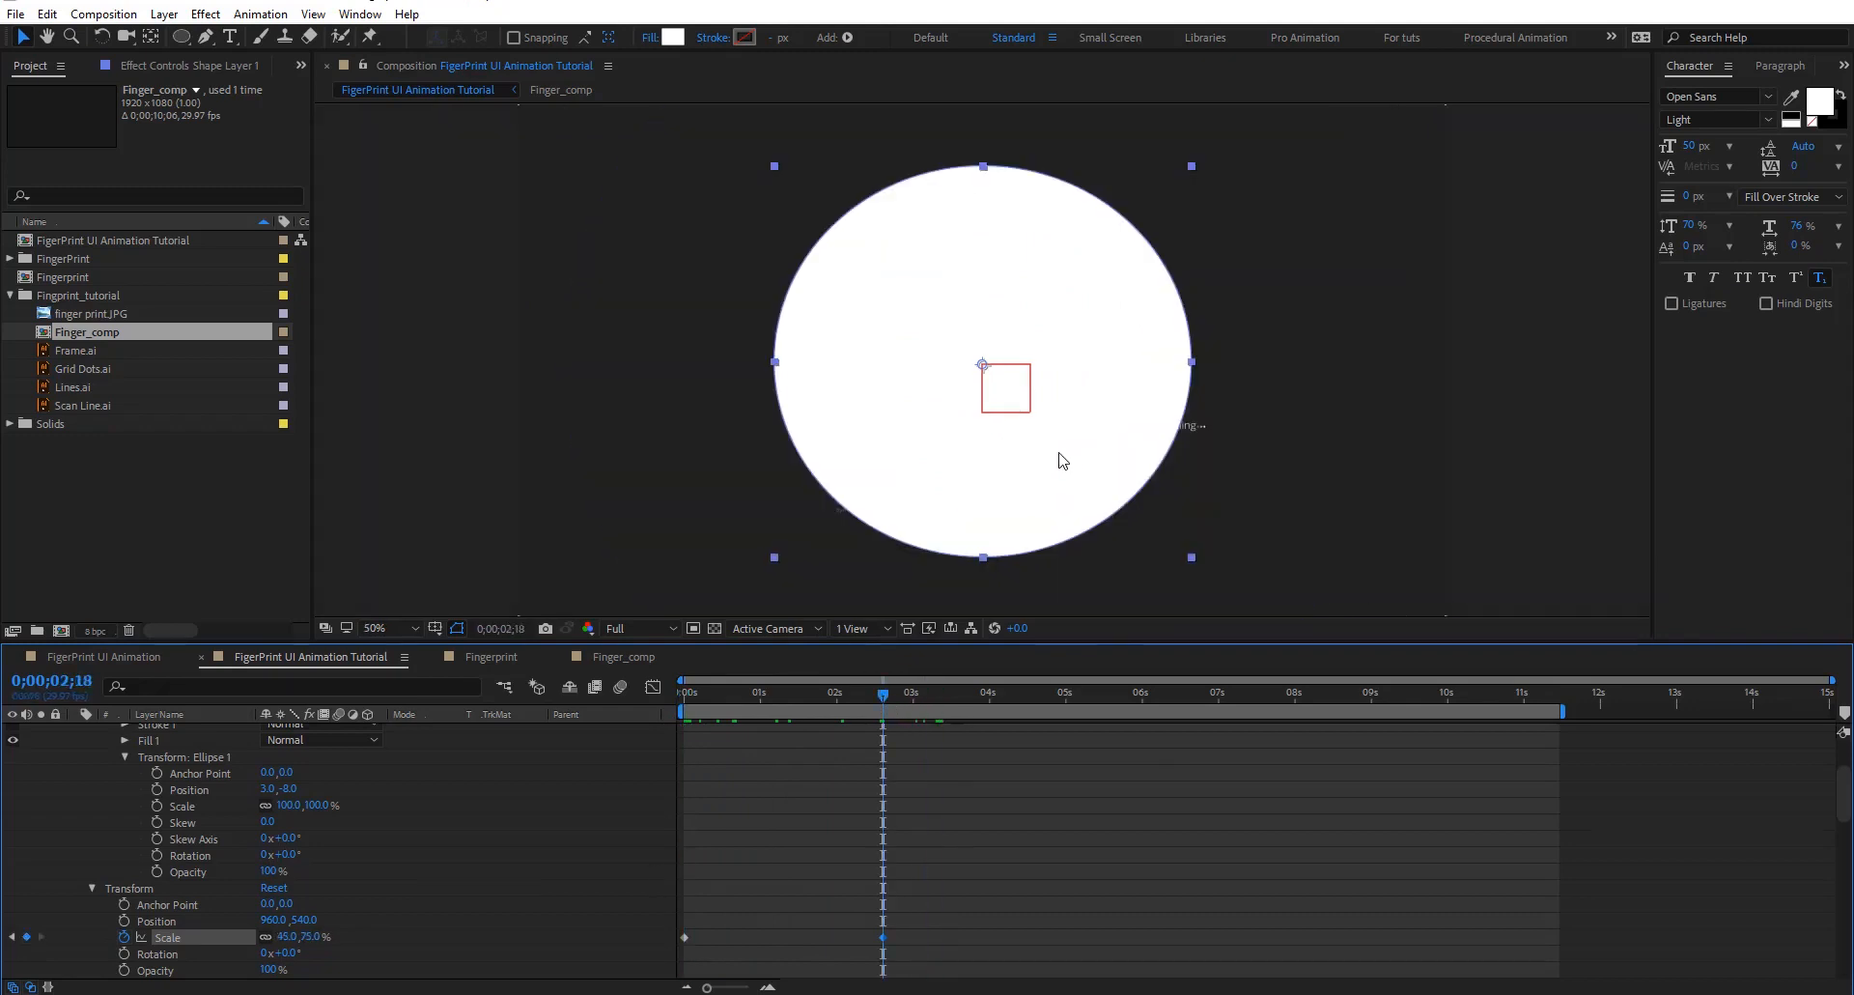
{"action": "mouse_move", "coordinate": [306, 936]}
{"action": "left_mouse_down"}
{"action": "mouse_move", "coordinate": [276, 936]}
{"action": "mouse_move", "coordinate": [306, 945]}
{"action": "left_mouse_up"}
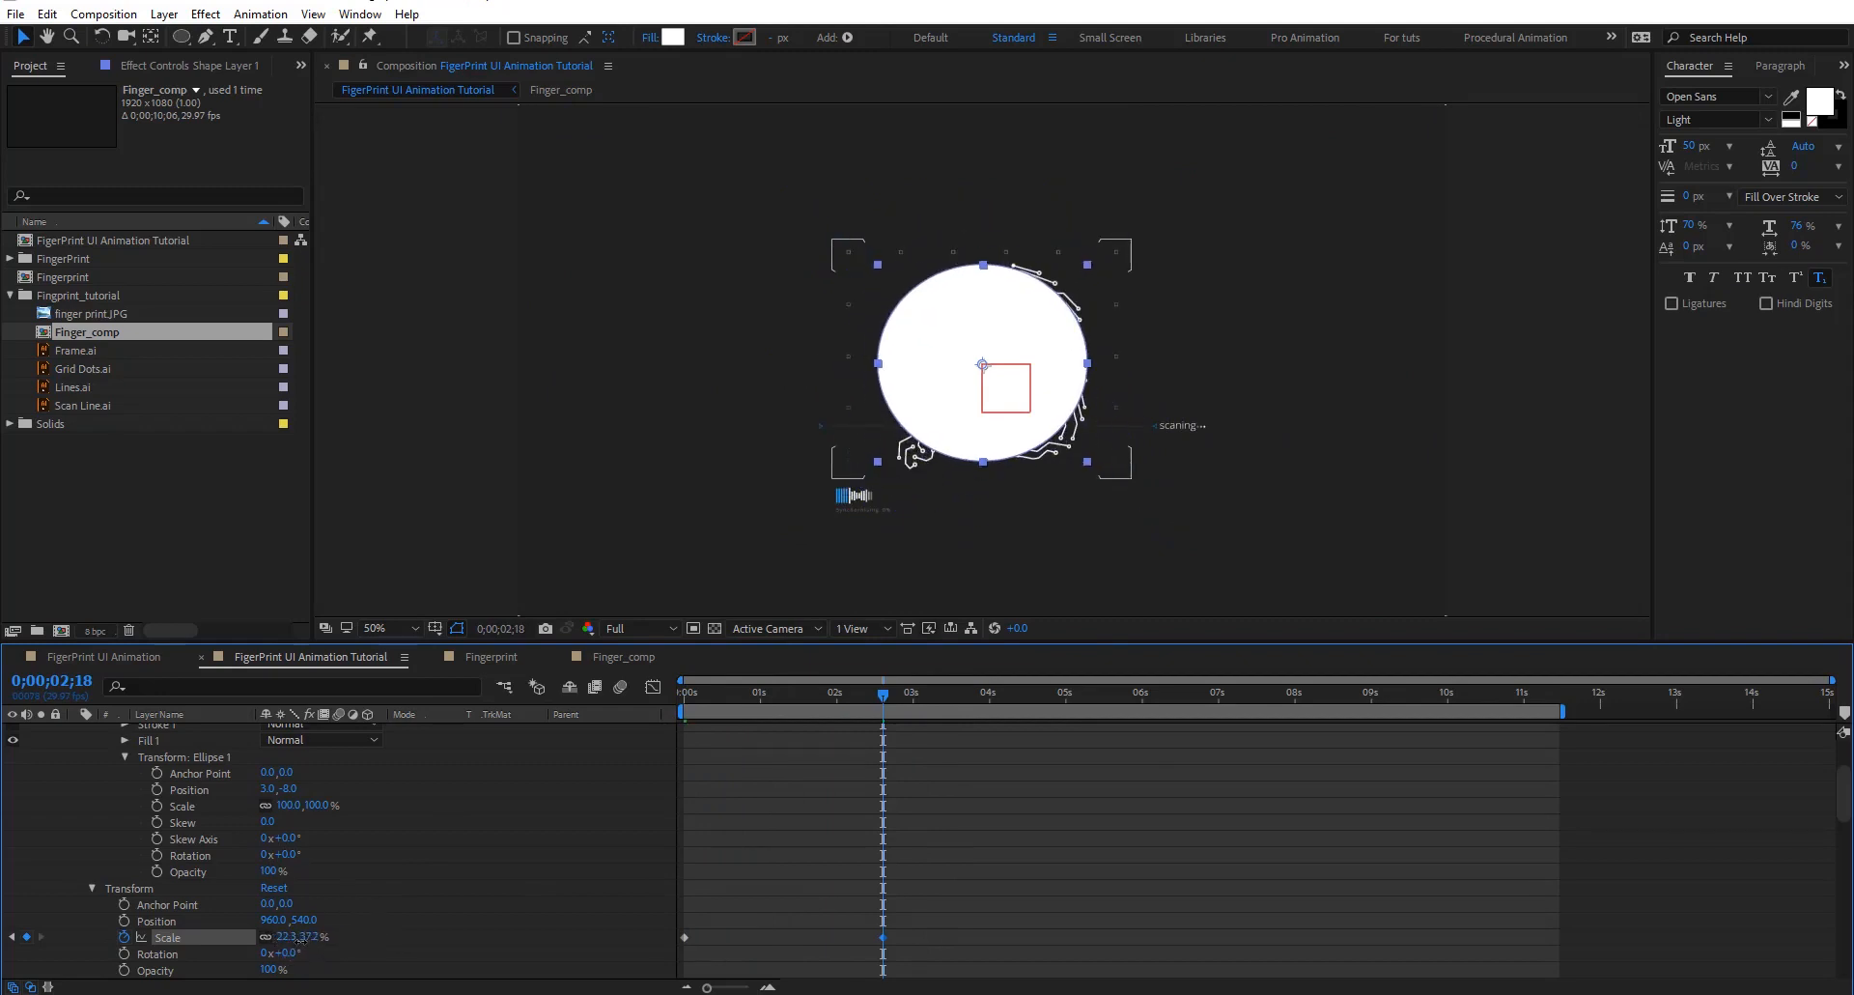
Collapse Shape Layer 1 and move it down the layer stack to sit directly above Finger_comp
{"action": "left_click", "coordinate": [1055, 841]}
{"action": "left_click_drag", "start_coordinate": [886, 695], "coordinate": [803, 737]}
{"action": "scroll", "coordinate": [165, 773], "scroll_direction": "up", "scroll_amount": 3}
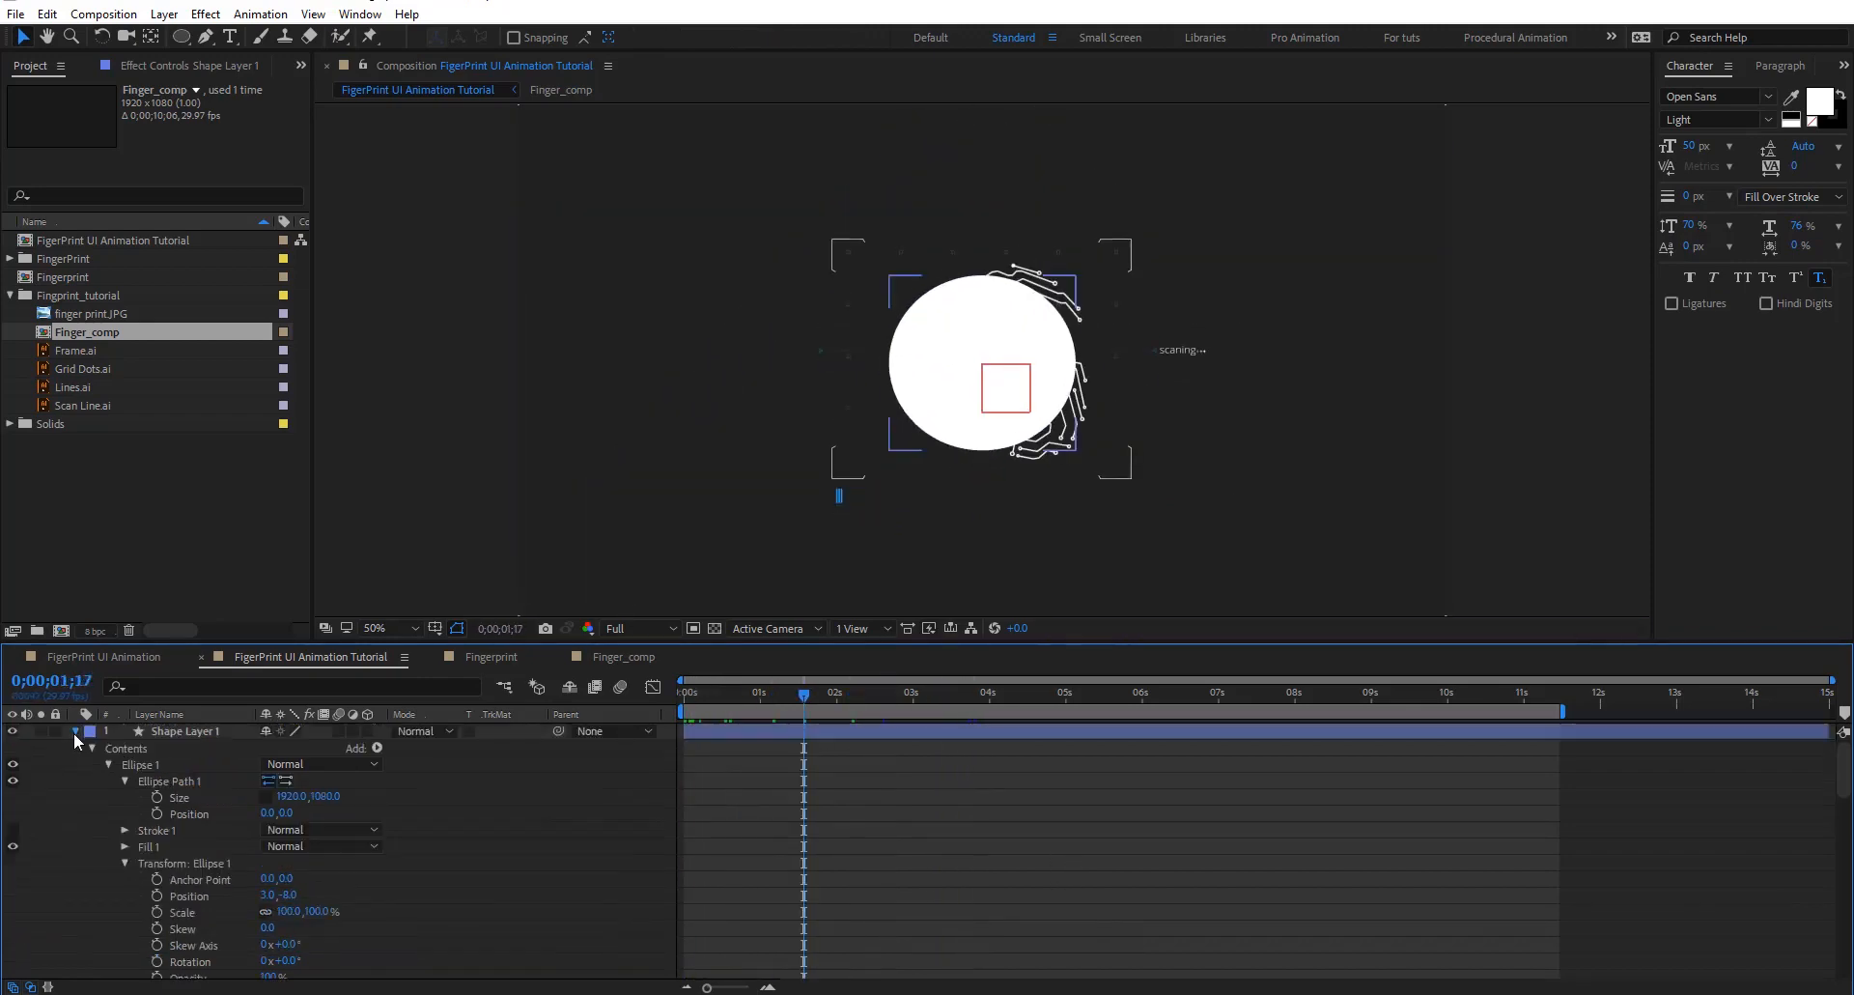
{"action": "left_click", "coordinate": [74, 732]}
{"action": "left_click", "coordinate": [172, 730]}
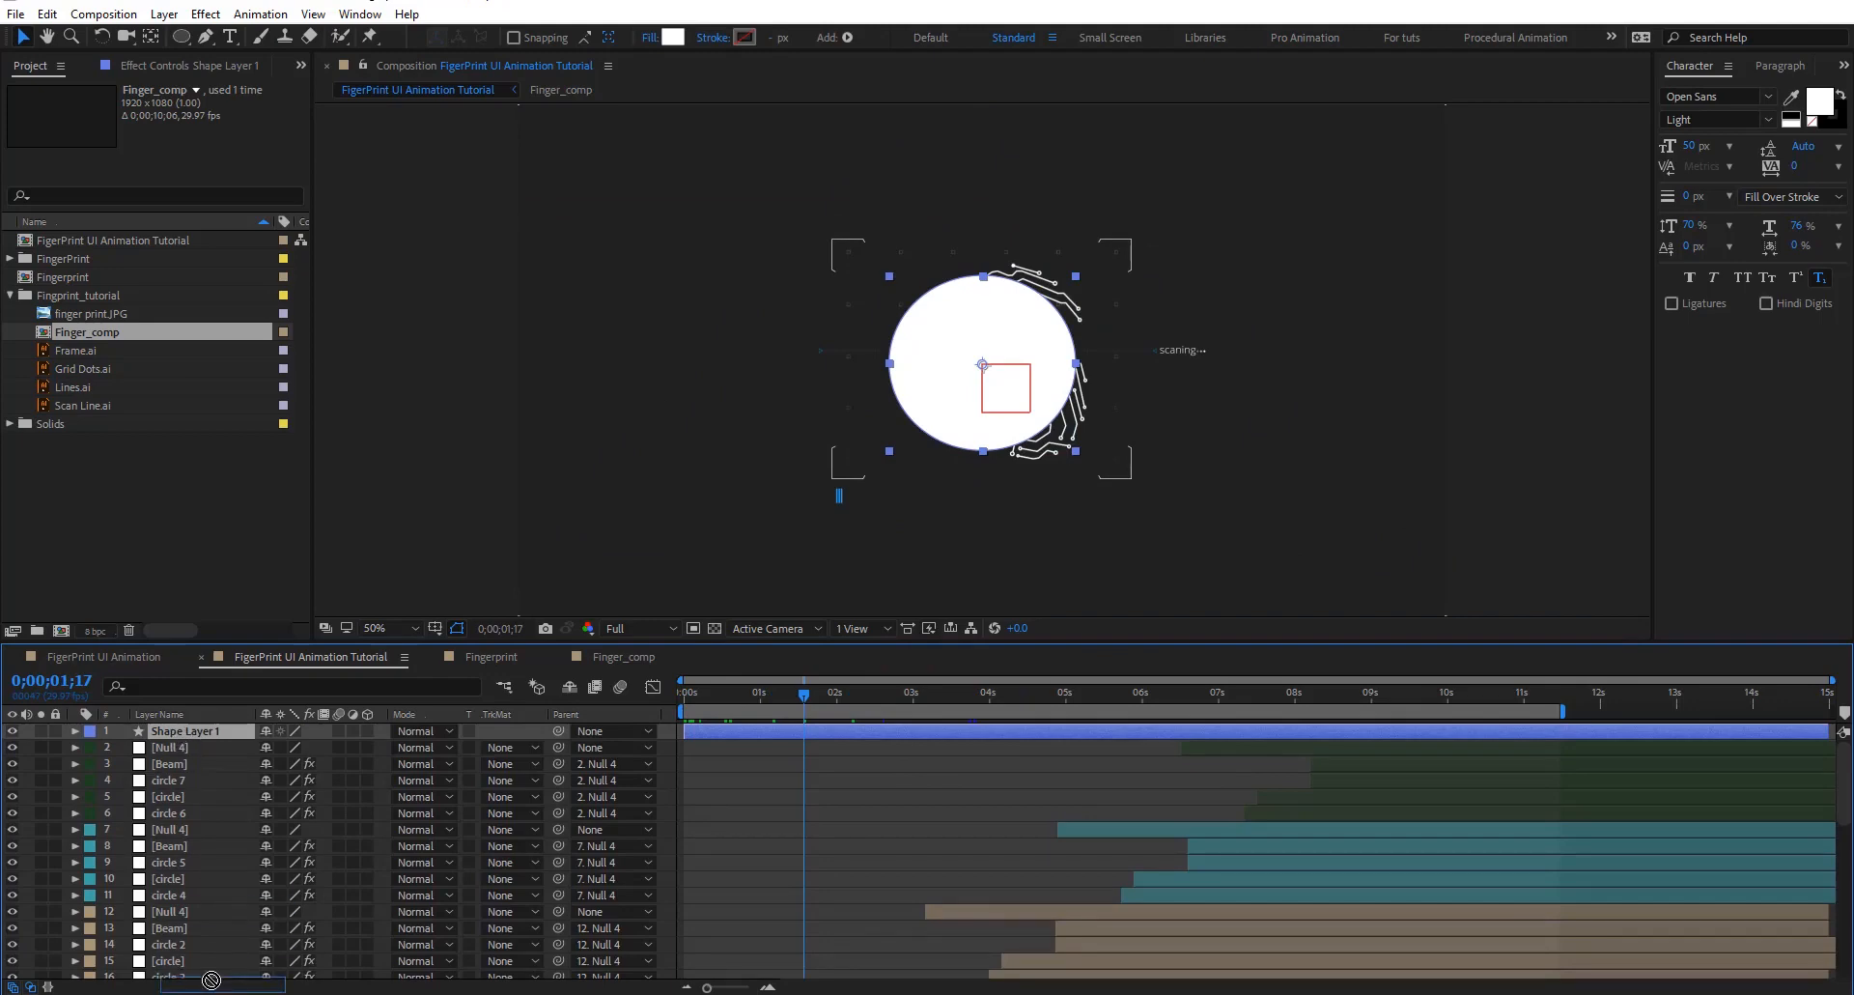
{"action": "left_click_drag", "start_coordinate": [211, 980], "coordinate": [217, 981]}
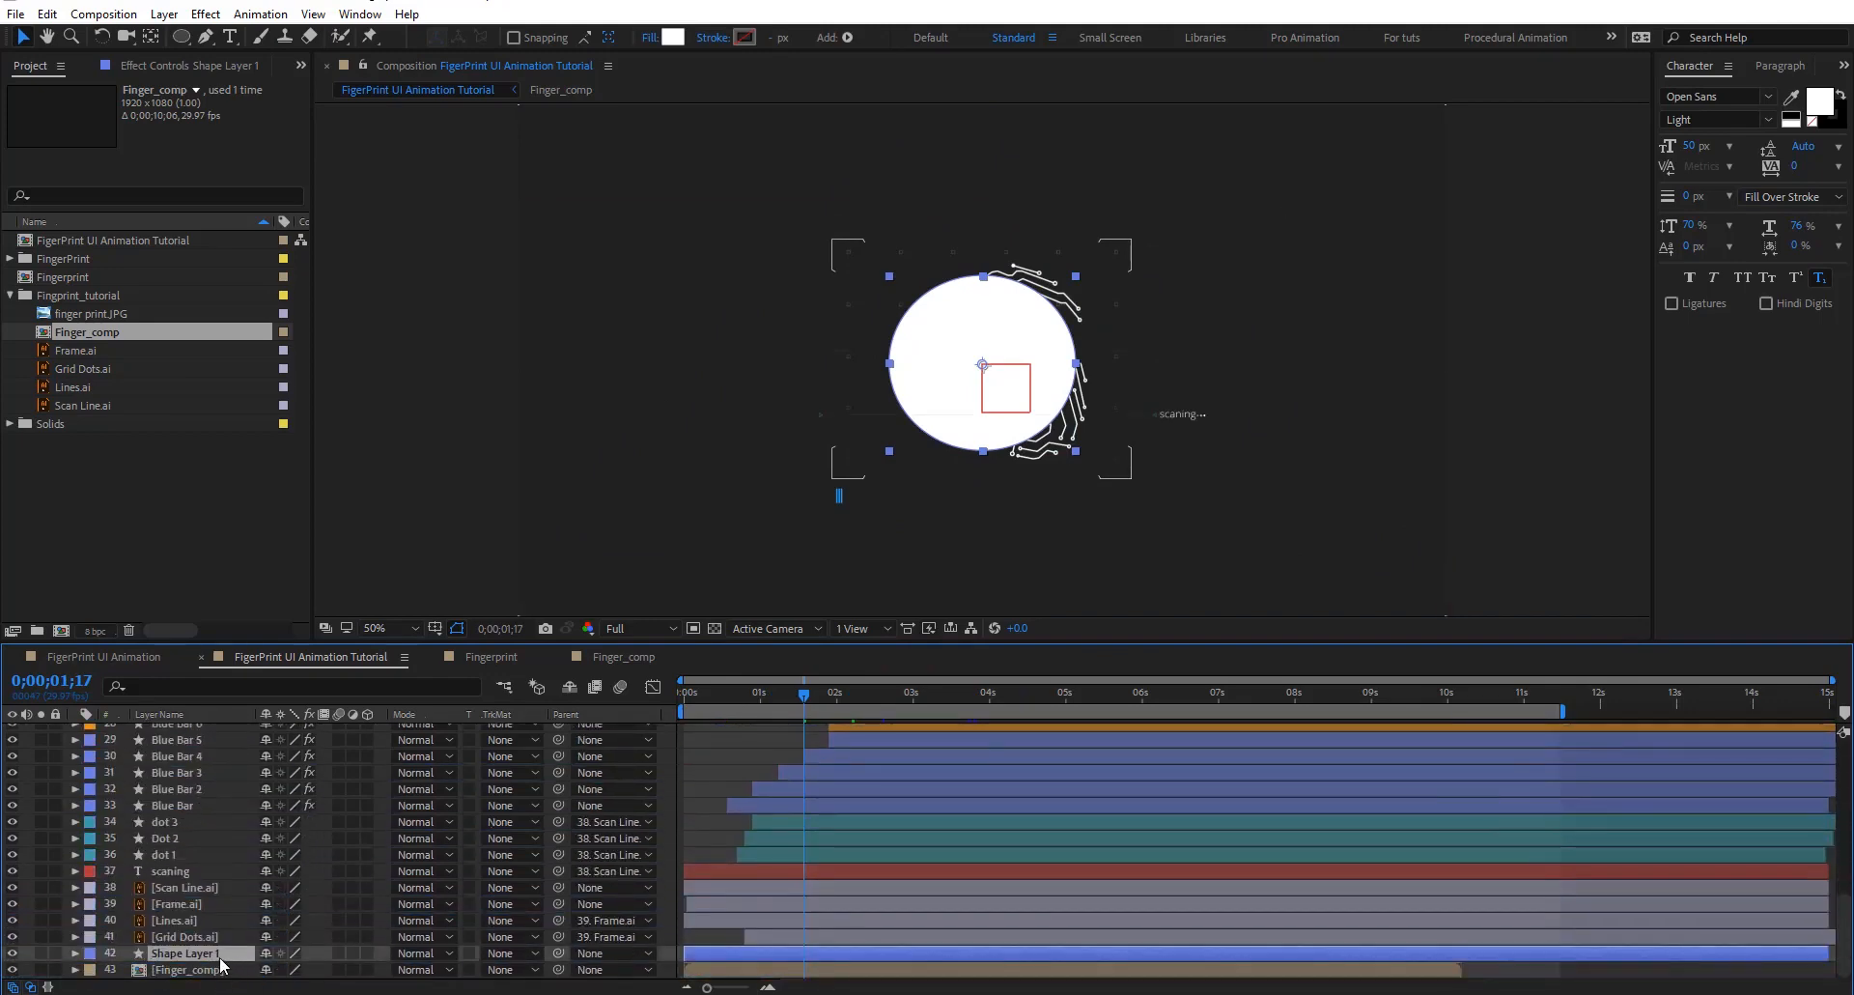
Set Shape Layer 1's blending mode to Stencil Alpha and scrub back to 0;00;00;00 to check the reveal
{"action": "left_click", "coordinate": [437, 954]}
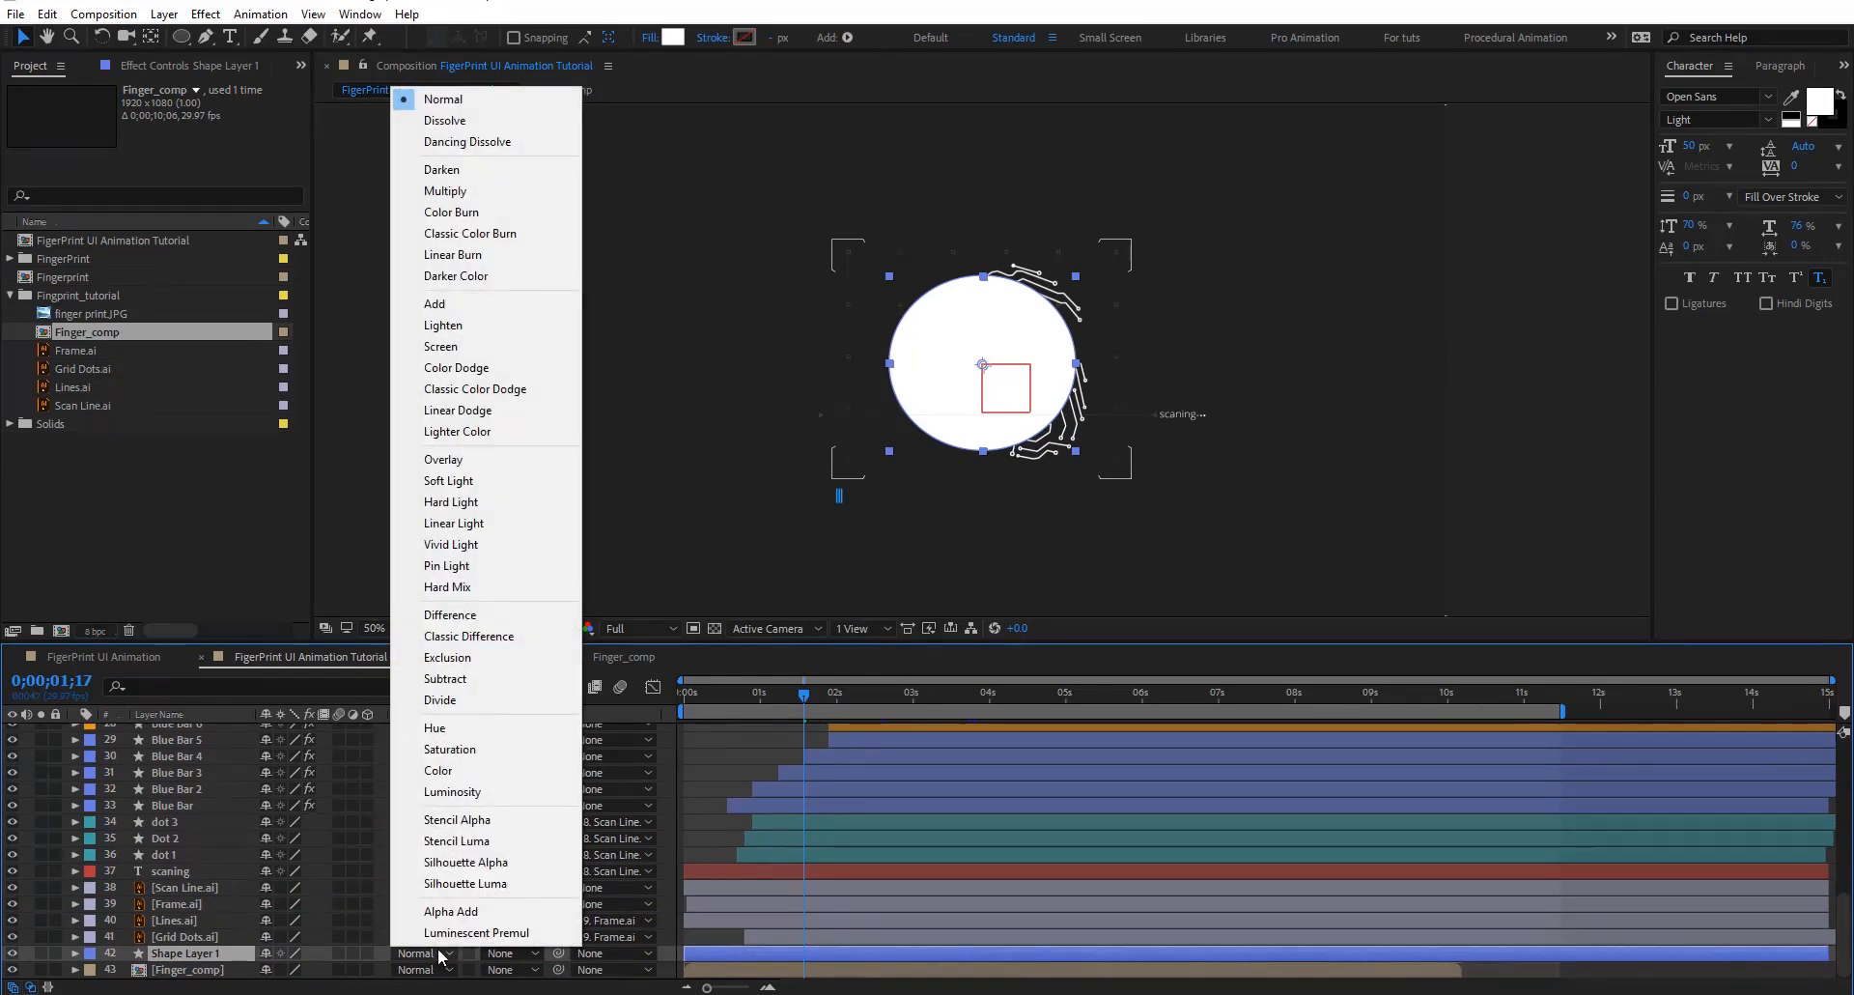
{"action": "left_click", "coordinate": [459, 820]}
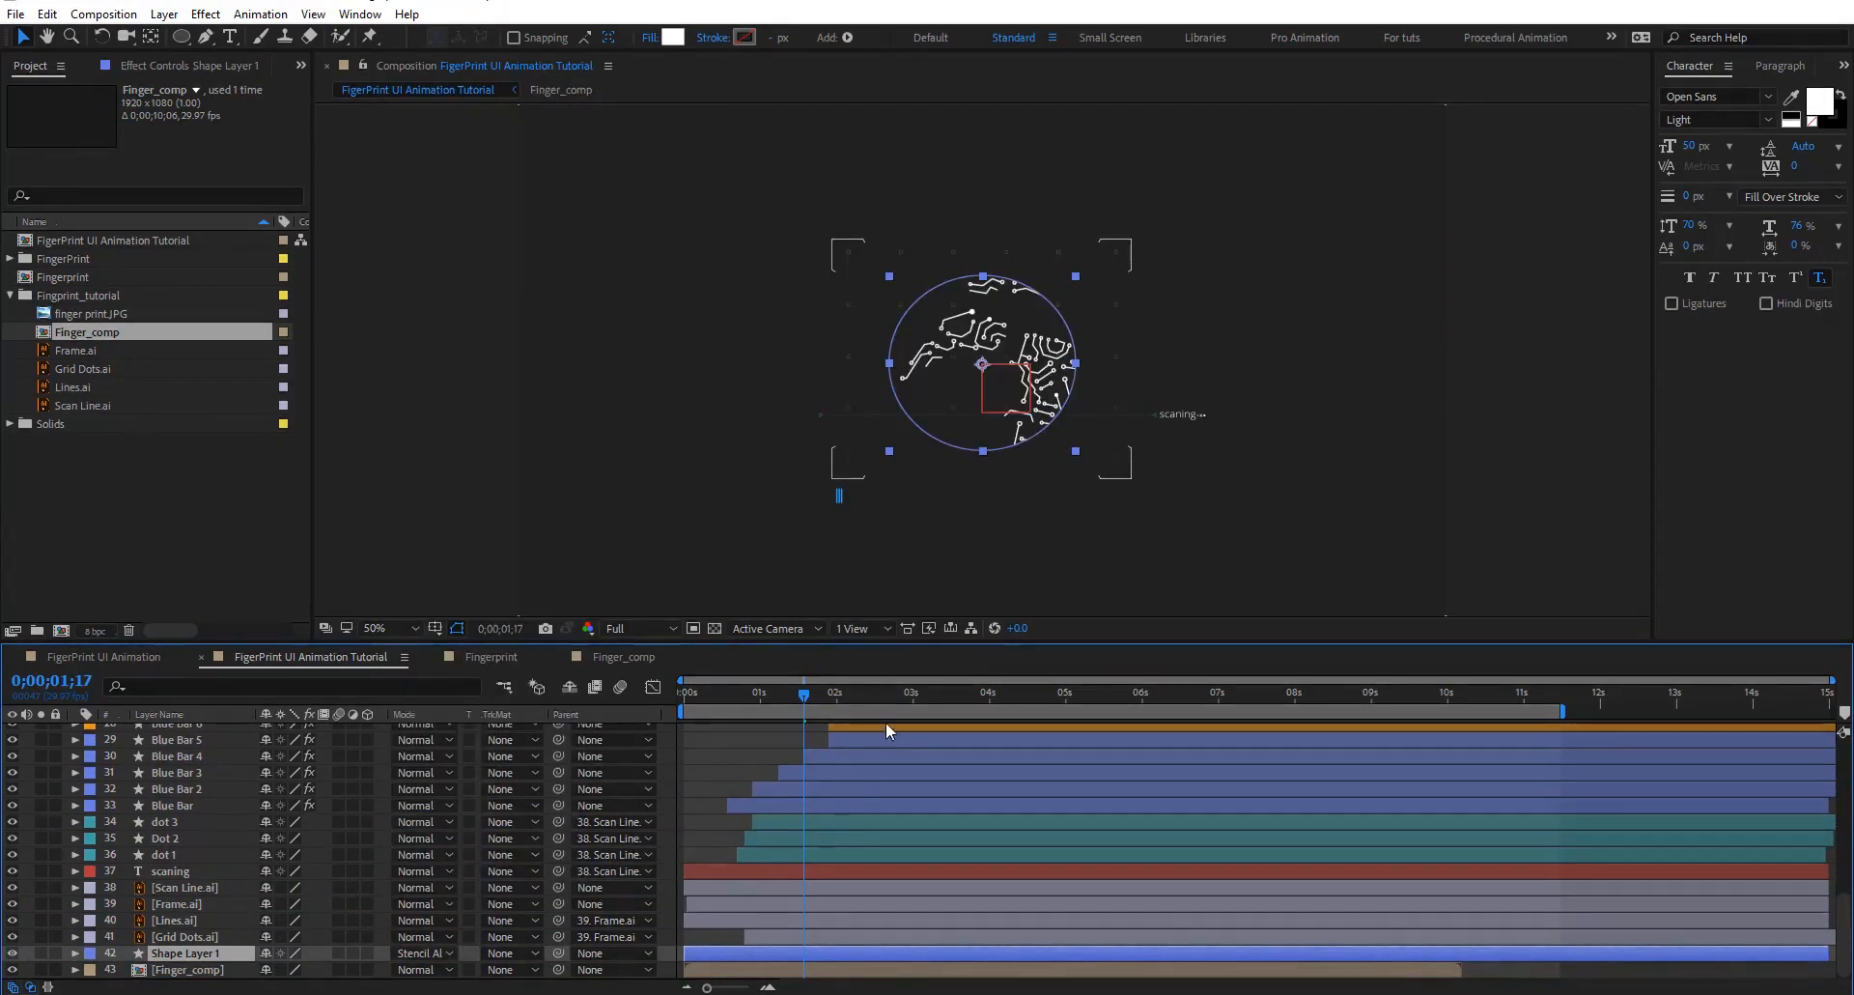
{"action": "left_click_drag", "start_coordinate": [814, 682], "coordinate": [669, 742]}
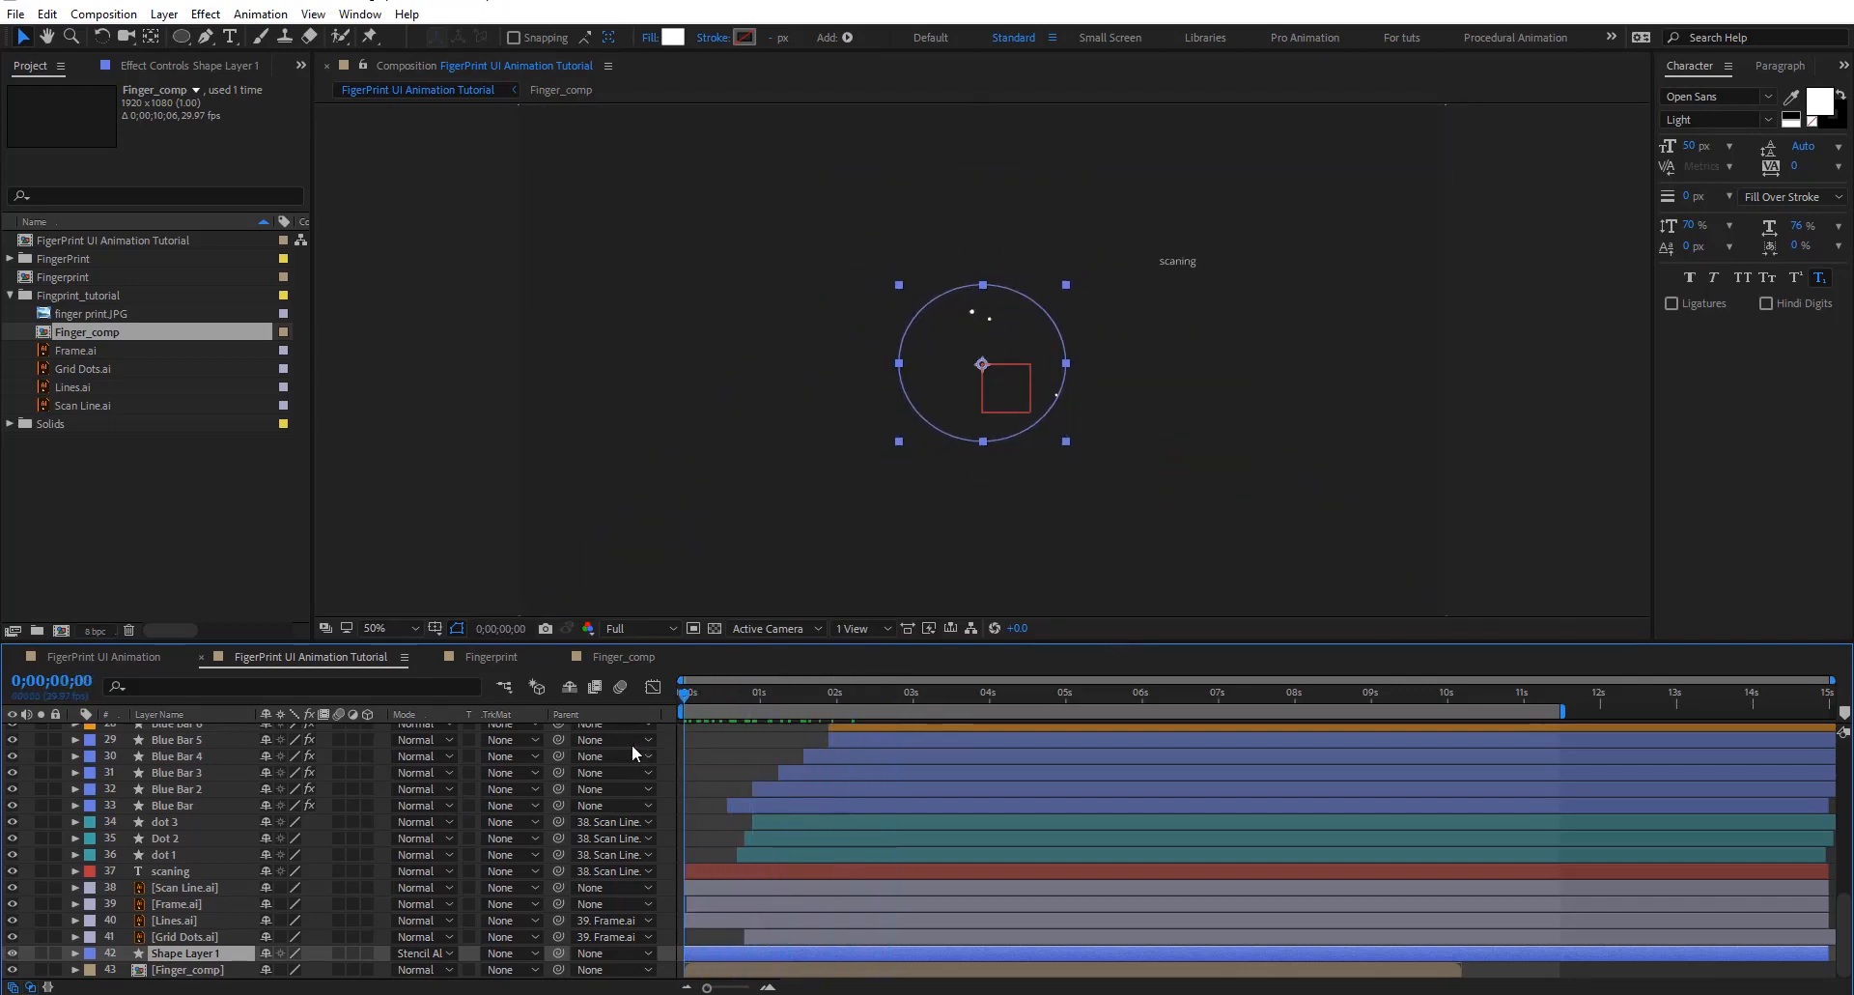
Reduce Shape Layer 1's Scale keyframe at 0;00;00;00 so the circle starts much smaller, and scrub to 0;00;02;17
{"action": "key", "text": "u"}
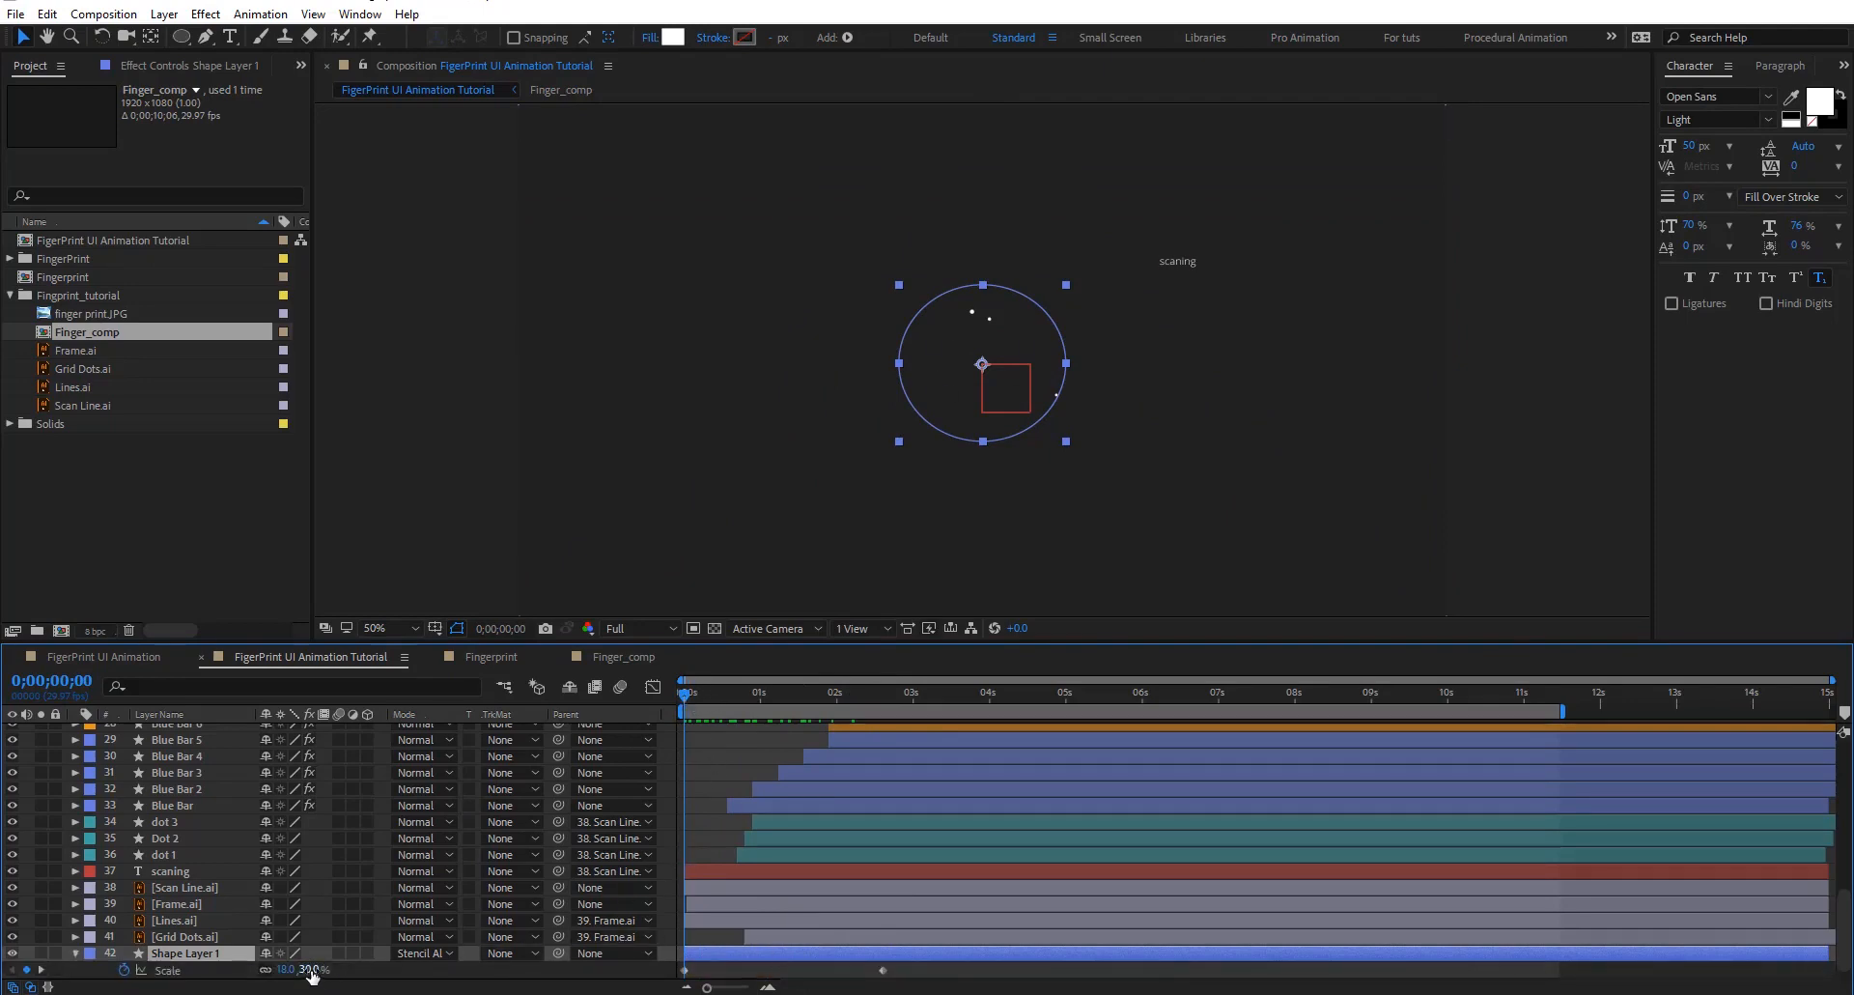
{"action": "left_click_drag", "start_coordinate": [311, 975], "coordinate": [289, 967]}
{"action": "left_click_drag", "start_coordinate": [689, 696], "coordinate": [880, 705]}
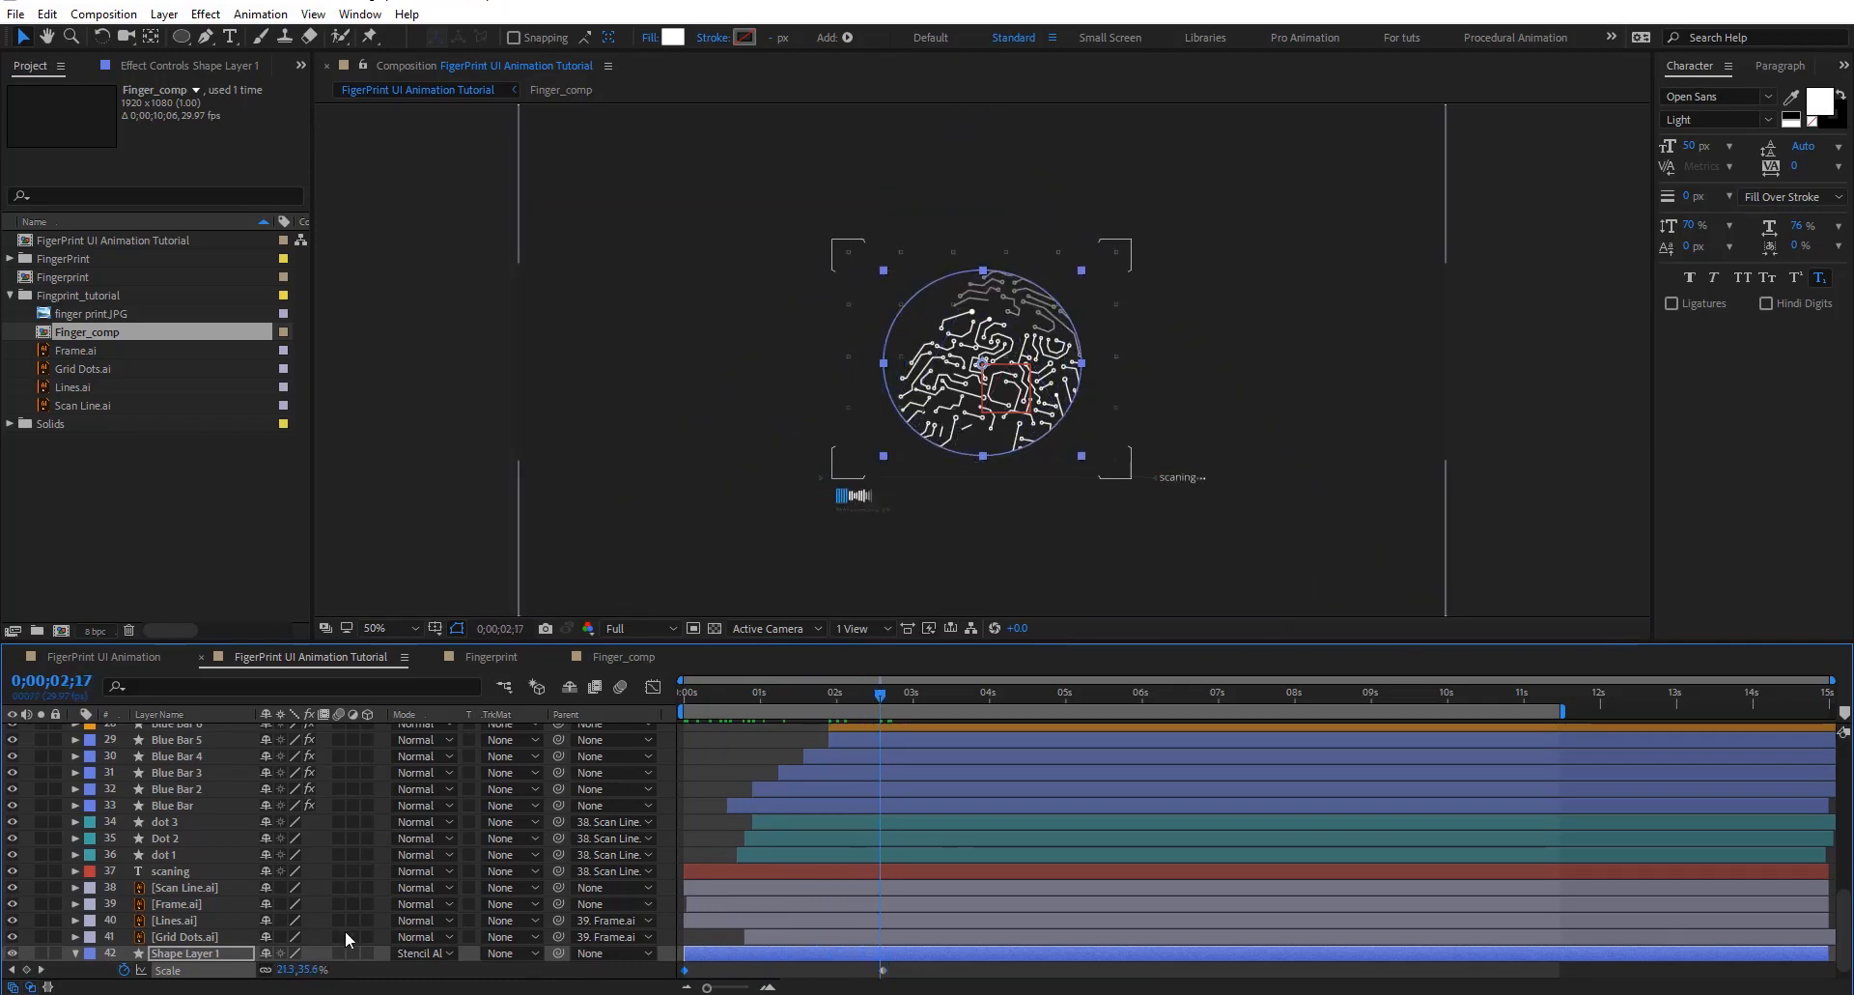
Apply Fast Box Blur to Shape Layer 1 with a Blur Radius of 28 and preview the soft-edged reveal from the start
{"action": "key", "text": "ctrl+space"}
{"action": "type", "text": "box"}
{"action": "key", "text": "Return"}
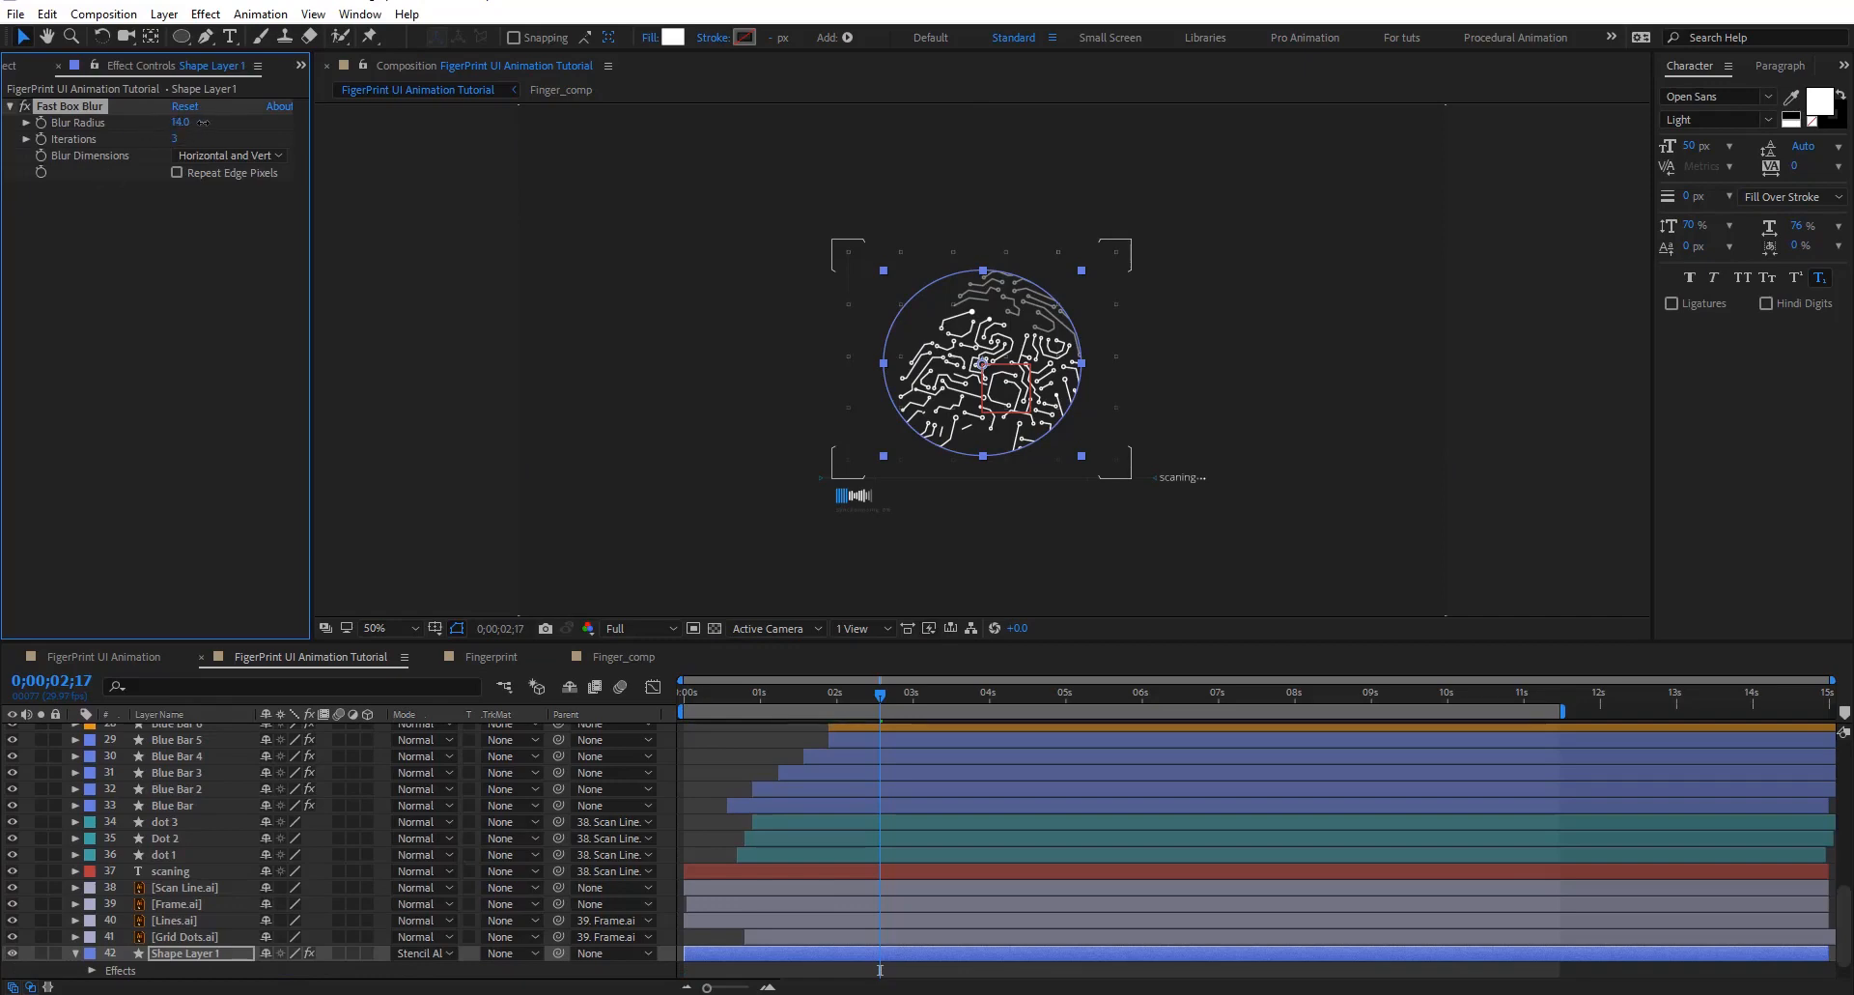
{"action": "left_click_drag", "start_coordinate": [203, 122], "coordinate": [216, 123]}
{"action": "mouse_move", "coordinate": [838, 700]}
{"action": "left_mouse_down"}
{"action": "mouse_move", "coordinate": [790, 700]}
{"action": "mouse_move", "coordinate": [833, 701]}
{"action": "left_mouse_up"}
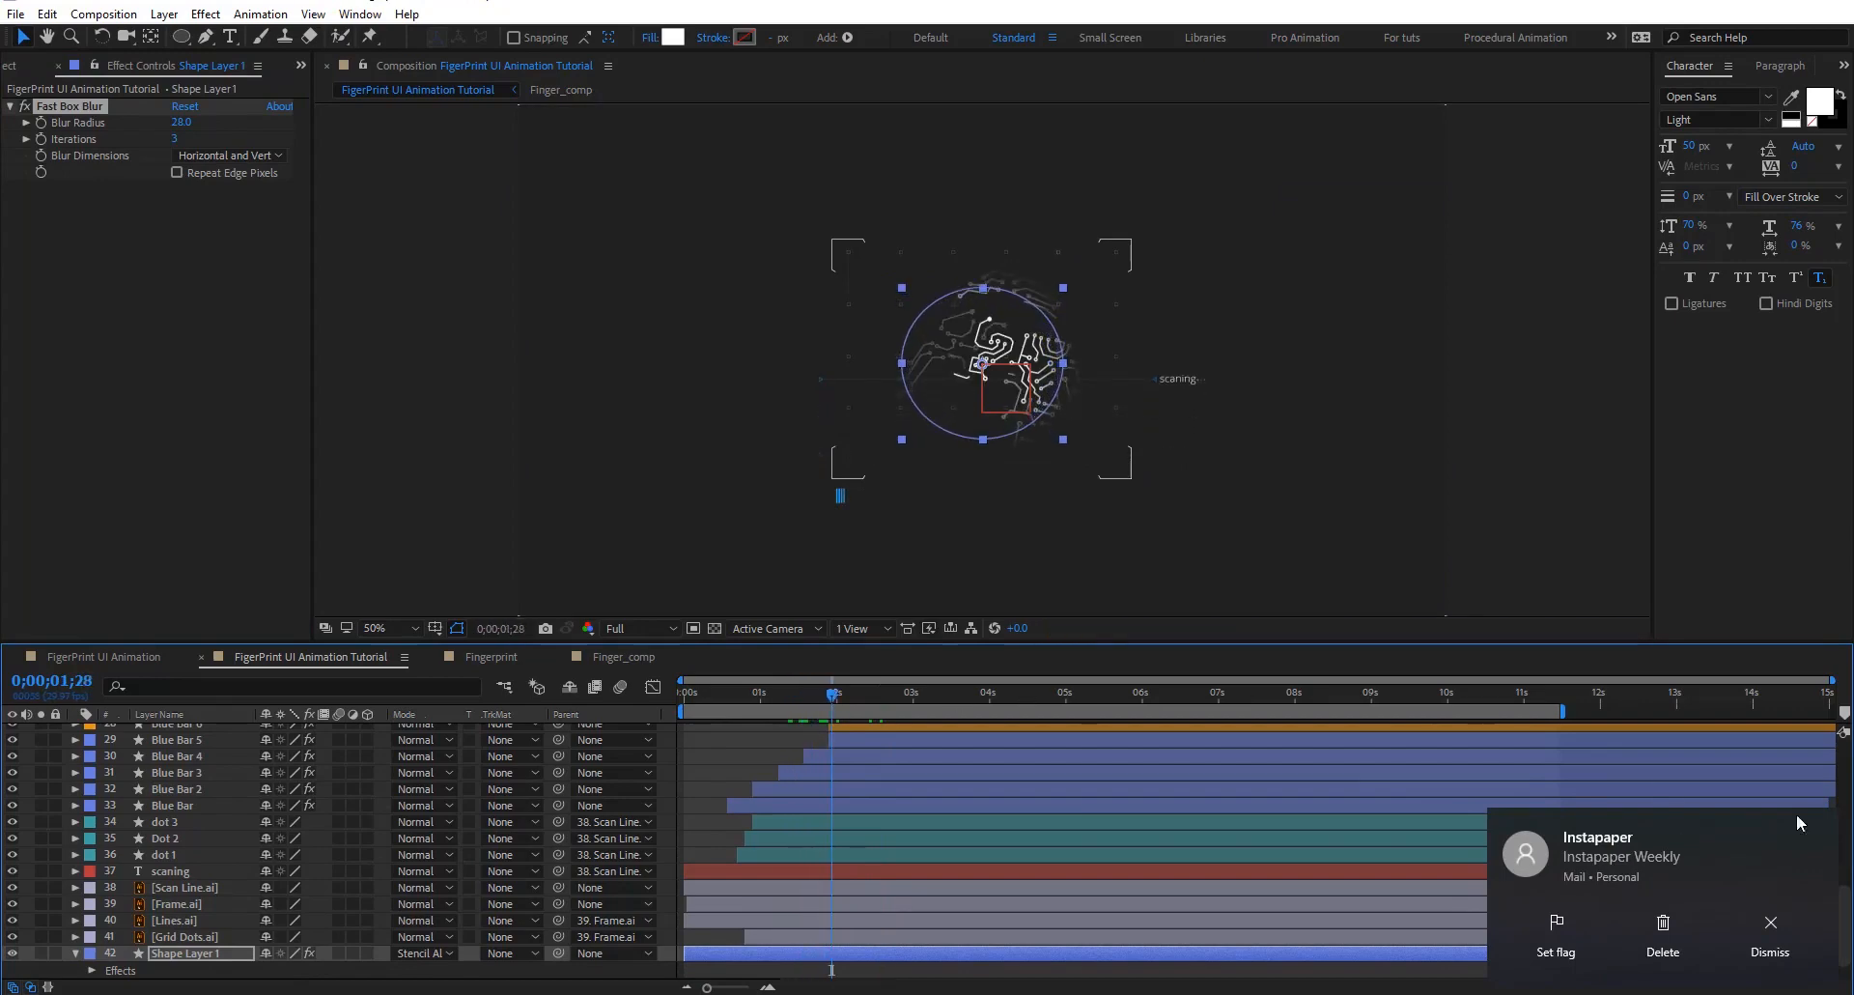
{"action": "left_click", "coordinate": [1820, 827]}
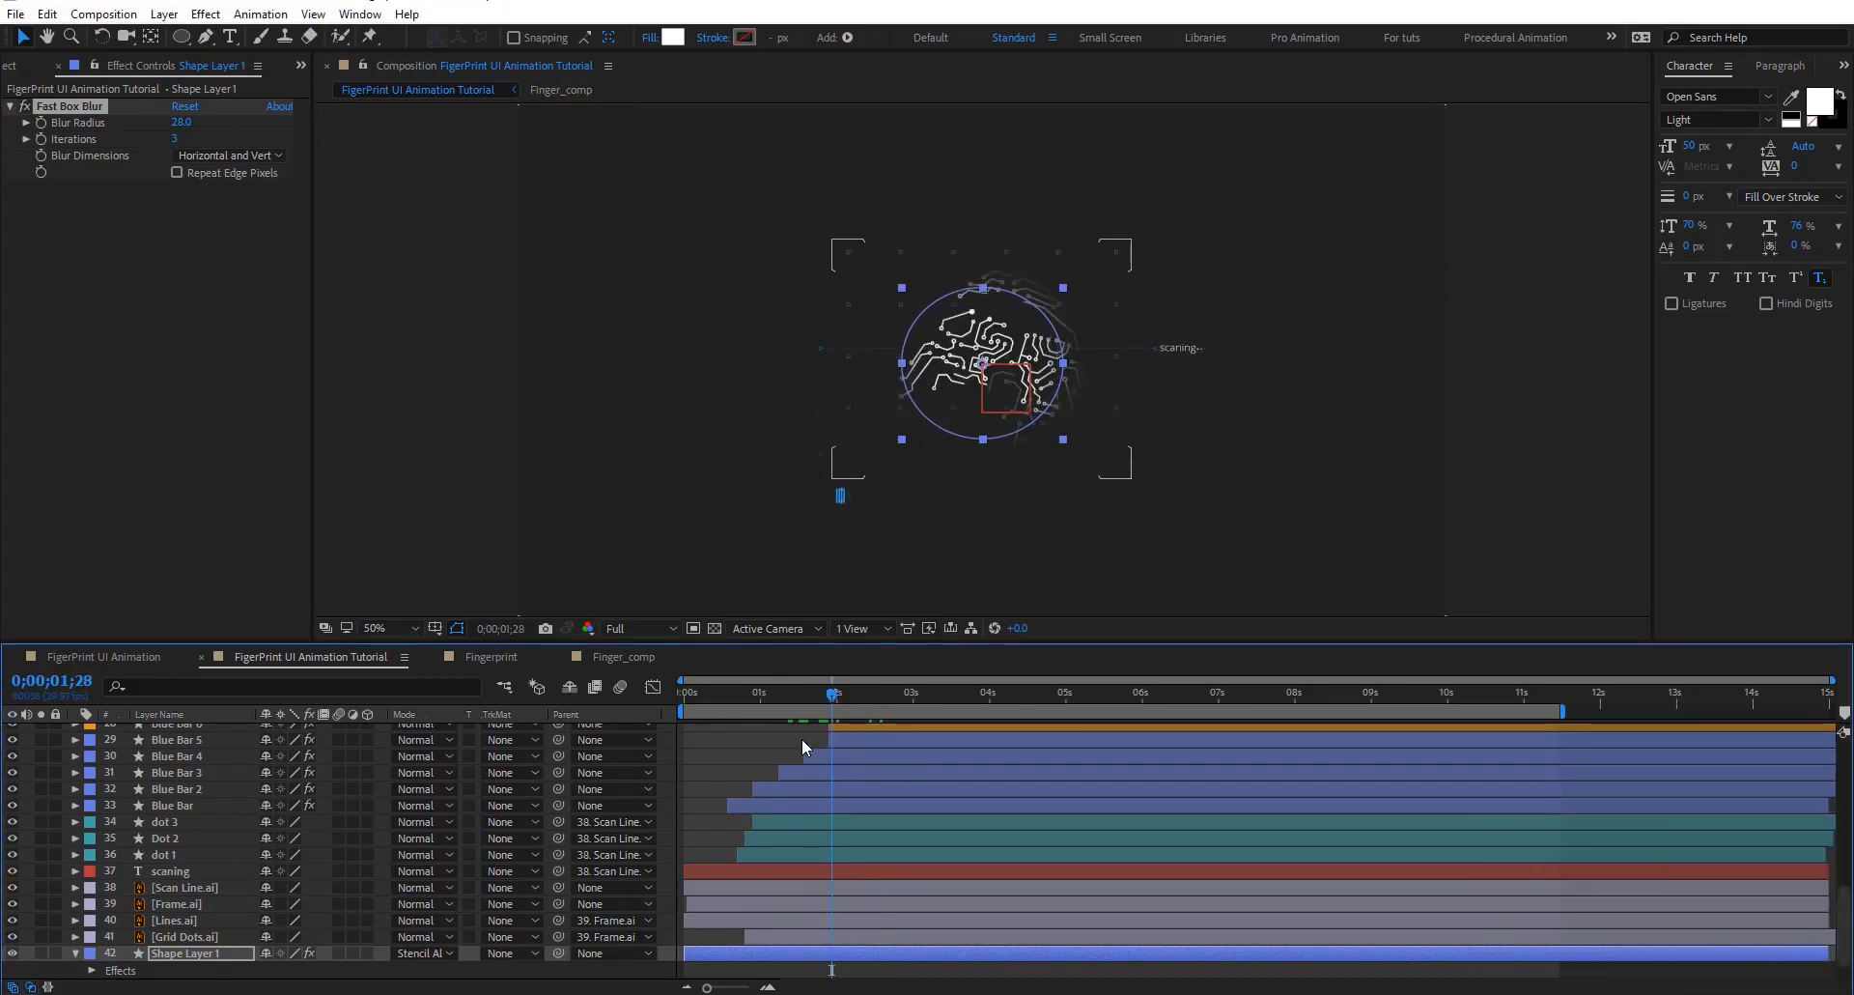
{"action": "left_click_drag", "start_coordinate": [829, 701], "coordinate": [638, 715]}
{"action": "left_click", "coordinate": [727, 757]}
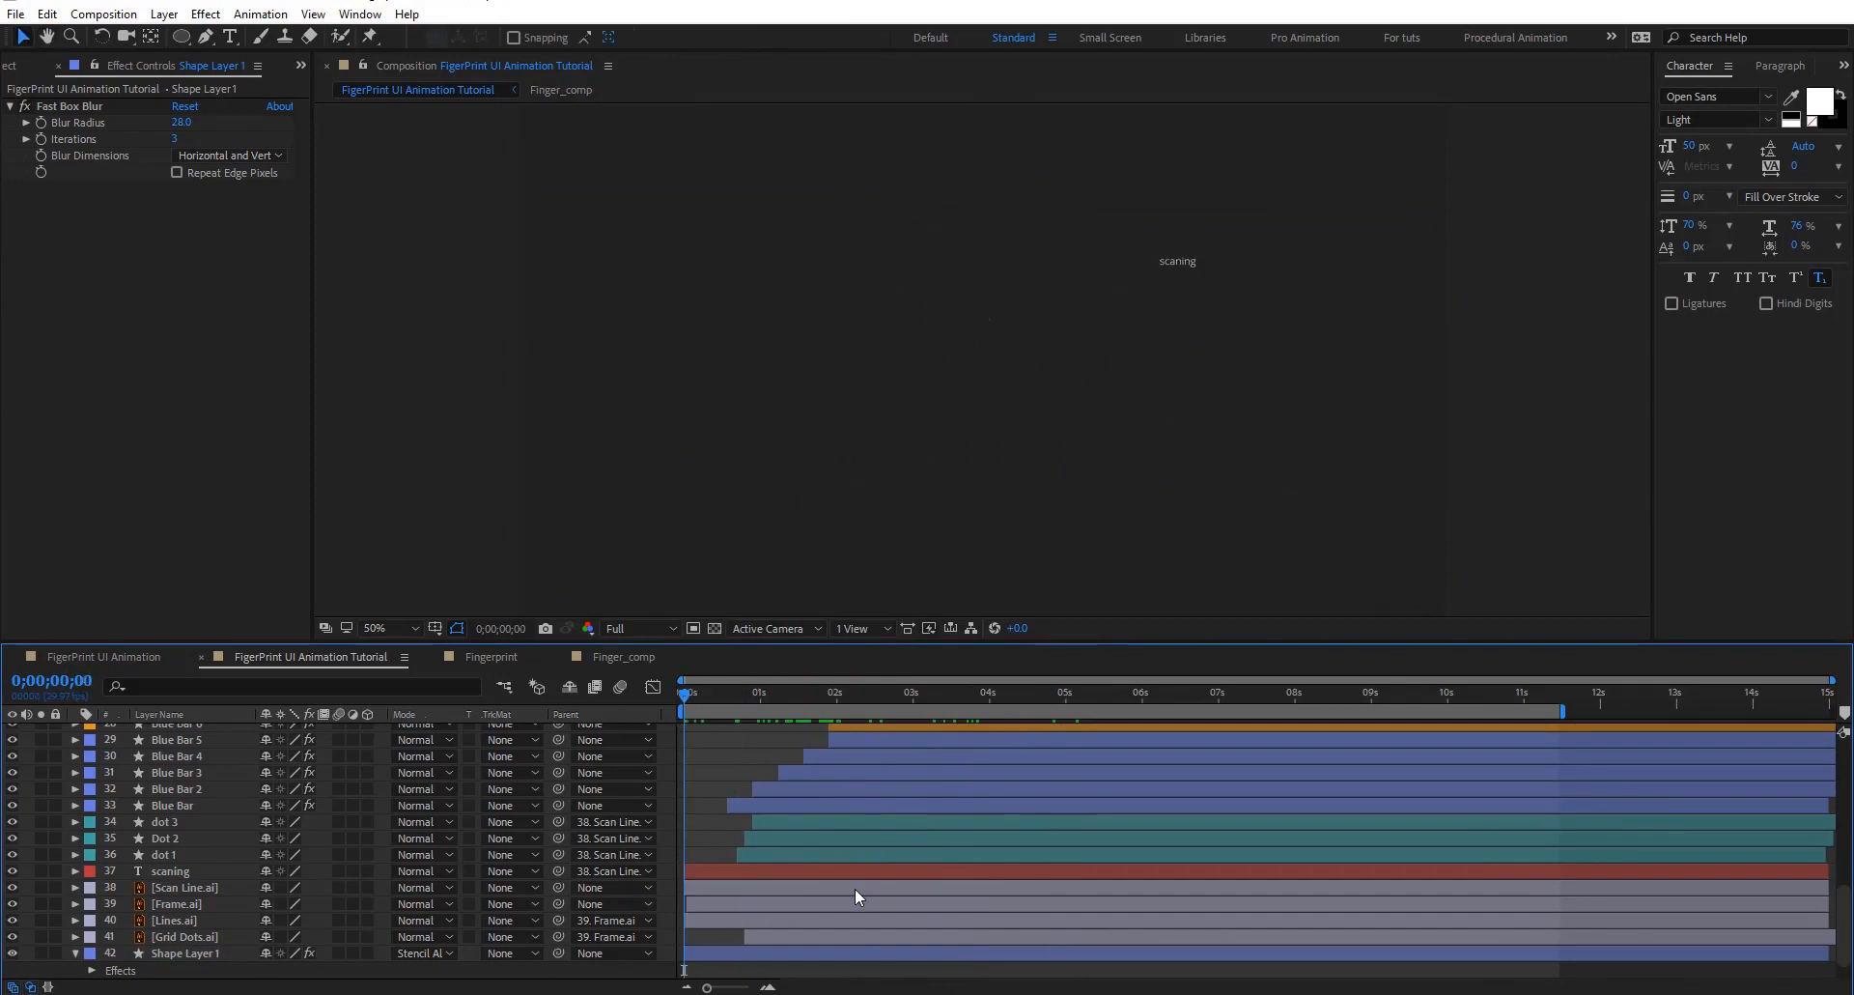
{"action": "key", "text": "space"}
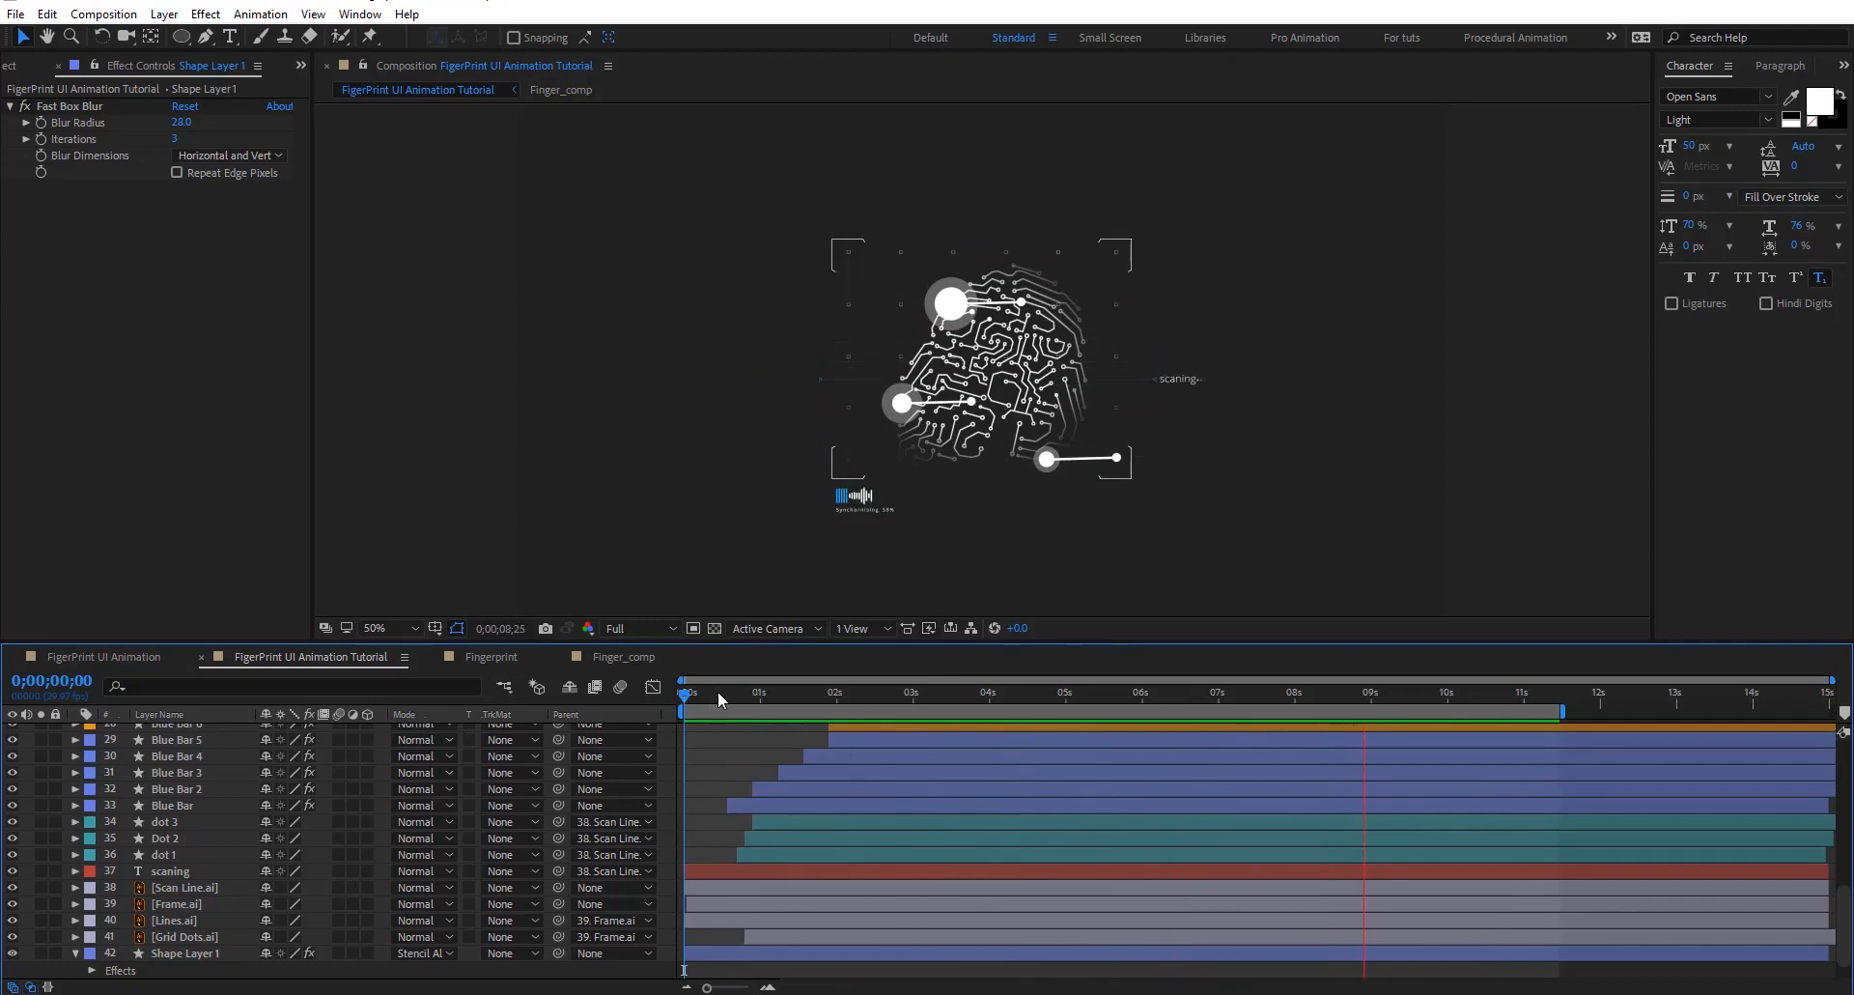
Apply the Fill effect to the Finger_comp layer at 0;00;03;17
{"action": "left_click_drag", "start_coordinate": [717, 691], "coordinate": [958, 705]}
{"action": "key", "text": "shift+s"}
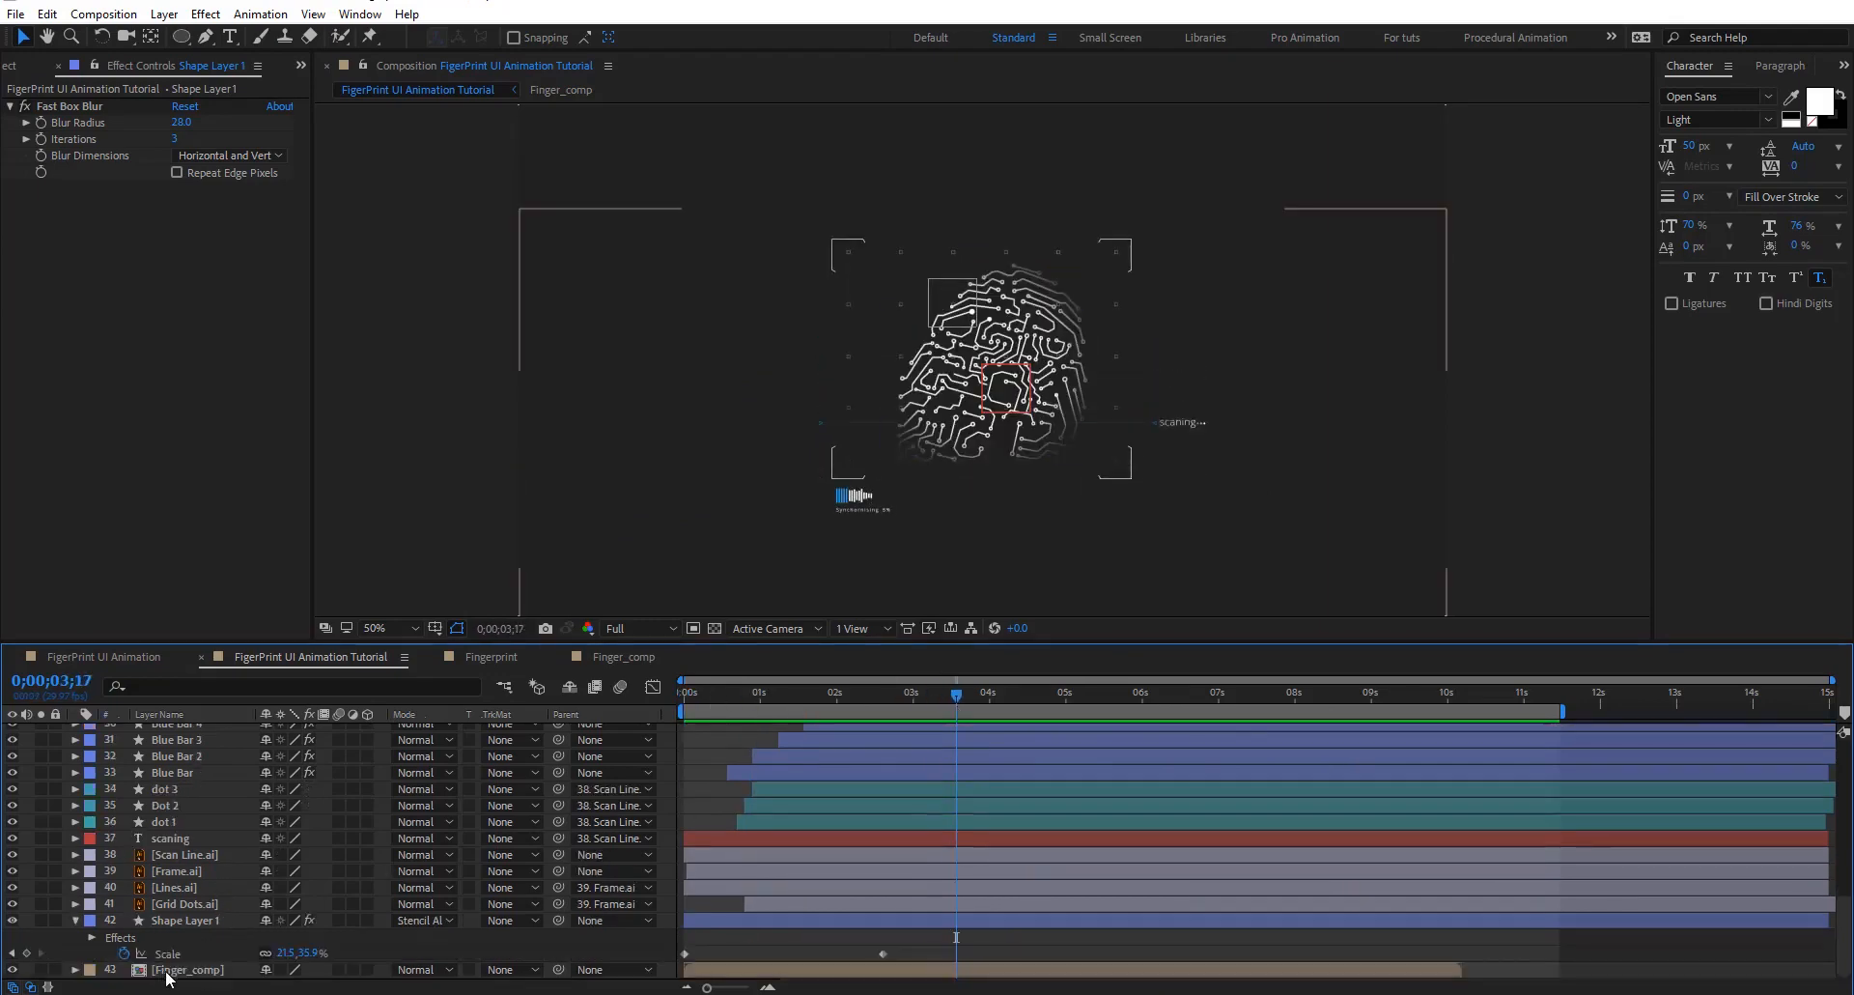
{"action": "left_click", "coordinate": [188, 971]}
{"action": "key", "text": "ctrl+space"}
{"action": "type", "text": "fill"}
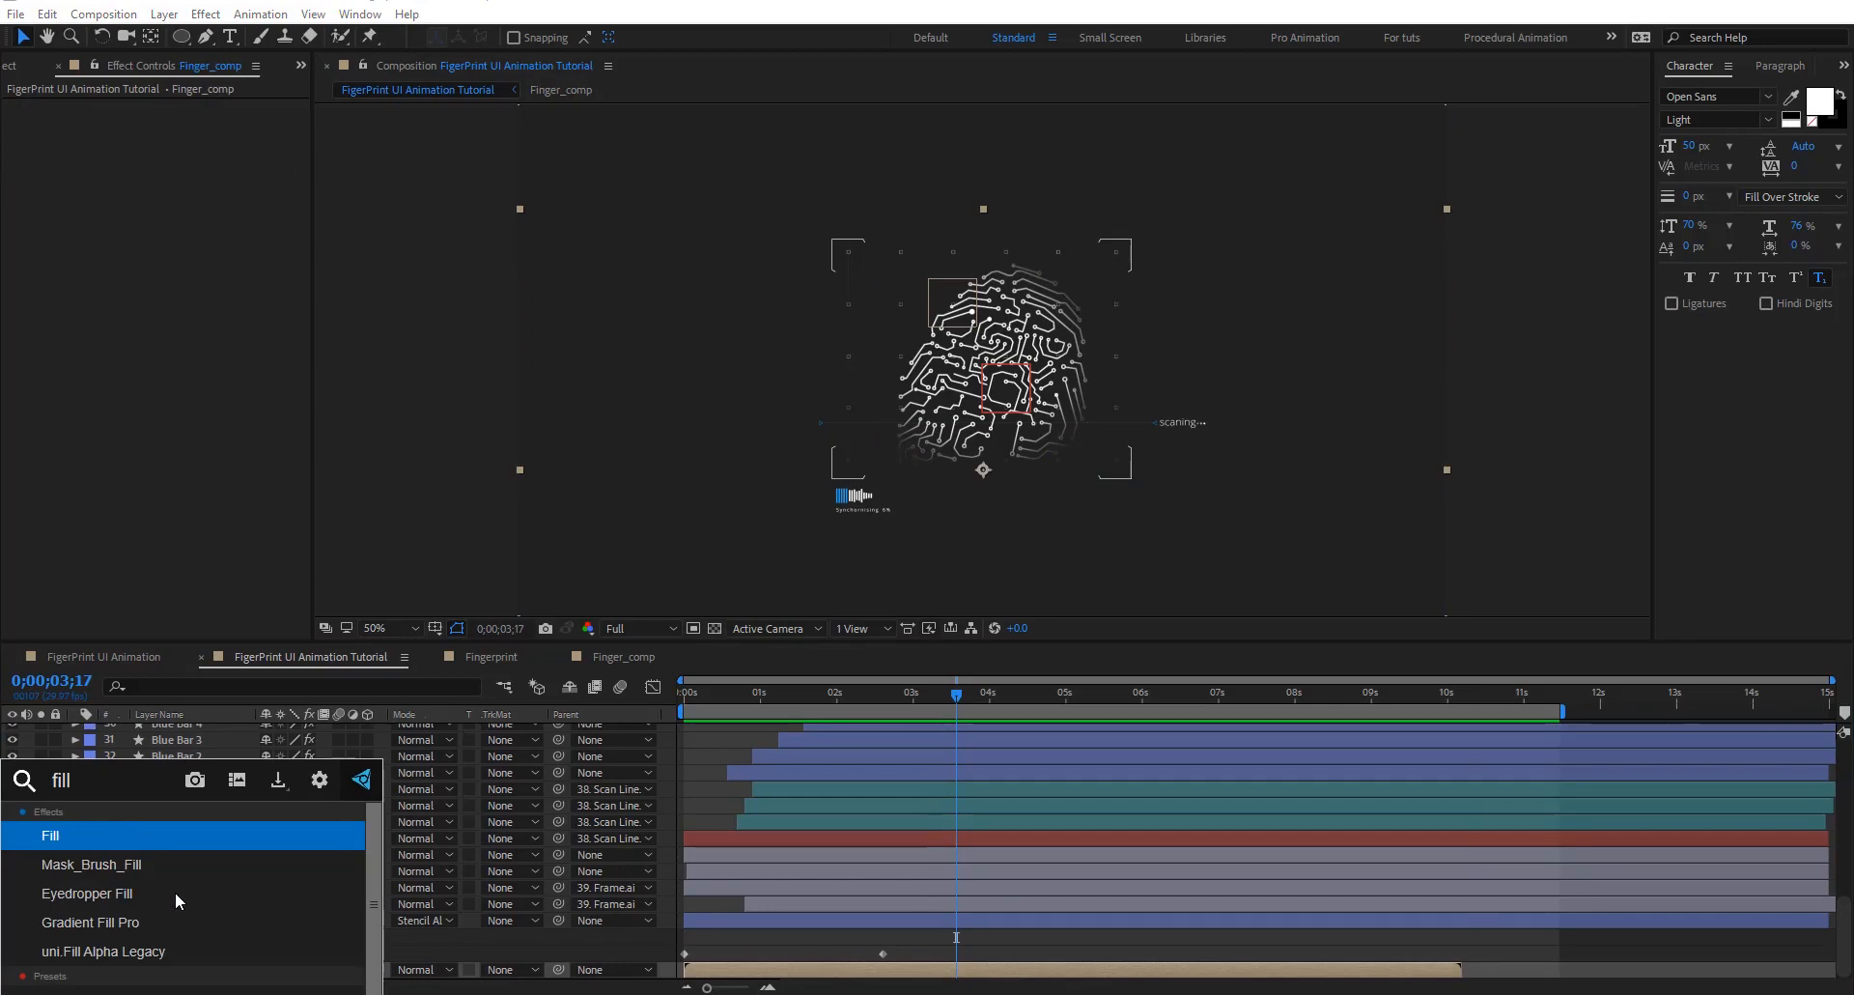
{"action": "key", "text": "Return"}
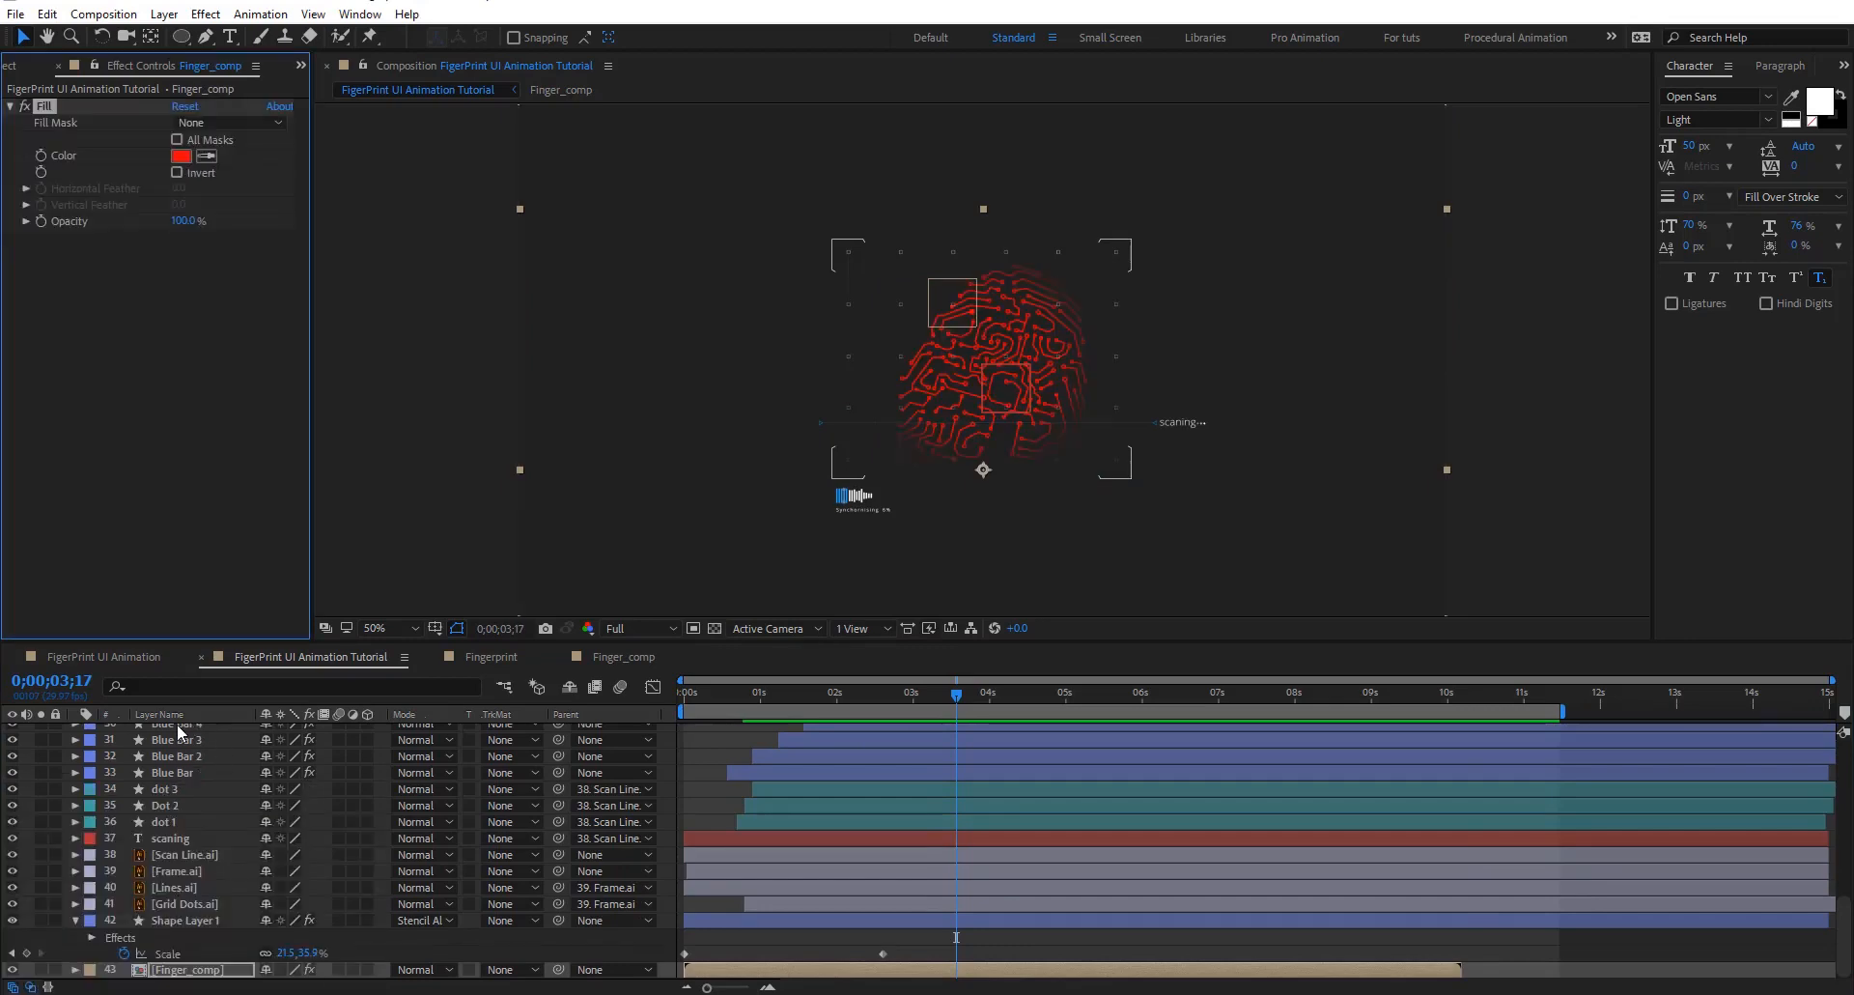
Move the Color Control layer to the top of the stack and copy Color Control 1's blue hex code
{"action": "scroll", "coordinate": [182, 728], "scroll_direction": "up", "scroll_amount": 5}
{"action": "scroll", "coordinate": [182, 729], "scroll_direction": "up", "scroll_amount": 3}
{"action": "scroll", "coordinate": [192, 868], "scroll_direction": "down", "scroll_amount": 2}
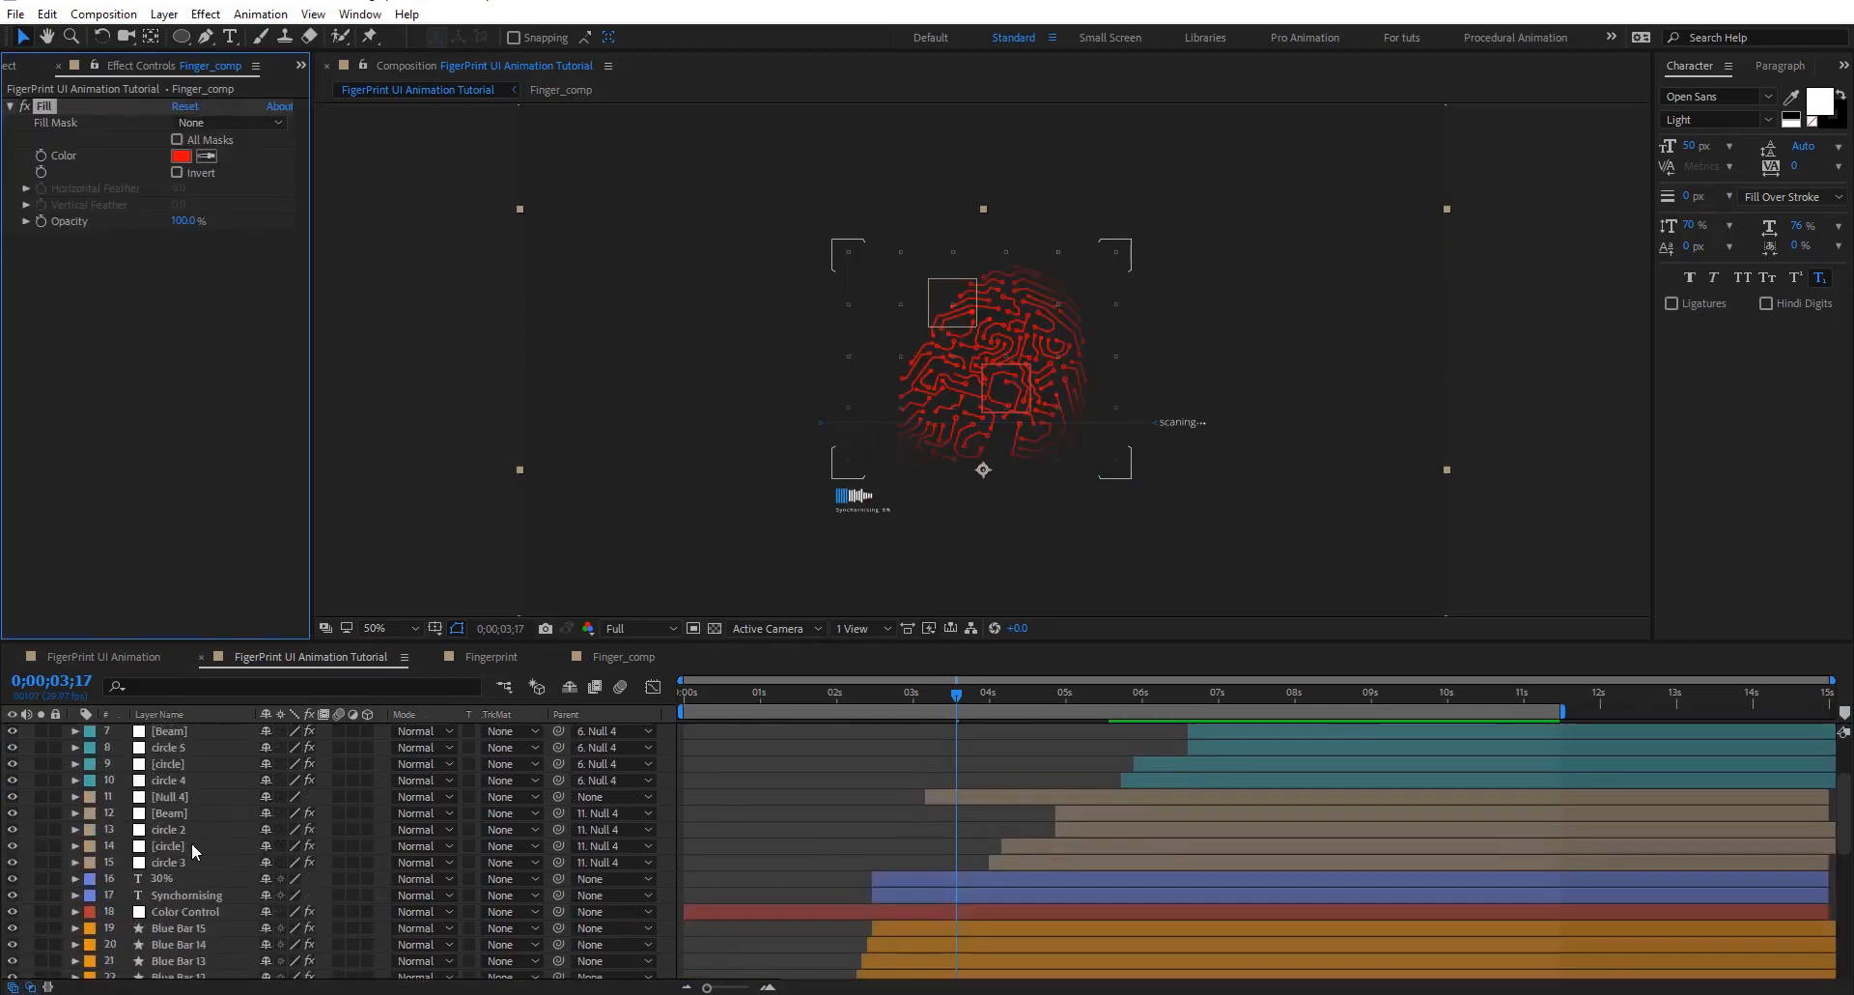
{"action": "left_click_drag", "start_coordinate": [194, 910], "coordinate": [193, 727]}
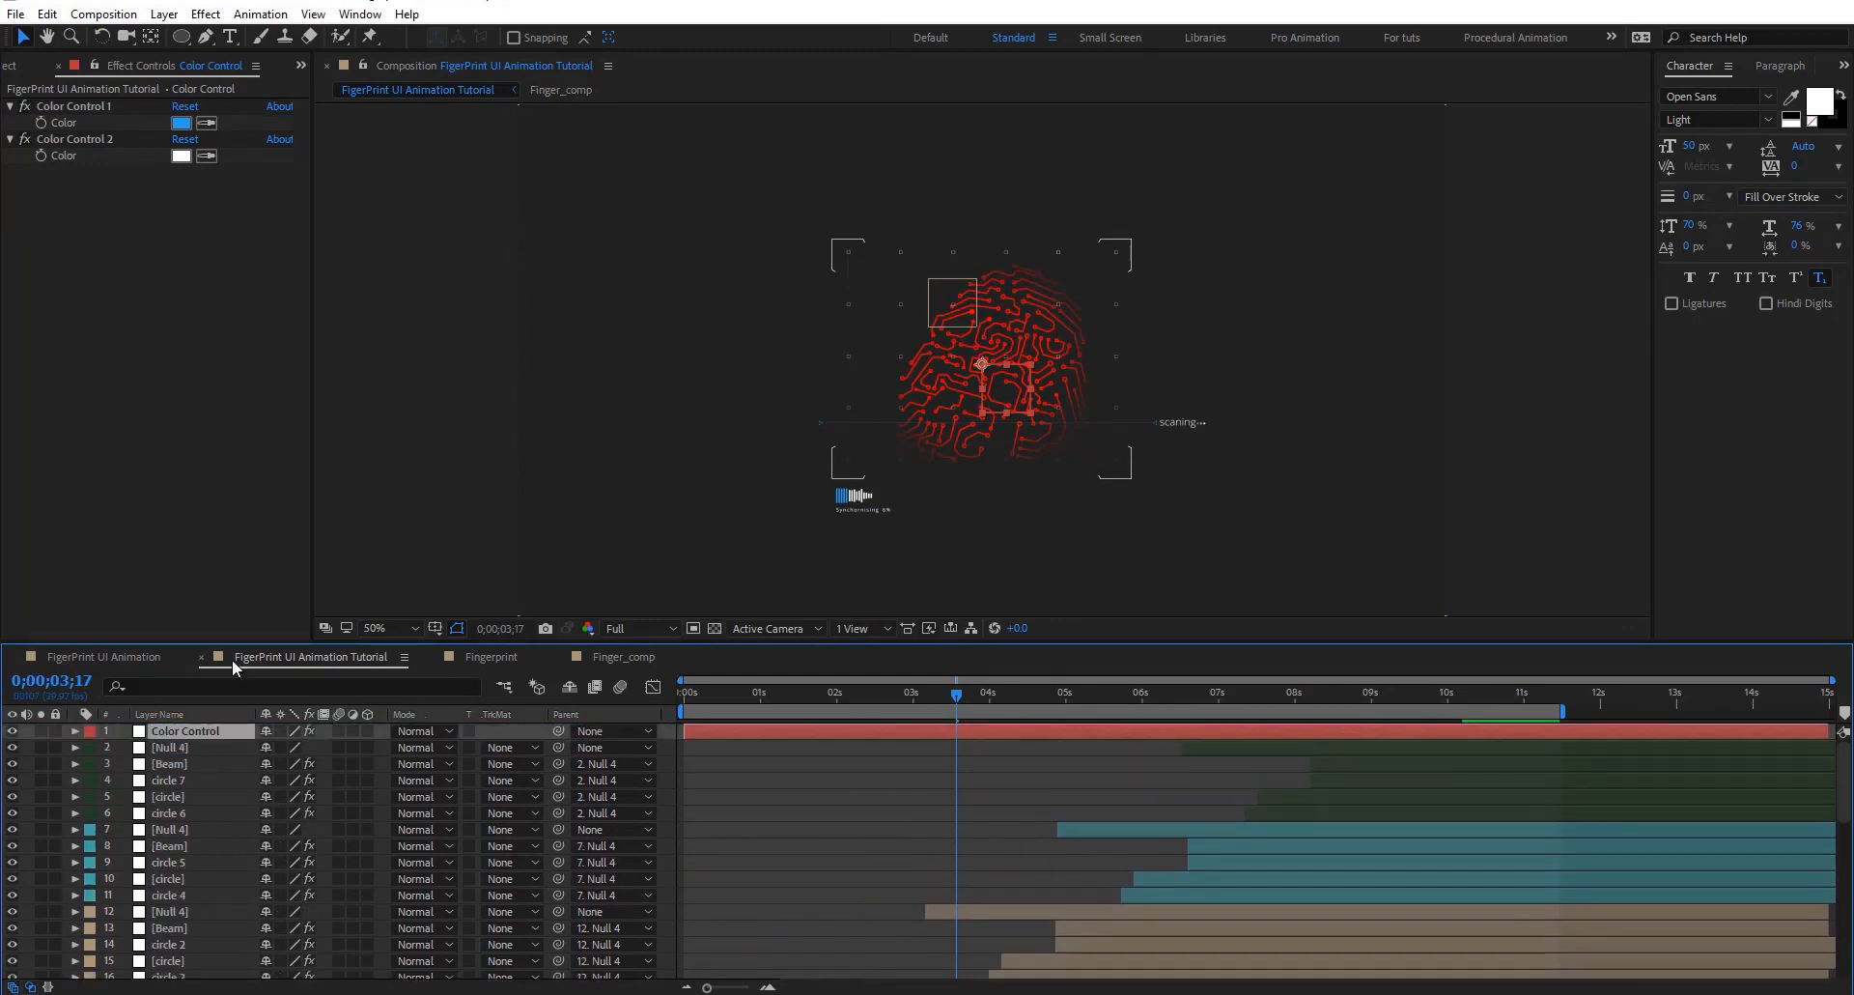
{"action": "left_click", "coordinate": [181, 123]}
{"action": "key", "text": "ctrl+c"}
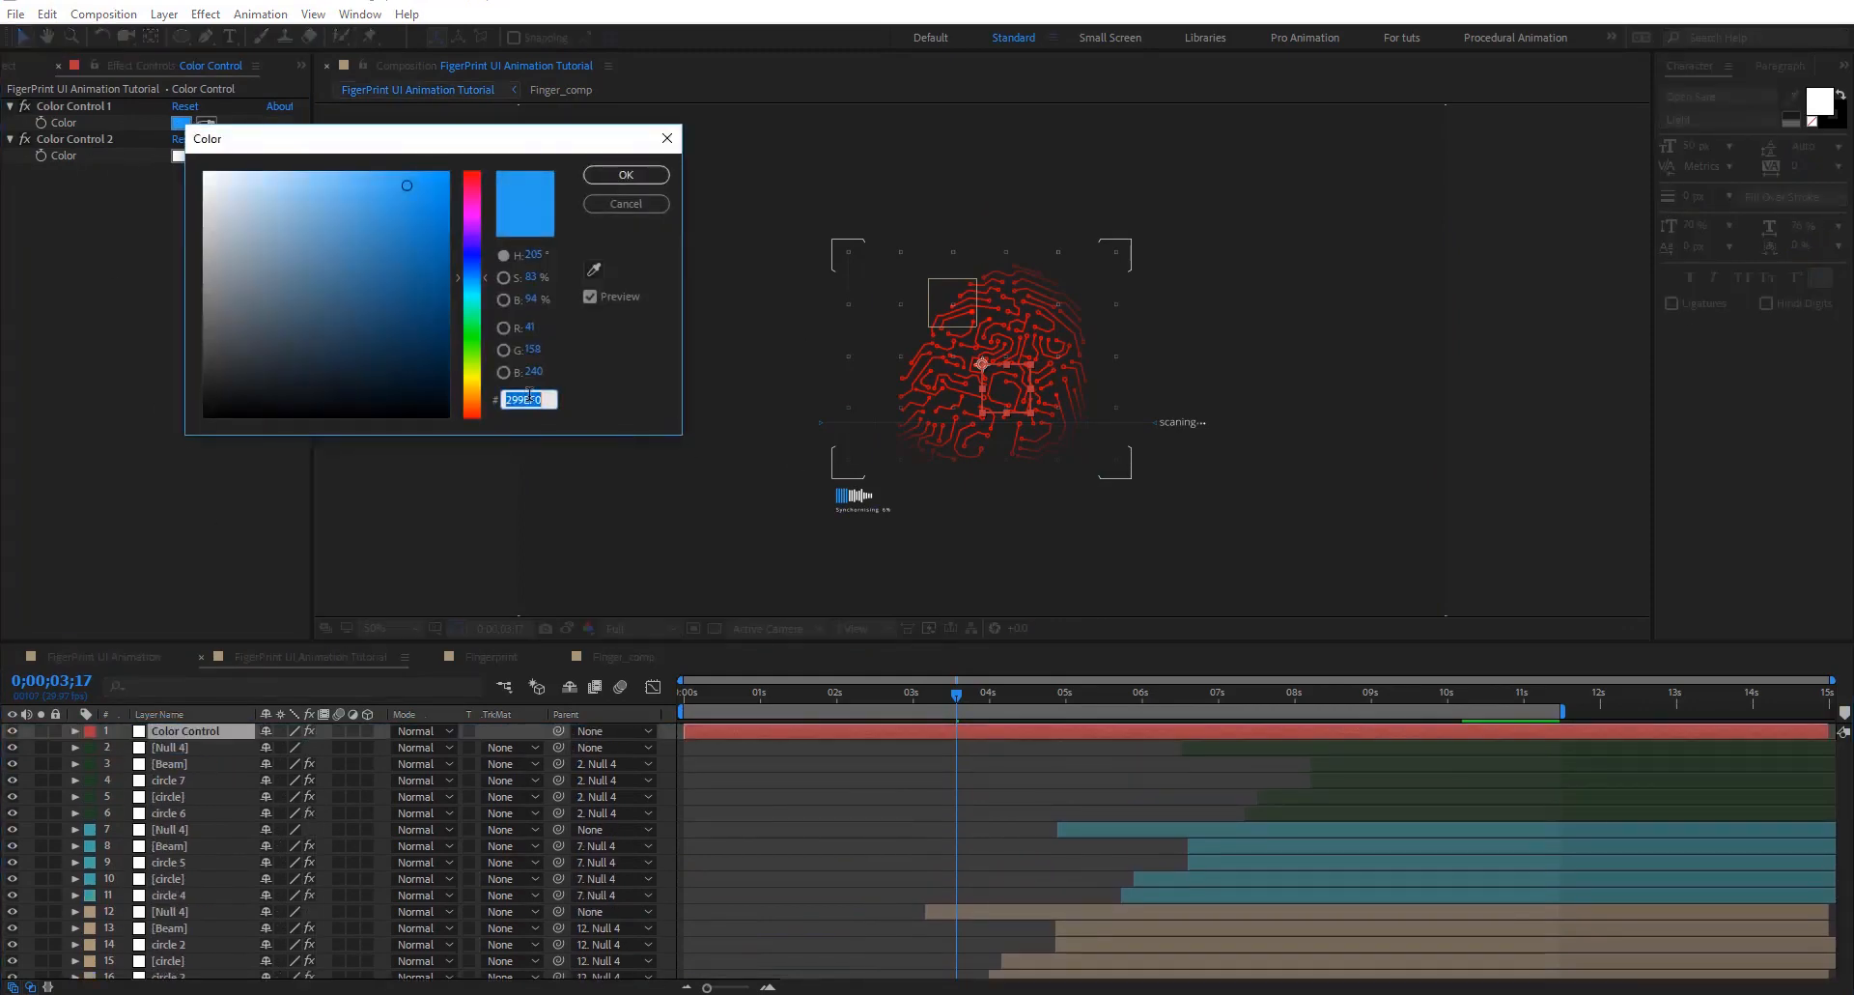
{"action": "key", "text": "Return"}
Set Finger_comp's Fill color to the copied blue 299EF0 and scrub through the recolored fingerprint
{"action": "scroll", "coordinate": [193, 889], "scroll_direction": "down", "scroll_amount": 10}
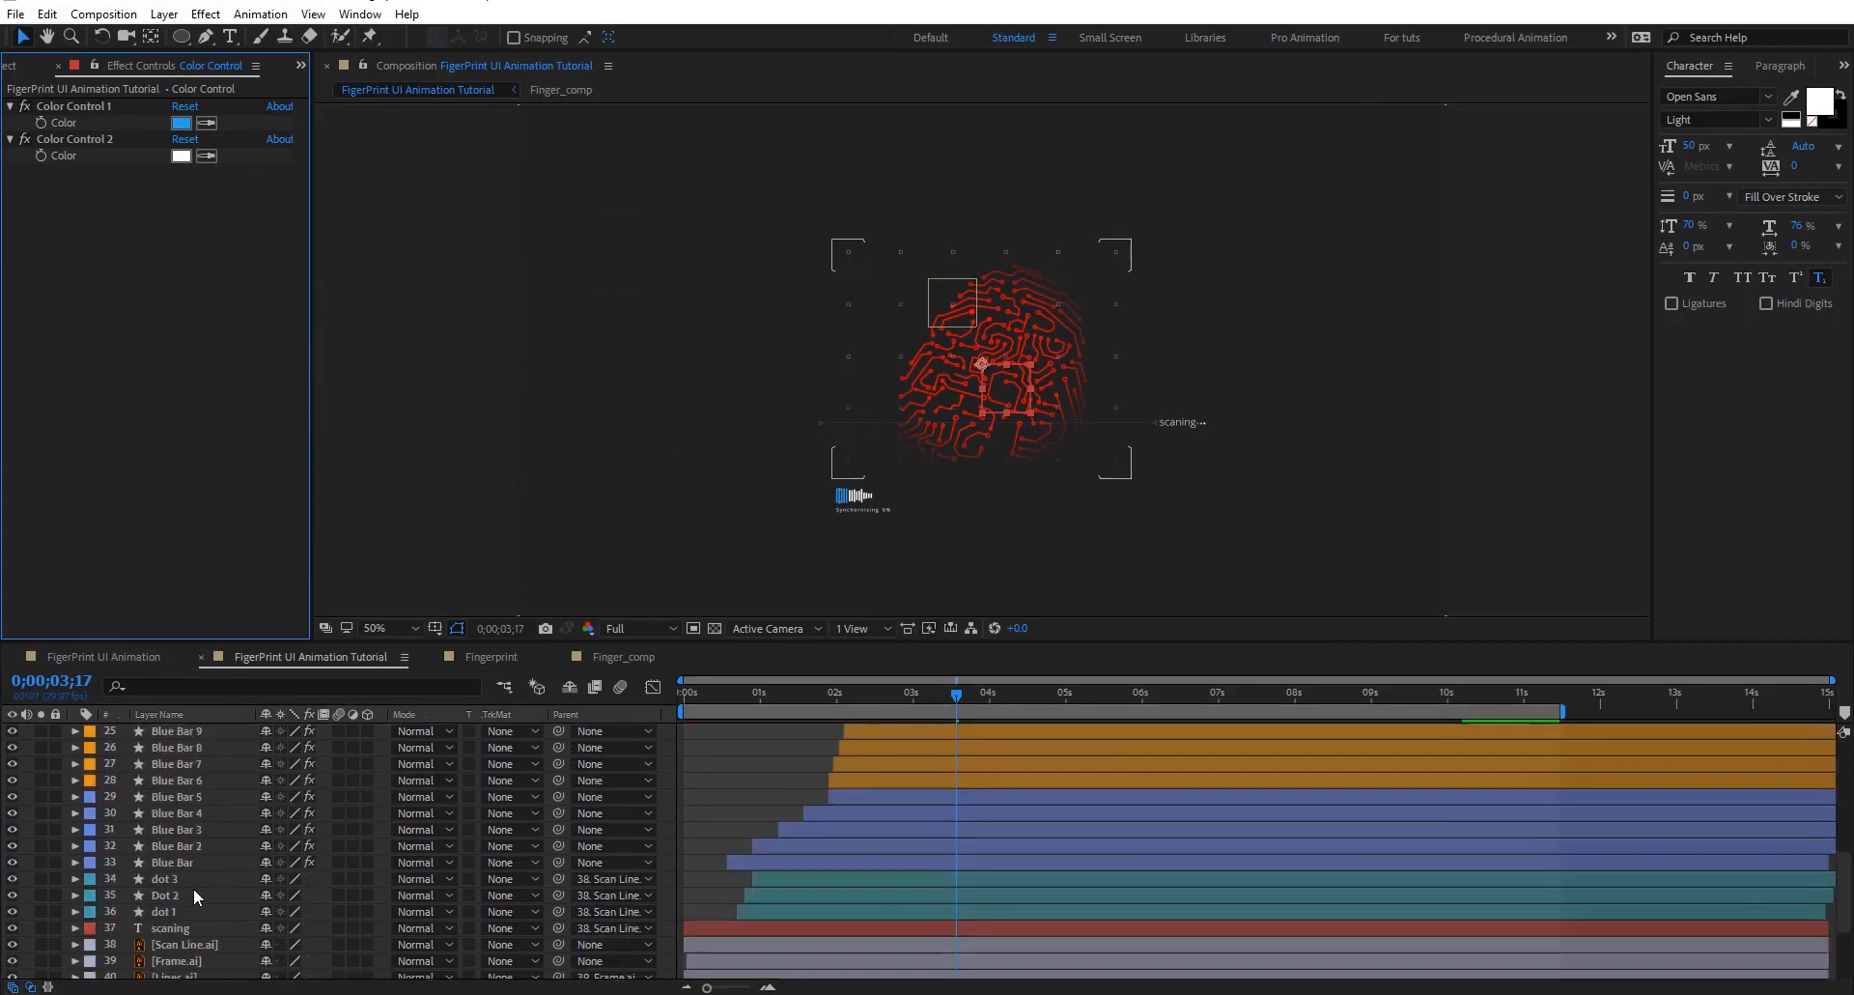
{"action": "left_click", "coordinate": [178, 967]}
{"action": "left_click", "coordinate": [178, 156]}
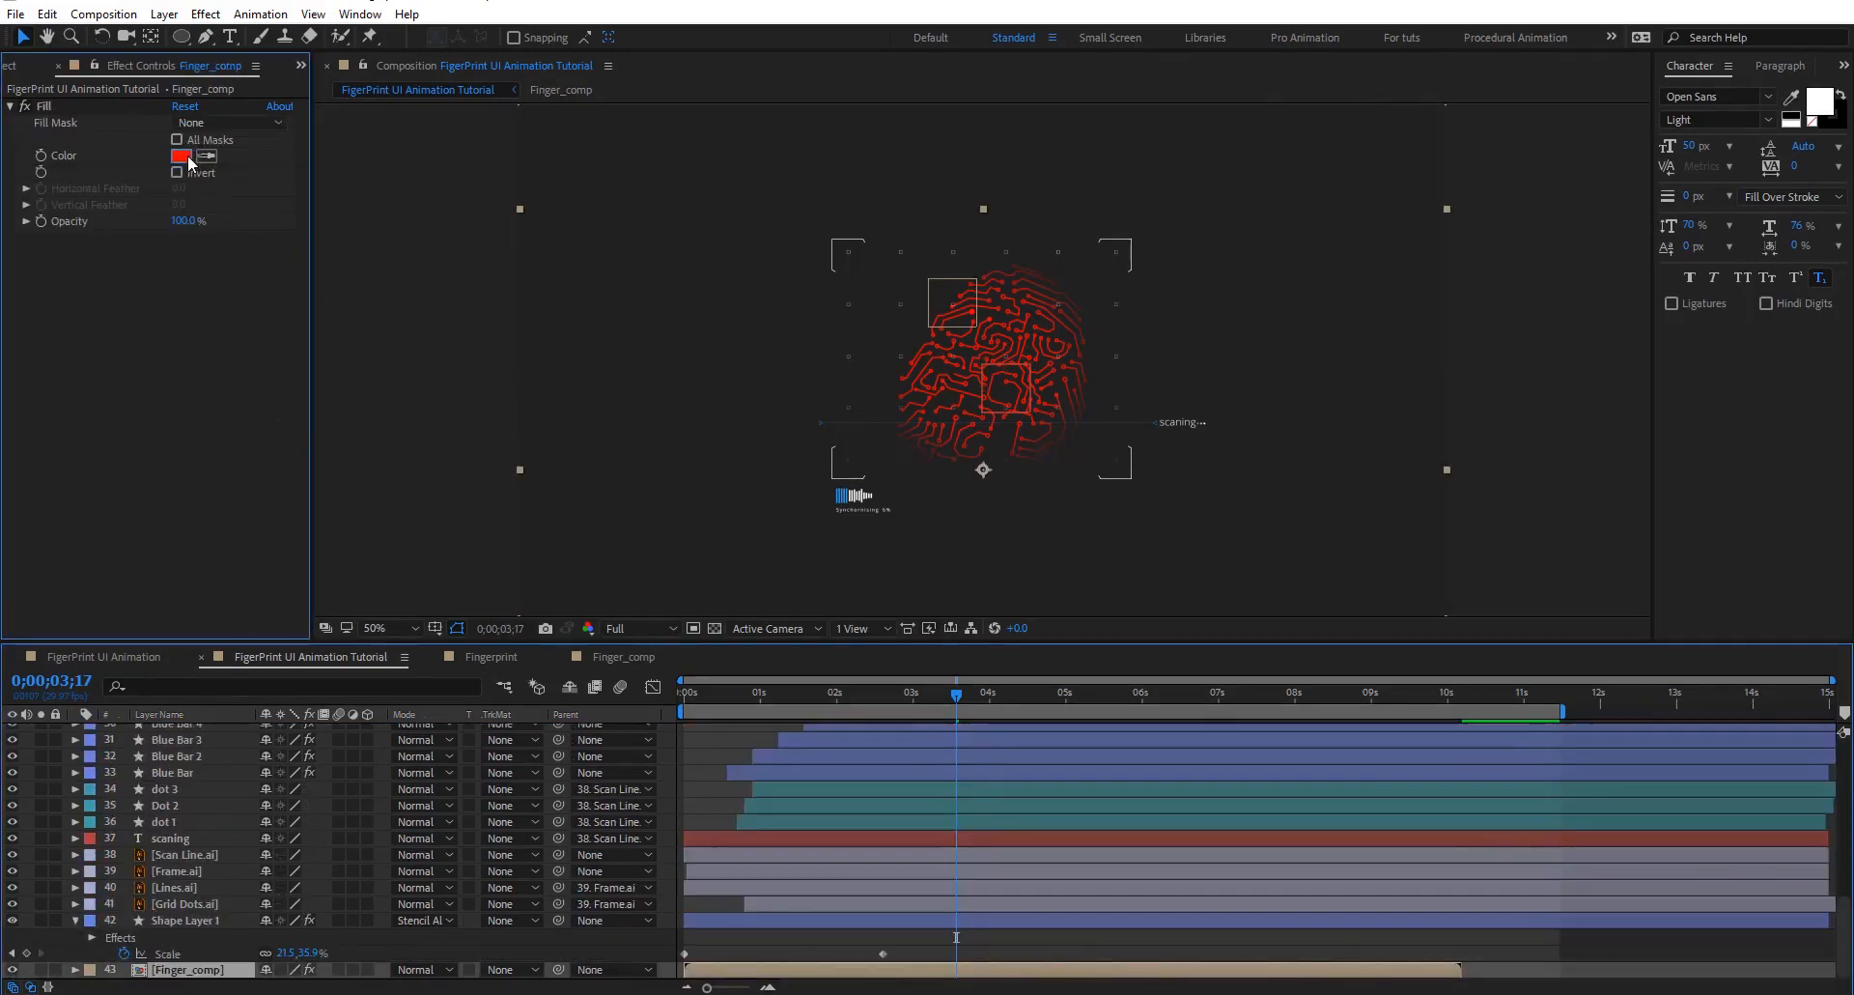
{"action": "key", "text": "ctrl+v"}
{"action": "left_click", "coordinate": [619, 176]}
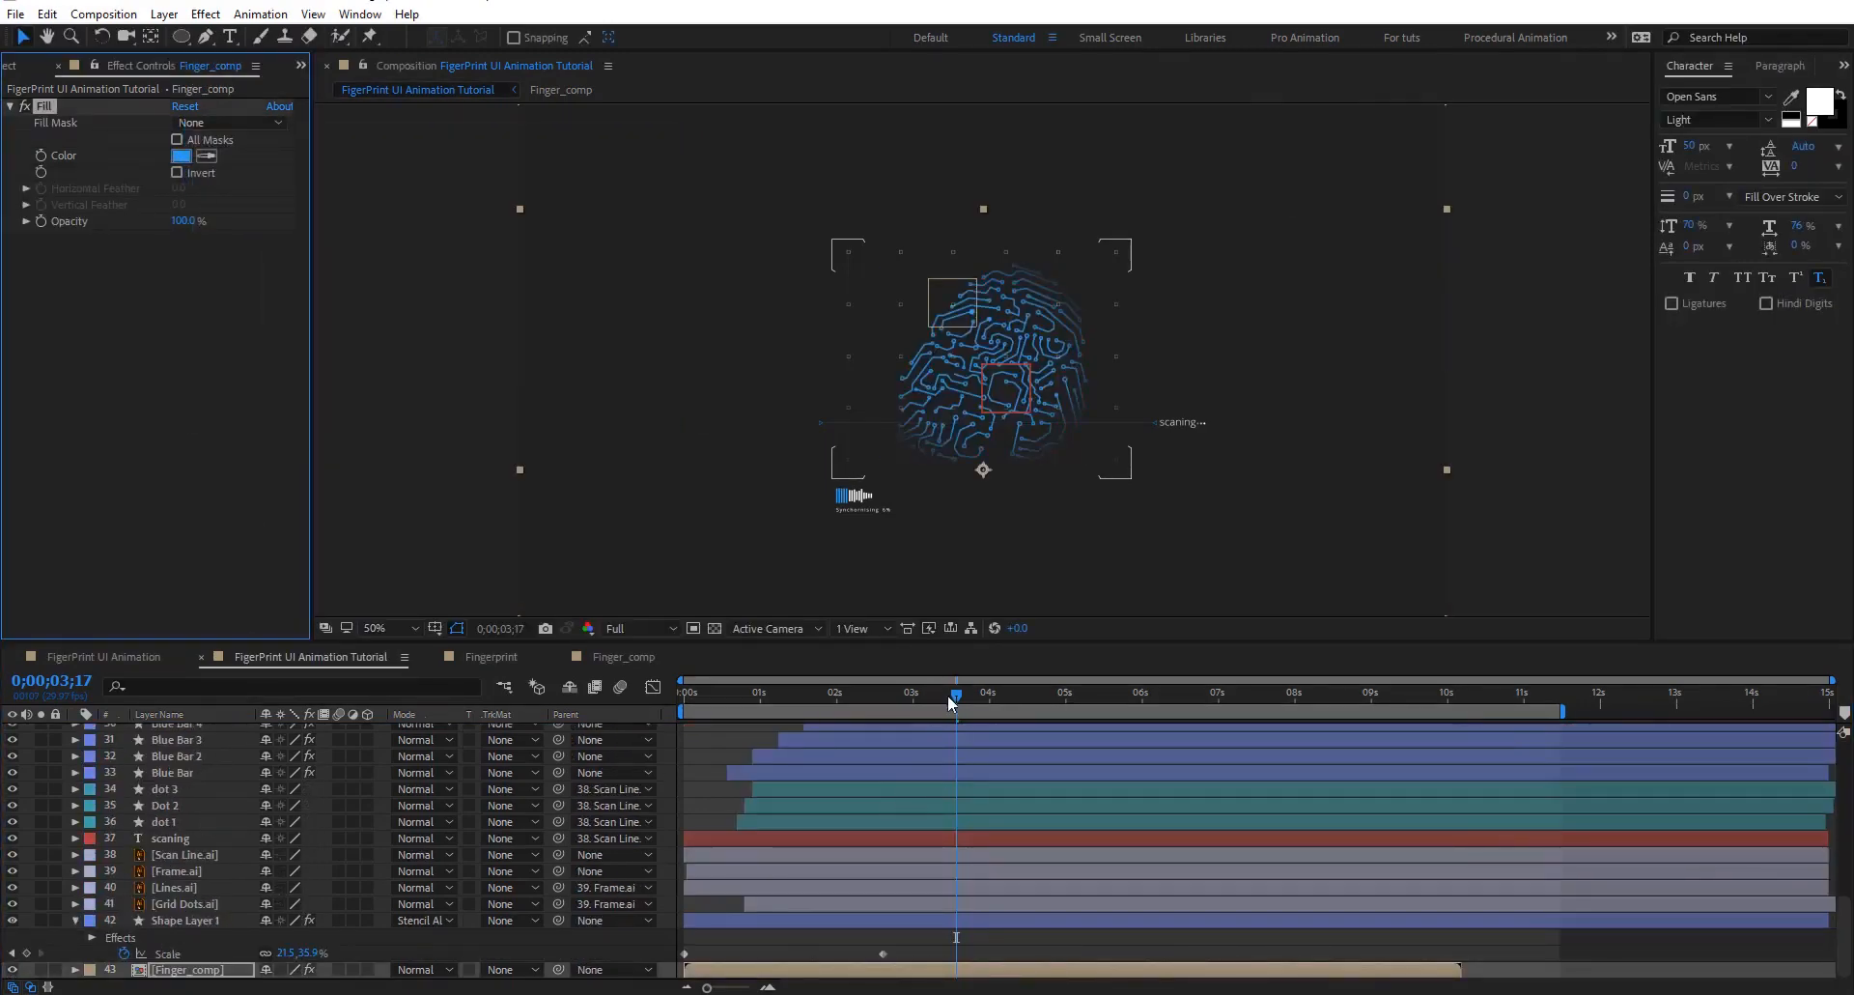
{"action": "left_click_drag", "start_coordinate": [848, 691], "coordinate": [1053, 686]}
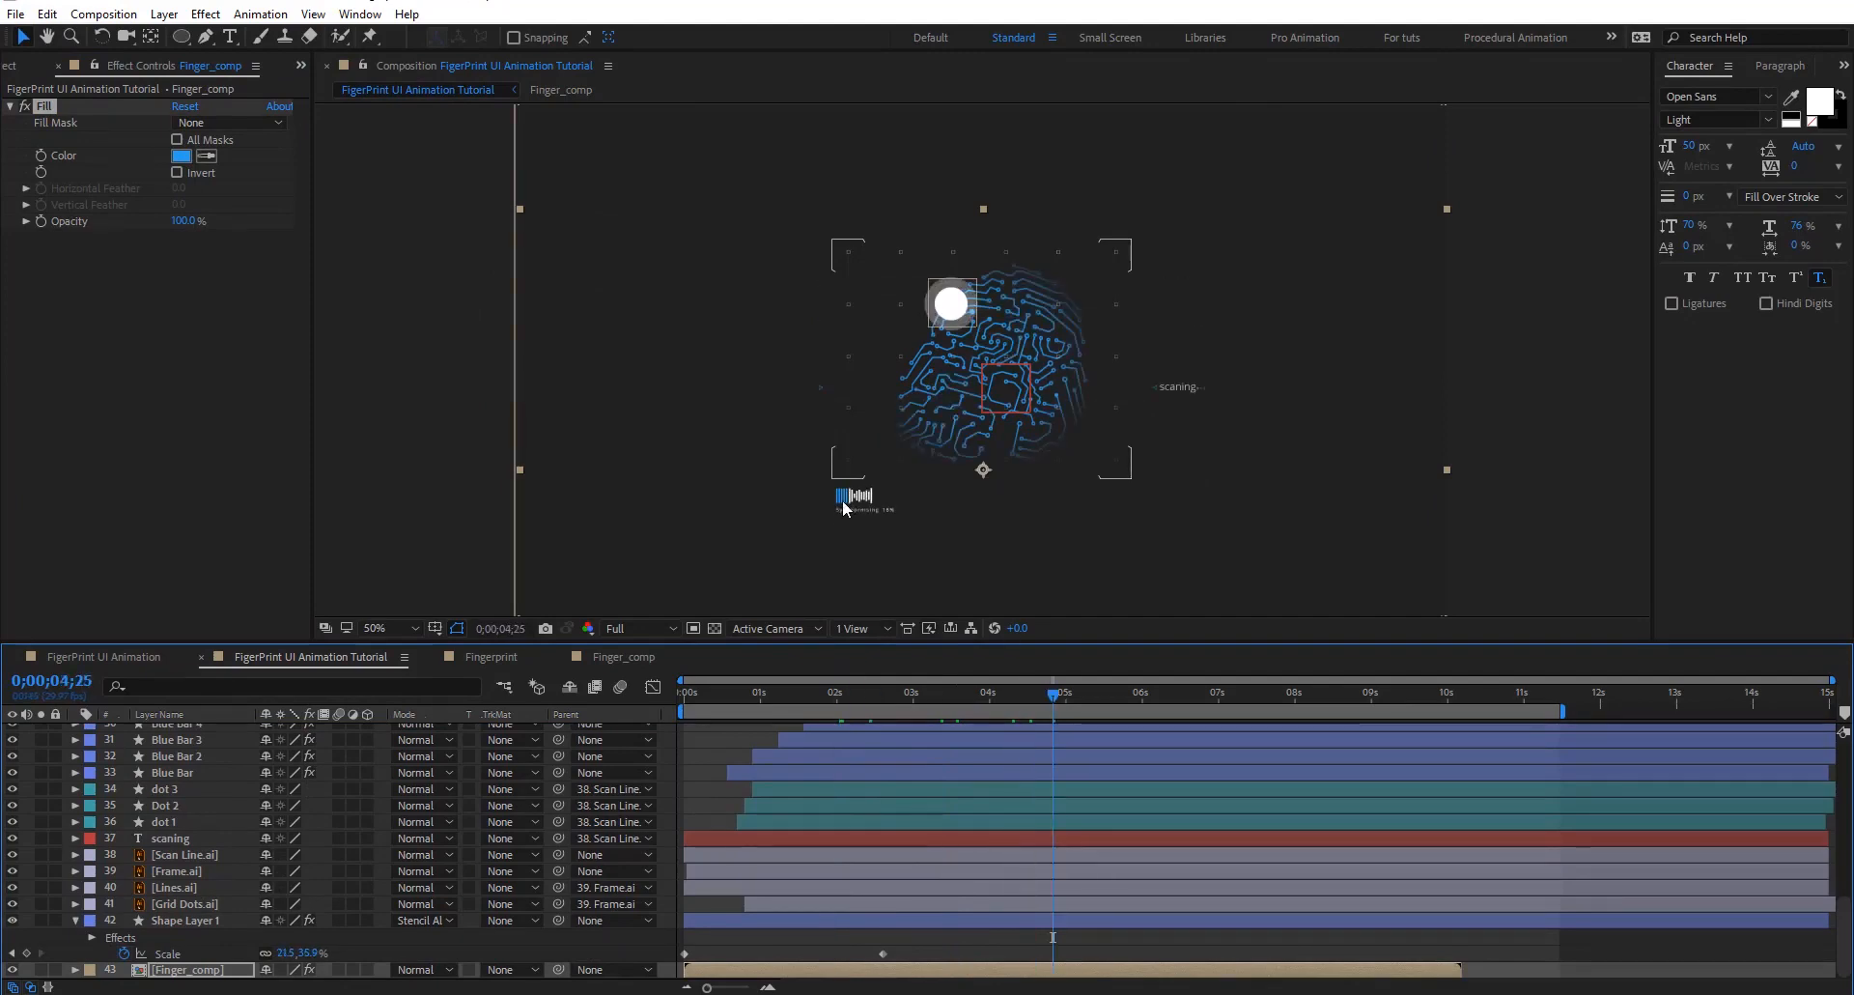
Add a new adjustment layer directly above Shape Layer 1
{"action": "left_click", "coordinate": [183, 920]}
{"action": "left_click", "coordinate": [75, 920]}
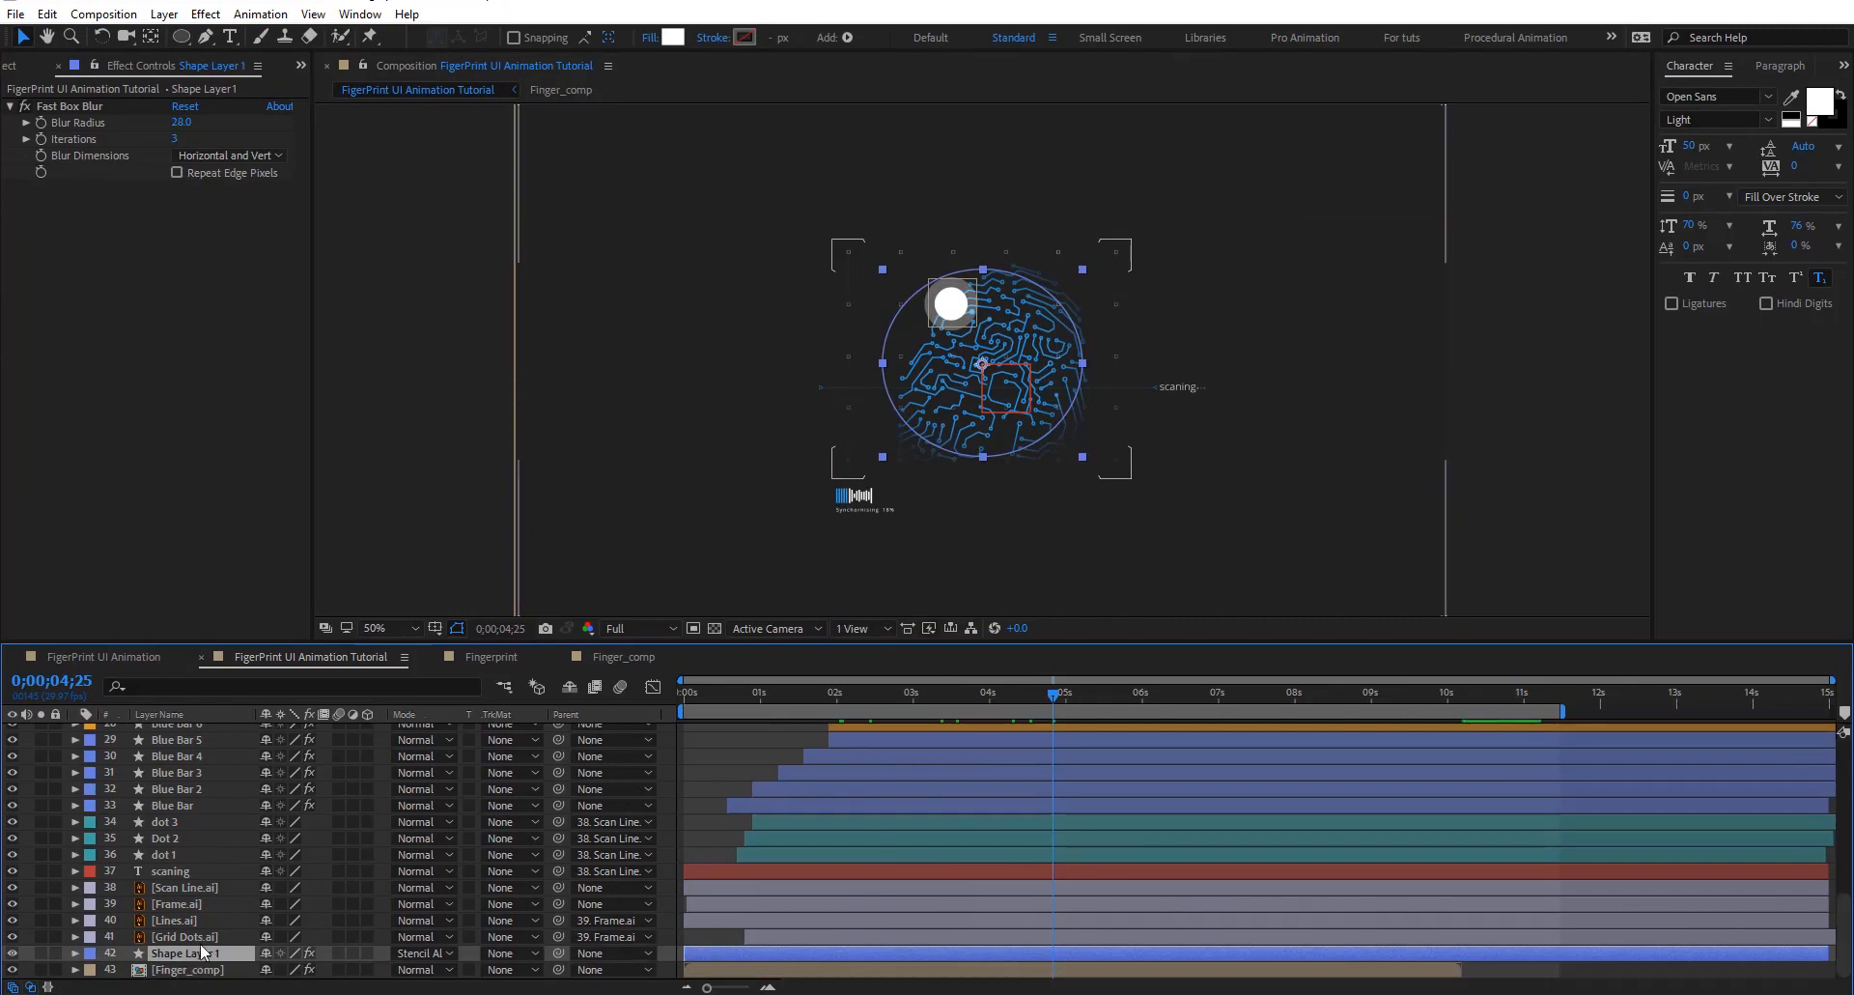
{"action": "key", "text": "ctrl+alt+shift+y"}
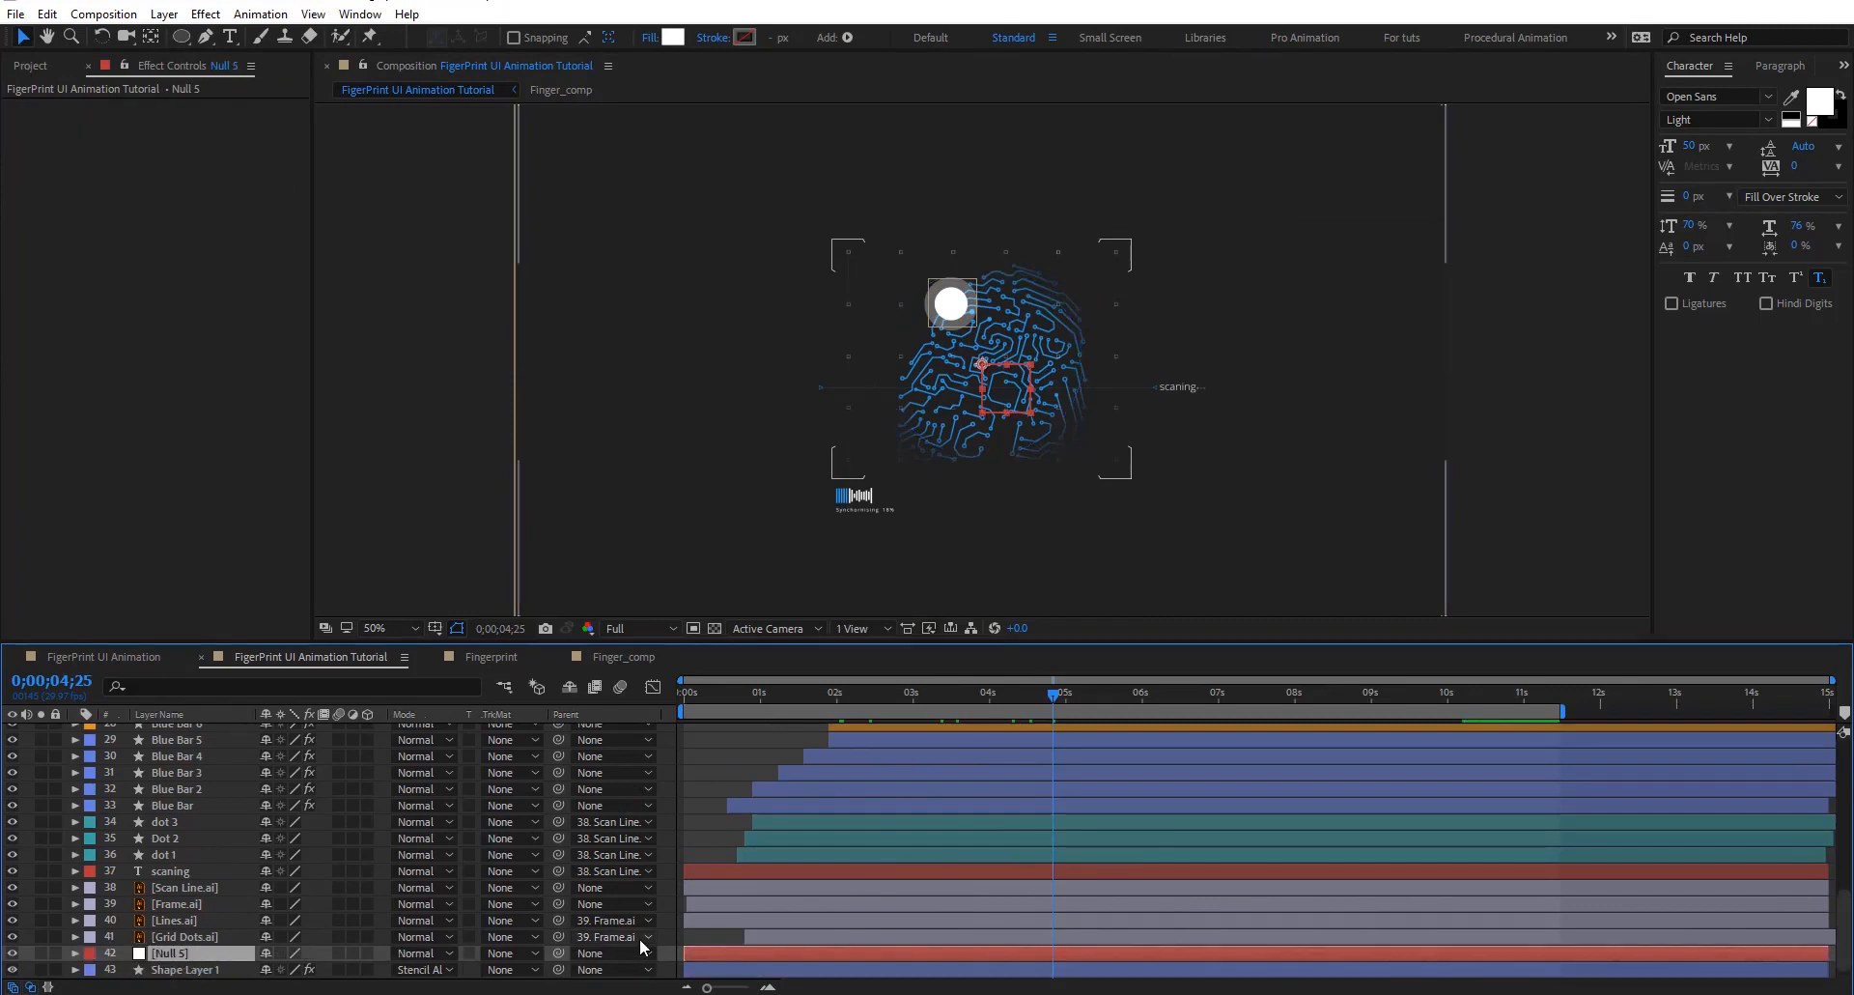
{"action": "key", "text": "Delete"}
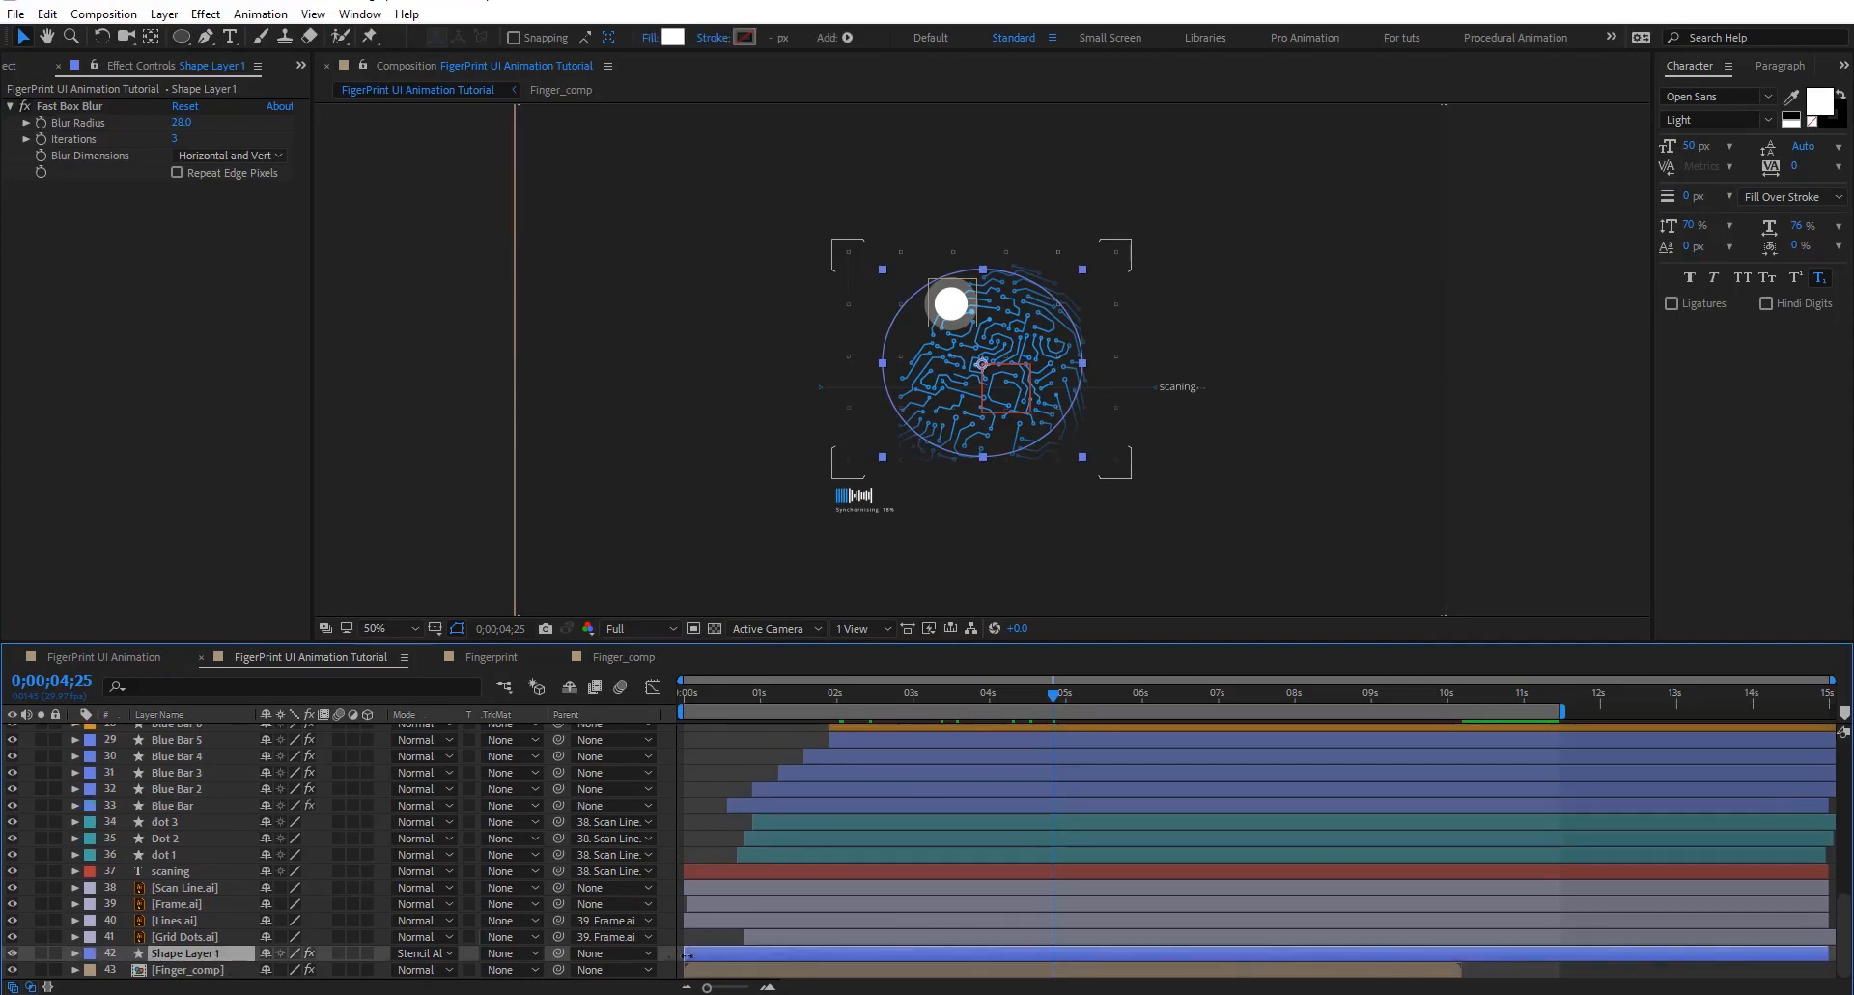
{"action": "right_click", "coordinate": [664, 954]}
{"action": "mouse_move", "coordinate": [734, 739]}
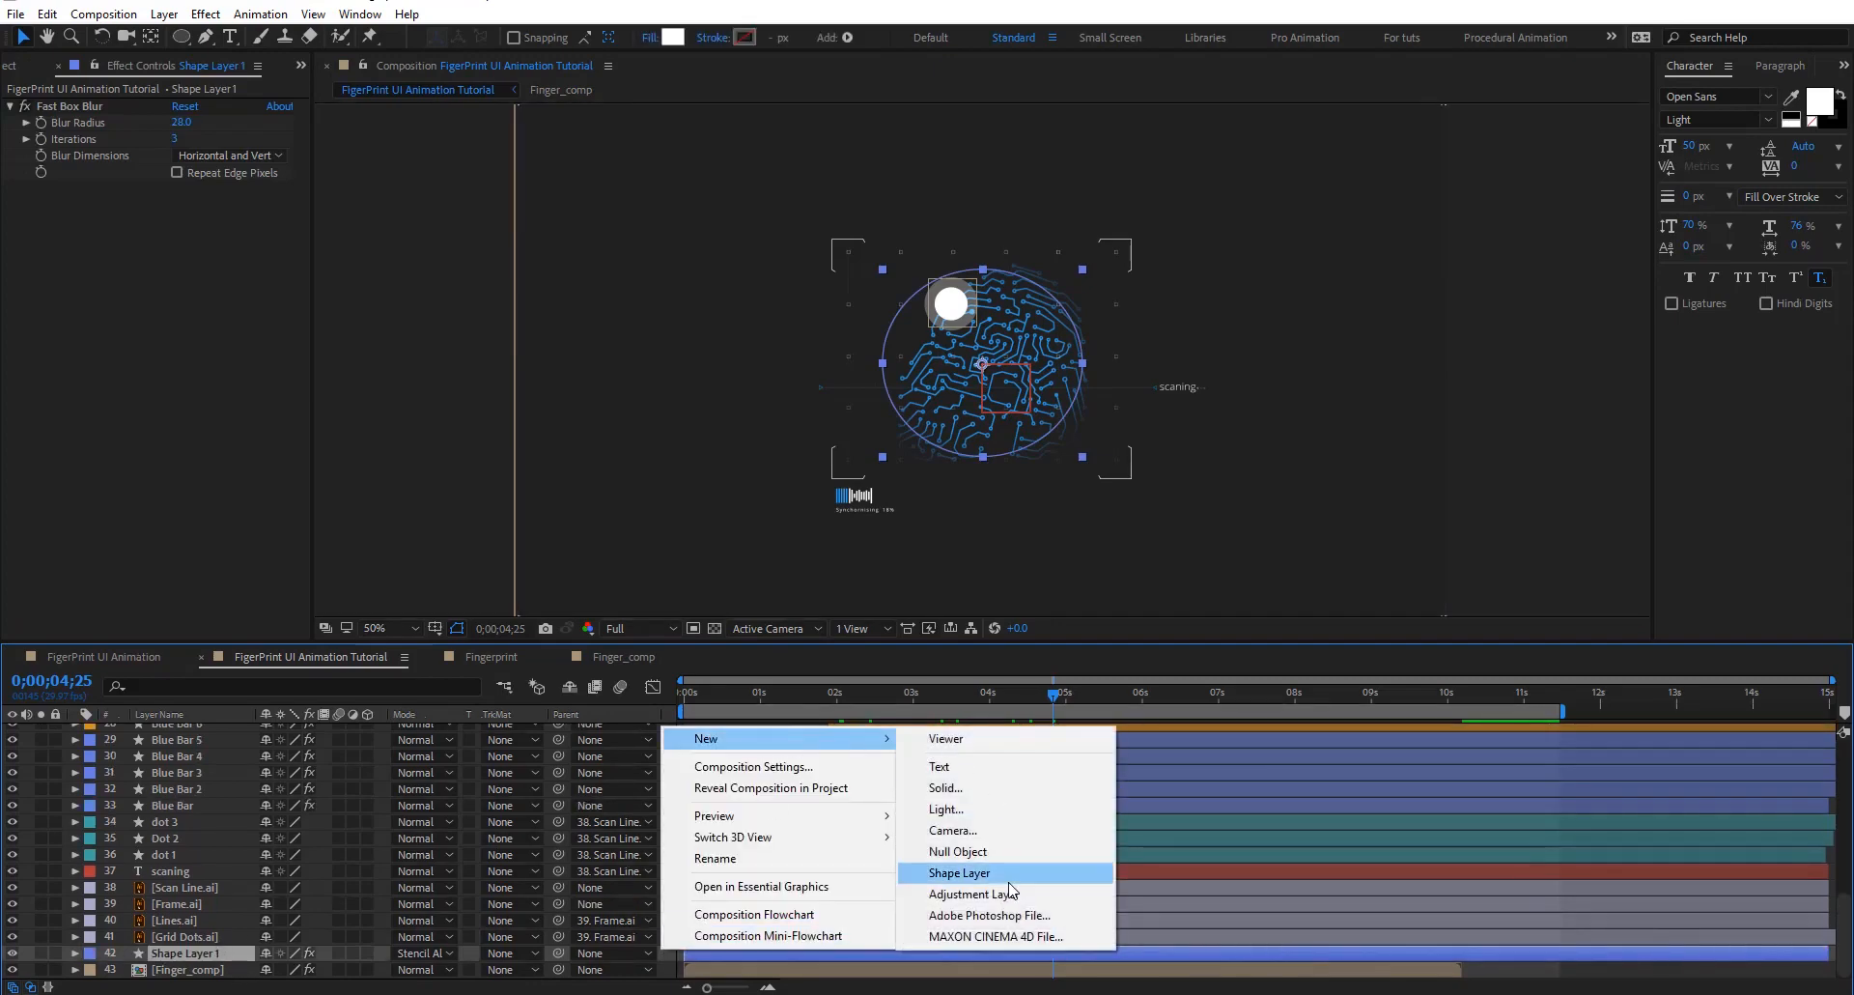
{"action": "left_click", "coordinate": [974, 893]}
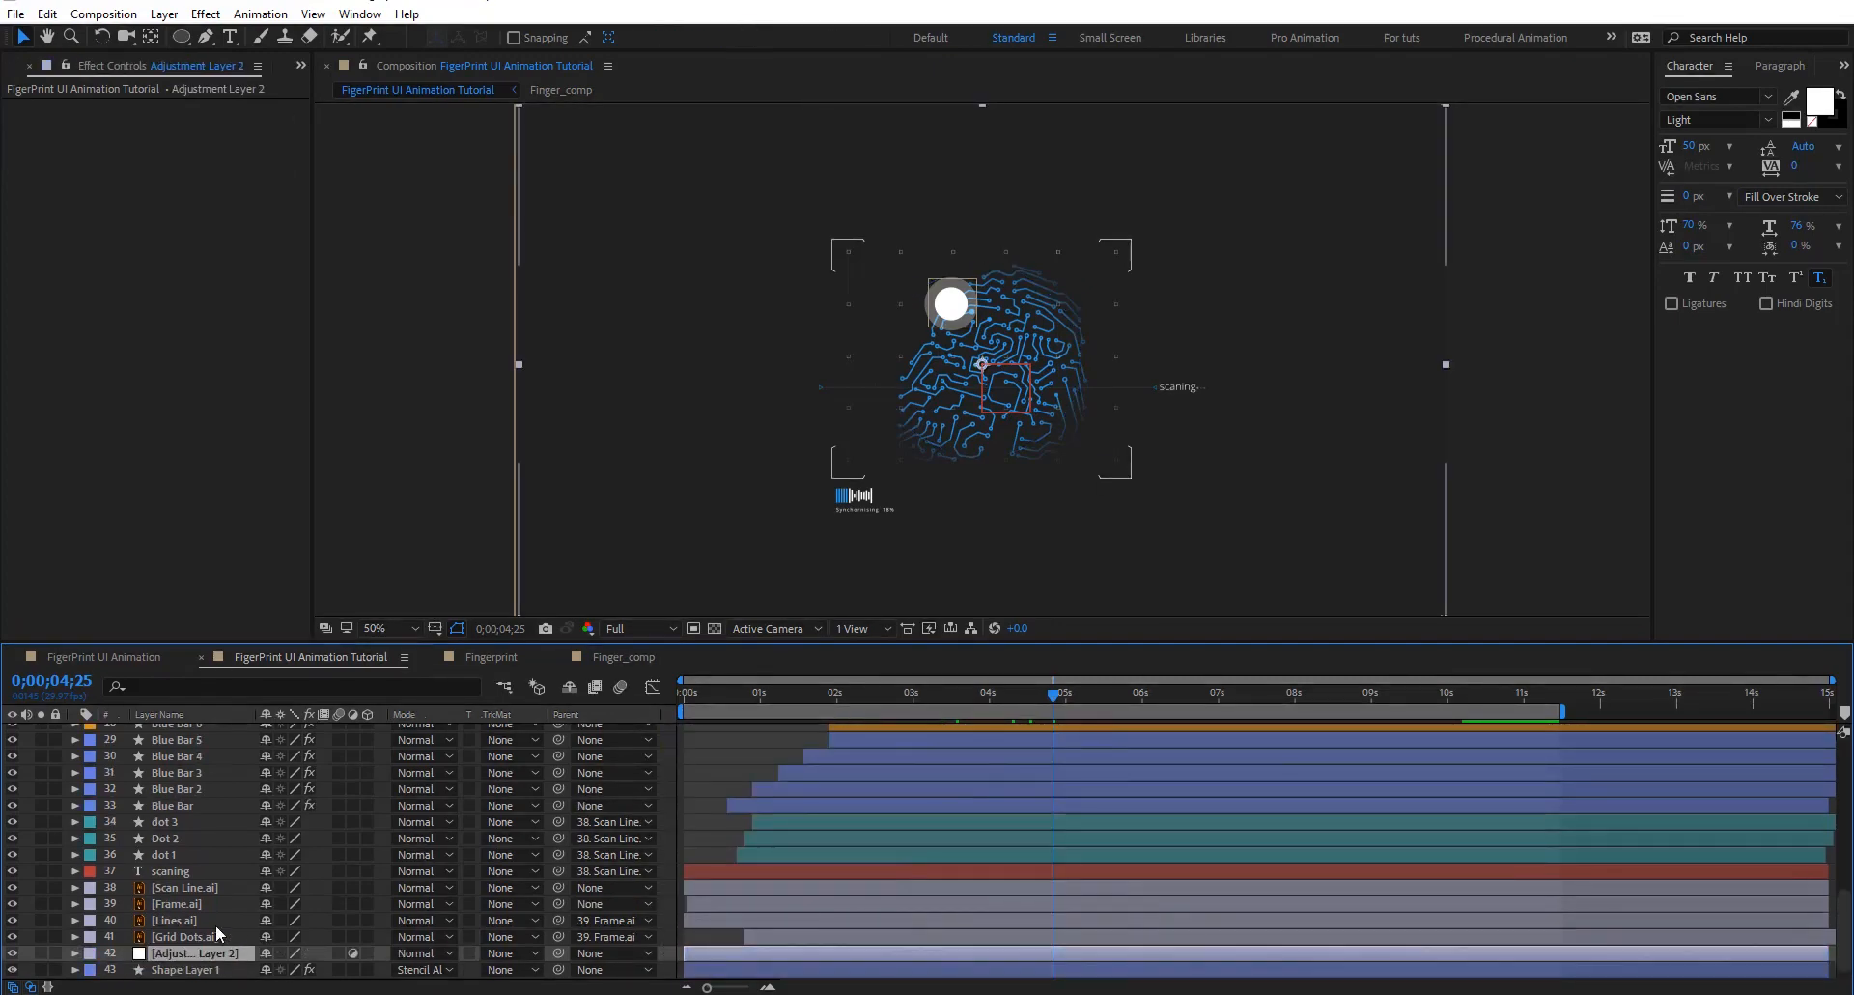
{"action": "key", "text": "ctrl+space"}
{"action": "type", "text": "glow"}
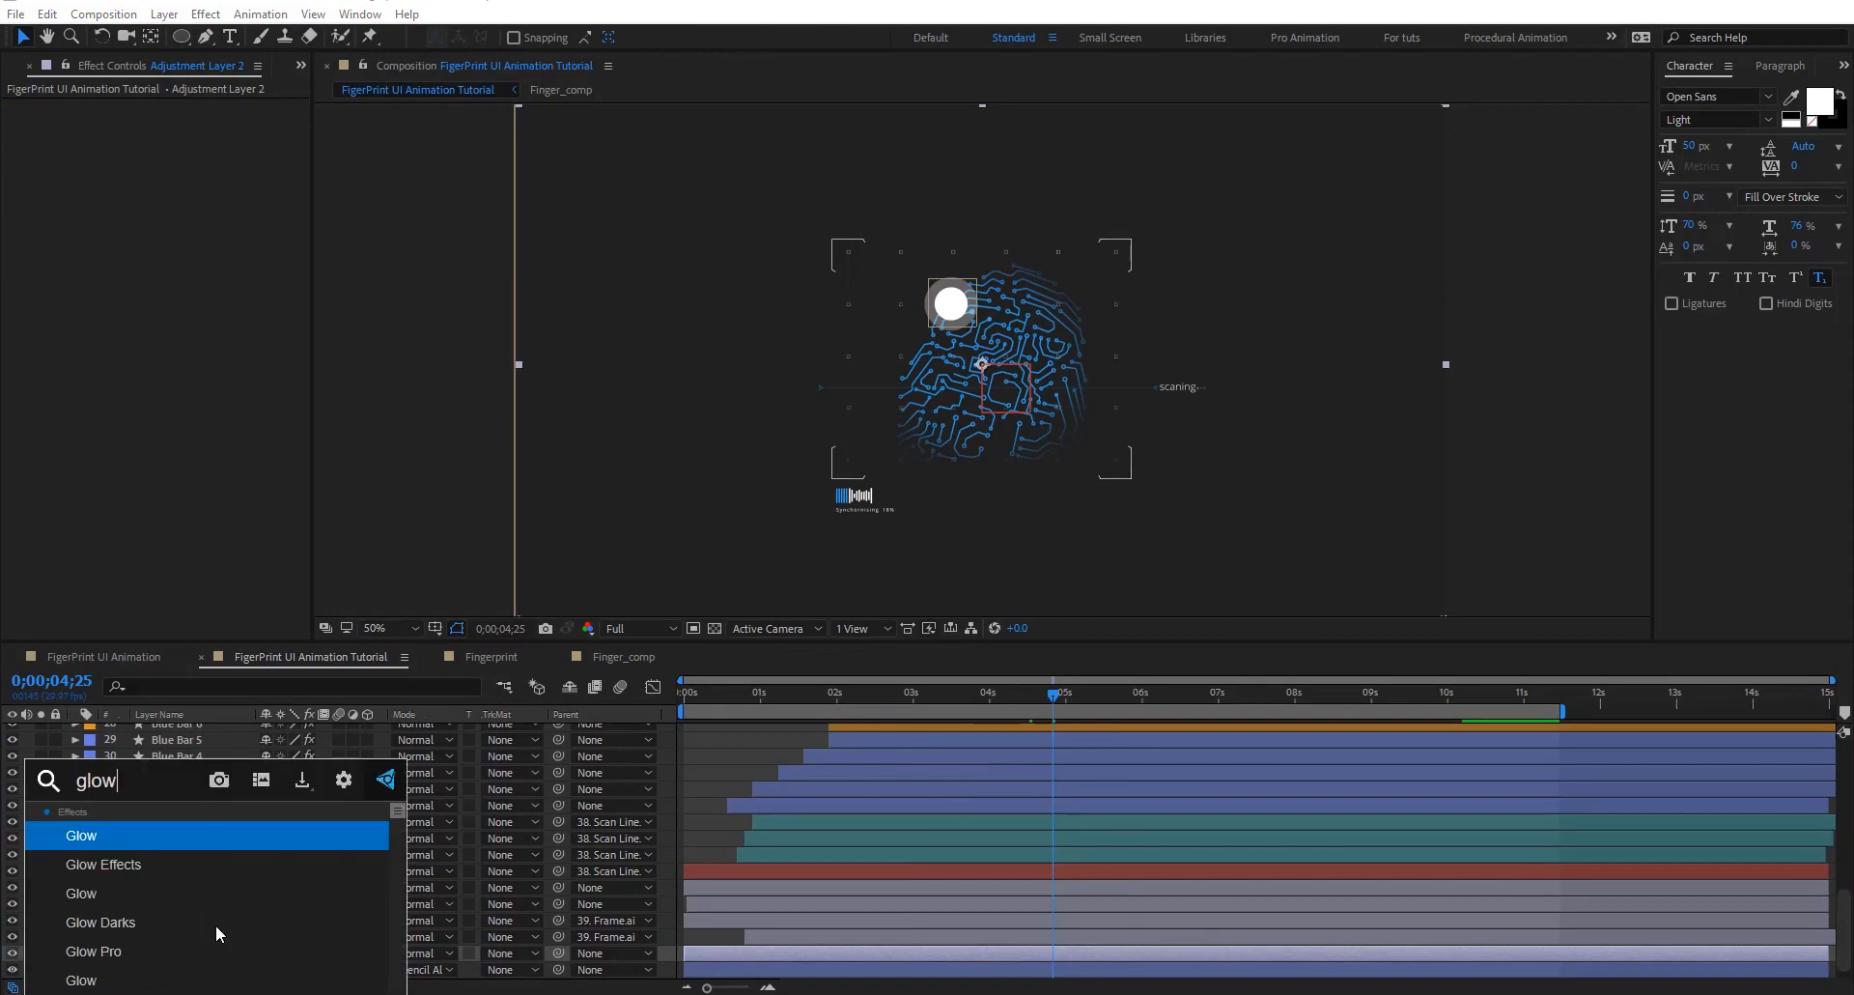
{"action": "key", "text": "Down"}
{"action": "key", "text": "Down"}
{"action": "key", "text": "Down"}
{"action": "left_click", "coordinate": [186, 953]}
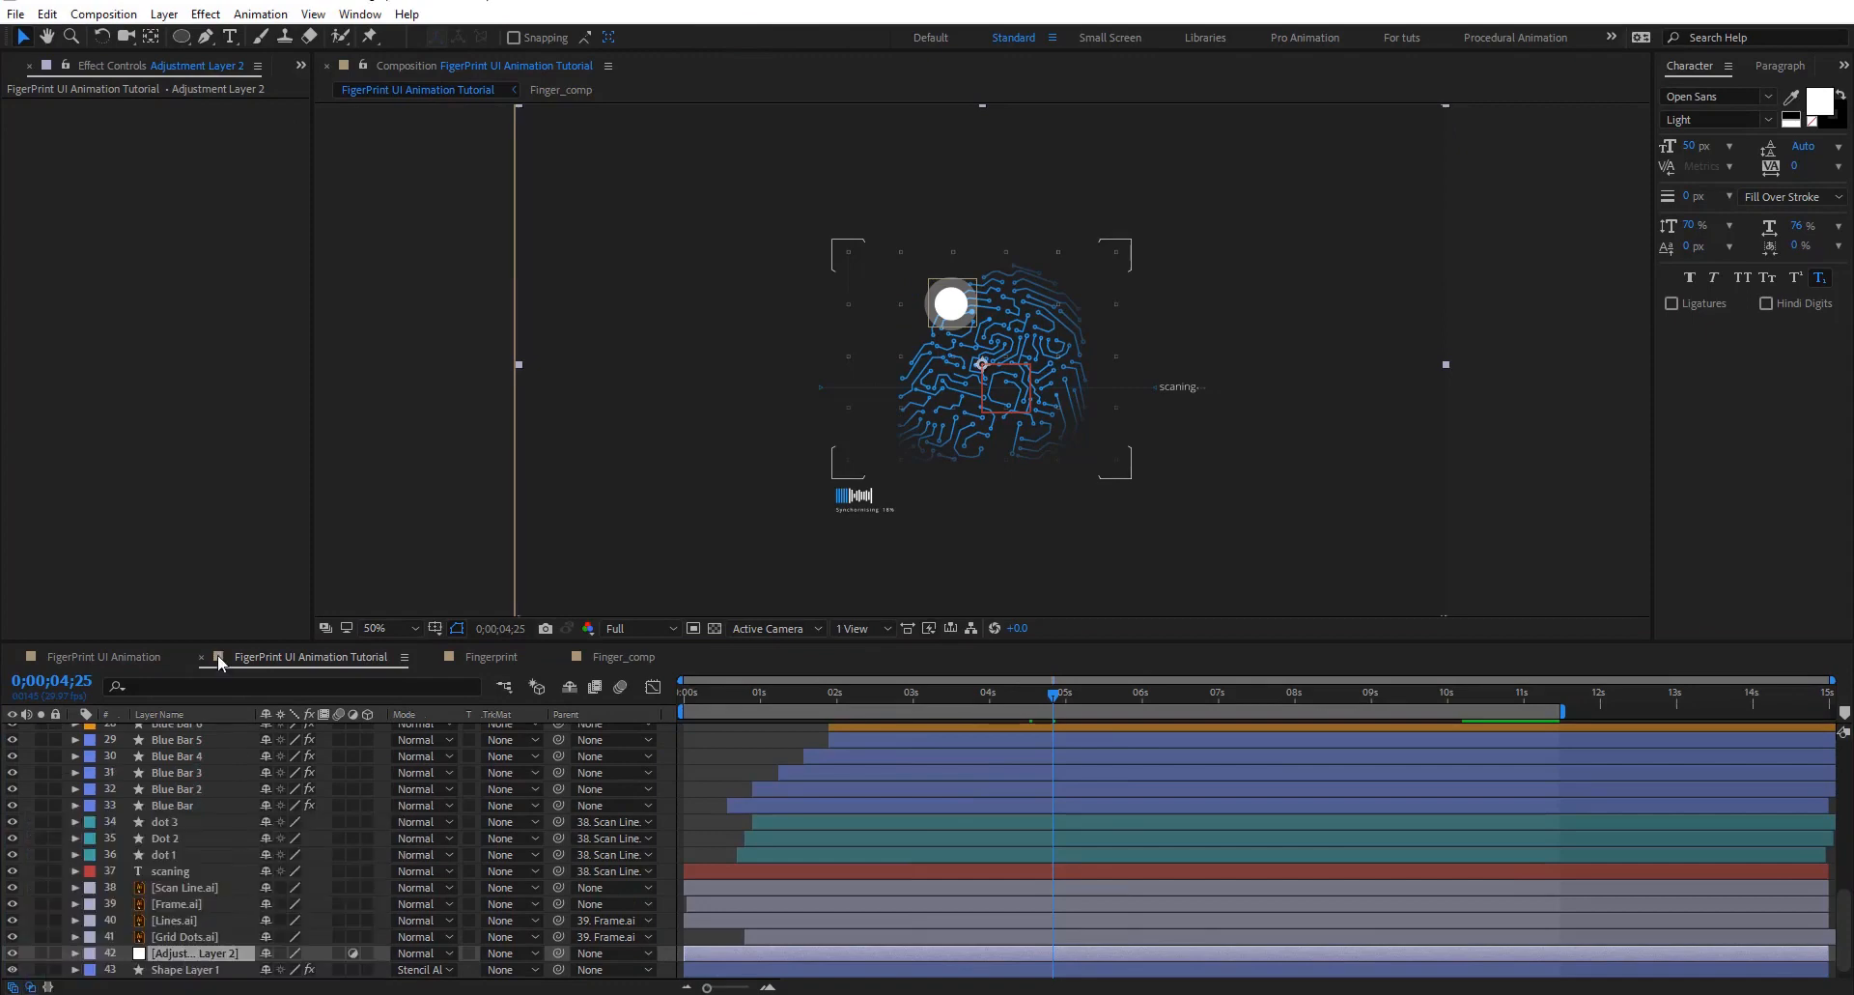
{"action": "key", "text": "Delete"}
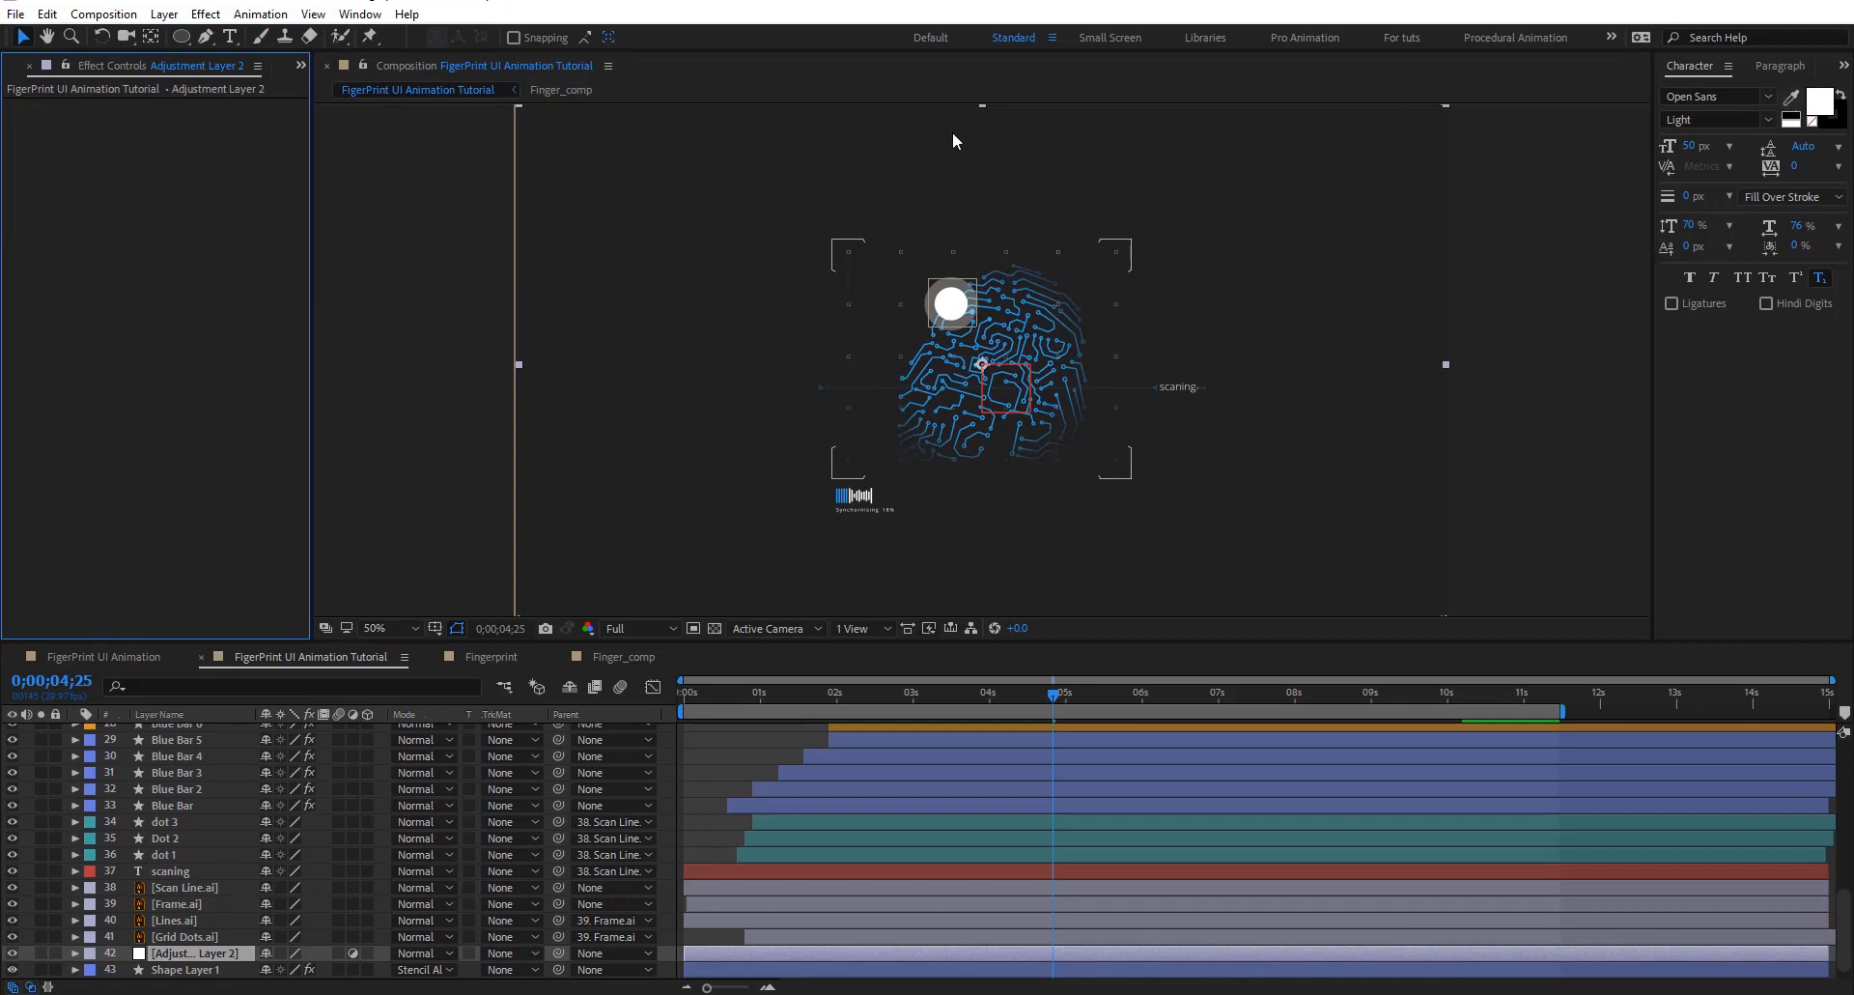
Find the Stylize Glow effect in Effects & Presets and apply it to Adjustment Layer 2
{"action": "left_click", "coordinate": [360, 14]}
{"action": "left_click", "coordinate": [539, 338]}
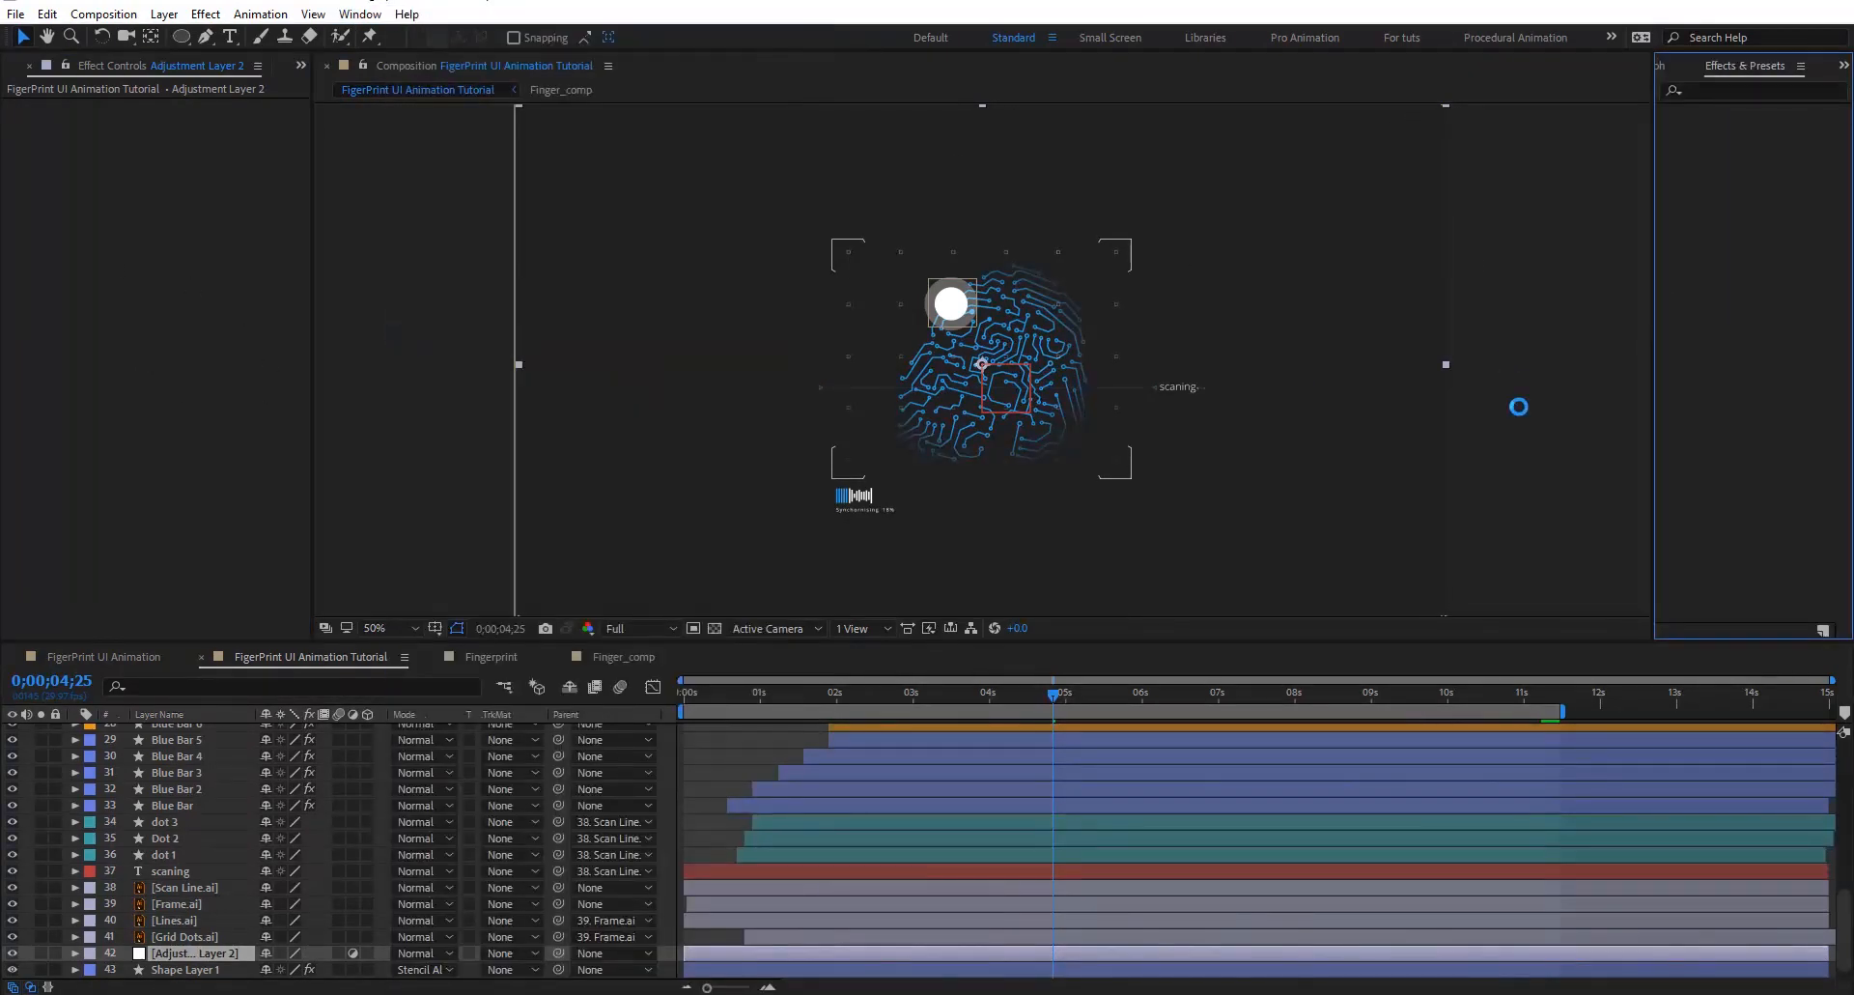
{"action": "left_click", "coordinate": [1733, 88]}
{"action": "type", "text": "GLo"}
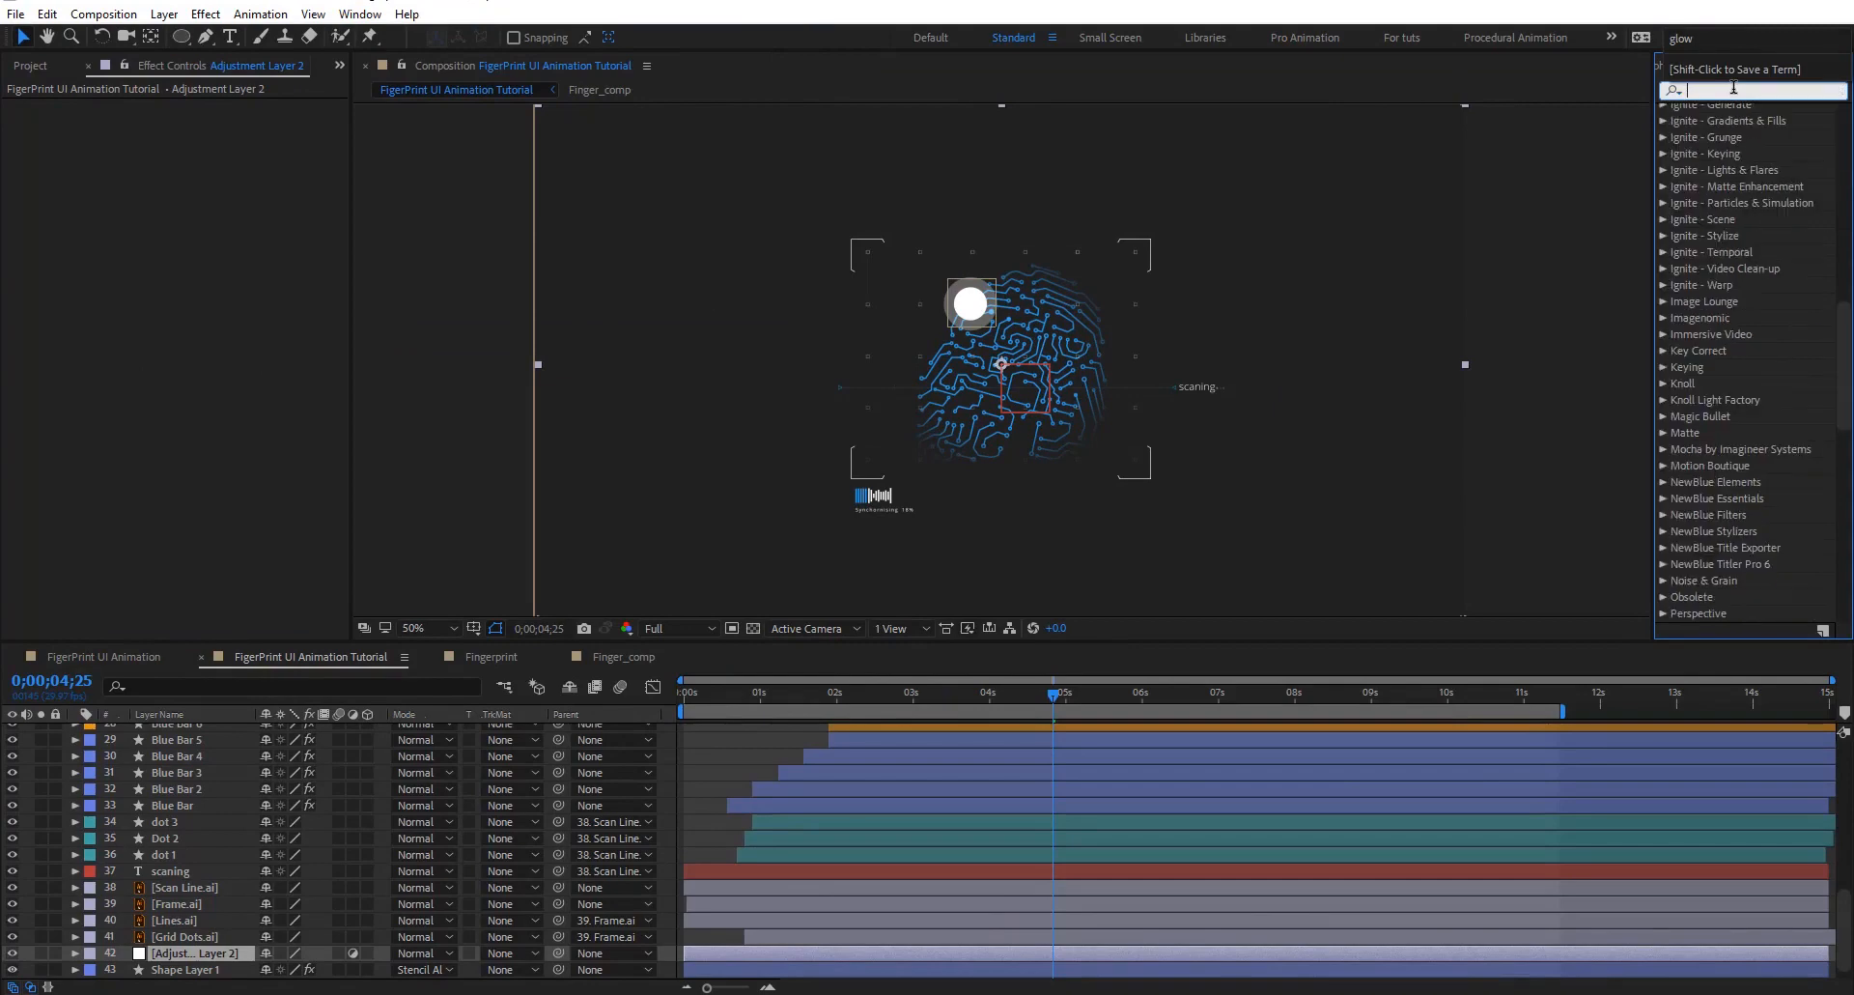
{"action": "type", "text": "w"}
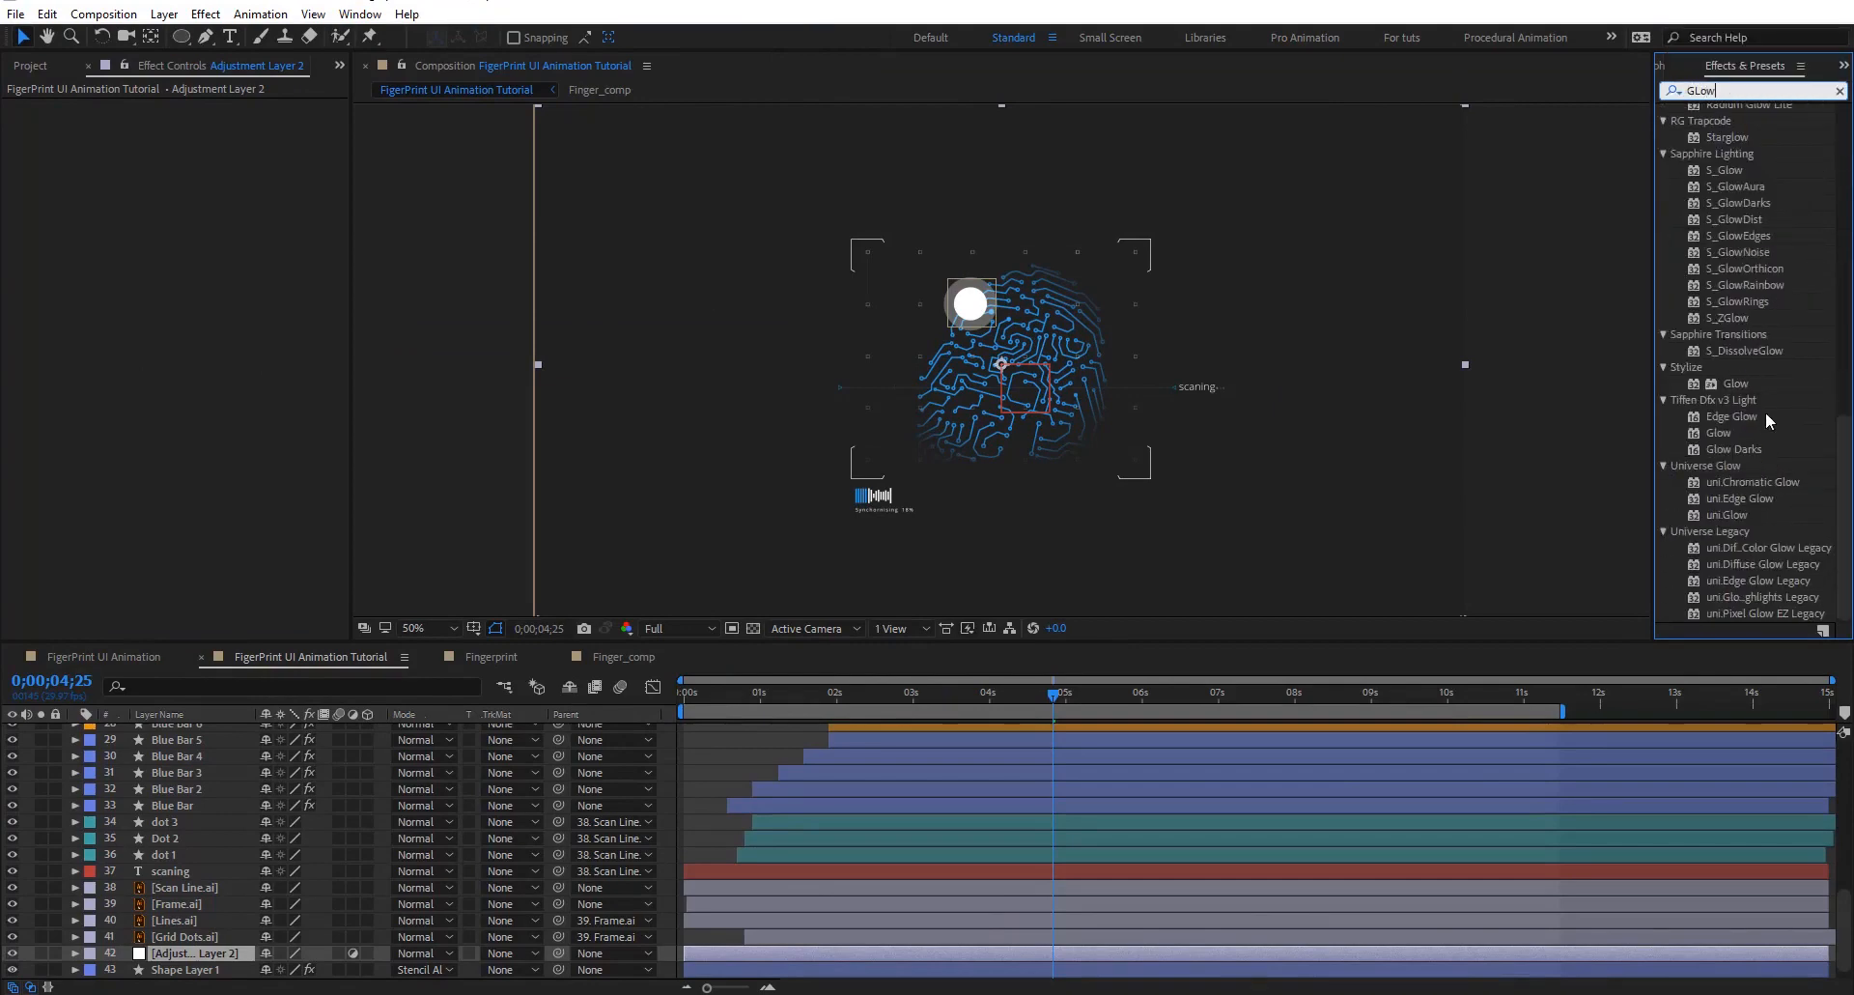
{"action": "left_click_drag", "start_coordinate": [1735, 384], "coordinate": [214, 954]}
{"action": "scroll", "coordinate": [1059, 326], "scroll_direction": "up", "scroll_amount": 1}
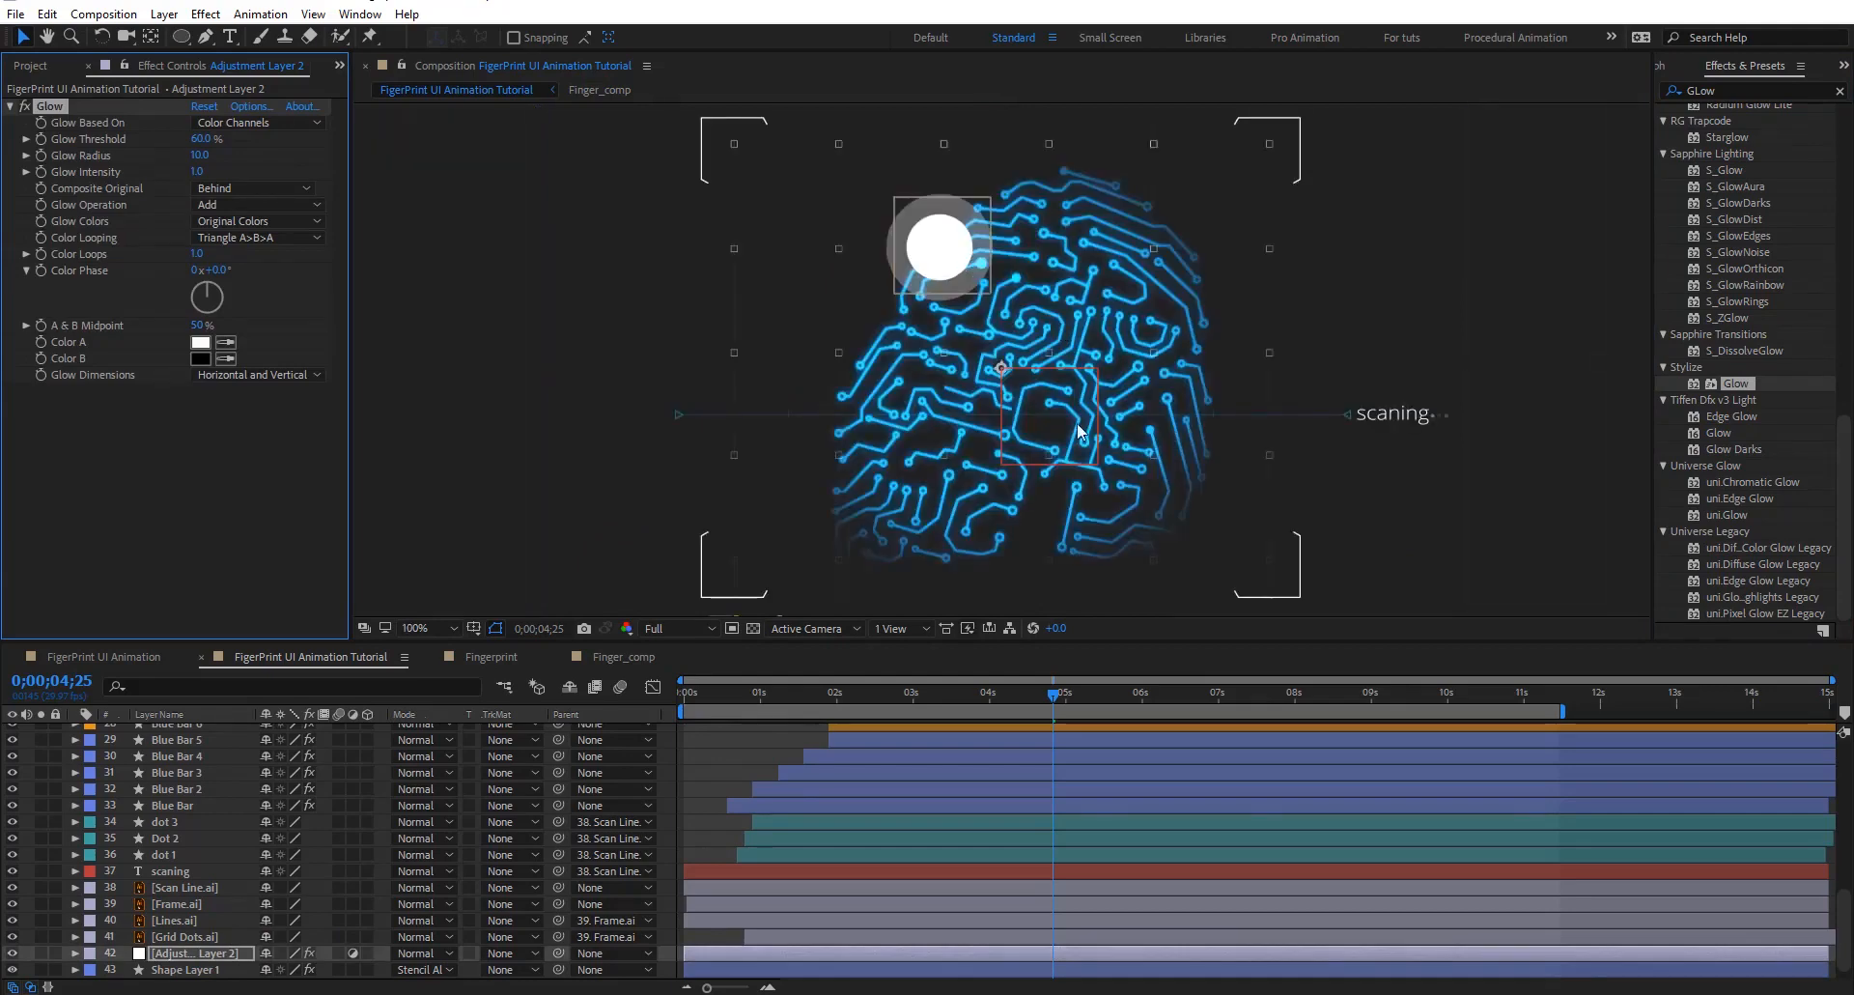
At 0;00;03;04, set the Glow effect on Adjustment Layer 2 to Radius 3.0 and Intensity 1.1
{"action": "left_click_drag", "start_coordinate": [1049, 694], "coordinate": [923, 734]}
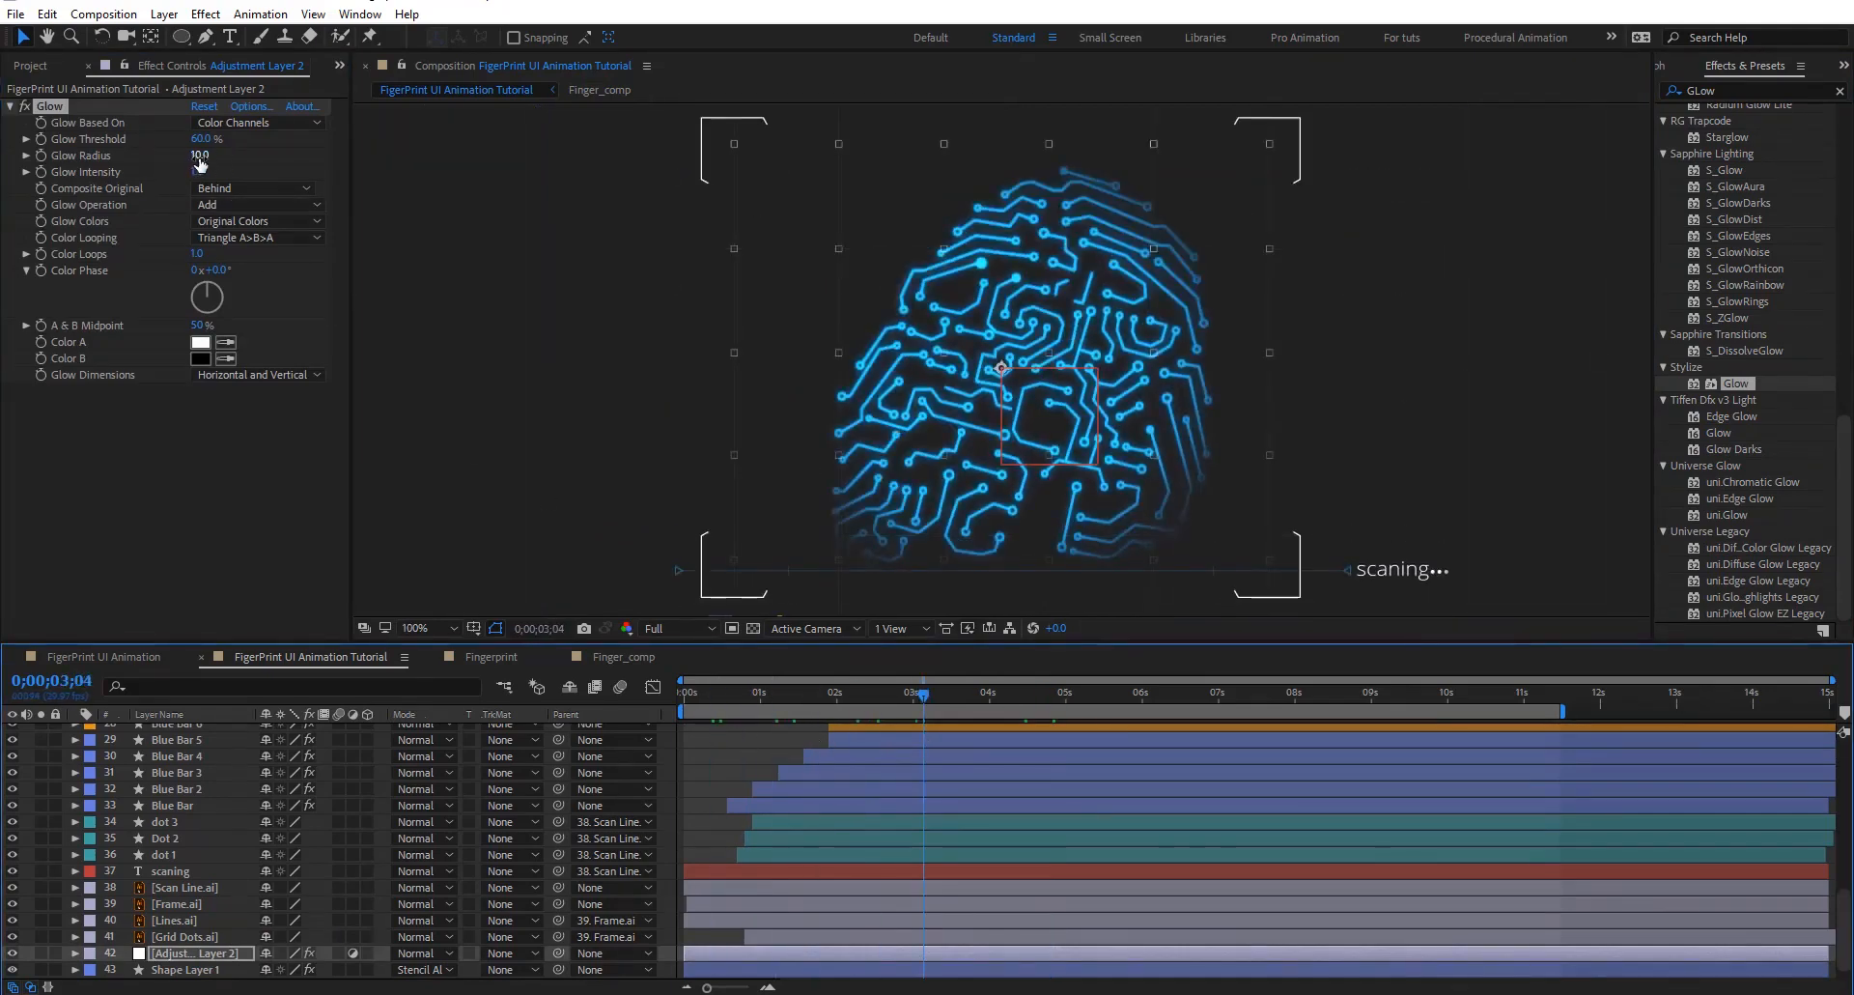
{"action": "mouse_move", "coordinate": [199, 156]}
{"action": "left_mouse_down"}
{"action": "mouse_move", "coordinate": [218, 156]}
{"action": "mouse_move", "coordinate": [195, 163]}
{"action": "left_mouse_up"}
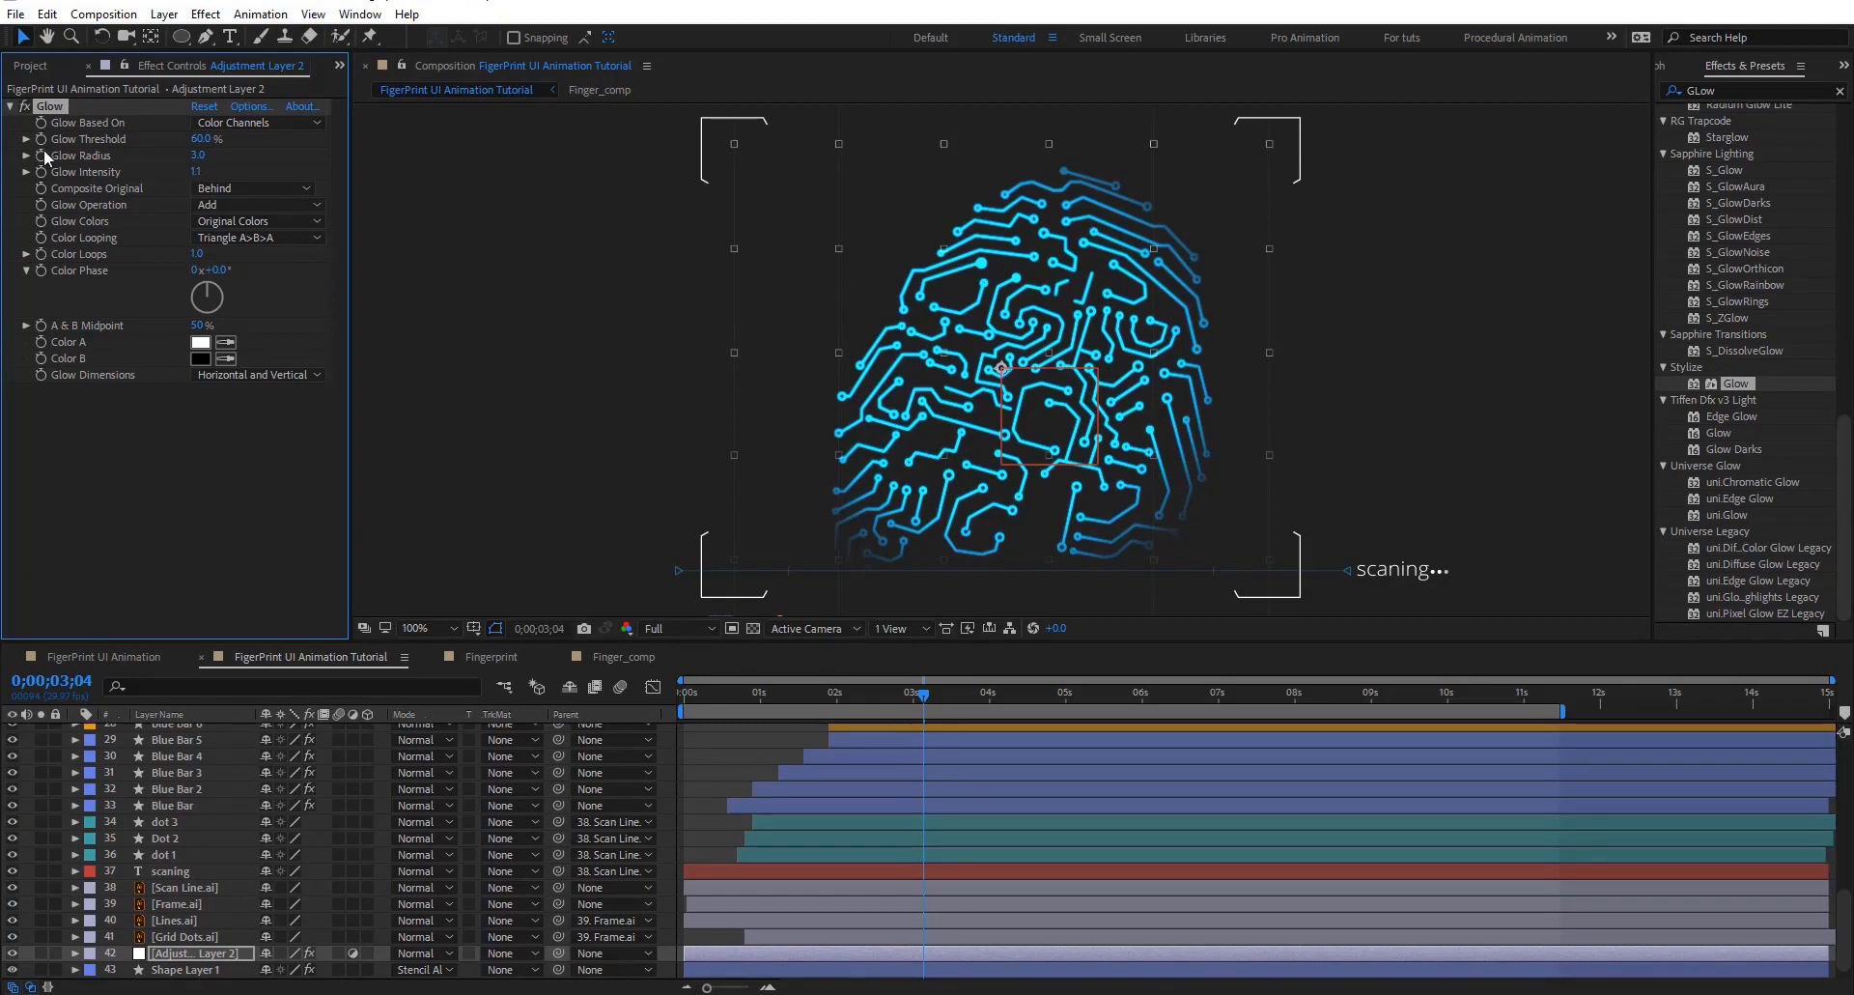
Copy the Glow effect from Adjustment Layer 2 onto the layers Blue Bar through Blue Bar 5
{"action": "key", "text": "comma"}
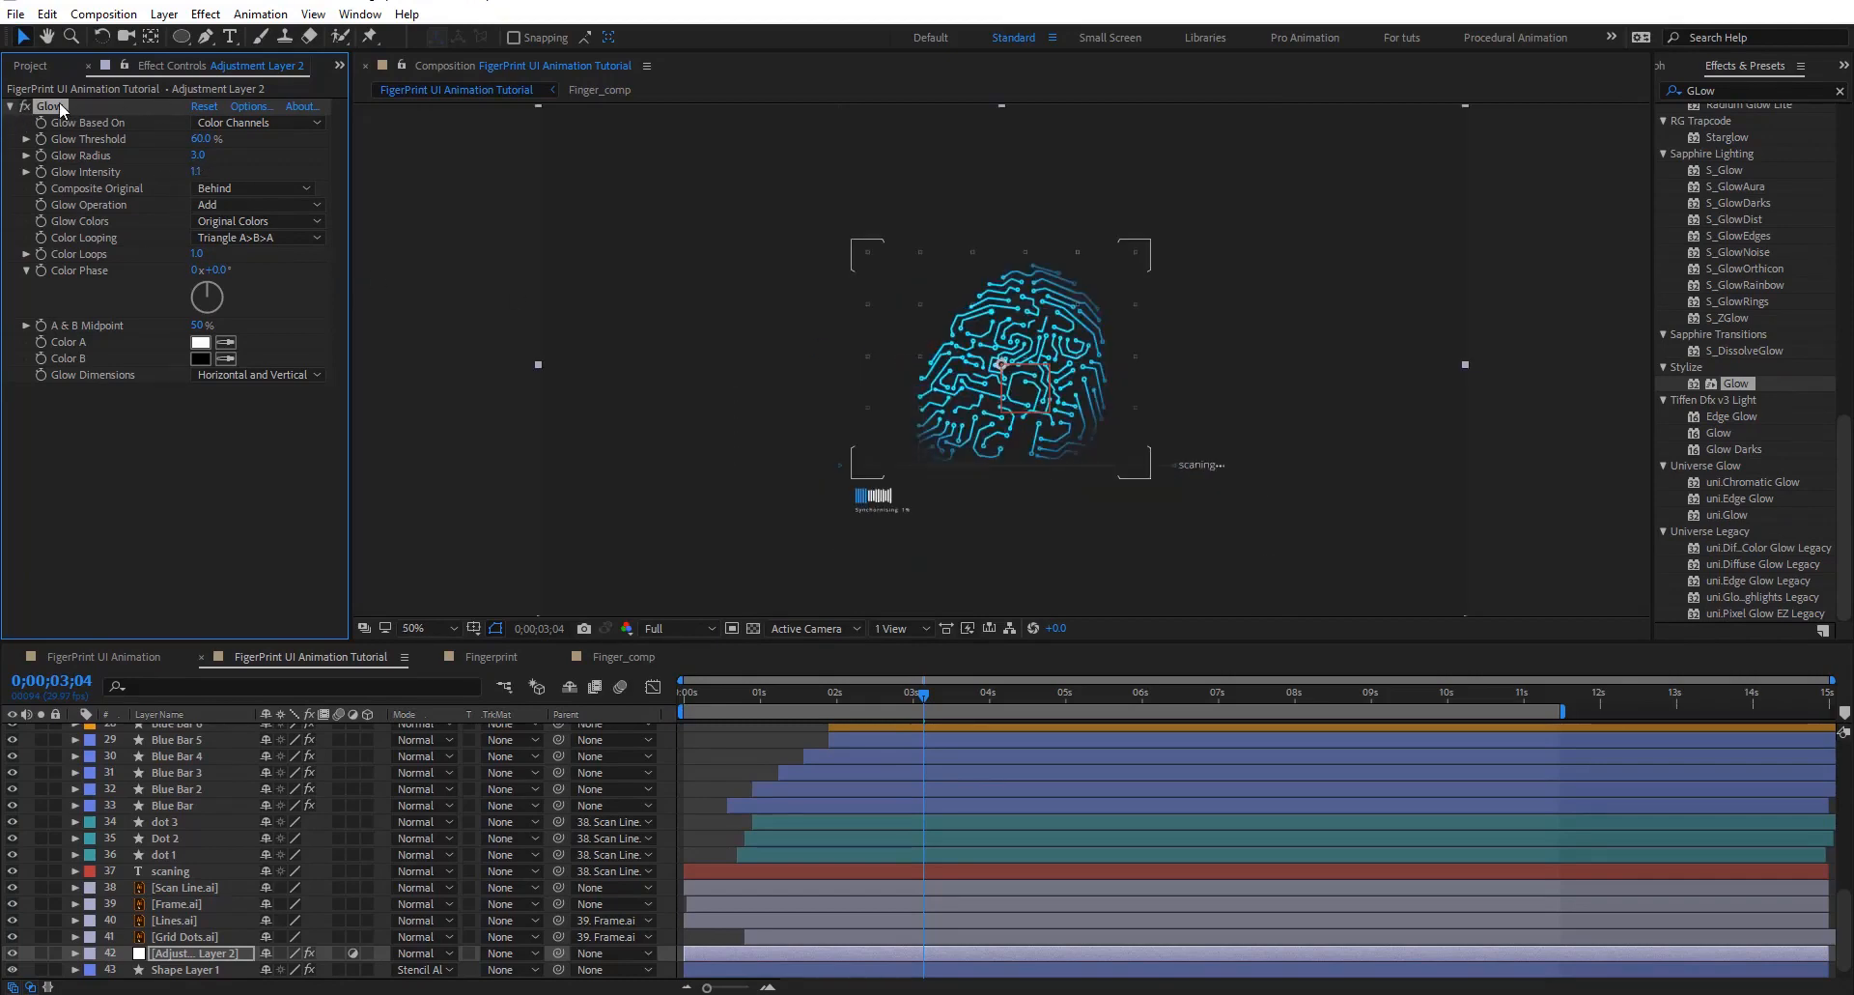
{"action": "scroll", "coordinate": [213, 848], "scroll_direction": "up", "scroll_amount": 3}
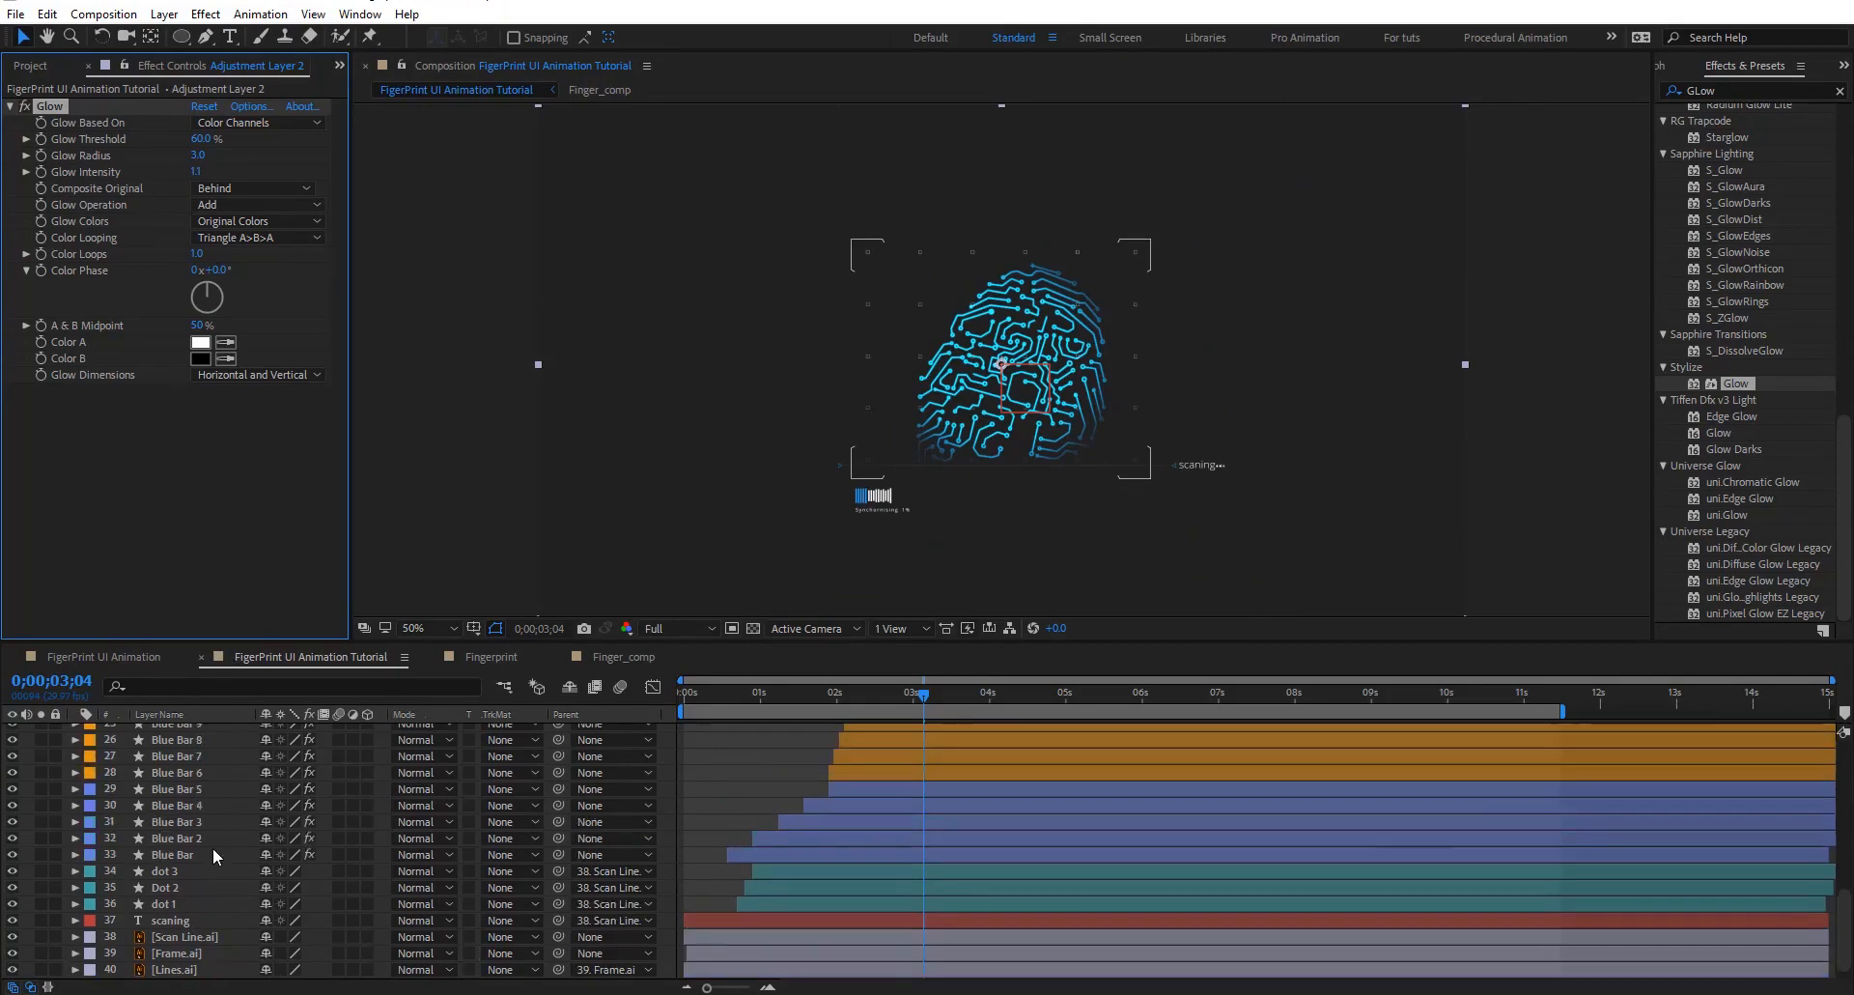
{"action": "scroll", "coordinate": [913, 485], "scroll_direction": "up", "scroll_amount": 1}
{"action": "left_click_drag", "start_coordinate": [795, 516], "coordinate": [834, 362]}
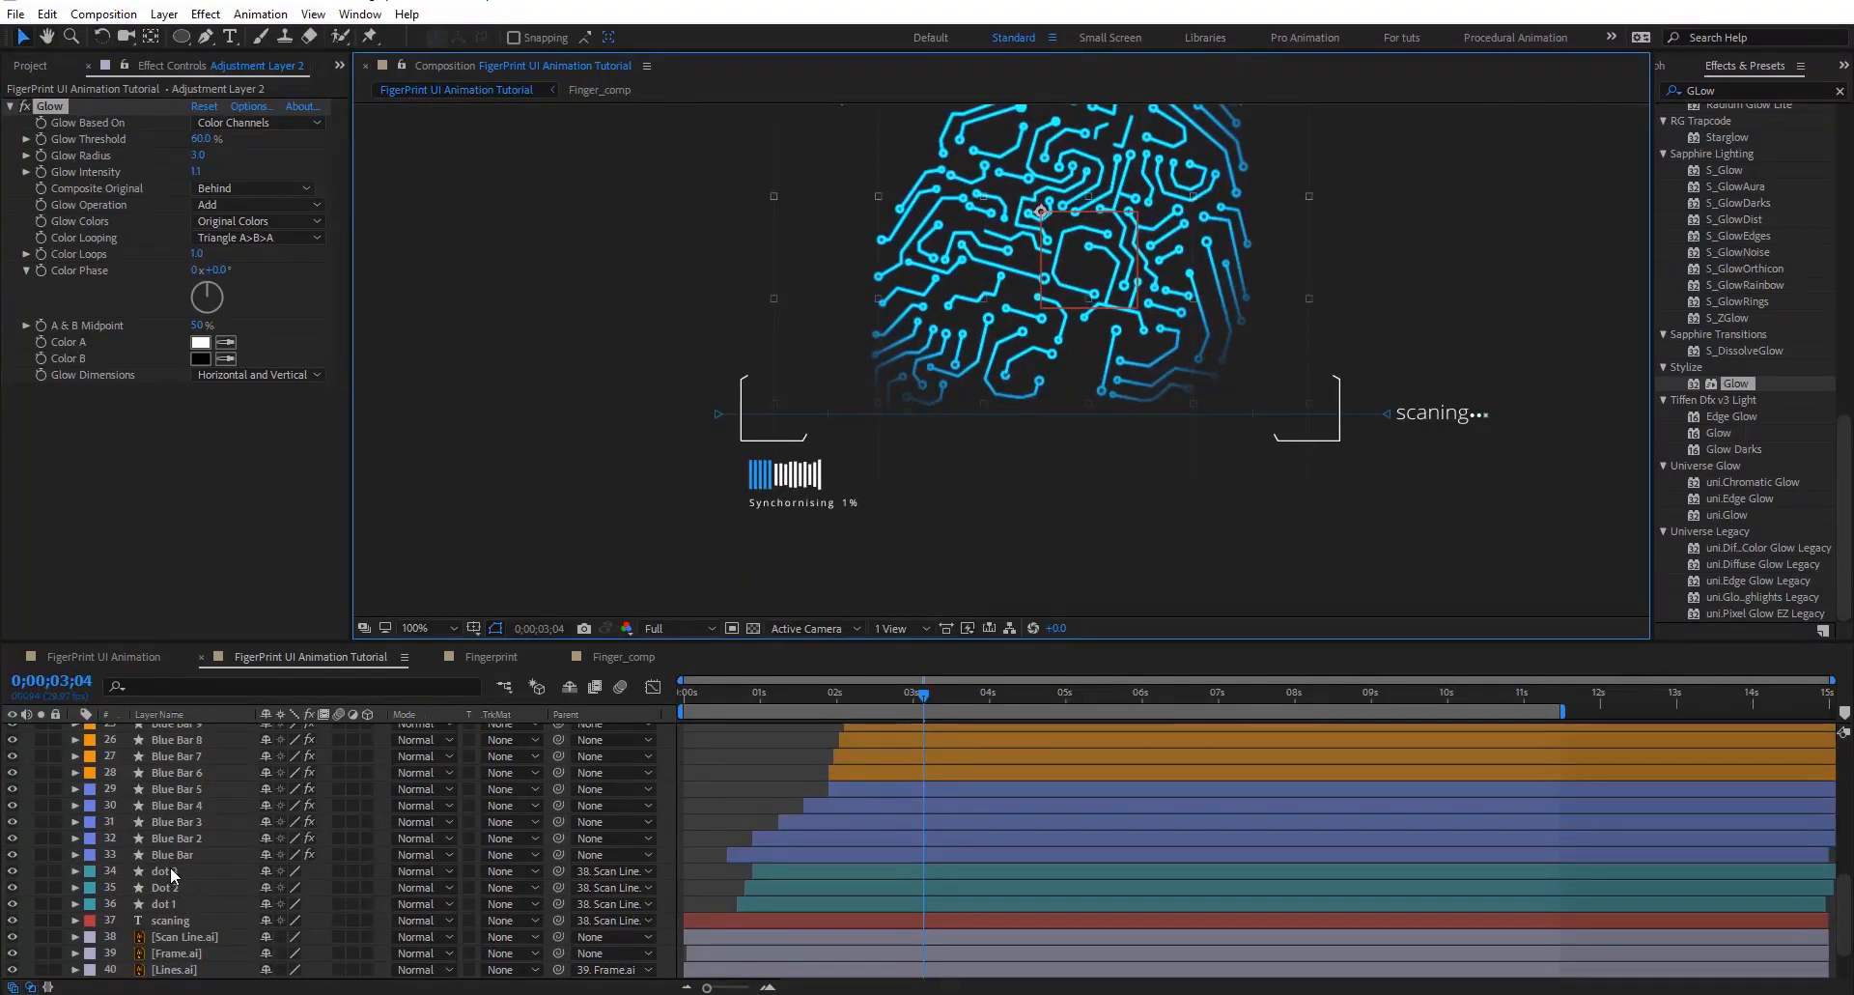
{"action": "left_click_drag", "start_coordinate": [174, 854], "coordinate": [206, 788]}
{"action": "key", "text": "ctrl+v"}
{"action": "left_click", "coordinate": [758, 494]}
{"action": "scroll", "coordinate": [758, 495], "scroll_direction": "up", "scroll_amount": 1}
{"action": "left_click_drag", "start_coordinate": [759, 497], "coordinate": [896, 430]}
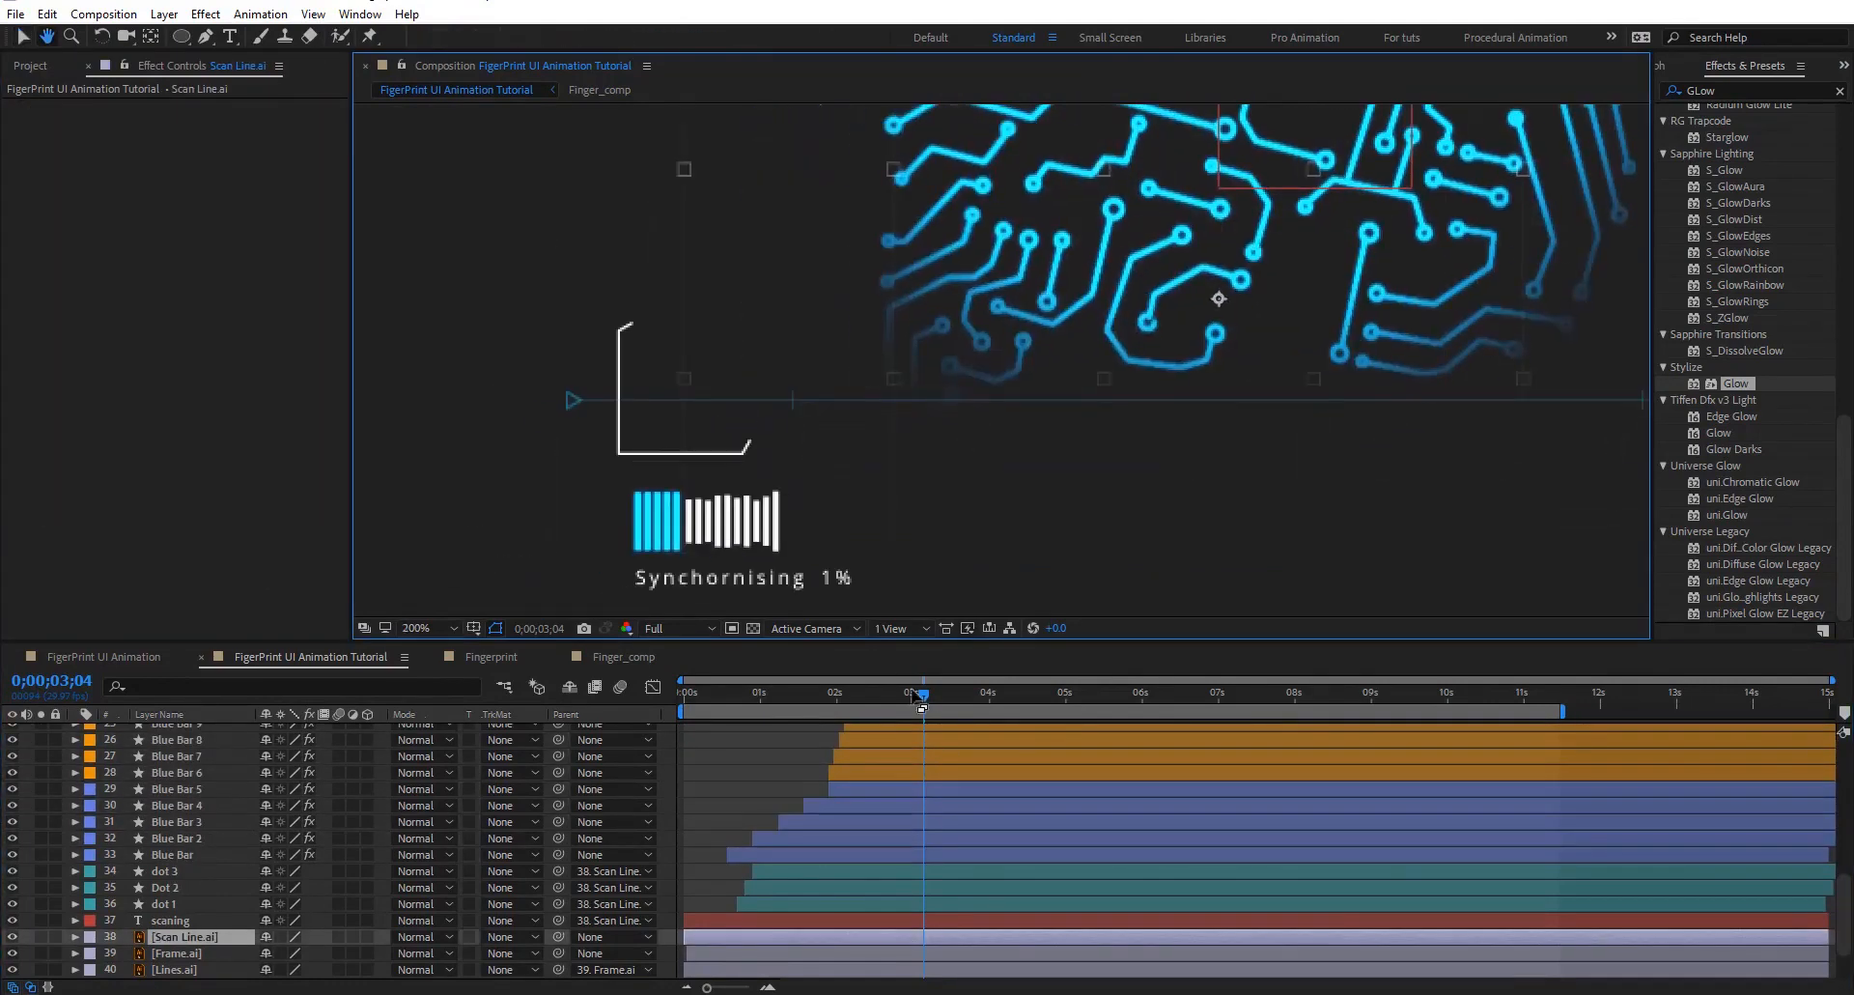
Scrub to 0;00;08;23 and examine the bars and the callout lines over the fingerprint up close
{"action": "left_click_drag", "start_coordinate": [922, 699], "coordinate": [1010, 707]}
{"action": "scroll", "coordinate": [938, 354], "scroll_direction": "down", "scroll_amount": 1}
{"action": "left_click_drag", "start_coordinate": [1116, 205], "coordinate": [970, 373]}
{"action": "left_click_drag", "start_coordinate": [1062, 692], "coordinate": [1352, 714]}
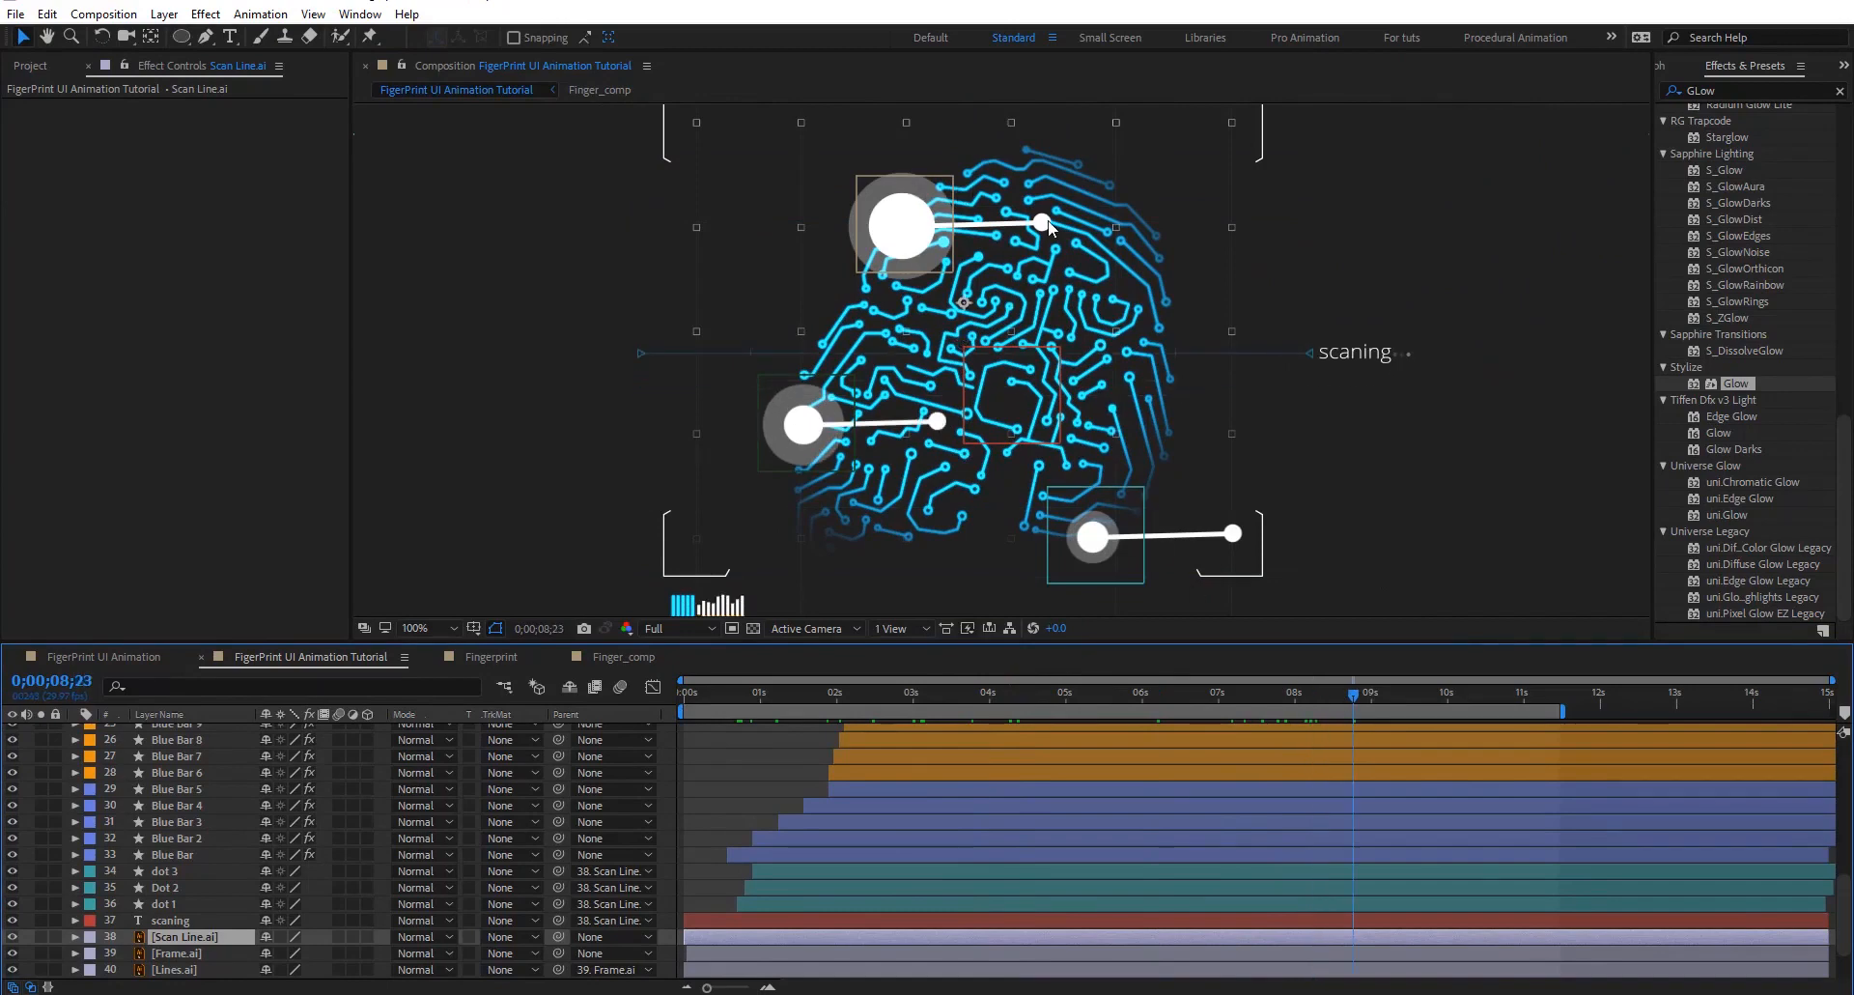
{"action": "left_click_drag", "start_coordinate": [1050, 227], "coordinate": [790, 232]}
{"action": "key", "text": "period"}
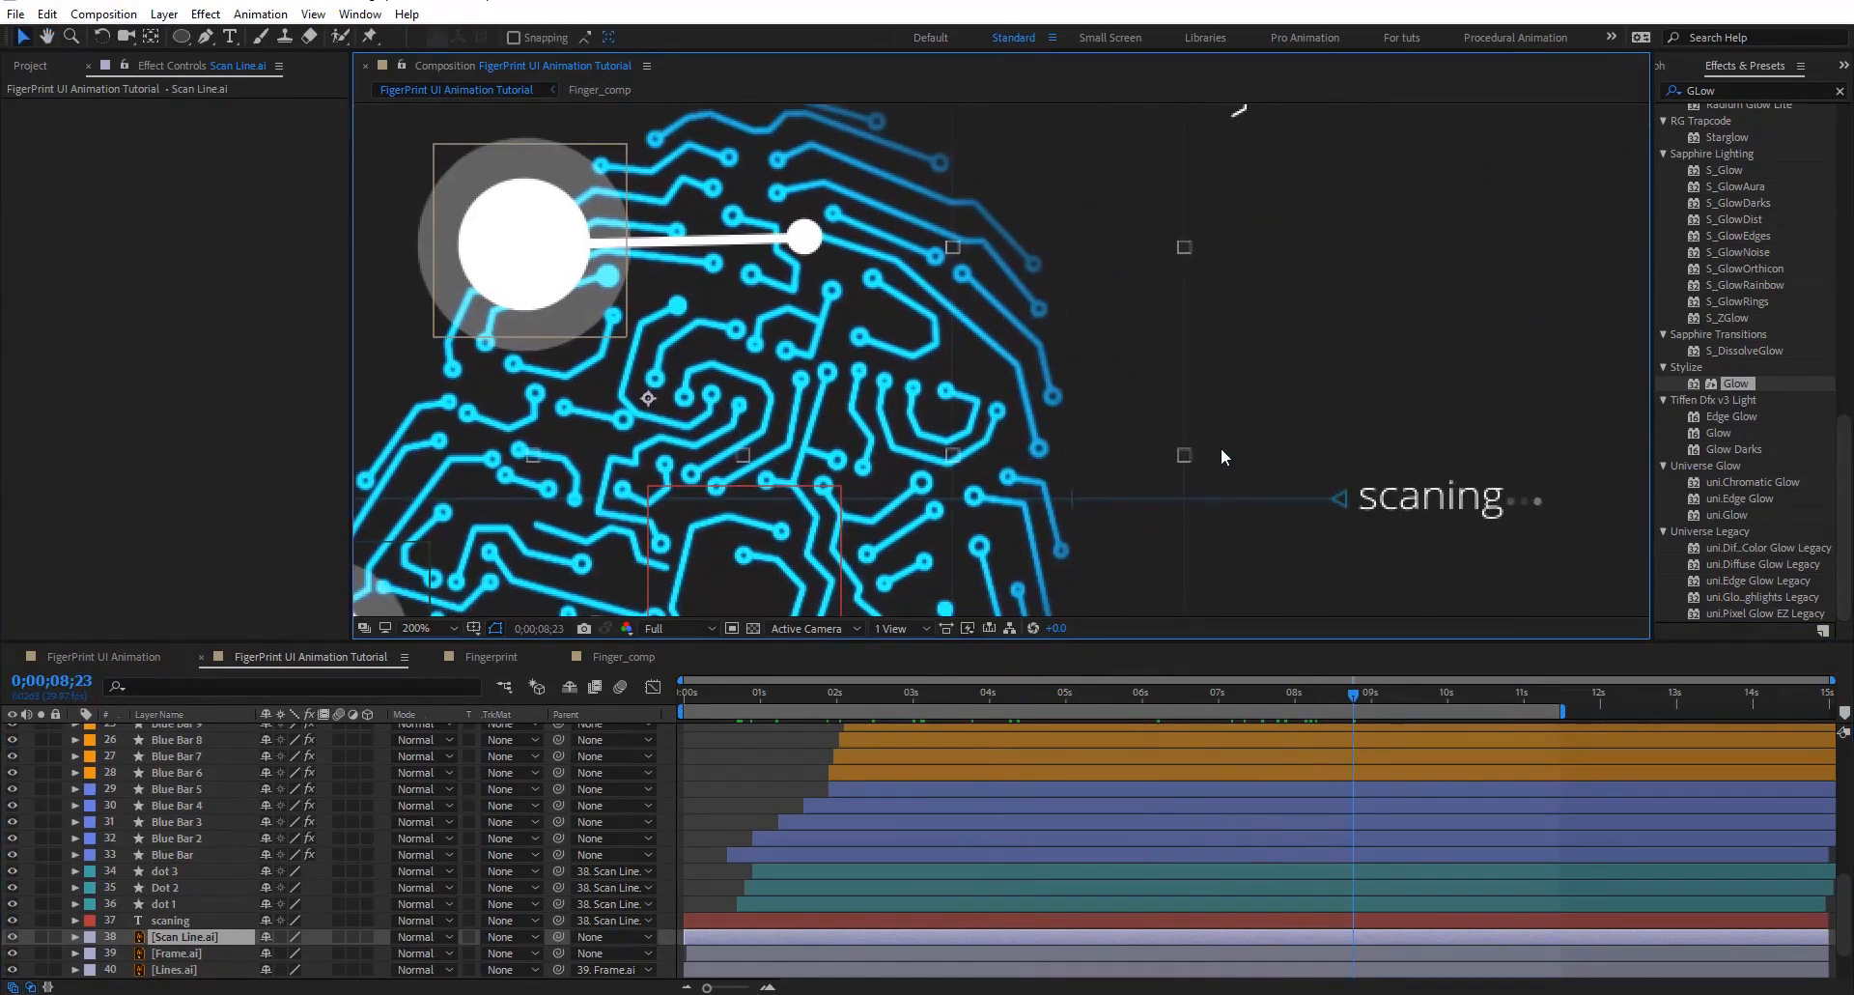
{"action": "left_click_drag", "start_coordinate": [792, 322], "coordinate": [1031, 323]}
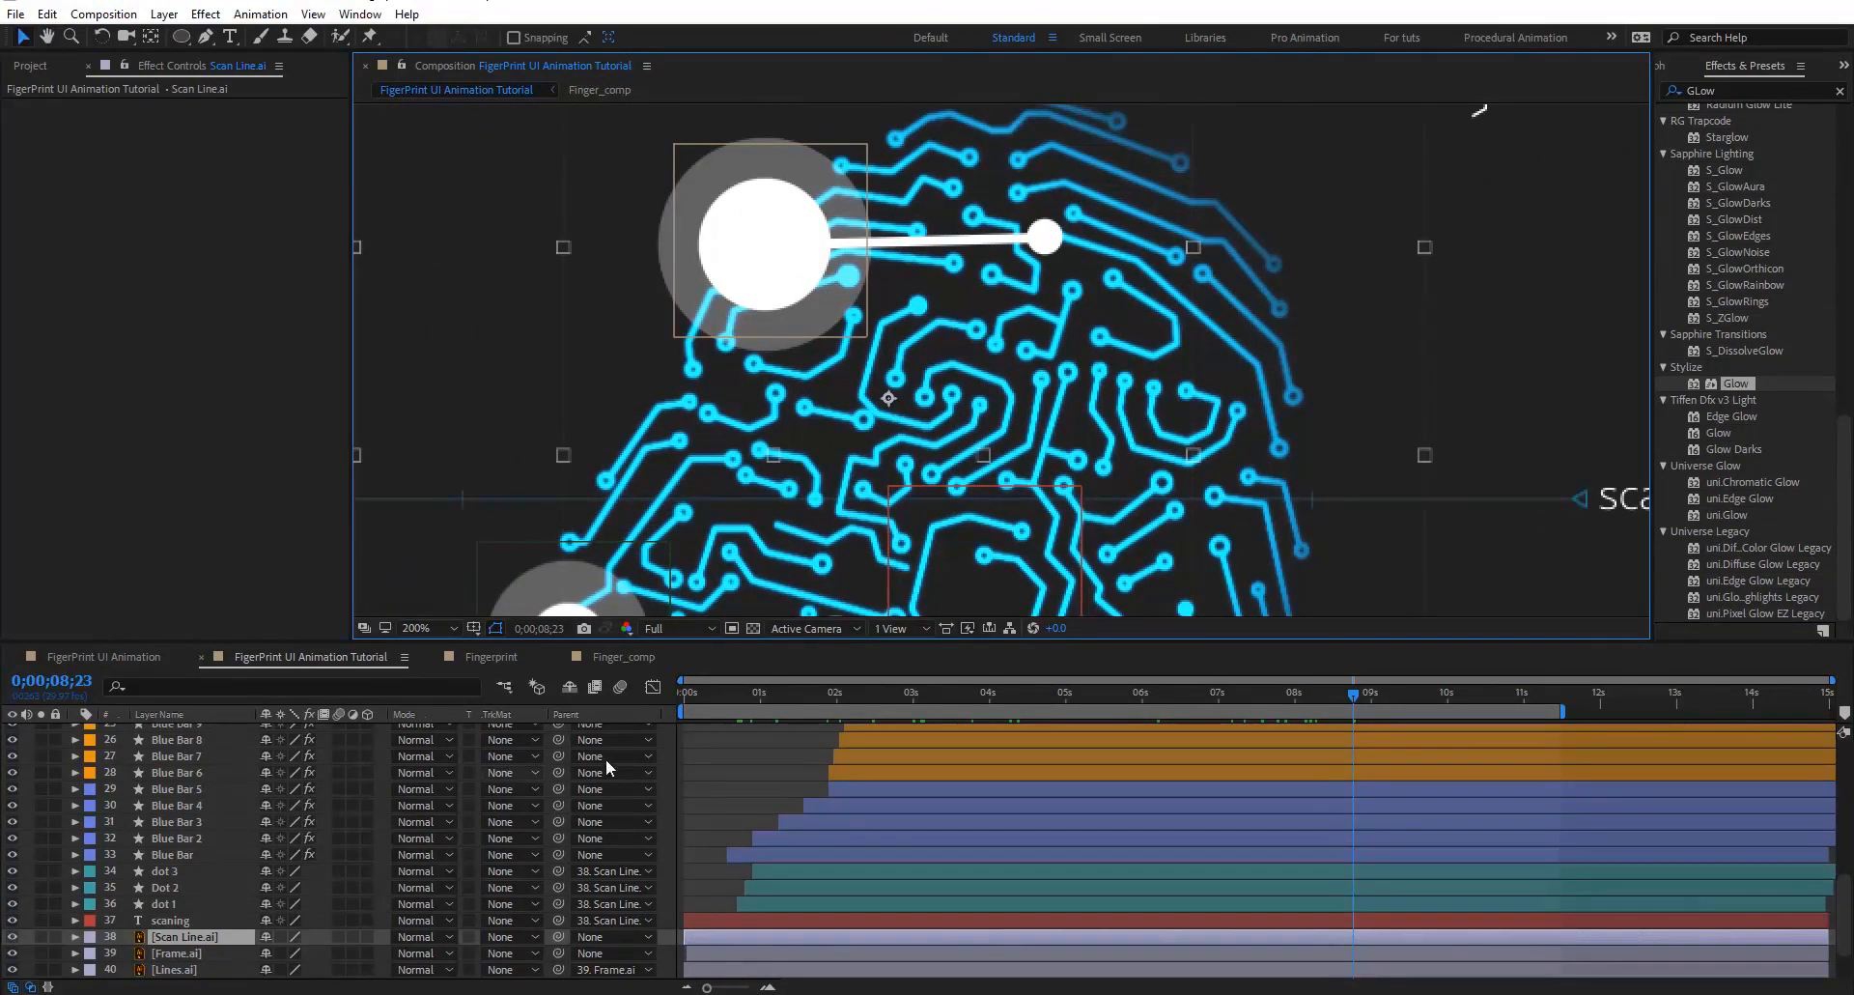
{"action": "scroll", "coordinate": [710, 761], "scroll_direction": "up", "scroll_amount": 5}
{"action": "scroll", "coordinate": [711, 761], "scroll_direction": "up", "scroll_amount": 3}
{"action": "left_click_drag", "start_coordinate": [794, 343], "coordinate": [807, 210]}
{"action": "left_click_drag", "start_coordinate": [877, 508], "coordinate": [755, 413]}
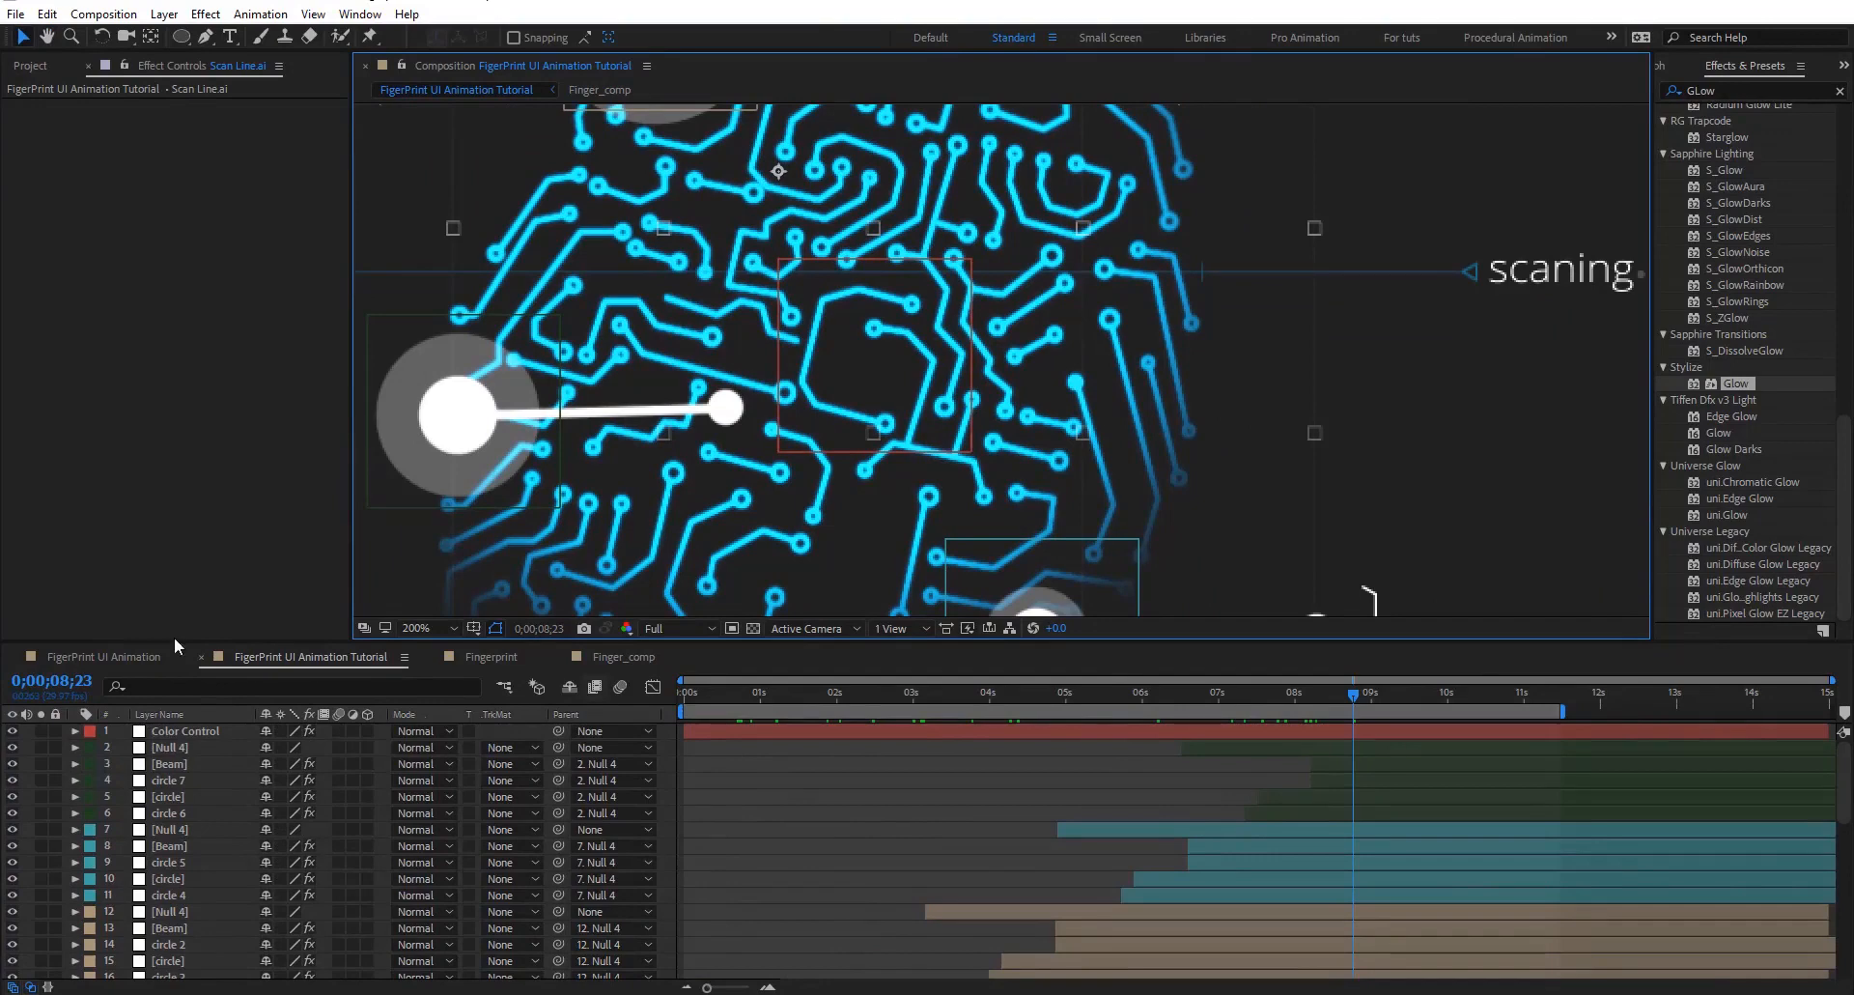
Add a text layer reading "Matched" beside the dot that ends the lower-left callout line
{"action": "left_click", "coordinate": [229, 36]}
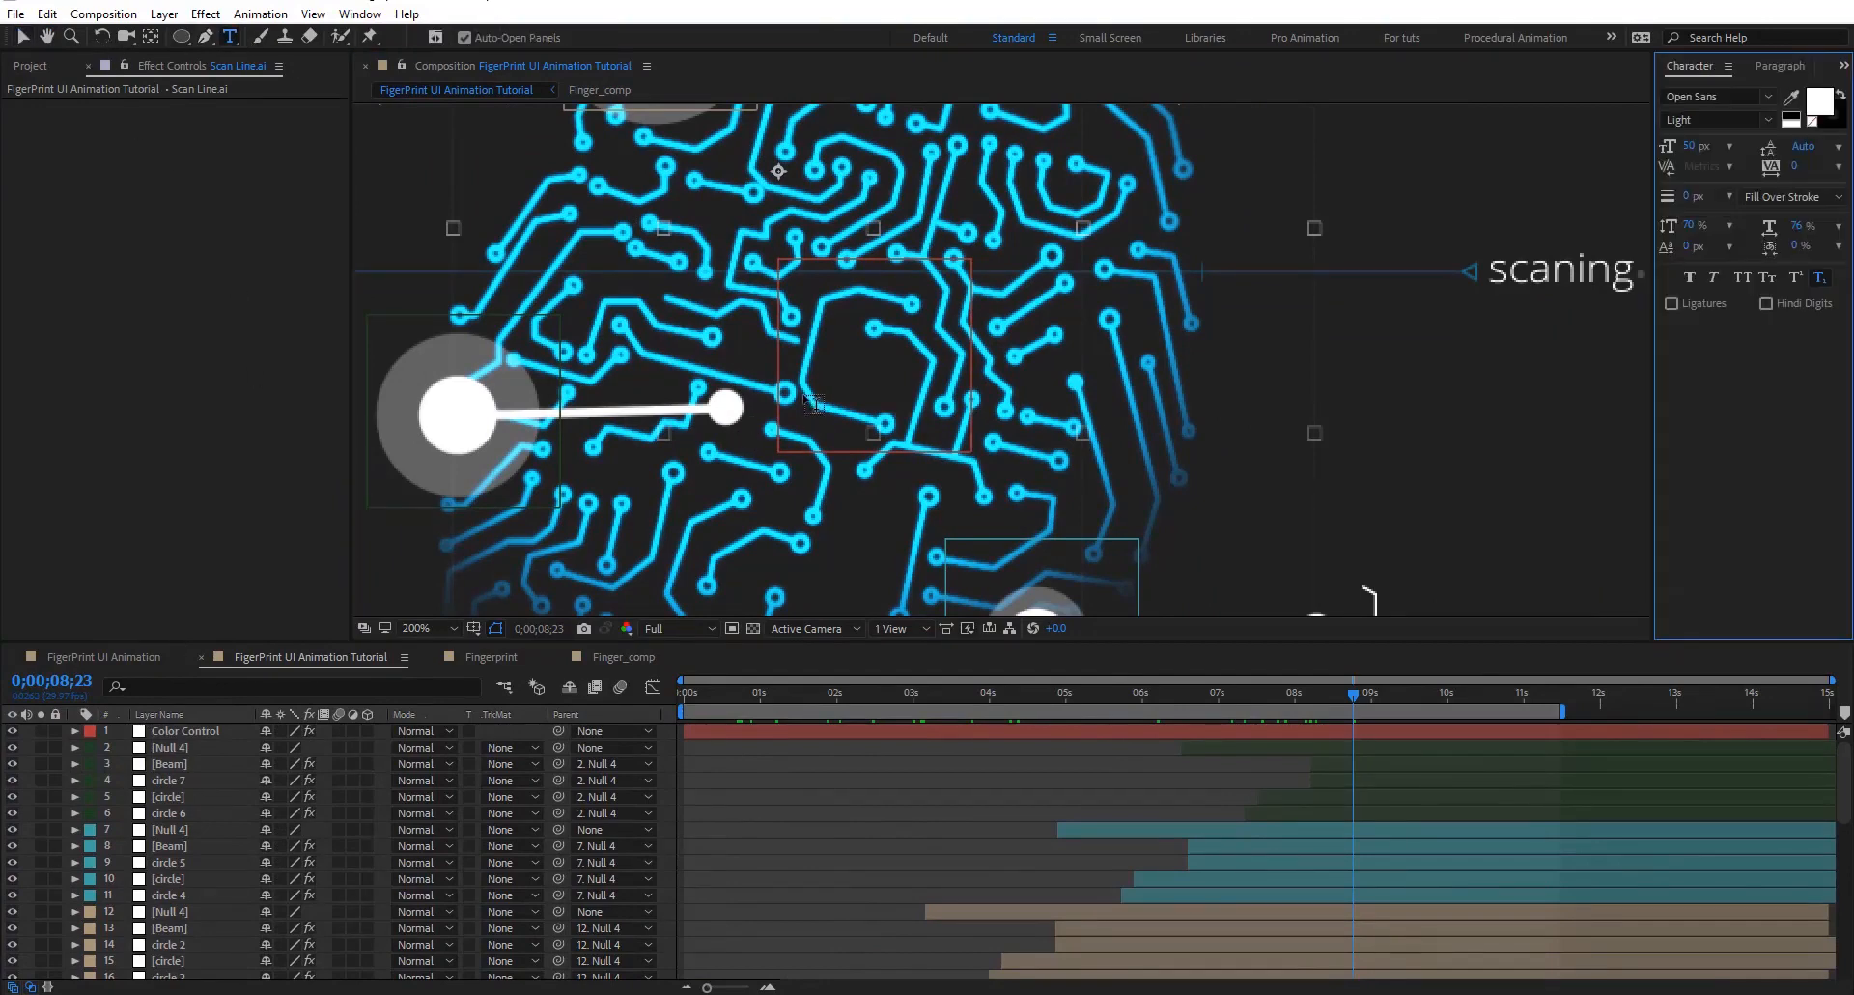
{"action": "left_click", "coordinate": [821, 442]}
{"action": "type", "text": "matched"}
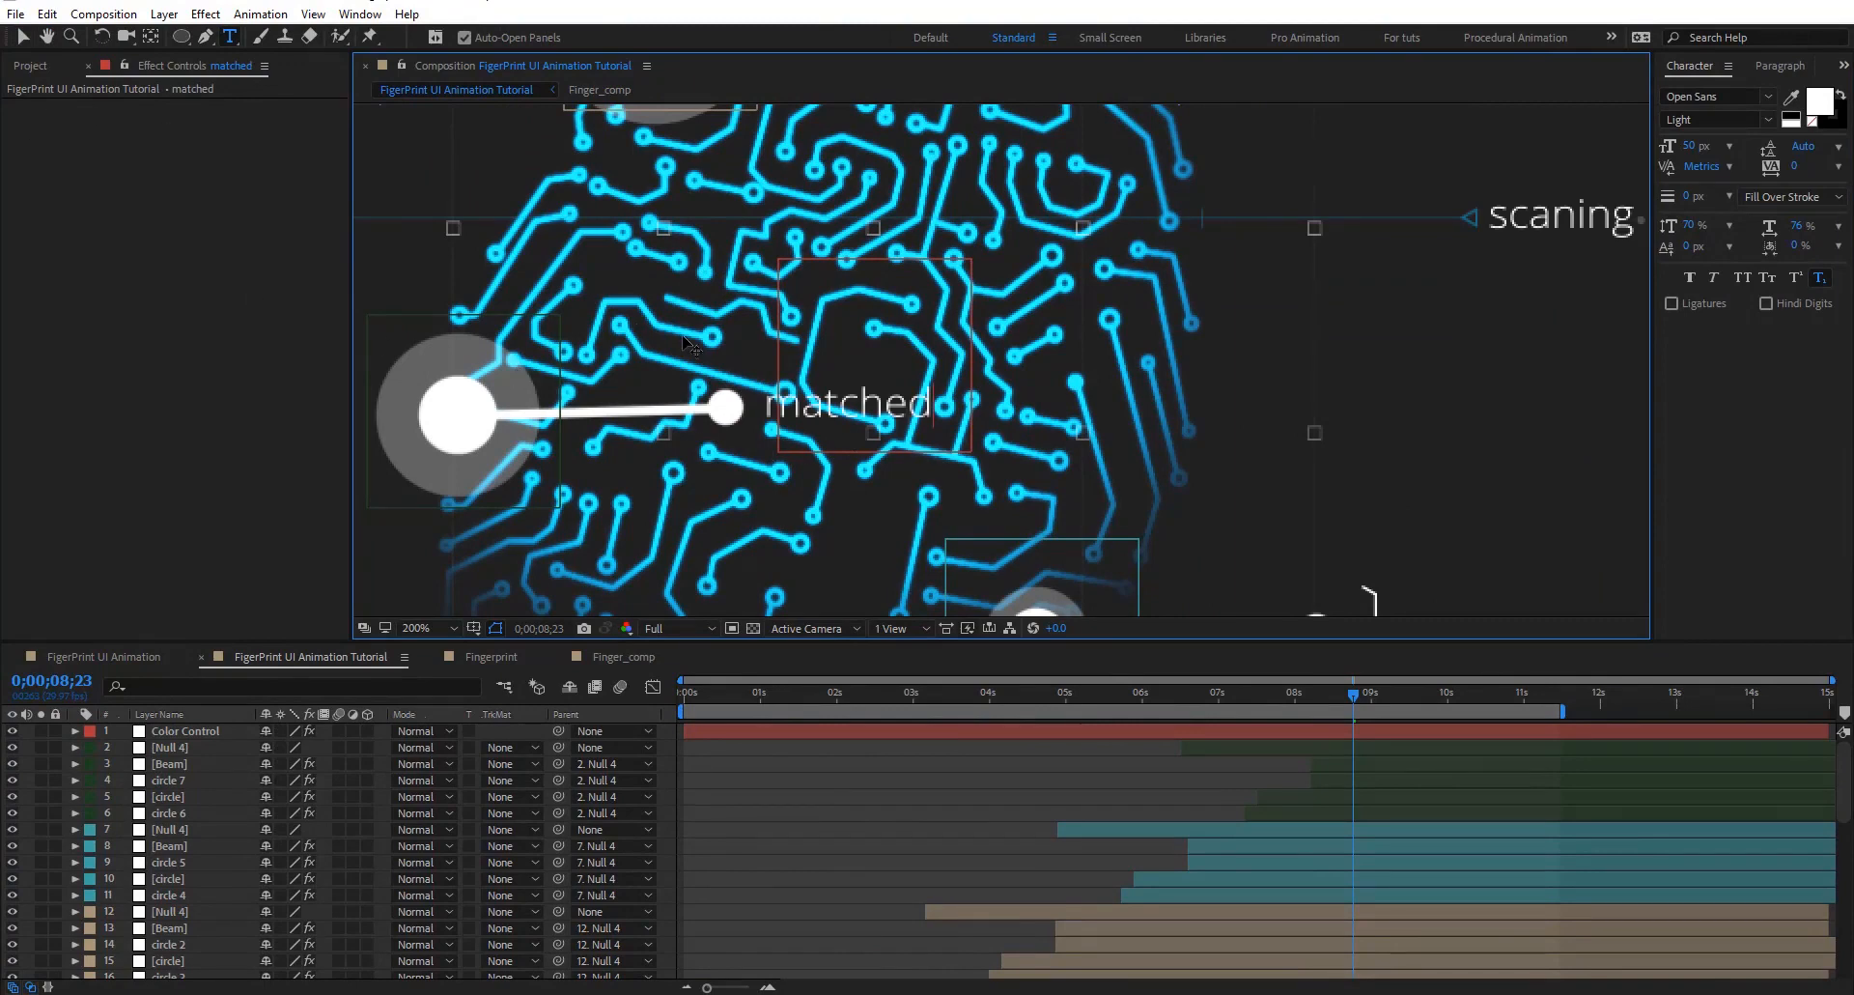
{"action": "left_click_drag", "start_coordinate": [752, 399], "coordinate": [799, 403]}
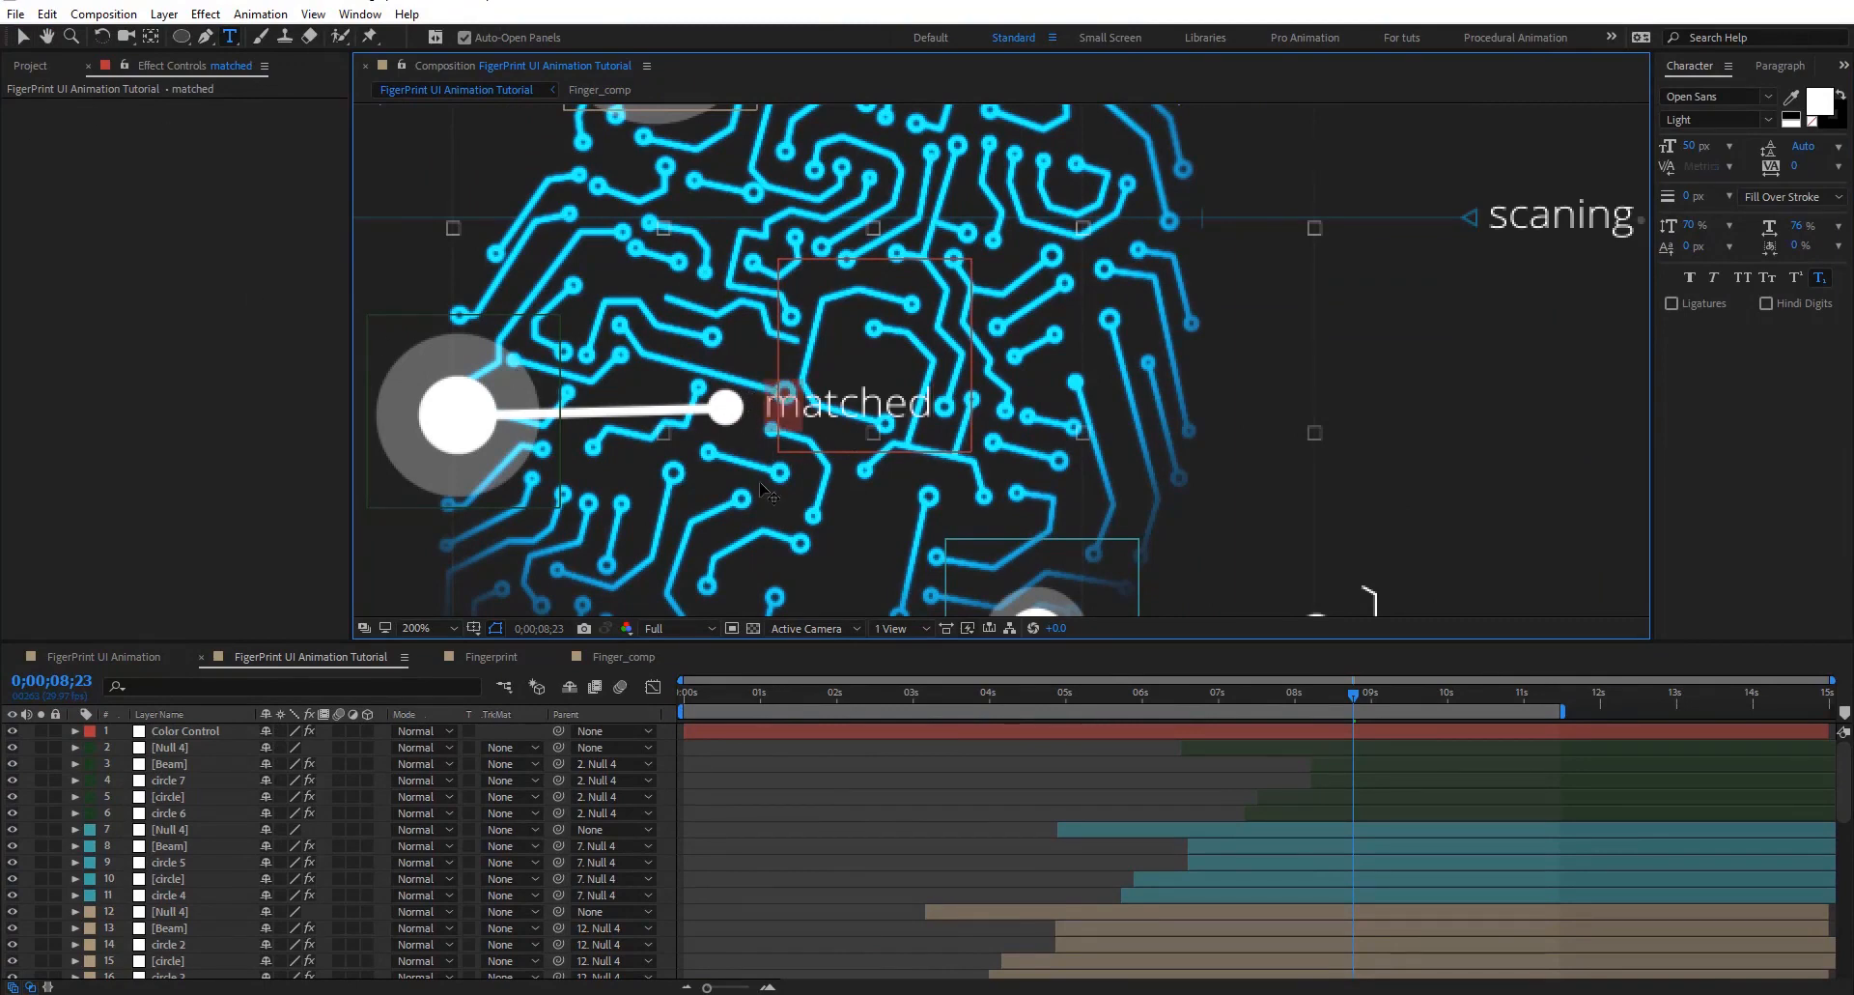
{"action": "type", "text": "M"}
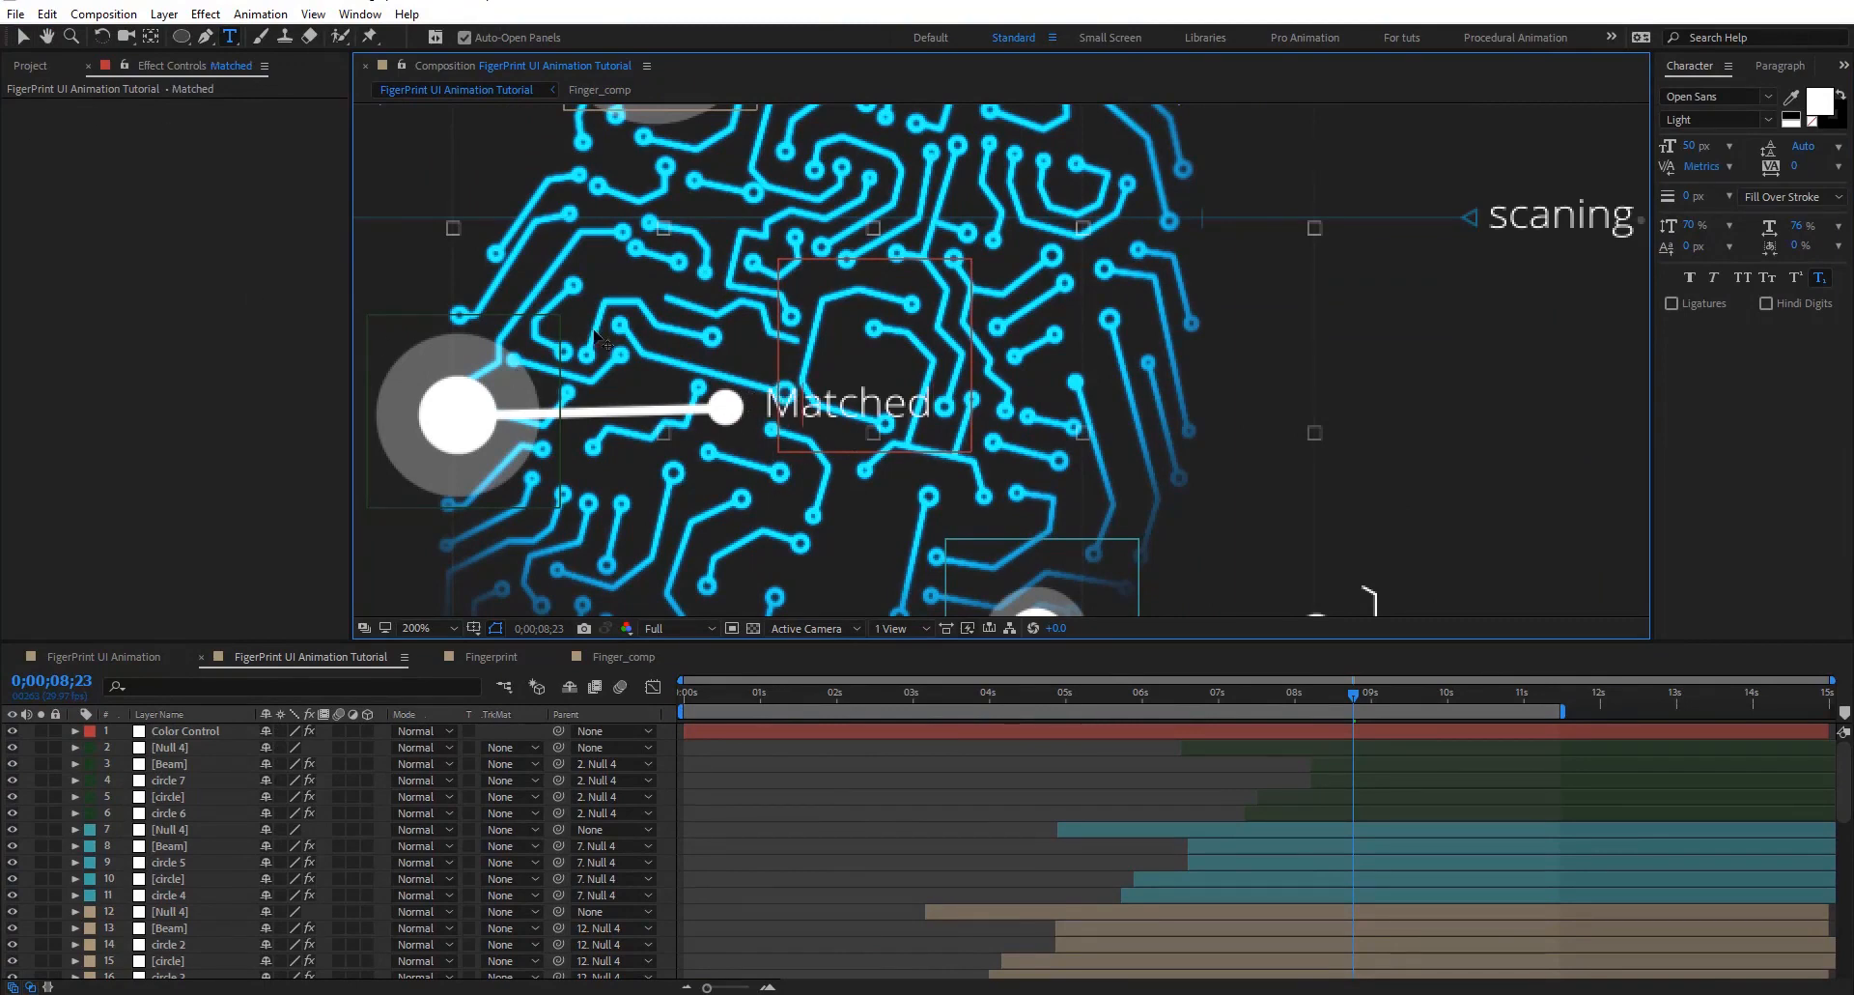
{"action": "left_click", "coordinate": [21, 36]}
{"action": "left_click_drag", "start_coordinate": [837, 425], "coordinate": [817, 410]}
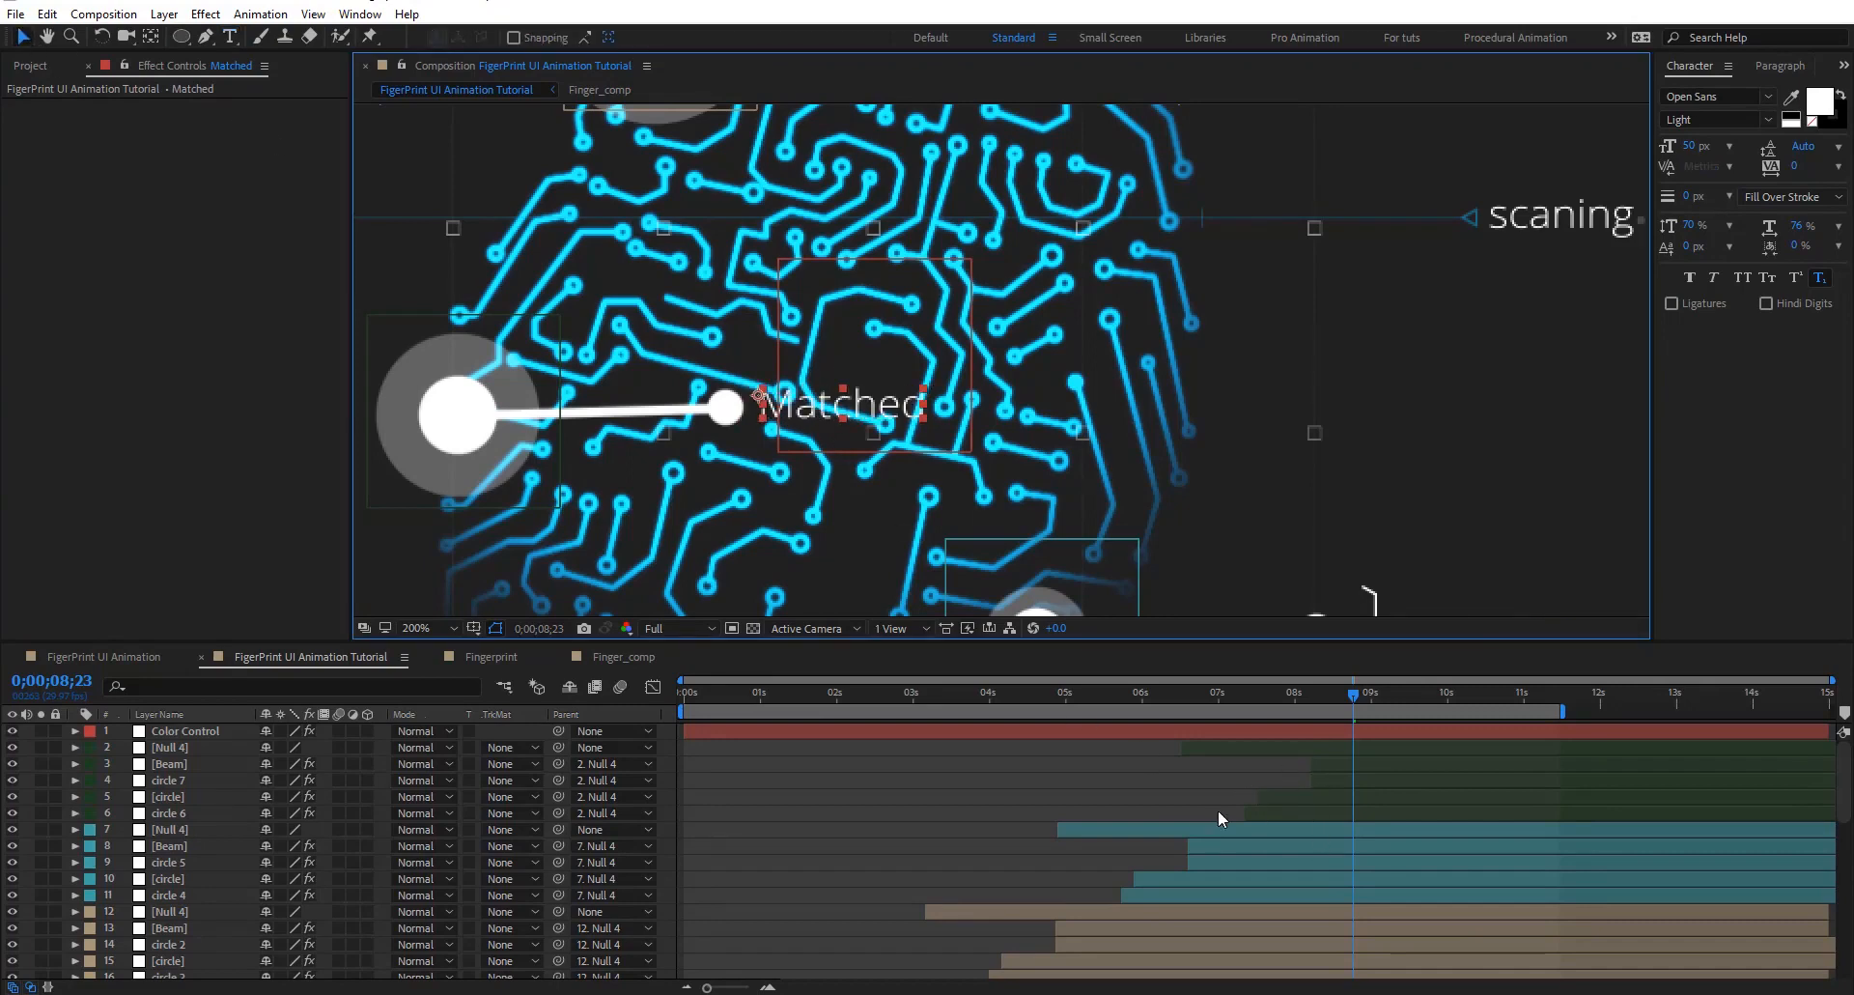
{"action": "left_click", "coordinate": [1104, 708]}
{"action": "left_click", "coordinate": [1098, 692]}
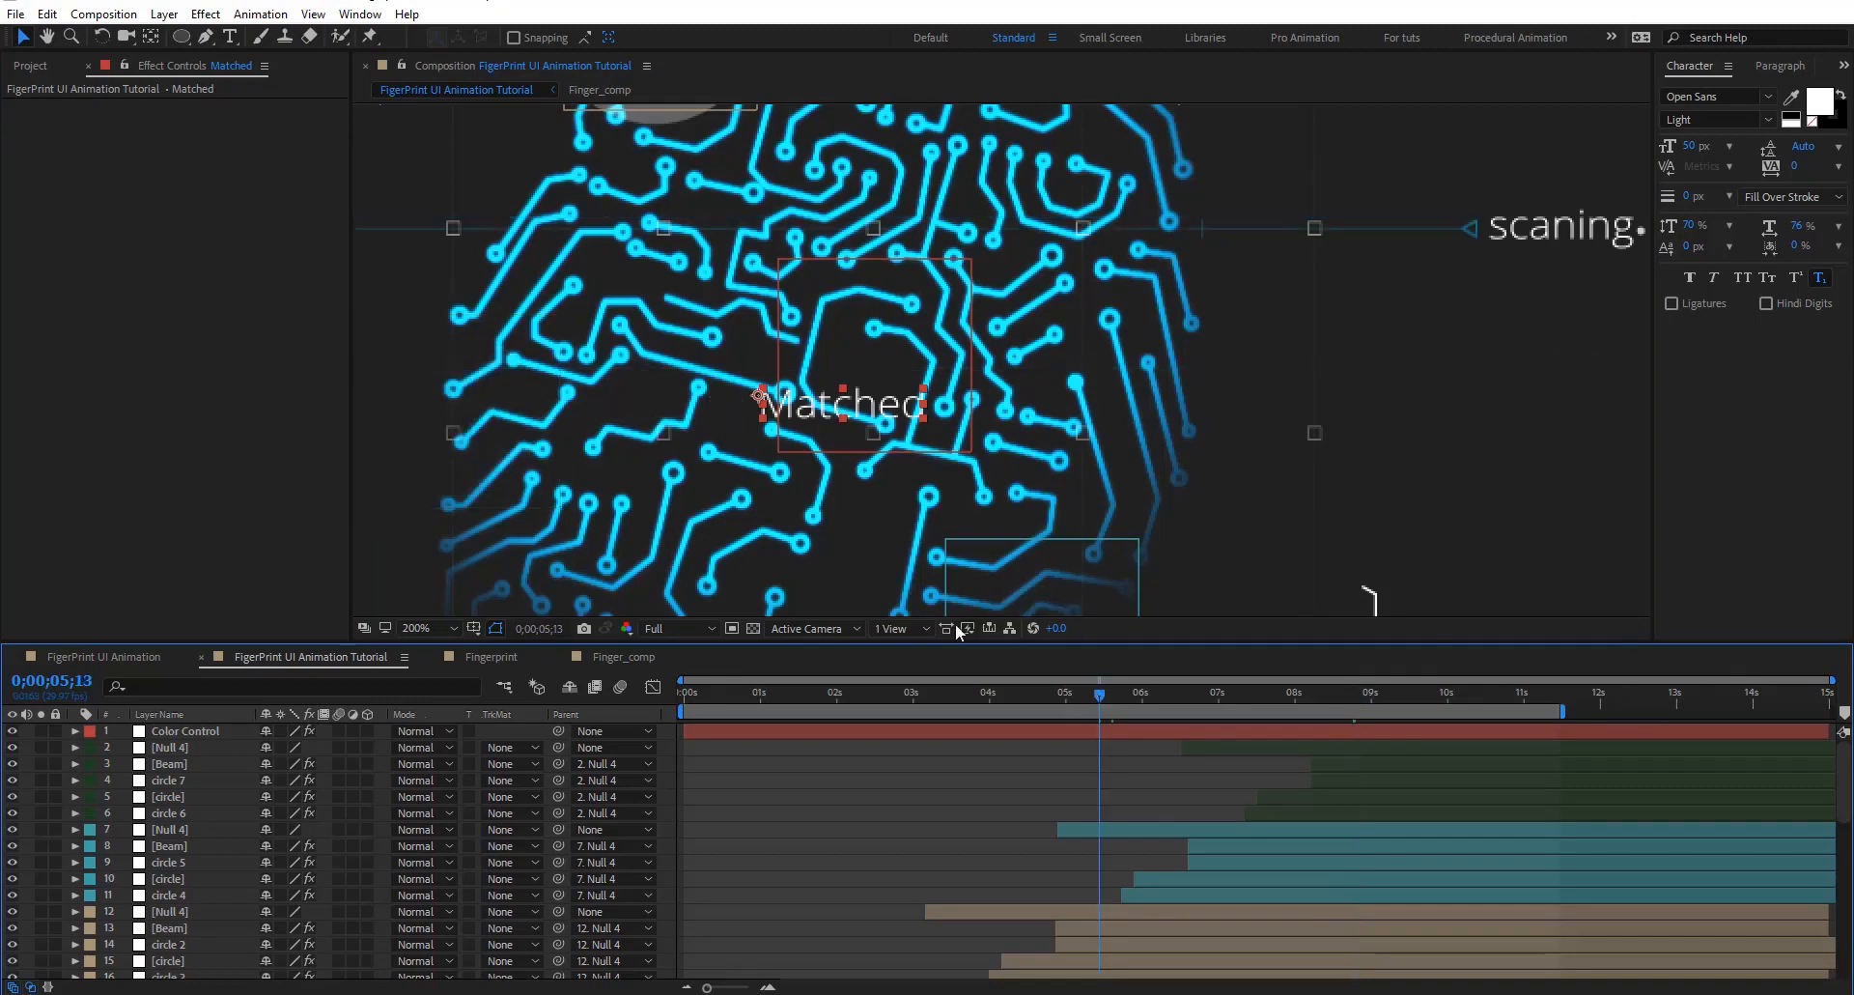
{"action": "left_click", "coordinate": [1248, 691]}
{"action": "left_click", "coordinate": [1280, 691]}
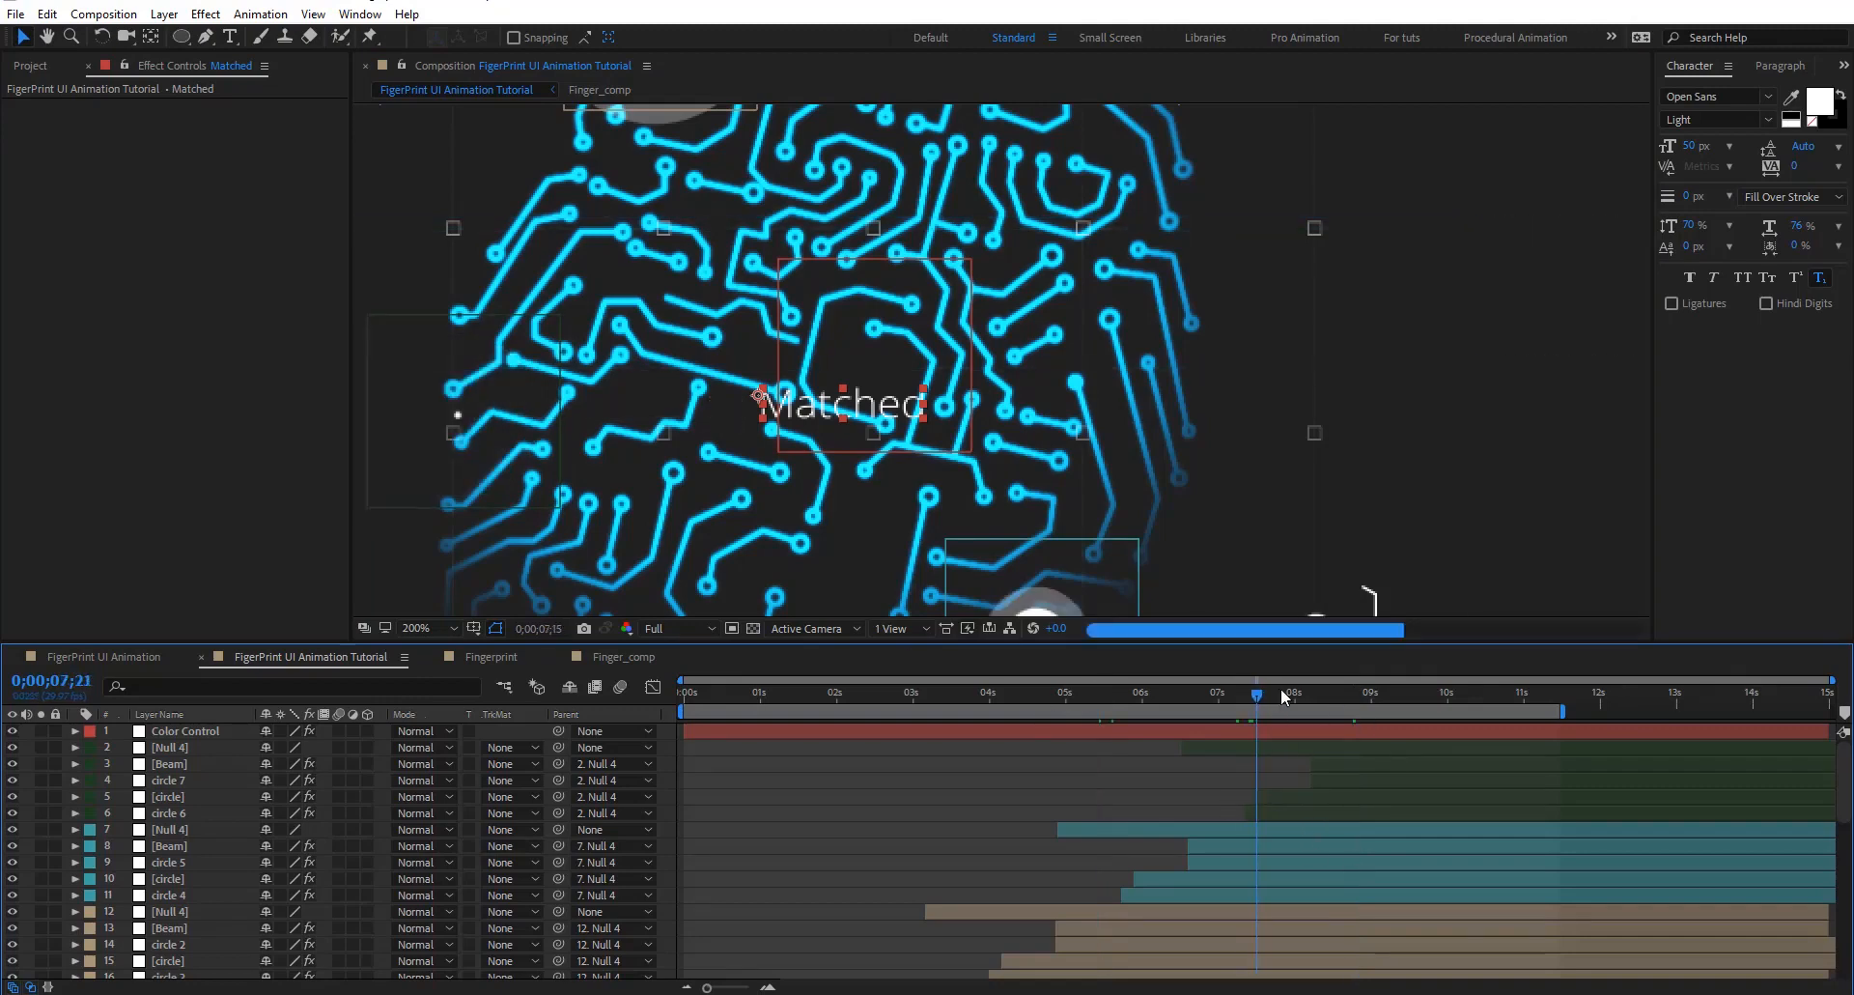
{"action": "left_click", "coordinate": [1317, 750]}
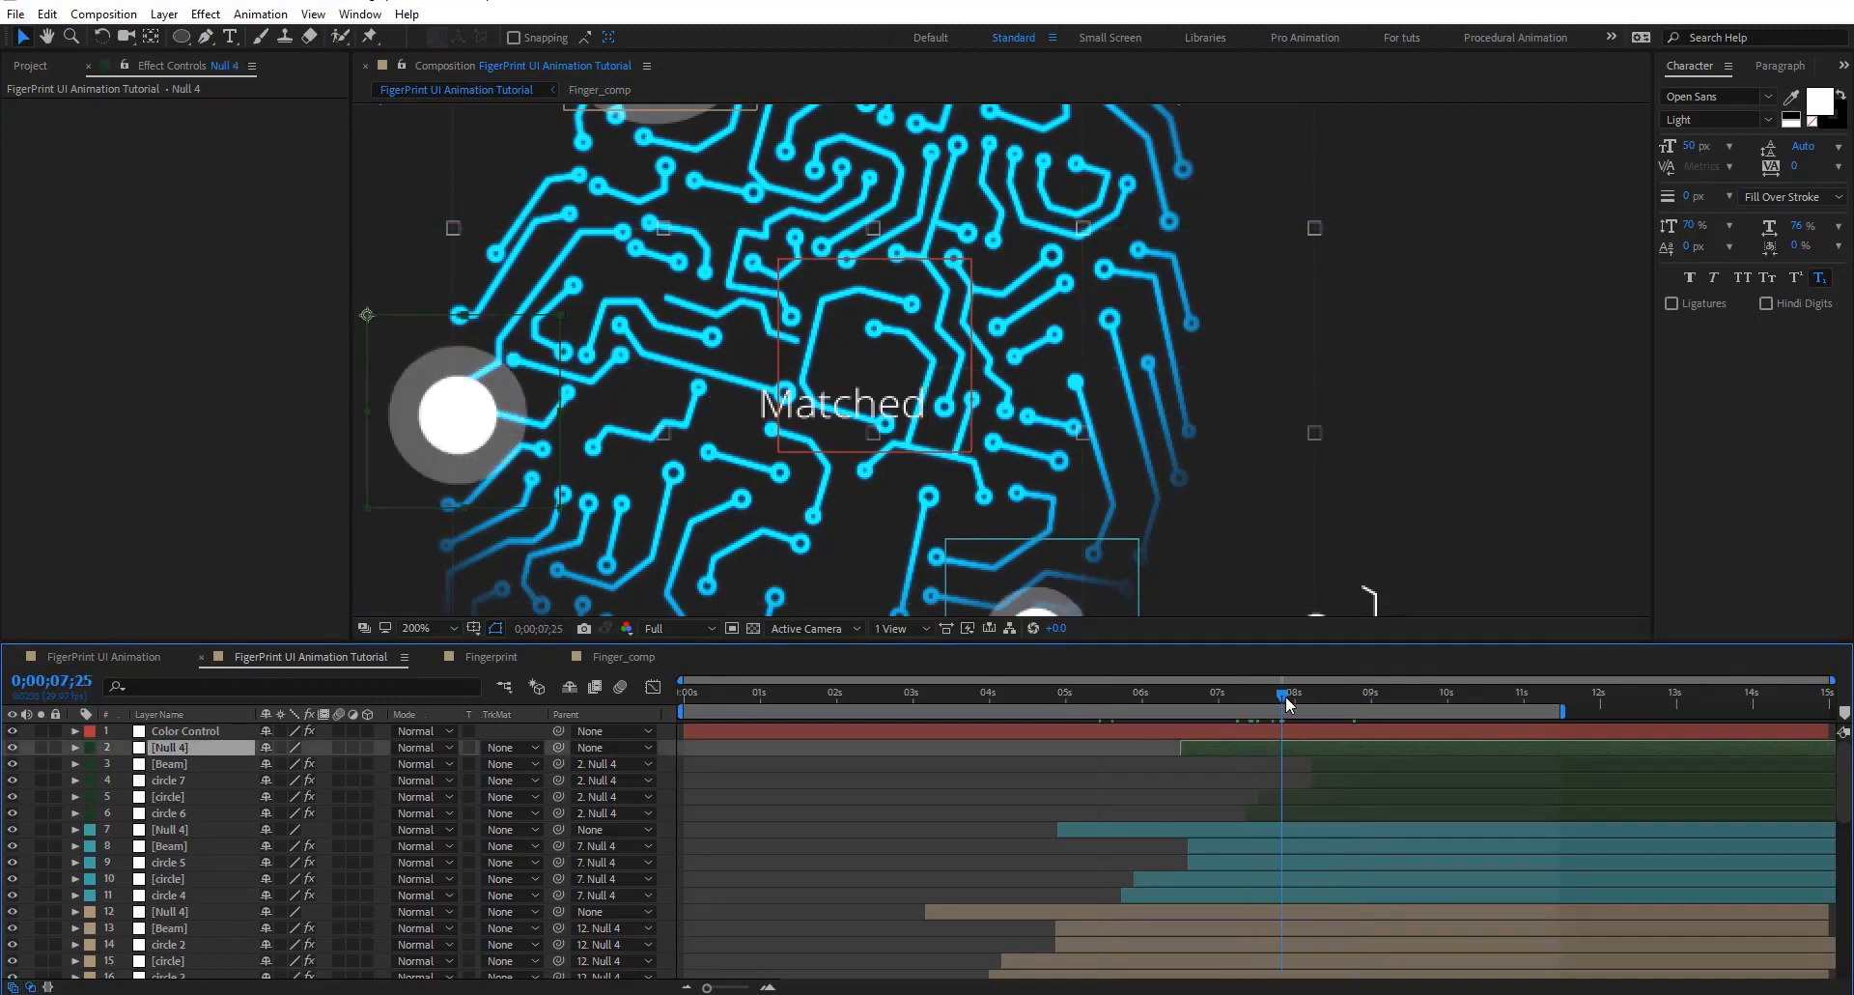
{"action": "left_click", "coordinate": [1296, 727]}
{"action": "key", "text": "alt+bracketleft"}
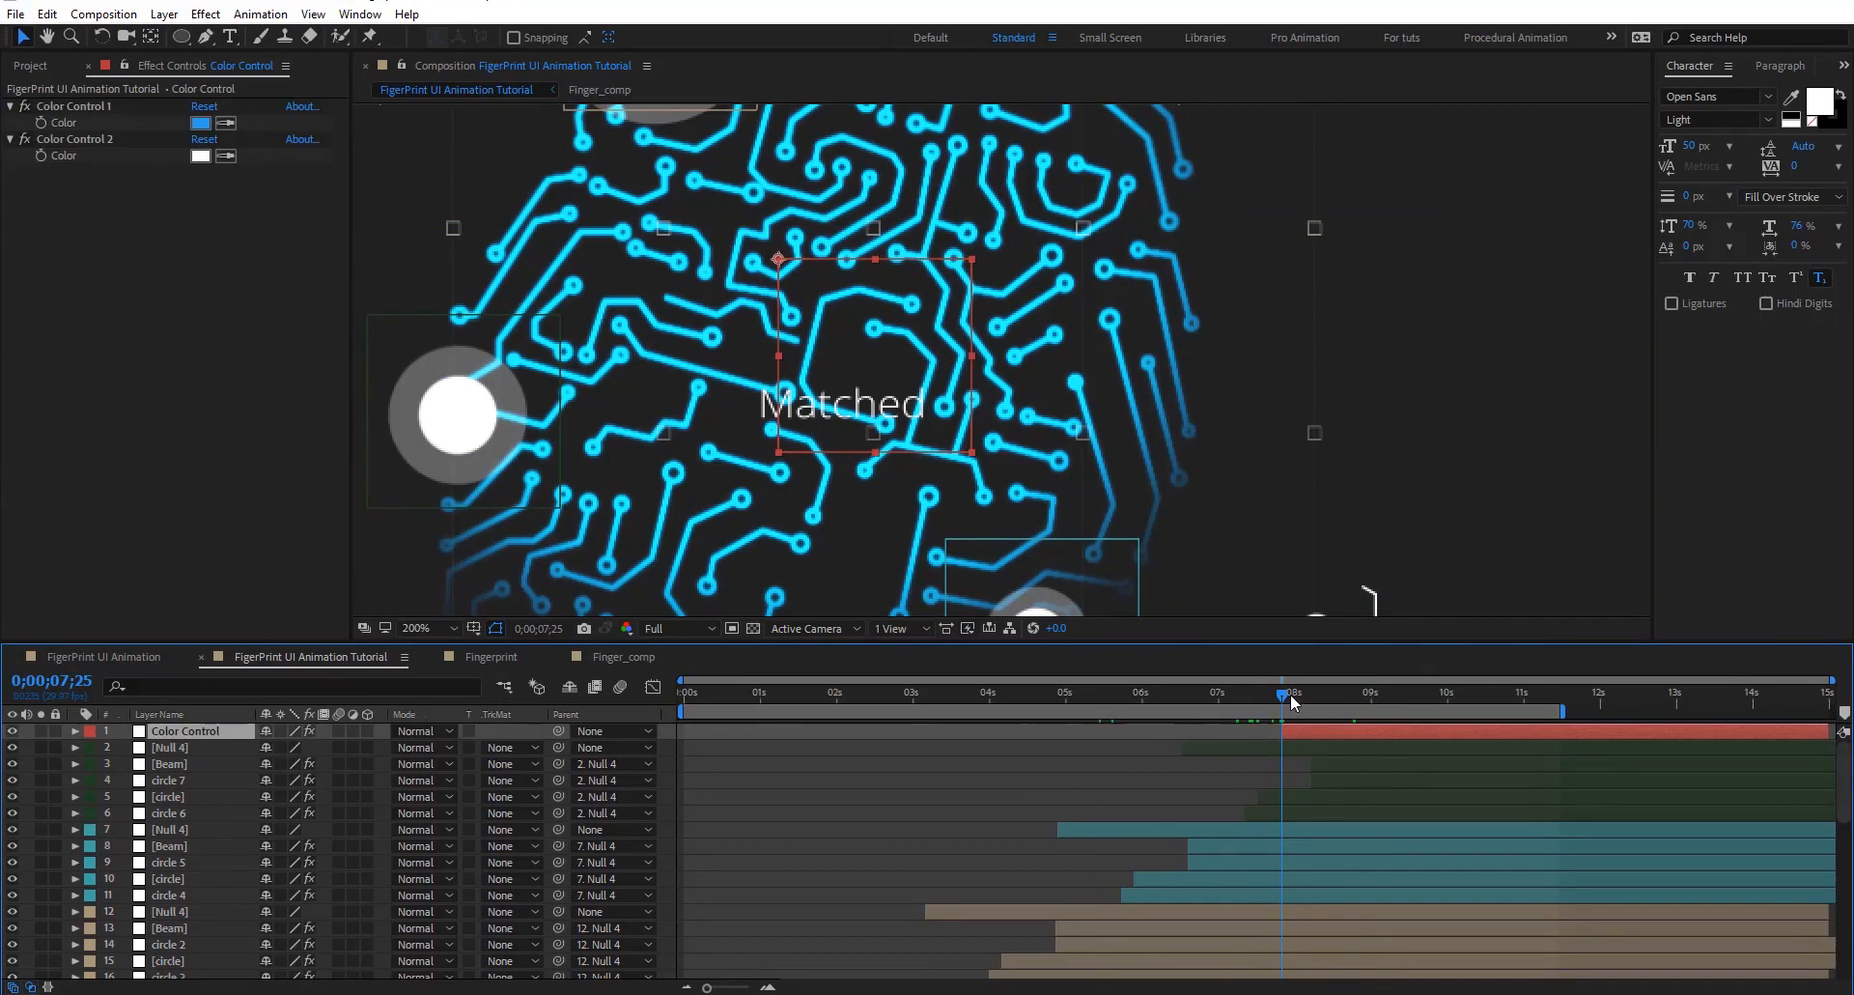
Reveal the keyframes of circle 7 and set the current time to its last Center keyframe at 0;00;09;01
{"action": "left_click", "coordinate": [1306, 693]}
{"action": "left_click_drag", "start_coordinate": [1307, 693], "coordinate": [1346, 695]}
{"action": "left_click", "coordinate": [1377, 768]}
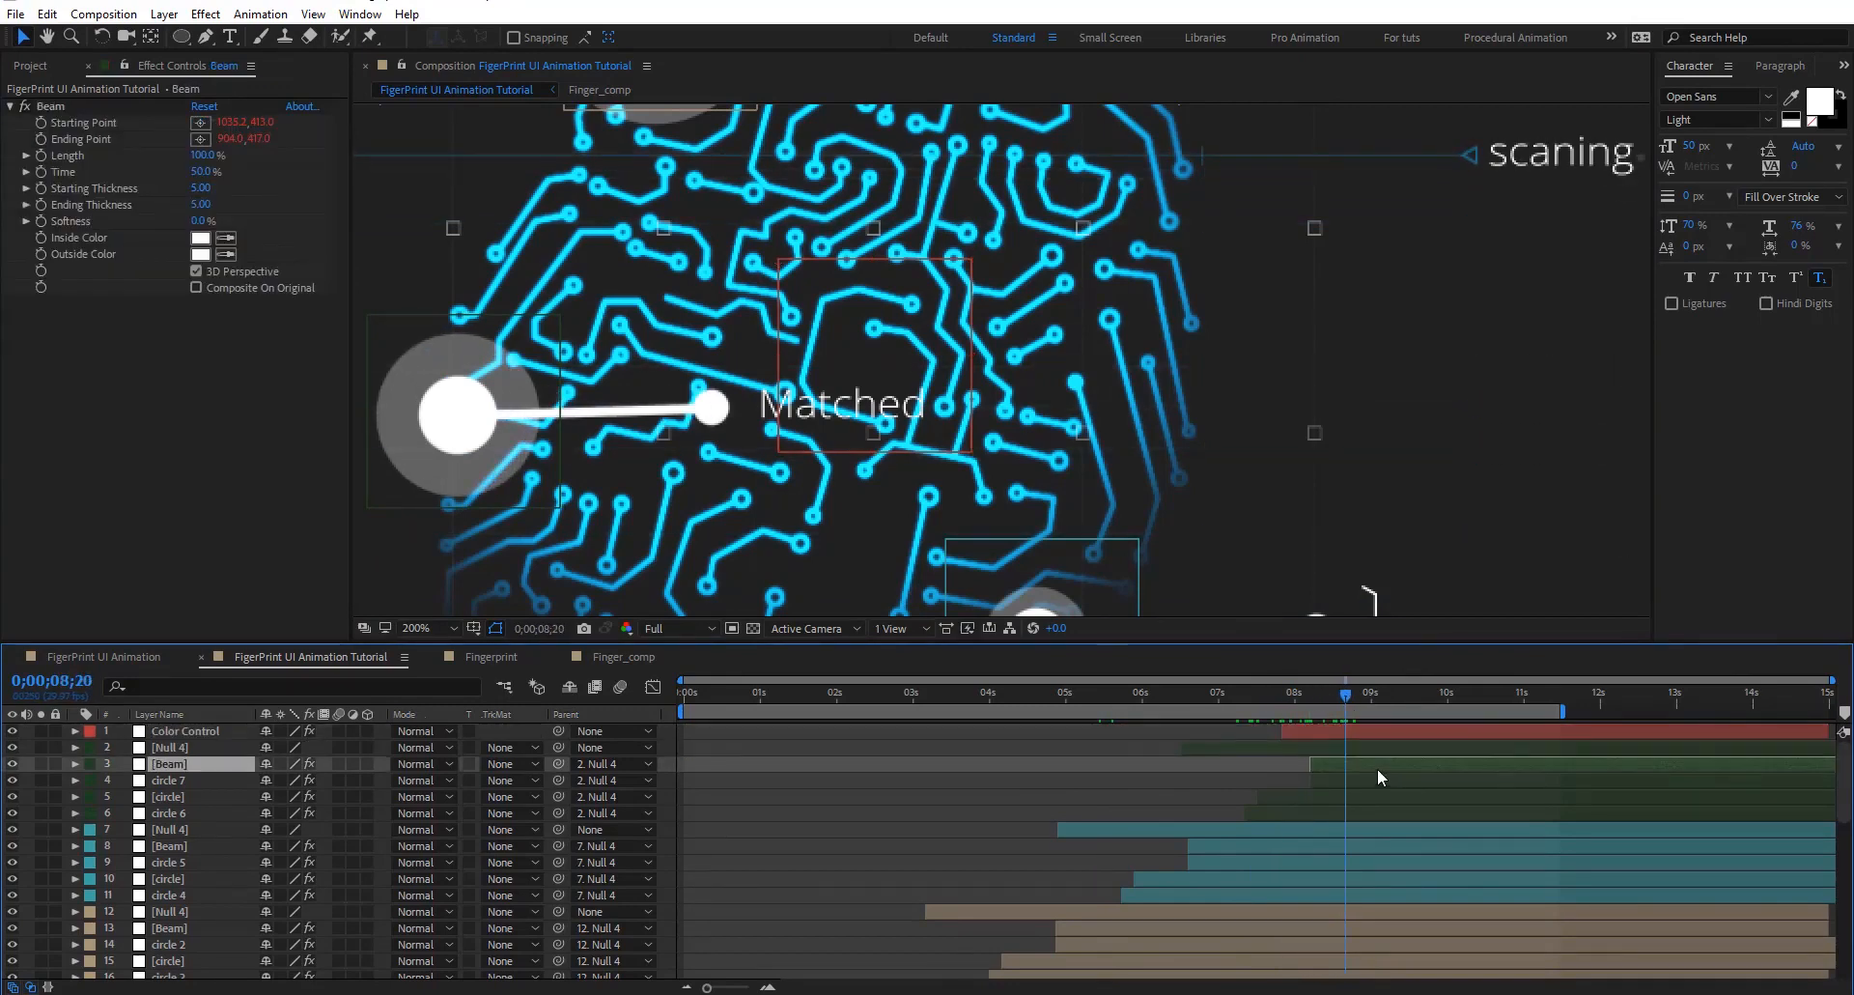
{"action": "left_click", "coordinate": [1366, 780]}
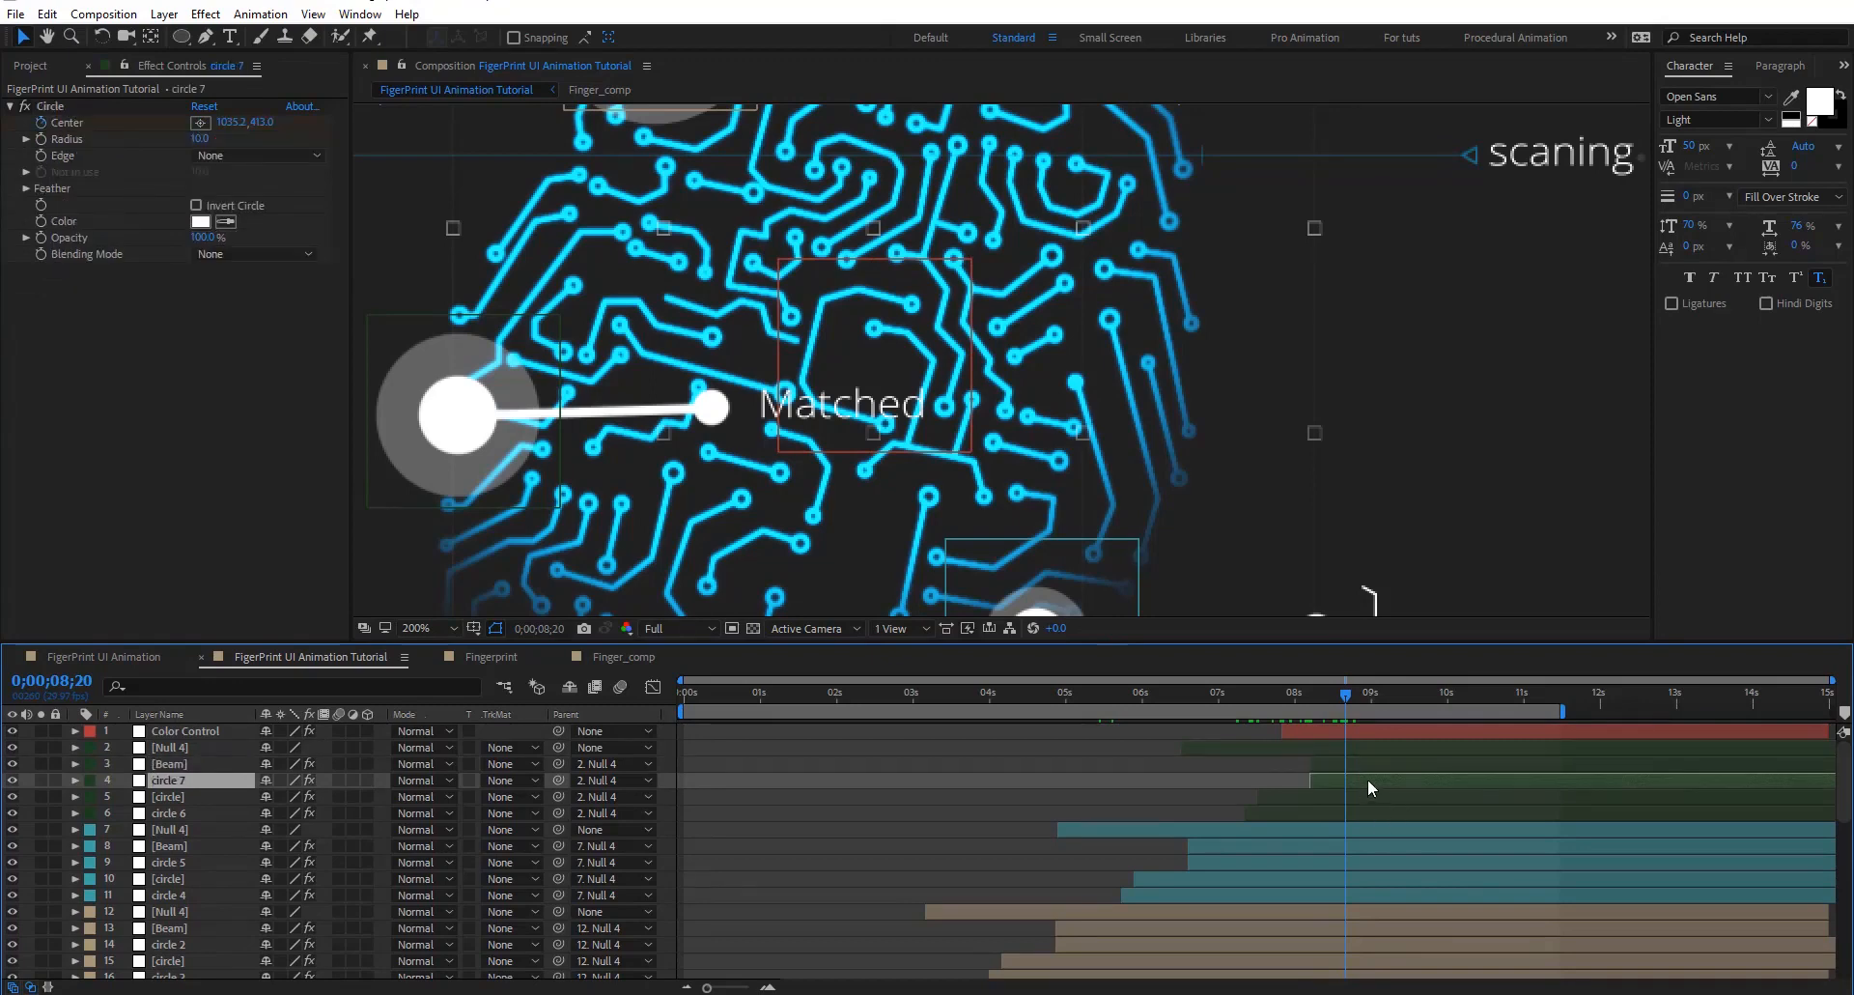
{"action": "key", "text": "u"}
{"action": "left_click_drag", "start_coordinate": [1348, 698], "coordinate": [1376, 705]}
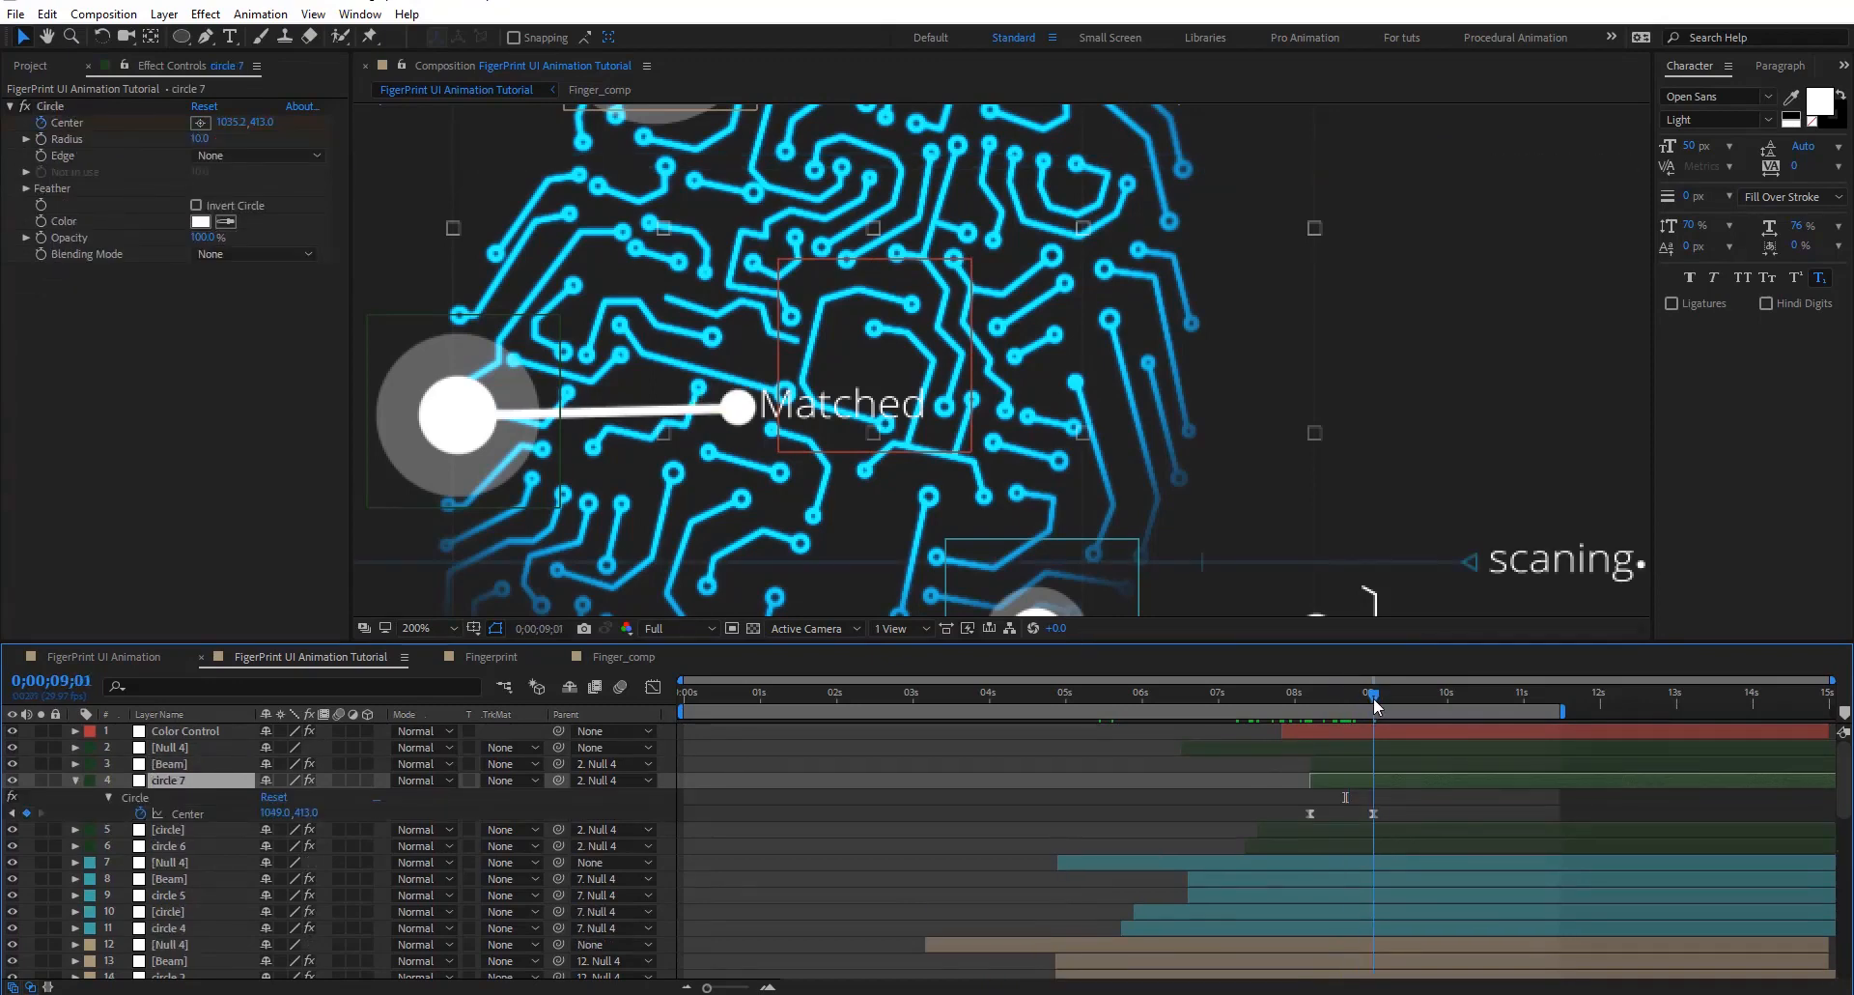
{"action": "left_click", "coordinate": [1381, 728]}
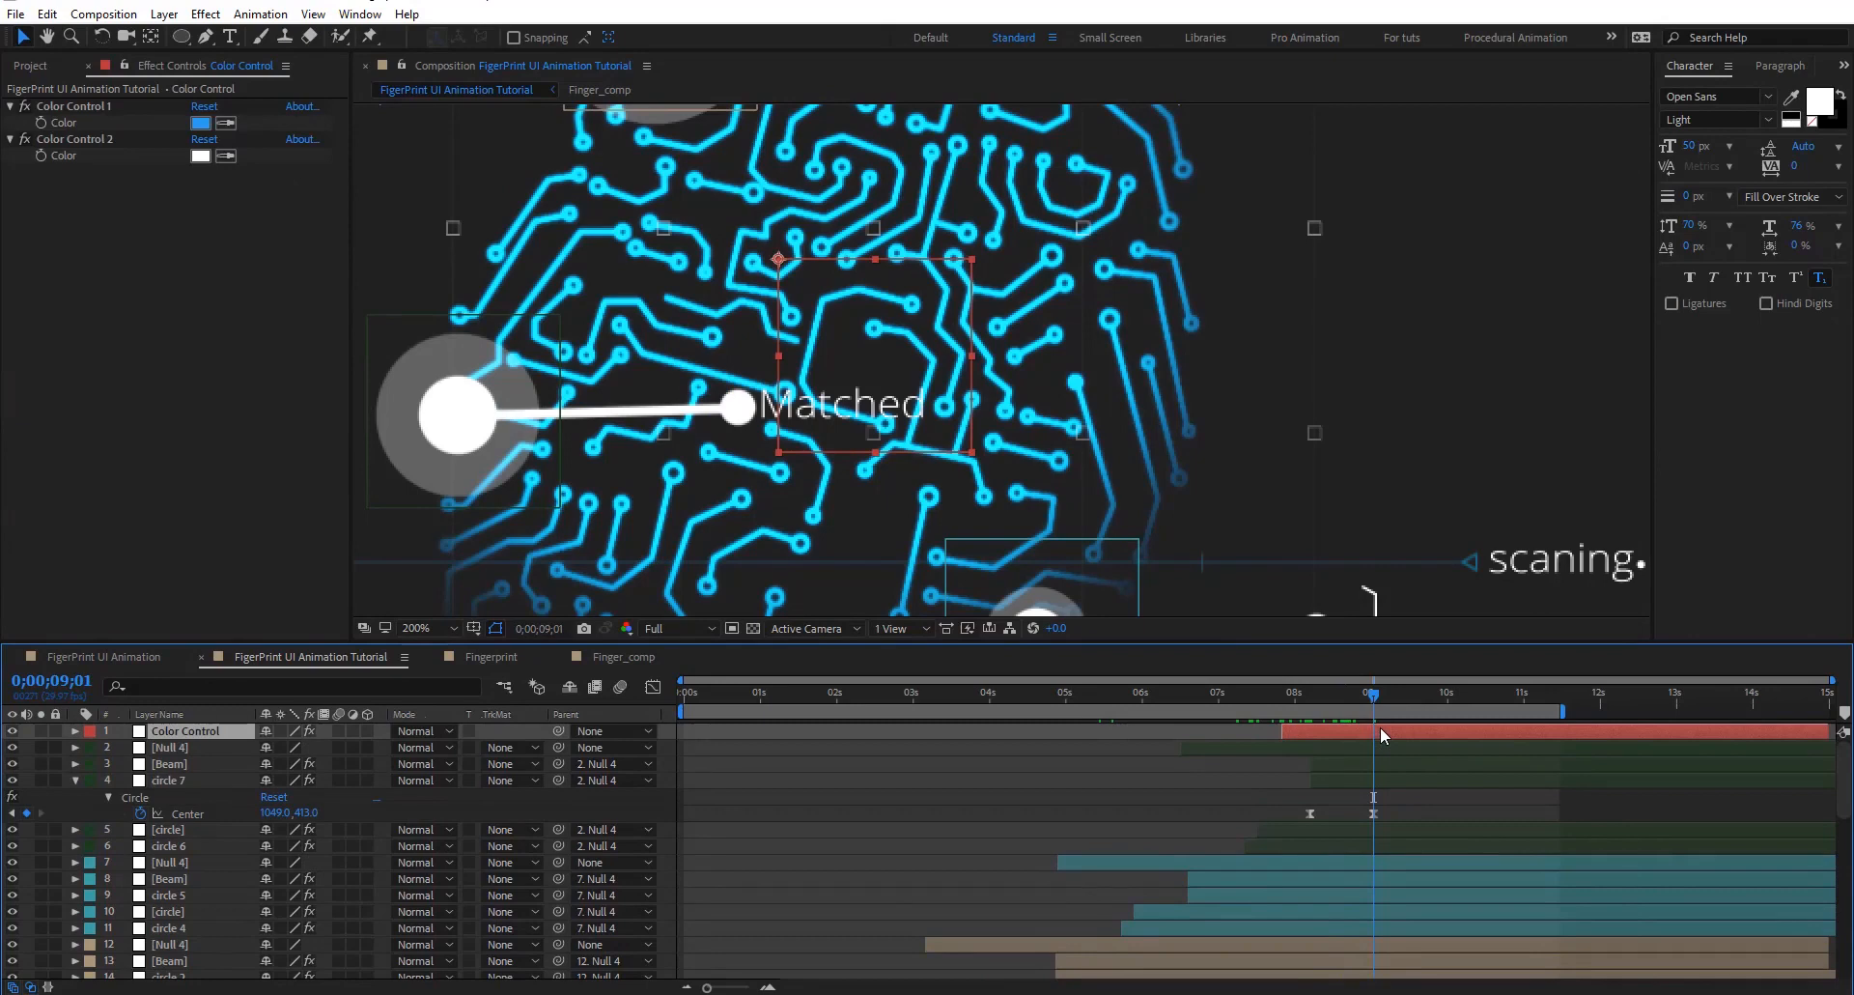
{"action": "key", "text": "alt+bracketleft"}
{"action": "key", "text": "t"}
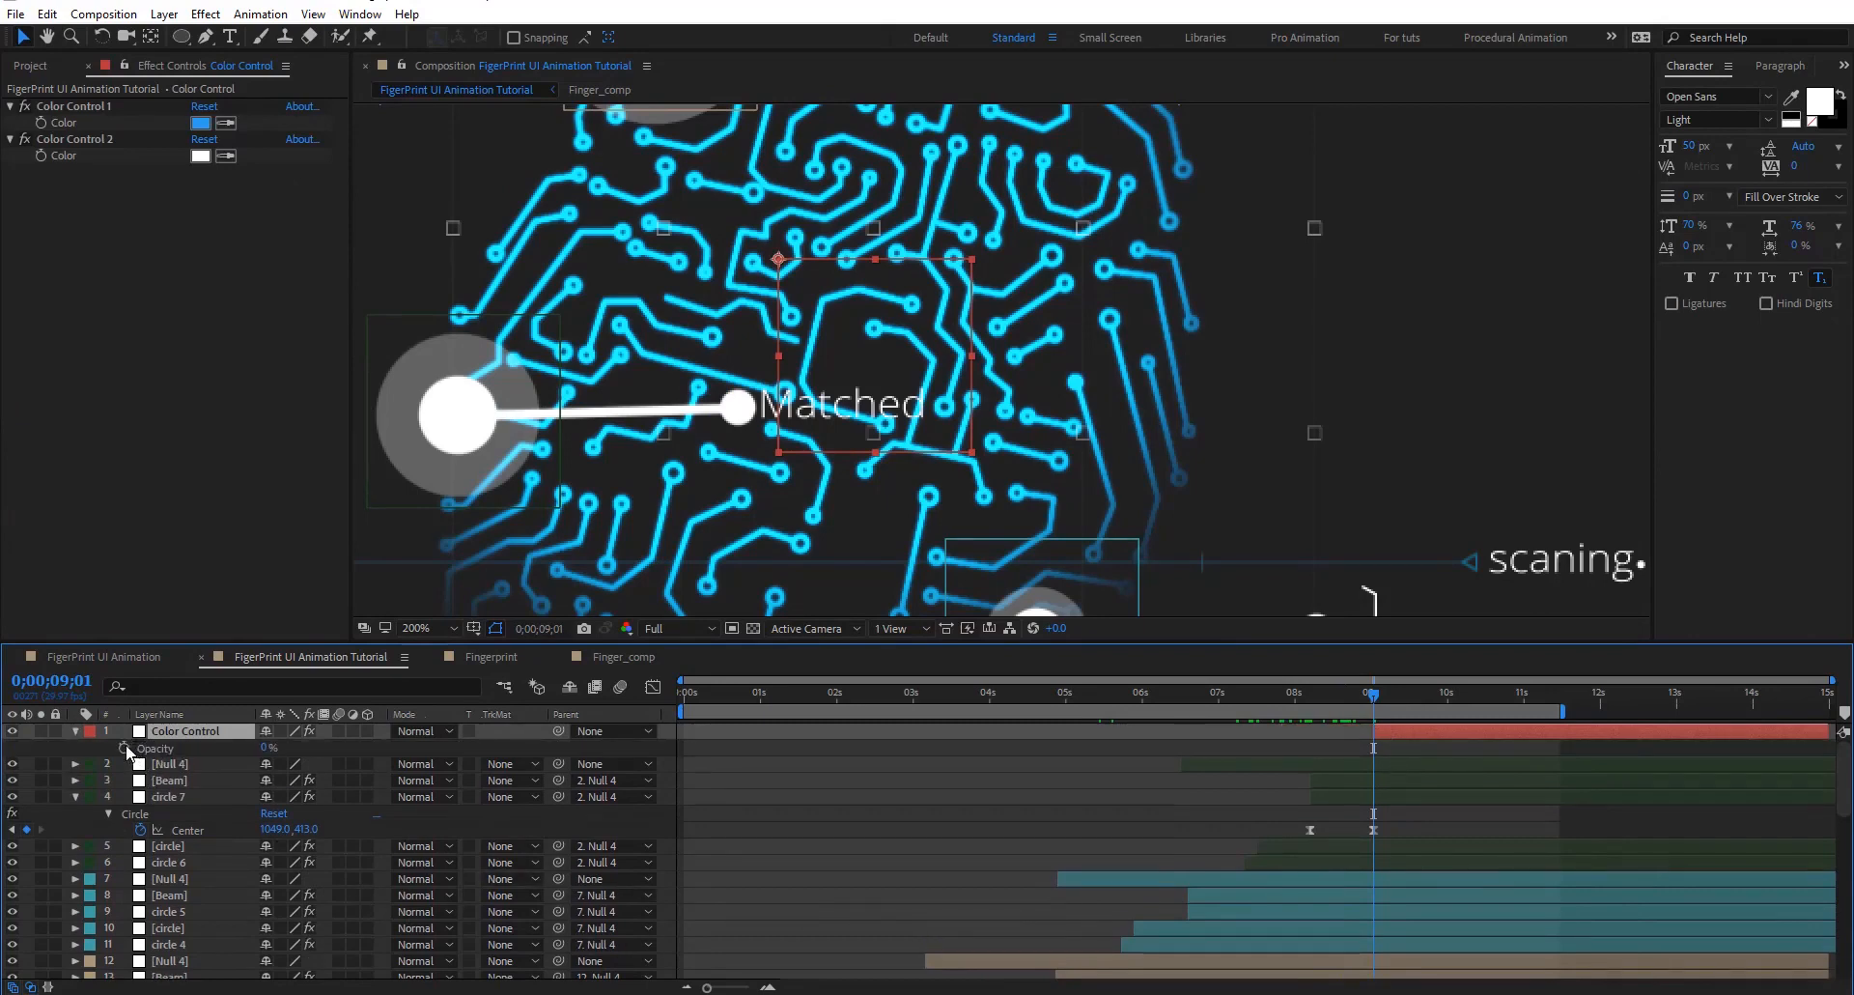
{"action": "left_click", "coordinate": [125, 749]}
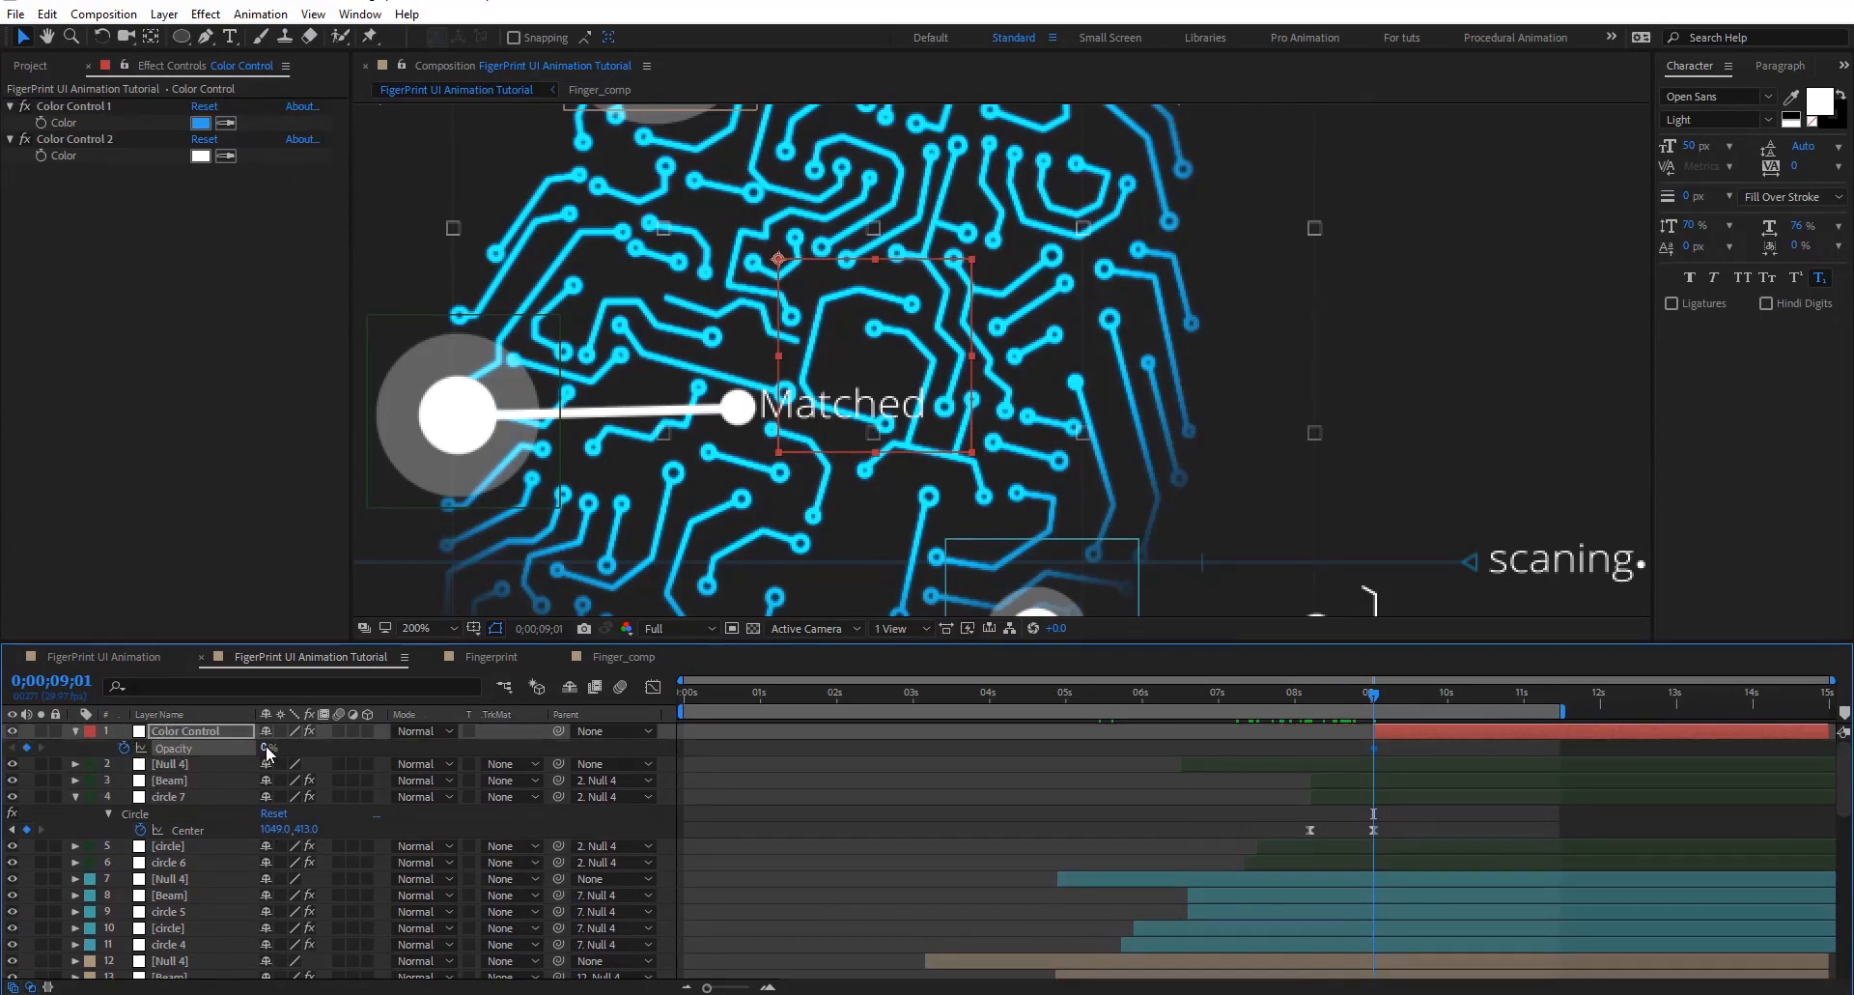
{"action": "left_click", "coordinate": [124, 749]}
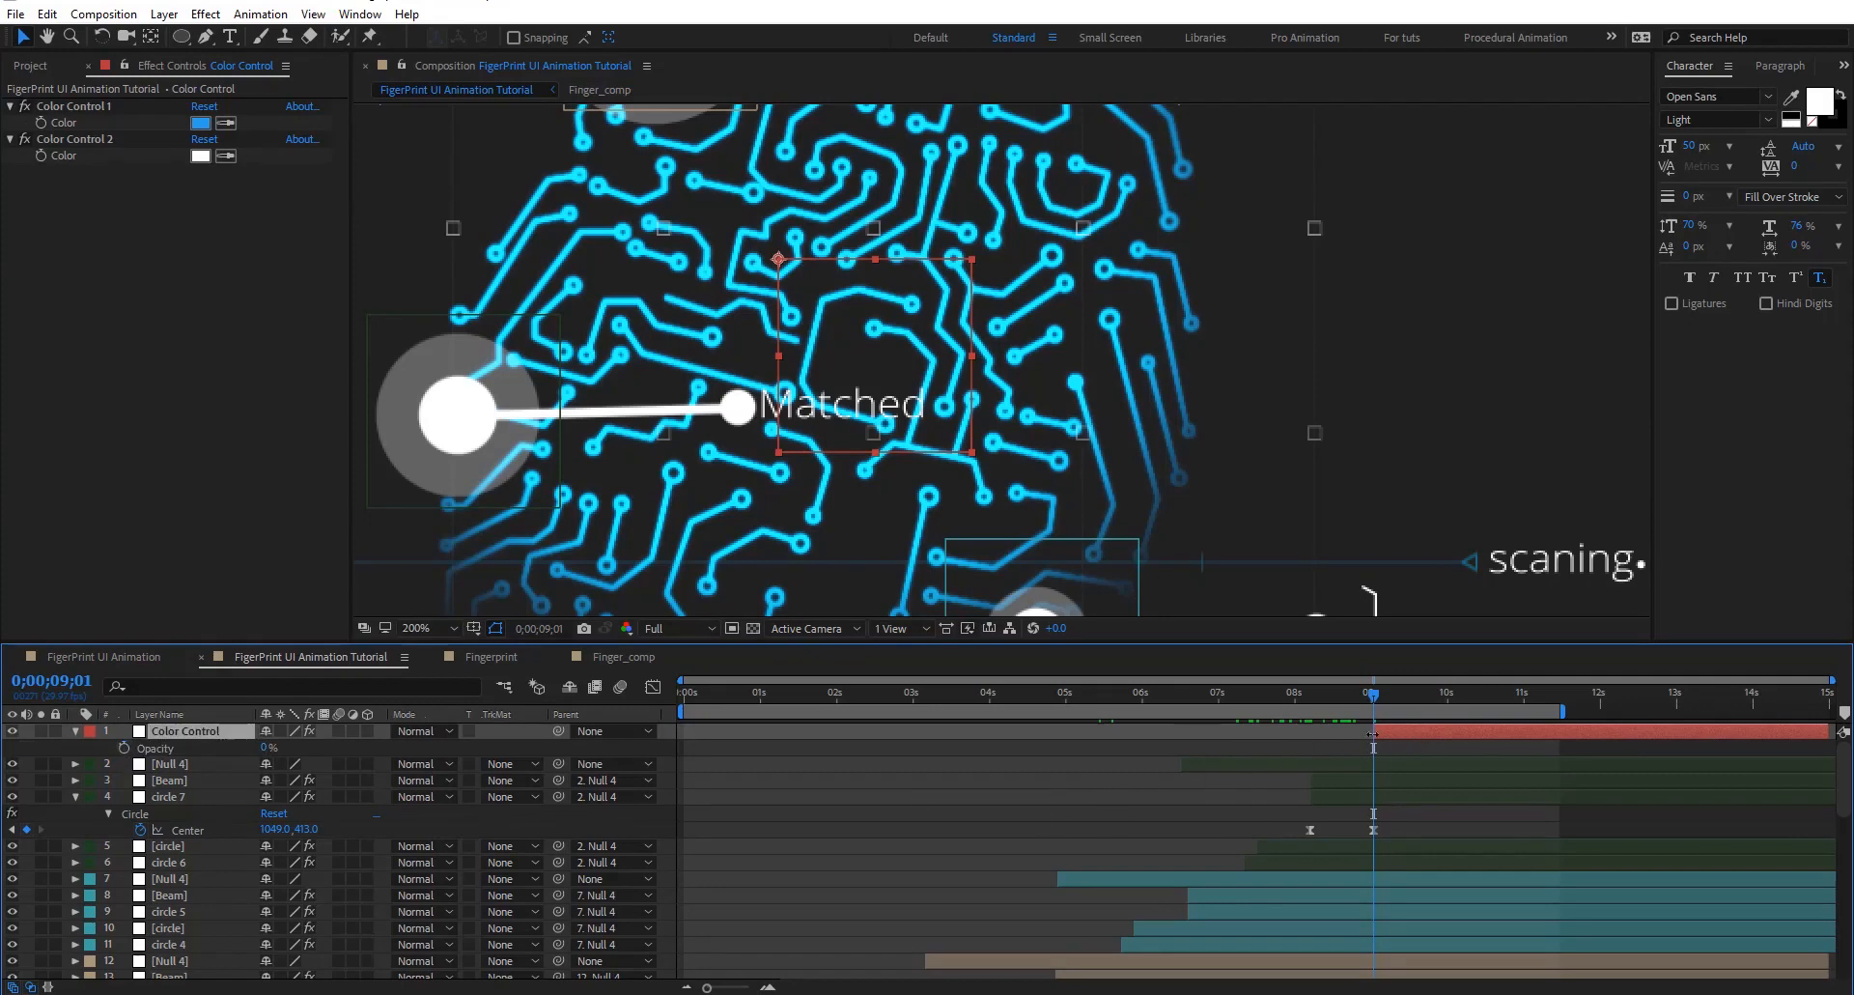
{"action": "left_click", "coordinate": [835, 413]}
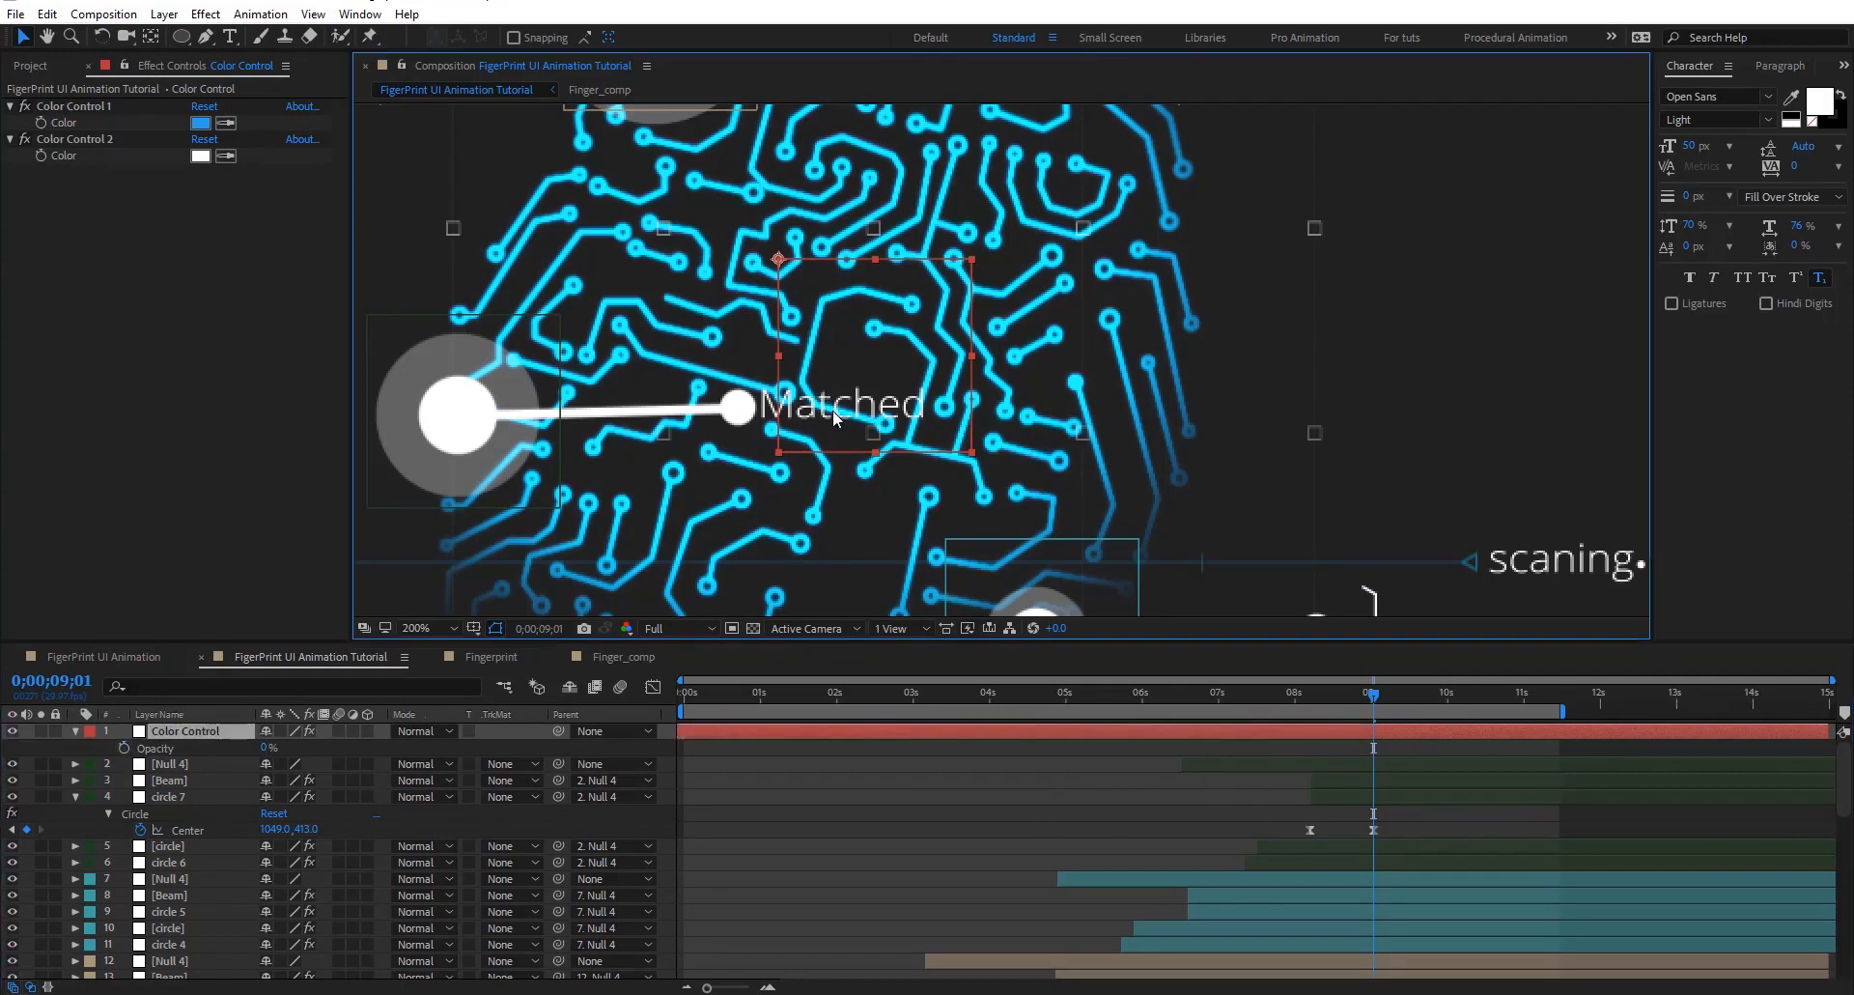
Move the Matched text layer directly below Color Control and trim its start to 0;00;09;01
{"action": "left_click", "coordinate": [1124, 771]}
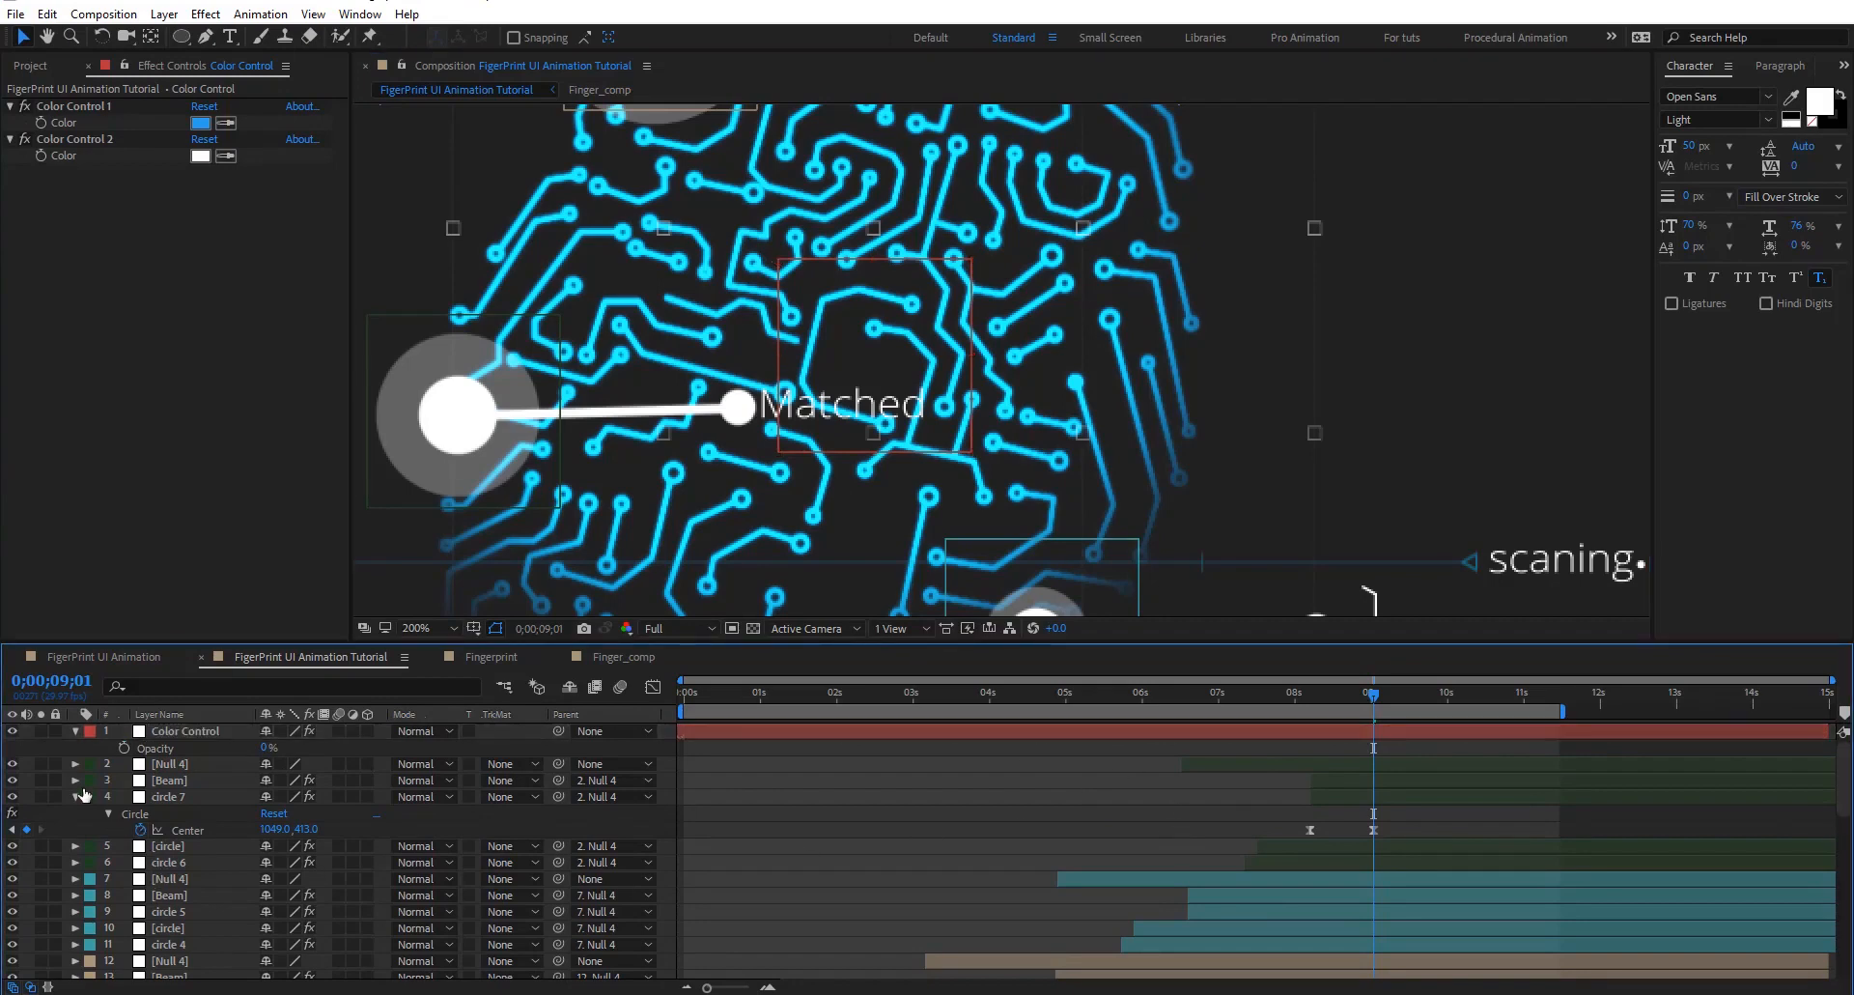
{"action": "scroll", "coordinate": [187, 844], "scroll_direction": "down", "scroll_amount": 10}
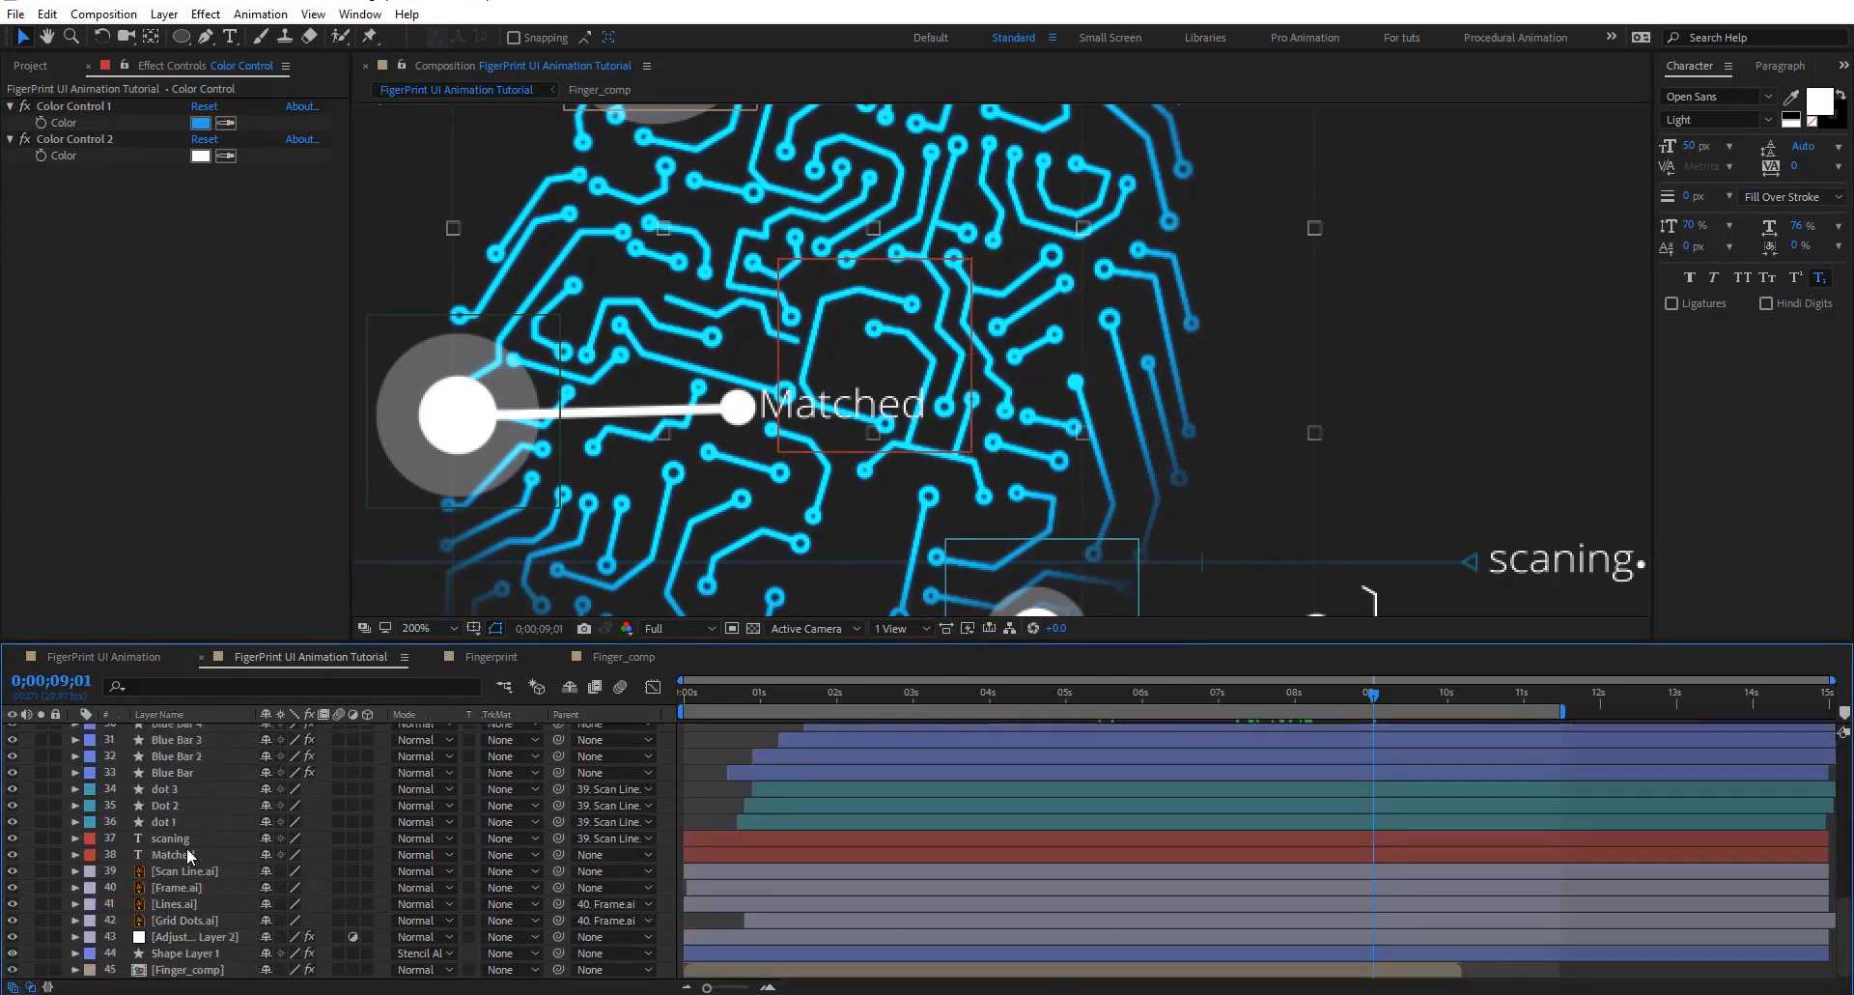
{"action": "scroll", "coordinate": [205, 819], "scroll_direction": "up", "scroll_amount": 1}
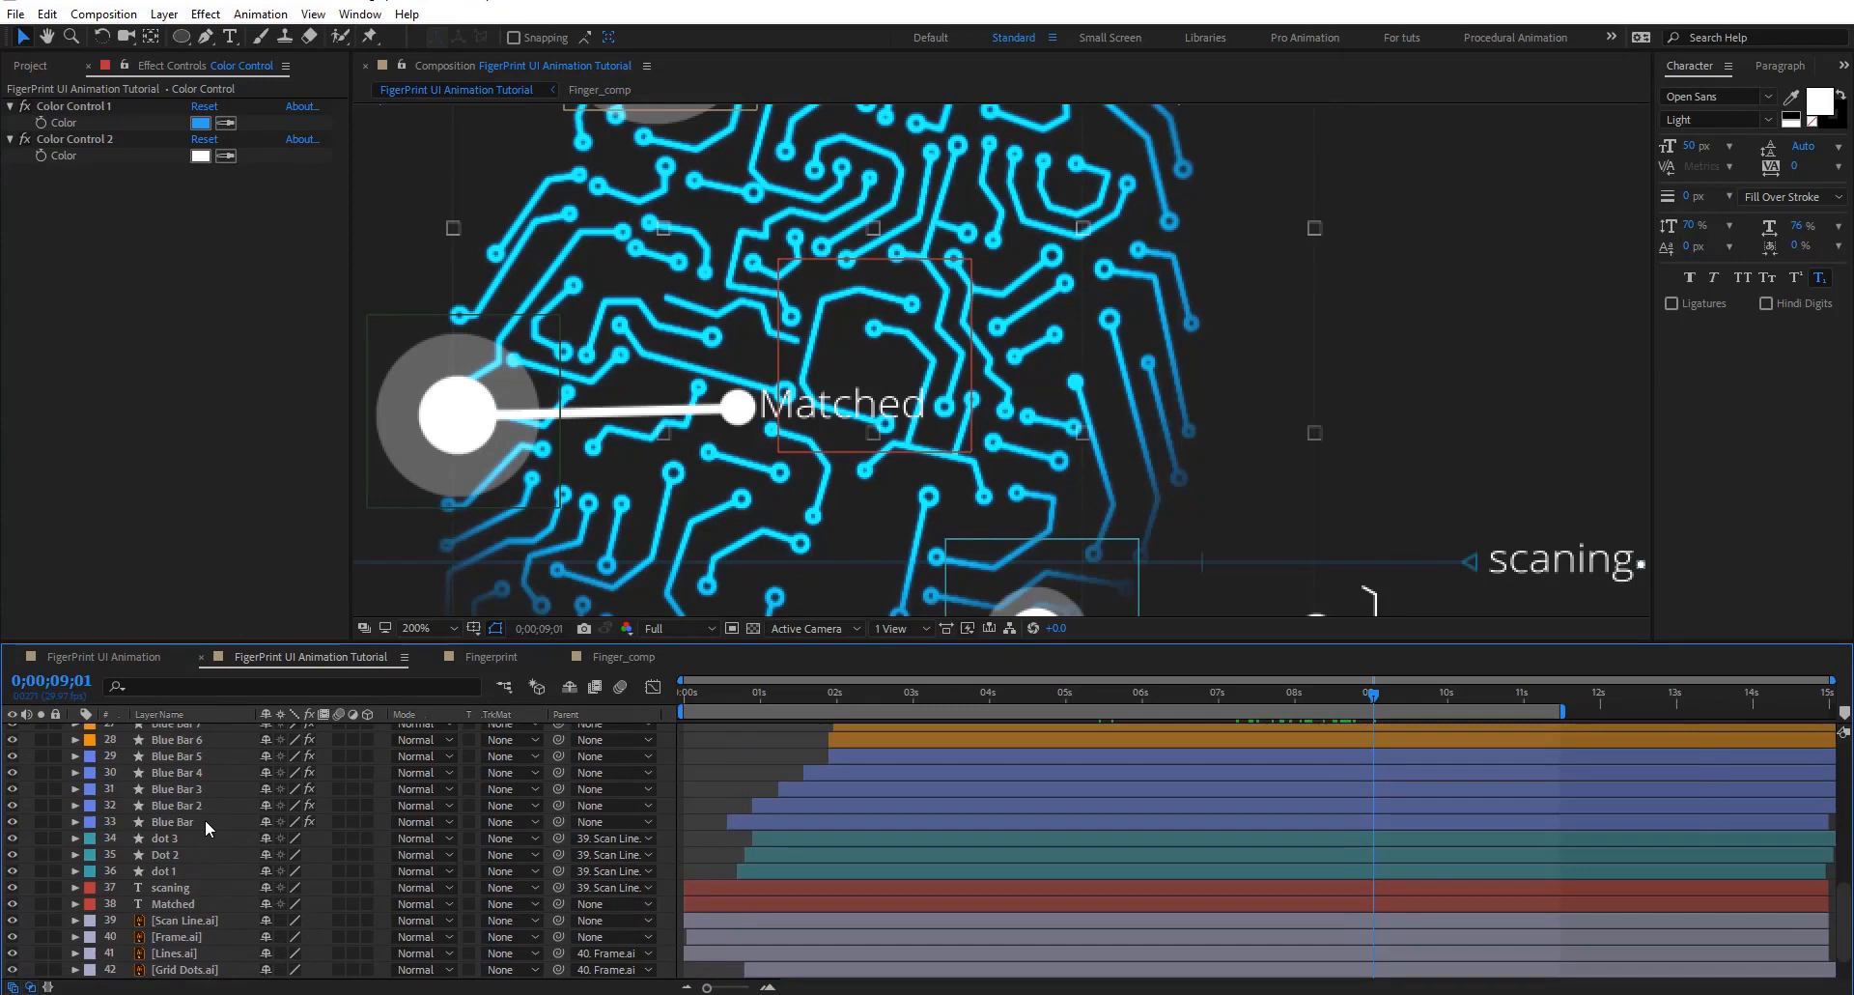
{"action": "left_click", "coordinate": [190, 893]}
{"action": "left_click_drag", "start_coordinate": [189, 901], "coordinate": [200, 748]}
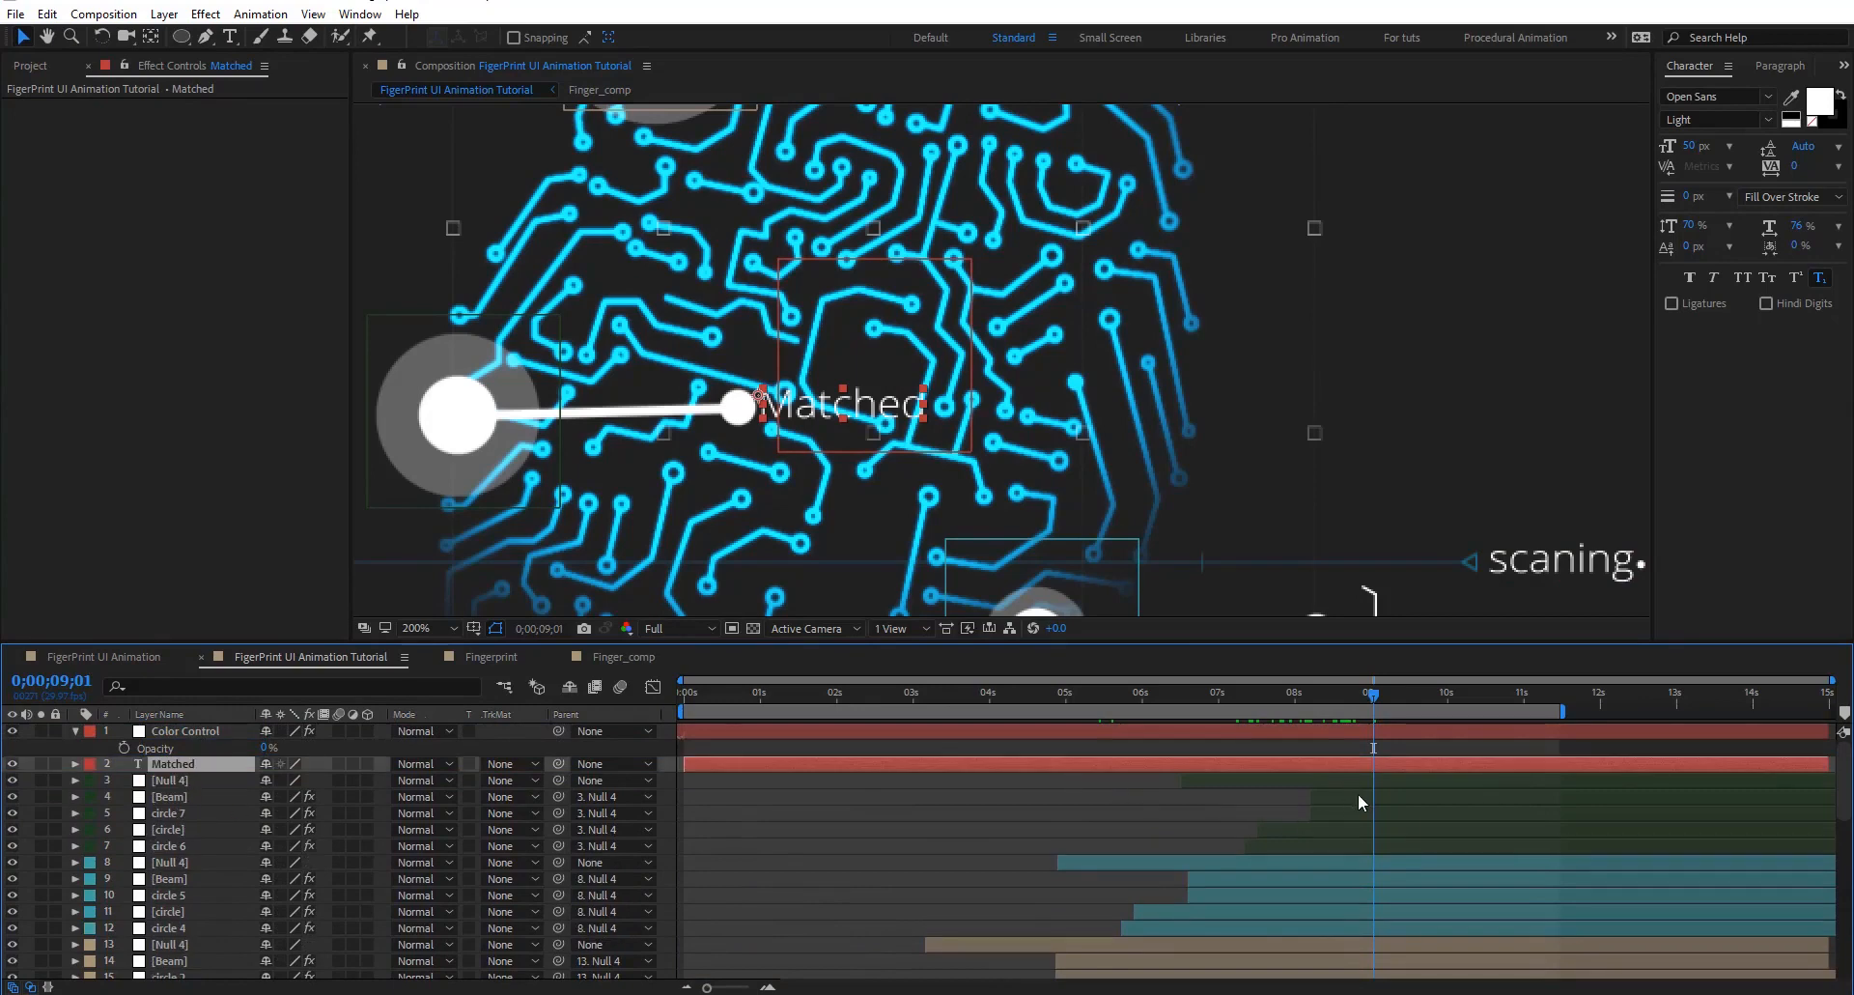
{"action": "key", "text": "alt+bracketleft"}
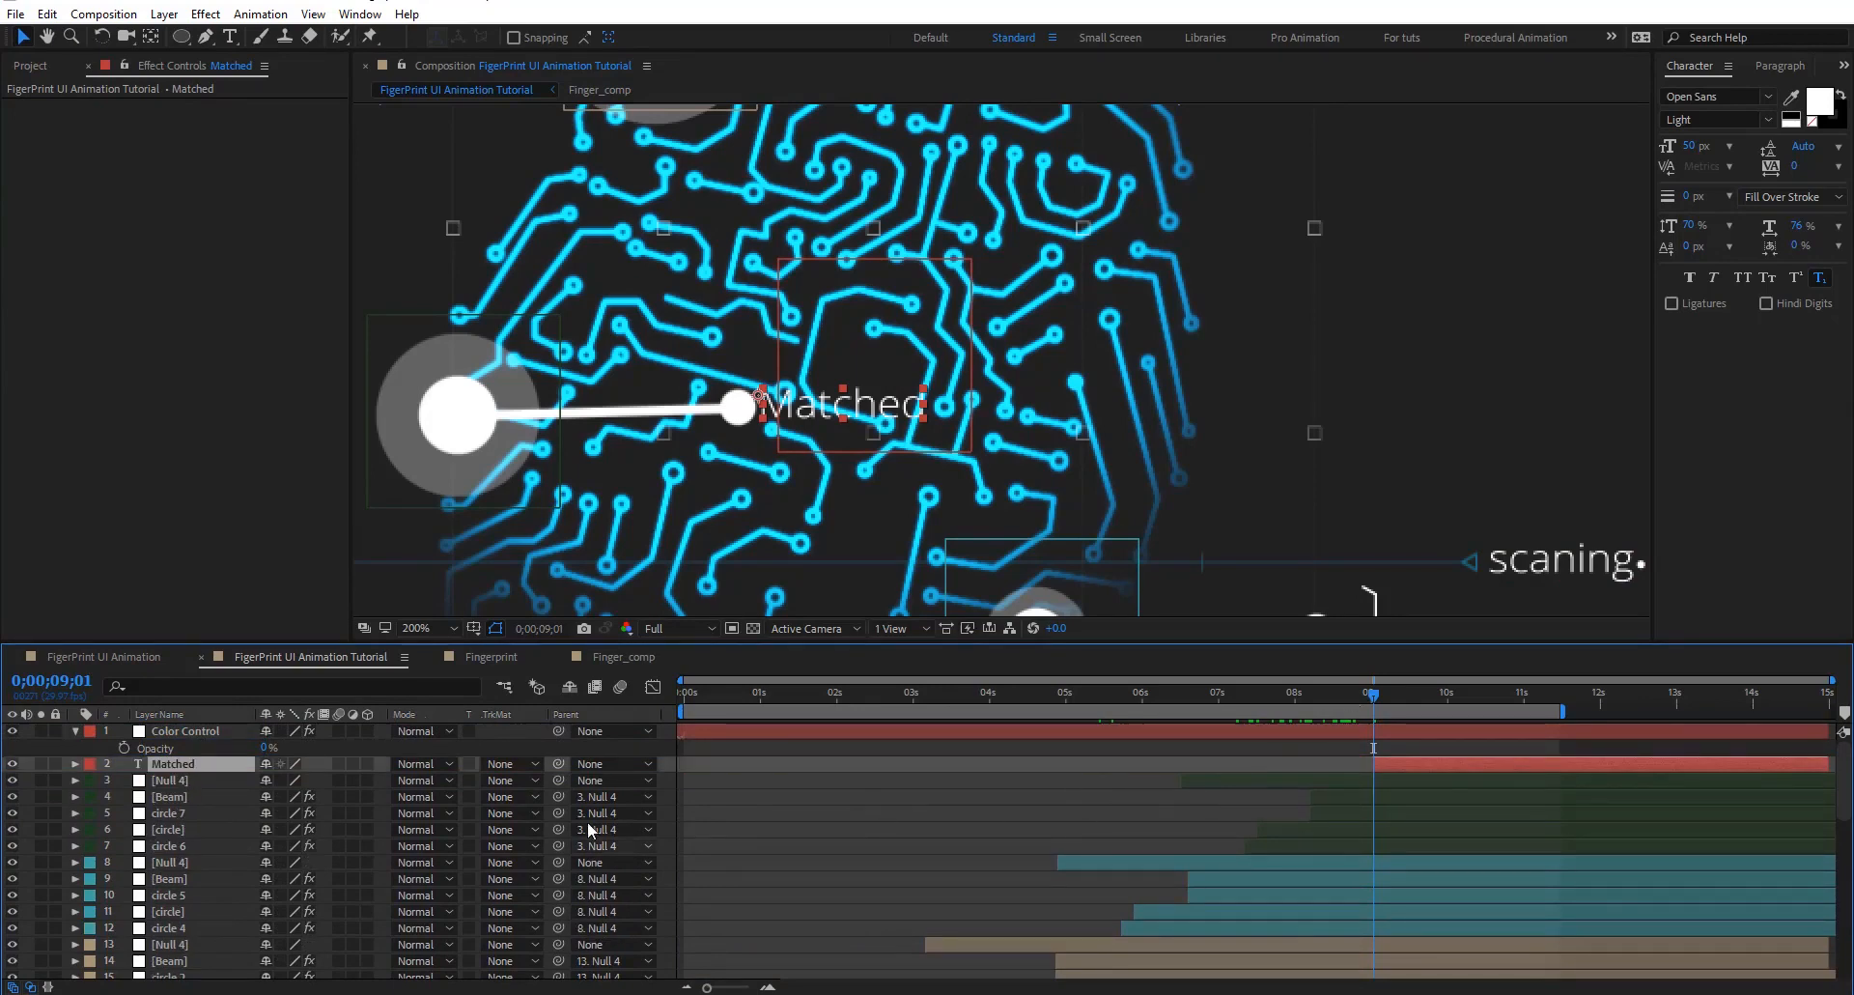
Keyframe the Matched text layer's Opacity at 100% at 0;00;09;07
{"action": "key", "text": "t"}
{"action": "left_click_drag", "start_coordinate": [270, 781], "coordinate": [55, 775]}
{"action": "key", "text": "shift+Page_Down"}
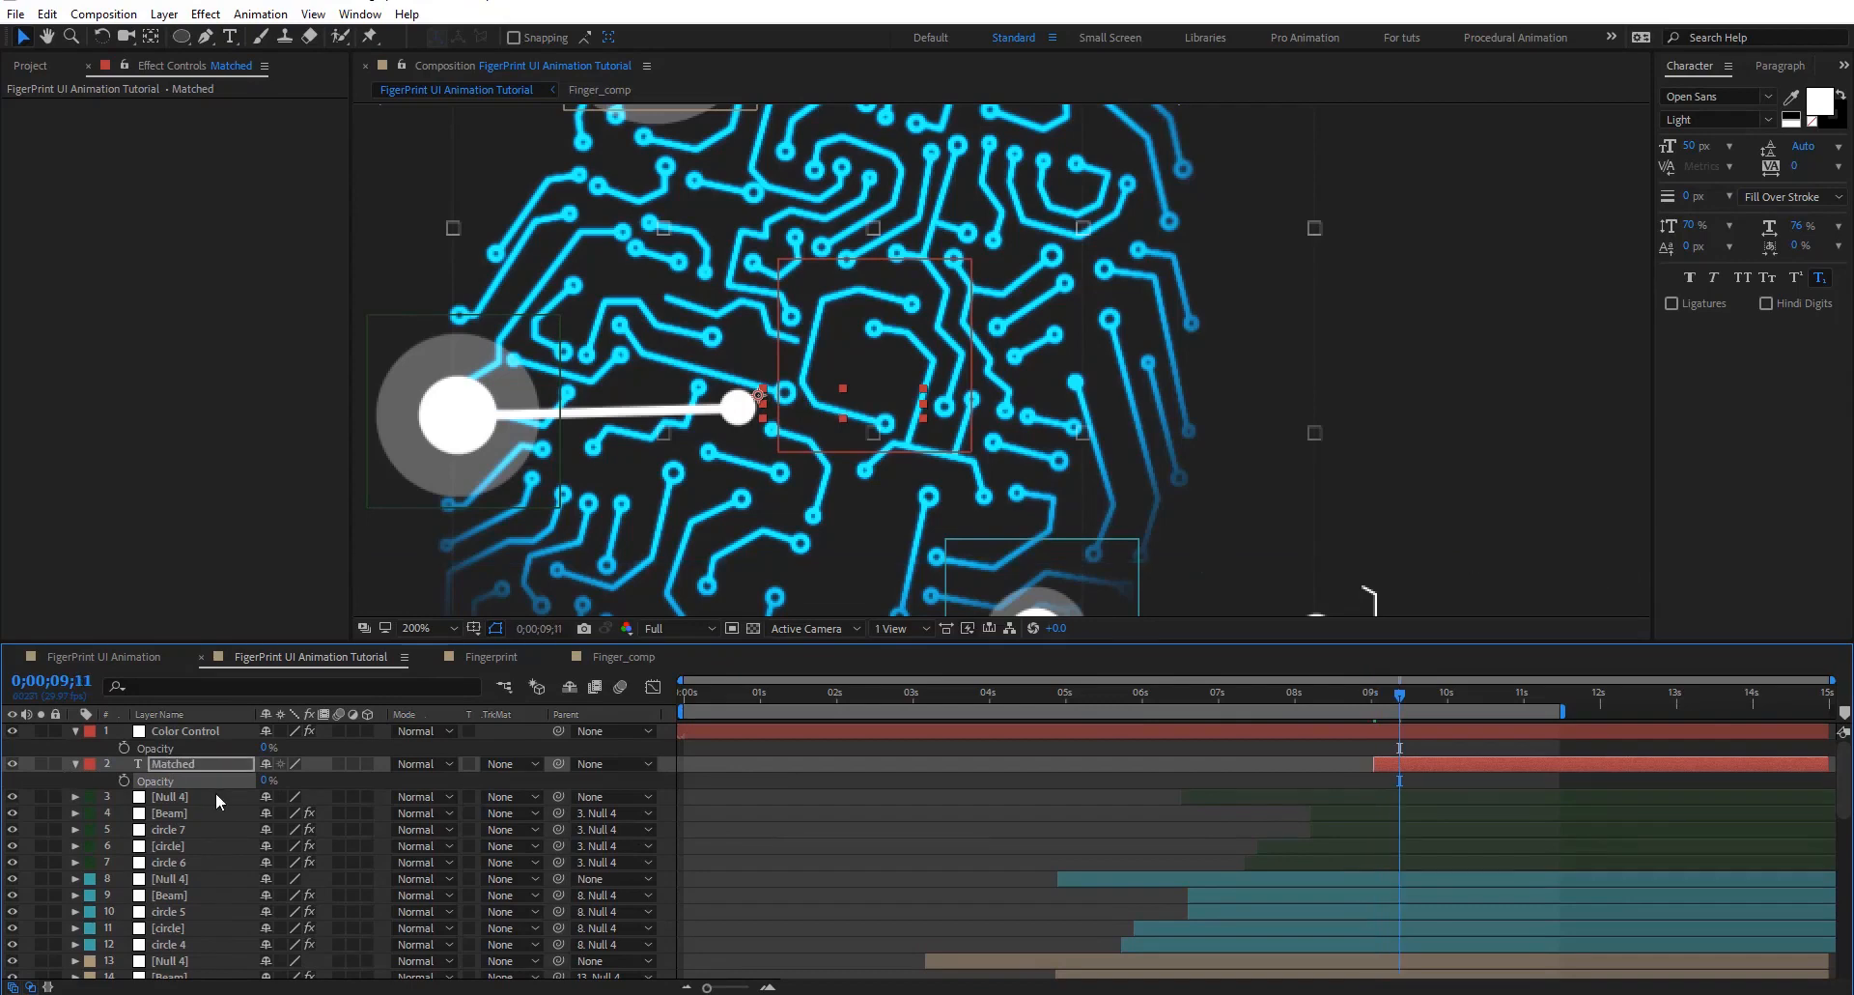
{"action": "key", "text": "Page_Up"}
{"action": "key", "text": "Page_Up"}
{"action": "key", "text": "Page_Up"}
{"action": "key", "text": "Page_Up"}
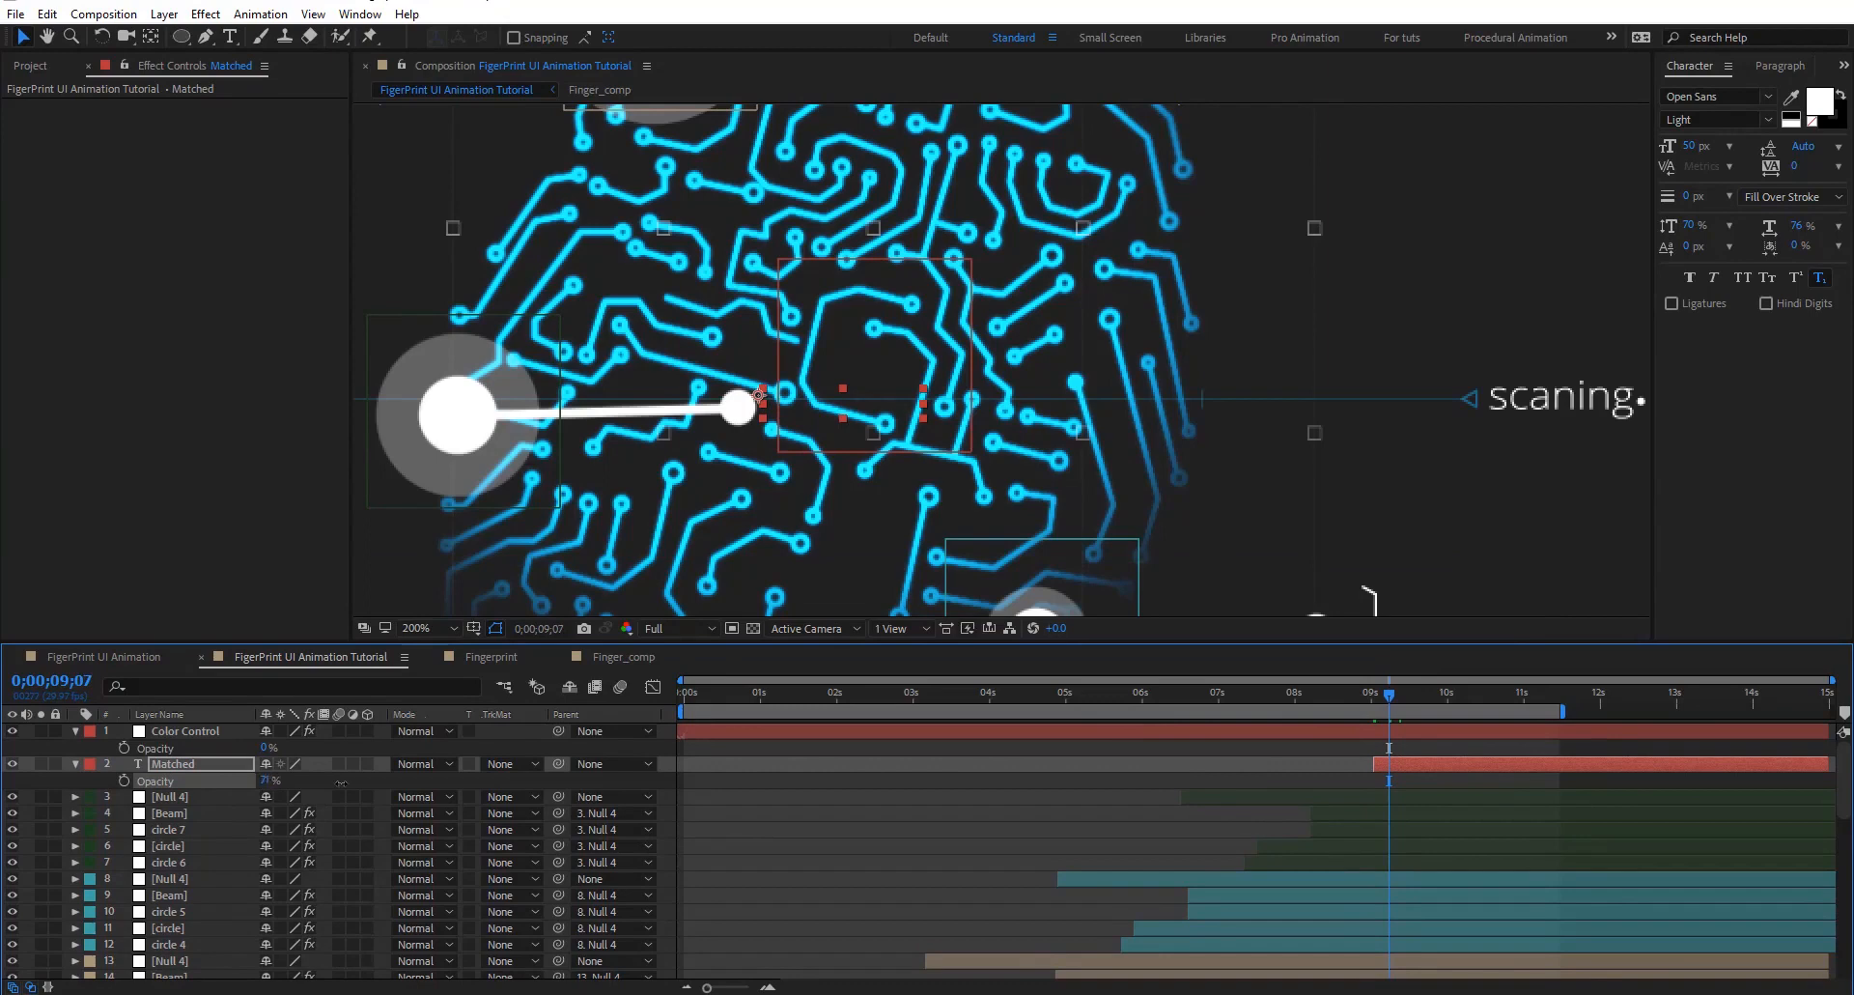
{"action": "left_click_drag", "start_coordinate": [341, 782], "coordinate": [371, 783]}
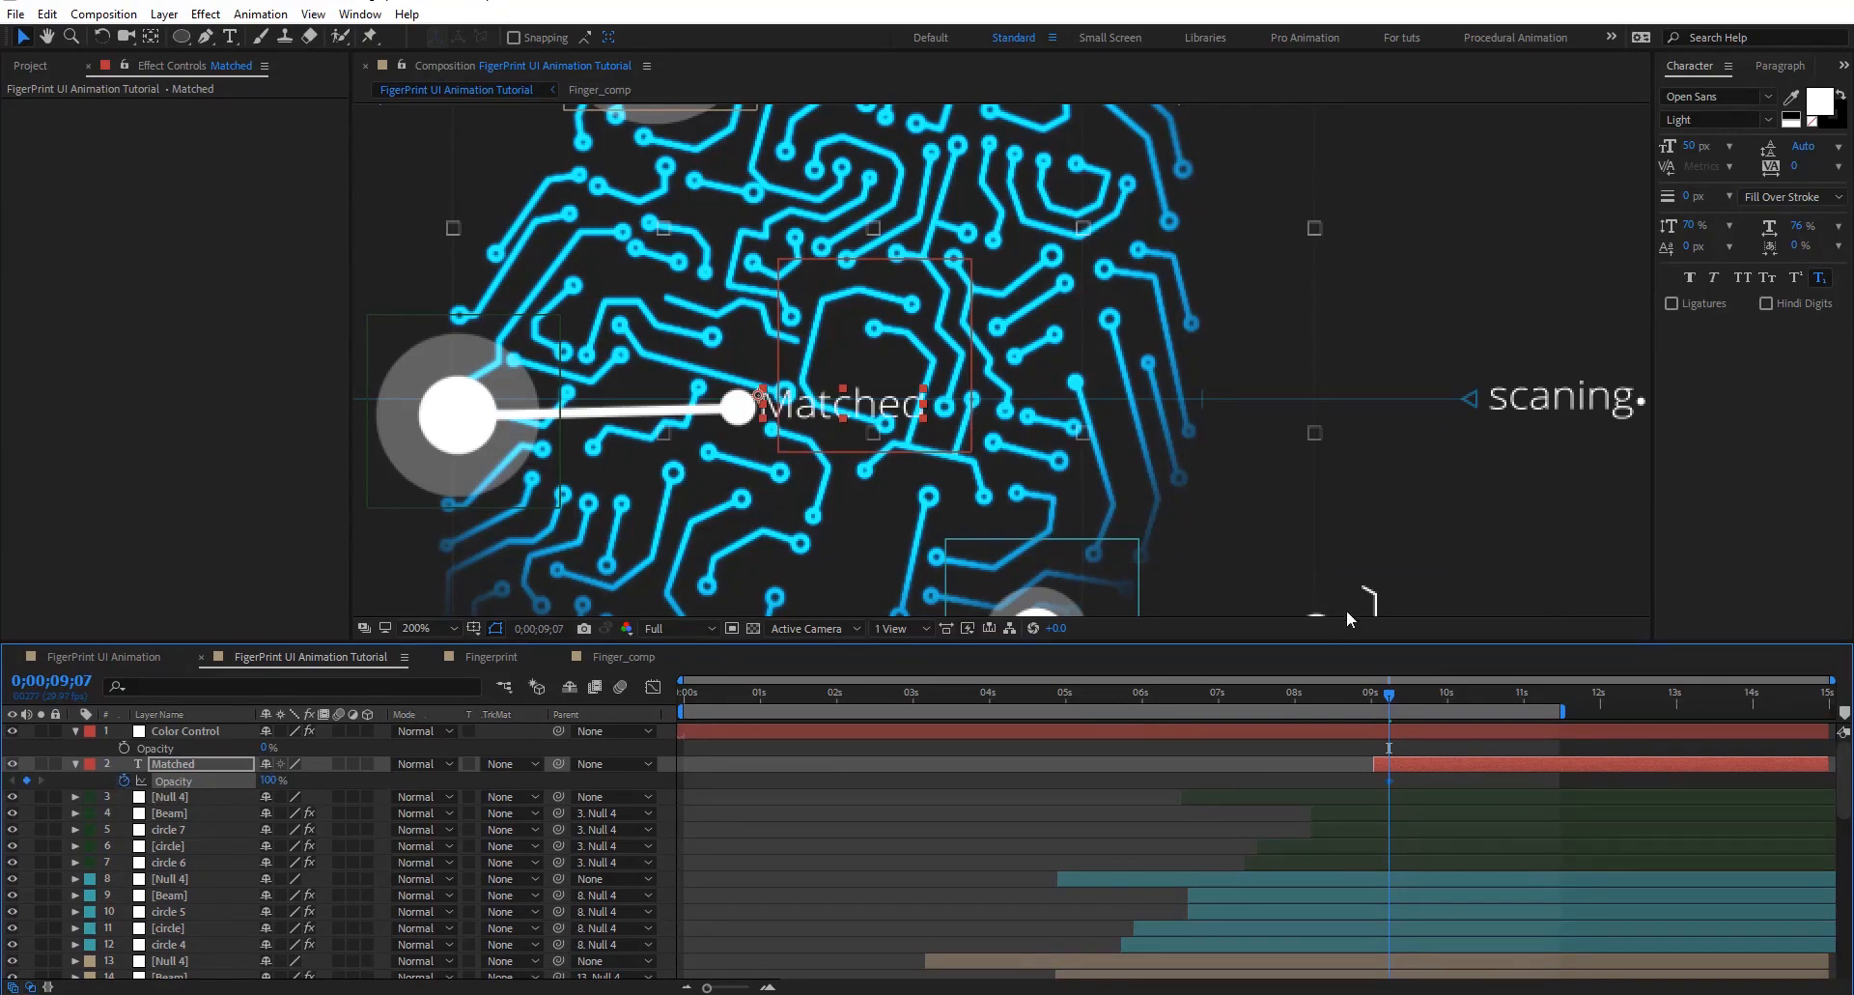
Add a 100% Opacity keyframe to Matched at 0;00;09;01 and shift the following keyframe to 0;00;09;03
{"action": "left_click_drag", "start_coordinate": [1376, 697], "coordinate": [1372, 699]}
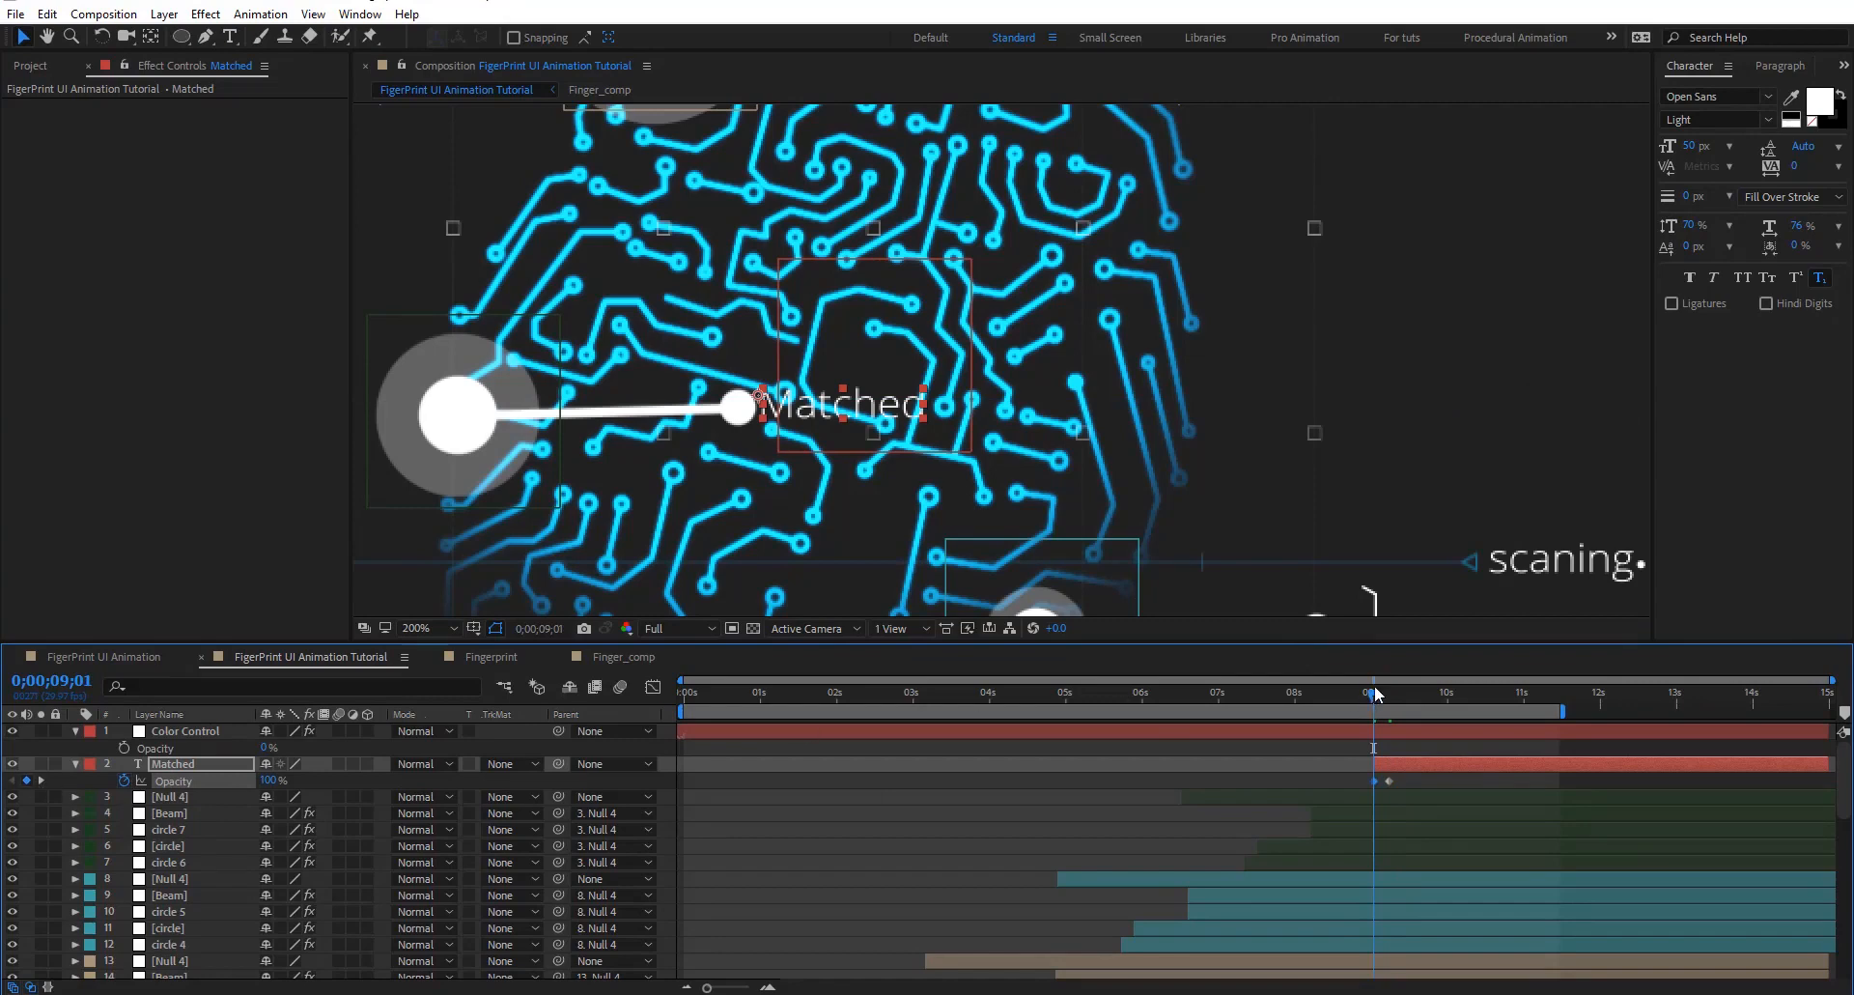
{"action": "left_click_drag", "start_coordinate": [1375, 693], "coordinate": [1402, 697]}
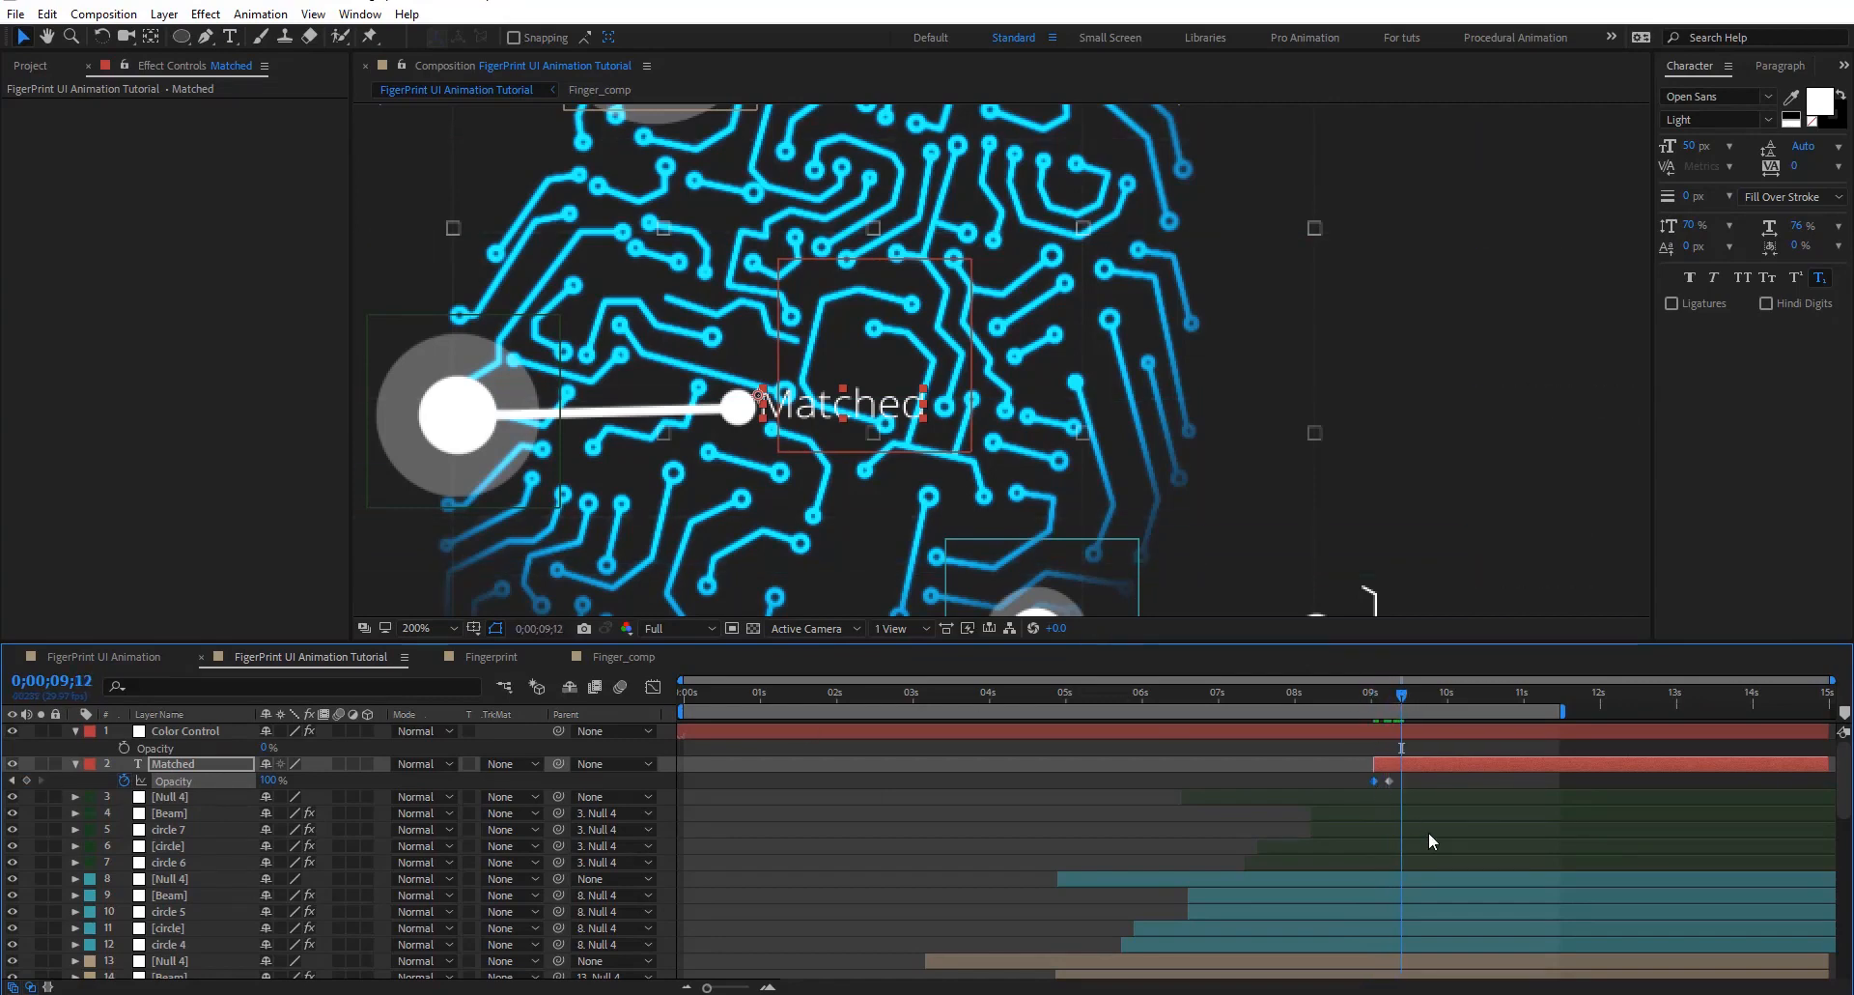
{"action": "scroll", "coordinate": [1497, 831], "scroll_direction": "up", "scroll_amount": 3, "text": "alt"}
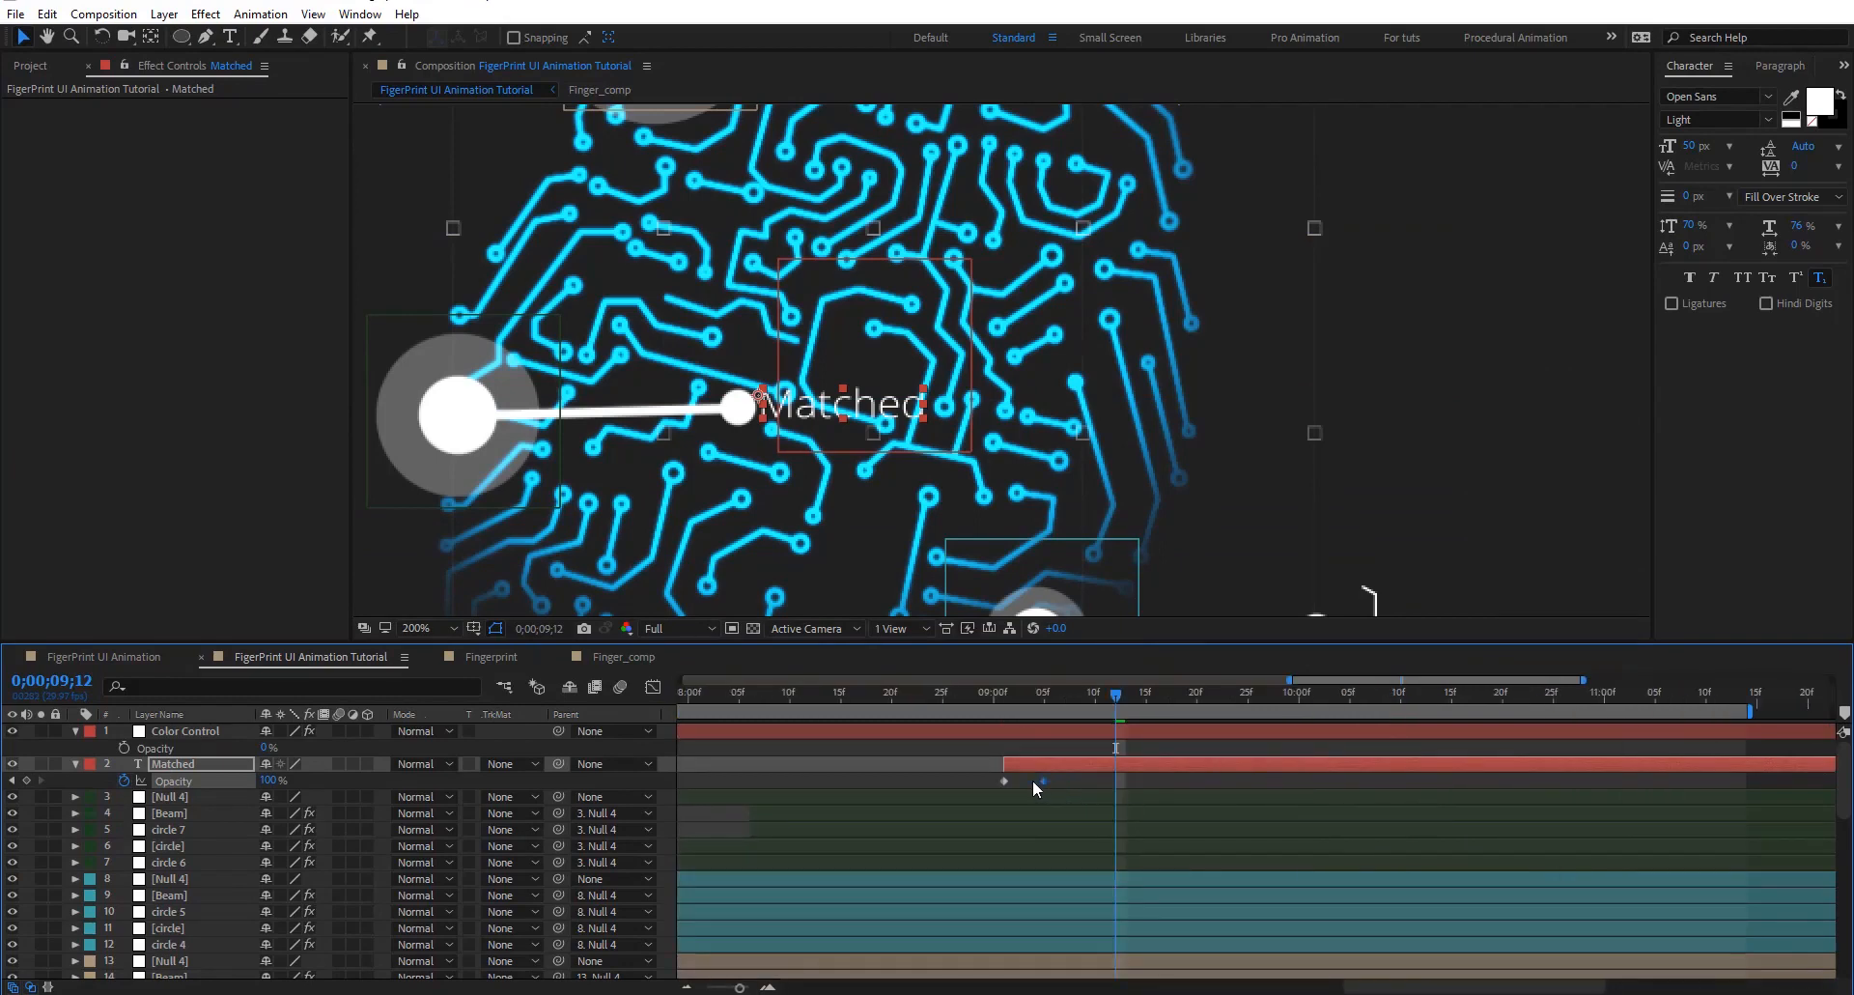
{"action": "left_click_drag", "start_coordinate": [1041, 781], "coordinate": [1024, 780]}
{"action": "left_click", "coordinate": [1028, 694]}
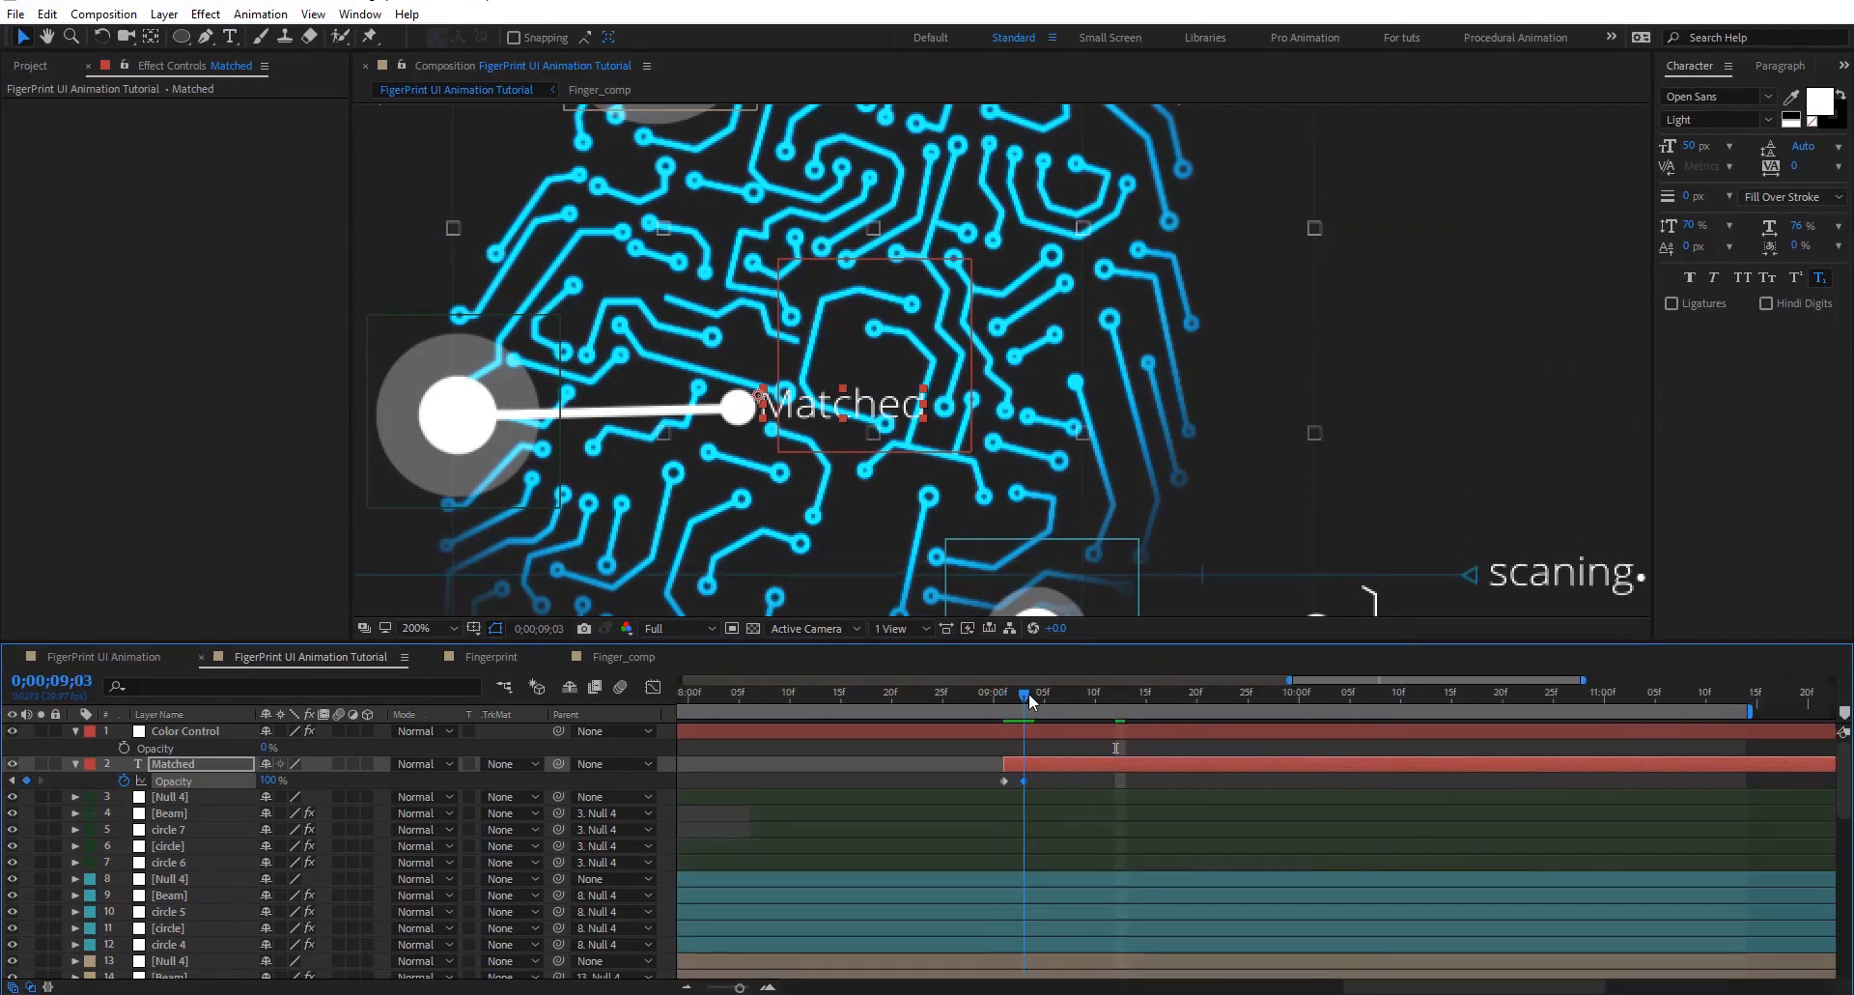
{"action": "left_click", "coordinate": [1014, 694]}
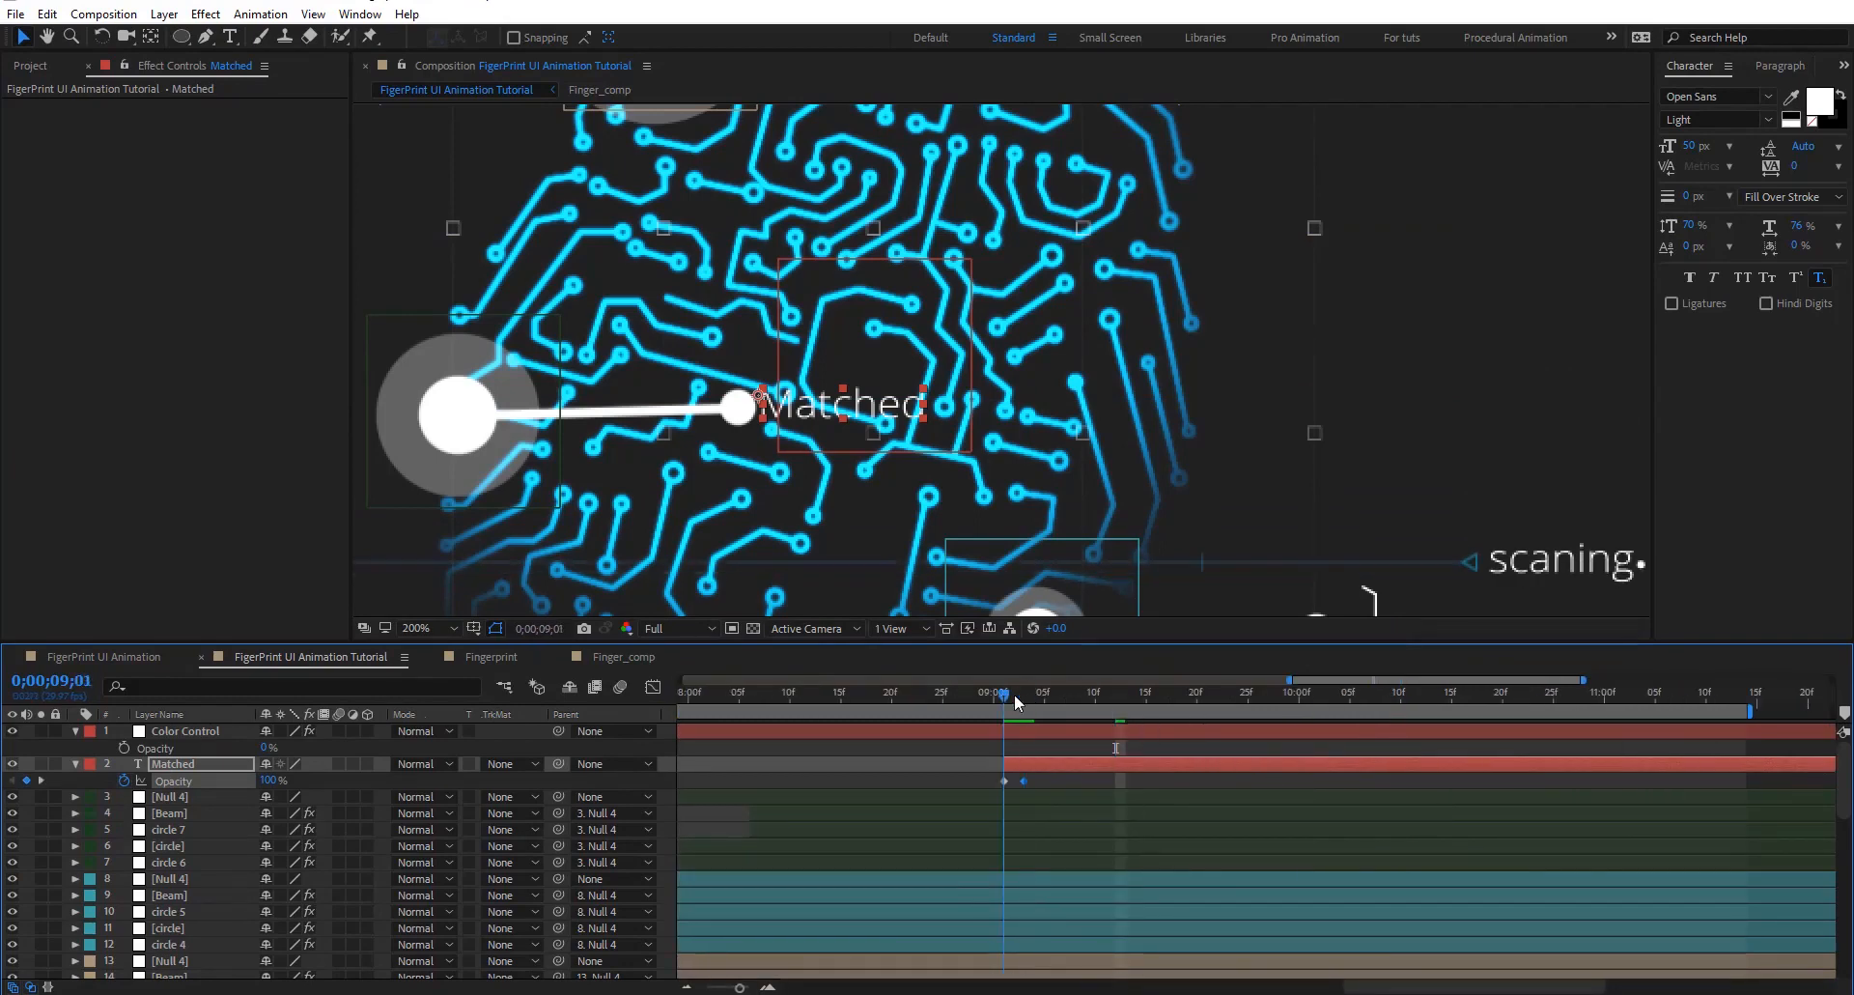
Keyframe the Matched layer's Opacity at 10% at 0;00;09;04
{"action": "left_click_drag", "start_coordinate": [76, 756], "coordinate": [95, 756]}
{"action": "left_click_drag", "start_coordinate": [1007, 698], "coordinate": [1037, 695]}
{"action": "left_click", "coordinate": [270, 781]}
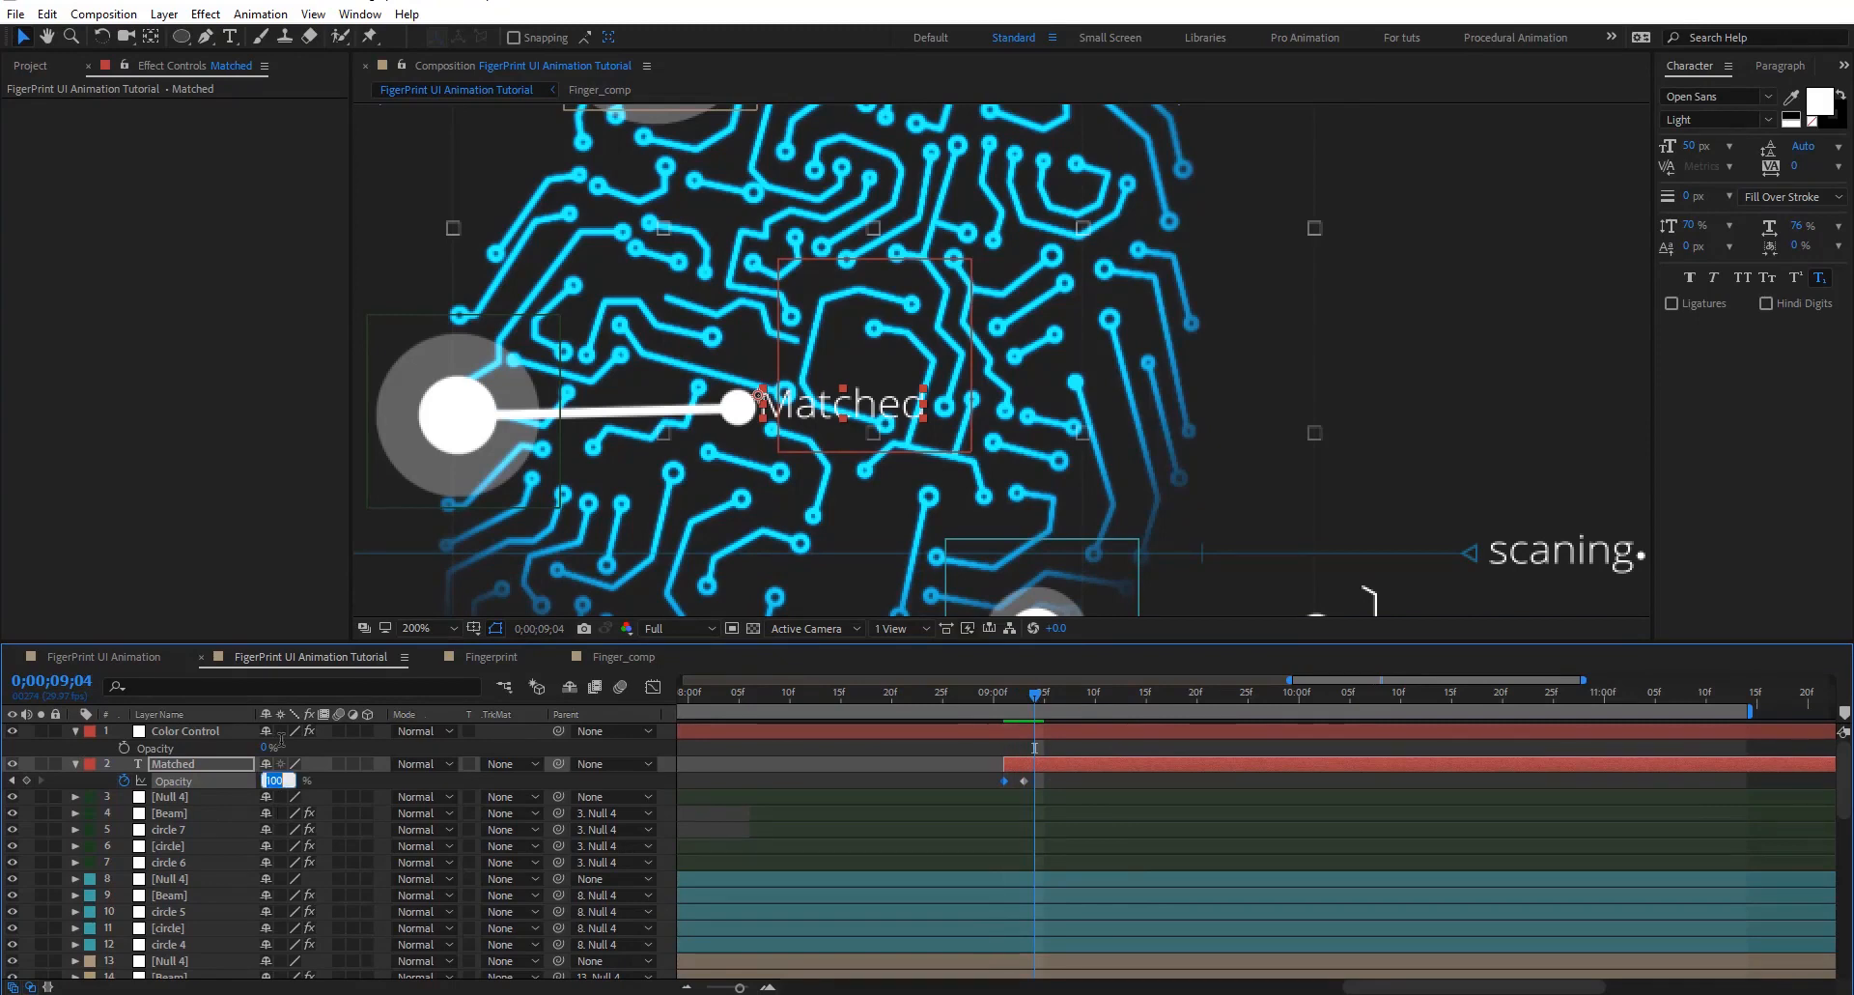
{"action": "type", "text": "10"}
{"action": "key", "text": "Return"}
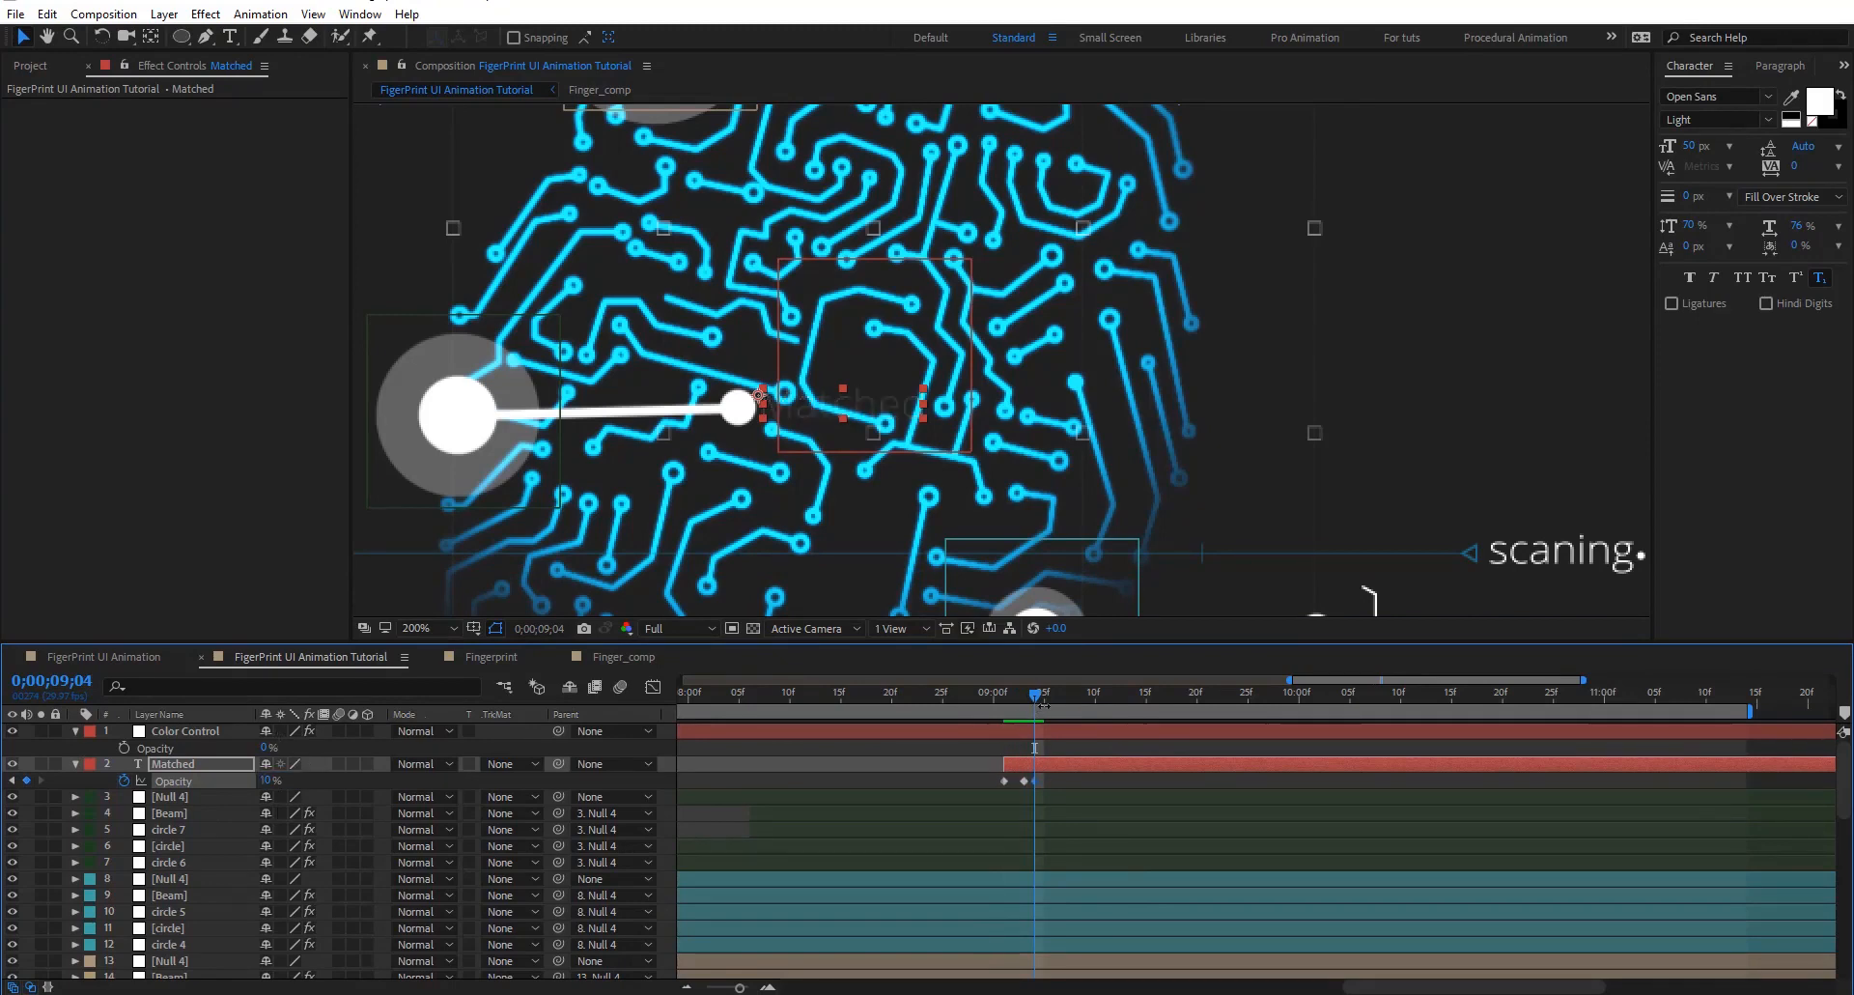
Keyframe the Matched layer's Opacity at 100% at 0;00;09;05
{"action": "left_click", "coordinate": [1044, 700]}
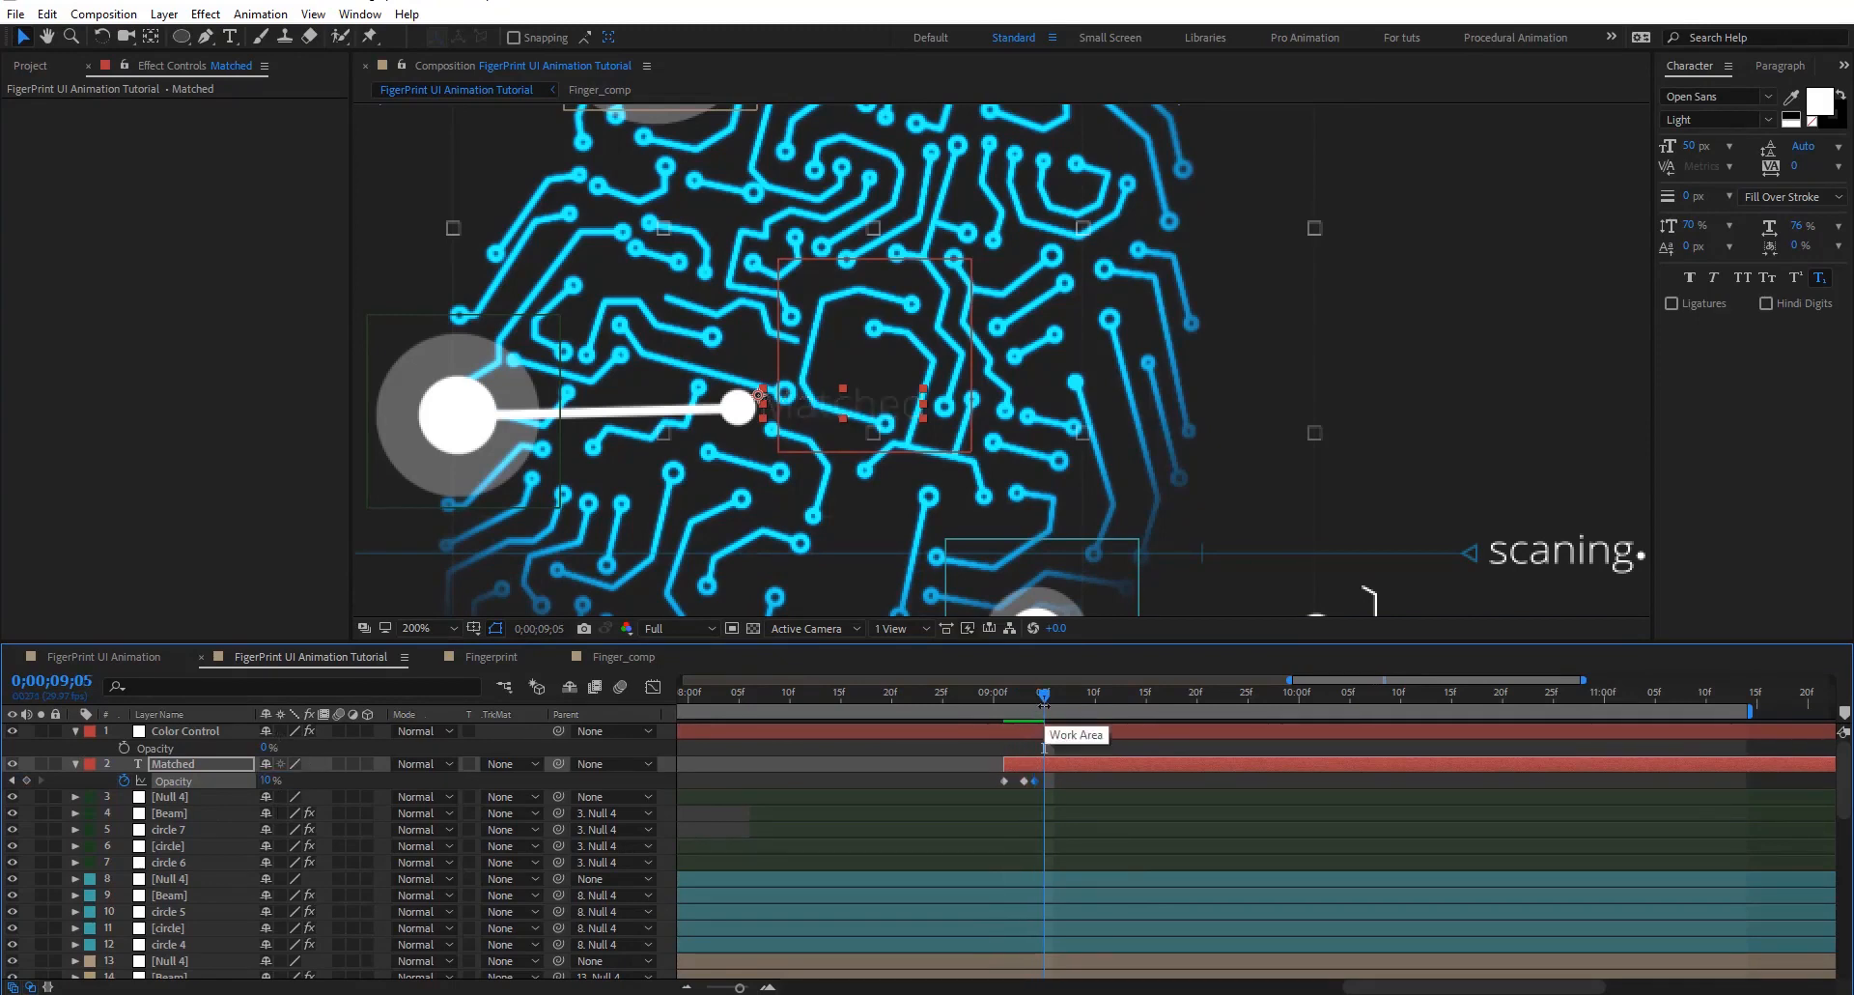
{"action": "left_click", "coordinate": [266, 782]}
{"action": "key", "text": "Return"}
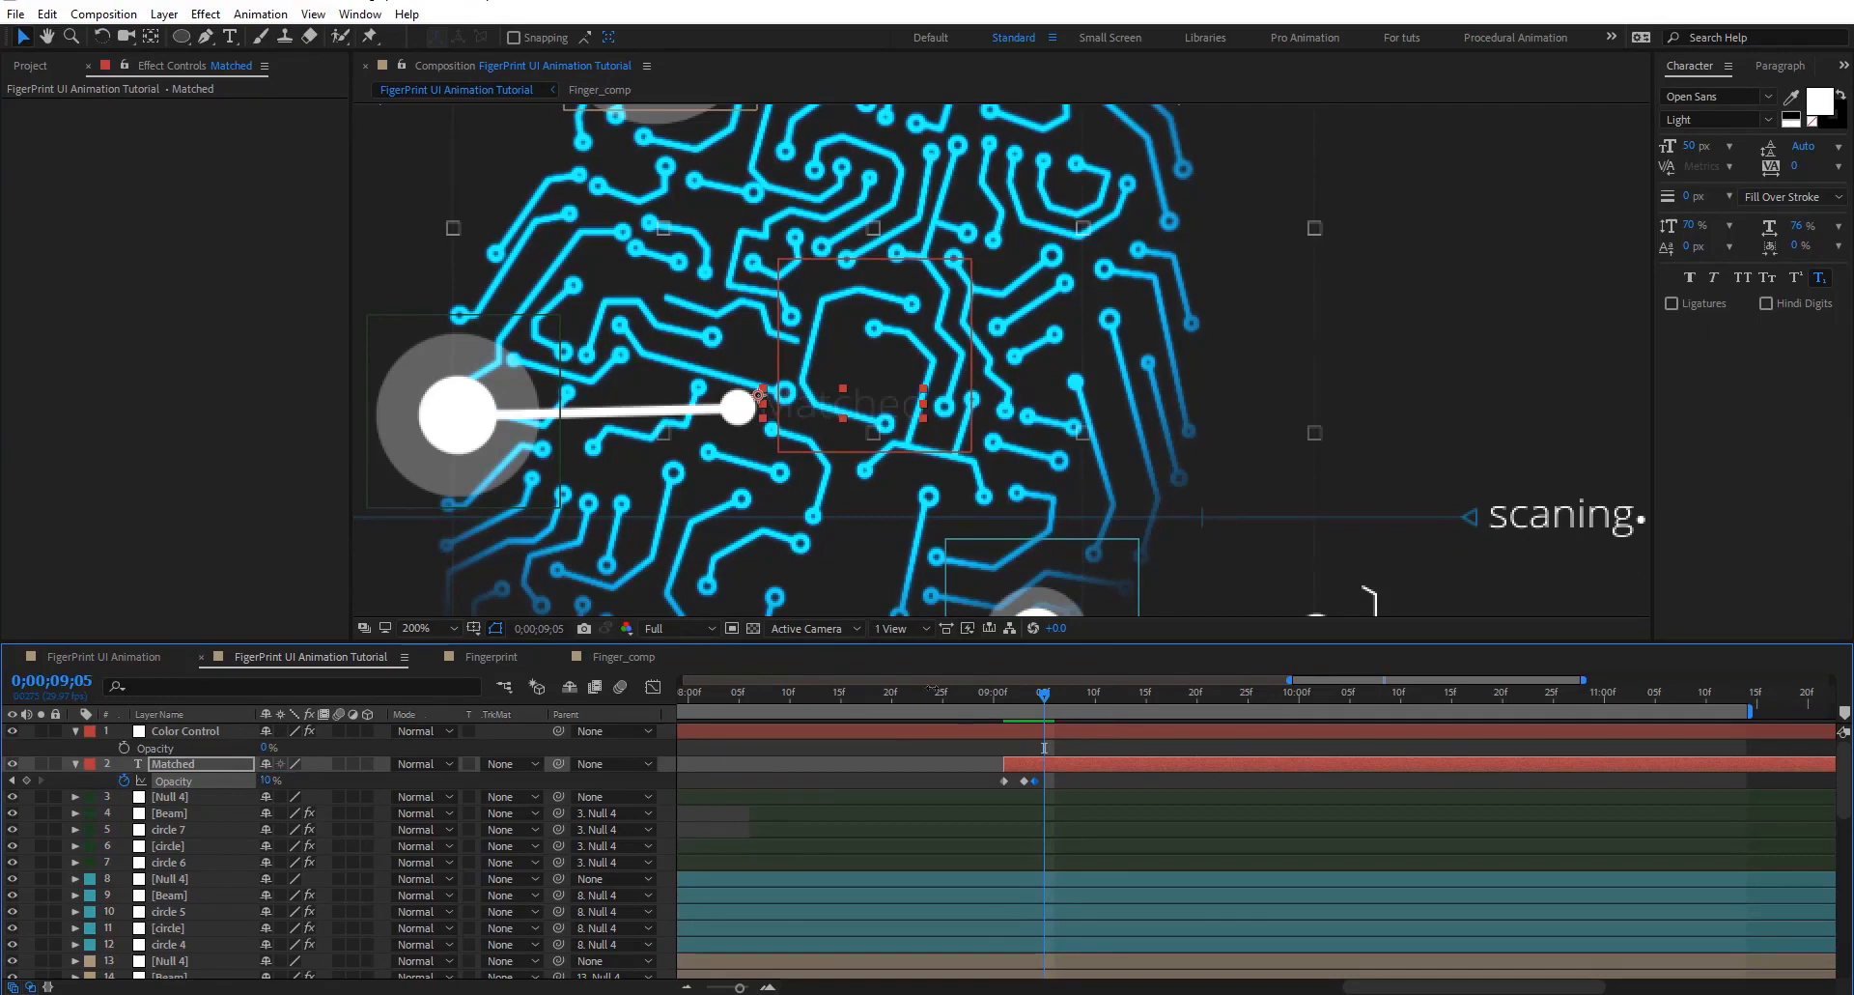
{"action": "left_click", "coordinate": [269, 782]}
{"action": "type", "text": "10"}
{"action": "key", "text": "Return"}
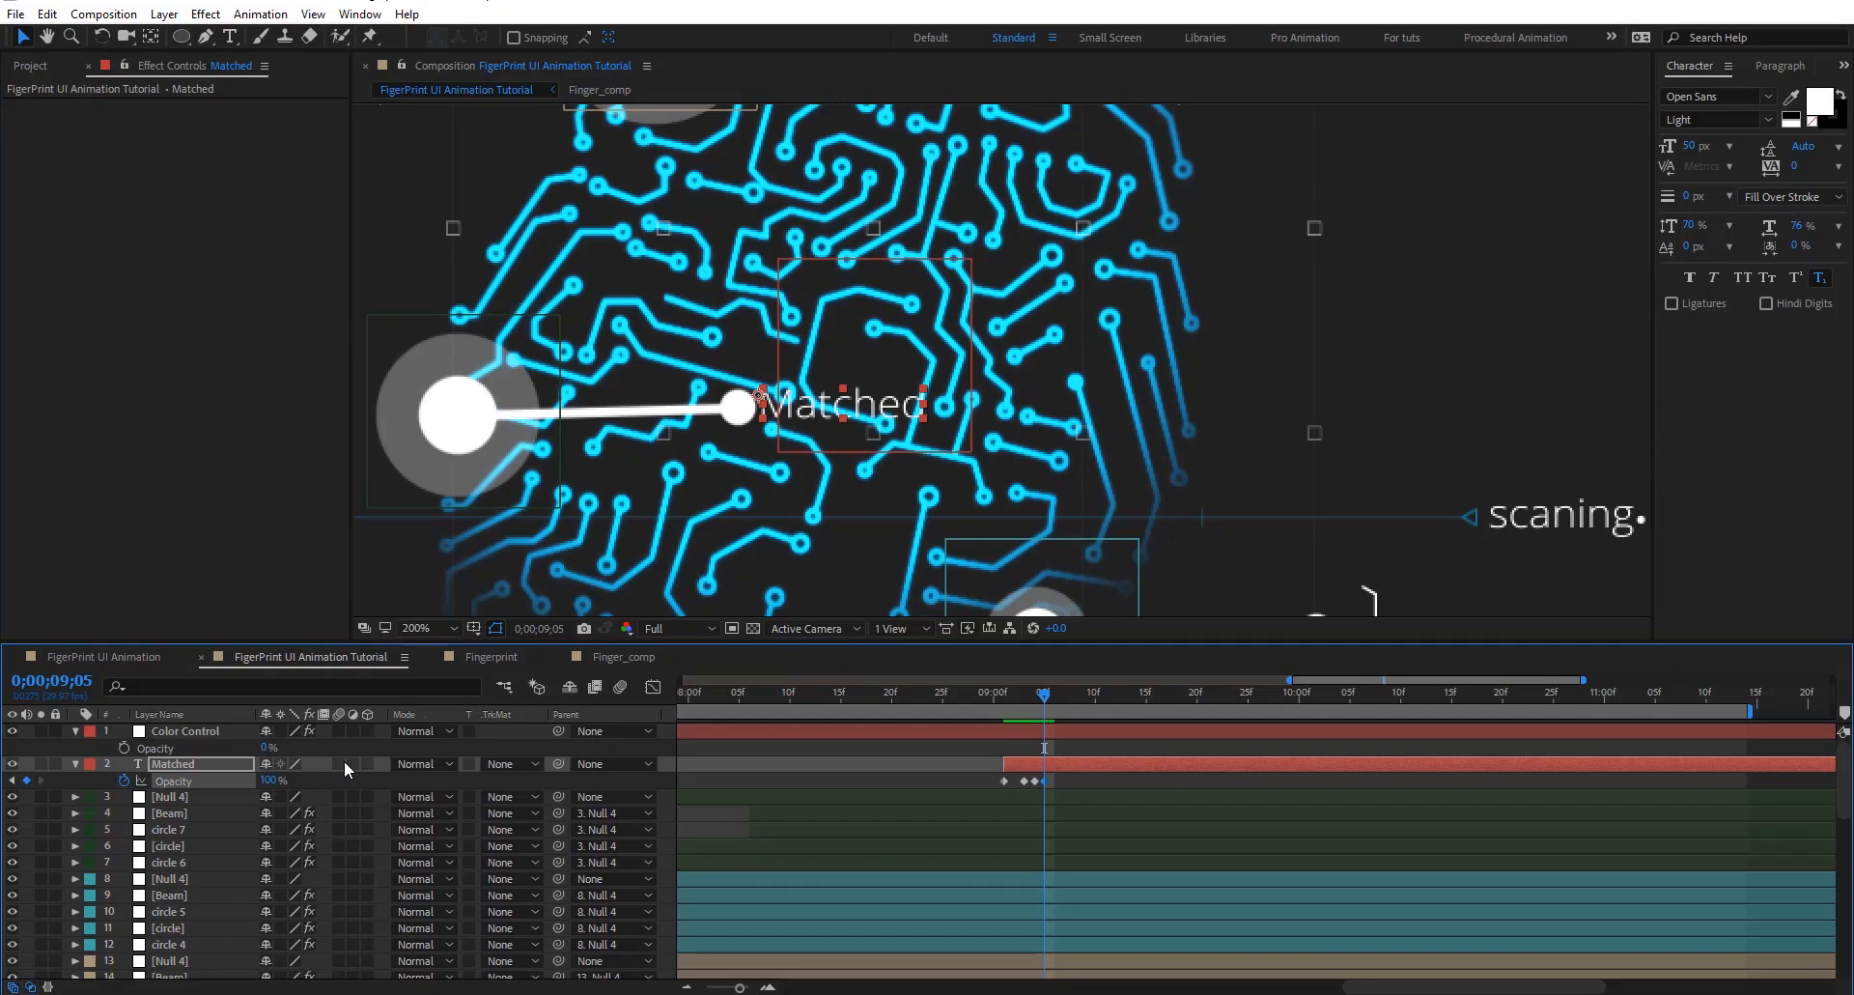
Add a holding Opacity keyframe at the same 100% value to Matched at 0;00;09;07
{"action": "key", "text": "Page_Down"}
{"action": "key", "text": "Page_Down"}
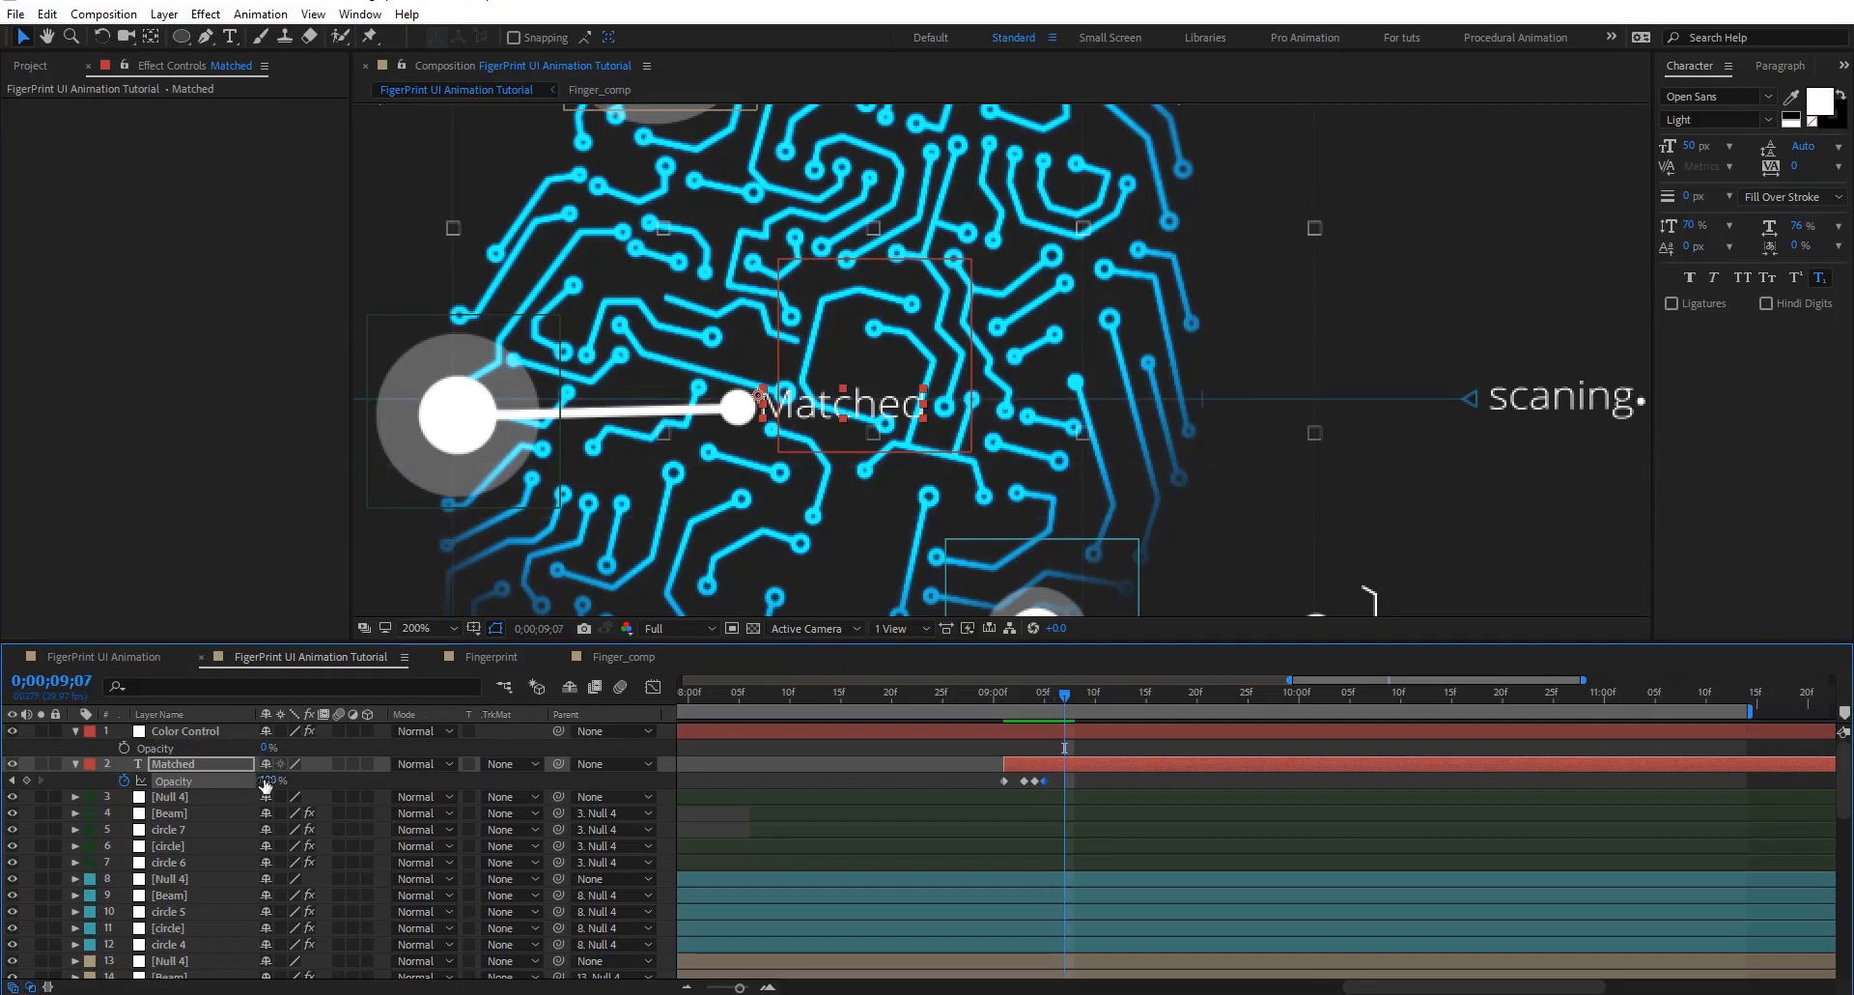
{"action": "left_click", "coordinate": [268, 781]}
{"action": "left_click", "coordinate": [26, 778]}
{"action": "mouse_move", "coordinate": [1049, 698]}
{"action": "left_mouse_down"}
{"action": "mouse_move", "coordinate": [1007, 699]}
{"action": "mouse_move", "coordinate": [1053, 707]}
{"action": "left_mouse_up"}
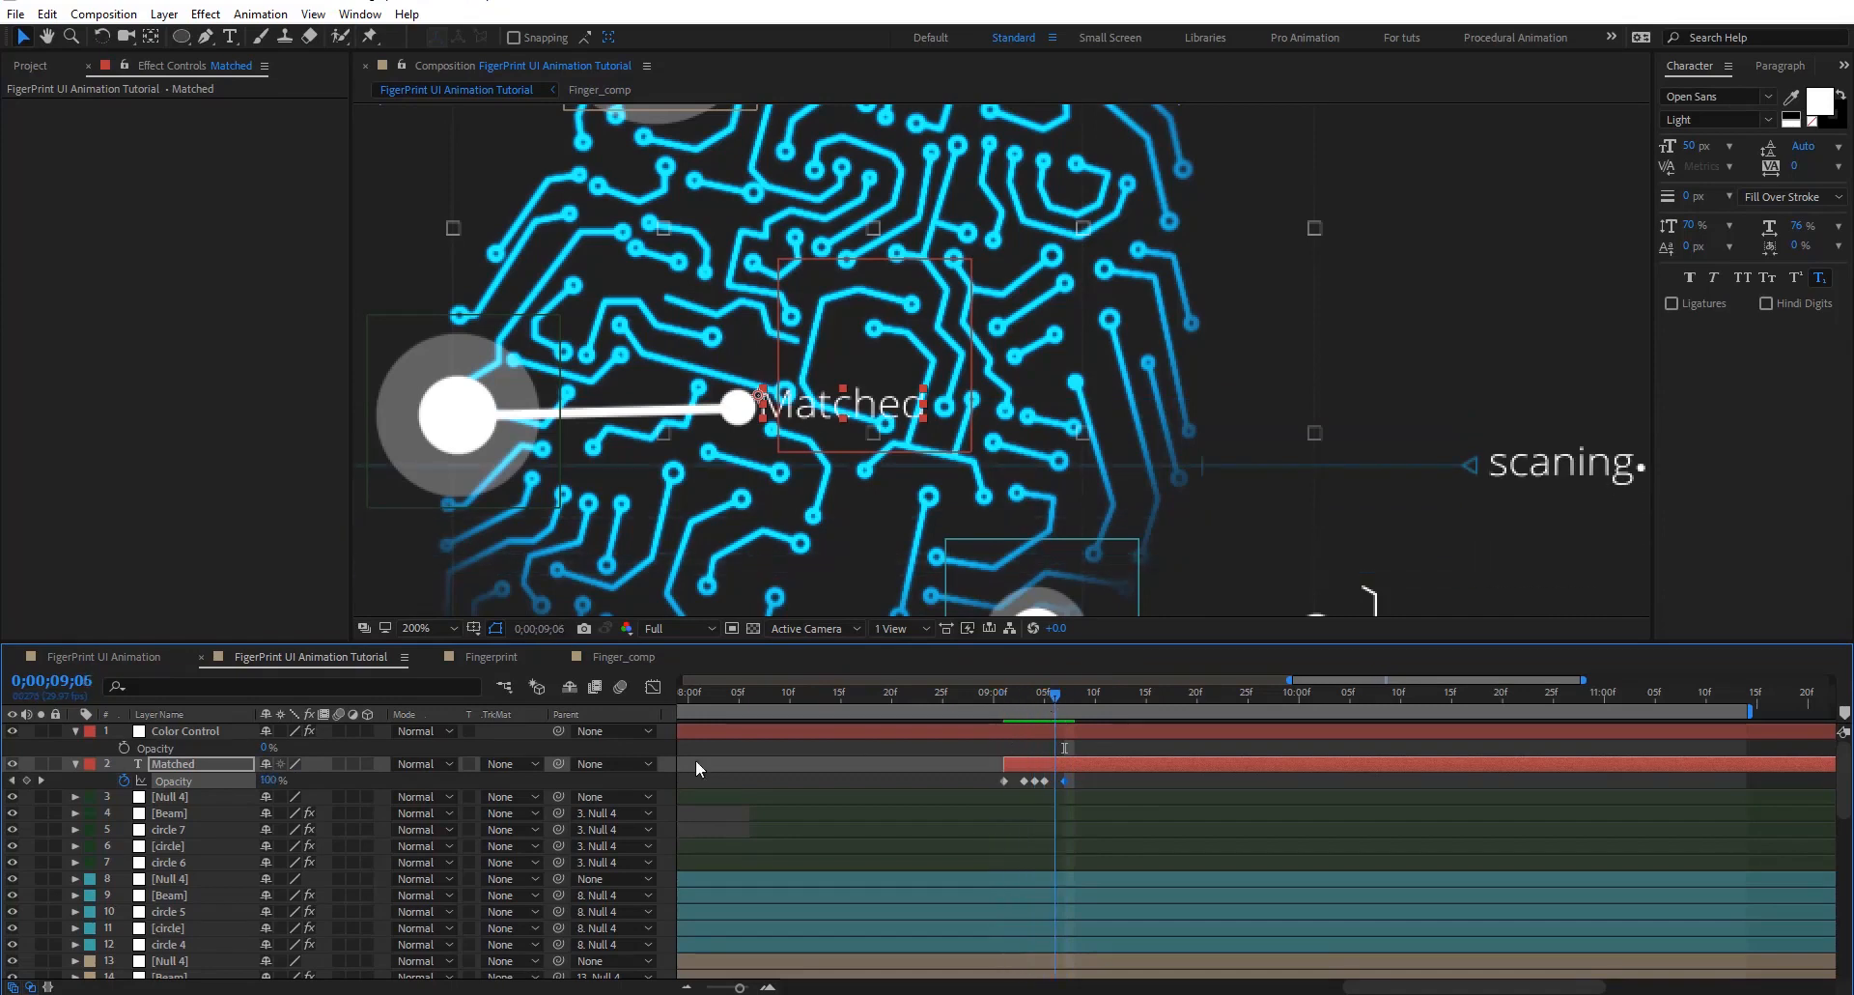
Add the expression loopOutDuration(type = "cycle", duration = 0) to the Matched layer's Opacity
{"action": "left_click", "coordinate": [123, 782], "text": "alt"}
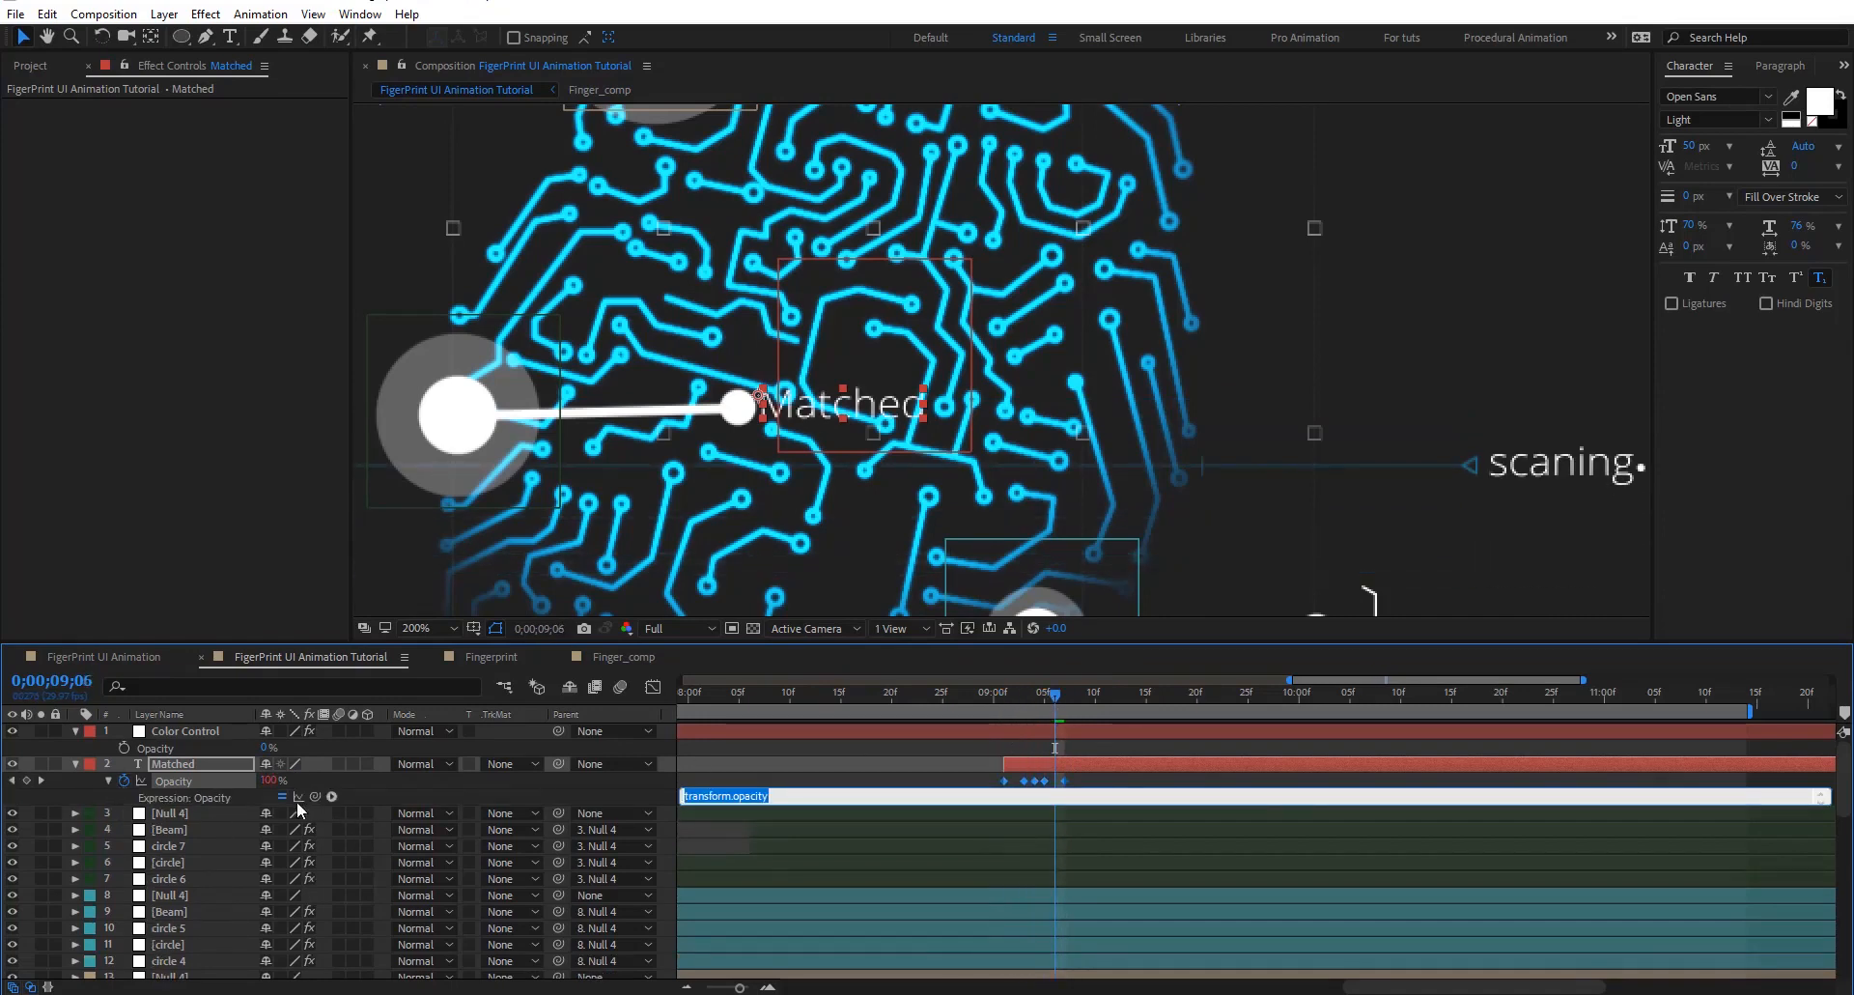
{"action": "left_click", "coordinate": [333, 796]}
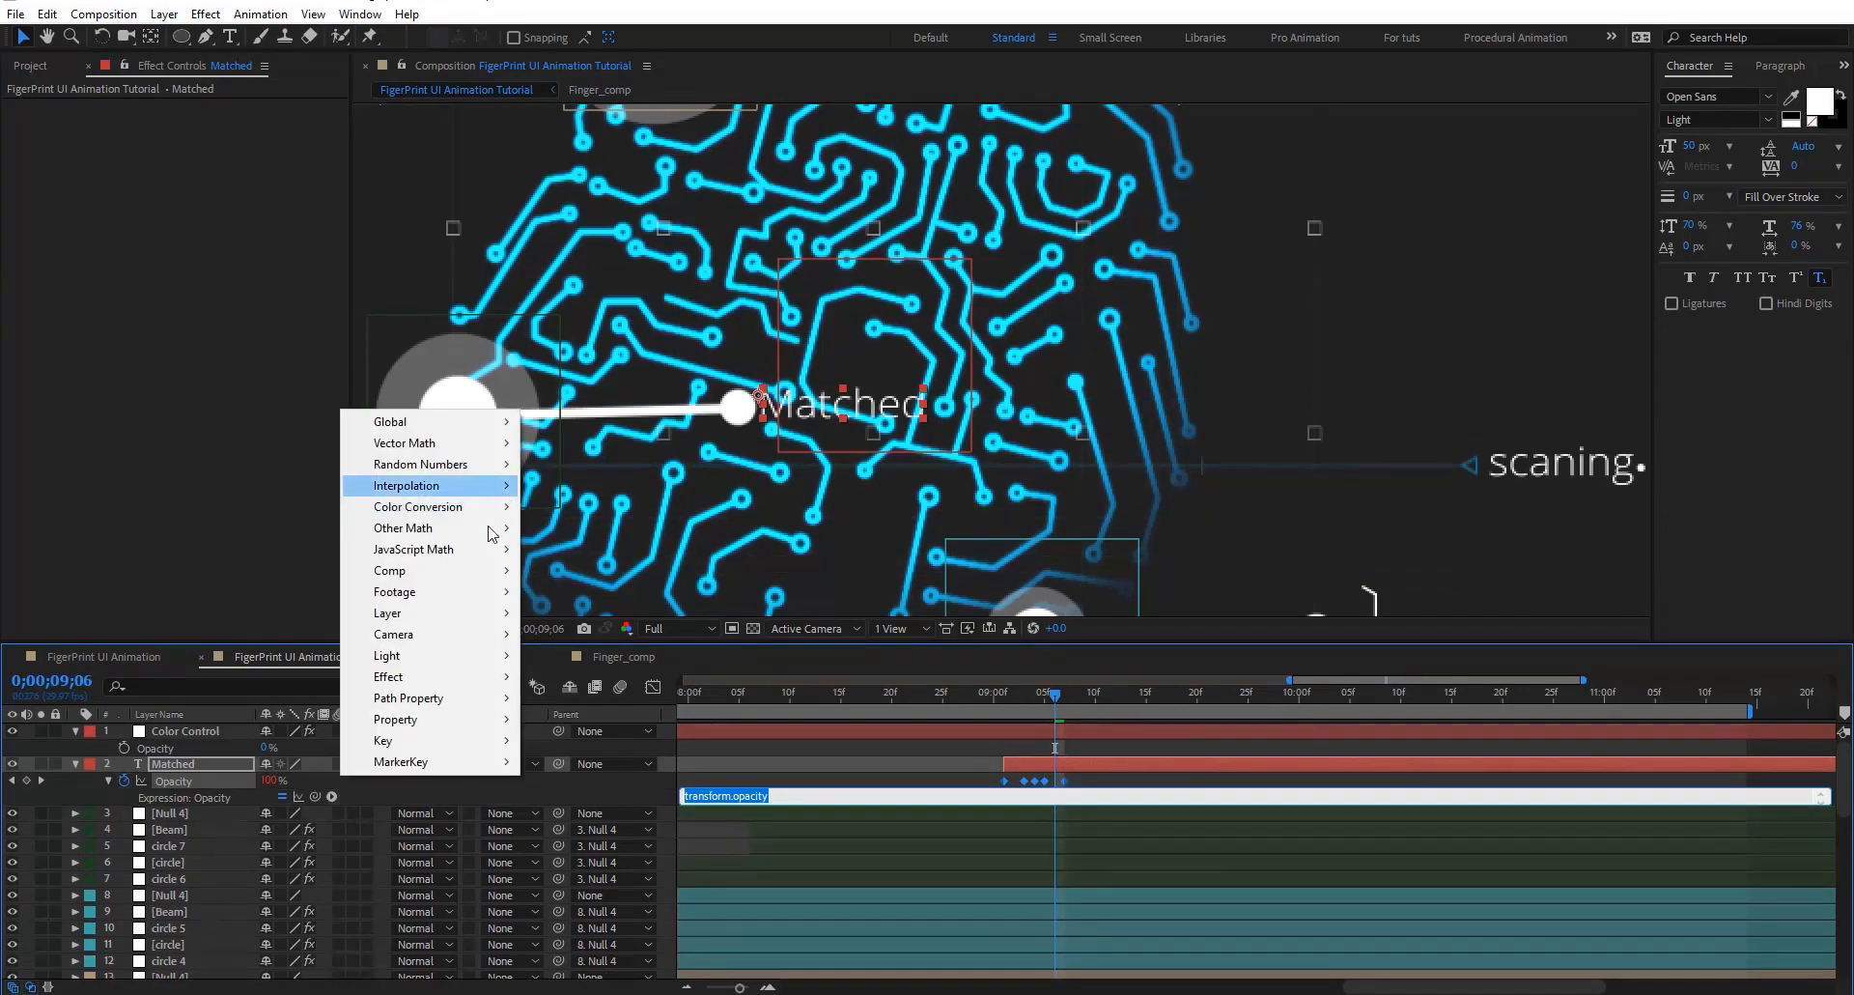
{"action": "mouse_move", "coordinate": [462, 721]}
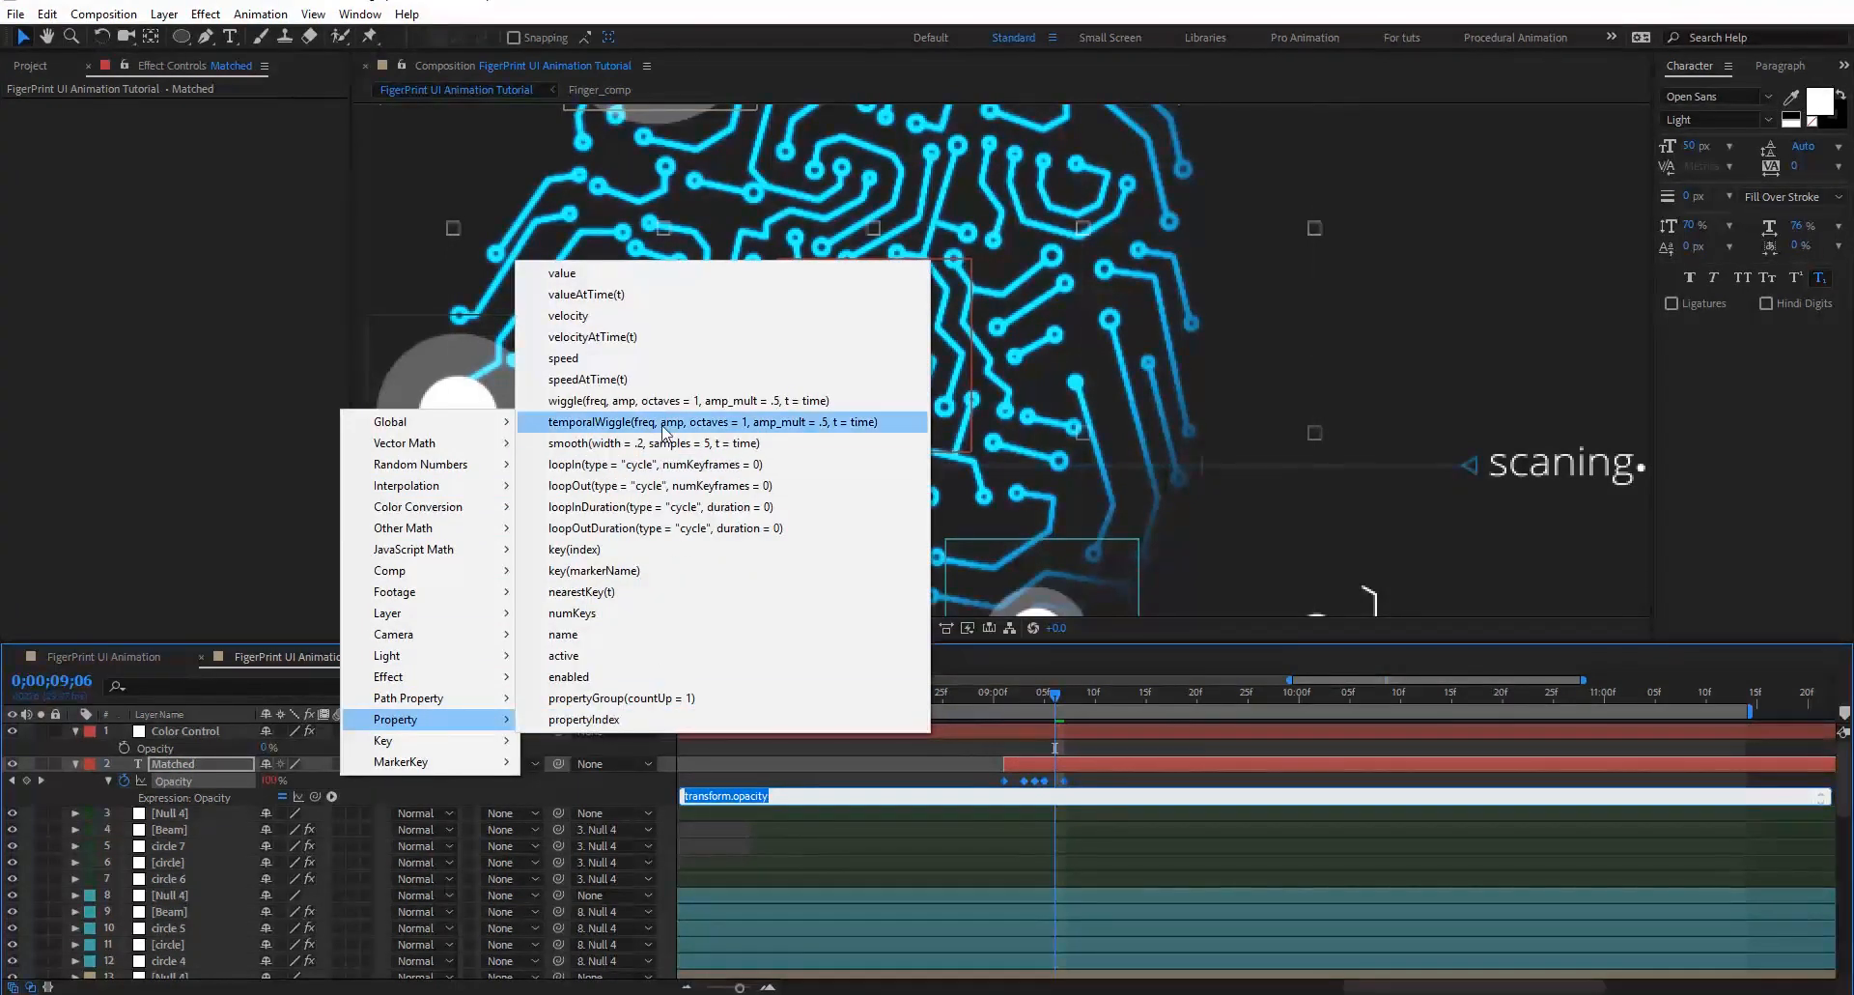
{"action": "left_click", "coordinate": [638, 528]}
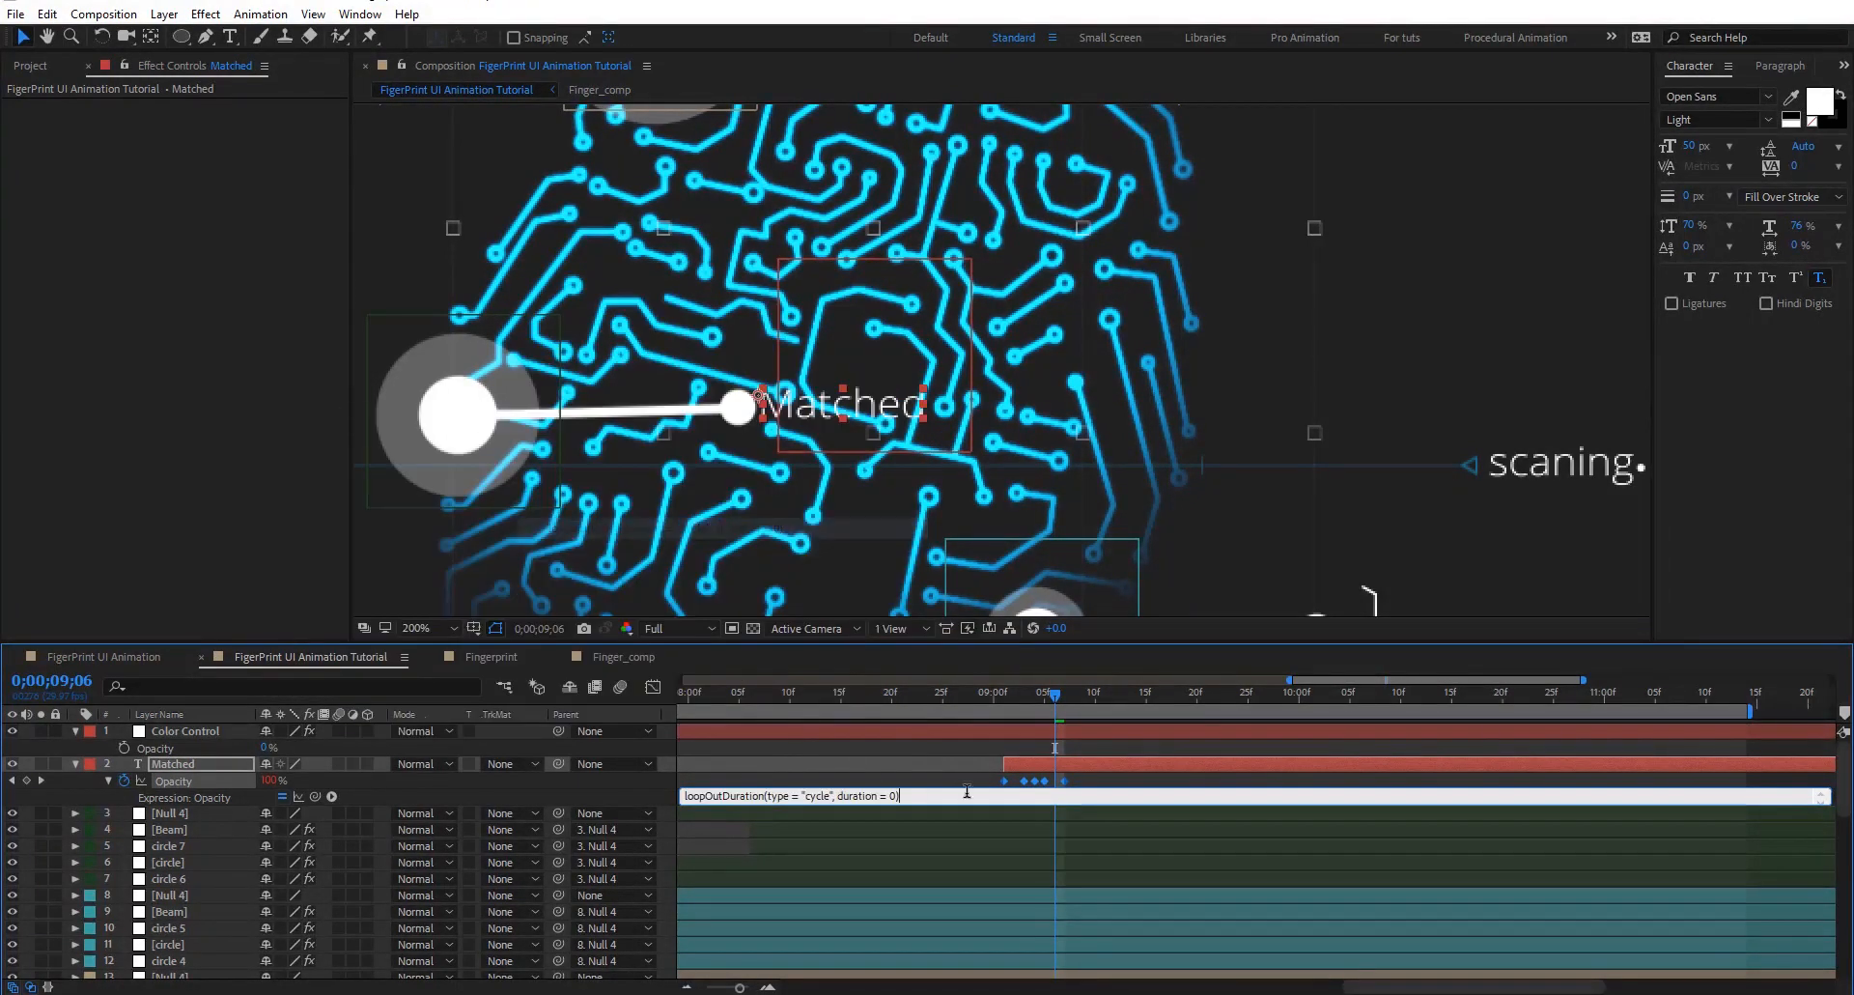
{"action": "left_click", "coordinate": [1066, 734]}
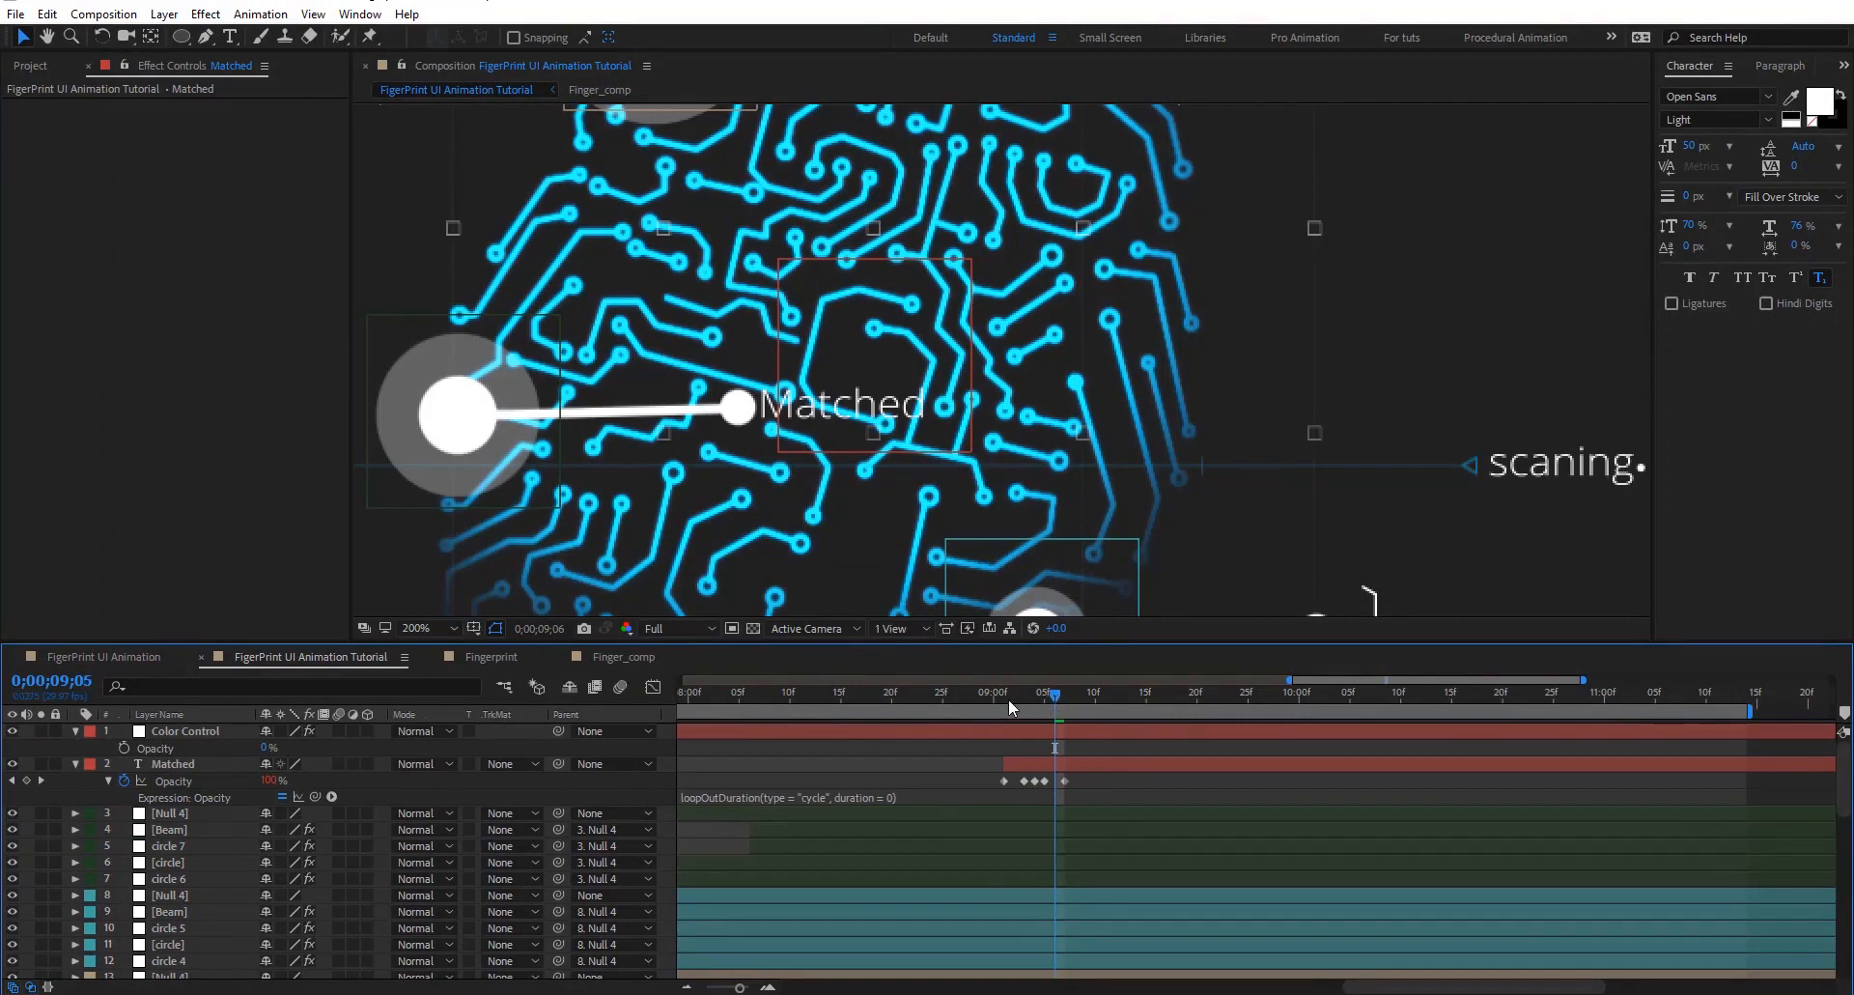
Duplicate the Matched label beside the lower-right callout's end dot and place its layer above the teal callout group, starting with that group's Beam
{"action": "left_click_drag", "start_coordinate": [1008, 698], "coordinate": [1676, 704]}
{"action": "scroll", "coordinate": [807, 453], "scroll_direction": "down", "scroll_amount": 1}
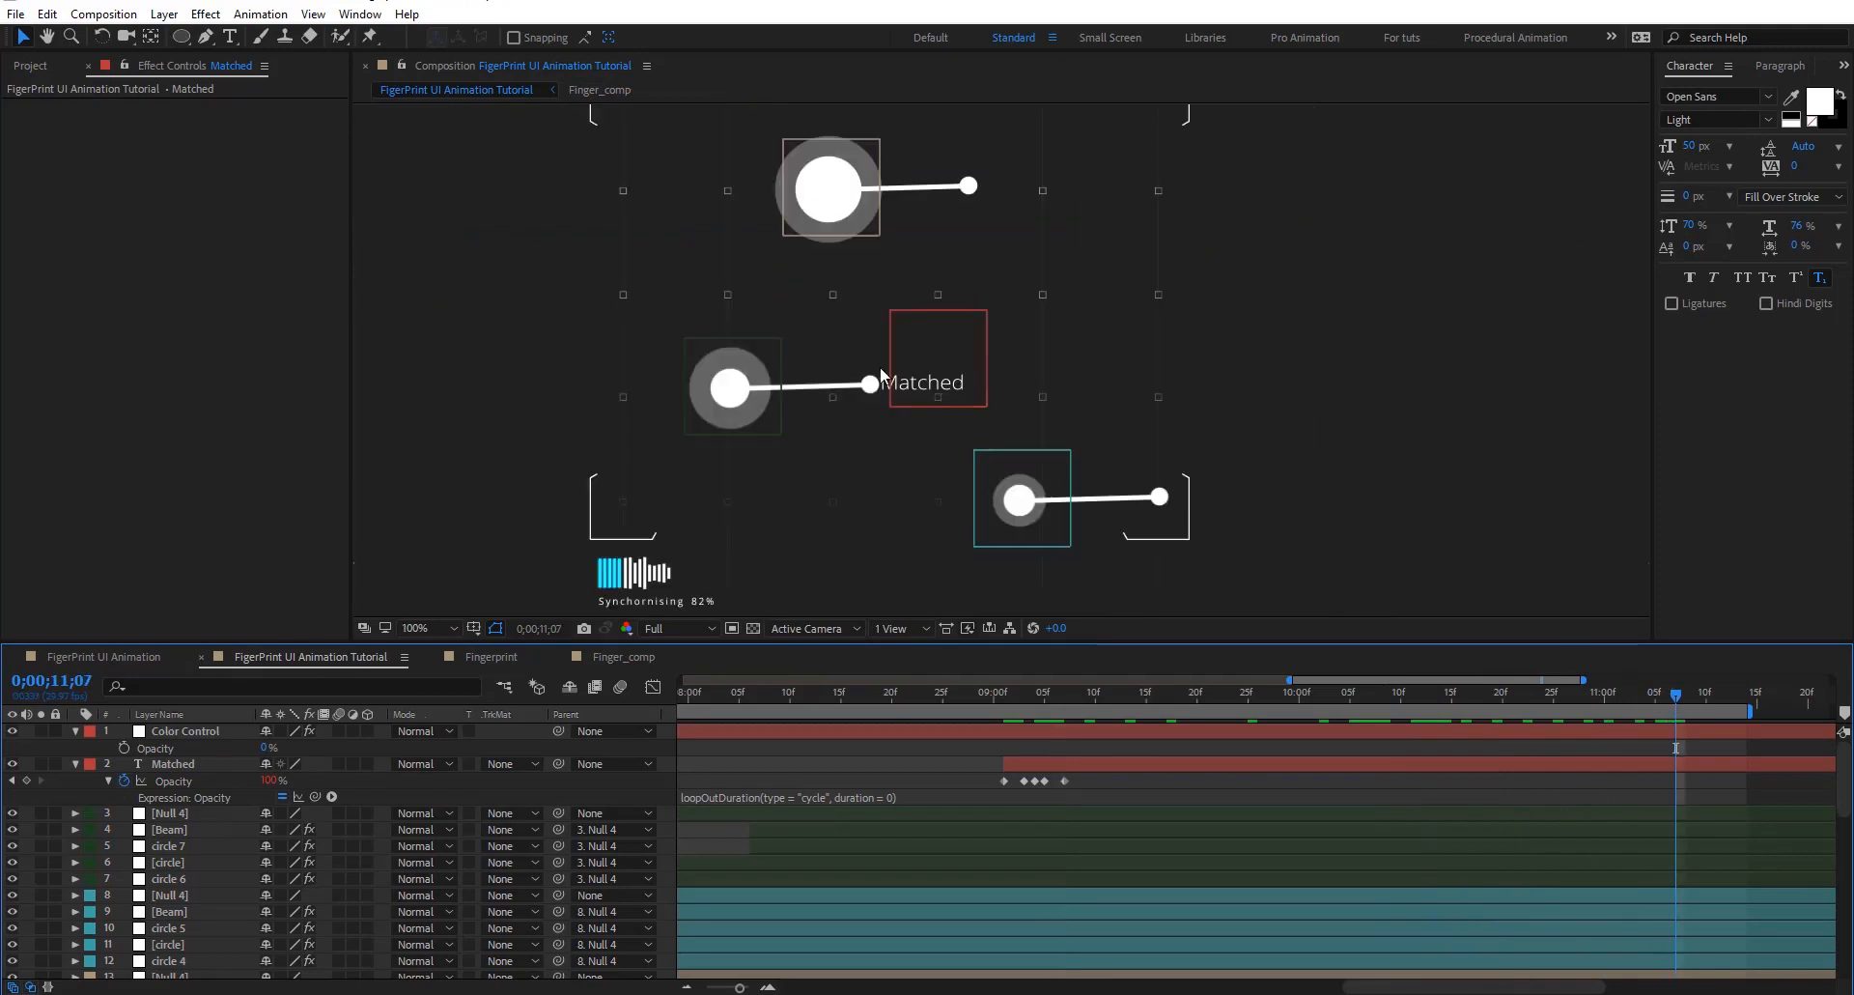
{"action": "left_click", "coordinate": [166, 764]}
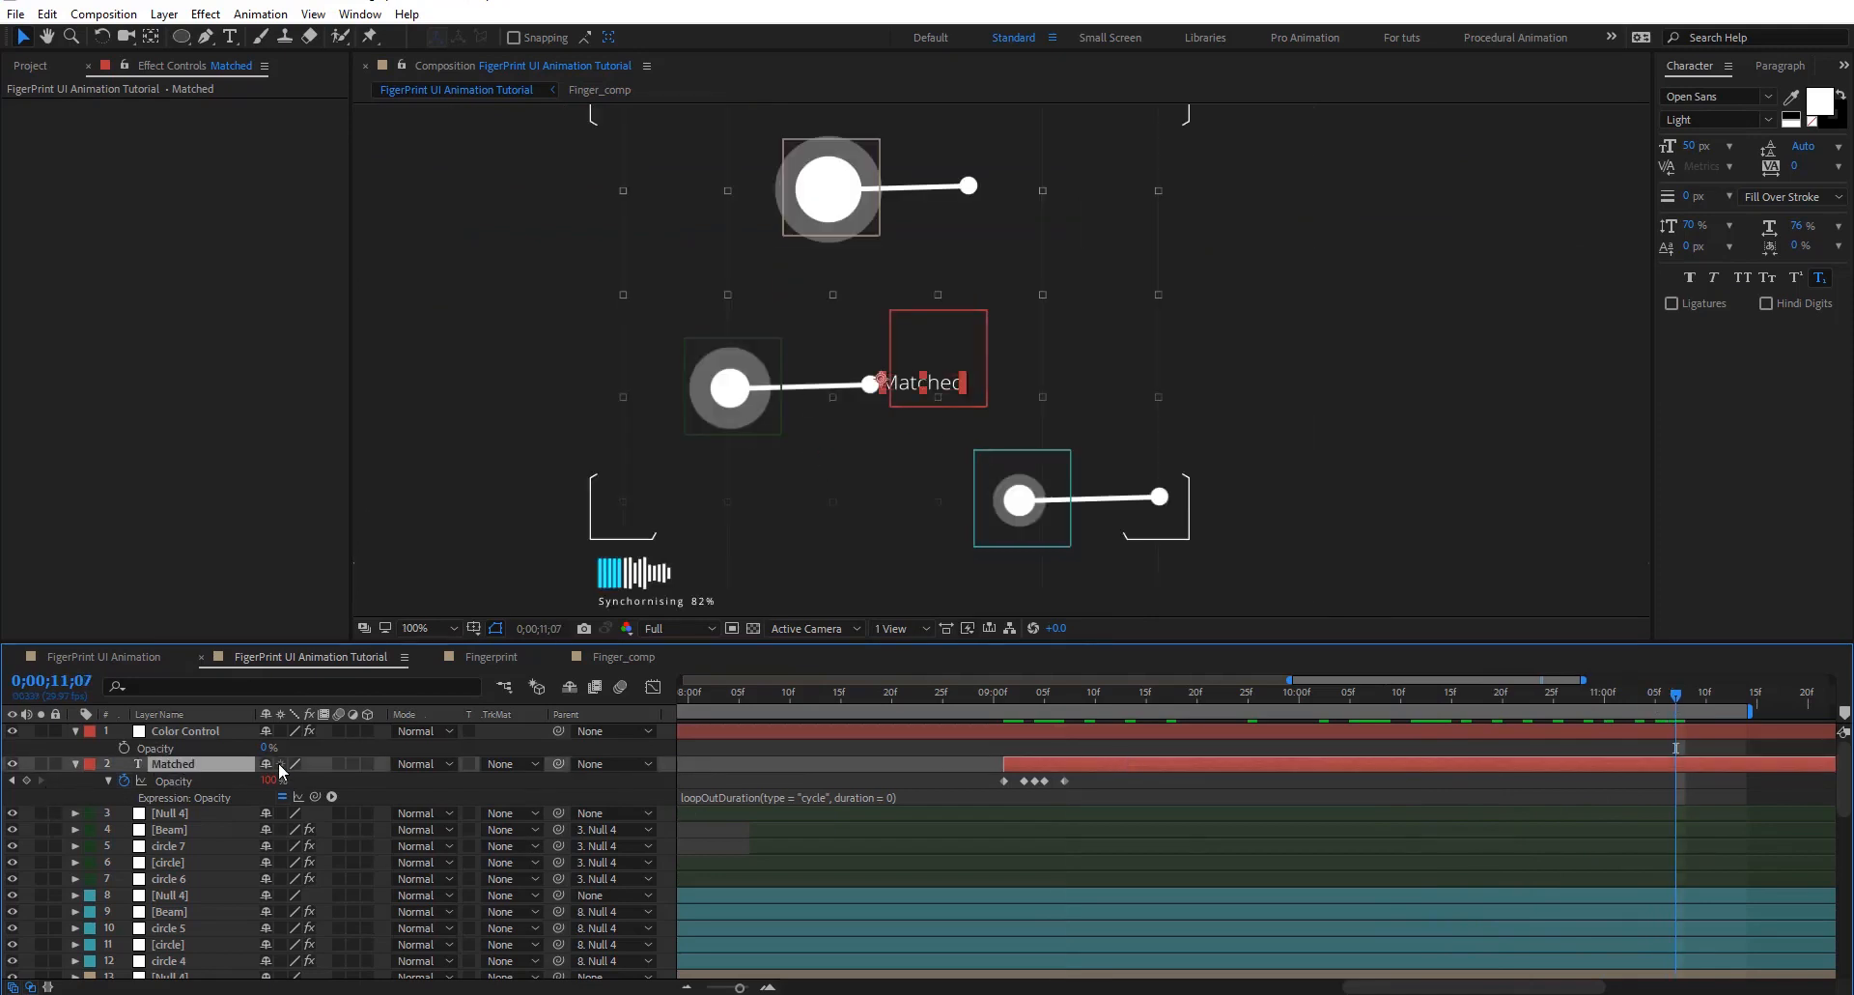
{"action": "key", "text": "ctrl+d"}
{"action": "left_click_drag", "start_coordinate": [931, 381], "coordinate": [1222, 494]}
{"action": "key", "text": "Return"}
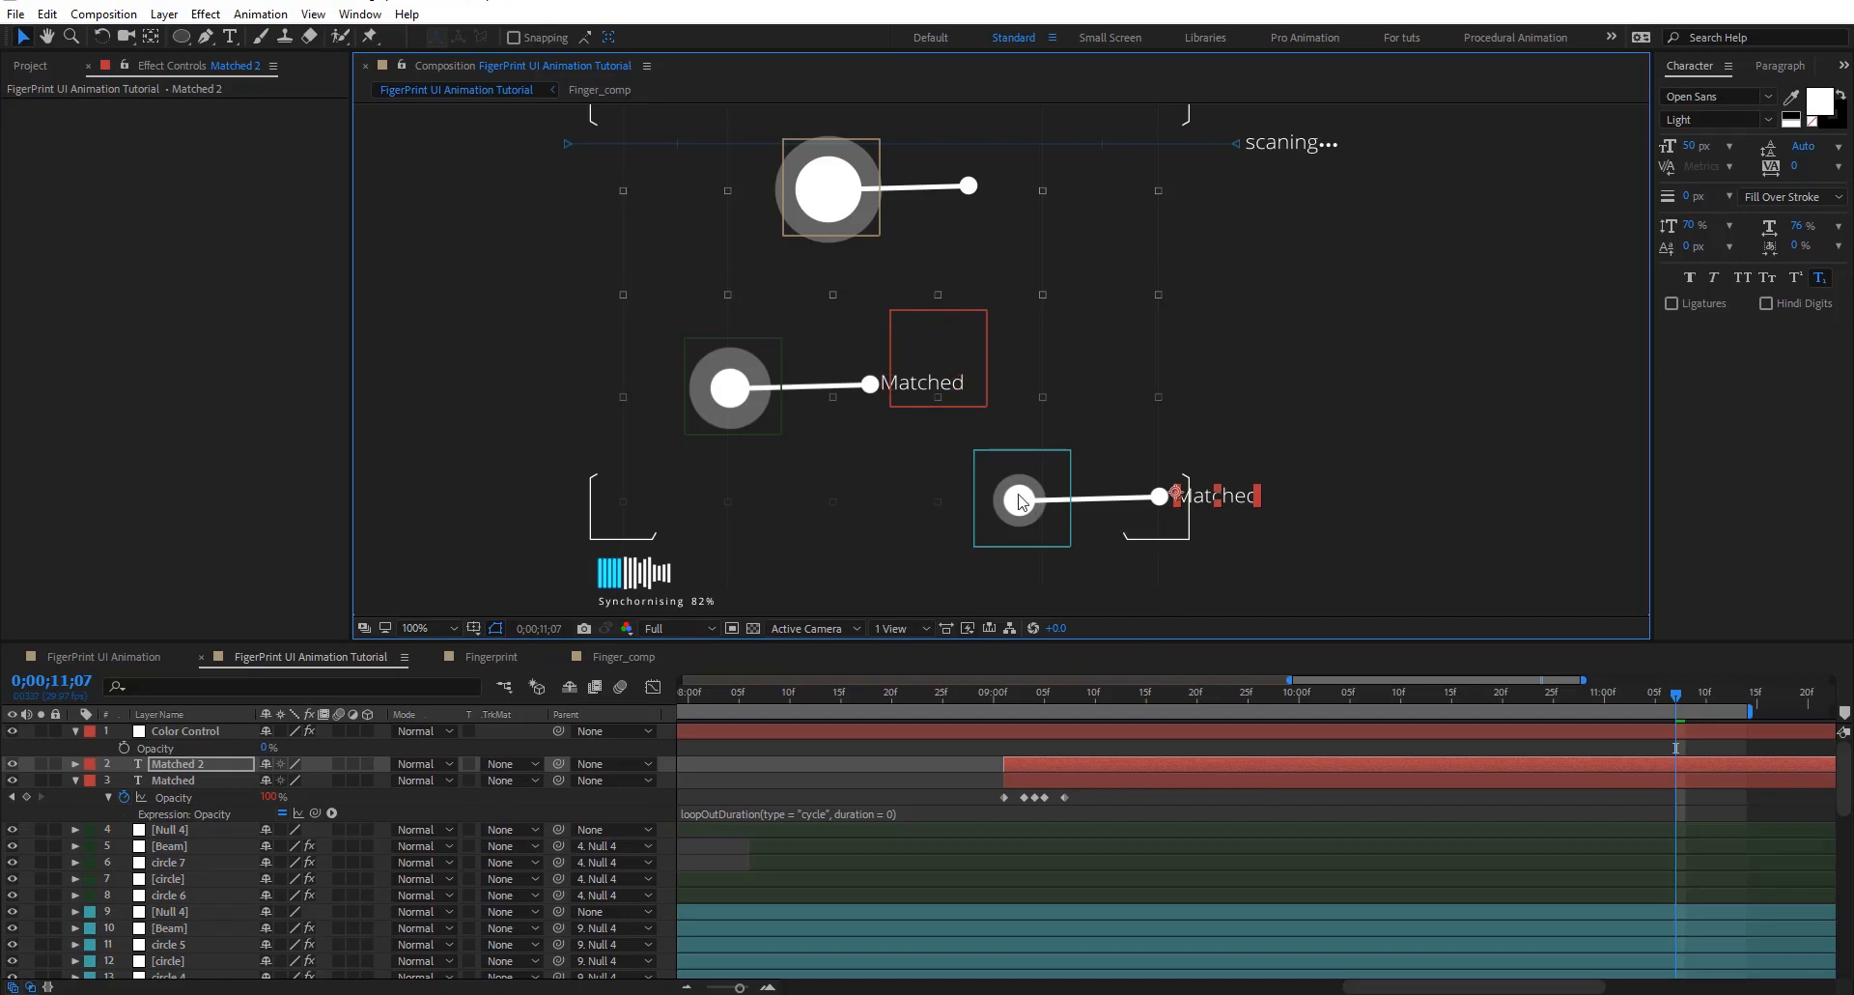
{"action": "scroll", "coordinate": [982, 838], "scroll_direction": "down", "scroll_amount": 5}
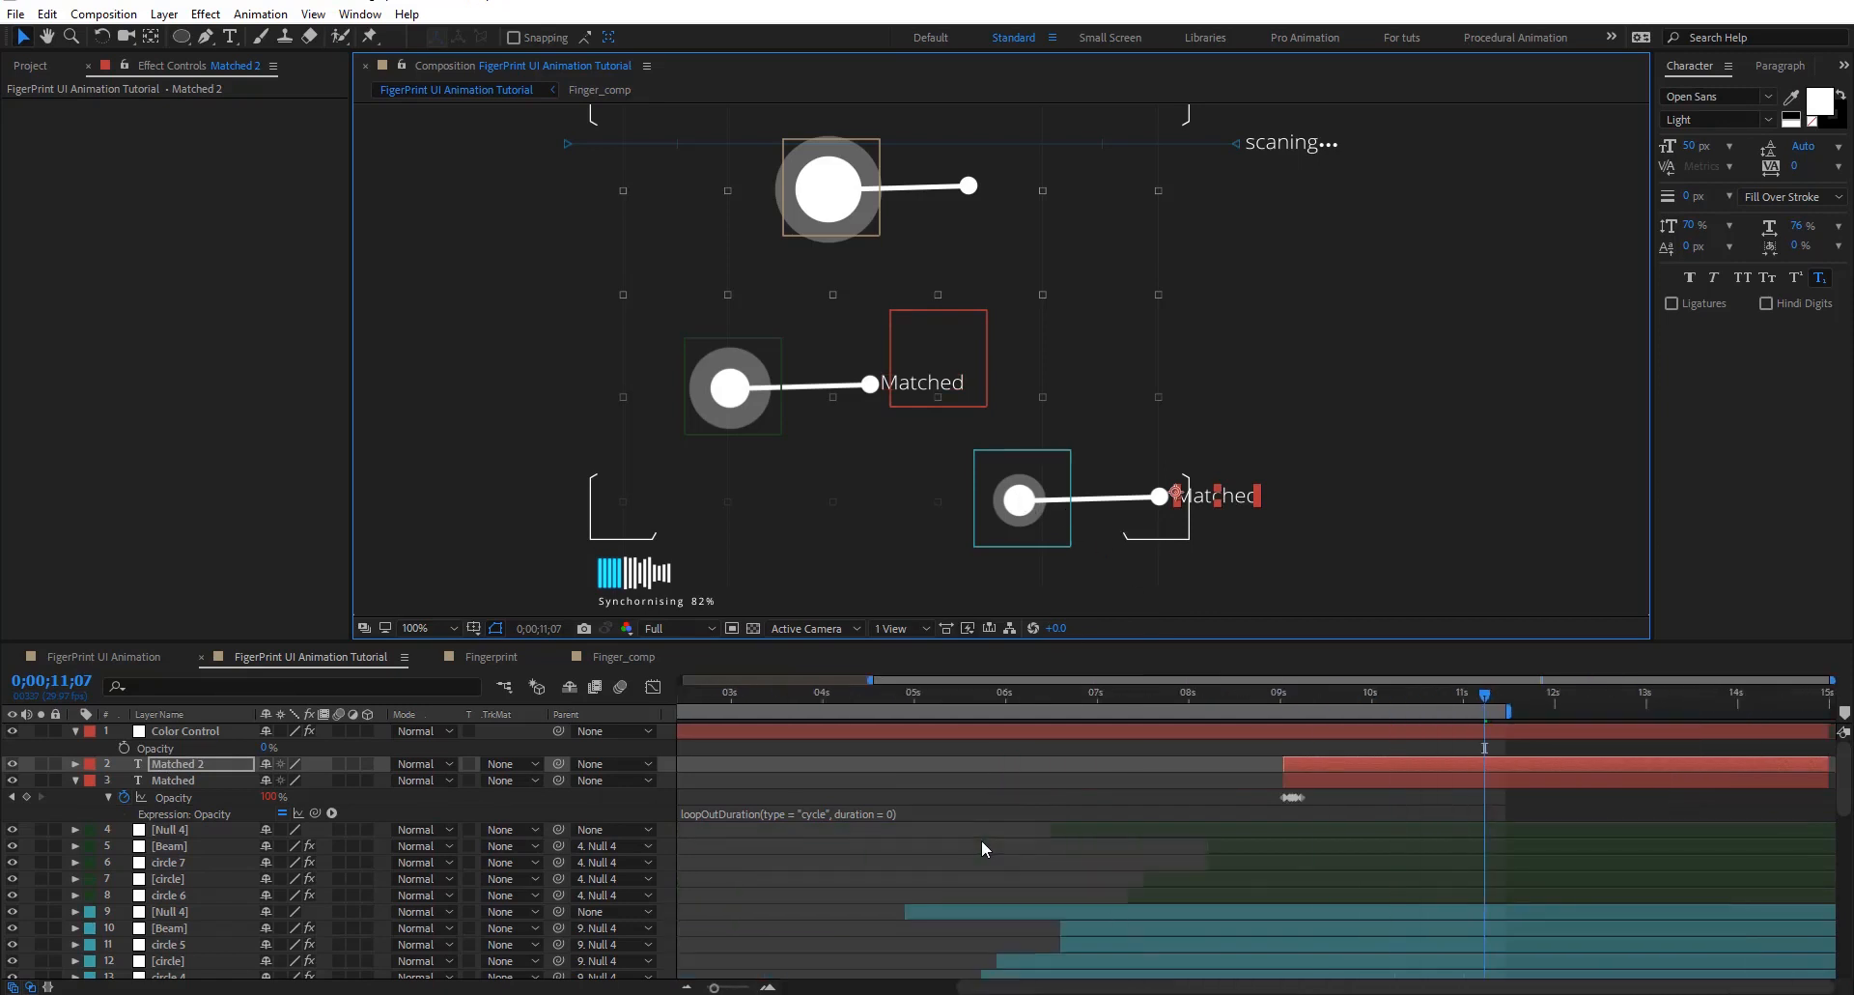
{"action": "left_click_drag", "start_coordinate": [242, 764], "coordinate": [237, 903]}
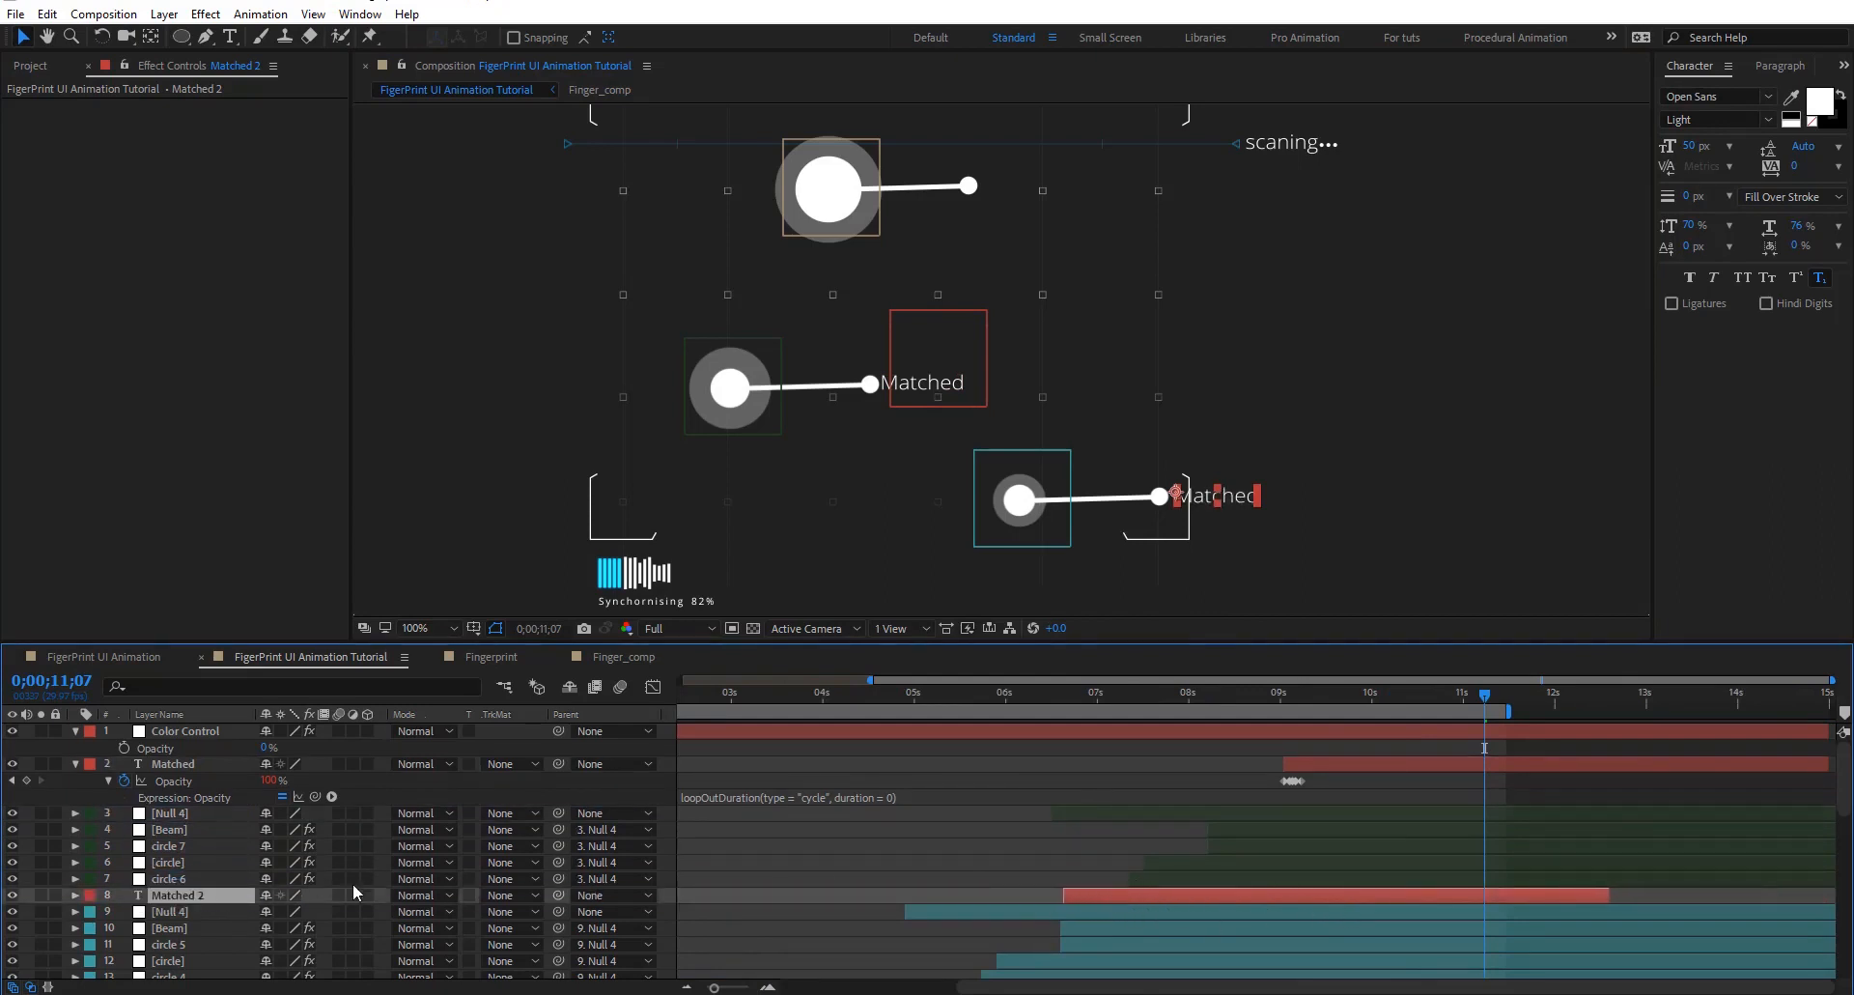
Duplicate Matched 2 beside the upper callout's end dot and place its layer above the brown callout group, starting with that group's Beam
{"action": "key", "text": "ctrl+d"}
{"action": "left_click_drag", "start_coordinate": [1231, 500], "coordinate": [1003, 167]}
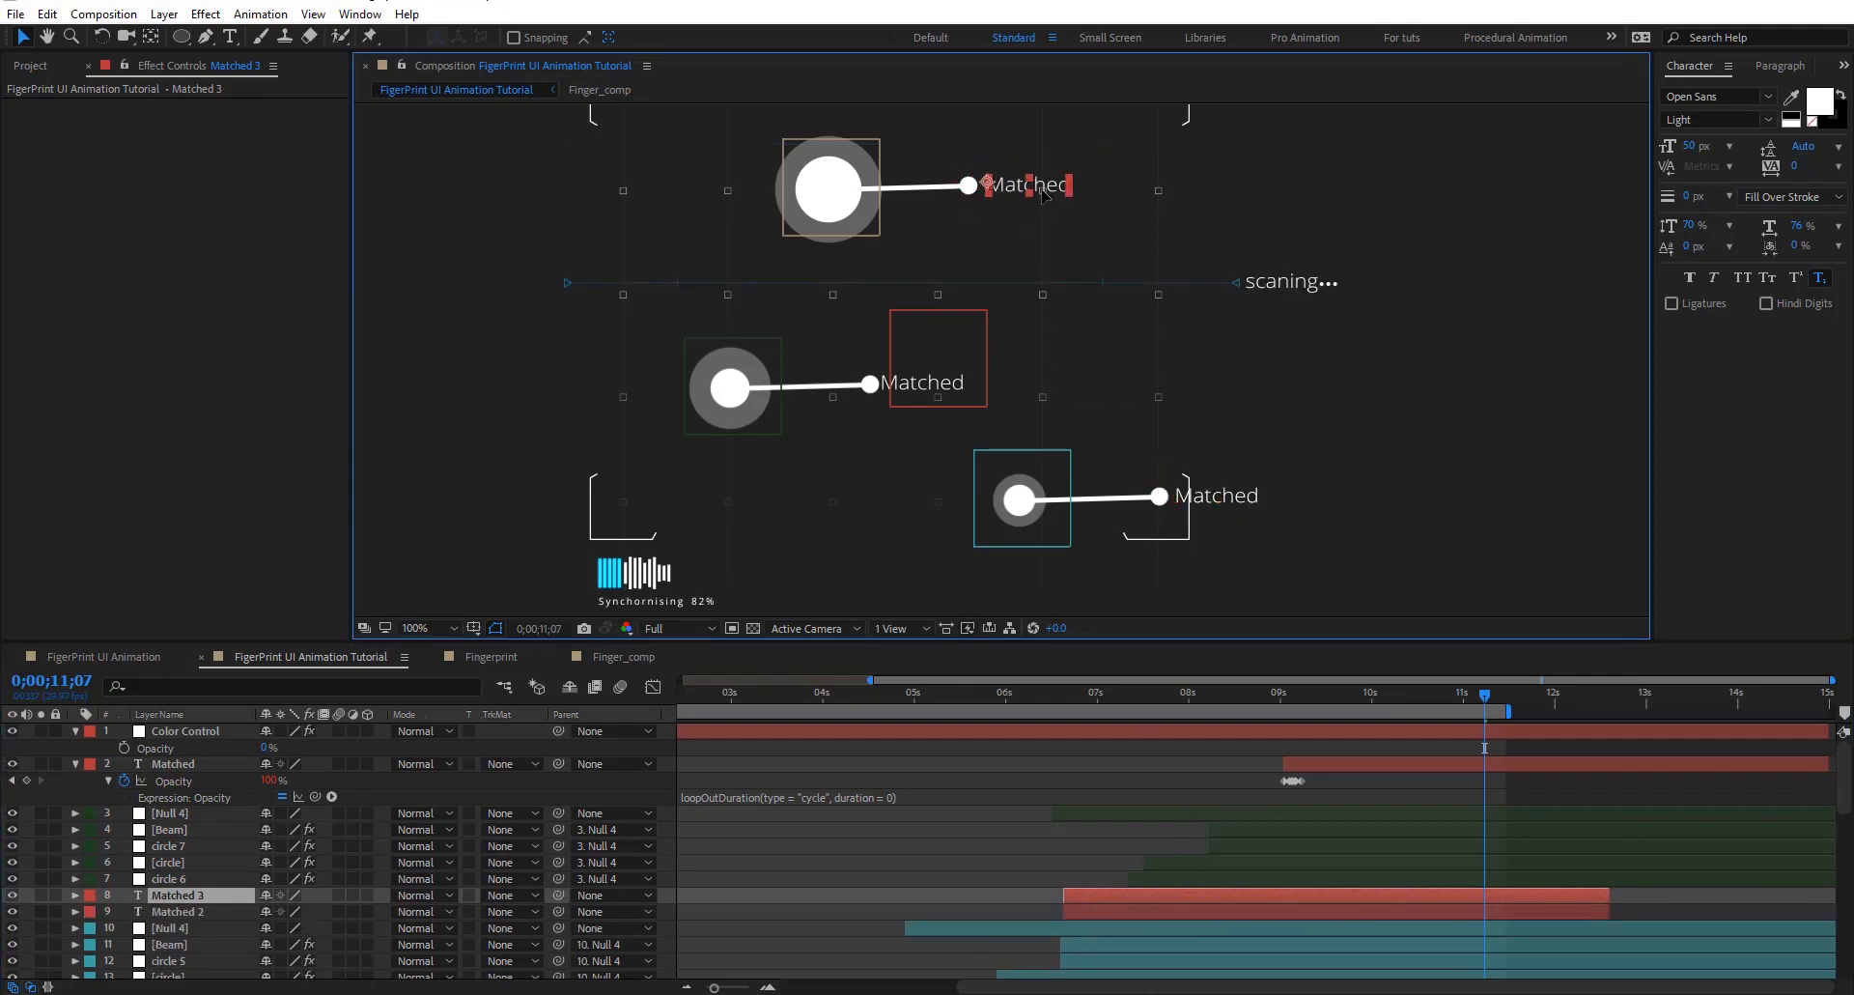
{"action": "left_click_drag", "start_coordinate": [908, 884], "coordinate": [898, 789]}
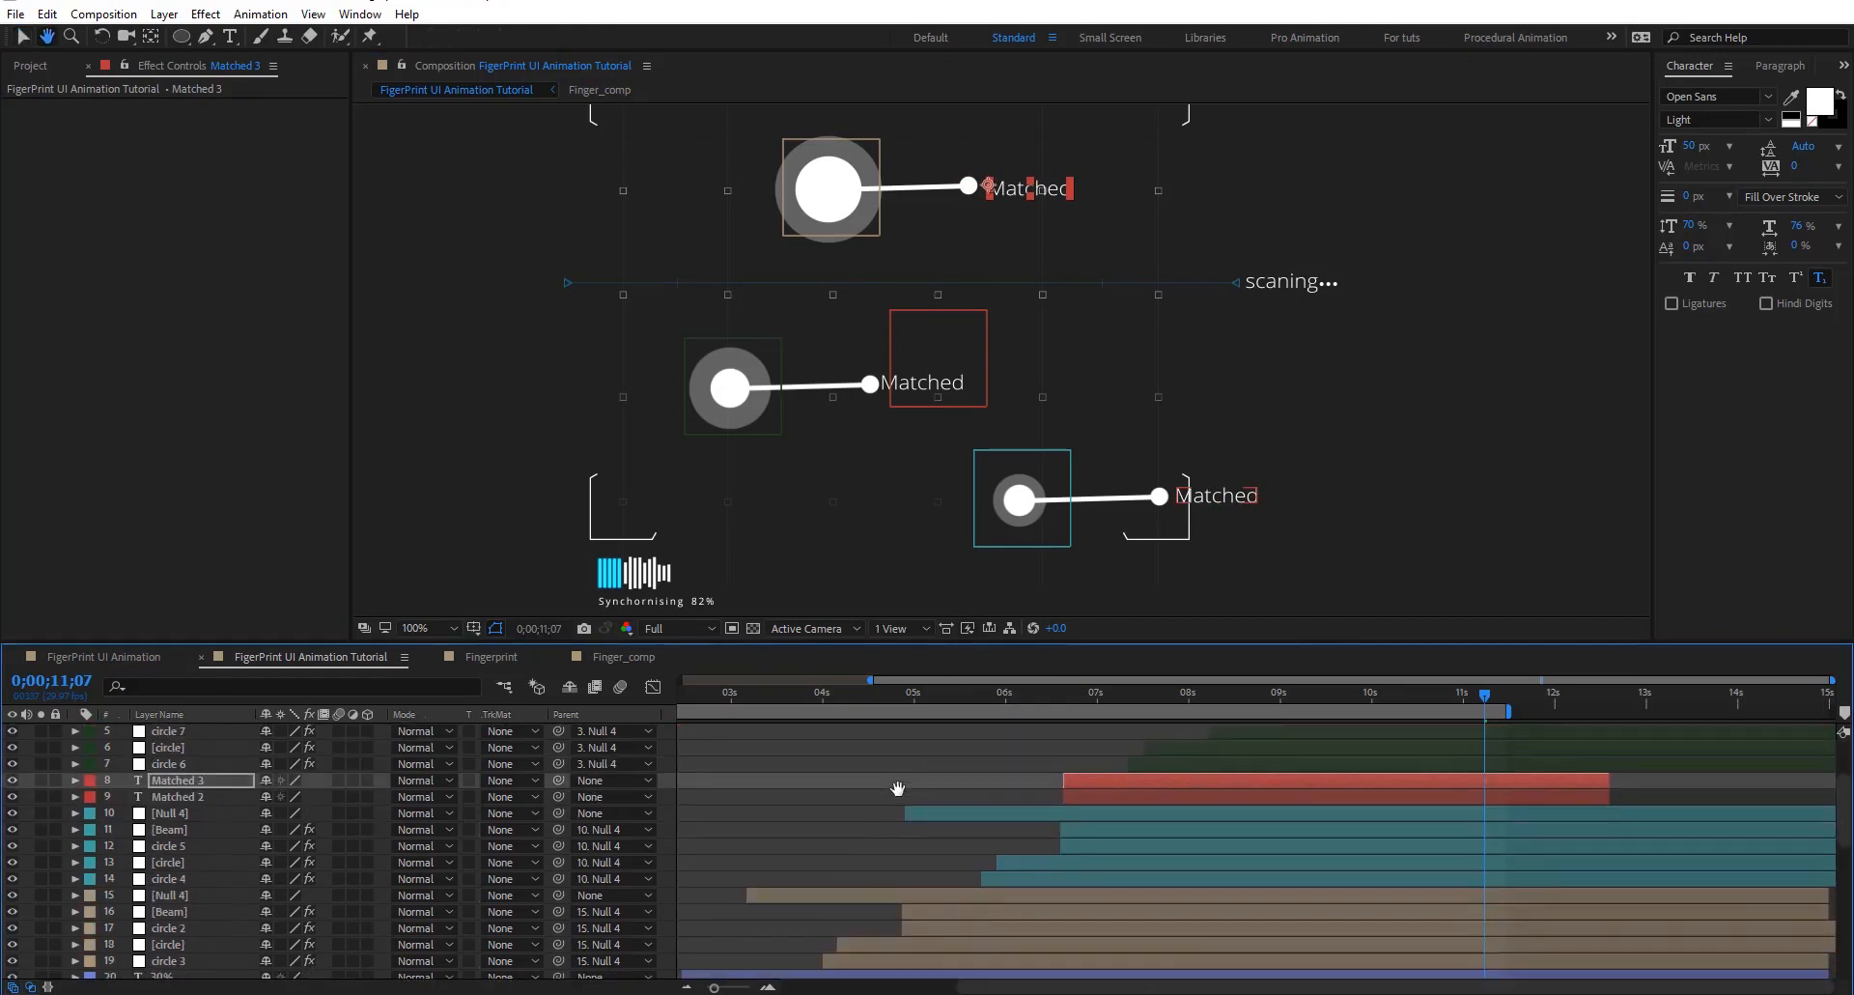
{"action": "left_click_drag", "start_coordinate": [214, 829], "coordinate": [241, 886]}
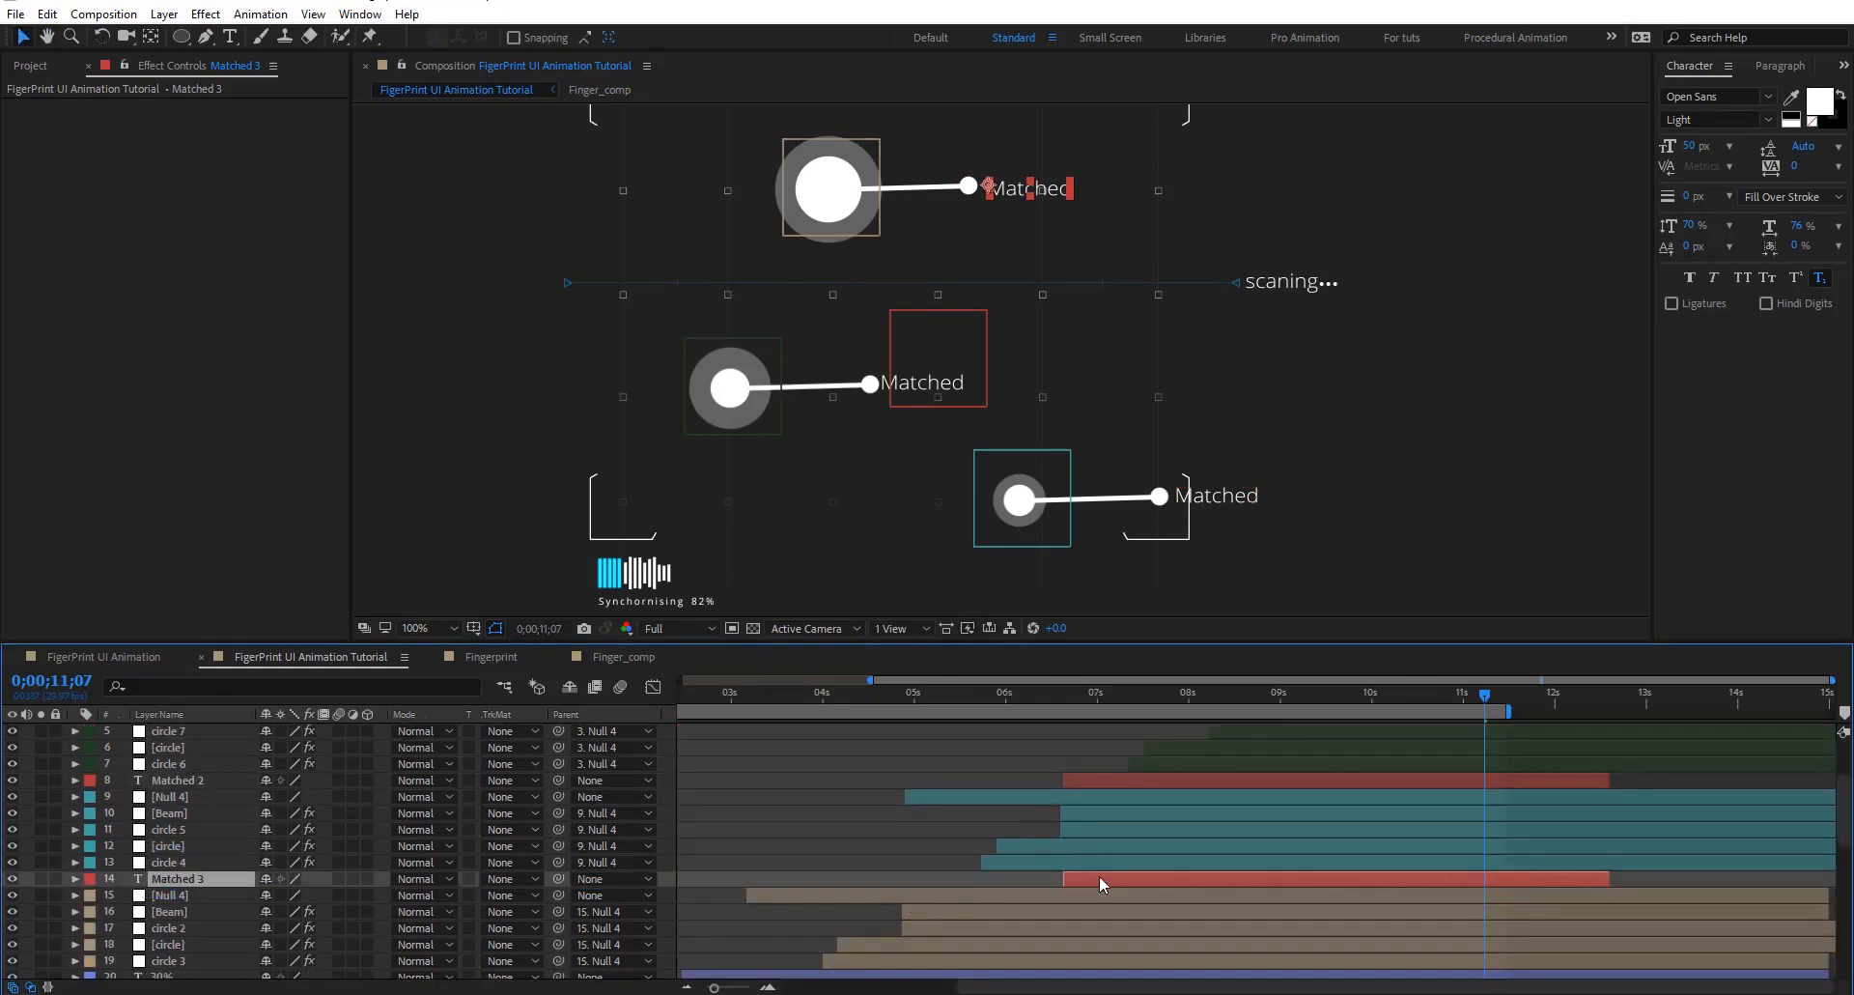
{"action": "left_click_drag", "start_coordinate": [1099, 876], "coordinate": [933, 880]}
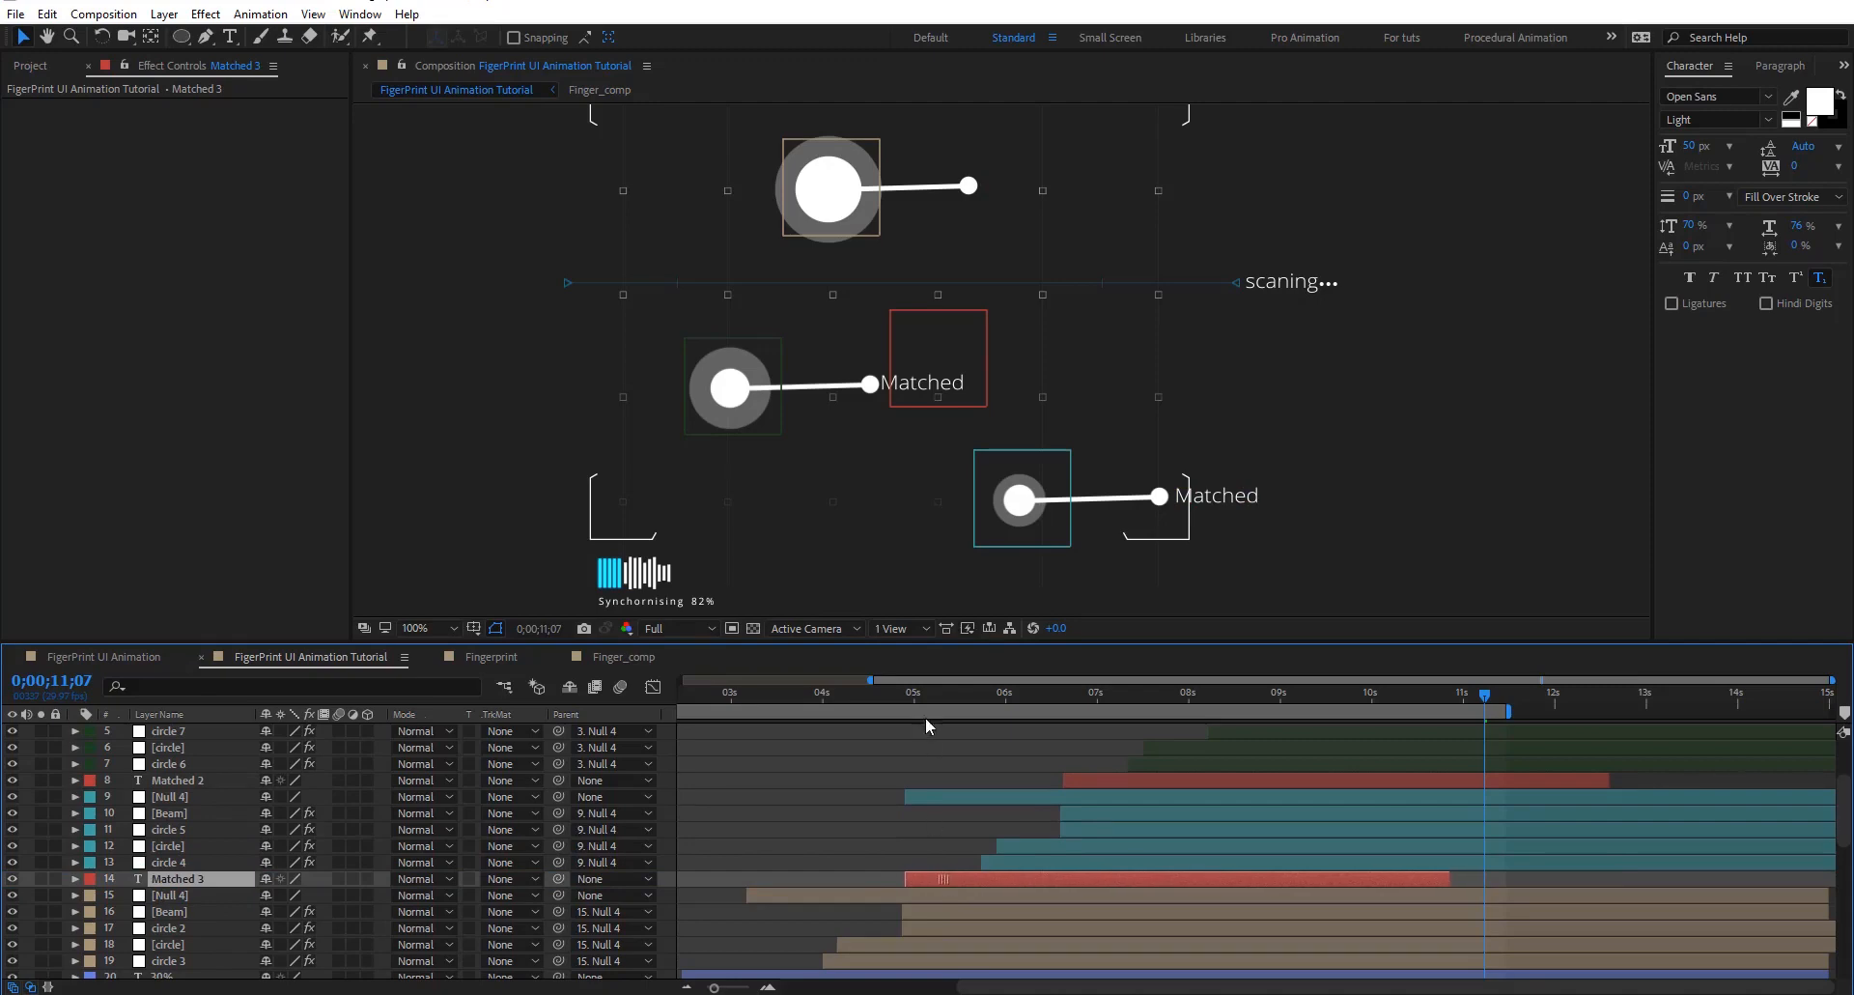
Parent Matched 3, Matched 2 and Matched each to the Null 4 of their own callout group
{"action": "mouse_move", "coordinate": [948, 698]}
{"action": "left_mouse_down"}
{"action": "mouse_move", "coordinate": [805, 711]}
{"action": "mouse_move", "coordinate": [970, 716]}
{"action": "left_mouse_up"}
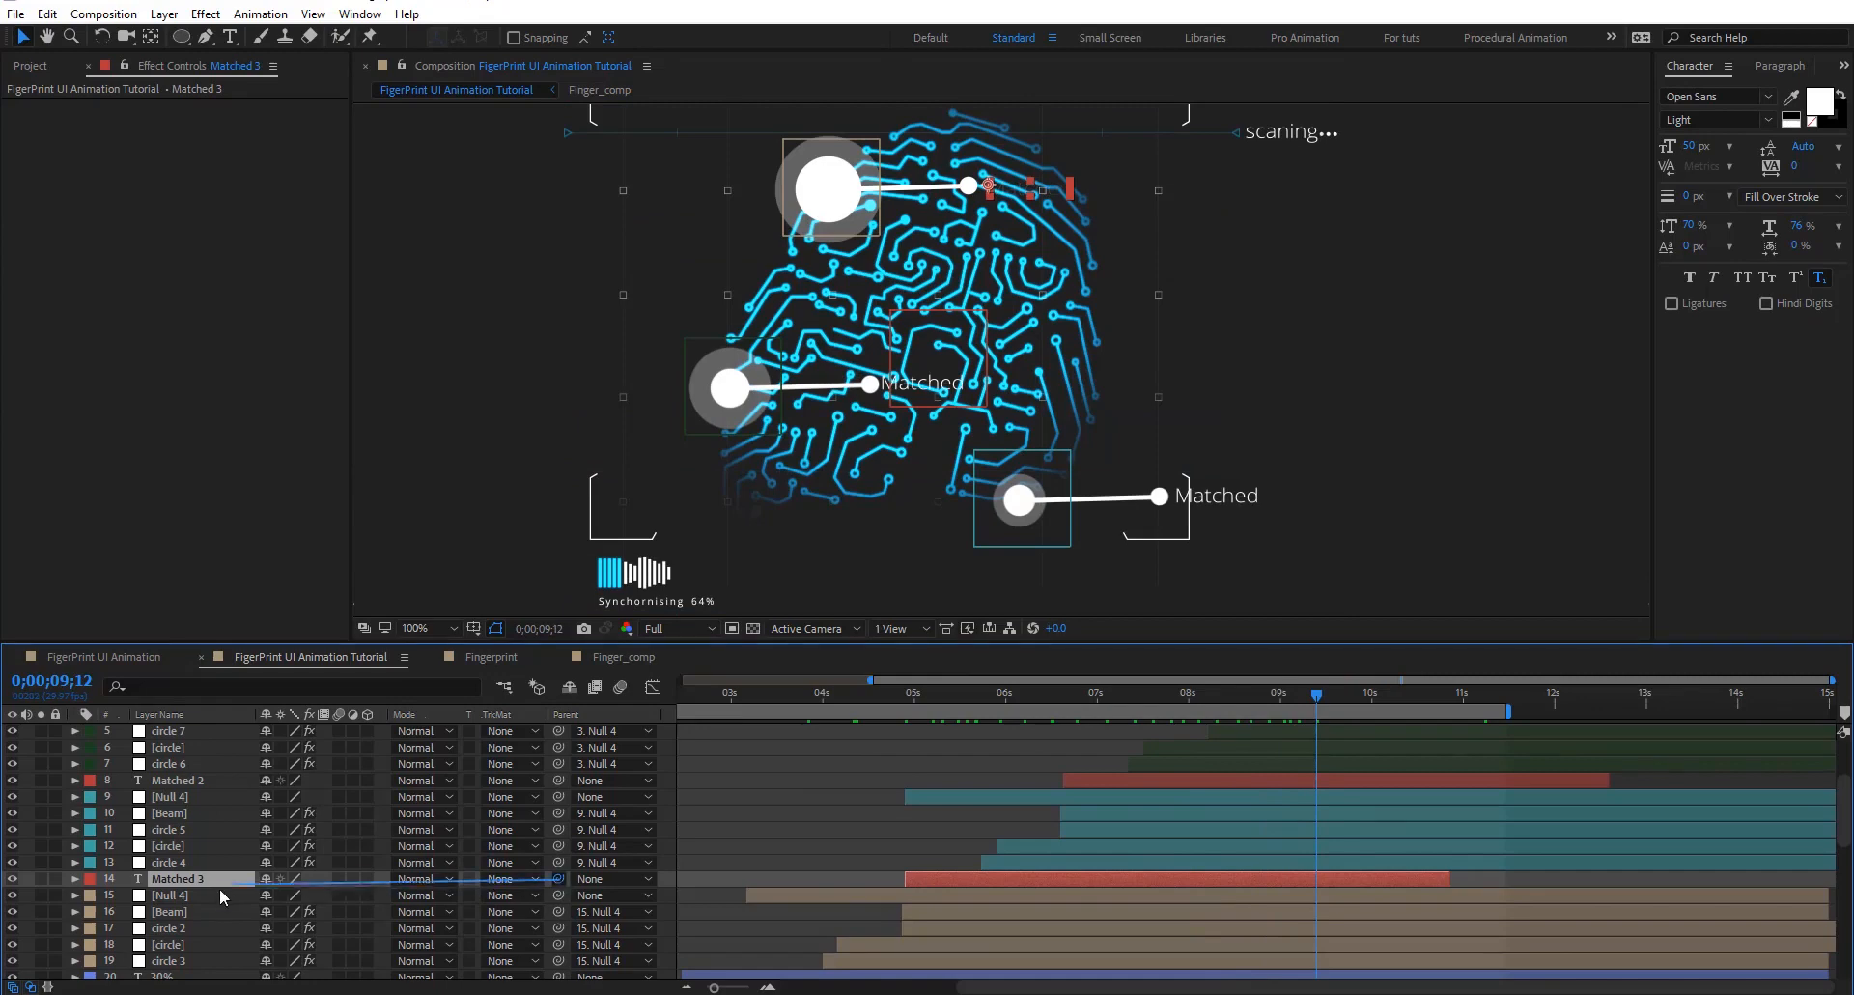
{"action": "left_click_drag", "start_coordinate": [221, 898], "coordinate": [218, 895]}
{"action": "left_click", "coordinate": [198, 781]}
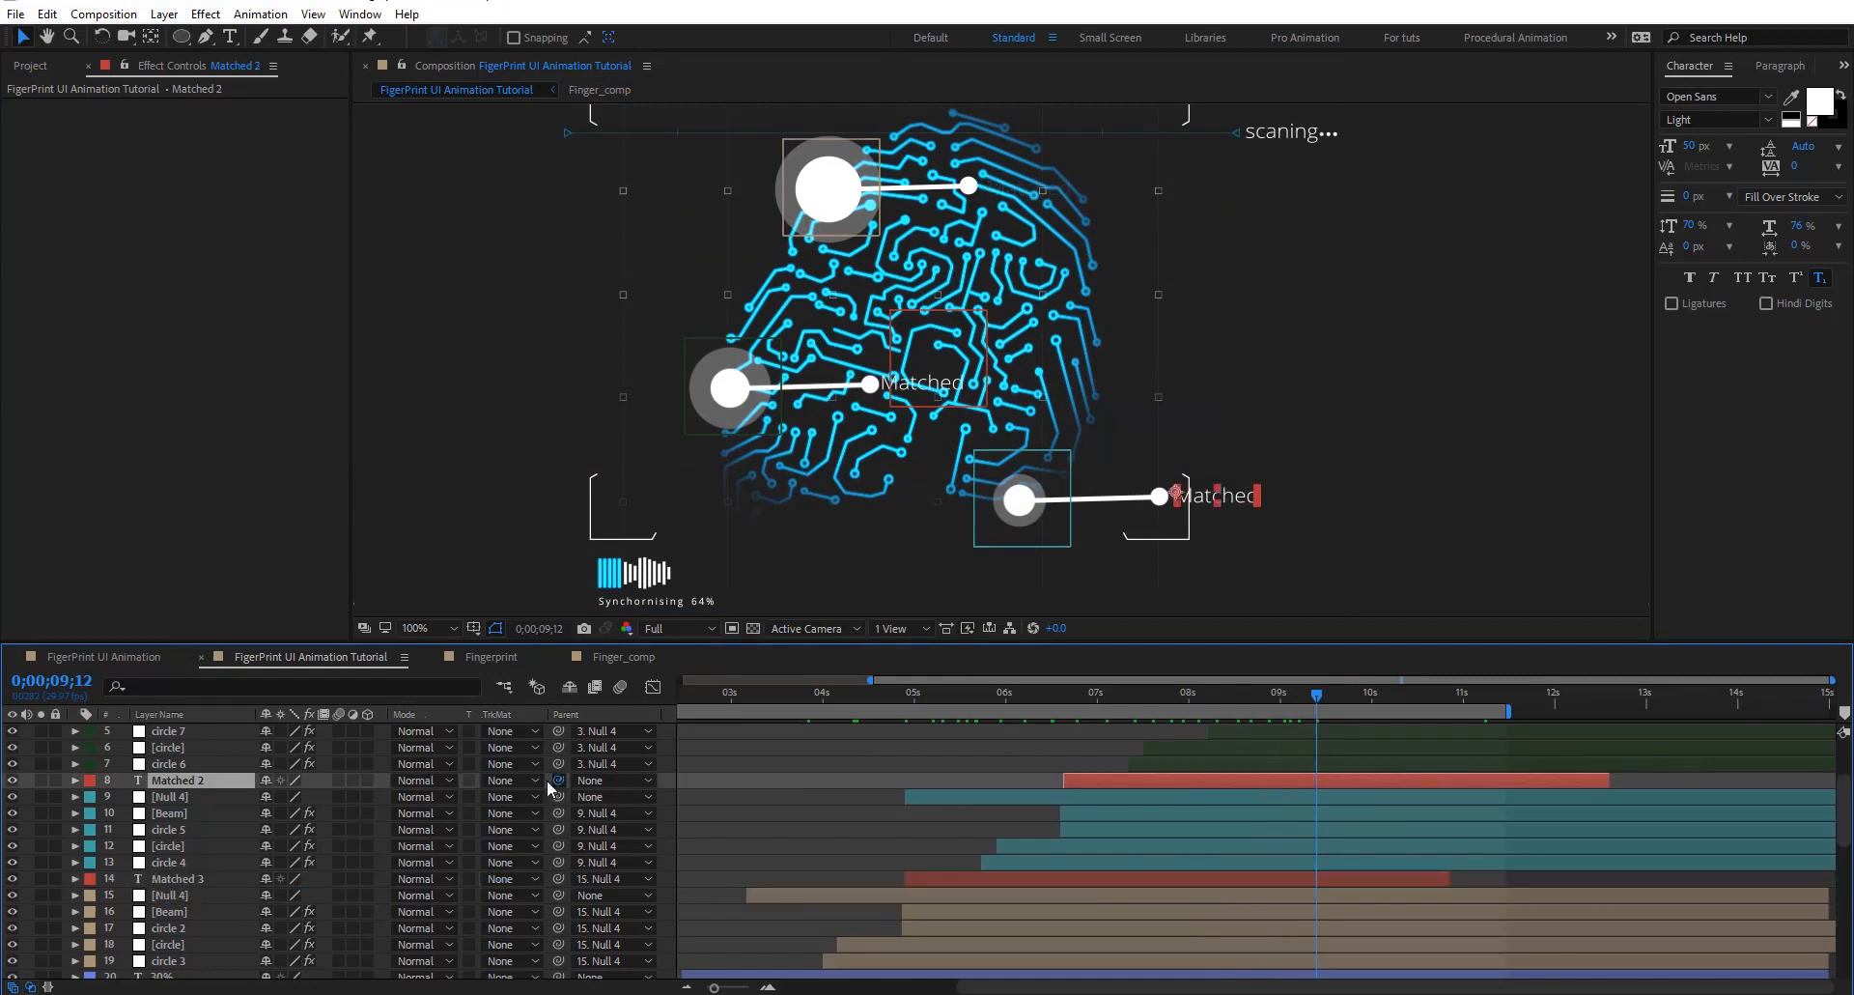
{"action": "left_click_drag", "start_coordinate": [559, 781], "coordinate": [196, 811]}
{"action": "scroll", "coordinate": [544, 846], "scroll_direction": "up", "scroll_amount": 3}
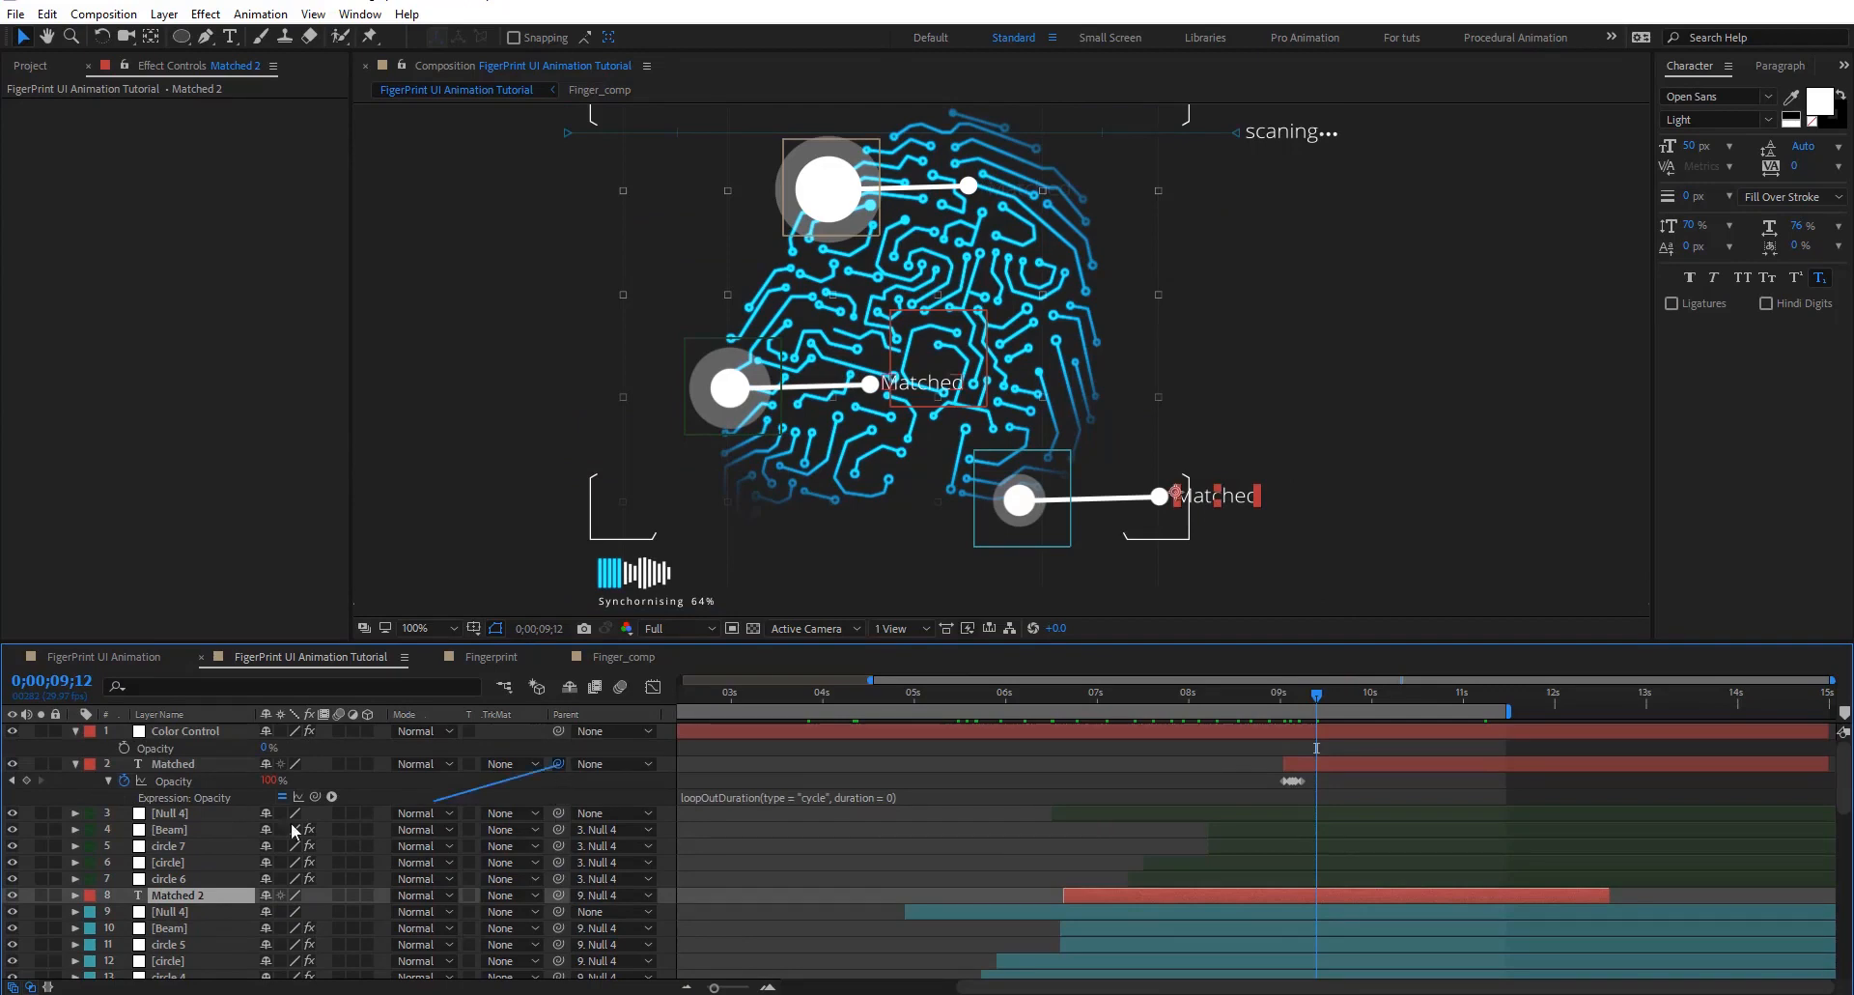
{"action": "left_click_drag", "start_coordinate": [294, 831], "coordinate": [230, 817]}
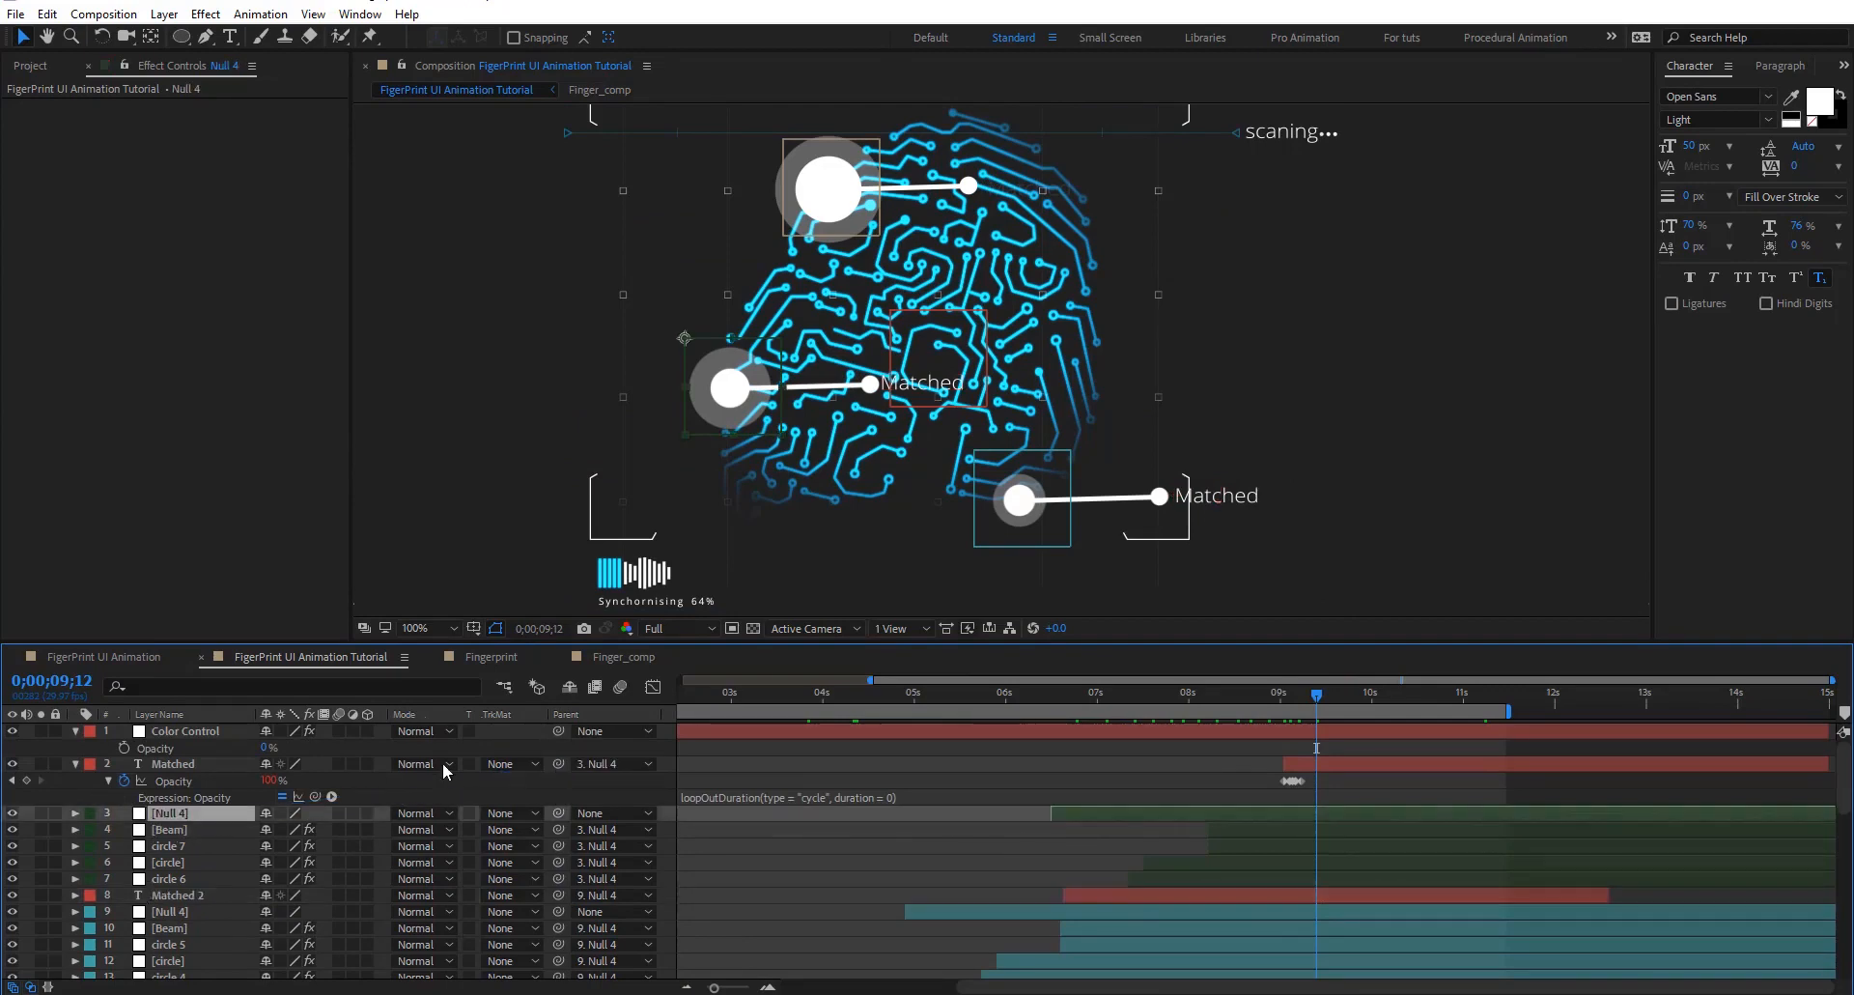
Move the lower-right callout to the fingerprint's lower-left edge and the middle callout to the fingerprint's centre using their nulls
{"action": "left_click", "coordinate": [1038, 514]}
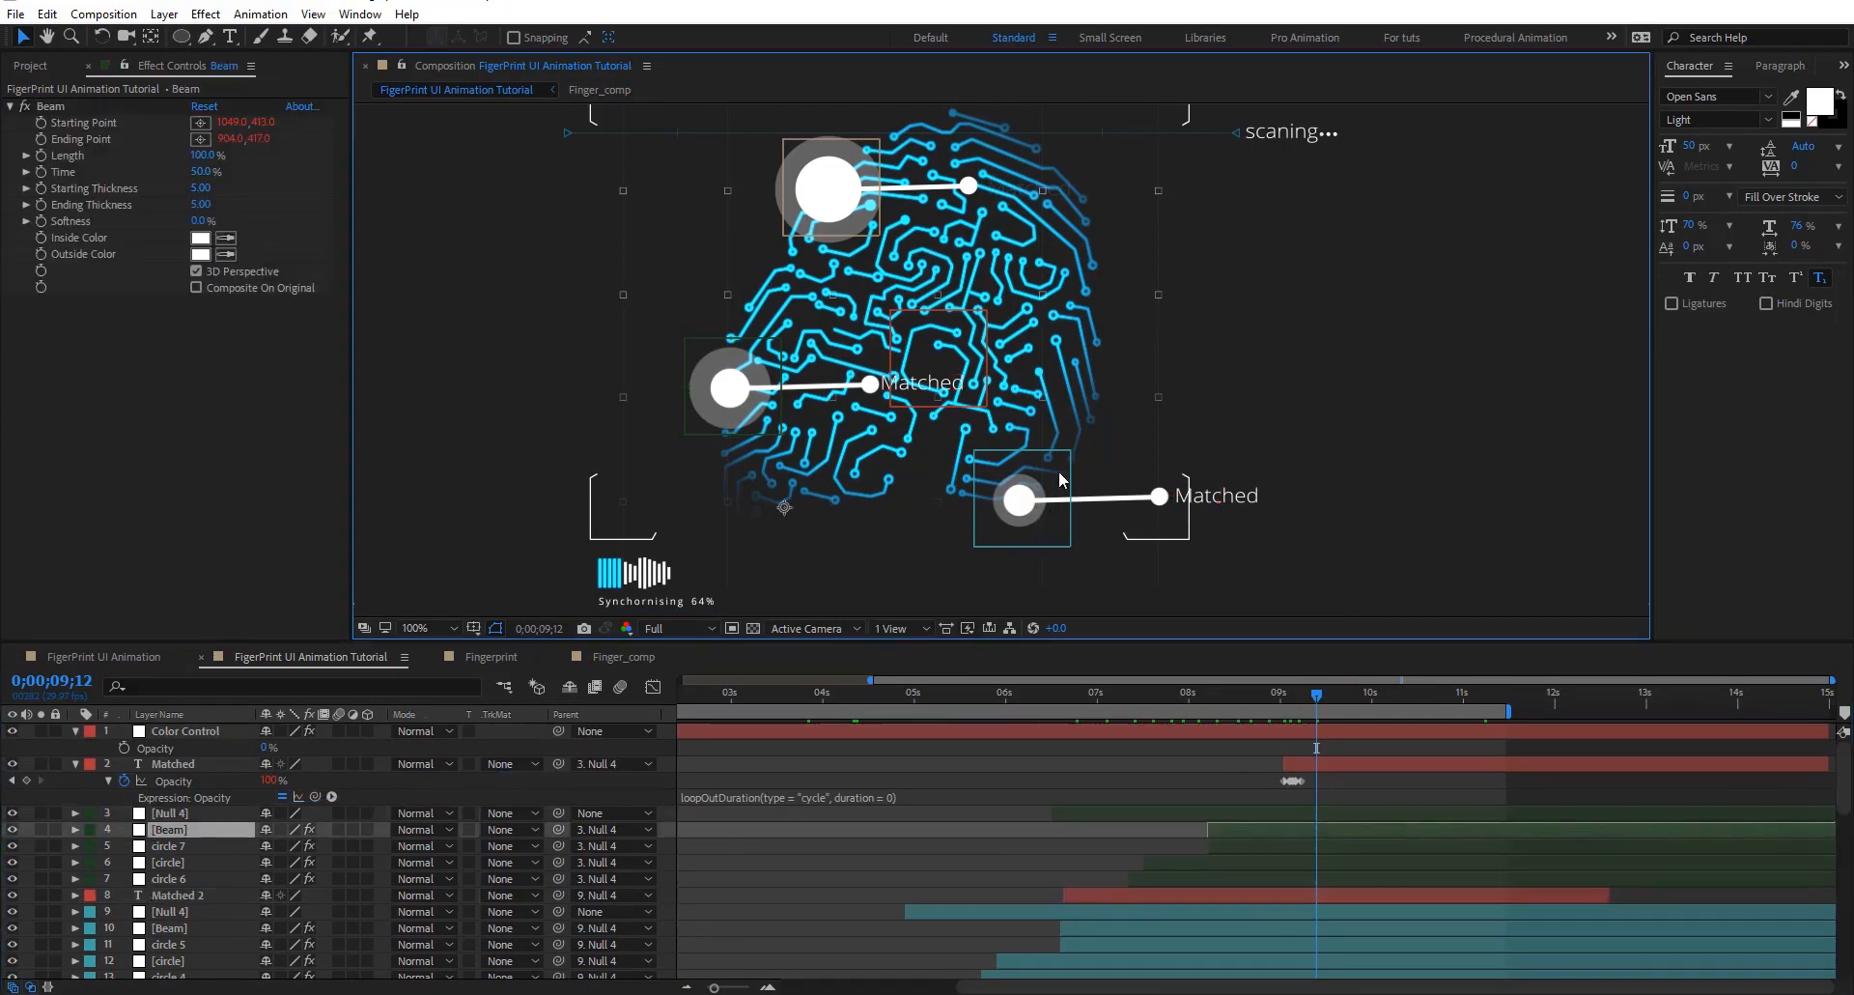
{"action": "left_click", "coordinate": [1122, 908]}
{"action": "left_click_drag", "start_coordinate": [1041, 500], "coordinate": [755, 501]}
{"action": "left_click", "coordinate": [741, 397]}
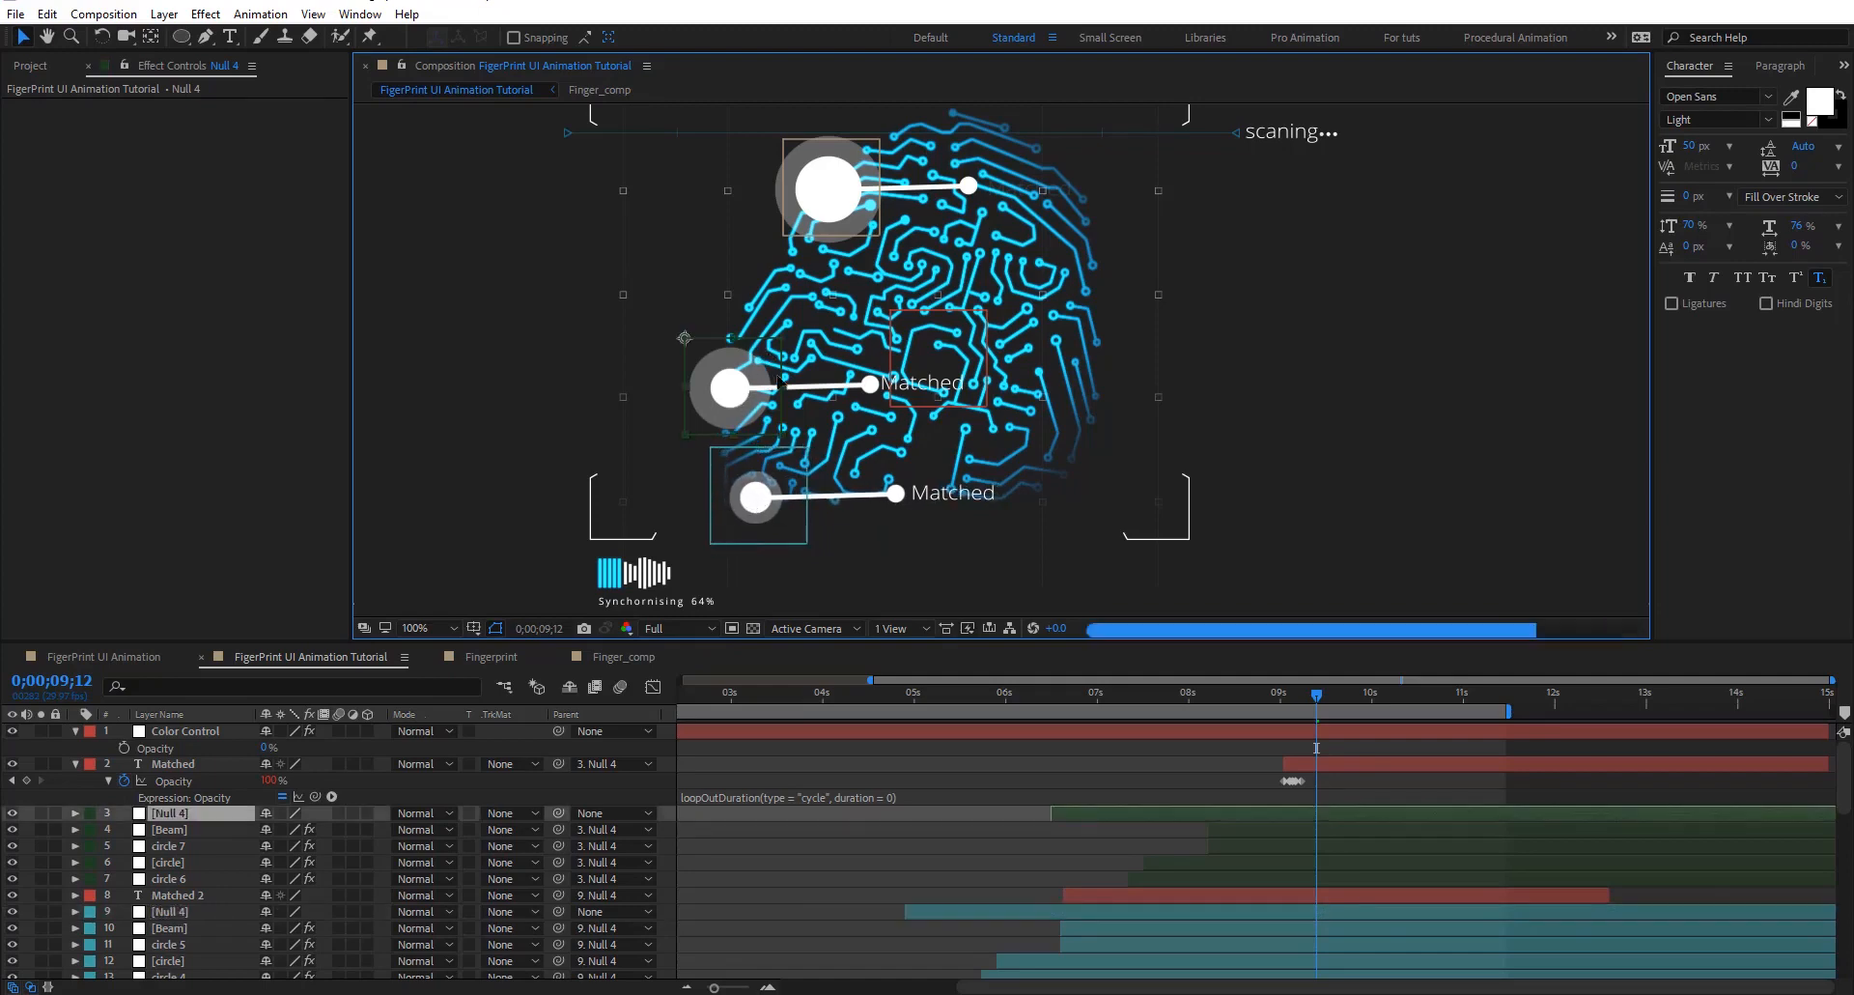
{"action": "left_click_drag", "start_coordinate": [742, 397], "coordinate": [890, 382]}
{"action": "left_click", "coordinate": [1150, 780]}
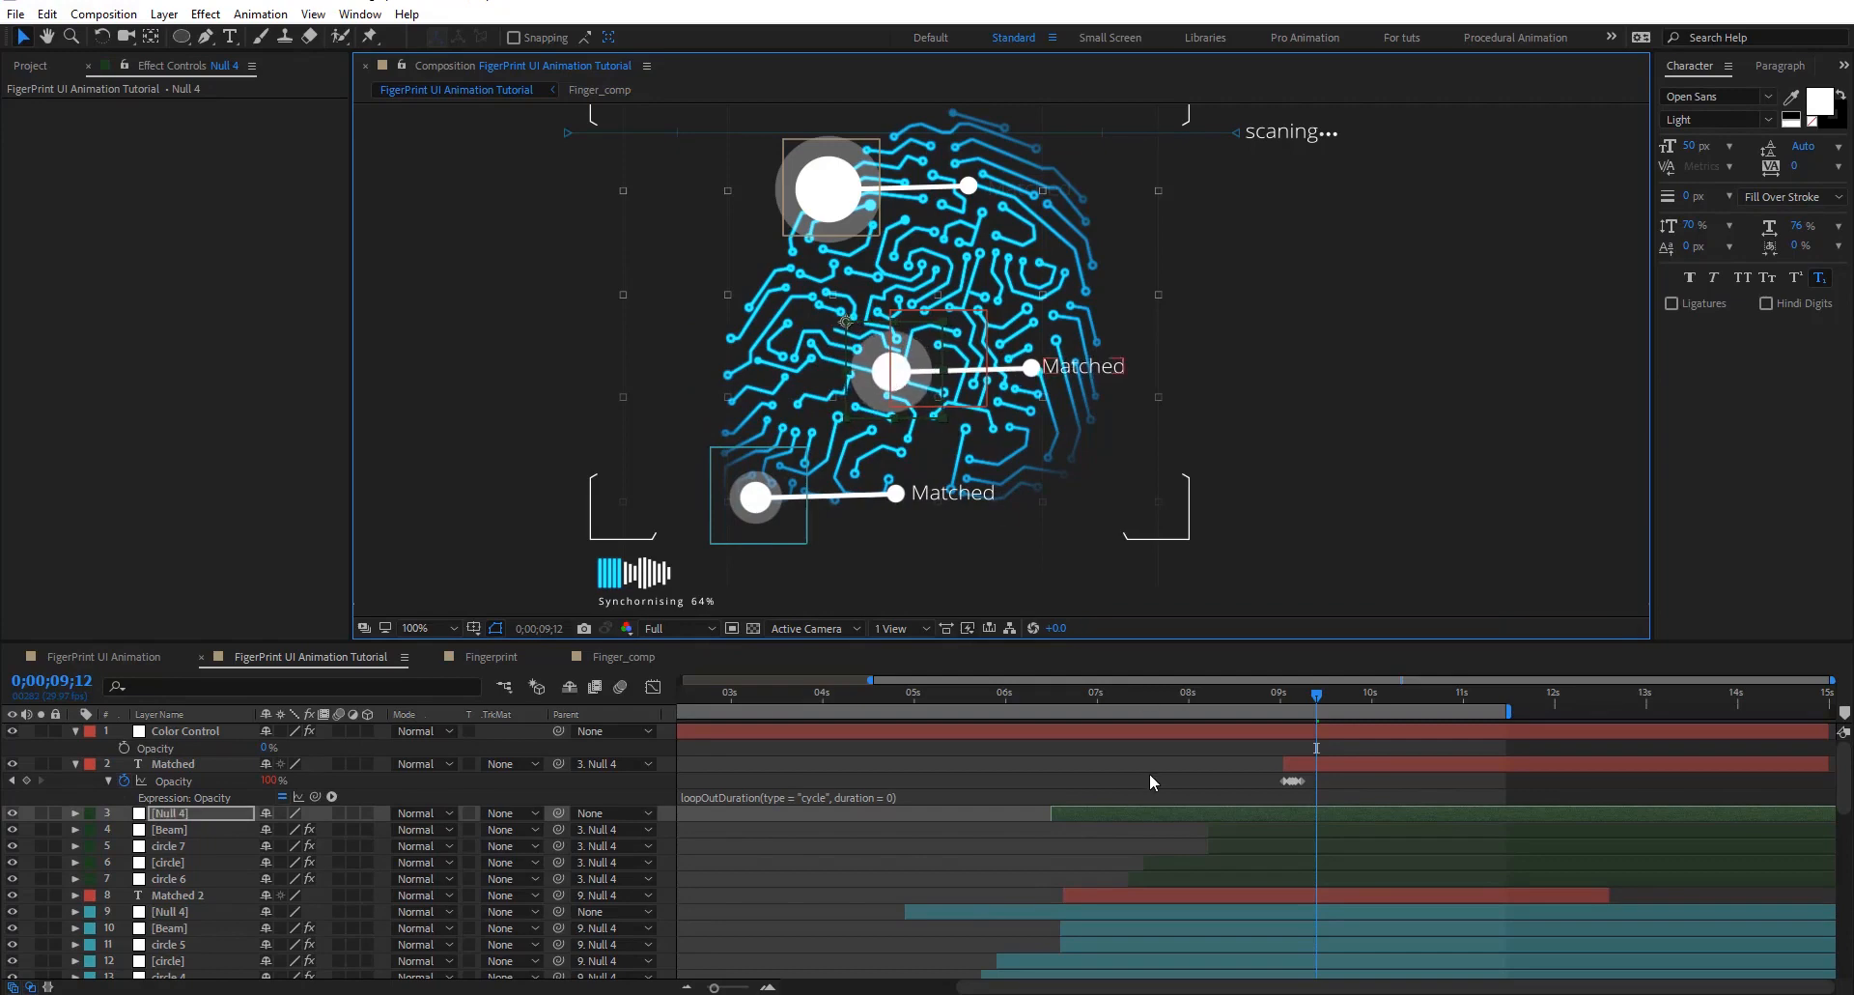
Preview the animation, then enable motion blur for the composition and for layers 2 to 10
{"action": "left_click_drag", "start_coordinate": [1318, 692], "coordinate": [708, 808]}
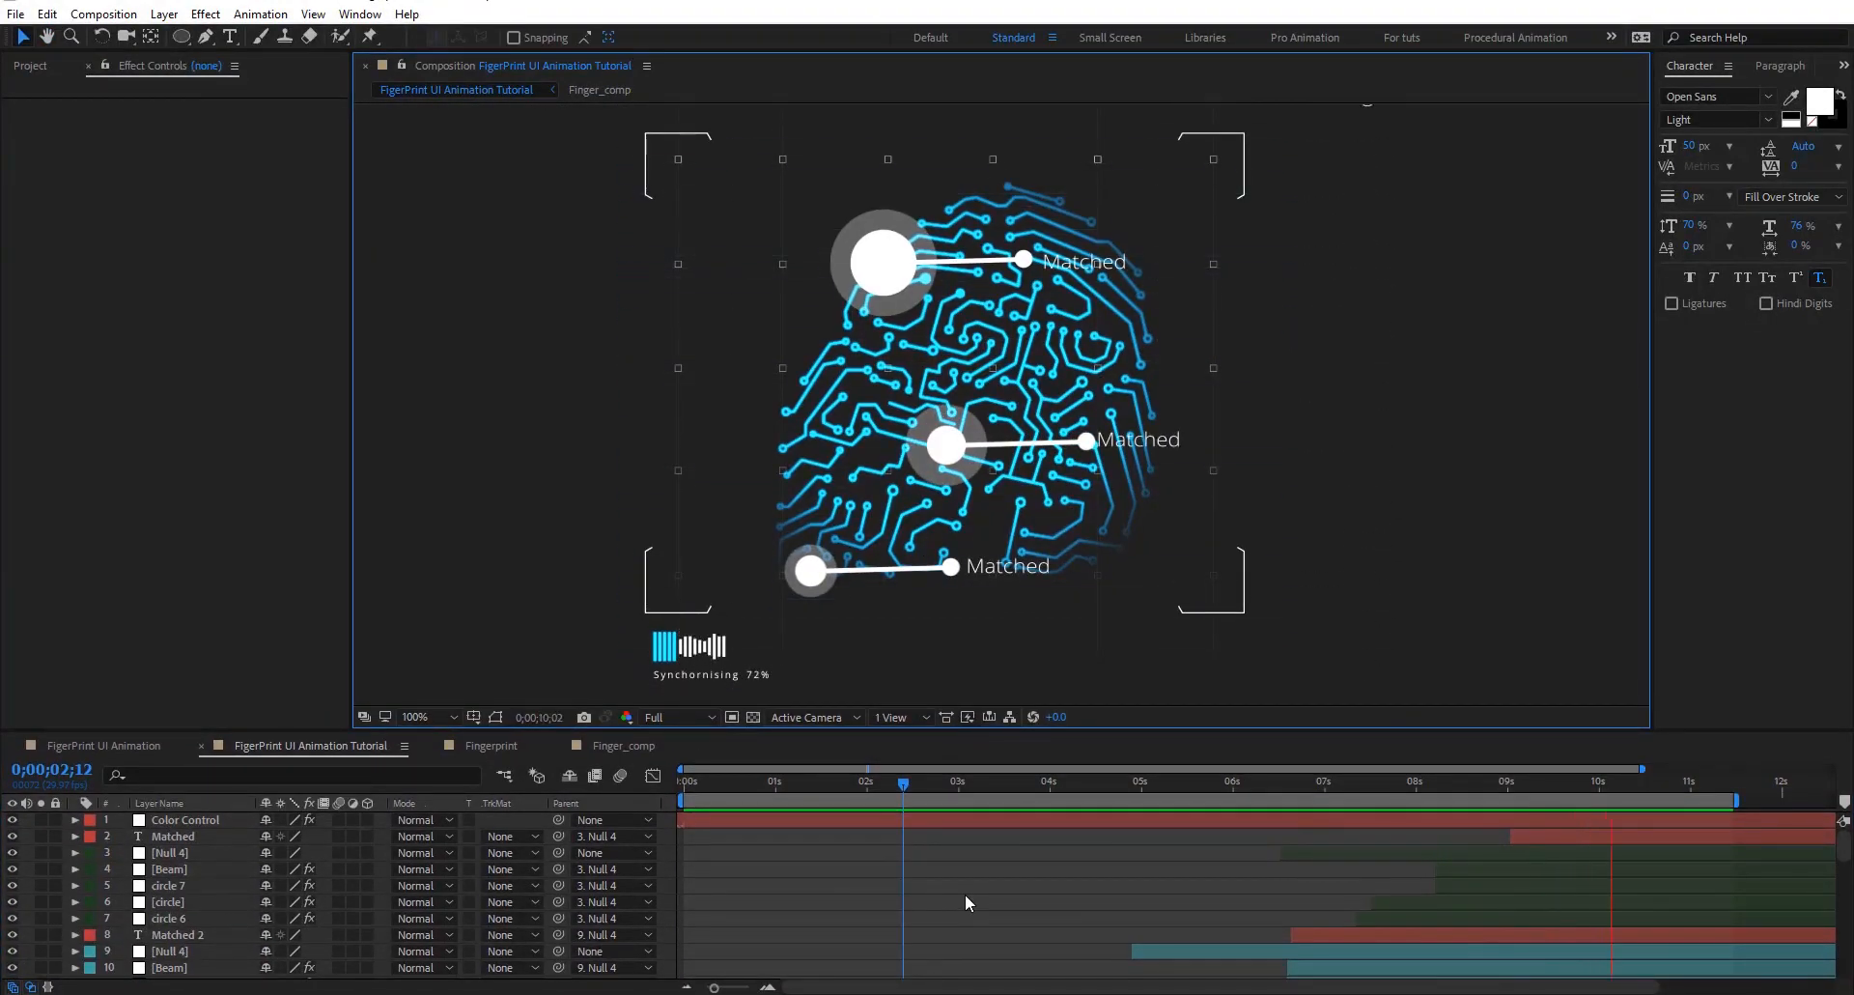
{"action": "left_click", "coordinate": [622, 776]}
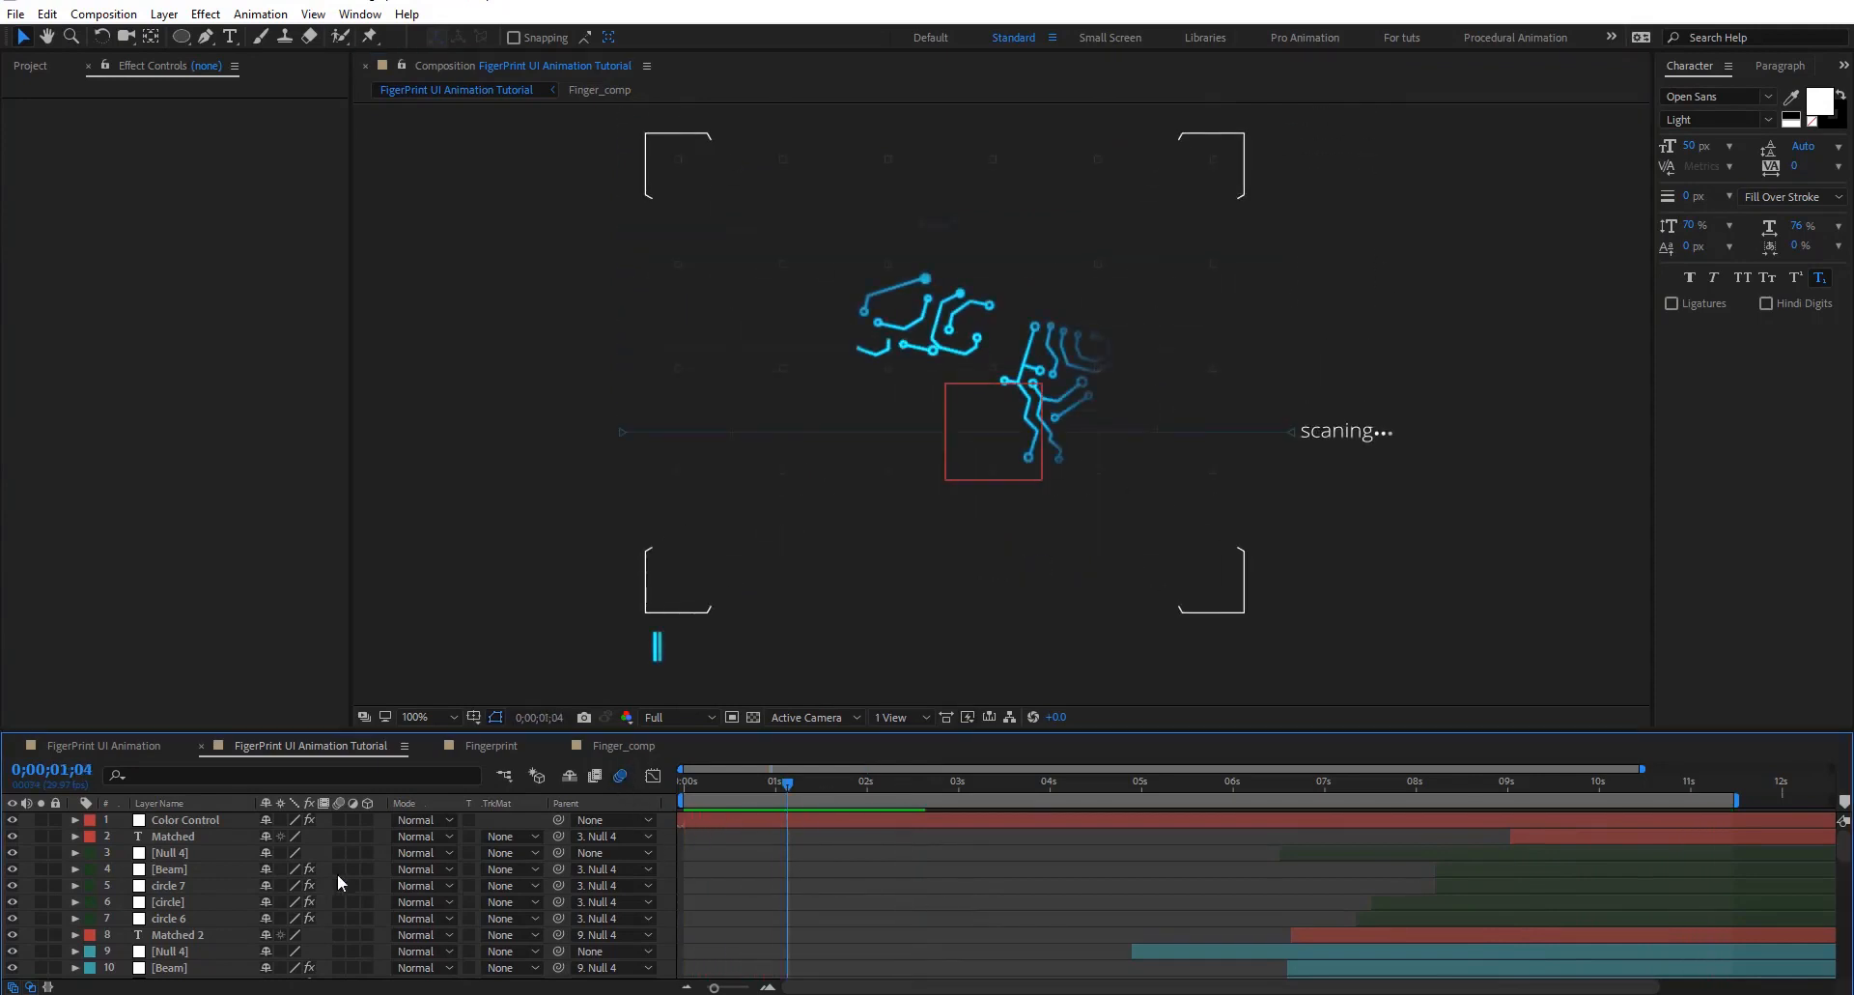
{"action": "left_click_drag", "start_coordinate": [338, 837], "coordinate": [345, 973]}
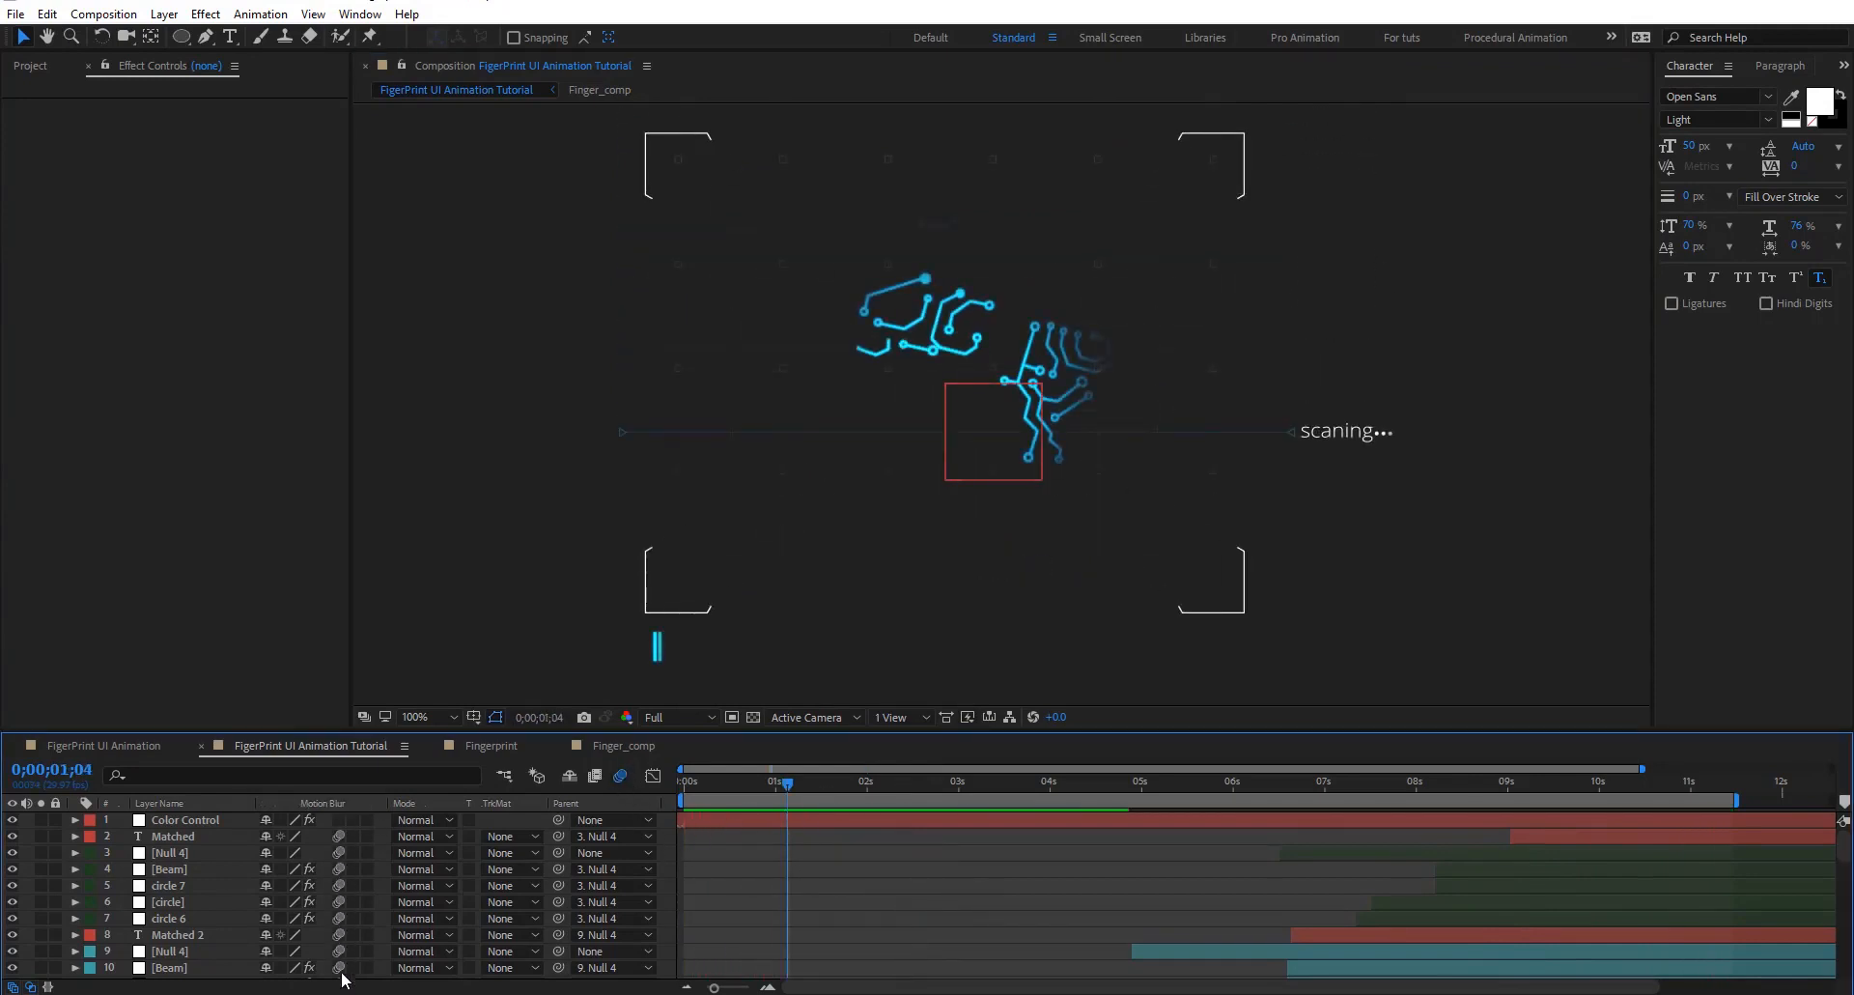